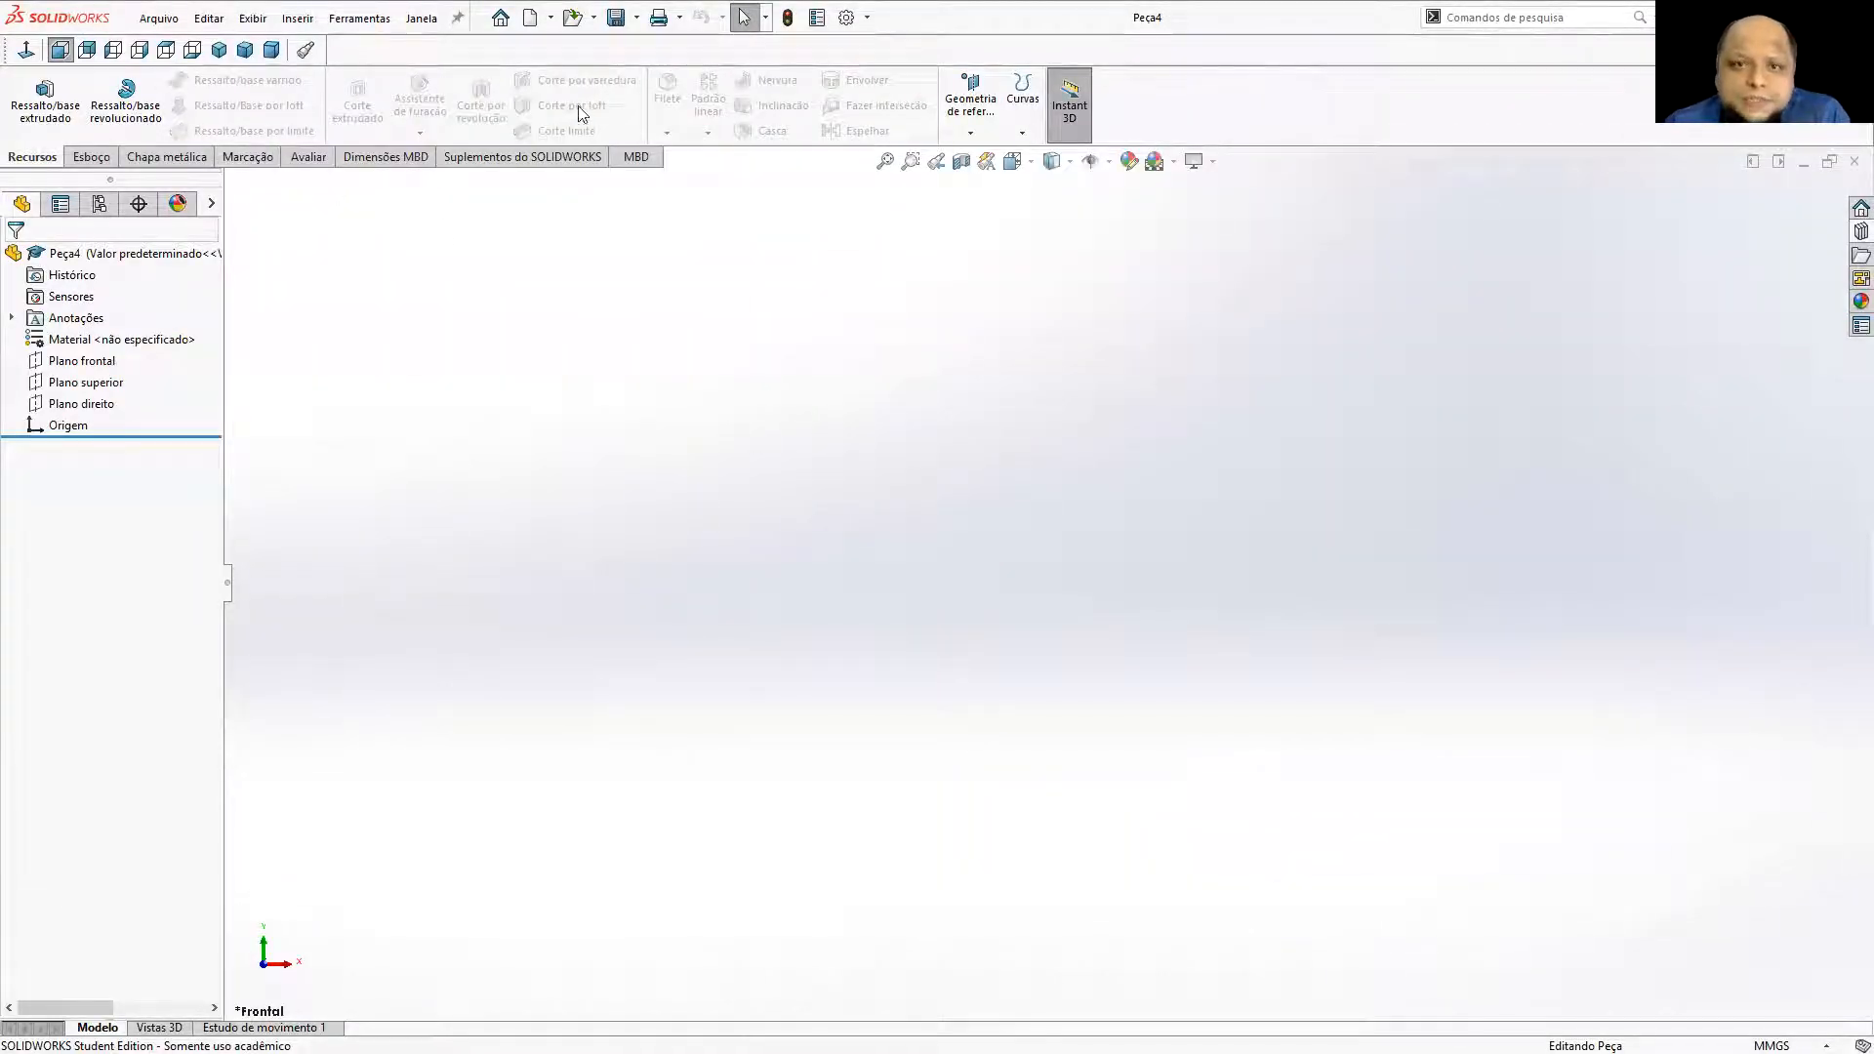
{"action": "left_click", "coordinate": [92, 157]}
{"action": "left_click", "coordinate": [937, 98]}
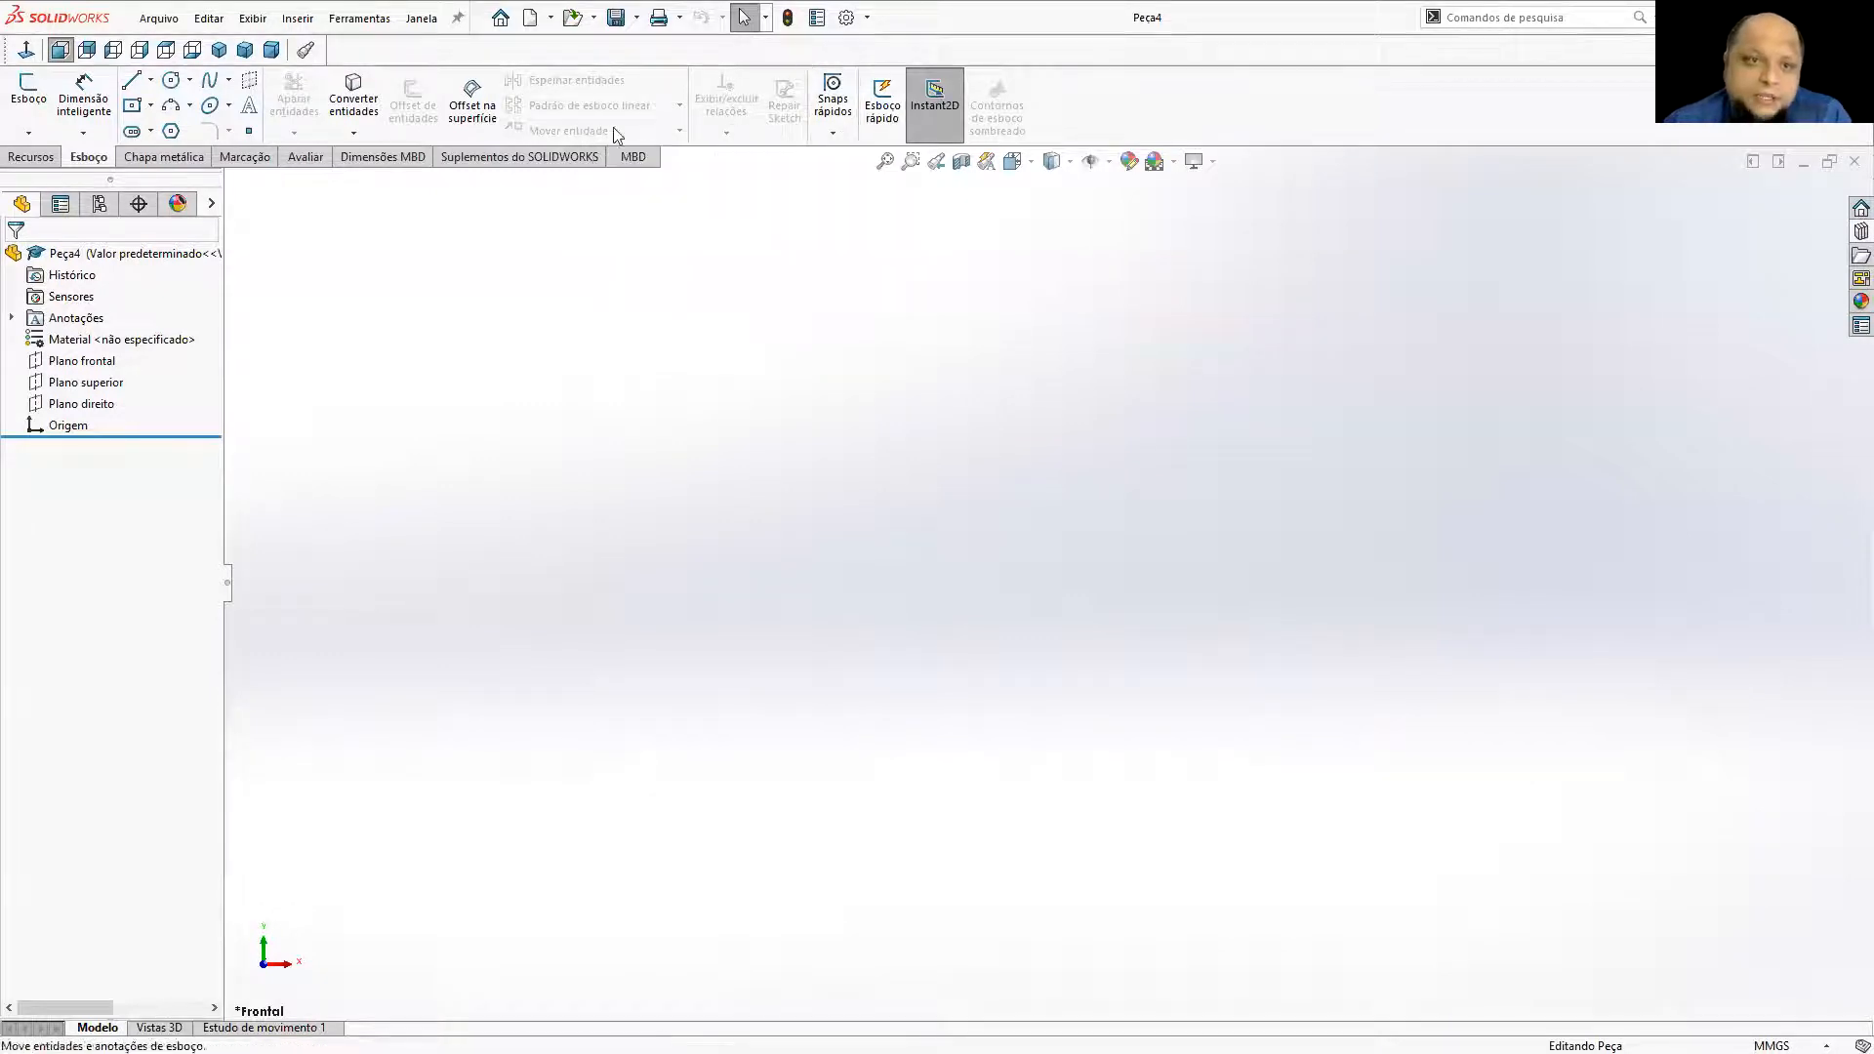
{"action": "left_click", "coordinate": [171, 157]}
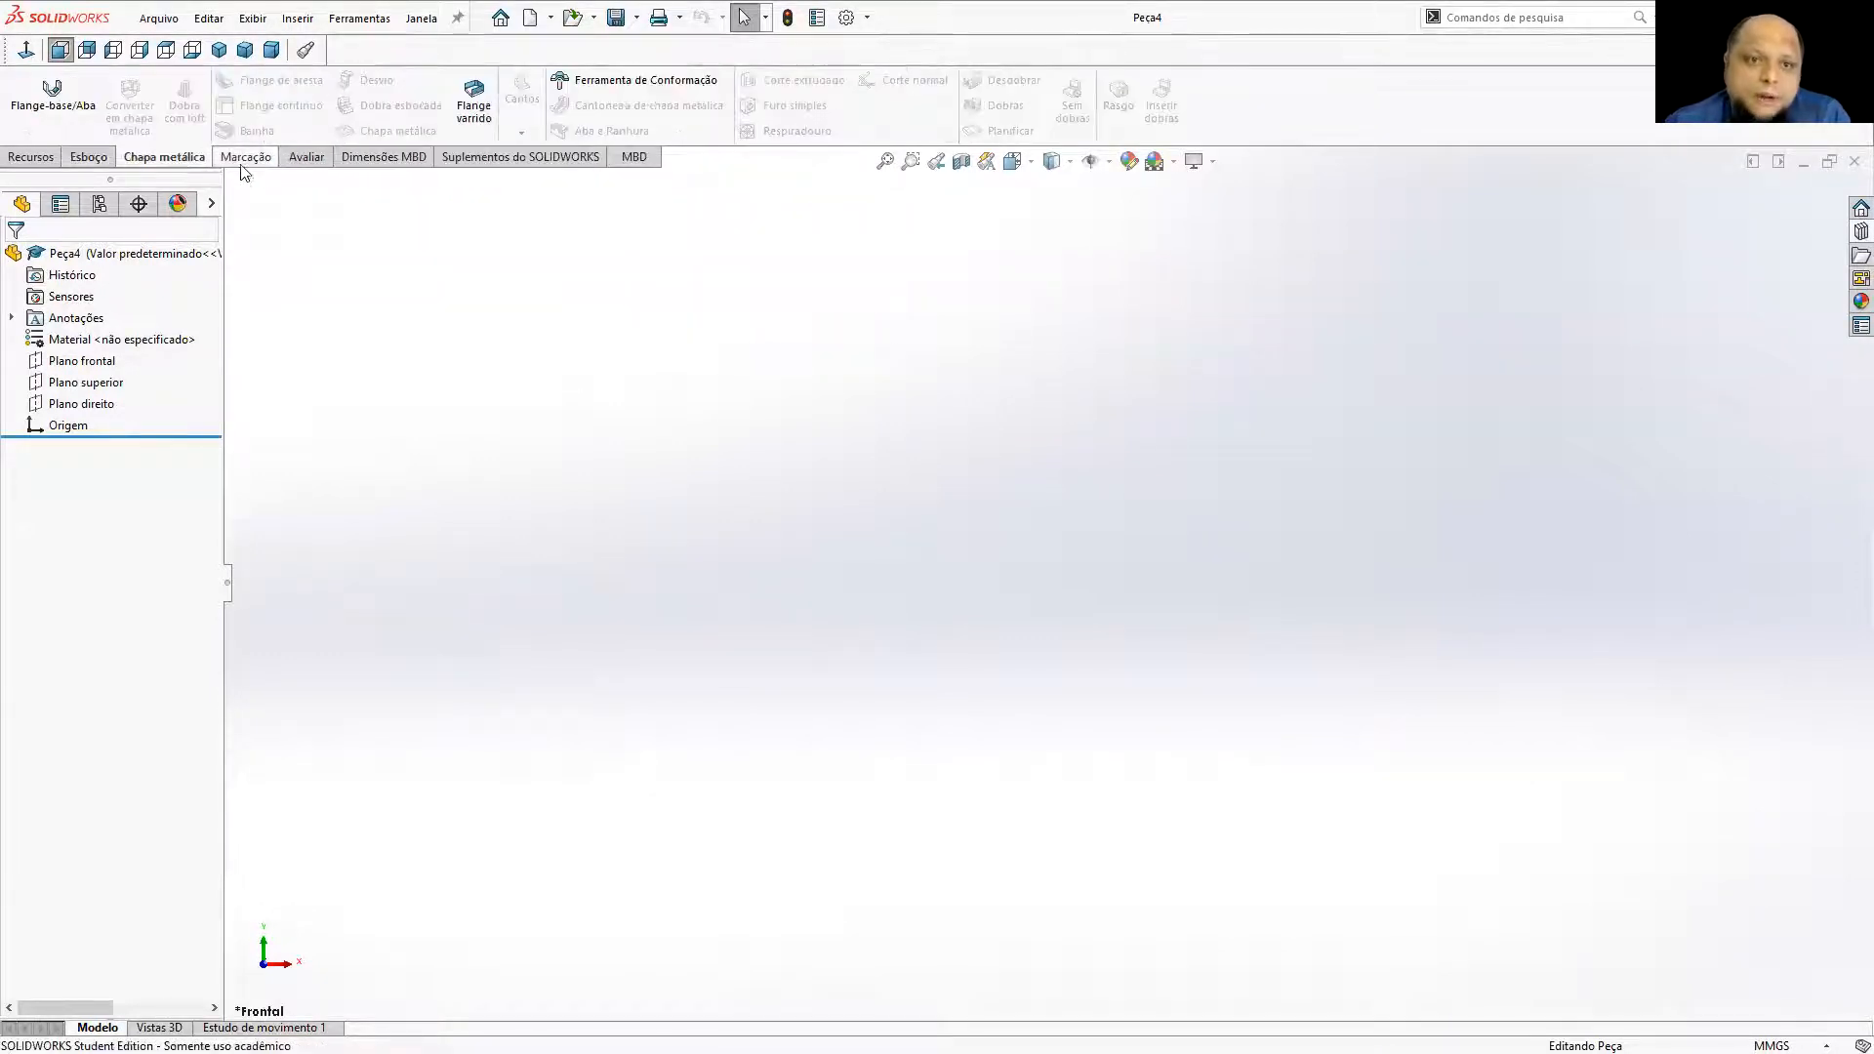
{"action": "left_click", "coordinate": [37, 159]}
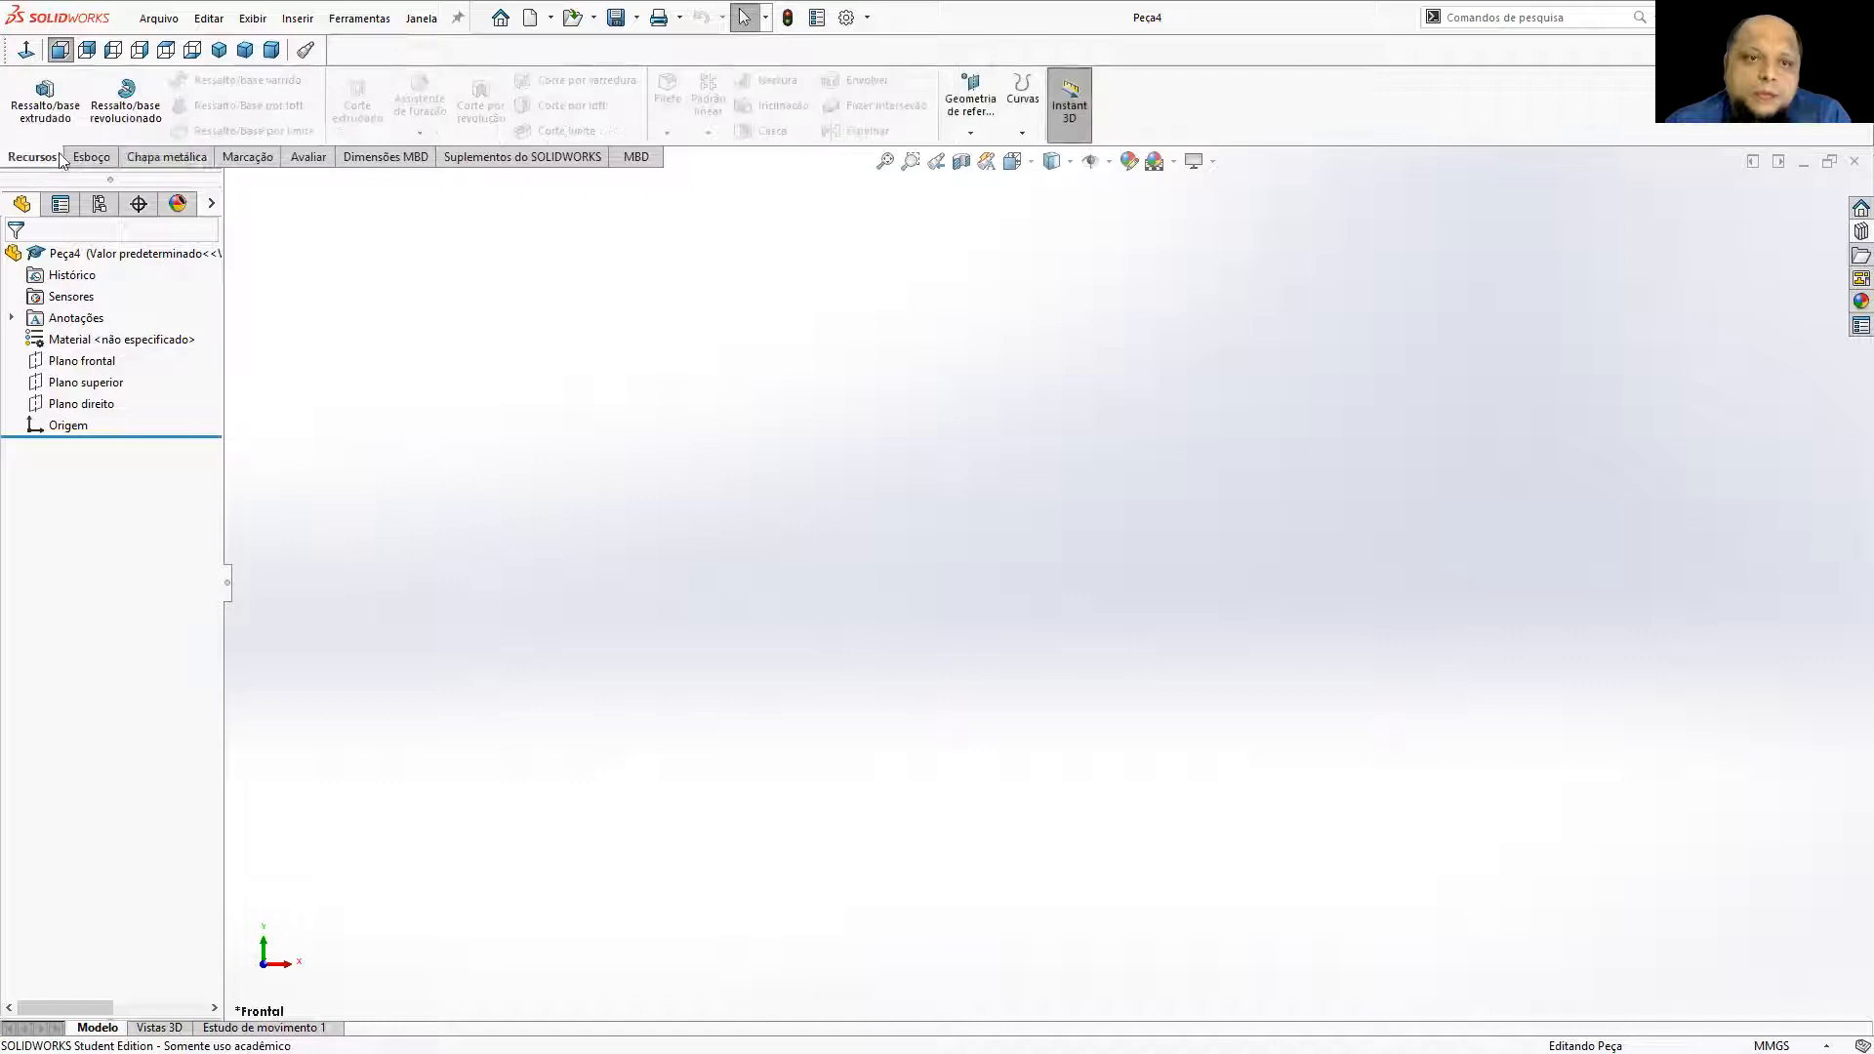
{"action": "left_click", "coordinate": [352, 20]}
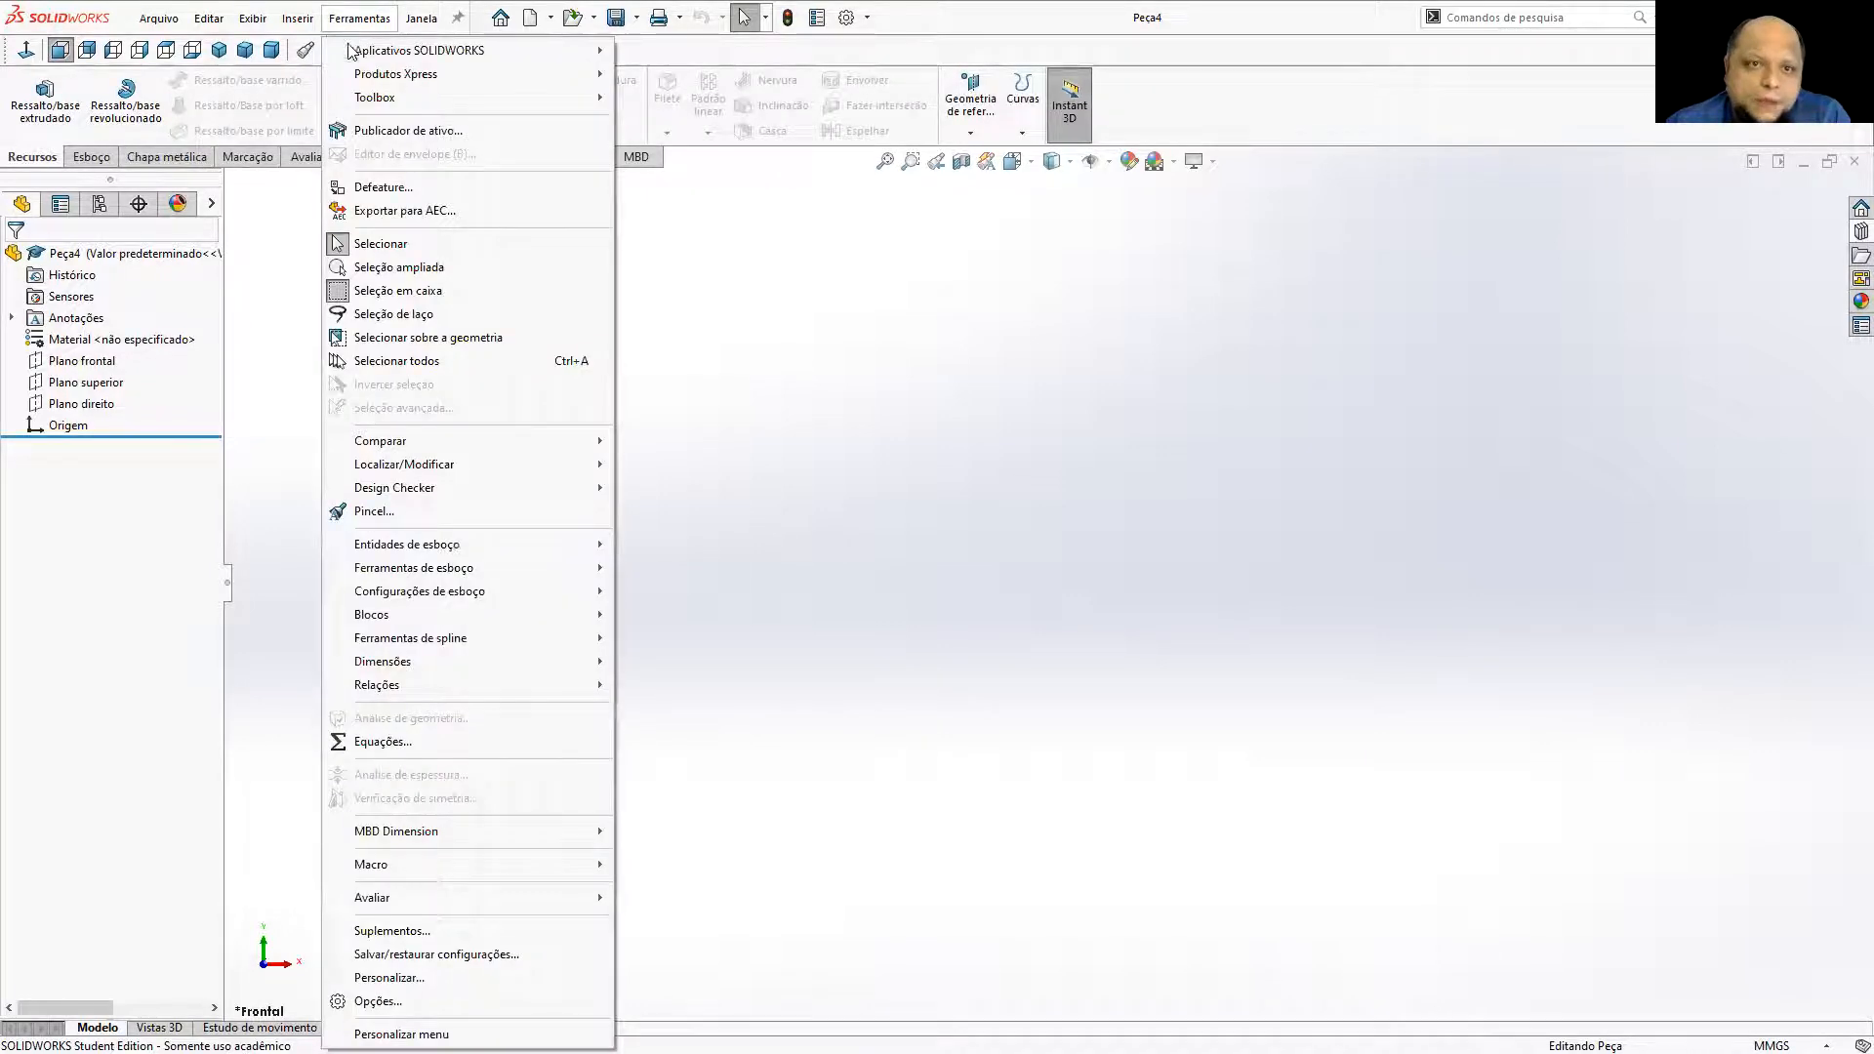
{"action": "left_click", "coordinate": [305, 21]}
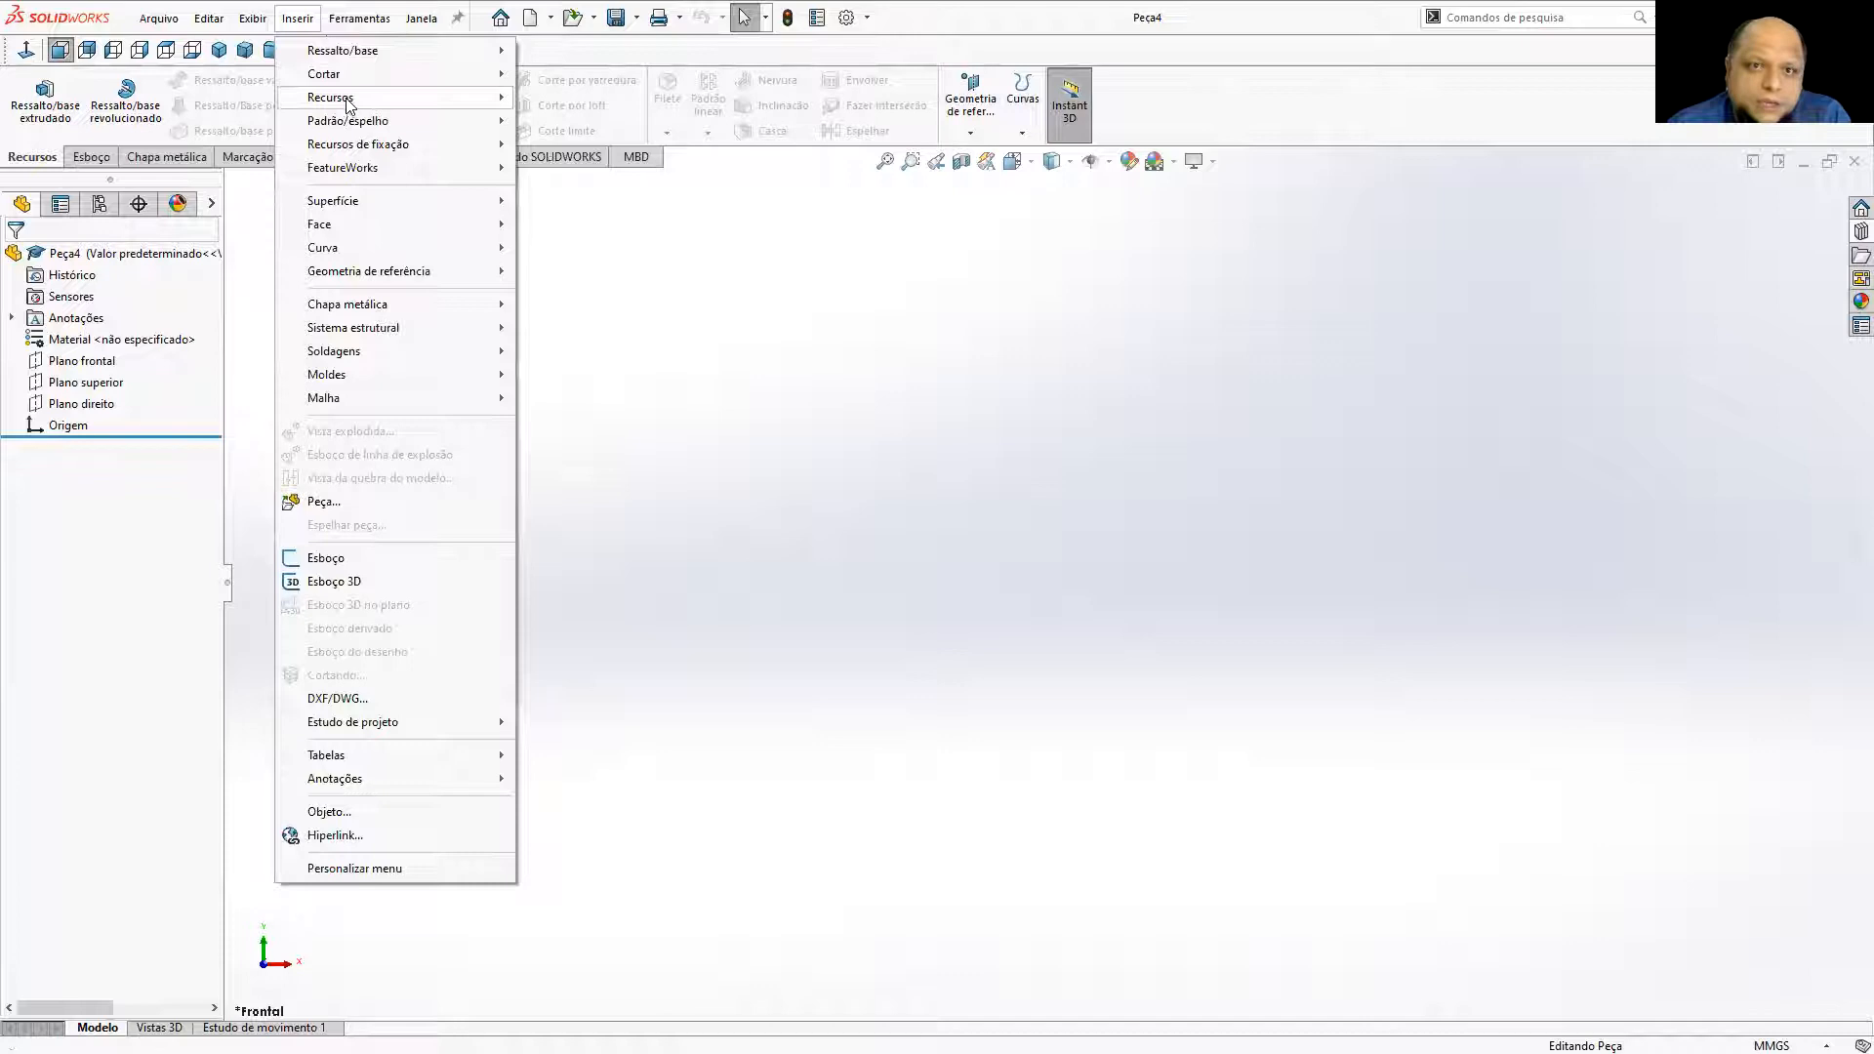
{"action": "mouse_move", "coordinate": [344, 98]}
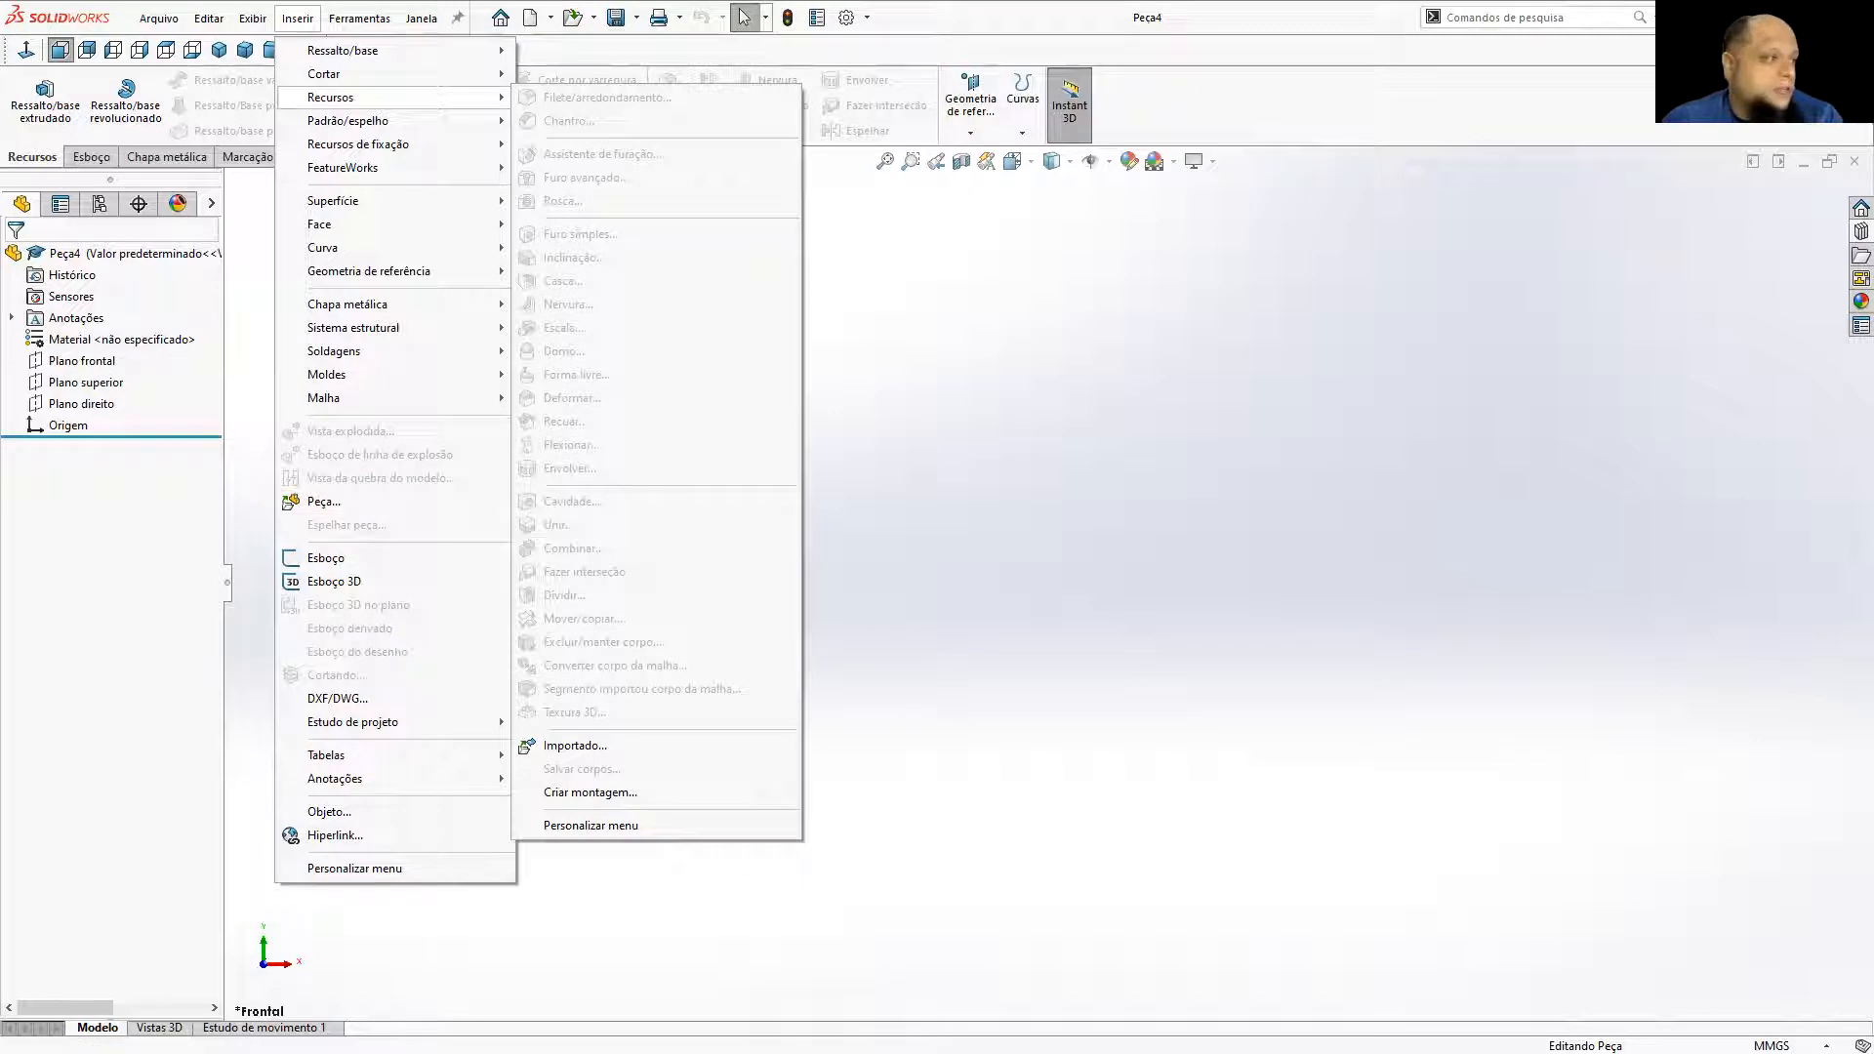
{"action": "left_click", "coordinate": [881, 623]}
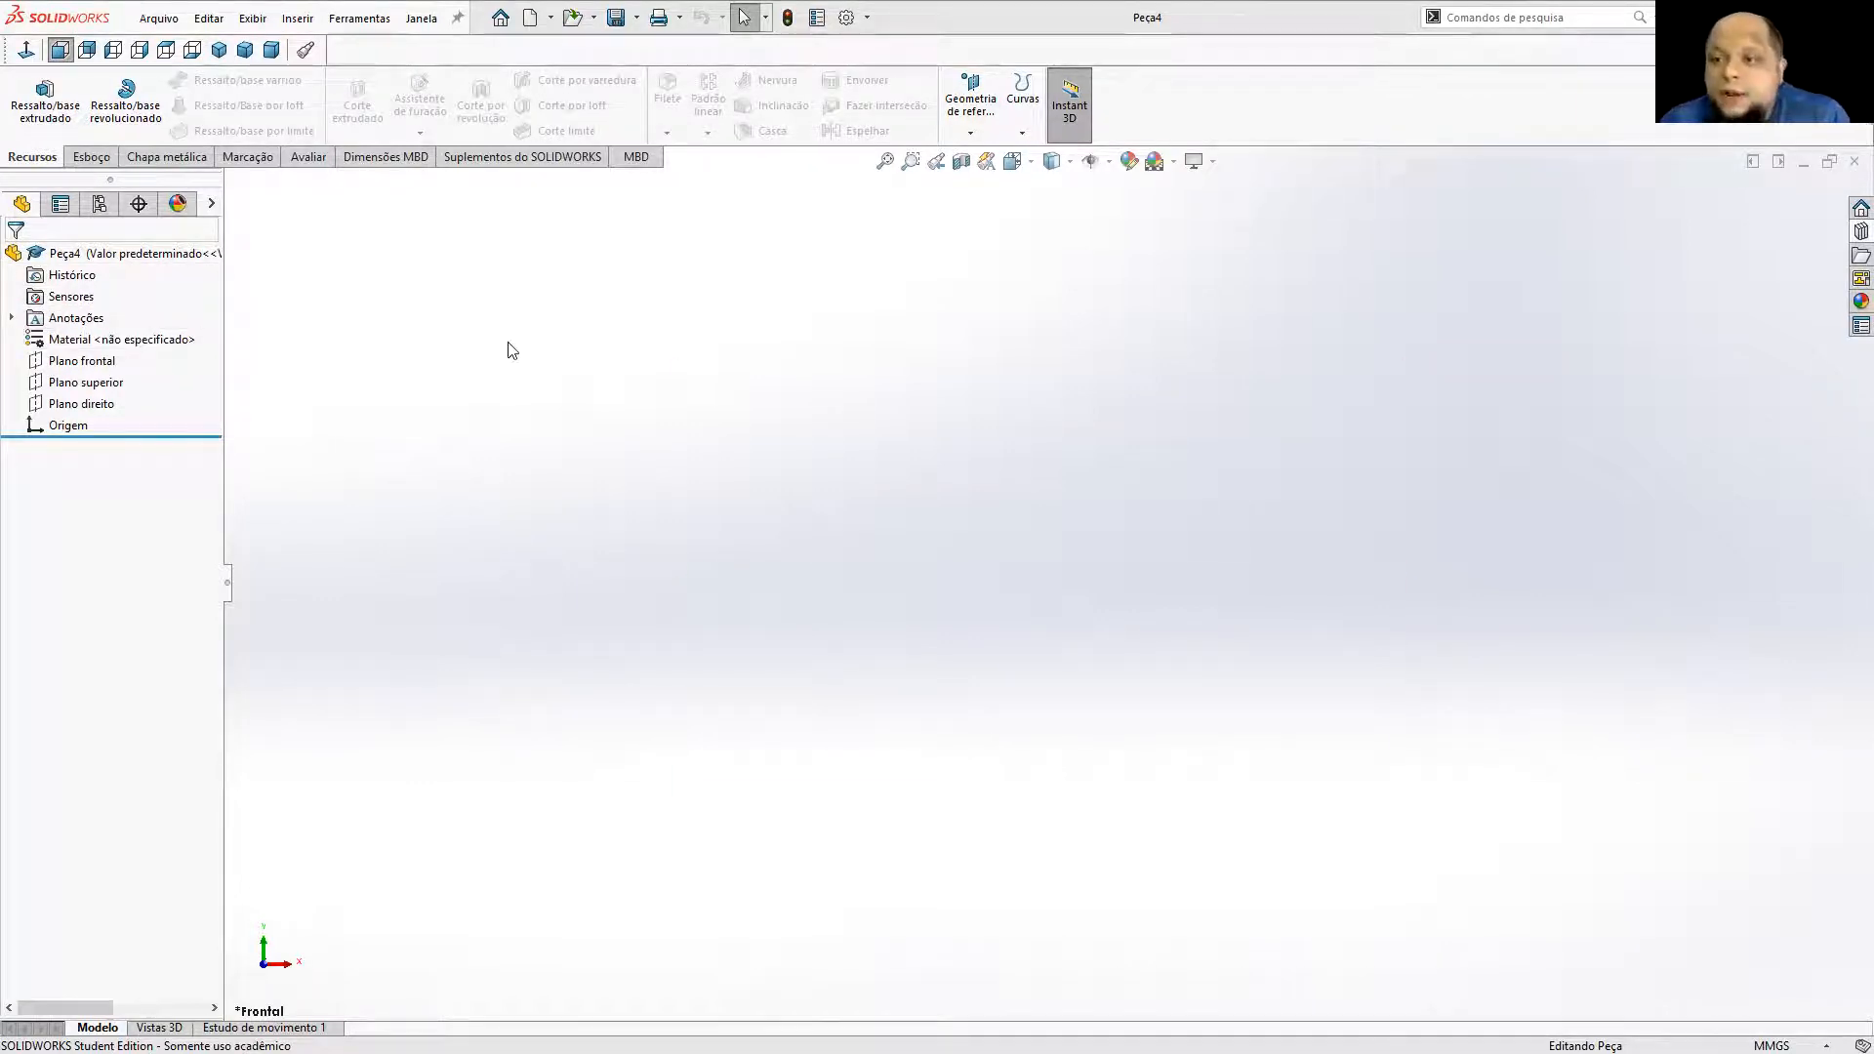
{"action": "left_click", "coordinate": [359, 19]}
{"action": "mouse_move", "coordinate": [313, 19]}
{"action": "mouse_move", "coordinate": [356, 148]}
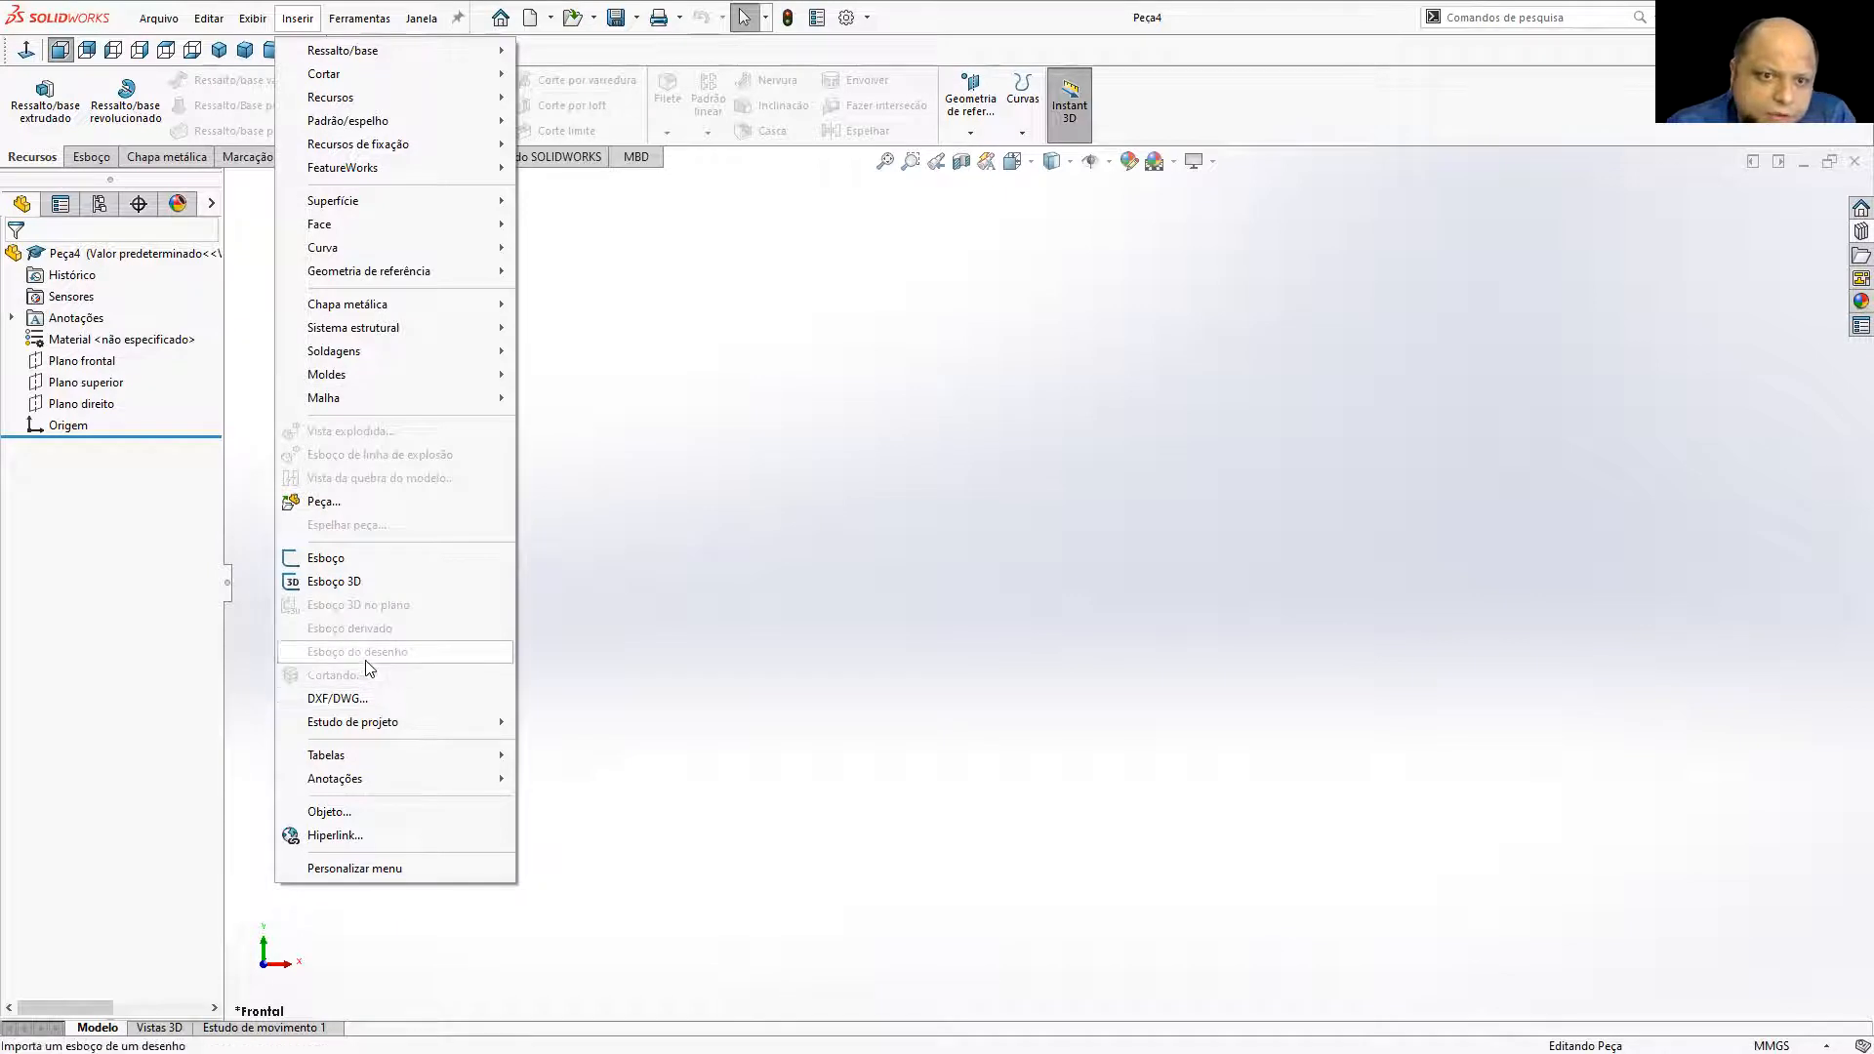
{"action": "mouse_move", "coordinate": [255, 18]}
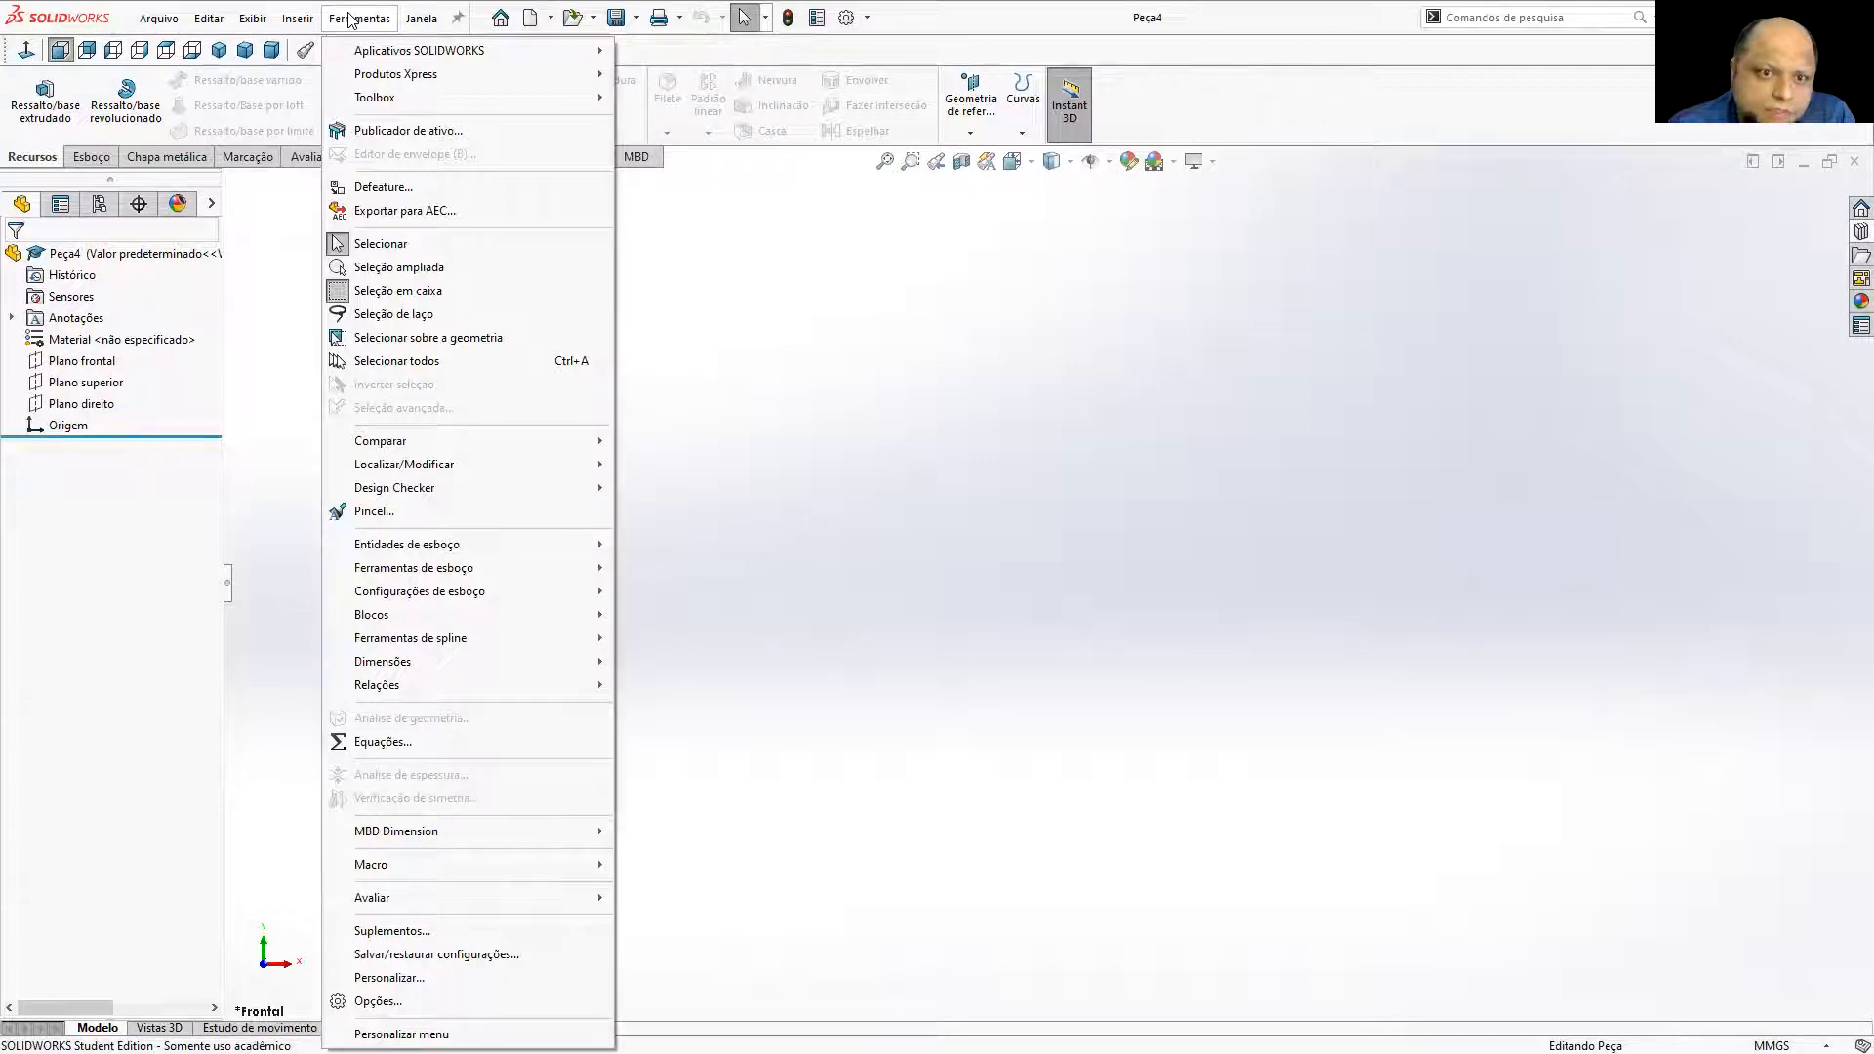
{"action": "left_click", "coordinate": [765, 354]}
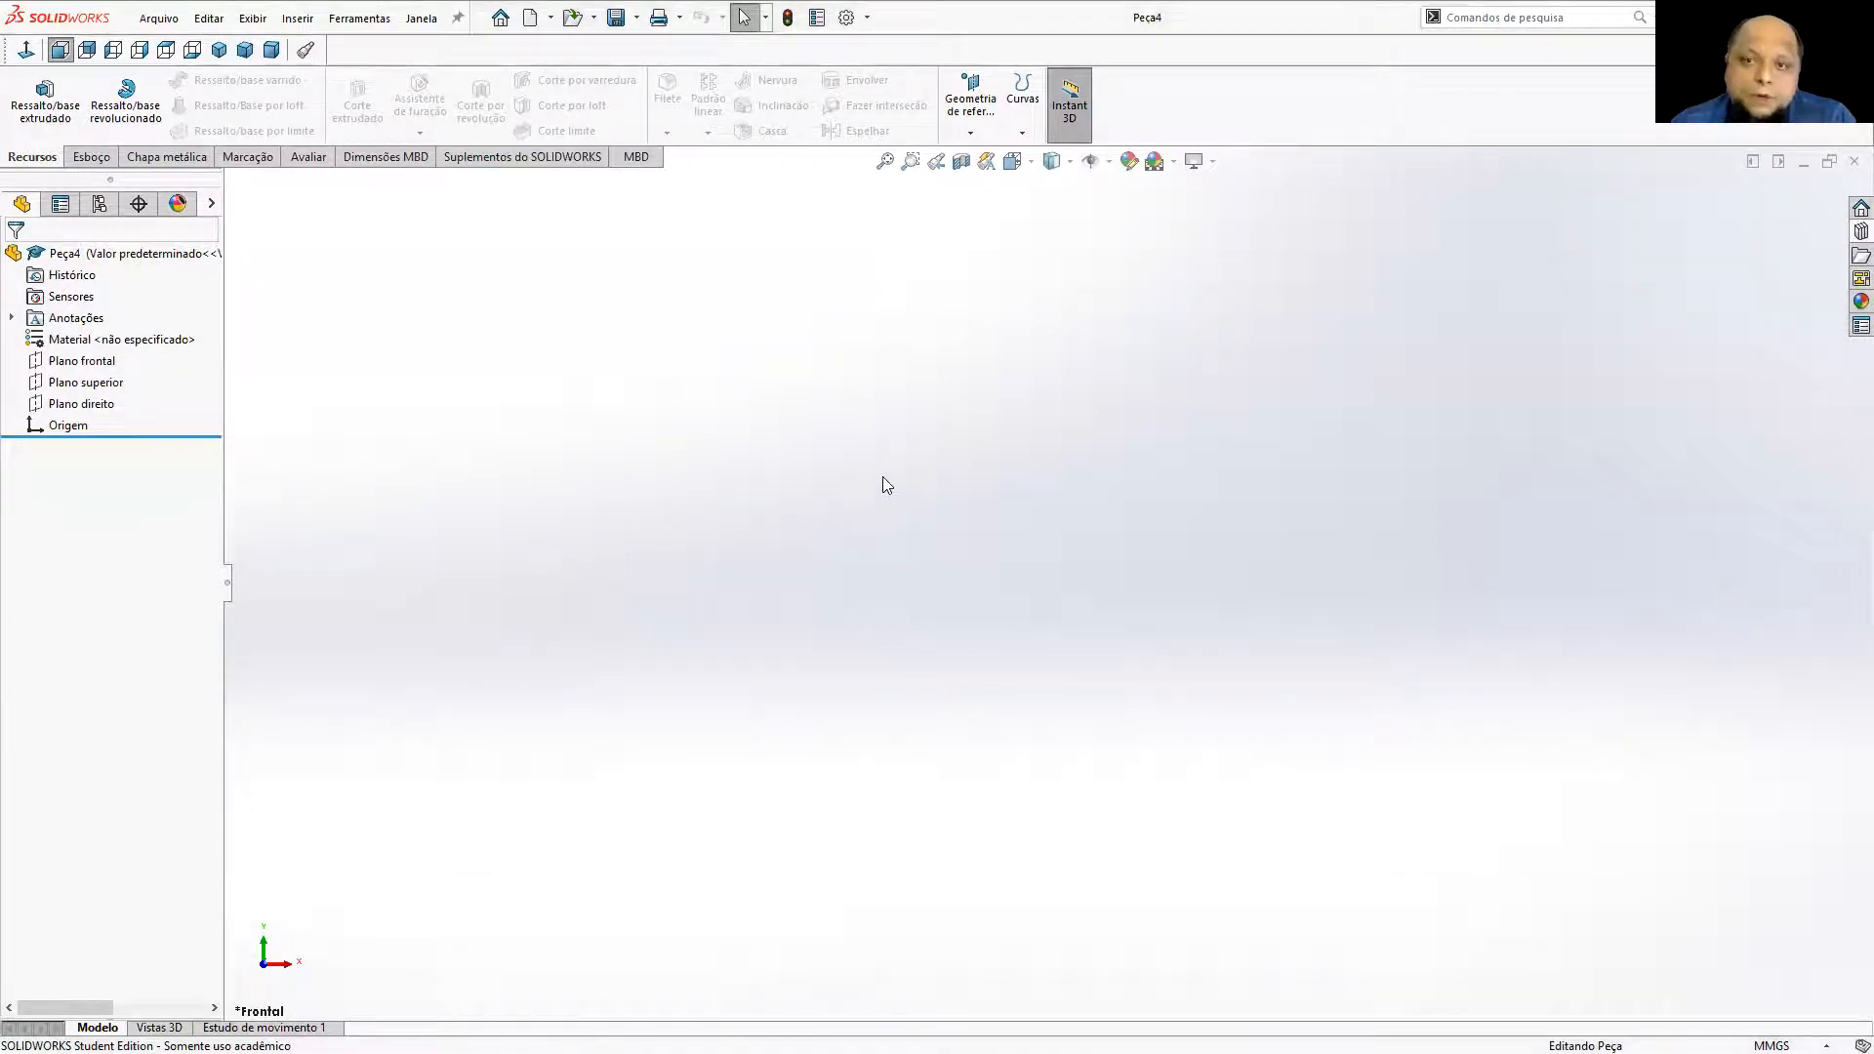
Start a sketch on the top plane and draw a center rectangle of about 115 by 104 mm centred on the origin.
{"action": "left_click", "coordinate": [90, 157]}
{"action": "left_click", "coordinate": [29, 92]}
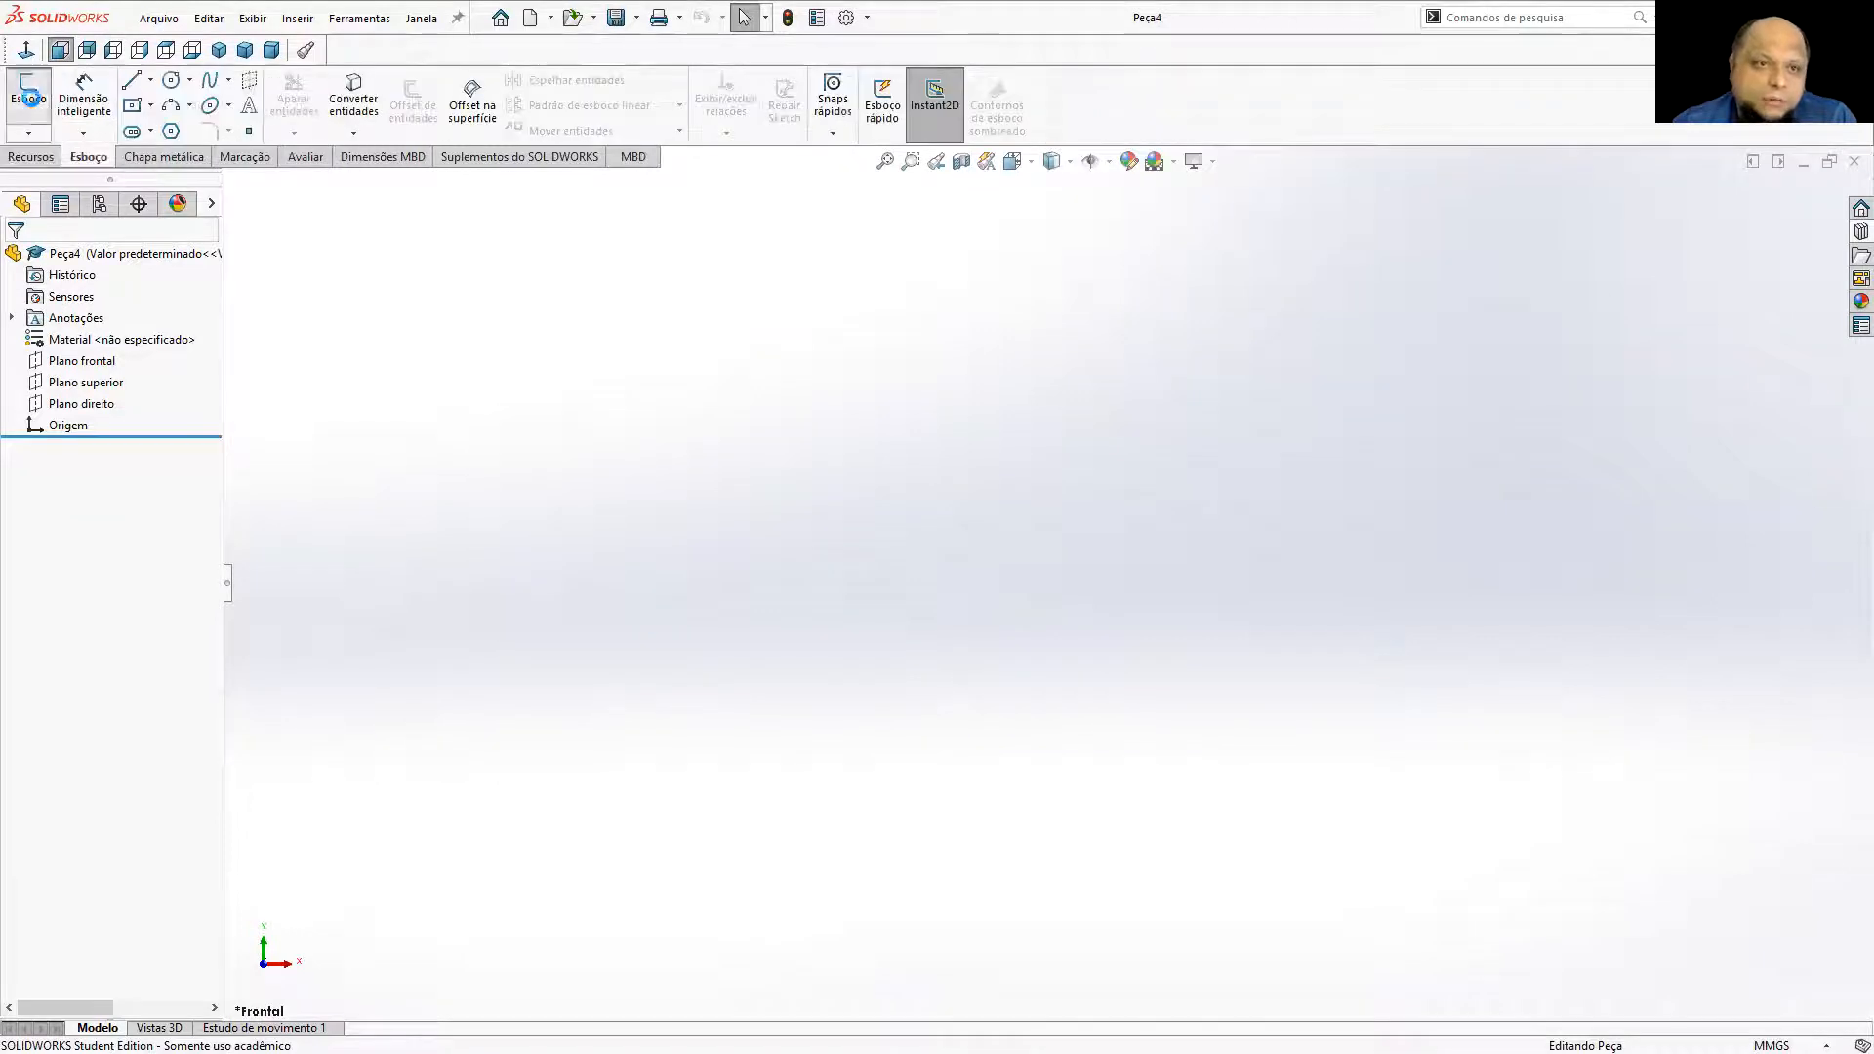
{"action": "left_click", "coordinate": [219, 50]}
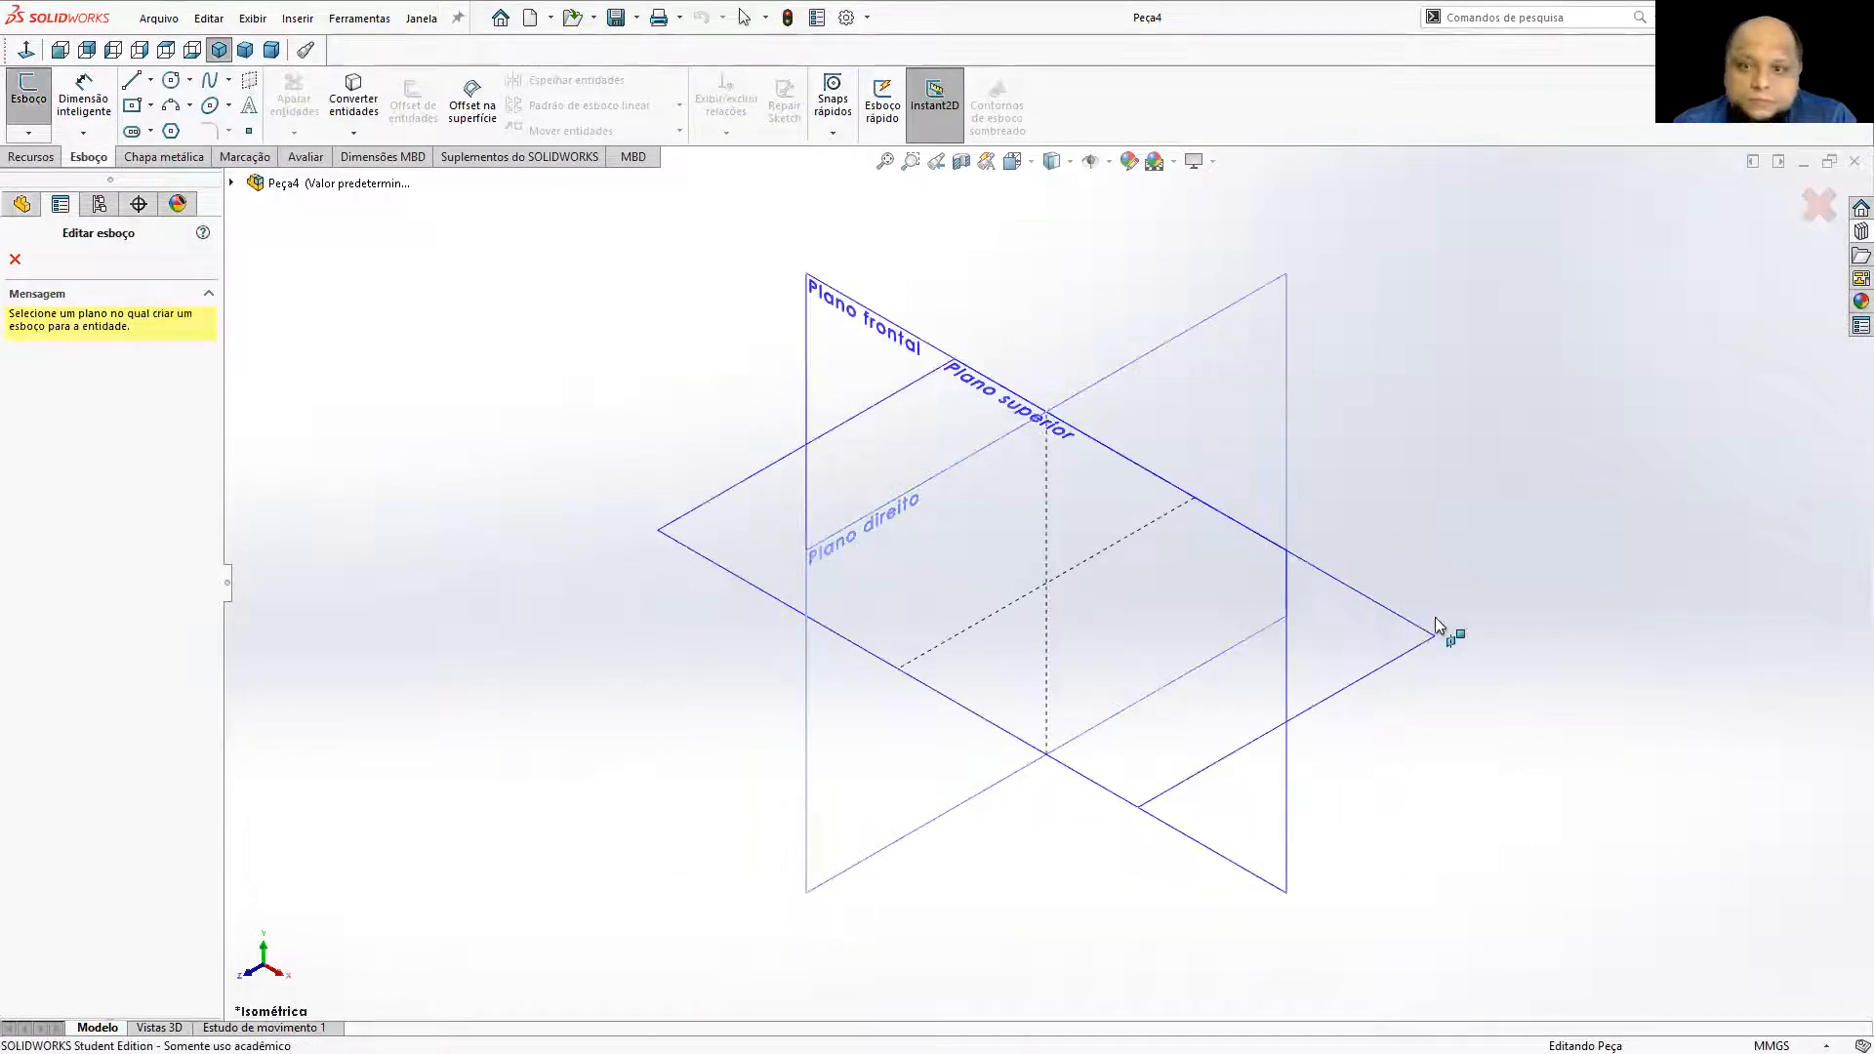
{"action": "left_click", "coordinate": [1415, 640]}
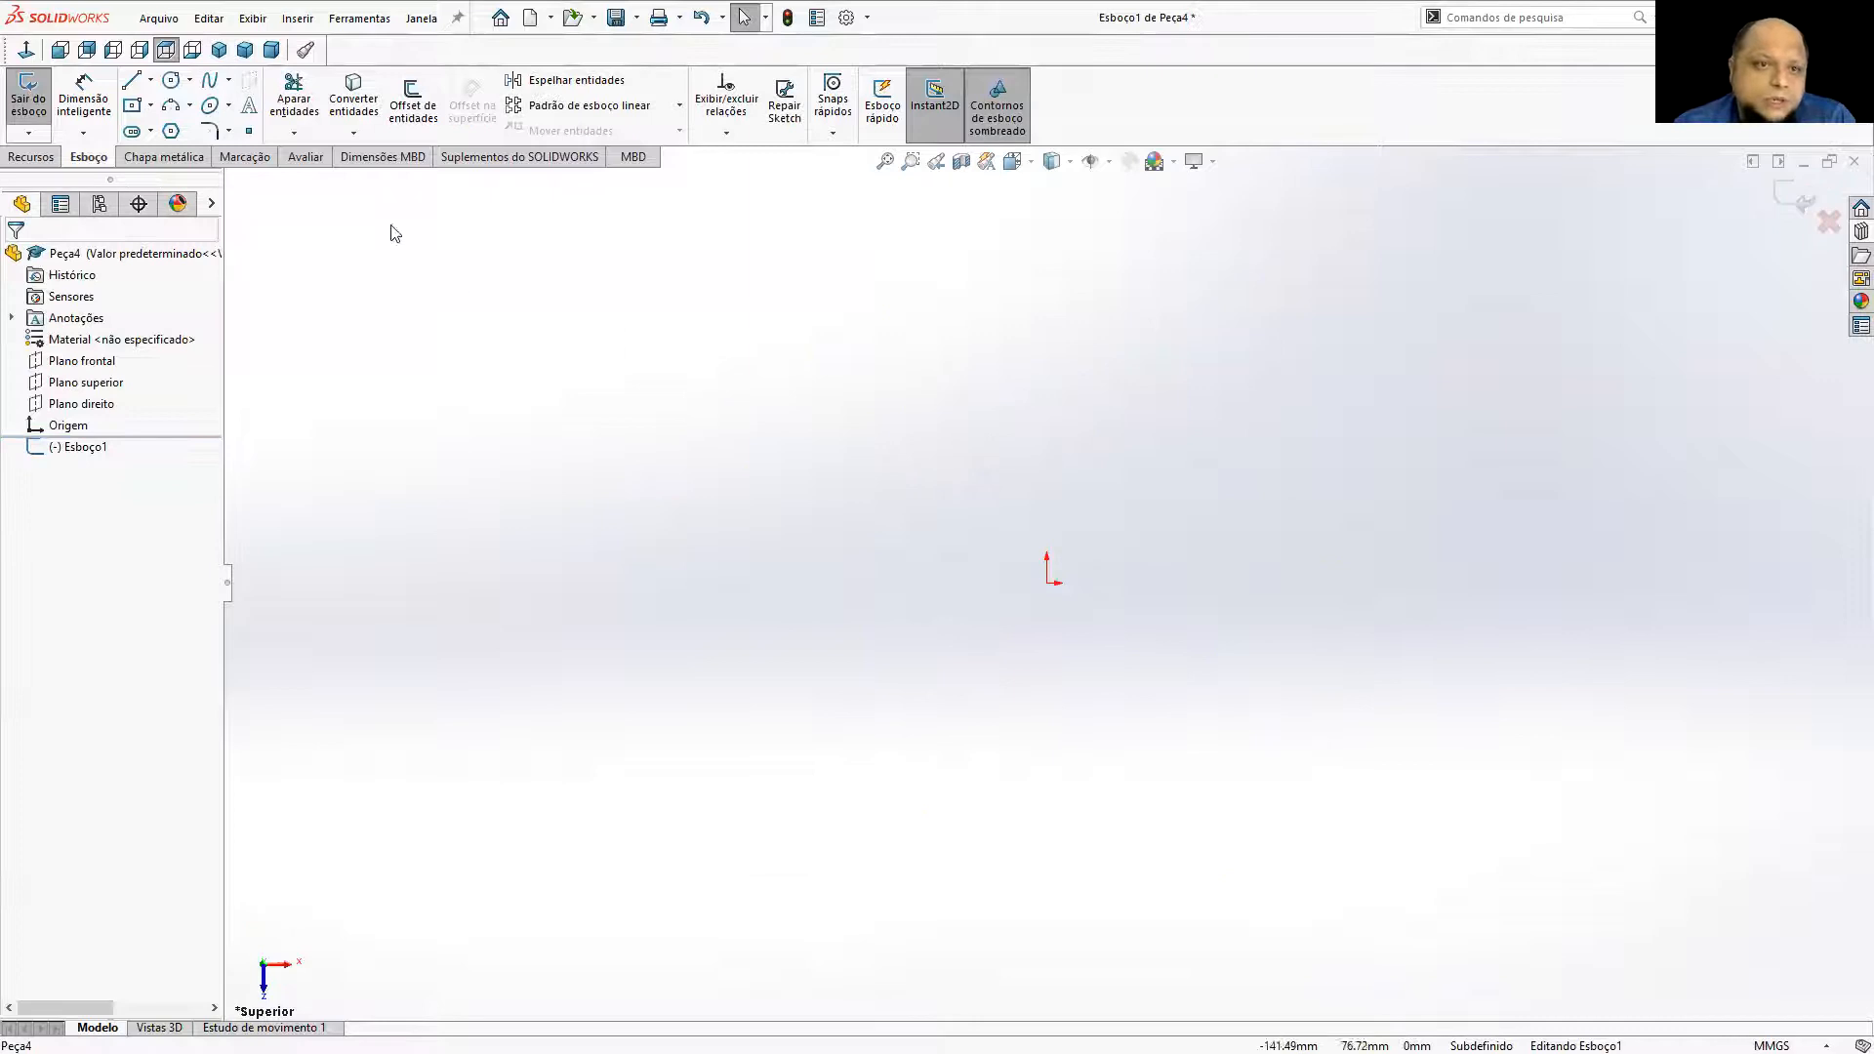
{"action": "left_click", "coordinate": [144, 109]}
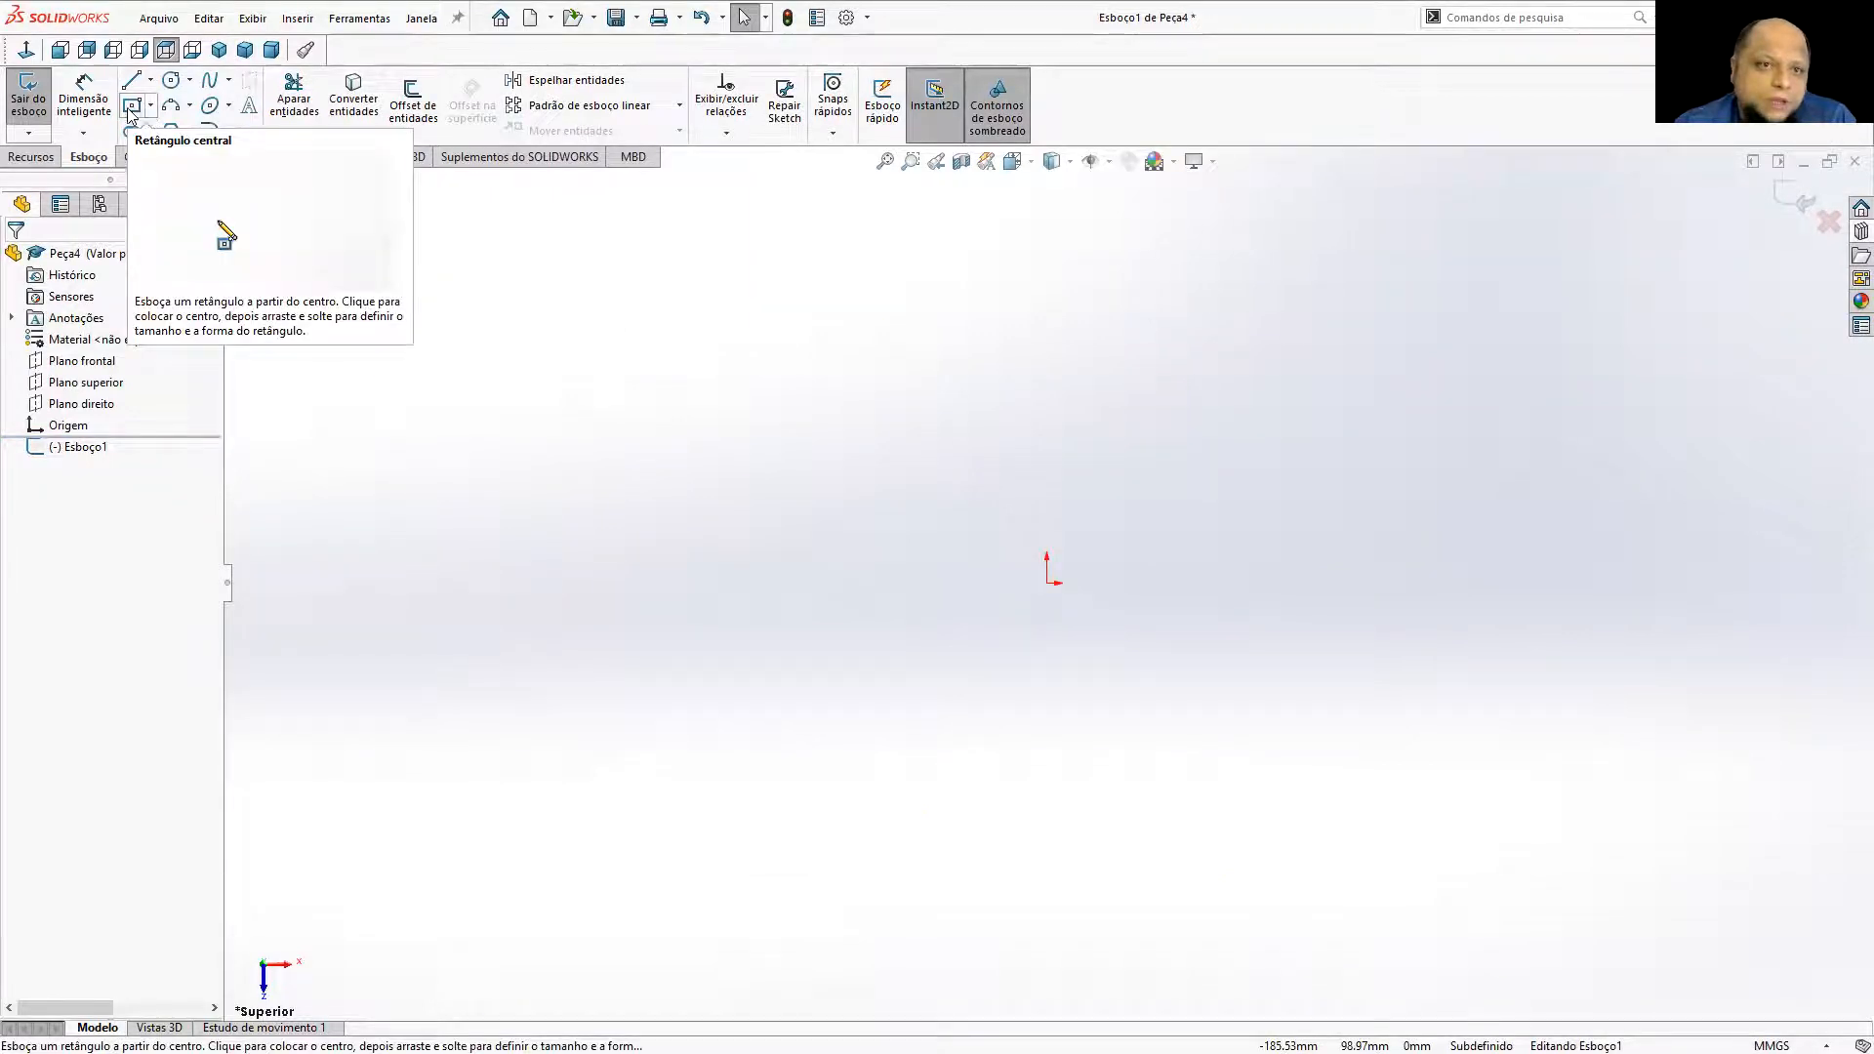
{"action": "left_click", "coordinate": [1043, 583]}
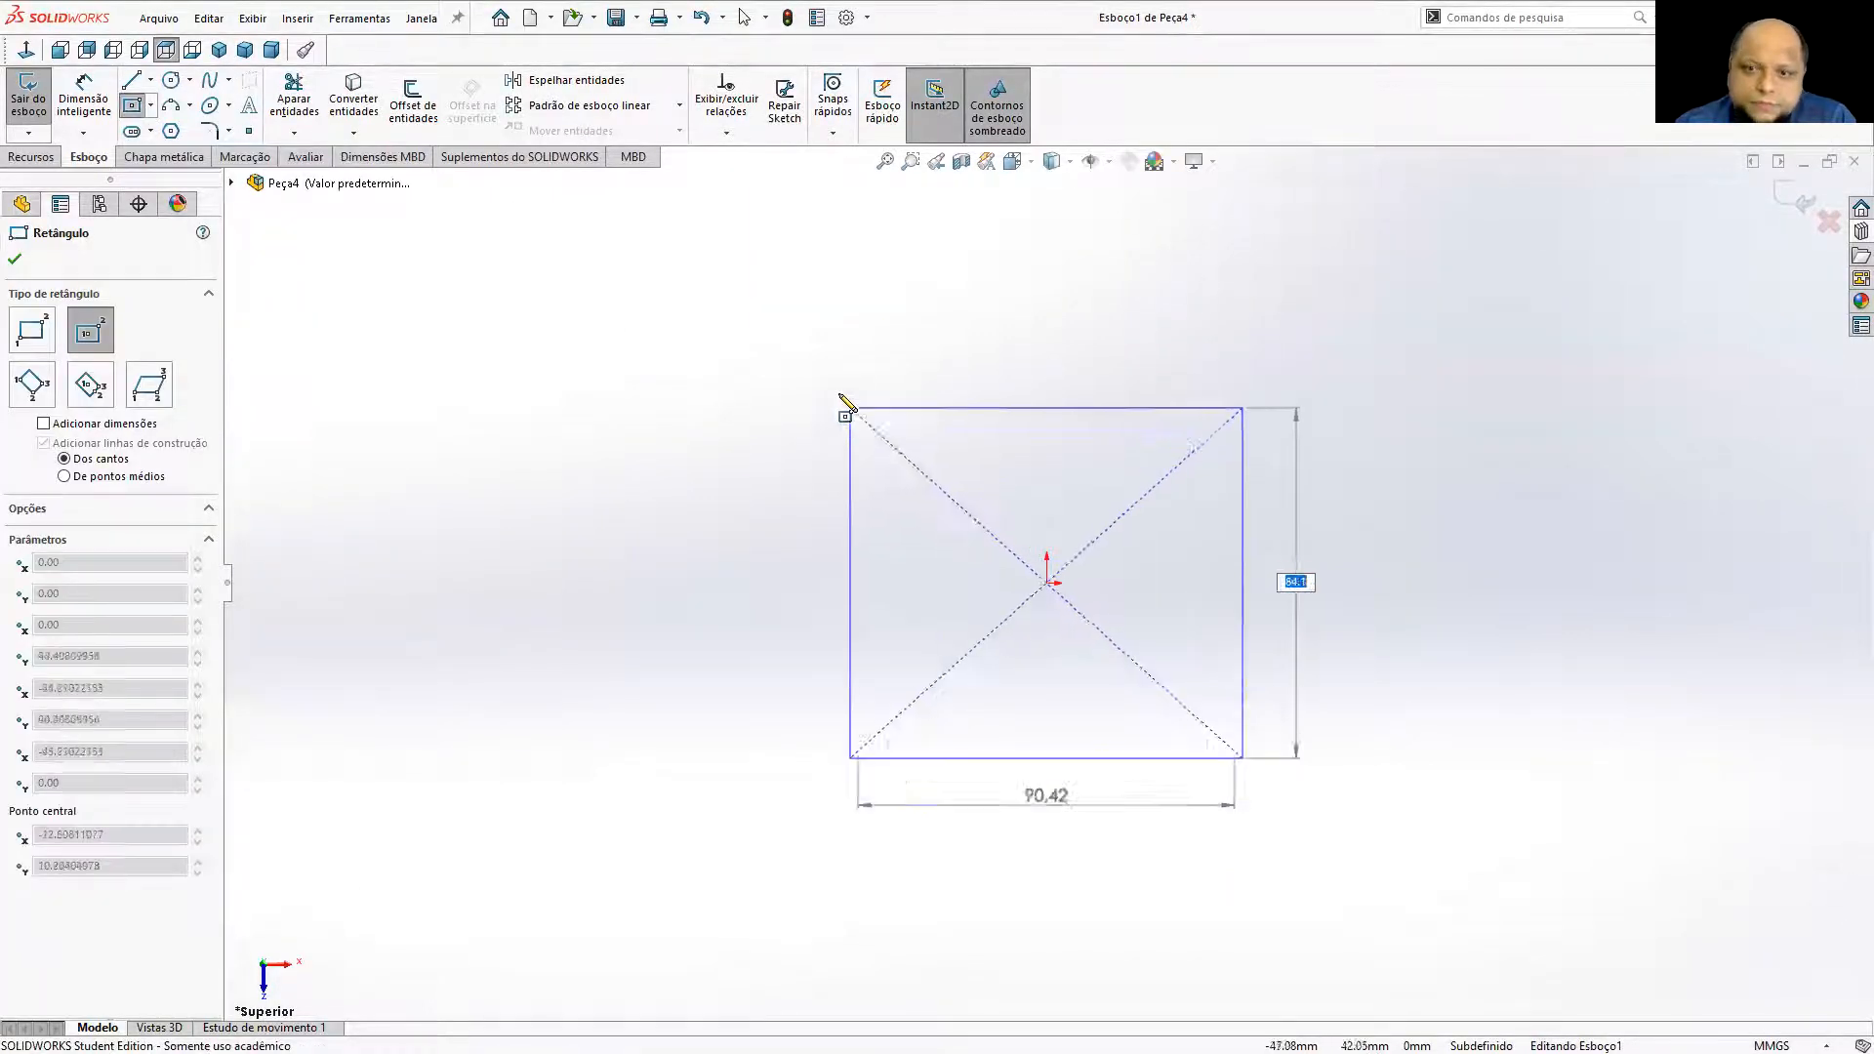
{"action": "left_click", "coordinate": [807, 368]}
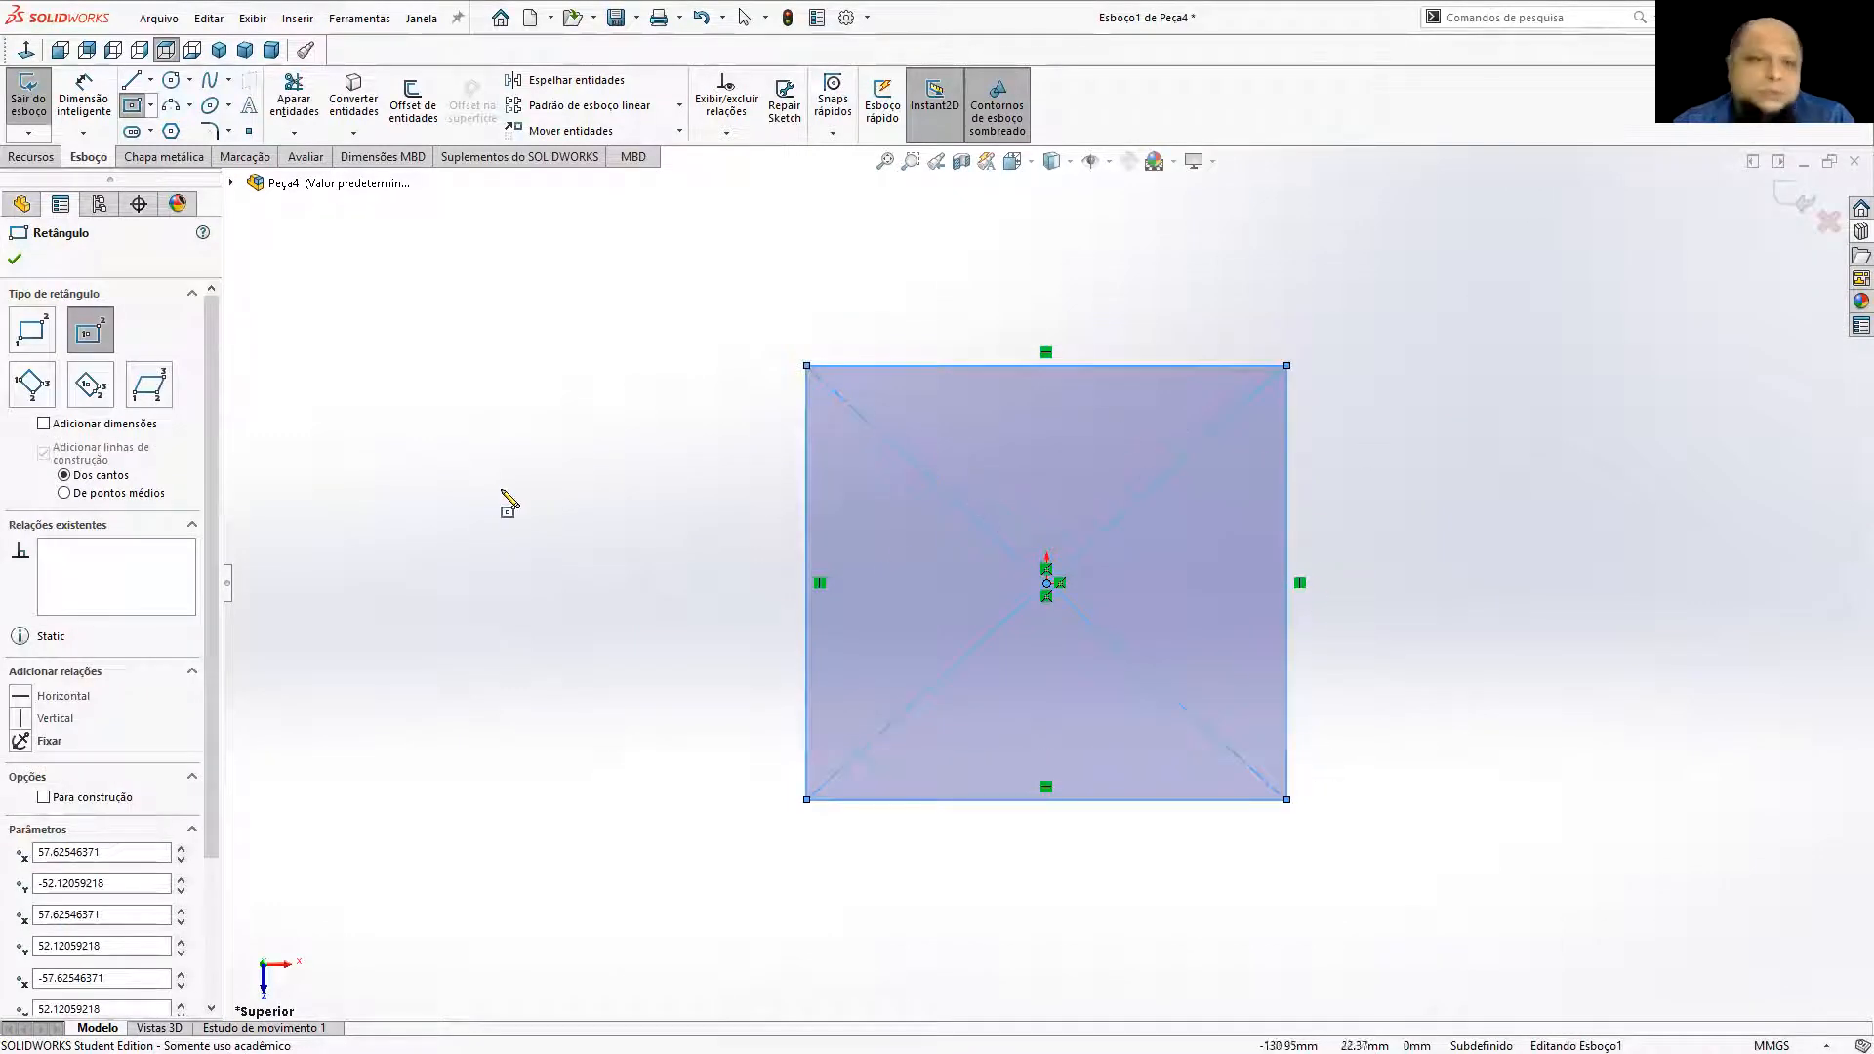
Dimension the rectangle's upper edge and its adjacent vertical edge to 100 mm each.
{"action": "left_click", "coordinate": [83, 97]}
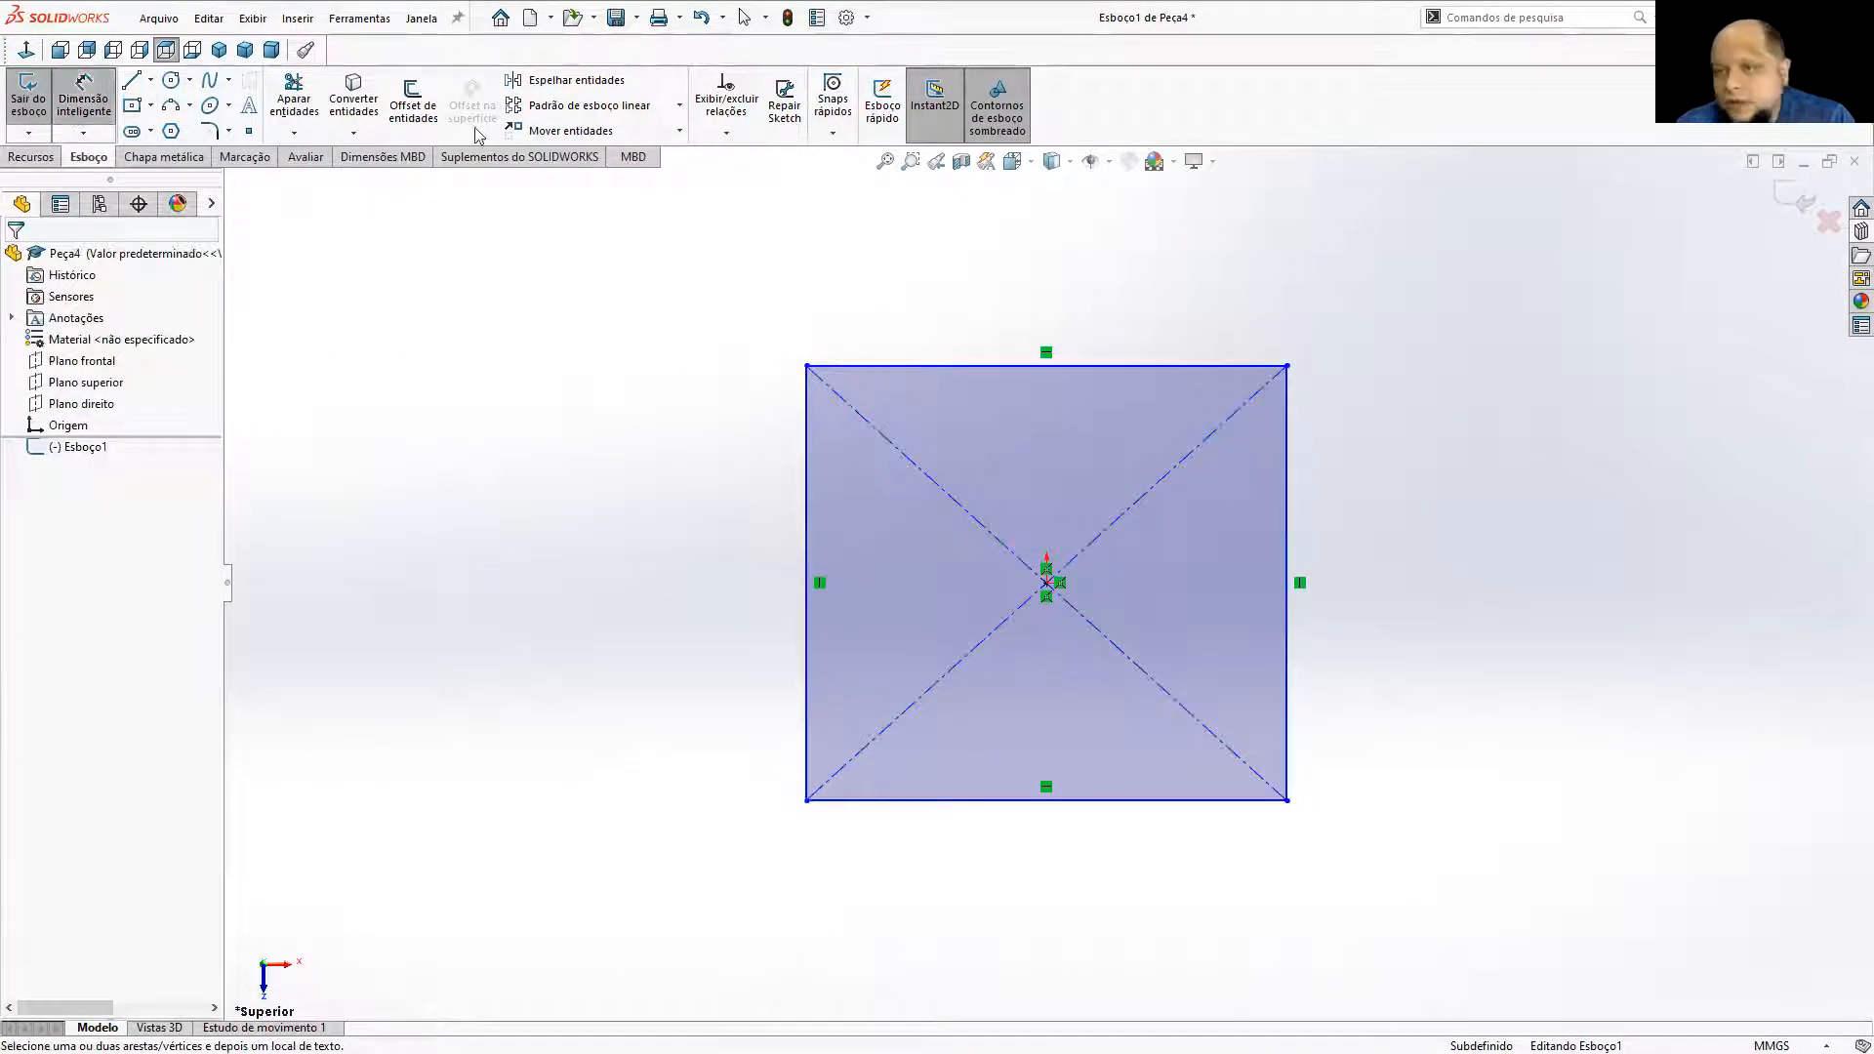
{"action": "left_click", "coordinate": [1031, 343]}
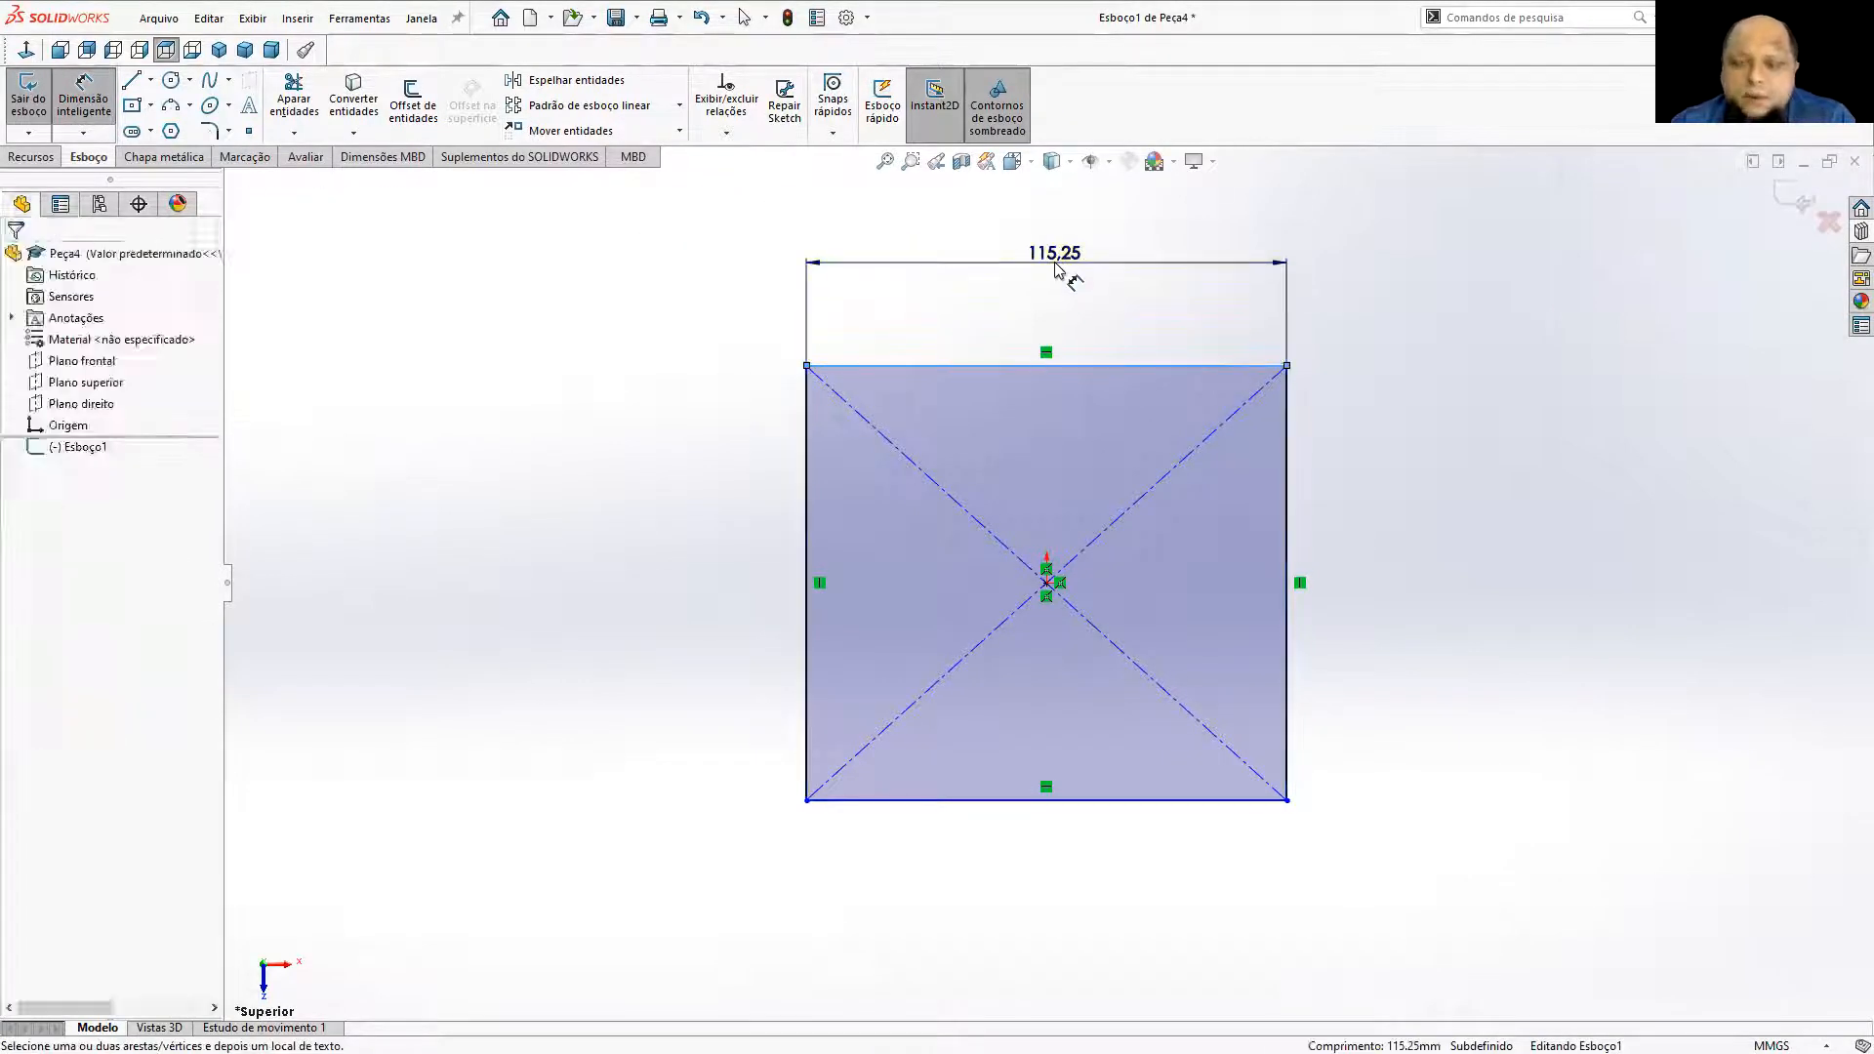
{"action": "left_click", "coordinate": [1050, 258]}
{"action": "type", "text": "00"}
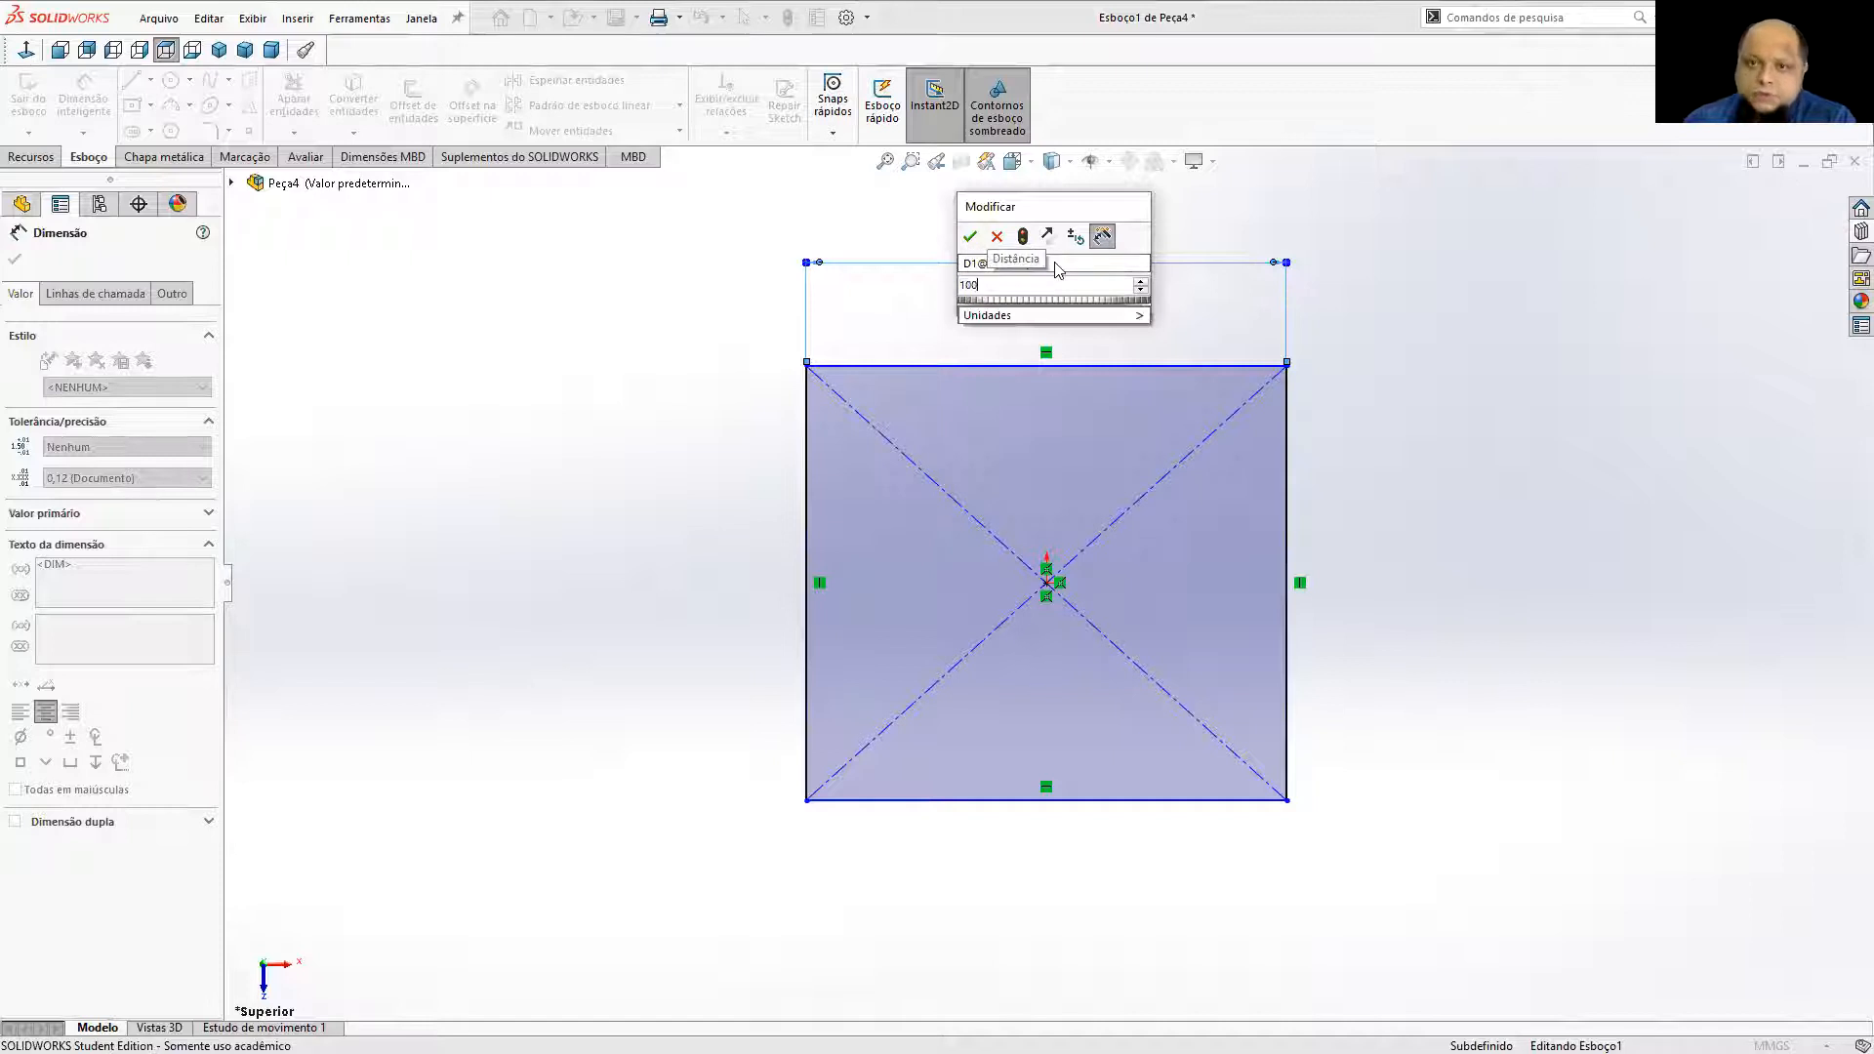
{"action": "key", "text": "Return"}
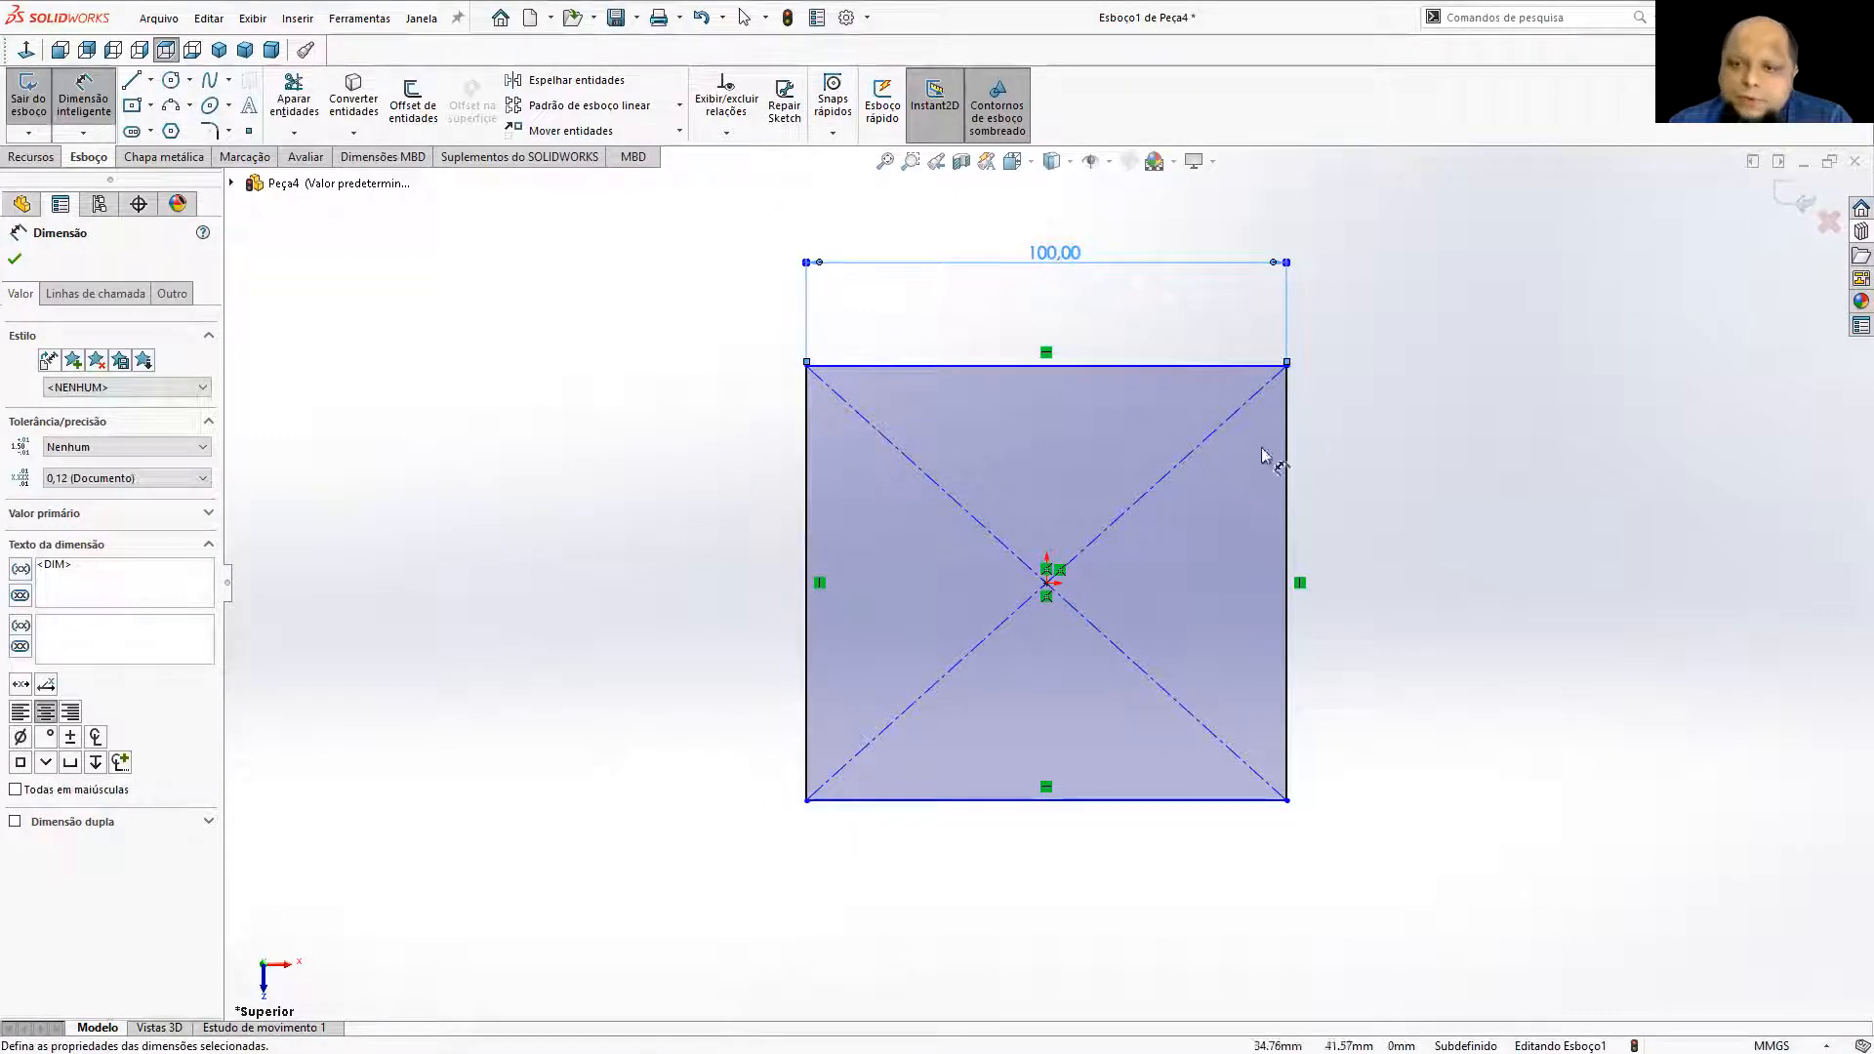
{"action": "left_click", "coordinate": [1289, 491]}
{"action": "left_click", "coordinate": [1384, 540]}
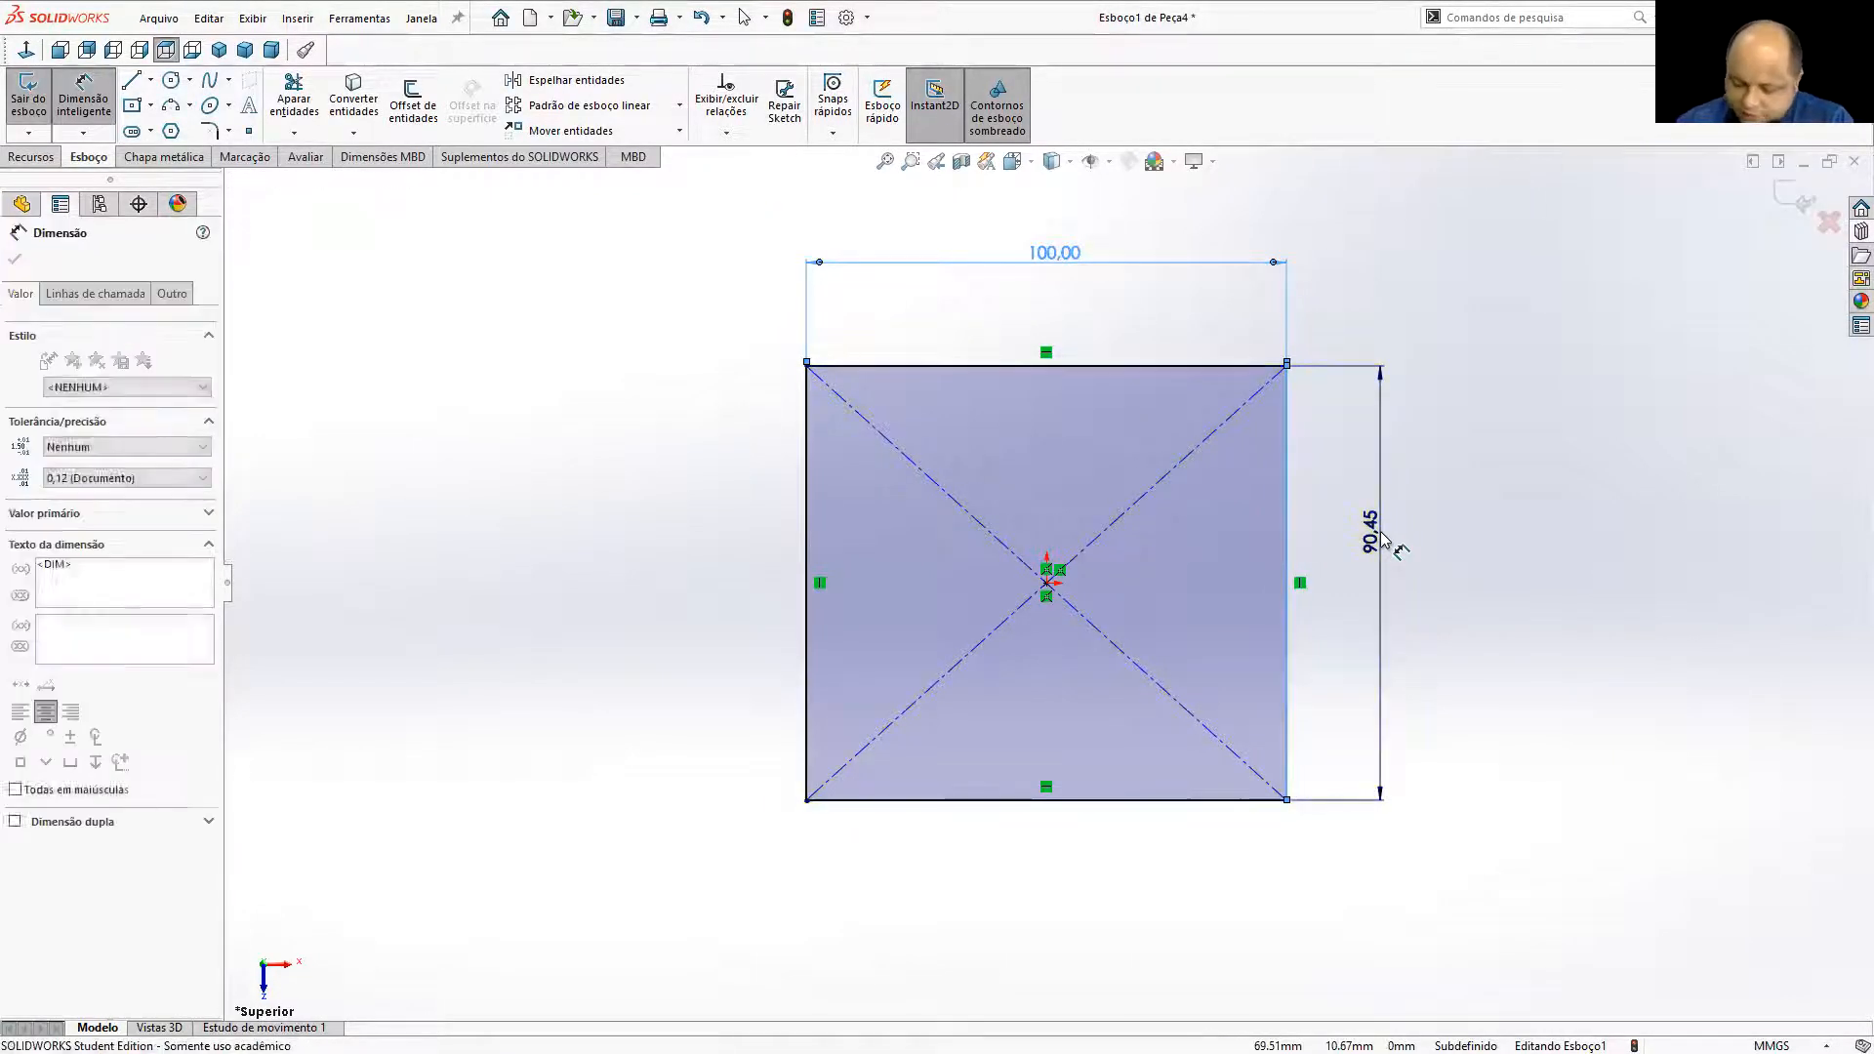
{"action": "type", "text": "100"}
{"action": "key", "text": "Return"}
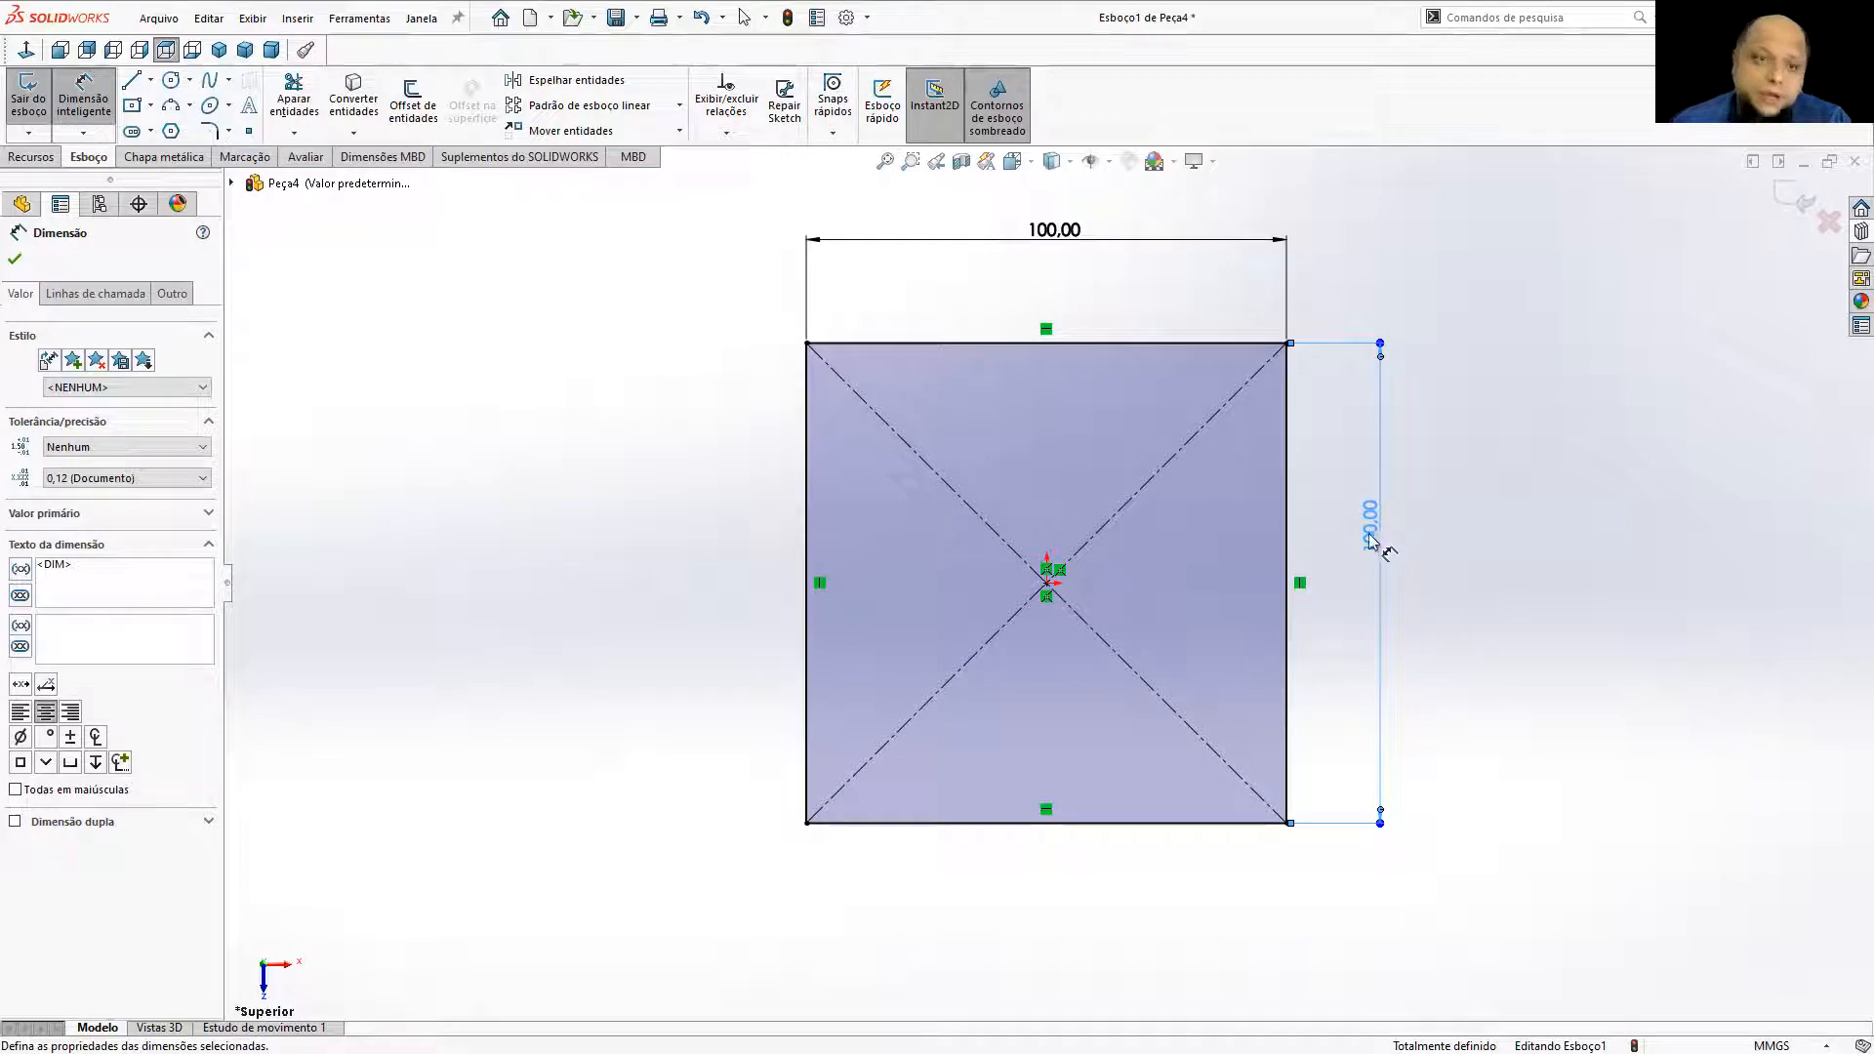
Extrude the square sketch as a boss with a blind depth of 100 mm.
{"action": "left_click", "coordinate": [21, 204]}
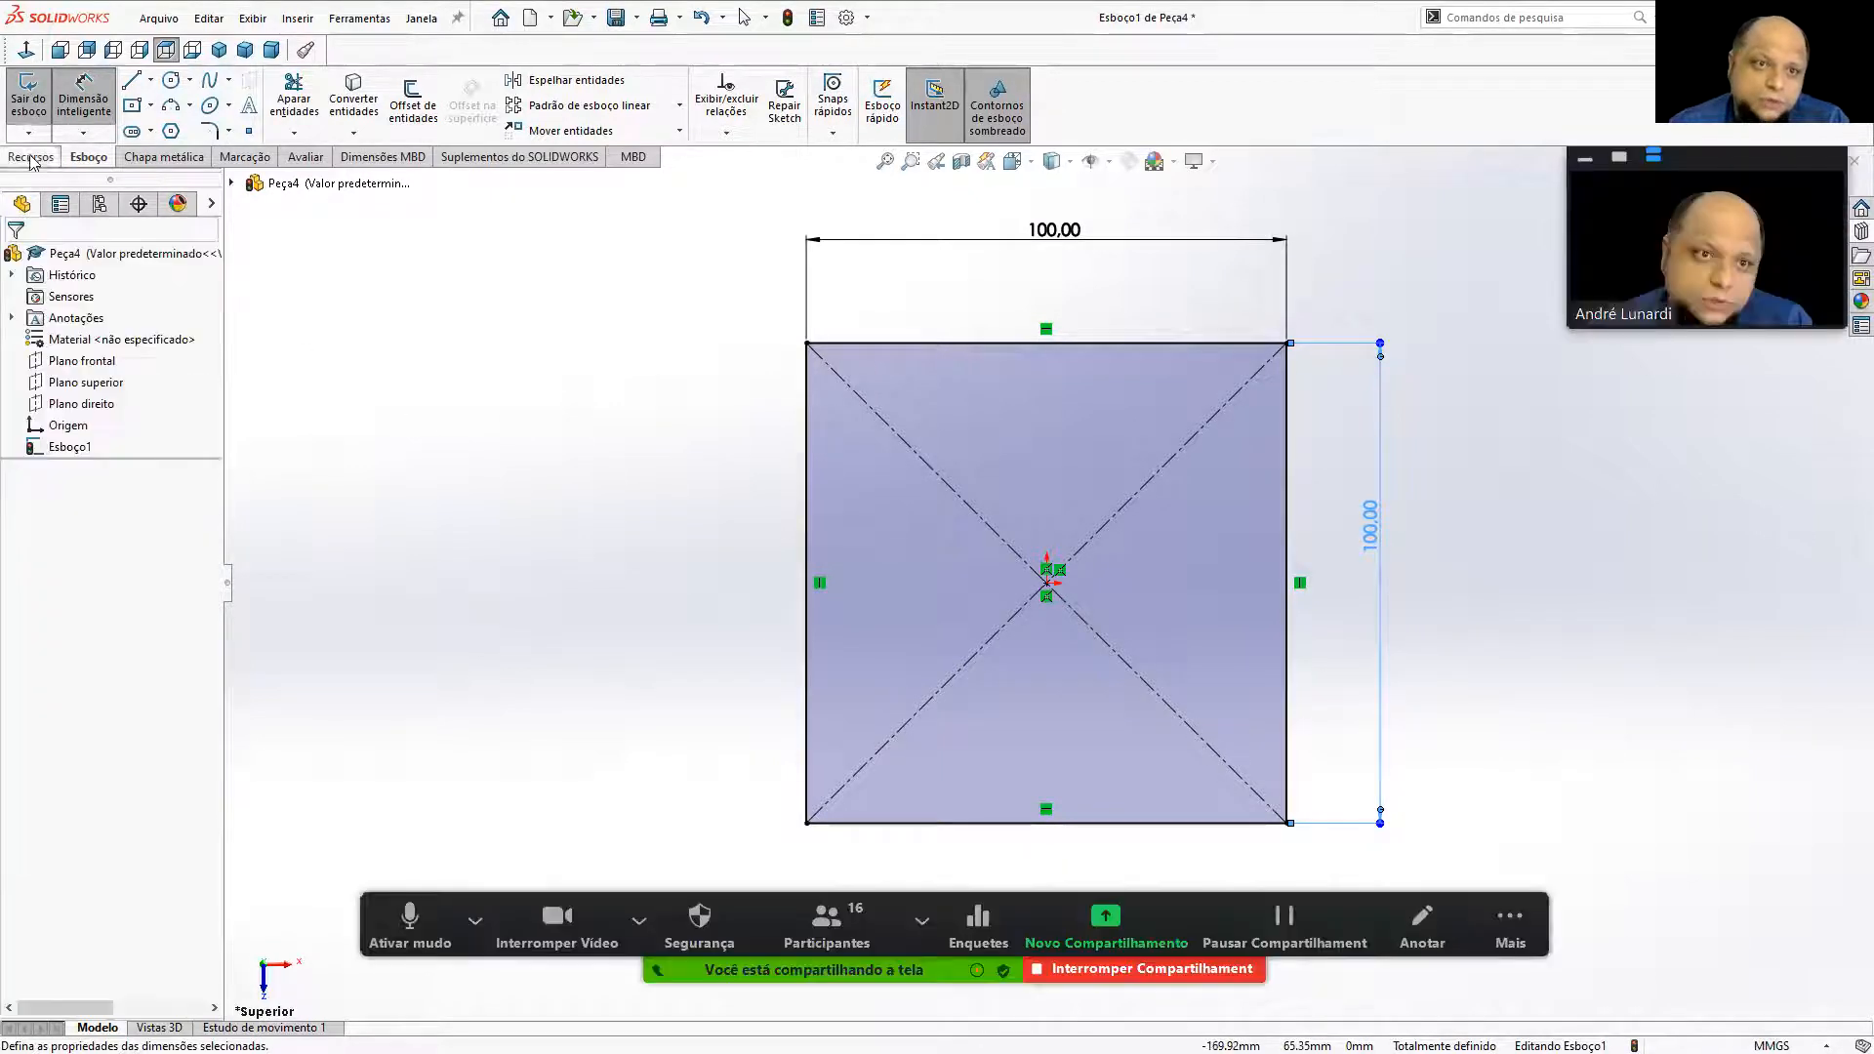
{"action": "left_click", "coordinate": [45, 161]}
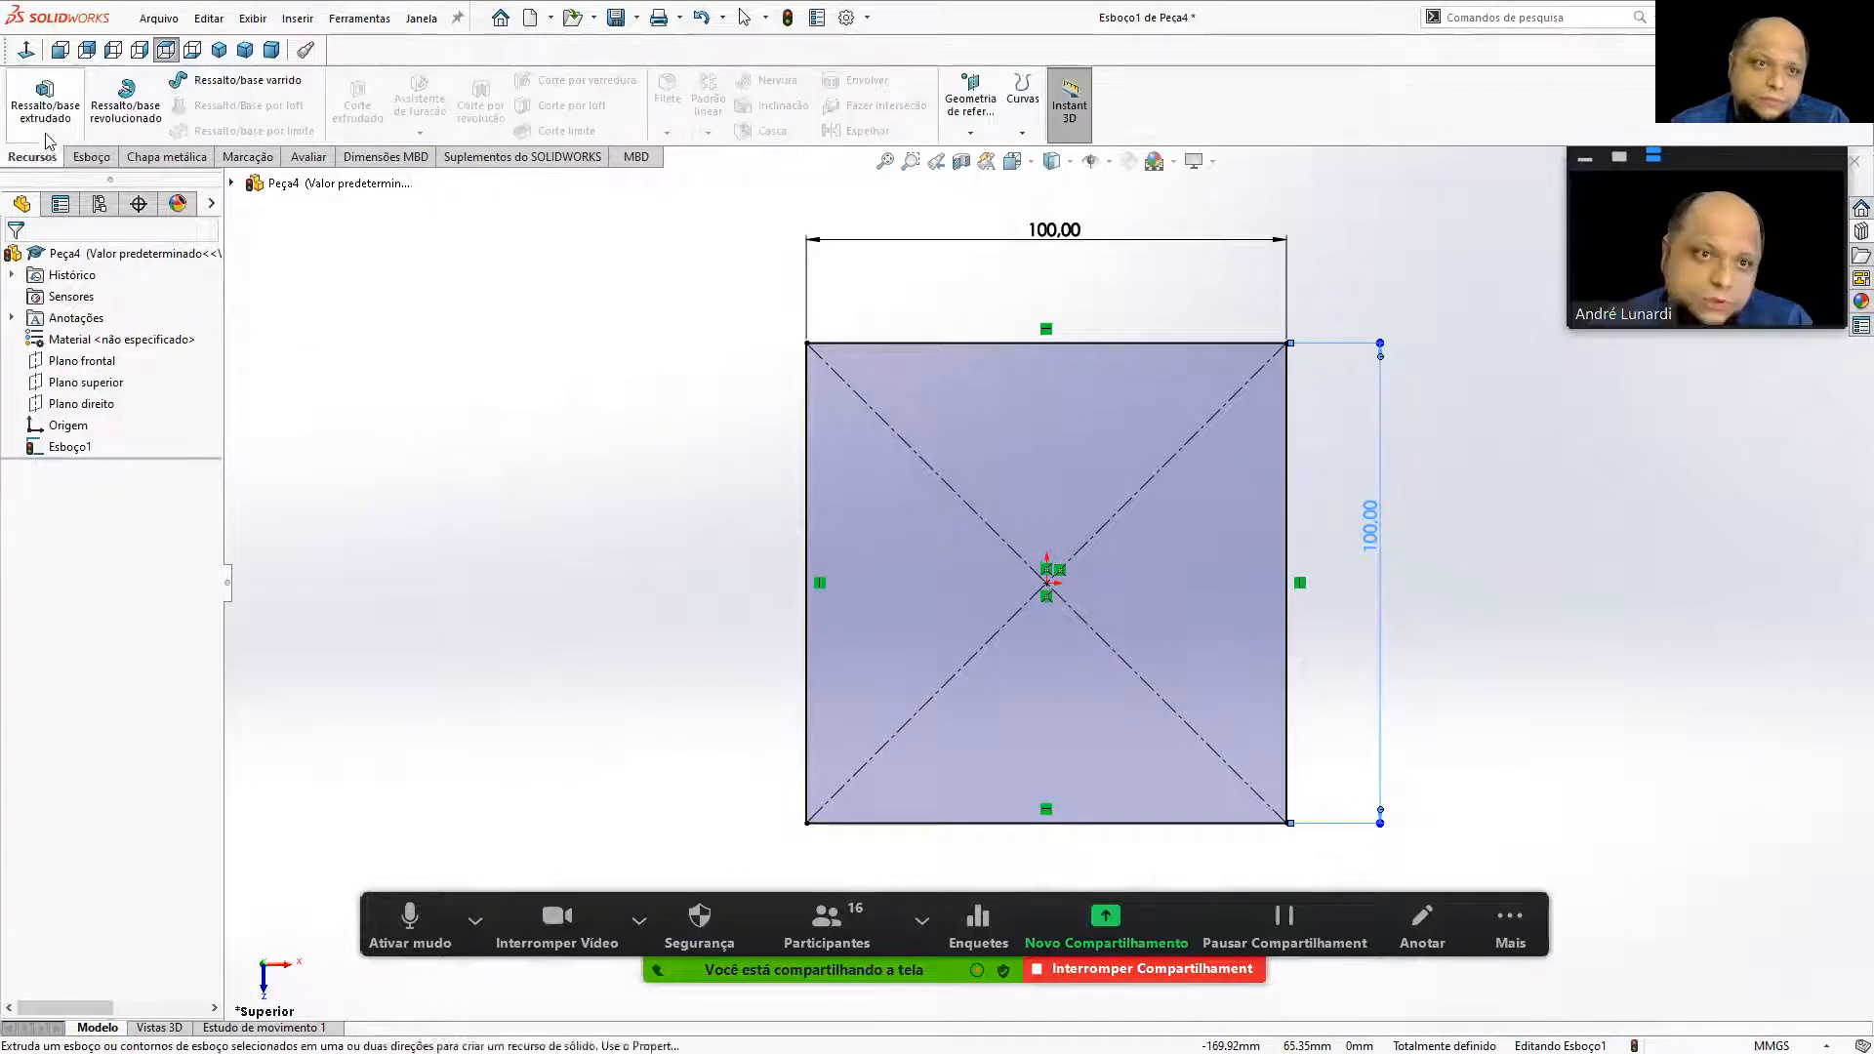
{"action": "left_click", "coordinate": [45, 97]}
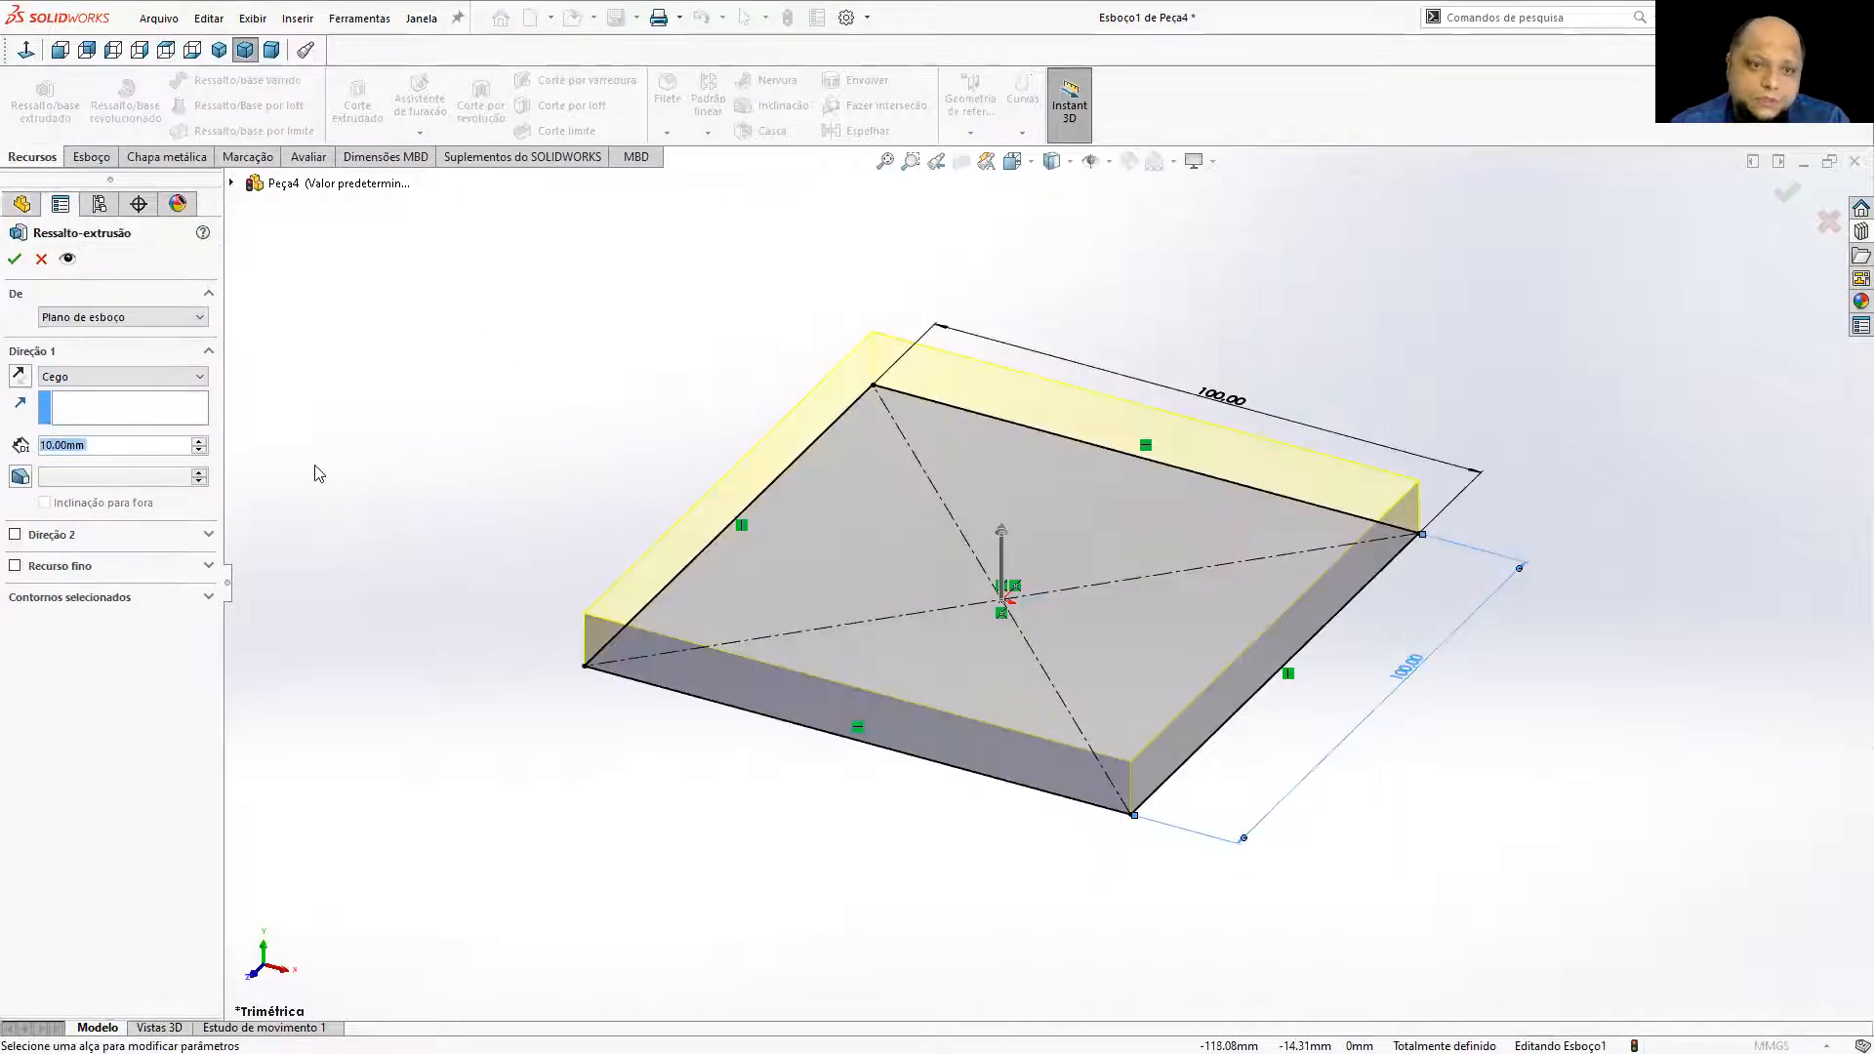
{"action": "type", "text": "100"}
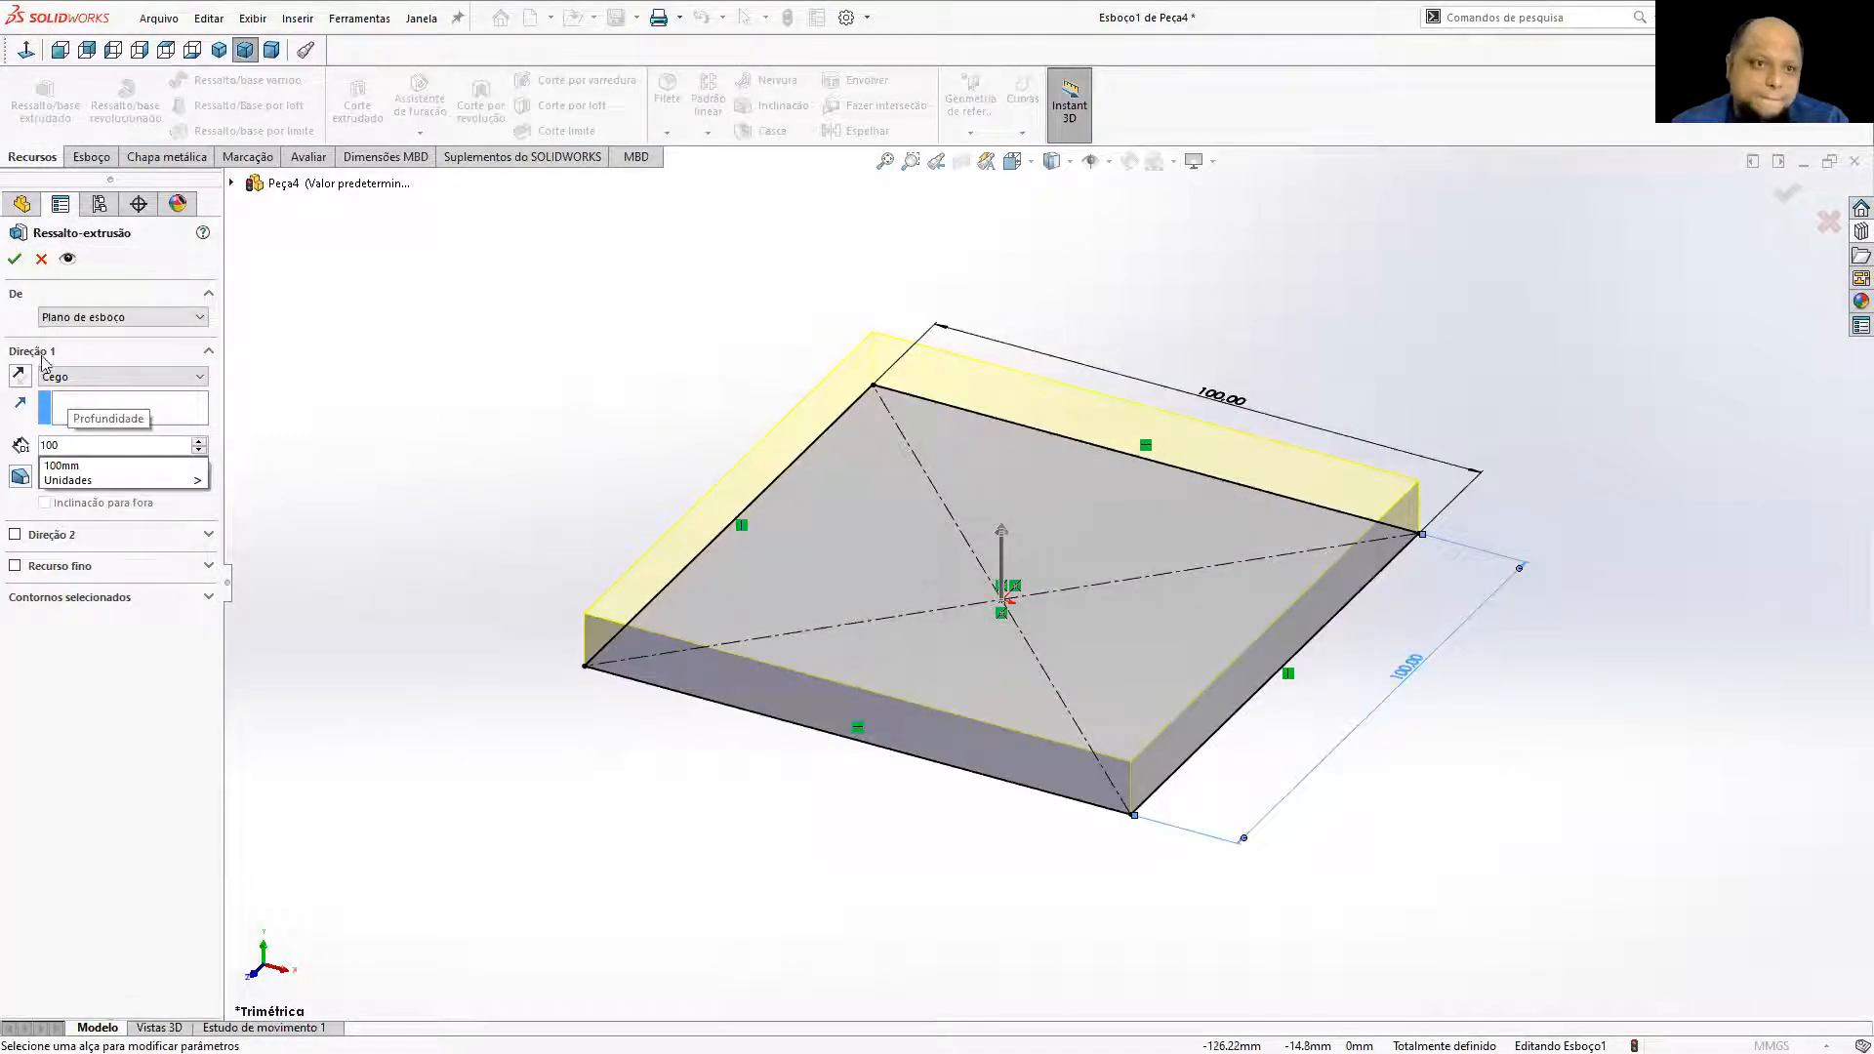
{"action": "key", "text": "Return"}
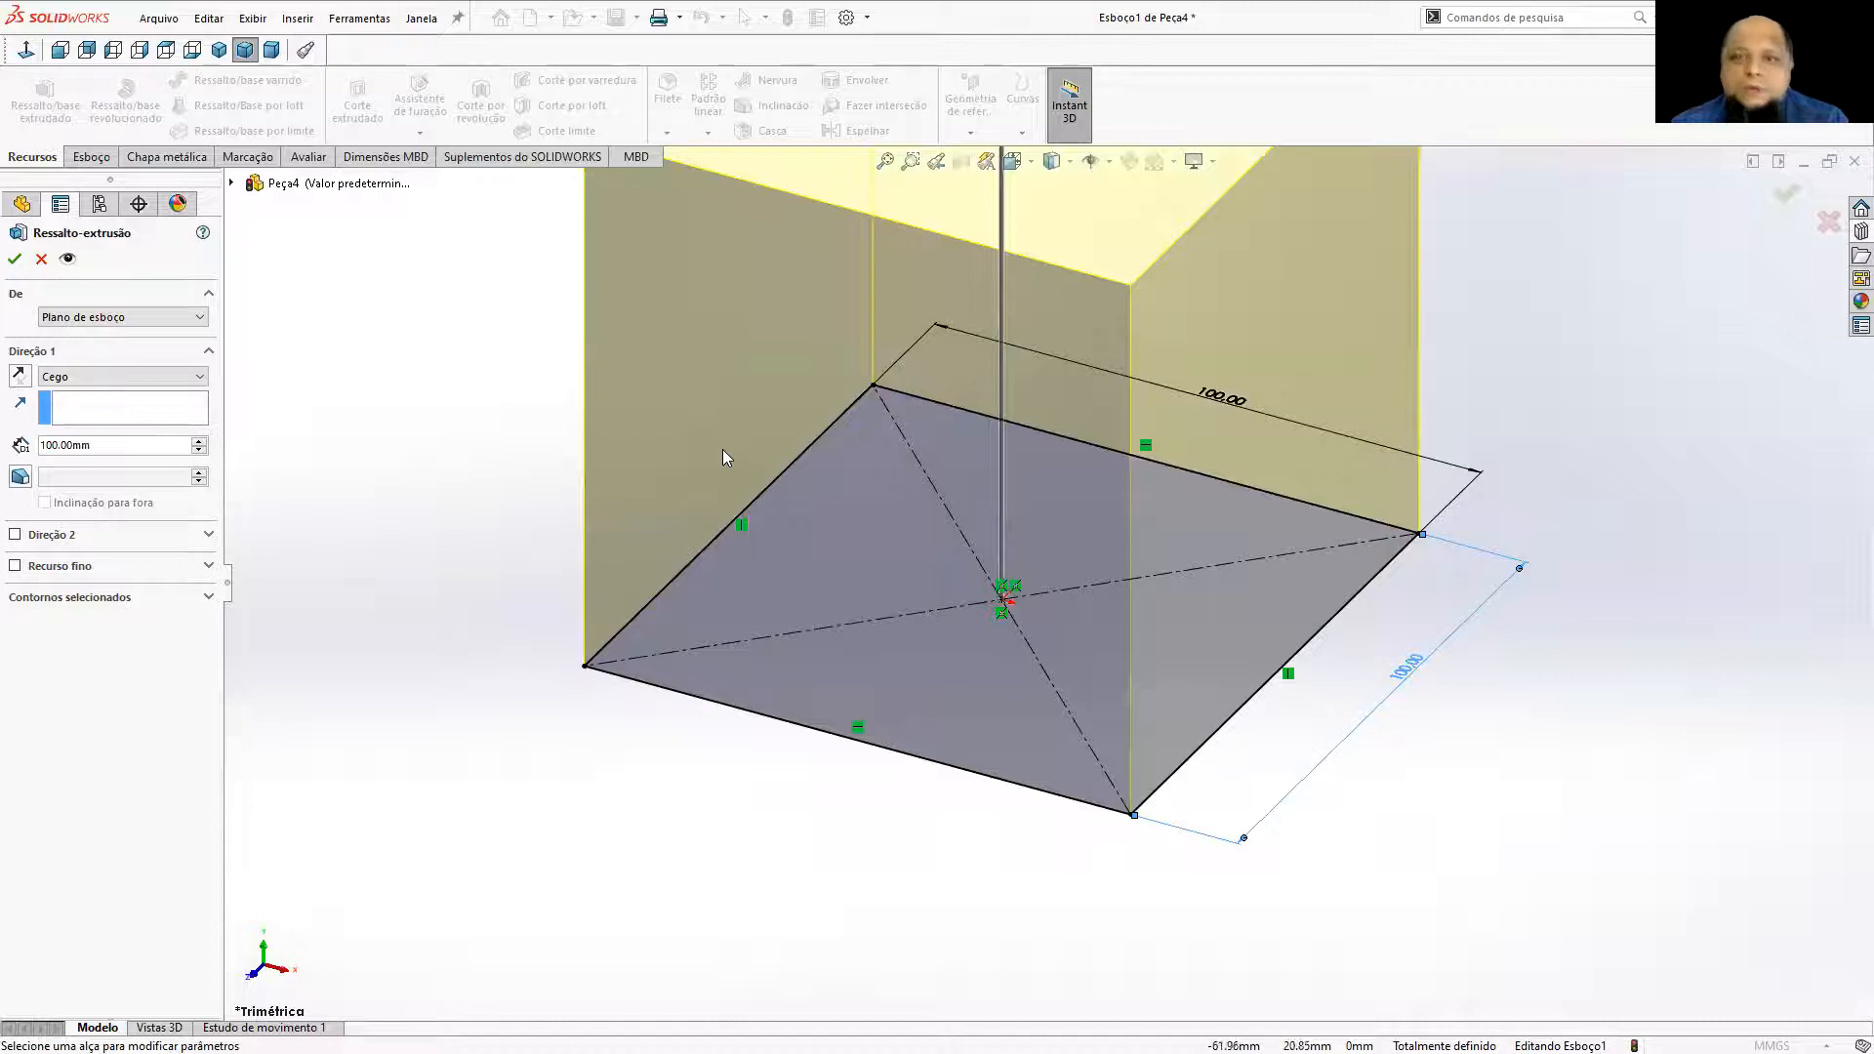
{"action": "left_click", "coordinate": [15, 260]}
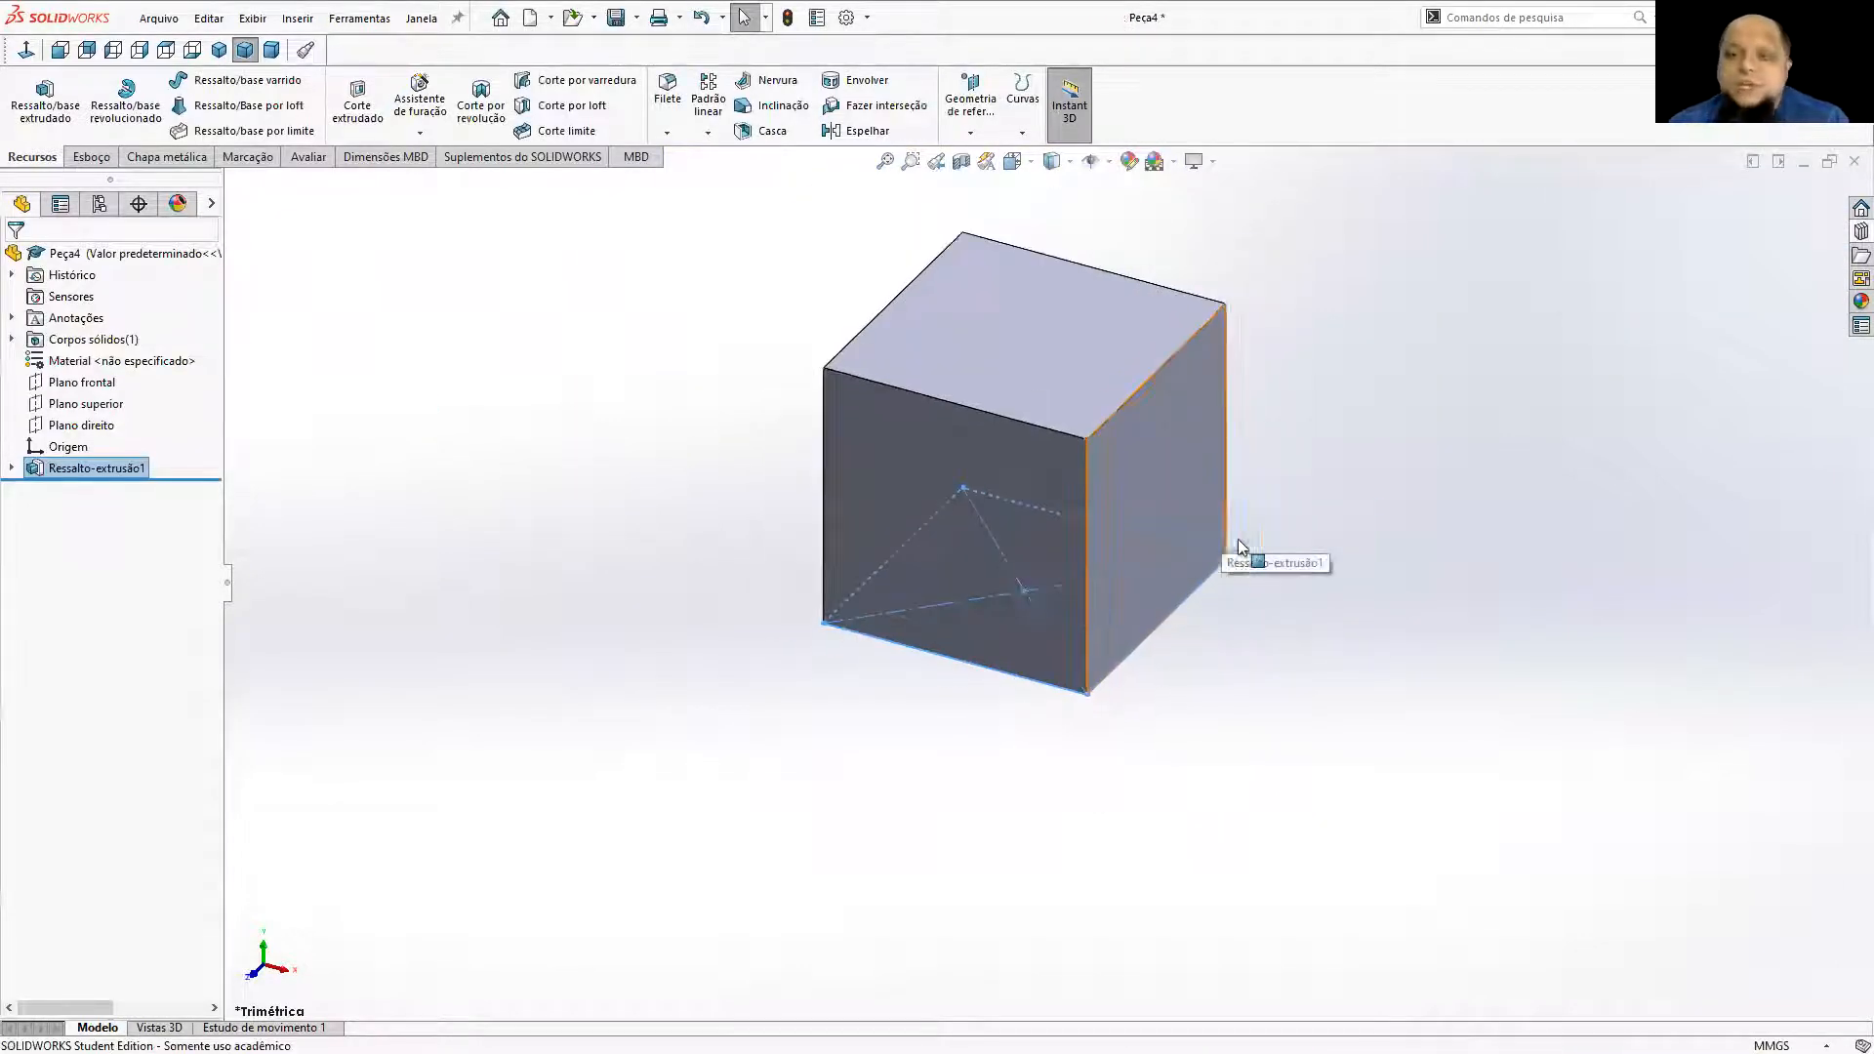
Examine the cube from several angles, including the sketch dimensions shown for one of its side faces.
{"action": "left_click", "coordinate": [1381, 452]}
{"action": "mouse_move", "coordinate": [1381, 452]}
{"action": "middle_mouse_down"}
{"action": "mouse_move", "coordinate": [1348, 557]}
{"action": "mouse_move", "coordinate": [1262, 631]}
{"action": "mouse_move", "coordinate": [1356, 477]}
{"action": "mouse_move", "coordinate": [1292, 531]}
{"action": "middle_mouse_up"}
{"action": "left_click", "coordinate": [1210, 547]}
{"action": "middle_click_drag", "start_coordinate": [1285, 625], "coordinate": [1259, 766]}
{"action": "middle_click_drag", "start_coordinate": [1484, 577], "coordinate": [1503, 535]}
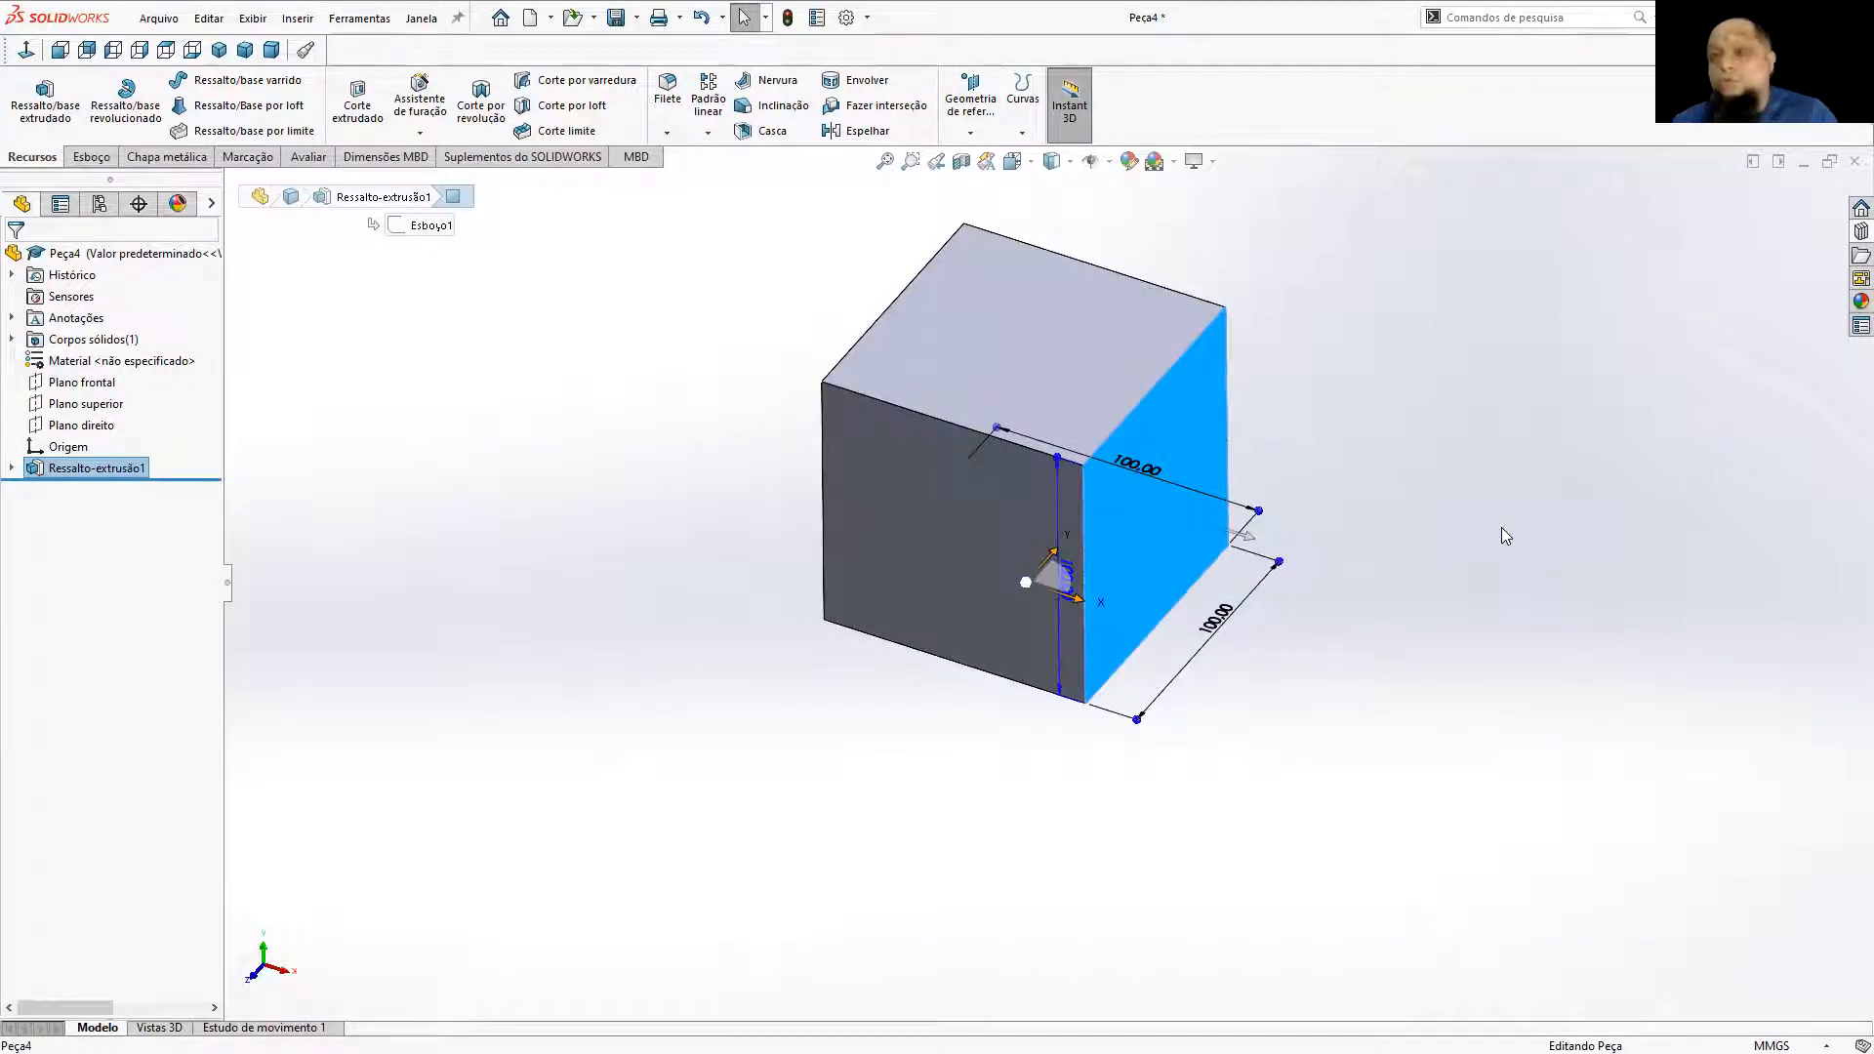
{"action": "middle_click_drag", "start_coordinate": [1447, 444], "coordinate": [1431, 423]}
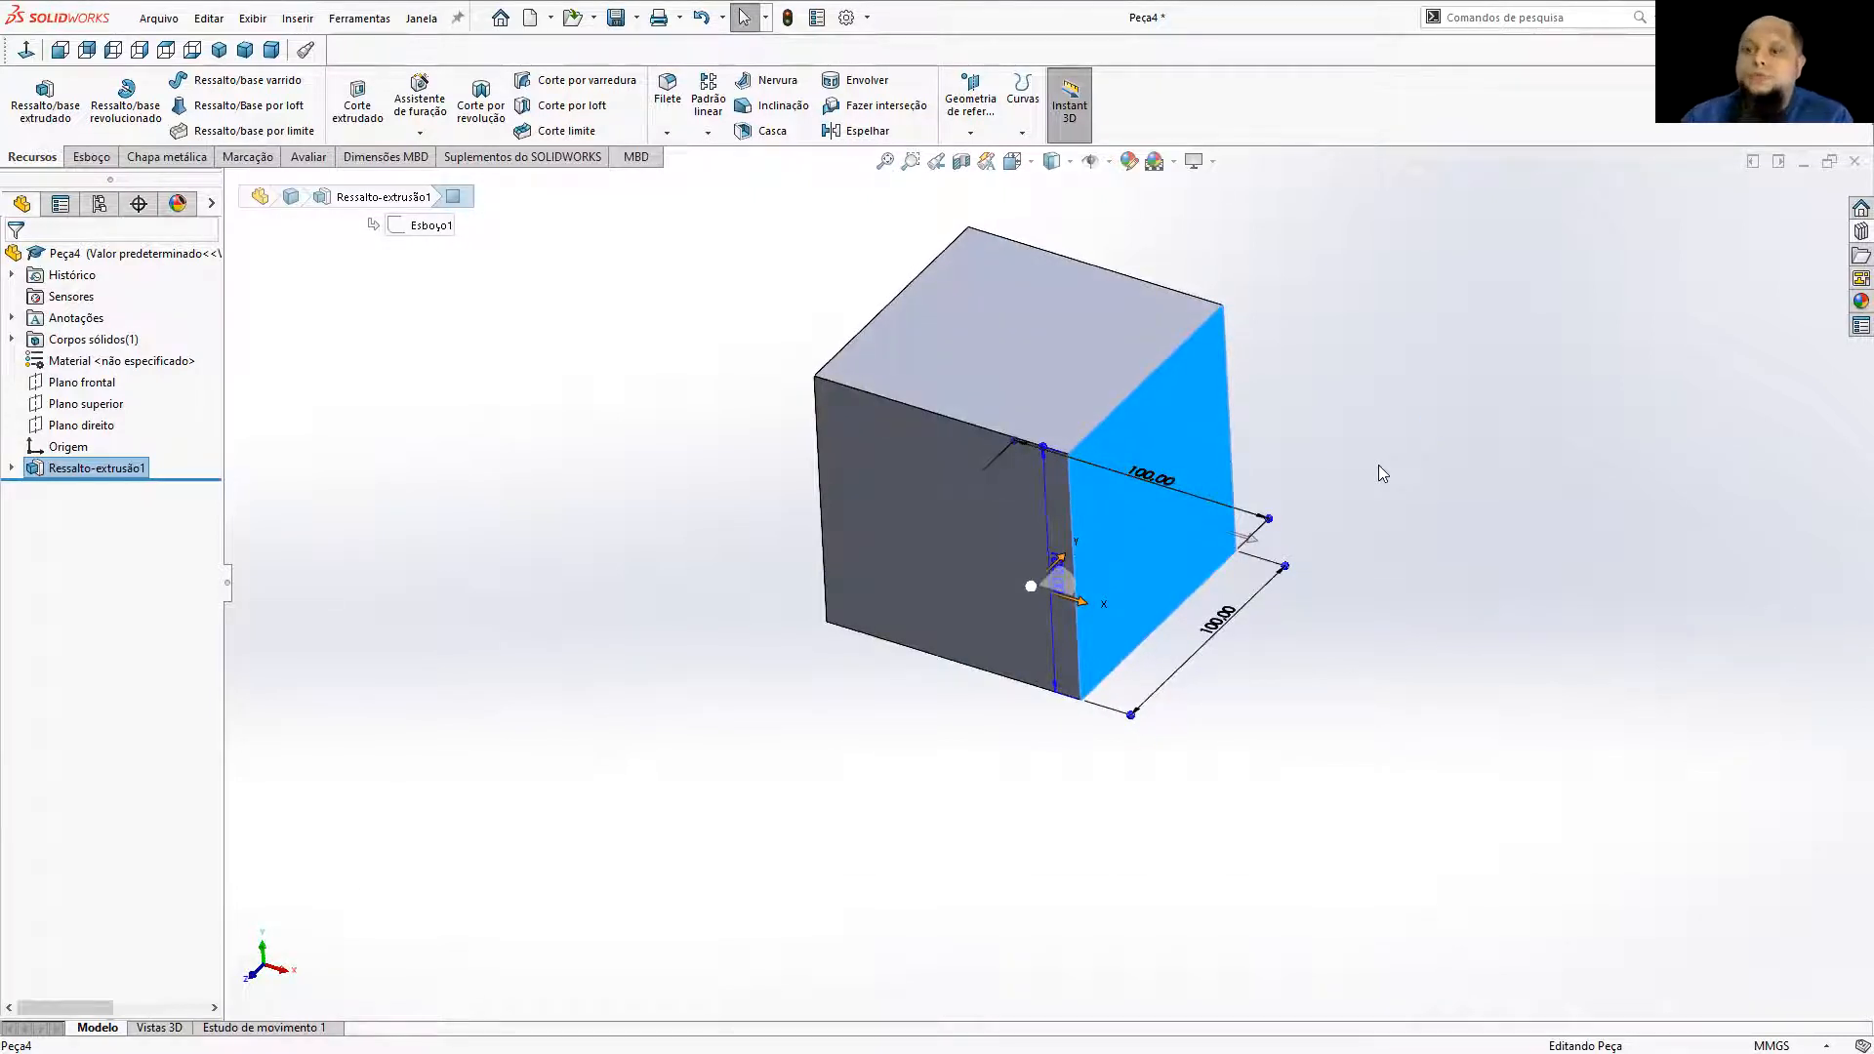
{"action": "middle_click_drag", "start_coordinate": [1371, 481], "coordinate": [1371, 487]}
{"action": "middle_click_drag", "start_coordinate": [1413, 581], "coordinate": [1400, 543]}
{"action": "left_click", "coordinate": [1396, 493]}
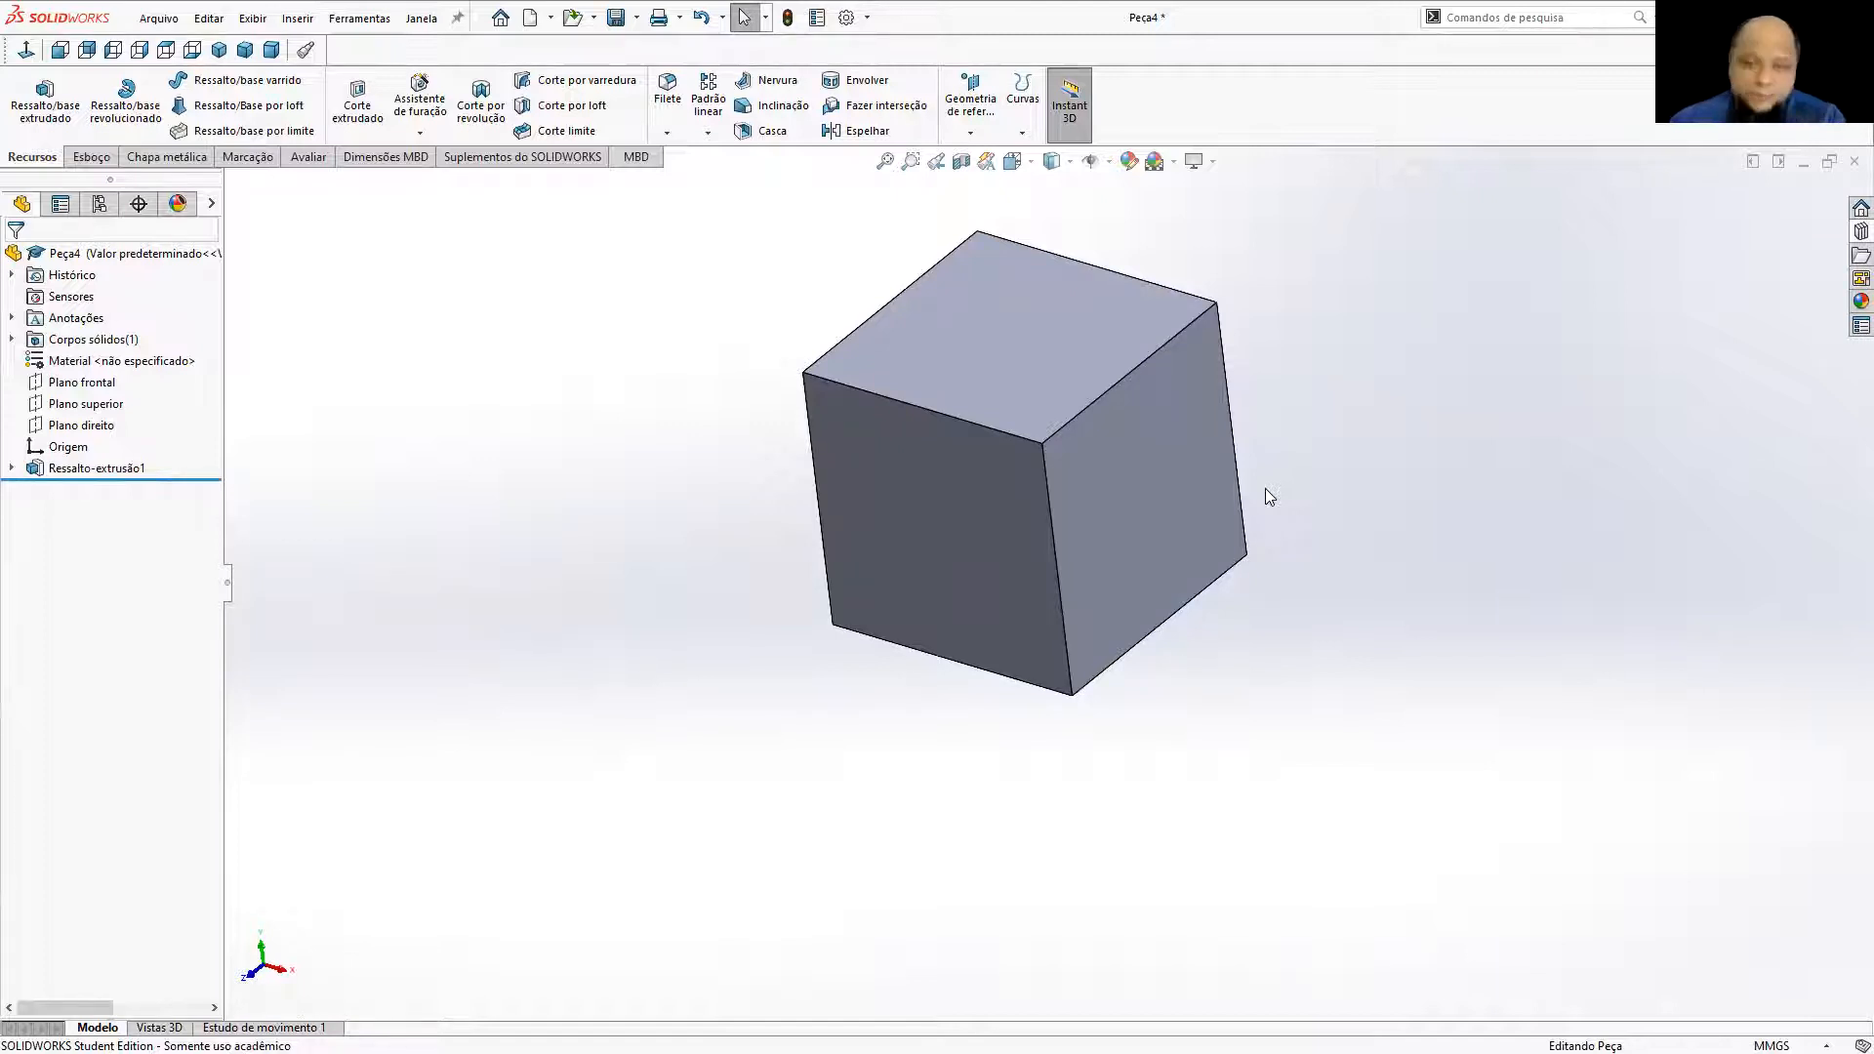
Open the sketch under the cube's extrusion for editing, viewed normal to its plane.
{"action": "left_click", "coordinate": [11, 468]}
{"action": "right_click", "coordinate": [92, 489]}
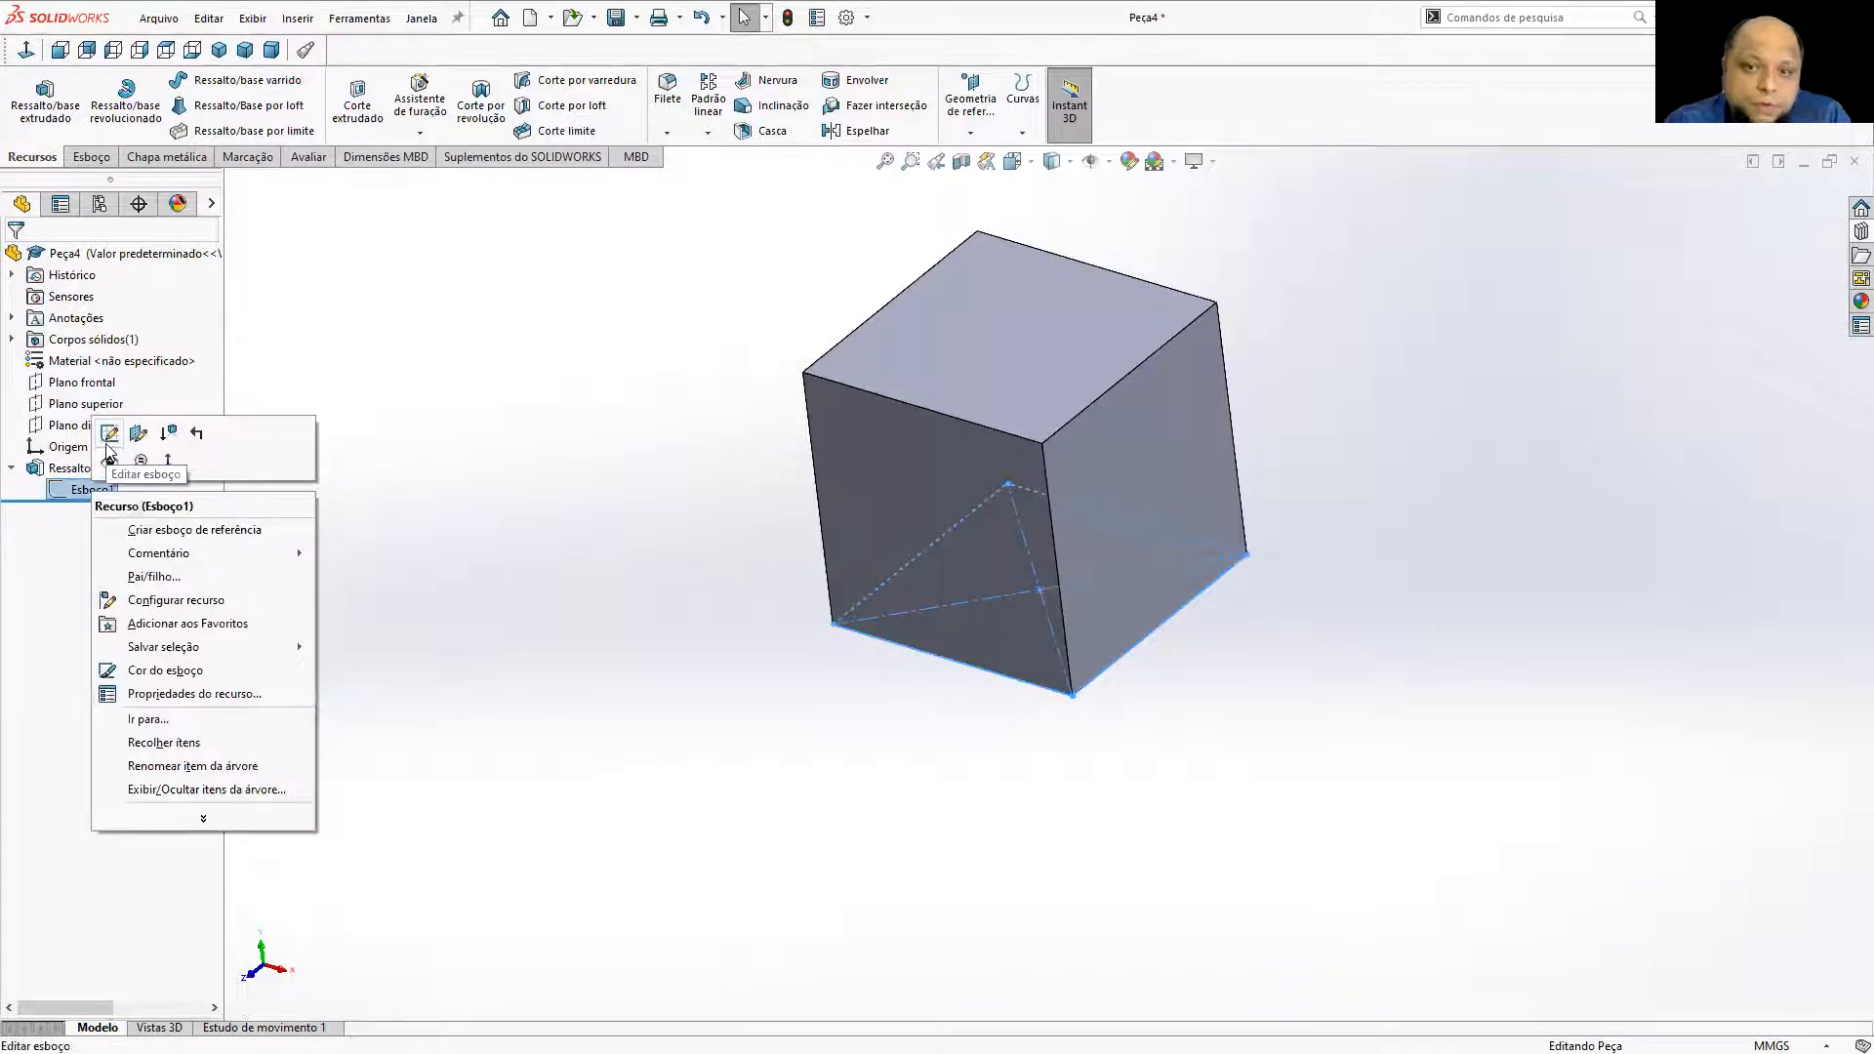
{"action": "left_click", "coordinate": [136, 430]}
{"action": "left_click", "coordinate": [25, 50]}
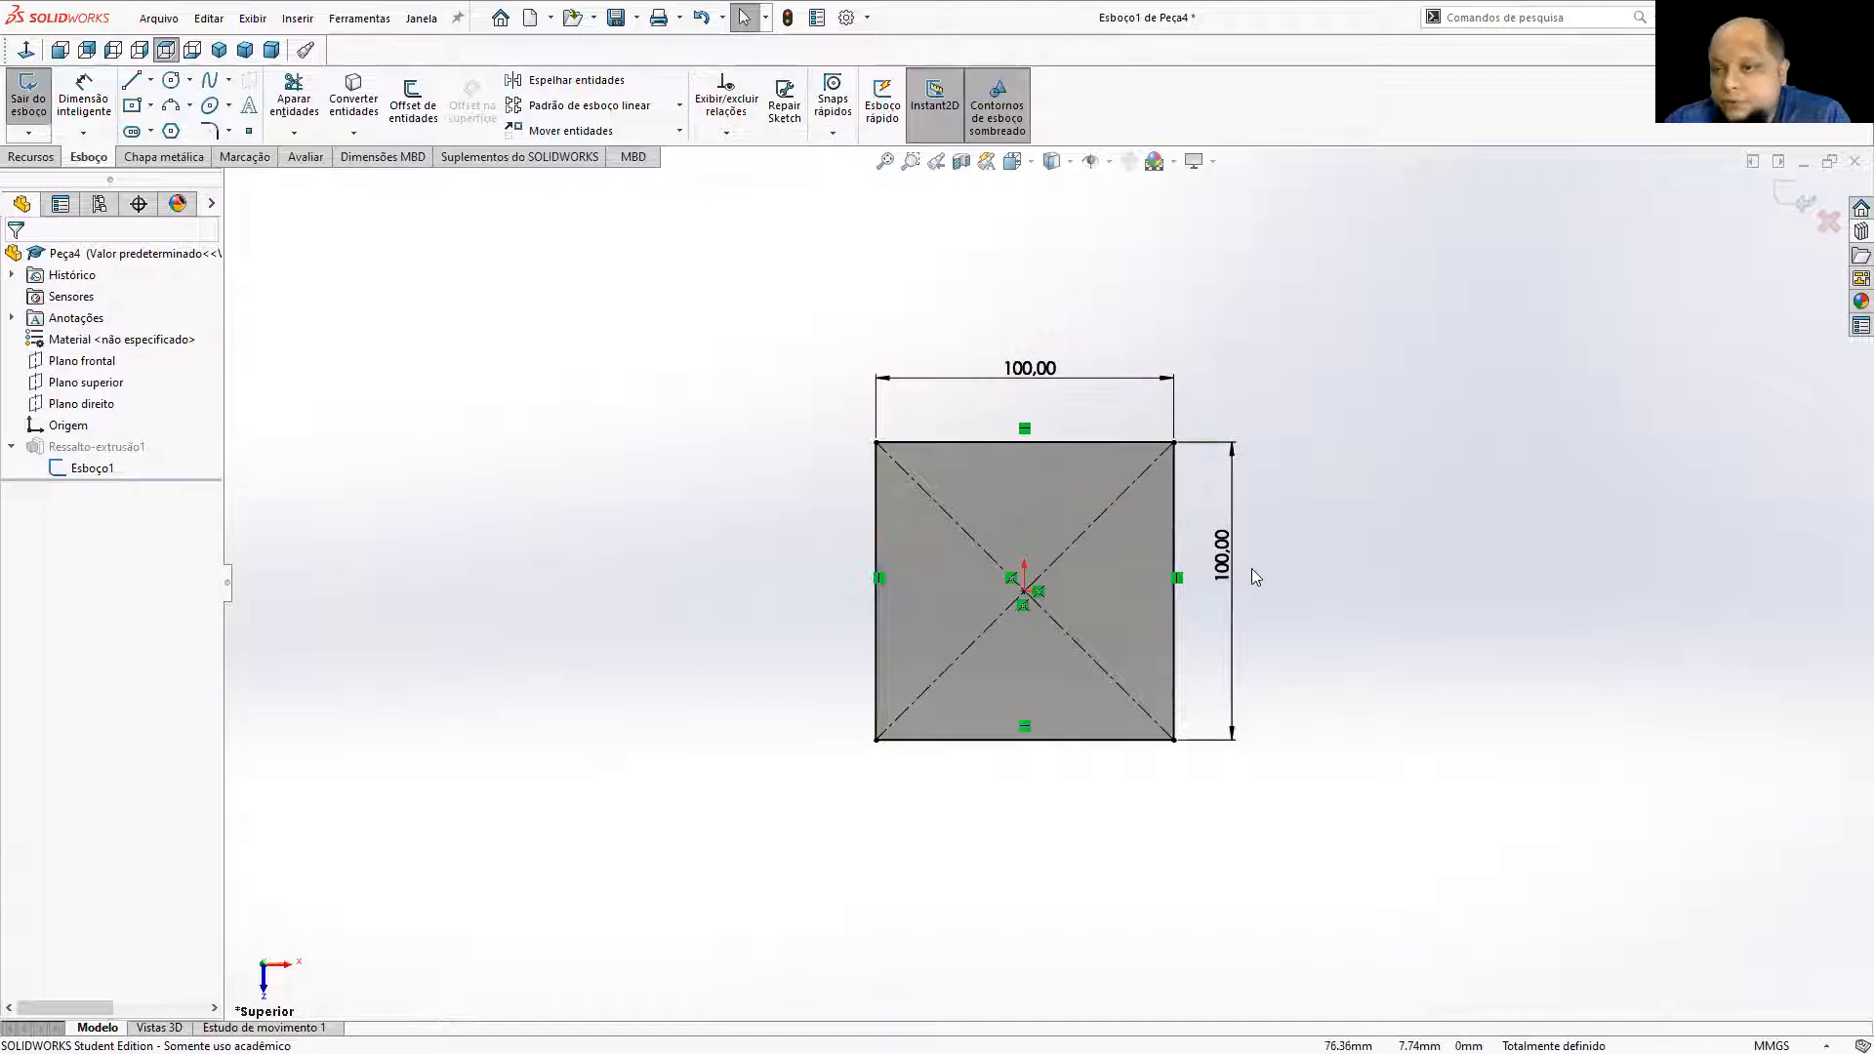
Link the square's vertical dimension to its horizontal one with the equation ="D1@Esboço1".
{"action": "left_click", "coordinate": [1030, 369]}
{"action": "left_click", "coordinate": [1391, 466]}
{"action": "left_click", "coordinate": [1223, 556]}
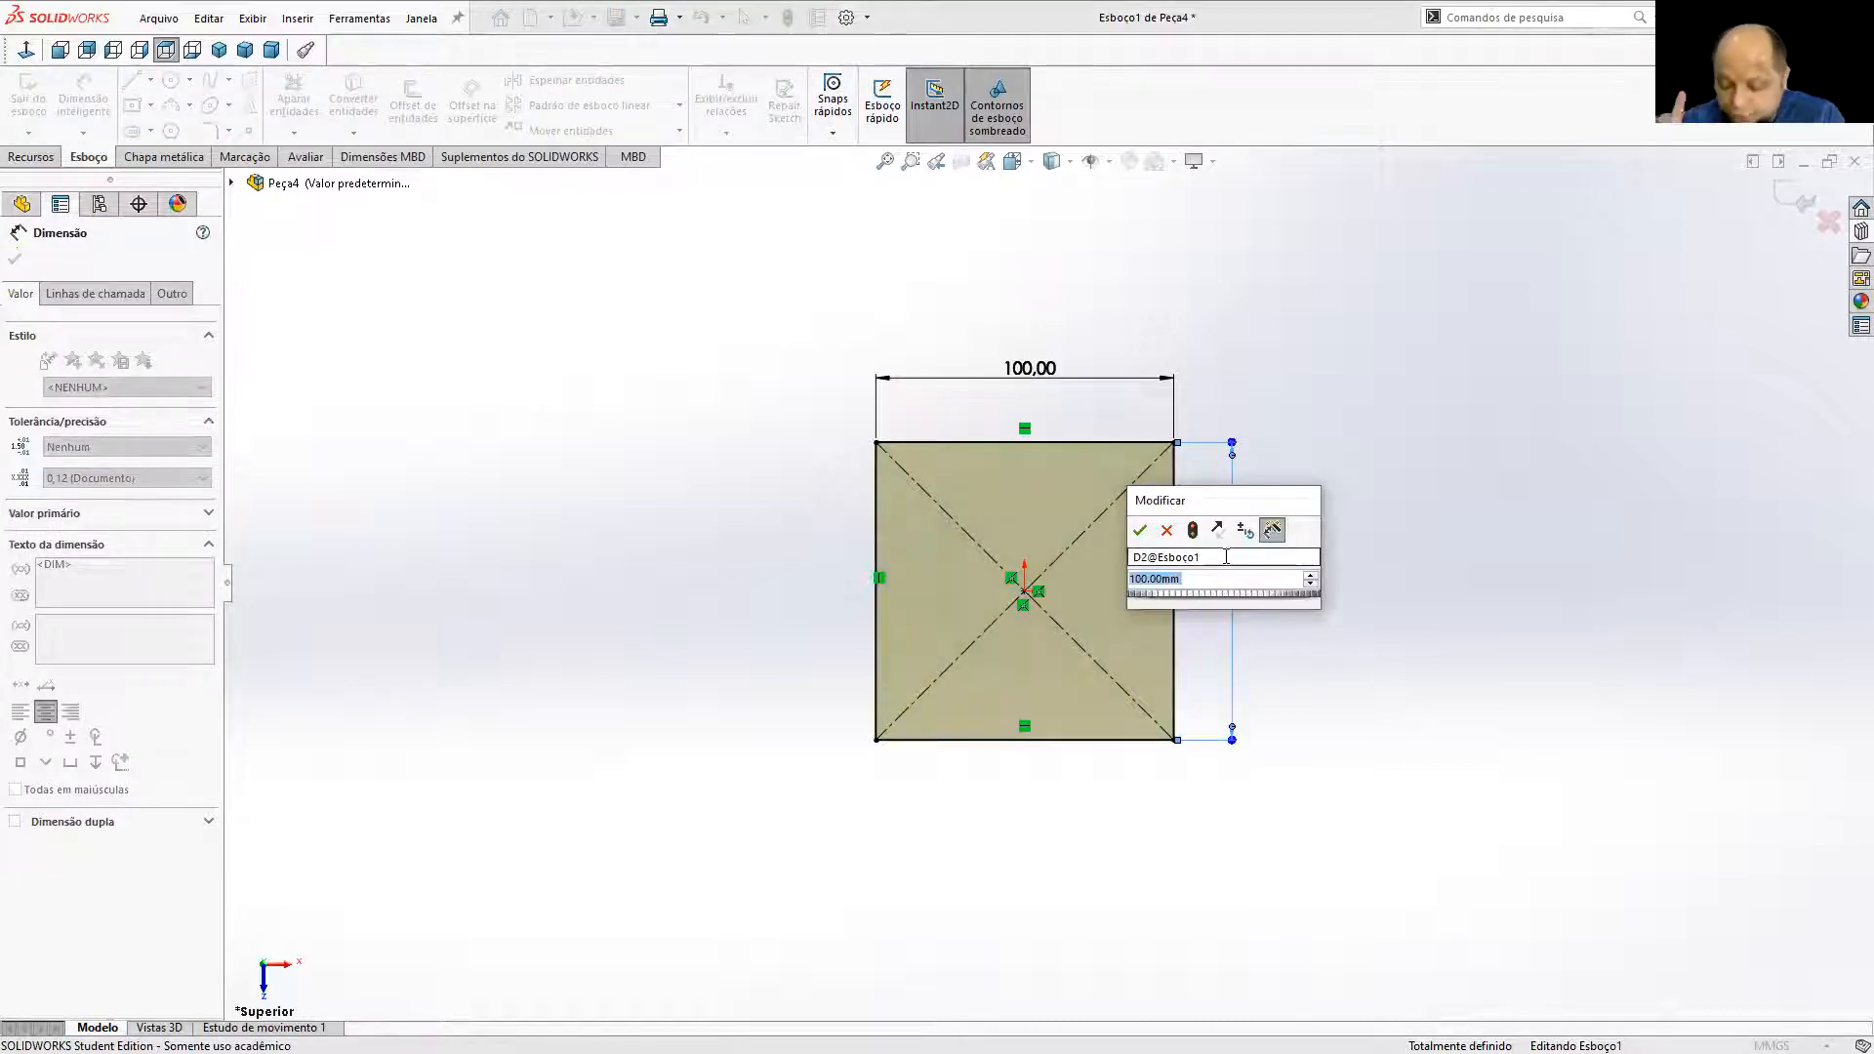
{"action": "type", "text": "="}
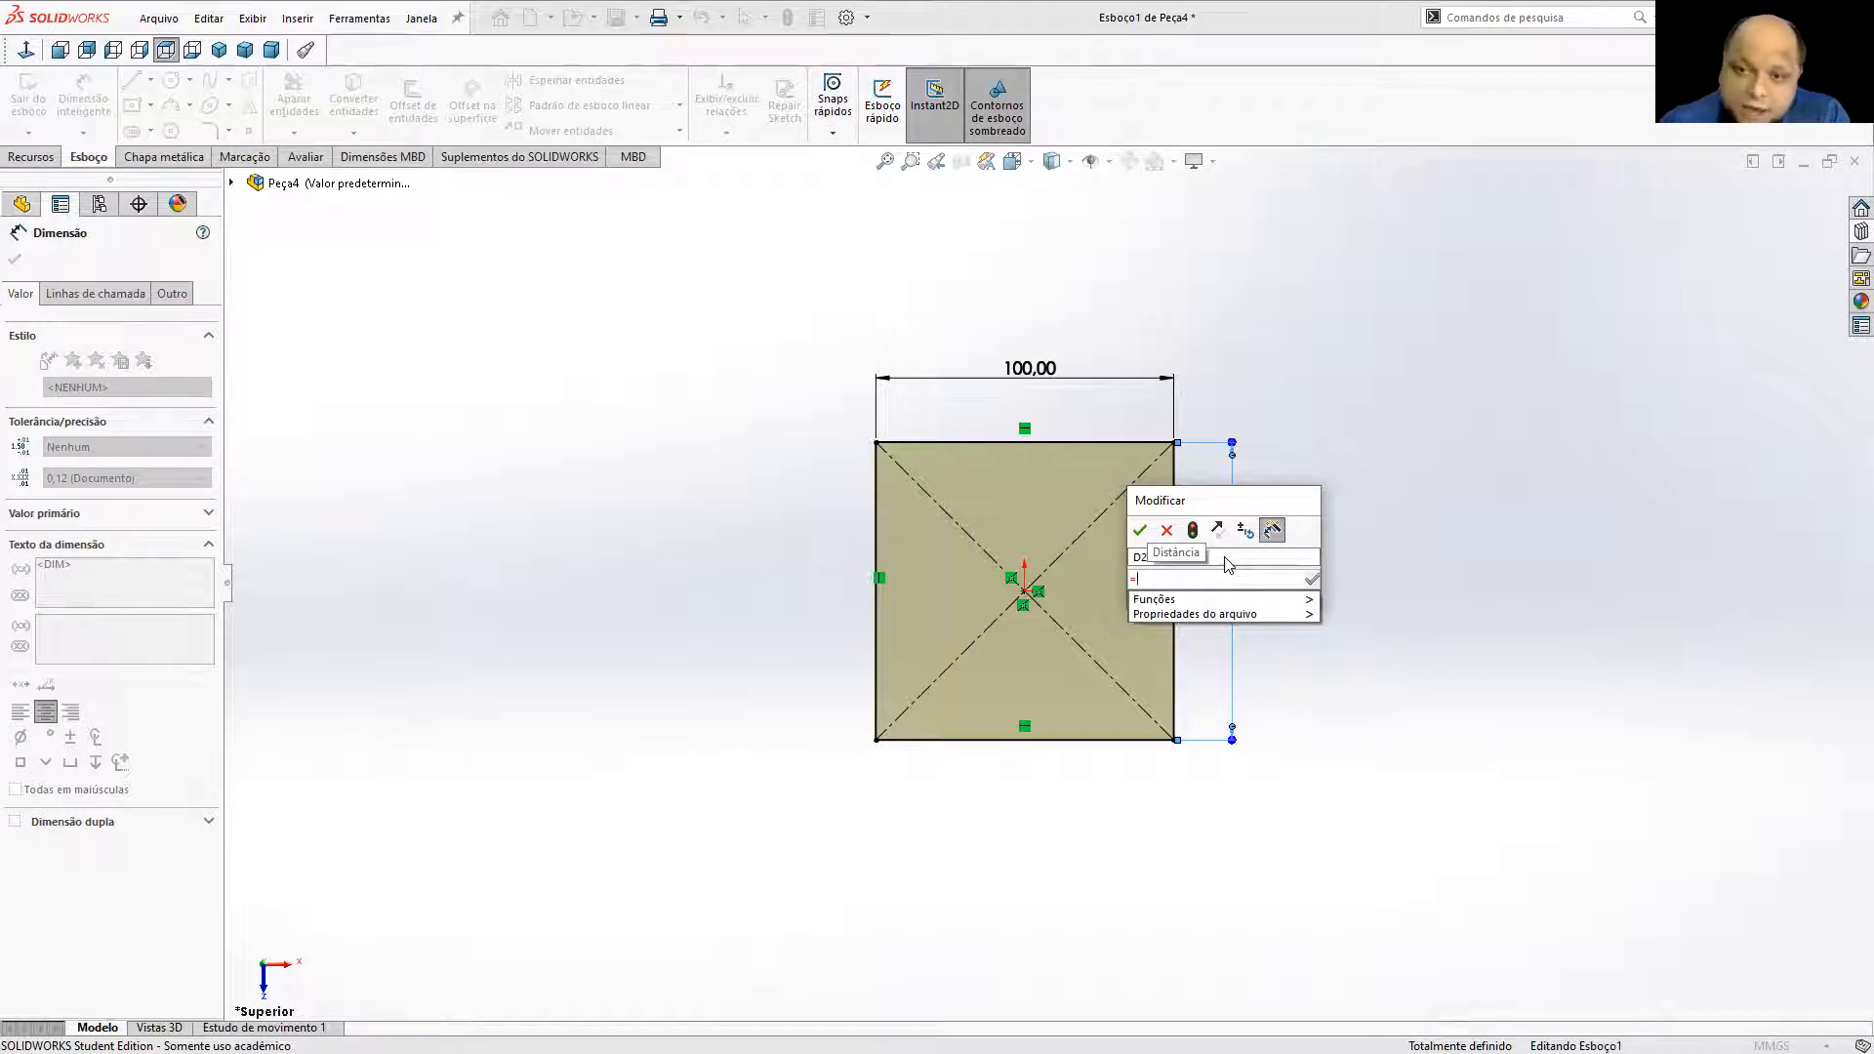
{"action": "mouse_move", "coordinate": [1192, 607]}
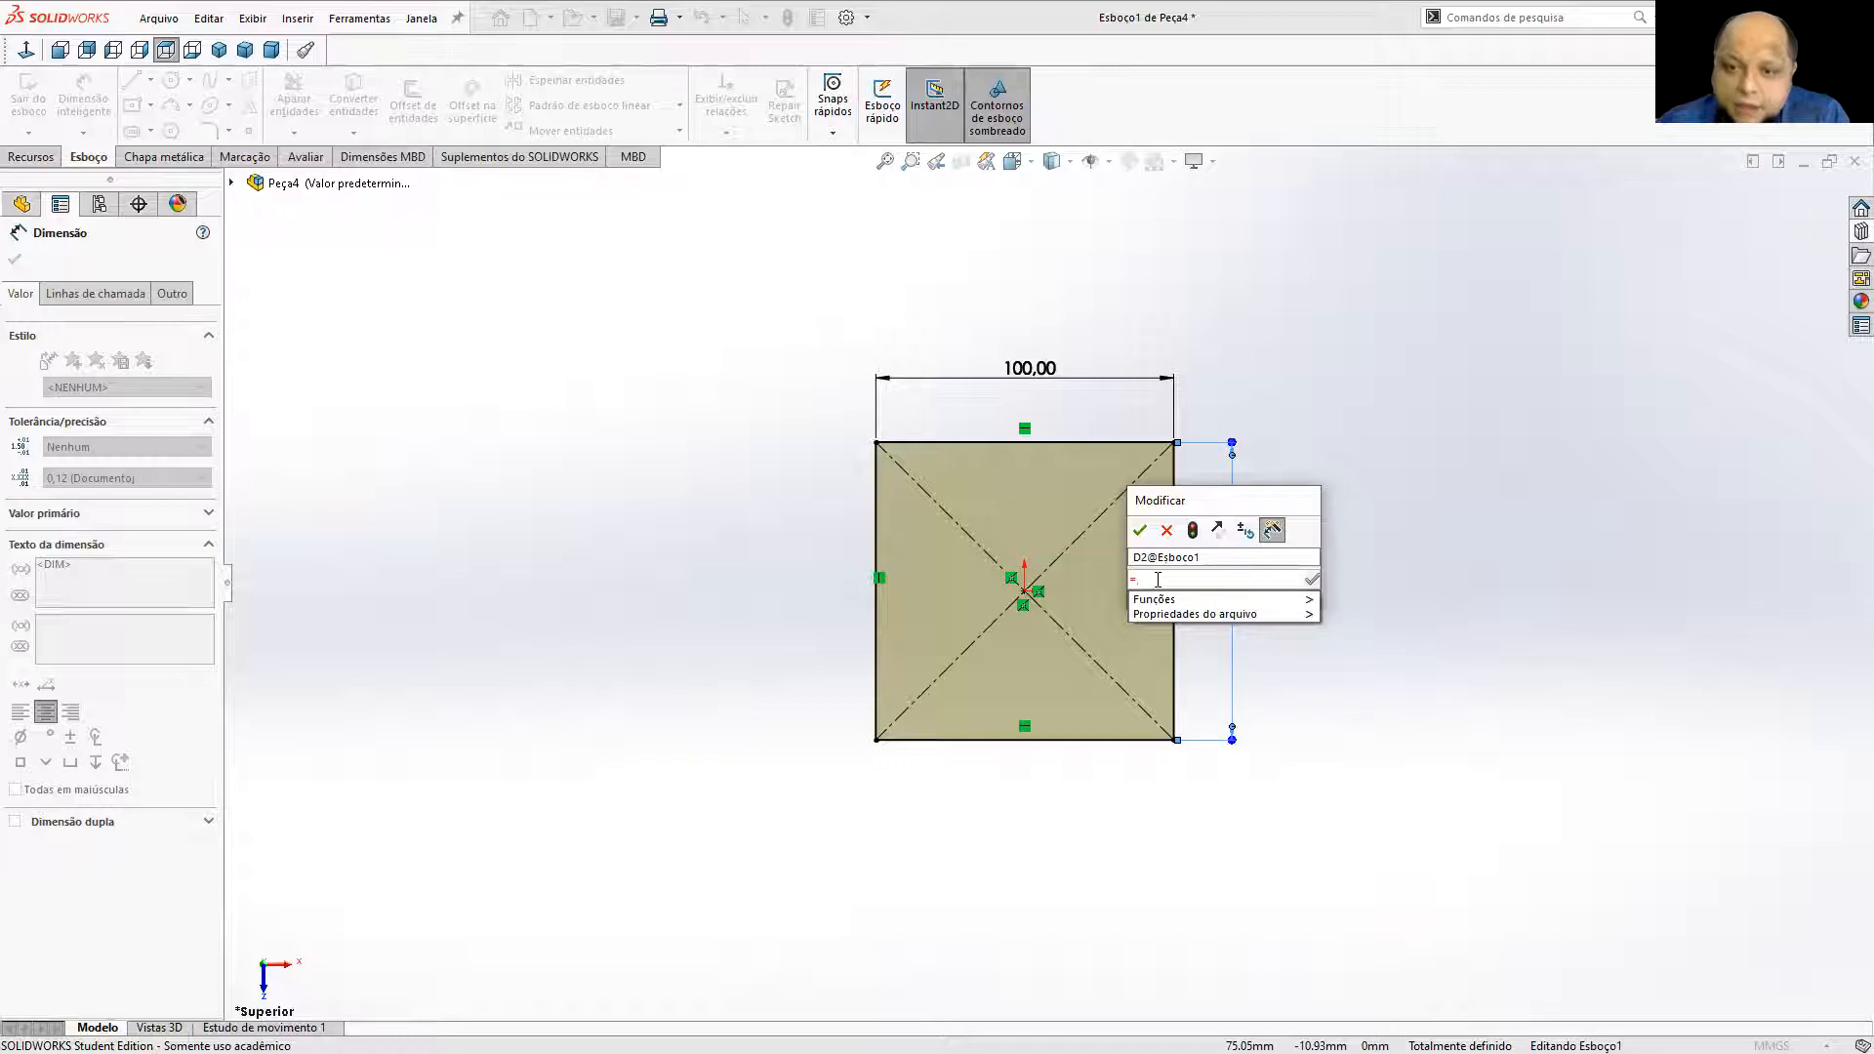
{"action": "left_click", "coordinate": [1025, 368]}
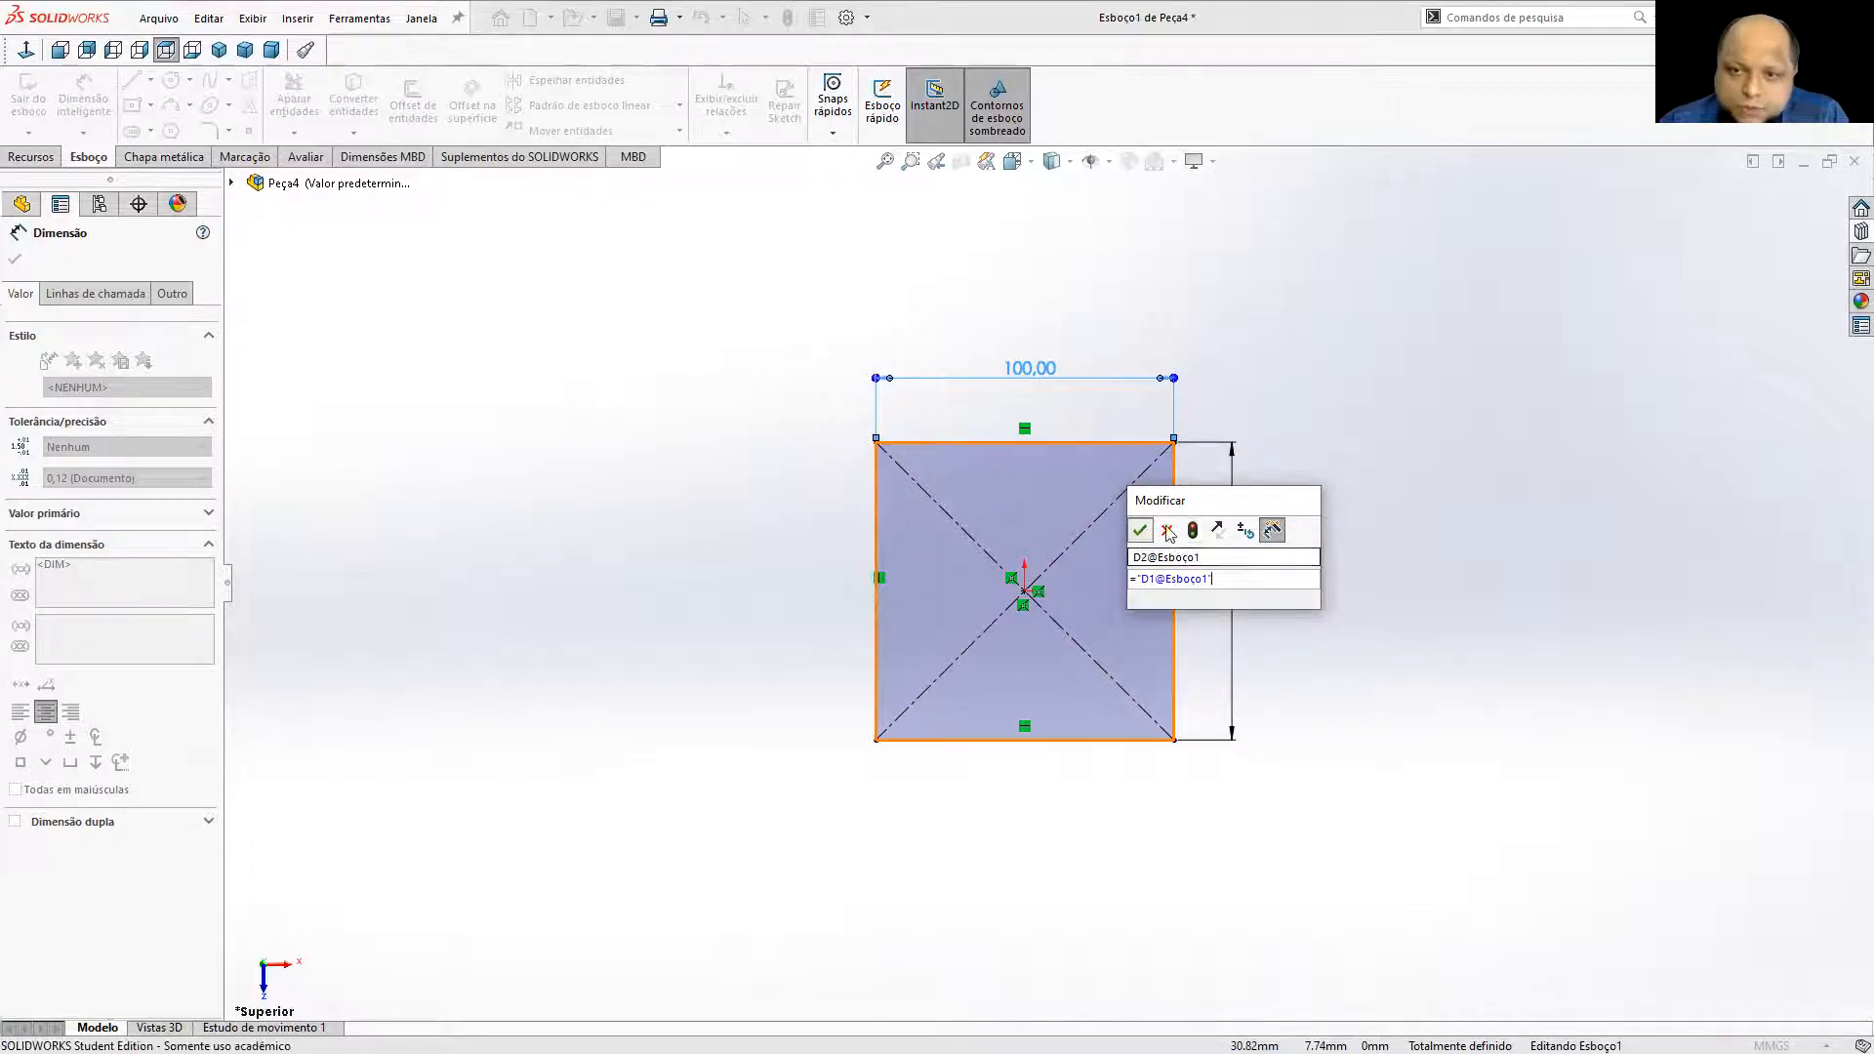
{"action": "left_click", "coordinate": [1140, 530]}
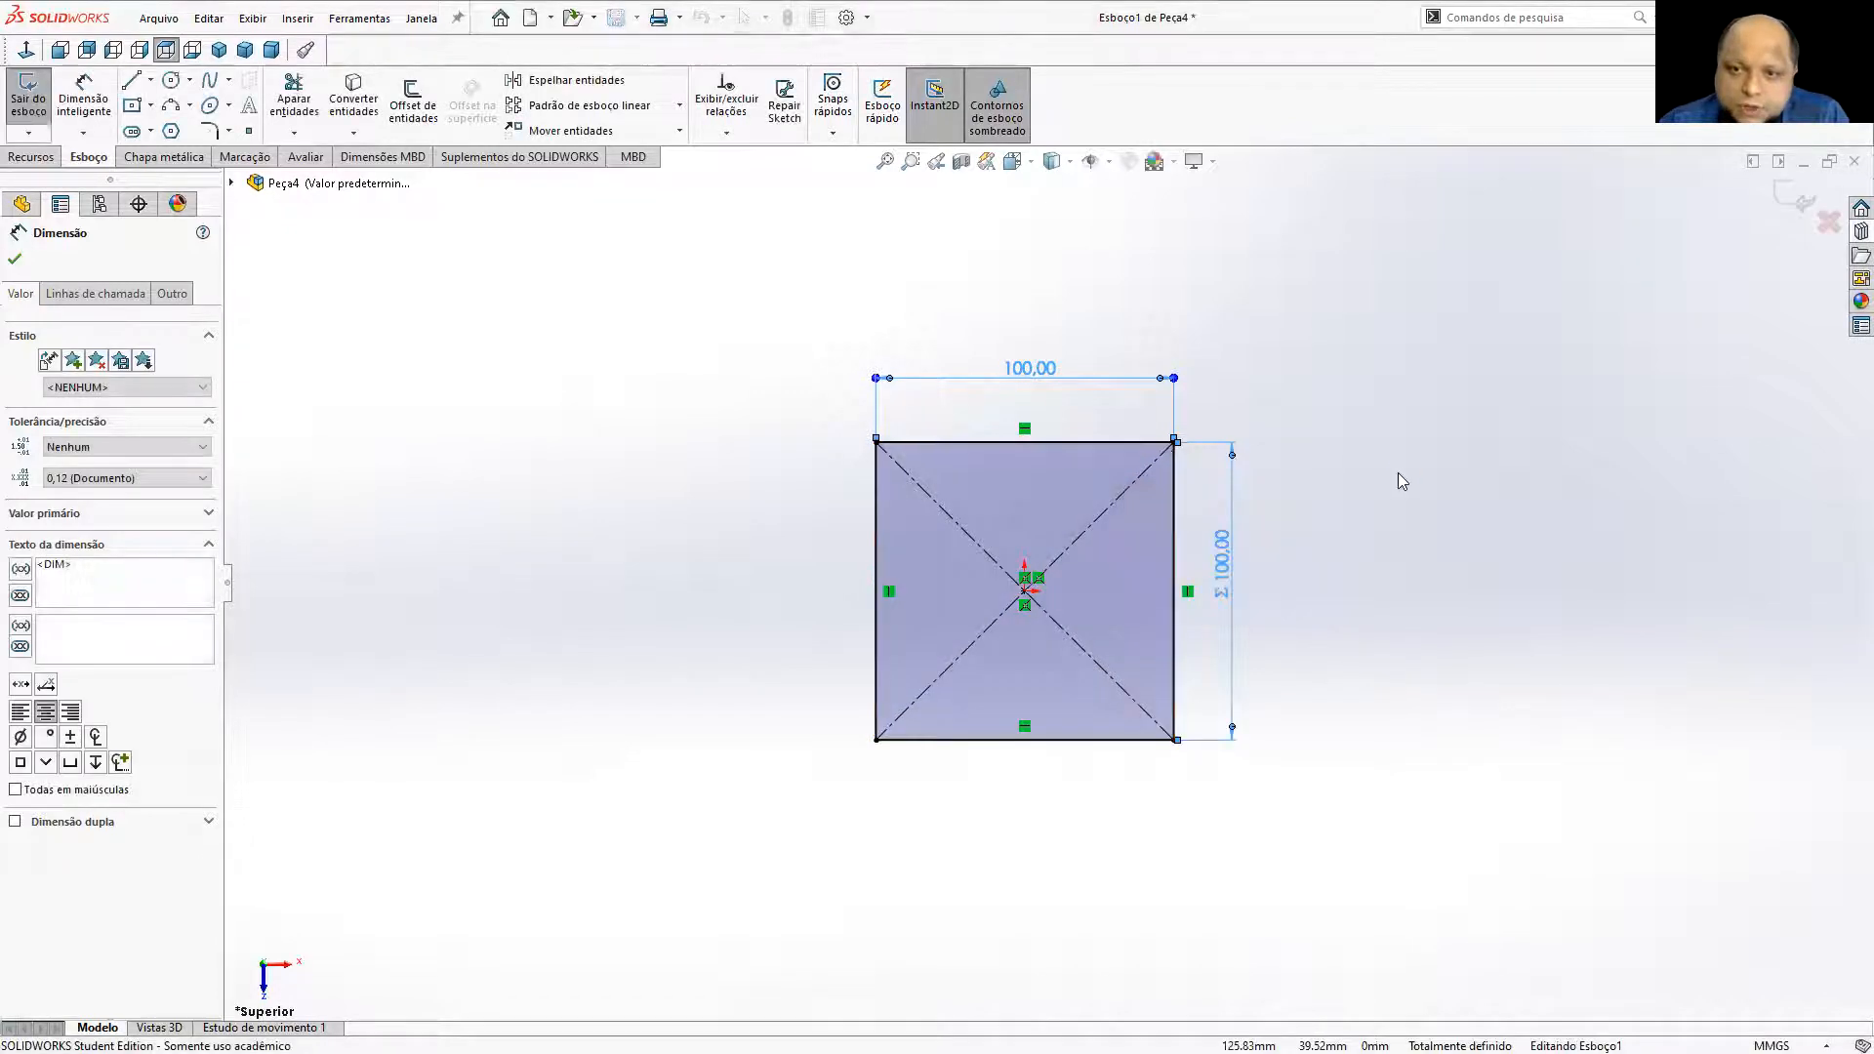
Check the value of the square's horizontal dimension and the equation behind its vertical dimension.
{"action": "left_click", "coordinate": [1084, 405]}
{"action": "left_click", "coordinate": [1041, 371]}
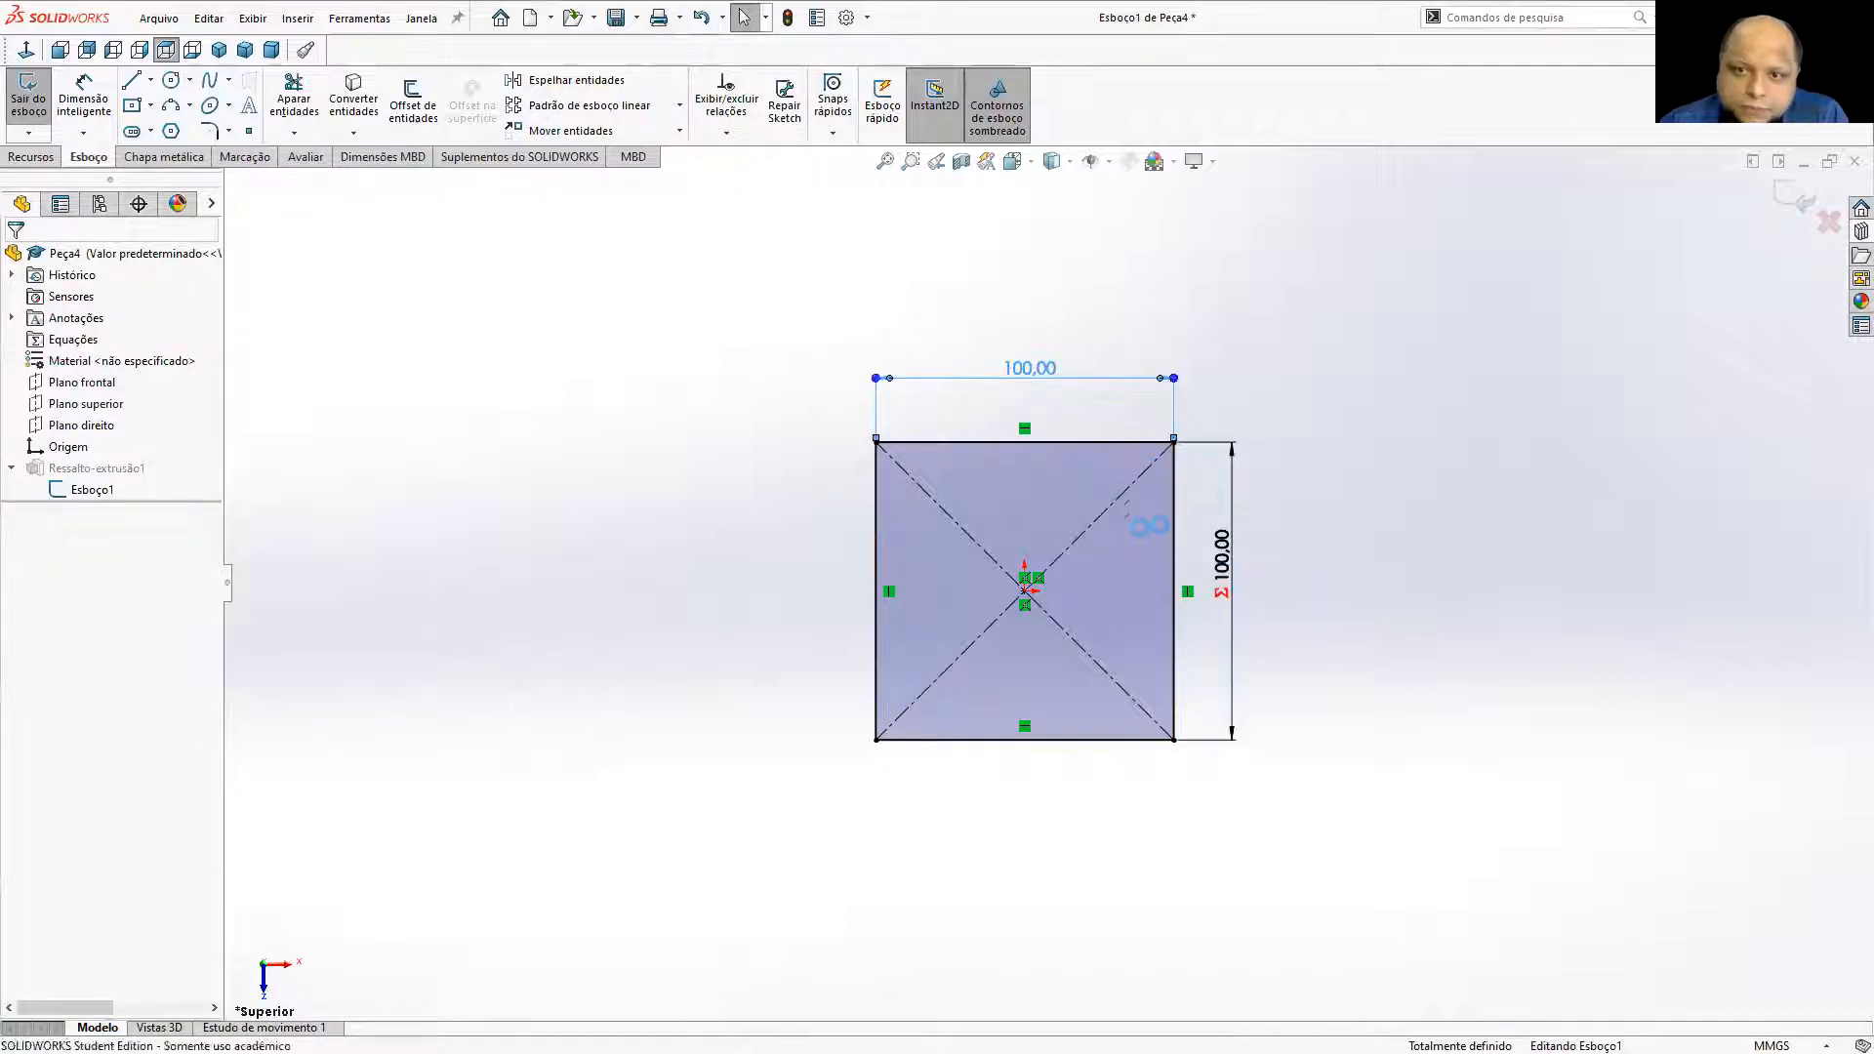
{"action": "double_click", "coordinate": [1035, 369]}
{"action": "left_click", "coordinate": [1359, 504]}
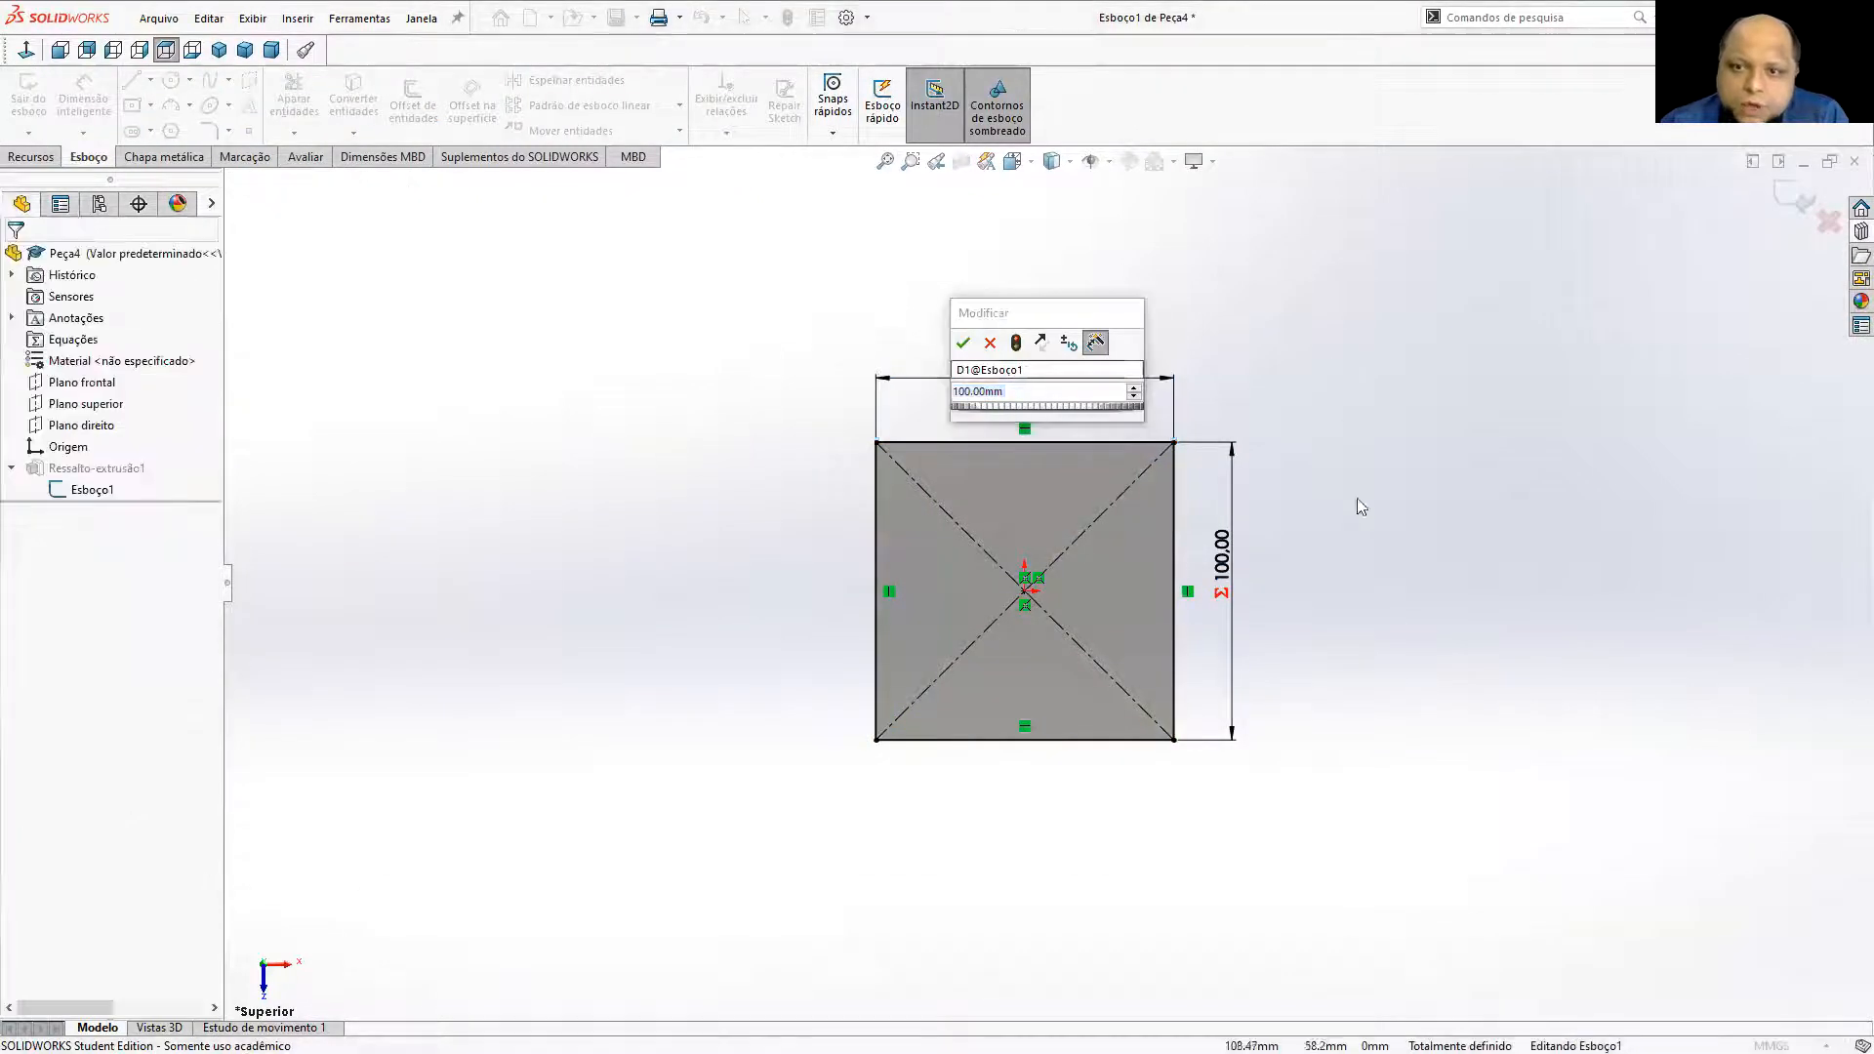
{"action": "left_click", "coordinate": [964, 343]}
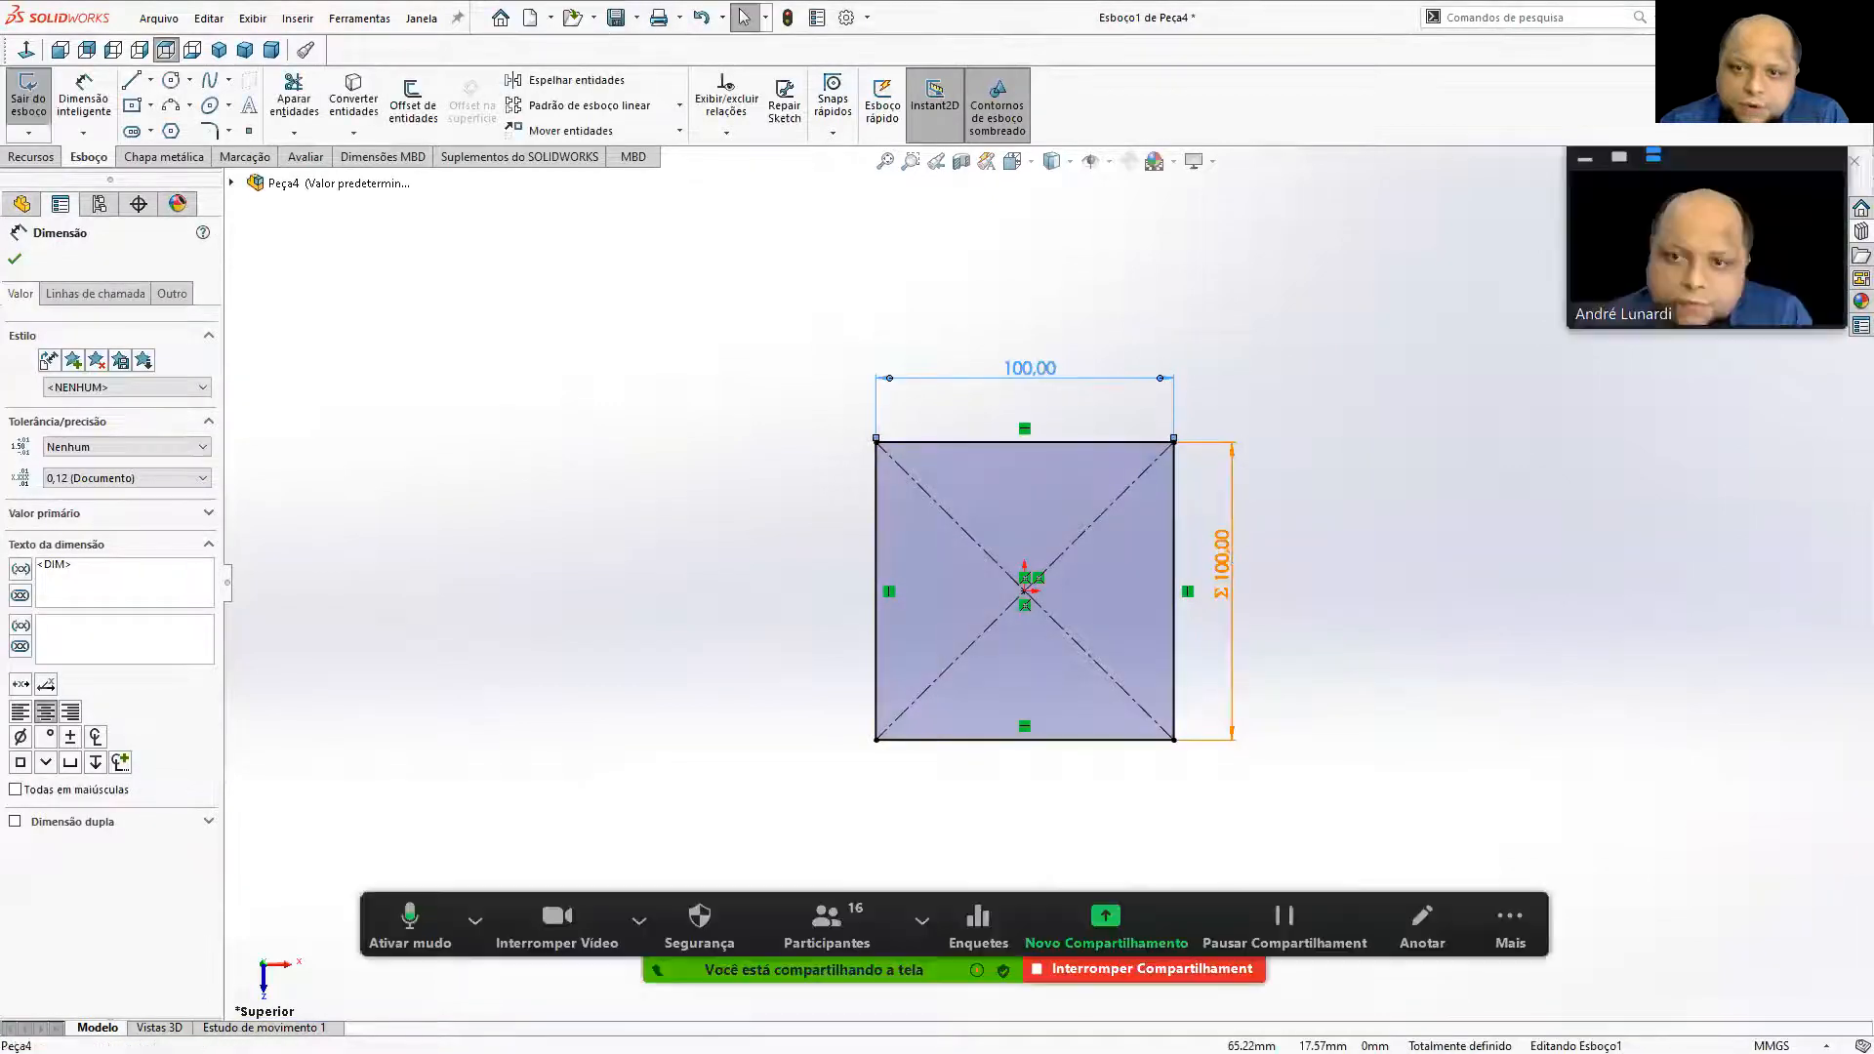
{"action": "double_click", "coordinate": [1222, 558]}
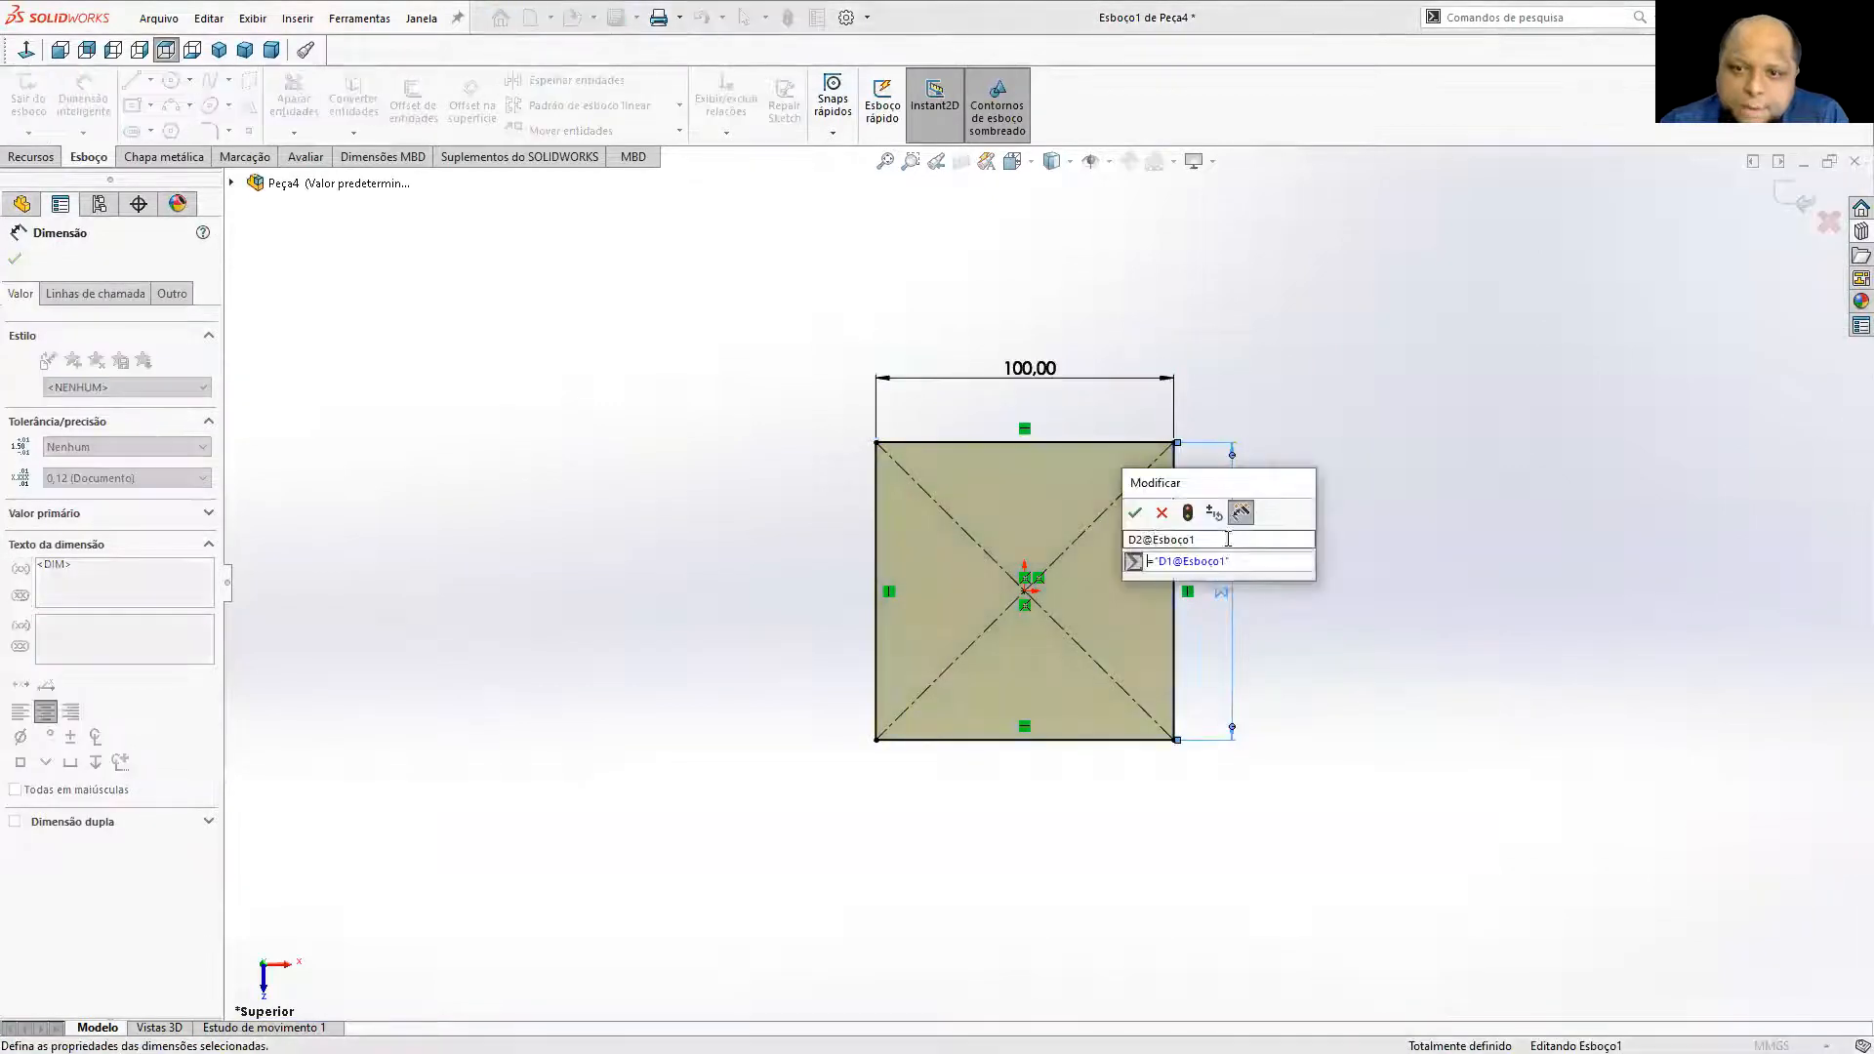
{"action": "left_click", "coordinate": [1137, 516]}
{"action": "left_click", "coordinate": [1413, 536]}
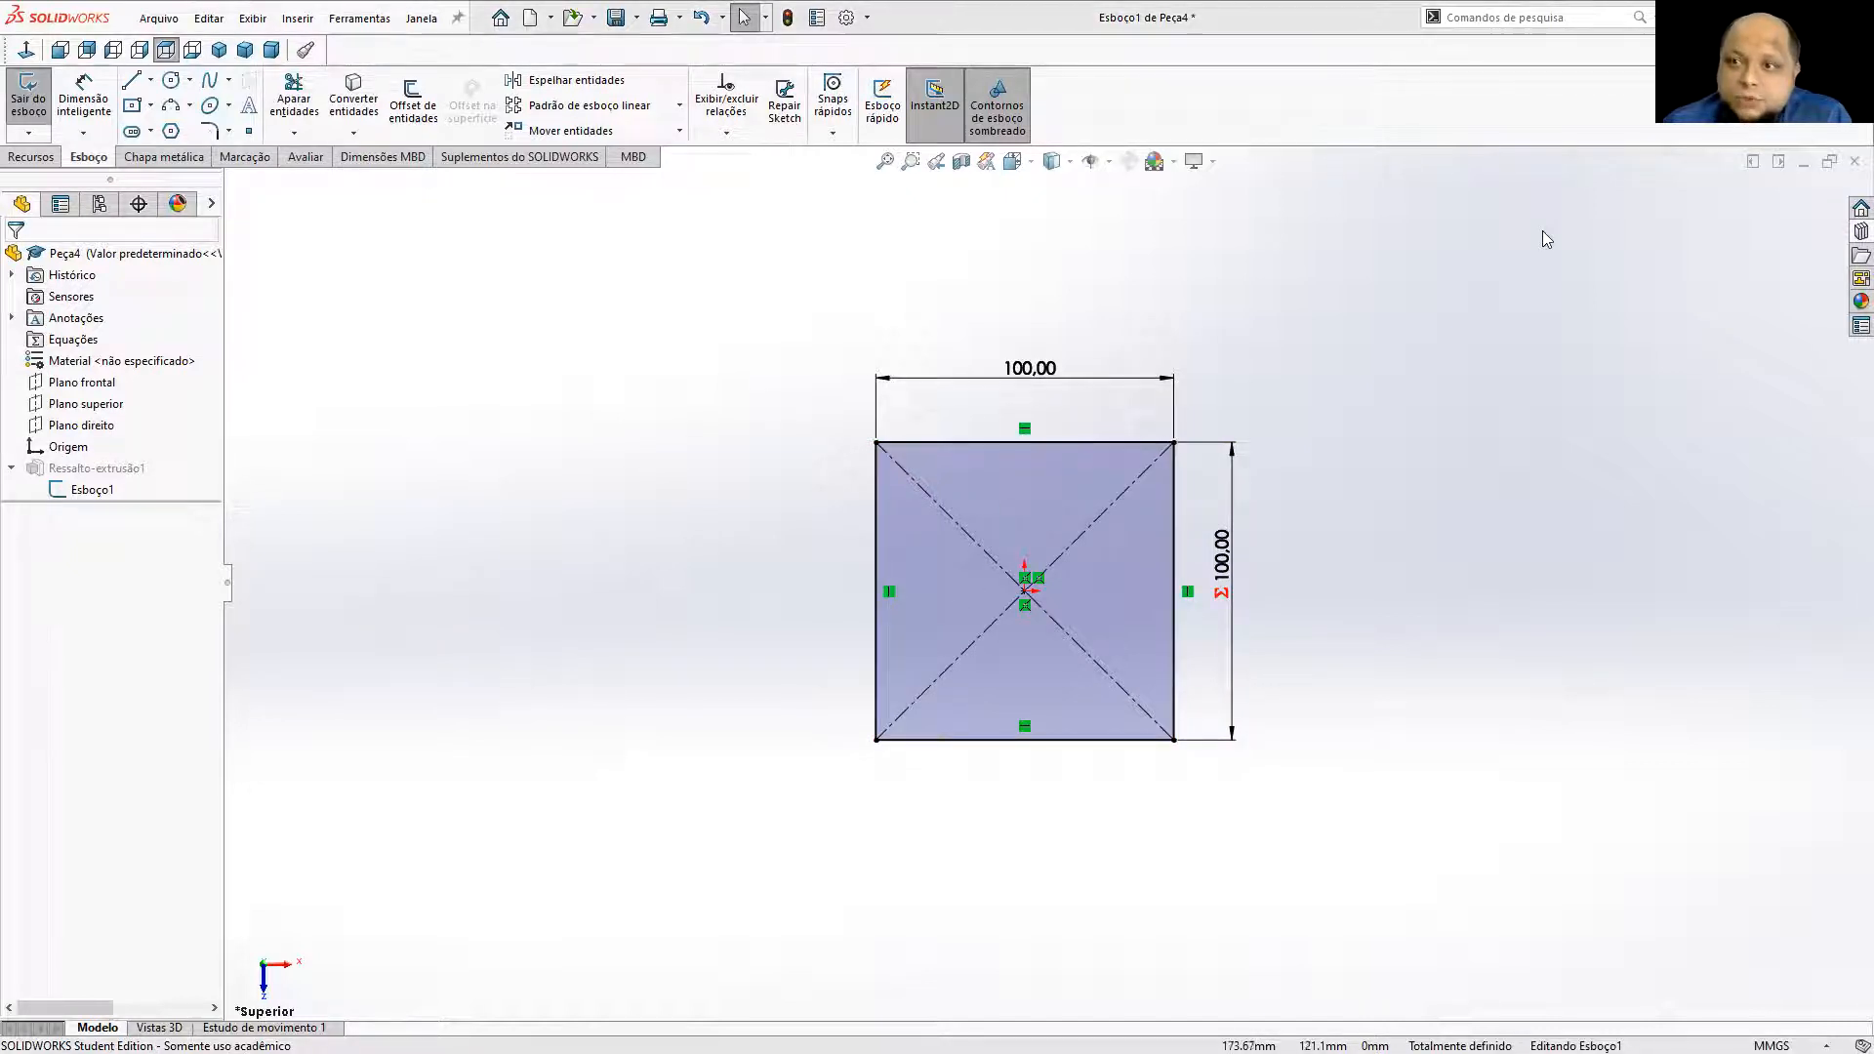
Exit the sketch, set the square's driving horizontal dimension to 50 mm from the solid, and rebuild the part.
{"action": "left_click", "coordinate": [28, 98]}
{"action": "mouse_move", "coordinate": [1431, 423]}
{"action": "middle_mouse_down"}
{"action": "mouse_move", "coordinate": [1351, 593]}
{"action": "mouse_move", "coordinate": [1290, 548]}
{"action": "mouse_move", "coordinate": [1156, 625]}
{"action": "middle_mouse_up"}
{"action": "left_click", "coordinate": [1156, 625]}
{"action": "middle_click_drag", "start_coordinate": [1381, 615], "coordinate": [1440, 674]}
{"action": "left_click", "coordinate": [1062, 559]}
{"action": "type", "text": "50"}
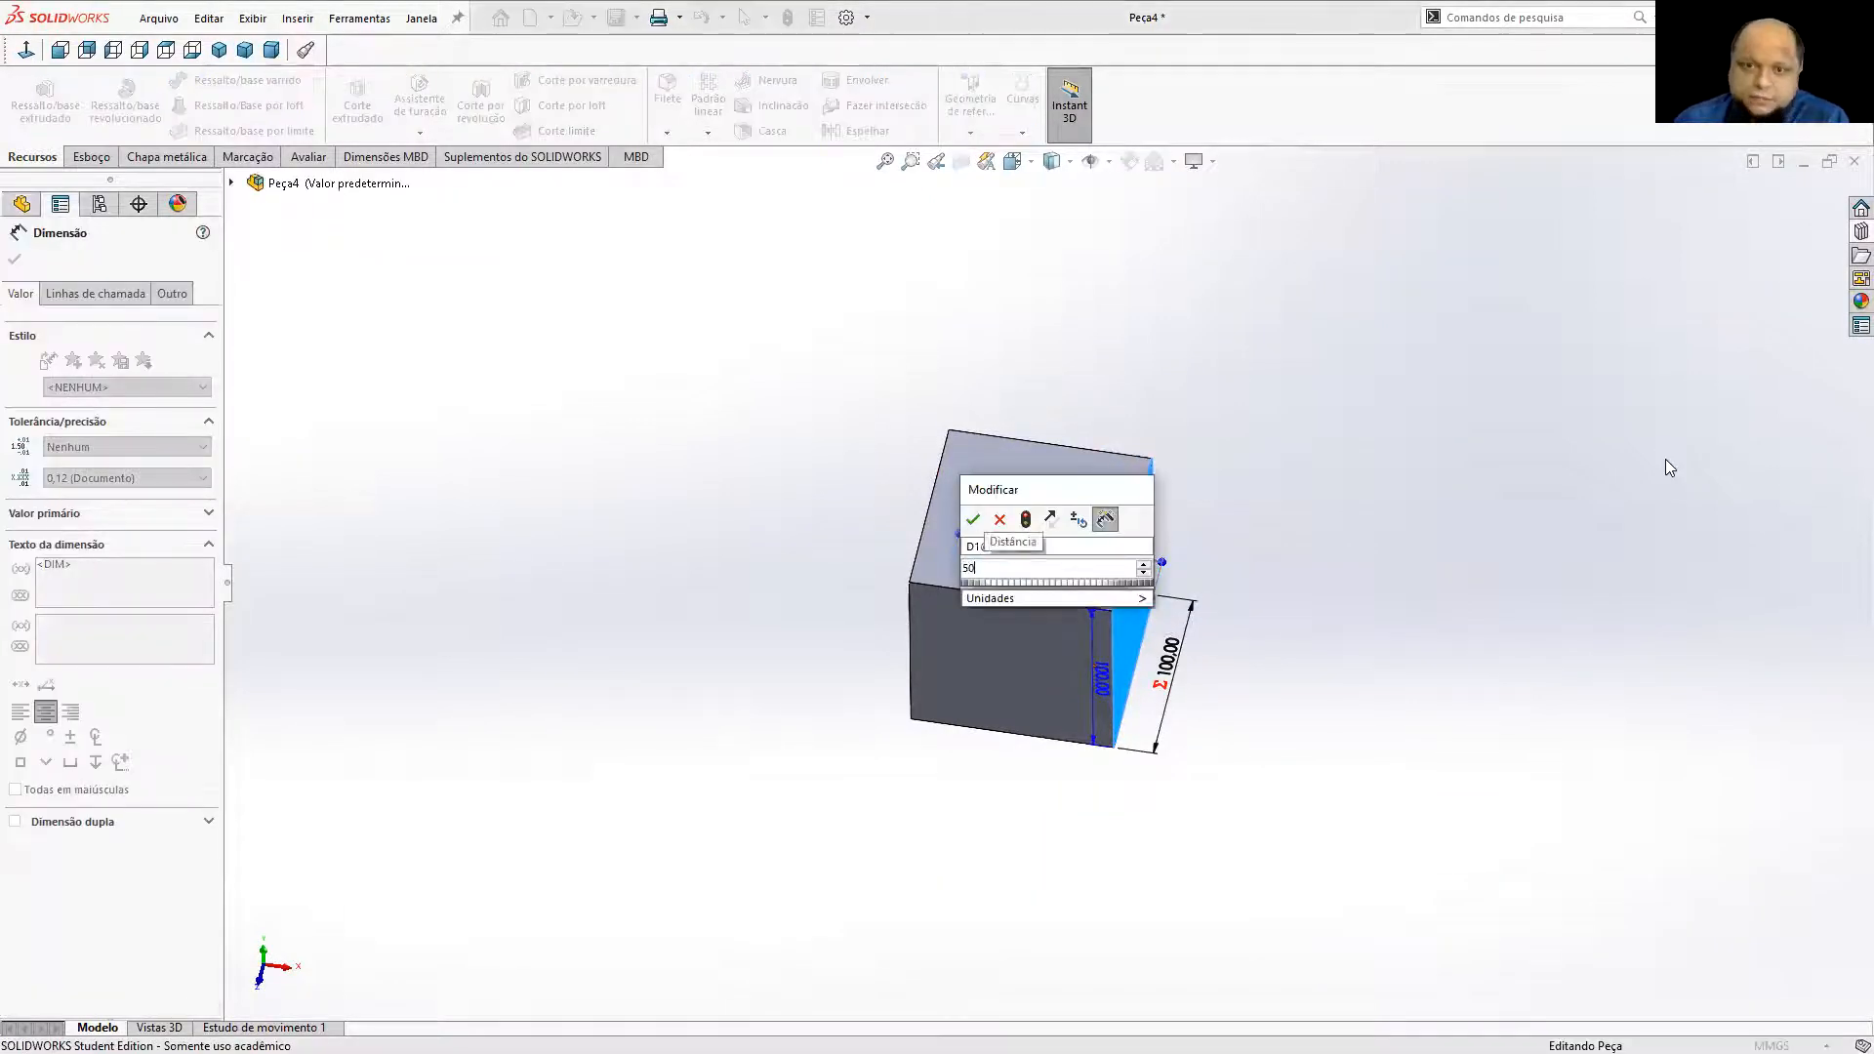
{"action": "key", "text": "Return"}
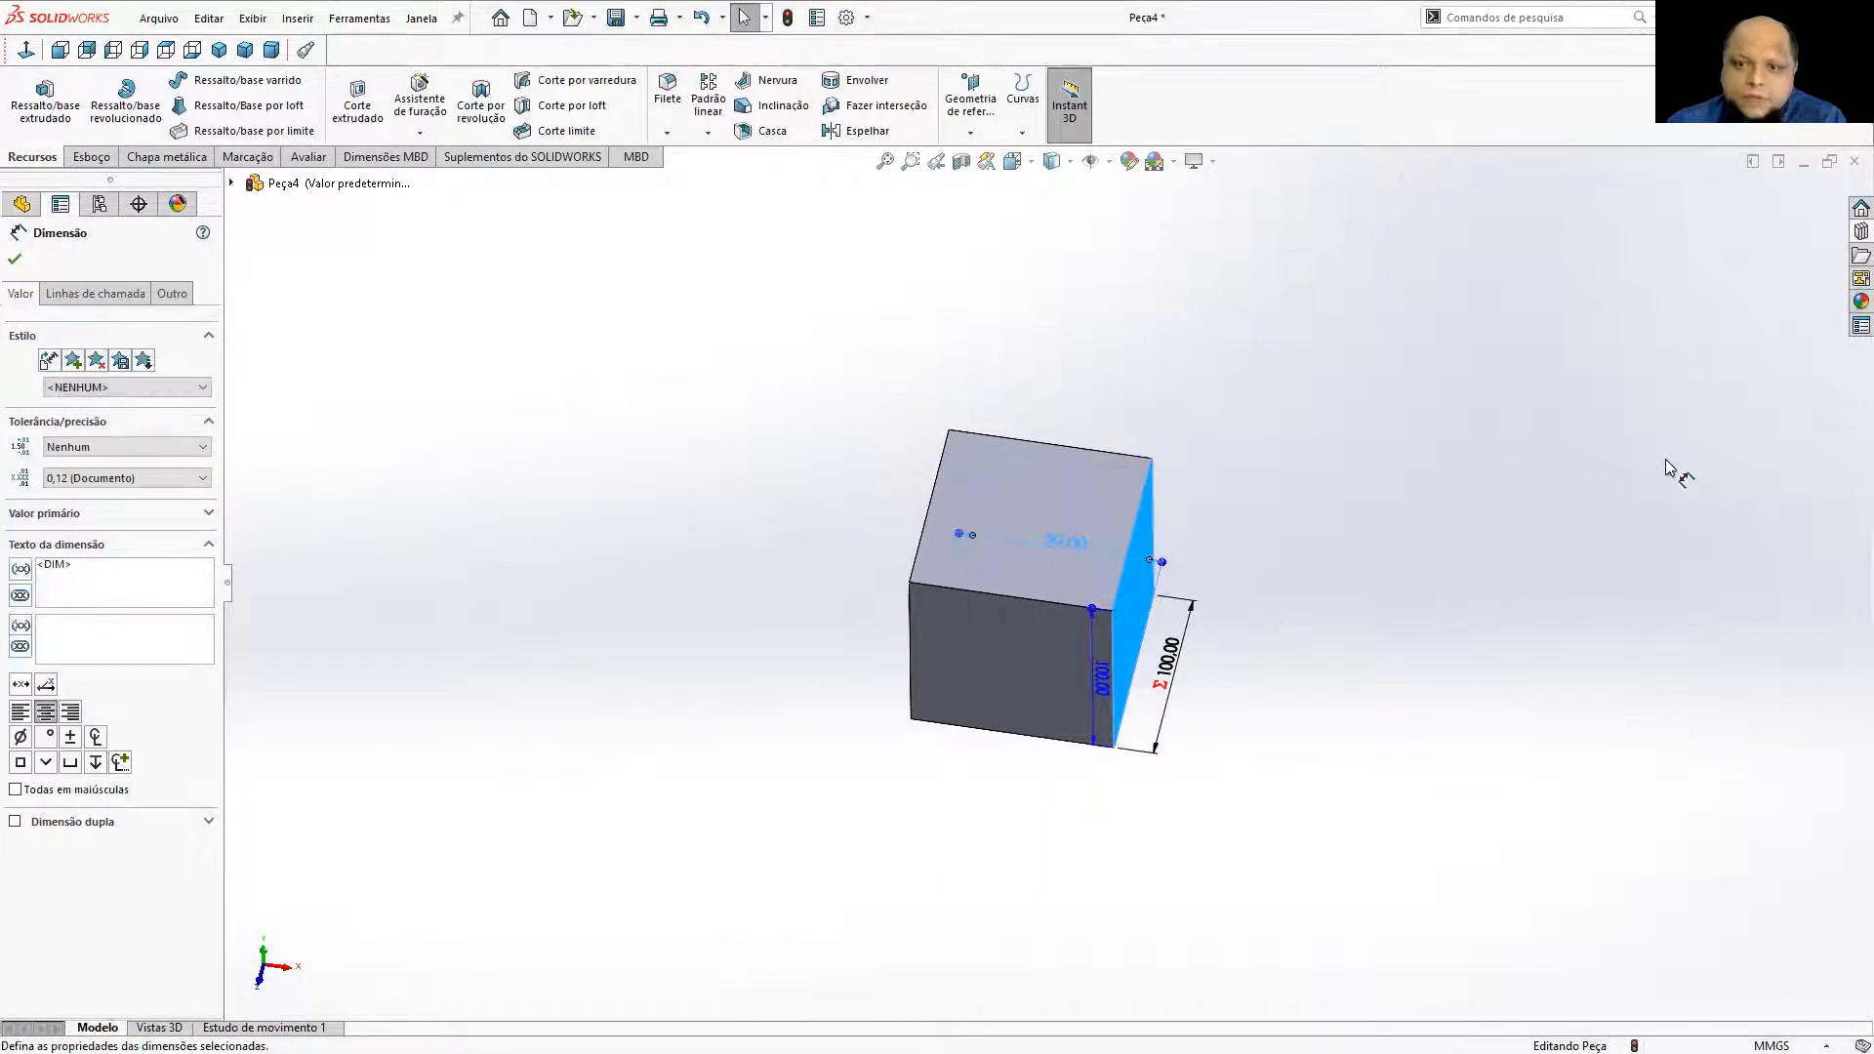
{"action": "middle_click_drag", "start_coordinate": [1348, 472], "coordinate": [1320, 586]}
{"action": "middle_click_drag", "start_coordinate": [1197, 479], "coordinate": [1182, 514]}
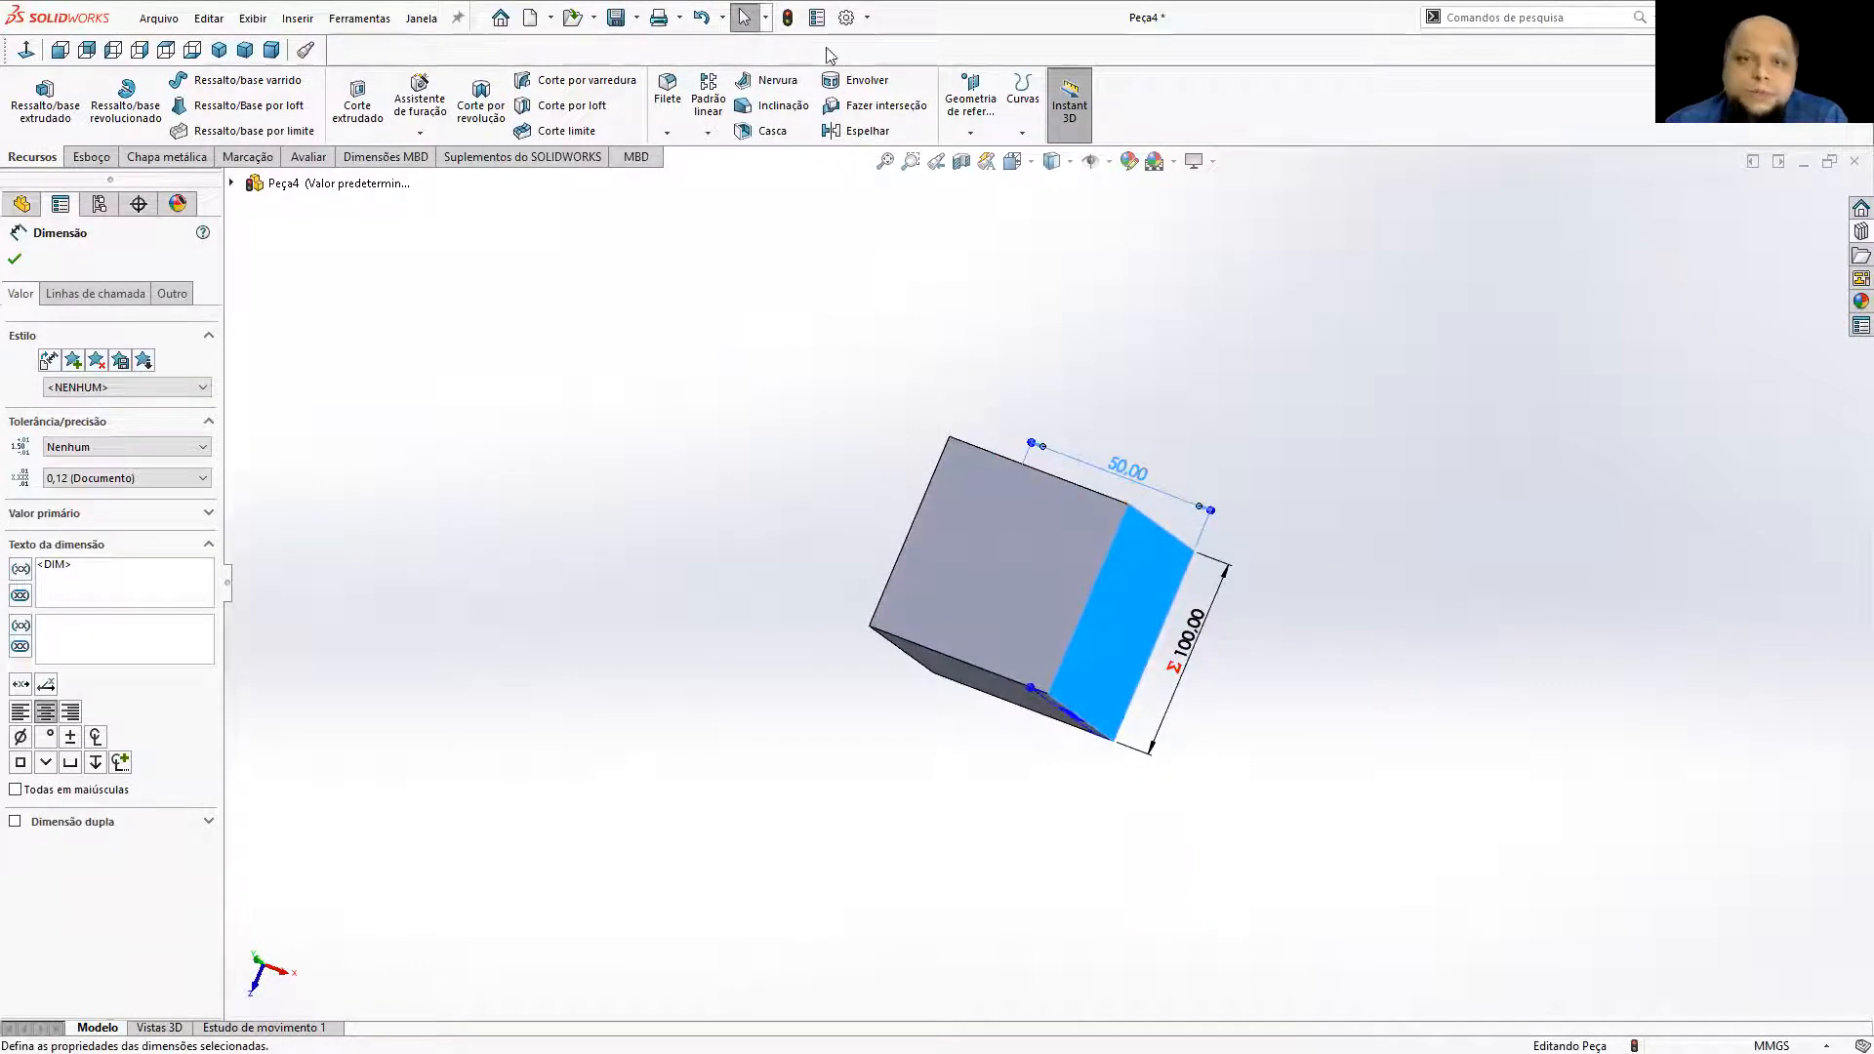
{"action": "left_click", "coordinate": [1204, 348]}
Examine the resized block from several angles with the dimensions of one side face displayed.
{"action": "middle_click_drag", "start_coordinate": [1205, 347], "coordinate": [1121, 571]}
{"action": "left_click", "coordinate": [1086, 612]}
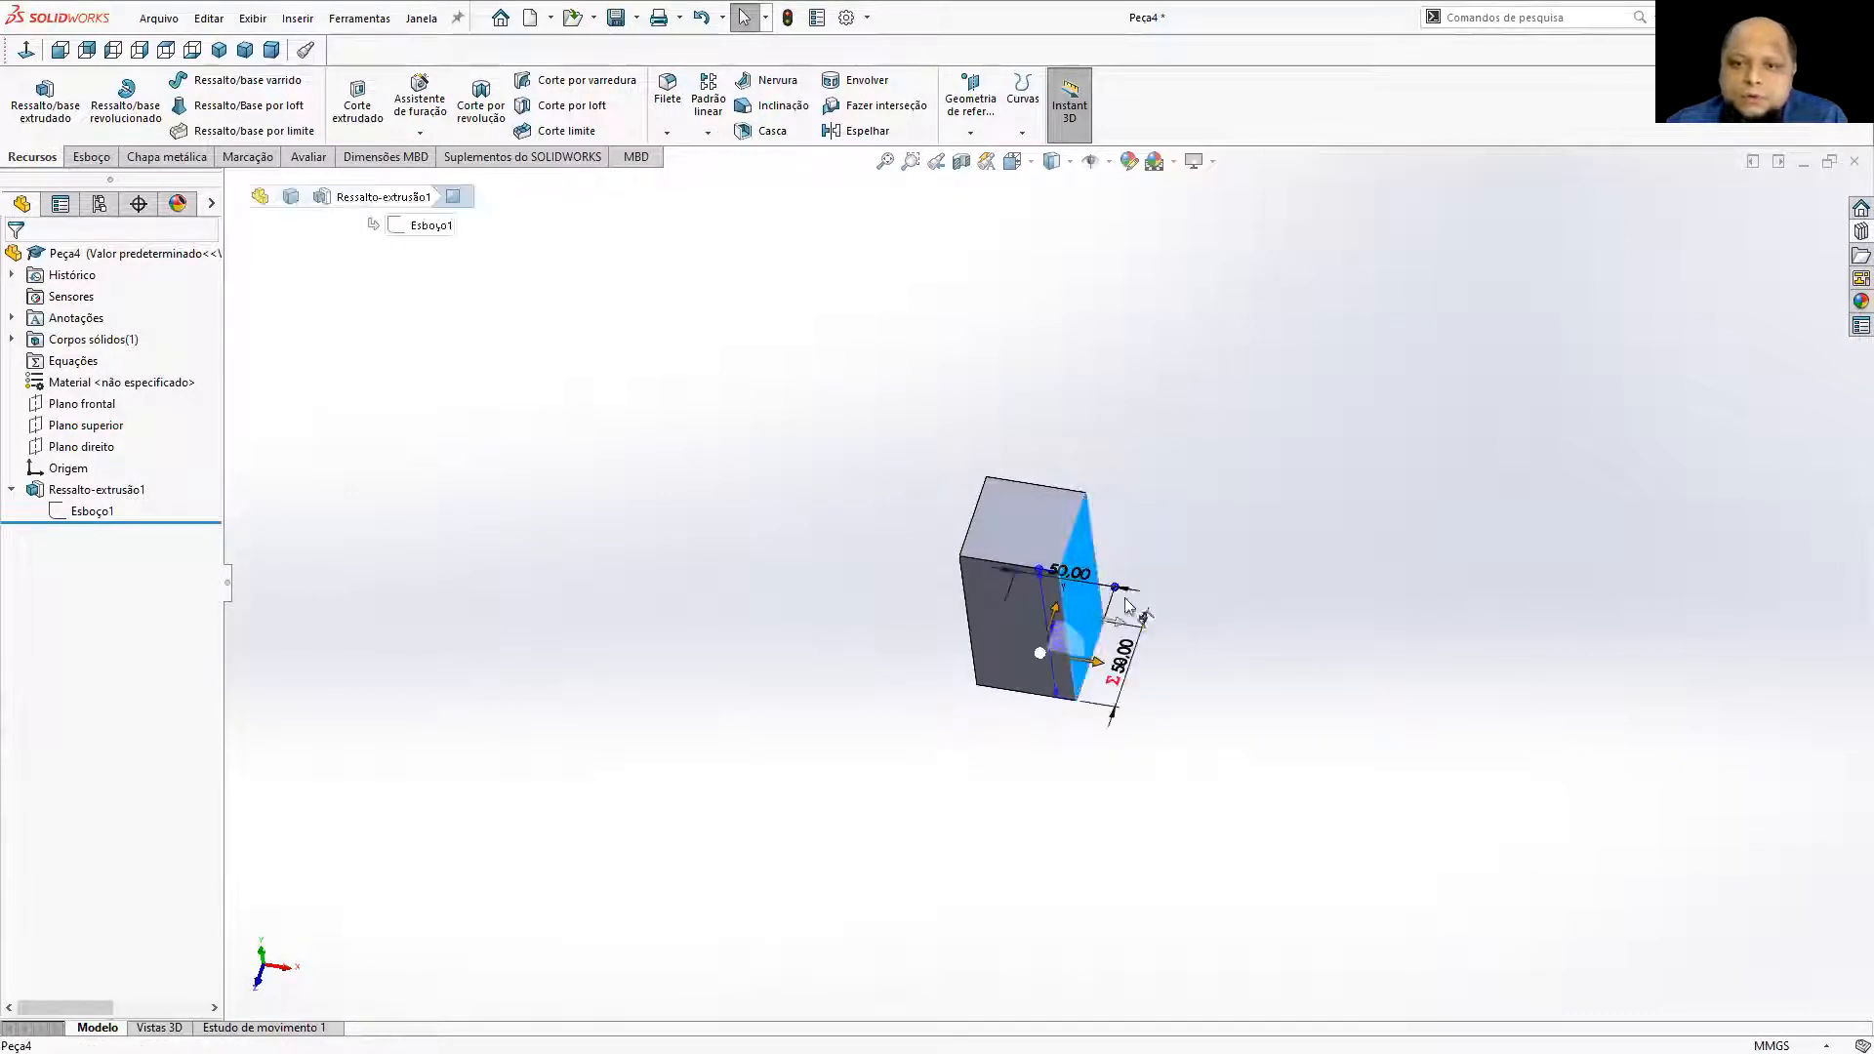
{"action": "middle_click_drag", "start_coordinate": [1217, 327], "coordinate": [1210, 421]}
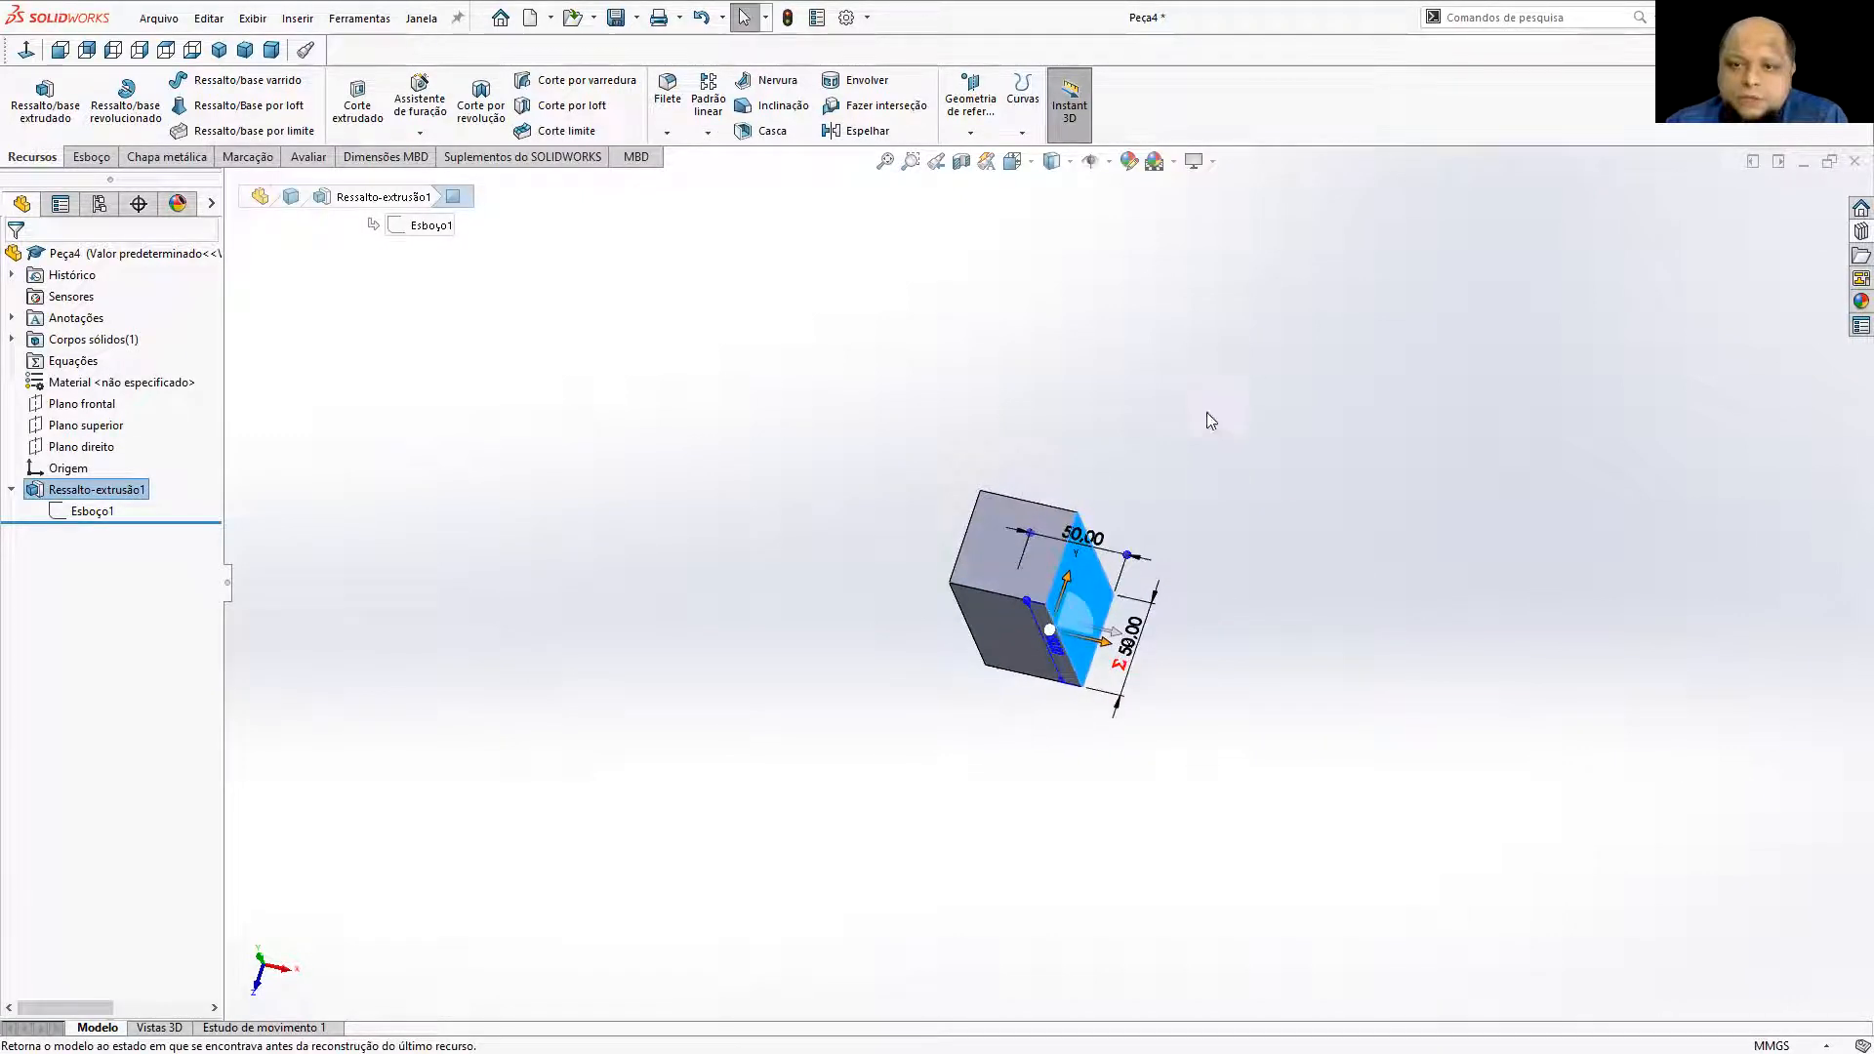
{"action": "middle_click_drag", "start_coordinate": [1086, 621], "coordinate": [1146, 328]}
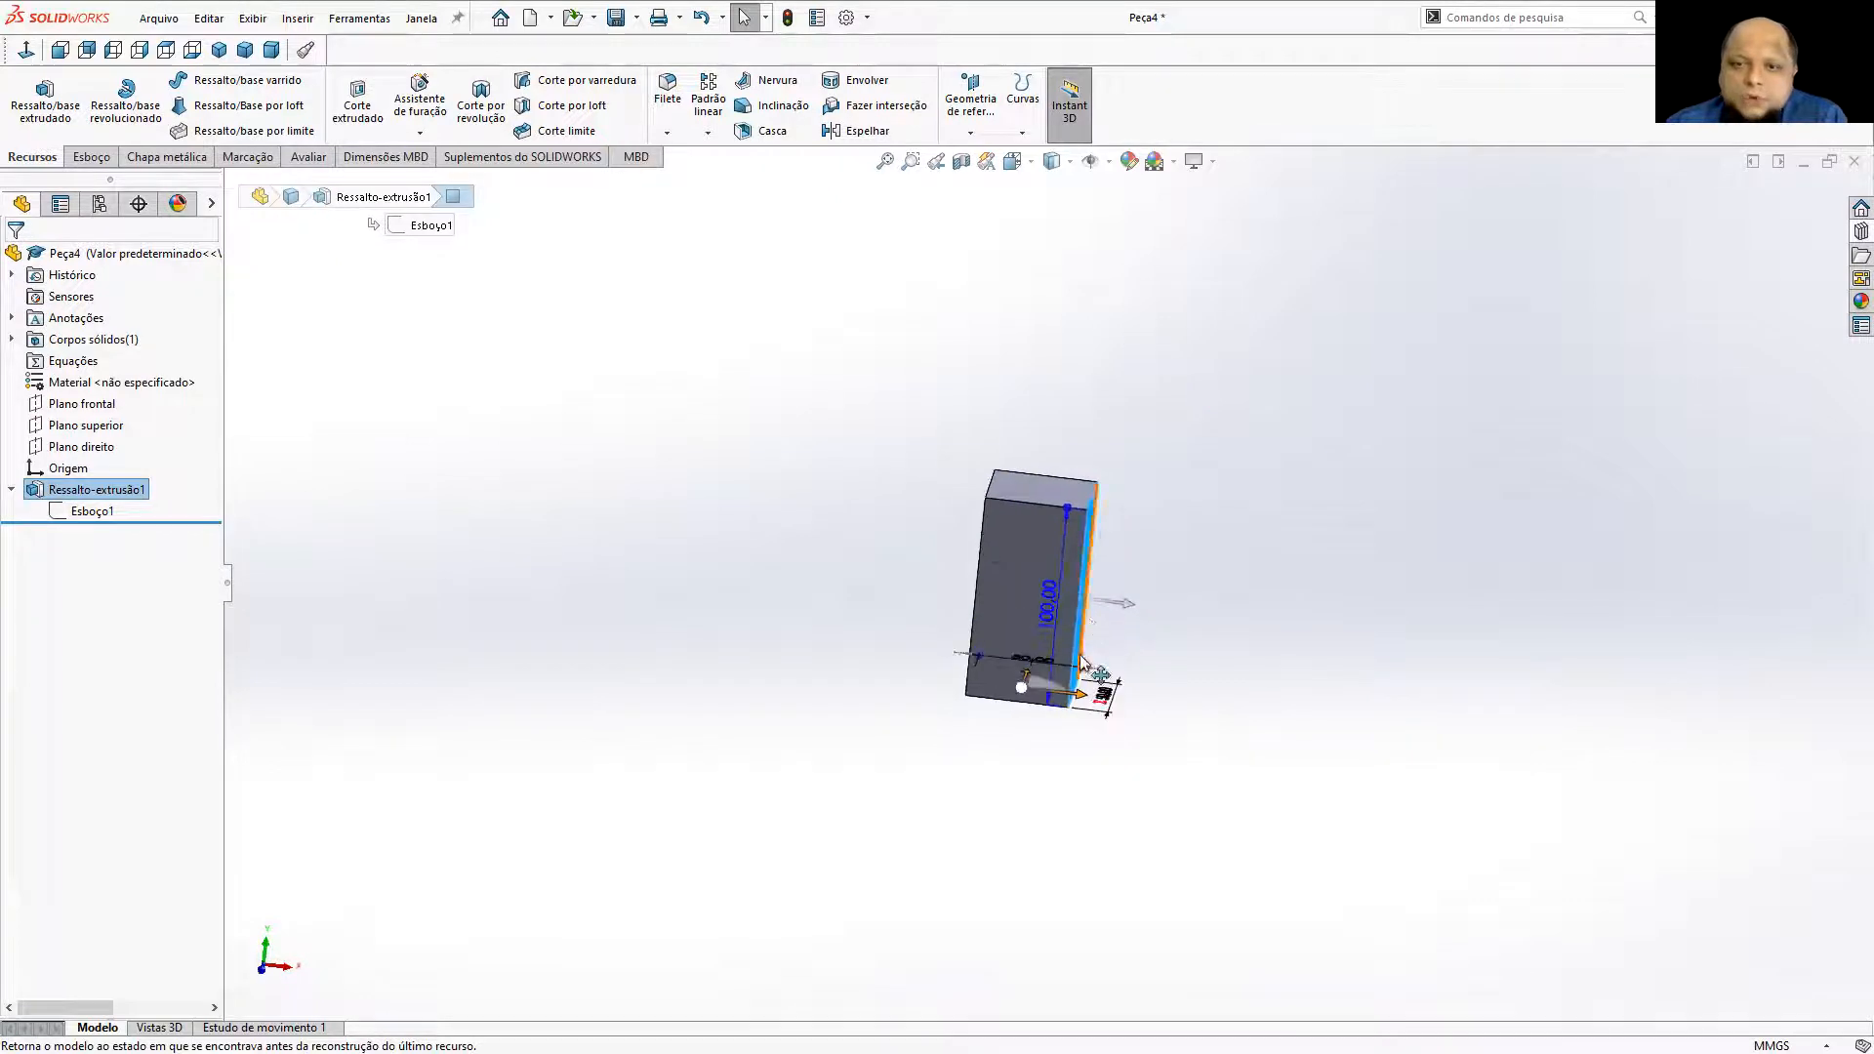
{"action": "middle_click_drag", "start_coordinate": [1189, 603], "coordinate": [1276, 564]}
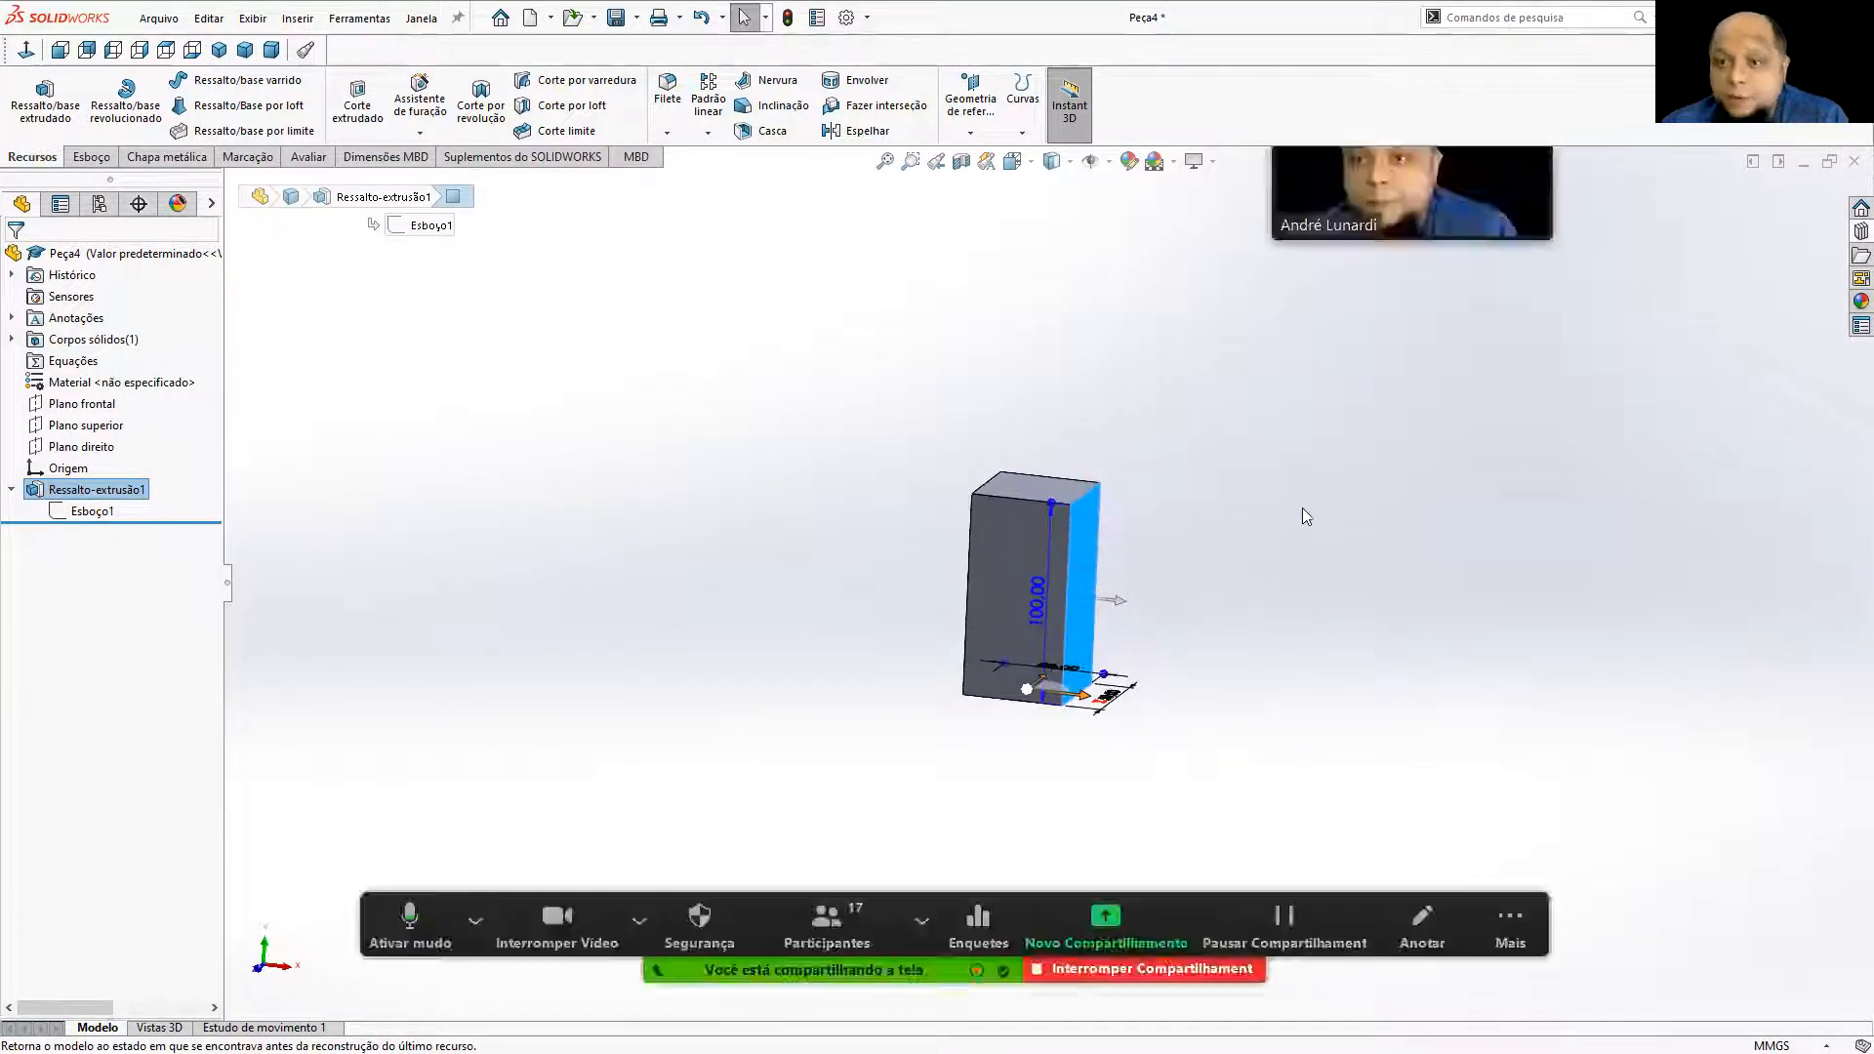
{"action": "left_click", "coordinate": [616, 420]}
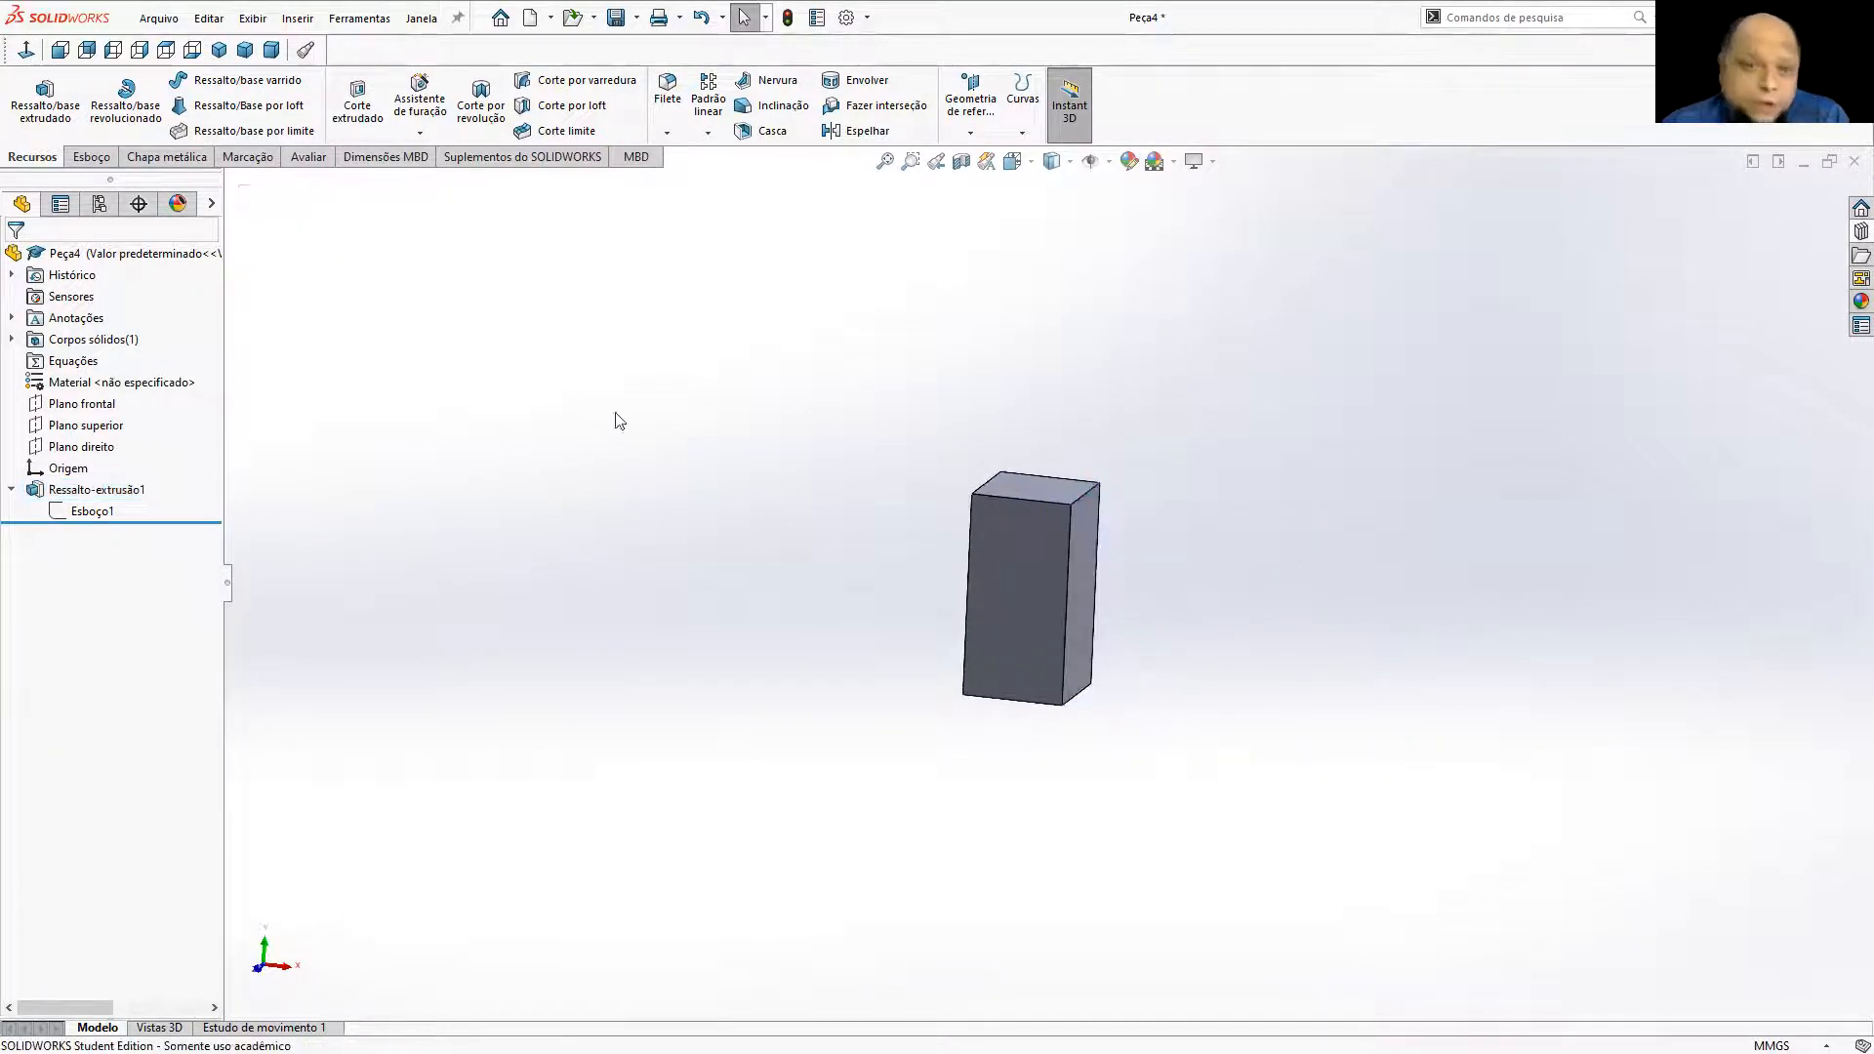
Edit the boss extrusion and link its blind depth to the sketch's horizontal dimension with the equation ="D1@Esboço1".
{"action": "right_click", "coordinate": [74, 494]}
{"action": "left_click", "coordinate": [90, 433]}
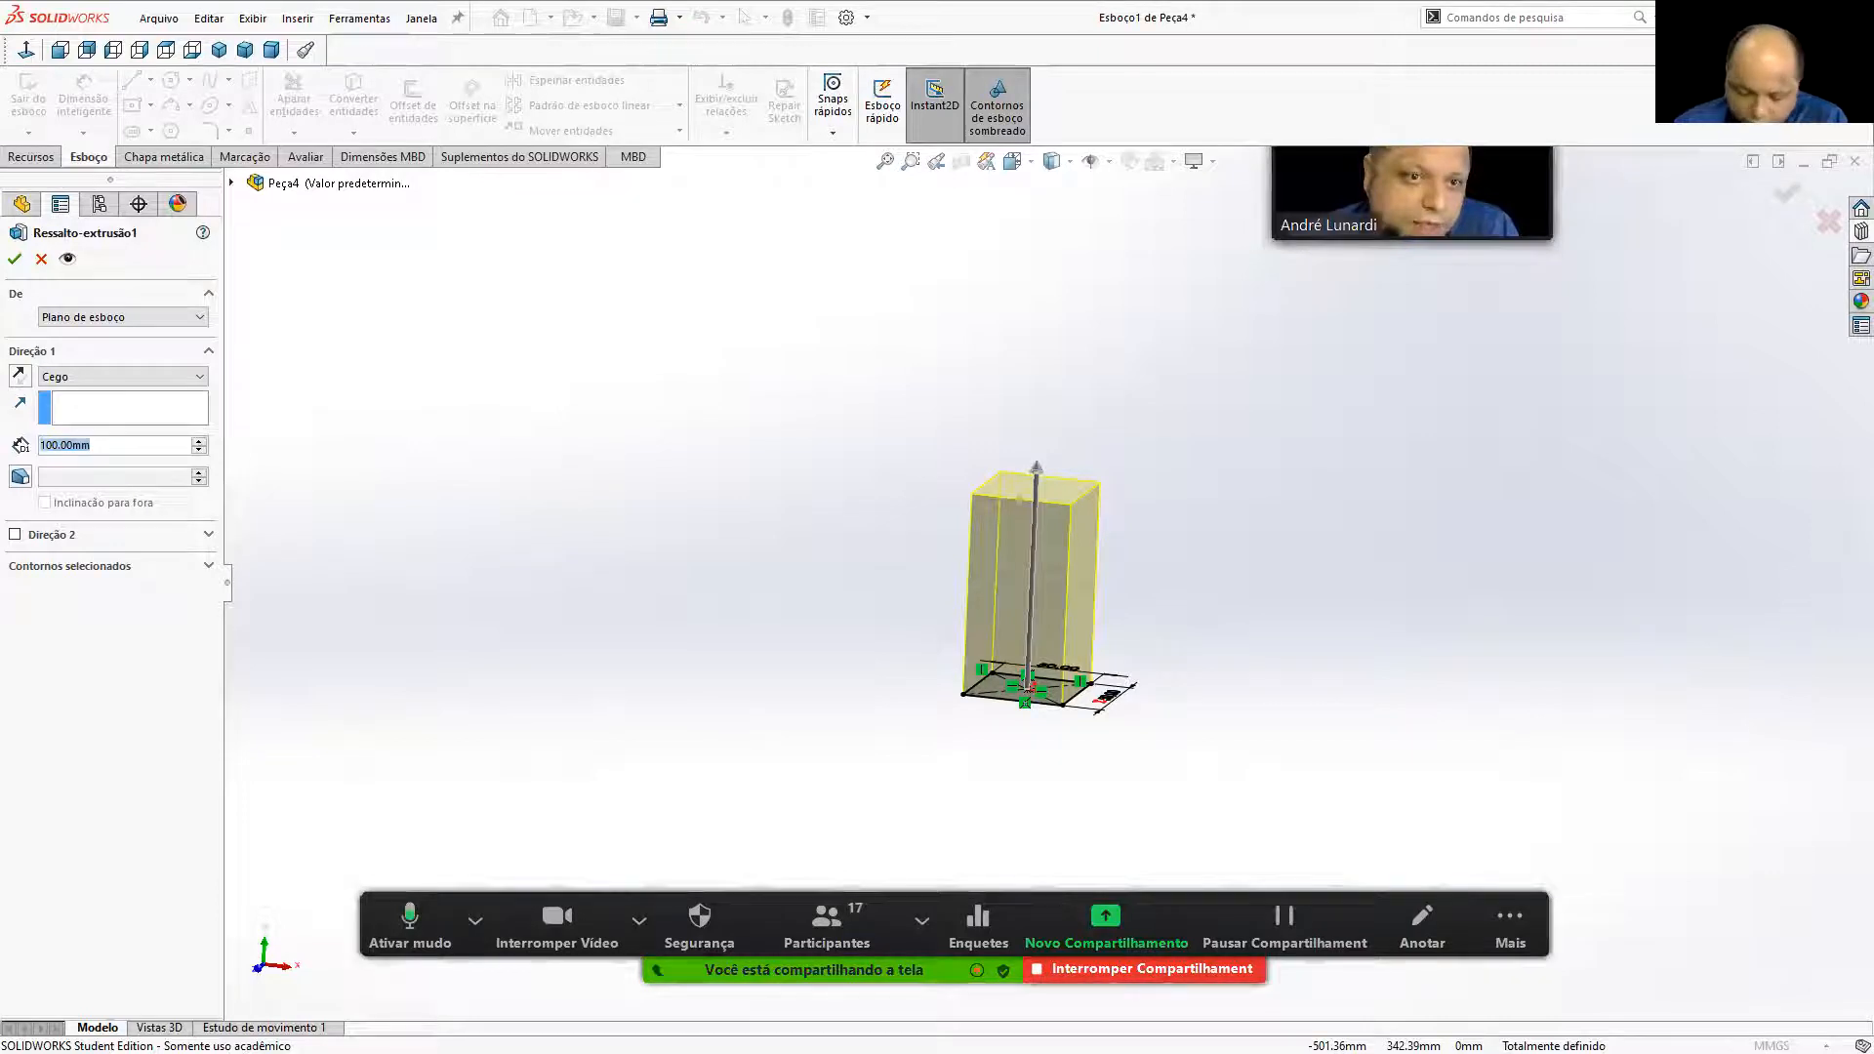
{"action": "type", "text": "="}
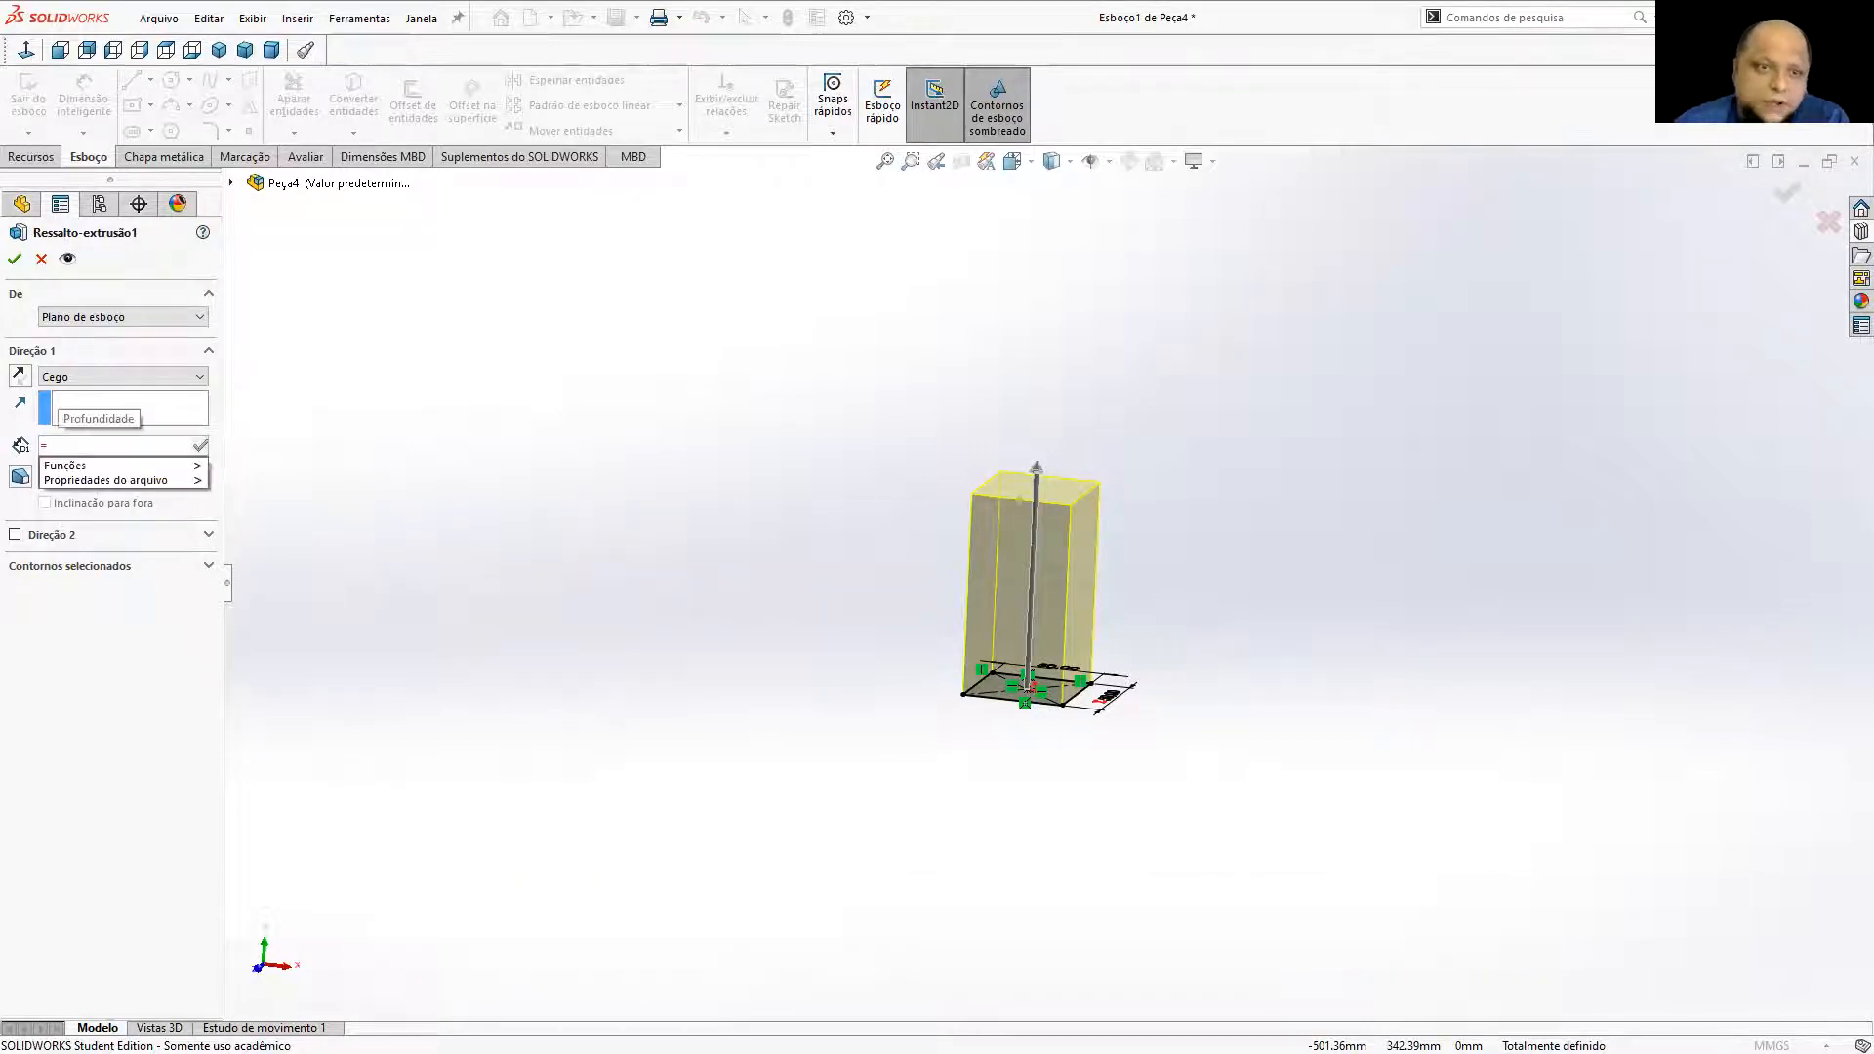
{"action": "left_click", "coordinate": [543, 449]}
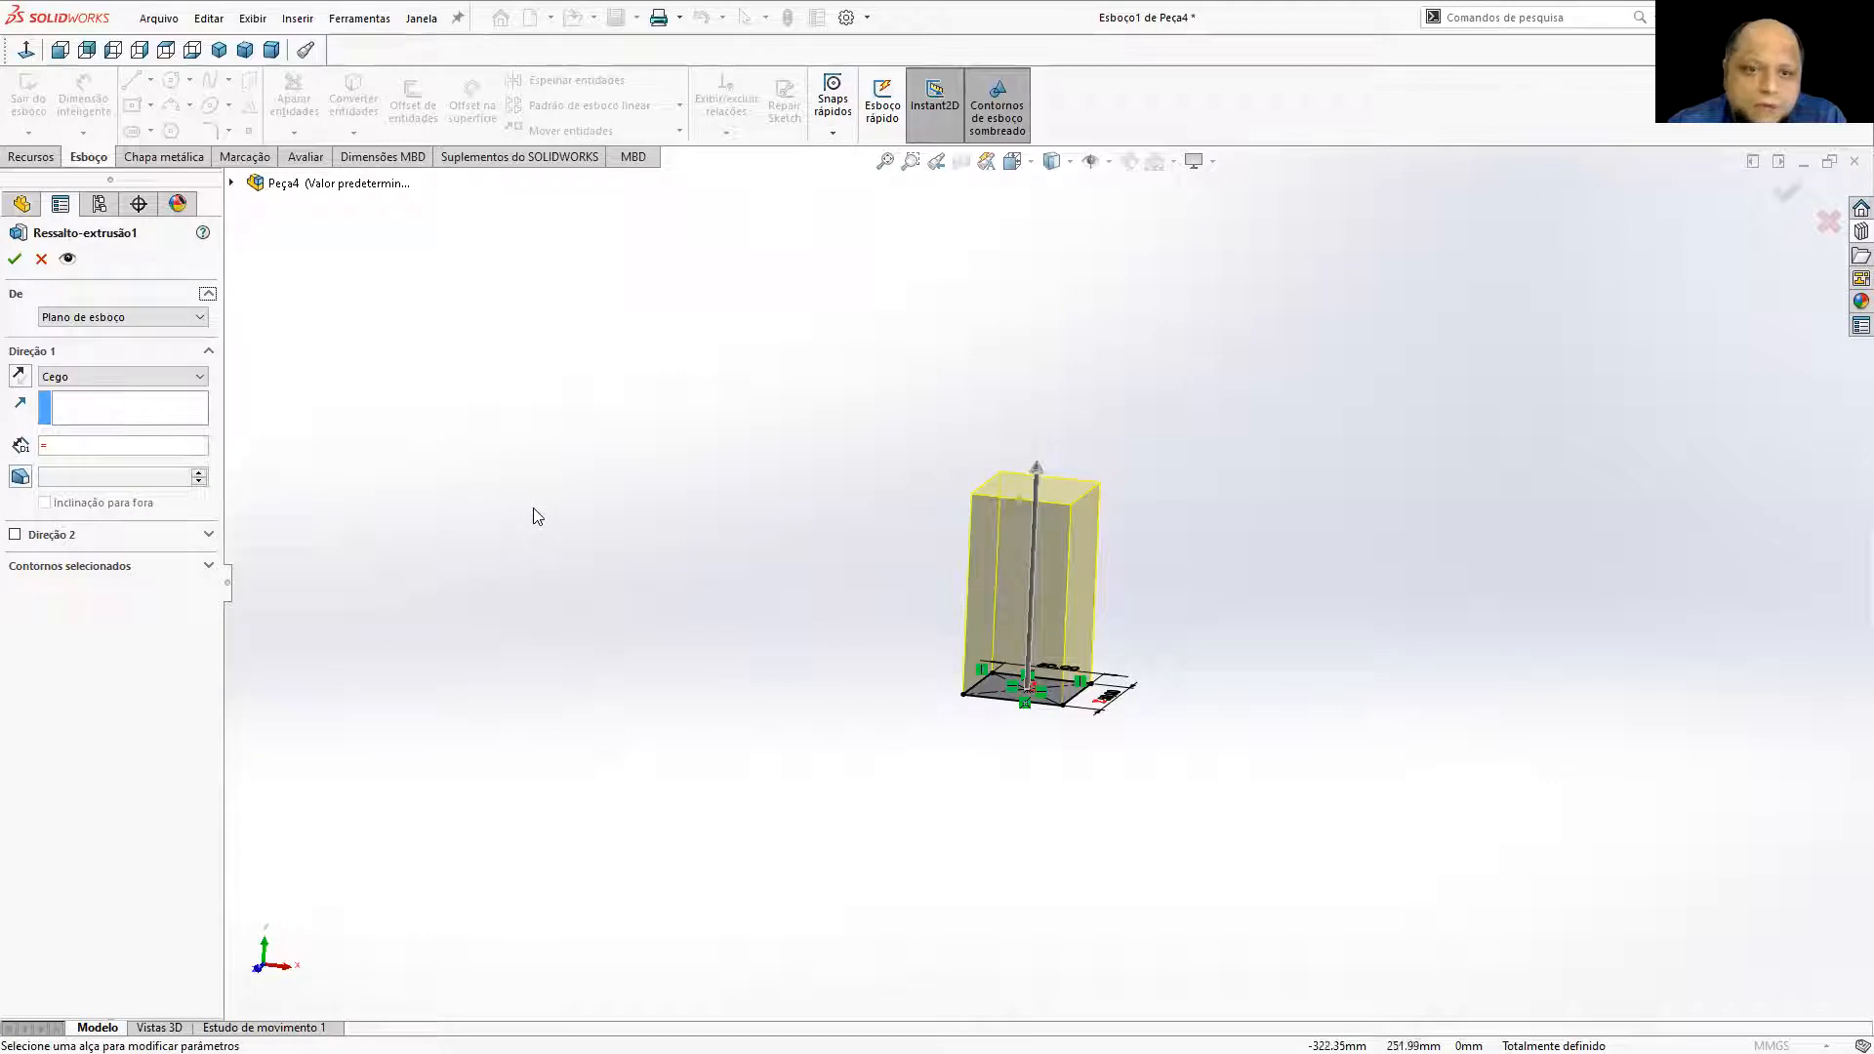
{"action": "left_click", "coordinate": [232, 183]}
{"action": "middle_click_drag", "start_coordinate": [800, 381], "coordinate": [1058, 652]}
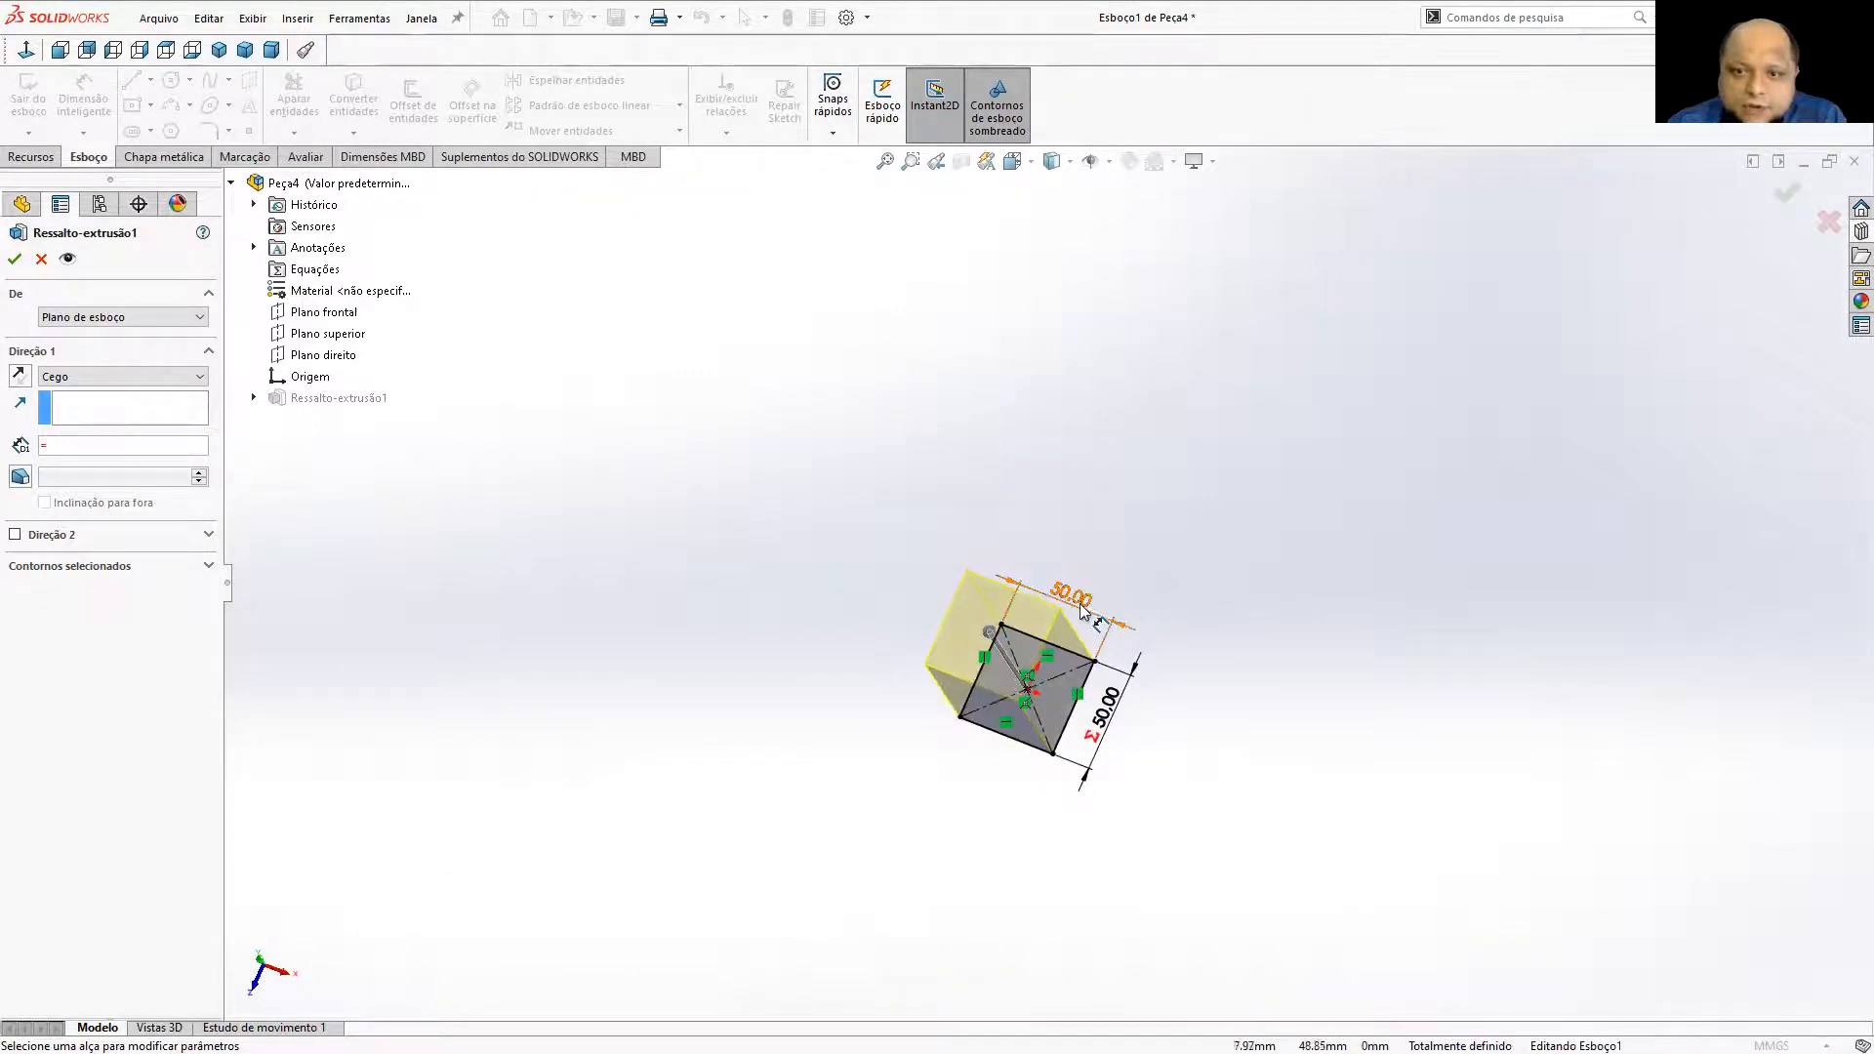
{"action": "left_click", "coordinate": [1082, 612]}
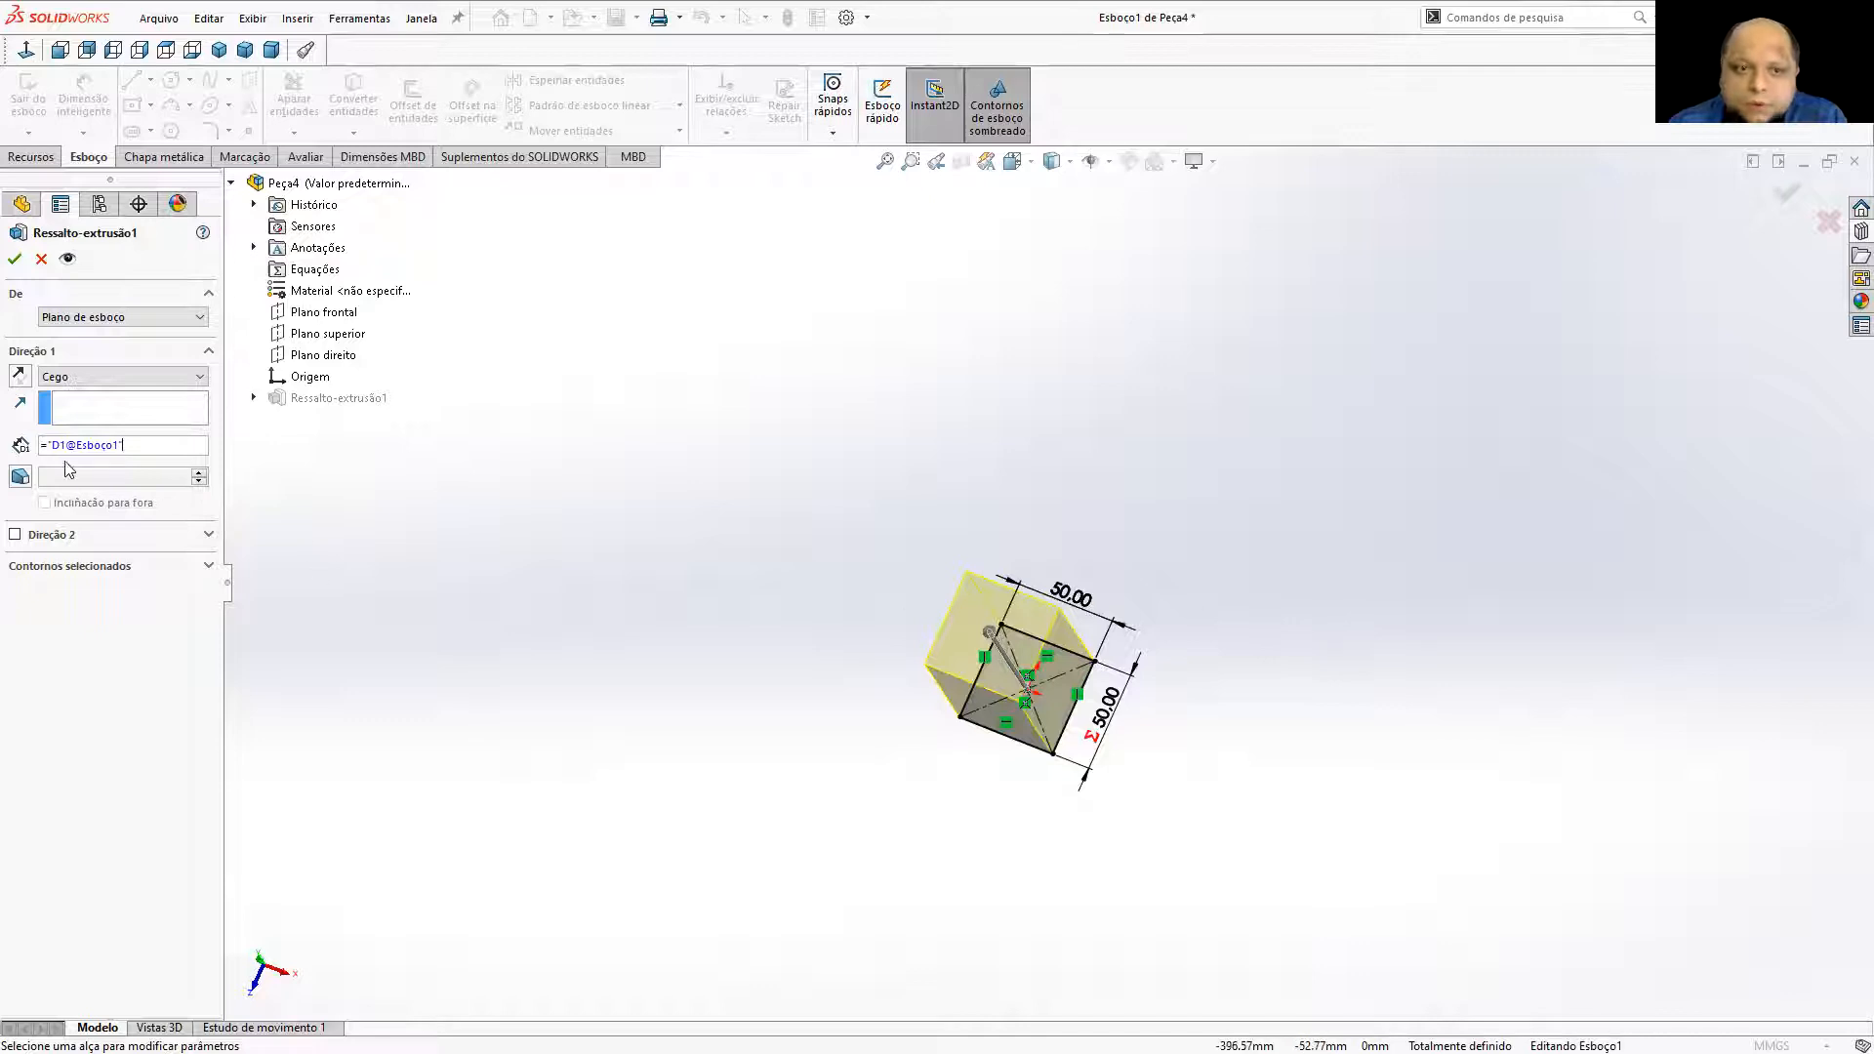
{"action": "left_click", "coordinate": [15, 259]}
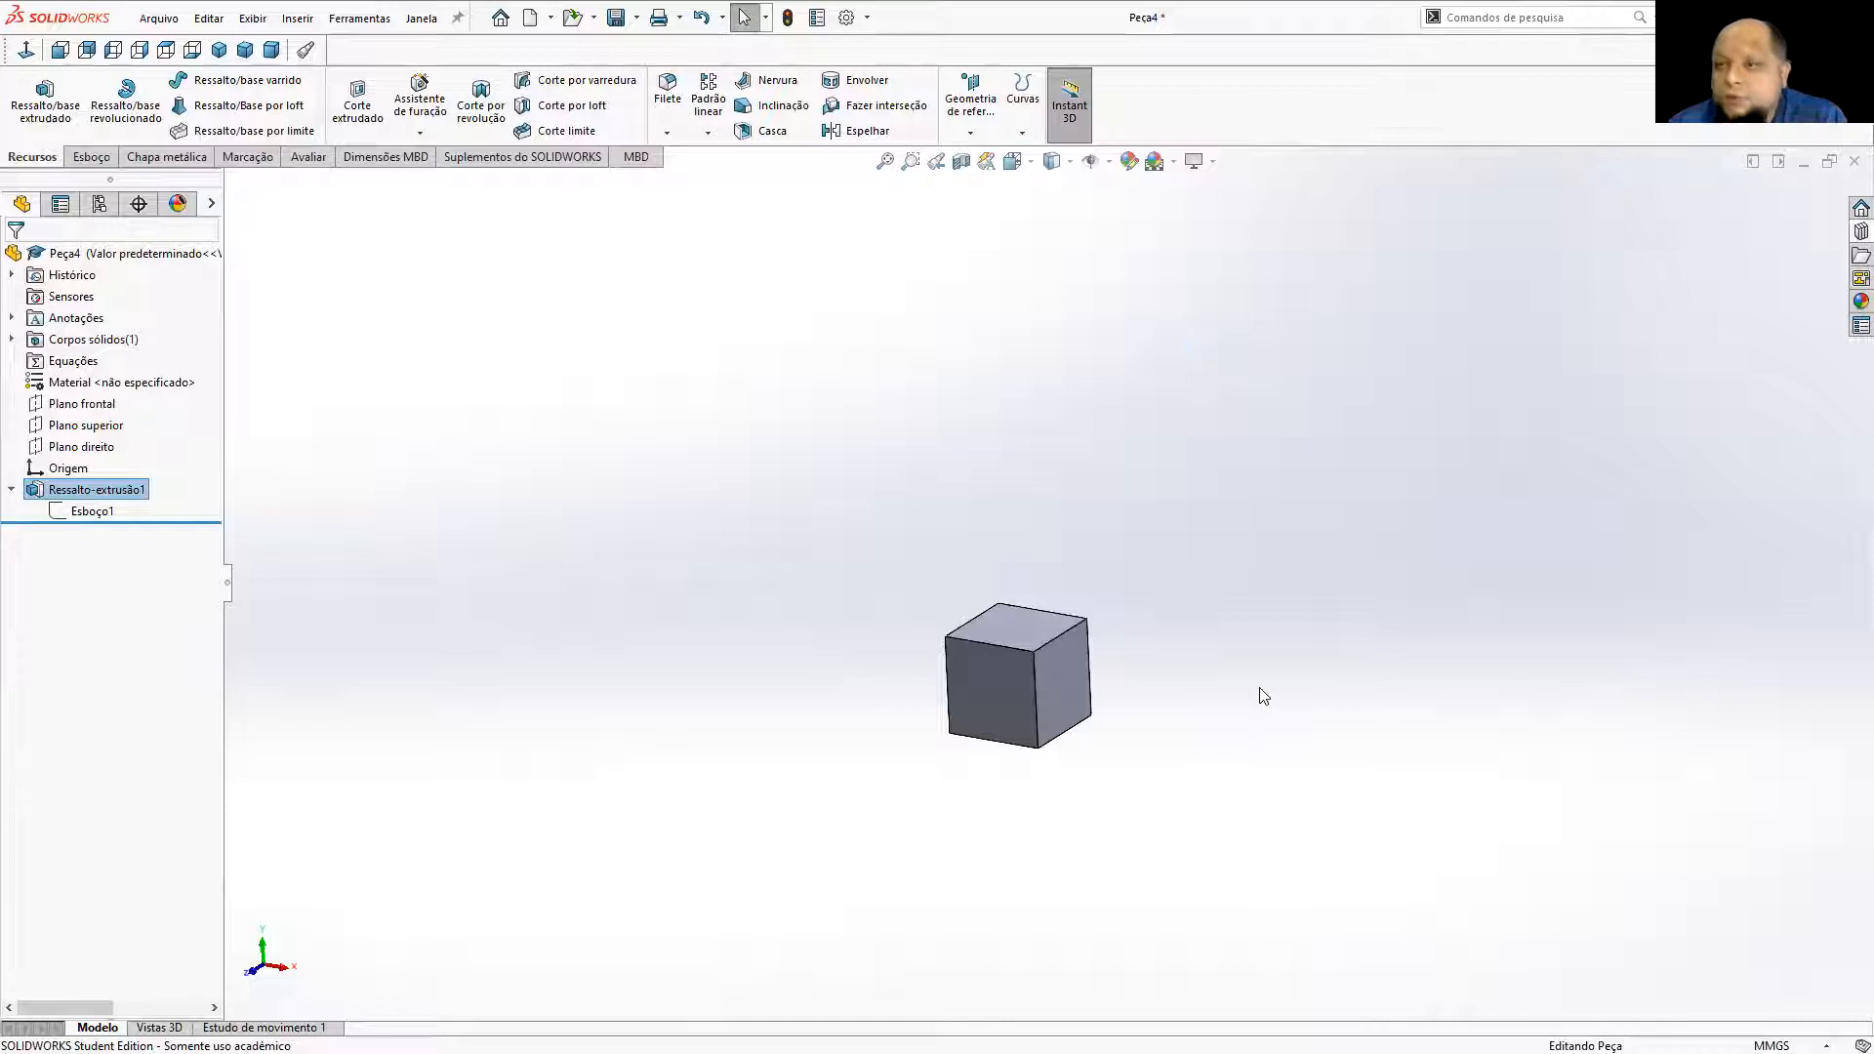
Set the square's driving horizontal dimension to 200 mm and rebuild the cube, fitting it in view.
{"action": "middle_click_drag", "start_coordinate": [1242, 682], "coordinate": [1232, 811]}
{"action": "left_click", "coordinate": [1076, 703]}
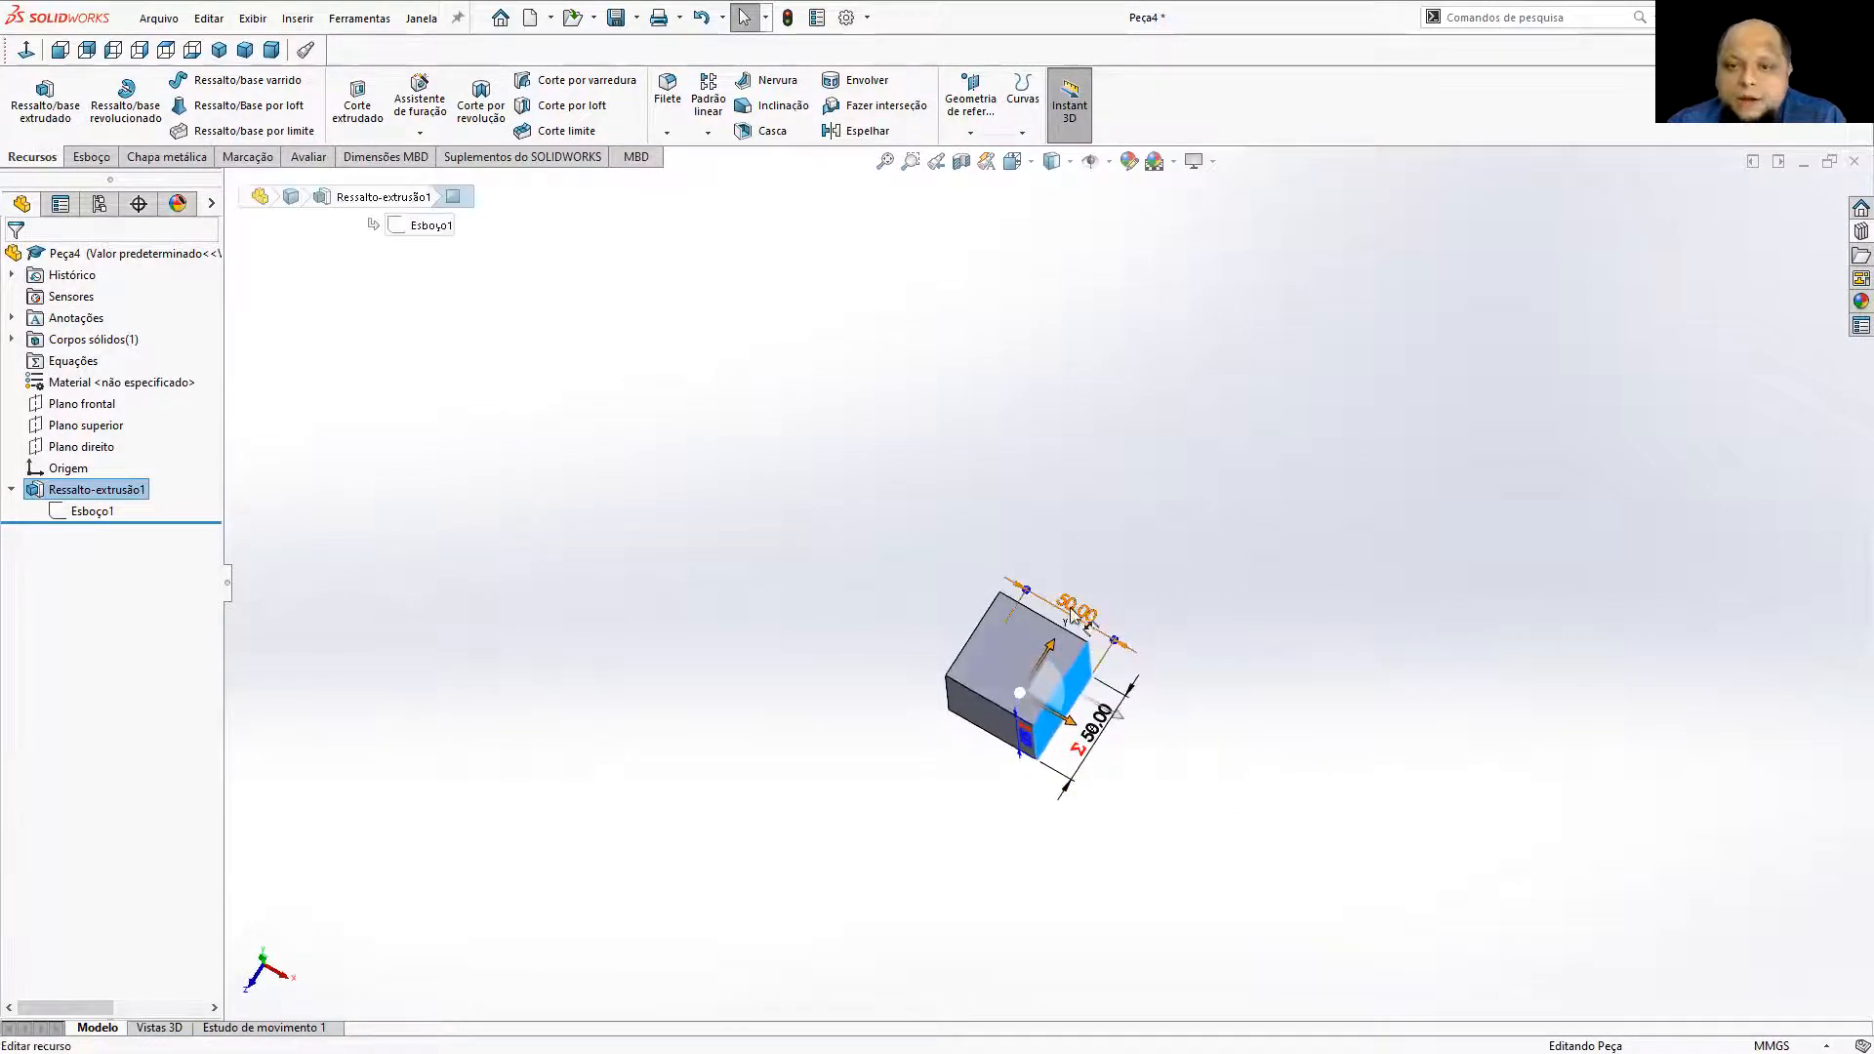
{"action": "double_click", "coordinate": [1078, 609]}
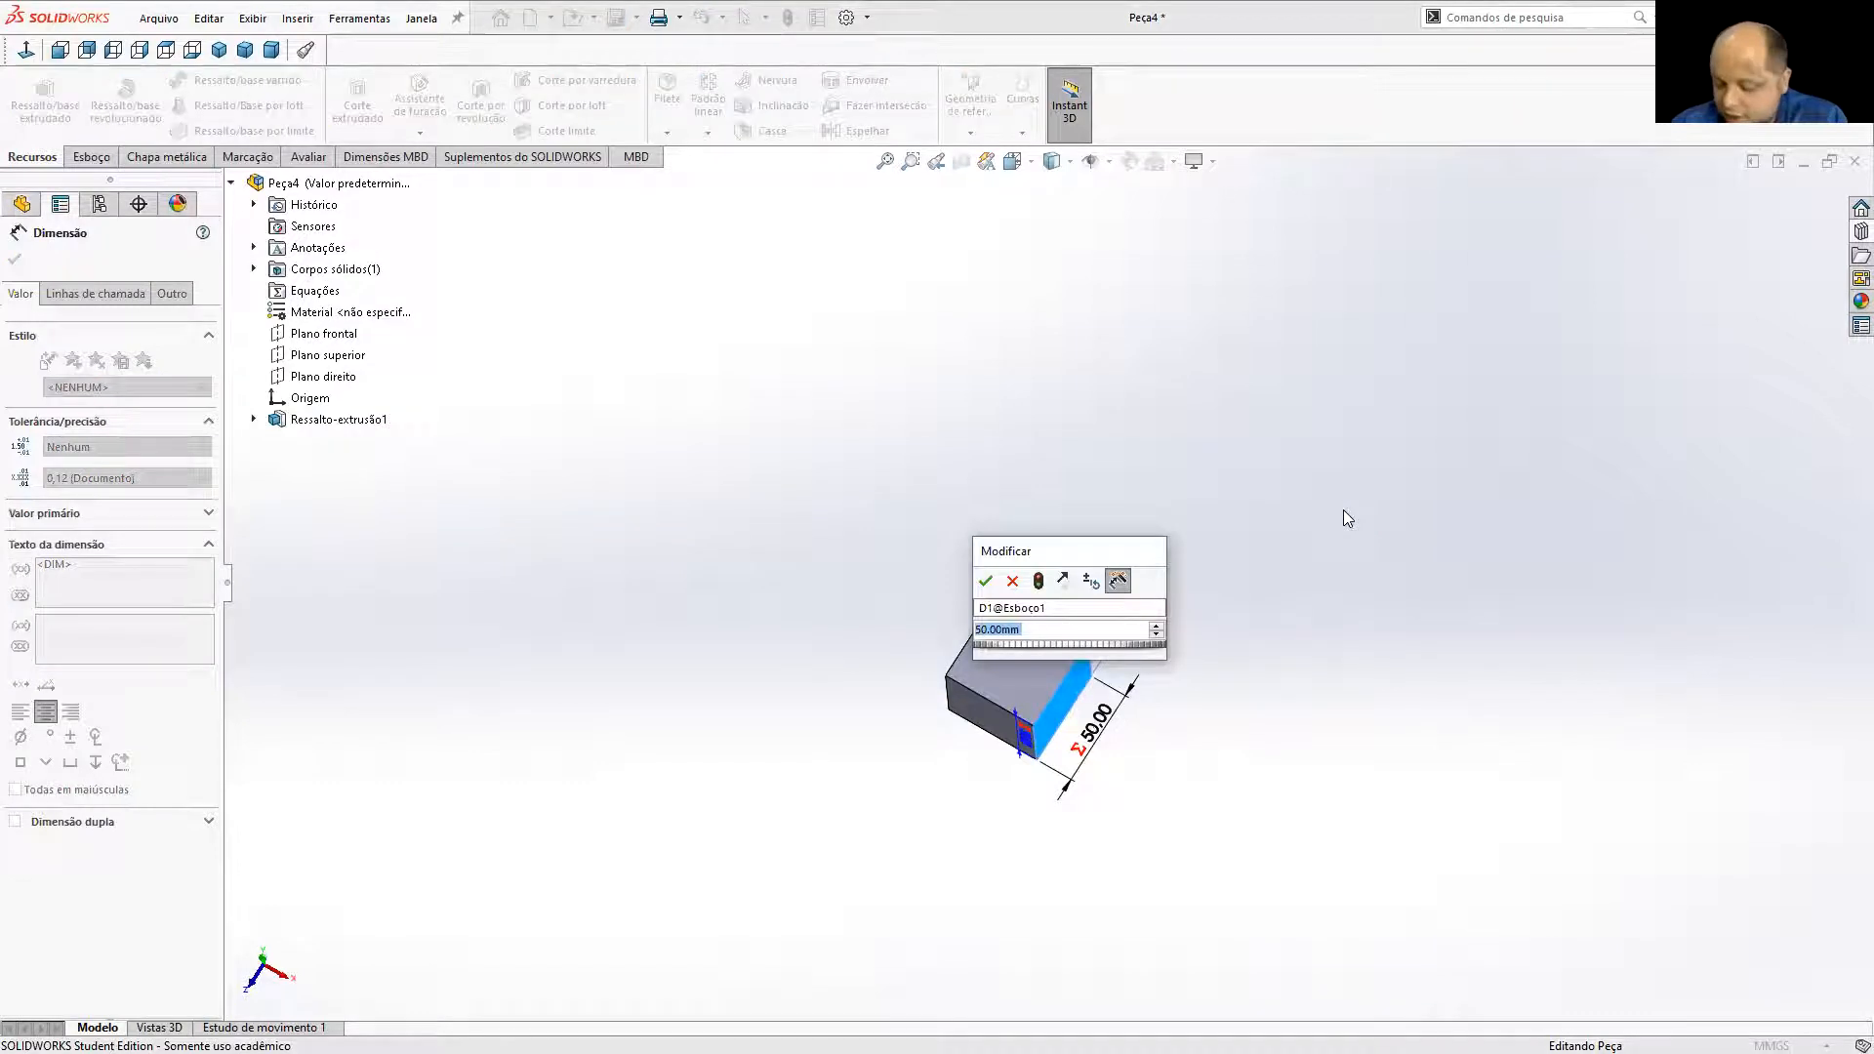
{"action": "type", "text": "200"}
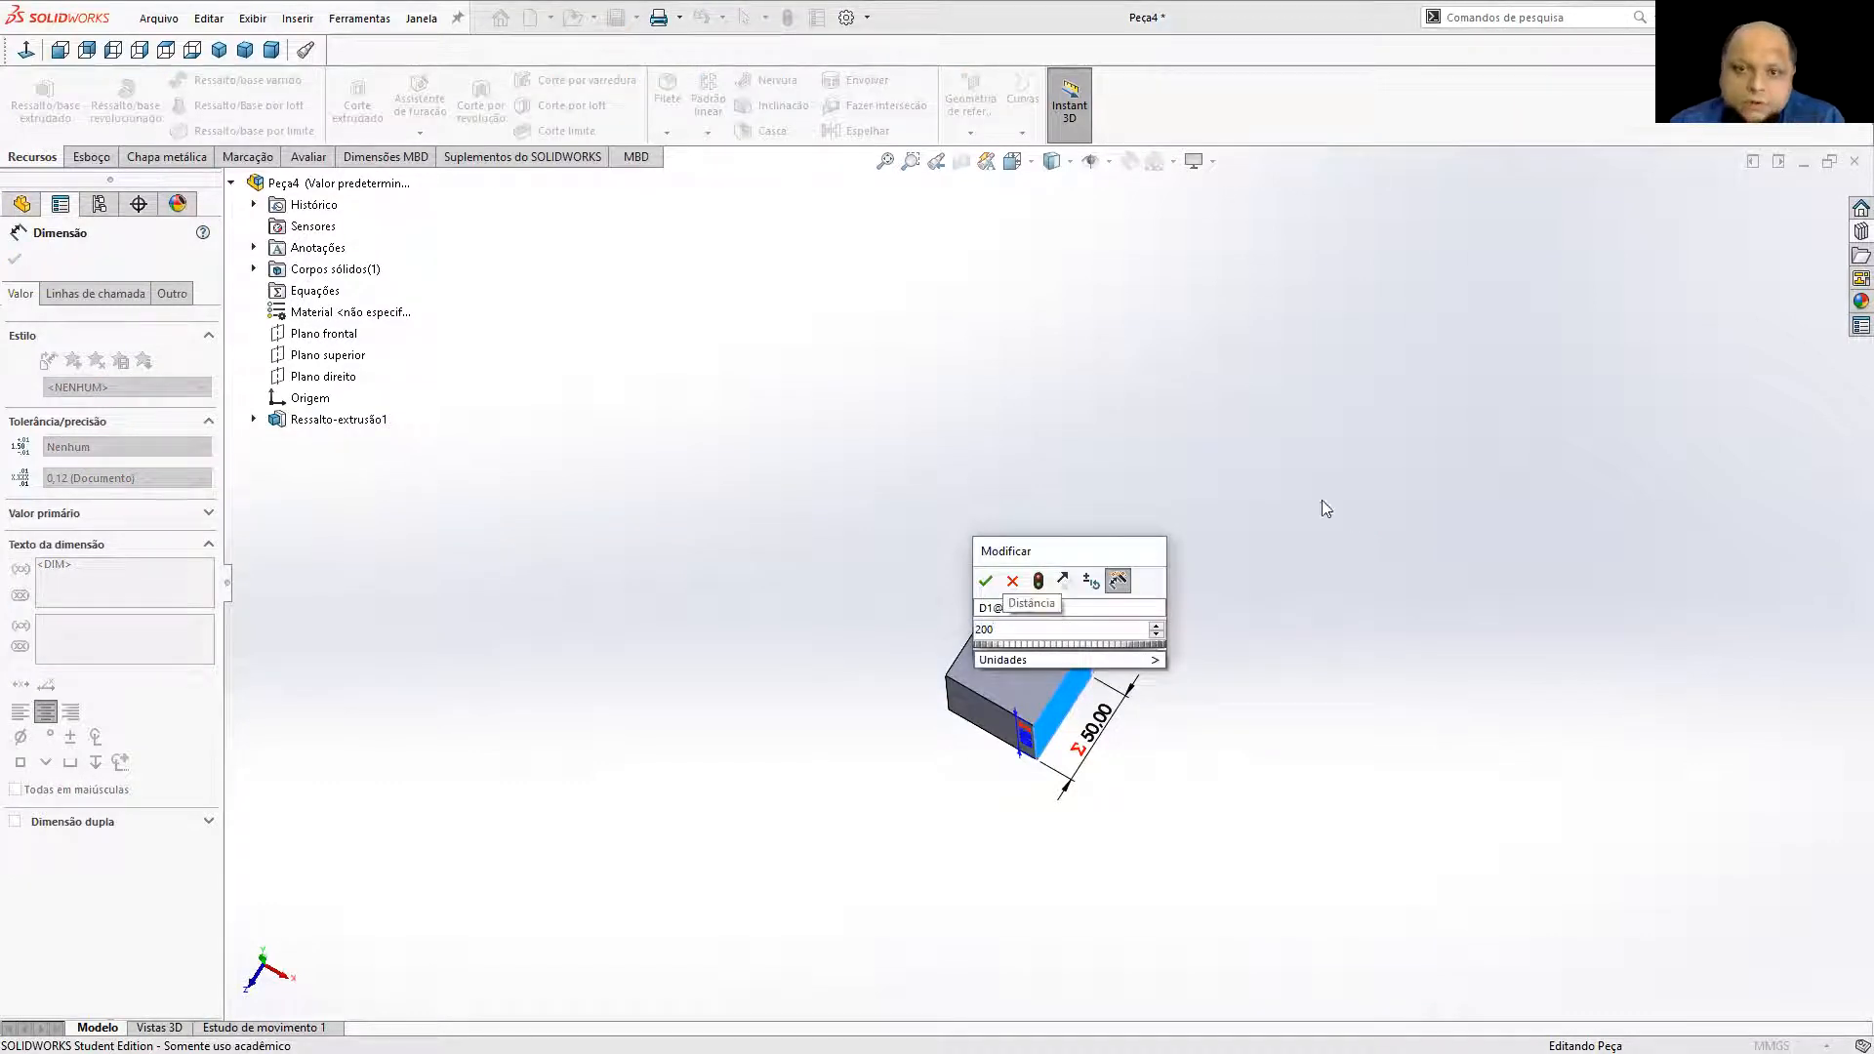
{"action": "key", "text": "Return"}
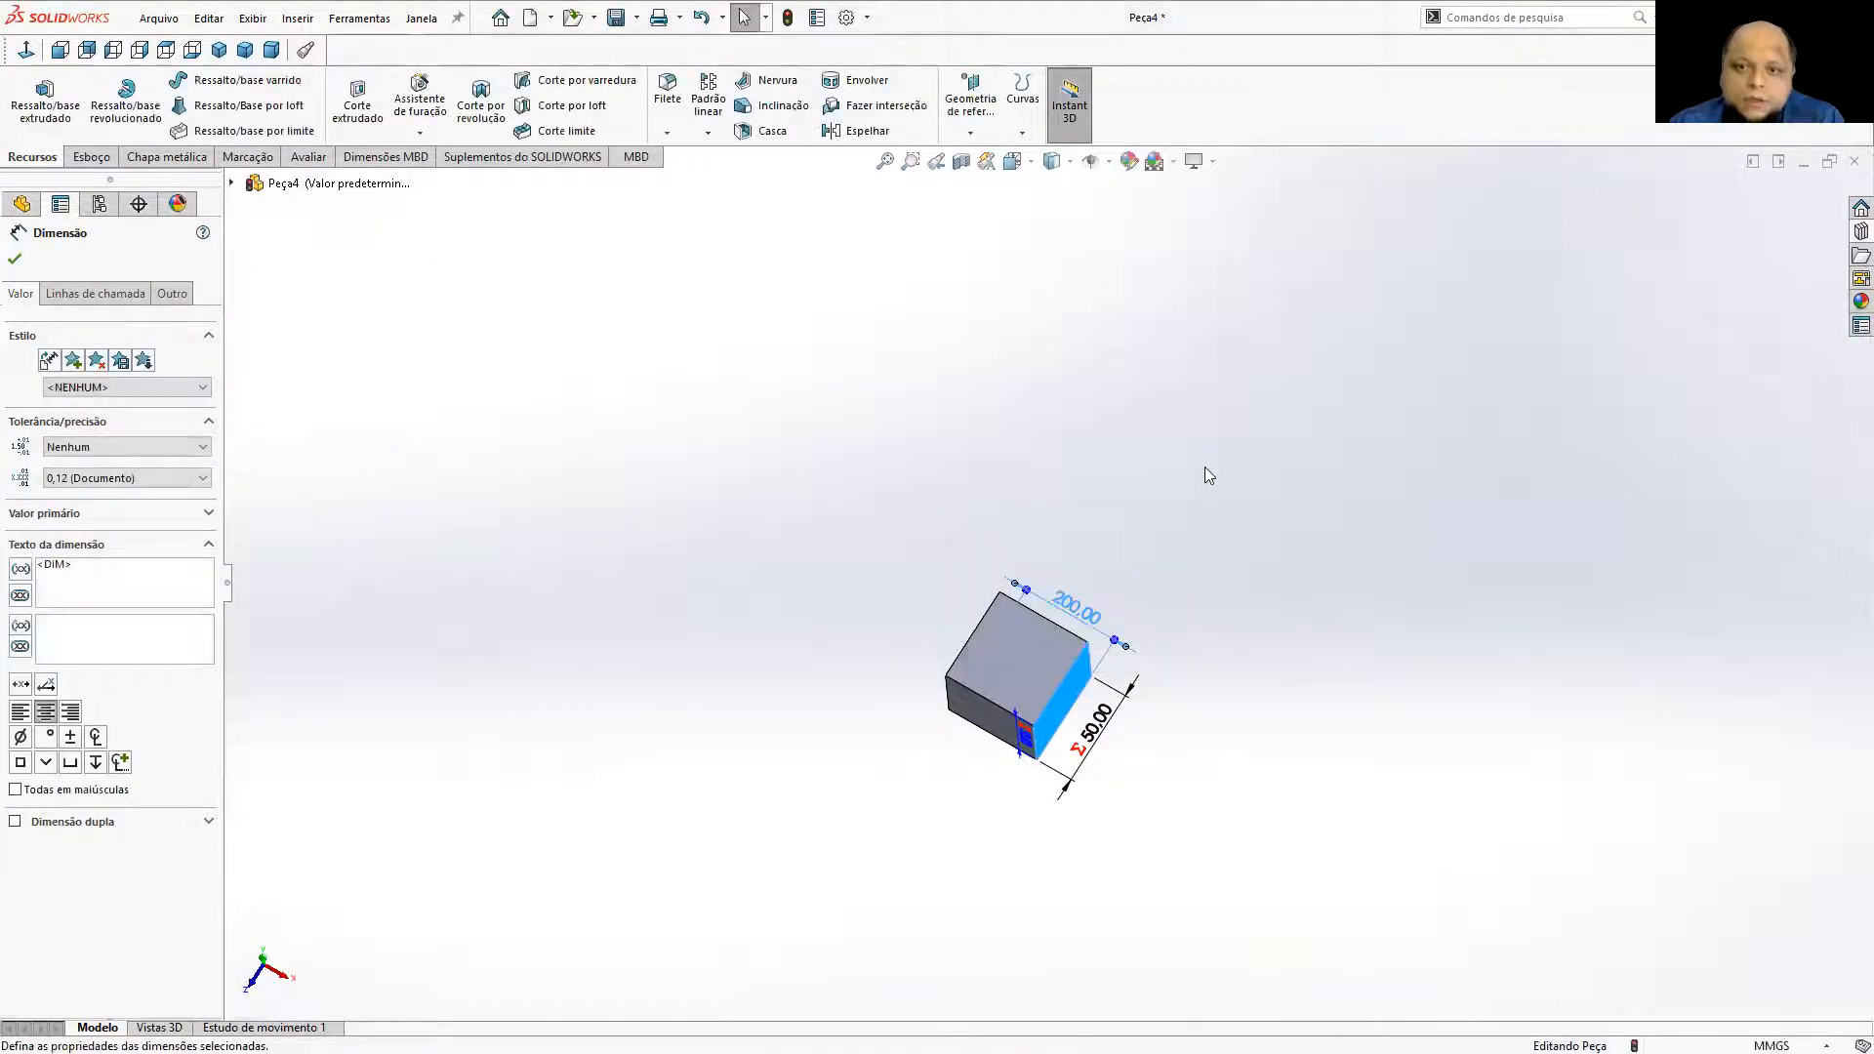
{"action": "left_click", "coordinate": [1051, 226]}
{"action": "key", "text": "f"}
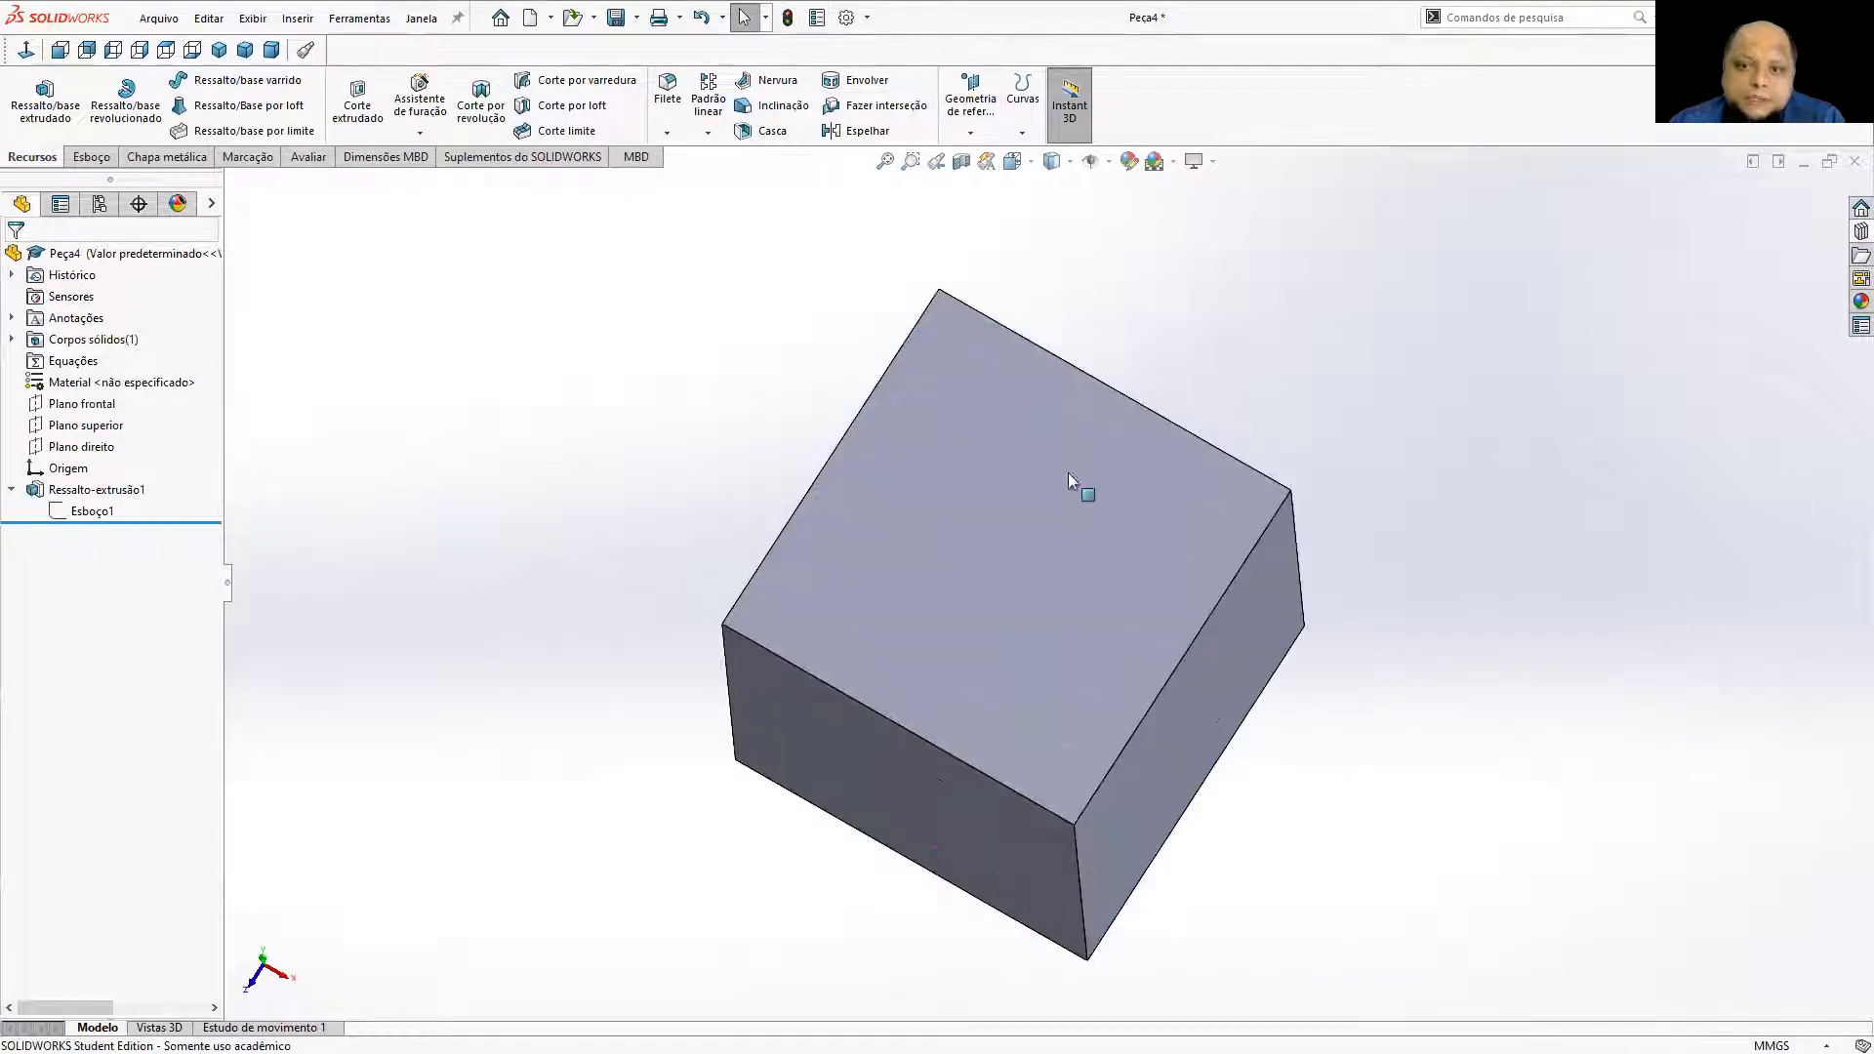
Inspect the width, length and height dimensions of the enlarged cube on a side face.
{"action": "scroll", "coordinate": [1182, 510], "scroll_direction": "up", "scroll_amount": 4}
{"action": "middle_click_drag", "start_coordinate": [1130, 469], "coordinate": [1123, 566]}
{"action": "left_click", "coordinate": [1129, 632]}
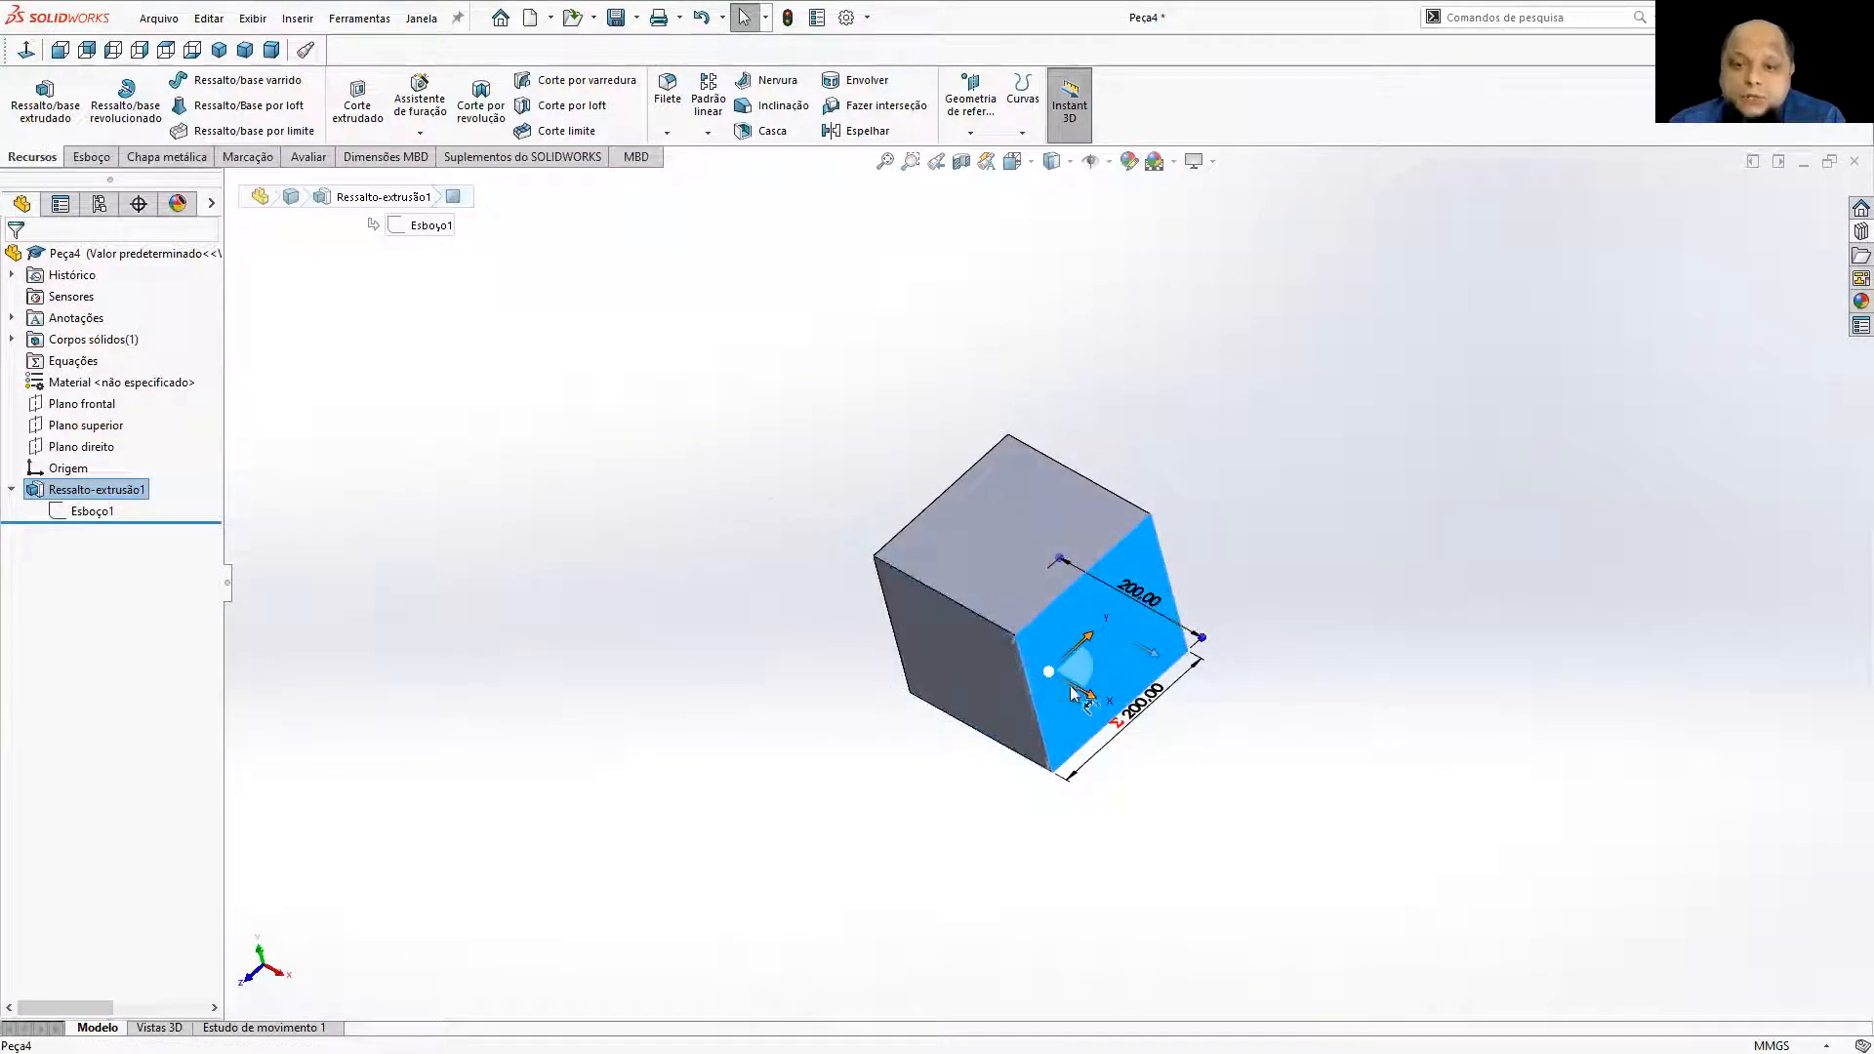
{"action": "middle_click_drag", "start_coordinate": [1384, 697], "coordinate": [1479, 627]}
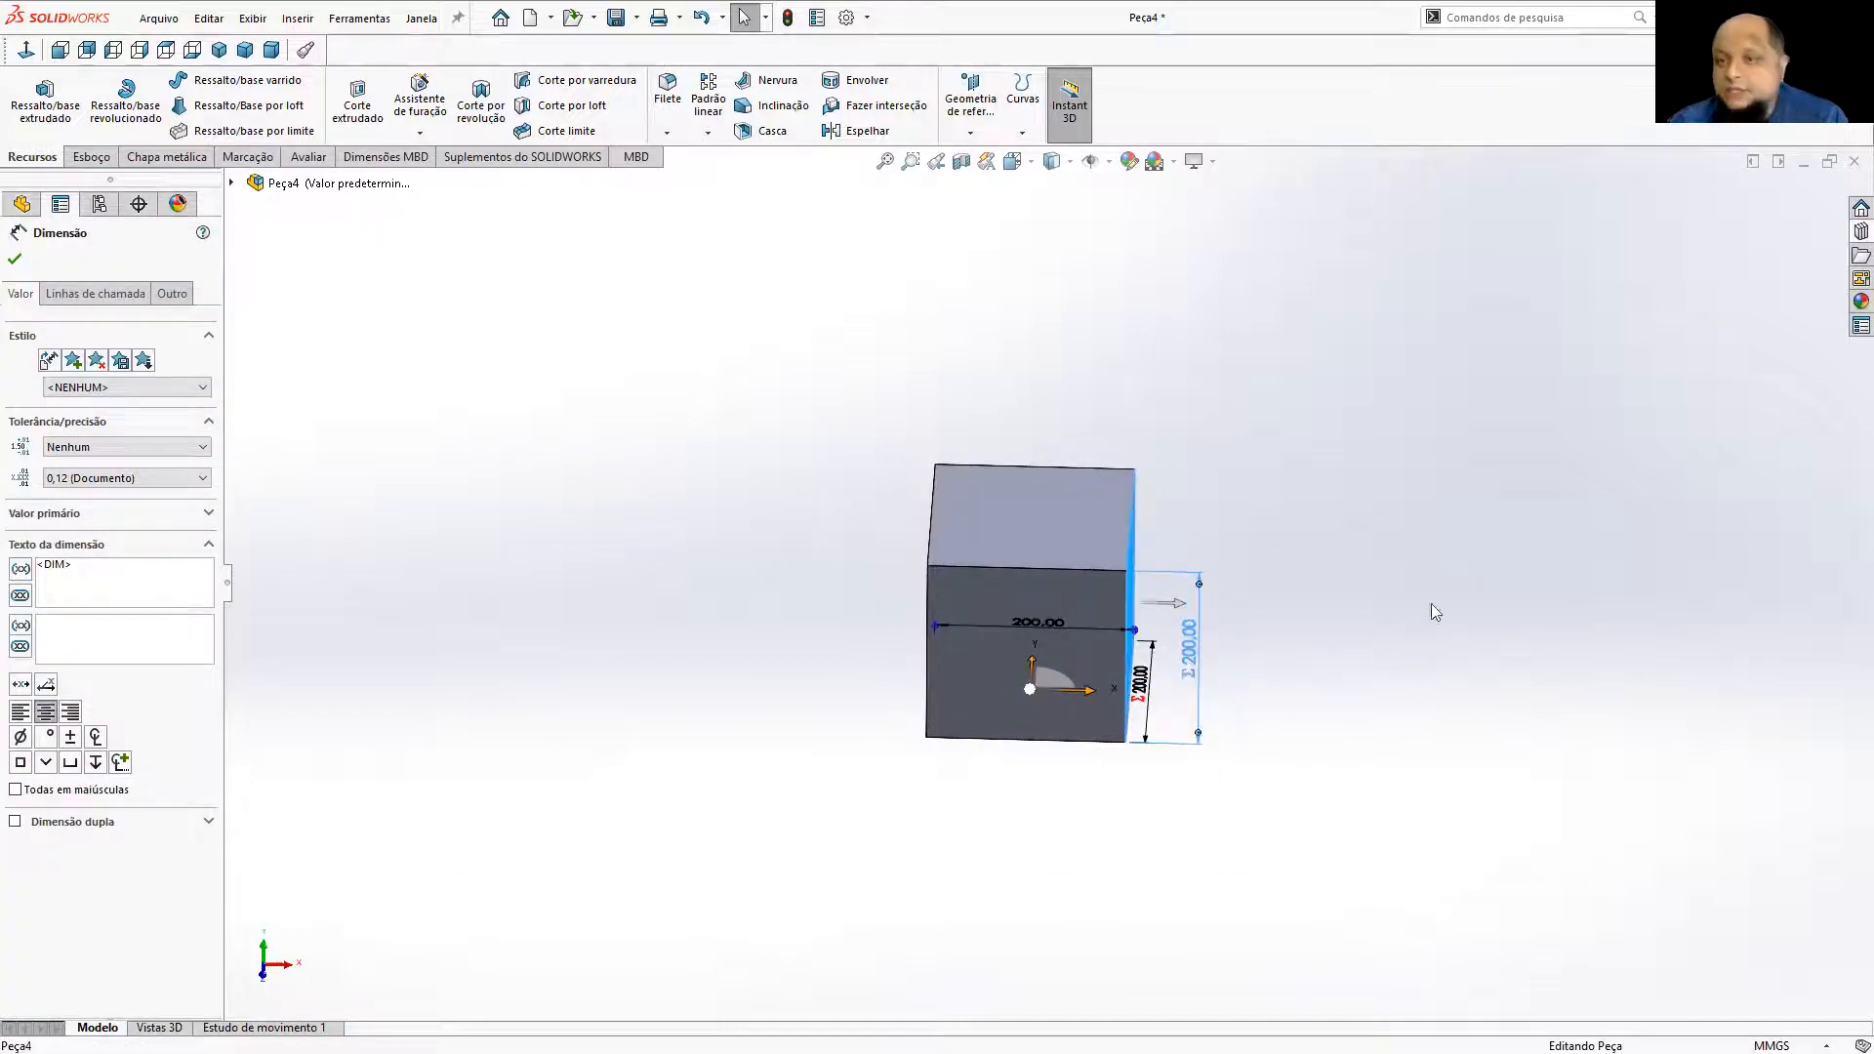
{"action": "key", "text": "Escape"}
{"action": "mouse_move", "coordinate": [1176, 670]}
{"action": "middle_mouse_down"}
{"action": "mouse_move", "coordinate": [1205, 547]}
{"action": "mouse_move", "coordinate": [1211, 668]}
{"action": "middle_mouse_up"}
Rename the square's driving horizontal dimension to Comprimento and rebuild the part.
{"action": "left_click", "coordinate": [1131, 651]}
{"action": "middle_click_drag", "start_coordinate": [1243, 355], "coordinate": [1250, 532]}
{"action": "double_click", "coordinate": [1069, 478]}
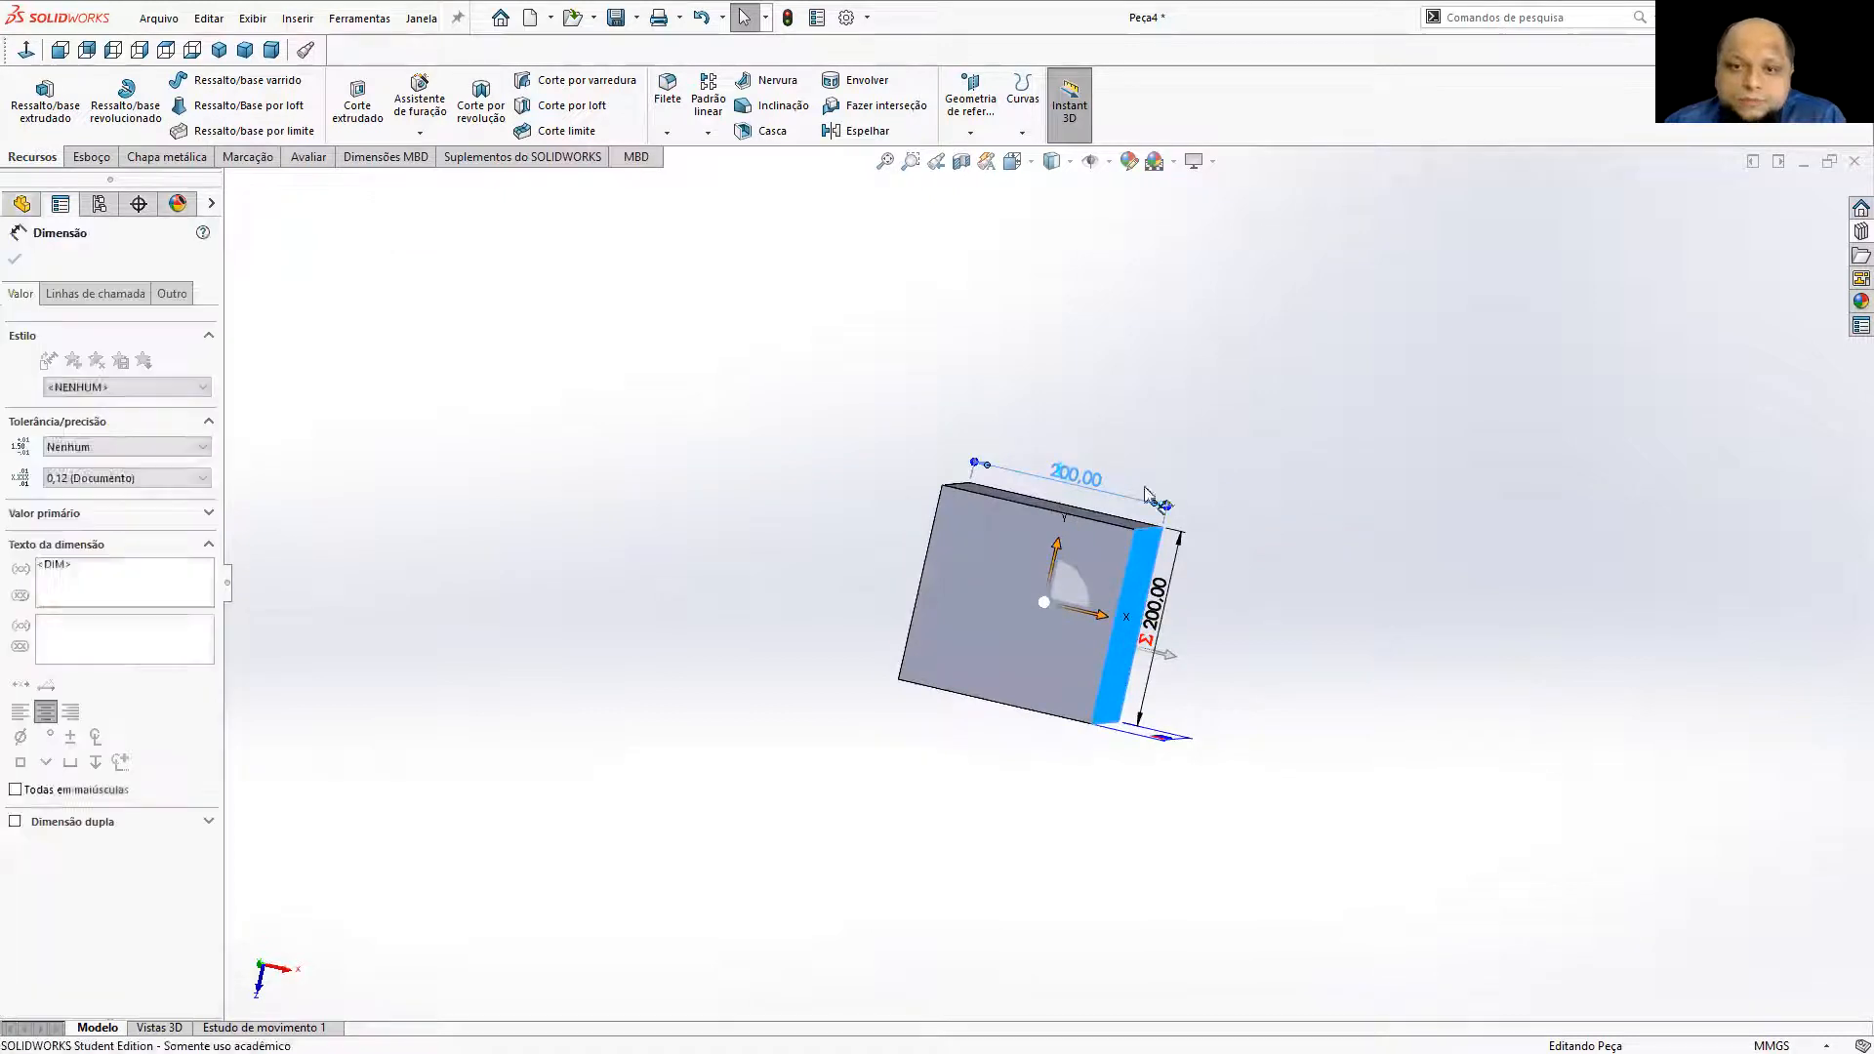
{"action": "left_click", "coordinate": [1058, 472]}
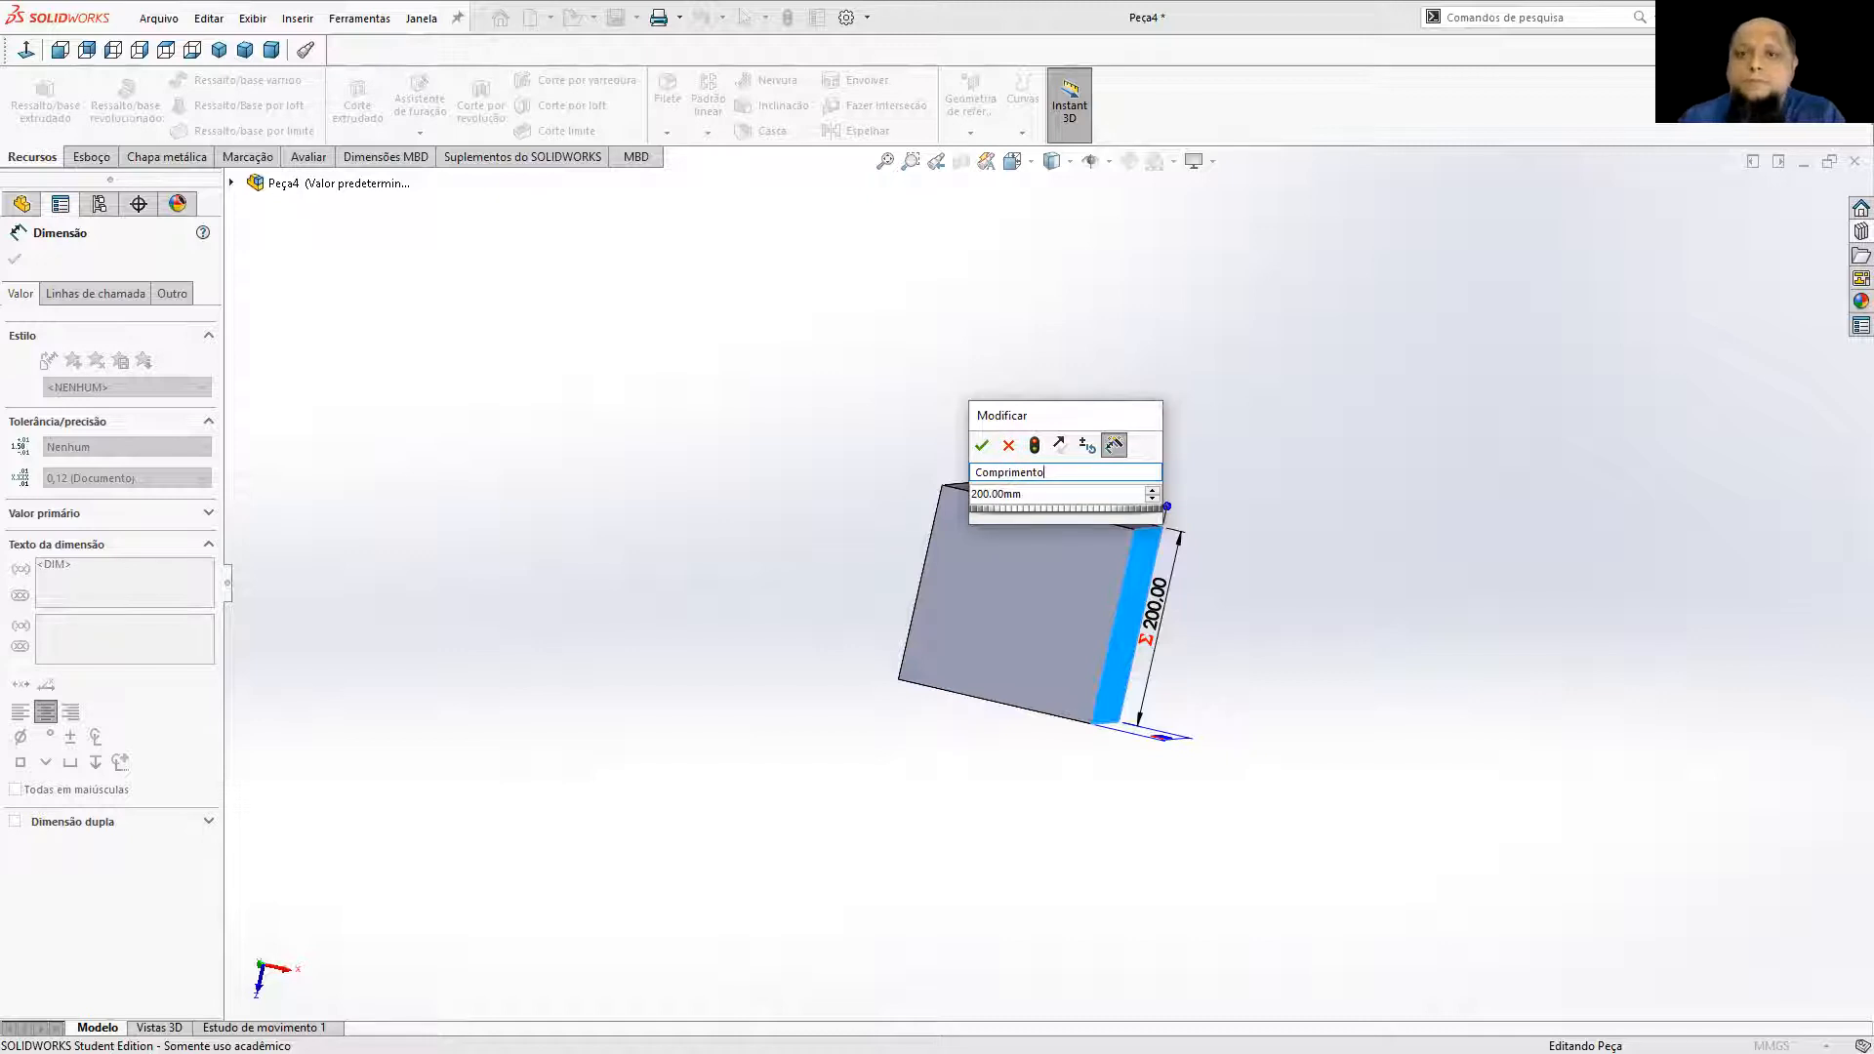
{"action": "left_click", "coordinate": [982, 445]}
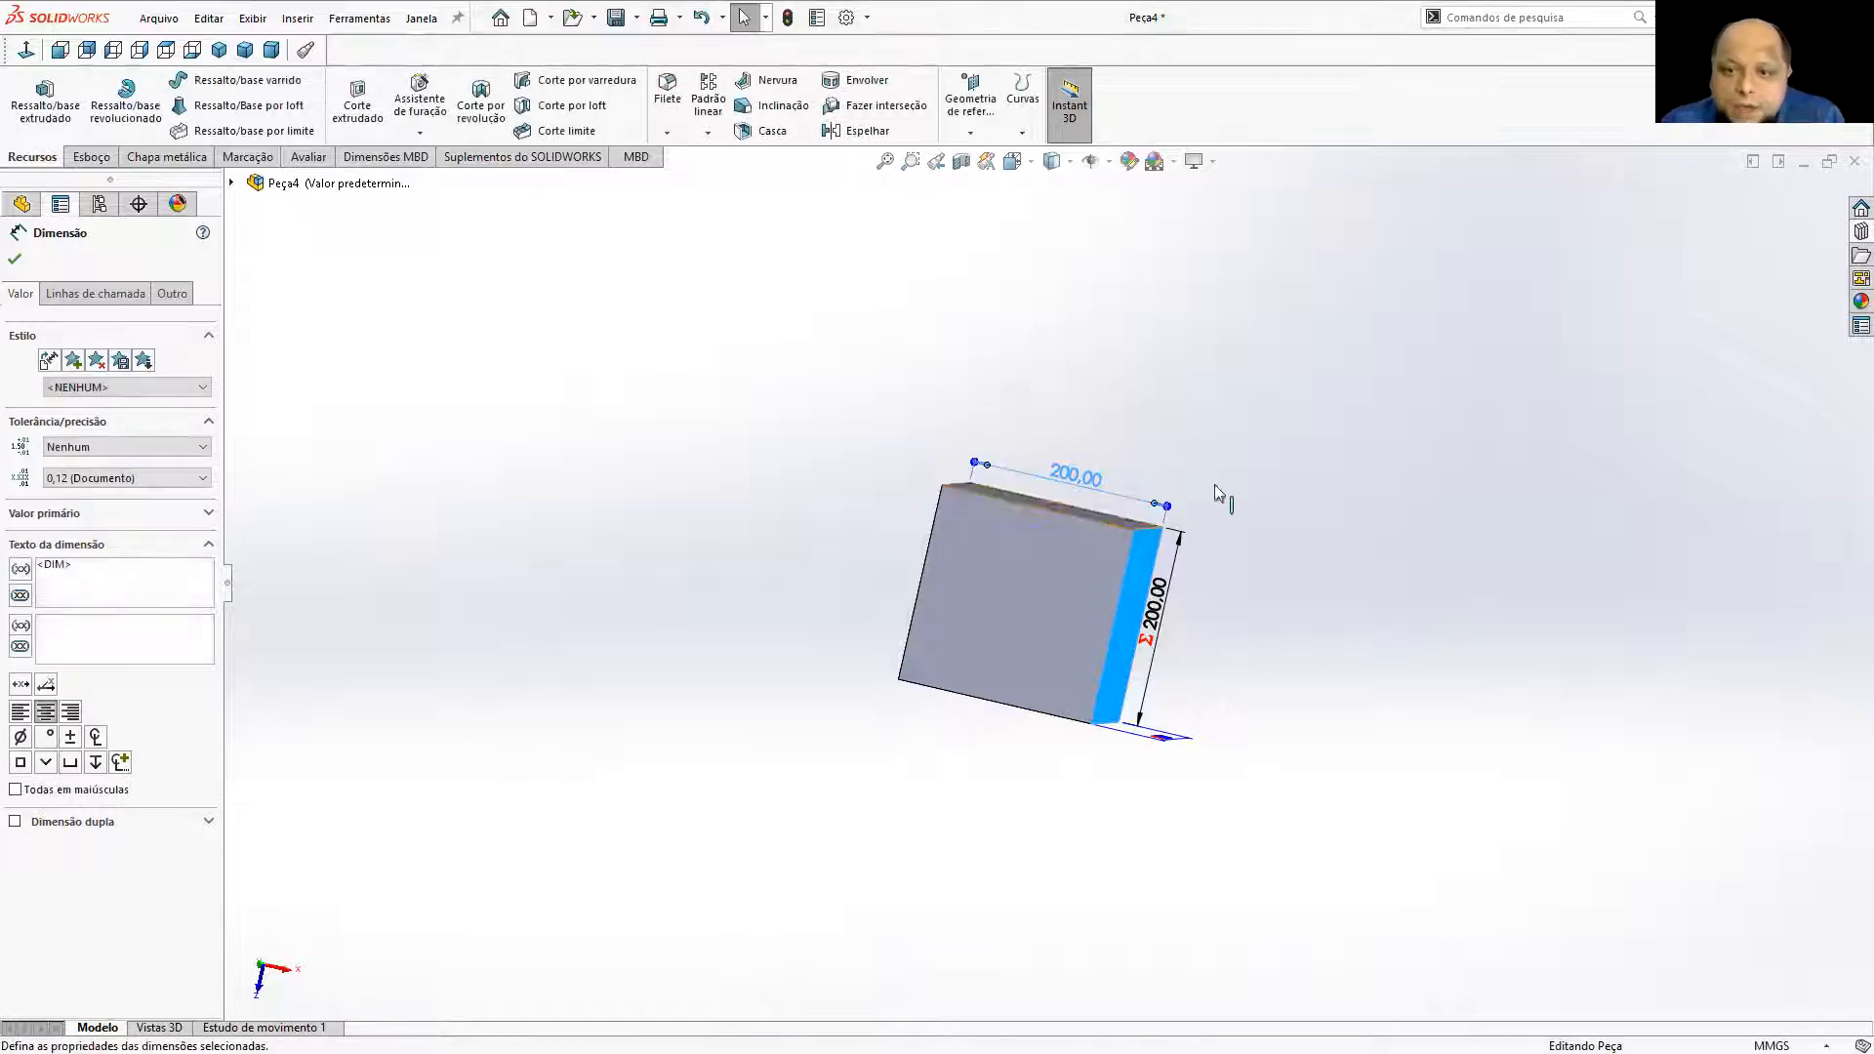
{"action": "left_click", "coordinate": [788, 22]}
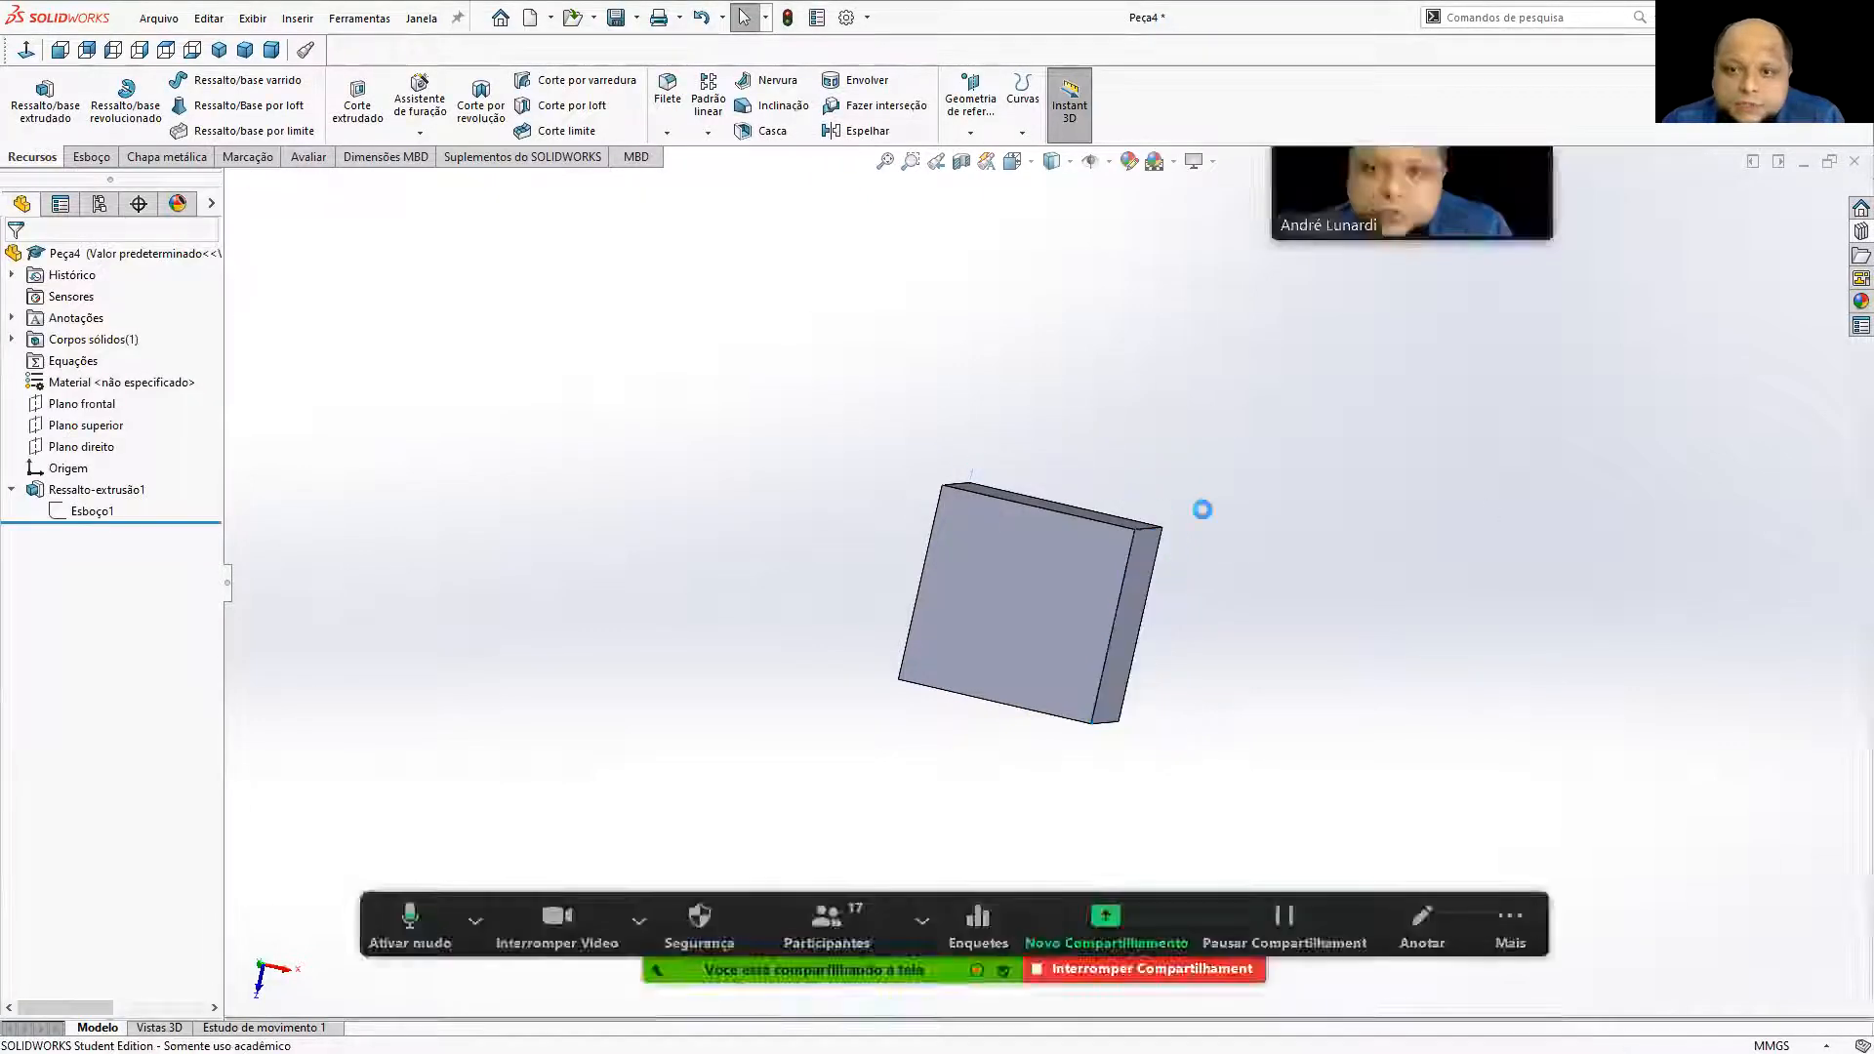
Rename the square's equation-driven side dimension in the sketch to Largura and confirm it.
{"action": "left_click", "coordinate": [1146, 591]}
{"action": "double_click", "coordinate": [1182, 605]}
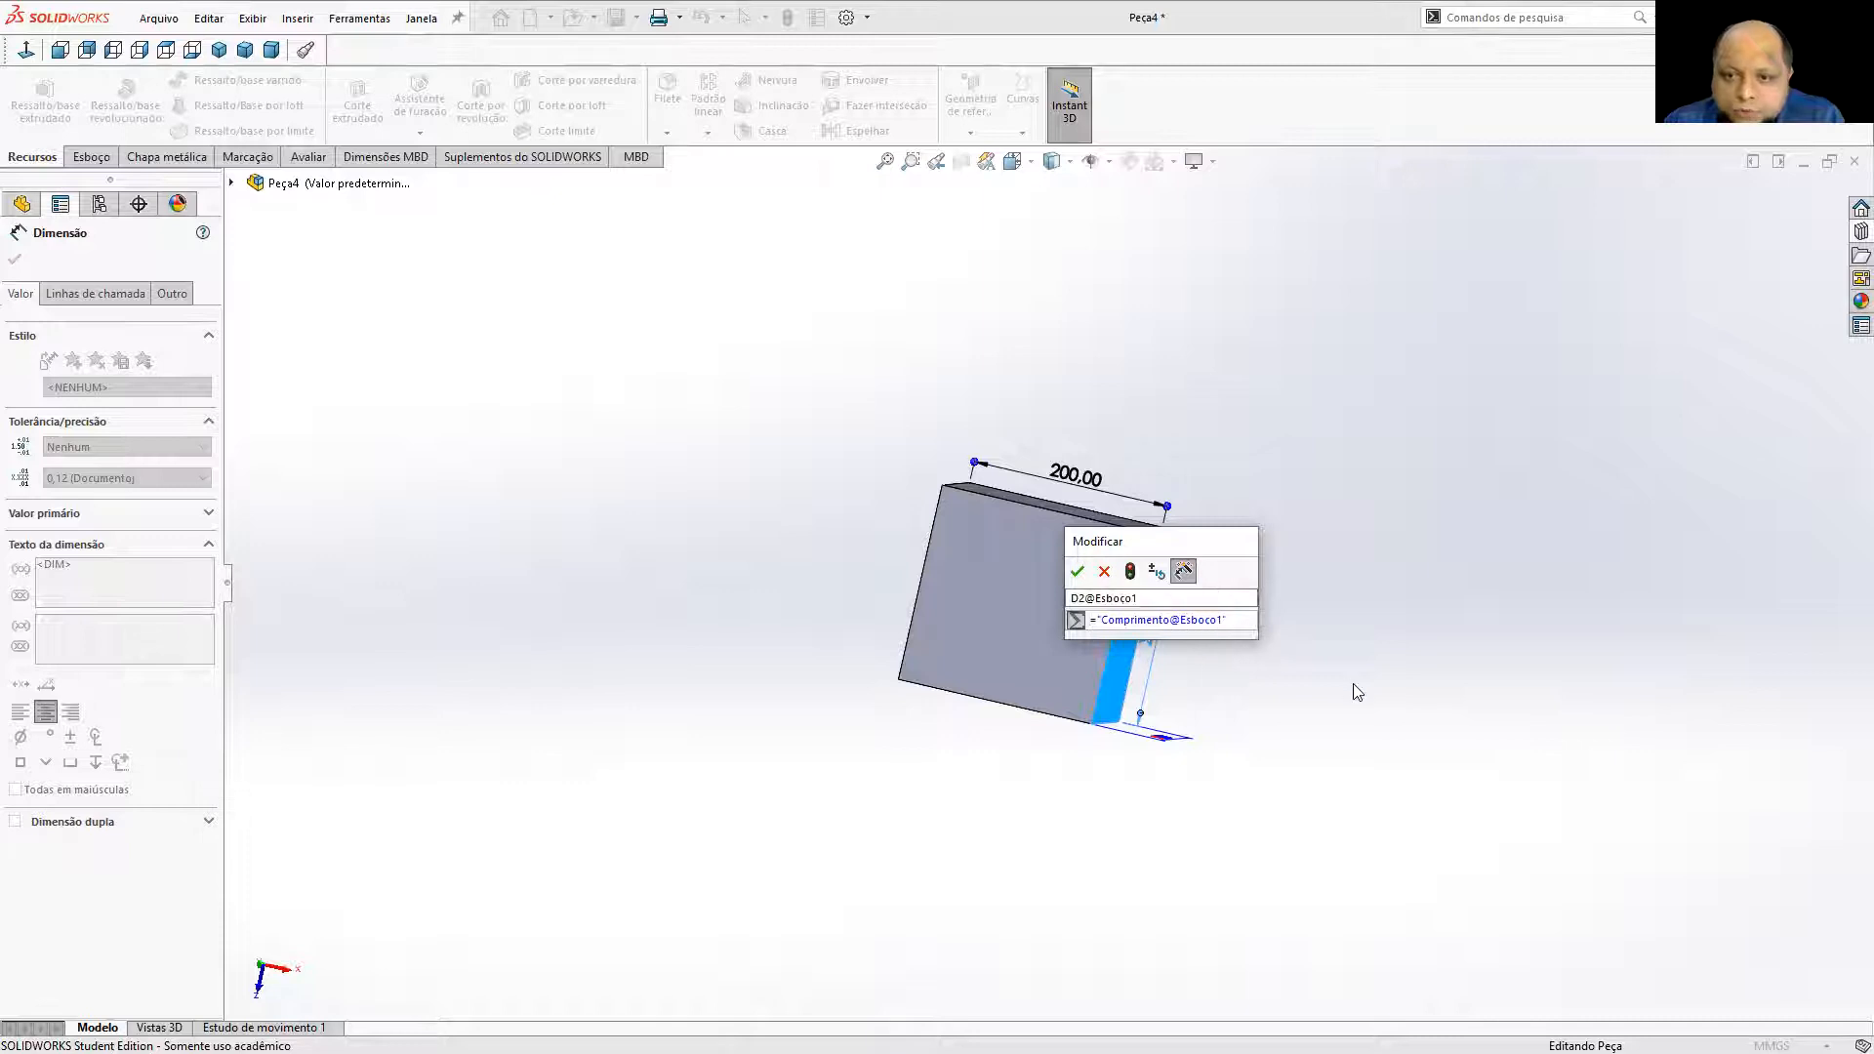
{"action": "left_click", "coordinate": [1103, 599]}
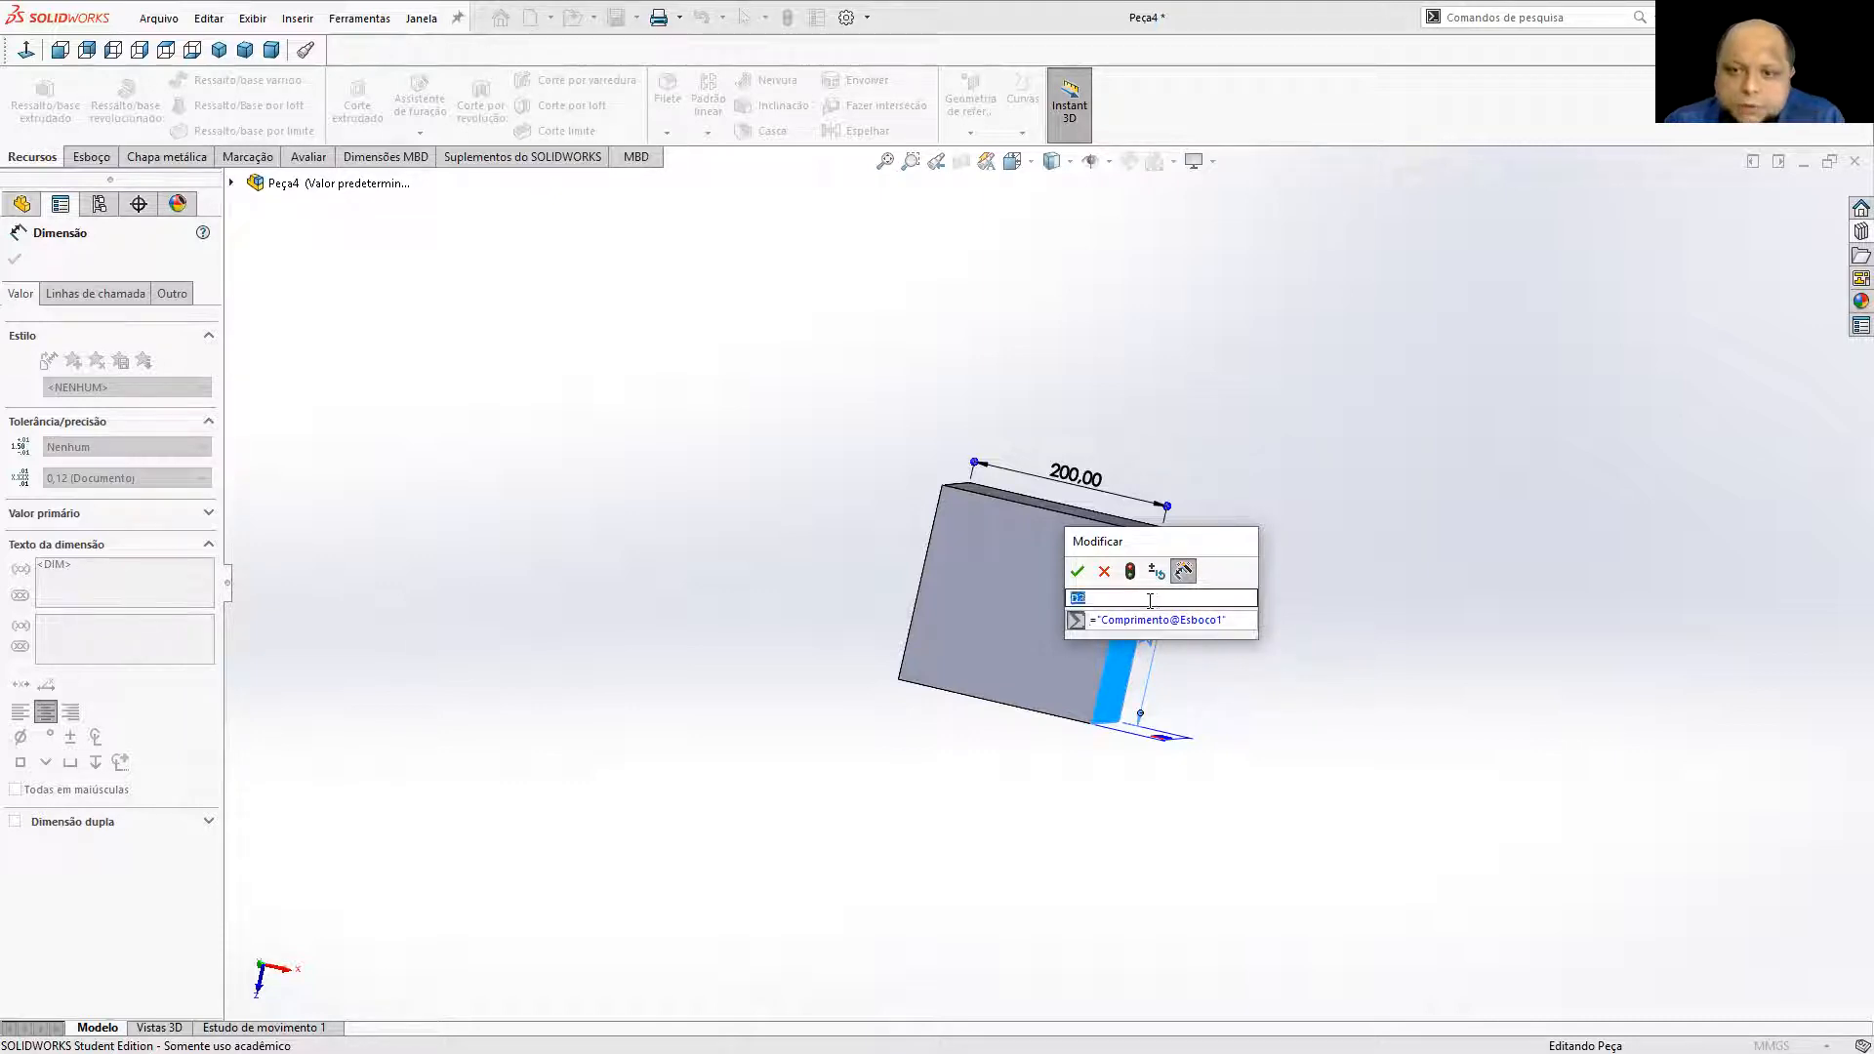
{"action": "double_click", "coordinate": [1104, 598]}
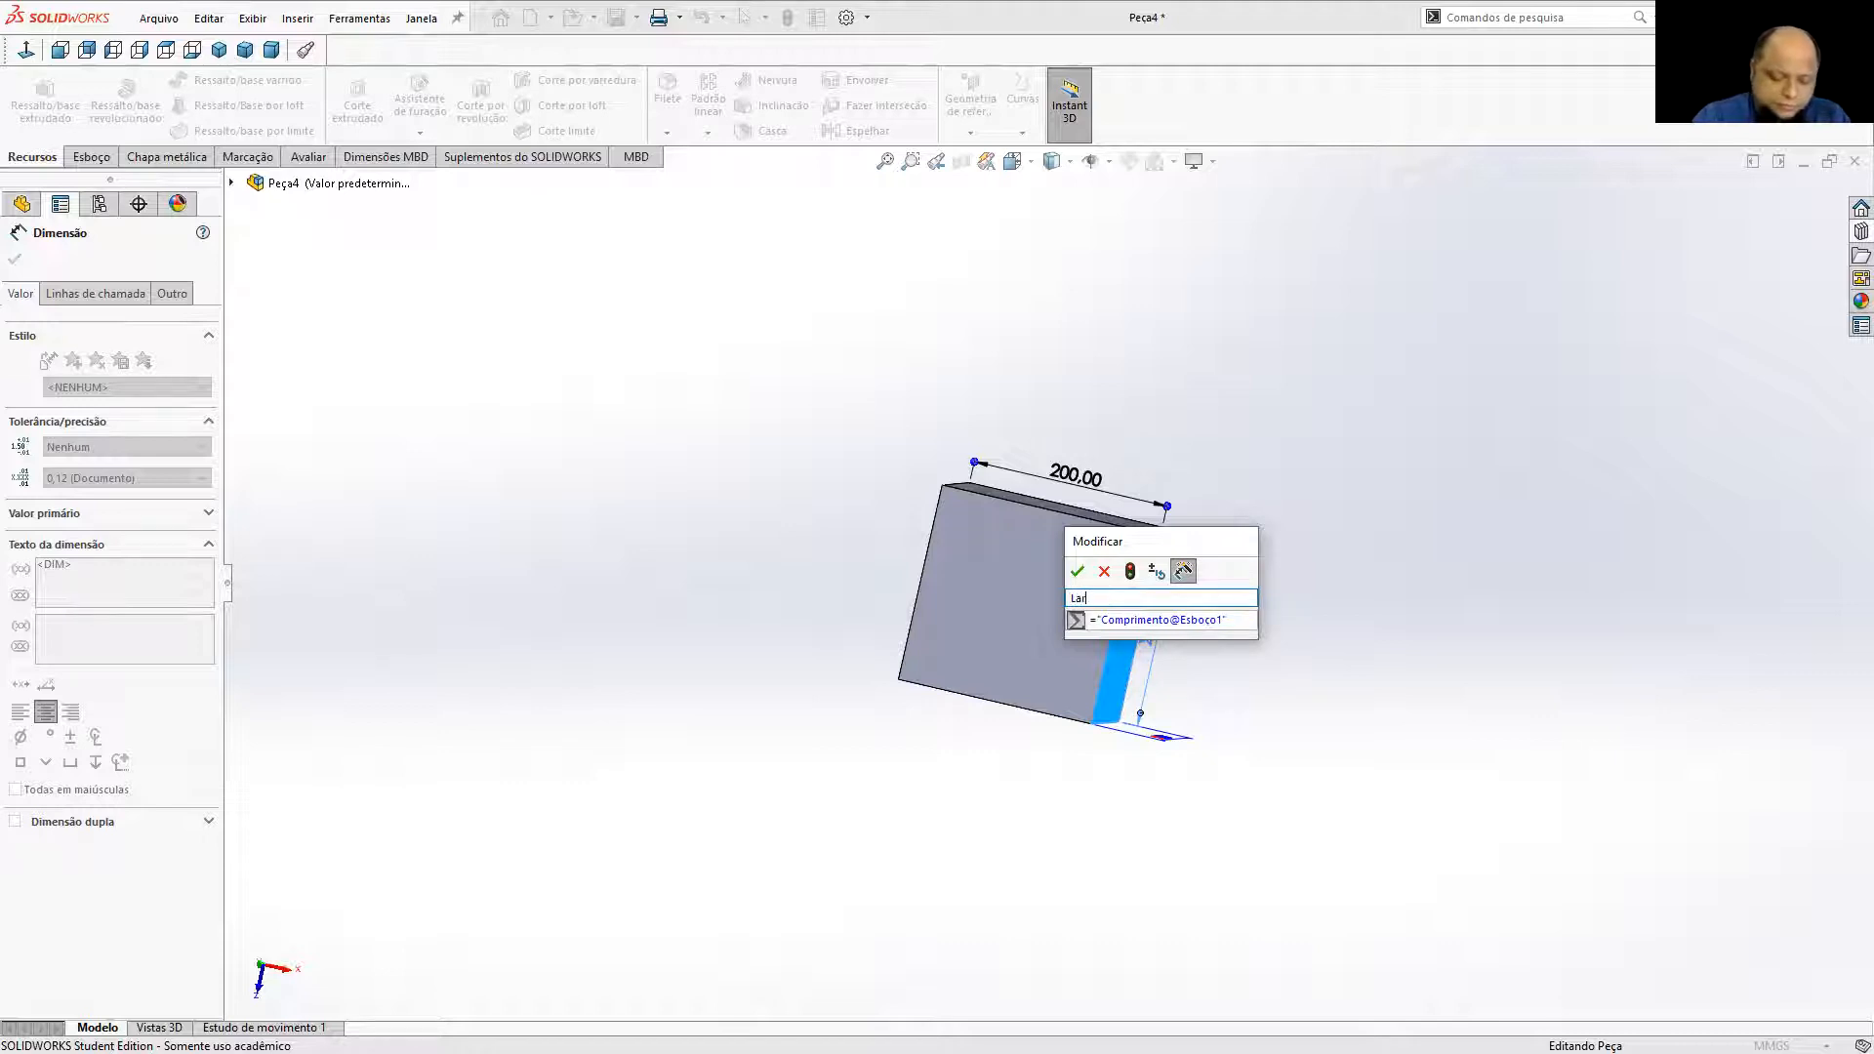
{"action": "left_click", "coordinate": [1078, 572]}
{"action": "left_click", "coordinate": [1323, 498]}
Rename the boss extrusion's equation-driven depth dimension to Altura and confirm it.
{"action": "left_click", "coordinate": [1142, 597]}
{"action": "left_click", "coordinate": [1331, 650]}
{"action": "middle_click_drag", "start_coordinate": [1331, 650], "coordinate": [1311, 409]}
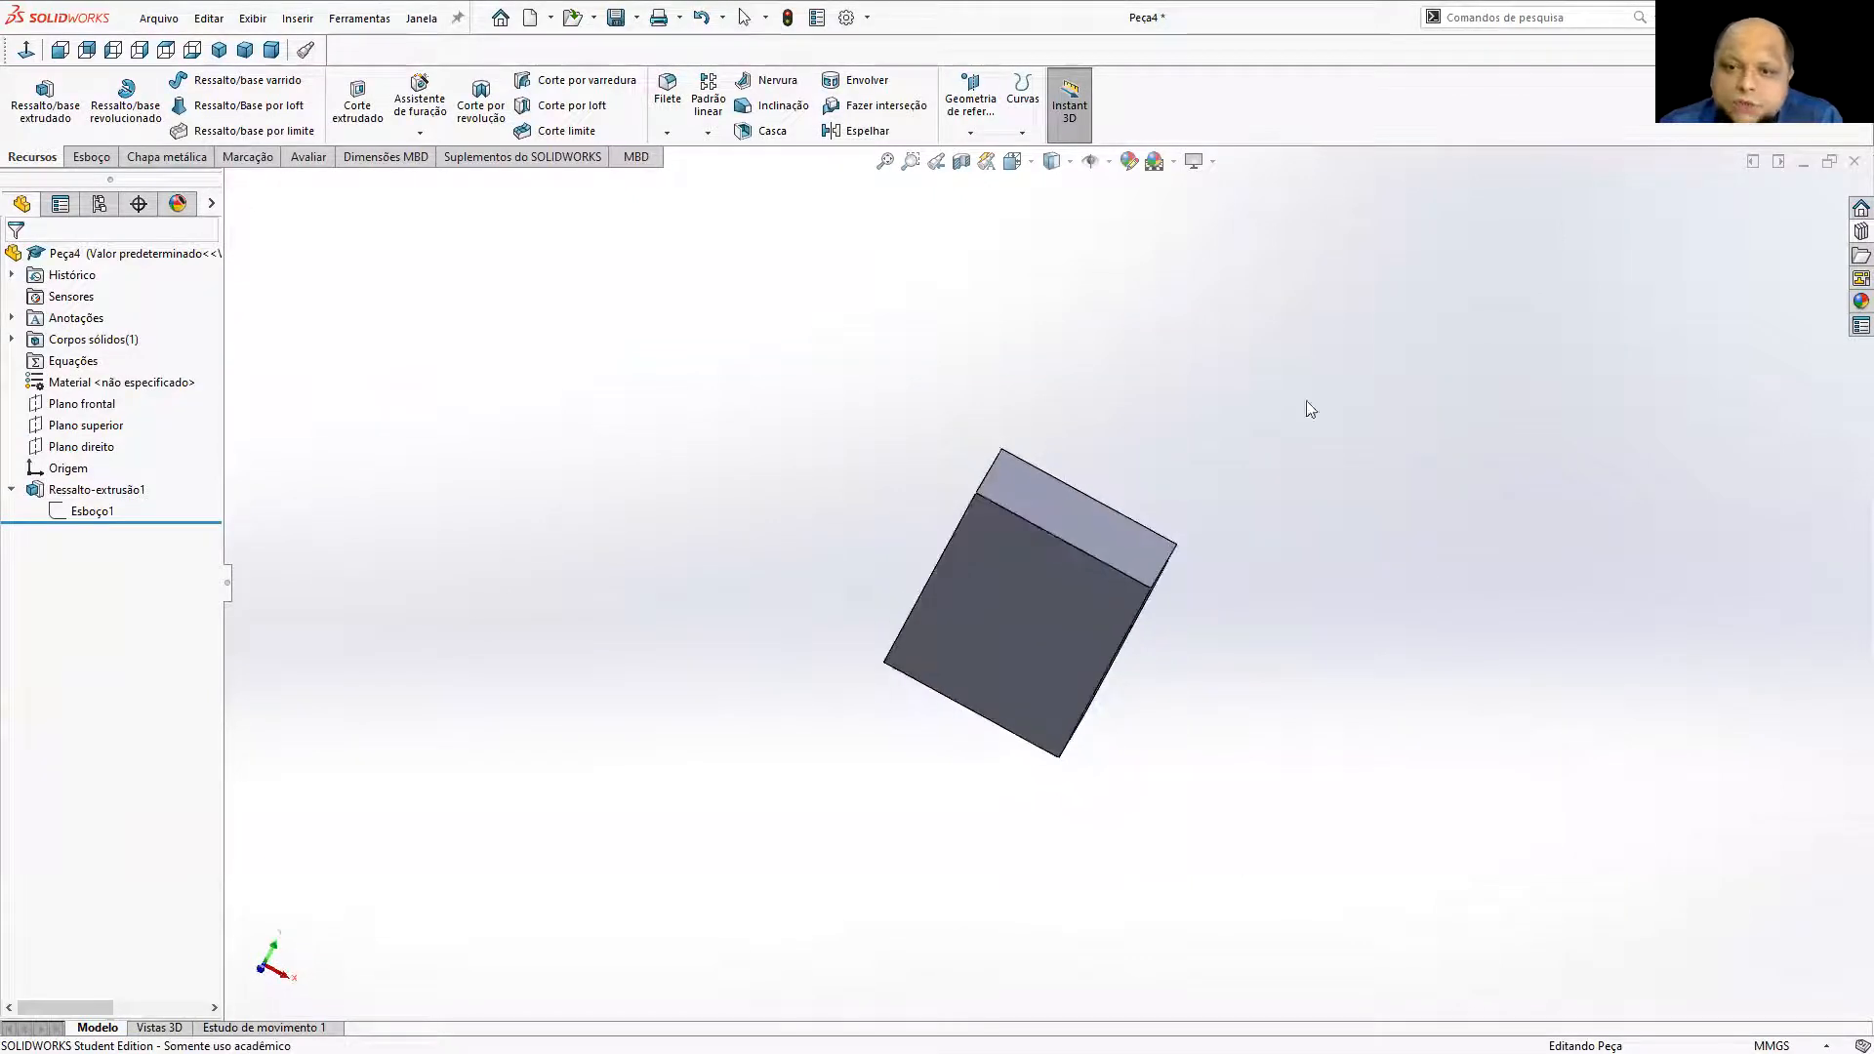
{"action": "left_click", "coordinate": [1084, 581]}
{"action": "left_click", "coordinate": [1149, 705]}
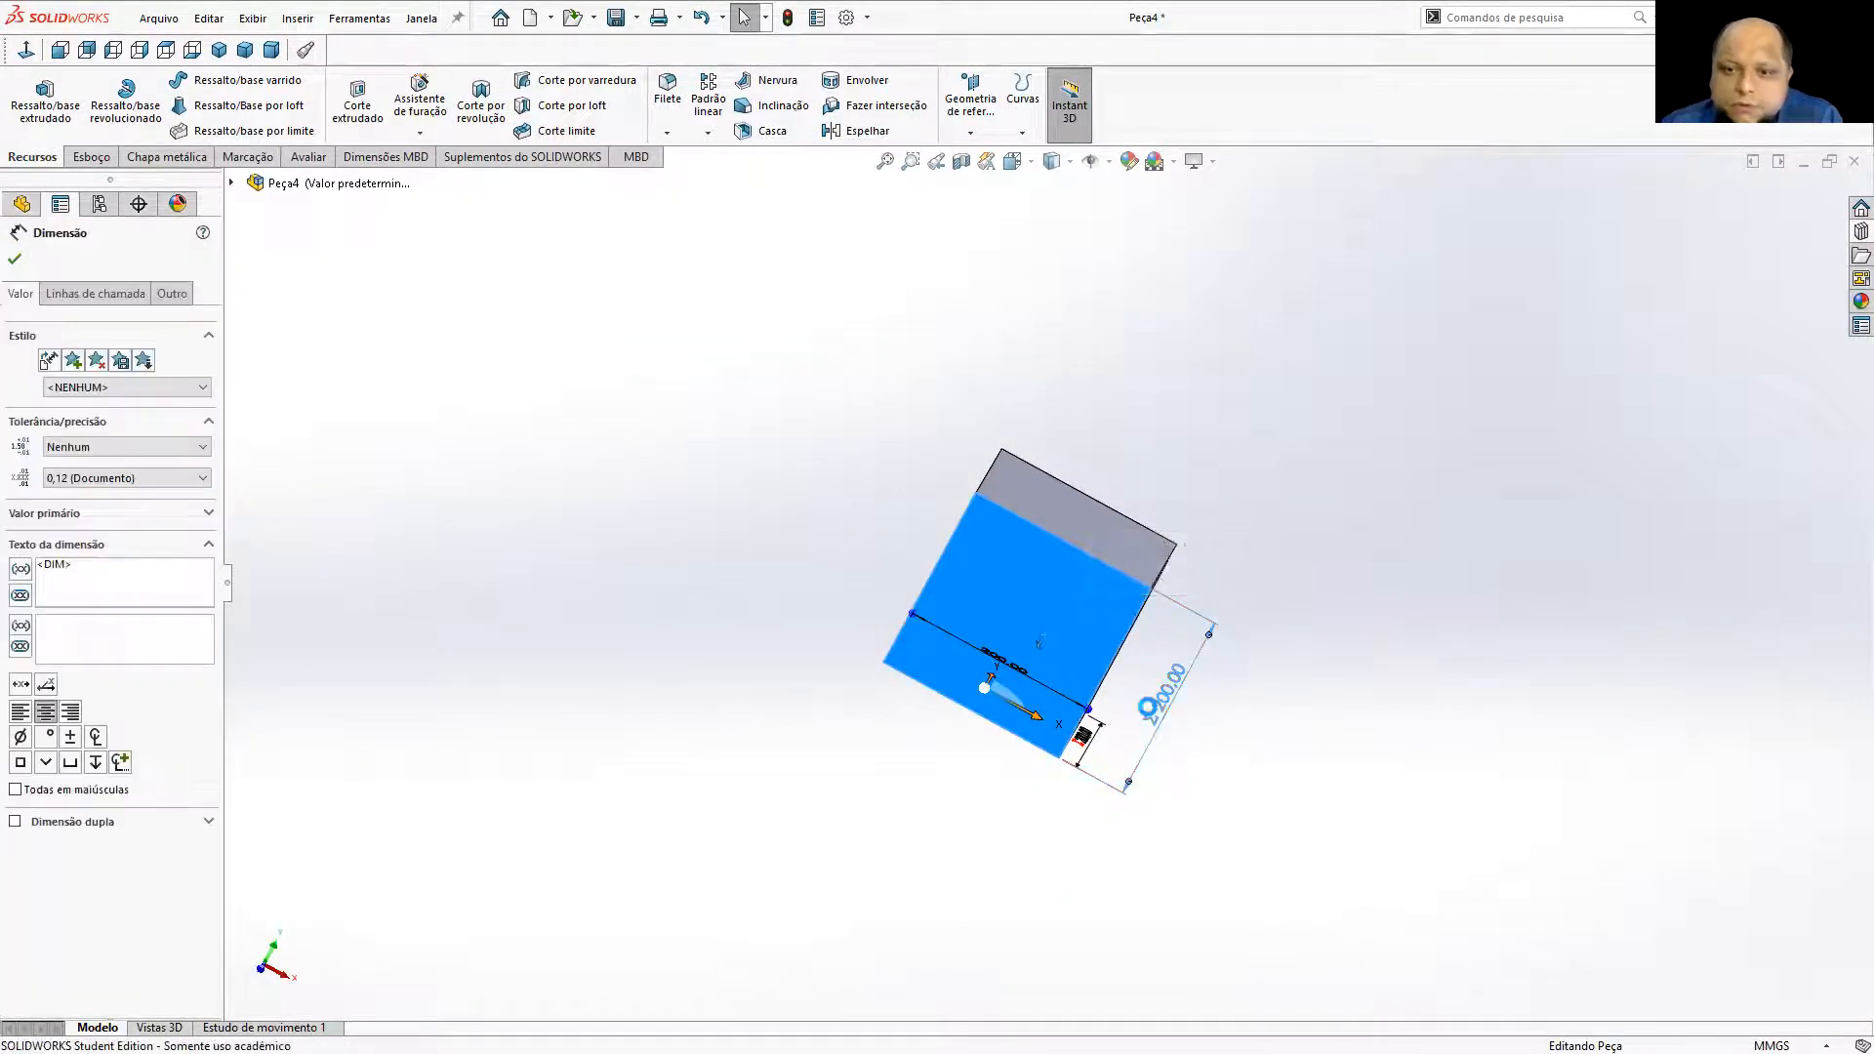
{"action": "double_click", "coordinate": [1149, 705]}
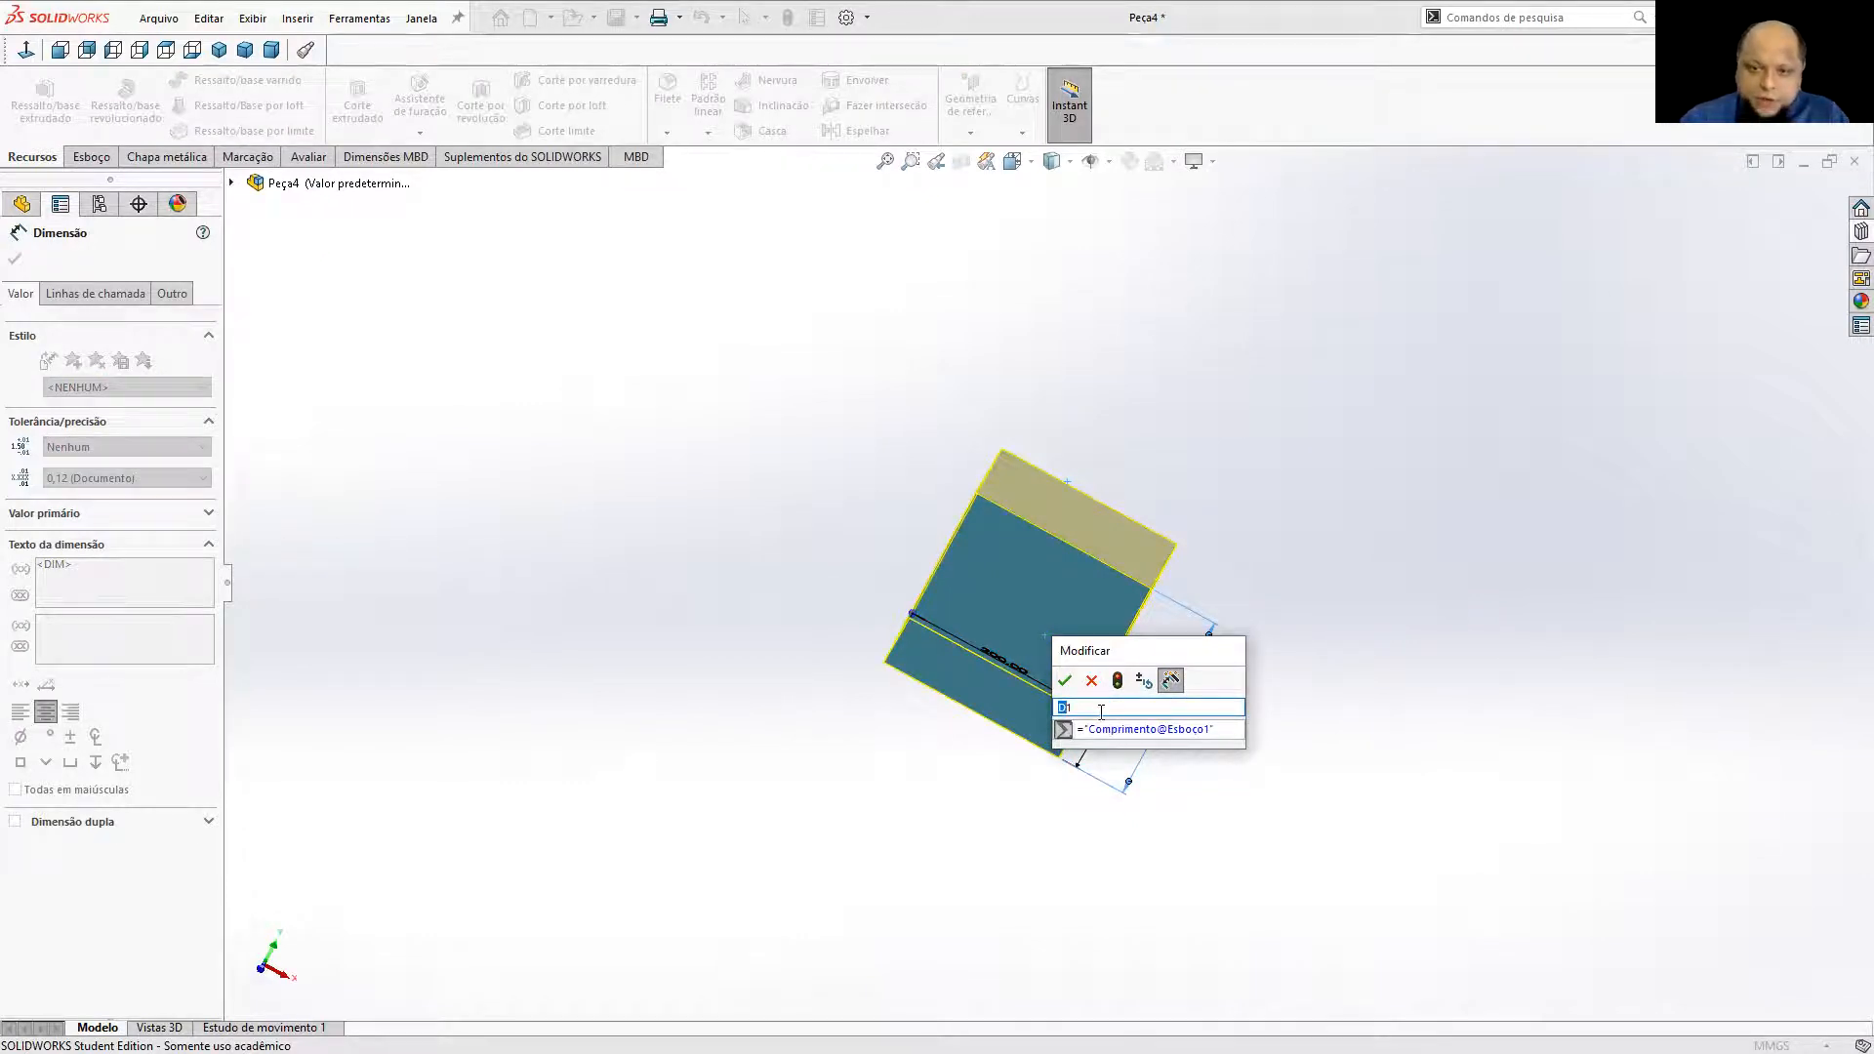
{"action": "type", "text": "Altura"}
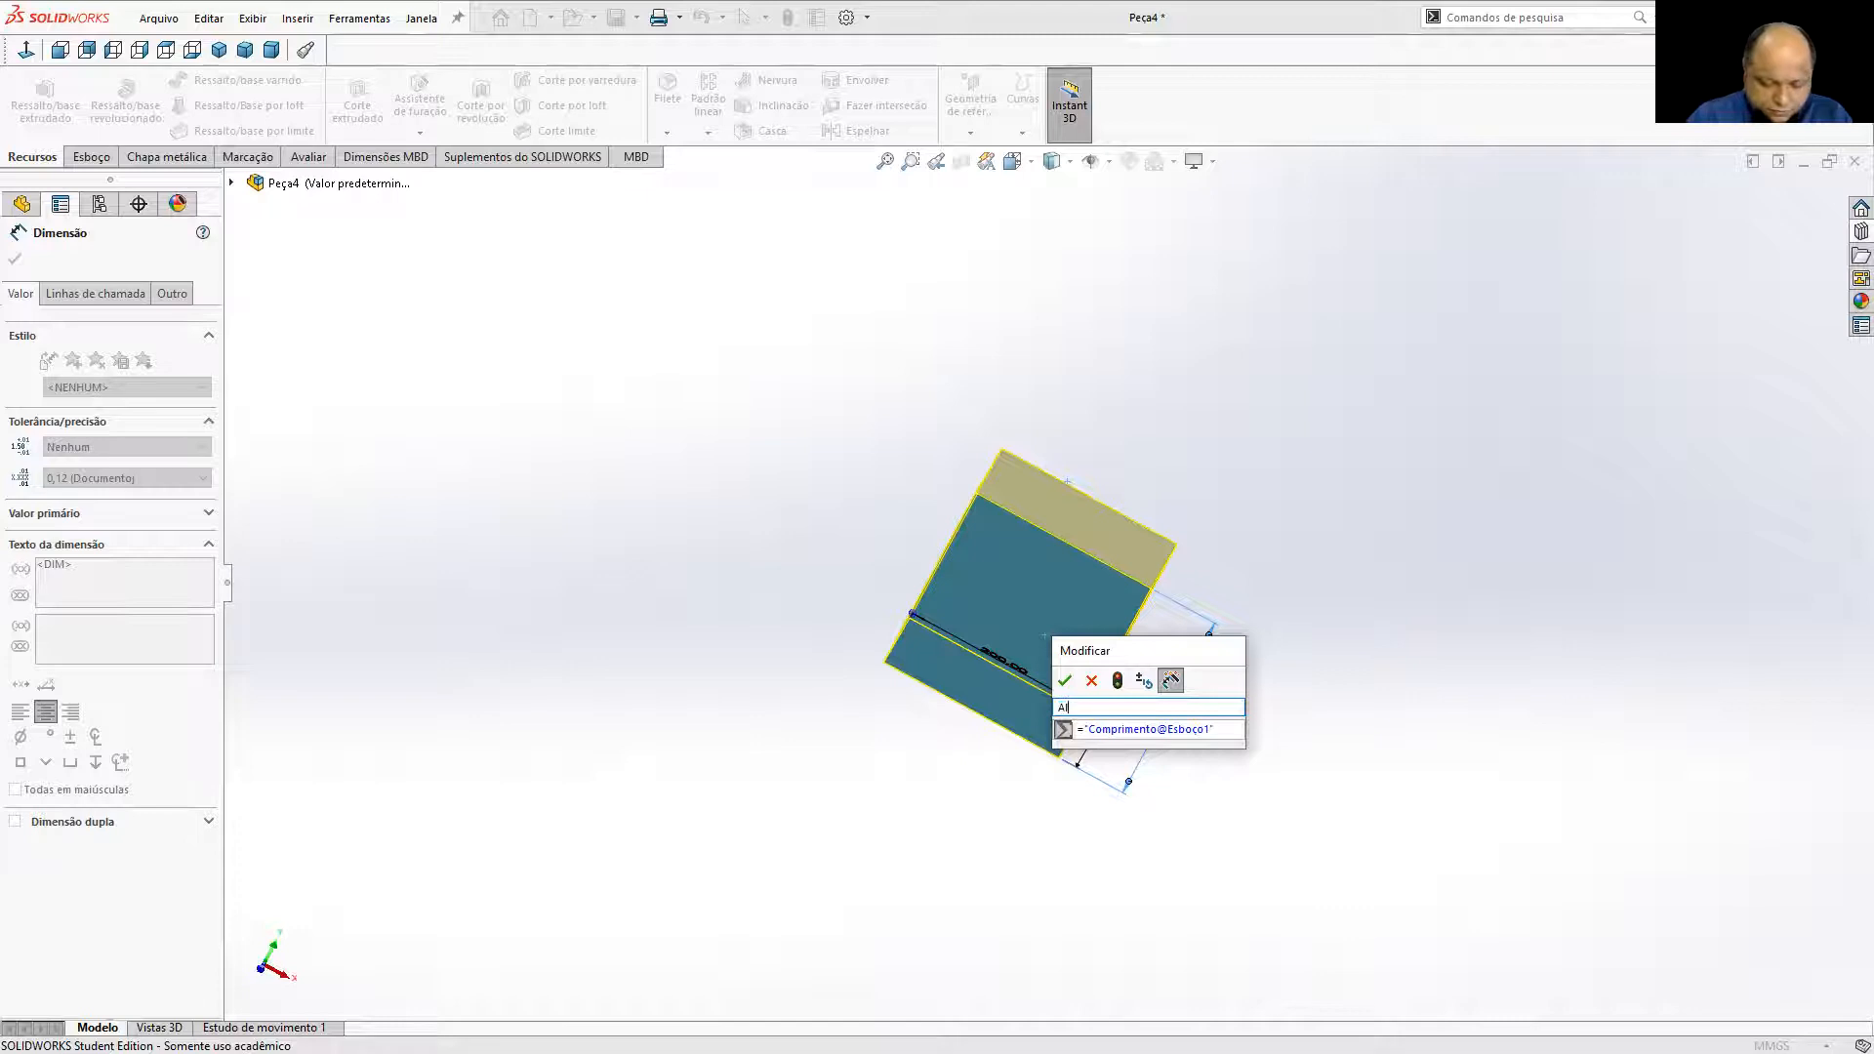
{"action": "left_click", "coordinate": [1065, 681]}
{"action": "left_click", "coordinate": [1366, 488]}
Show the dimensions of the cube's upper face and place the two sketch dimensions clear of the model.
{"action": "middle_click_drag", "start_coordinate": [1367, 488], "coordinate": [1226, 640]}
{"action": "scroll", "coordinate": [1188, 690], "scroll_direction": "down", "scroll_amount": 1}
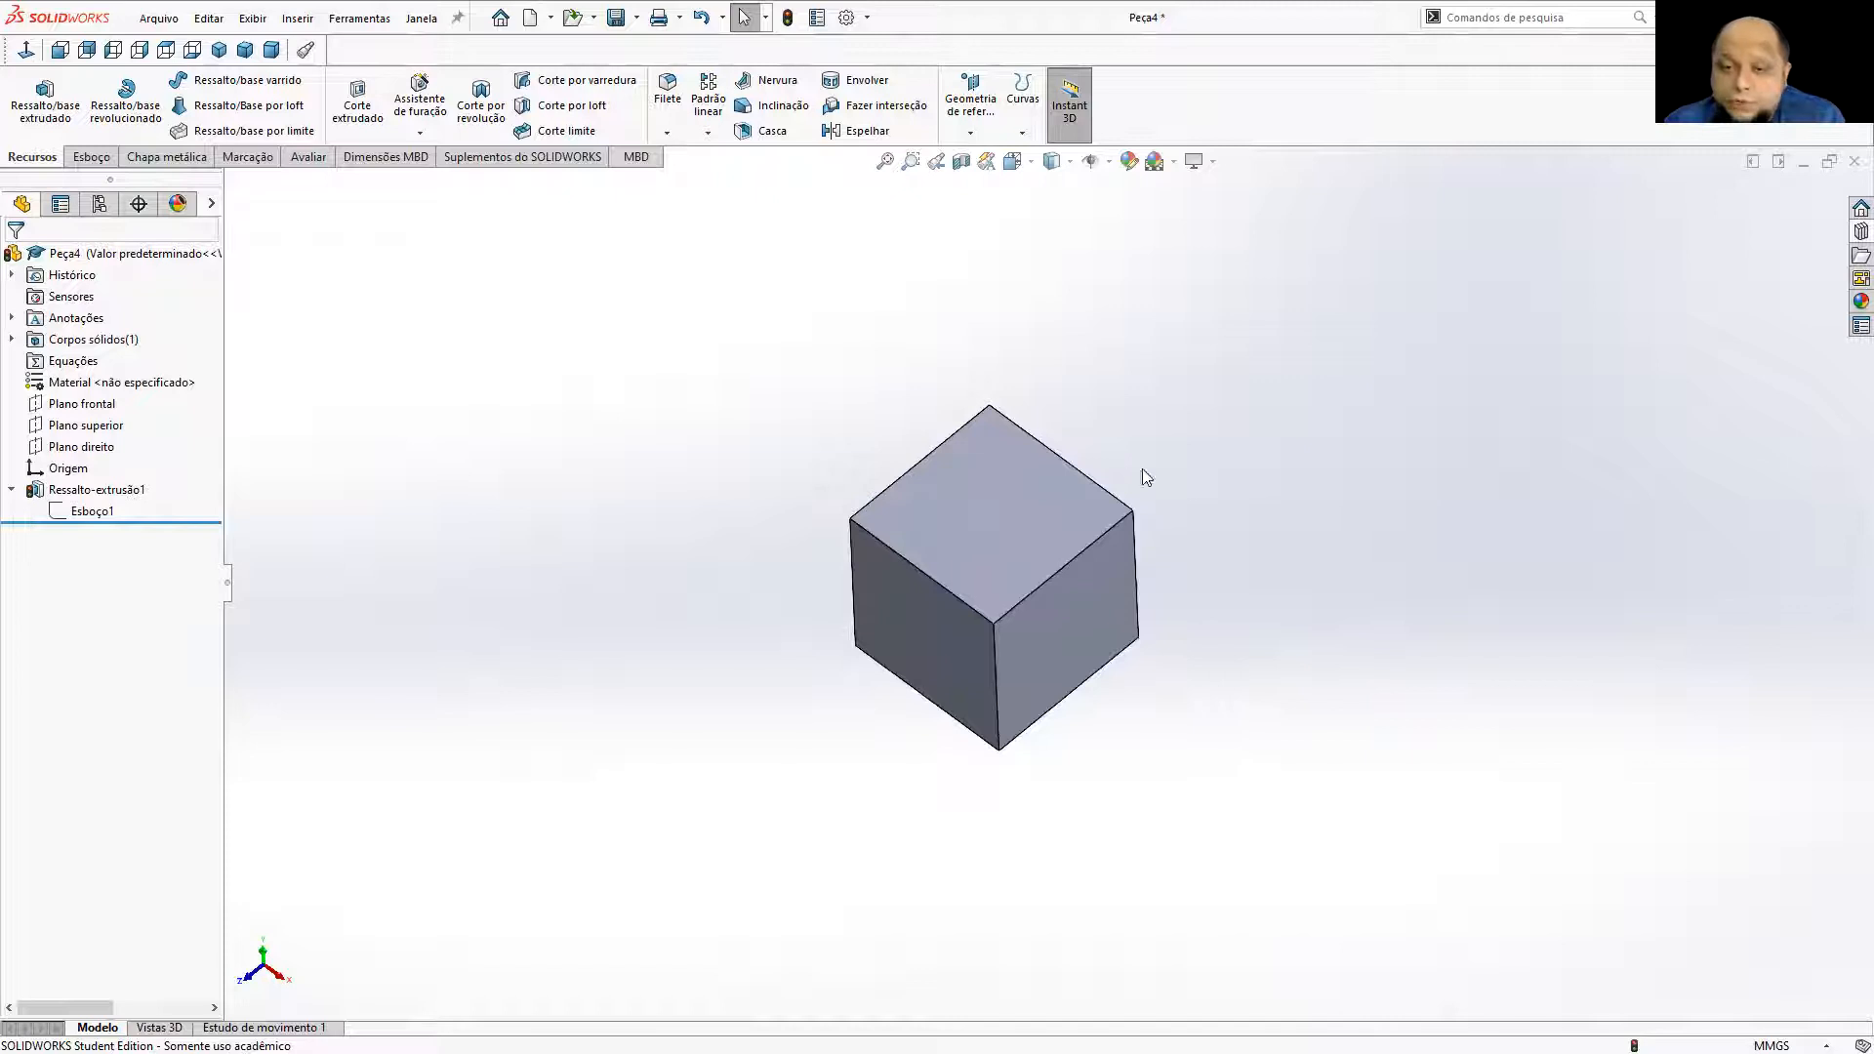
{"action": "left_click", "coordinate": [1093, 498]}
{"action": "left_click_drag", "start_coordinate": [1102, 687], "coordinate": [1141, 727]}
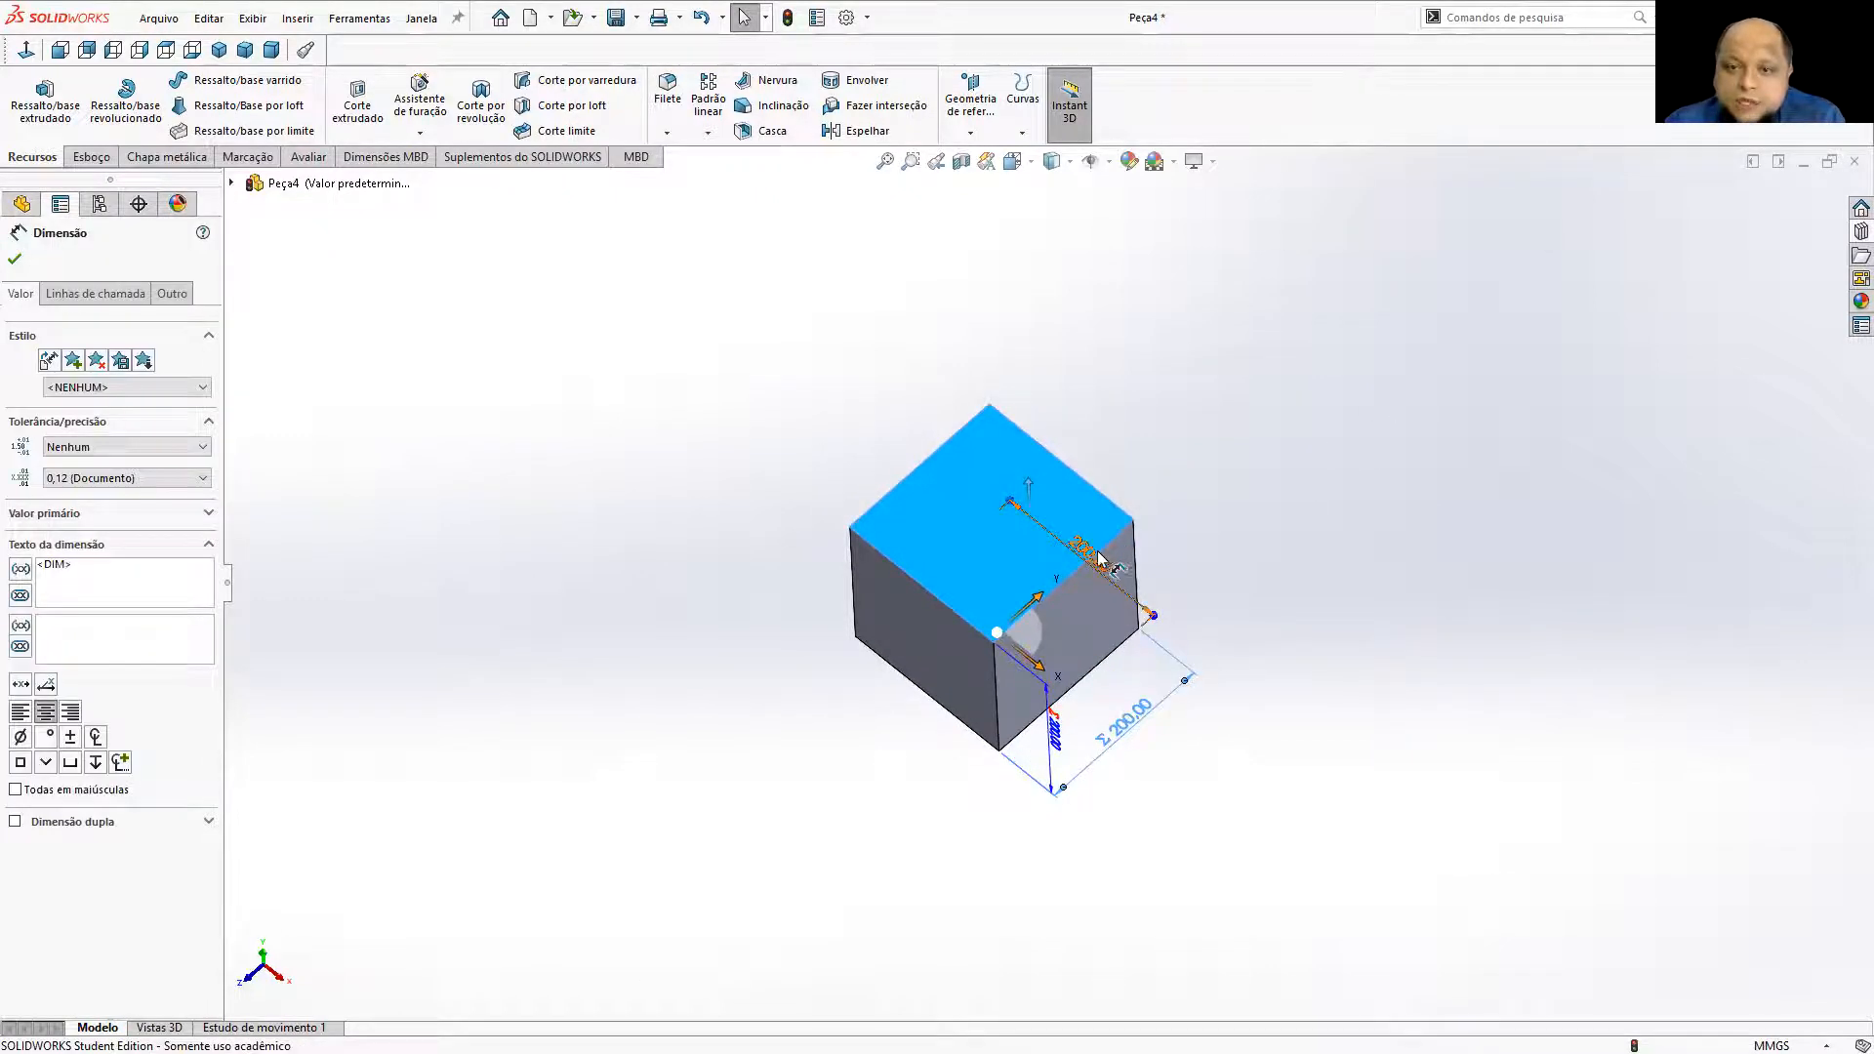
{"action": "left_click_drag", "start_coordinate": [1101, 559], "coordinate": [1186, 499]}
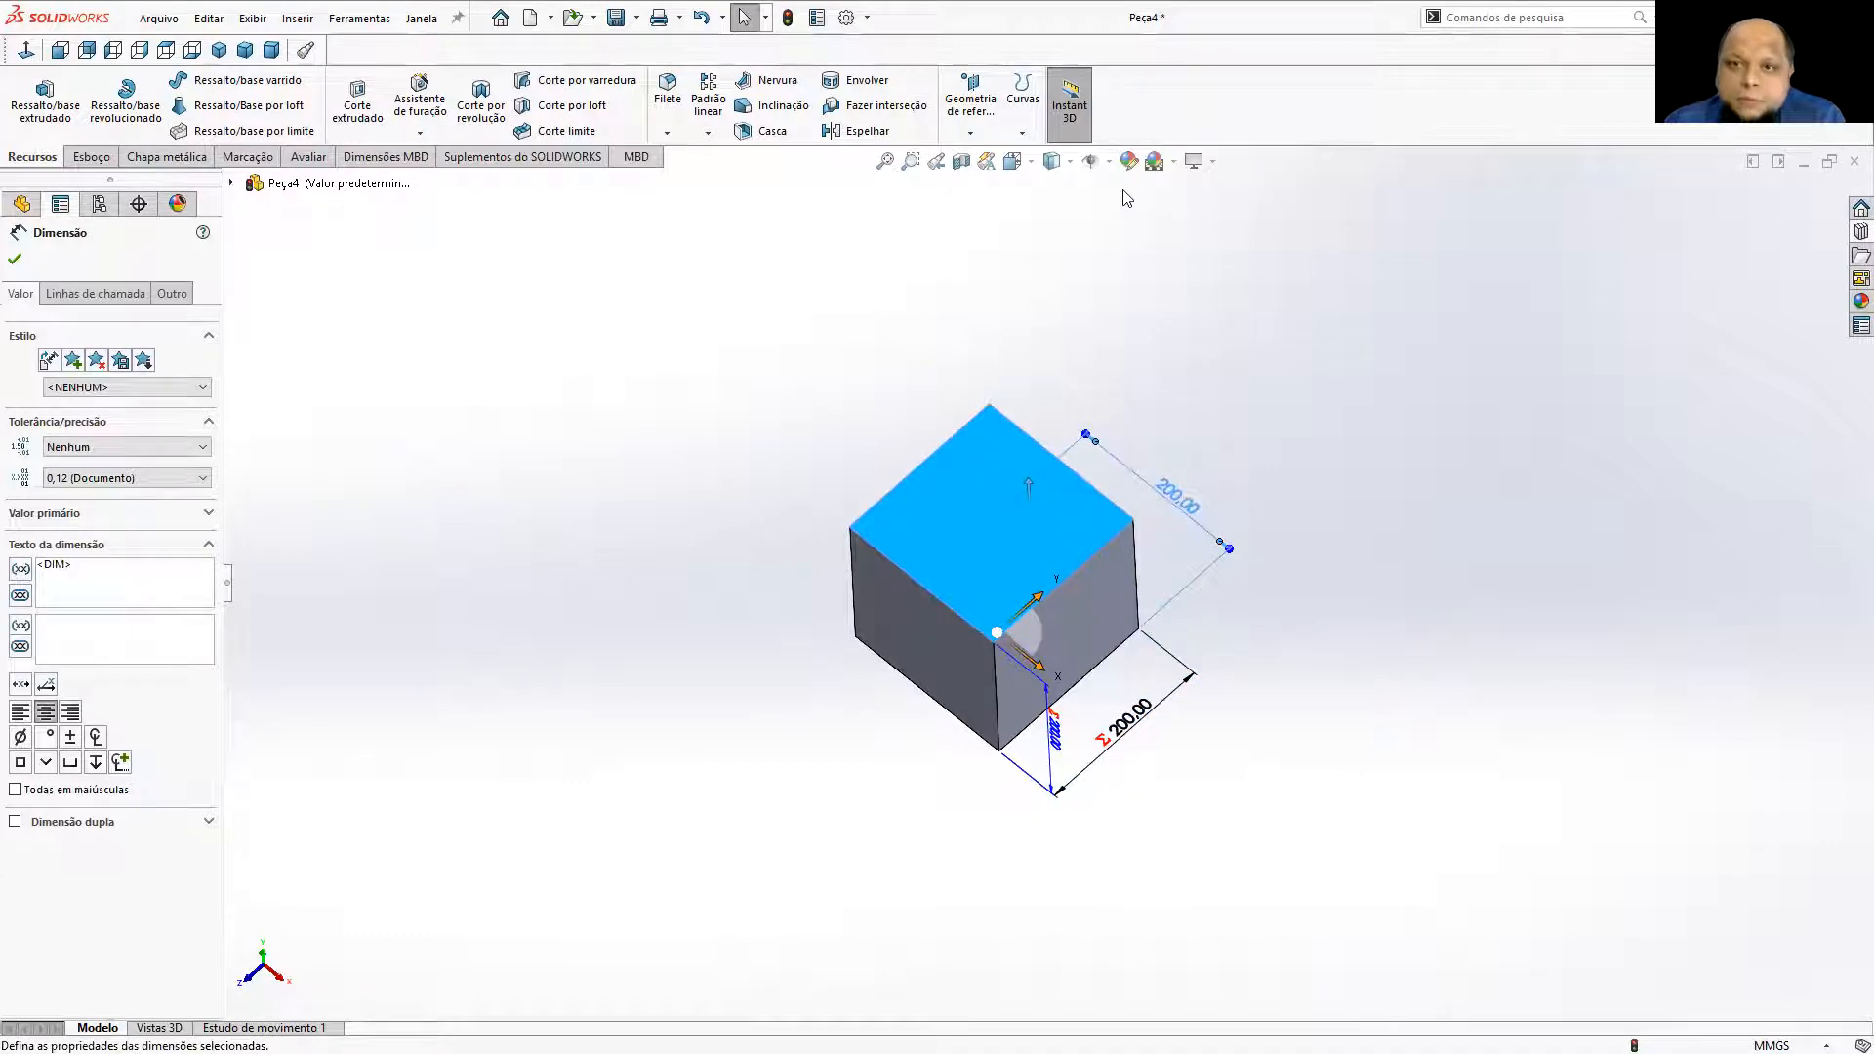
Turn on the display of dimension names in the model view and clear the face selection.
{"action": "left_click", "coordinate": [1110, 164]}
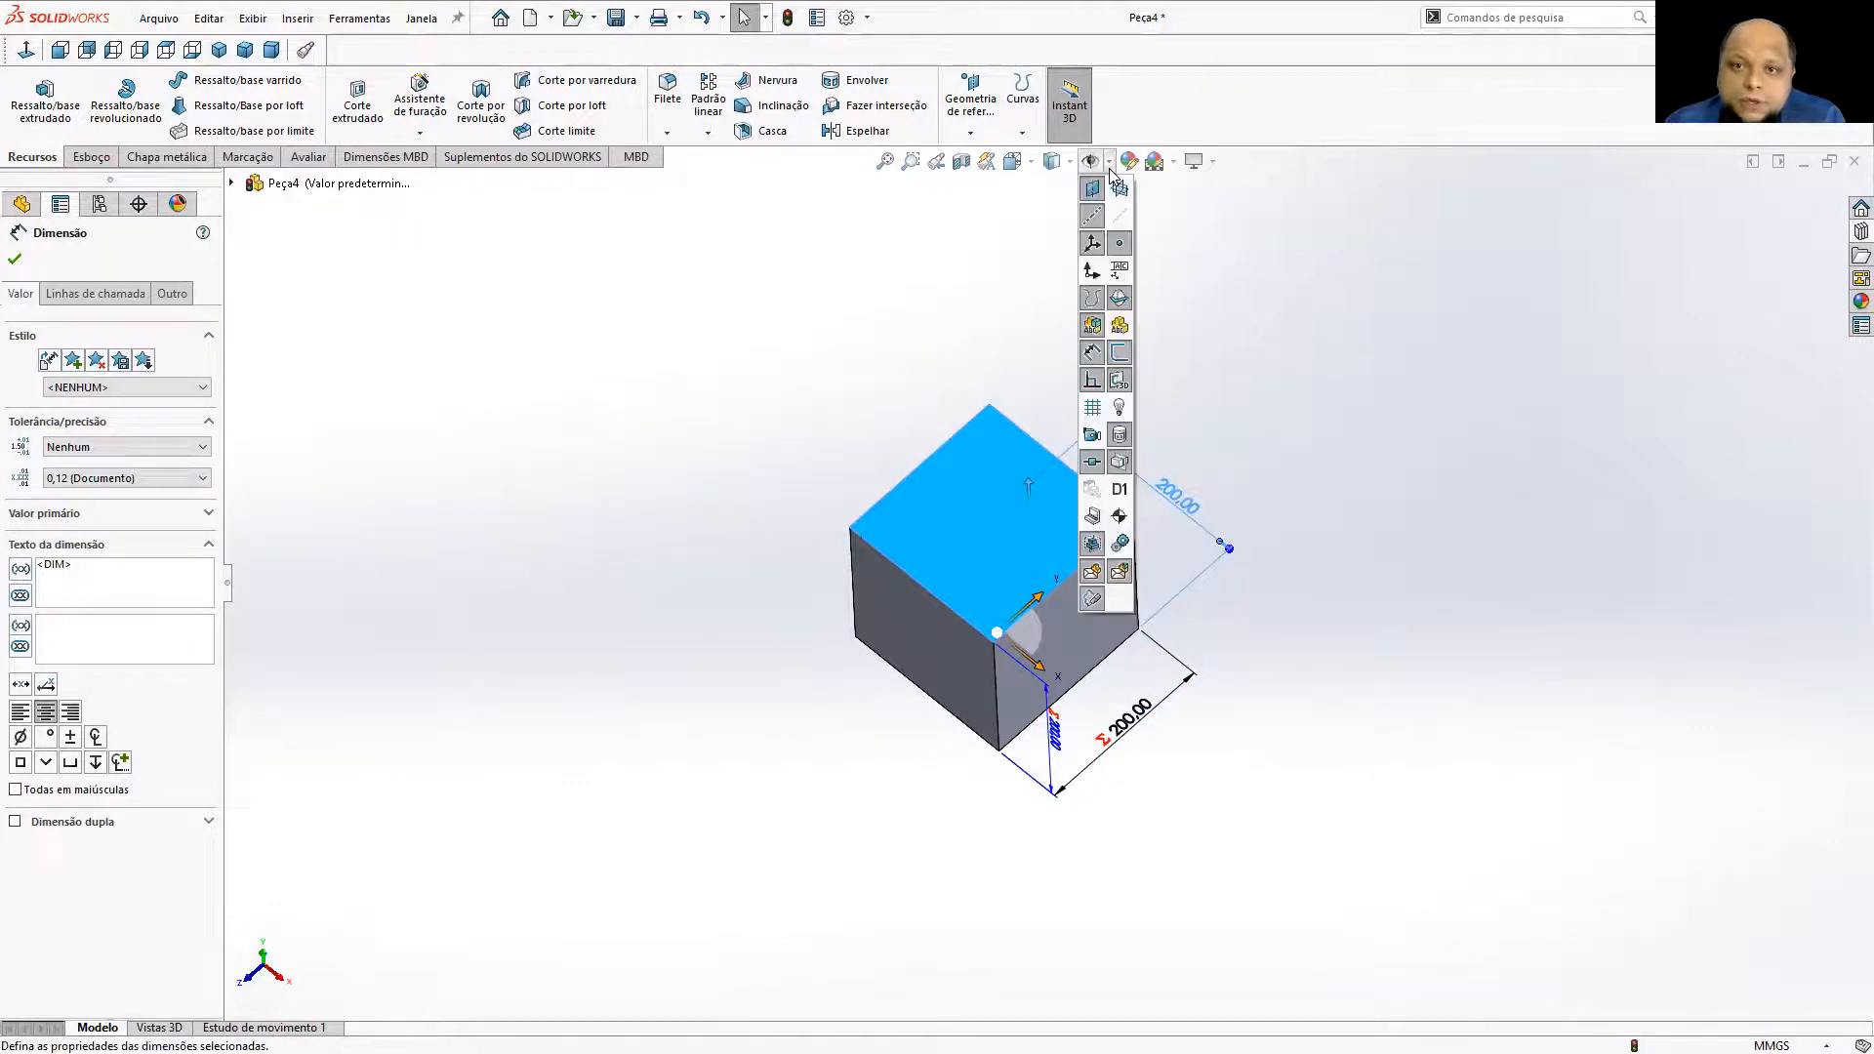
{"action": "left_click", "coordinate": [1119, 492]}
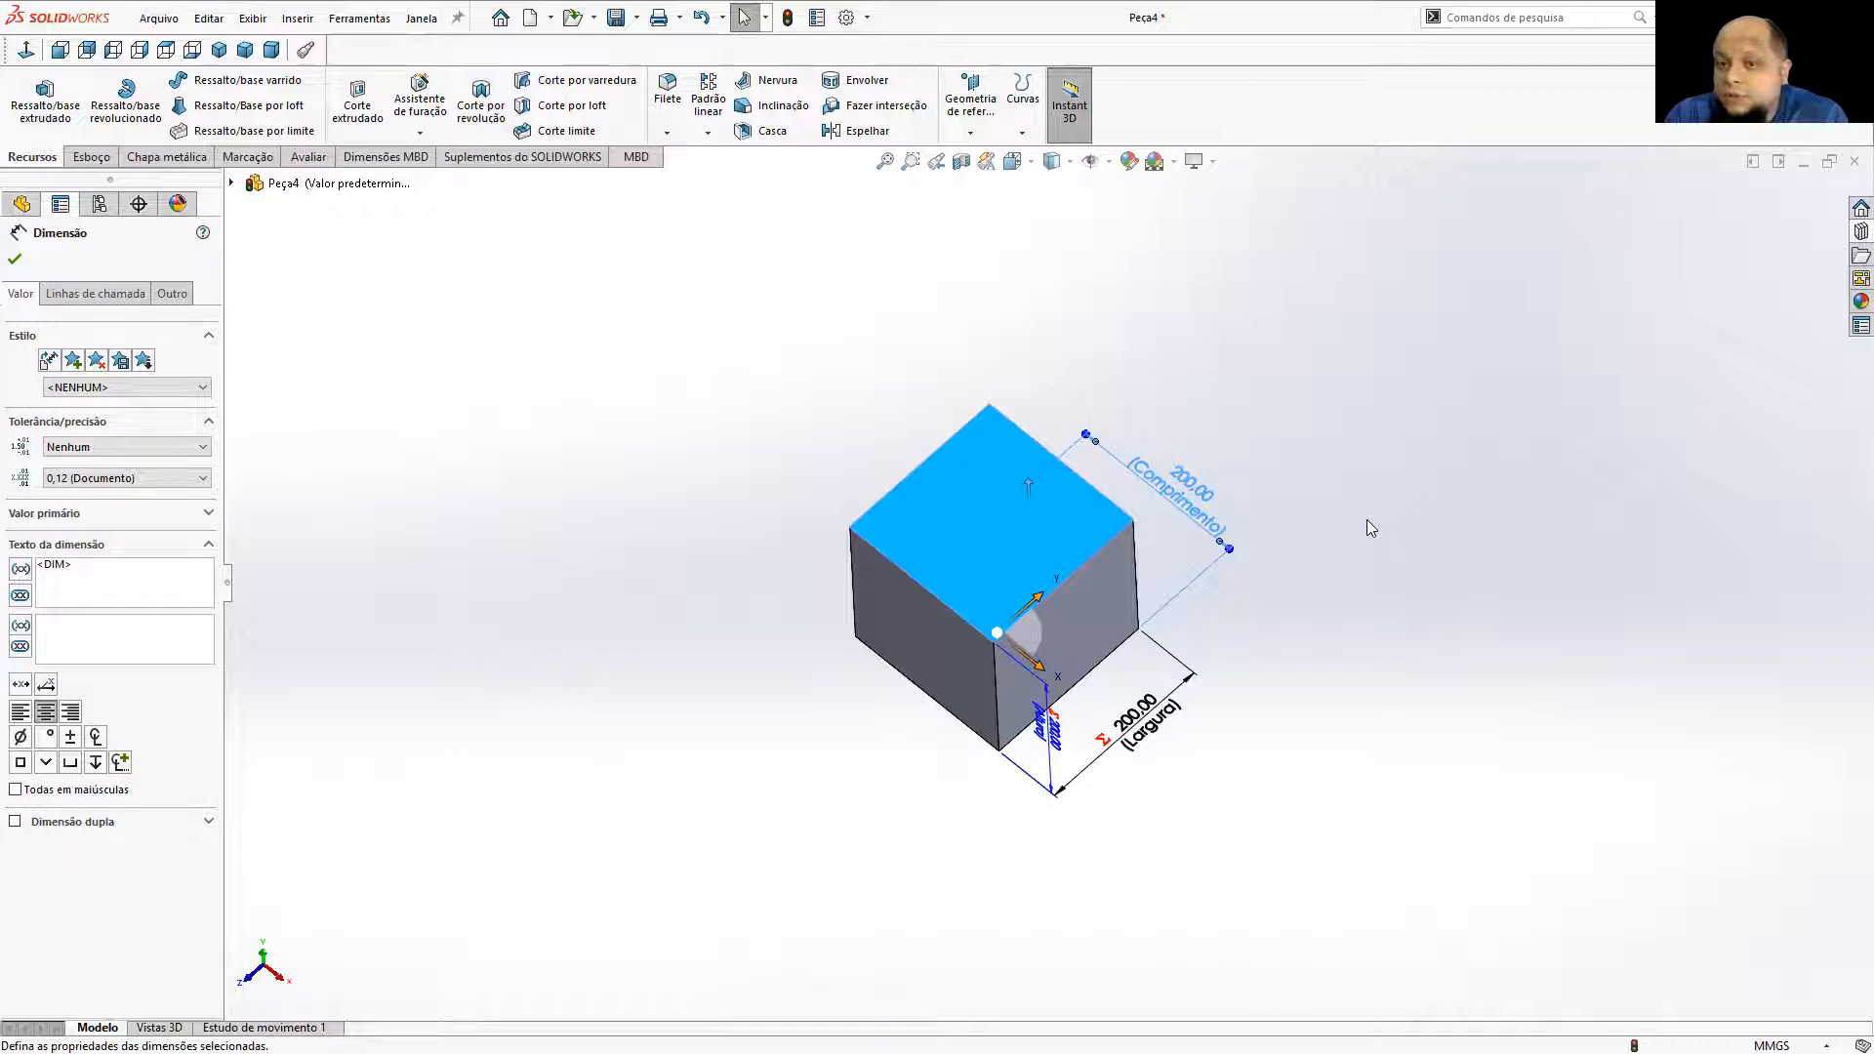
{"action": "middle_click_drag", "start_coordinate": [1367, 520], "coordinate": [1356, 701]}
{"action": "left_click", "coordinate": [1319, 600]}
{"action": "middle_click_drag", "start_coordinate": [1319, 601], "coordinate": [1275, 606]}
{"action": "mouse_move", "coordinate": [945, 504]}
{"action": "middle_mouse_down"}
{"action": "mouse_move", "coordinate": [1004, 556]}
{"action": "mouse_move", "coordinate": [1017, 481]}
{"action": "mouse_move", "coordinate": [978, 520]}
{"action": "middle_mouse_up"}
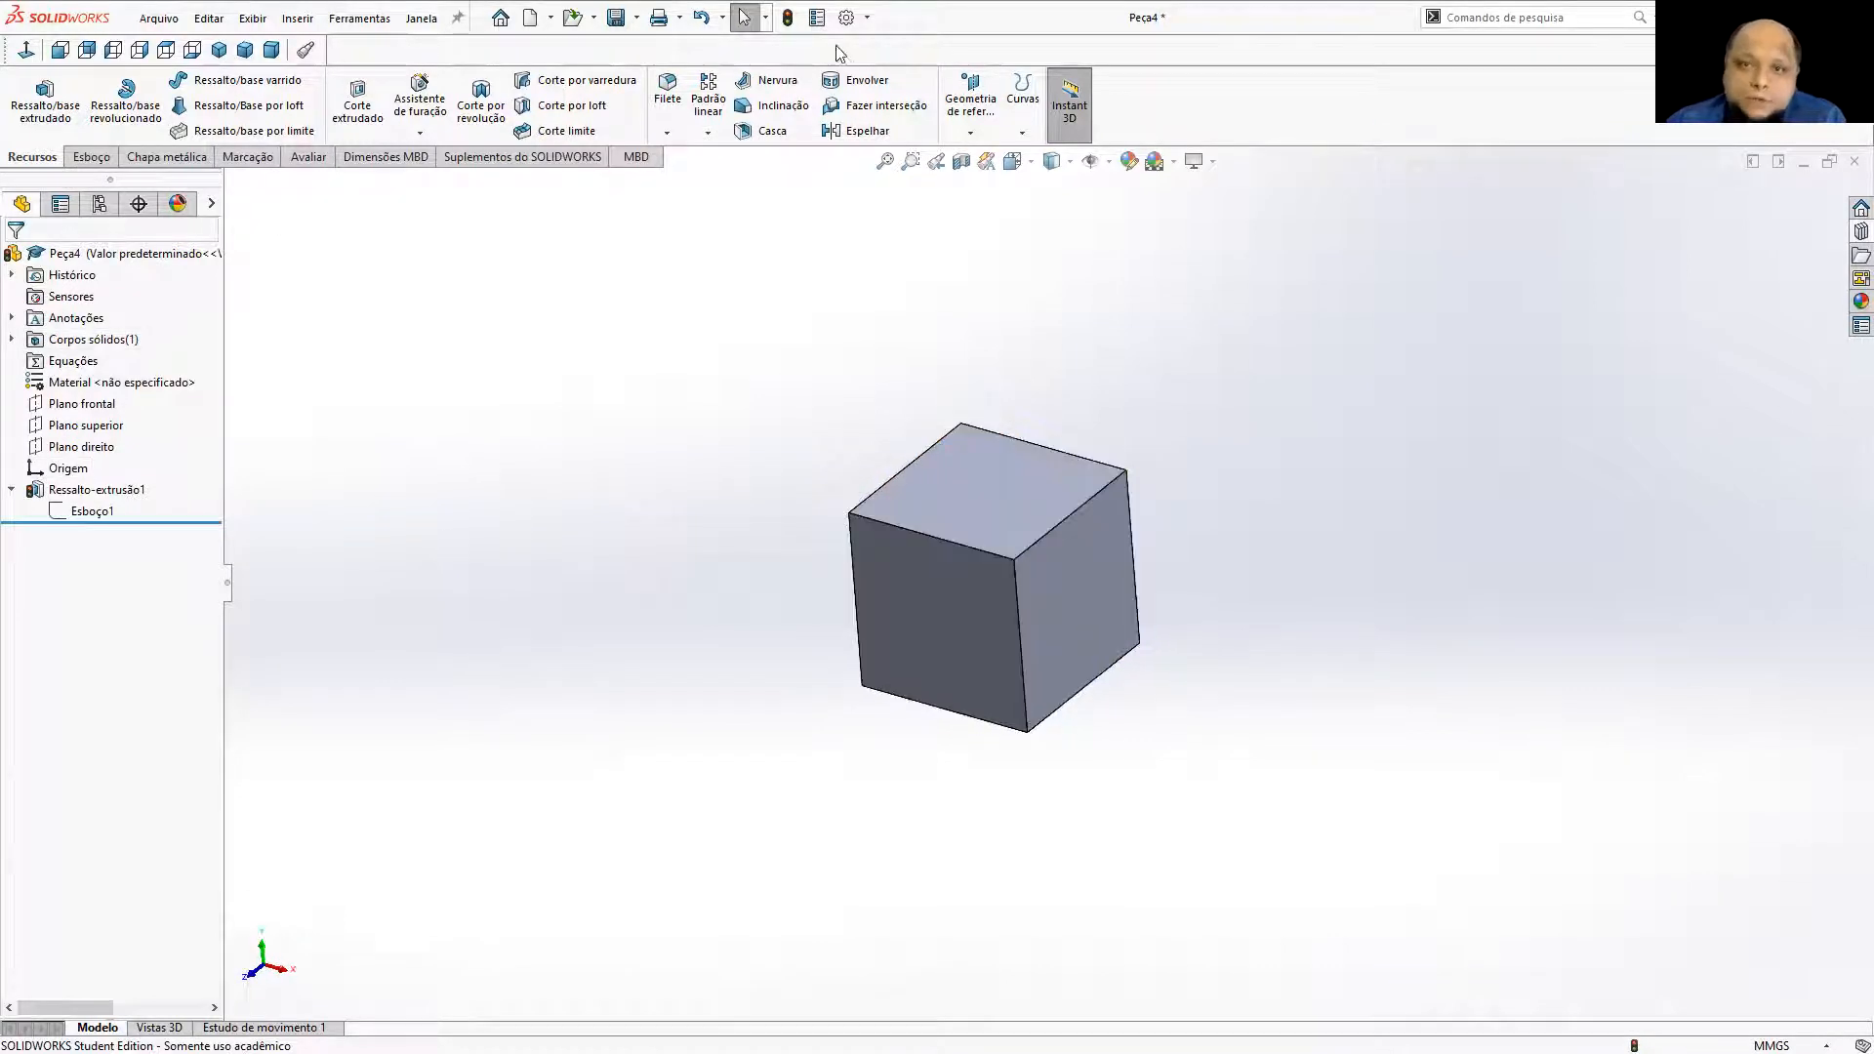
Review the part's equations that drive Largura and Altura in the equation manager, then close it.
{"action": "left_click", "coordinate": [73, 361]}
{"action": "right_click", "coordinate": [77, 363]}
{"action": "left_click", "coordinate": [117, 377]}
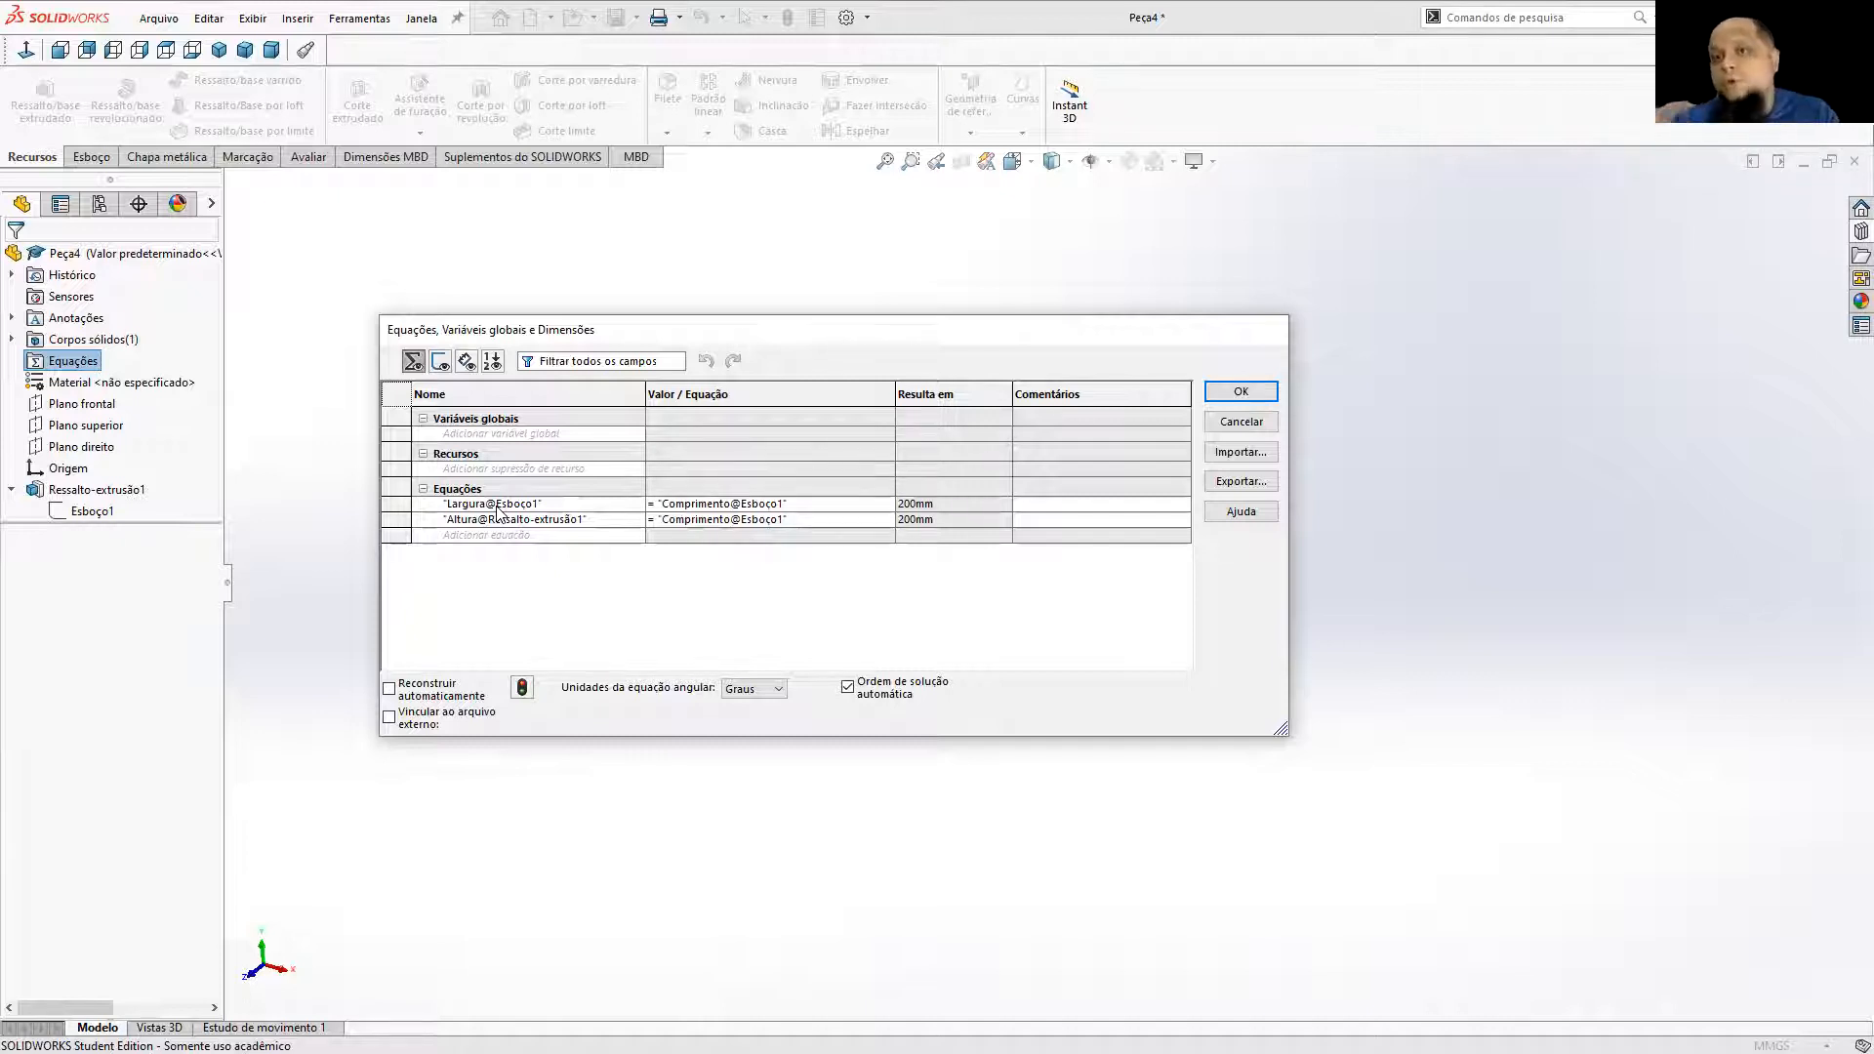
{"action": "left_click", "coordinate": [1241, 391]}
{"action": "middle_click_drag", "start_coordinate": [1134, 677], "coordinate": [1184, 565]}
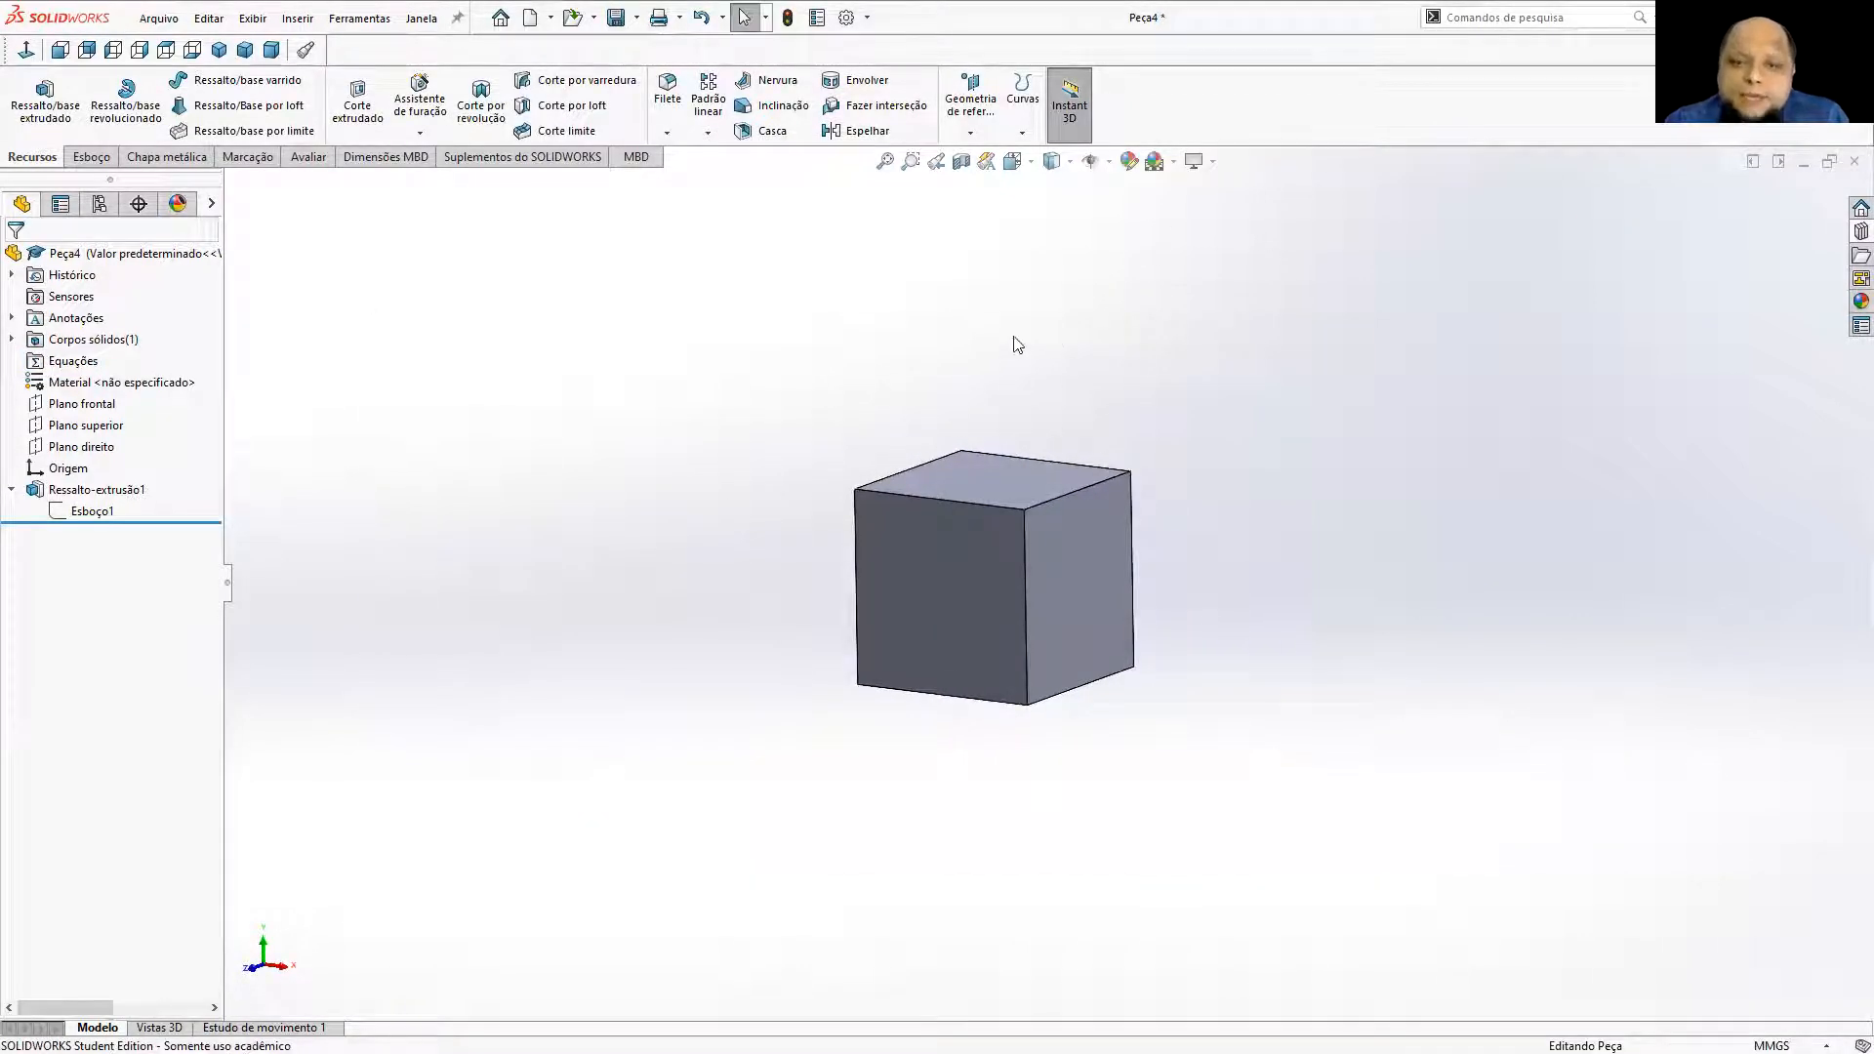
Edit the extrusion's sketch and draw a circle about 125 mm in diameter centred on the origin.
{"action": "middle_click_drag", "start_coordinate": [642, 470], "coordinate": [723, 452]}
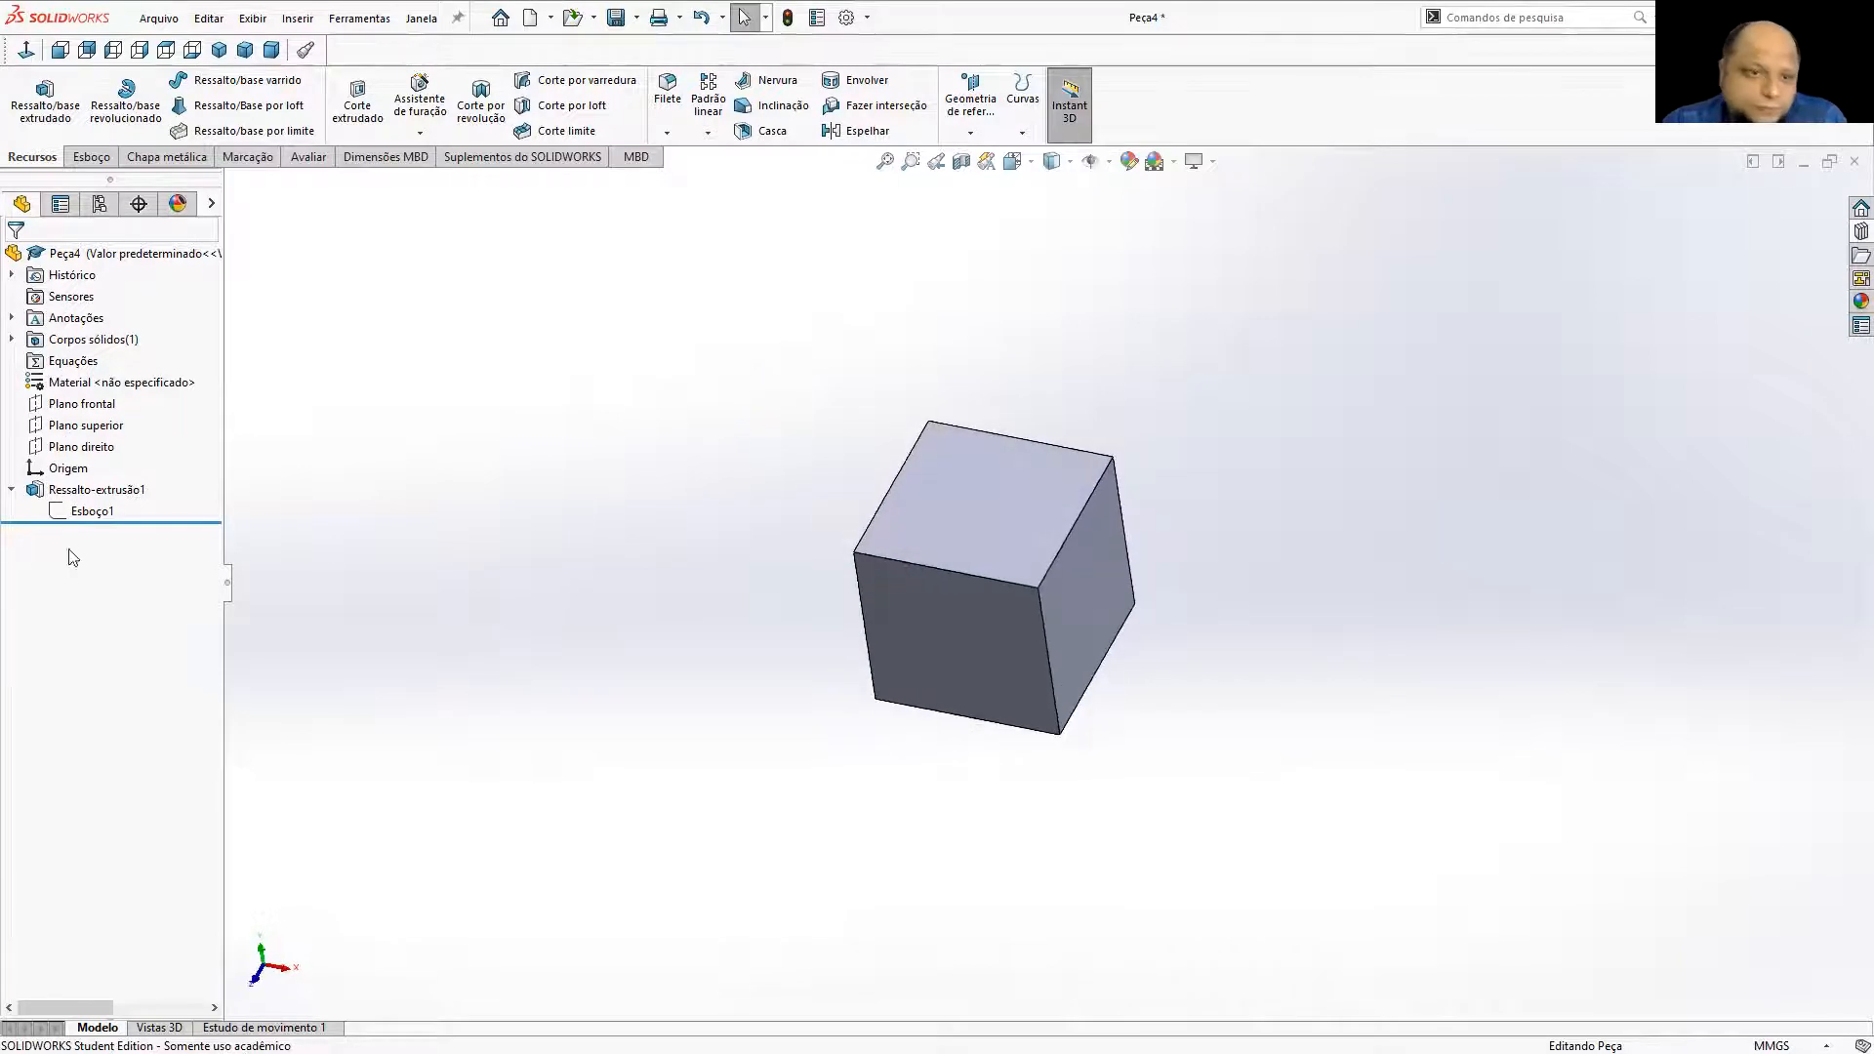
{"action": "right_click", "coordinate": [71, 510]}
{"action": "left_click", "coordinate": [88, 463]}
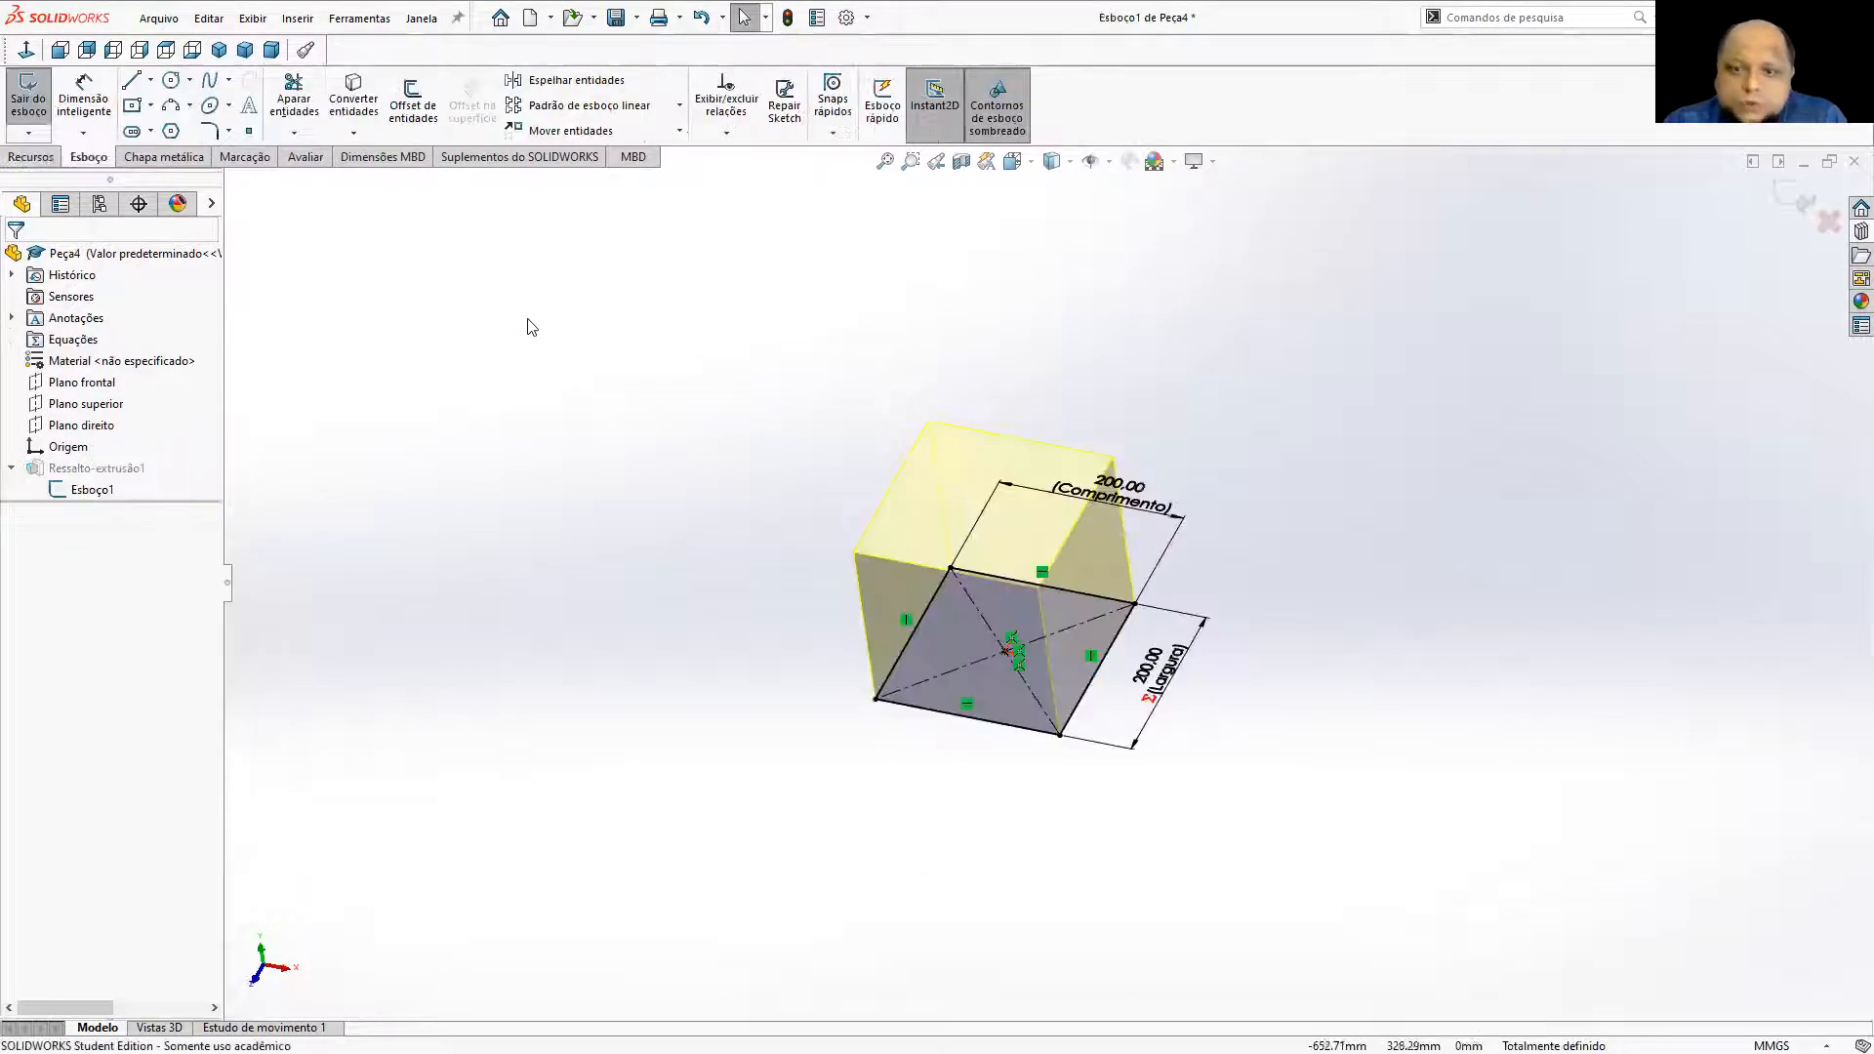
{"action": "mouse_move", "coordinate": [560, 510]}
{"action": "middle_mouse_down"}
{"action": "mouse_move", "coordinate": [825, 483]}
{"action": "mouse_move", "coordinate": [900, 436]}
{"action": "mouse_move", "coordinate": [889, 548]}
{"action": "mouse_move", "coordinate": [859, 527]}
{"action": "middle_mouse_up"}
{"action": "left_click", "coordinate": [171, 80]}
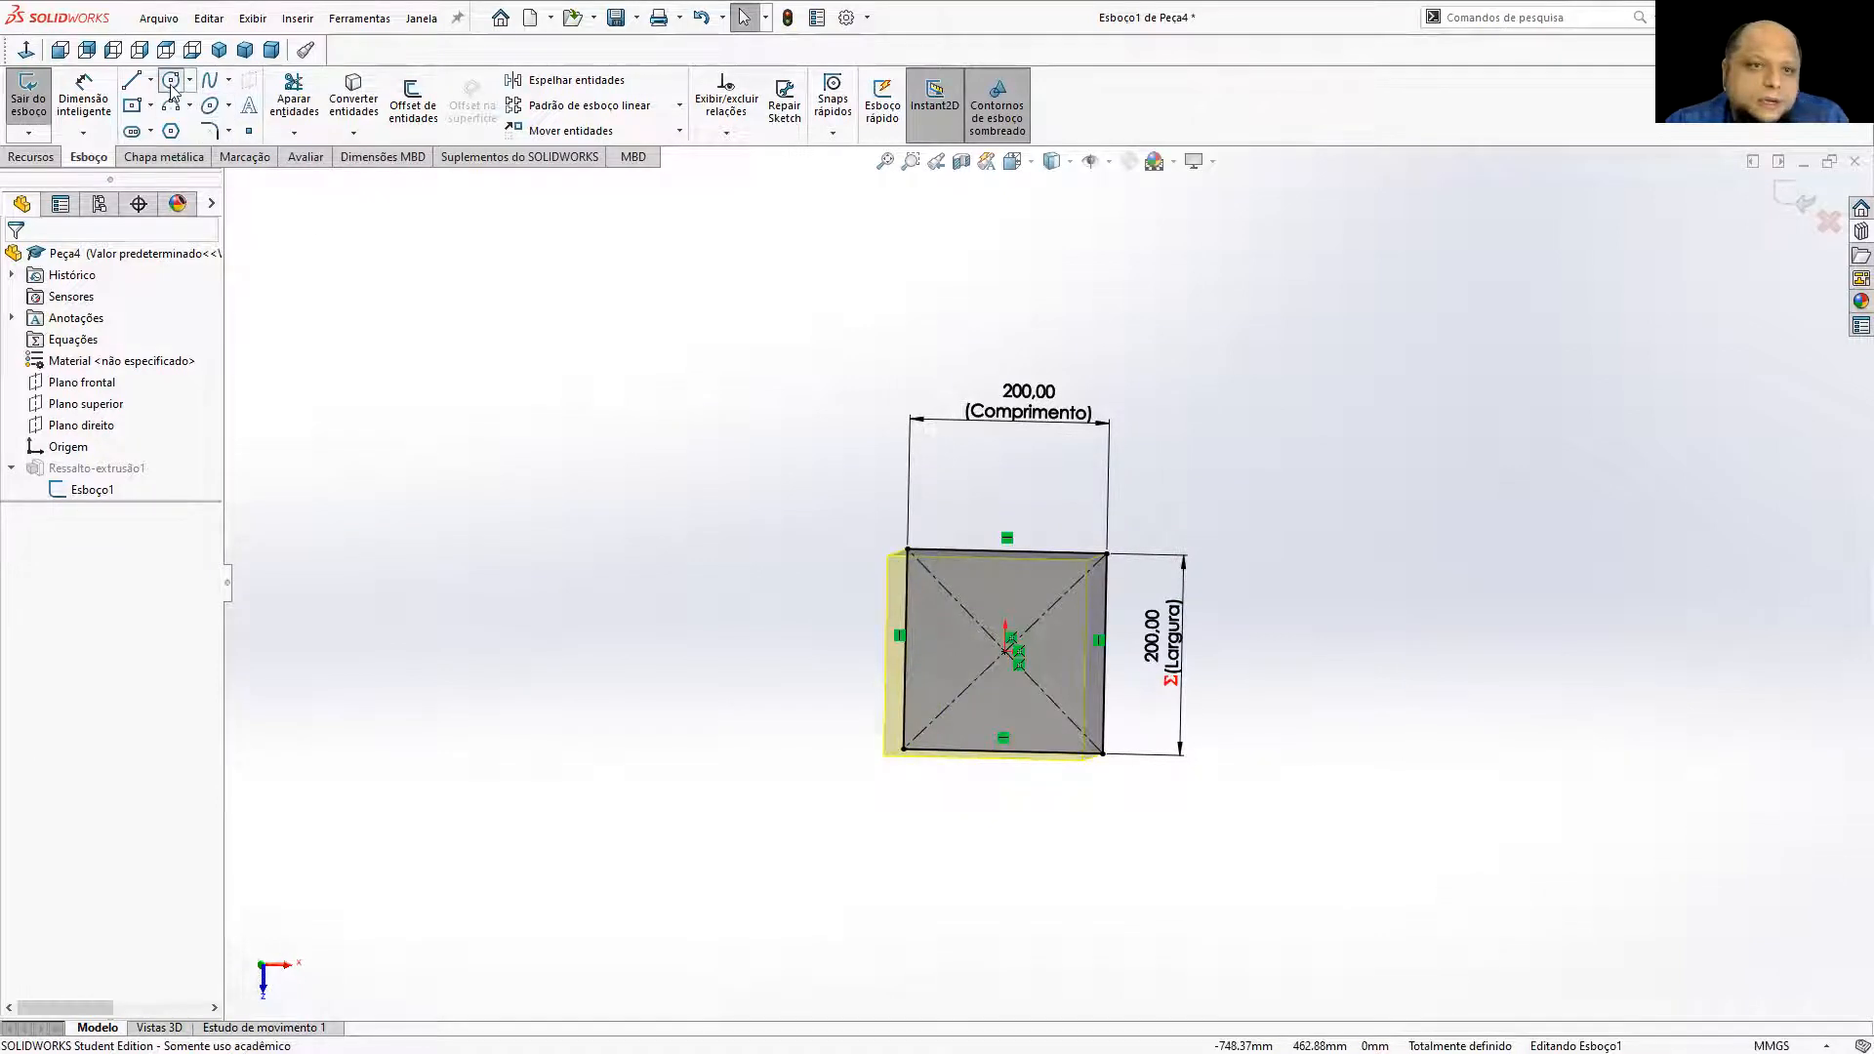
{"action": "left_click", "coordinate": [166, 50]}
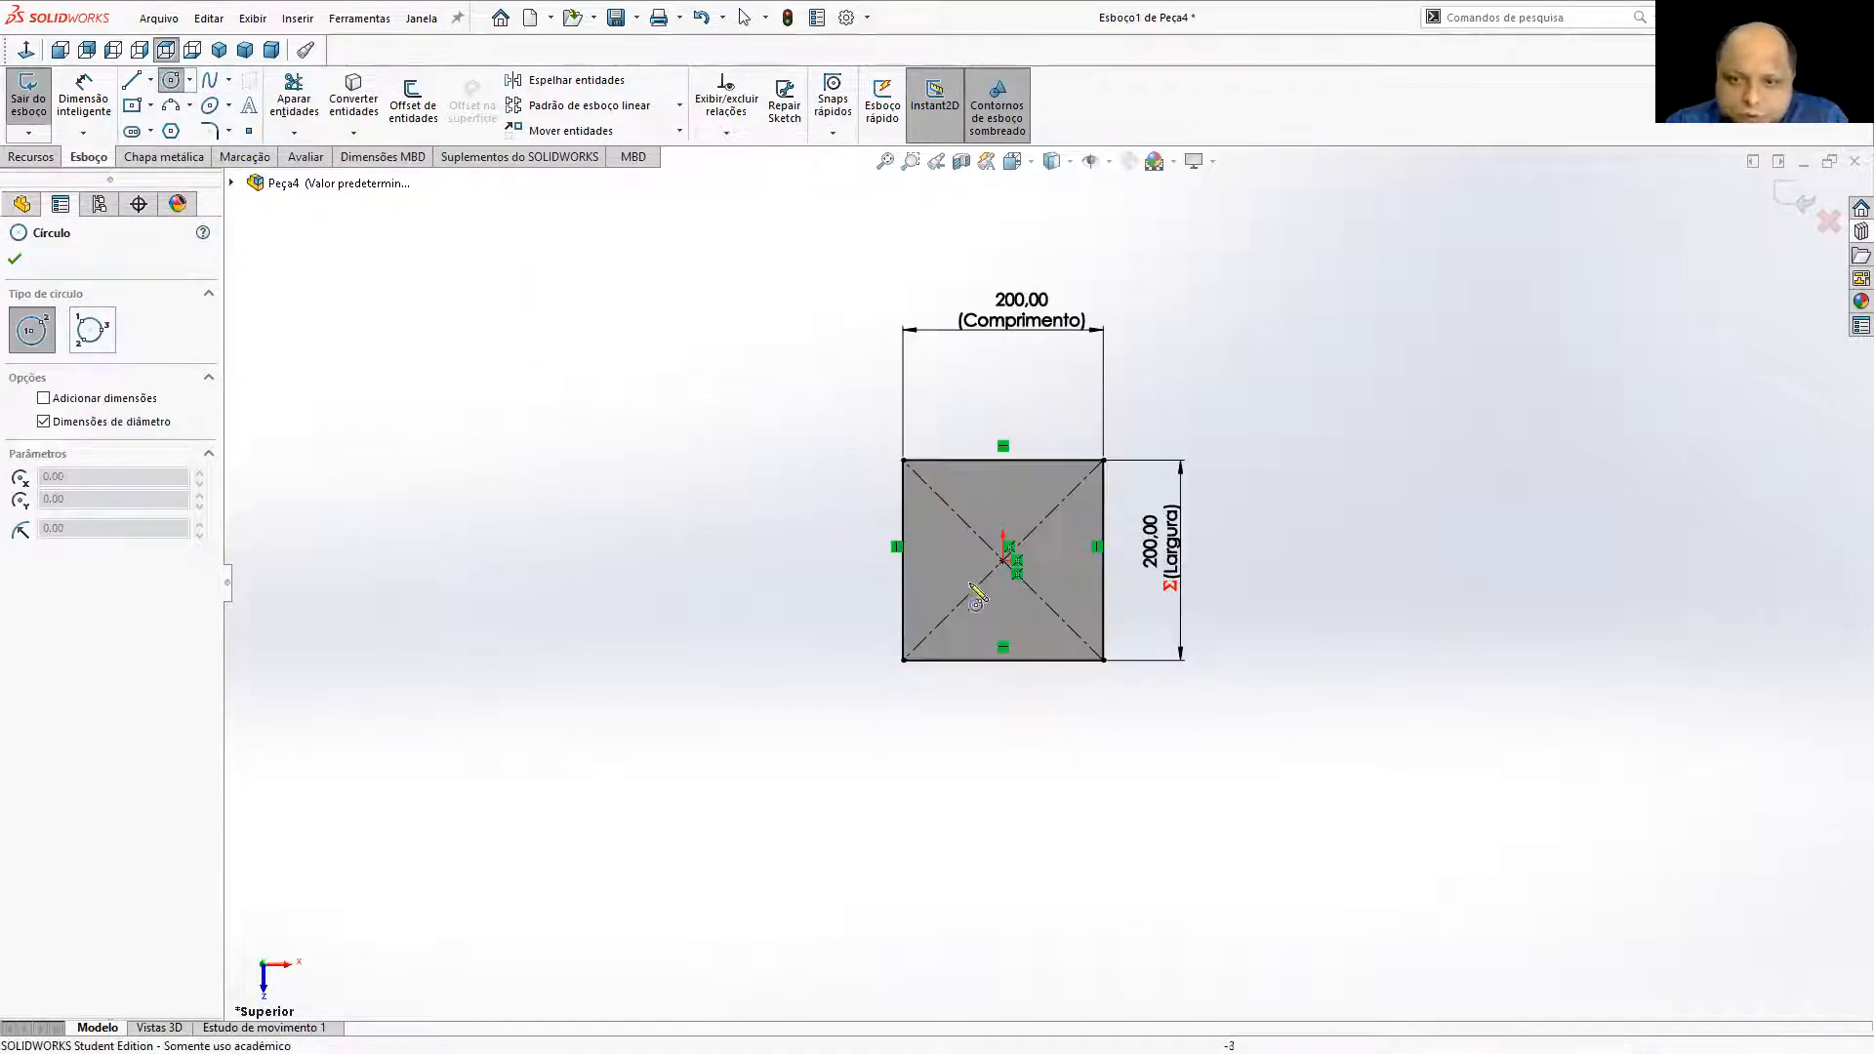
{"action": "left_click", "coordinate": [1041, 543]}
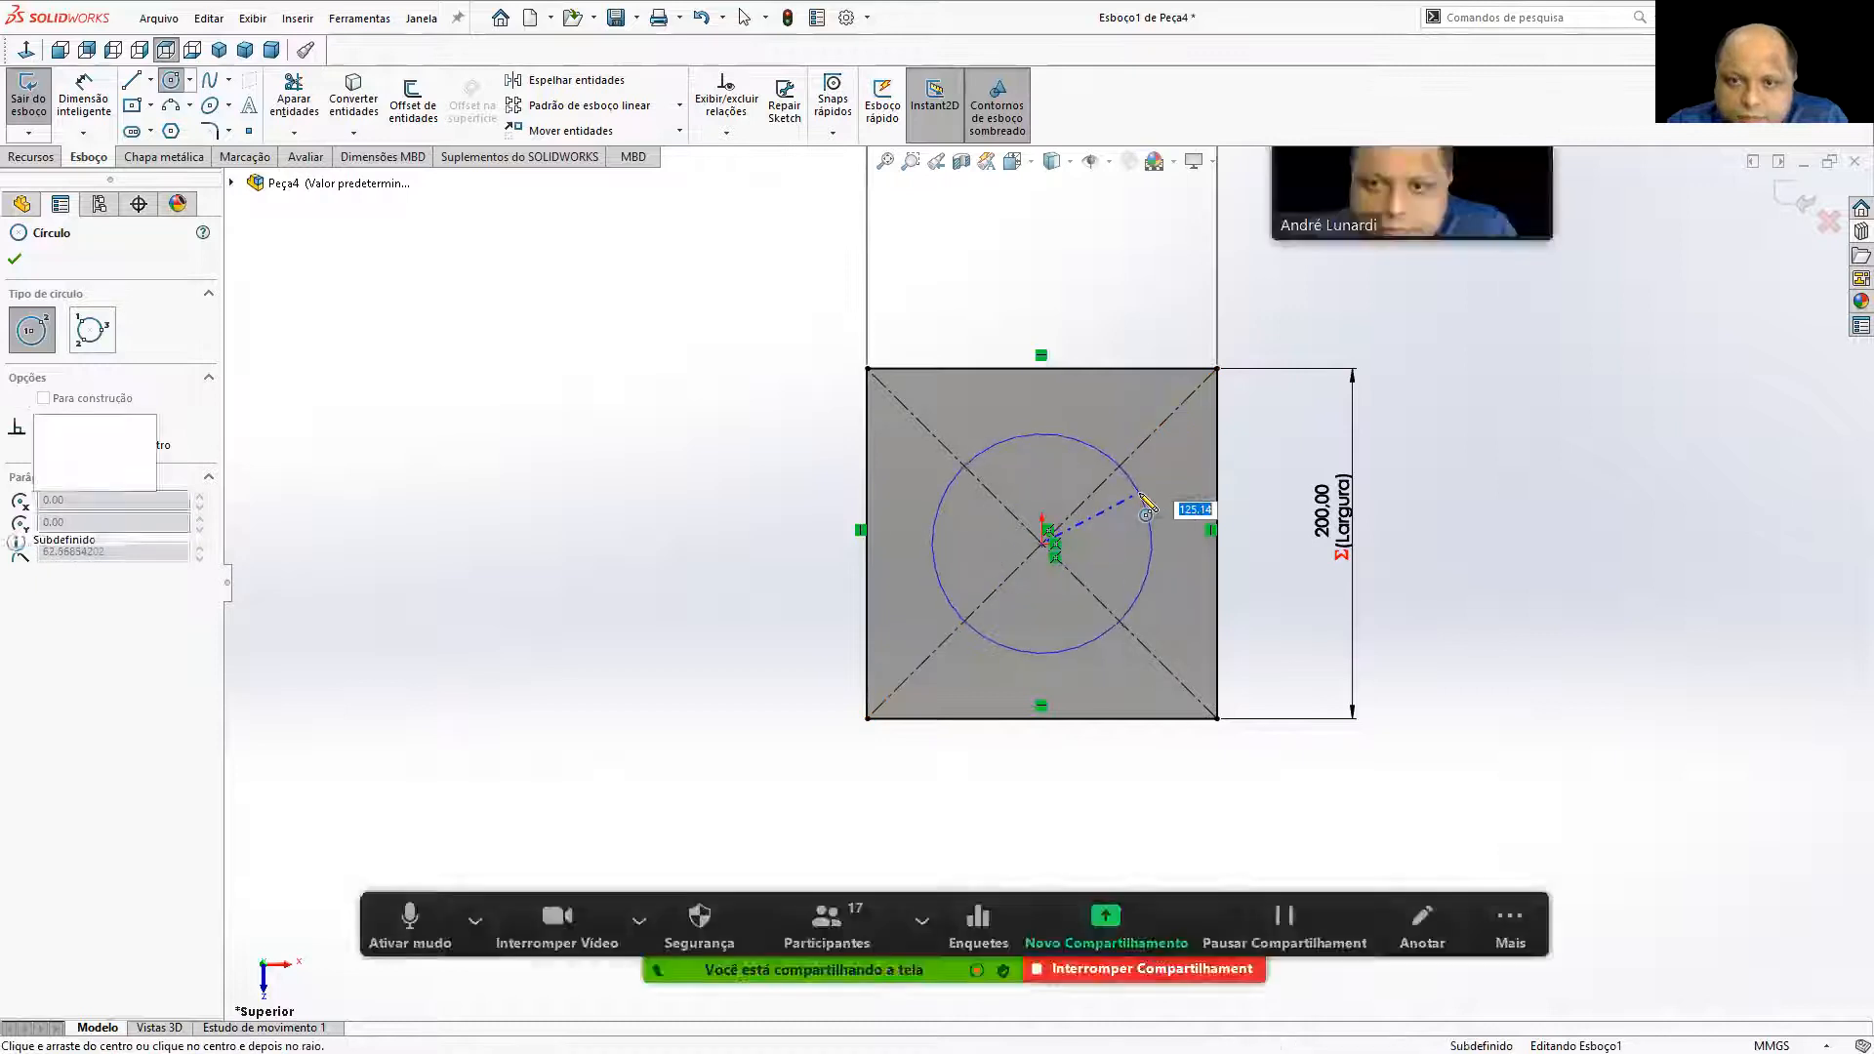
{"action": "left_click", "coordinate": [1142, 505]}
{"action": "scroll", "coordinate": [1140, 502], "scroll_direction": "up", "scroll_amount": 3}
Dimension the circle's diameter and name the dimension Furo 01.
{"action": "left_click", "coordinate": [84, 98]}
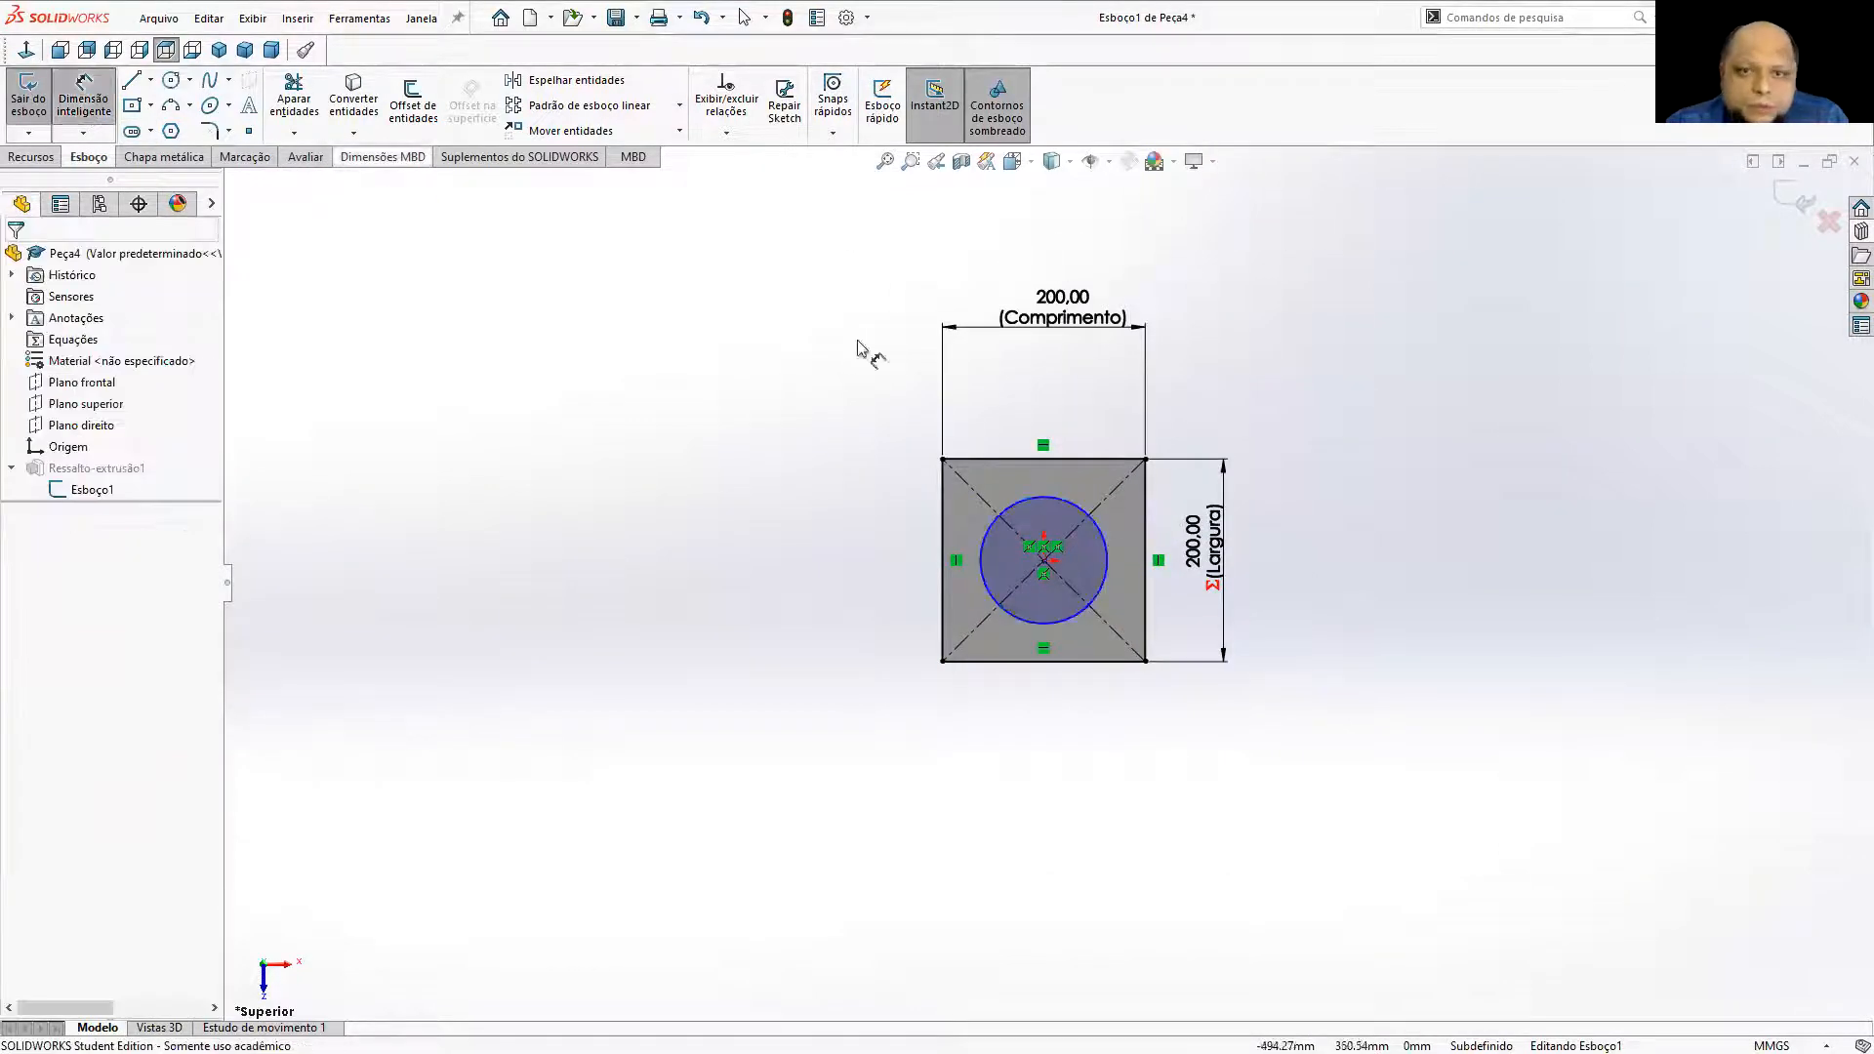
{"action": "left_click", "coordinate": [996, 521]}
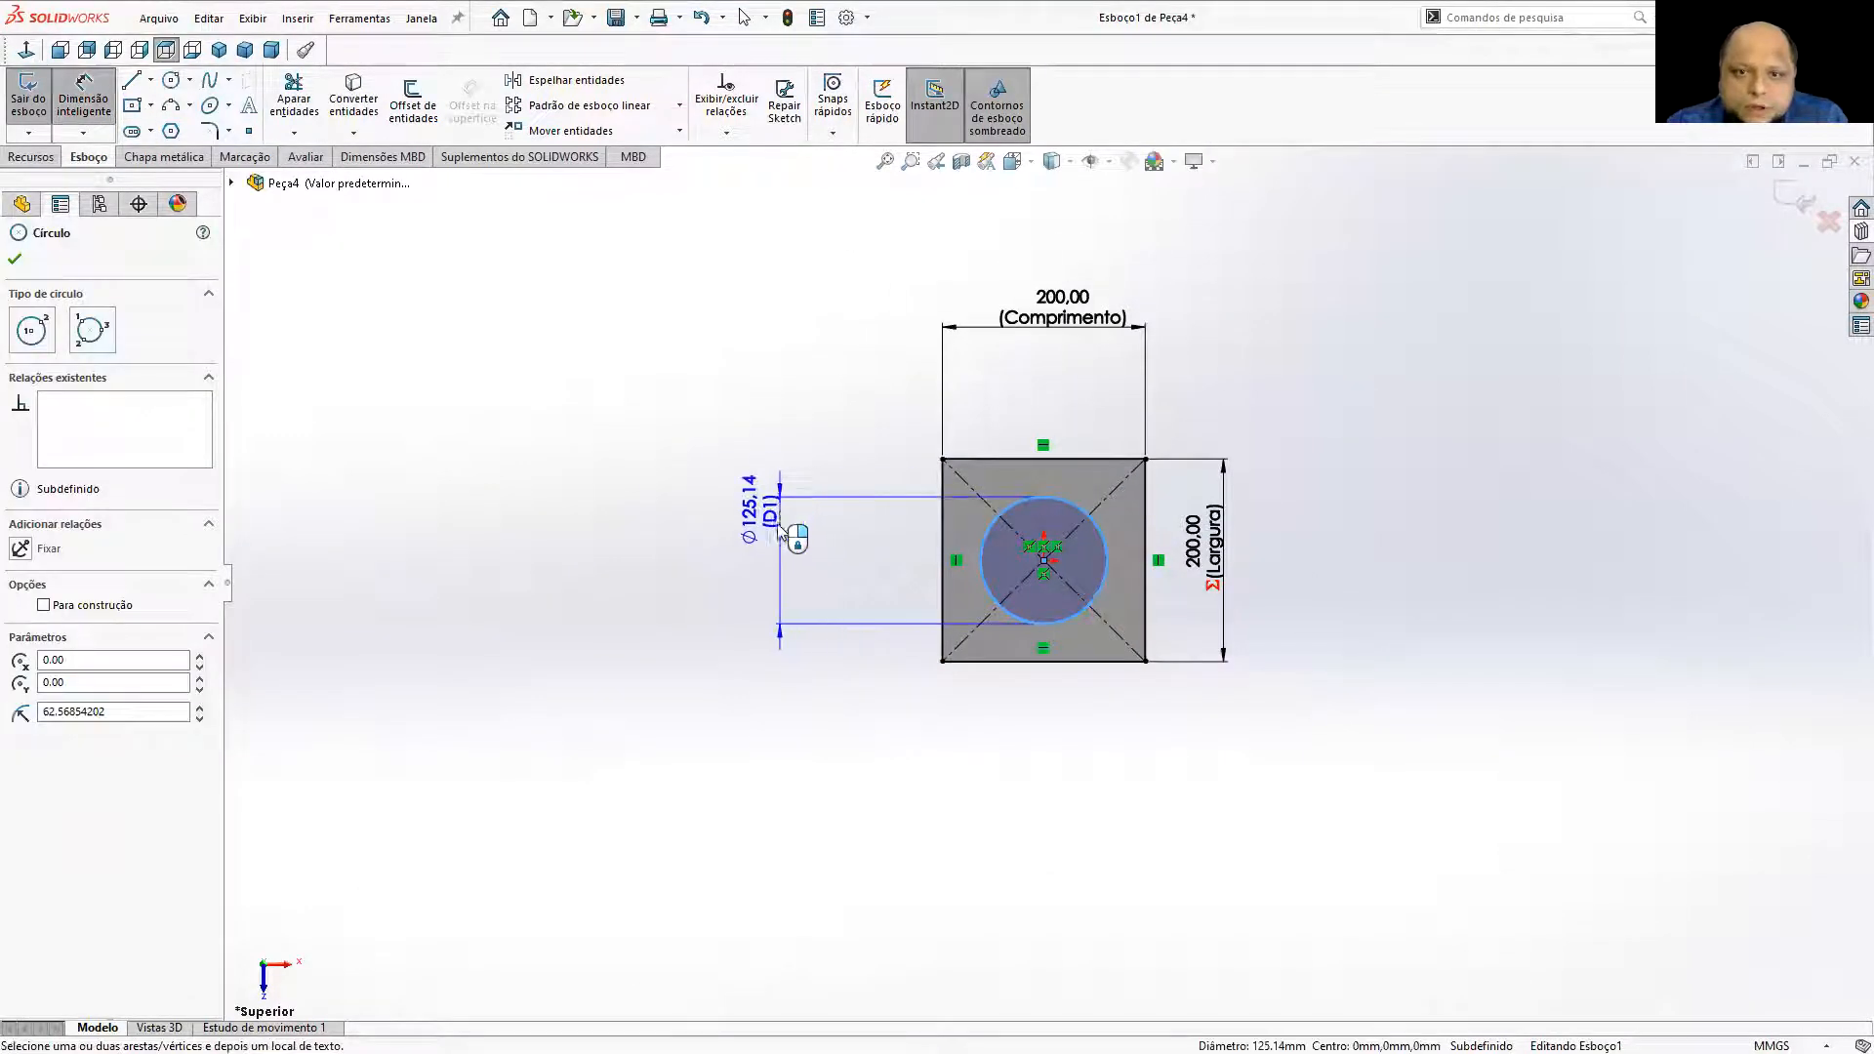
{"action": "left_click", "coordinate": [776, 552]}
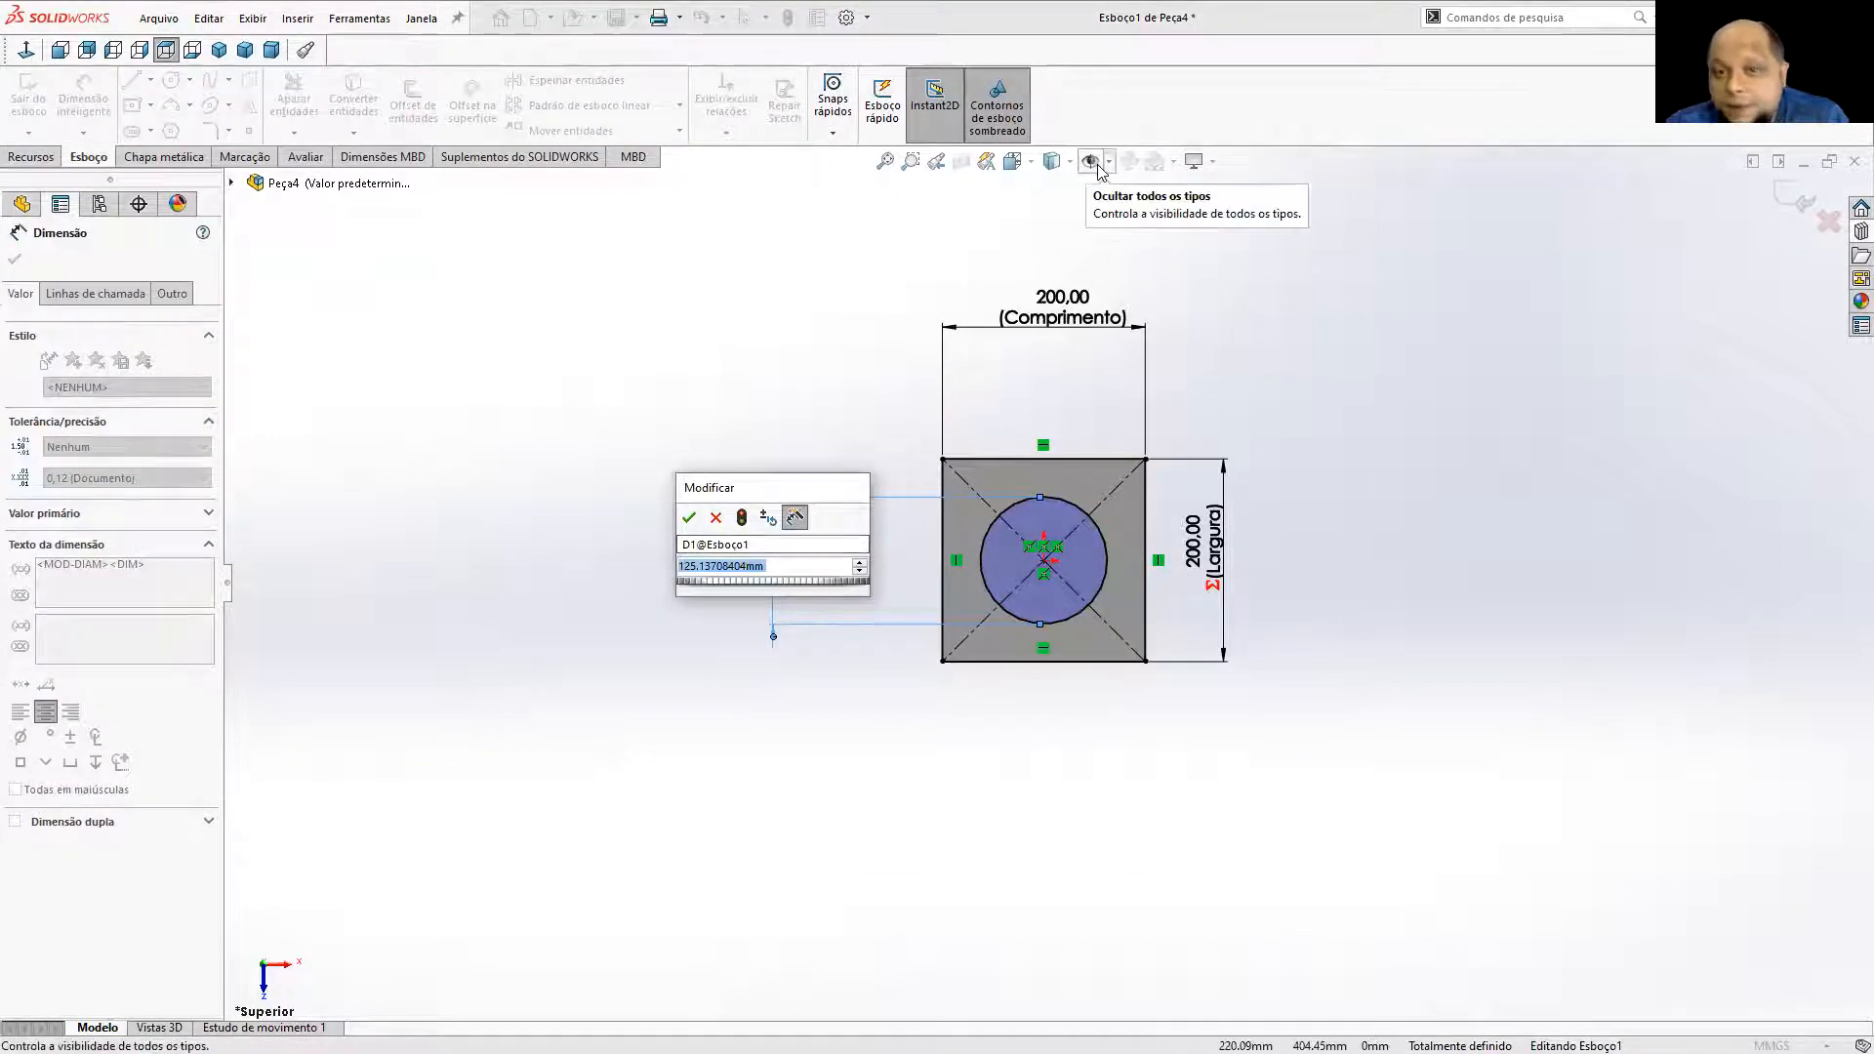
{"action": "left_click", "coordinate": [712, 543]}
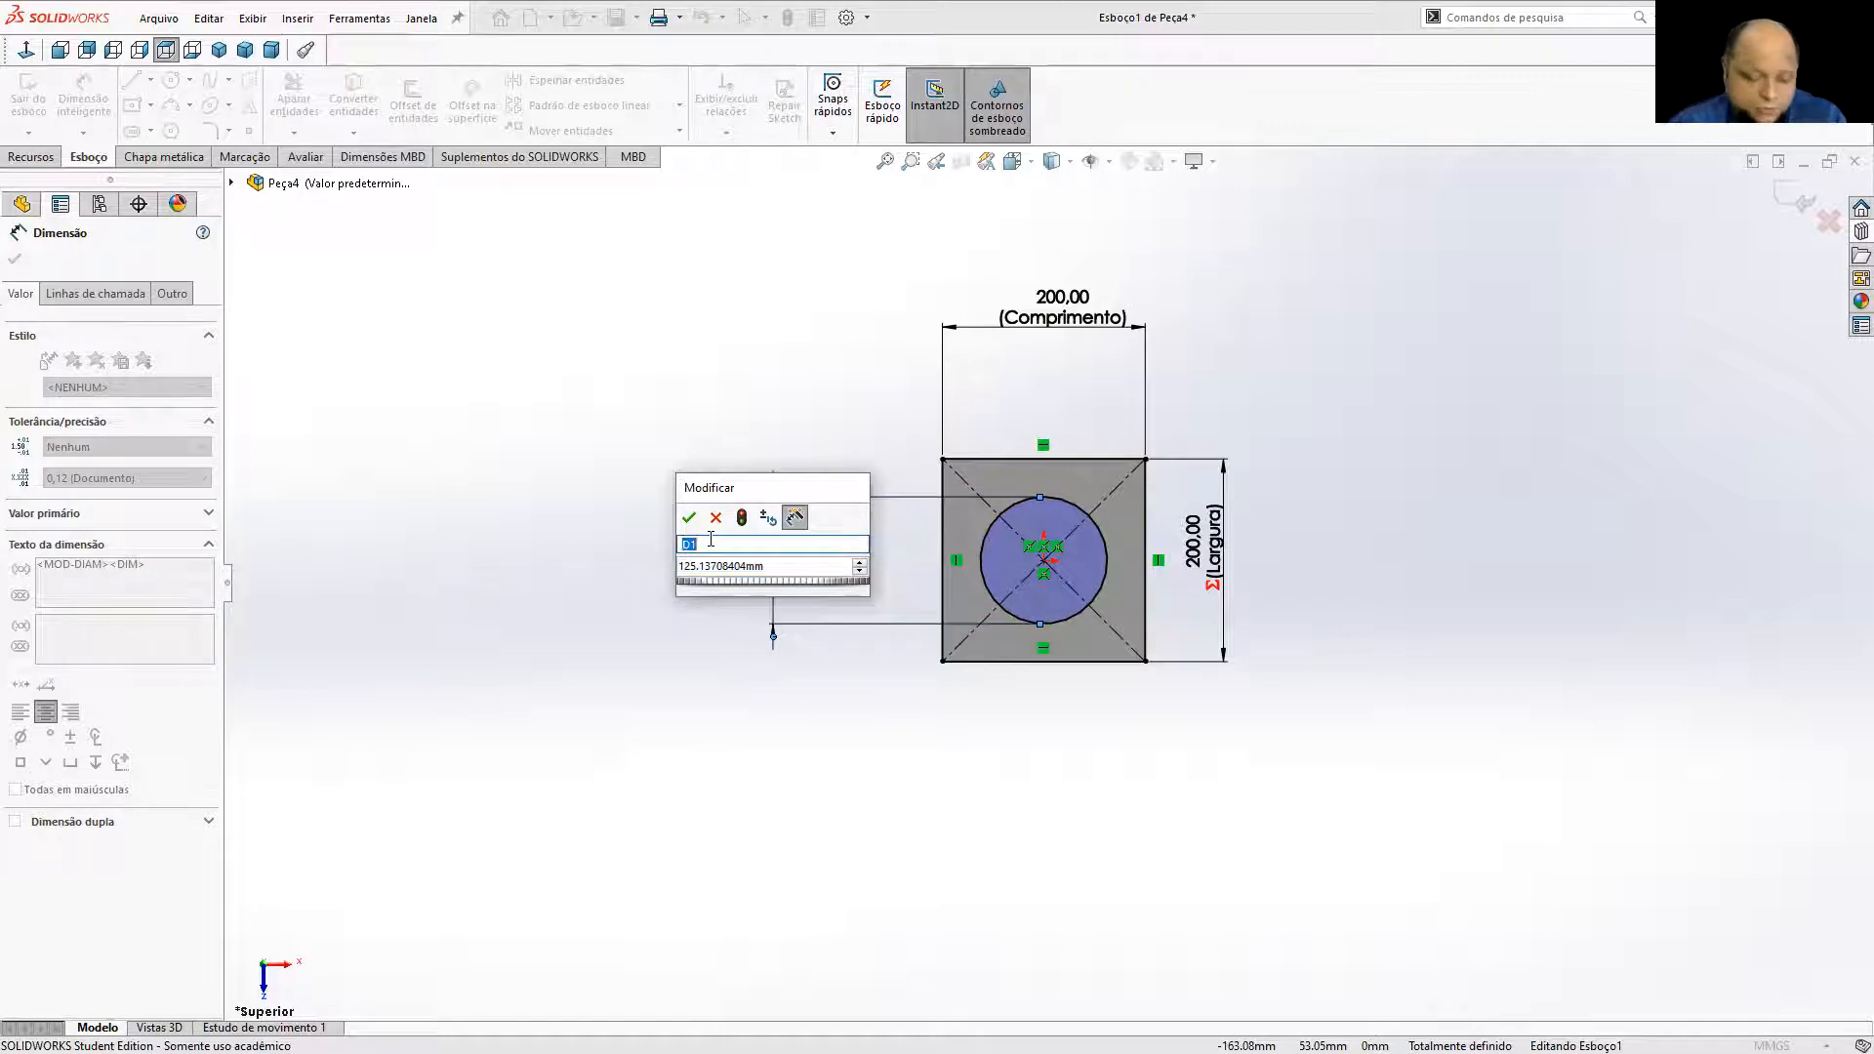
{"action": "type", "text": "F"}
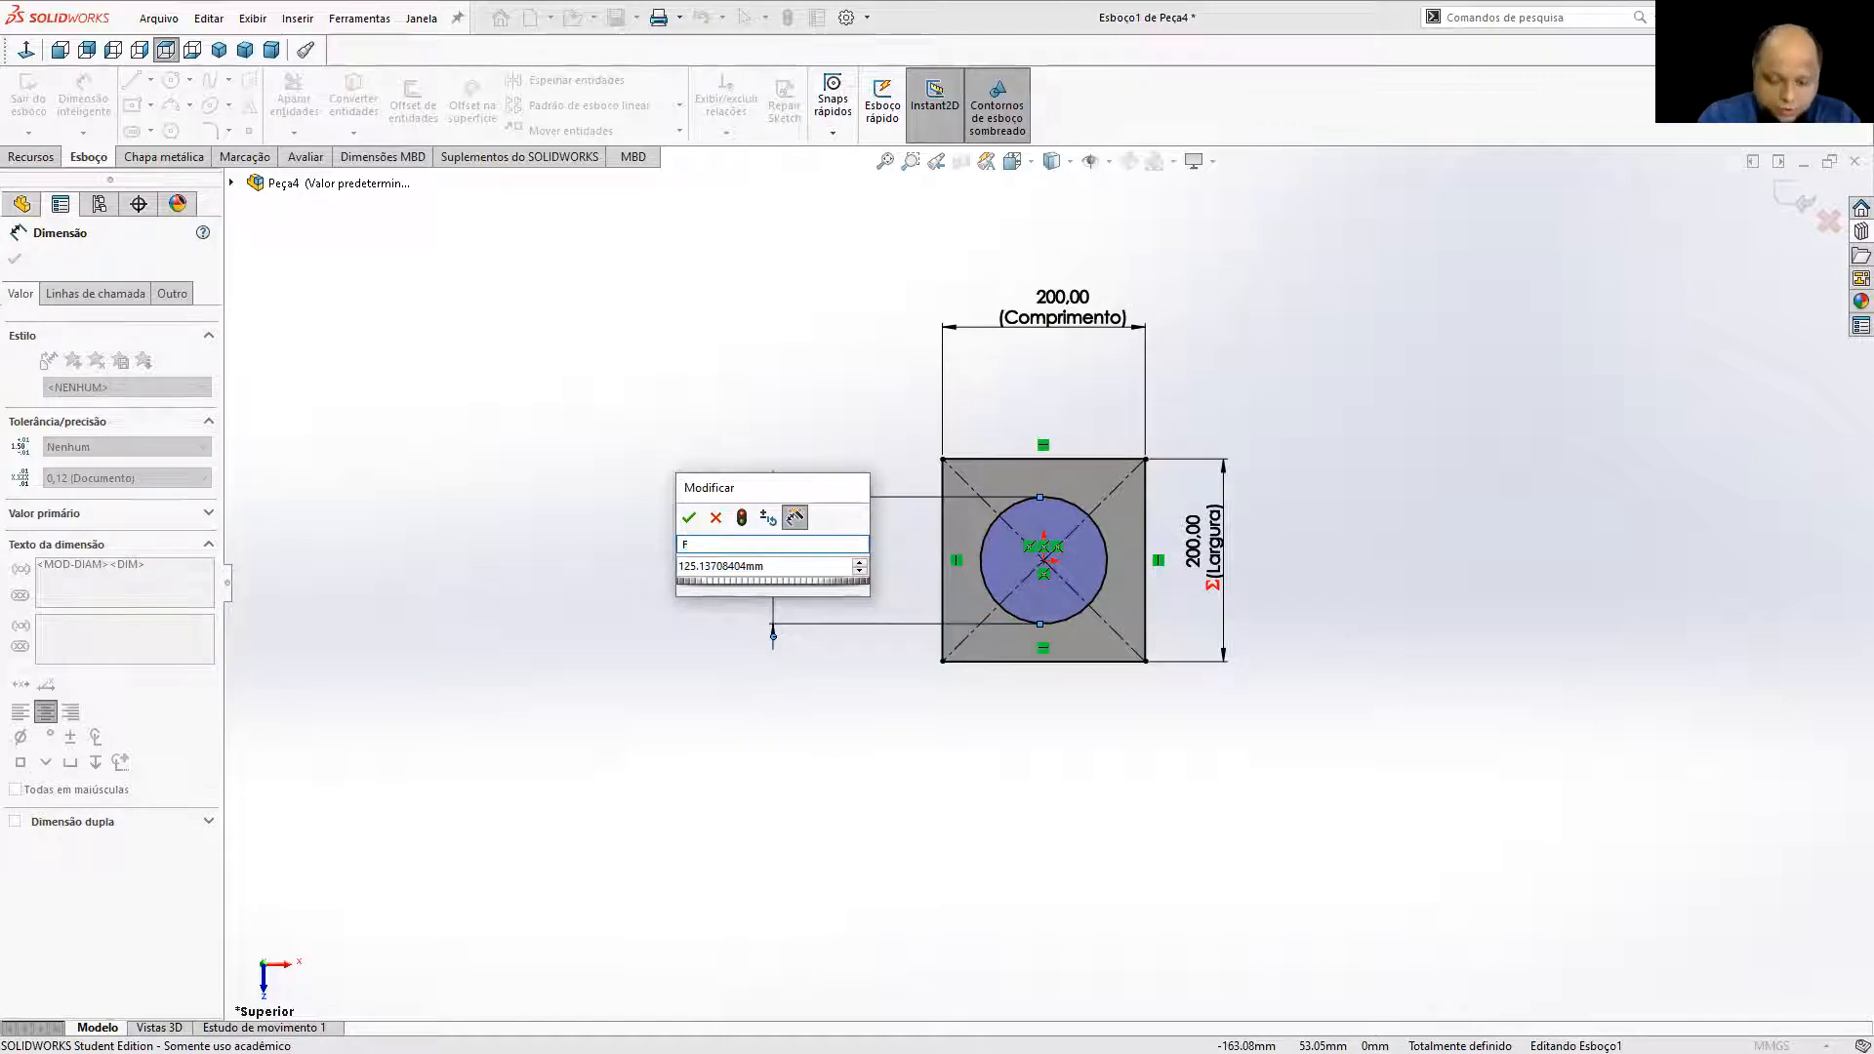
{"action": "type", "text": "uro 01"}
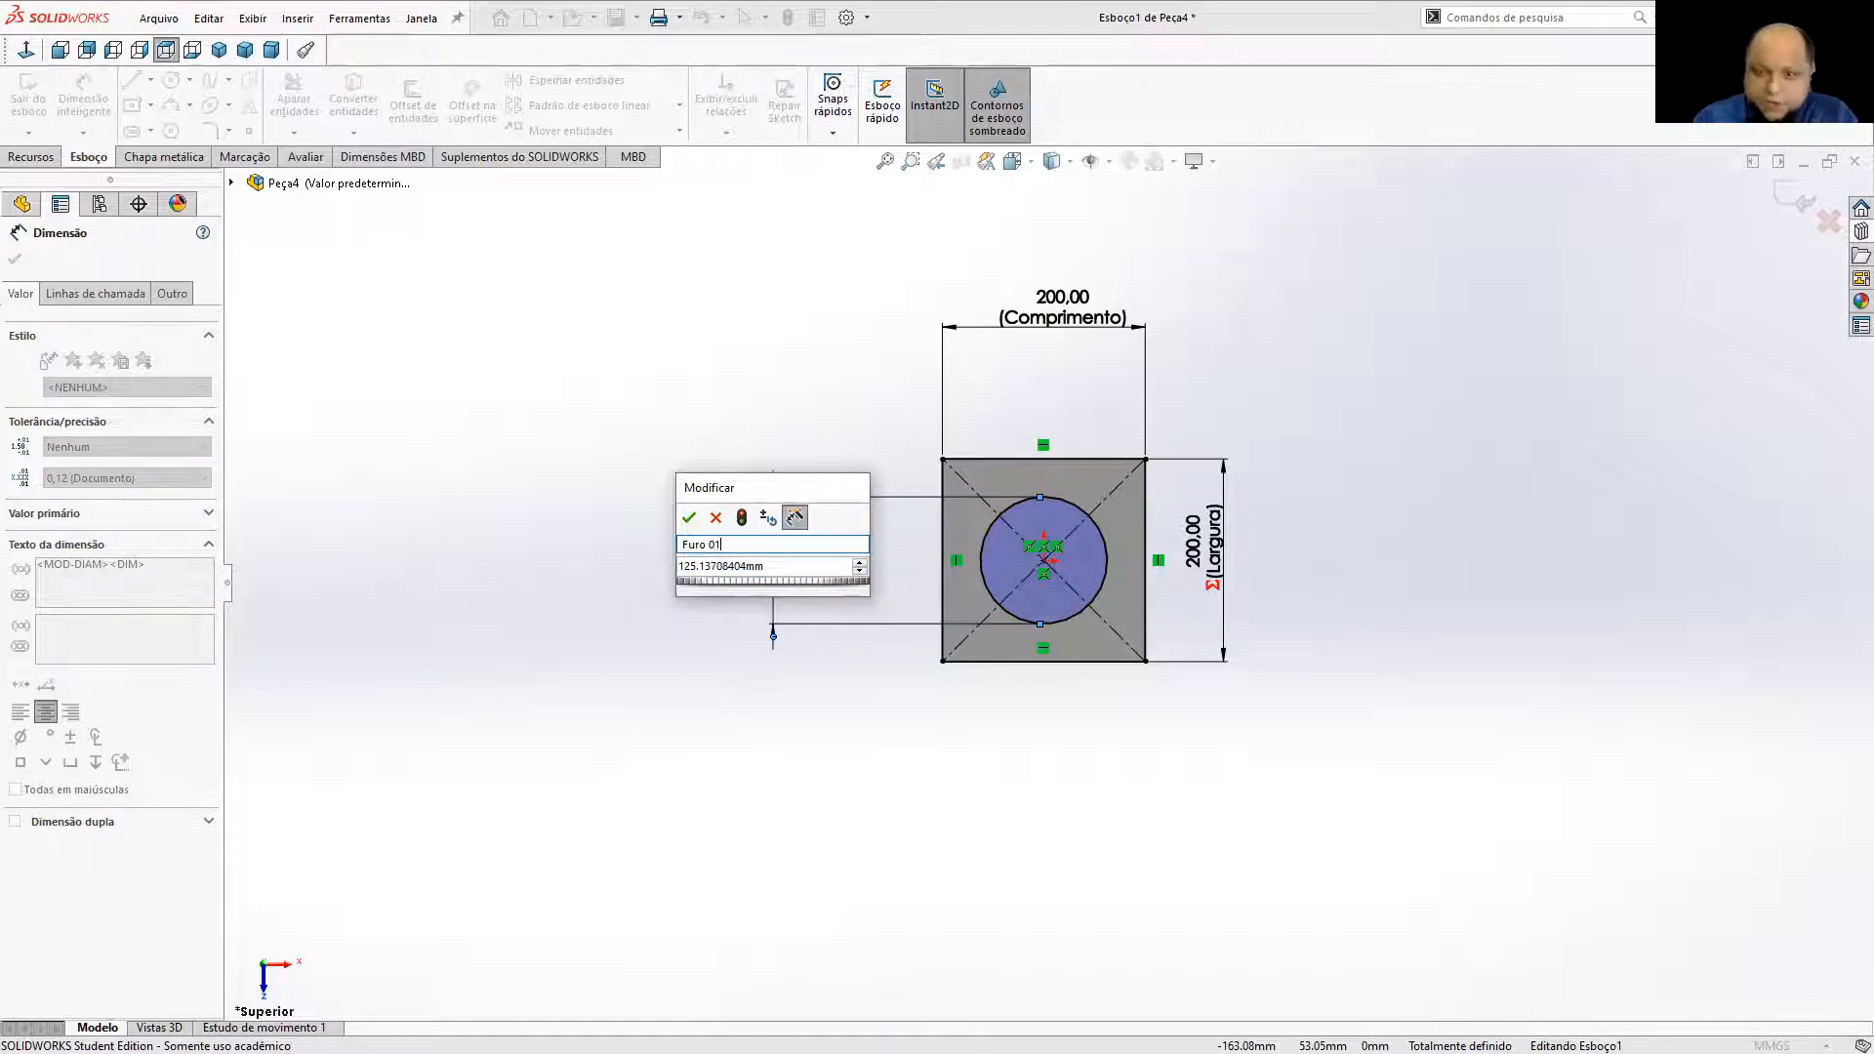
Drive the circle's diameter Furo 01 with the equation ="Comprimento@Esboço1"/2.
{"action": "left_click", "coordinate": [789, 567]}
{"action": "double_click", "coordinate": [747, 566]}
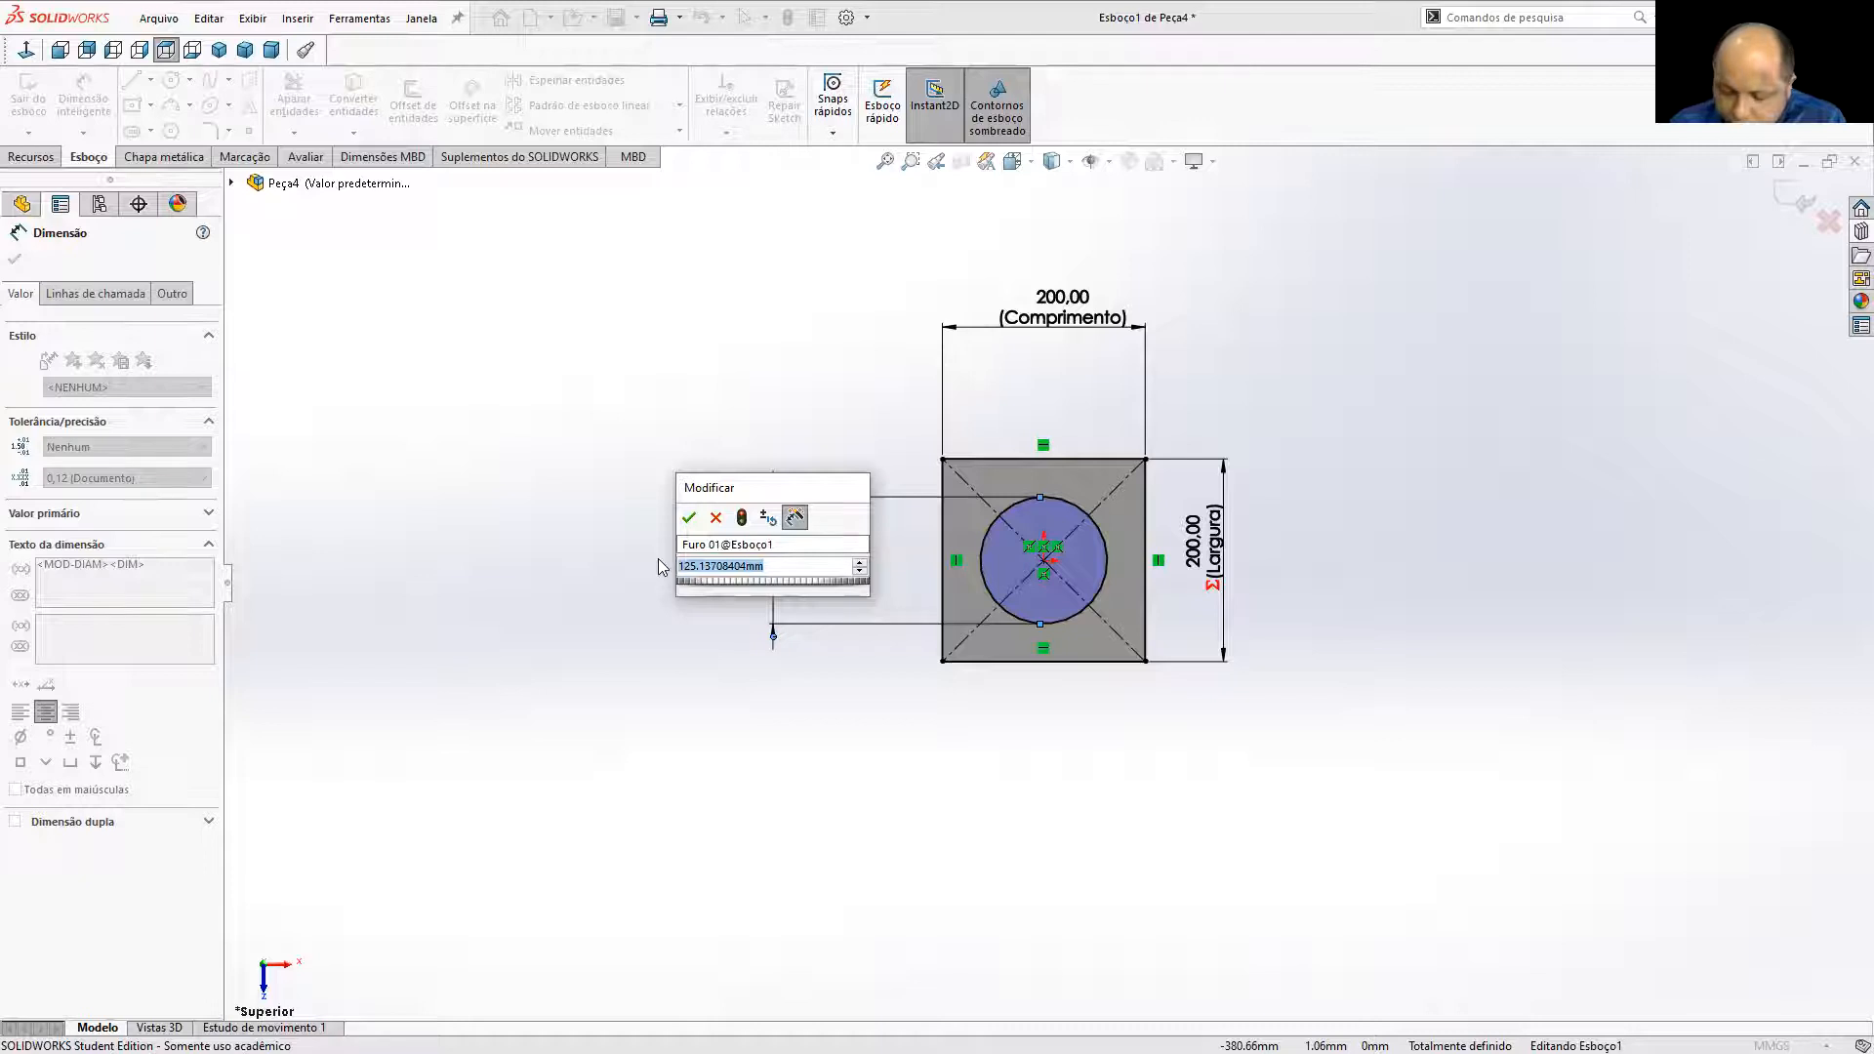
{"action": "type", "text": "="}
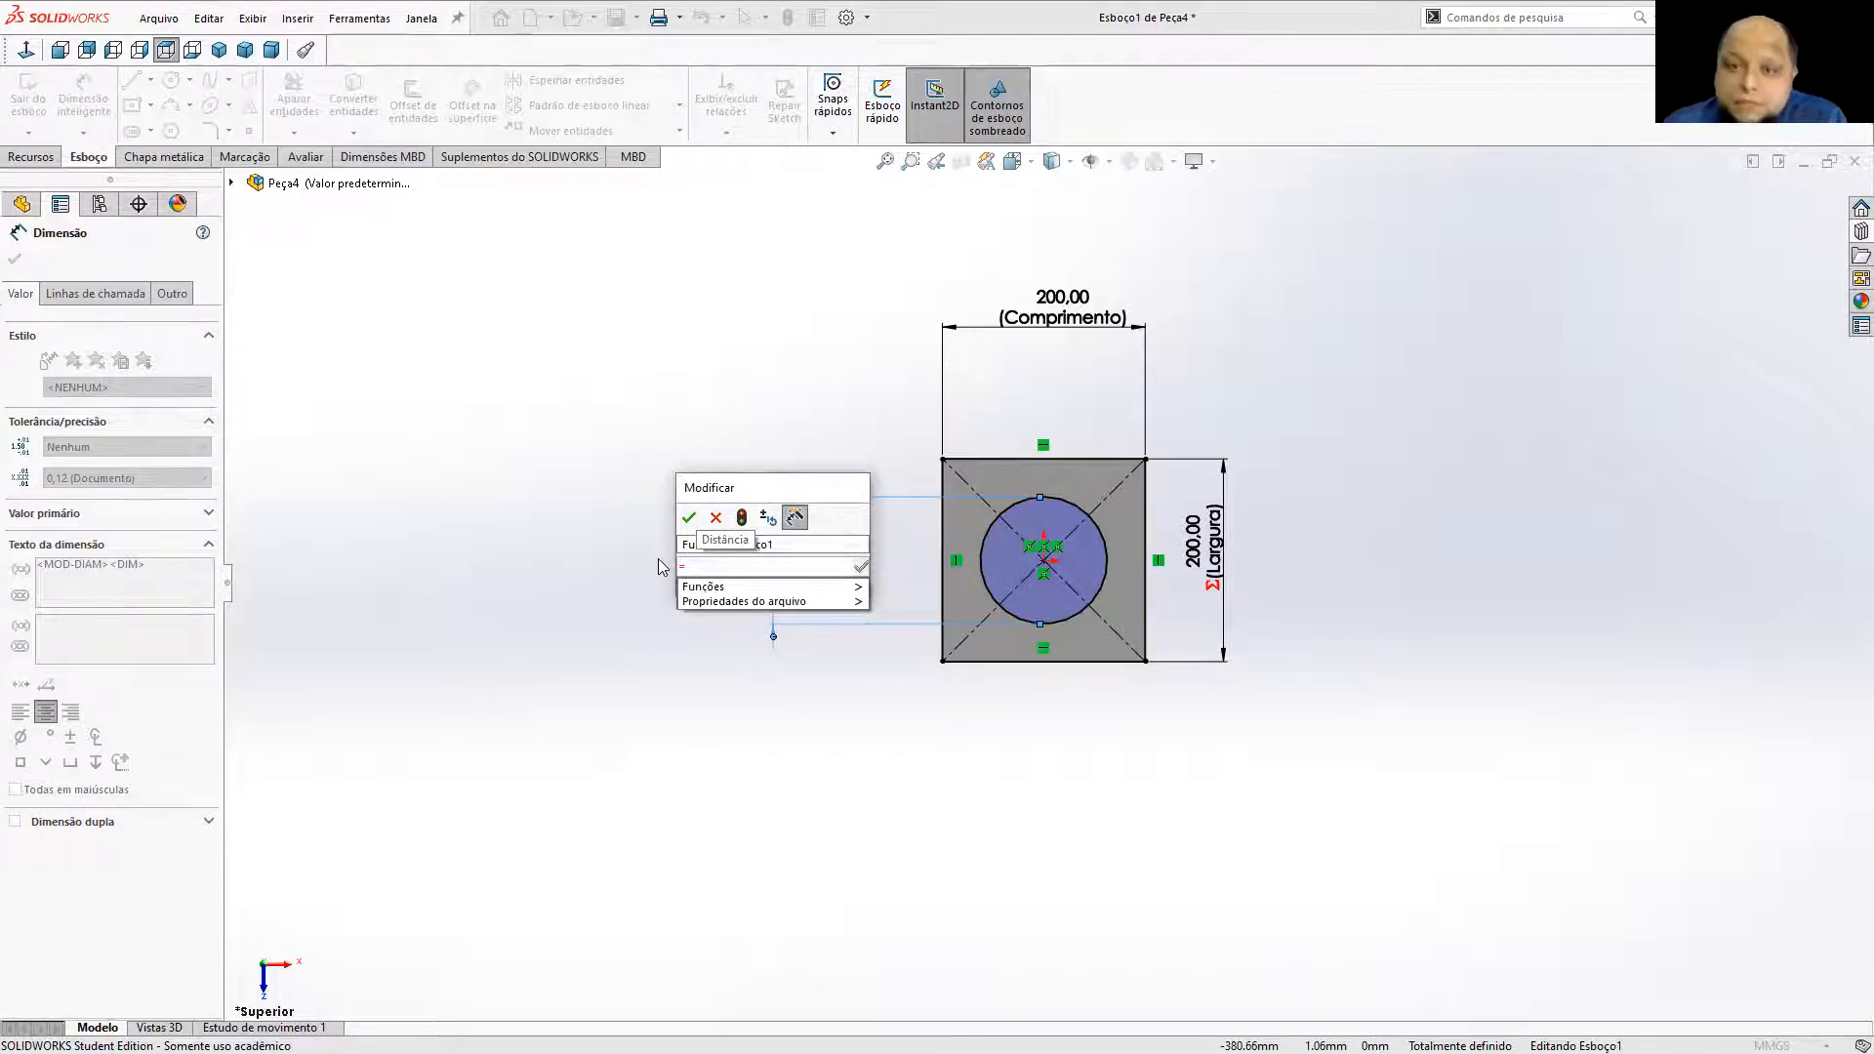
{"action": "left_click", "coordinate": [1049, 306]}
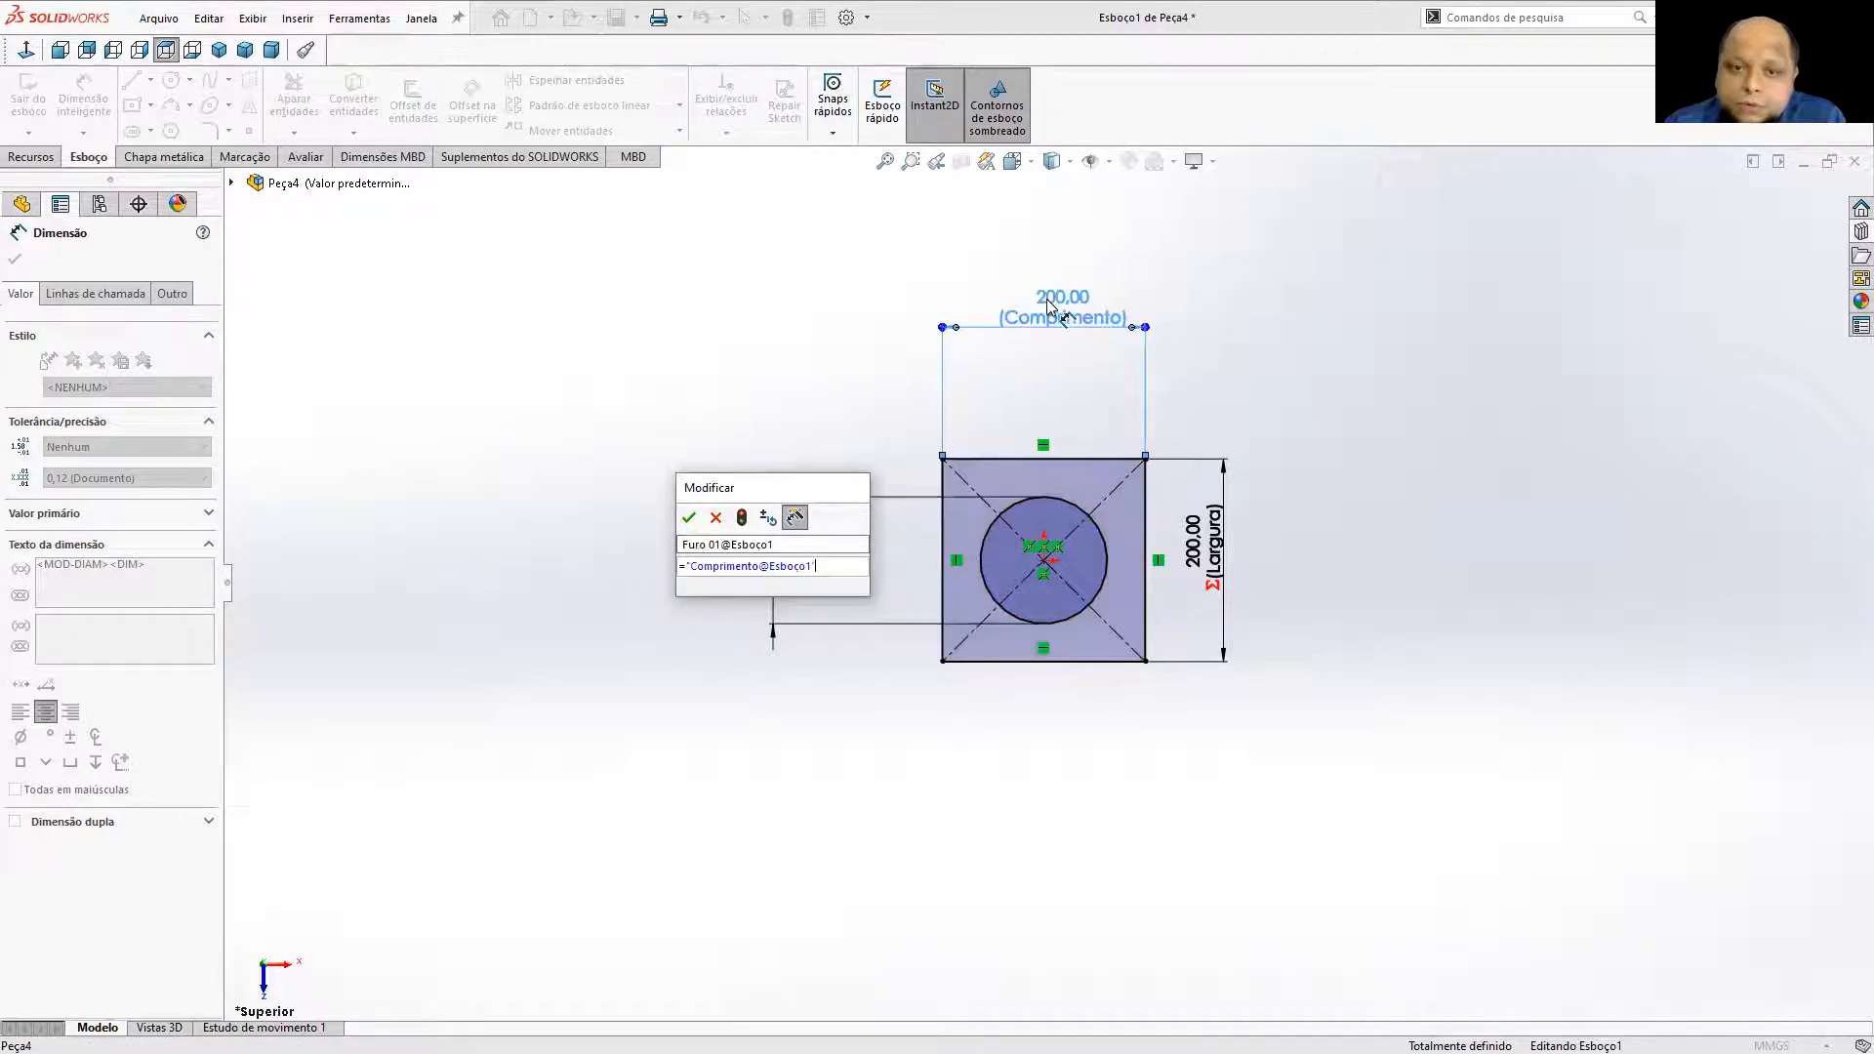
{"action": "type", "text": "/2"}
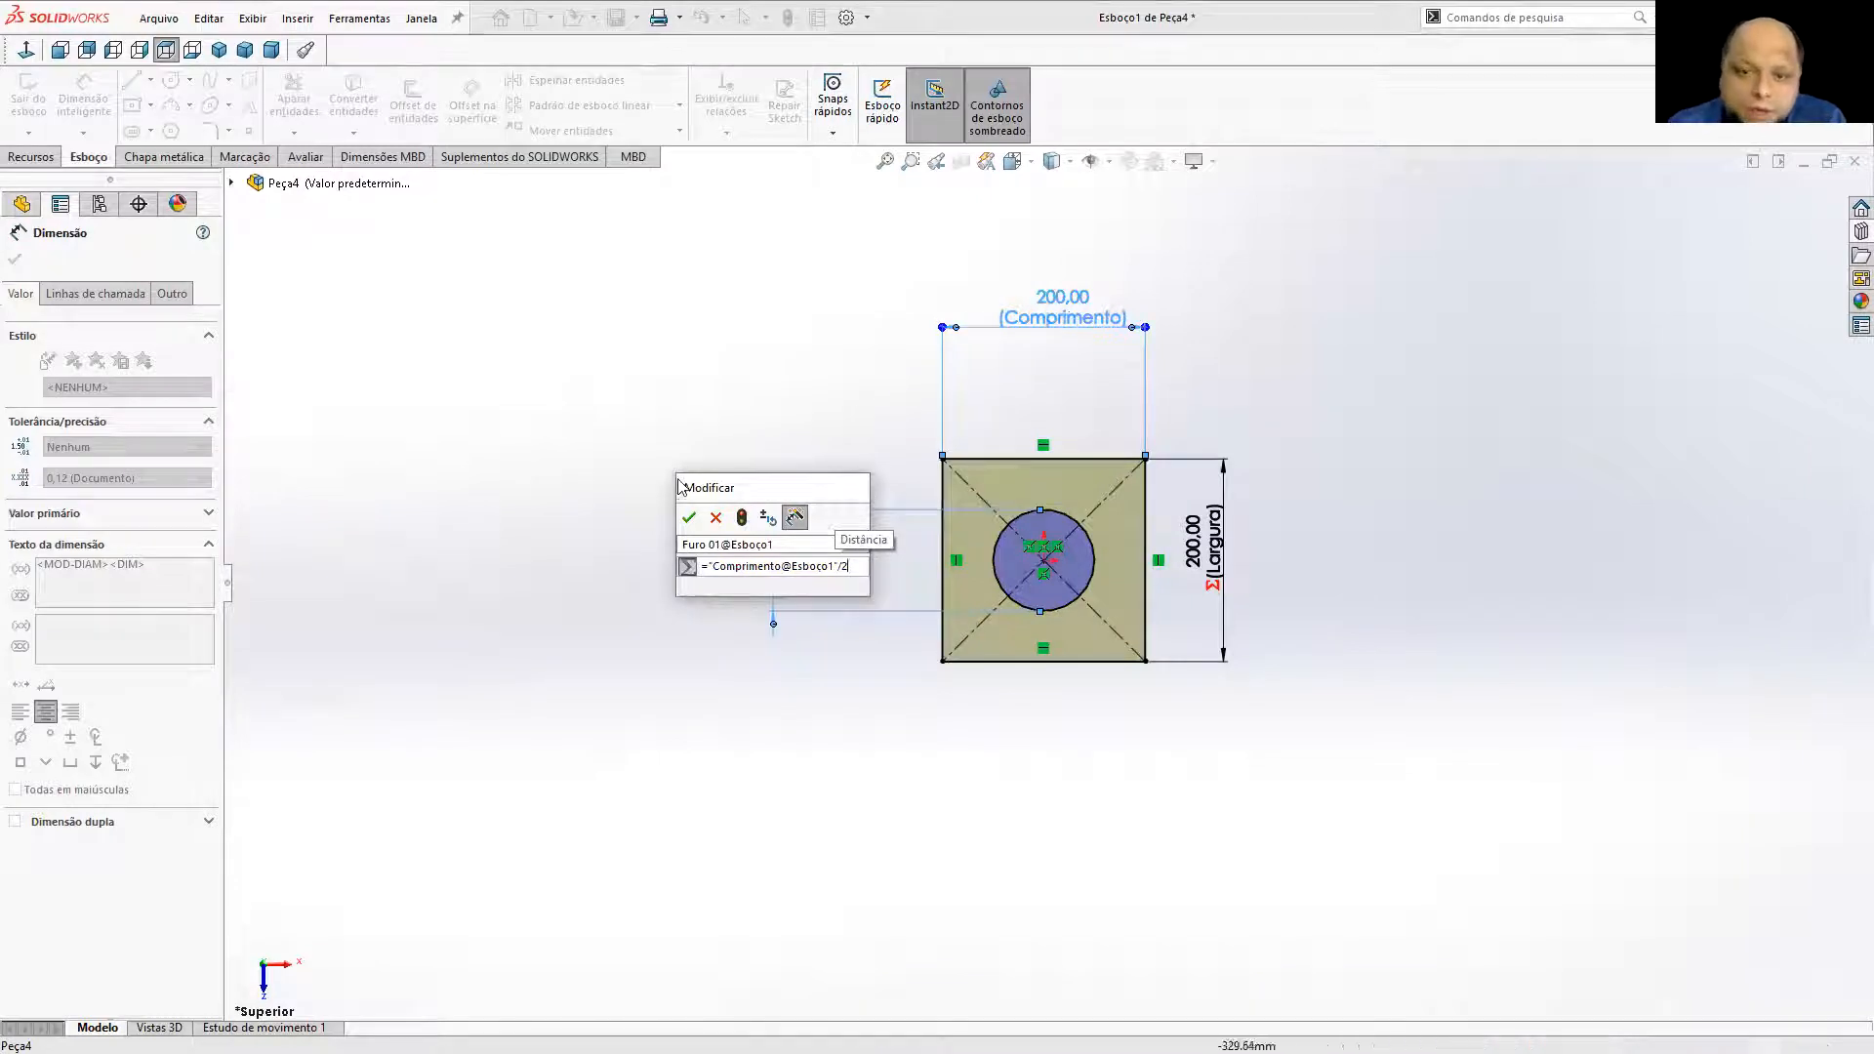
{"action": "left_click", "coordinate": [693, 517]}
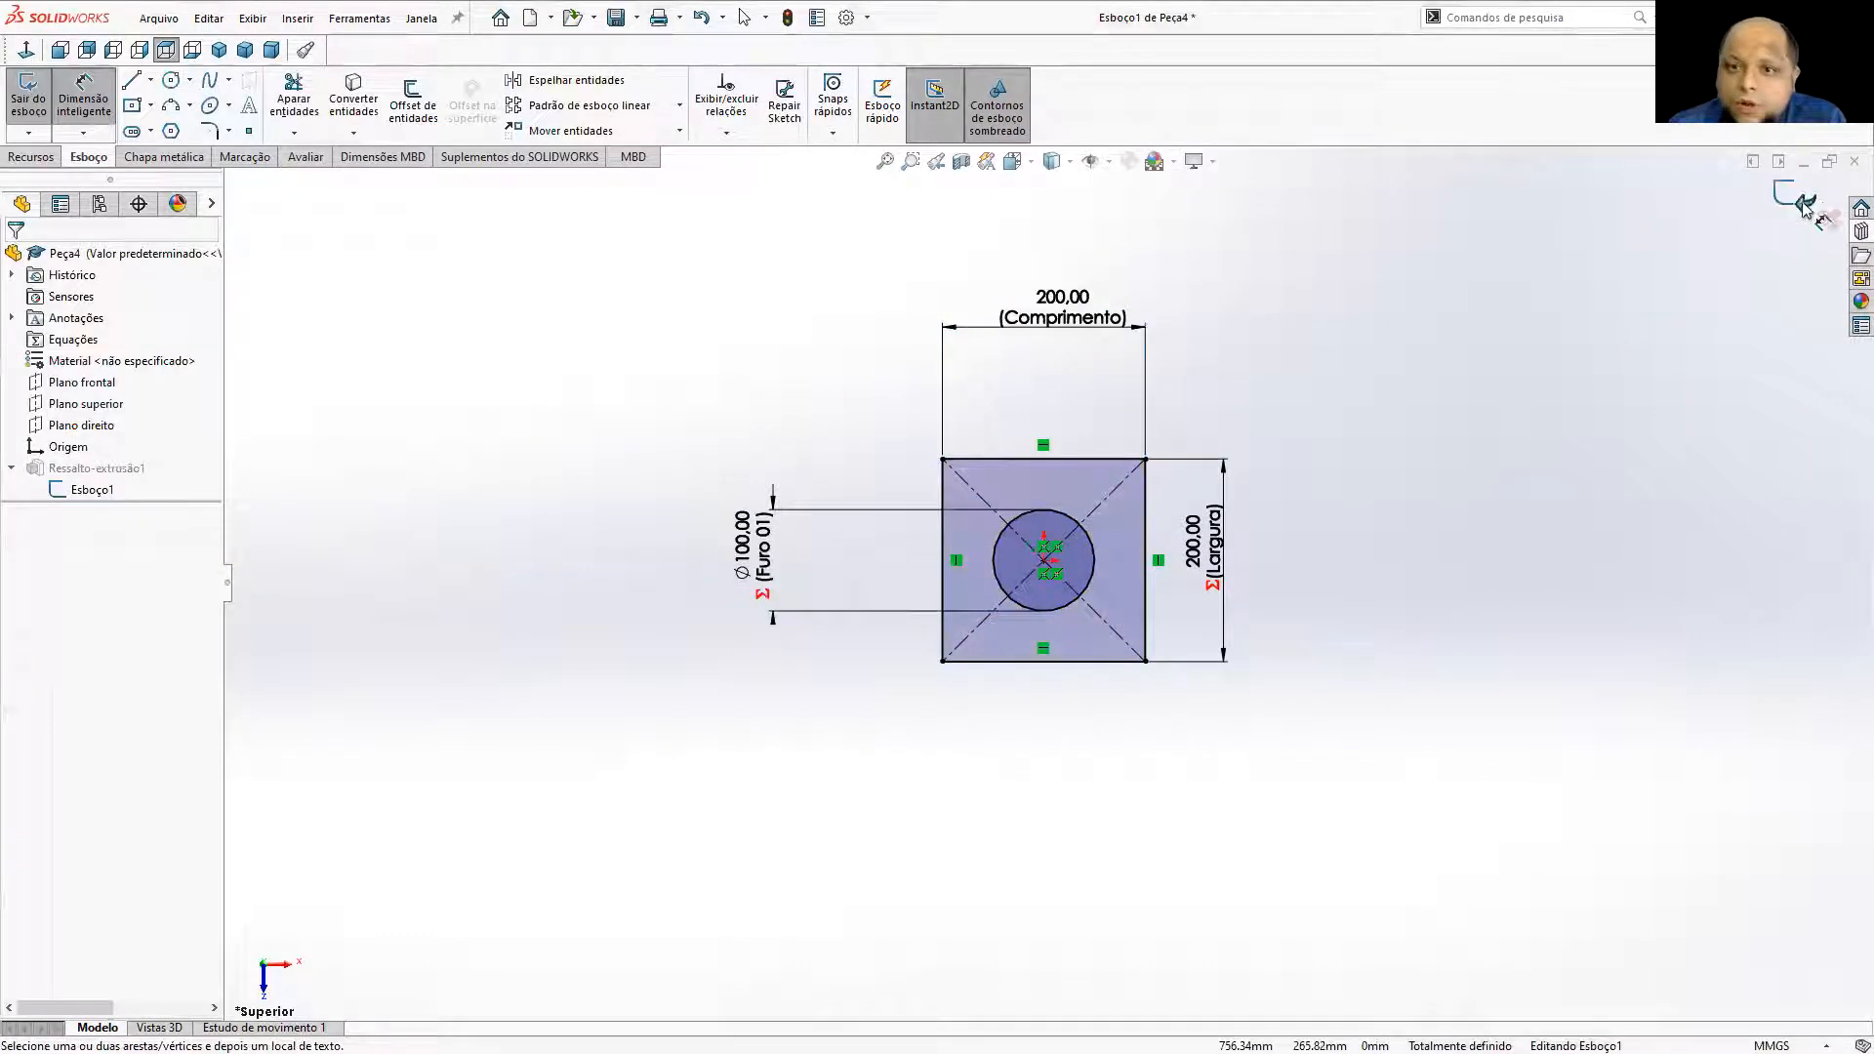
Exit the sketch to rebuild the extrusion with the circular hole through the cube.
{"action": "left_click", "coordinate": [1804, 195]}
{"action": "mouse_move", "coordinate": [1468, 594]}
{"action": "middle_mouse_down"}
{"action": "mouse_move", "coordinate": [1450, 432]}
{"action": "mouse_move", "coordinate": [1393, 422]}
{"action": "middle_mouse_up"}
{"action": "middle_click_drag", "start_coordinate": [1356, 632], "coordinate": [1364, 583]}
{"action": "left_click", "coordinate": [1152, 558]}
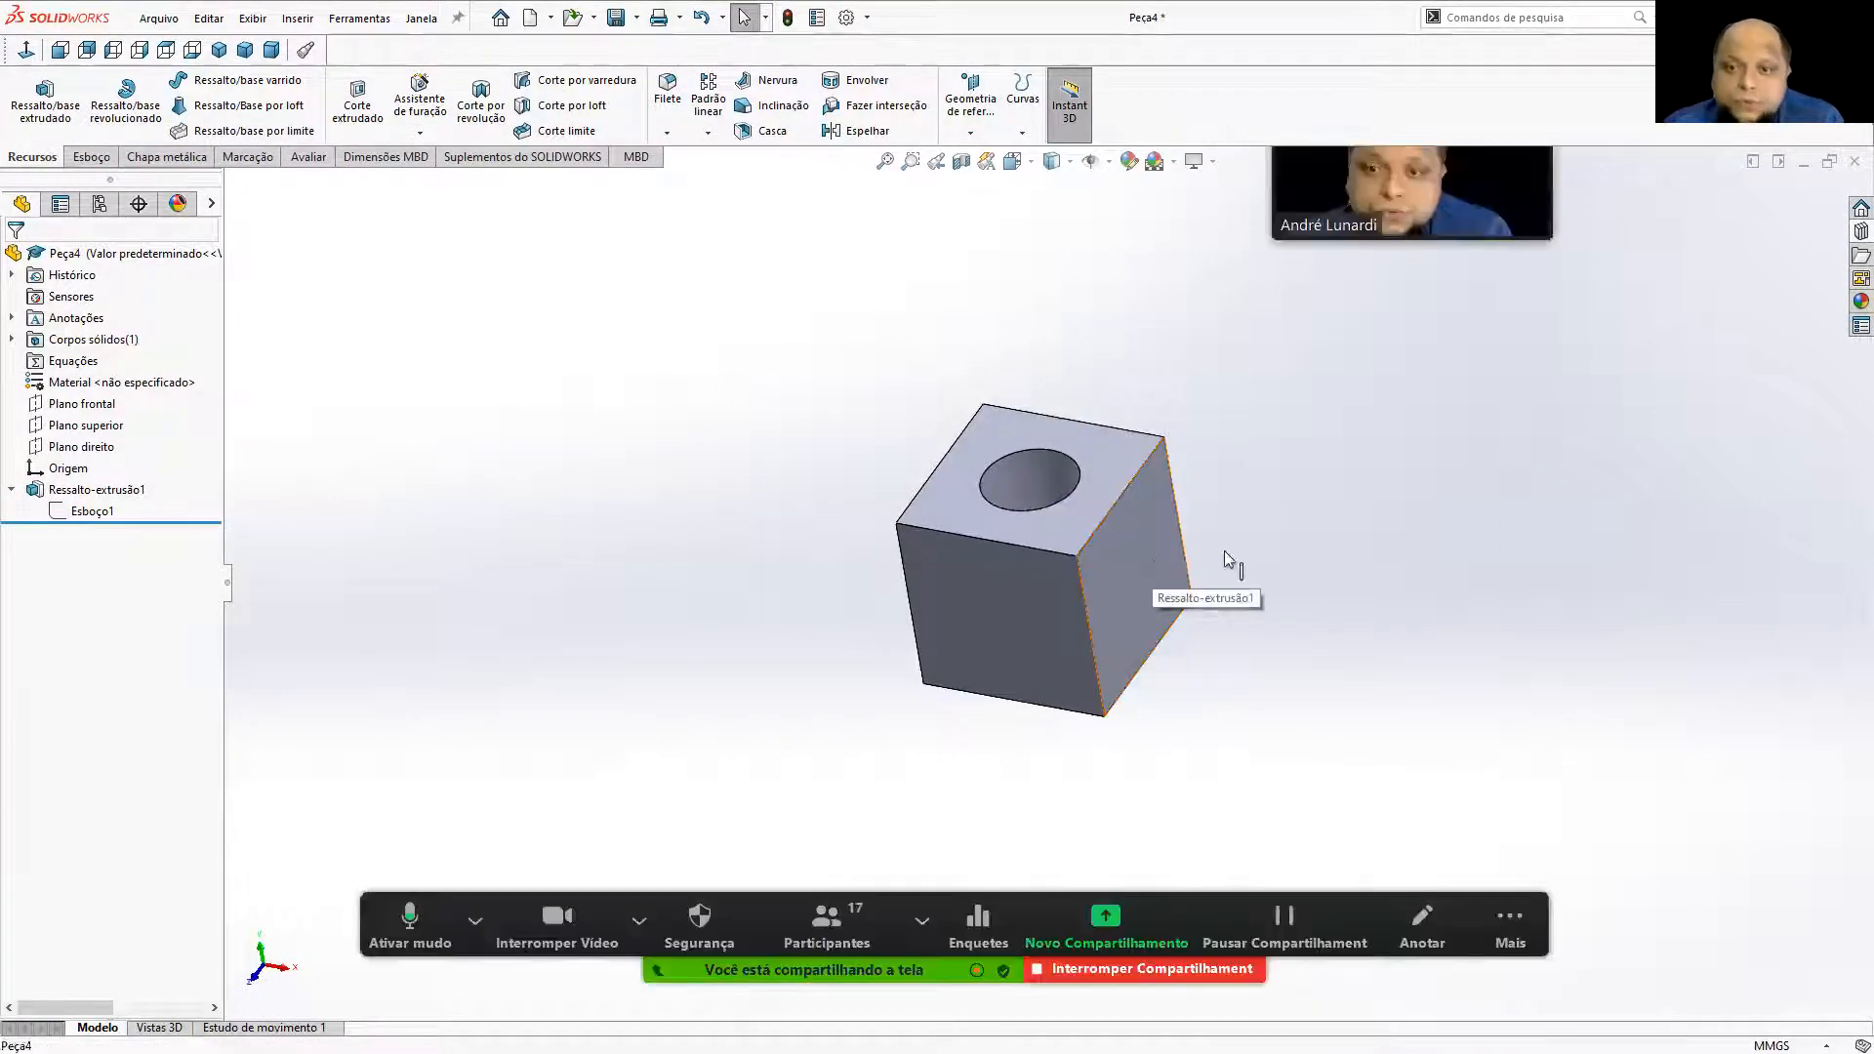
View the holed cube from below and set it to the isometric orientation.
{"action": "left_click", "coordinate": [91, 156]}
{"action": "left_click", "coordinate": [1148, 369]}
{"action": "middle_click_drag", "start_coordinate": [1046, 358], "coordinate": [1054, 493]}
{"action": "left_click", "coordinate": [194, 50]}
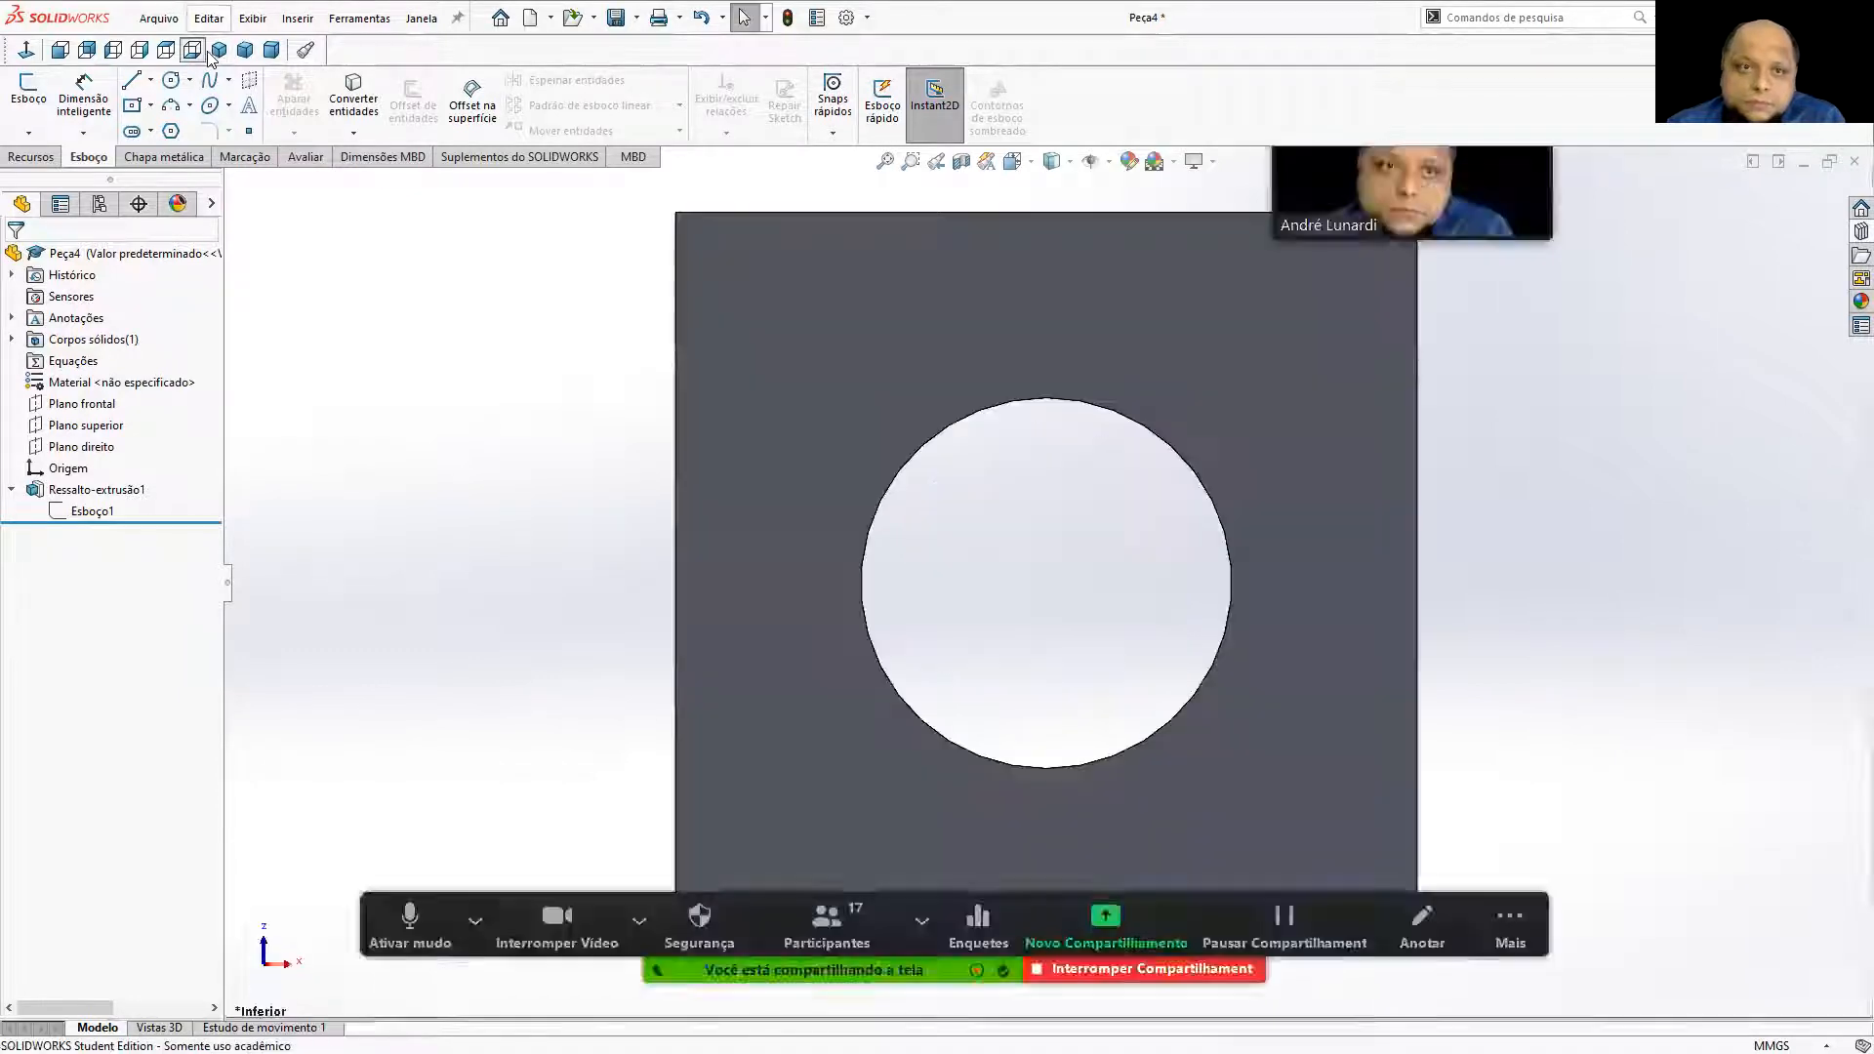
{"action": "left_click", "coordinate": [219, 50]}
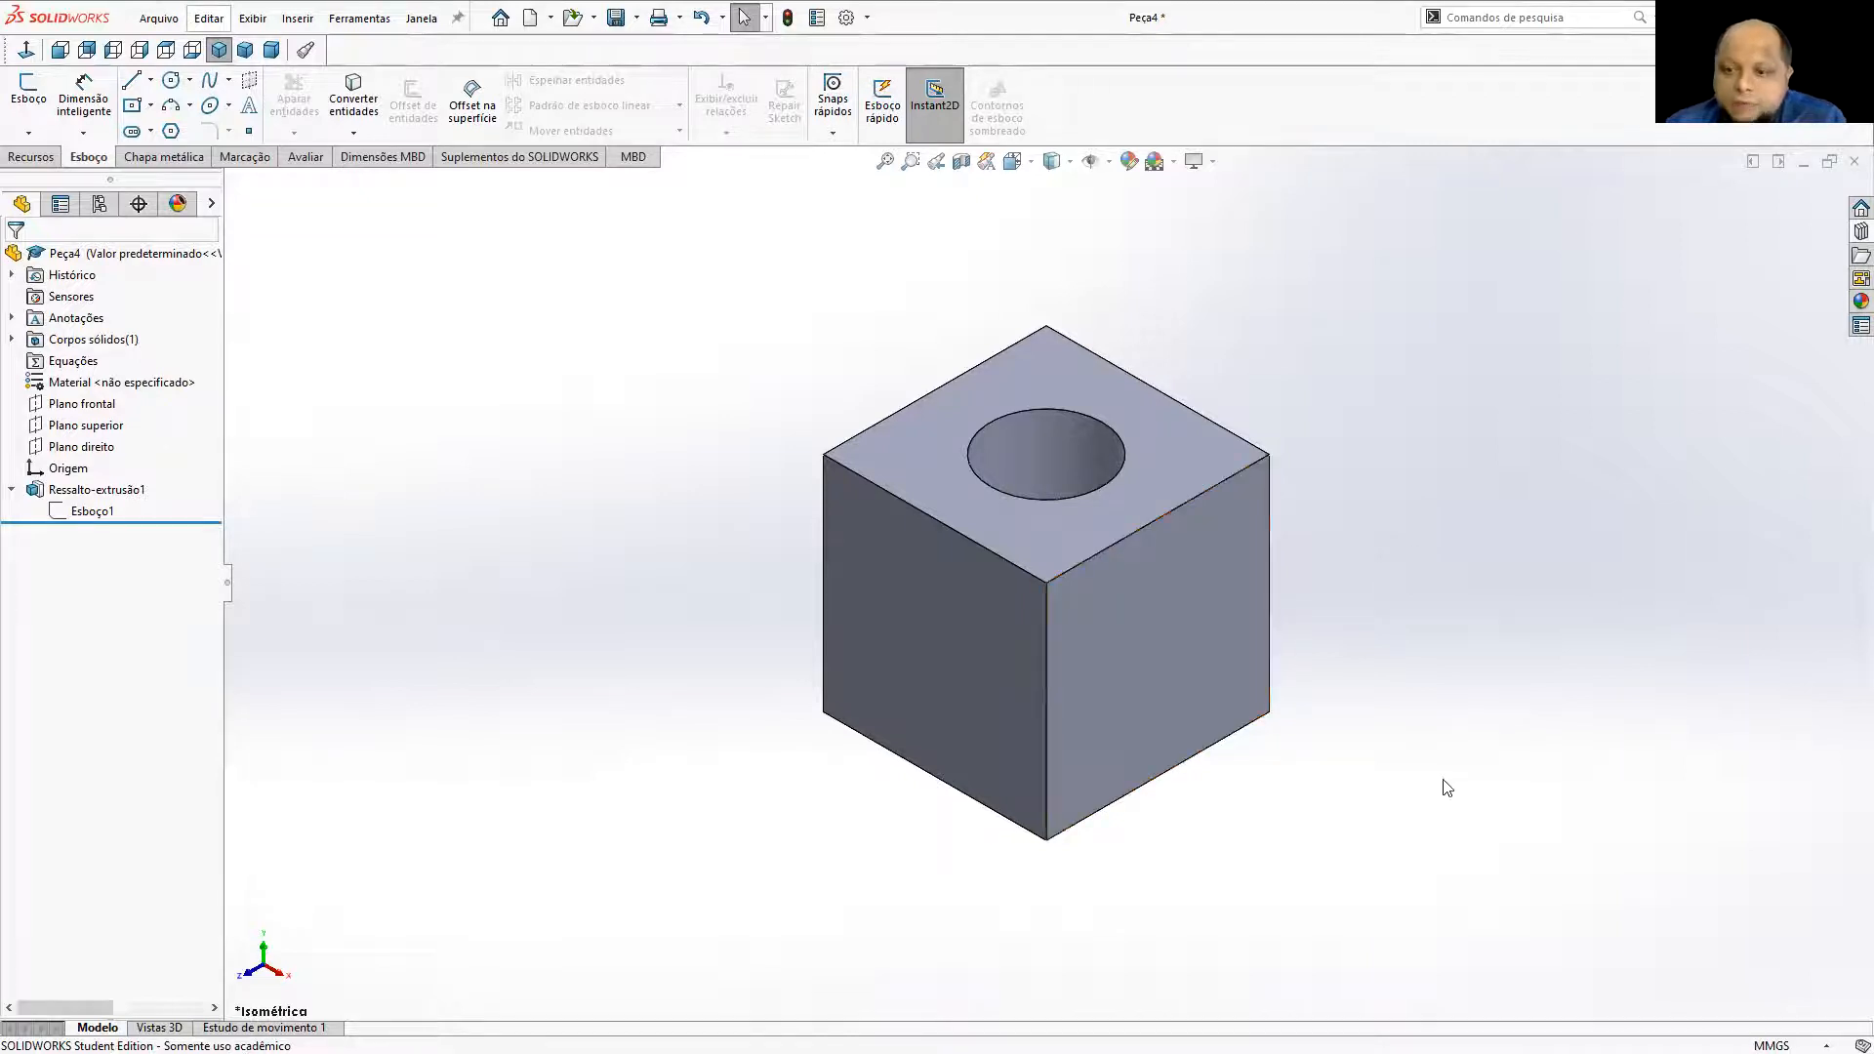
Review the unit system options in the document's unit settings and leave them without changes.
{"action": "left_click", "coordinate": [1772, 1045]}
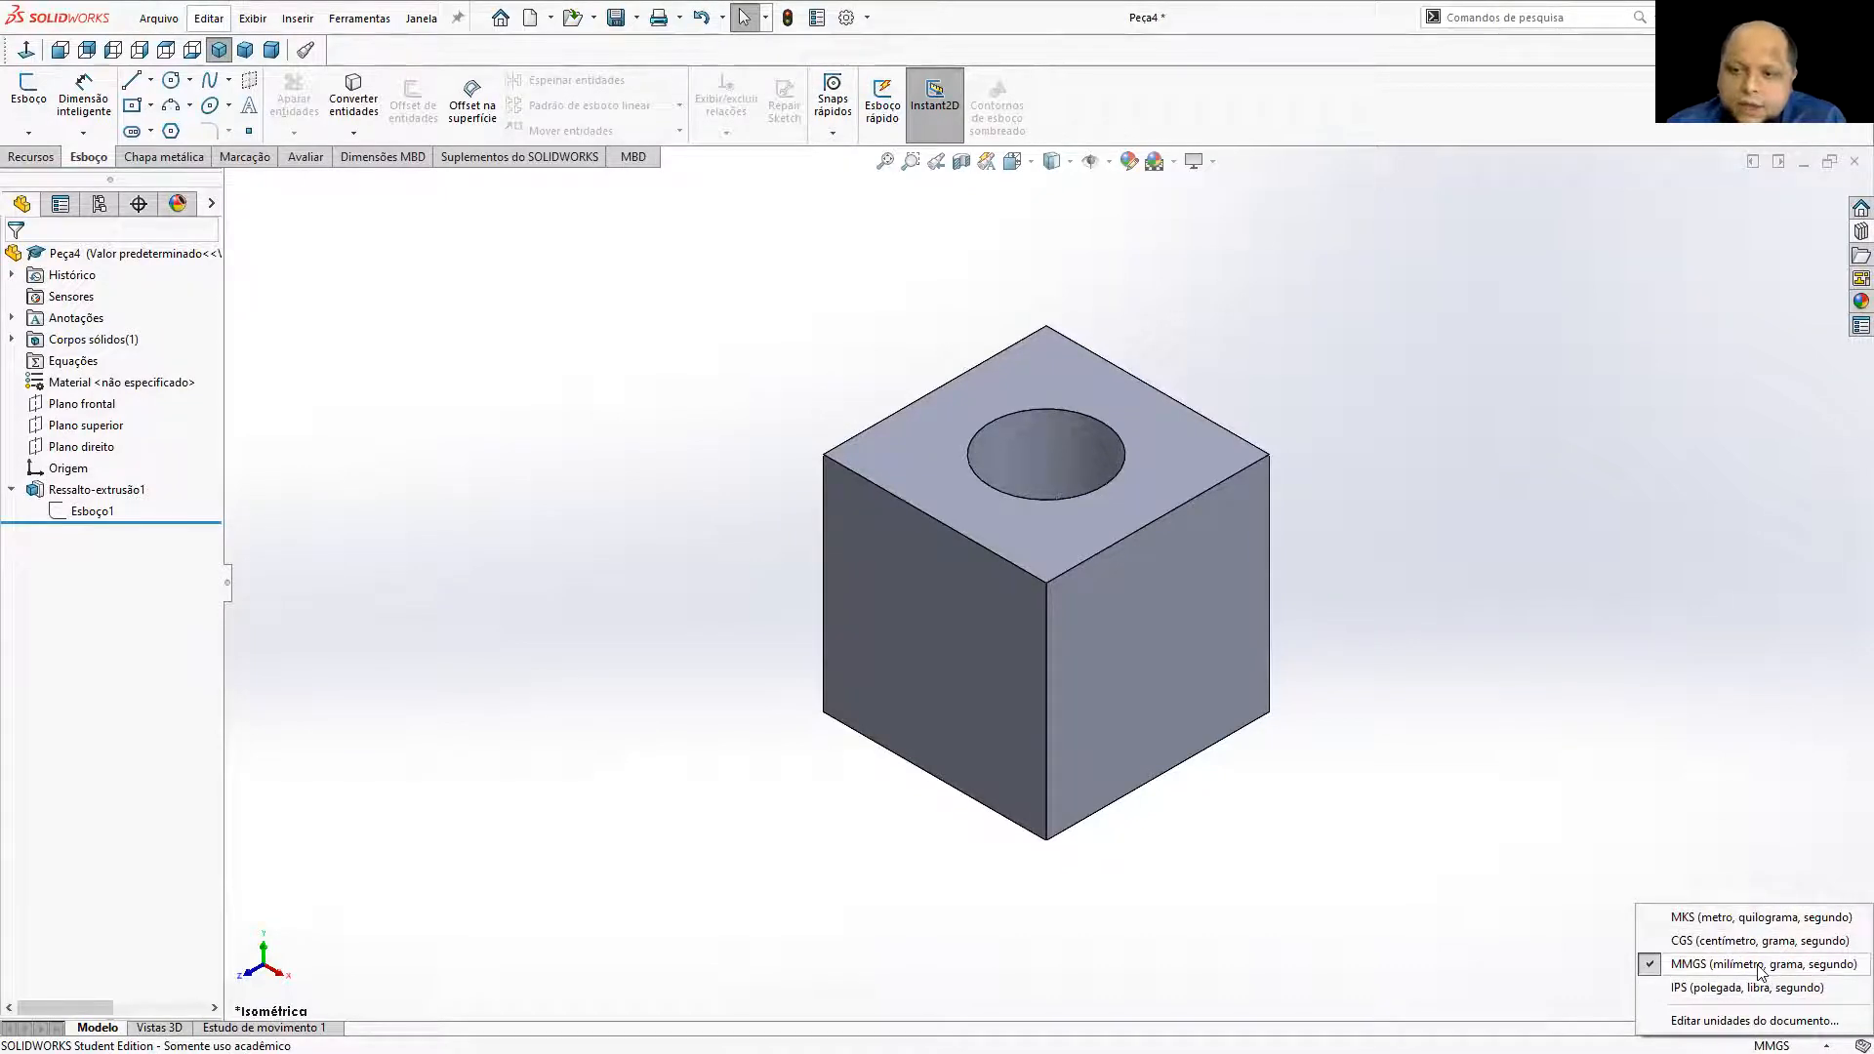
{"action": "left_click", "coordinate": [1755, 1020]}
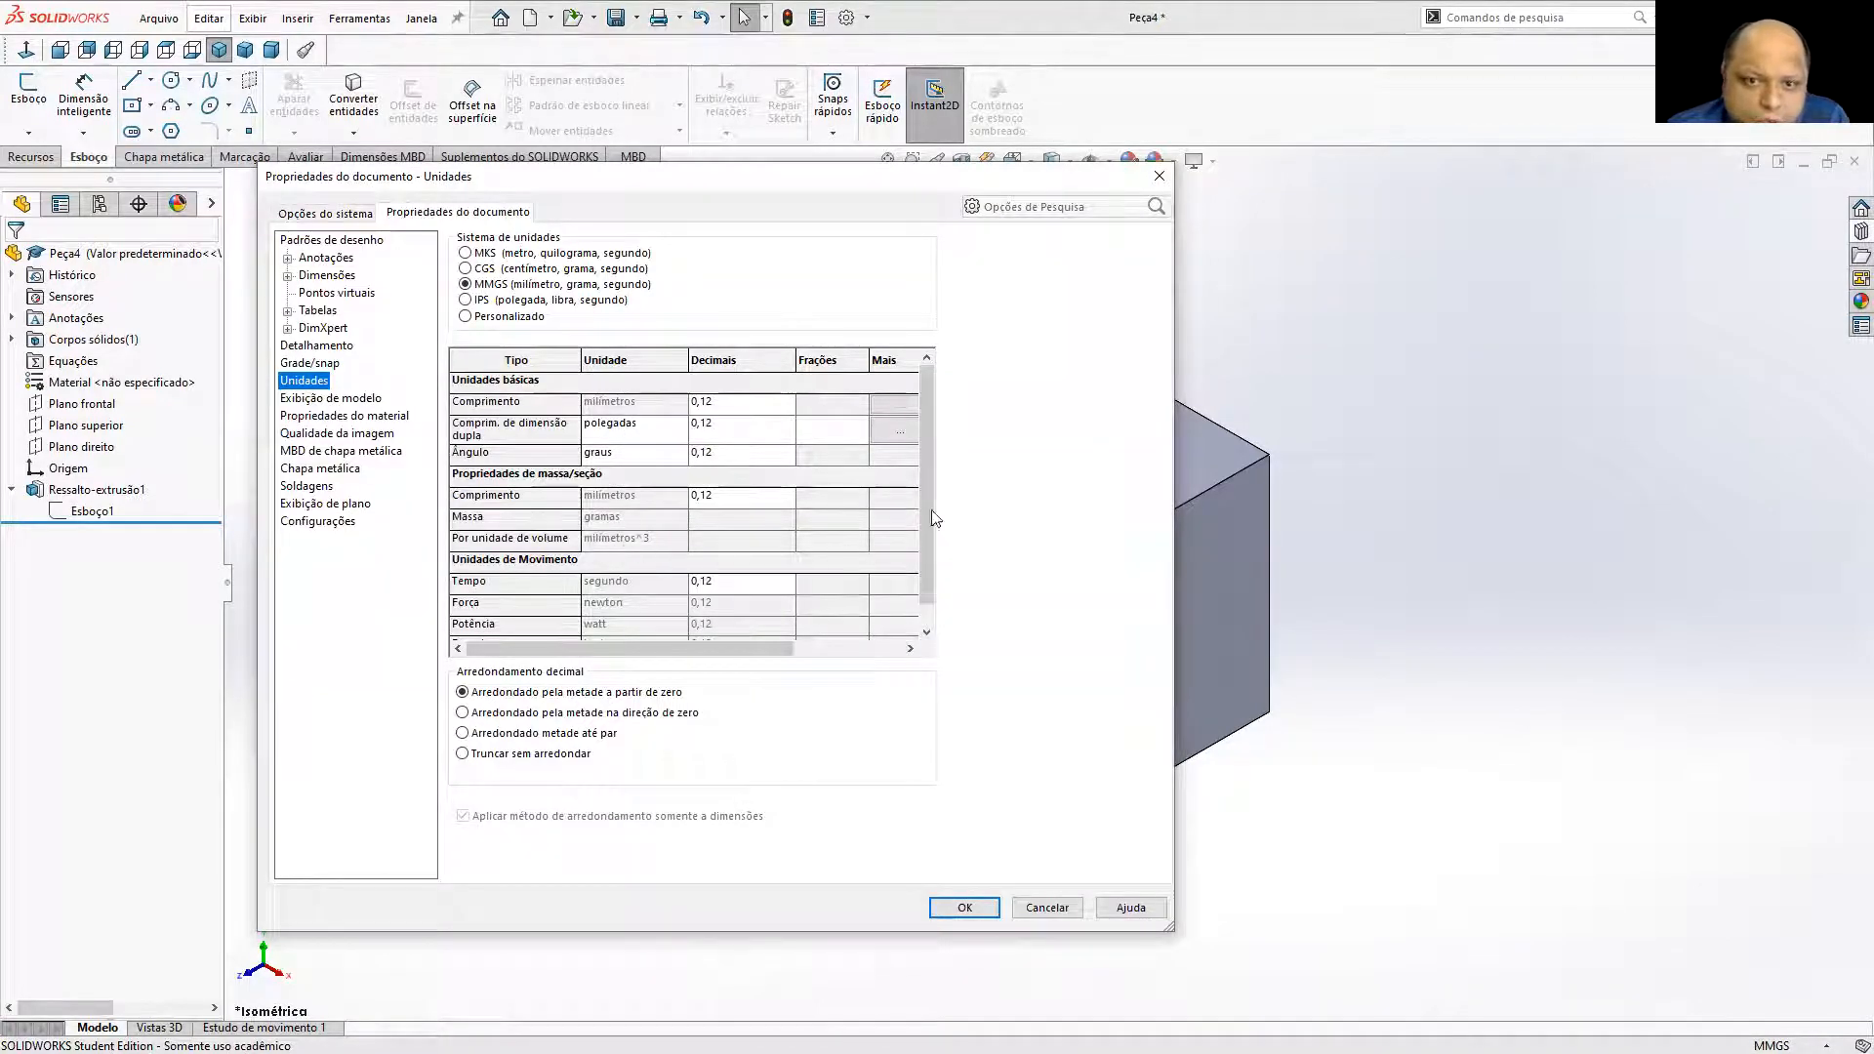
{"action": "mouse_move", "coordinate": [929, 483]}
{"action": "left_mouse_down"}
{"action": "mouse_move", "coordinate": [939, 528]}
{"action": "mouse_move", "coordinate": [937, 492]}
{"action": "left_mouse_up"}
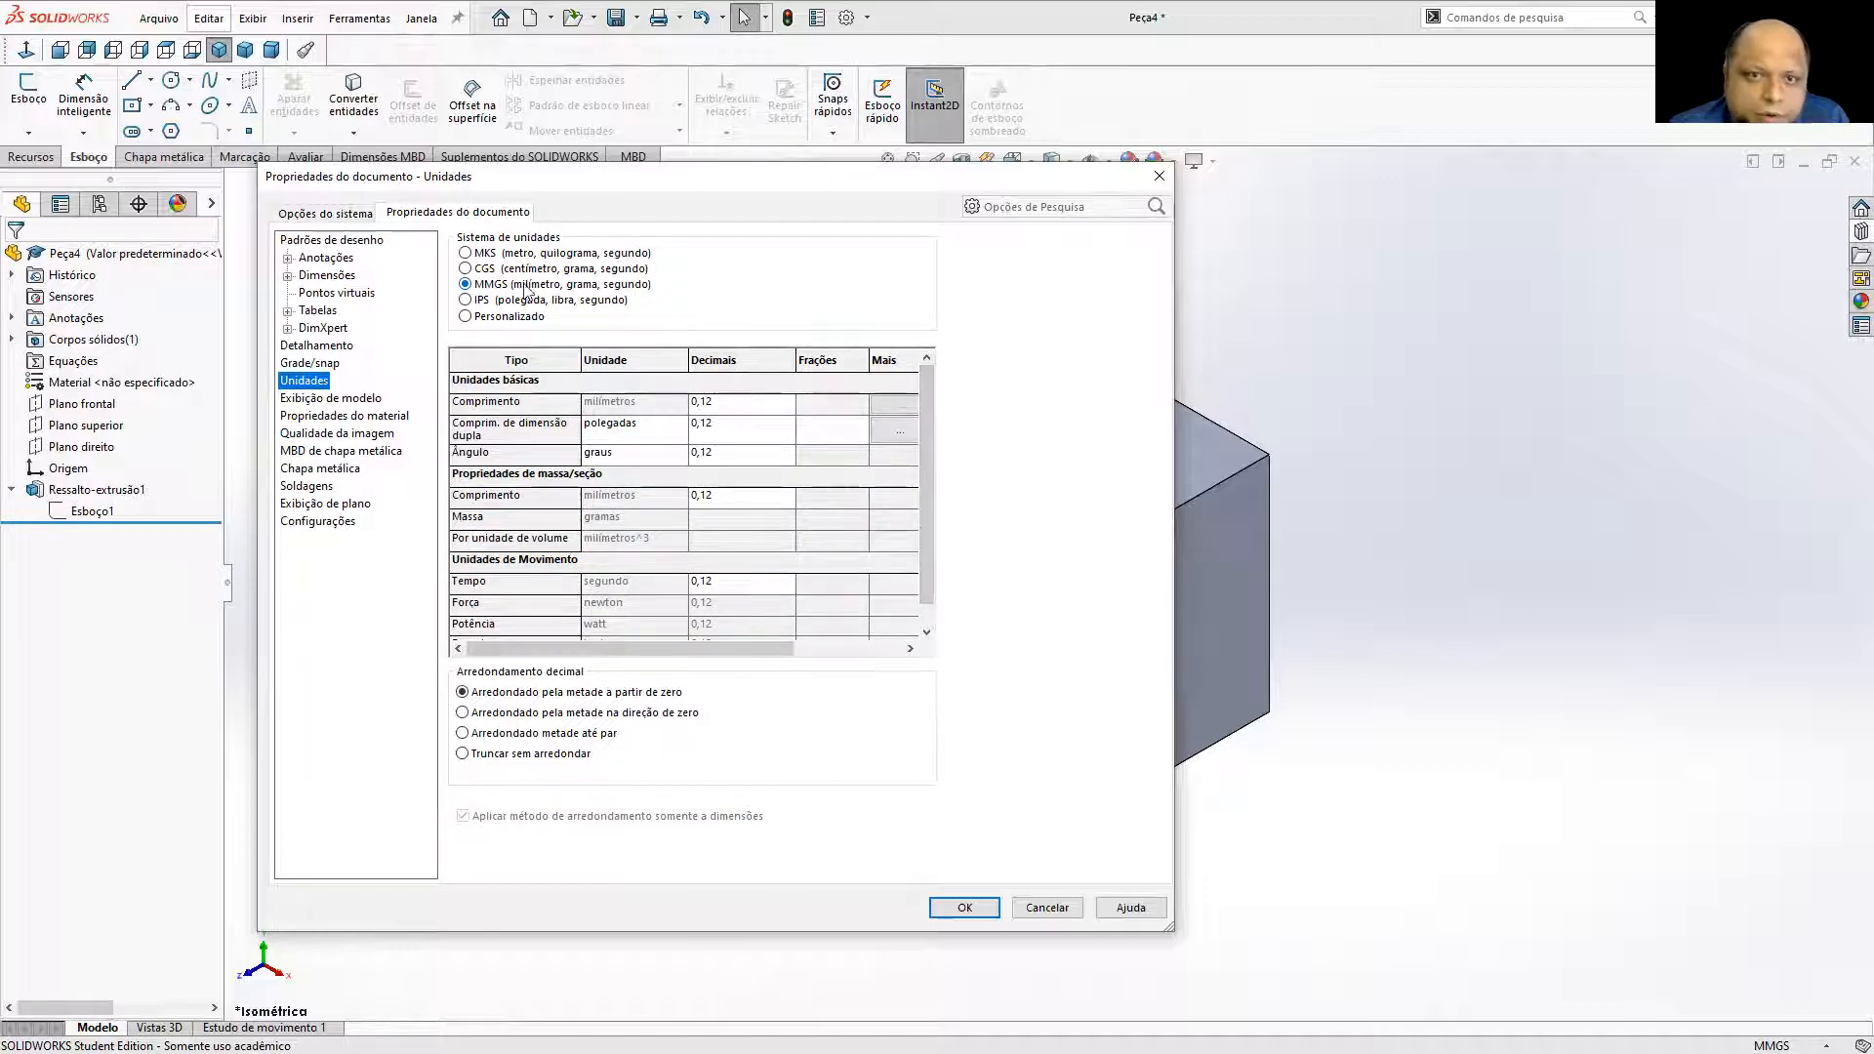
{"action": "left_click", "coordinate": [1158, 178]}
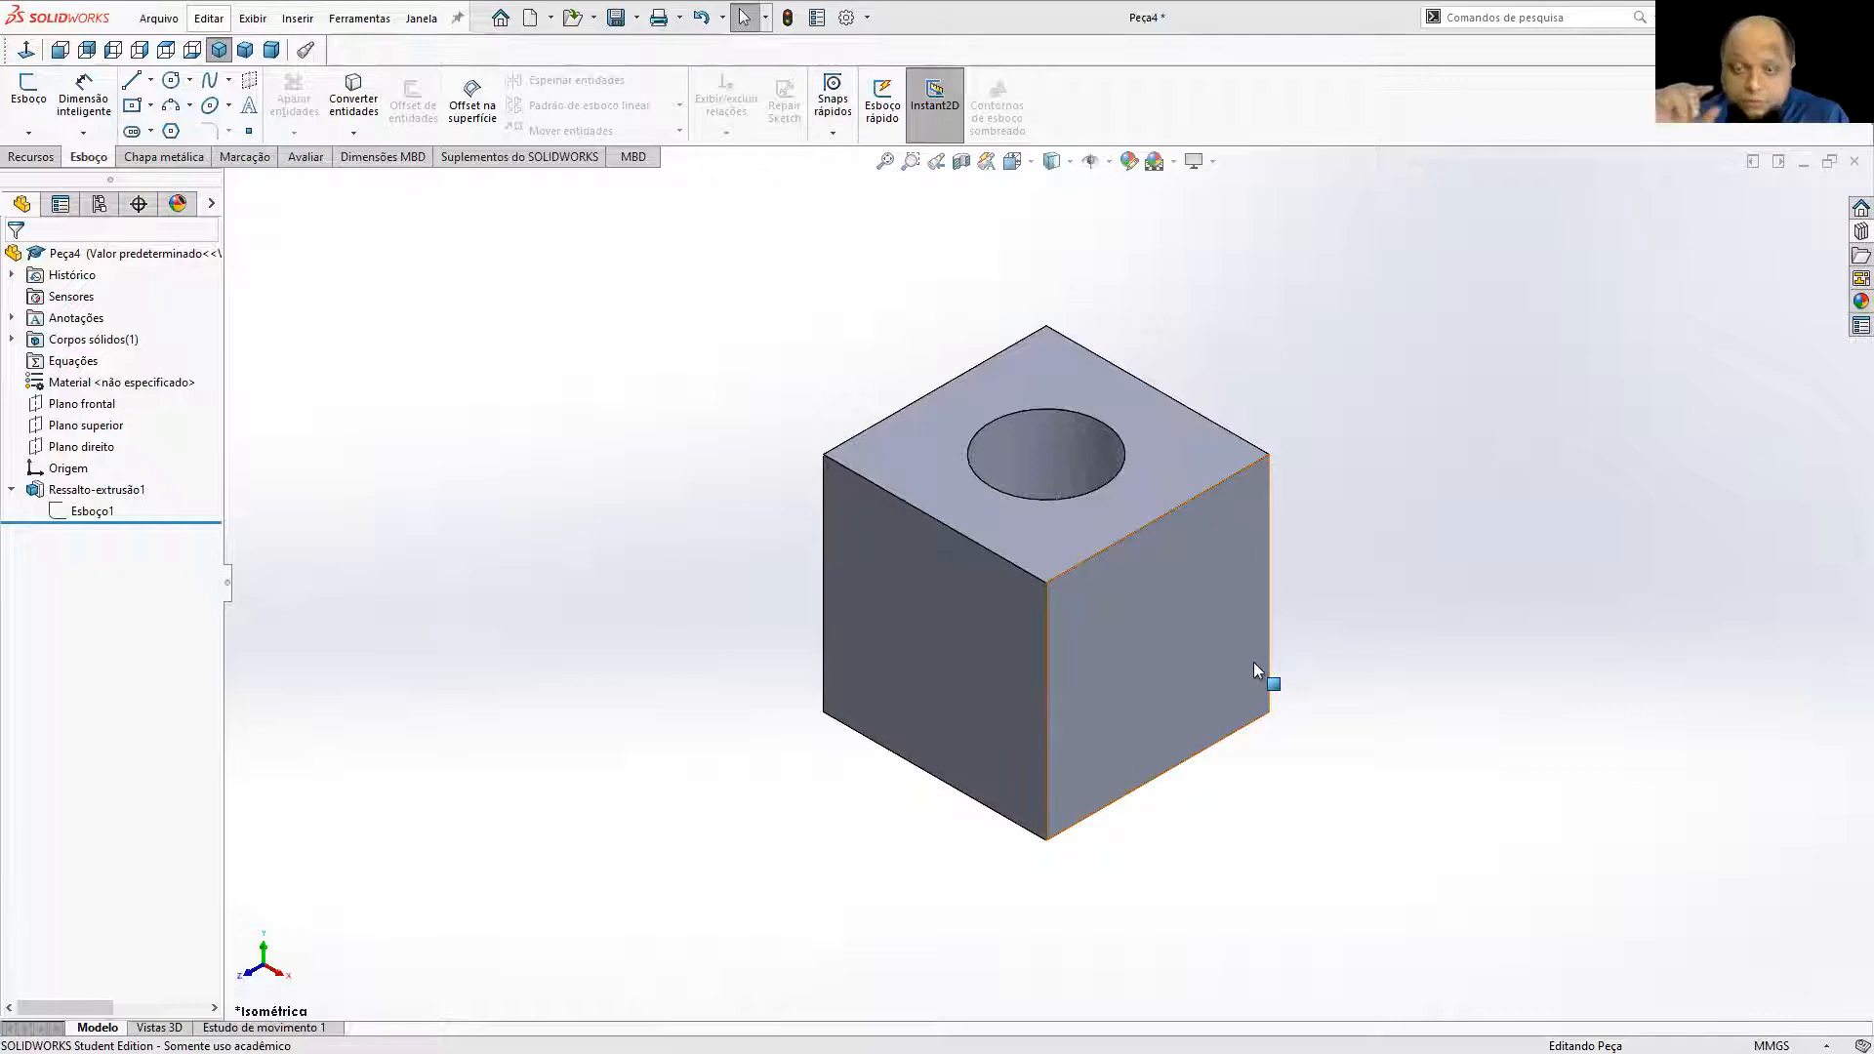
Select the cube's right side face.
{"action": "middle_click_drag", "start_coordinate": [1328, 615], "coordinate": [1141, 625]}
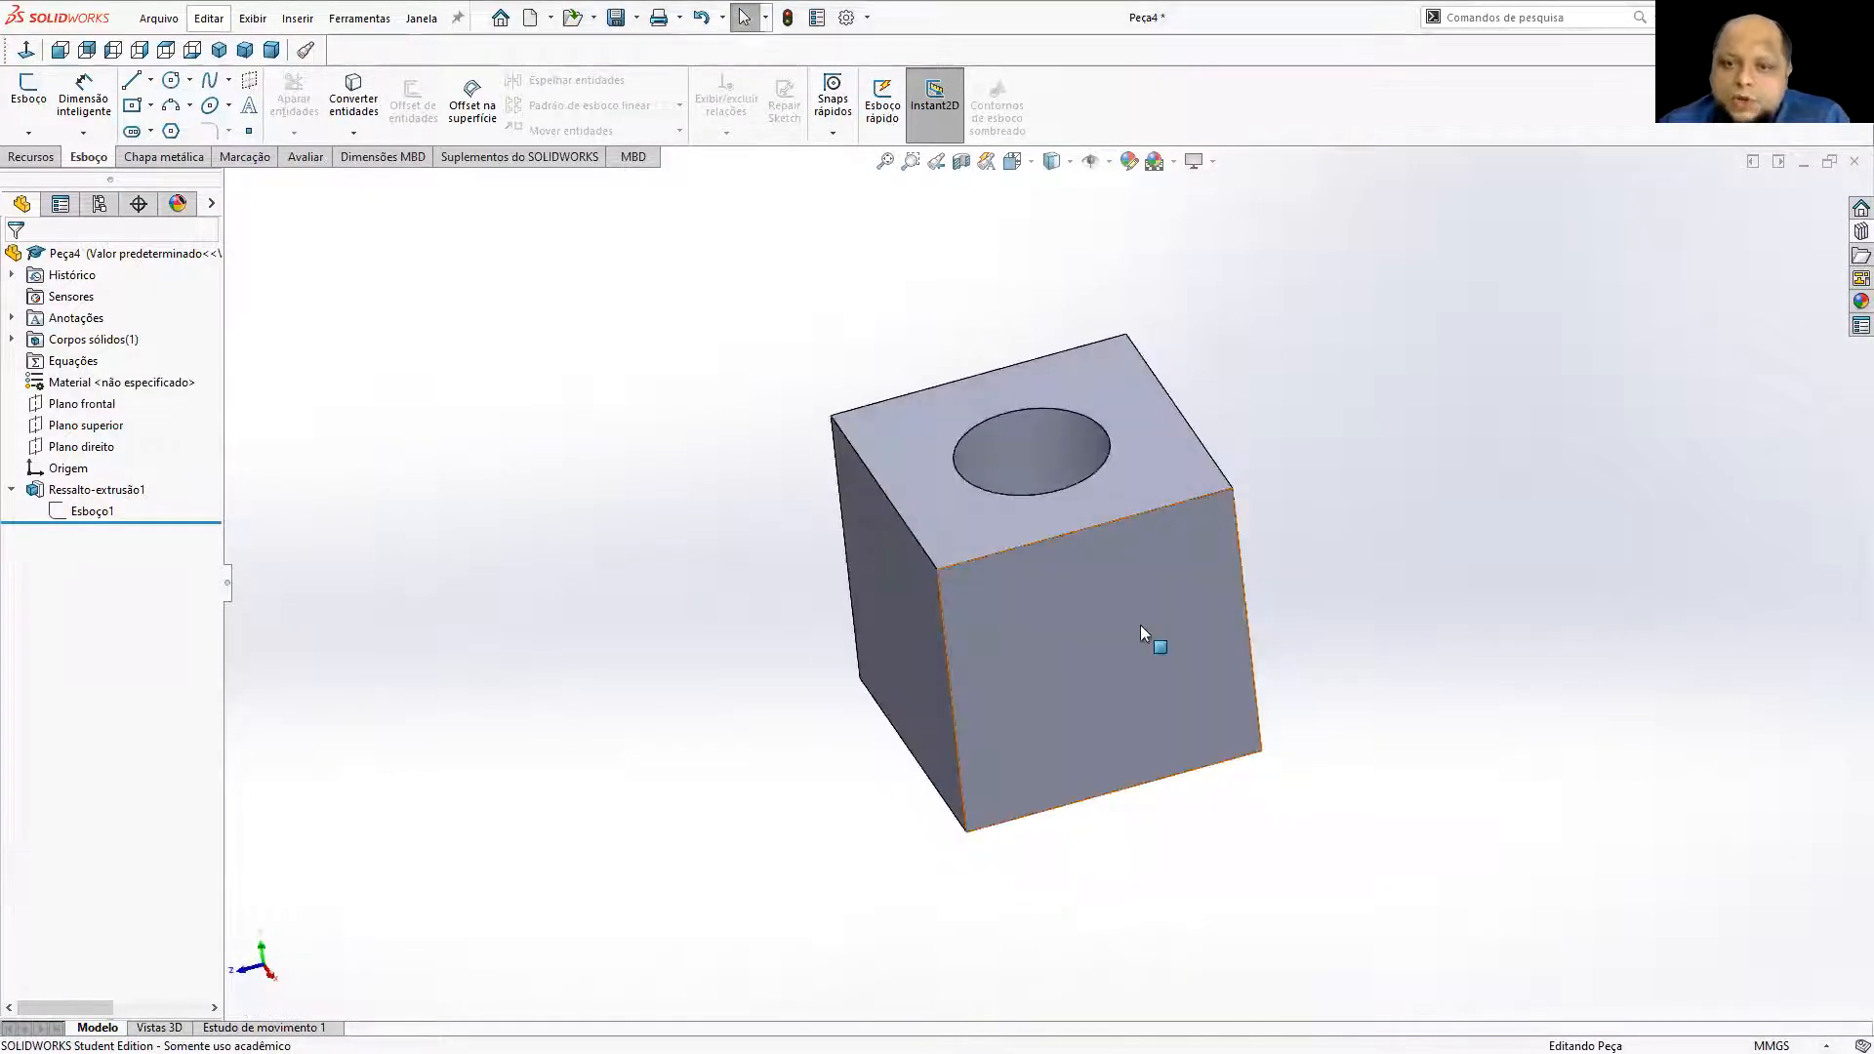
{"action": "left_click", "coordinate": [1140, 625]}
{"action": "left_click", "coordinate": [30, 157]}
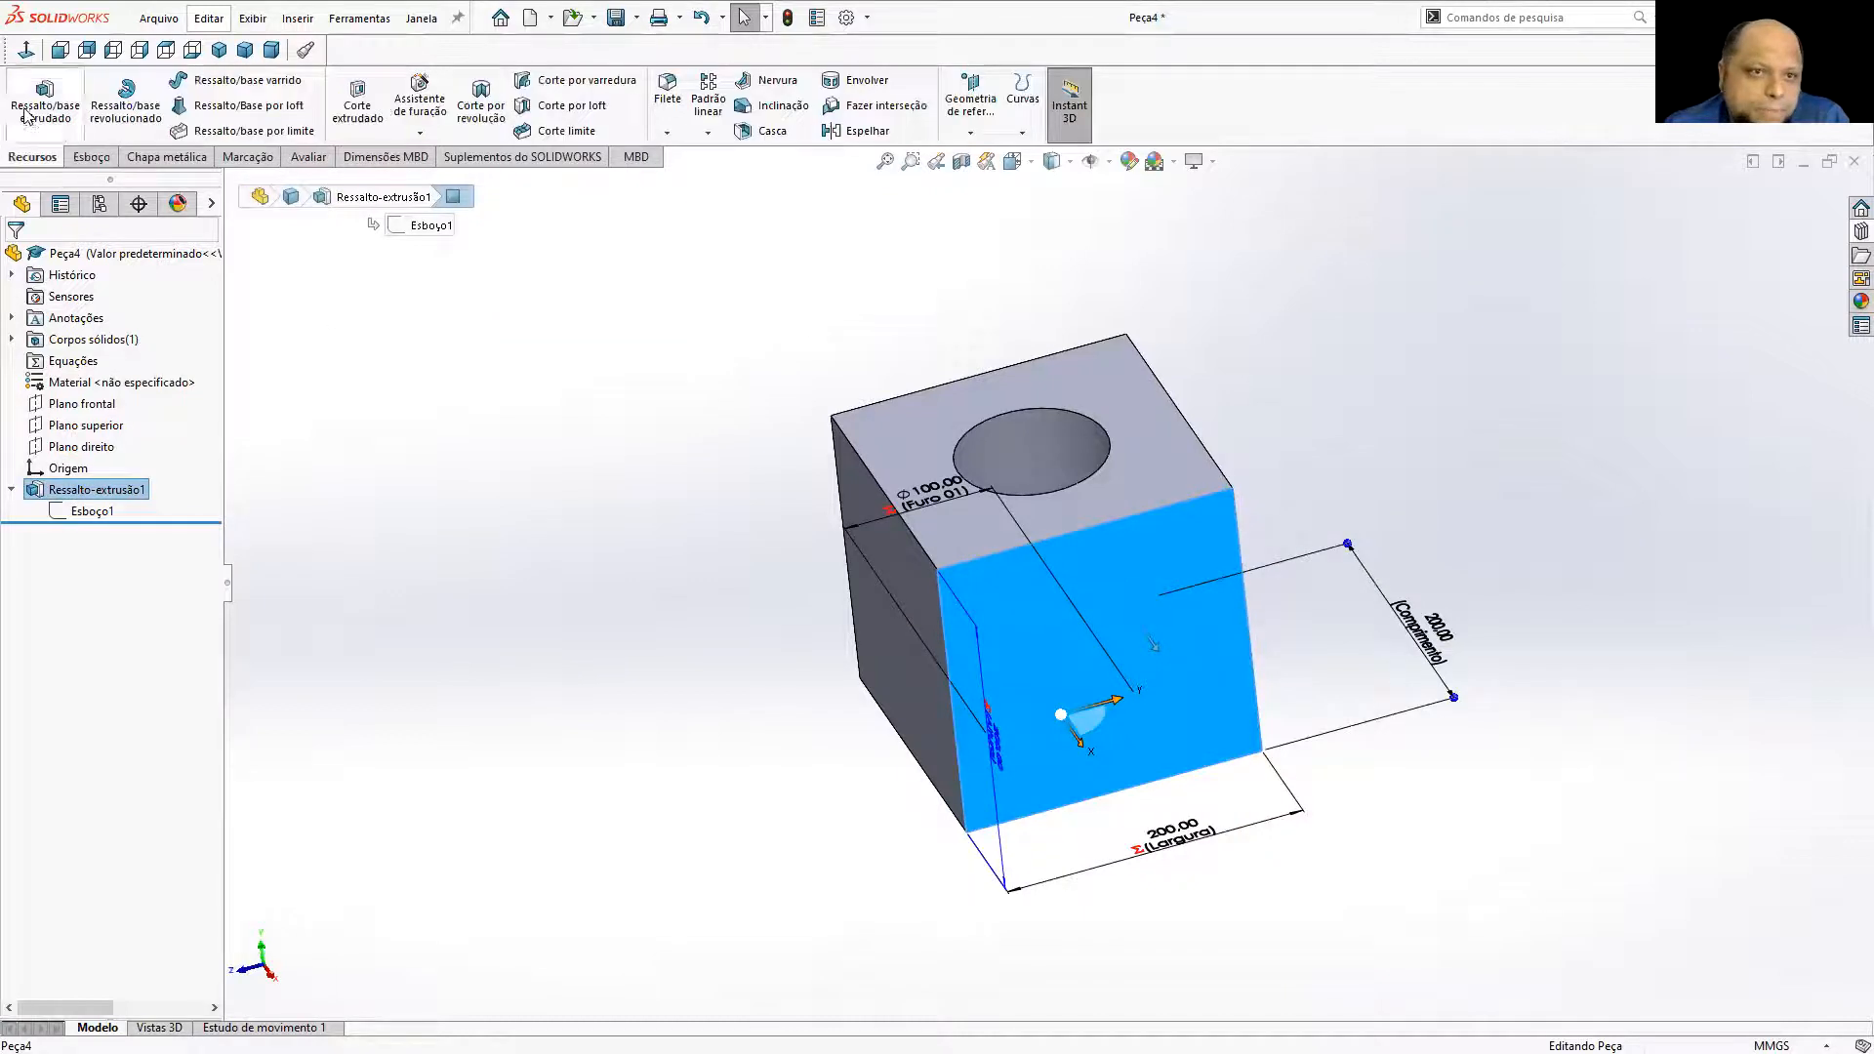
{"action": "left_click", "coordinate": [29, 118]}
{"action": "left_click", "coordinate": [1829, 223]}
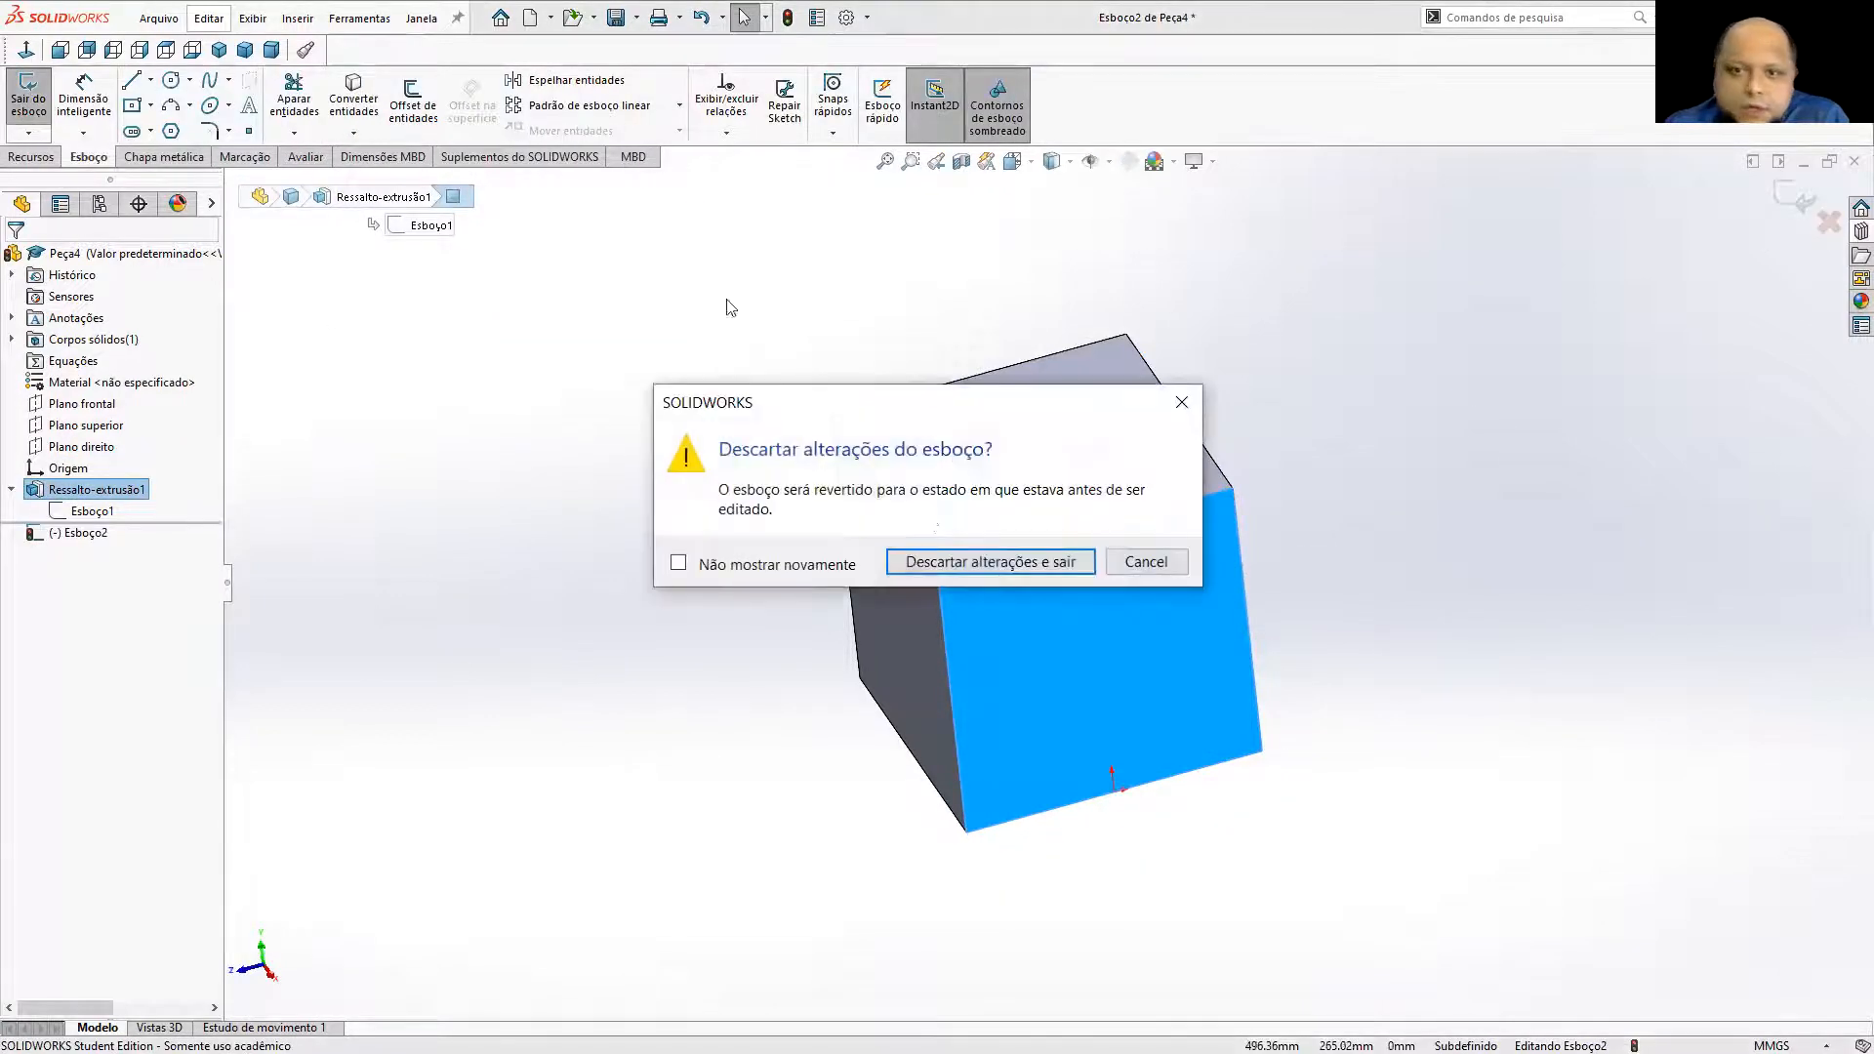
{"action": "left_click", "coordinate": [938, 563]}
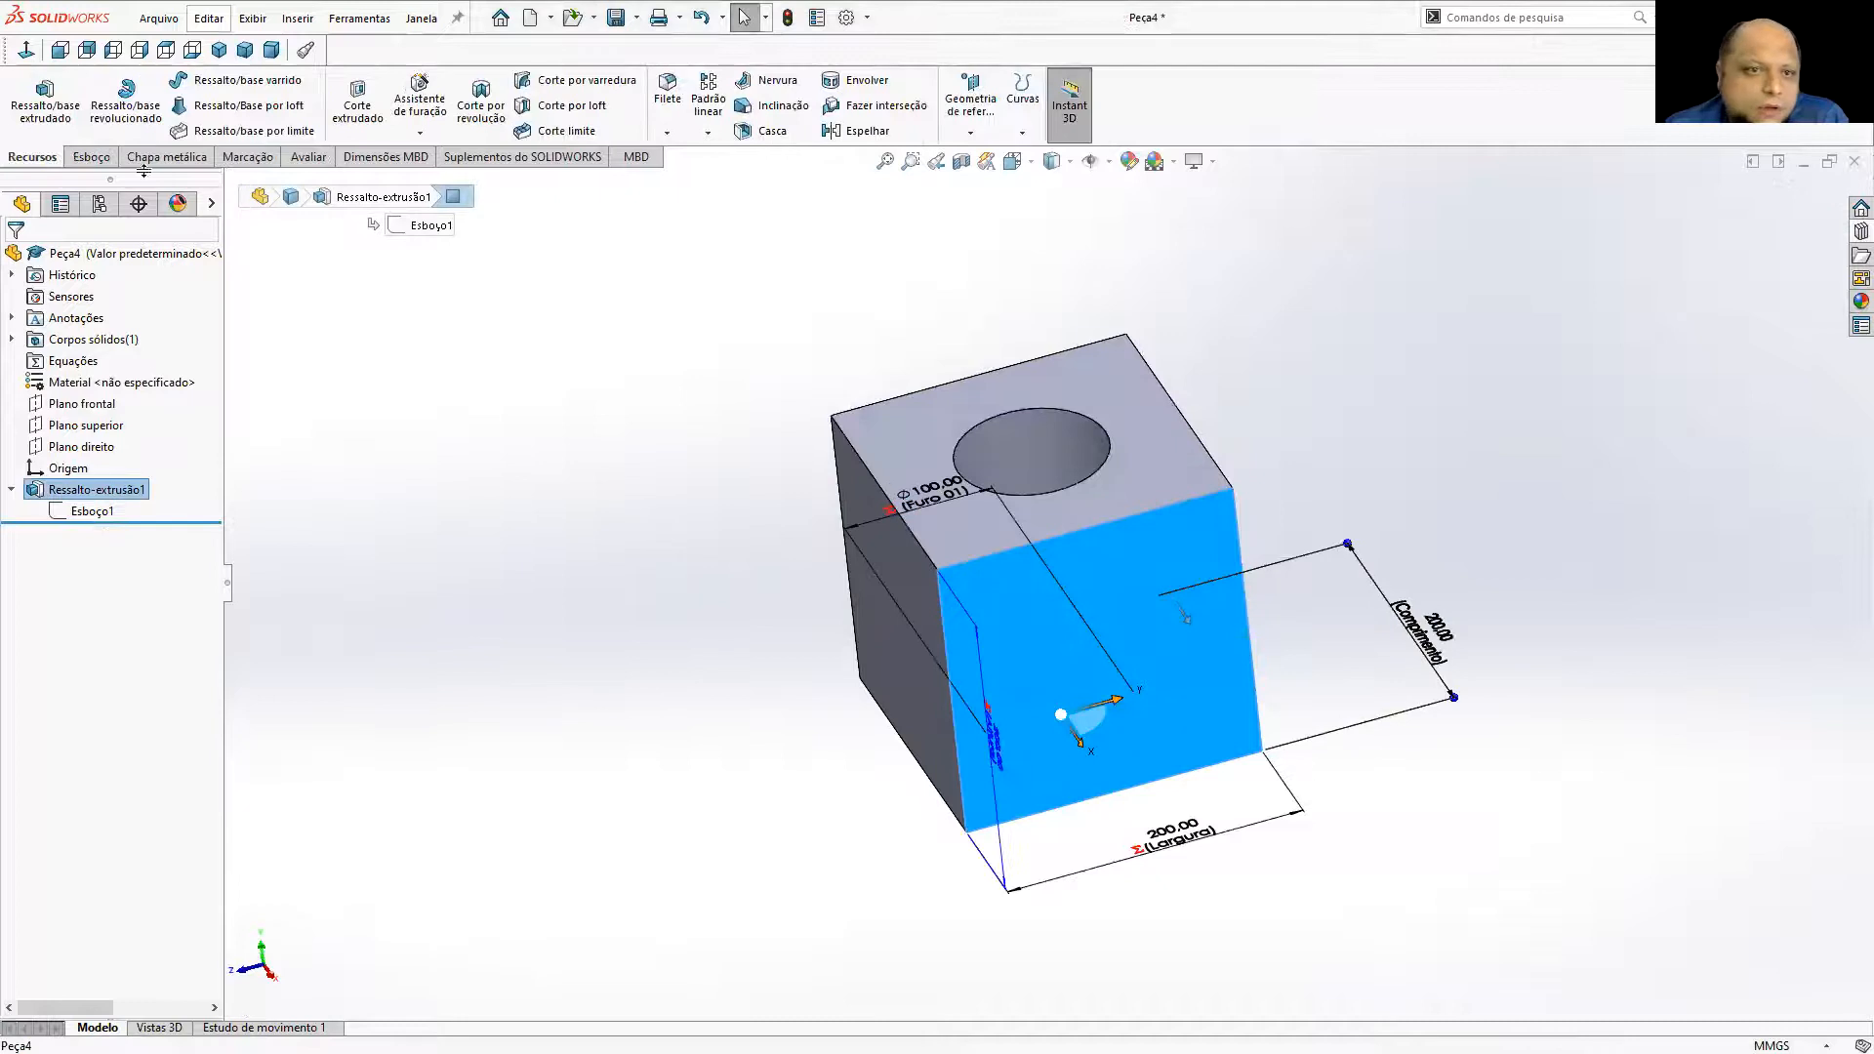
Start a sketch on the selected side face and draw a diagonal line between its lower-left and upper-right corners.
{"action": "left_click", "coordinate": [44, 127]}
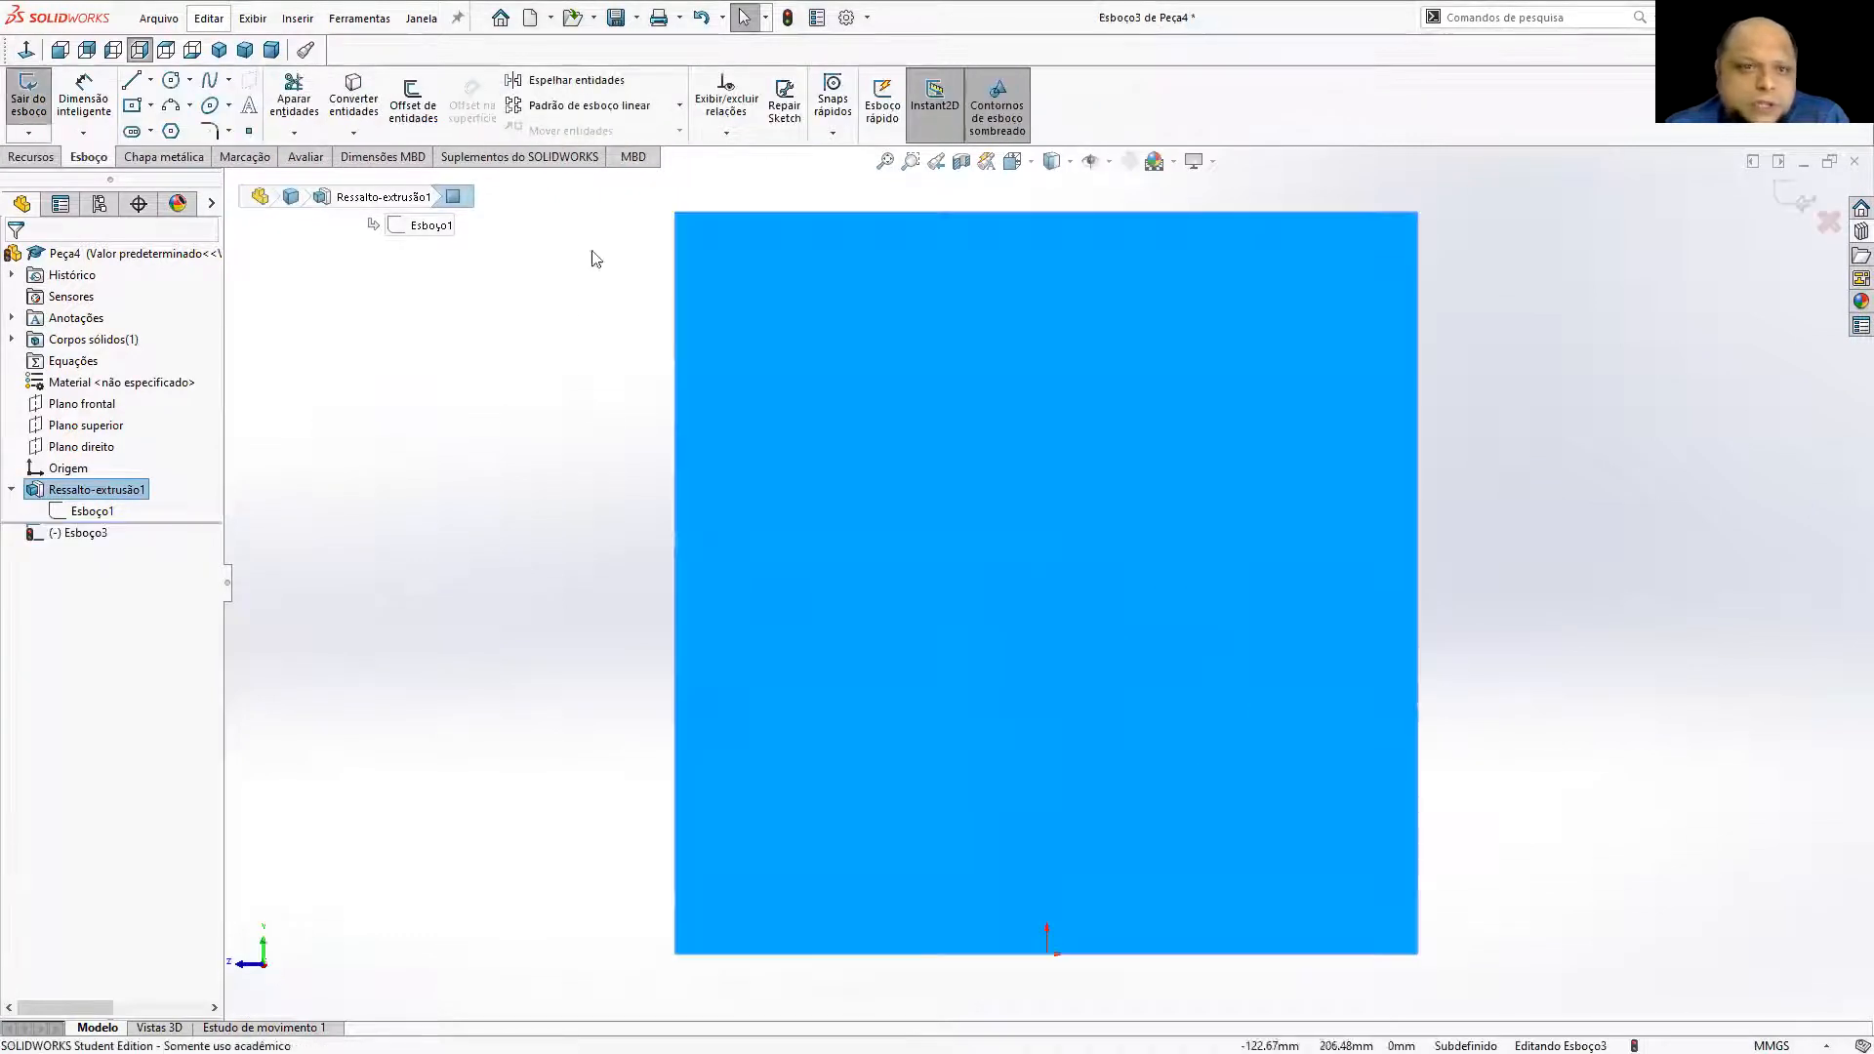
{"action": "left_click", "coordinate": [171, 81]}
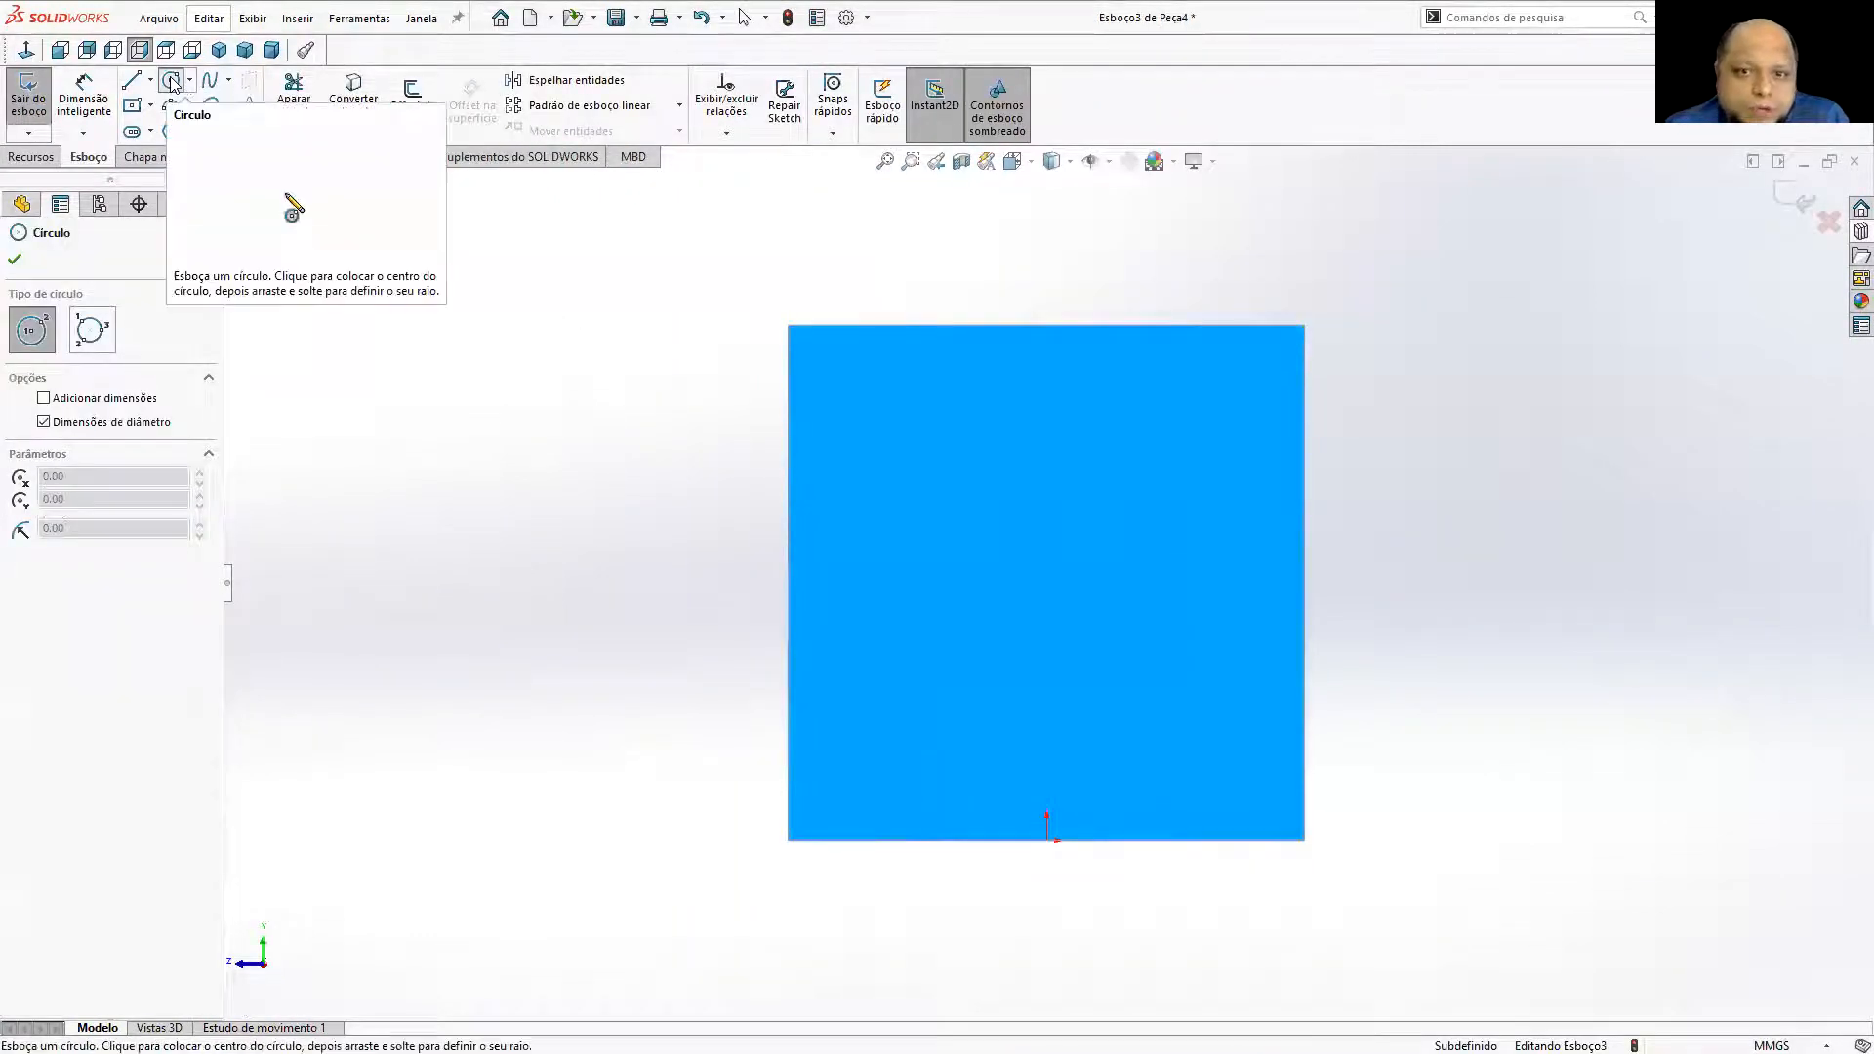
{"action": "left_click", "coordinate": [132, 81]}
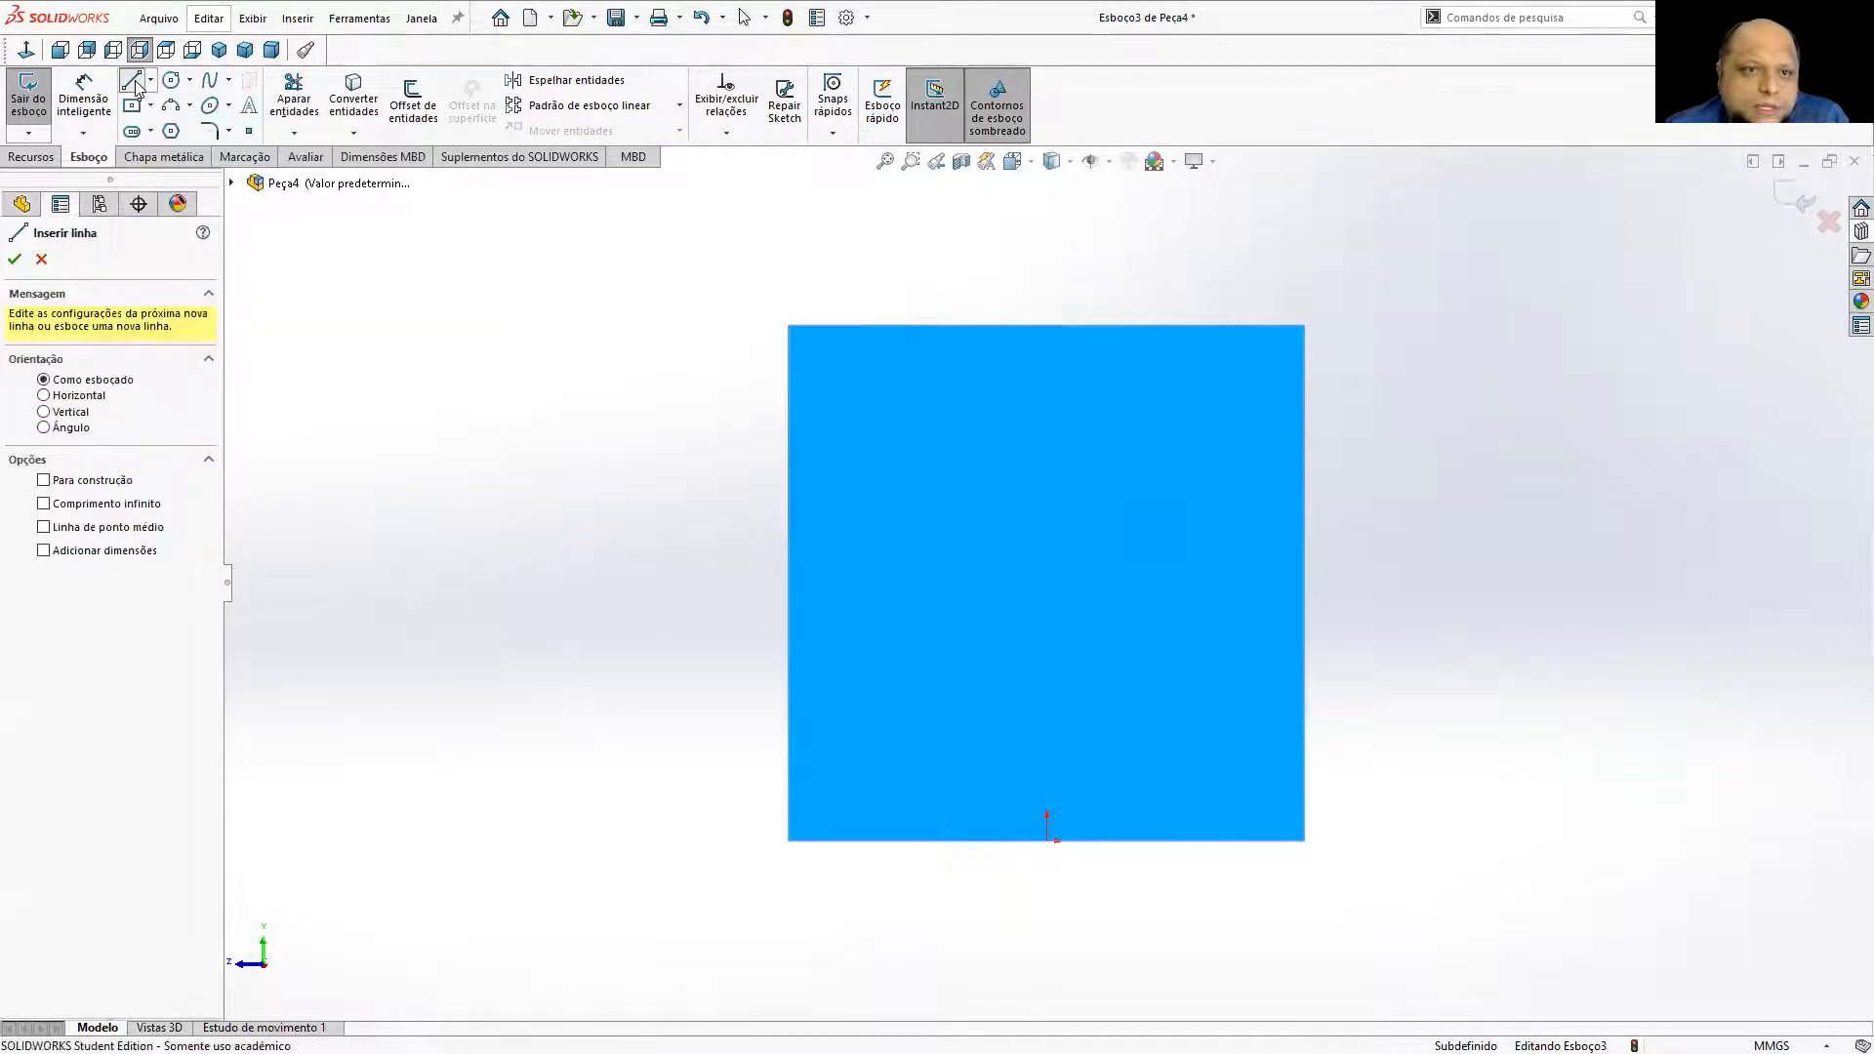
{"action": "left_click", "coordinate": [790, 842]}
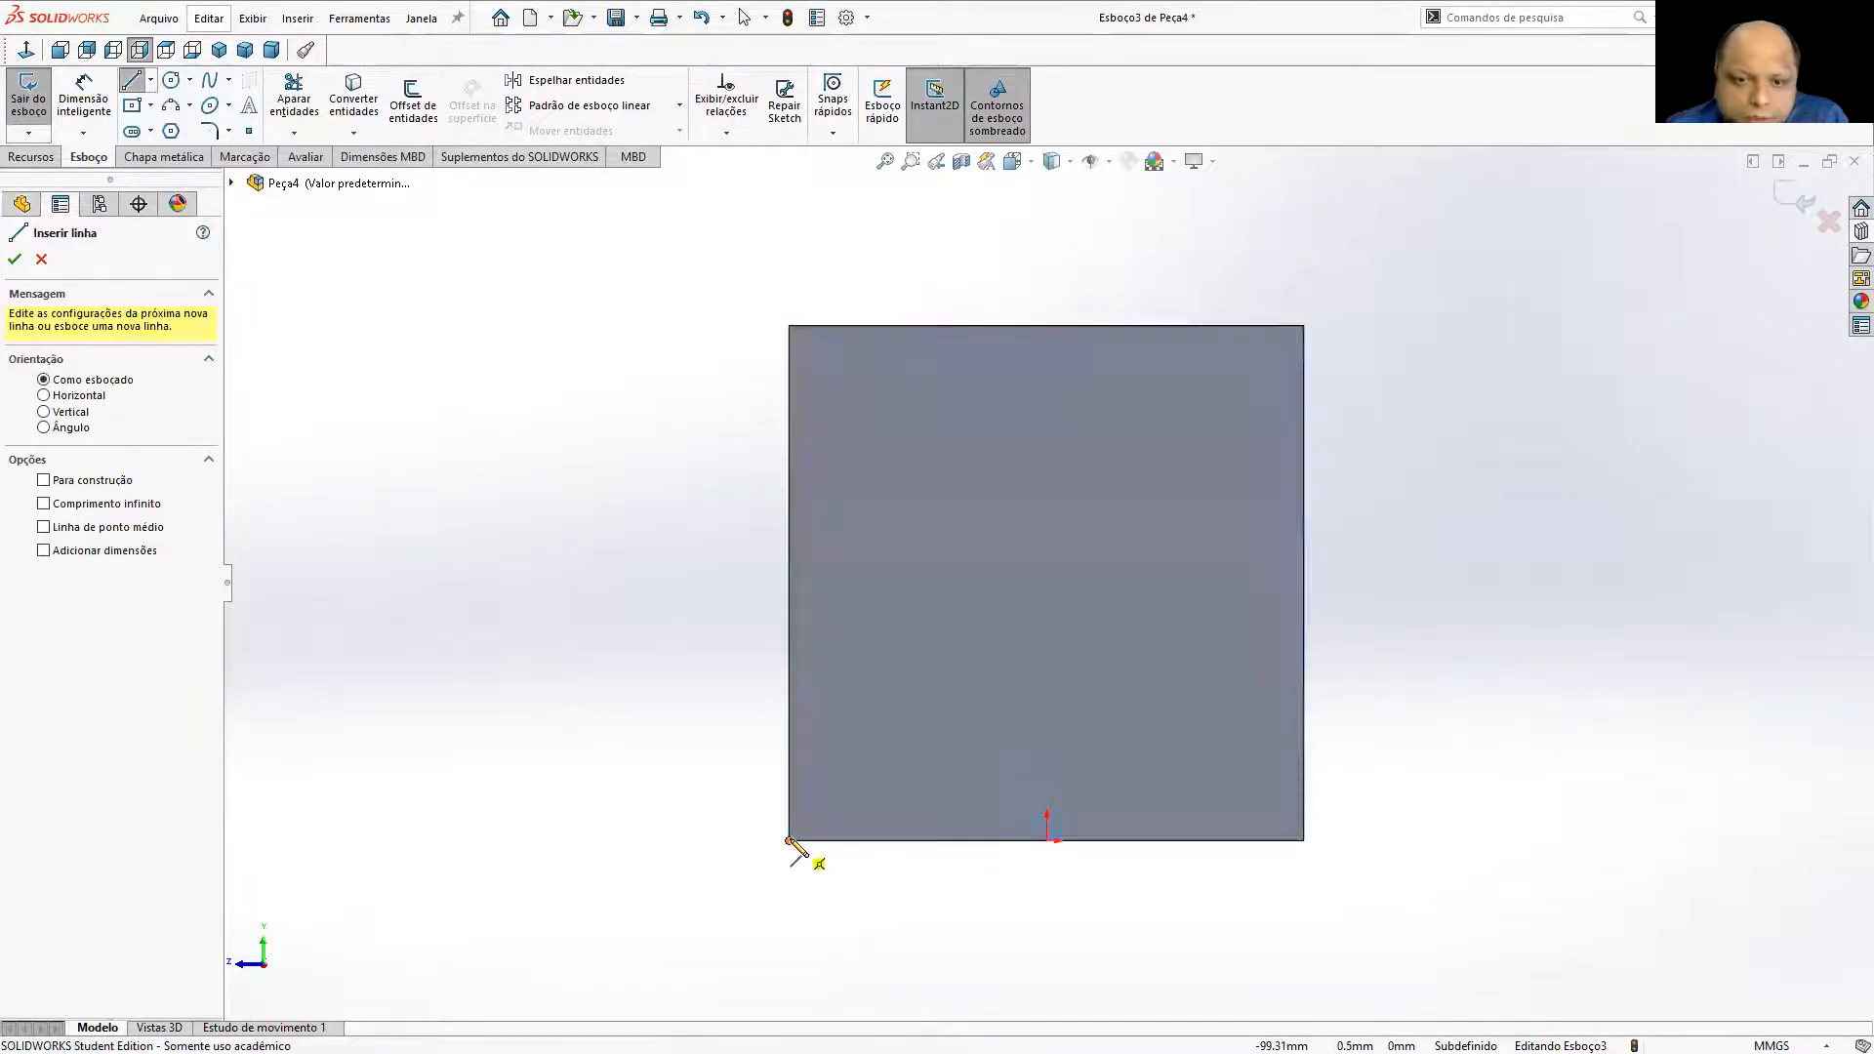
{"action": "left_click", "coordinate": [1304, 326]}
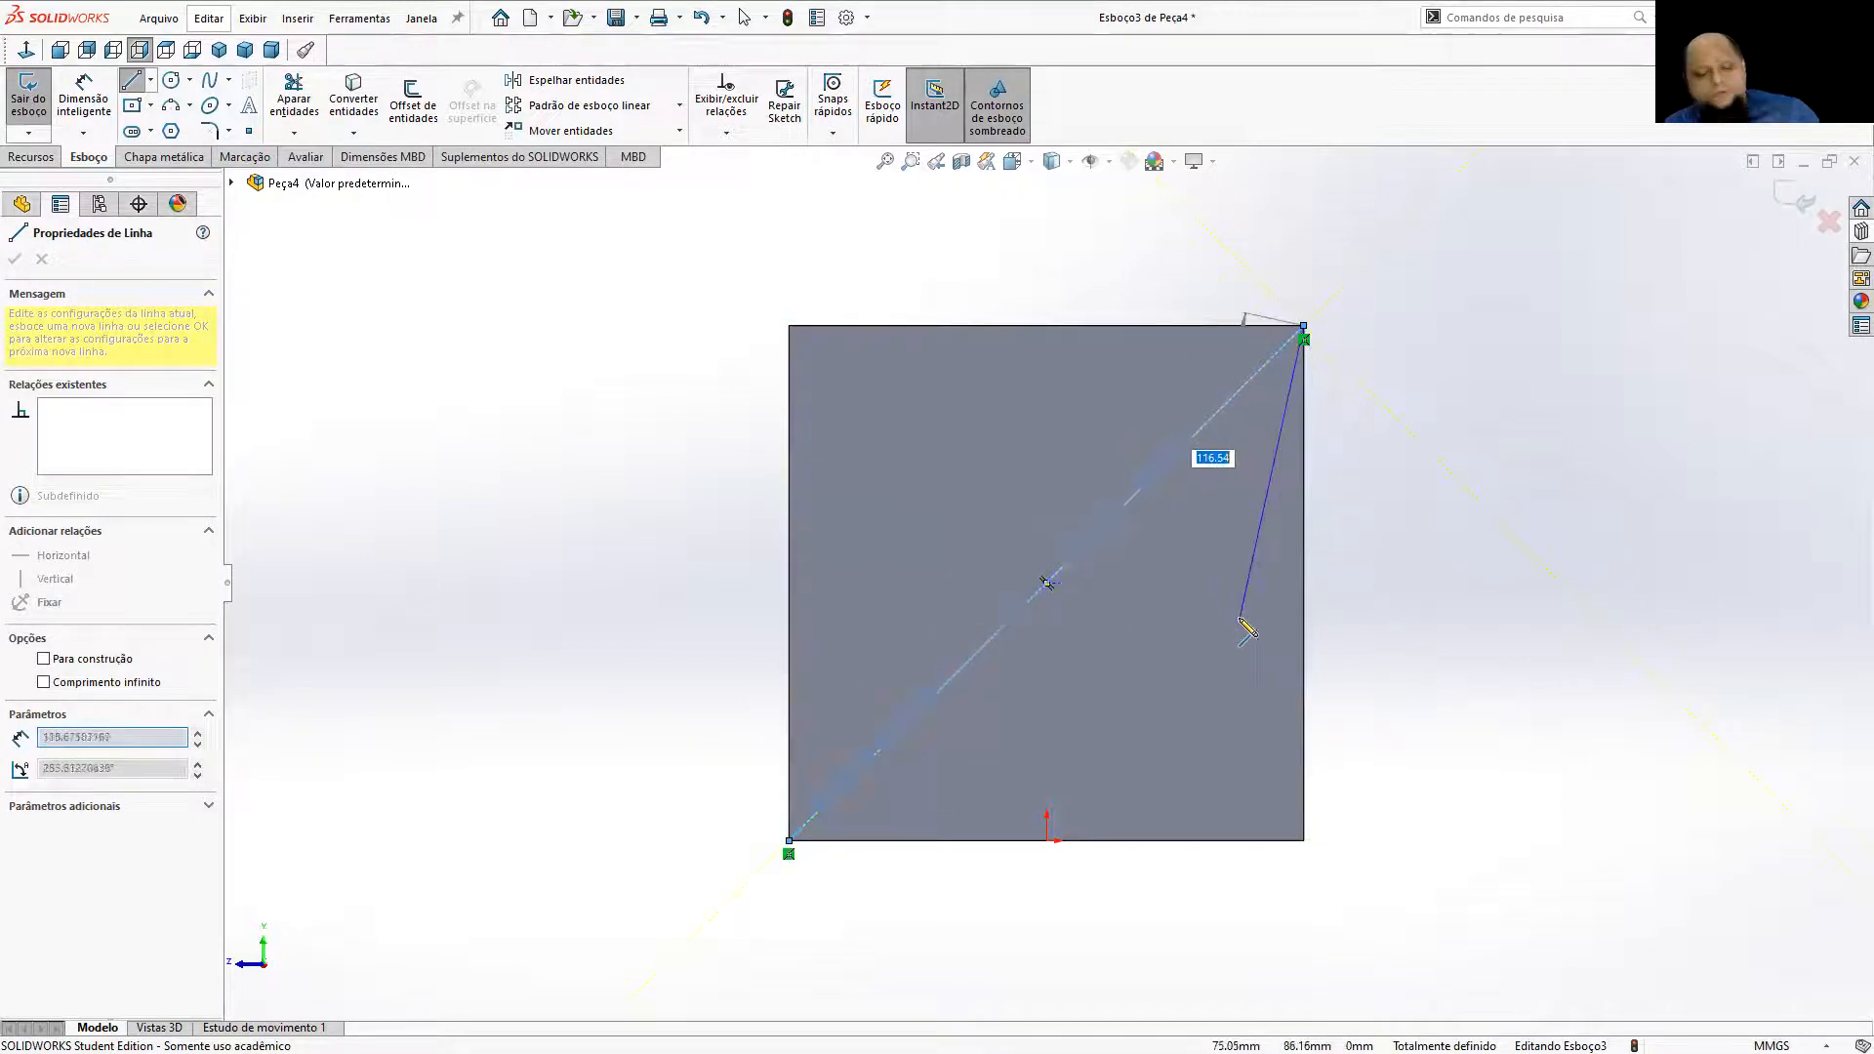
{"action": "key", "text": "Escape"}
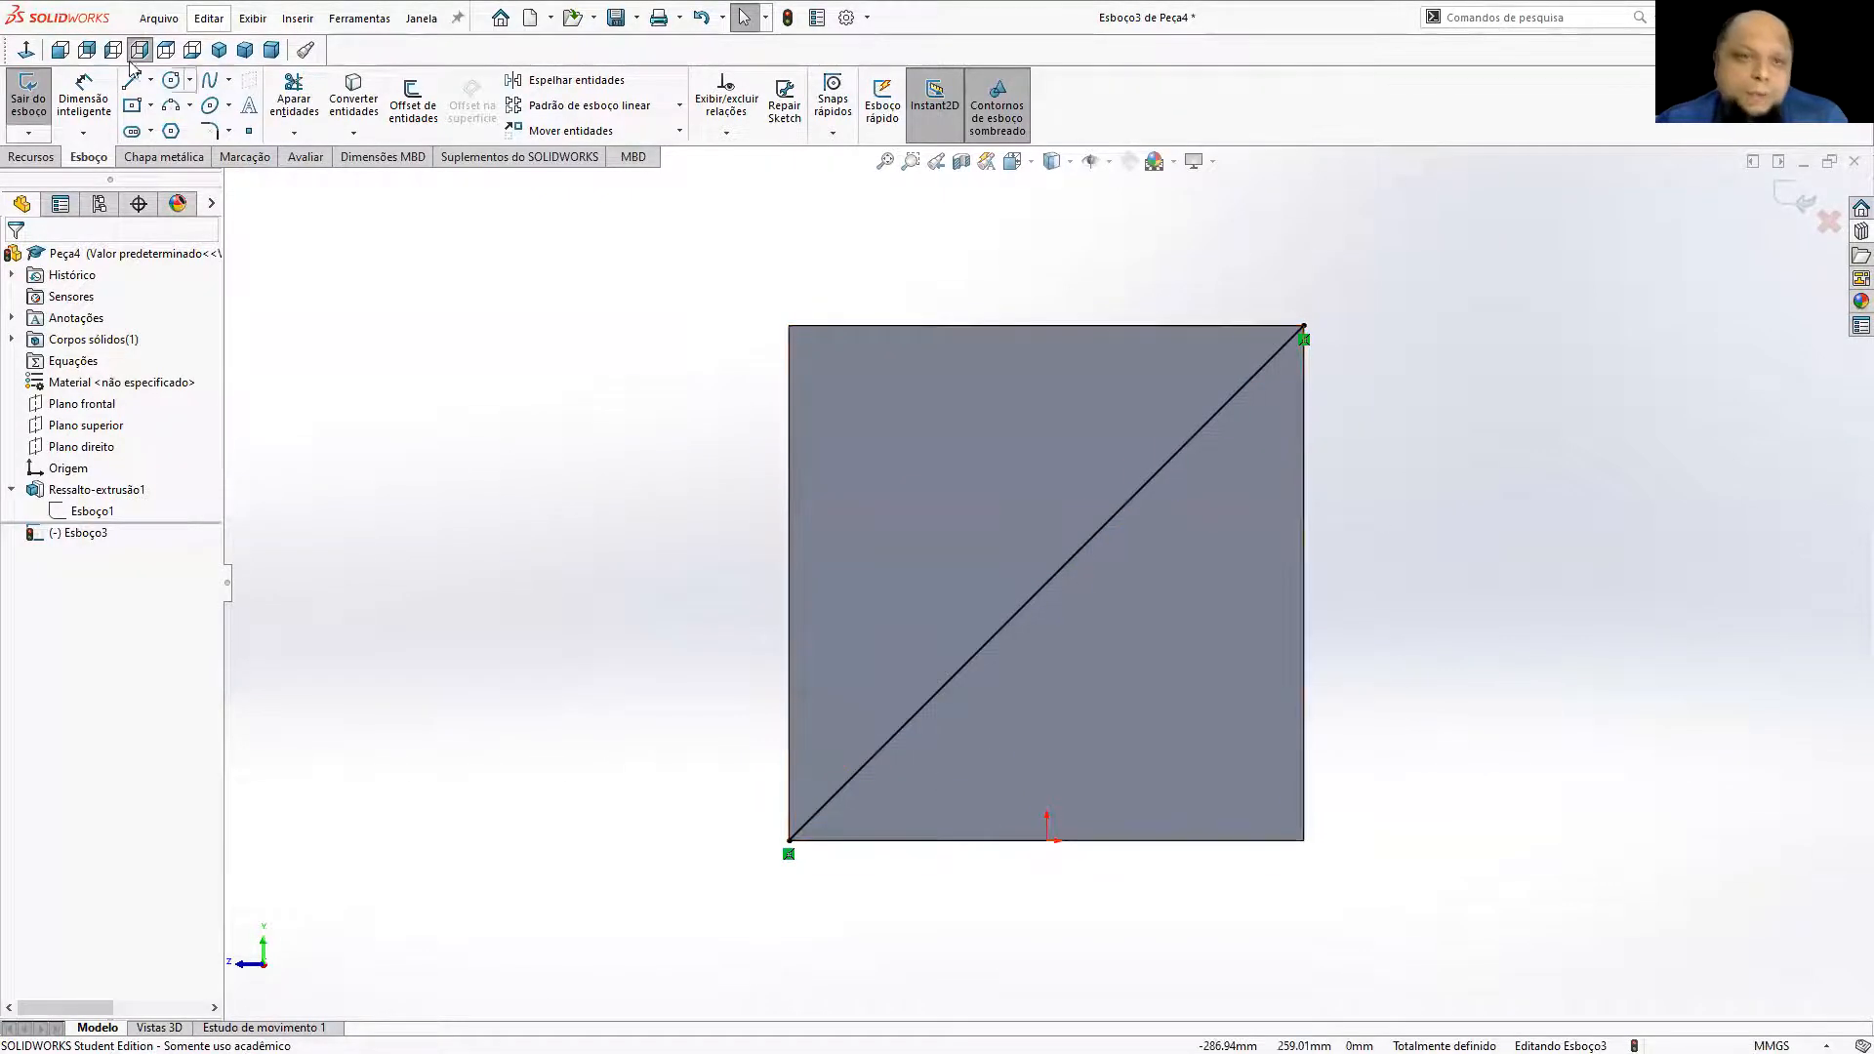
Sketch a circle about 112 mm in diameter centred on the diagonal line's midpoint.
{"action": "left_click", "coordinate": [171, 80]}
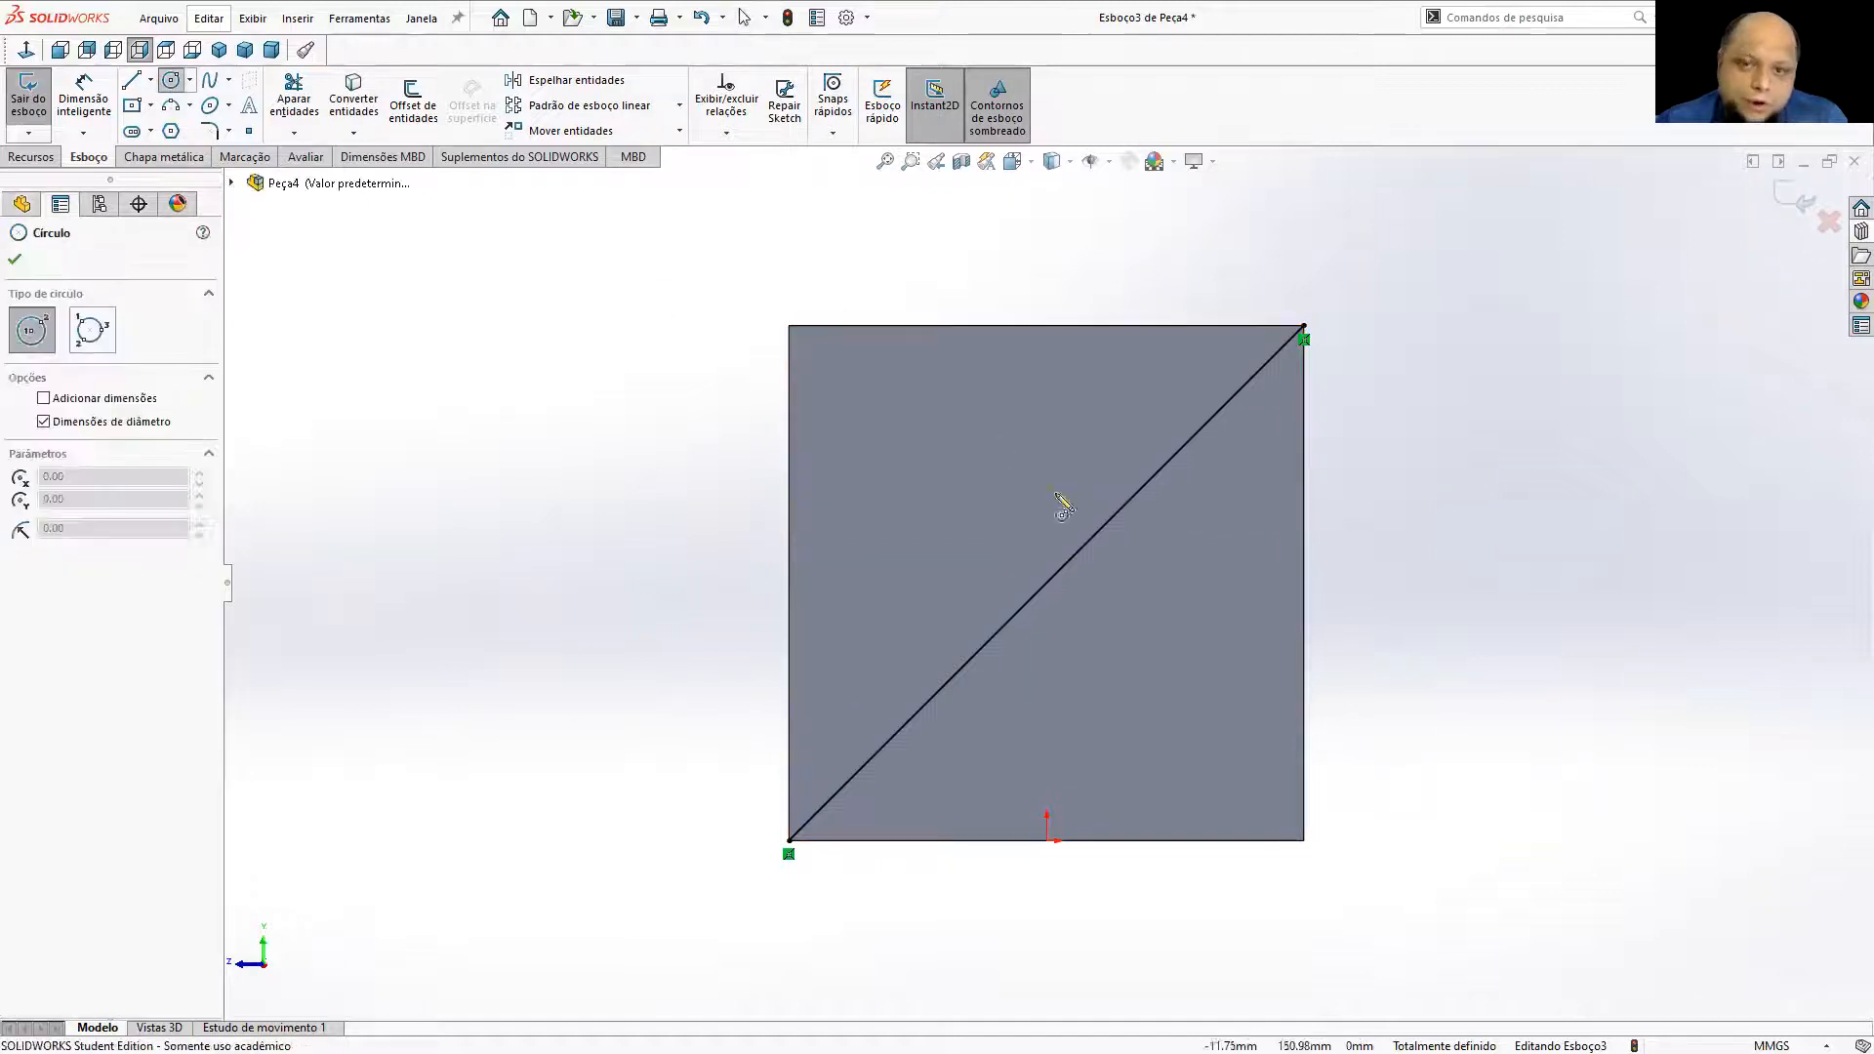
{"action": "left_click", "coordinate": [1047, 582]}
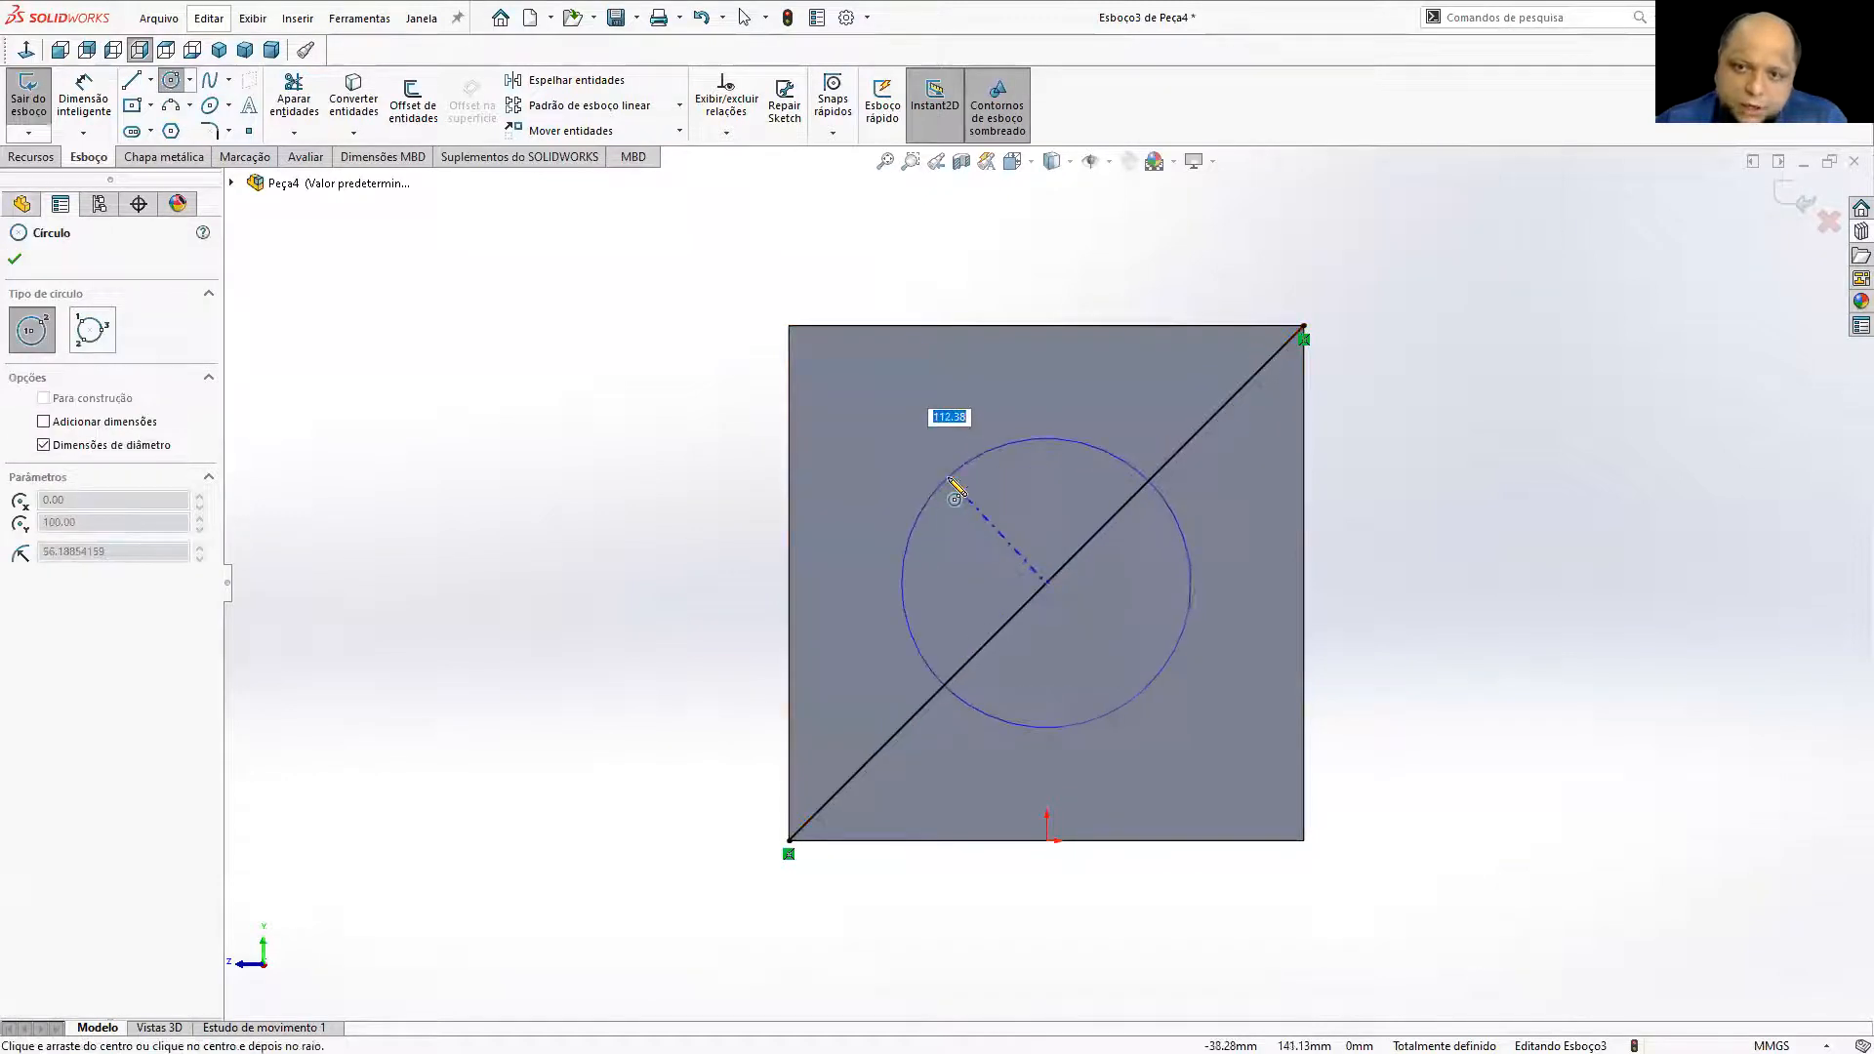
{"action": "left_click", "coordinate": [947, 483]}
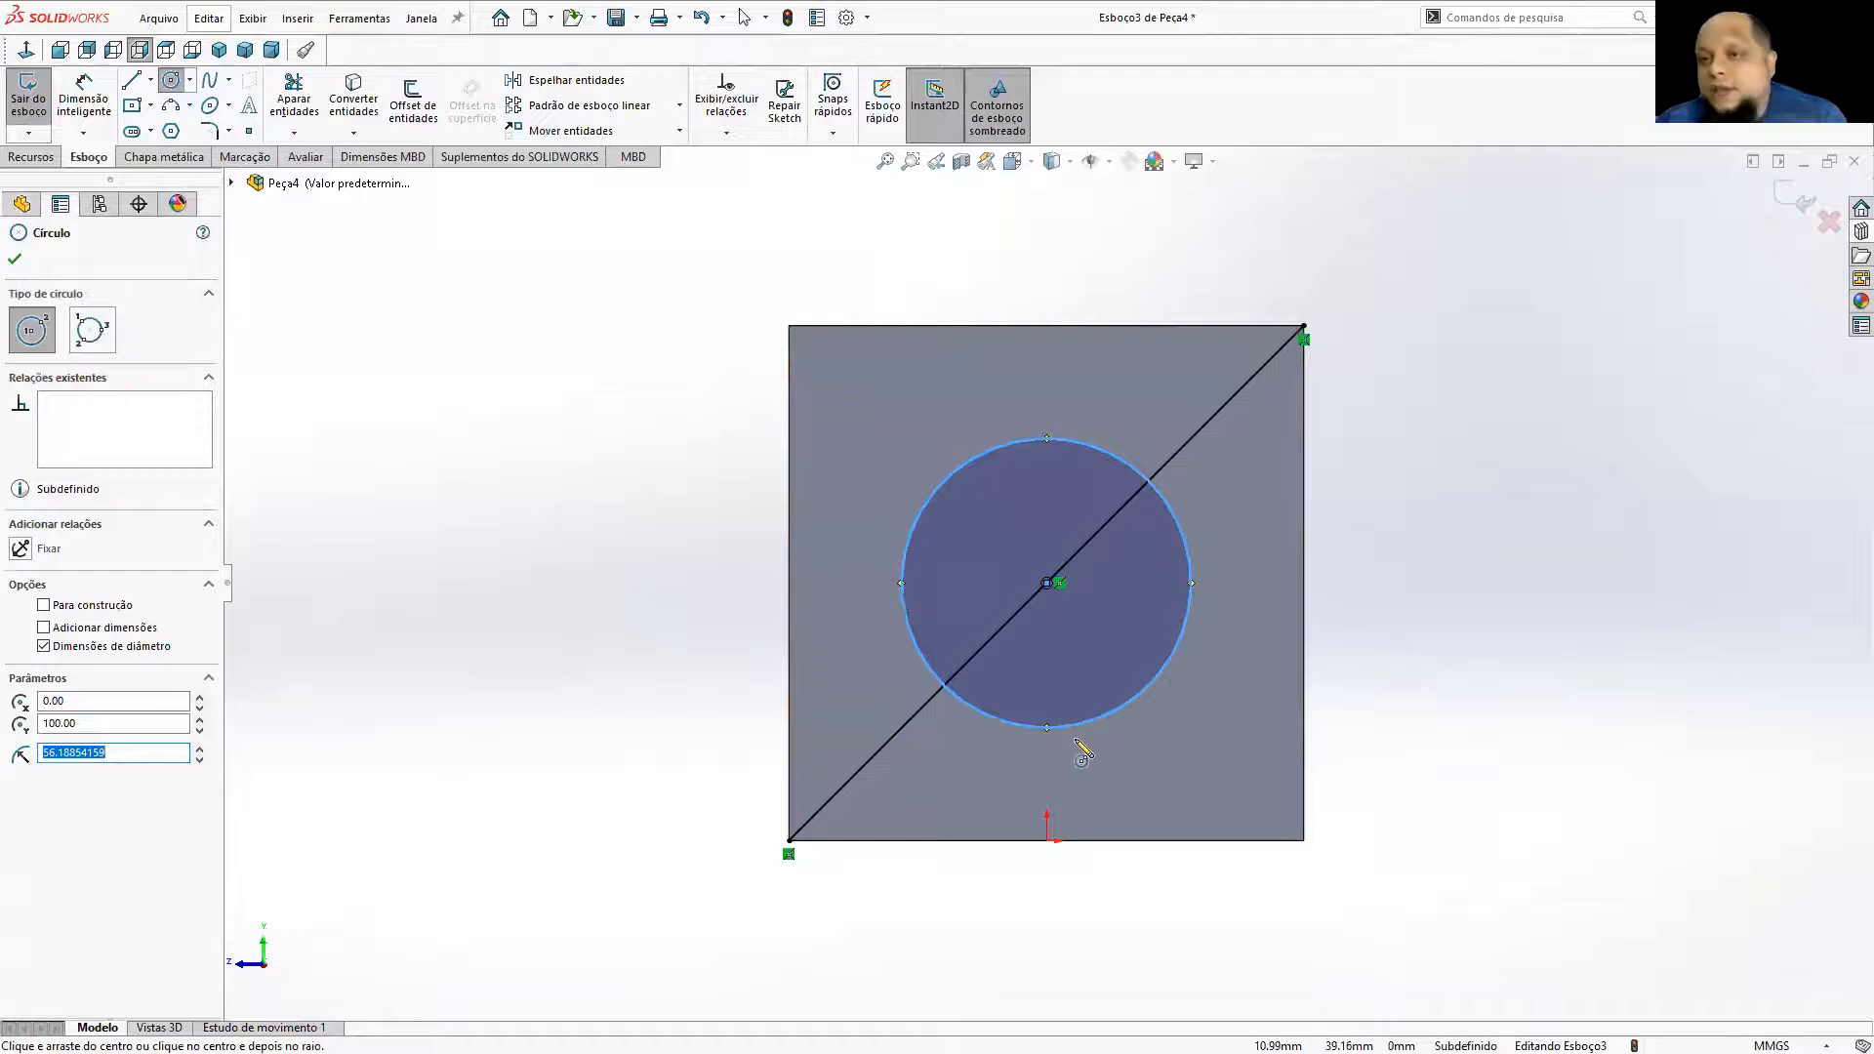
{"action": "left_click", "coordinate": [16, 257]}
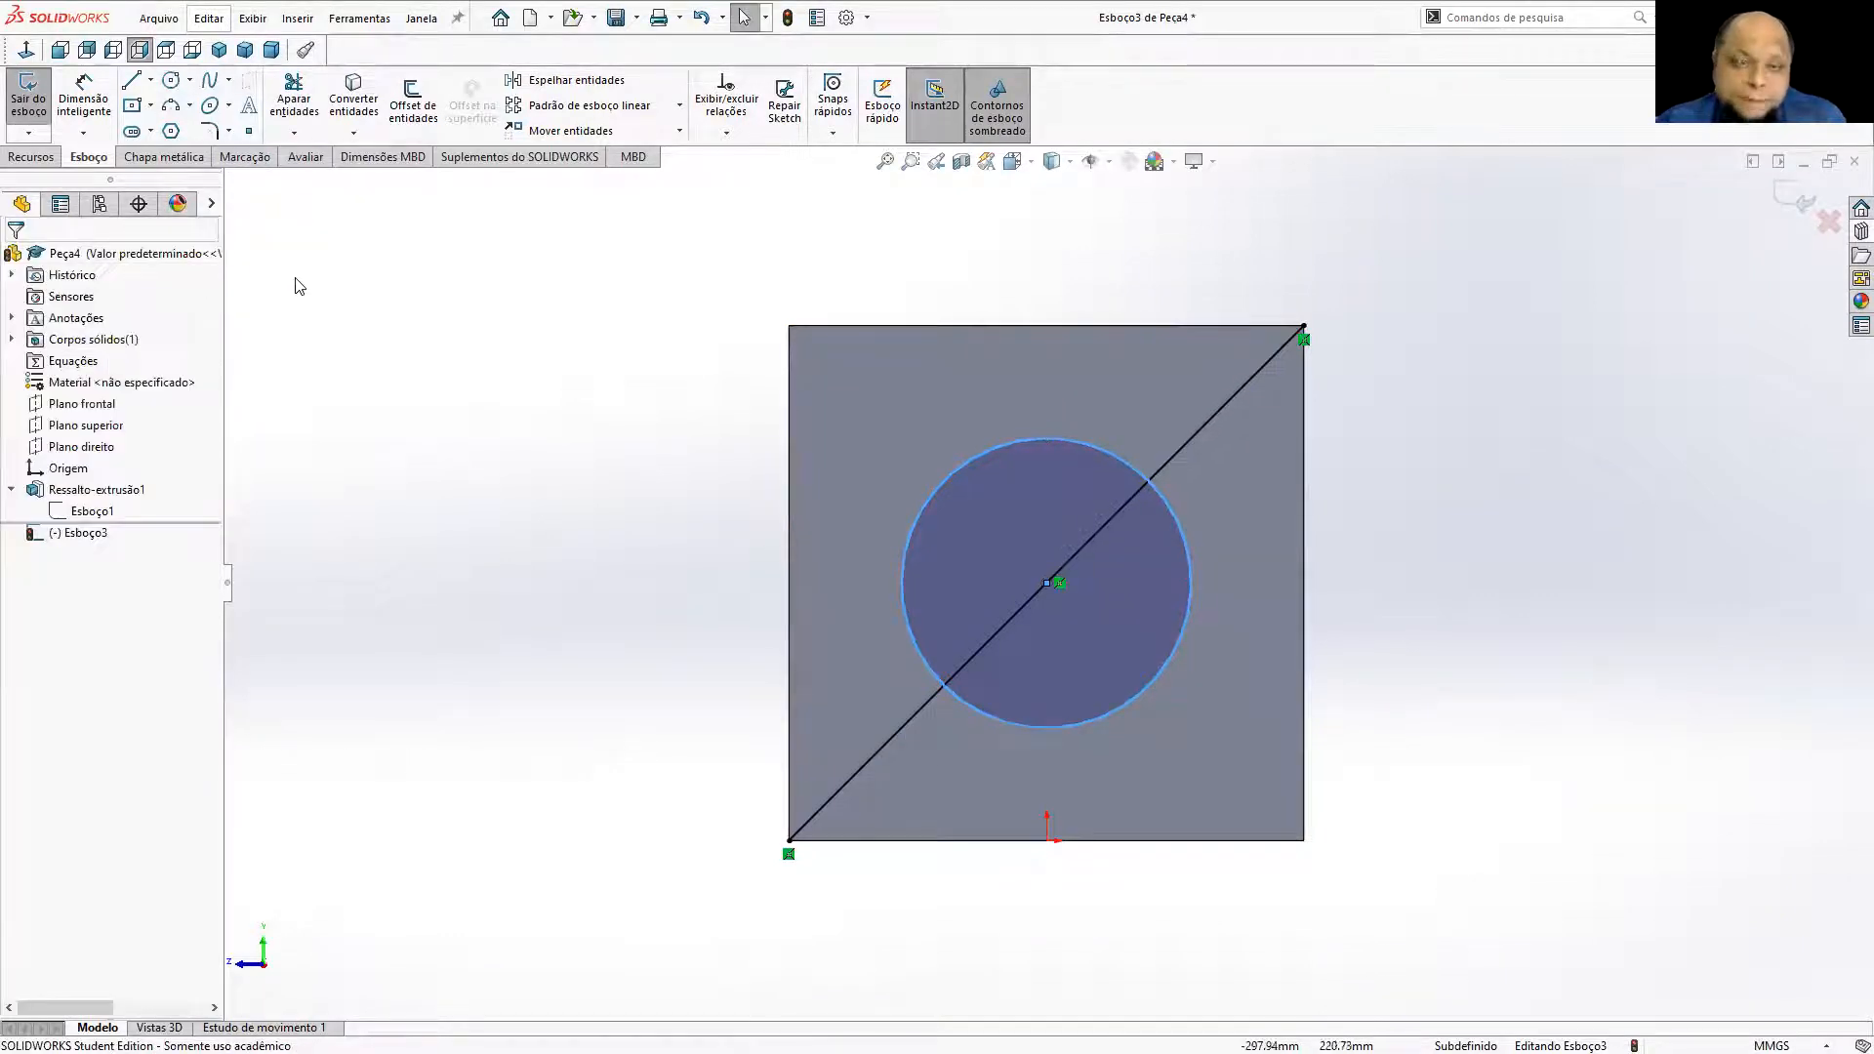
Convert the diagonal line into construction geometry.
{"action": "left_click", "coordinate": [1185, 440]}
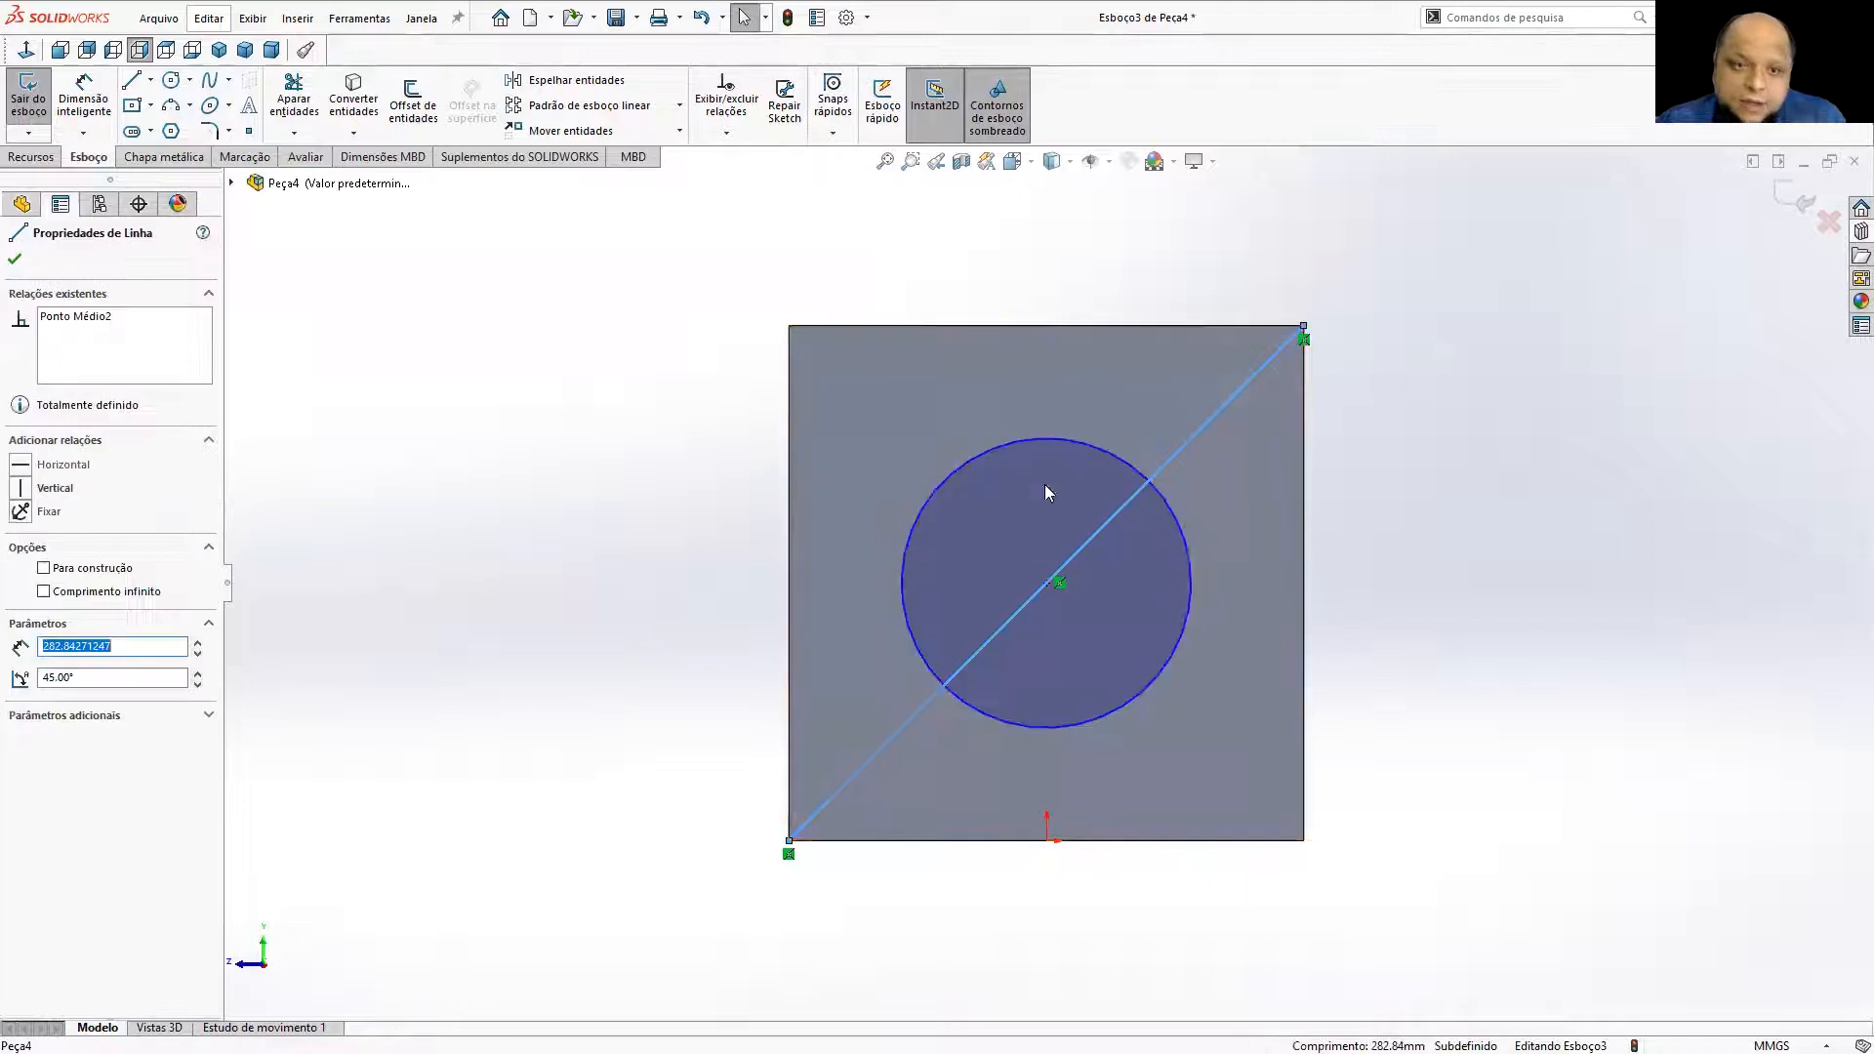
{"action": "left_click", "coordinate": [44, 568]}
{"action": "left_click", "coordinate": [16, 258]}
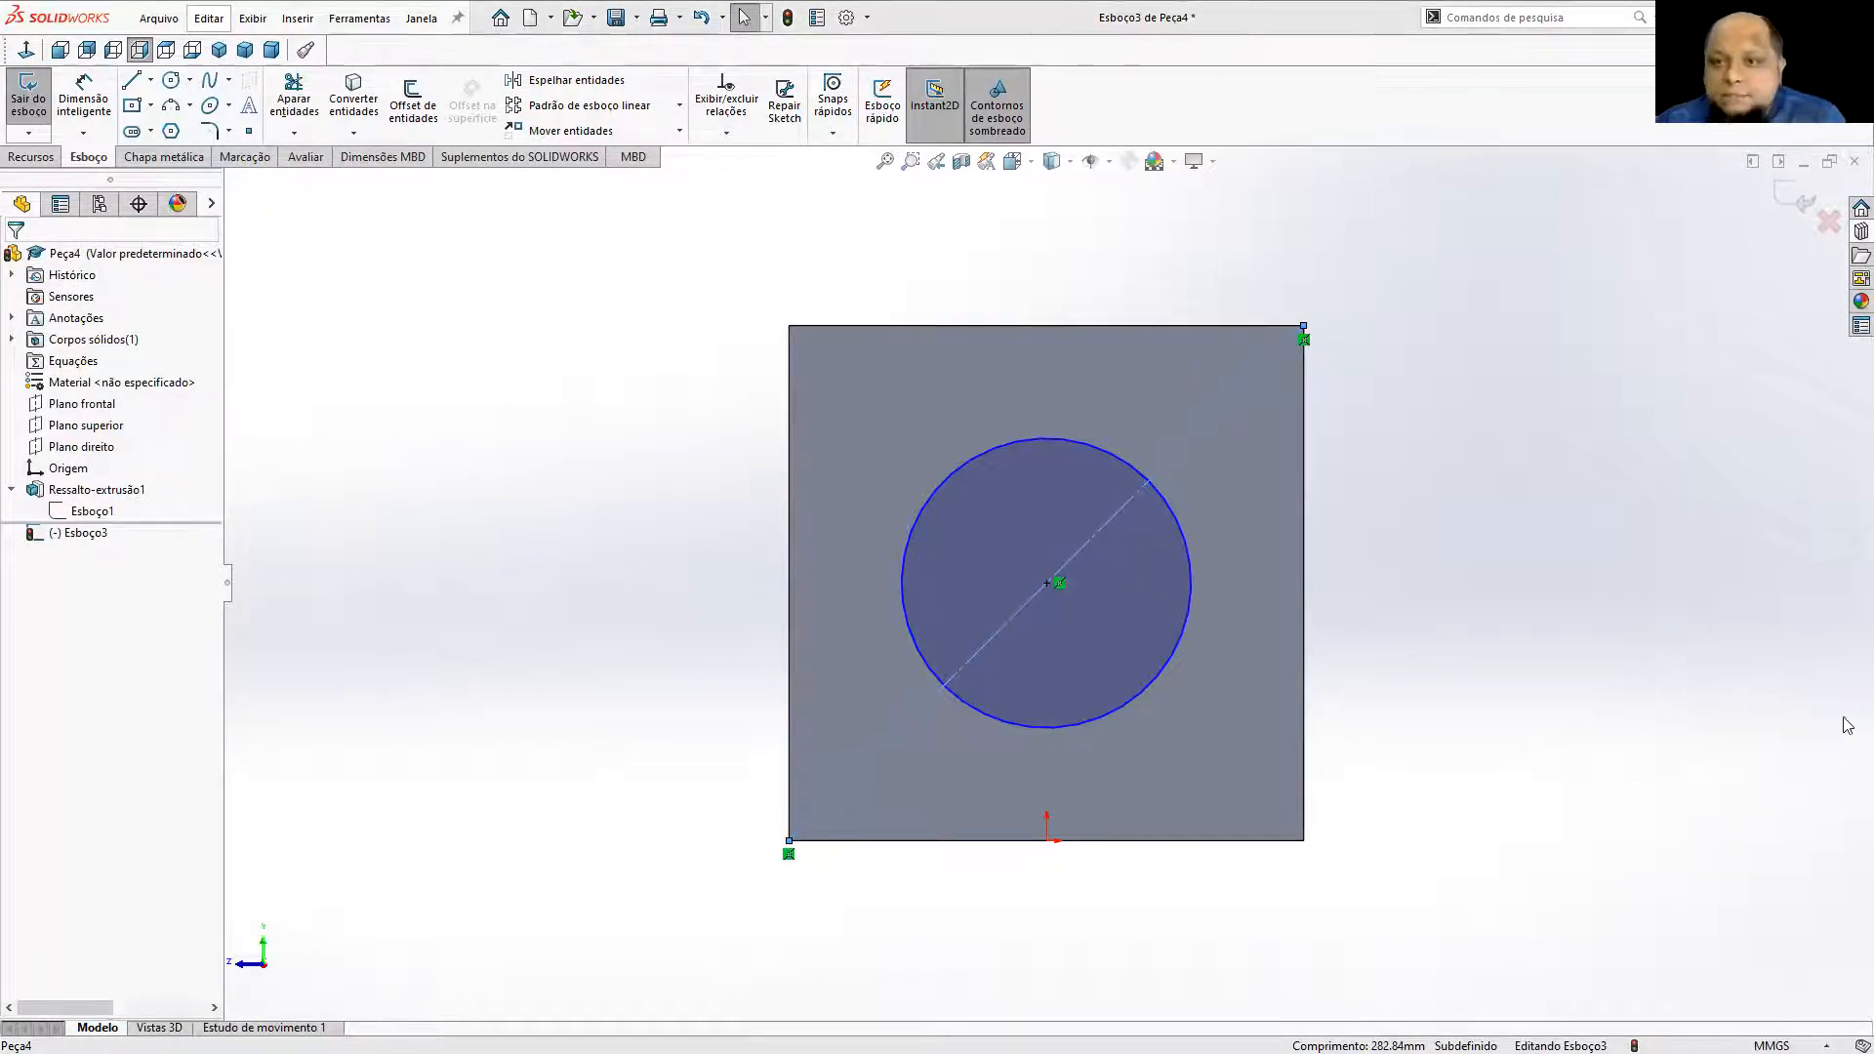
Dimension the diameter of the circle on the side face, placing the dimension beside the cube.
{"action": "mouse_move", "coordinate": [1439, 560]}
{"action": "middle_mouse_down"}
{"action": "mouse_move", "coordinate": [1498, 595]}
{"action": "mouse_move", "coordinate": [1527, 572]}
{"action": "mouse_move", "coordinate": [1524, 598]}
{"action": "middle_mouse_up"}
{"action": "scroll", "coordinate": [1527, 572], "scroll_direction": "up", "scroll_amount": 3}
{"action": "left_click", "coordinate": [1041, 557]}
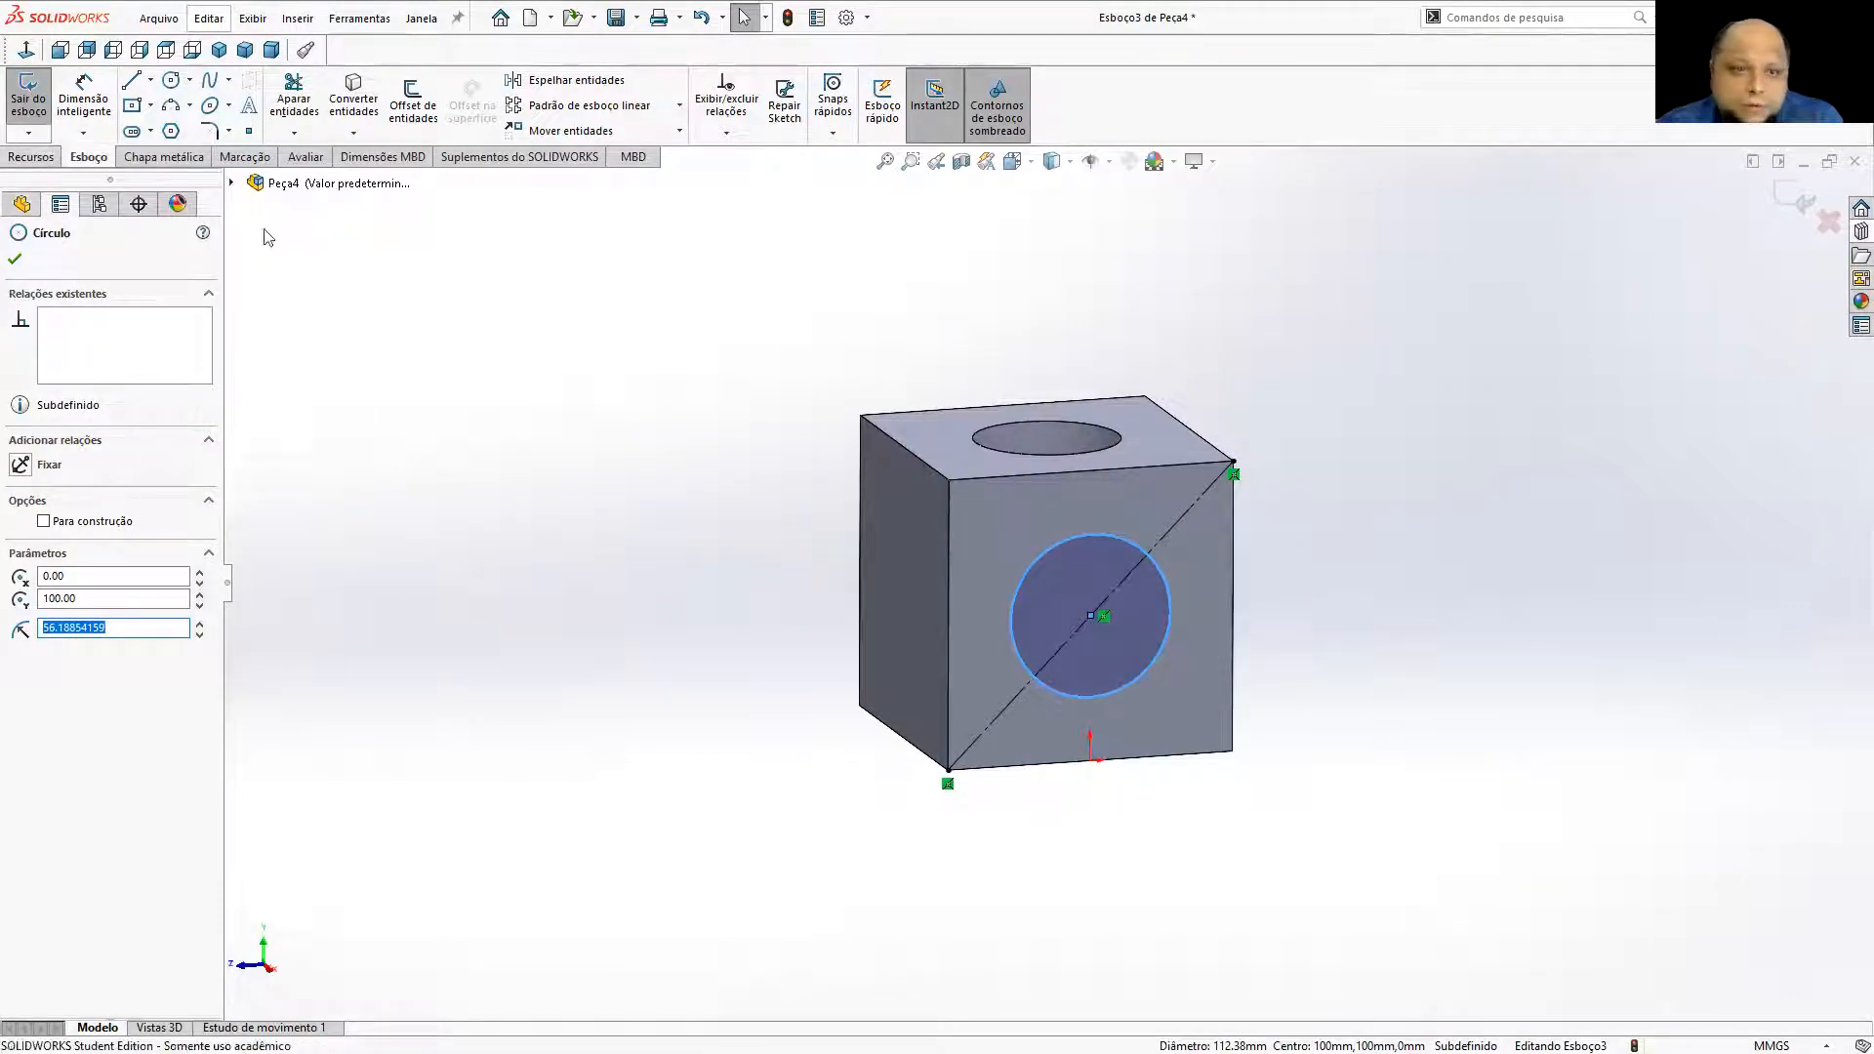
{"action": "left_click", "coordinate": [84, 101]}
{"action": "left_click", "coordinate": [1051, 543]}
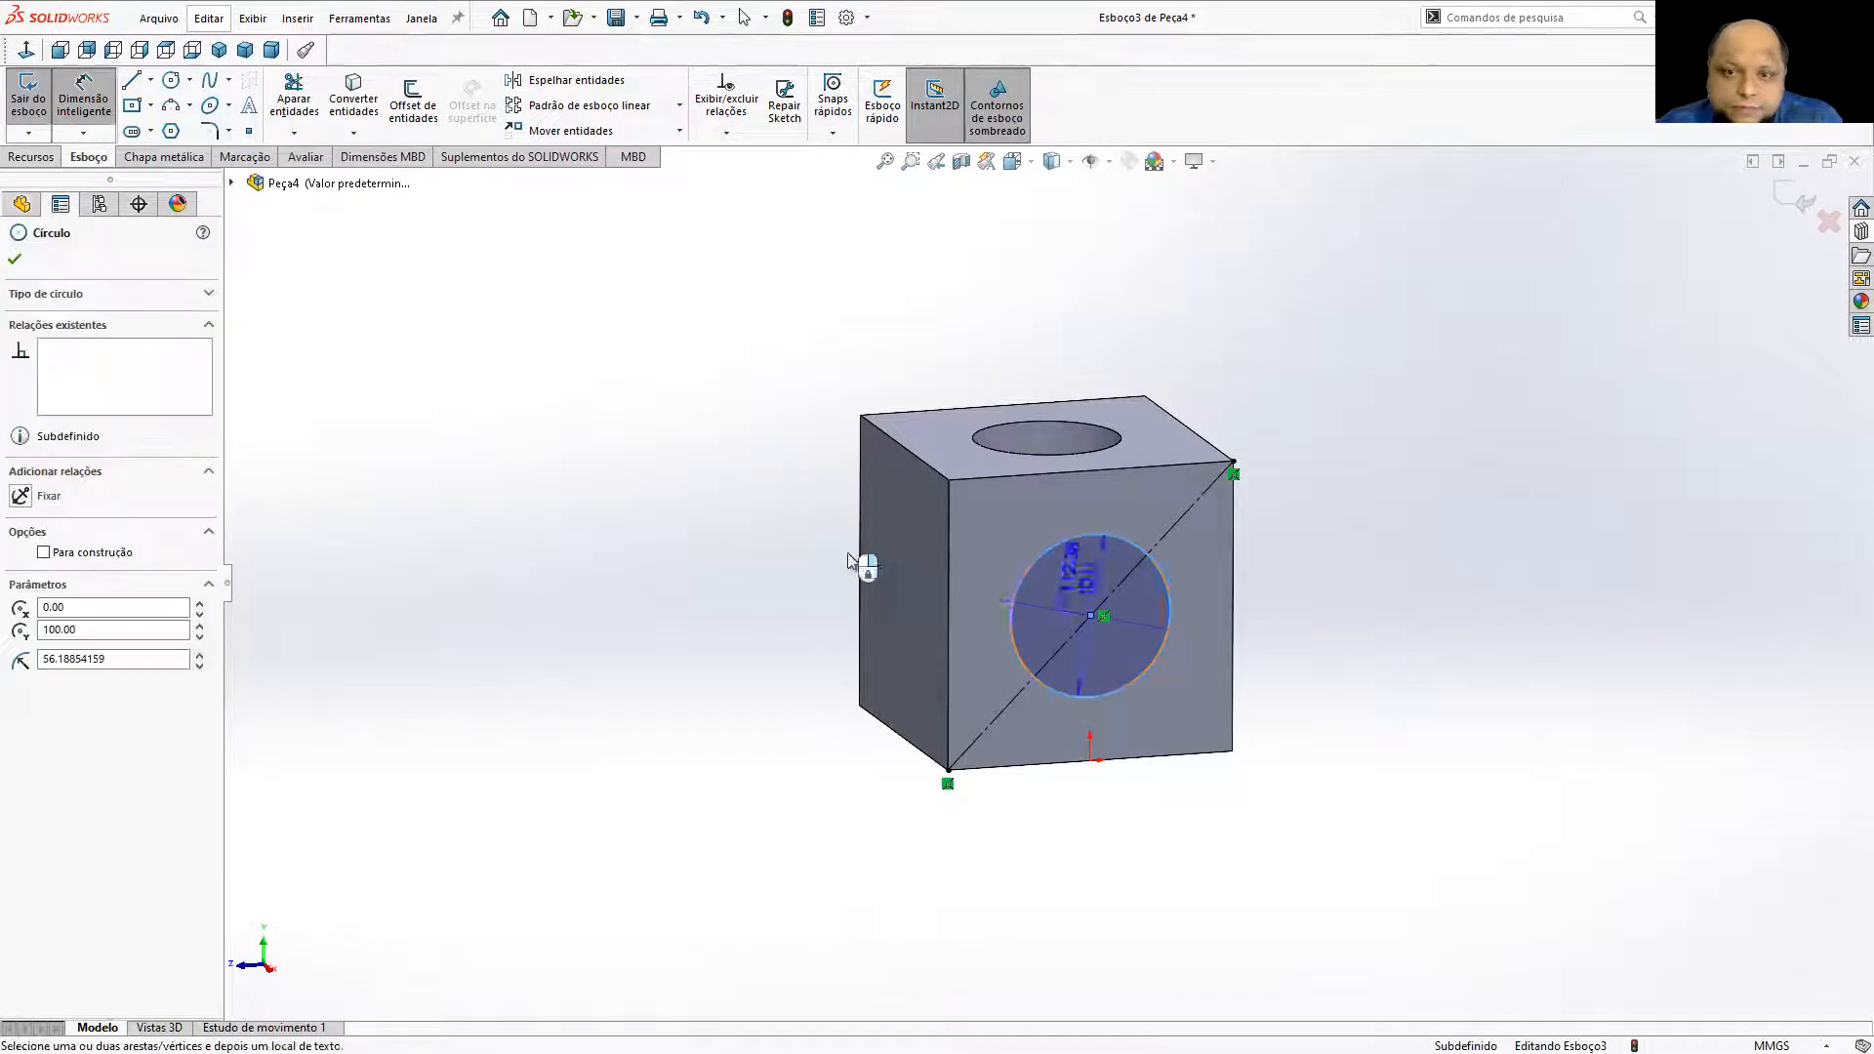
{"action": "left_click", "coordinate": [742, 562]}
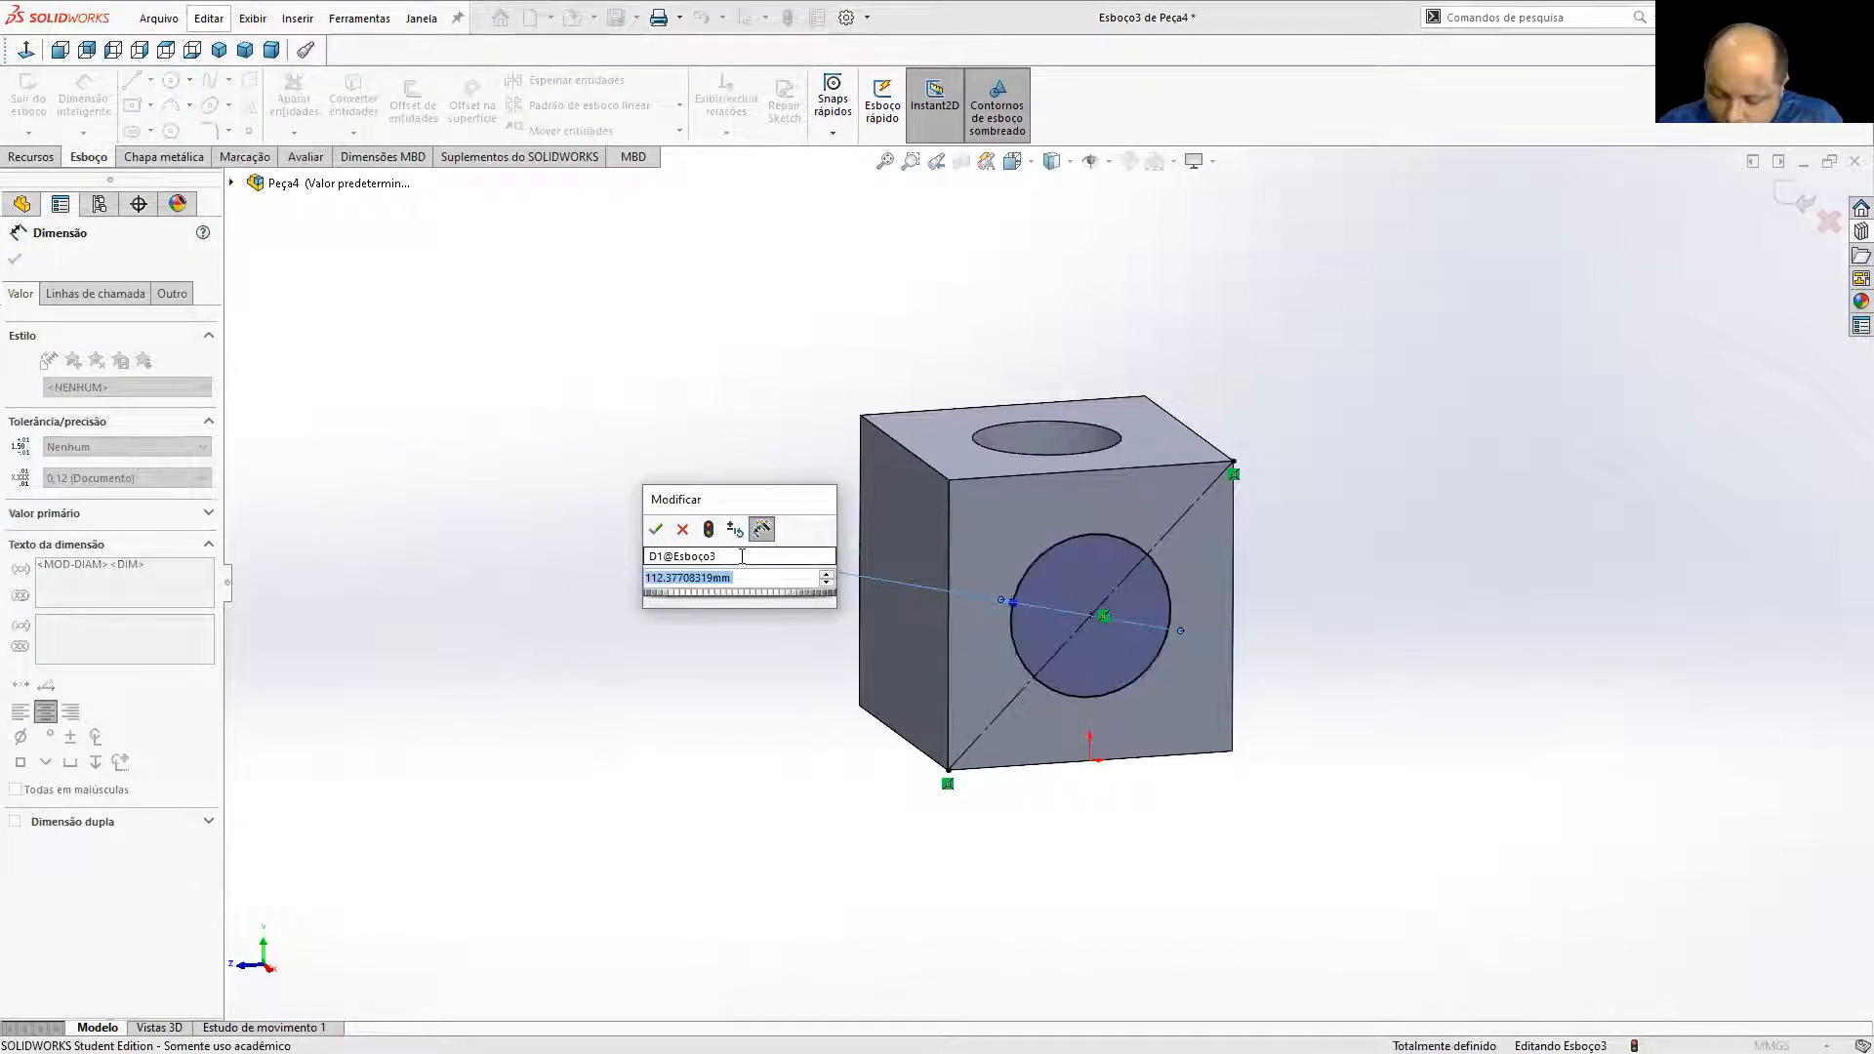
Link the side circle's diameter to the cube's height with the equation ="Altura@Ressalto-extrusão1".
{"action": "type", "text": "="}
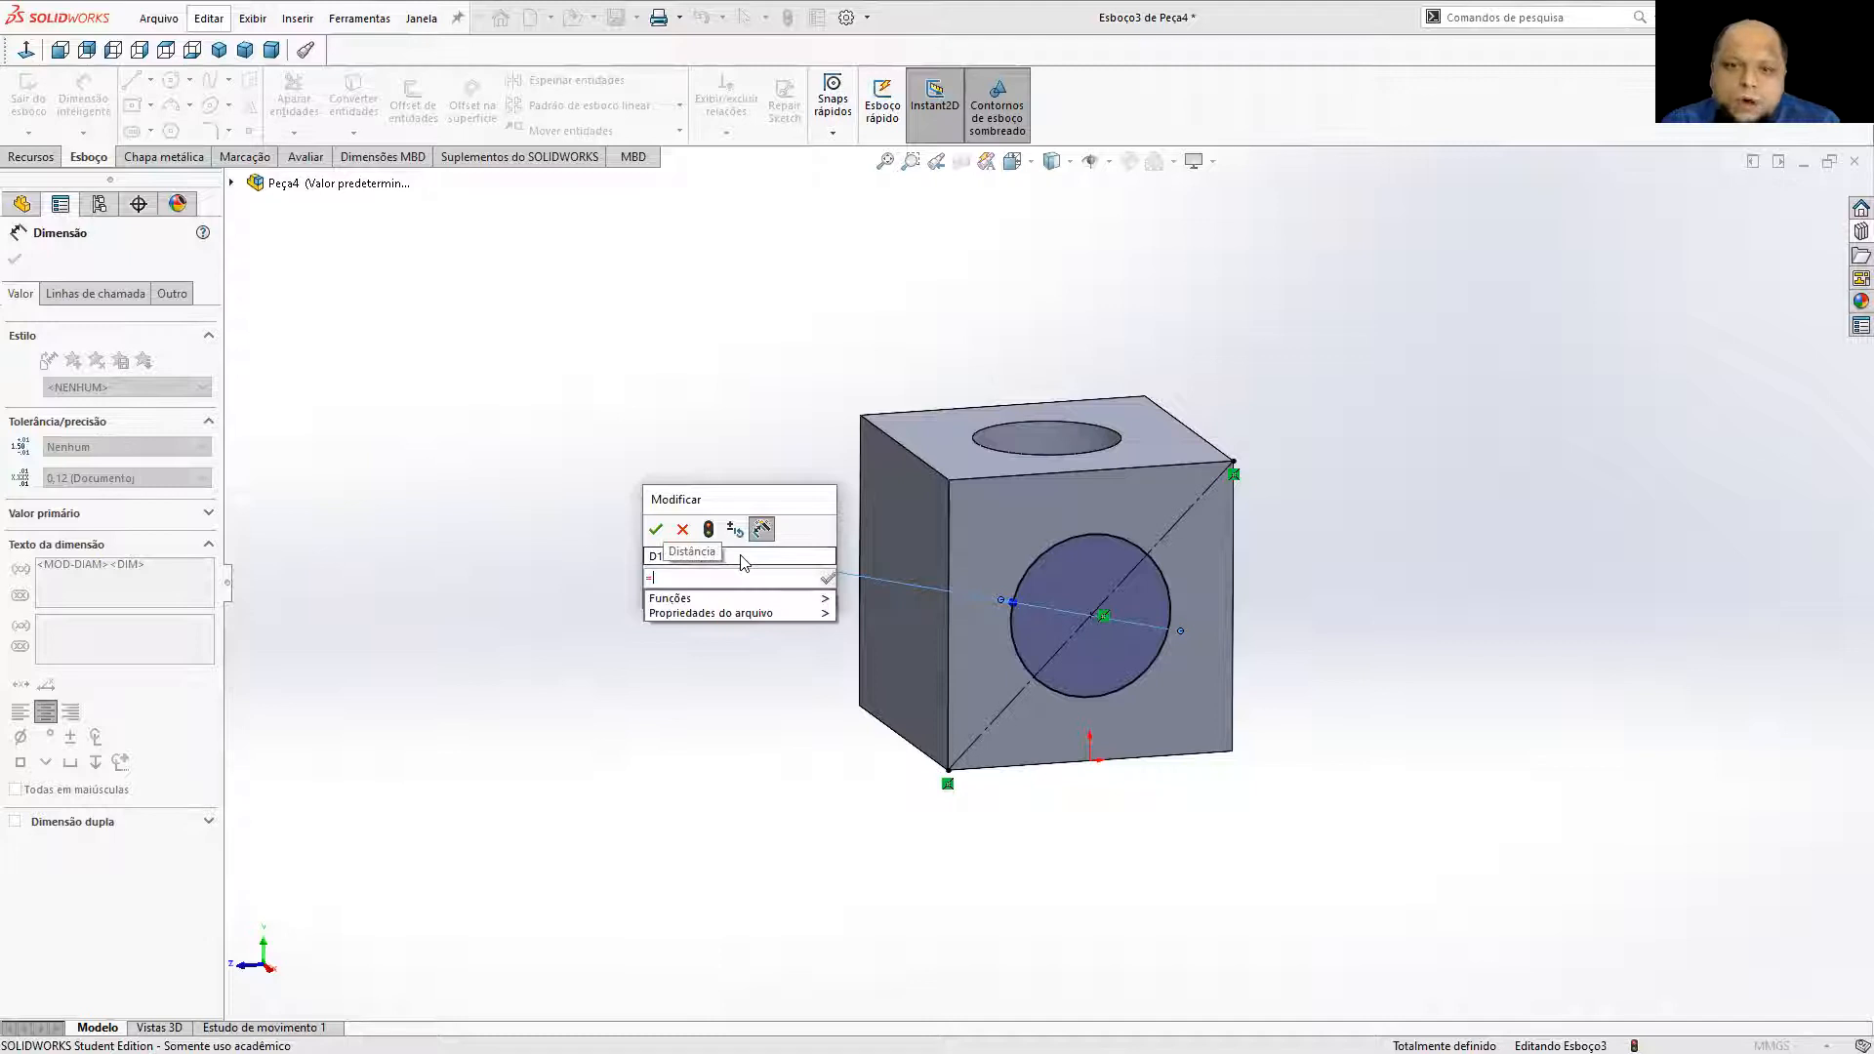
{"action": "middle_click_drag", "start_coordinate": [637, 453], "coordinate": [708, 527]}
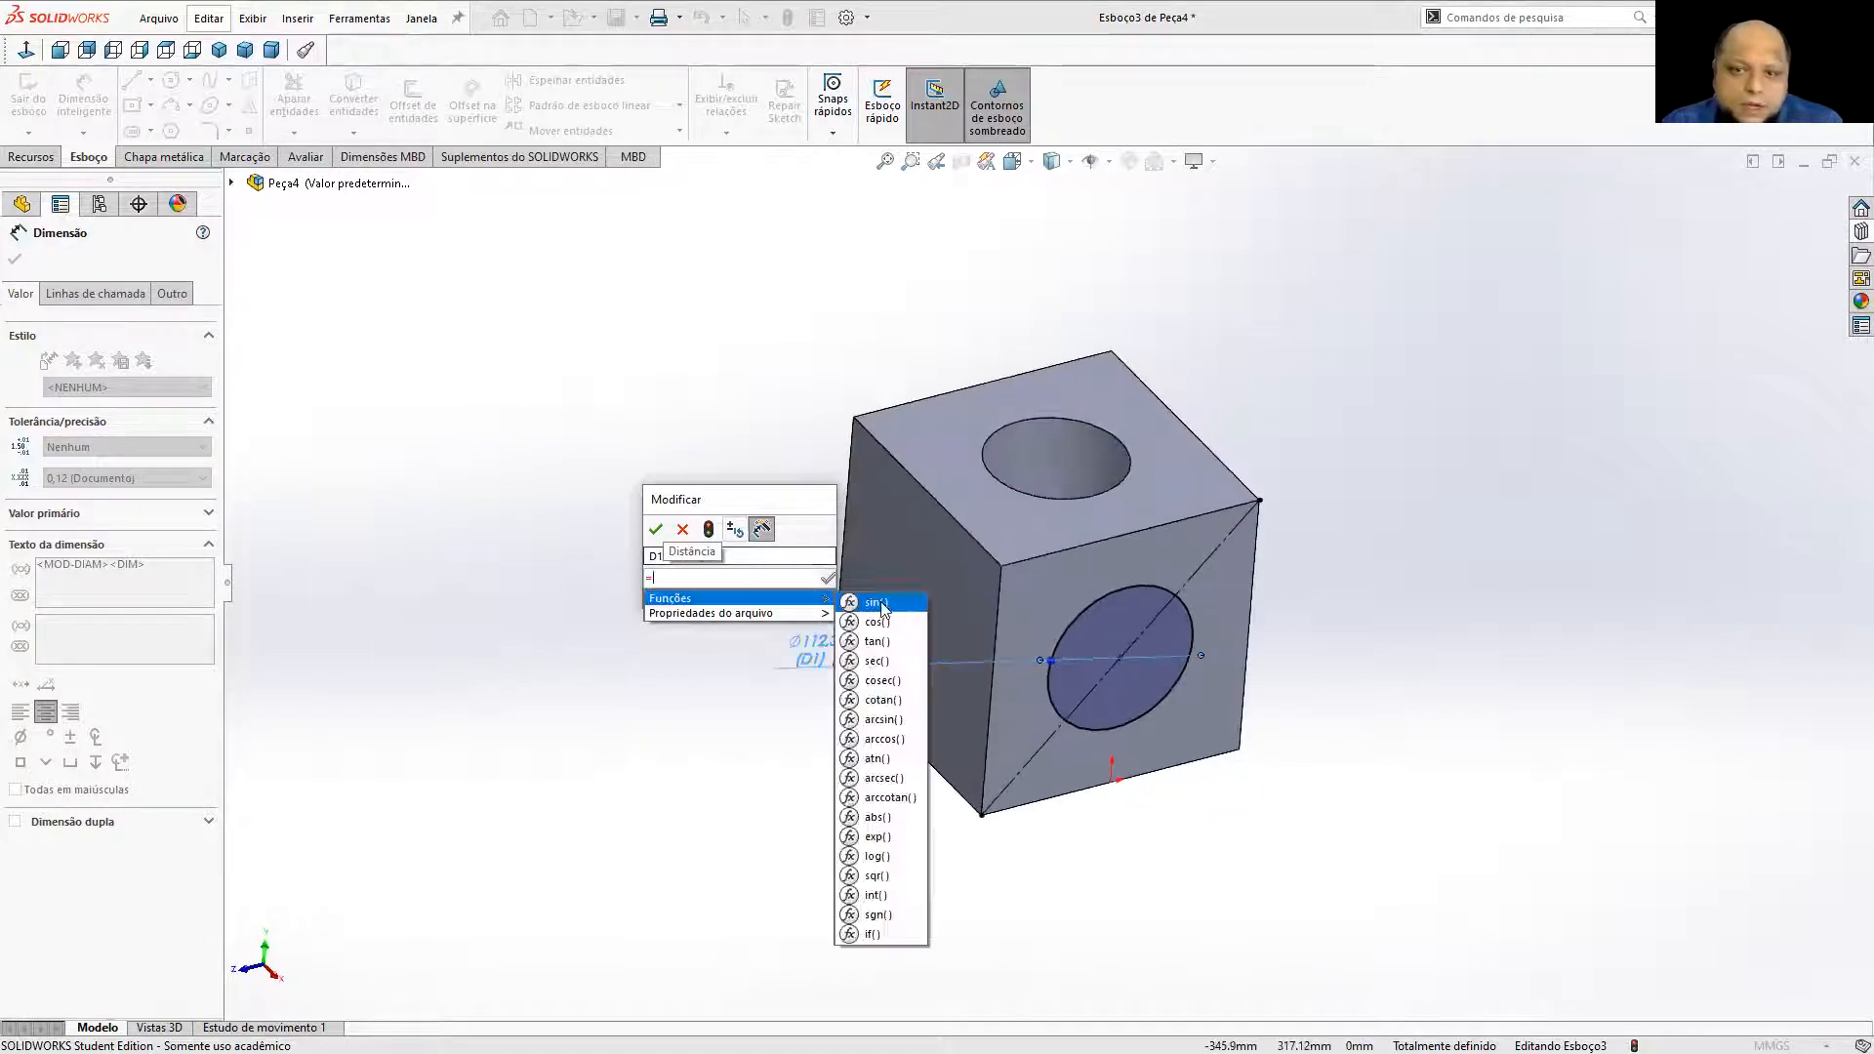
{"action": "left_click", "coordinate": [981, 600]}
{"action": "middle_click_drag", "start_coordinate": [1271, 816], "coordinate": [1070, 764]}
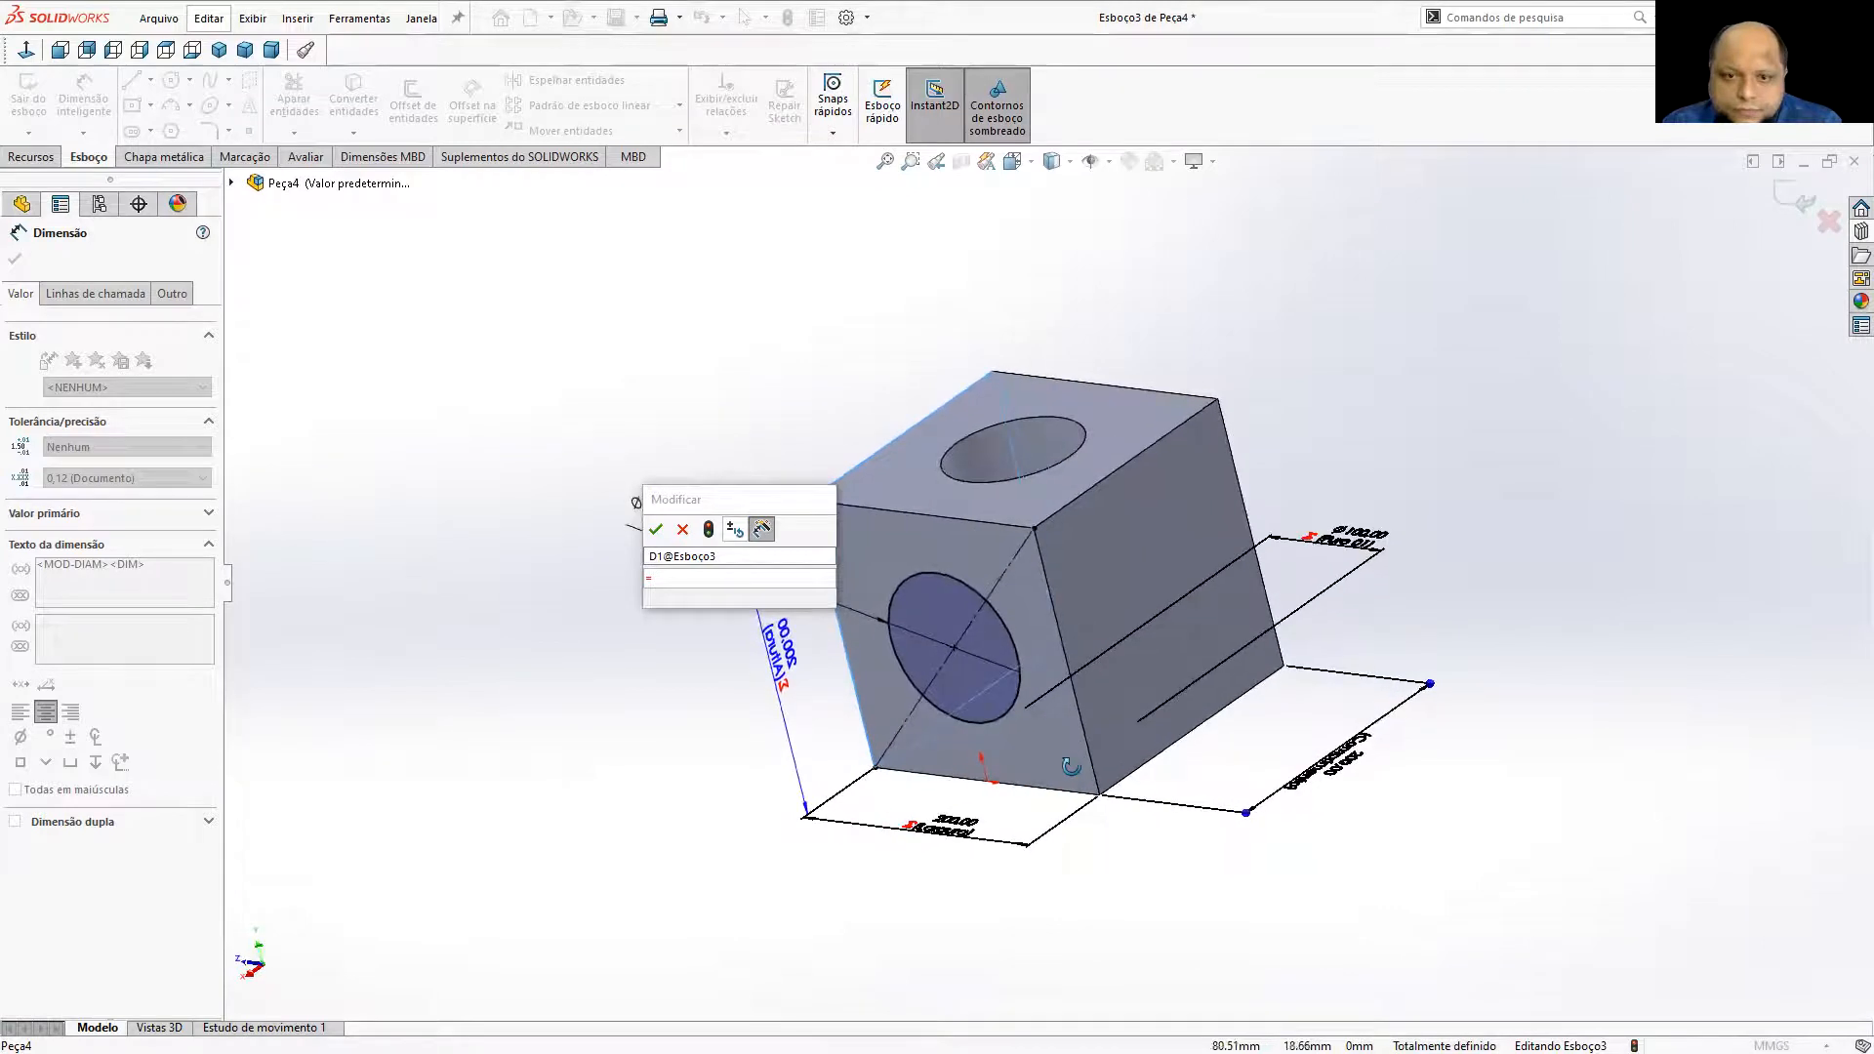
{"action": "left_click", "coordinate": [787, 641]}
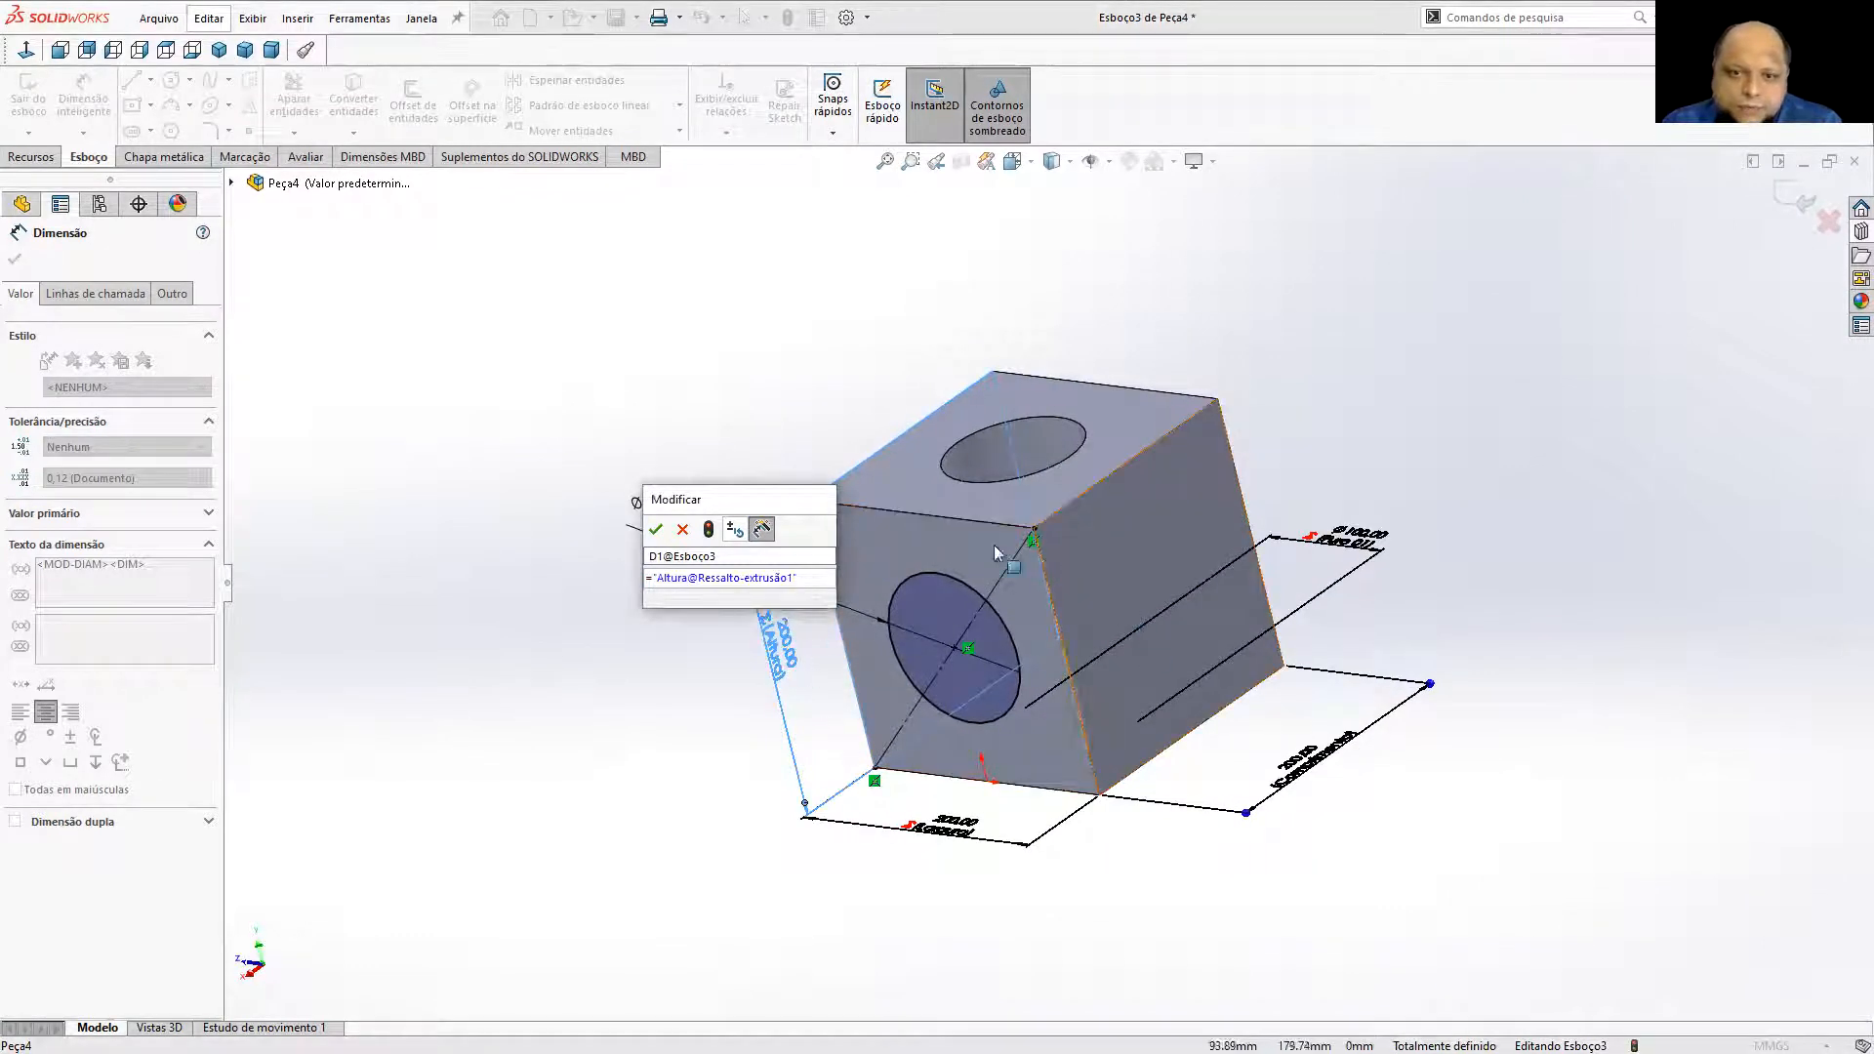
{"action": "left_click", "coordinate": [656, 529]}
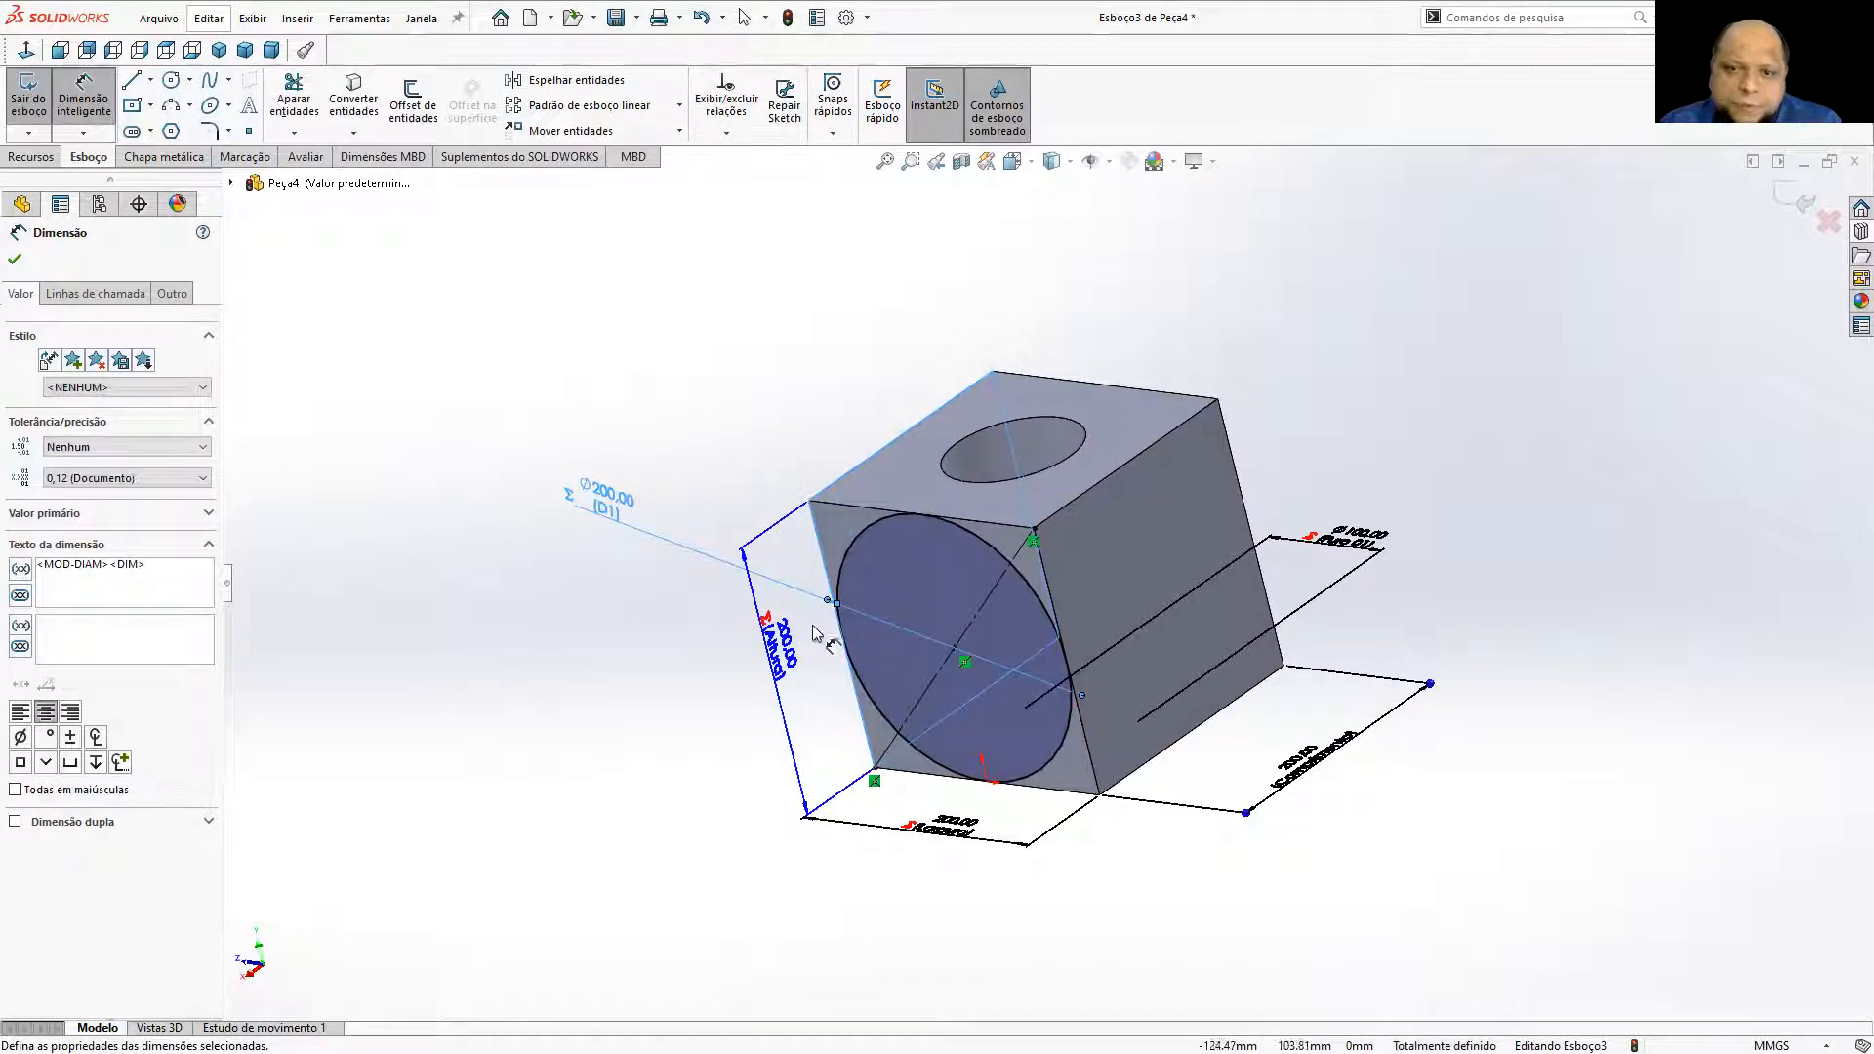
Change the side circle's diameter equation to ="Altura@Ressalto-extrusão1"/3.
{"action": "double_click", "coordinate": [596, 495]}
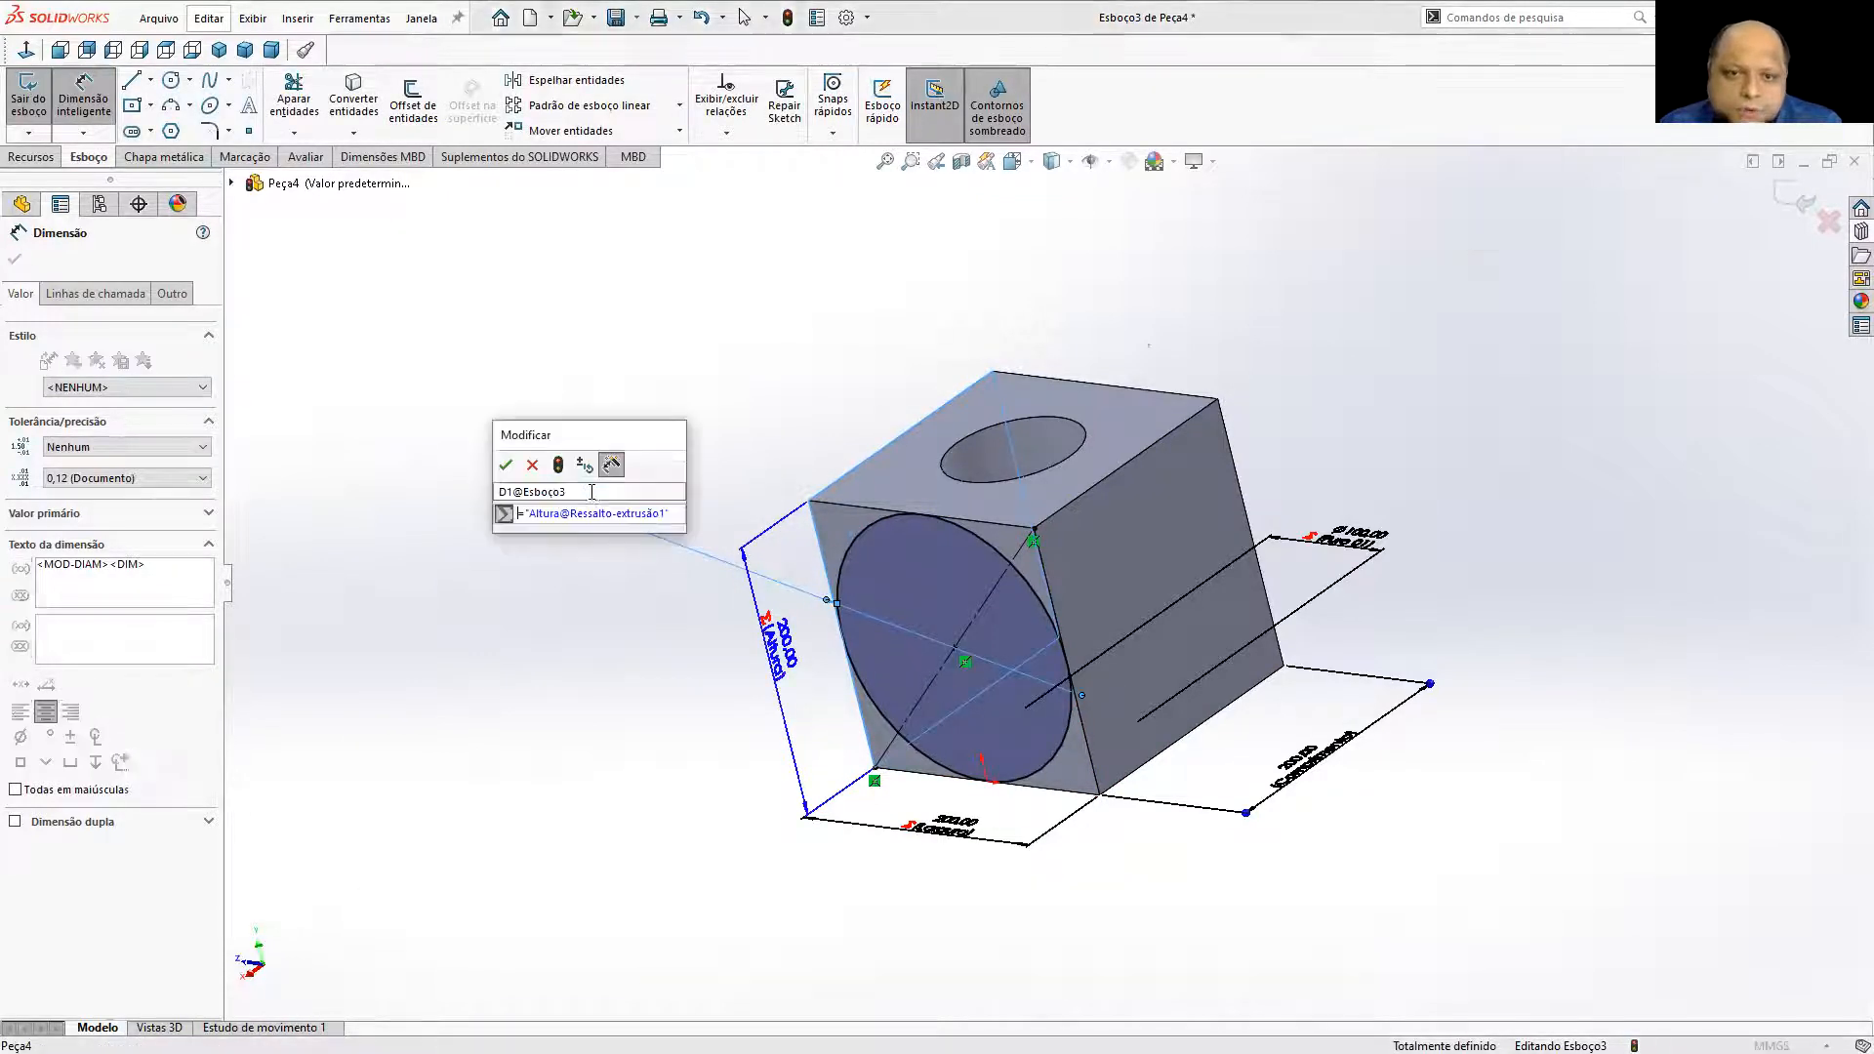
{"action": "left_click", "coordinate": [674, 513]}
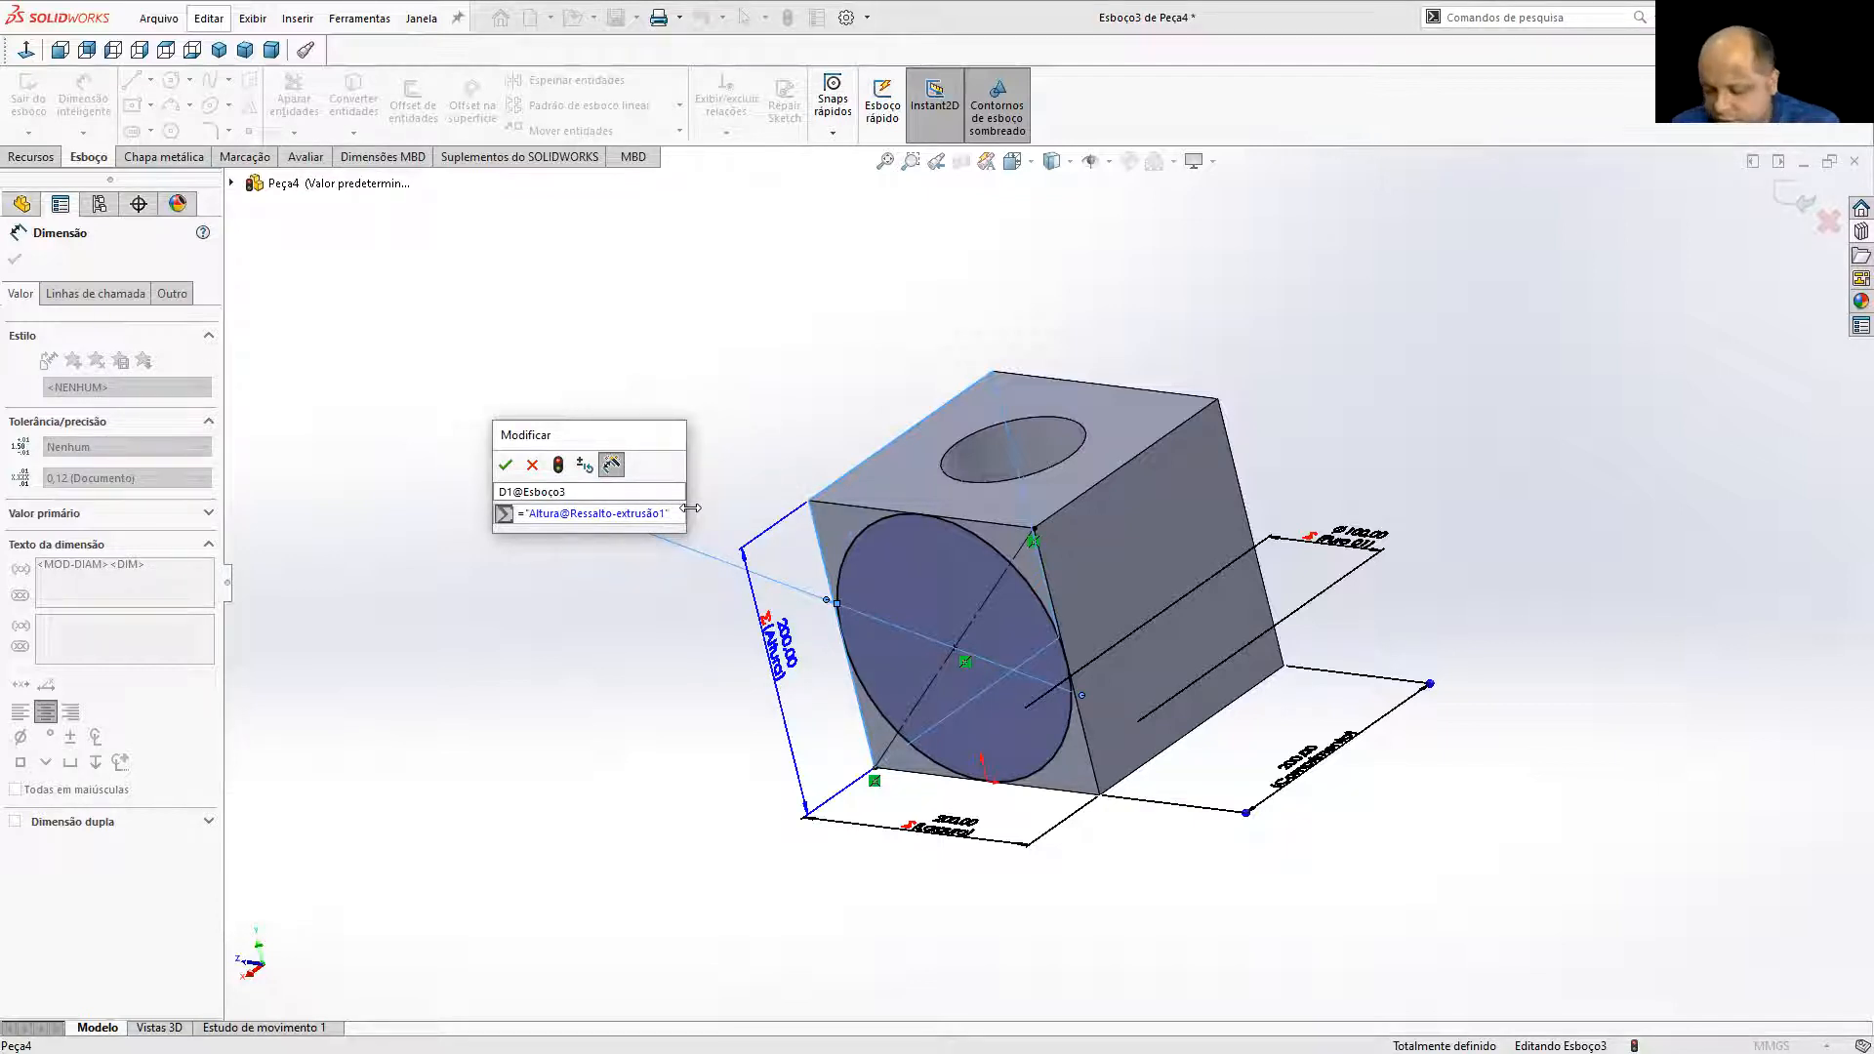
{"action": "type", "text": "/3"}
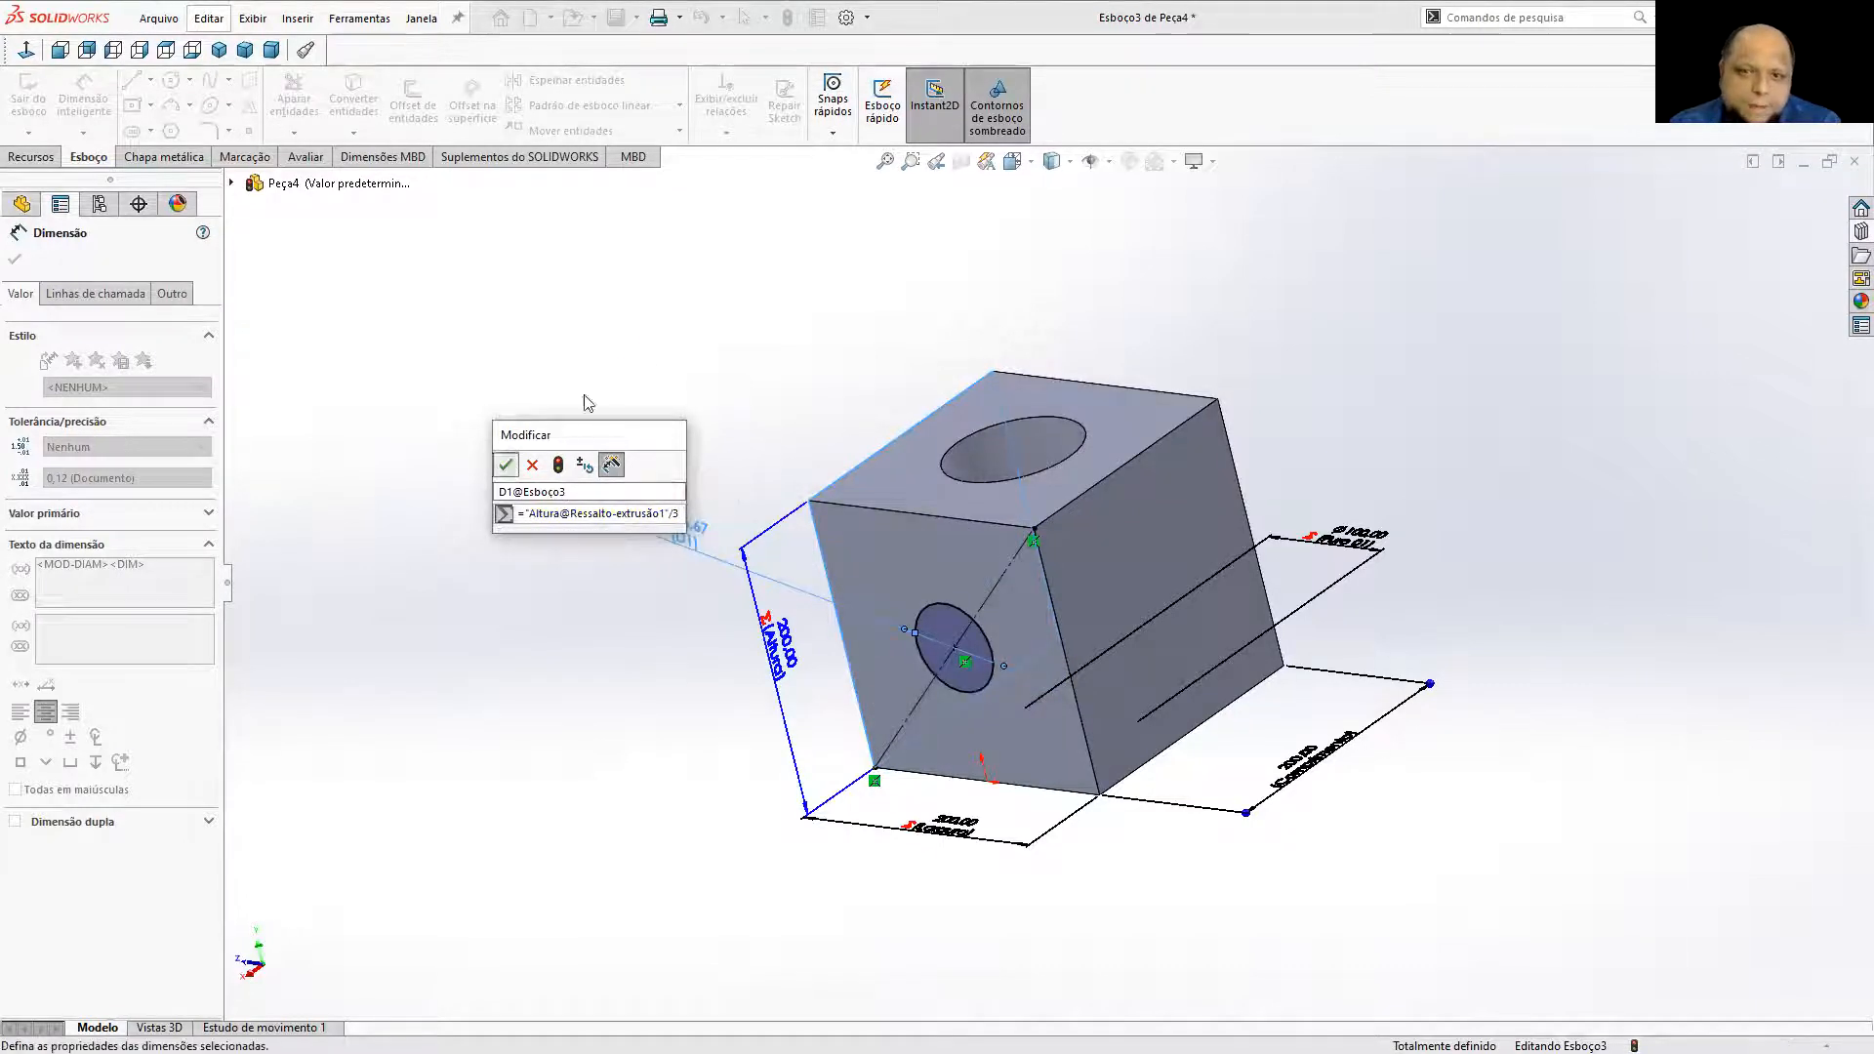
{"action": "left_click", "coordinate": [506, 464]}
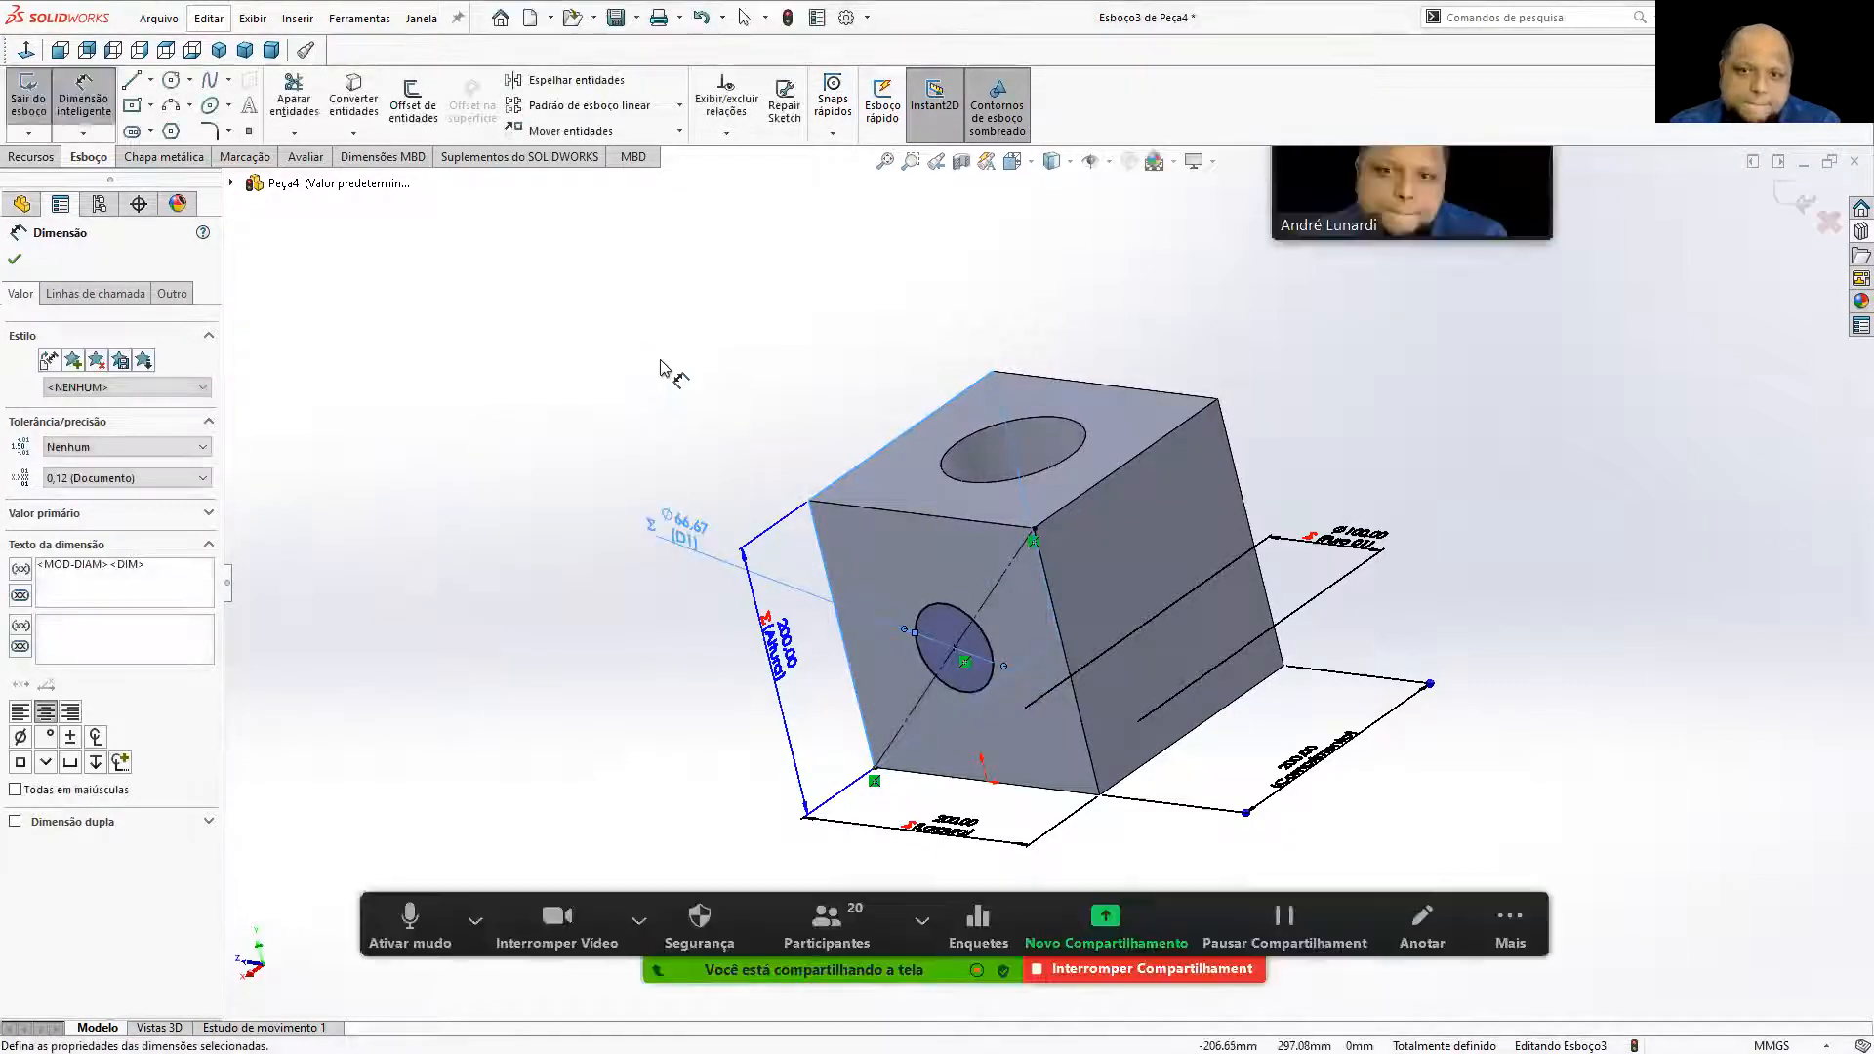
Start an extruded cut from the circle sketched on the cube's side face.
{"action": "left_click", "coordinate": [32, 158]}
{"action": "left_click", "coordinate": [358, 97]}
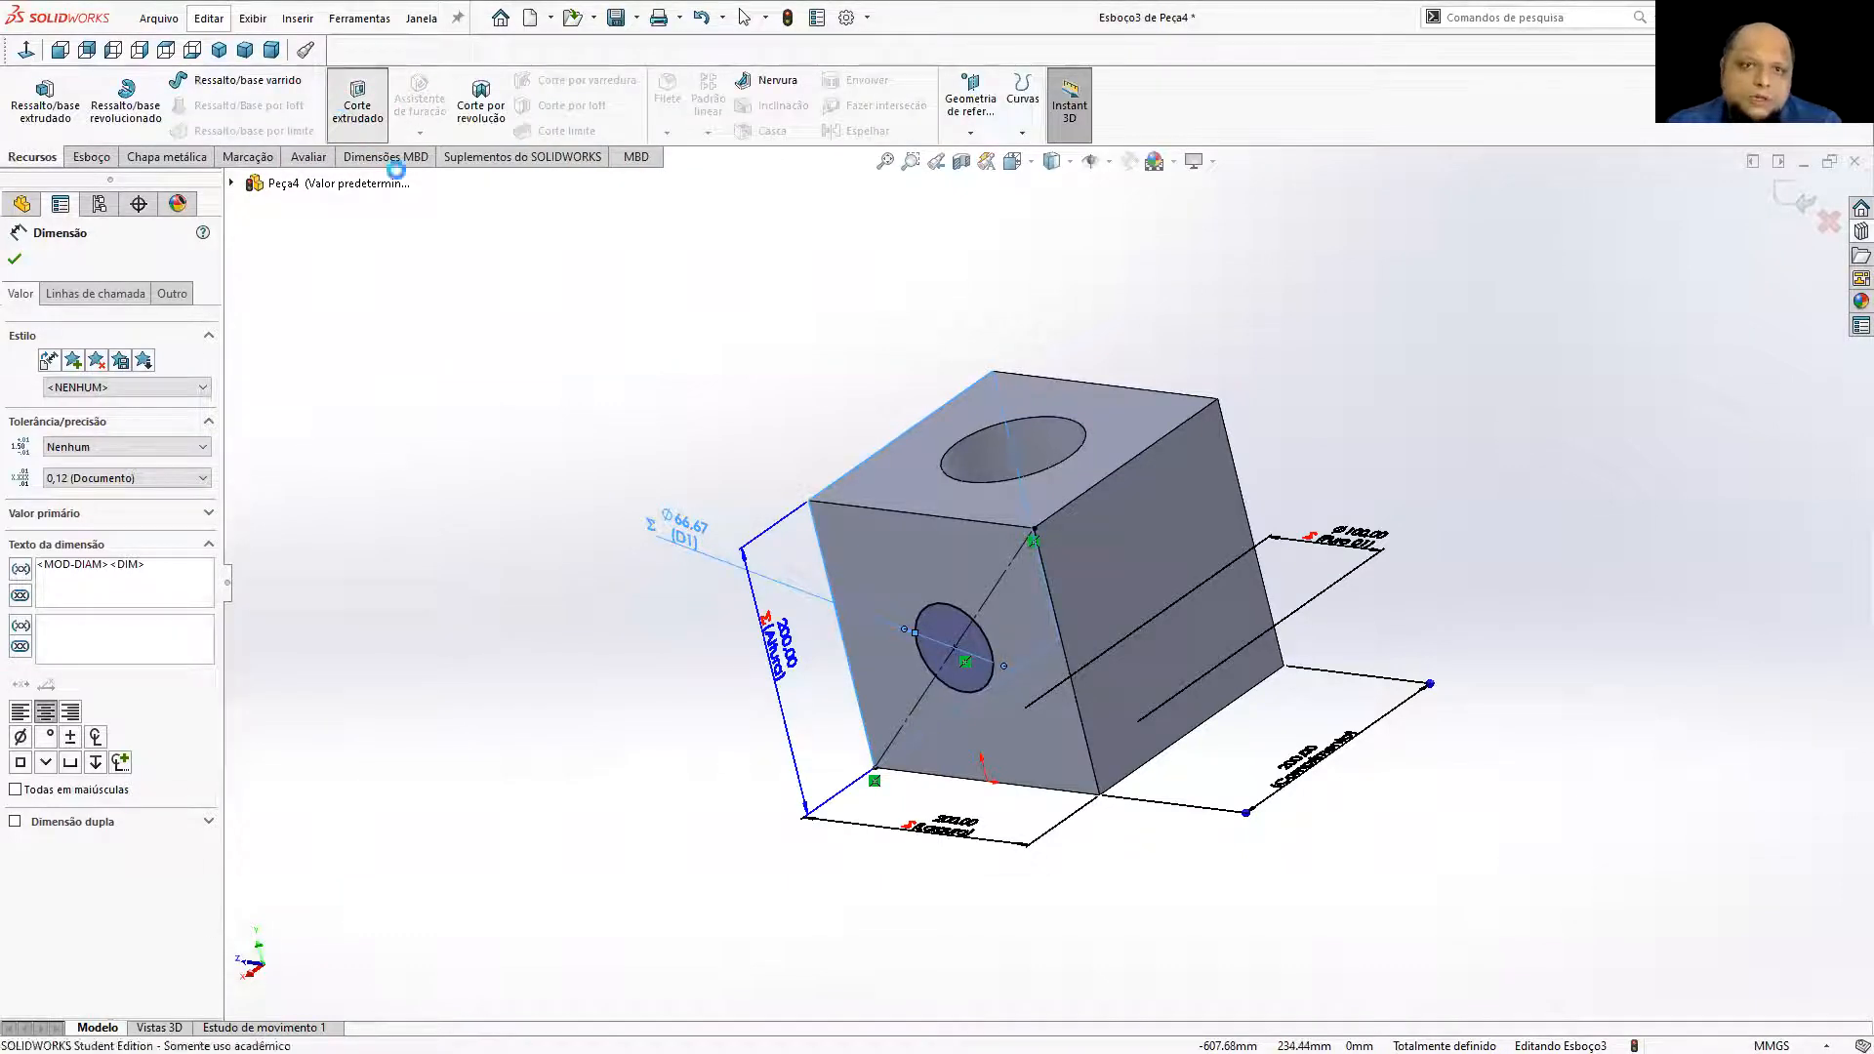
{"action": "middle_click_drag", "start_coordinate": [1006, 369], "coordinate": [963, 635]}
{"action": "middle_click_drag", "start_coordinate": [1045, 555], "coordinate": [1011, 239]}
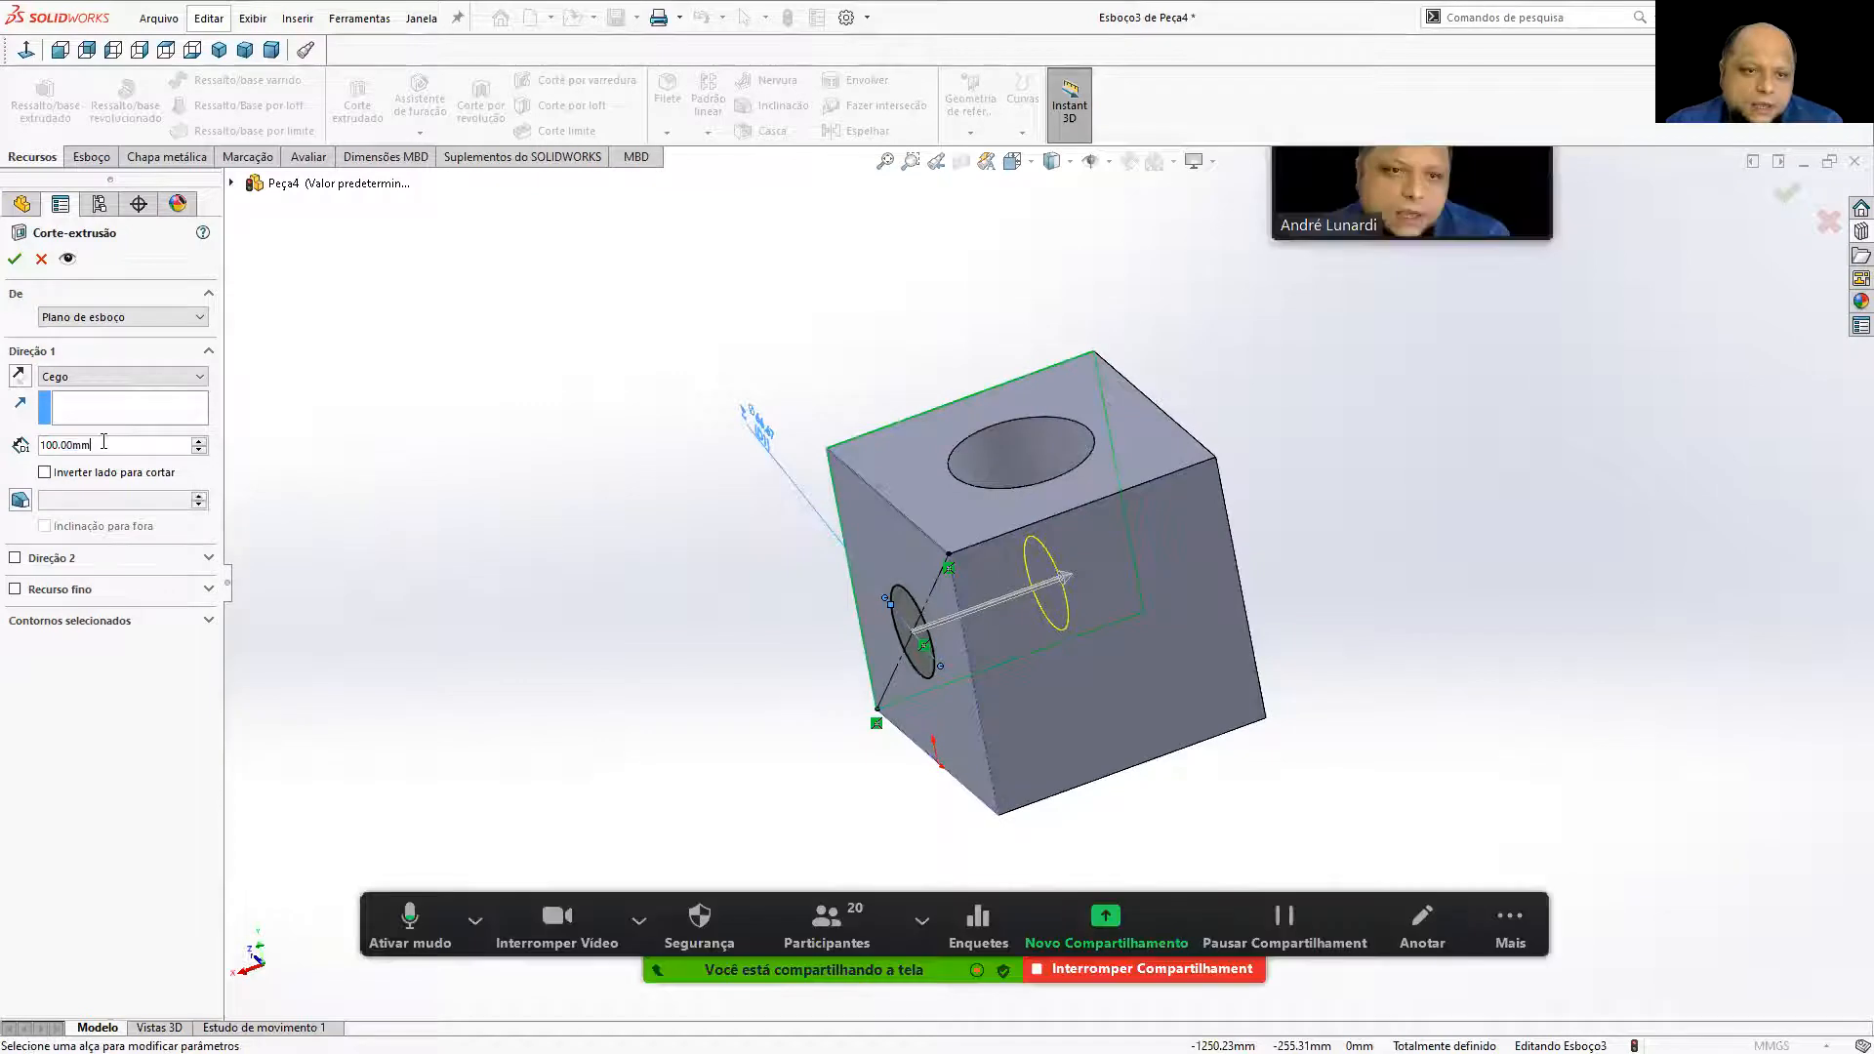
Try to drive the cut's depth with an equation referencing the cube's lower edge, and clear the edge picked as the end reference.
{"action": "left_click_drag", "start_coordinate": [100, 445], "coordinate": [19, 444]}
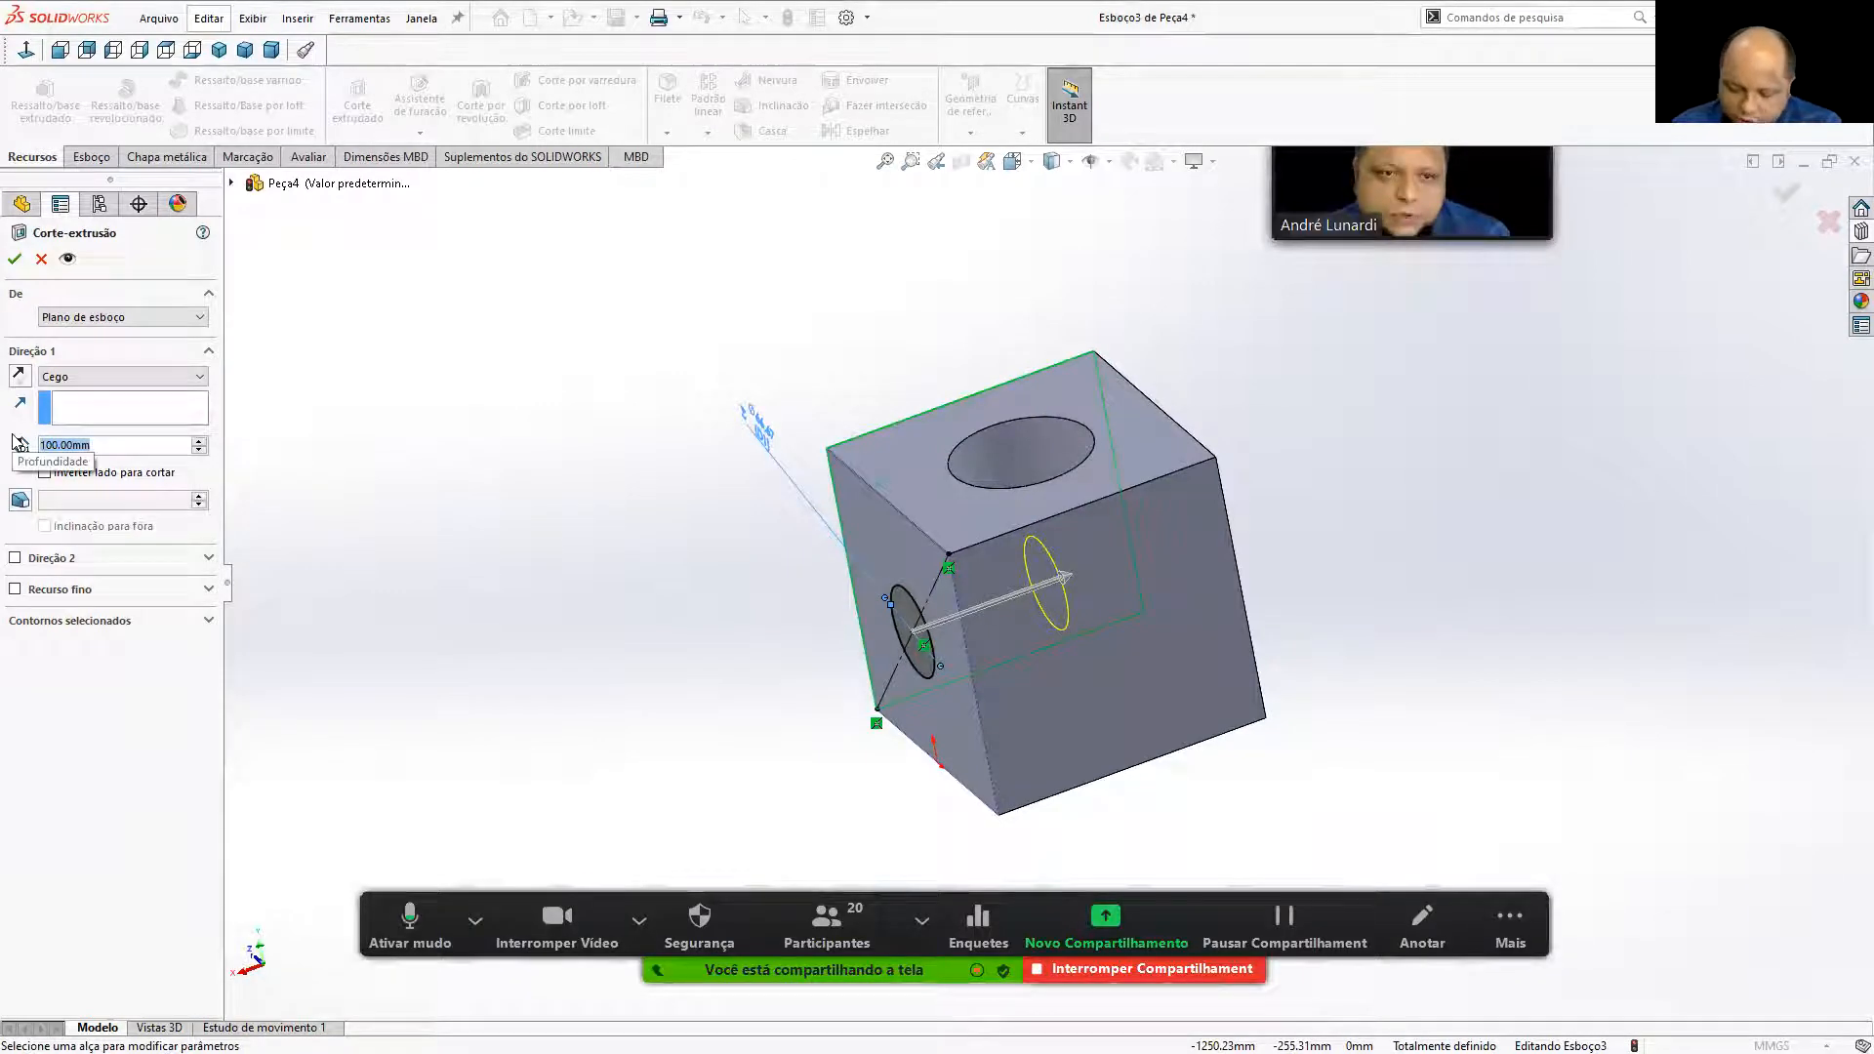
{"action": "type", "text": "="}
{"action": "scroll", "coordinate": [1199, 459], "scroll_direction": "up", "scroll_amount": 2}
{"action": "middle_click_drag", "start_coordinate": [1201, 461], "coordinate": [1253, 627]}
{"action": "left_click", "coordinate": [1150, 689]}
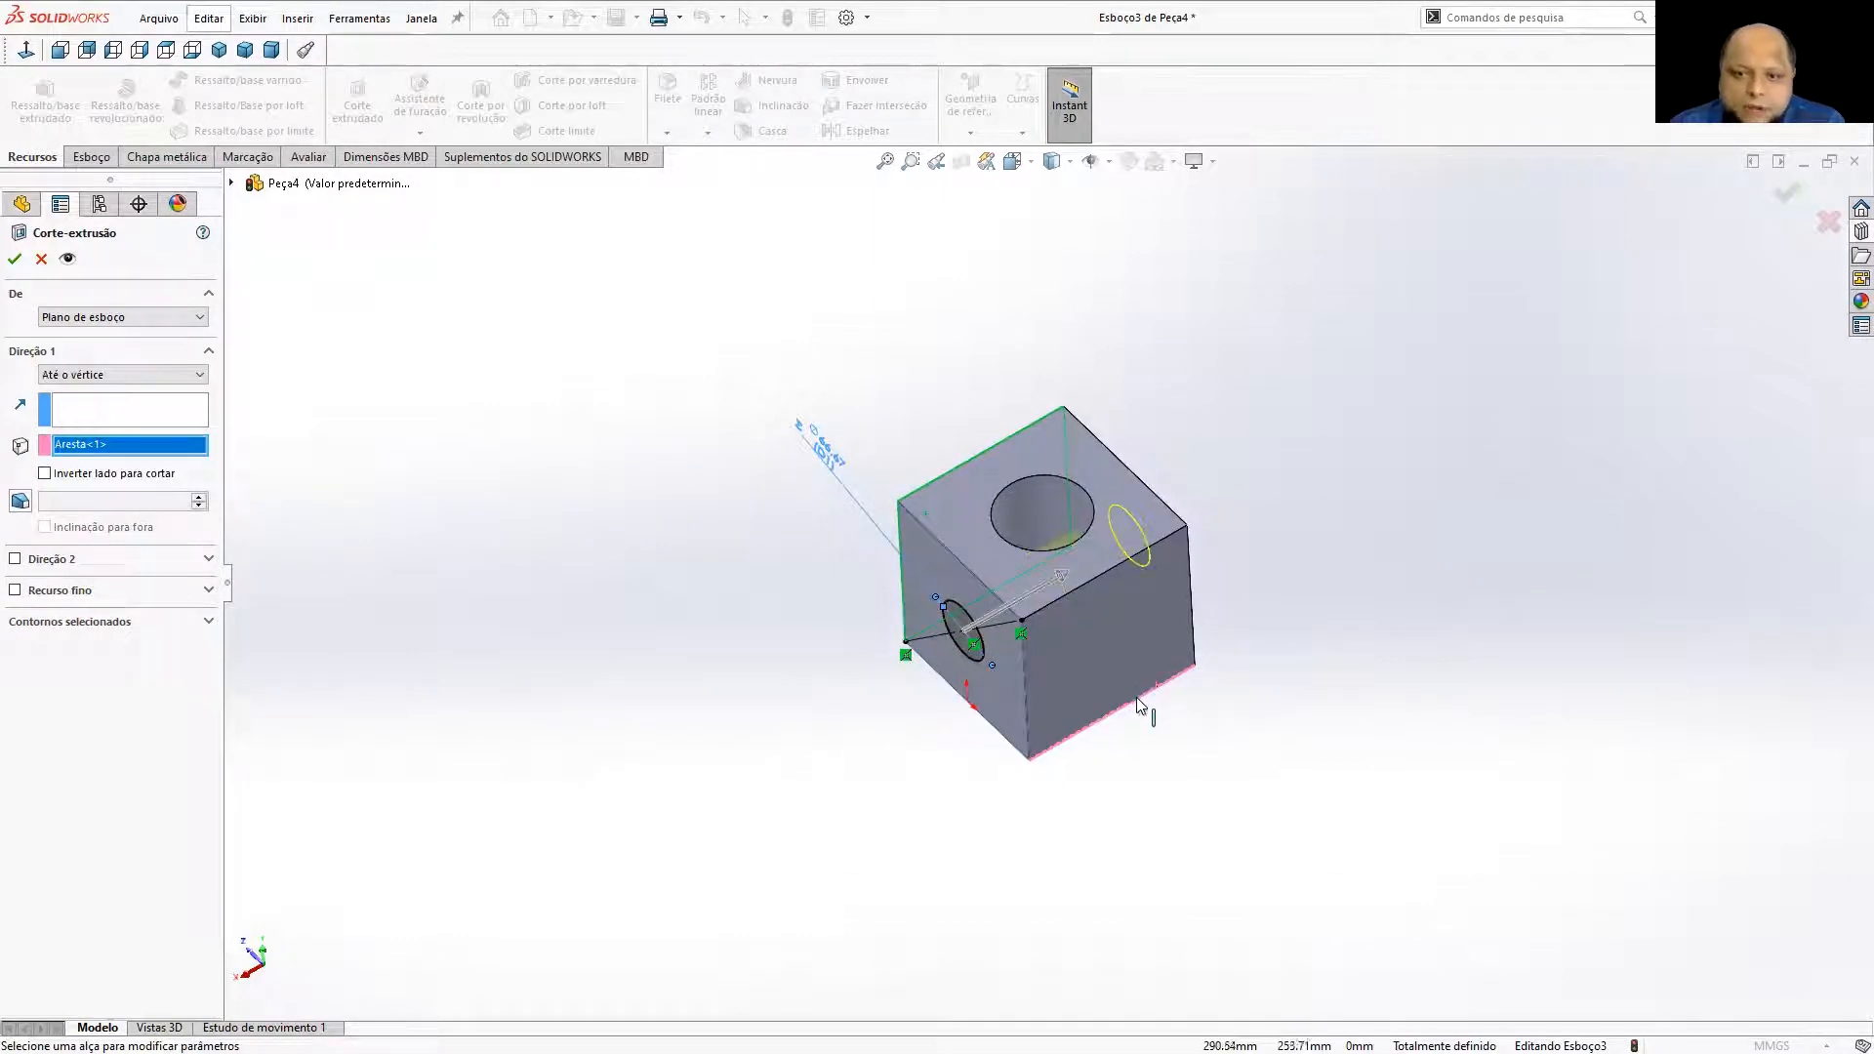
{"action": "right_click", "coordinate": [1137, 697]}
{"action": "left_click", "coordinate": [112, 450]}
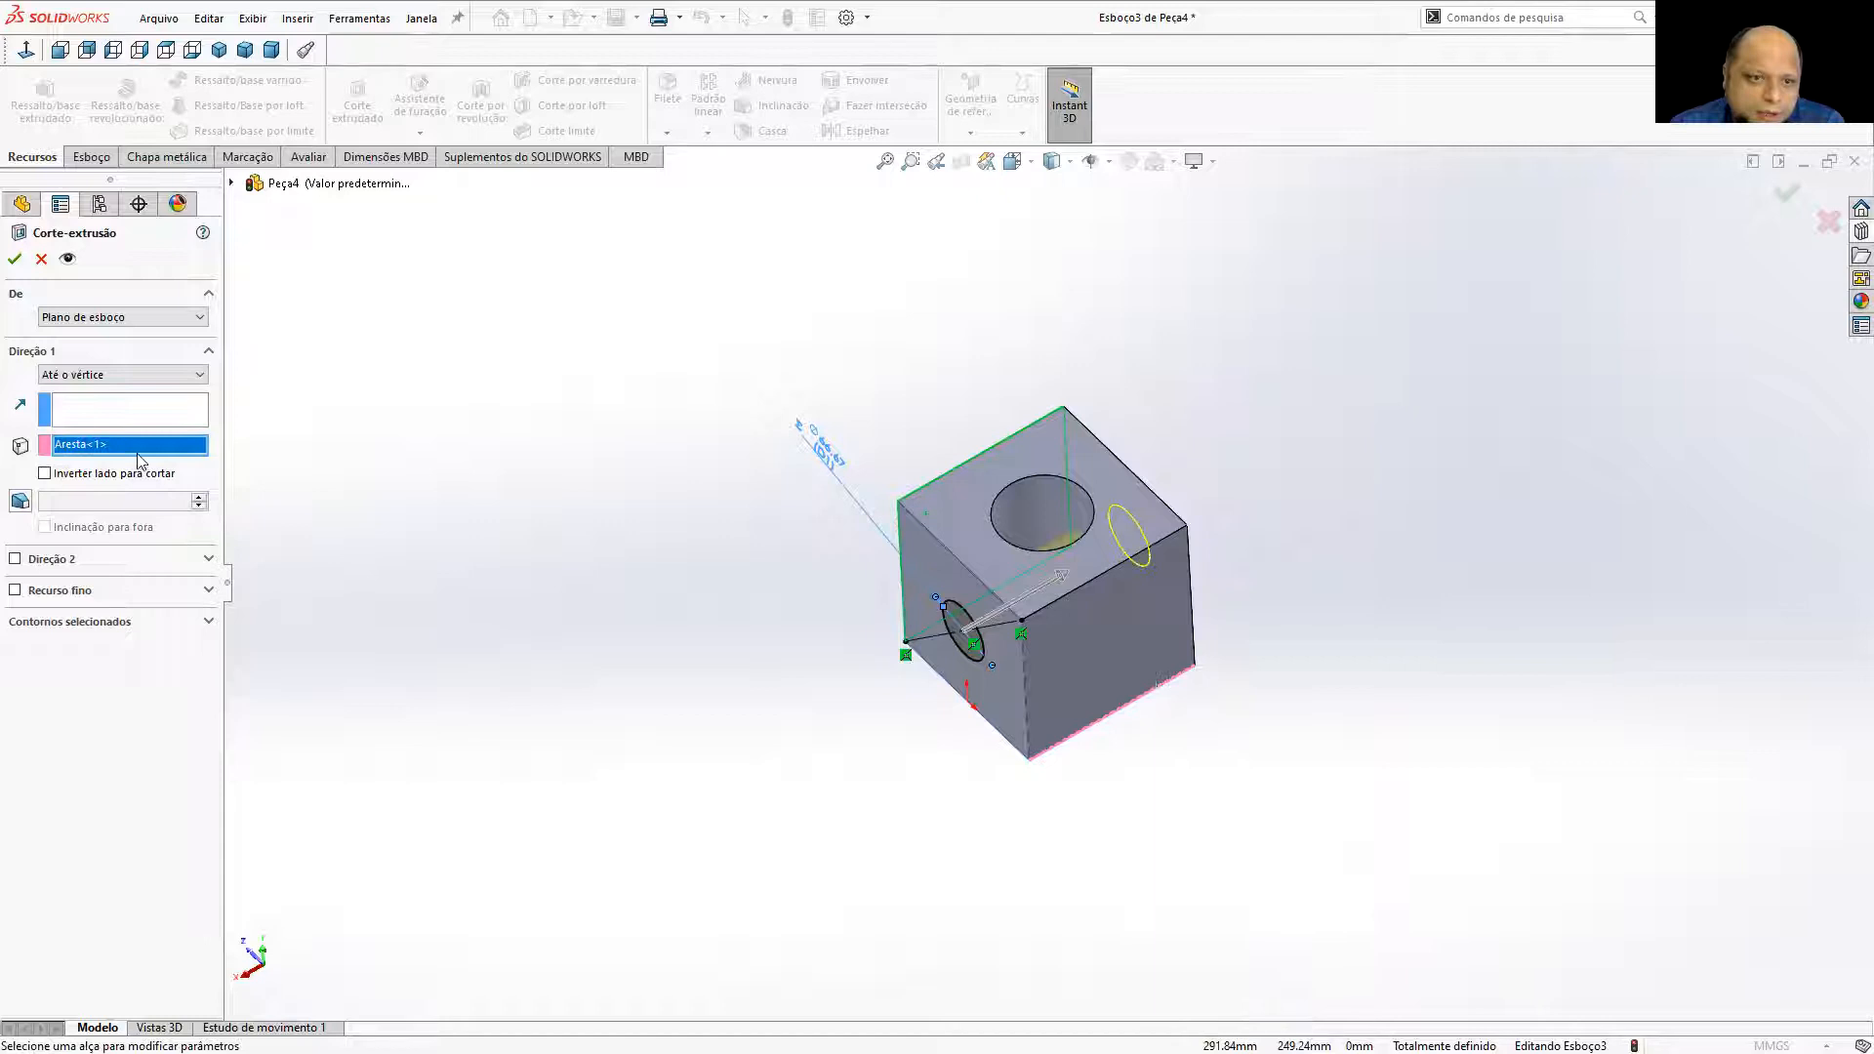
{"action": "right_click", "coordinate": [138, 452]}
{"action": "left_click", "coordinate": [166, 478]}
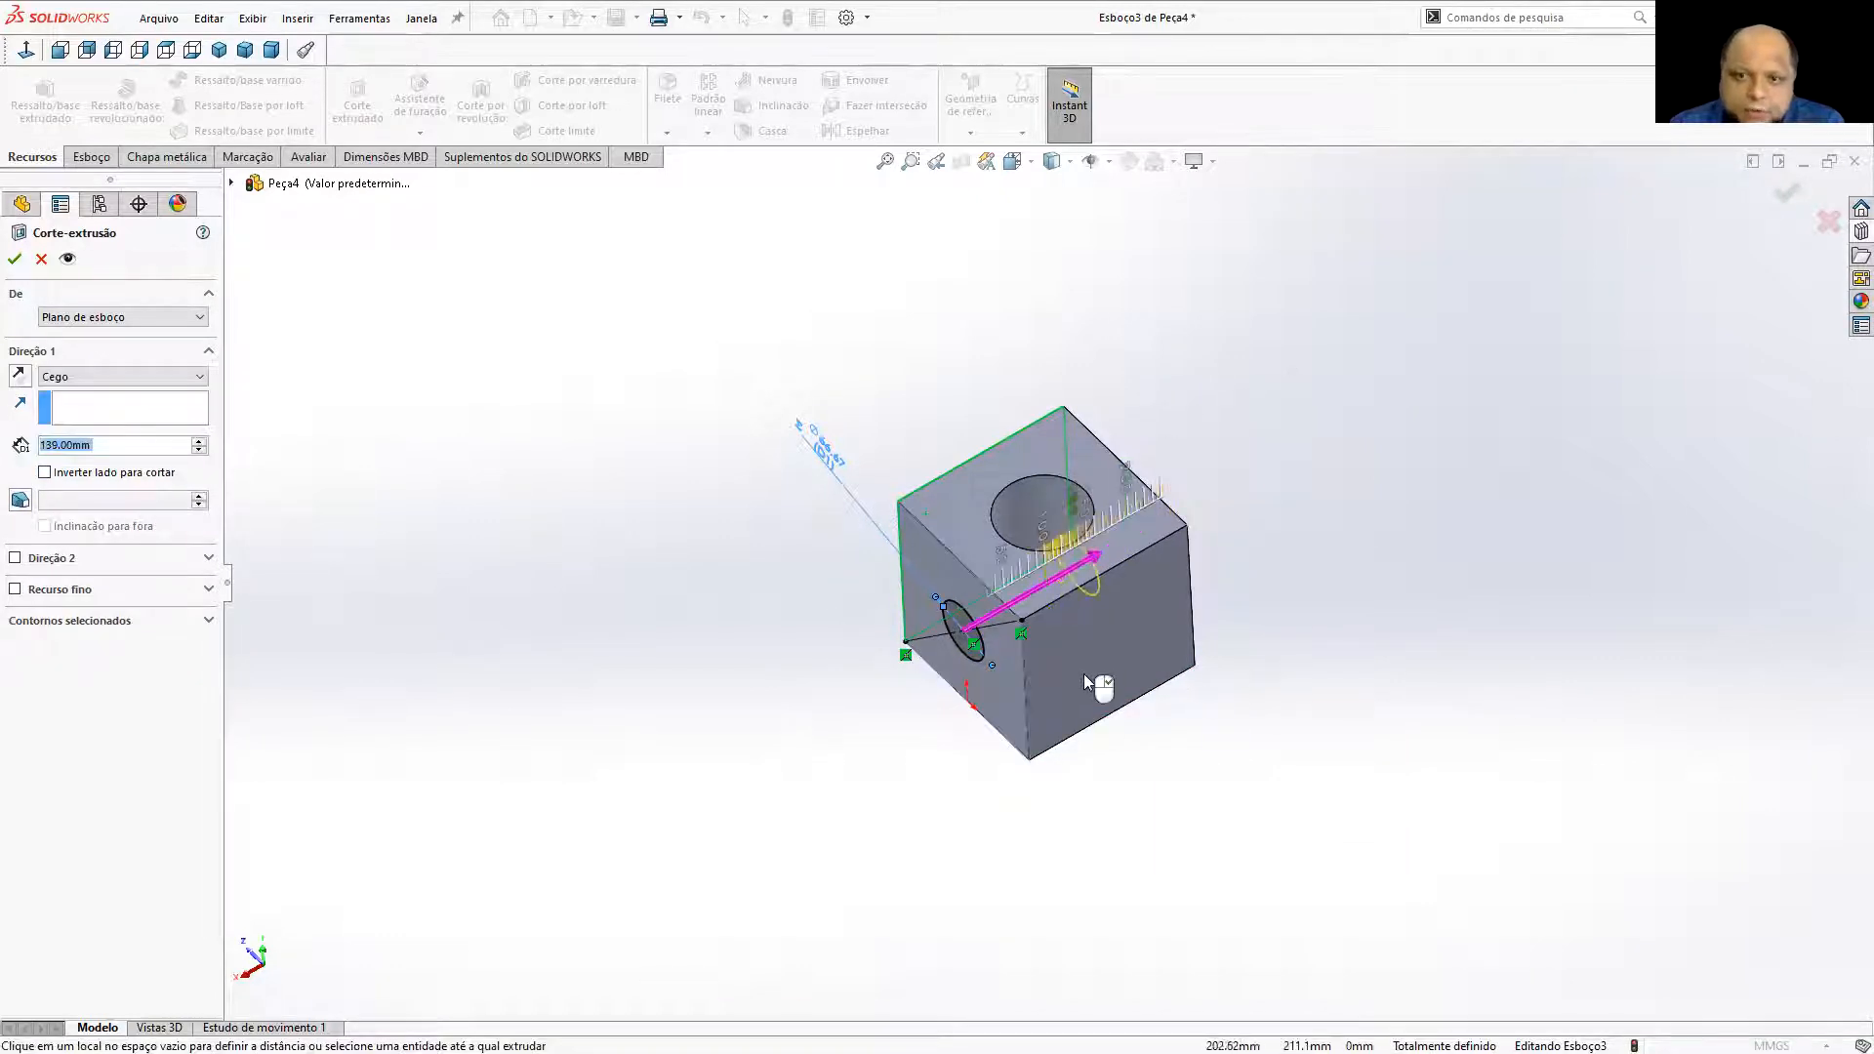
Set the side hole's blind cut depth to 100 mm.
{"action": "type", "text": "100"}
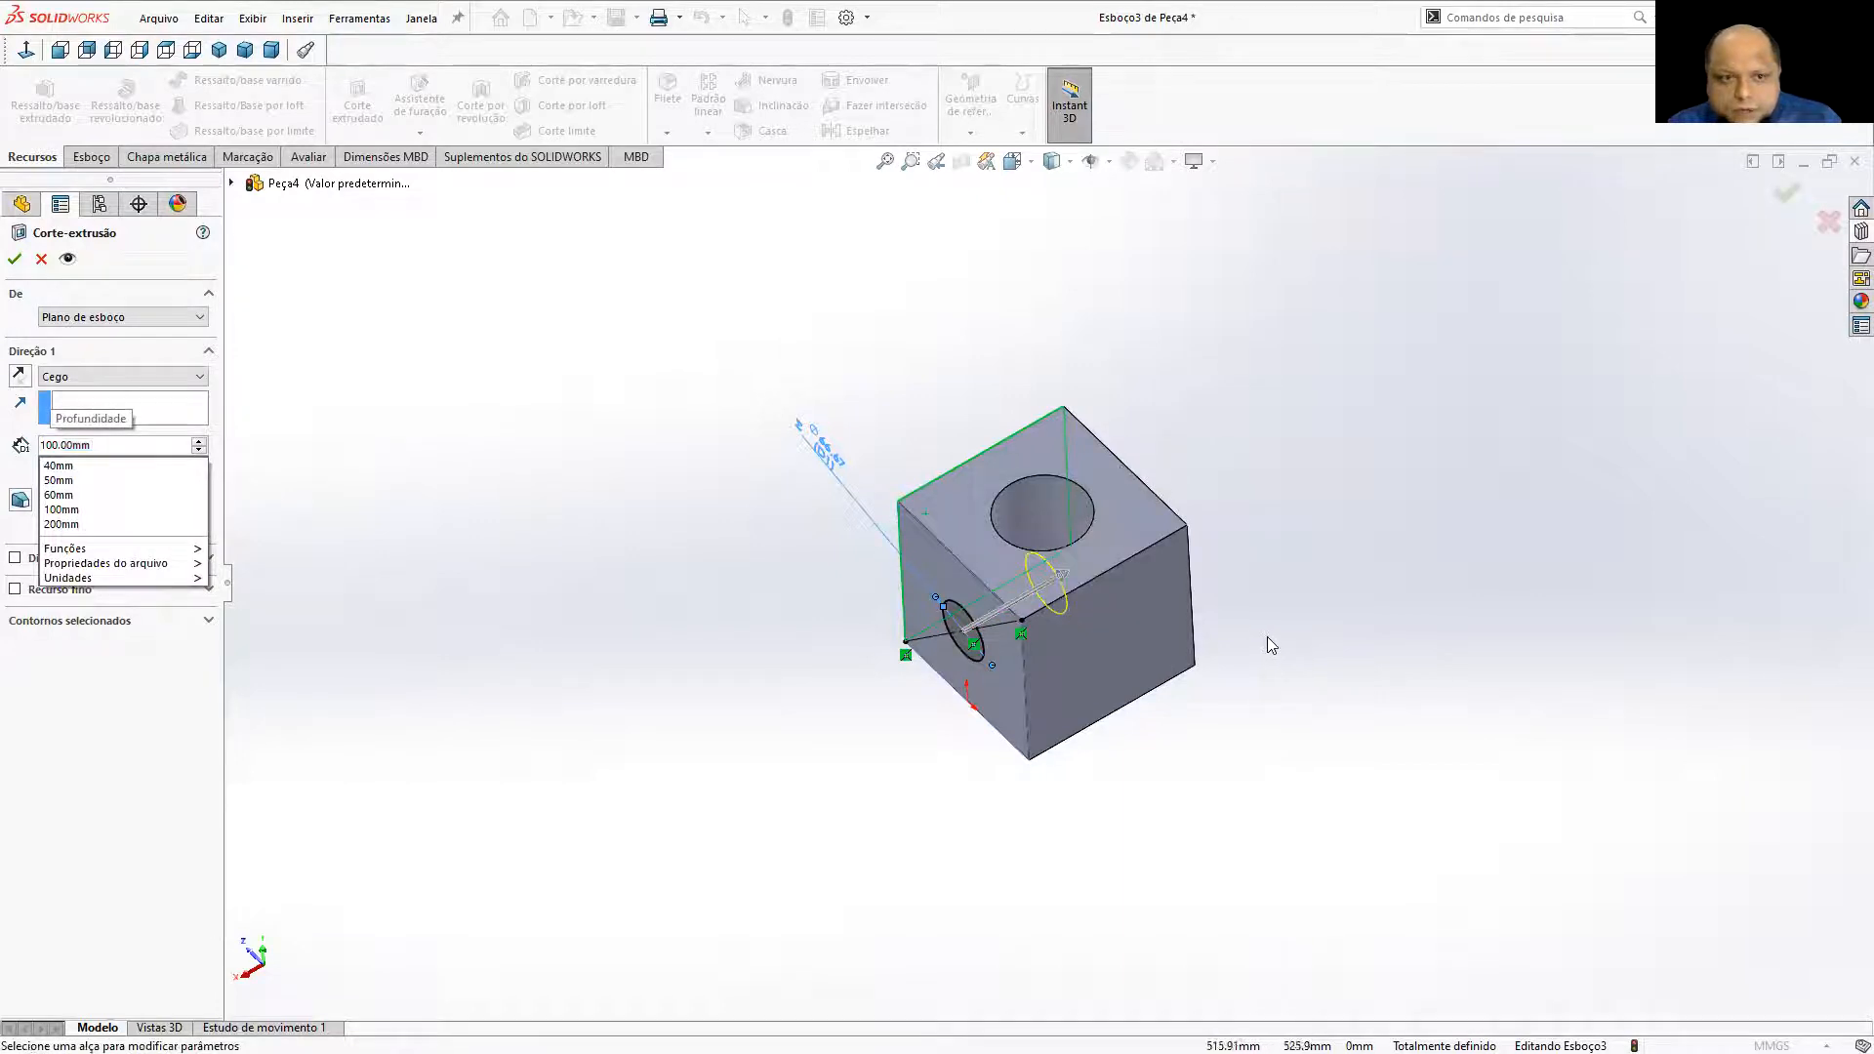
{"action": "middle_click_drag", "start_coordinate": [1269, 635], "coordinate": [1299, 600]}
{"action": "key", "text": "Return"}
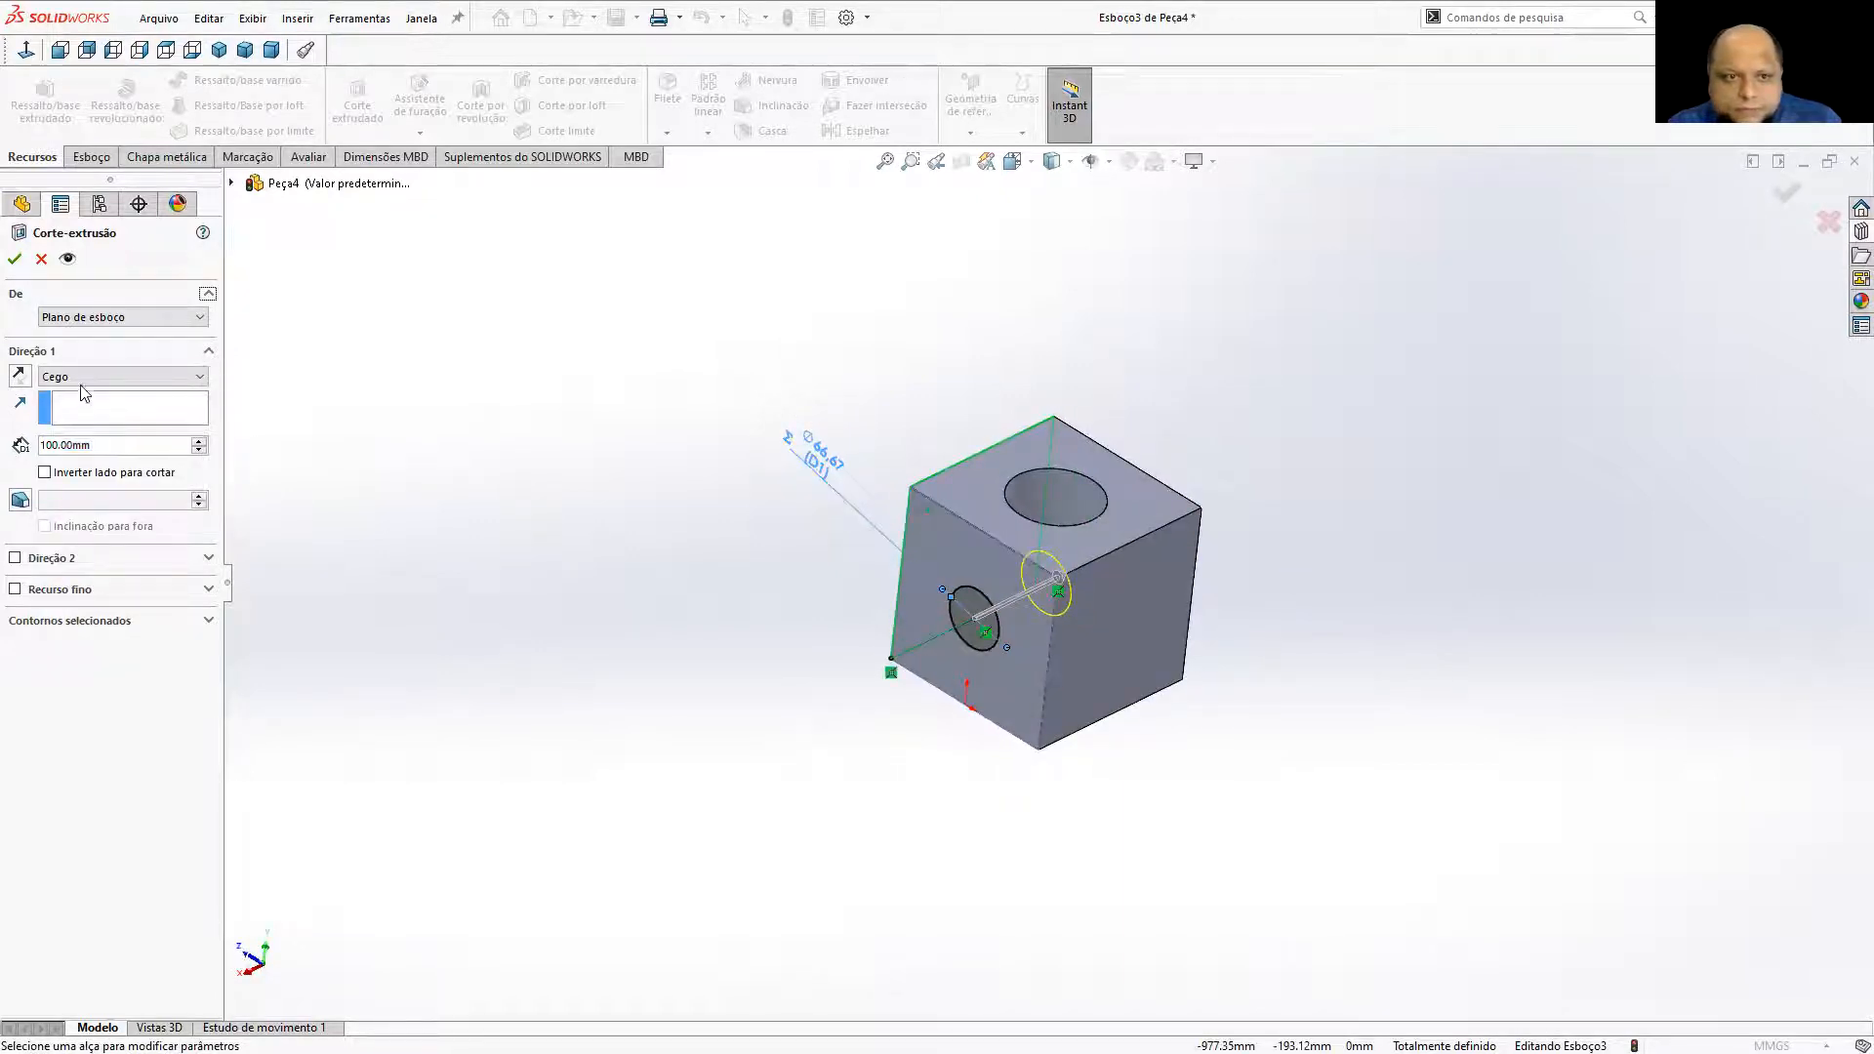
Try again to start an equation for the blind cut's depth.
{"action": "double_click", "coordinate": [105, 446]}
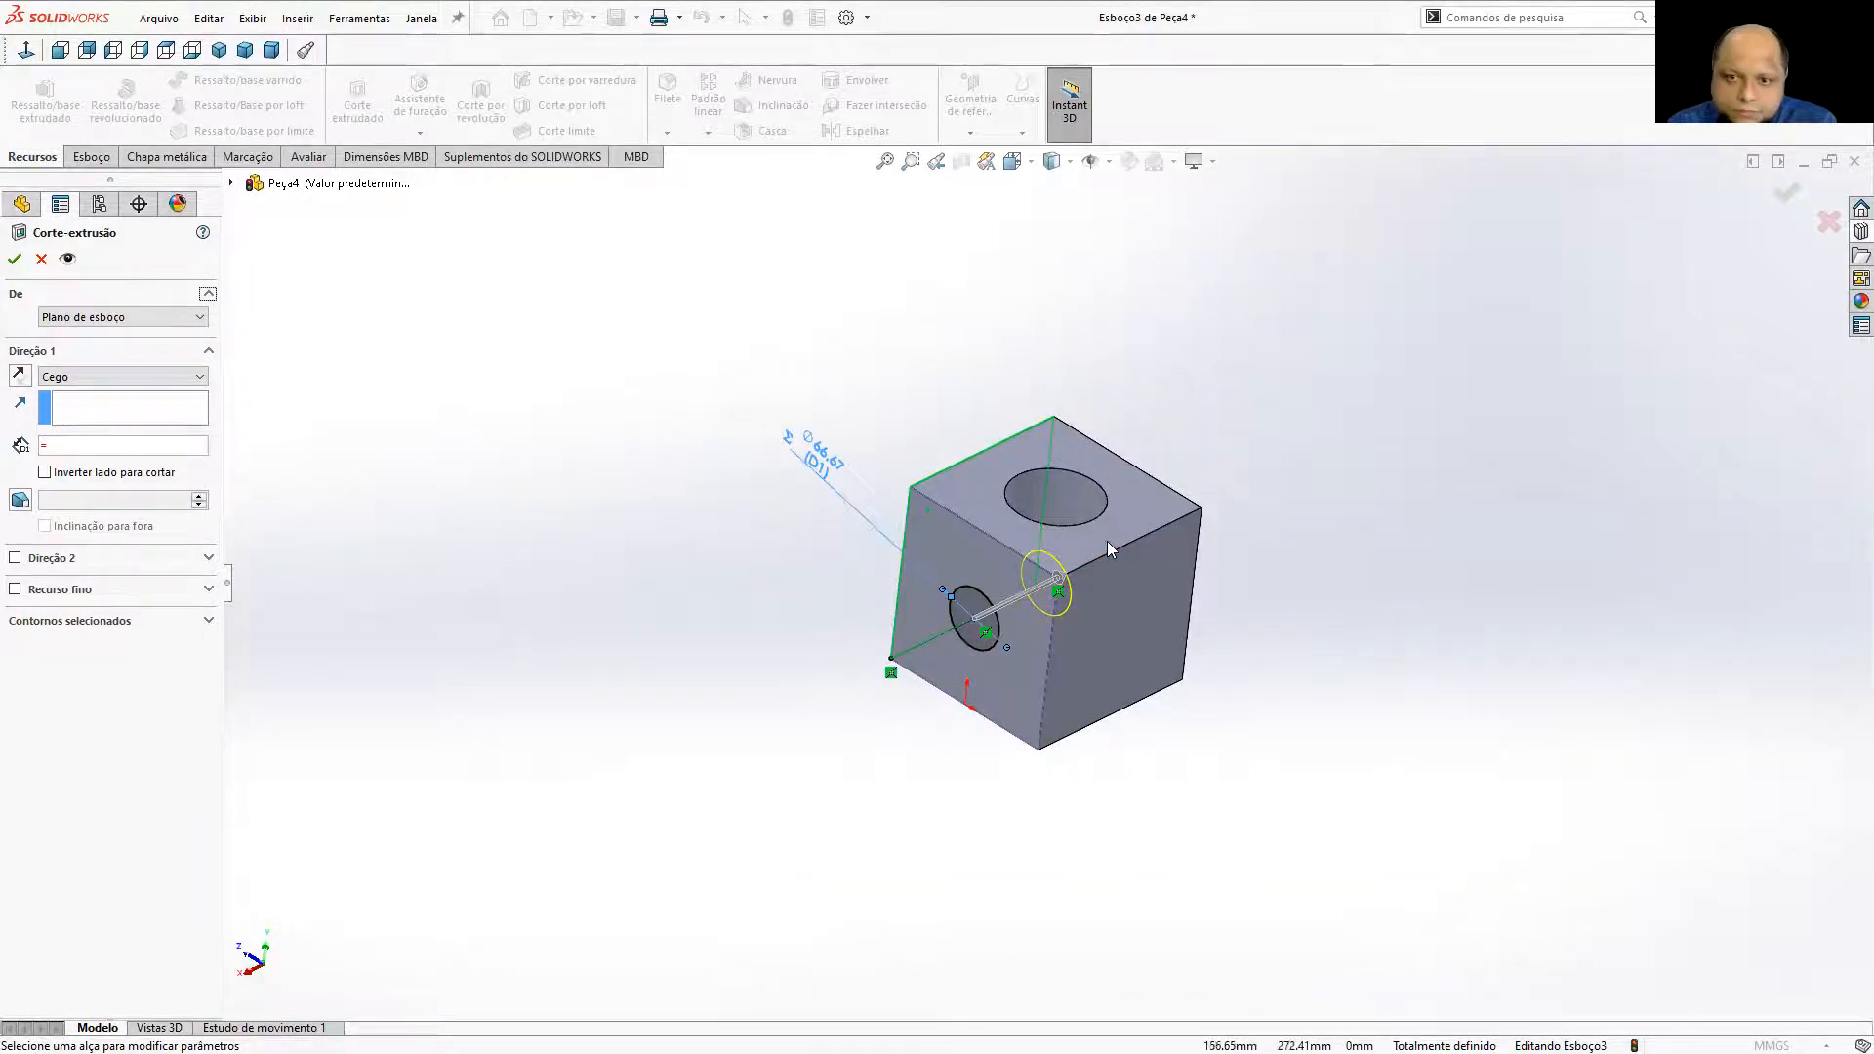
{"action": "middle_click_drag", "start_coordinate": [1123, 576], "coordinate": [1123, 742]}
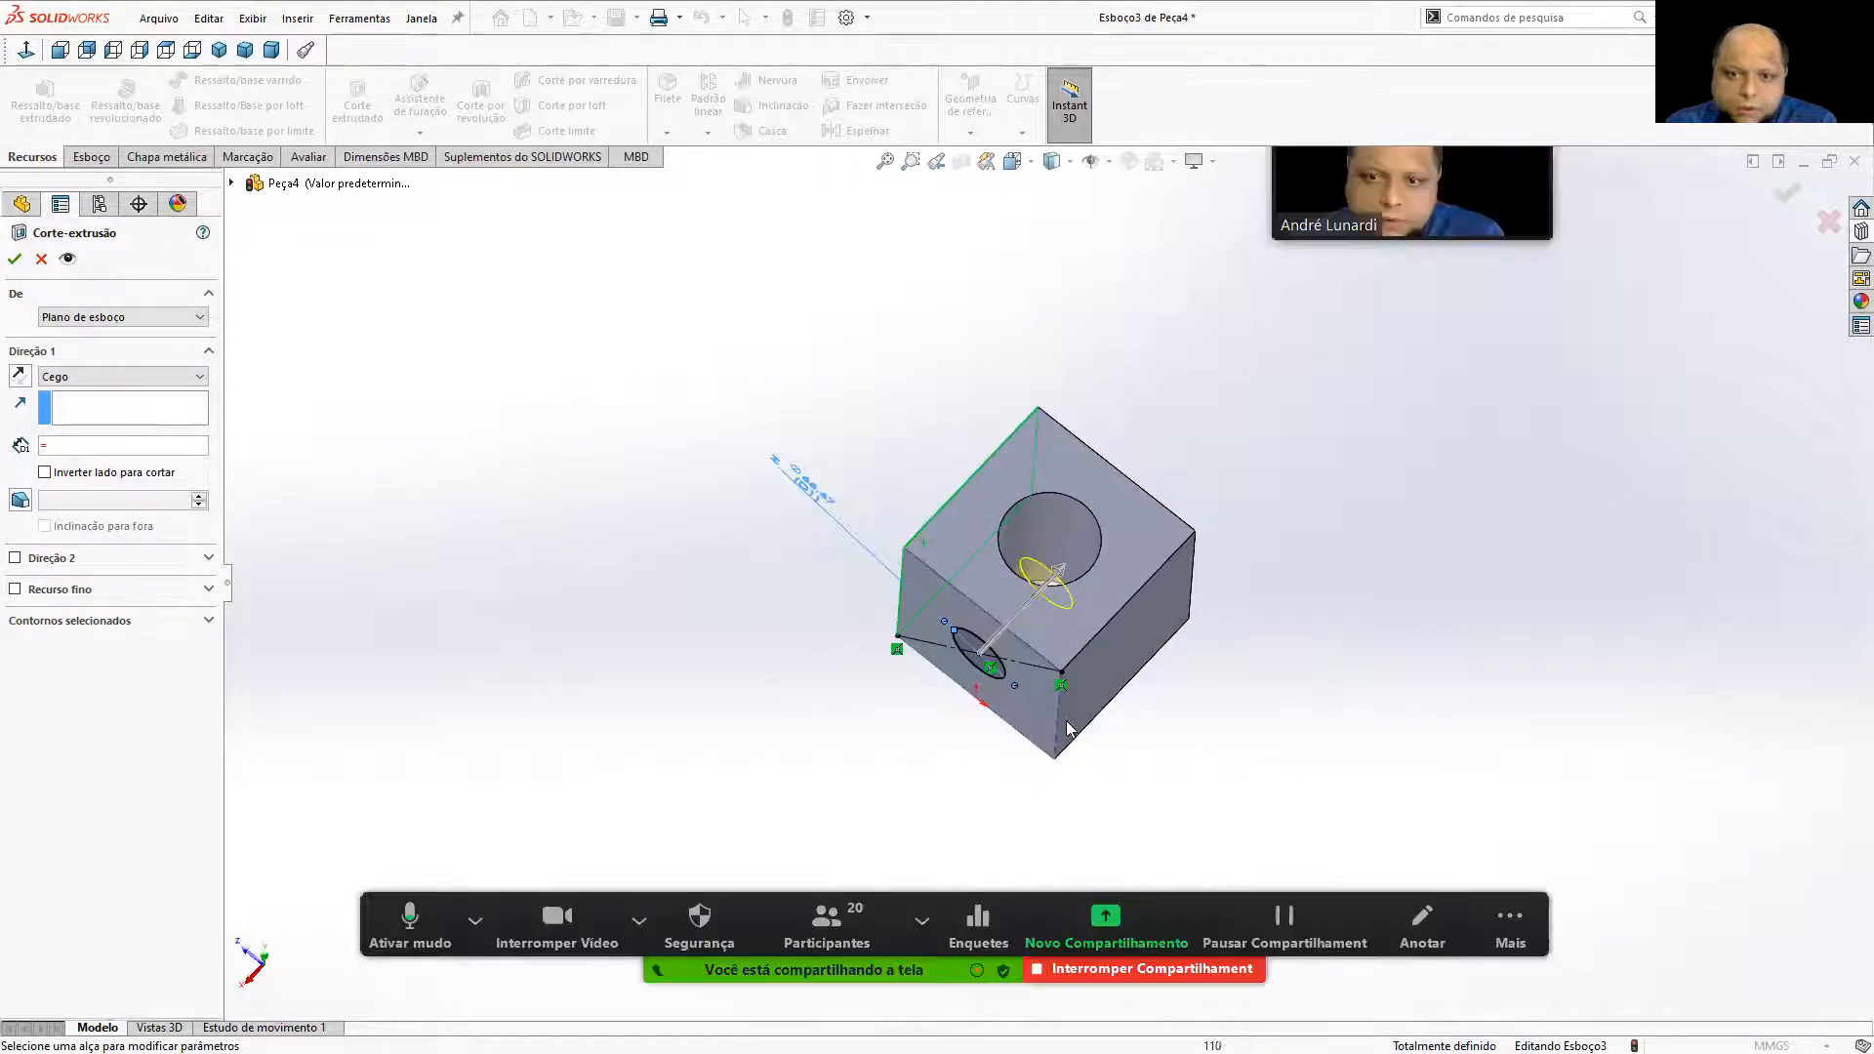
{"action": "left_click", "coordinate": [111, 446]}
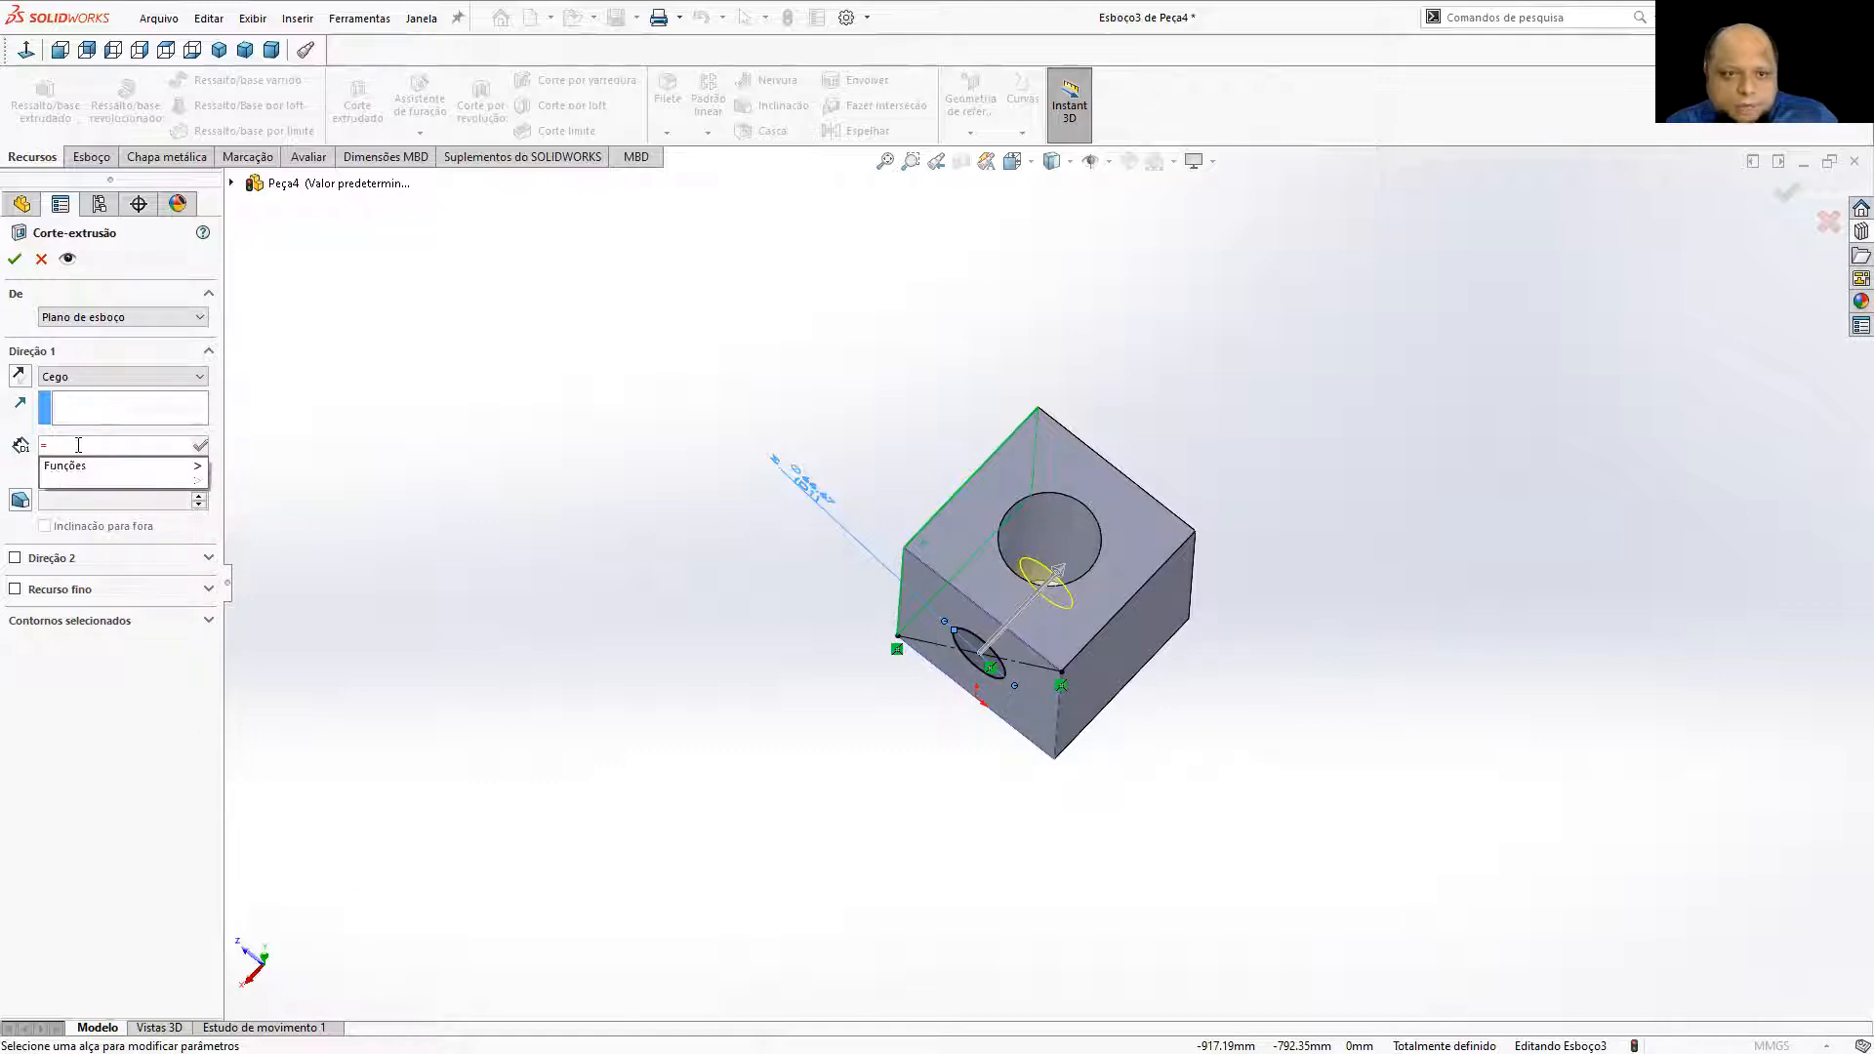
{"action": "key", "text": "Escape"}
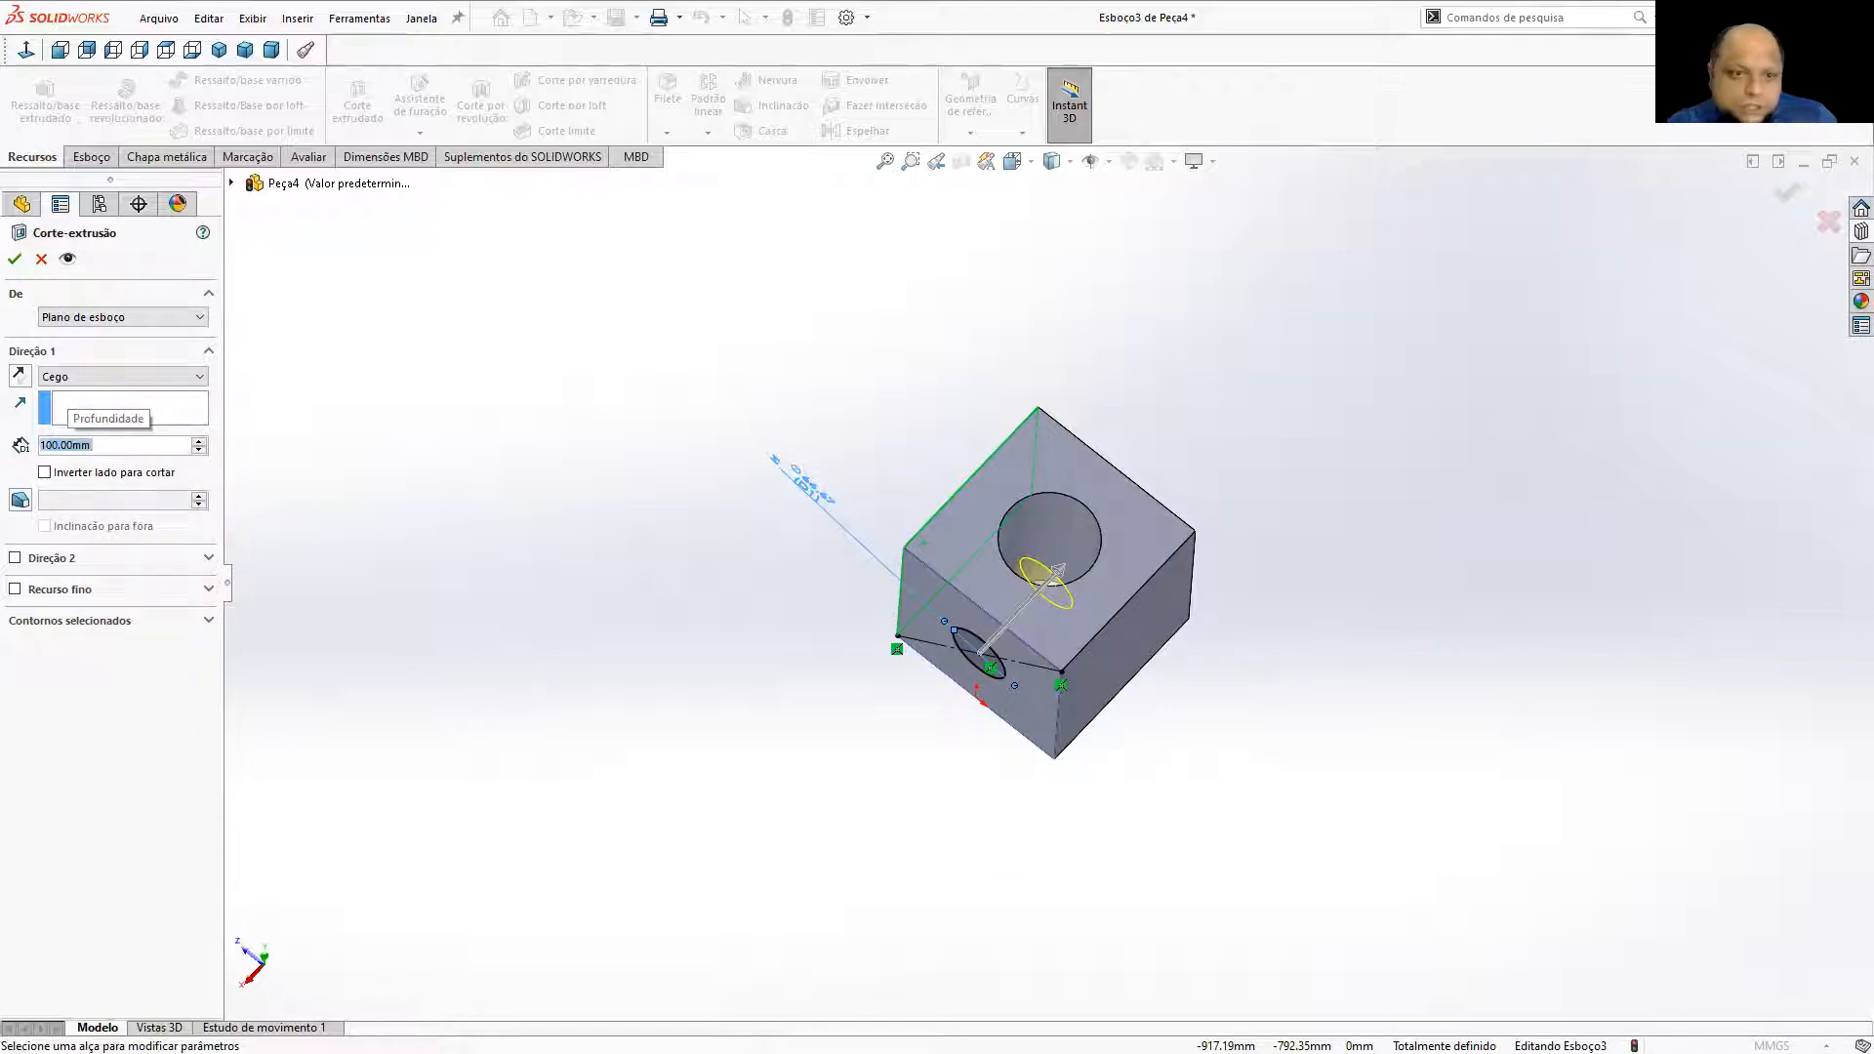
Complete the side hole's cut and select the cube's top face to display its dimensions.
{"action": "left_click", "coordinate": [16, 260]}
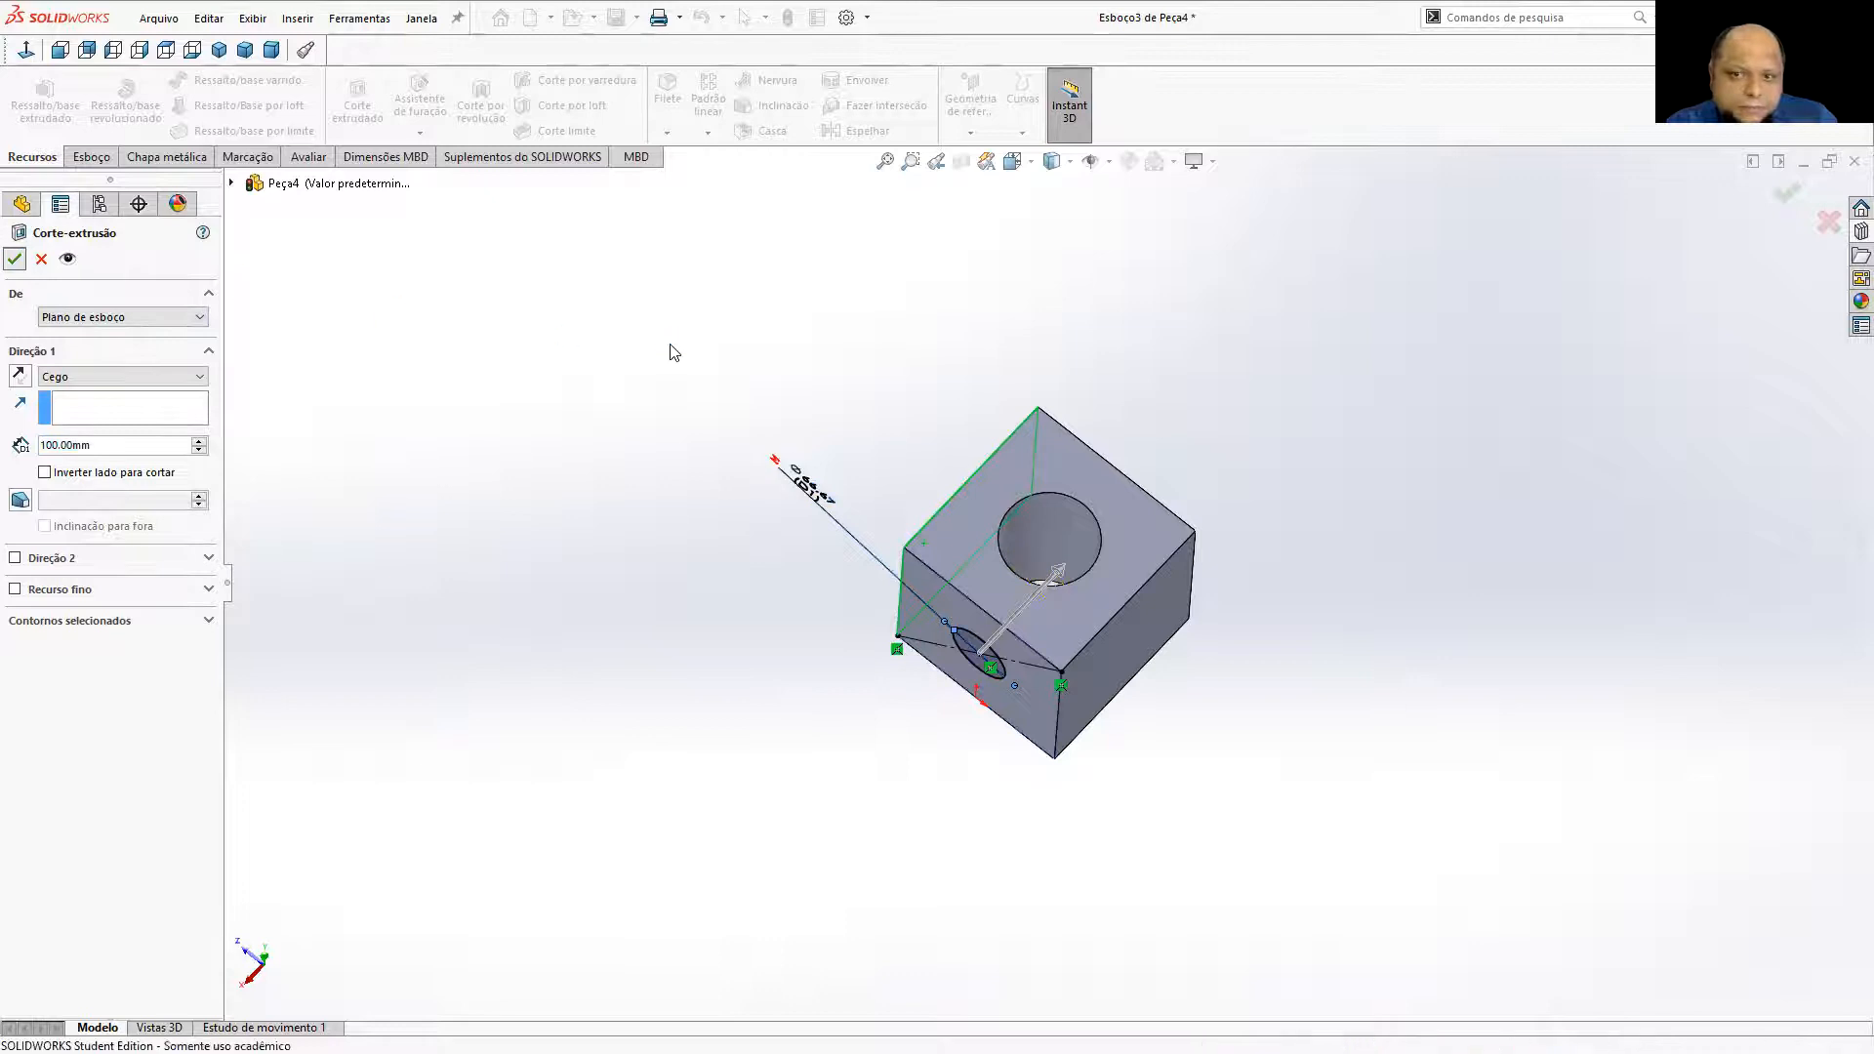
{"action": "left_click", "coordinate": [963, 578]}
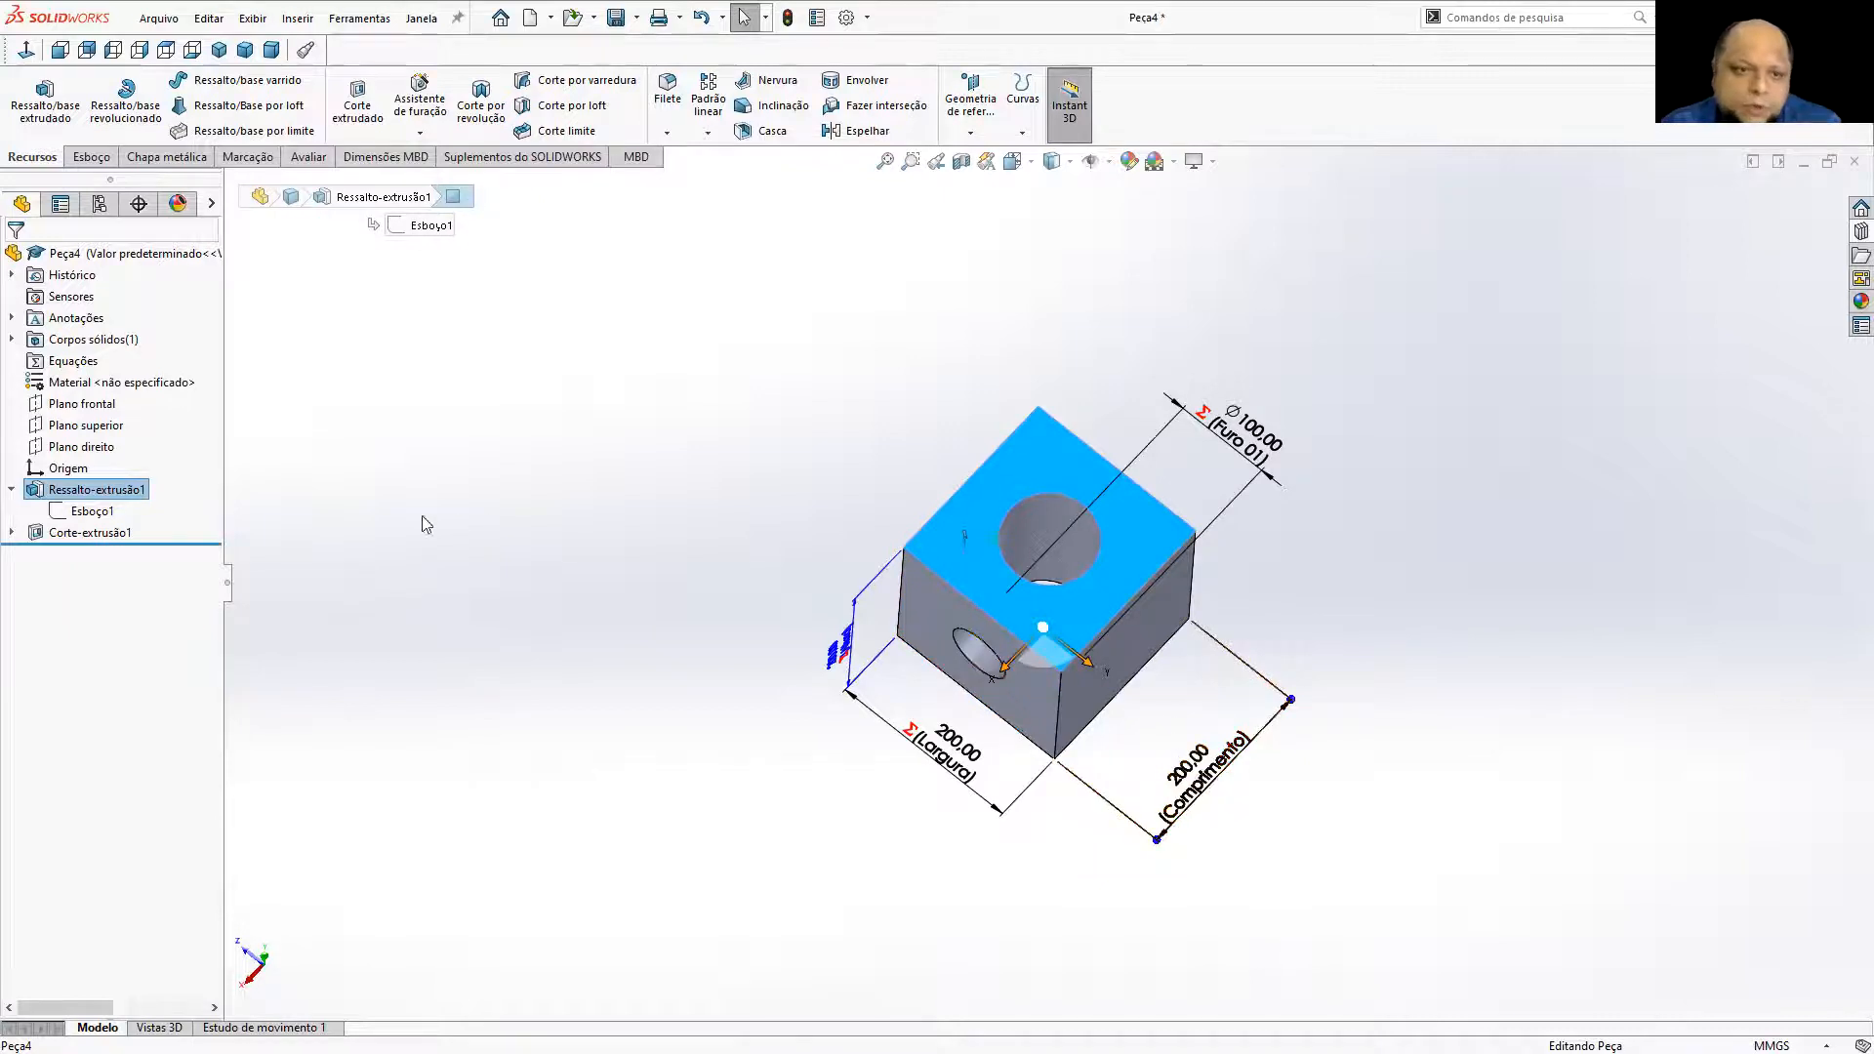
Reopen the side hole's cut for editing and try to enter an equation for its depth.
{"action": "right_click", "coordinate": [34, 535]}
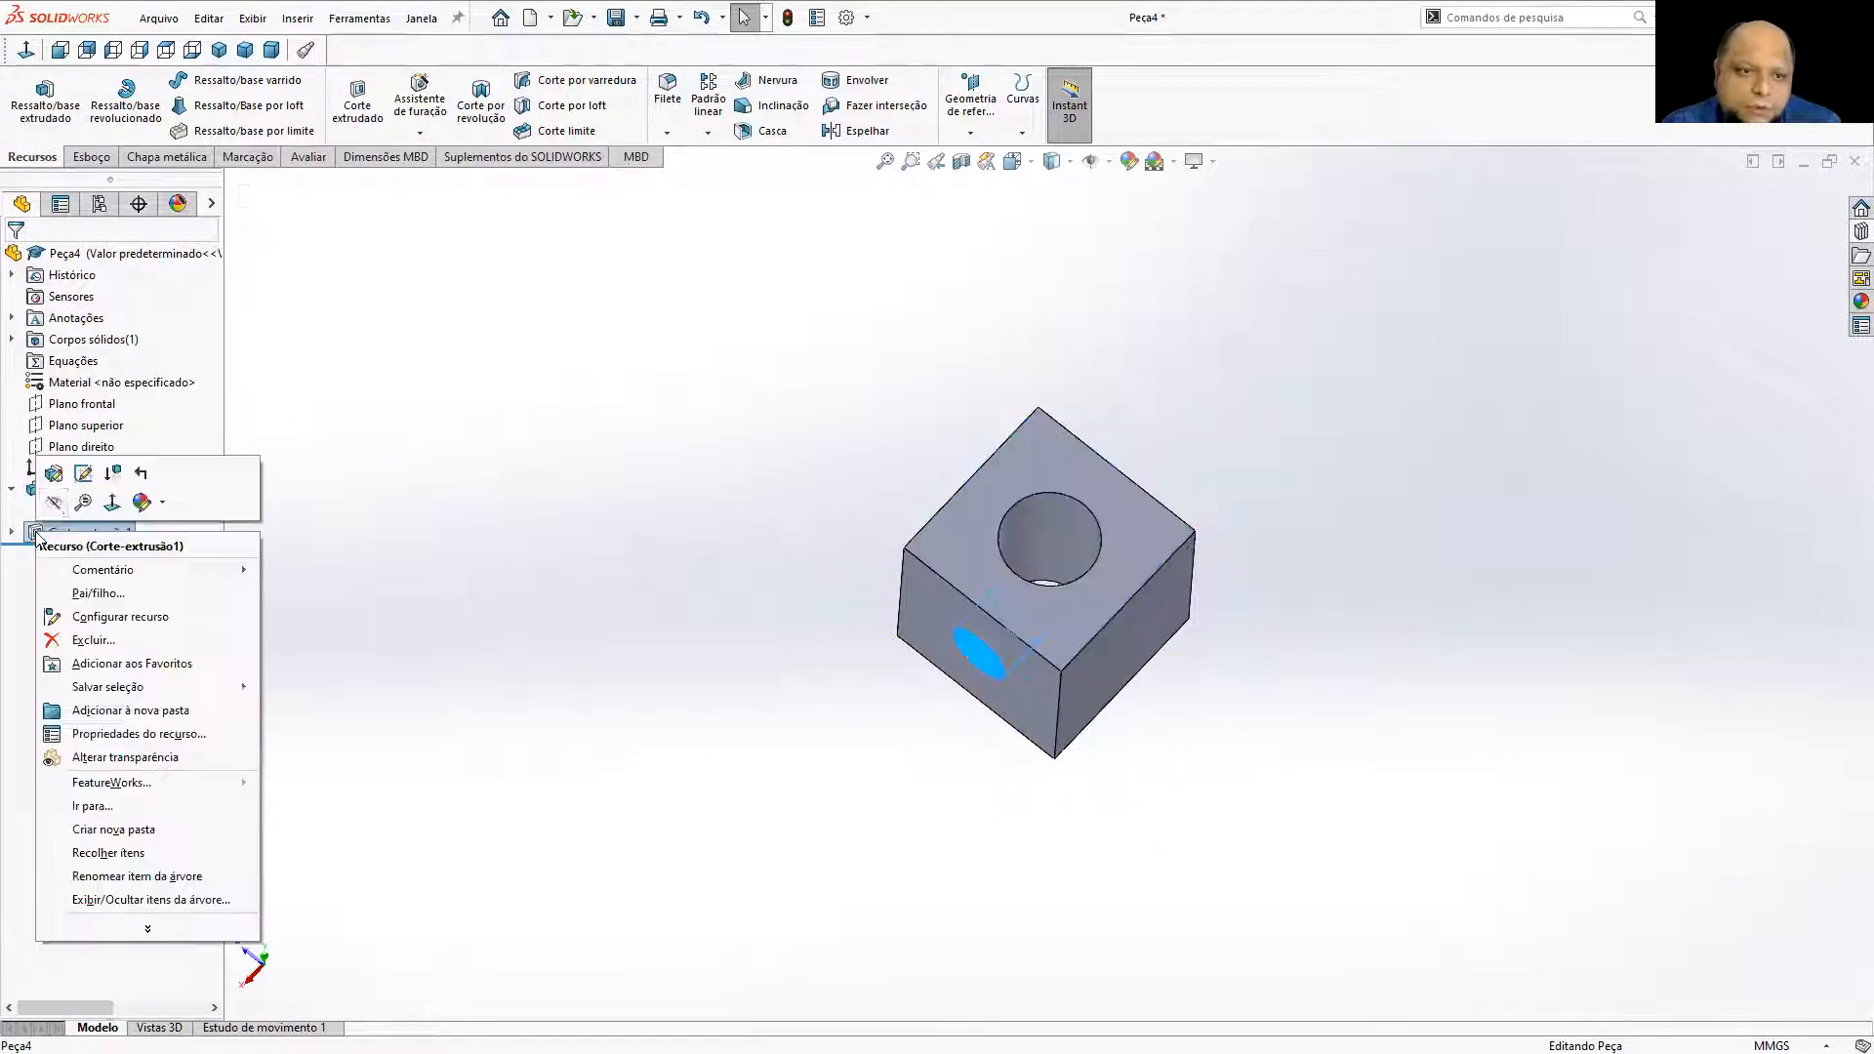
{"action": "left_click", "coordinate": [53, 474]}
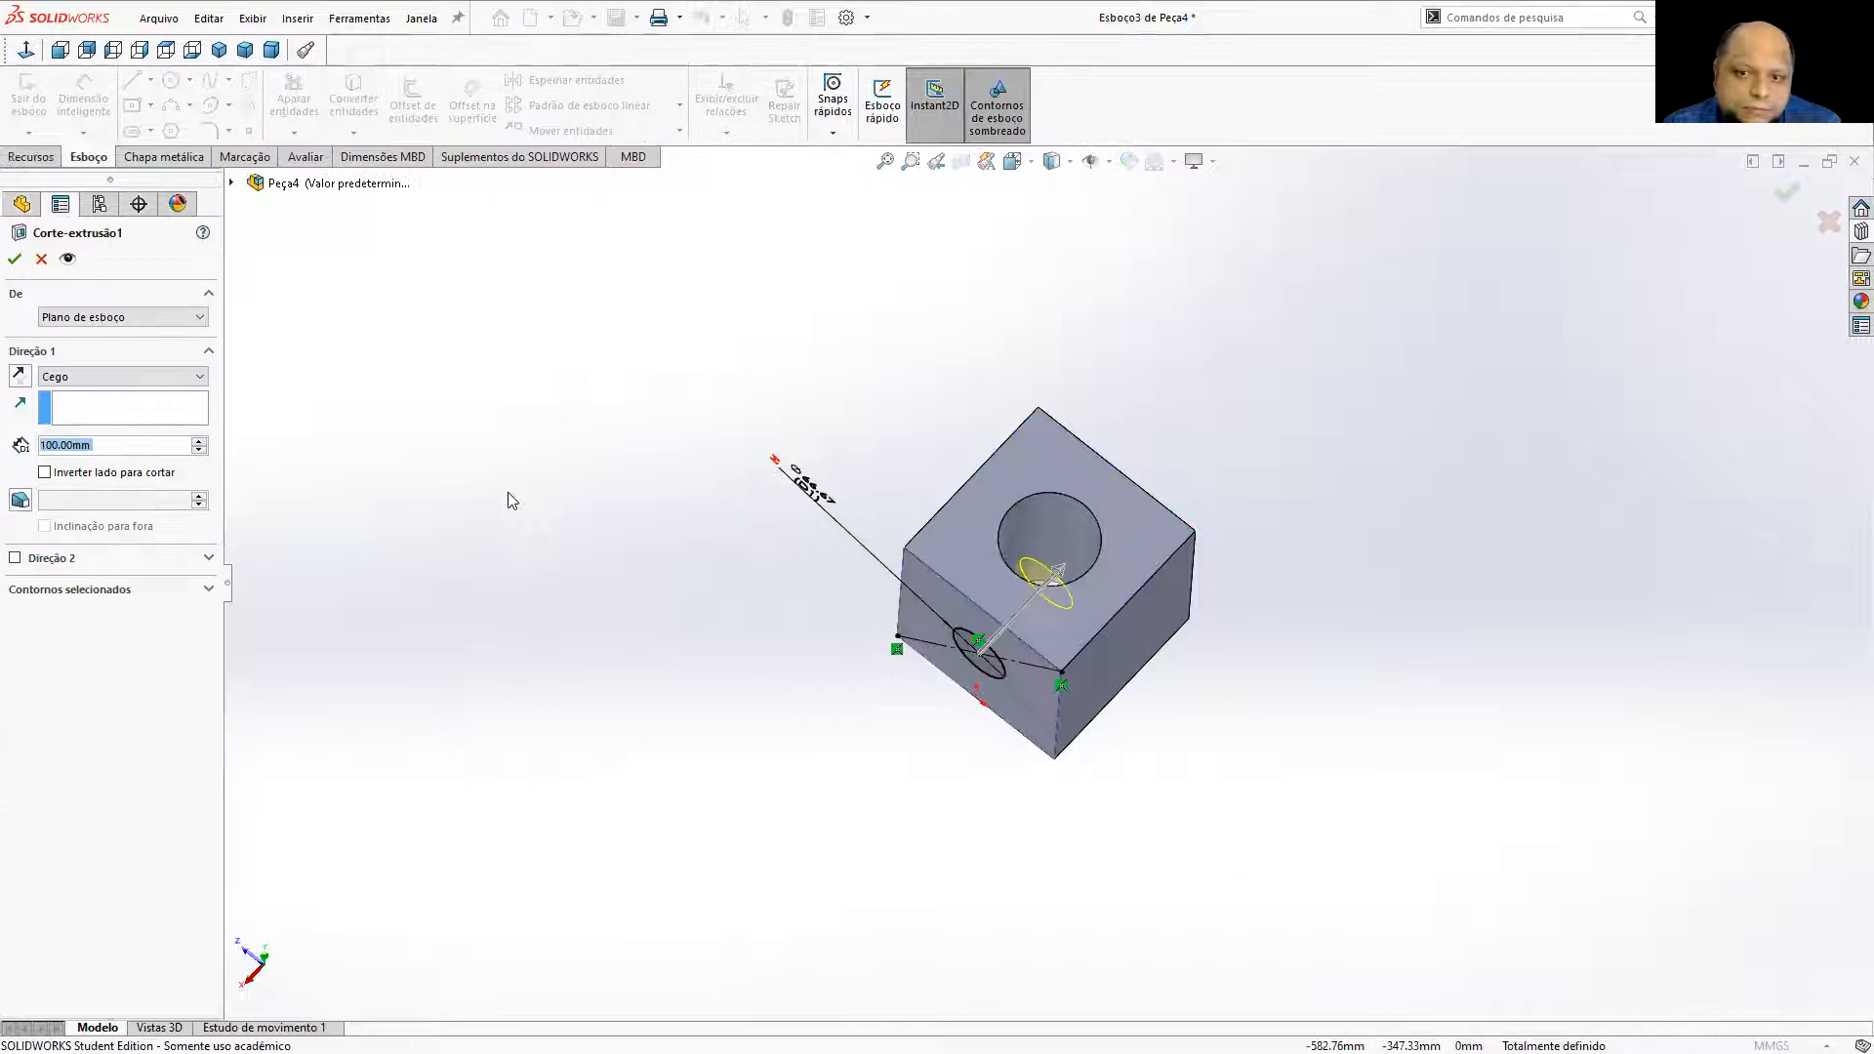
{"action": "left_click", "coordinate": [78, 442]}
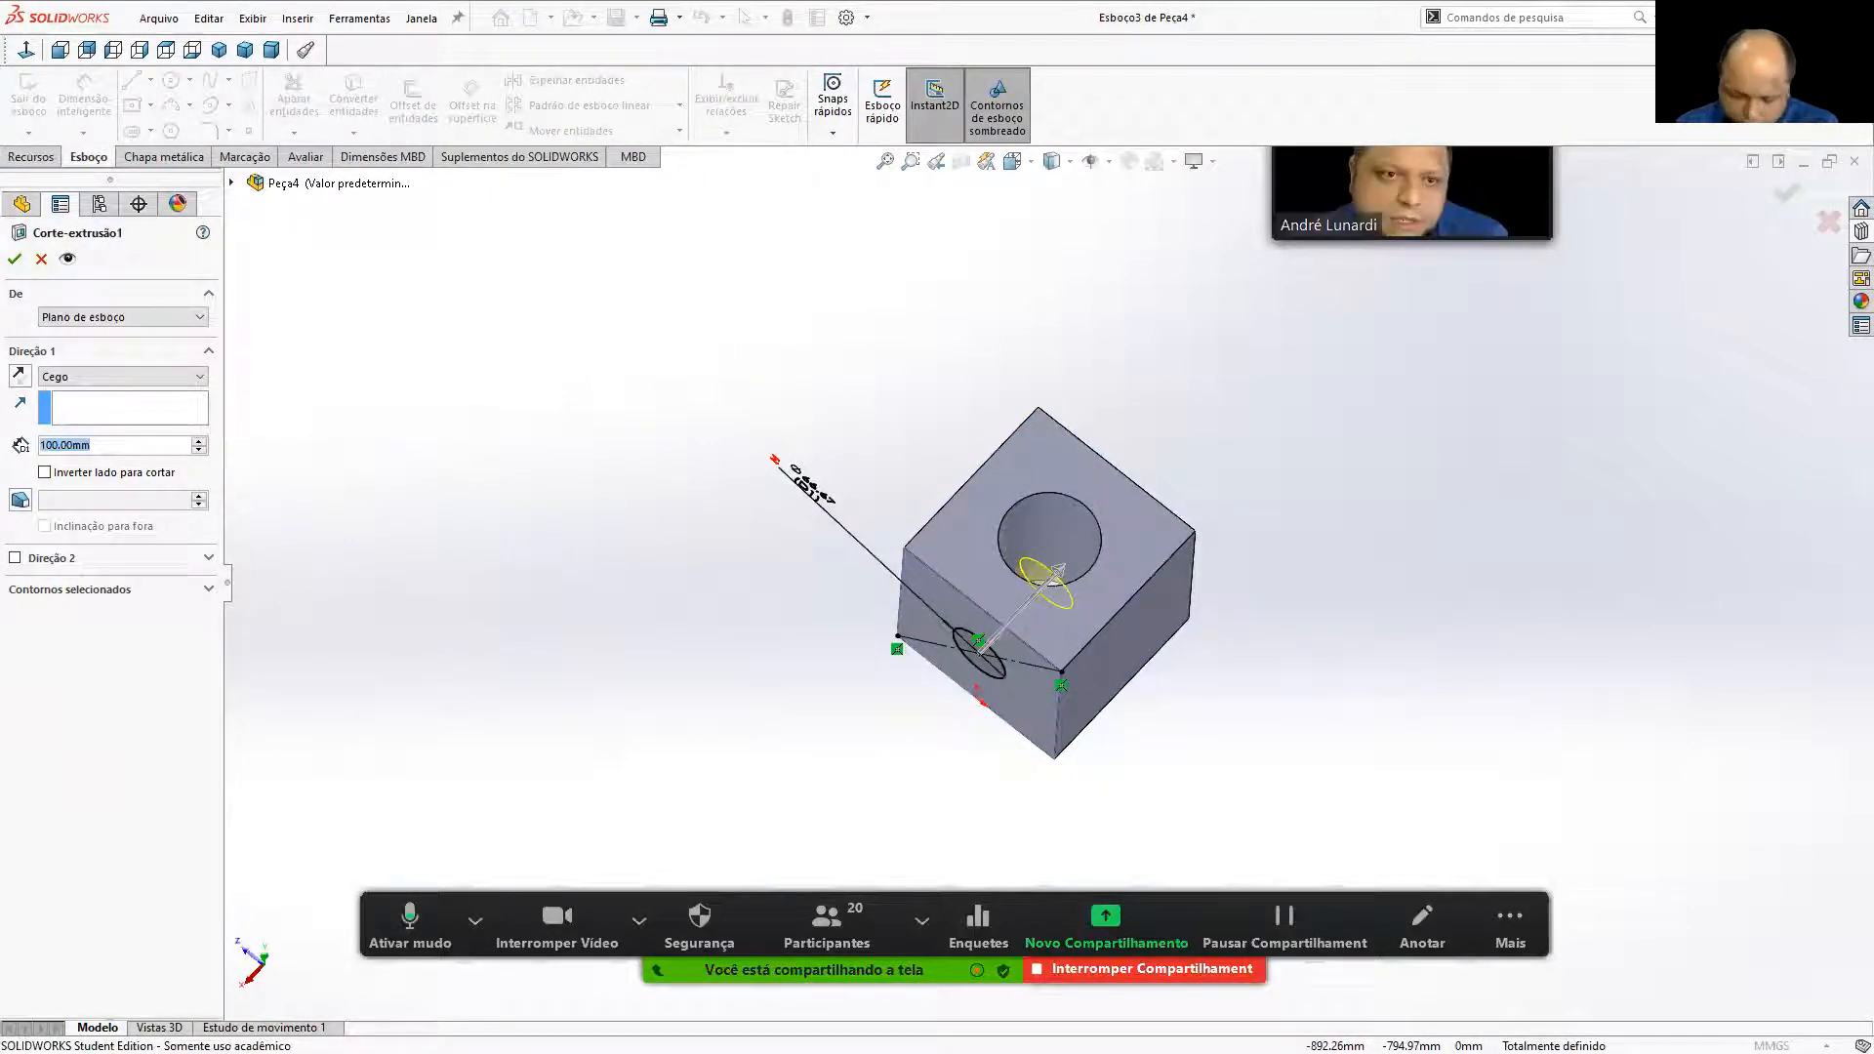
{"action": "type", "text": "="}
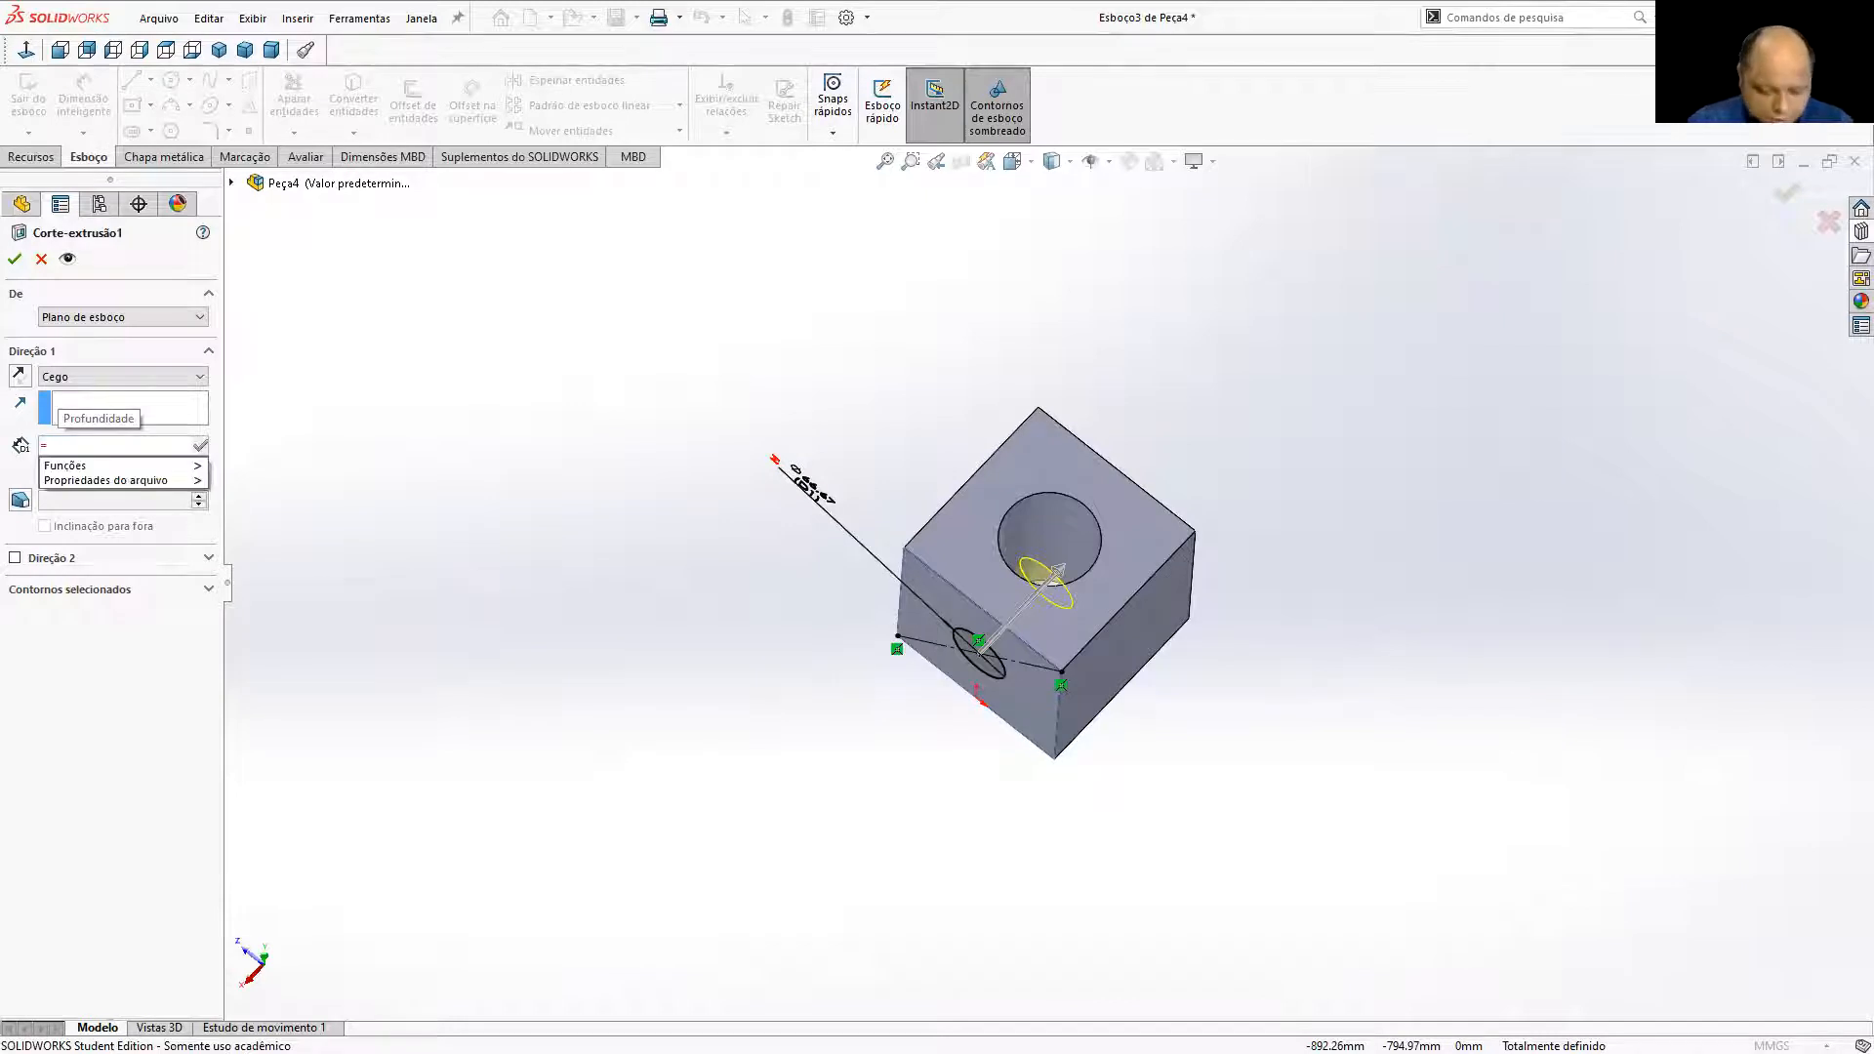
{"action": "type", "text": "co"}
{"action": "key", "text": "BackSpace"}
{"action": "key", "text": "BackSpace"}
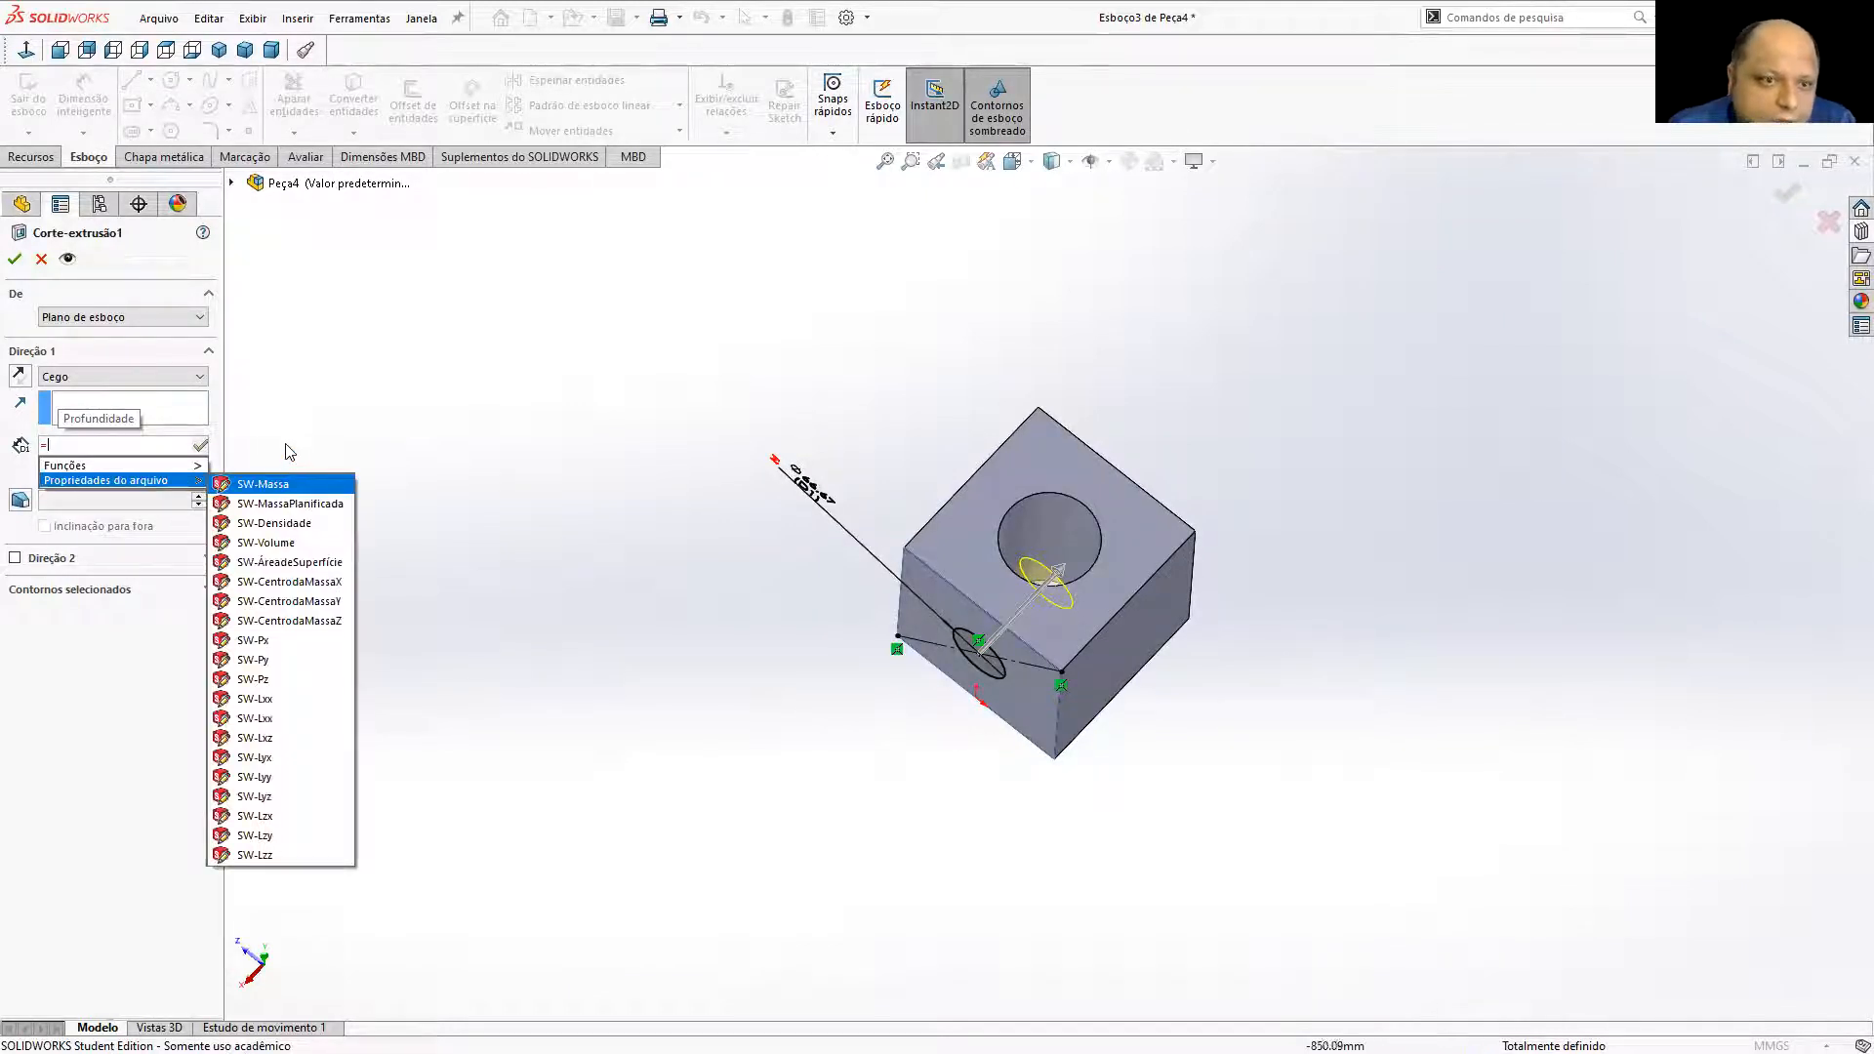
{"action": "mouse_move", "coordinate": [189, 467]}
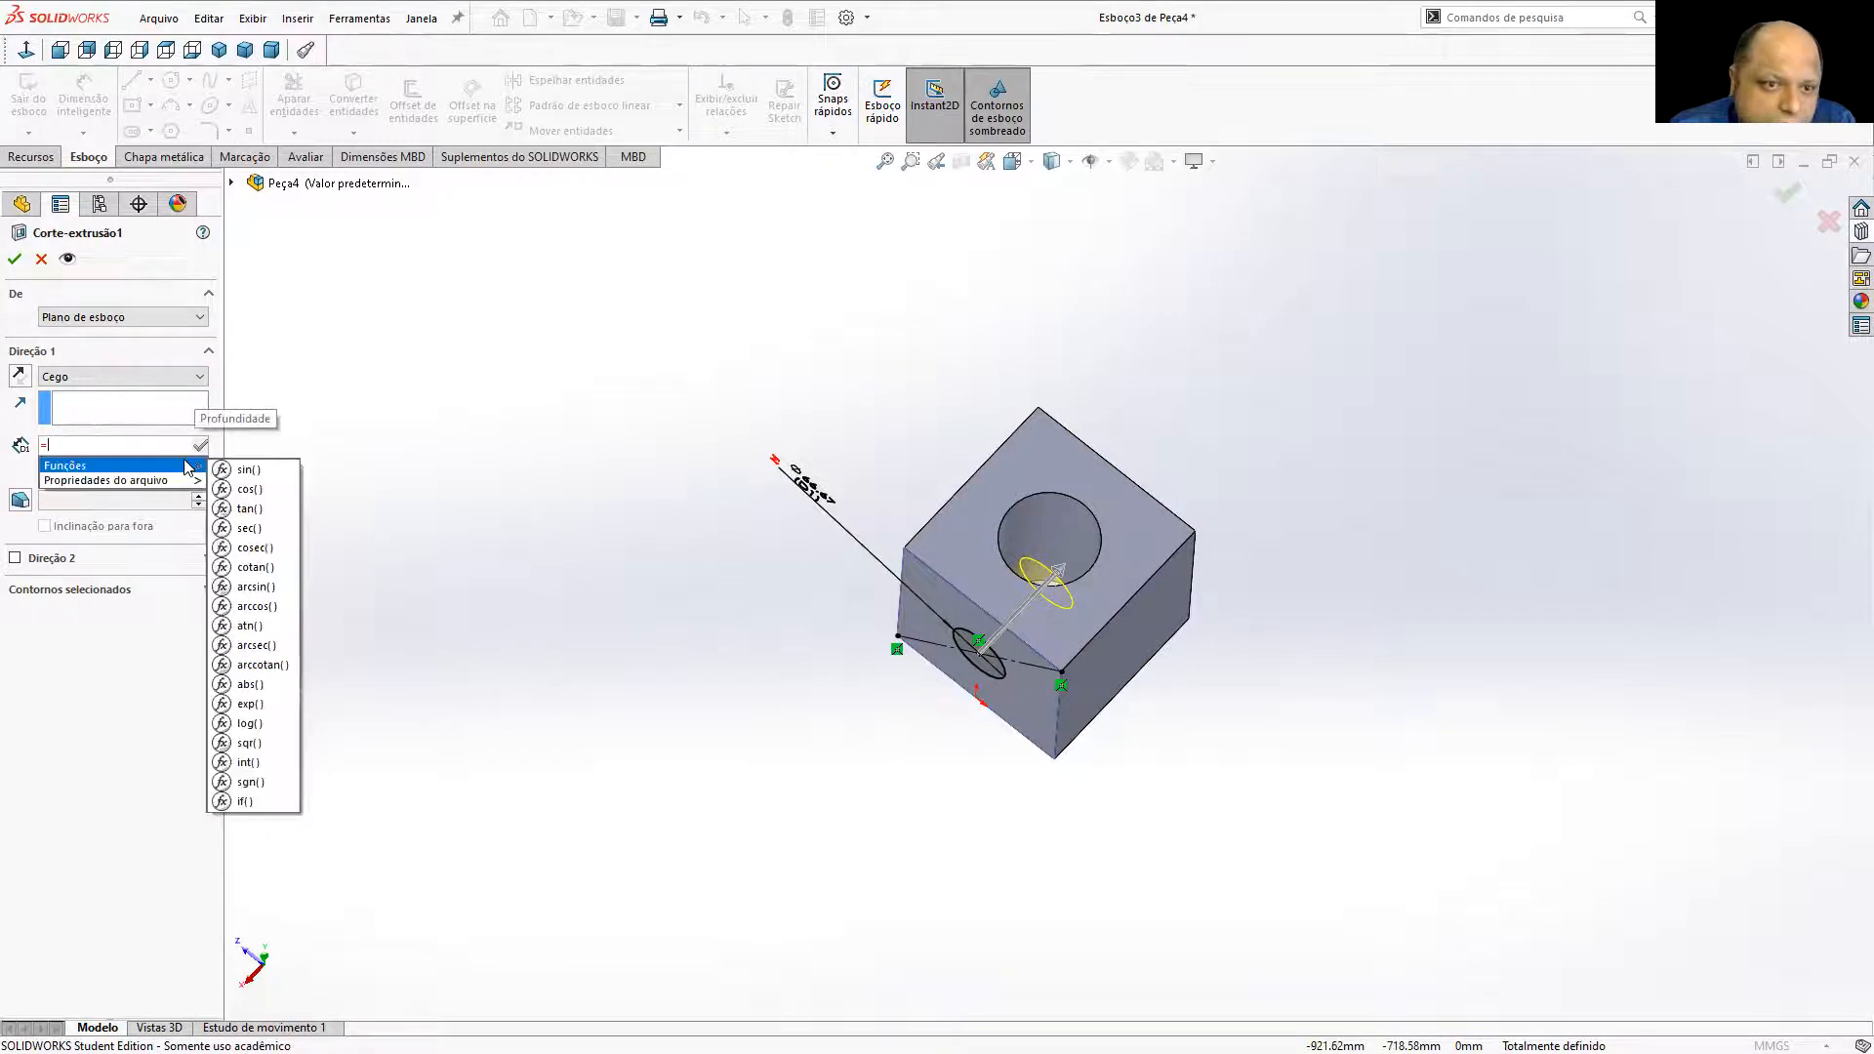
{"action": "left_click", "coordinate": [549, 364]}
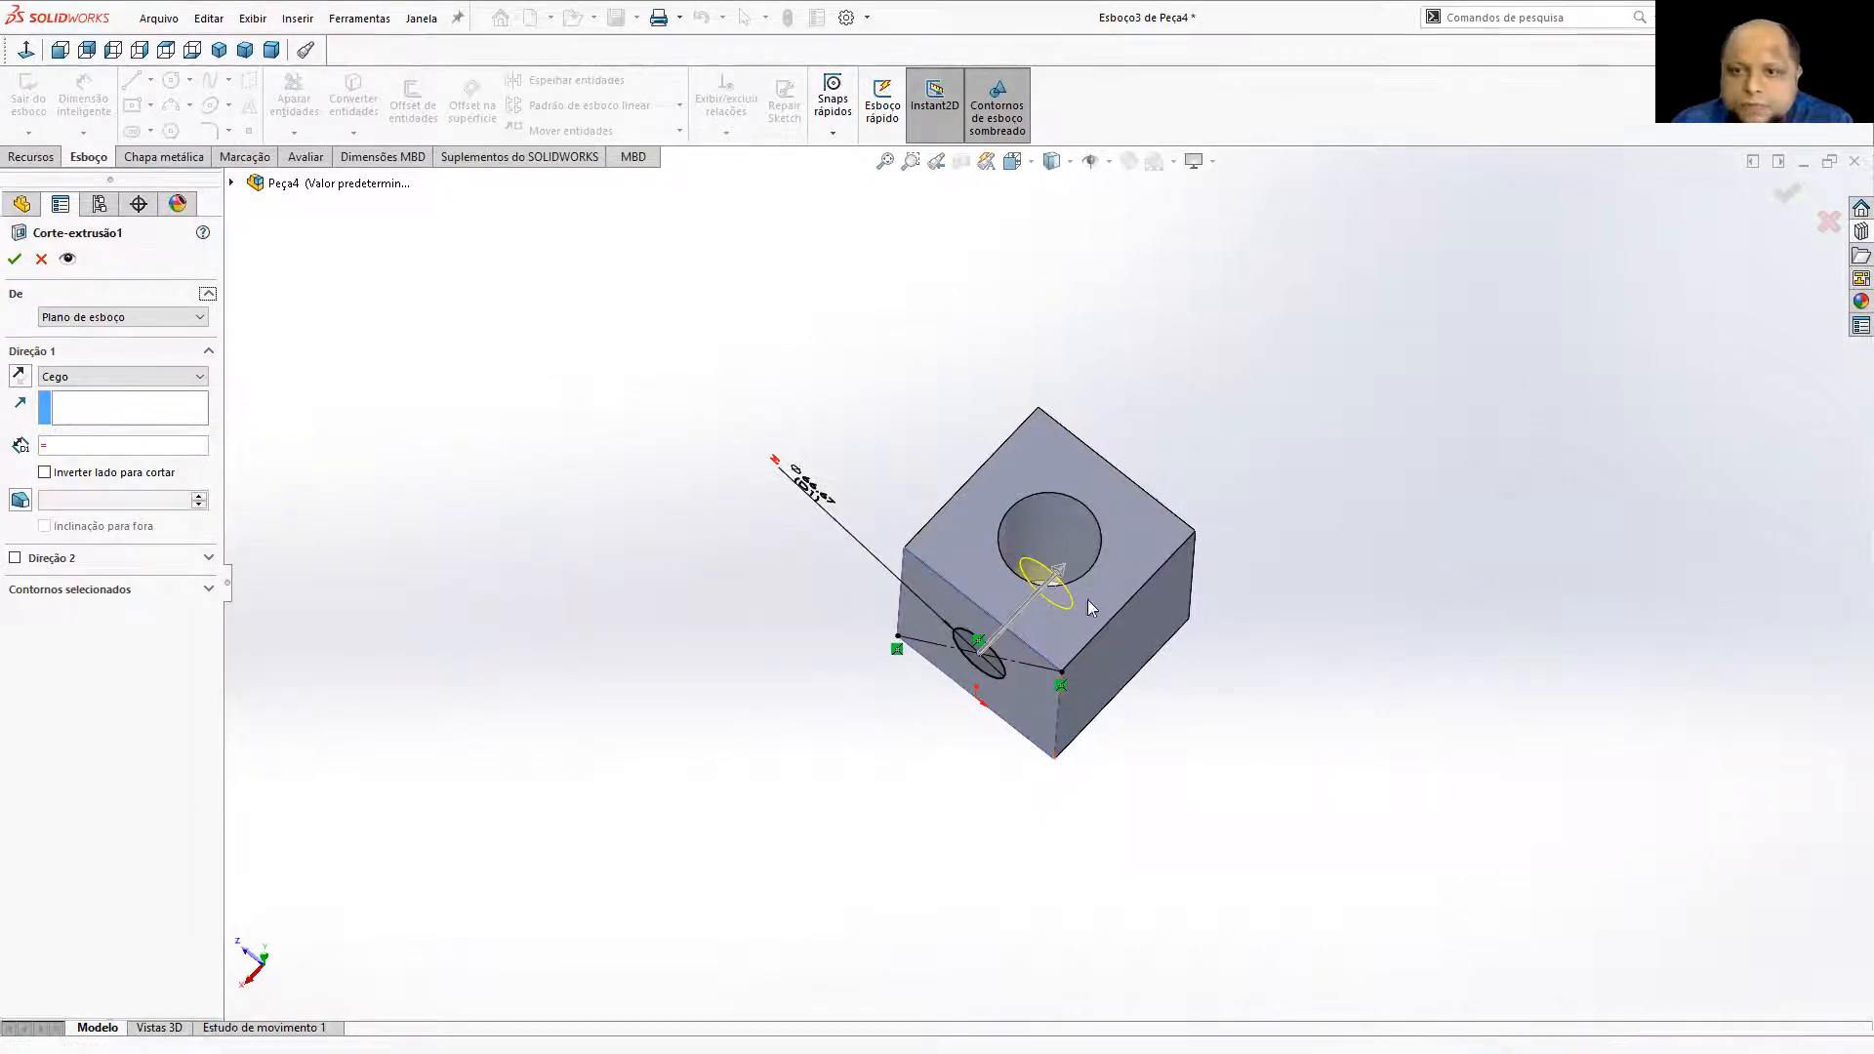
Show the cube's base sketch Esboço1 while editing the side hole's cut, and close the cut definition.
{"action": "left_click", "coordinate": [1090, 160]}
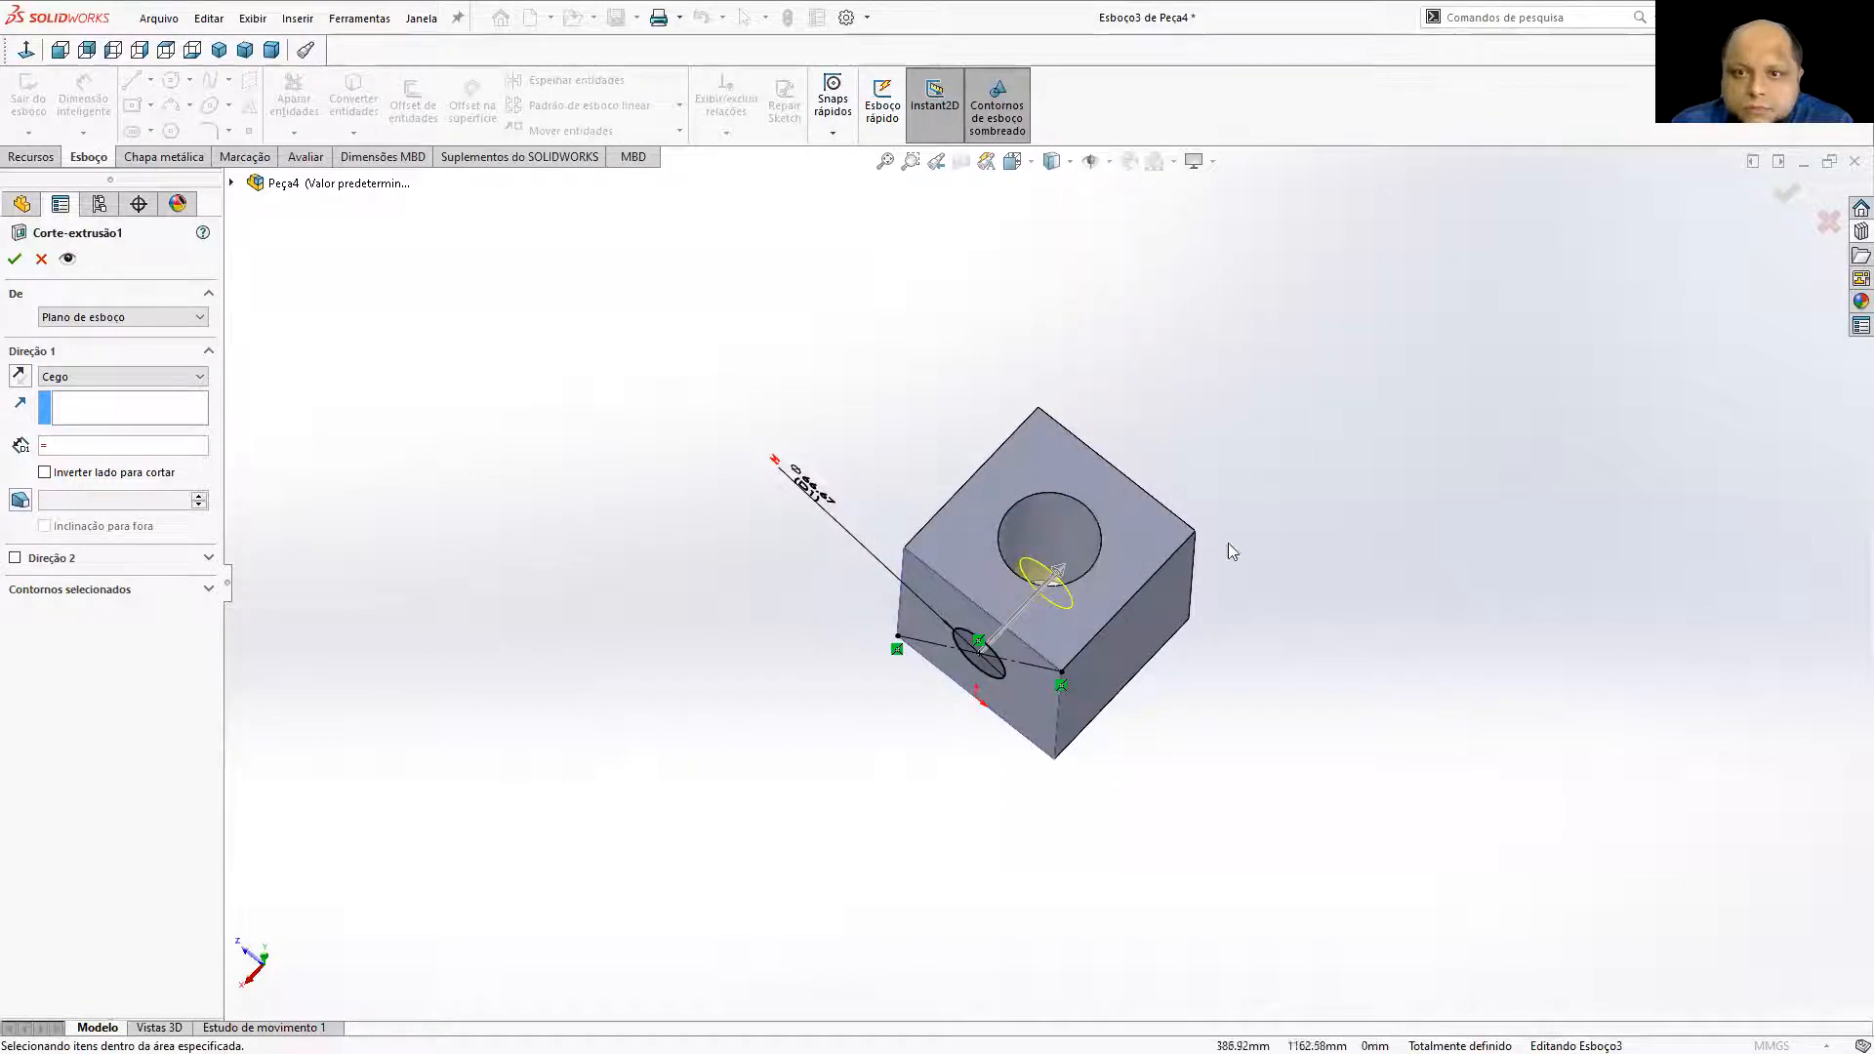
{"action": "mouse_move", "coordinate": [1305, 657]}
{"action": "middle_mouse_down"}
{"action": "mouse_move", "coordinate": [1325, 374]}
{"action": "mouse_move", "coordinate": [1113, 698]}
{"action": "middle_mouse_up"}
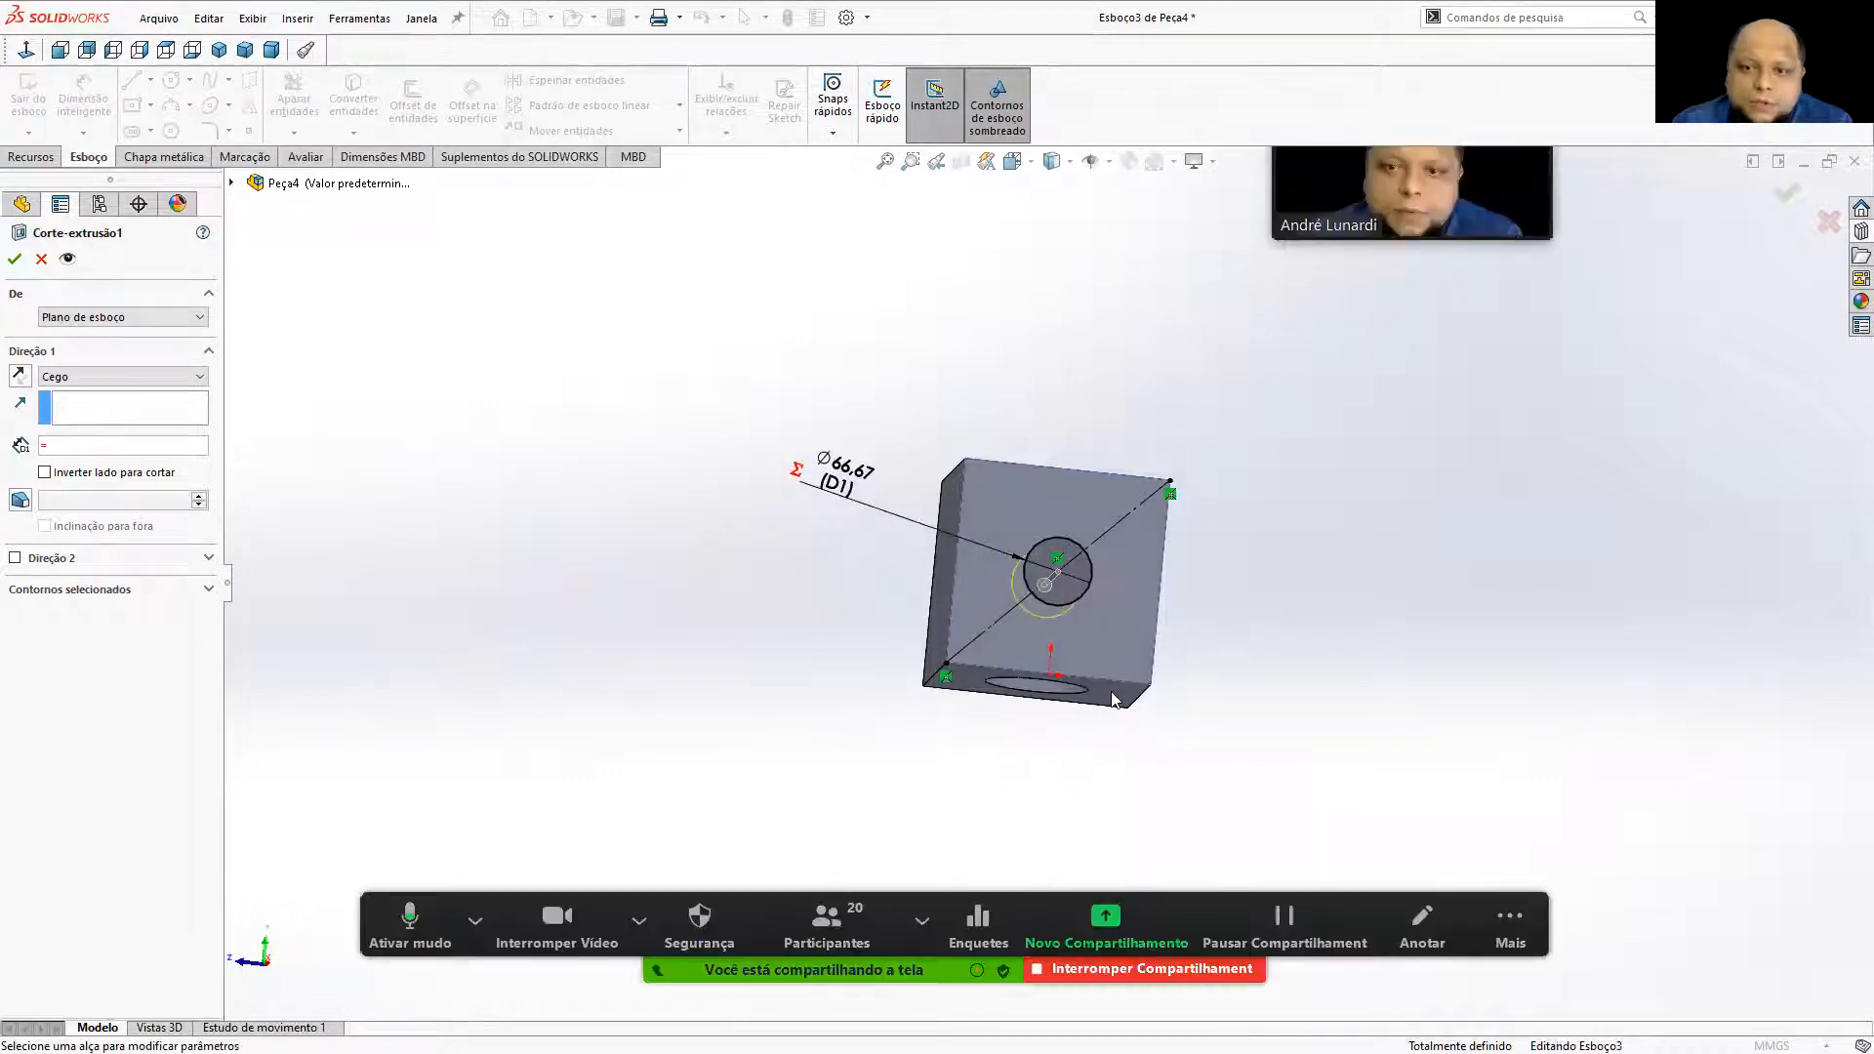
{"action": "left_click", "coordinate": [232, 182]}
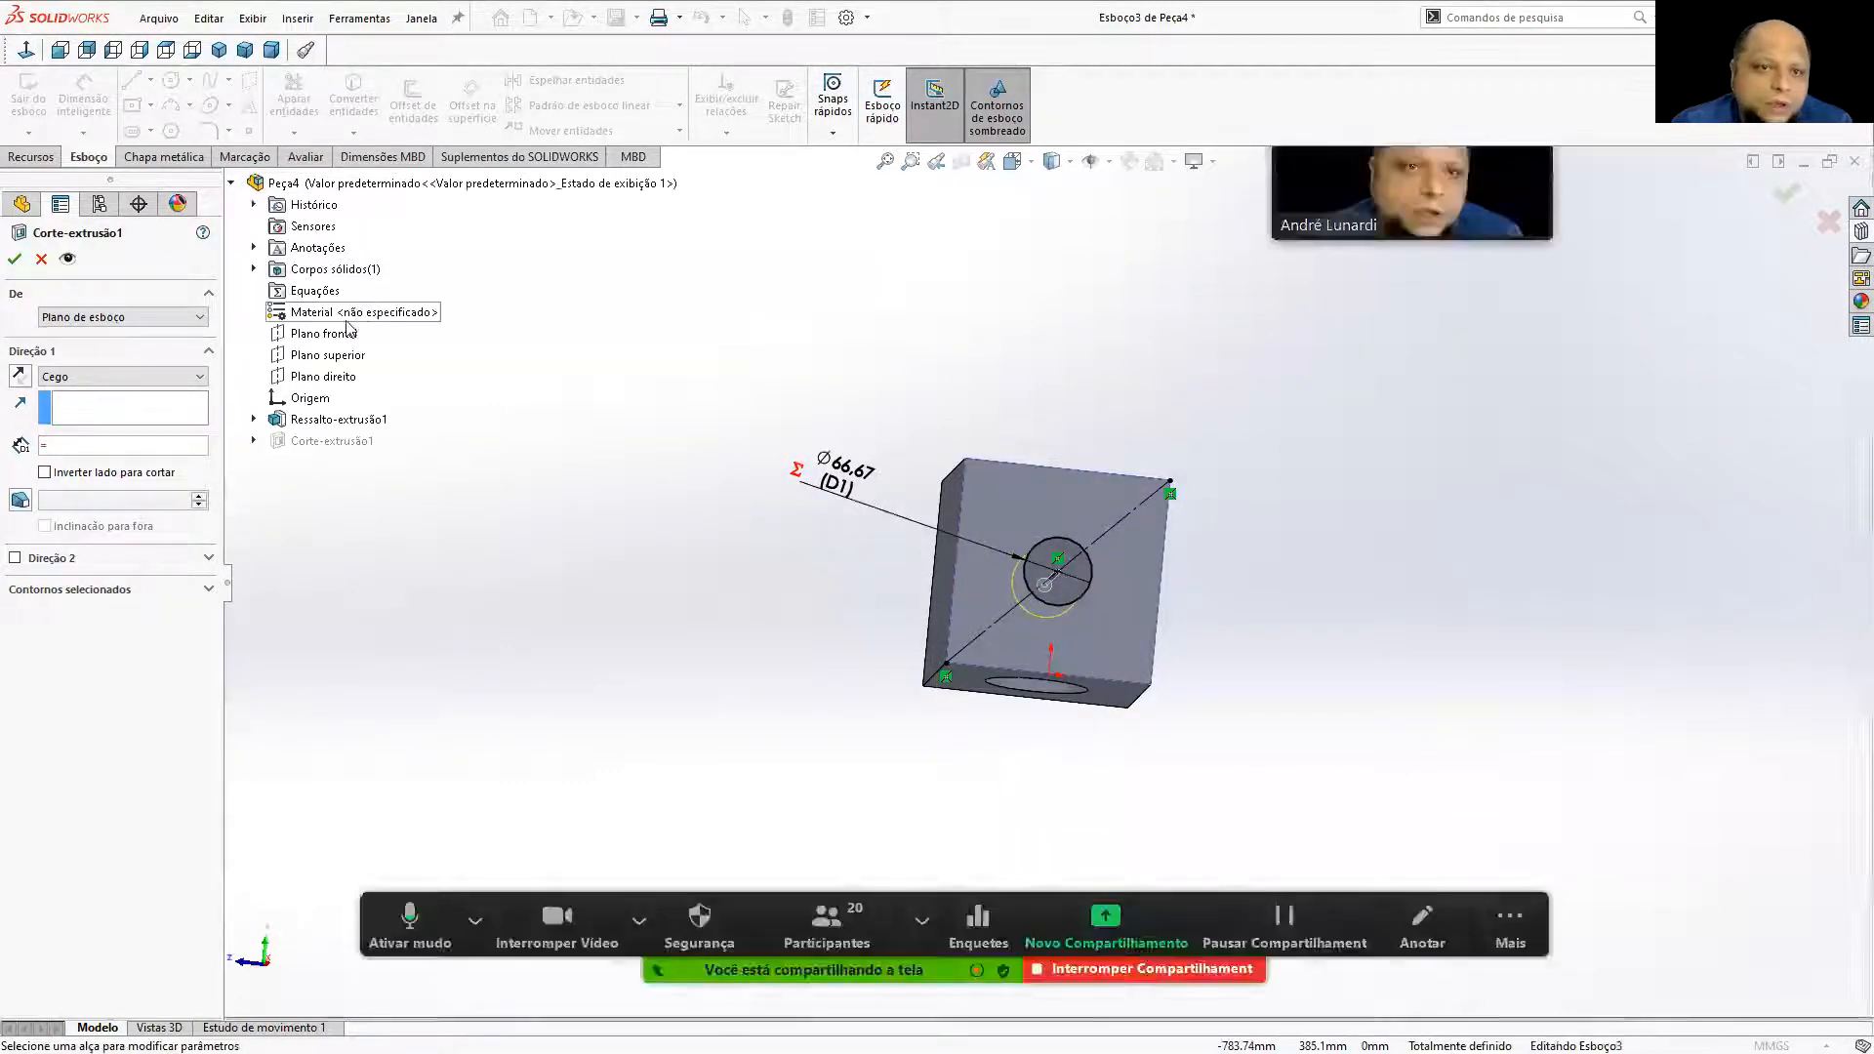
{"action": "left_click", "coordinate": [254, 420]}
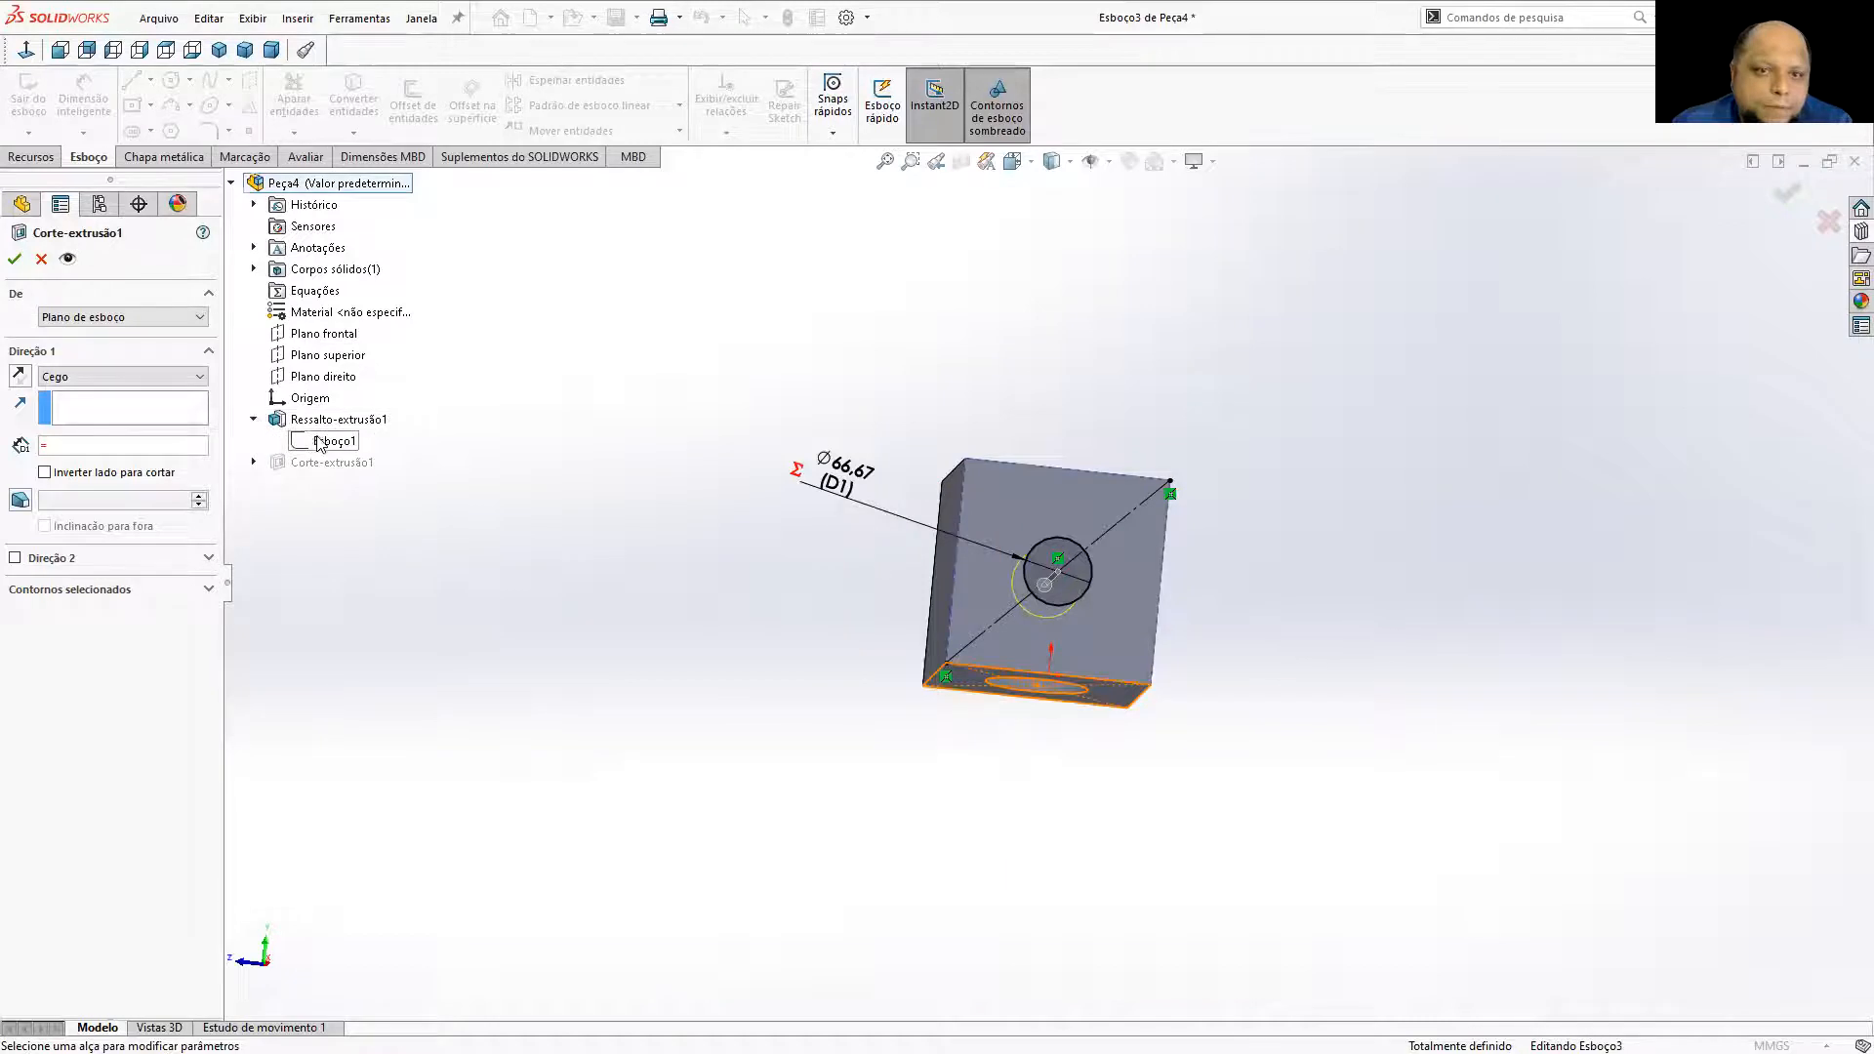
{"action": "middle_click_drag", "start_coordinate": [657, 342], "coordinate": [591, 494]}
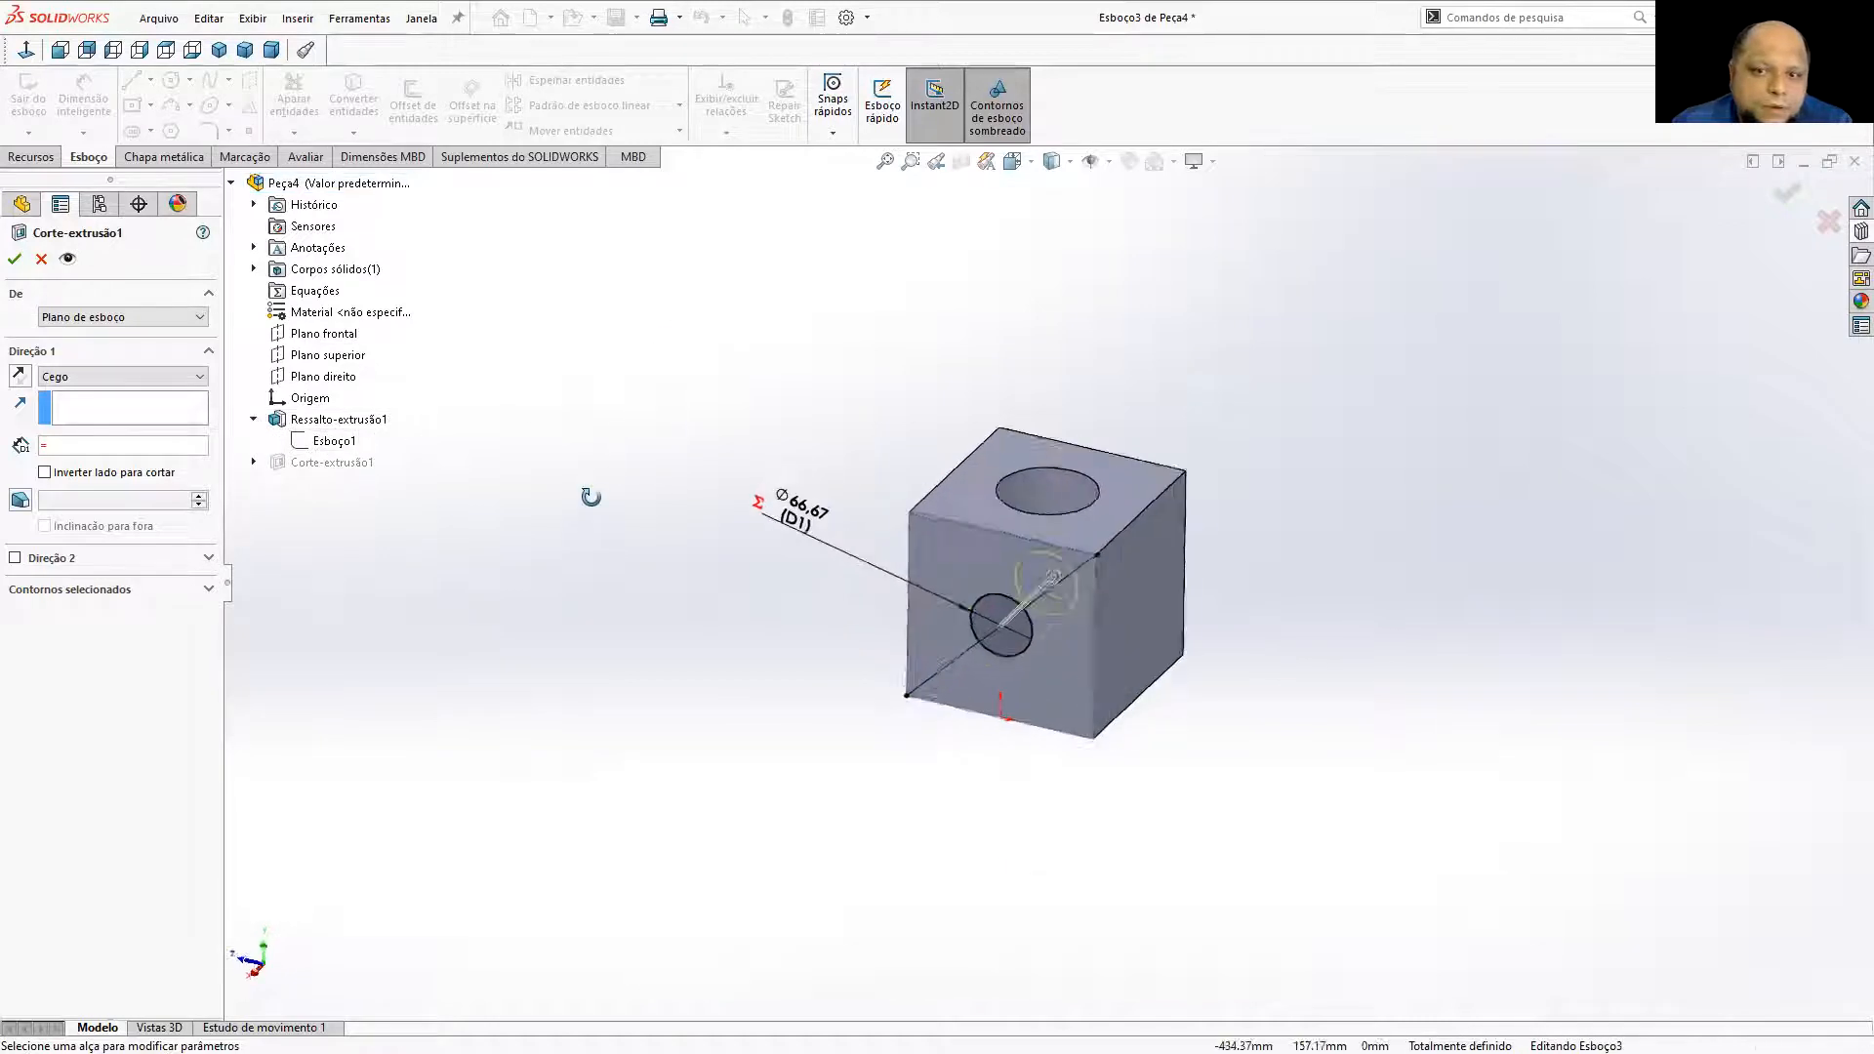
{"action": "right_click", "coordinate": [327, 450]}
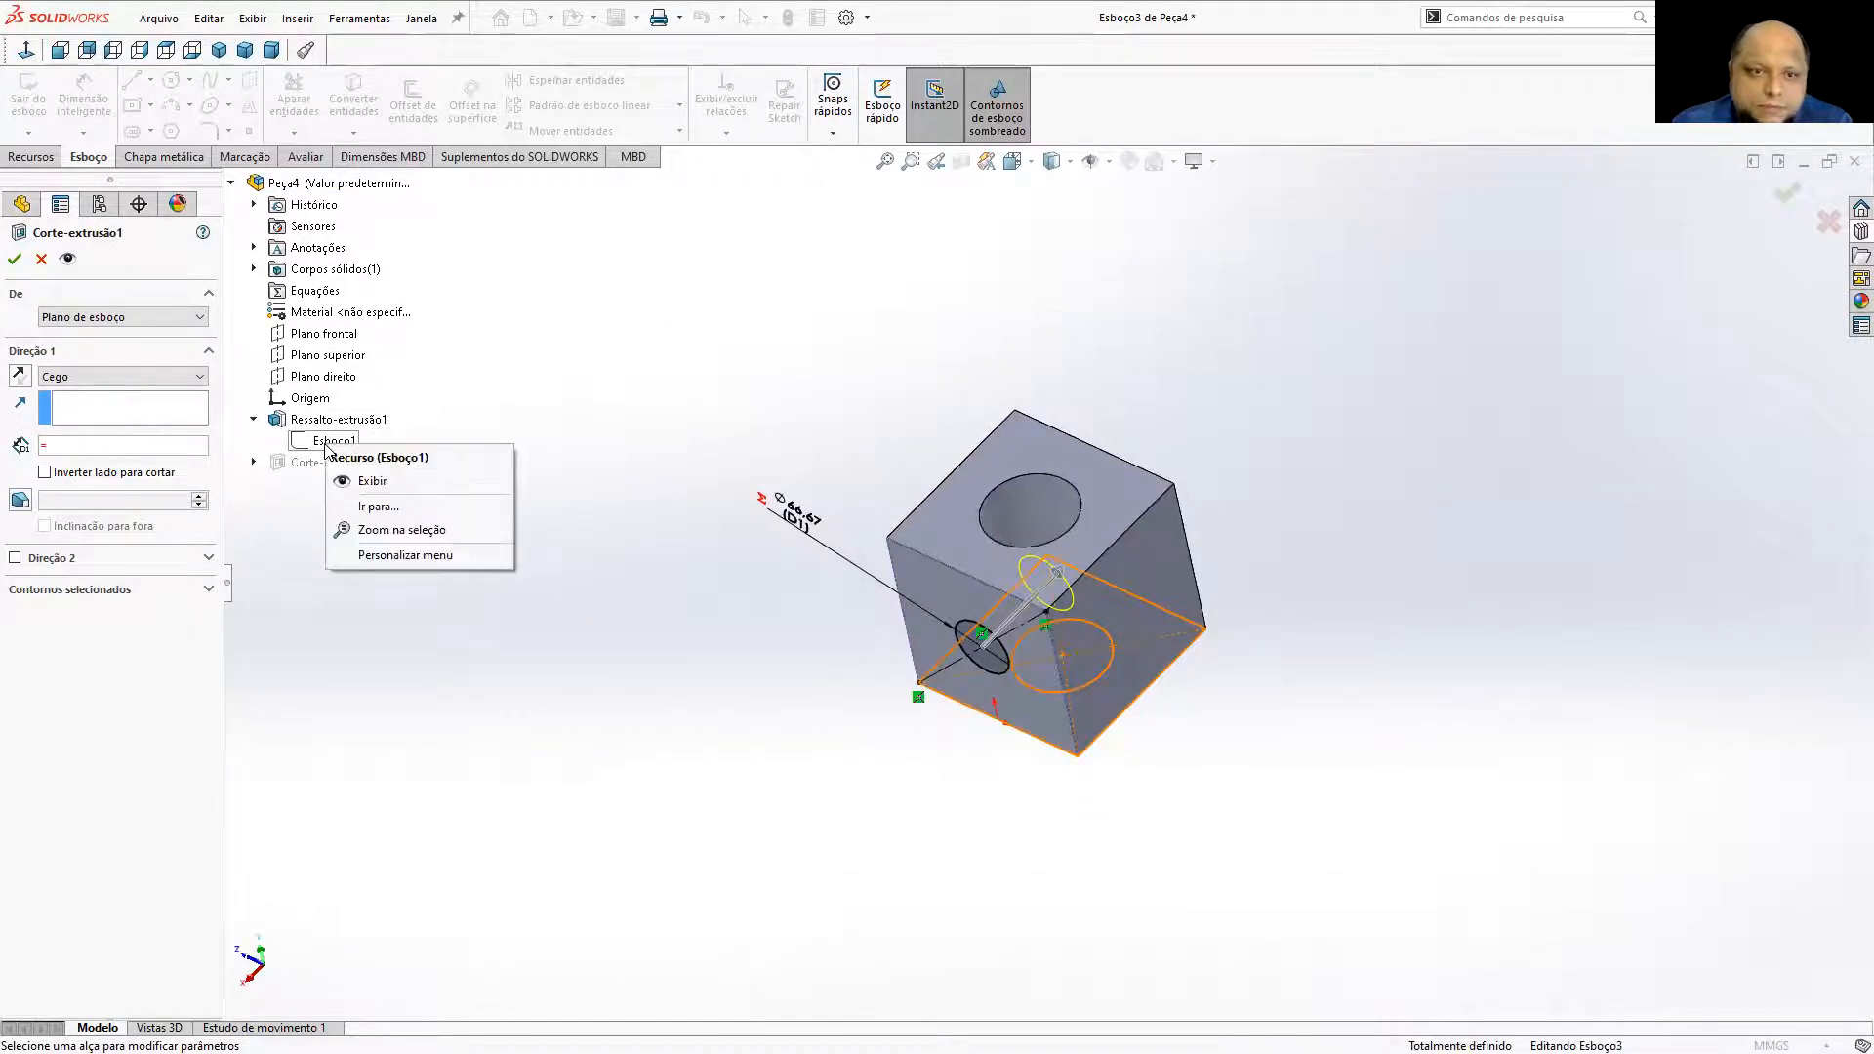
{"action": "left_click", "coordinate": [357, 477]}
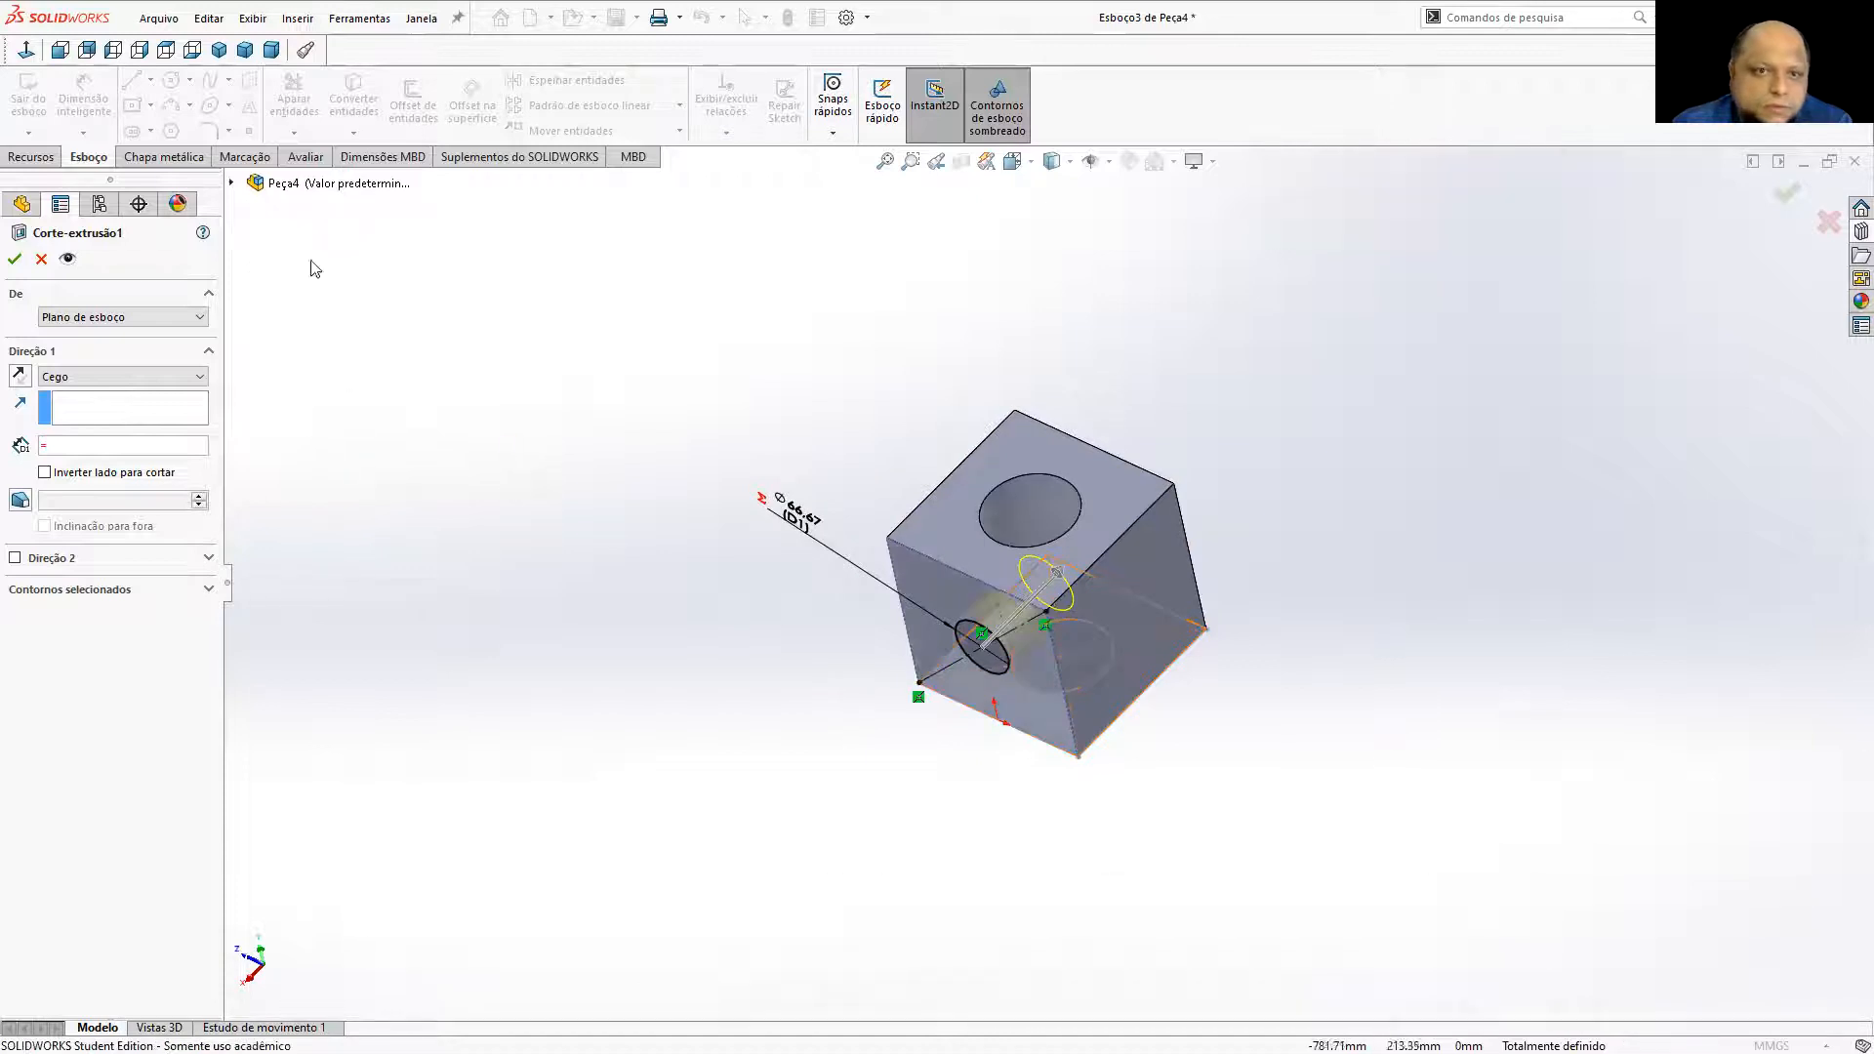
{"action": "left_click", "coordinate": [1788, 194]}
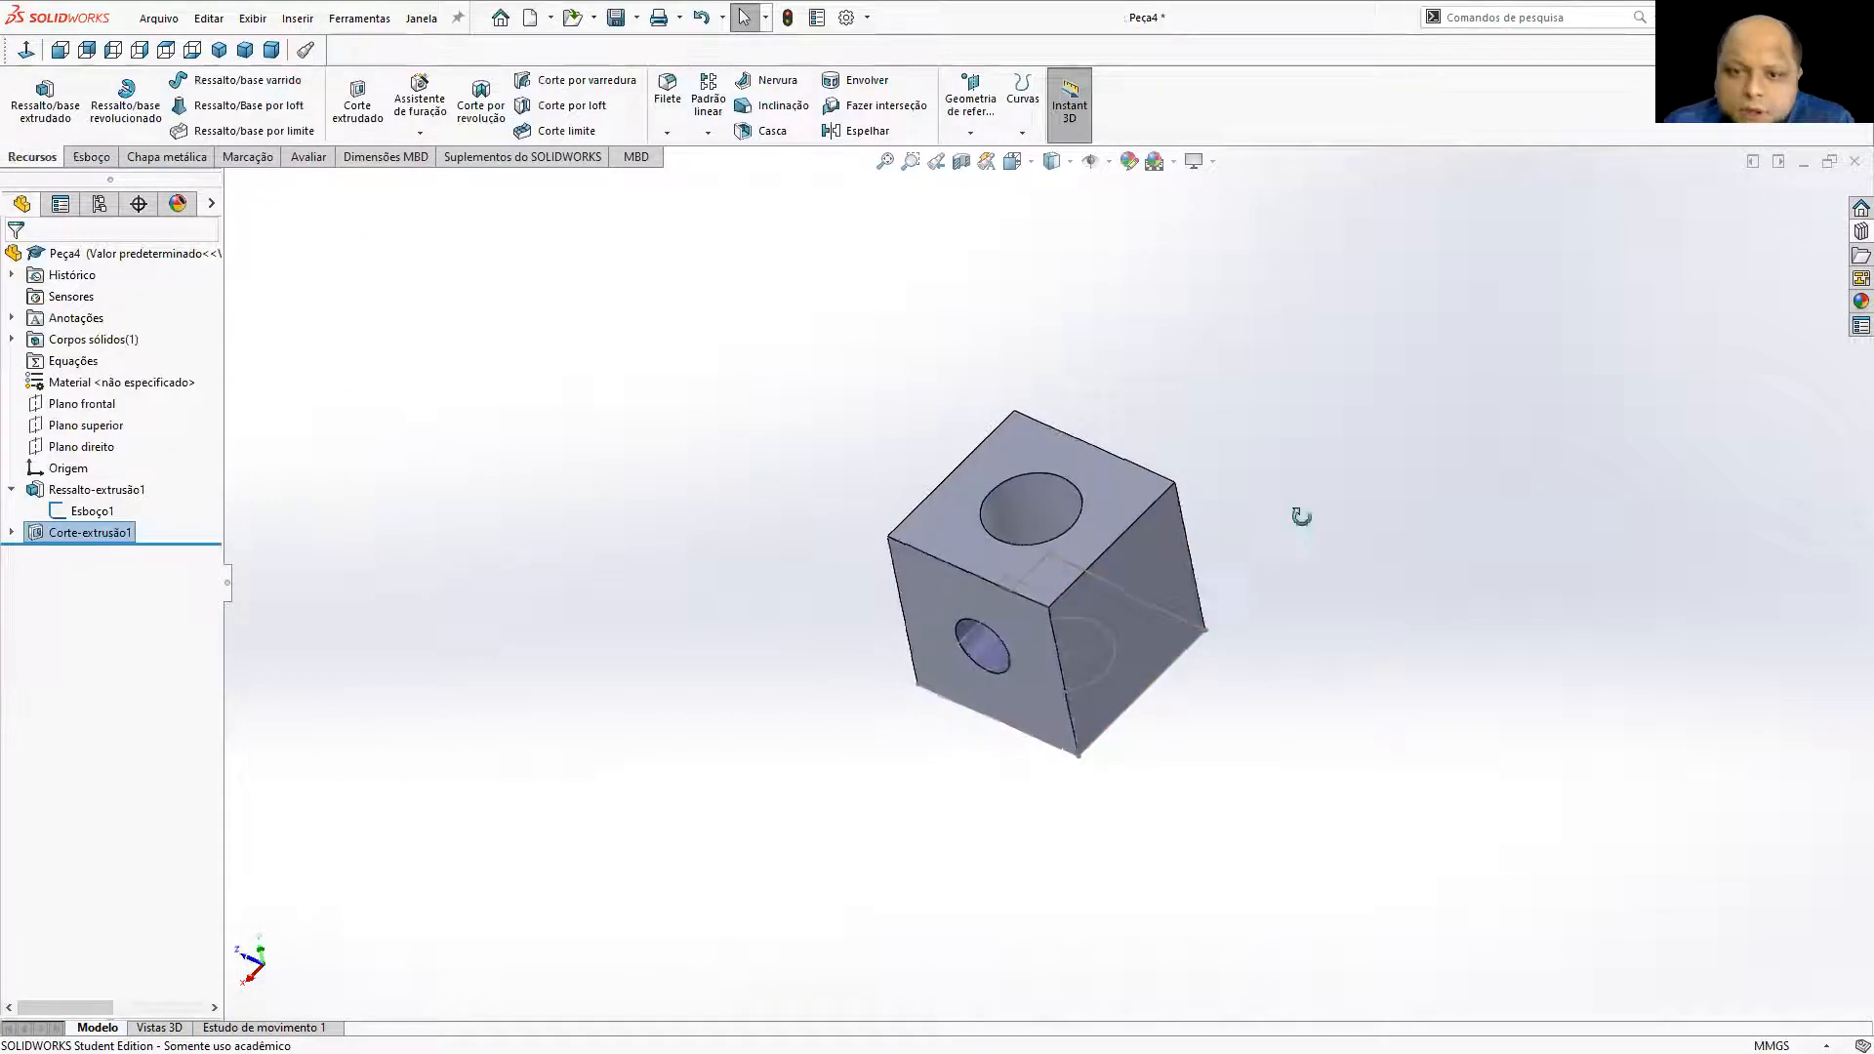
Hide the cube's base sketch Esboço1.
{"action": "right_click", "coordinate": [90, 511]}
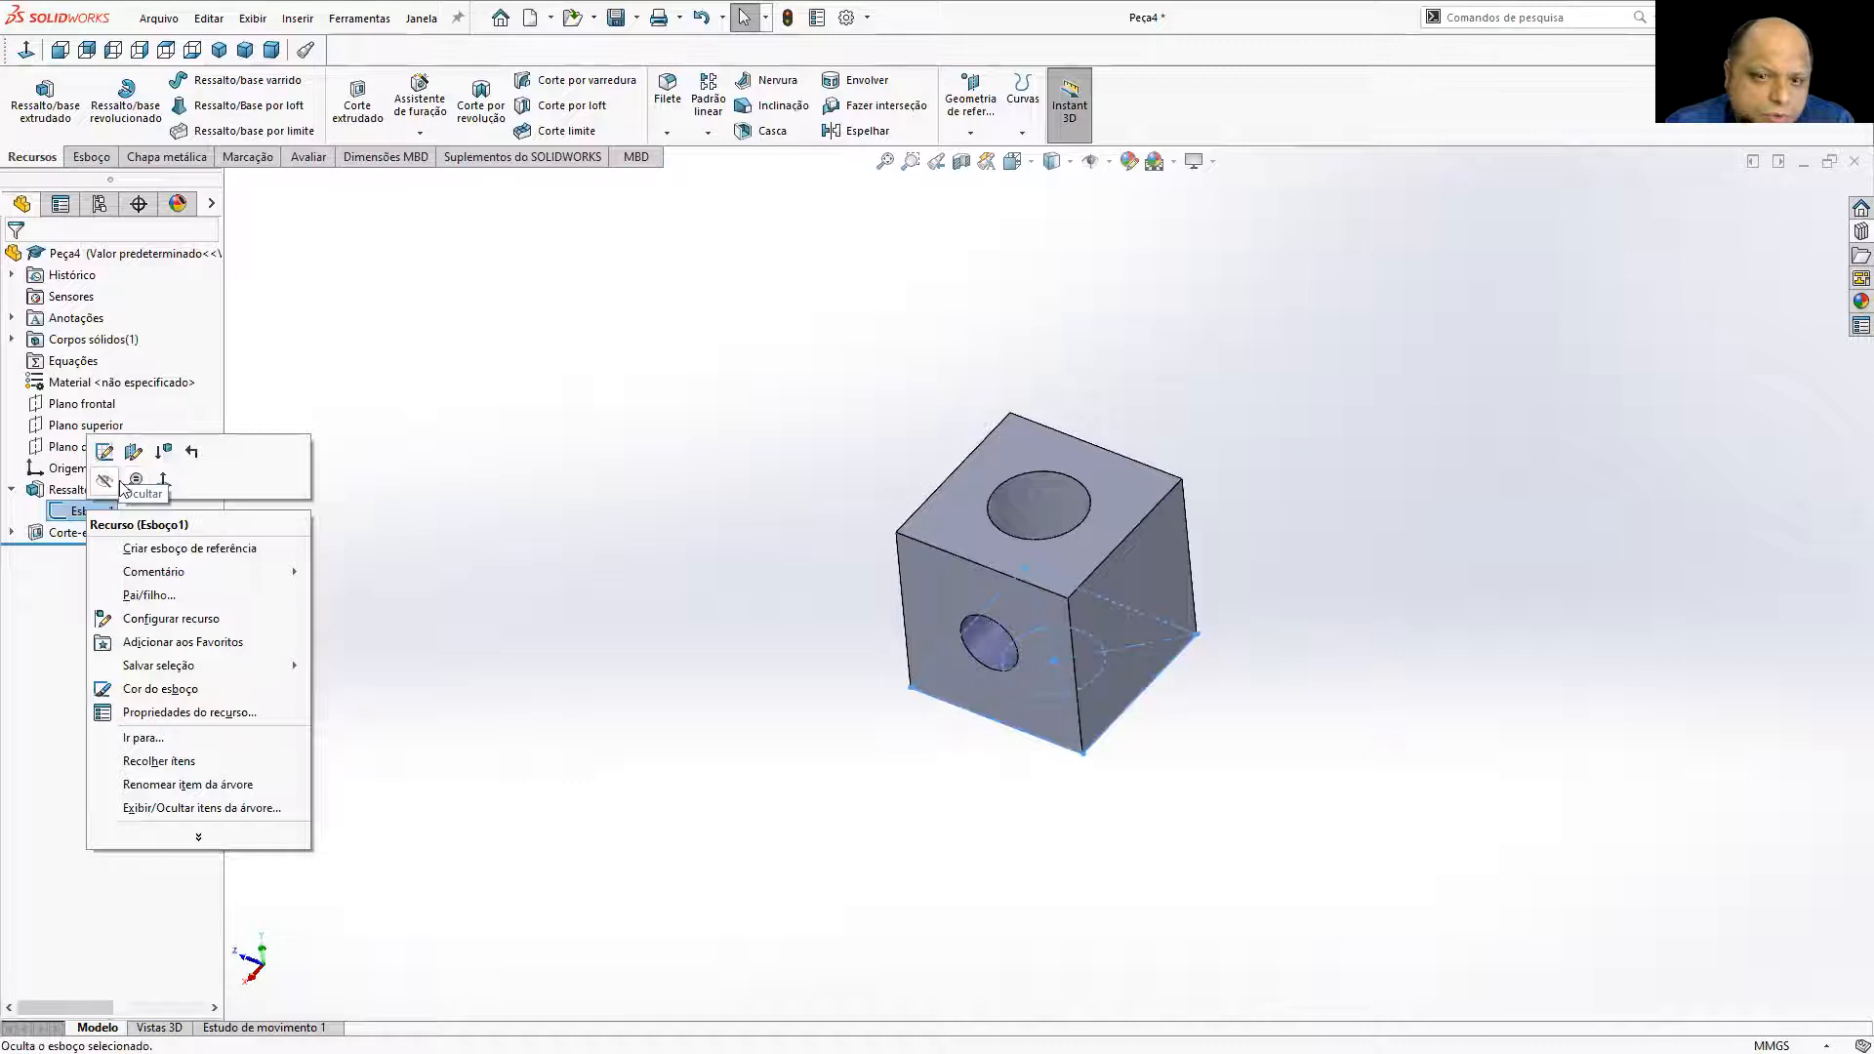
{"action": "left_click", "coordinate": [127, 475]}
{"action": "middle_click_drag", "start_coordinate": [482, 460], "coordinate": [254, 578]}
{"action": "right_click", "coordinate": [92, 534]}
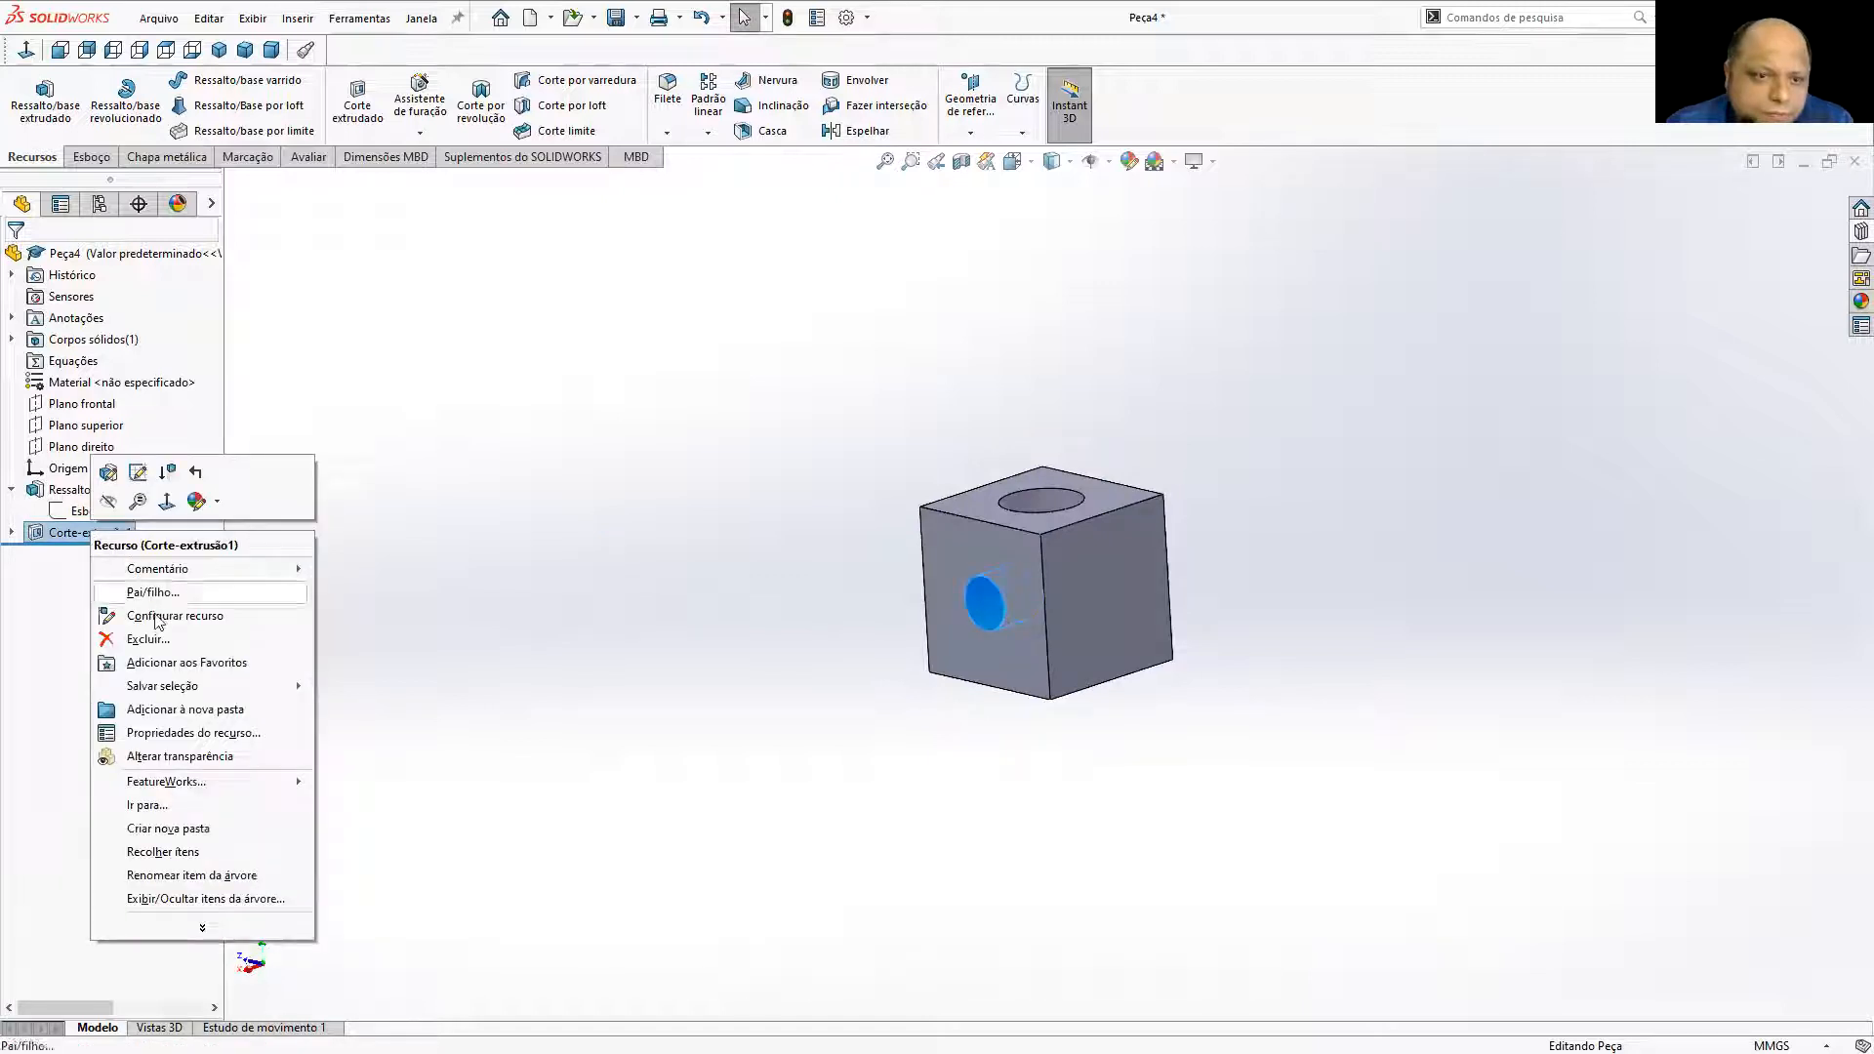
{"action": "left_click", "coordinate": [108, 473]}
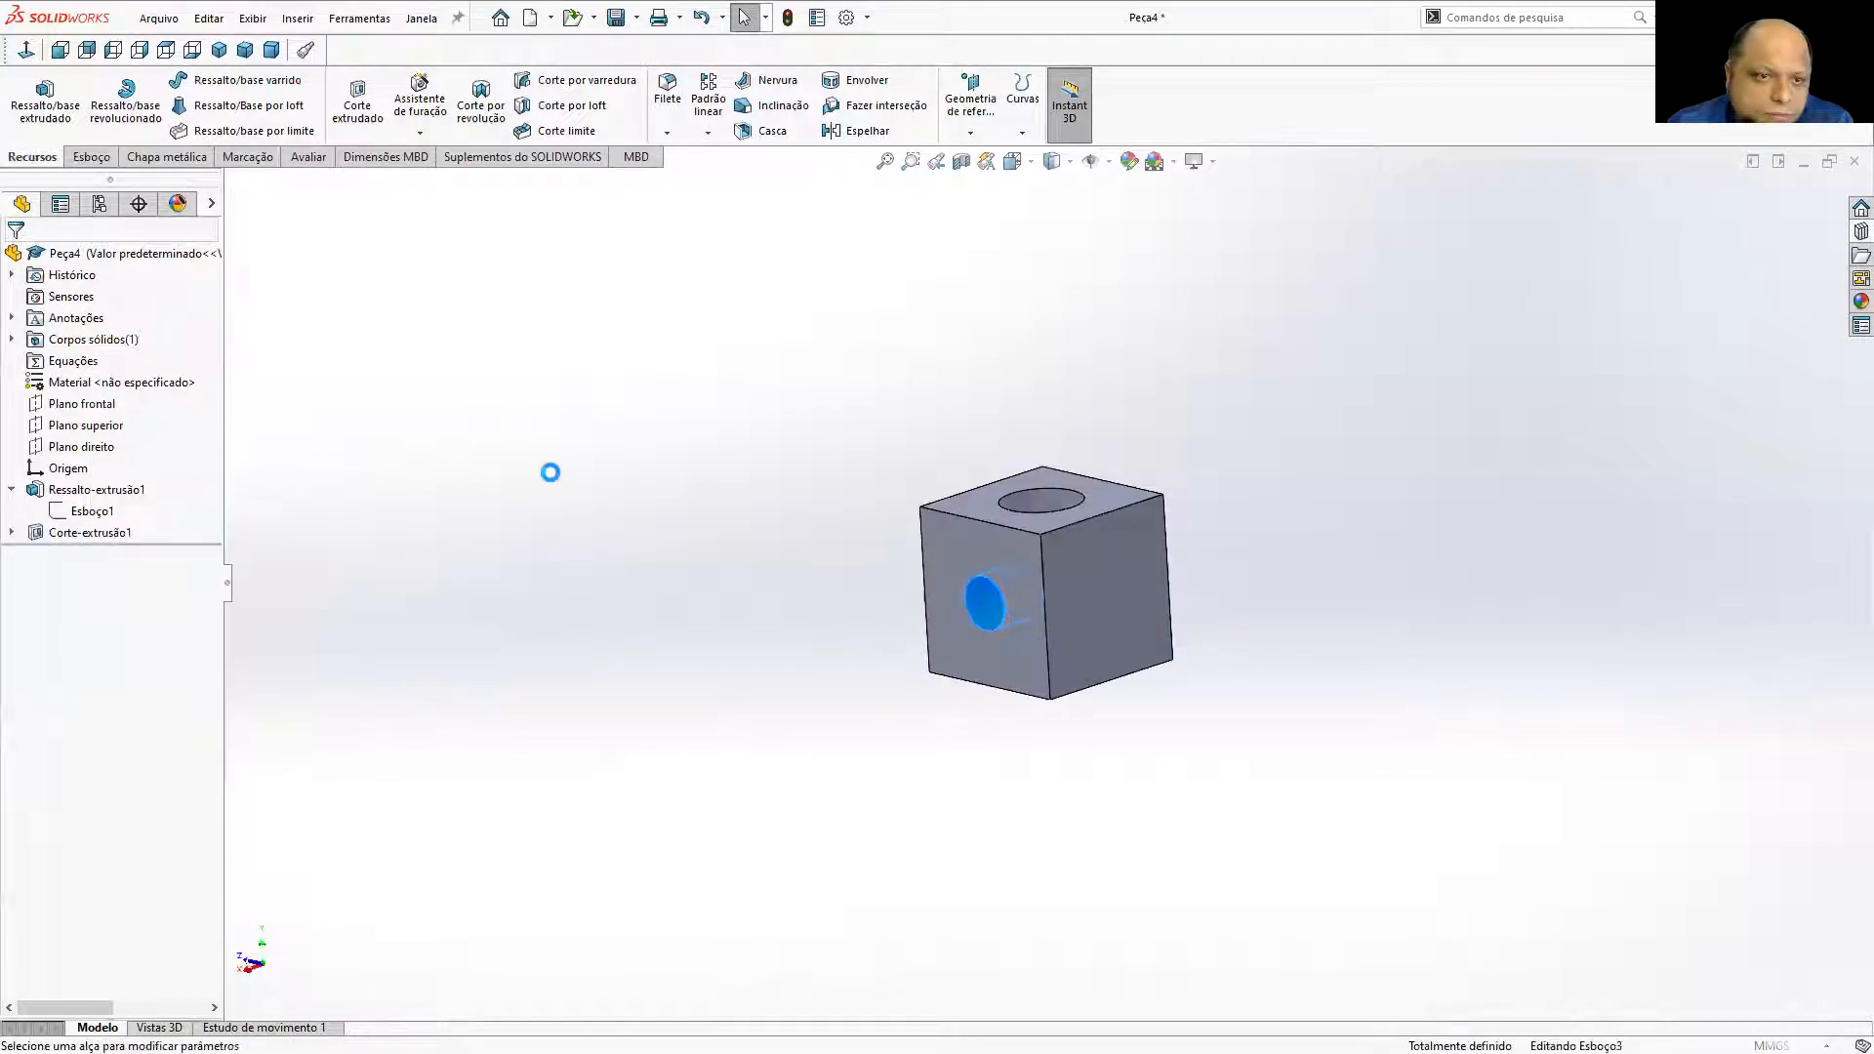
{"action": "mouse_move", "coordinate": [760, 410]}
{"action": "middle_mouse_down"}
{"action": "mouse_move", "coordinate": [745, 473]}
{"action": "mouse_move", "coordinate": [779, 457]}
{"action": "middle_mouse_up"}
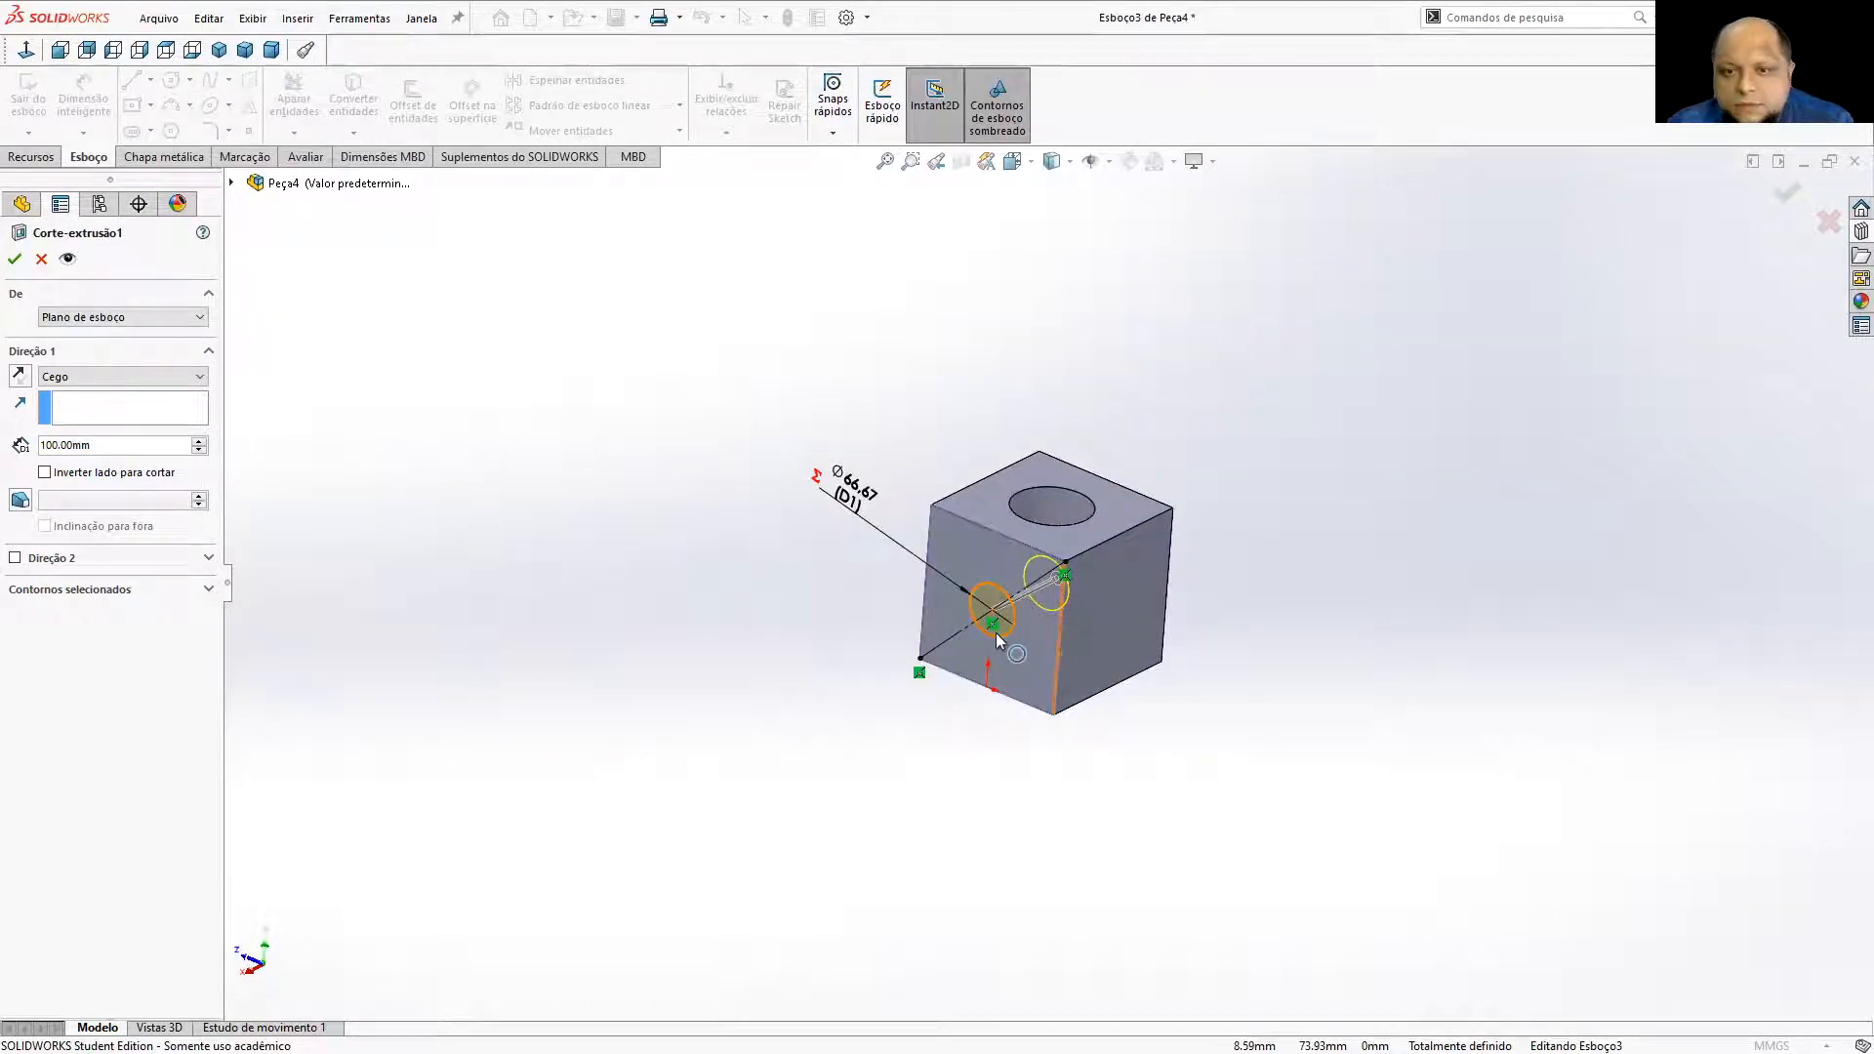
{"action": "left_click", "coordinate": [41, 258]}
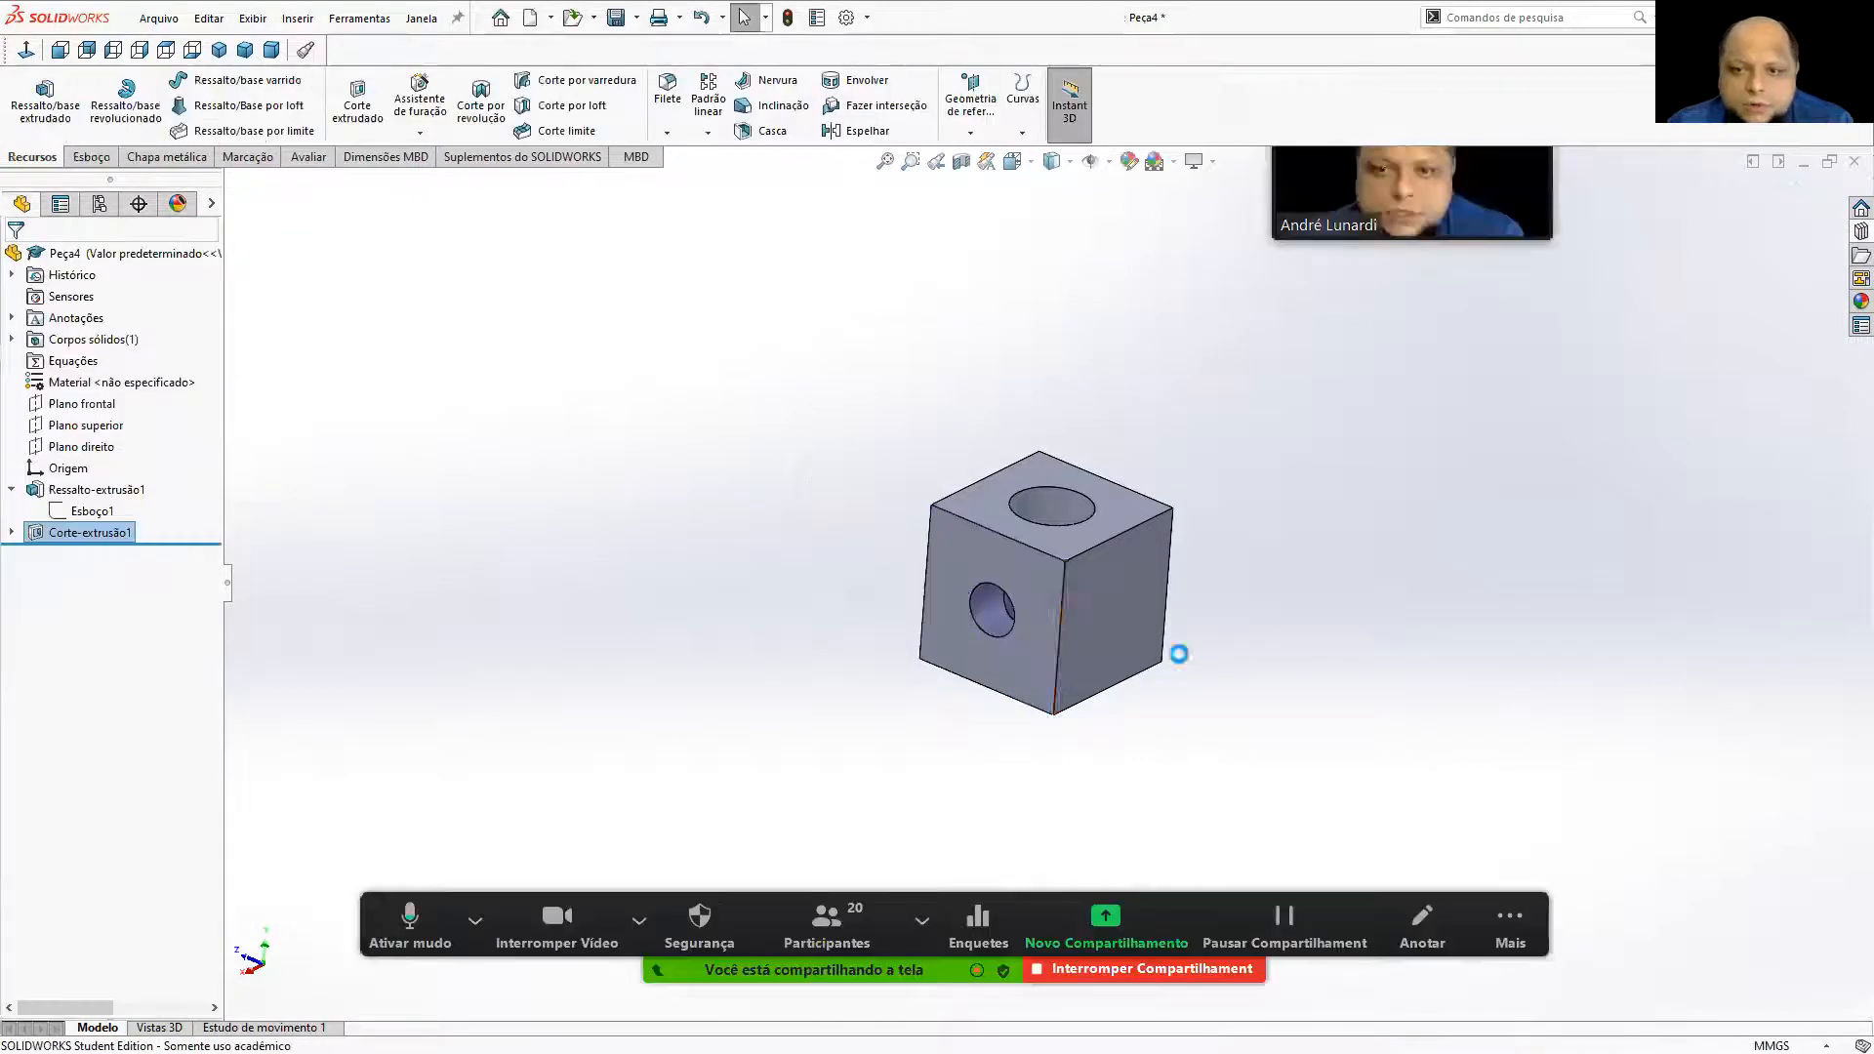
Open the Comprimento dimension on the cube's side face to examine its full name, and close the dimension.
{"action": "left_click", "coordinate": [1111, 590]}
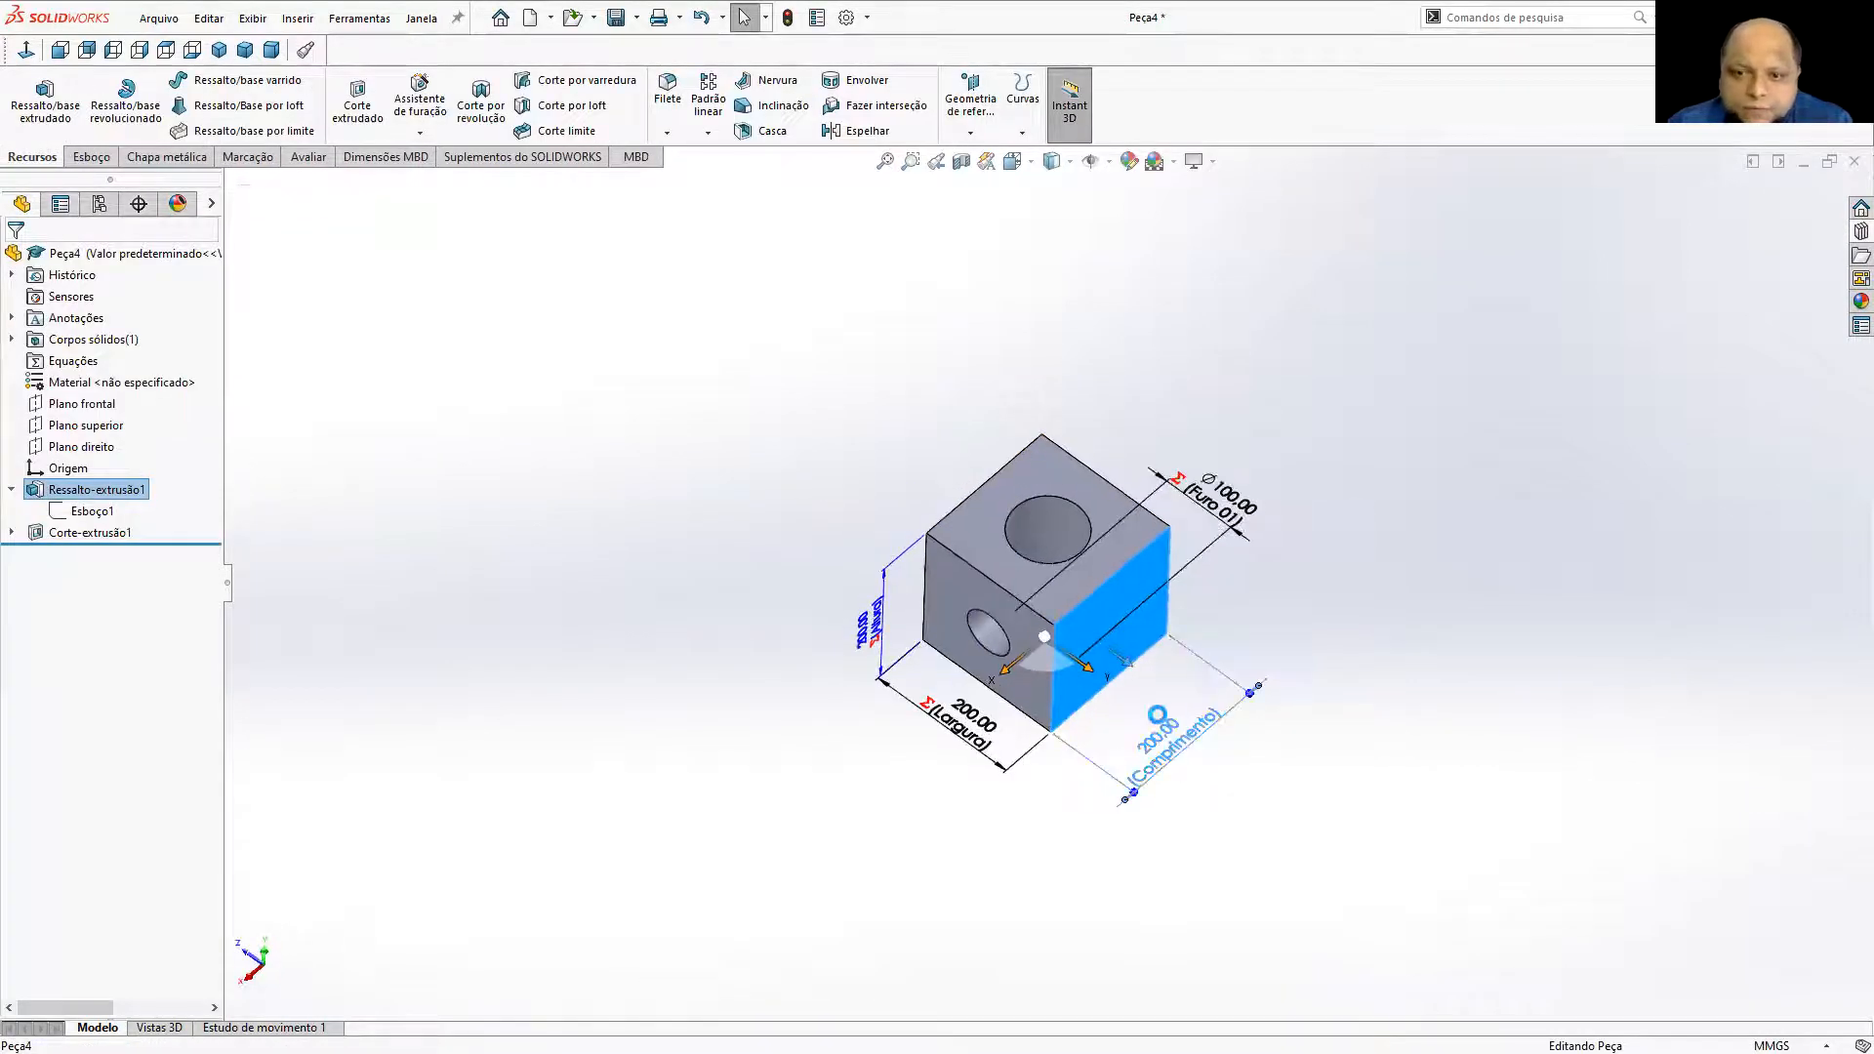
{"action": "double_click", "coordinate": [1165, 756]}
{"action": "left_click", "coordinate": [1191, 752]}
{"action": "left_click", "coordinate": [1083, 752]}
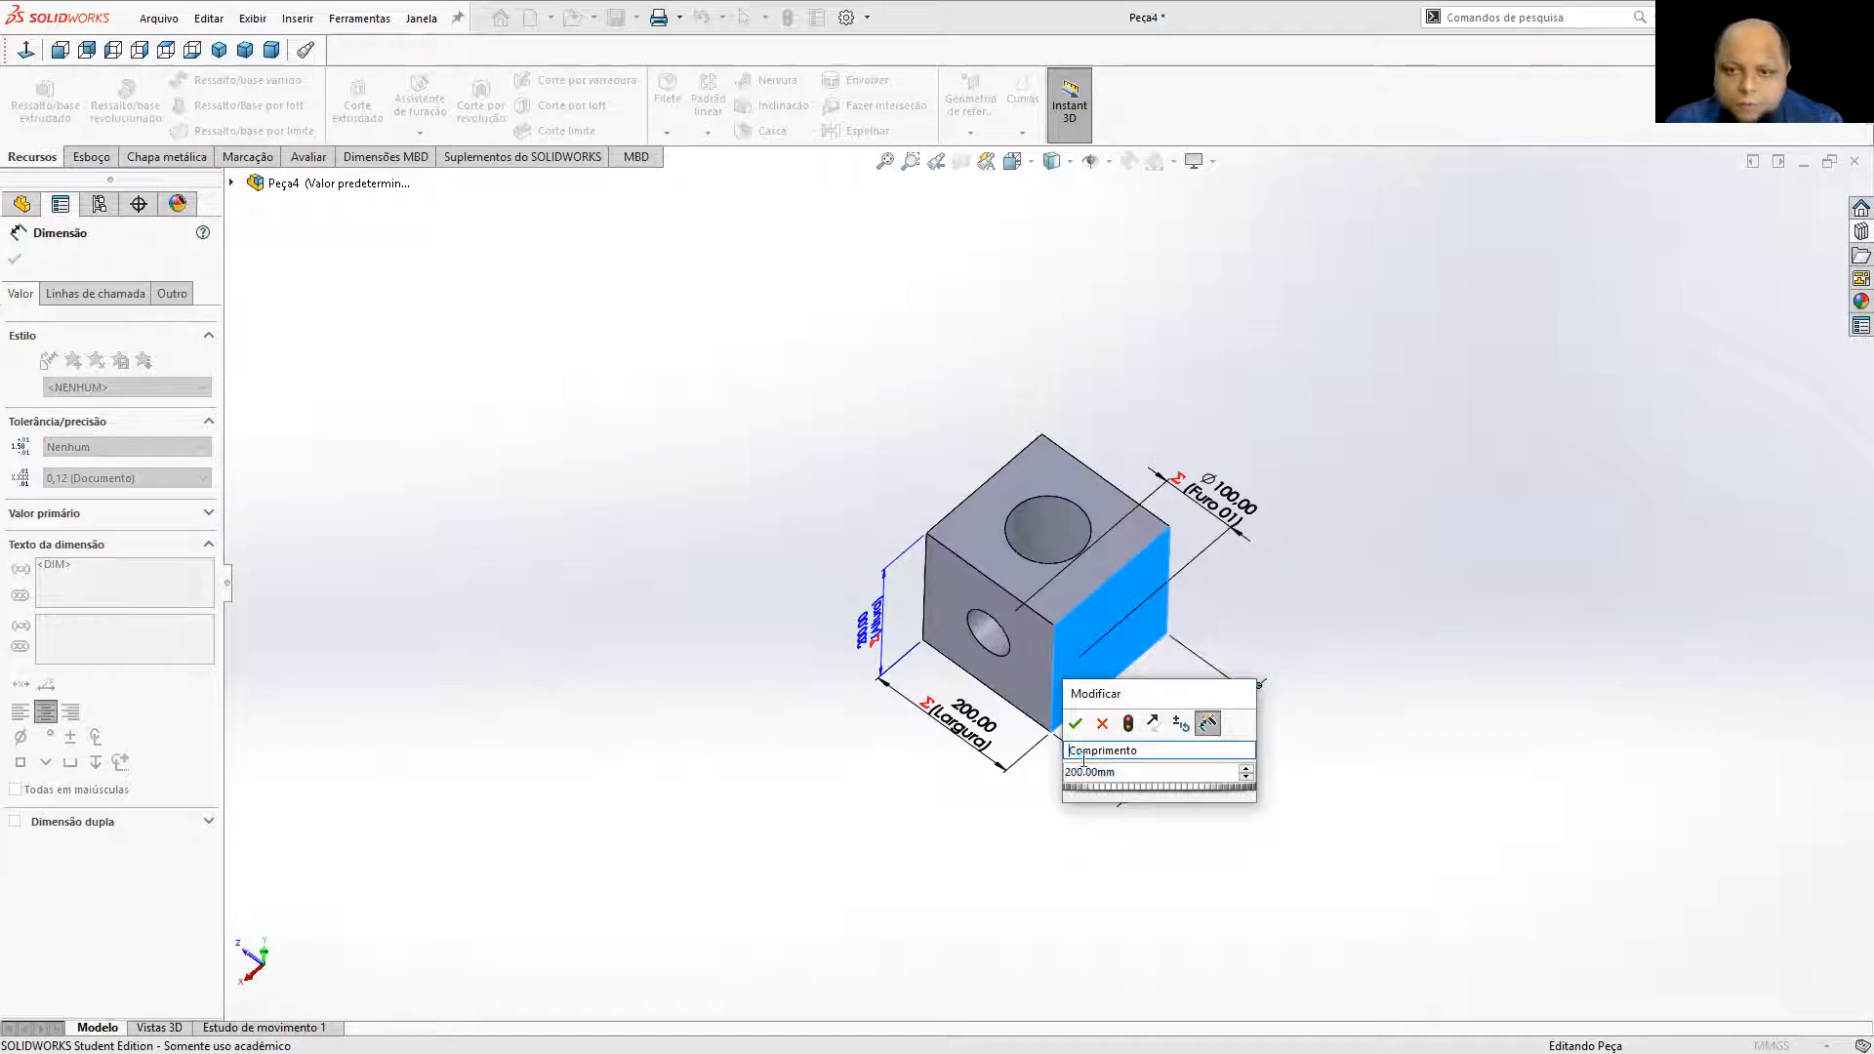
{"action": "left_click", "coordinate": [1177, 772]}
{"action": "left_click", "coordinate": [1171, 771]}
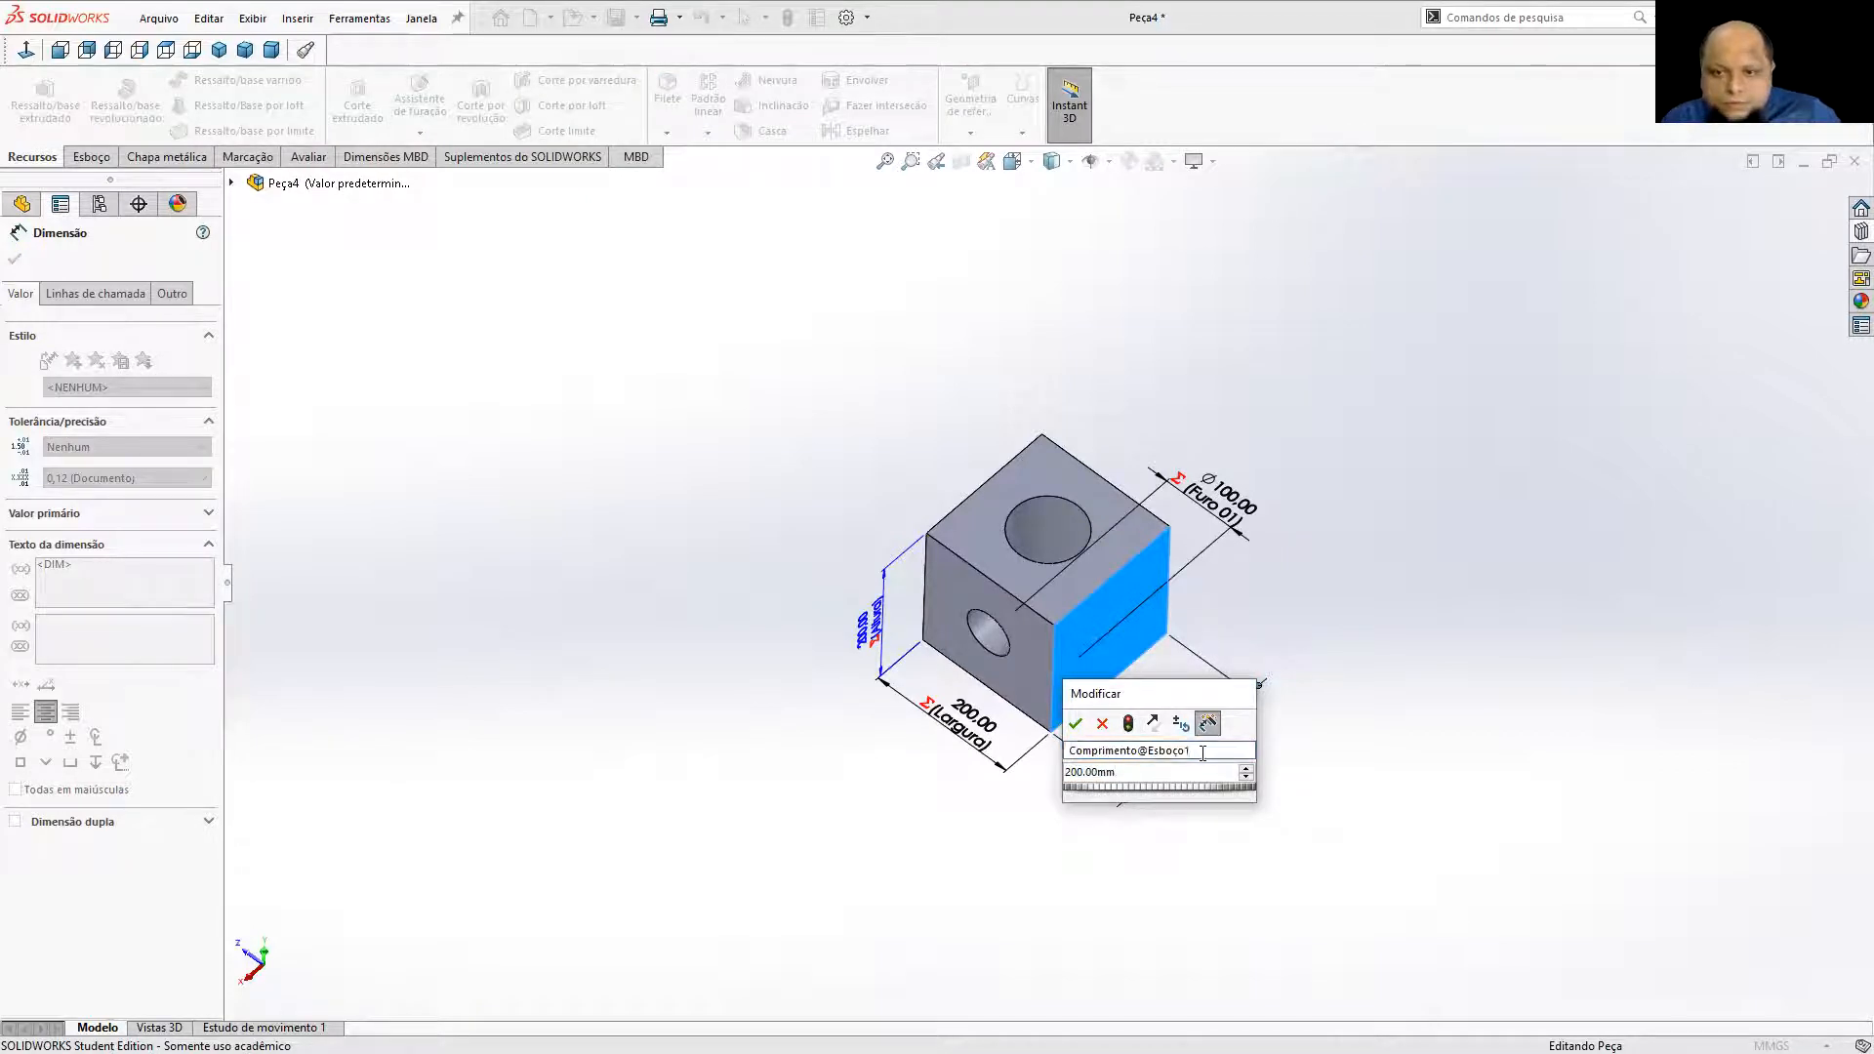
{"action": "left_click", "coordinate": [1203, 753]}
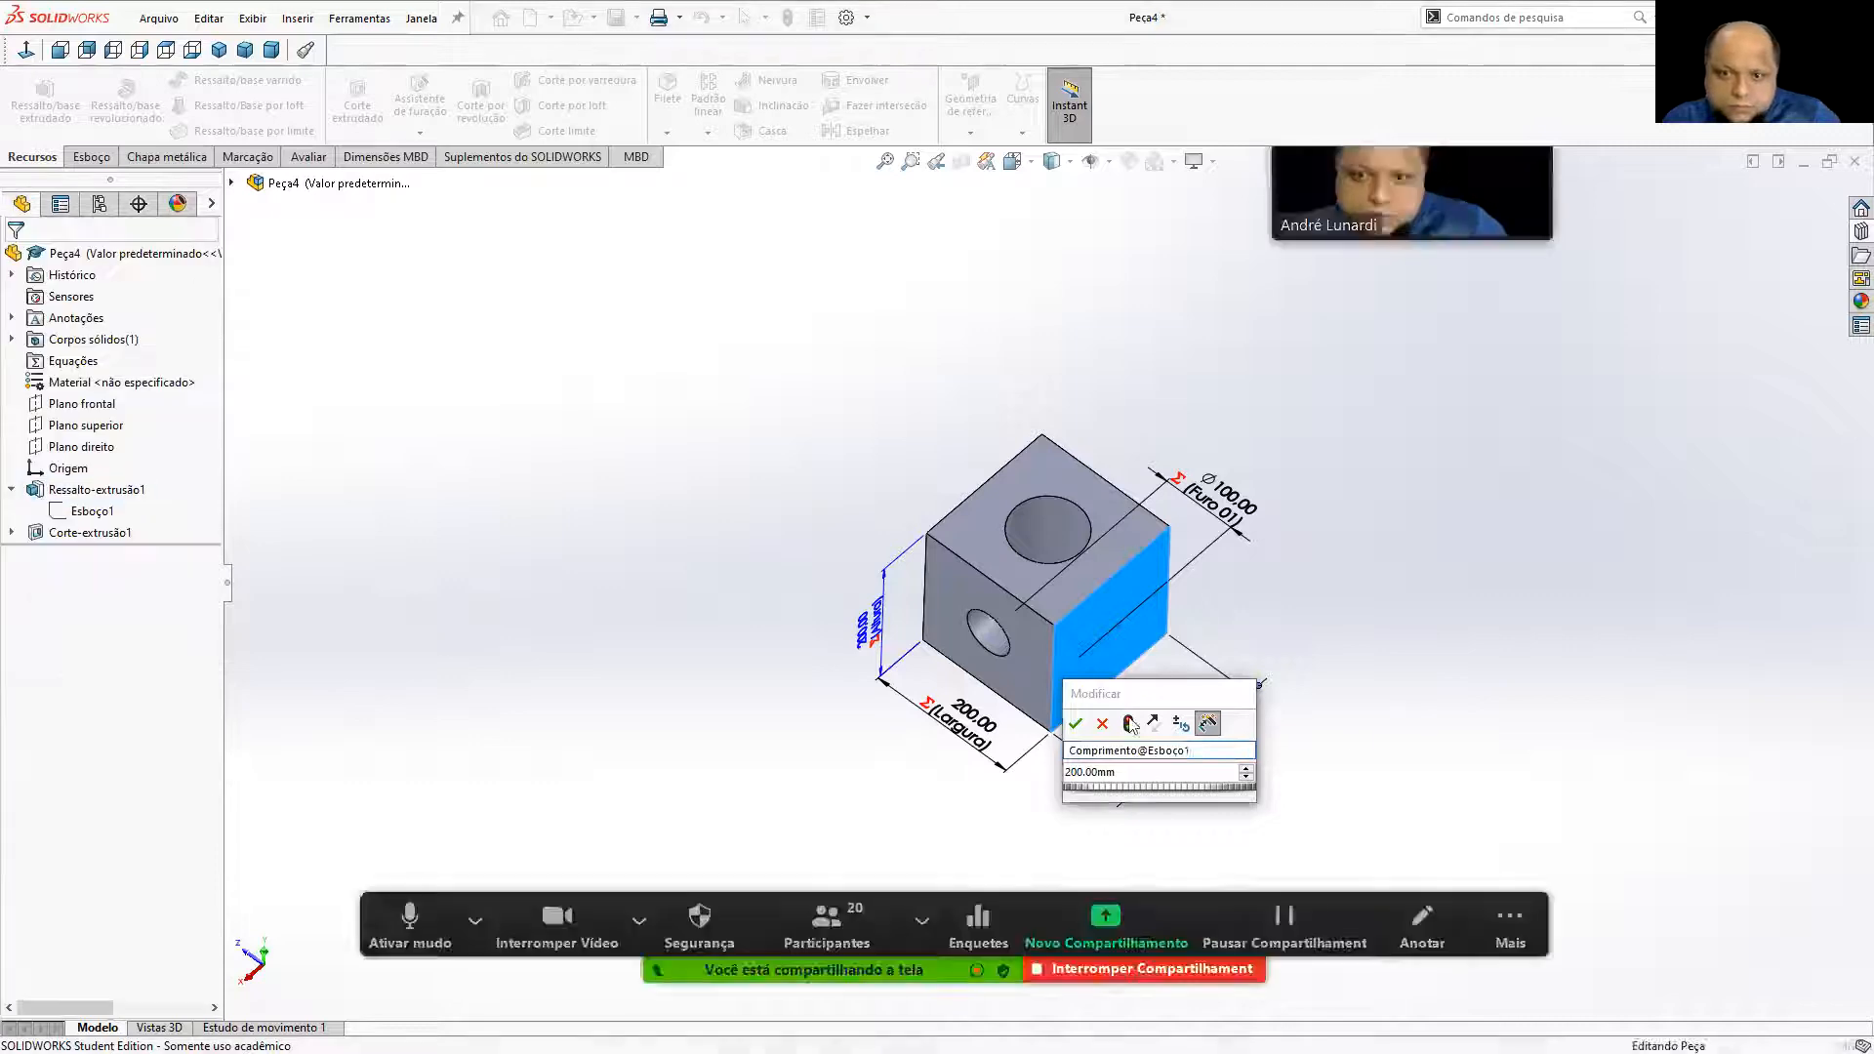
{"action": "left_click", "coordinate": [87, 533]}
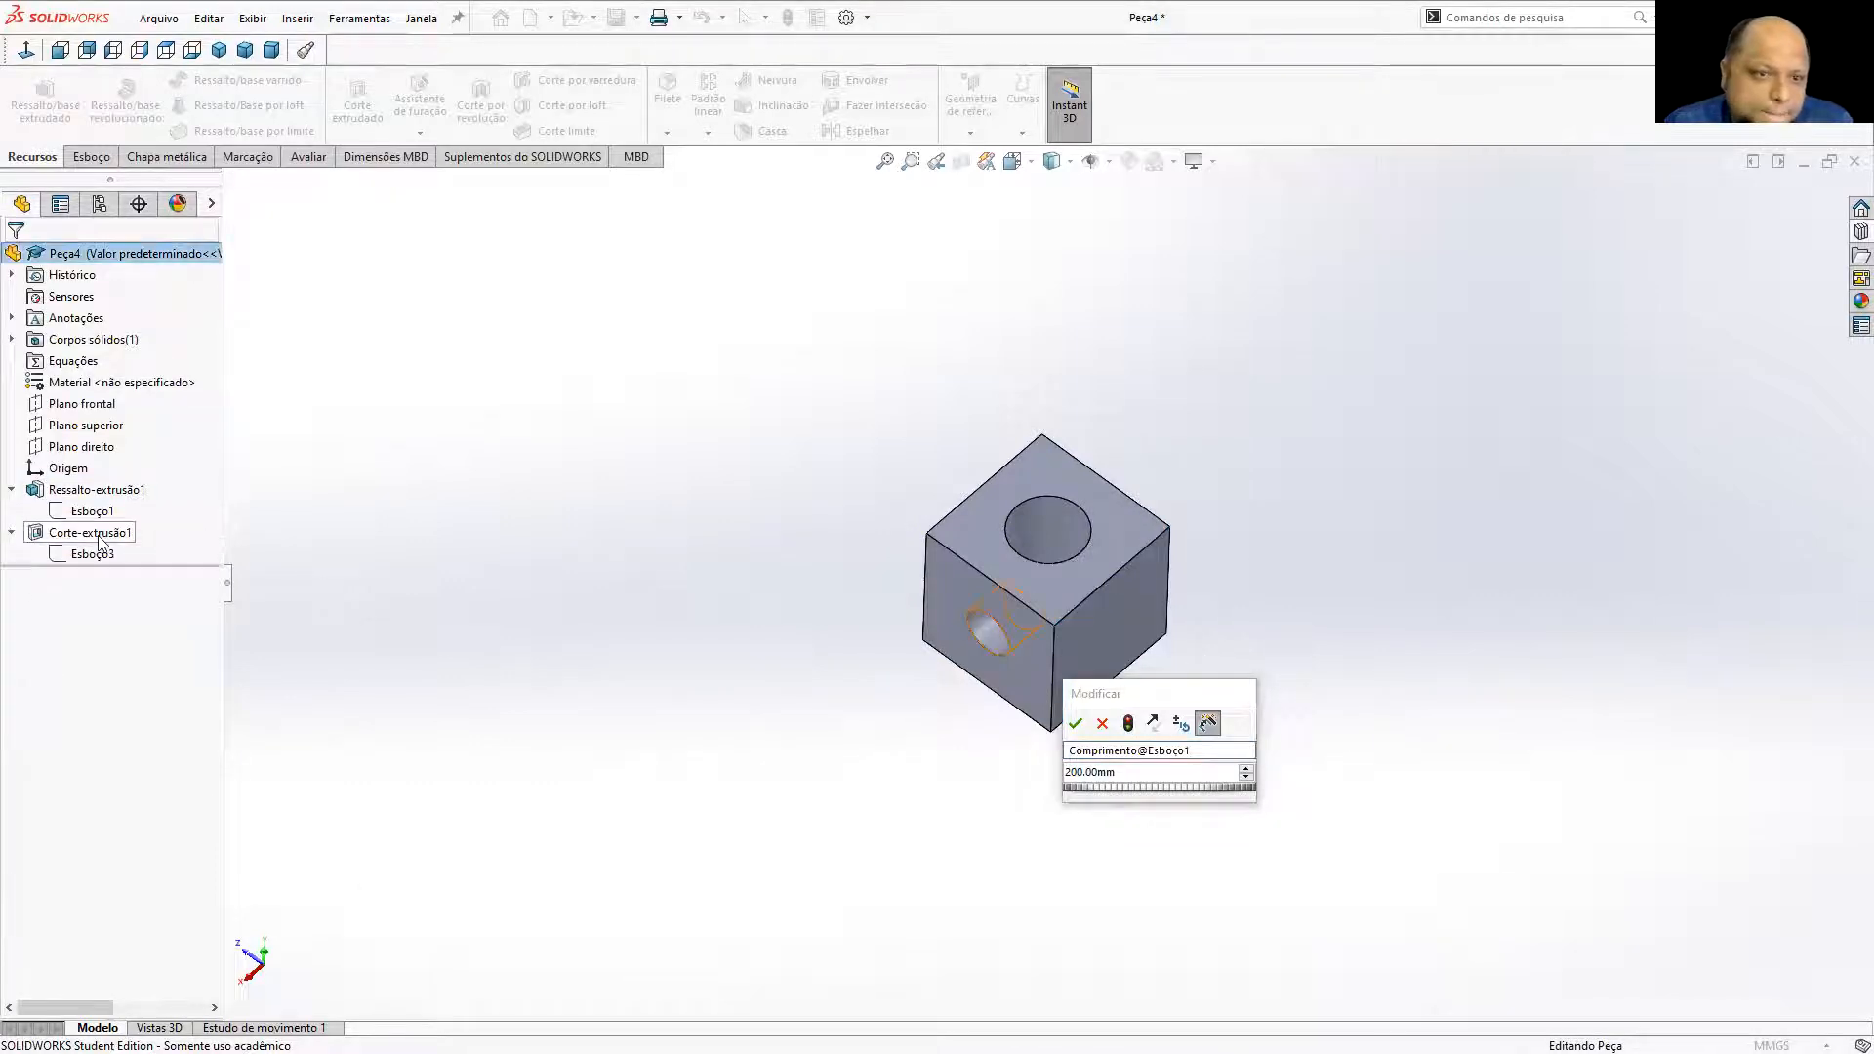
{"action": "right_click", "coordinate": [98, 535]}
{"action": "left_click", "coordinate": [720, 435]}
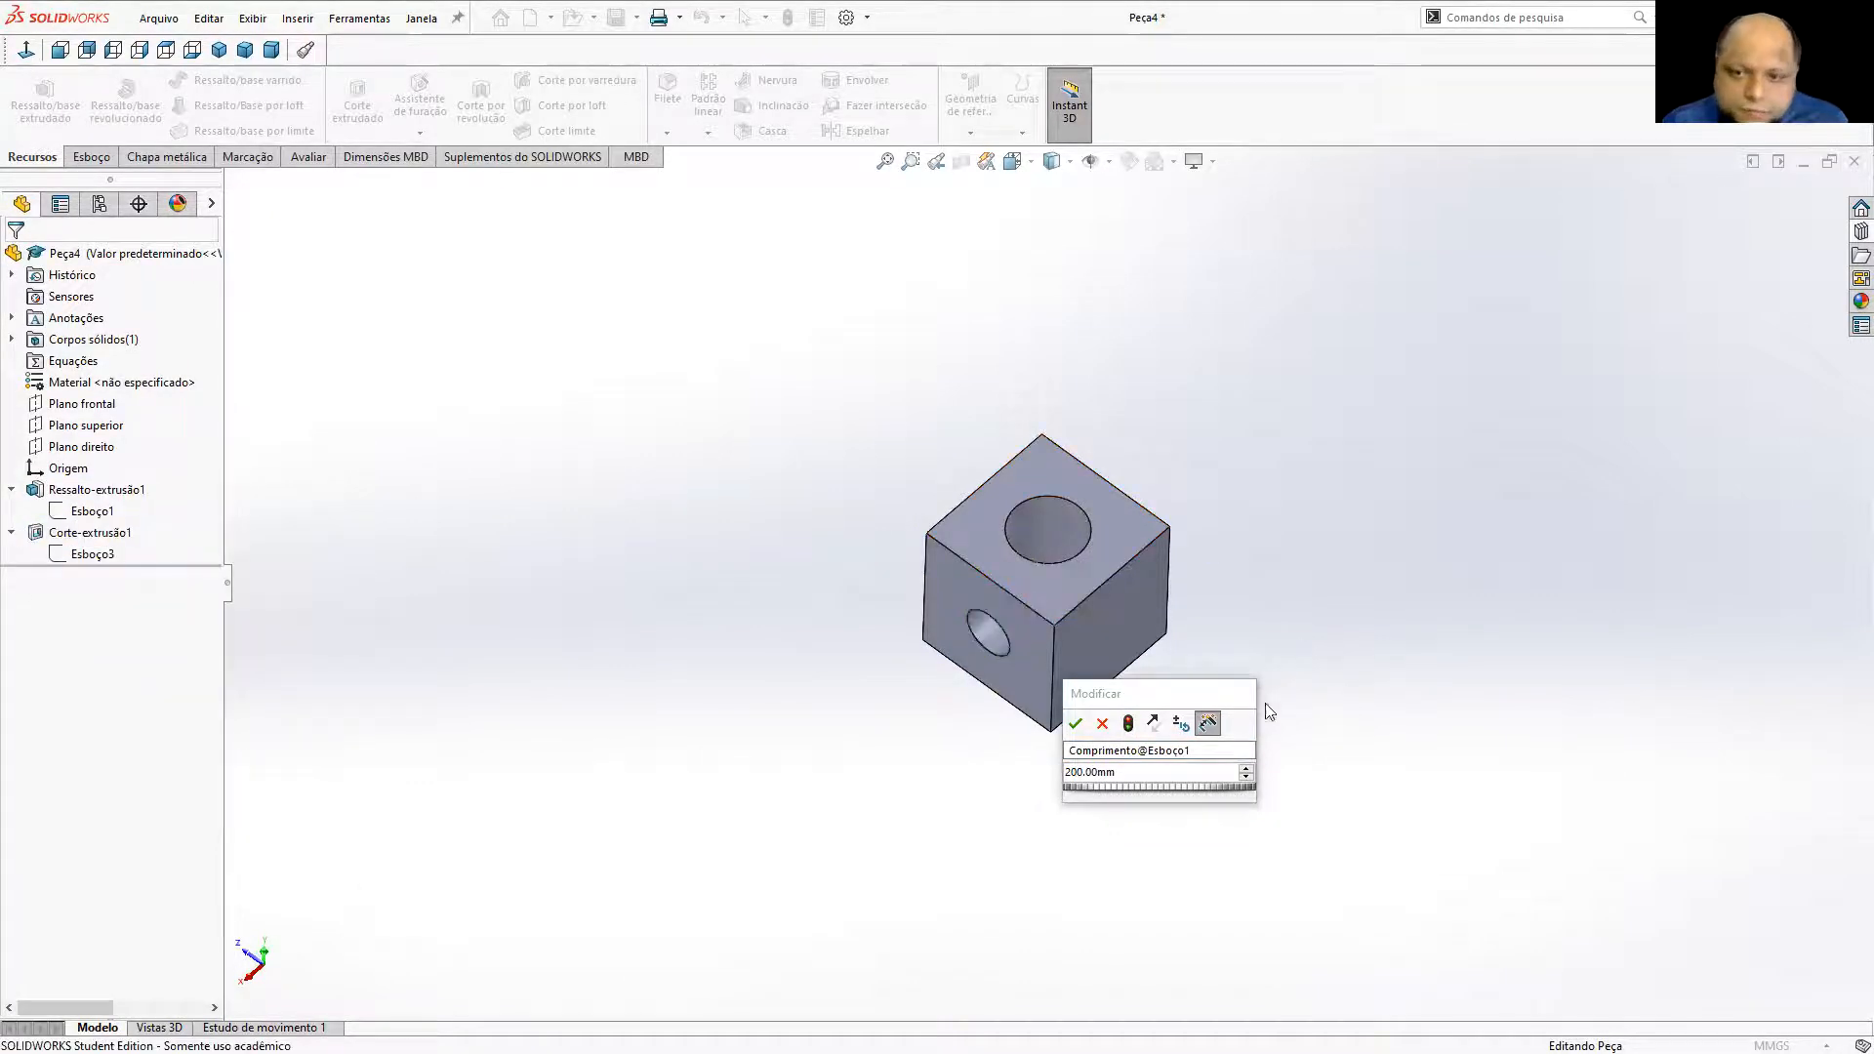
{"action": "left_click", "coordinate": [1076, 724]}
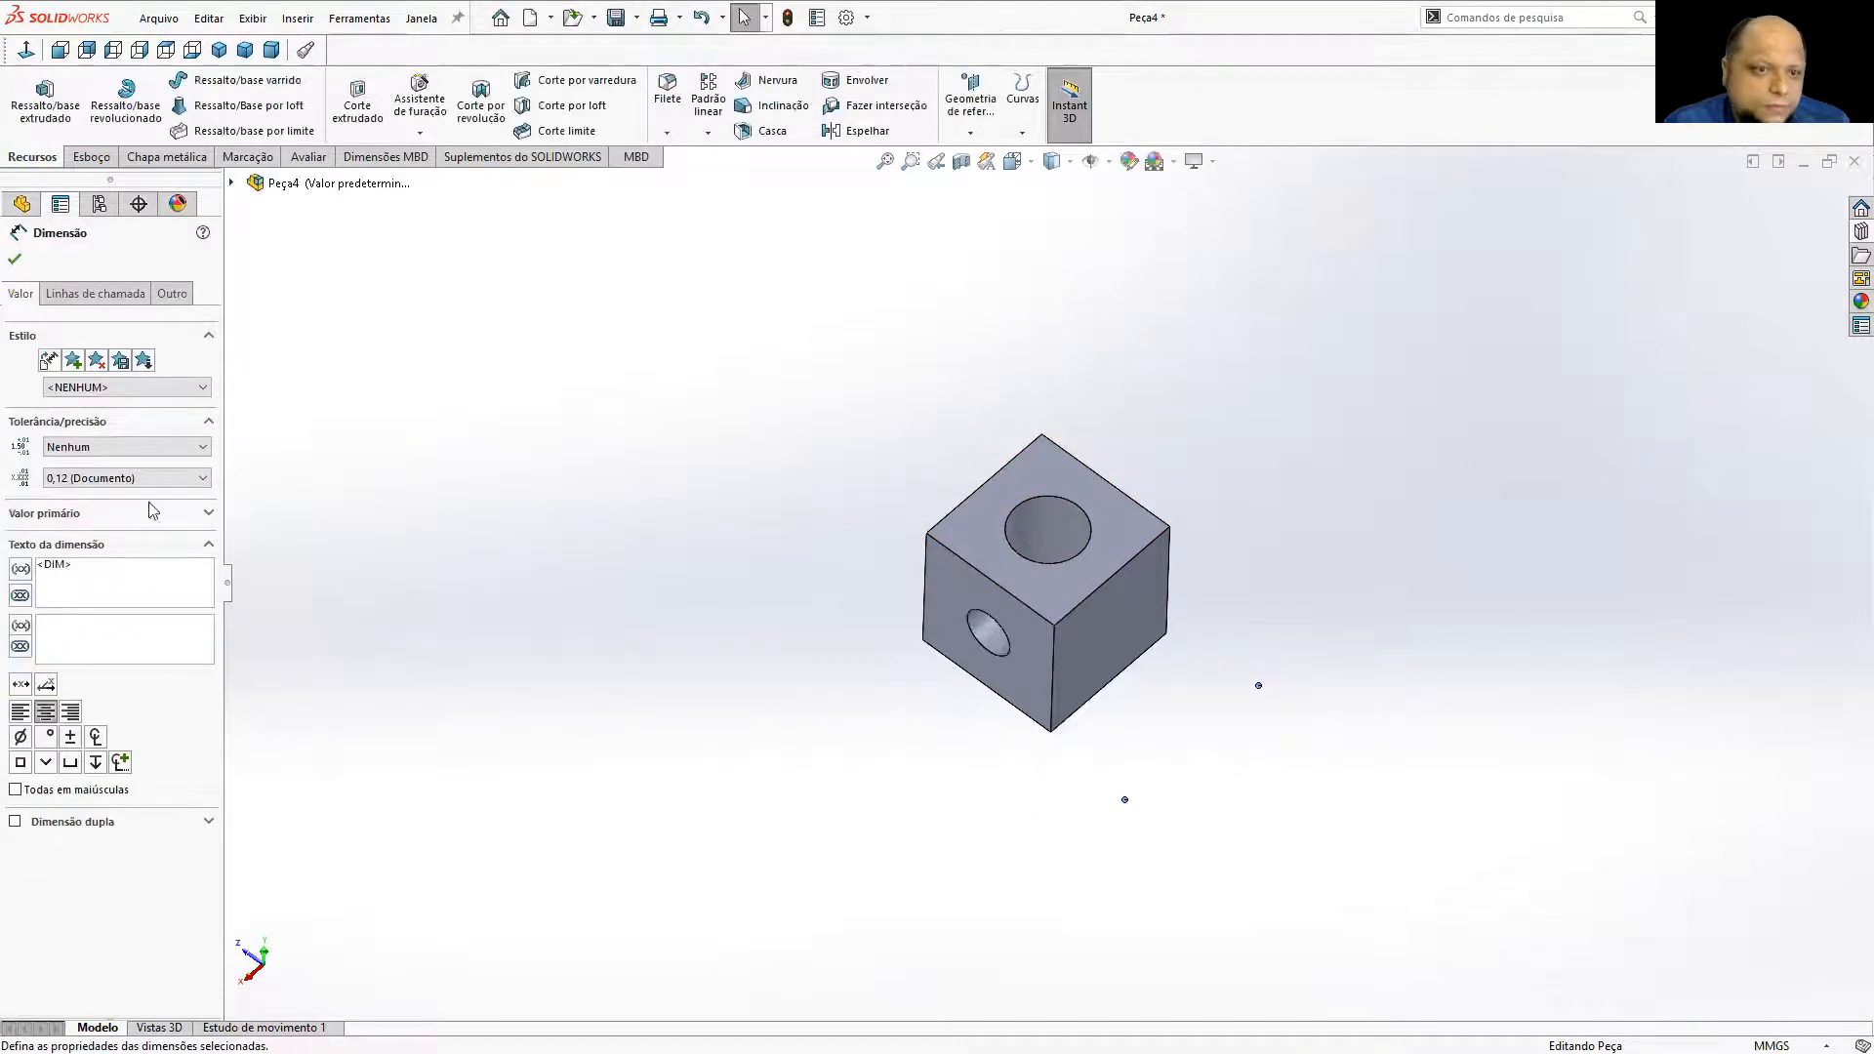
{"action": "left_click", "coordinate": [15, 259]}
Edit the side hole's cut and link its depth to a global variable named Comprimento.
{"action": "right_click", "coordinate": [82, 554]}
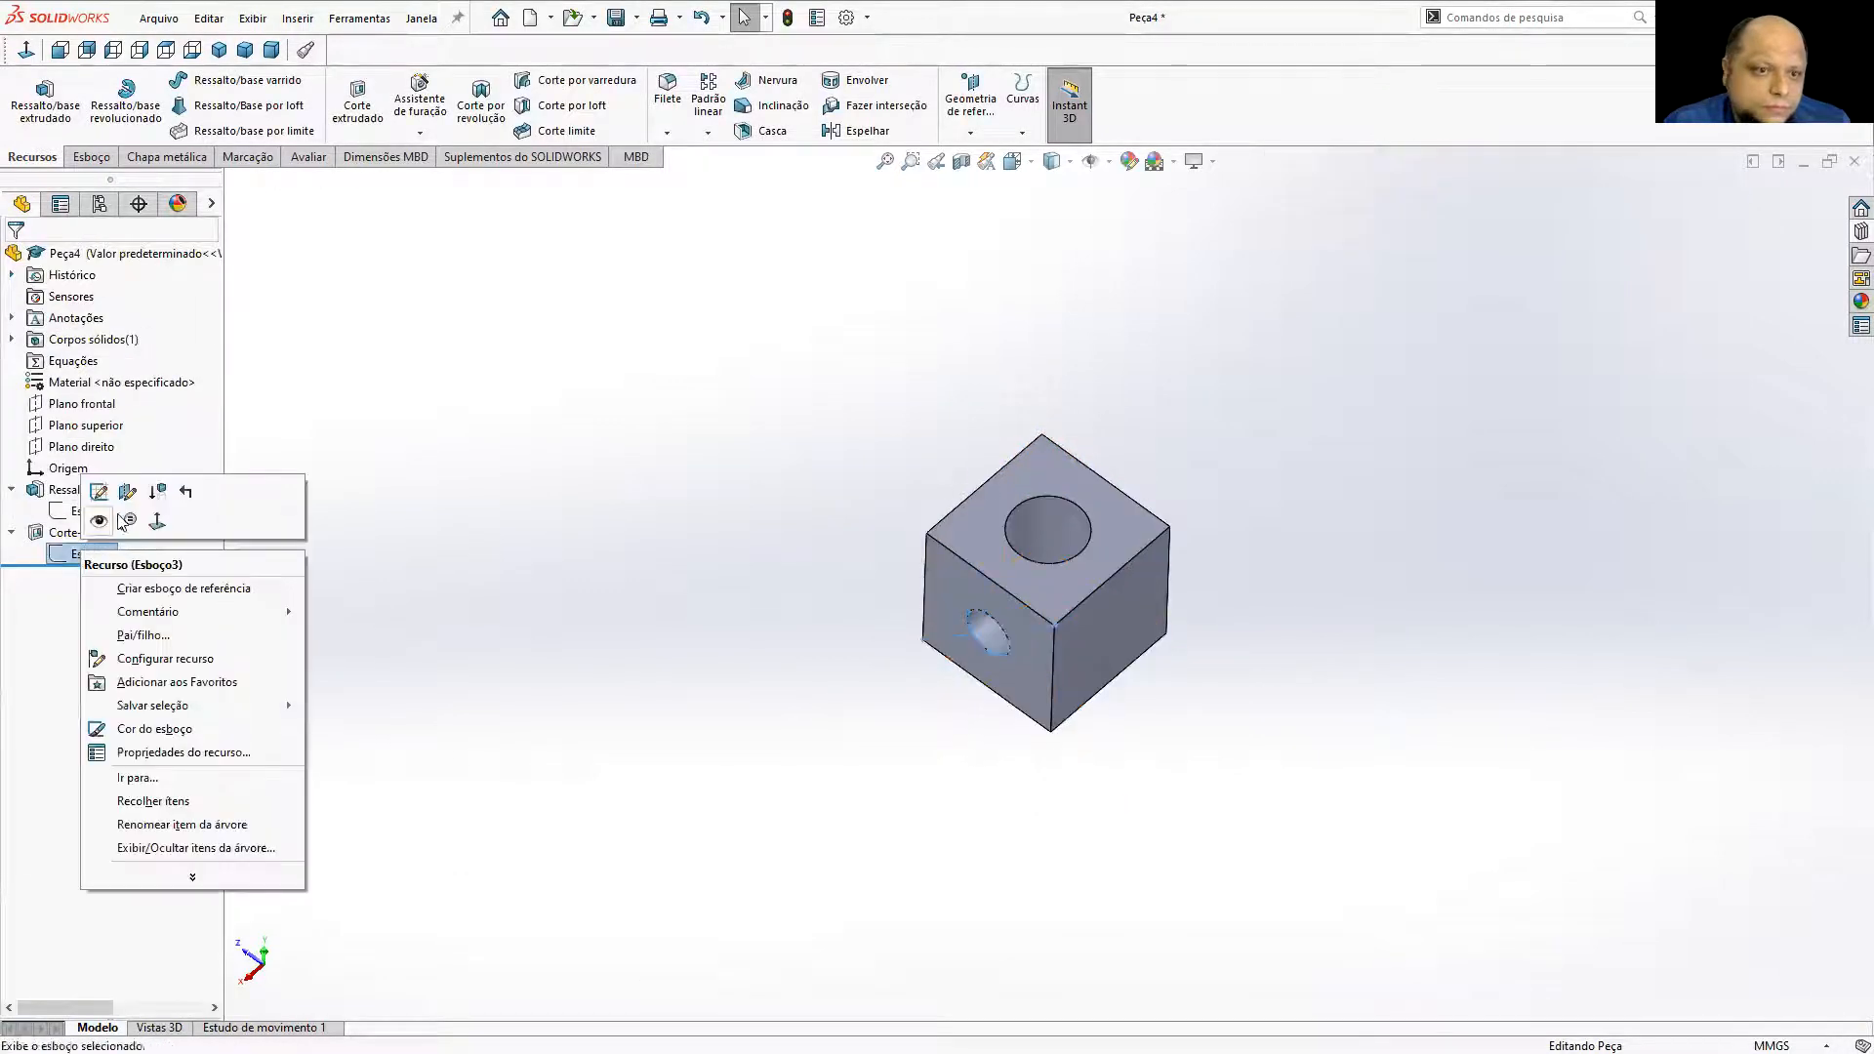
{"action": "left_click", "coordinate": [587, 454]}
{"action": "right_click", "coordinate": [93, 535]}
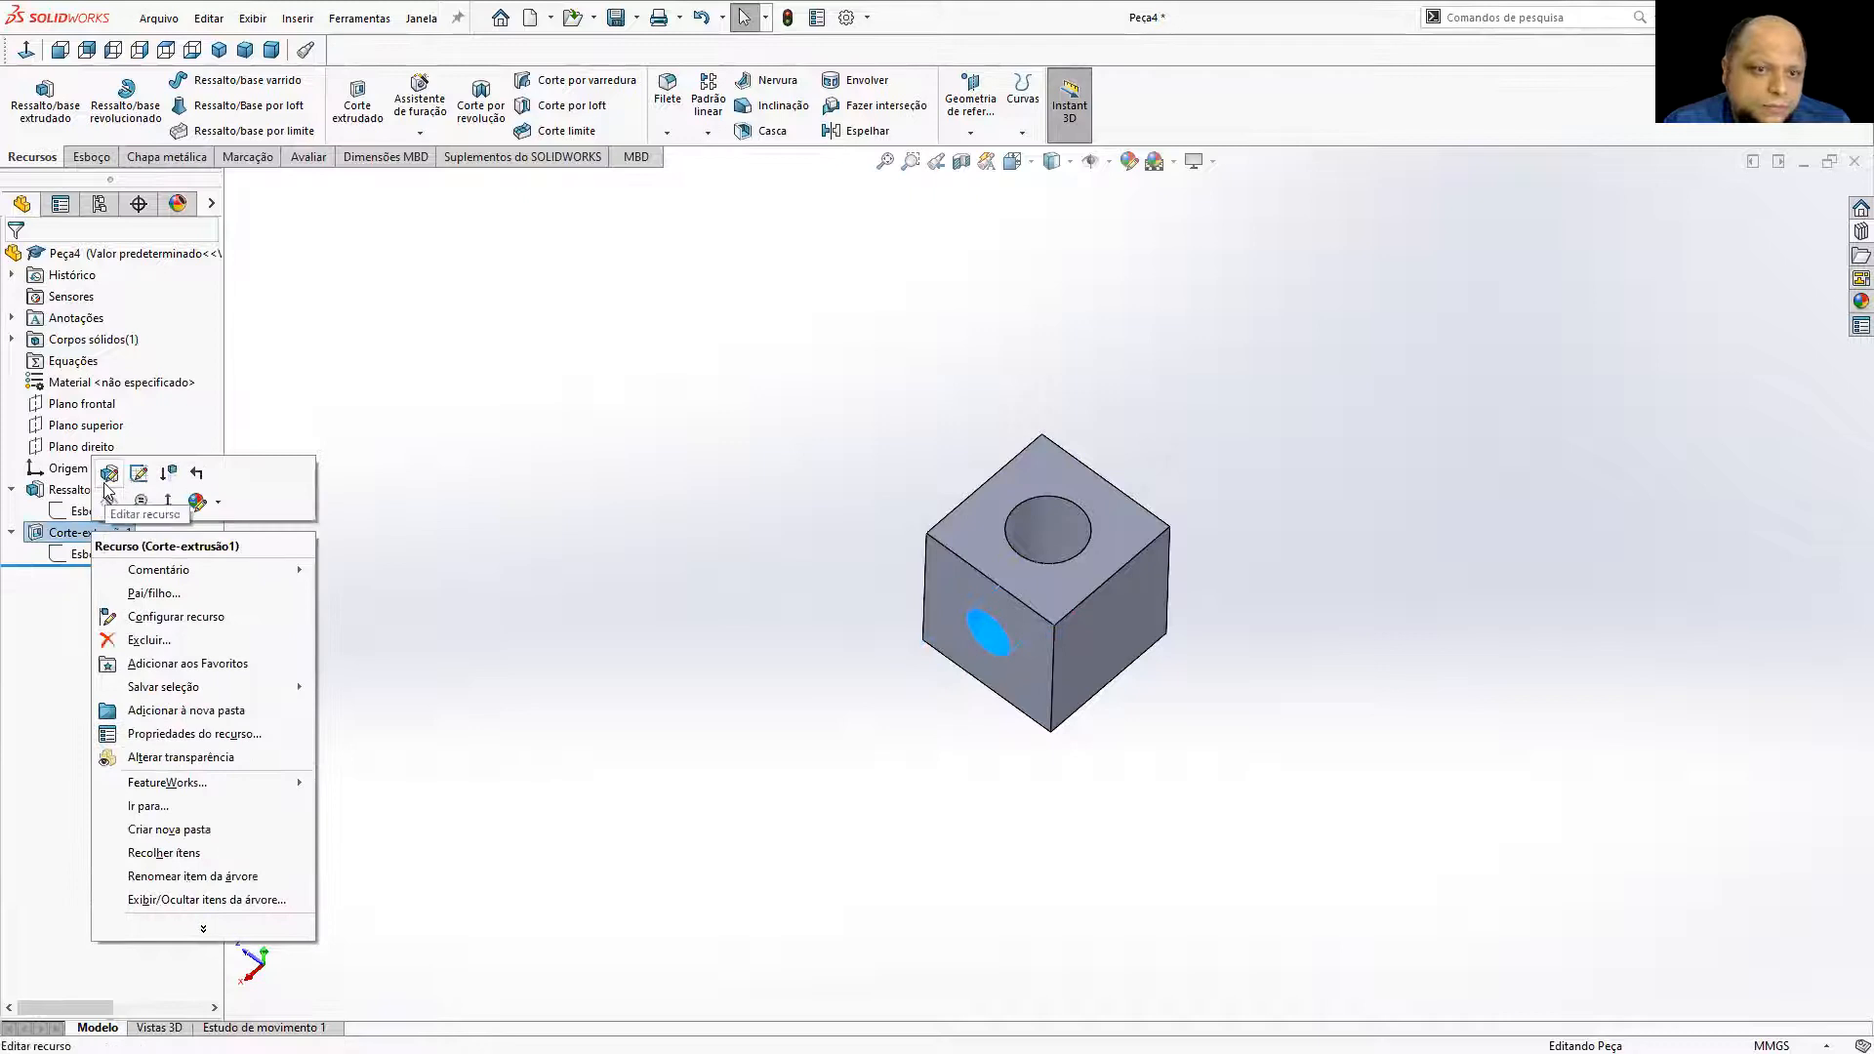
{"action": "left_click", "coordinate": [109, 474]}
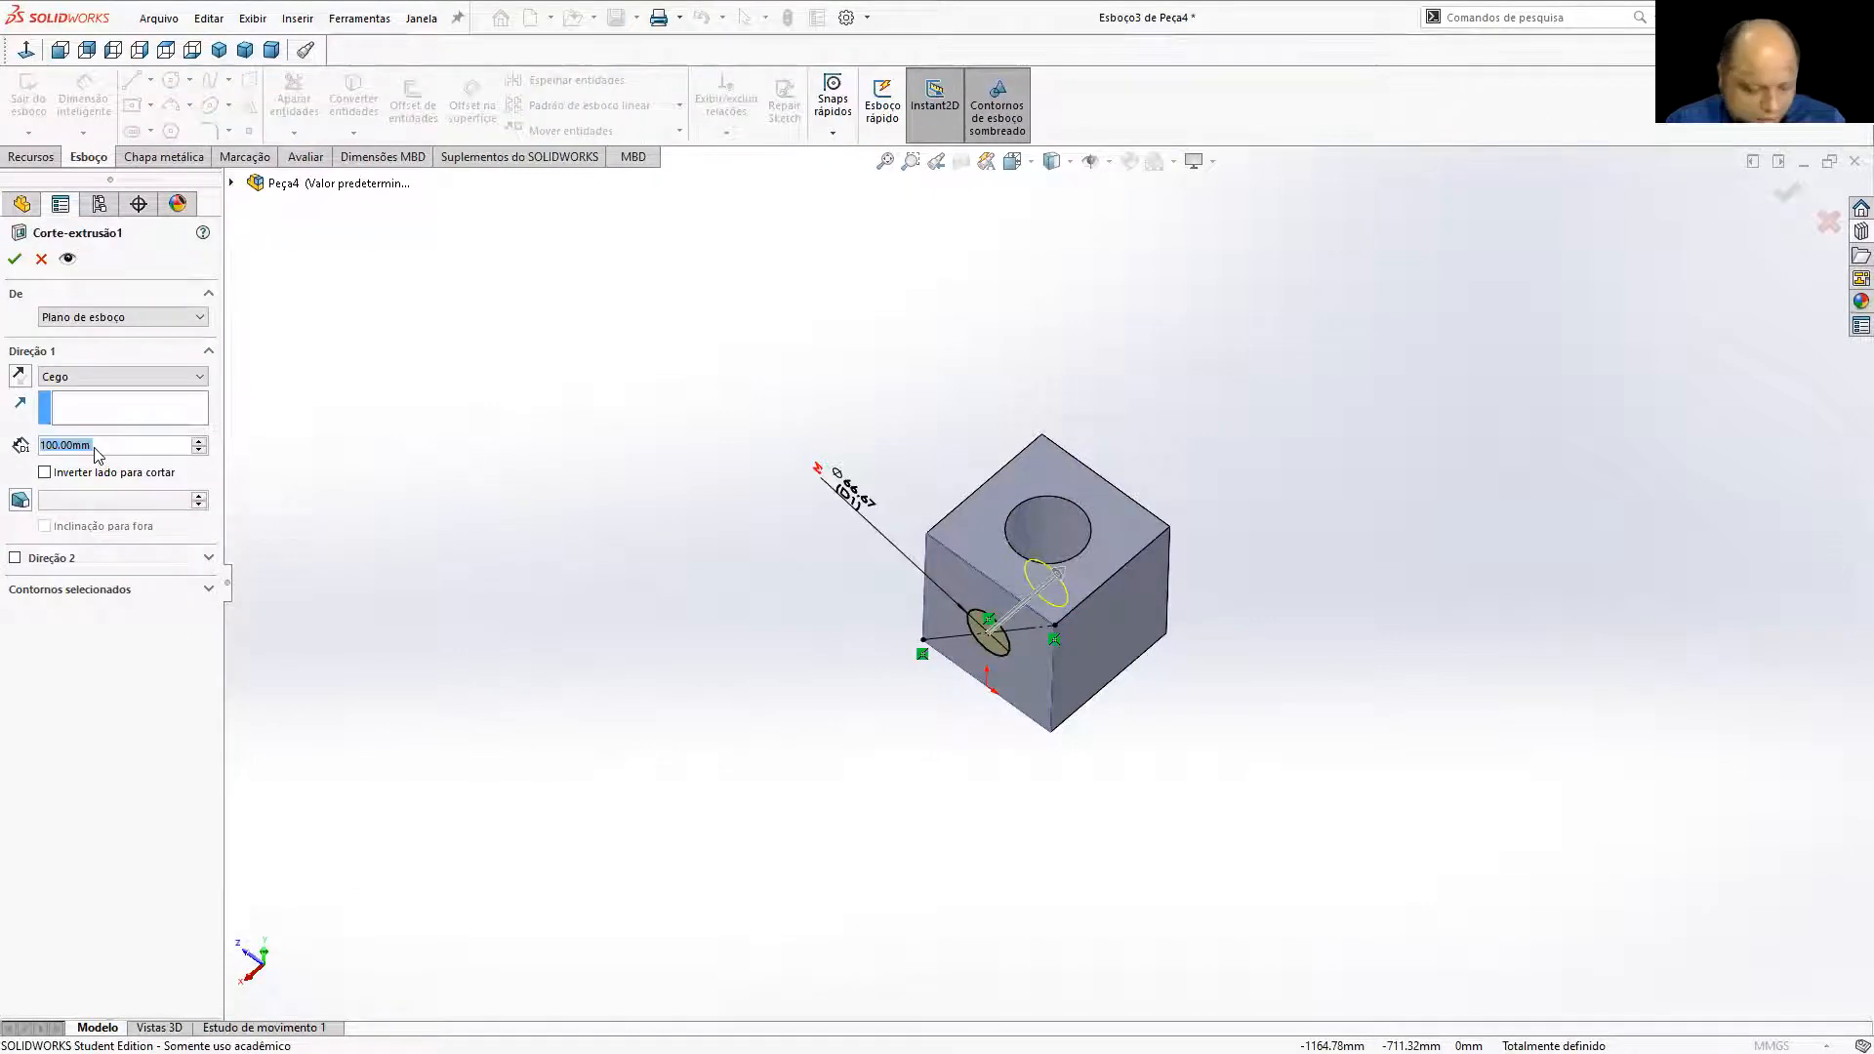
{"action": "type", "text": "="}
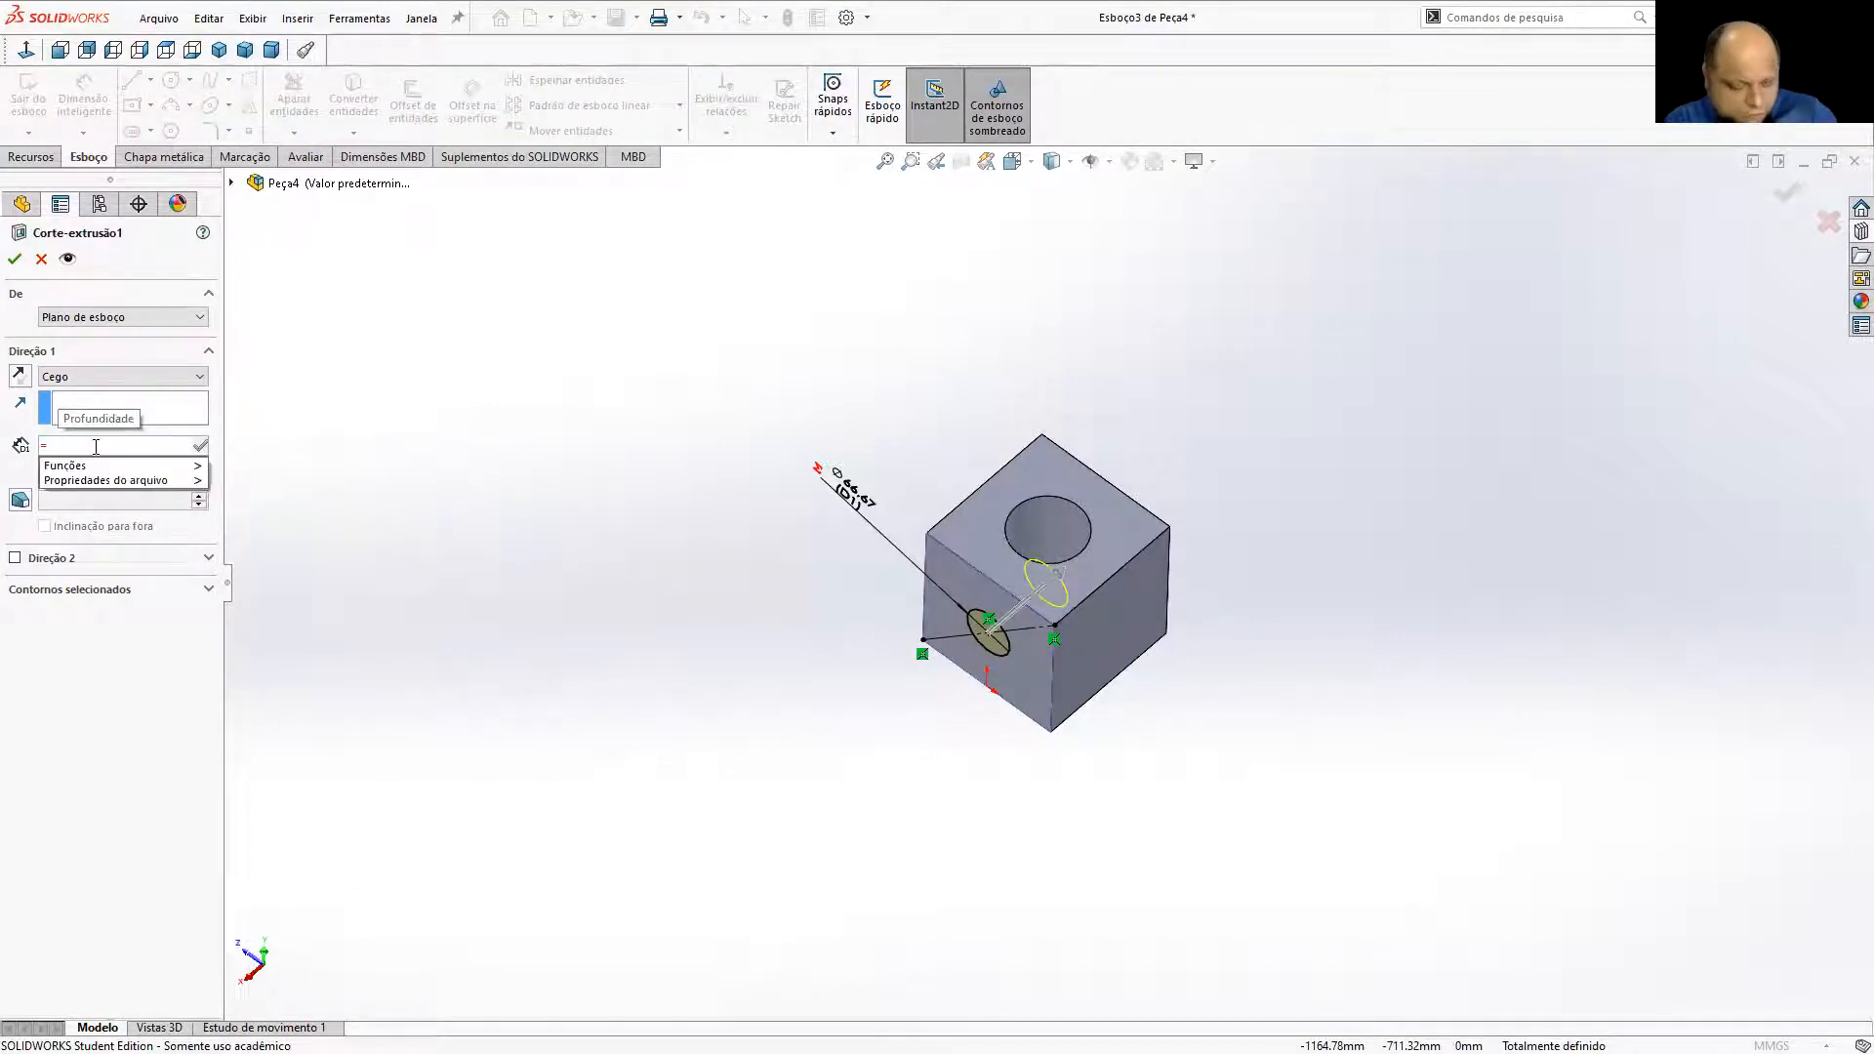
{"action": "type", "text": "Comprimento"}
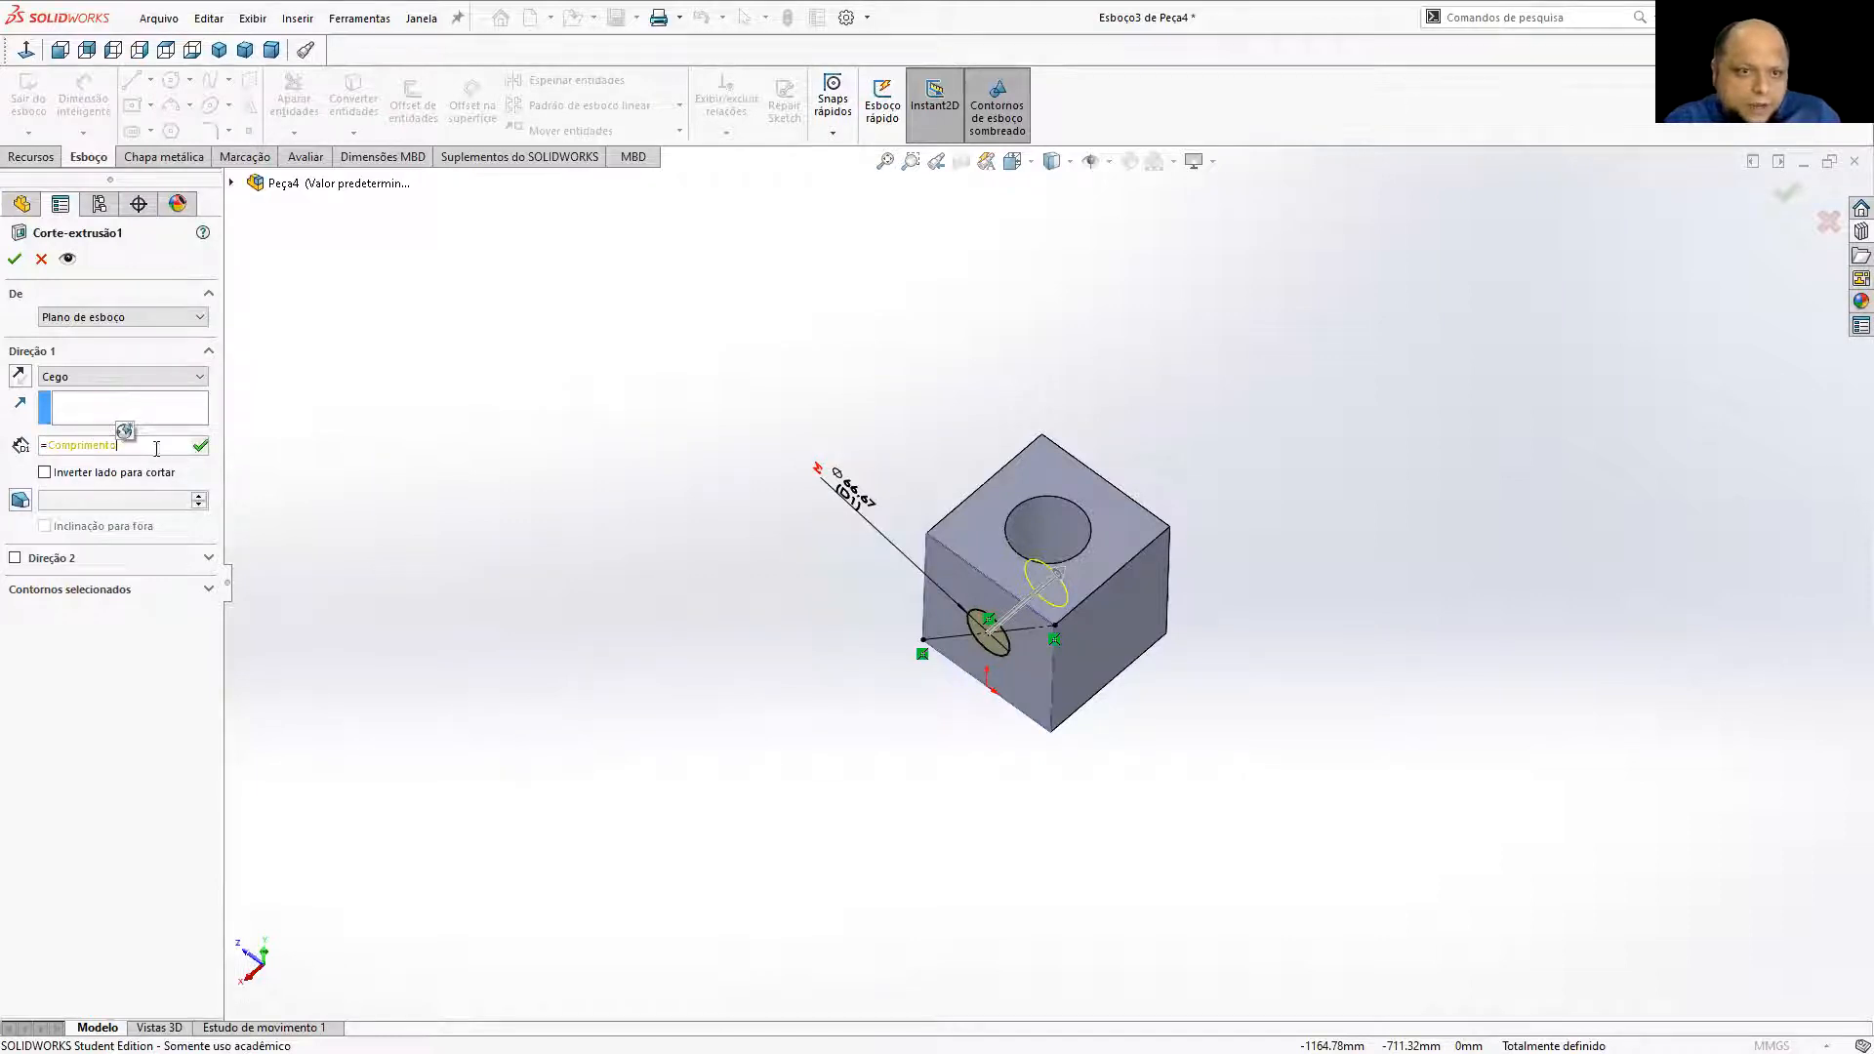
{"action": "key", "text": "Return"}
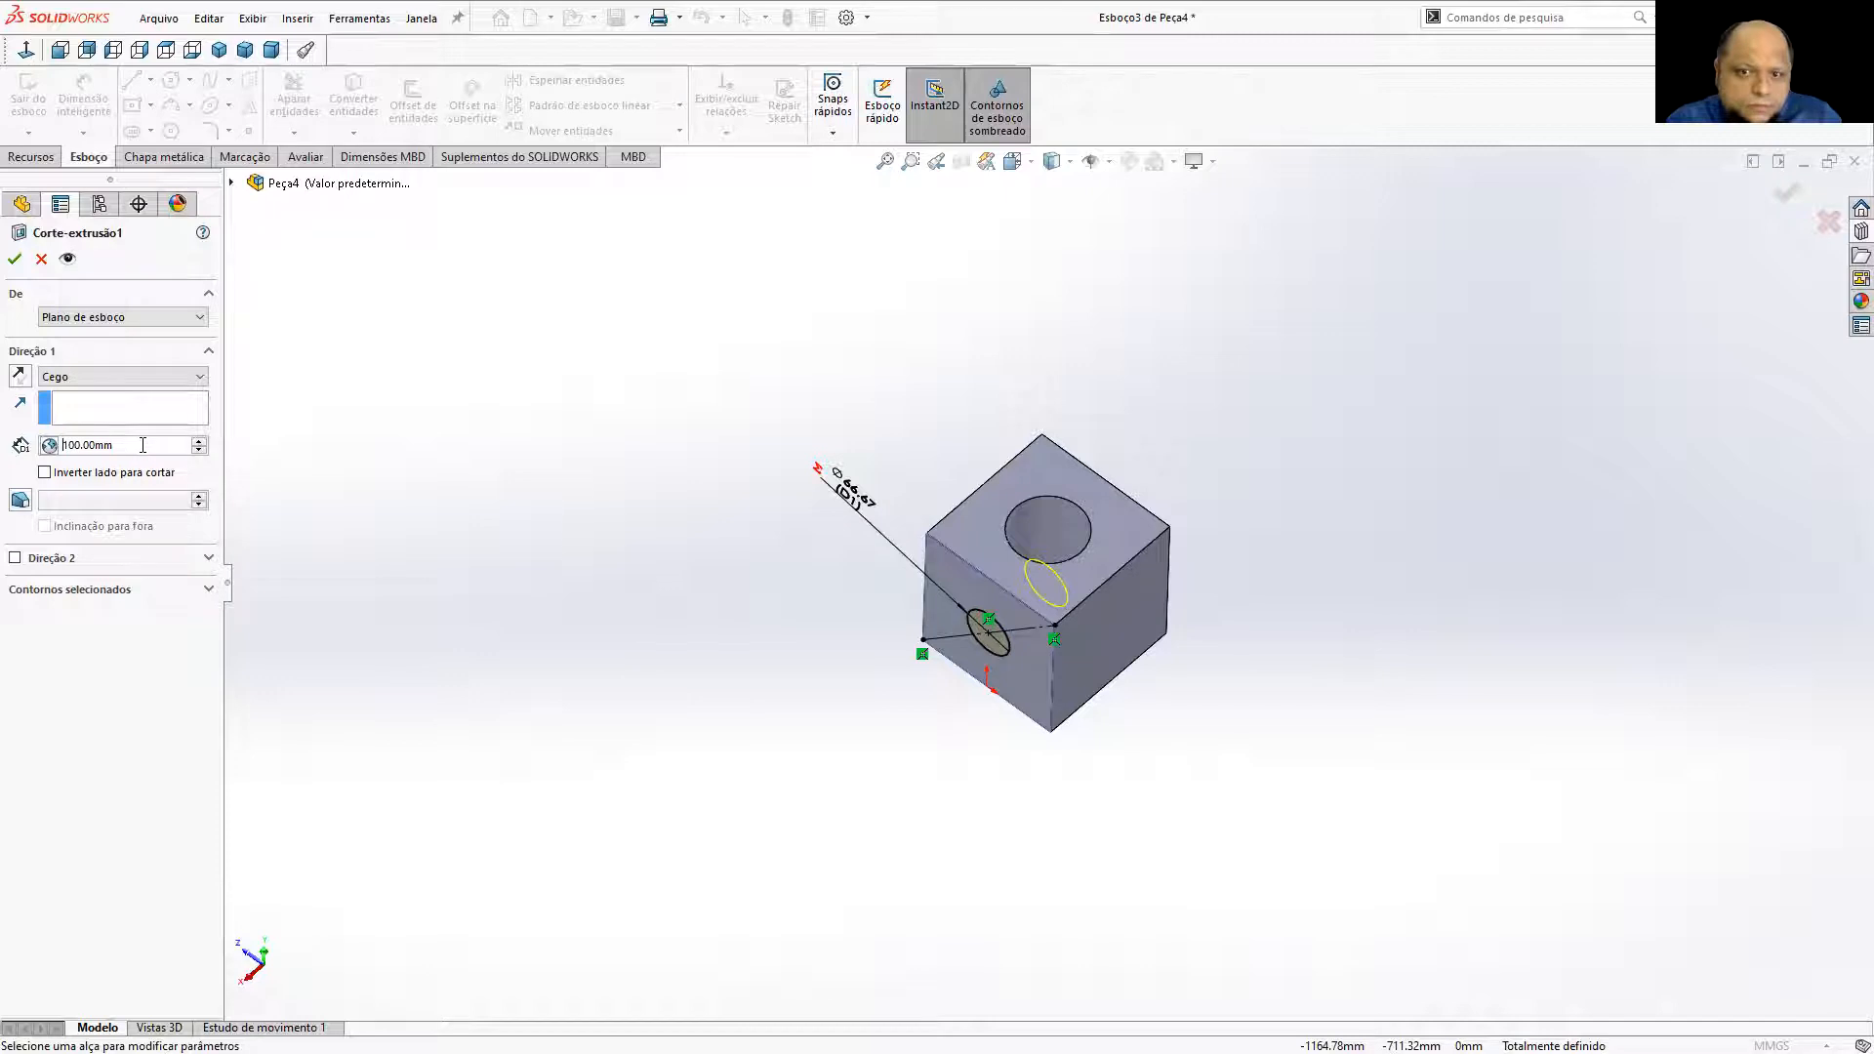
Try to set the side hole's cut depth to the equation "Comprimento"/2.
{"action": "left_click", "coordinate": [46, 450]}
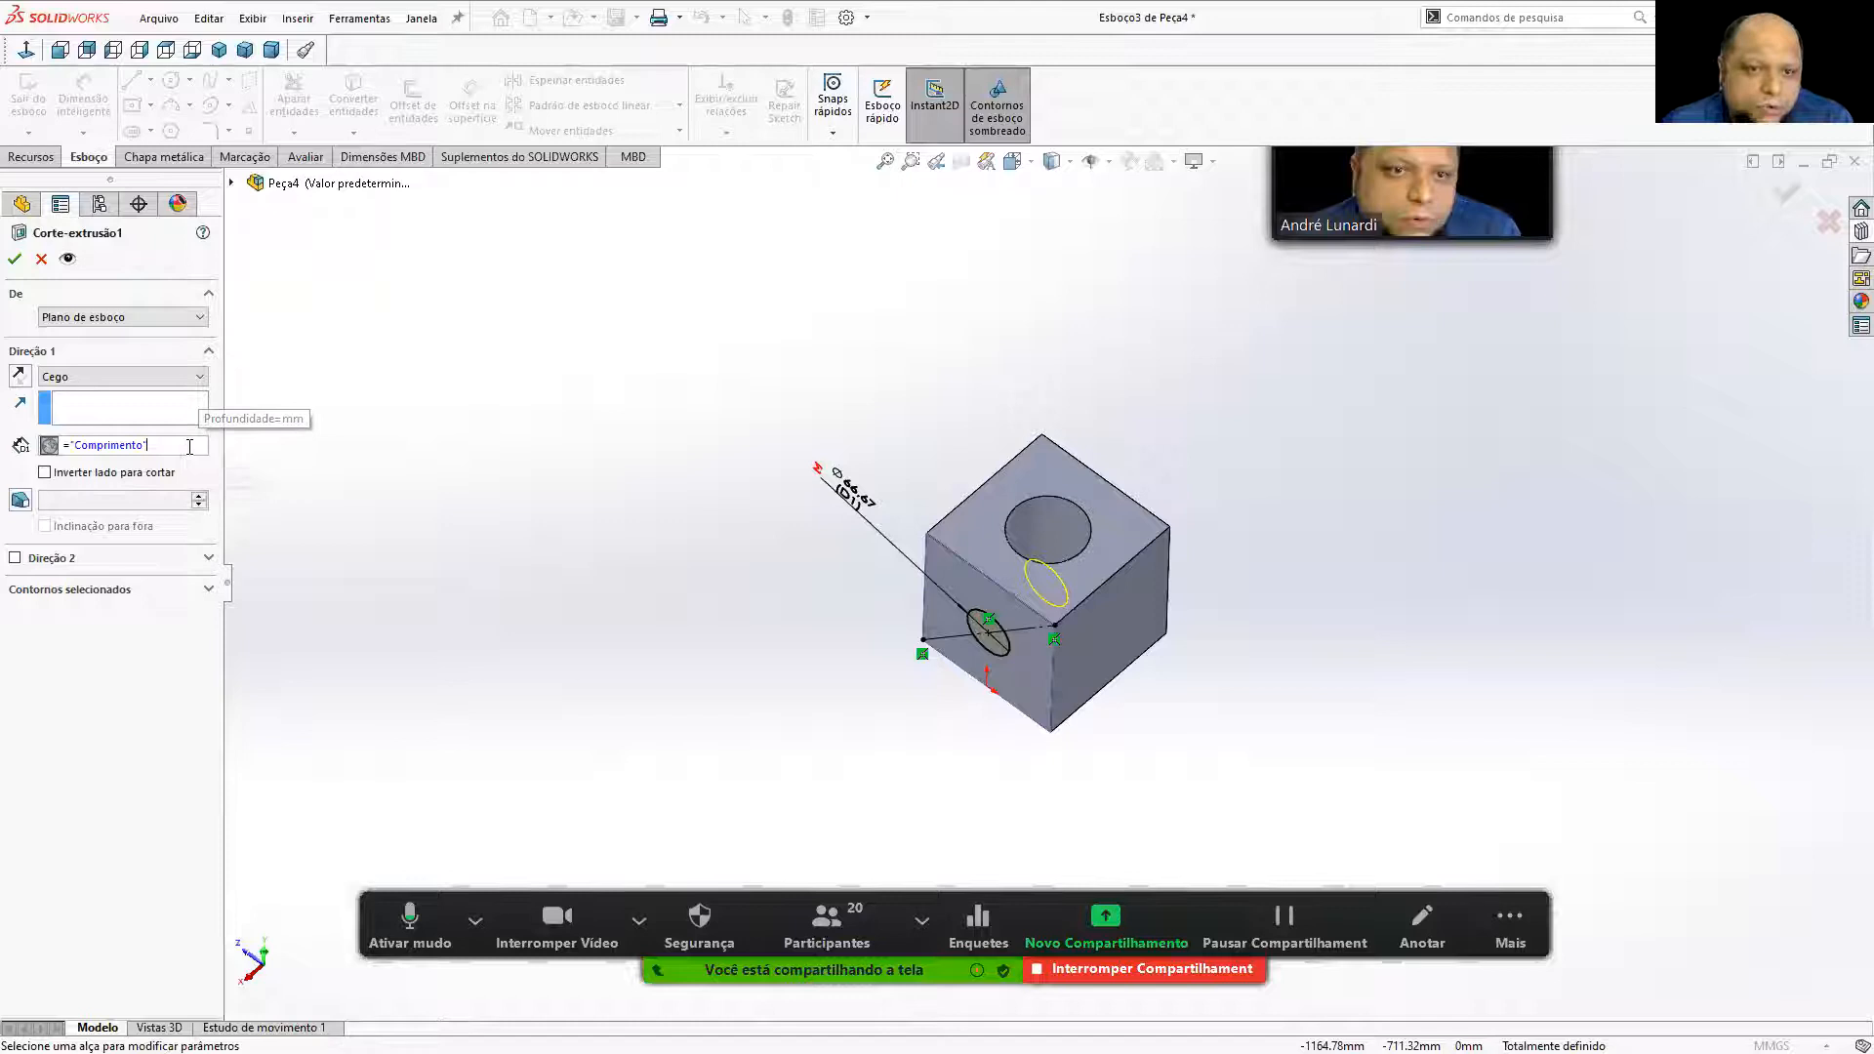
{"action": "type", "text": "/2"}
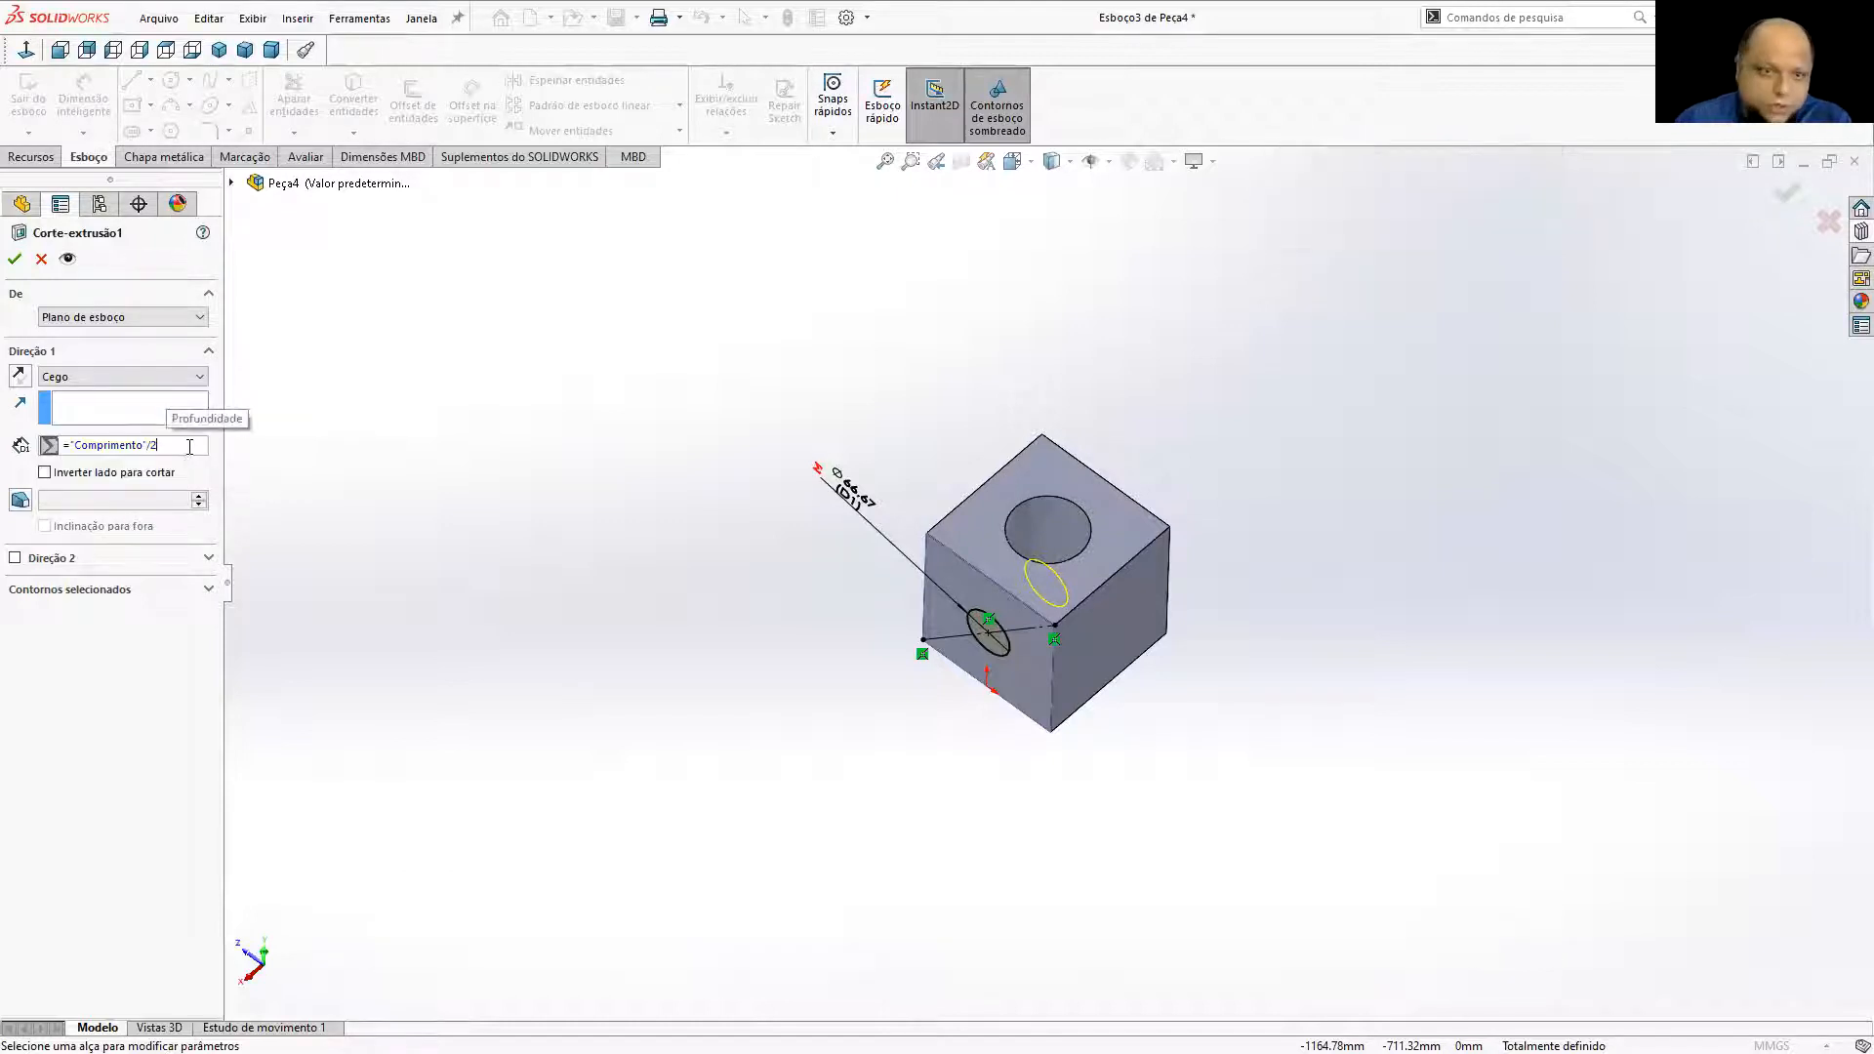
{"action": "left_click", "coordinate": [15, 258]}
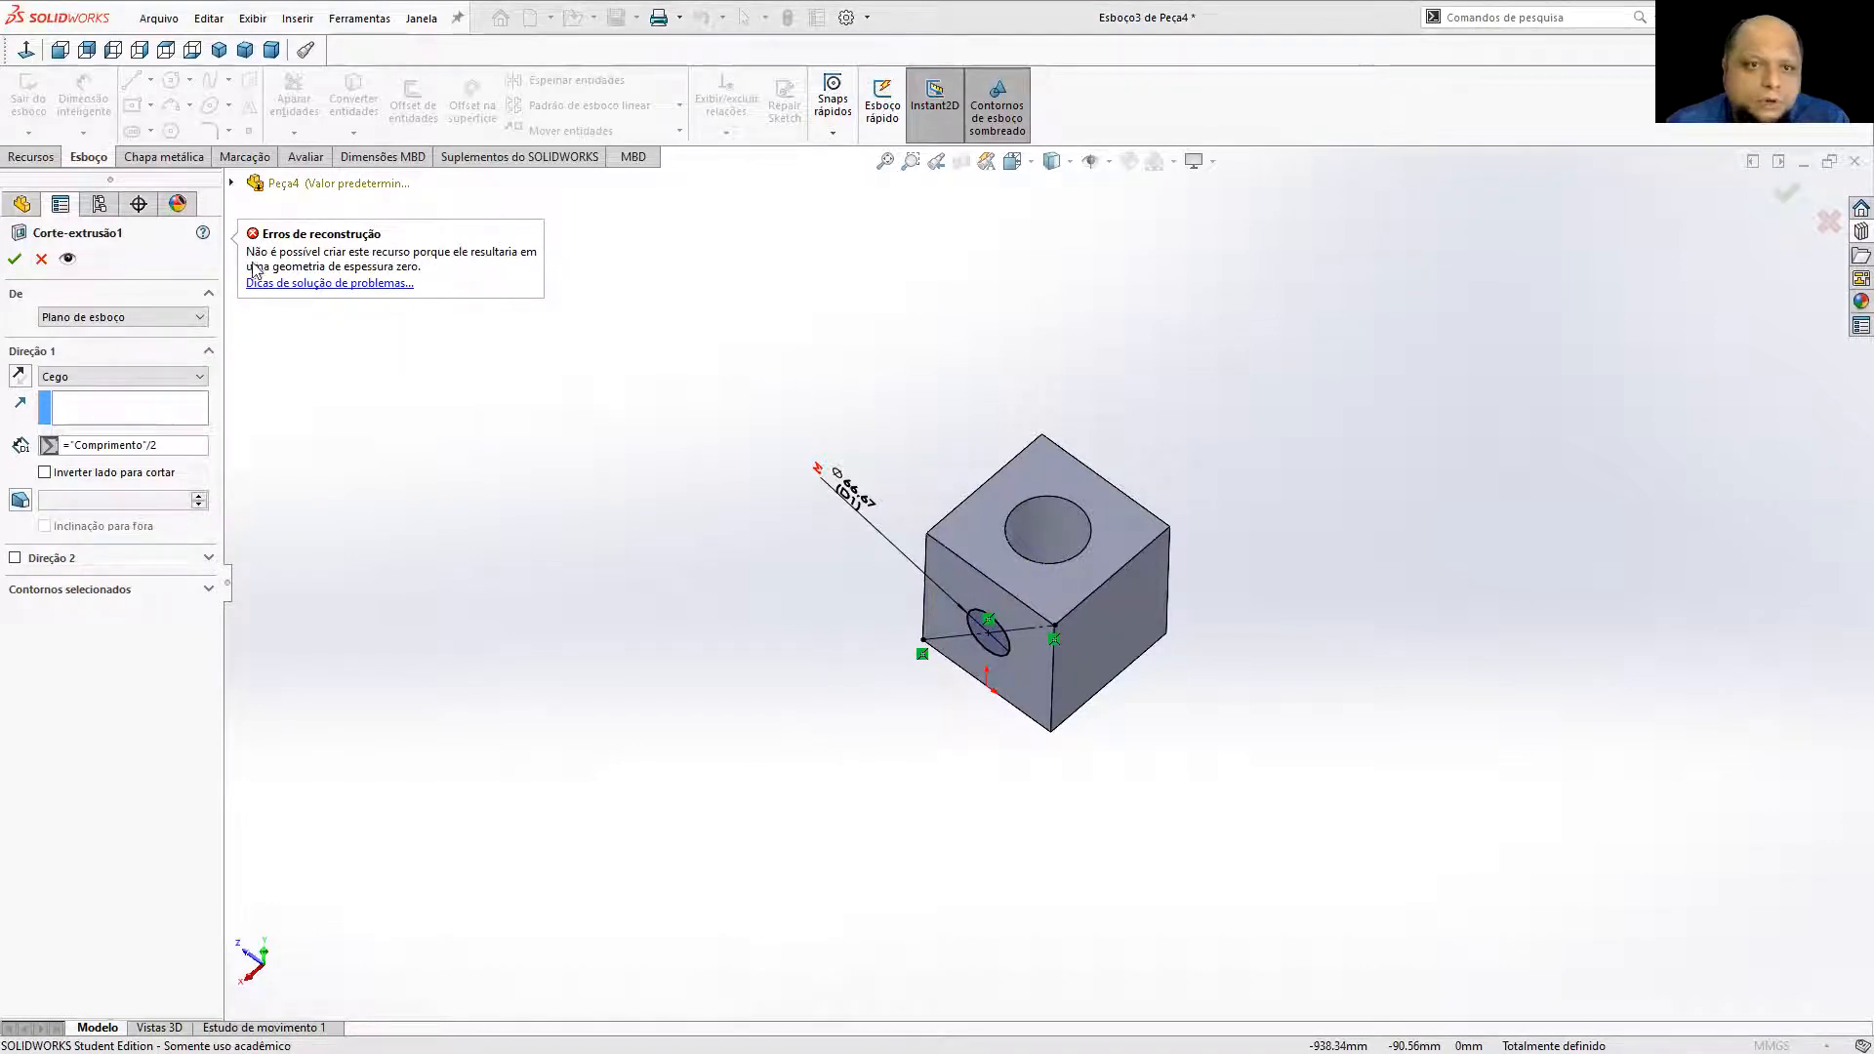
Replace the depth equation of the side hole's cut with a plain 100 mm and complete the cut.
{"action": "left_click", "coordinate": [150, 445]}
{"action": "left_click_drag", "start_coordinate": [171, 445], "coordinate": [30, 454]}
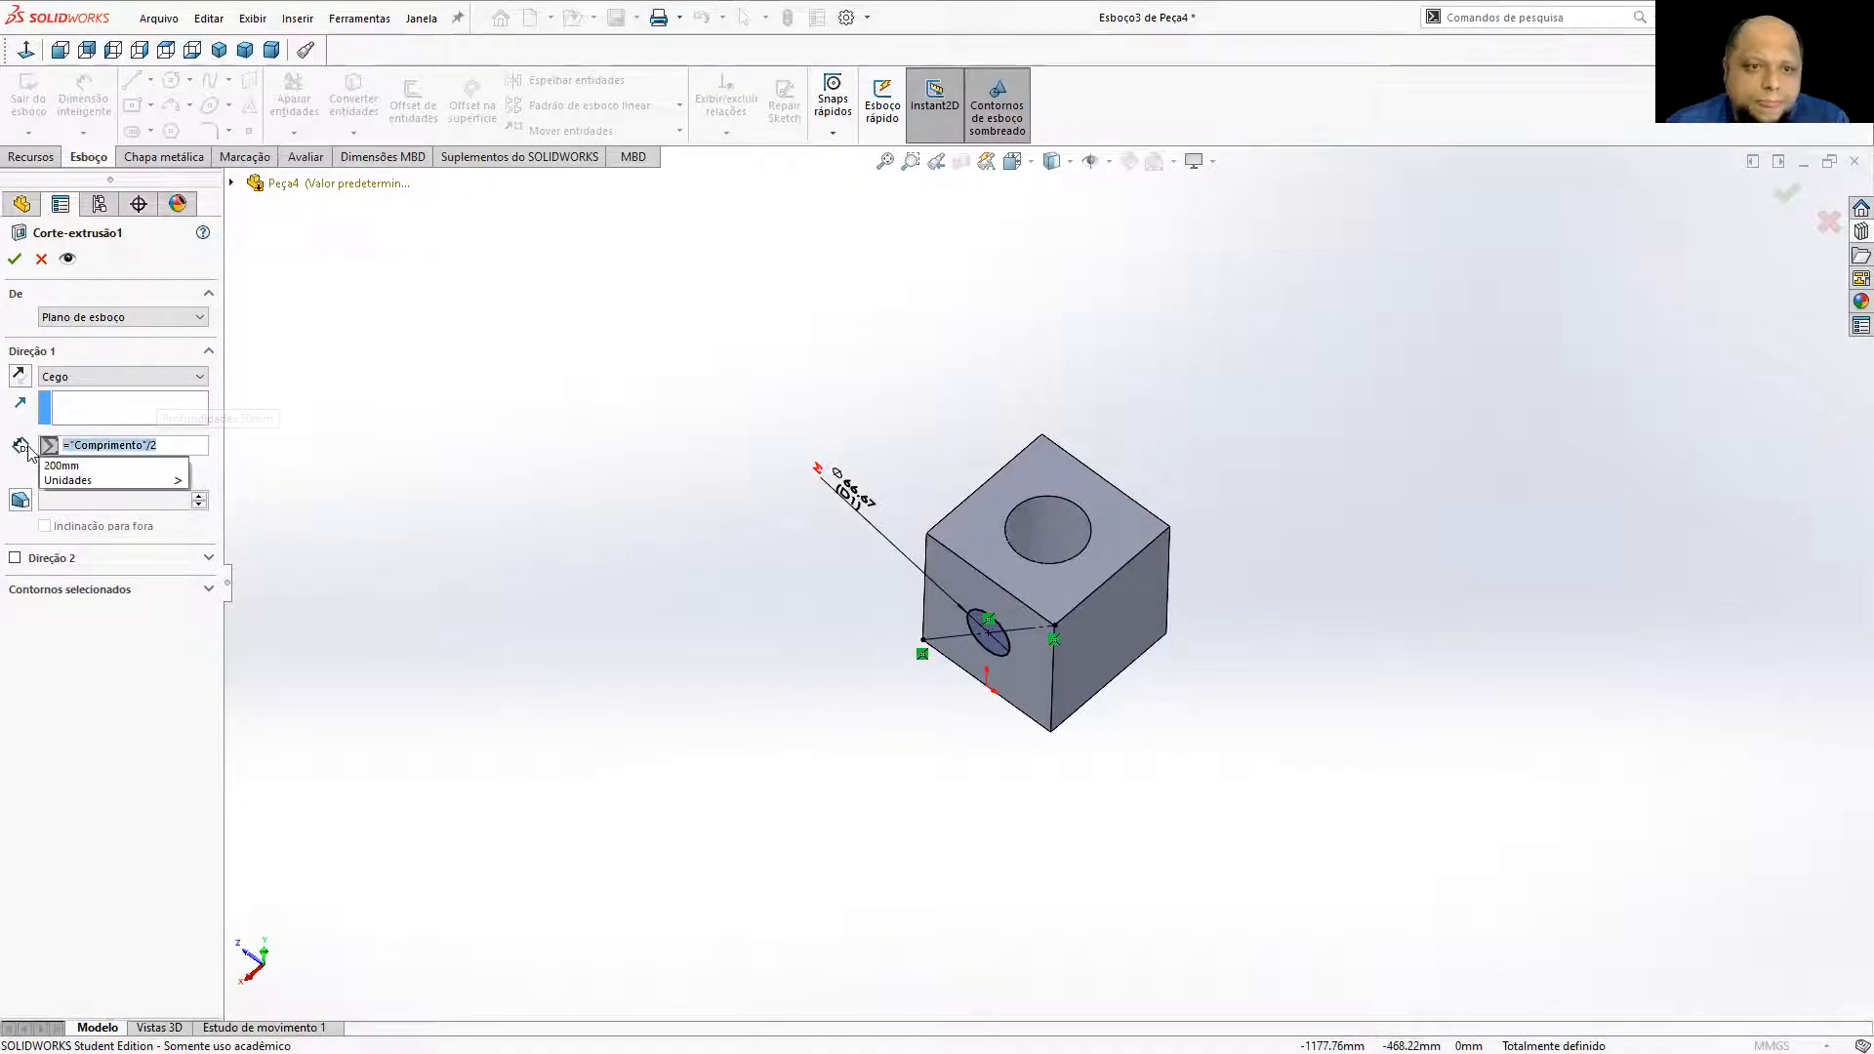
{"action": "type", "text": "100"}
{"action": "key", "text": "Return"}
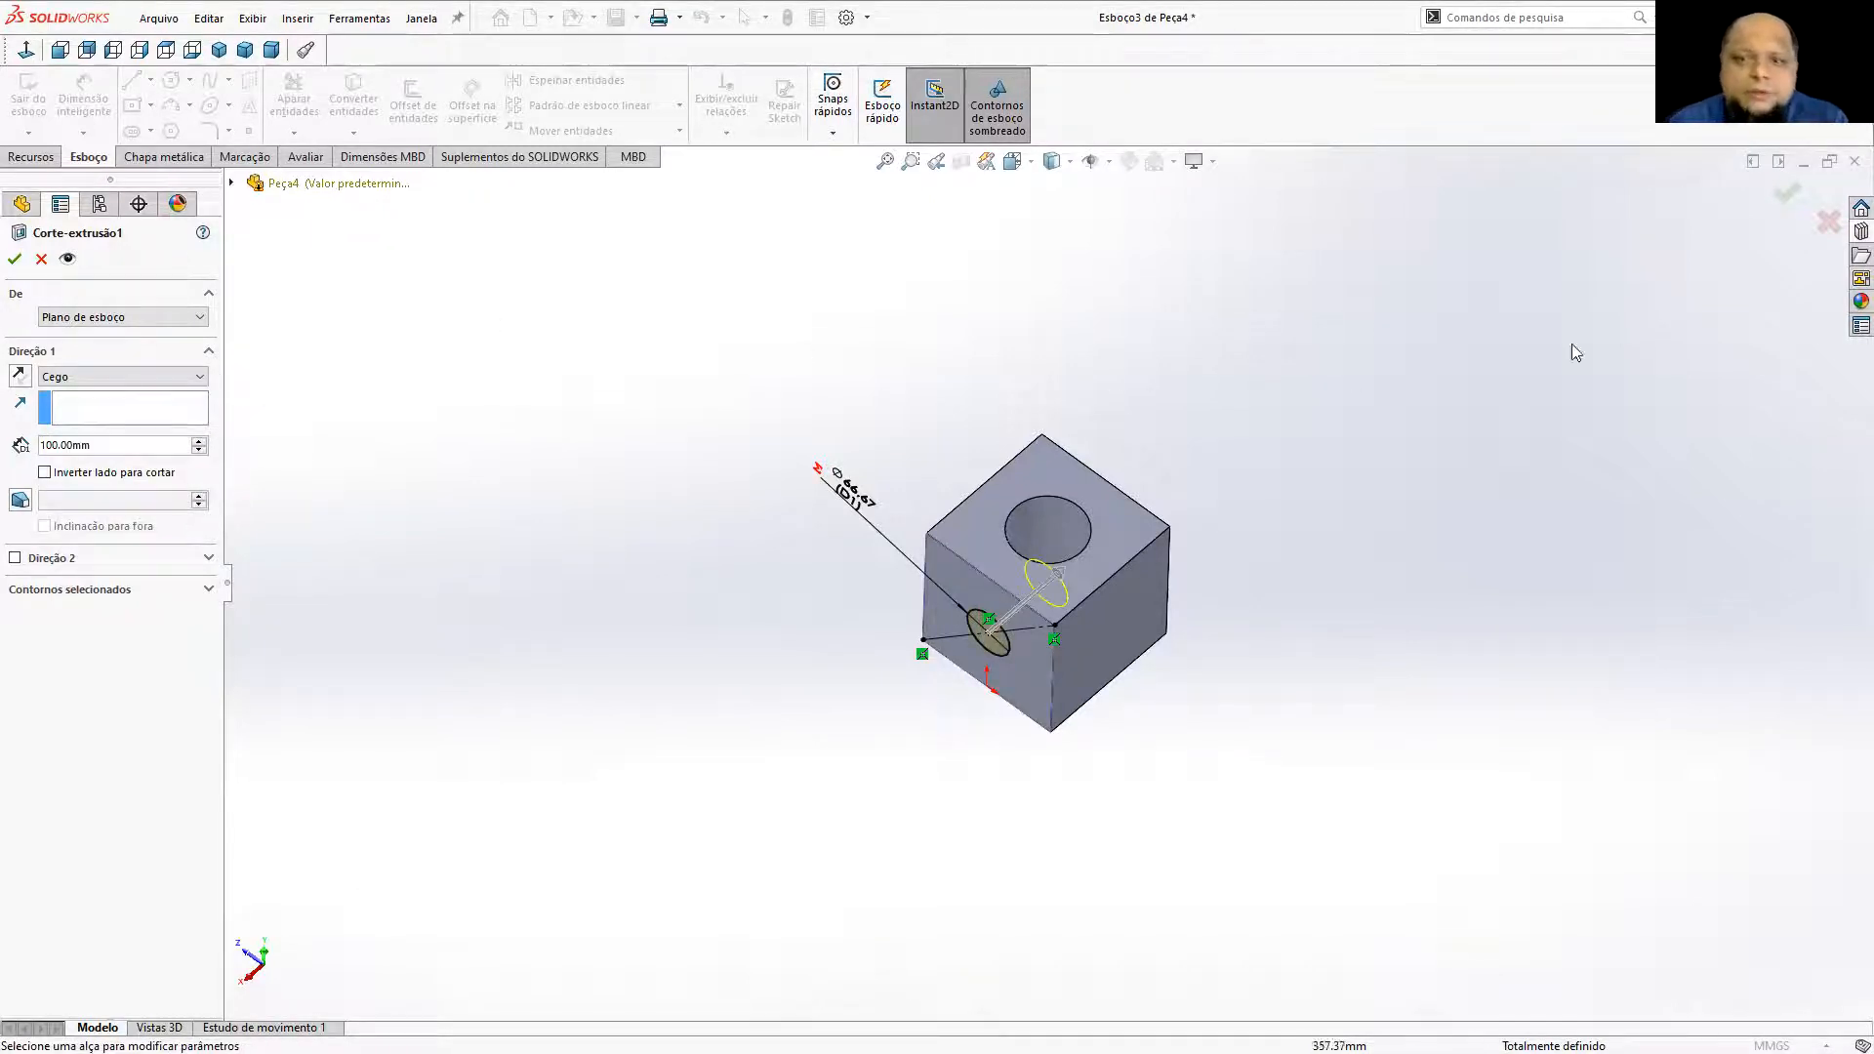
{"action": "left_click", "coordinate": [1787, 193]}
{"action": "middle_click_drag", "start_coordinate": [1416, 568], "coordinate": [1213, 660]}
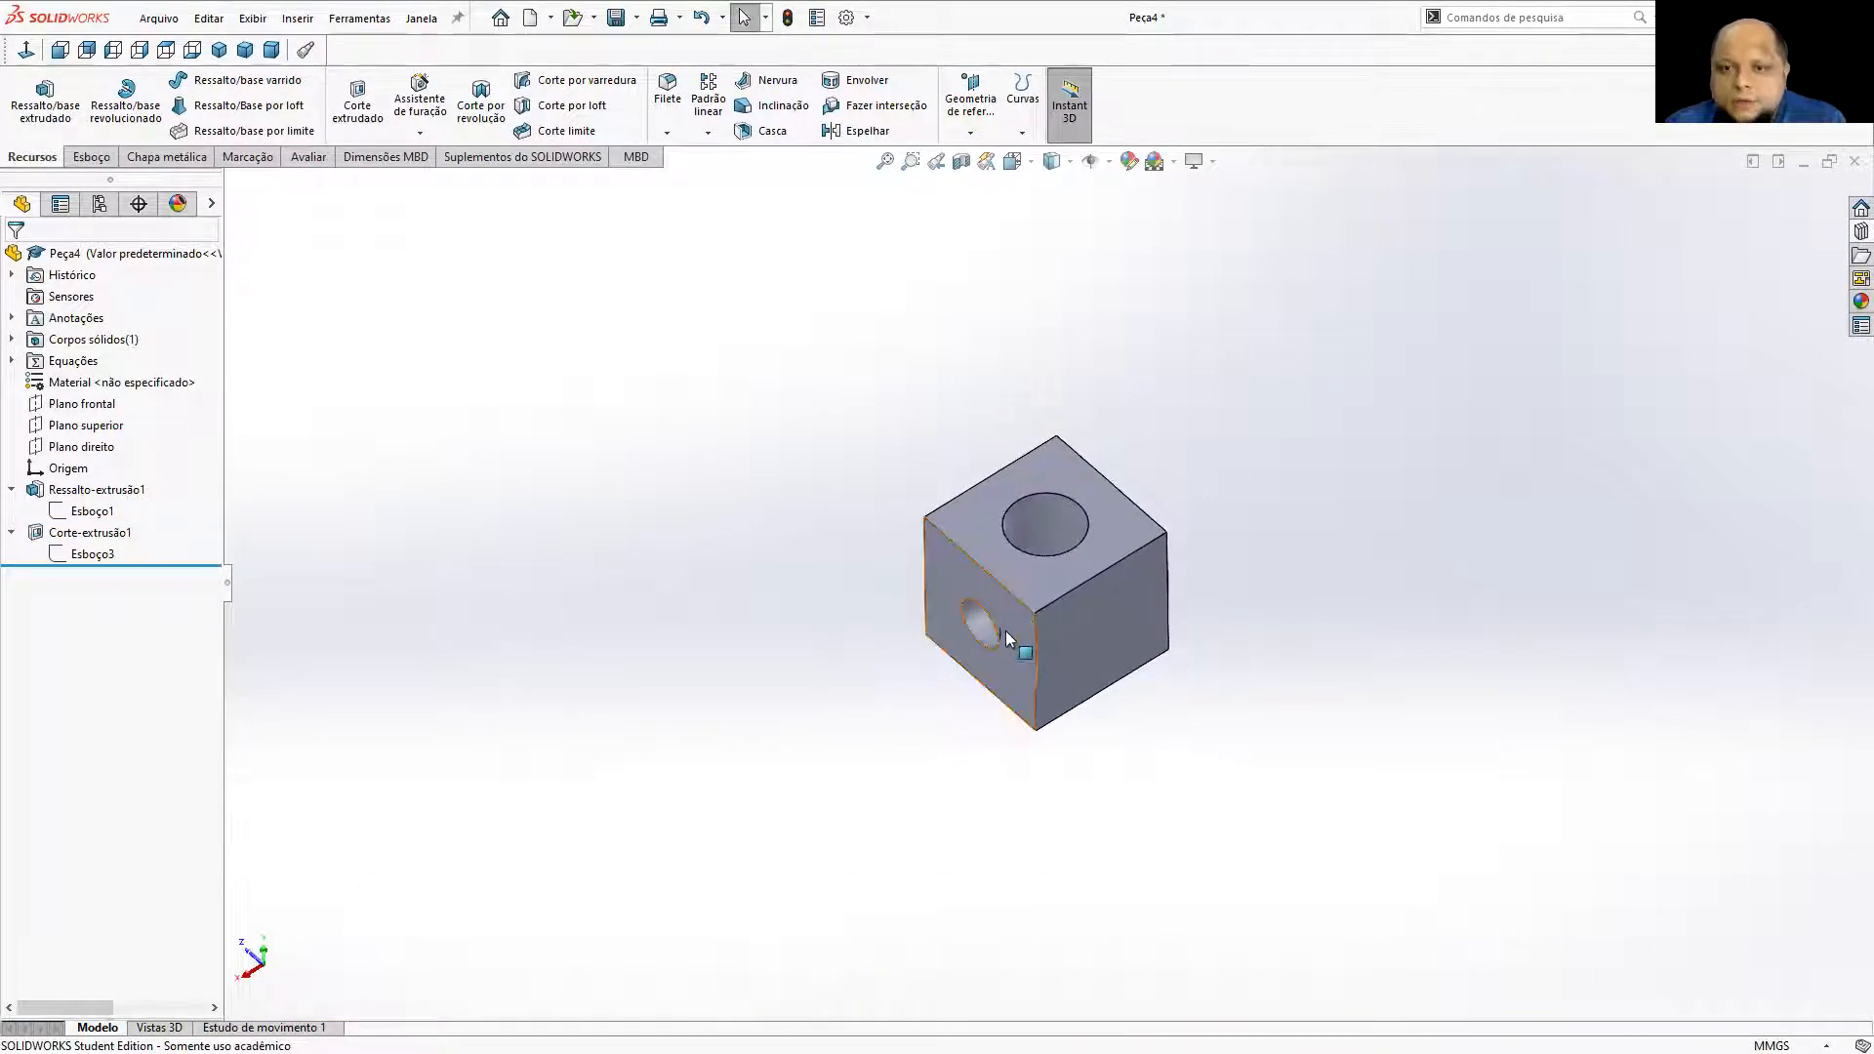
{"action": "left_click", "coordinate": [1089, 586]}
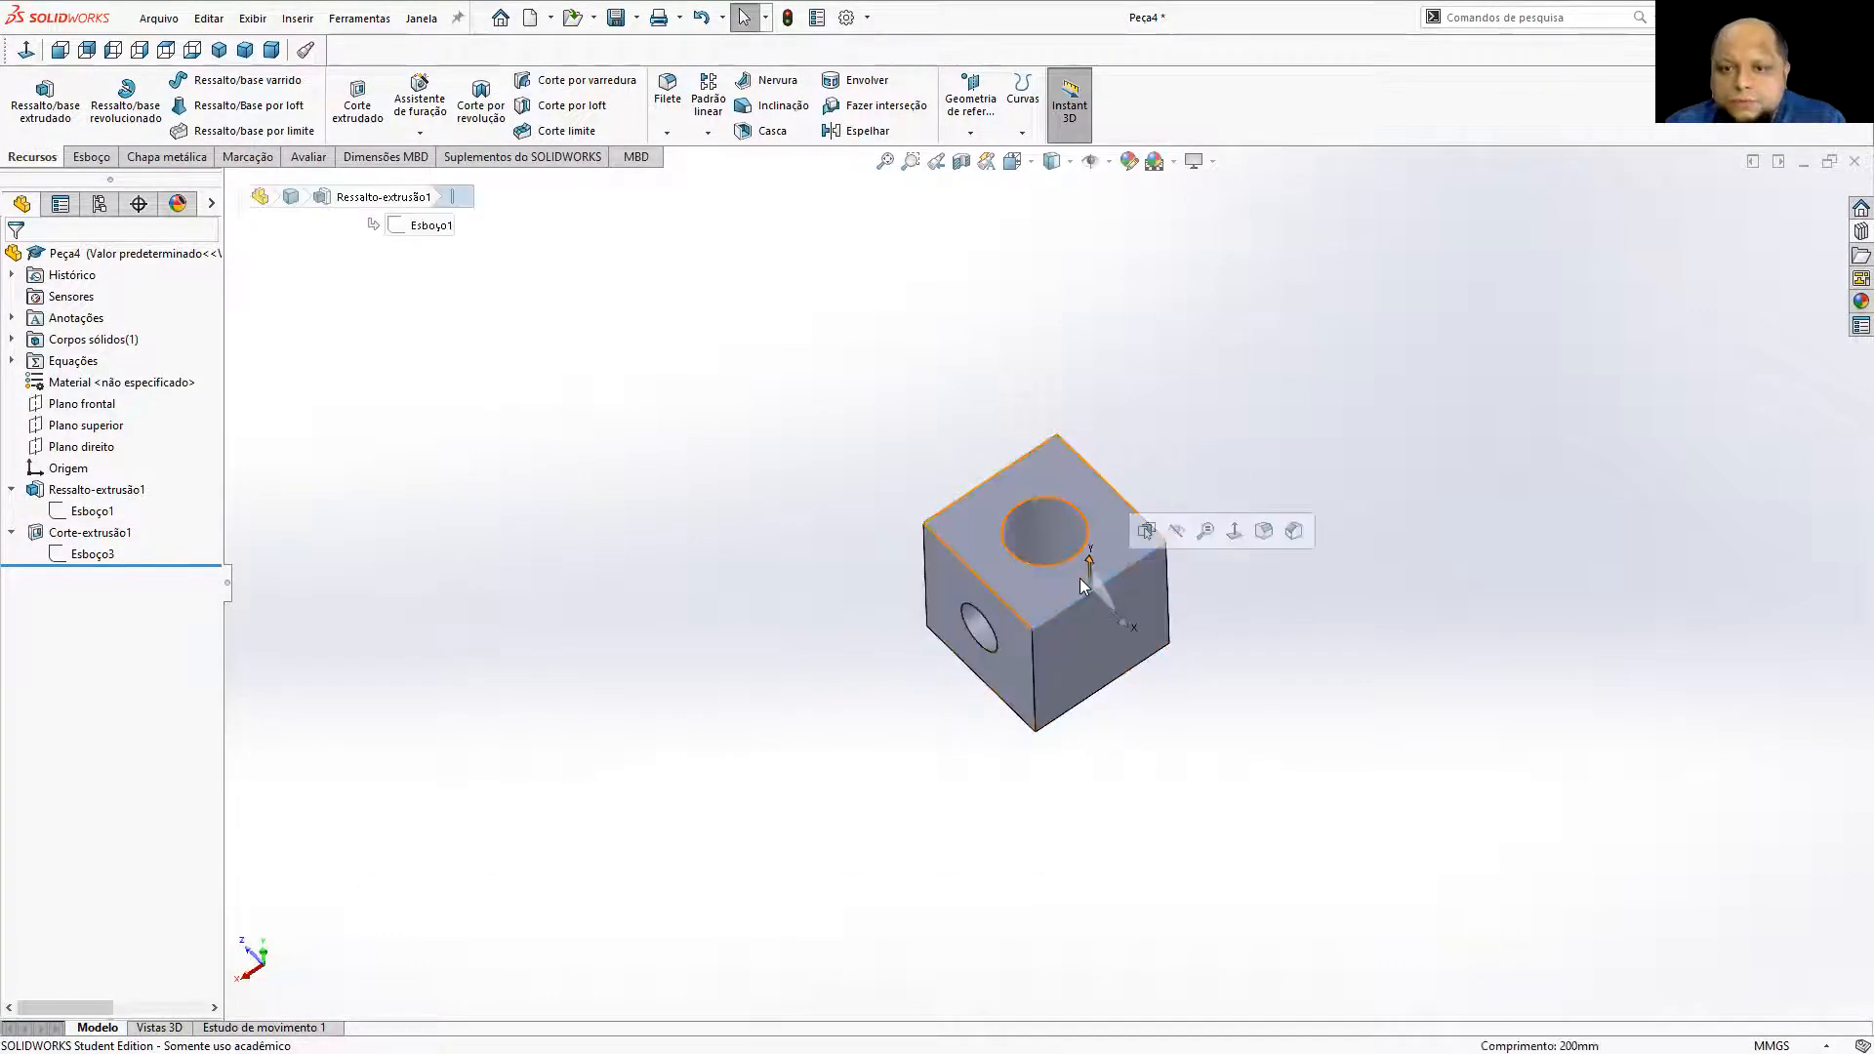
{"action": "middle_click_drag", "start_coordinate": [1231, 626], "coordinate": [1358, 638]}
{"action": "left_click", "coordinate": [1381, 564]}
{"action": "middle_click_drag", "start_coordinate": [1287, 558], "coordinate": [1318, 720]}
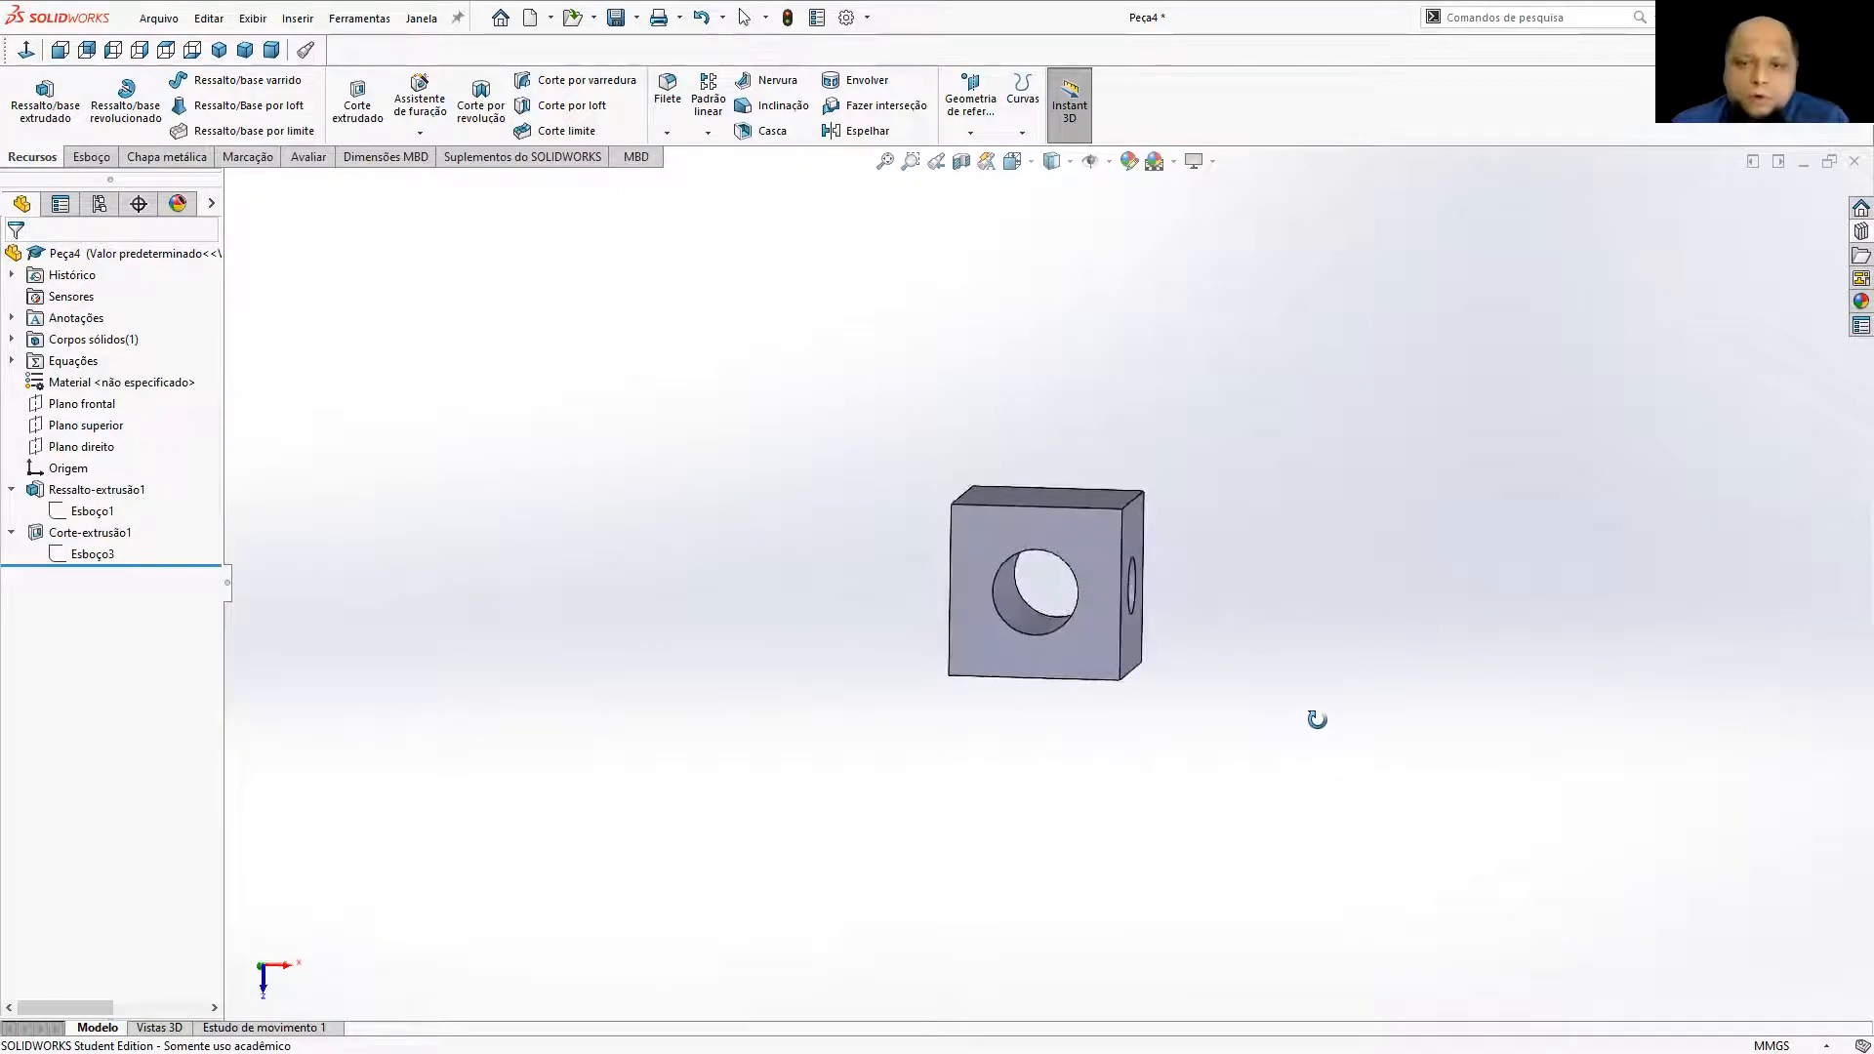
Open the equation manager and try to remove the global variable Comprimento by clearing its name.
{"action": "right_click", "coordinate": [85, 361]}
{"action": "left_click", "coordinate": [147, 369]}
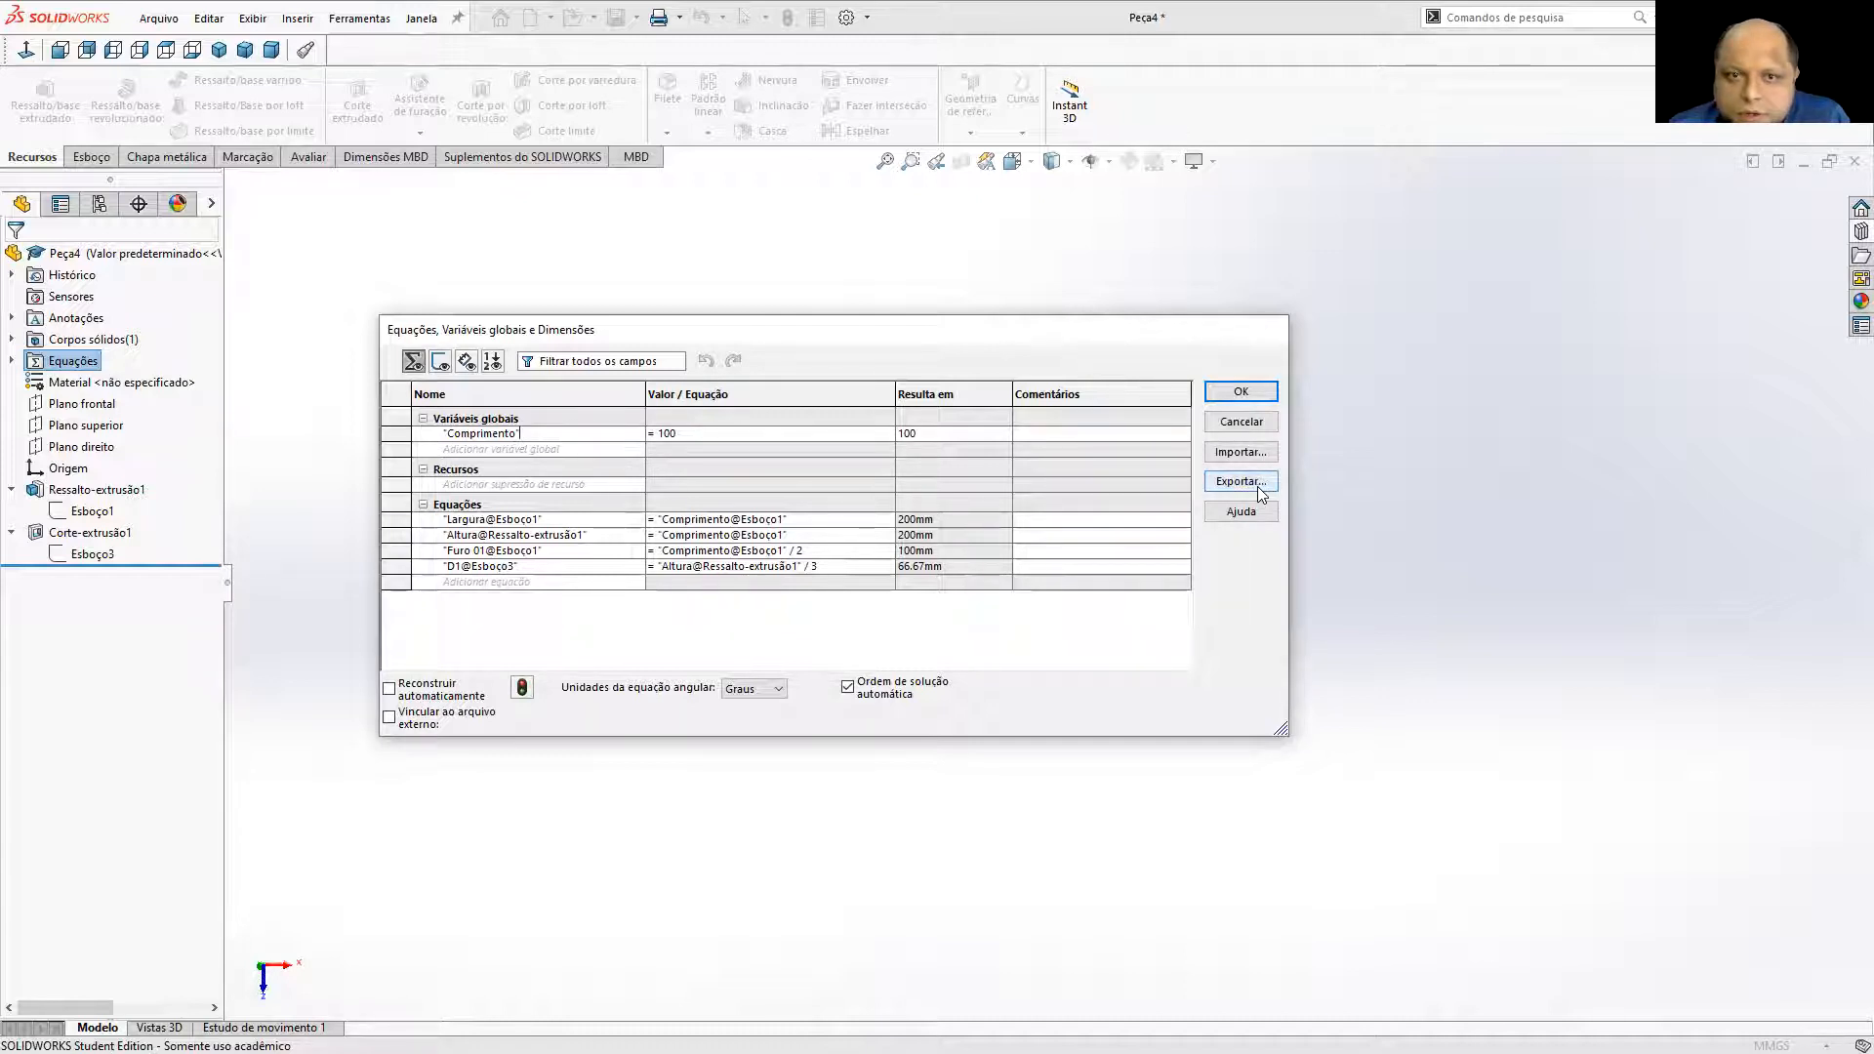
{"action": "left_click", "coordinate": [423, 419]}
{"action": "left_click", "coordinate": [423, 420]}
{"action": "double_click", "coordinate": [455, 434]}
{"action": "key", "text": "Delete"}
{"action": "mouse_move", "coordinate": [704, 439]}
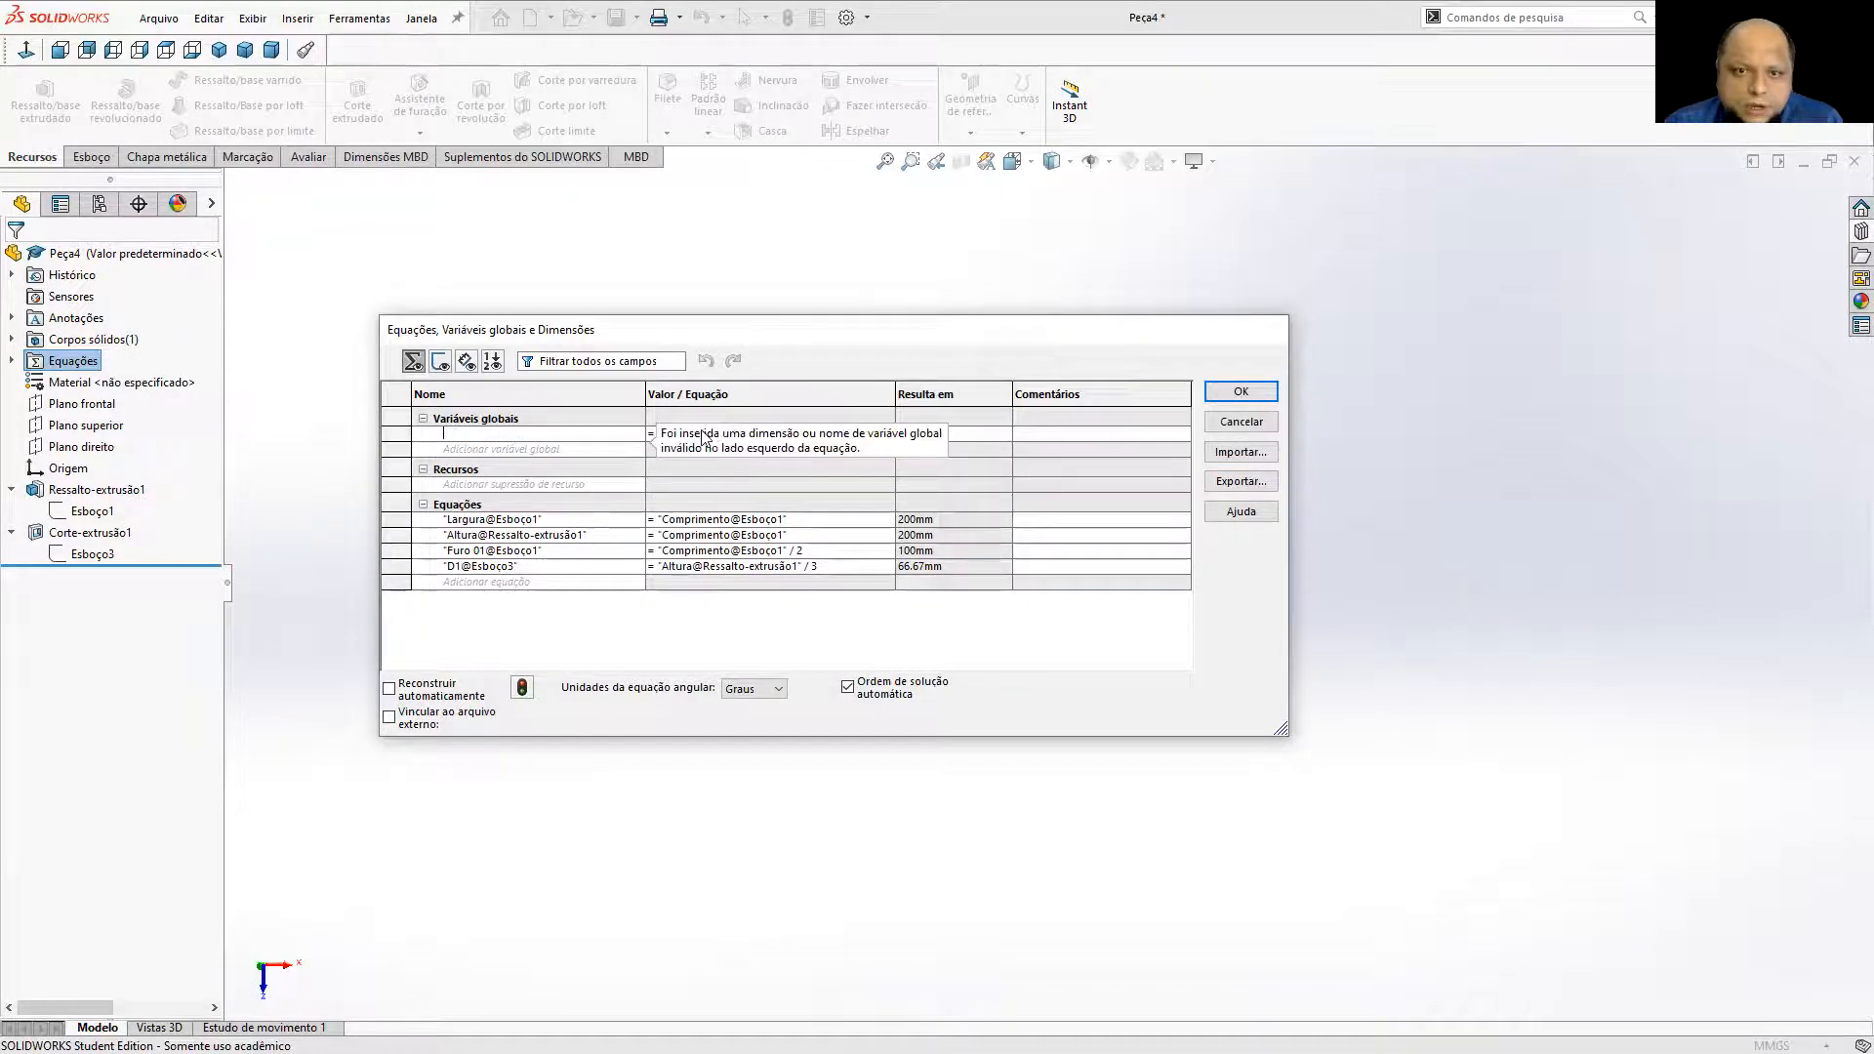
{"action": "left_click", "coordinate": [586, 449]}
{"action": "left_click", "coordinate": [692, 433]}
{"action": "key", "text": "Escape"}
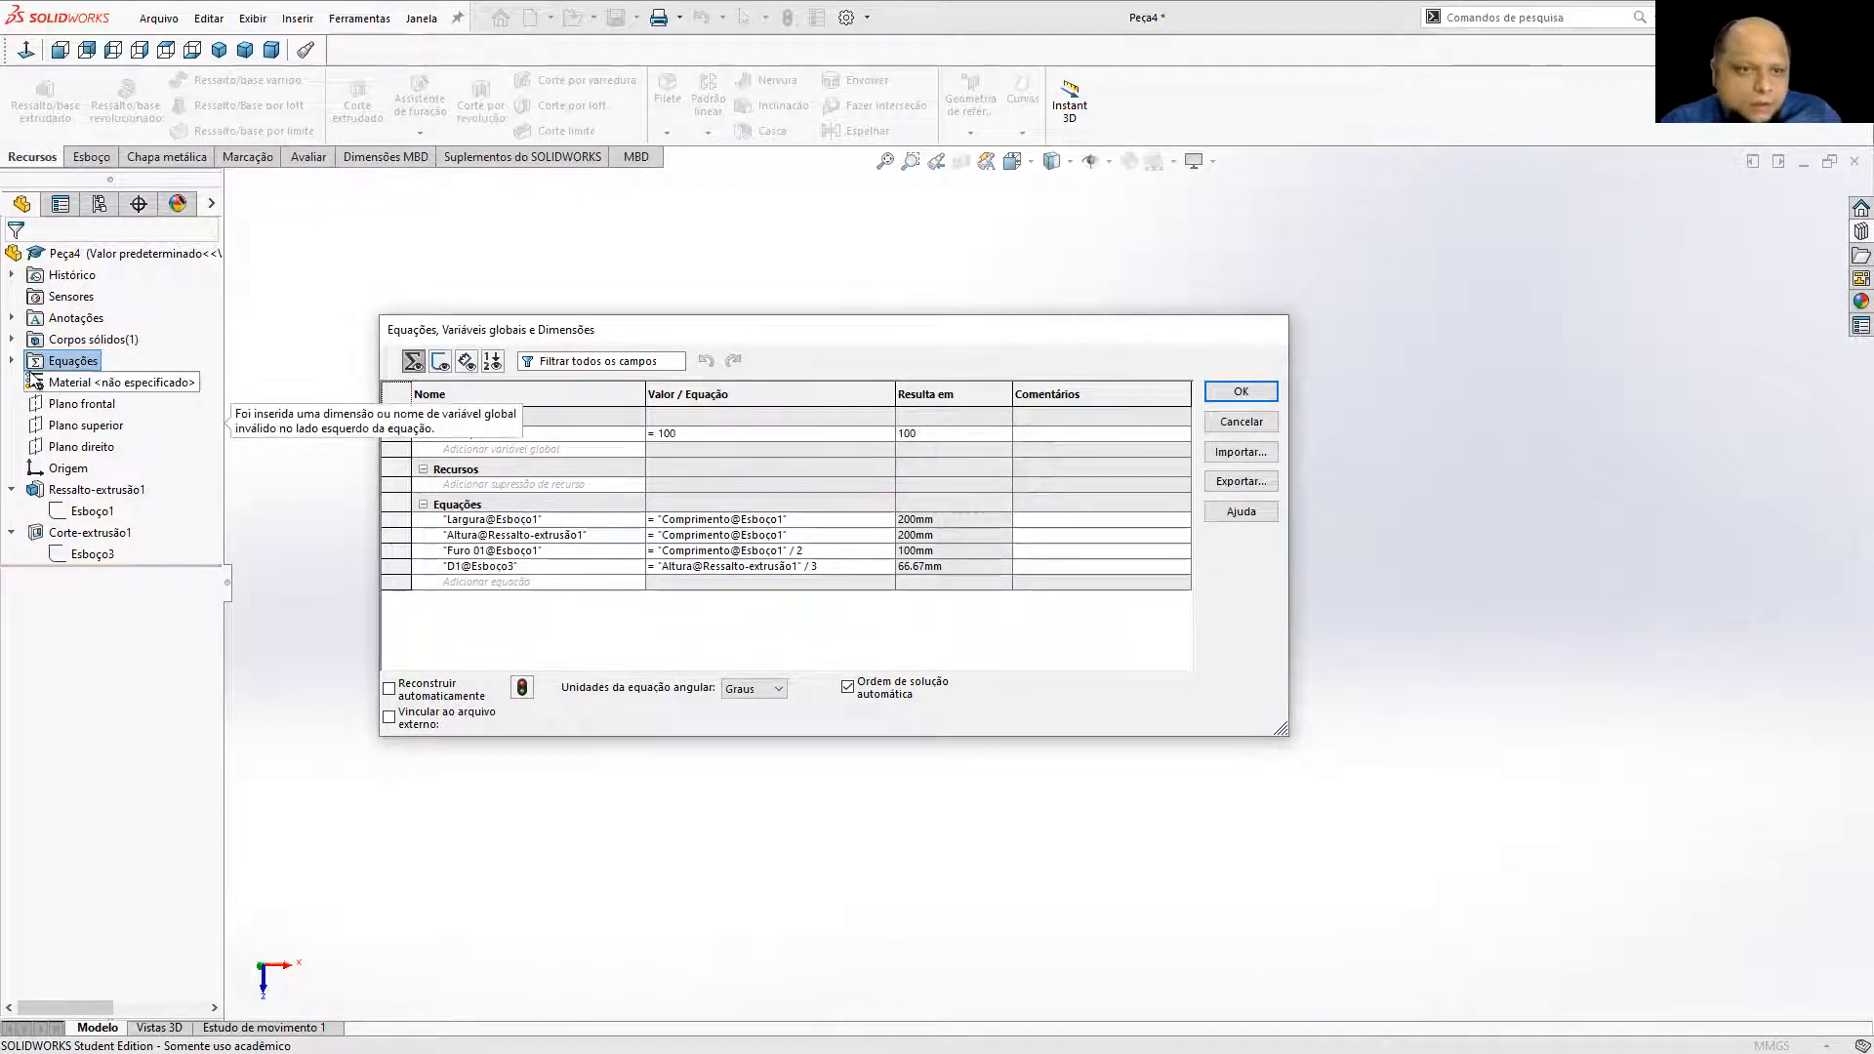
Expand the Equações folder to check the options for the Comprimento variable, and close the equation manager.
{"action": "double_click", "coordinate": [54, 360]}
{"action": "right_click", "coordinate": [100, 379]}
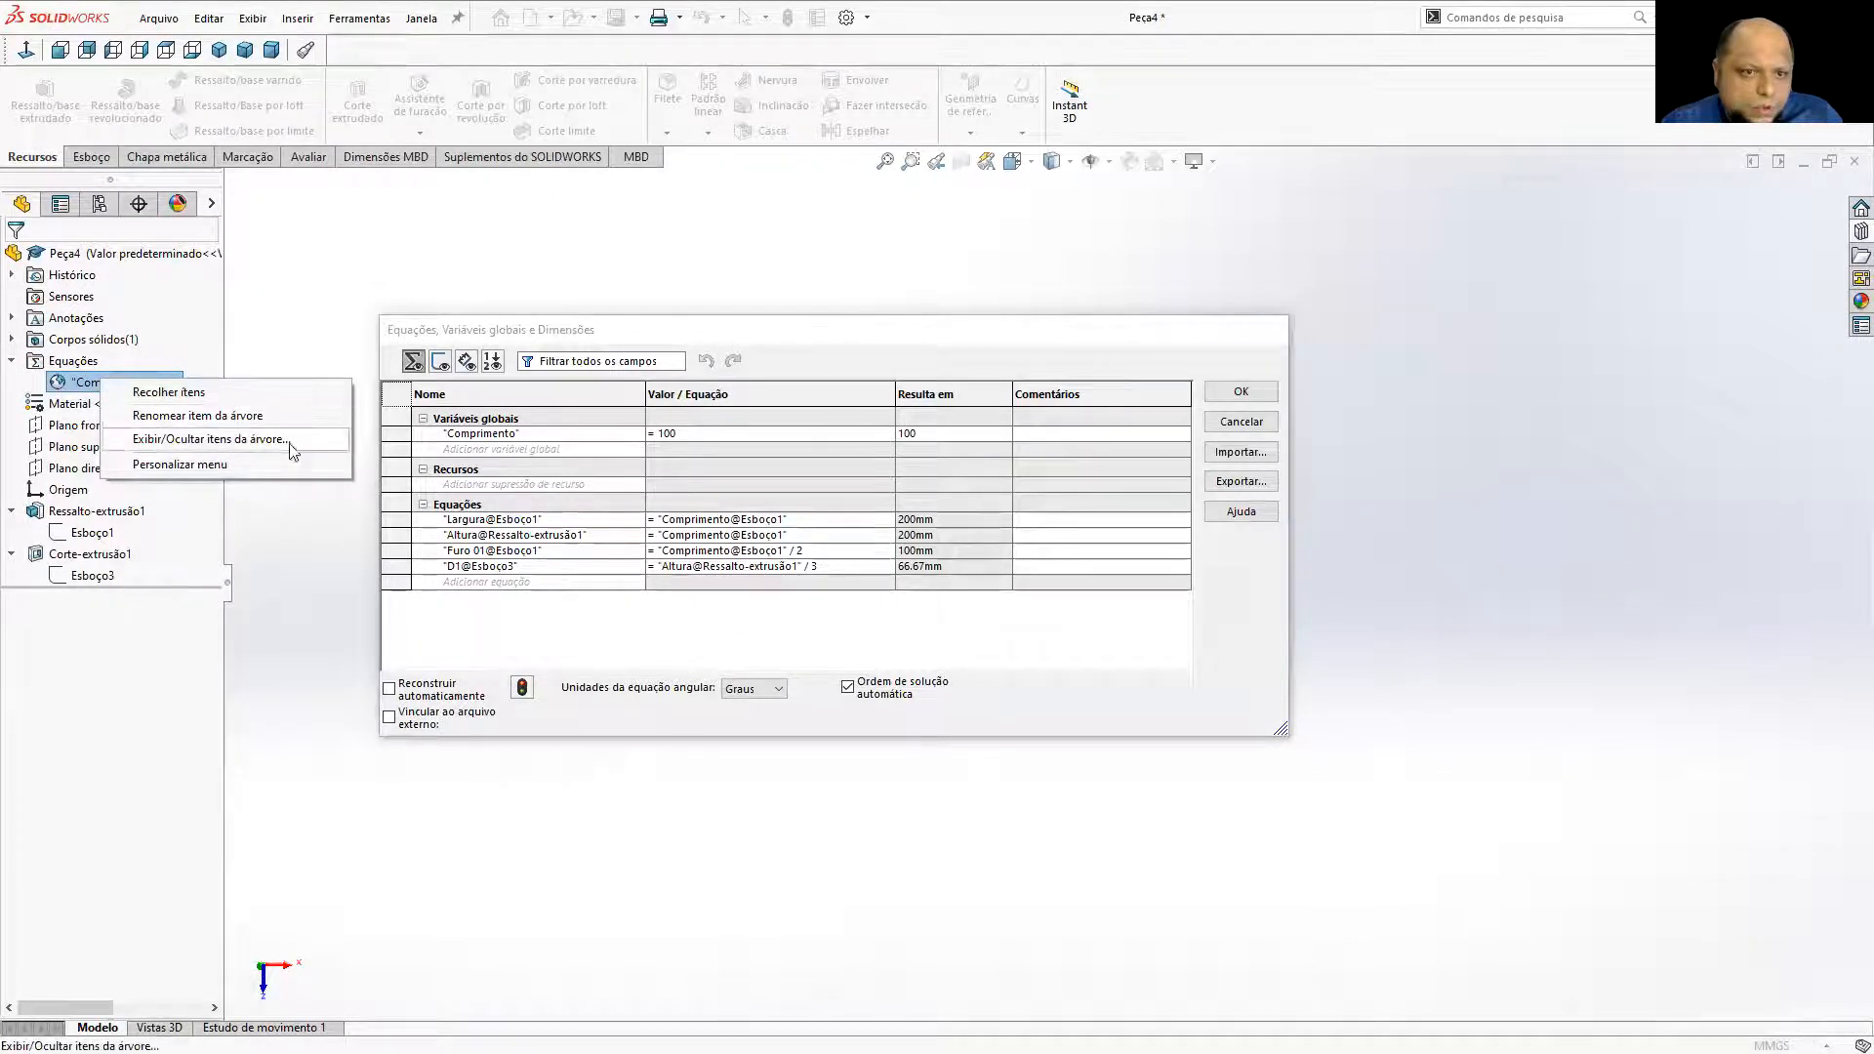
{"action": "left_click", "coordinate": [887, 167]}
{"action": "left_click", "coordinate": [575, 240]}
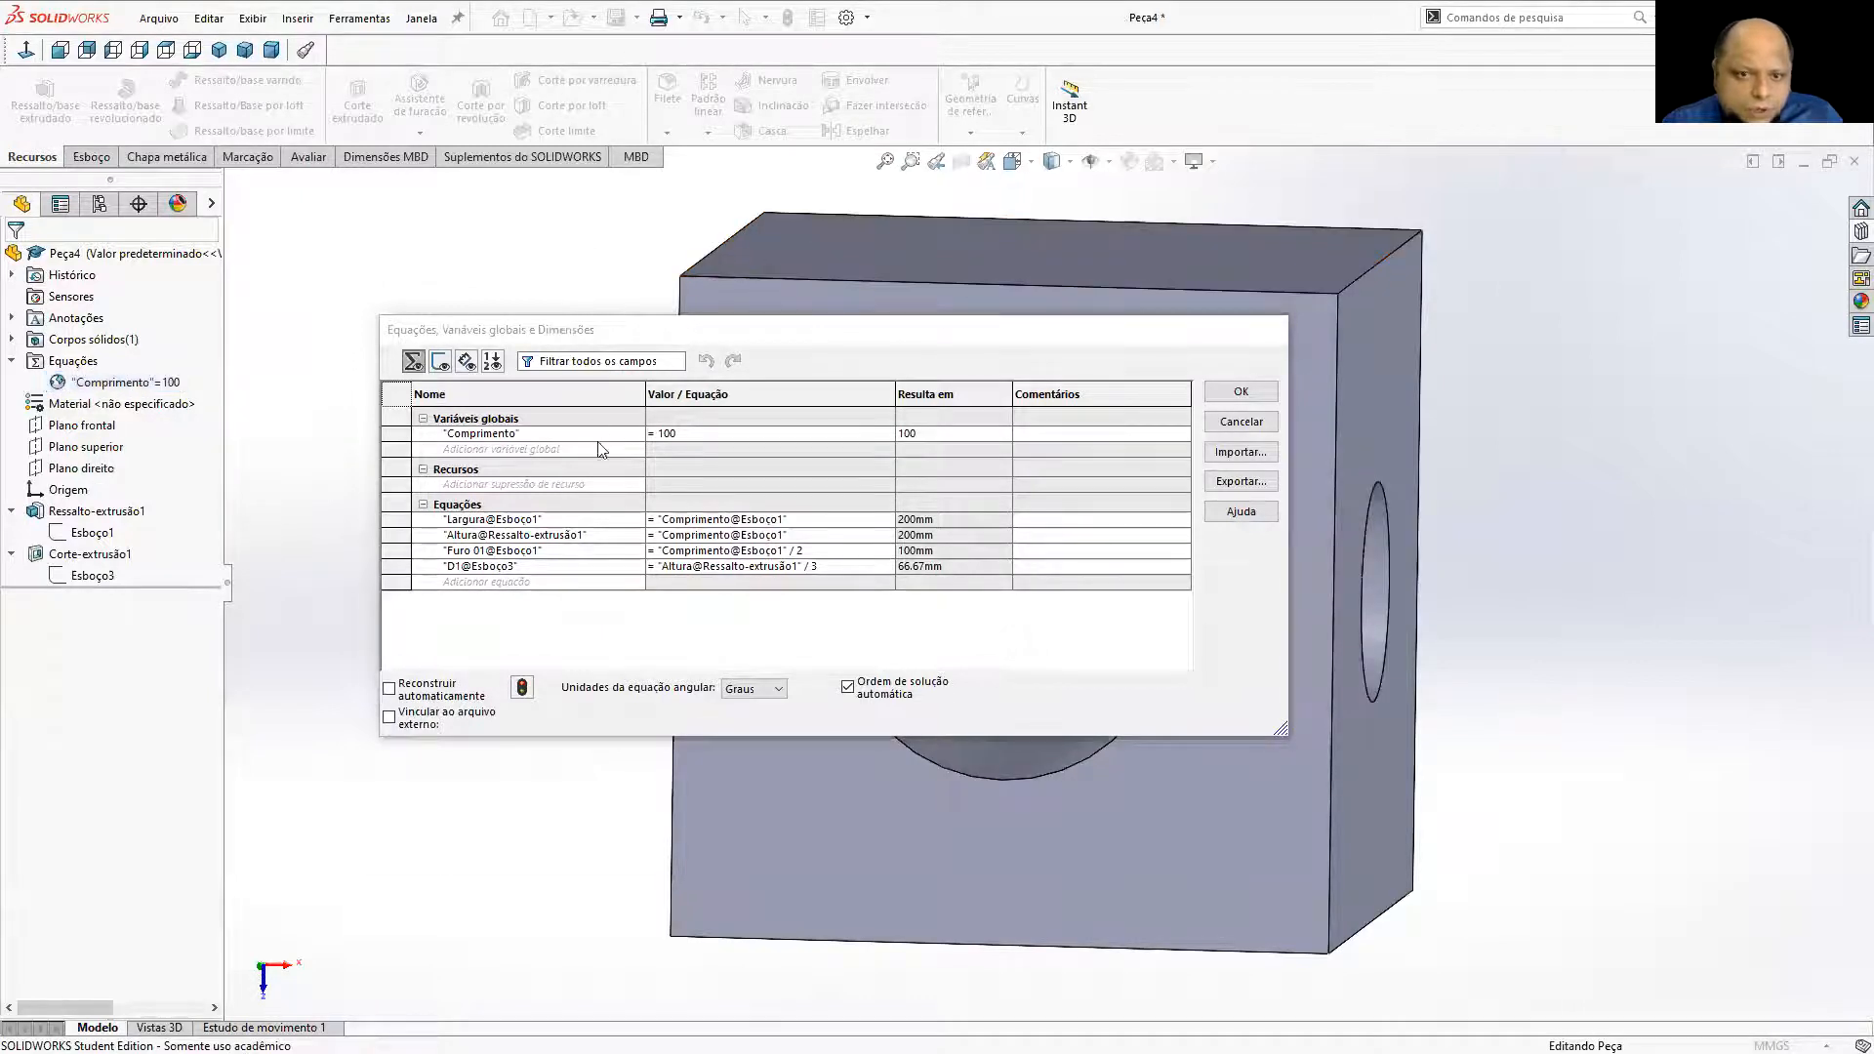
{"action": "scroll", "coordinate": [816, 531], "scroll_direction": "up", "scroll_amount": 5}
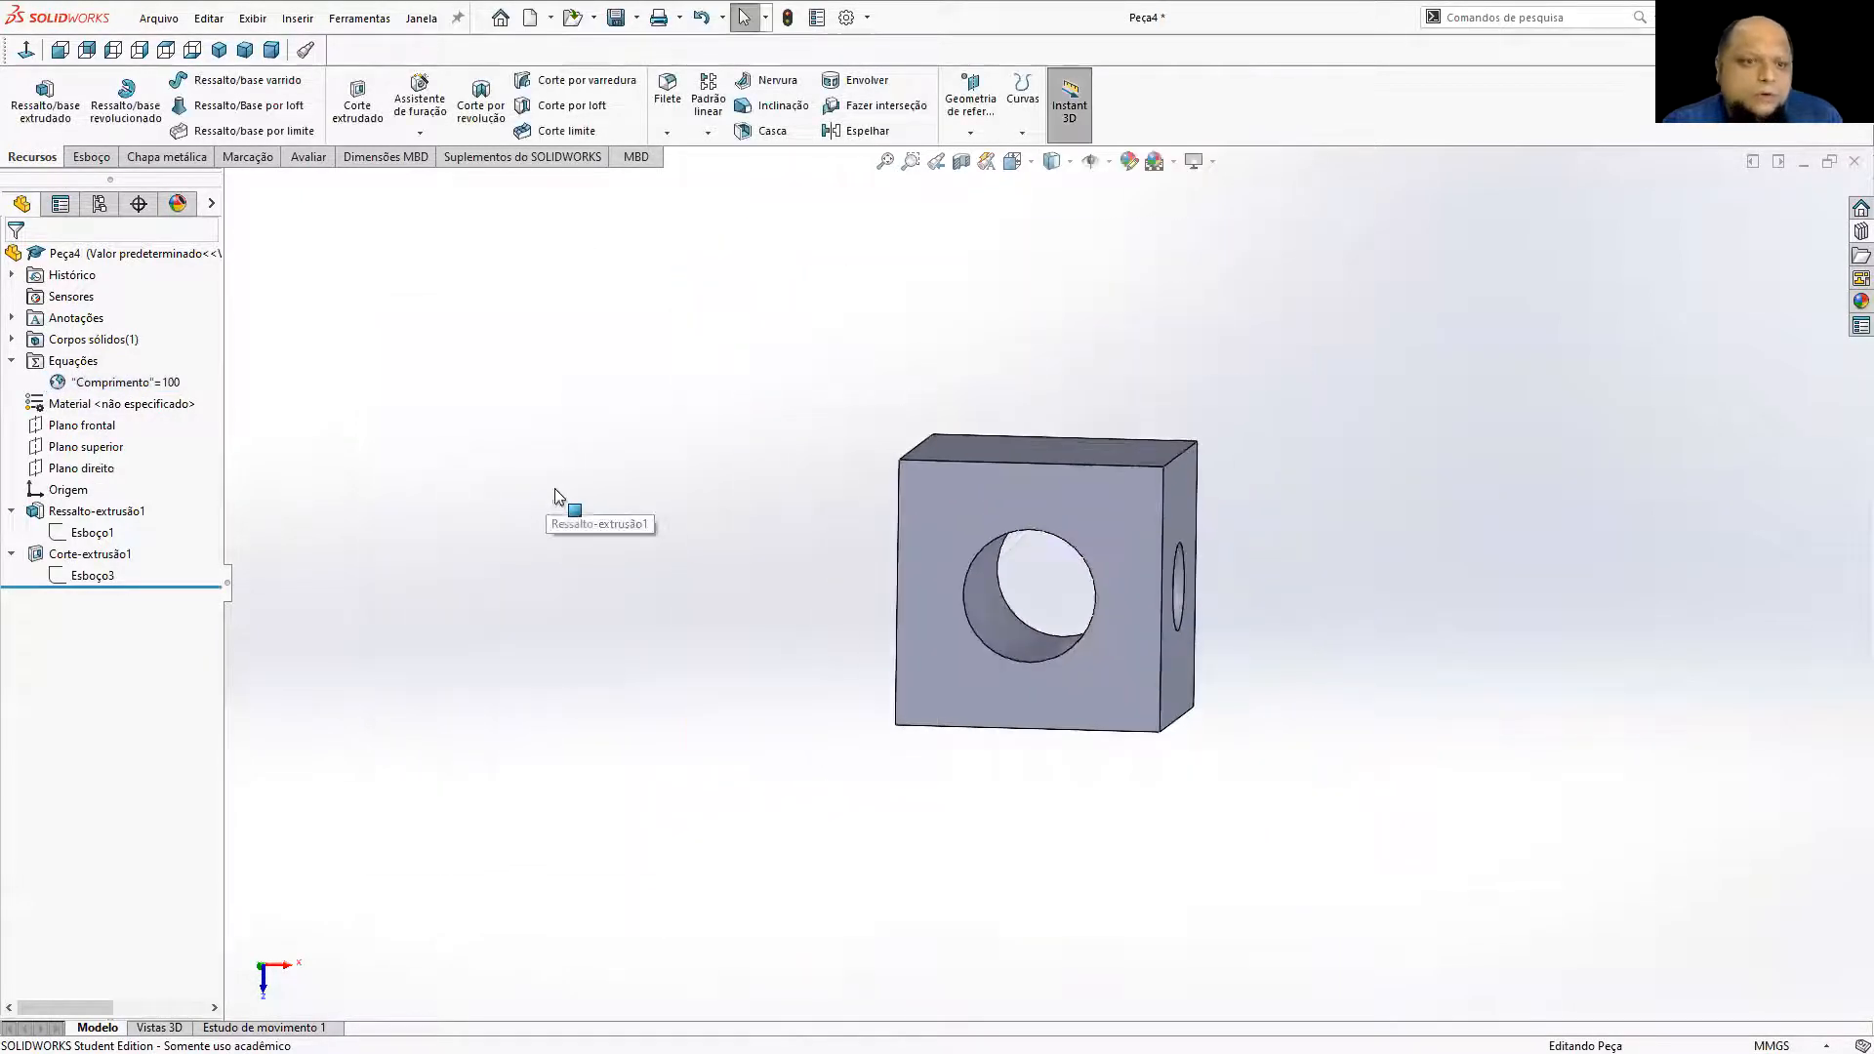
Delete the global variable Comprimento in the equation manager and apply the change.
{"action": "right_click", "coordinate": [93, 383]}
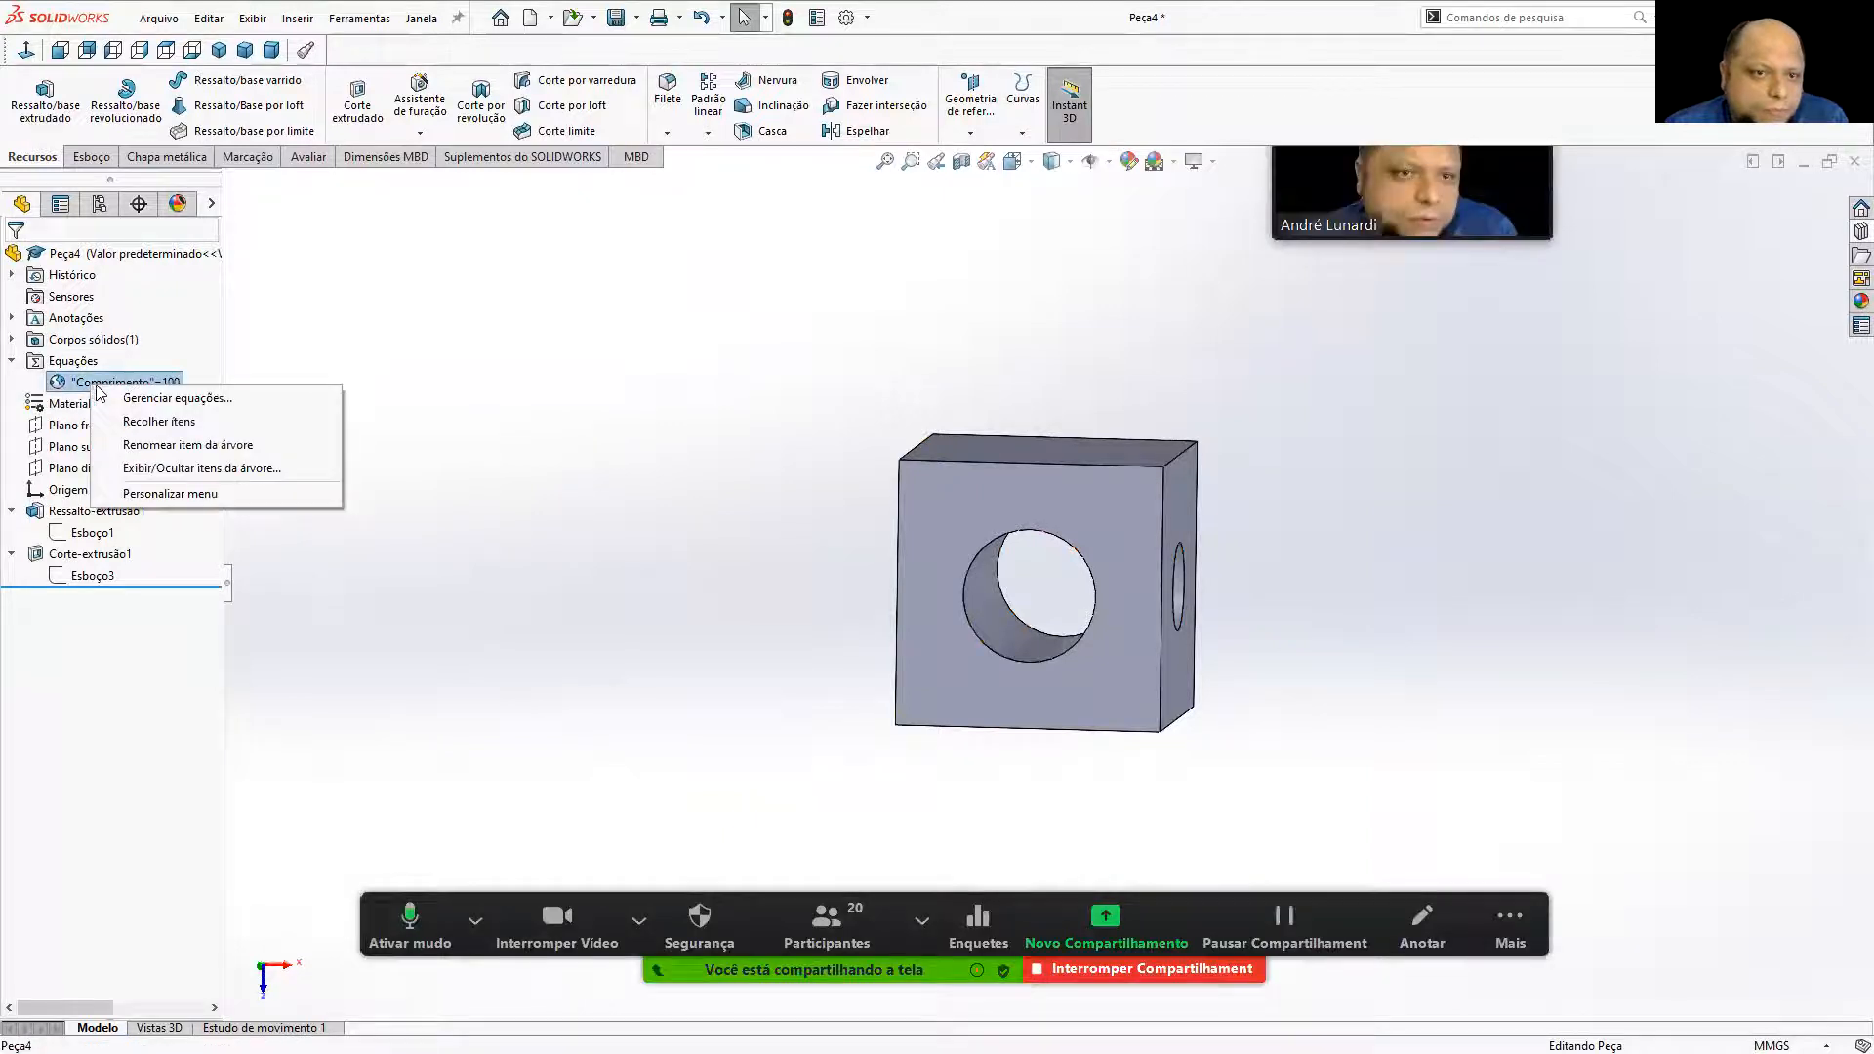
{"action": "left_click", "coordinate": [130, 398]}
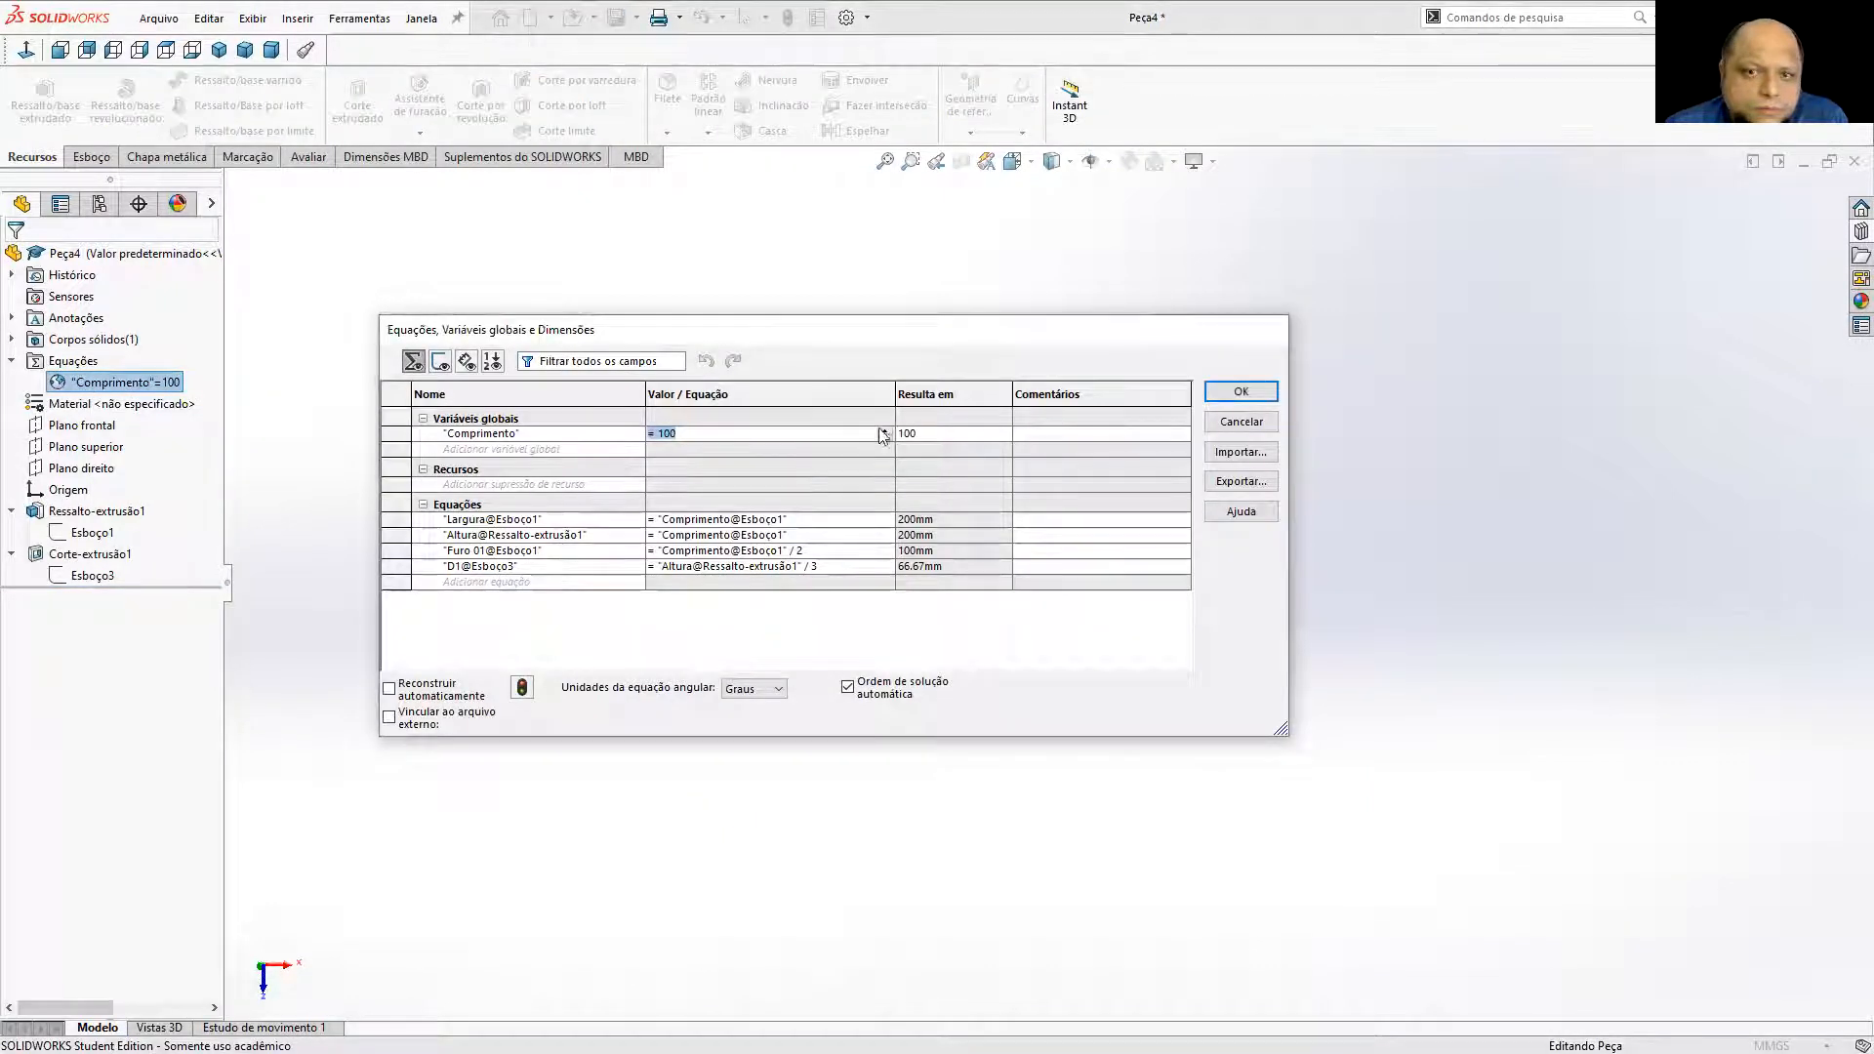
{"action": "left_click", "coordinate": [1241, 392]}
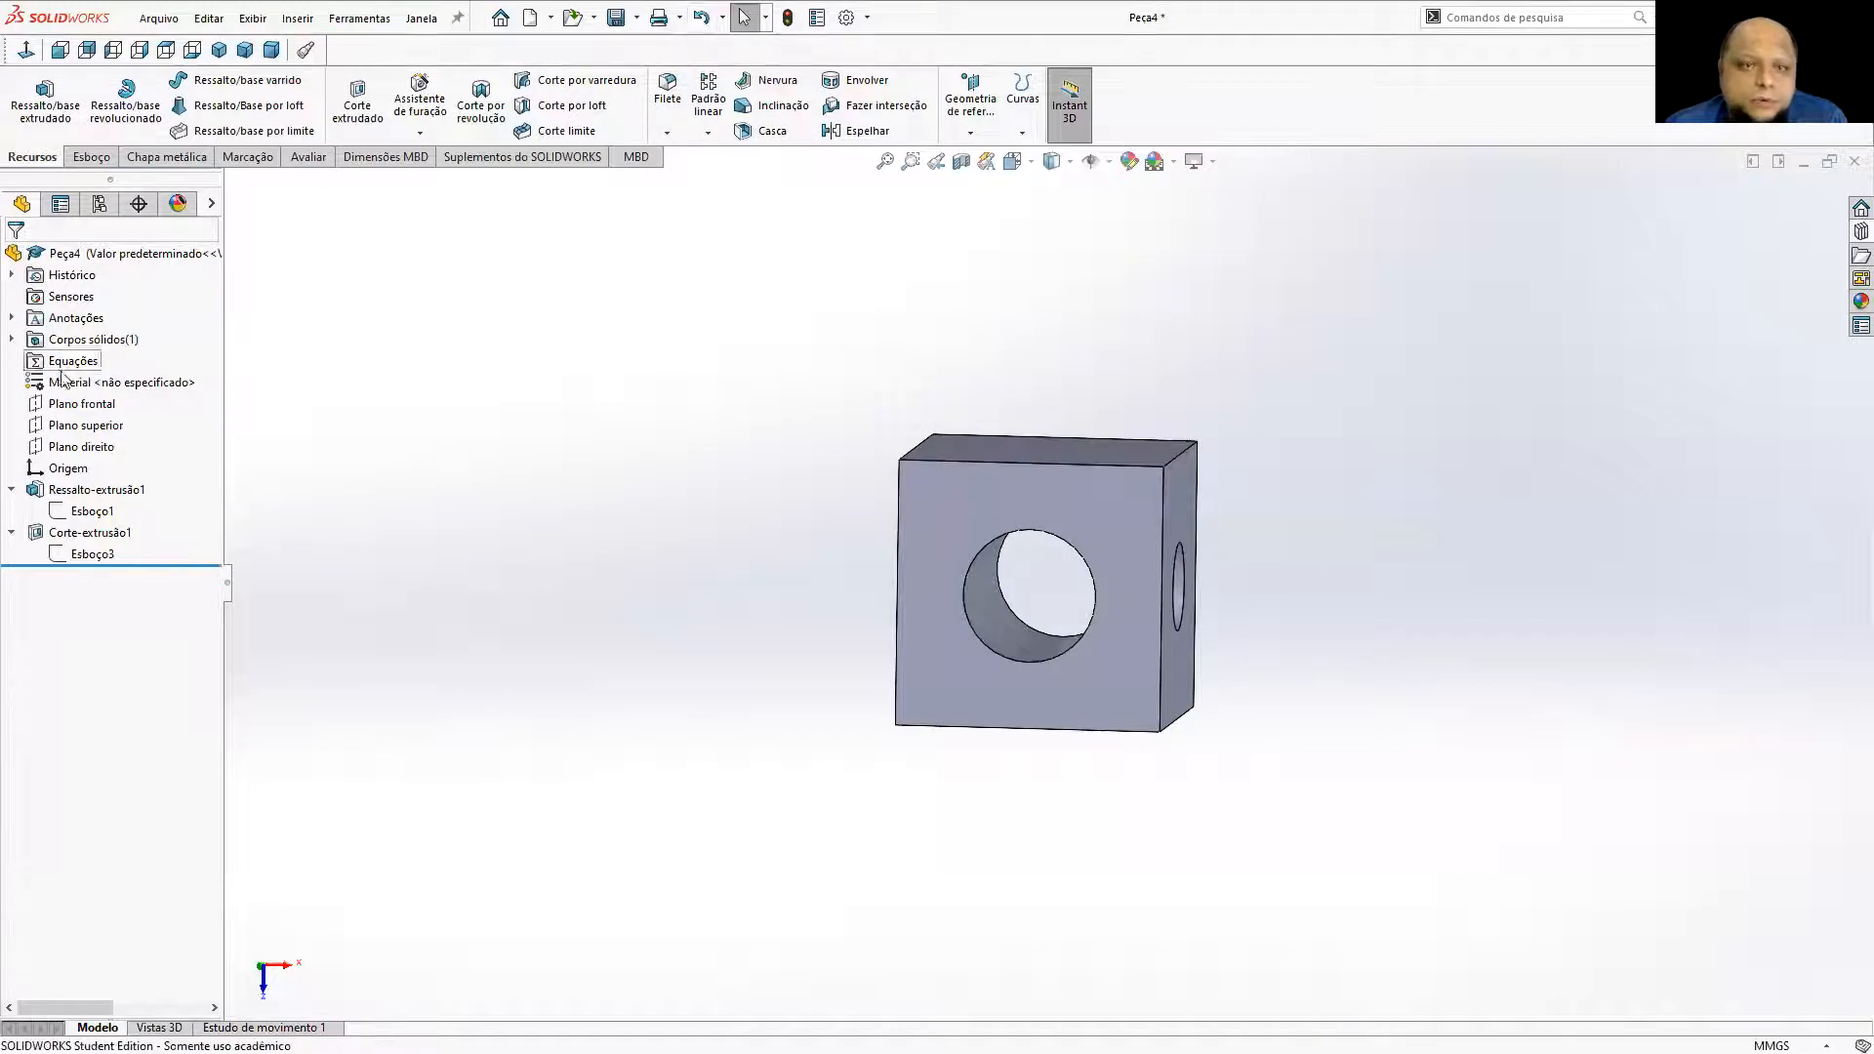
{"action": "middle_click_drag", "start_coordinate": [816, 431], "coordinate": [632, 553]}
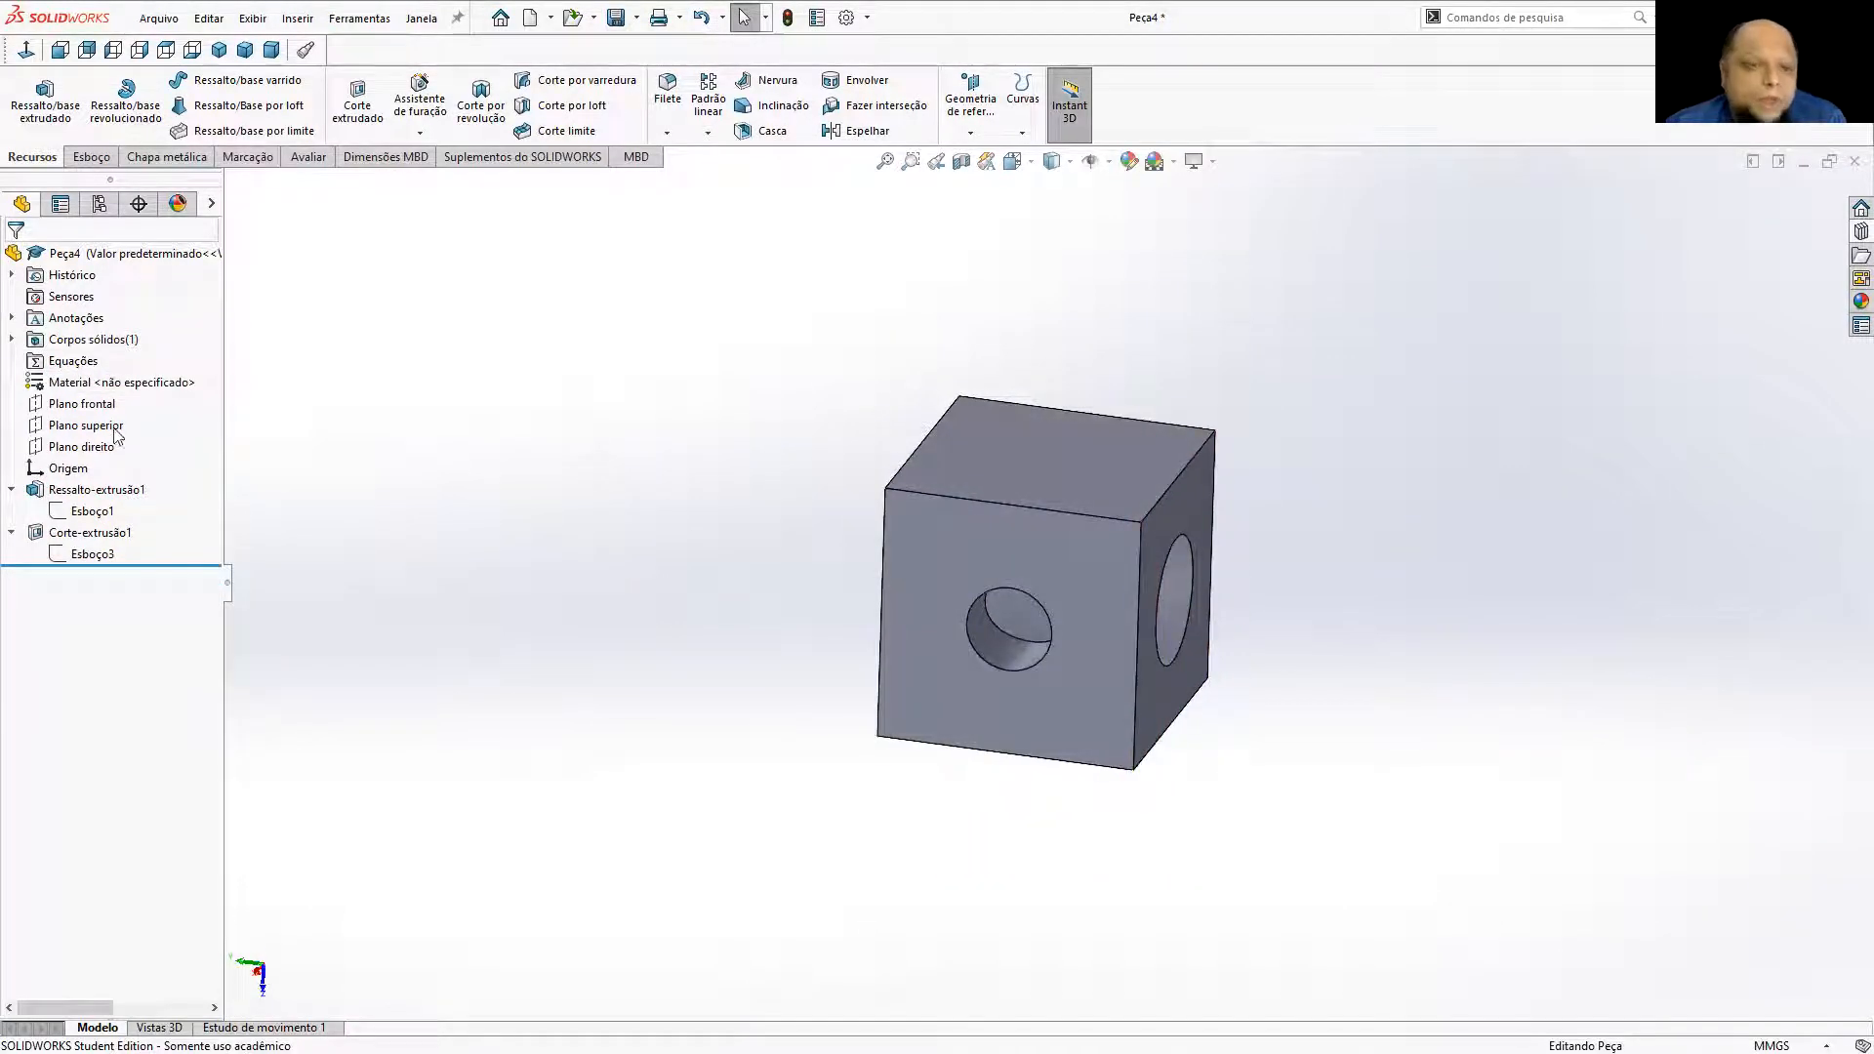
{"action": "right_click", "coordinate": [60, 361]}
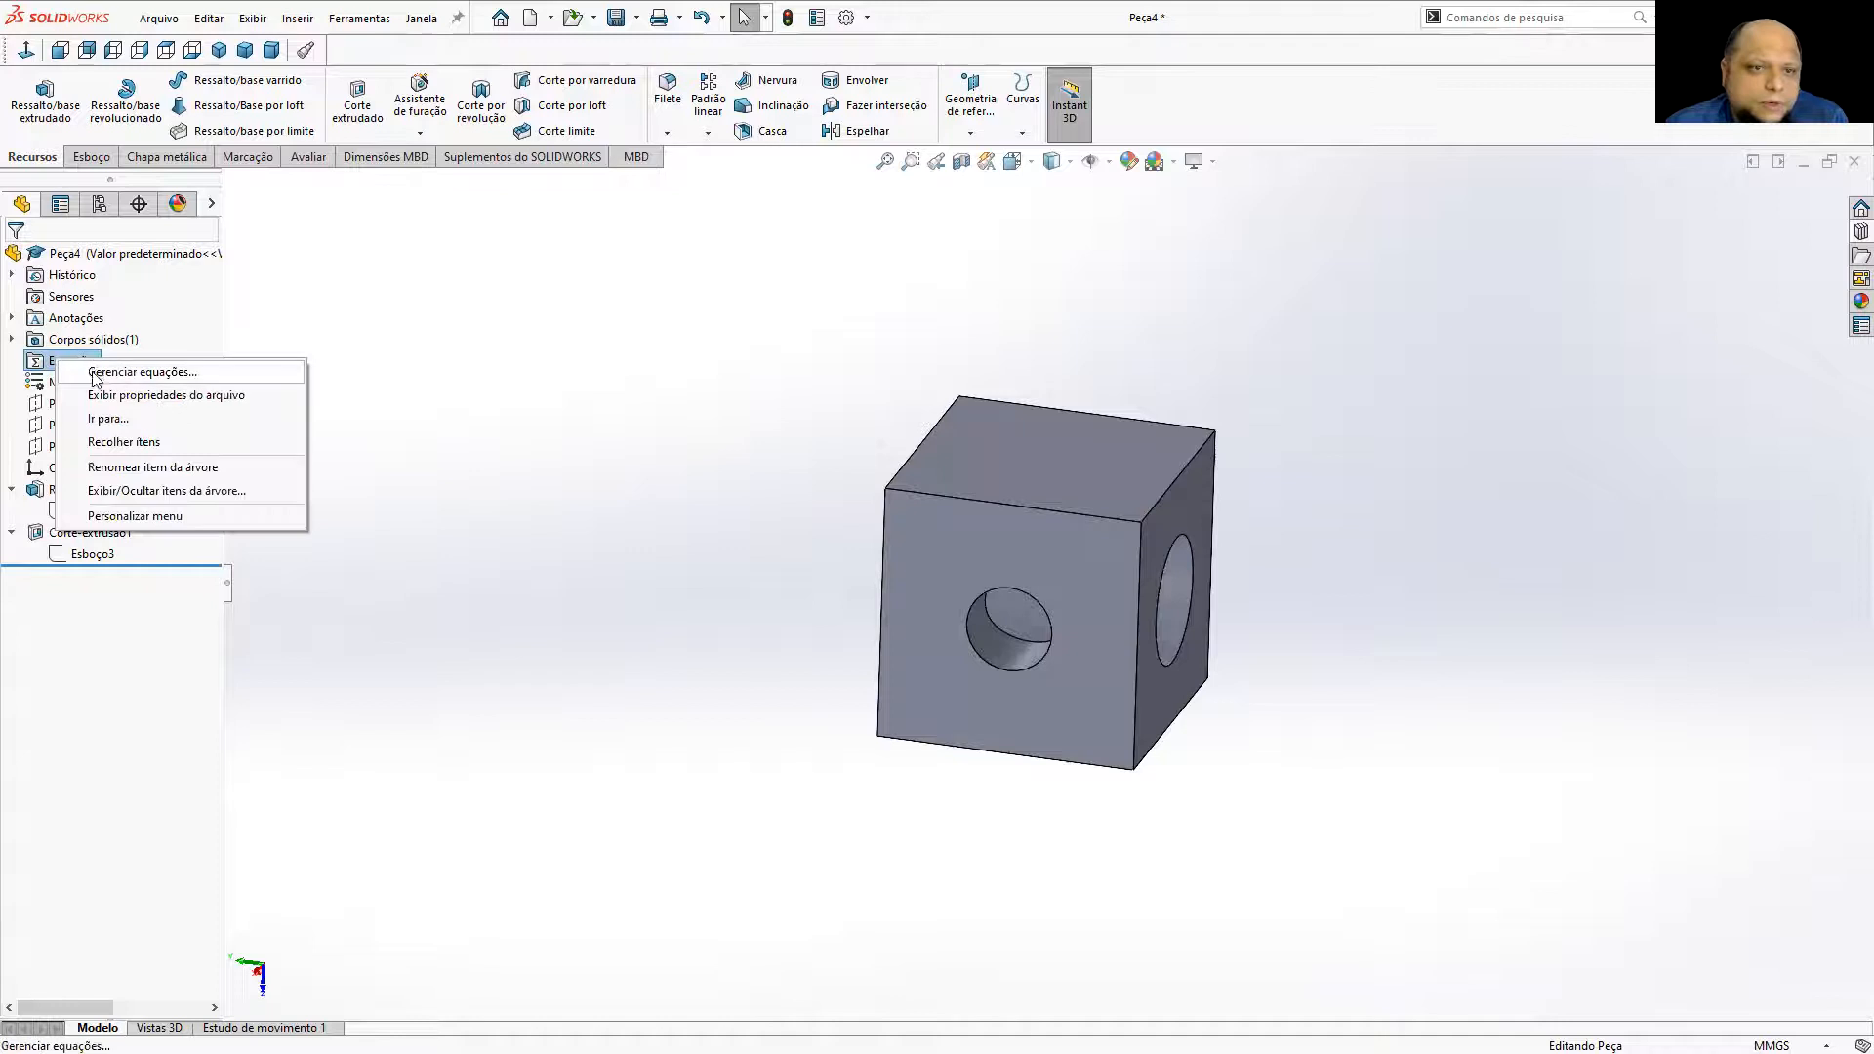
{"action": "left_click", "coordinate": [95, 374]}
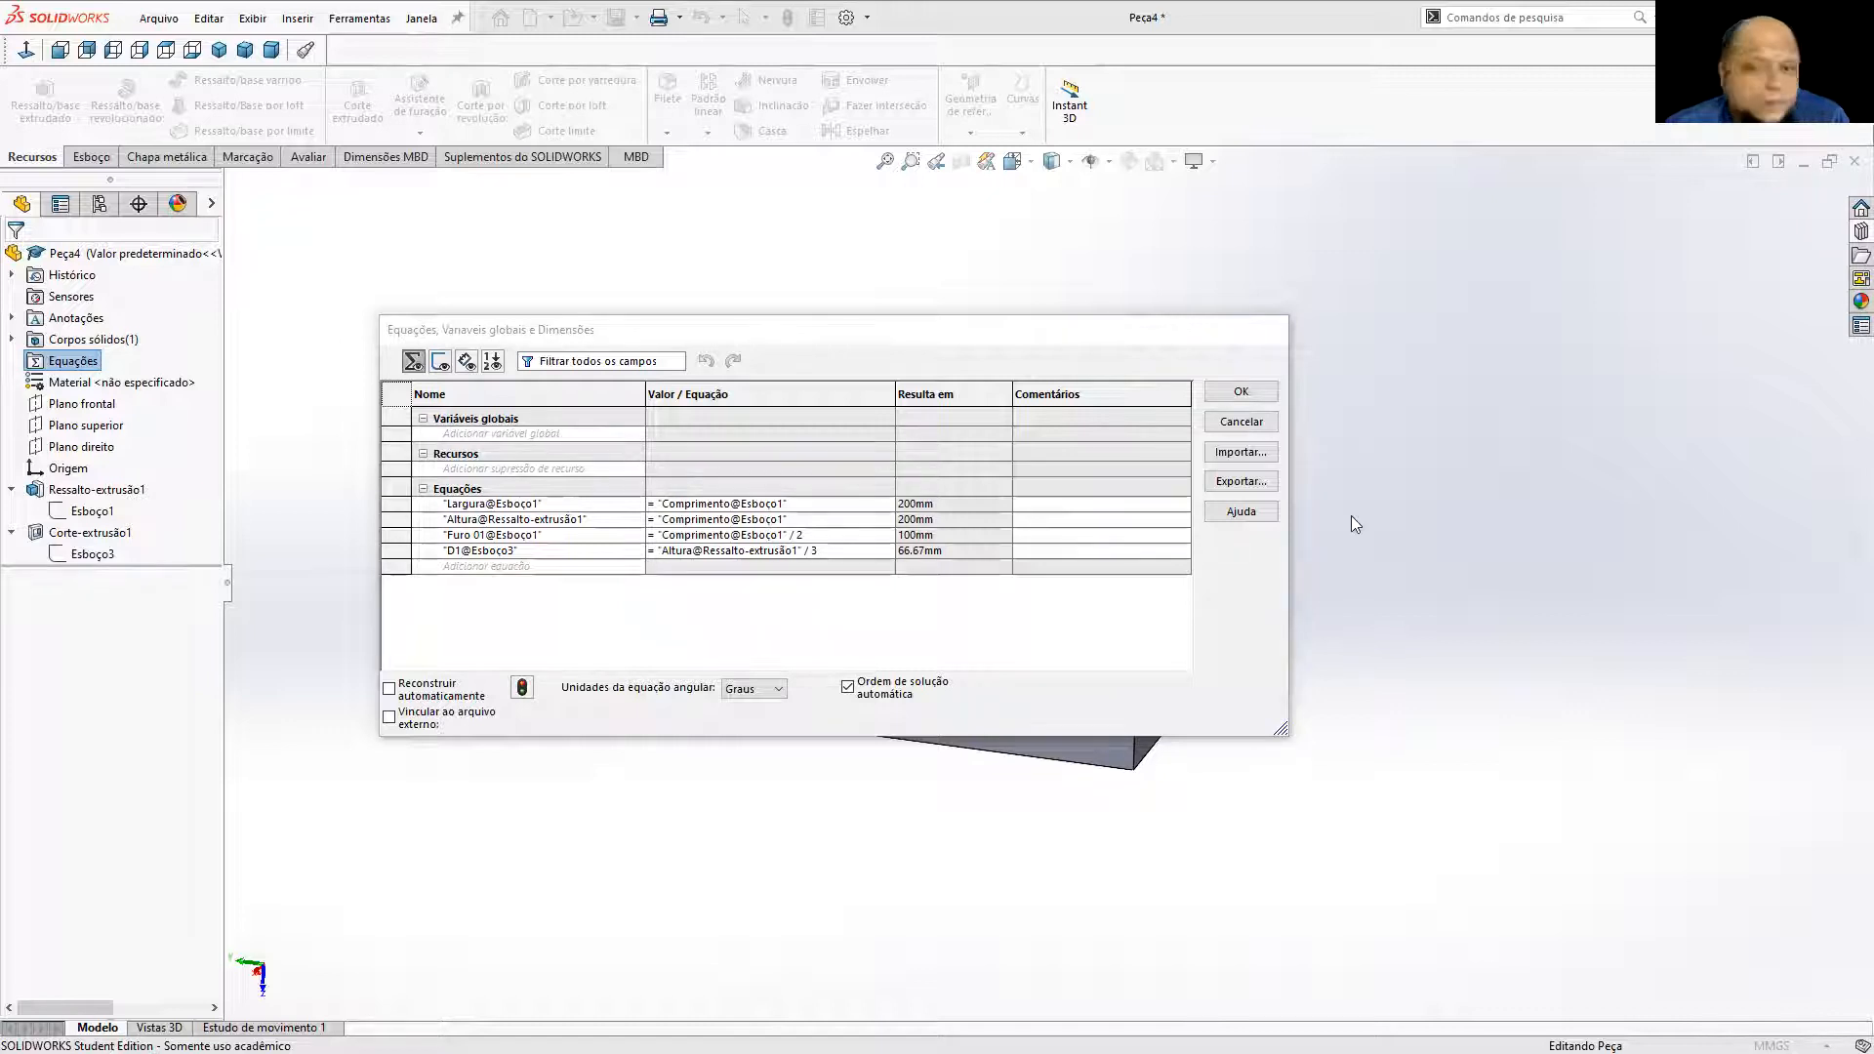
{"action": "left_click", "coordinate": [507, 436]}
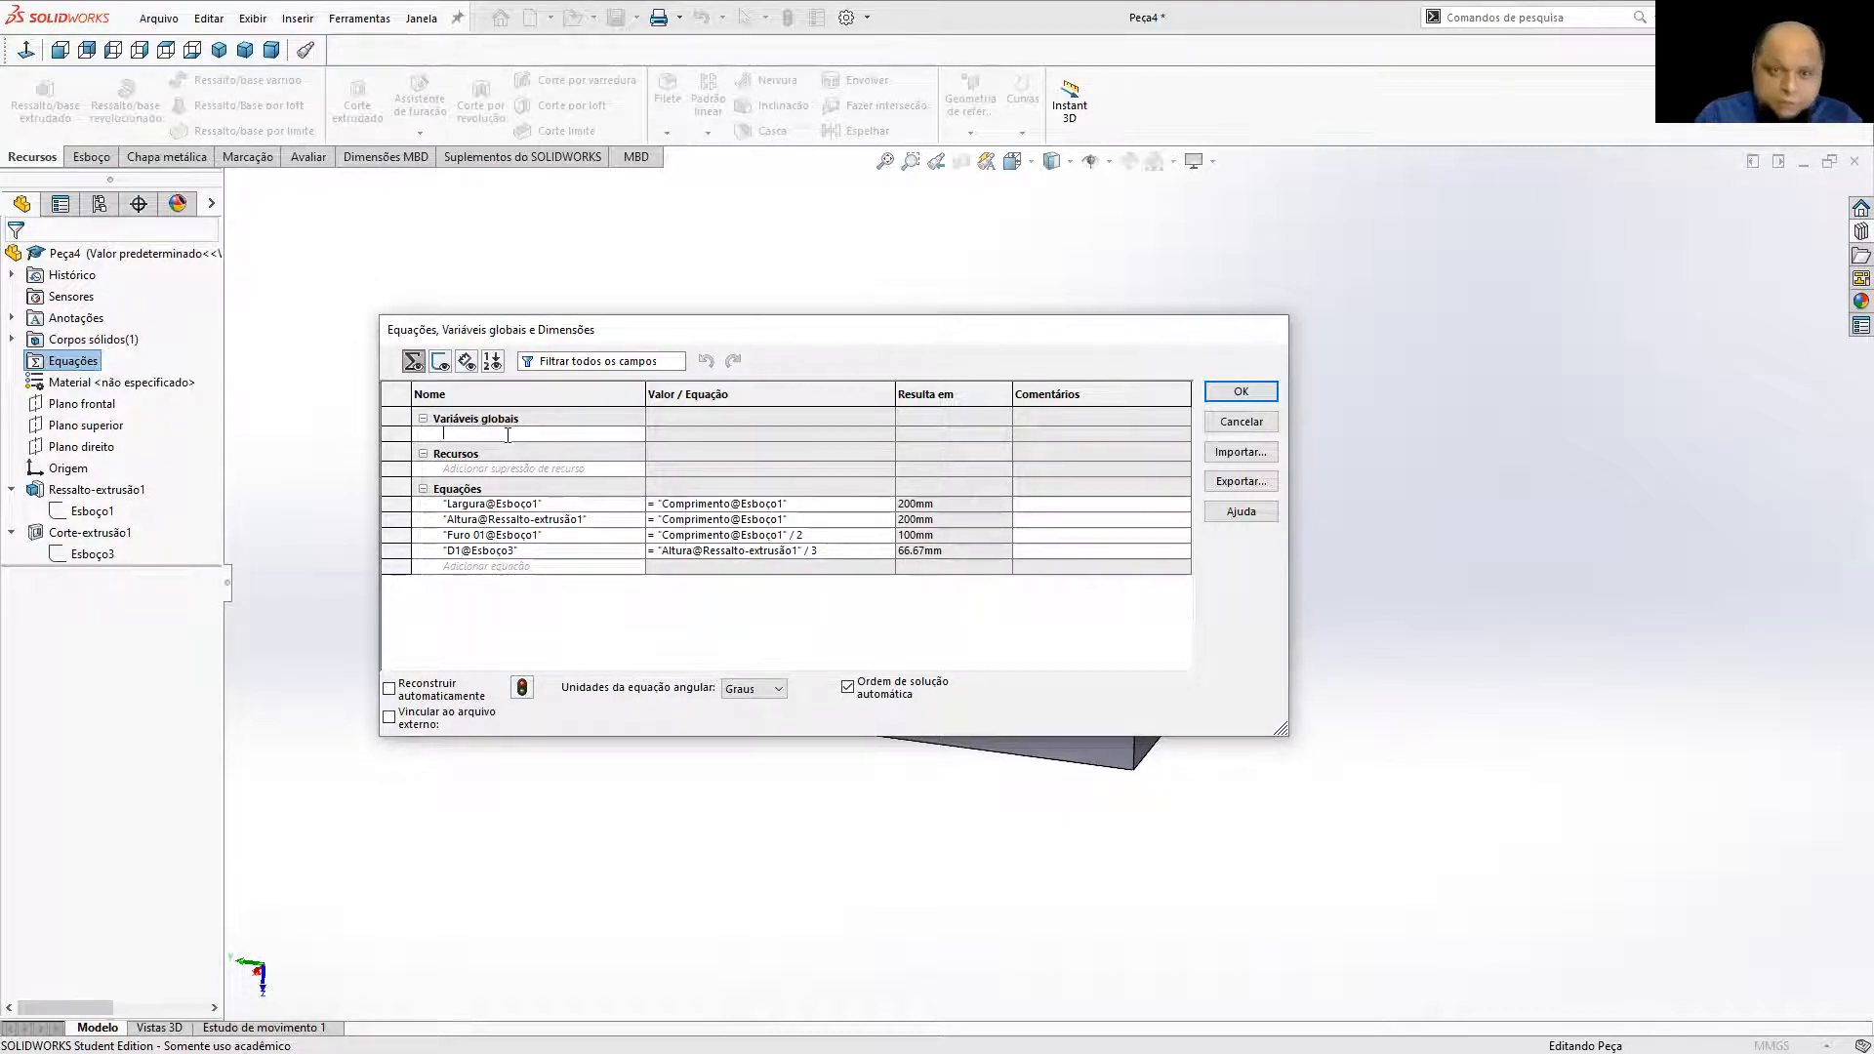
{"action": "type", "text": "MODELO"}
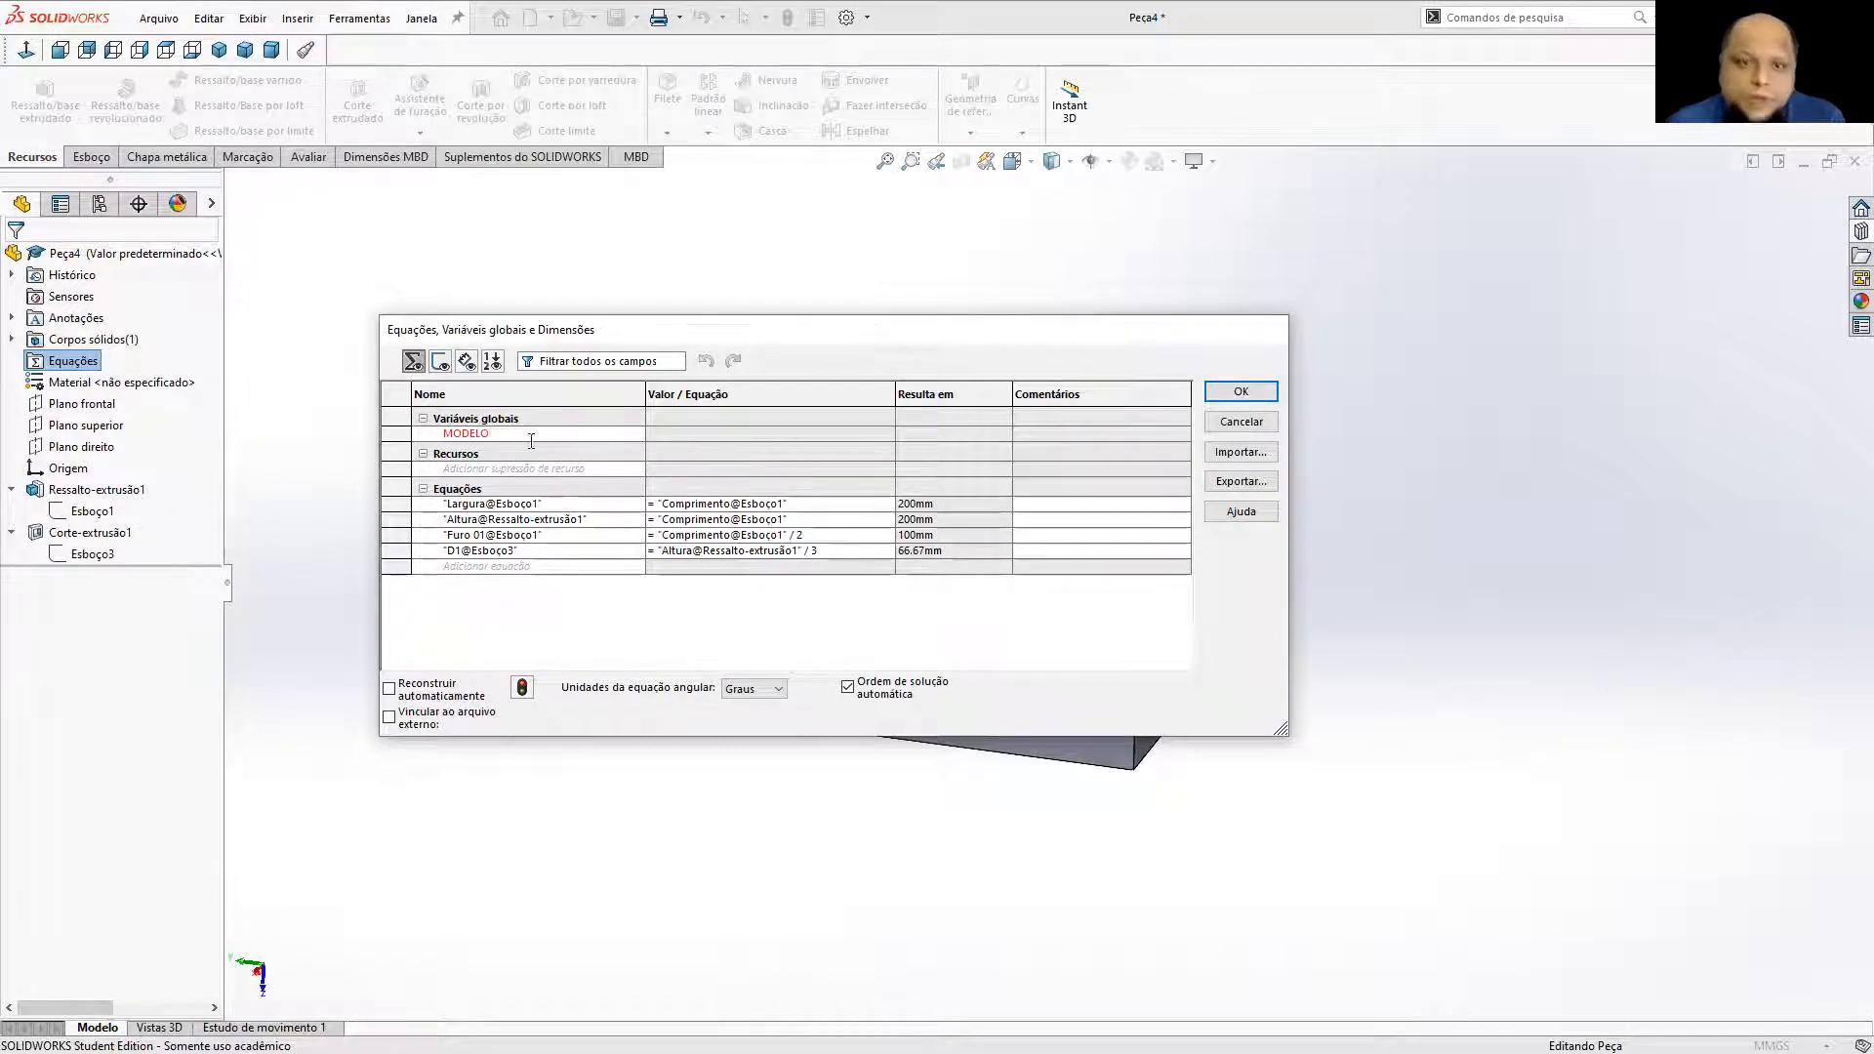
{"action": "left_click", "coordinate": [713, 438]}
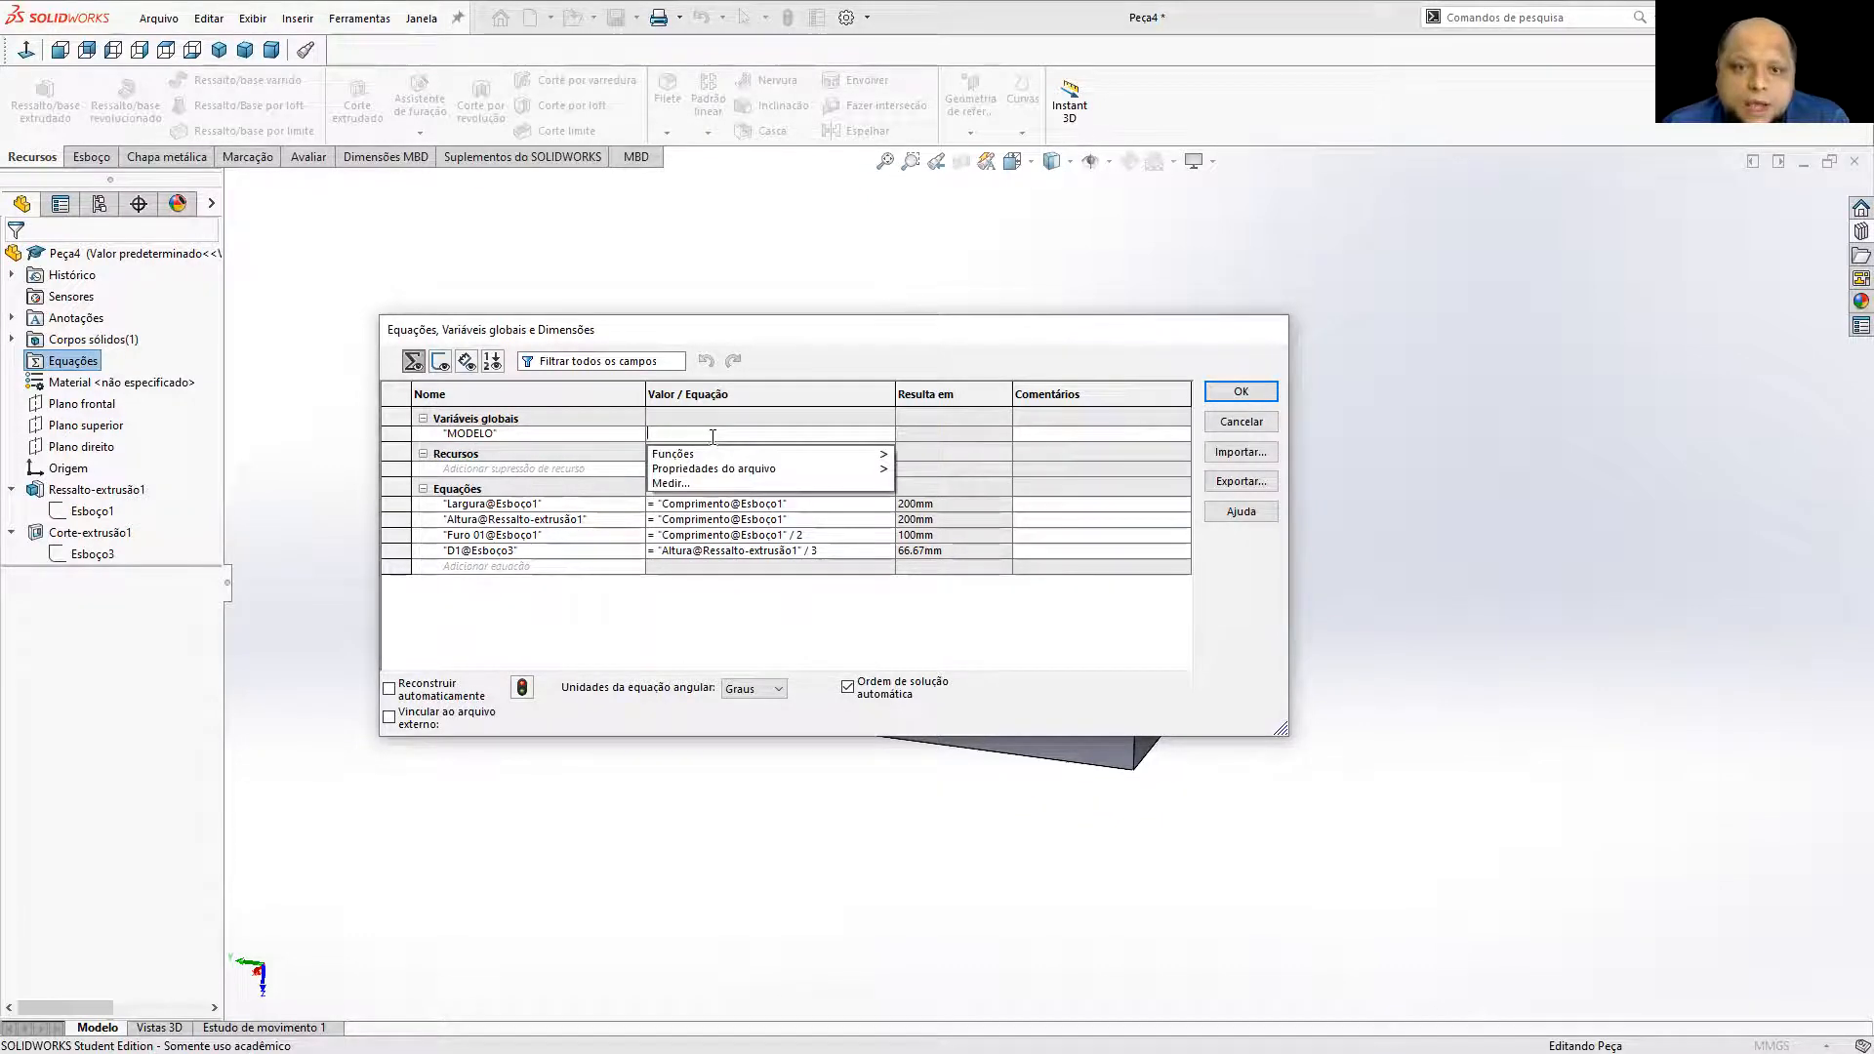
{"action": "mouse_move", "coordinate": [698, 475]}
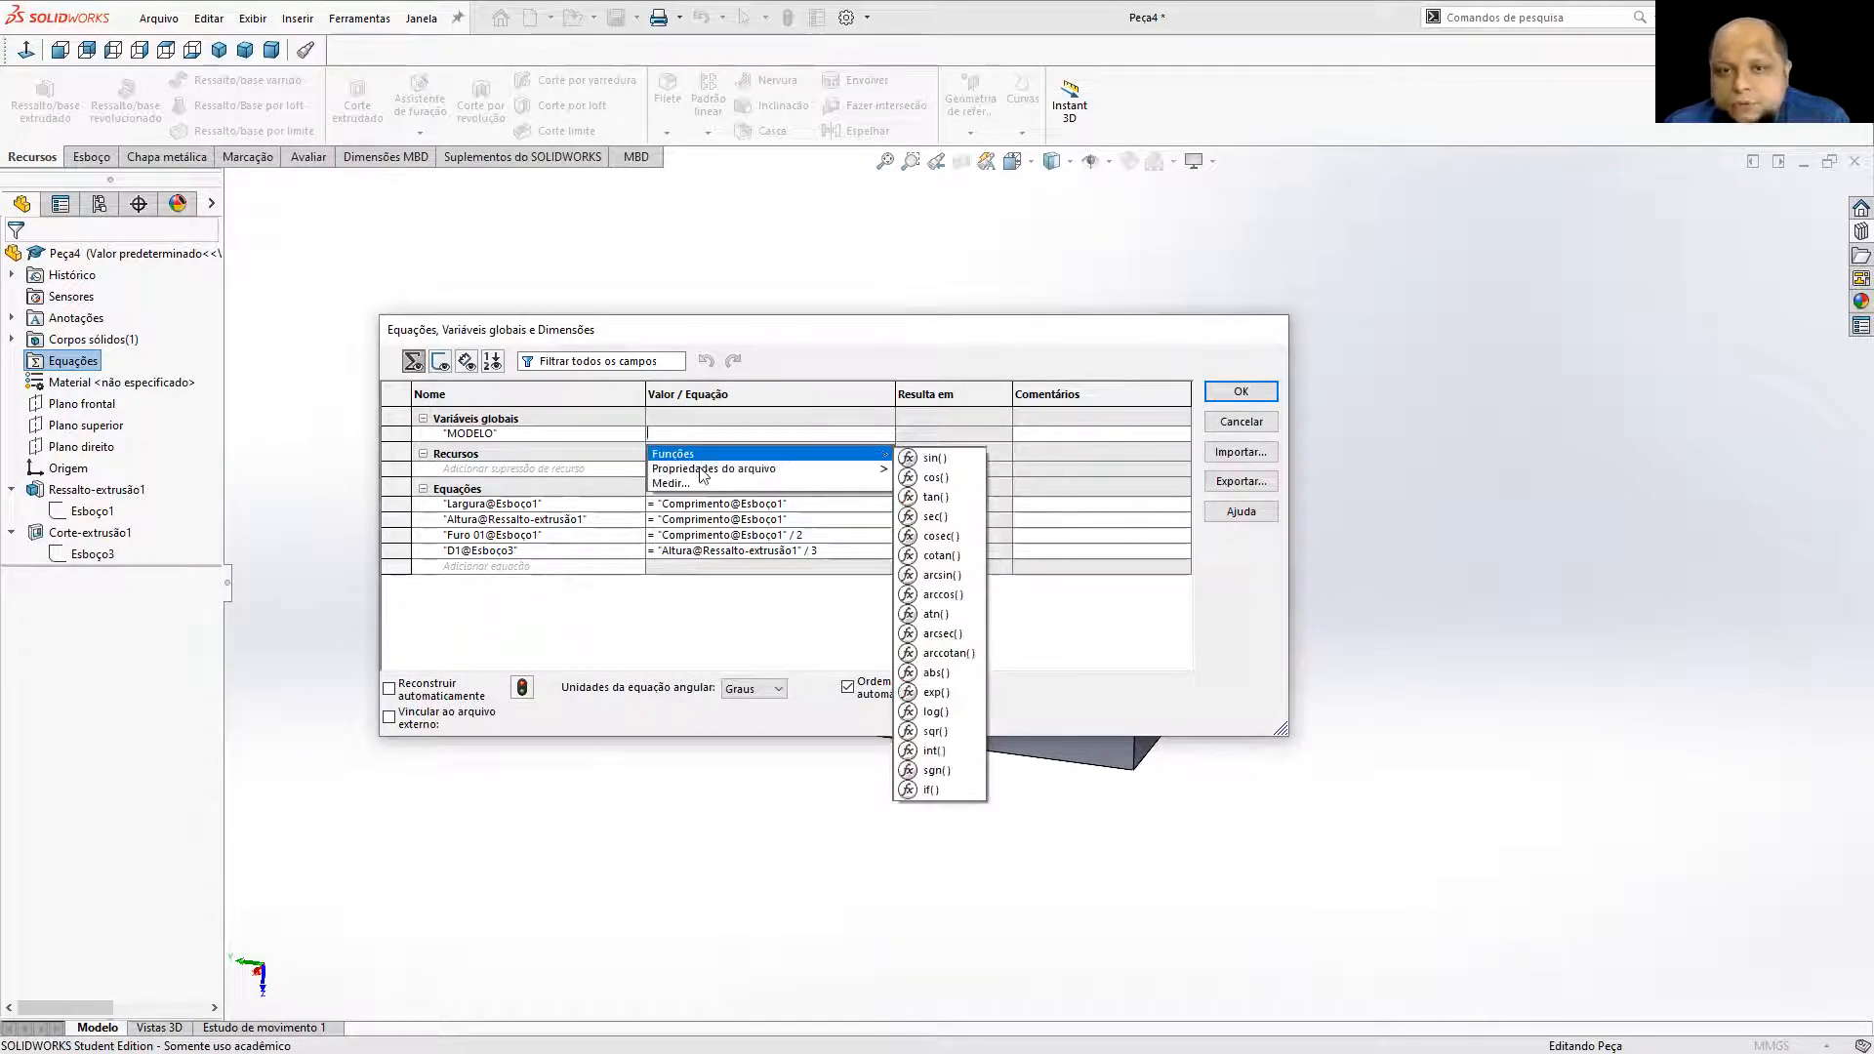
{"action": "left_click", "coordinate": [697, 483]}
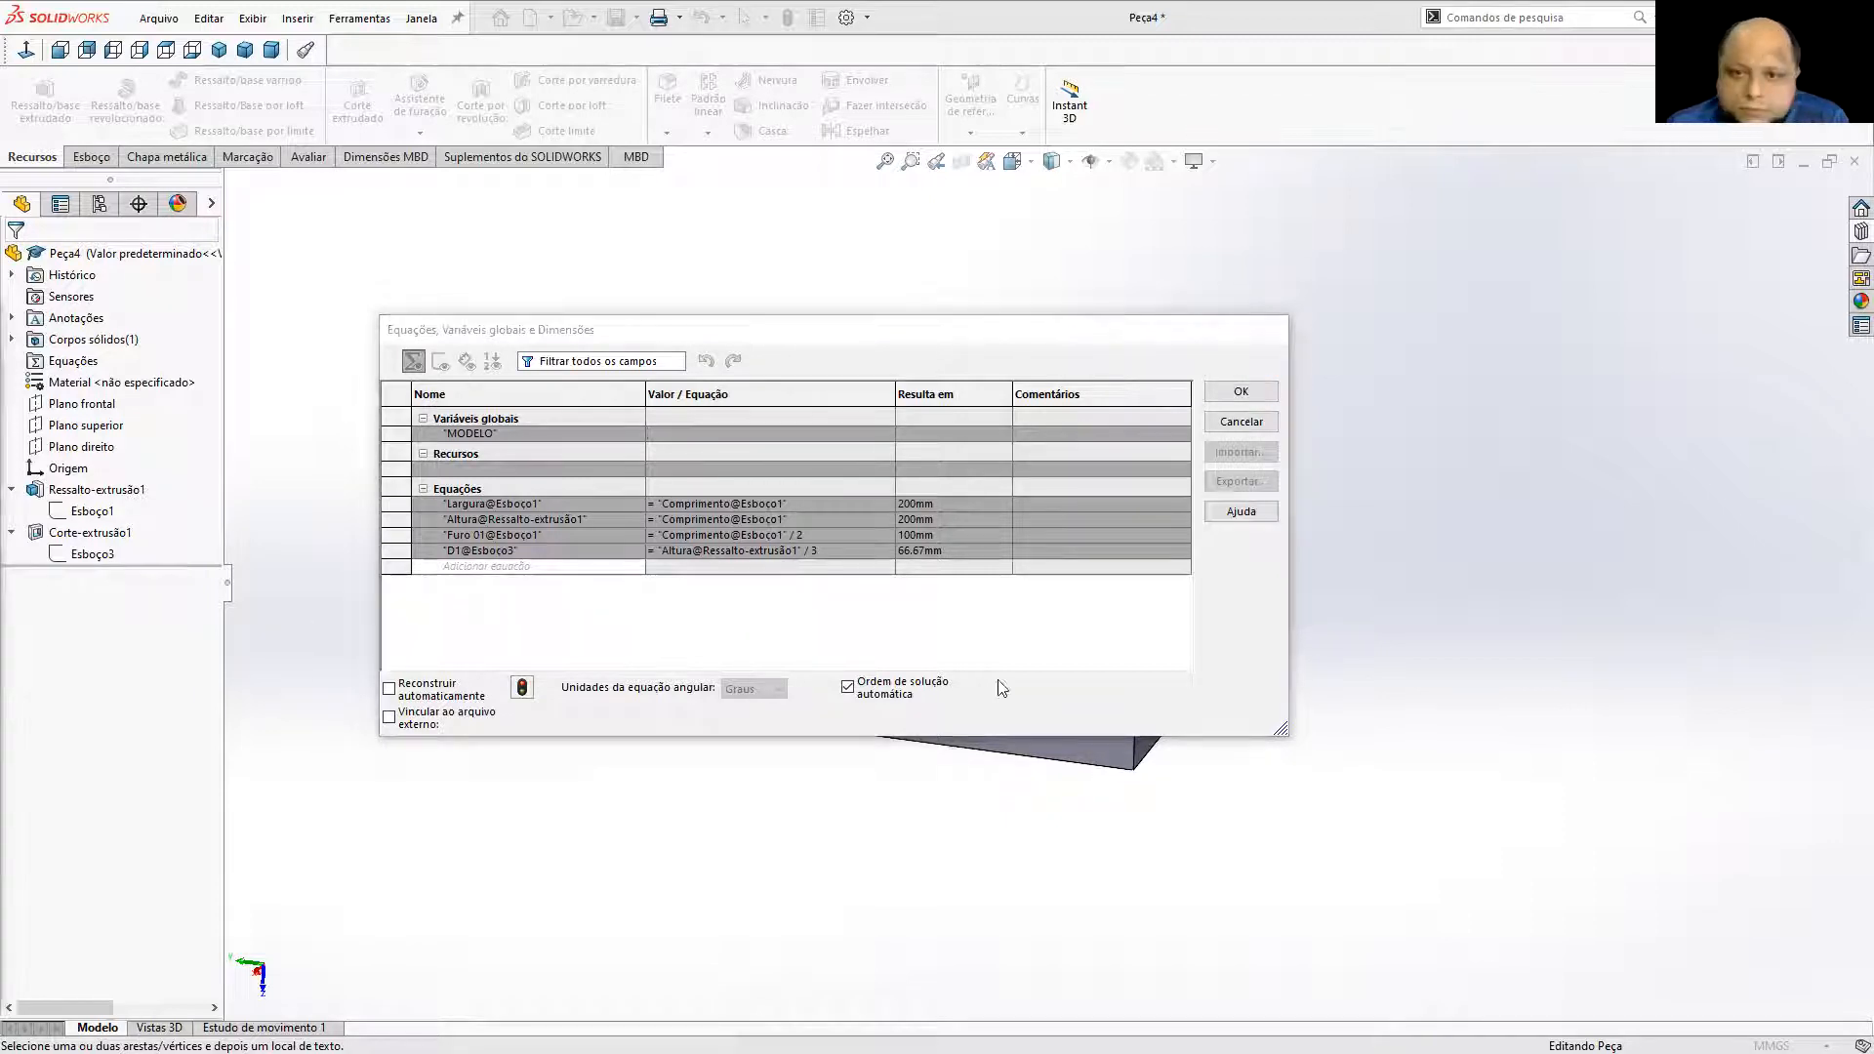
{"action": "left_click", "coordinate": [1228, 424]}
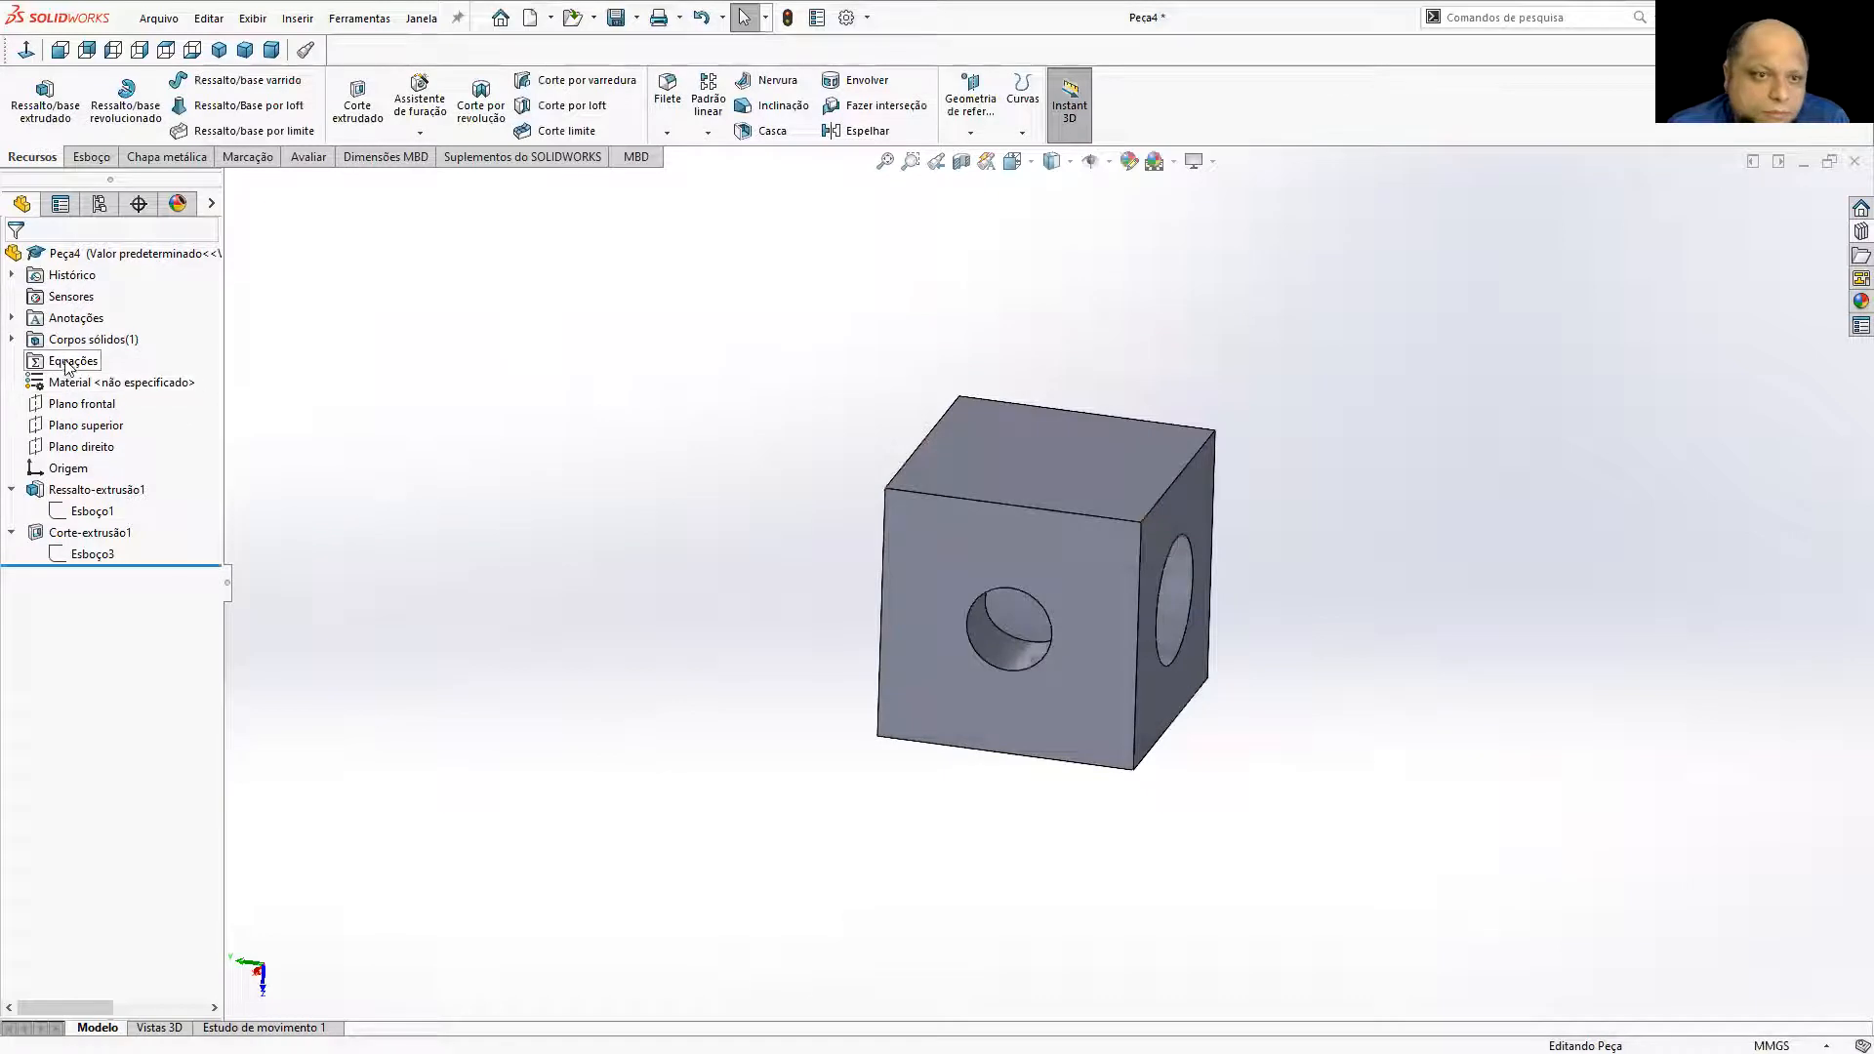
Reopen the equation manager and add a global variable named MODELO with the value 100.
{"action": "right_click", "coordinate": [73, 361]}
{"action": "left_click", "coordinate": [98, 375]}
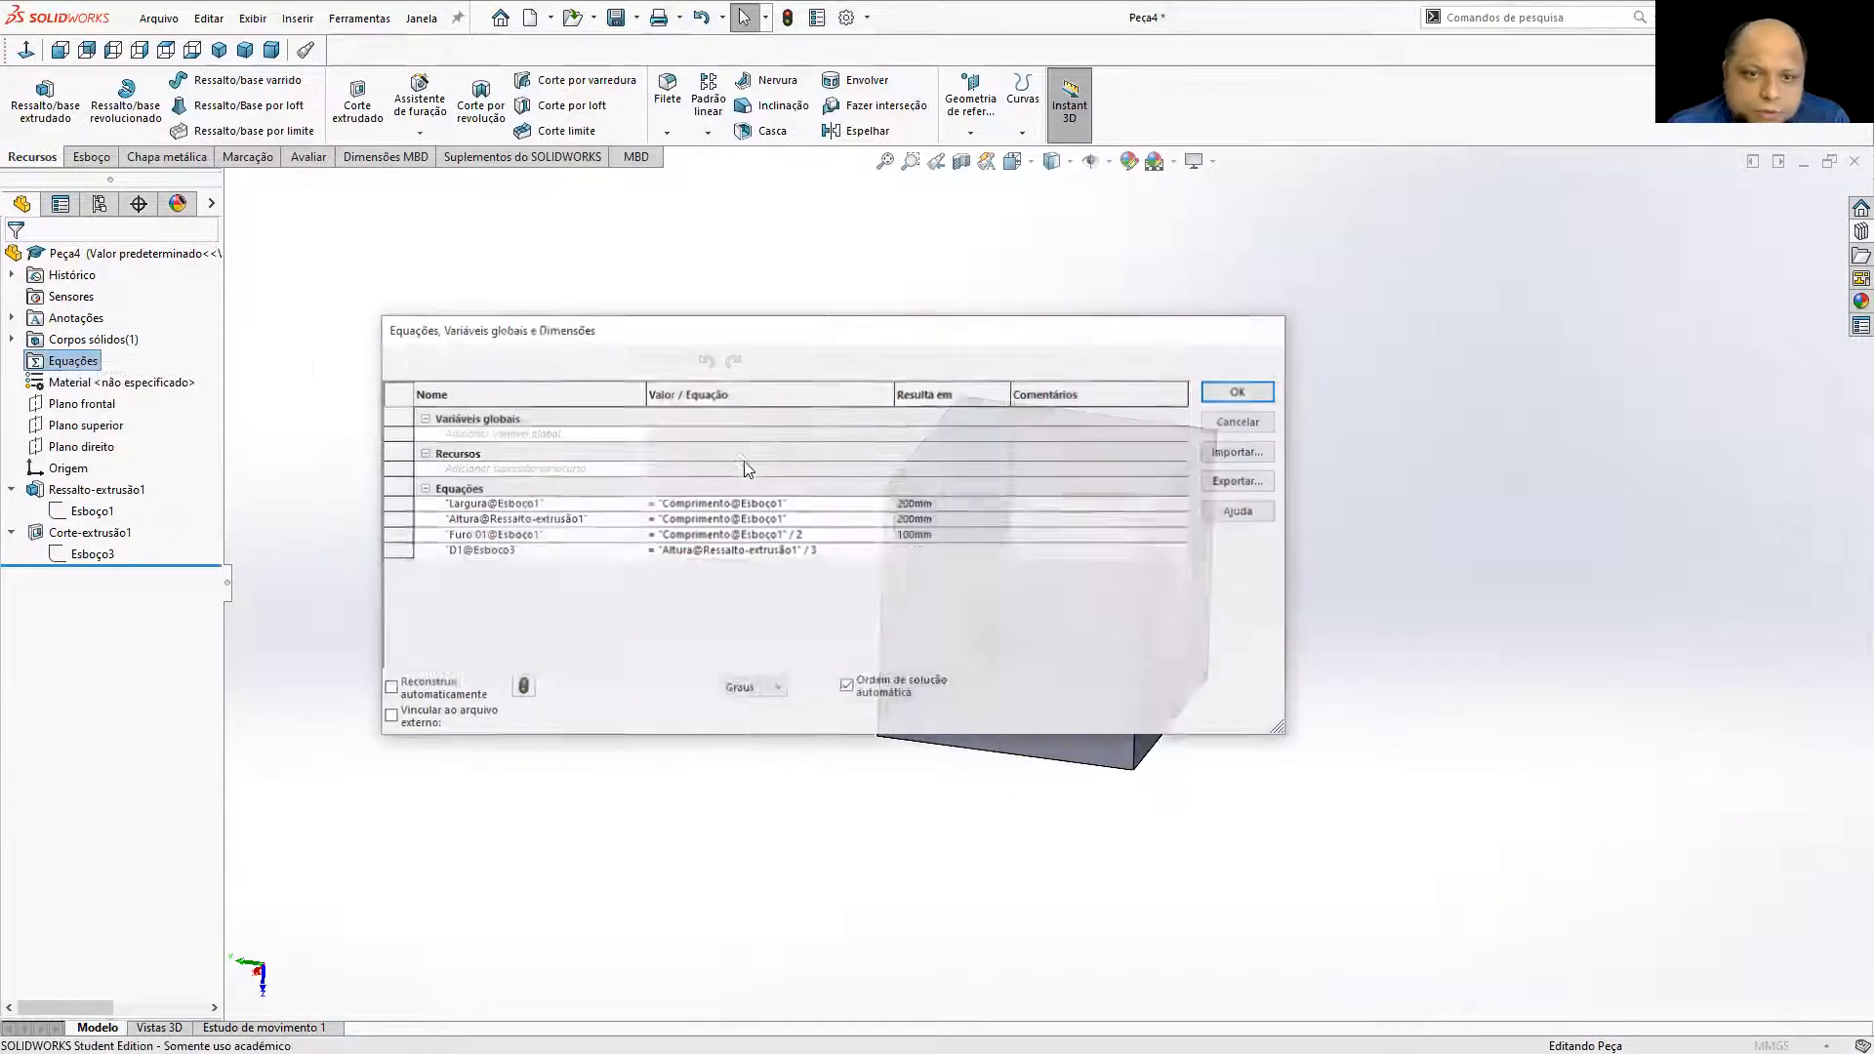
{"action": "left_click", "coordinate": [519, 431]}
{"action": "type", "text": "MODELO"}
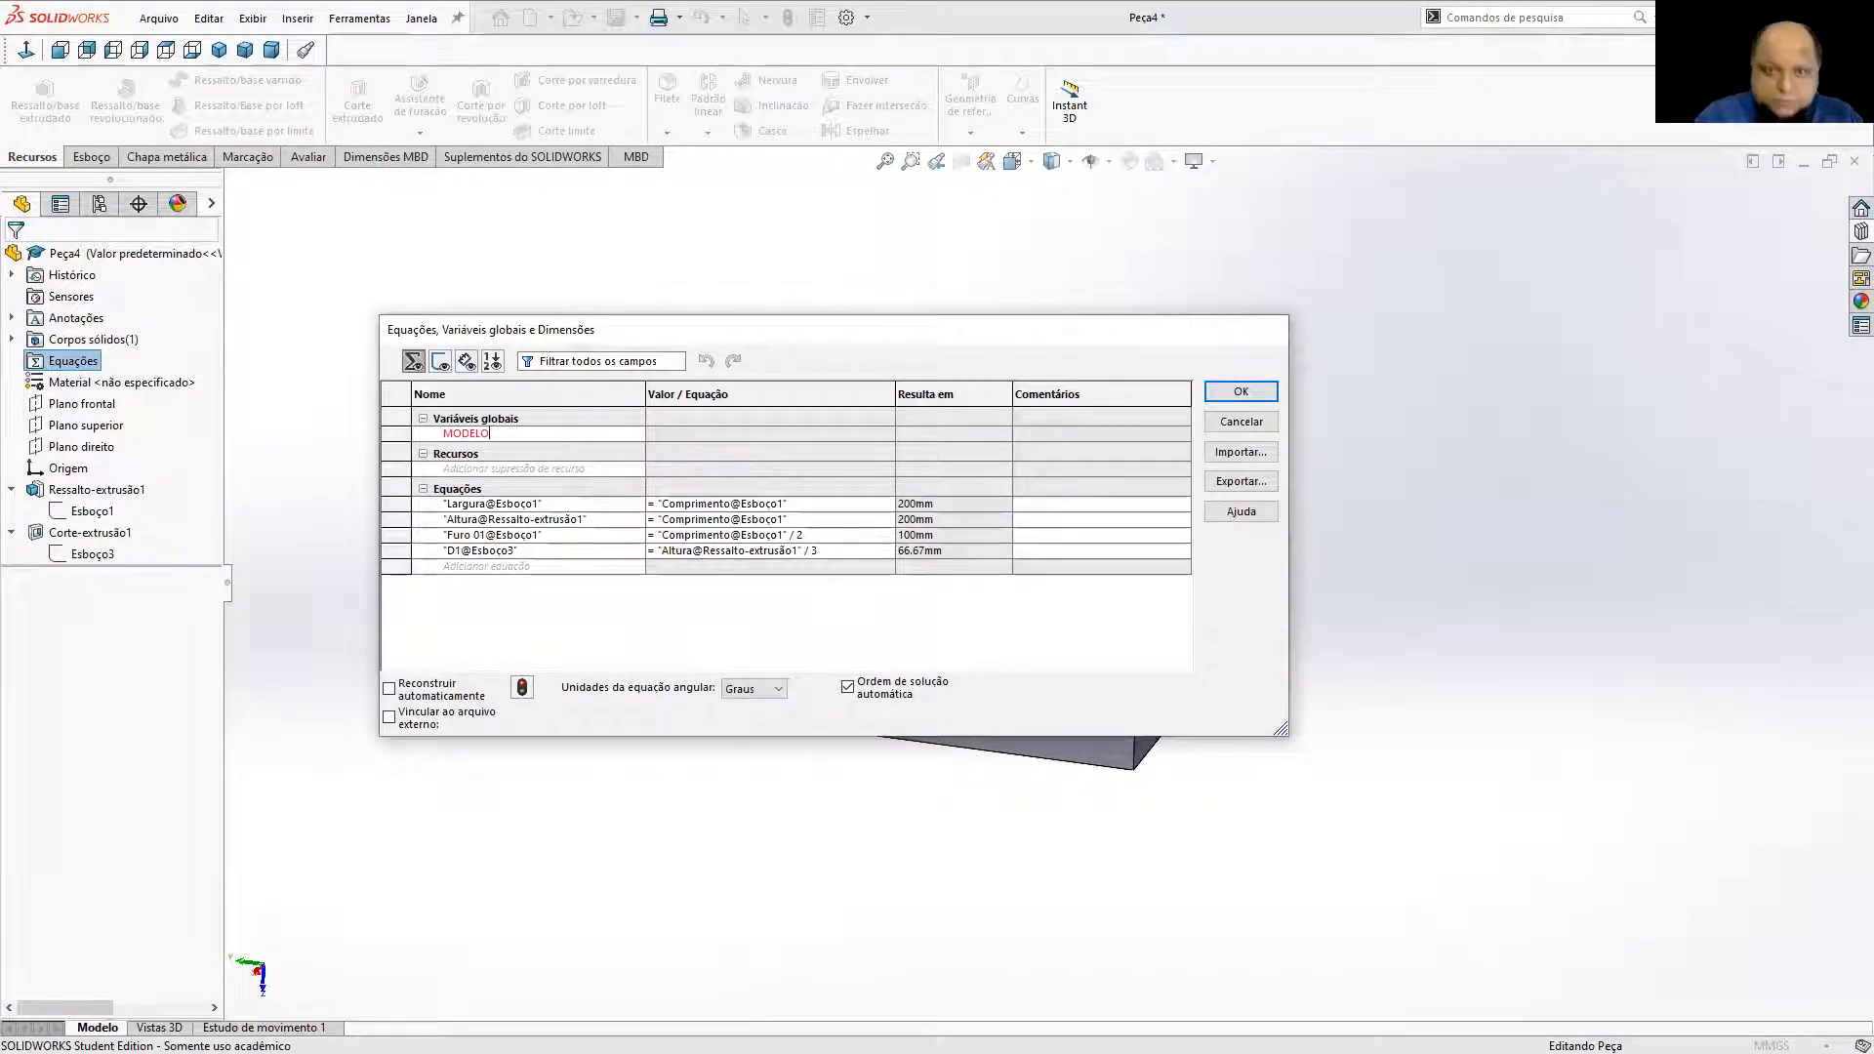
{"action": "left_click", "coordinate": [680, 433]}
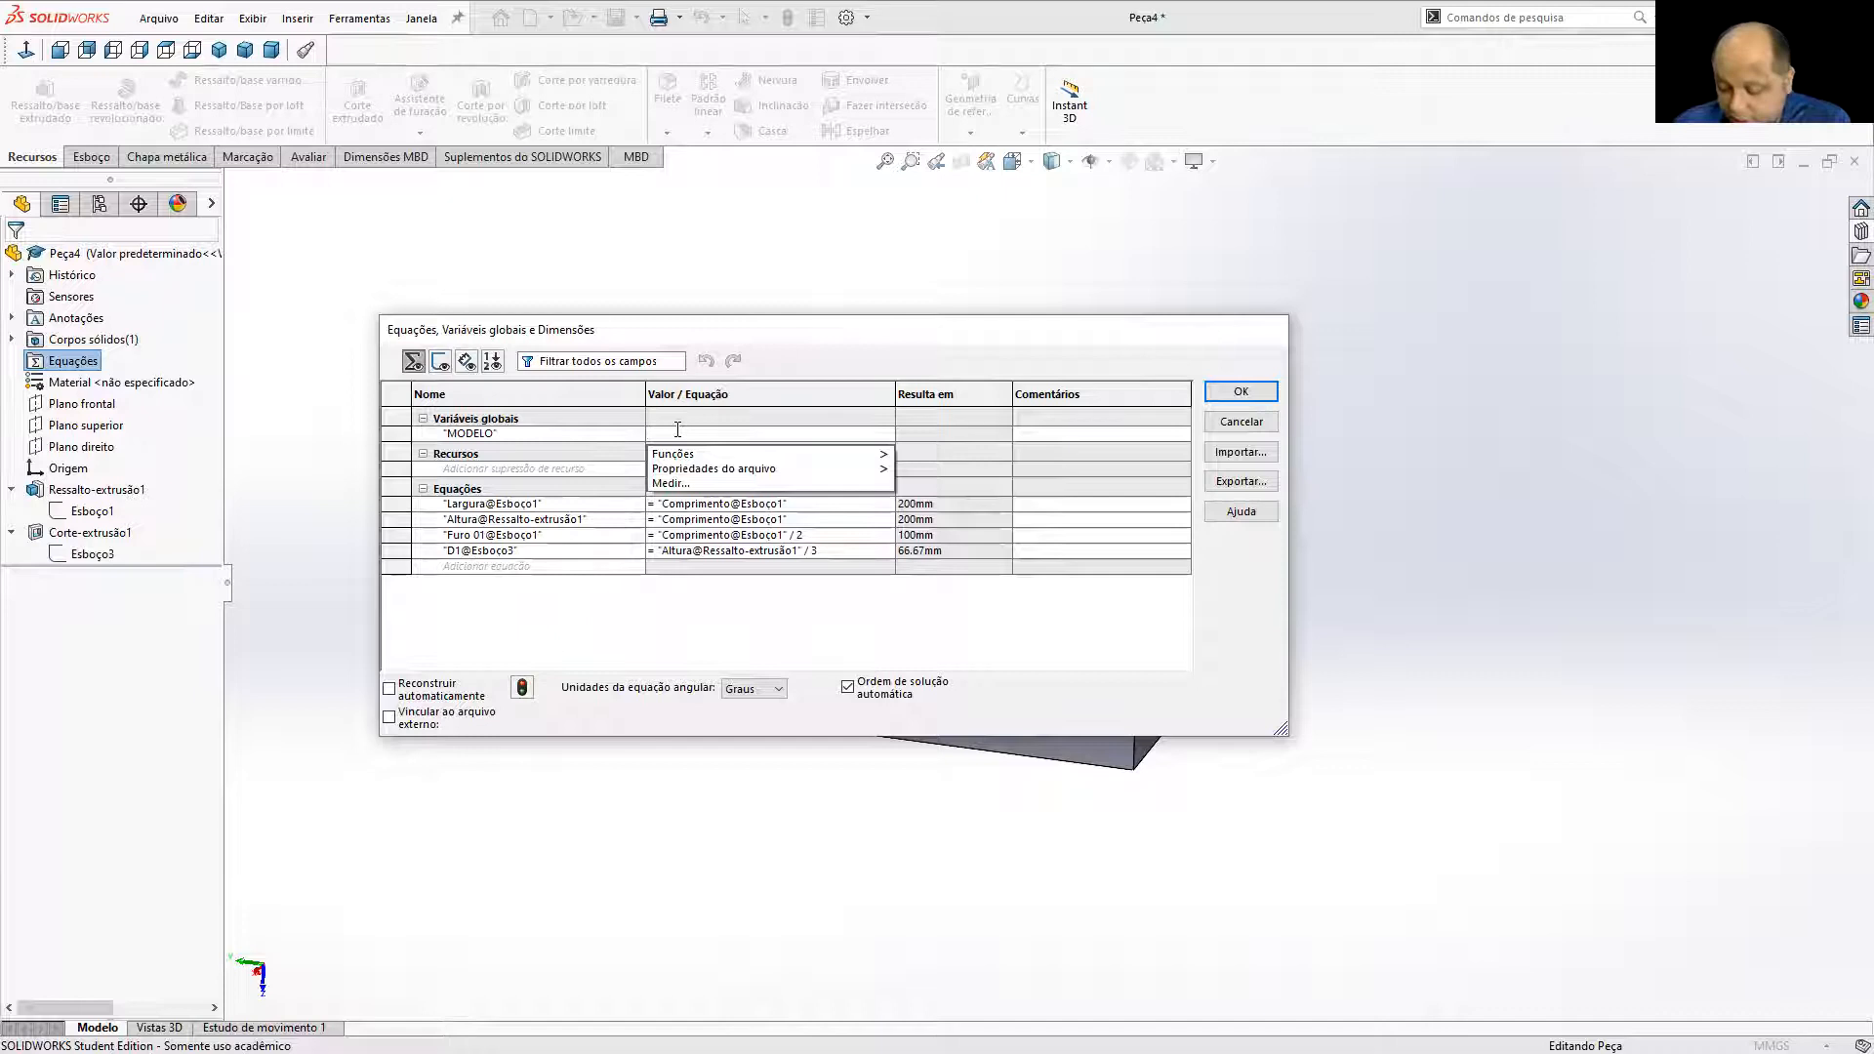
{"action": "type", "text": "="}
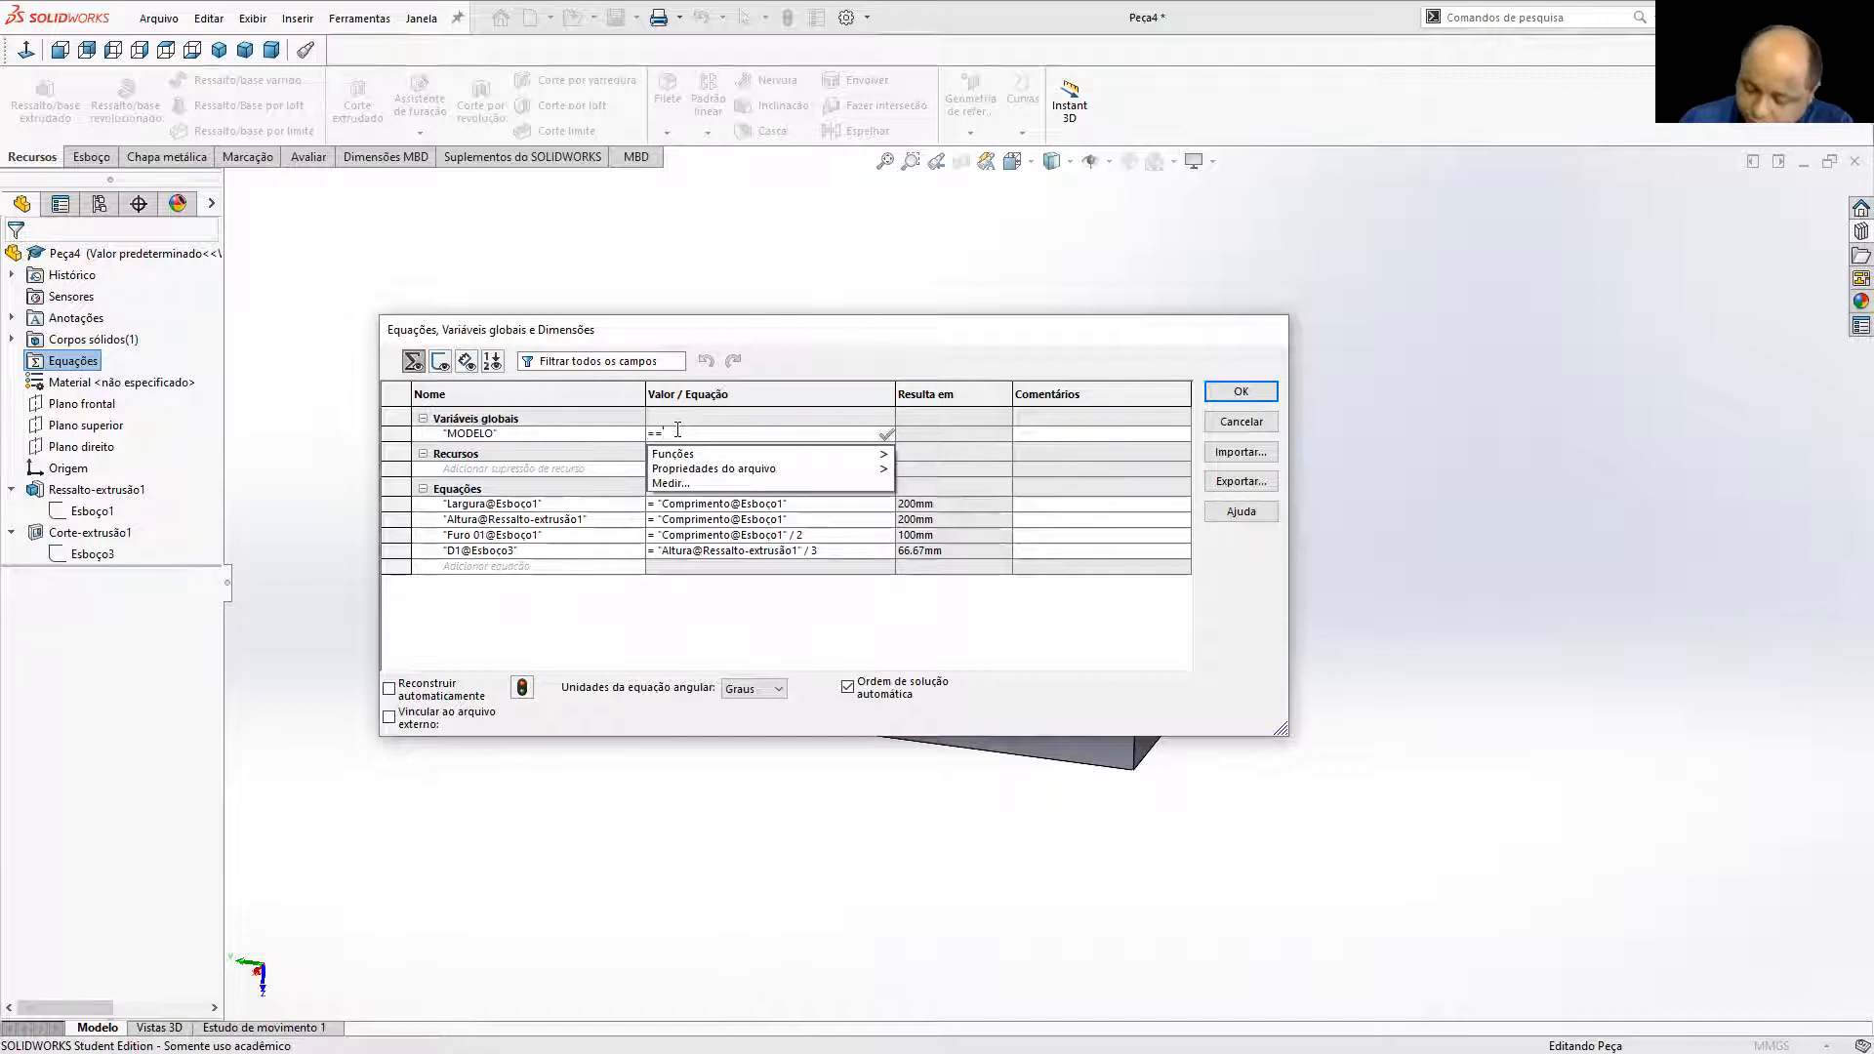
{"action": "type", "text": "100"}
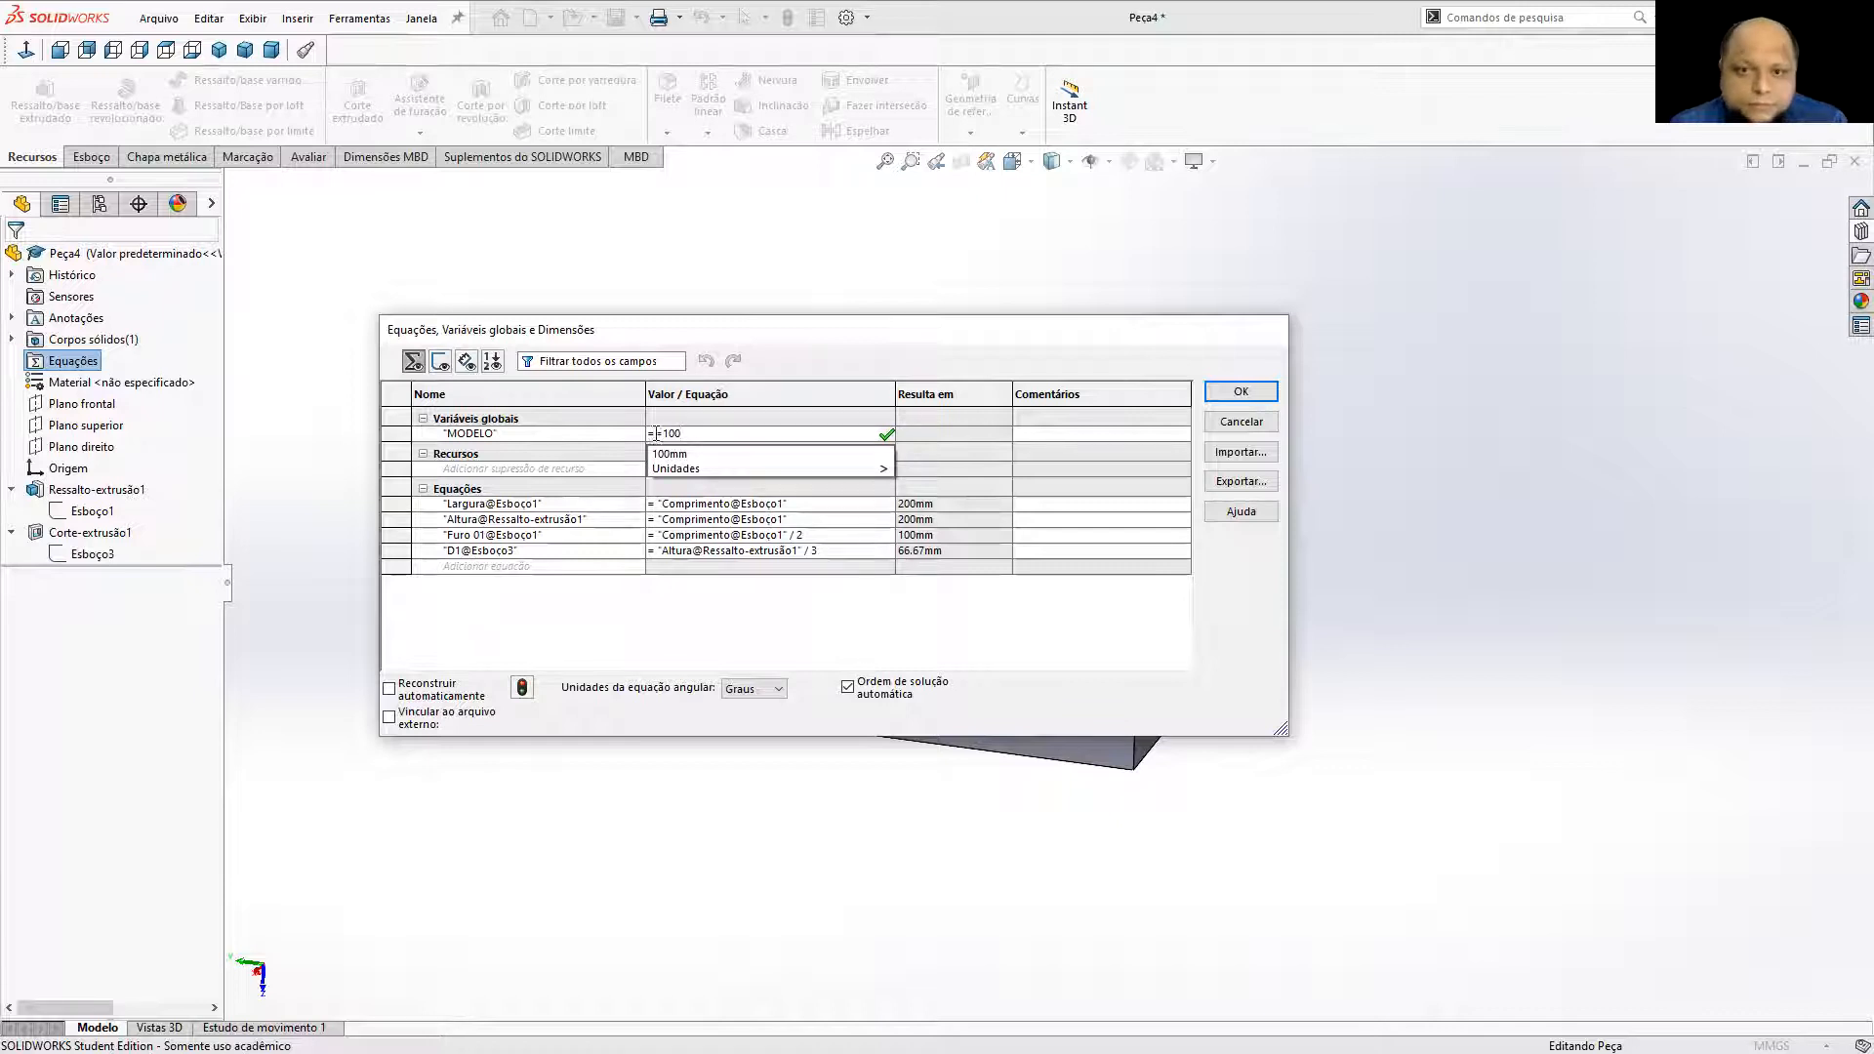
{"action": "left_click", "coordinate": [1001, 442]}
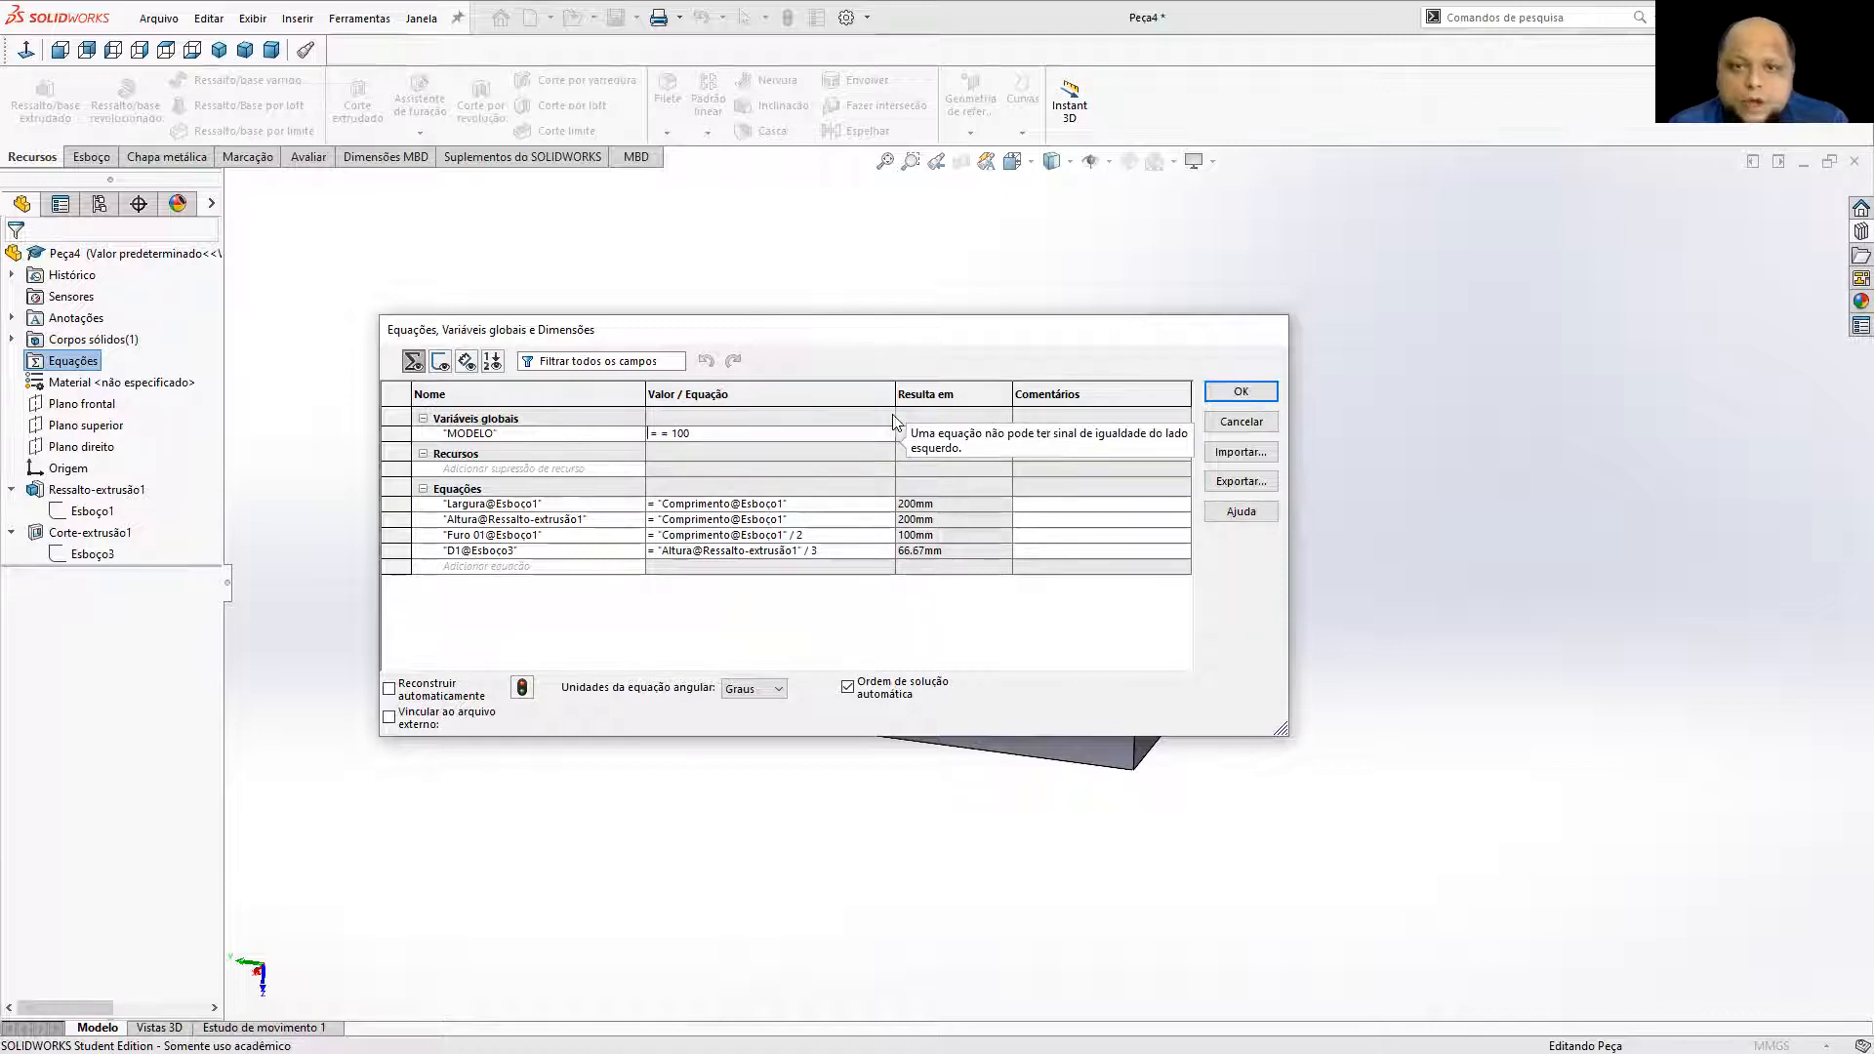
{"action": "left_click", "coordinate": [661, 430]}
{"action": "key", "text": "Delete"}
{"action": "key", "text": "Delete"}
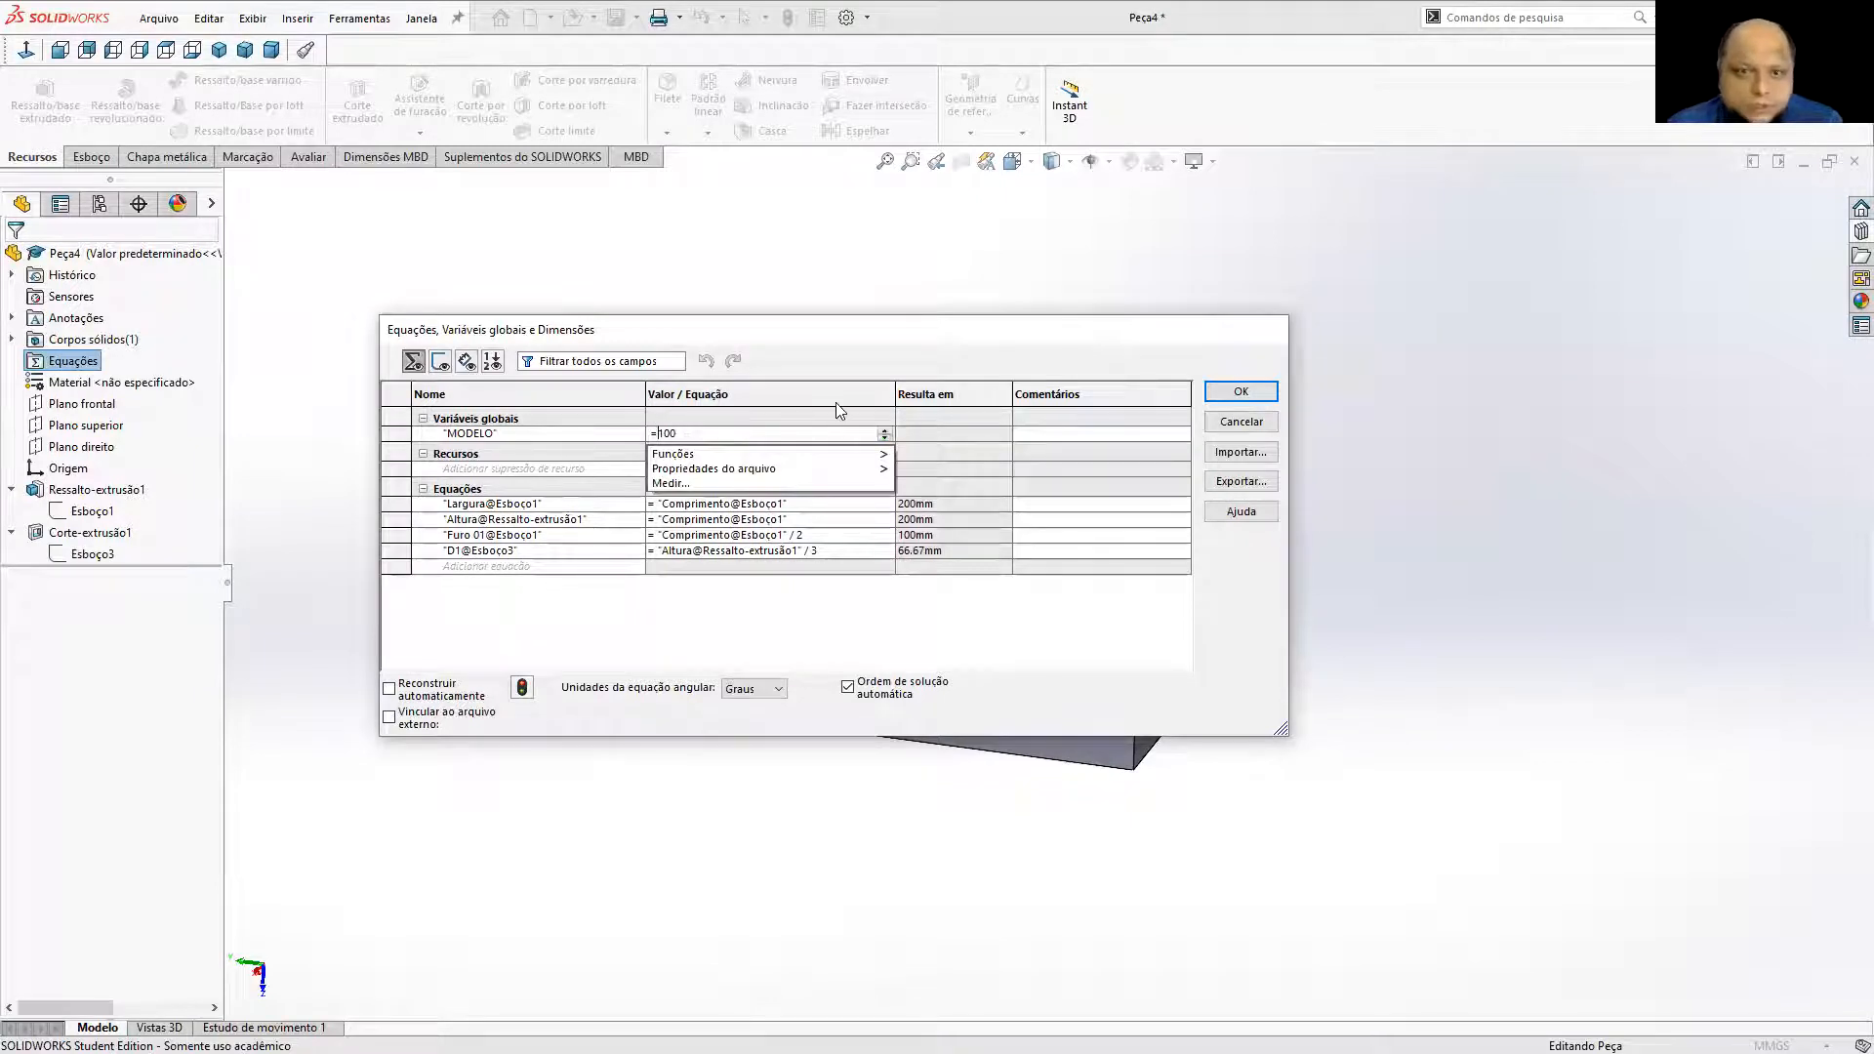
{"action": "left_click", "coordinate": [1025, 438]}
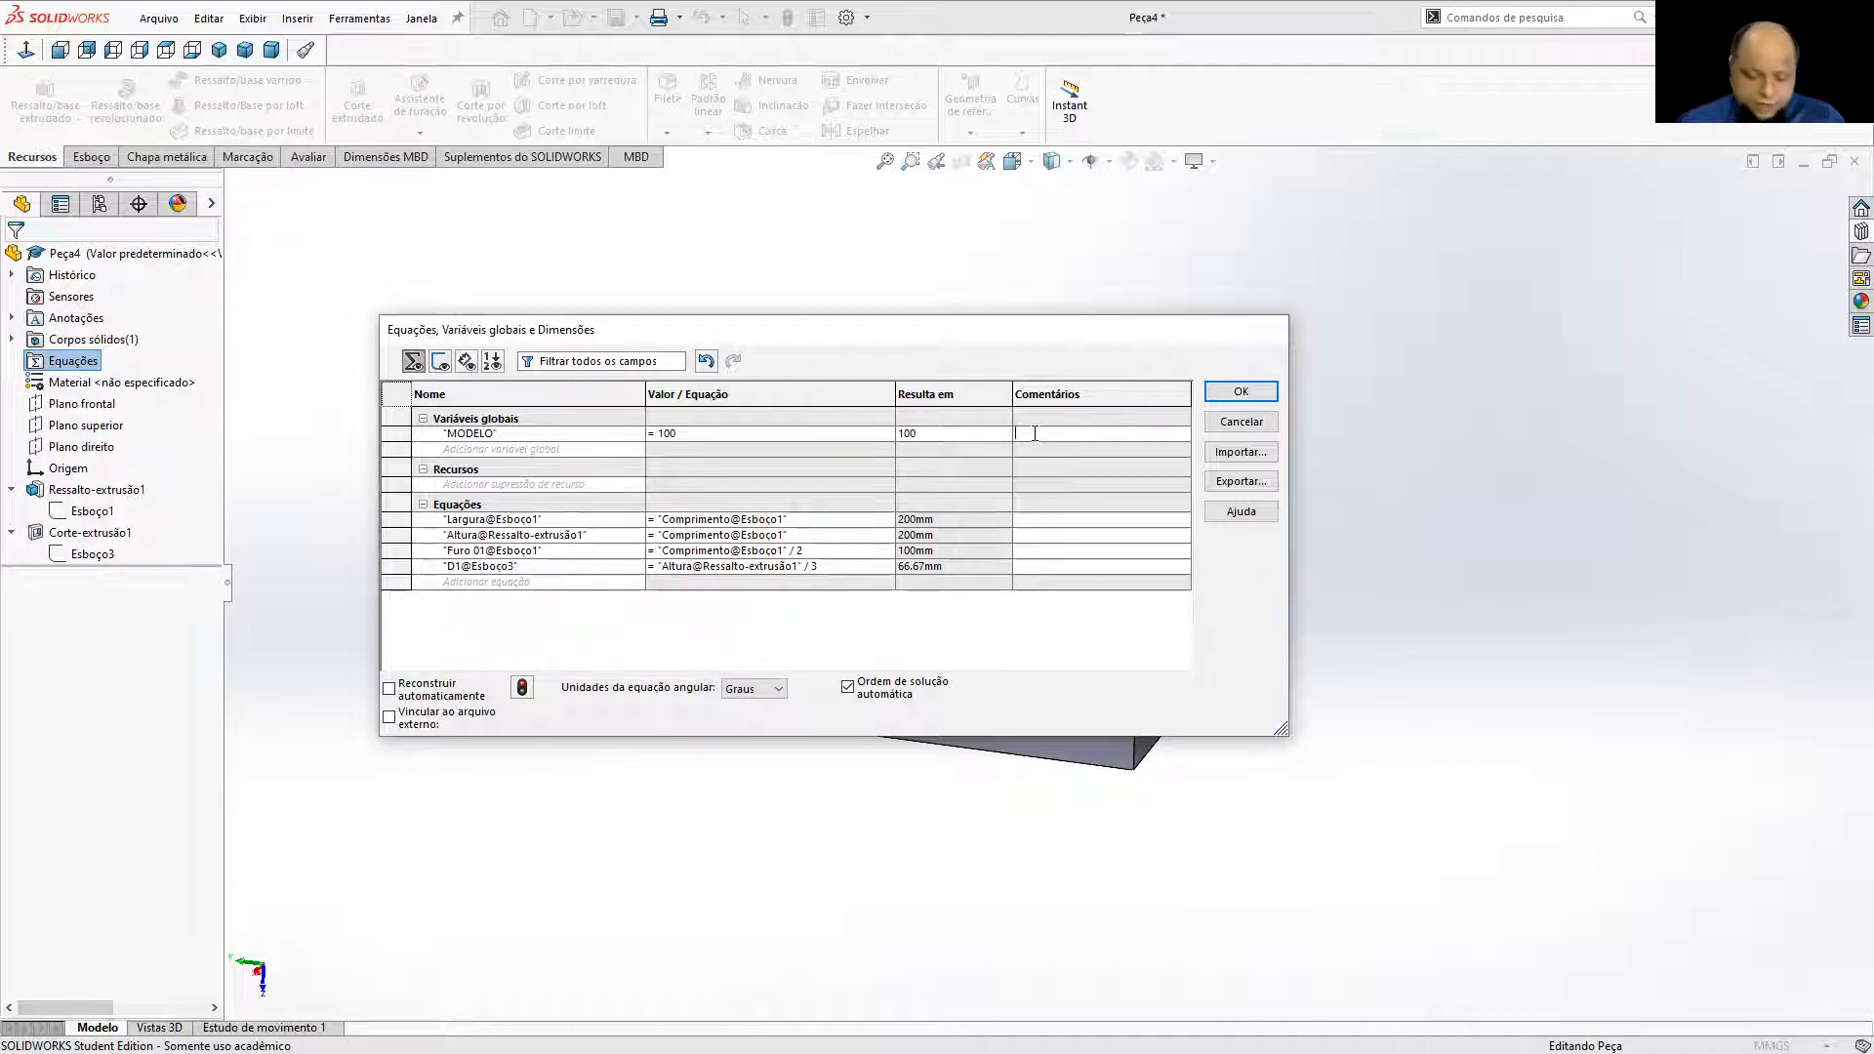
Add the comment "Tamanho da peça" to the MODELO variable and apply the equation changes.
{"action": "left_click", "coordinate": [1035, 434]}
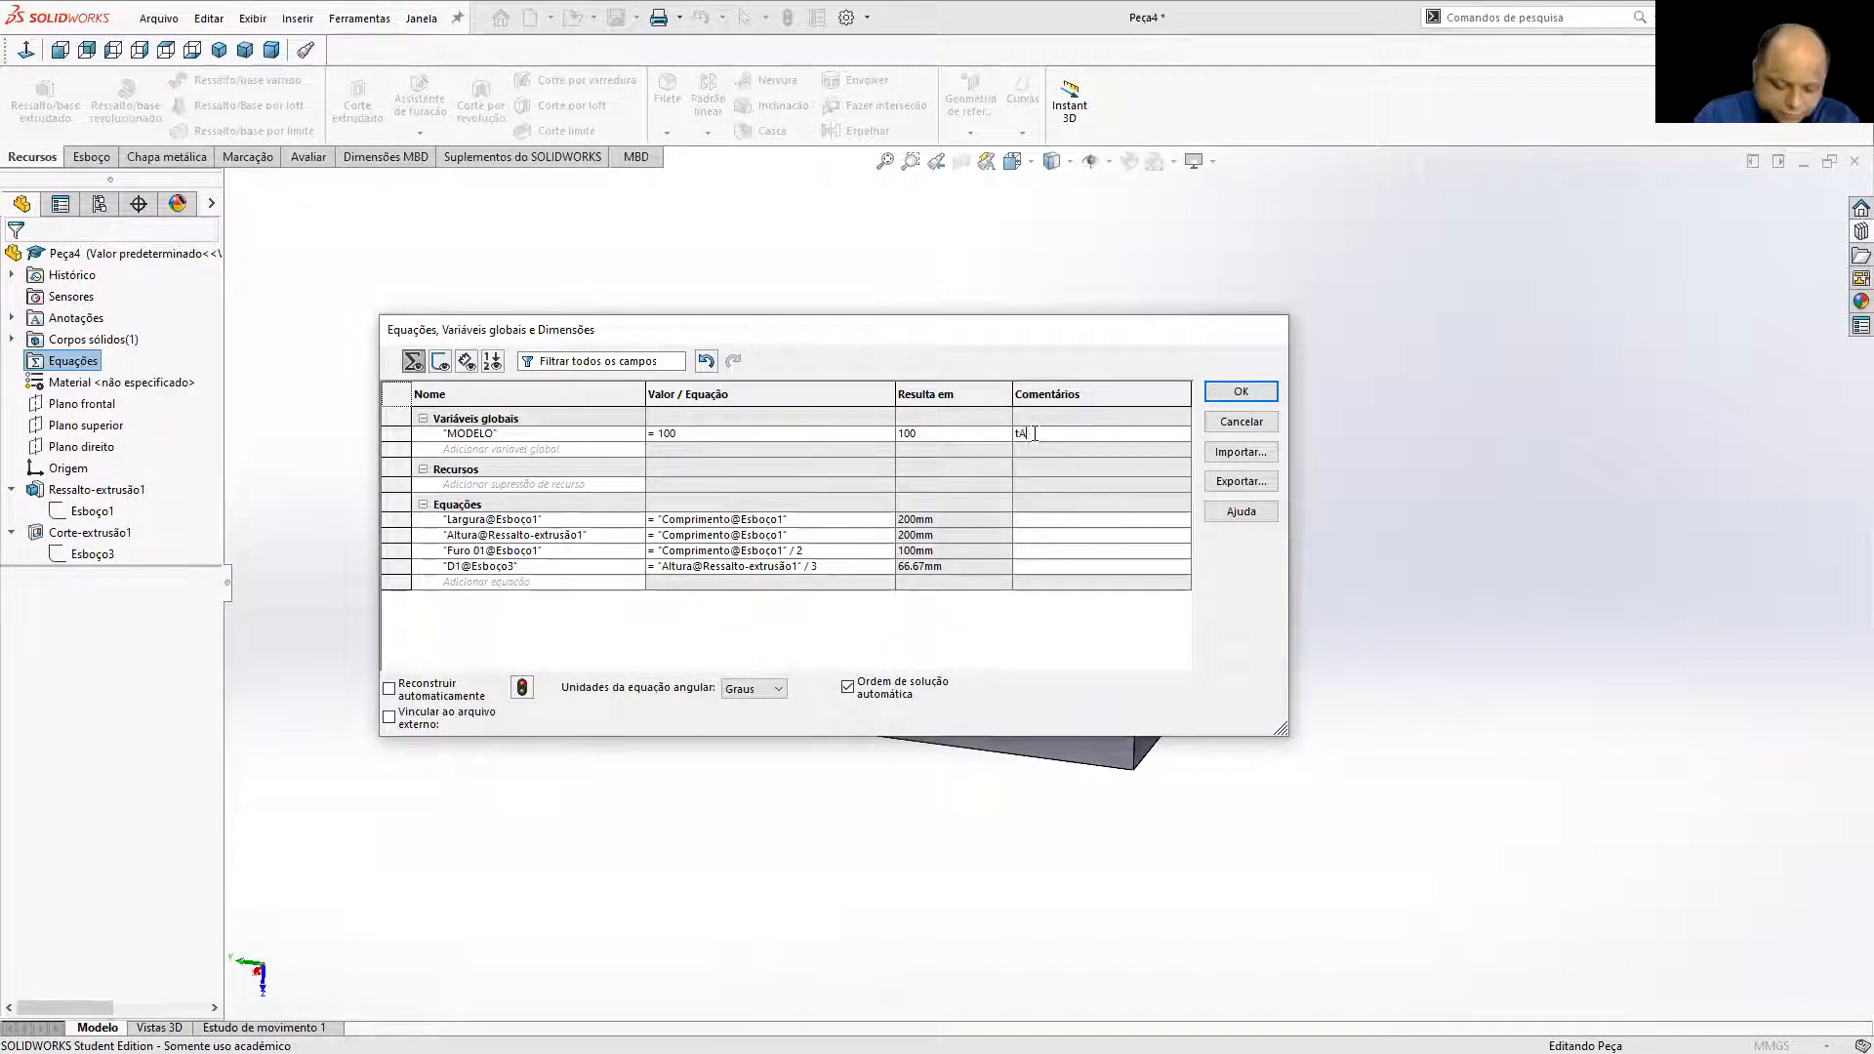
{"action": "key", "text": "BackSpace"}
{"action": "key", "text": "BackSpace"}
{"action": "key", "text": "BackSpace"}
{"action": "key", "text": "BackSpace"}
{"action": "key", "text": "BackSpace"}
{"action": "key", "text": "BackSpace"}
{"action": "key", "text": "BackSpace"}
{"action": "type", "text": "Taman"}
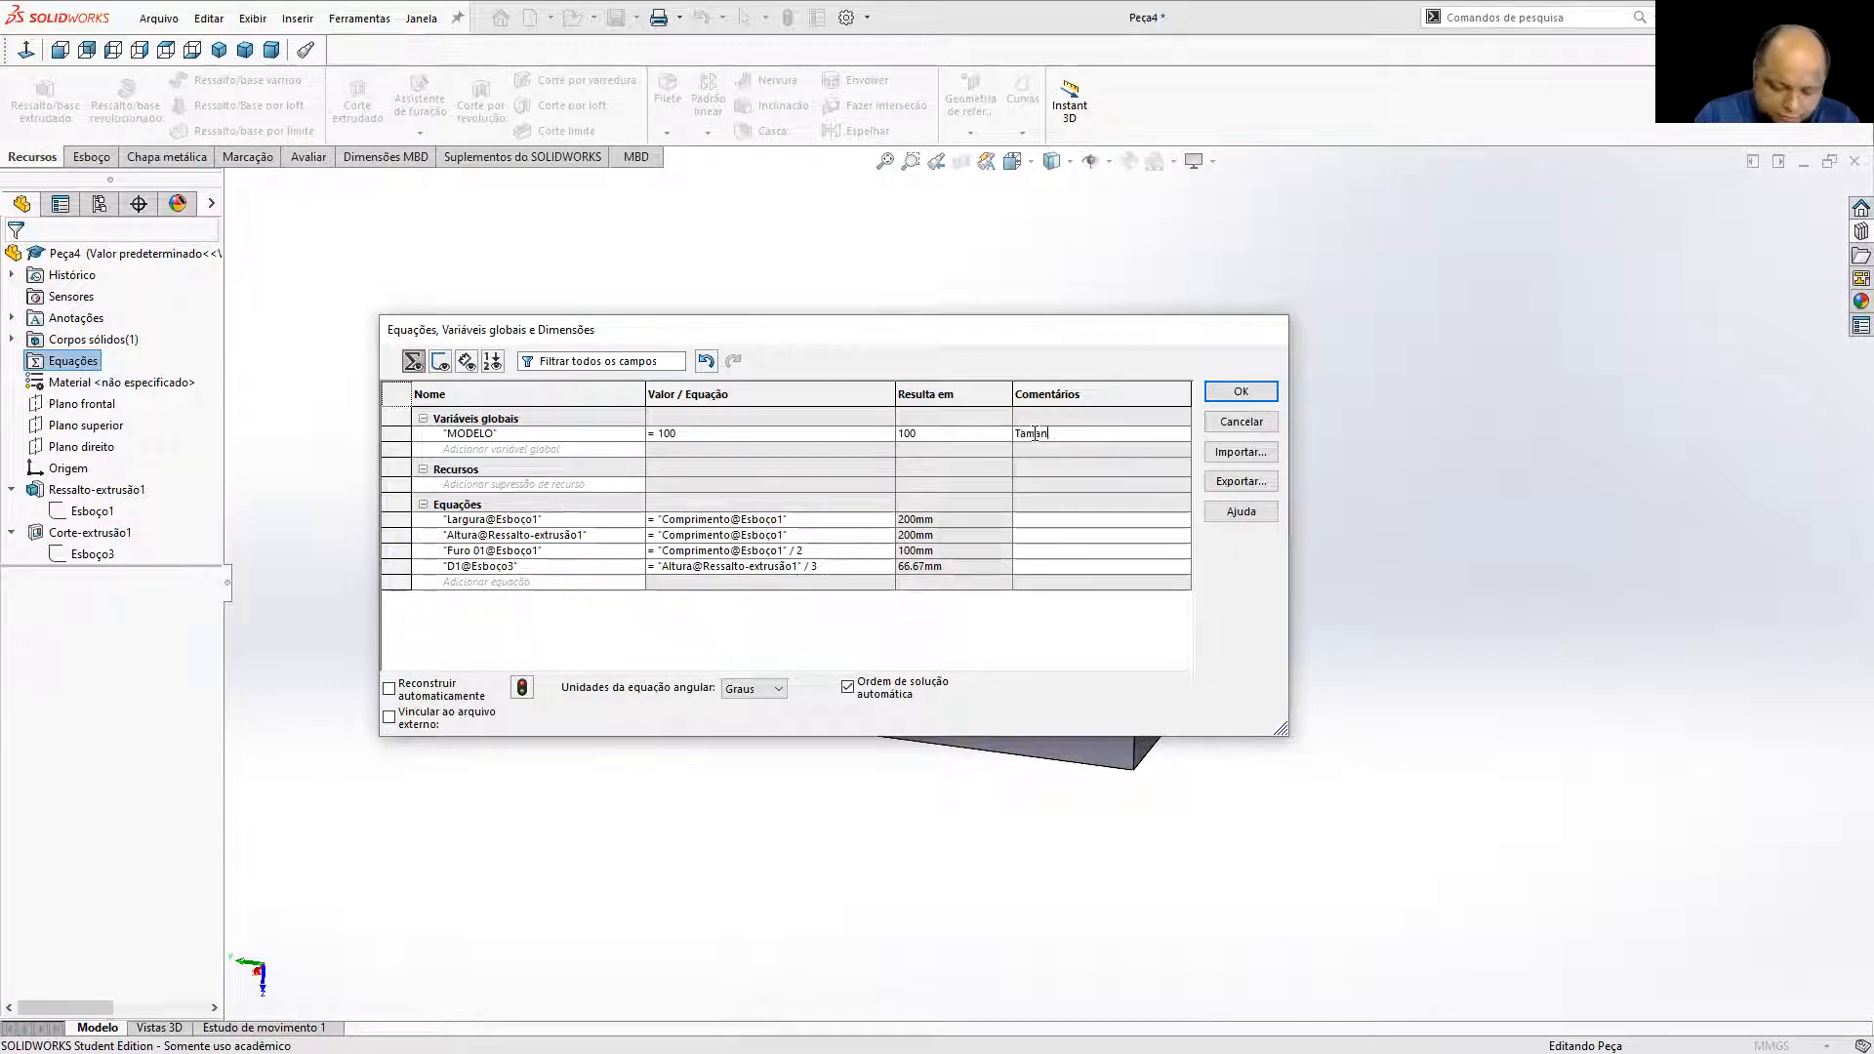
{"action": "type", "text": "ho da peca"}
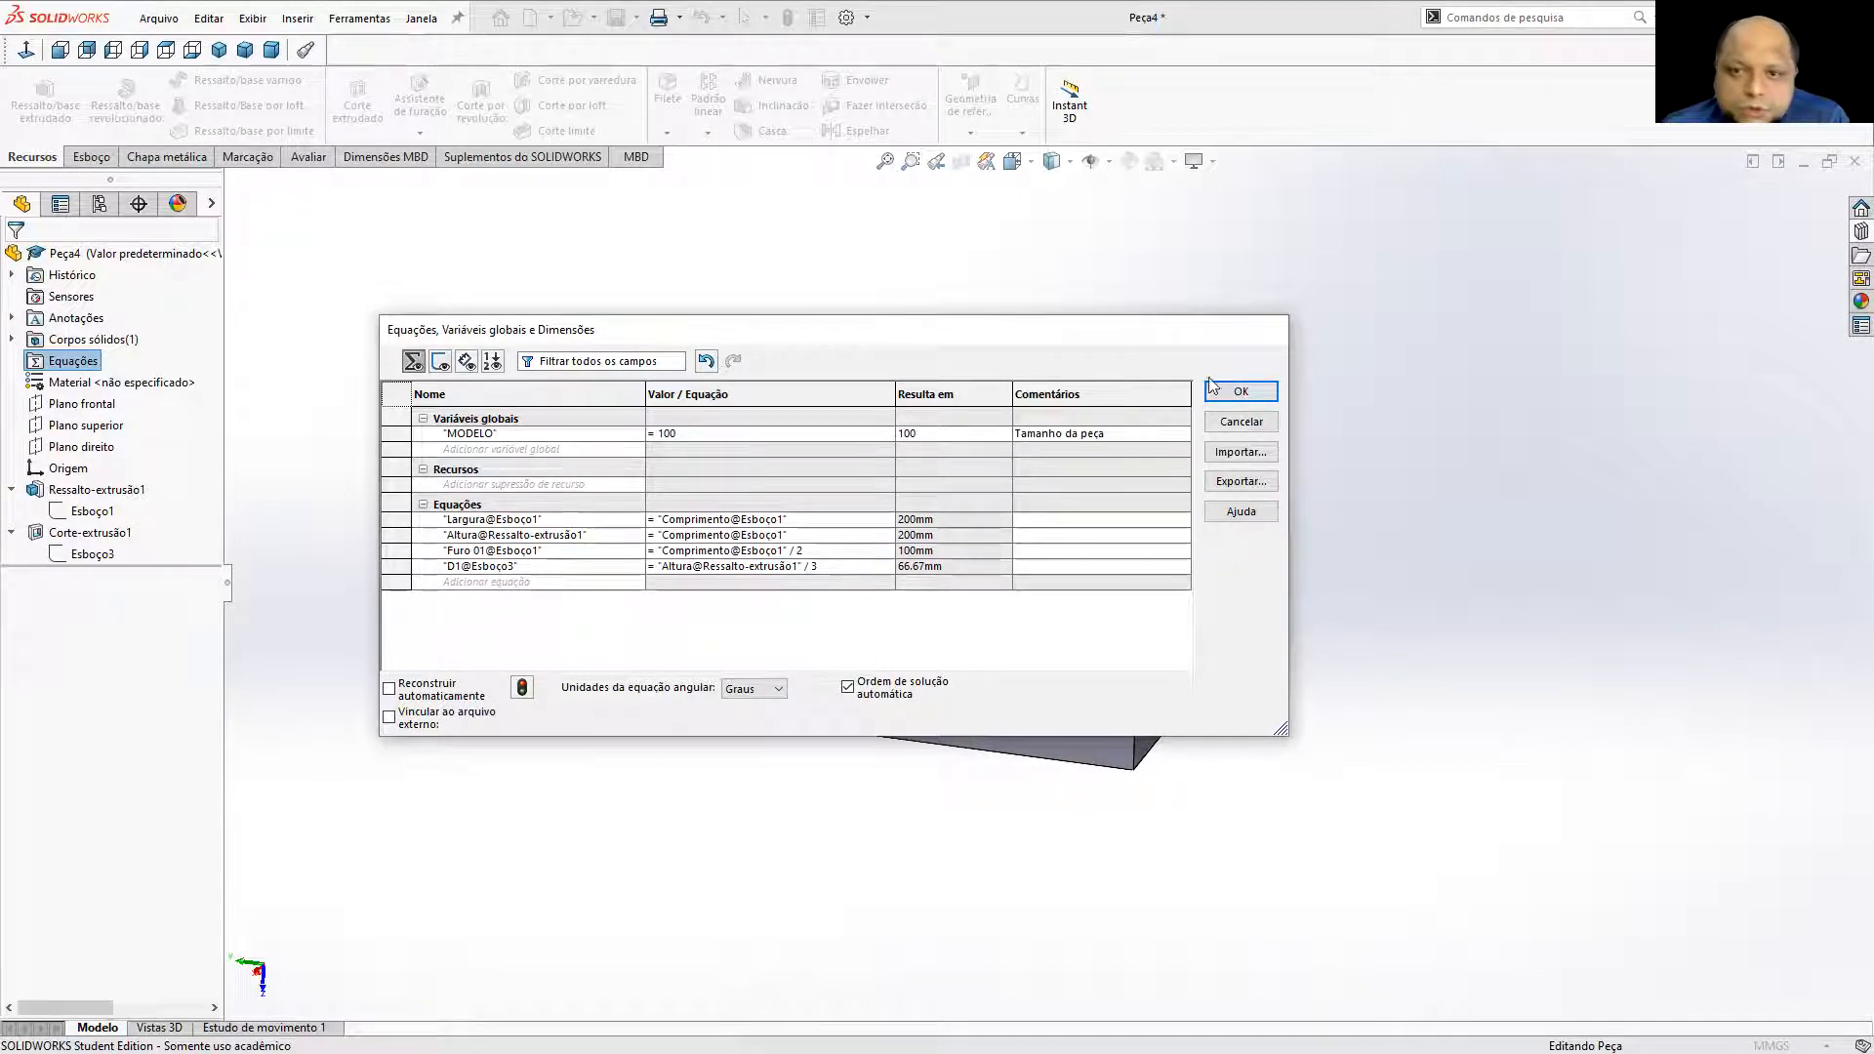
{"action": "left_click", "coordinate": [1549, 731]}
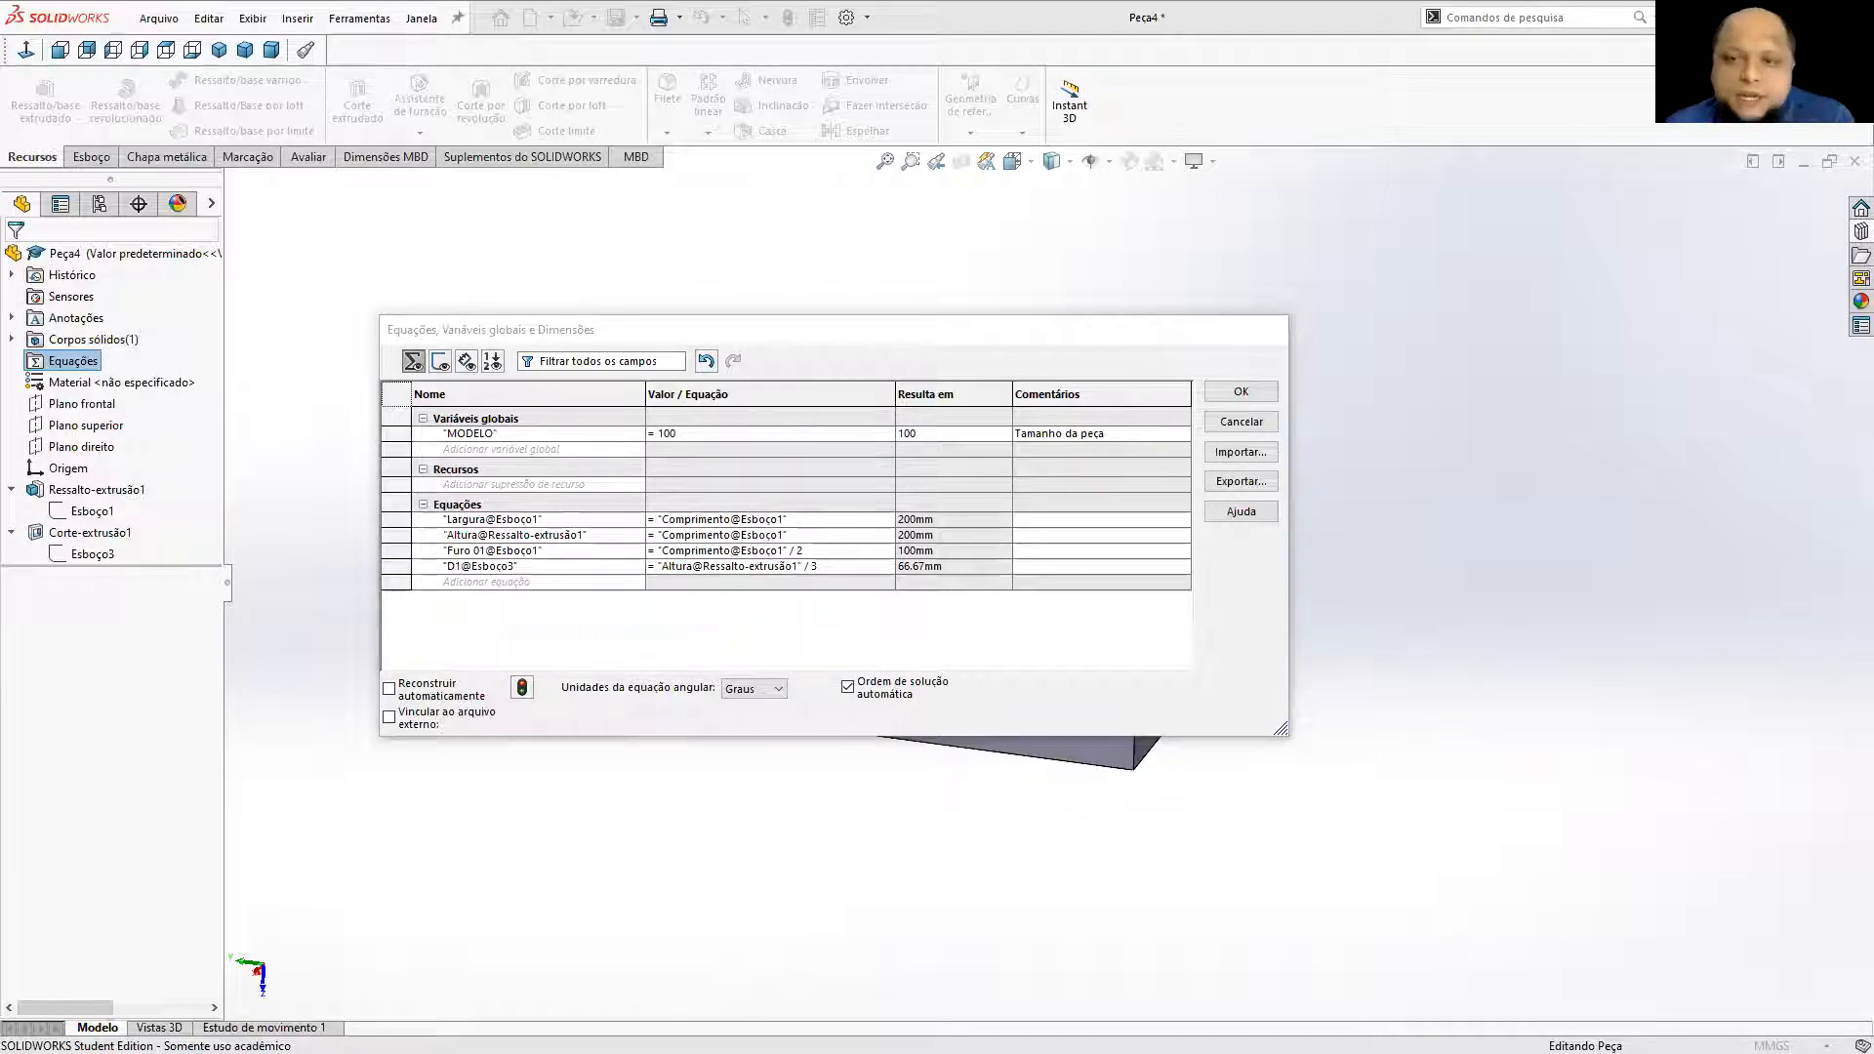
{"action": "left_click", "coordinate": [1242, 395]}
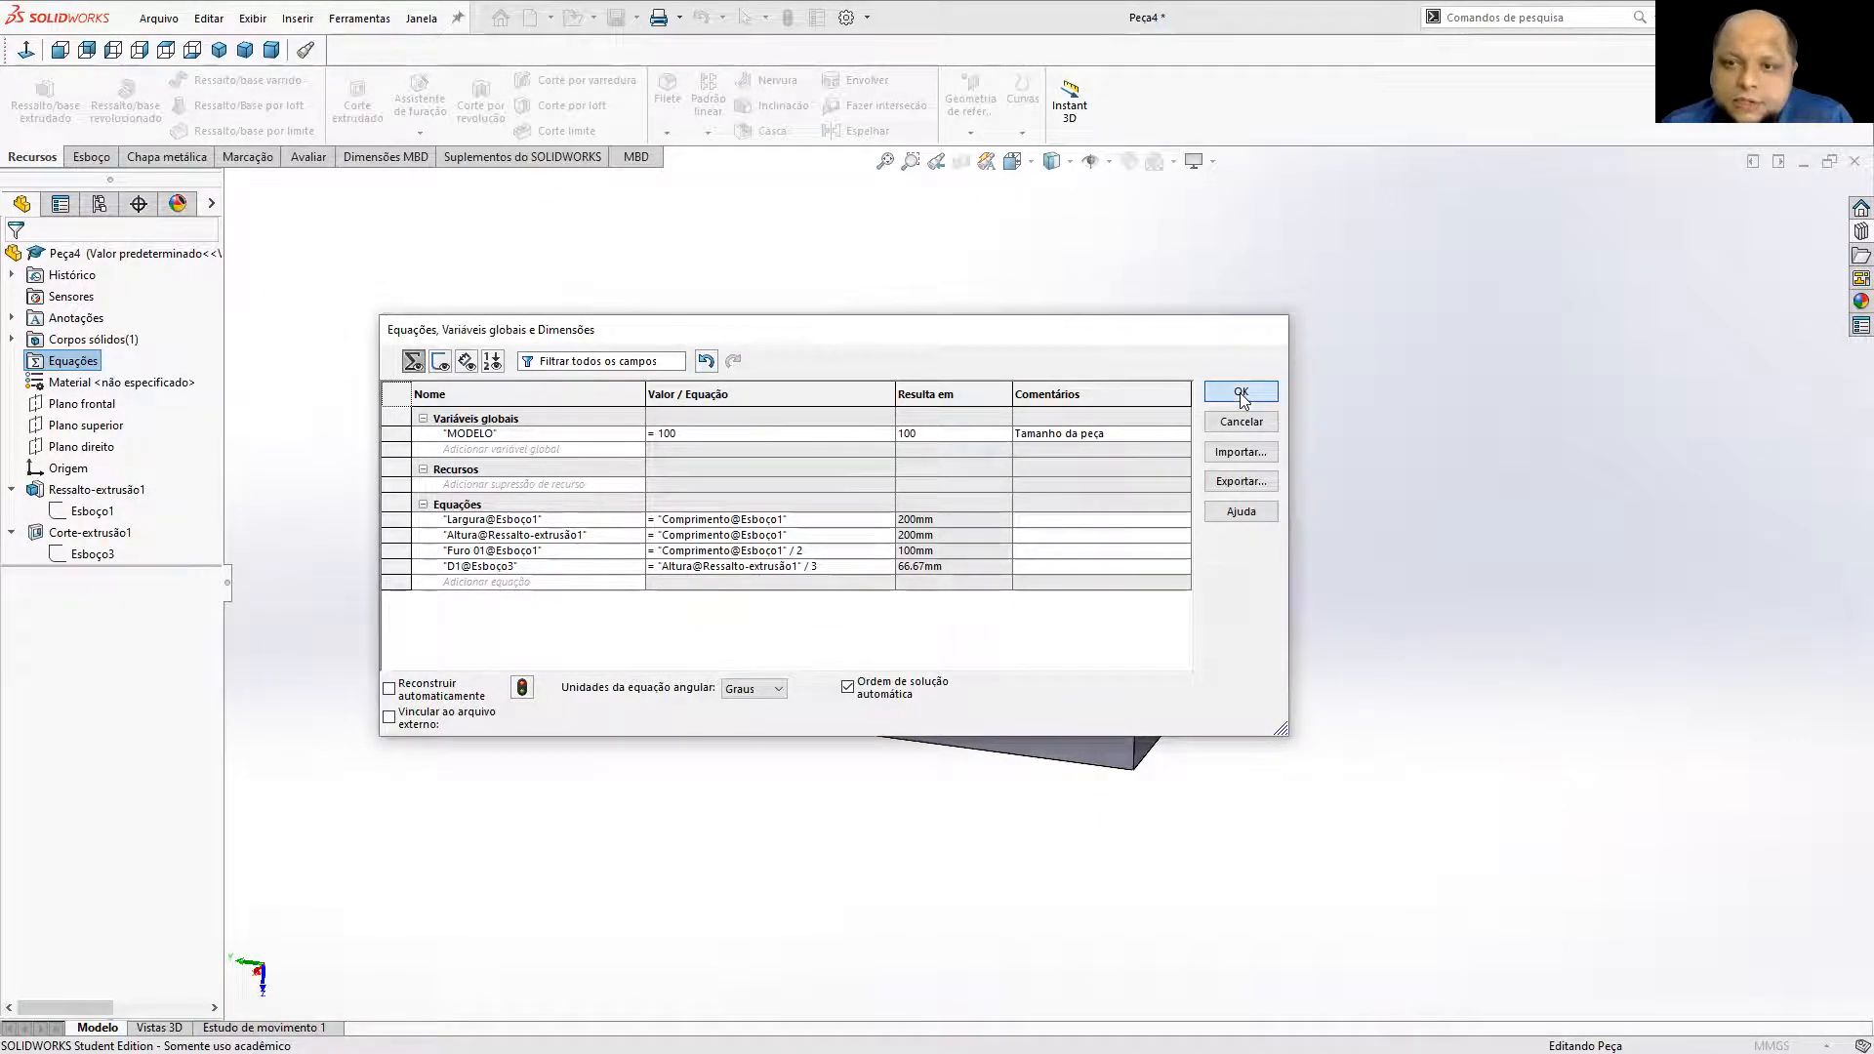
Edit the base sketch Esboço1, link its Comprimento dimension to the global variable MODELO, and exit the sketch.
{"action": "middle_click_drag", "start_coordinate": [1241, 519], "coordinate": [1179, 629]}
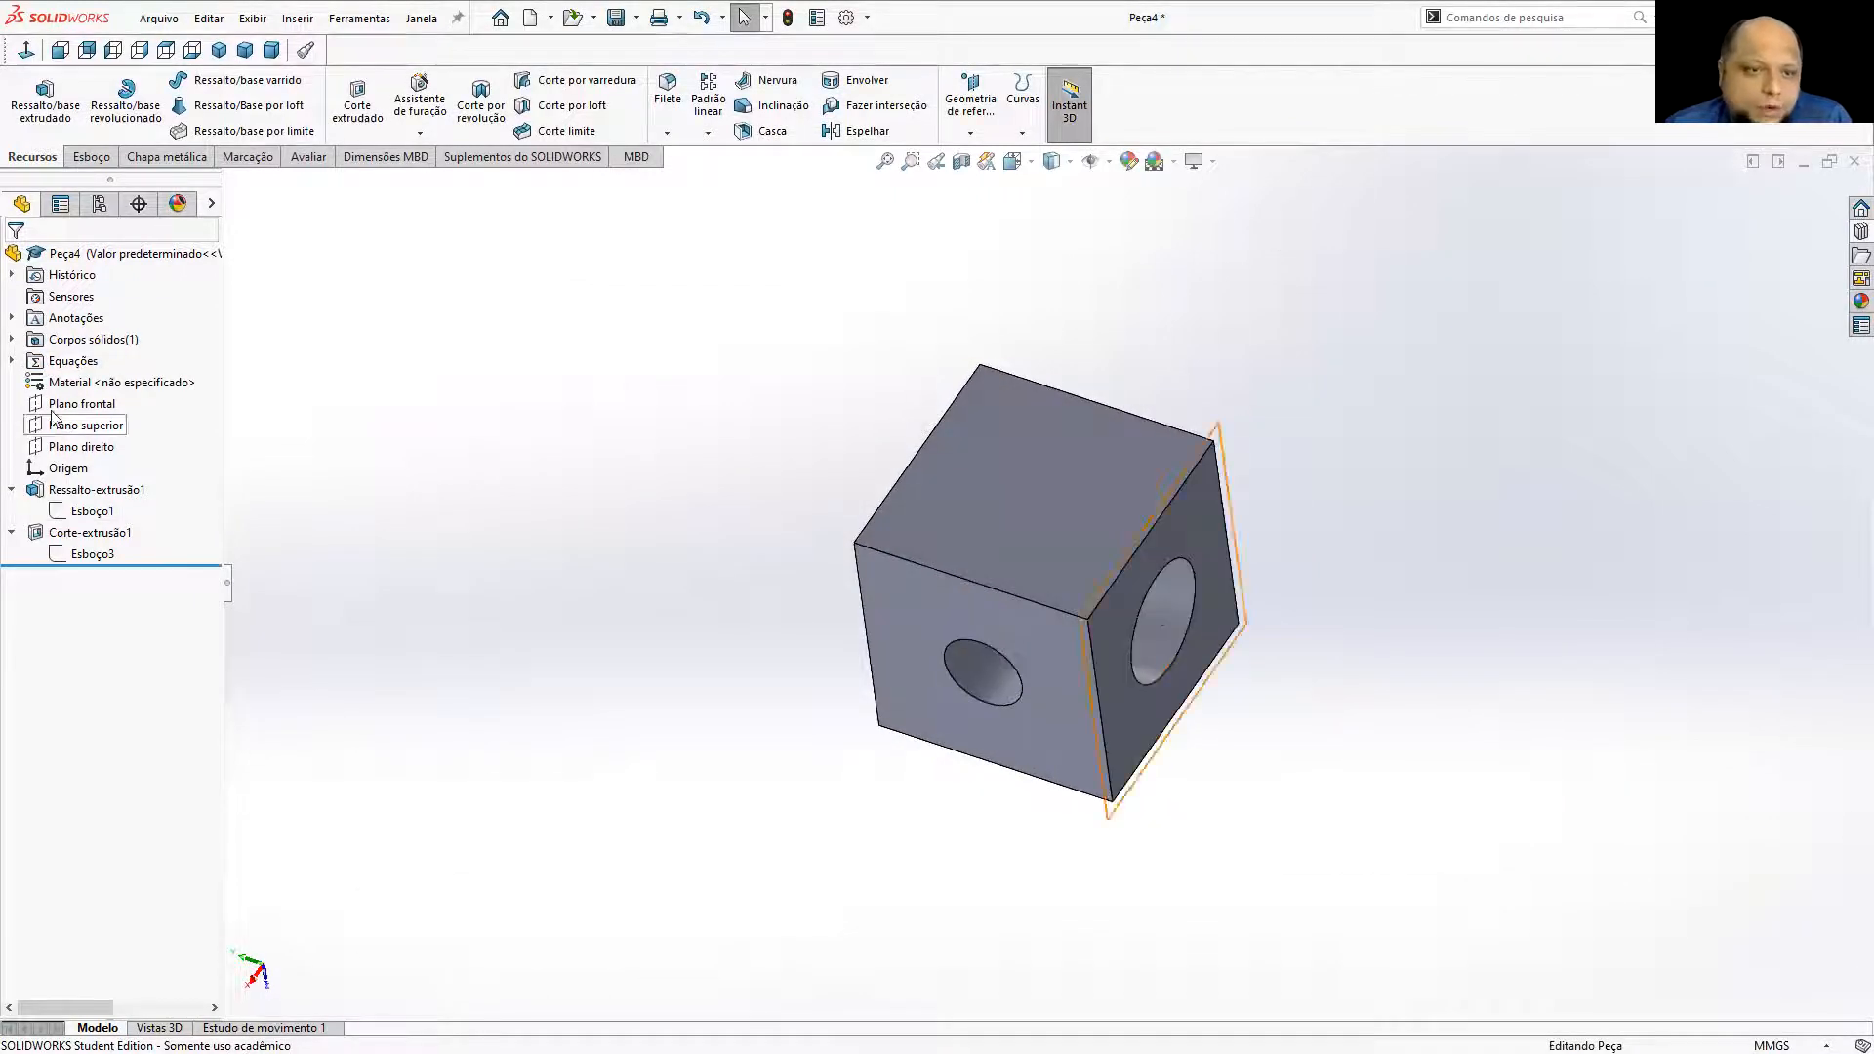
{"action": "left_click", "coordinate": [11, 361]}
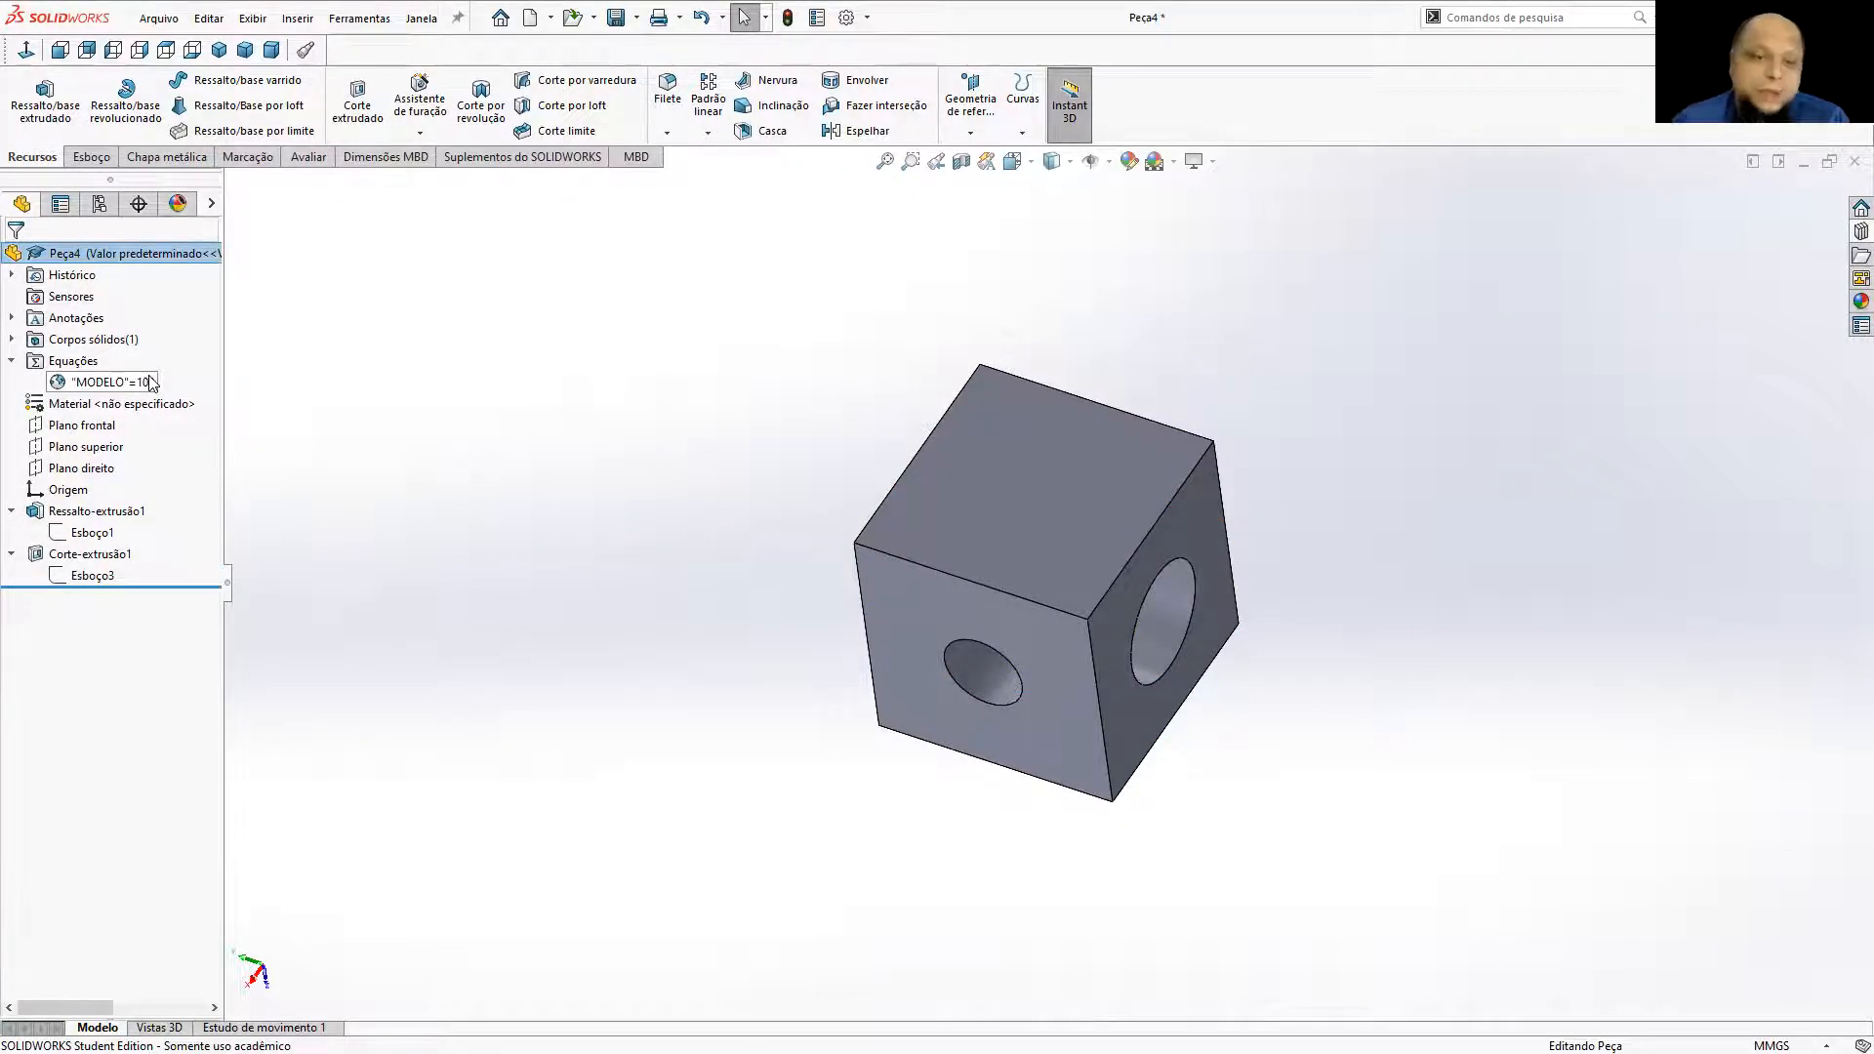
{"action": "right_click", "coordinate": [92, 533]}
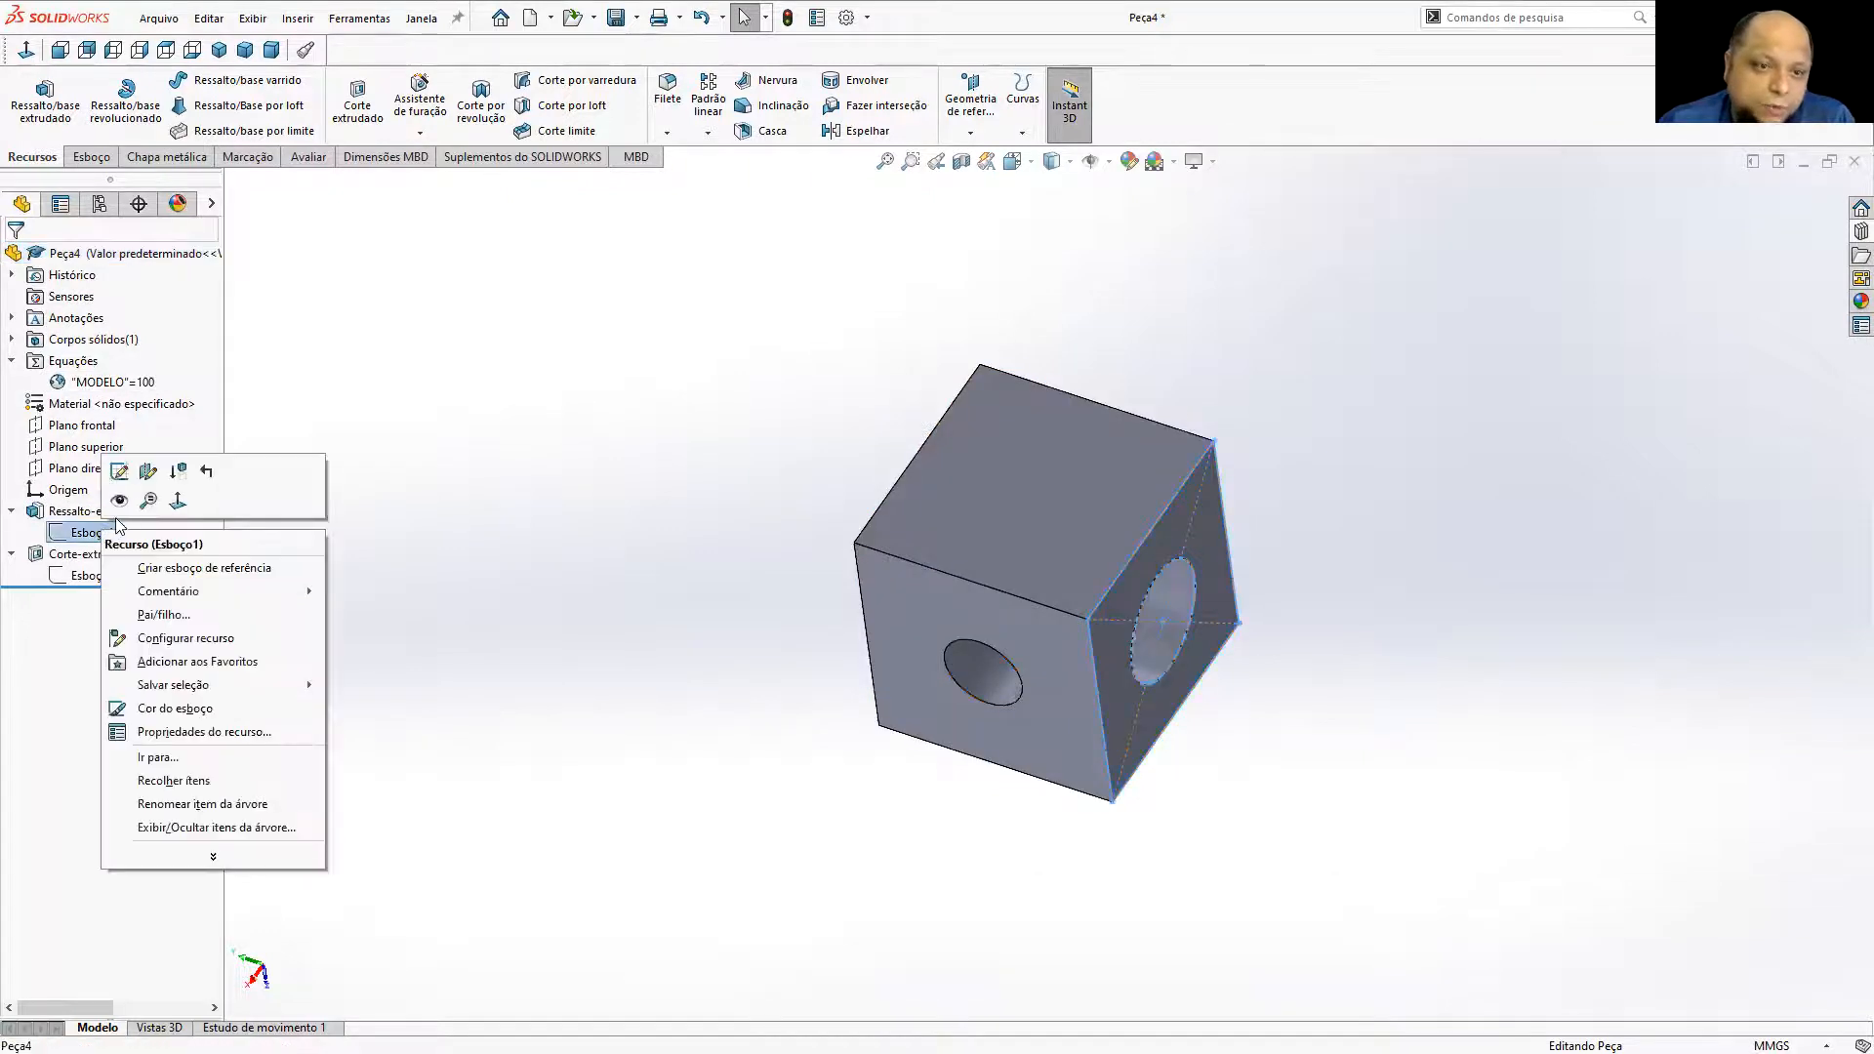
{"action": "left_click", "coordinate": [121, 480]}
{"action": "mouse_move", "coordinate": [941, 385]}
{"action": "middle_mouse_down"}
{"action": "mouse_move", "coordinate": [1027, 482]}
{"action": "mouse_move", "coordinate": [1162, 288]}
{"action": "mouse_move", "coordinate": [1301, 355]}
{"action": "mouse_move", "coordinate": [1215, 528]}
{"action": "mouse_move", "coordinate": [1204, 499]}
{"action": "mouse_move", "coordinate": [849, 401]}
{"action": "mouse_move", "coordinate": [808, 331]}
{"action": "mouse_move", "coordinate": [830, 327]}
{"action": "middle_mouse_up"}
{"action": "double_click", "coordinate": [1121, 311]}
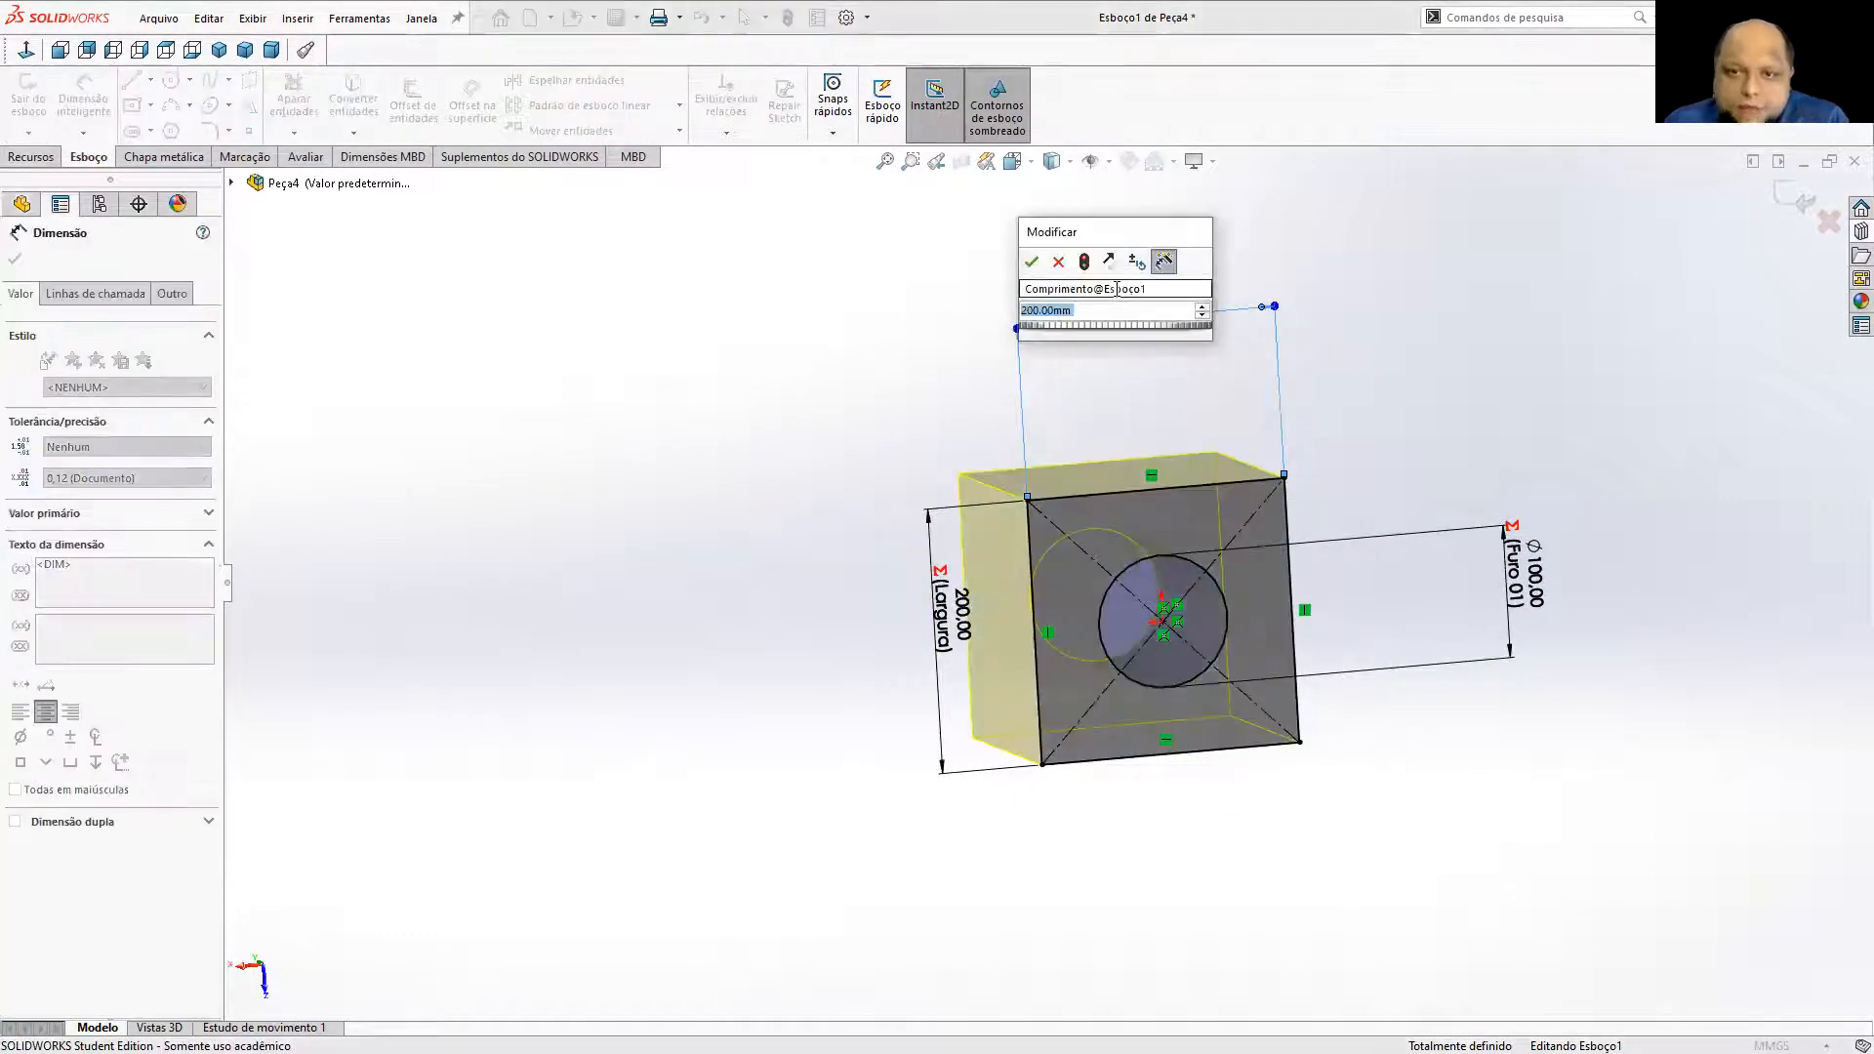
{"action": "type", "text": "="}
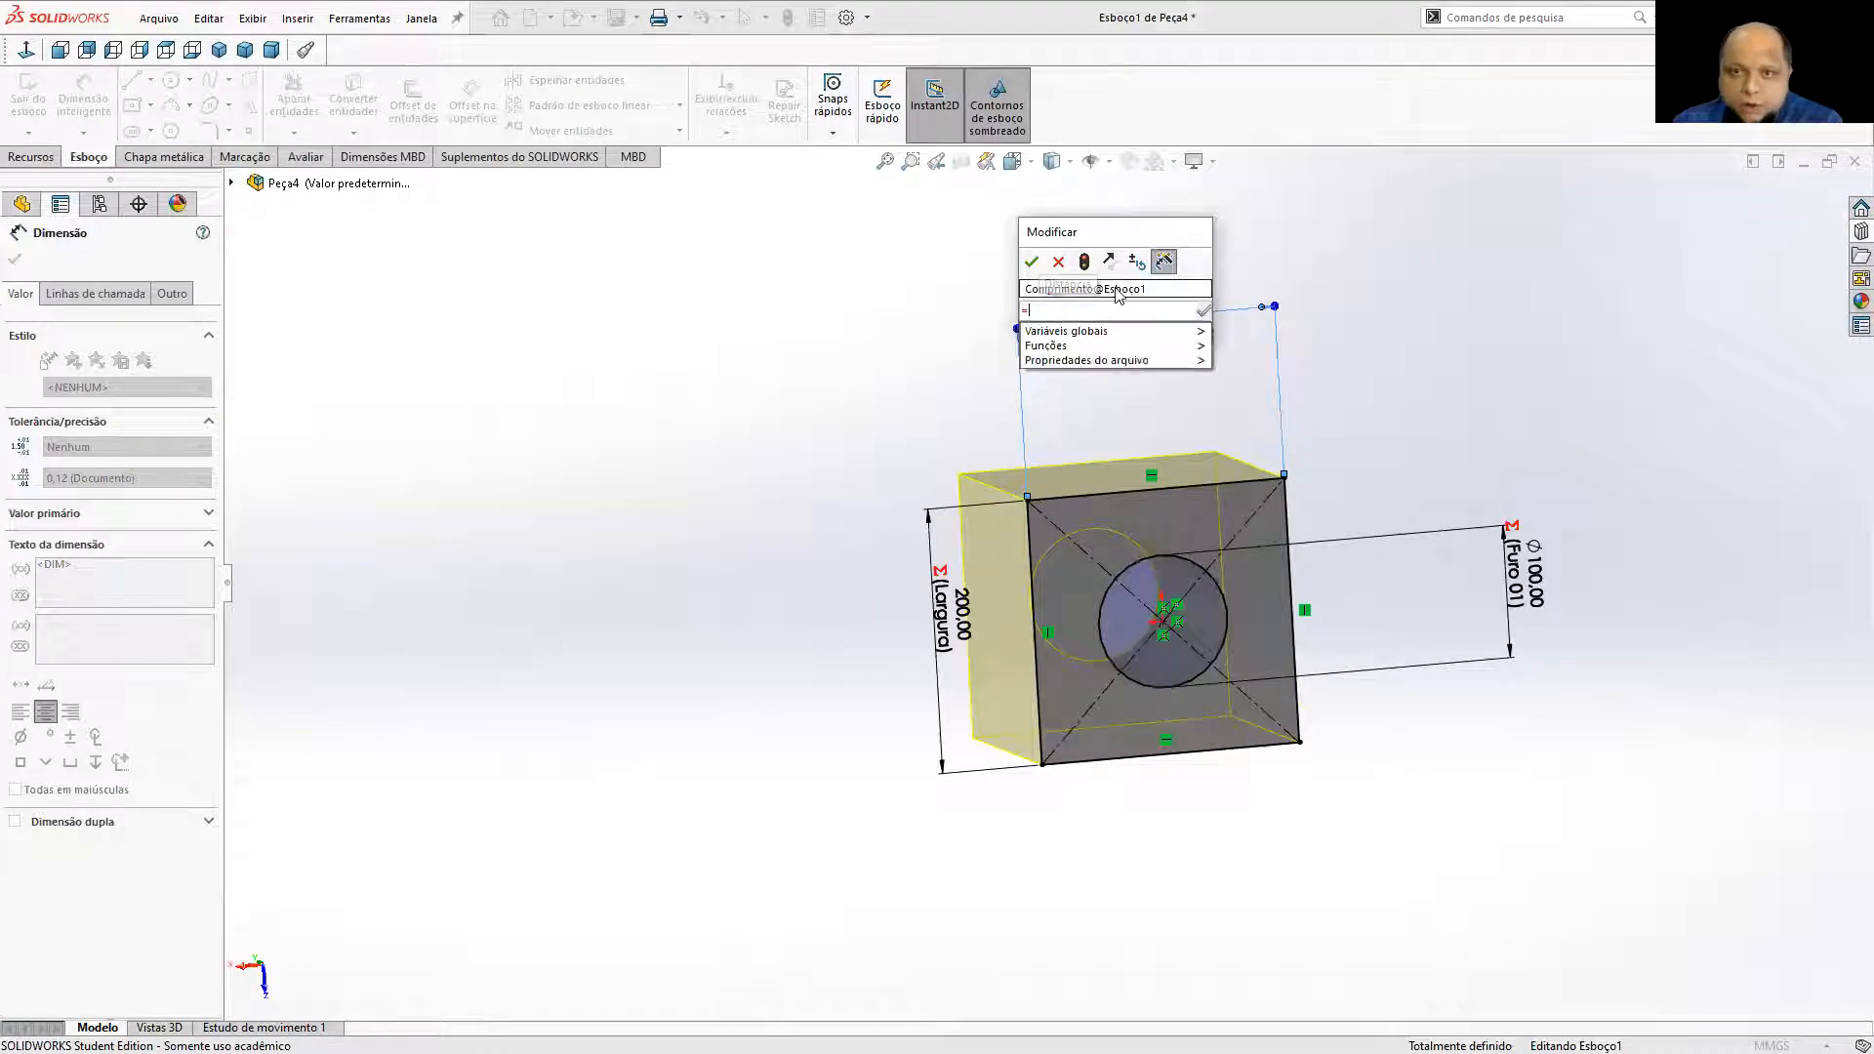
{"action": "mouse_move", "coordinate": [1093, 344]}
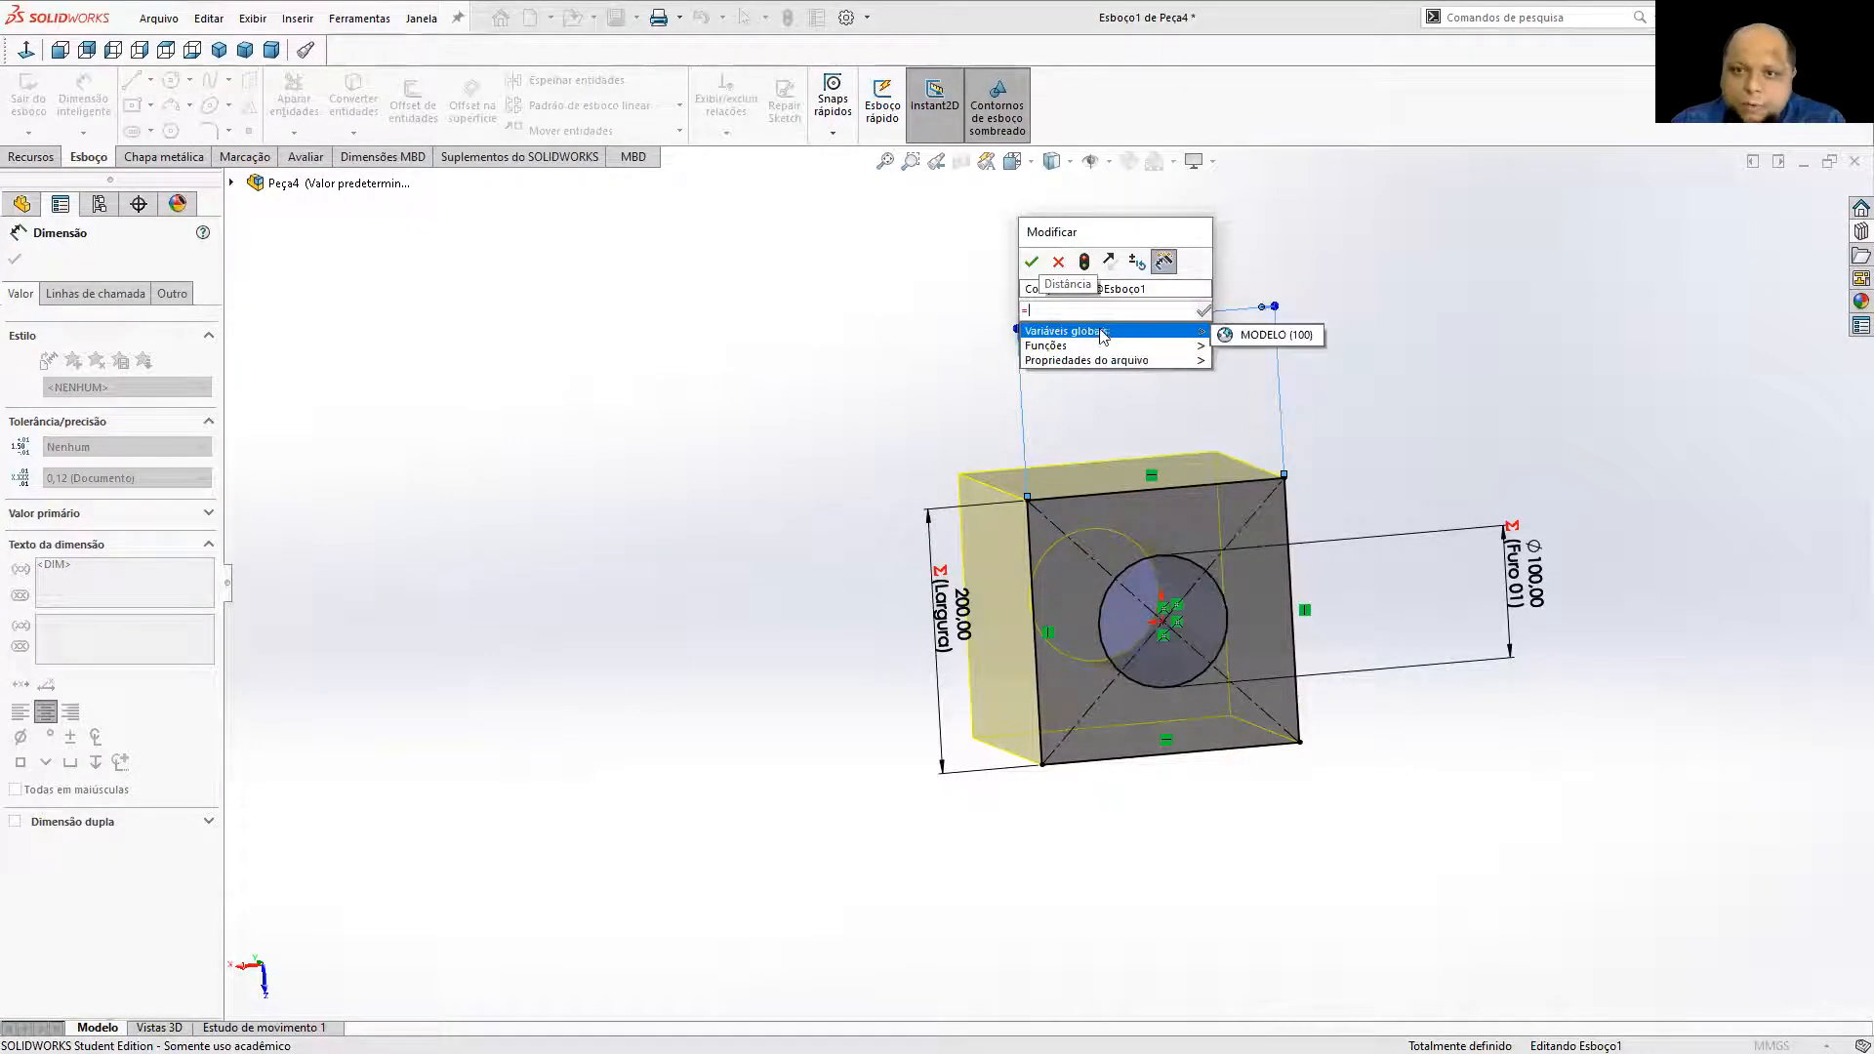
{"action": "left_click", "coordinate": [1262, 334]}
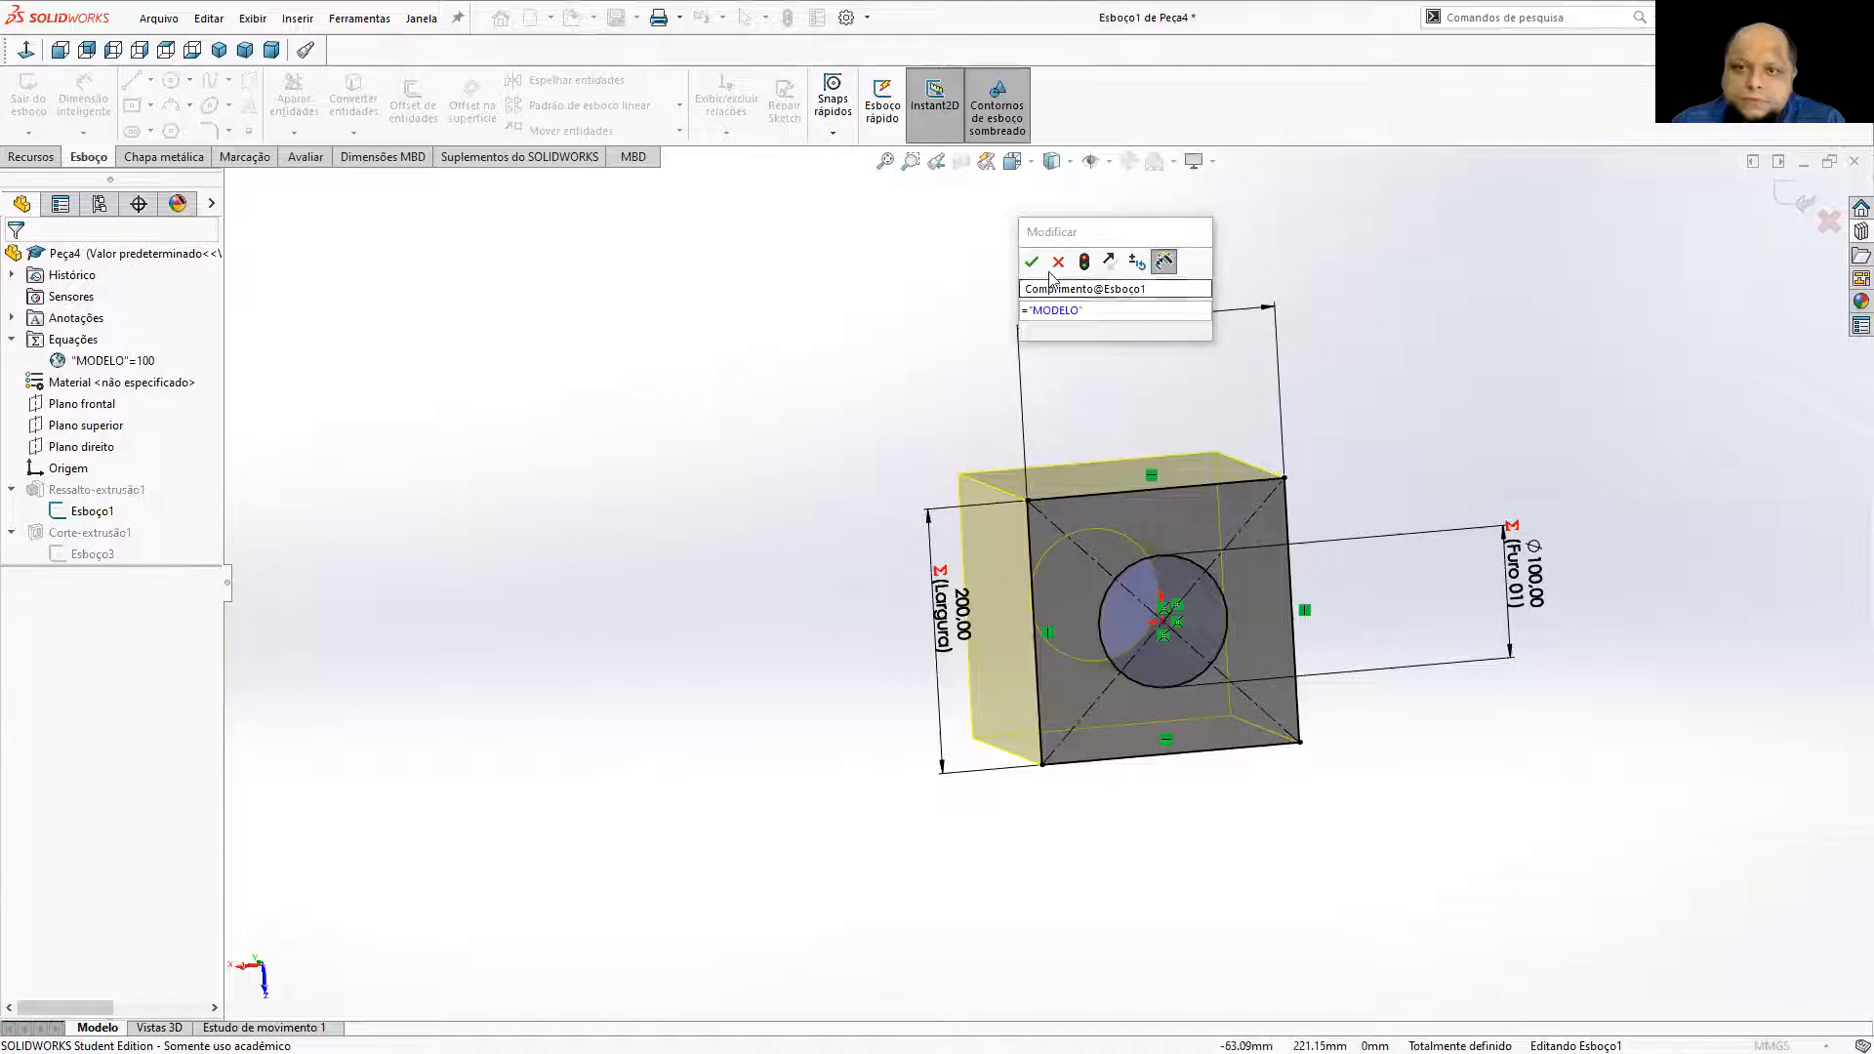
{"action": "key", "text": "Return"}
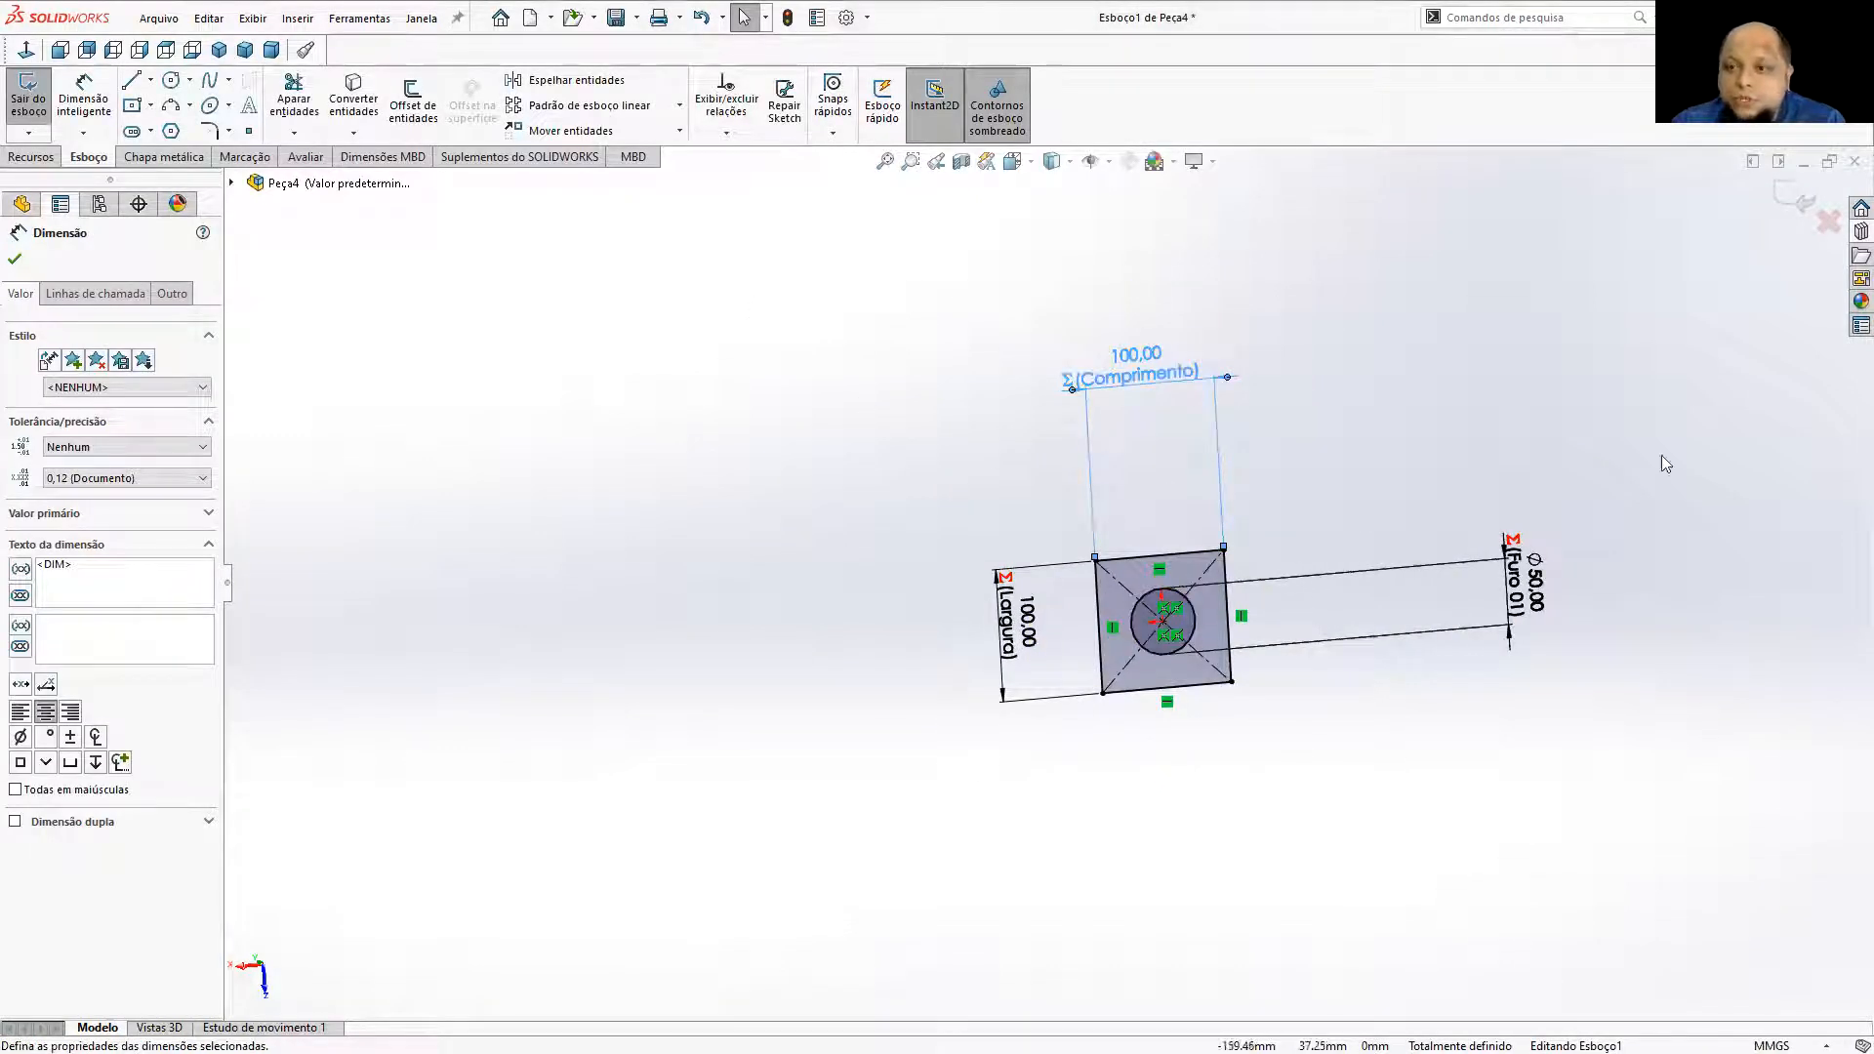
{"action": "left_click", "coordinate": [1784, 213]}
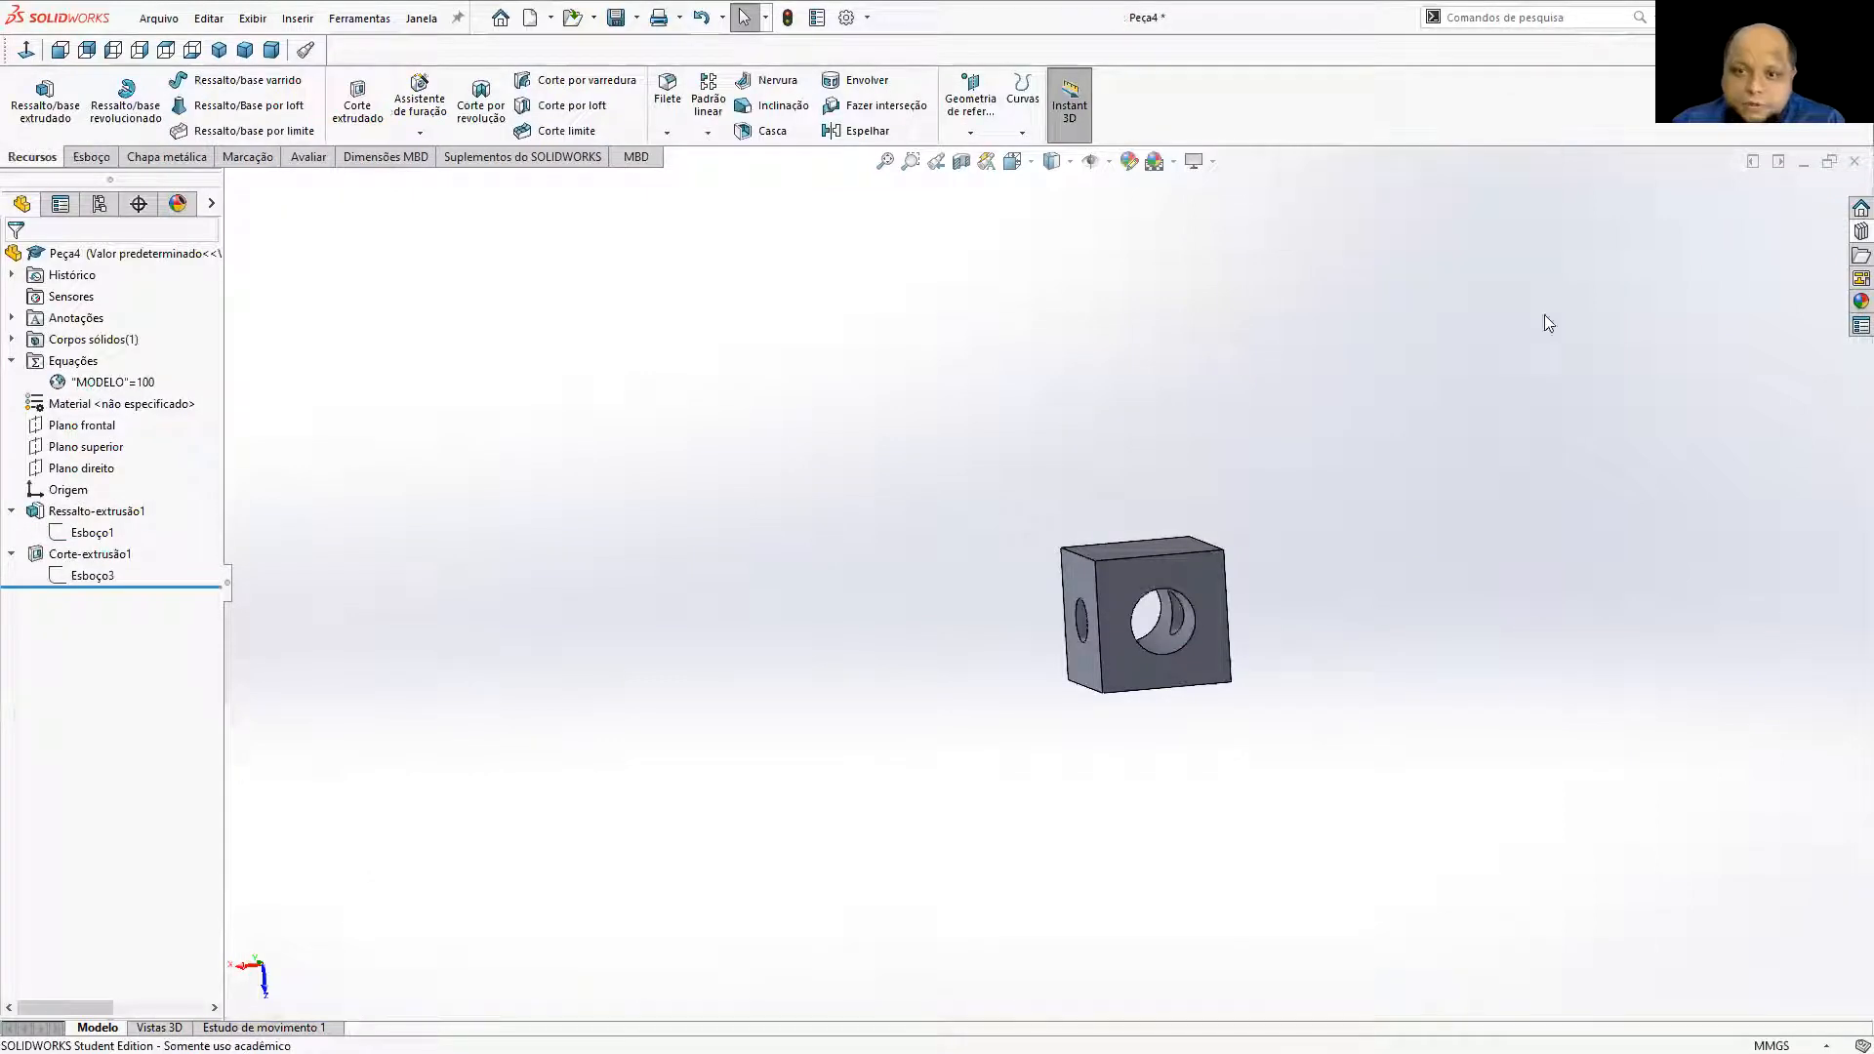
Edit the side hole cut Corte-extrusão1 and set its blind depth to the equation "MODELO"/2.
{"action": "middle_click_drag", "start_coordinate": [1120, 411], "coordinate": [1171, 585]}
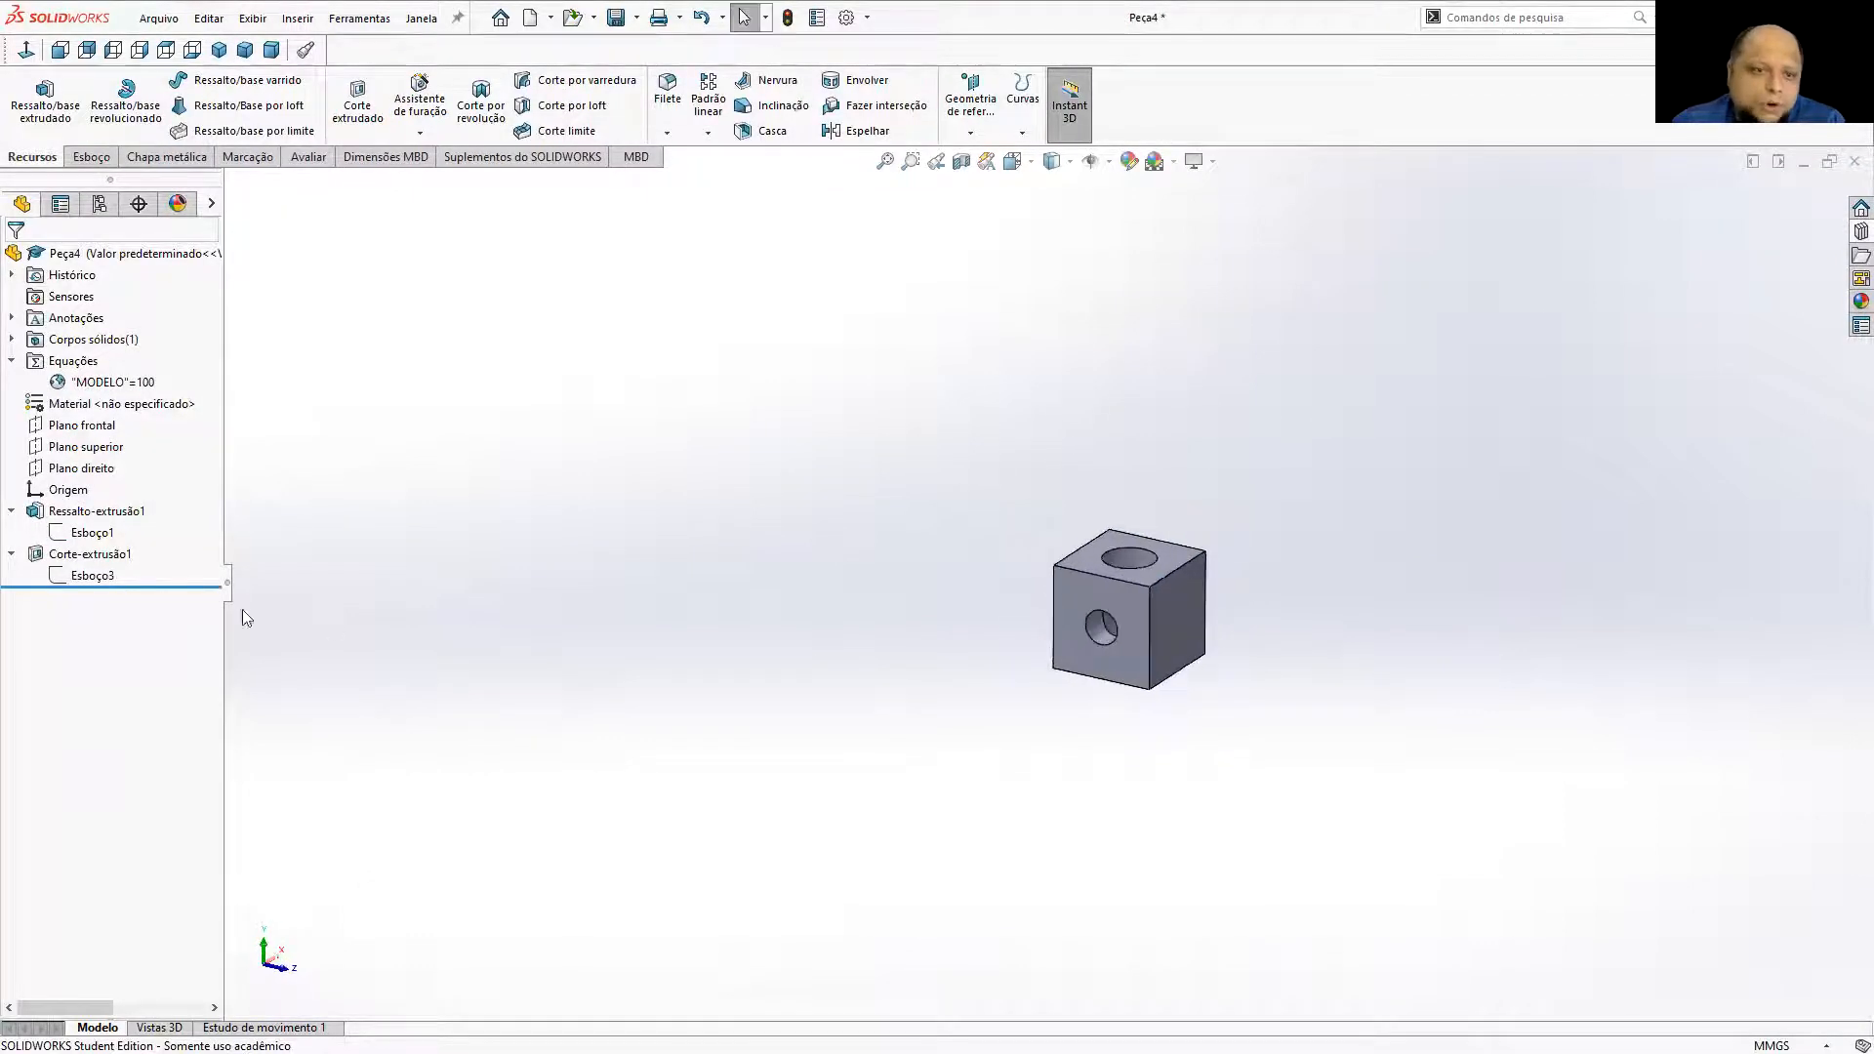
{"action": "right_click", "coordinate": [90, 553]}
{"action": "left_click", "coordinate": [106, 495]}
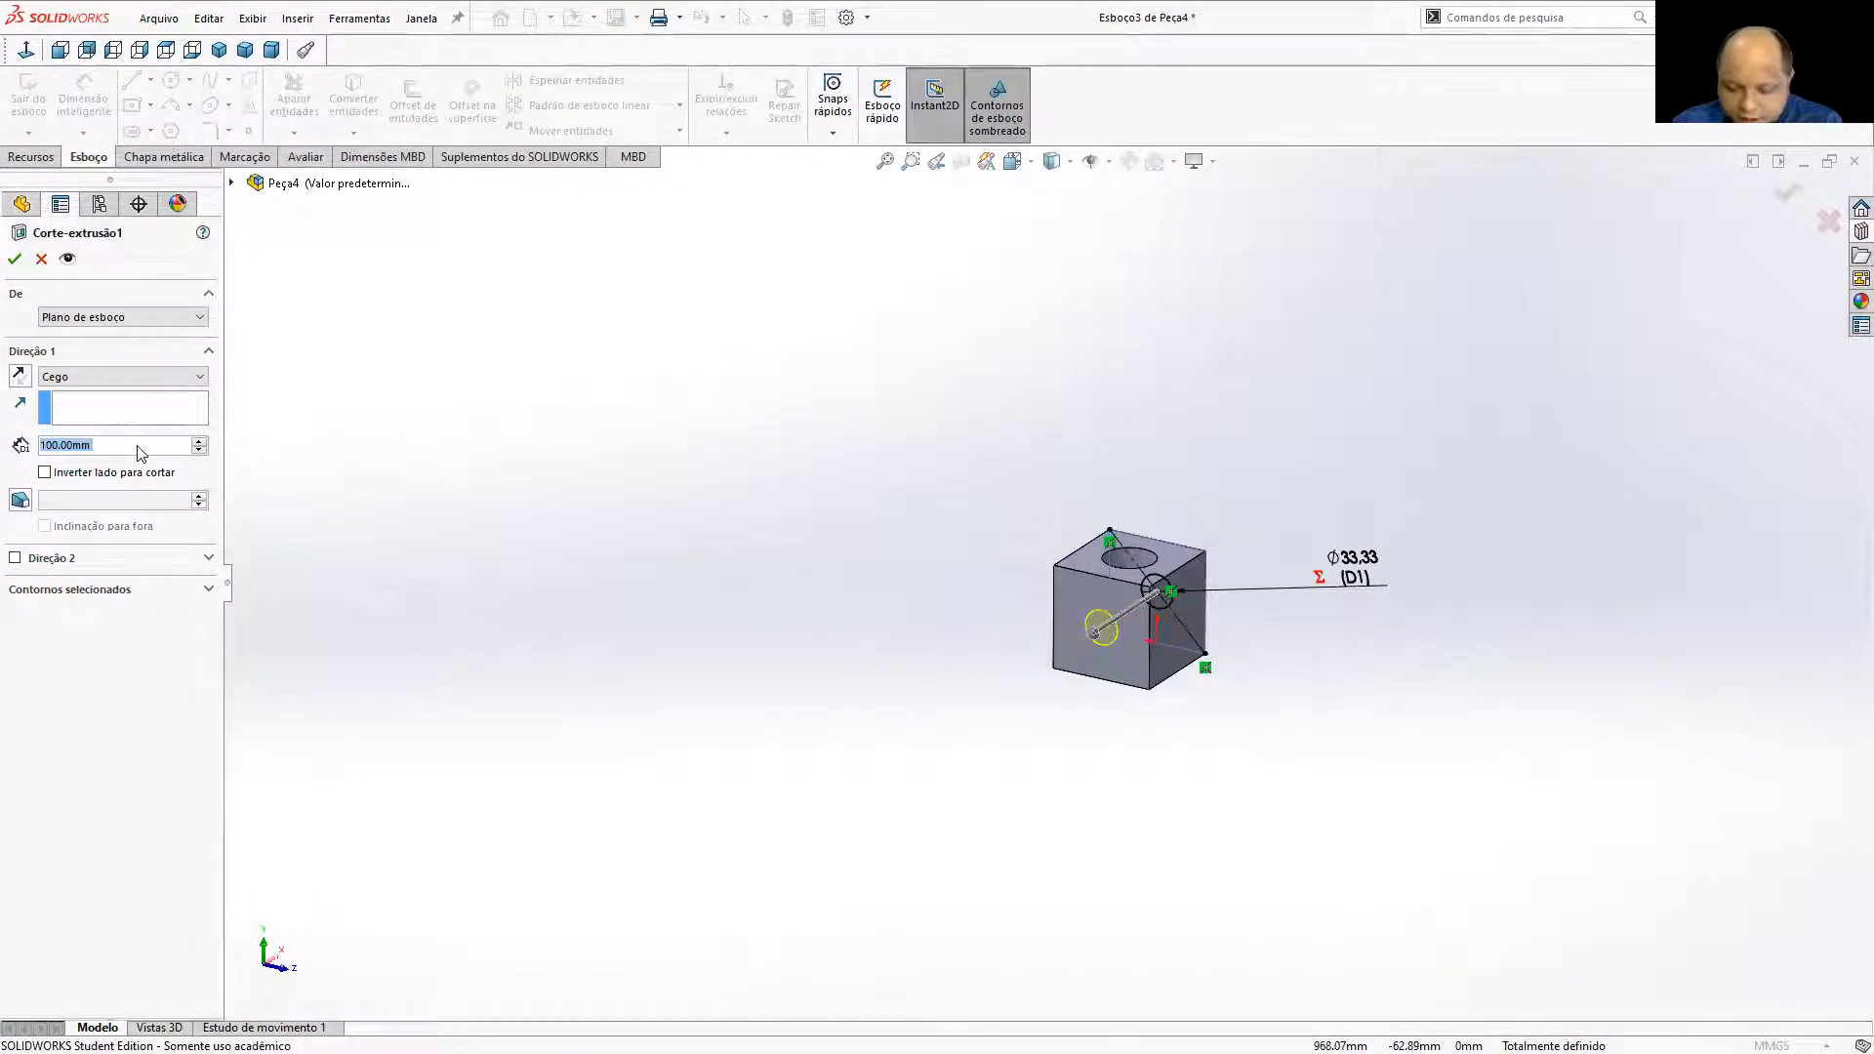
{"action": "type", "text": "="}
{"action": "mouse_move", "coordinate": [138, 471]}
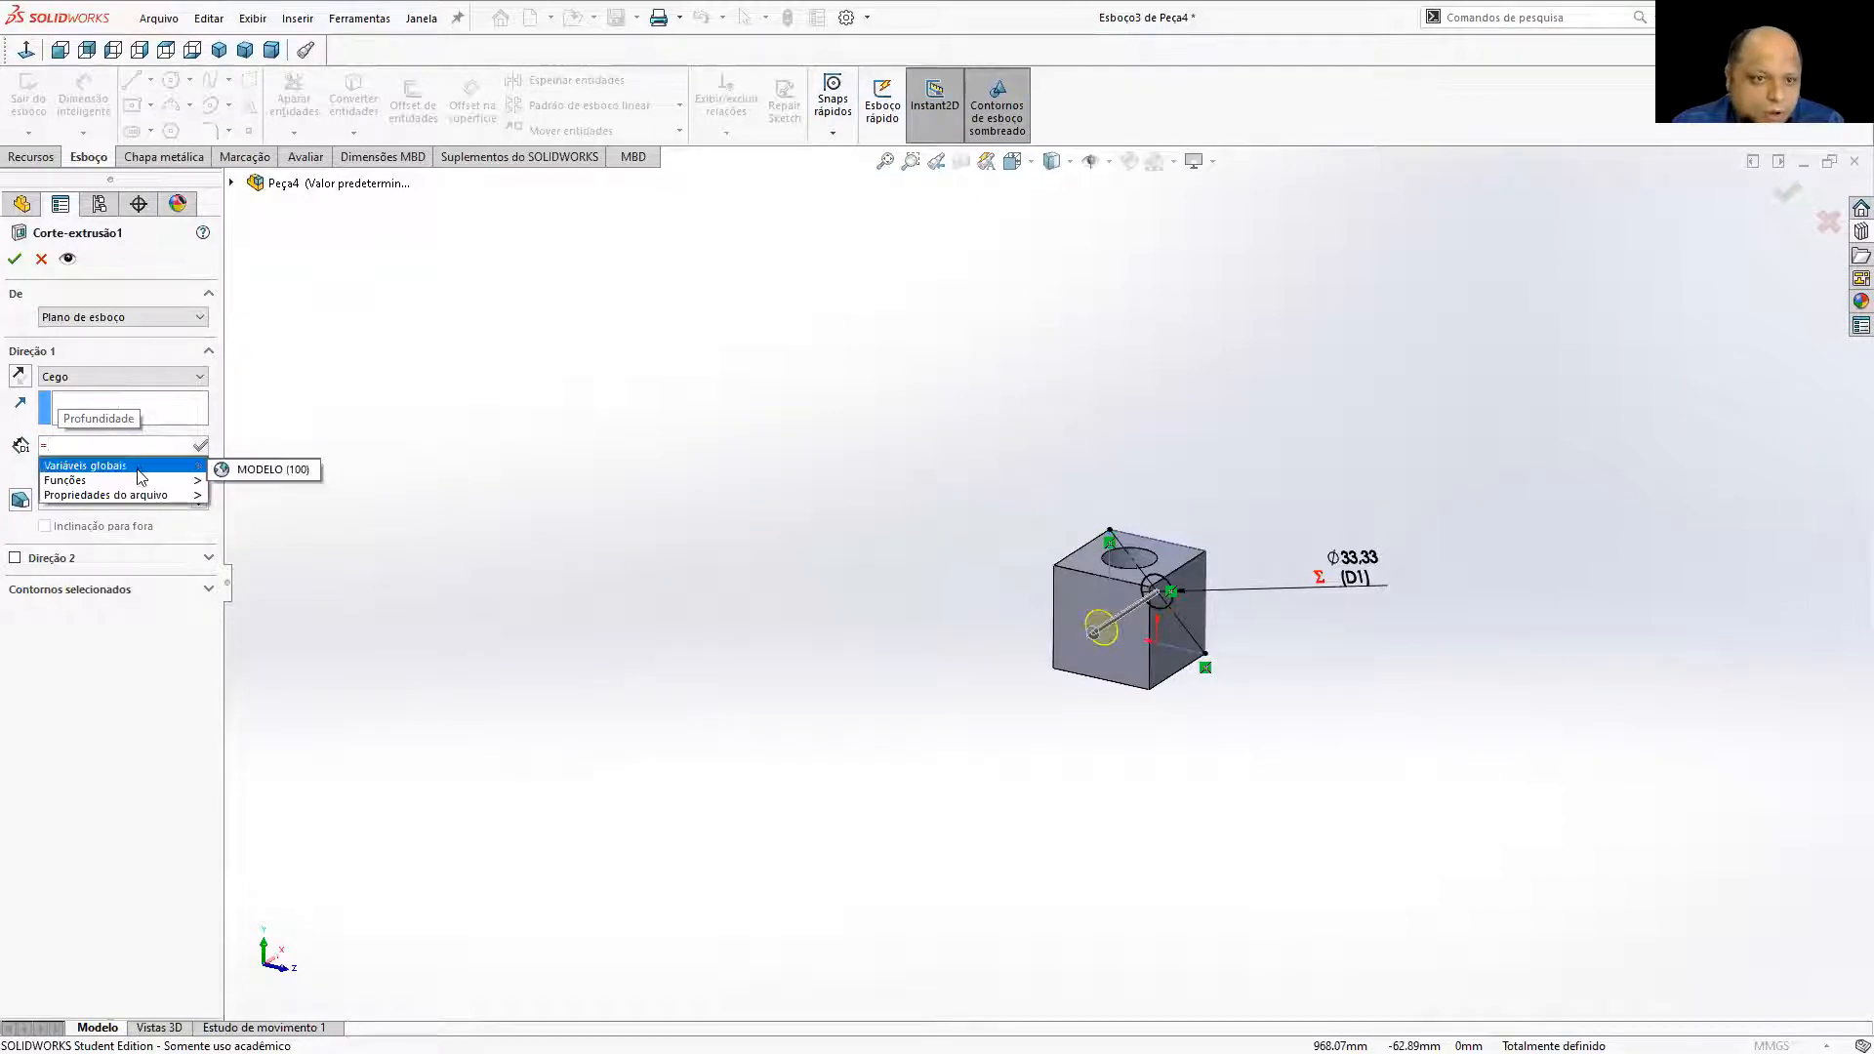
{"action": "left_click", "coordinate": [229, 475]}
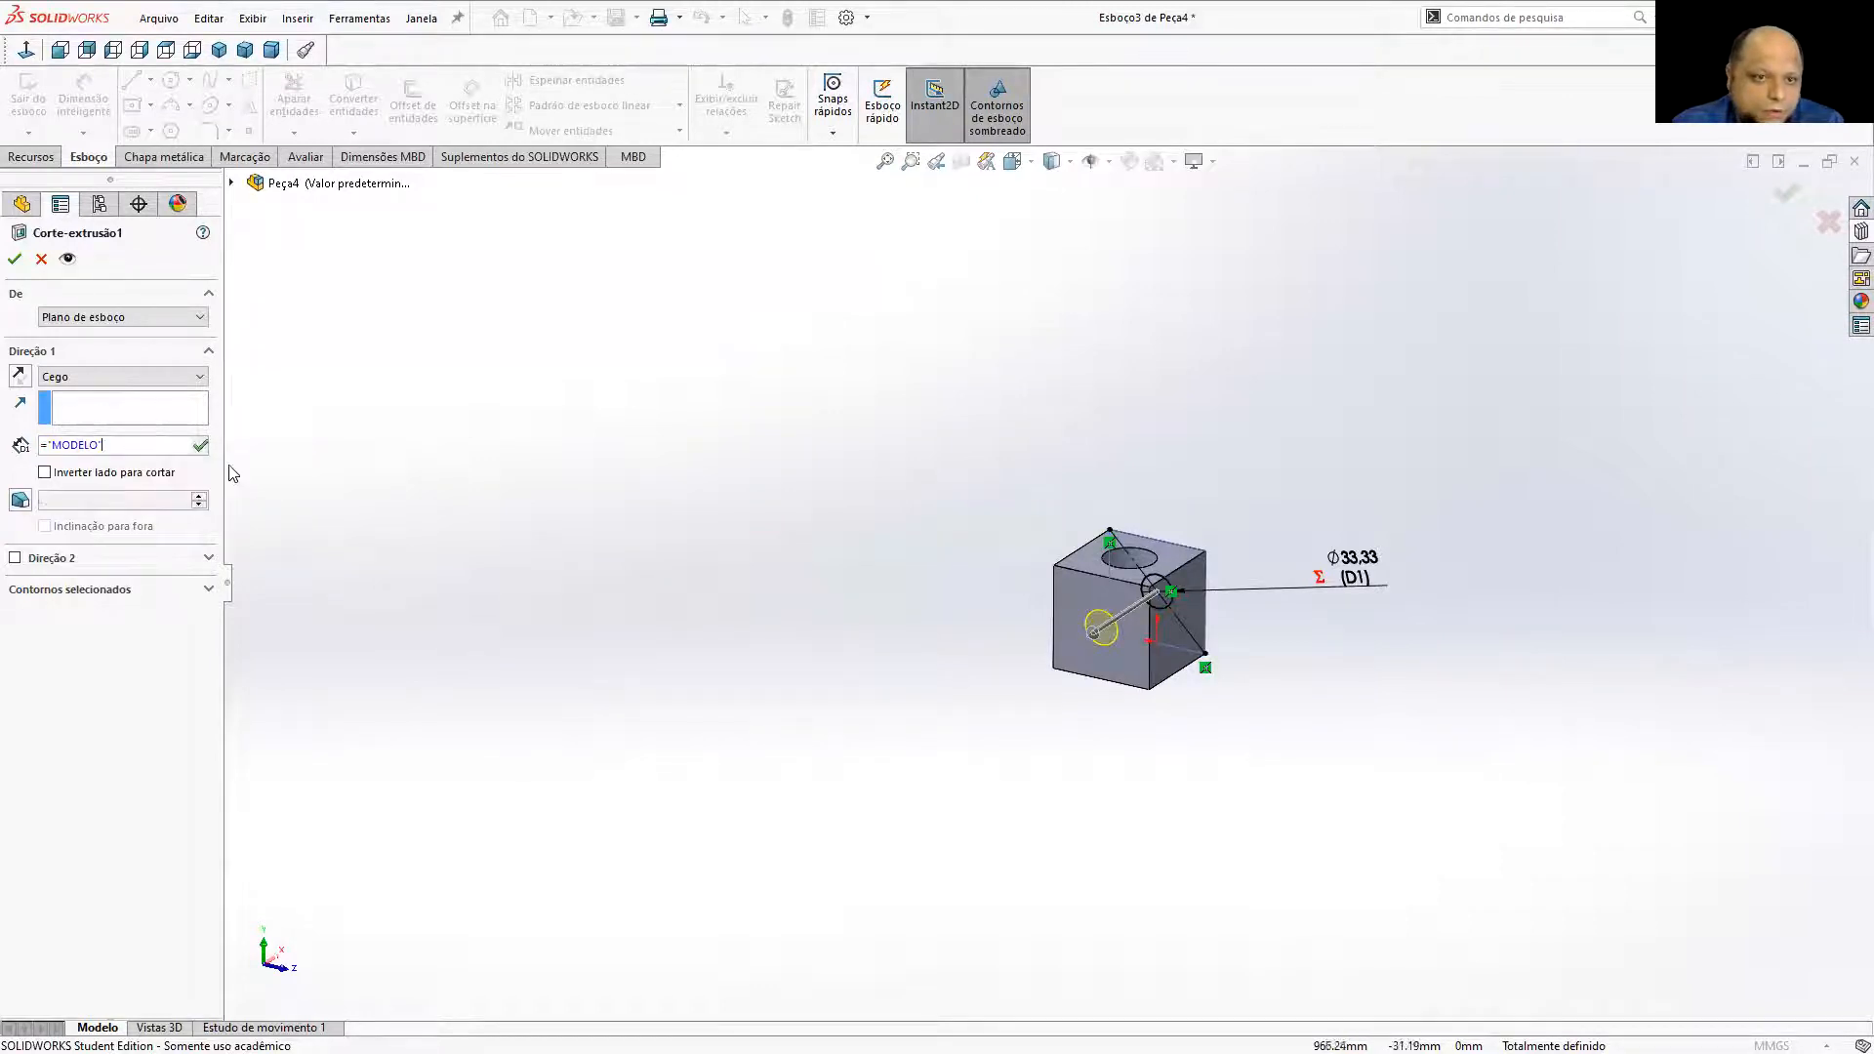
{"action": "type", "text": "/2"}
{"action": "key", "text": "Return"}
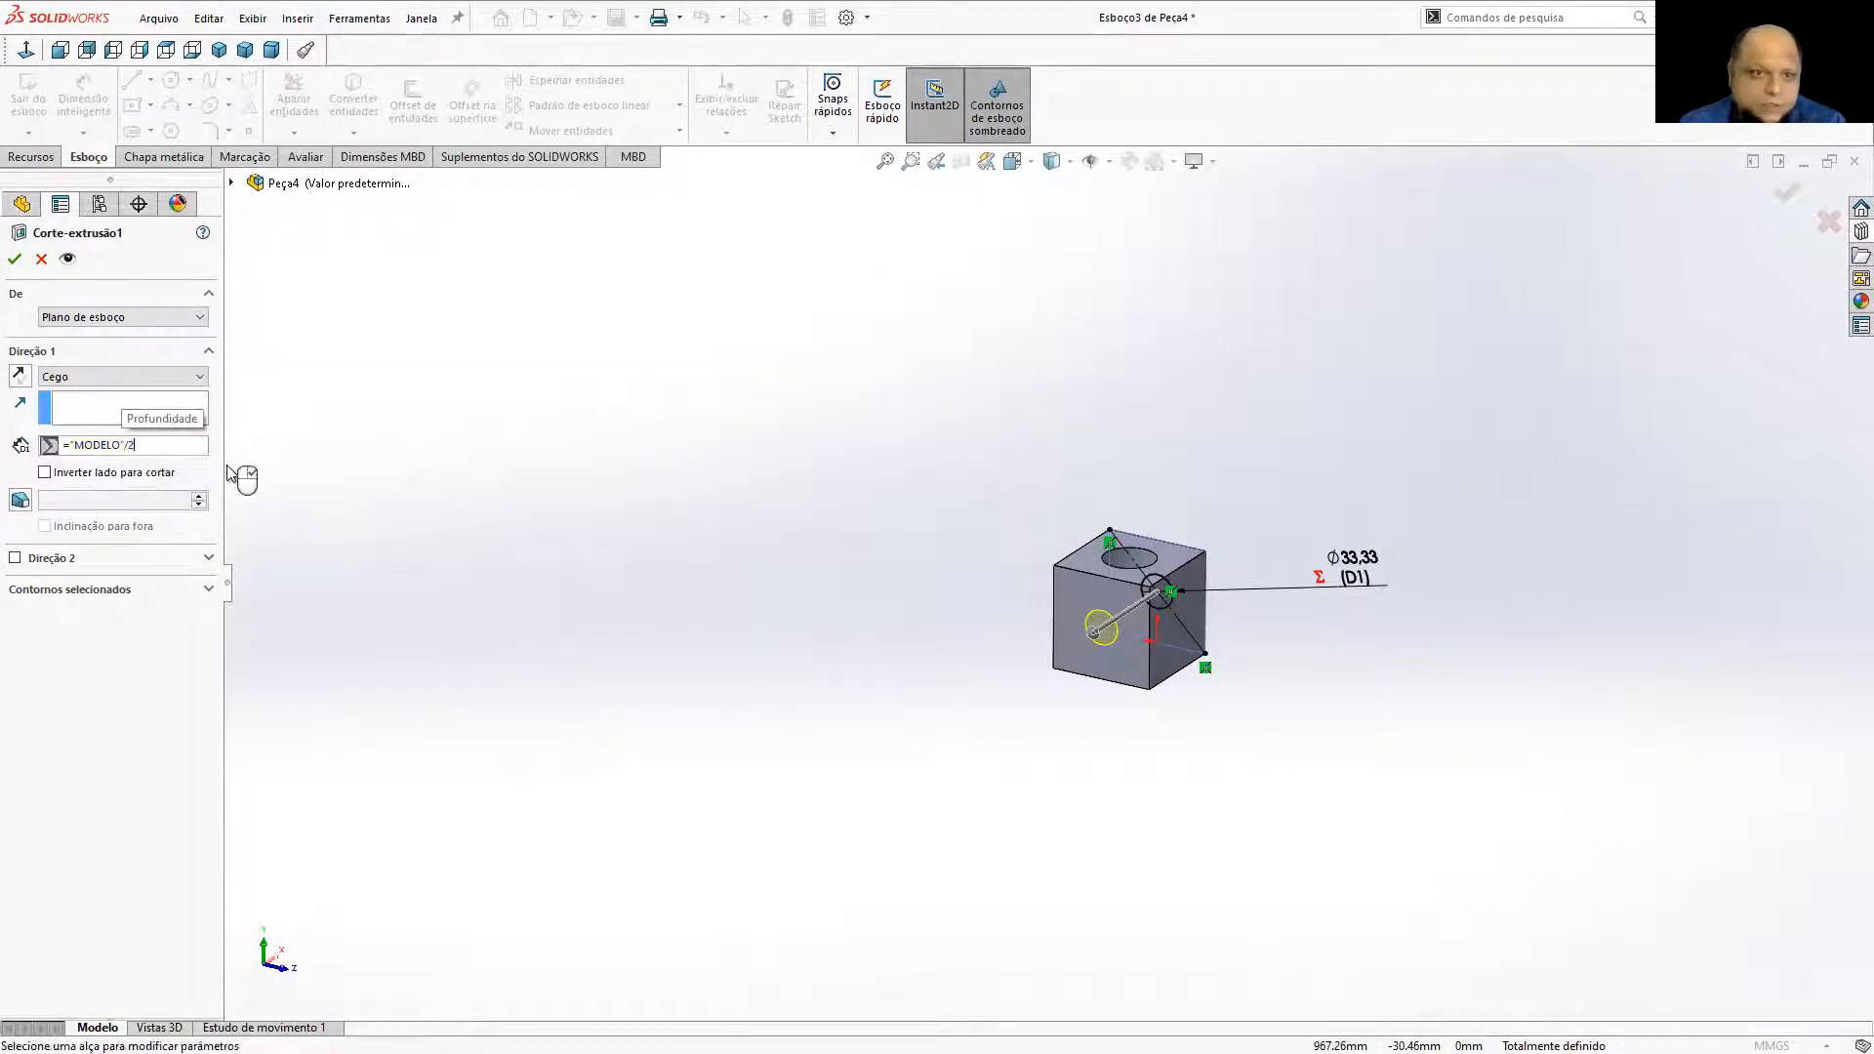
{"action": "left_click", "coordinate": [12, 264]}
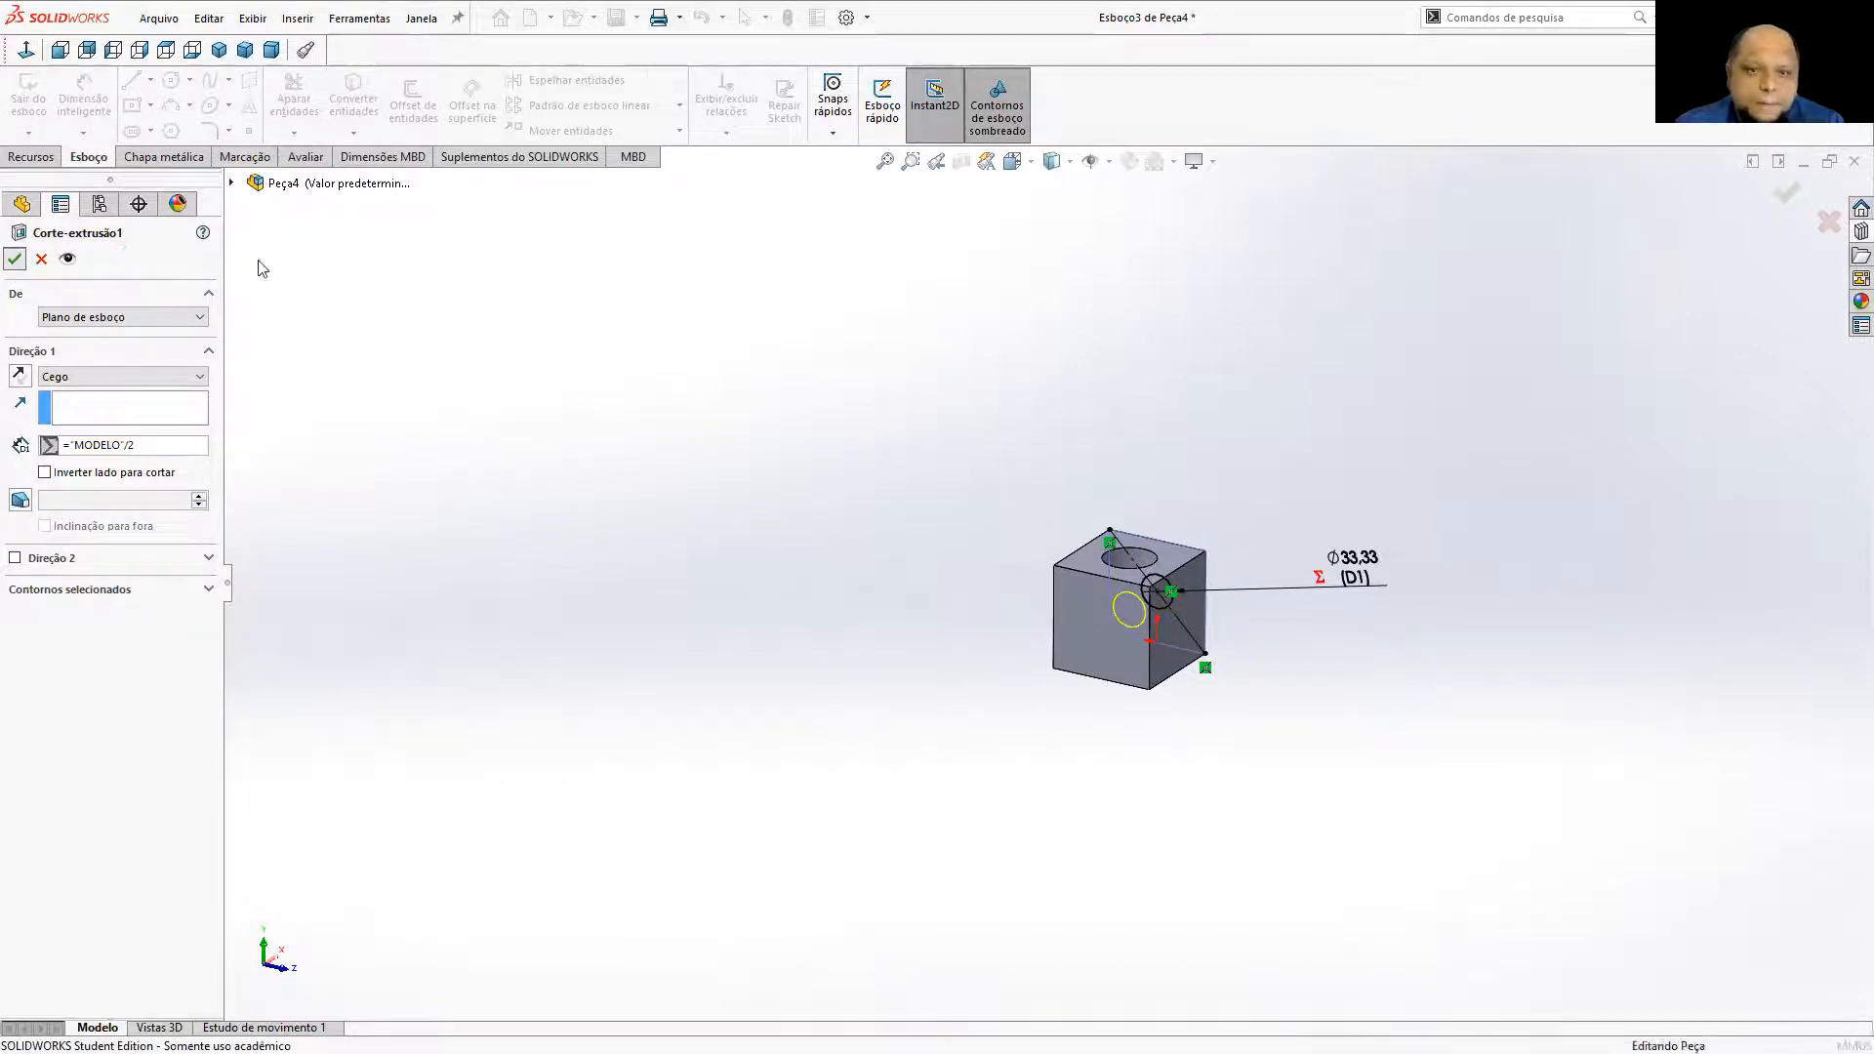
Examine the cube and its hole in isometric view, including the equation-driven dimensions of the base extrusion.
{"action": "middle_click_drag", "start_coordinate": [1328, 528], "coordinate": [1100, 478]}
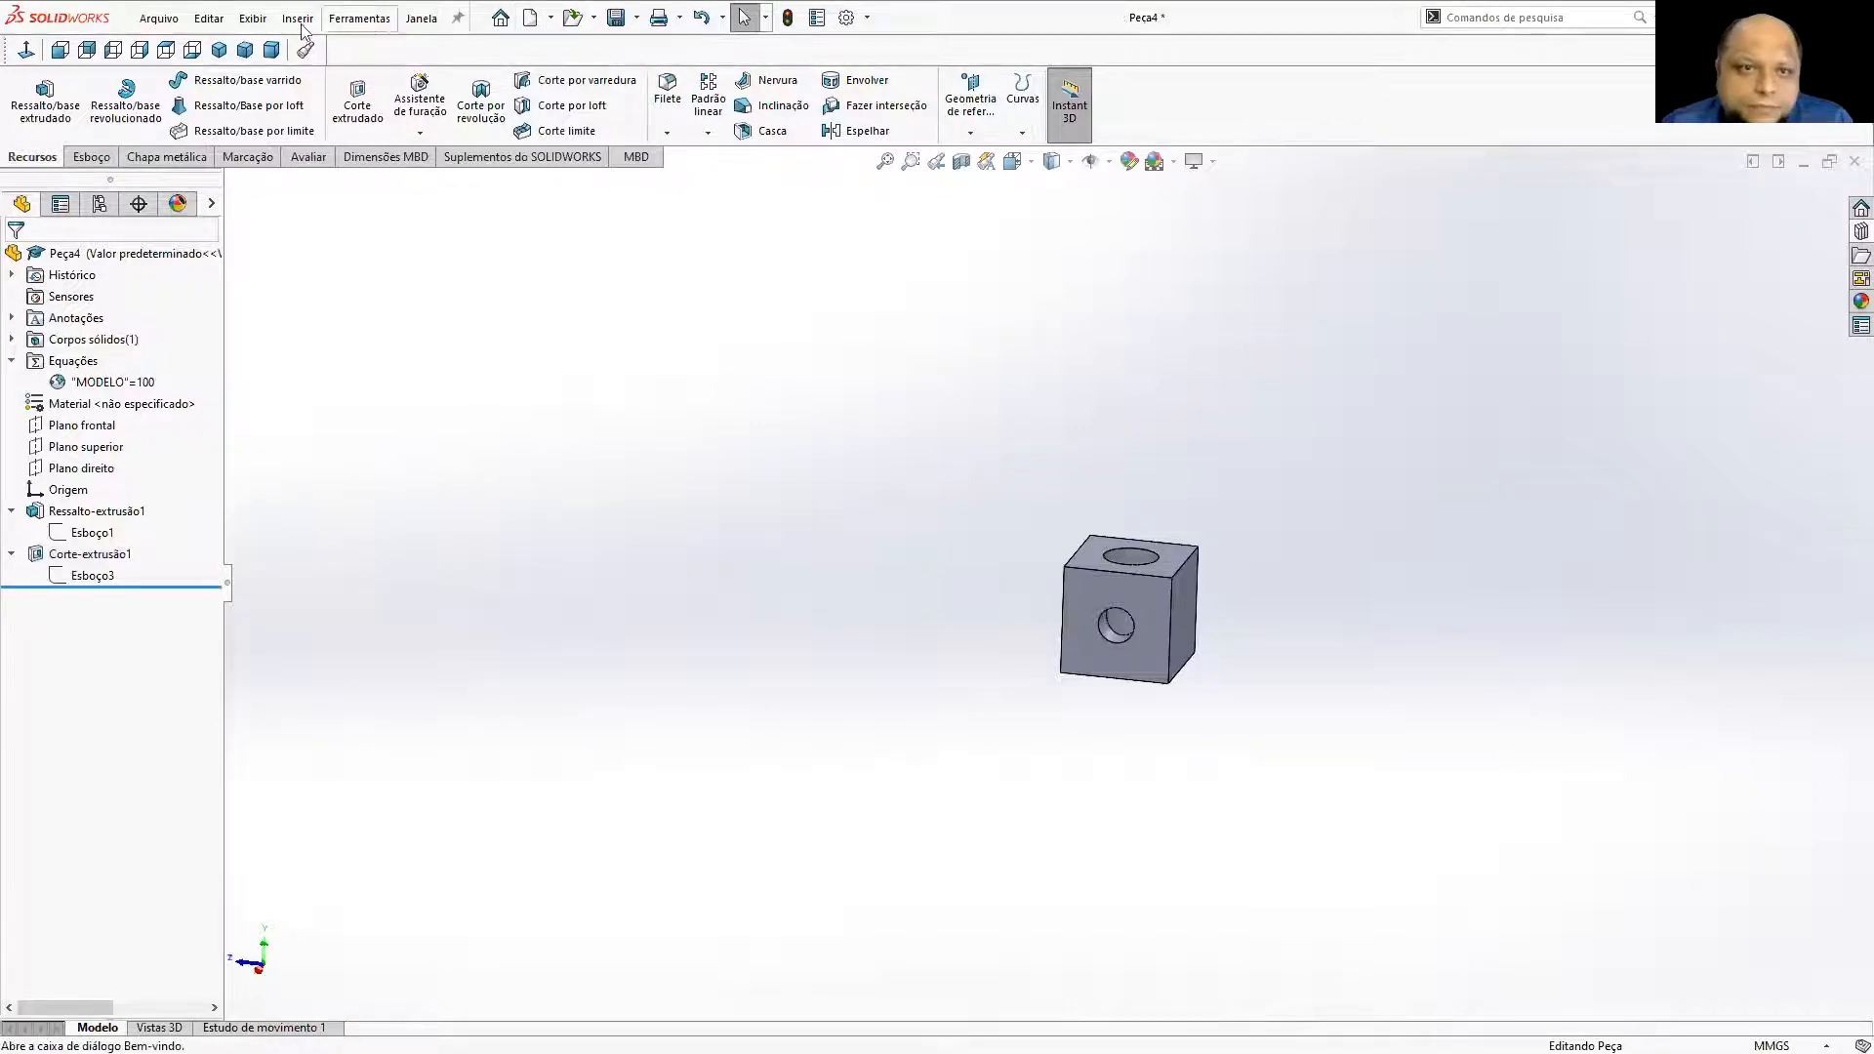
{"action": "left_click", "coordinate": [220, 50]}
{"action": "left_click", "coordinate": [1164, 432]}
{"action": "left_click", "coordinate": [1469, 540]}
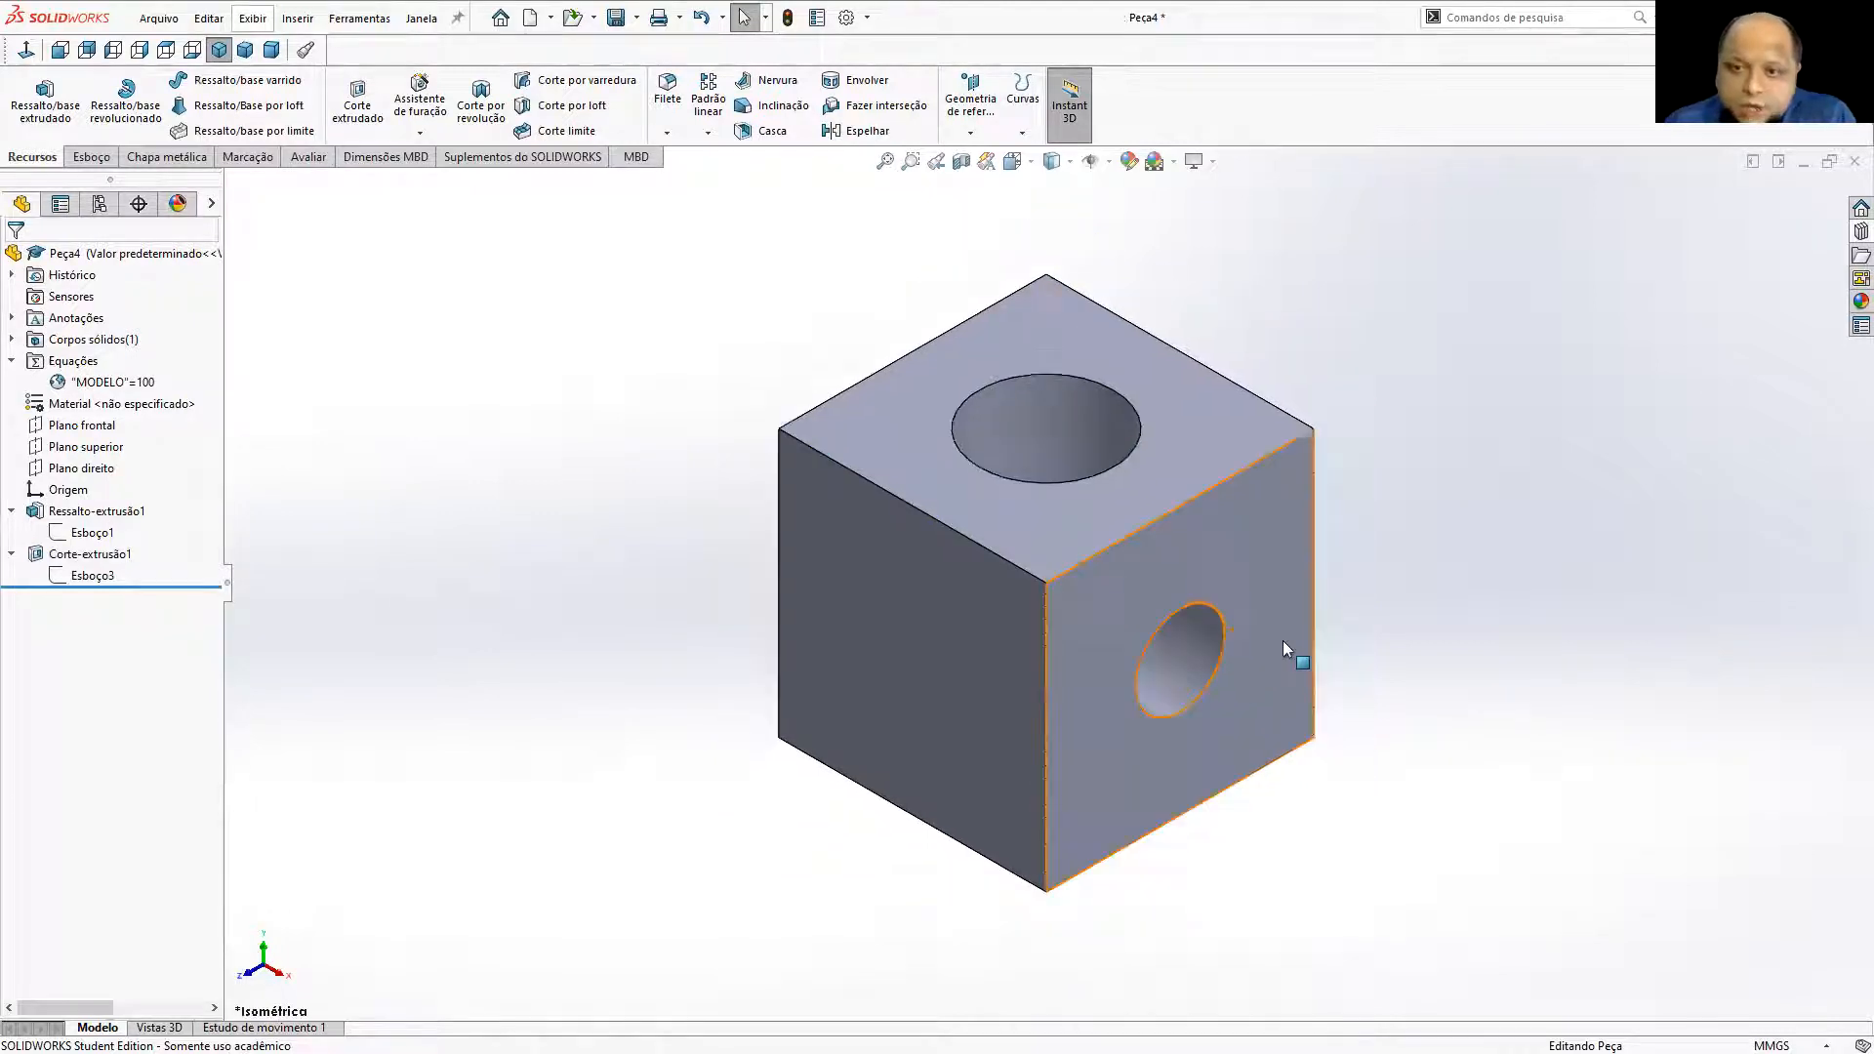
{"action": "scroll", "coordinate": [1290, 647], "scroll_direction": "up", "scroll_amount": 2}
{"action": "scroll", "coordinate": [1172, 547], "scroll_direction": "up", "scroll_amount": 3}
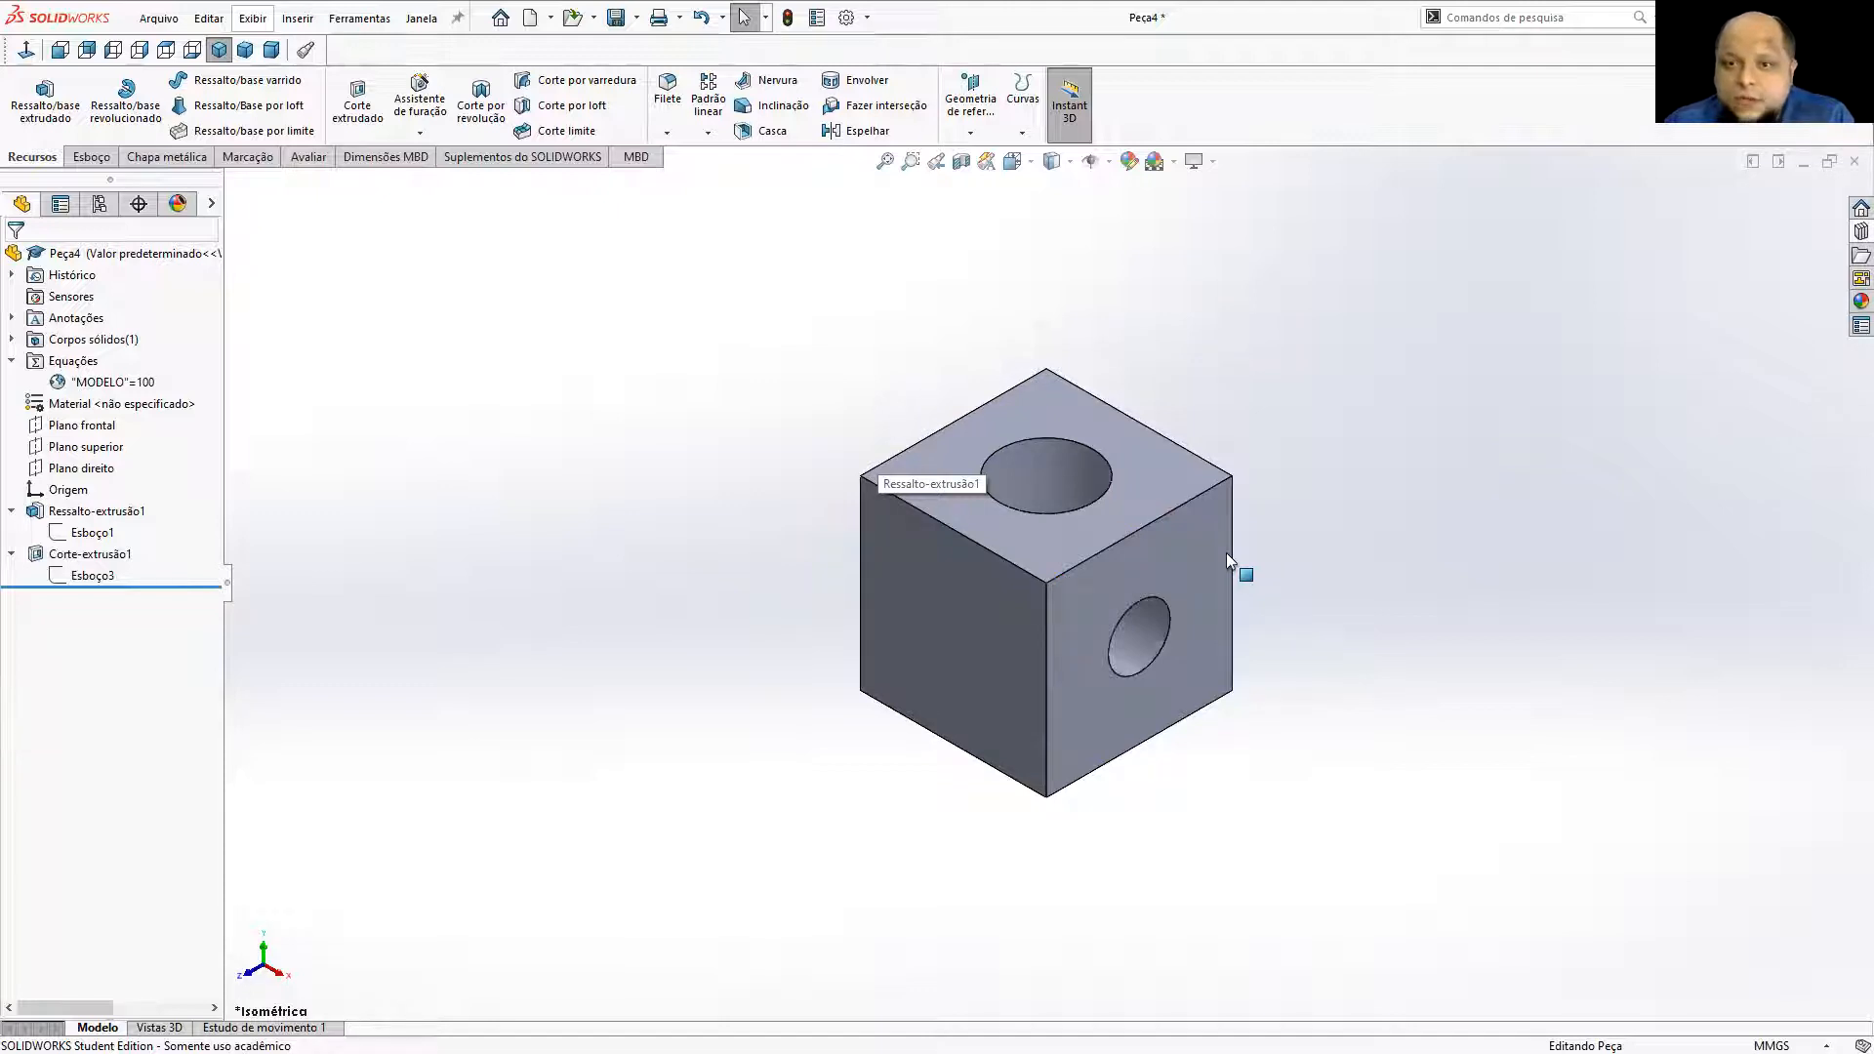
{"action": "left_click", "coordinate": [1226, 553]}
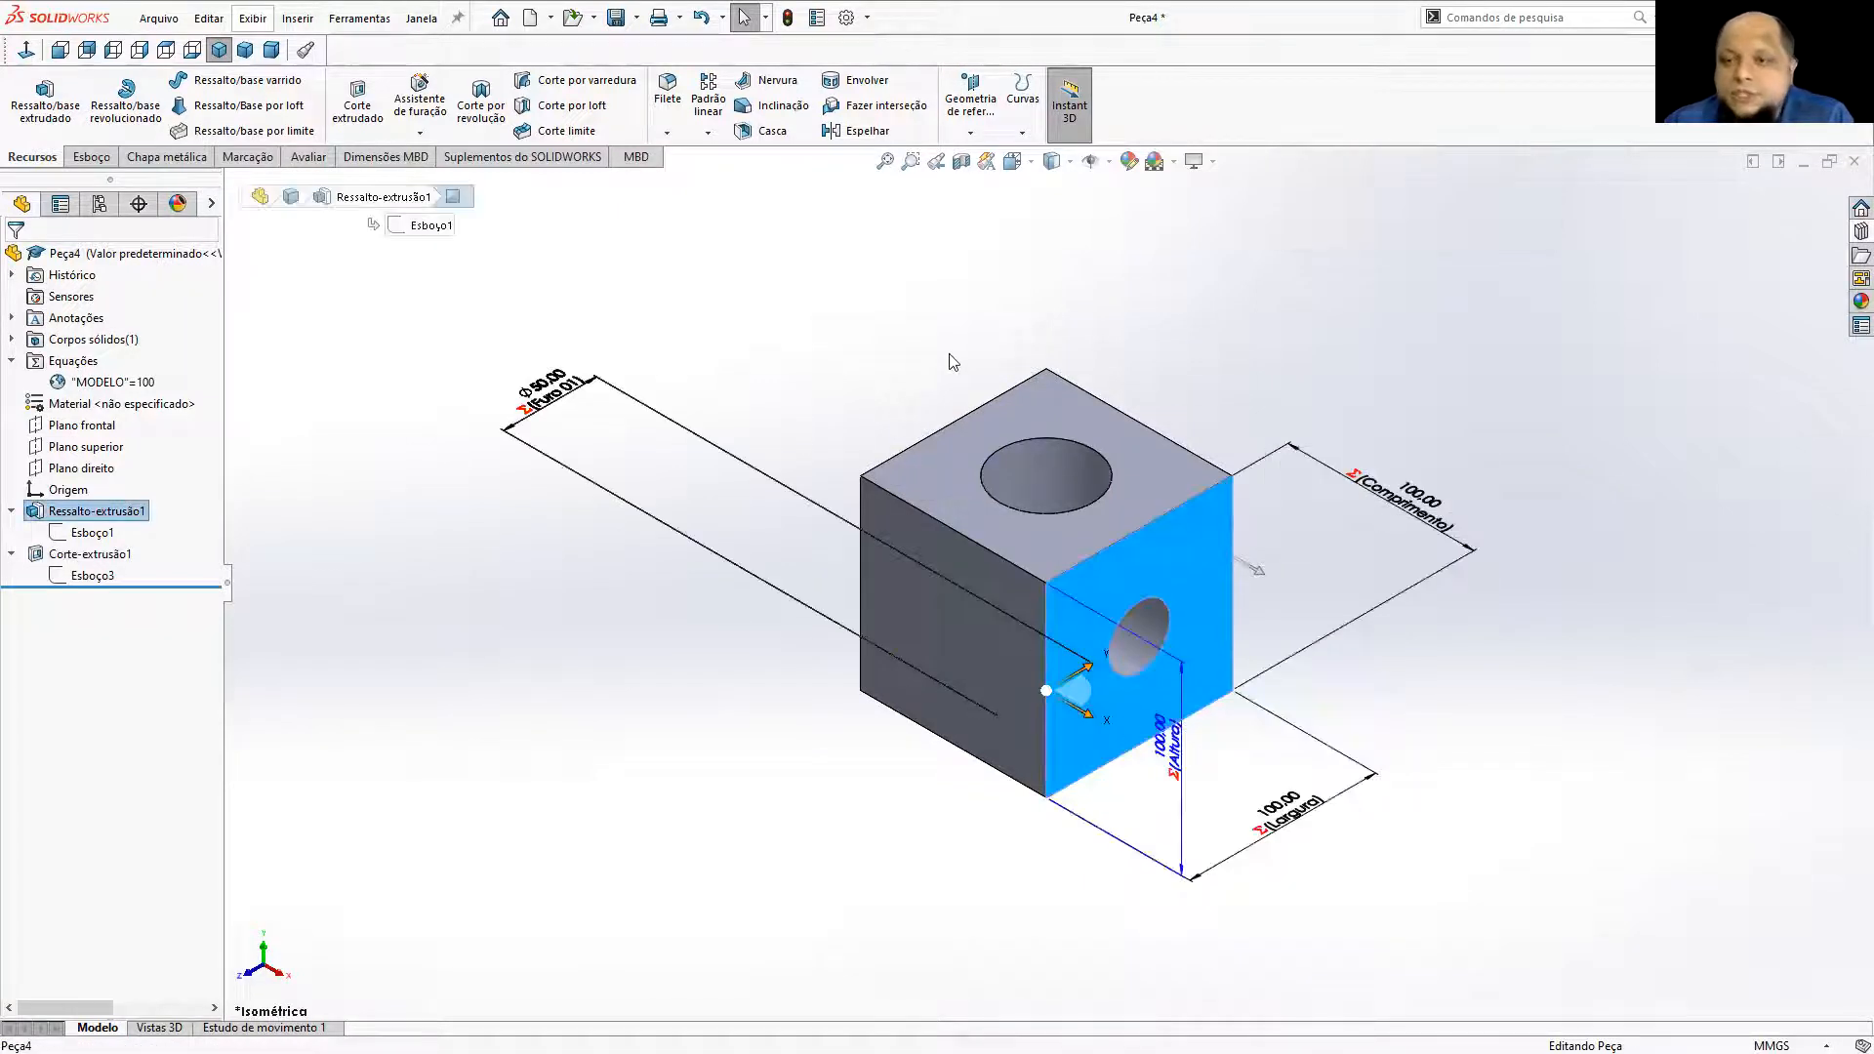
{"action": "left_click", "coordinate": [916, 325]}
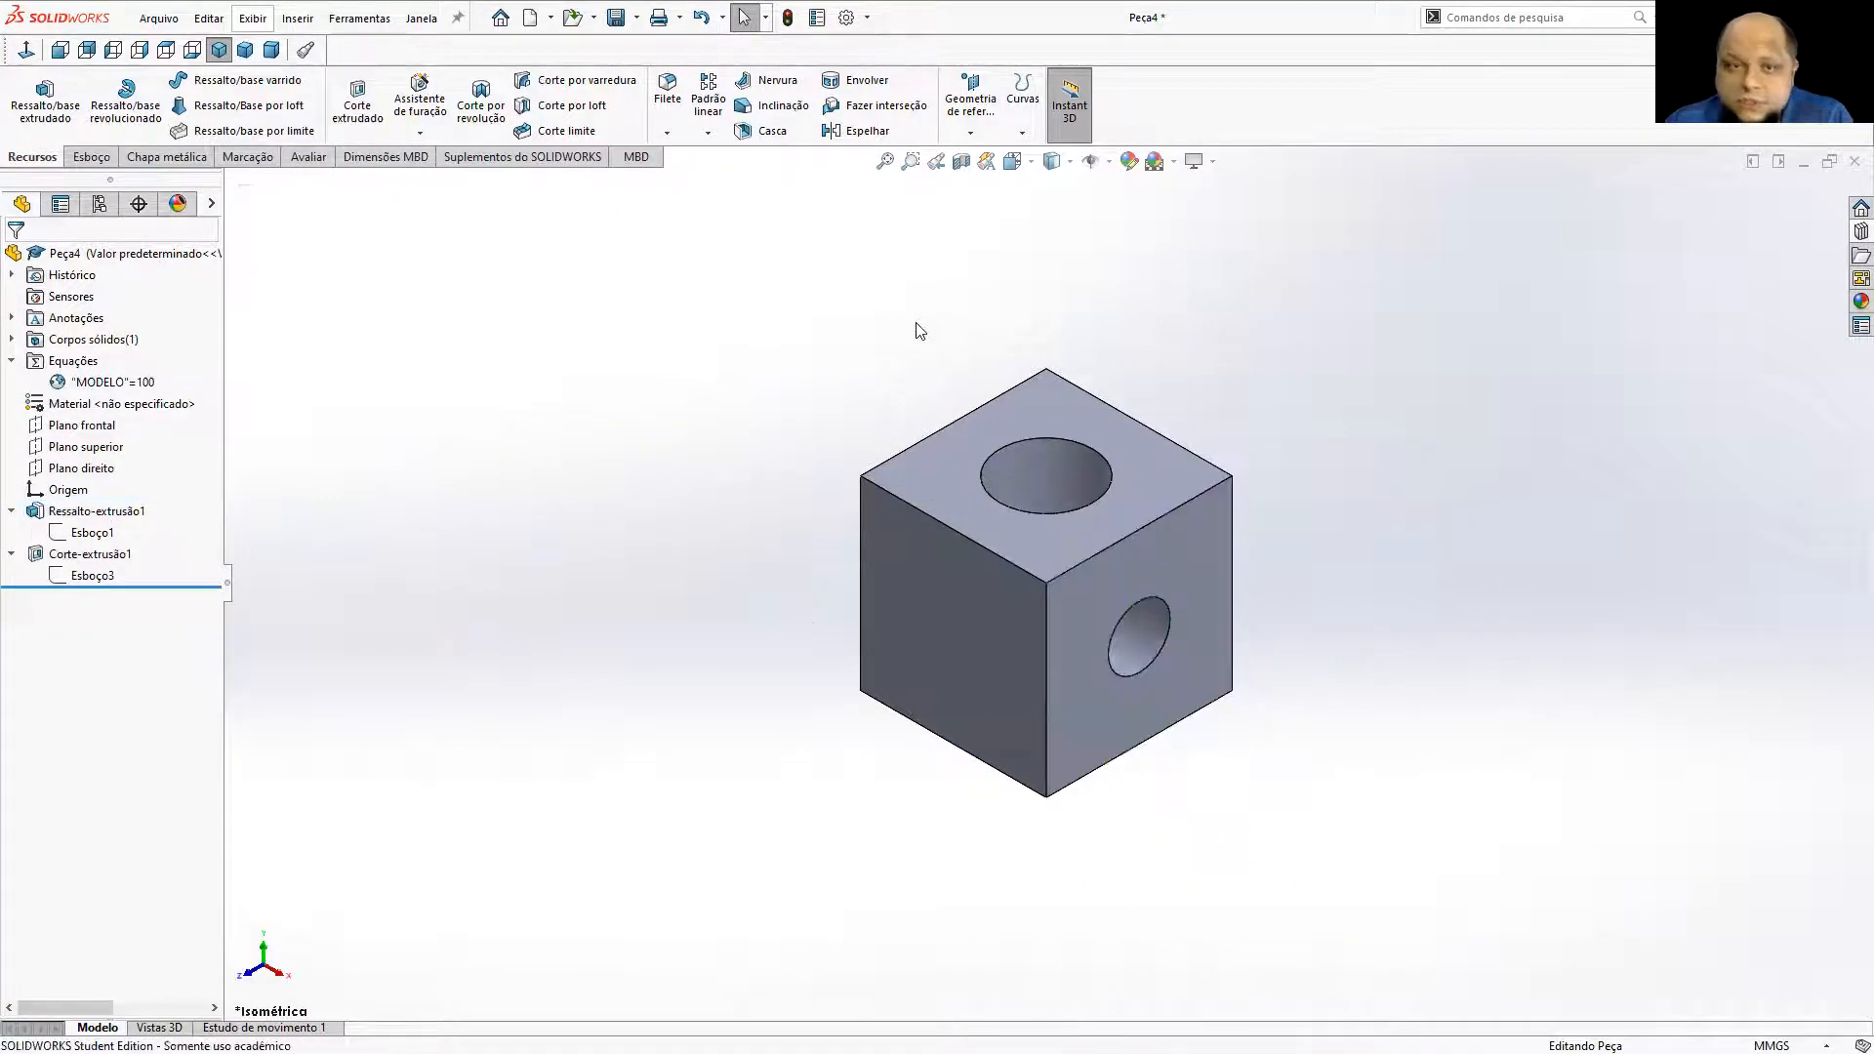
Set the global variable MODELO to 75 in the equation manager and apply the change.
{"action": "right_click", "coordinate": [93, 358]}
{"action": "left_click", "coordinate": [118, 375]}
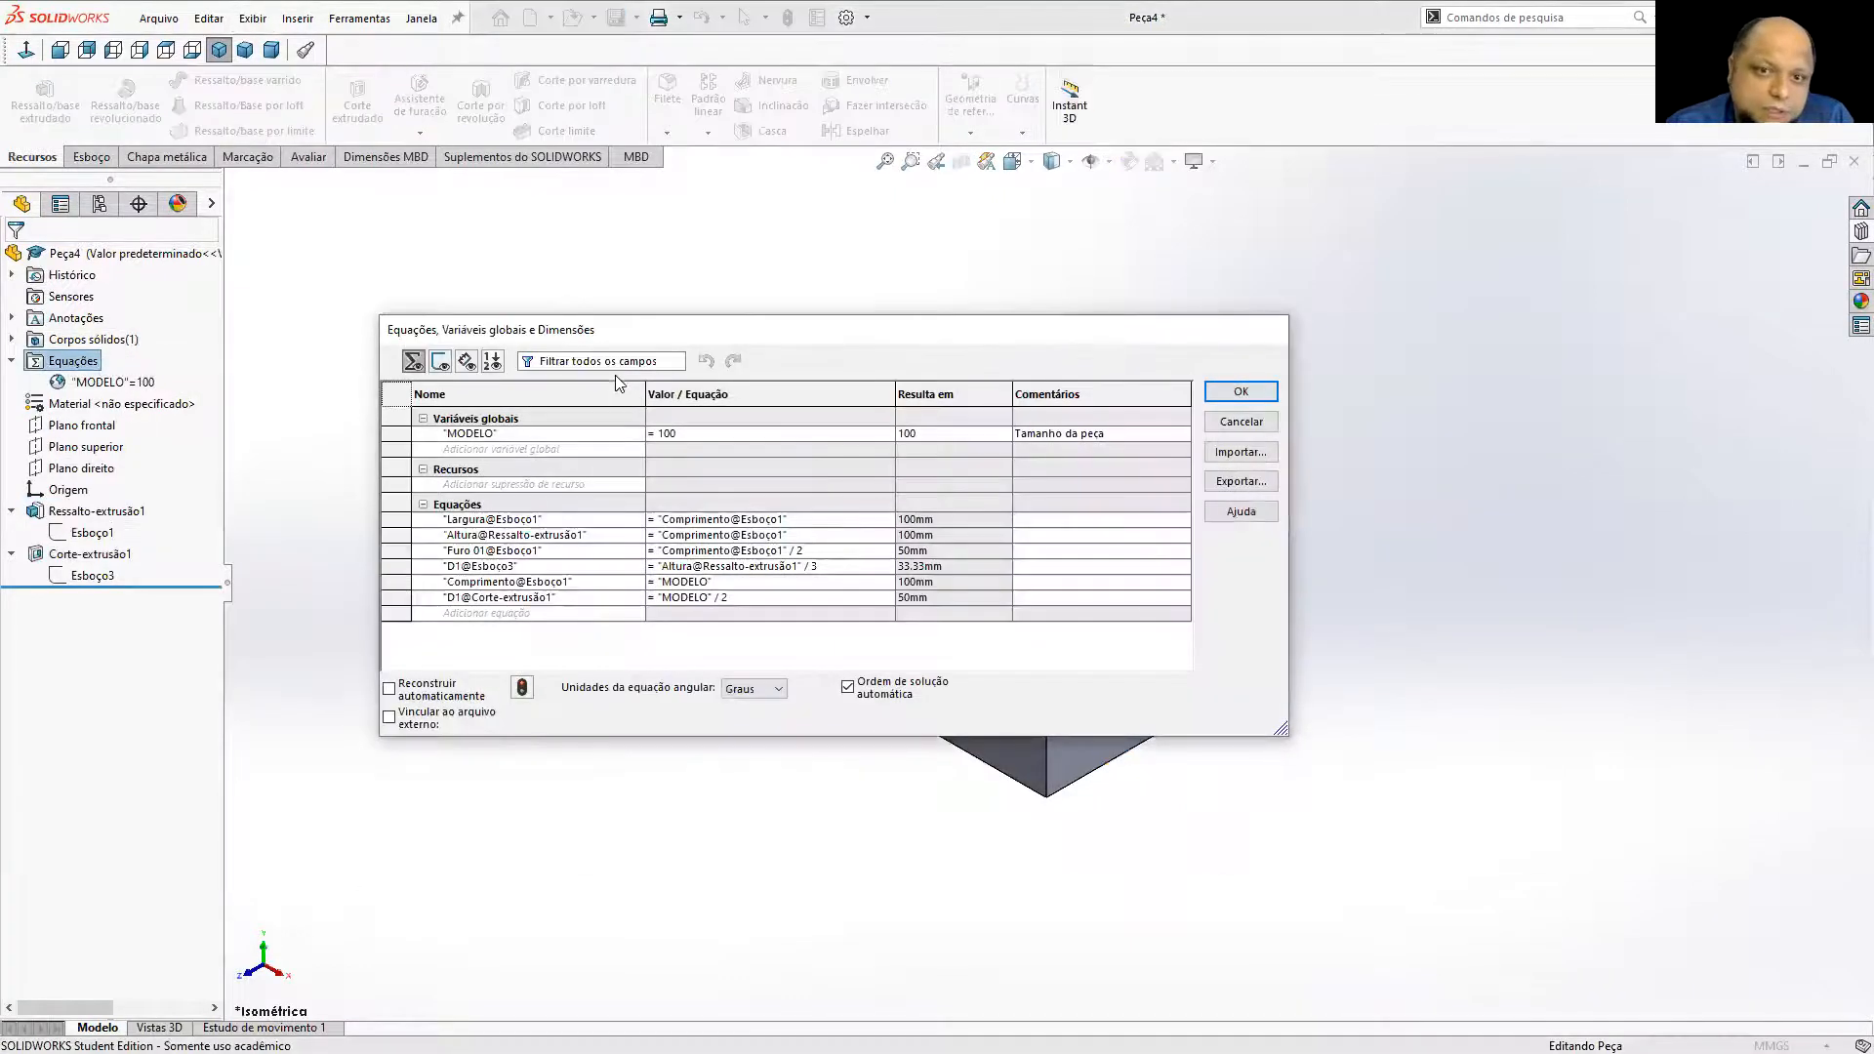
{"action": "left_click", "coordinate": [681, 435]}
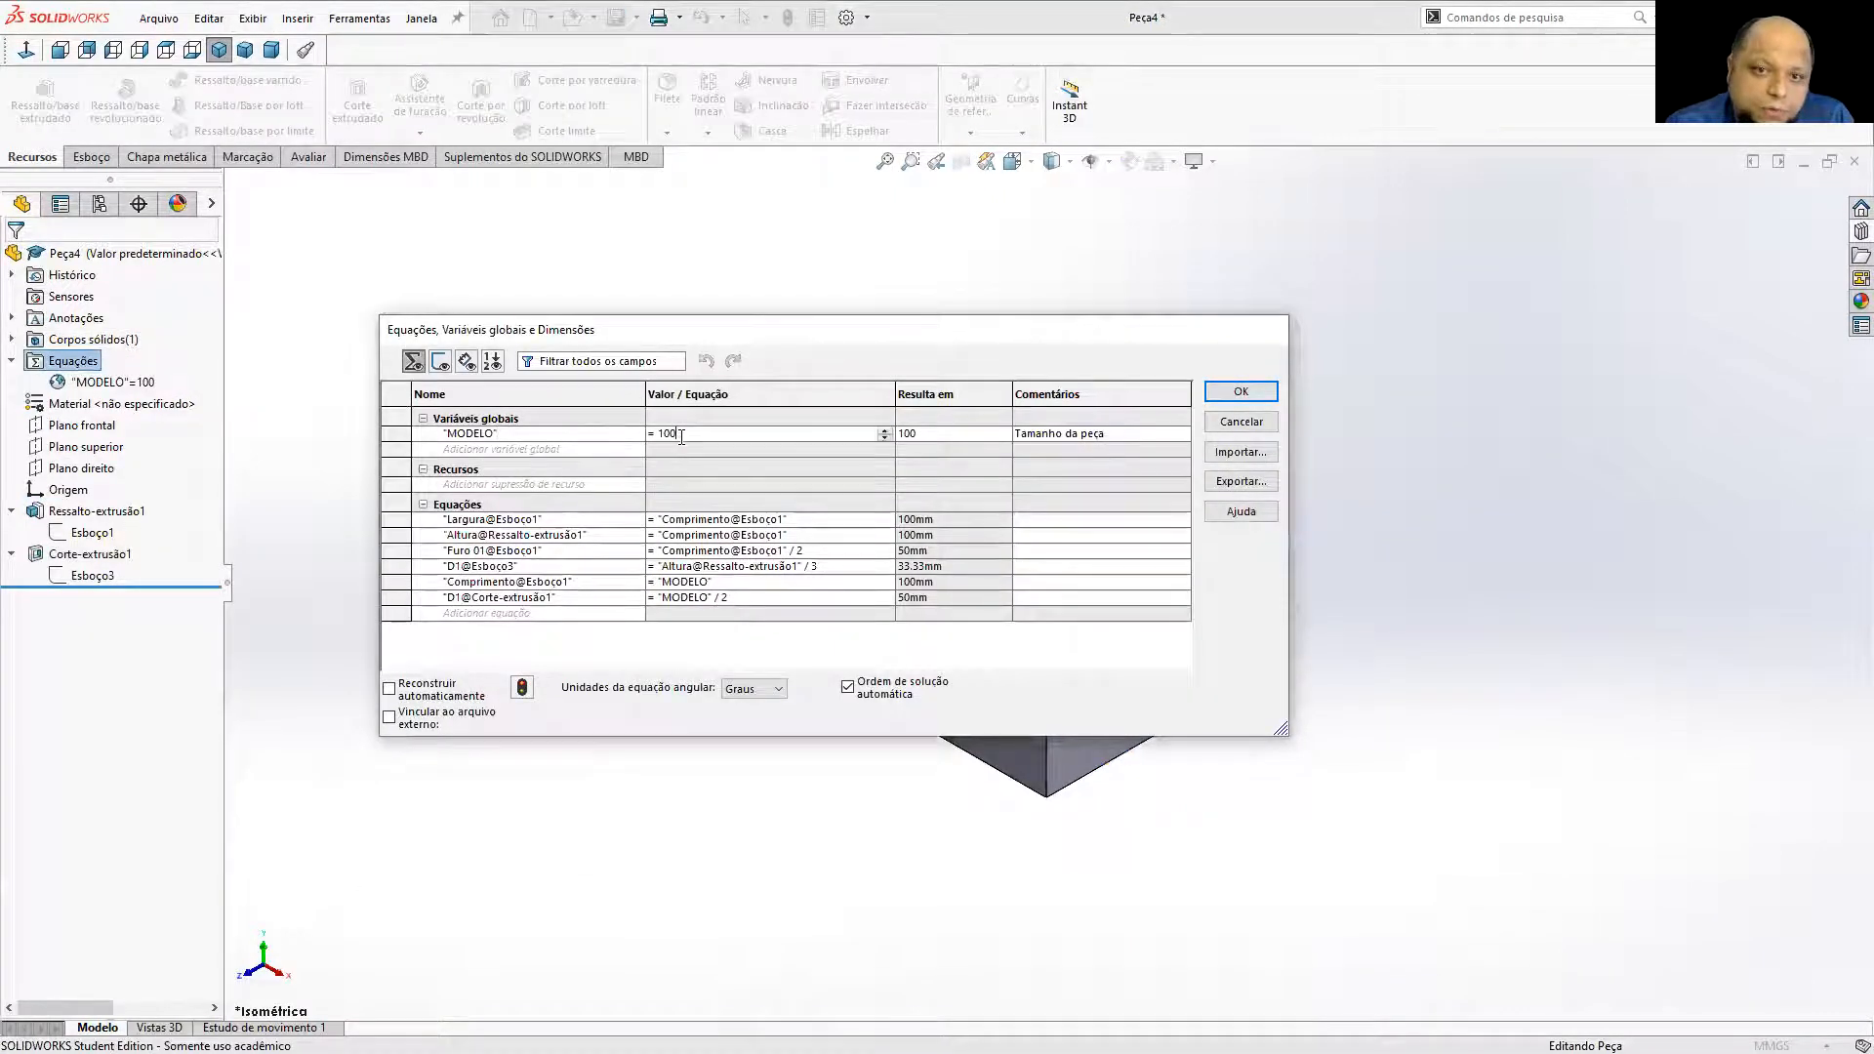
{"action": "left_click_drag", "start_coordinate": [681, 436], "coordinate": [656, 435]}
{"action": "type", "text": "75"}
{"action": "key", "text": "Tab"}
{"action": "left_click", "coordinate": [1240, 393]}
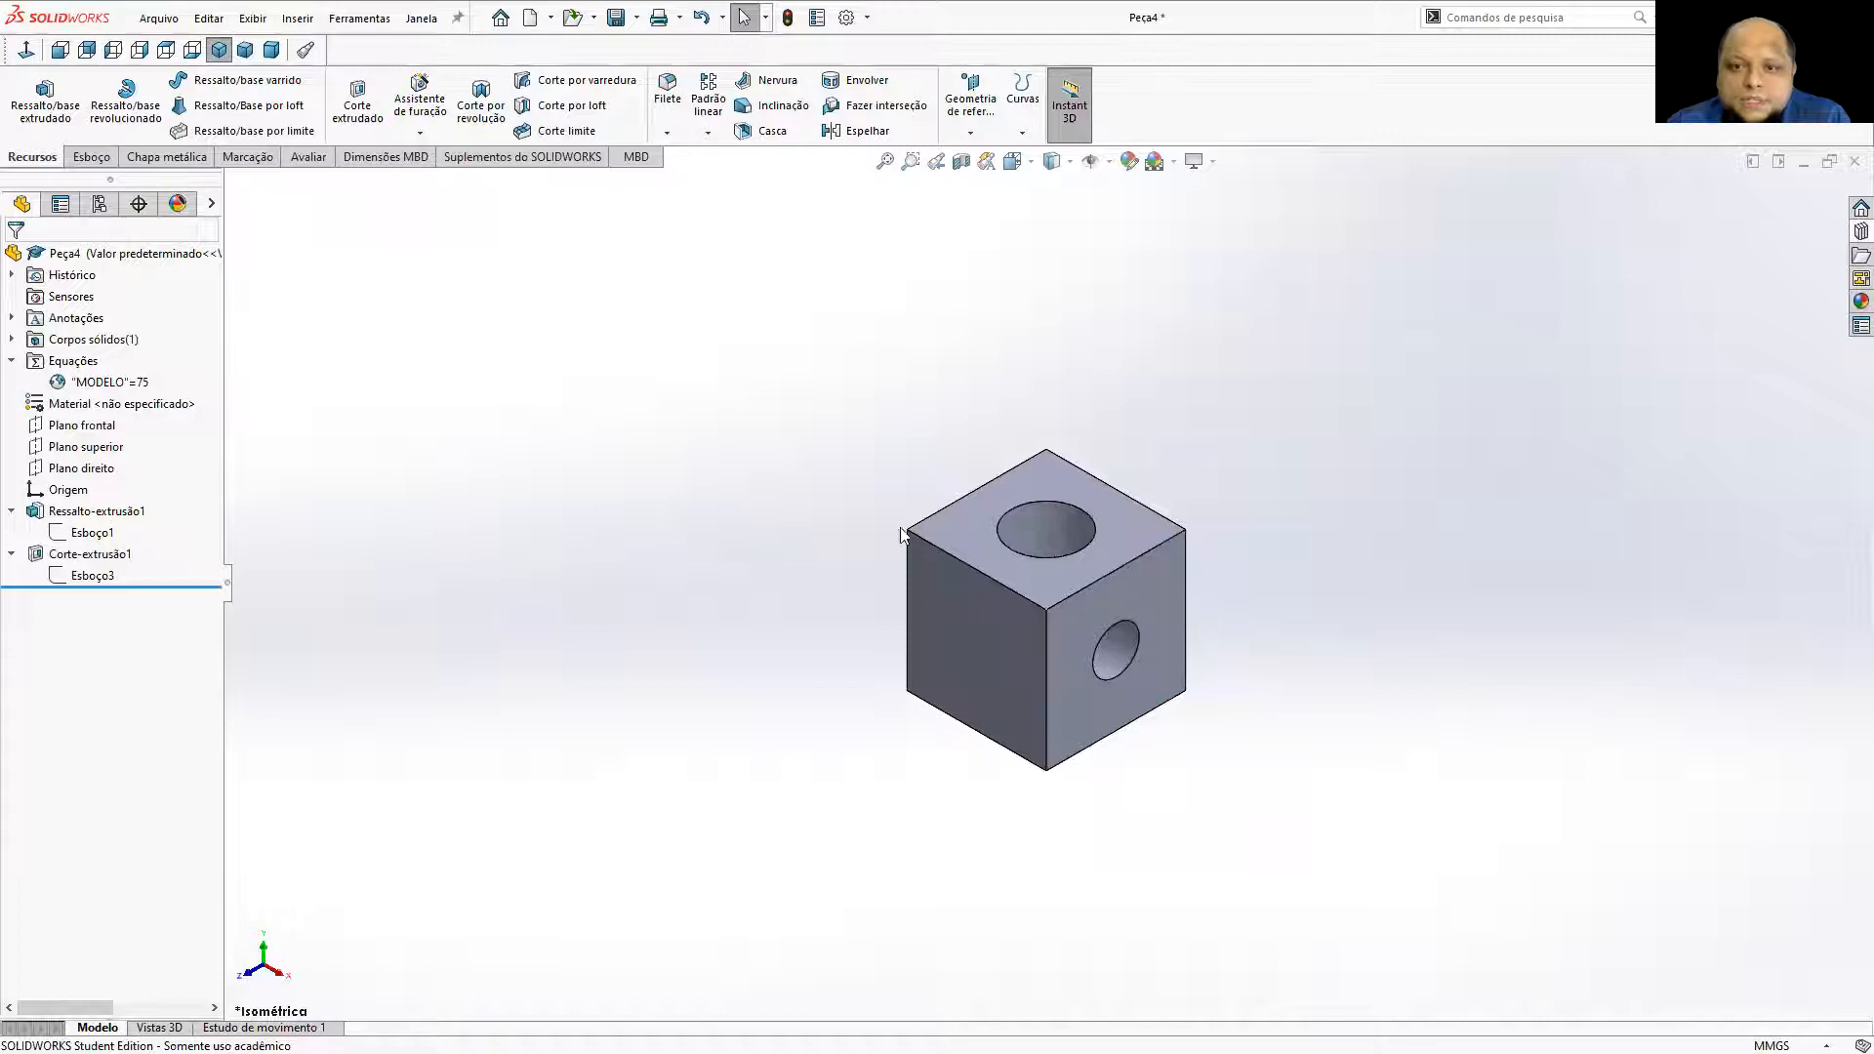
Inspect the resized cube and both holes from several angles.
{"action": "left_click", "coordinate": [952, 630]}
{"action": "middle_click_drag", "start_coordinate": [1018, 317], "coordinate": [826, 364]}
{"action": "left_click_drag", "start_coordinate": [649, 295], "coordinate": [738, 359]}
{"action": "left_click", "coordinate": [1013, 529]}
{"action": "left_click_drag", "start_coordinate": [653, 299], "coordinate": [861, 449]}
{"action": "middle_click_drag", "start_coordinate": [1071, 543], "coordinate": [969, 292]}
{"action": "left_click", "coordinate": [998, 375]}
{"action": "middle_click_drag", "start_coordinate": [998, 375], "coordinate": [1047, 410]}
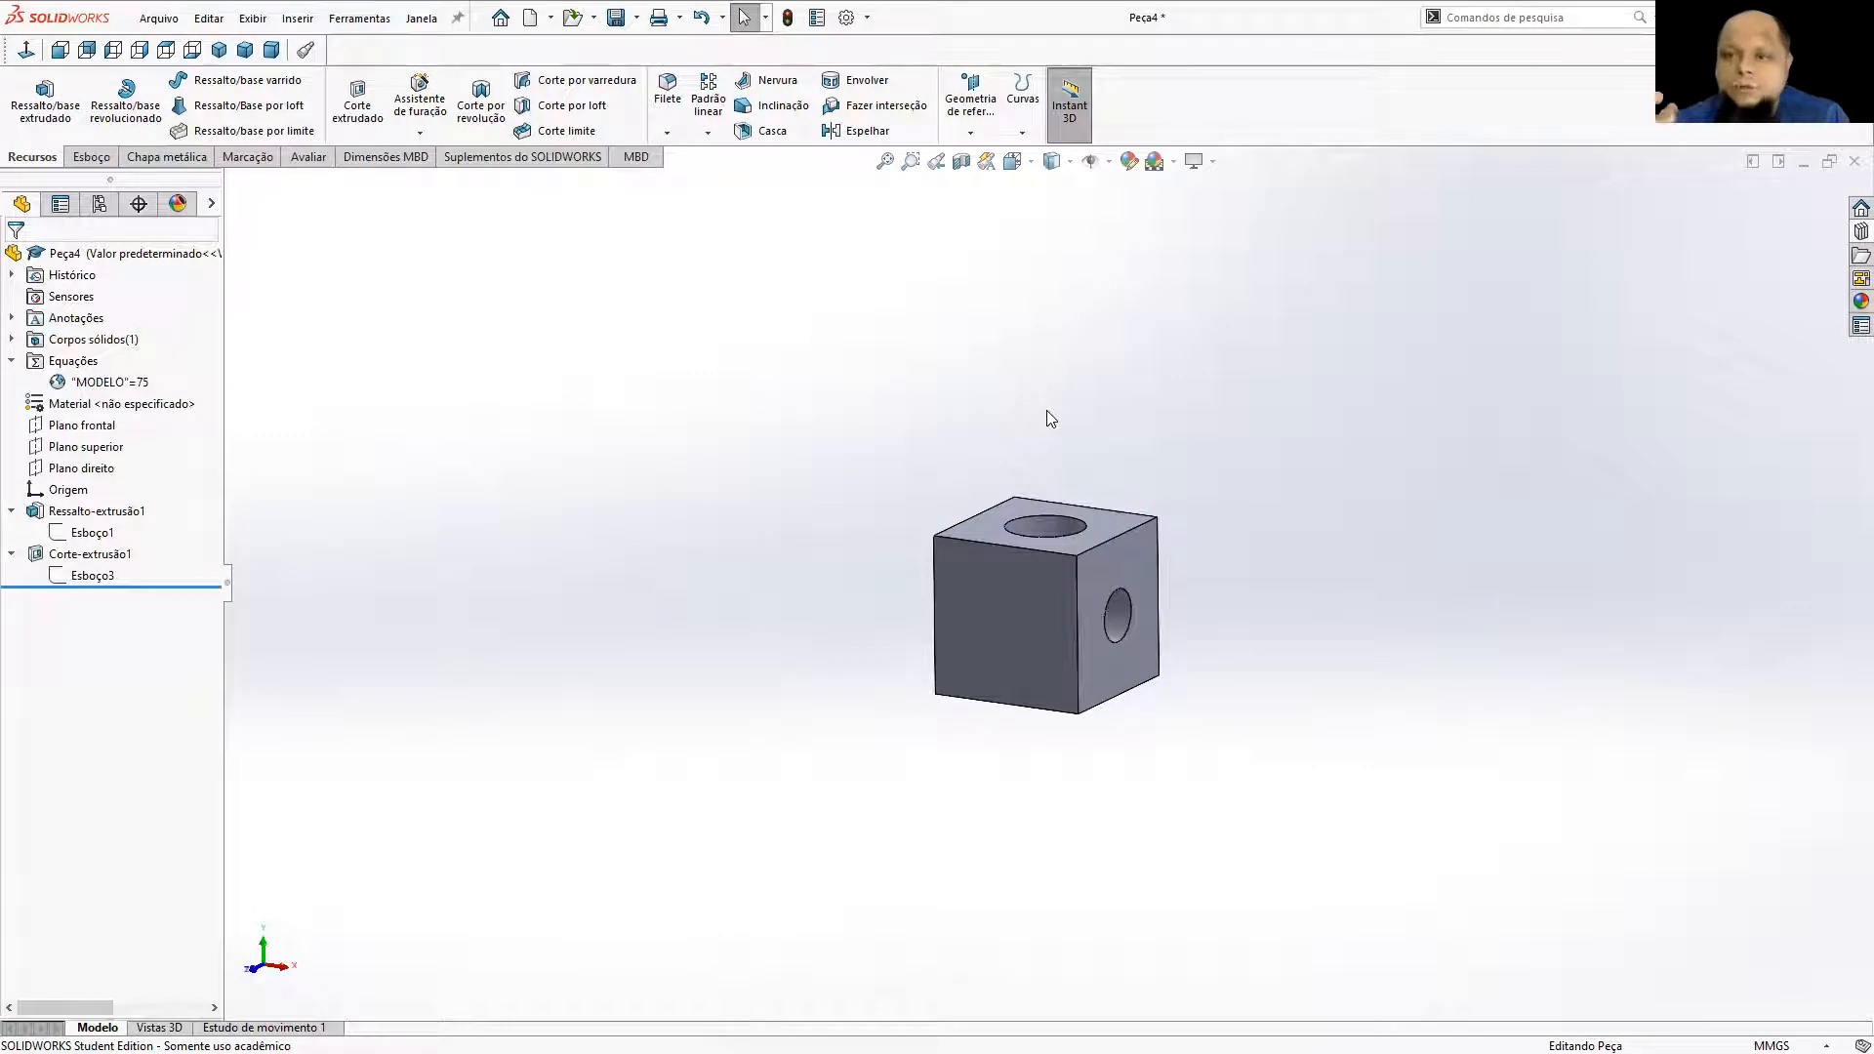
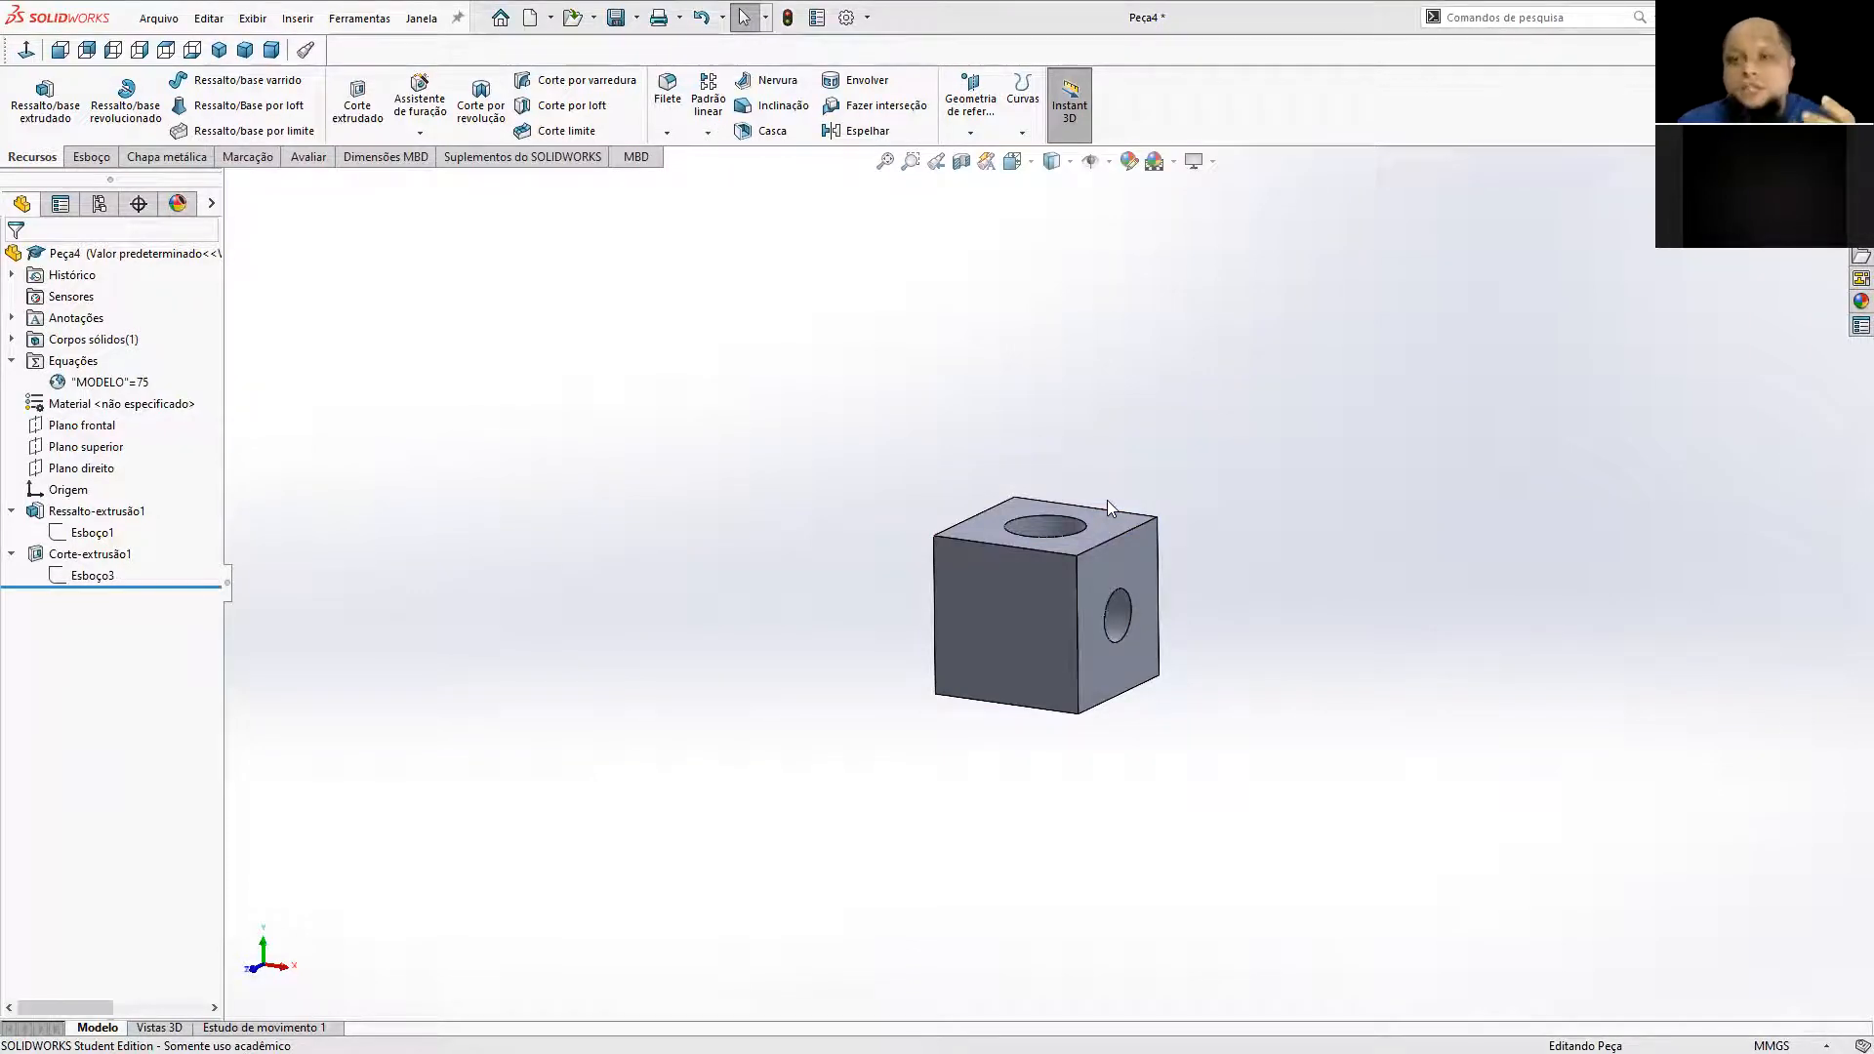
Save the part as Peça4 in the Downloads folder.
{"action": "middle_click_drag", "start_coordinate": [992, 593], "coordinate": [830, 322]}
{"action": "left_click", "coordinate": [634, 18]}
{"action": "left_click", "coordinate": [664, 64]}
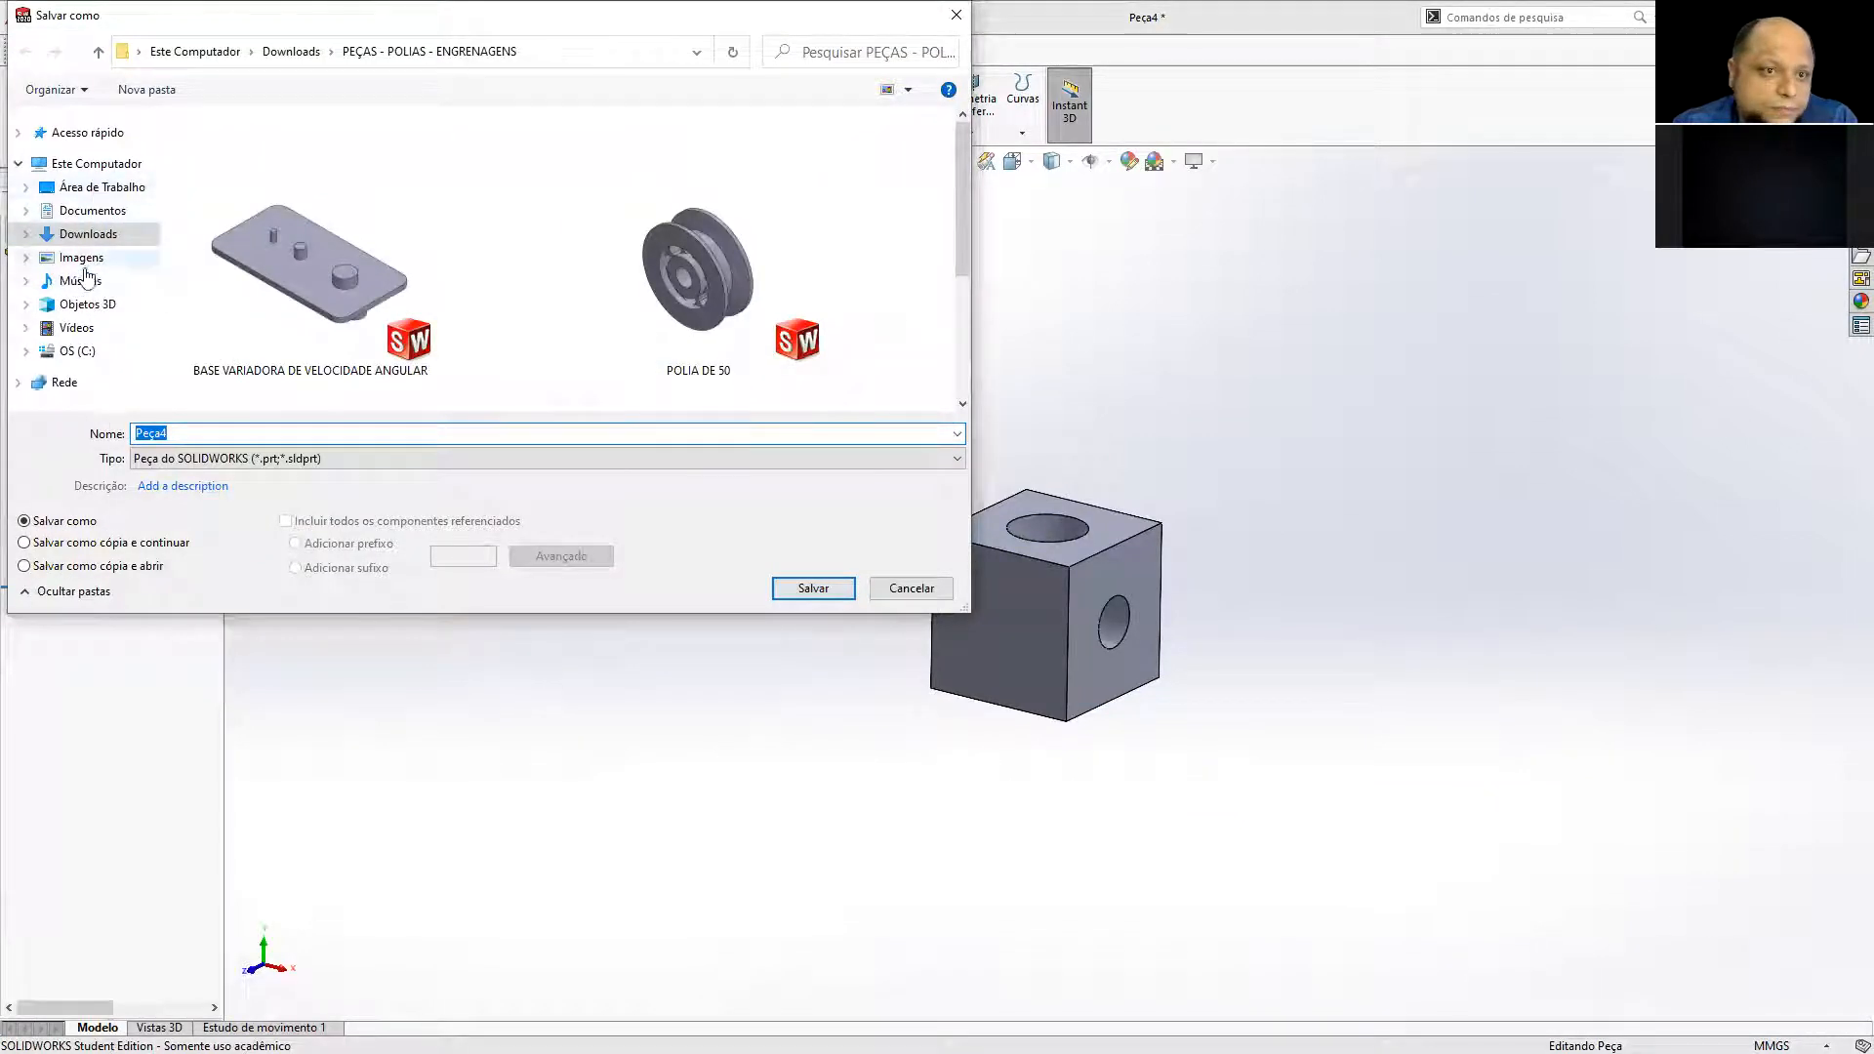
{"action": "left_click", "coordinate": [86, 234]}
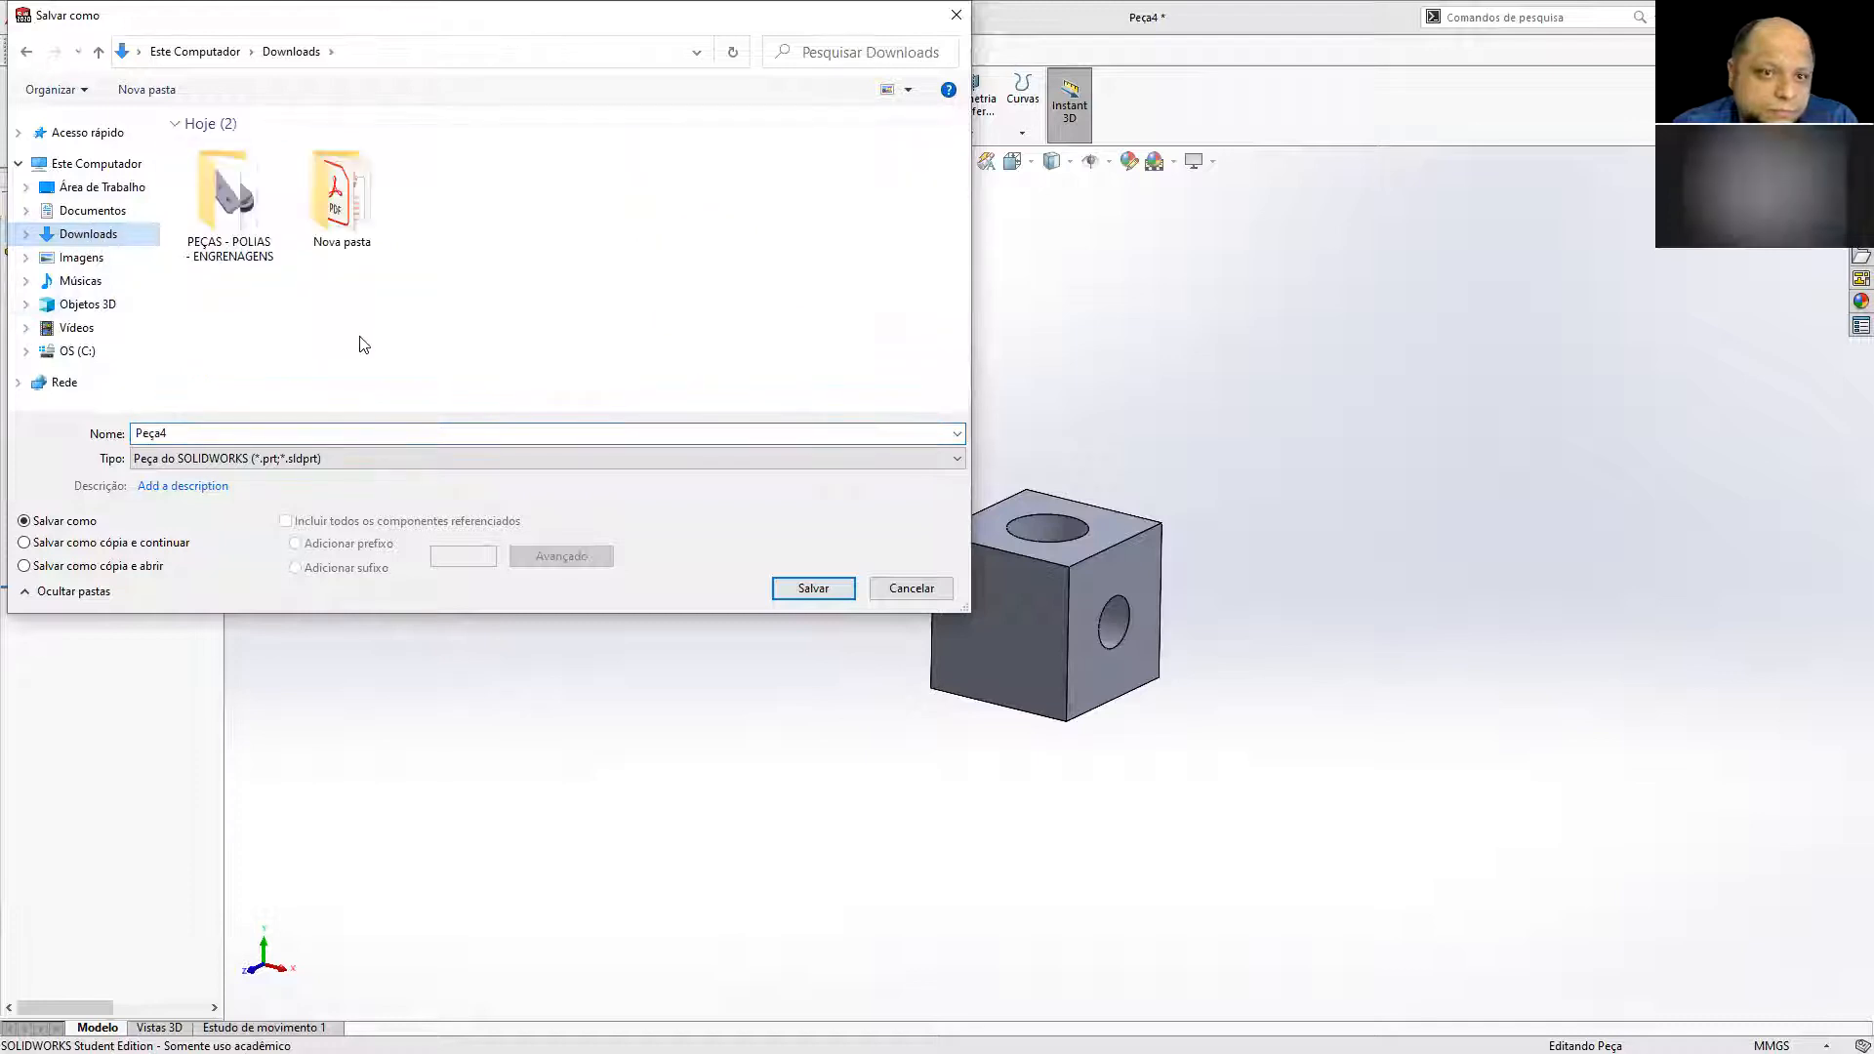
{"action": "left_click", "coordinate": [812, 589]}
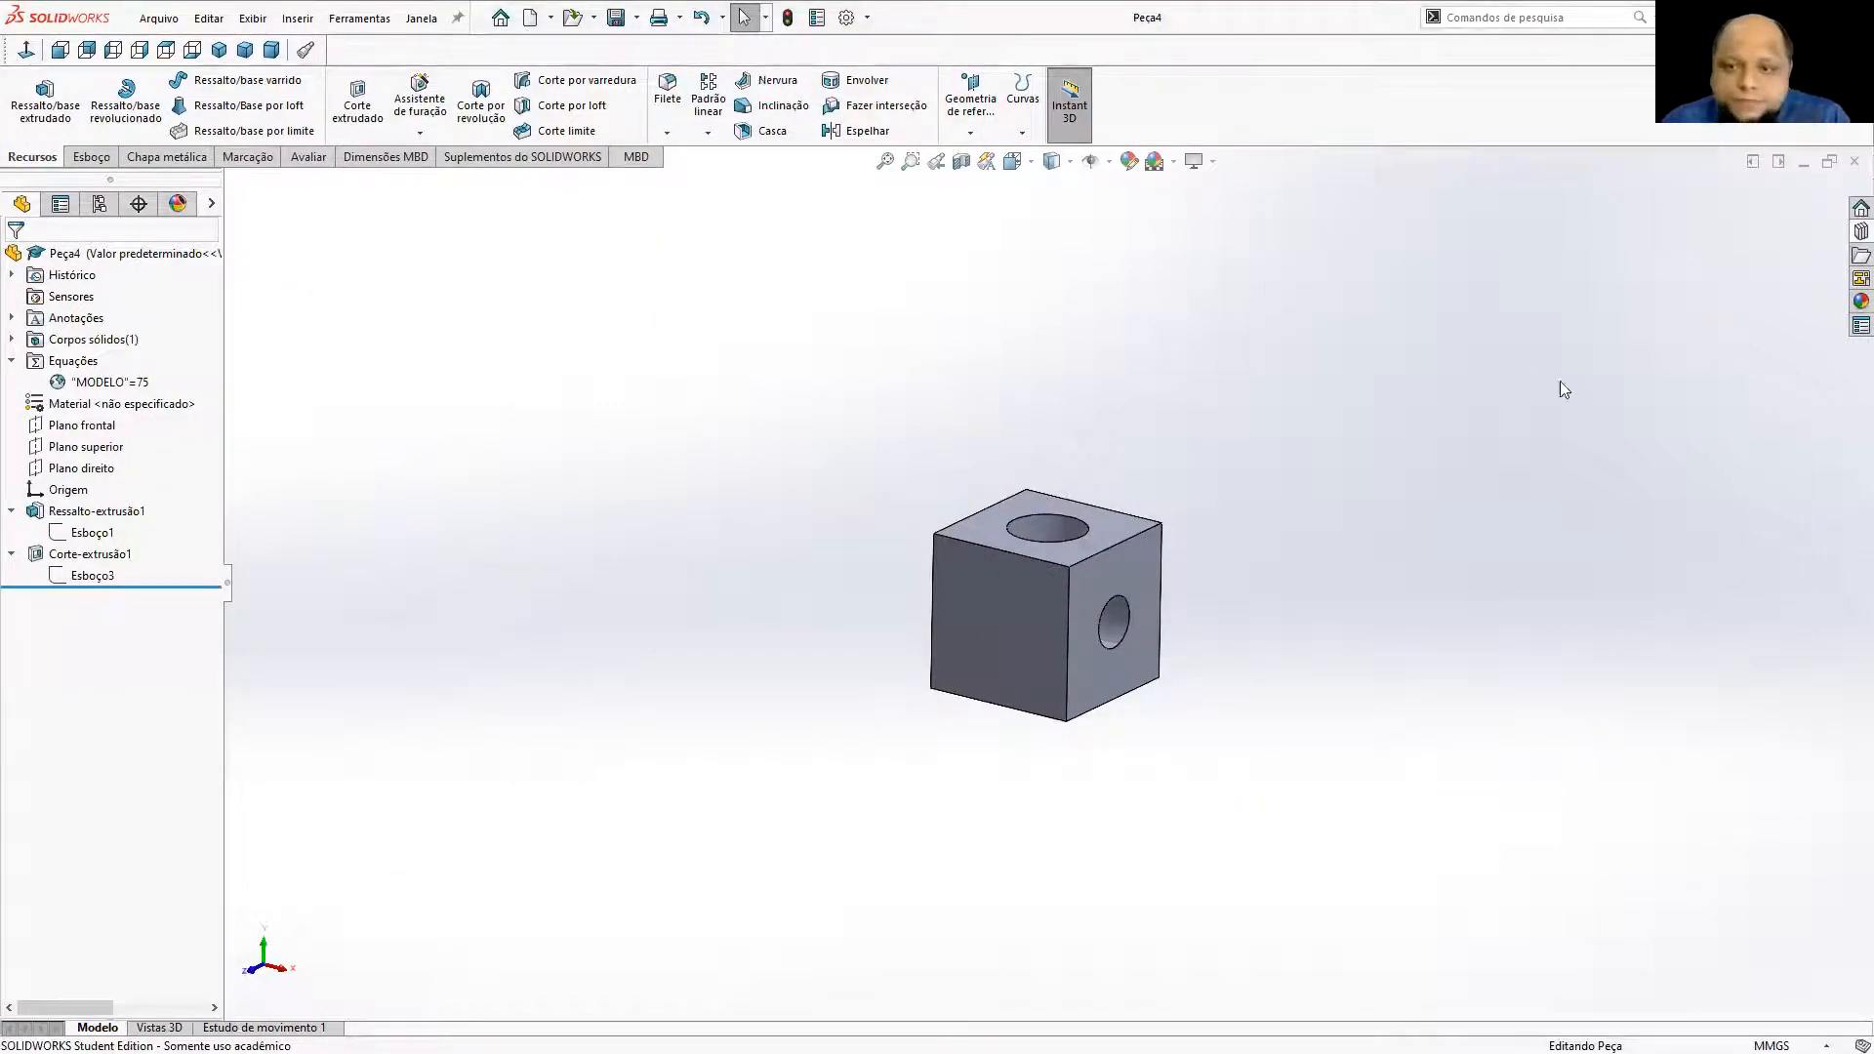
Set the global variable MODELO to 250 in the equation manager, without adding a unit, and apply the change.
{"action": "middle_click_drag", "start_coordinate": [1219, 326], "coordinate": [1195, 340]}
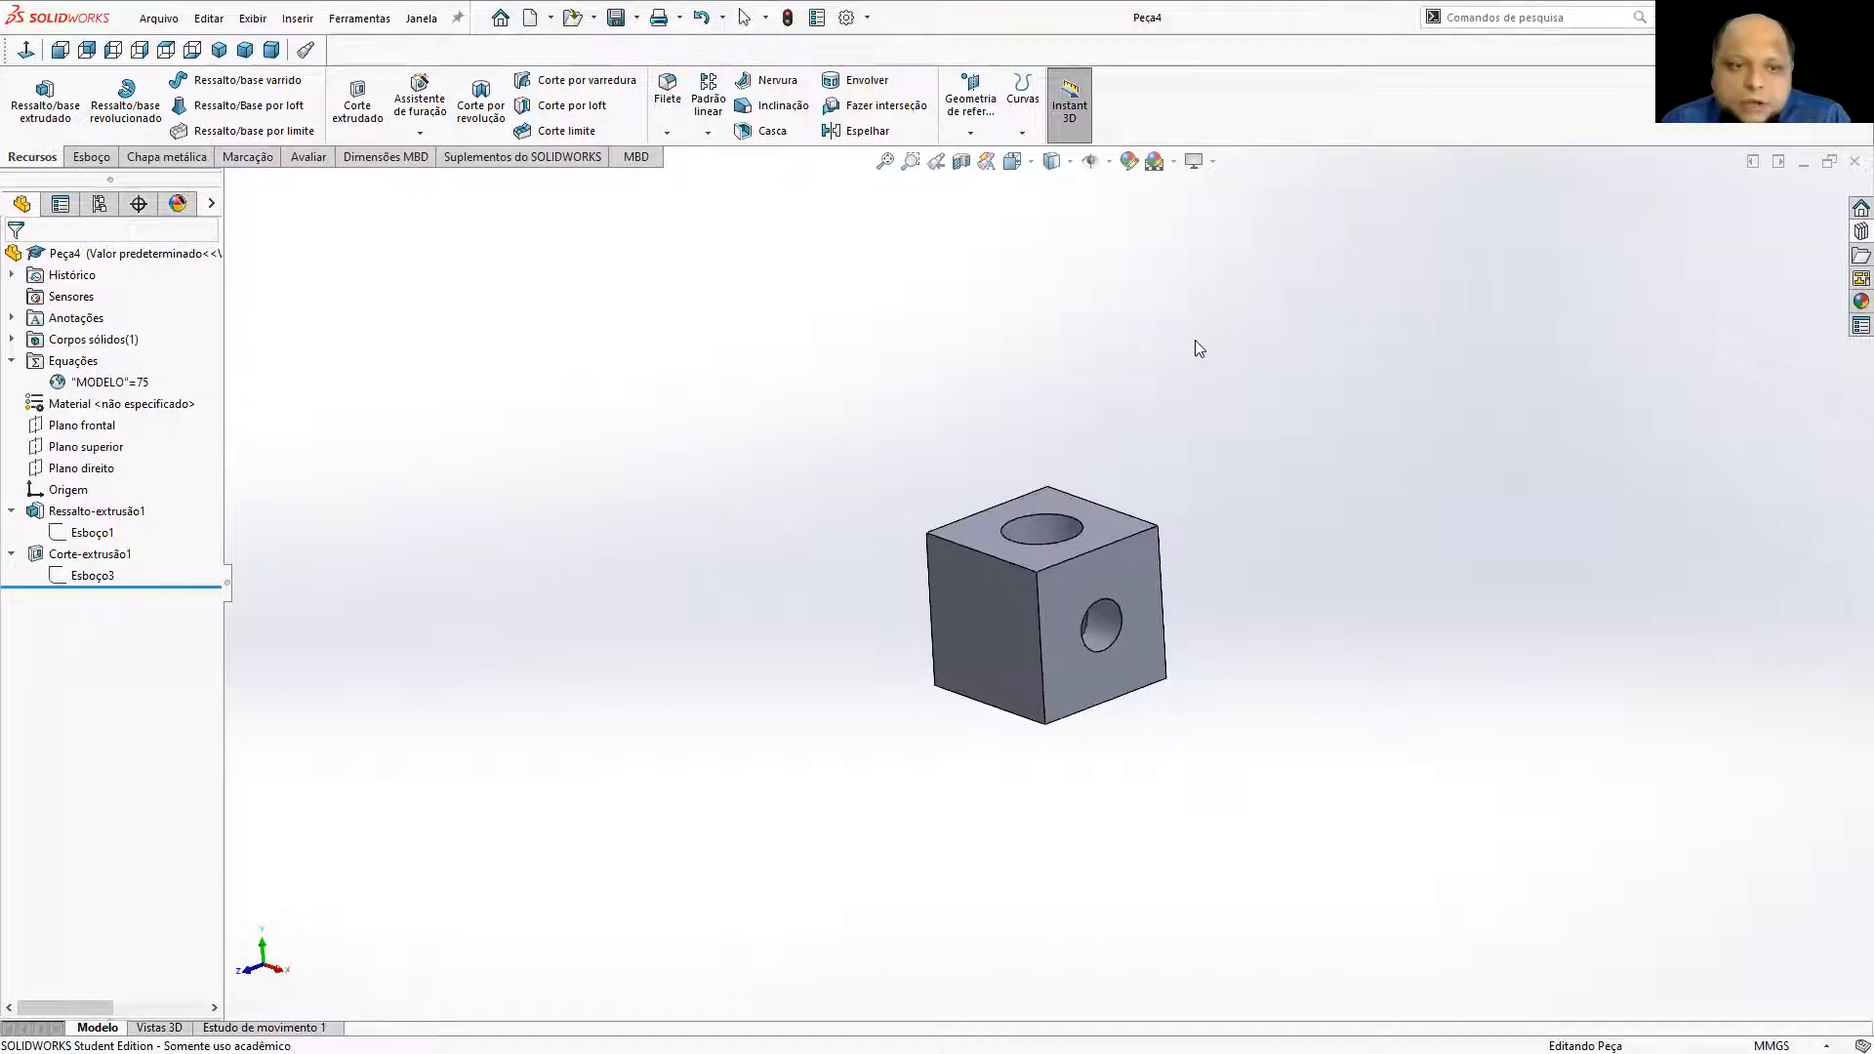
{"action": "left_click", "coordinate": [125, 385]}
{"action": "right_click", "coordinate": [125, 386]}
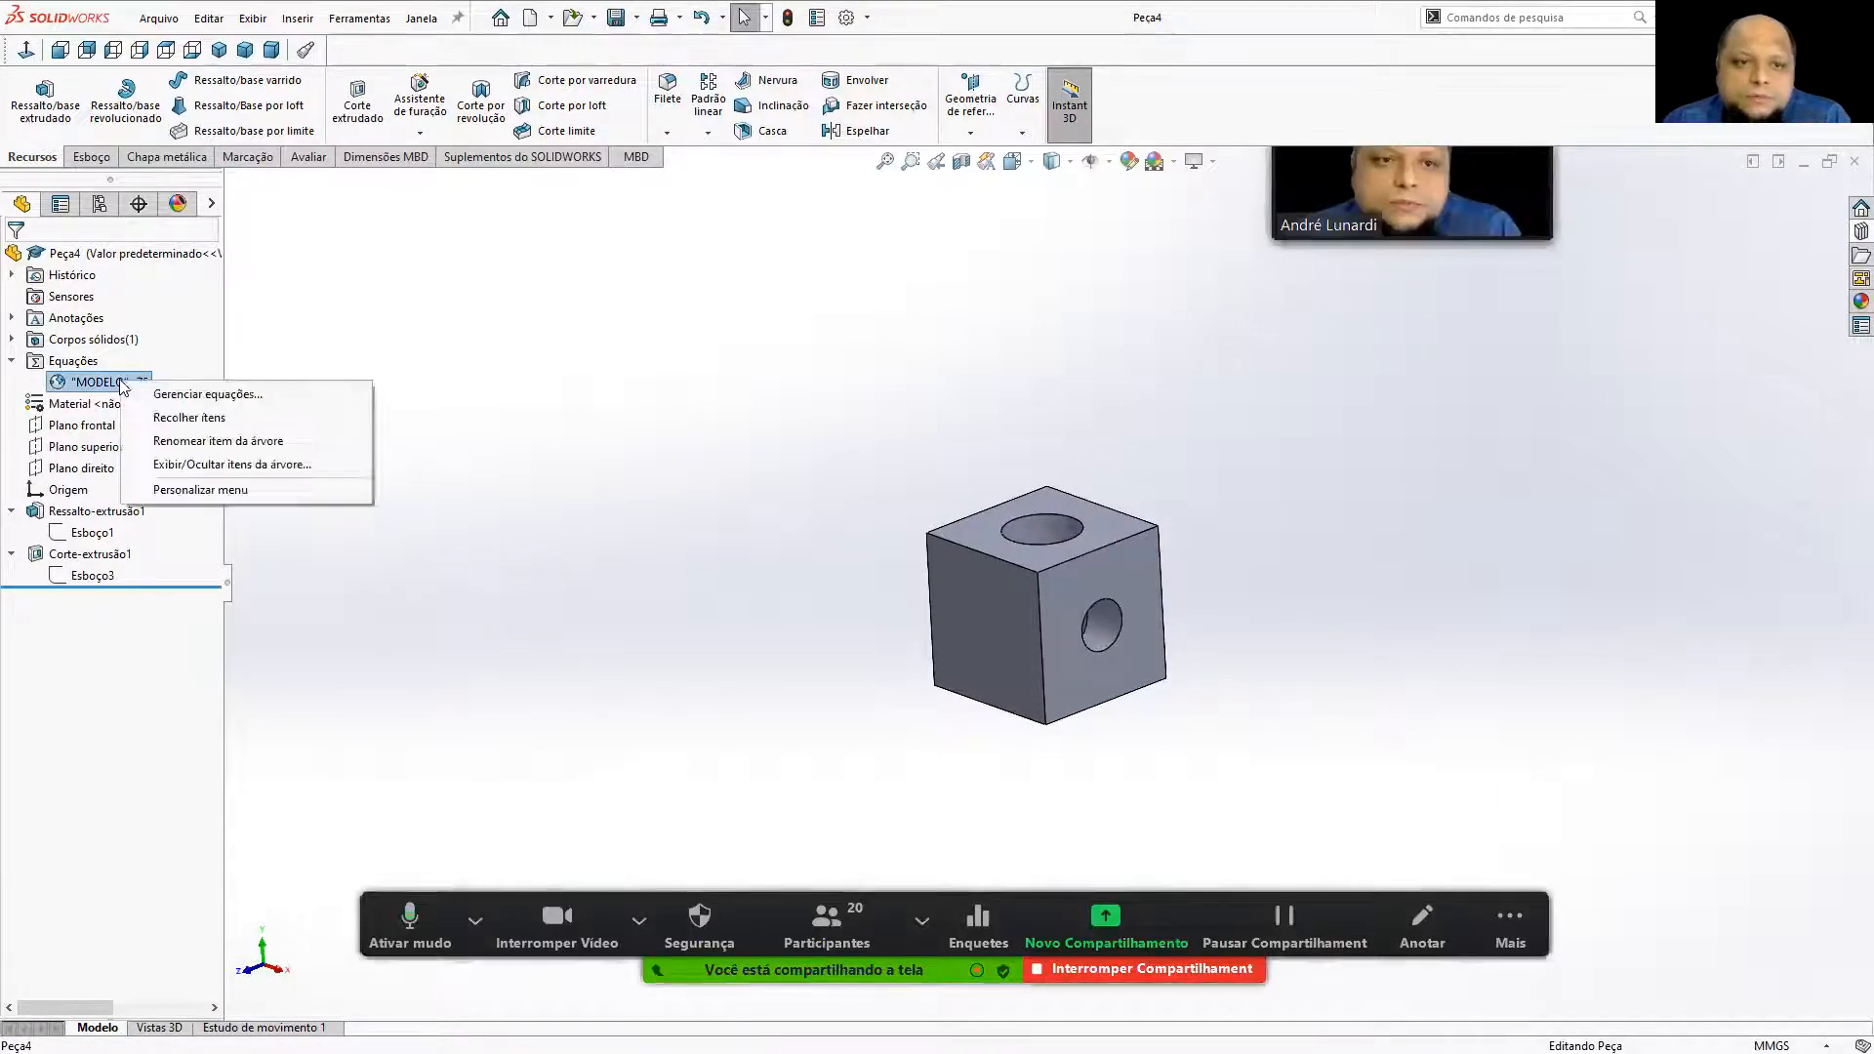
{"action": "left_click", "coordinate": [166, 388]}
{"action": "left_click", "coordinate": [666, 436]}
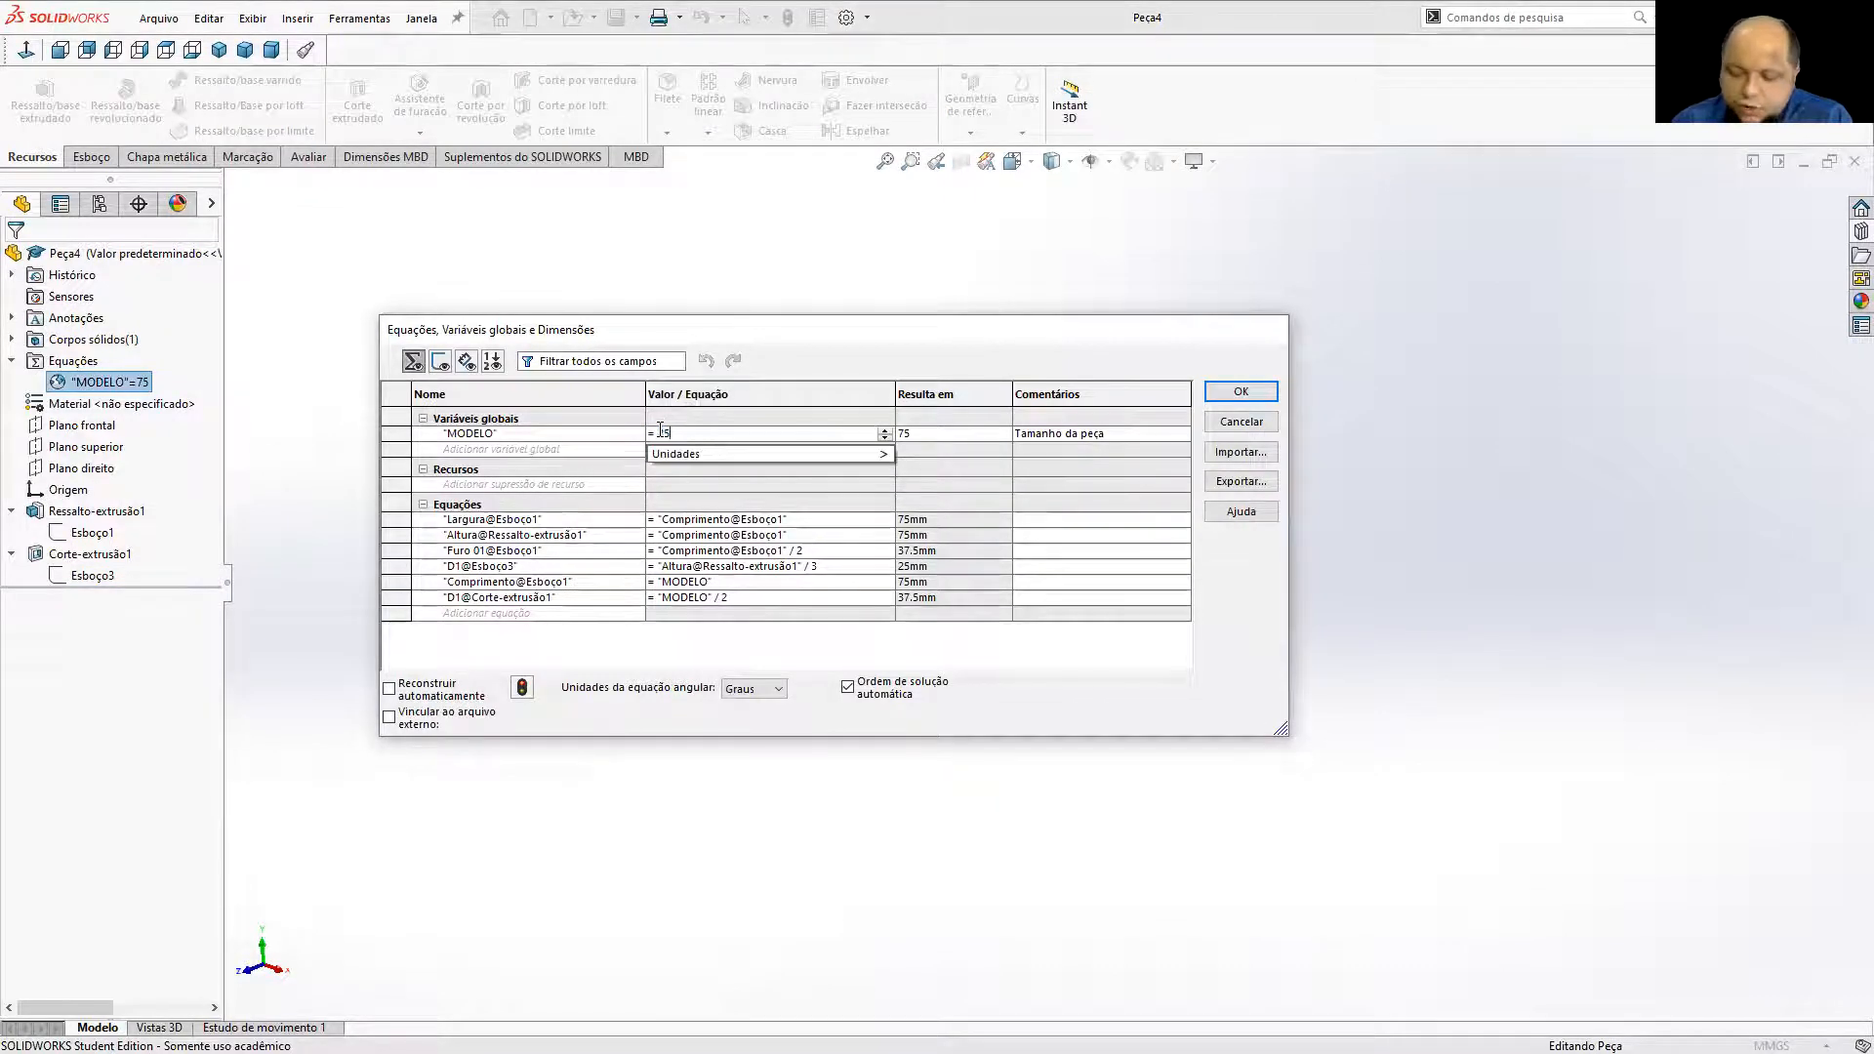
{"action": "left_click", "coordinate": [790, 378]}
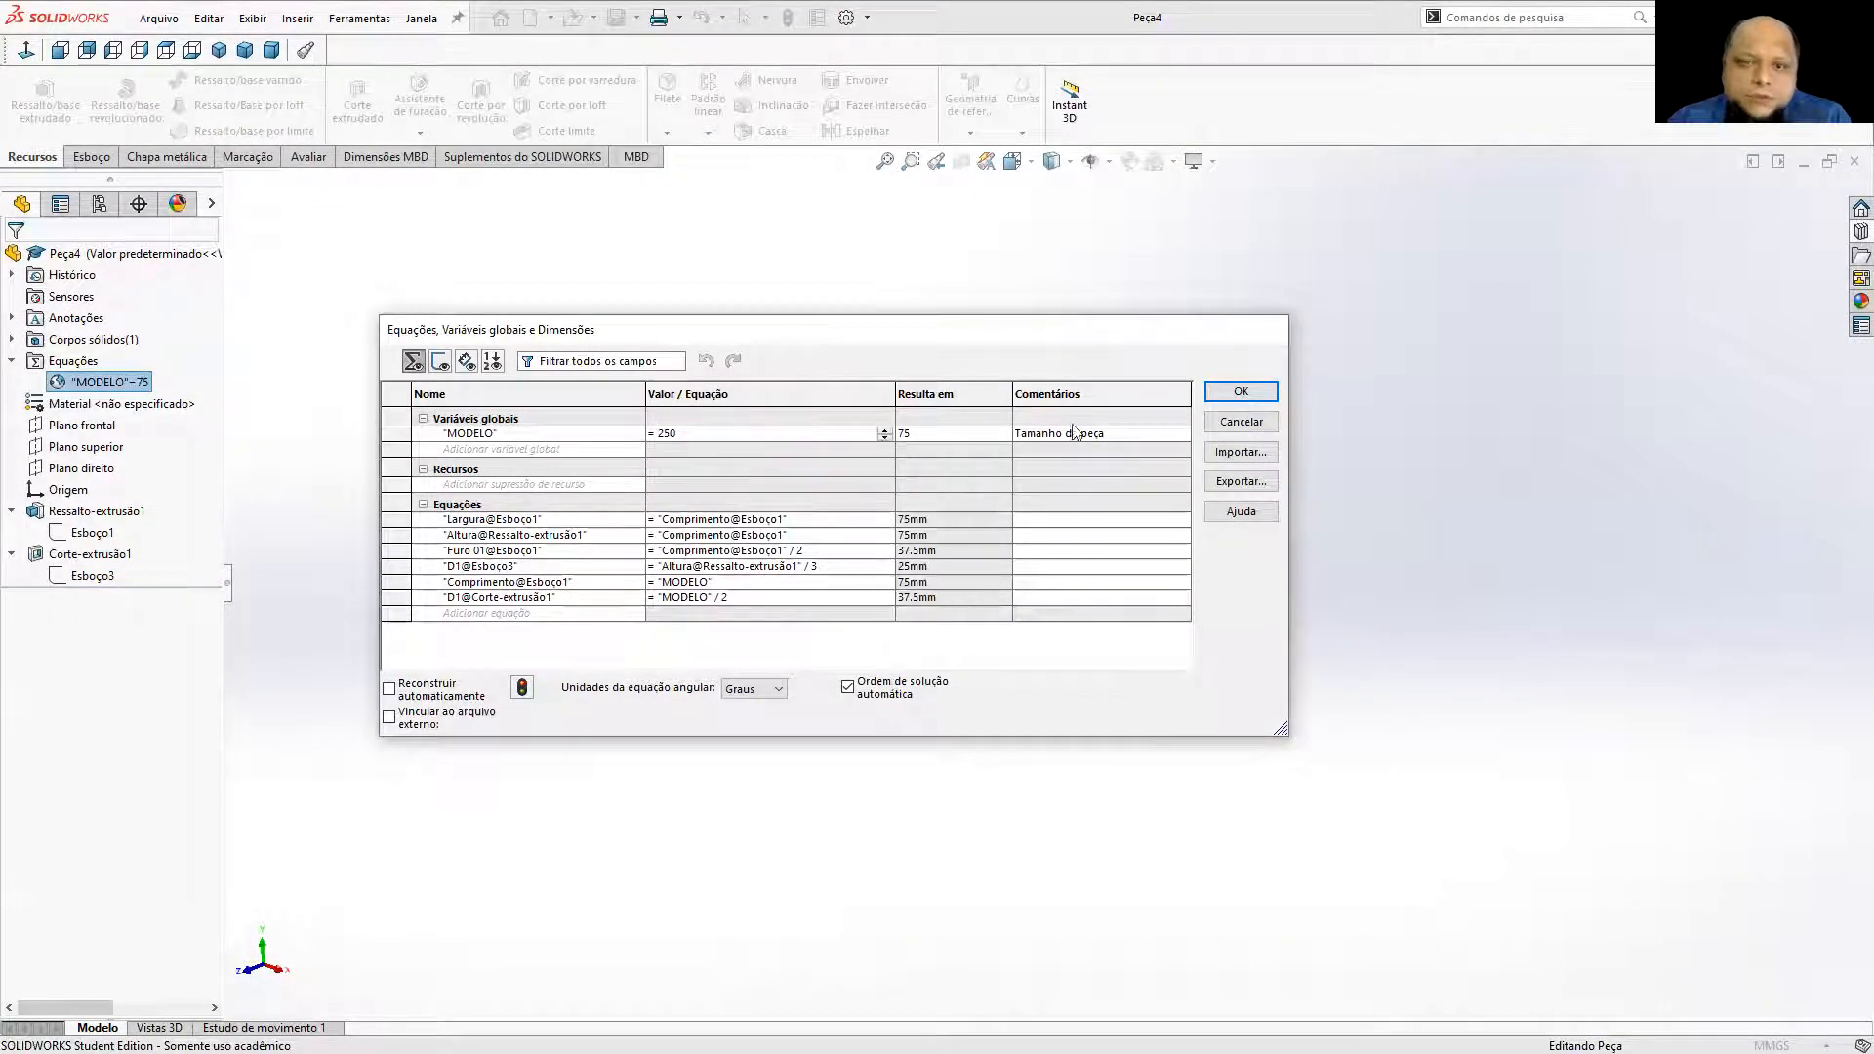
{"action": "left_click", "coordinate": [766, 433]}
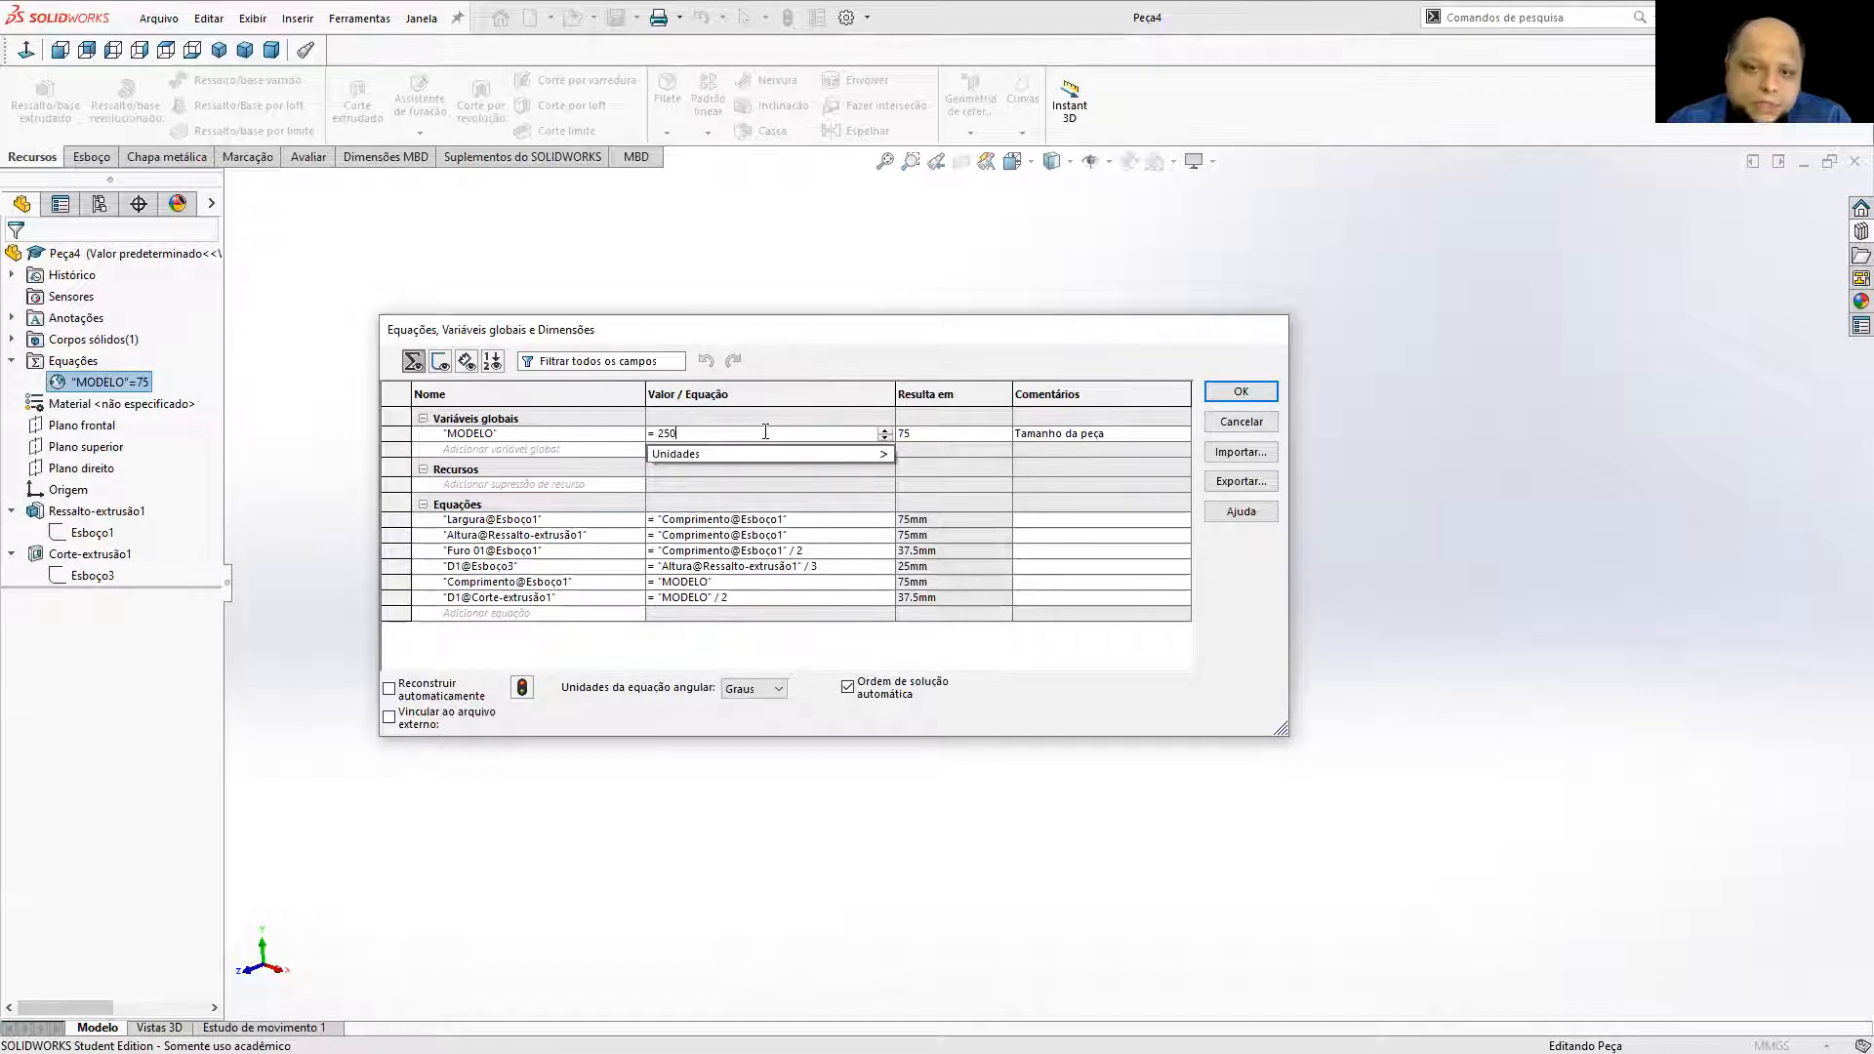
{"action": "mouse_move", "coordinate": [767, 453]}
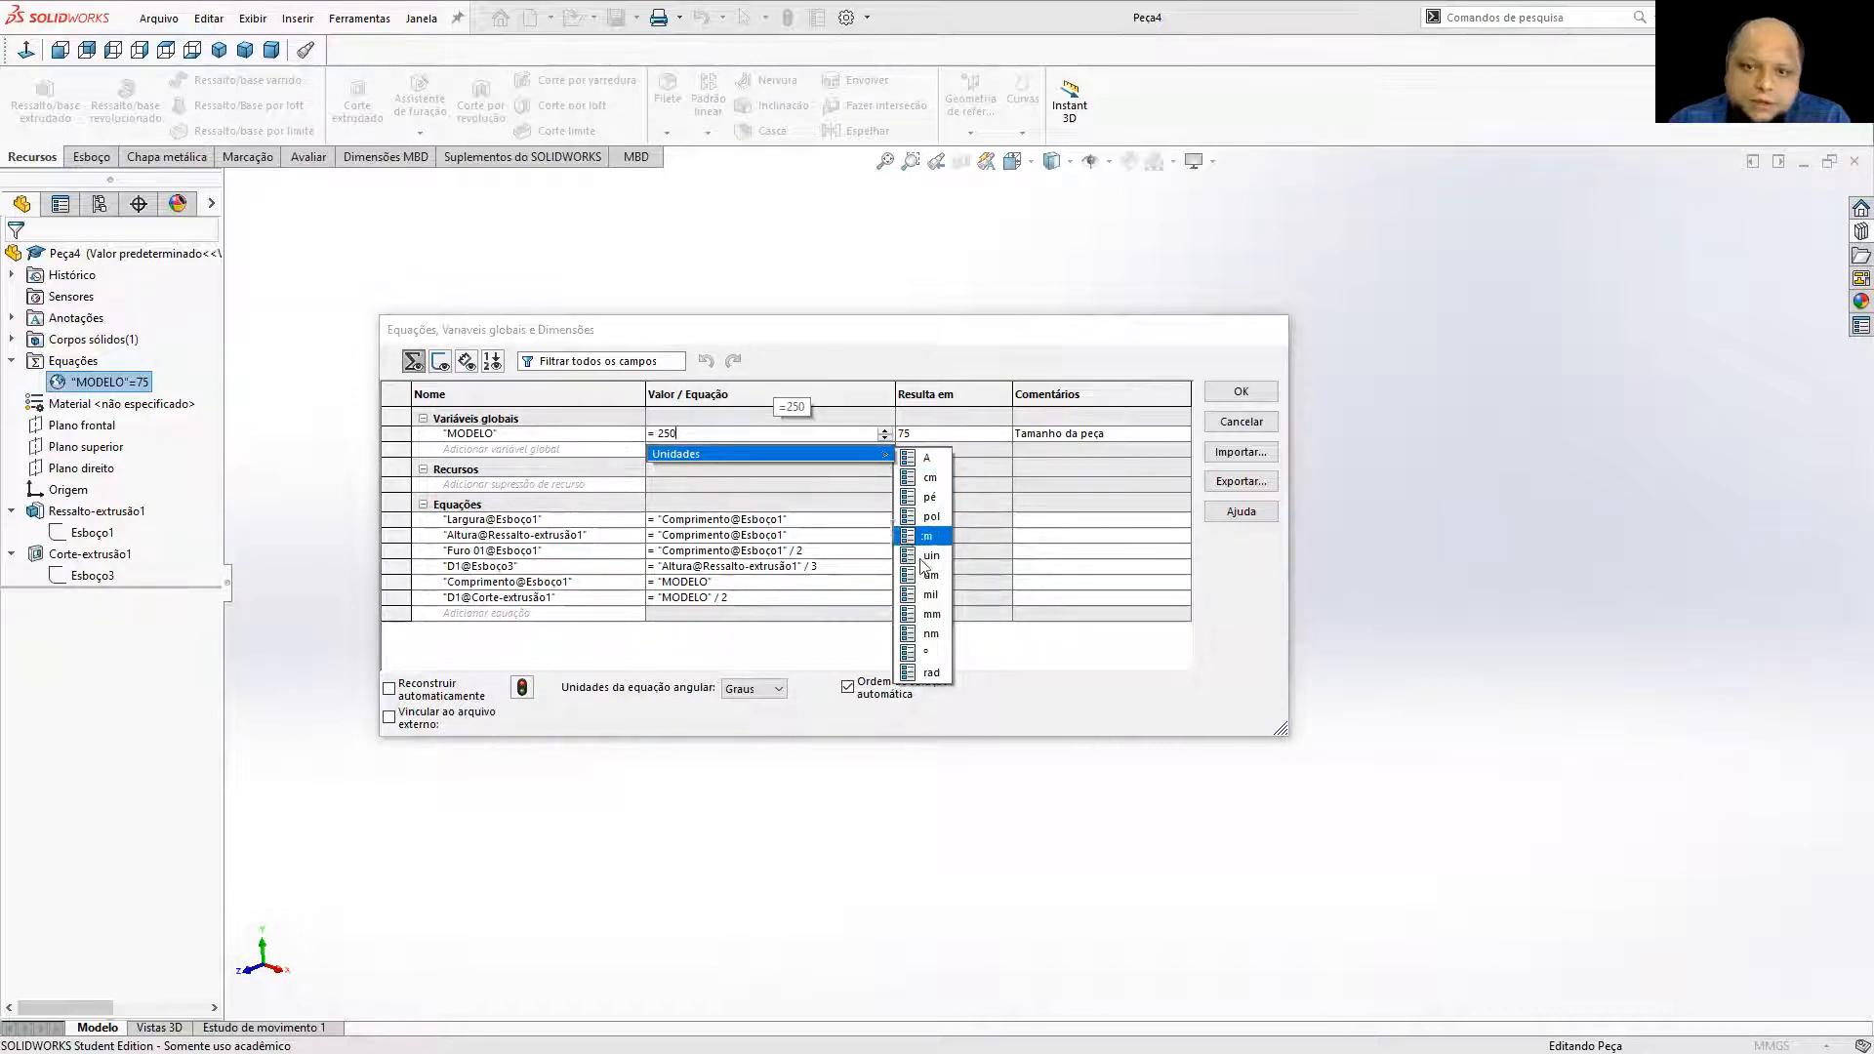
{"action": "left_click", "coordinate": [952, 373]}
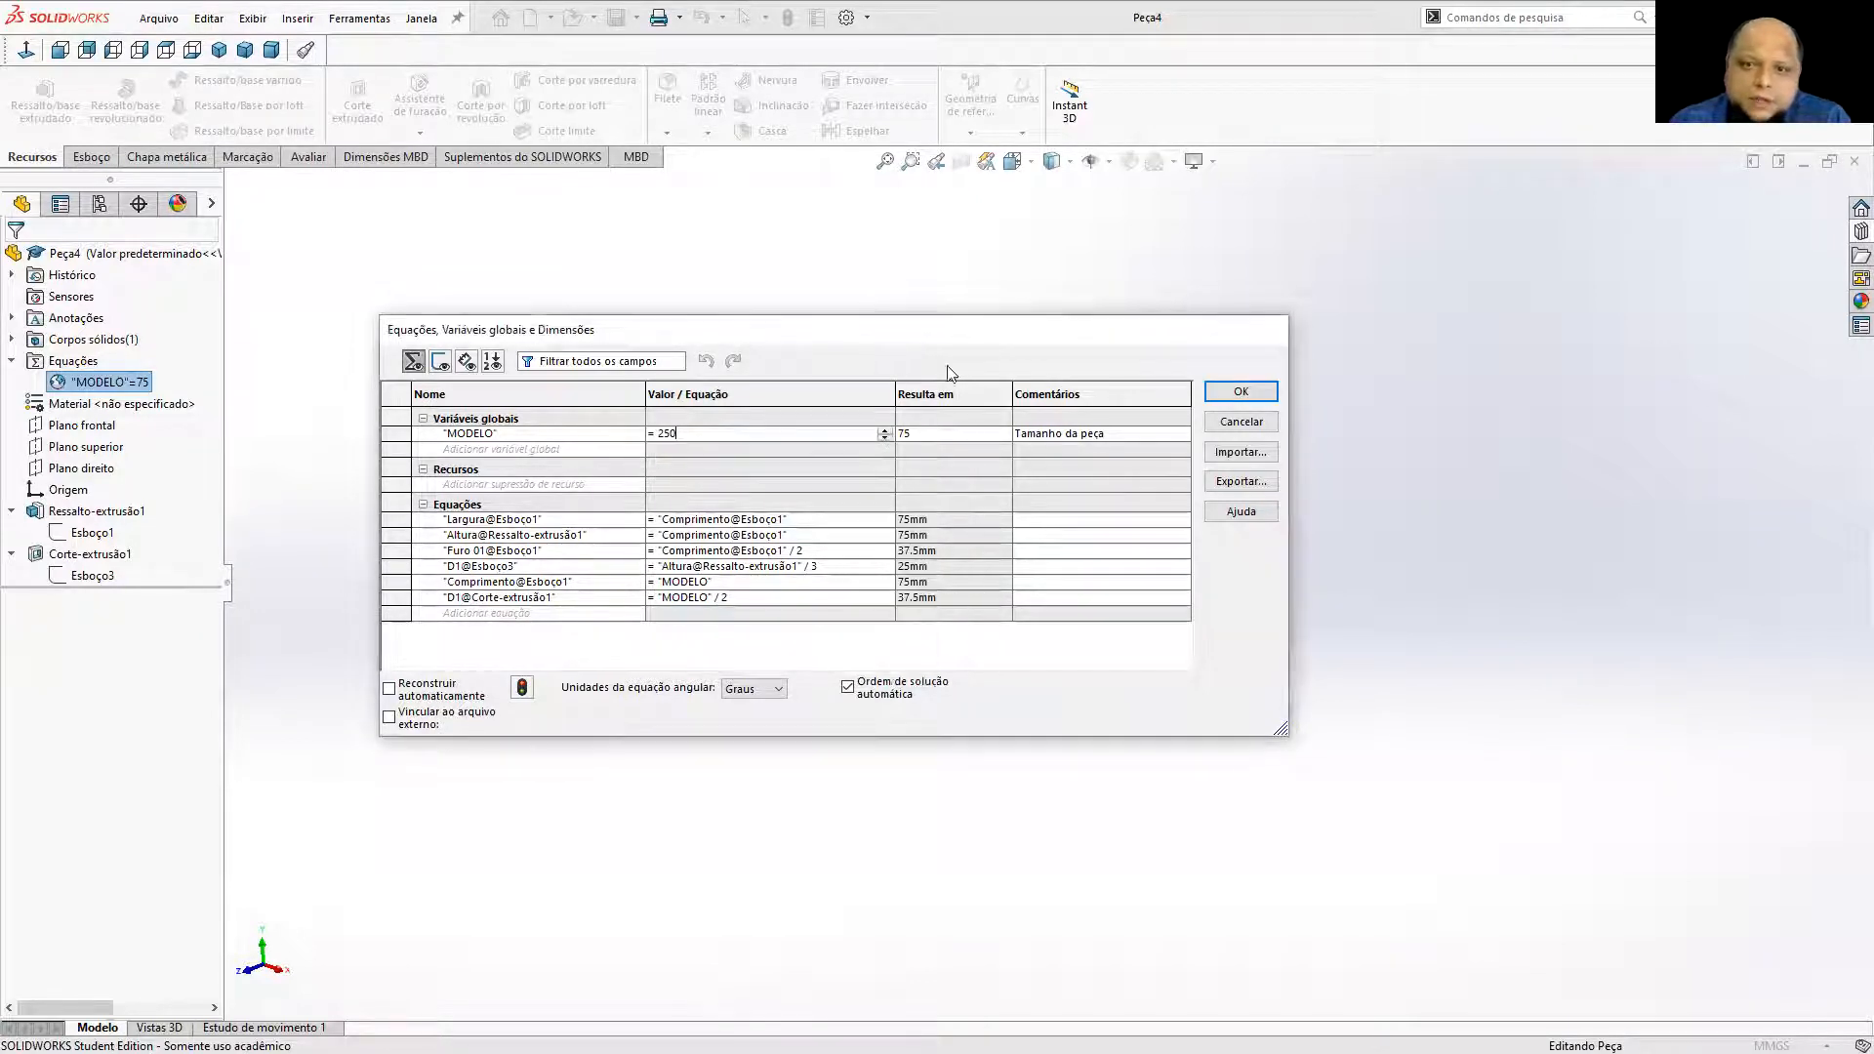
{"action": "left_click", "coordinate": [1212, 392]}
Fit the enlarged cube in the view and save the part.
{"action": "key", "text": "f"}
{"action": "middle_click_drag", "start_coordinate": [1225, 416], "coordinate": [1211, 491]}
{"action": "left_click", "coordinate": [615, 18]}
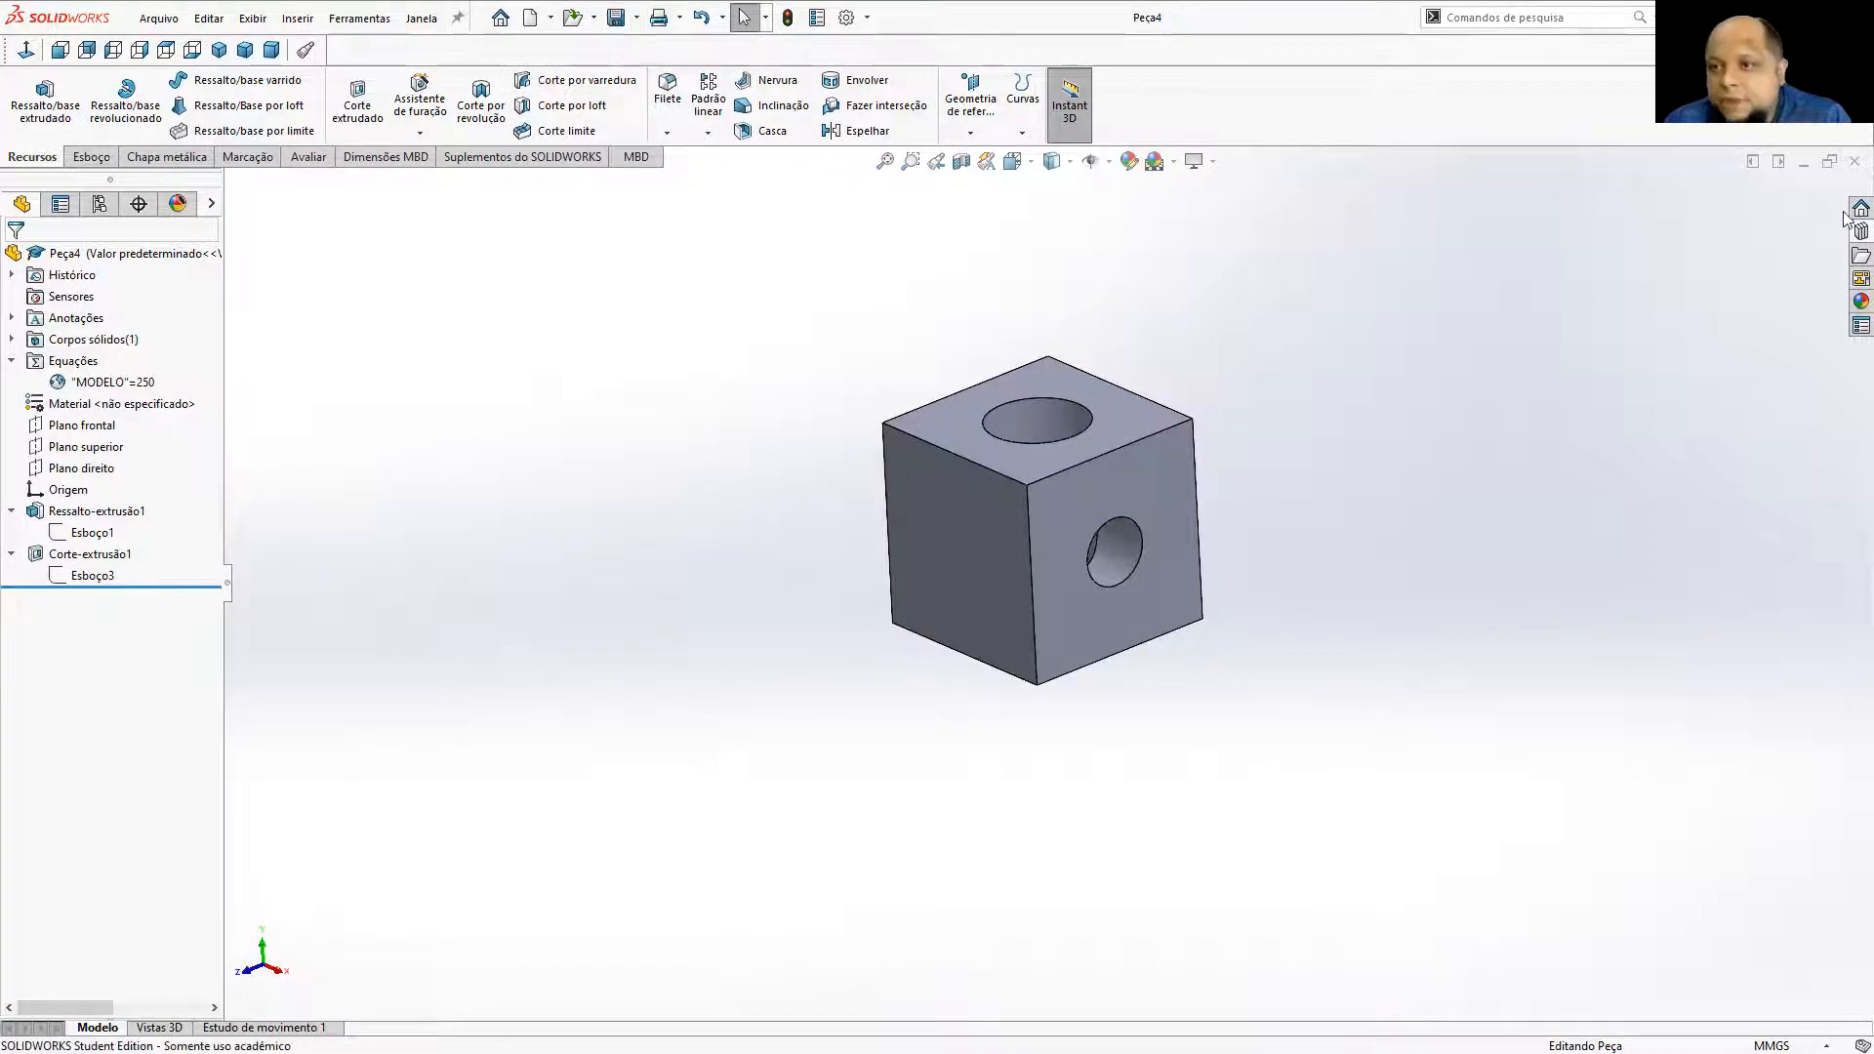
Create a new drawing document.
{"action": "left_click", "coordinate": [552, 18]}
{"action": "left_click", "coordinate": [558, 38]}
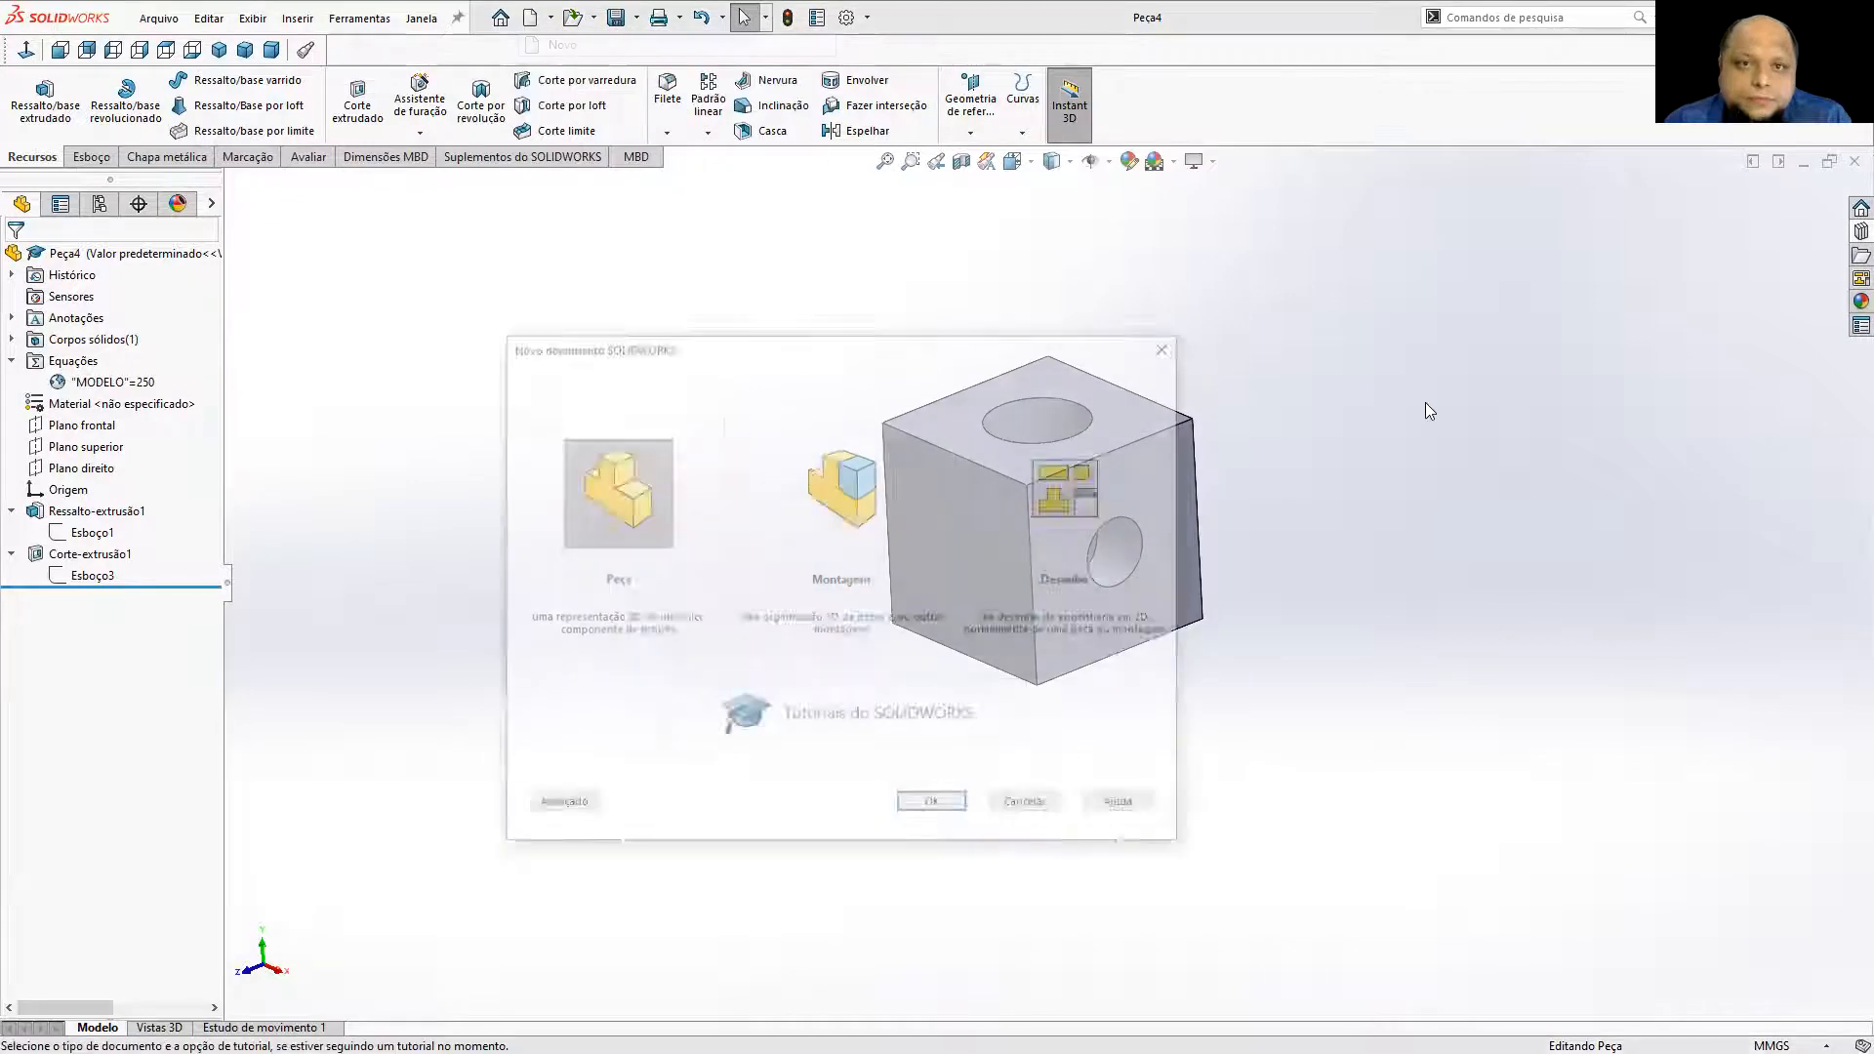
{"action": "double_click", "coordinate": [1056, 479]}
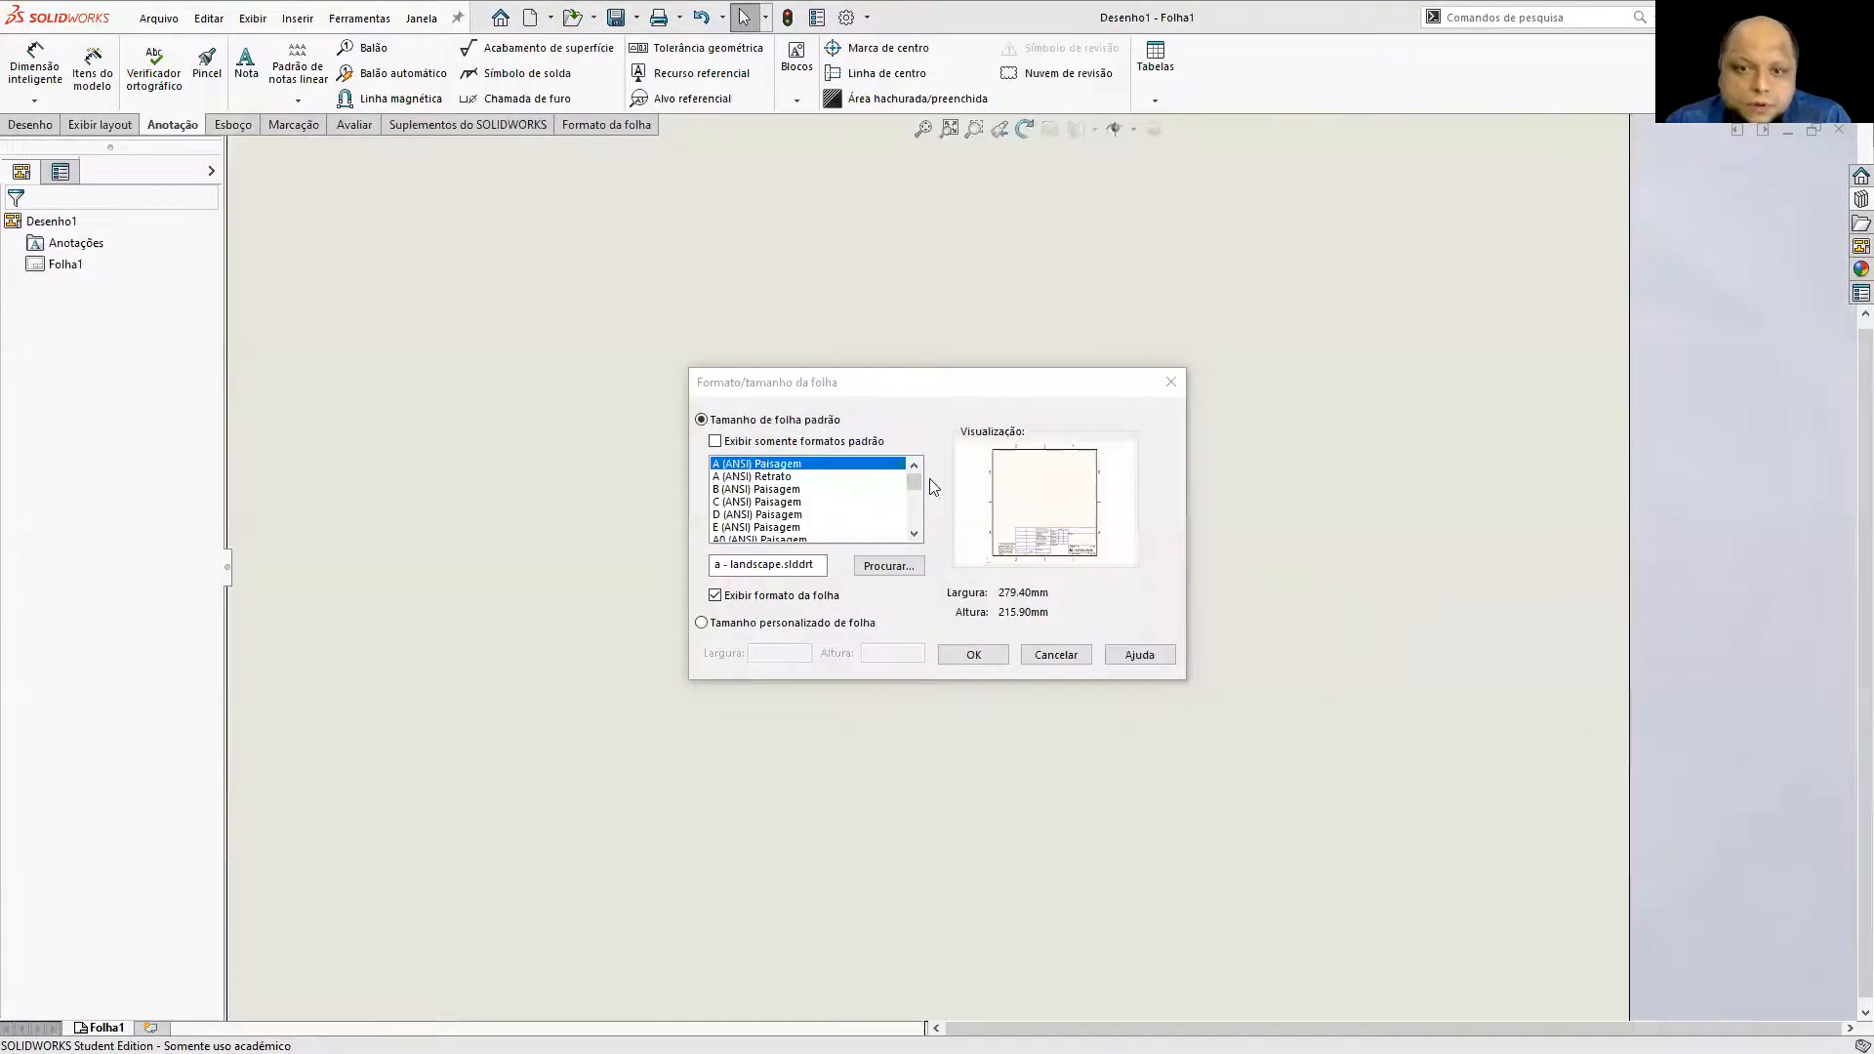
Select the A3 - UNIFOR - DESENHO MECÂNICO sheet format for the new drawing.
{"action": "left_click_drag", "start_coordinate": [916, 485], "coordinate": [914, 535]}
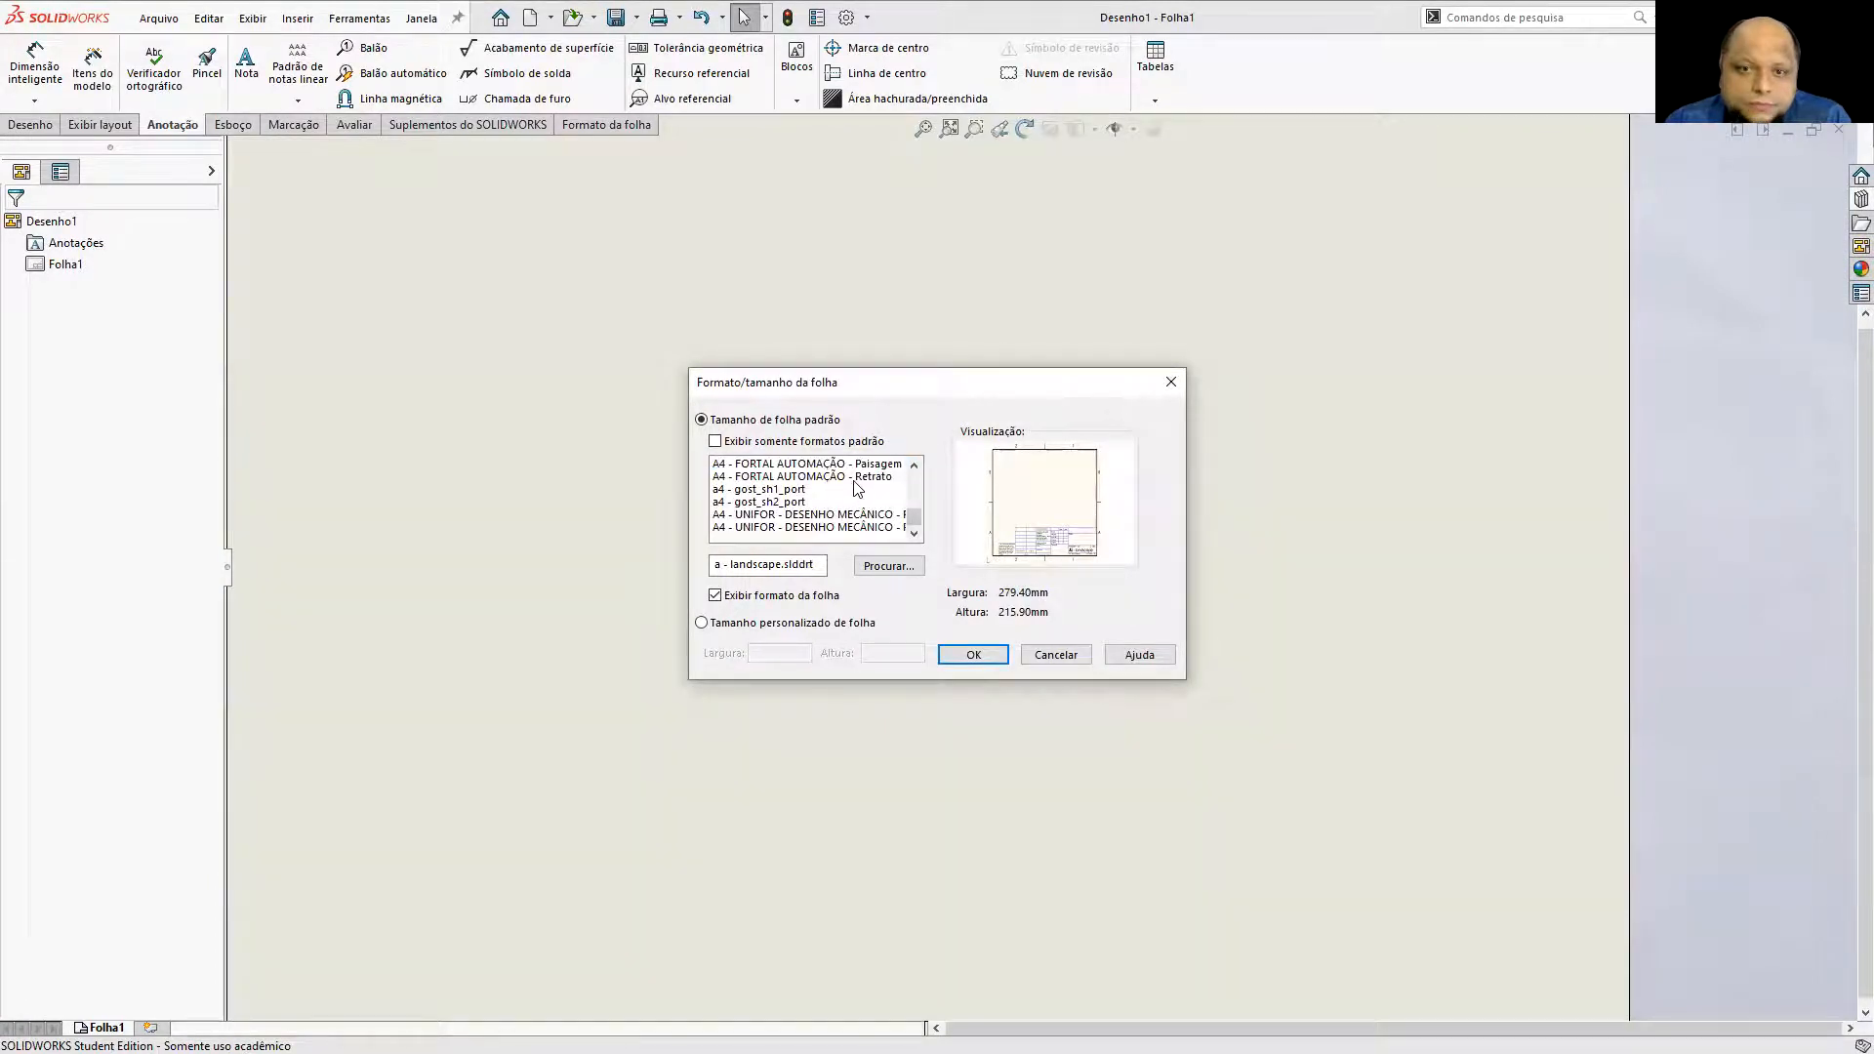
{"action": "scroll", "coordinate": [858, 488], "scroll_direction": "up", "scroll_amount": 1}
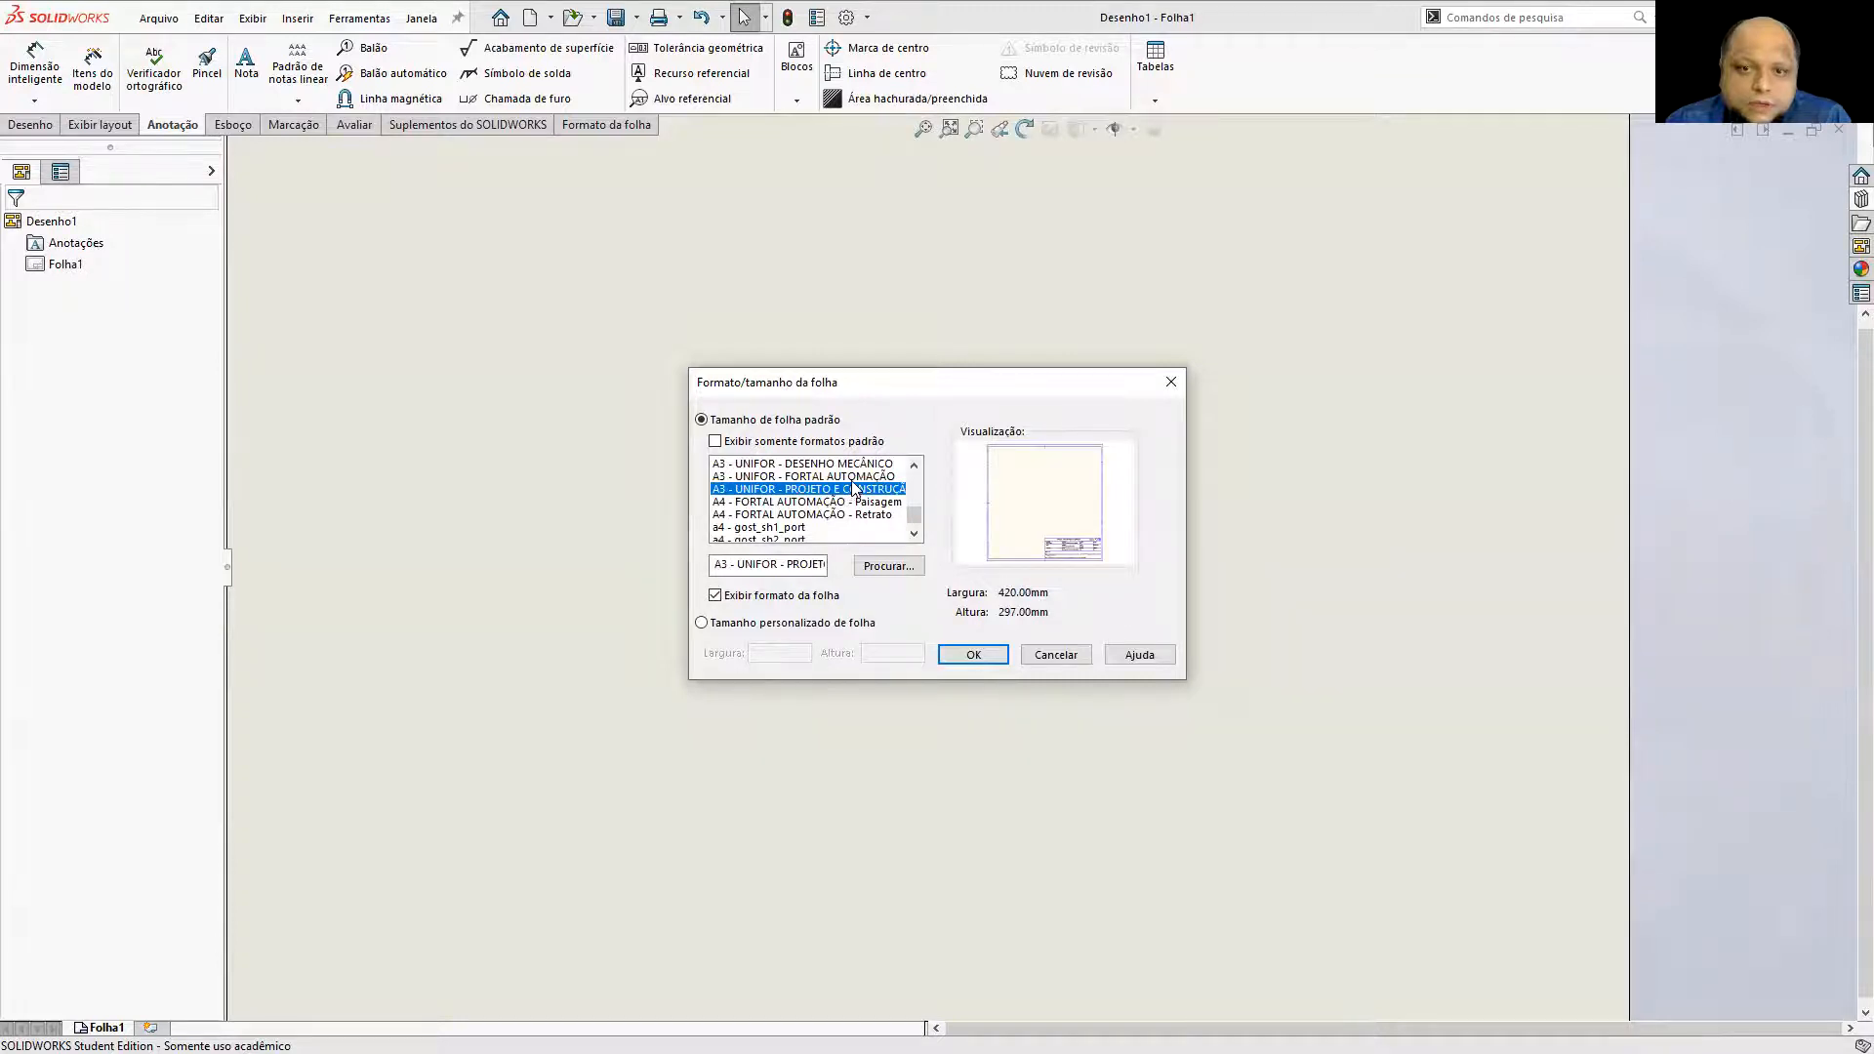
{"action": "left_click", "coordinate": [855, 465]}
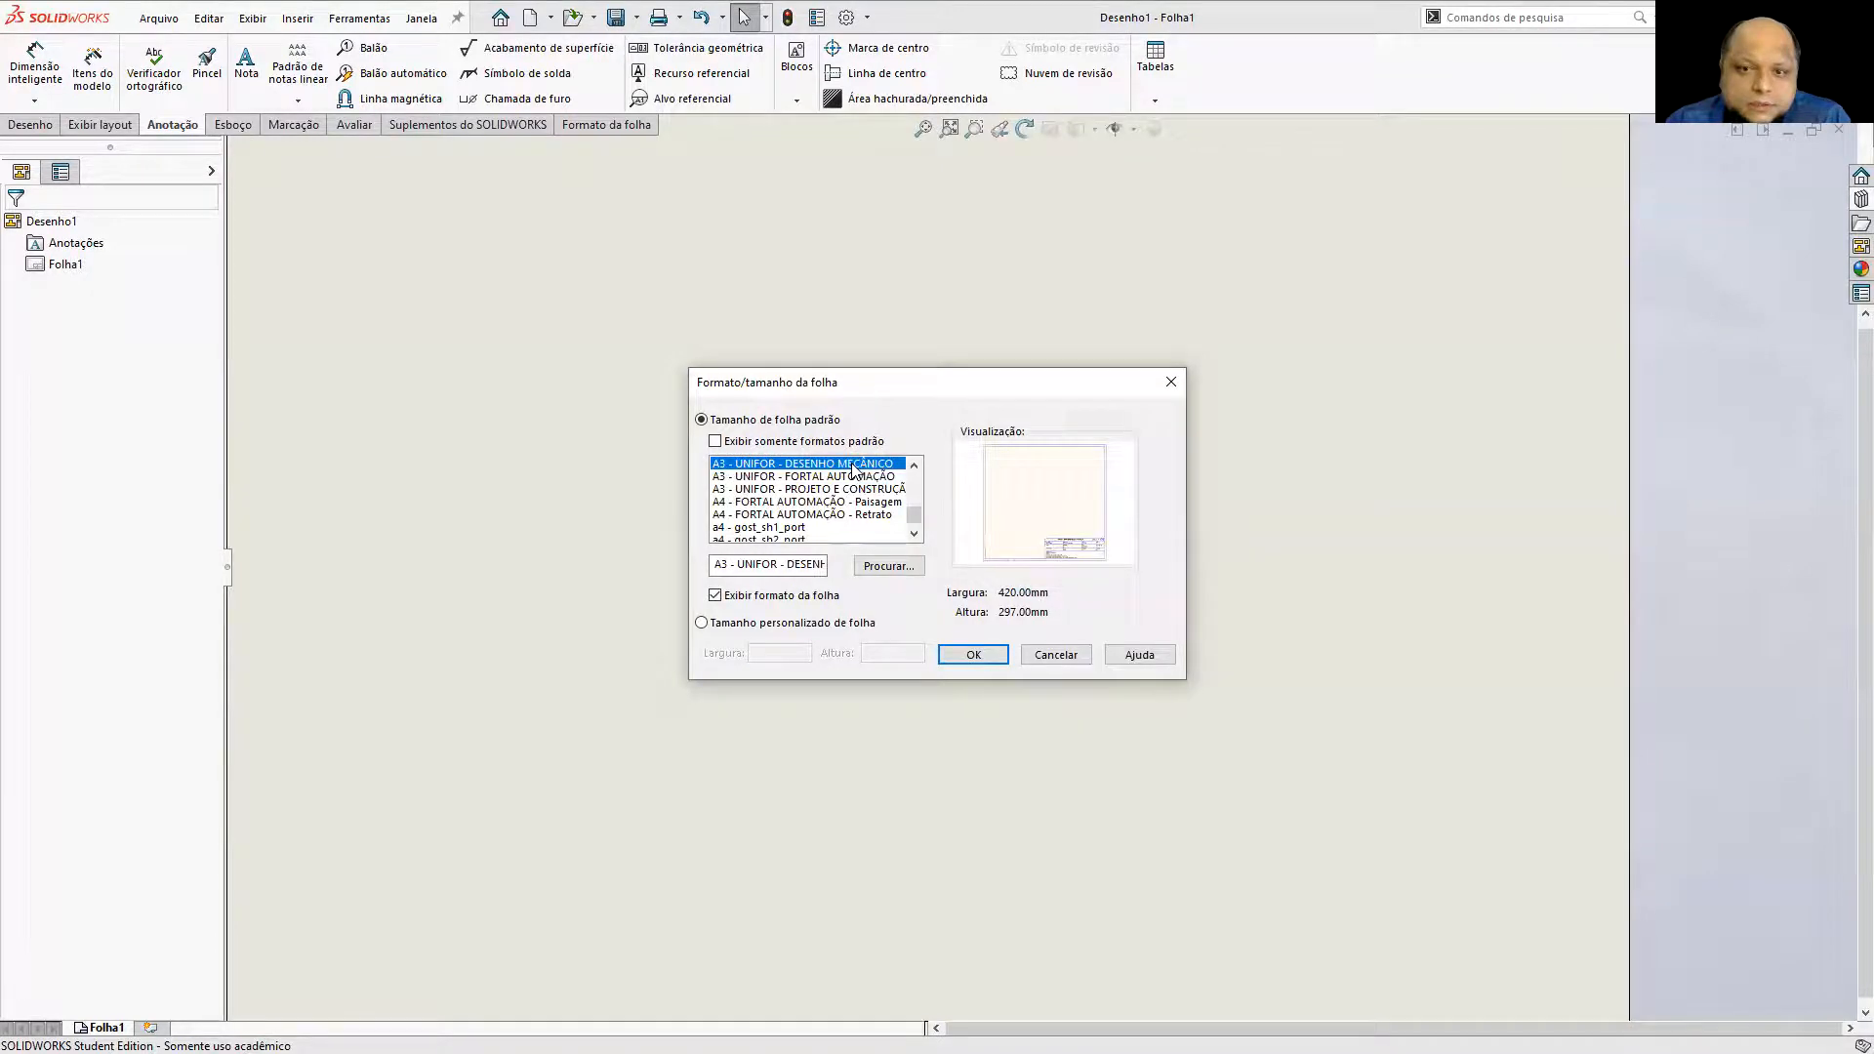
Create the drawing sheet with the A4 (ANSI) Retrato format and dismiss the model view insertion that starts with it.
{"action": "scroll", "coordinate": [856, 470], "scroll_direction": "up", "scroll_amount": 2}
{"action": "scroll", "coordinate": [913, 474], "scroll_direction": "up", "scroll_amount": 10}
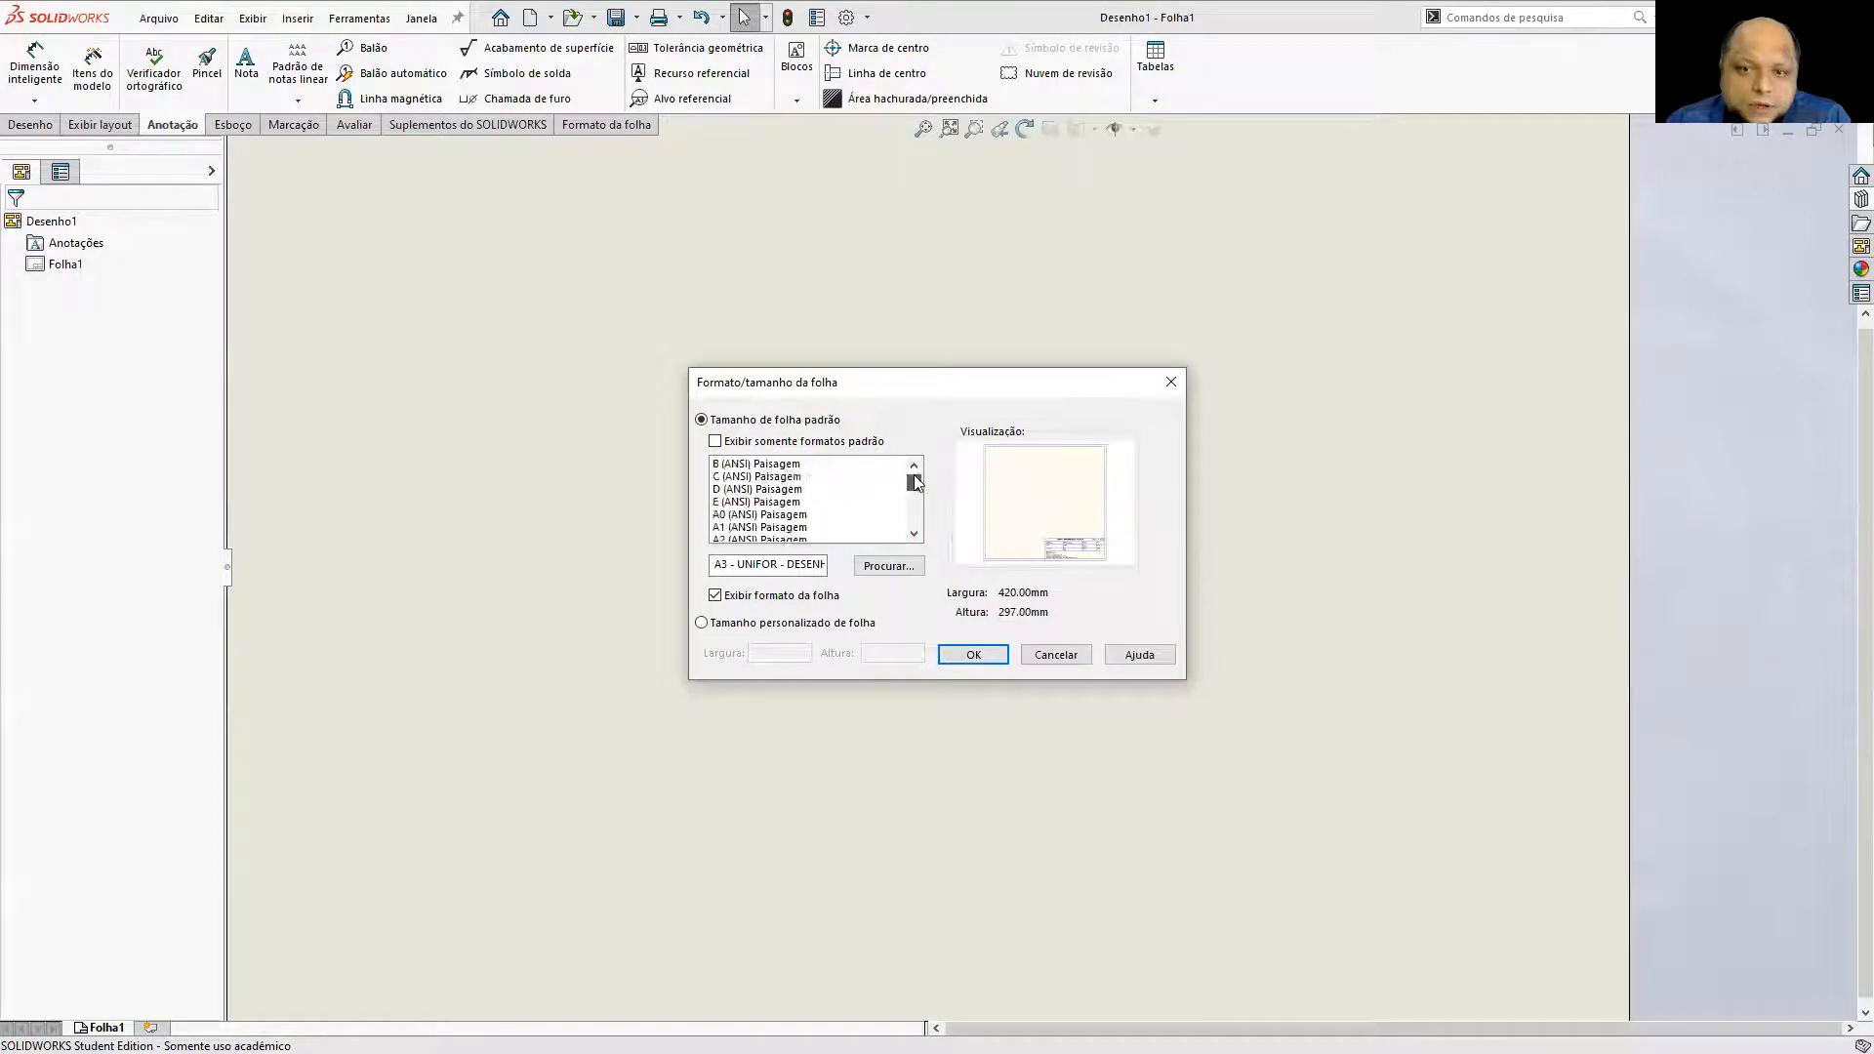
{"action": "scroll", "coordinate": [798, 515], "scroll_direction": "down", "scroll_amount": 1}
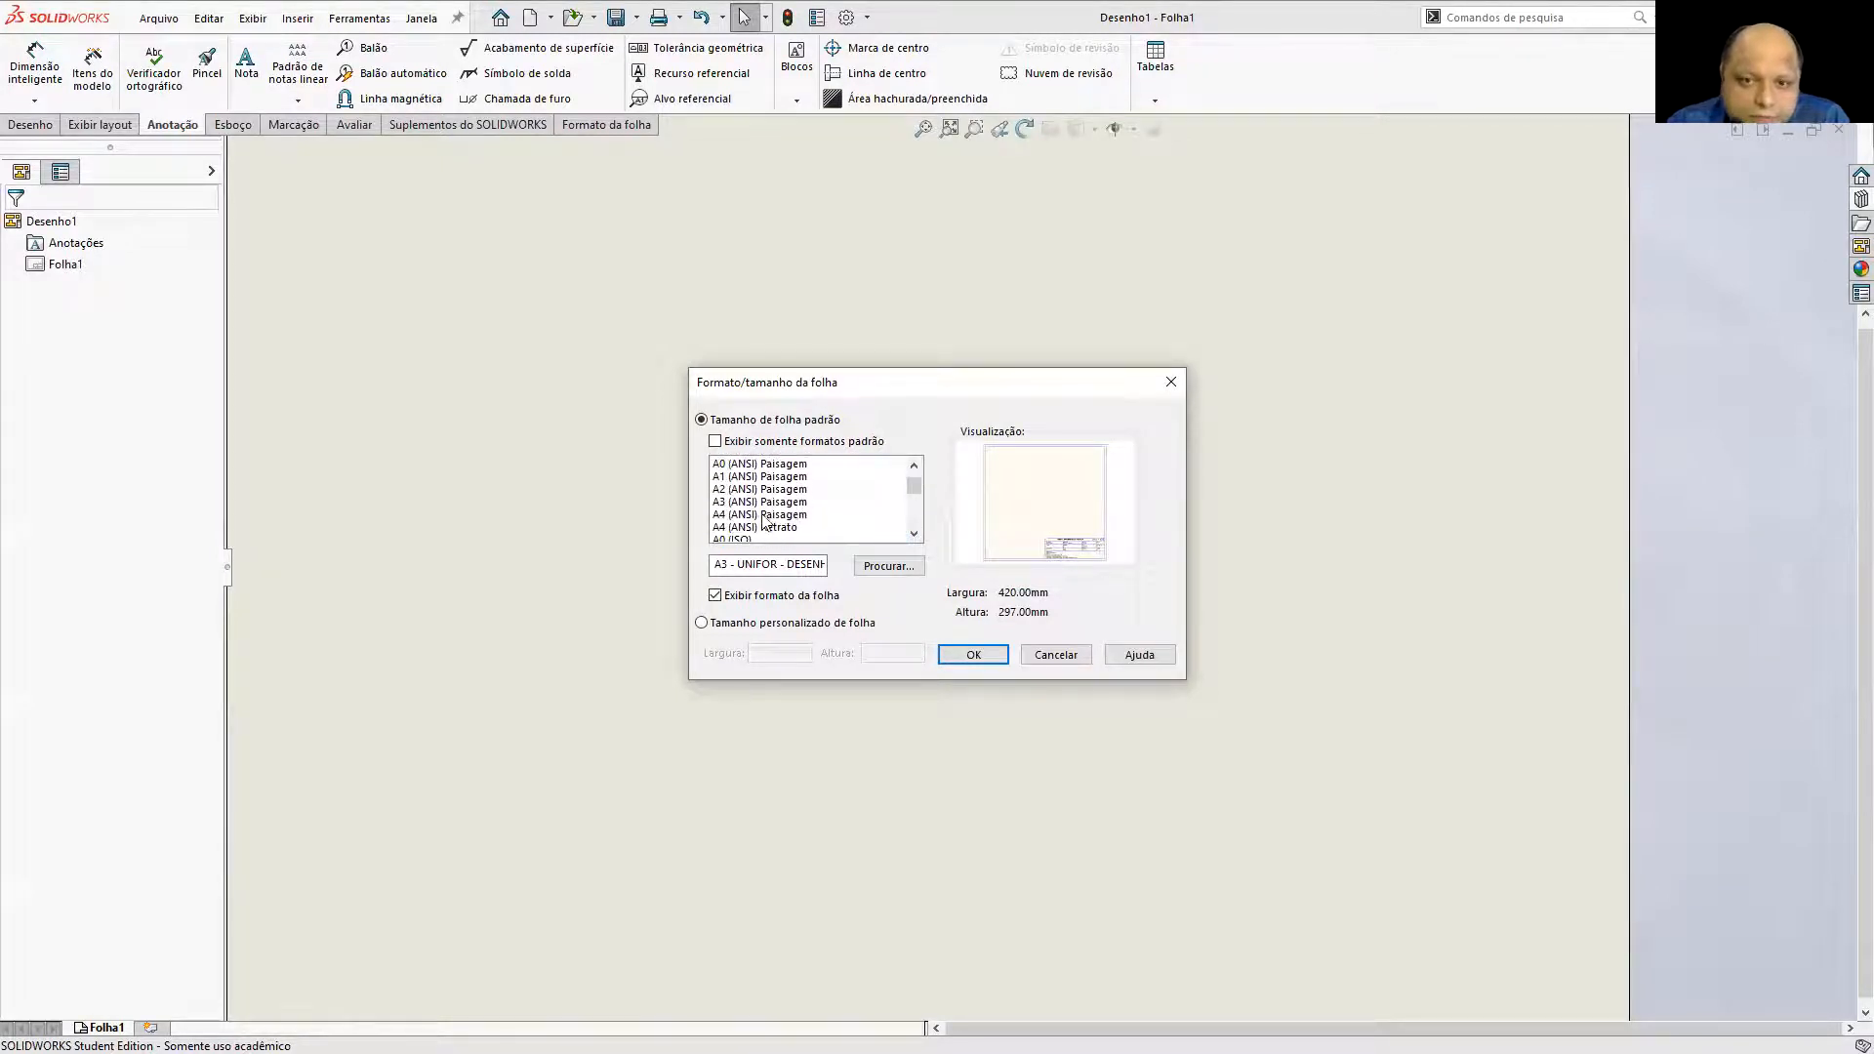
{"action": "left_click", "coordinate": [764, 515]}
{"action": "left_click", "coordinate": [767, 527]}
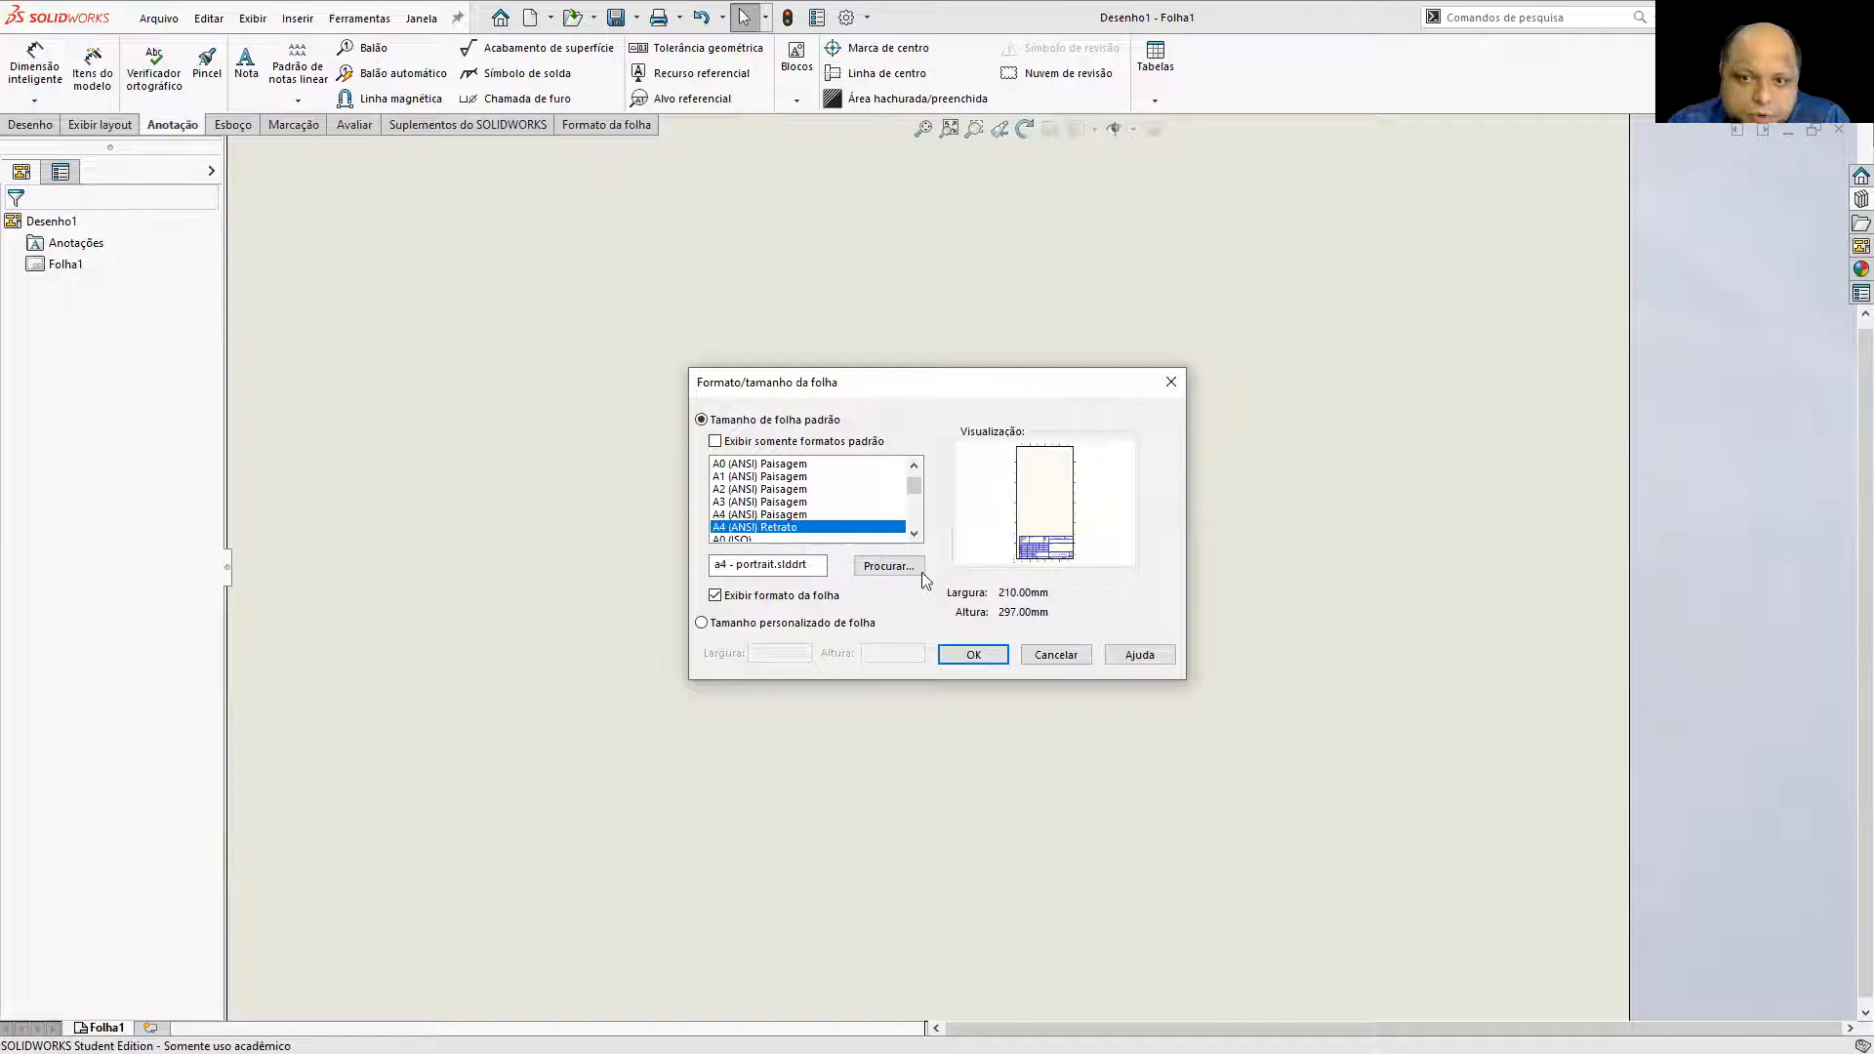
{"action": "left_click", "coordinate": [973, 655]}
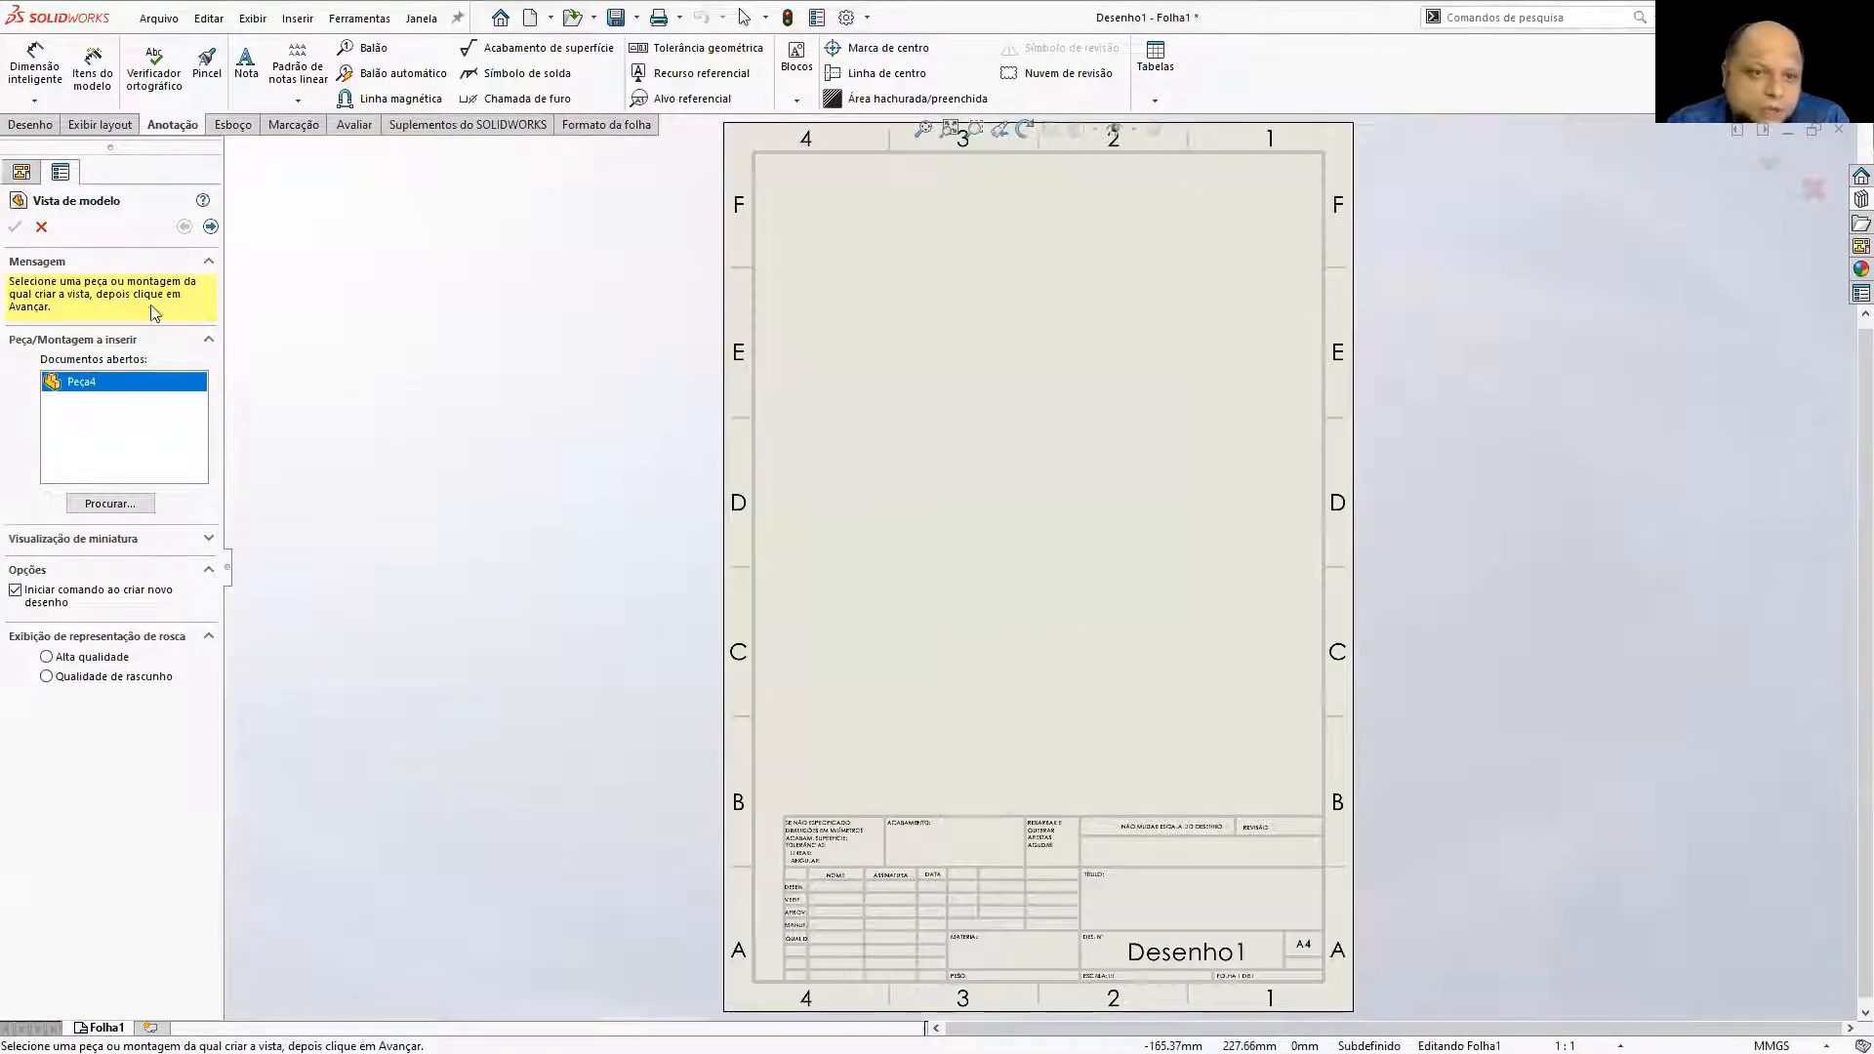
{"action": "left_click", "coordinate": [42, 227]}
Set the projection type of Folha1 to first angle (Primeiro diedro) and apply the change to the sheet.
{"action": "right_click", "coordinate": [65, 264]}
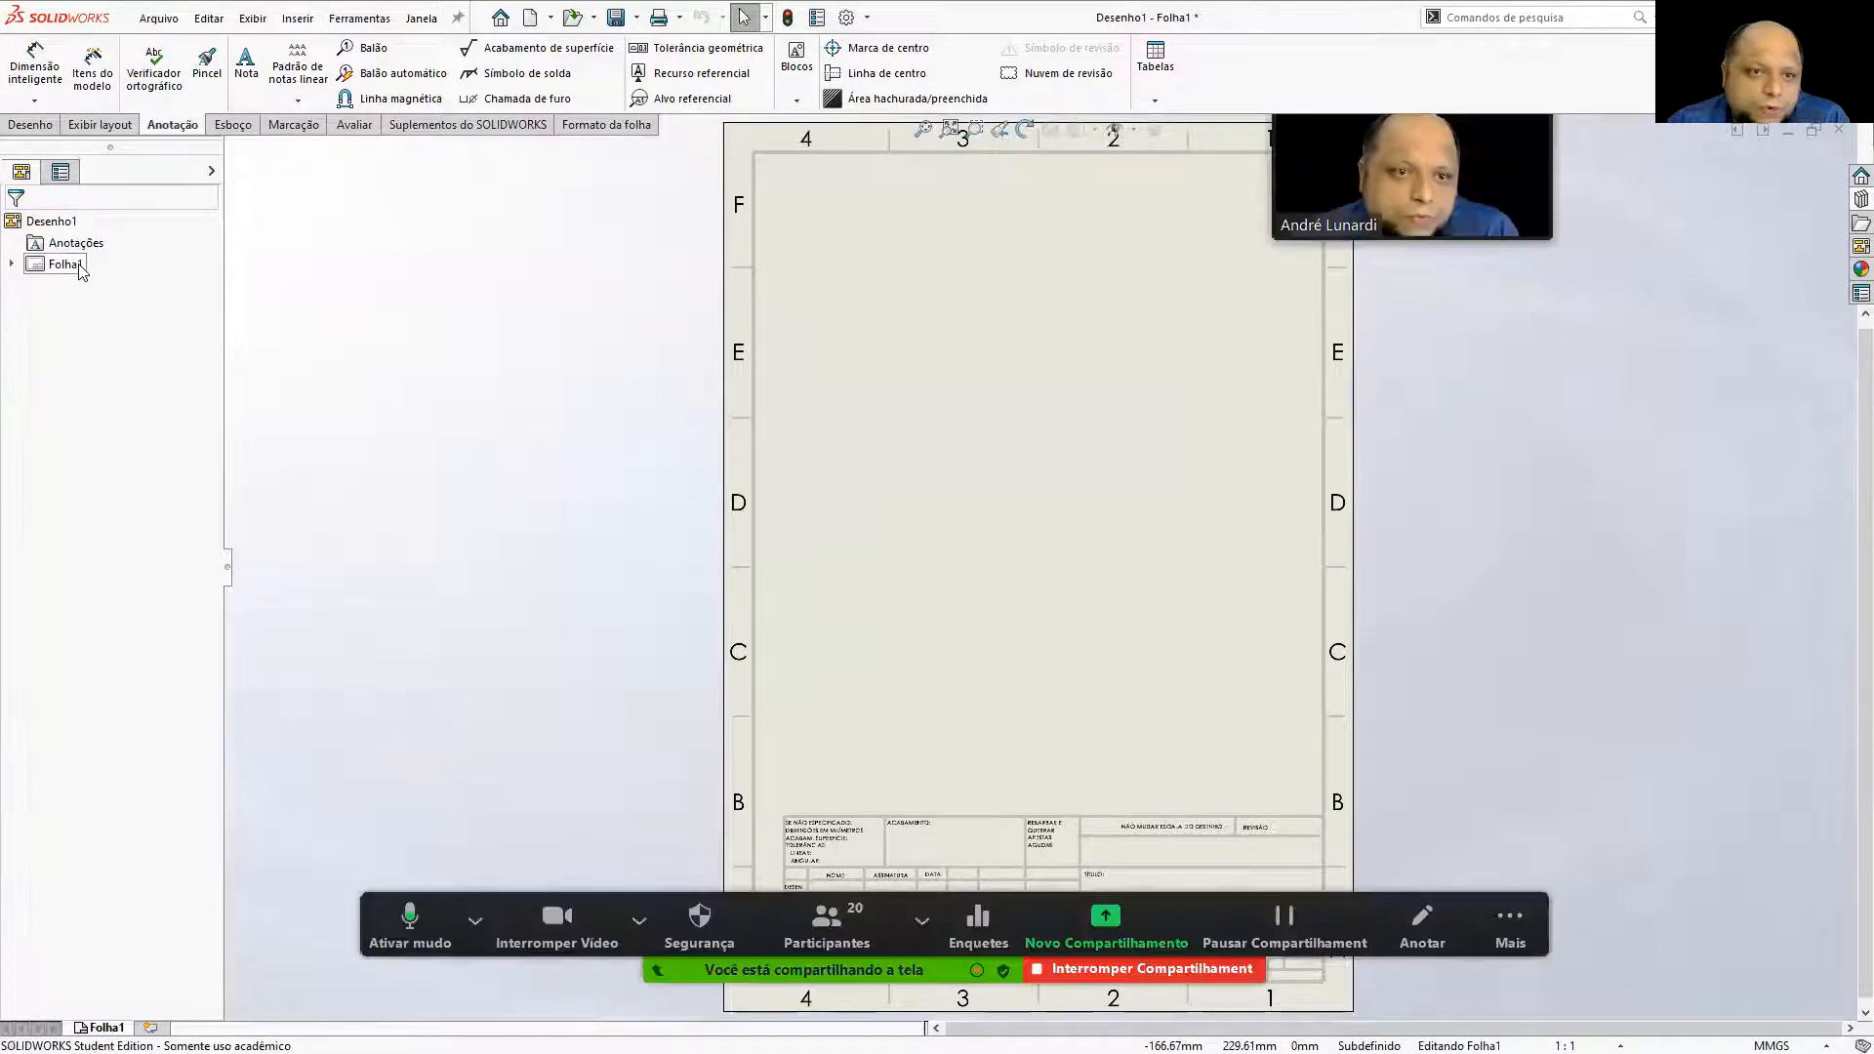
{"action": "left_click", "coordinate": [136, 418]}
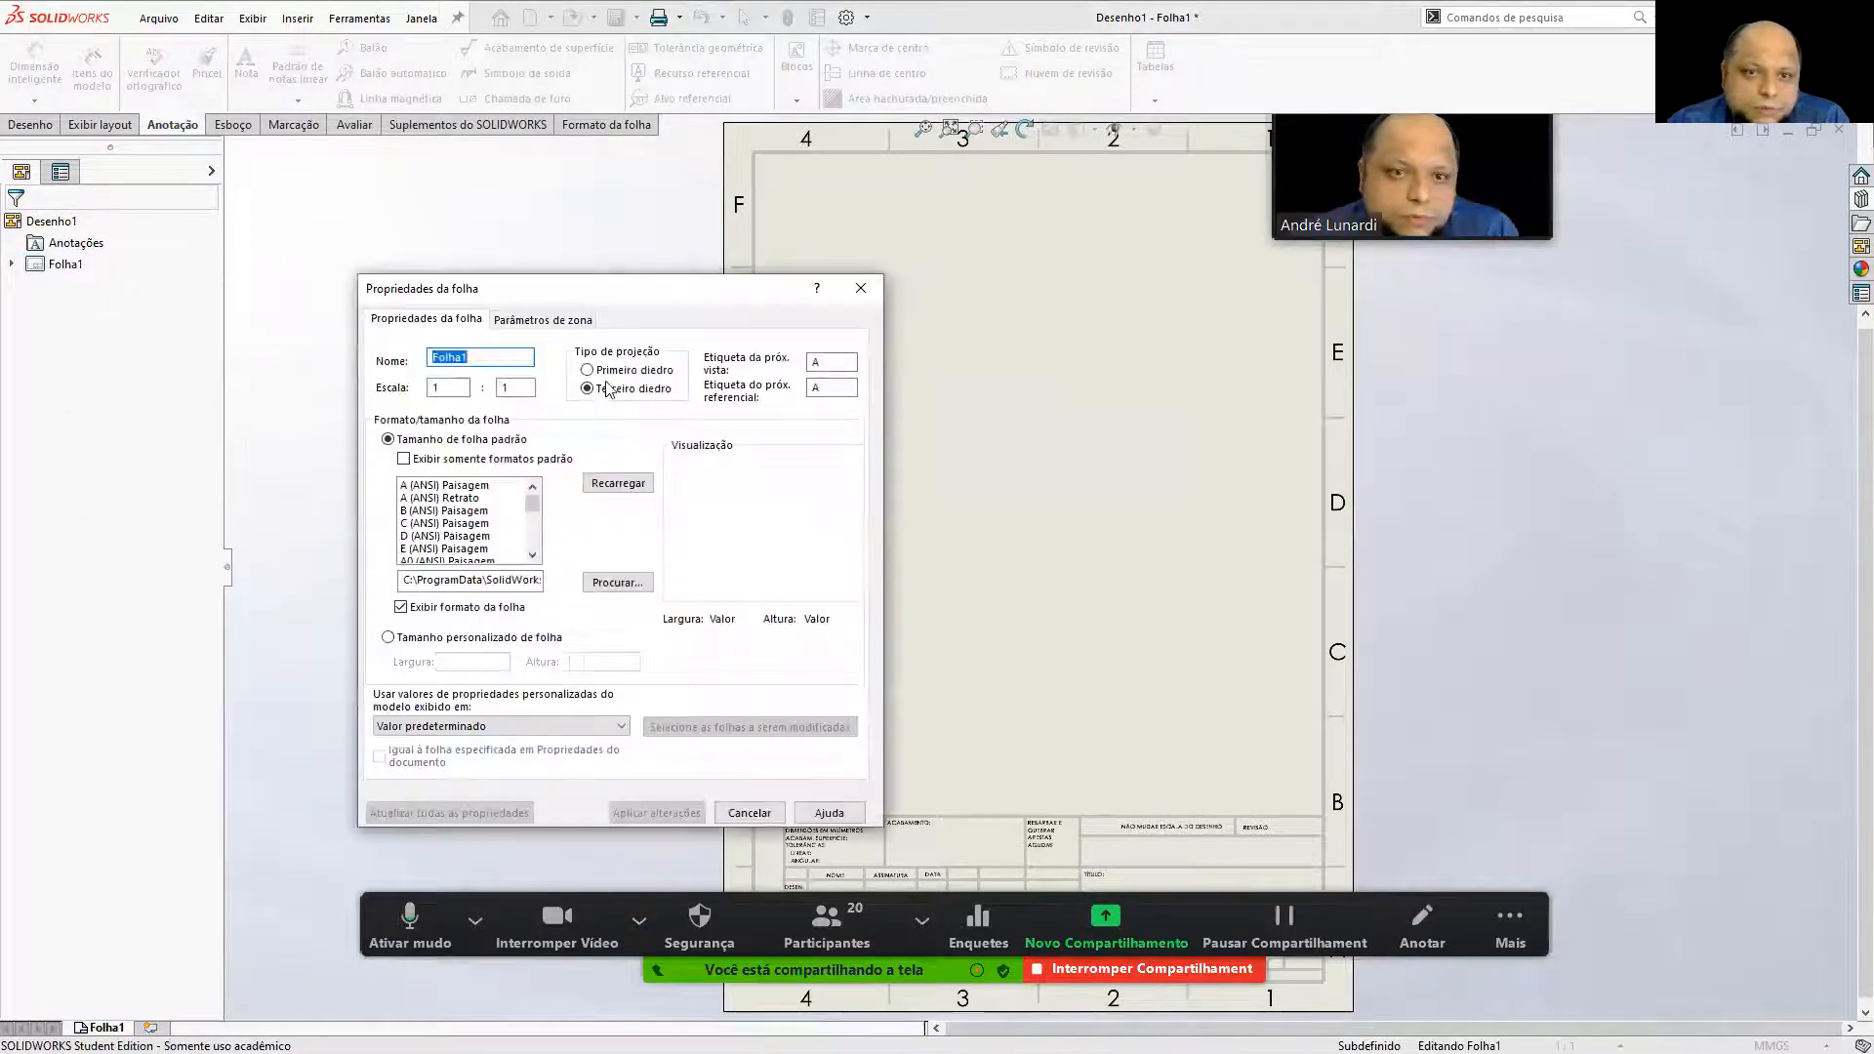
{"action": "left_click", "coordinate": [653, 373]}
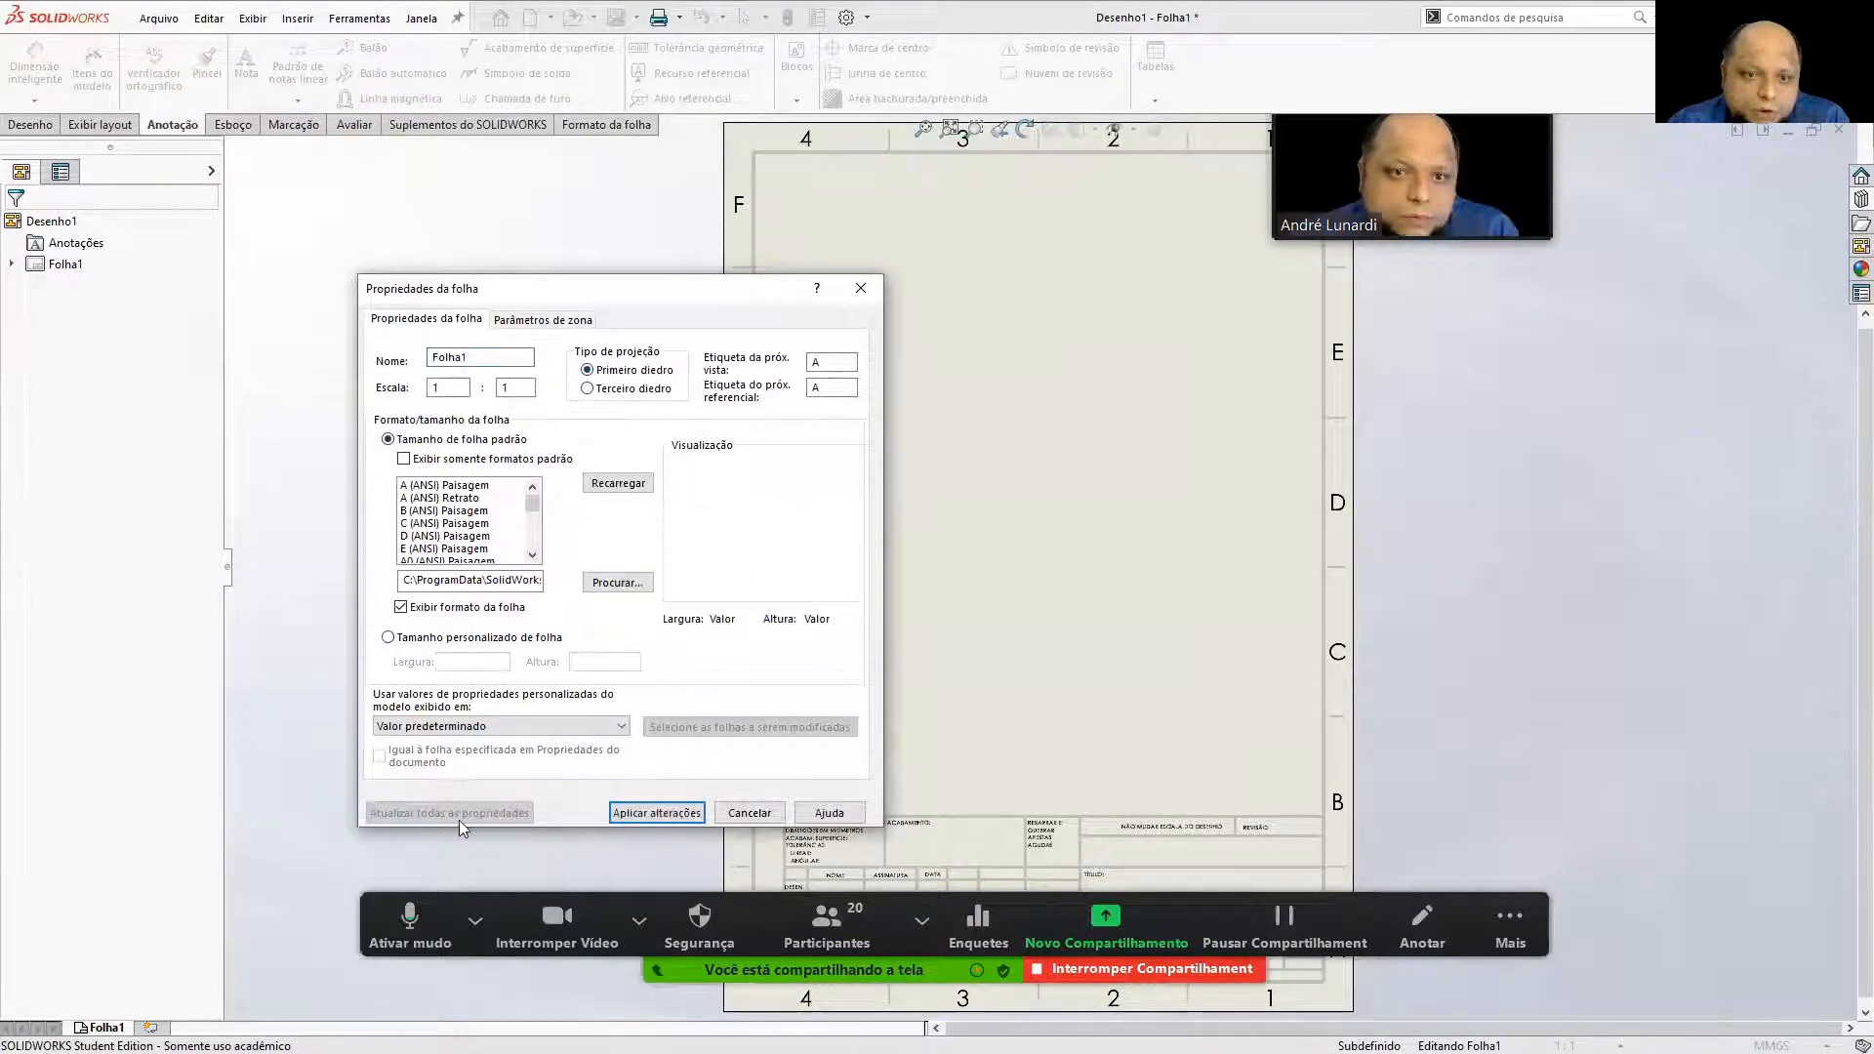
{"action": "left_click", "coordinate": [647, 813]}
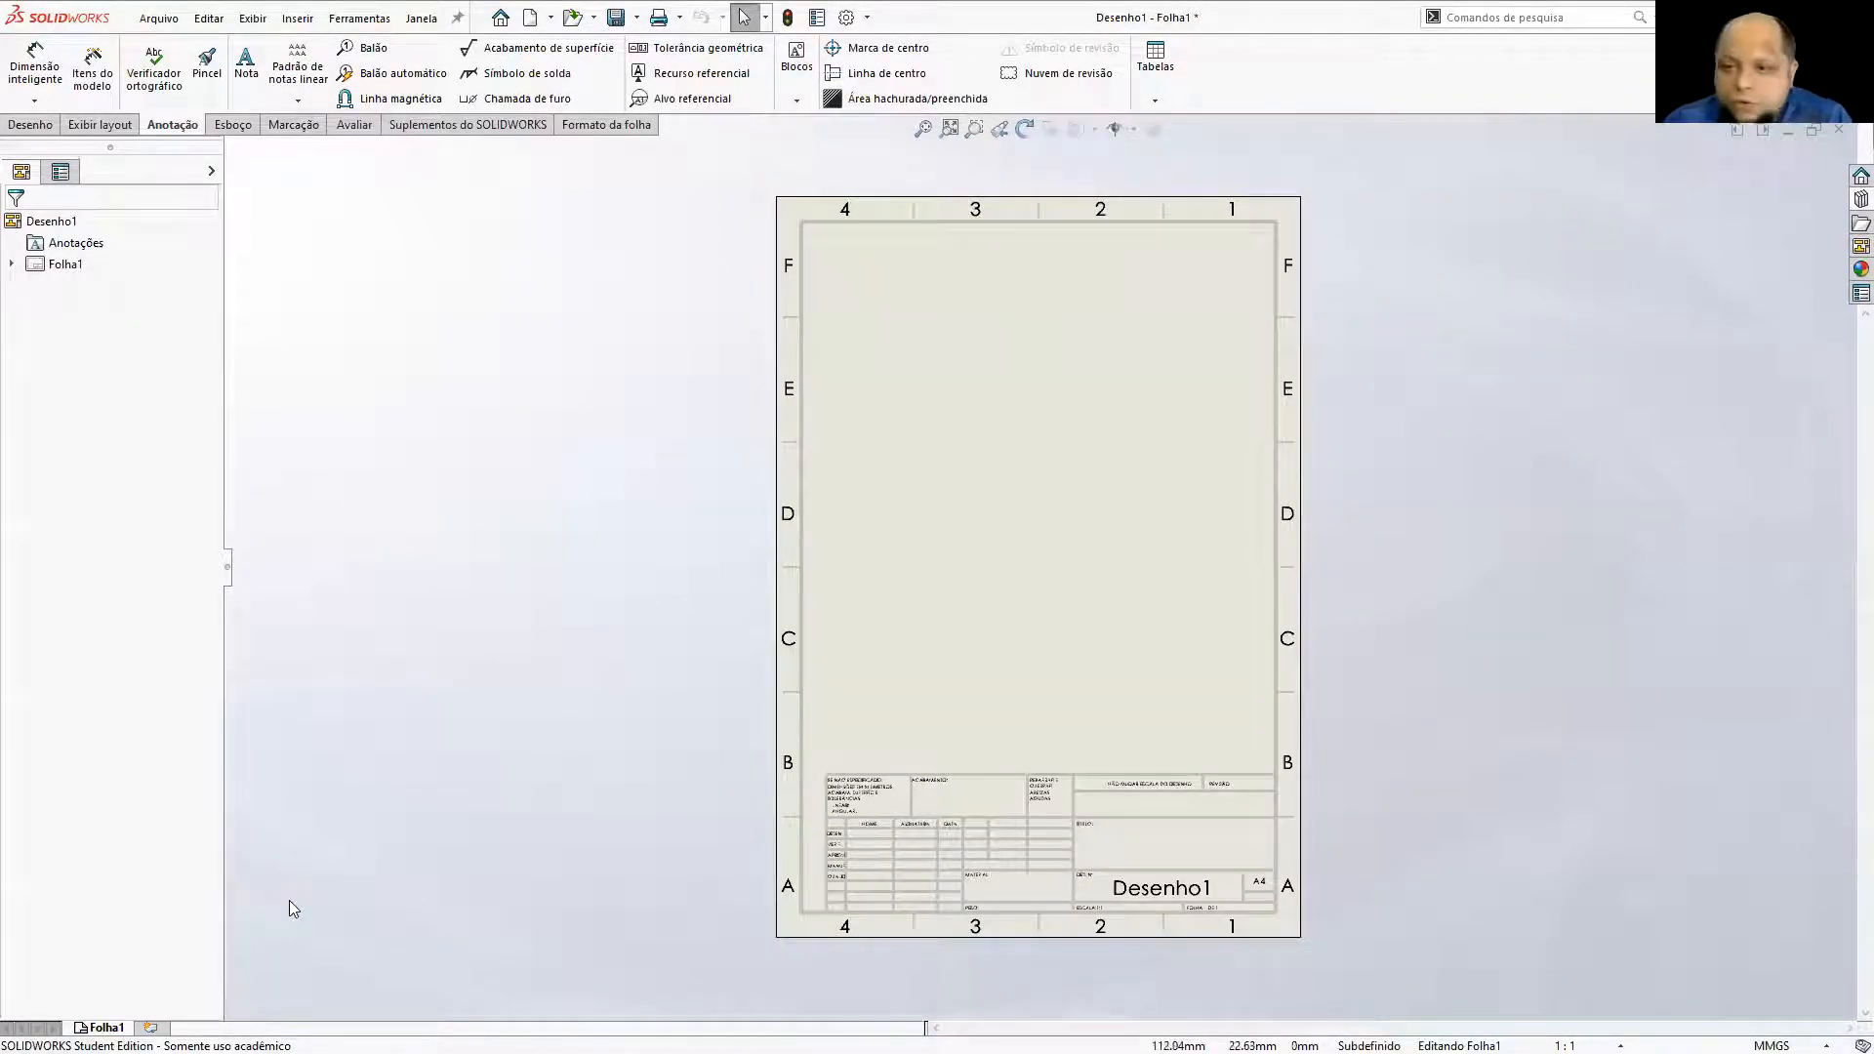
Place the Direita view of Peça4 in the upper part of the sheet without adding projected views.
{"action": "left_click", "coordinate": [1860, 247]}
{"action": "left_click", "coordinate": [1703, 163]}
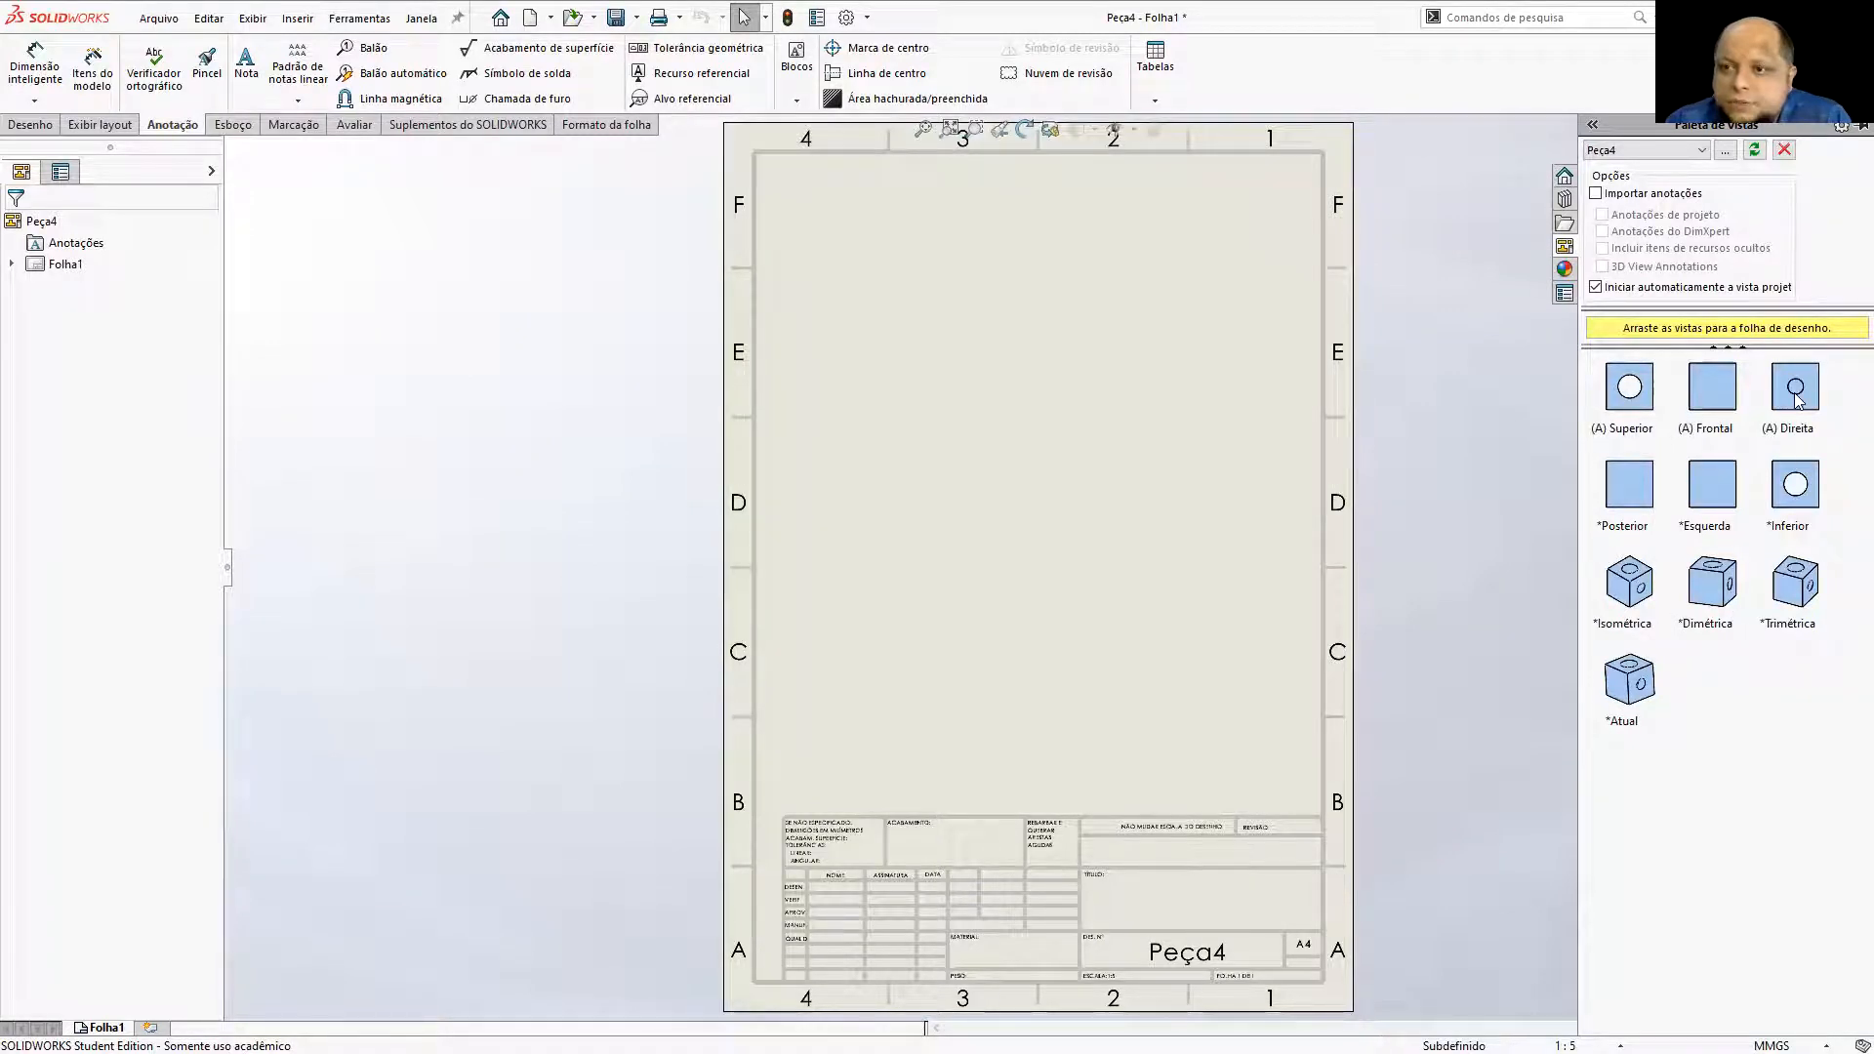
{"action": "left_click_drag", "start_coordinate": [1791, 405], "coordinate": [1057, 338]}
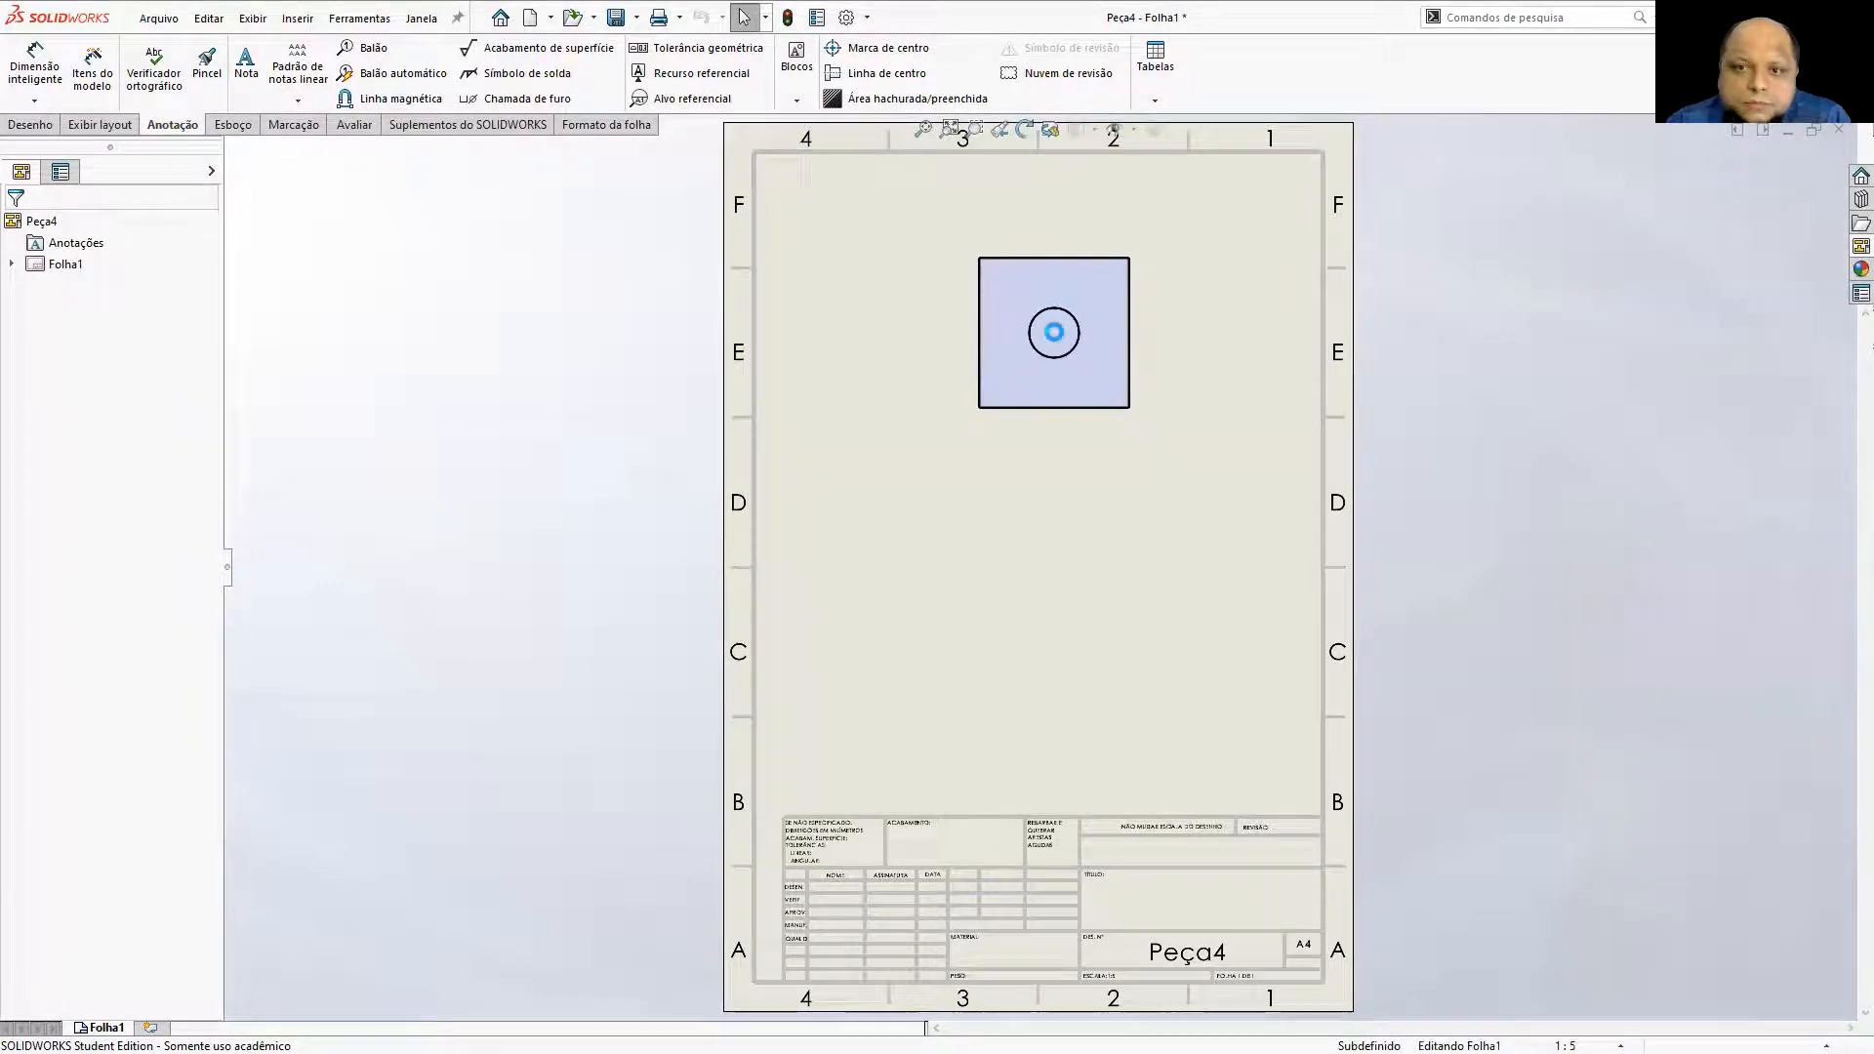
{"action": "key", "text": "Escape"}
Delete the hole's centre mark from the placed view and set the view's display style to hidden lines visible.
{"action": "left_click", "coordinate": [1055, 331]}
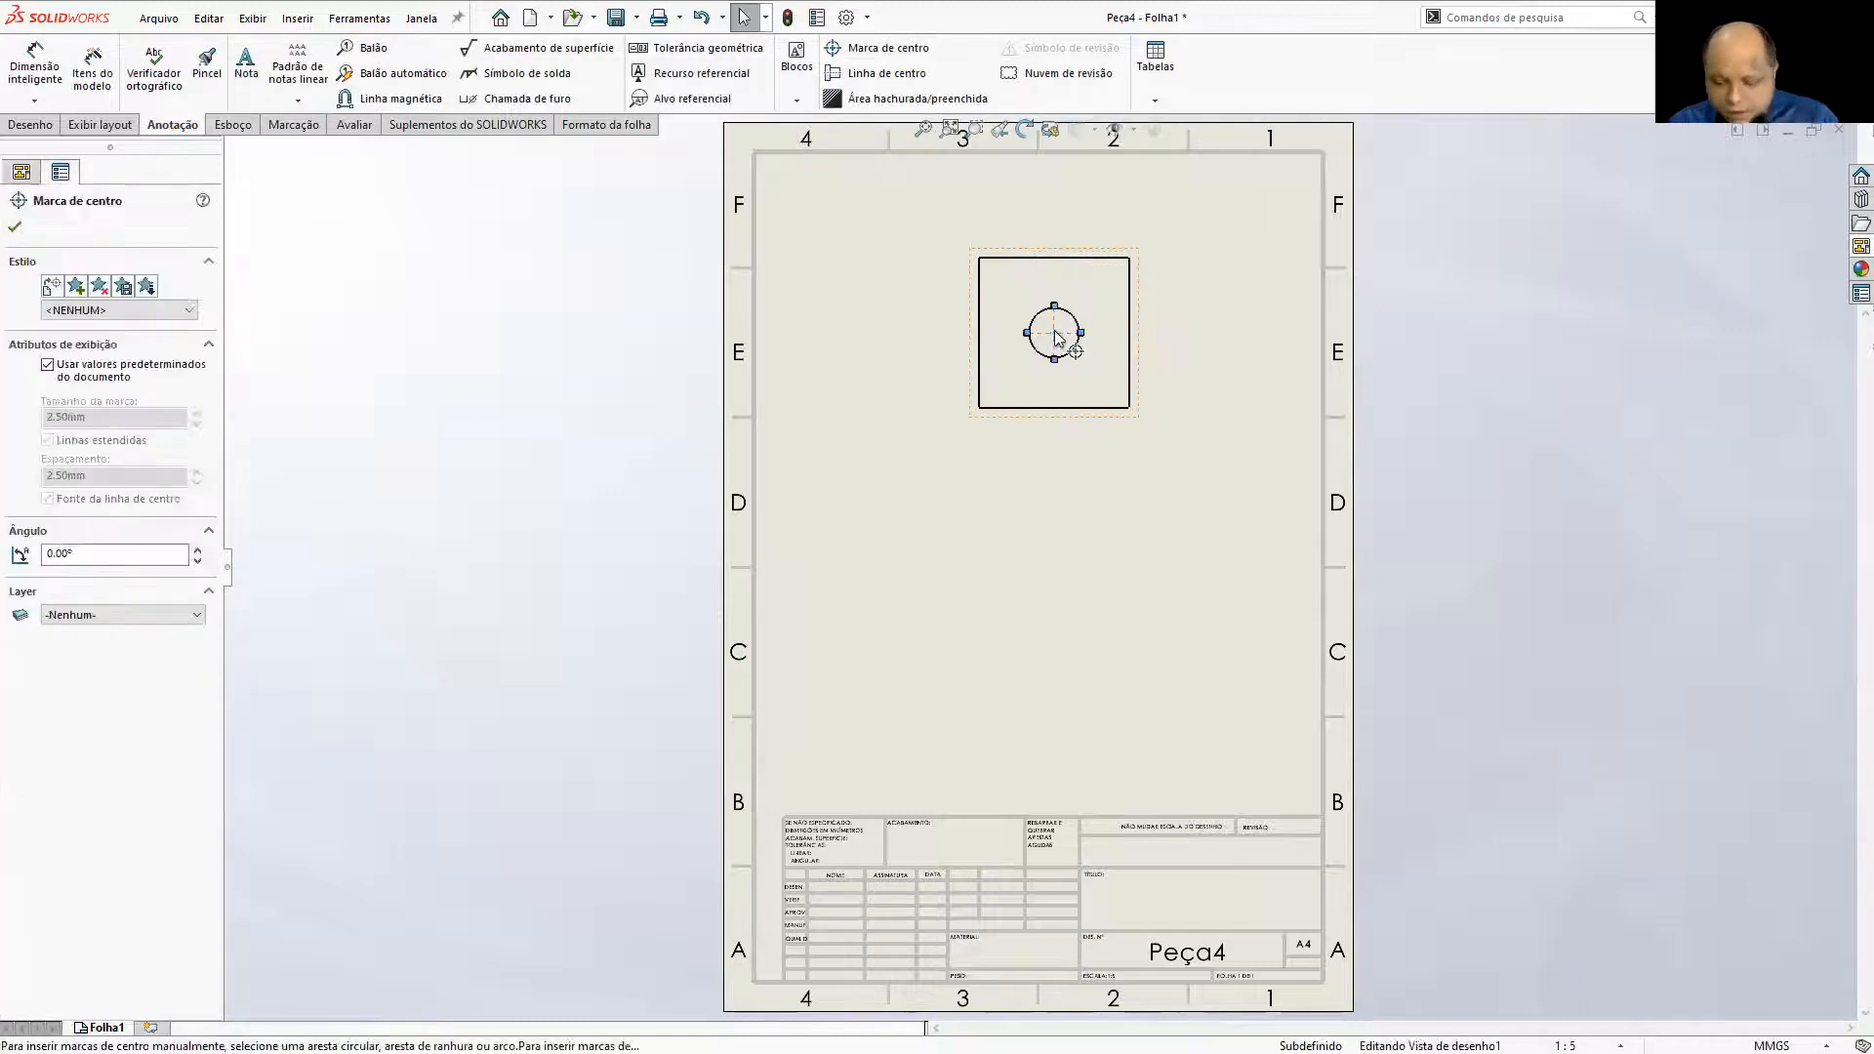
{"action": "key", "text": "Delete"}
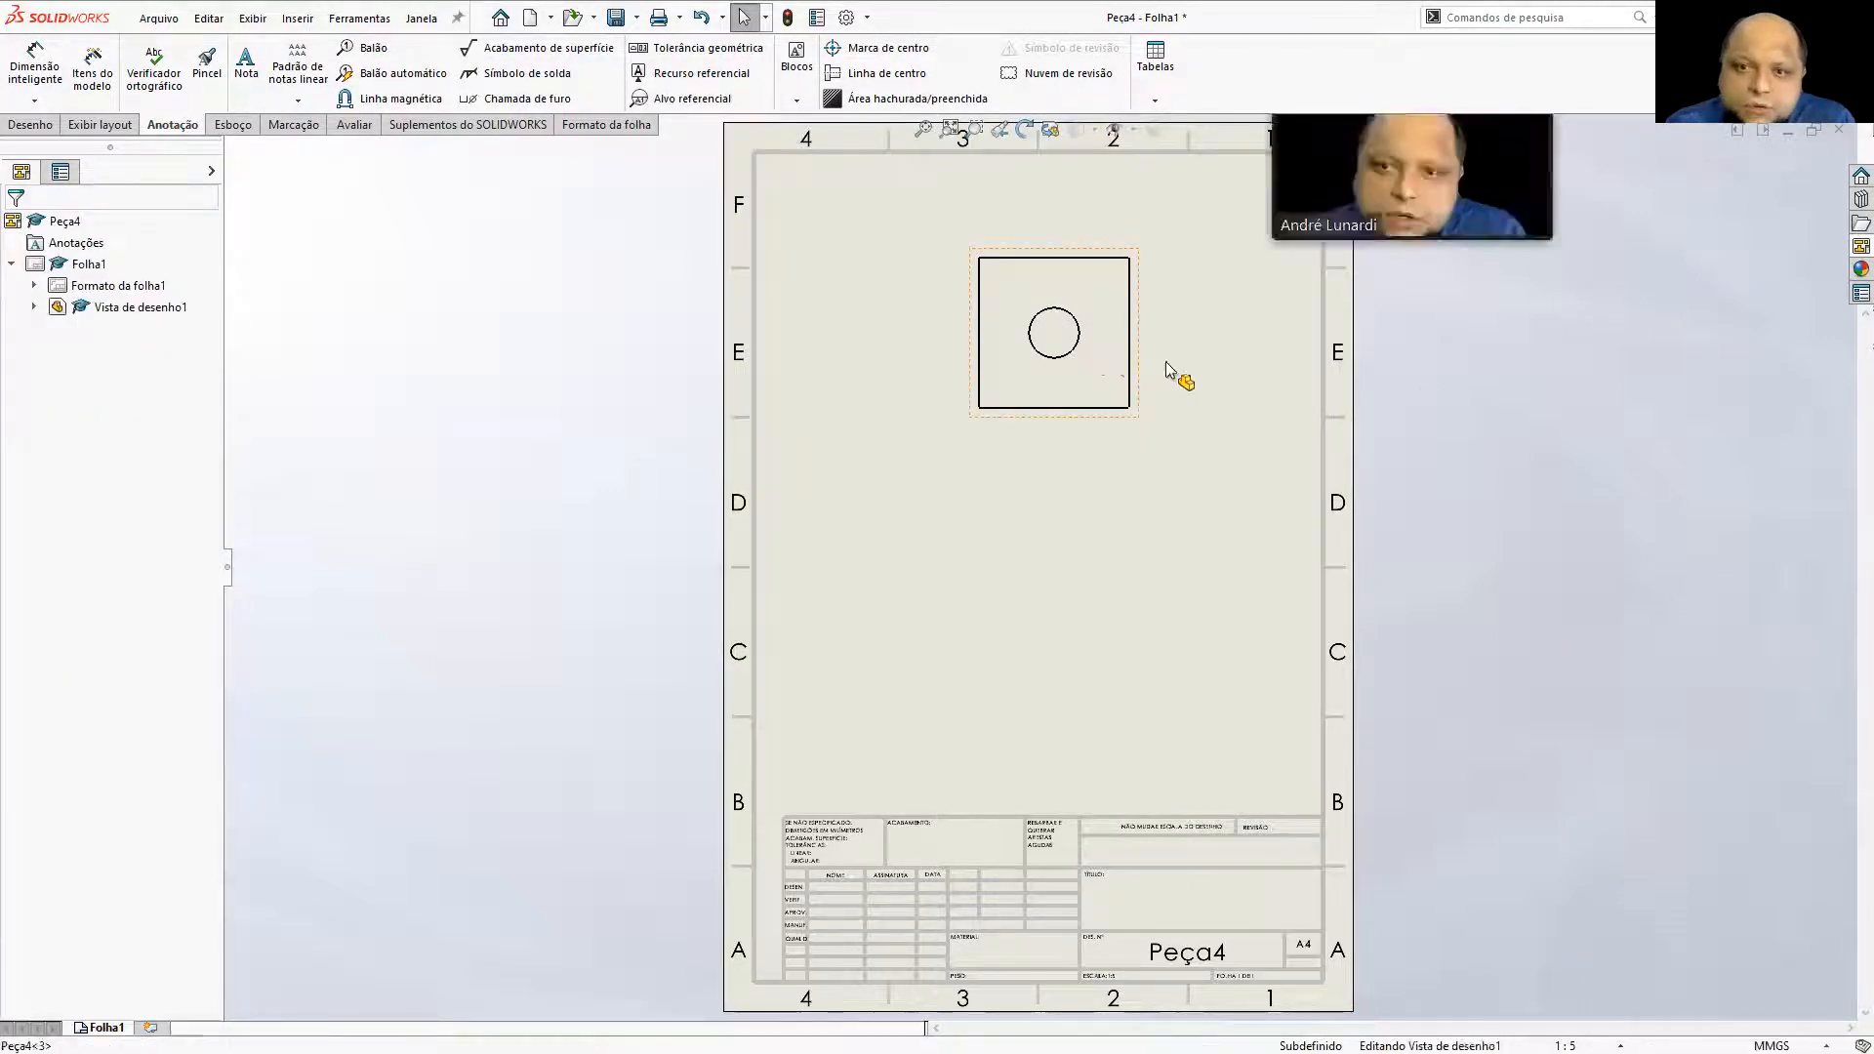
{"action": "left_click", "coordinate": [1080, 346]}
{"action": "left_click", "coordinate": [76, 881]}
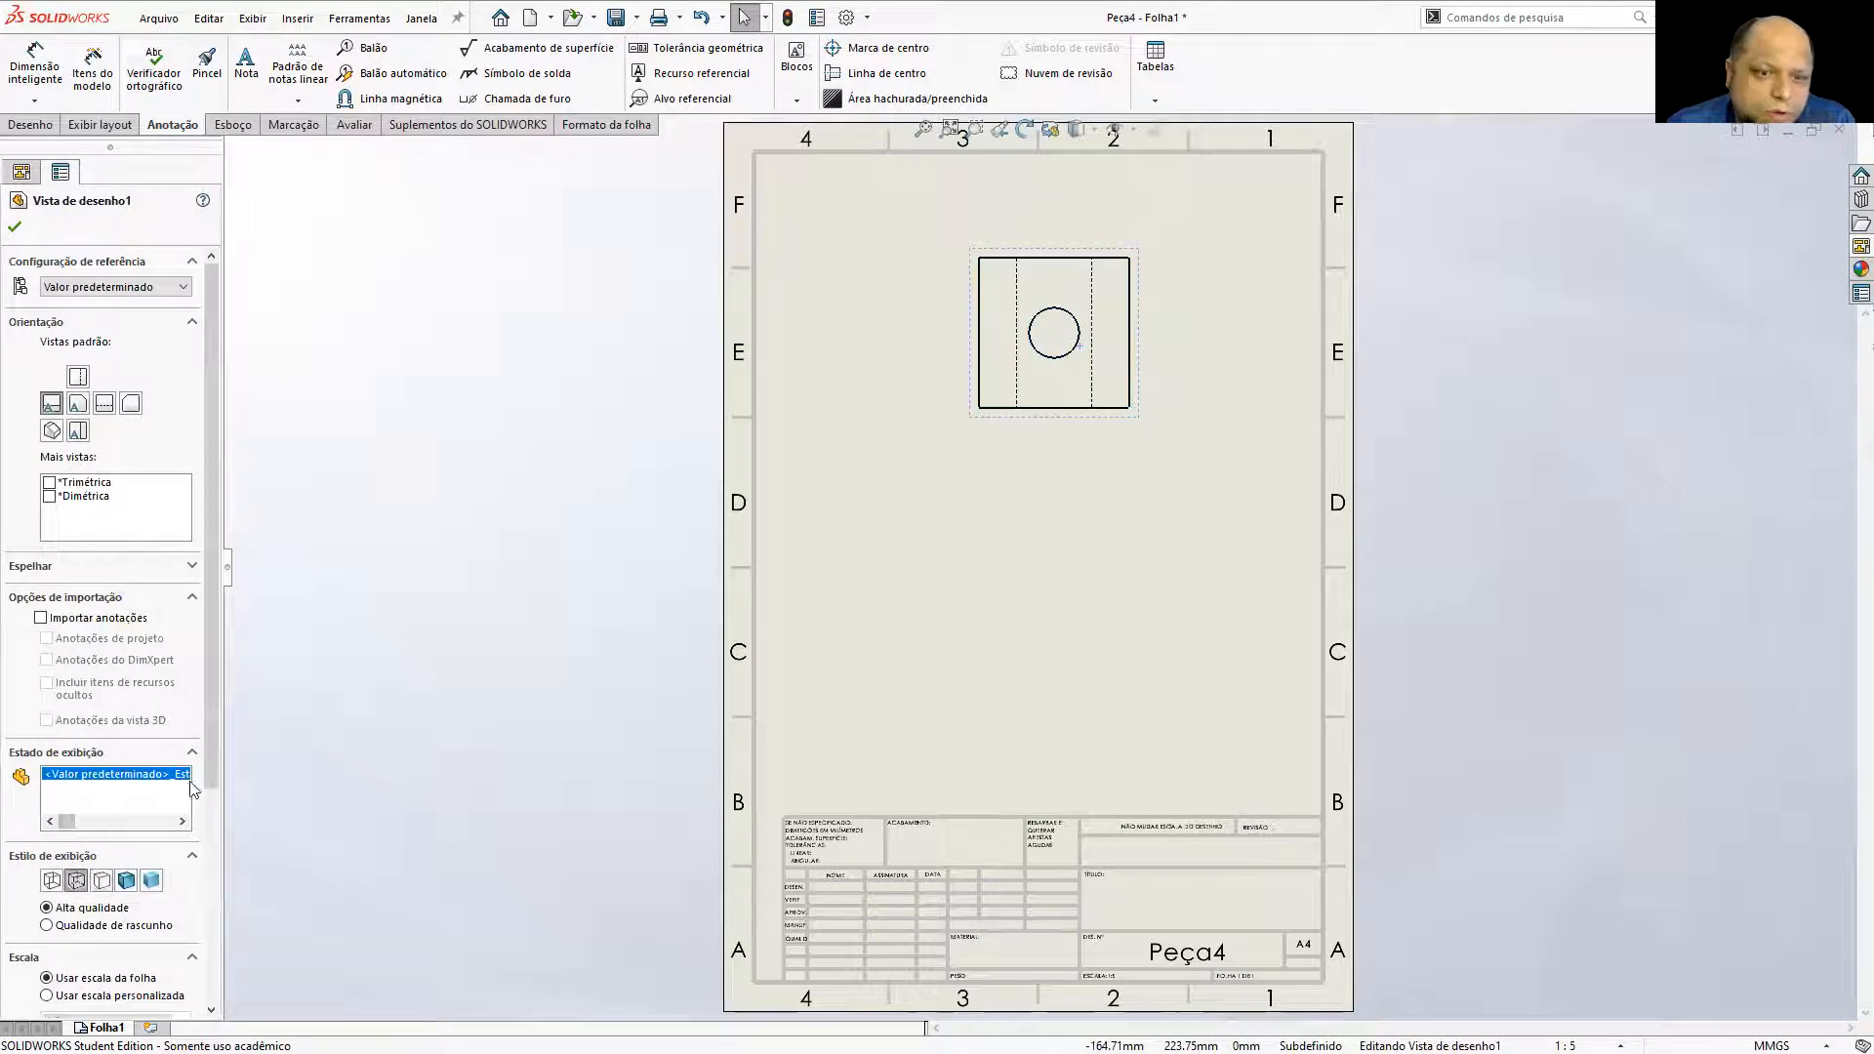
{"action": "left_click", "coordinate": [624, 460]}
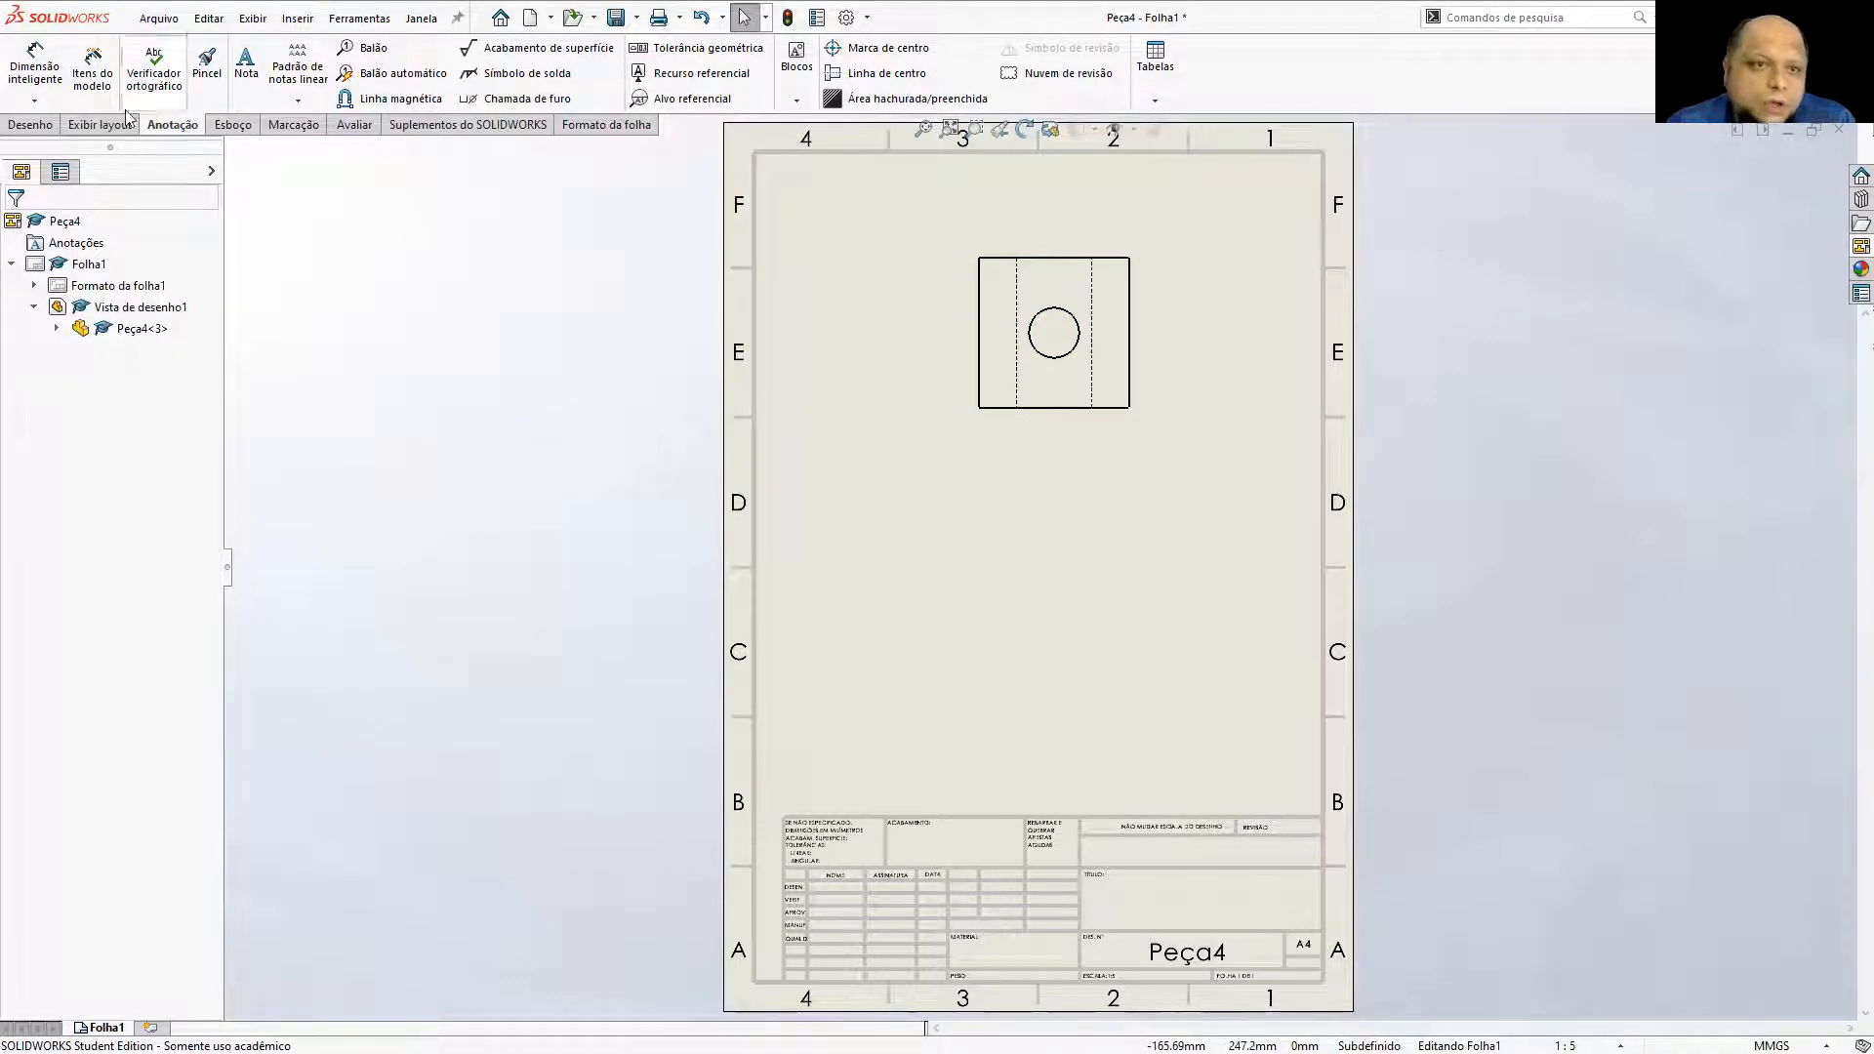
Create a horizontal section view A-A through the hole's centre, place it below the parent view and reverse its cutting direction.
{"action": "left_click", "coordinate": [31, 124]}
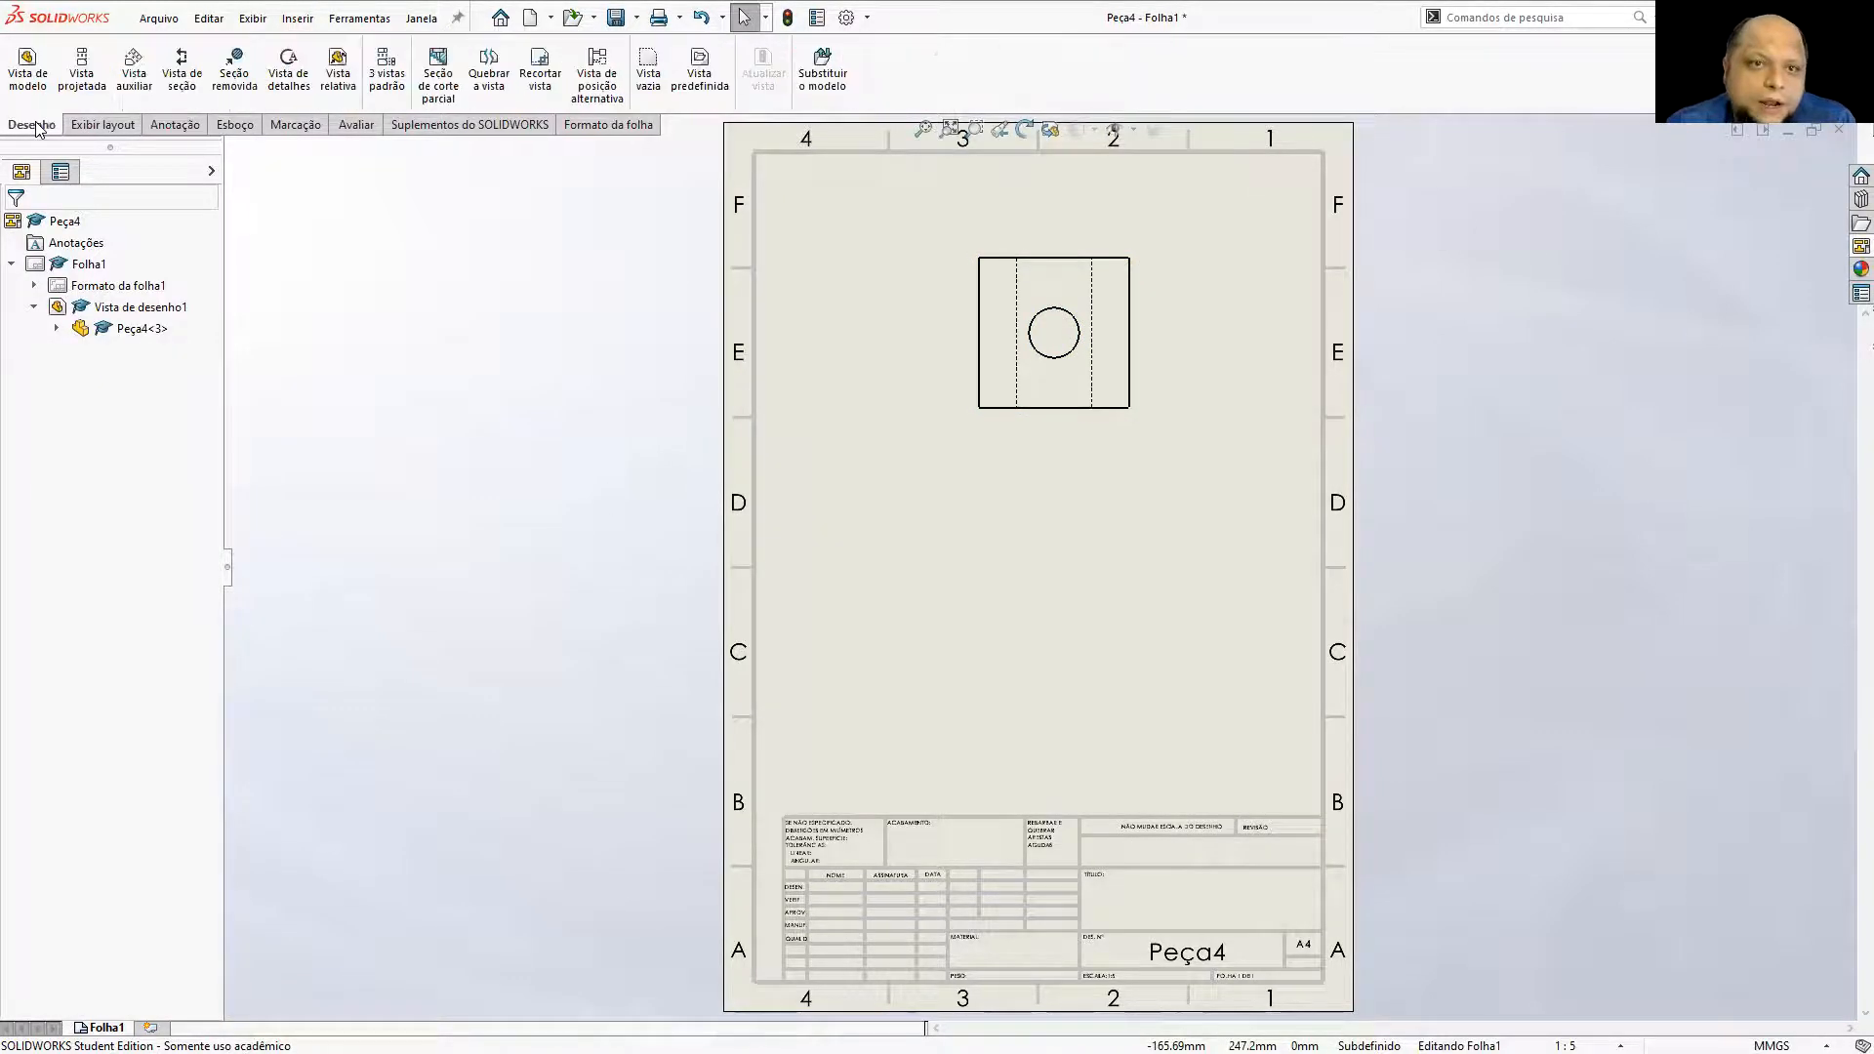
{"action": "left_click", "coordinate": [181, 73]}
{"action": "left_click", "coordinate": [1055, 334]}
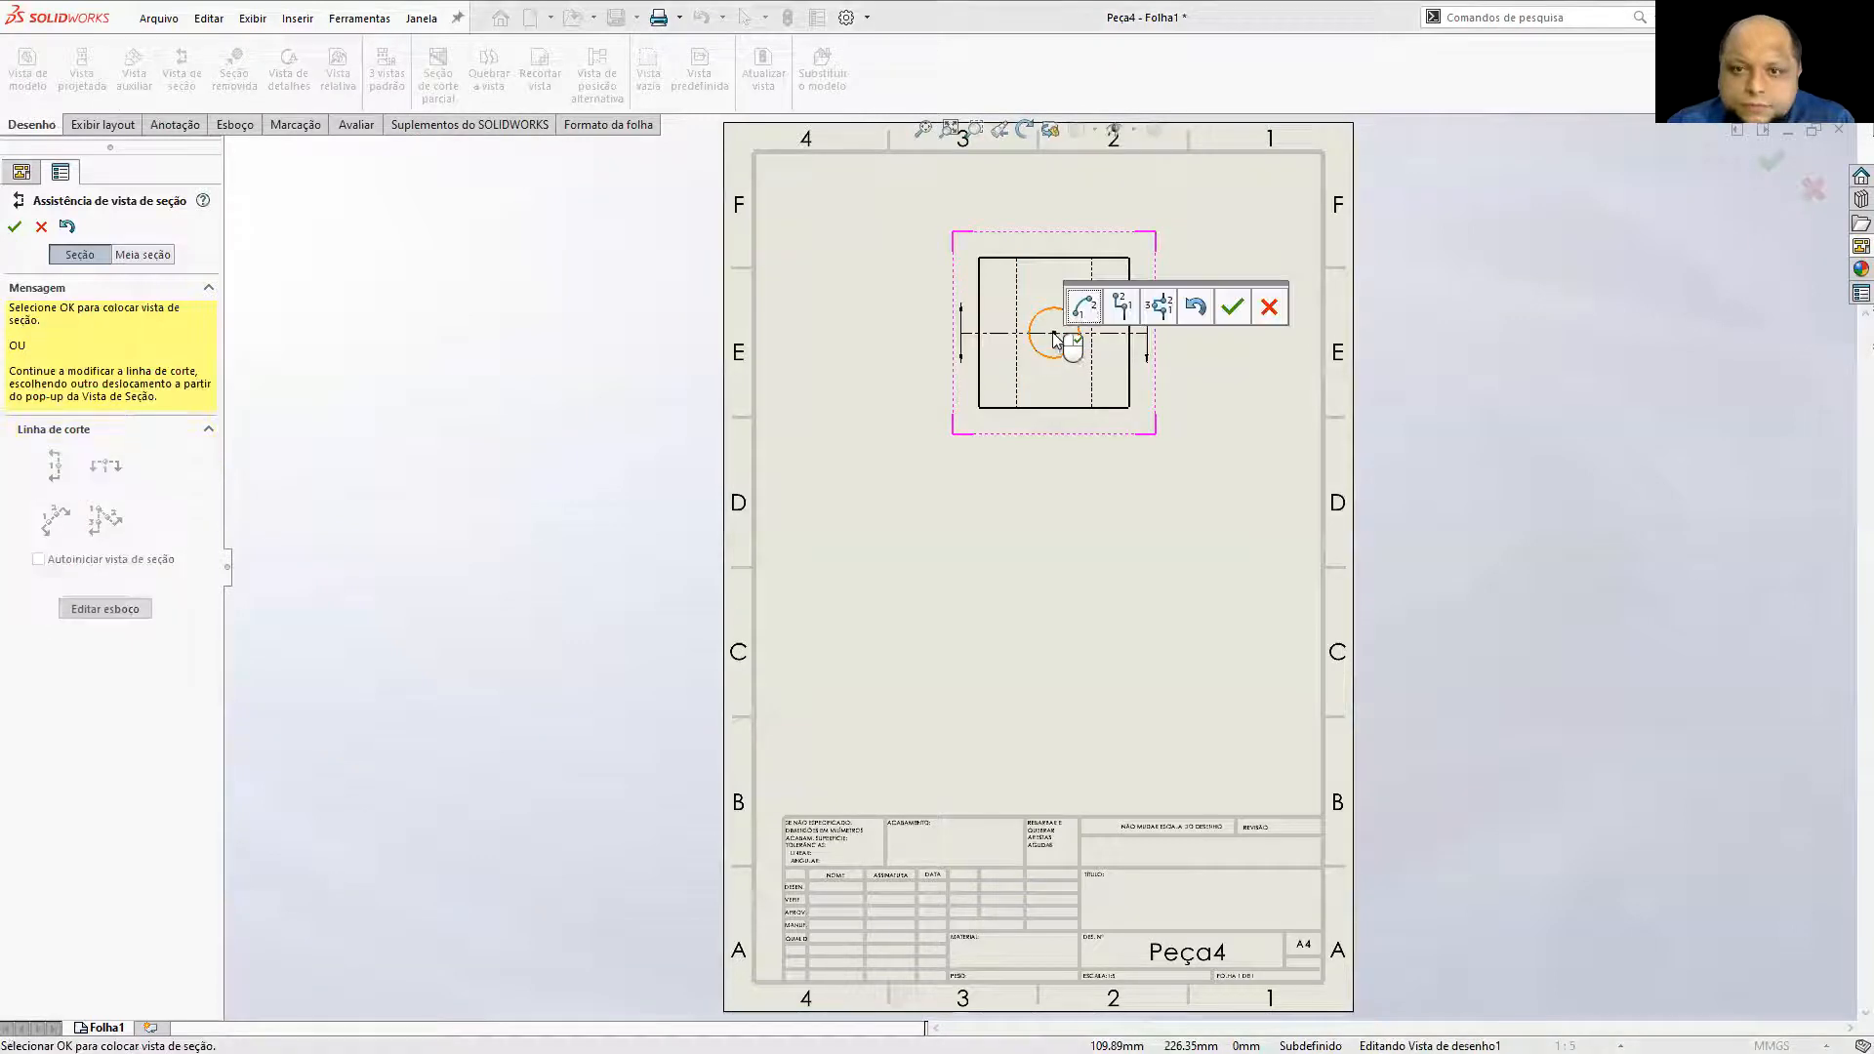
{"action": "left_click", "coordinate": [1228, 311]}
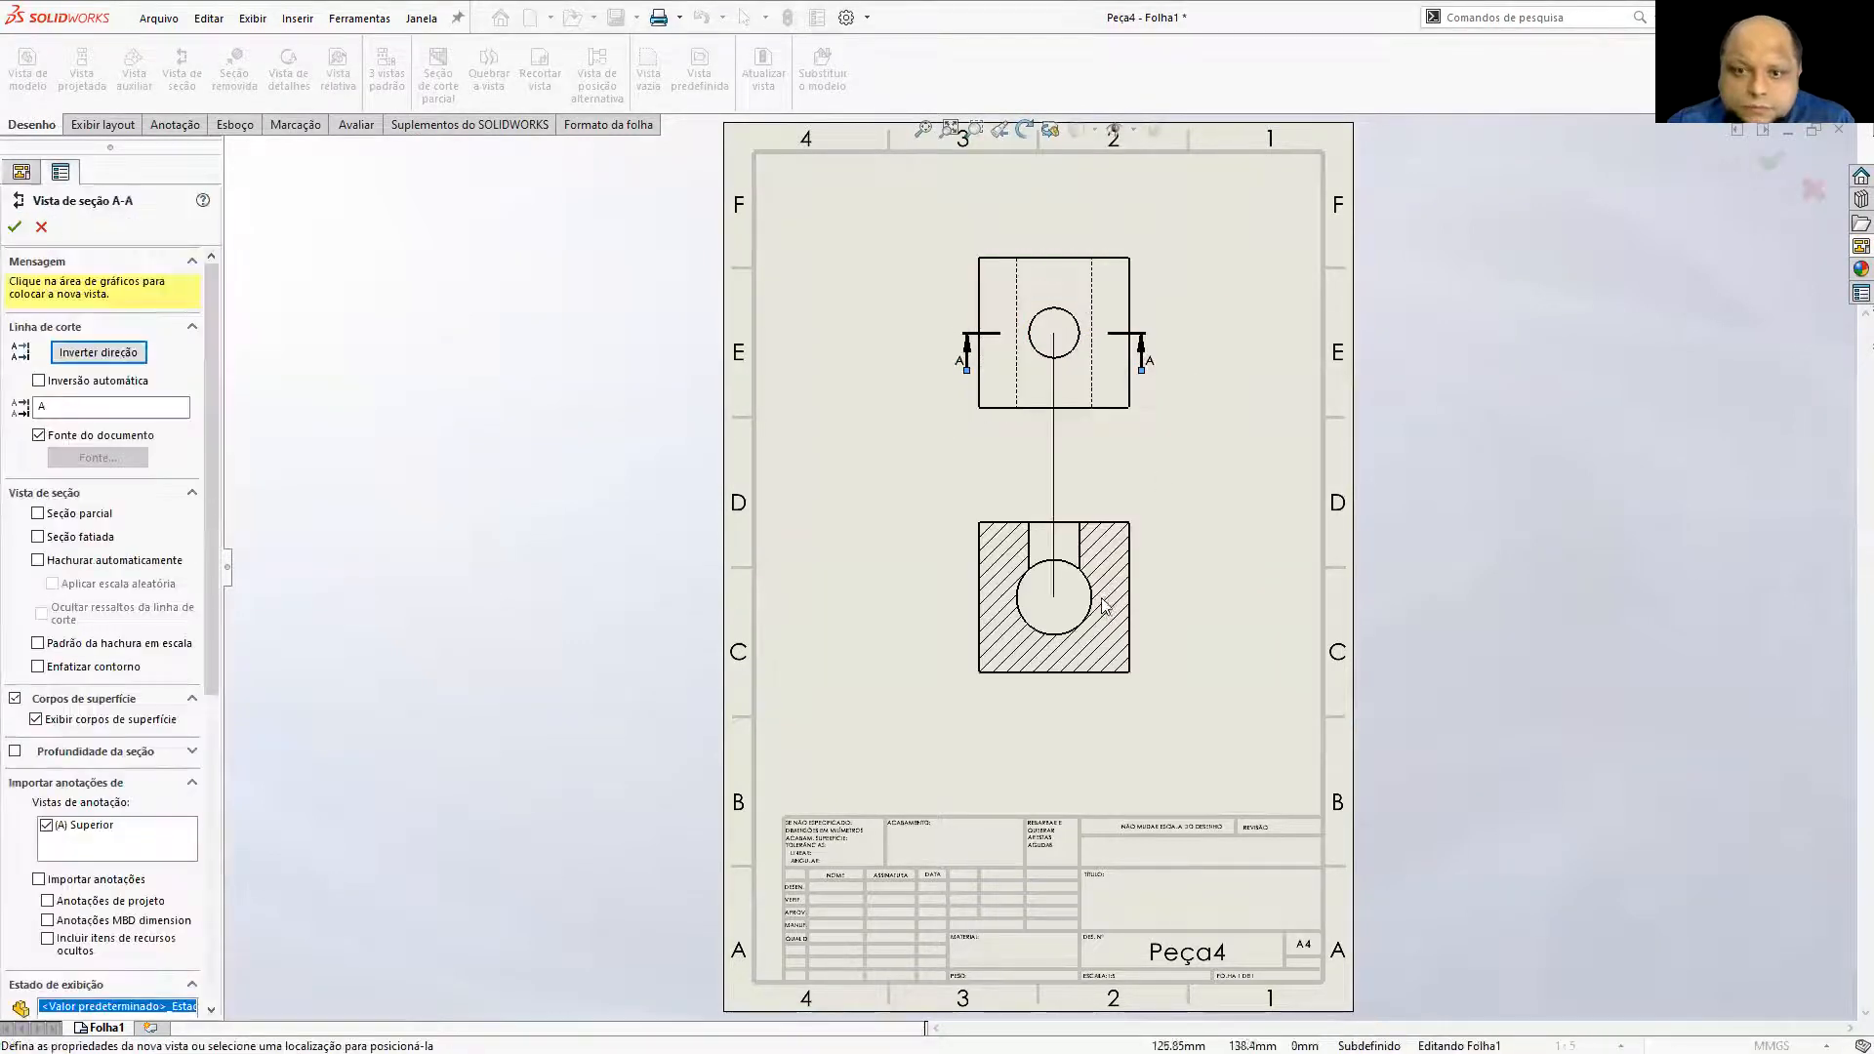
{"action": "left_click", "coordinate": [1101, 605]}
{"action": "left_click", "coordinate": [64, 286]}
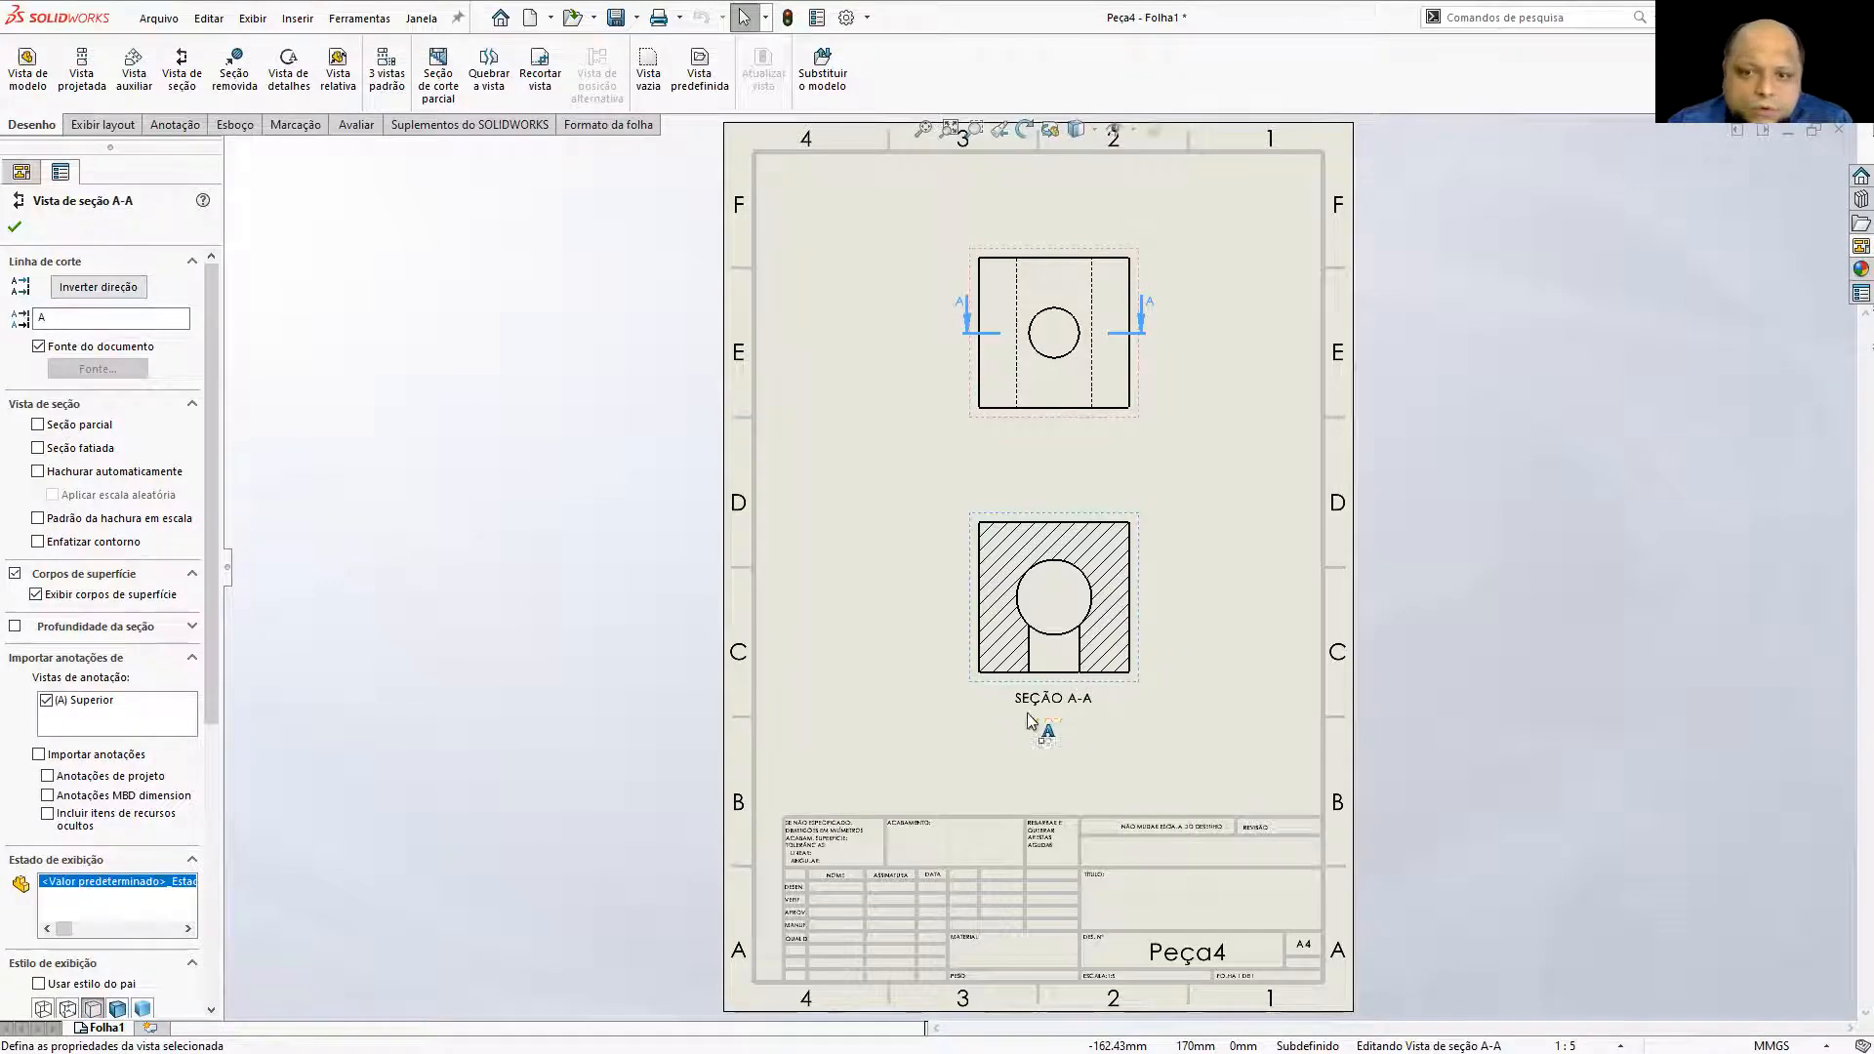
Change the section view's label to "Corte A-A".
{"action": "double_click", "coordinate": [1062, 700]}
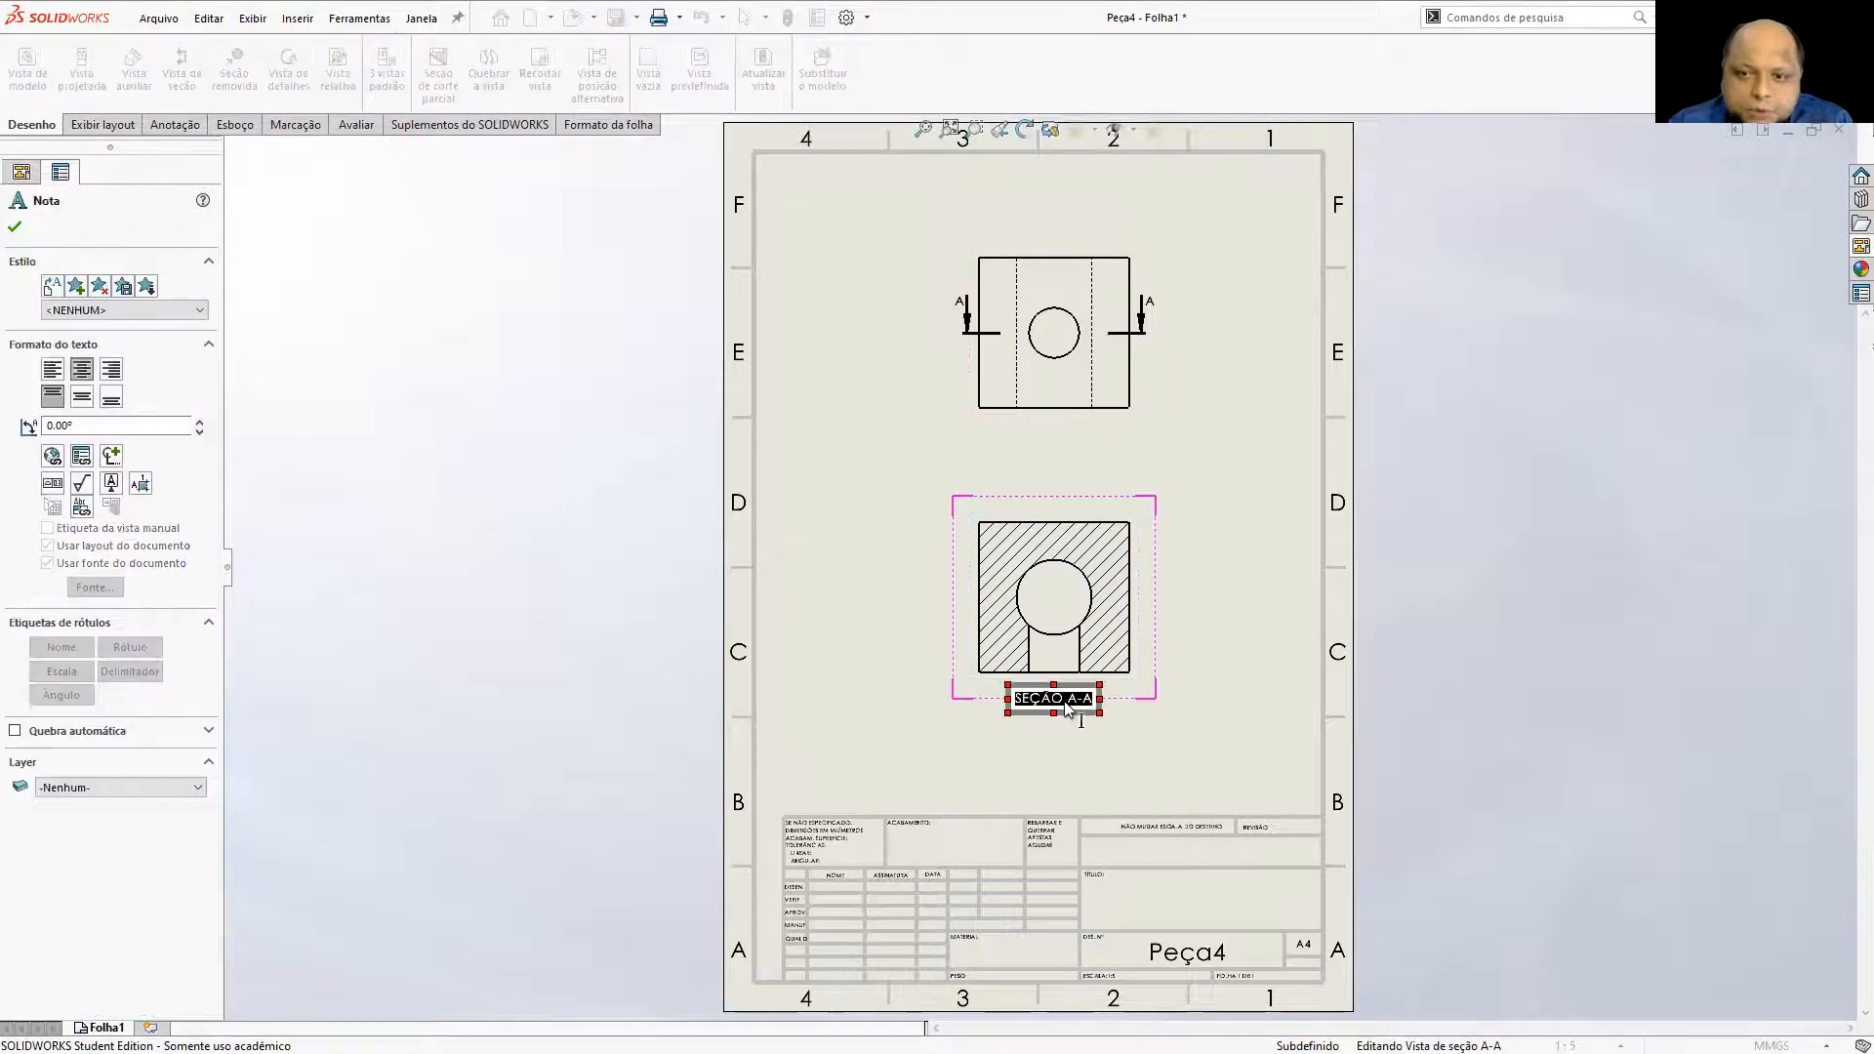
{"action": "left_click", "coordinate": [1065, 699]}
{"action": "key", "text": "BackSpace"}
{"action": "key", "text": "BackSpace"}
{"action": "key", "text": "BackSpace"}
{"action": "key", "text": "BackSpace"}
{"action": "key", "text": "BackSpace"}
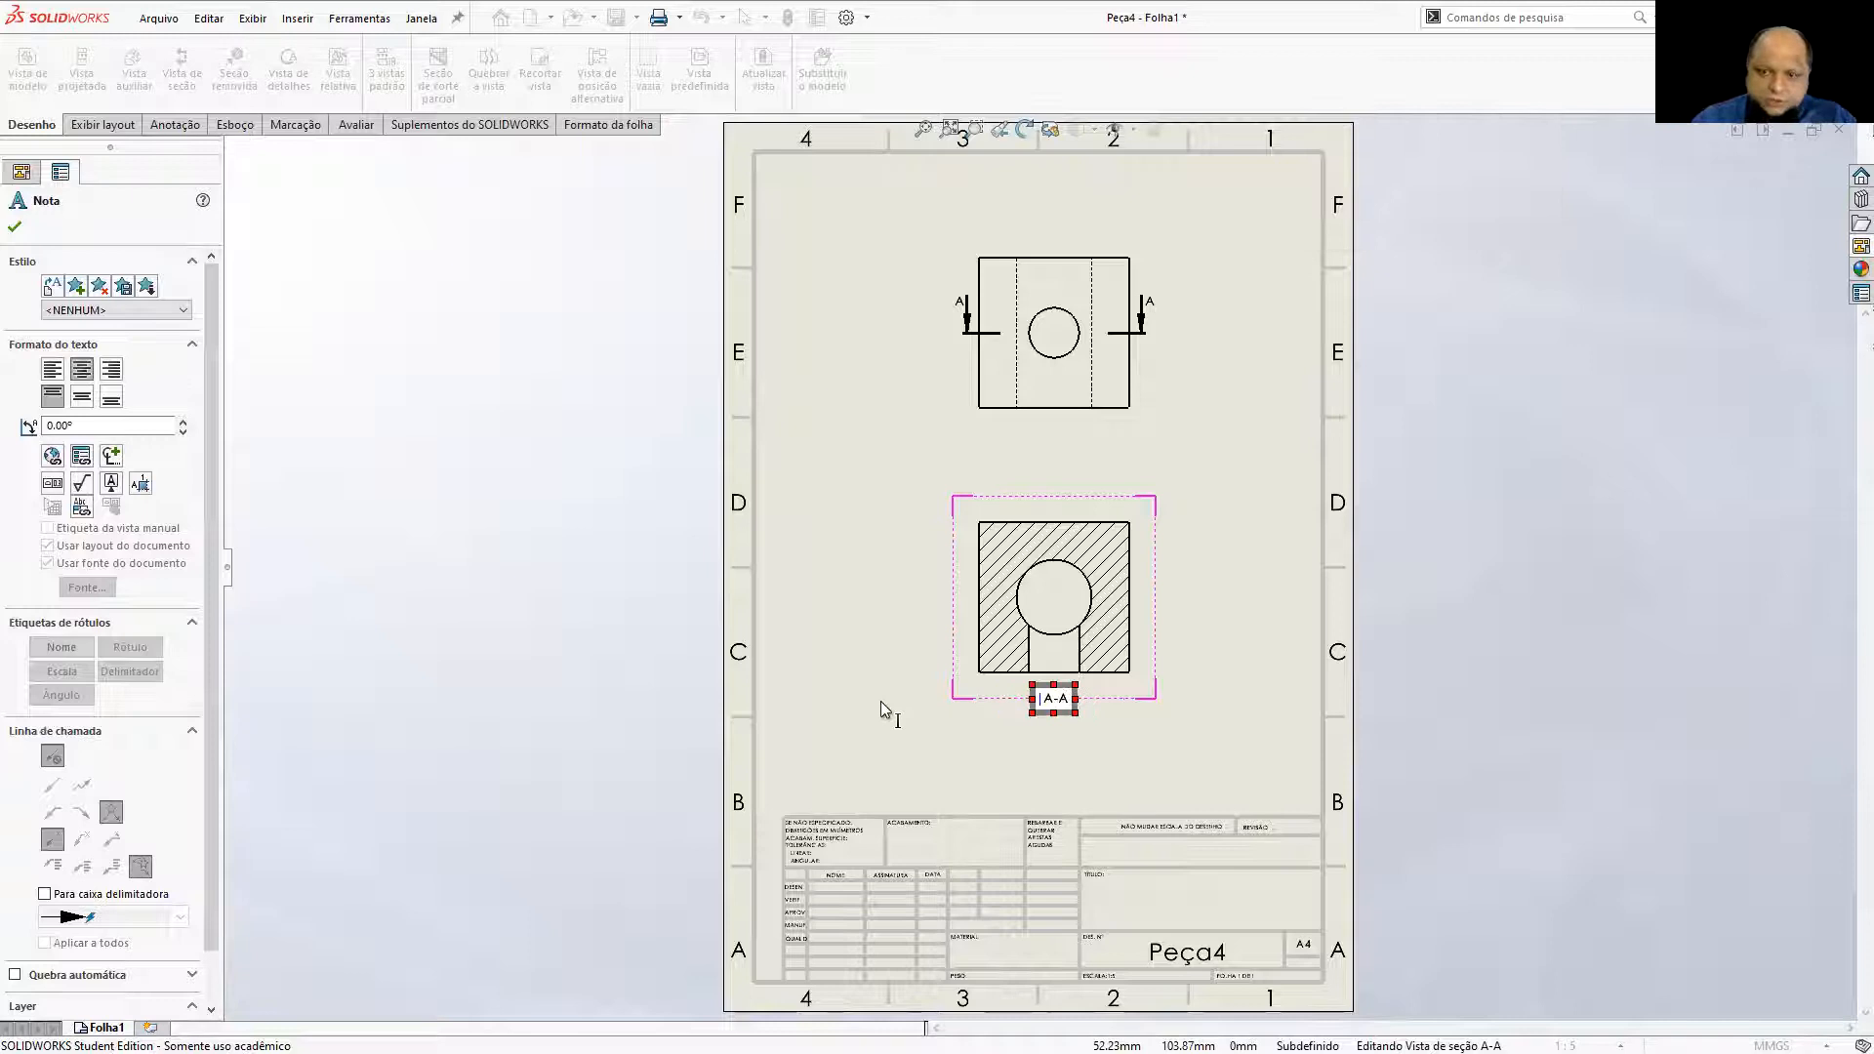
{"action": "type", "text": "Co "}
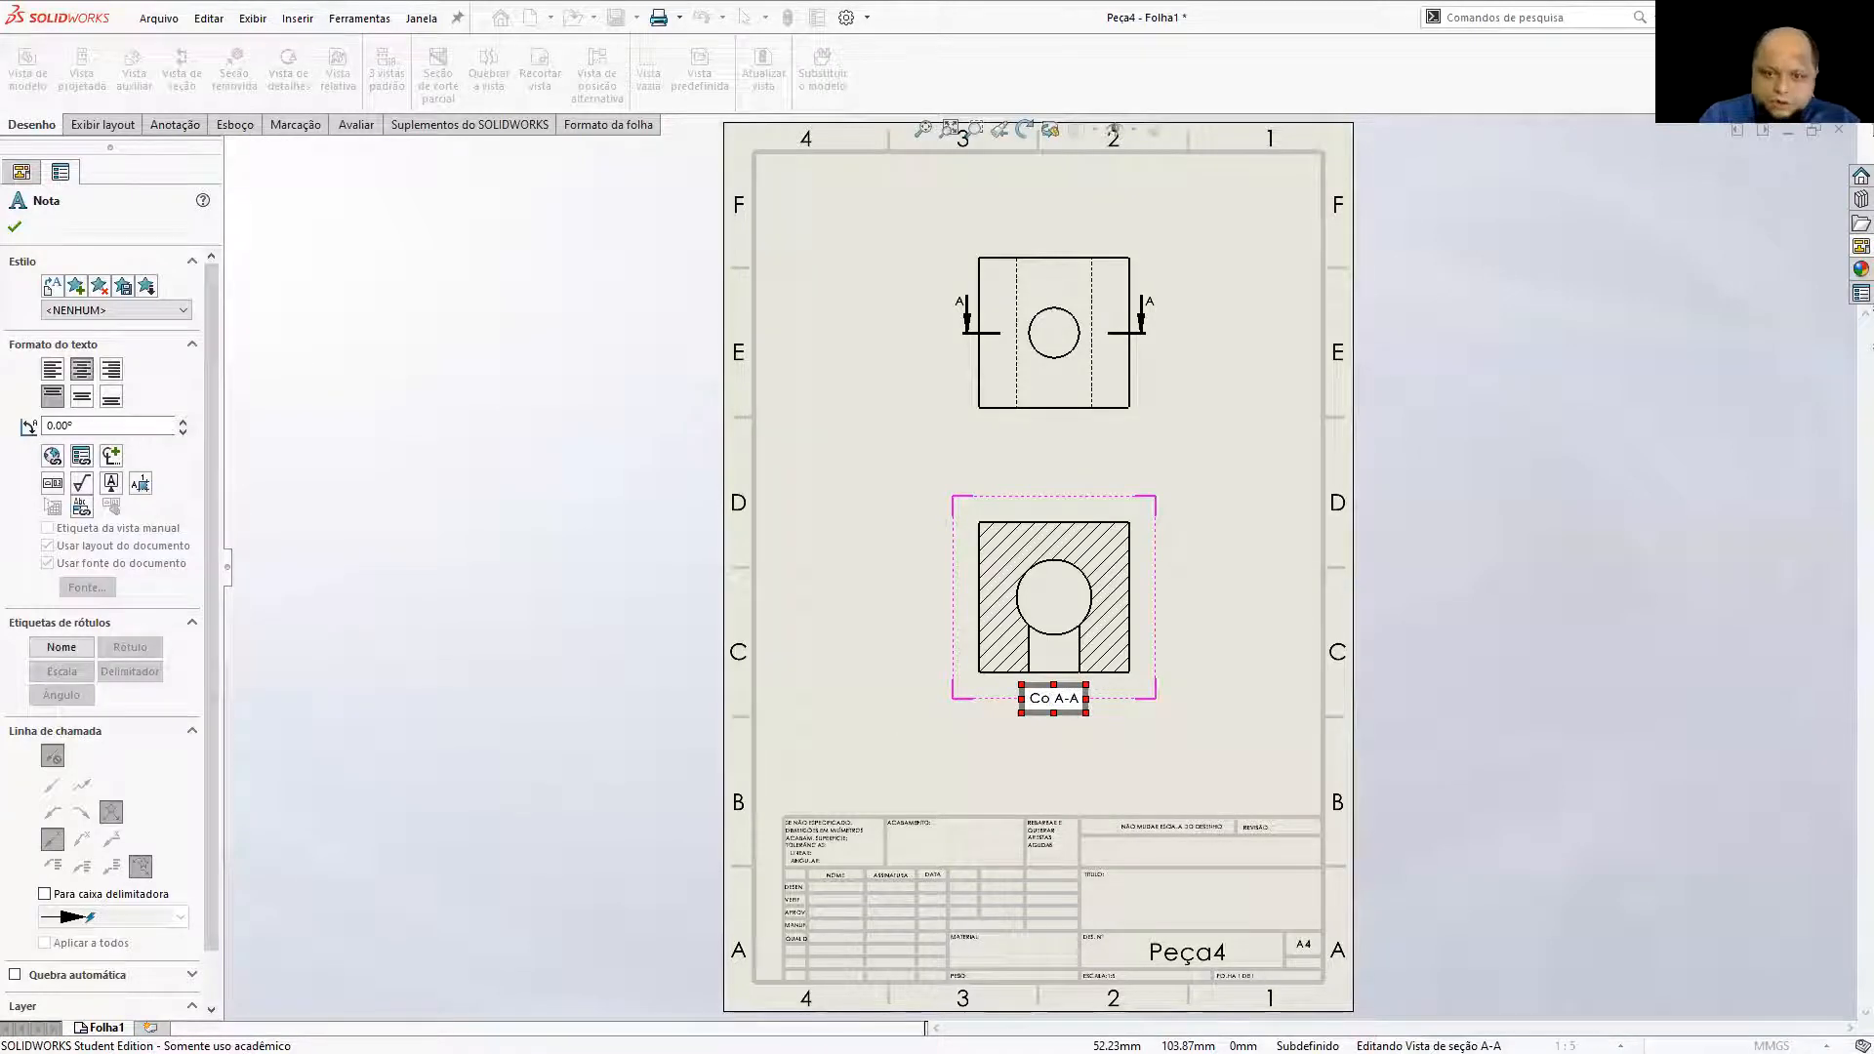
{"action": "type", "text": "rte"}
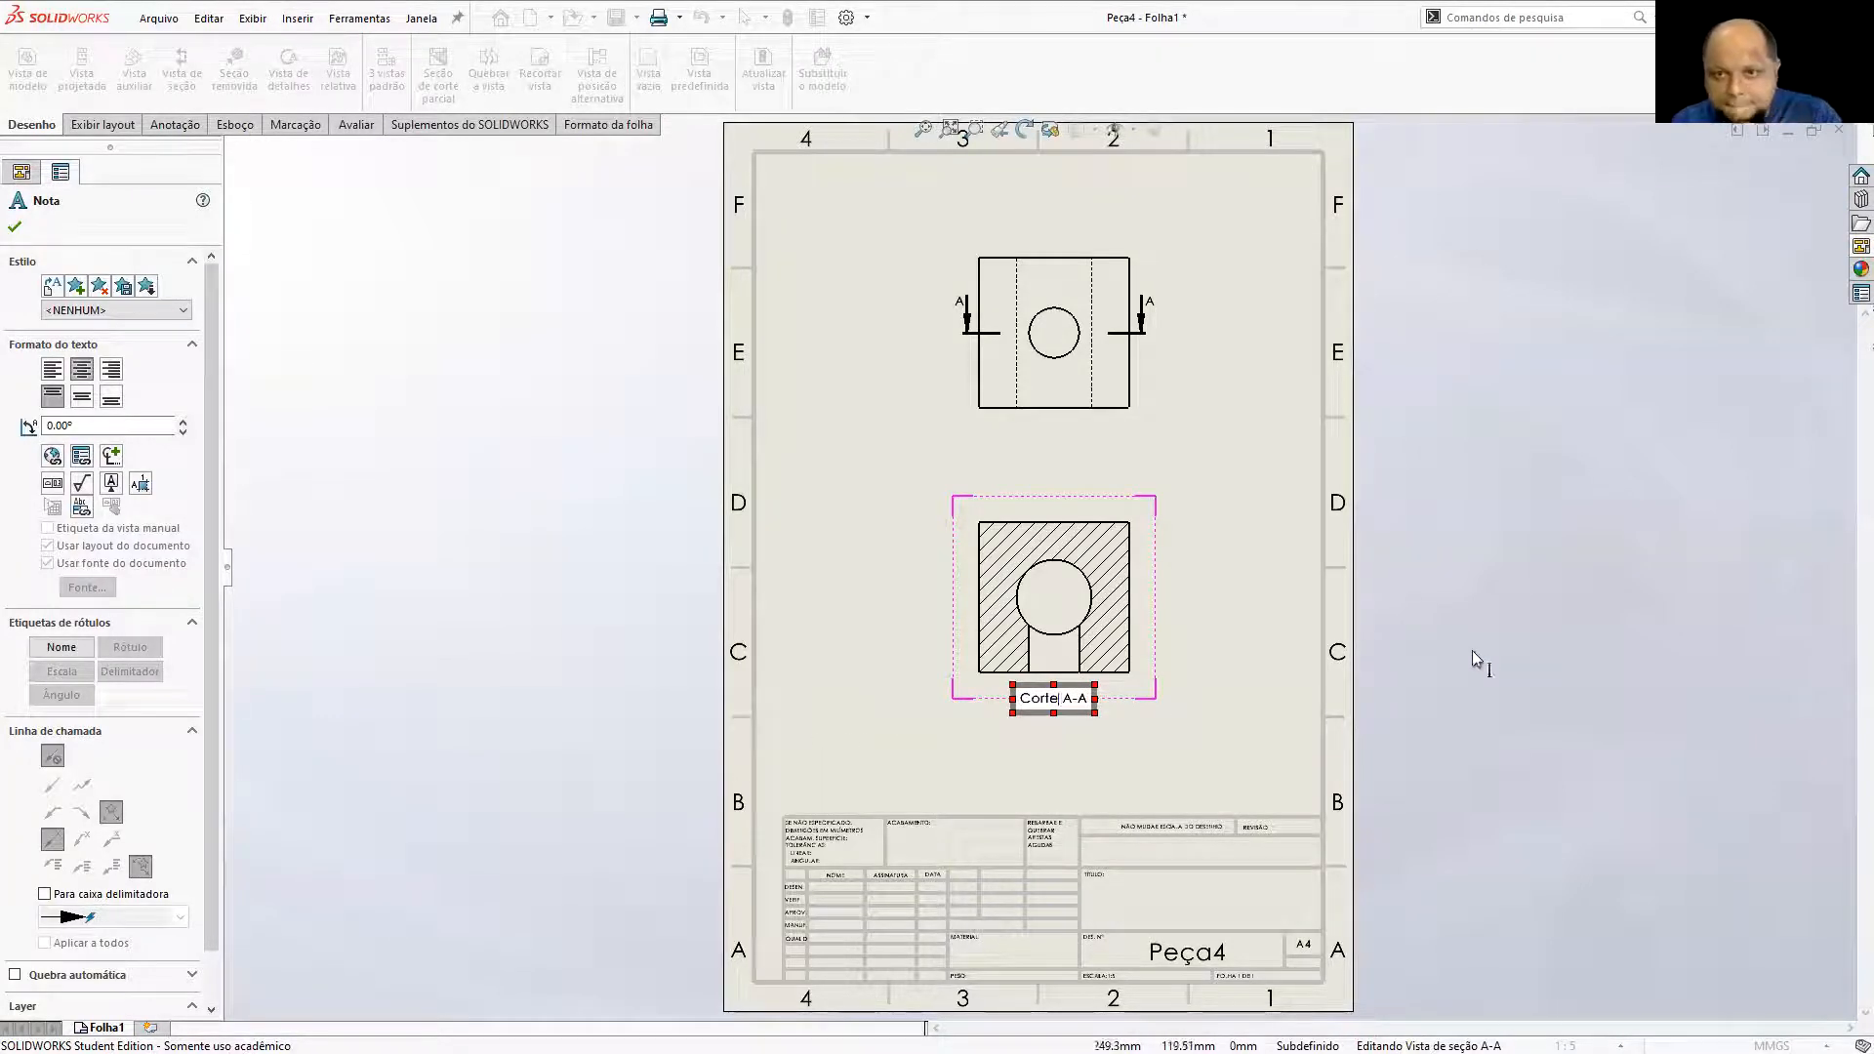
{"action": "left_click", "coordinate": [1033, 341]}
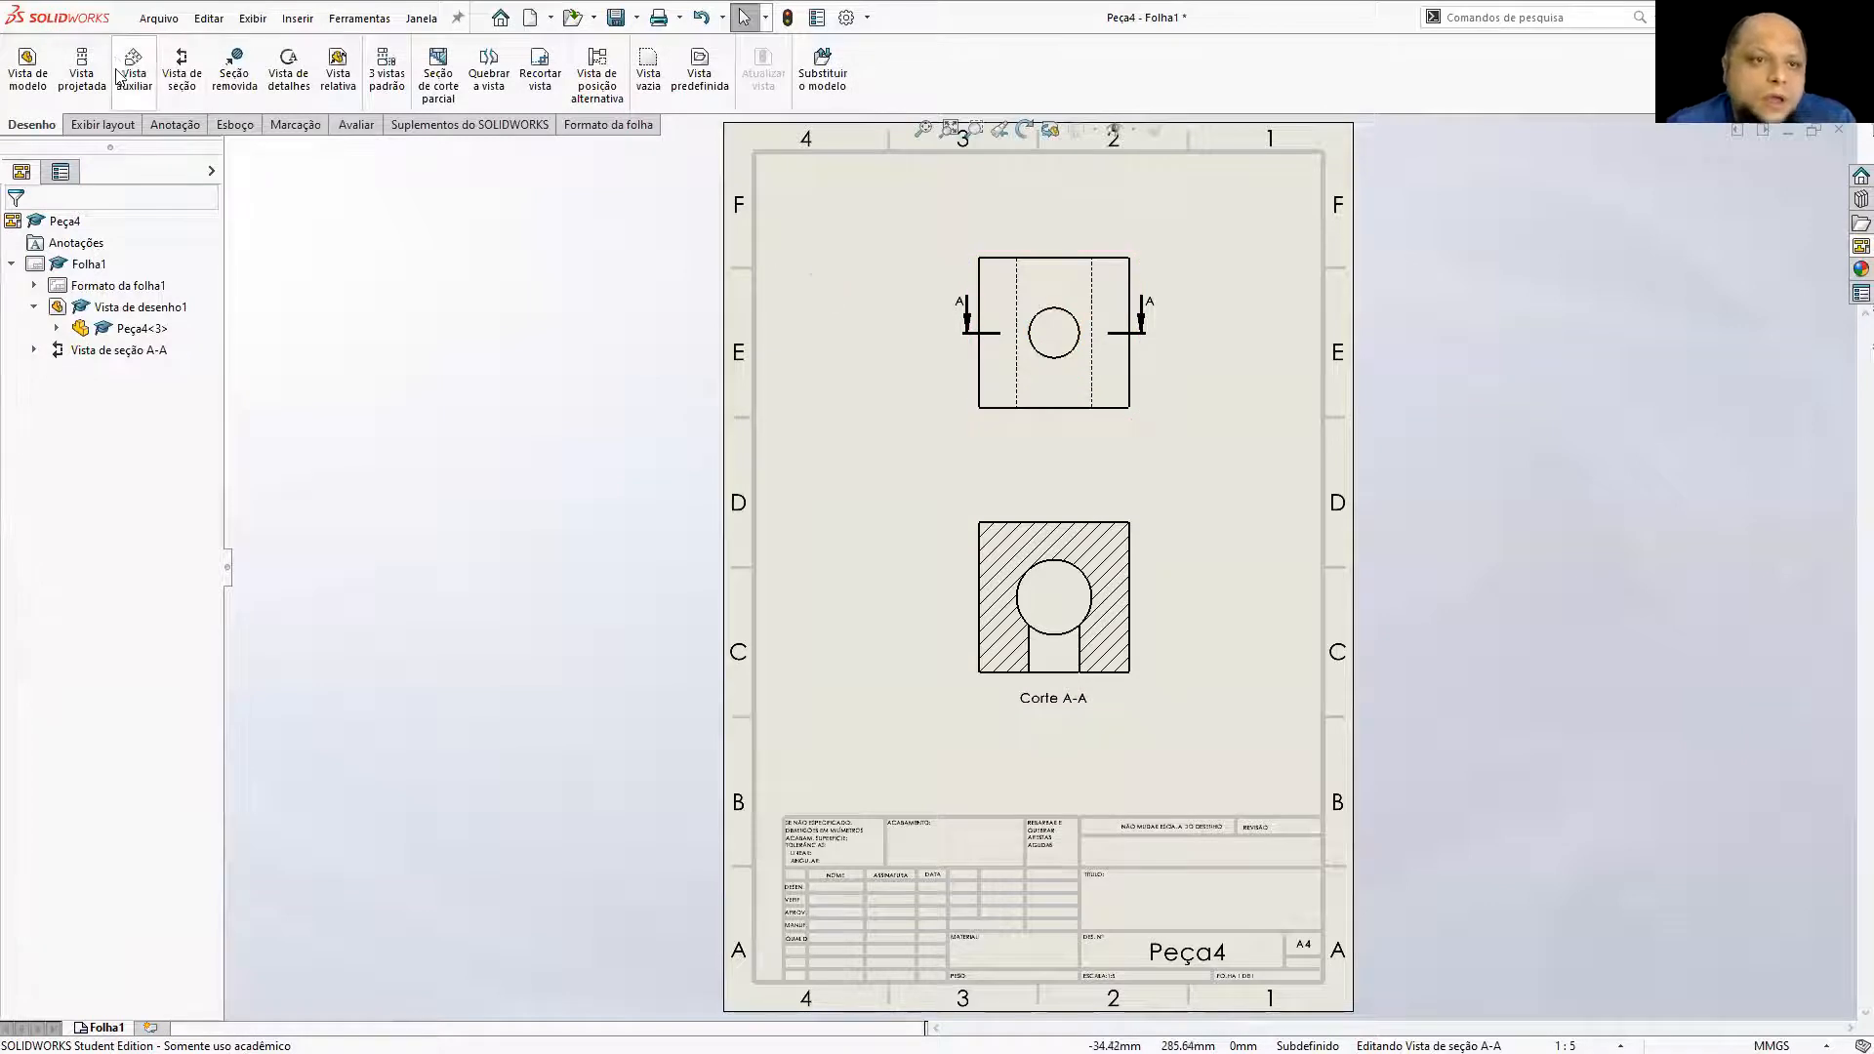
Dimension the upper view's height and width and the section view's height with Smart Dimension.
{"action": "left_click", "coordinate": [175, 124]}
{"action": "left_click", "coordinate": [34, 64]}
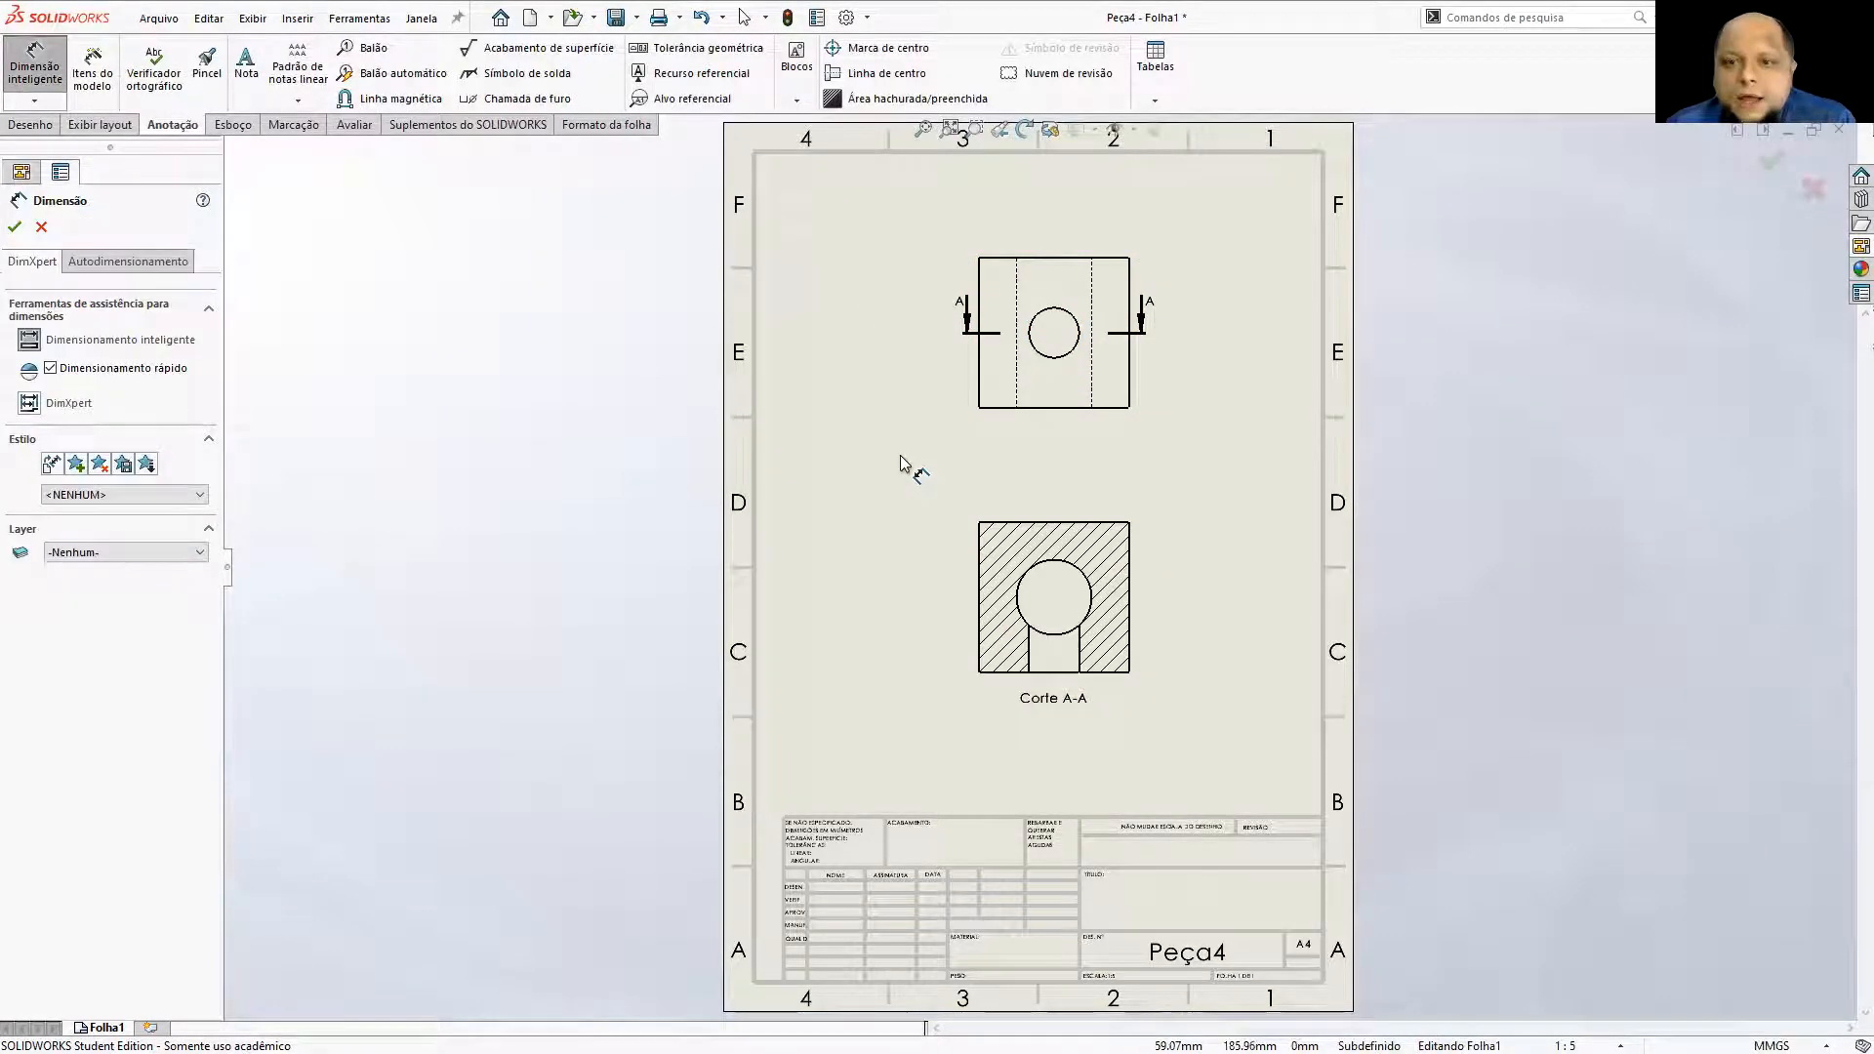
{"action": "left_click", "coordinate": [981, 363]}
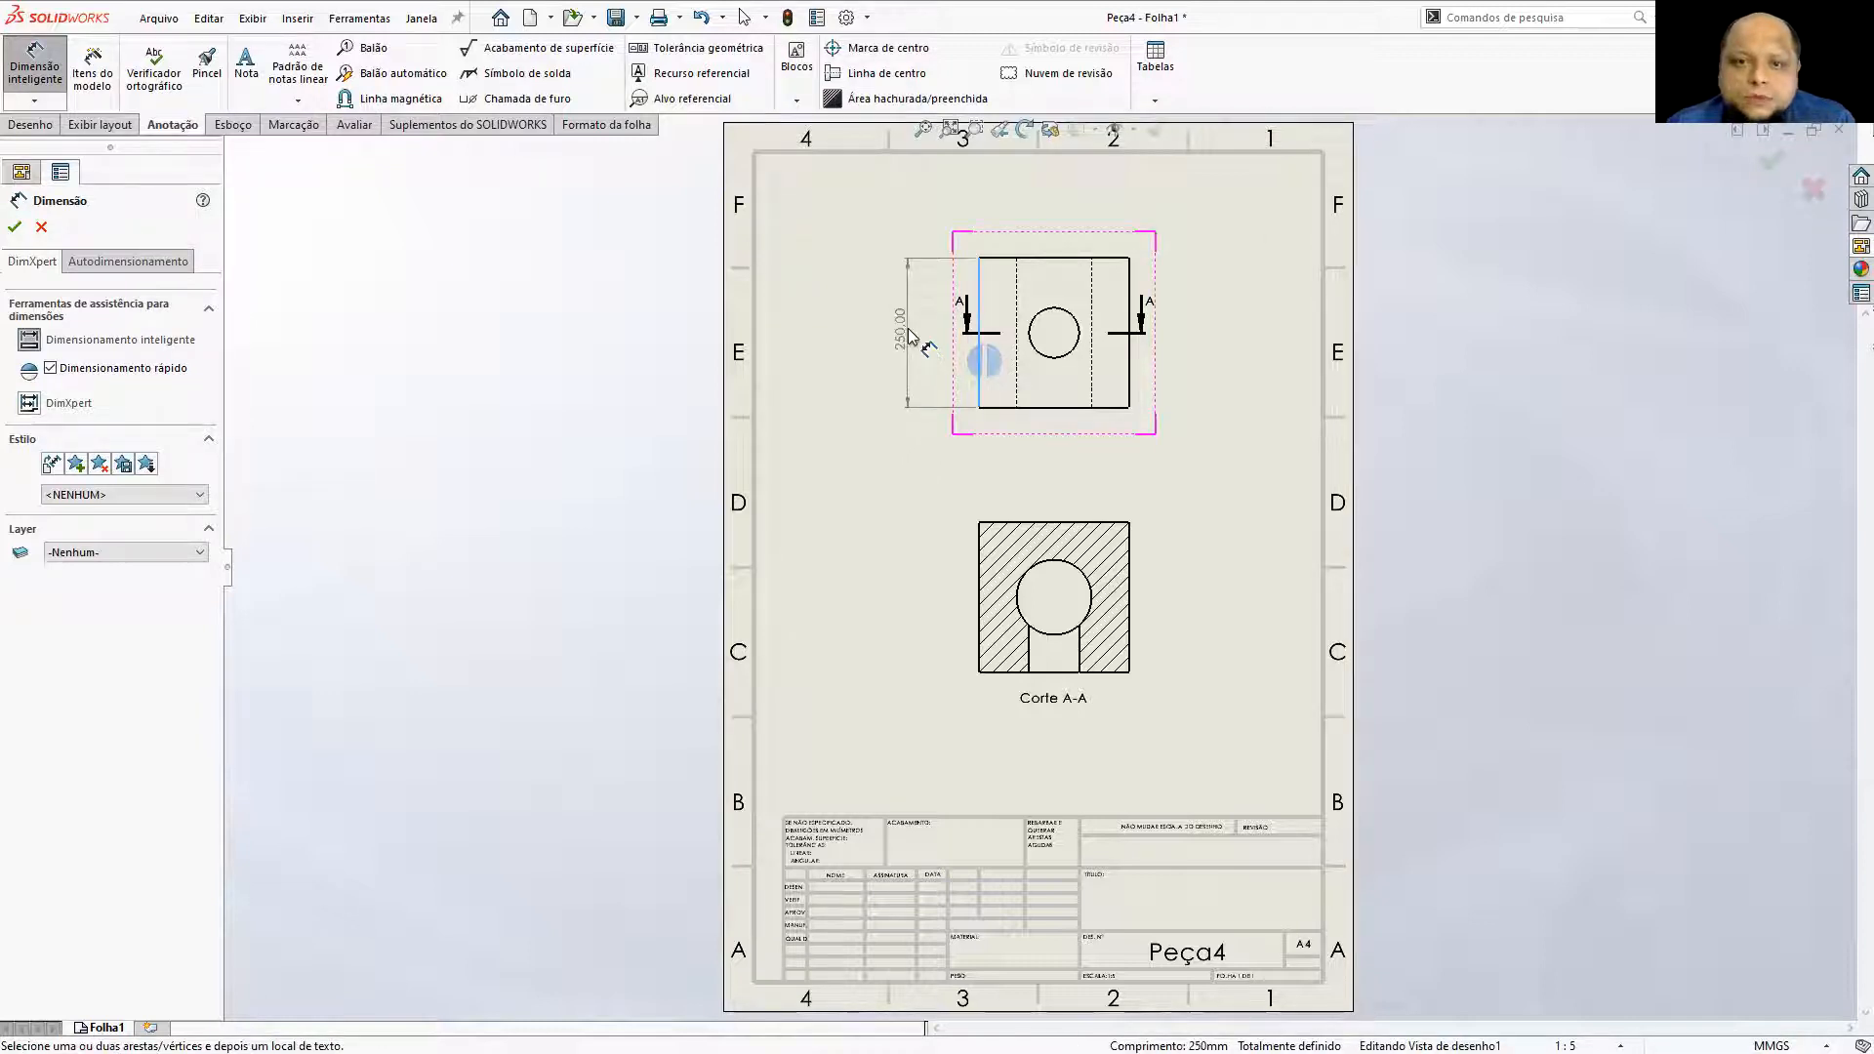
{"action": "left_click", "coordinate": [908, 337]}
{"action": "left_click", "coordinate": [1050, 258]}
{"action": "left_click", "coordinate": [1054, 217]}
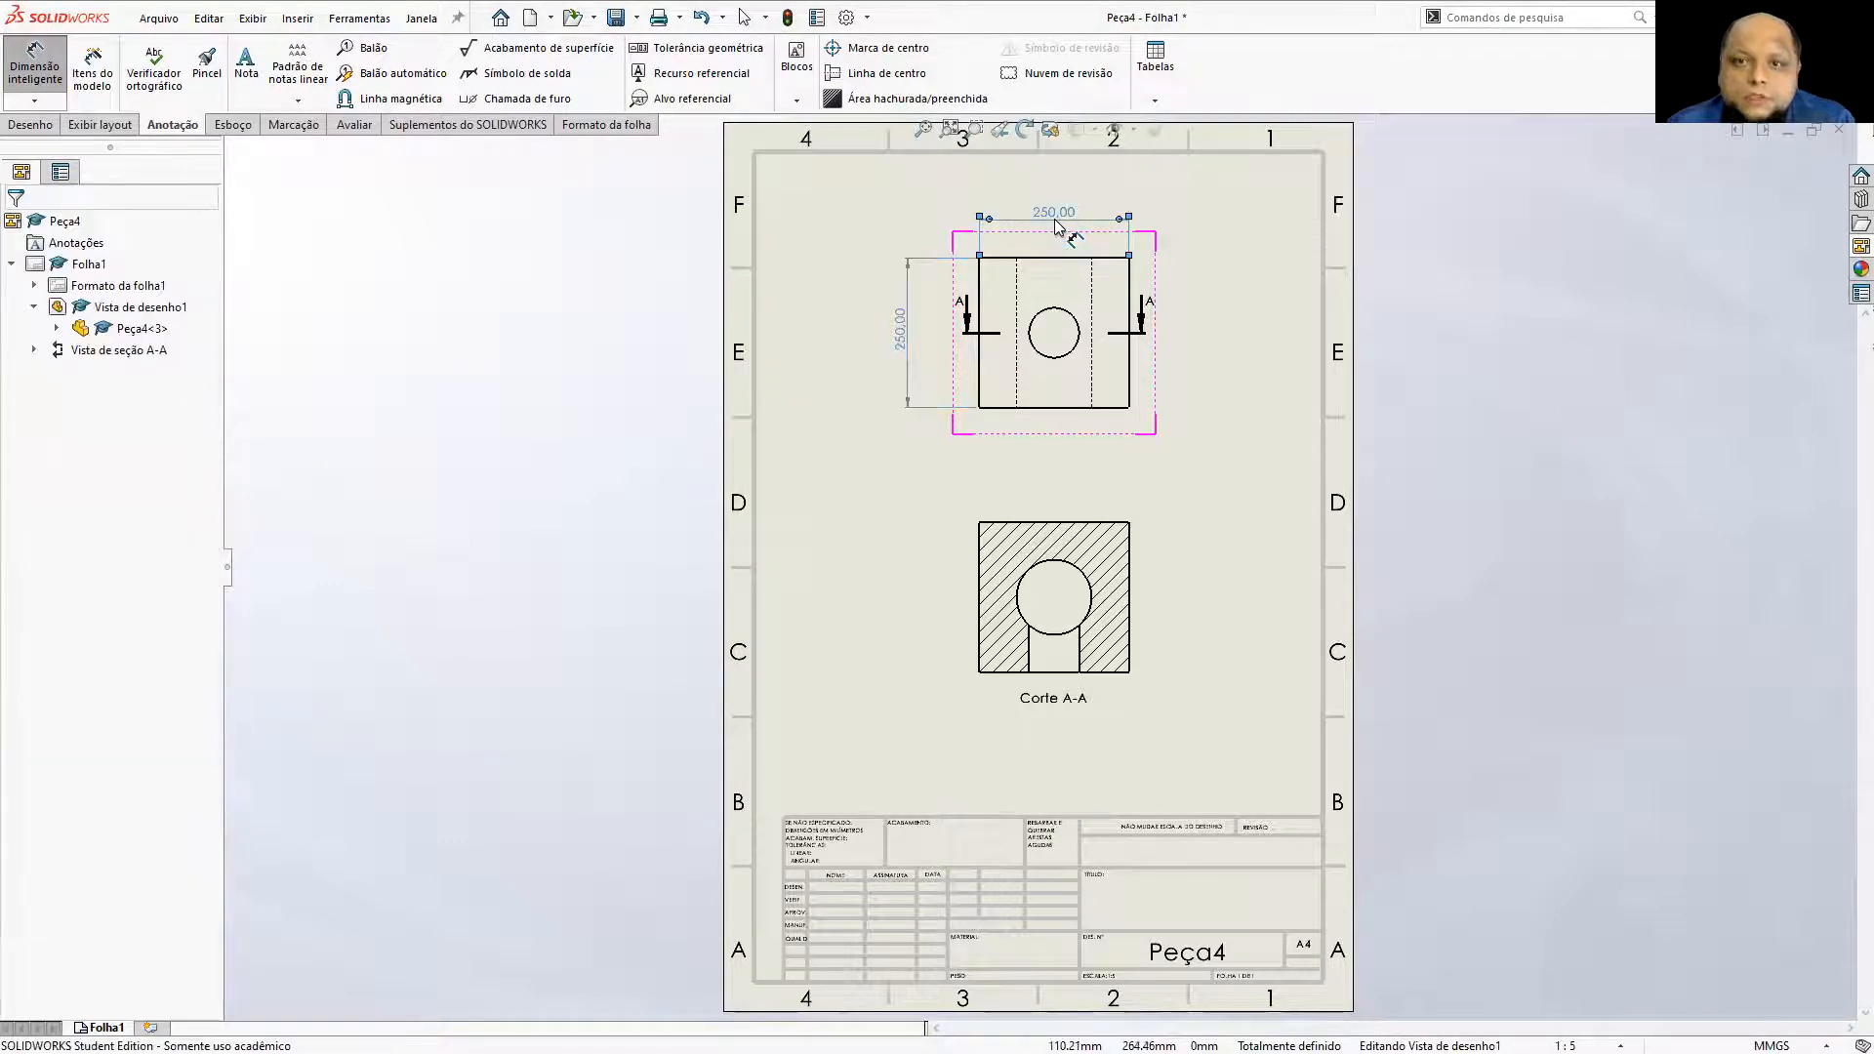
{"action": "left_click", "coordinate": [1130, 572]}
{"action": "left_click", "coordinate": [1178, 605]}
Dimension the small hole's diameter in the upper view and the large hole's radius in the section view.
{"action": "left_click", "coordinate": [1058, 360]}
{"action": "left_click", "coordinate": [1172, 400]}
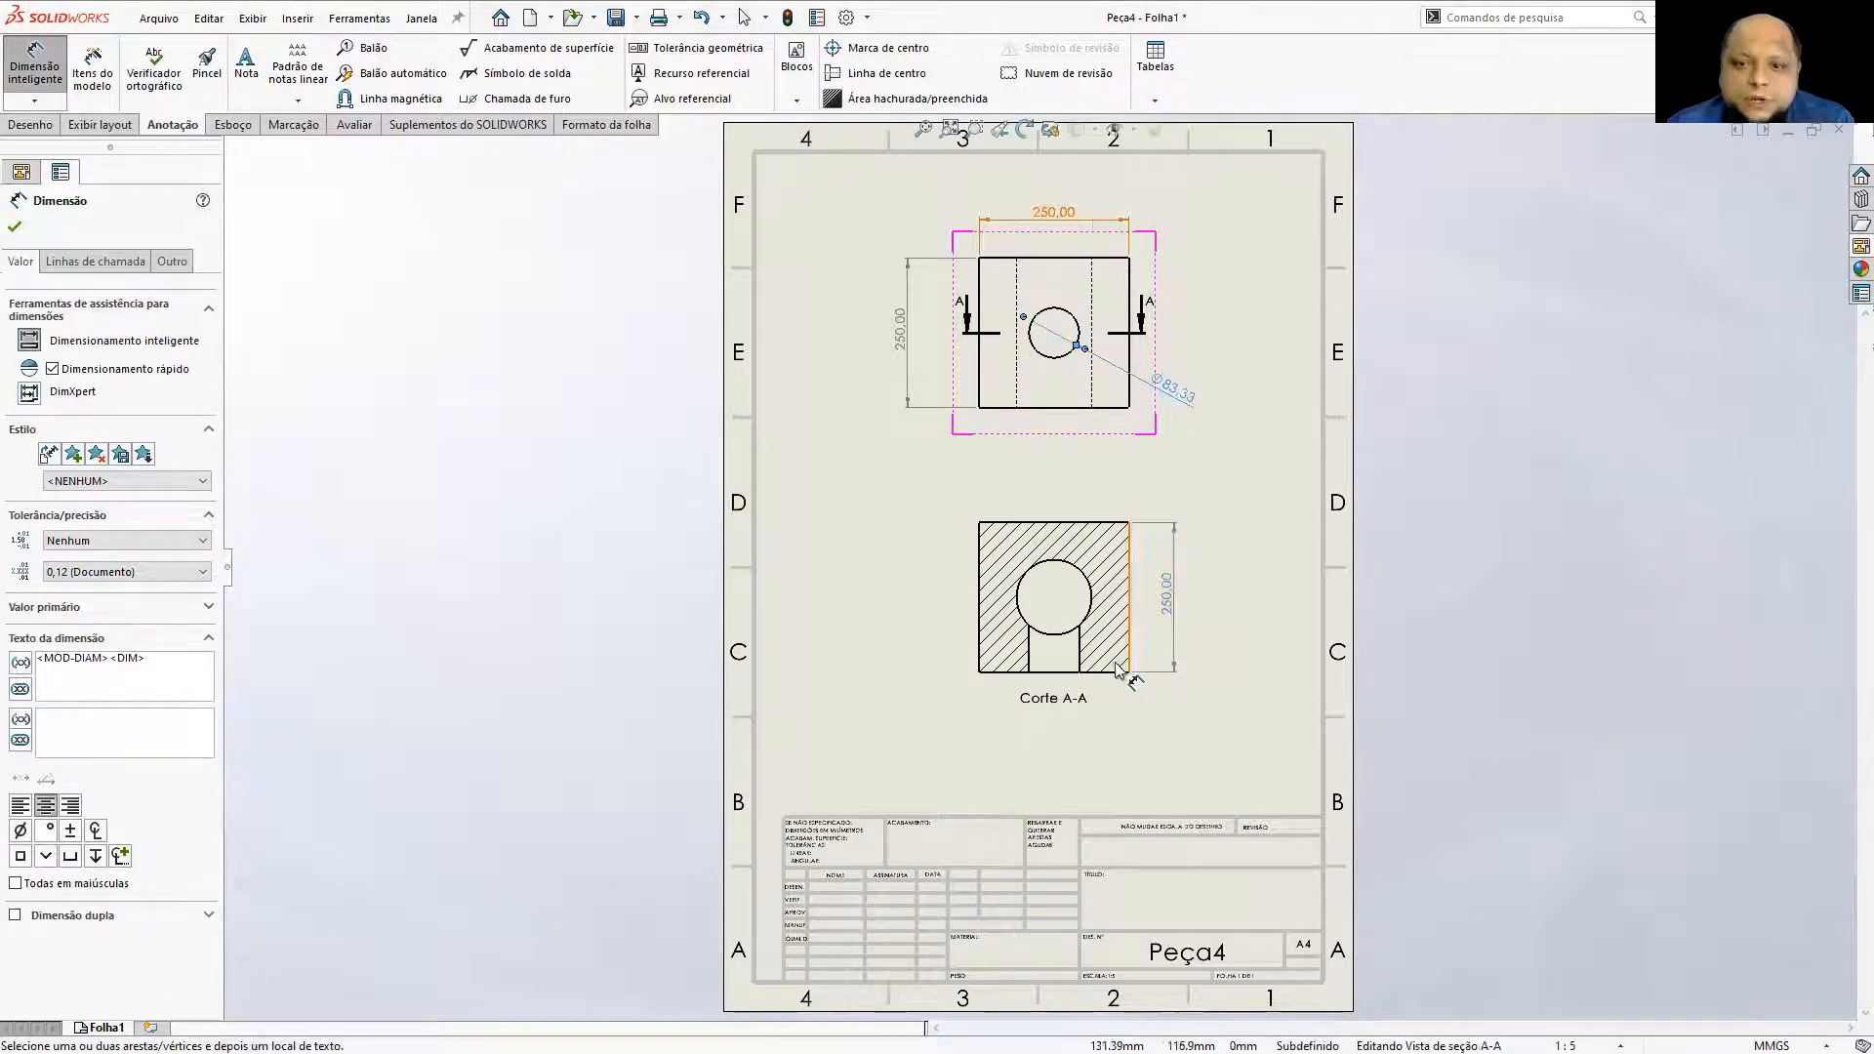
{"action": "left_click", "coordinate": [1046, 572]}
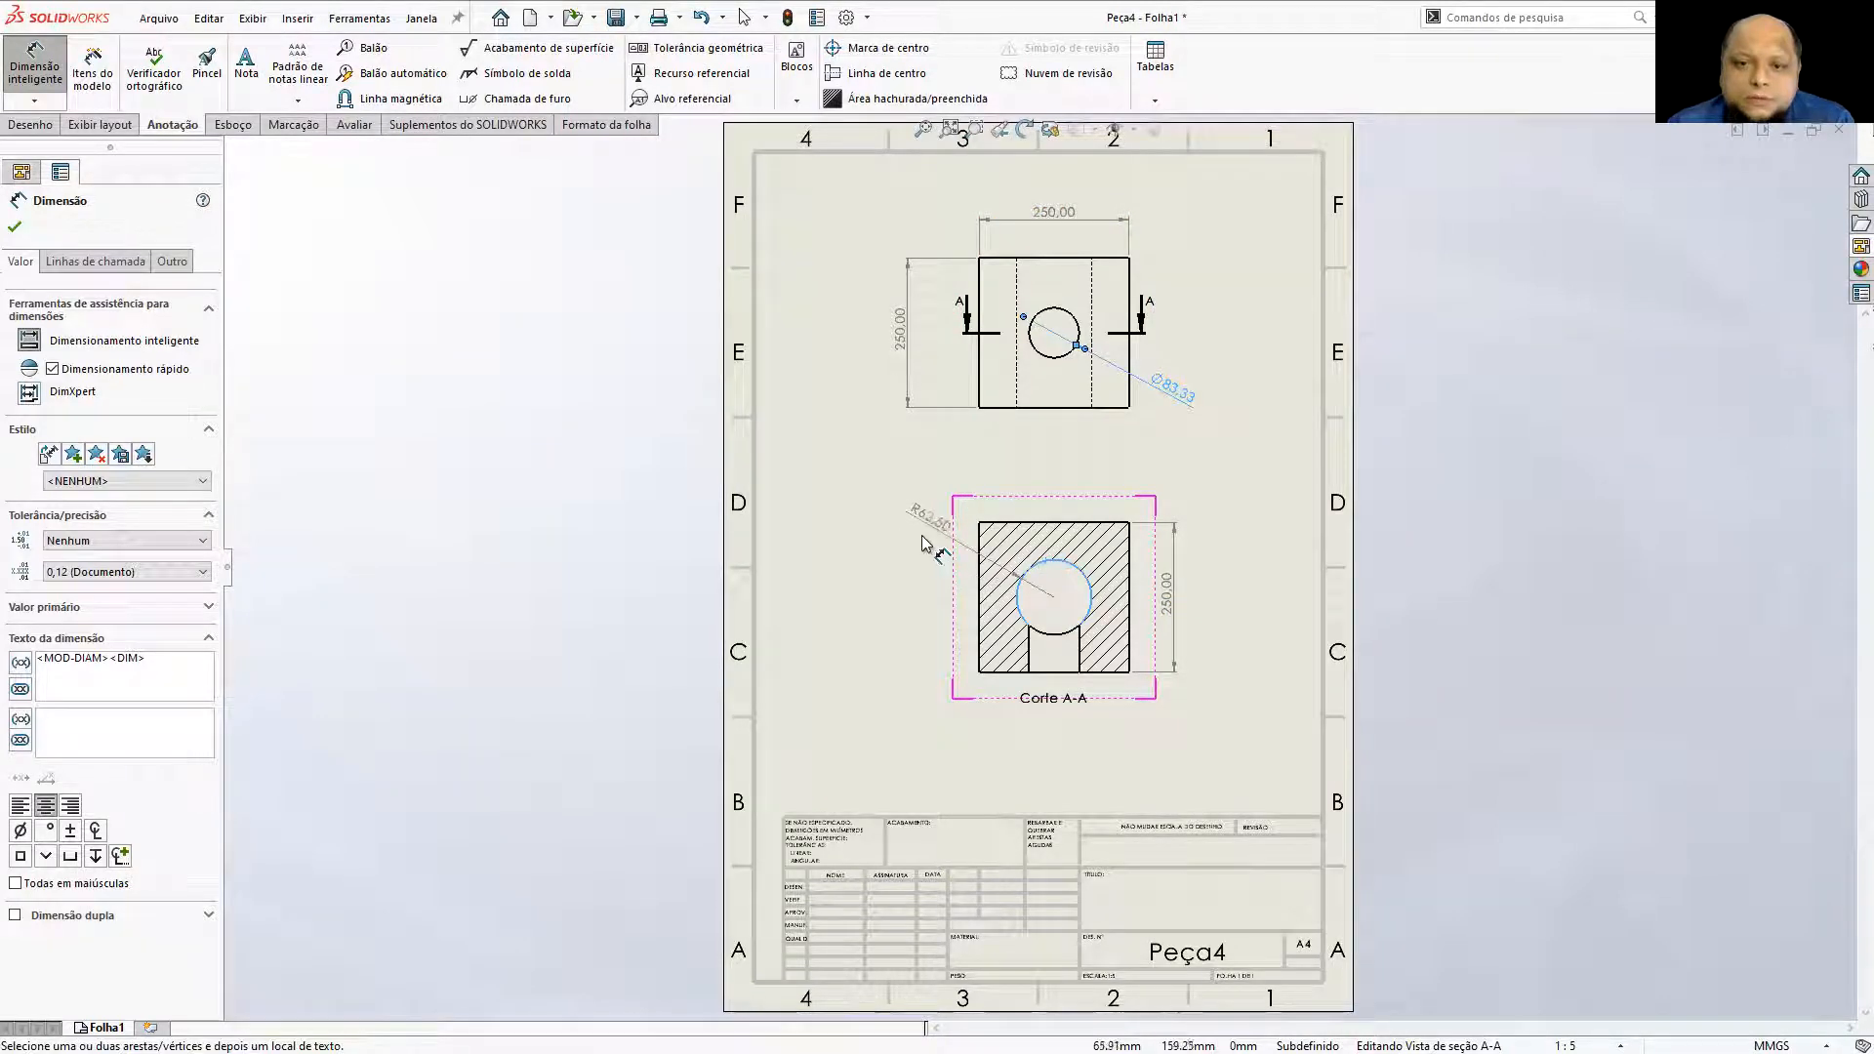
{"action": "left_click", "coordinate": [929, 550]}
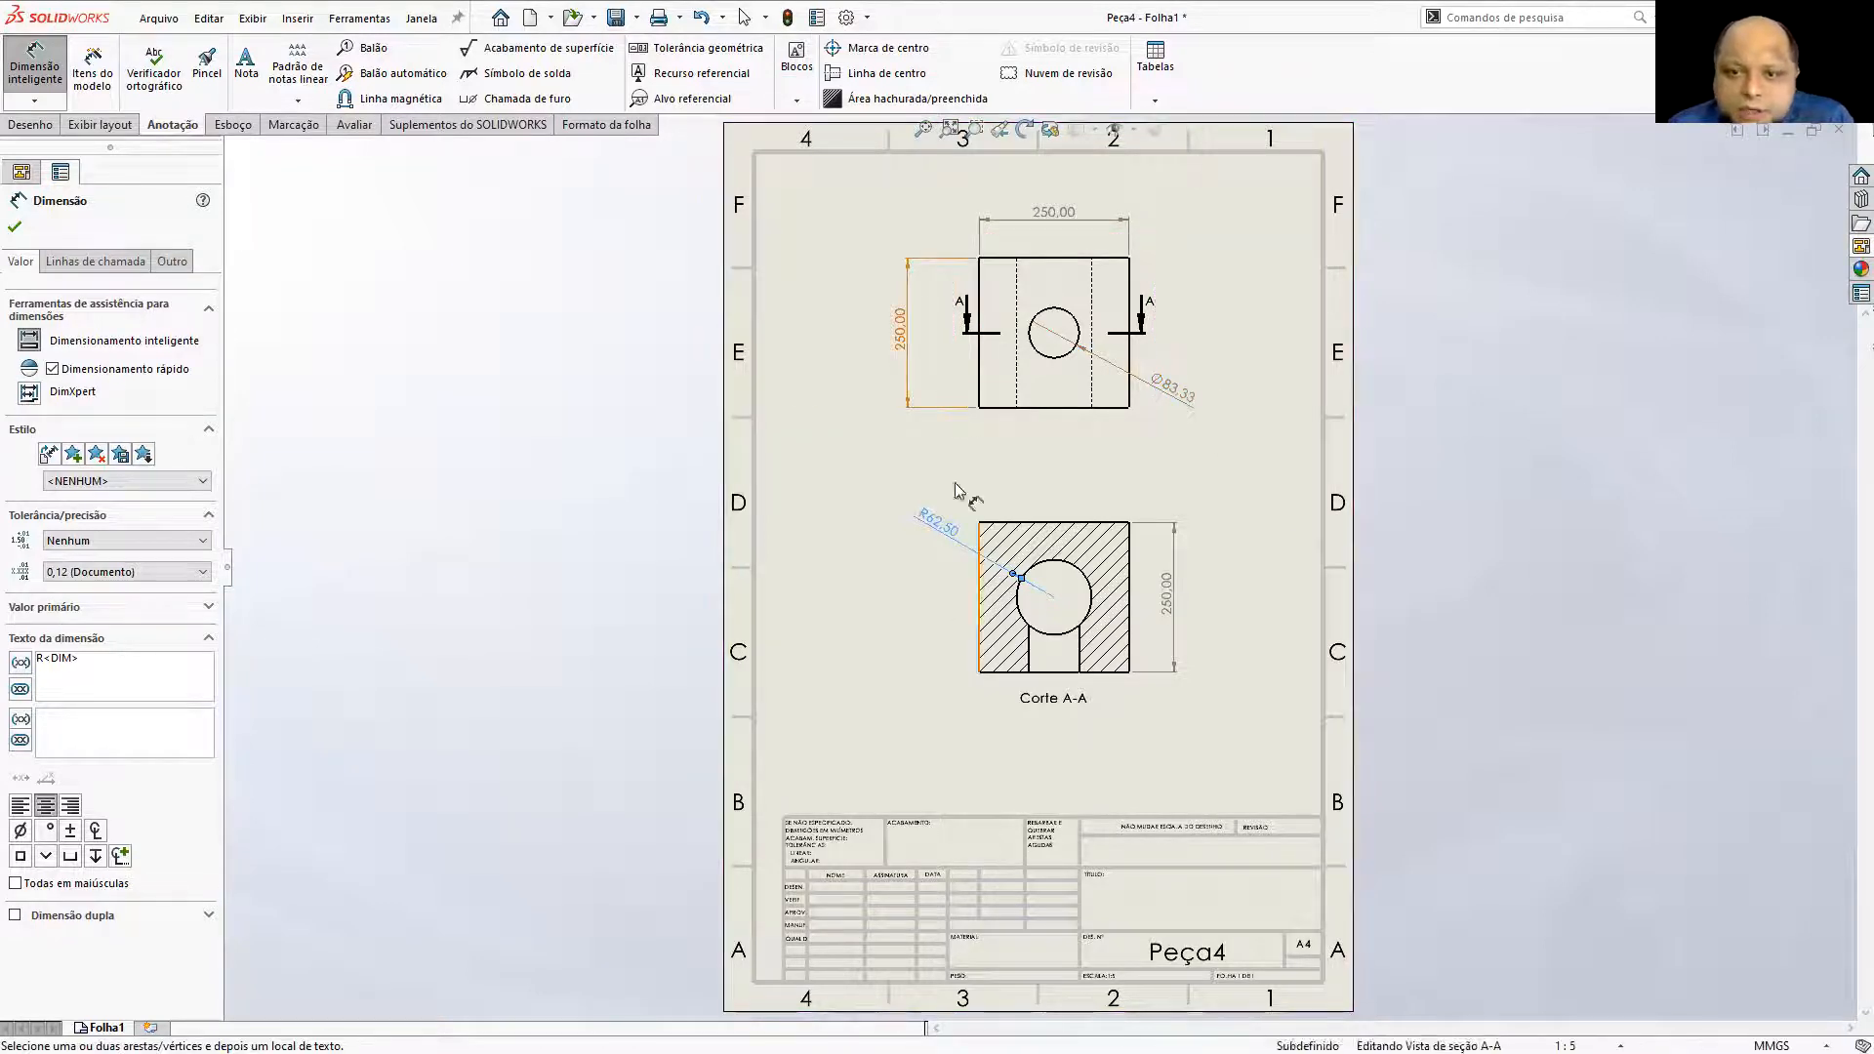
{"action": "left_click", "coordinate": [15, 229]}
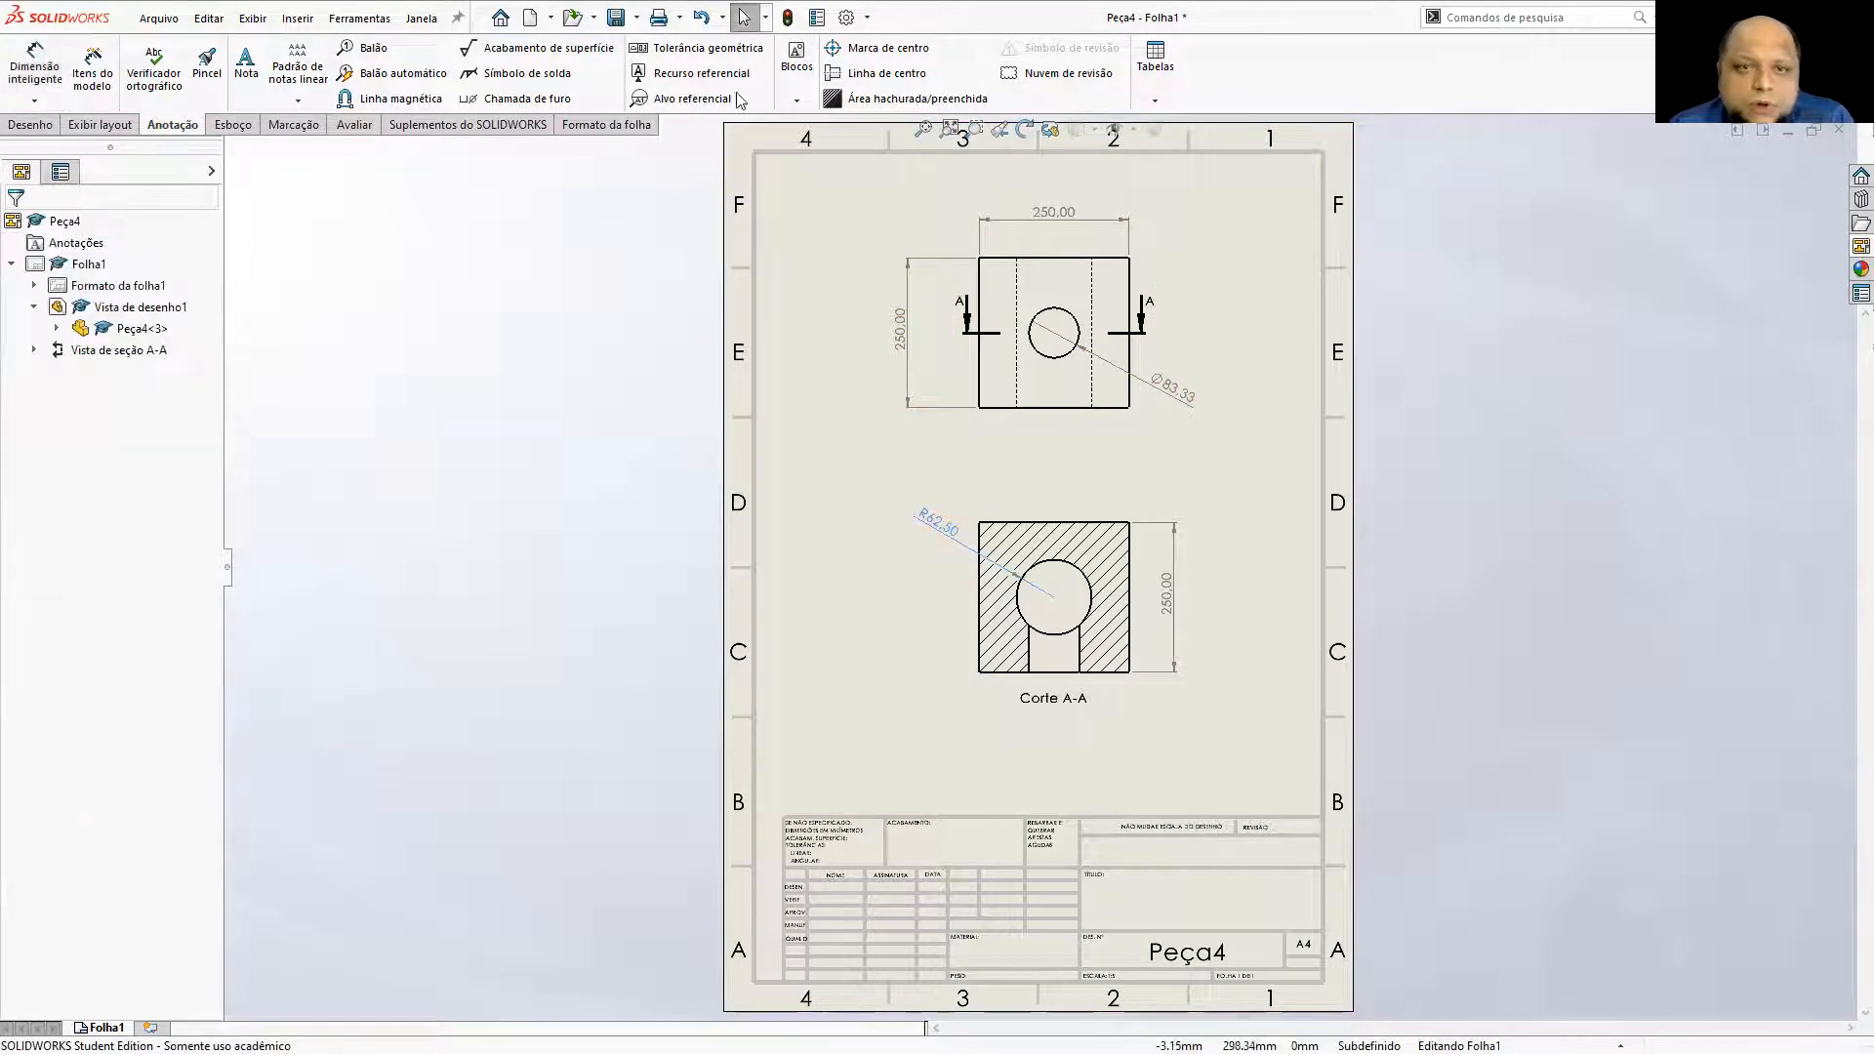
Open the program's options.
{"action": "left_click", "coordinate": [867, 17]}
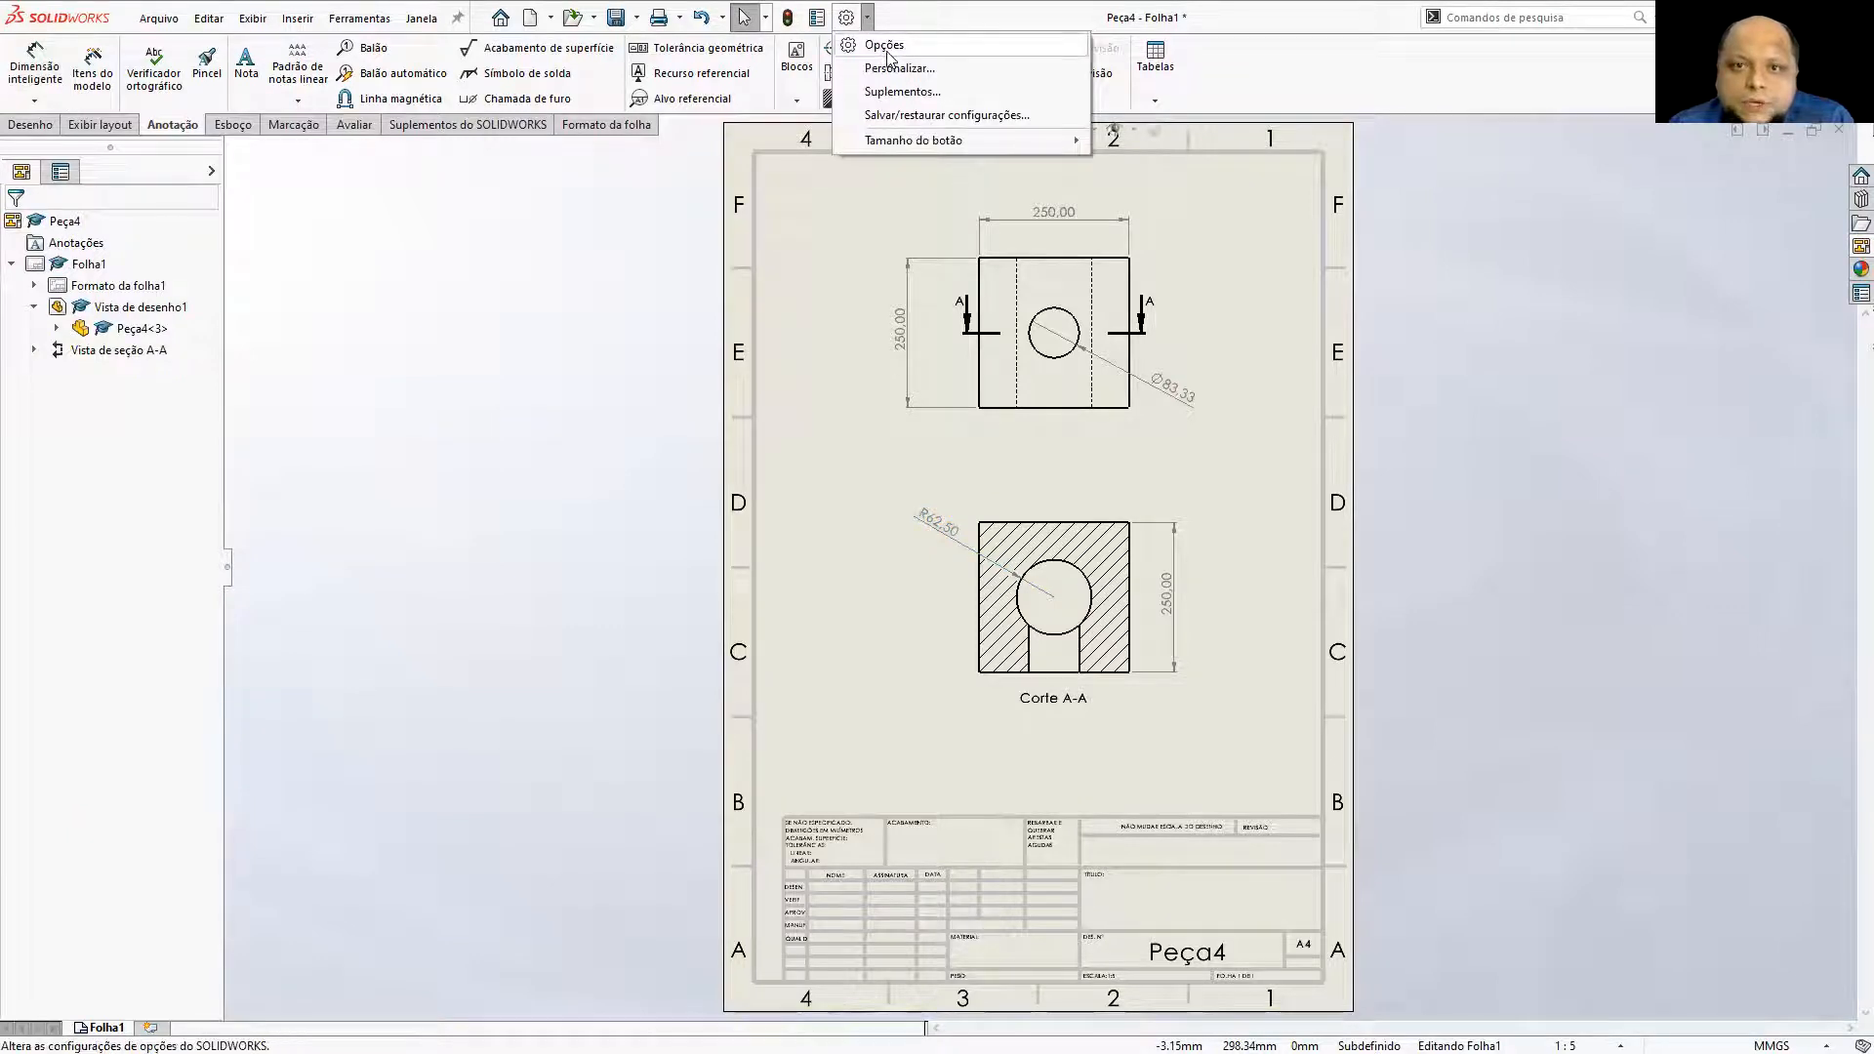
In the drawing's document properties for dimensions, set the leading zeros option to Remover.
{"action": "left_click", "coordinate": [888, 54]}
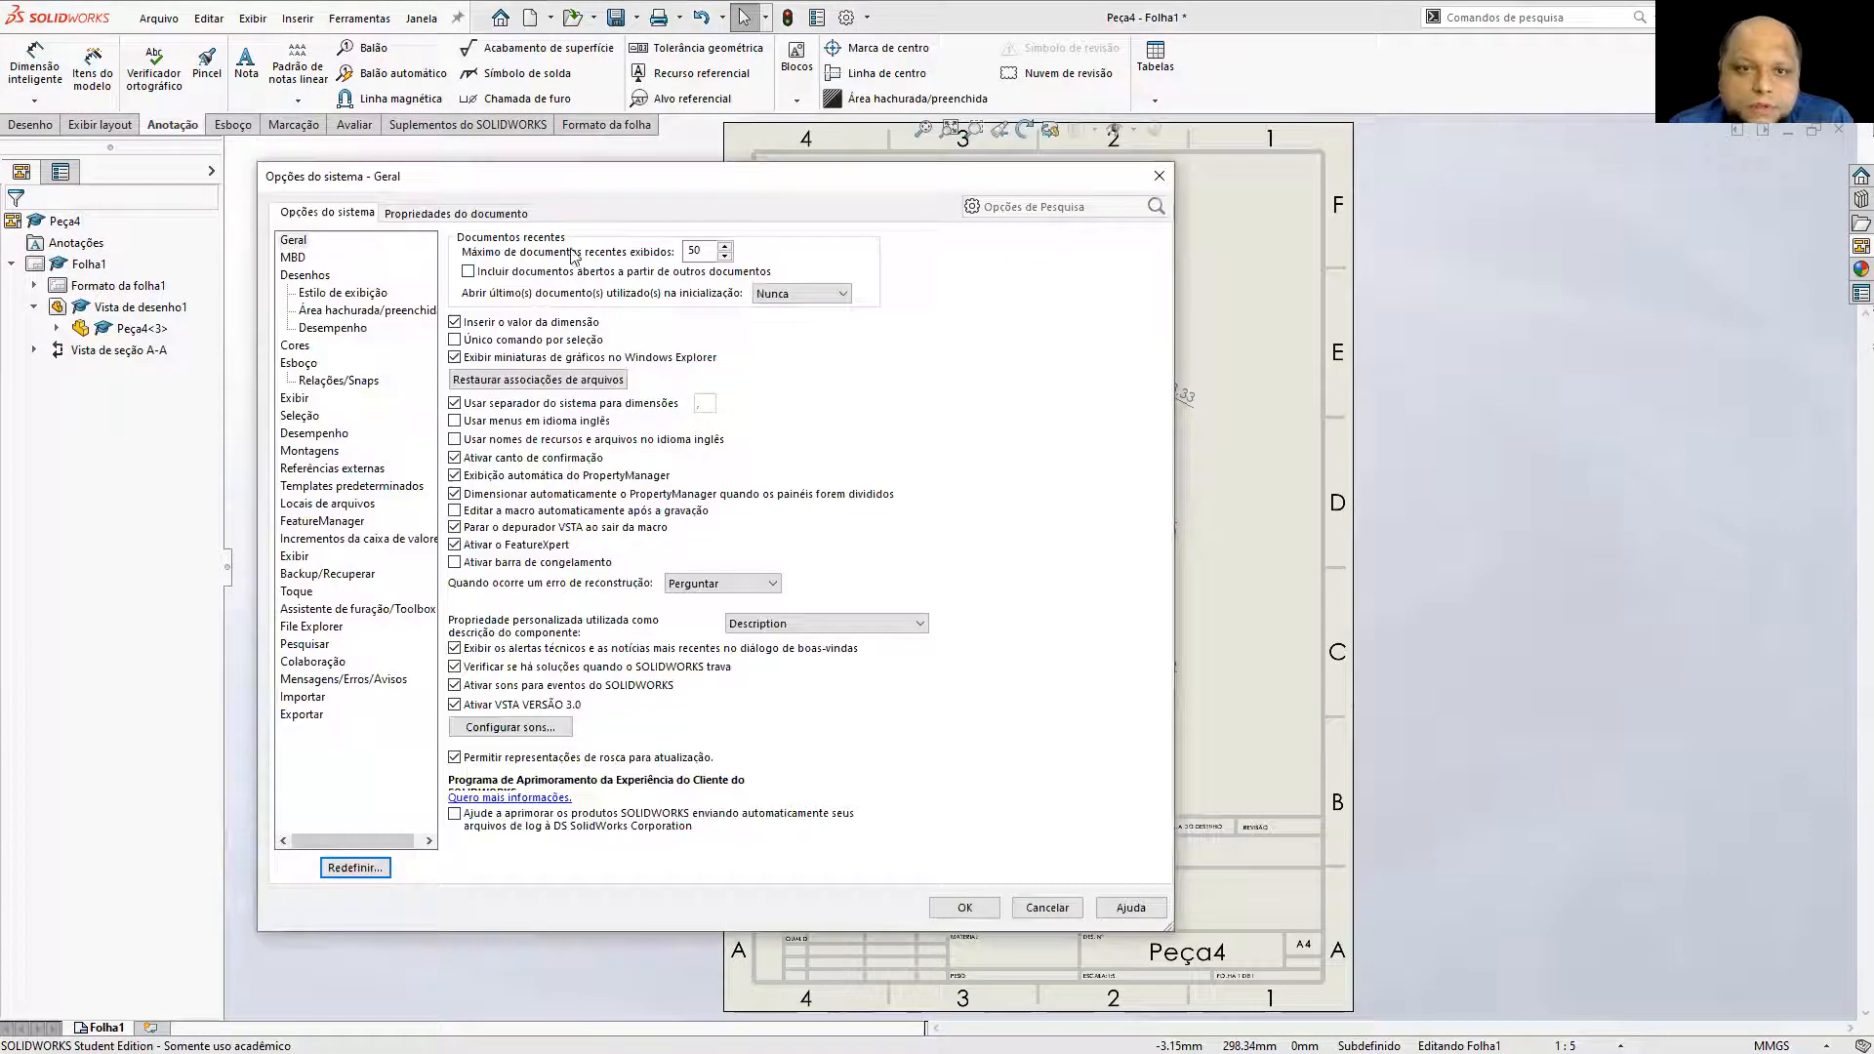
{"action": "left_click", "coordinate": [434, 214]}
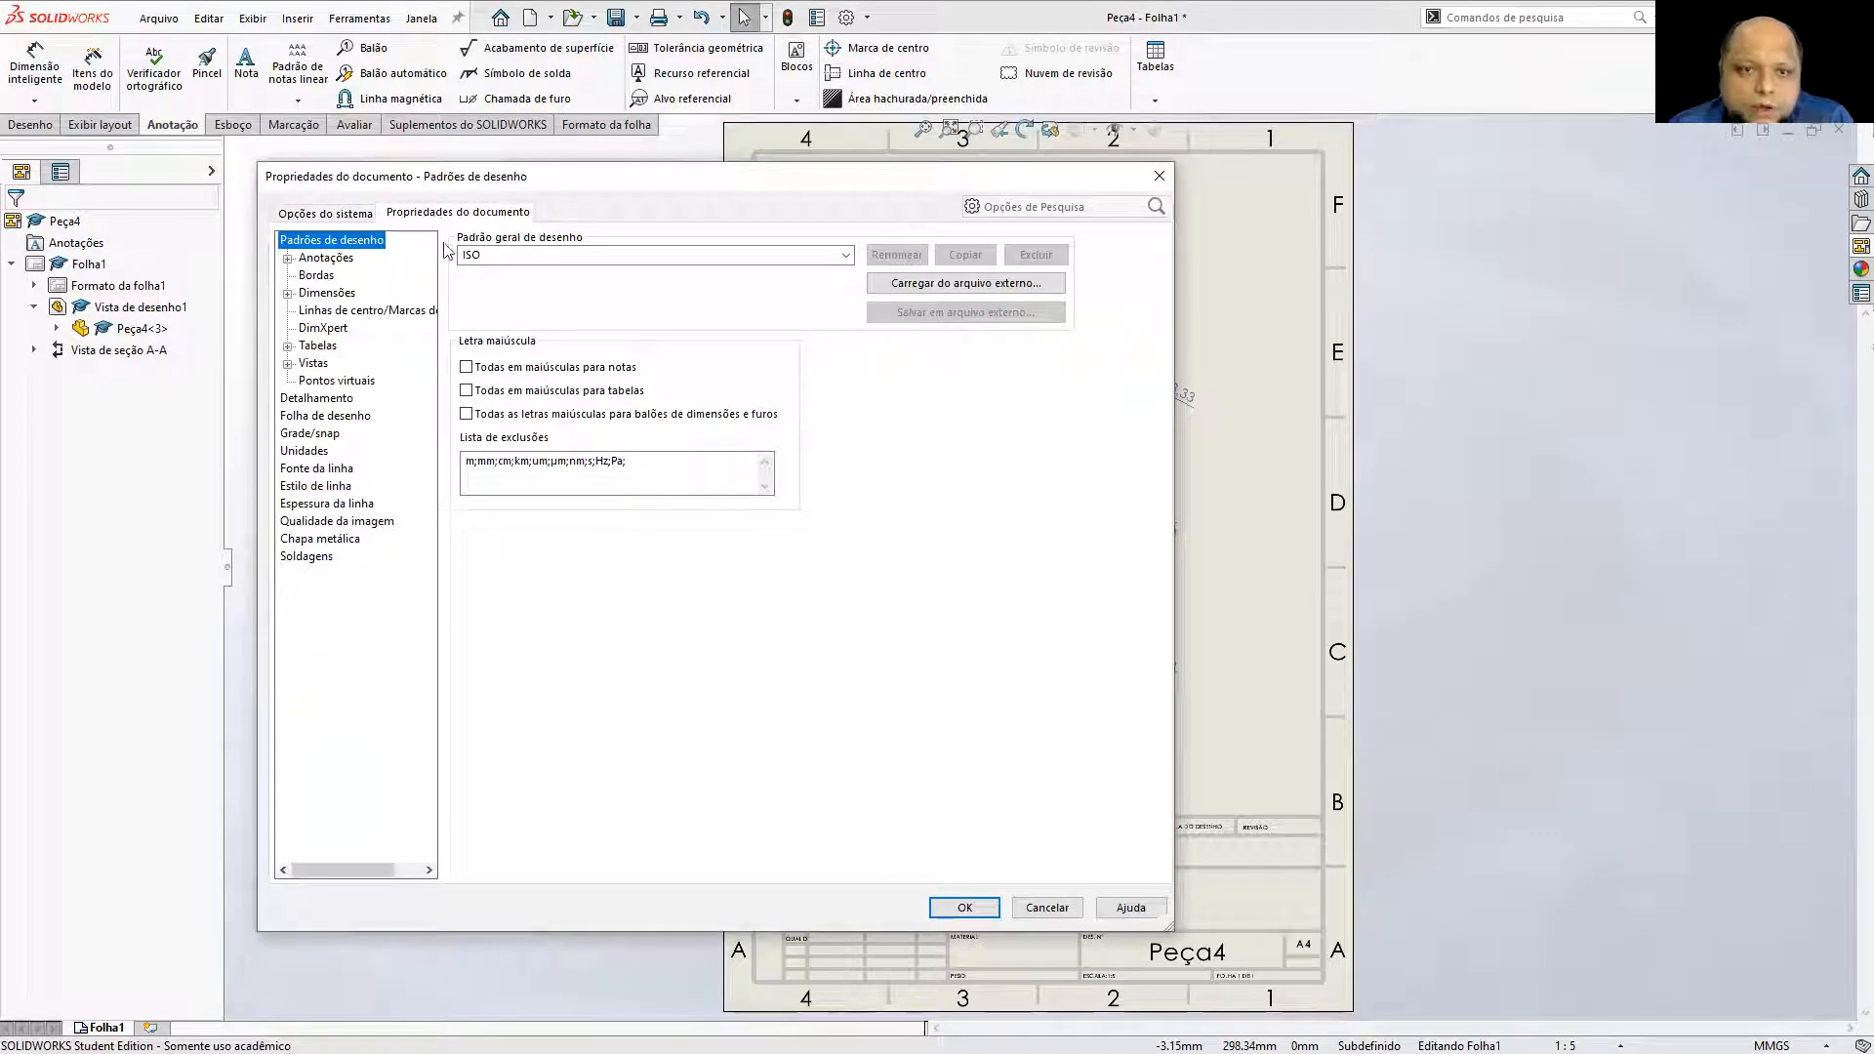
{"action": "left_click", "coordinate": [327, 292]}
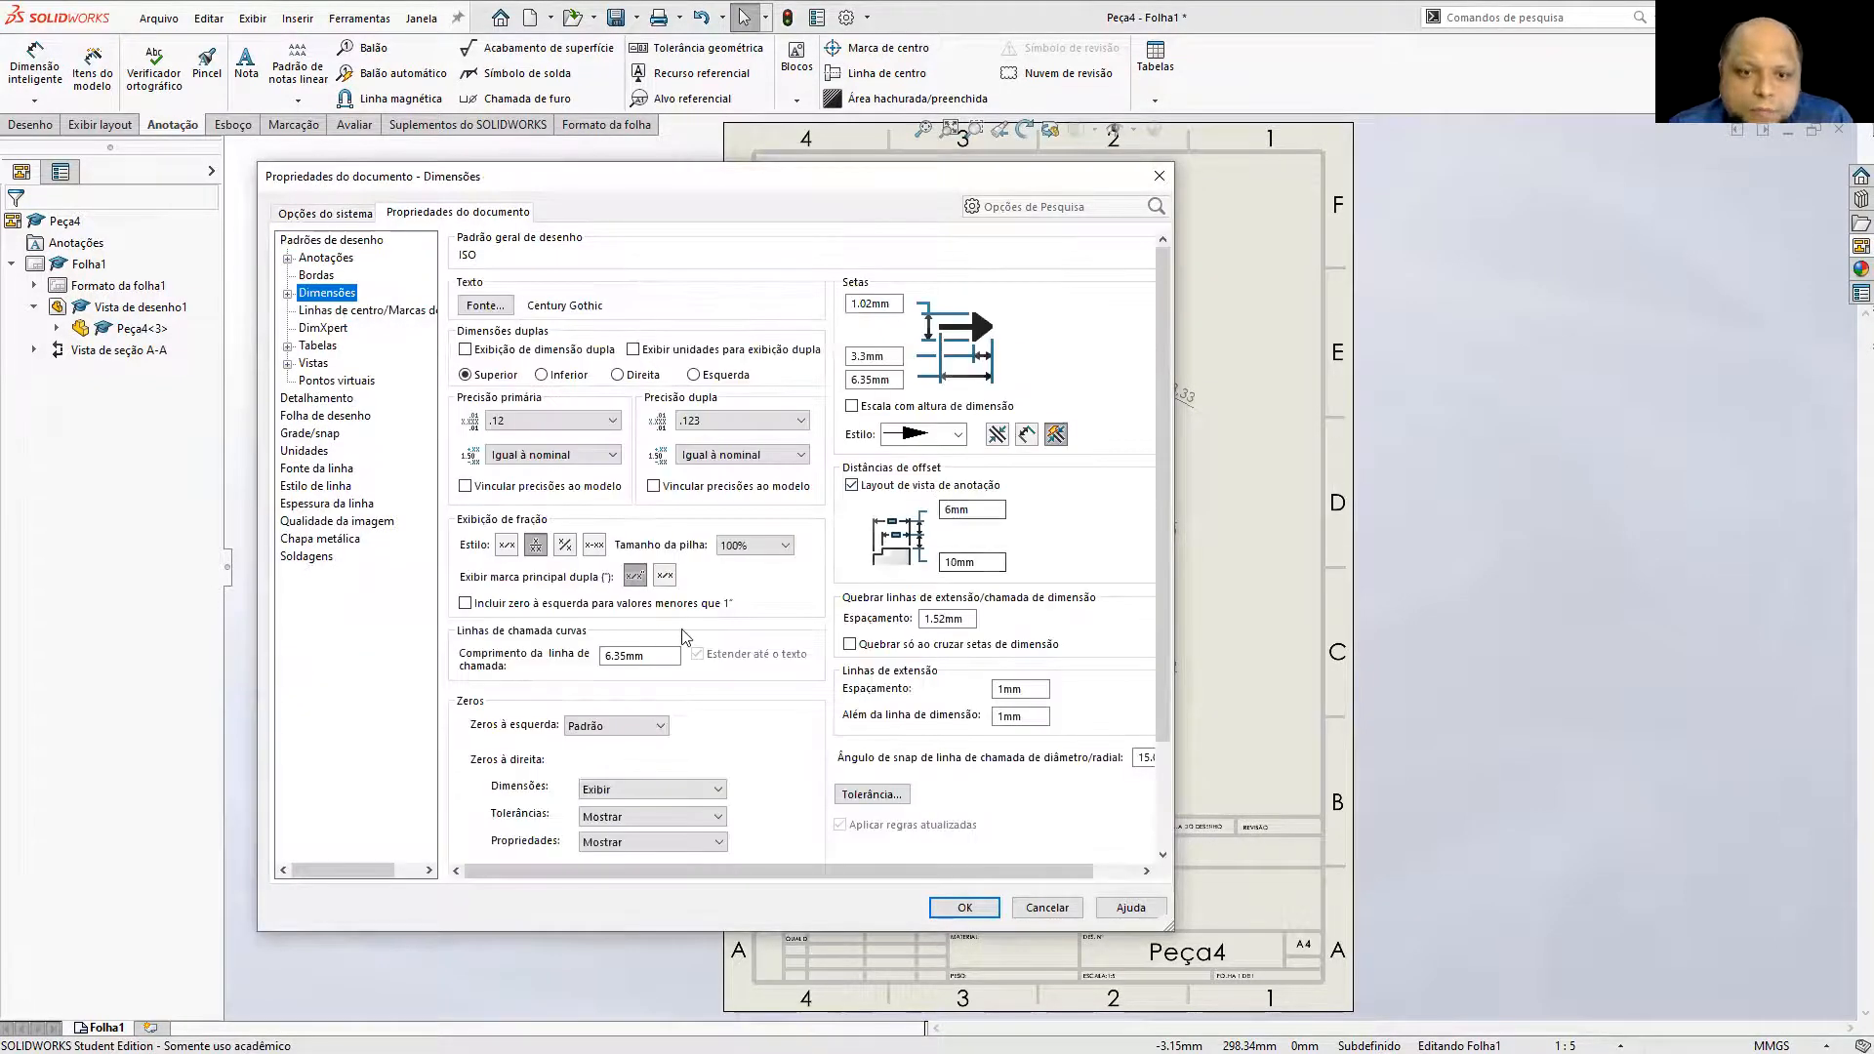
{"action": "left_click", "coordinate": [619, 727]}
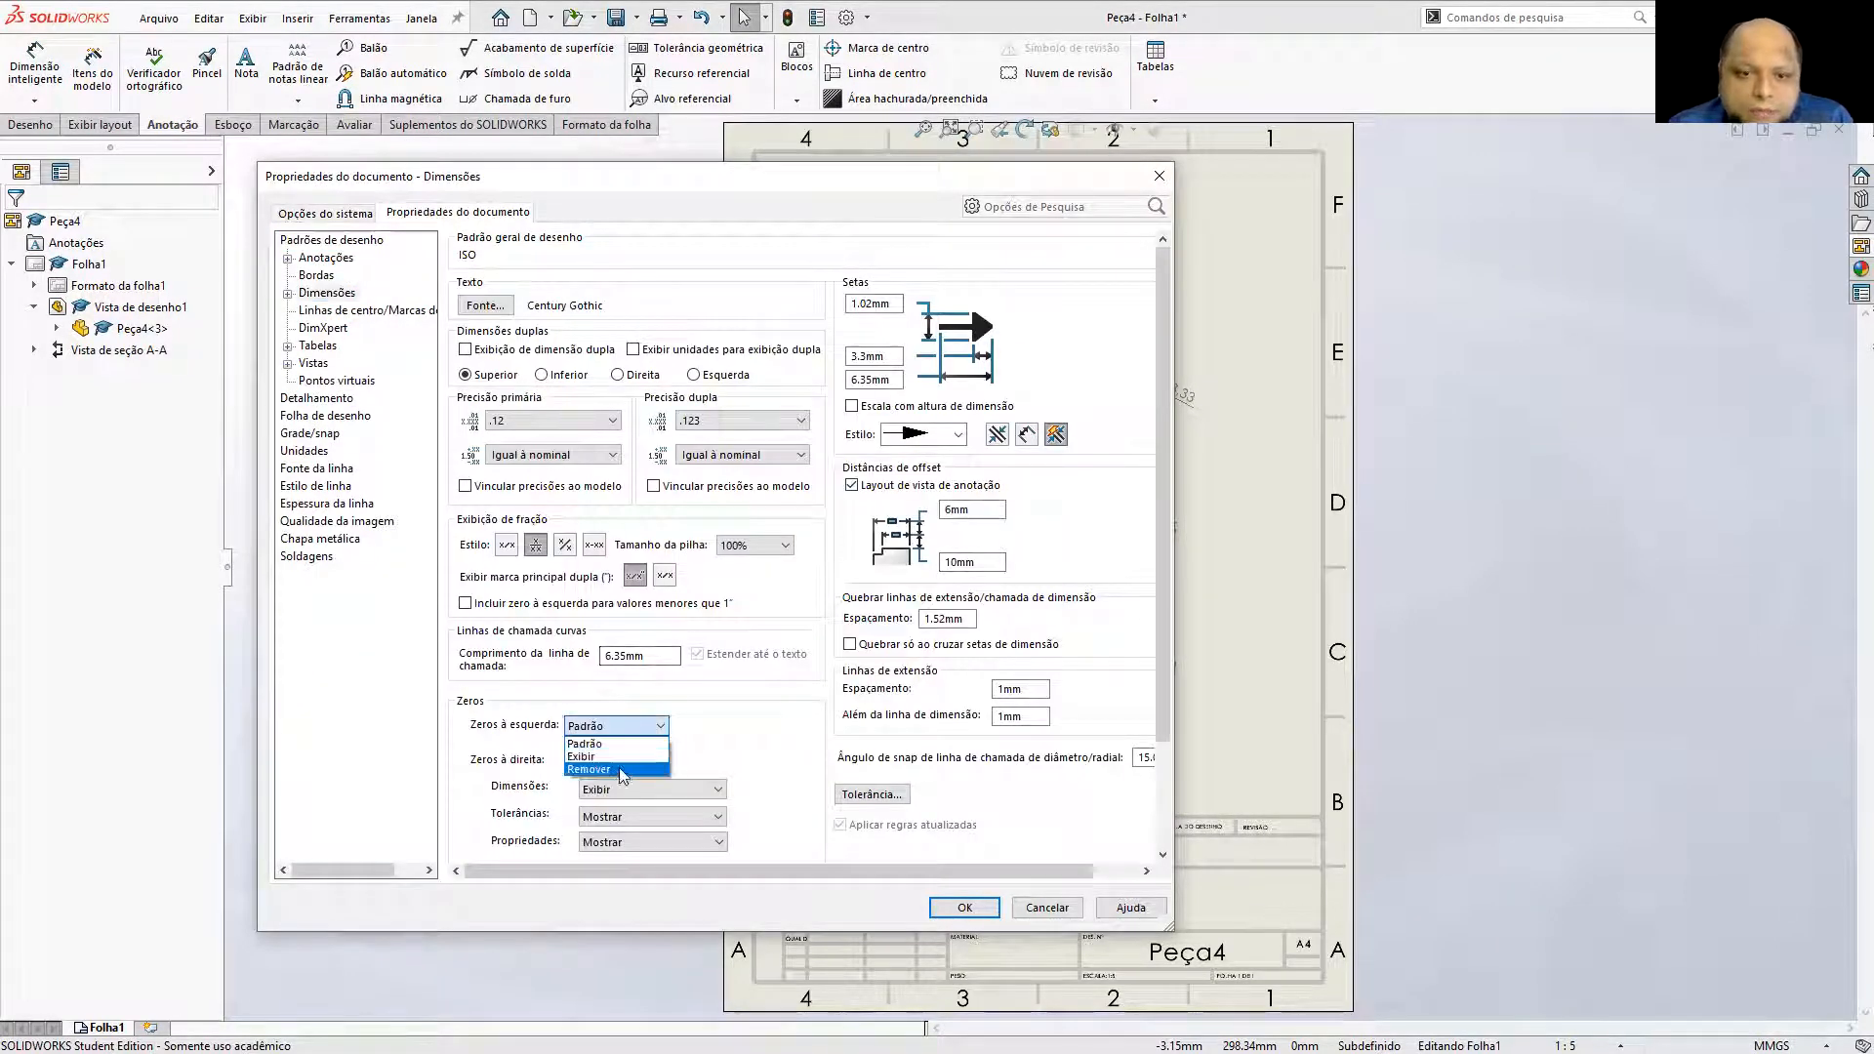
{"action": "left_click", "coordinate": [617, 761]}
Set trailing zeros to Remover for dimensions, tolerances and properties, and apply the document settings.
{"action": "left_click", "coordinate": [595, 790]}
{"action": "left_click", "coordinate": [603, 821]}
{"action": "left_click", "coordinate": [617, 817]}
{"action": "left_click", "coordinate": [613, 847]}
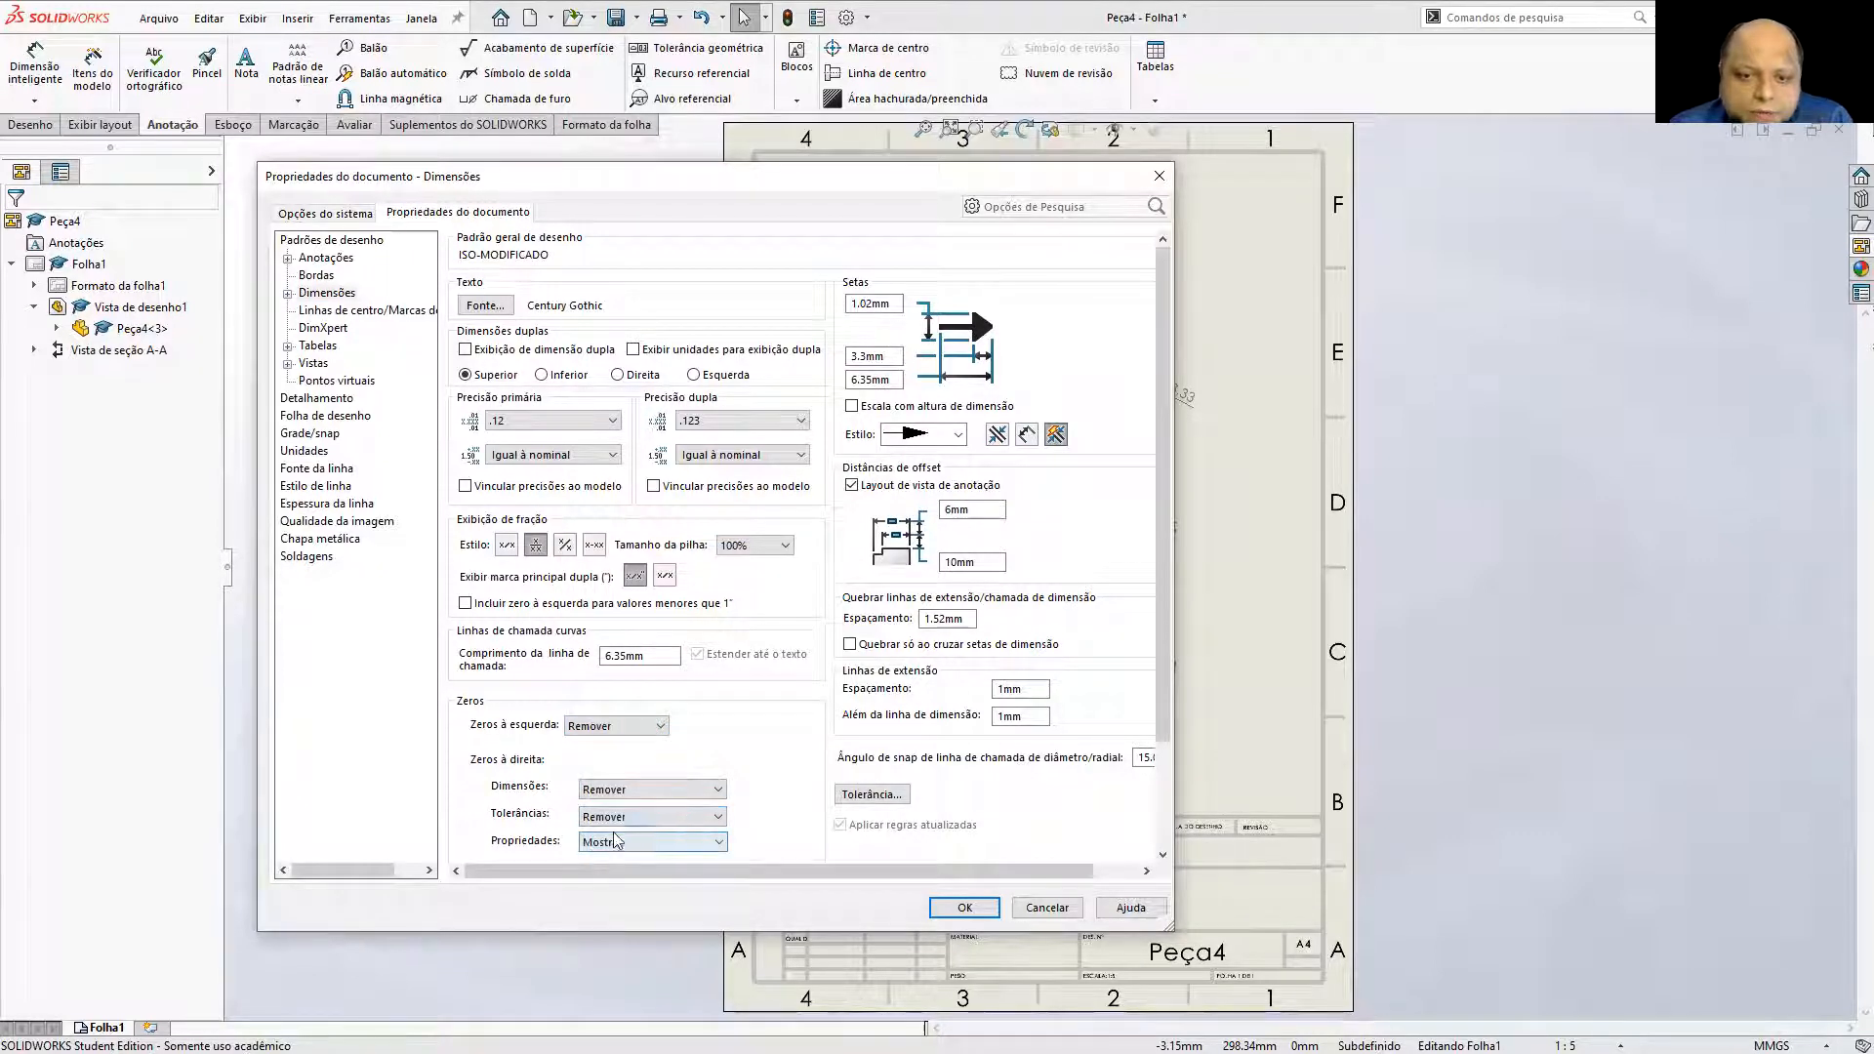
{"action": "left_click", "coordinate": [635, 846]}
{"action": "left_click", "coordinate": [641, 873]}
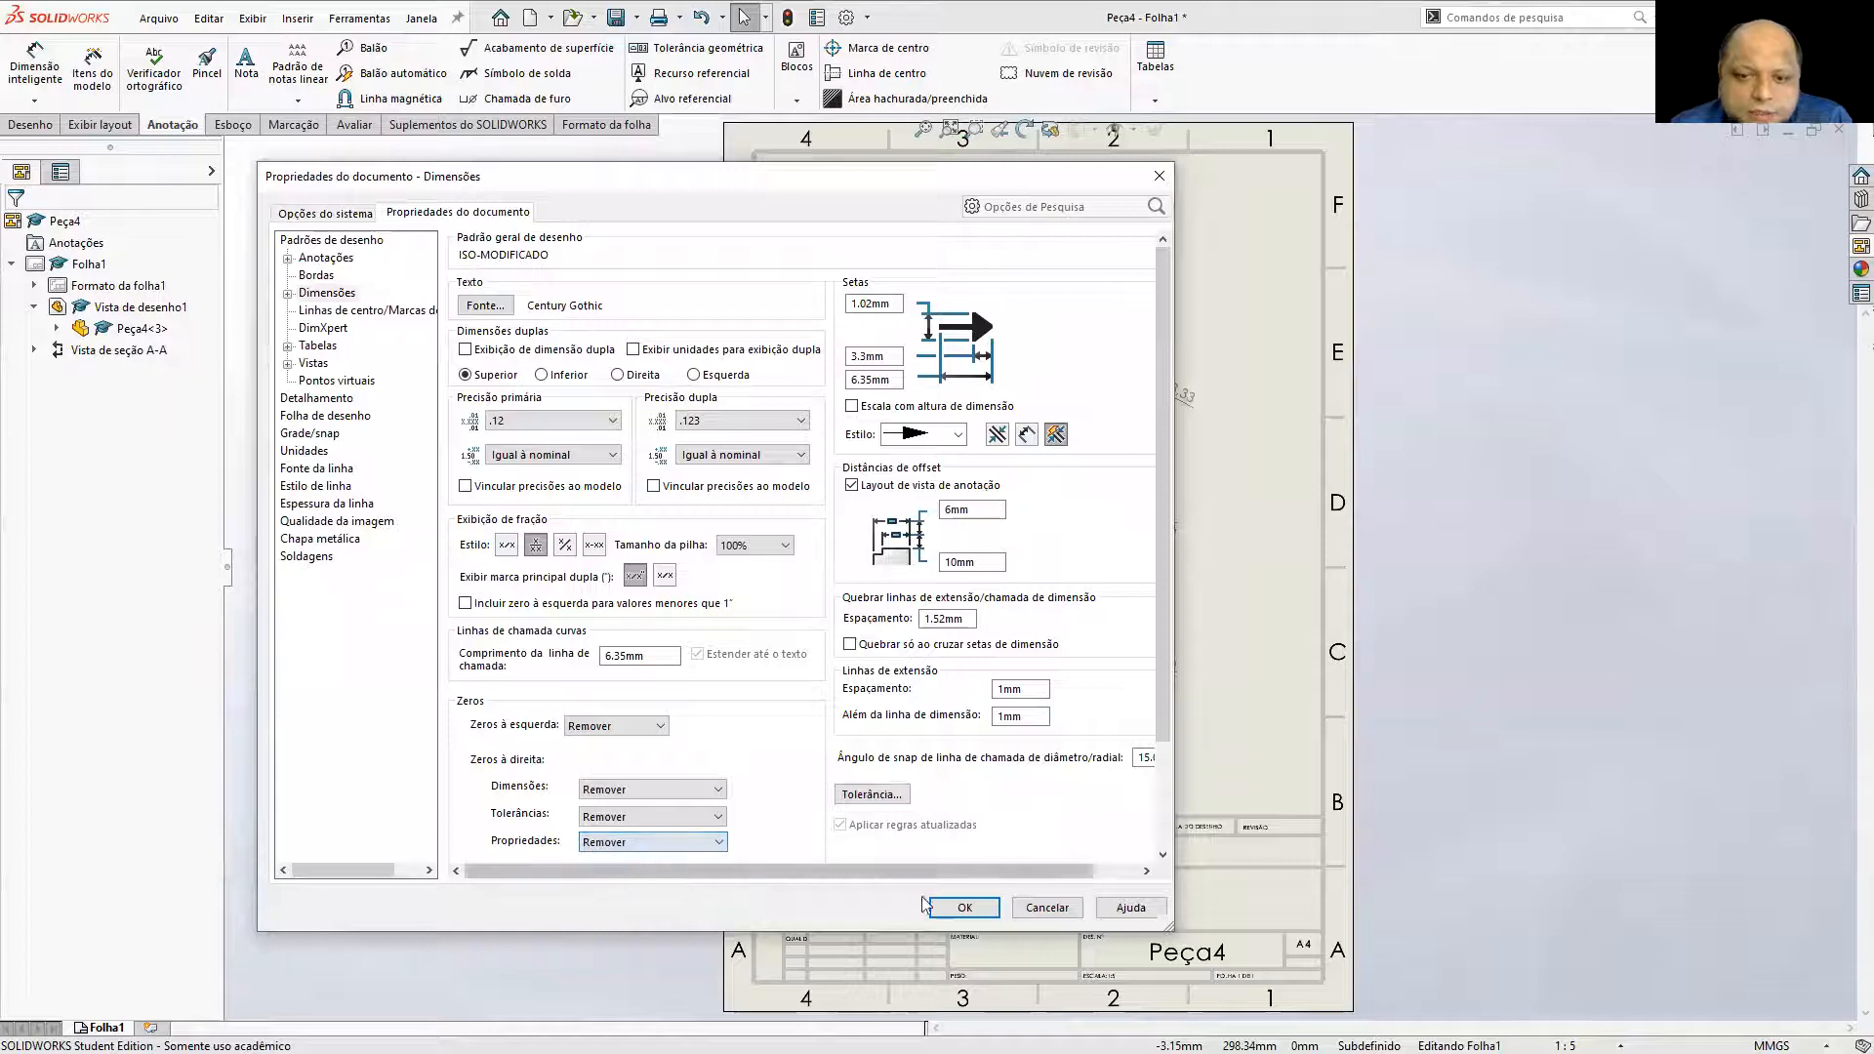
{"action": "left_click", "coordinate": [965, 909]}
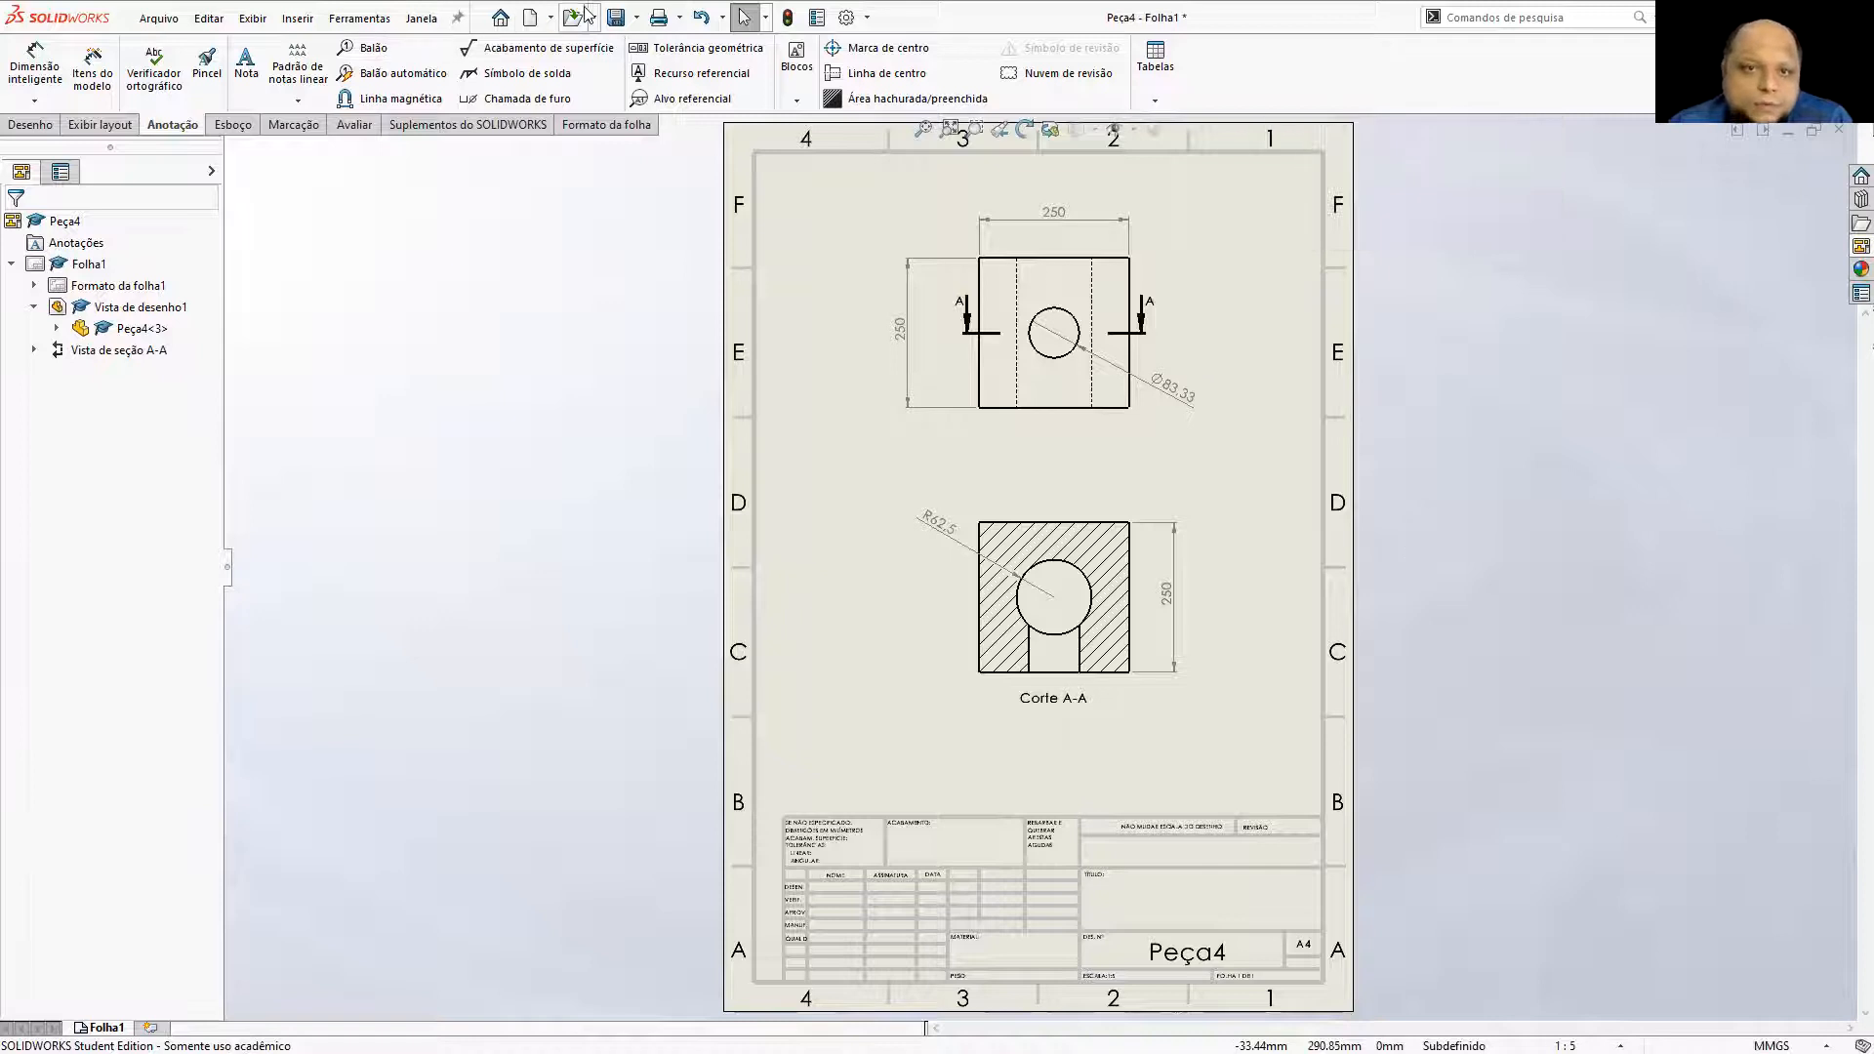
Save the drawing as Peça4 in the Downloads folder and return to the part model.
{"action": "left_click", "coordinate": [615, 18]}
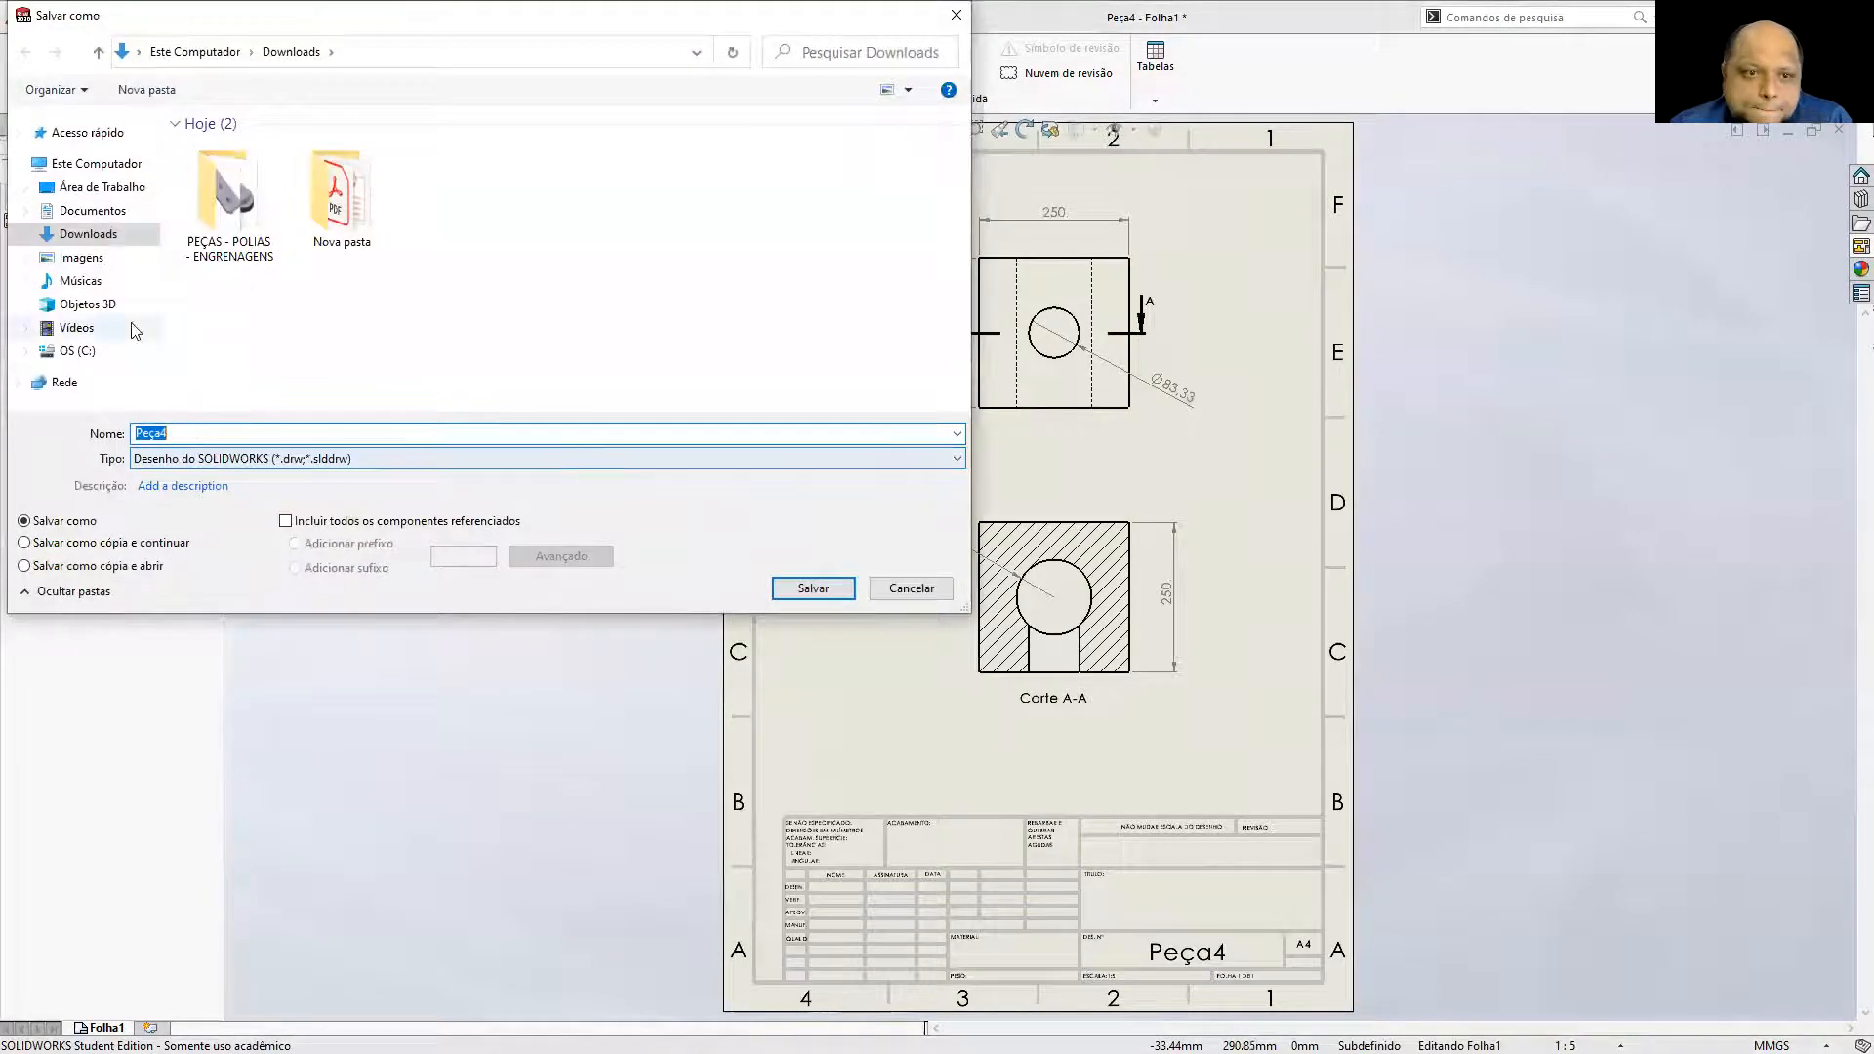
{"action": "left_click", "coordinate": [791, 597]}
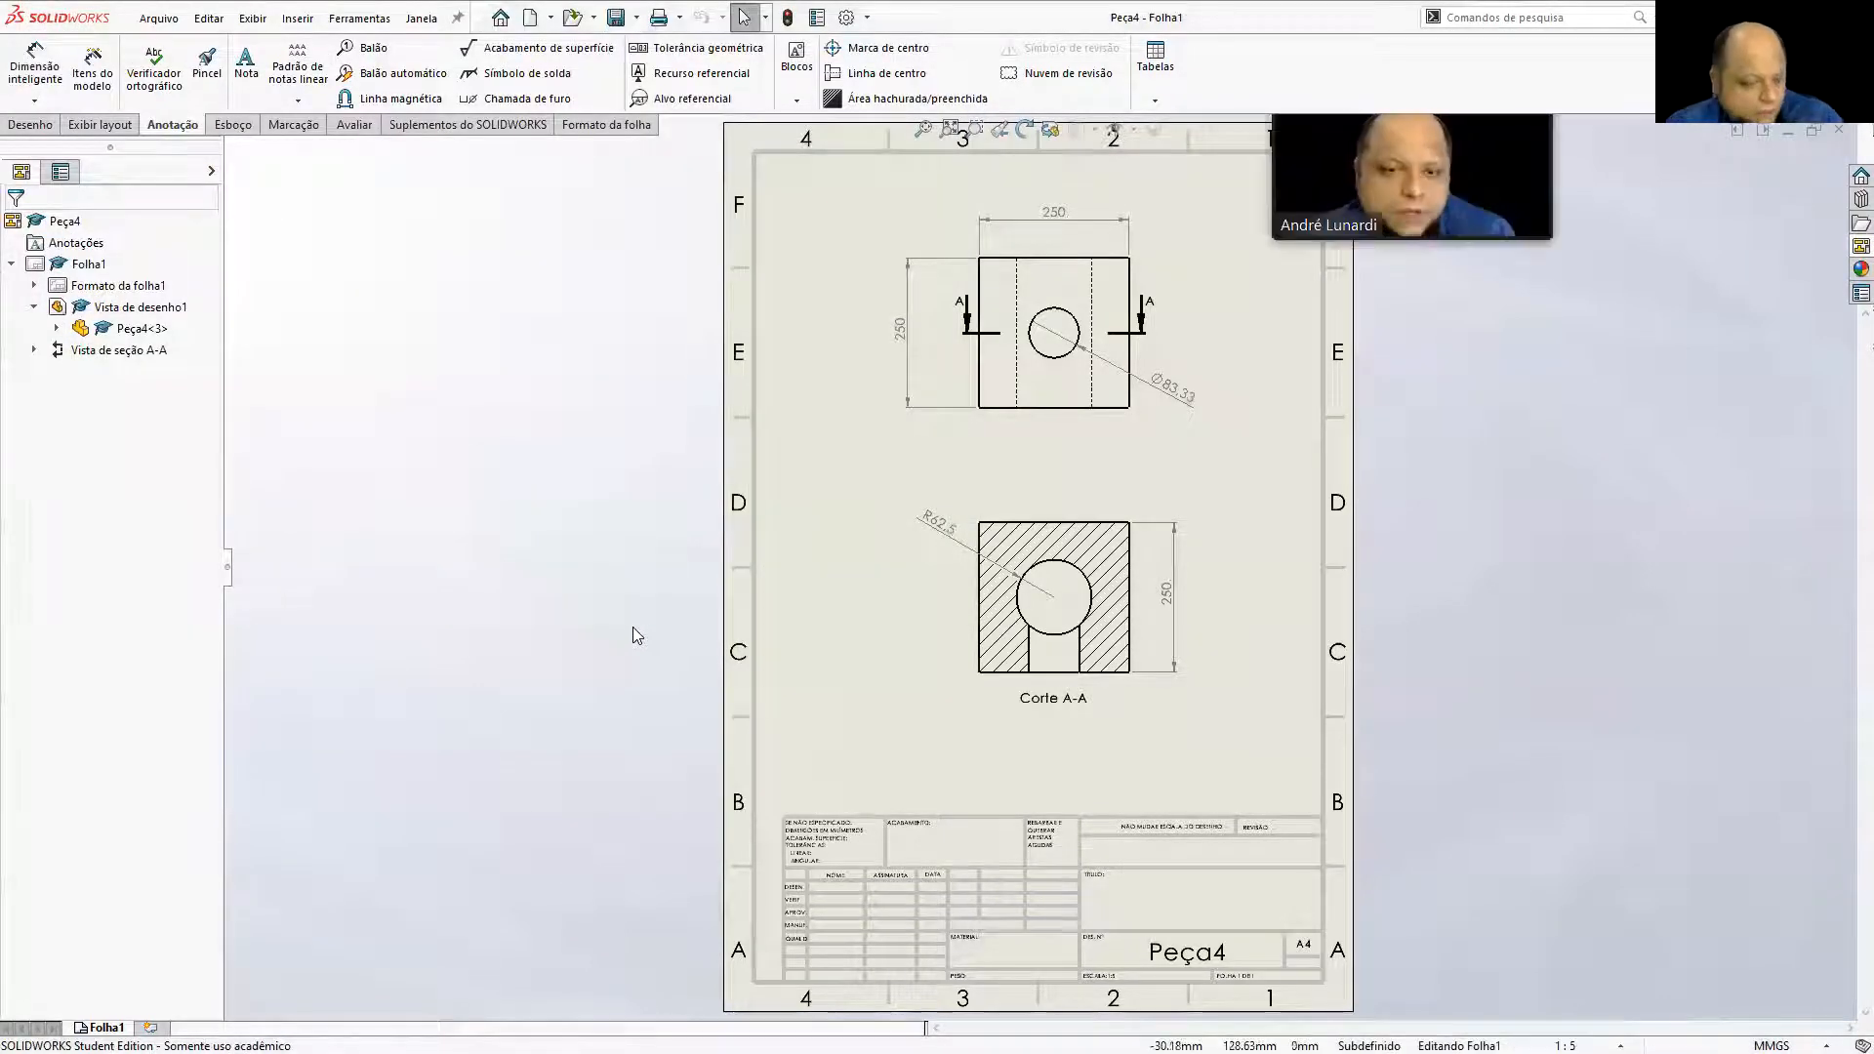
{"action": "key", "text": "ctrl+Tab"}
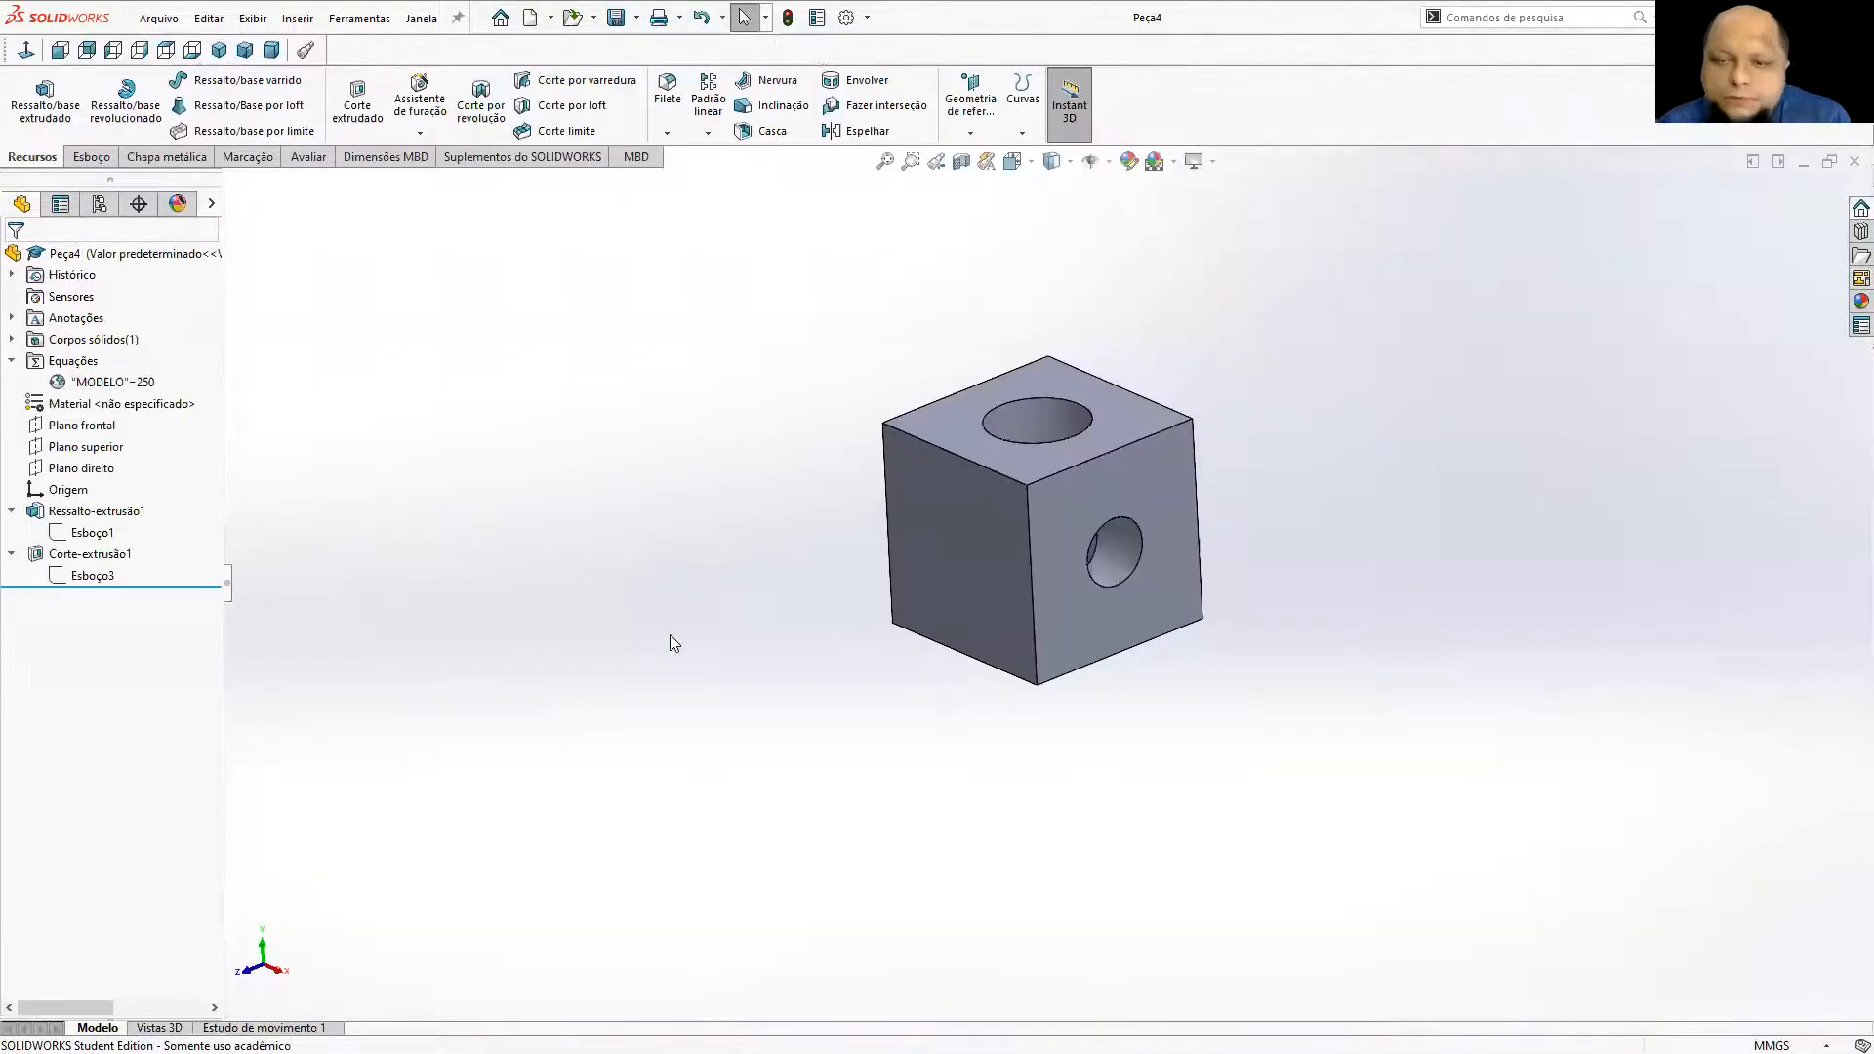
{"action": "middle_click_drag", "start_coordinate": [913, 570], "coordinate": [840, 625]}
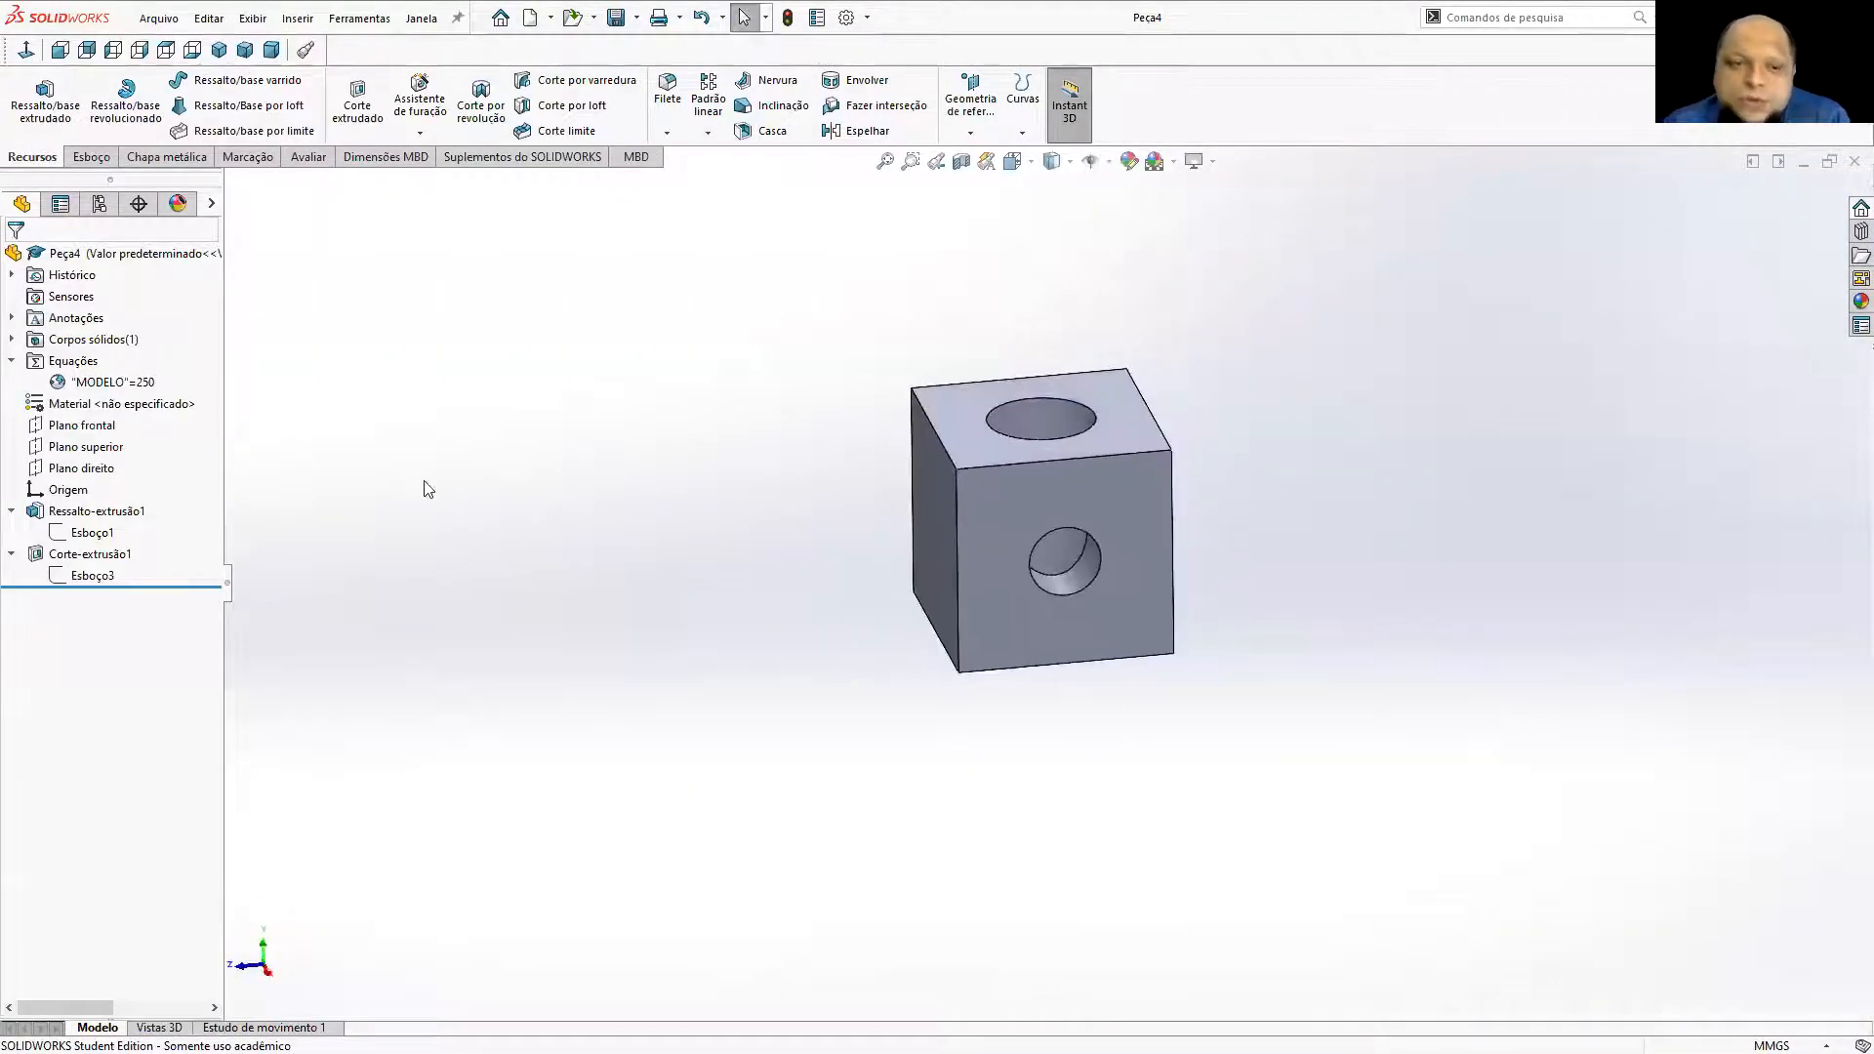
Set the global variable MODELO to 150 in the part's equations and apply it.
{"action": "left_click", "coordinate": [118, 383]}
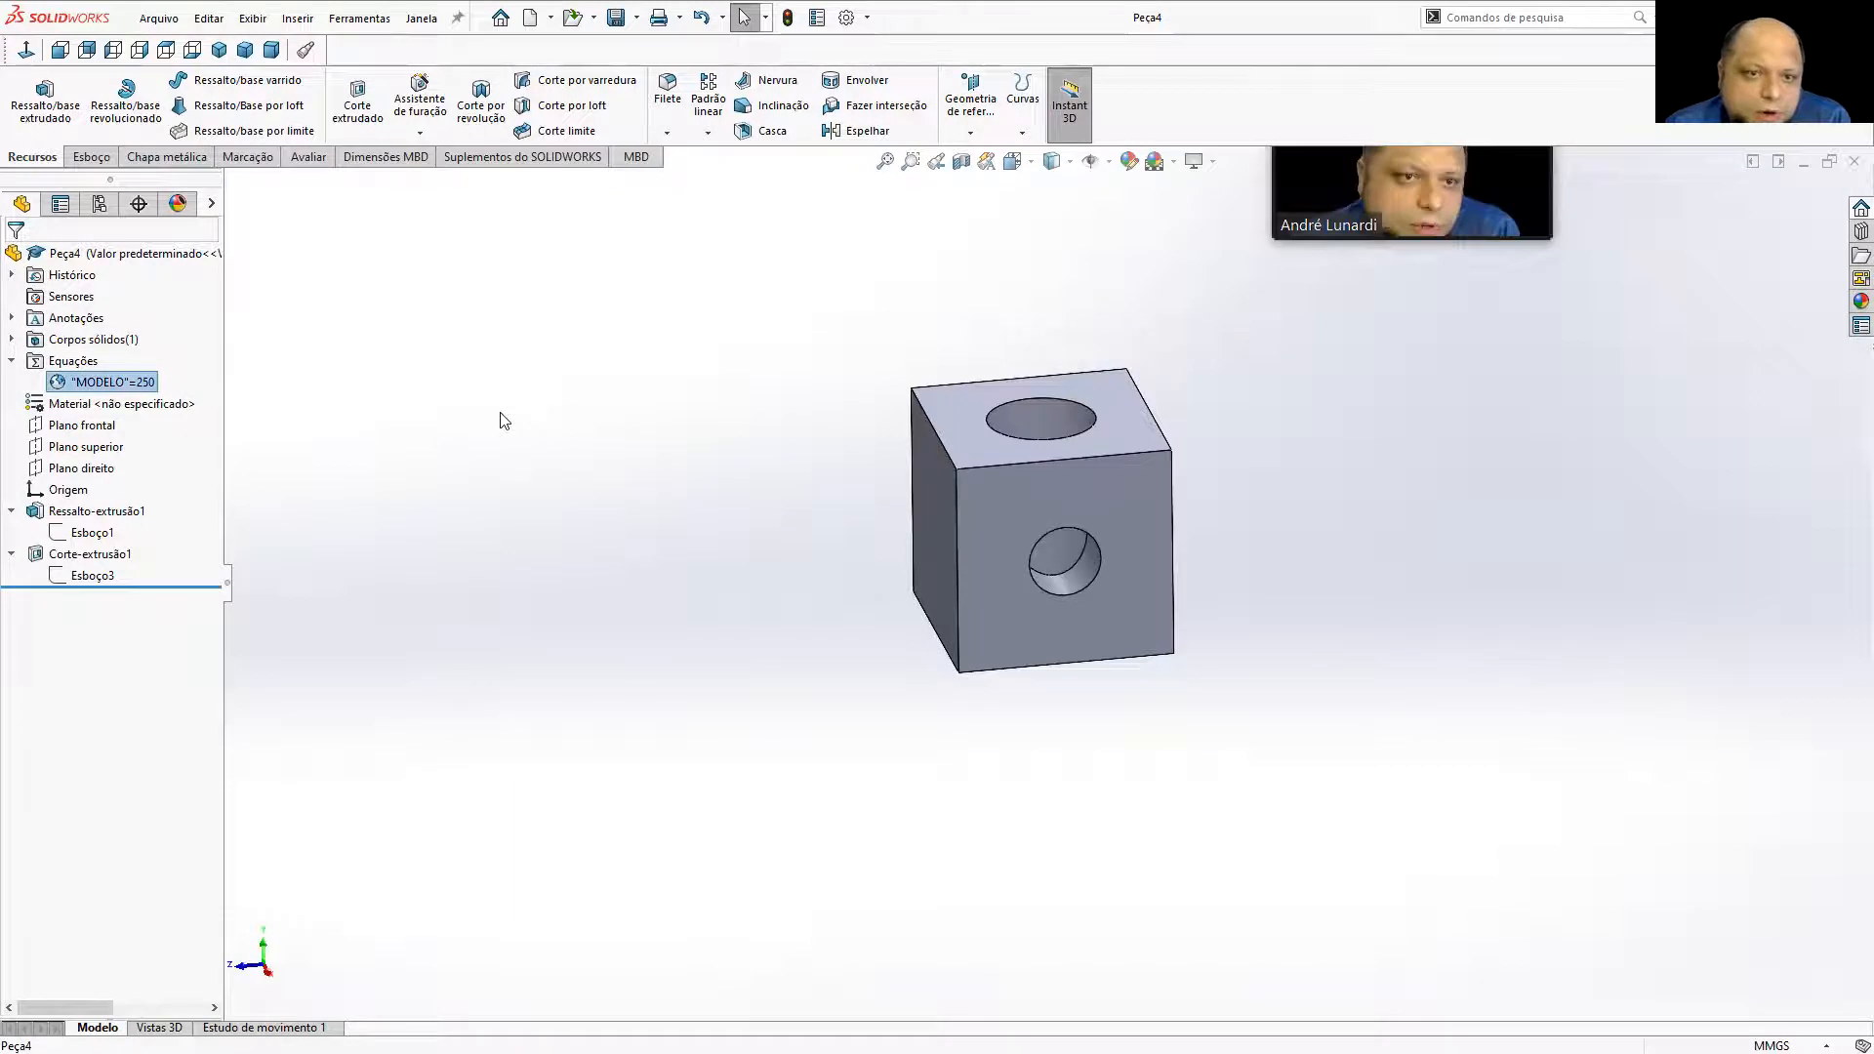
{"action": "right_click", "coordinate": [155, 385]}
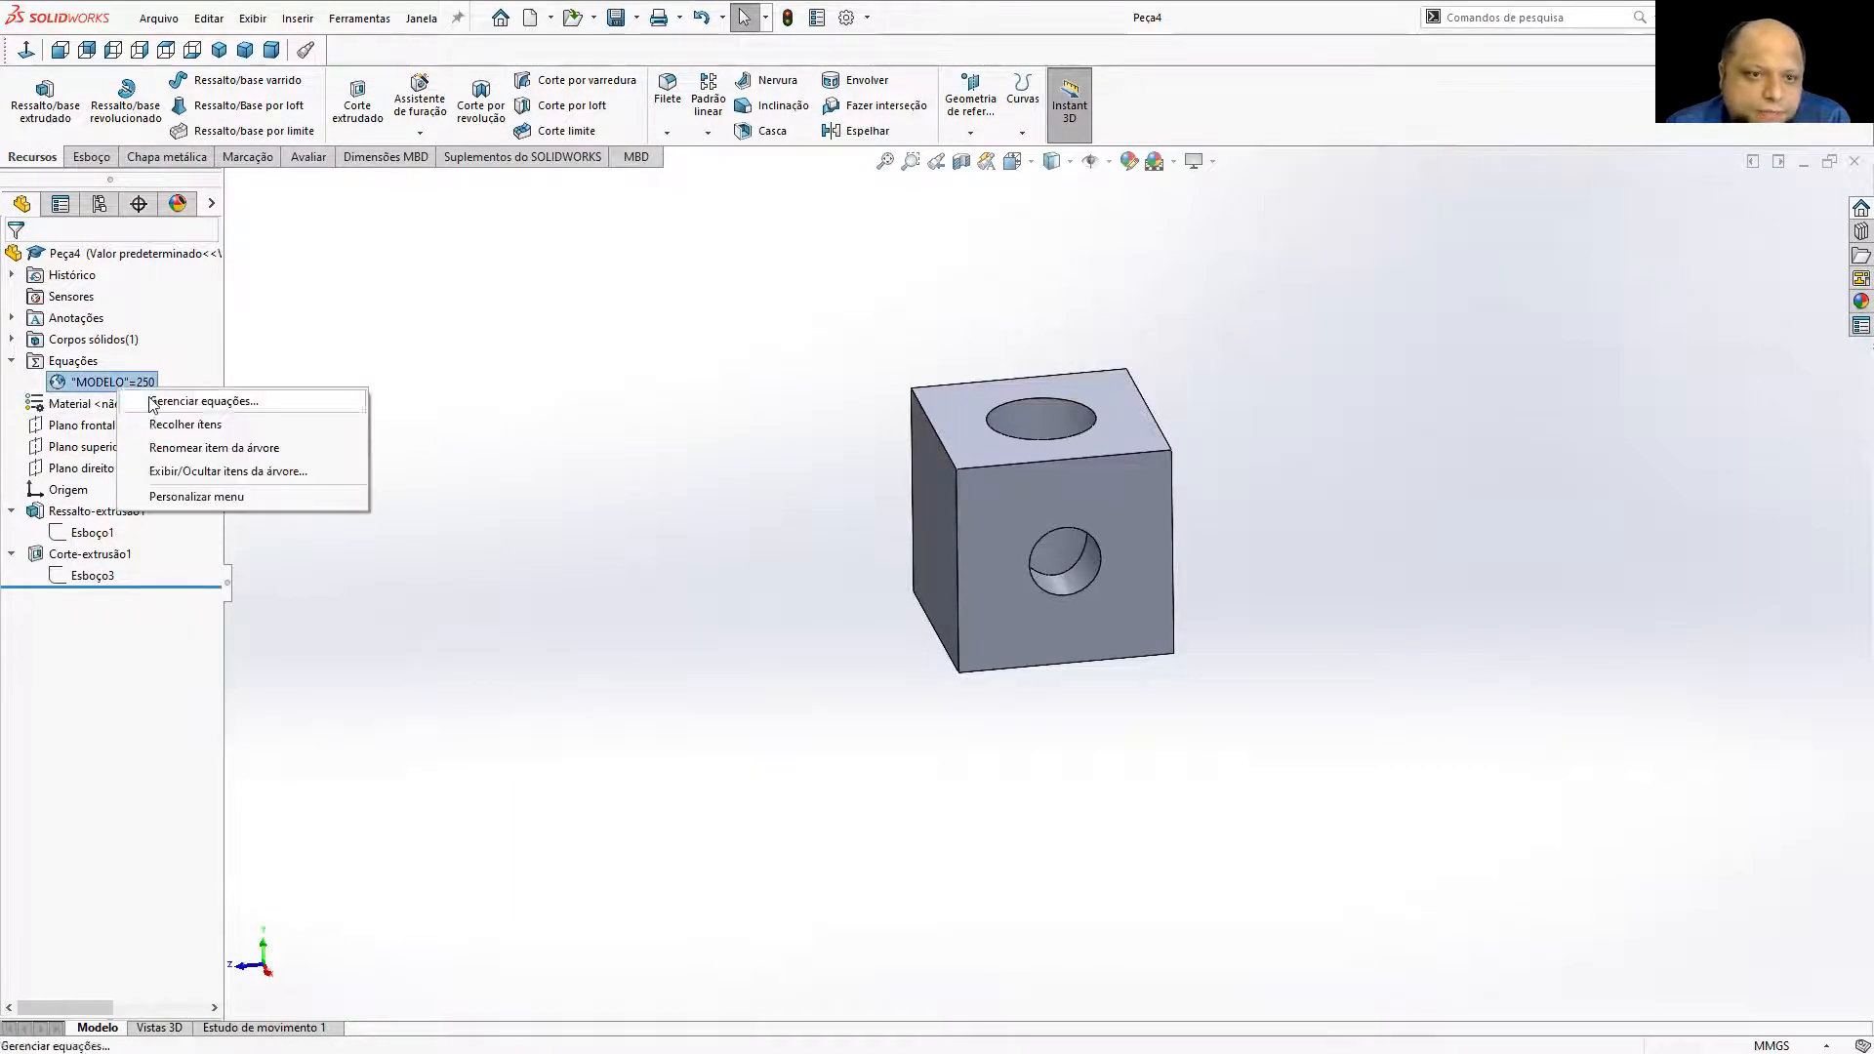
{"action": "left_click", "coordinate": [156, 399]}
{"action": "left_click", "coordinate": [699, 434]}
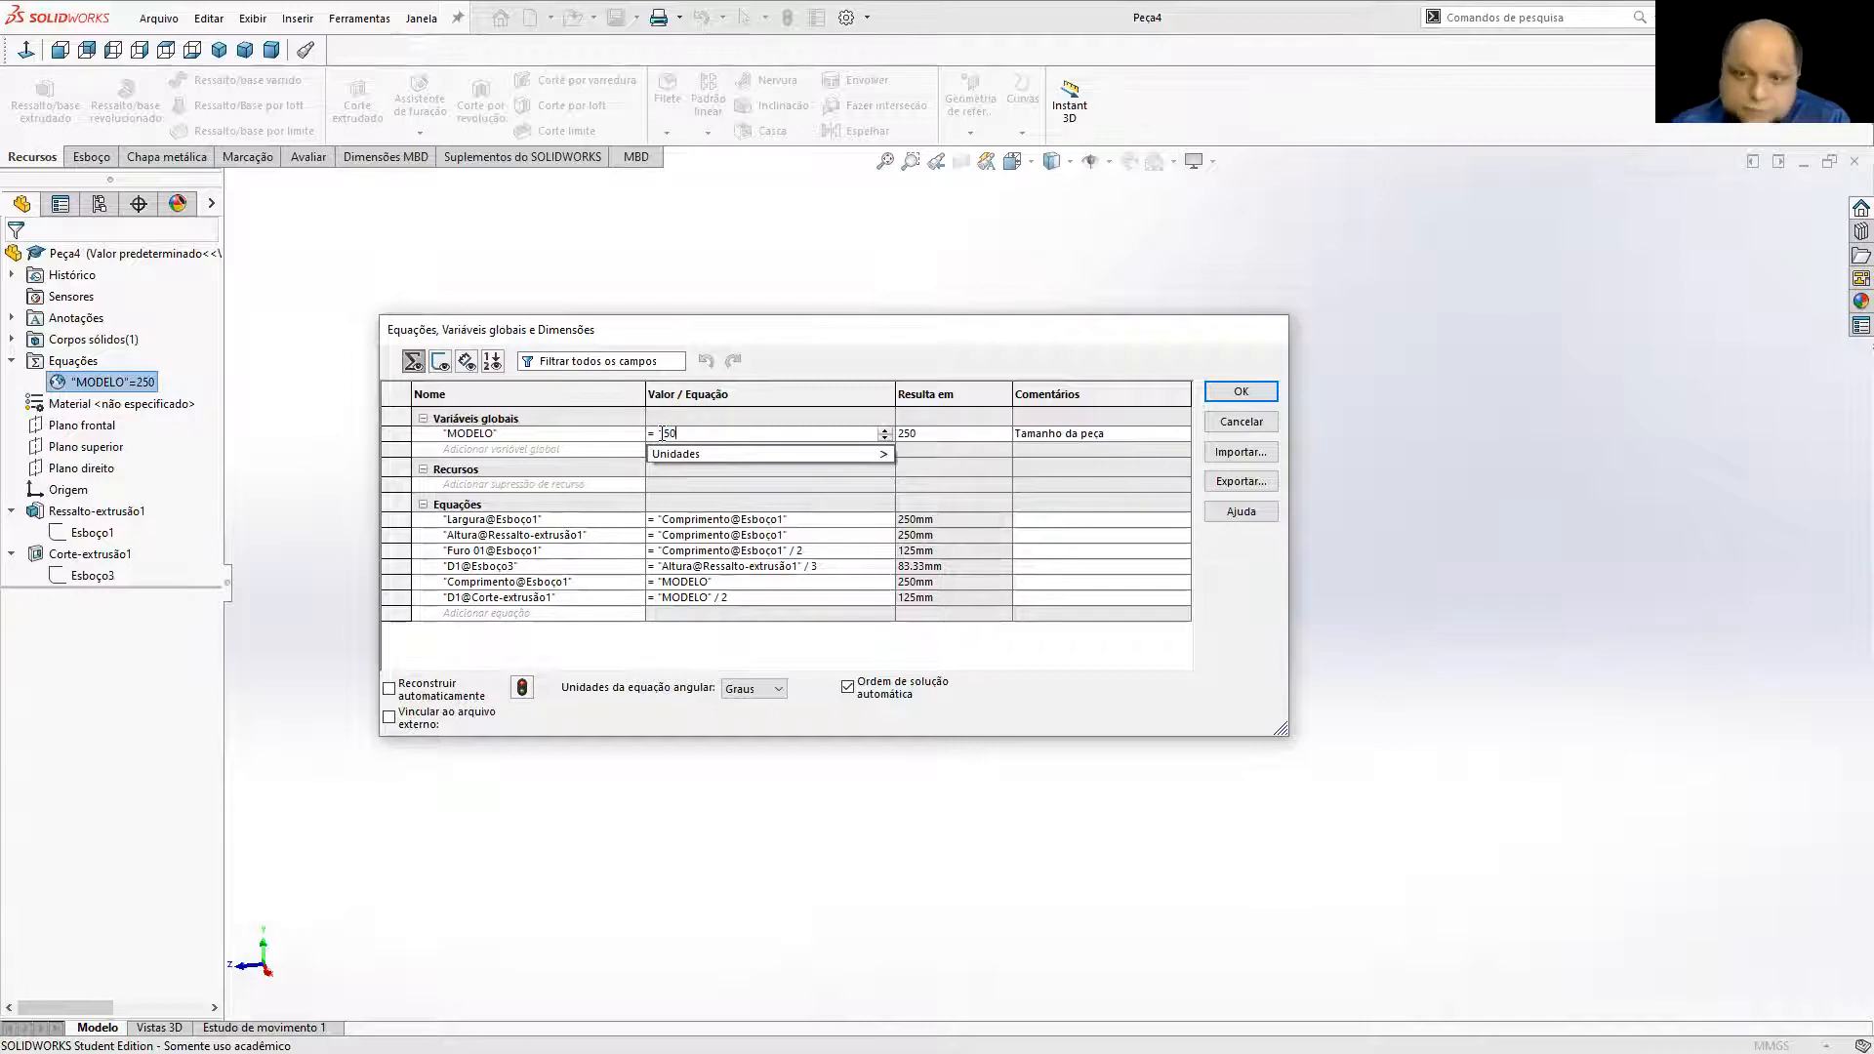
{"action": "left_click", "coordinate": [1264, 398]}
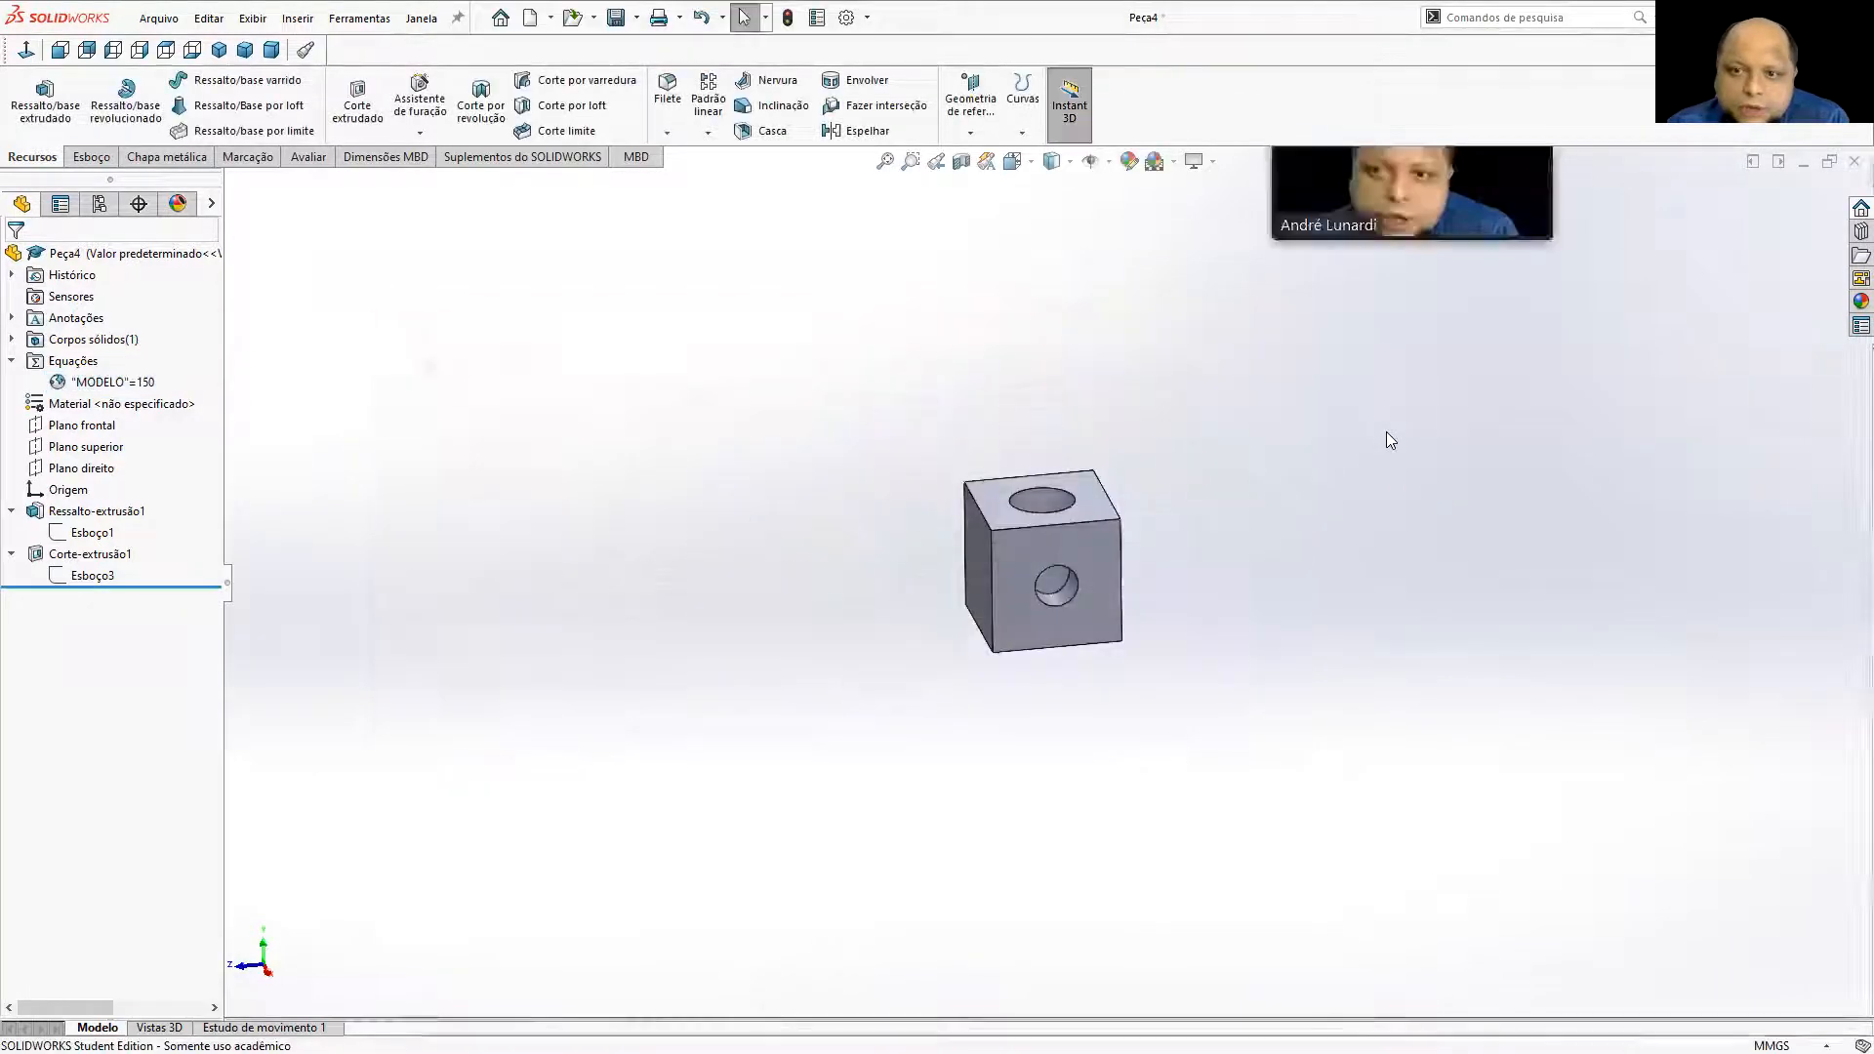
Save the part and, back in its drawing, nudge the radius dimension of section view A-A.
{"action": "left_click", "coordinate": [616, 19]}
{"action": "key", "text": "ctrl+Tab"}
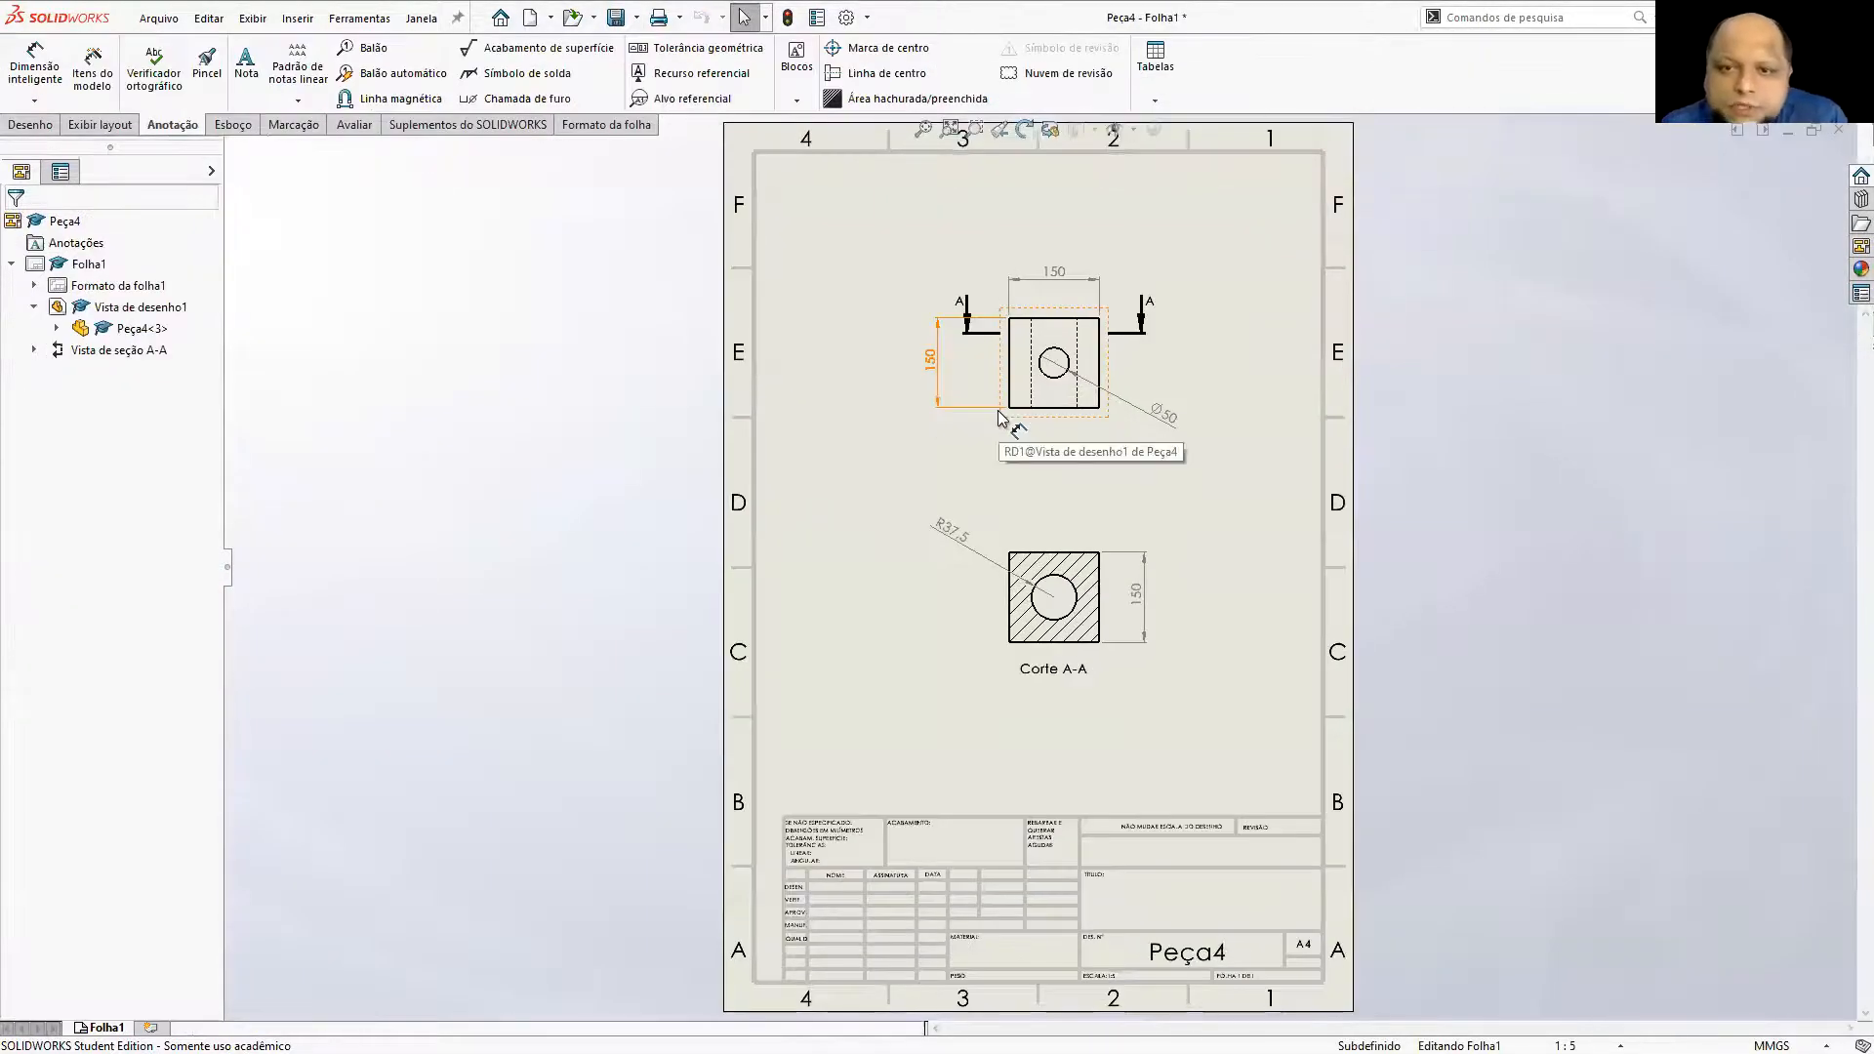
{"action": "left_click", "coordinate": [960, 533]}
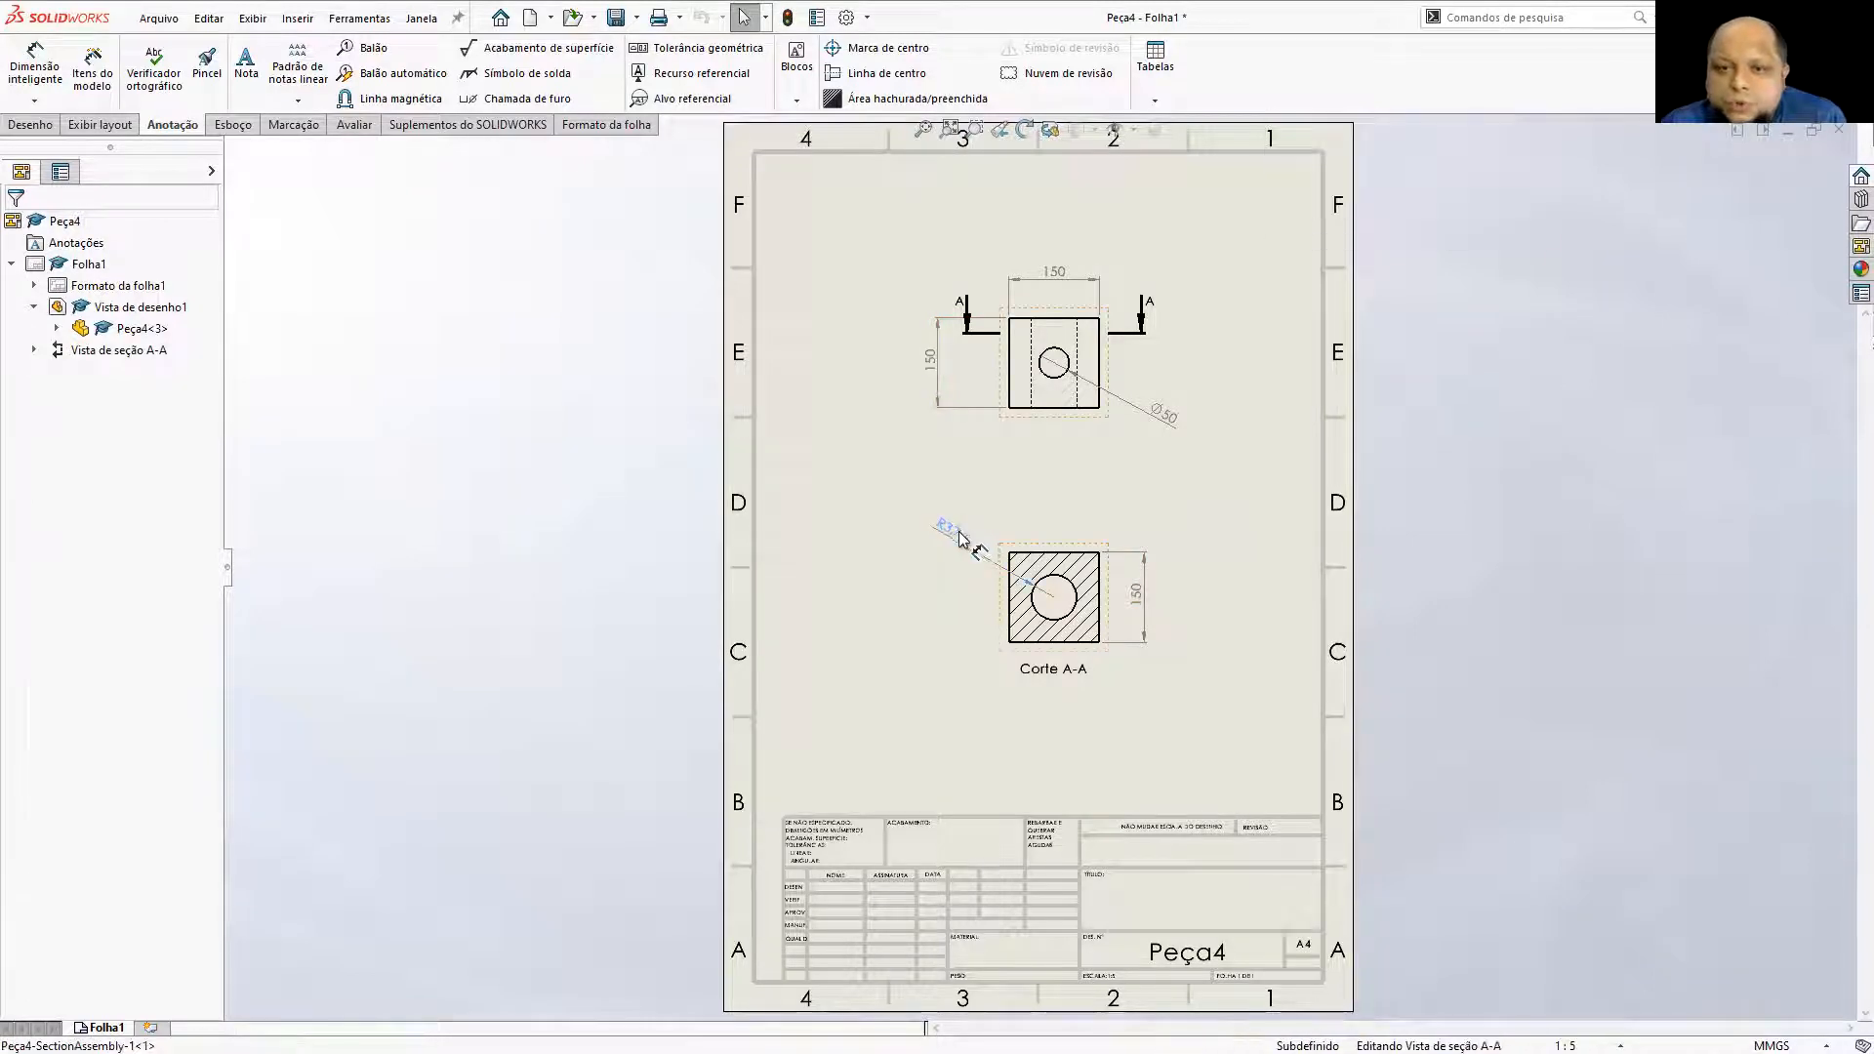
{"action": "left_click", "coordinate": [1650, 564]}
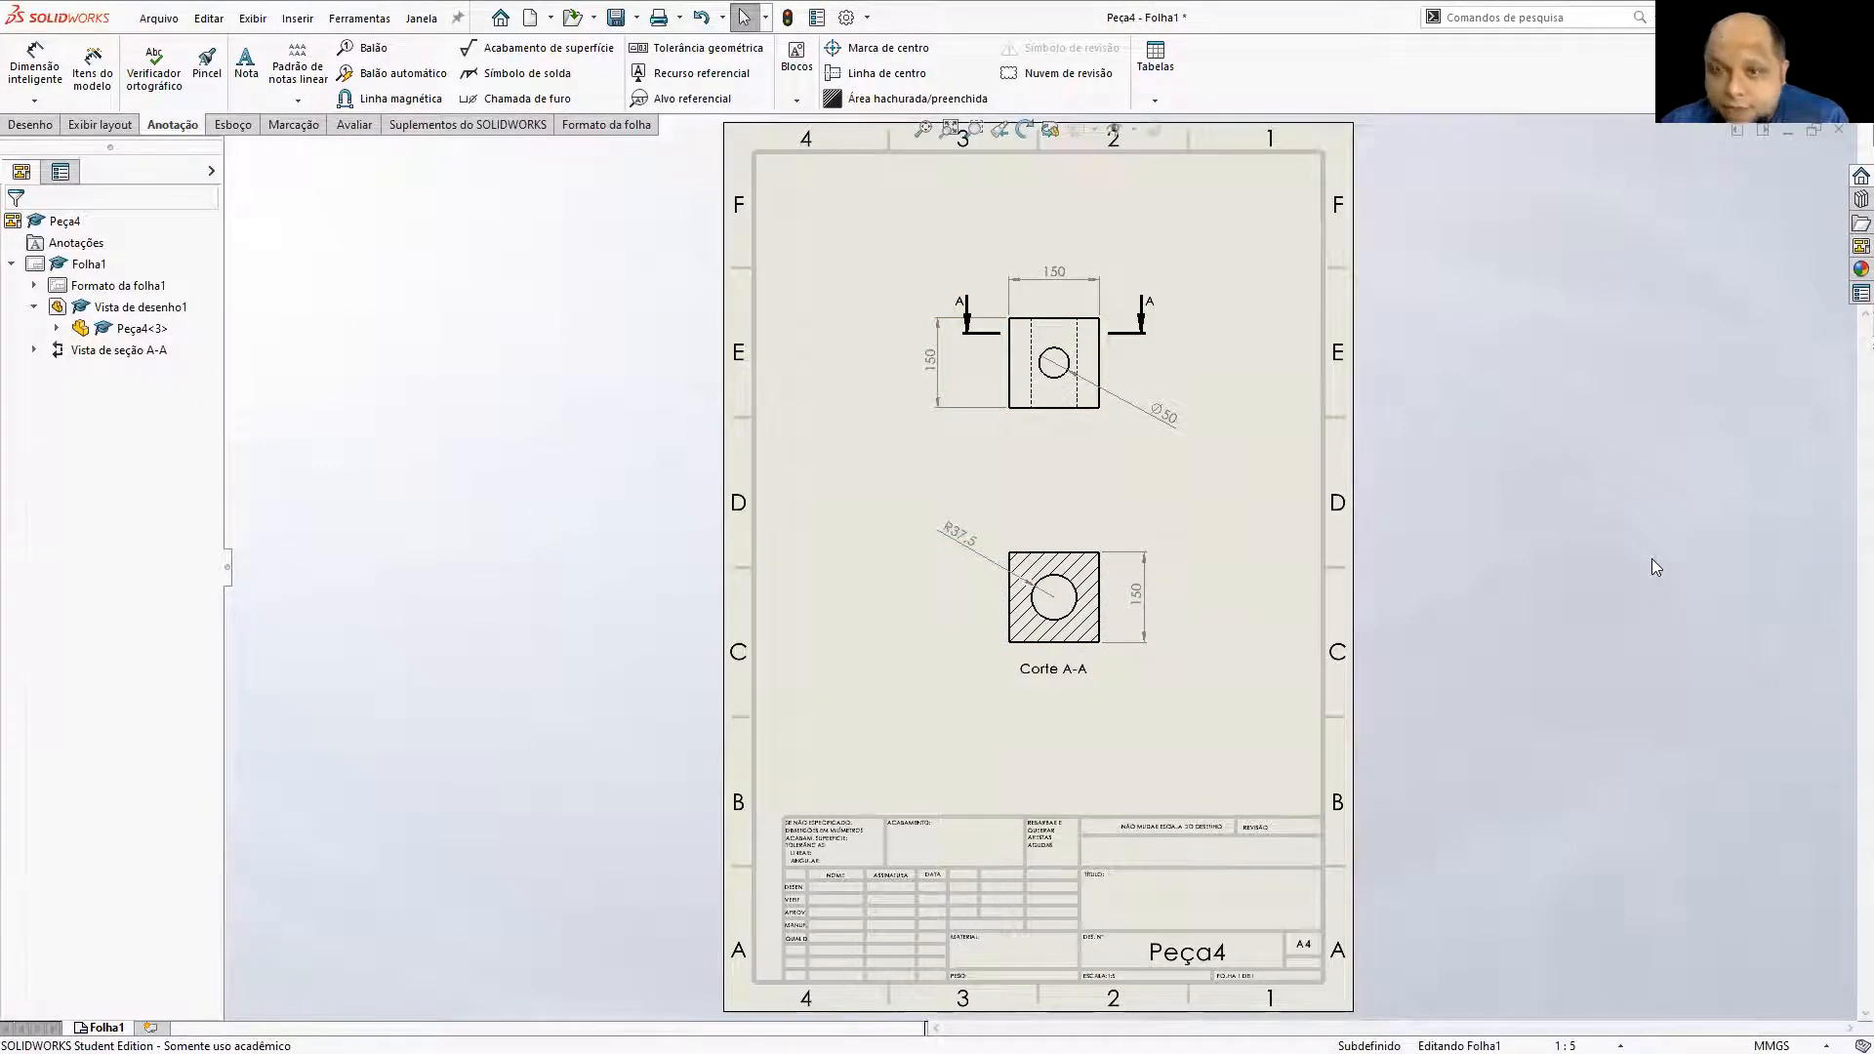
Switch the upper drawing view to draft quality and give it a custom scale of 1:2.
{"action": "left_click", "coordinate": [1065, 425]}
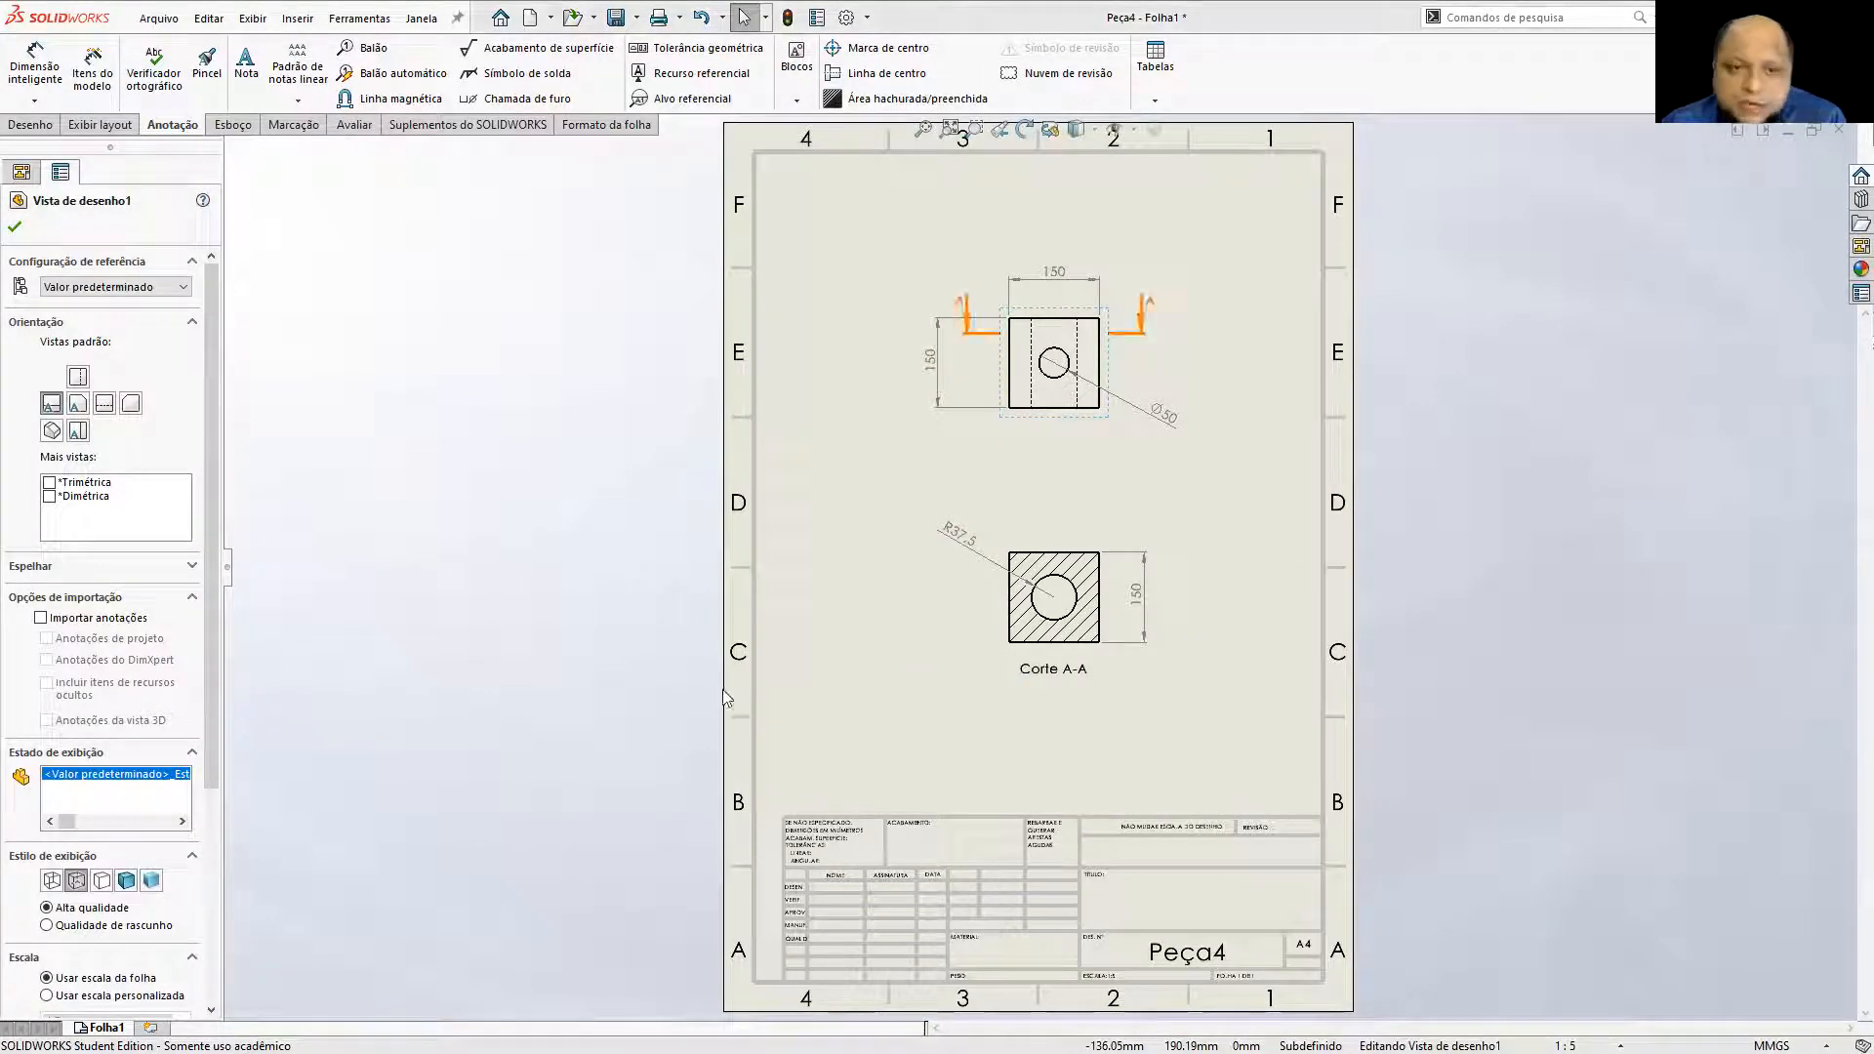
{"action": "left_click", "coordinate": [110, 926]}
{"action": "left_click_drag", "start_coordinate": [209, 781], "coordinate": [212, 932]}
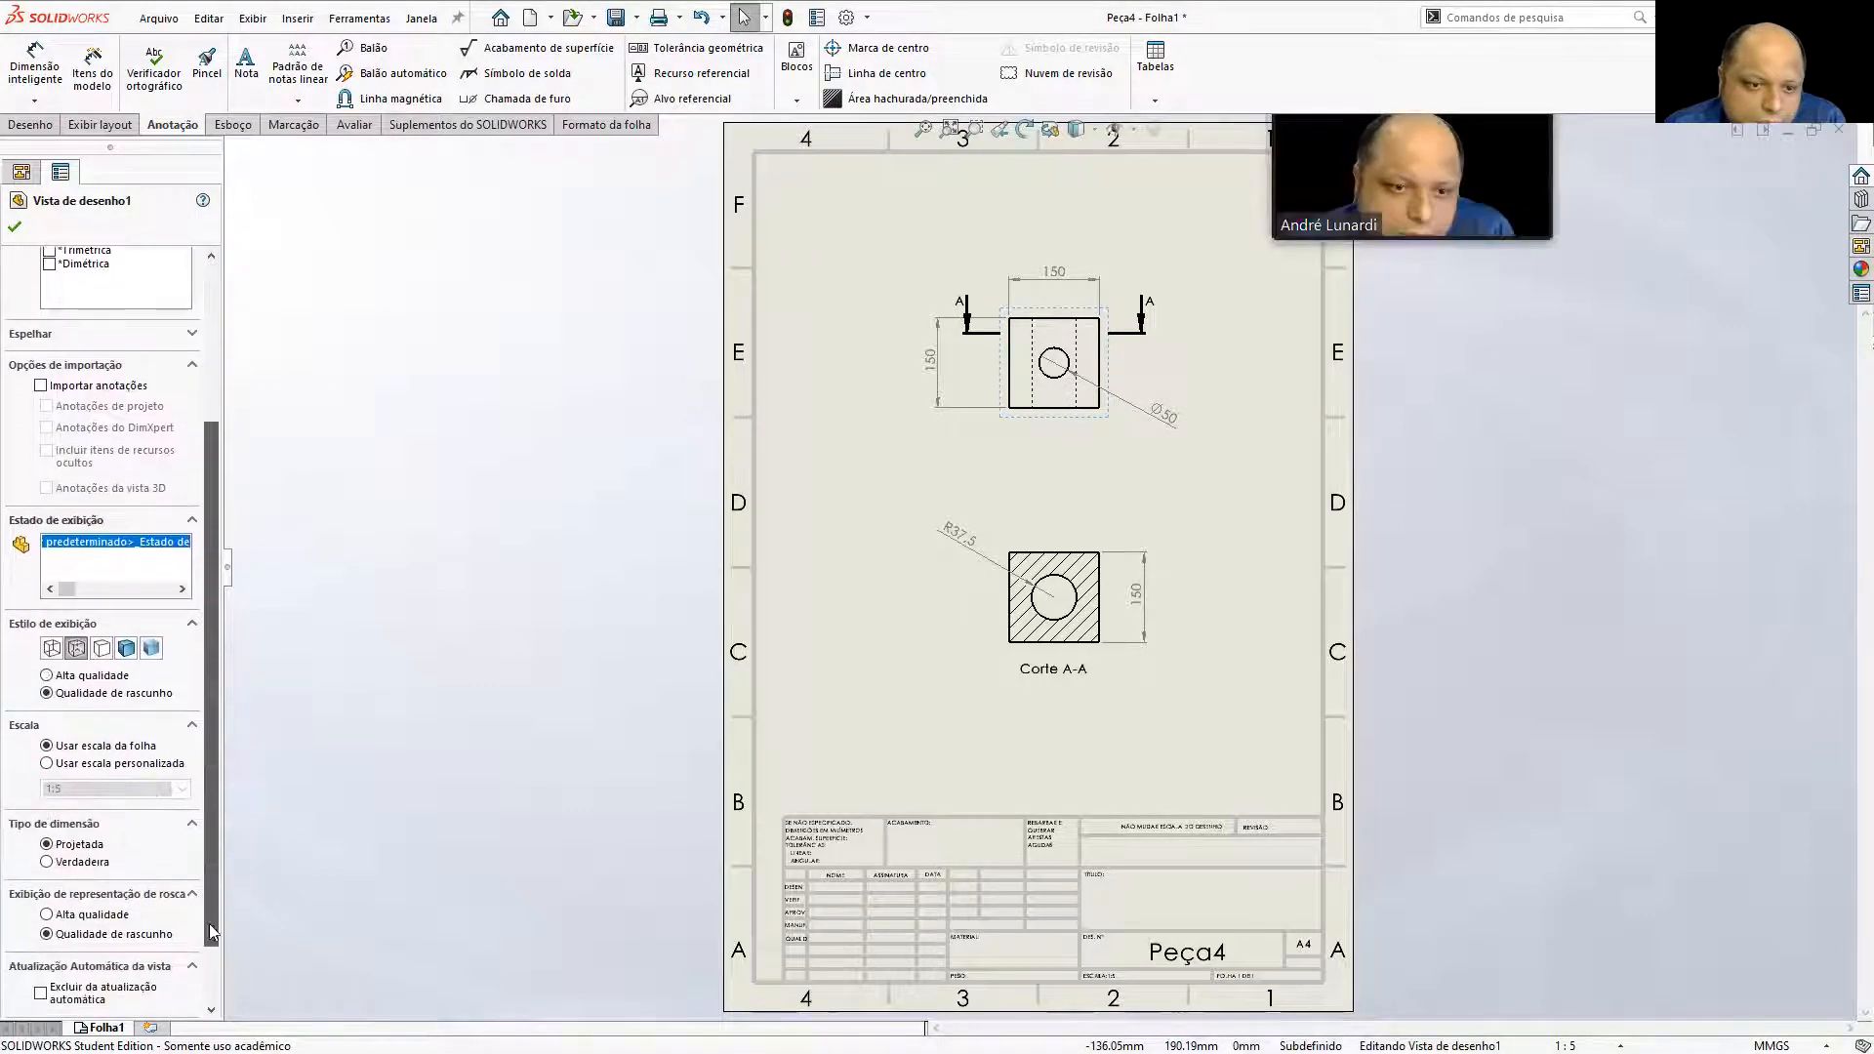
{"action": "left_click", "coordinate": [116, 763]}
{"action": "left_click", "coordinate": [183, 788]}
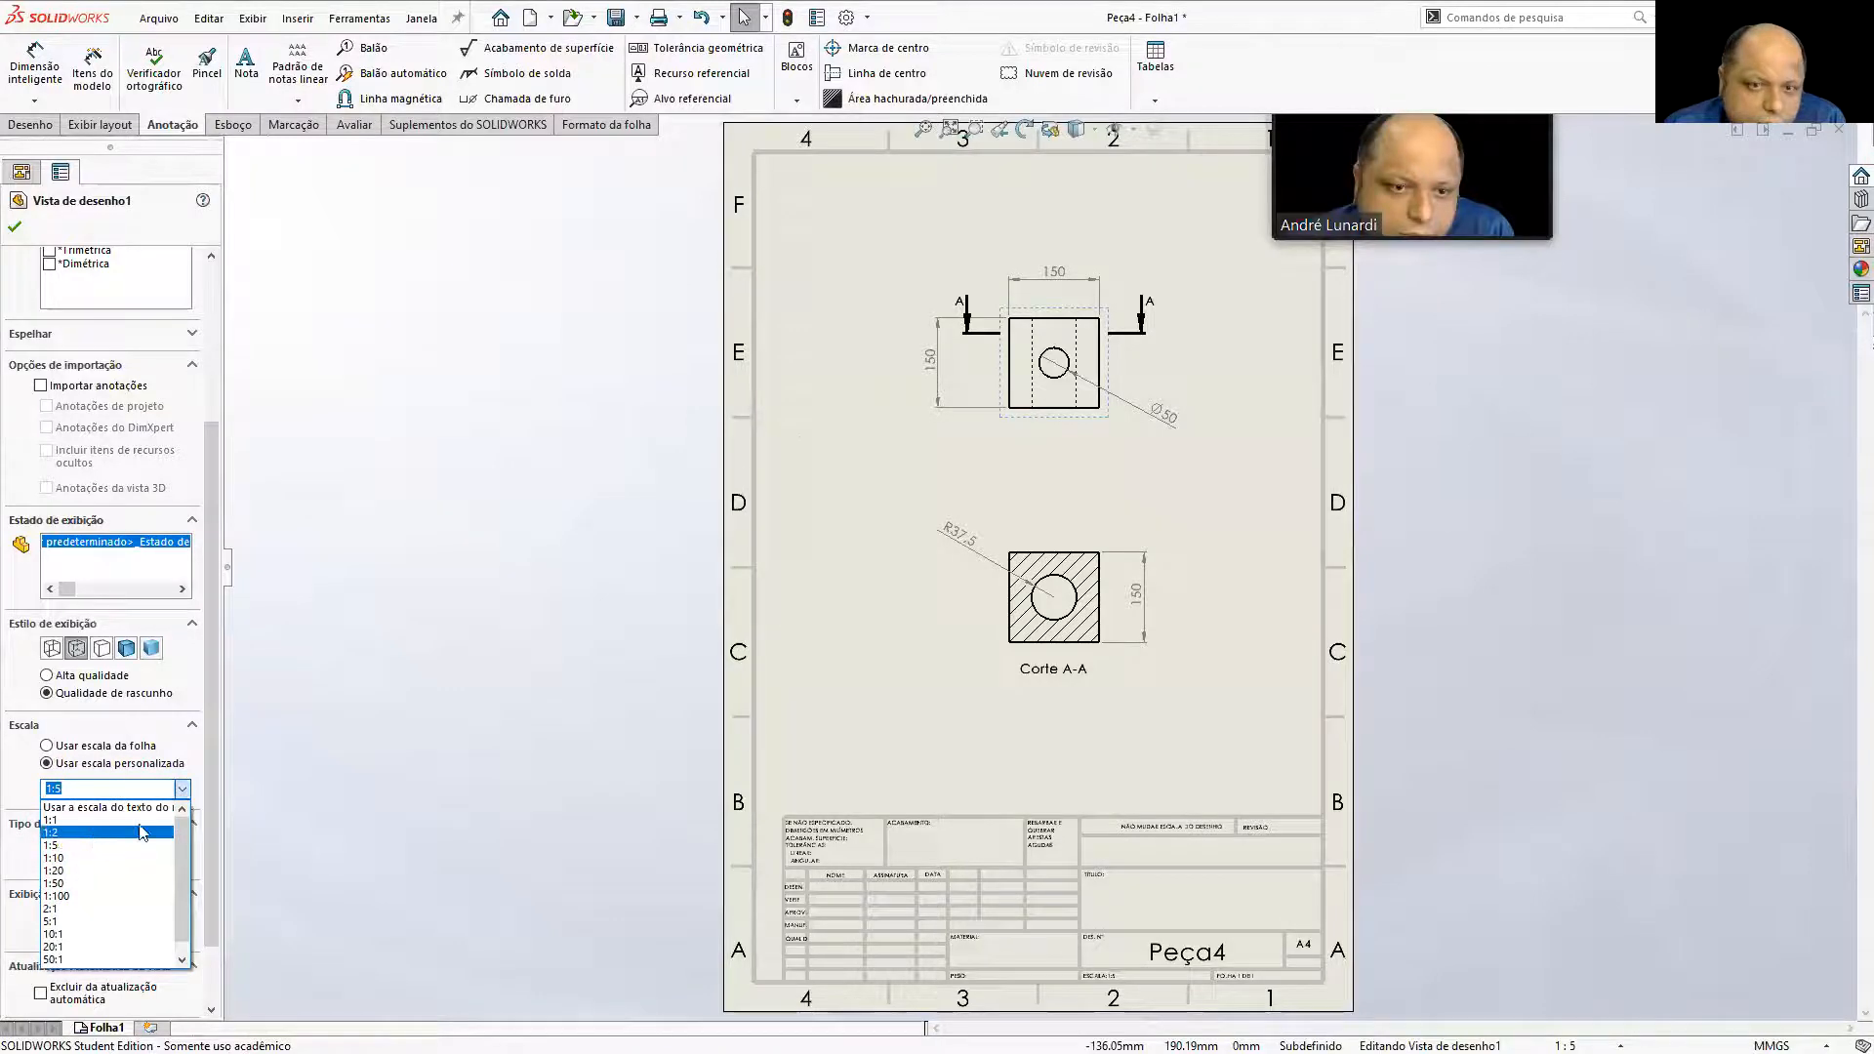
{"action": "left_click", "coordinate": [143, 833]}
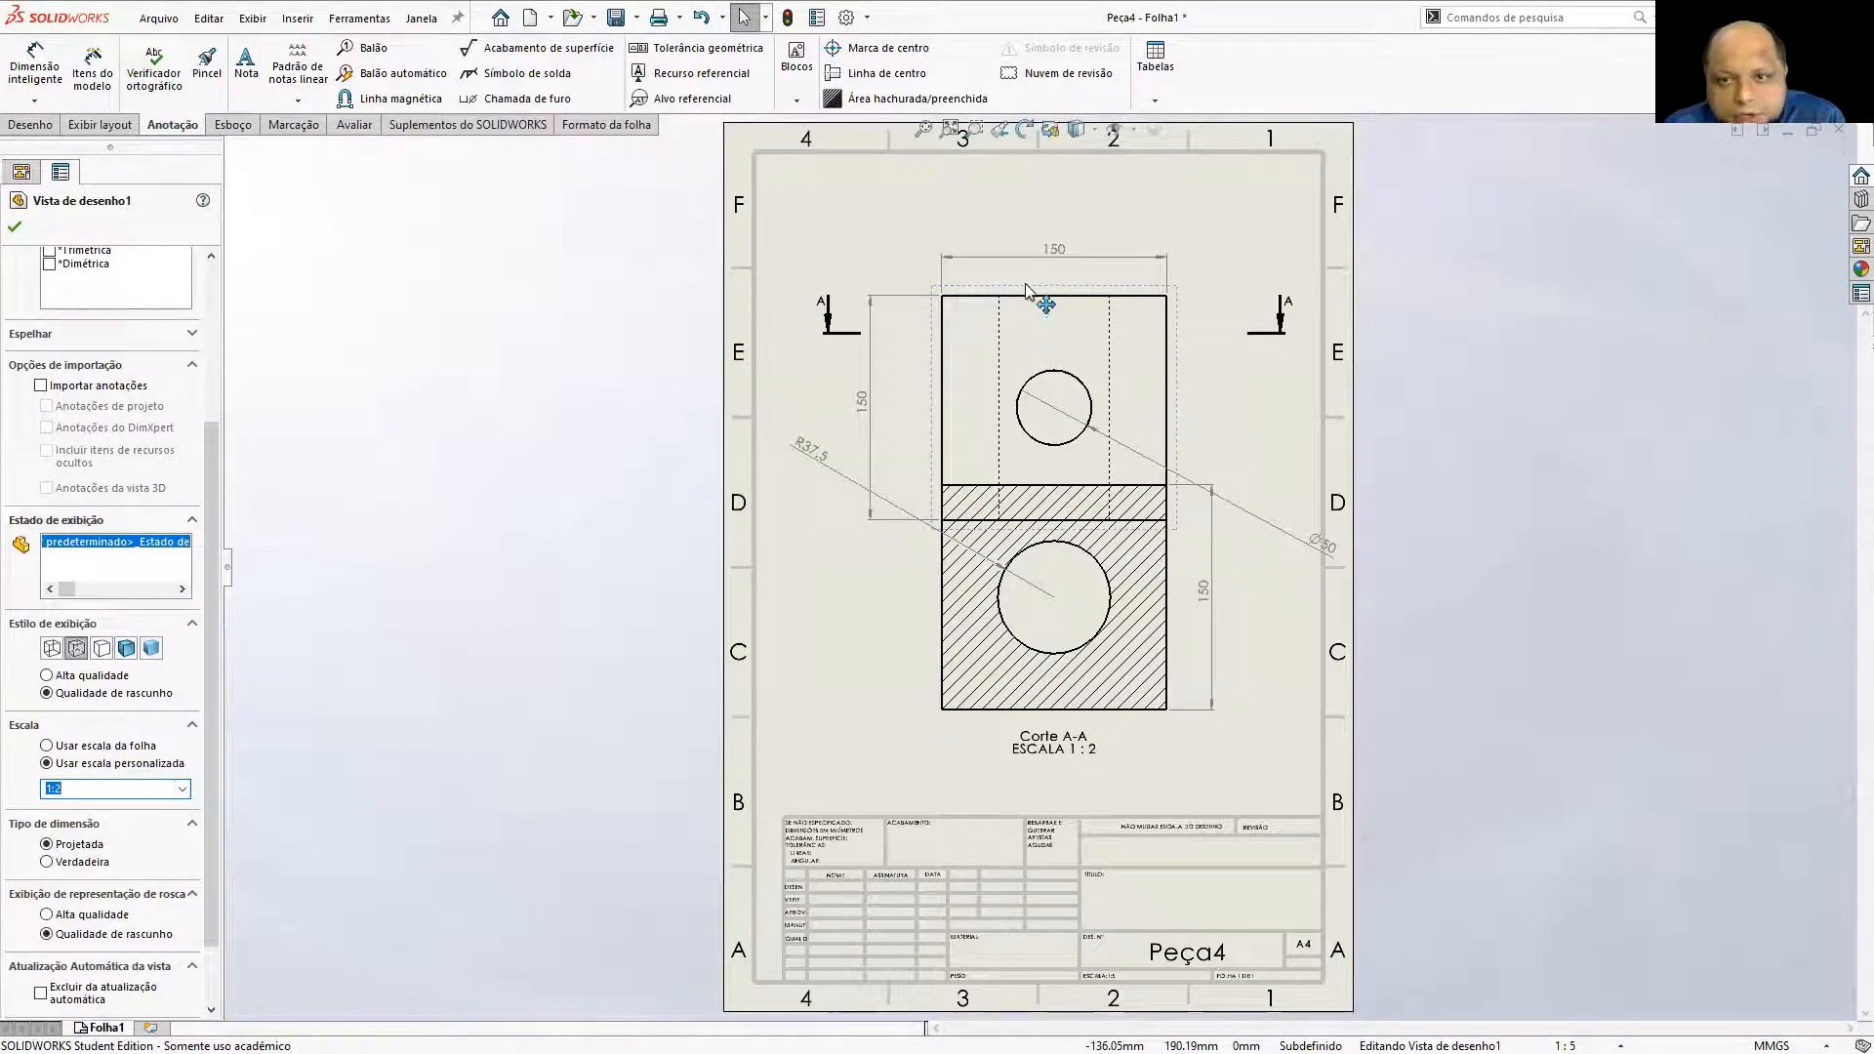
Separate the two overlapping drawing views vertically and move the section's radius dimension and the upper view's height dimension closer to their views.
{"action": "left_click_drag", "start_coordinate": [1026, 290], "coordinate": [1025, 217]}
{"action": "left_click_drag", "start_coordinate": [1005, 485], "coordinate": [999, 532]}
{"action": "left_click_drag", "start_coordinate": [809, 498], "coordinate": [866, 535]}
{"action": "left_click_drag", "start_coordinate": [855, 342], "coordinate": [876, 343]}
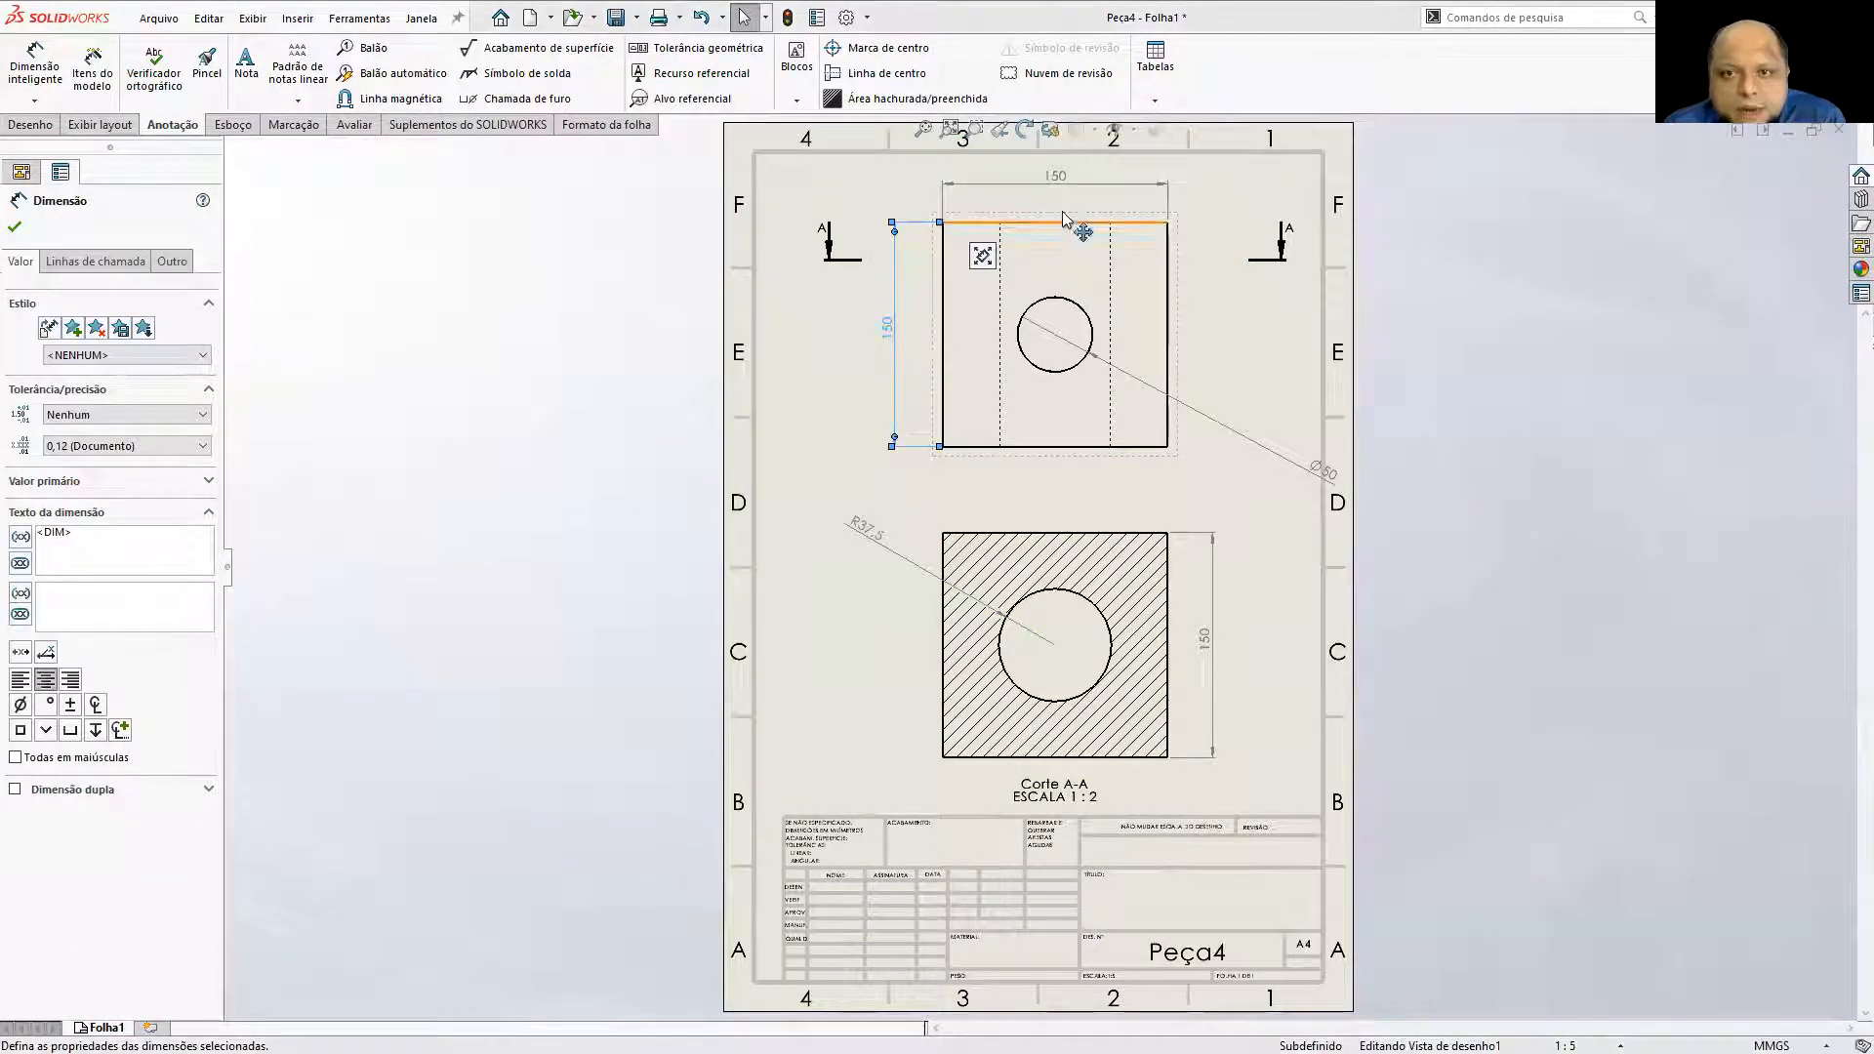
{"action": "left_click", "coordinate": [506, 607]}
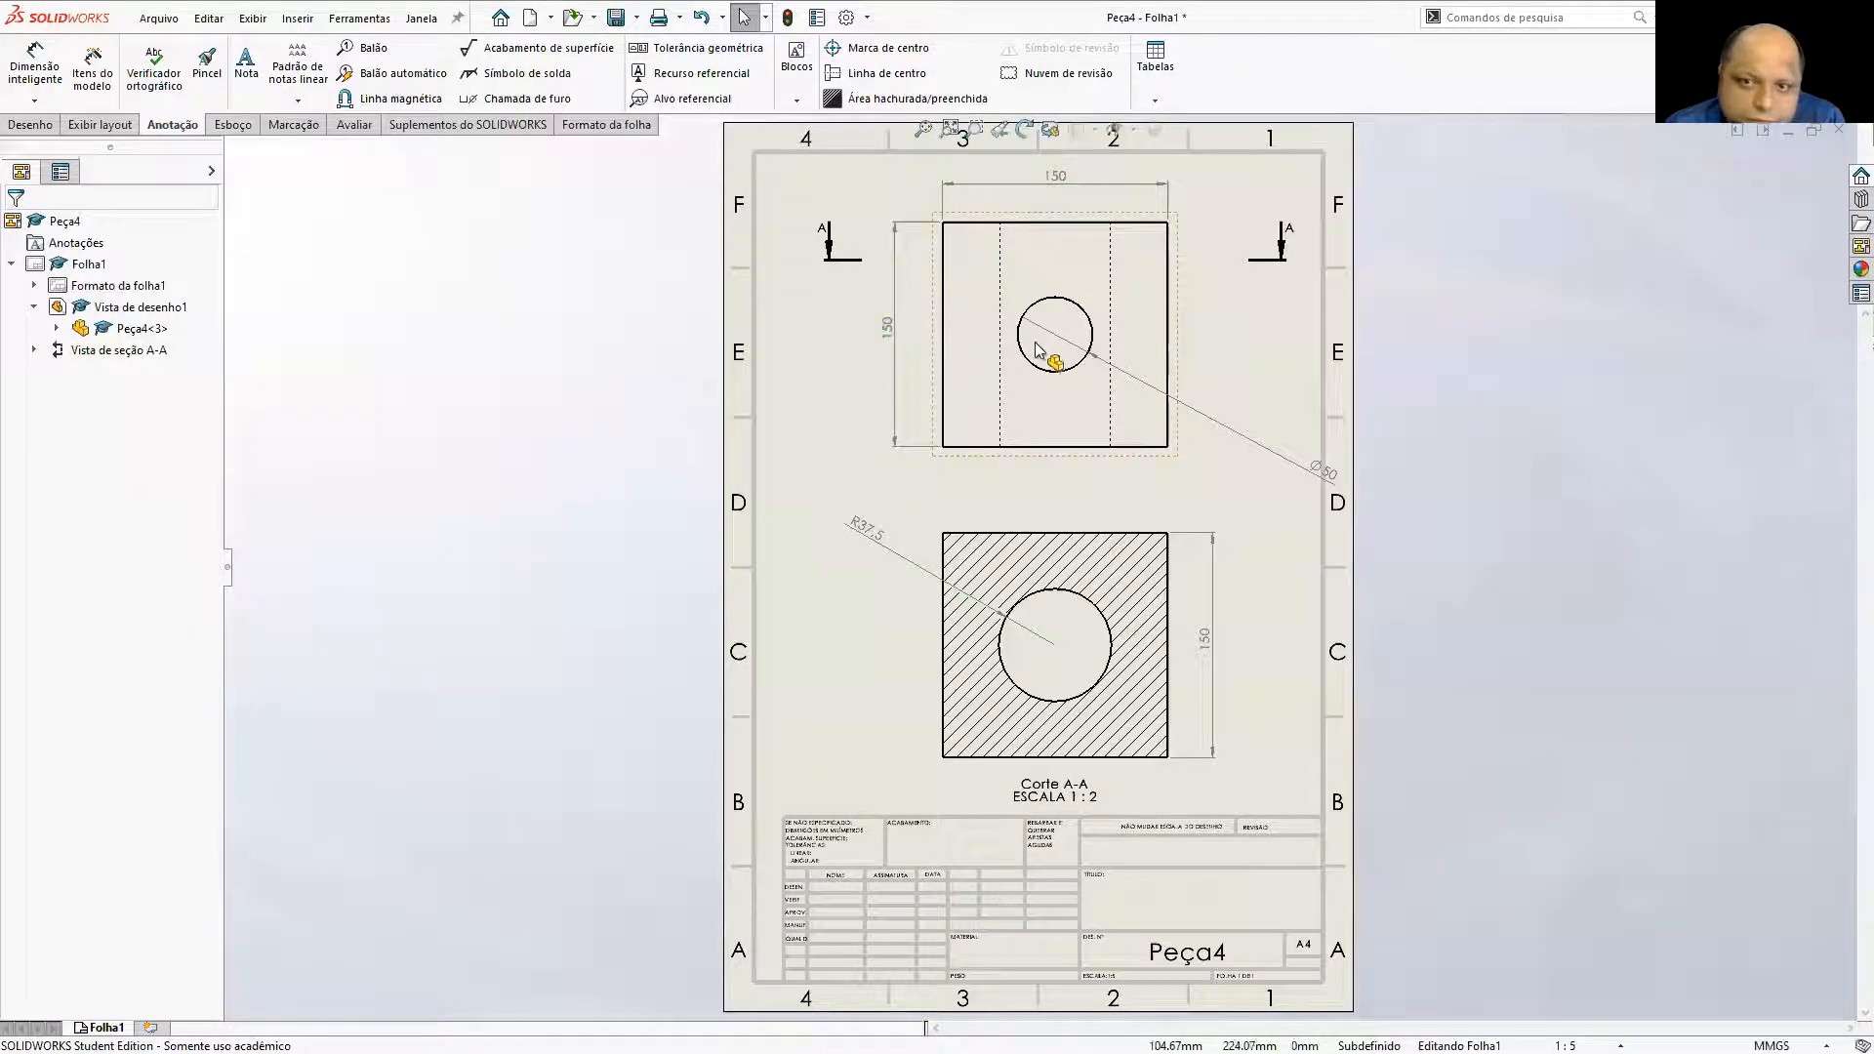
Set the upper drawing view to use the sheet scale.
{"action": "left_click", "coordinate": [986, 353]}
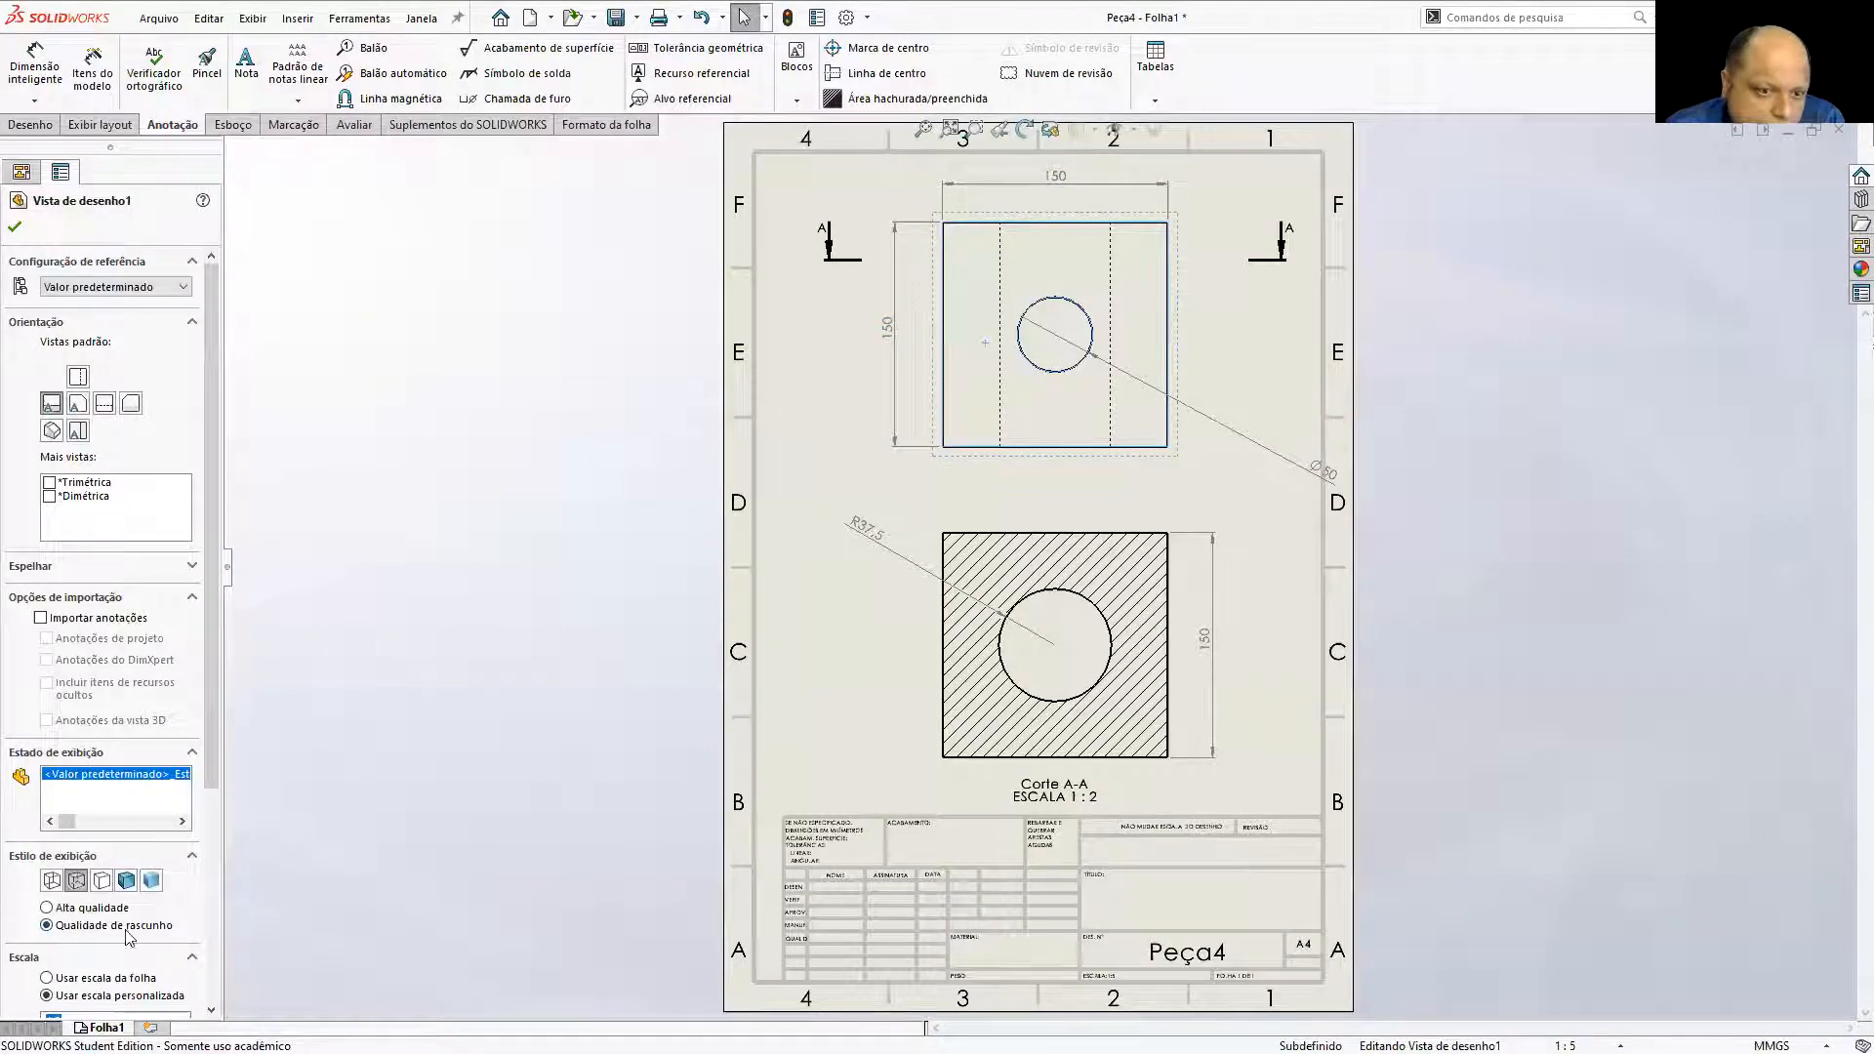
{"action": "scroll", "coordinate": [126, 937], "scroll_direction": "down", "scroll_amount": 3}
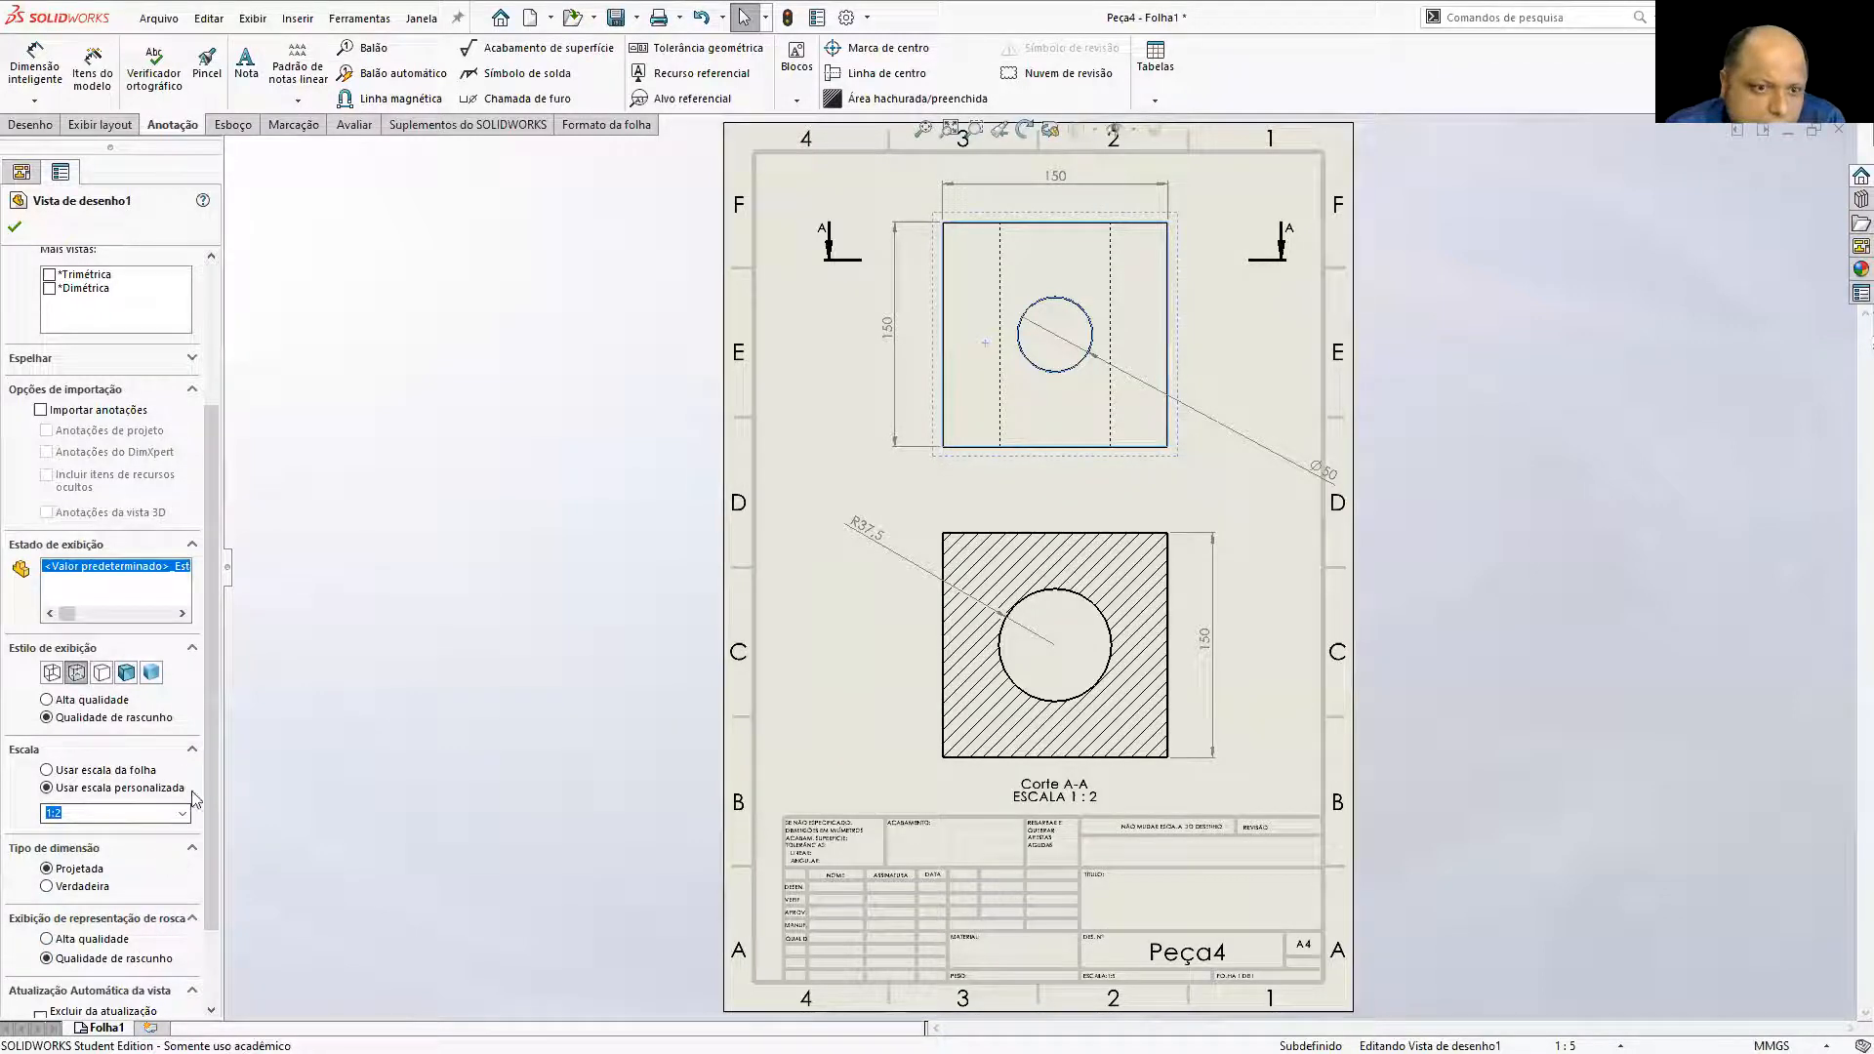
{"action": "scroll", "coordinate": [185, 781], "scroll_direction": "down", "scroll_amount": 1}
{"action": "left_click", "coordinate": [62, 731]}
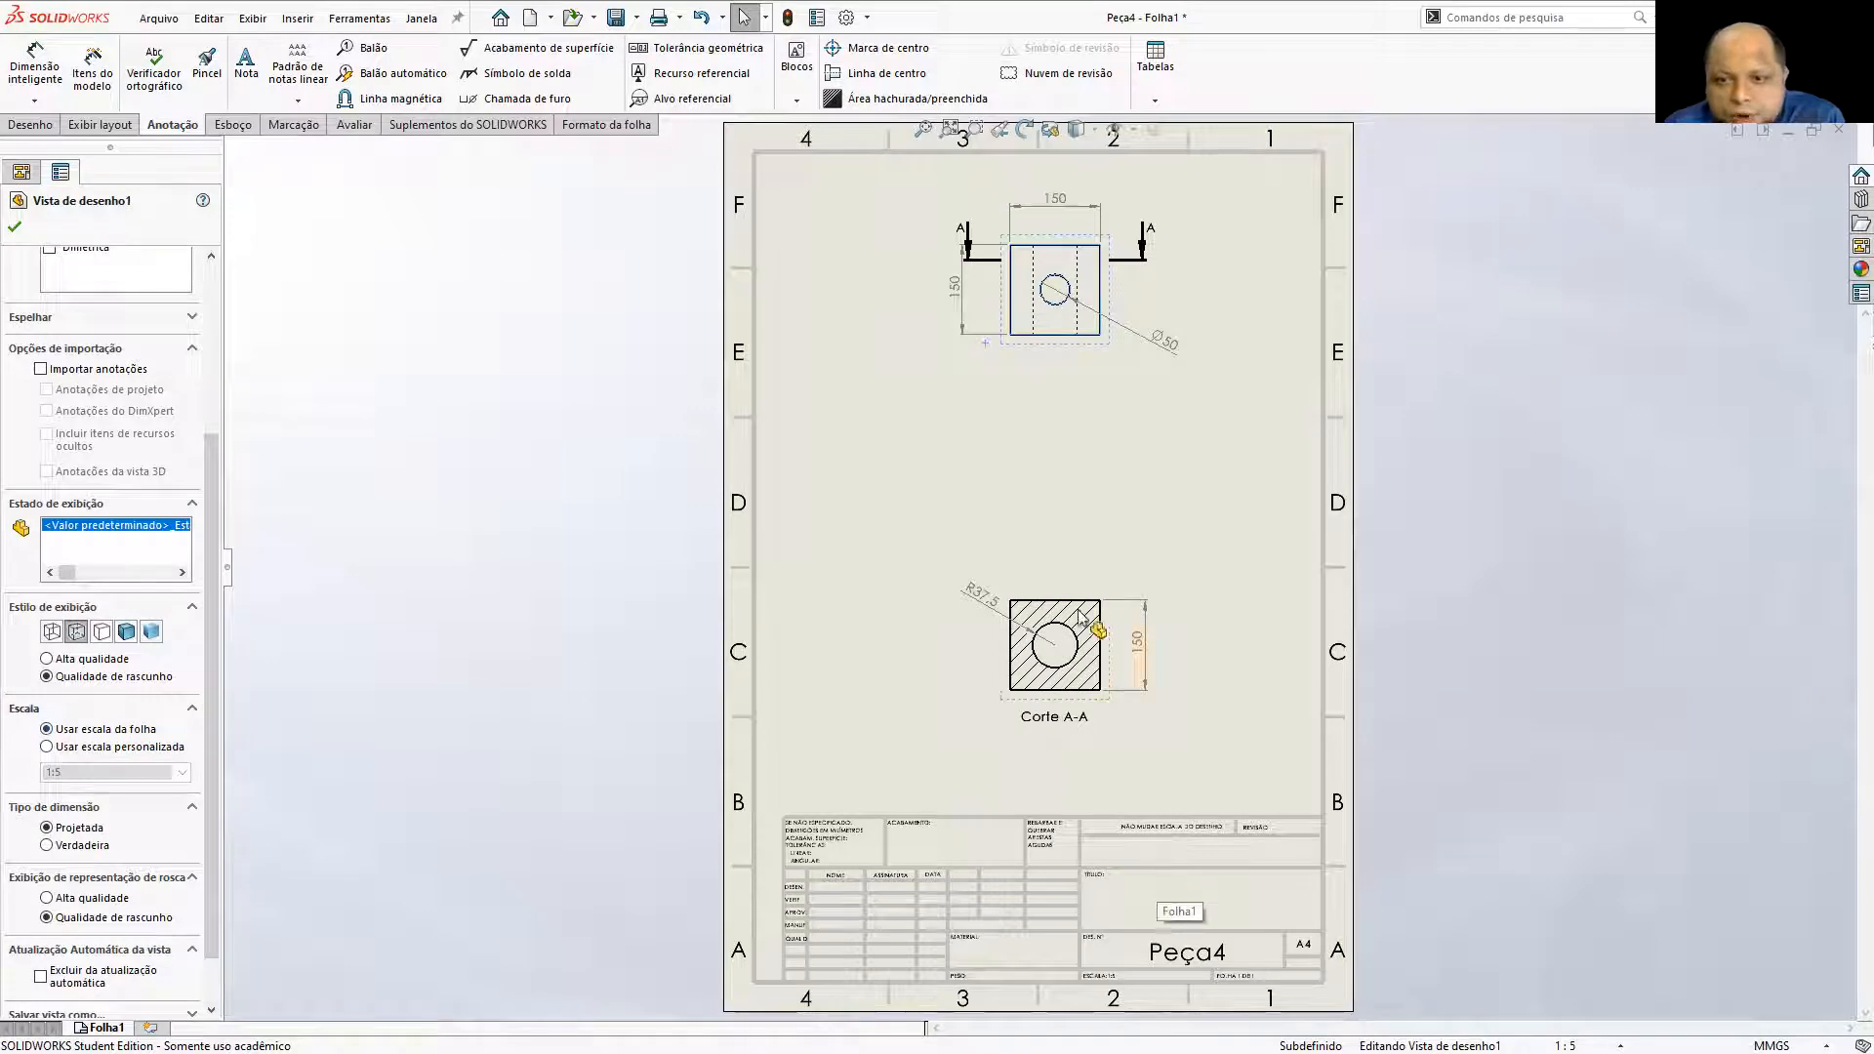
Move section view A-A up and the upper view down to bring them closer together on the sheet.
{"action": "left_click_drag", "start_coordinate": [1037, 594], "coordinate": [1030, 516]}
{"action": "left_click_drag", "start_coordinate": [1067, 349], "coordinate": [1072, 413]}
{"action": "left_click_drag", "start_coordinate": [1043, 517], "coordinate": [1029, 515]}
{"action": "left_click", "coordinate": [1474, 499]}
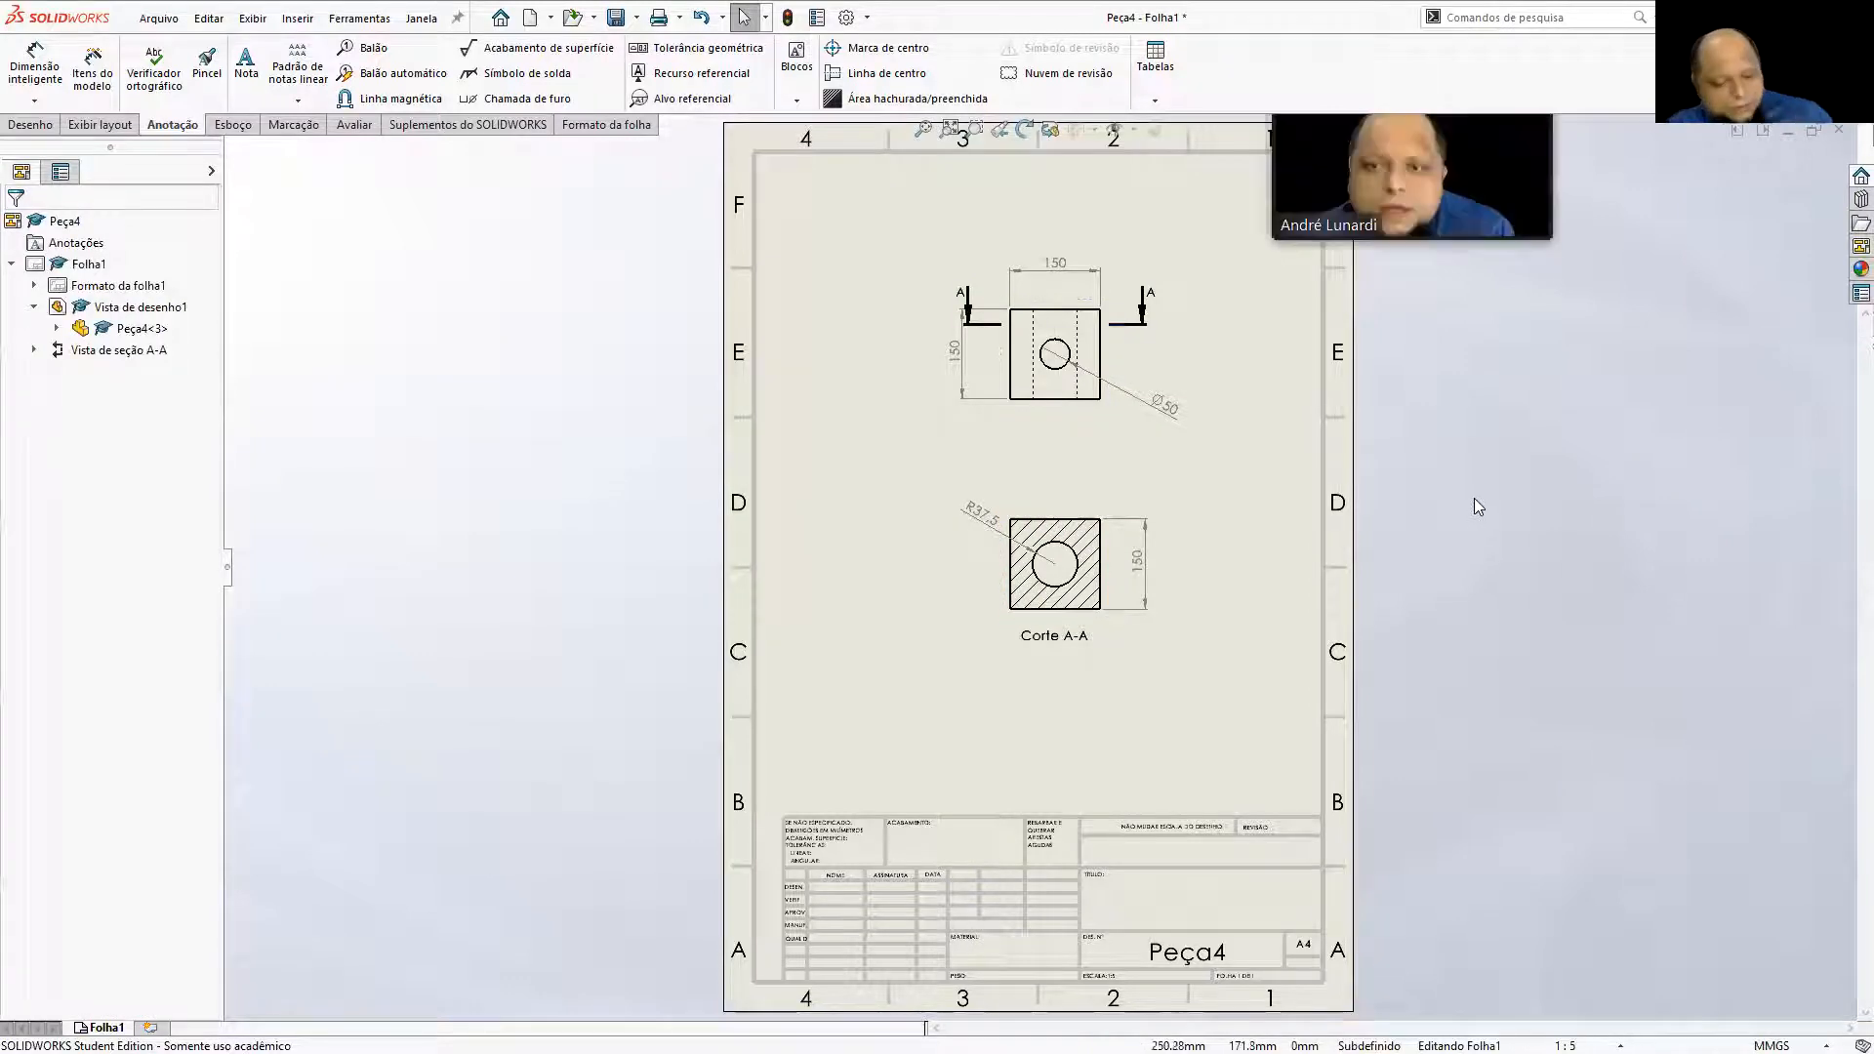
Back in the part, set the global variable MODELO to 1000 in the equations and show the model in isometric view.
{"action": "key", "text": "ctrl+Tab"}
{"action": "middle_click_drag", "start_coordinate": [1273, 572], "coordinate": [1089, 574]}
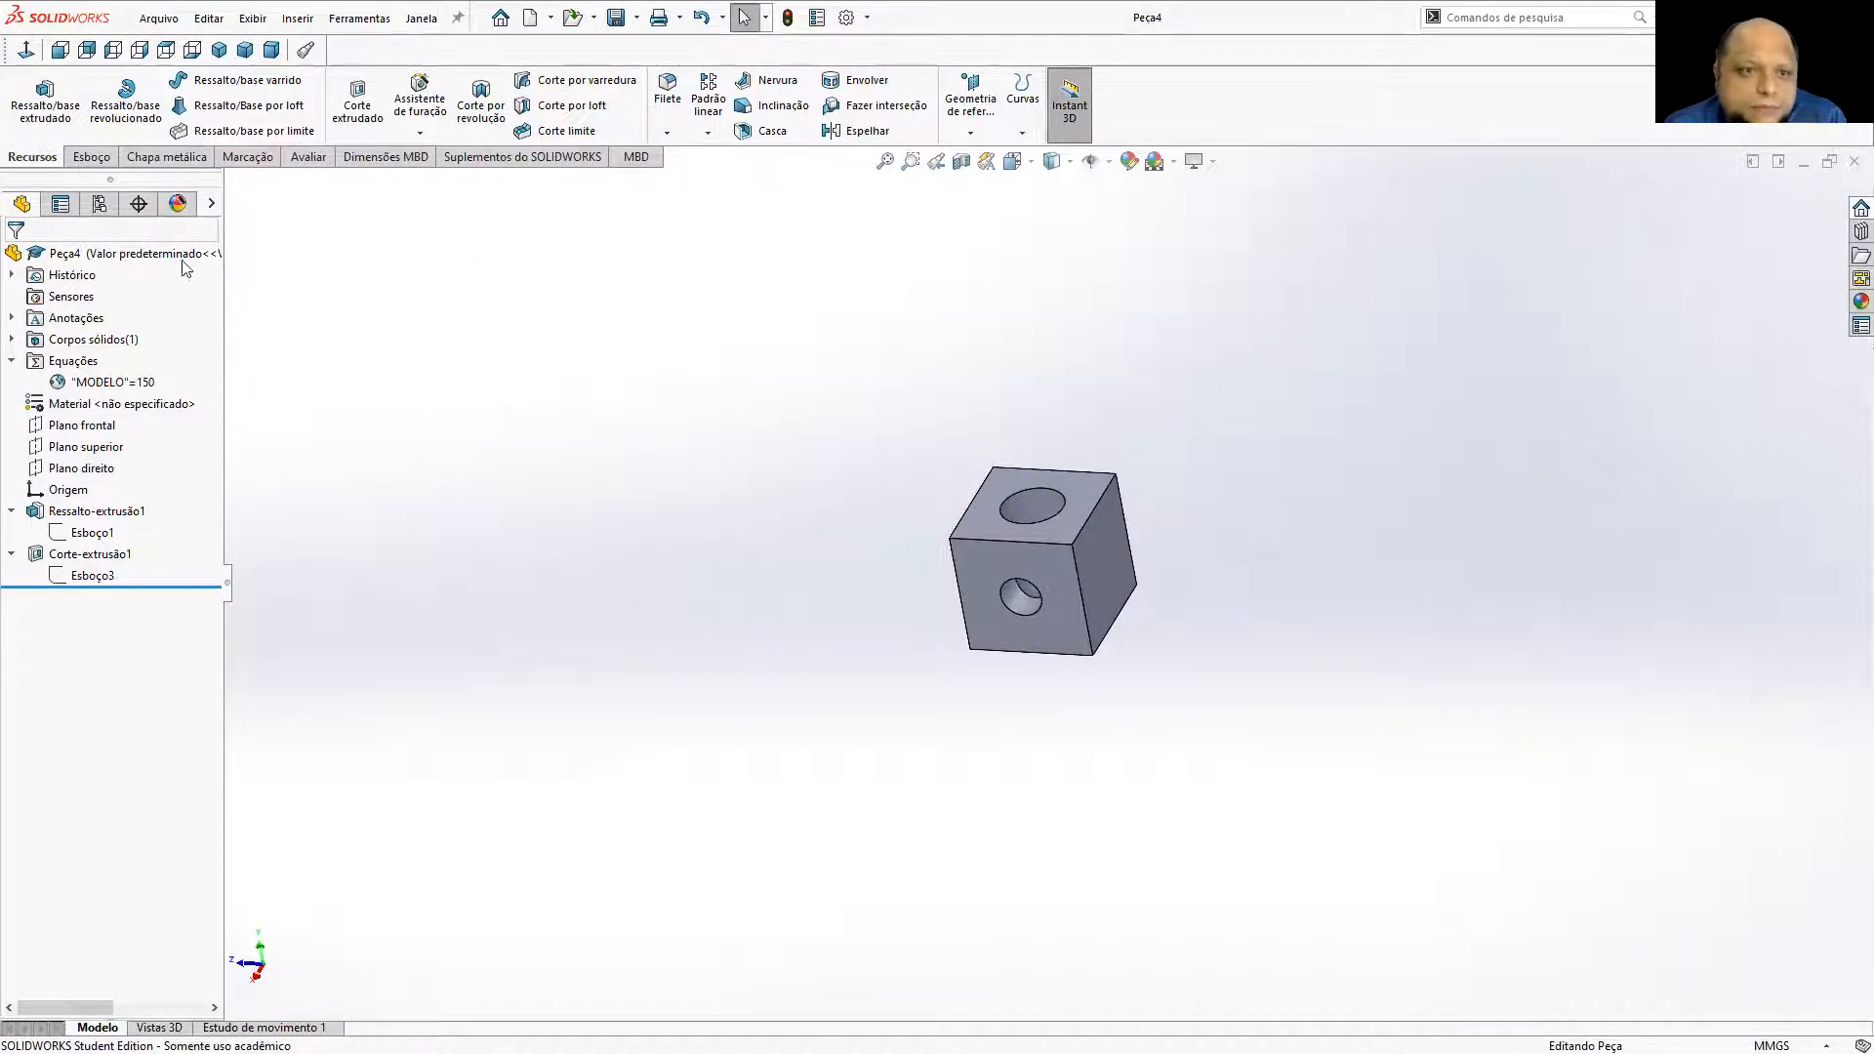
{"action": "left_click", "coordinate": [110, 382]}
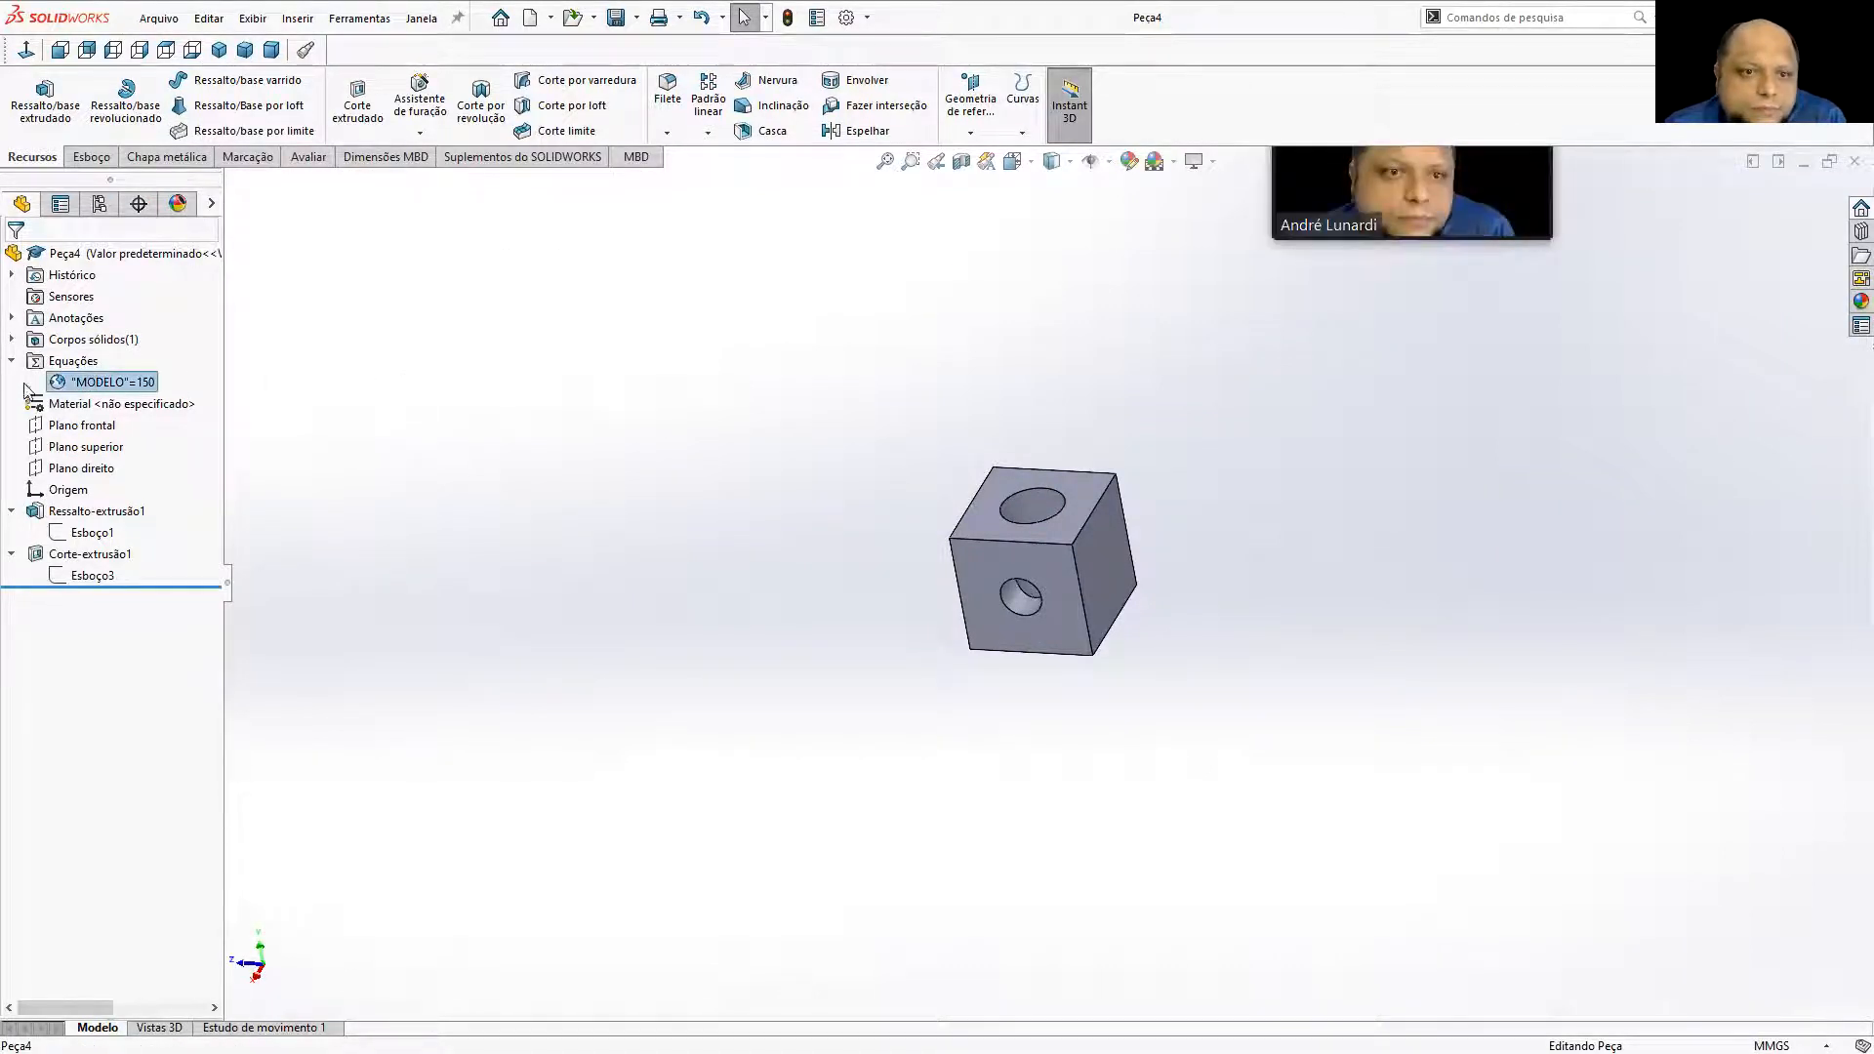
{"action": "right_click", "coordinate": [49, 362]}
{"action": "left_click", "coordinate": [104, 384]}
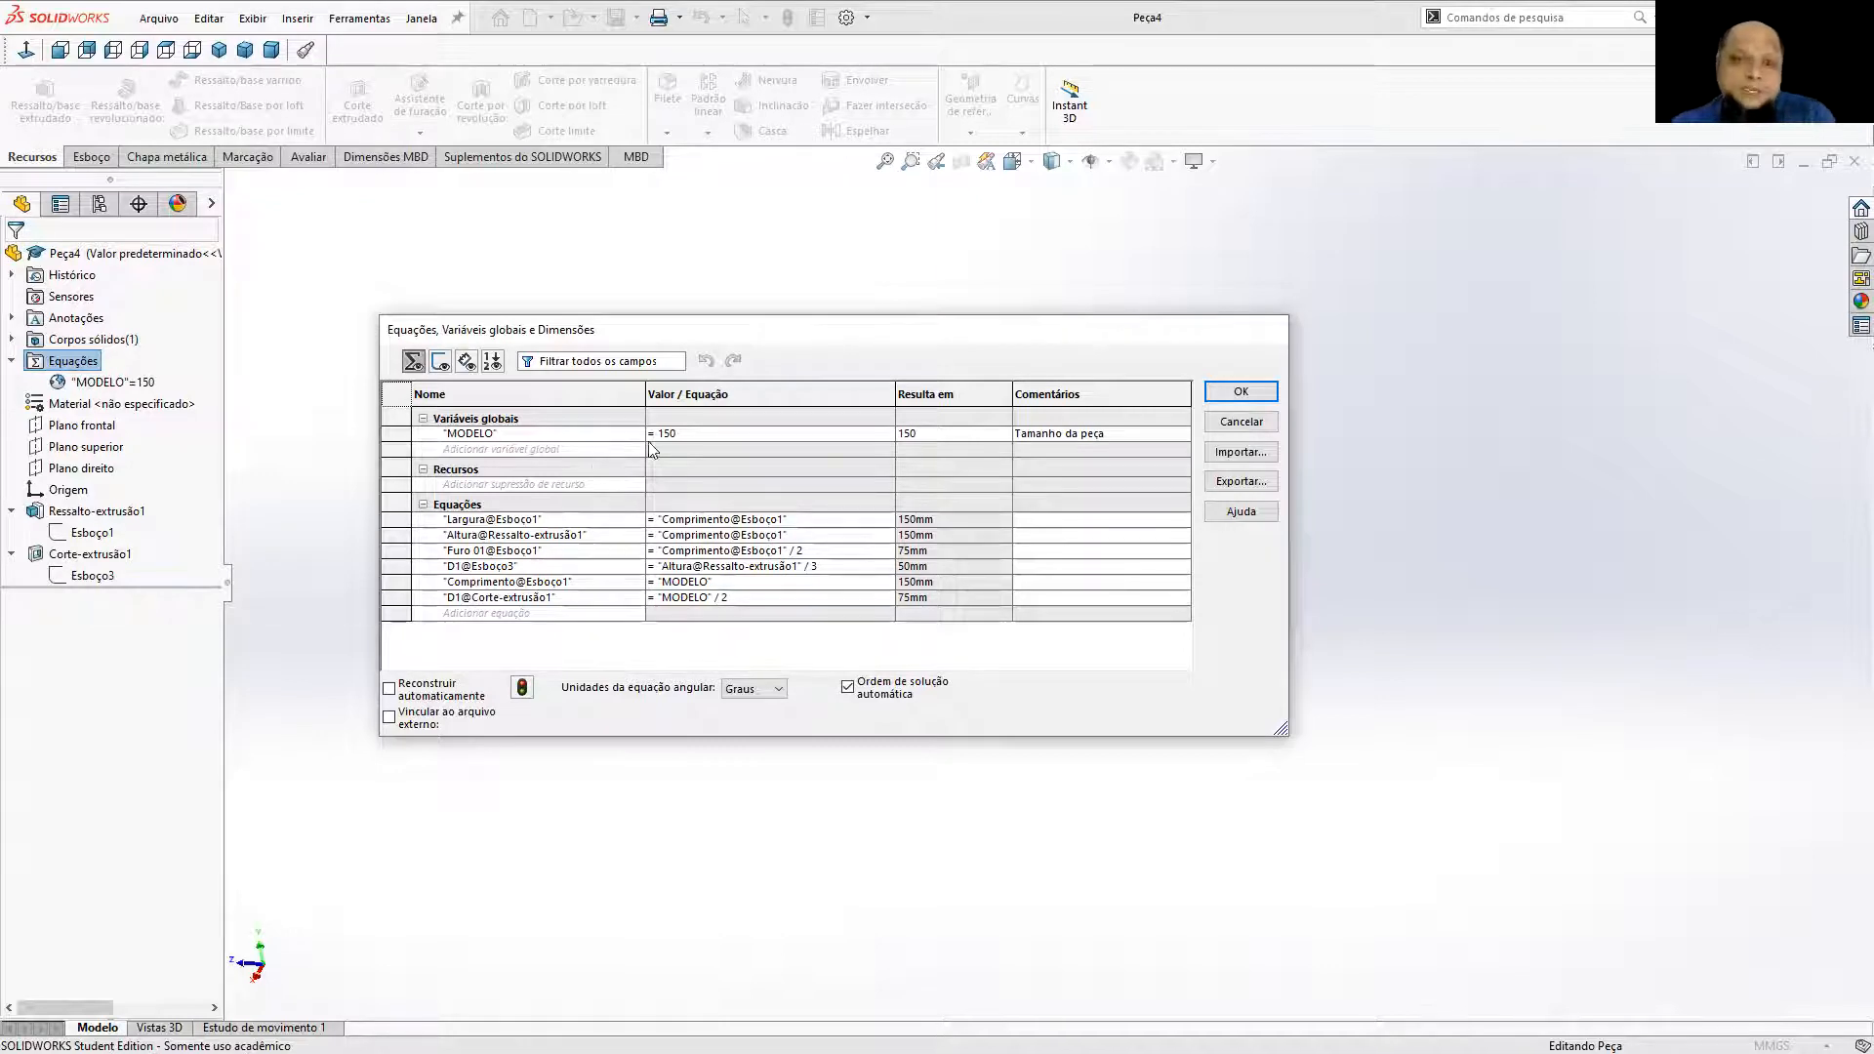
{"action": "left_click_drag", "start_coordinate": [679, 433], "coordinate": [662, 433]}
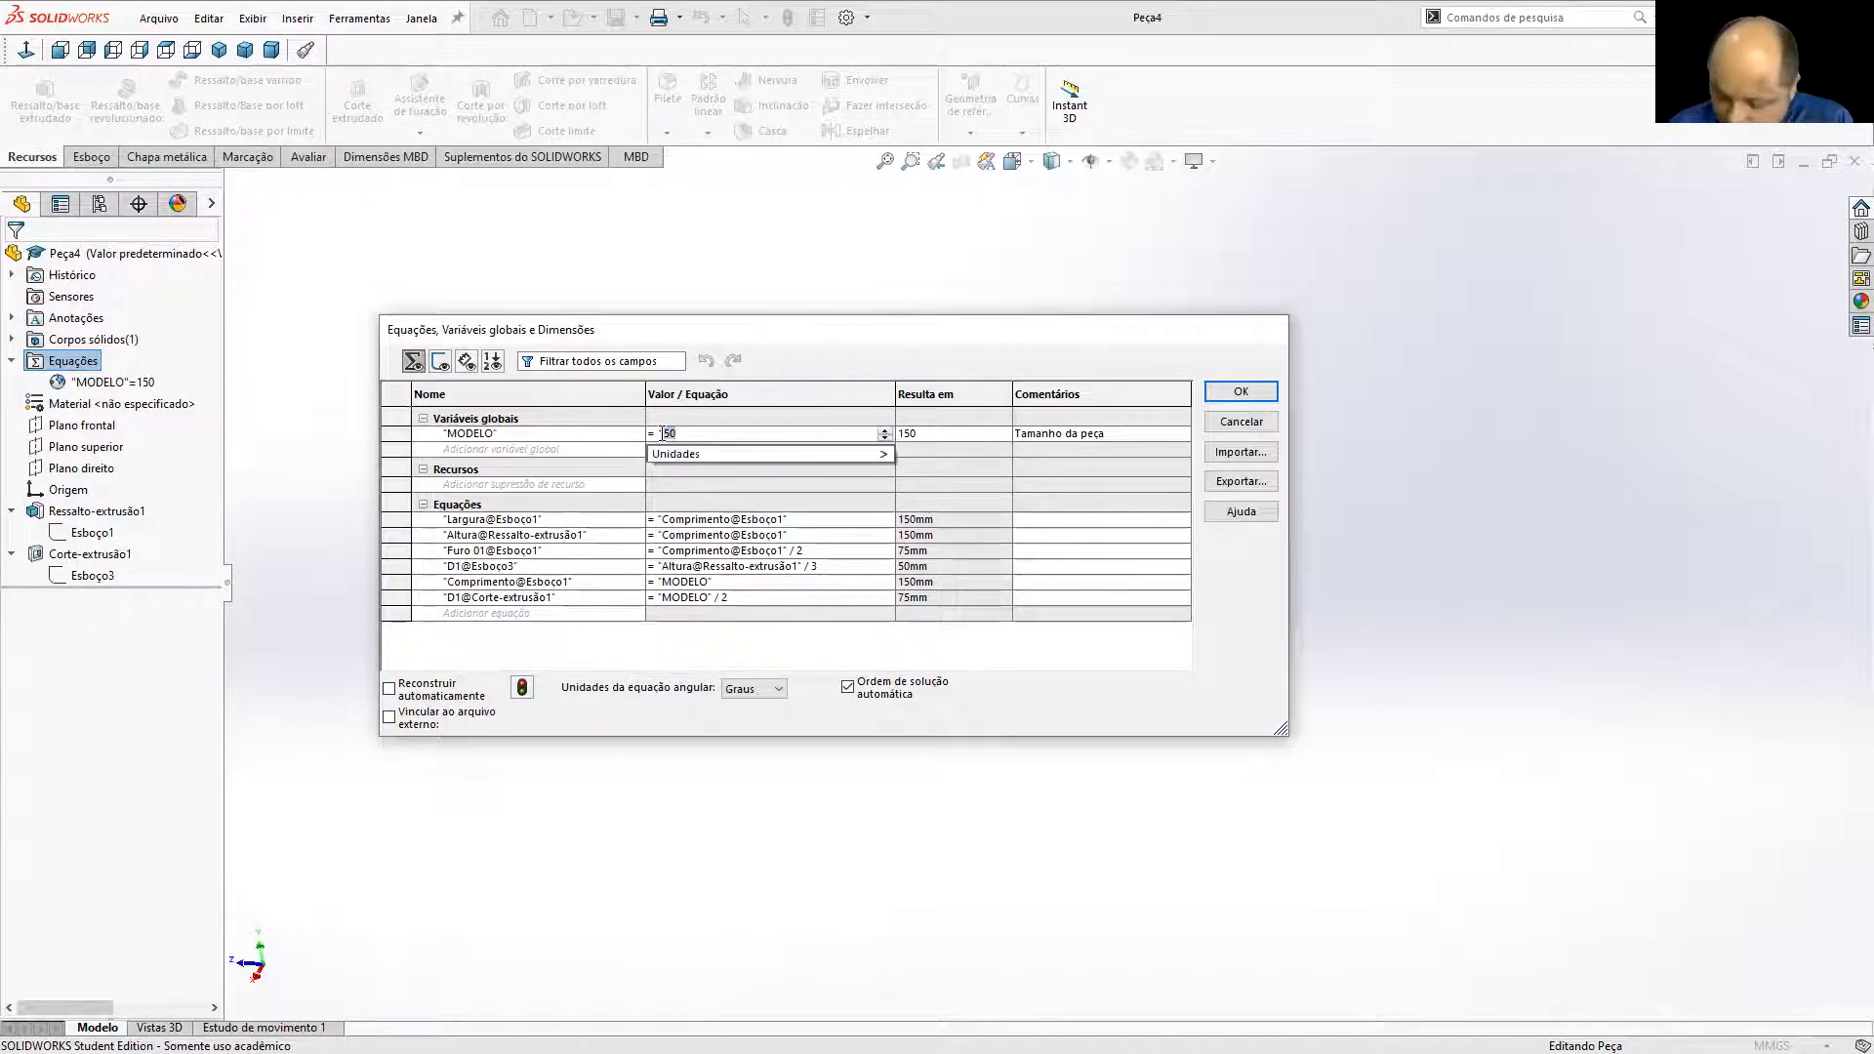
{"action": "type", "text": "000"}
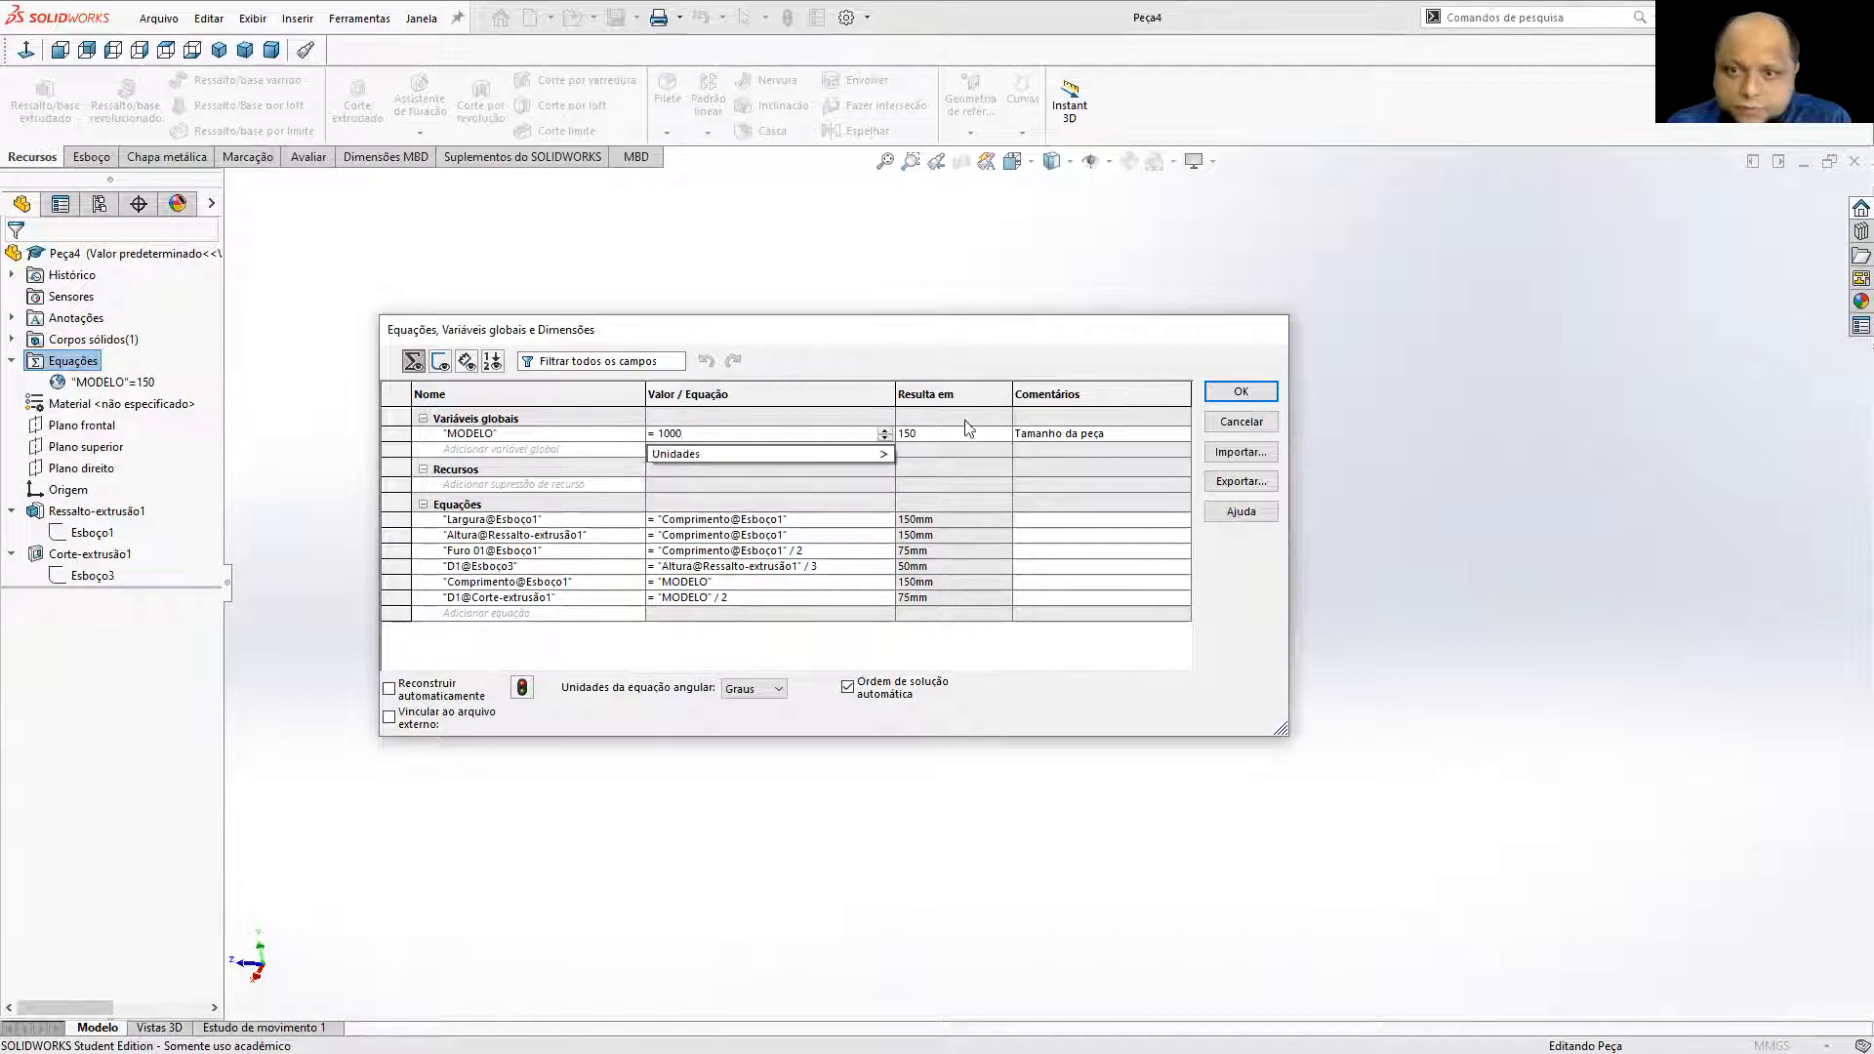
{"action": "left_click", "coordinate": [1232, 394]}
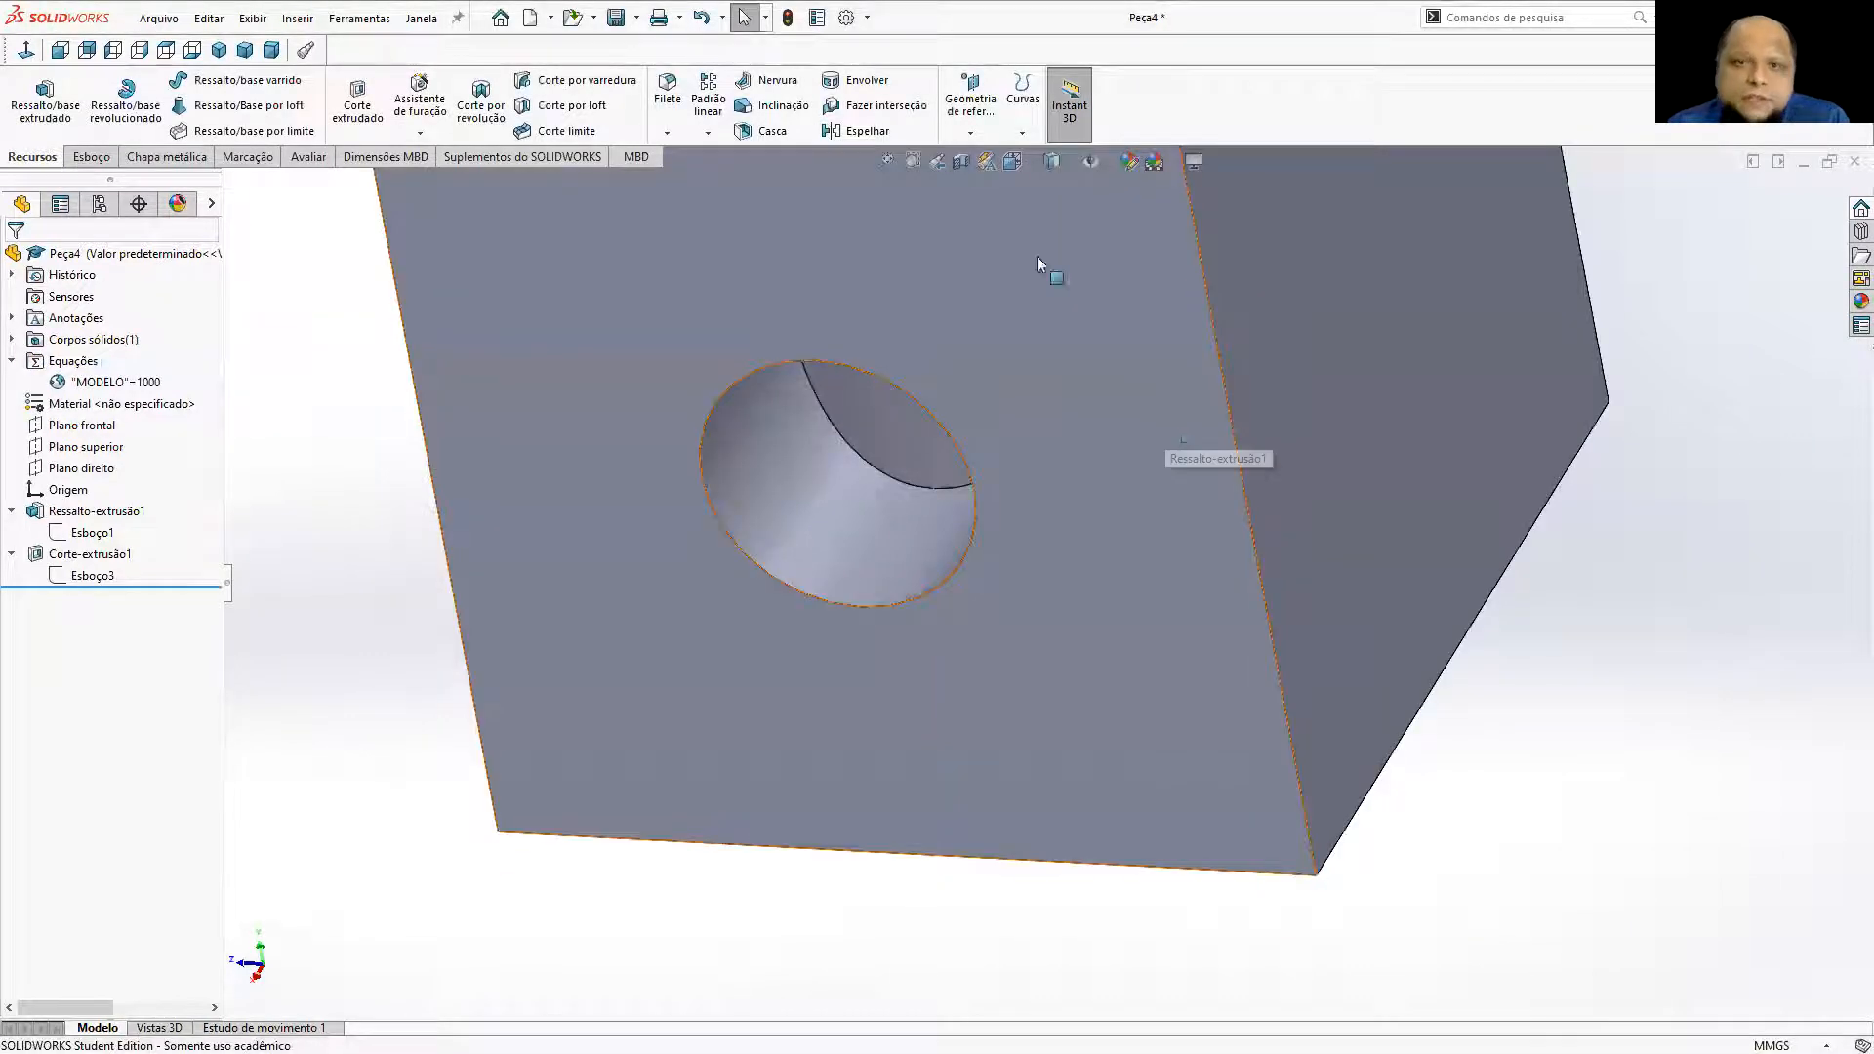
{"action": "left_click", "coordinate": [219, 54]}
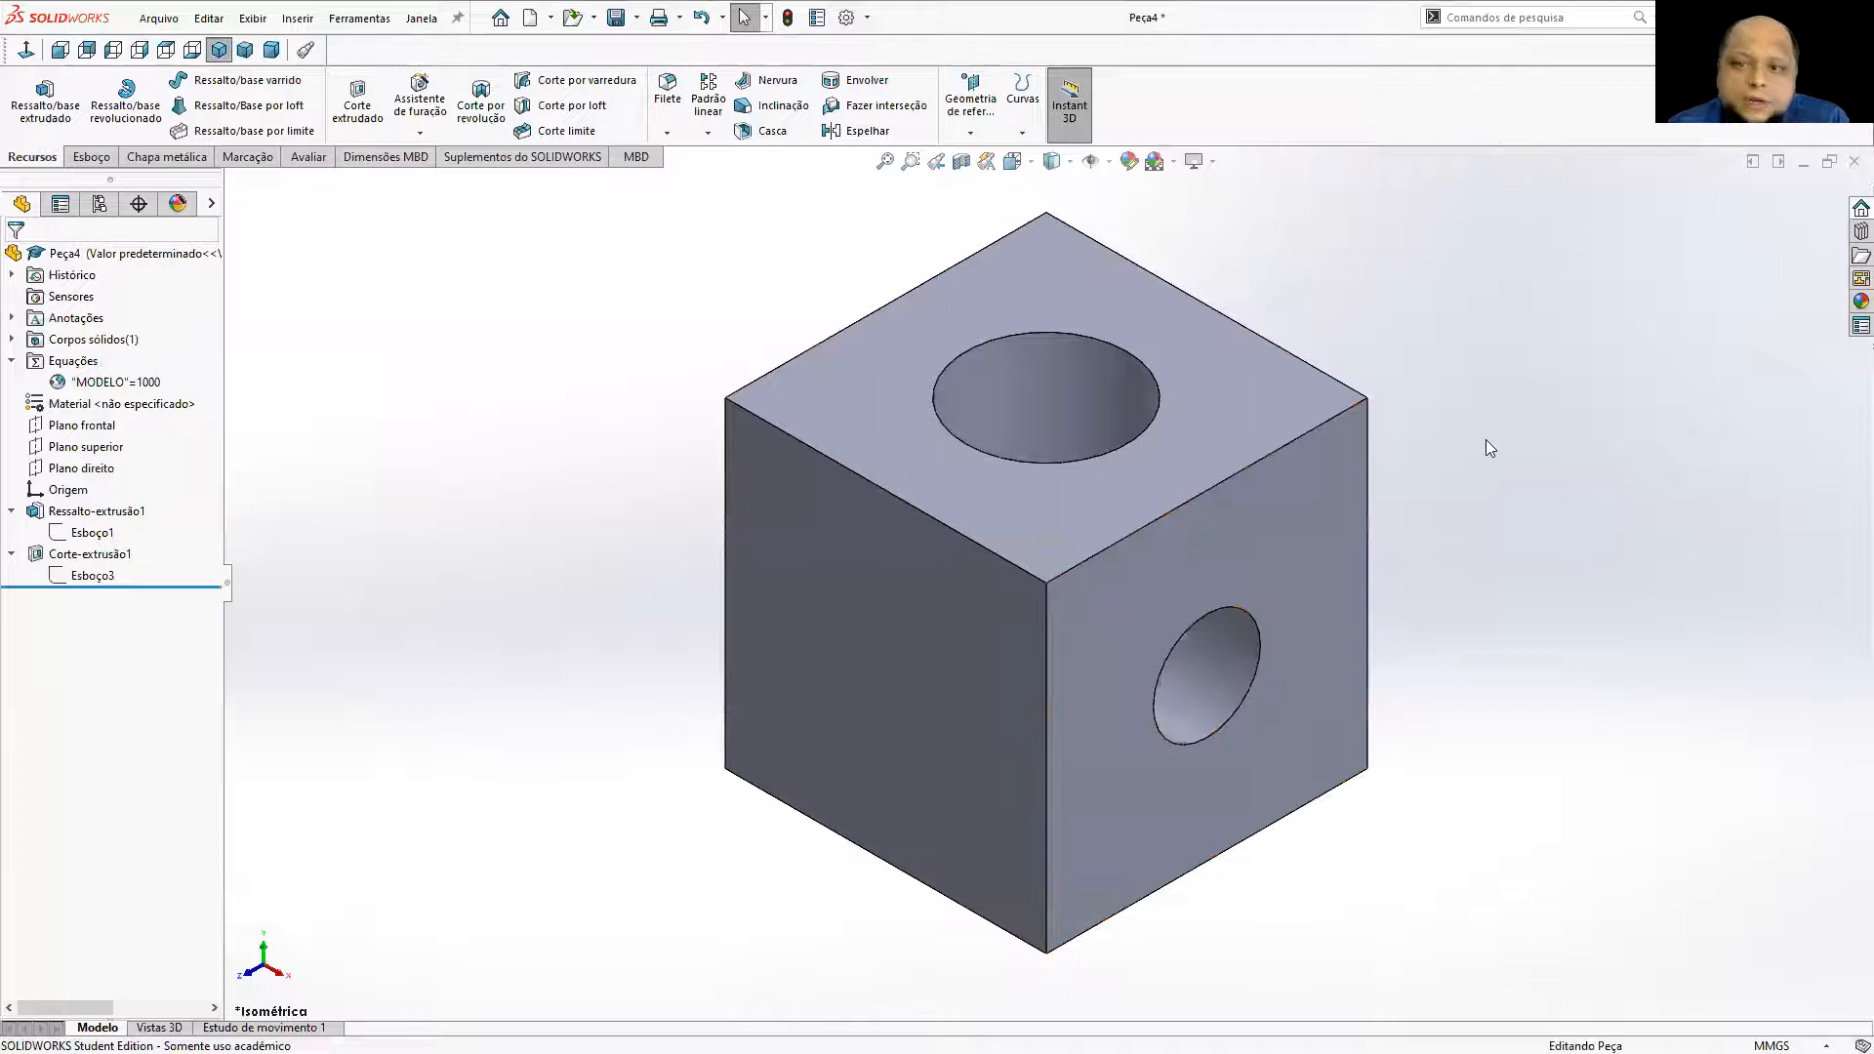
Switch to the Peça4 drawing and dismiss the section line warning to bring up the whole sheet.
{"action": "key", "text": "ctrl+Tab"}
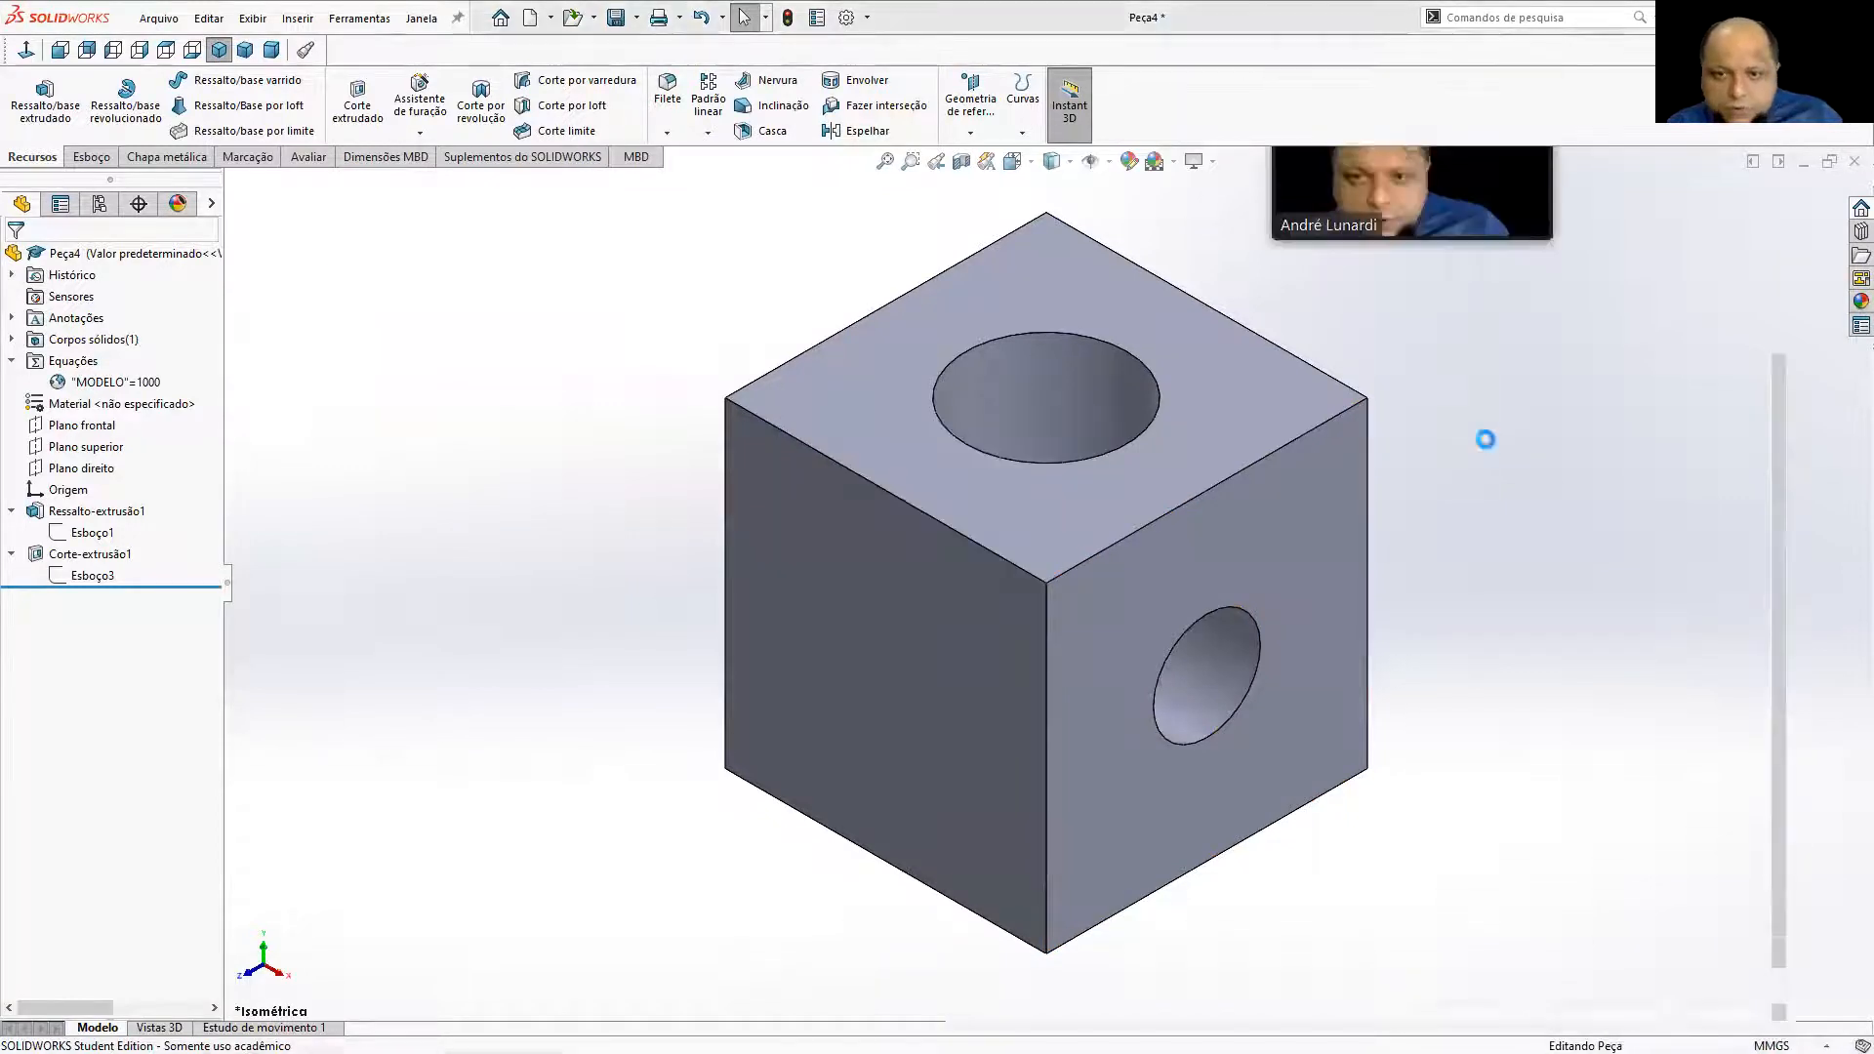
{"action": "left_click", "coordinate": [1084, 601]}
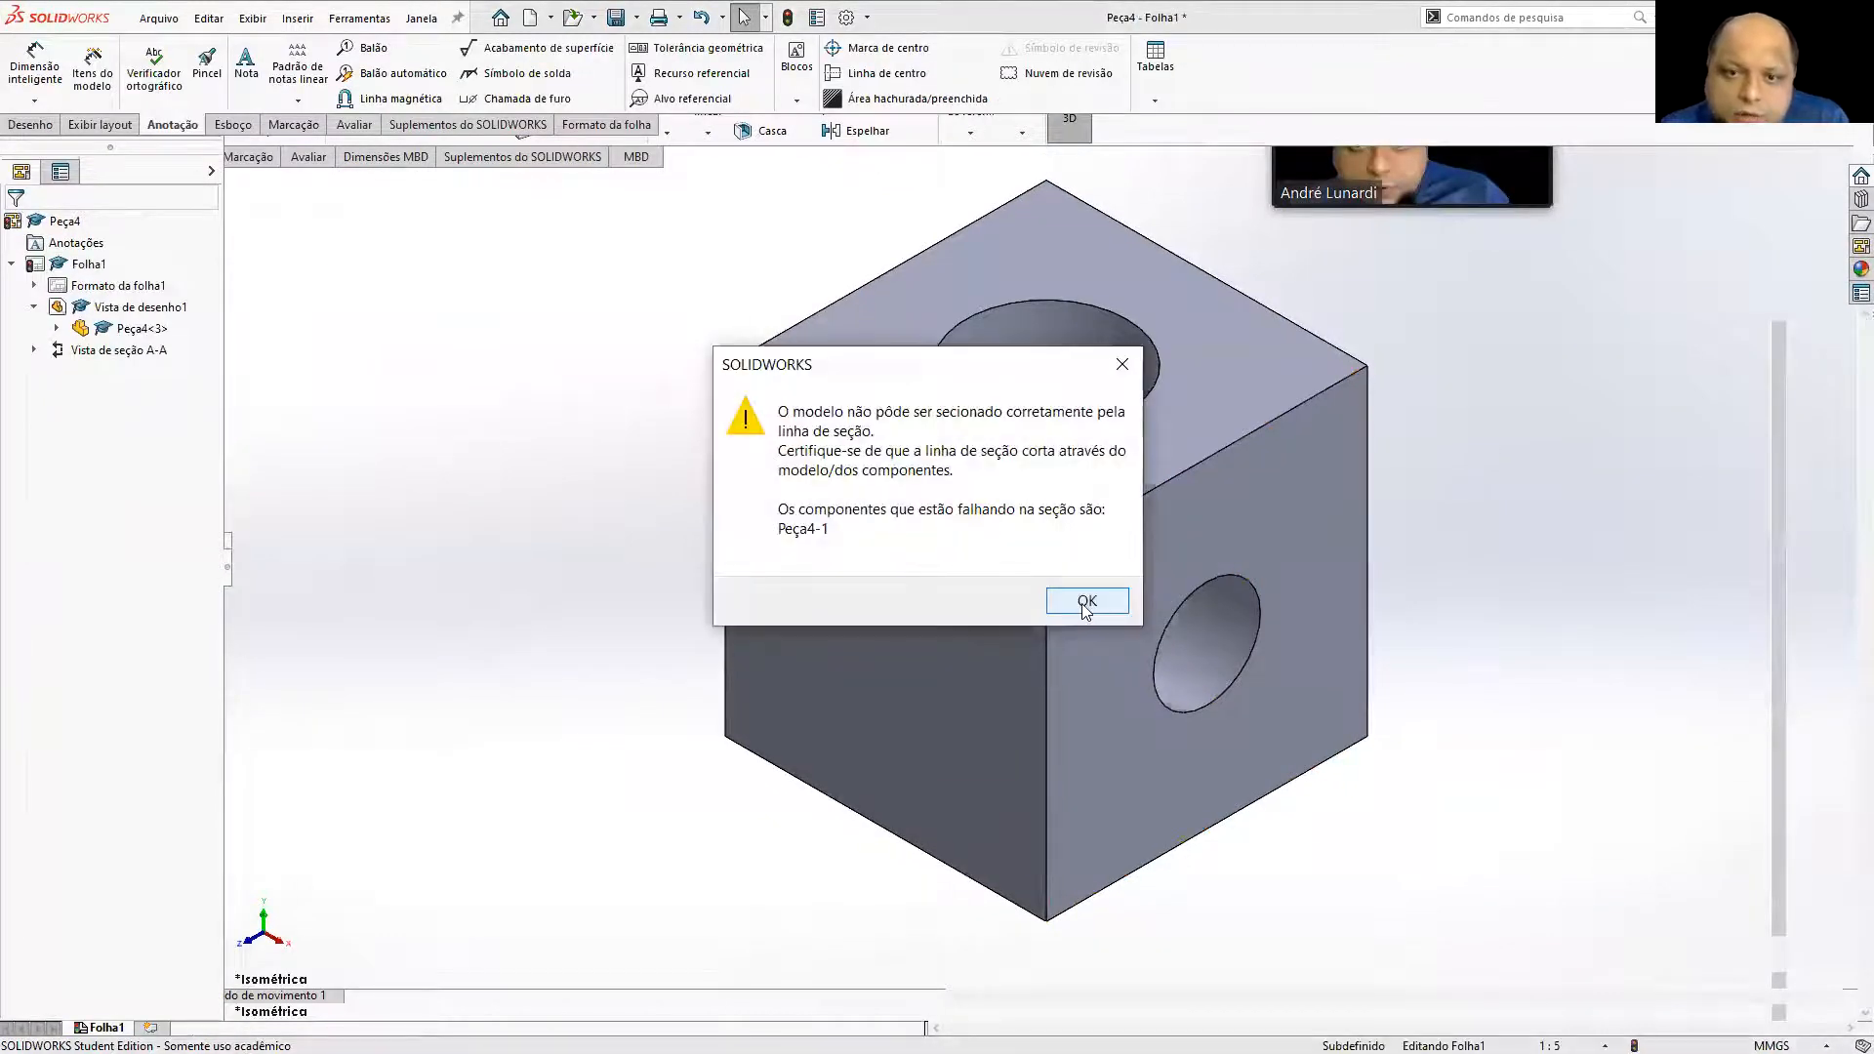
{"action": "left_click", "coordinate": [1083, 600]}
{"action": "scroll", "coordinate": [1082, 600], "scroll_direction": "up", "scroll_amount": 5}
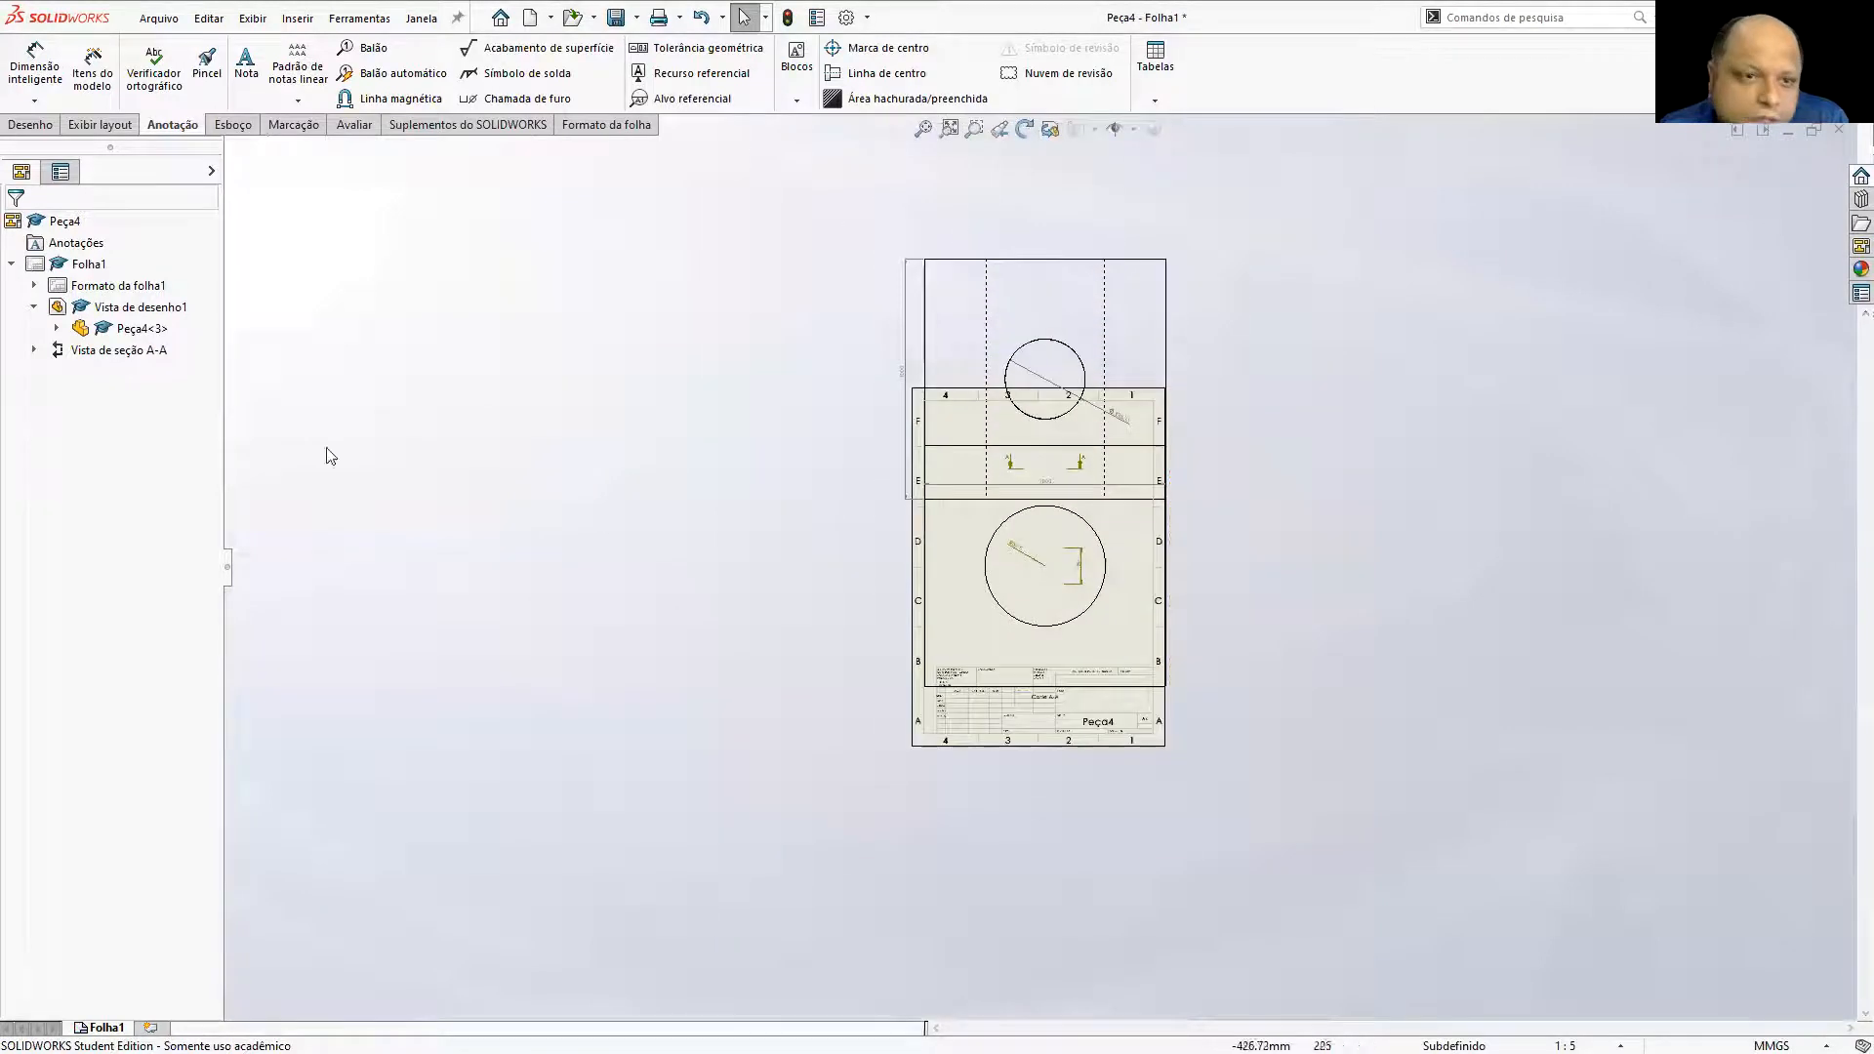
Set section view A-A to a custom scale of 1:20.
{"action": "left_click", "coordinate": [960, 556]}
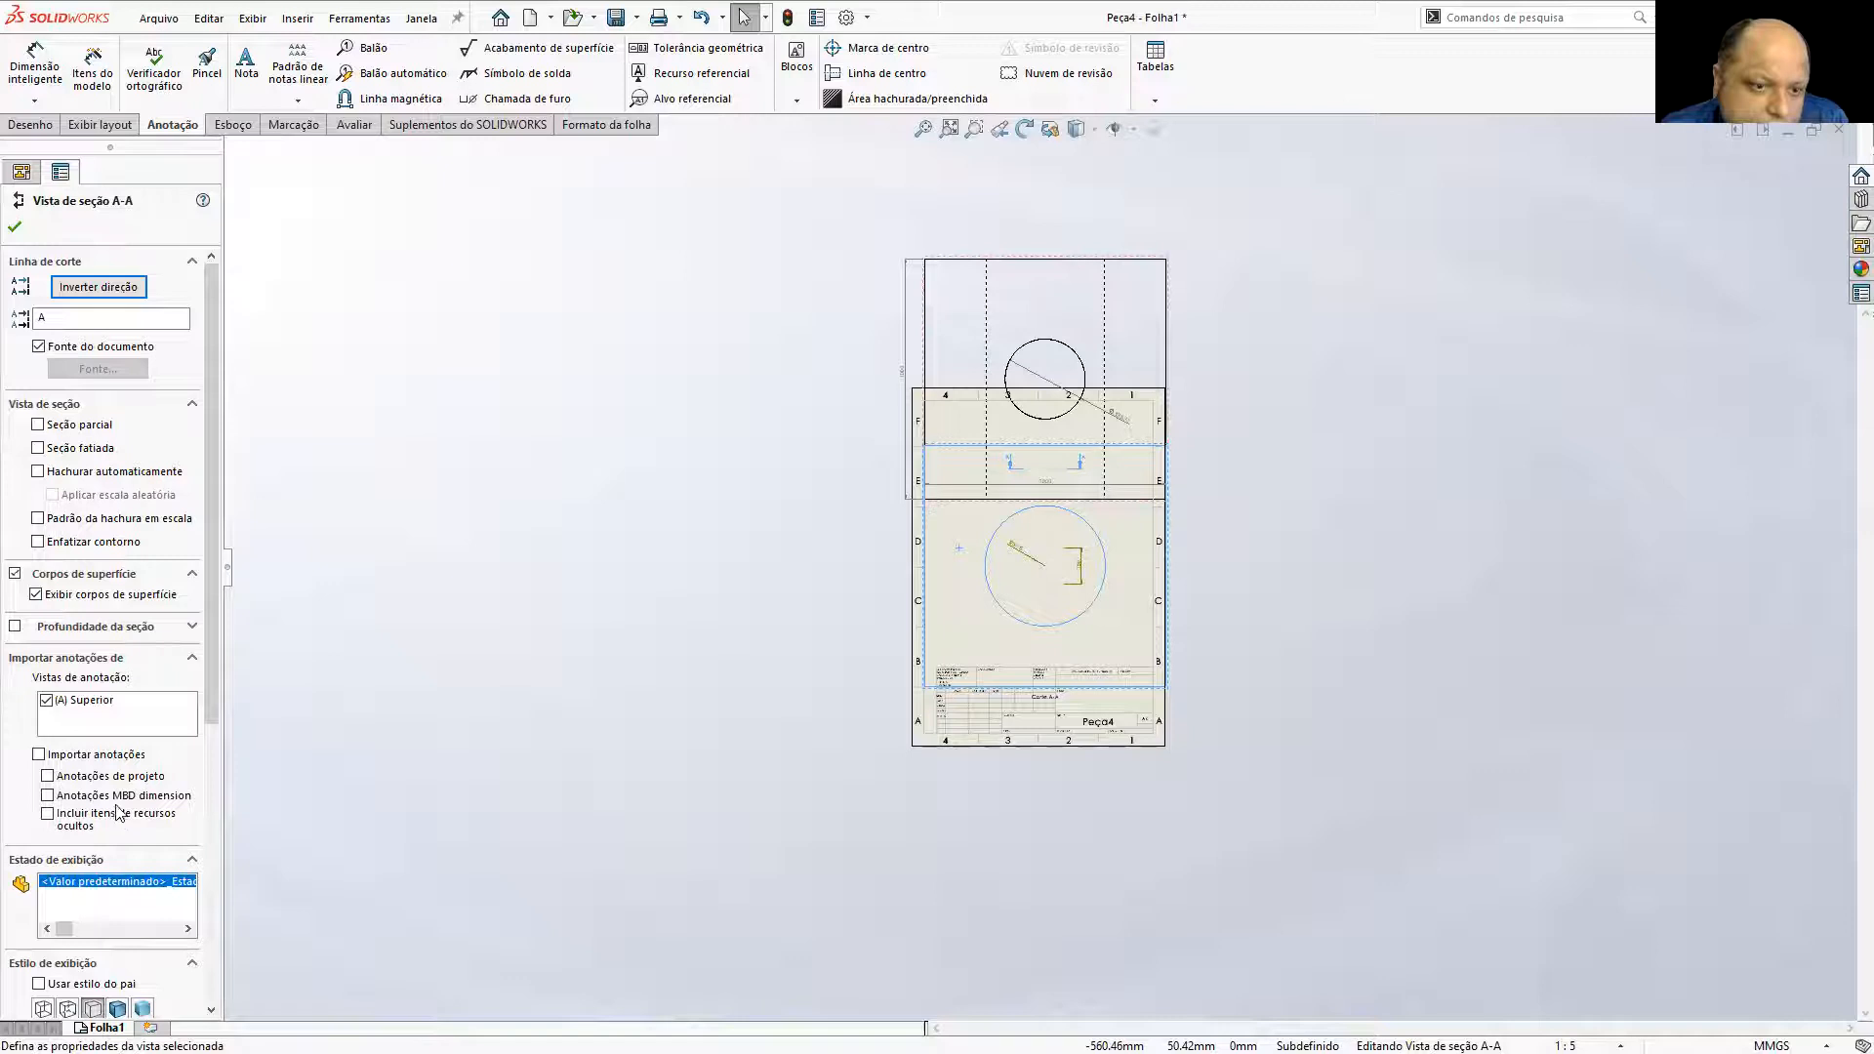
{"action": "scroll", "coordinate": [116, 813], "scroll_direction": "down", "scroll_amount": 5}
{"action": "left_click", "coordinate": [40, 725]}
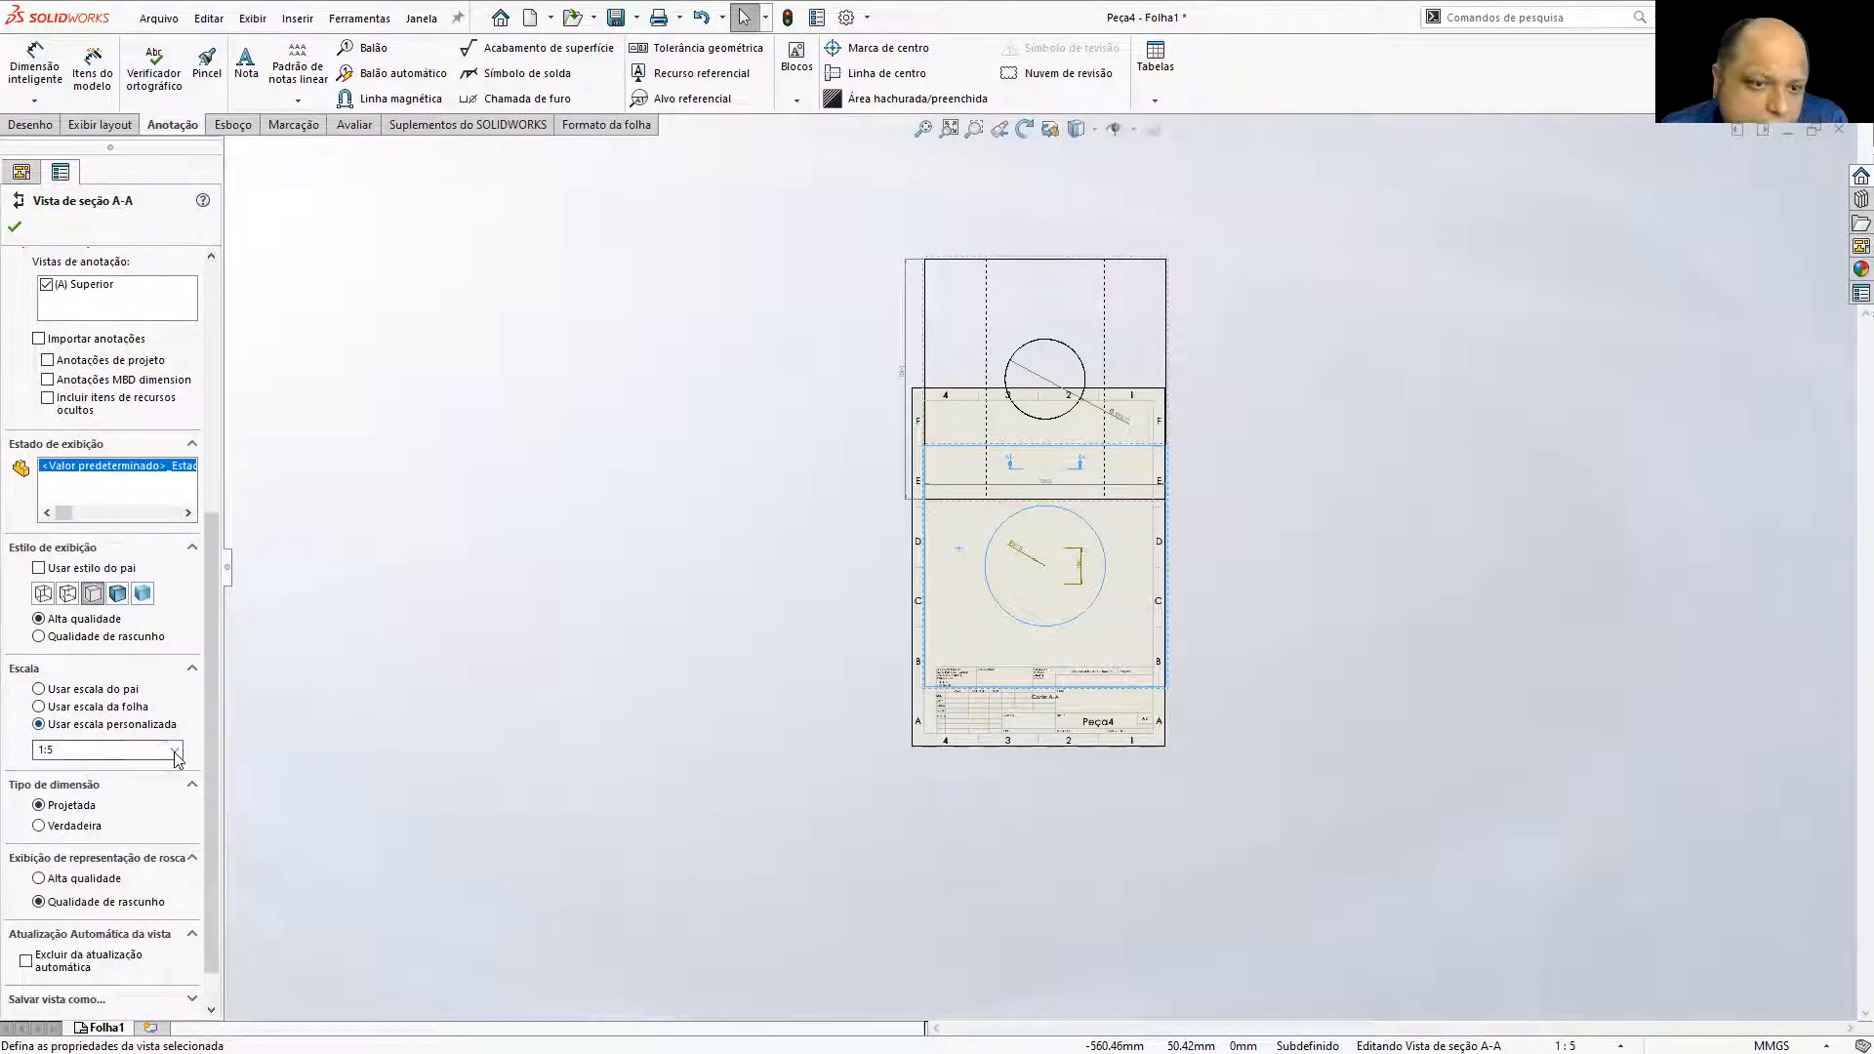
{"action": "left_click", "coordinate": [40, 689]}
{"action": "left_click", "coordinate": [39, 724]}
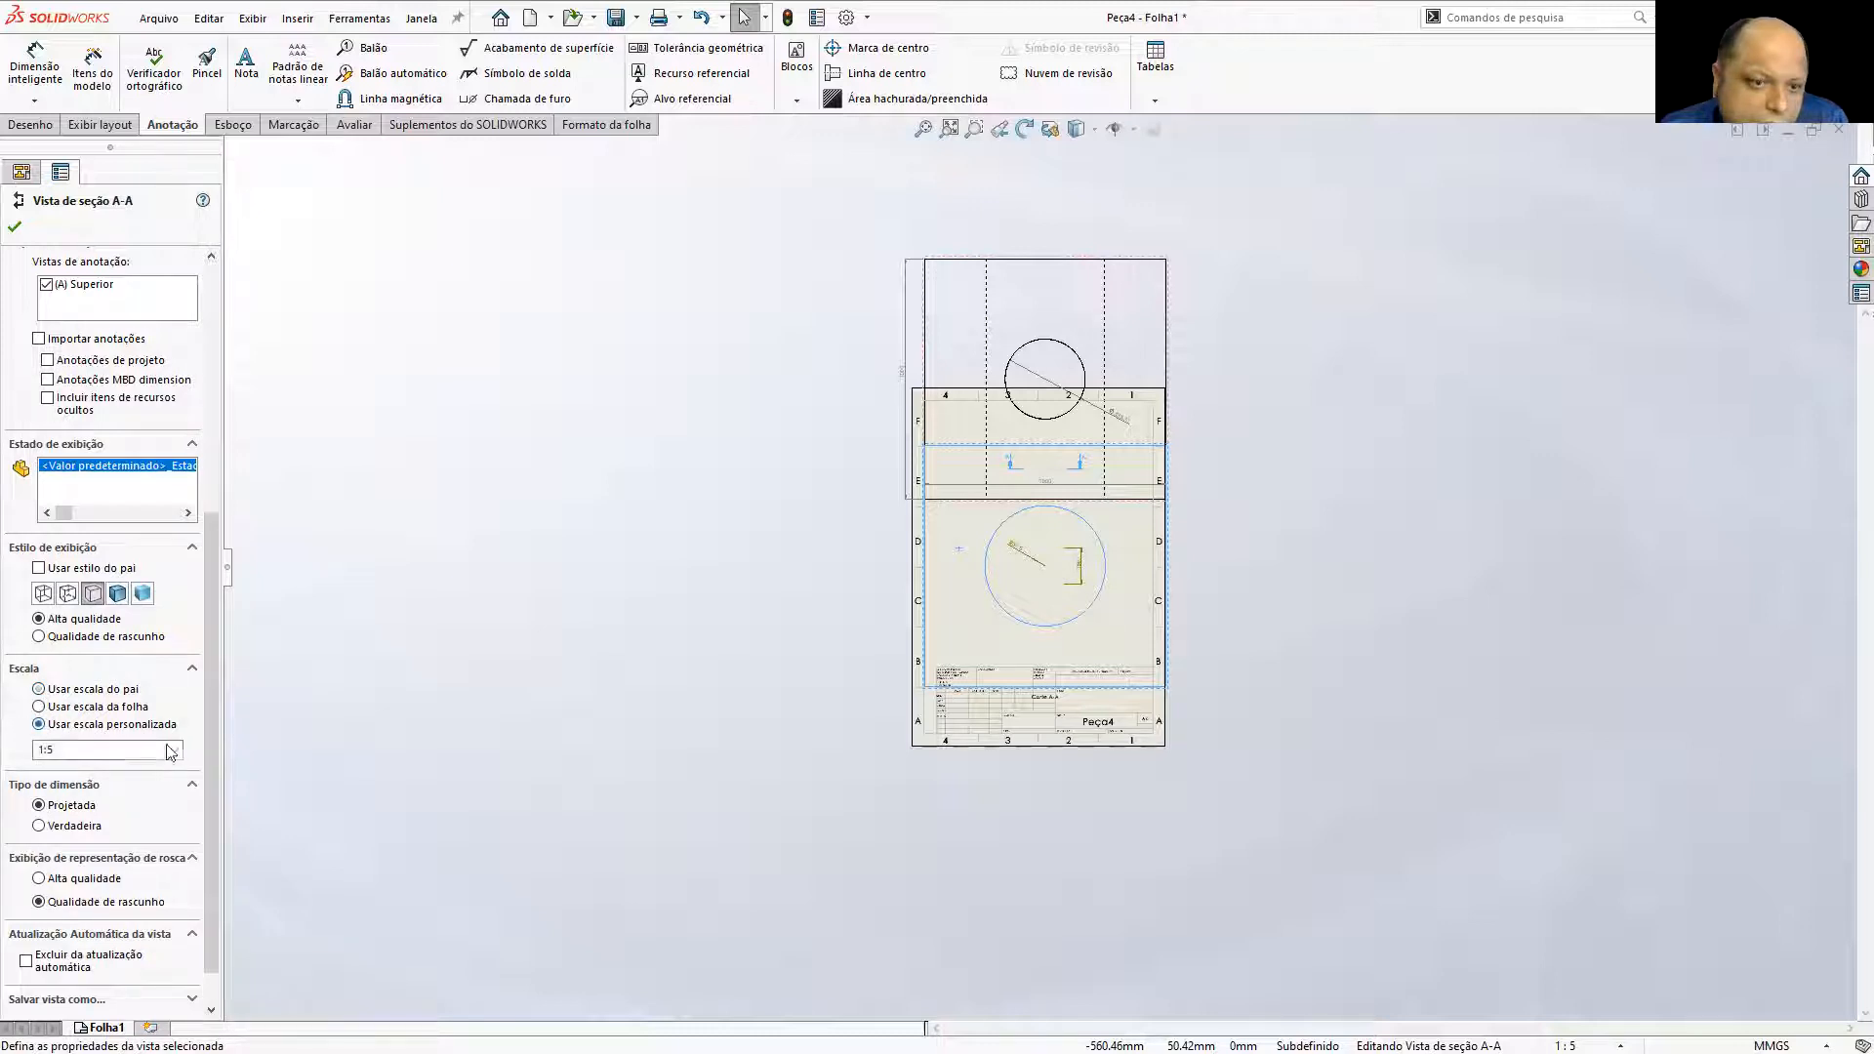
{"action": "left_click", "coordinate": [174, 749]}
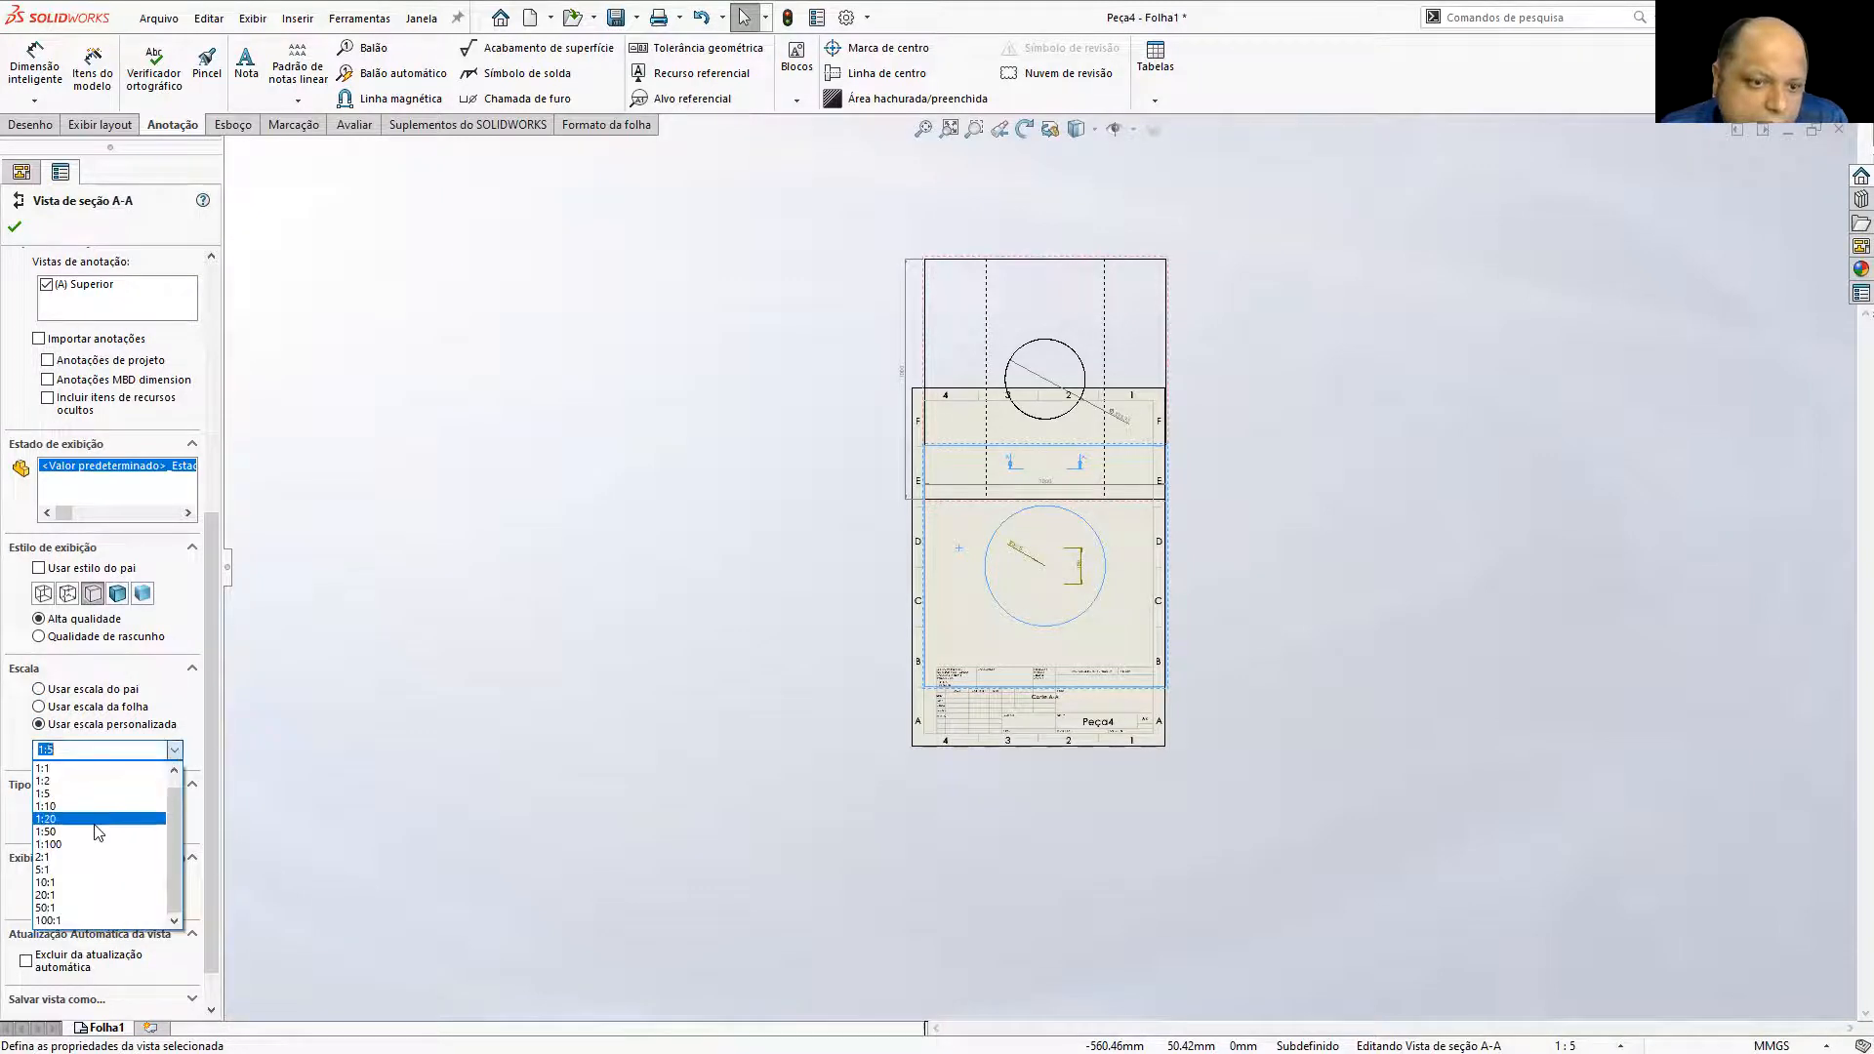
{"action": "left_click", "coordinate": [94, 822]}
{"action": "left_click", "coordinate": [15, 226]}
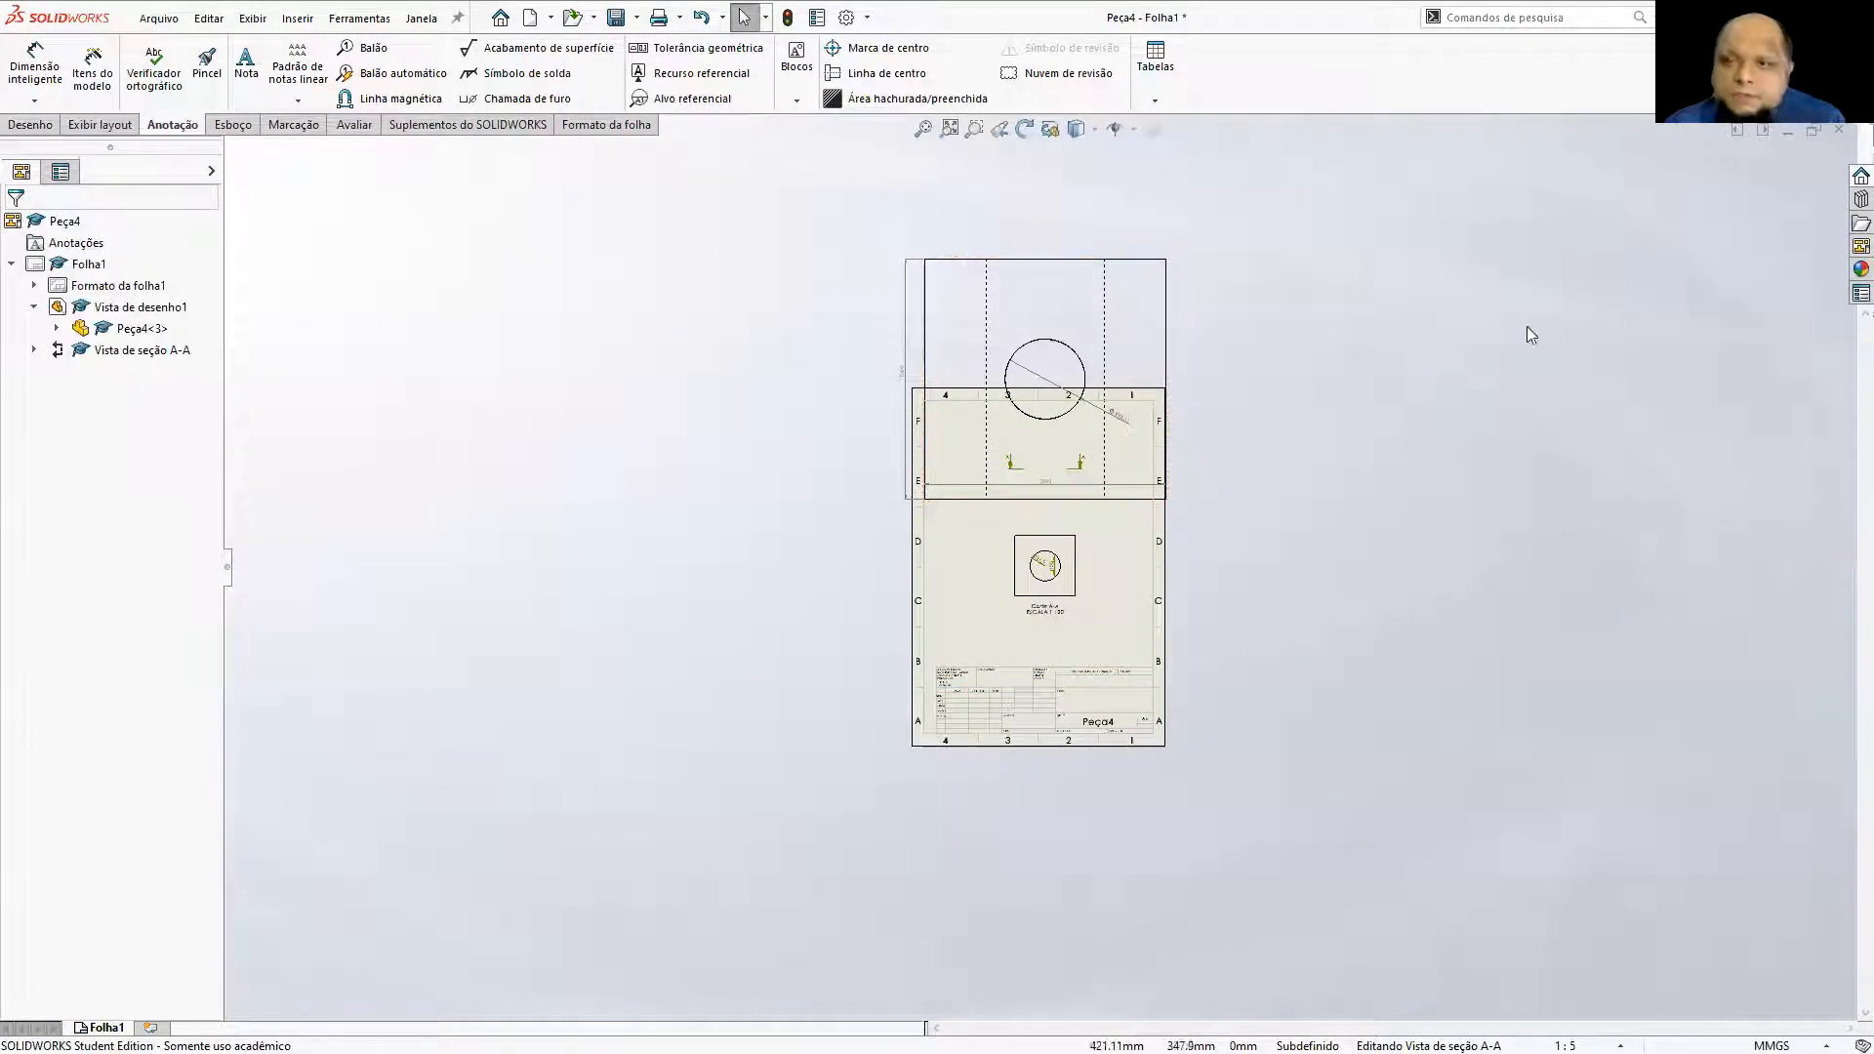
Set the upper drawing view to a custom scale of 1:20.
{"action": "left_click", "coordinate": [1080, 395]}
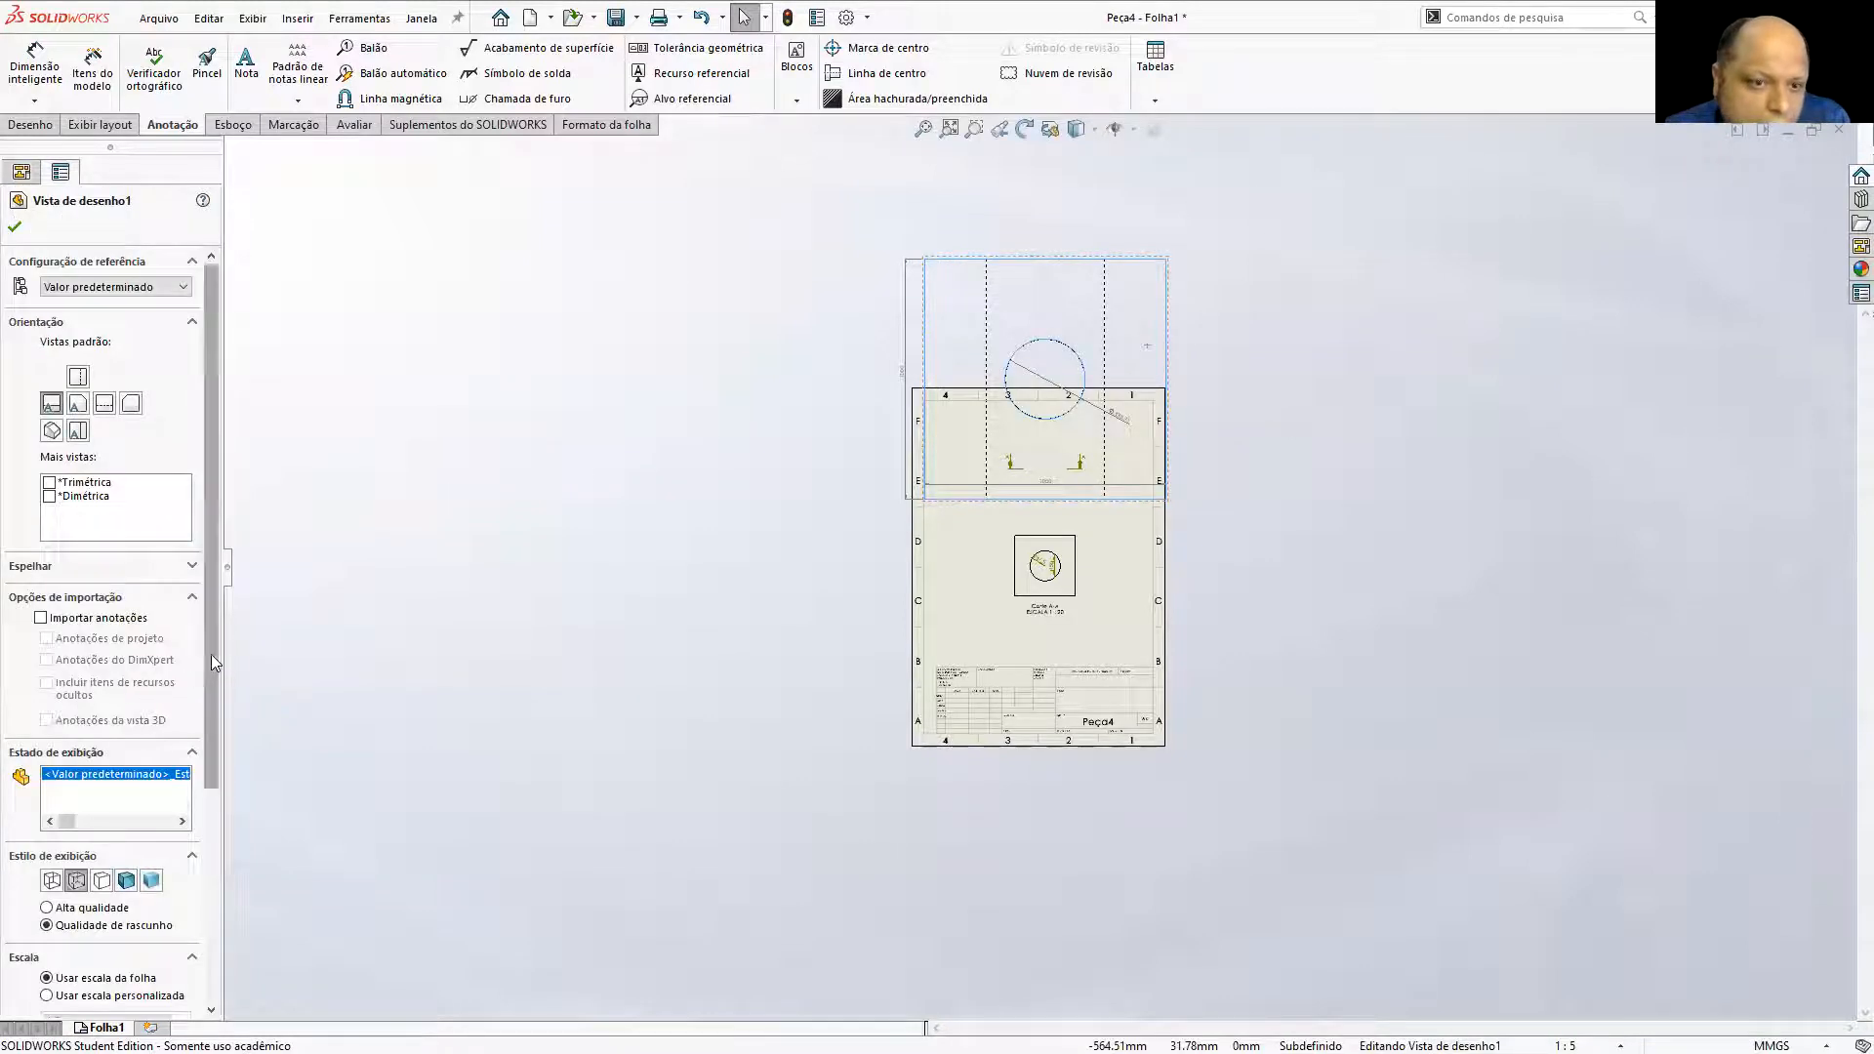
{"action": "scroll", "coordinate": [105, 850], "scroll_direction": "down", "scroll_amount": 3}
{"action": "left_click", "coordinate": [102, 861]}
{"action": "left_click", "coordinate": [89, 887]}
{"action": "left_click", "coordinate": [180, 888]}
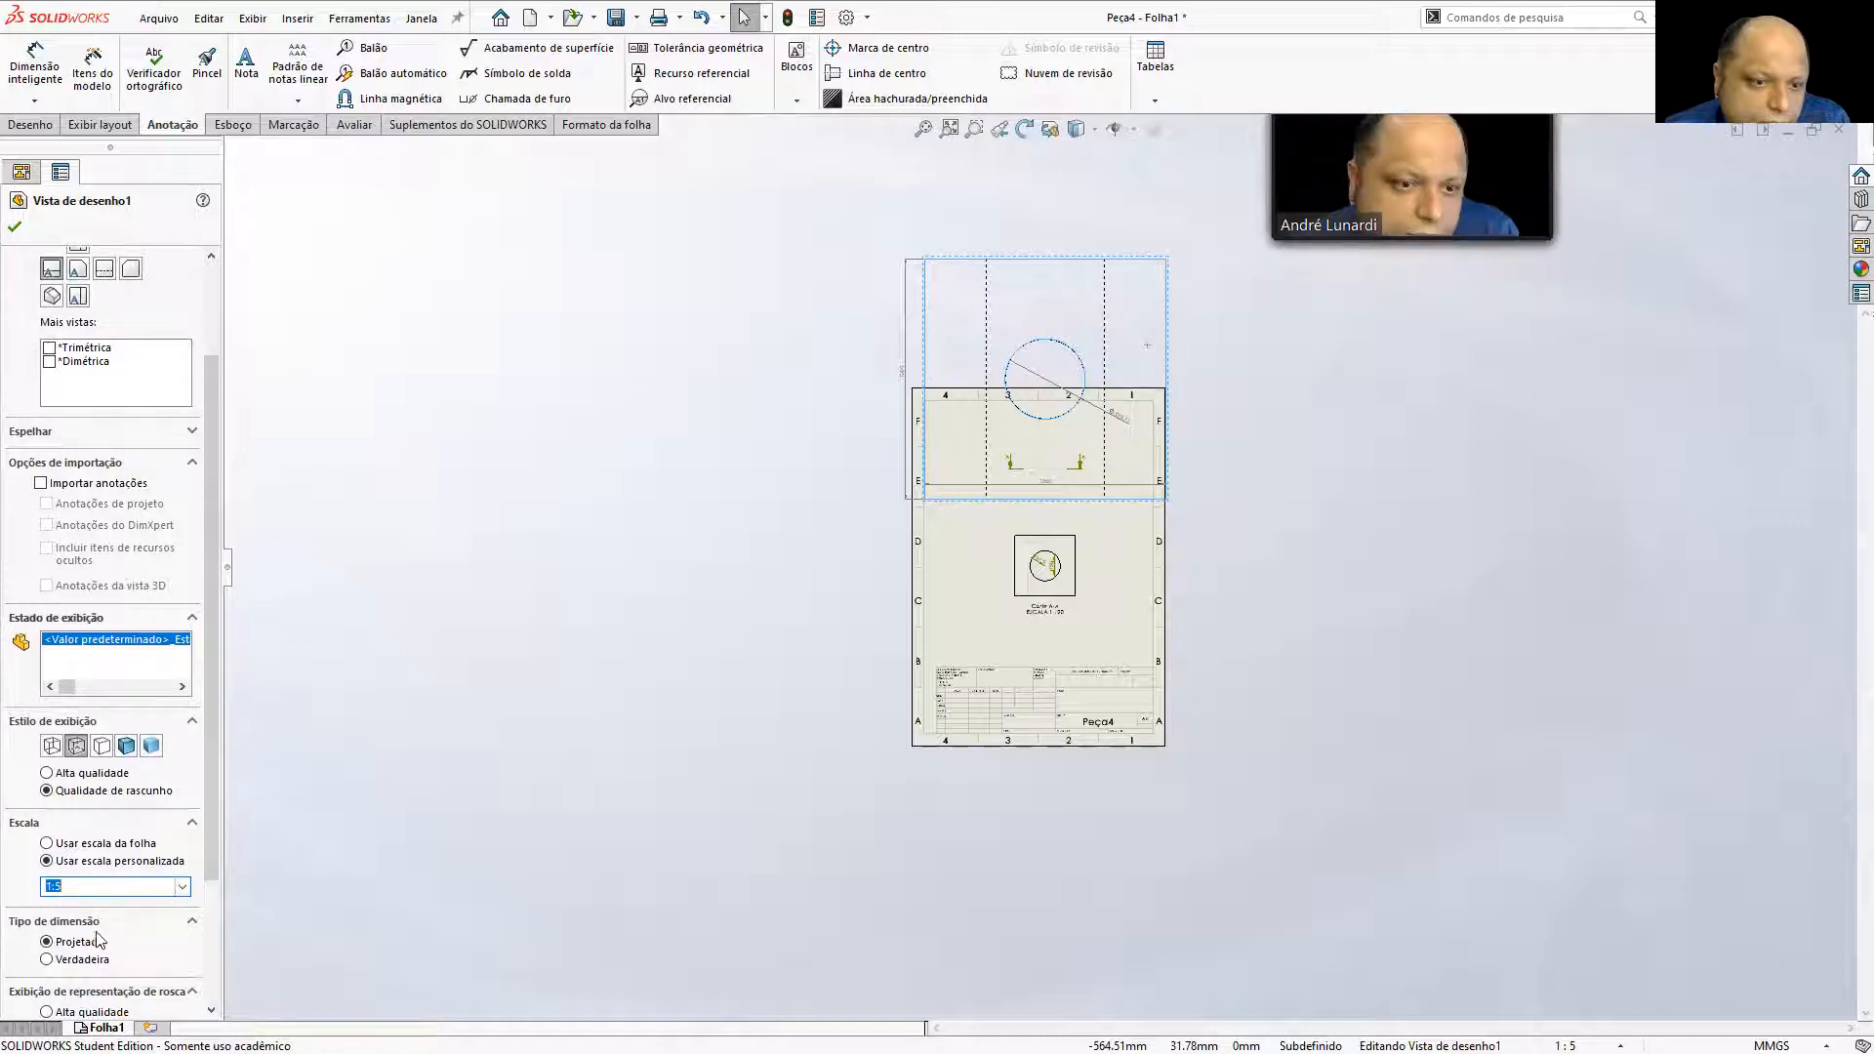
{"action": "left_click", "coordinate": [180, 886]}
{"action": "left_click", "coordinate": [88, 777]}
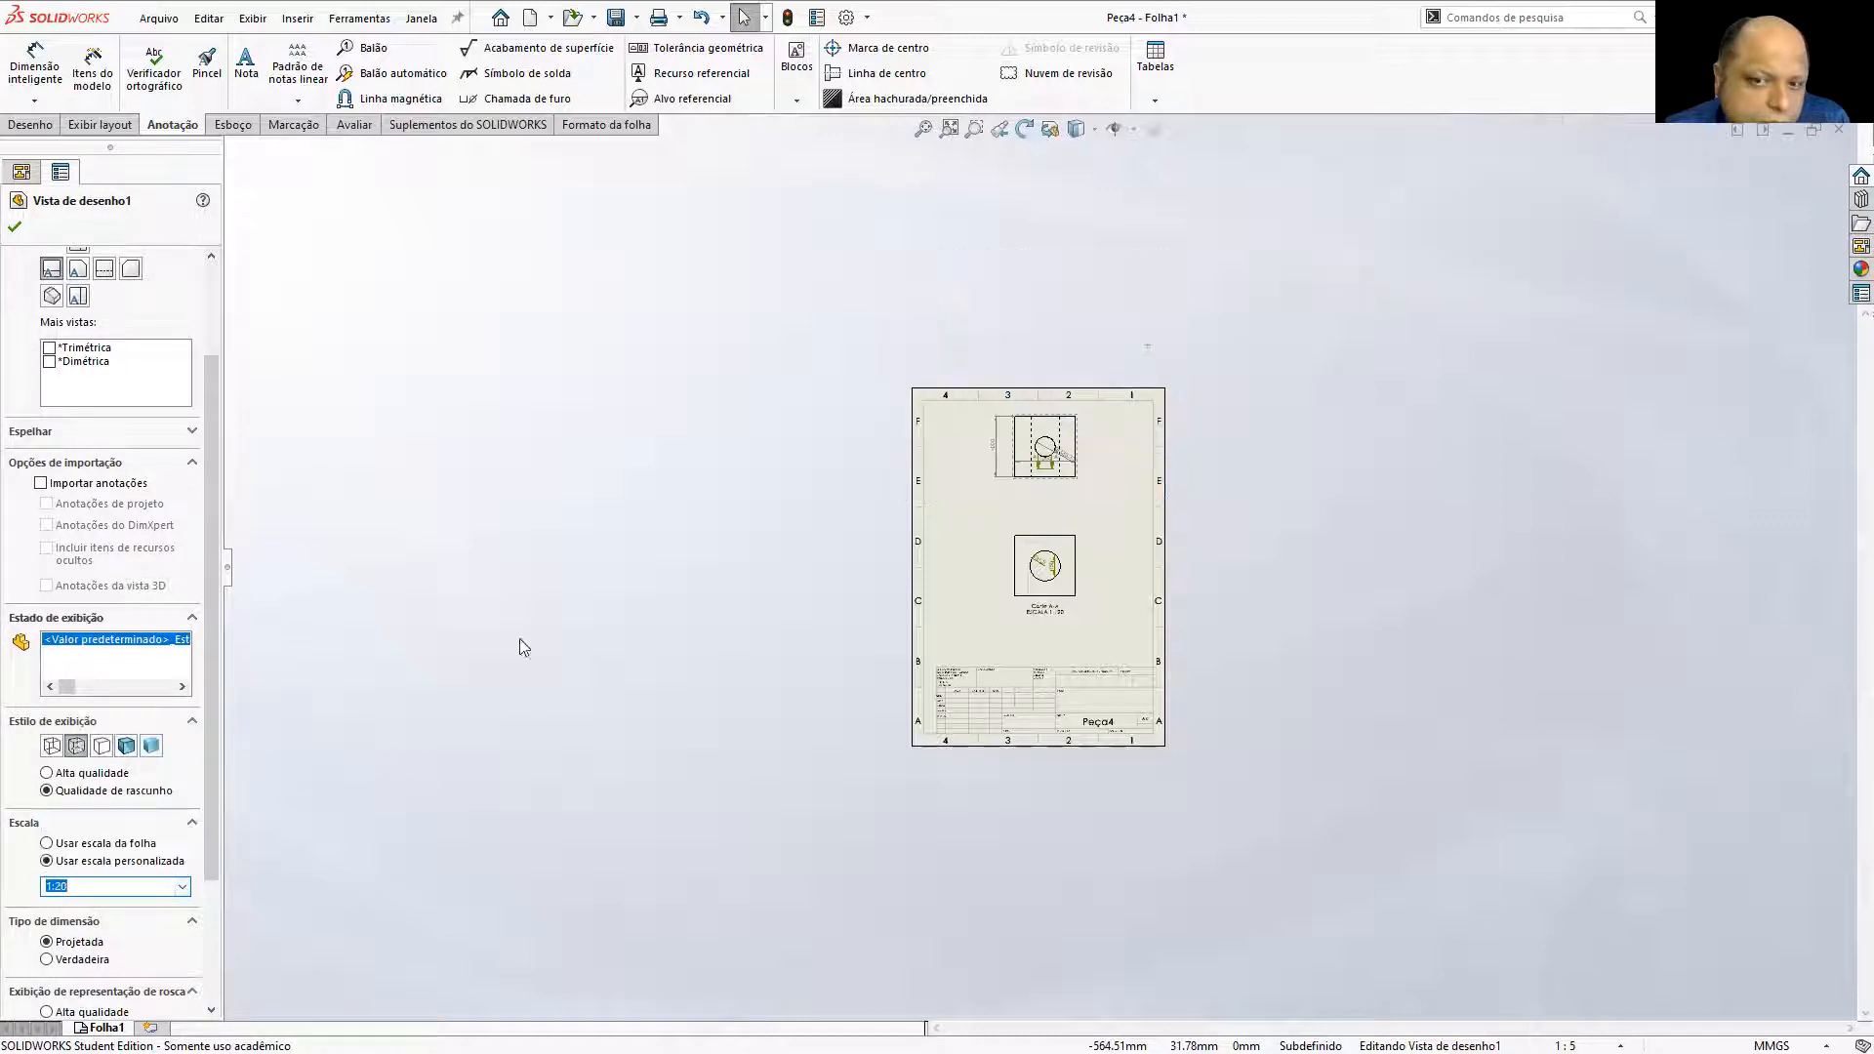
{"action": "scroll", "coordinate": [1033, 569], "scroll_direction": "down", "scroll_amount": 3}
{"action": "left_click", "coordinate": [1111, 238]}
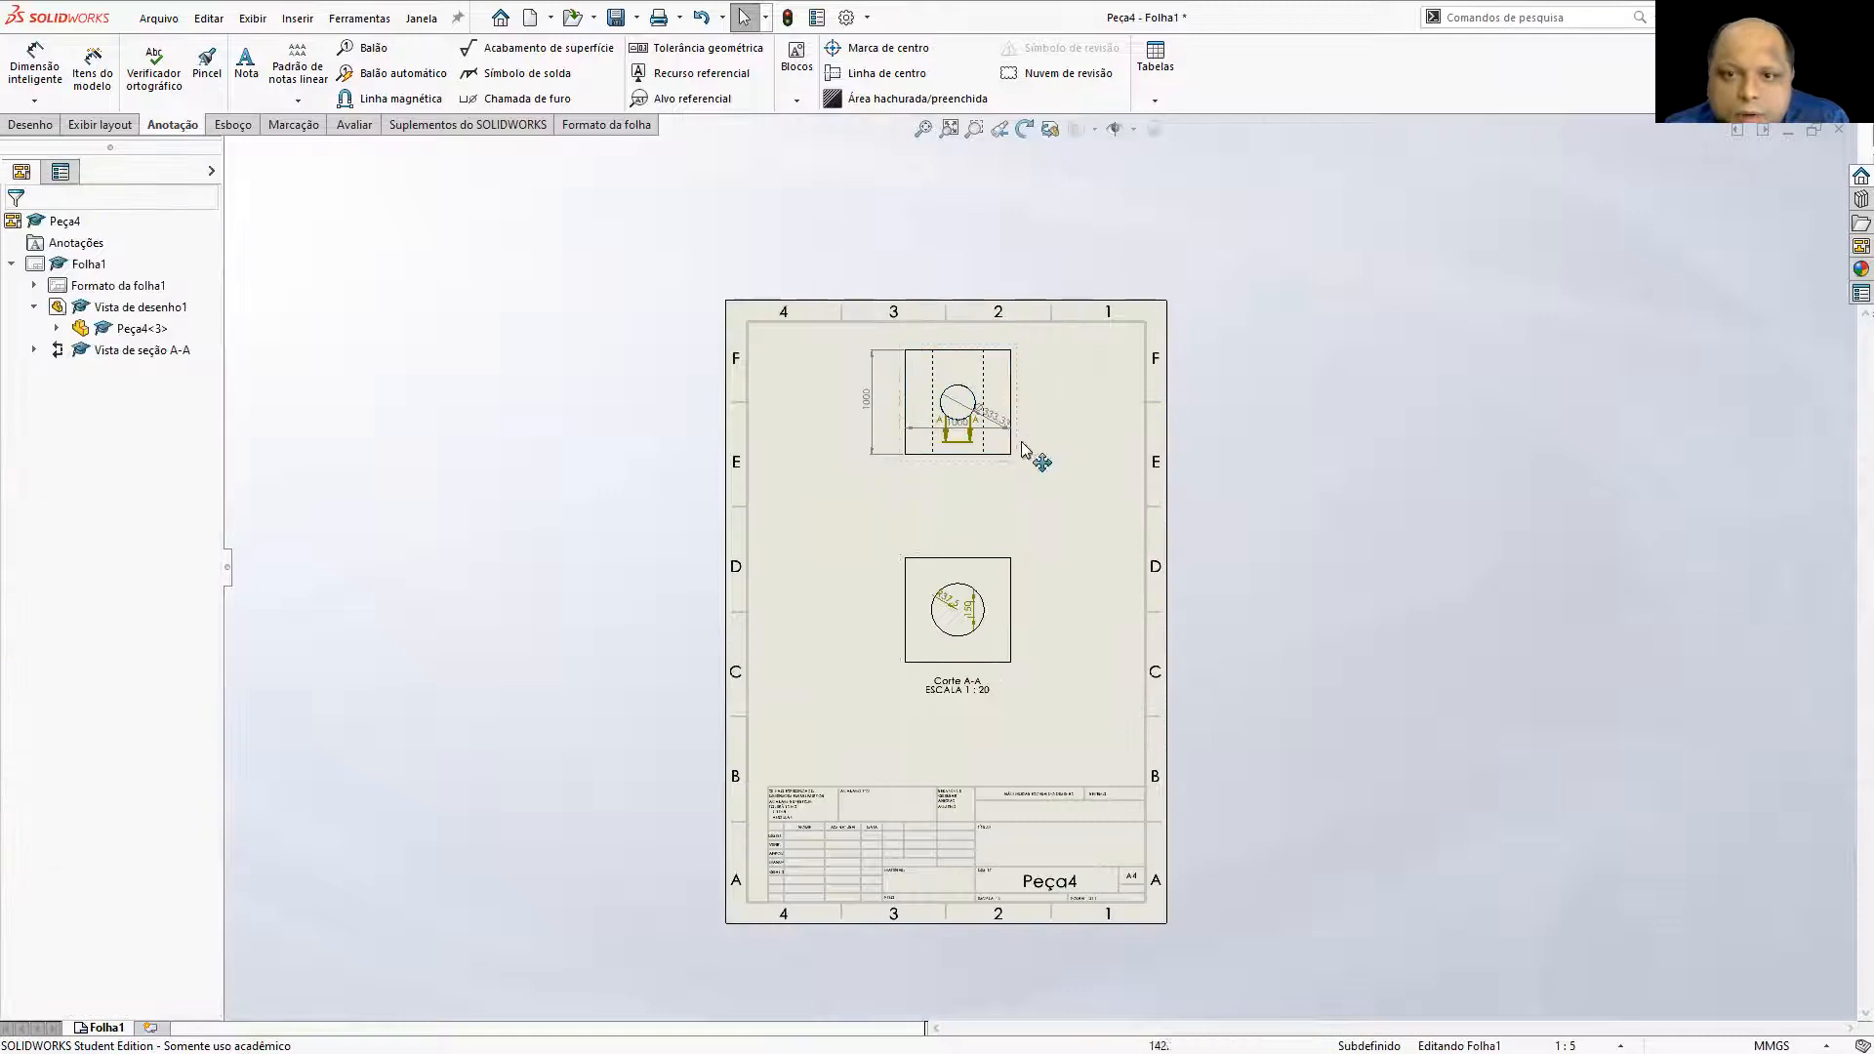
Move the upper view down the sheet, closer to section view A-A.
{"action": "mouse_move", "coordinate": [1025, 451]}
{"action": "left_mouse_down"}
{"action": "mouse_move", "coordinate": [1023, 532]}
{"action": "mouse_move", "coordinate": [1030, 500]}
{"action": "left_mouse_up"}
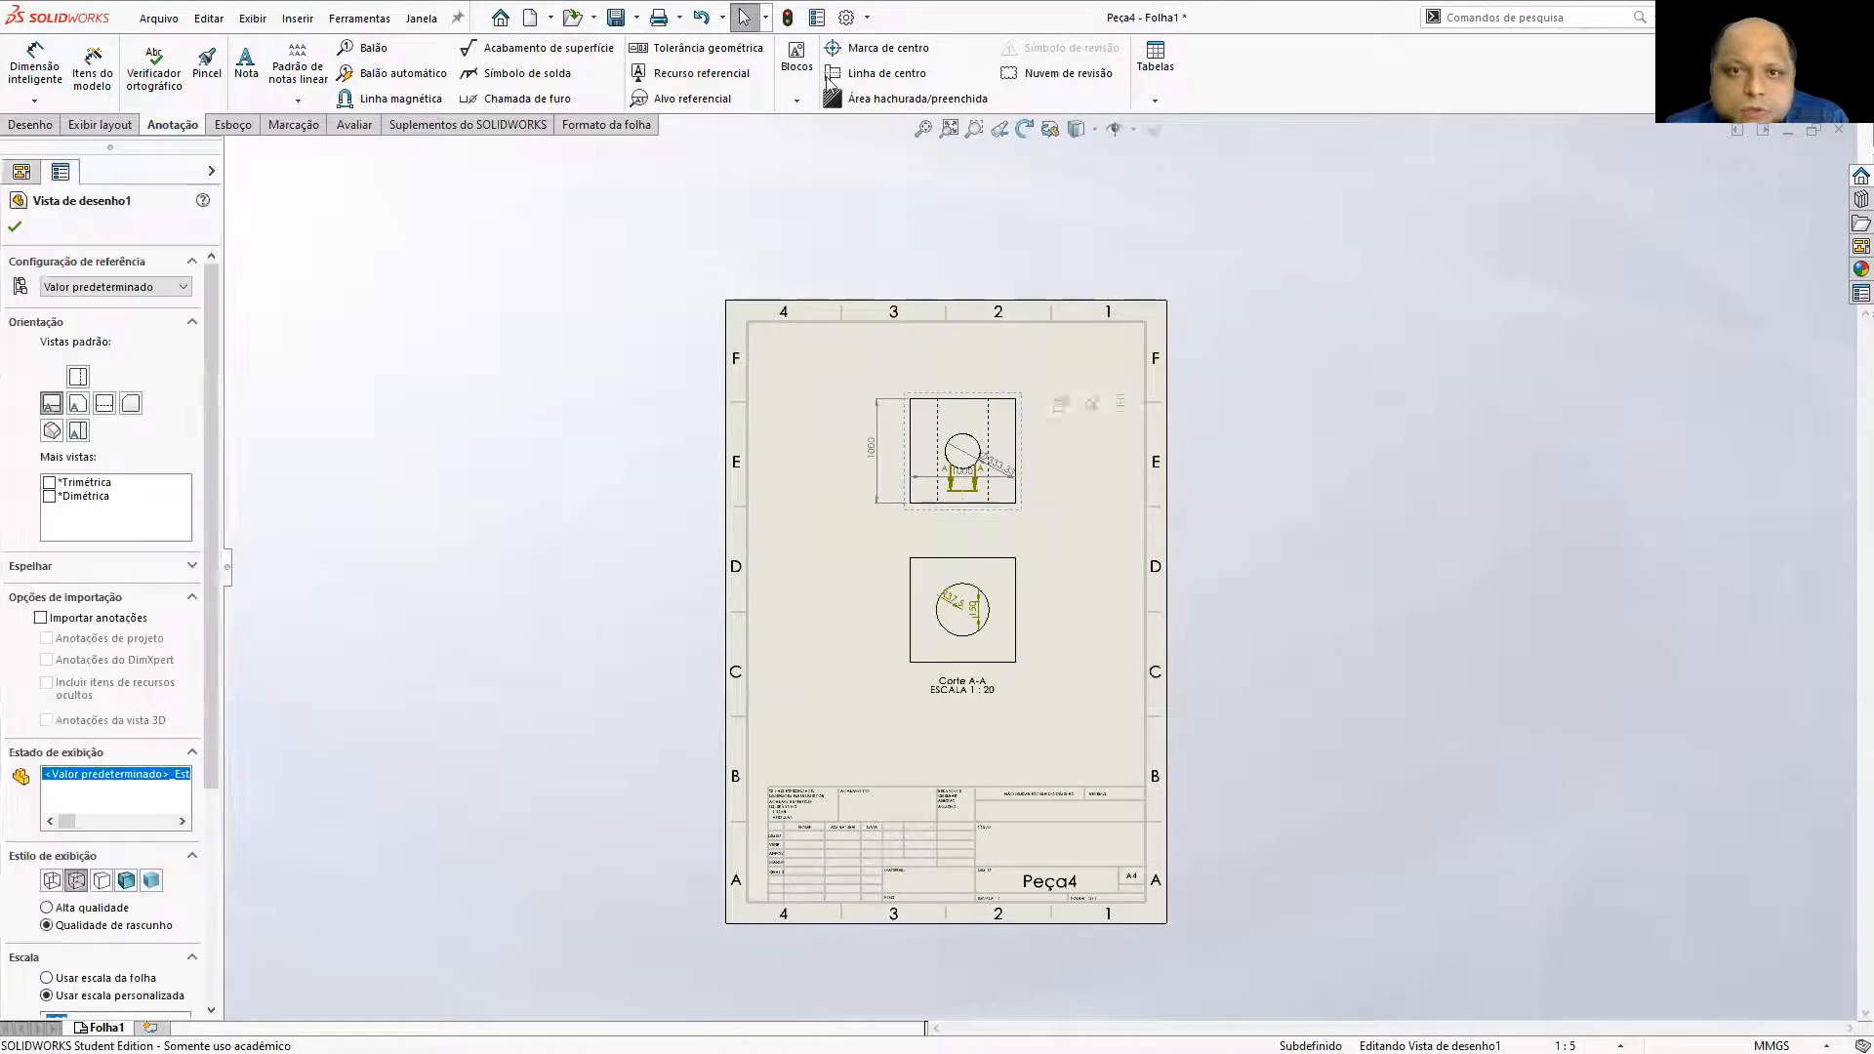
{"action": "scroll", "coordinate": [981, 558], "scroll_direction": "down", "scroll_amount": 1}
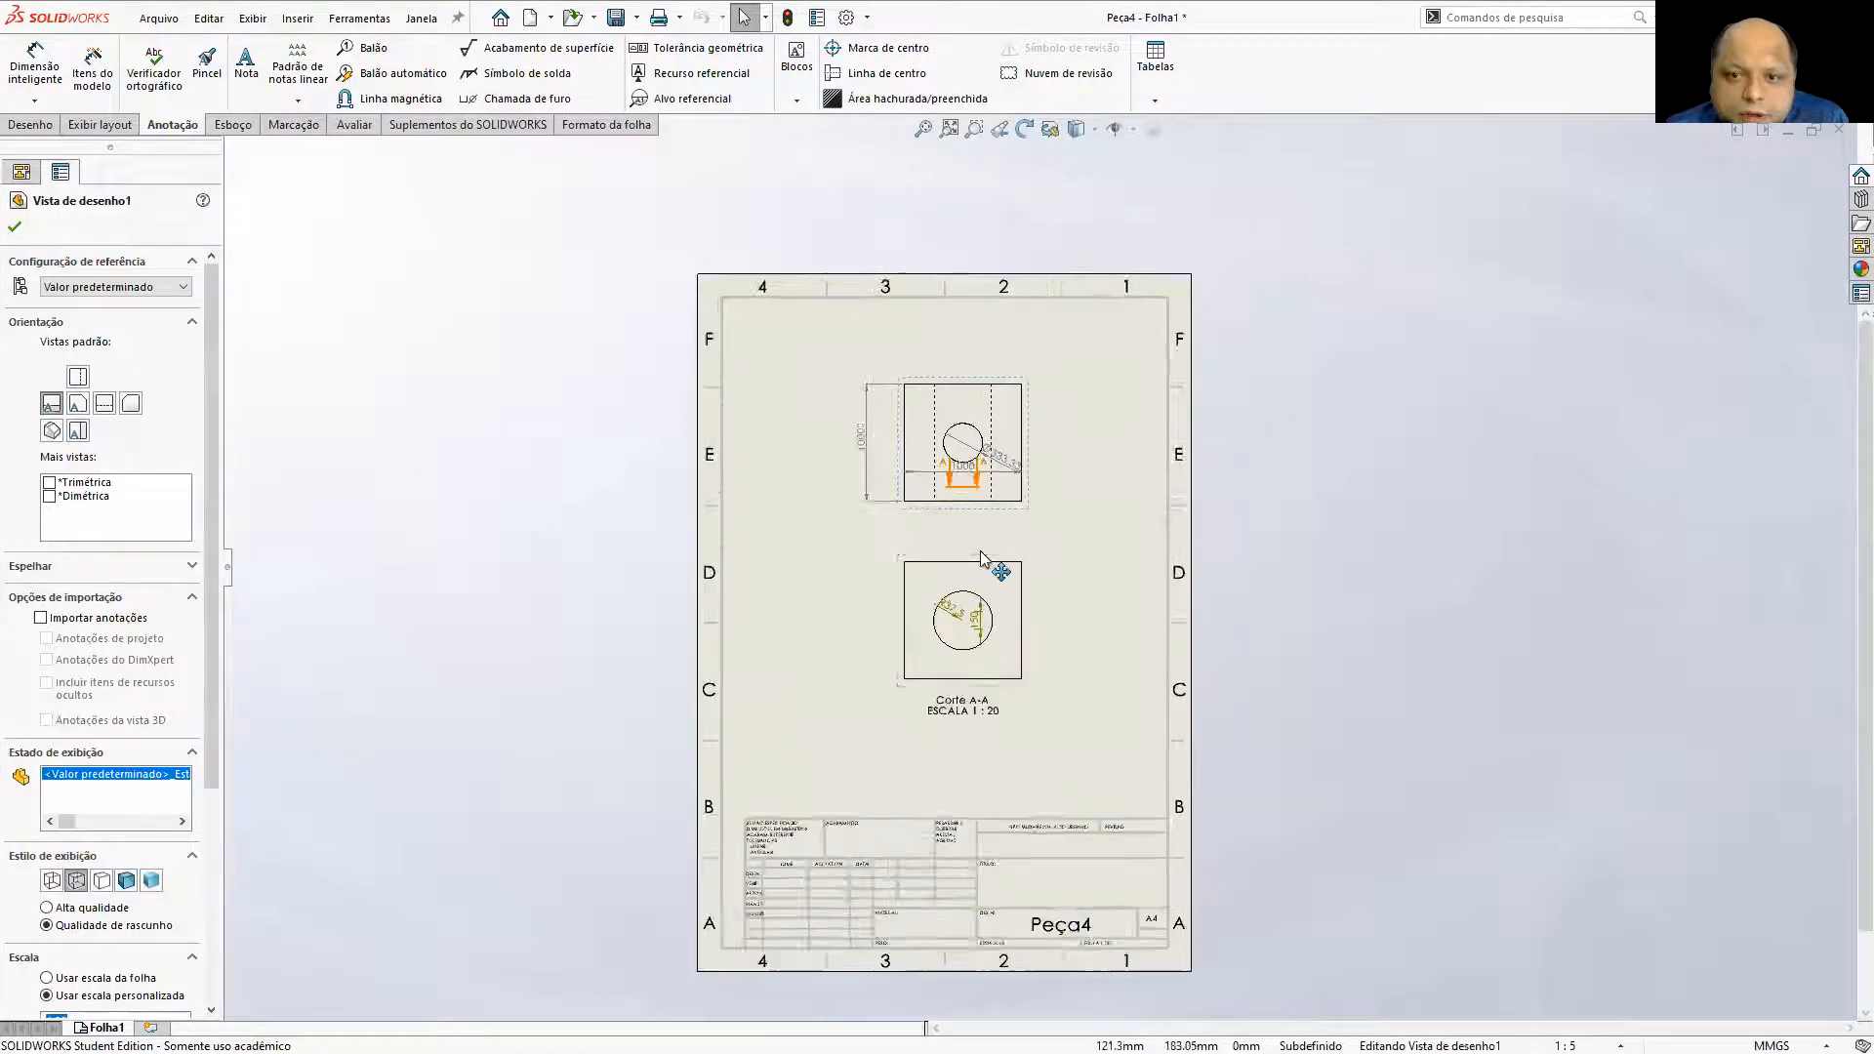
{"action": "scroll", "coordinate": [981, 559], "scroll_direction": "down", "scroll_amount": 3}
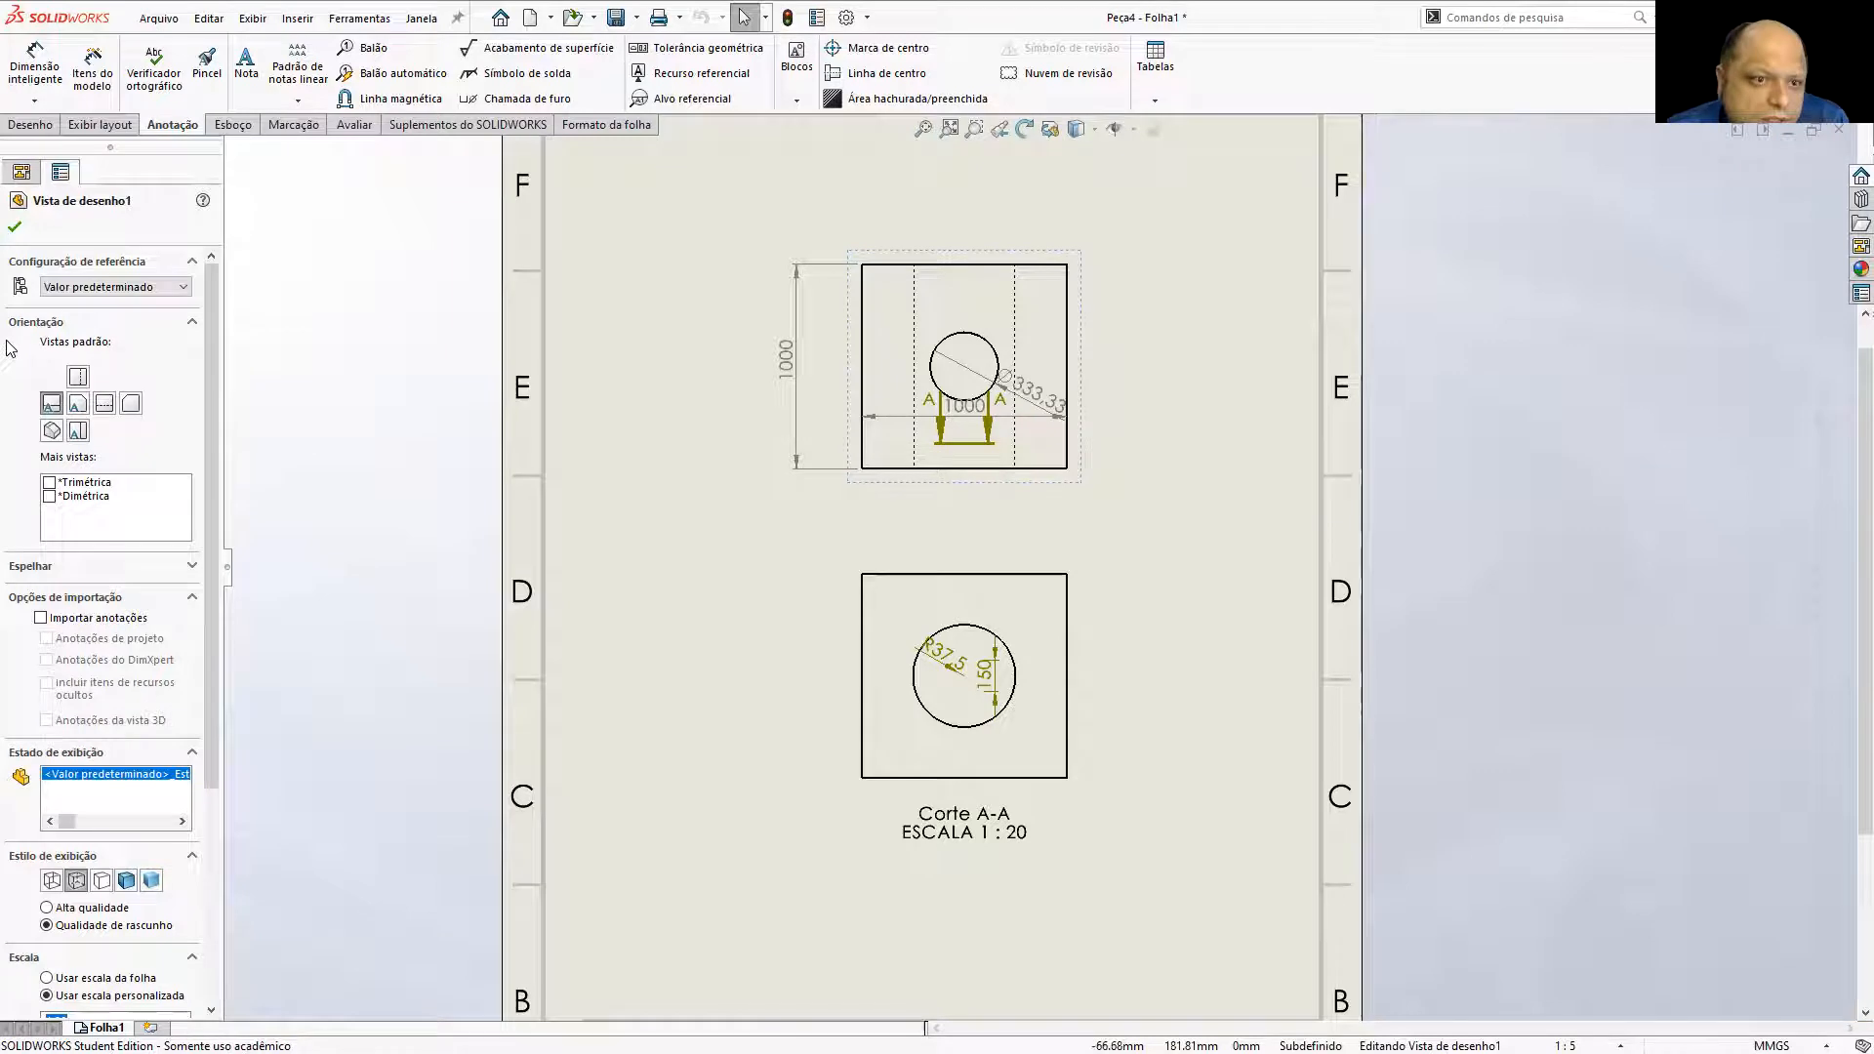
{"action": "left_click", "coordinate": [15, 230]}
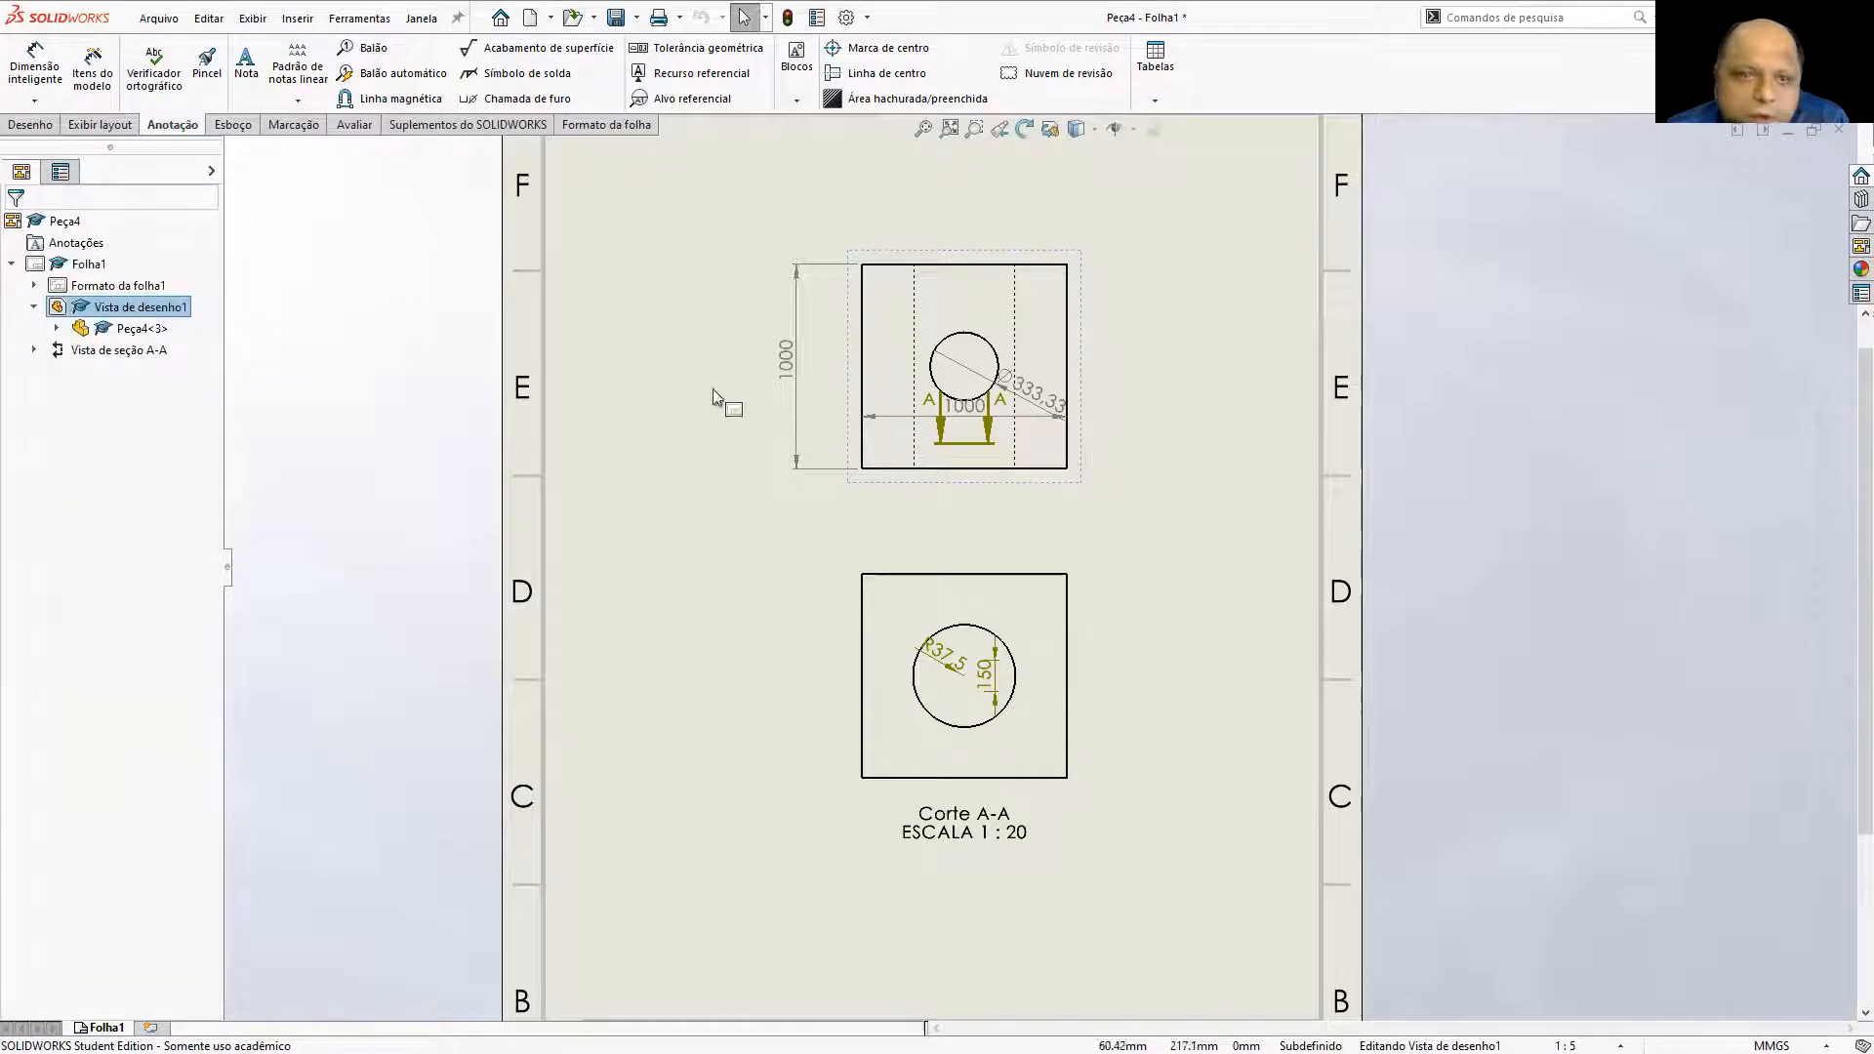
{"action": "right_click", "coordinate": [86, 349]}
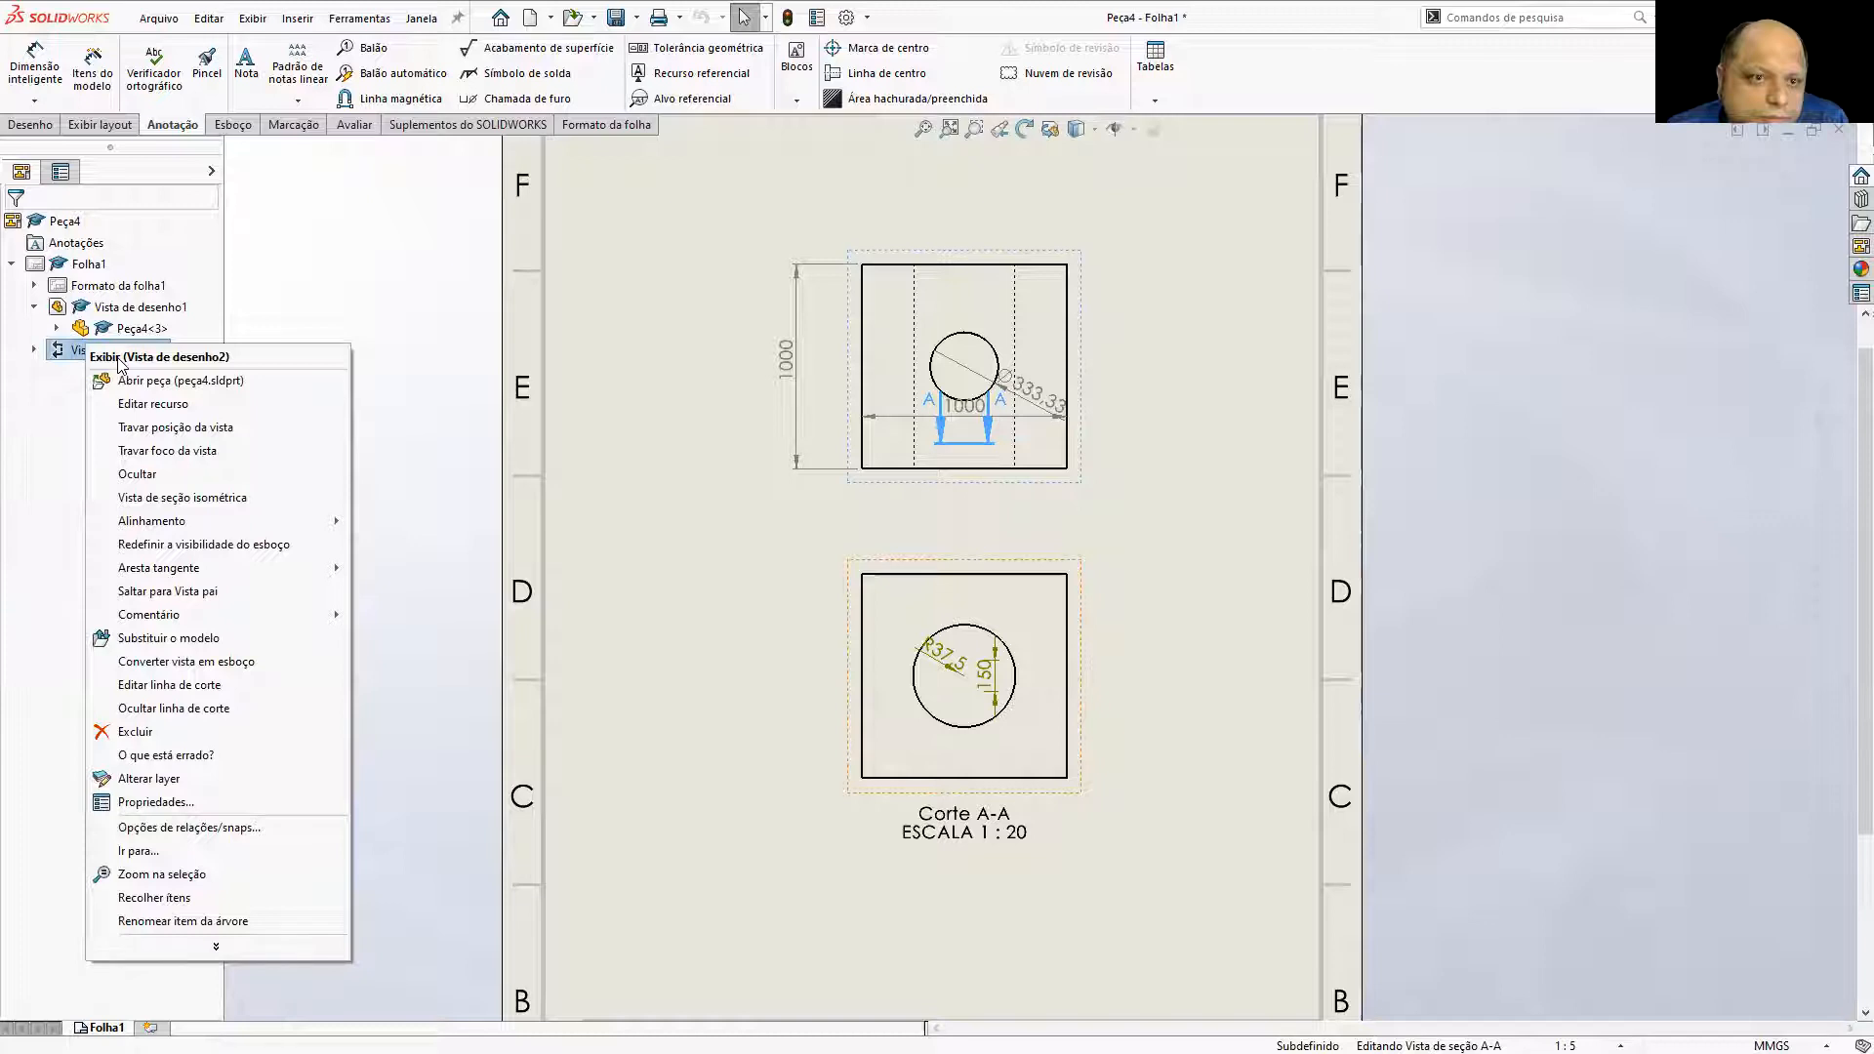
{"action": "left_click", "coordinate": [792, 21]}
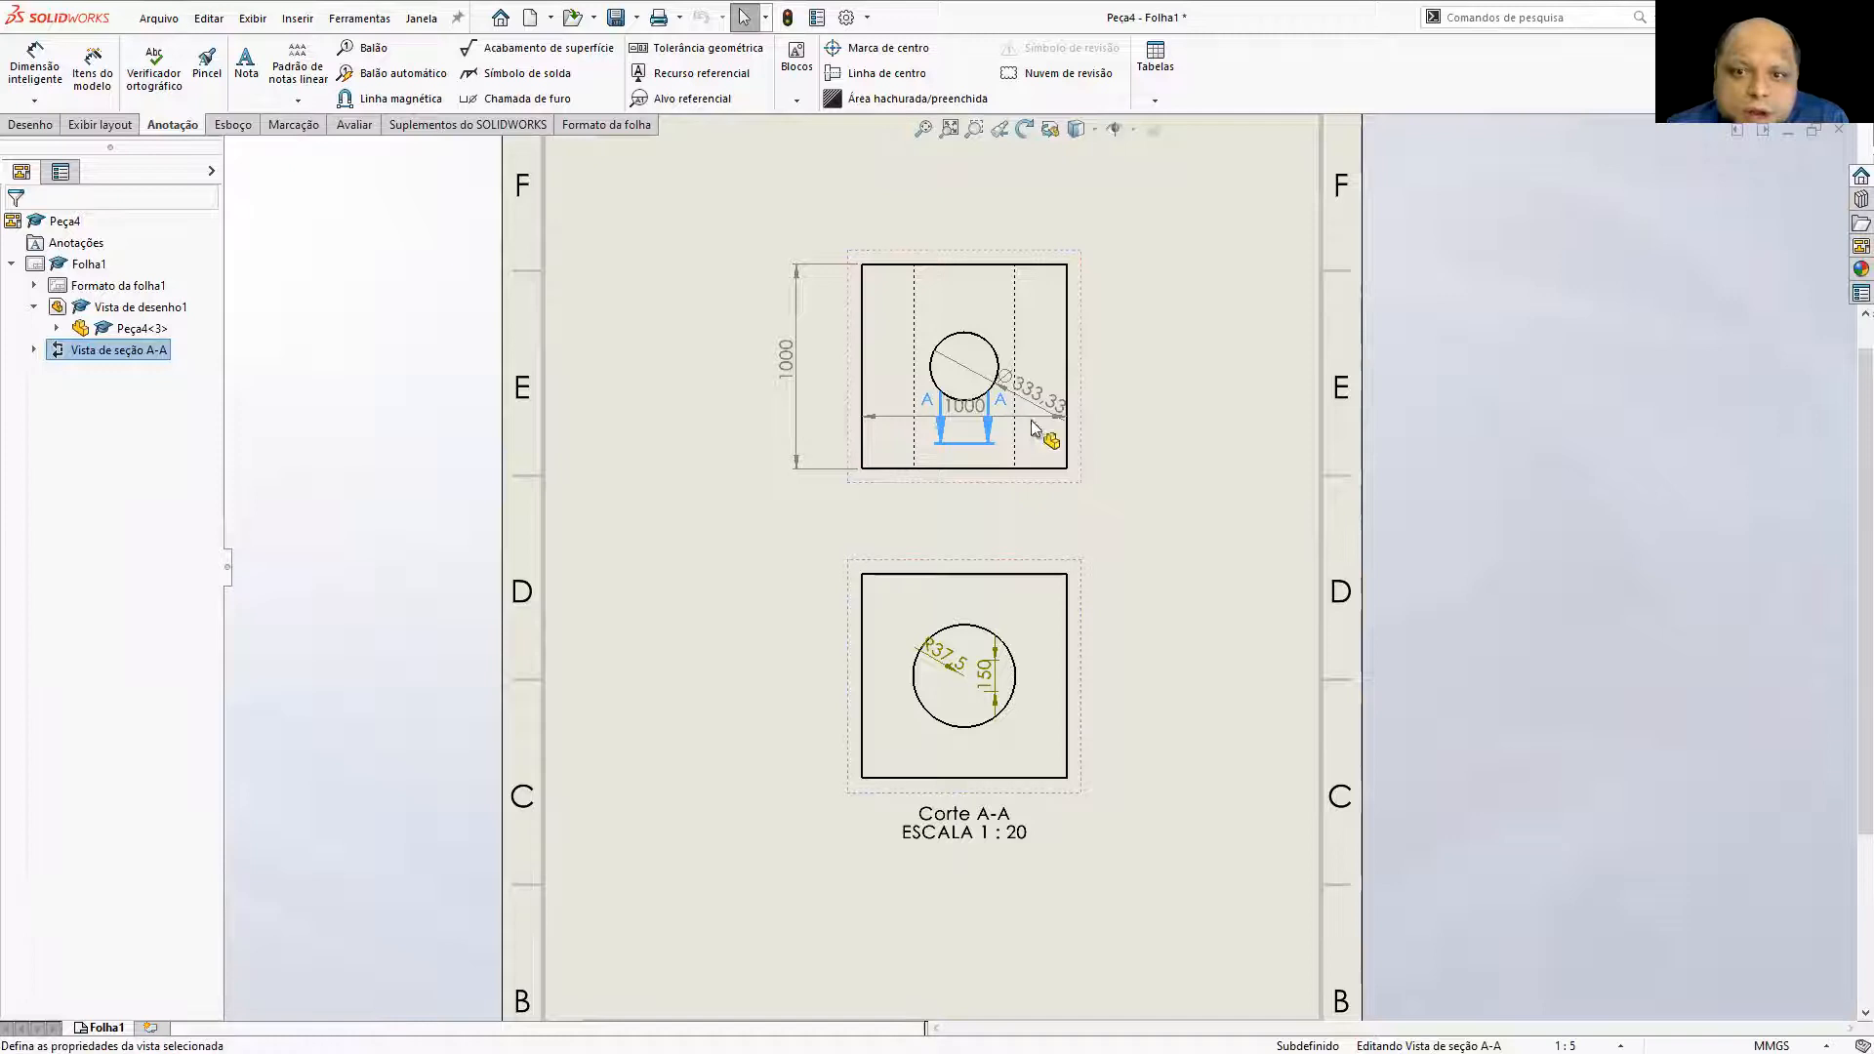
Place the upper view's width dimension above the view and its hole diameter dimension outside the outline to the right.
{"action": "left_click", "coordinate": [986, 432]}
{"action": "left_click_drag", "start_coordinate": [965, 409], "coordinate": [954, 219]}
{"action": "left_click_drag", "start_coordinate": [1043, 398], "coordinate": [1113, 419]}
{"action": "left_click", "coordinate": [989, 435]}
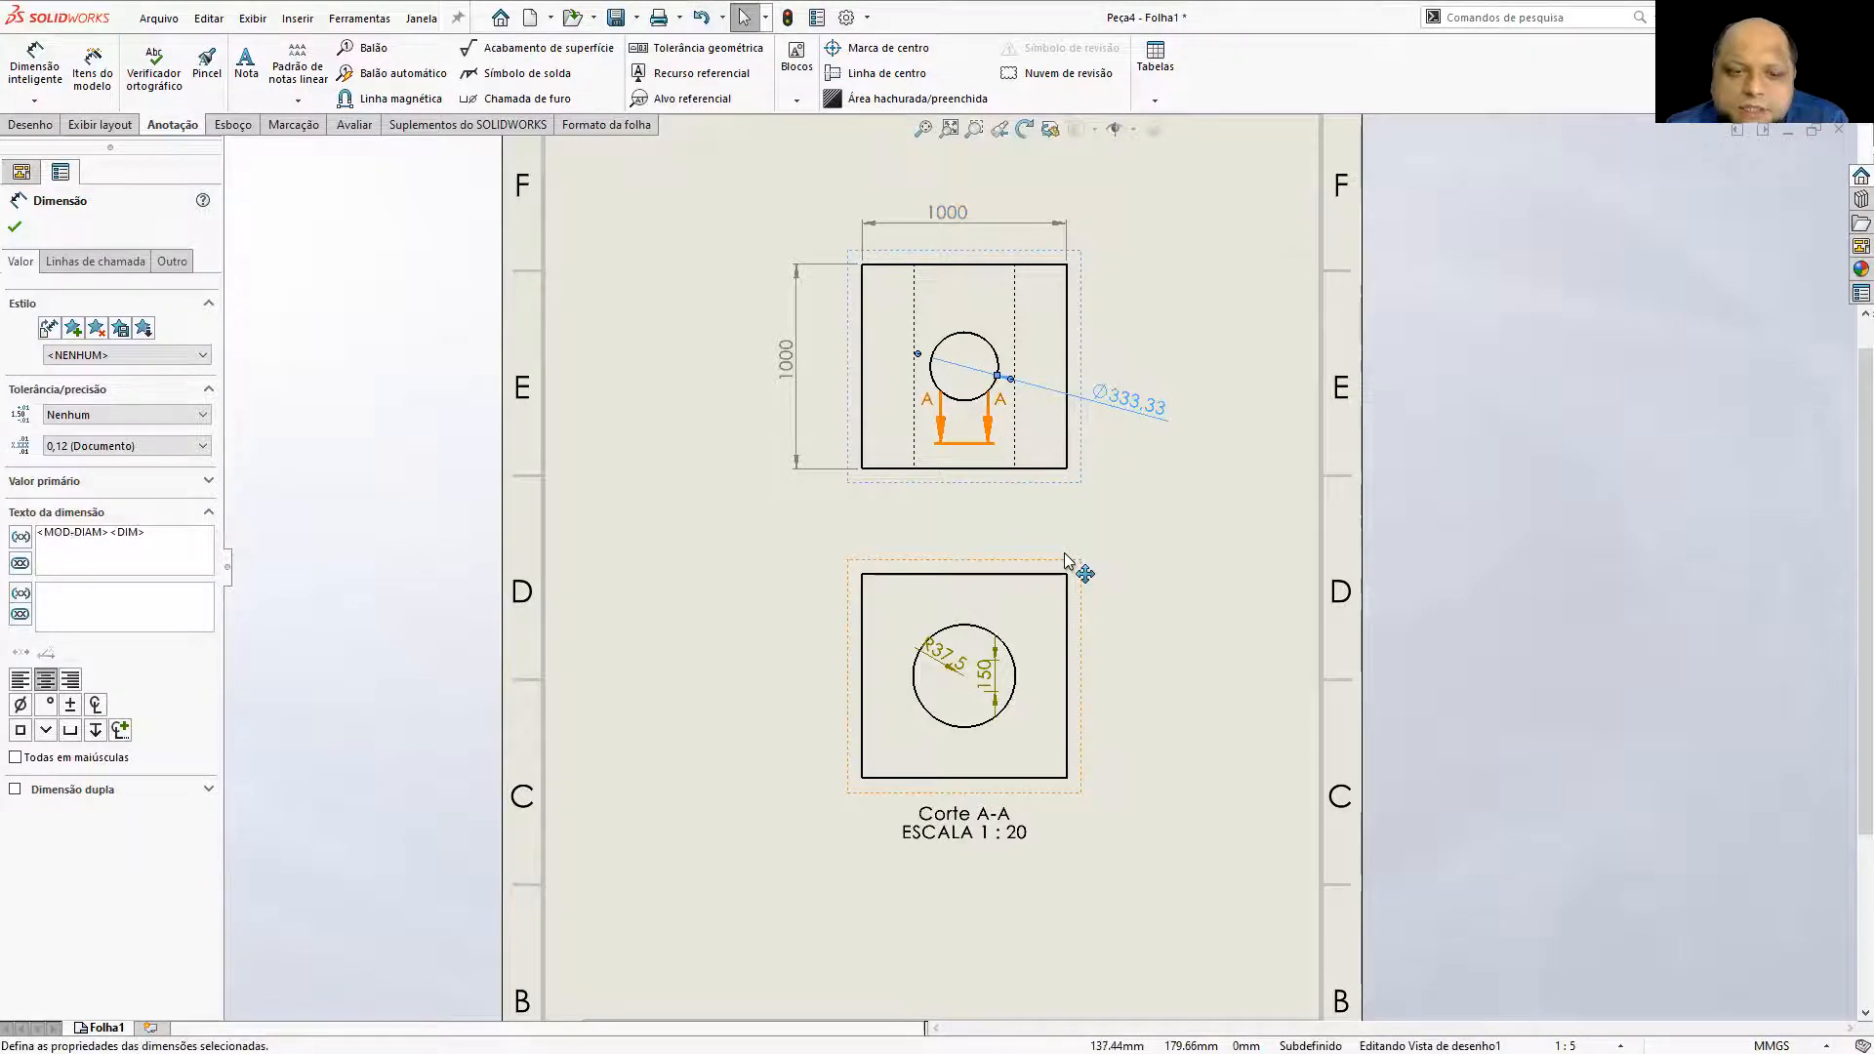
{"action": "left_click", "coordinate": [322, 813]}
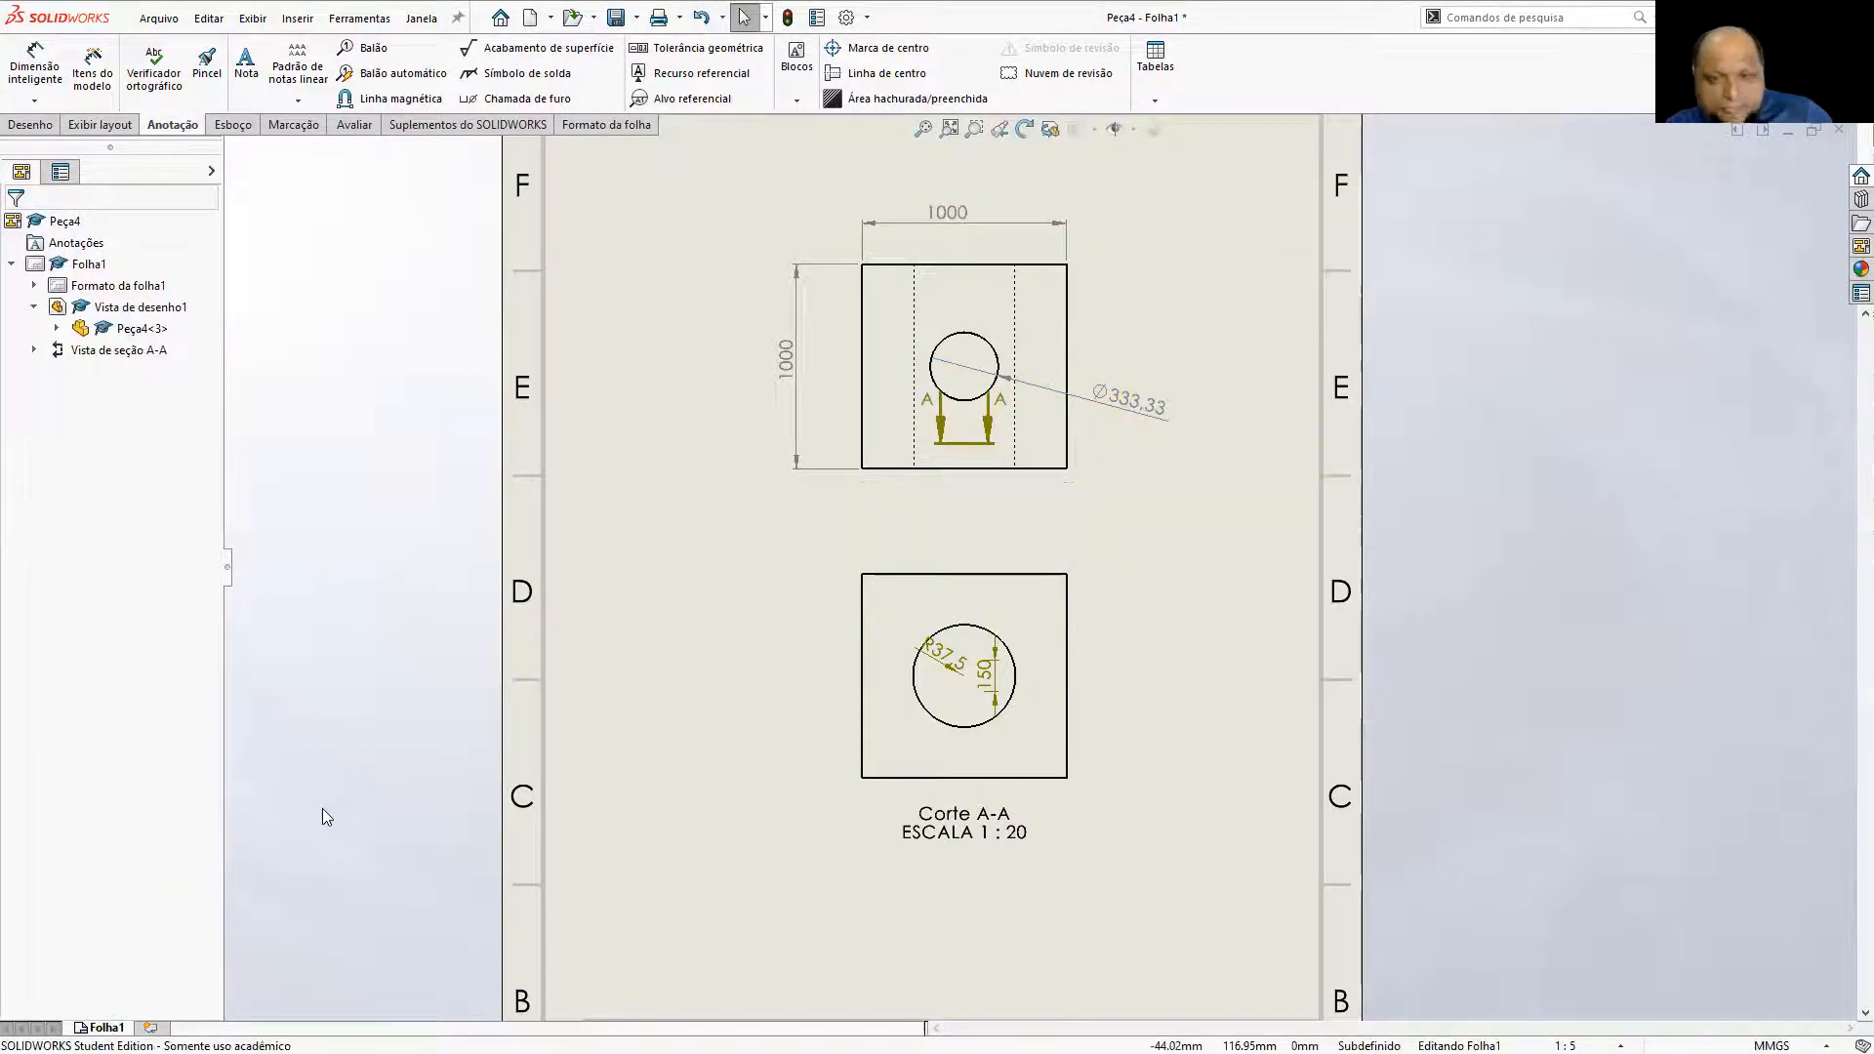
Back in the part, set the global variable MODELO to 200 in the equations and fit the model in isometric view.
{"action": "key", "text": "ctrl+Tab"}
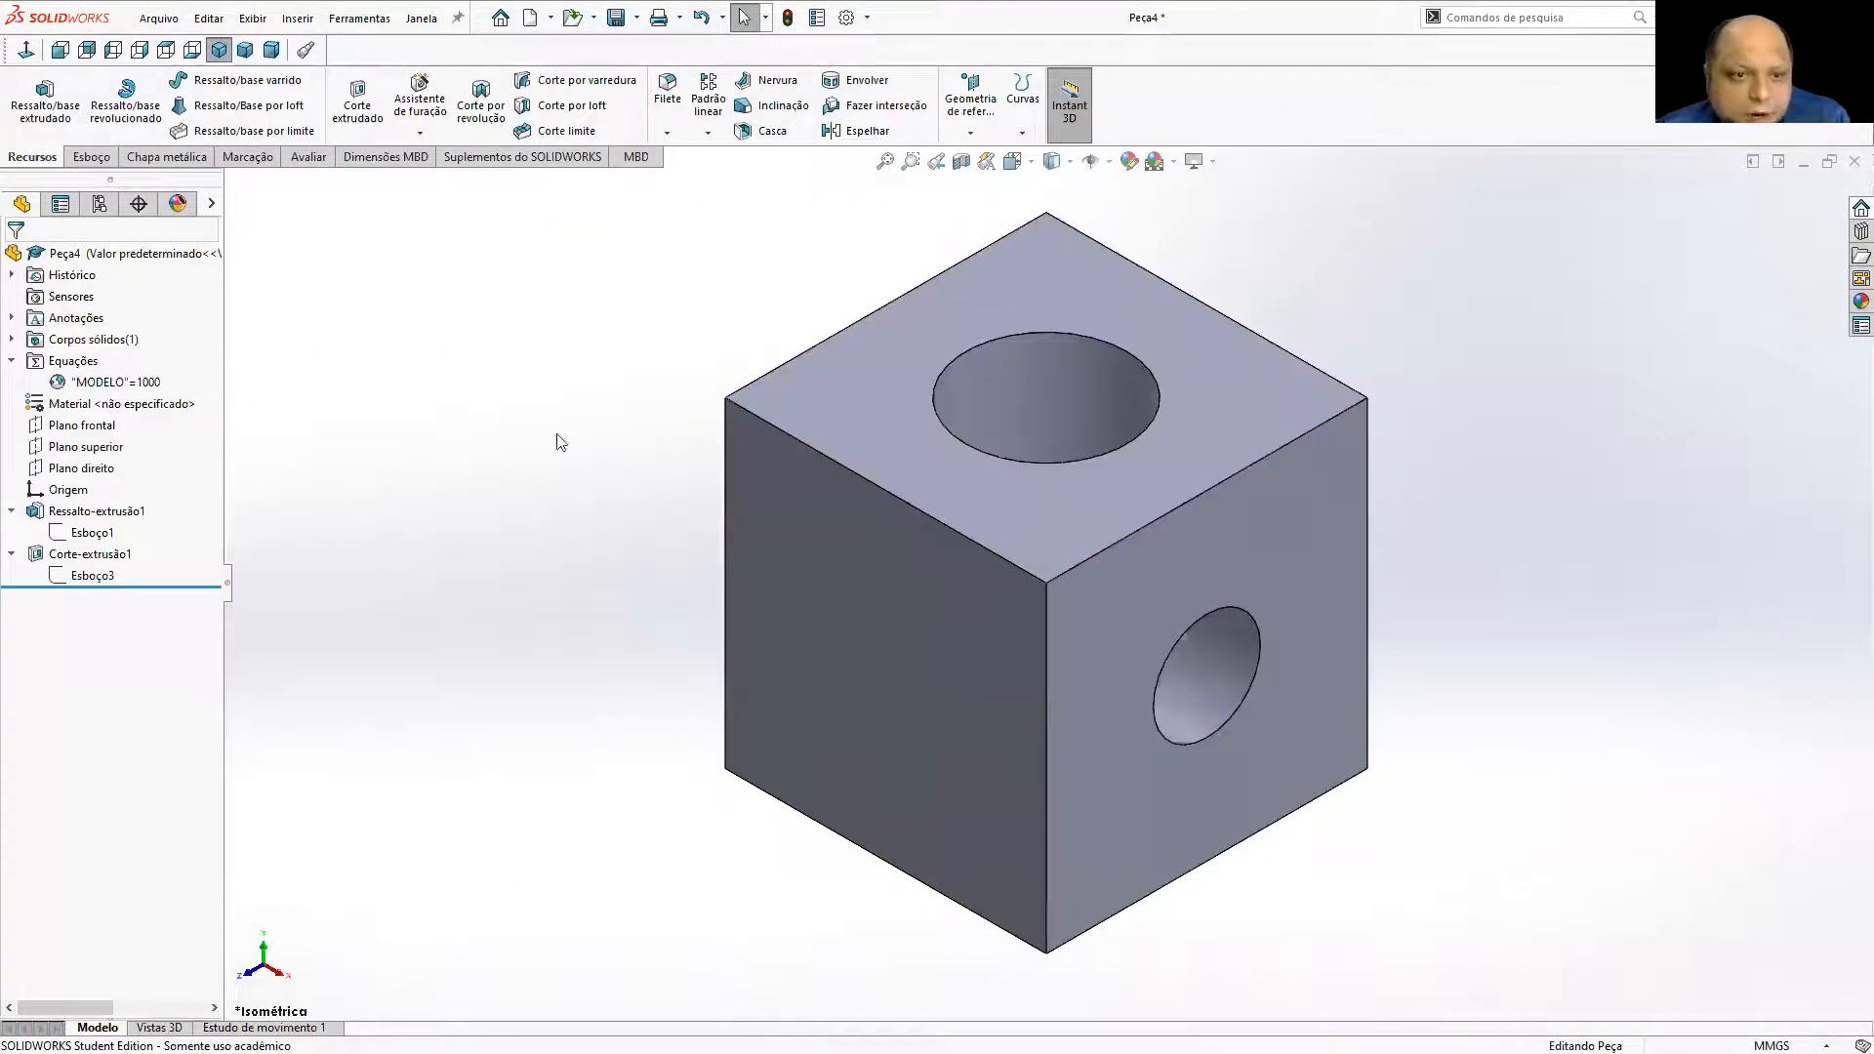
{"action": "right_click", "coordinate": [148, 389]}
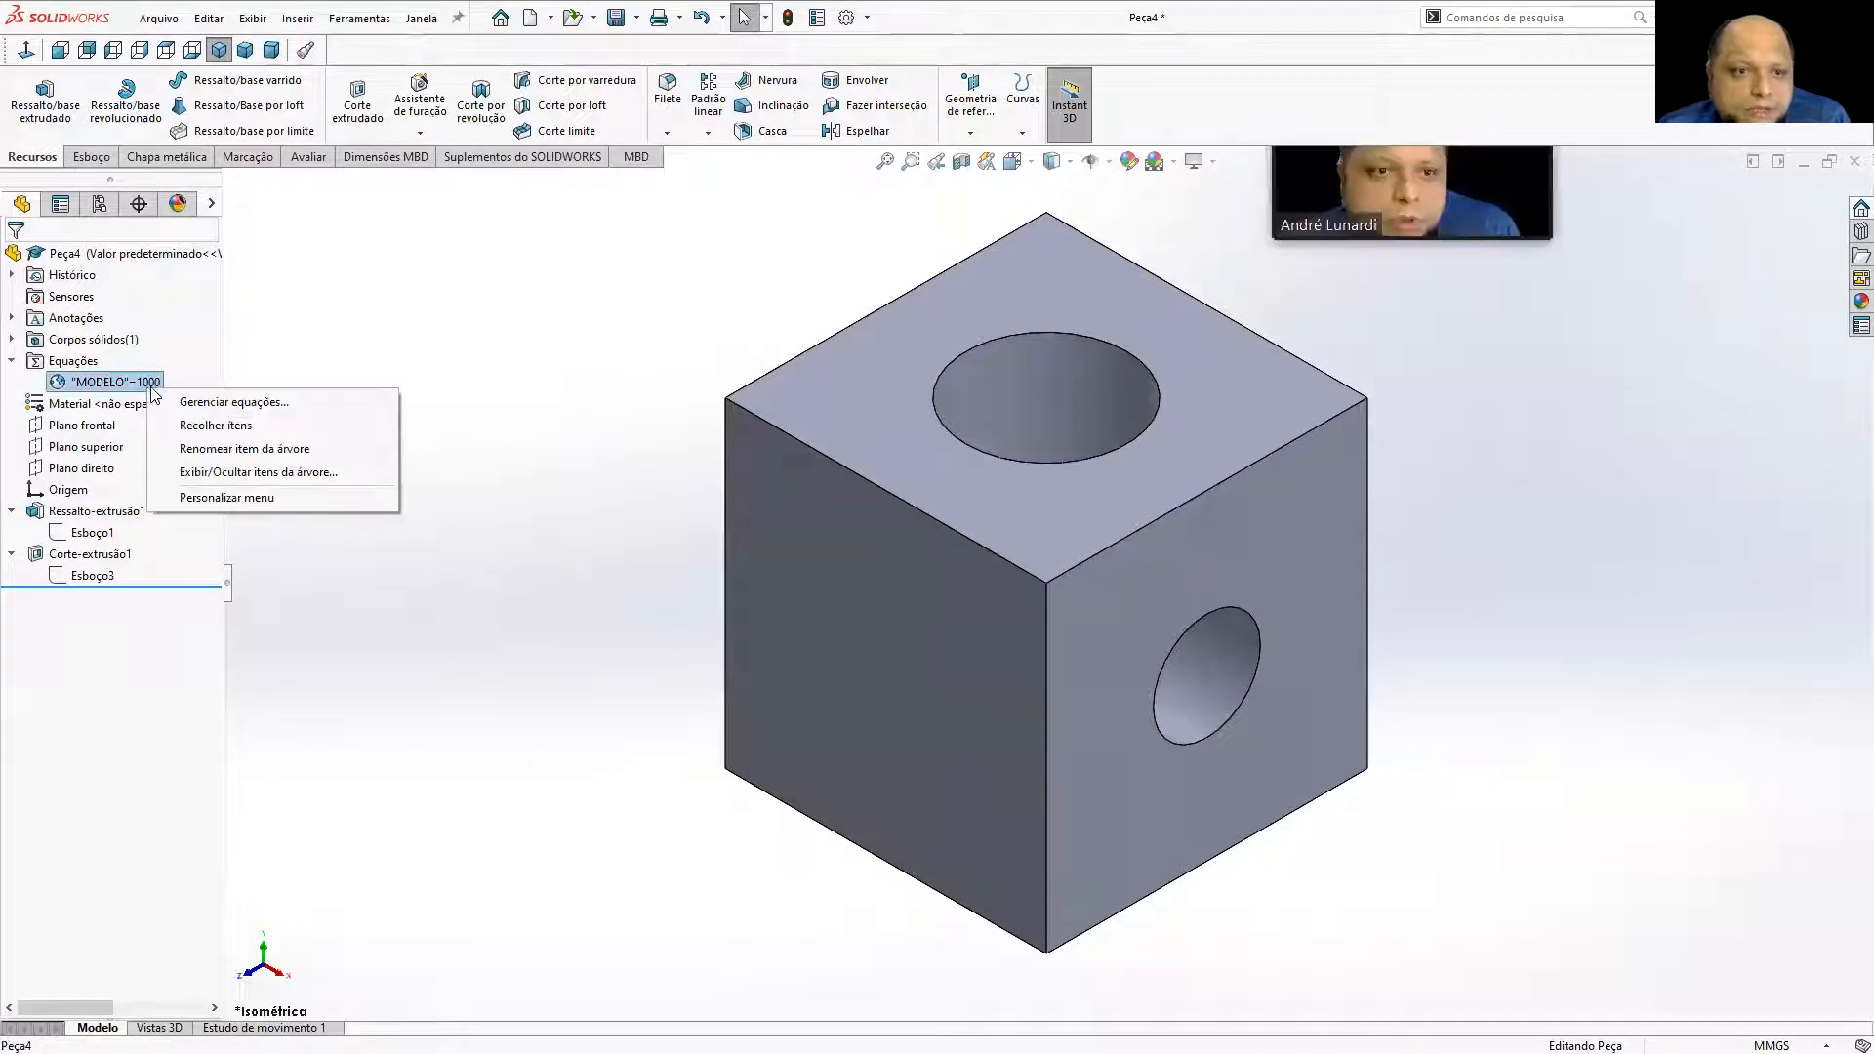
{"action": "left_click", "coordinate": [233, 401]}
{"action": "left_click", "coordinate": [708, 434]}
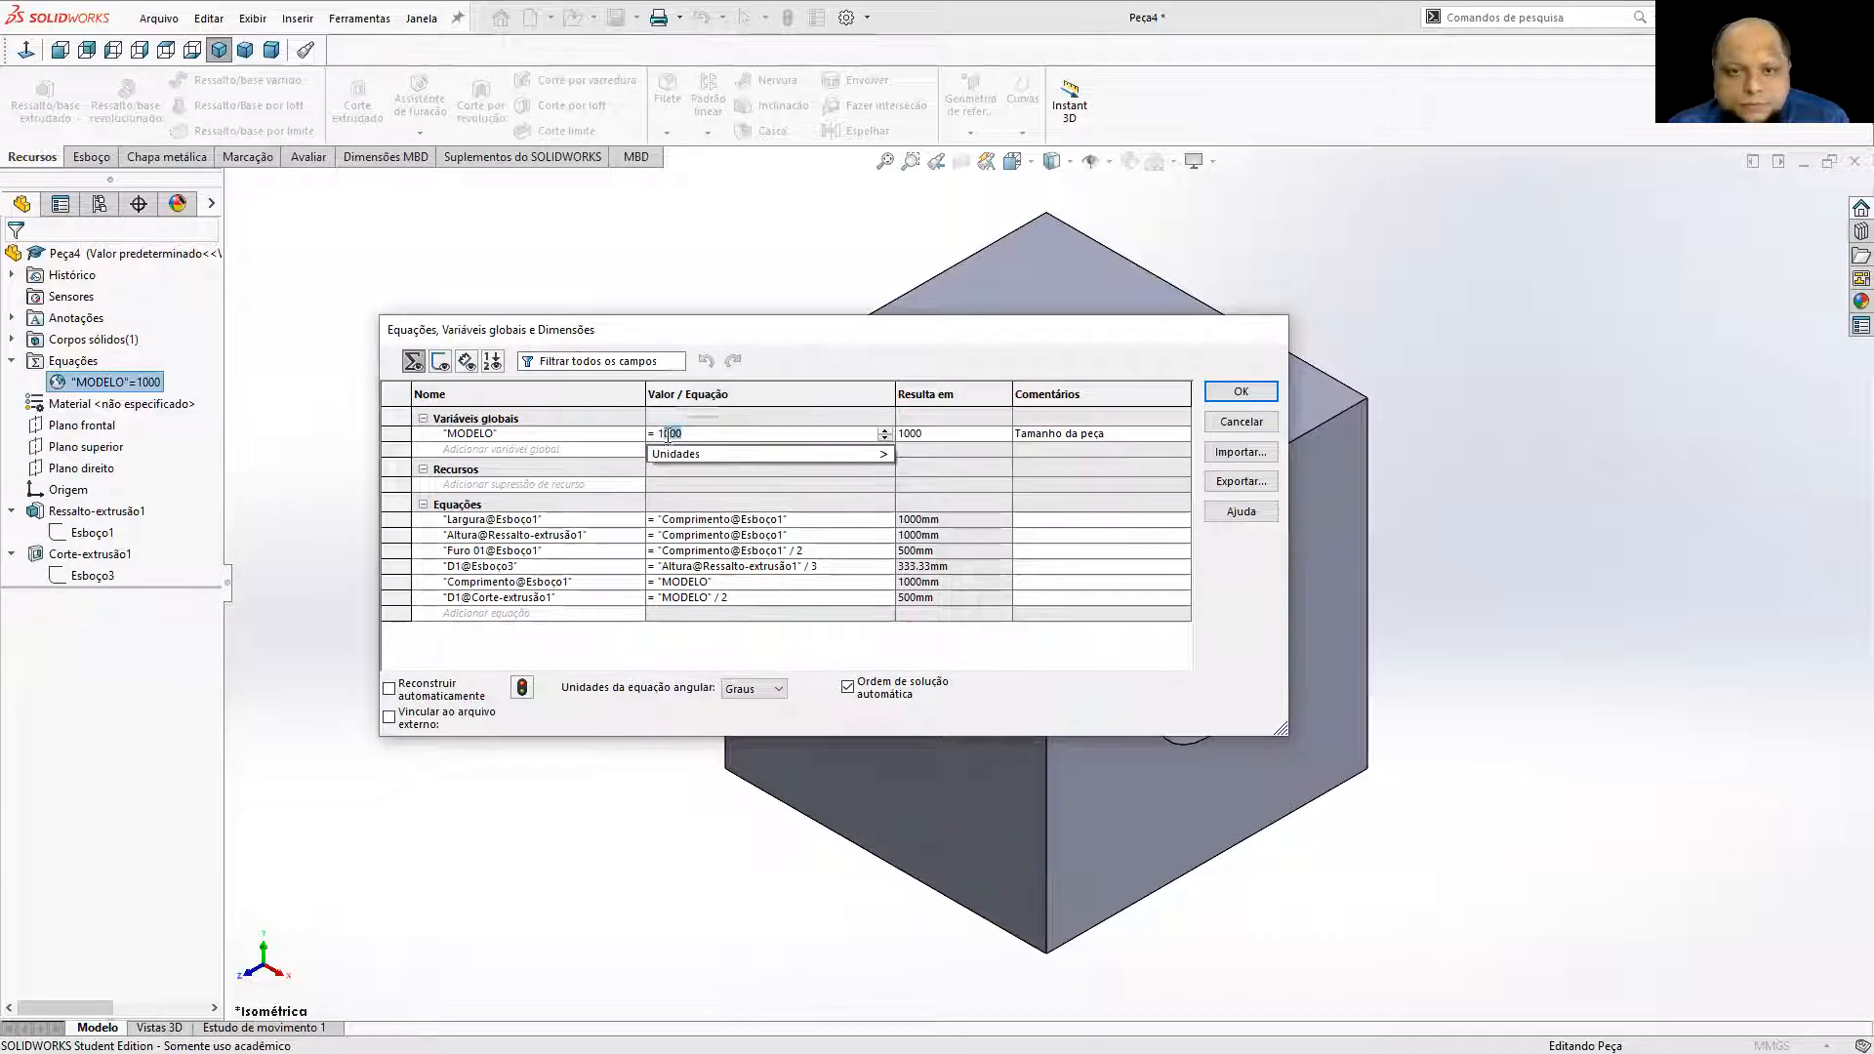
{"action": "type", "text": "15"}
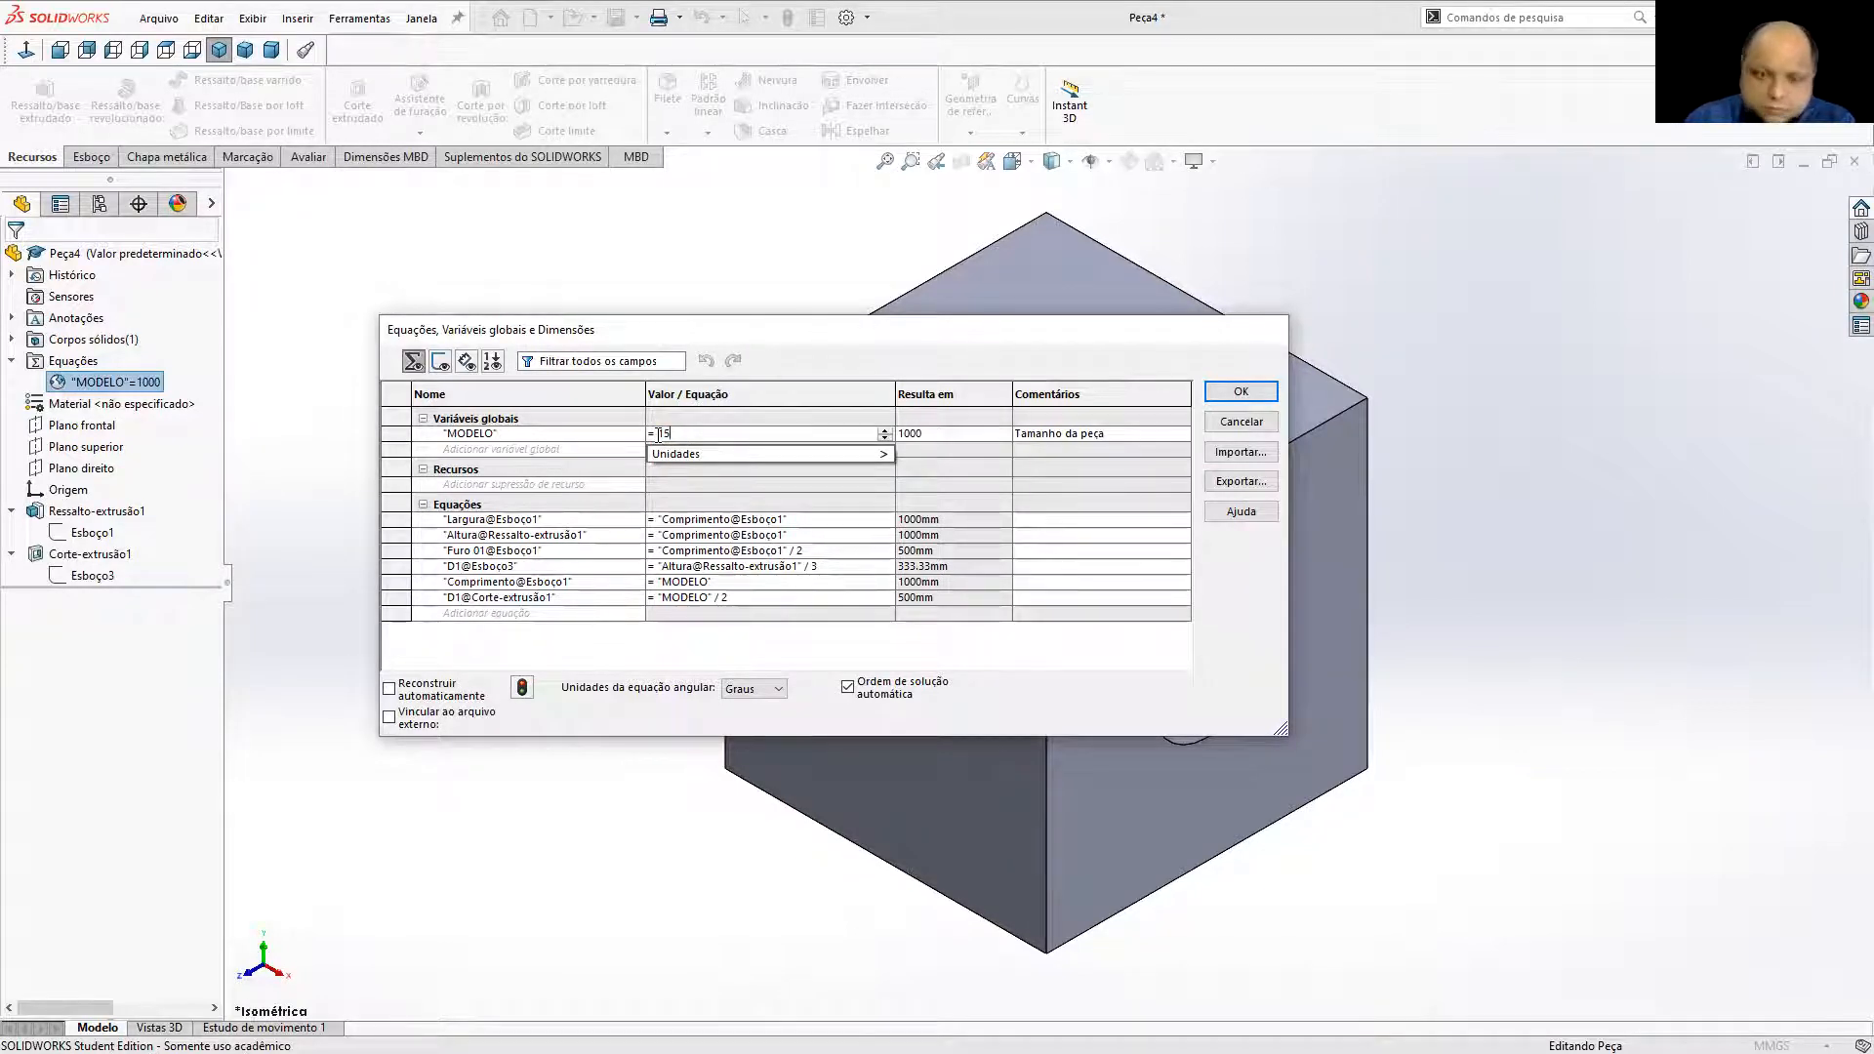
{"action": "key", "text": "BackSpace"}
{"action": "key", "text": "BackSpace"}
{"action": "type", "text": "200"}
{"action": "key", "text": "Tab"}
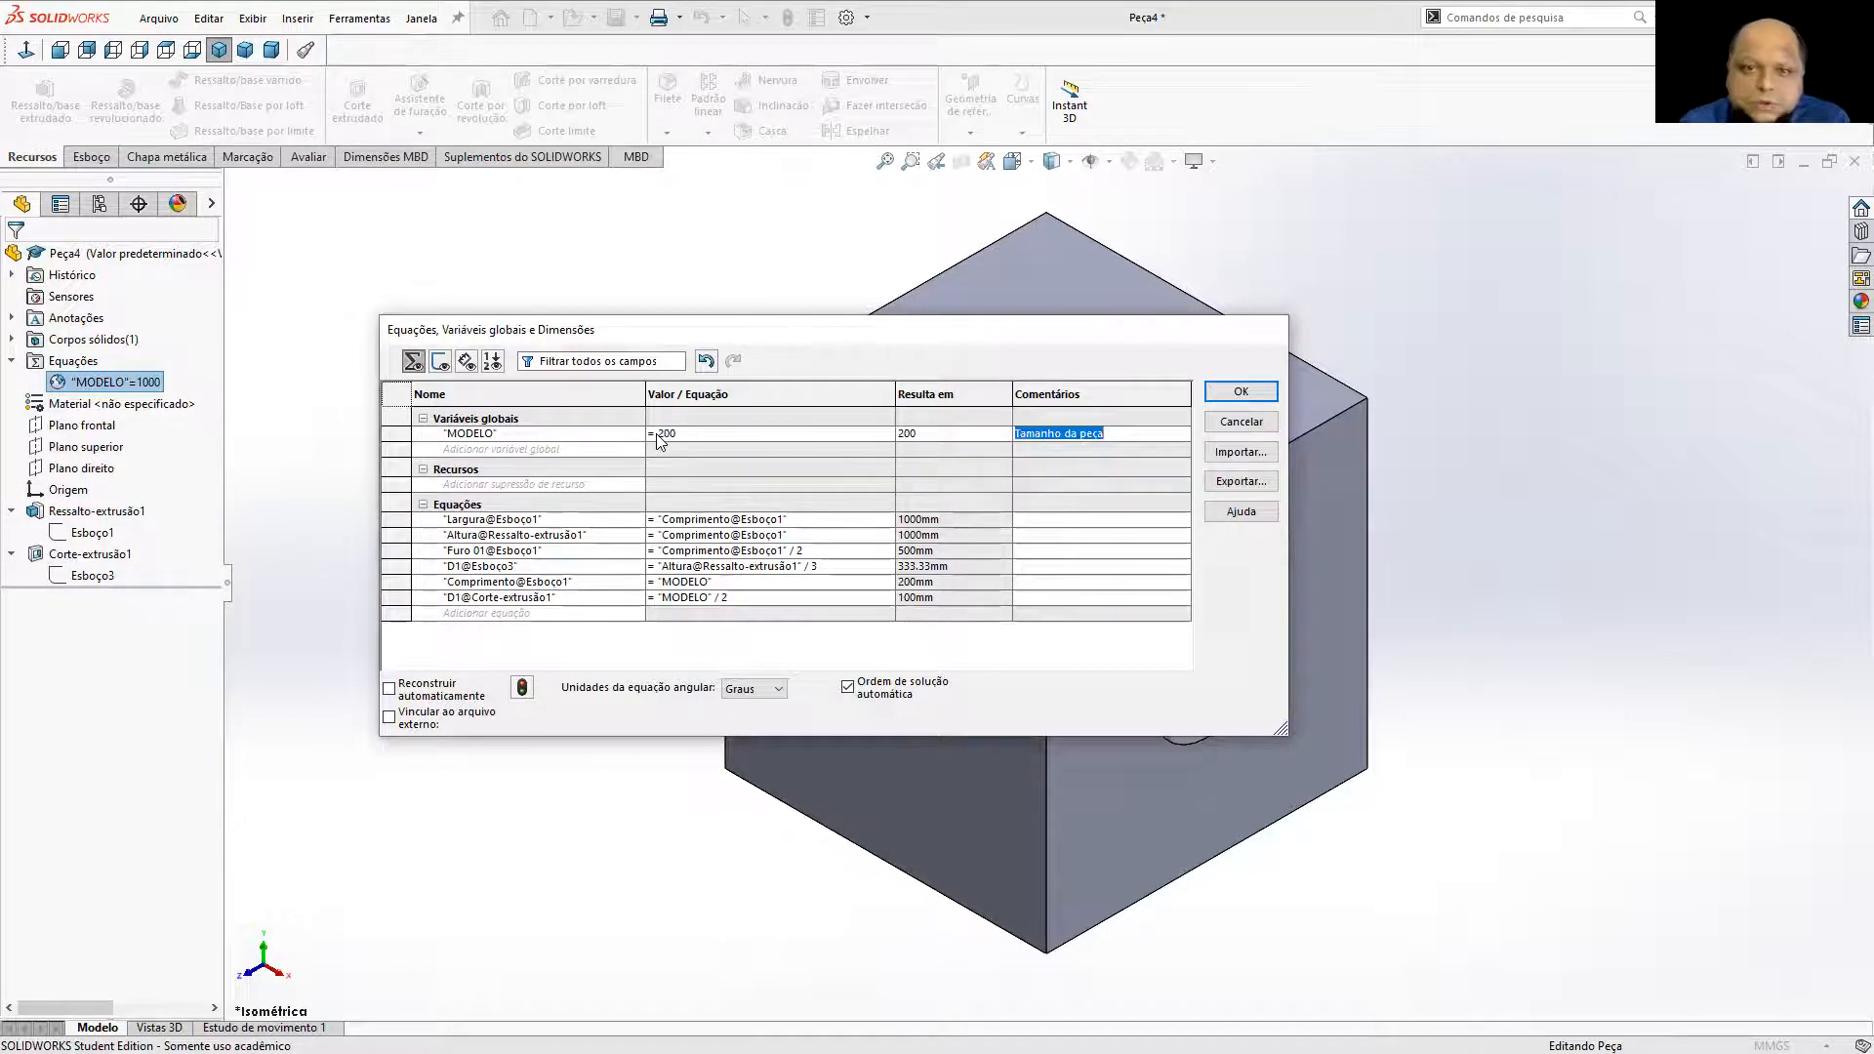
{"action": "left_click", "coordinate": [1241, 390]}
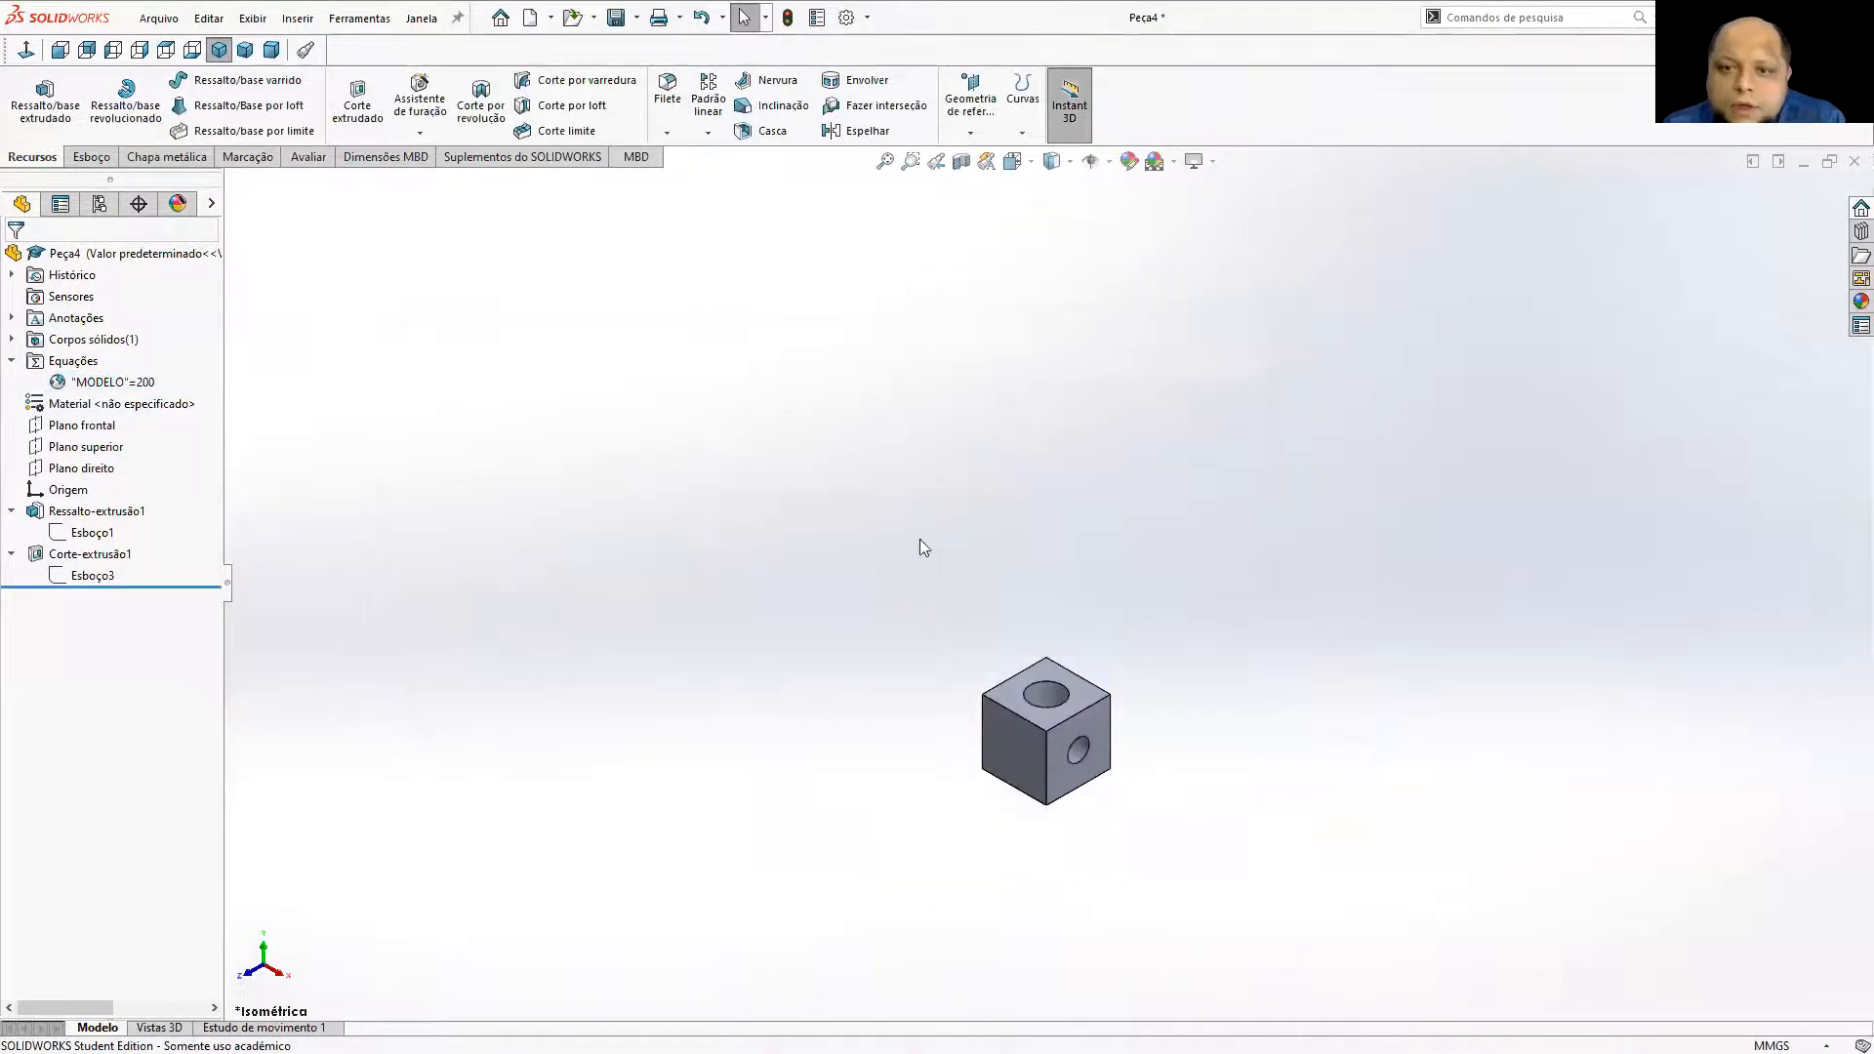
{"action": "left_click", "coordinate": [218, 50]}
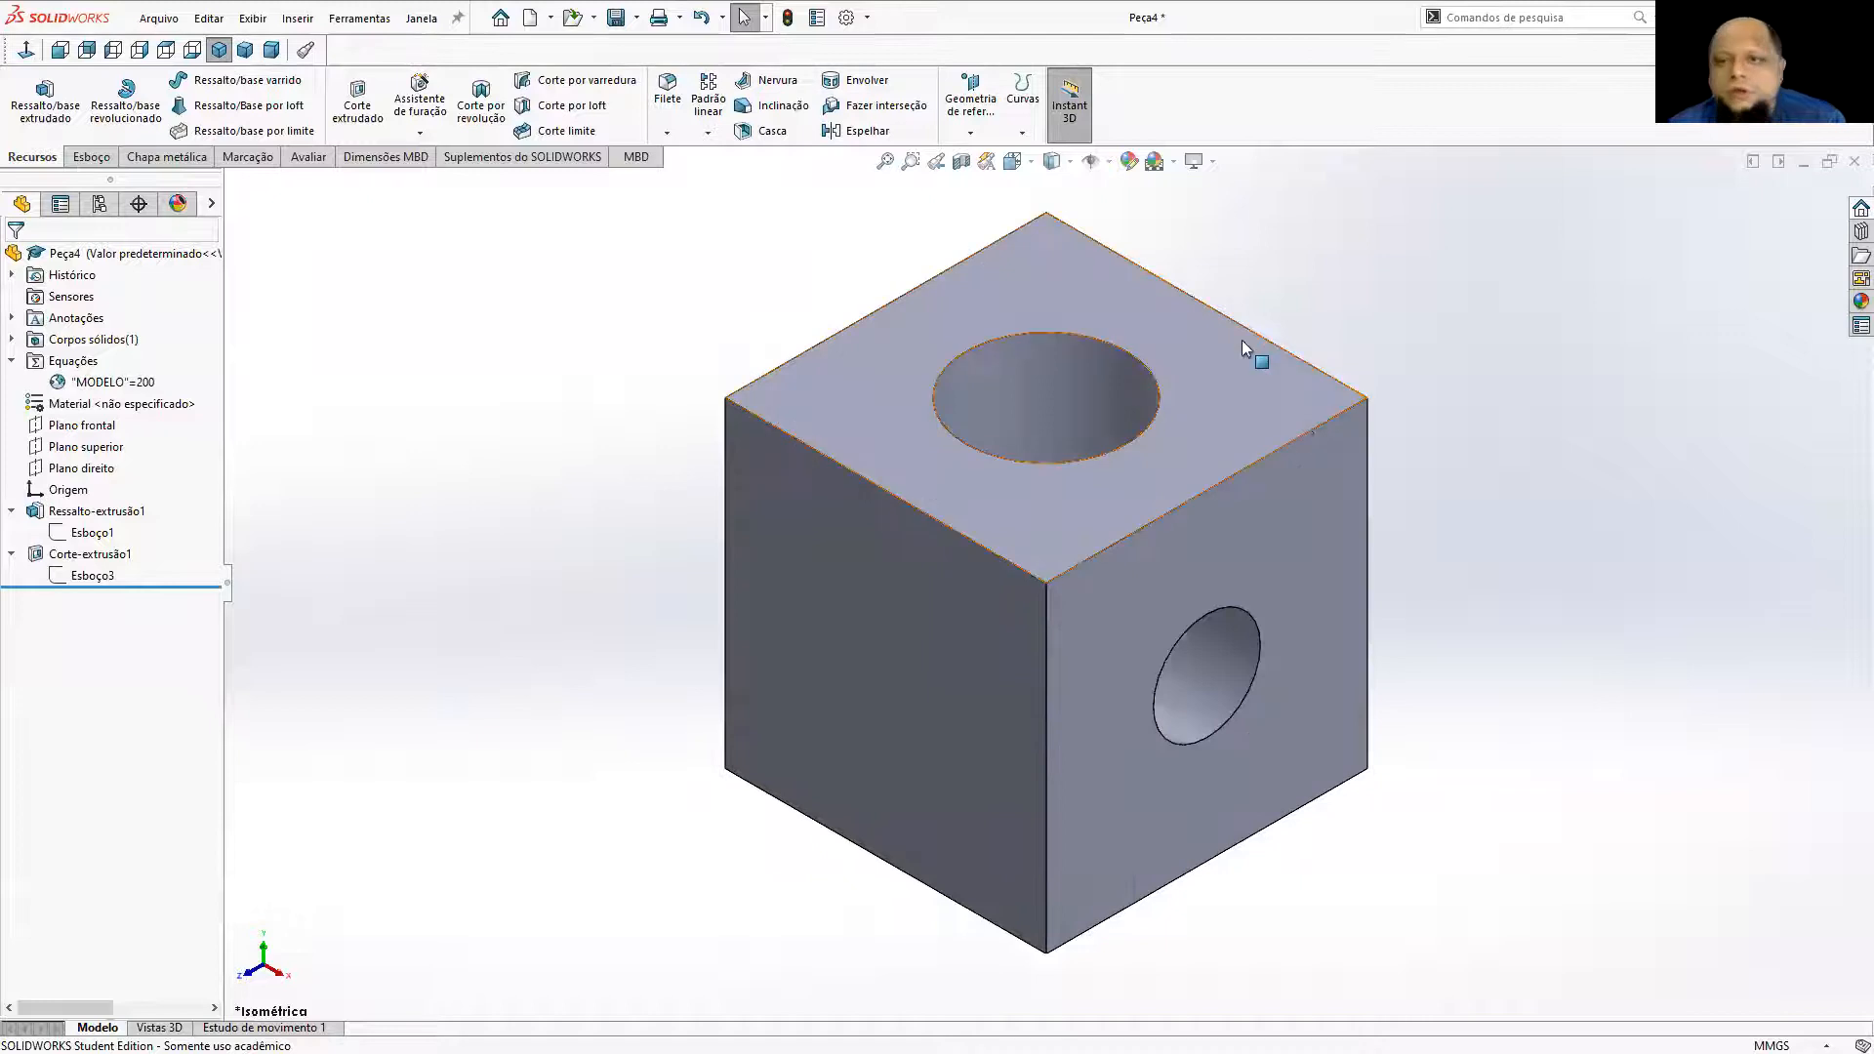
Return to the drawing and set the upper view's custom scale to 1:5.
{"action": "key", "text": "ctrl+Tab"}
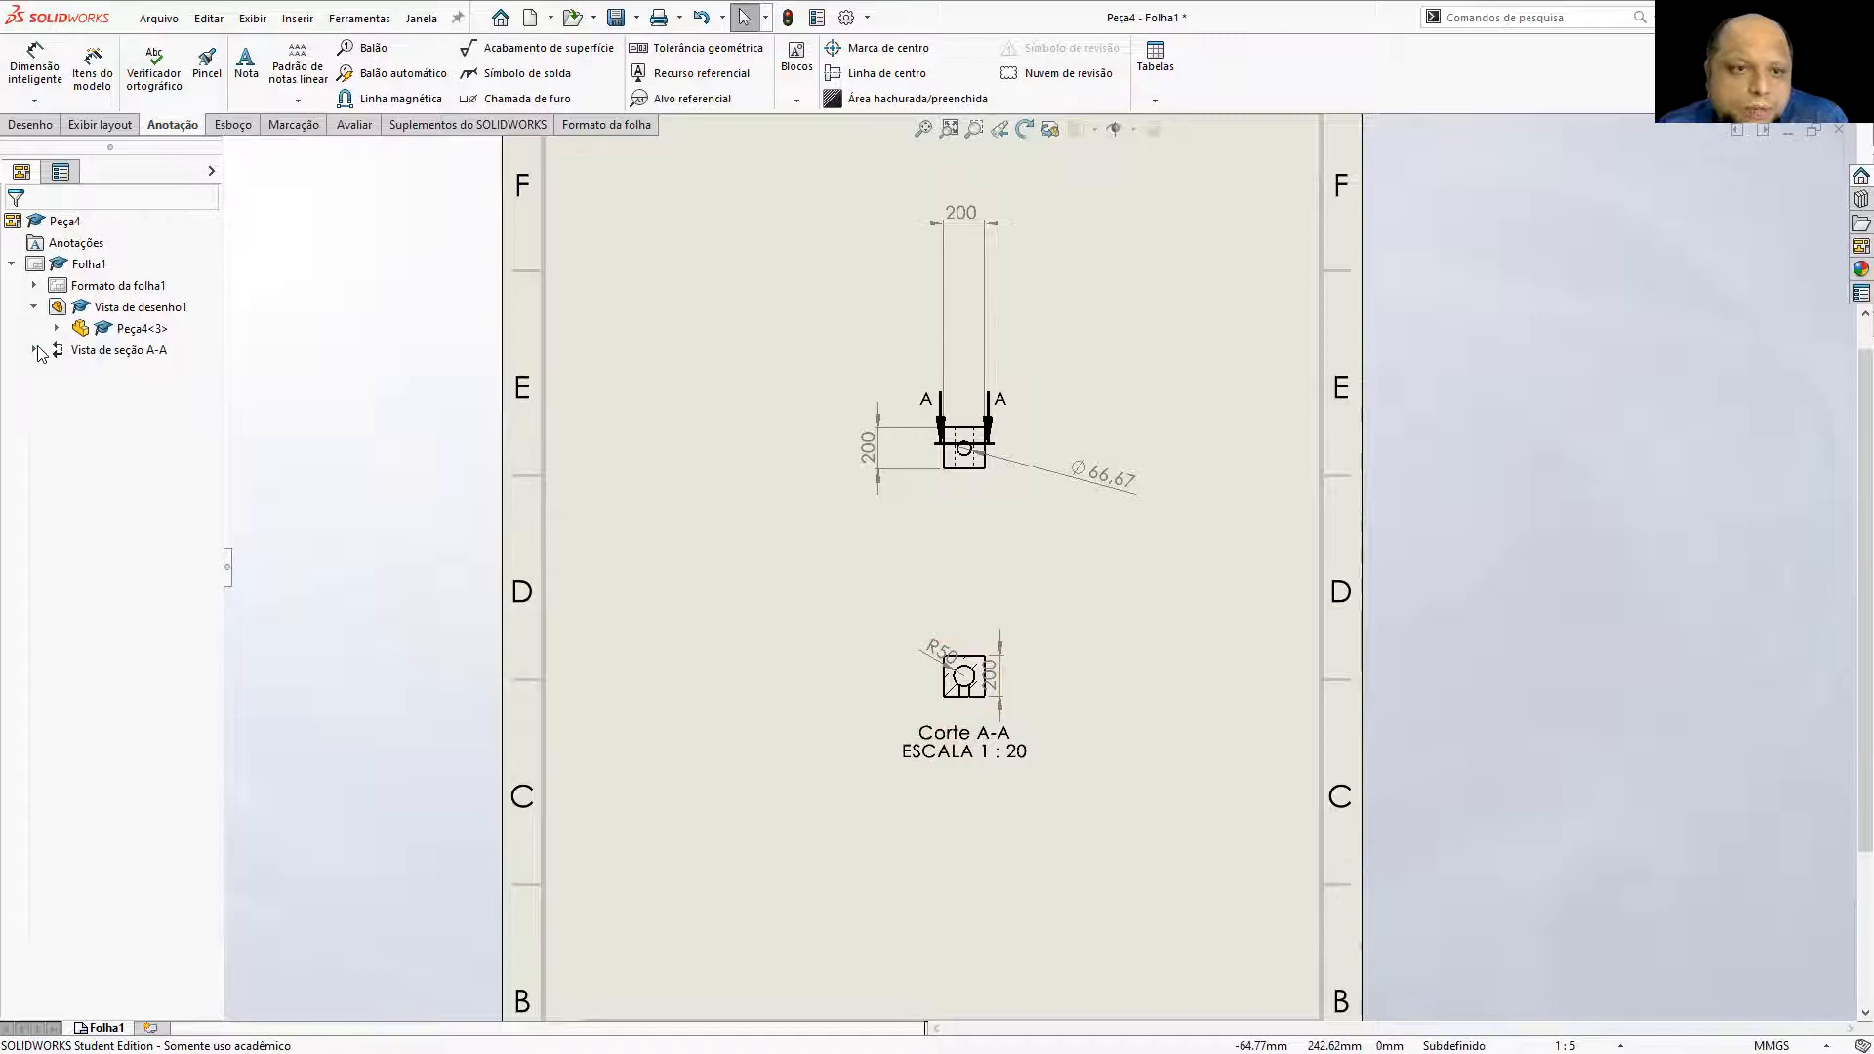
{"action": "left_click", "coordinate": [939, 447]}
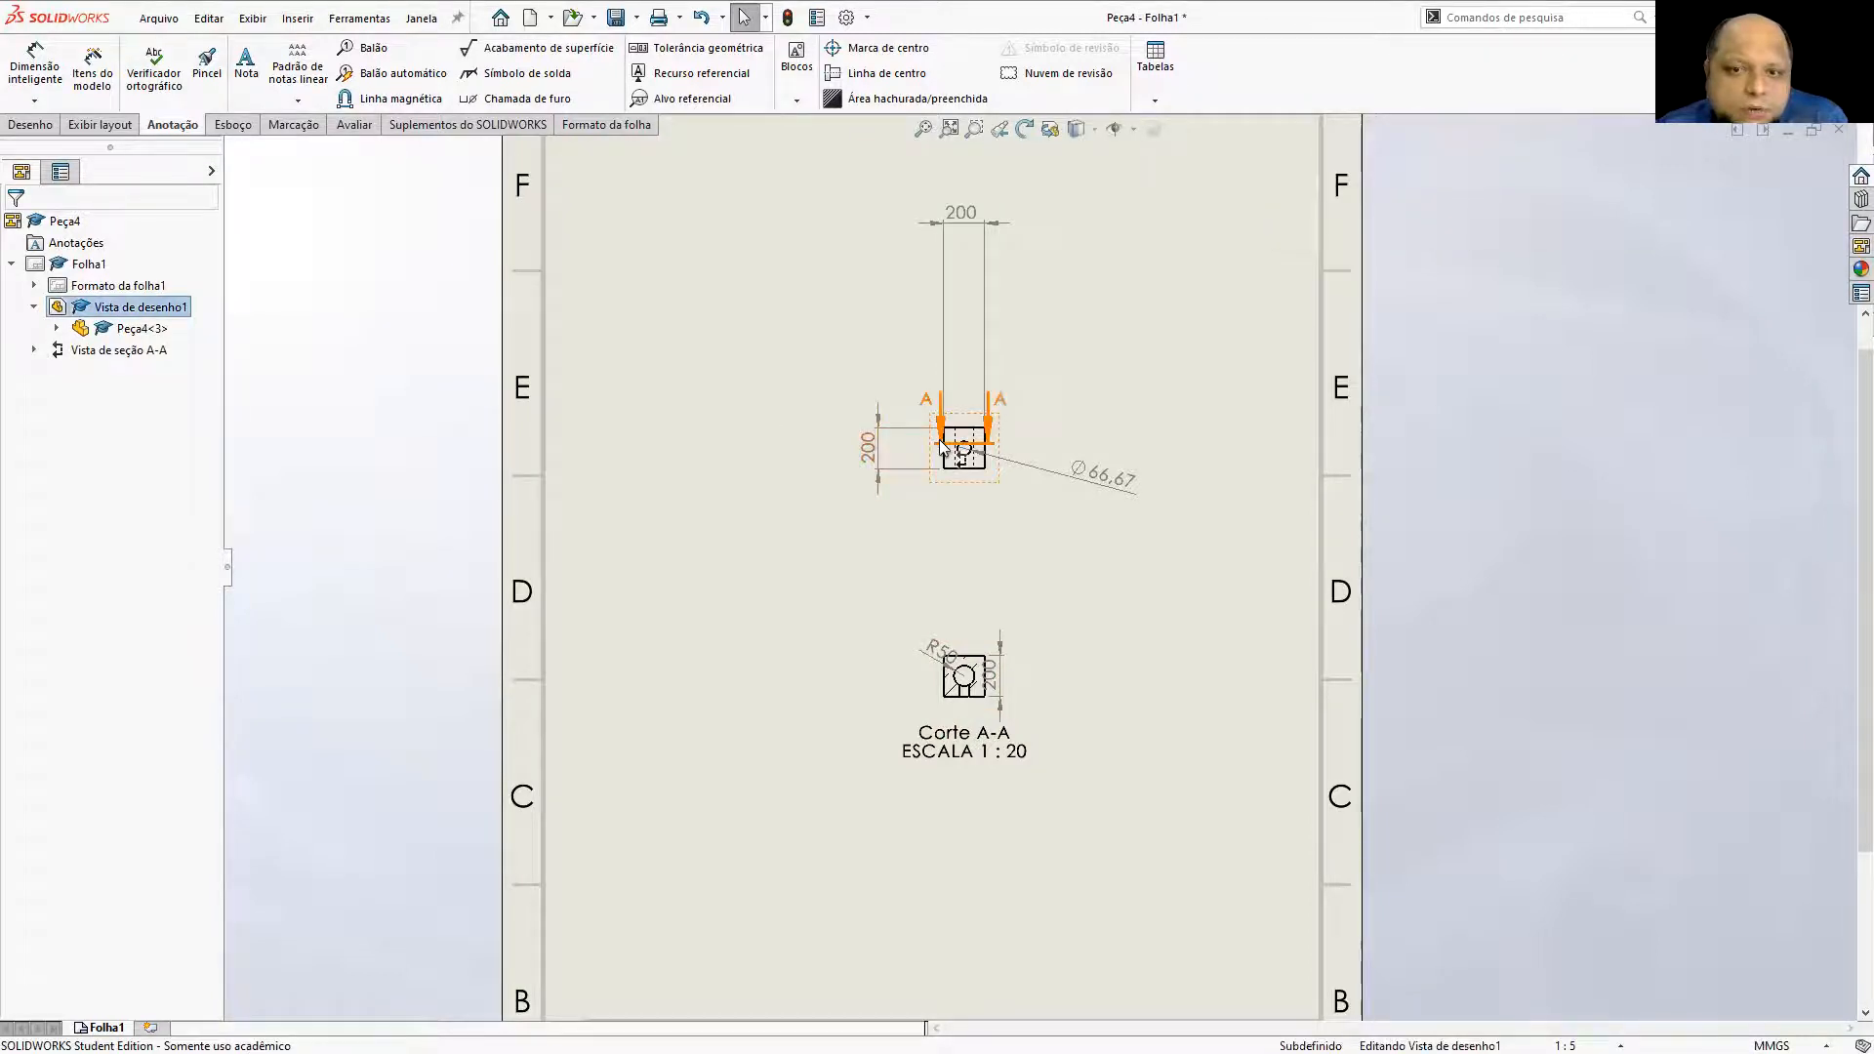
{"action": "left_click", "coordinate": [935, 460]}
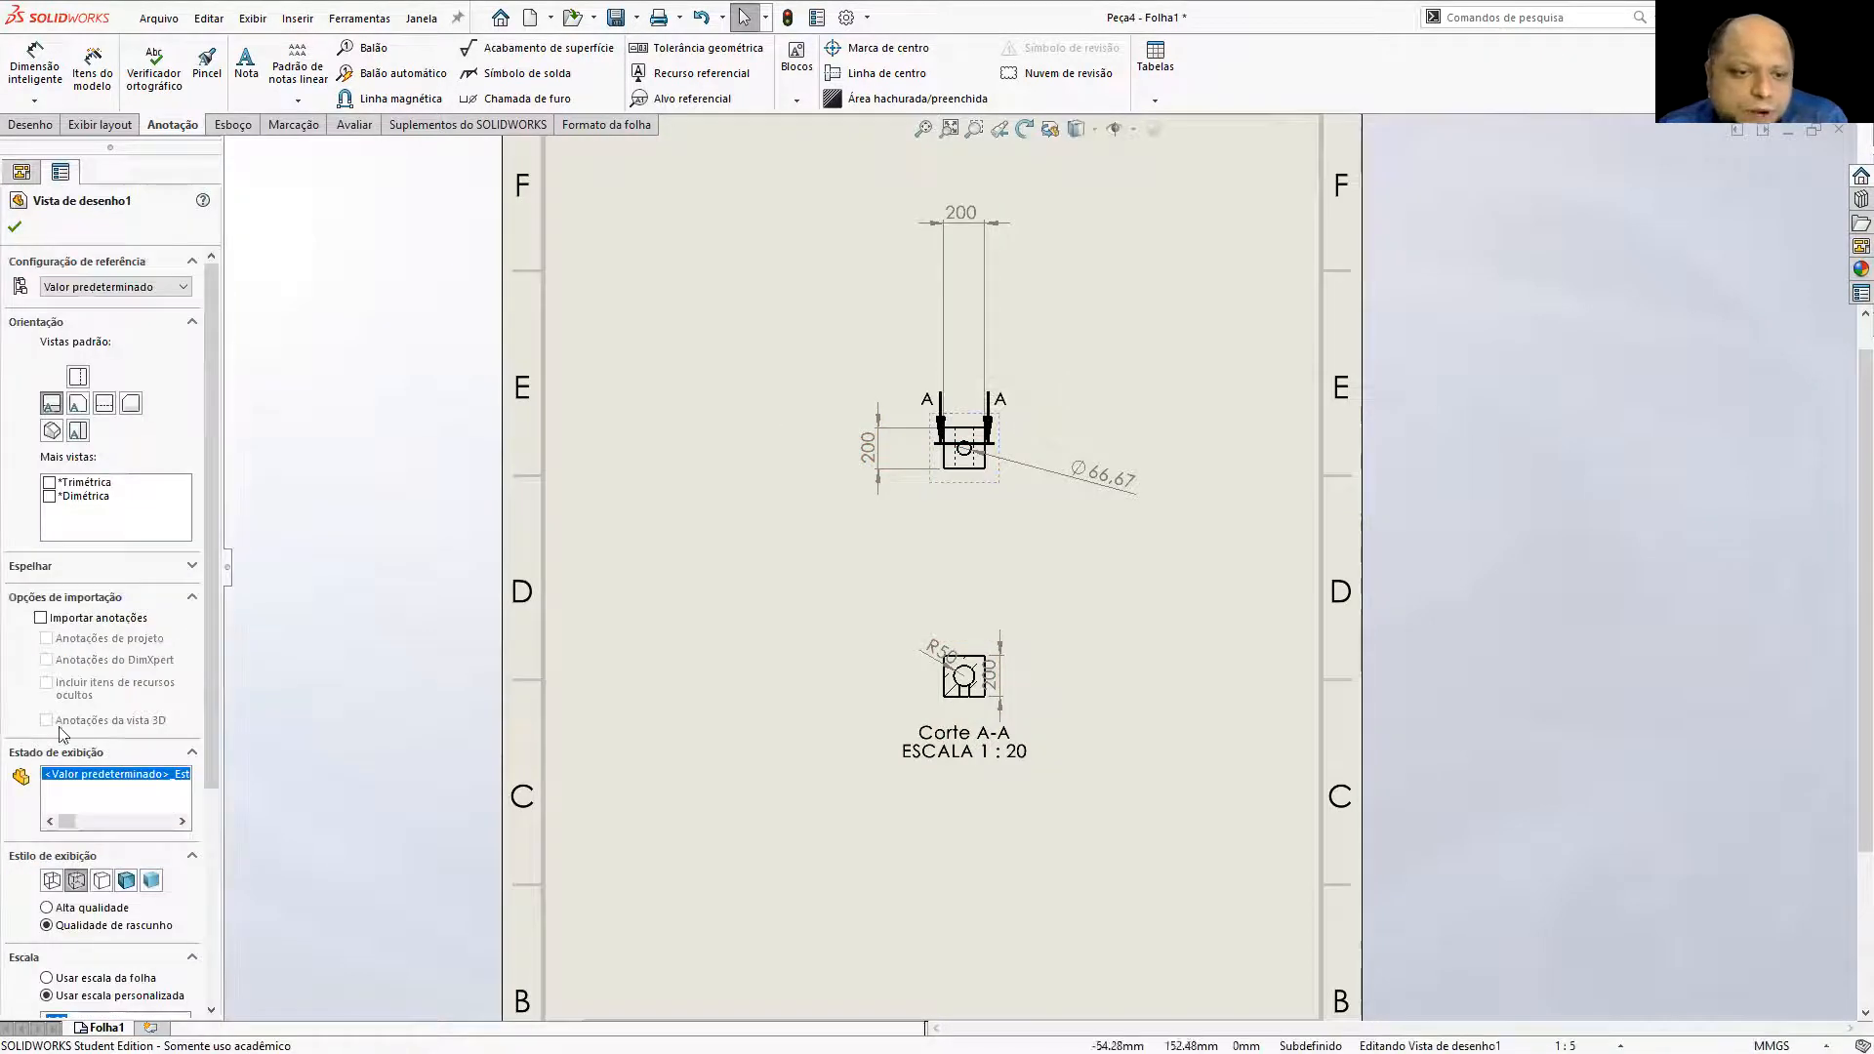
{"action": "scroll", "coordinate": [93, 825], "scroll_direction": "down", "scroll_amount": 3}
{"action": "double_click", "coordinate": [96, 813]}
{"action": "left_click", "coordinate": [182, 813]}
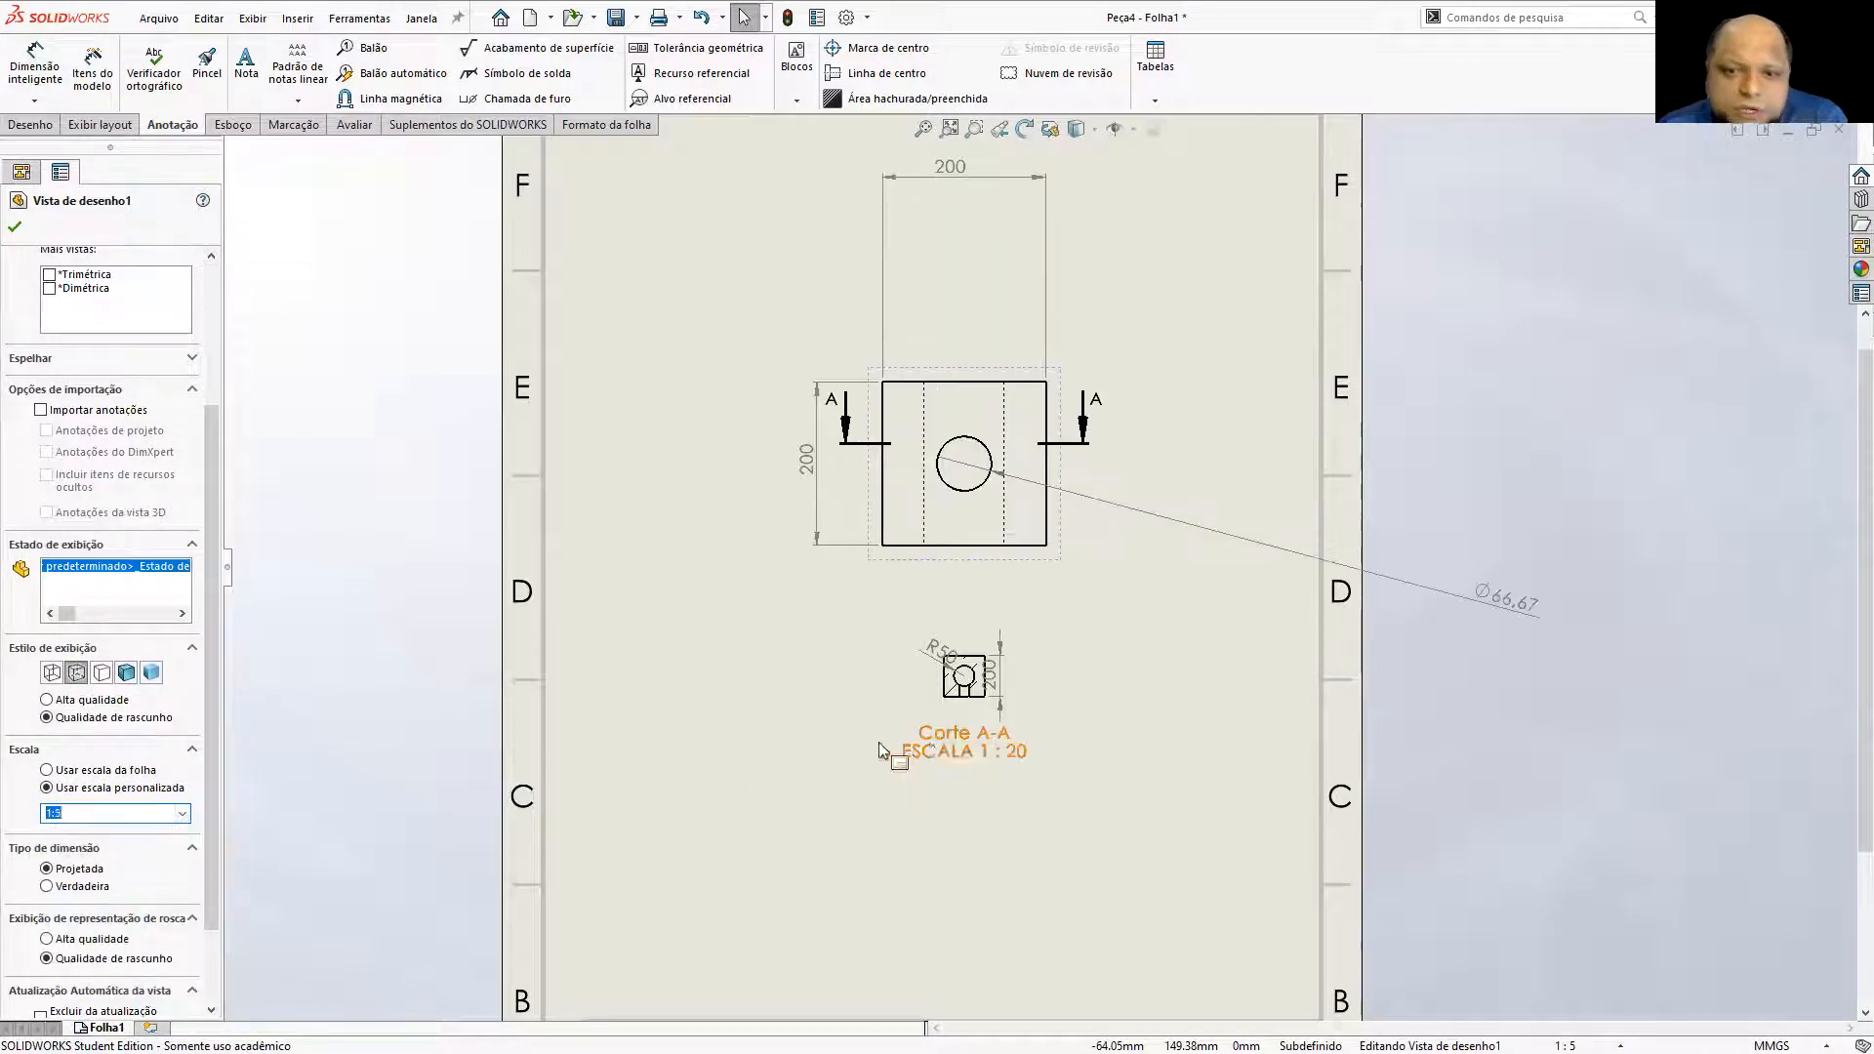
Set section view A-A to use its parent's scale and move it down, away from the upper view.
{"action": "left_click", "coordinate": [918, 701]}
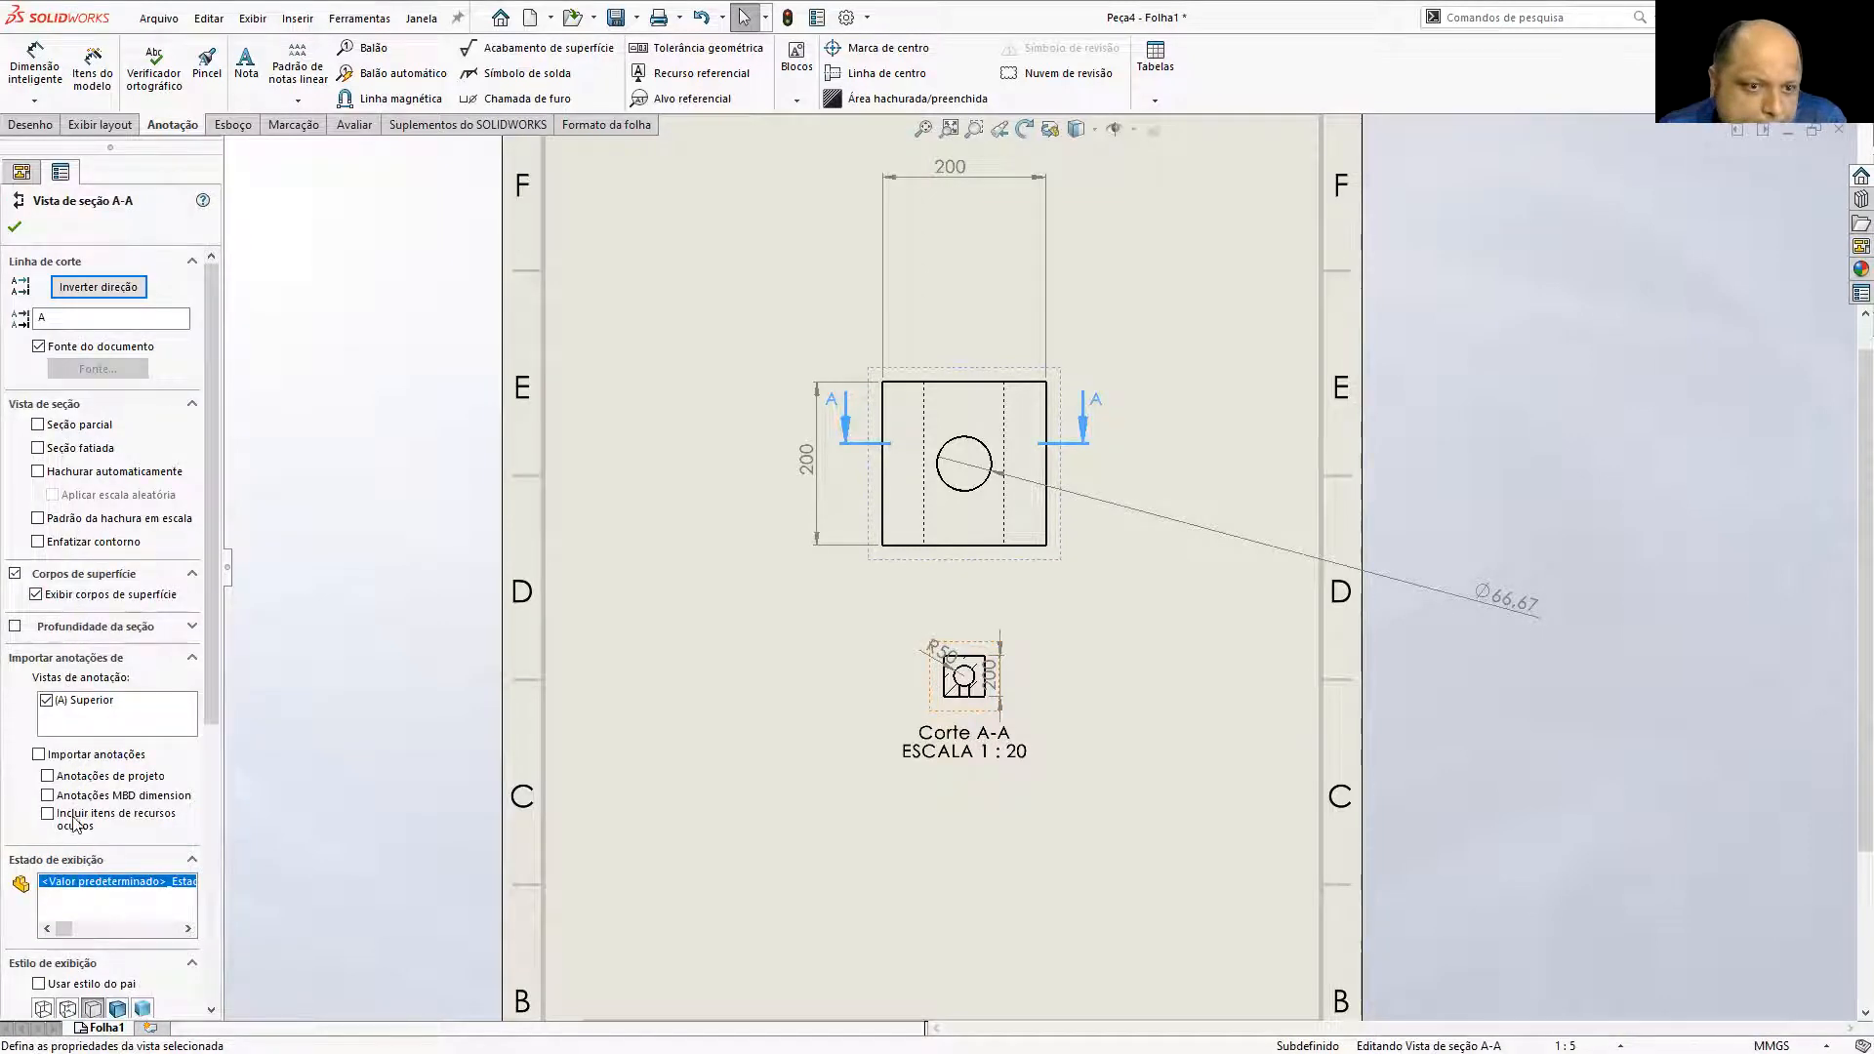
{"action": "scroll", "coordinate": [116, 836], "scroll_direction": "down", "scroll_amount": 5}
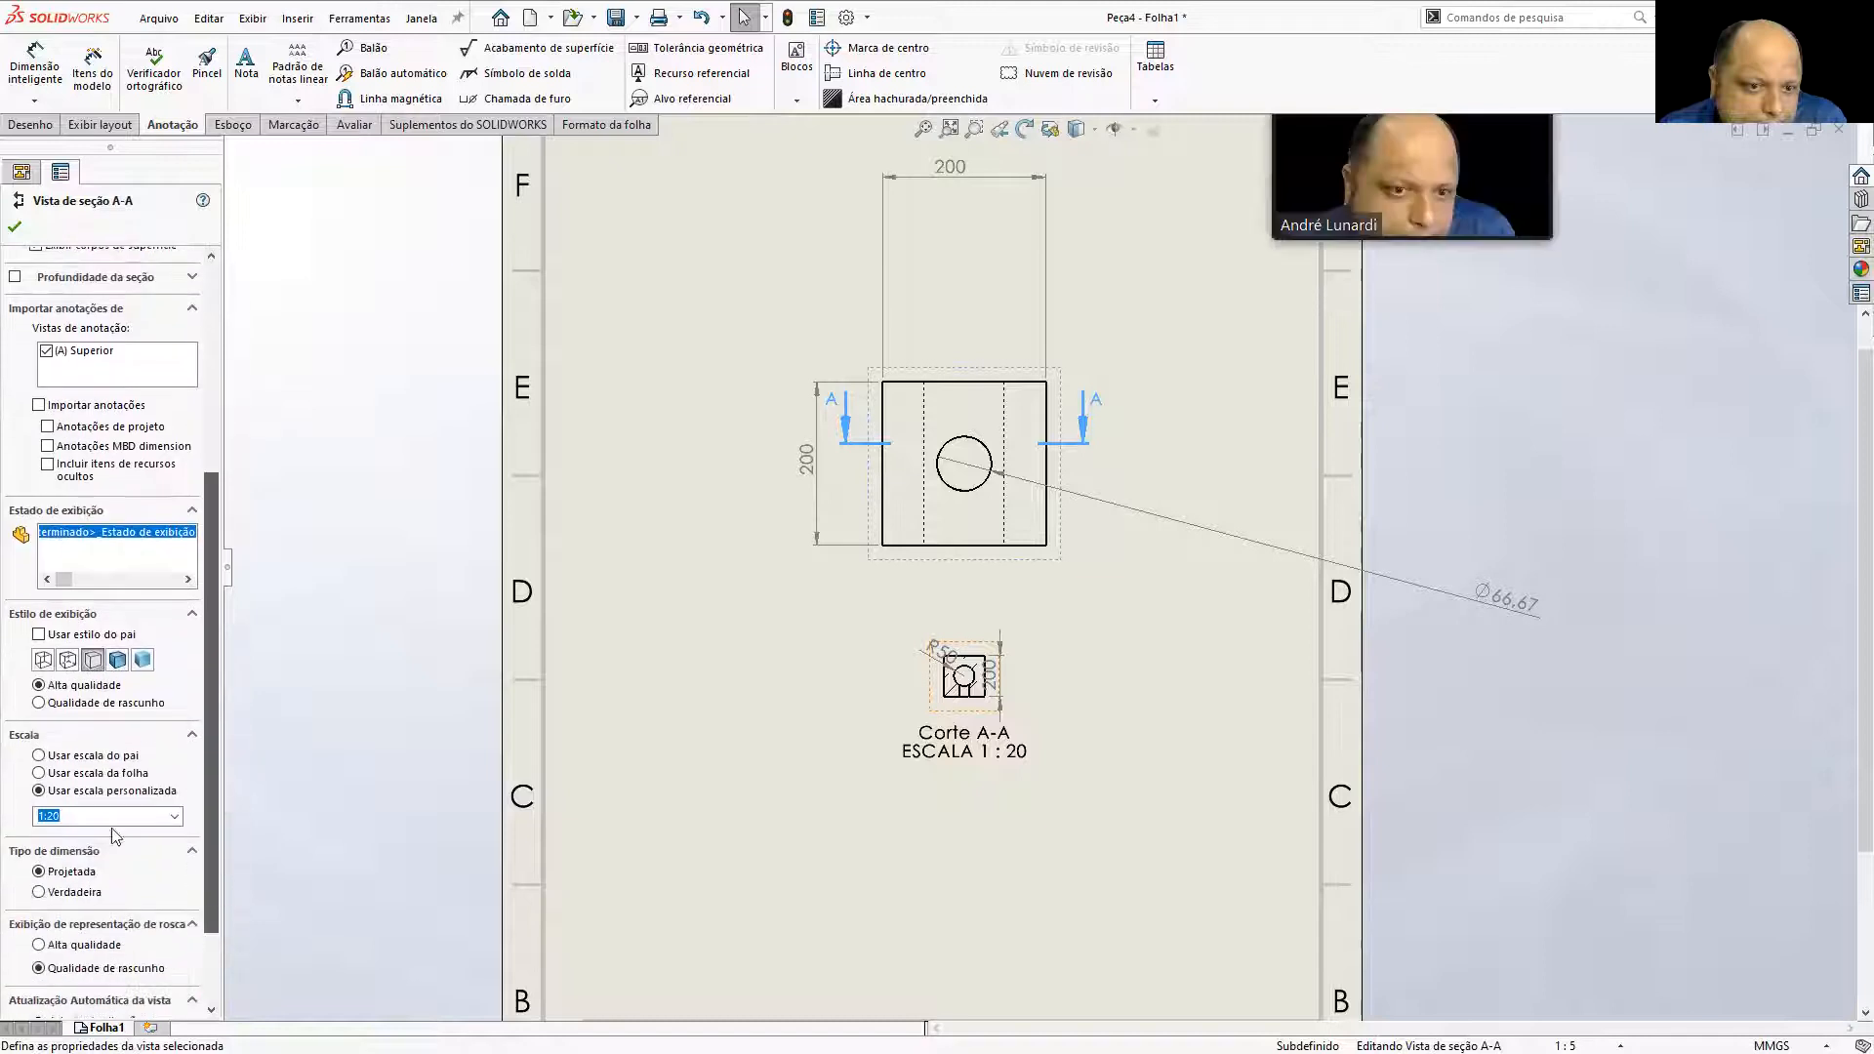
{"action": "left_click", "coordinate": [60, 756]}
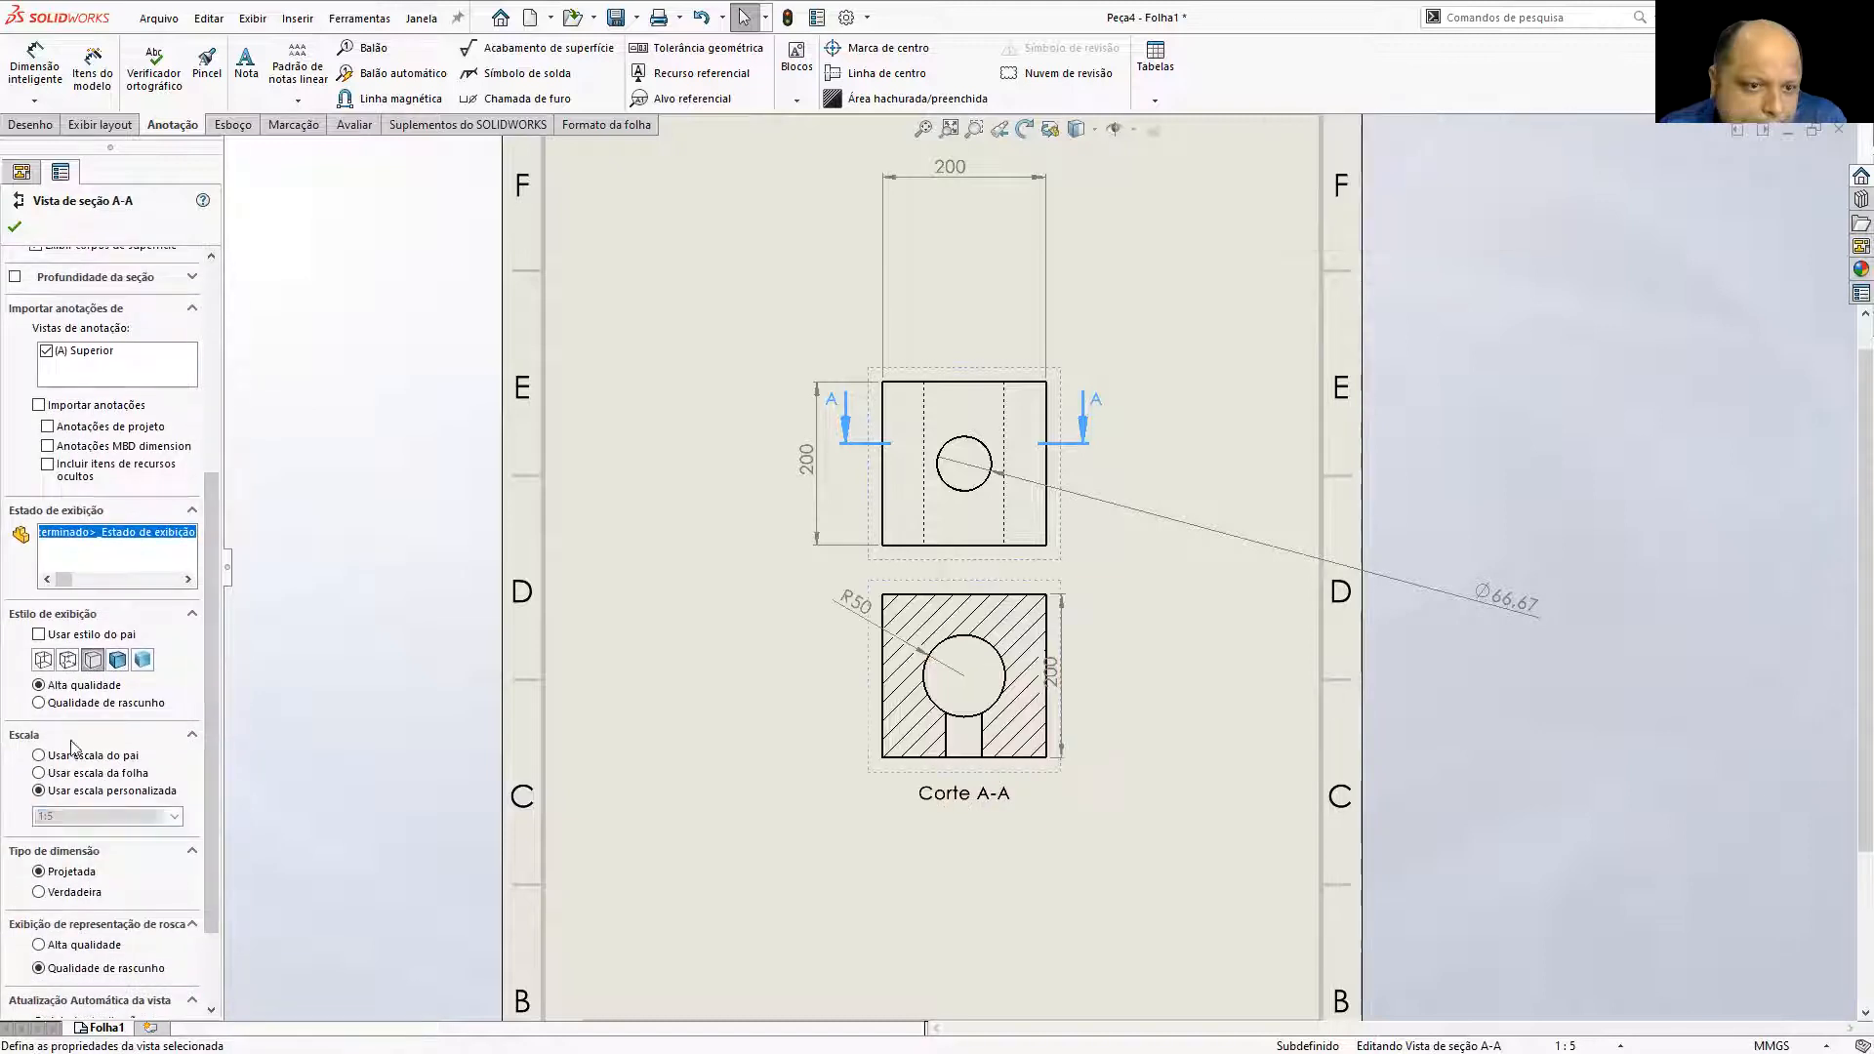
{"action": "left_click", "coordinate": [18, 227]}
{"action": "left_click_drag", "start_coordinate": [1025, 776], "coordinate": [1025, 828]}
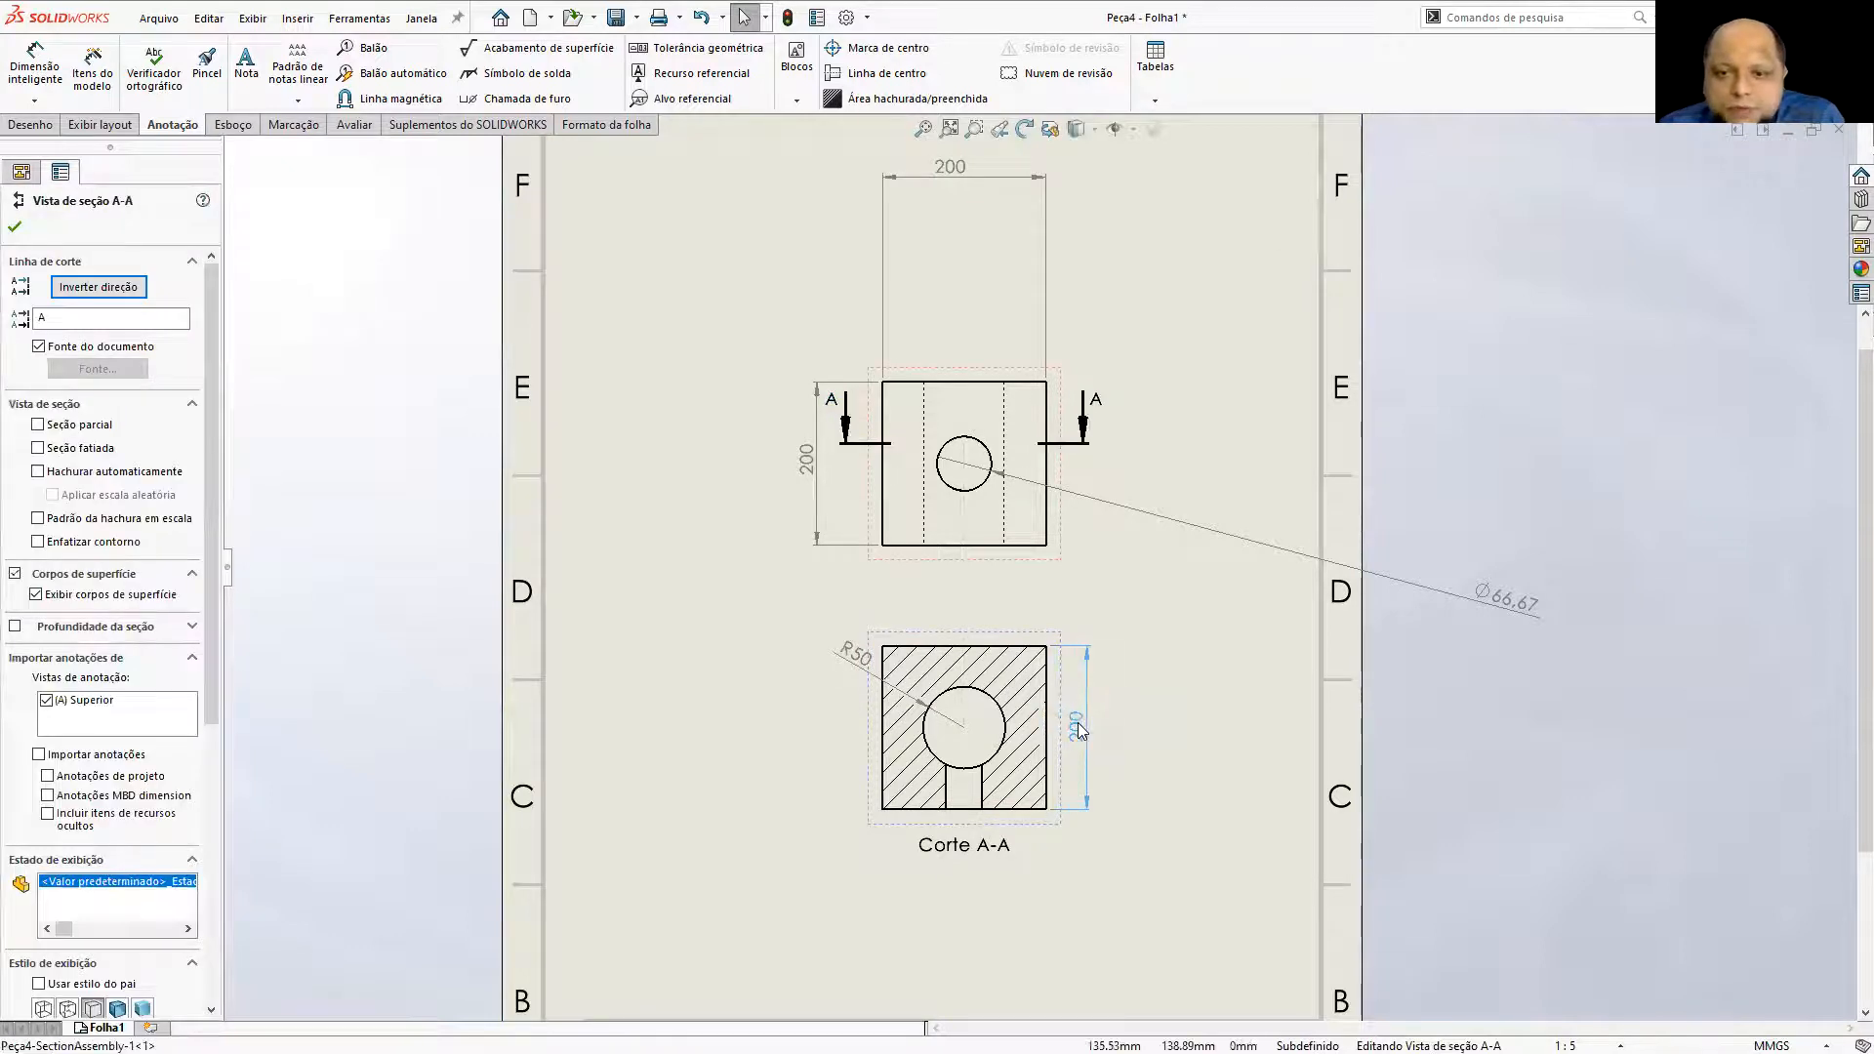
Move the height and radius dimensions beside section view A-A and bring the upper view's height, hole diameter and width dimensions neatly around its outline.
{"action": "left_click", "coordinate": [1076, 724]}
{"action": "left_click", "coordinate": [845, 652], "text": "ctrl"}
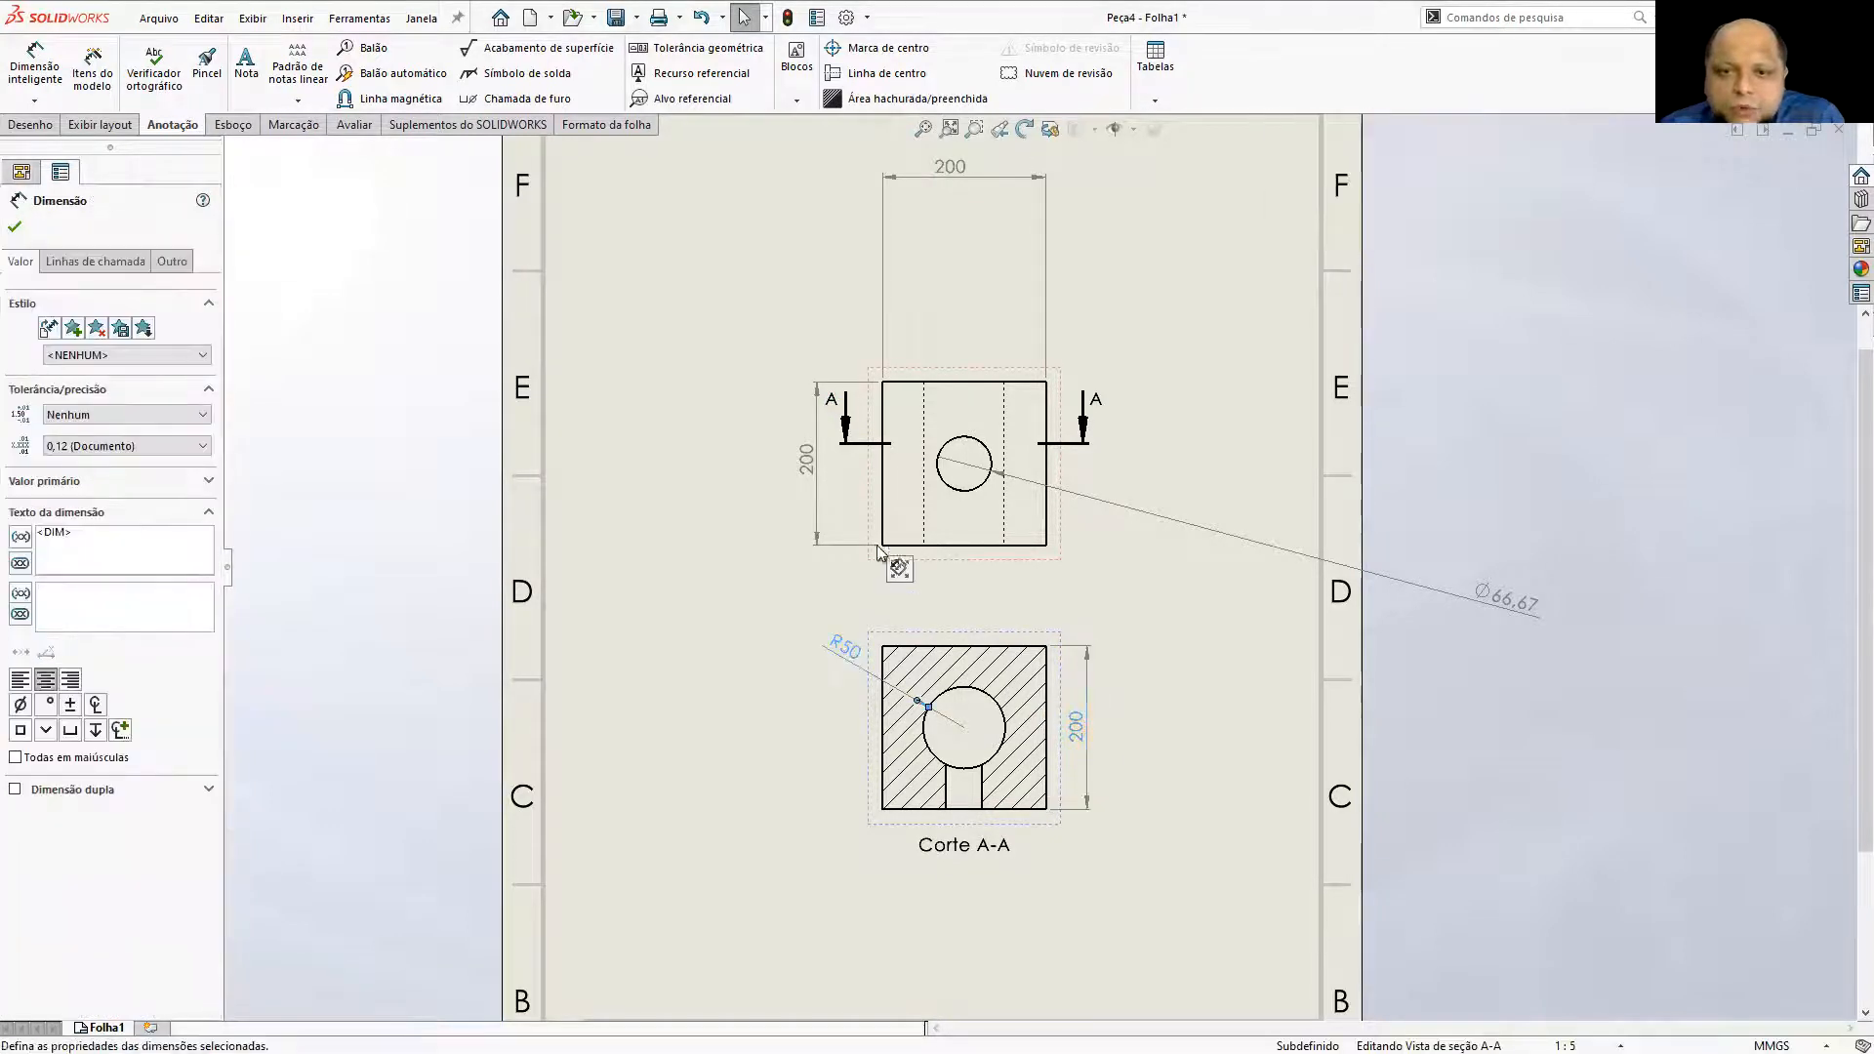
{"action": "left_click_drag", "start_coordinate": [805, 475], "coordinate": [794, 474]}
{"action": "left_click_drag", "start_coordinate": [1478, 593], "coordinate": [1130, 499]}
{"action": "left_click_drag", "start_coordinate": [962, 176], "coordinate": [974, 308]}
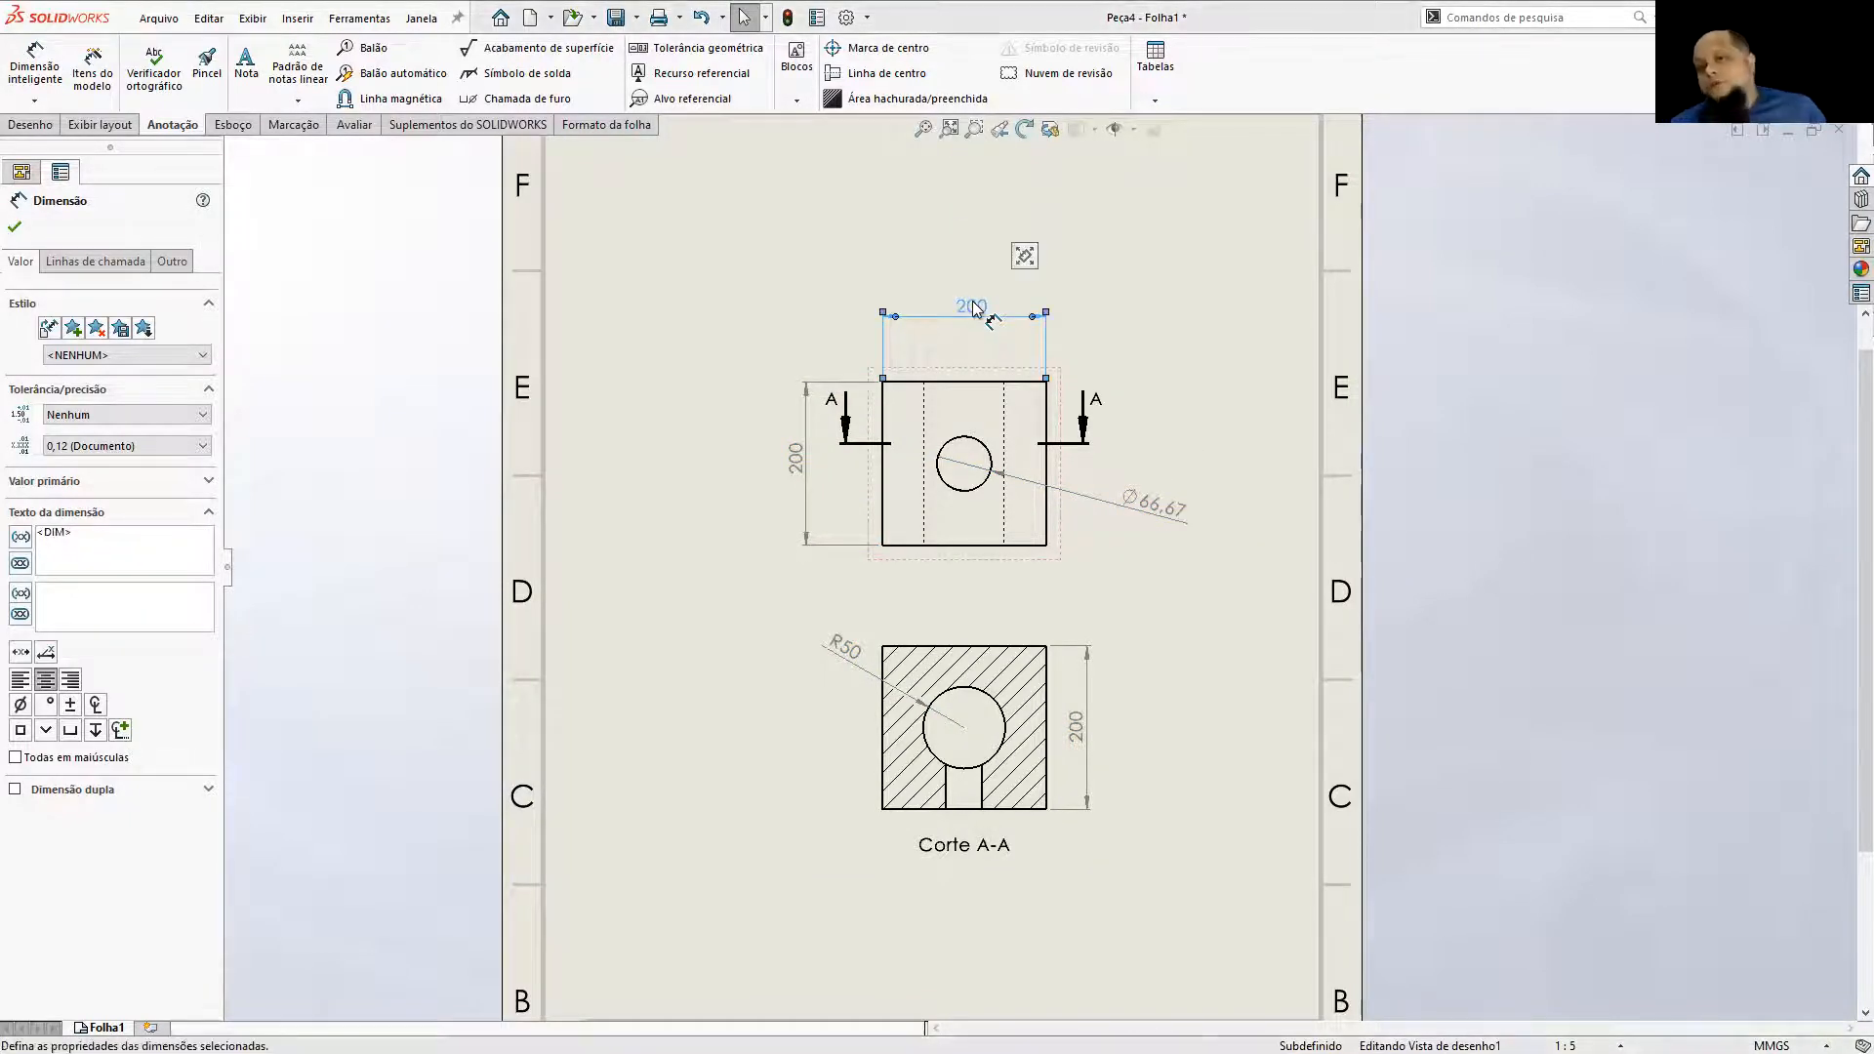
{"action": "left_click", "coordinate": [1470, 396]}
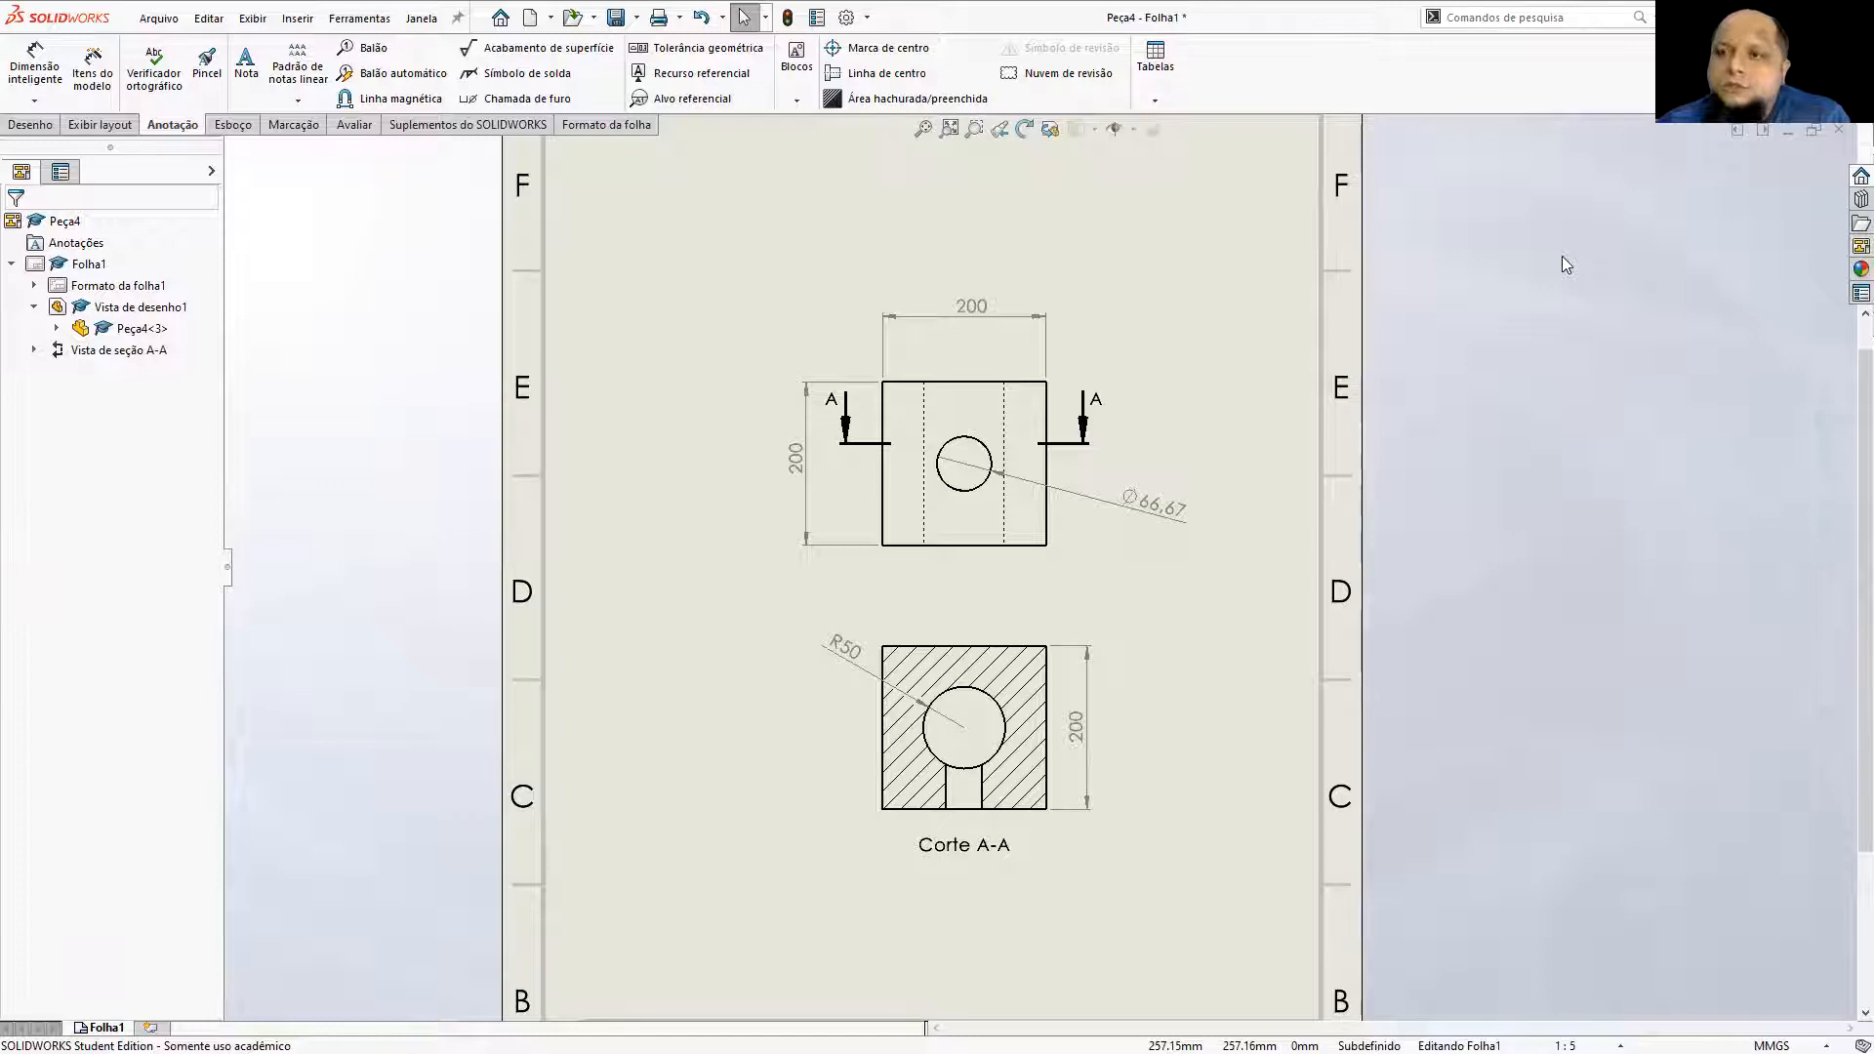
{"action": "key", "text": "f"}
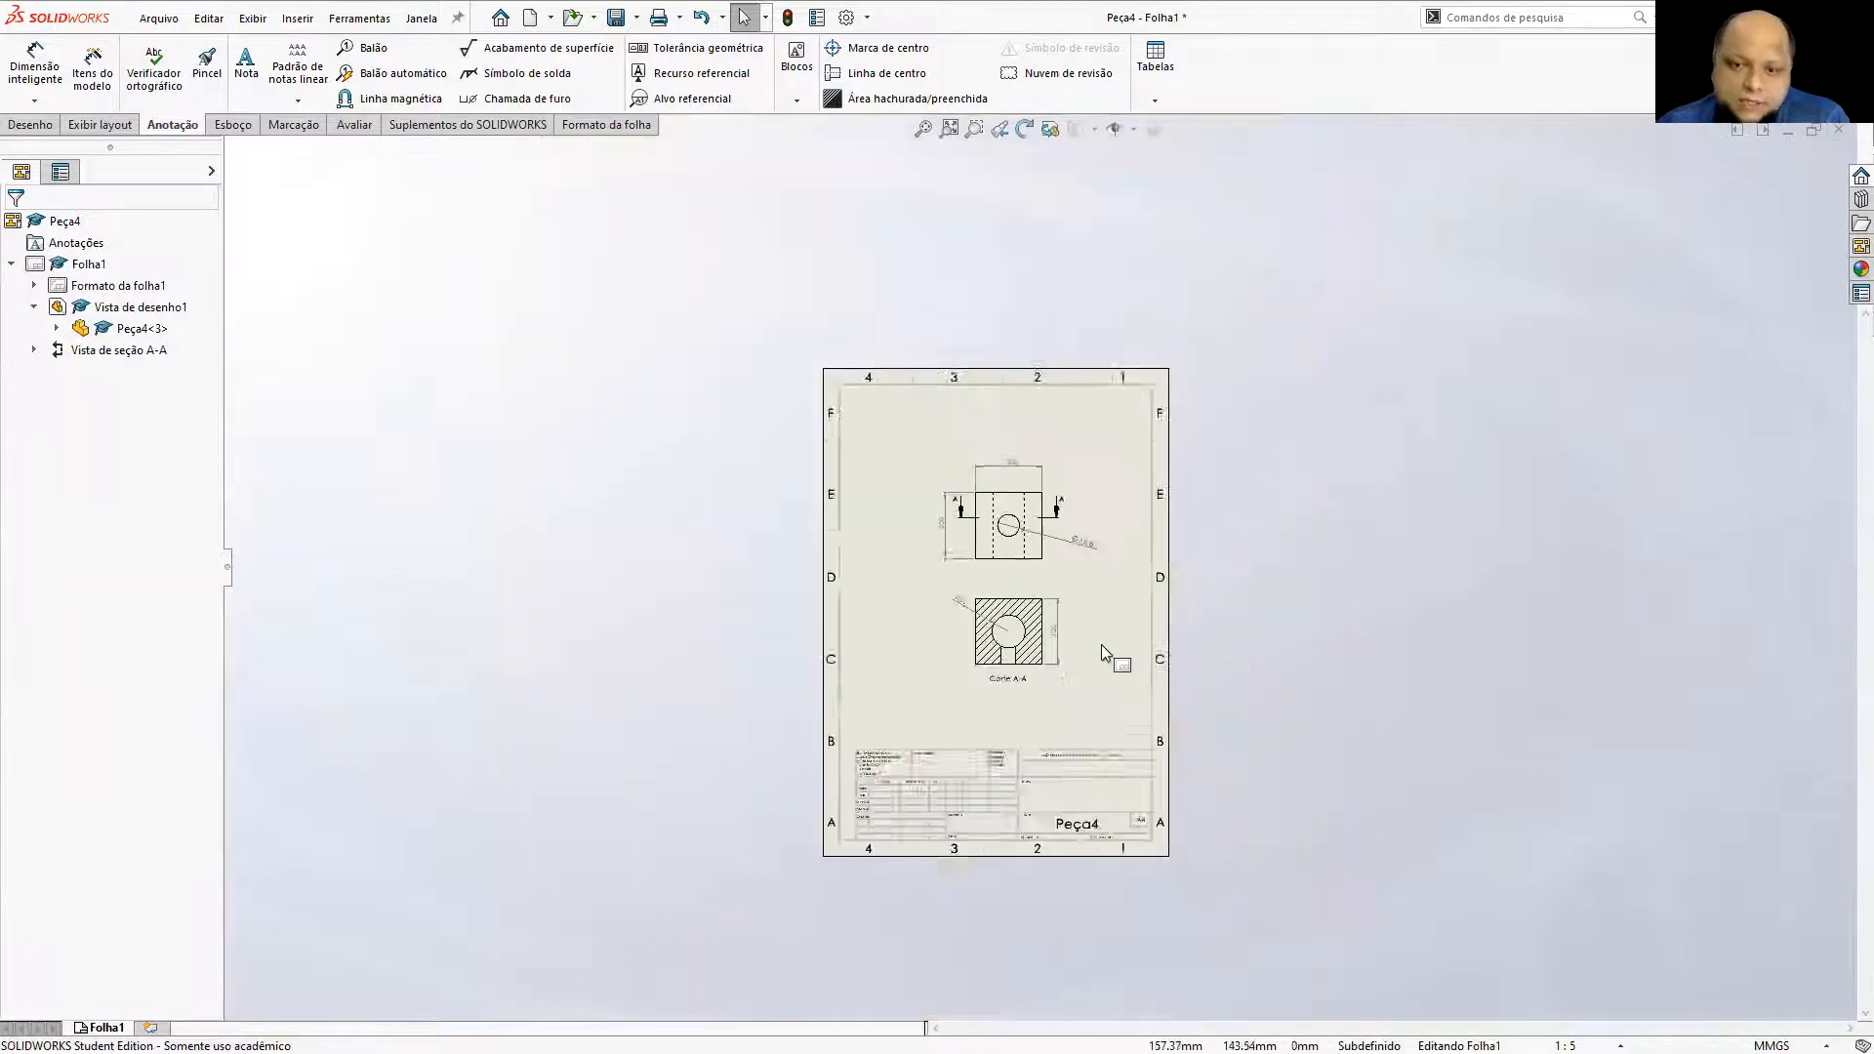
Save the Peça4 drawing and close it.
{"action": "left_click", "coordinate": [530, 18]}
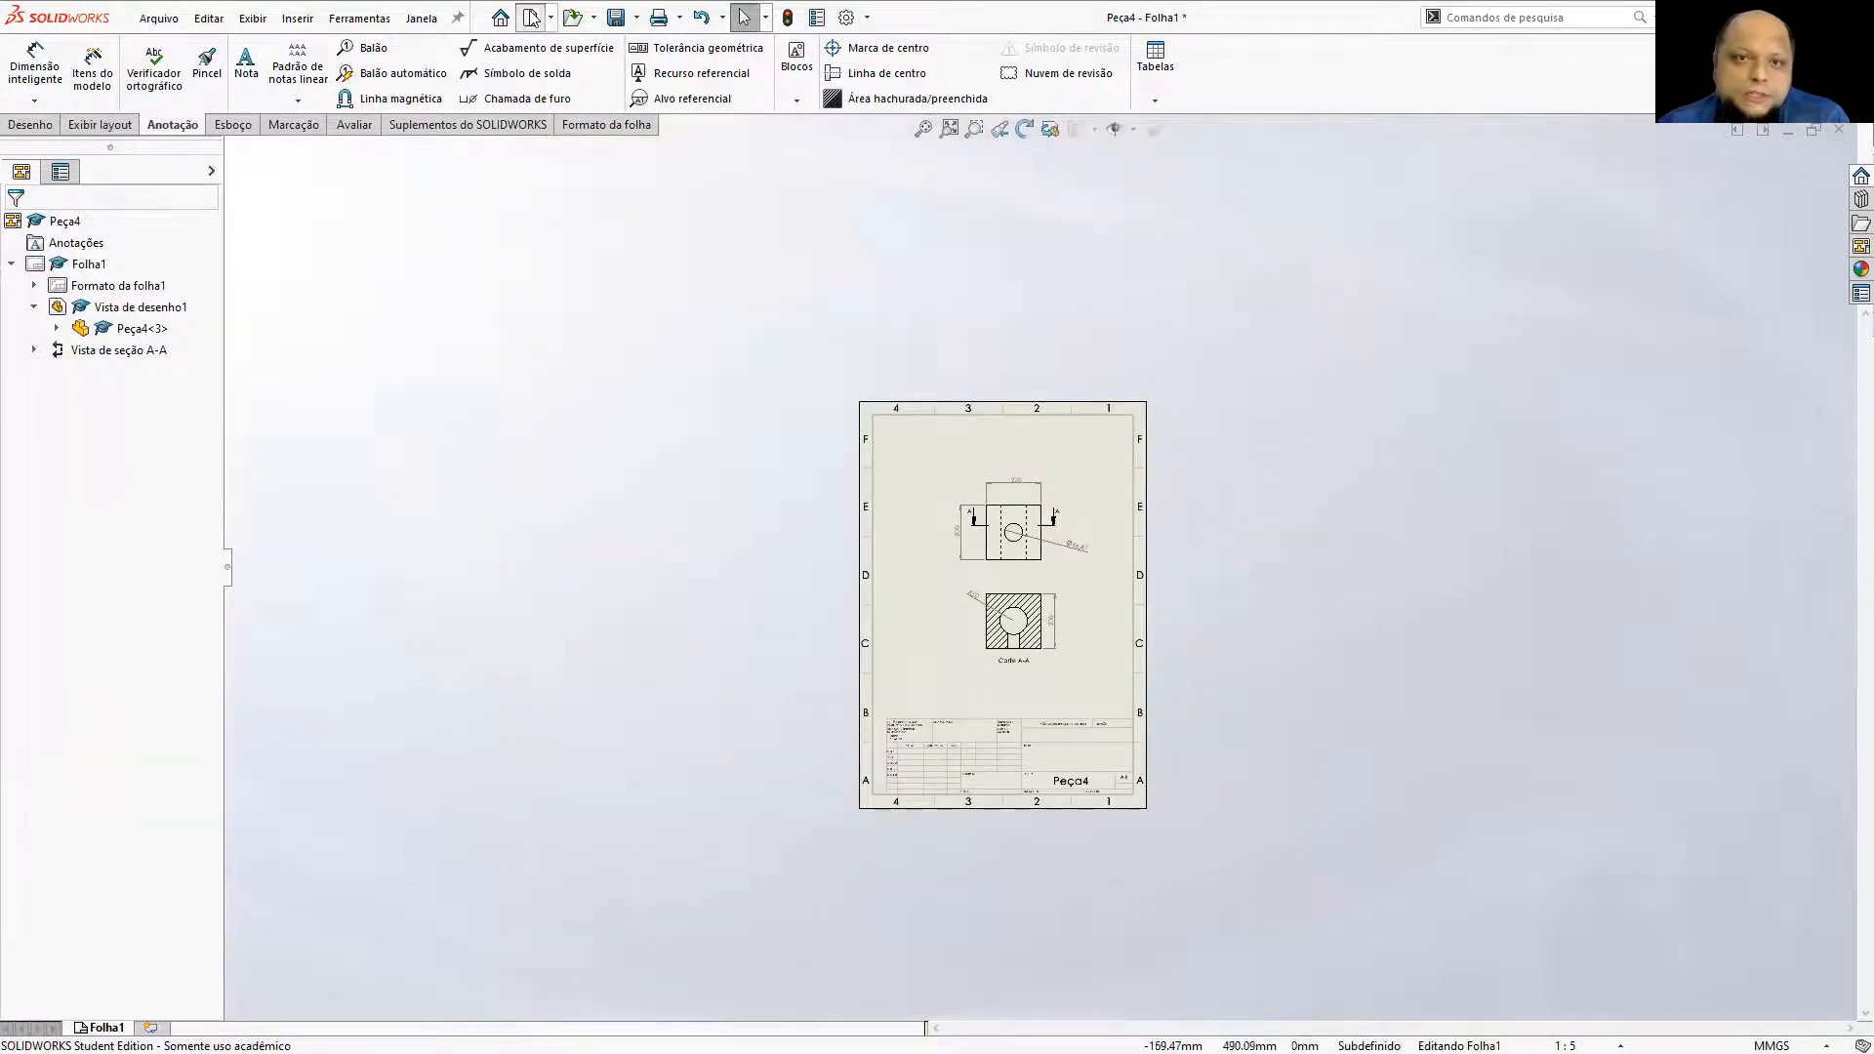
{"action": "left_click", "coordinate": [1027, 805]}
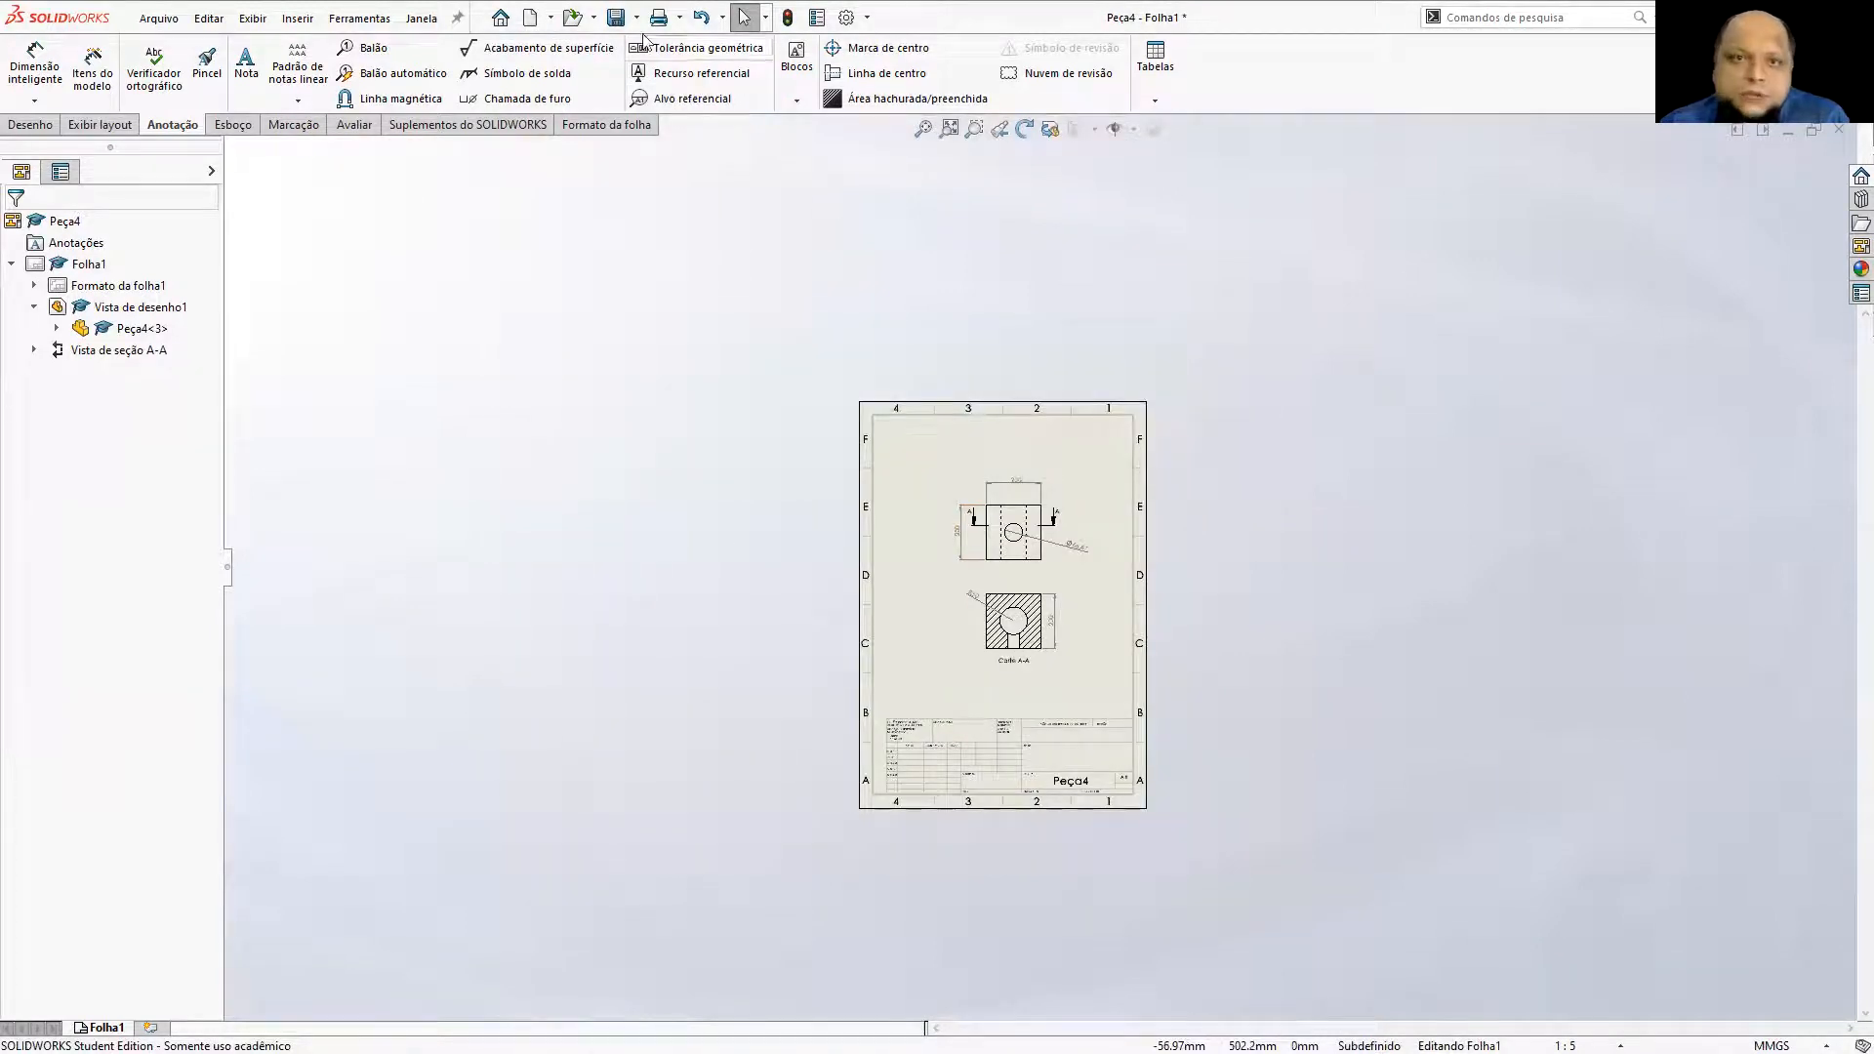
{"action": "left_click", "coordinate": [616, 17]}
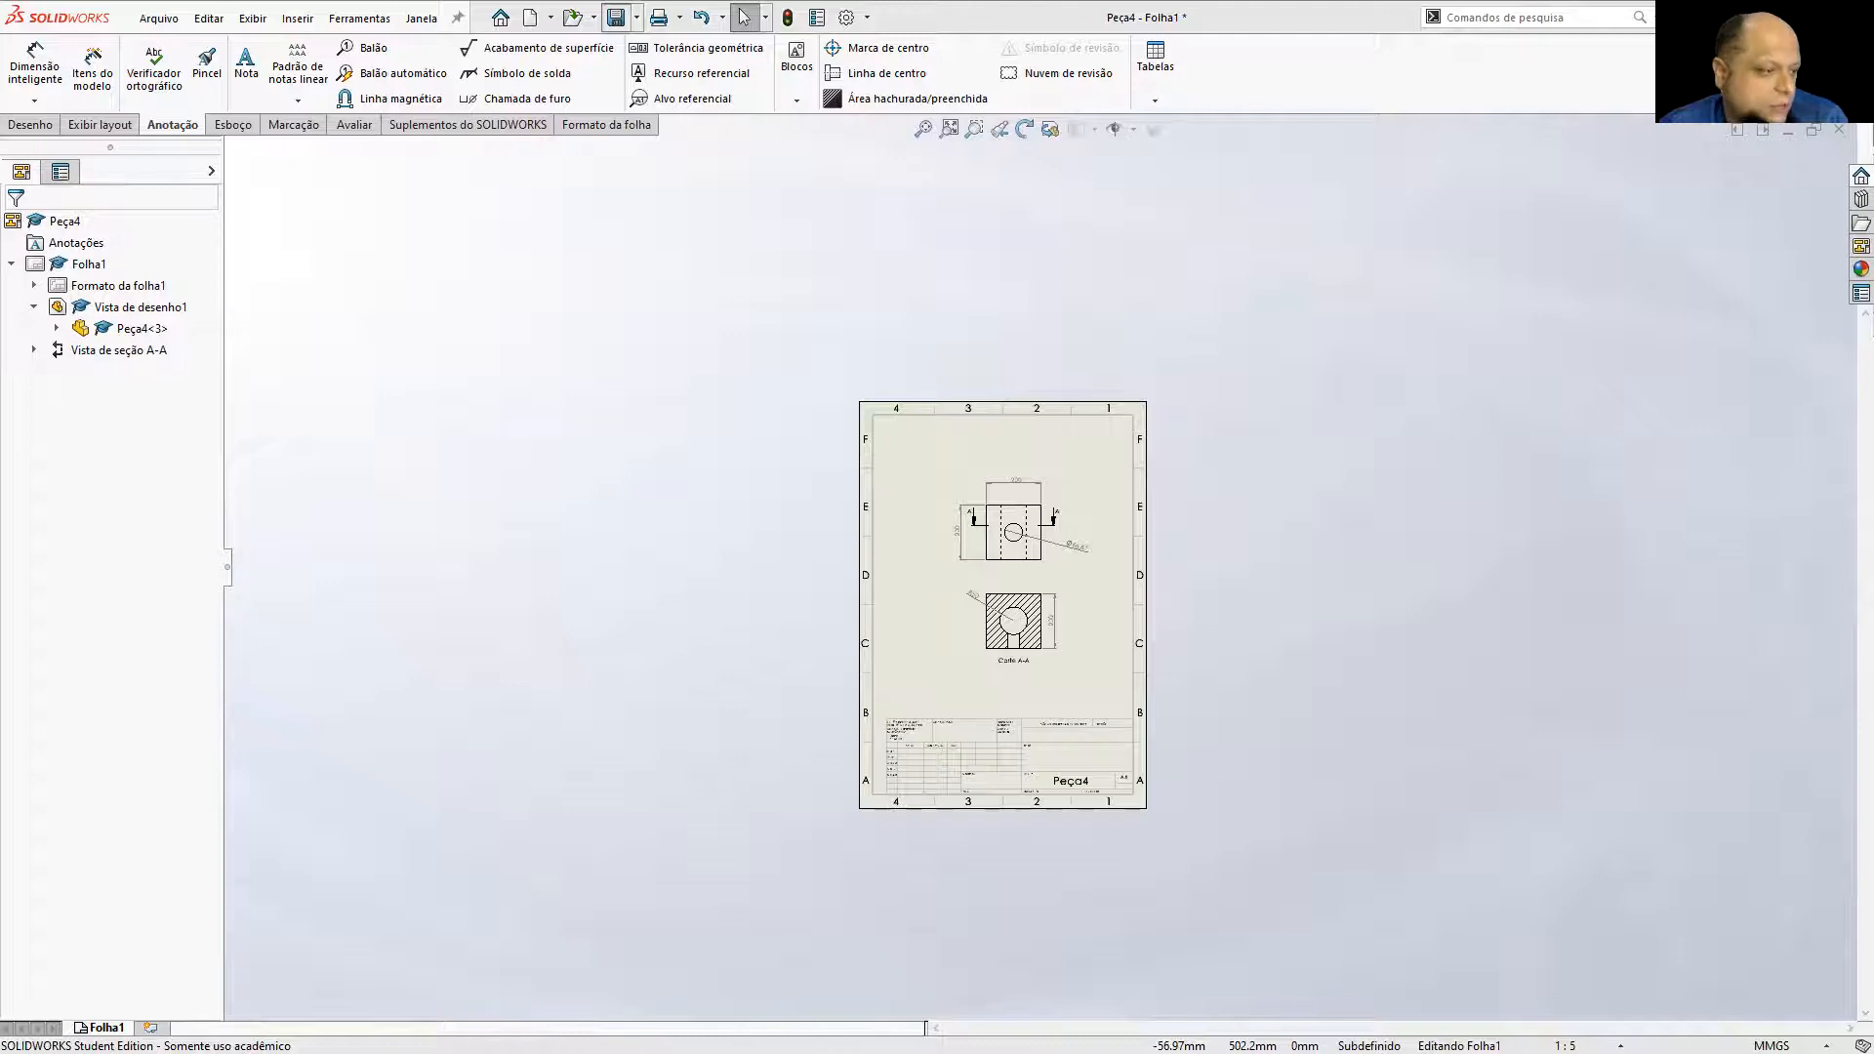
{"action": "left_click", "coordinate": [1840, 130]}
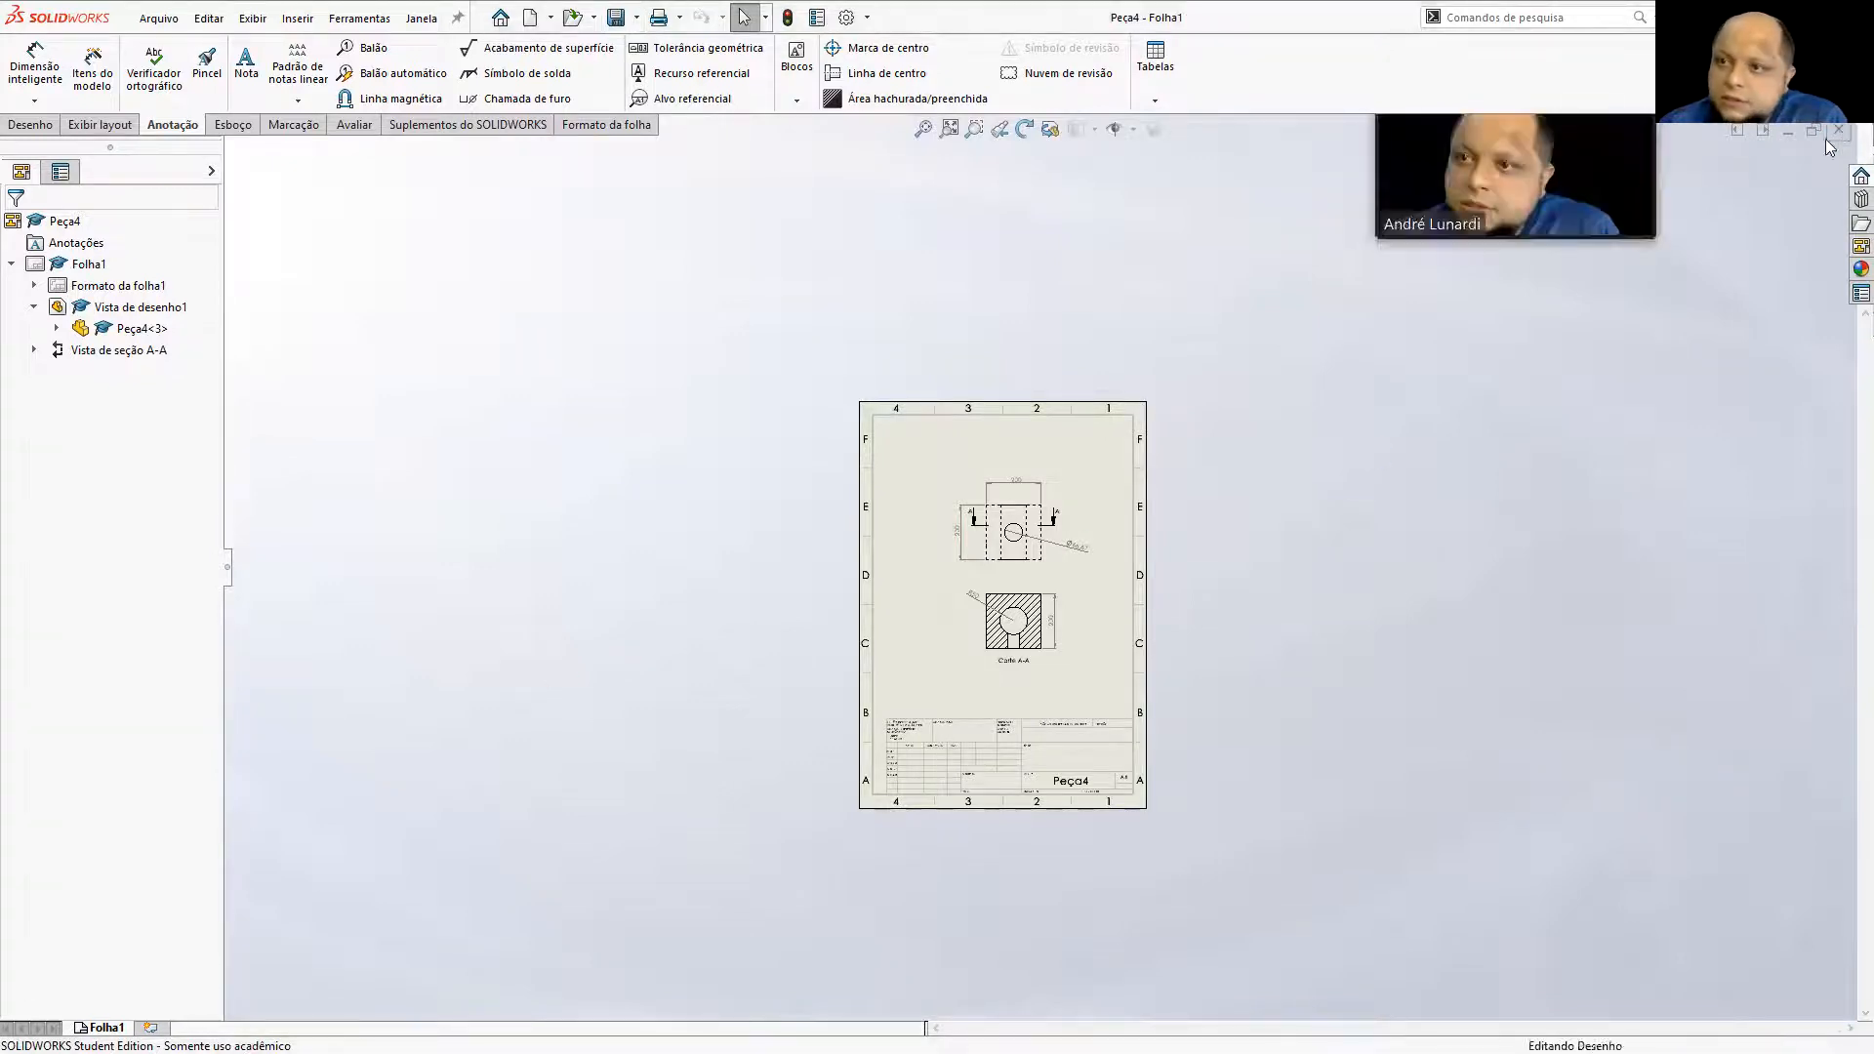
Review the part's MODELO global variable and the dimension equations linked to it.
{"action": "right_click", "coordinate": [68, 368]}
{"action": "left_click", "coordinate": [147, 382]}
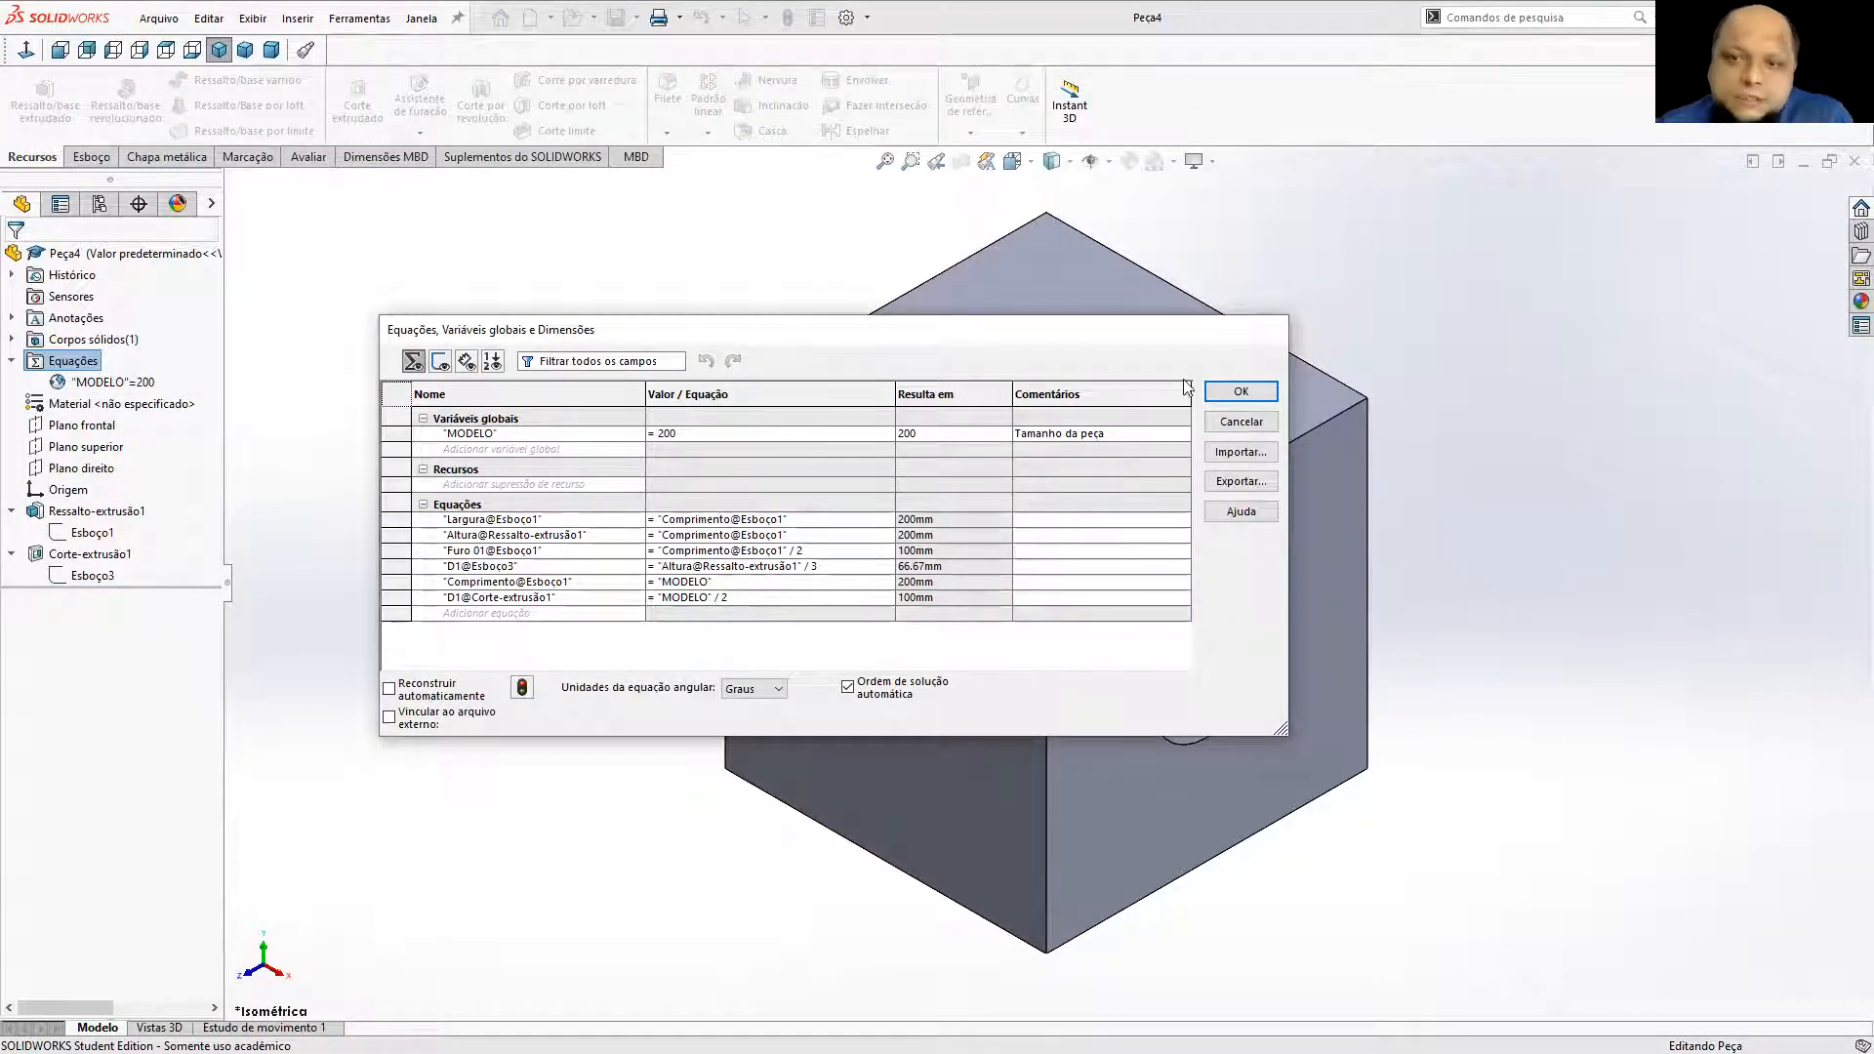
{"action": "left_click", "coordinate": [1223, 396]}
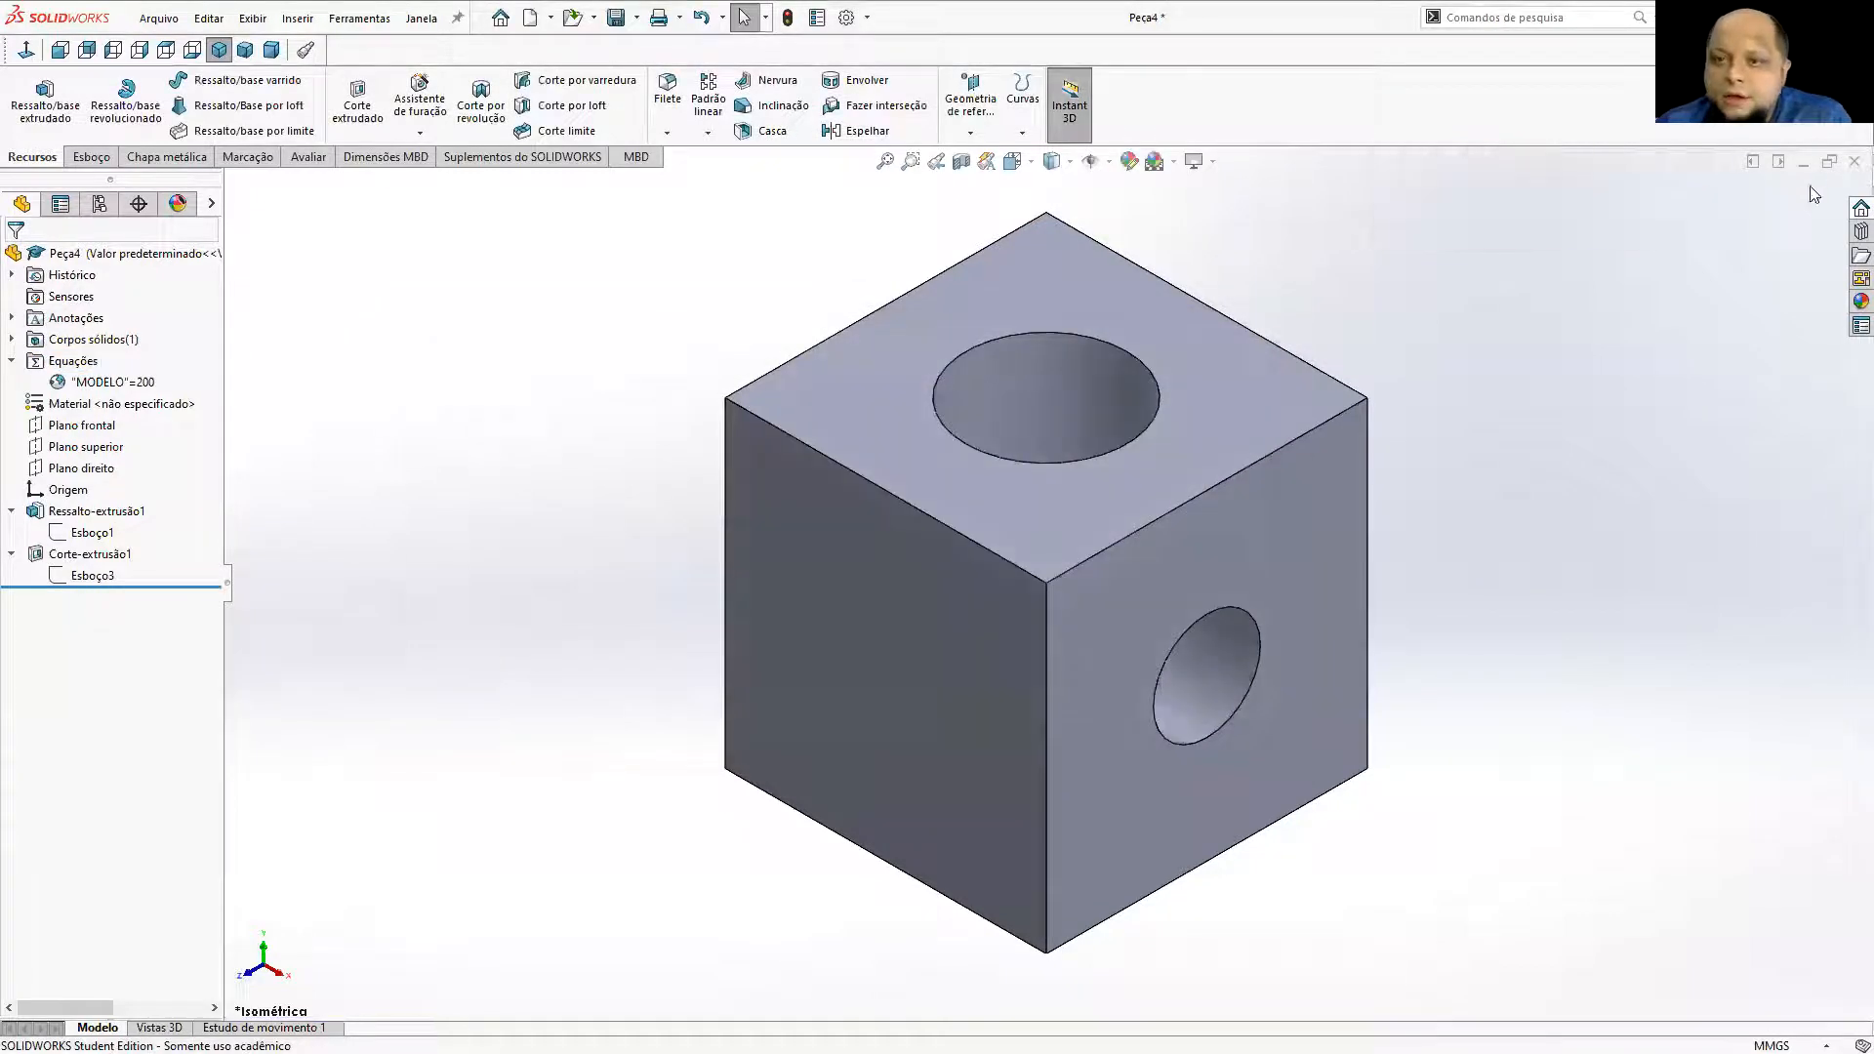
Close the Peça4 part and create a new part document.
{"action": "left_click", "coordinate": [1853, 162]}
{"action": "left_click", "coordinate": [878, 454]}
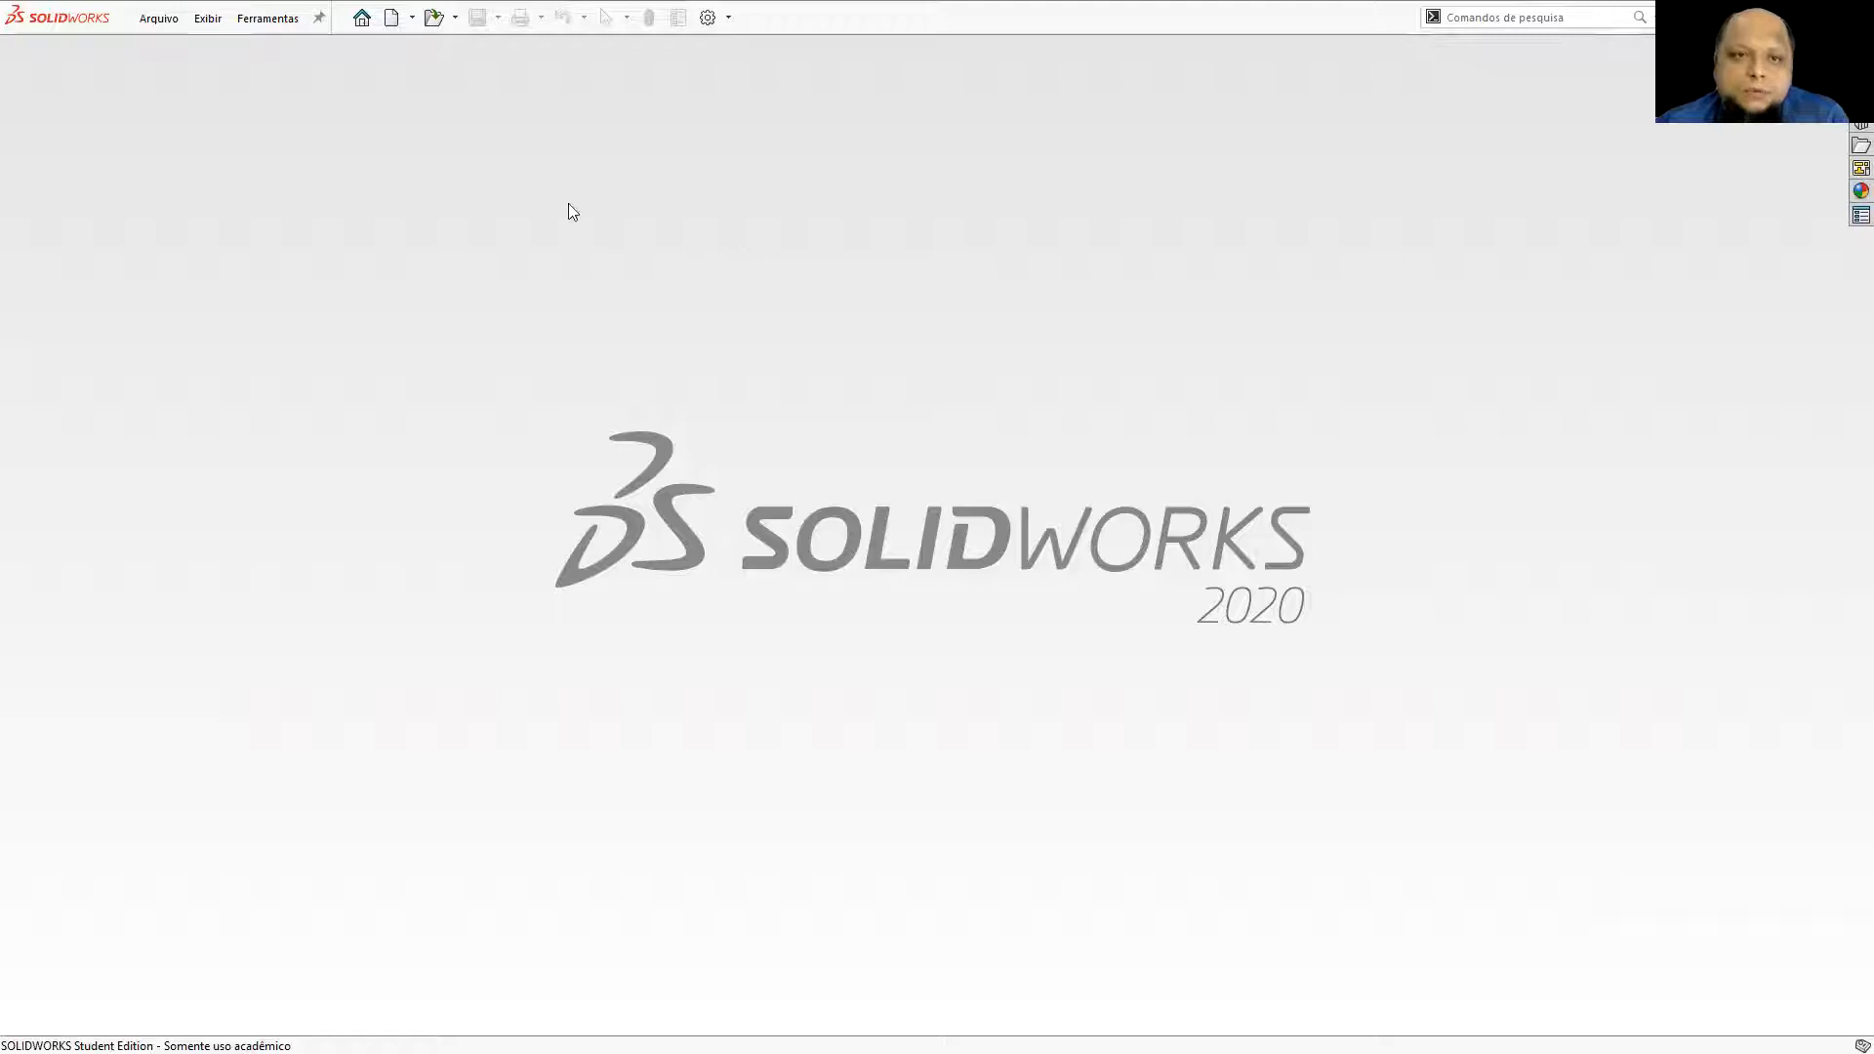
{"action": "left_click", "coordinate": [391, 17]}
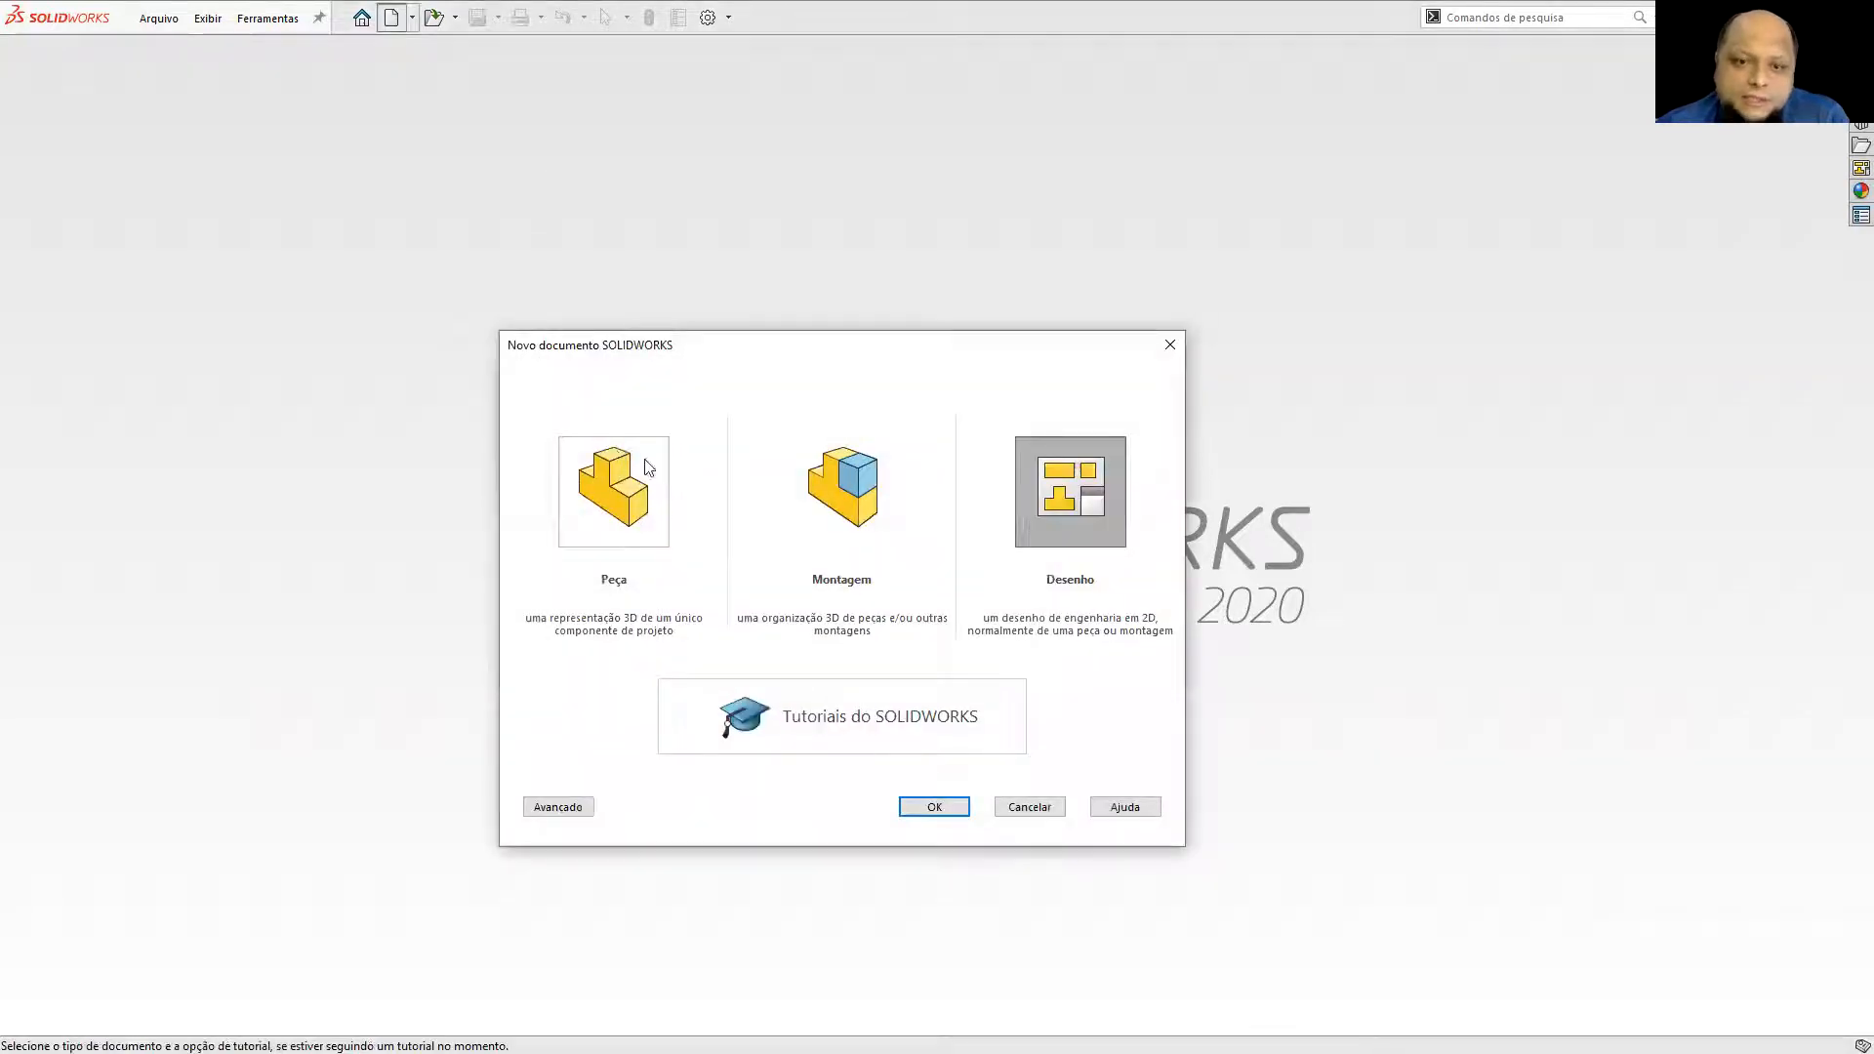
{"action": "left_click", "coordinate": [615, 489]}
{"action": "left_click", "coordinate": [933, 804]}
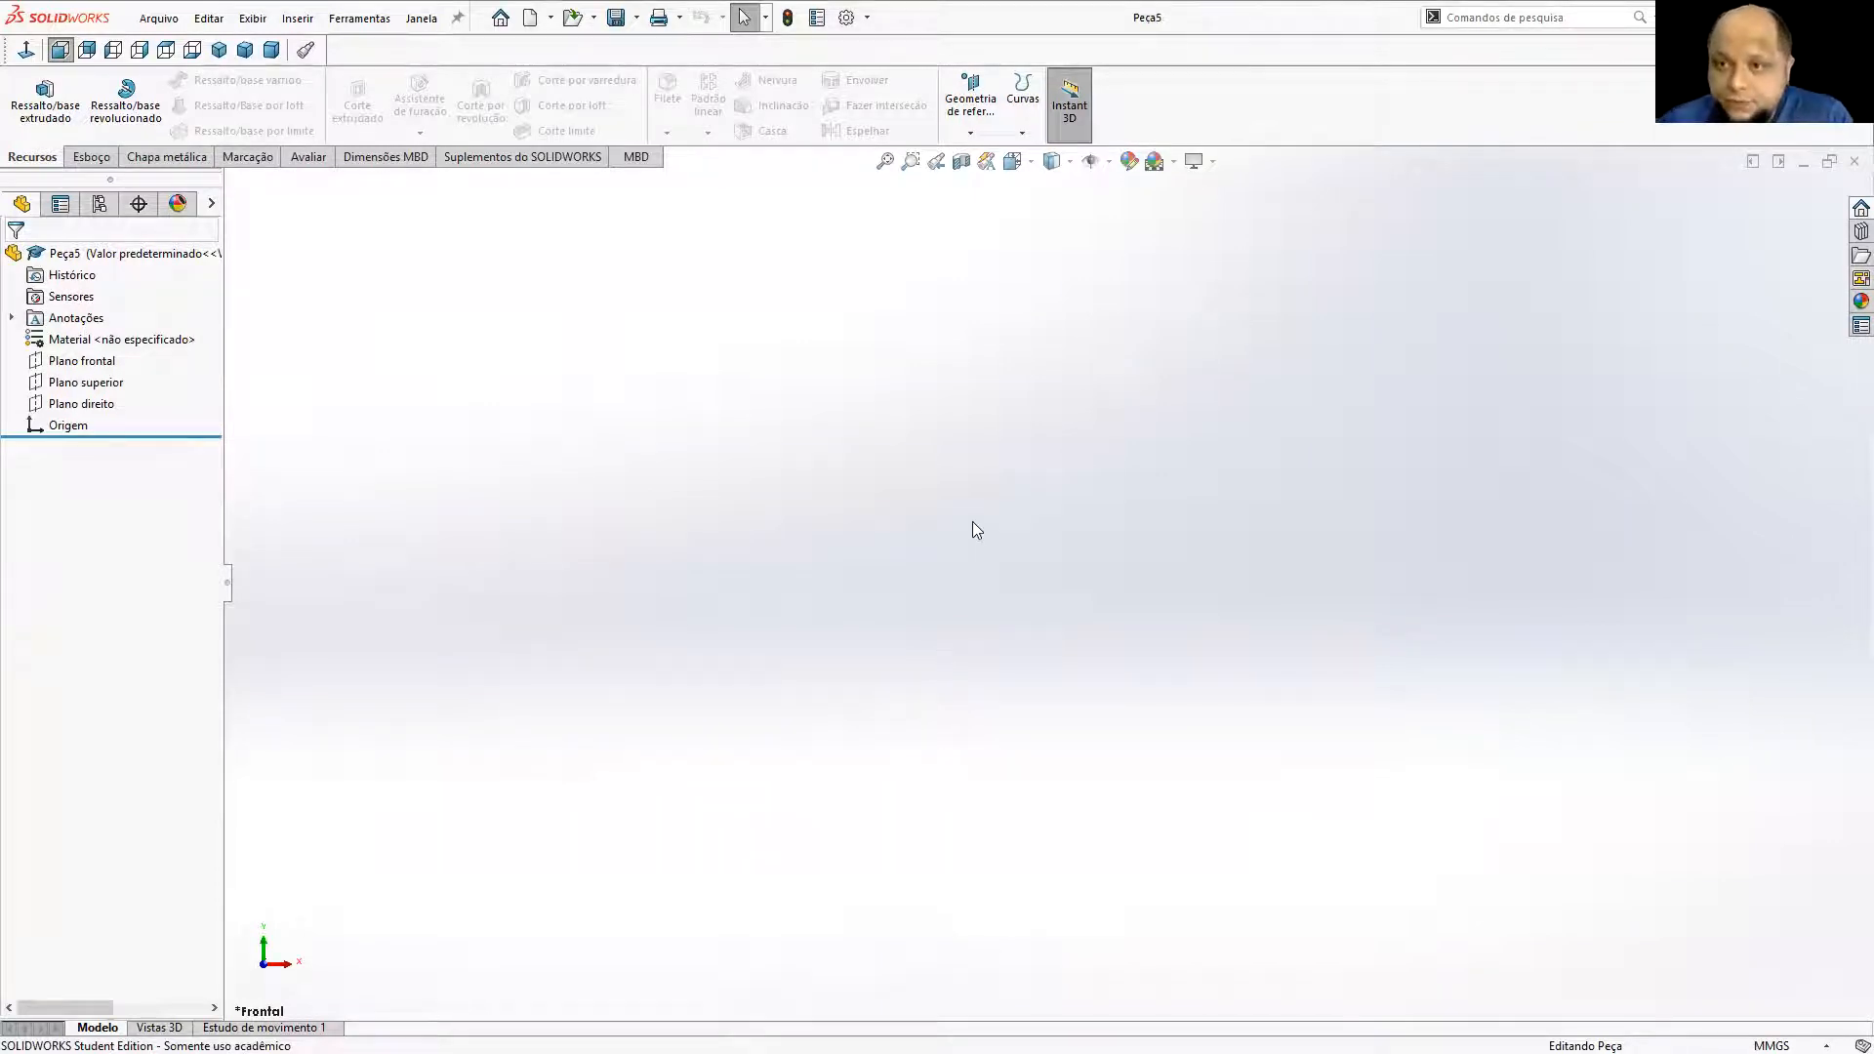
On the front plane, sketch a corner rectangle from the origin, about 85 mm wide and 42 mm high.
{"action": "left_click", "coordinate": [92, 156]}
{"action": "left_click", "coordinate": [28, 90]}
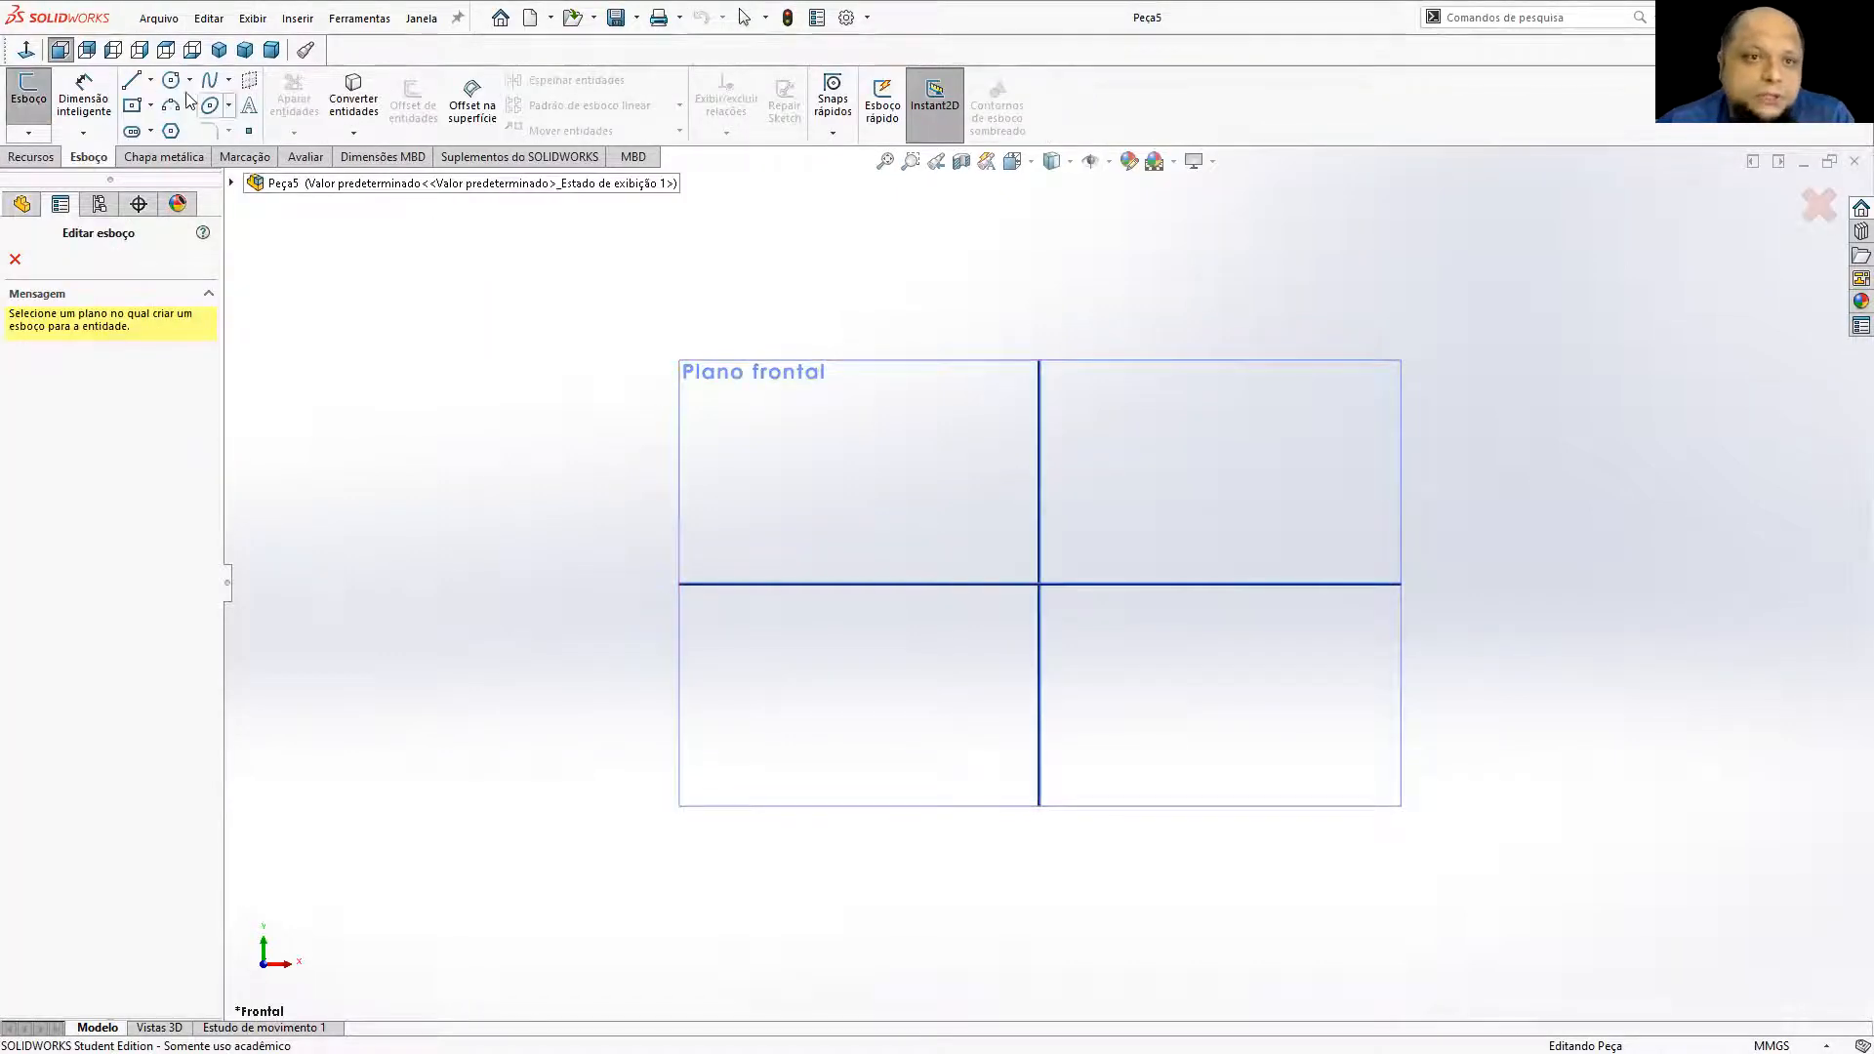
{"action": "left_click", "coordinate": [832, 352]}
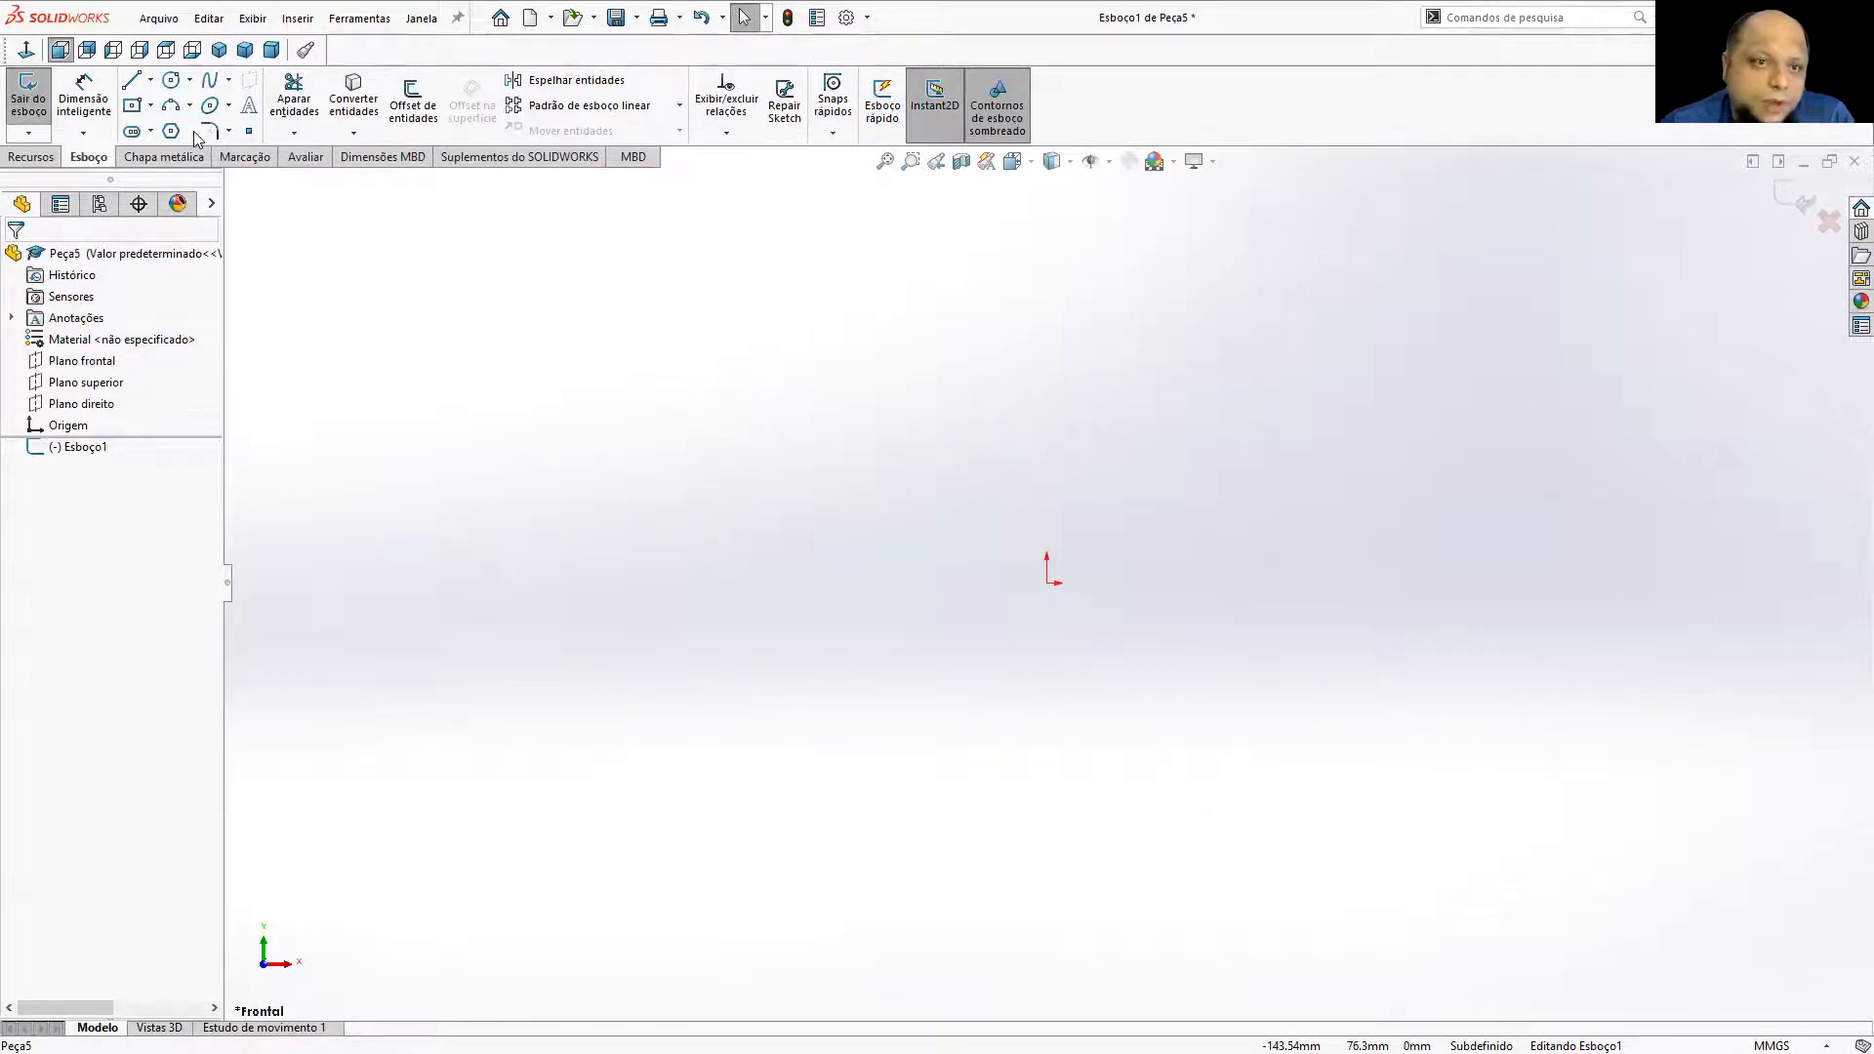
{"action": "left_click", "coordinate": [152, 113]}
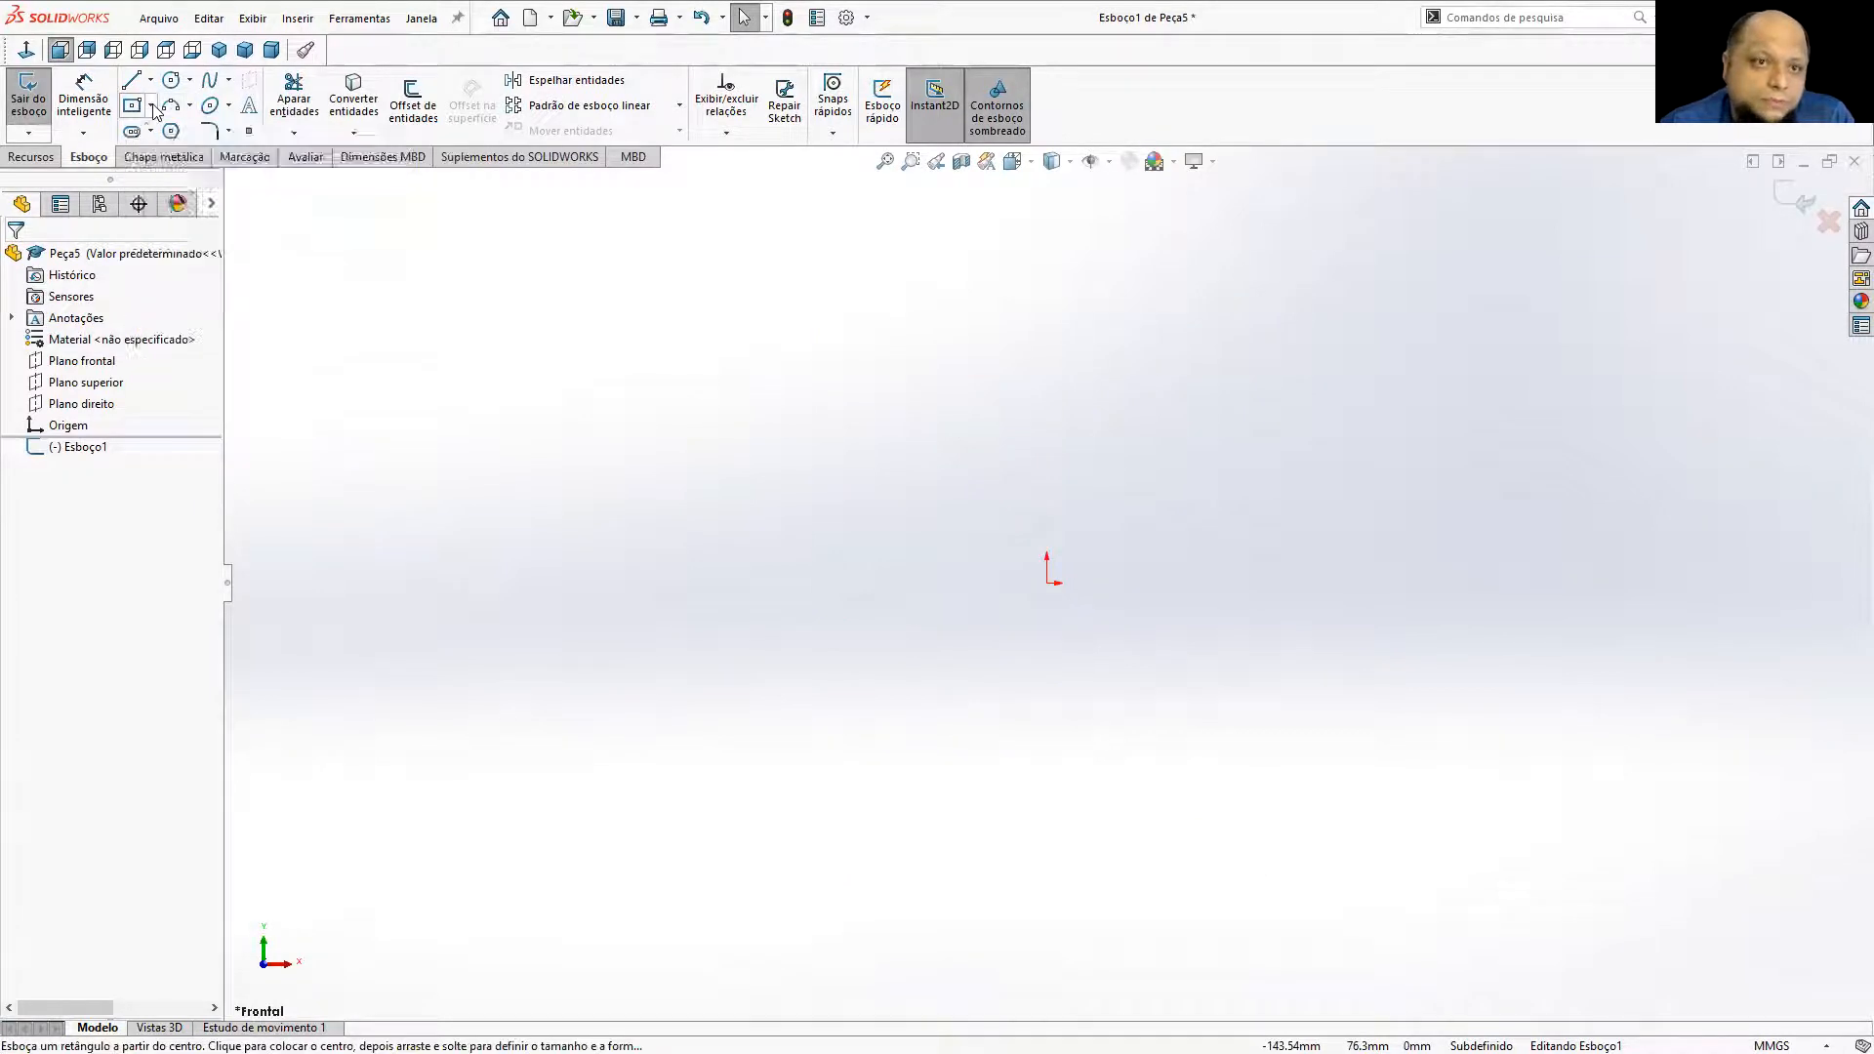
{"action": "left_click", "coordinate": [186, 131]}
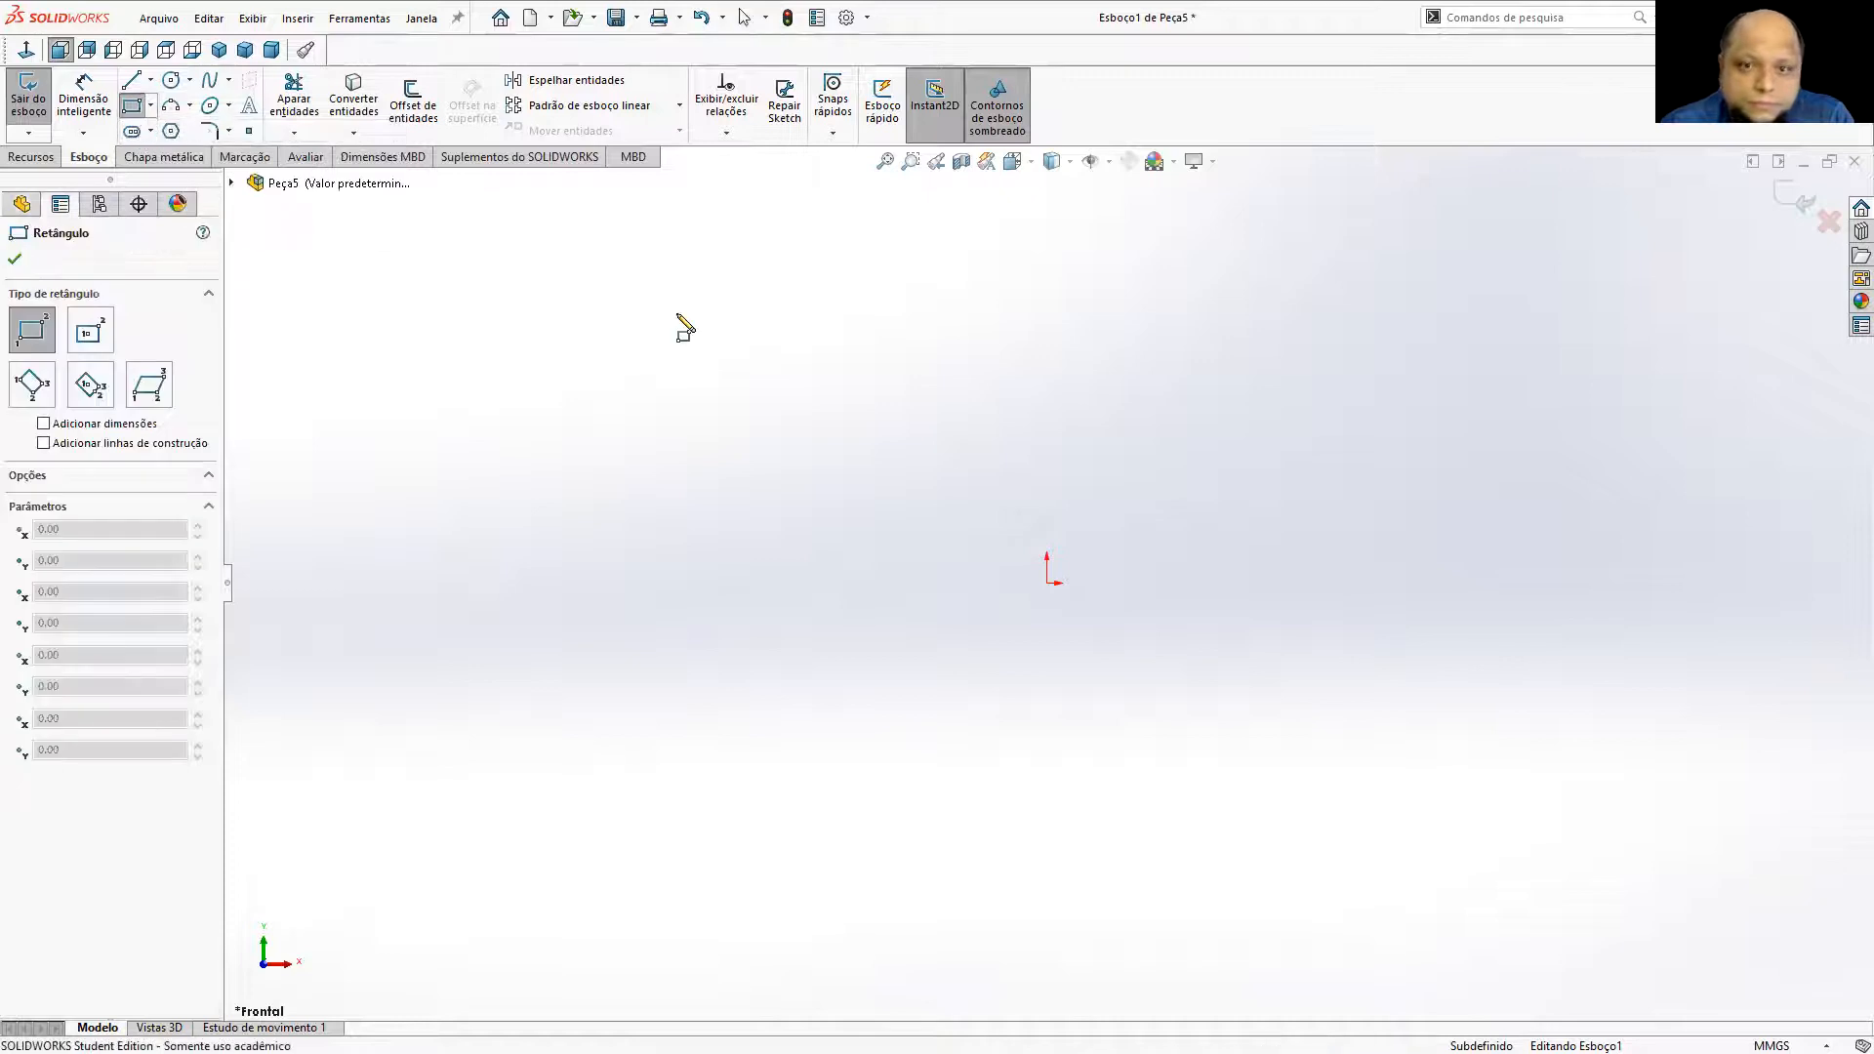
{"action": "left_click", "coordinate": [1046, 582]}
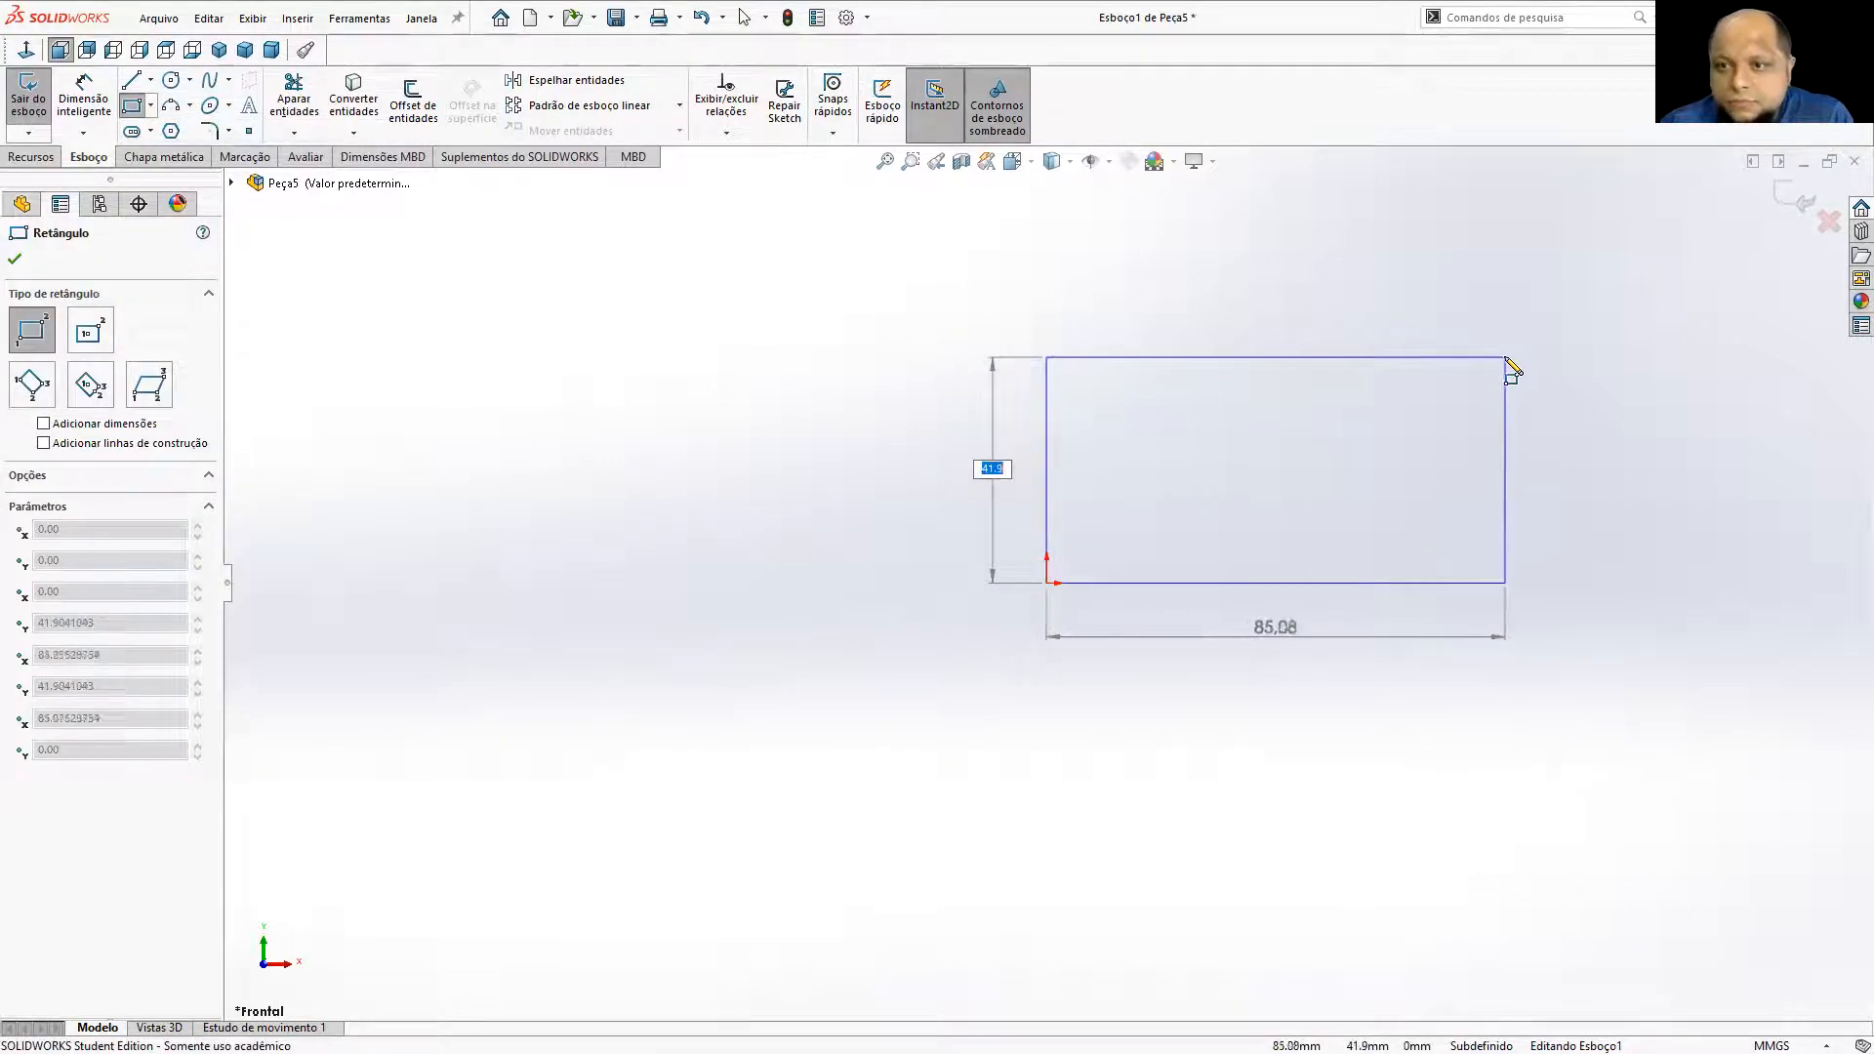
{"action": "left_click", "coordinate": [1504, 357]}
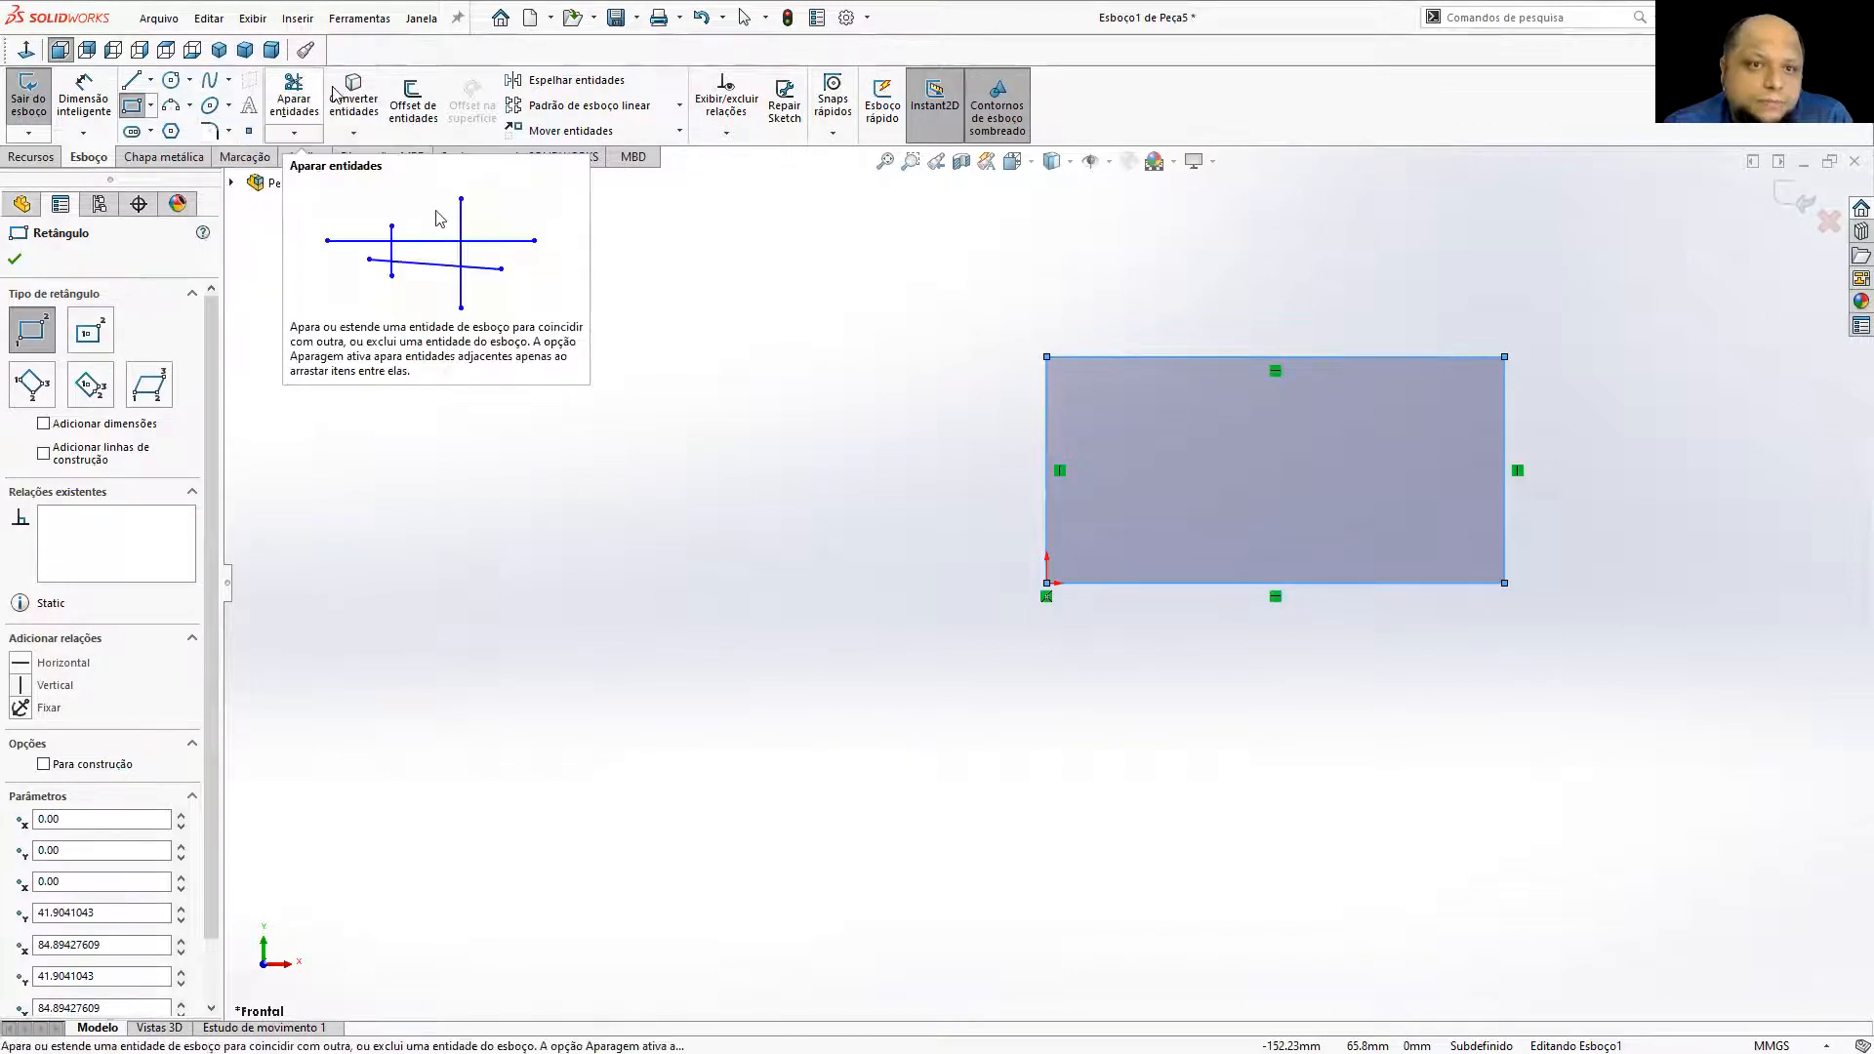
Dimension the rectangle's lower edge at 100 mm and its vertical edge at the origin at 25 mm.
{"action": "left_click", "coordinate": [83, 98]}
{"action": "left_click", "coordinate": [1171, 584]}
{"action": "left_click", "coordinate": [1174, 686]}
{"action": "type", "text": "100"}
{"action": "key", "text": "Return"}
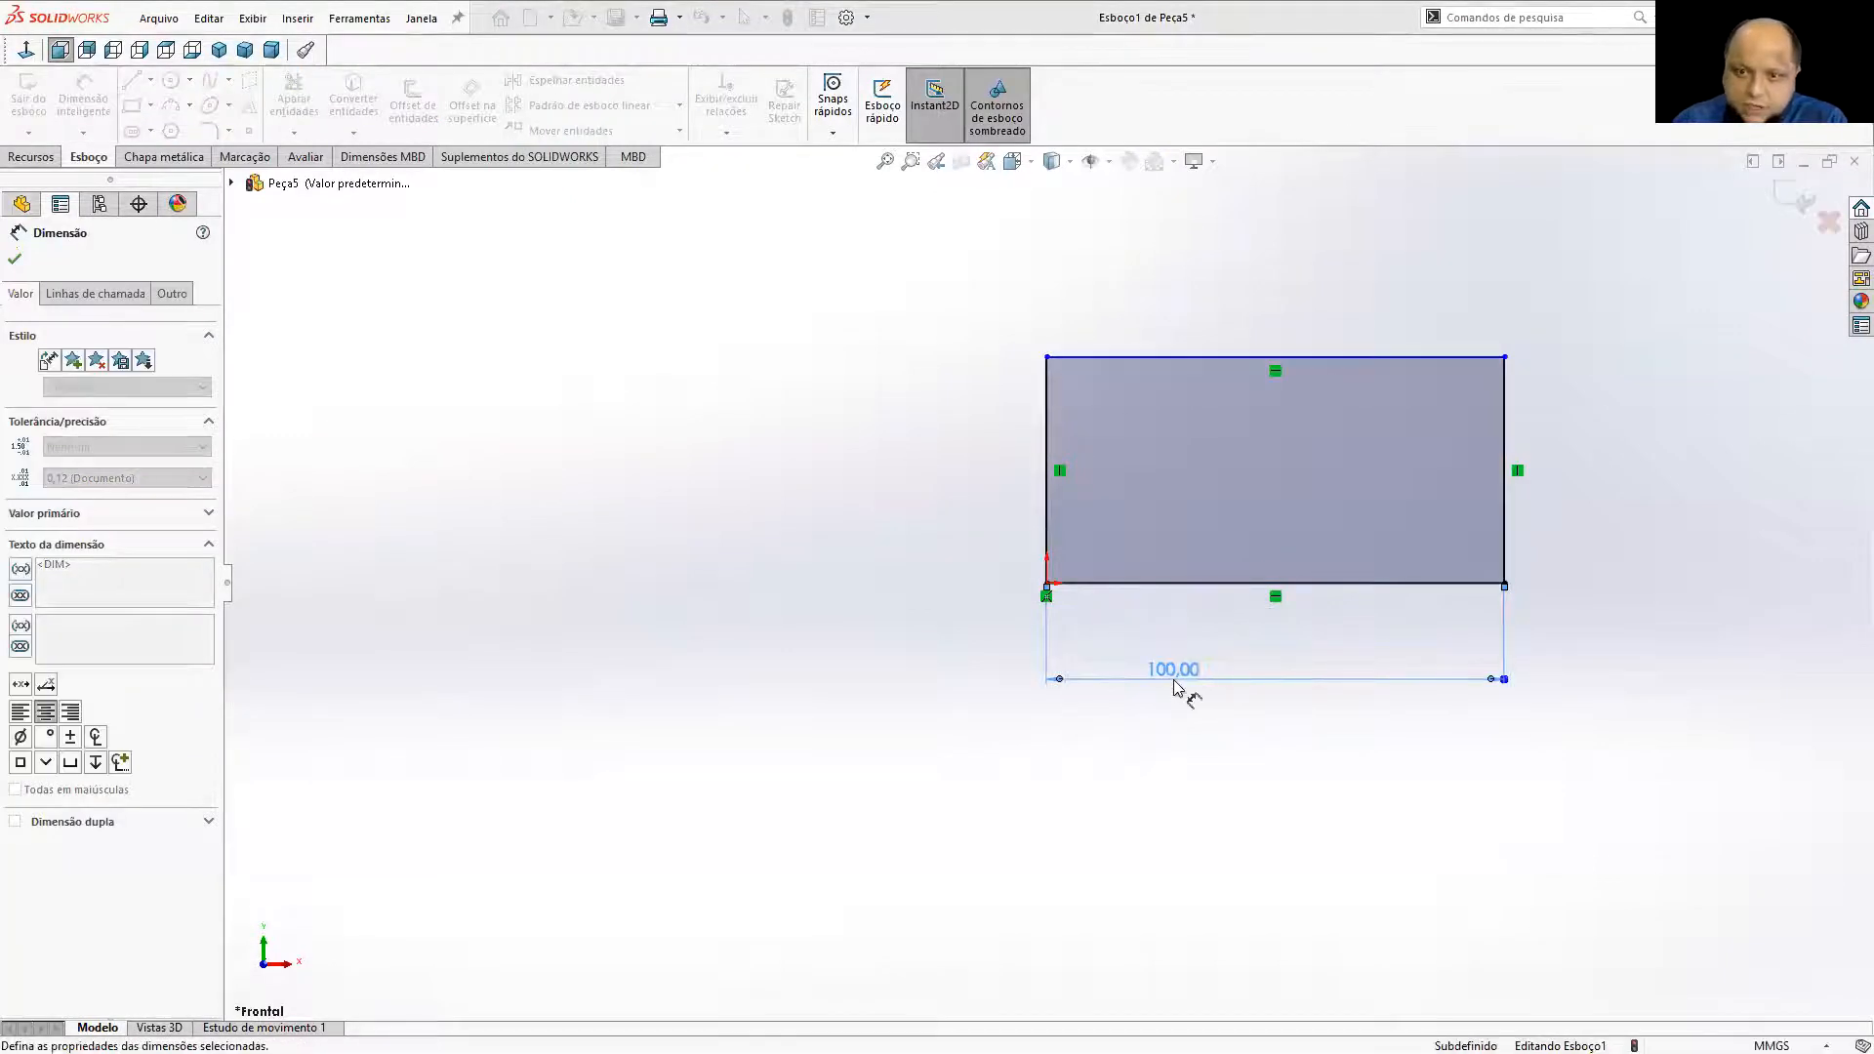
{"action": "left_click", "coordinate": [1044, 447]}
{"action": "left_click", "coordinate": [976, 451]}
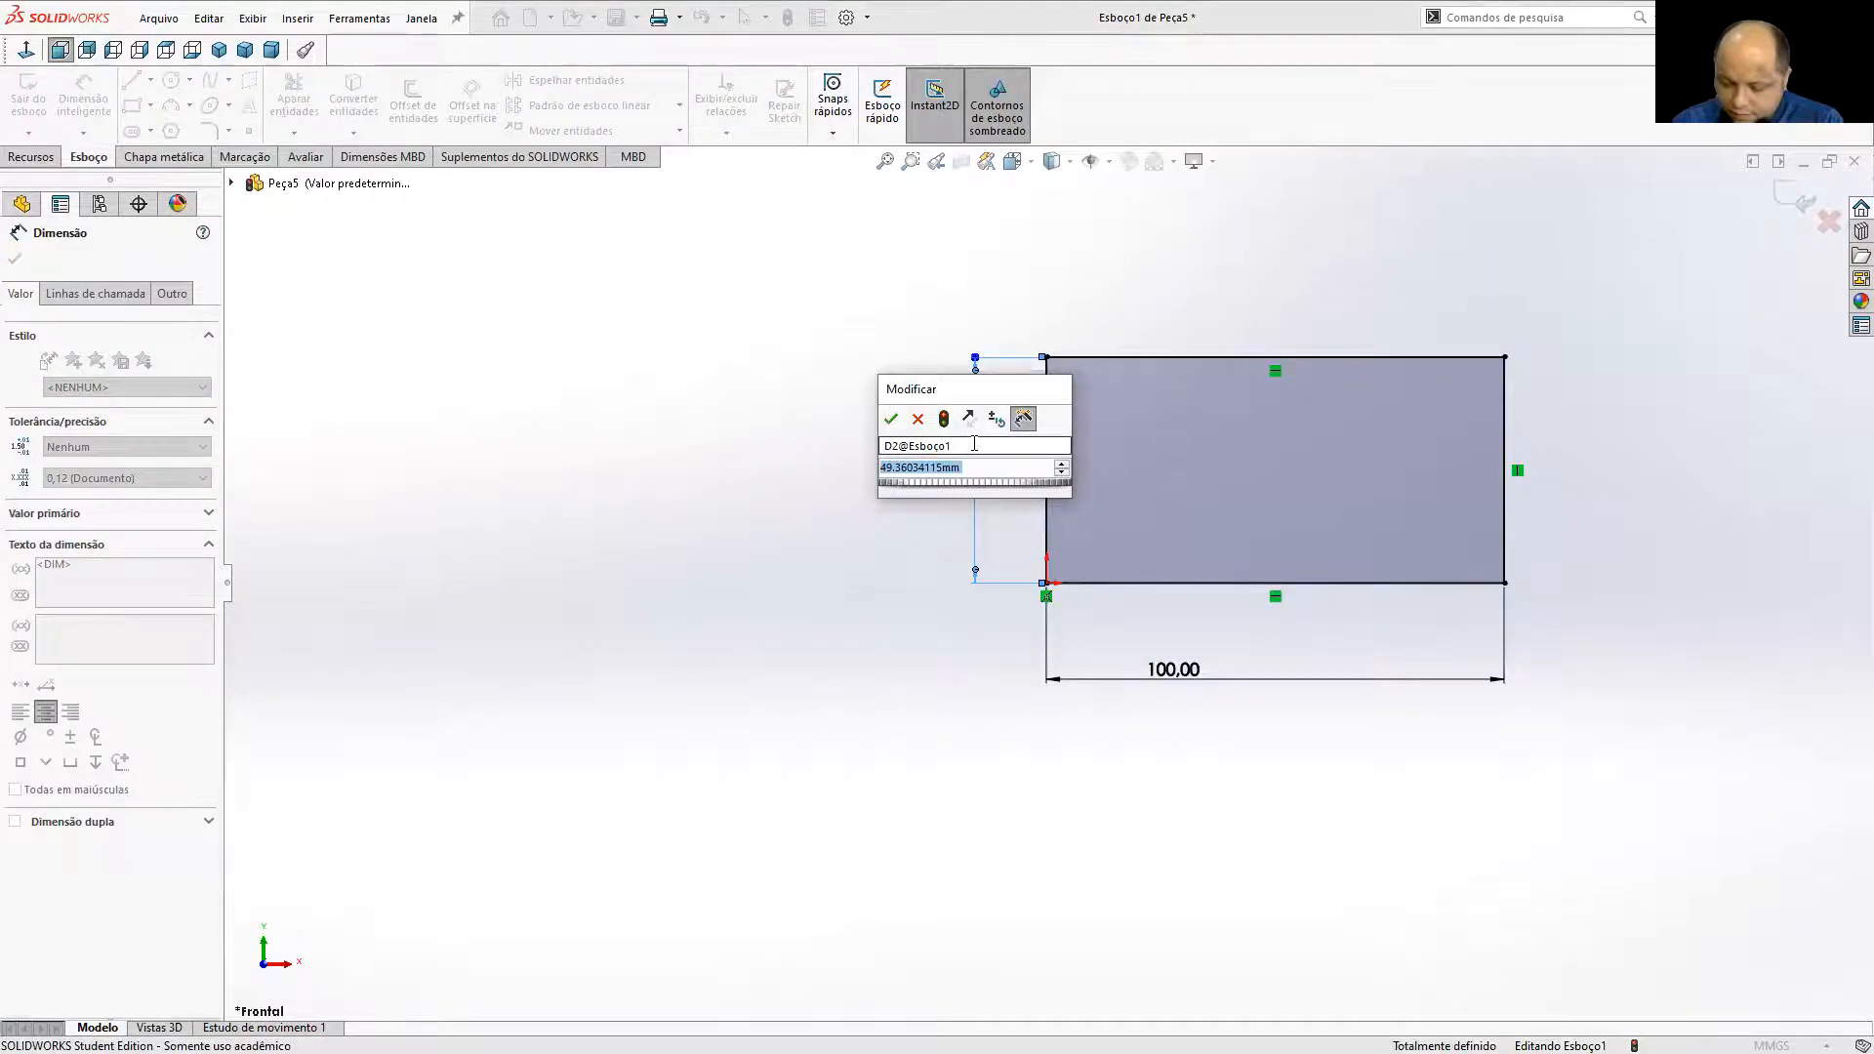
{"action": "type", "text": "25"}
{"action": "key", "text": "Return"}
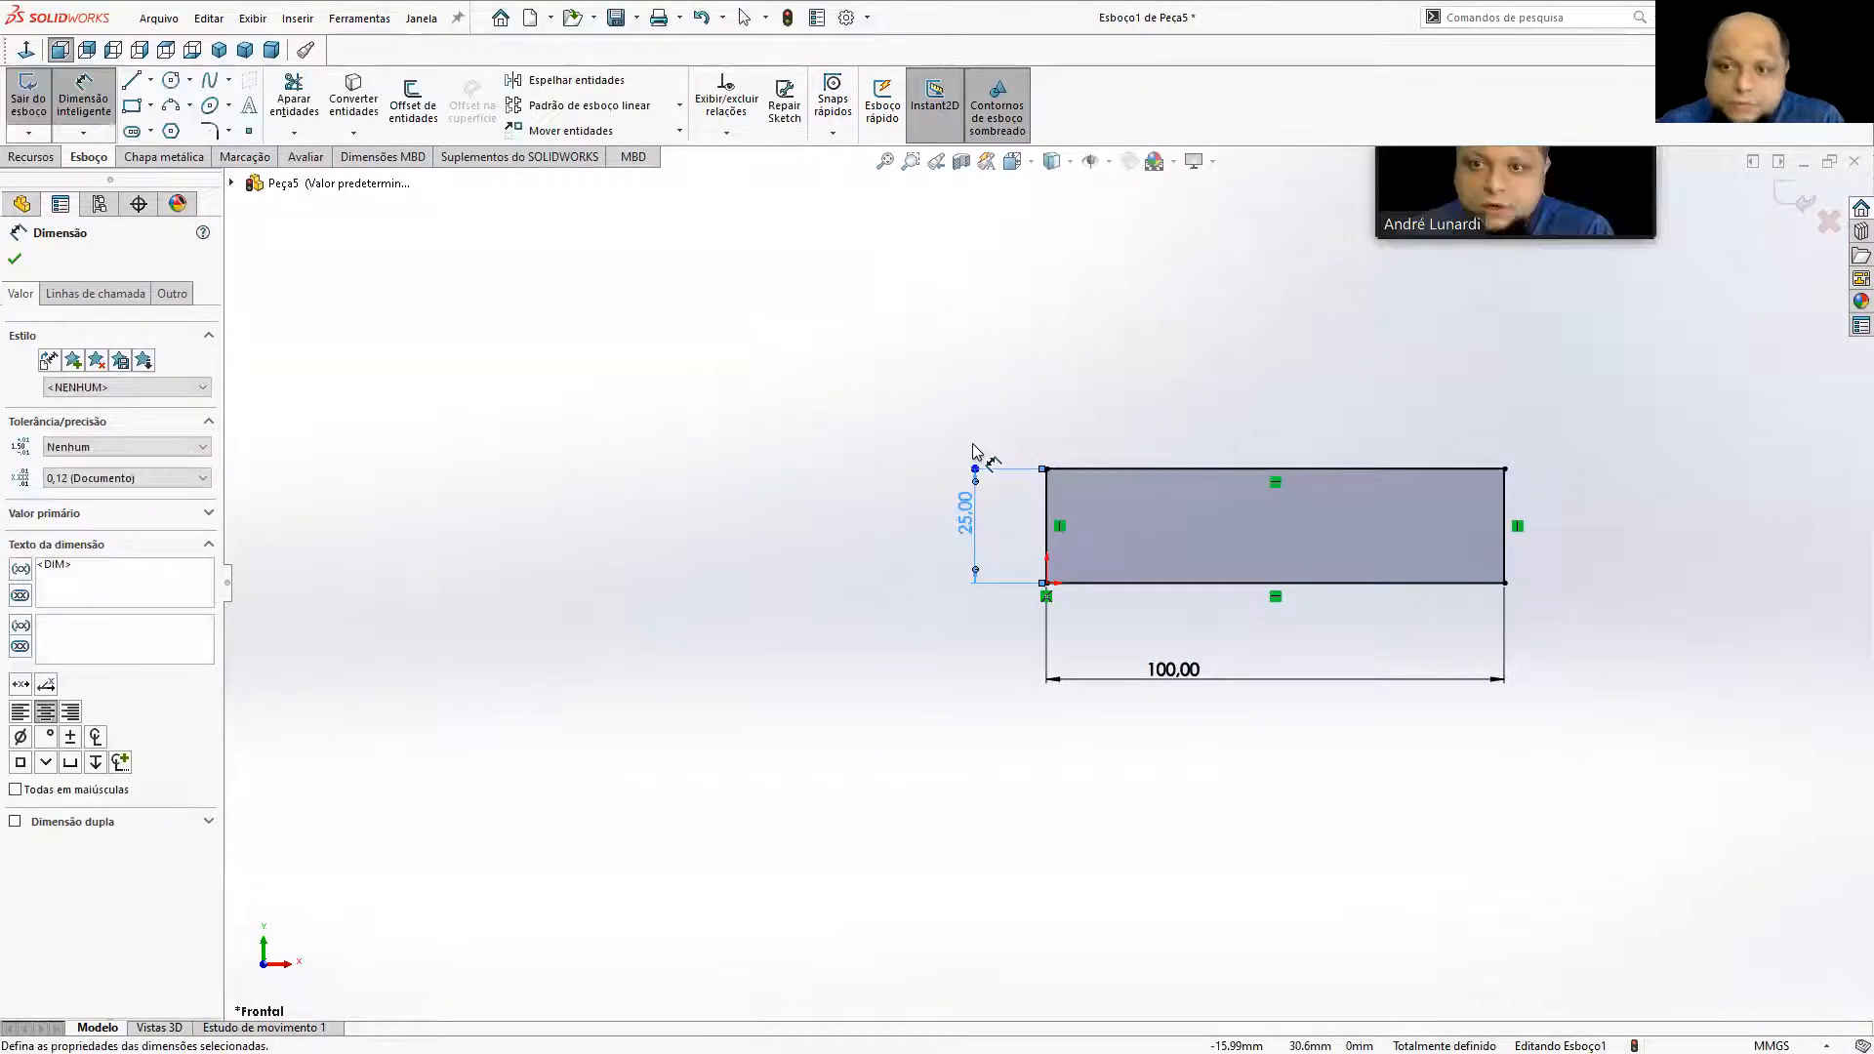
Change the rectangle's height dimension first to 50 mm and finally to 35 mm.
{"action": "key", "text": "Escape"}
{"action": "left_click", "coordinate": [953, 491]}
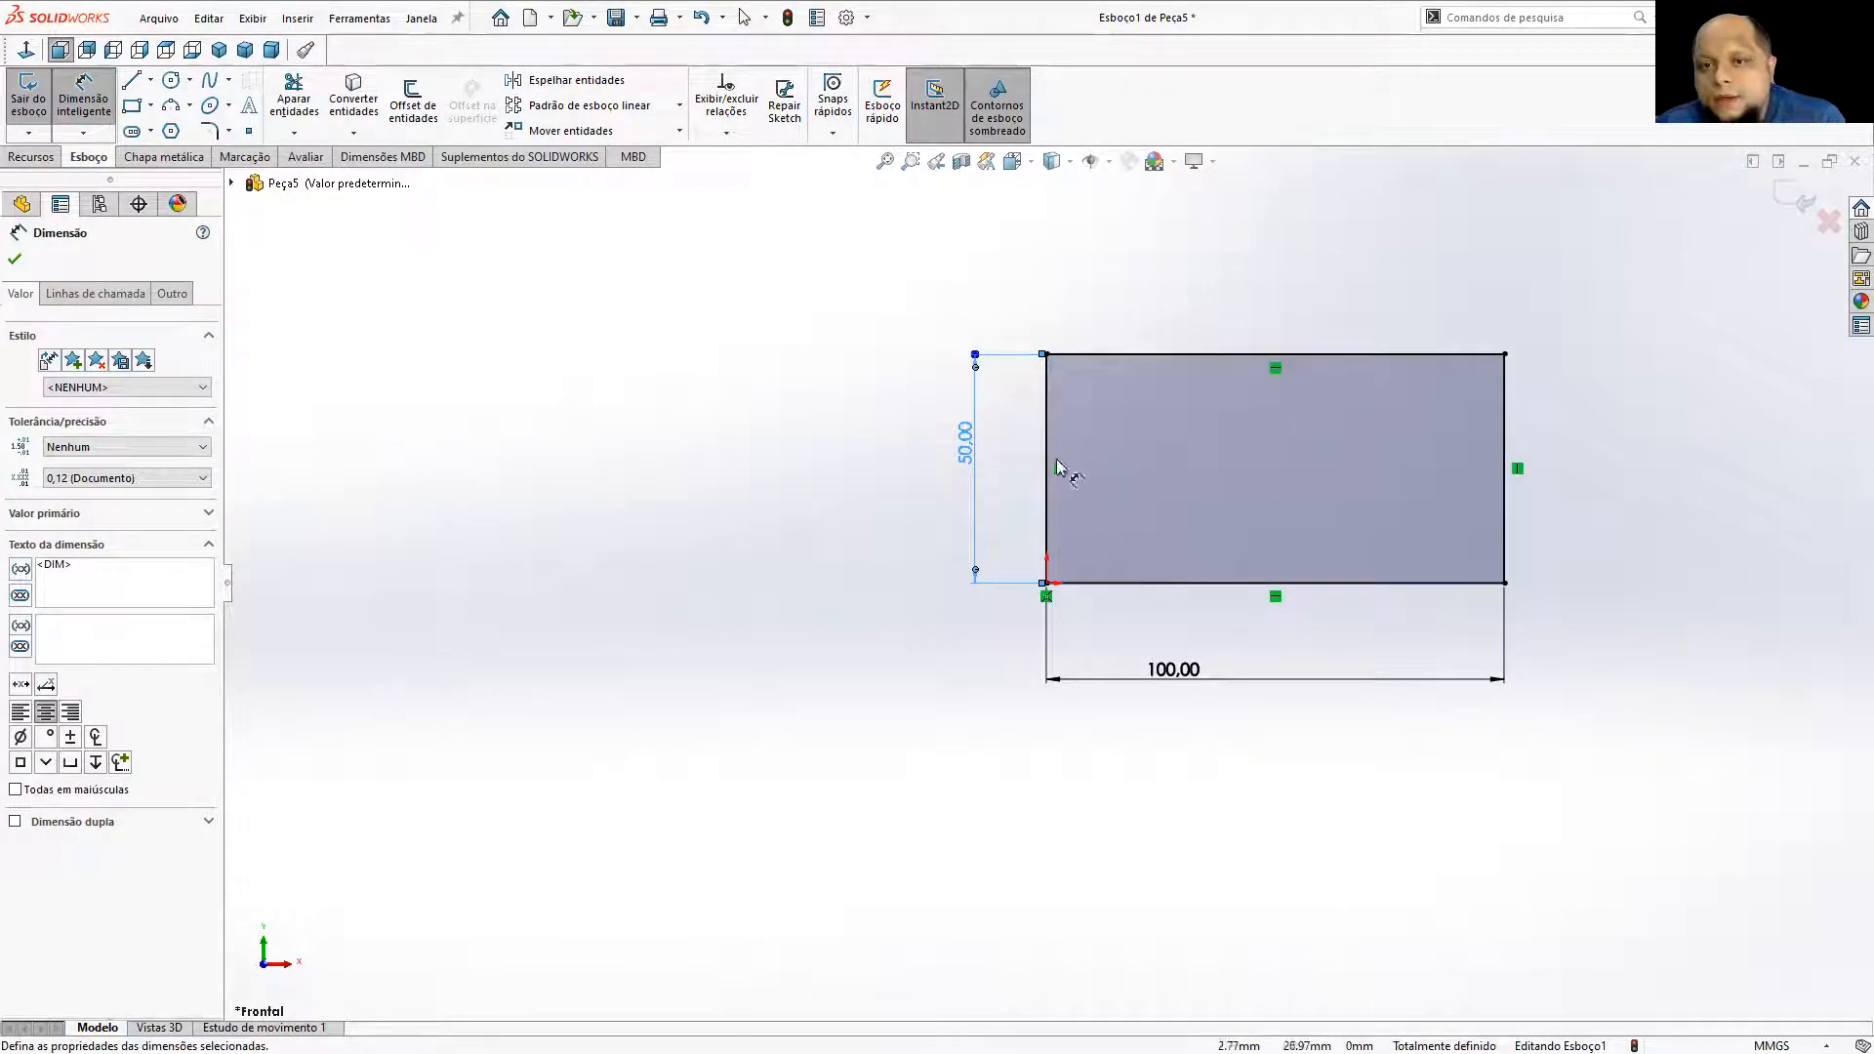
{"action": "double_click", "coordinate": [966, 442]}
{"action": "type", "text": "35"}
{"action": "key", "text": "Return"}
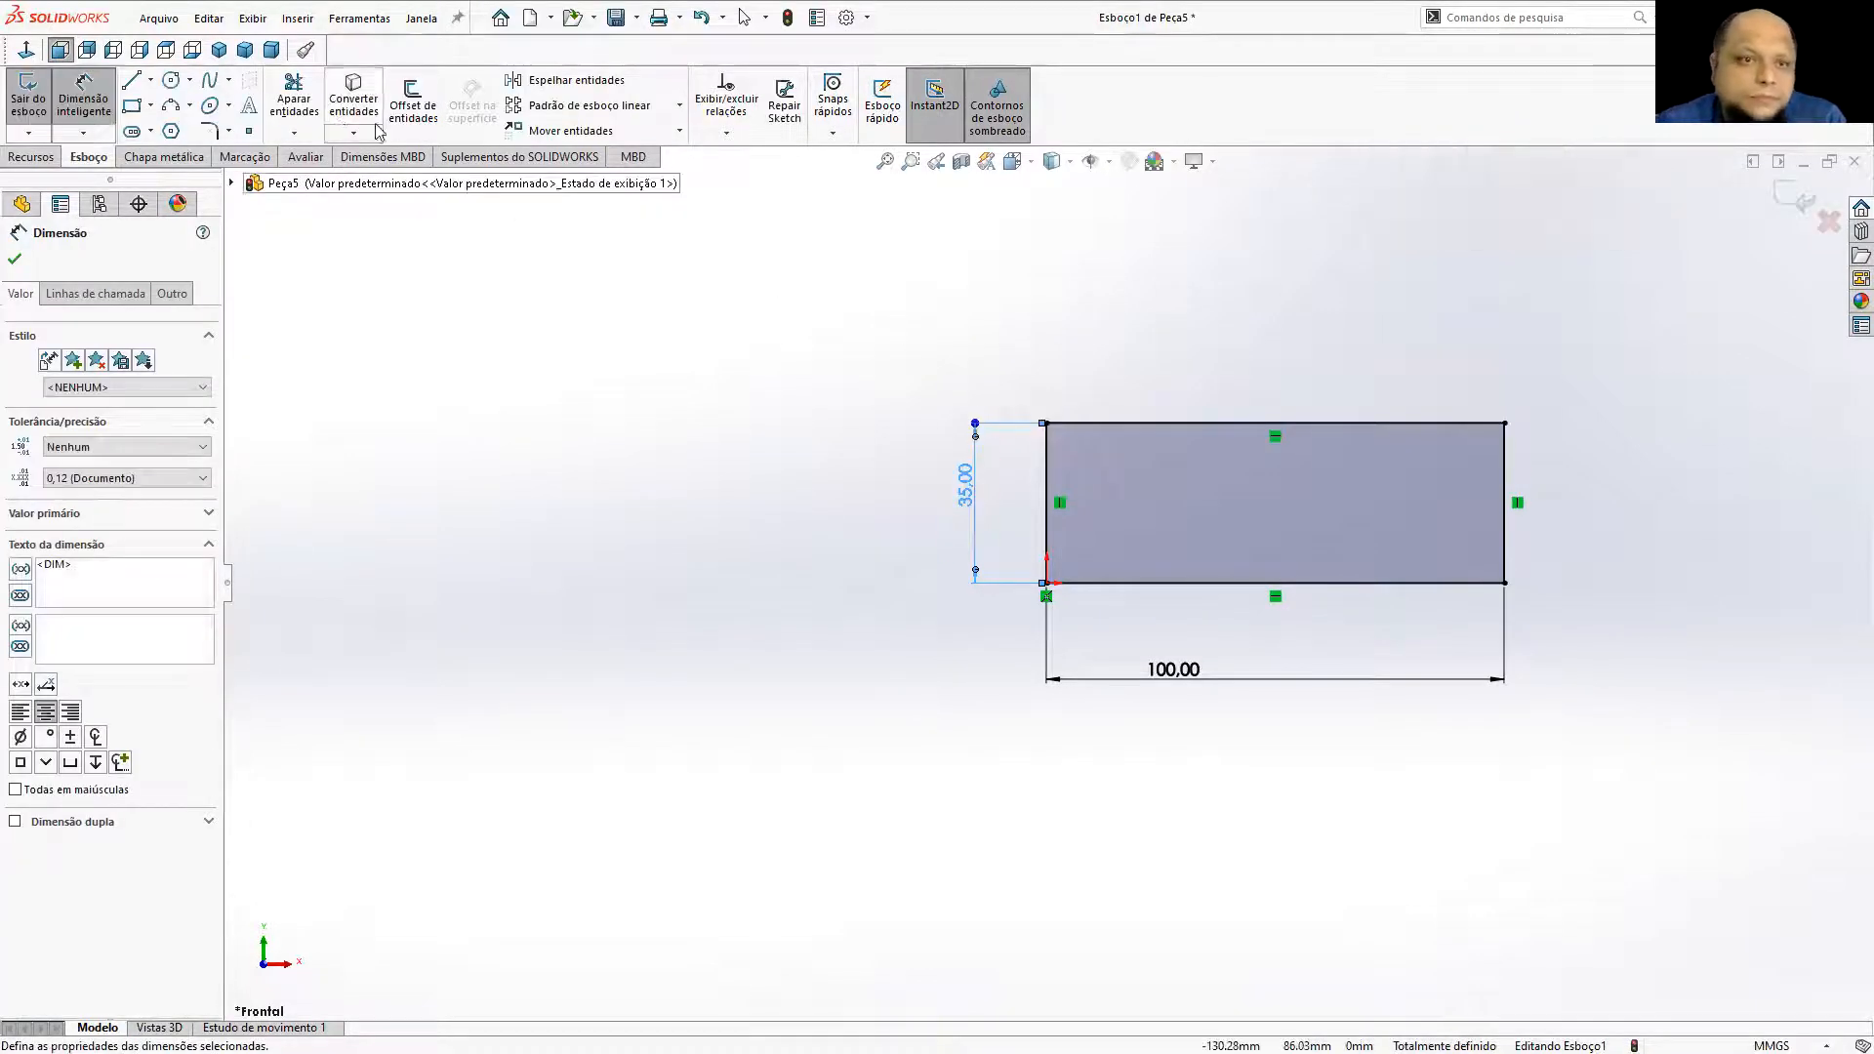
{"action": "left_click", "coordinate": [32, 157]}
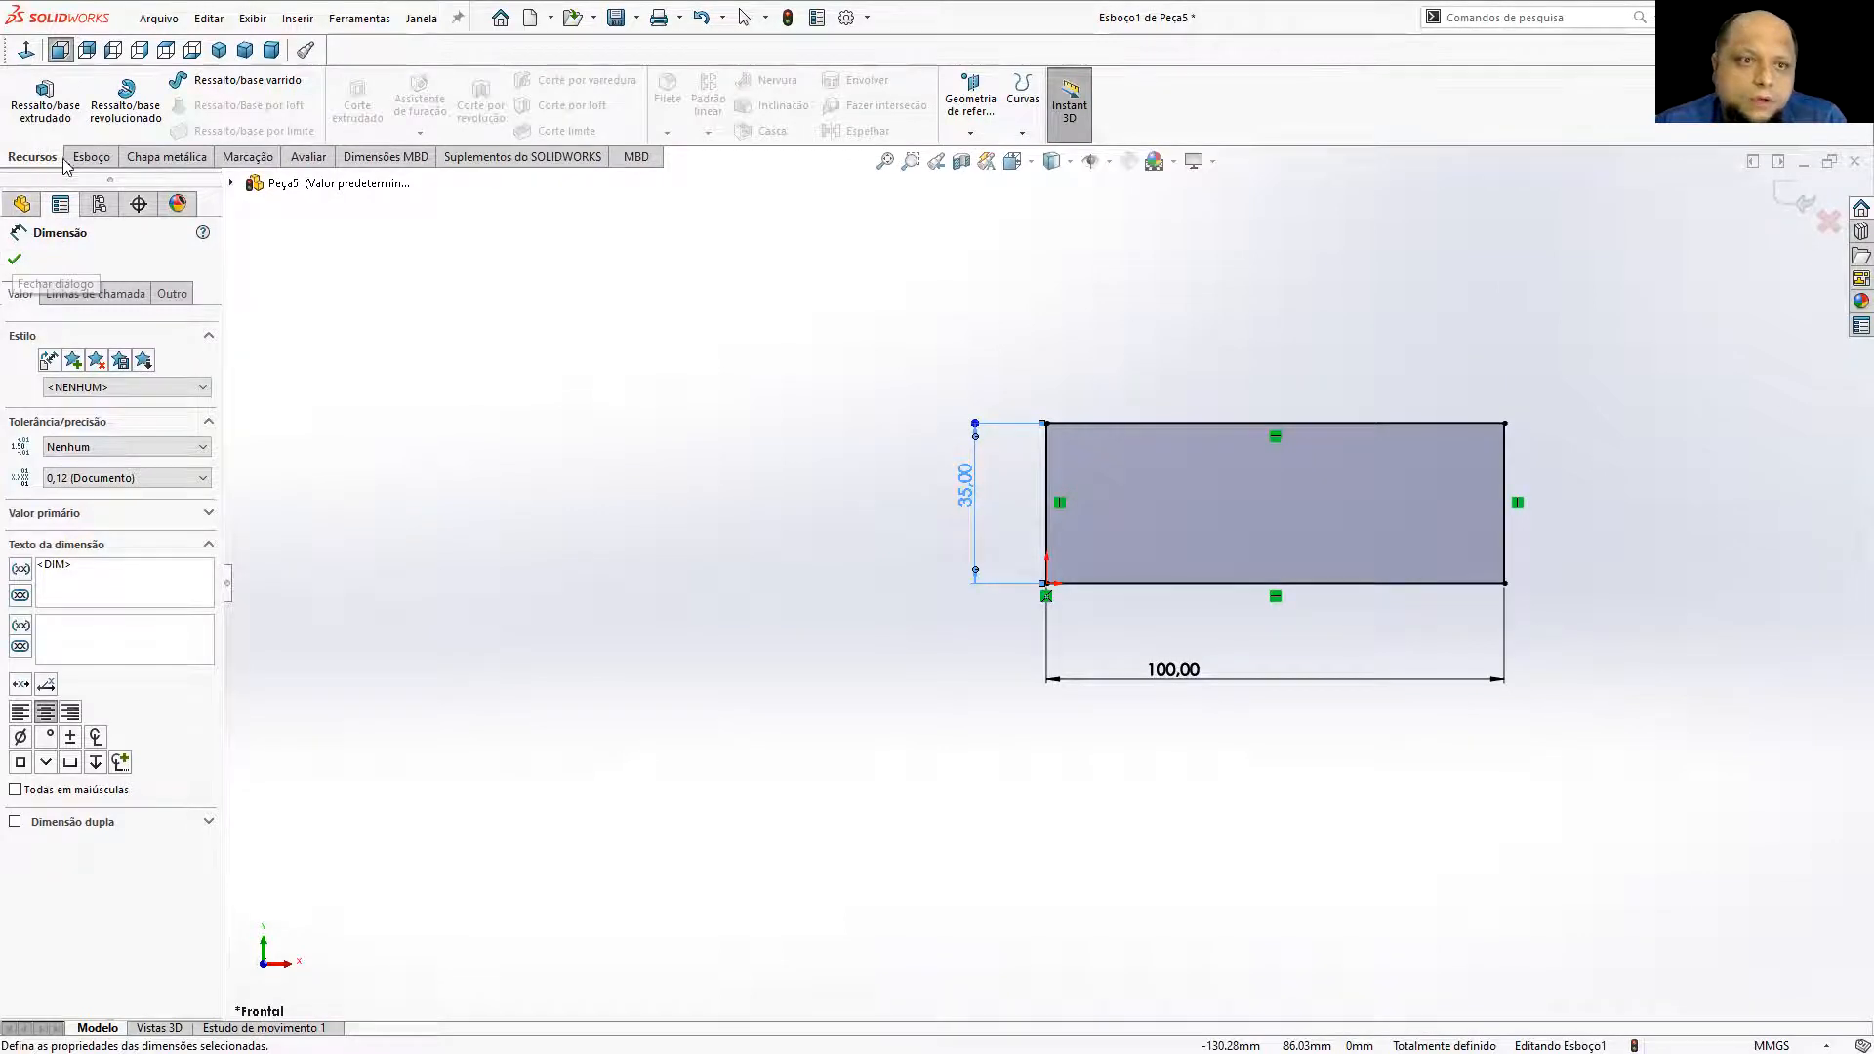
{"action": "left_click", "coordinate": [106, 159]}
{"action": "left_click", "coordinate": [230, 133]}
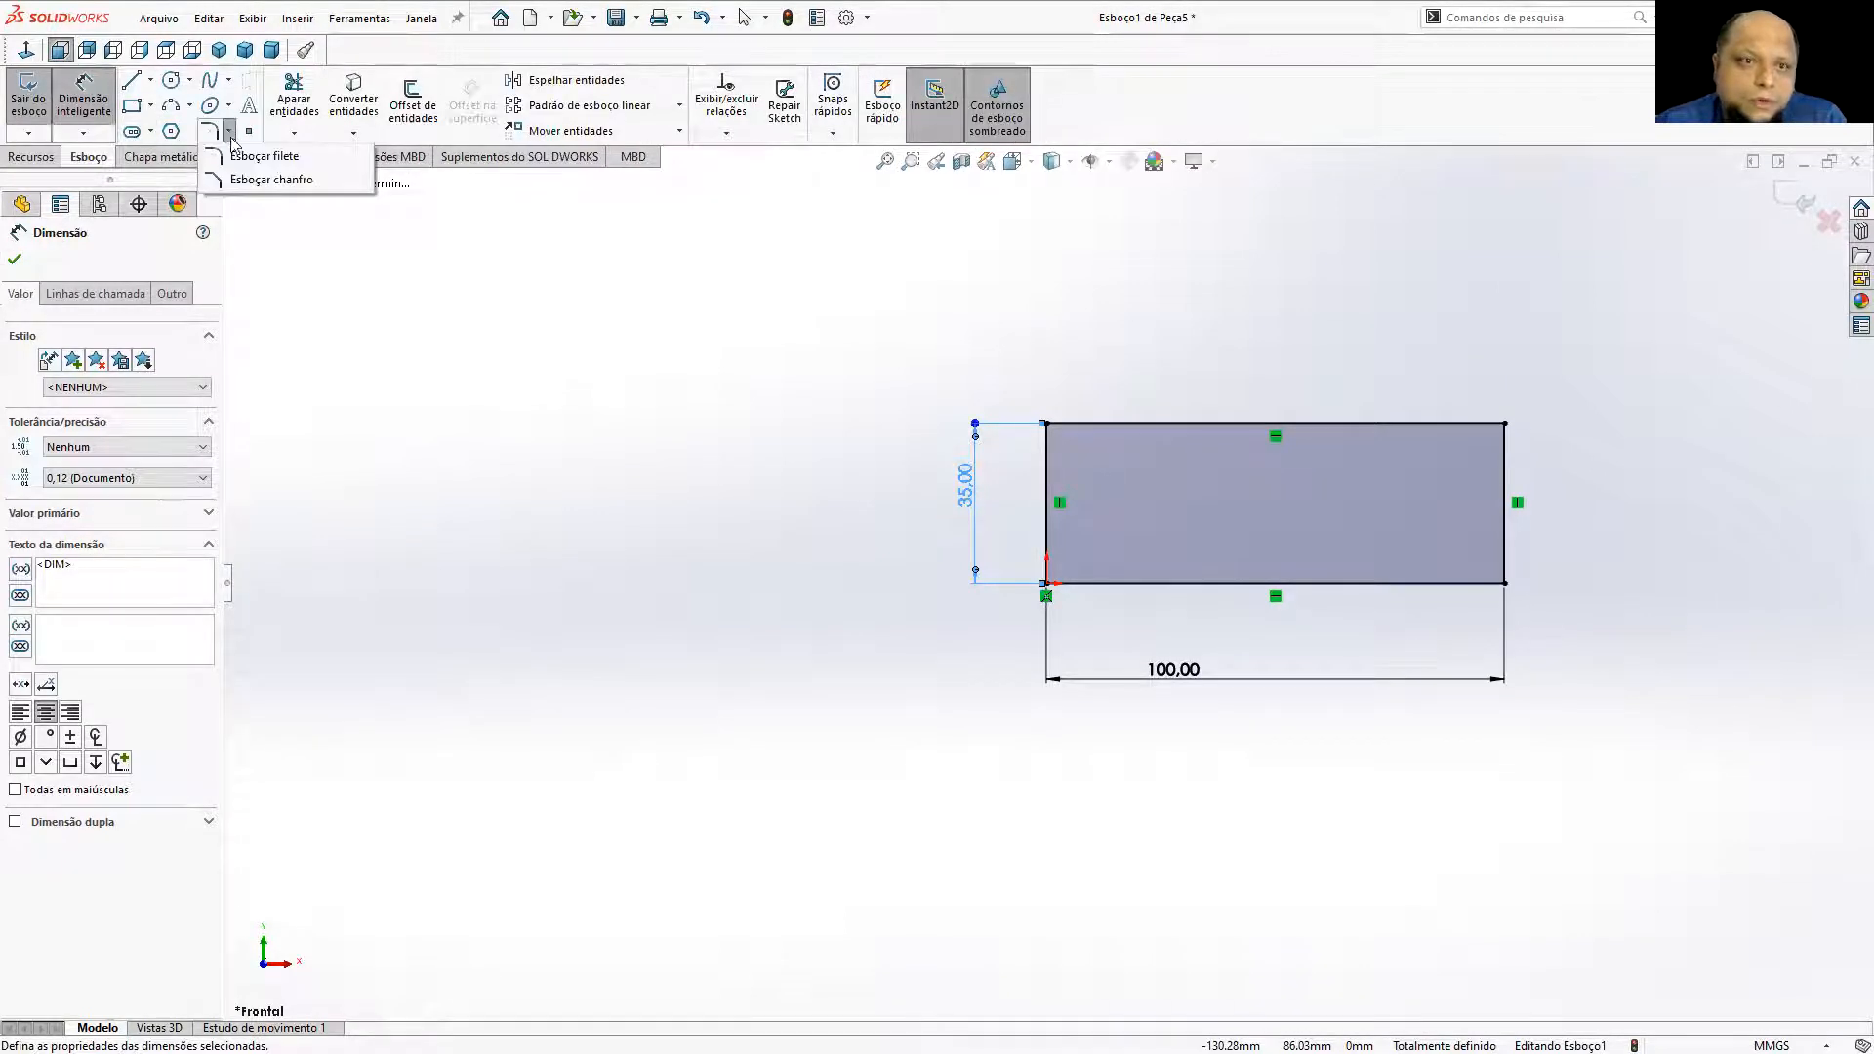
{"action": "left_click", "coordinate": [246, 155]}
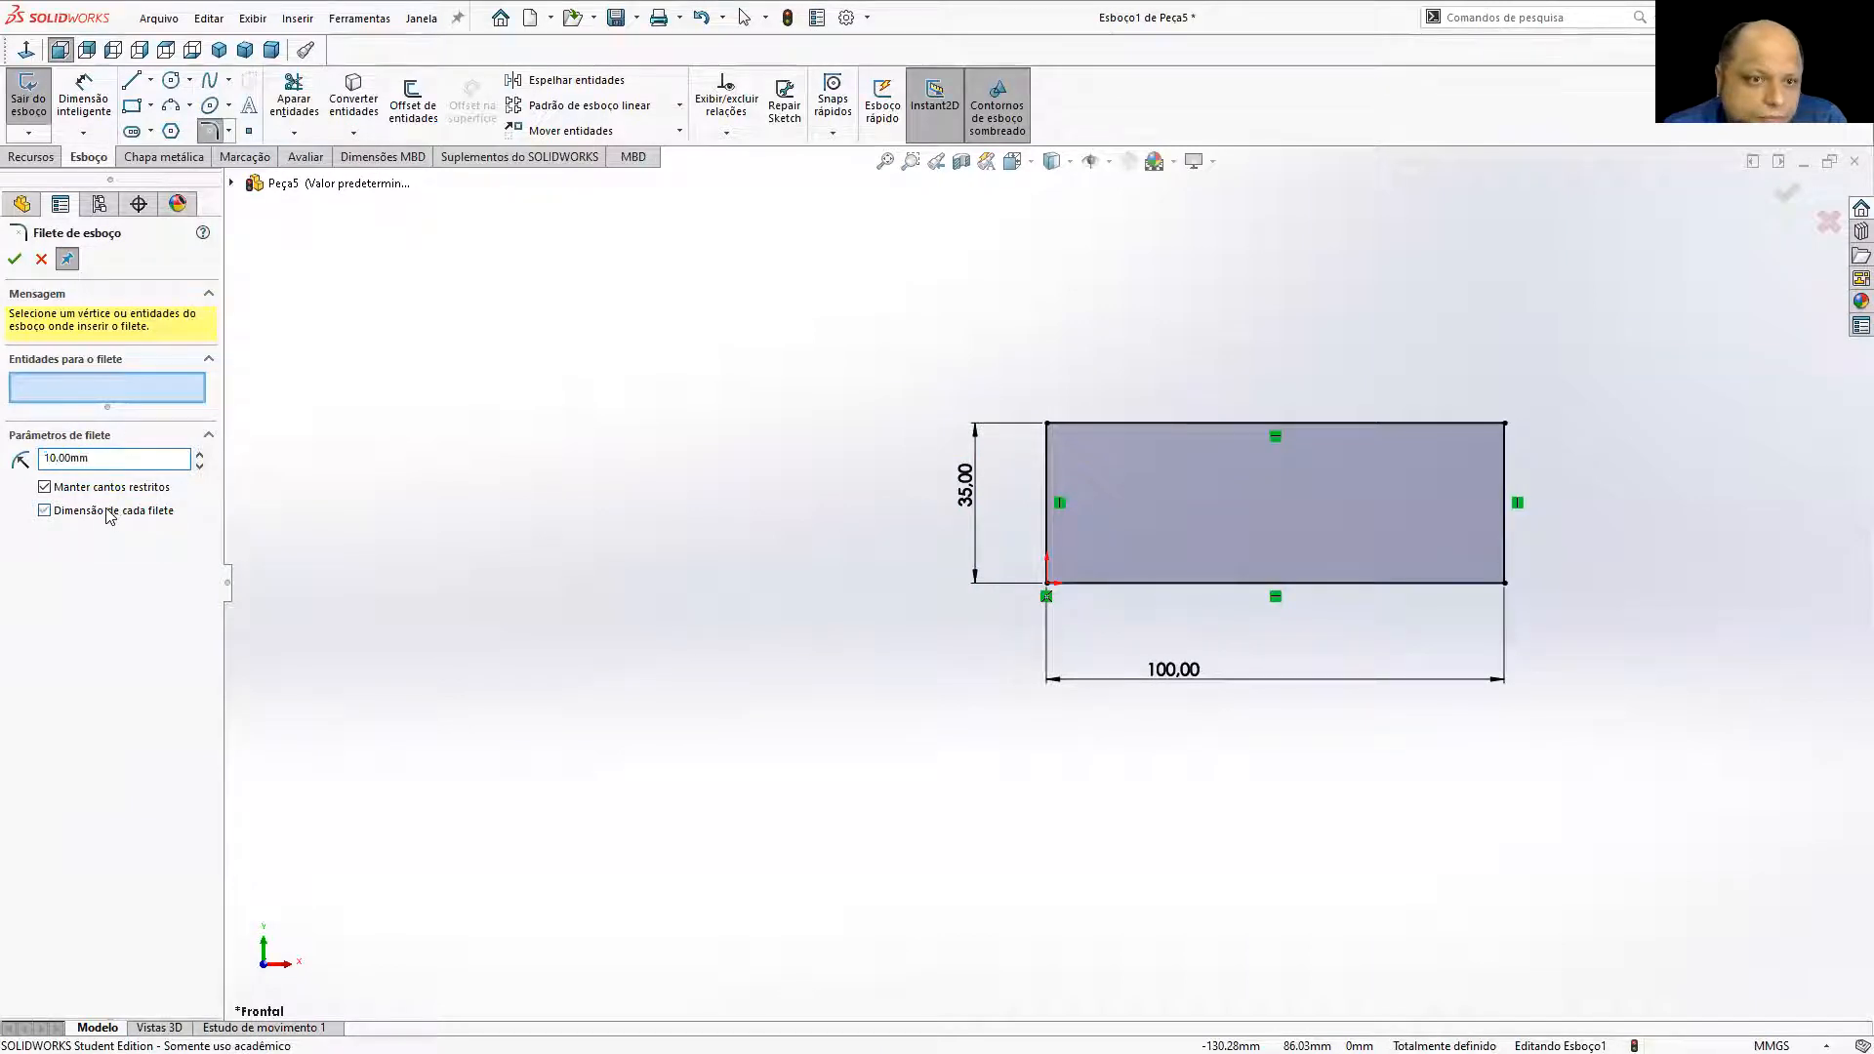
{"action": "left_click", "coordinate": [15, 260]}
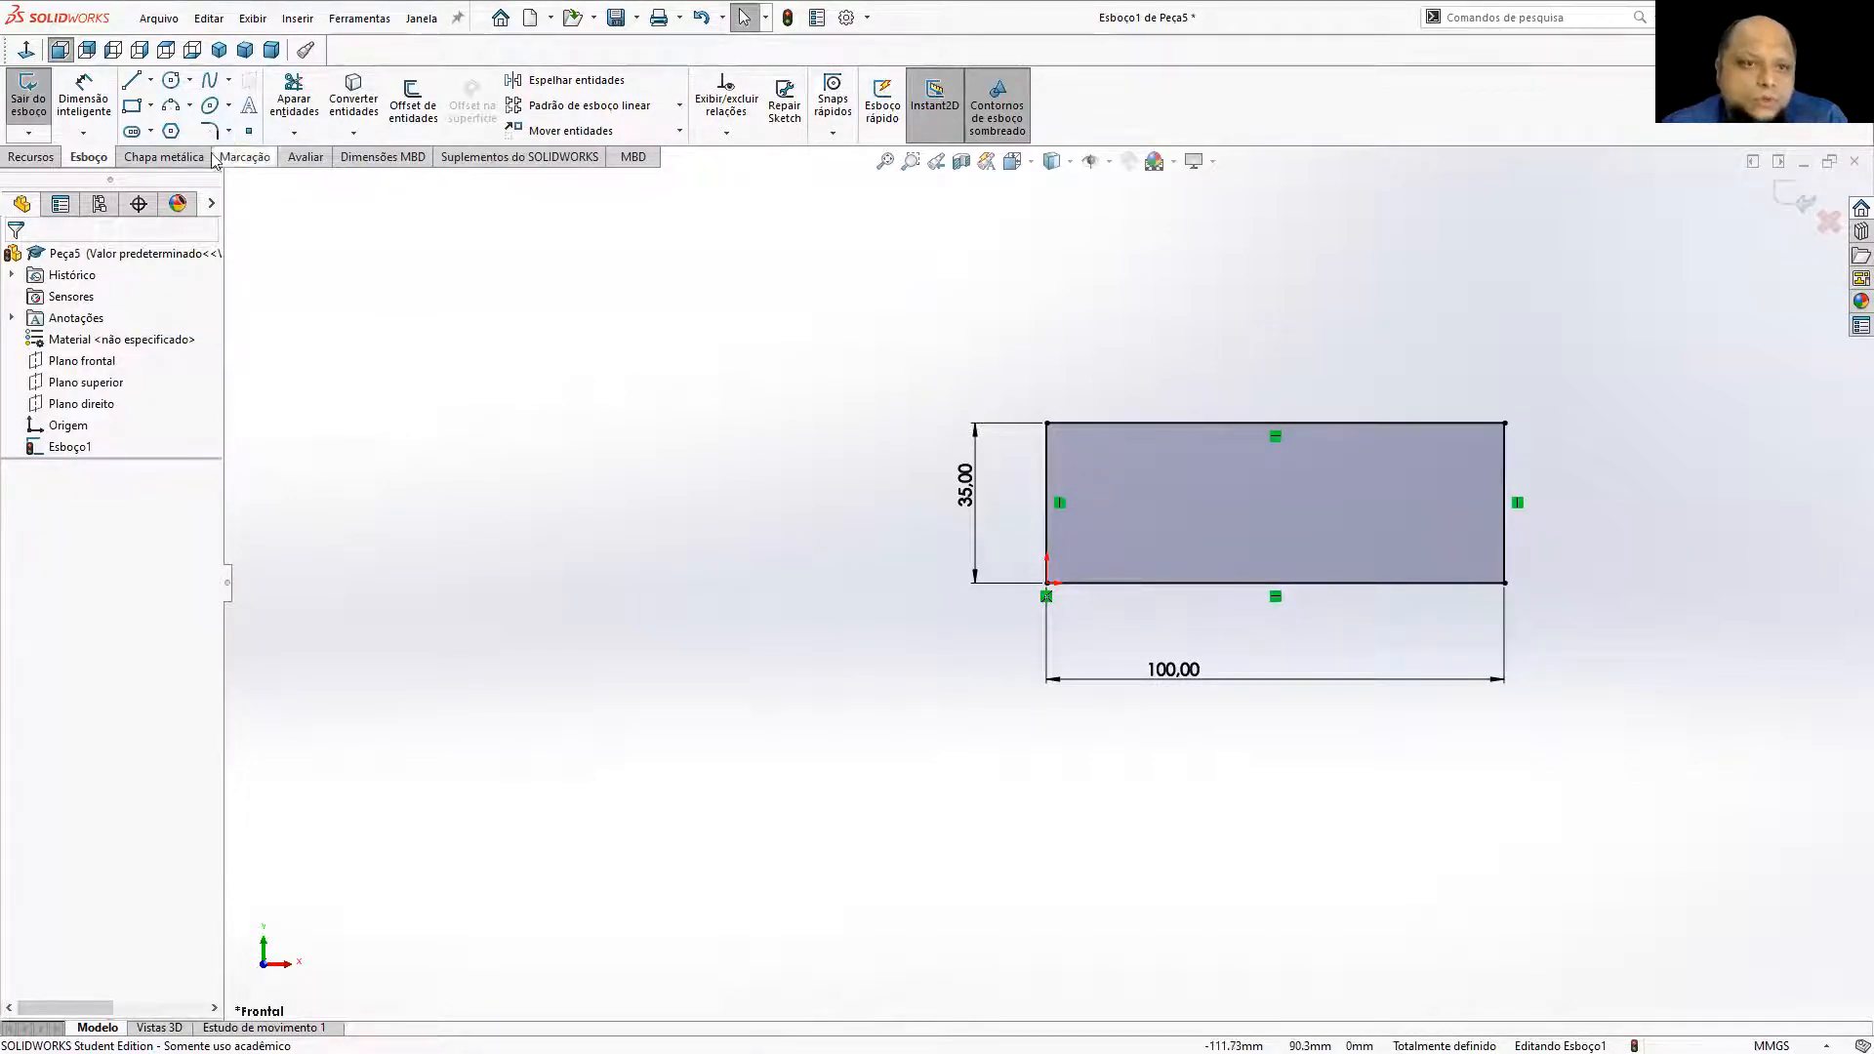
Revolve the rectangle 360° about its 100 mm lower edge to form a solid cylinder.
{"action": "left_click", "coordinate": [30, 156]}
{"action": "left_click", "coordinate": [140, 115]}
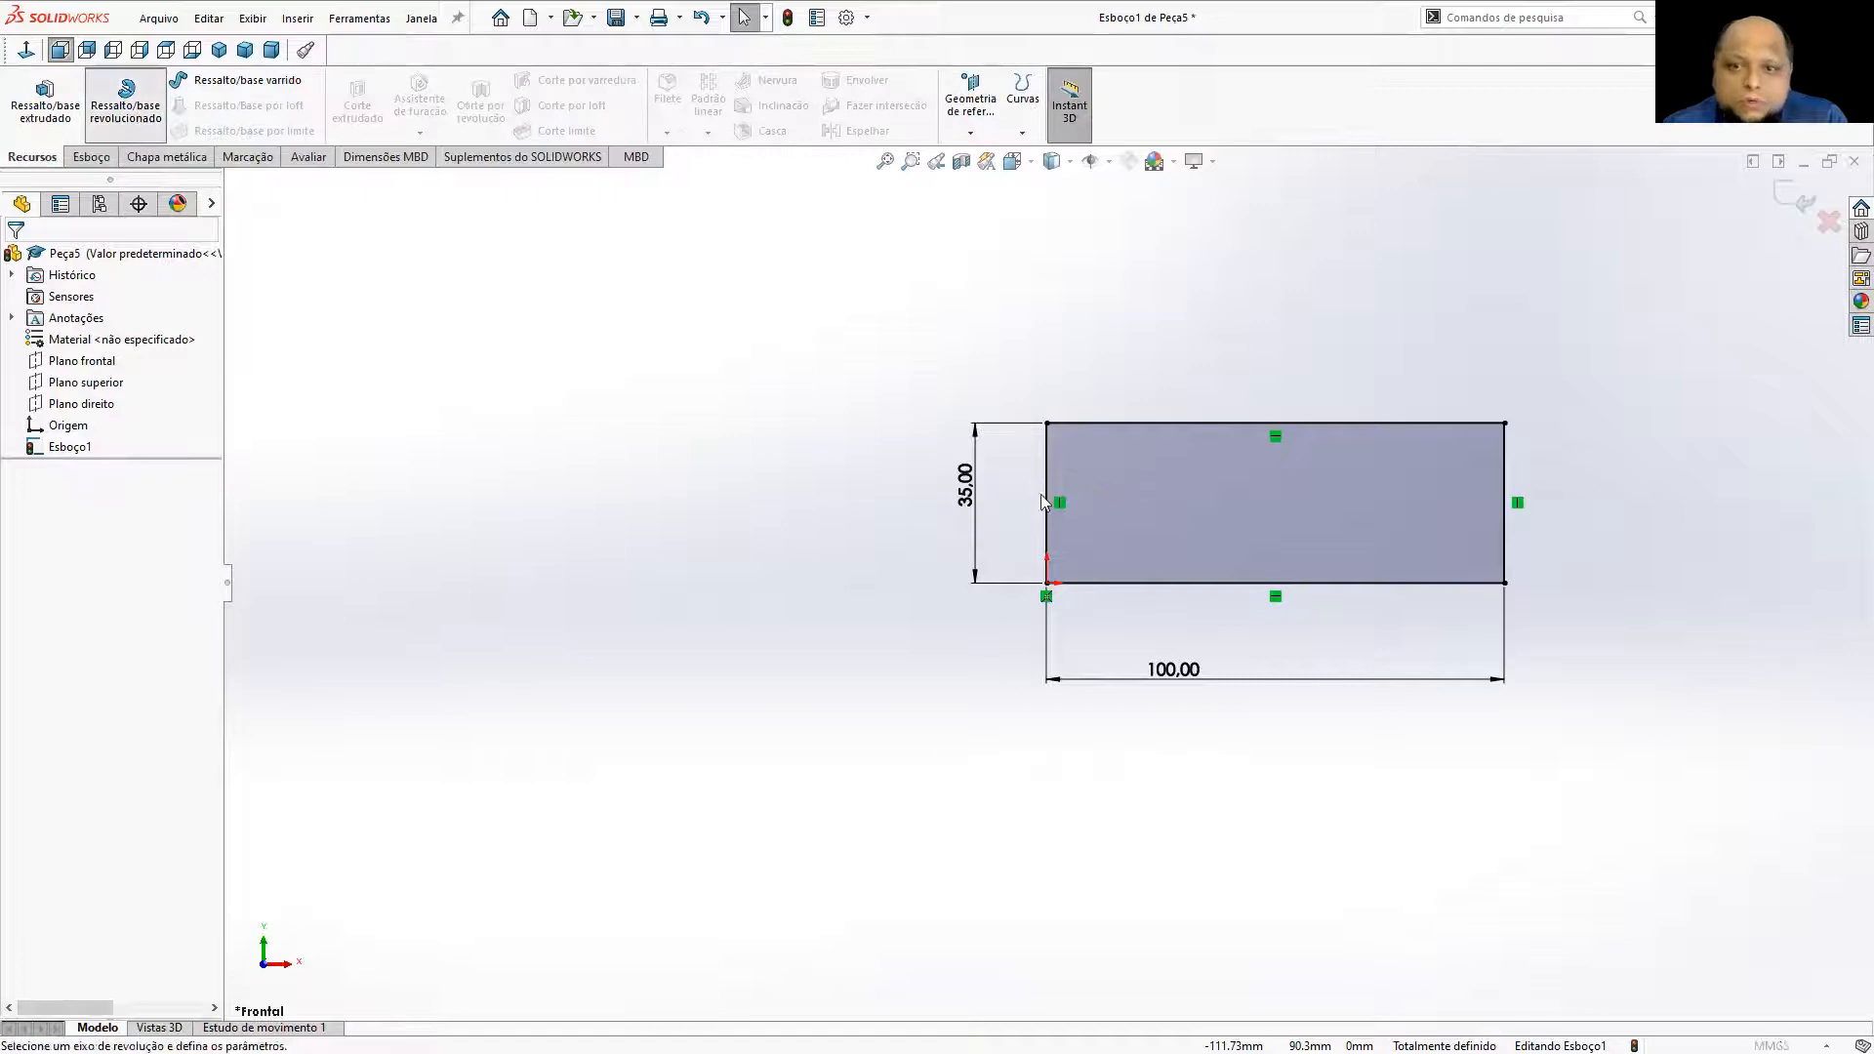
{"action": "left_click", "coordinate": [1044, 630]}
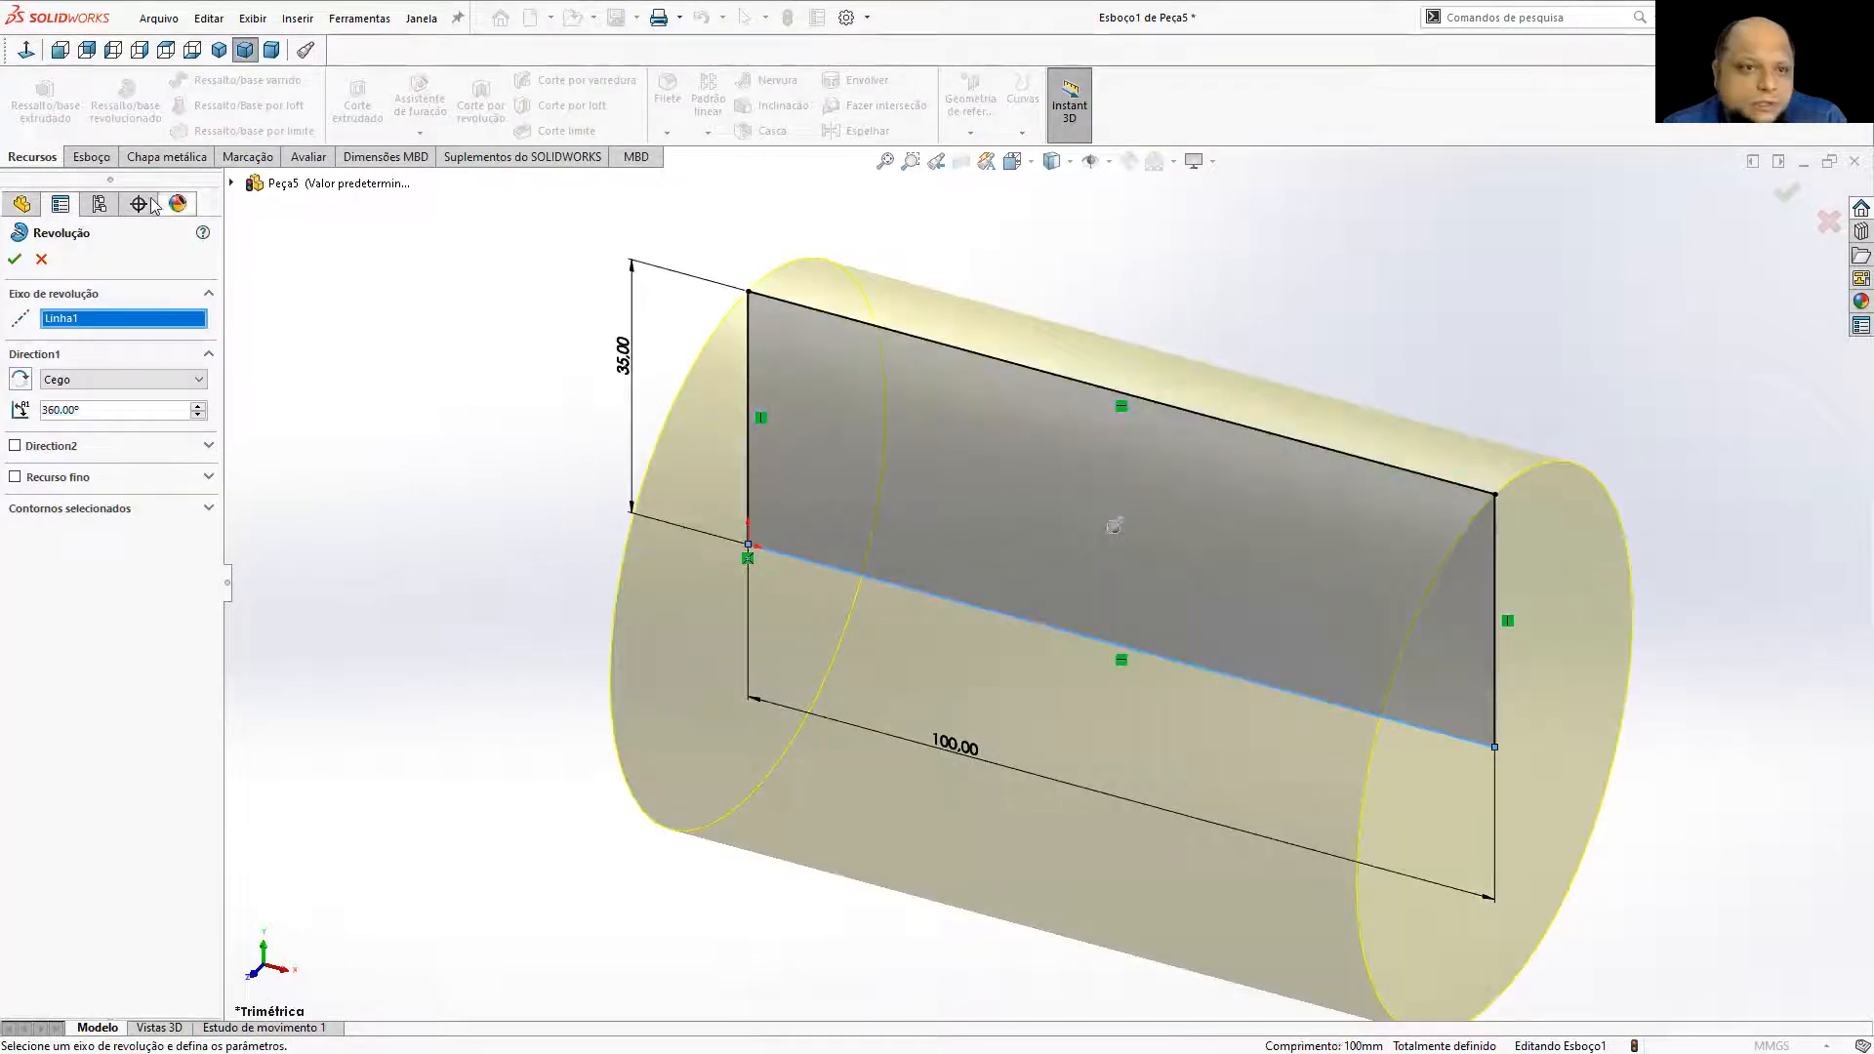
{"action": "left_click", "coordinate": [15, 260]}
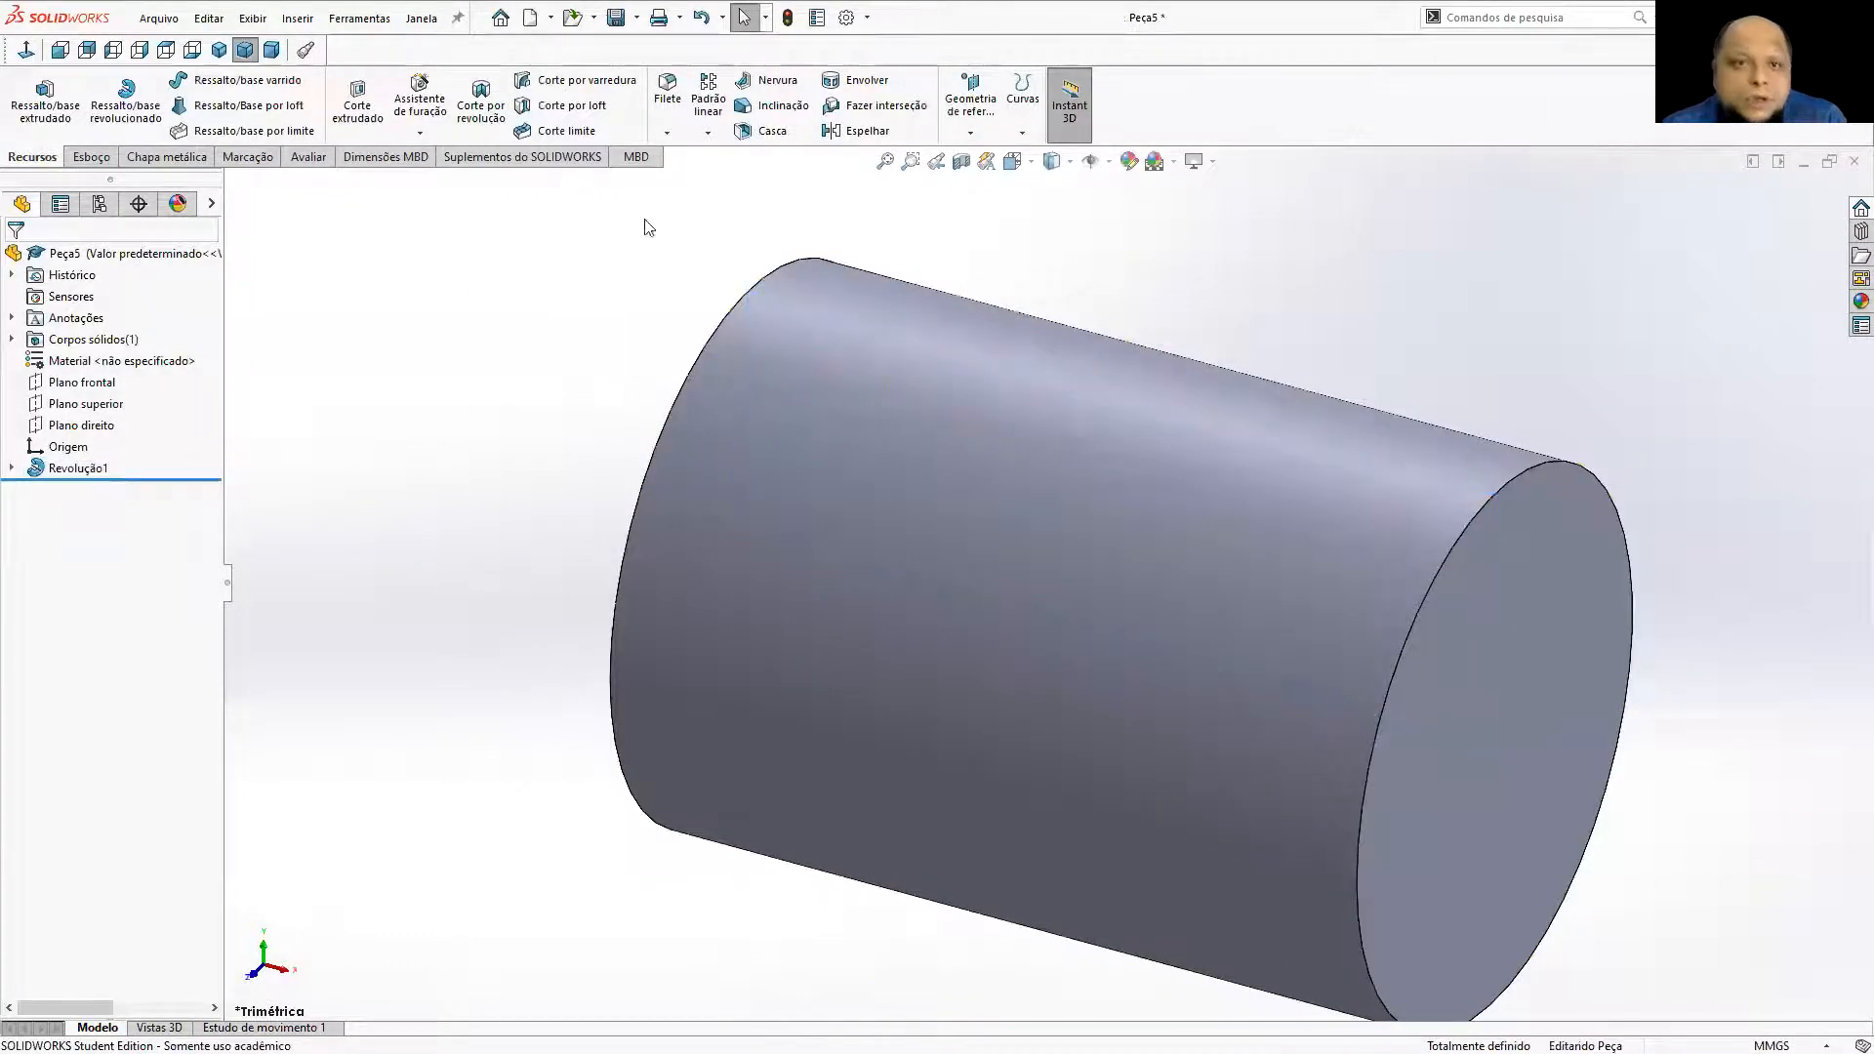
Start an asymmetric fillet on the circular edge of the cylinder end opposite the origin, with a first radius of 20 mm.
{"action": "left_click", "coordinate": [668, 95]}
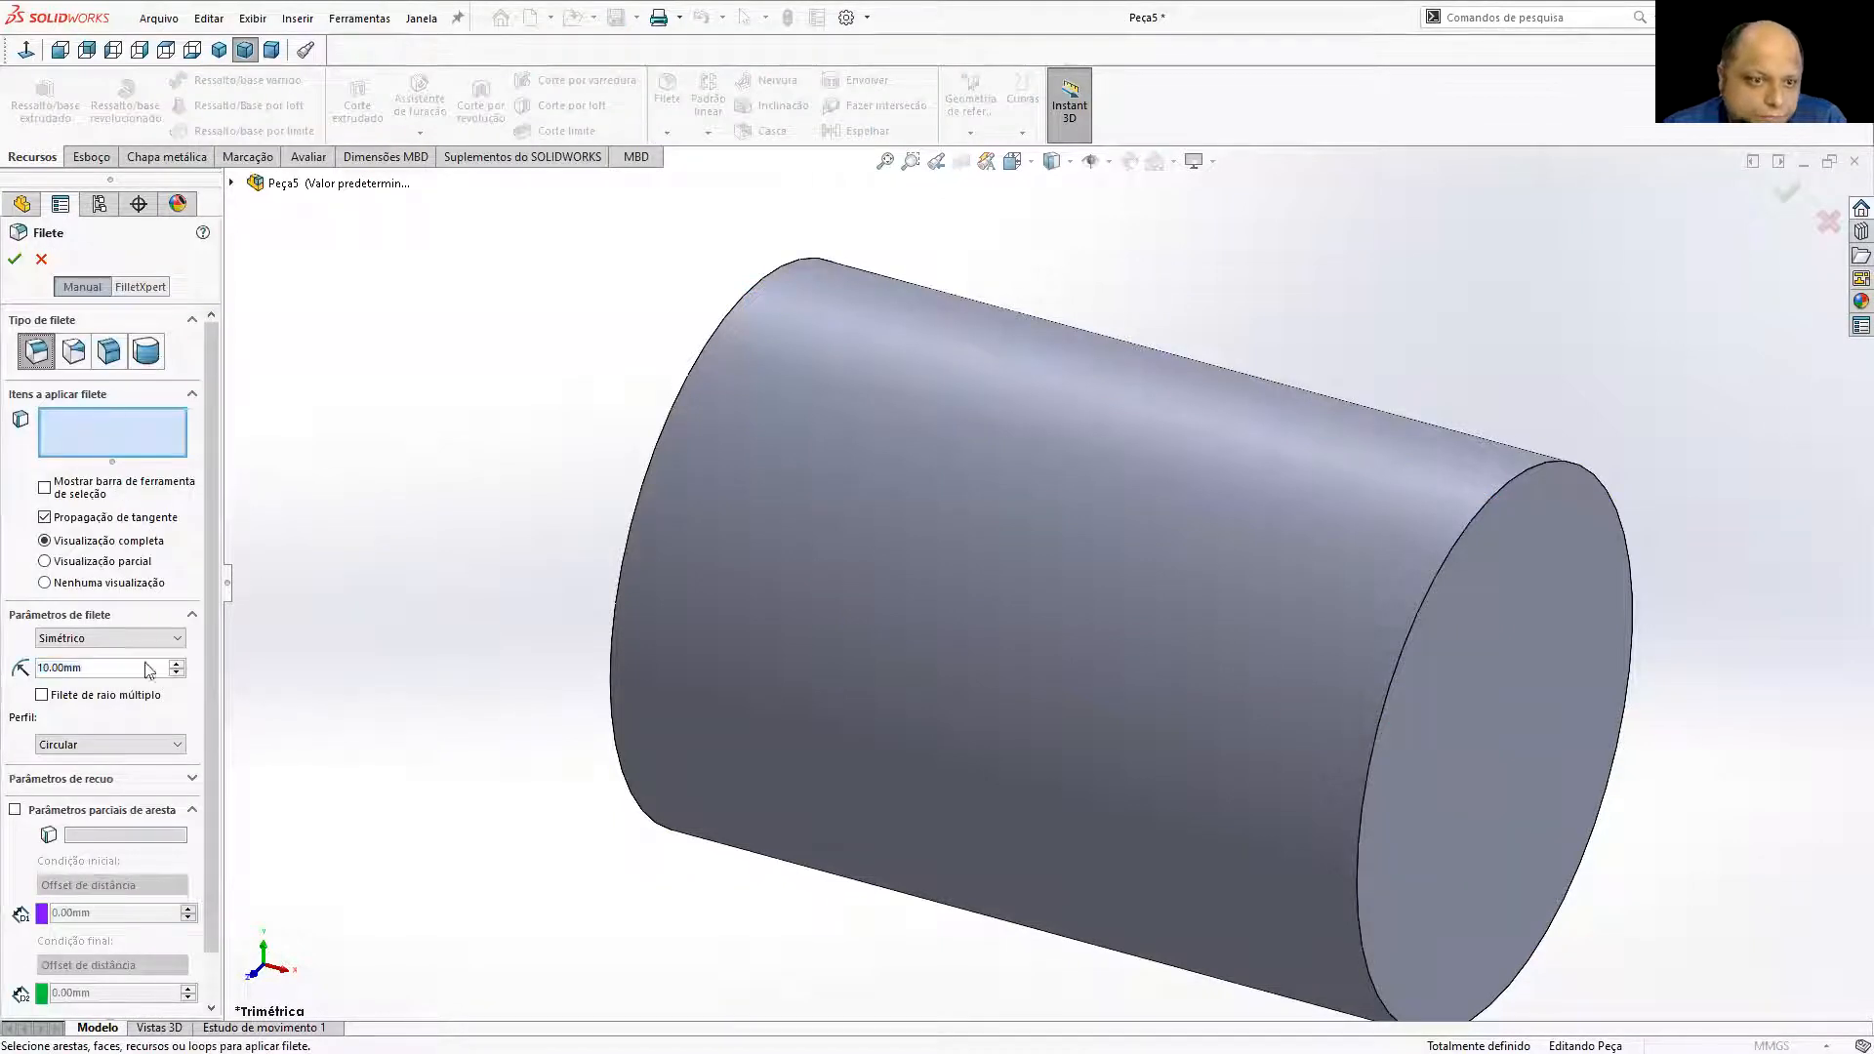
{"action": "left_click", "coordinate": [109, 638]}
{"action": "left_click", "coordinate": [67, 669]}
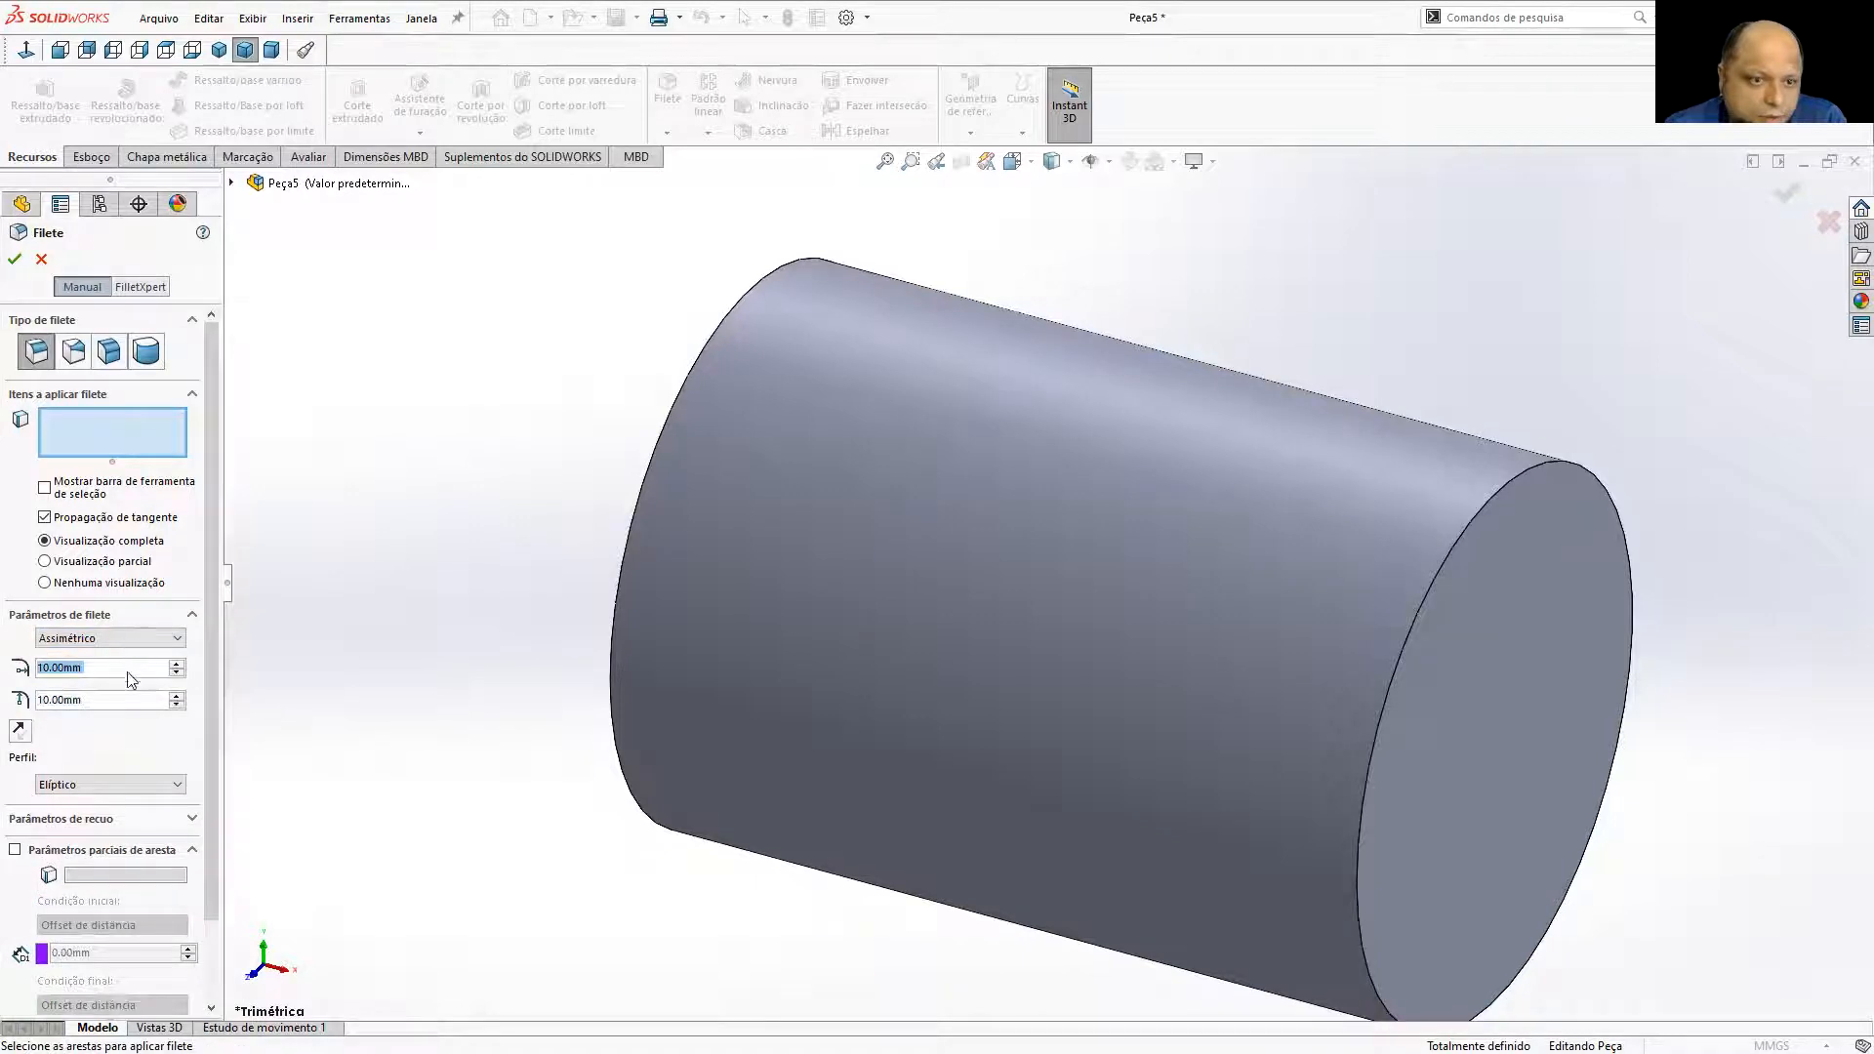
{"action": "left_click", "coordinate": [1528, 483]}
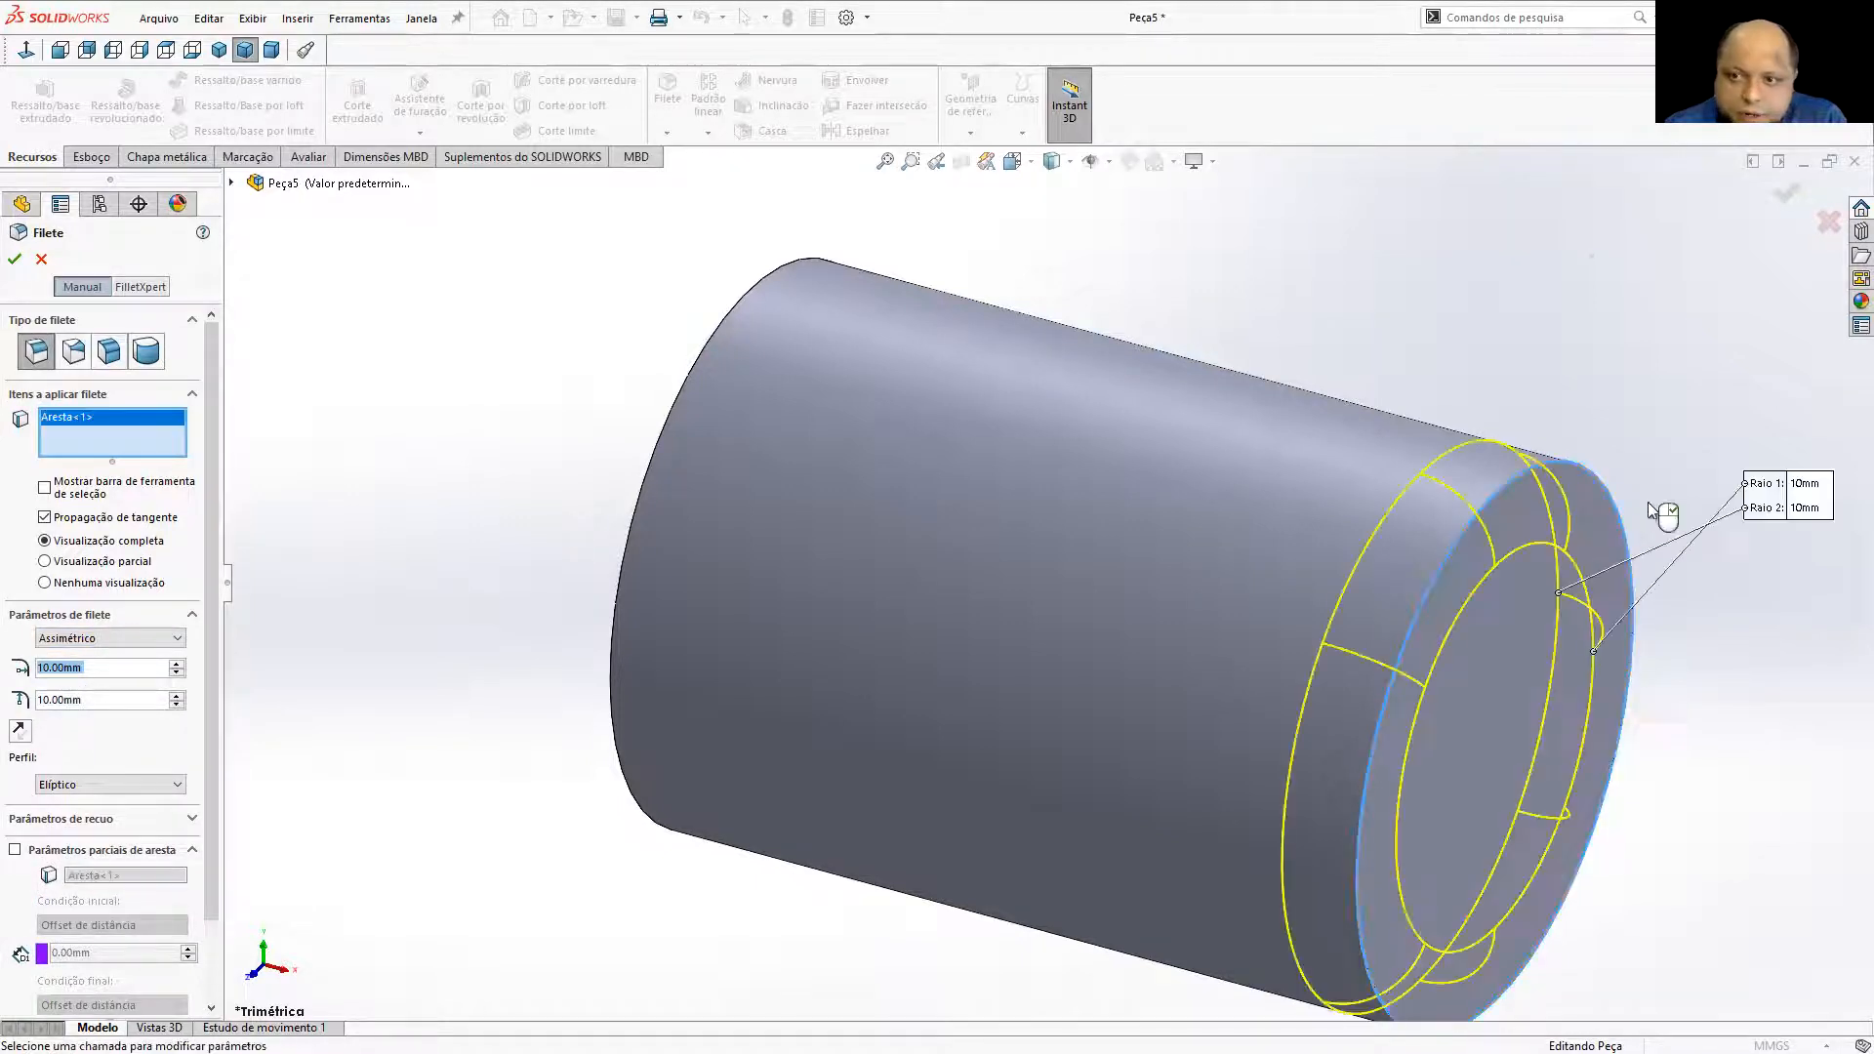
{"action": "left_click", "coordinate": [178, 696]}
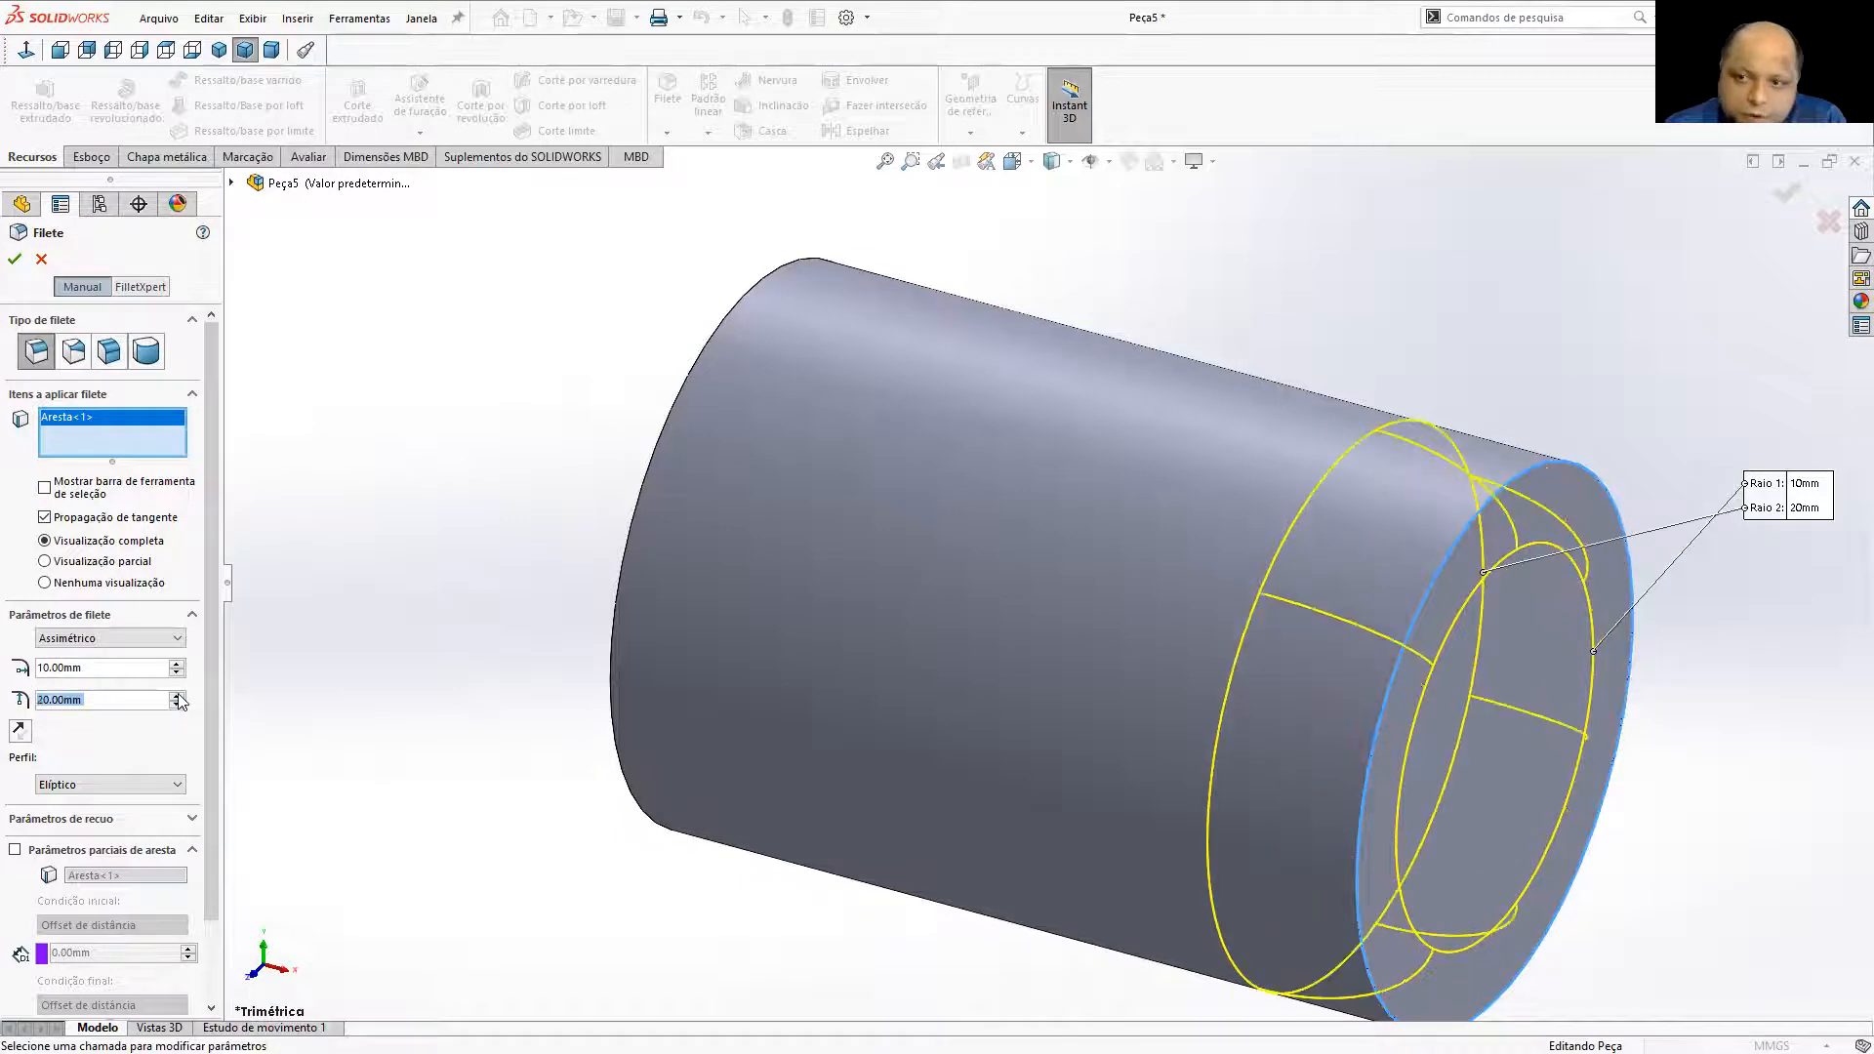
{"action": "left_click", "coordinate": [178, 705]}
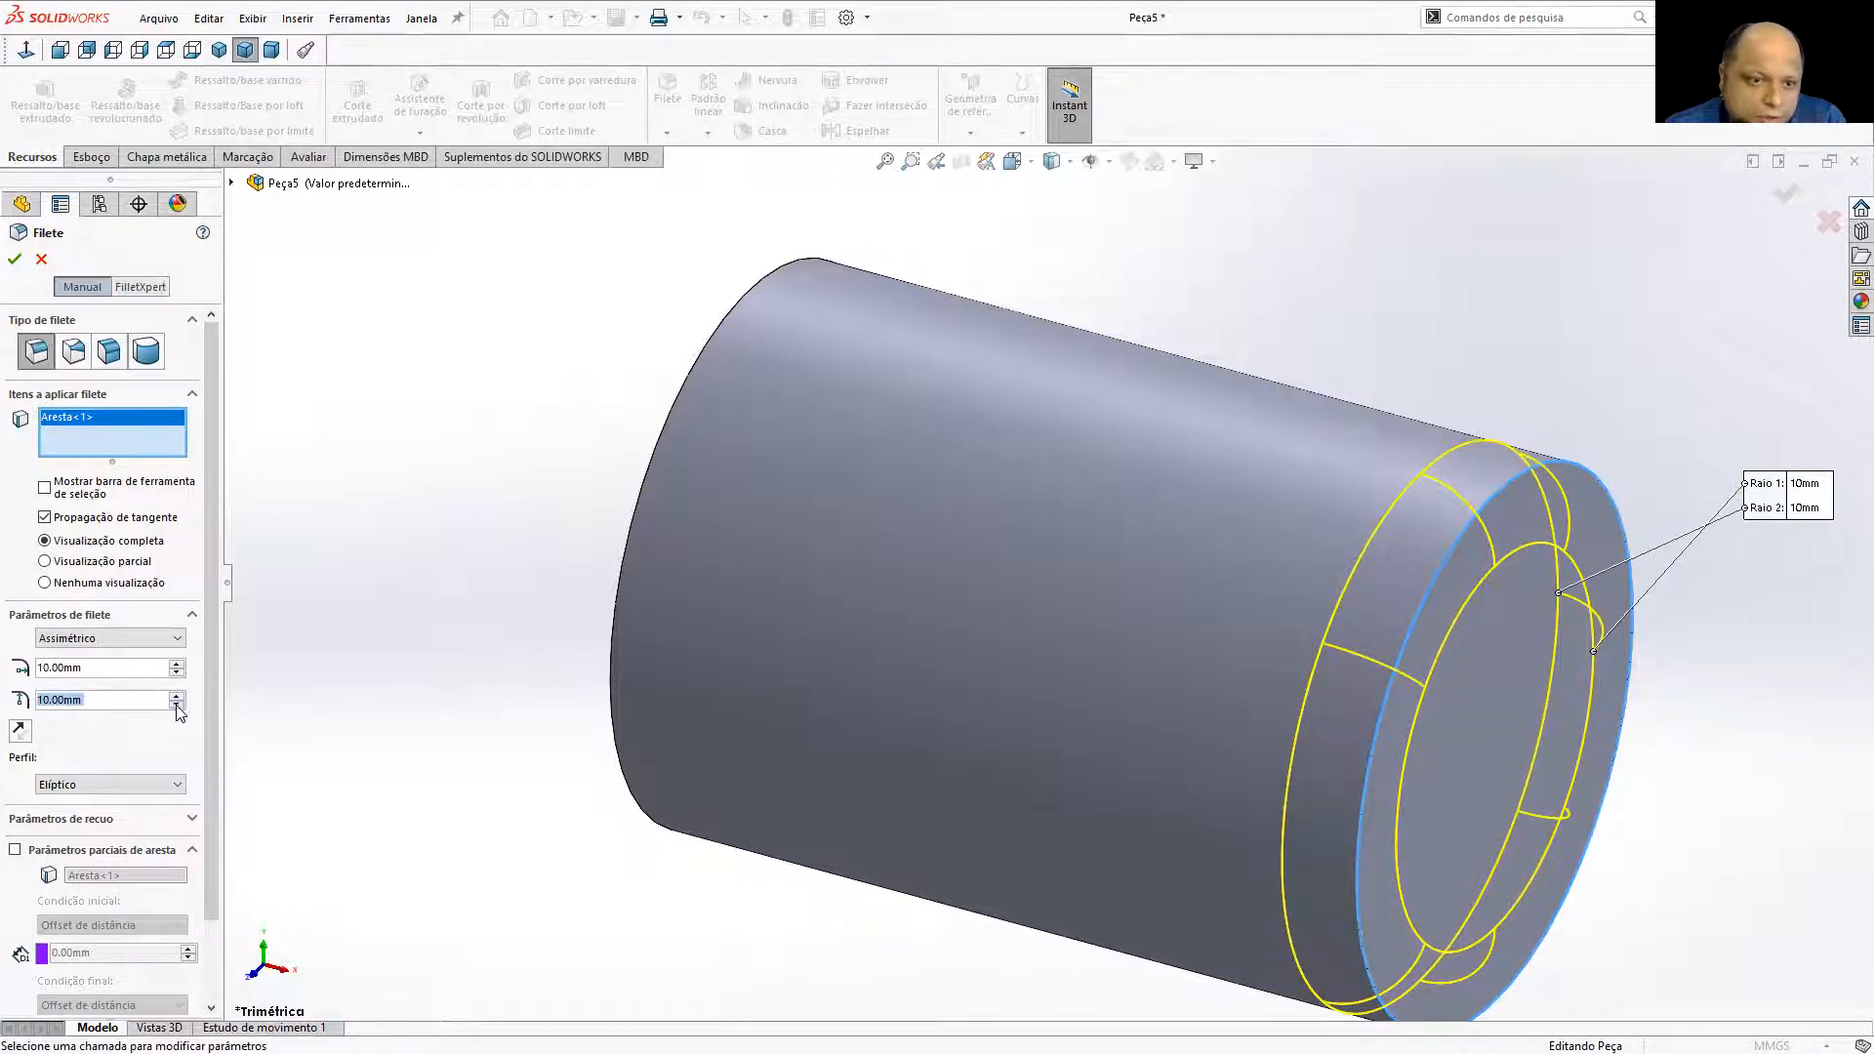
{"action": "left_click", "coordinate": [178, 664]}
{"action": "middle_click_drag", "start_coordinate": [1221, 634], "coordinate": [1269, 492]}
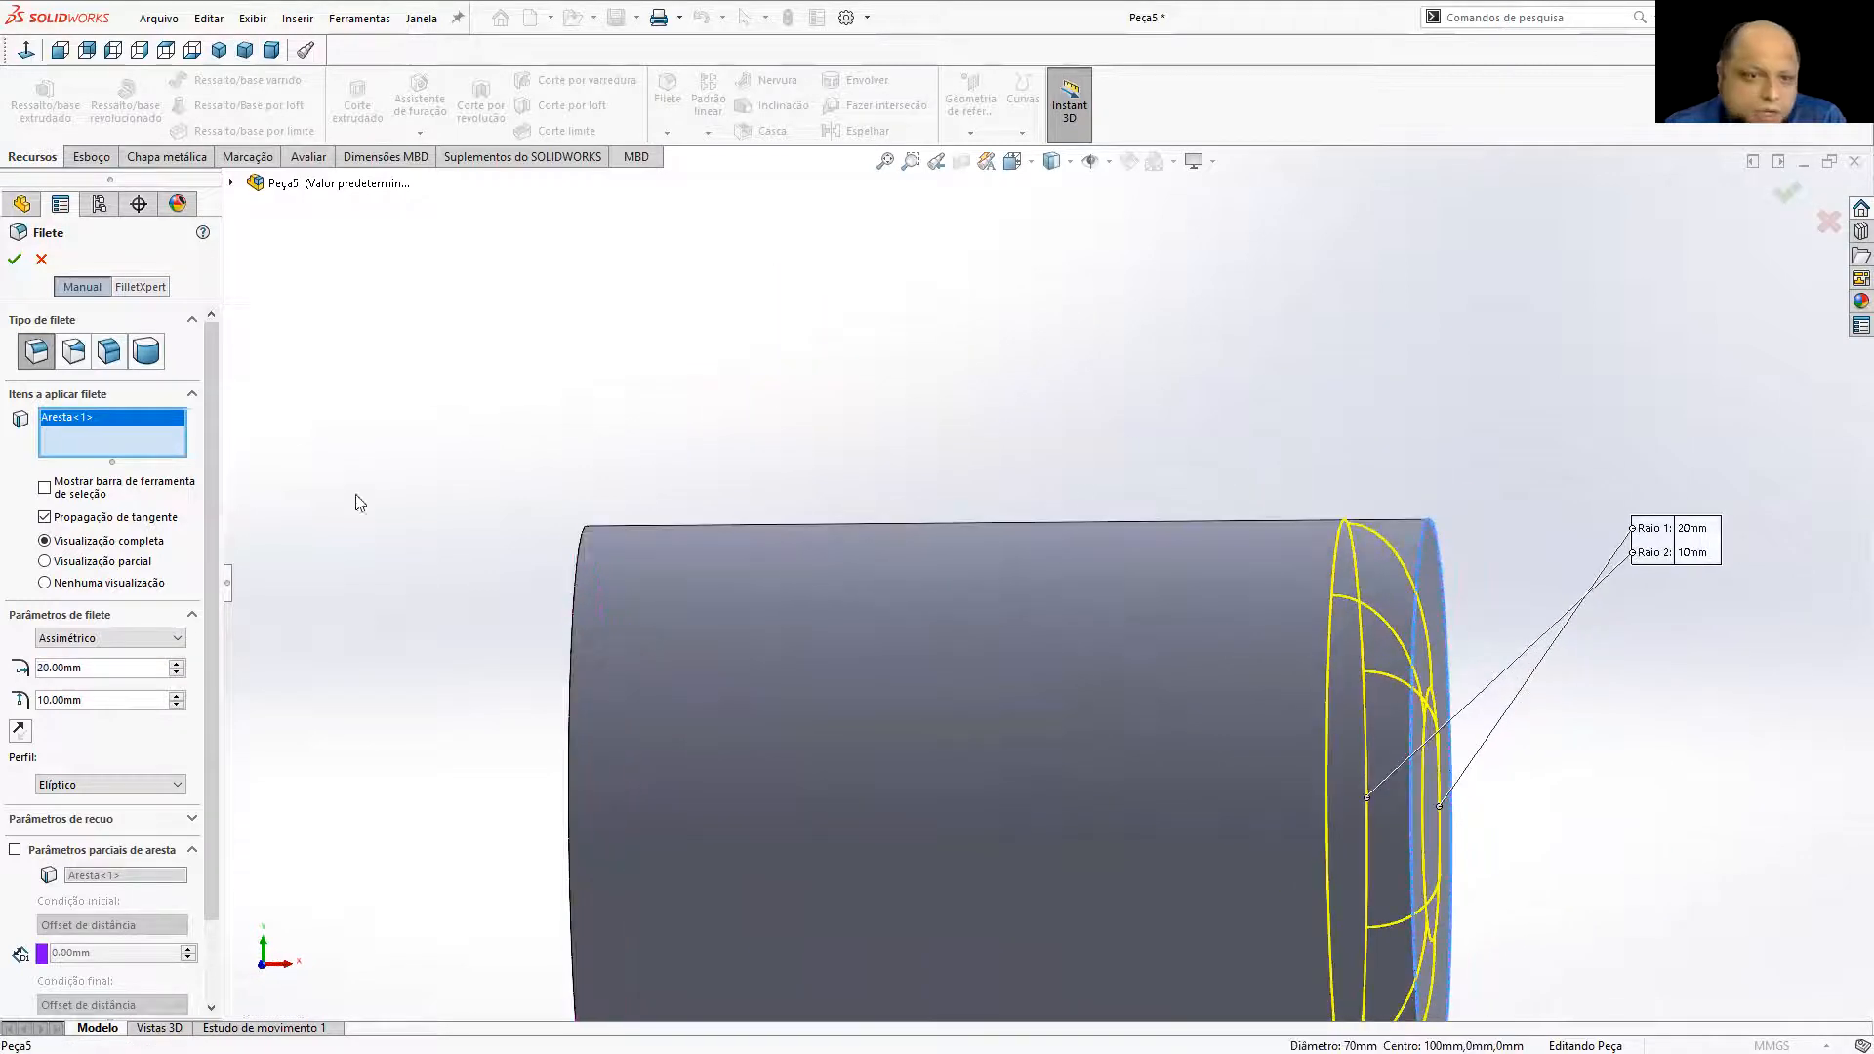
Set the asymmetric fillet's second radius to 12 mm, keep the elliptic profile and create the fillet.
{"action": "double_click", "coordinate": [103, 700]}
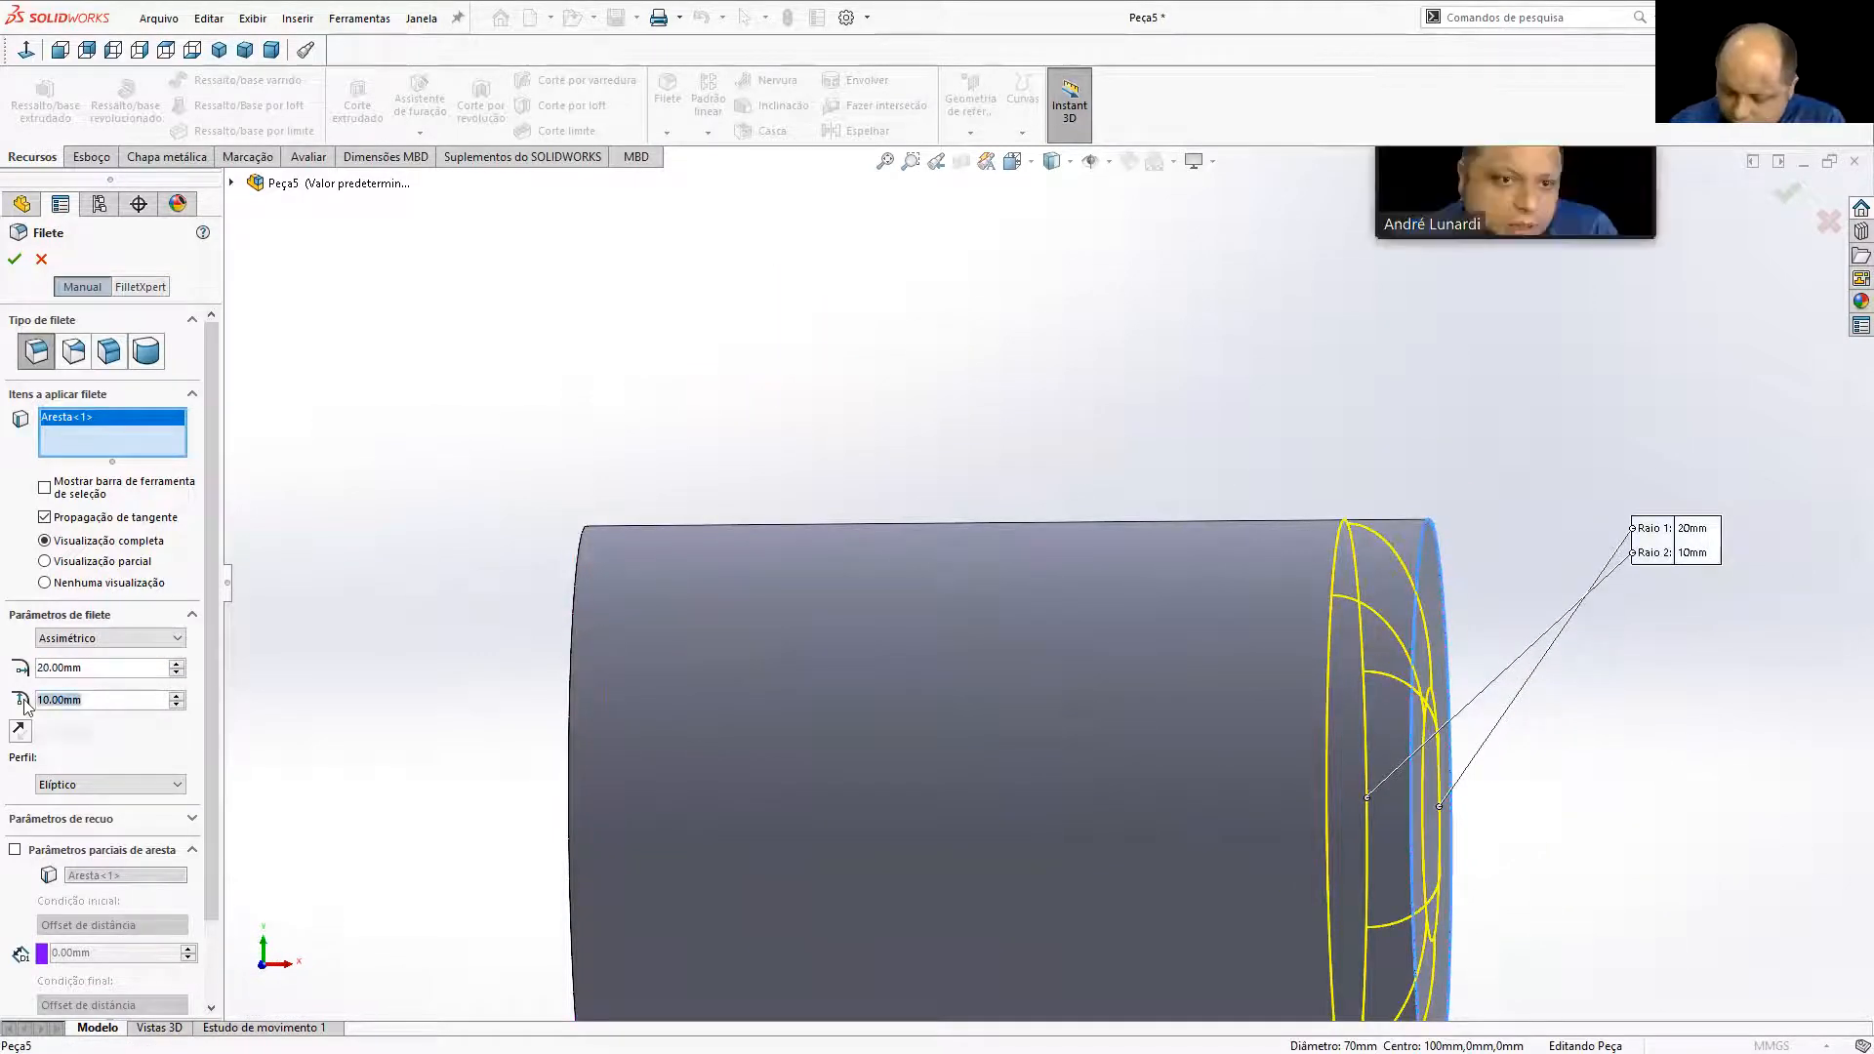
{"action": "type", "text": "12"}
{"action": "key", "text": "Return"}
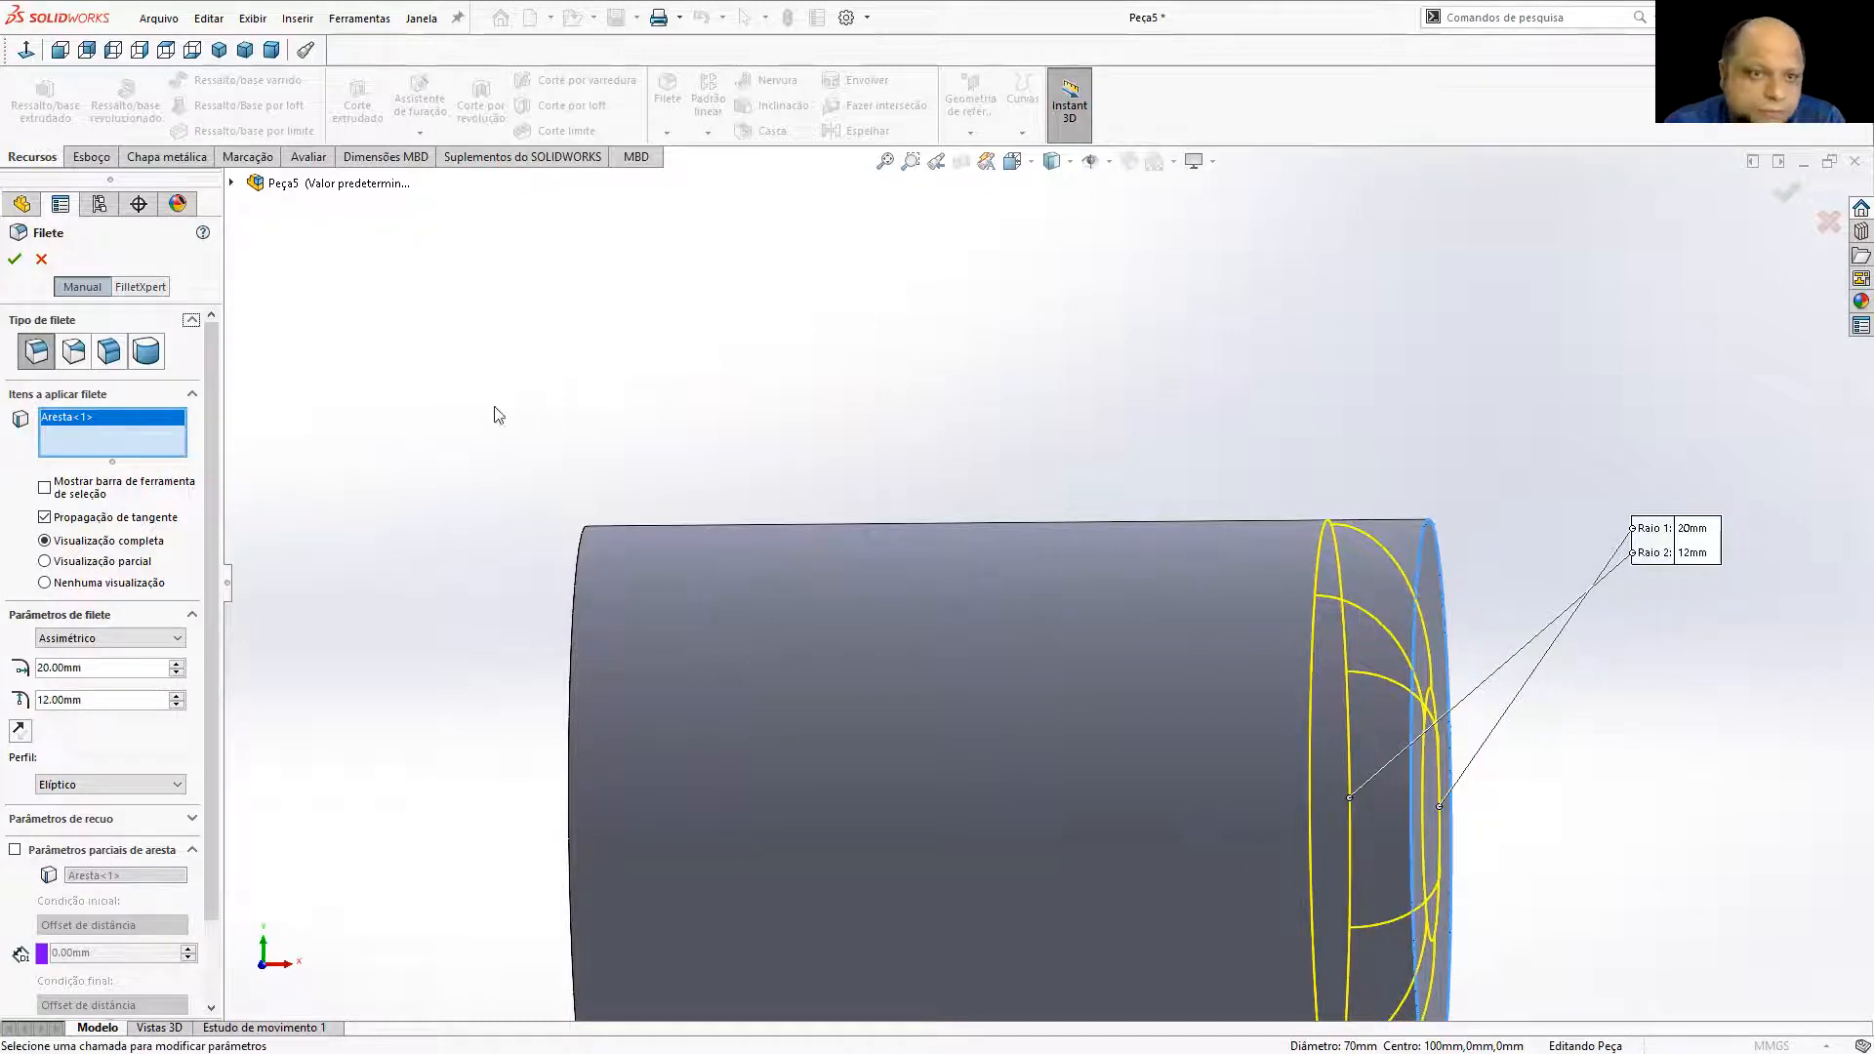
{"action": "left_click", "coordinate": [14, 259]}
{"action": "scroll", "coordinate": [1166, 549], "scroll_direction": "up", "scroll_amount": 3}
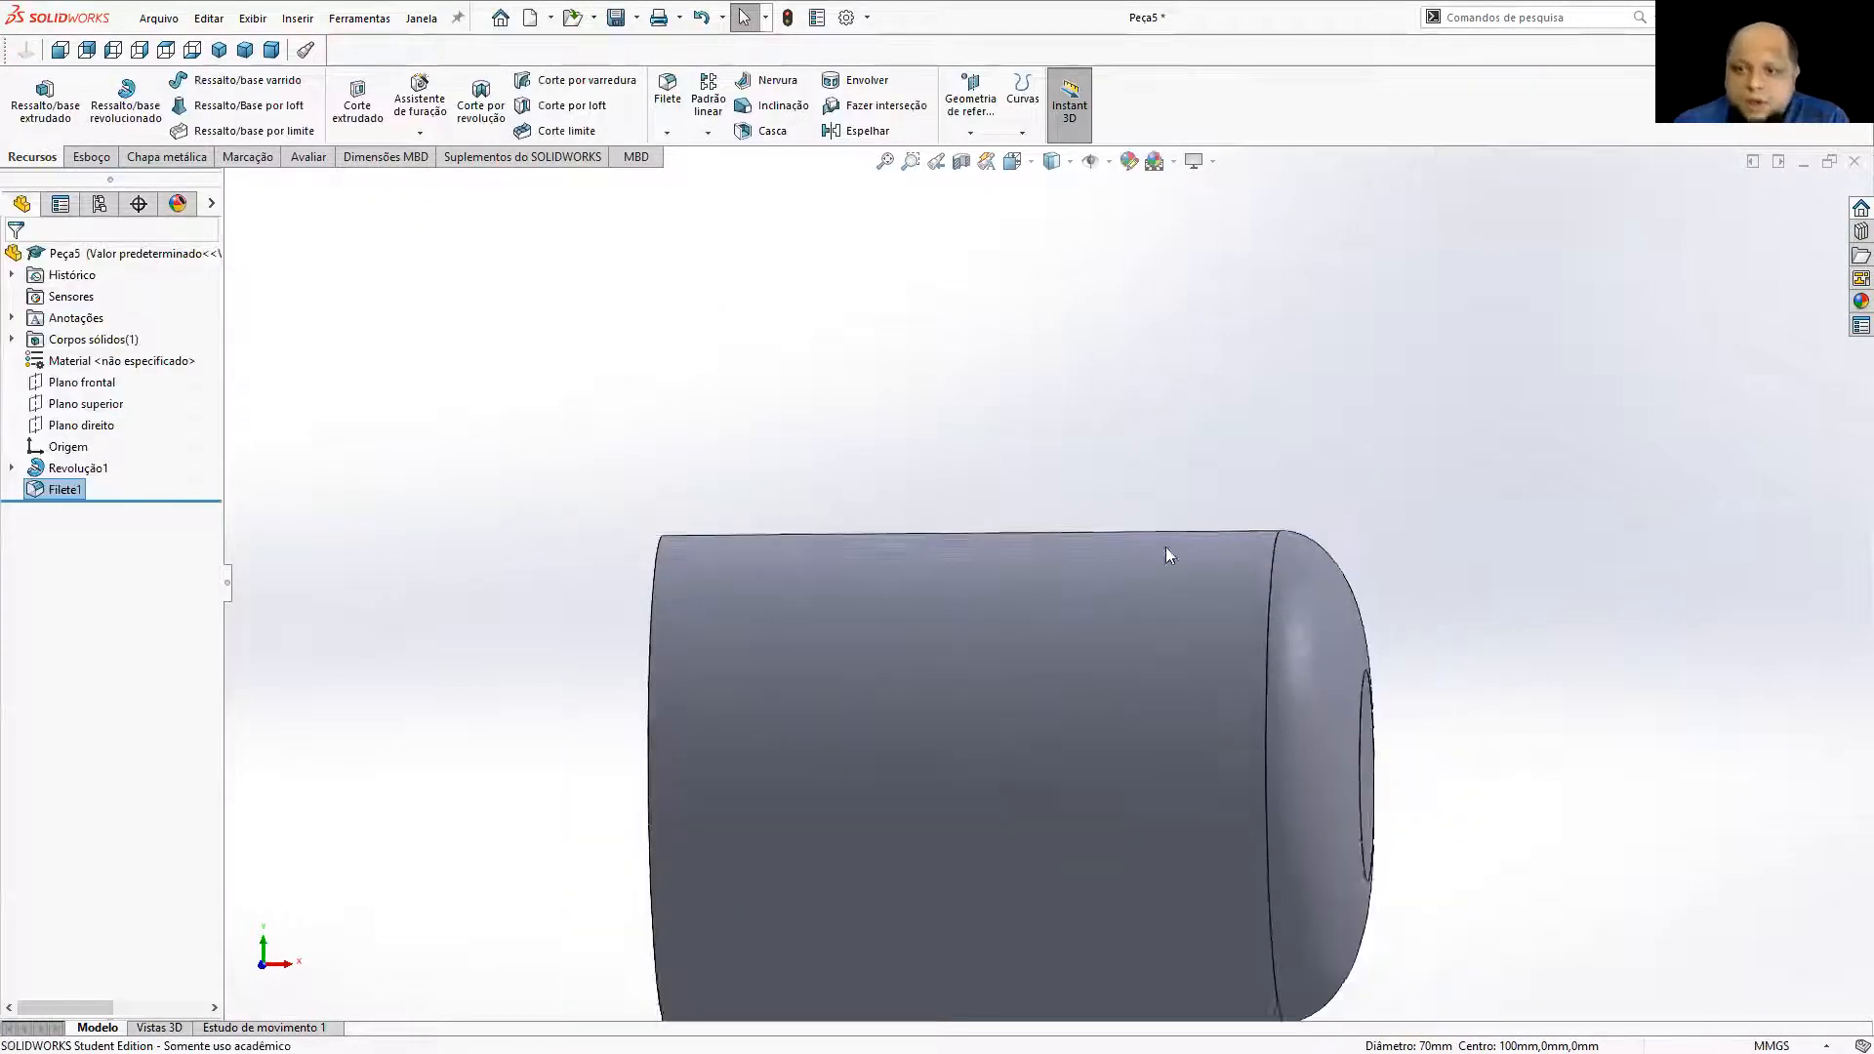
{"action": "middle_click_drag", "start_coordinate": [1284, 582], "coordinate": [1360, 635]}
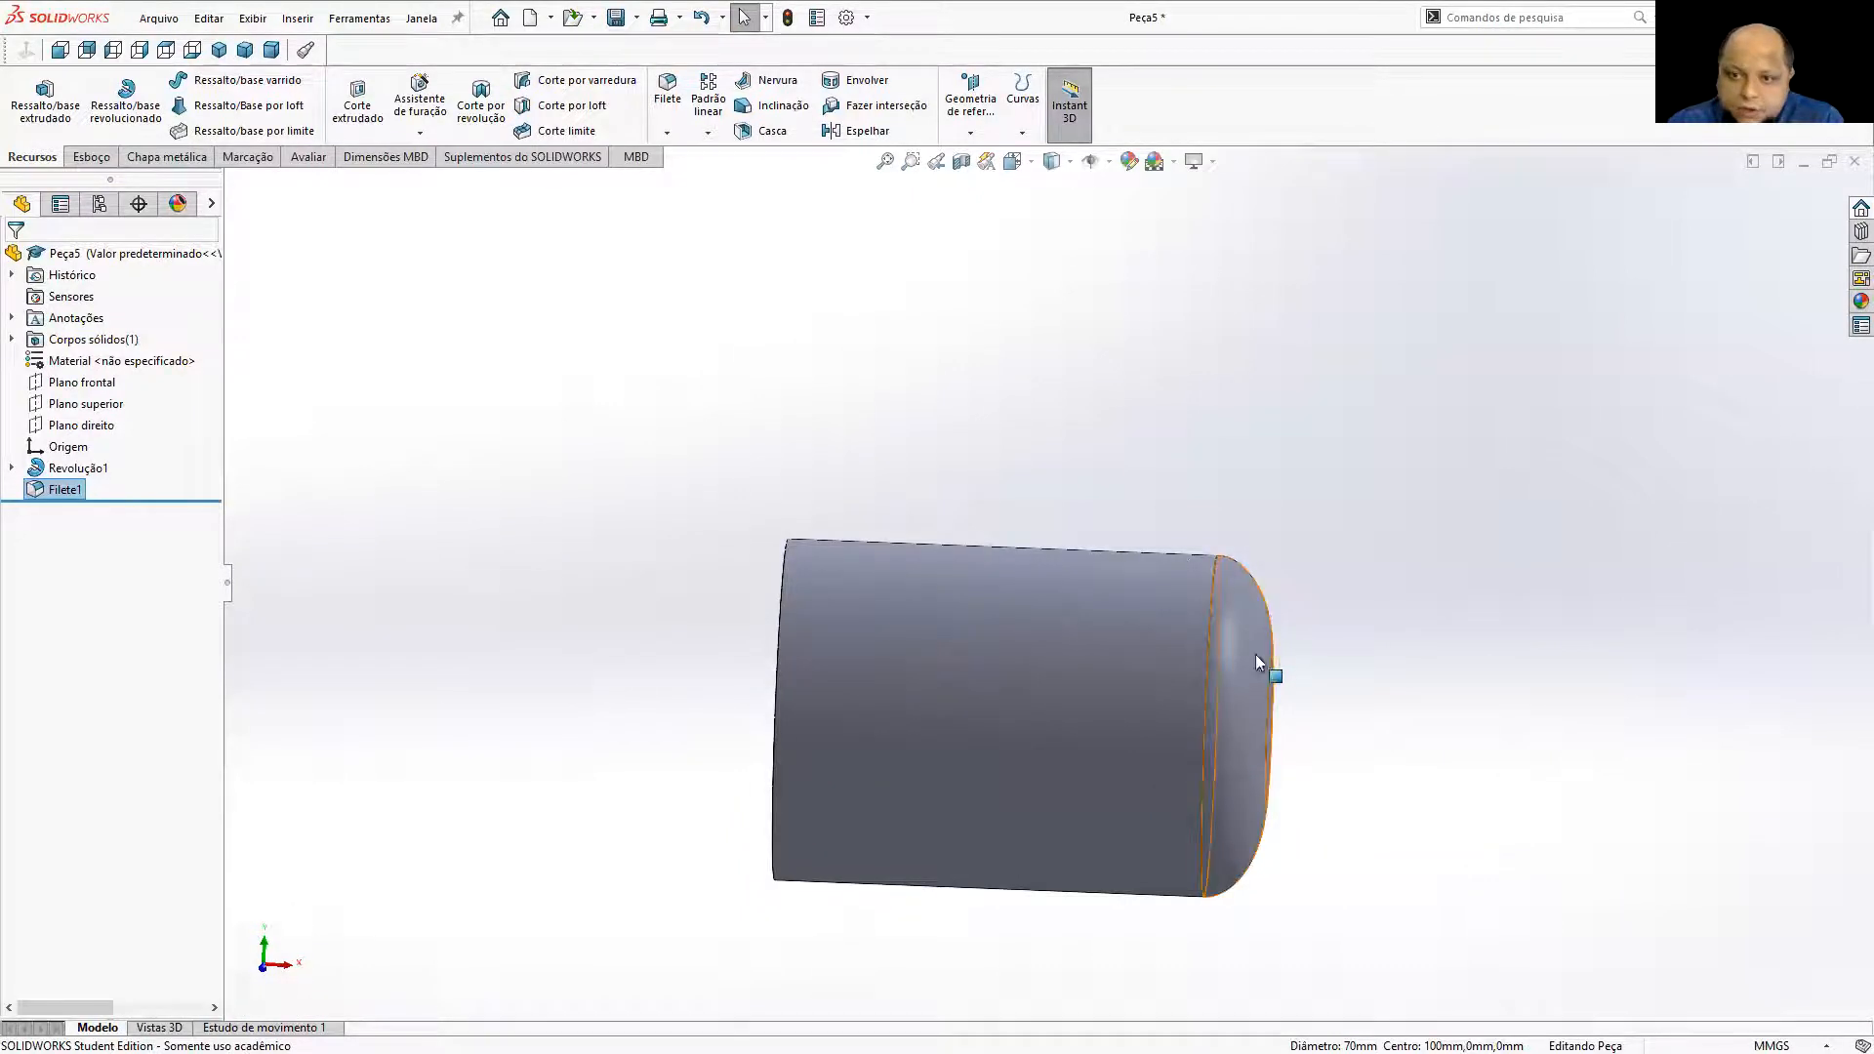
{"action": "middle_click_drag", "start_coordinate": [1132, 465], "coordinate": [1163, 489]}
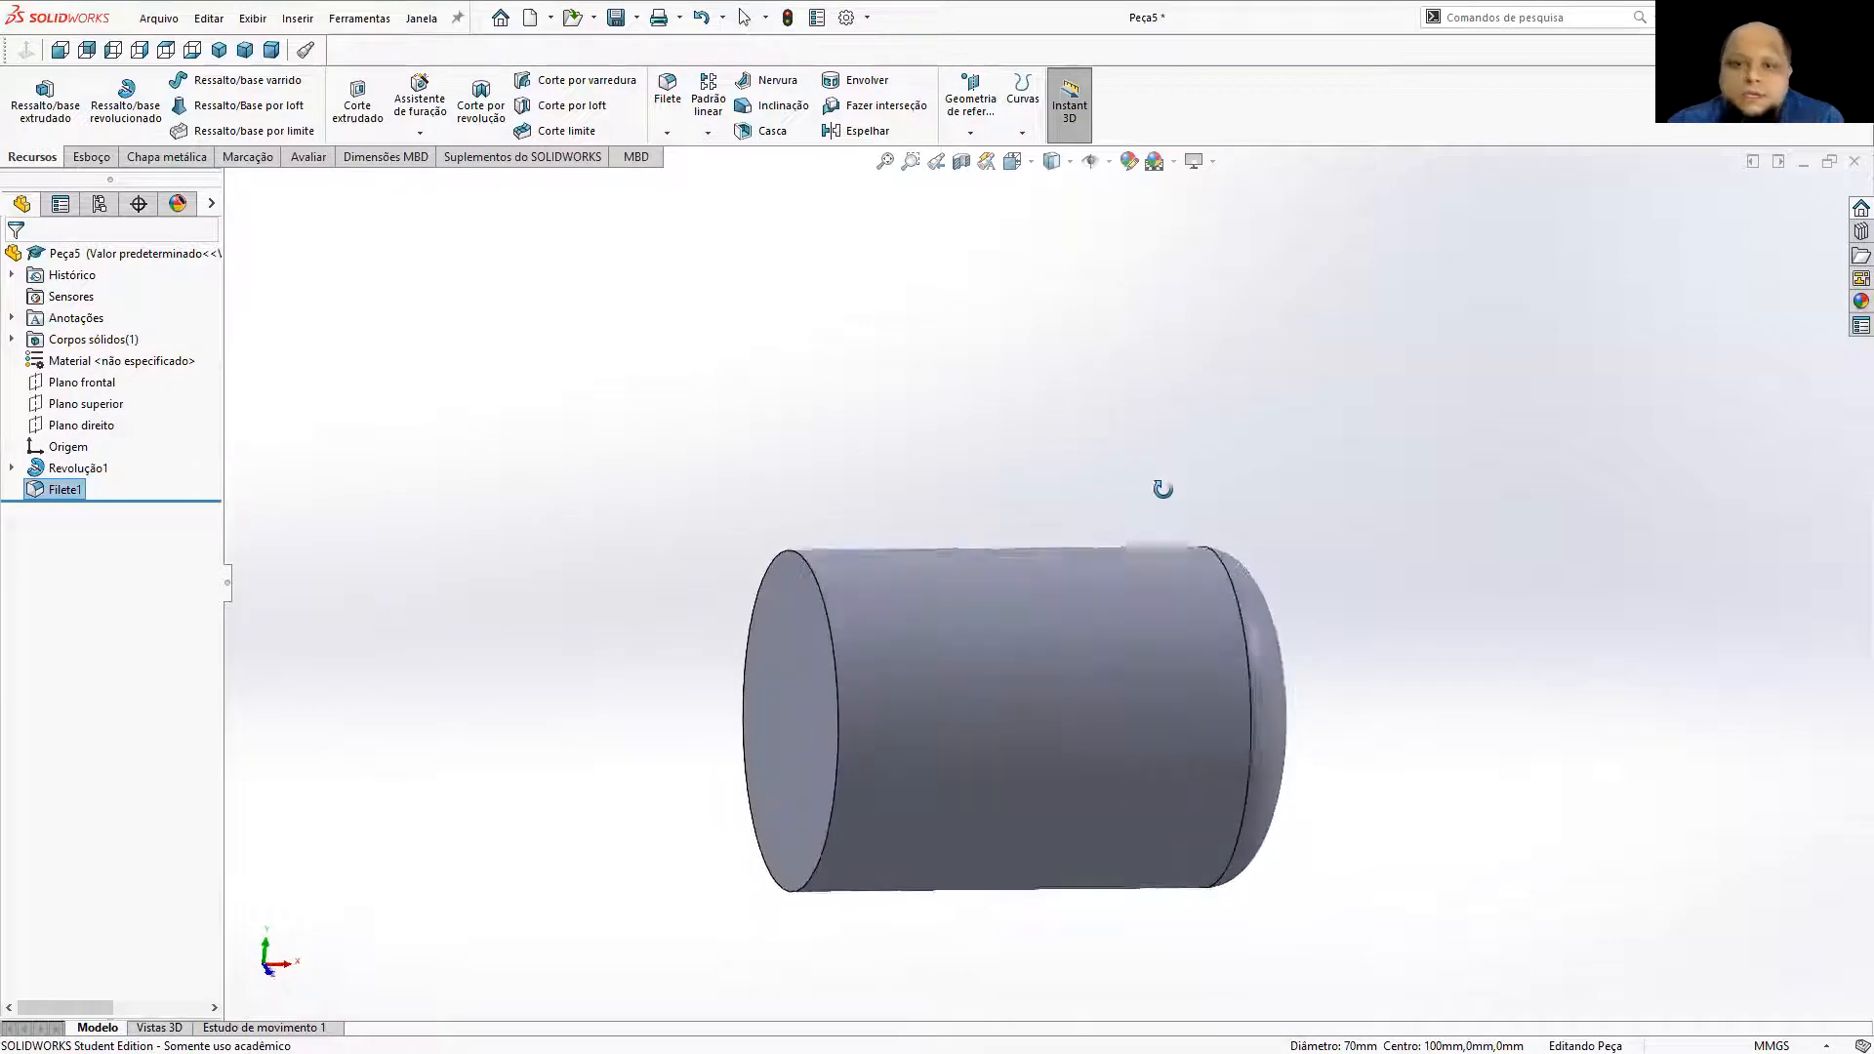
Mirror the whole filleted body about its flat unfilleted end face, with the fillet cleared from the features to mirror and solids merged.
{"action": "left_click", "coordinate": [862, 130]}
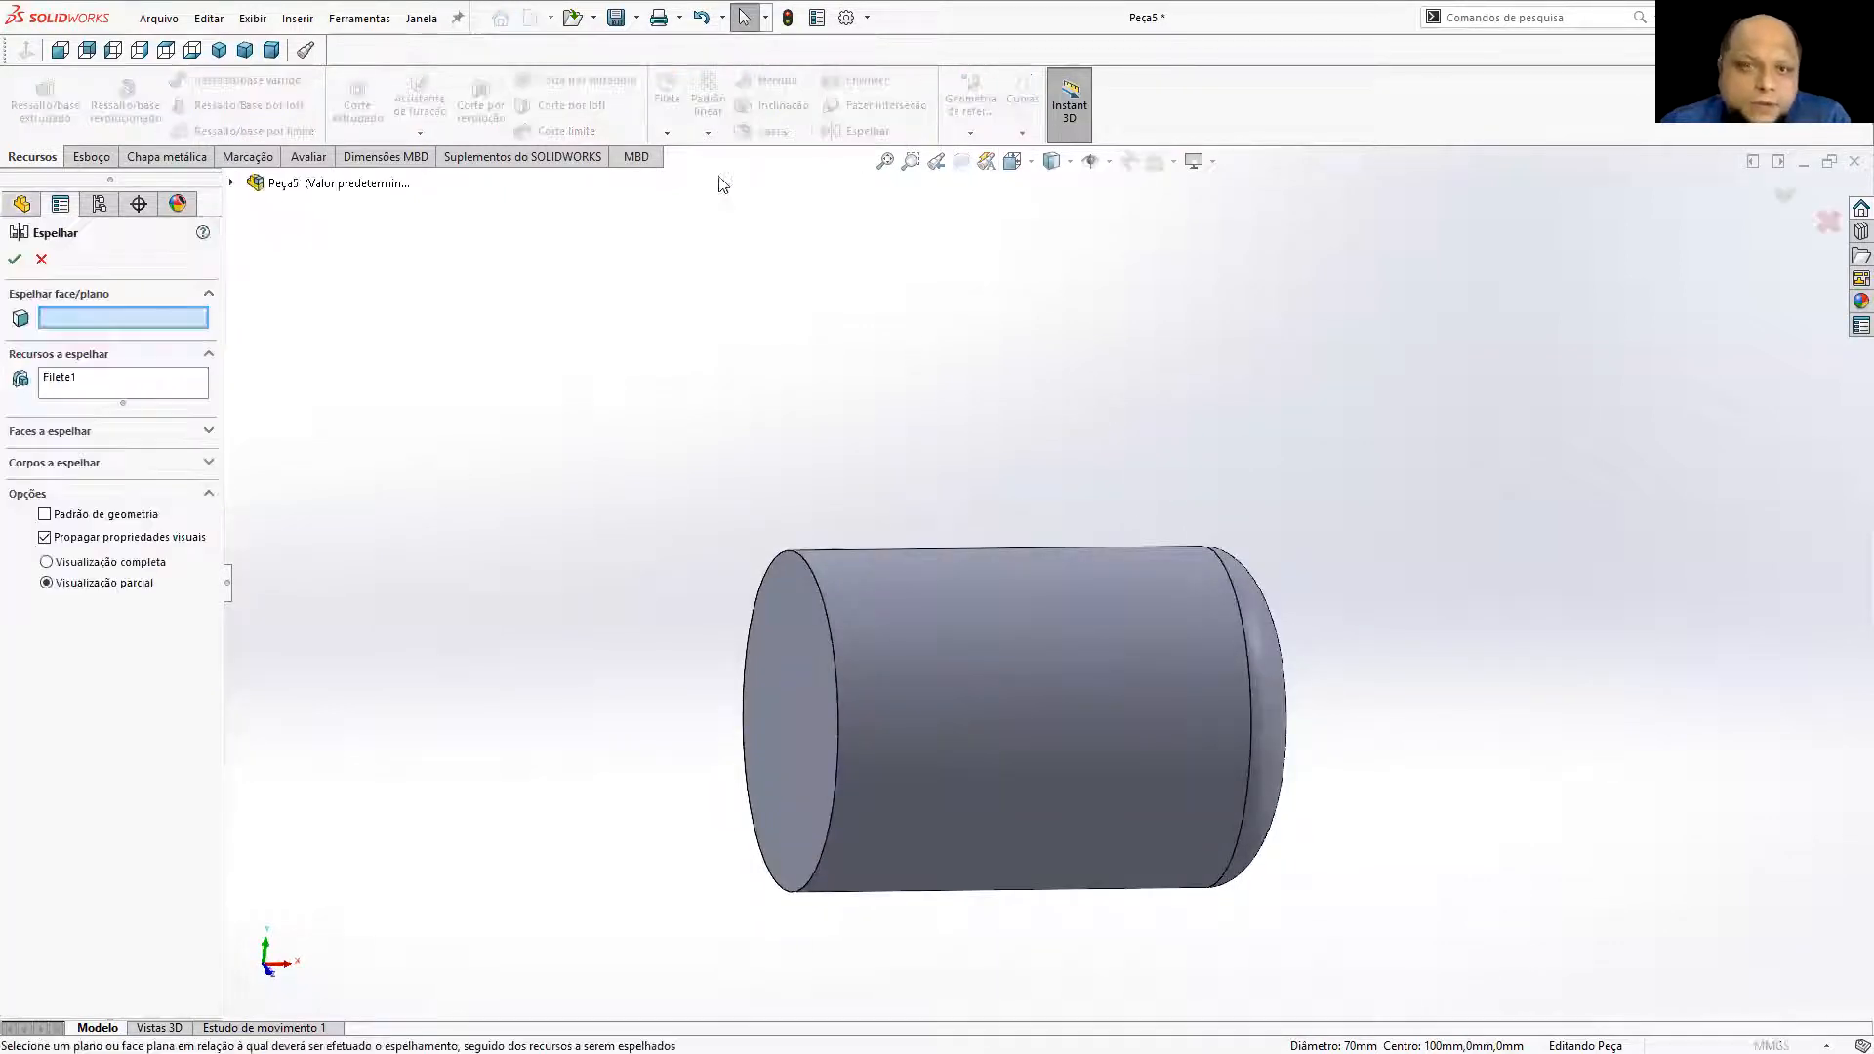
{"action": "right_click", "coordinate": [73, 386]}
{"action": "left_click", "coordinate": [59, 410]}
{"action": "left_click", "coordinate": [87, 322]}
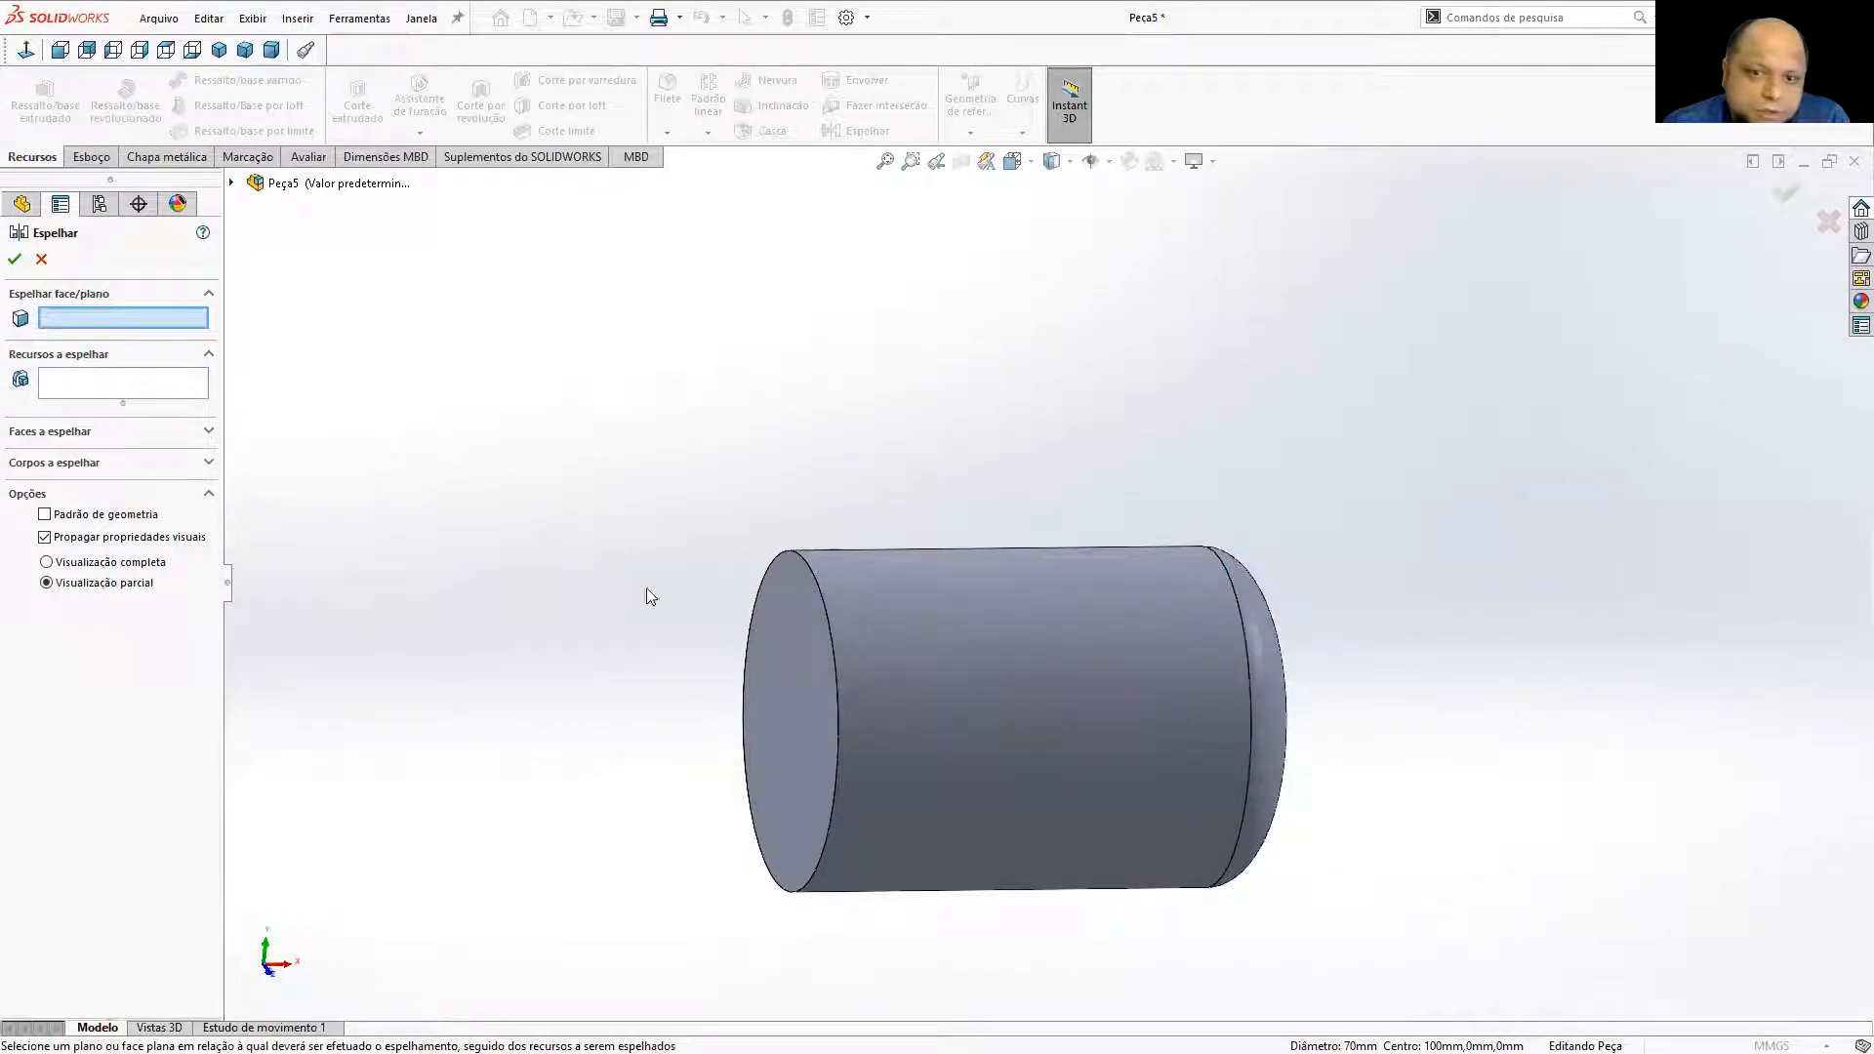
{"action": "left_click", "coordinate": [782, 661]}
{"action": "left_click", "coordinate": [70, 463]}
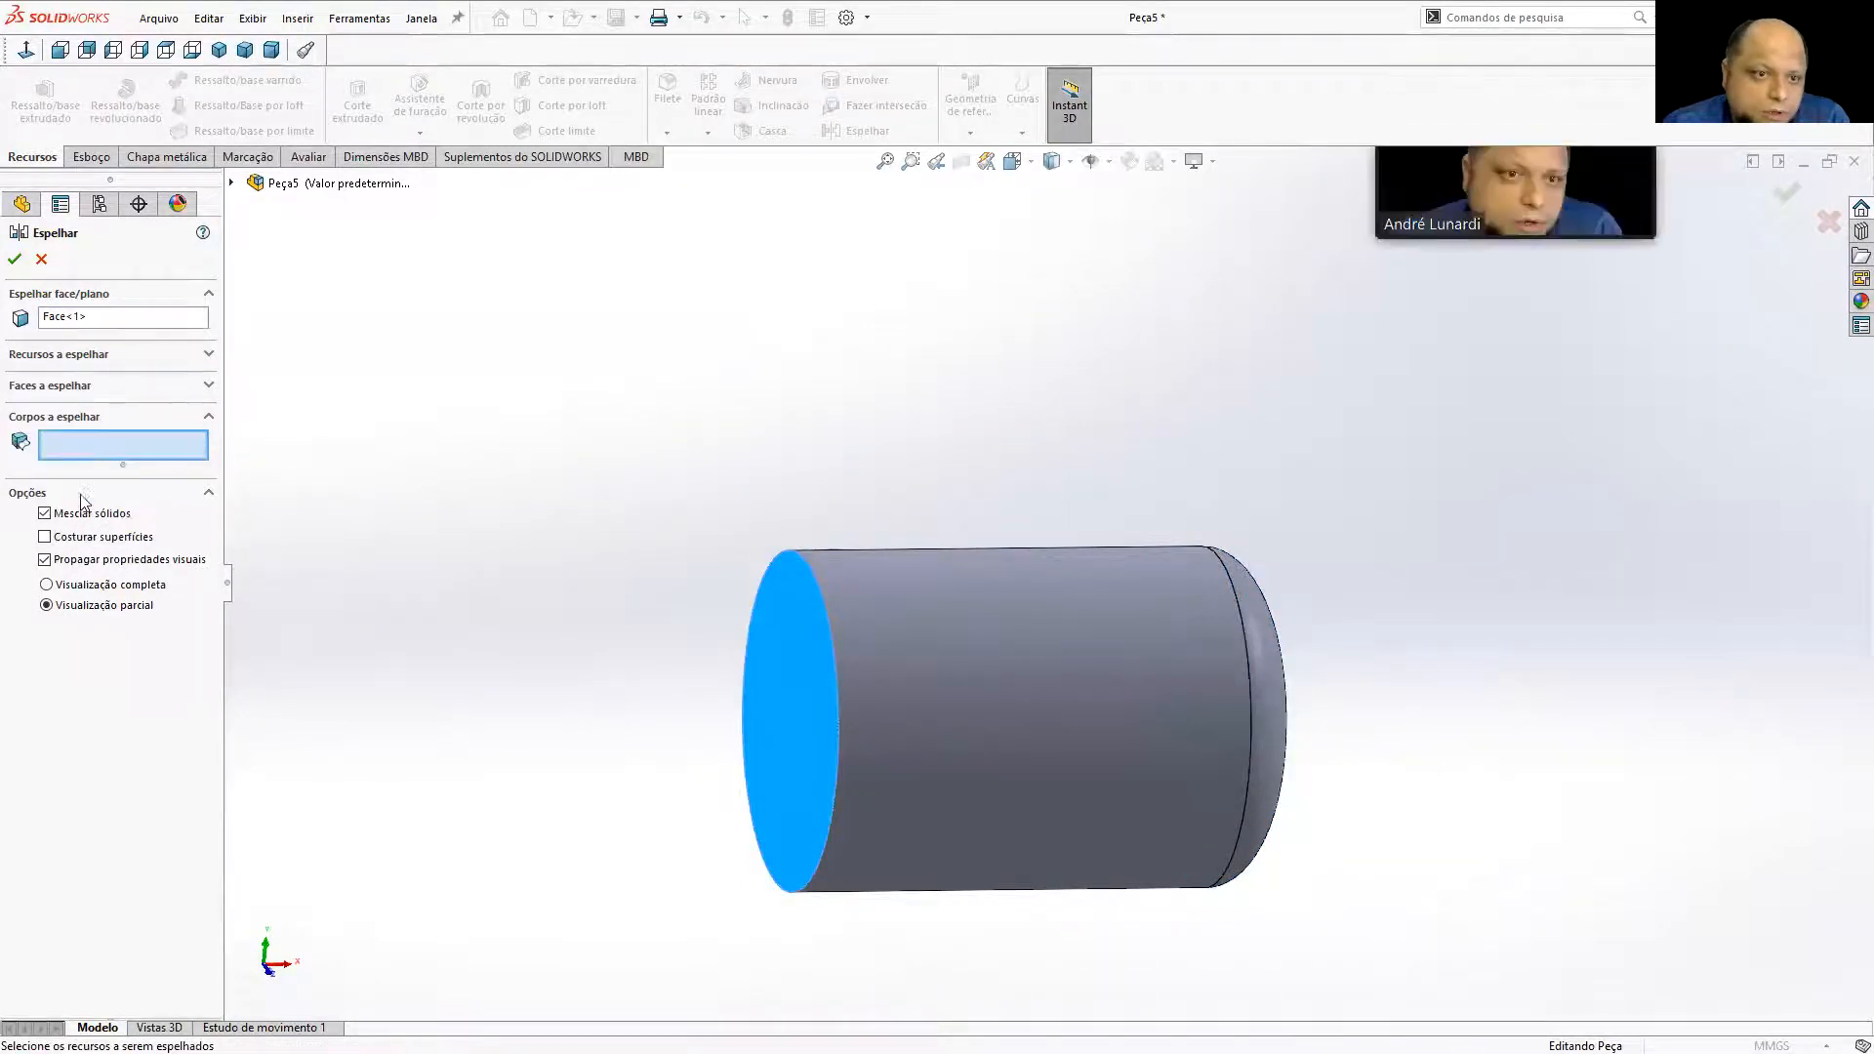
{"action": "left_click", "coordinate": [920, 632]}
{"action": "left_click", "coordinate": [14, 259]}
{"action": "middle_click_drag", "start_coordinate": [877, 473], "coordinate": [1076, 501]}
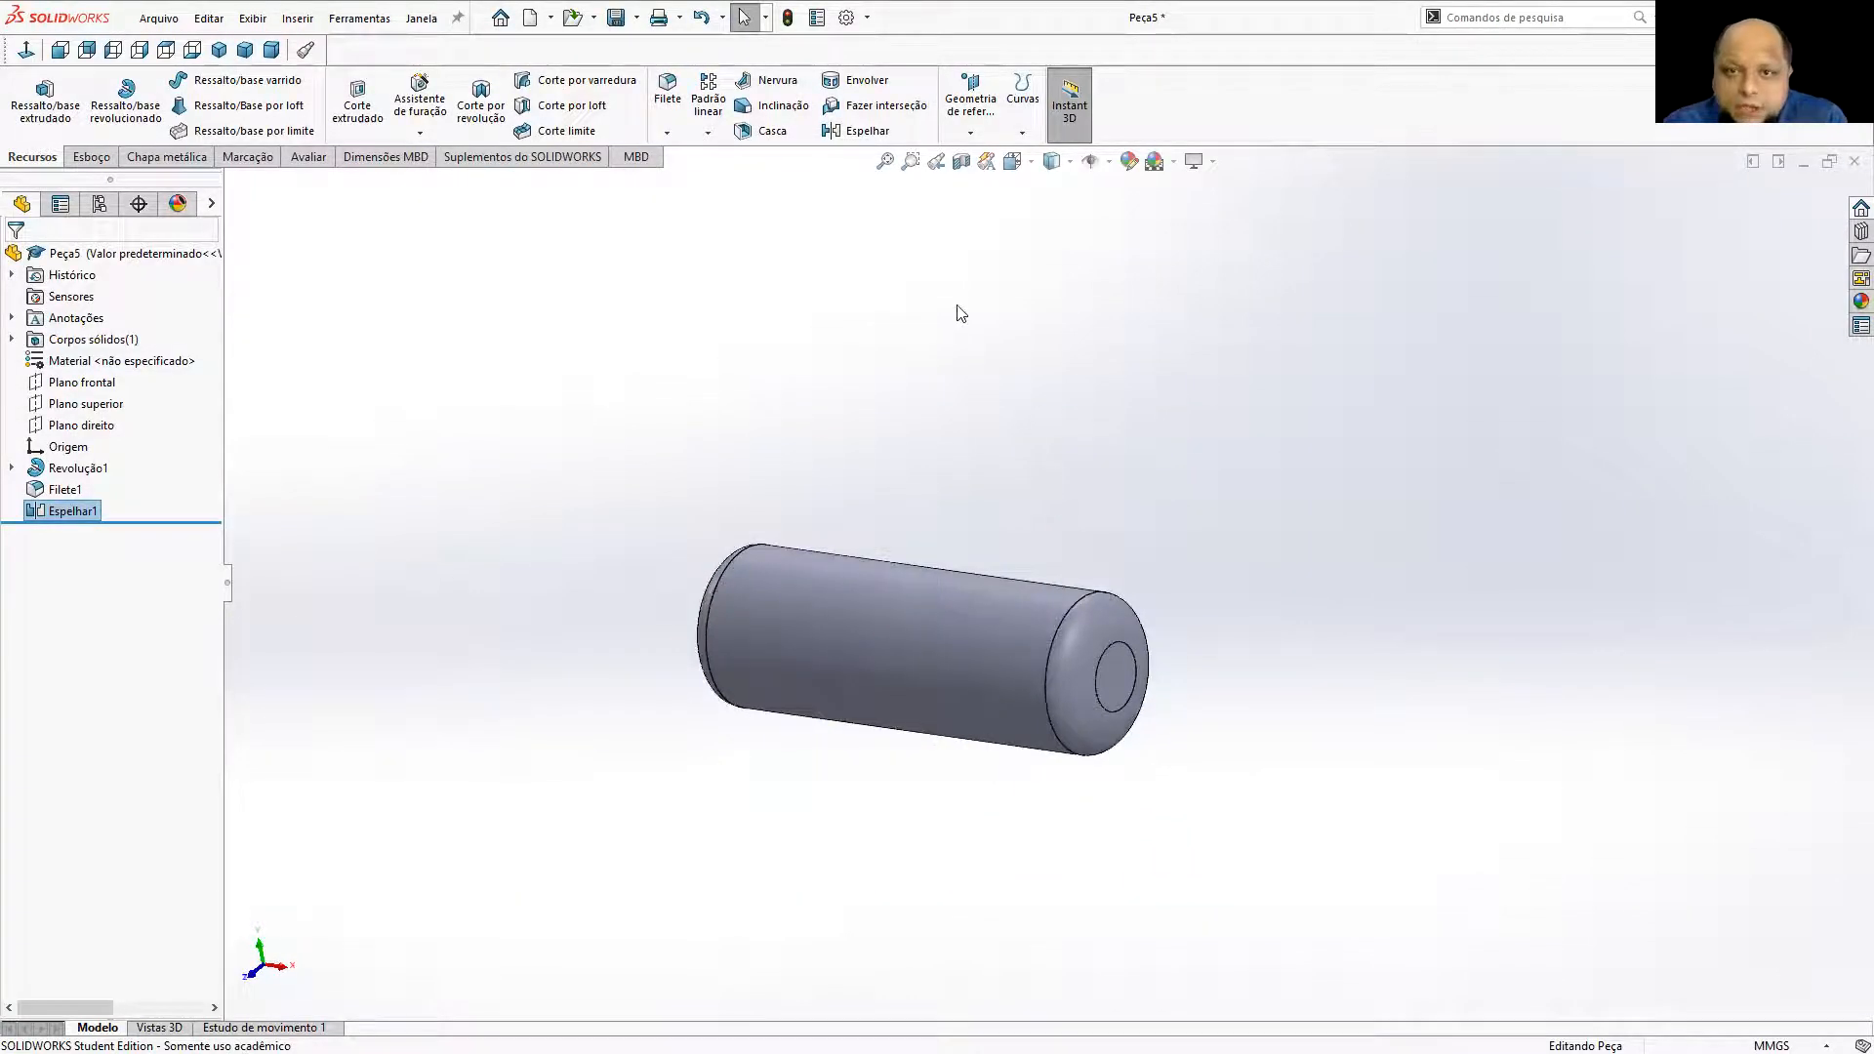
{"action": "left_click", "coordinate": [761, 134]}
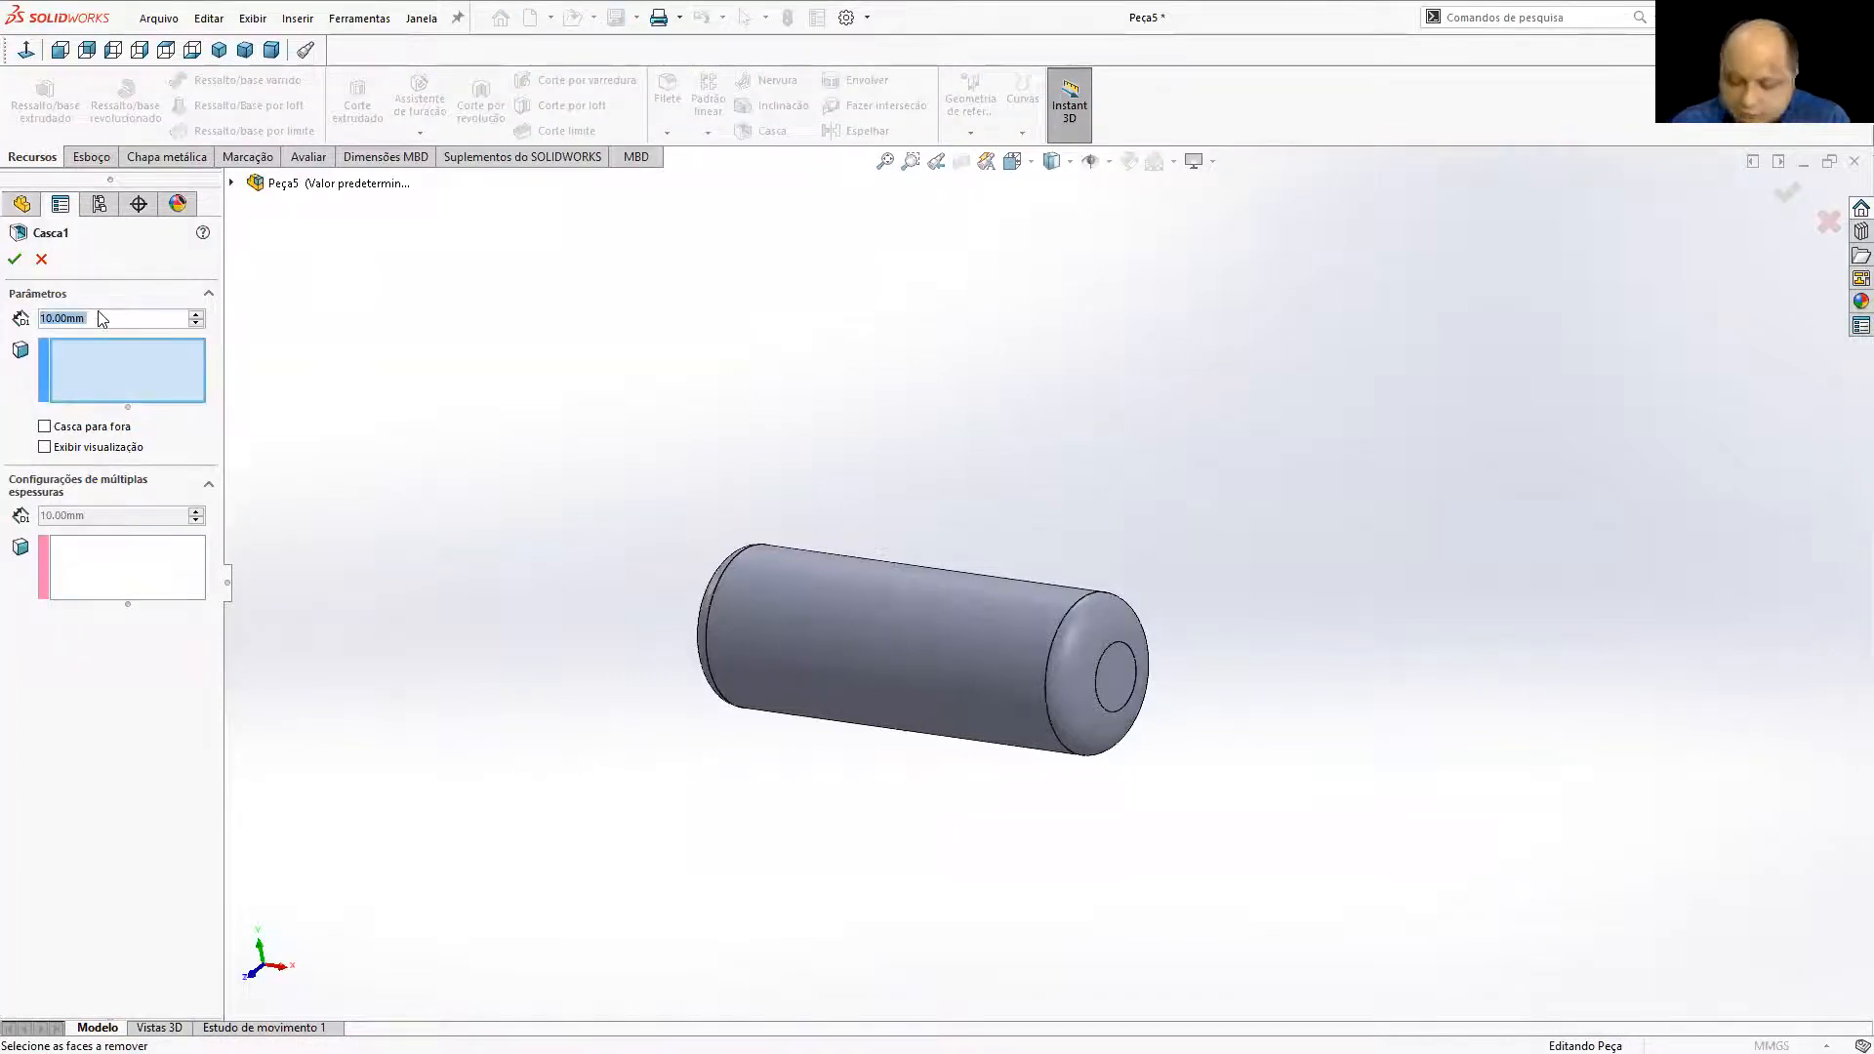
{"action": "type", "text": "5"}
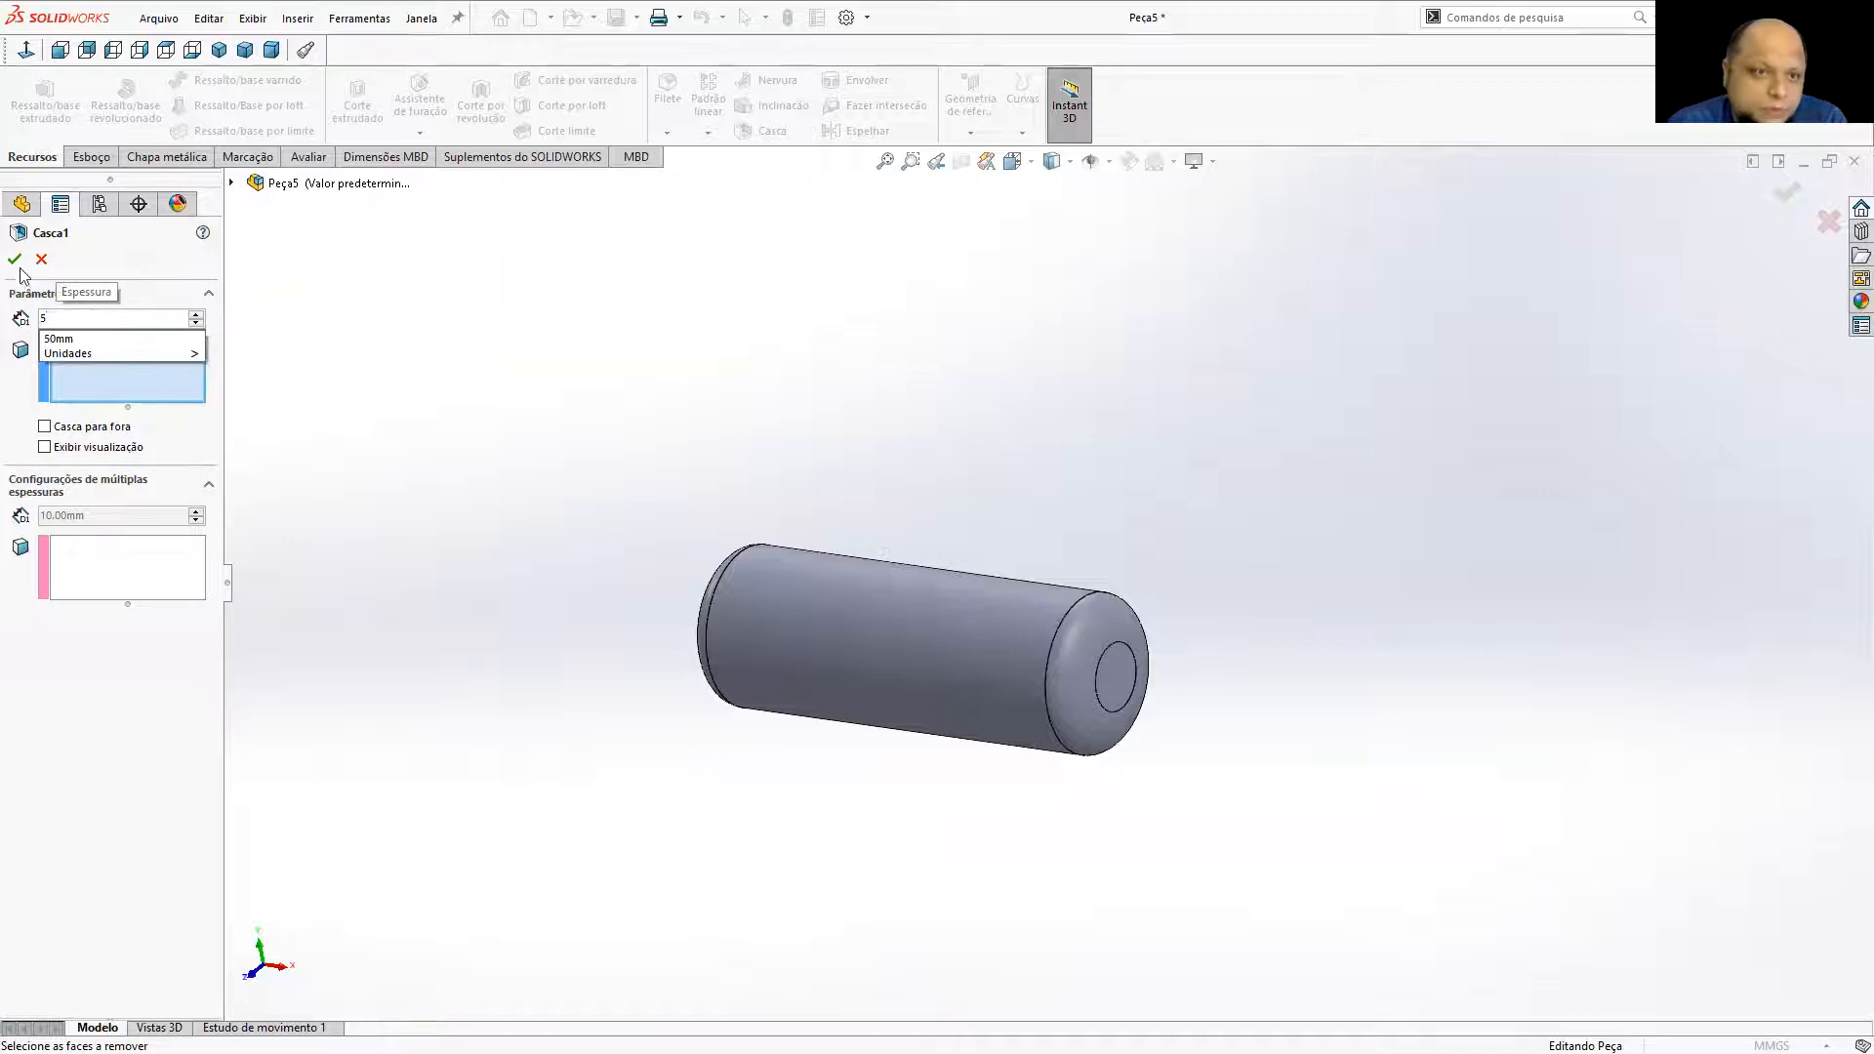
{"action": "key", "text": "Return"}
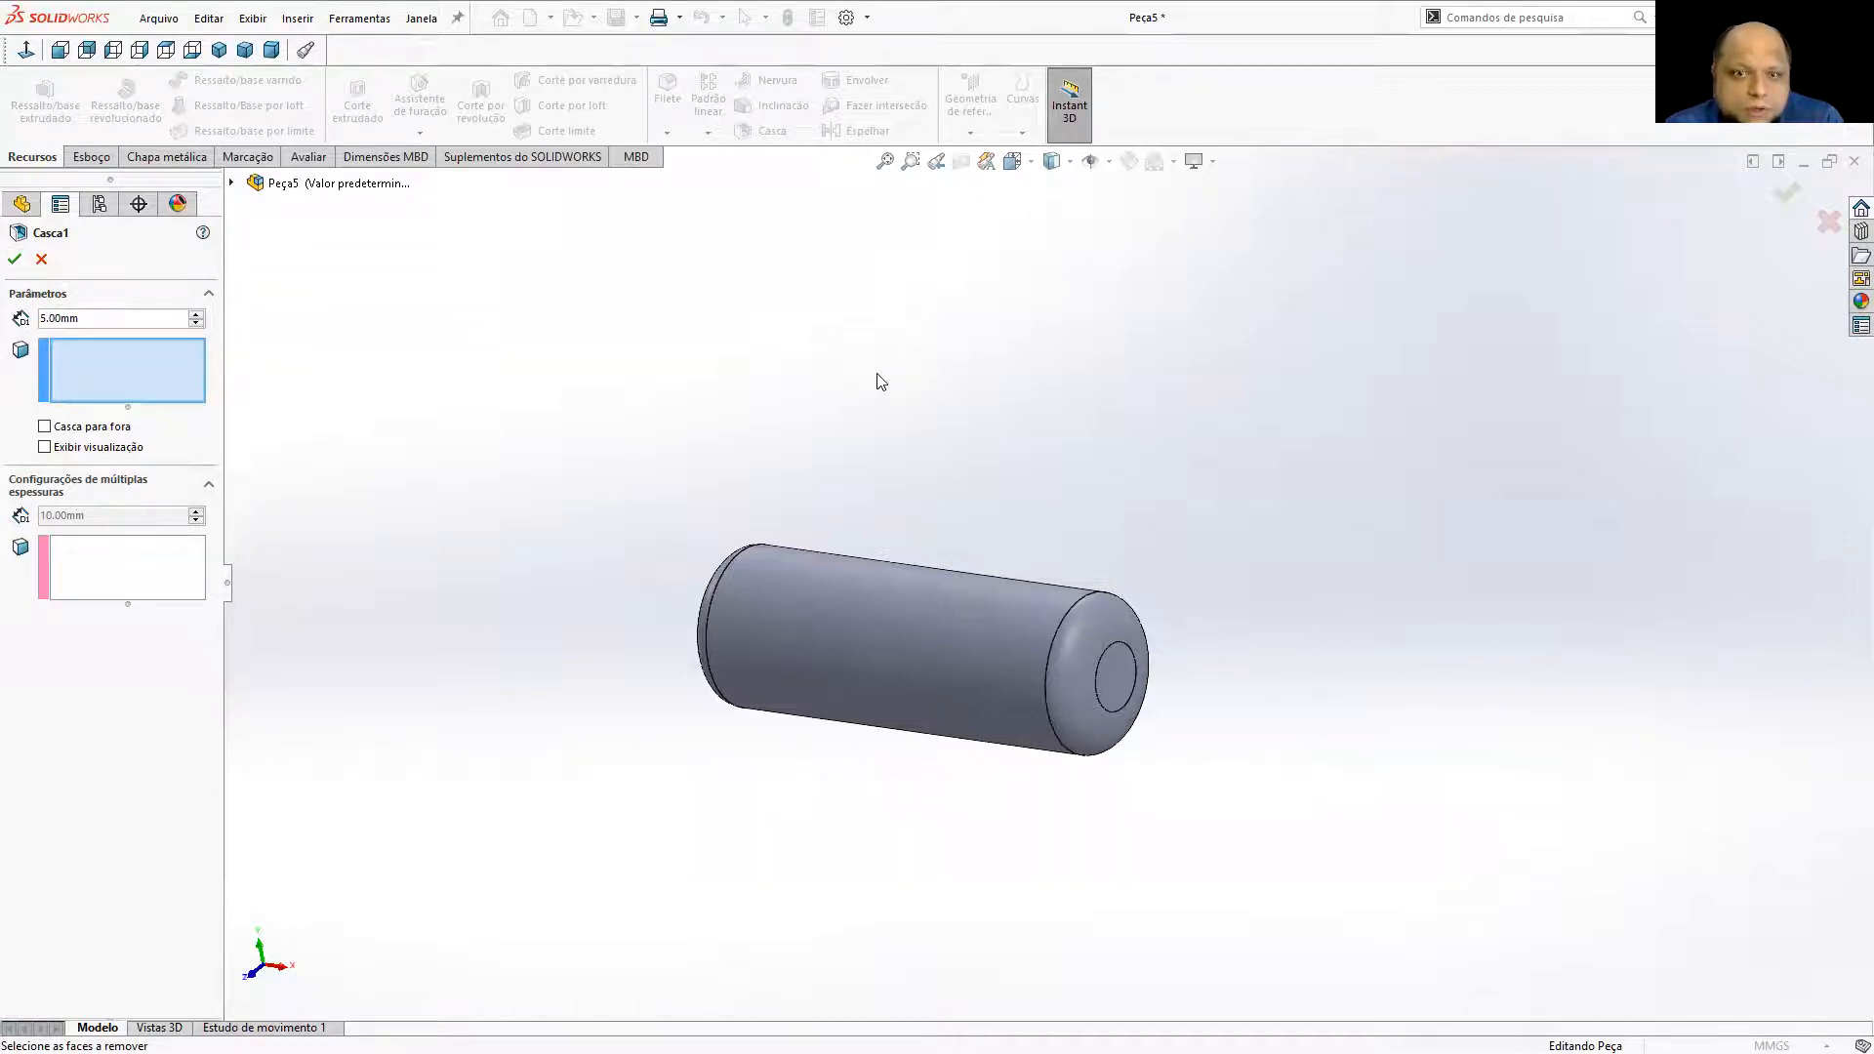
{"action": "left_click", "coordinate": [16, 260]}
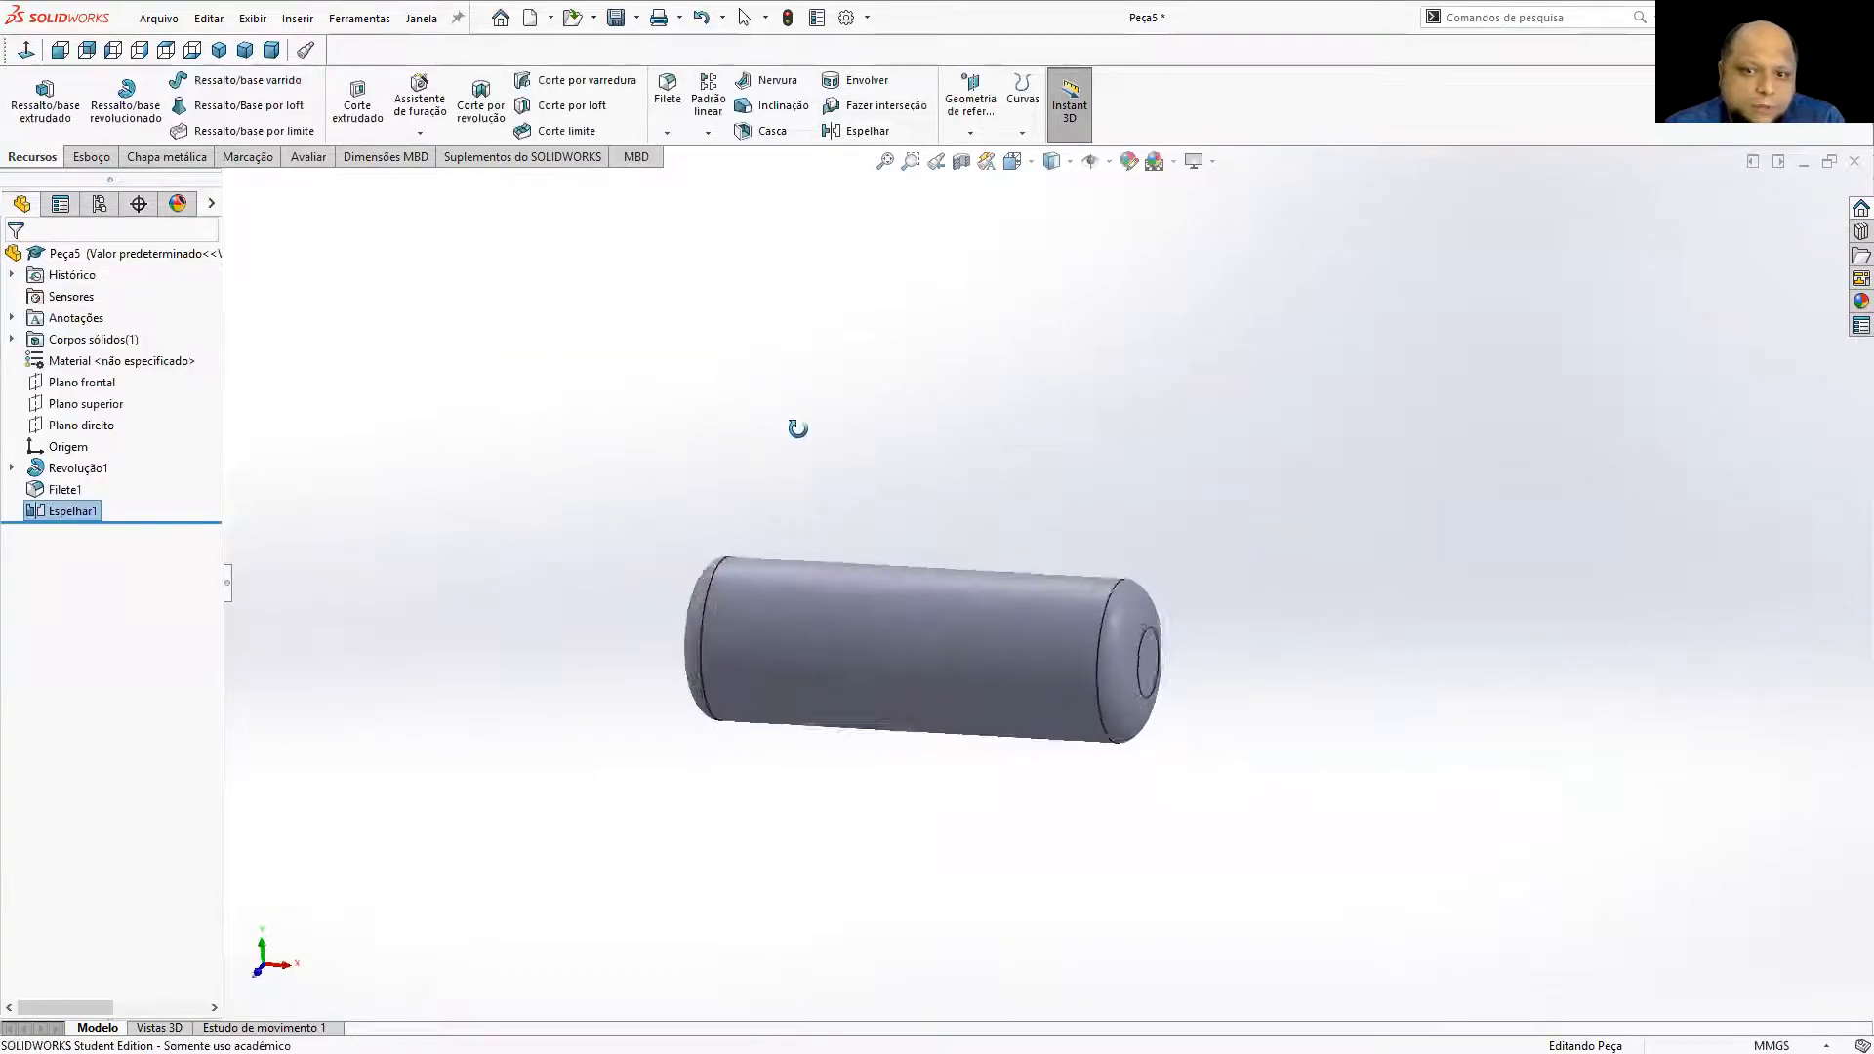
On the top plane, sketch a circle about 30 mm in diameter centred on the origin.
{"action": "left_click", "coordinate": [91, 156]}
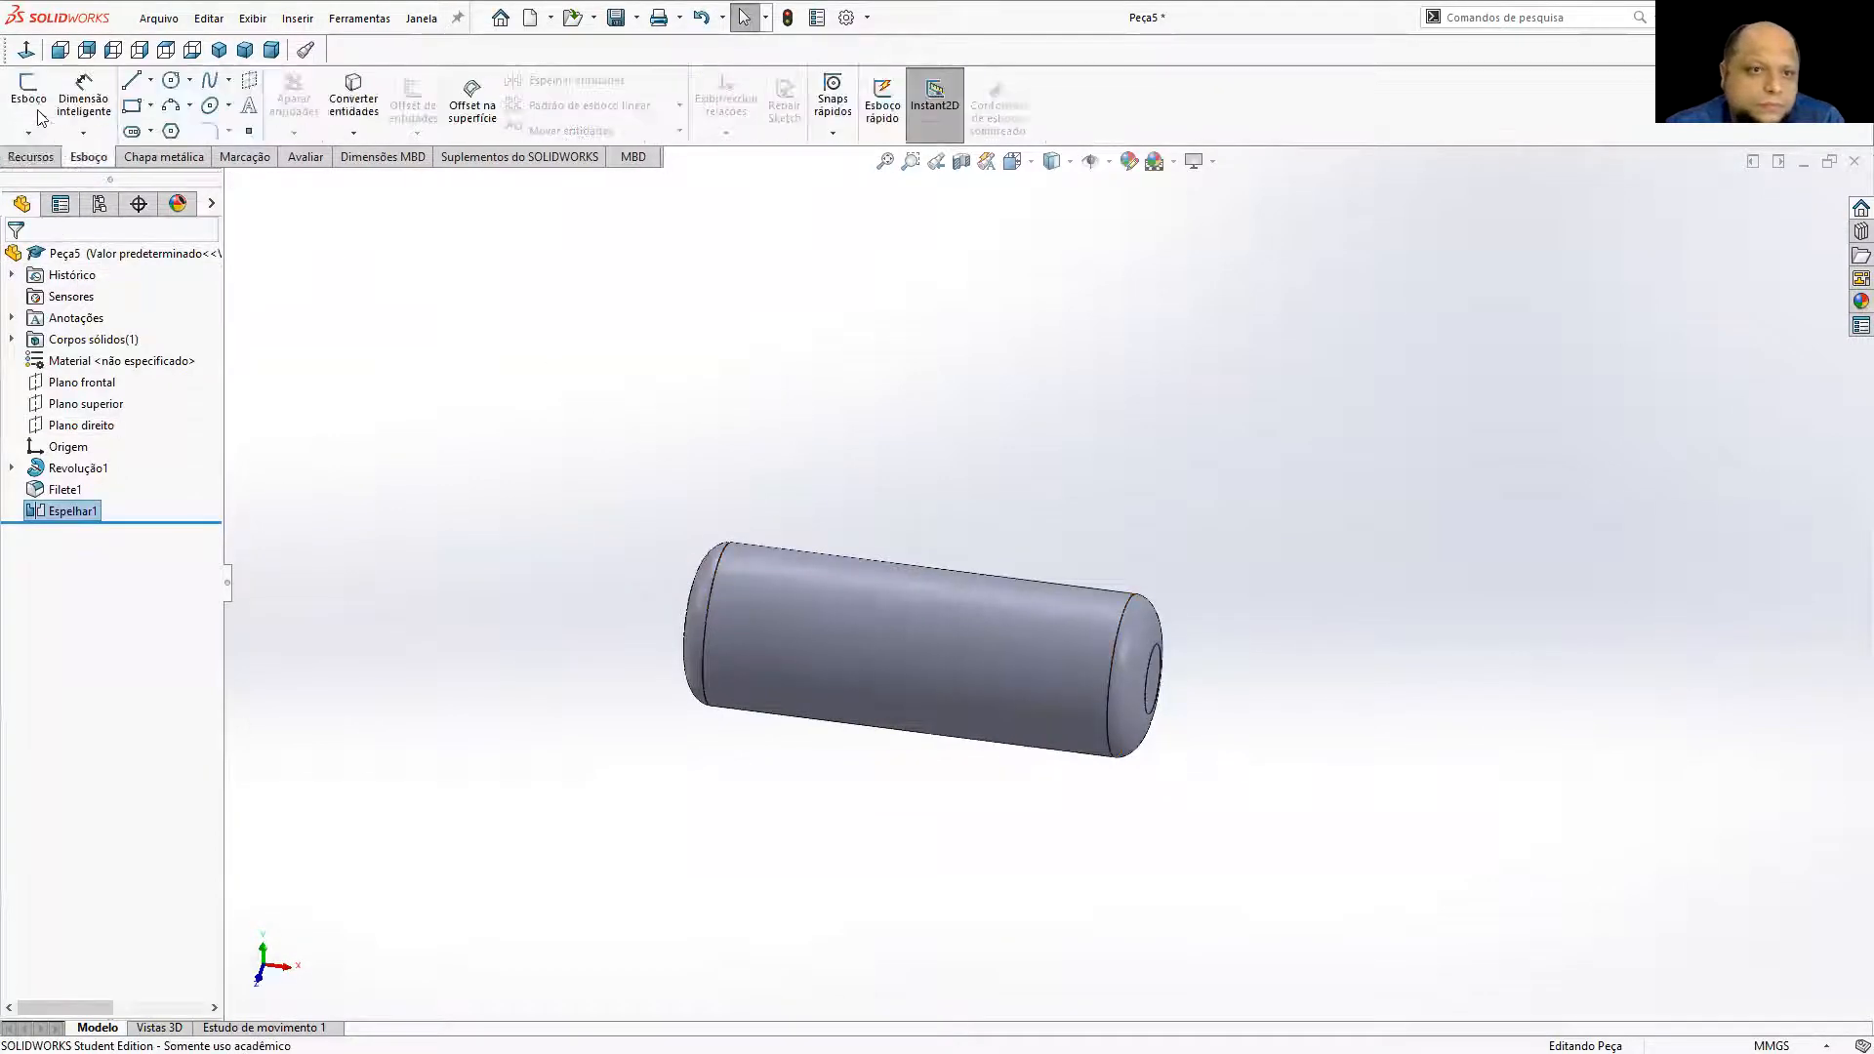
{"action": "left_click", "coordinate": [28, 92]}
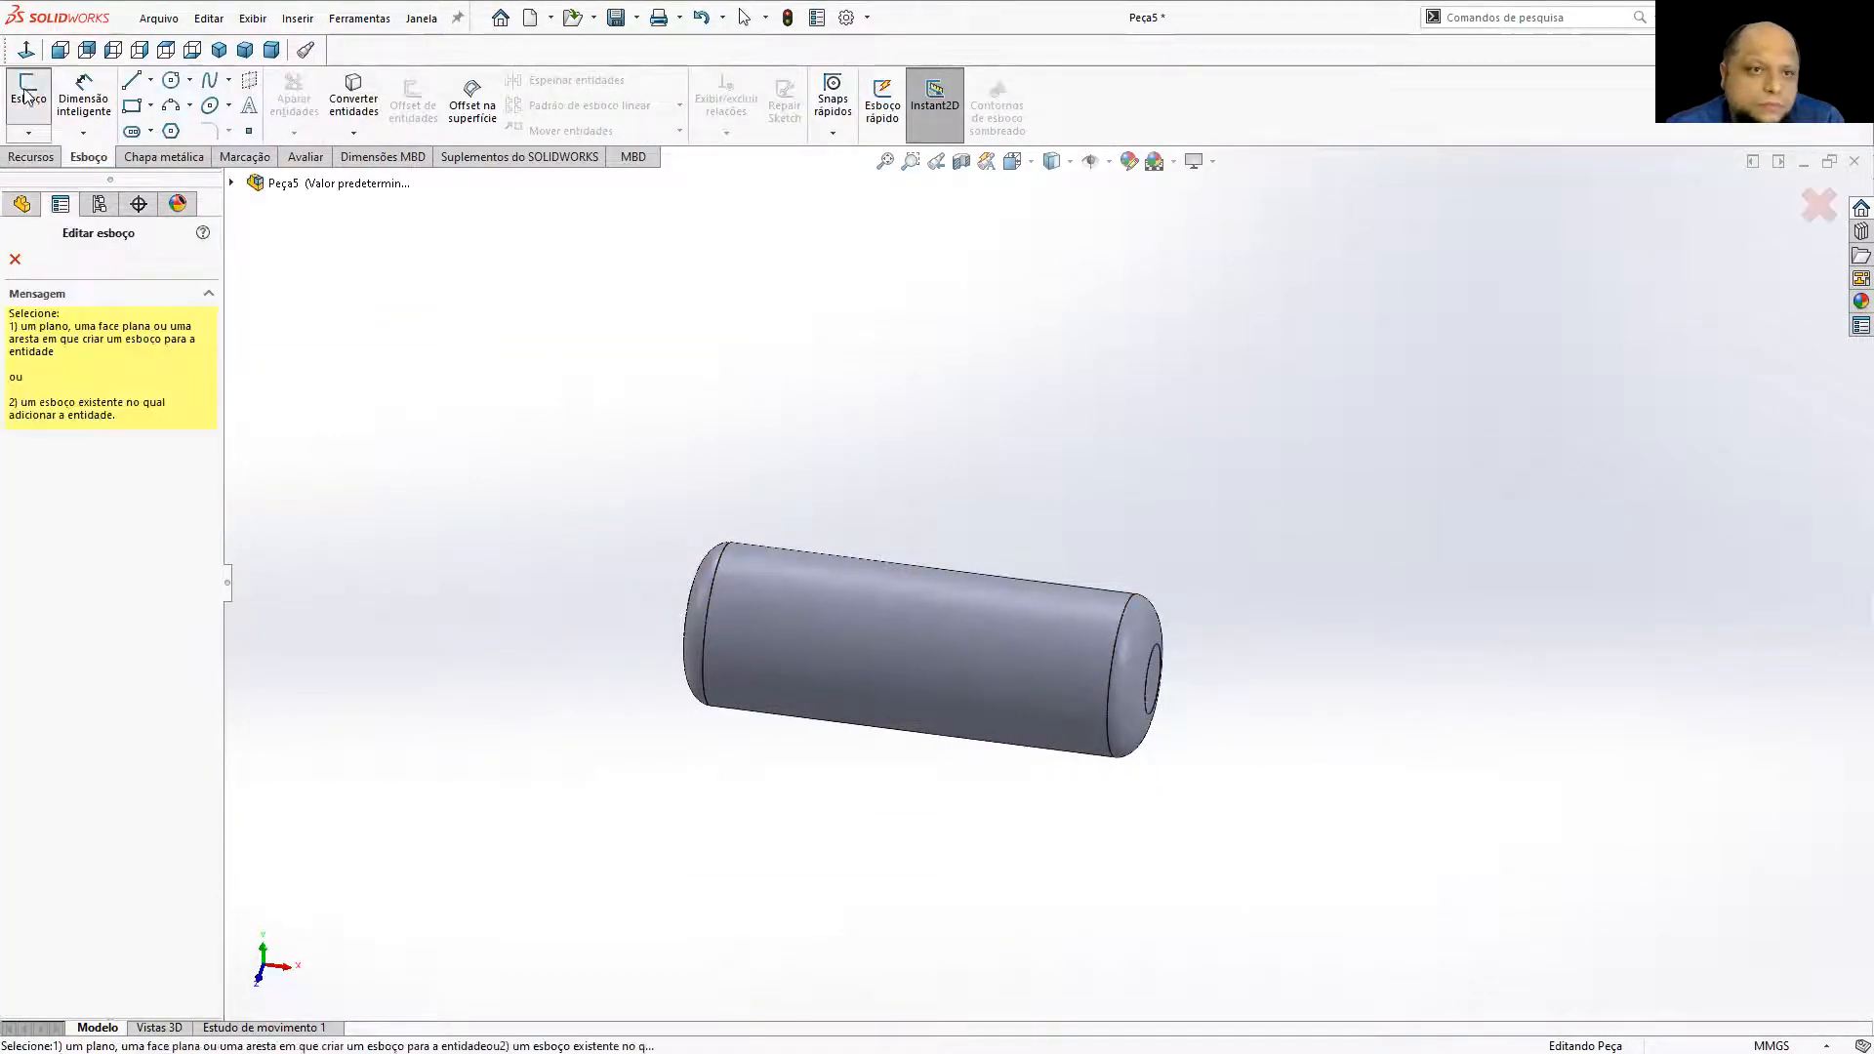
{"action": "left_click", "coordinate": [232, 183]}
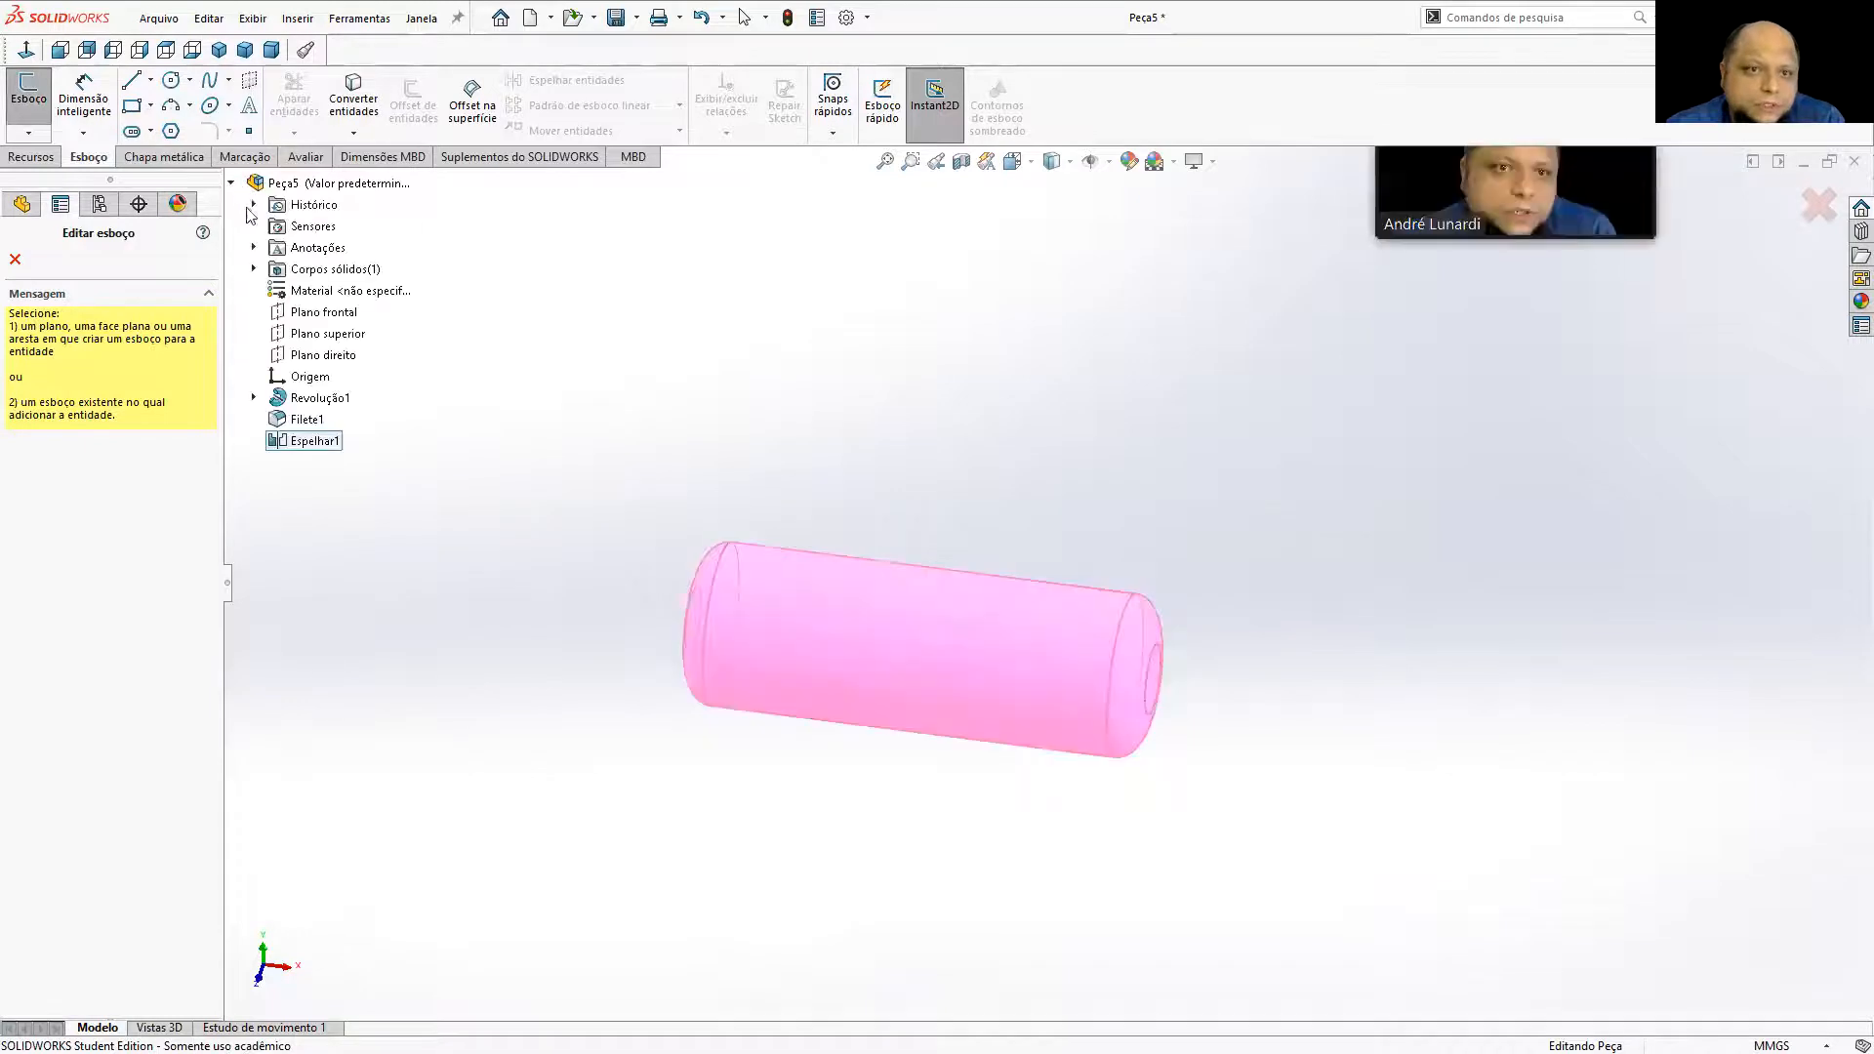
{"action": "left_click", "coordinate": [218, 50]}
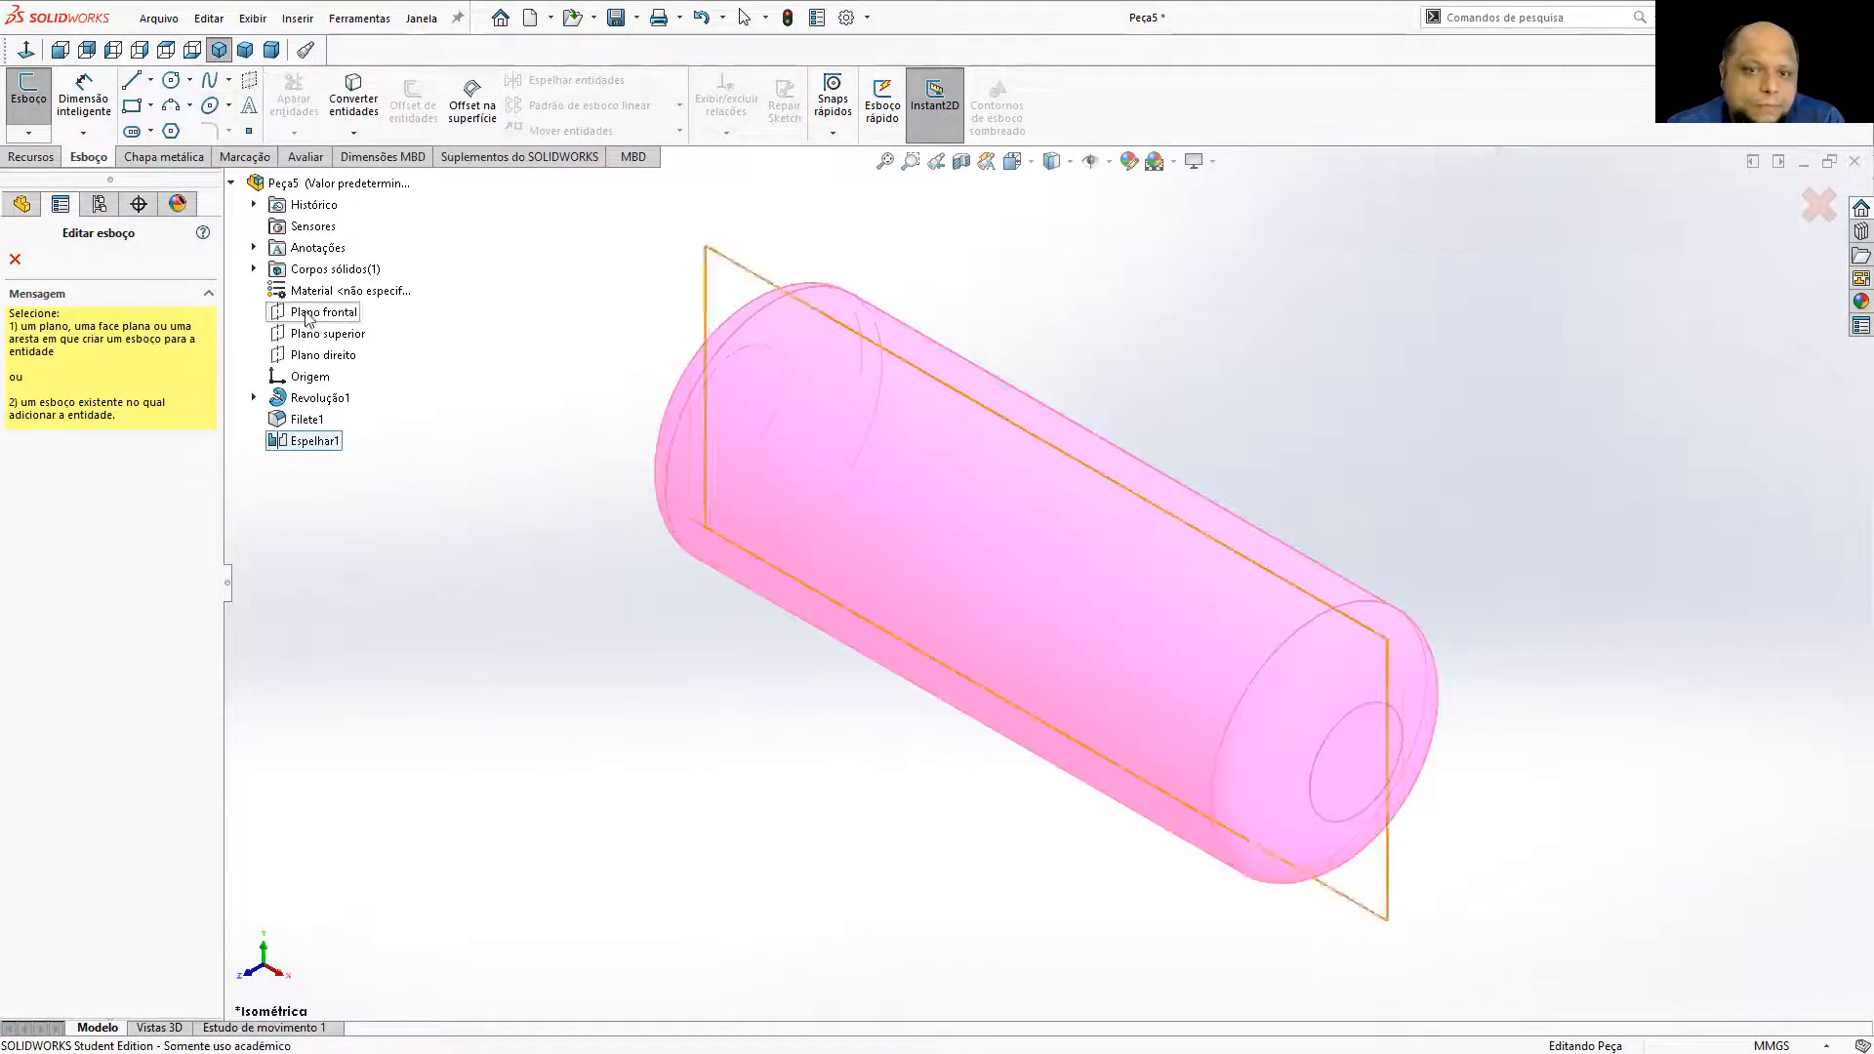
{"action": "left_click", "coordinate": [328, 334]}
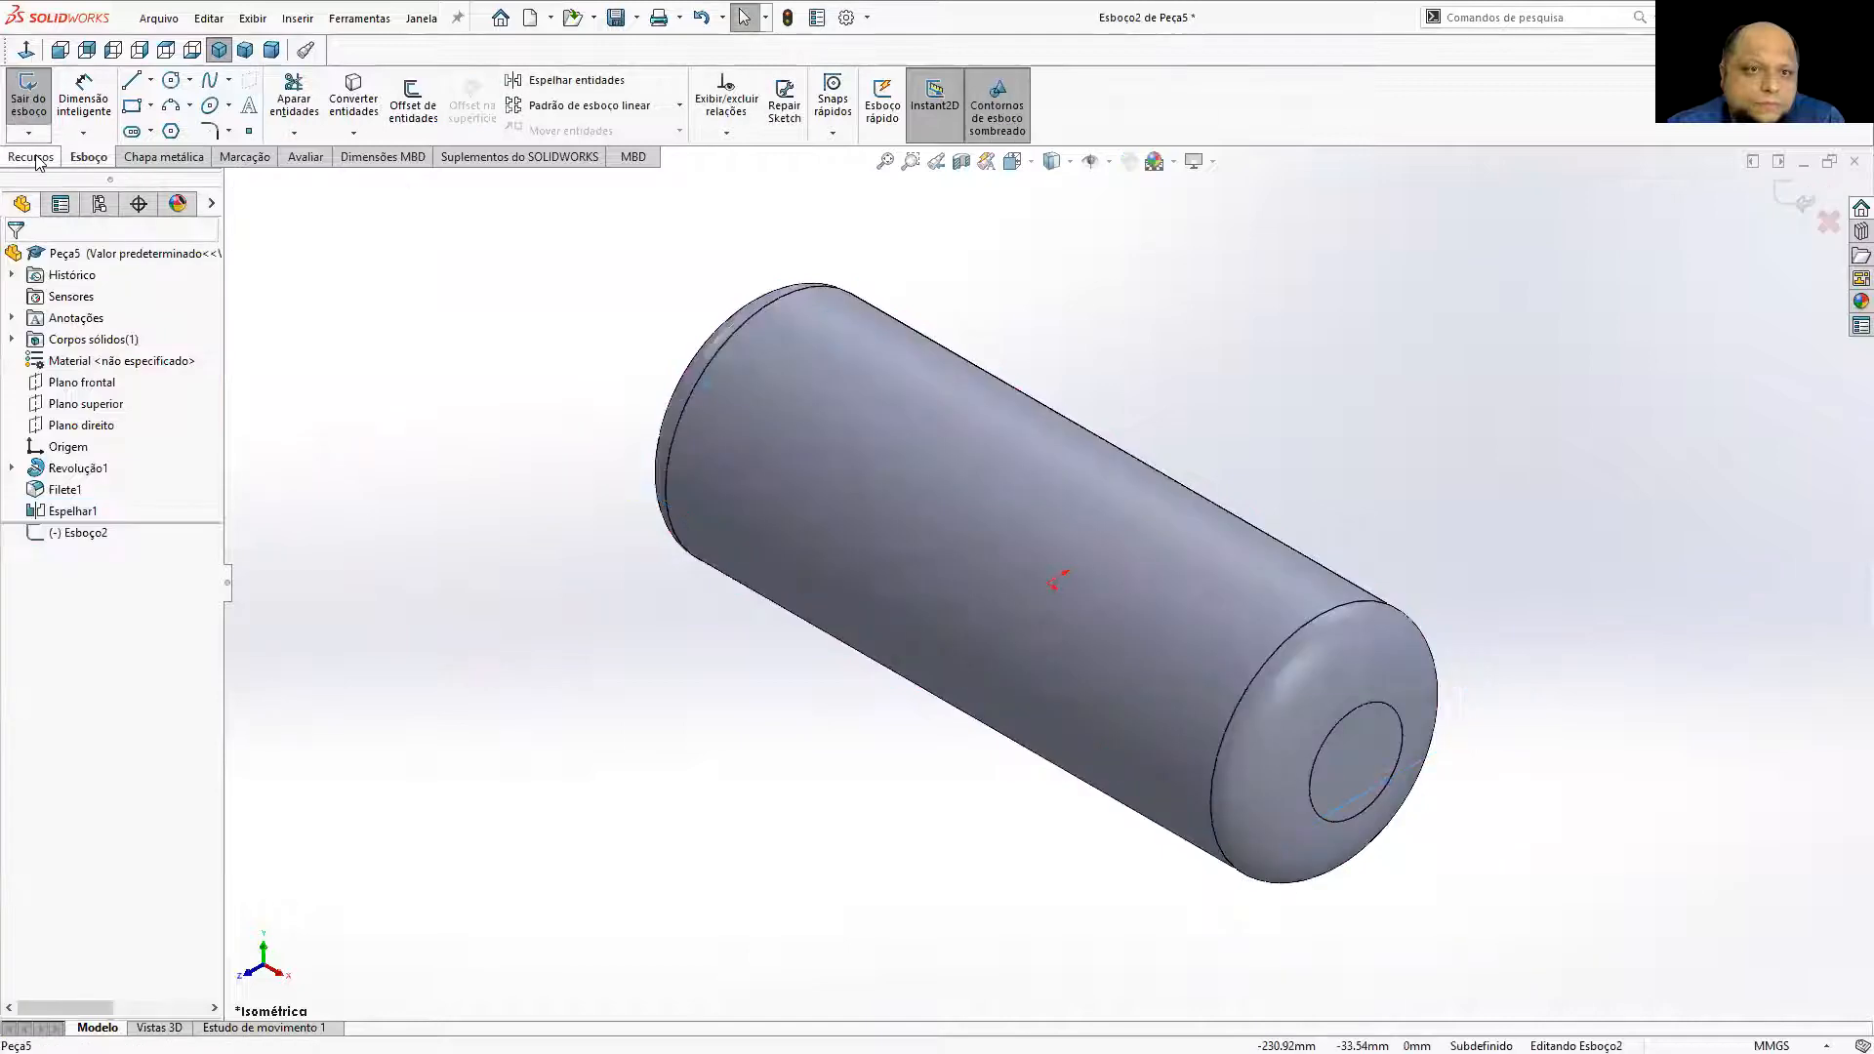
{"action": "left_click", "coordinate": [91, 156]}
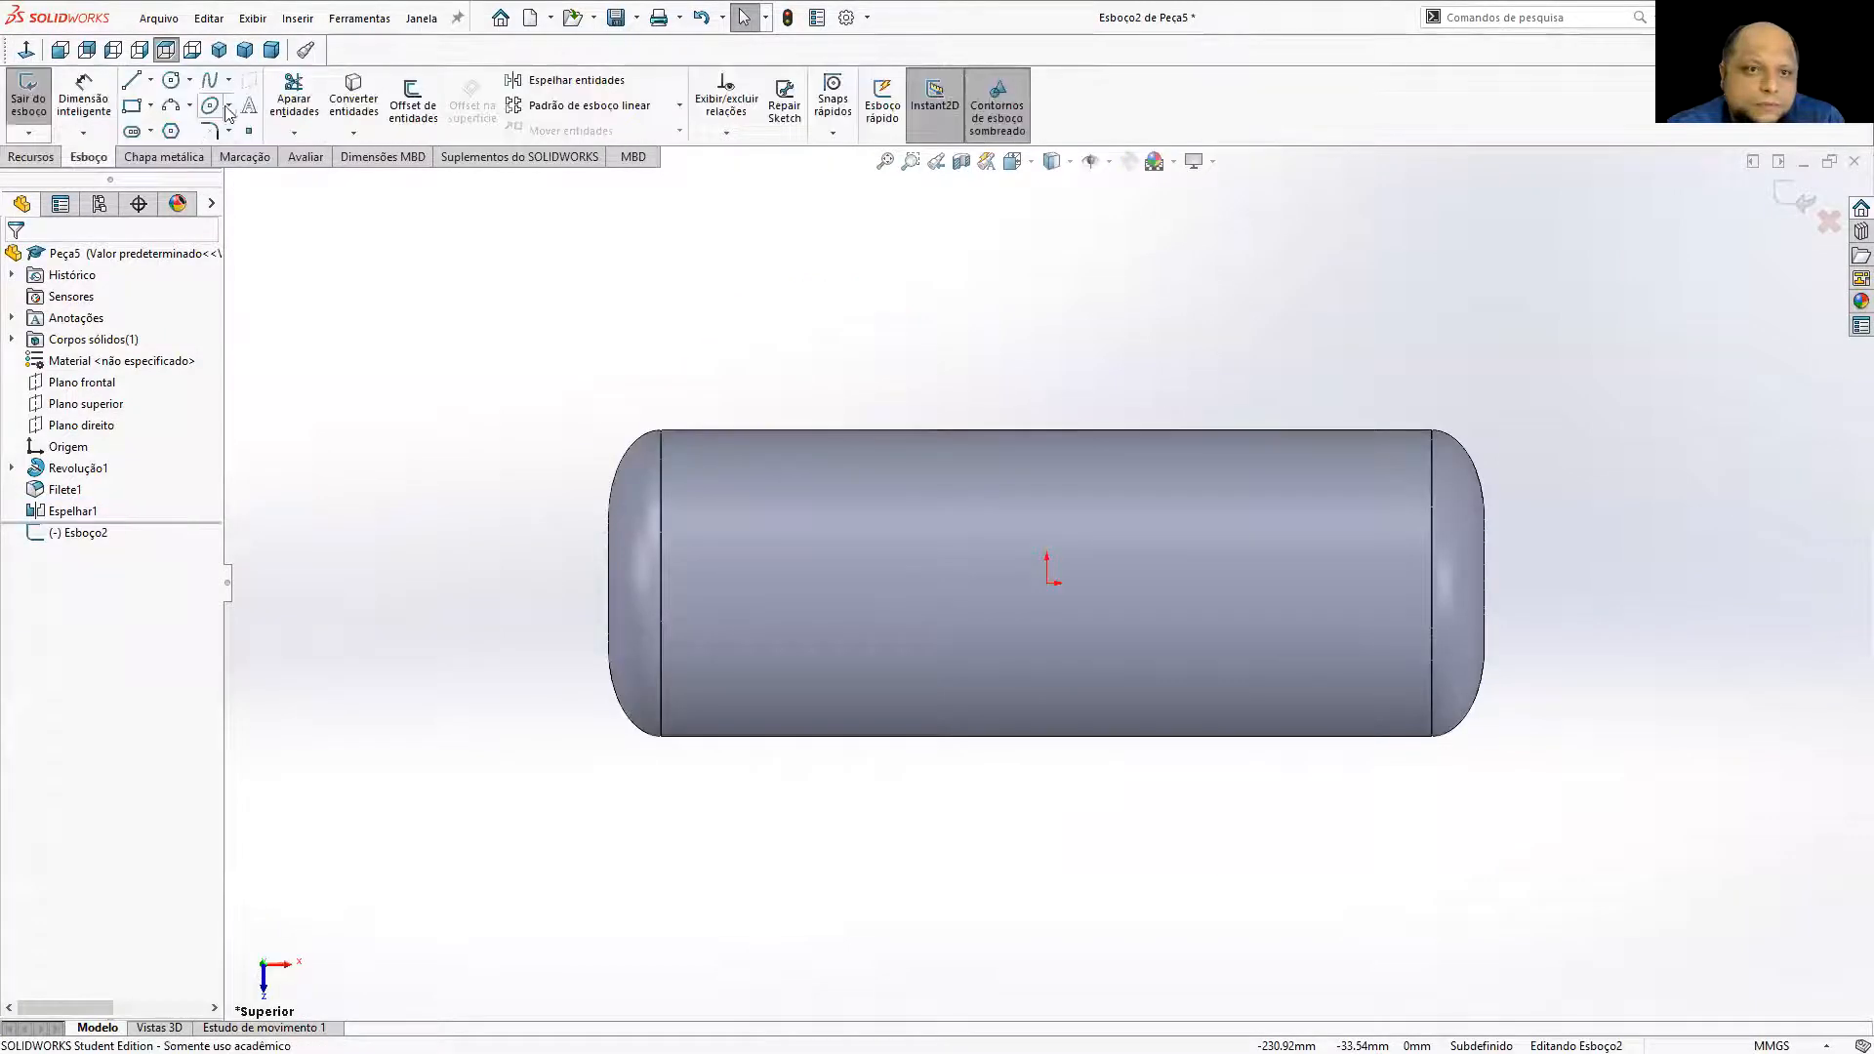
{"action": "left_click", "coordinate": [171, 80]}
{"action": "left_click", "coordinate": [1047, 583]}
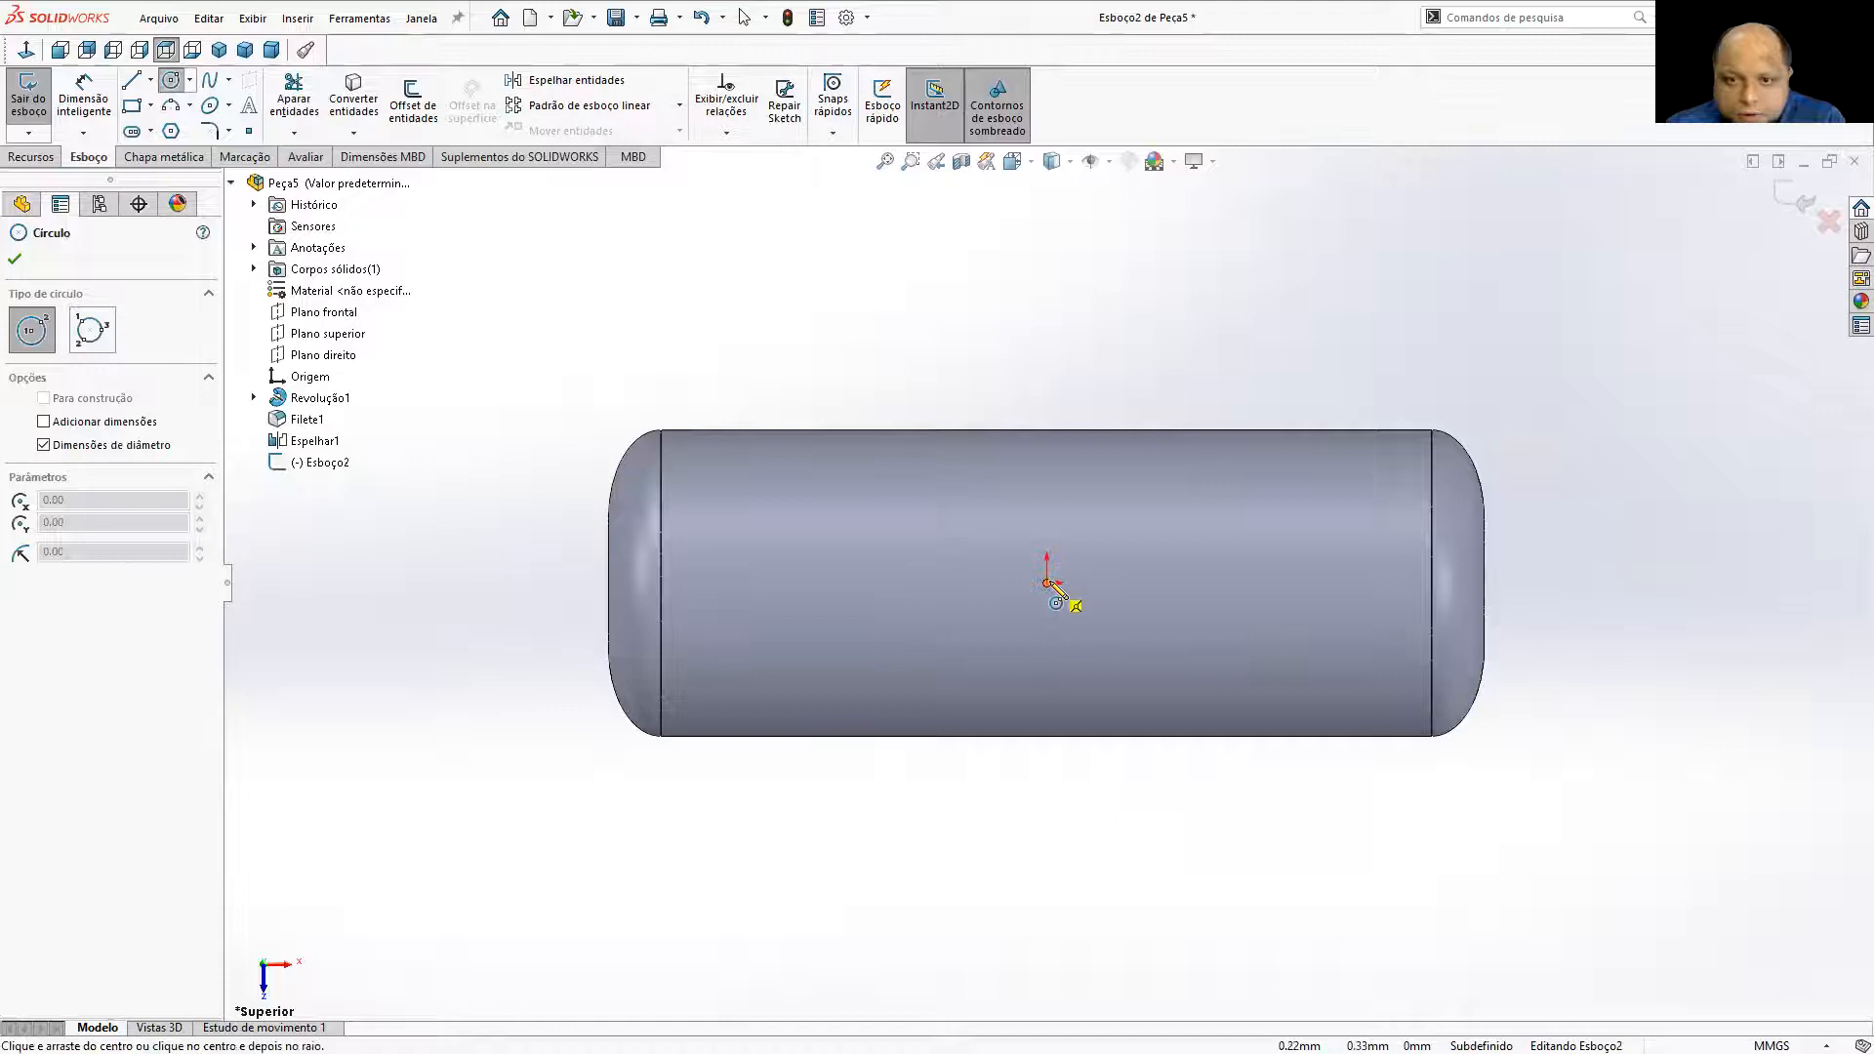
{"action": "left_click", "coordinate": [1113, 576]}
Dimension the circle's diameter first at 45 mm and finally at 30 mm.
{"action": "left_click", "coordinate": [84, 98]}
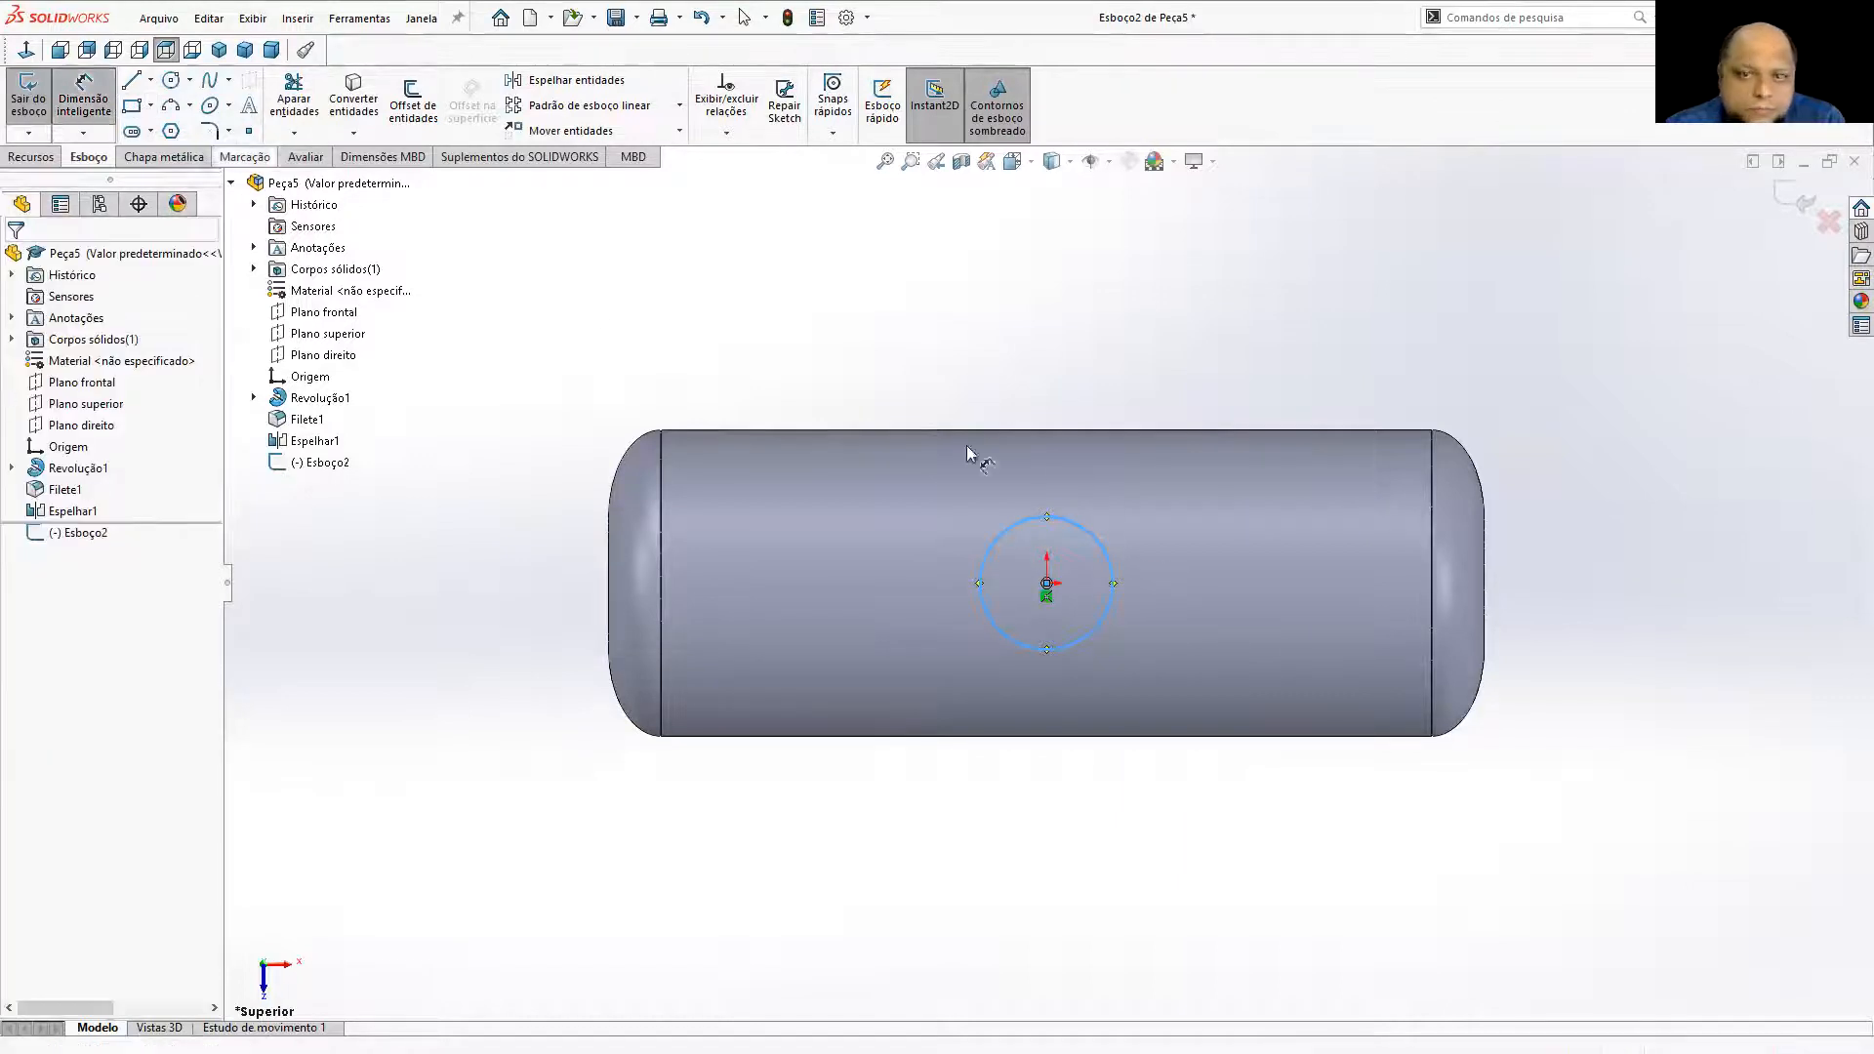
{"action": "left_click", "coordinate": [1059, 518]}
{"action": "left_click", "coordinate": [1184, 384]}
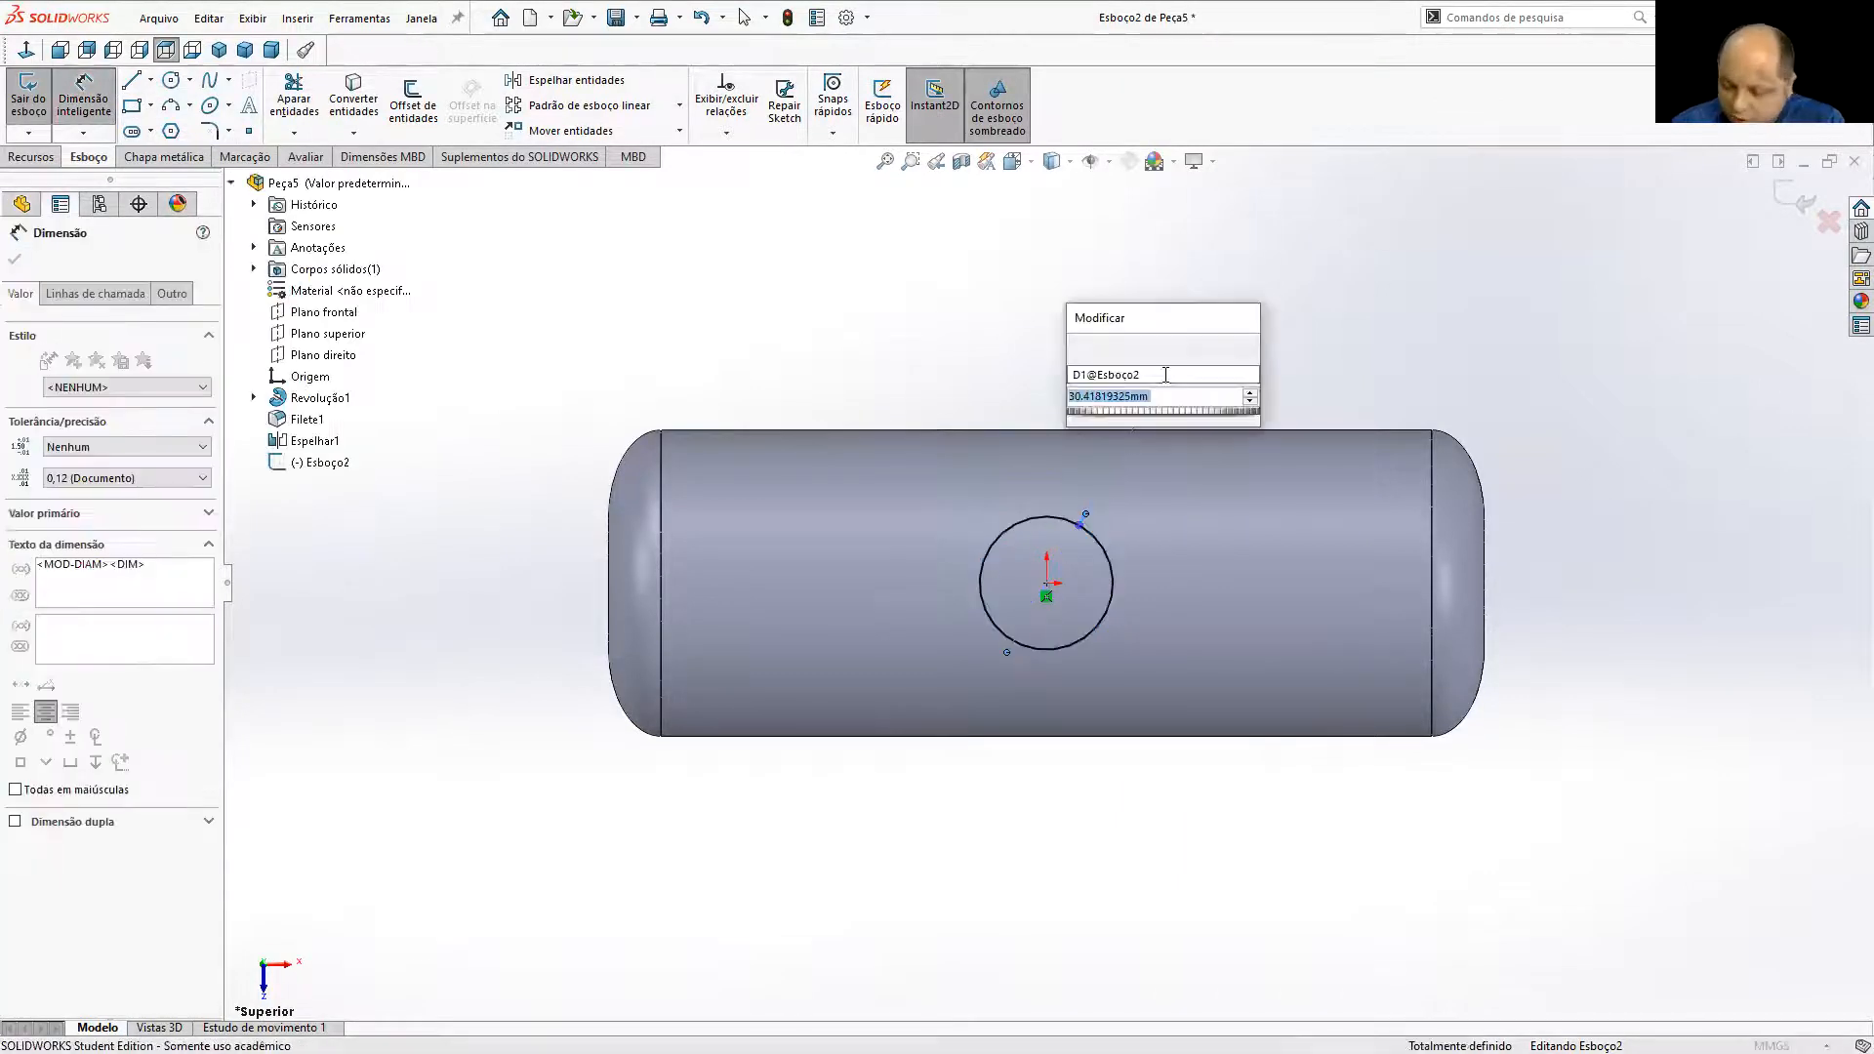
{"action": "type", "text": "45"}
{"action": "key", "text": "Return"}
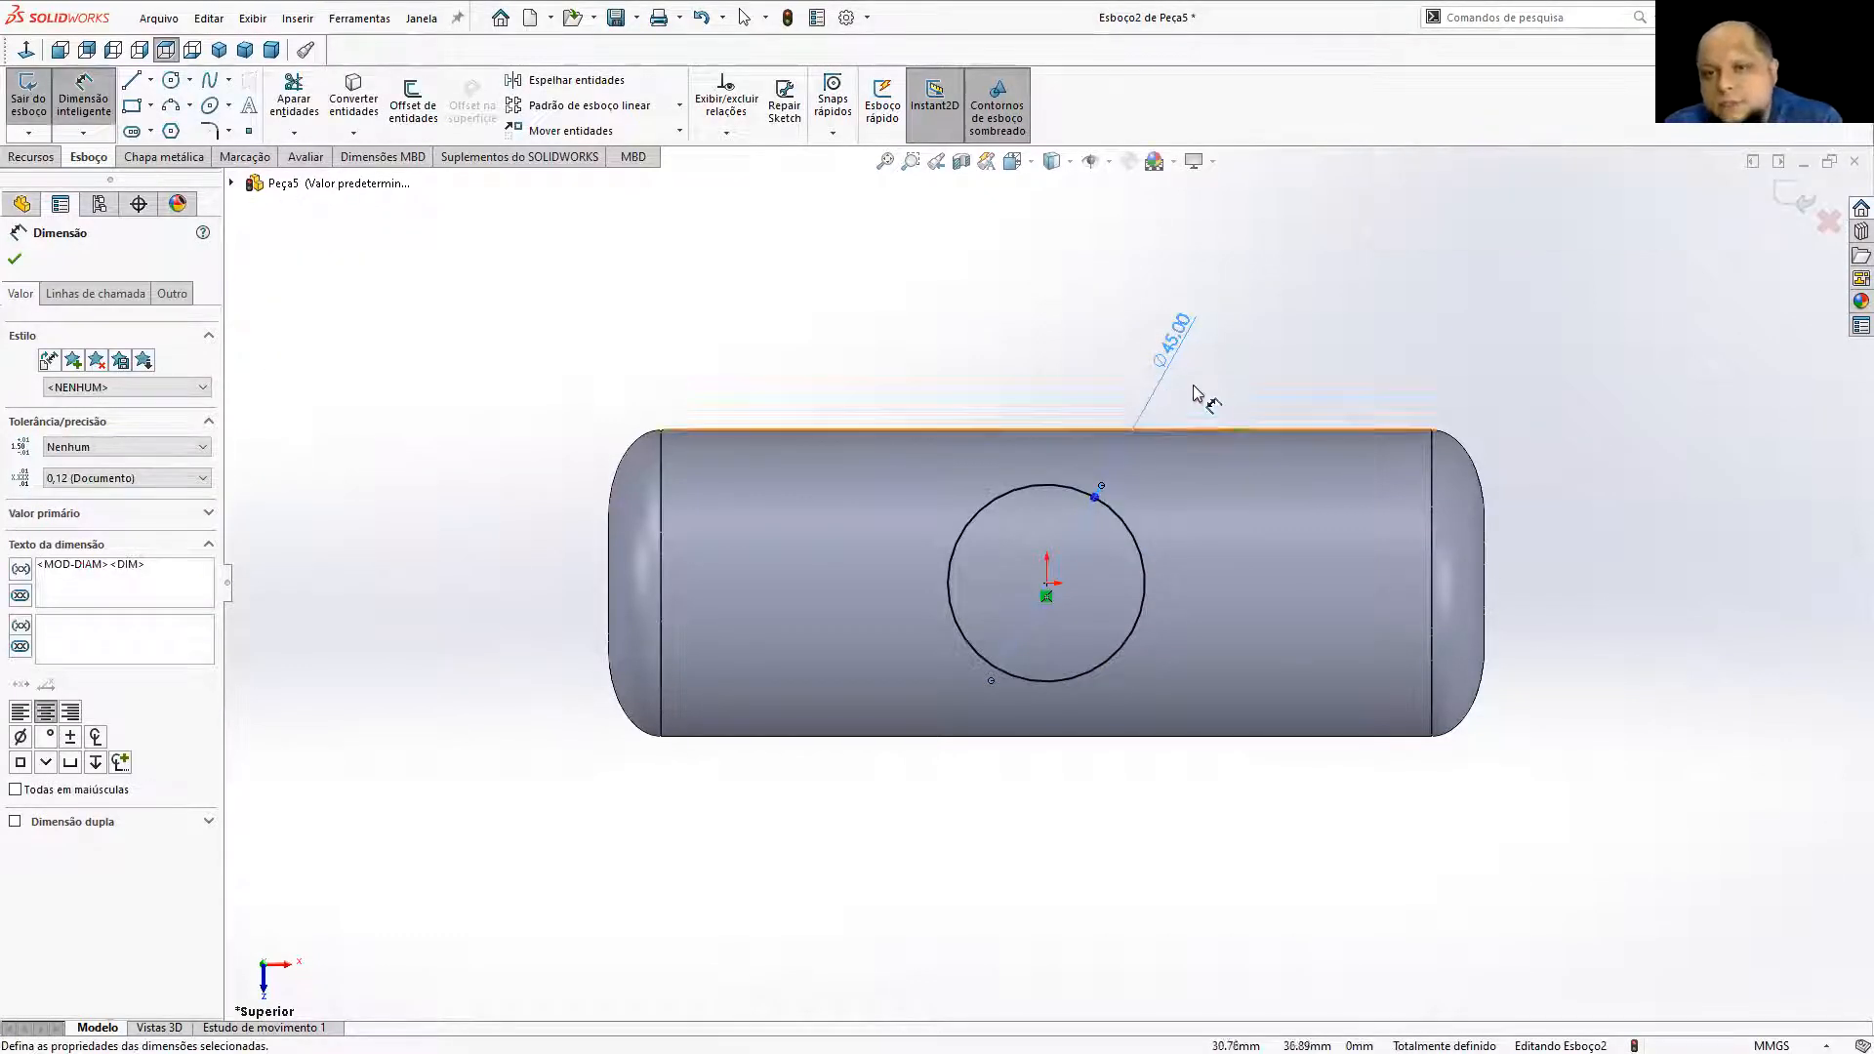
{"action": "mouse_move", "coordinate": [1123, 586]}
{"action": "middle_mouse_down"}
{"action": "mouse_move", "coordinate": [1143, 253]}
{"action": "mouse_move", "coordinate": [1122, 387]}
{"action": "mouse_move", "coordinate": [1195, 380]}
{"action": "middle_mouse_up"}
{"action": "double_click", "coordinate": [1190, 366]}
{"action": "type", "text": "30"}
{"action": "key", "text": "Return"}
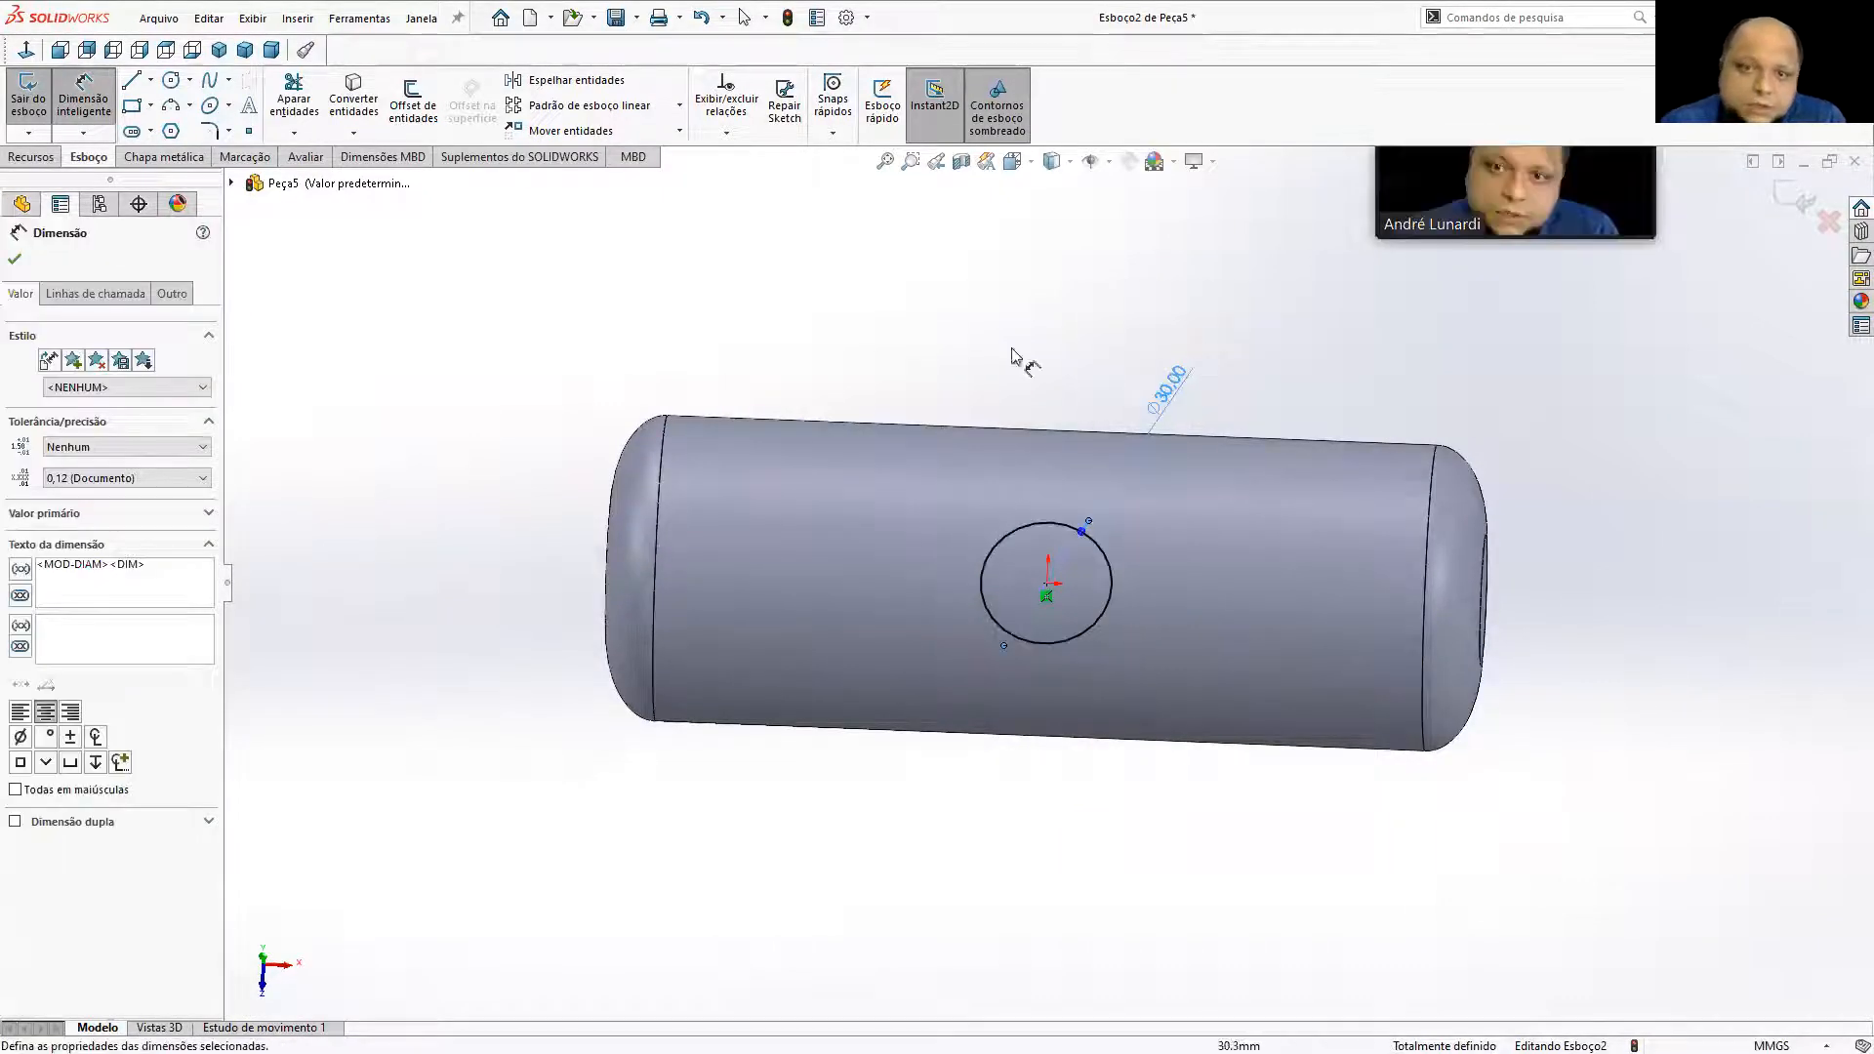
Extrude the 30 mm circle upward as a blind boss 50 mm from the sketch plane, merged with the cylinder body.
{"action": "left_click", "coordinate": [30, 156]}
{"action": "left_click", "coordinate": [45, 97]}
{"action": "left_click_drag", "start_coordinate": [1052, 537], "coordinate": [1067, 388]}
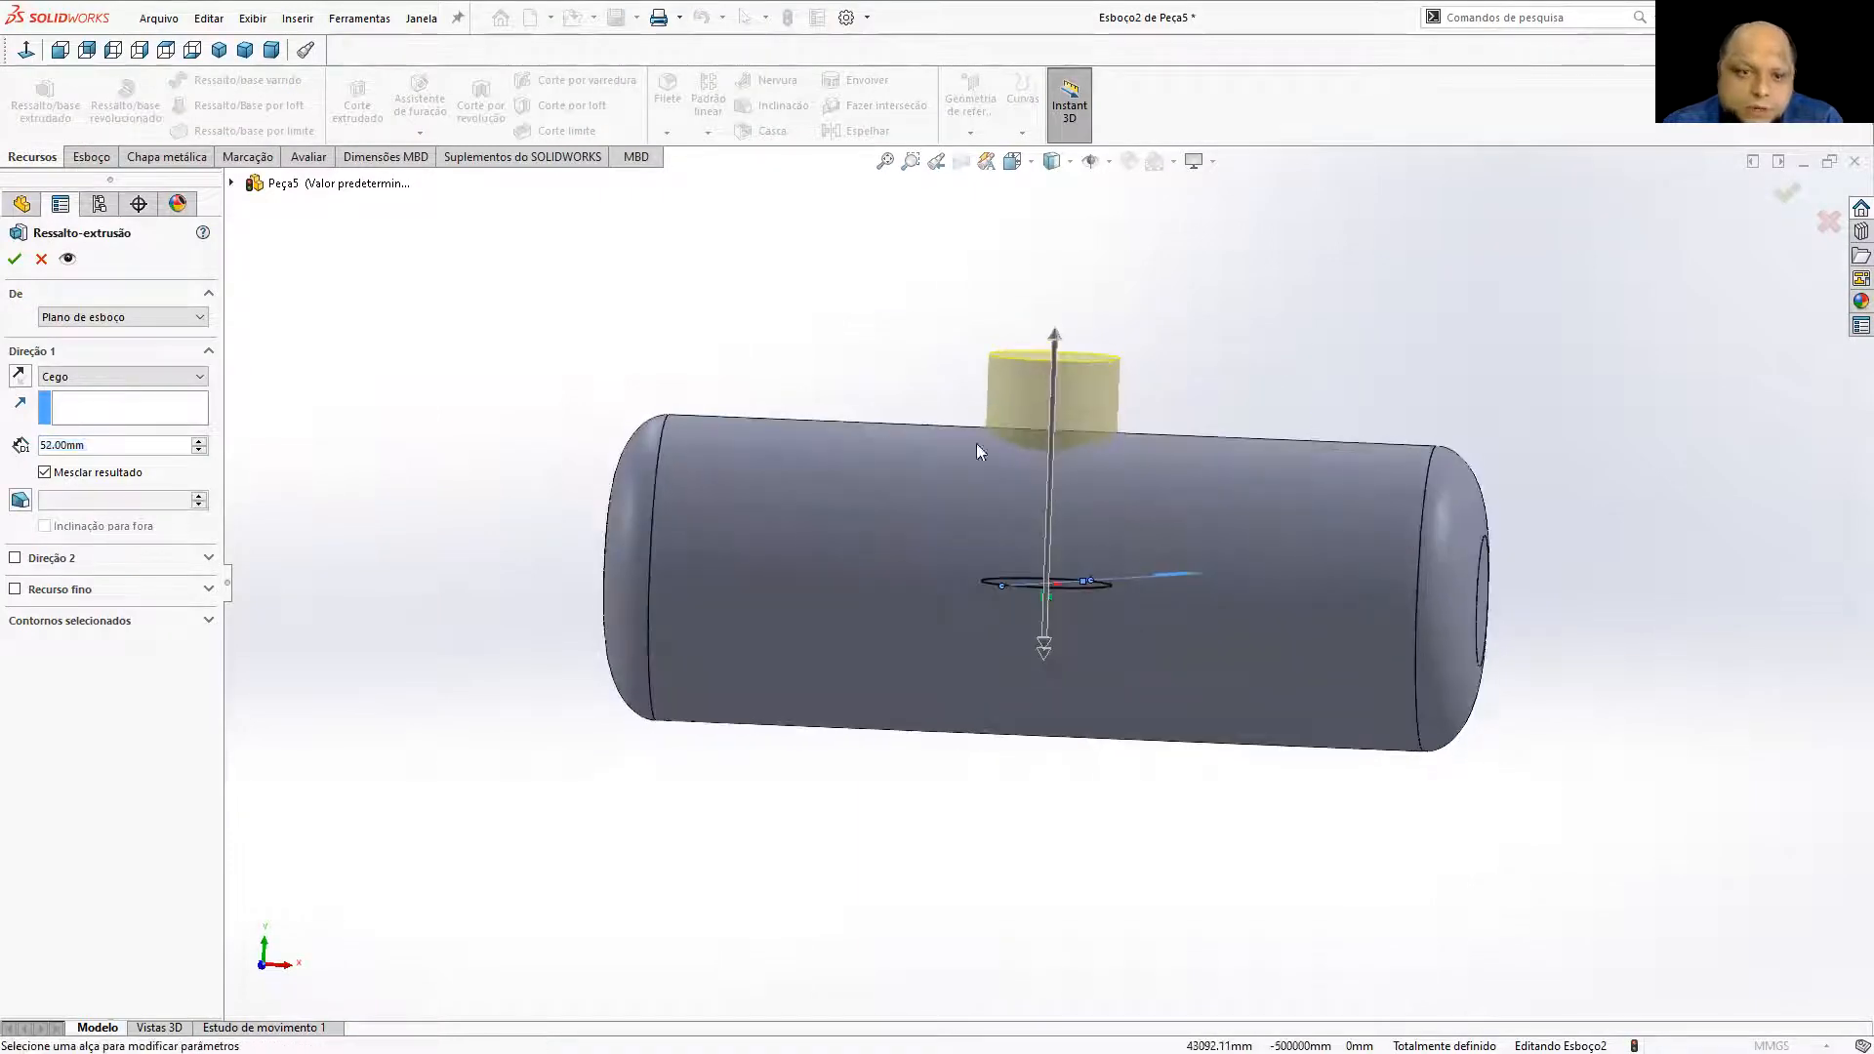
{"action": "type", "text": "50"}
{"action": "key", "text": "Return"}
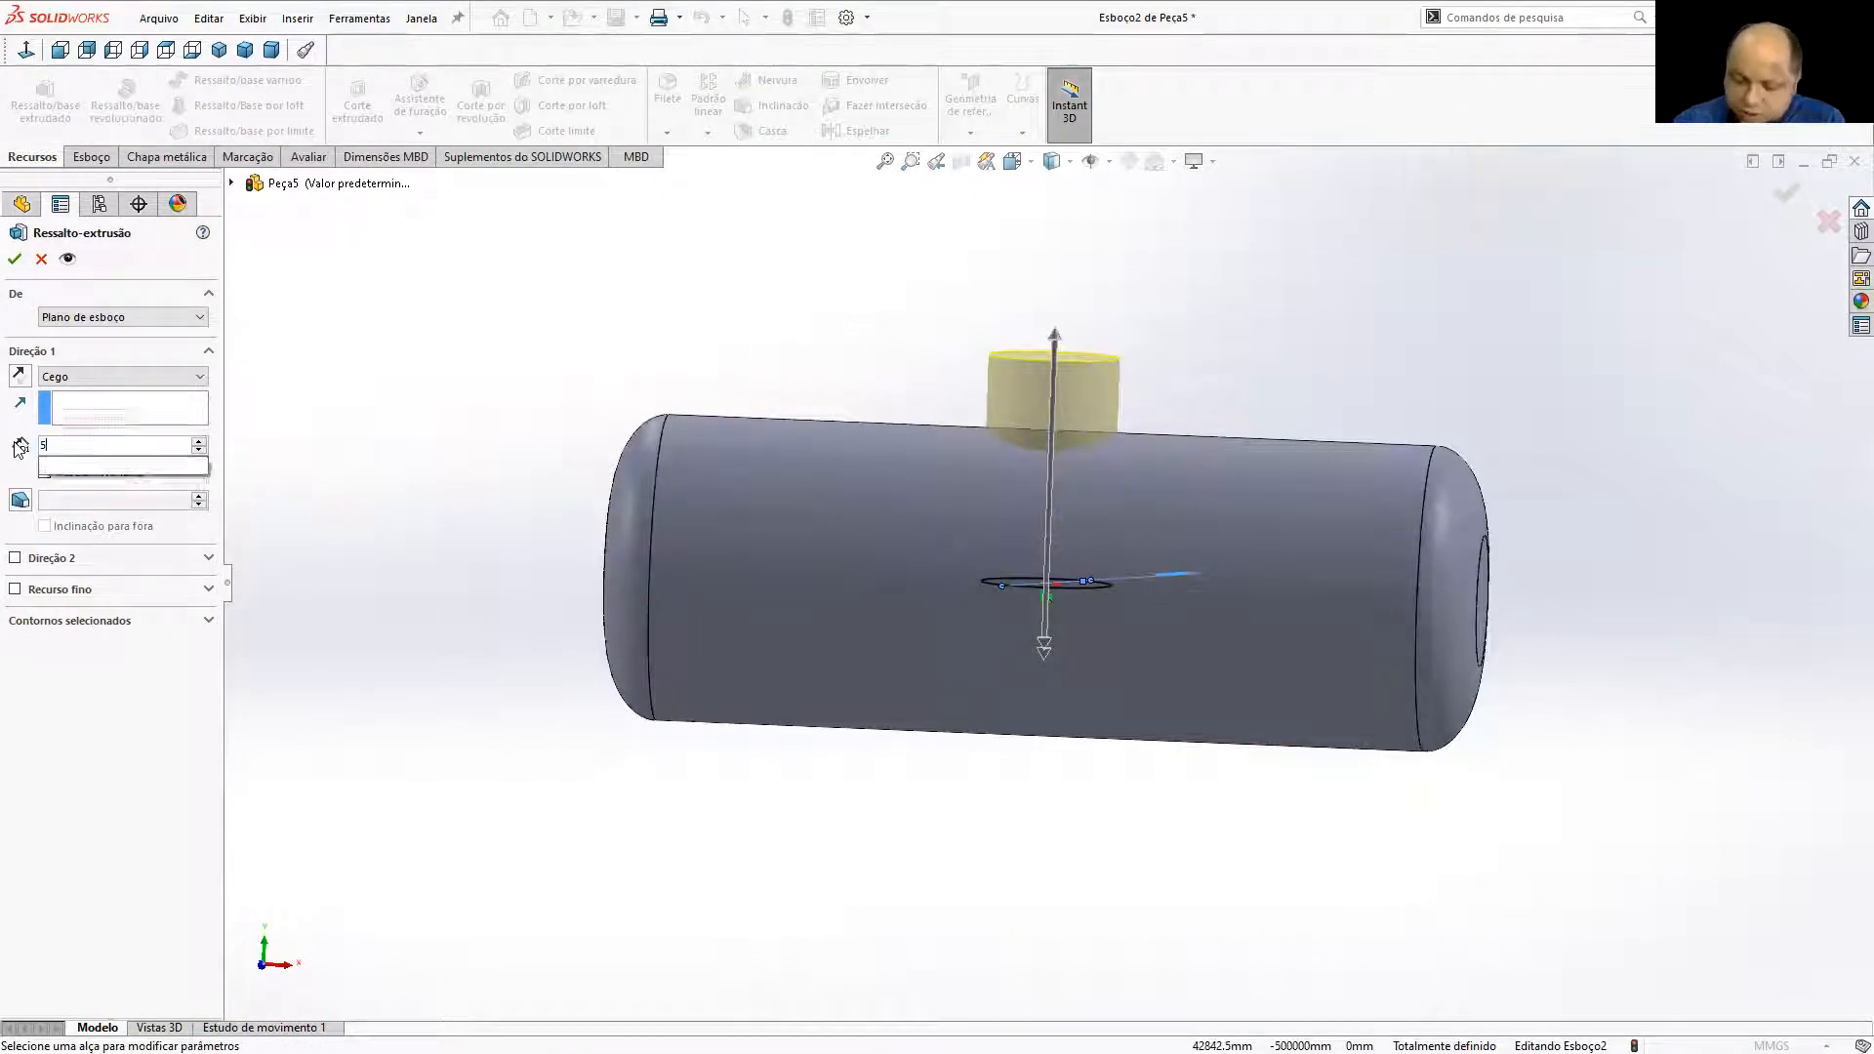
{"action": "left_click", "coordinate": [13, 259]}
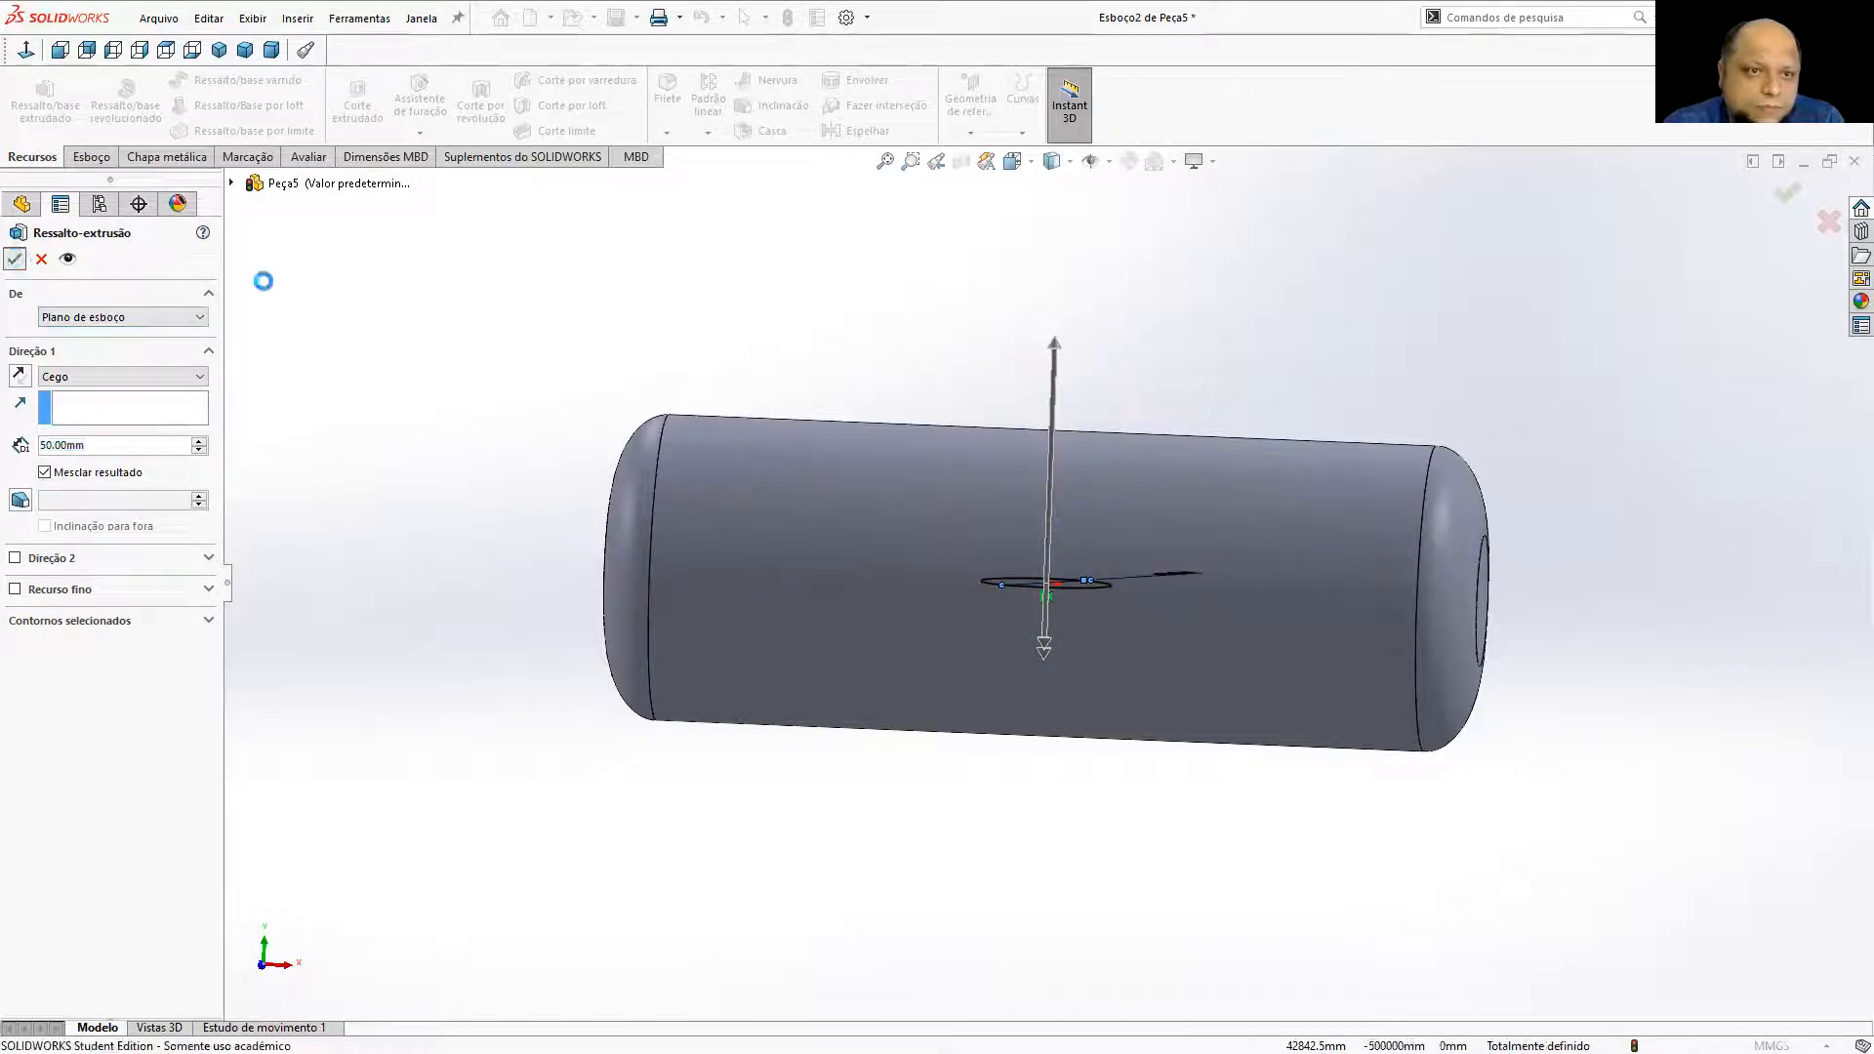
{"action": "left_click", "coordinate": [958, 360]}
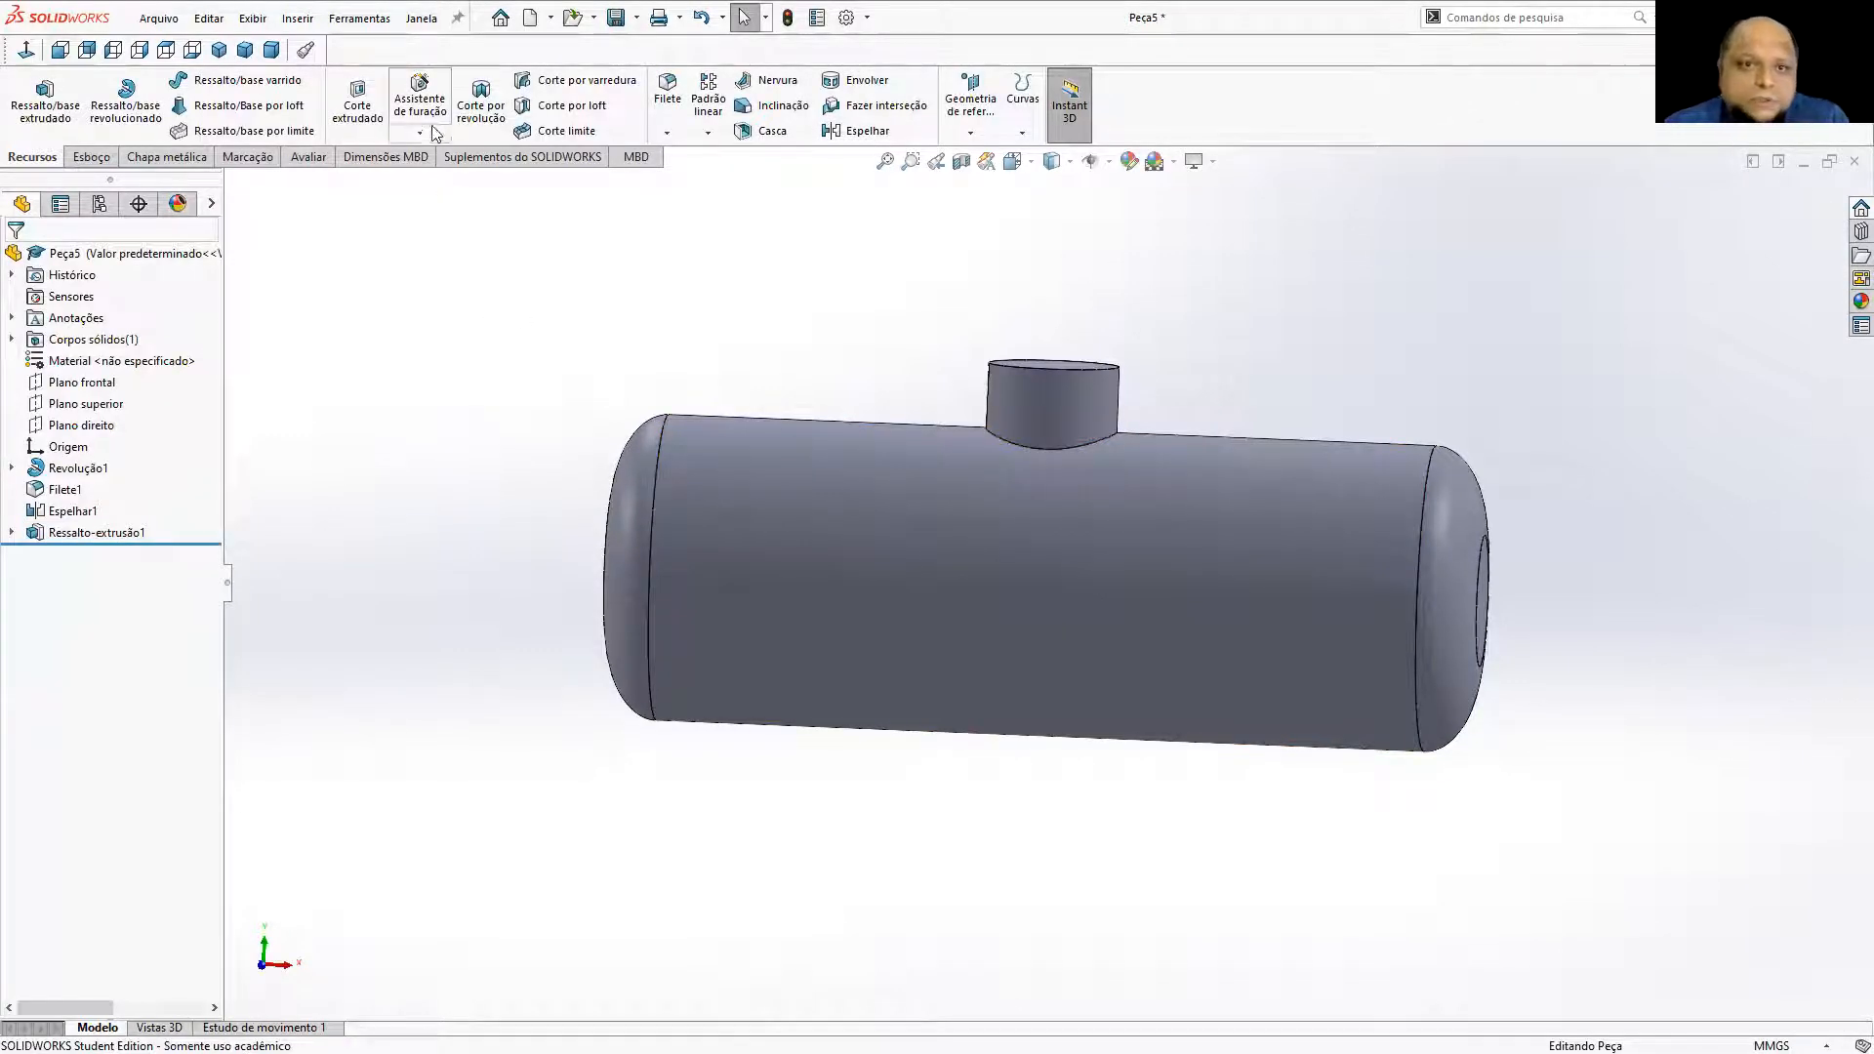
Fillet the edge where the round boss meets the tank body with a symmetric circular radius of 5 mm.
{"action": "left_click", "coordinate": [667, 97]}
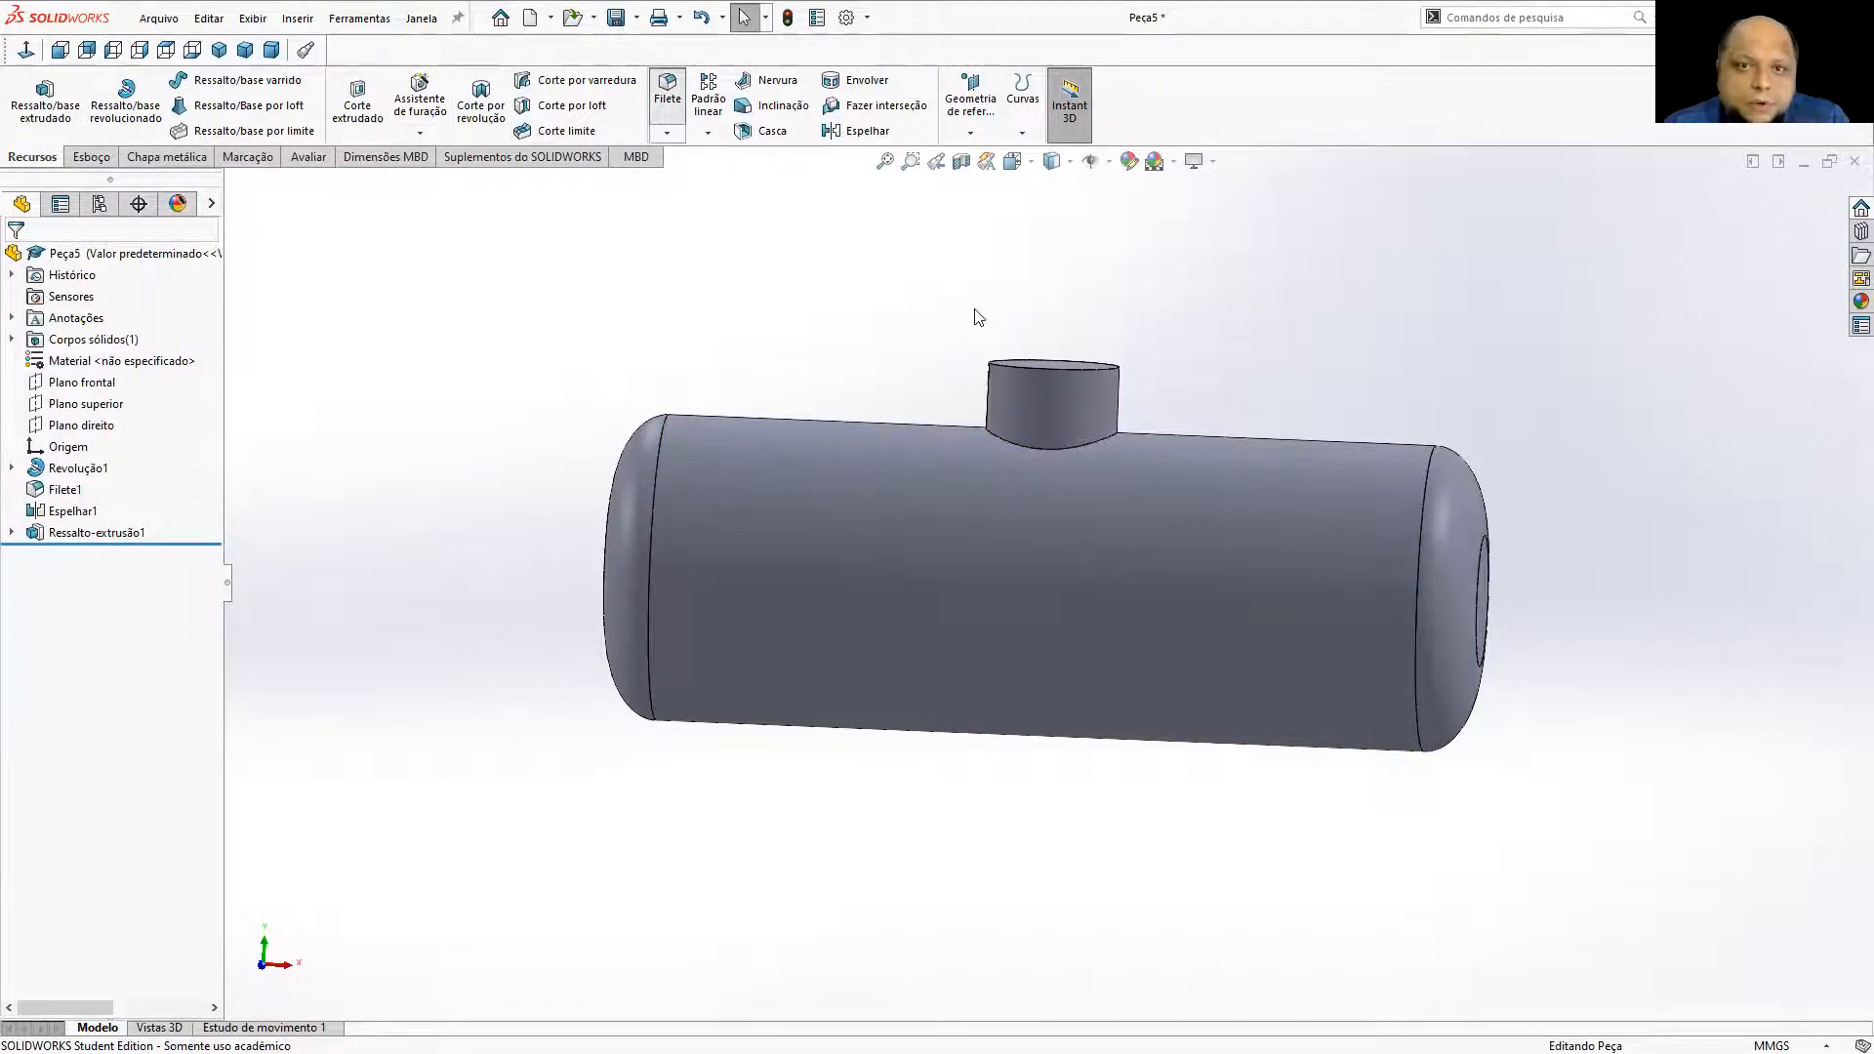
{"action": "left_click", "coordinate": [1041, 449]}
{"action": "left_click", "coordinate": [71, 640]}
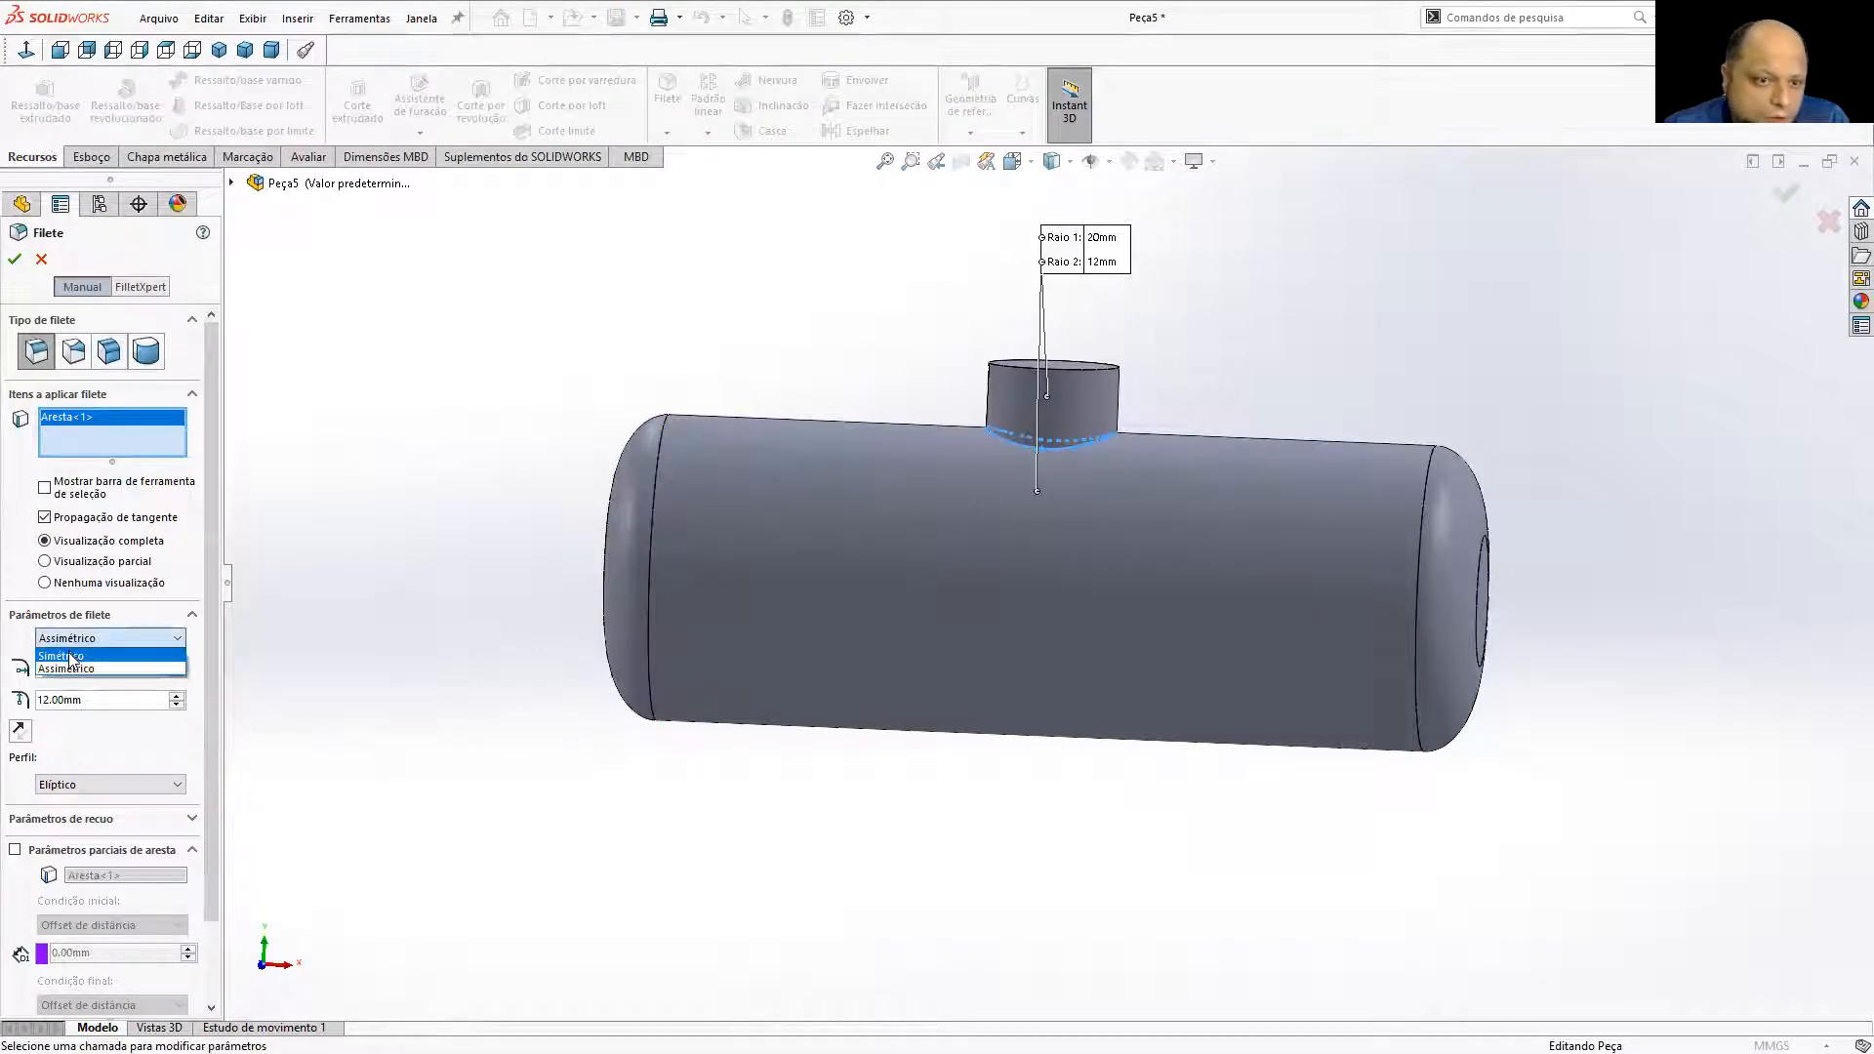
{"action": "left_click", "coordinate": [68, 652]}
{"action": "type", "text": "10"}
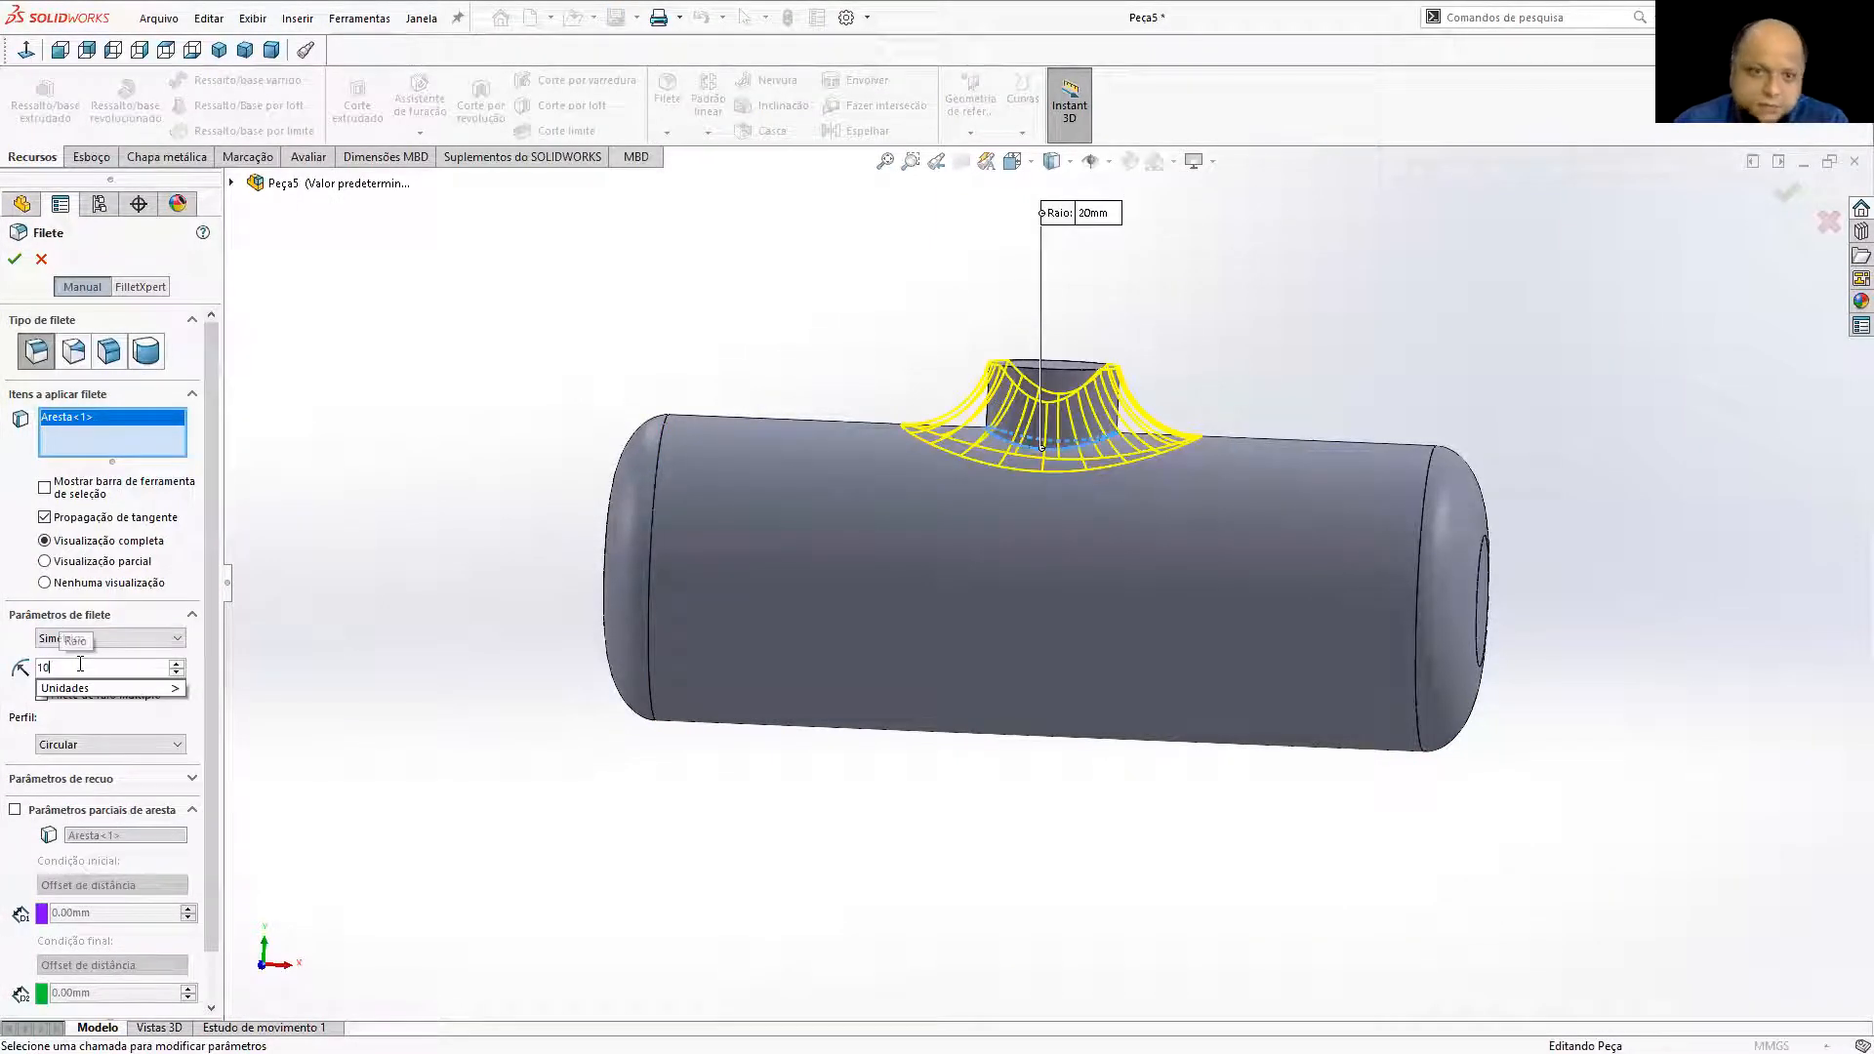
{"action": "key", "text": "Return"}
{"action": "double_click", "coordinate": [92, 669]}
{"action": "type", "text": "5"}
{"action": "key", "text": "Return"}
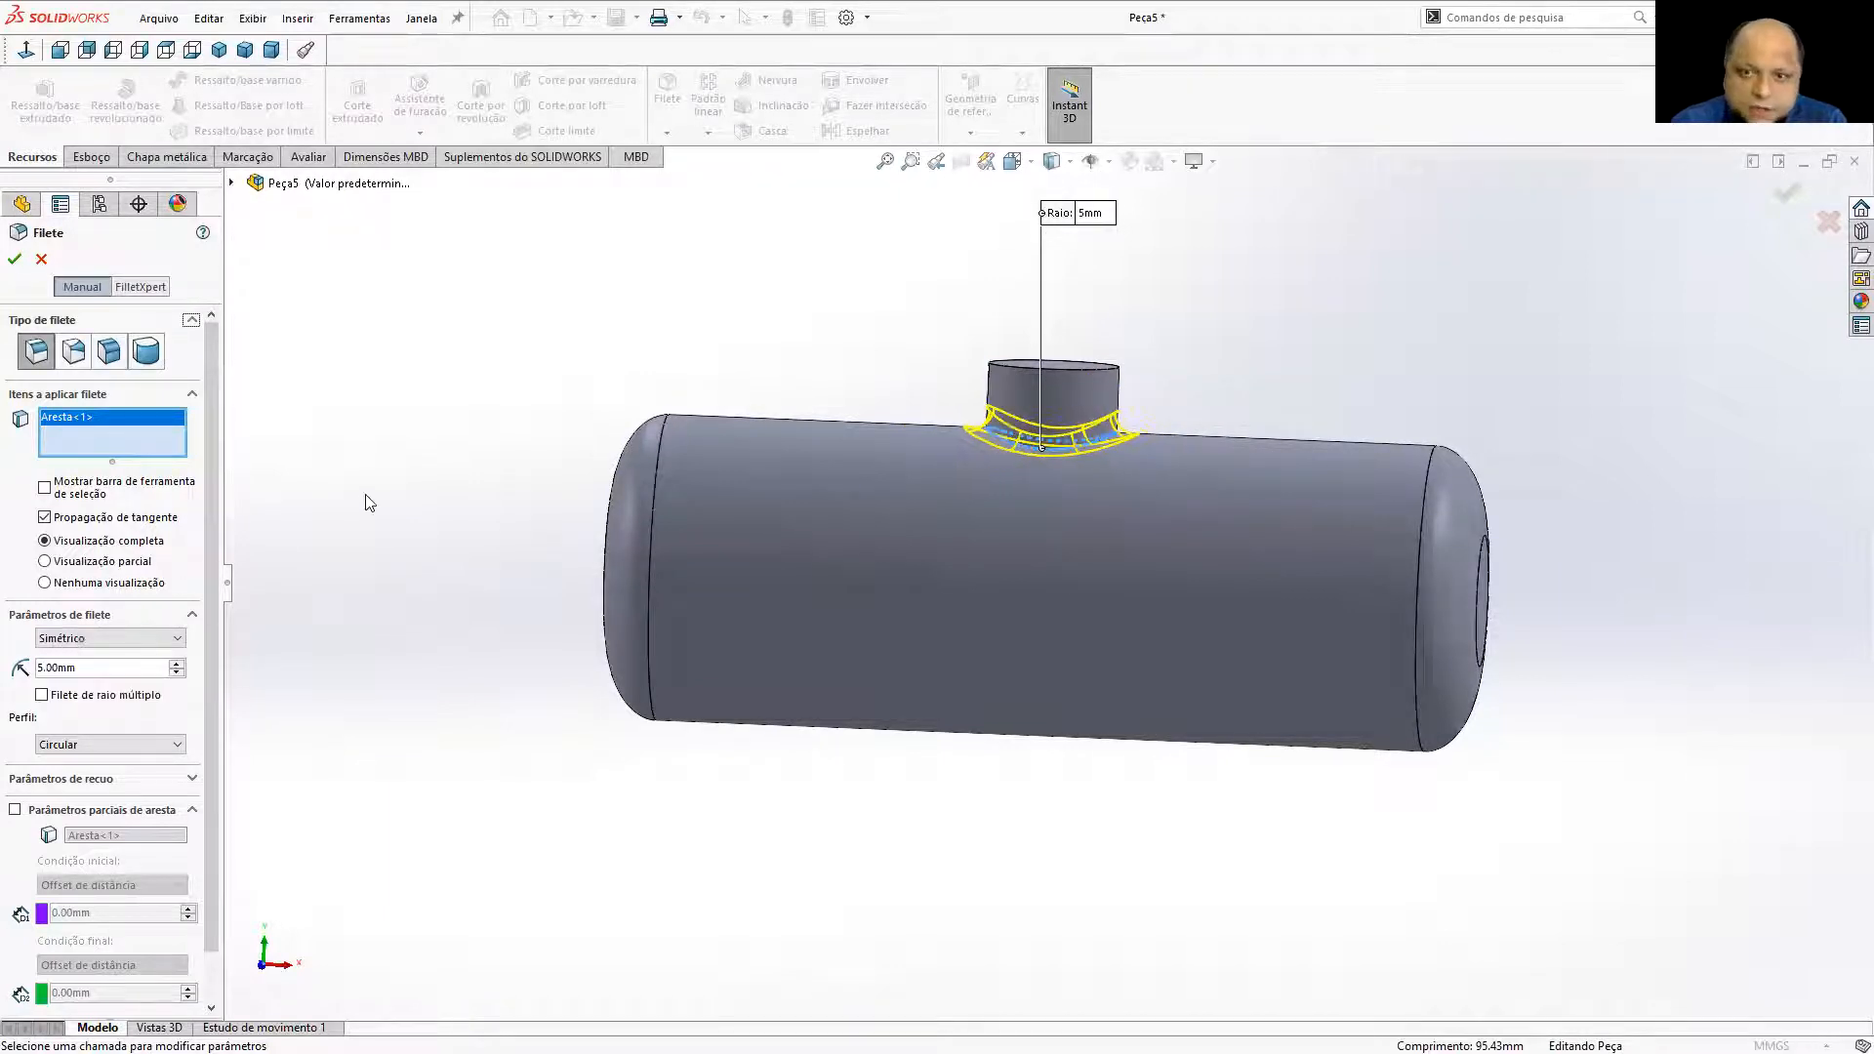
{"action": "left_click", "coordinate": [14, 259]}
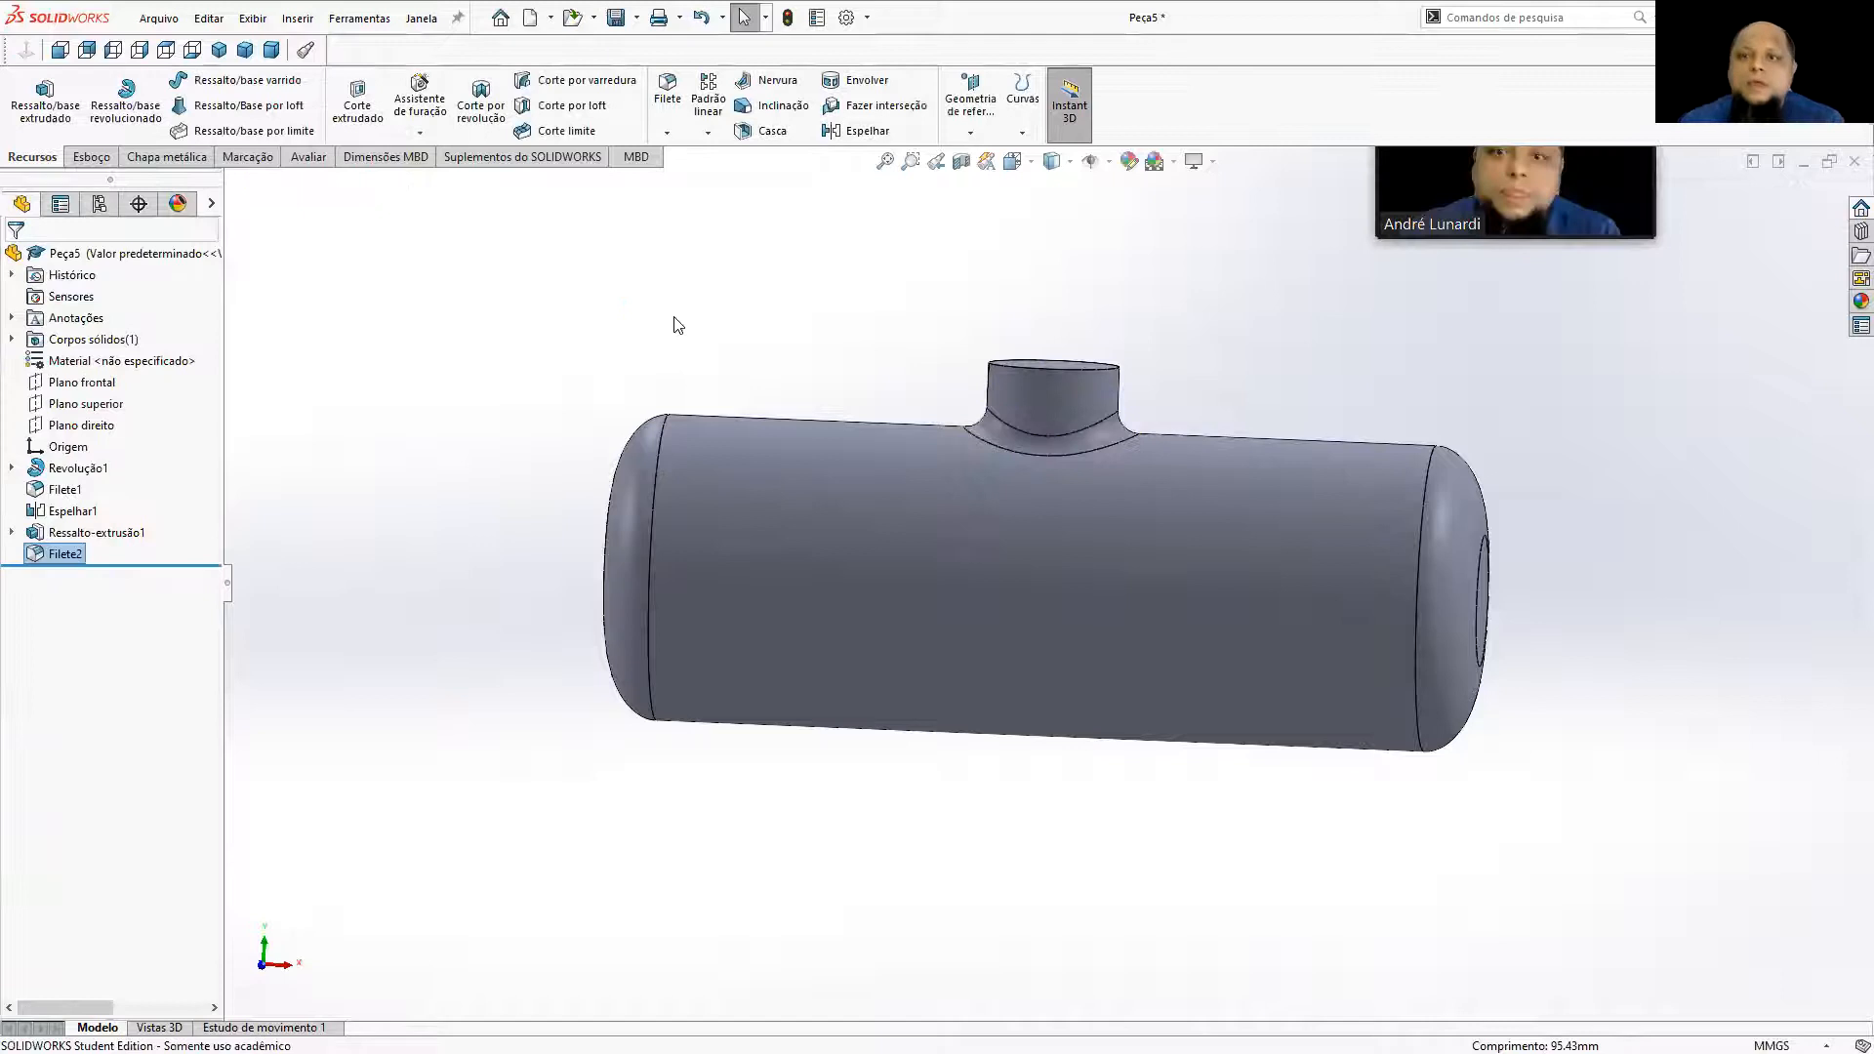
Shell the tank inward with a 5 mm wall thickness, removing the boss's top face.
{"action": "middle_click_drag", "start_coordinate": [1112, 547], "coordinate": [1104, 635]}
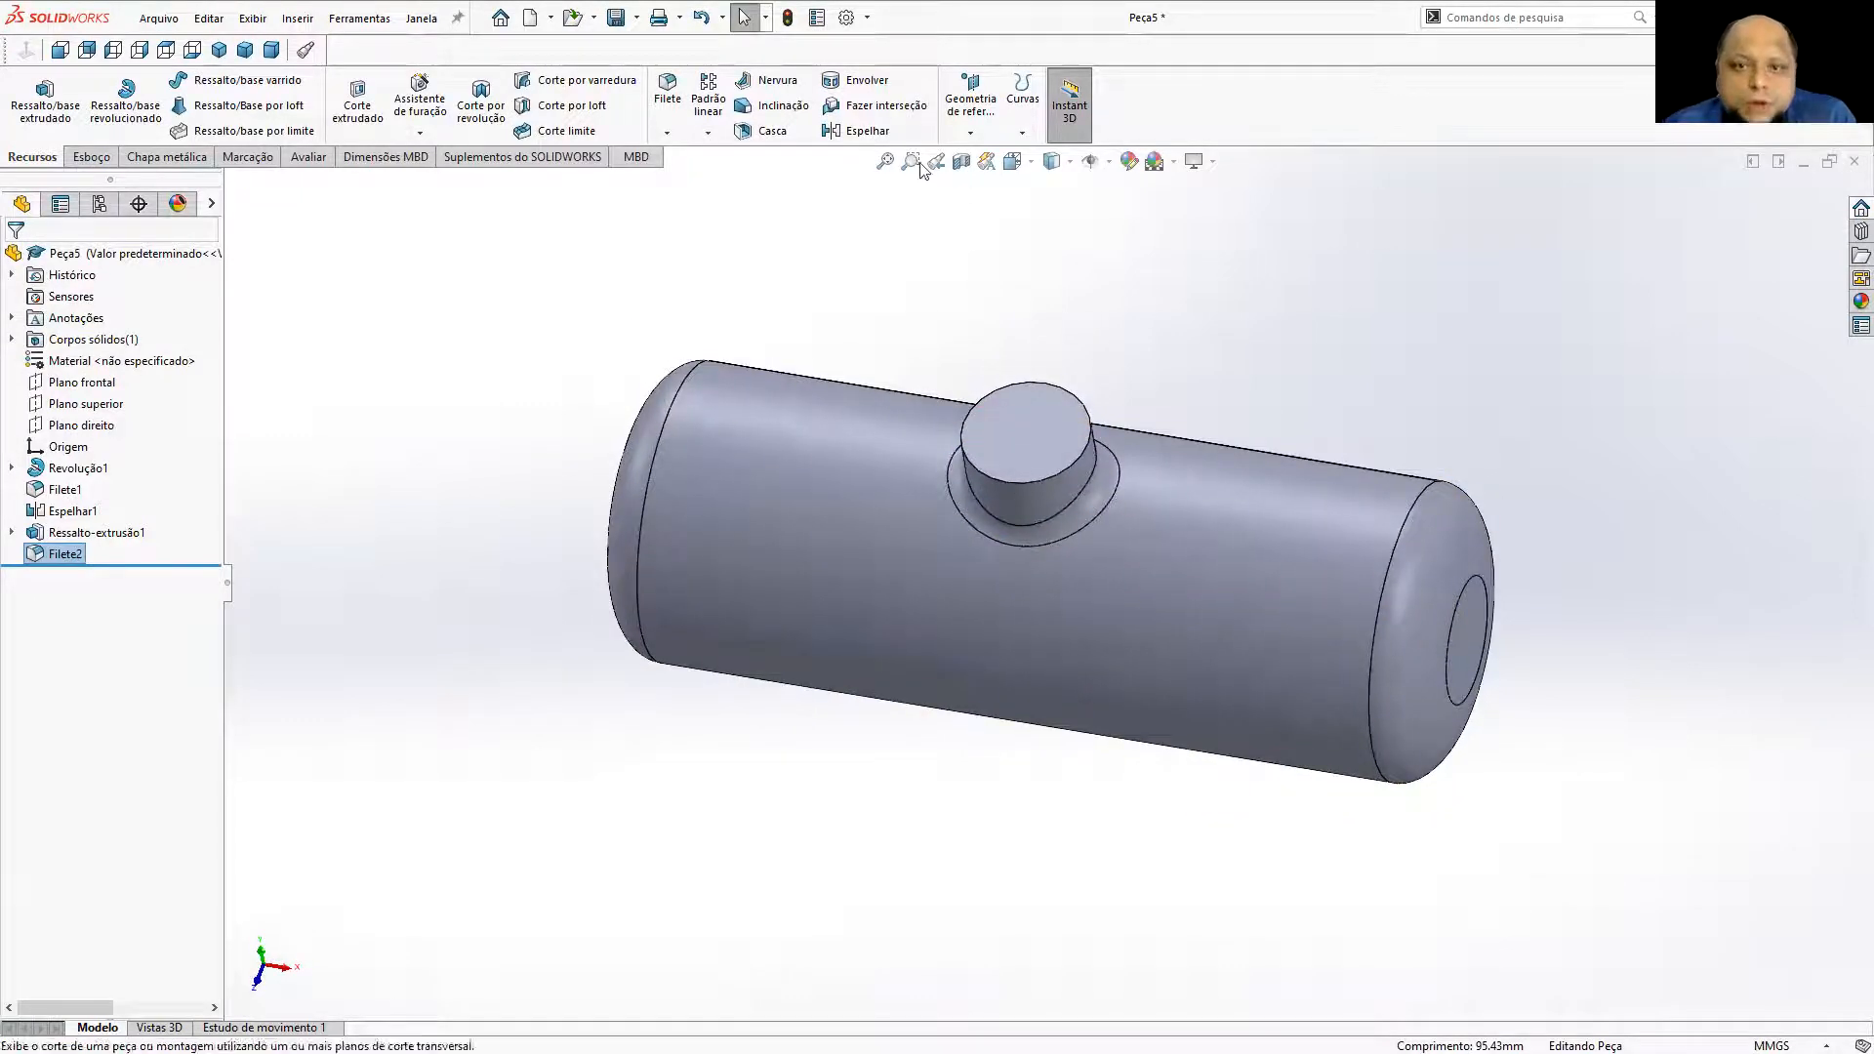
{"action": "left_click", "coordinate": [769, 137]}
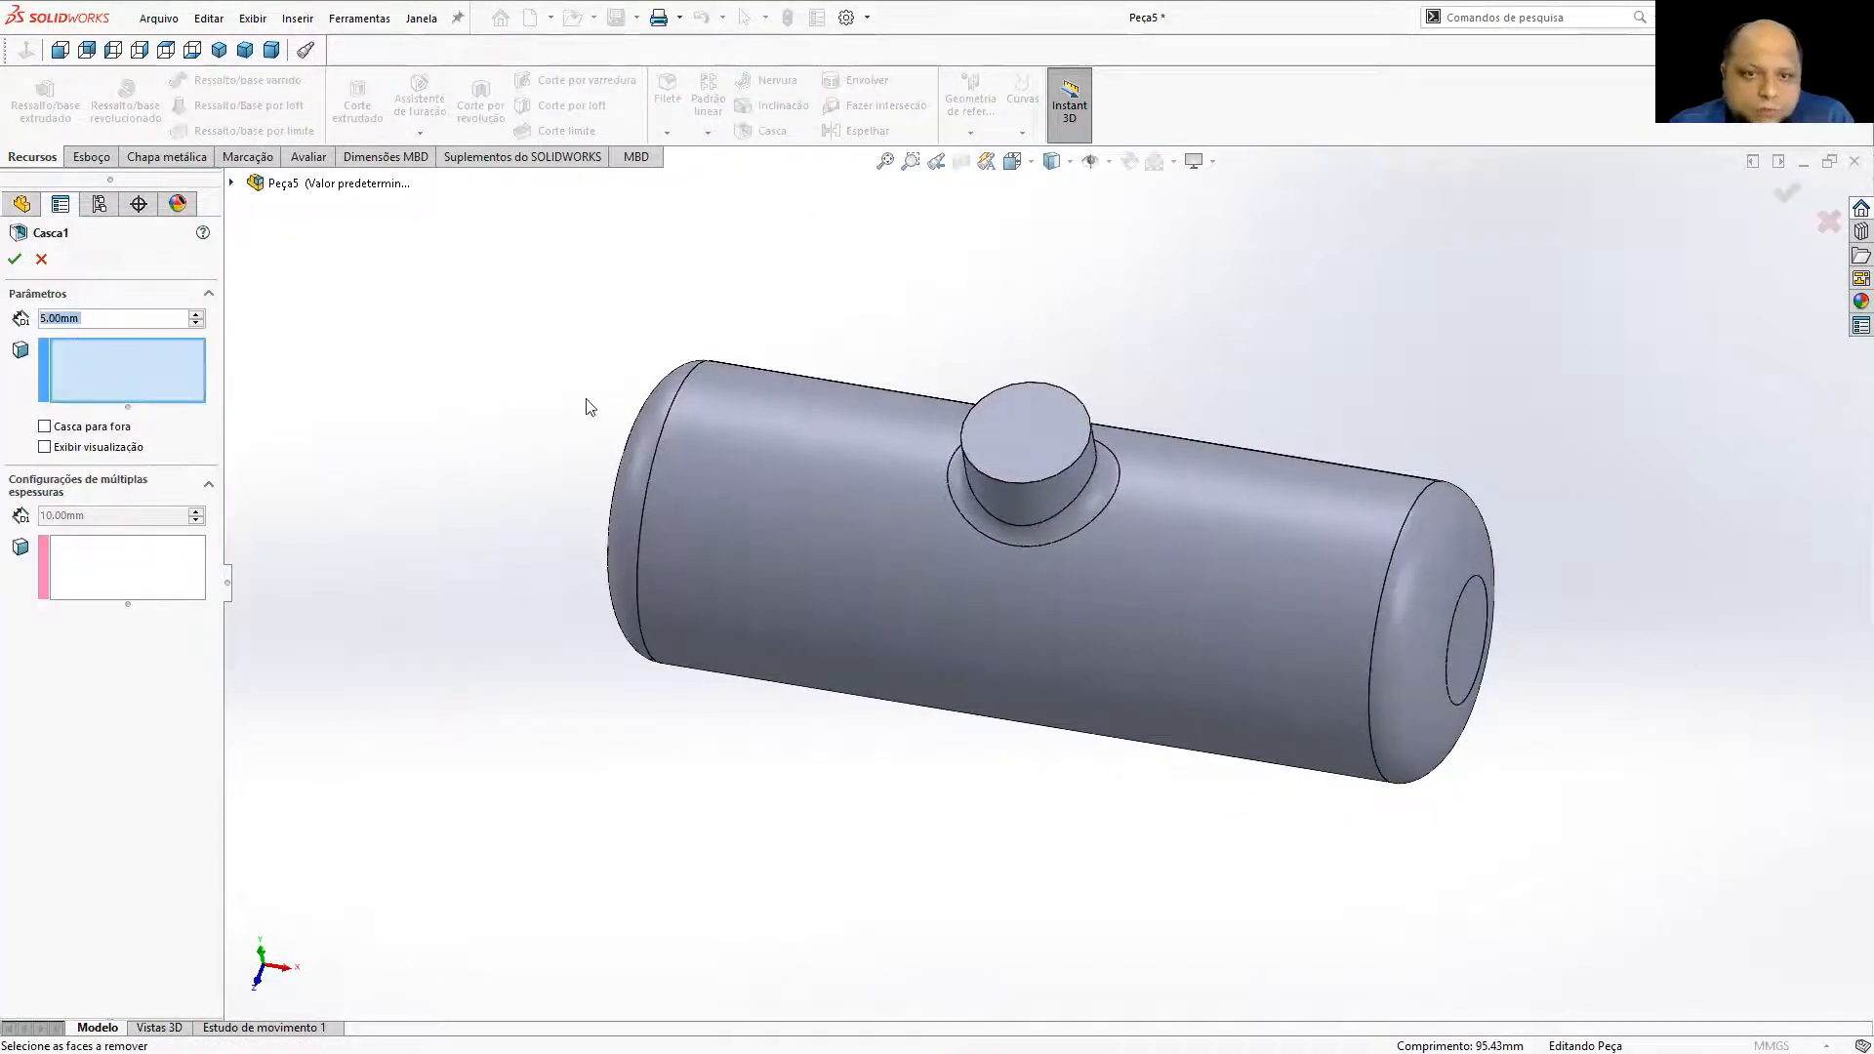
{"action": "left_click", "coordinate": [994, 430]}
{"action": "left_click", "coordinate": [13, 259]}
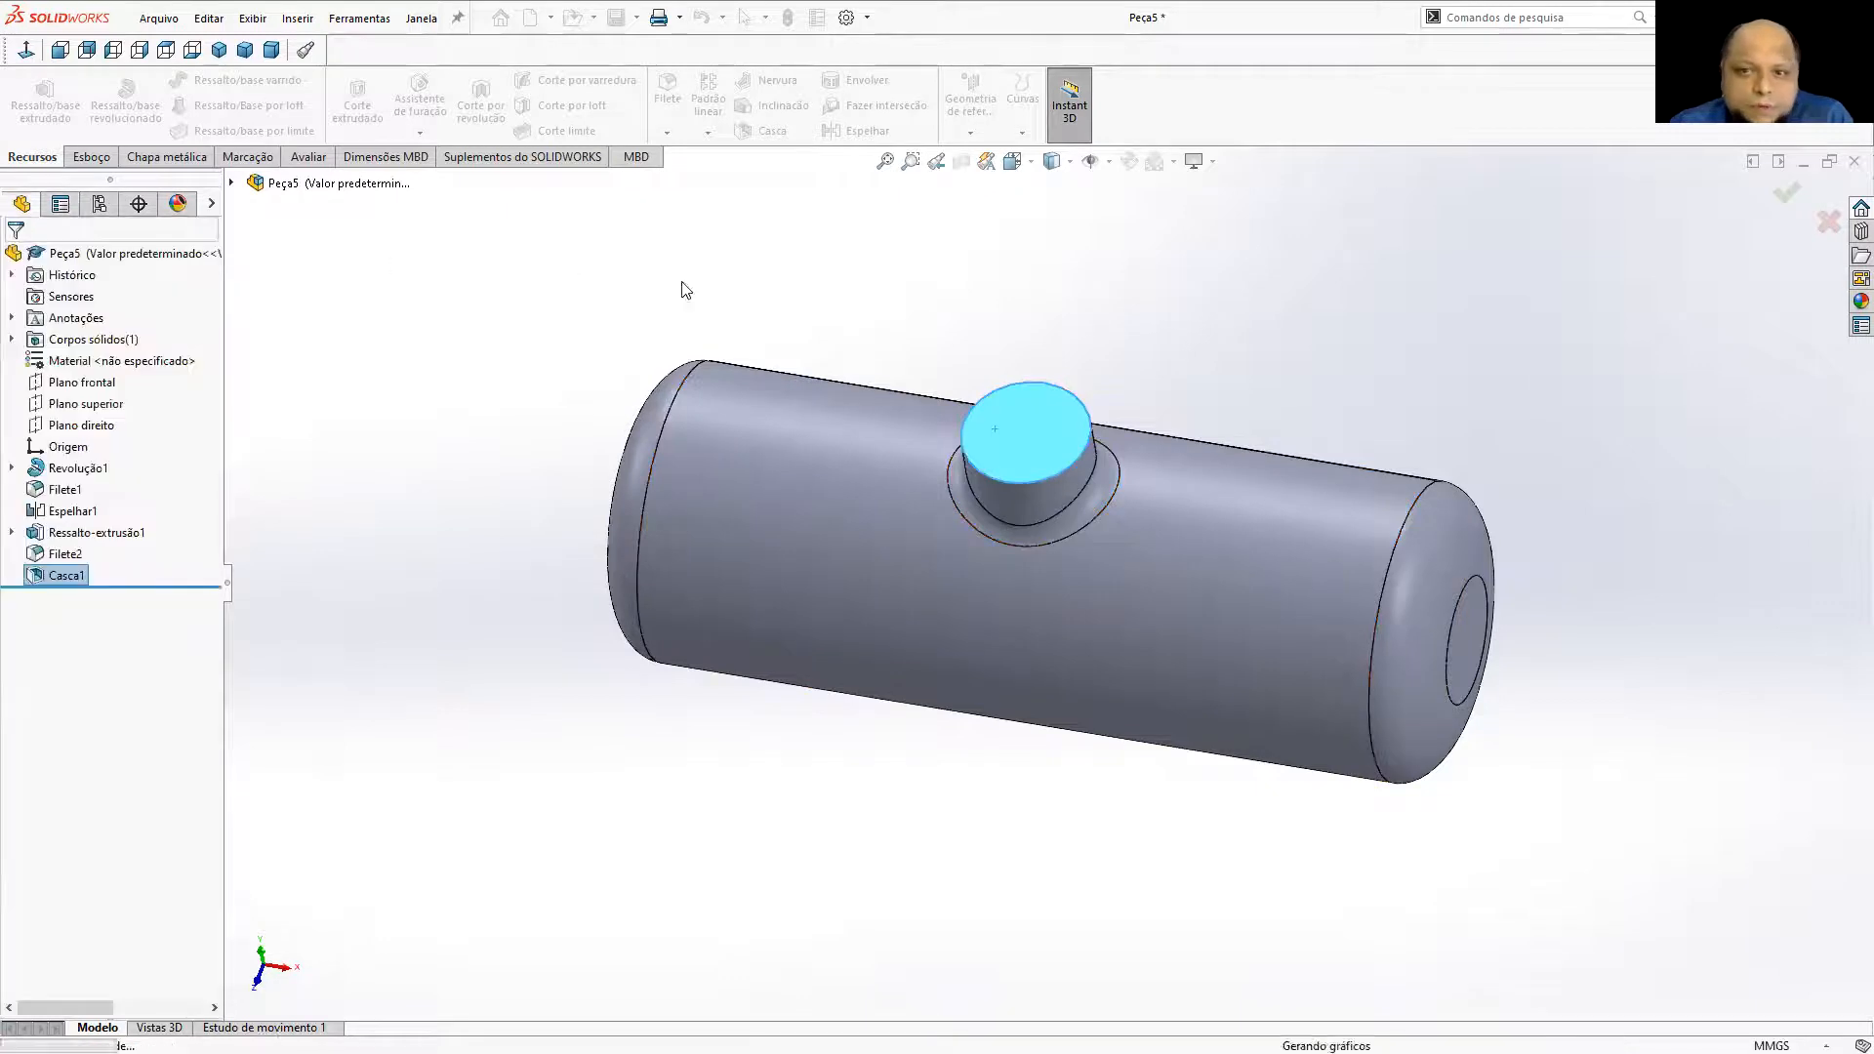
Edit the shell feature and set its wall thickness to 2 mm.
{"action": "right_click", "coordinate": [96, 575]}
{"action": "left_click", "coordinate": [73, 535]}
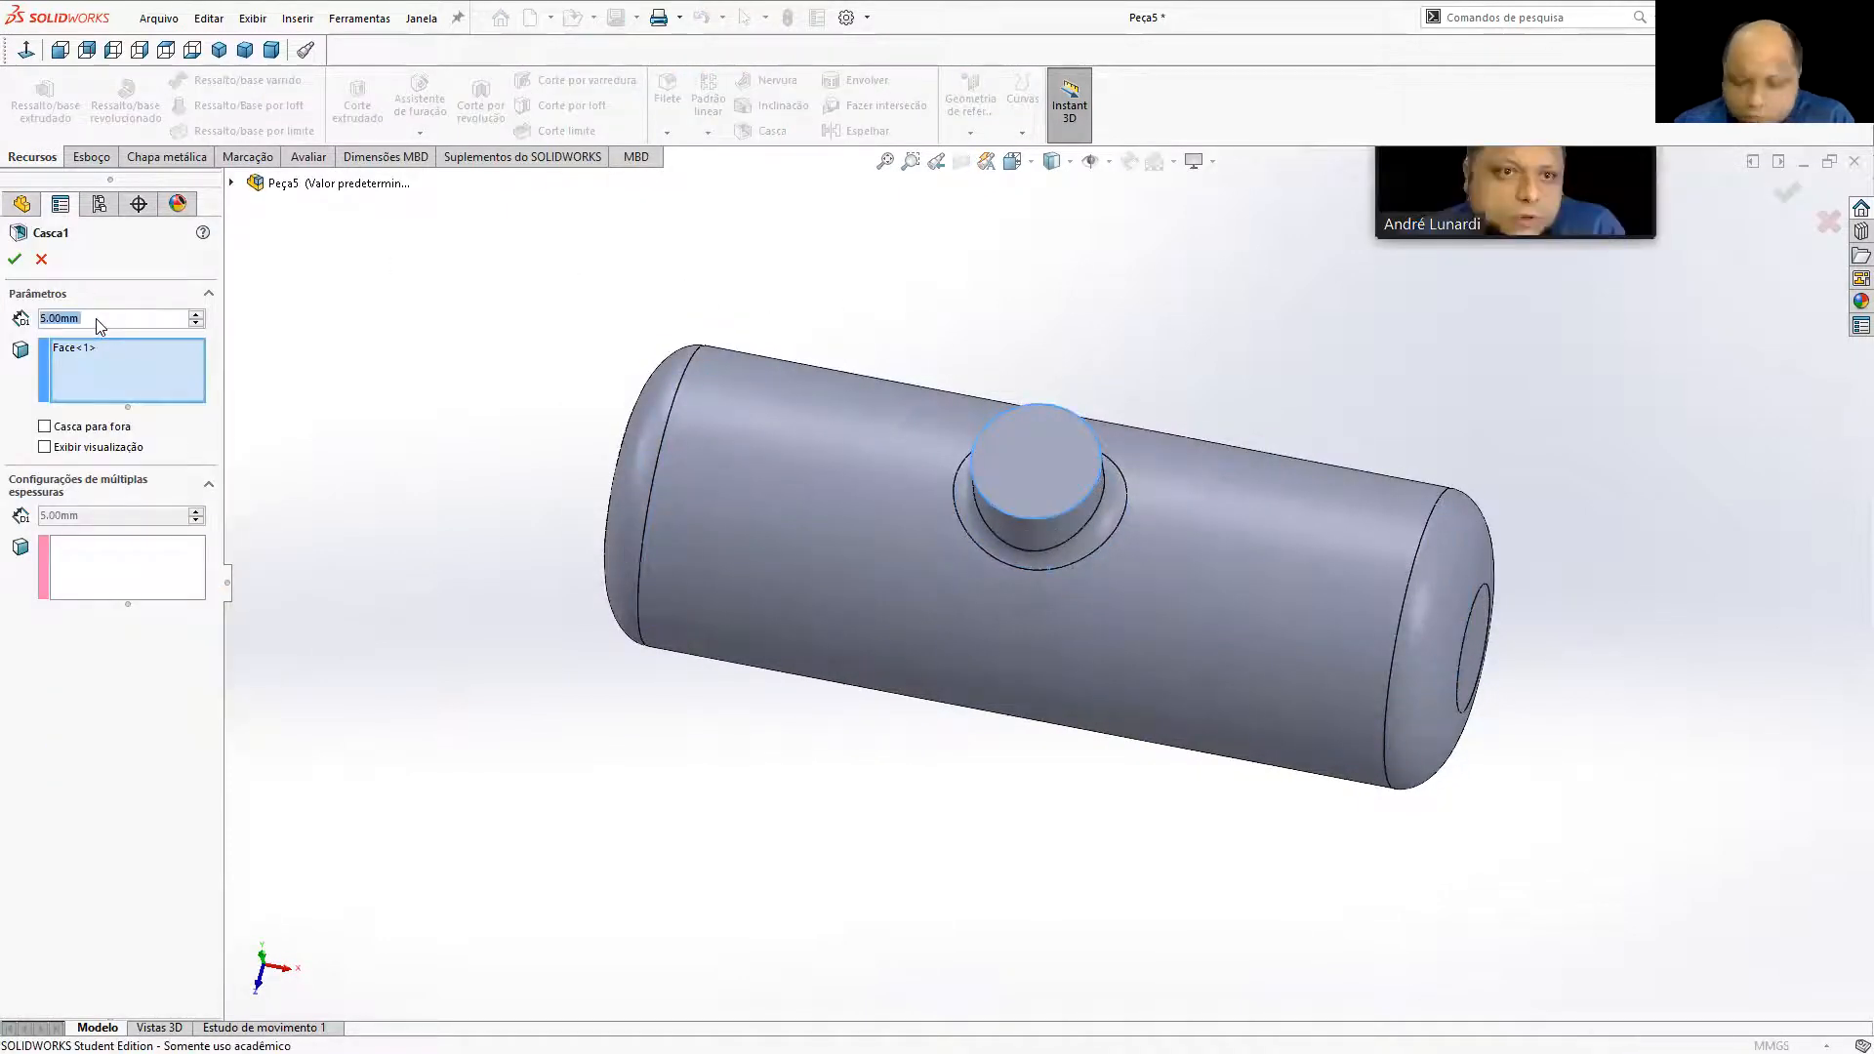
{"action": "type", "text": "2"}
{"action": "key", "text": "Return"}
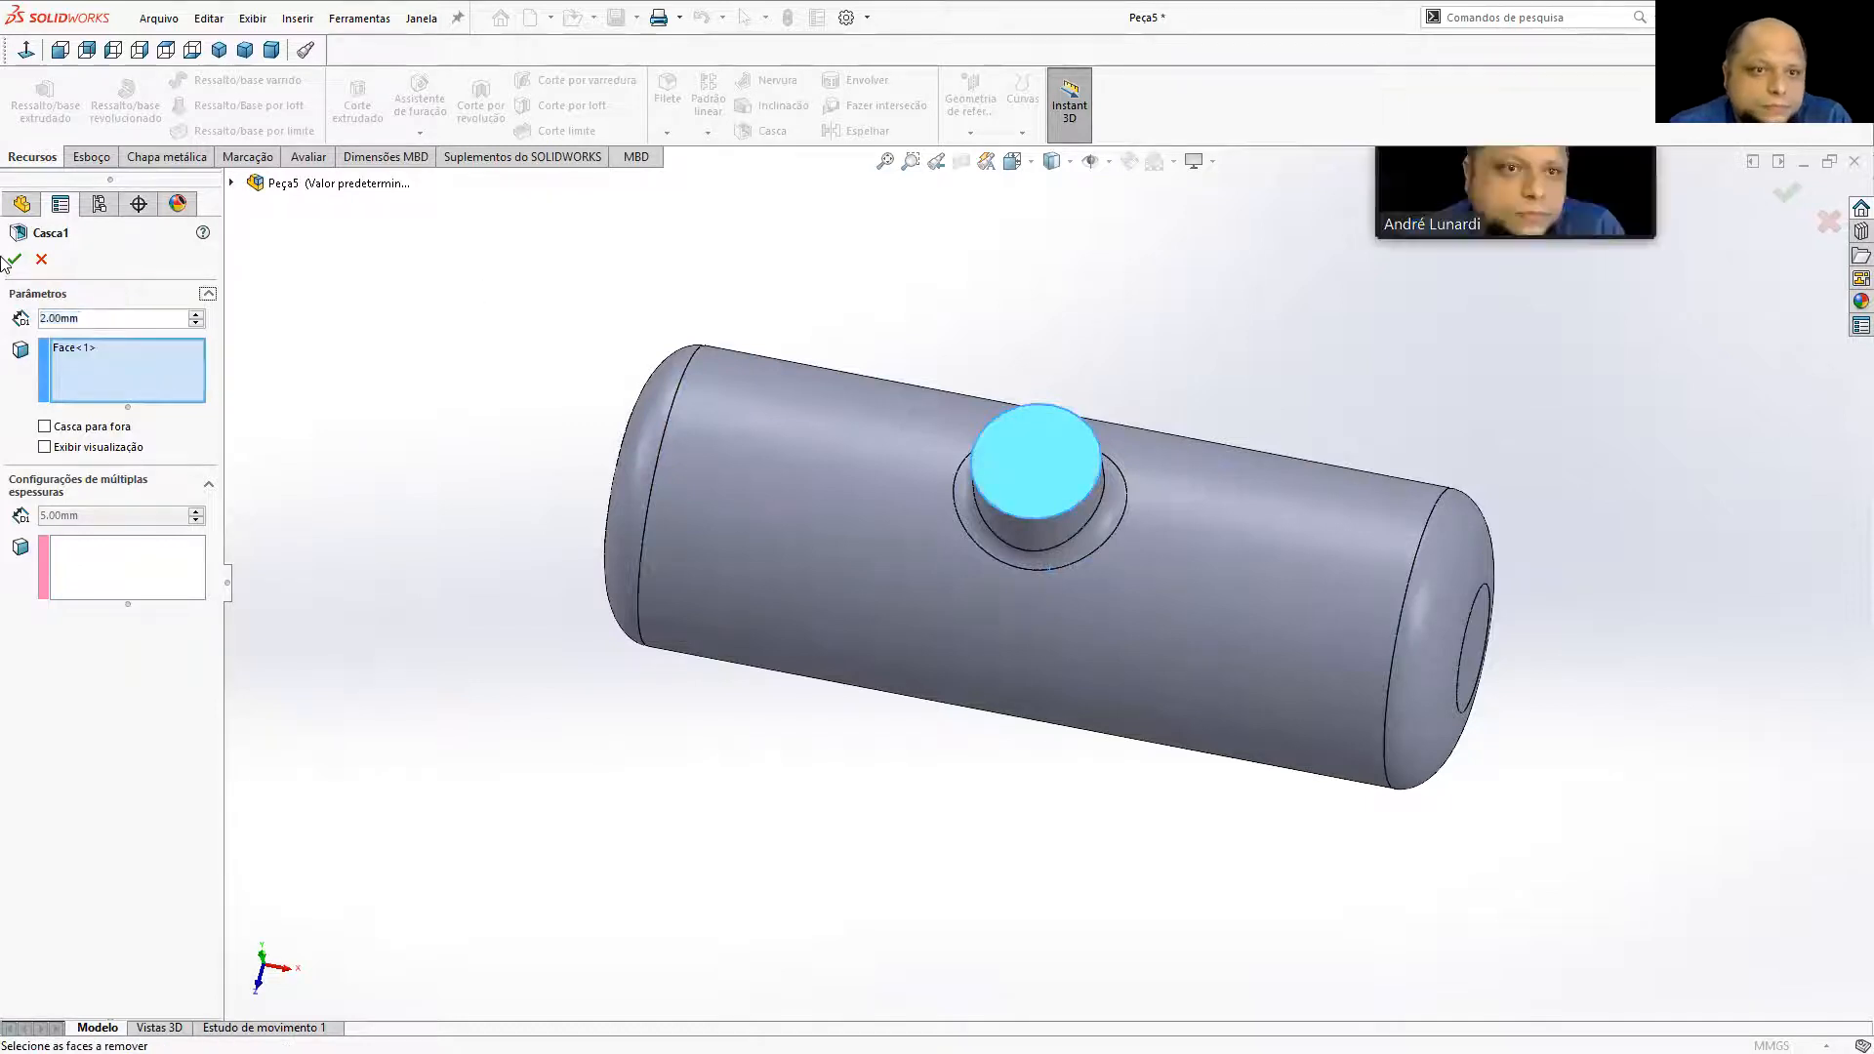
{"action": "left_click", "coordinate": [11, 260]}
Apply a section view along the front plane with zero offset and examine the hollow interior of the tank.
{"action": "middle_click_drag", "start_coordinate": [954, 318], "coordinate": [1120, 240]}
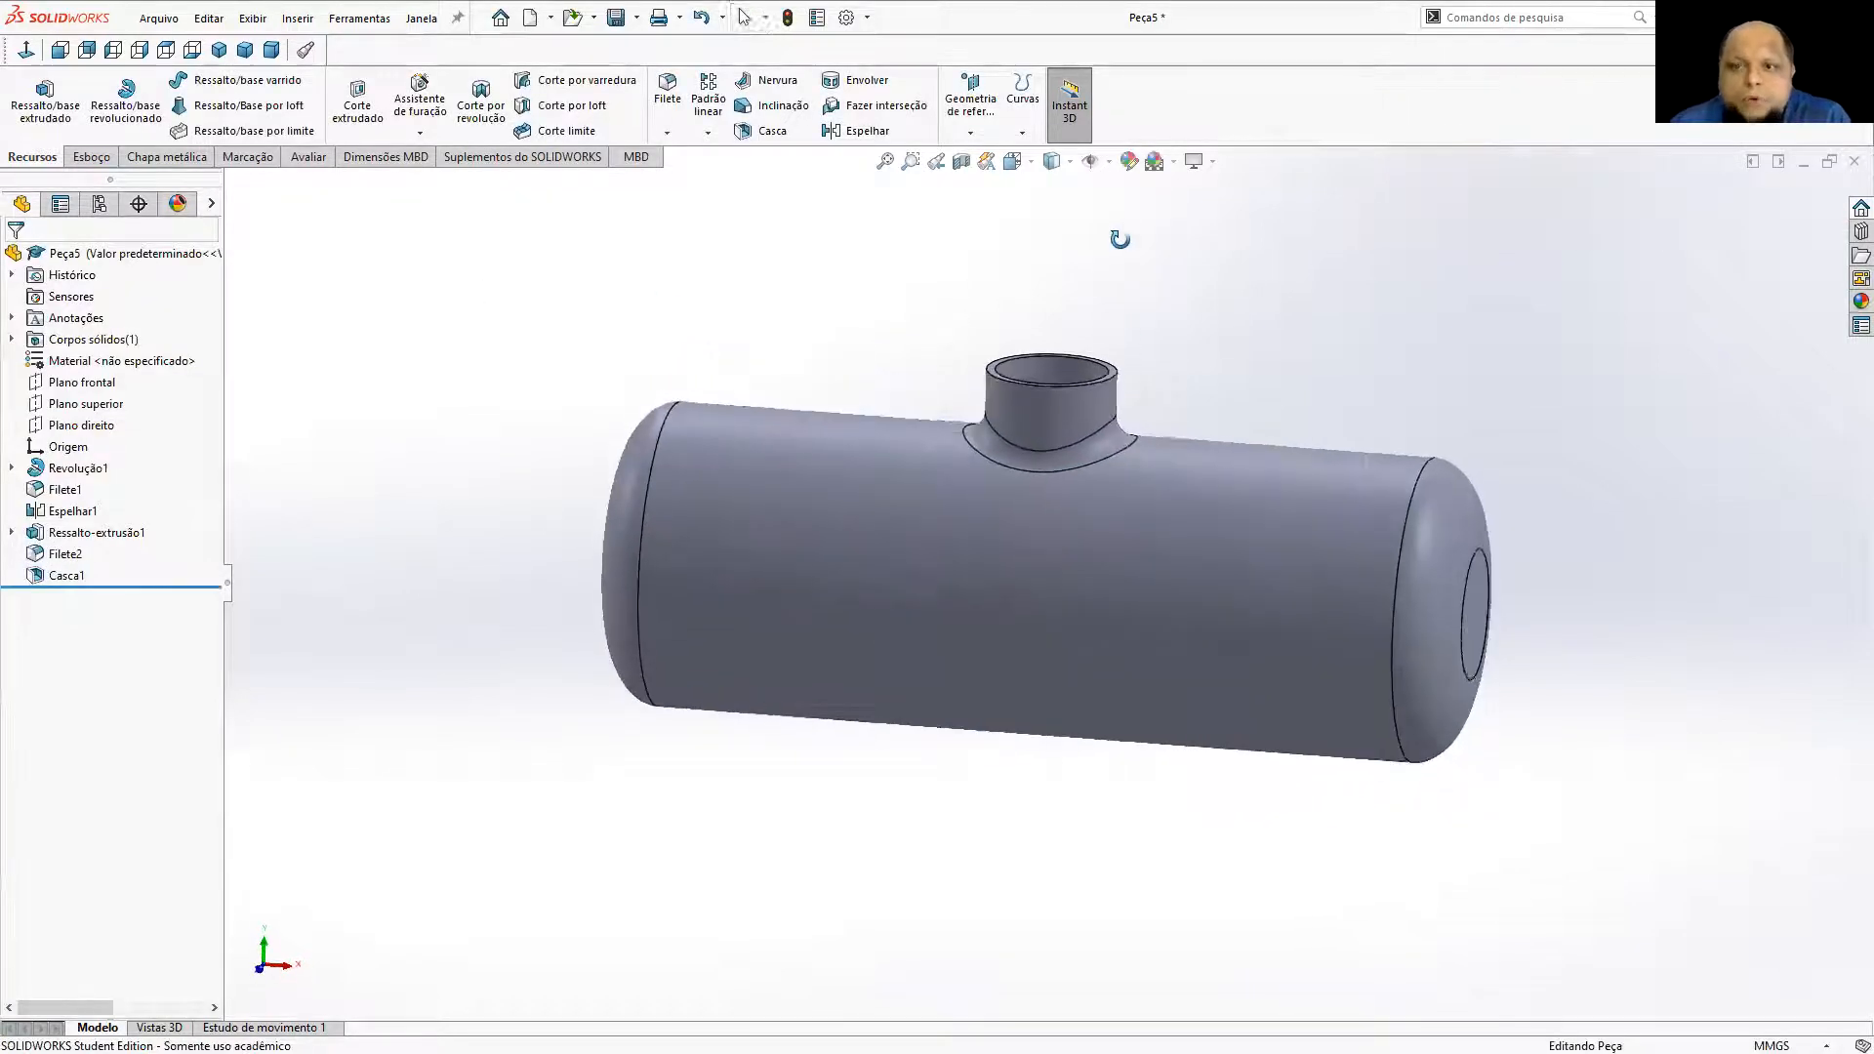
{"action": "left_click", "coordinate": [961, 161]}
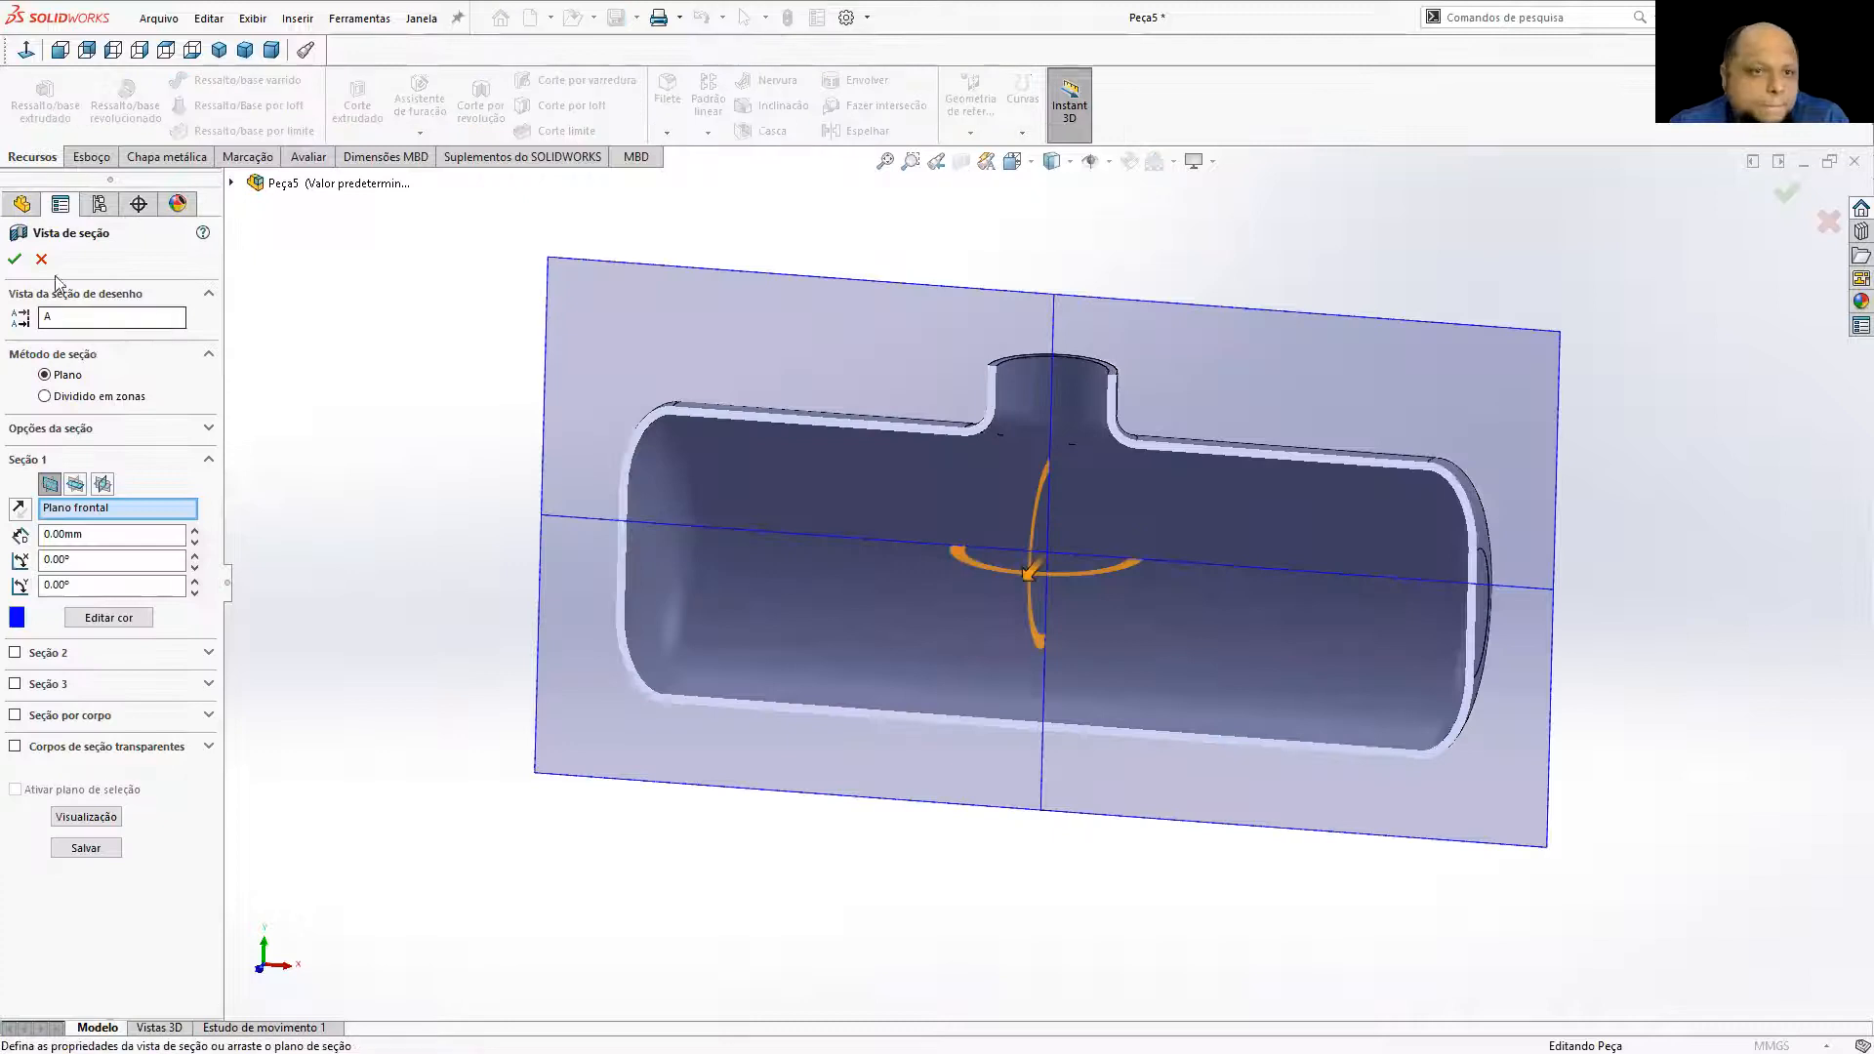
{"action": "left_click", "coordinate": [14, 259]}
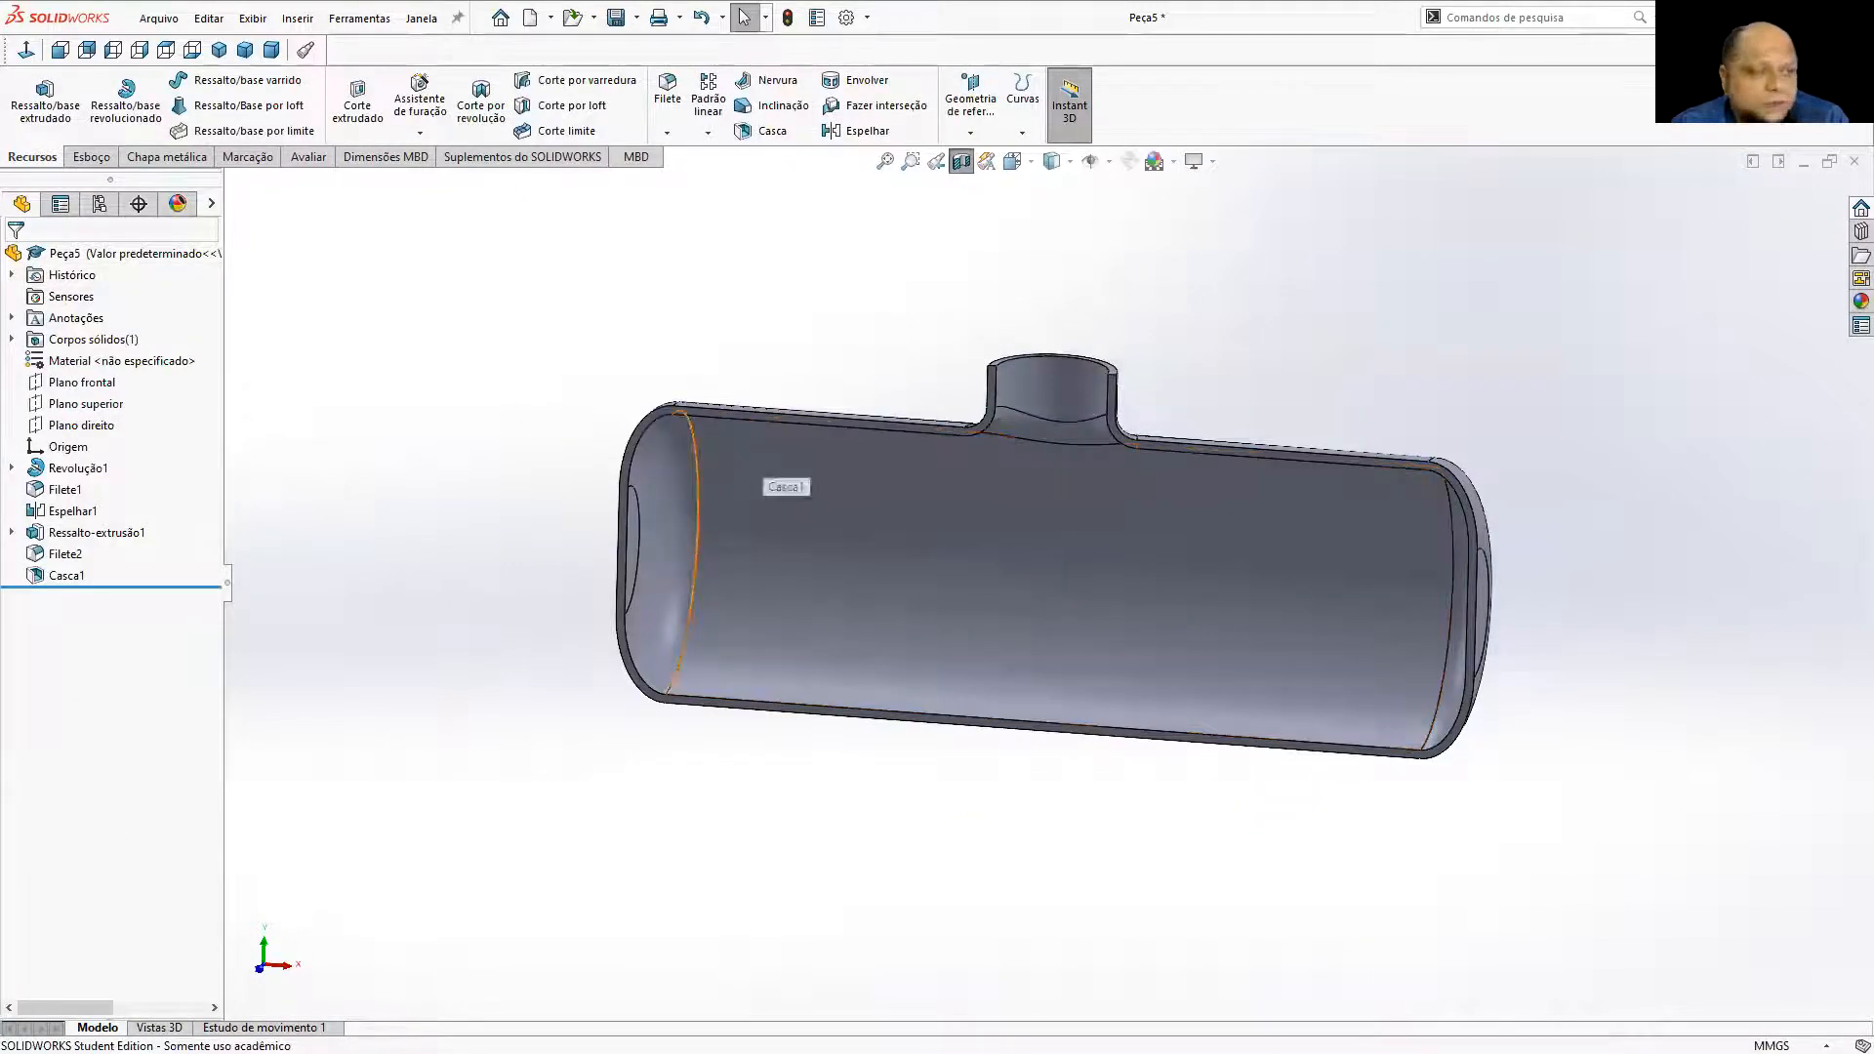
{"action": "middle_click_drag", "start_coordinate": [1177, 420], "coordinate": [1106, 402]}
{"action": "middle_click_drag", "start_coordinate": [1404, 572], "coordinate": [1389, 635]}
{"action": "middle_click_drag", "start_coordinate": [1269, 582], "coordinate": [918, 635]}
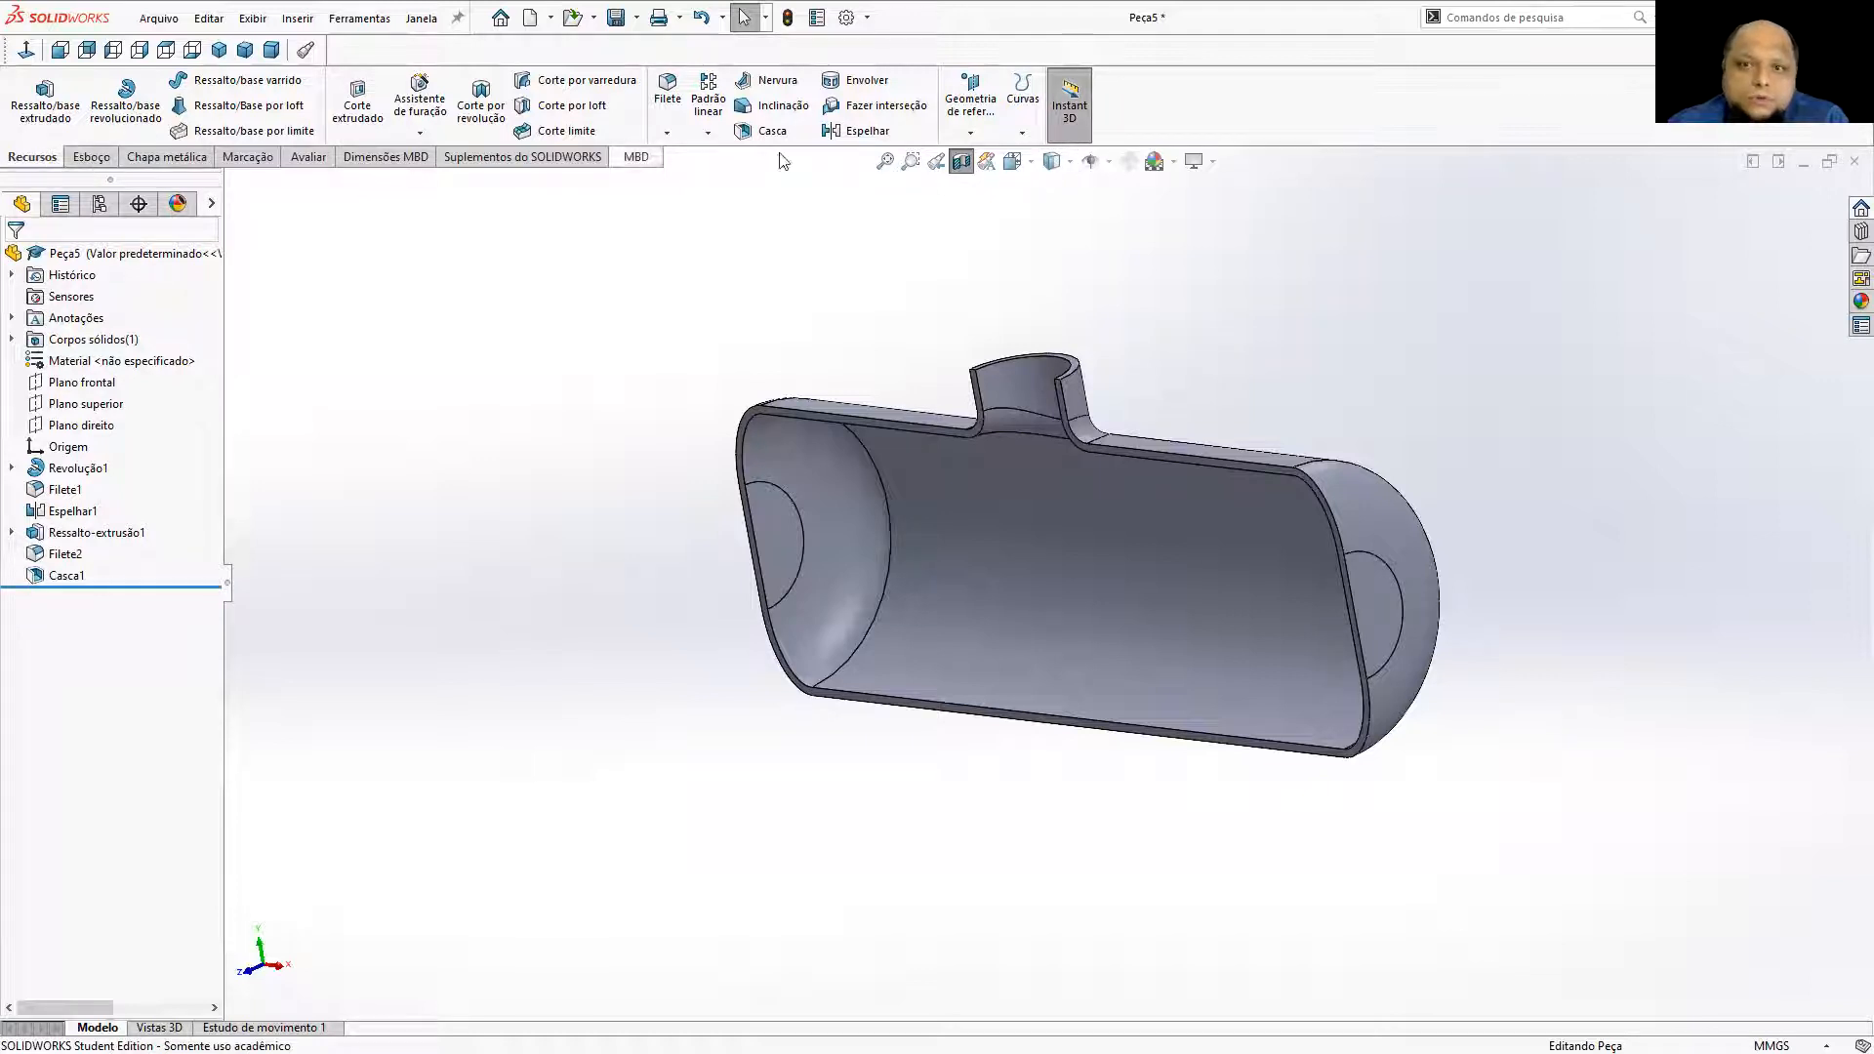
Begin a reference plane parallel to the top plane, with the offset direction flipped downward and a distance of 19 mm.
{"action": "left_click", "coordinate": [973, 107]}
{"action": "left_click", "coordinate": [986, 154]}
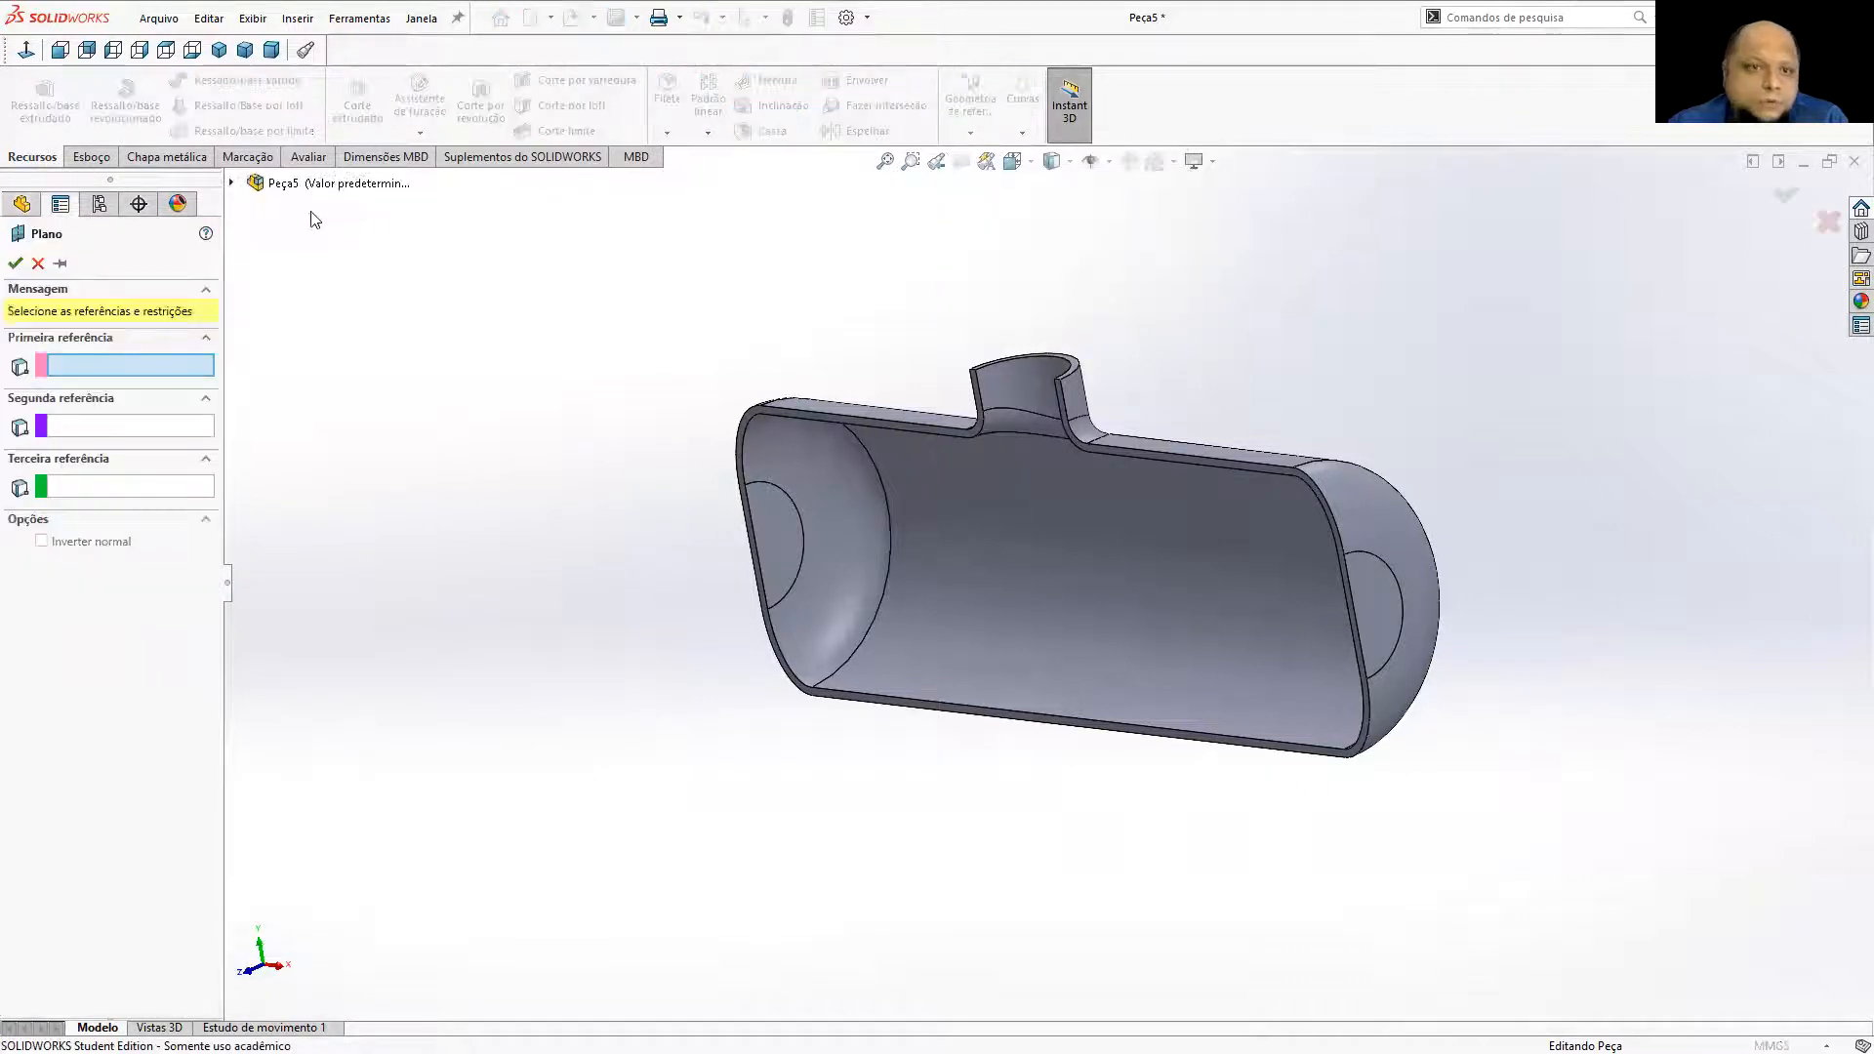
{"action": "left_click", "coordinate": [235, 184]}
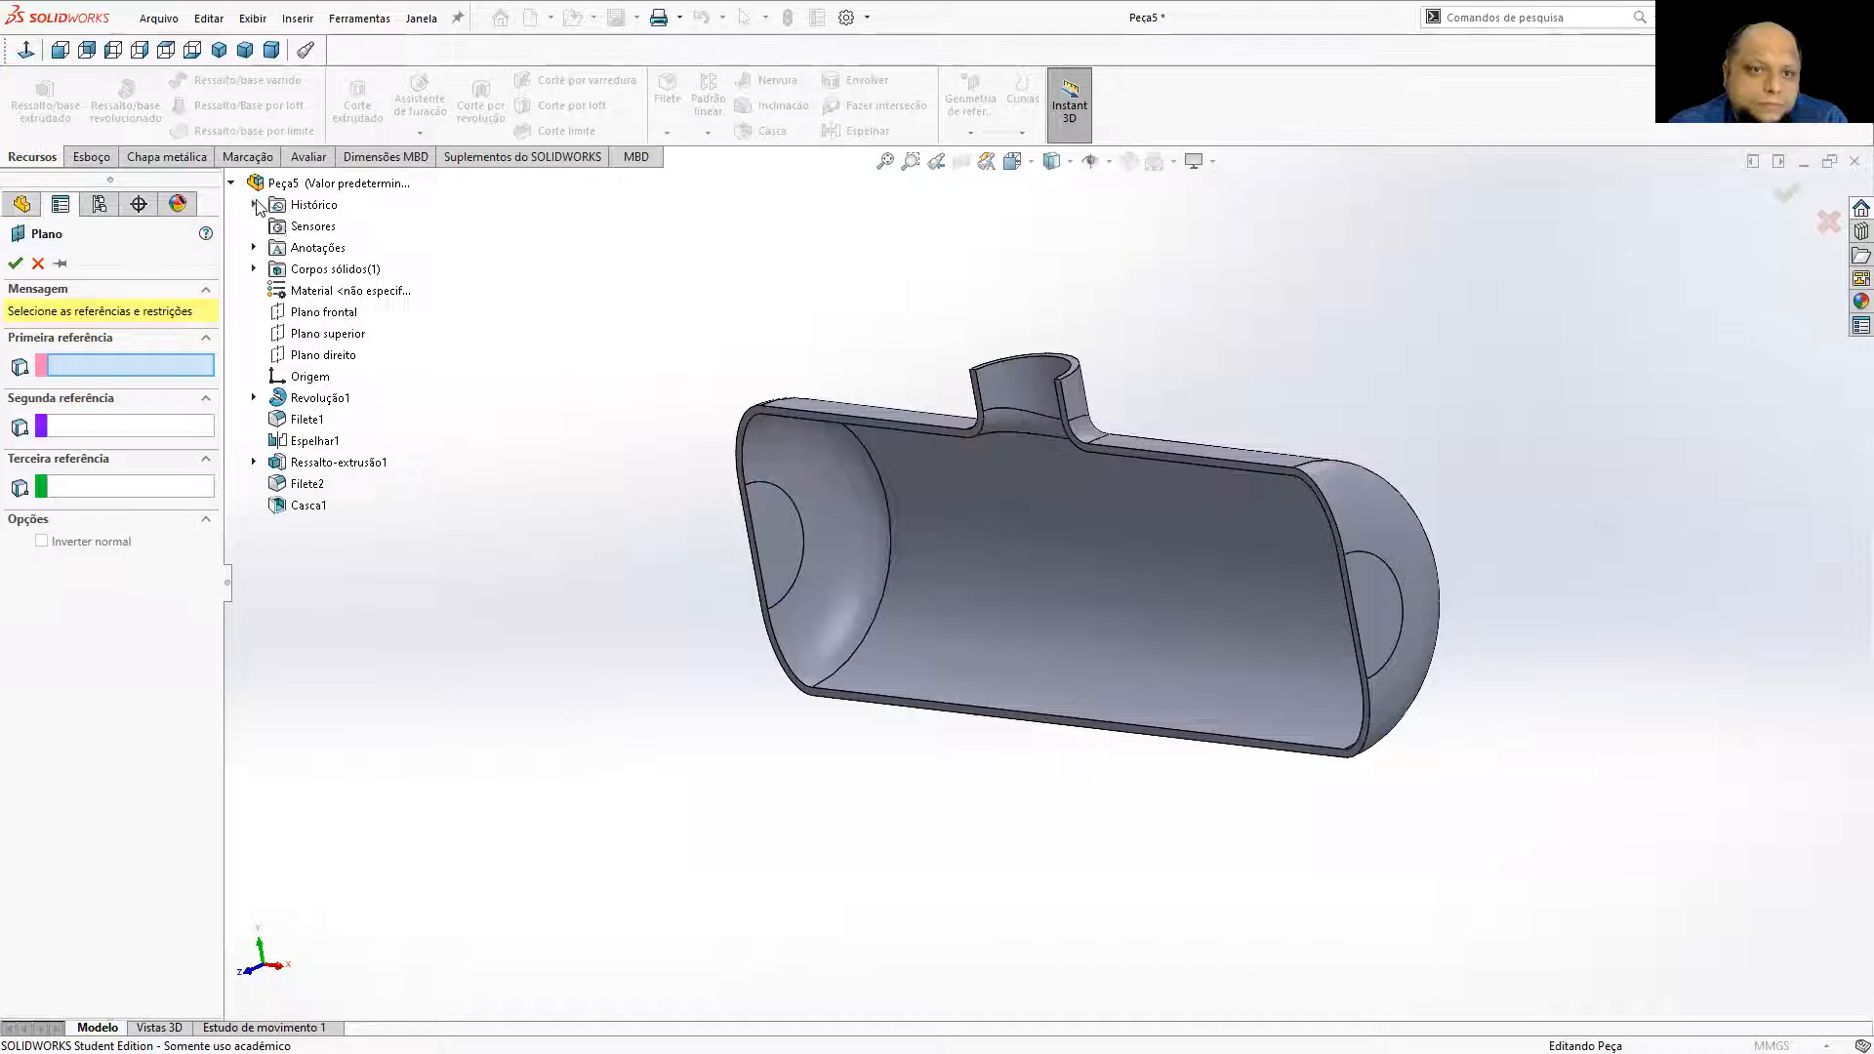
{"action": "left_click", "coordinate": [308, 334]}
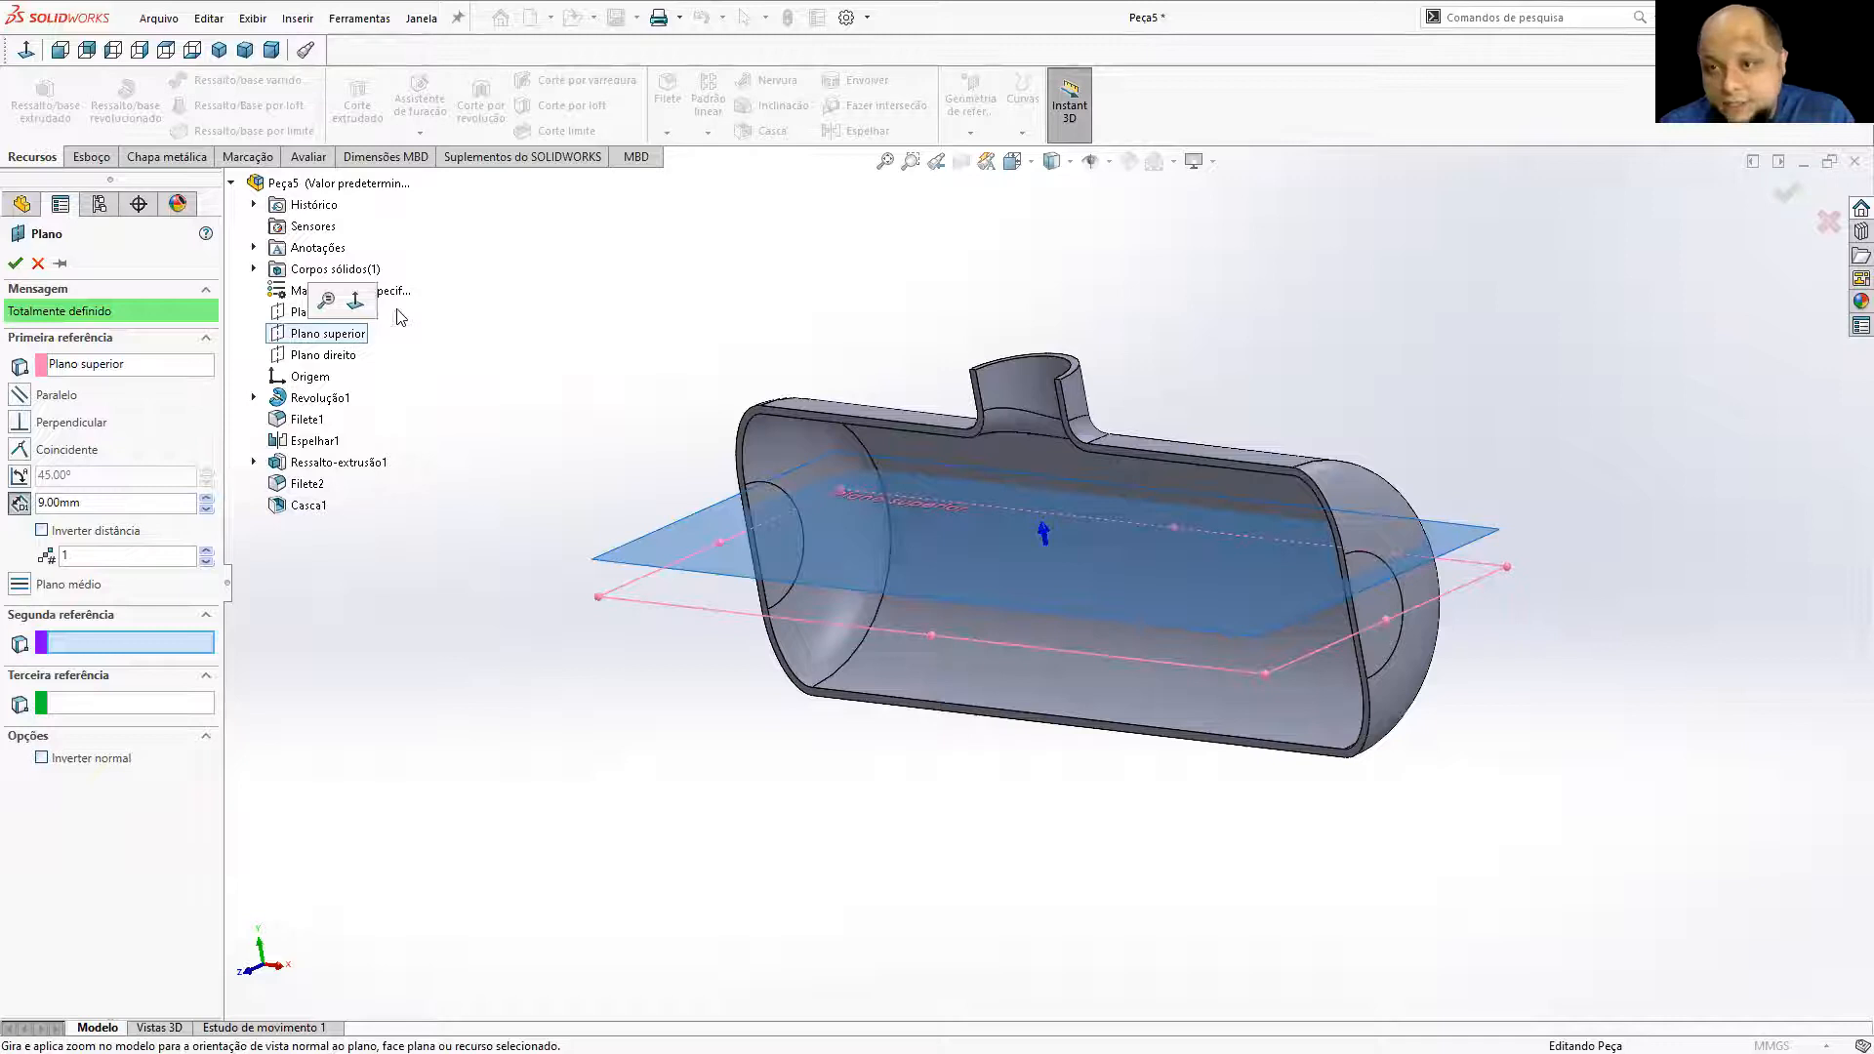
{"action": "middle_click_drag", "start_coordinate": [640, 364], "coordinate": [729, 319]}
{"action": "scroll", "coordinate": [728, 319], "scroll_direction": "up", "scroll_amount": 1}
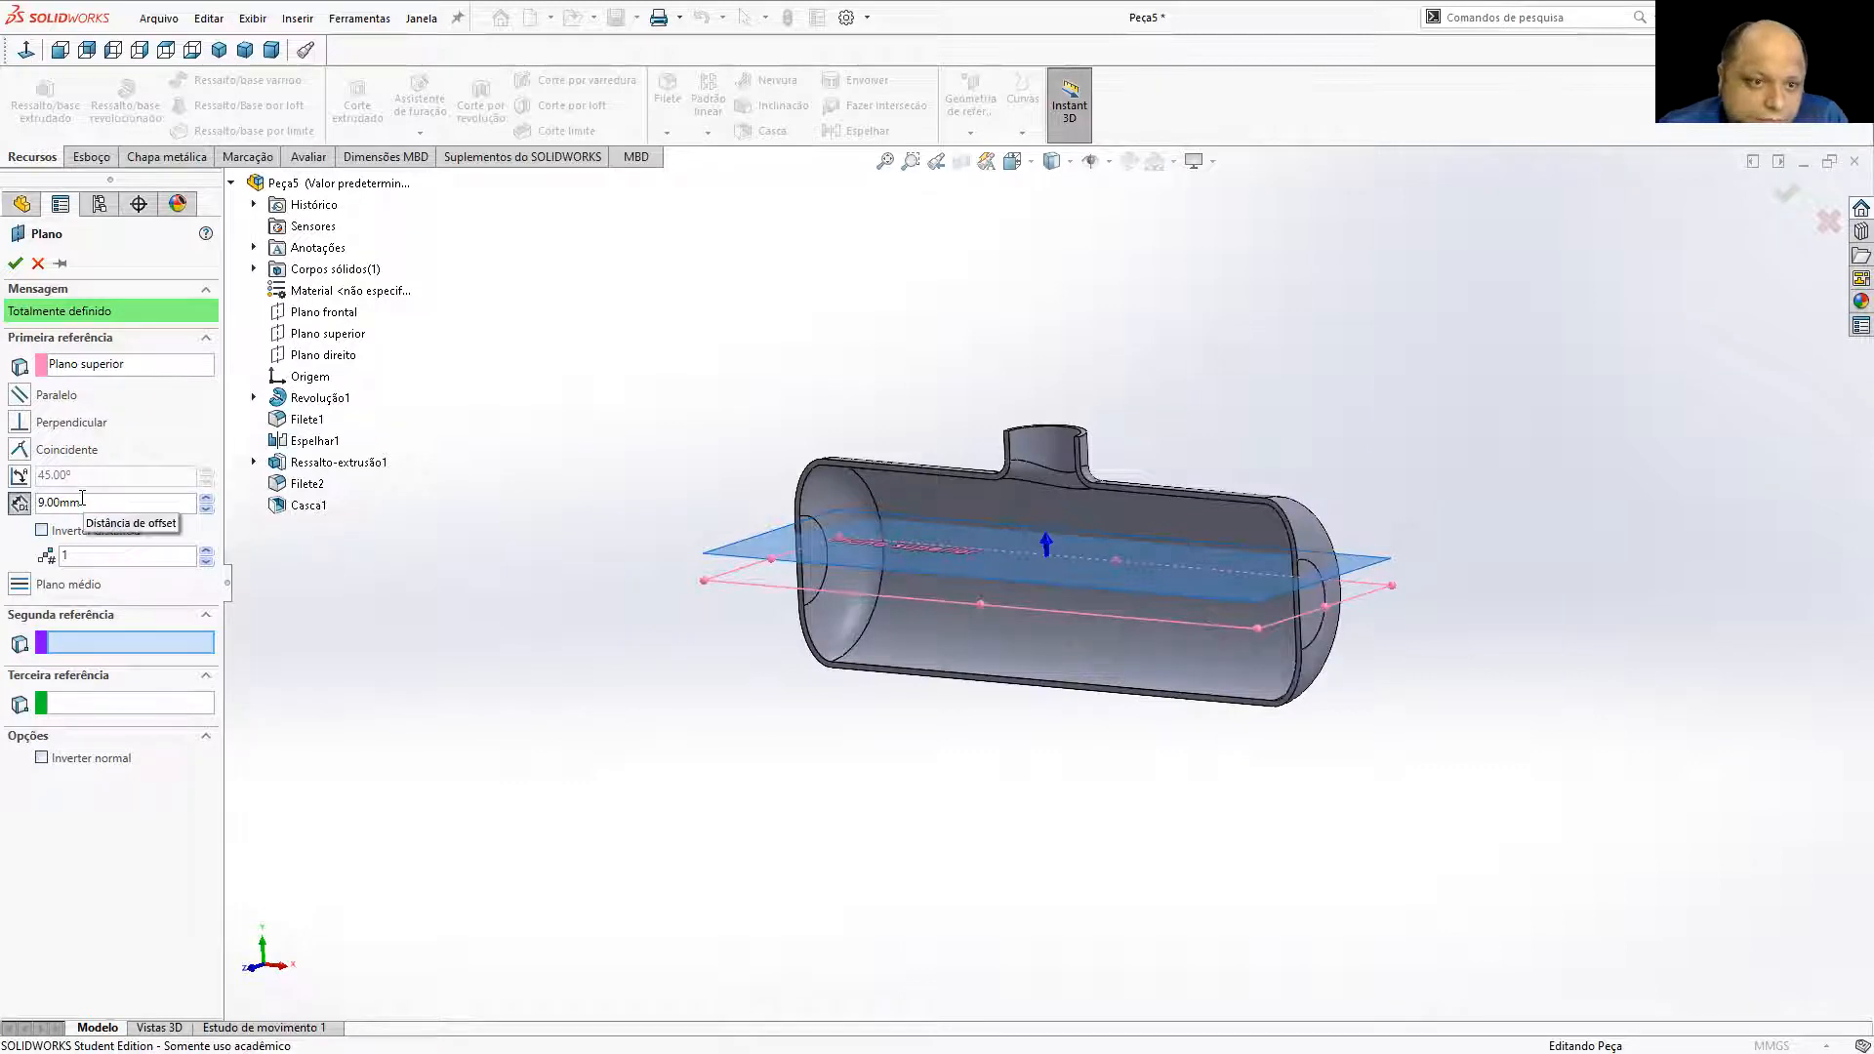
{"action": "left_click_drag", "start_coordinate": [86, 503], "coordinate": [28, 508]}
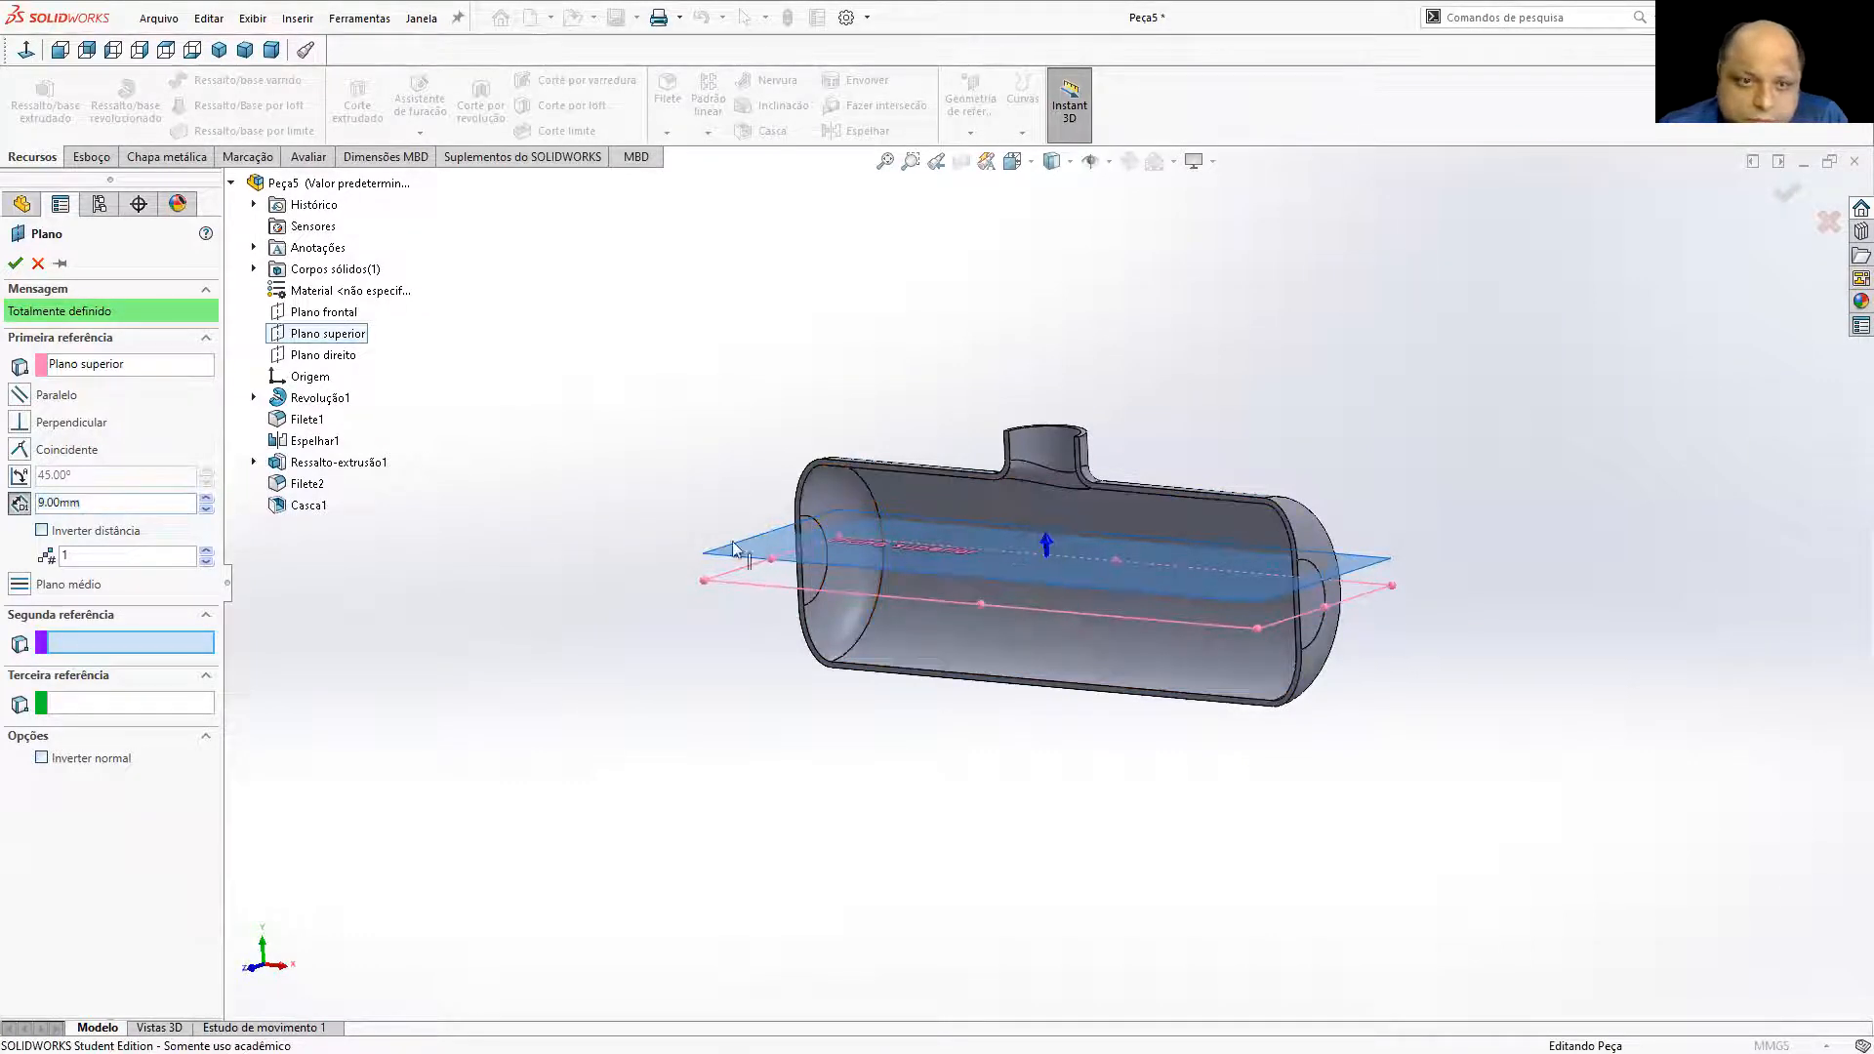
{"action": "left_click", "coordinate": [41, 530]}
{"action": "left_click", "coordinate": [206, 498]}
{"action": "middle_click_drag", "start_coordinate": [828, 532], "coordinate": [885, 508]}
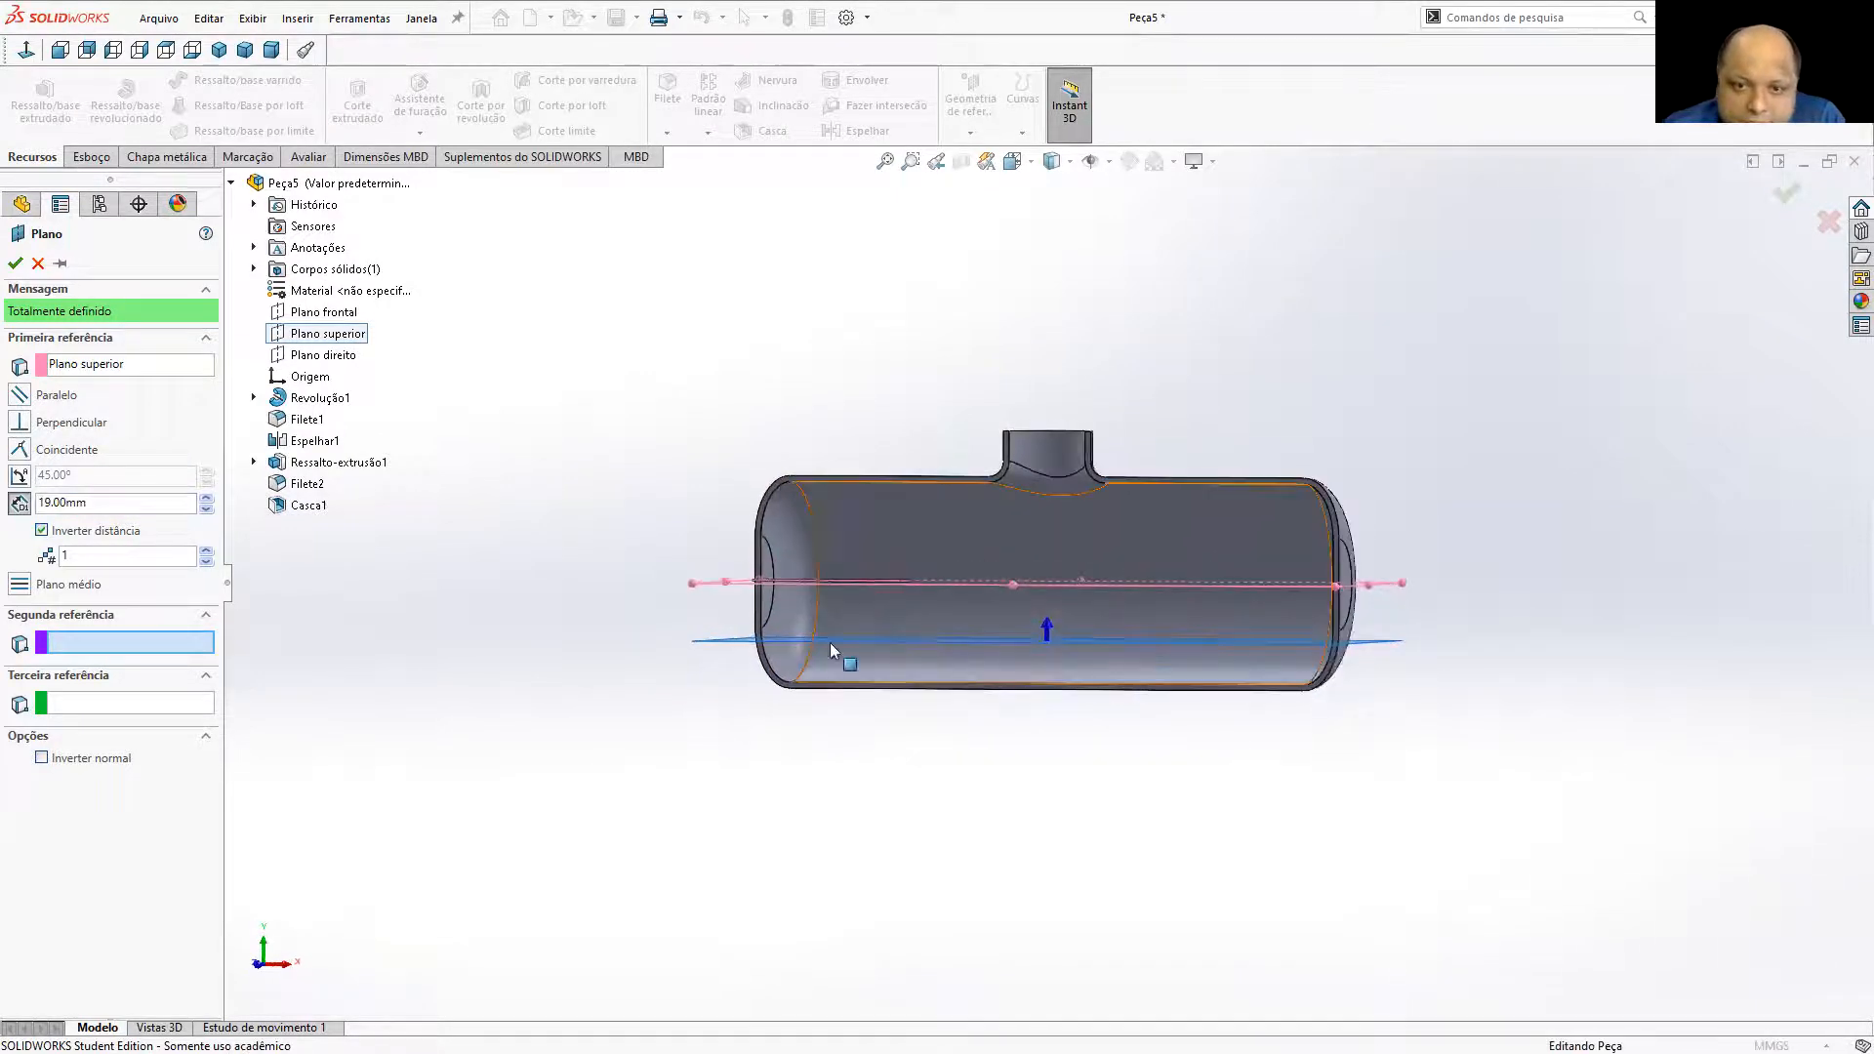
{"action": "scroll", "coordinate": [830, 642], "scroll_direction": "down", "scroll_amount": 5}
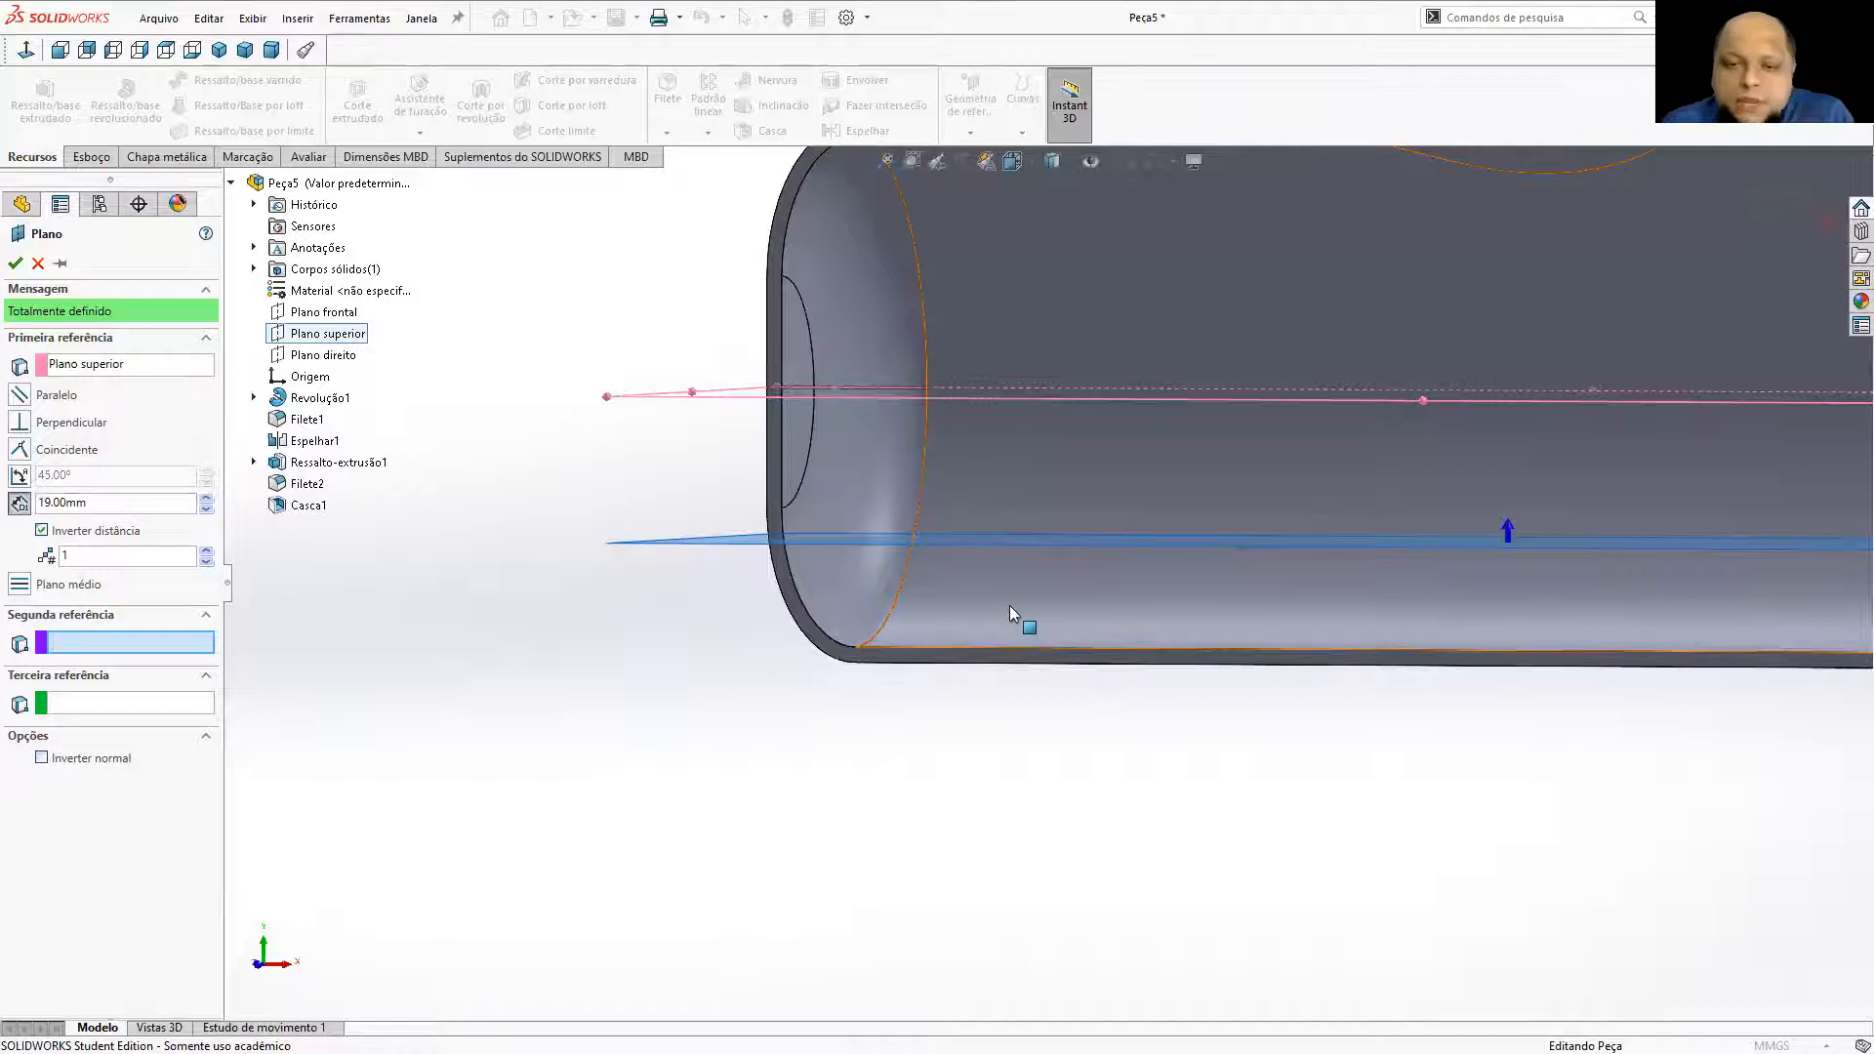
{"action": "scroll", "coordinate": [1011, 607], "scroll_direction": "up", "scroll_amount": 3}
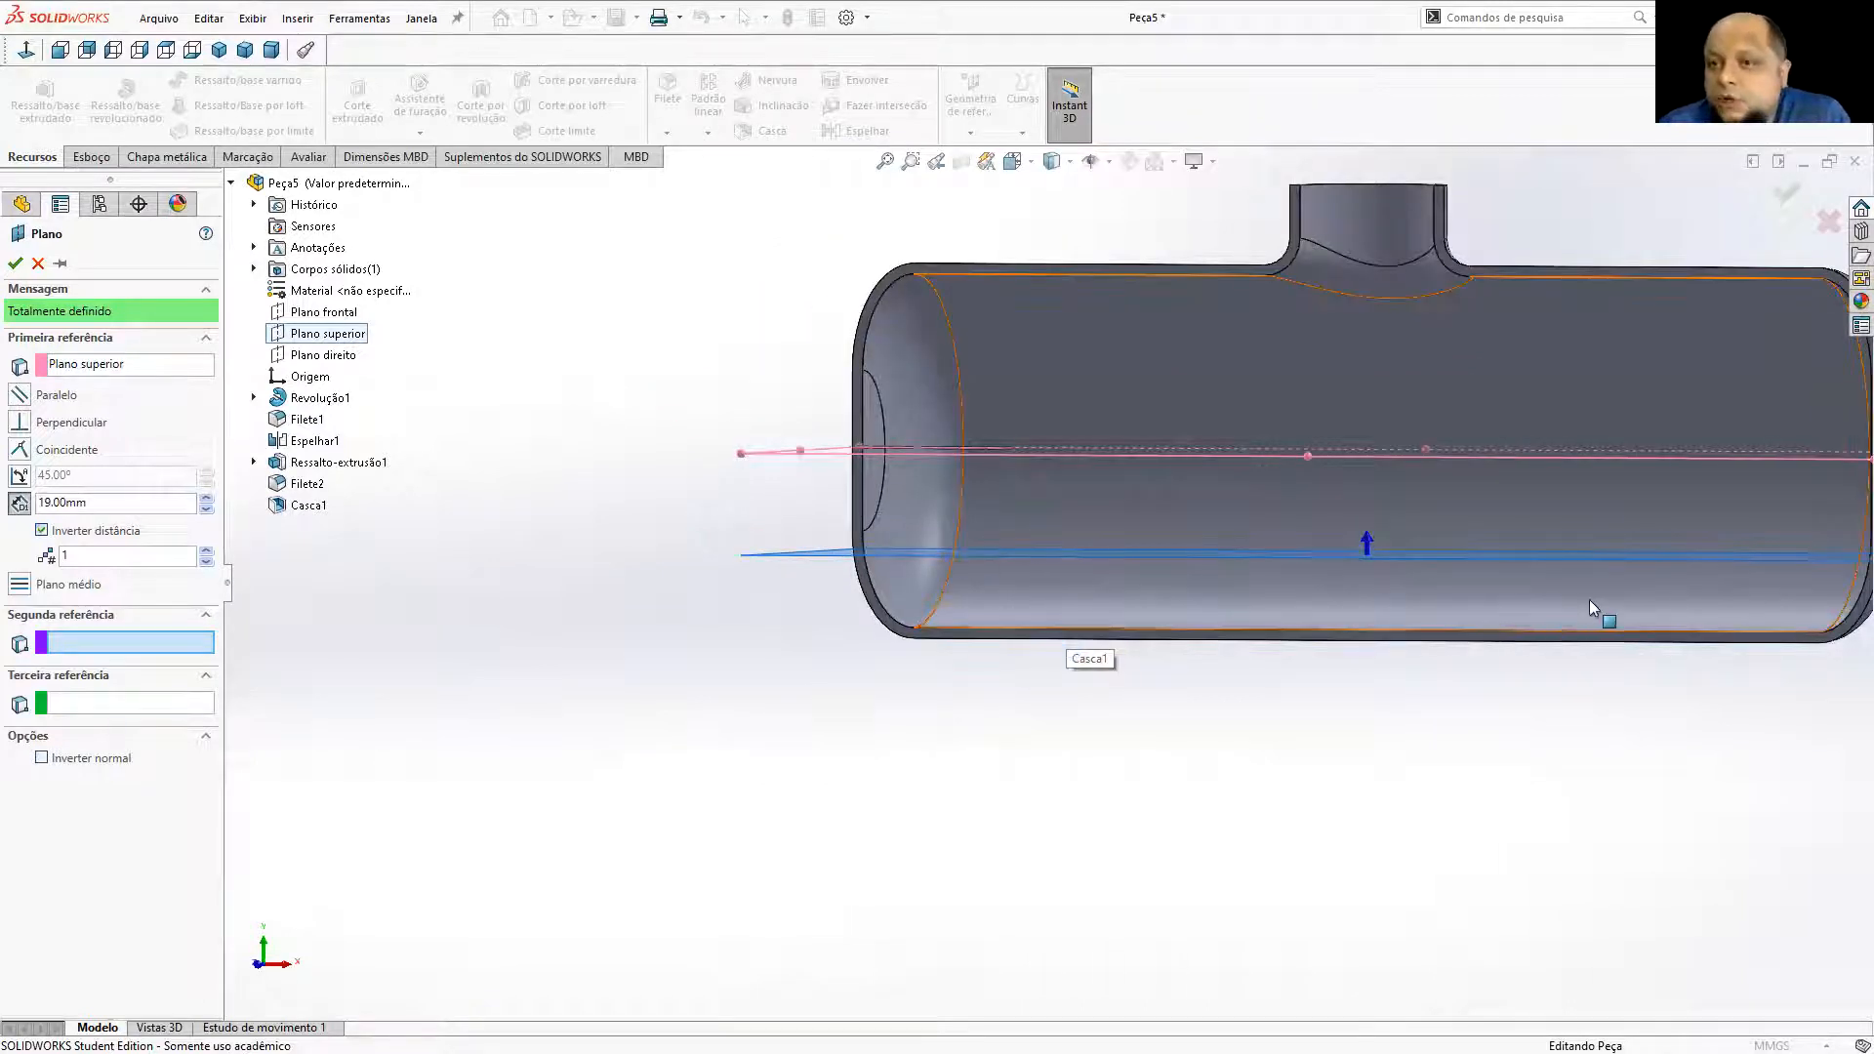
{"action": "middle_click_drag", "start_coordinate": [1689, 592], "coordinate": [1827, 560]}
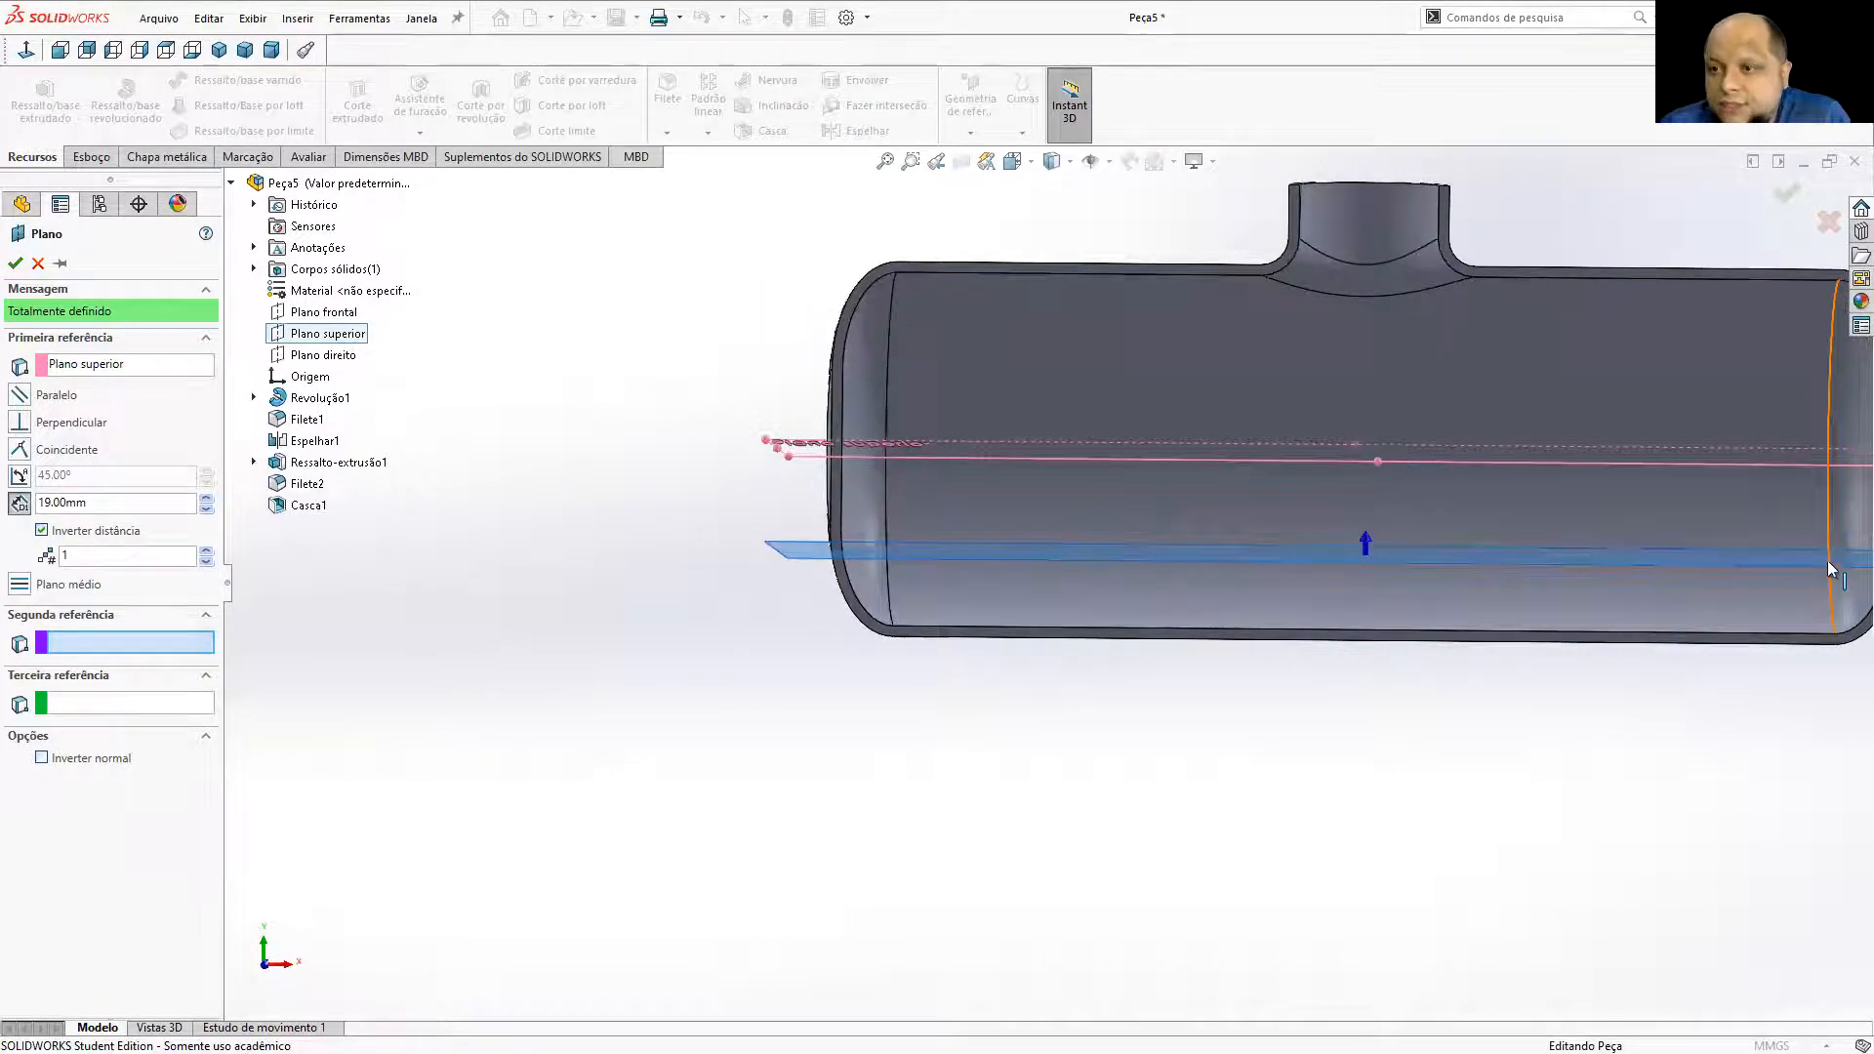
{"action": "middle_click_drag", "start_coordinate": [1353, 572], "coordinate": [1033, 528]}
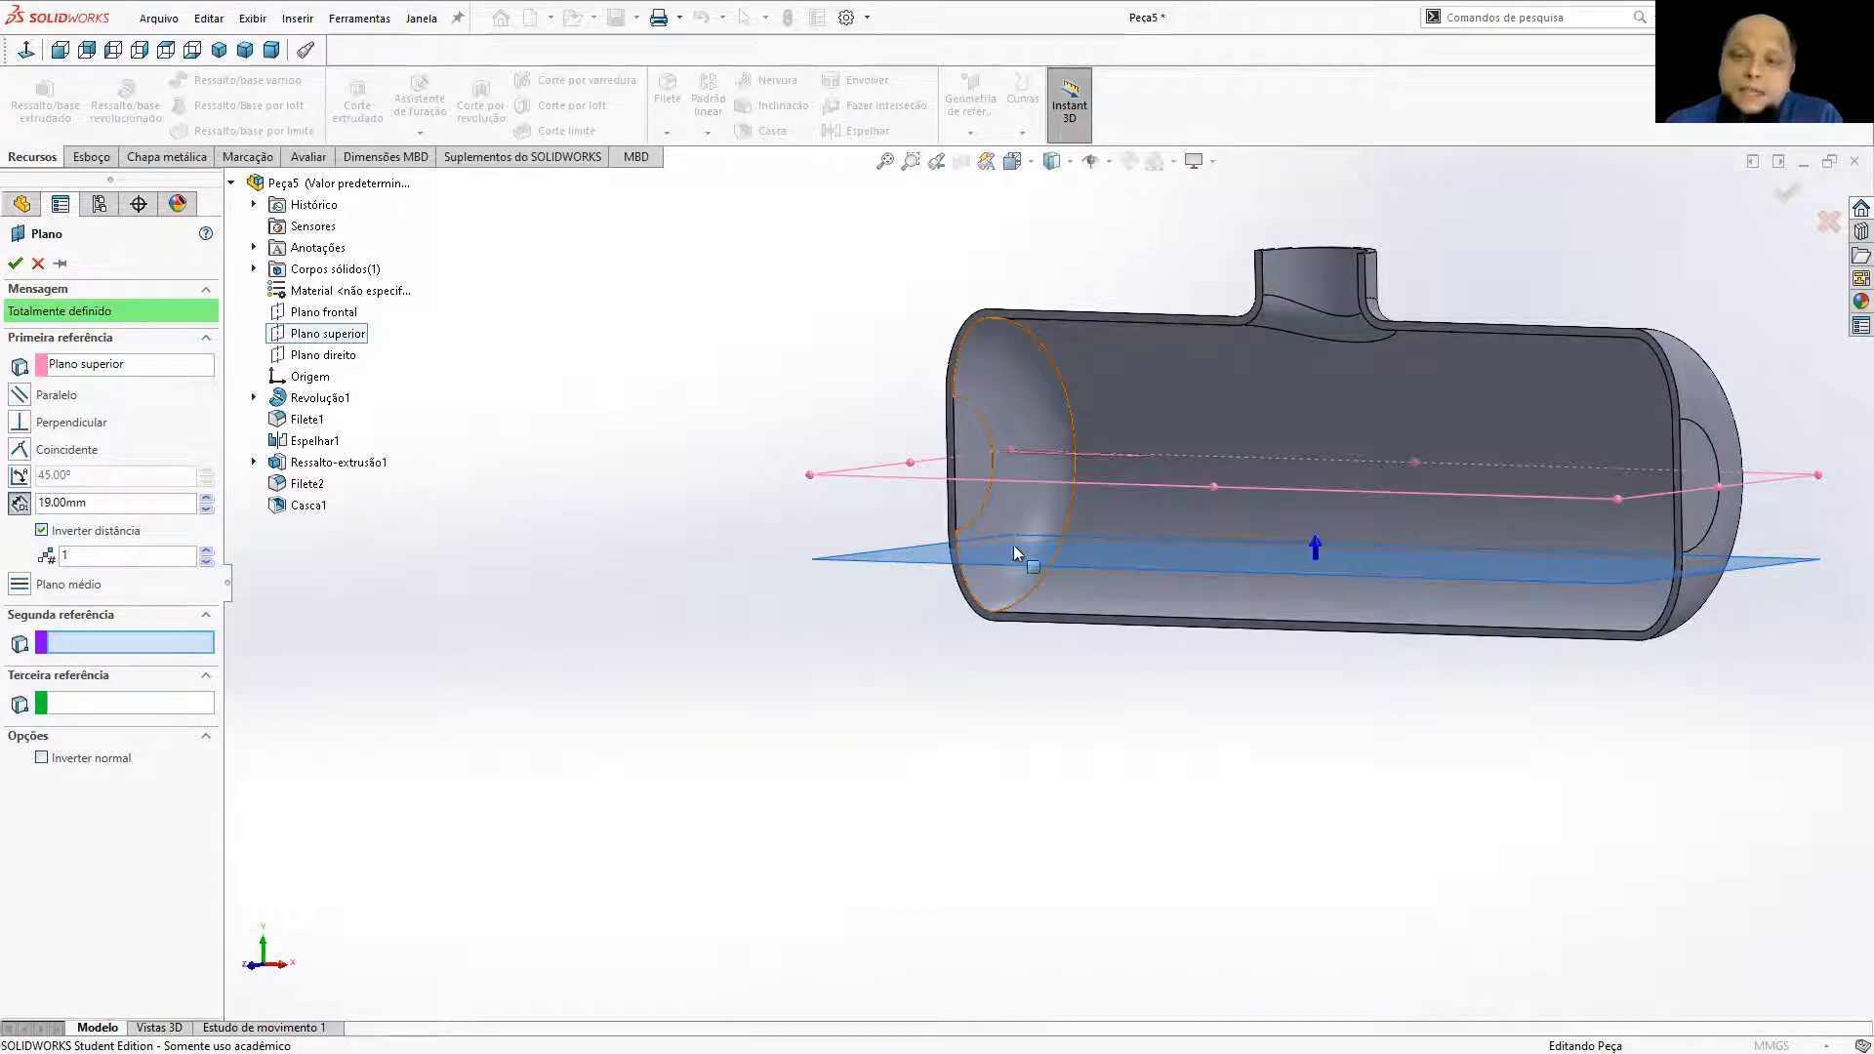
{"action": "middle_click_drag", "start_coordinate": [1238, 562], "coordinate": [1189, 565]}
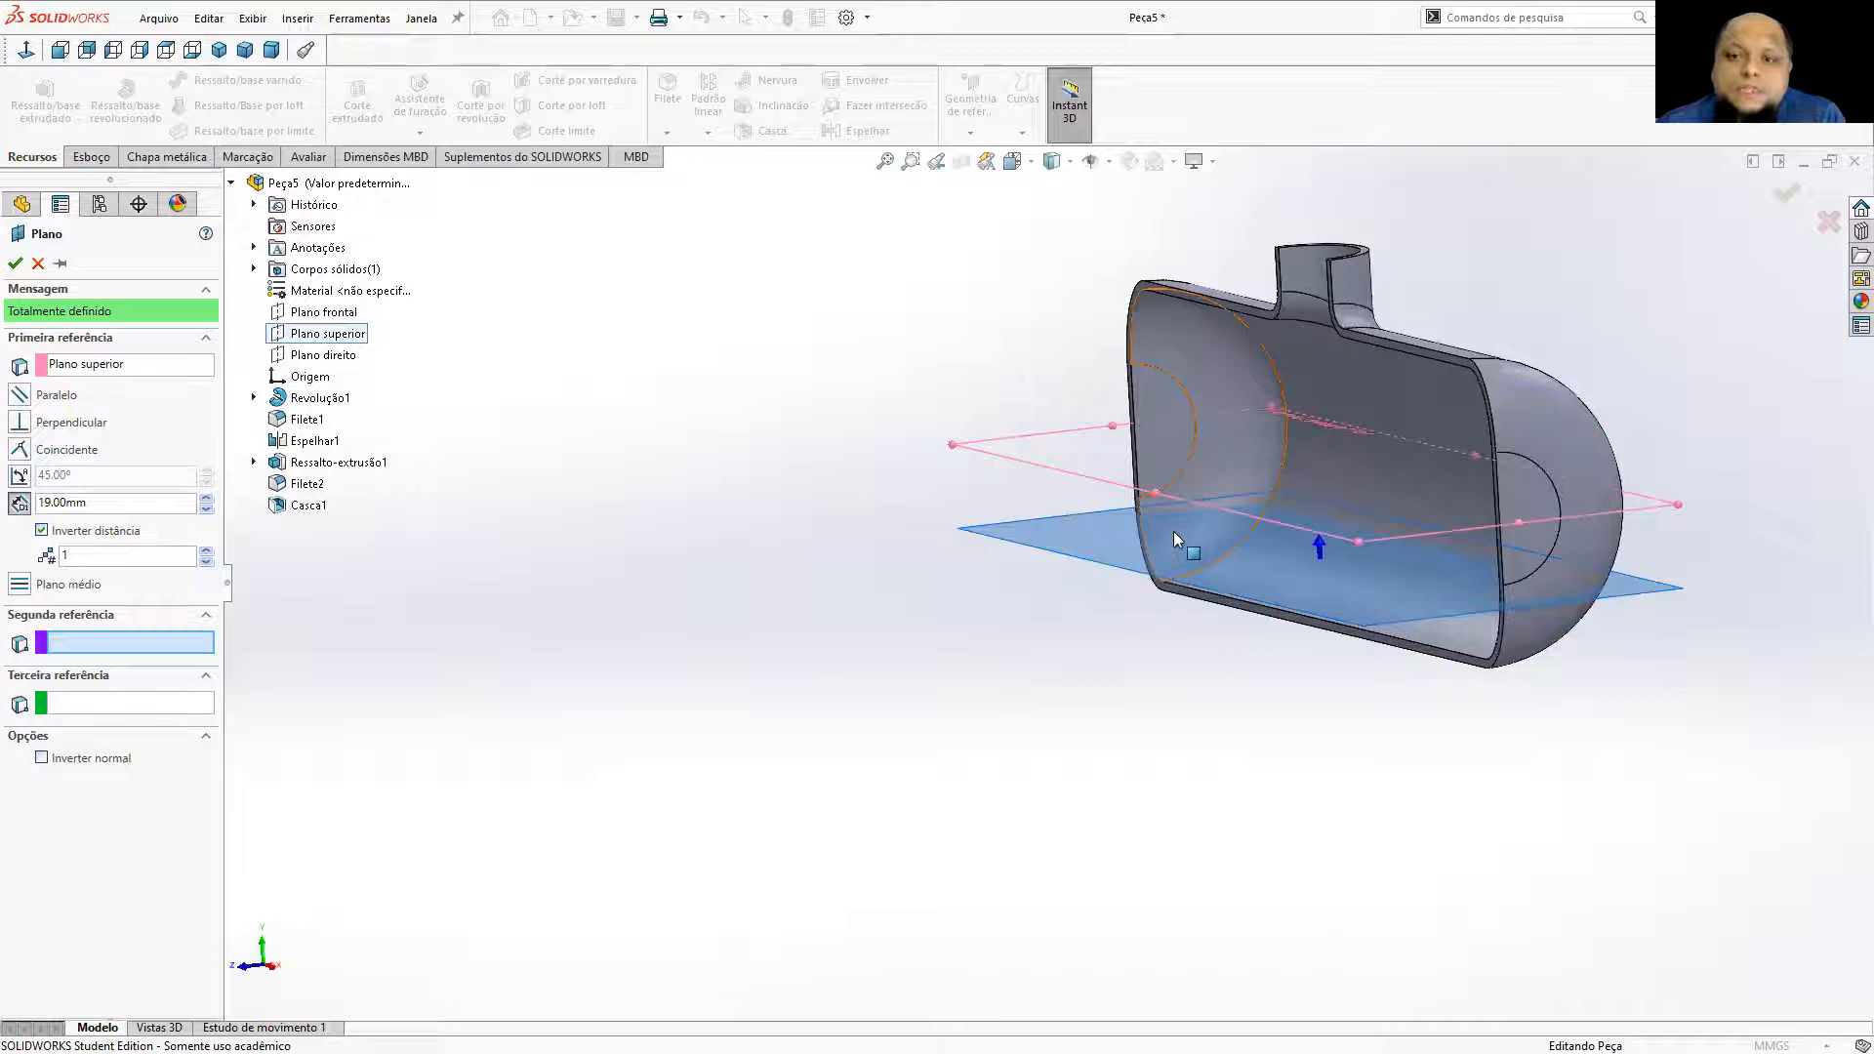
Set the reference plane's offset to 10 mm below the top plane and create the plane.
{"action": "left_click", "coordinate": [177, 508]}
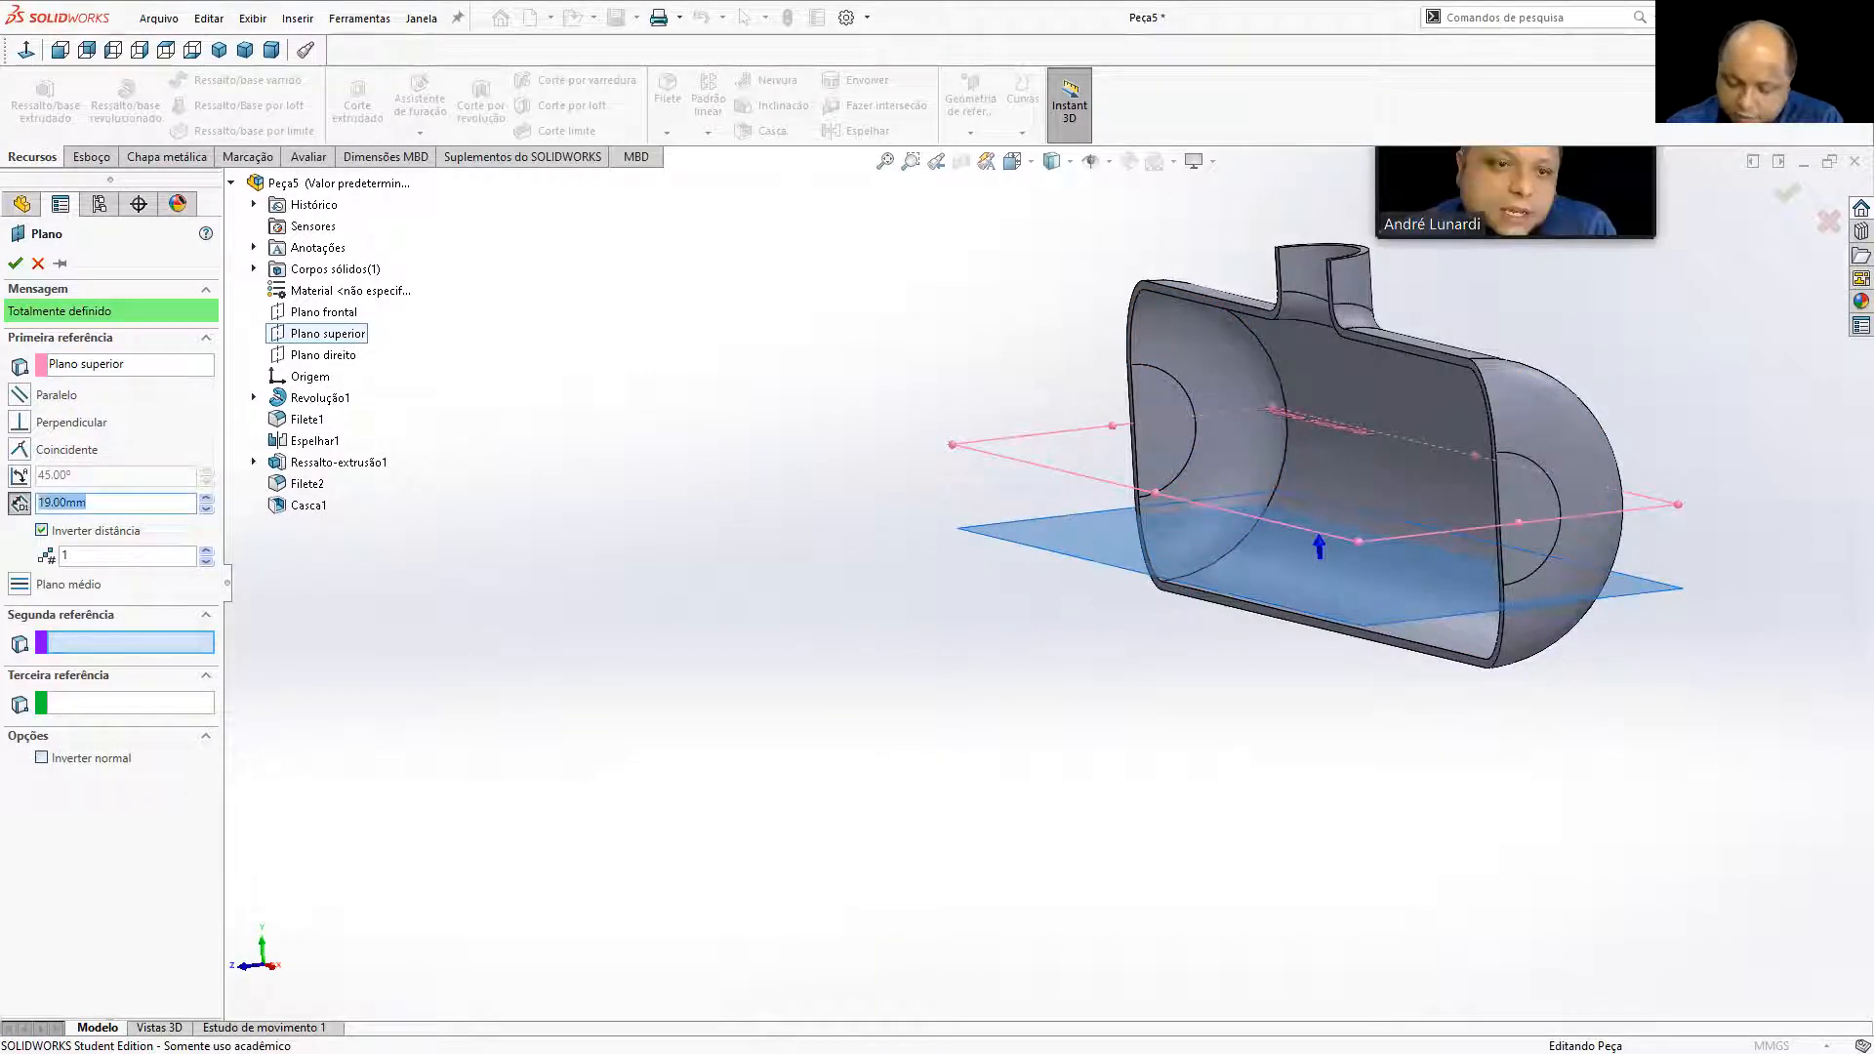
{"action": "type", "text": "10"}
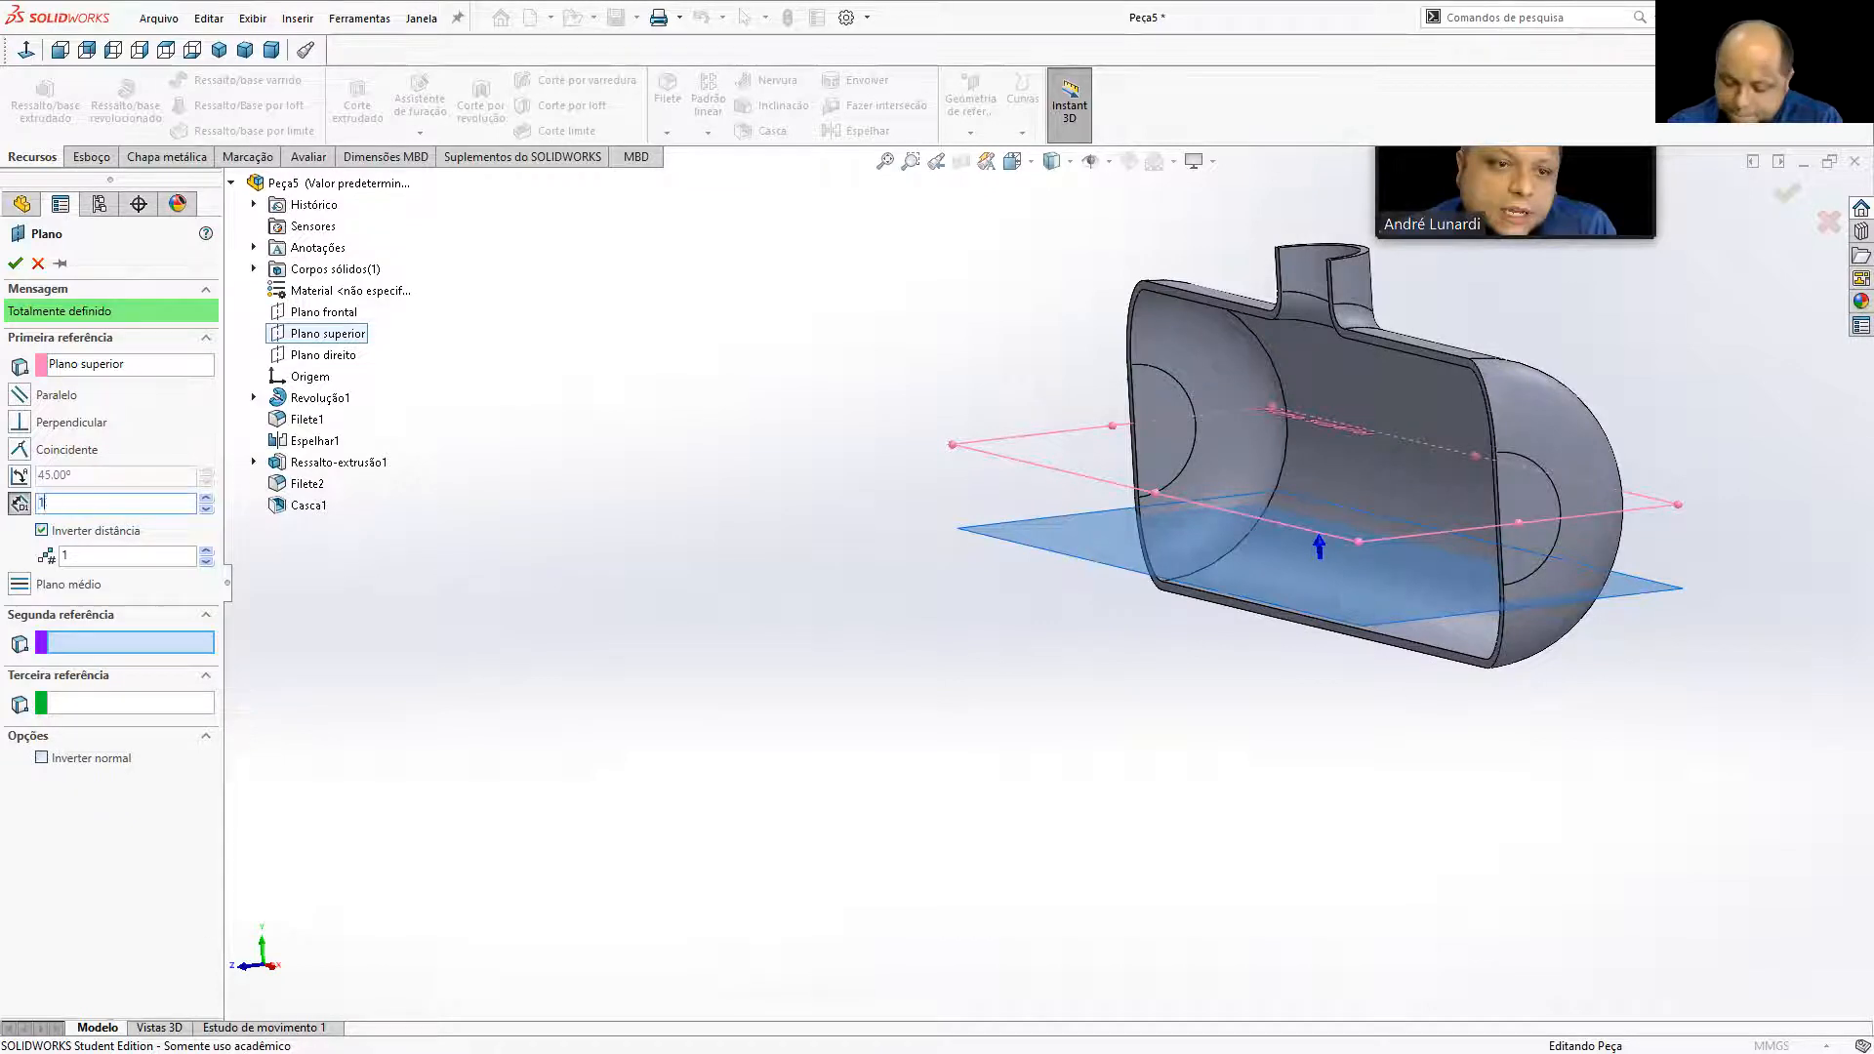
{"action": "key", "text": "Return"}
{"action": "middle_click_drag", "start_coordinate": [945, 690], "coordinate": [1179, 578]}
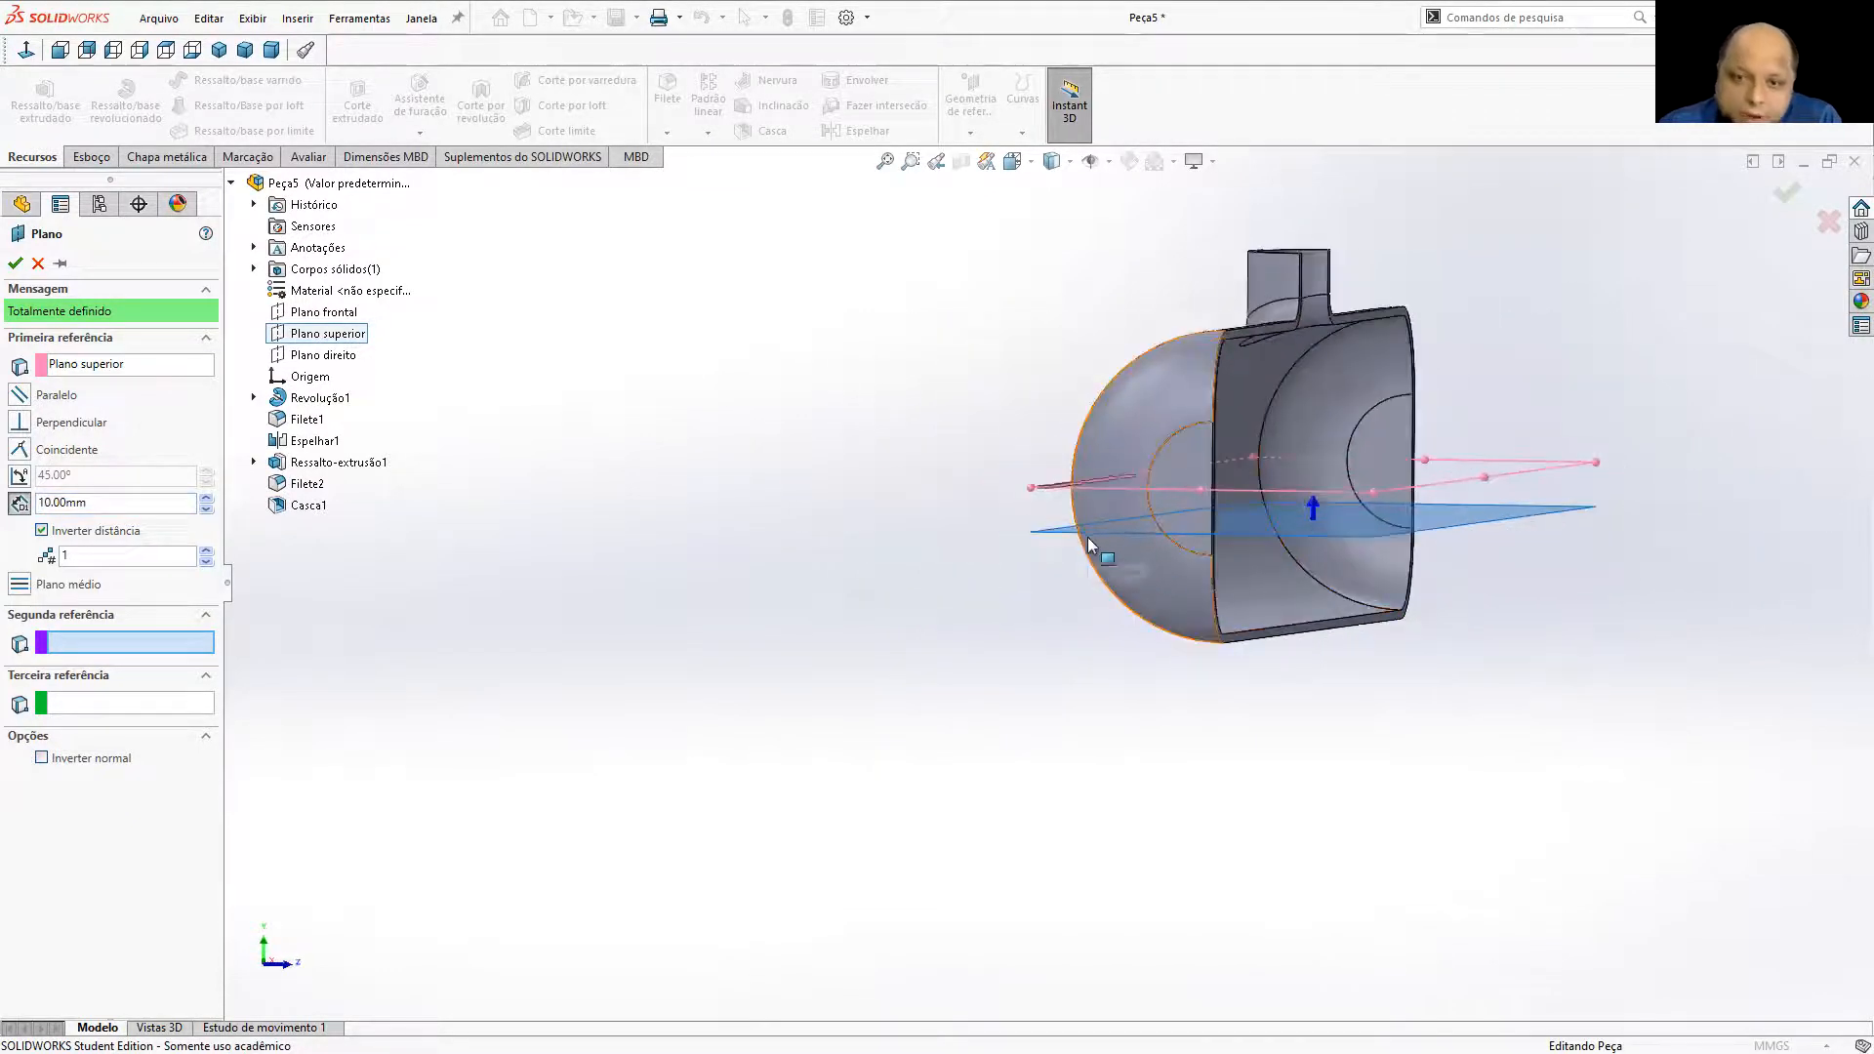
{"action": "middle_click_drag", "start_coordinate": [1497, 604], "coordinate": [1335, 751]}
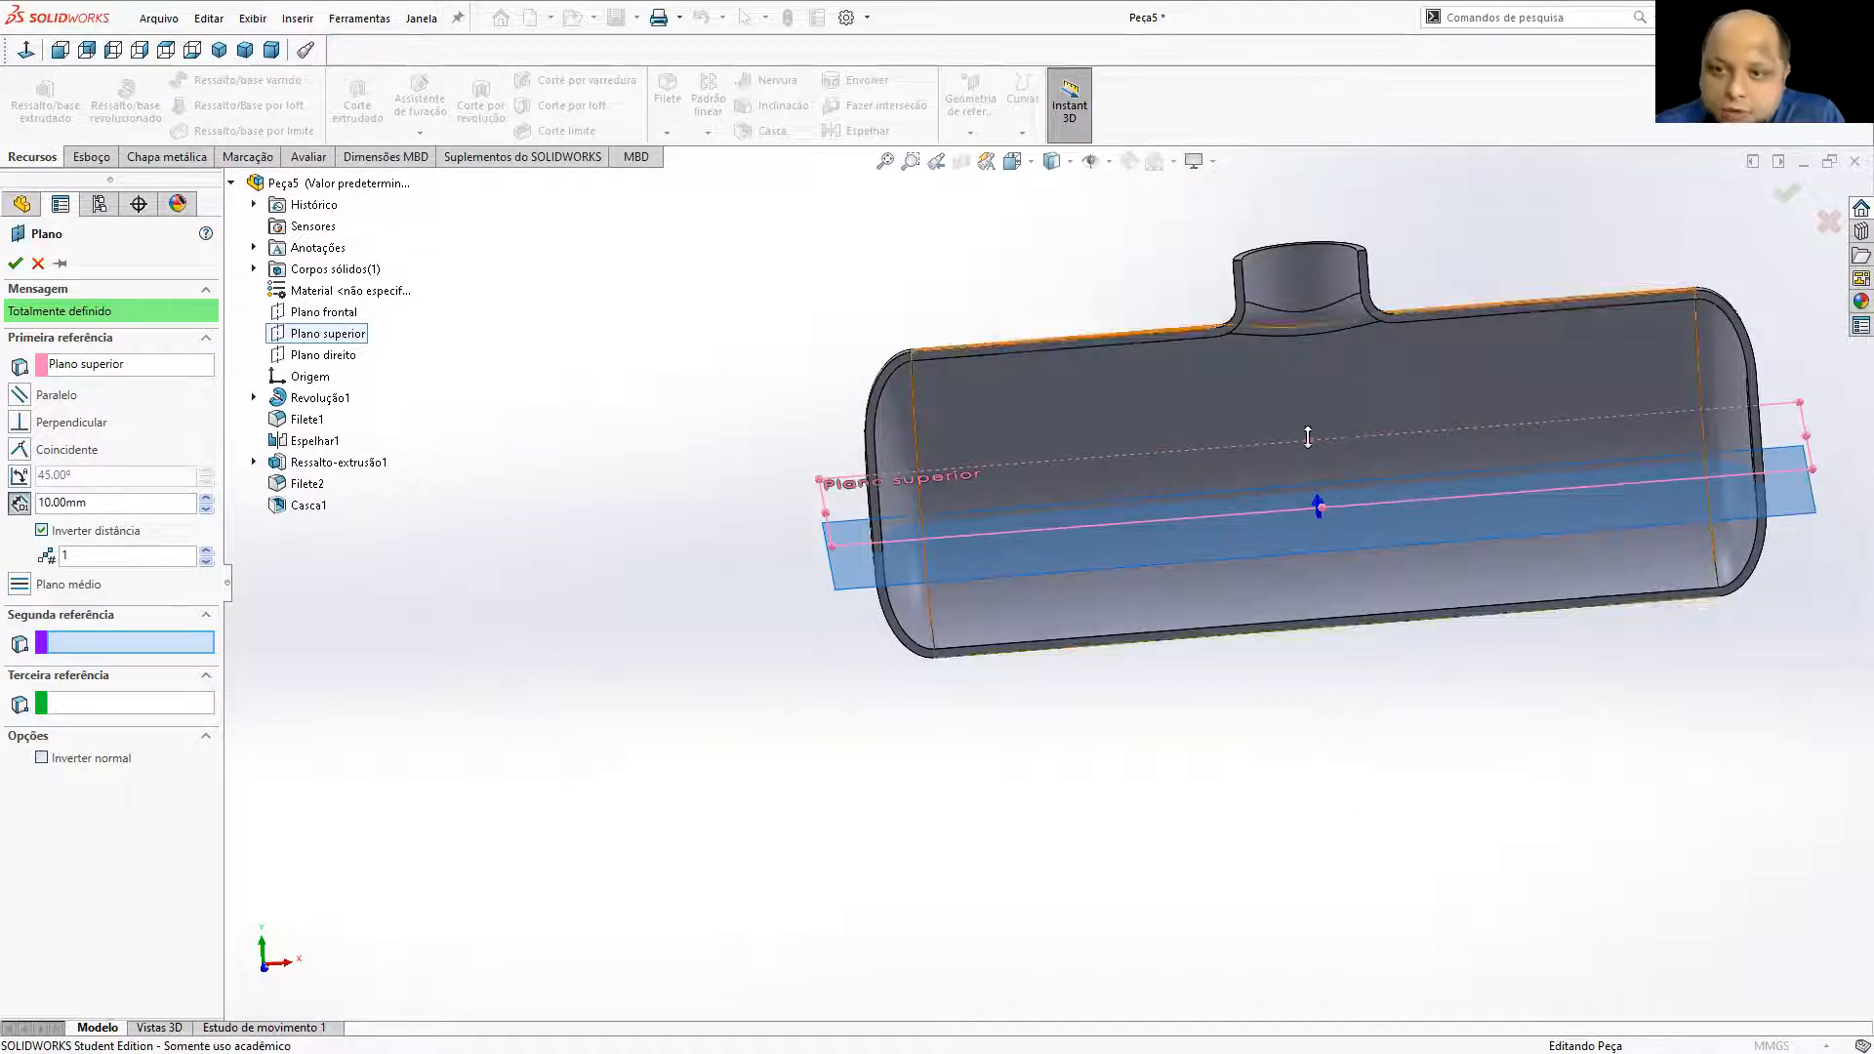
{"action": "middle_click_drag", "start_coordinate": [1255, 514], "coordinate": [1164, 491]}
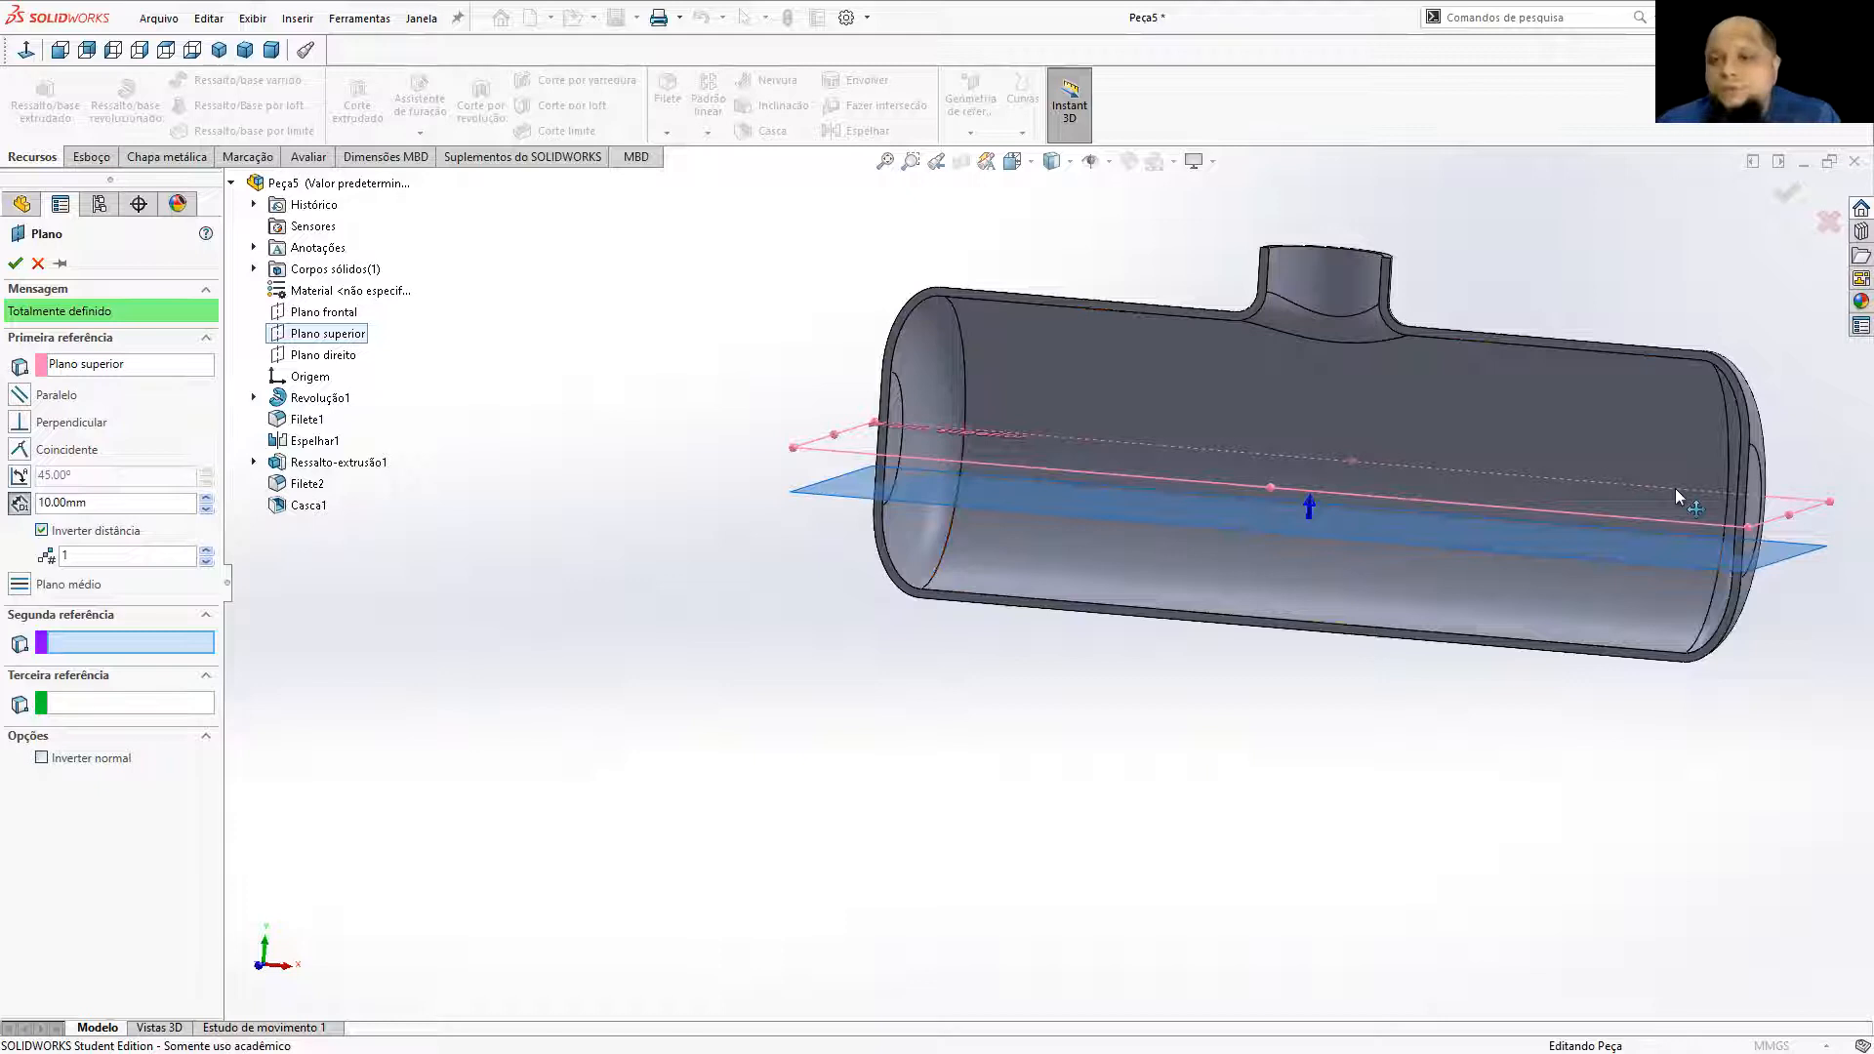
{"action": "middle_click_drag", "start_coordinate": [1751, 291], "coordinate": [1641, 346]}
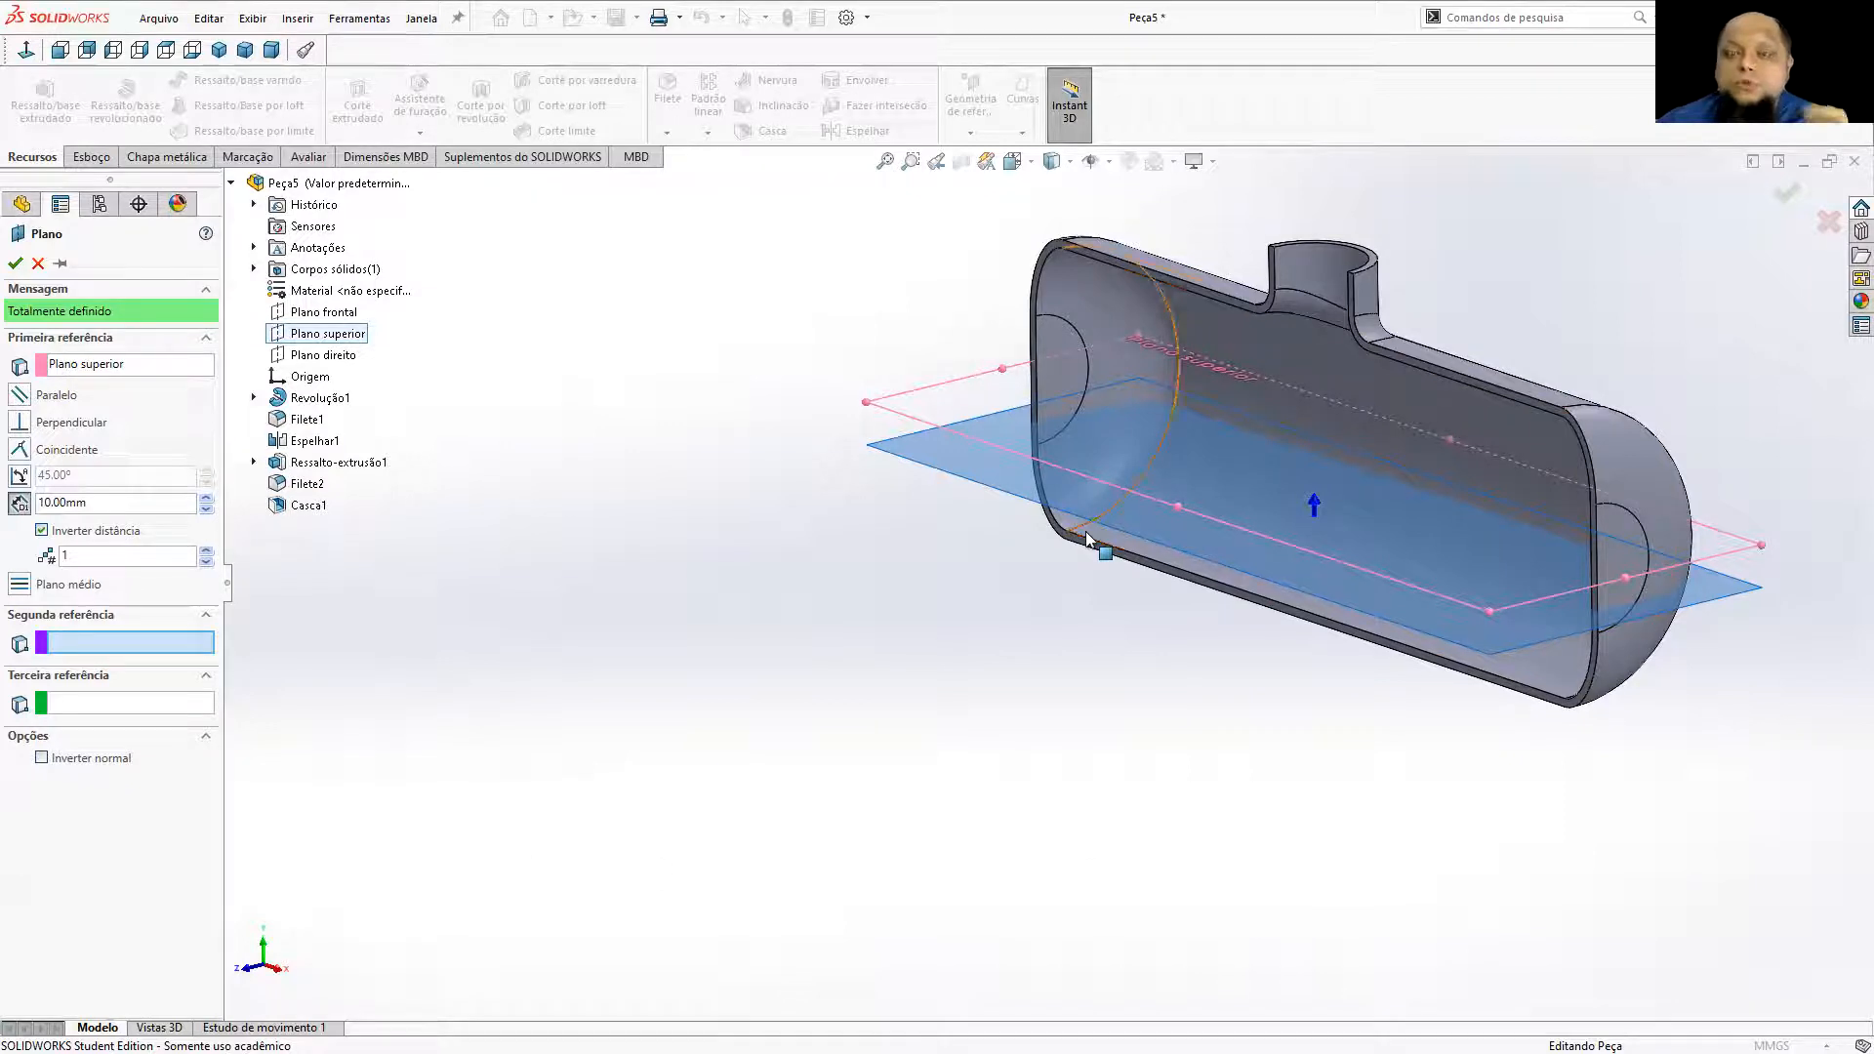
{"action": "middle_click_drag", "start_coordinate": [1050, 481], "coordinate": [1430, 439]}
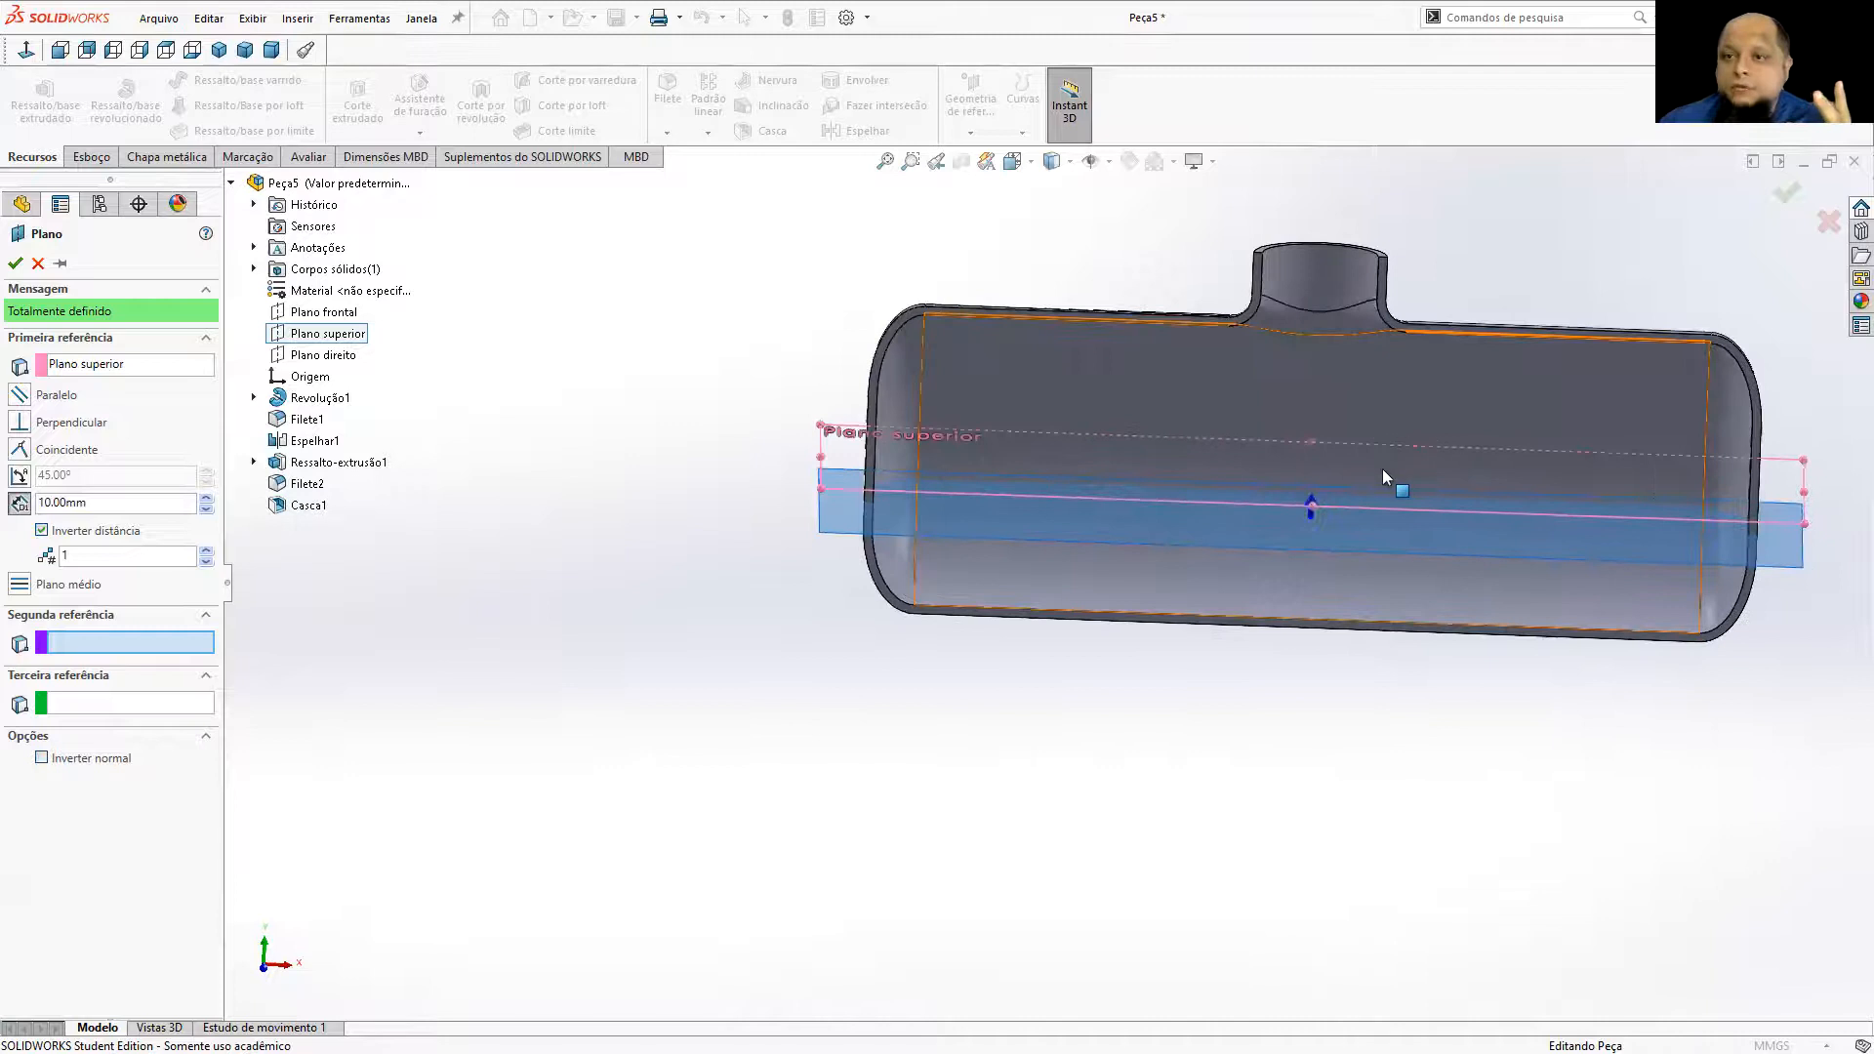
{"action": "middle_click_drag", "start_coordinate": [1447, 577], "coordinate": [1359, 566]}
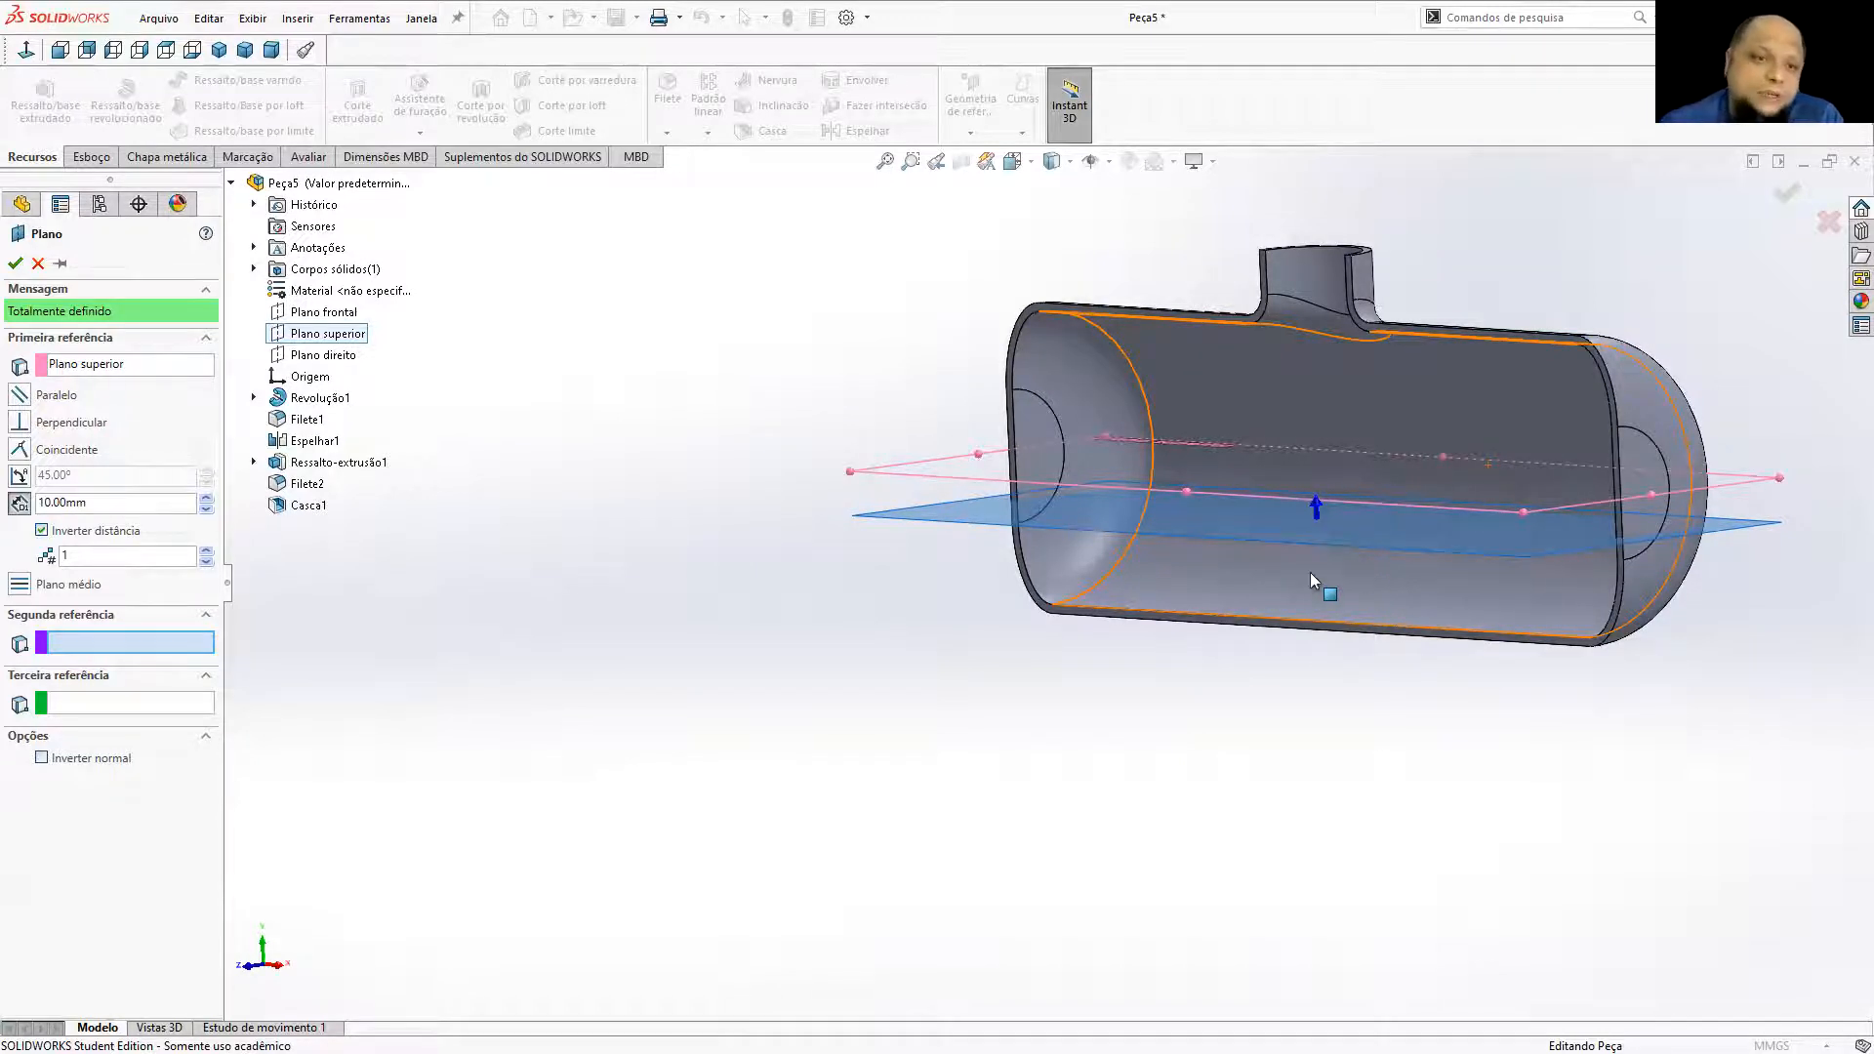
{"action": "middle_click_drag", "start_coordinate": [1418, 533], "coordinate": [1211, 488]}
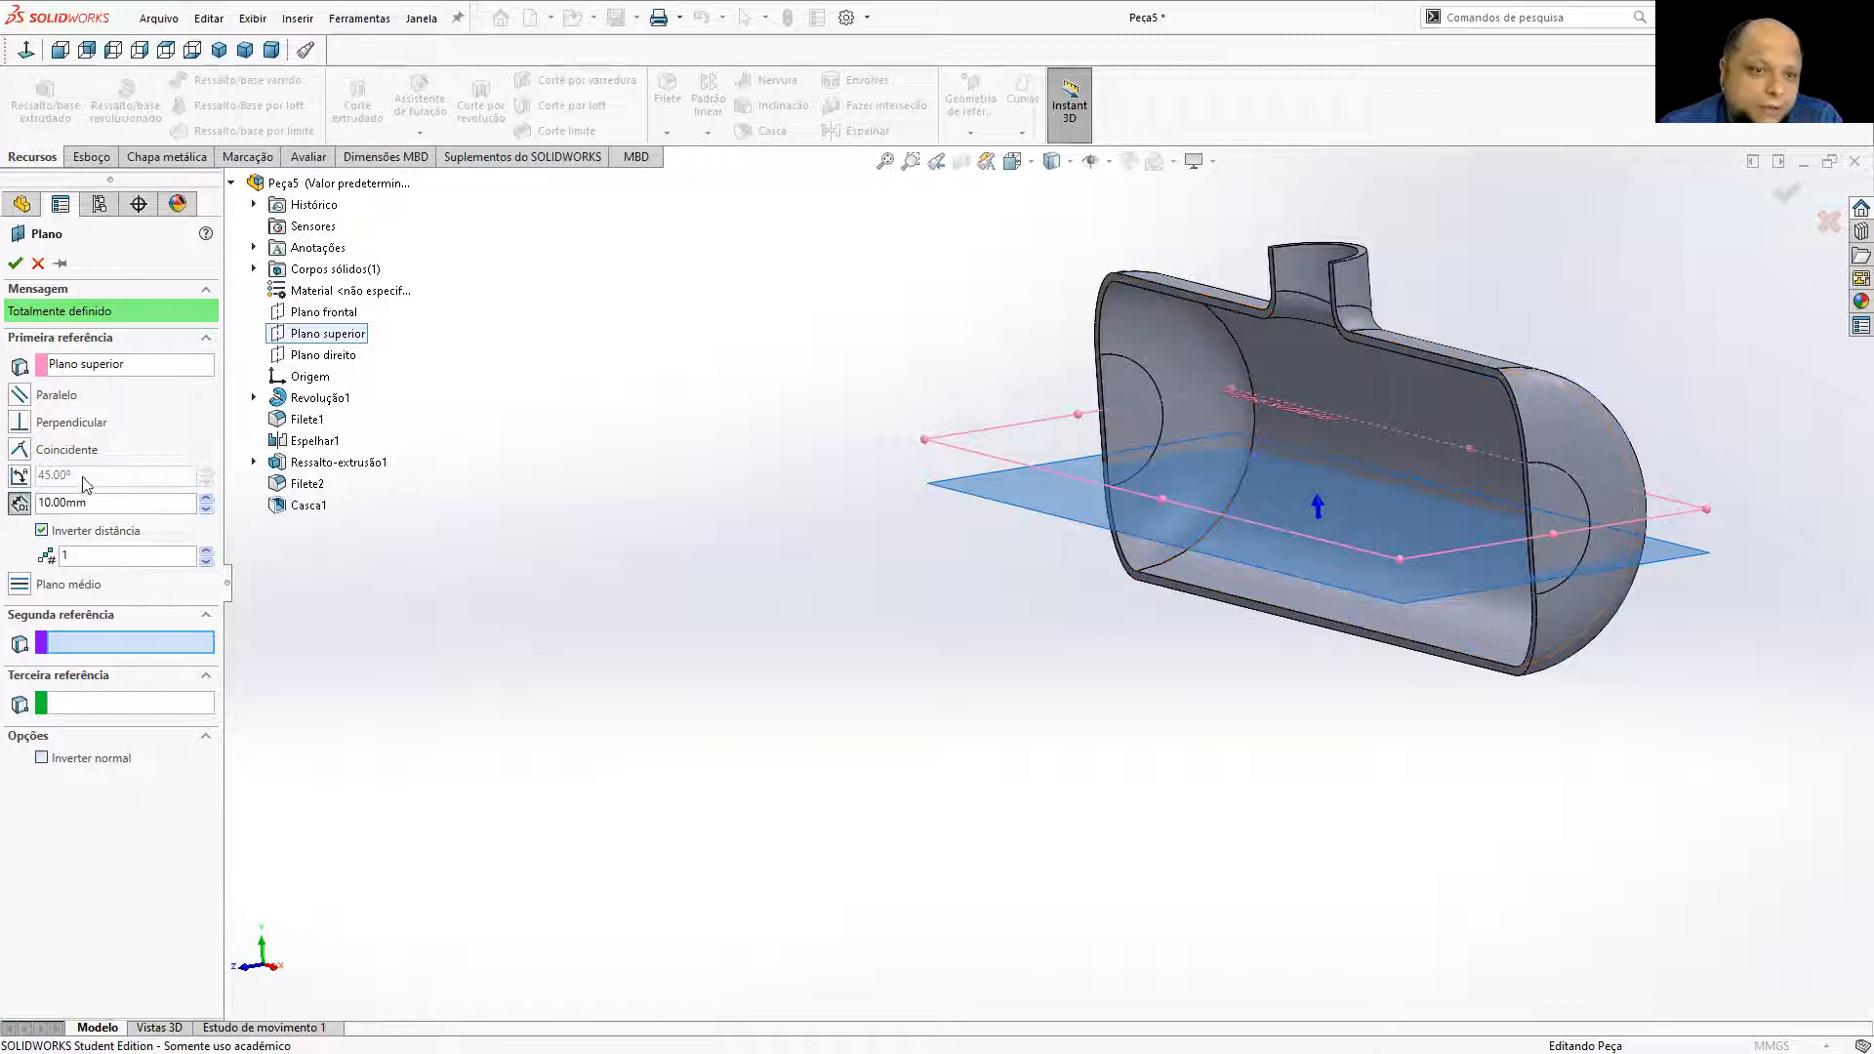
{"action": "left_click", "coordinate": [14, 263]}
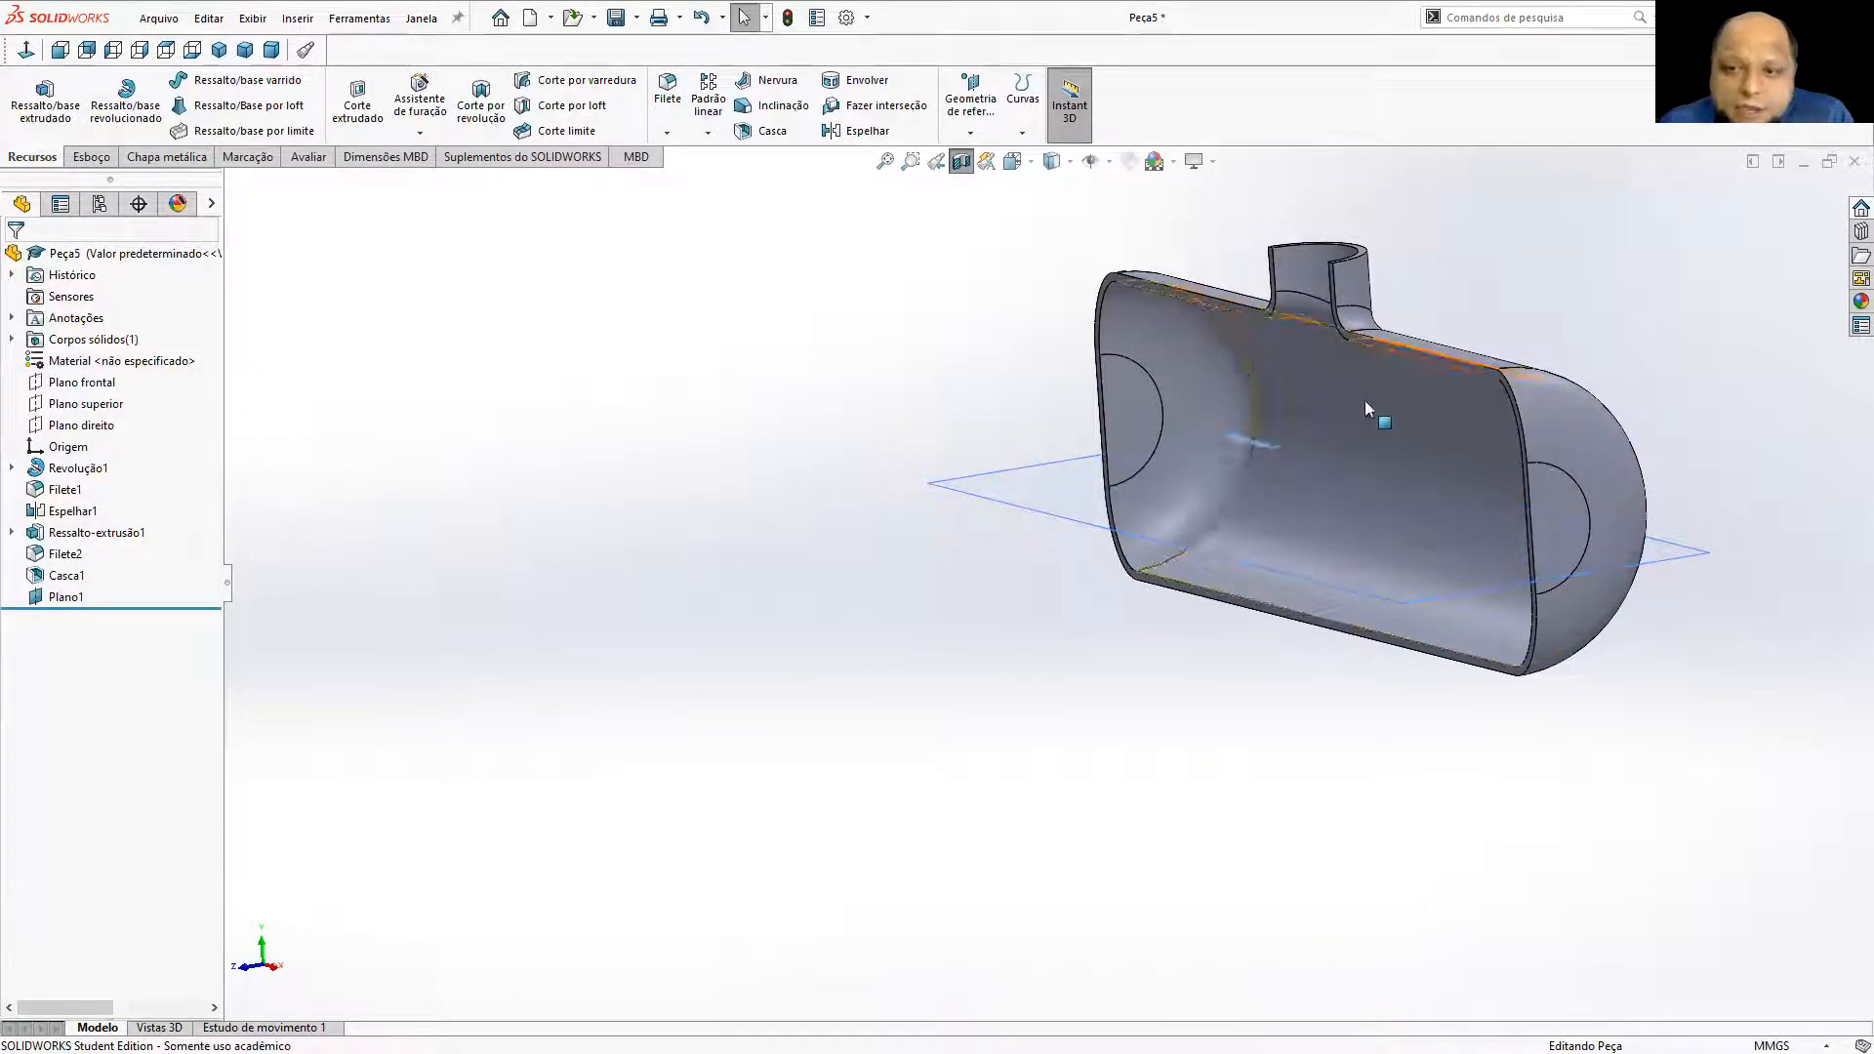
Intersect the shelled tank body with the offset reference plane, generating only the internal regions.
{"action": "middle_click_drag", "start_coordinate": [1435, 422], "coordinate": [1472, 417]}
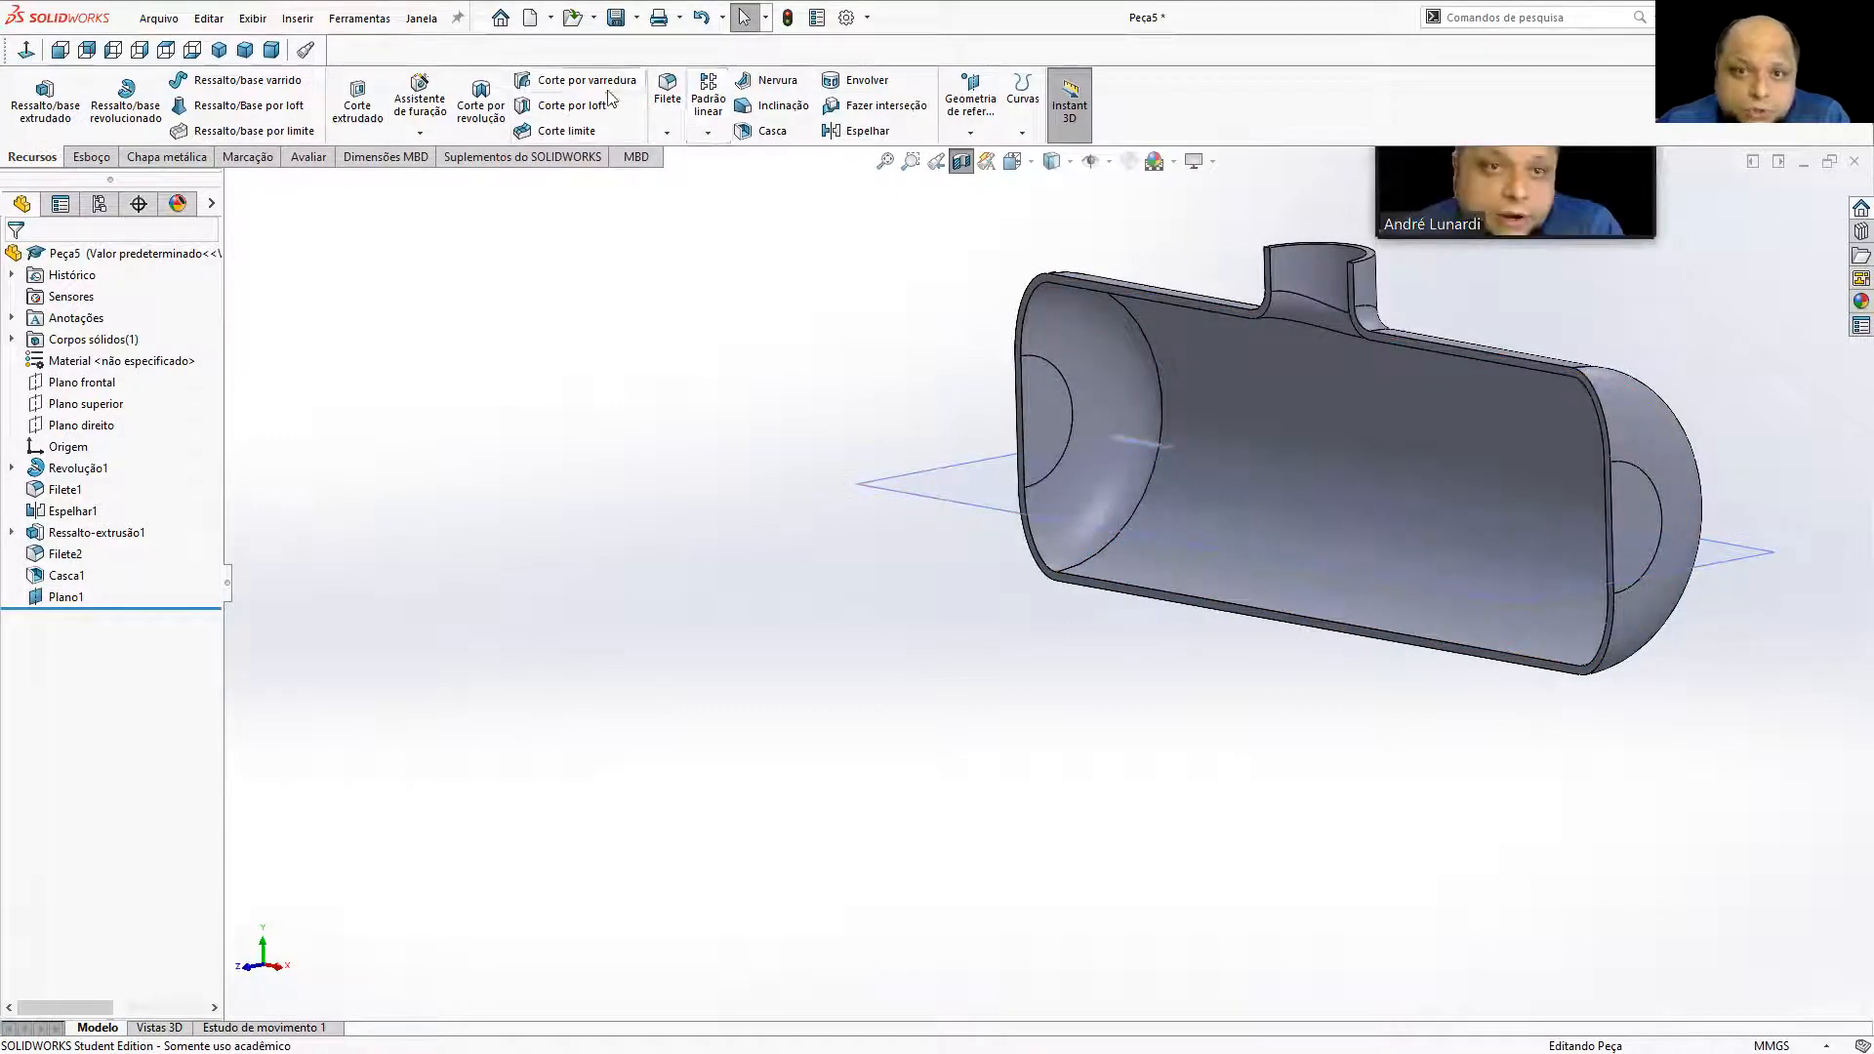
{"action": "left_click", "coordinate": [871, 111]}
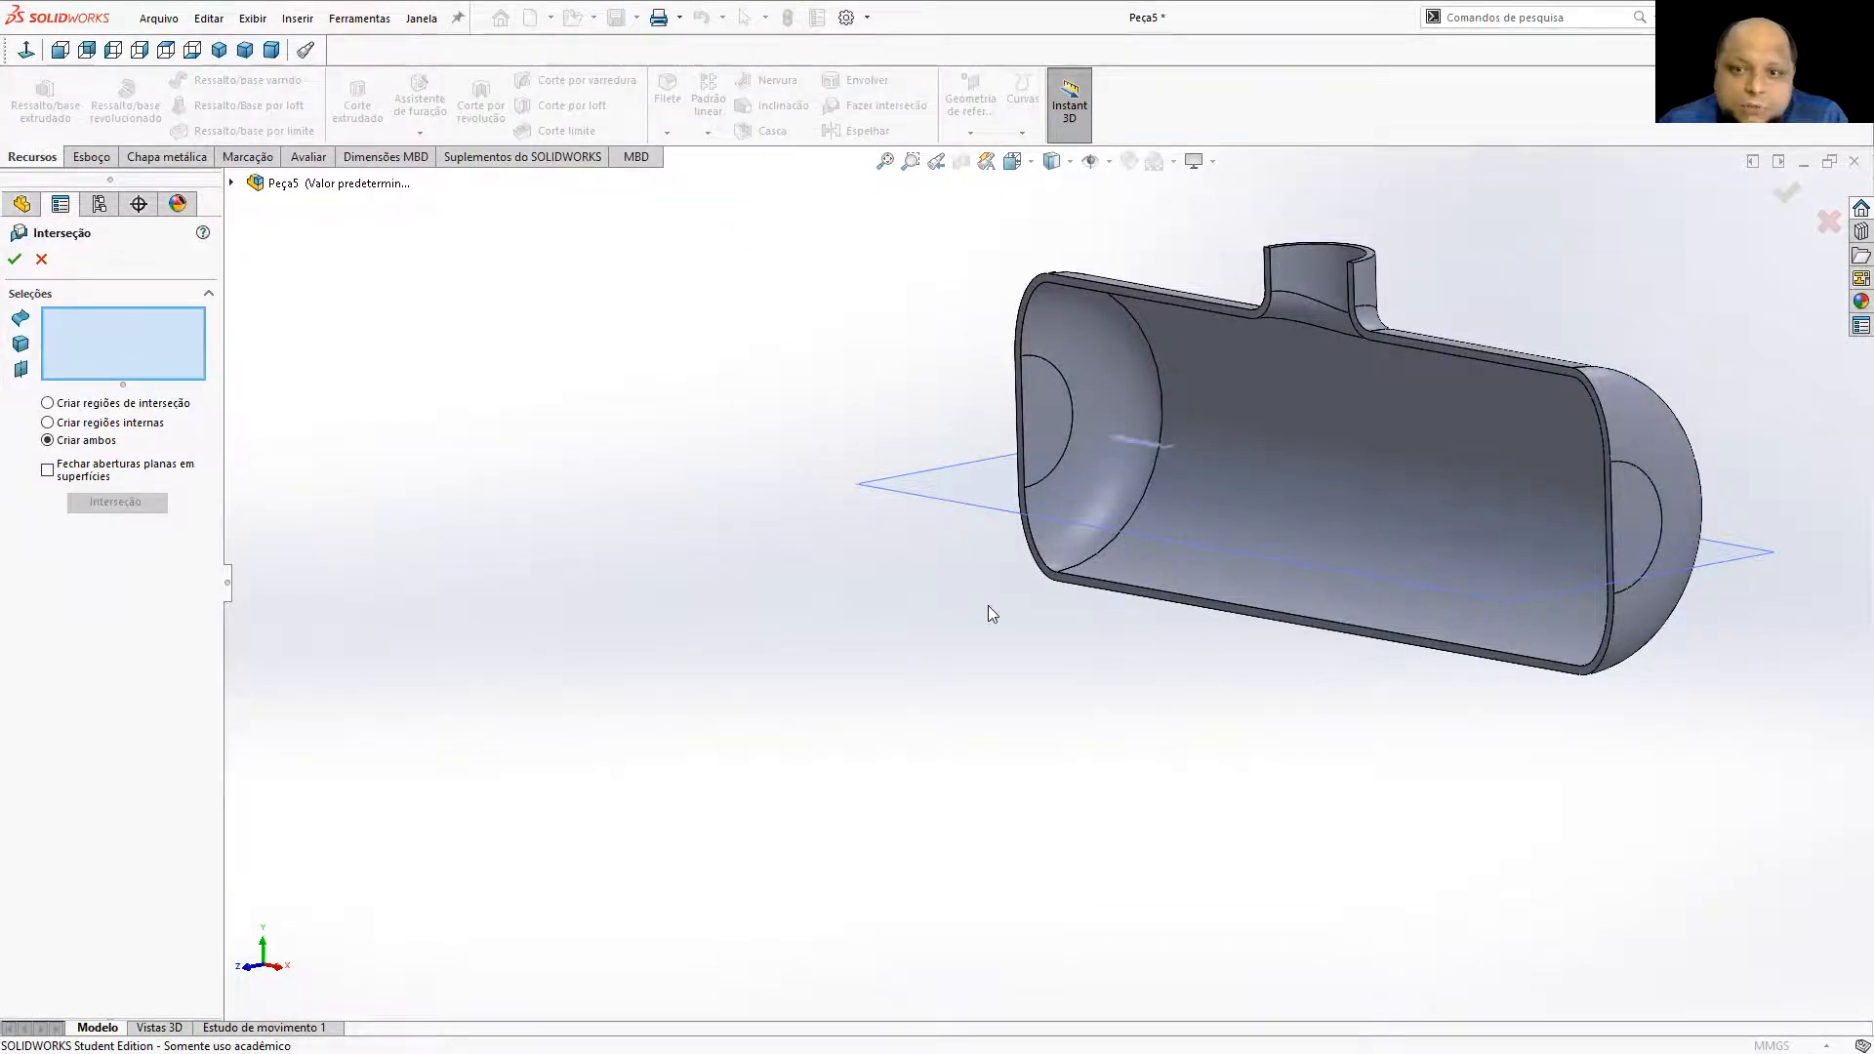
{"action": "left_click", "coordinate": [1199, 358]}
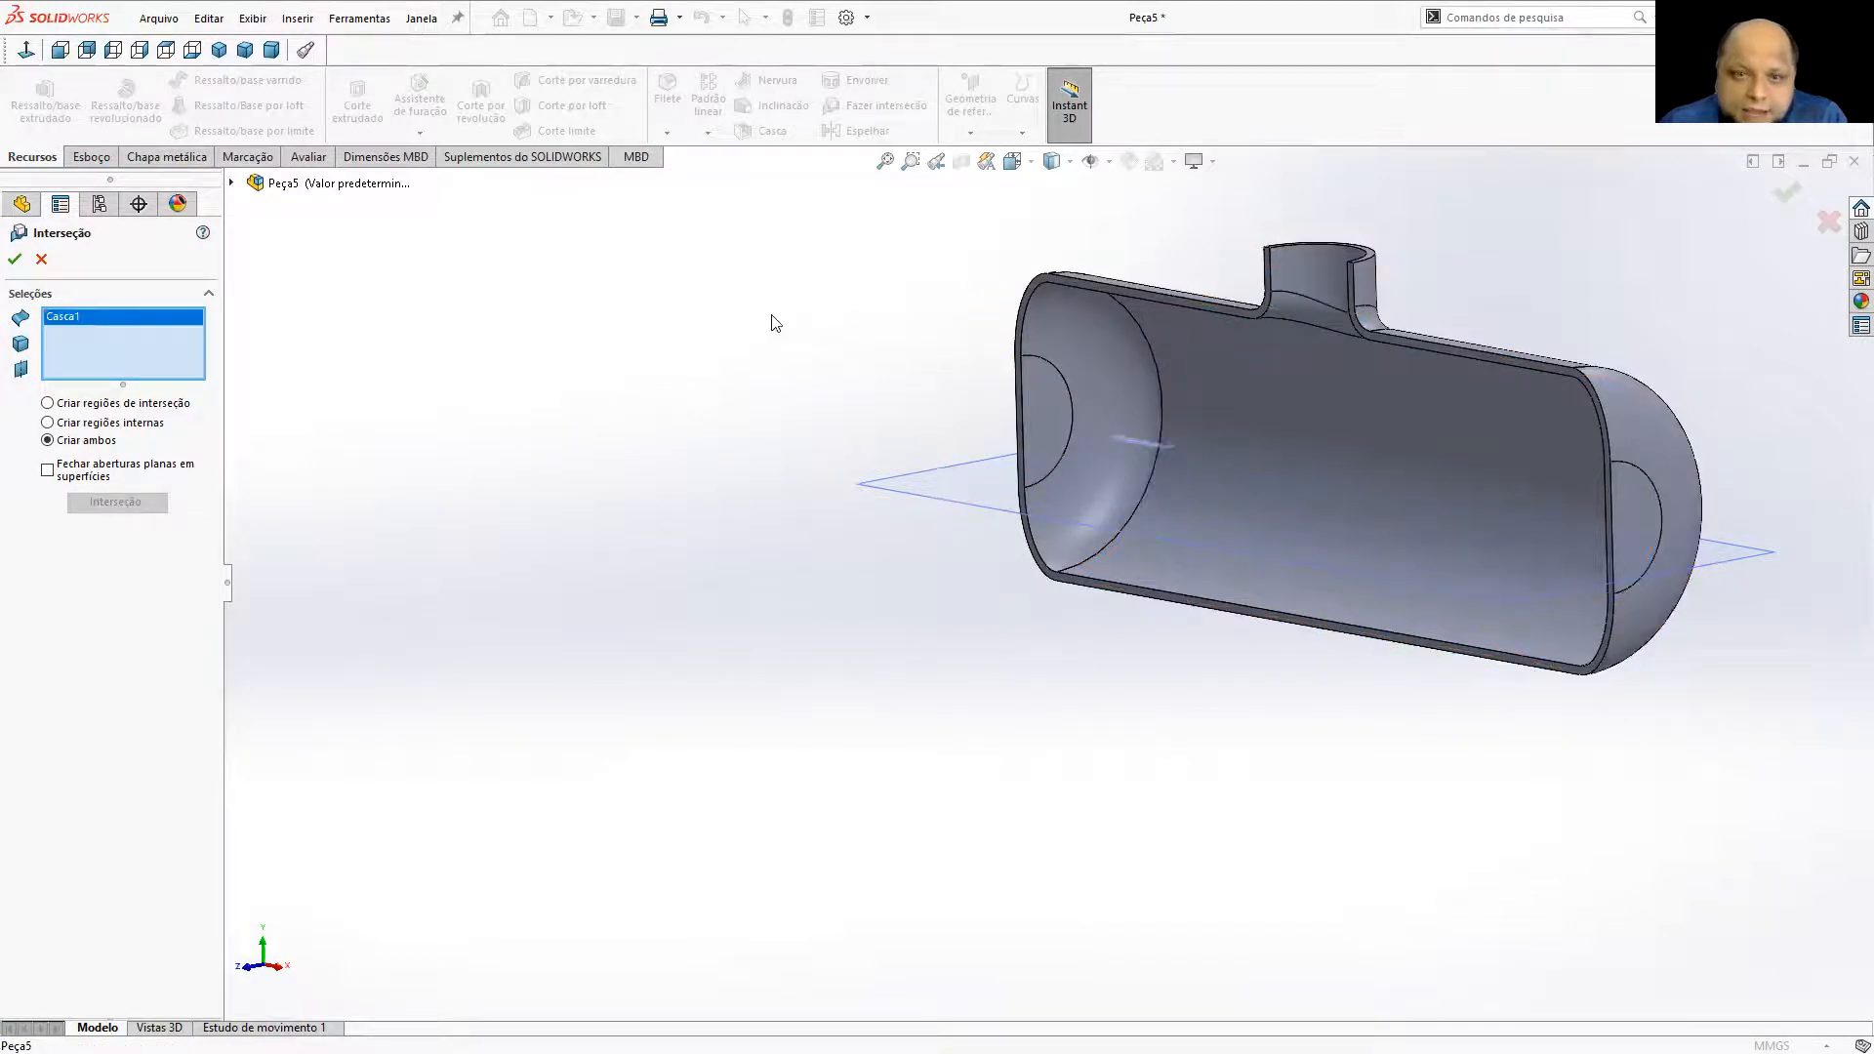
{"action": "left_click", "coordinate": [902, 484]}
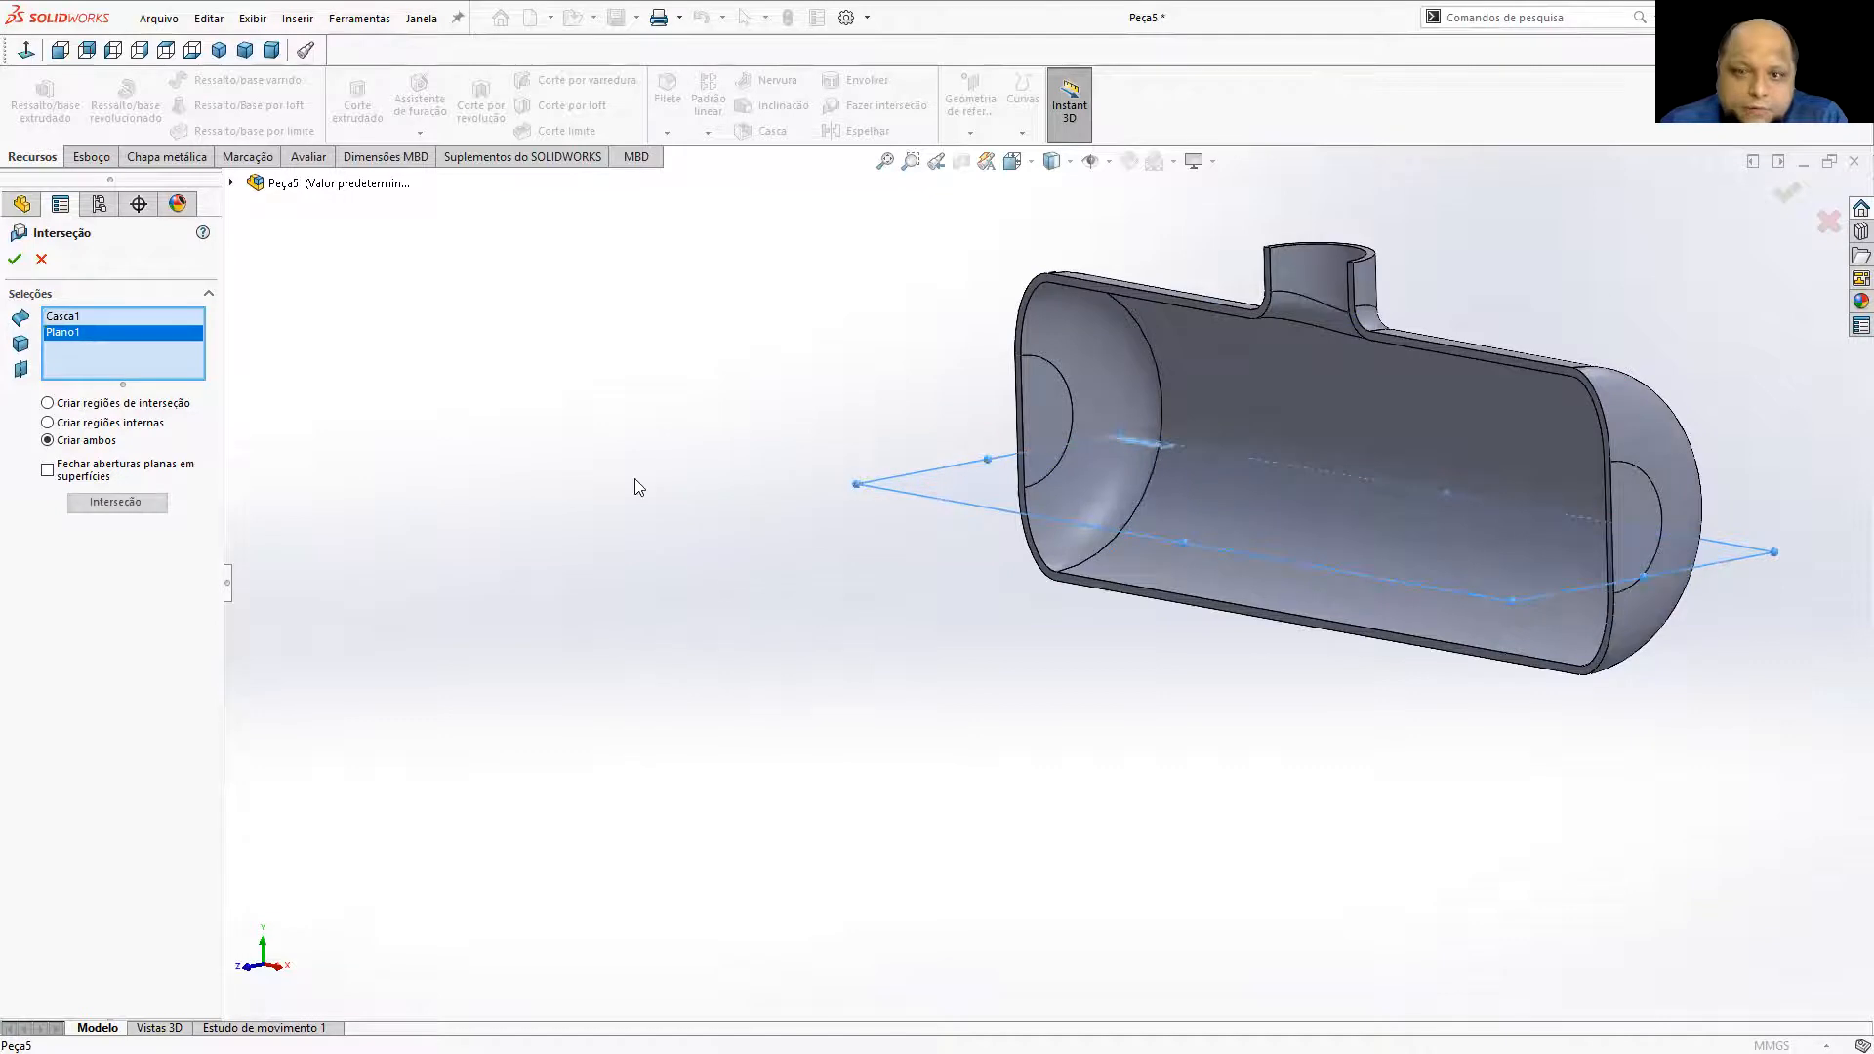
{"action": "left_click", "coordinate": [104, 501]}
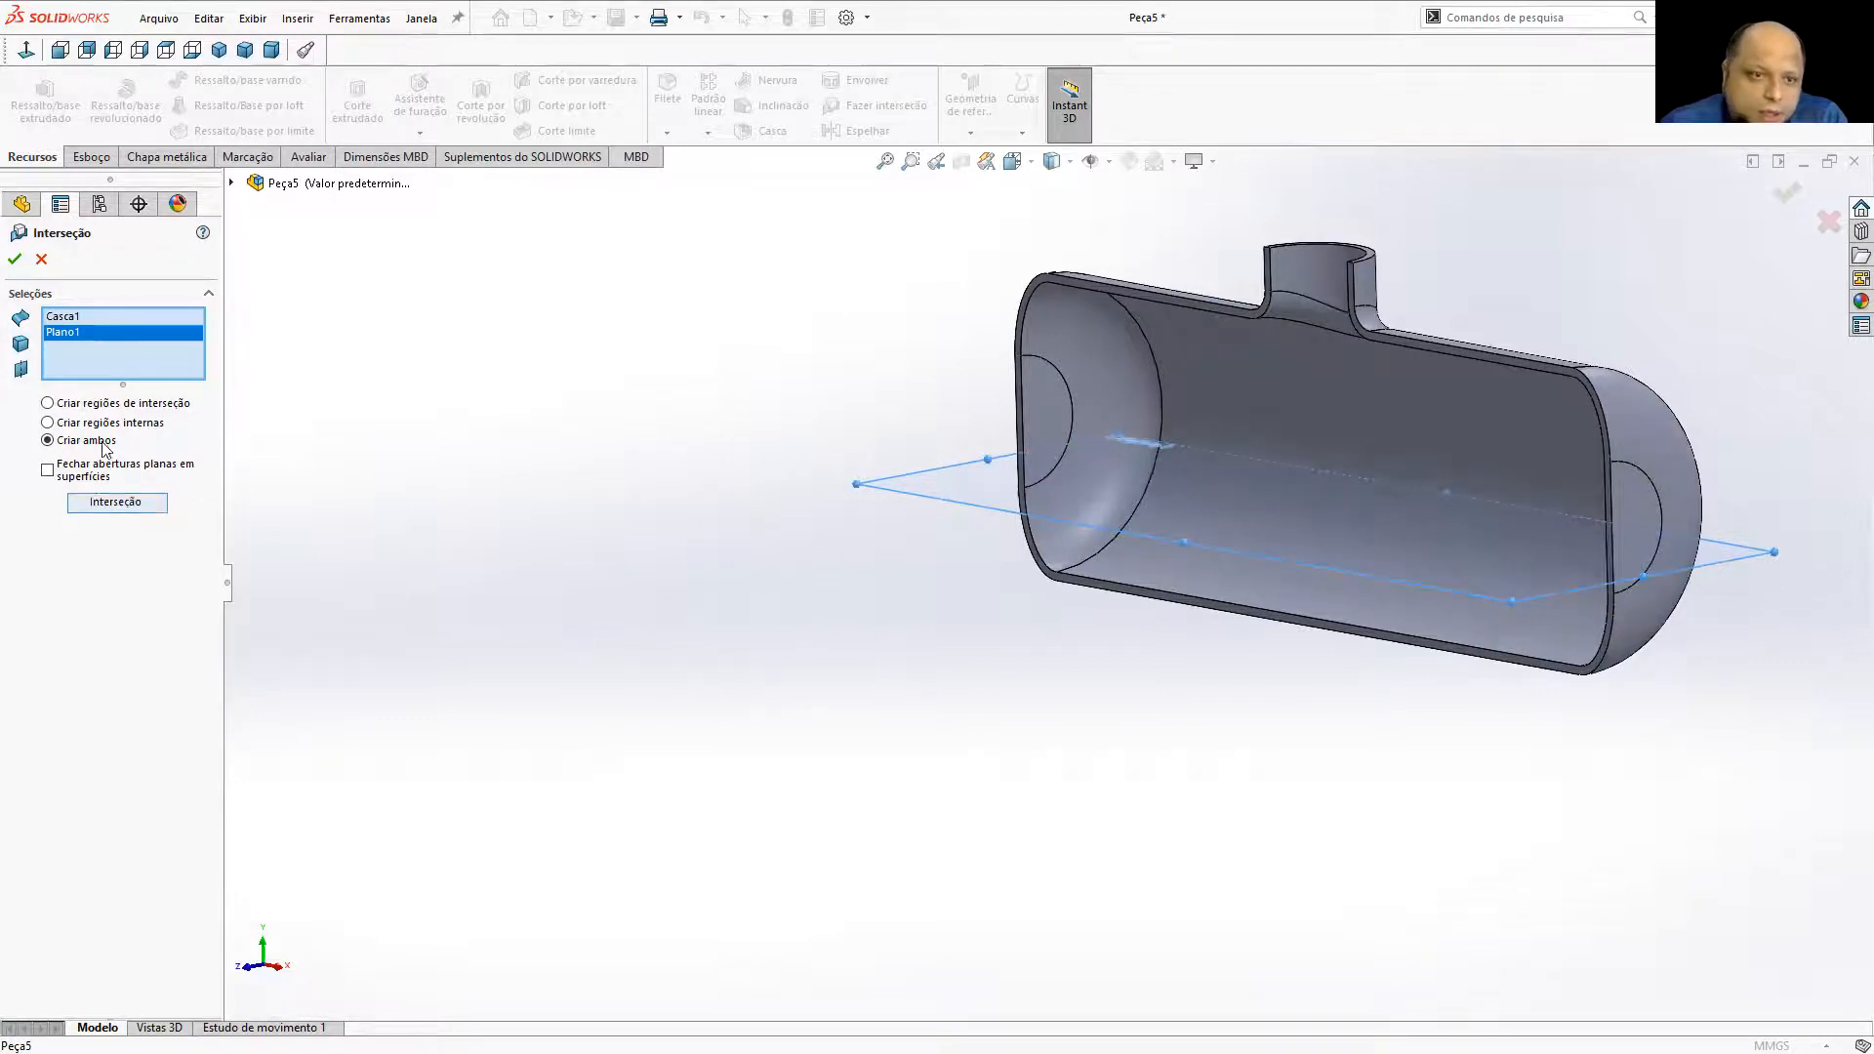
{"action": "left_click", "coordinate": [104, 424]}
{"action": "left_click", "coordinate": [147, 503]}
Inspect the internal region below the plane from several sides and create it as a separate body without merging the result.
{"action": "mouse_move", "coordinate": [565, 417]}
{"action": "middle_mouse_down"}
{"action": "mouse_move", "coordinate": [615, 361]}
{"action": "mouse_move", "coordinate": [670, 339]}
{"action": "mouse_move", "coordinate": [694, 354]}
{"action": "mouse_move", "coordinate": [553, 423]}
{"action": "mouse_move", "coordinate": [569, 438]}
{"action": "middle_mouse_up"}
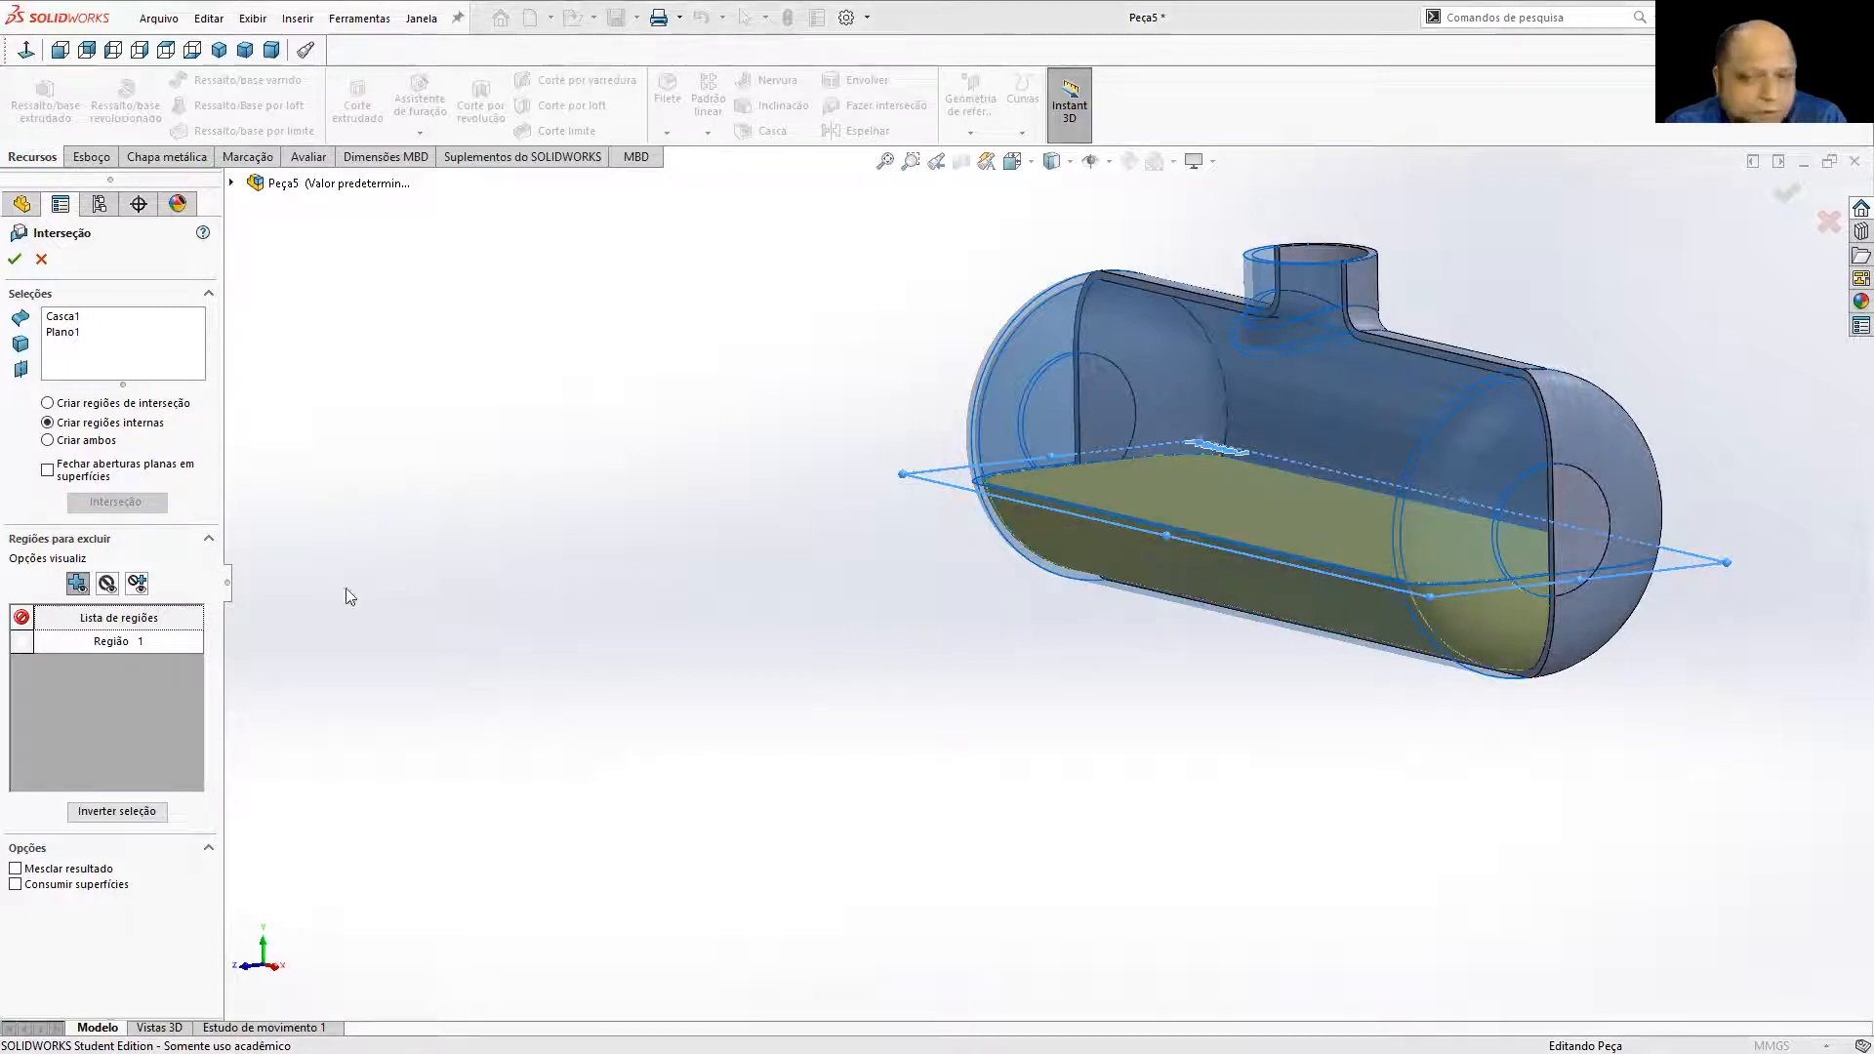
{"action": "scroll", "coordinate": [1439, 694], "scroll_direction": "down", "scroll_amount": 2}
{"action": "middle_click_drag", "start_coordinate": [1383, 789], "coordinate": [1418, 733]}
{"action": "middle_click_drag", "start_coordinate": [818, 748], "coordinate": [1172, 825]}
{"action": "scroll", "coordinate": [1092, 764], "scroll_direction": "up", "scroll_amount": 3}
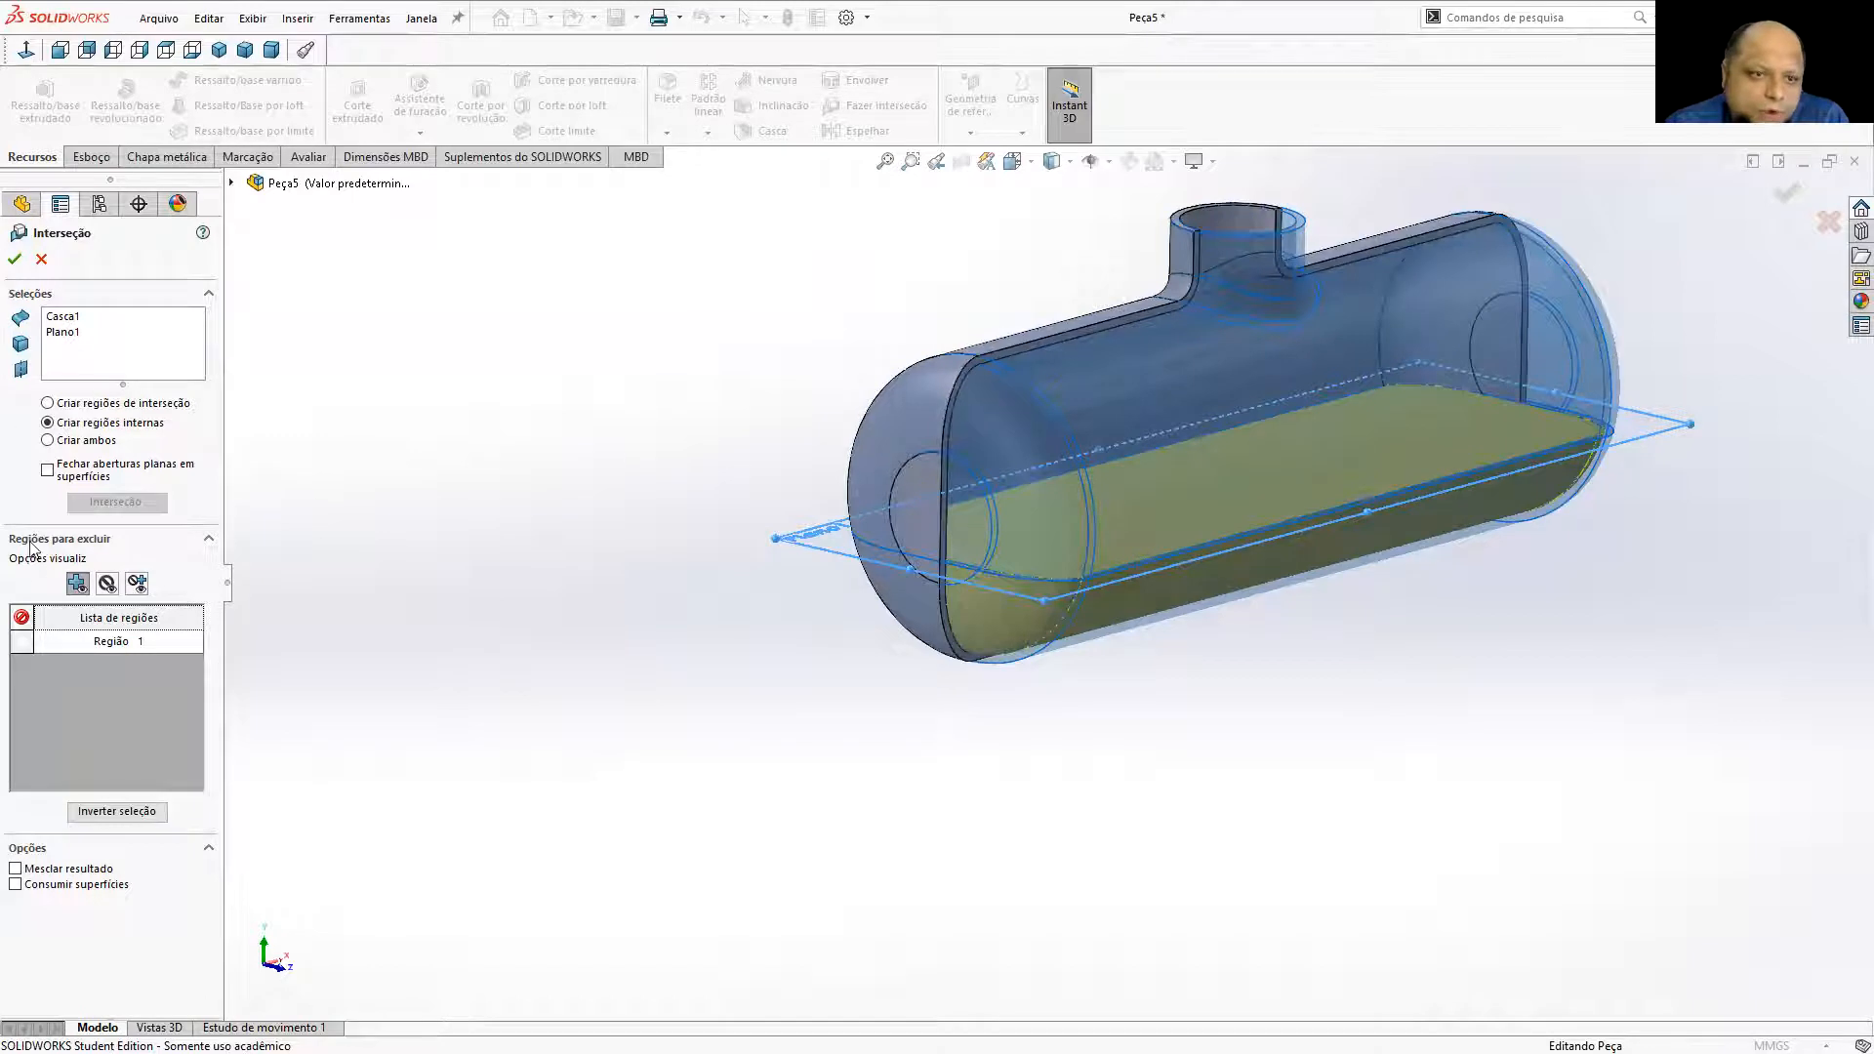
{"action": "left_click", "coordinate": [15, 259]}
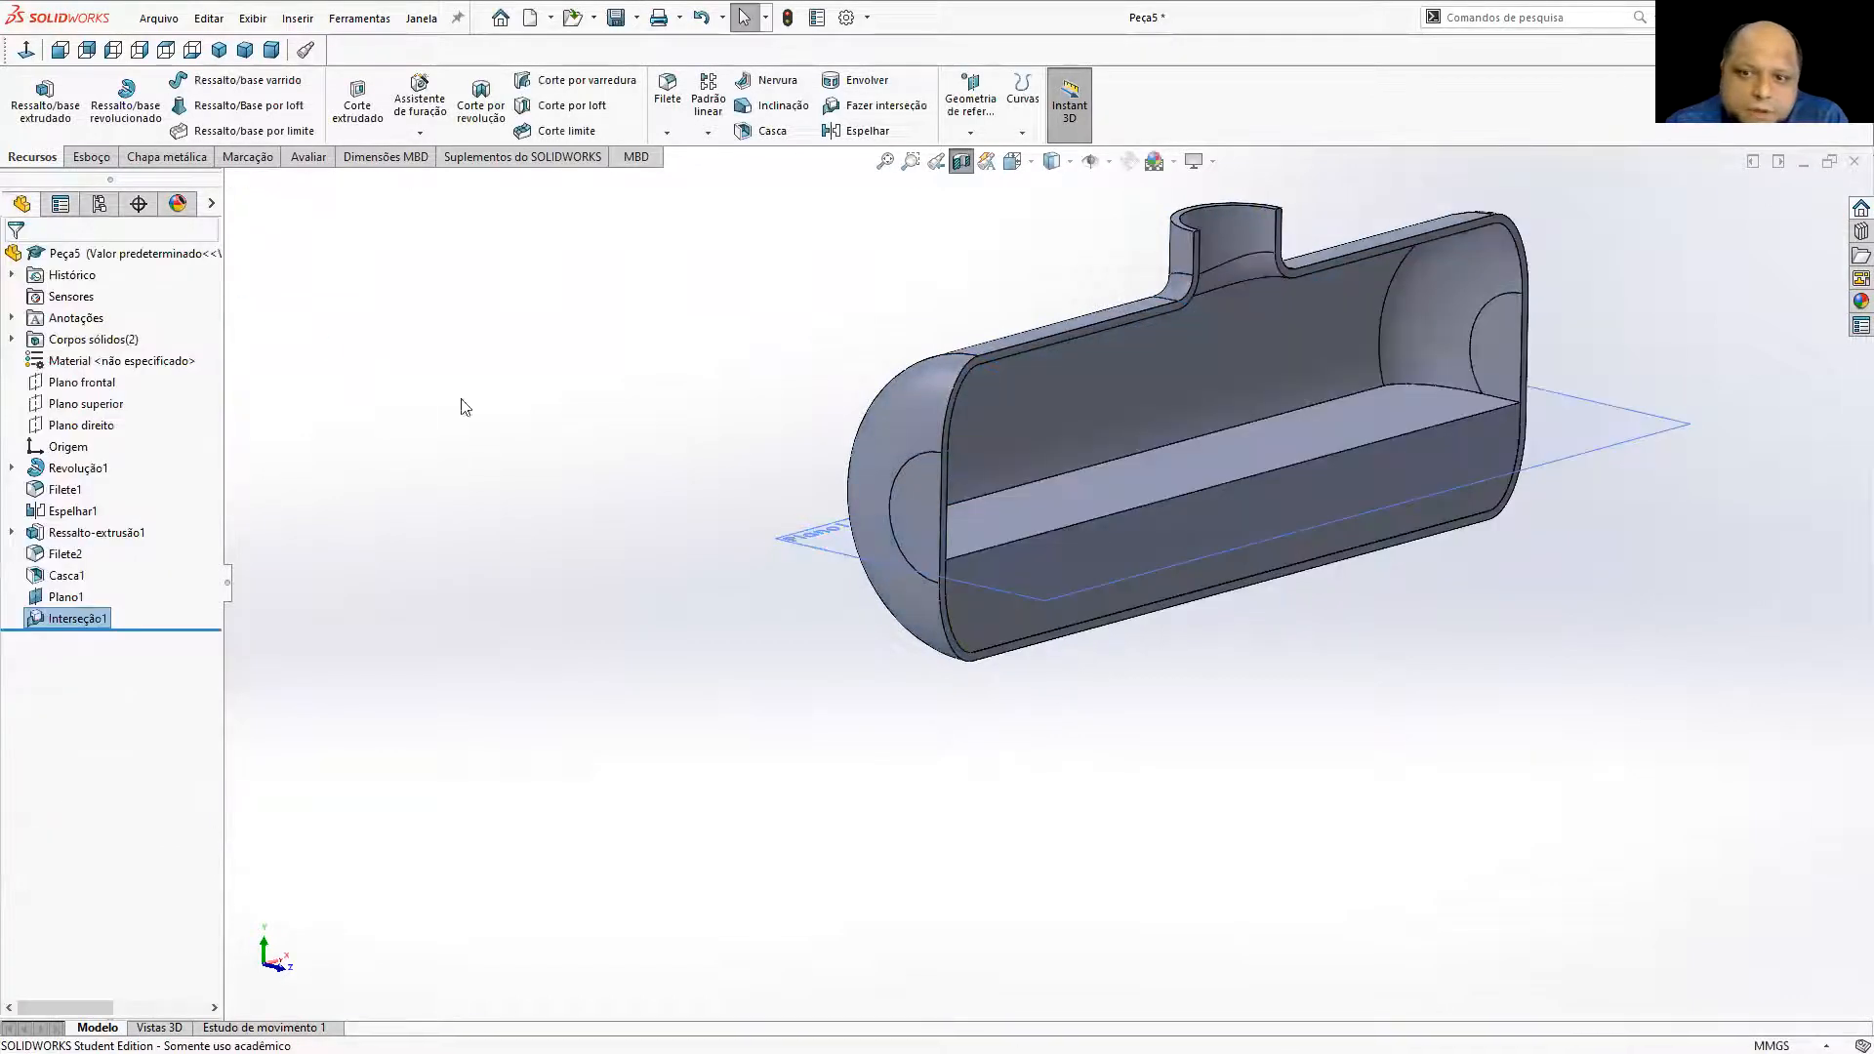
Hide the outer tank body from the solid bodies list and turn off the section view, leaving only the whole inner liquid body displayed.
{"action": "middle_click_drag", "start_coordinate": [1351, 870], "coordinate": [1118, 884]}
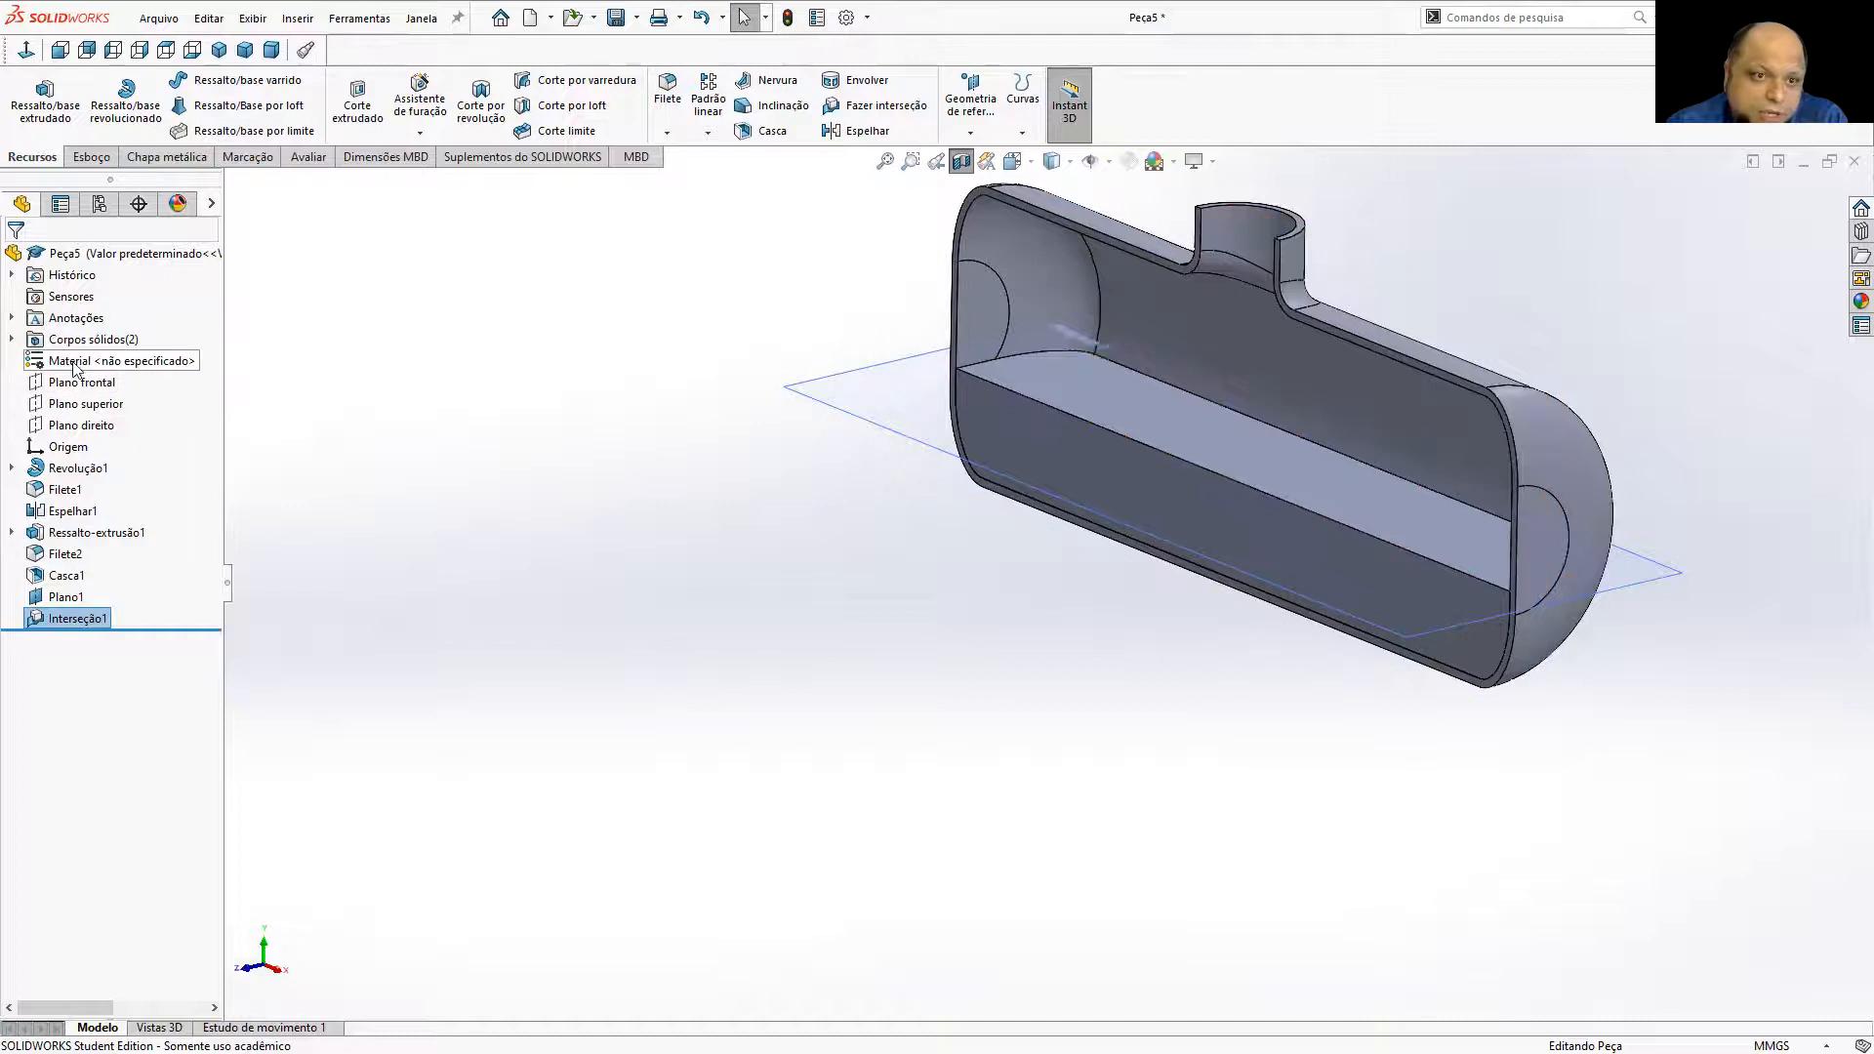
{"action": "left_click", "coordinate": [13, 339]}
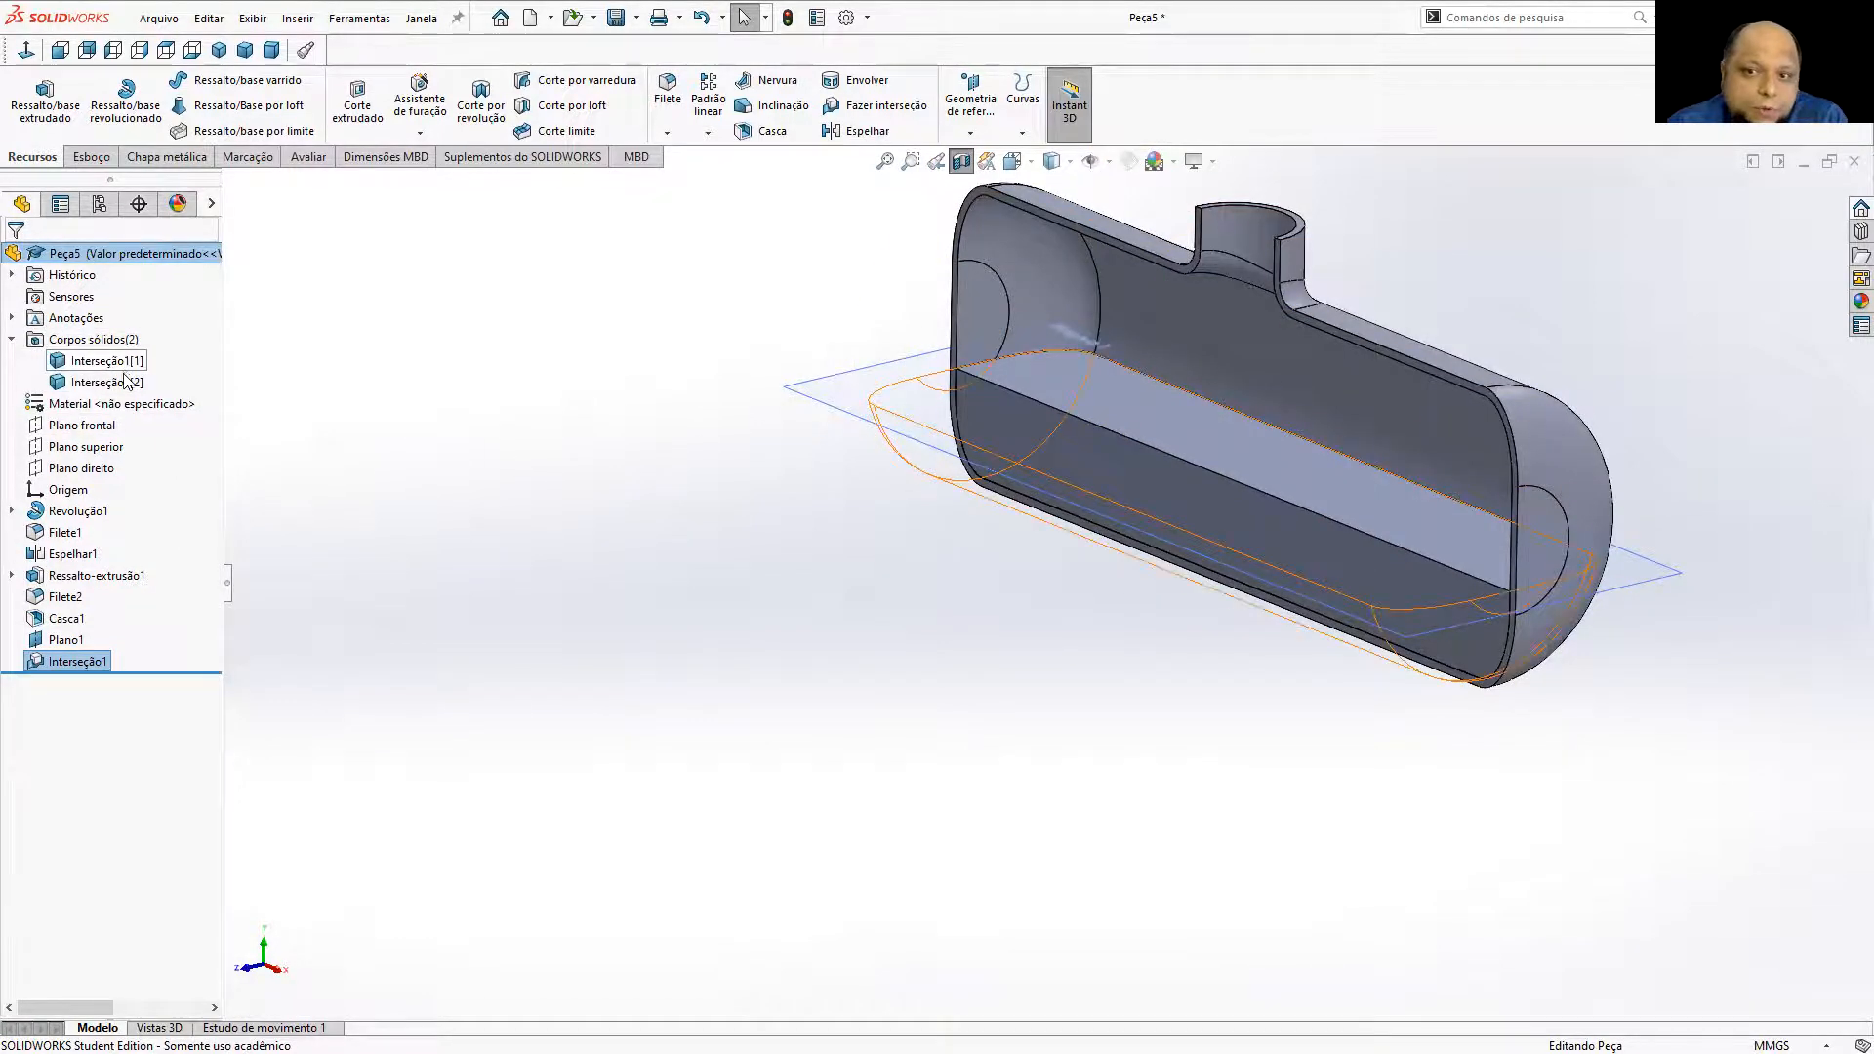
{"action": "left_click", "coordinate": [107, 382]}
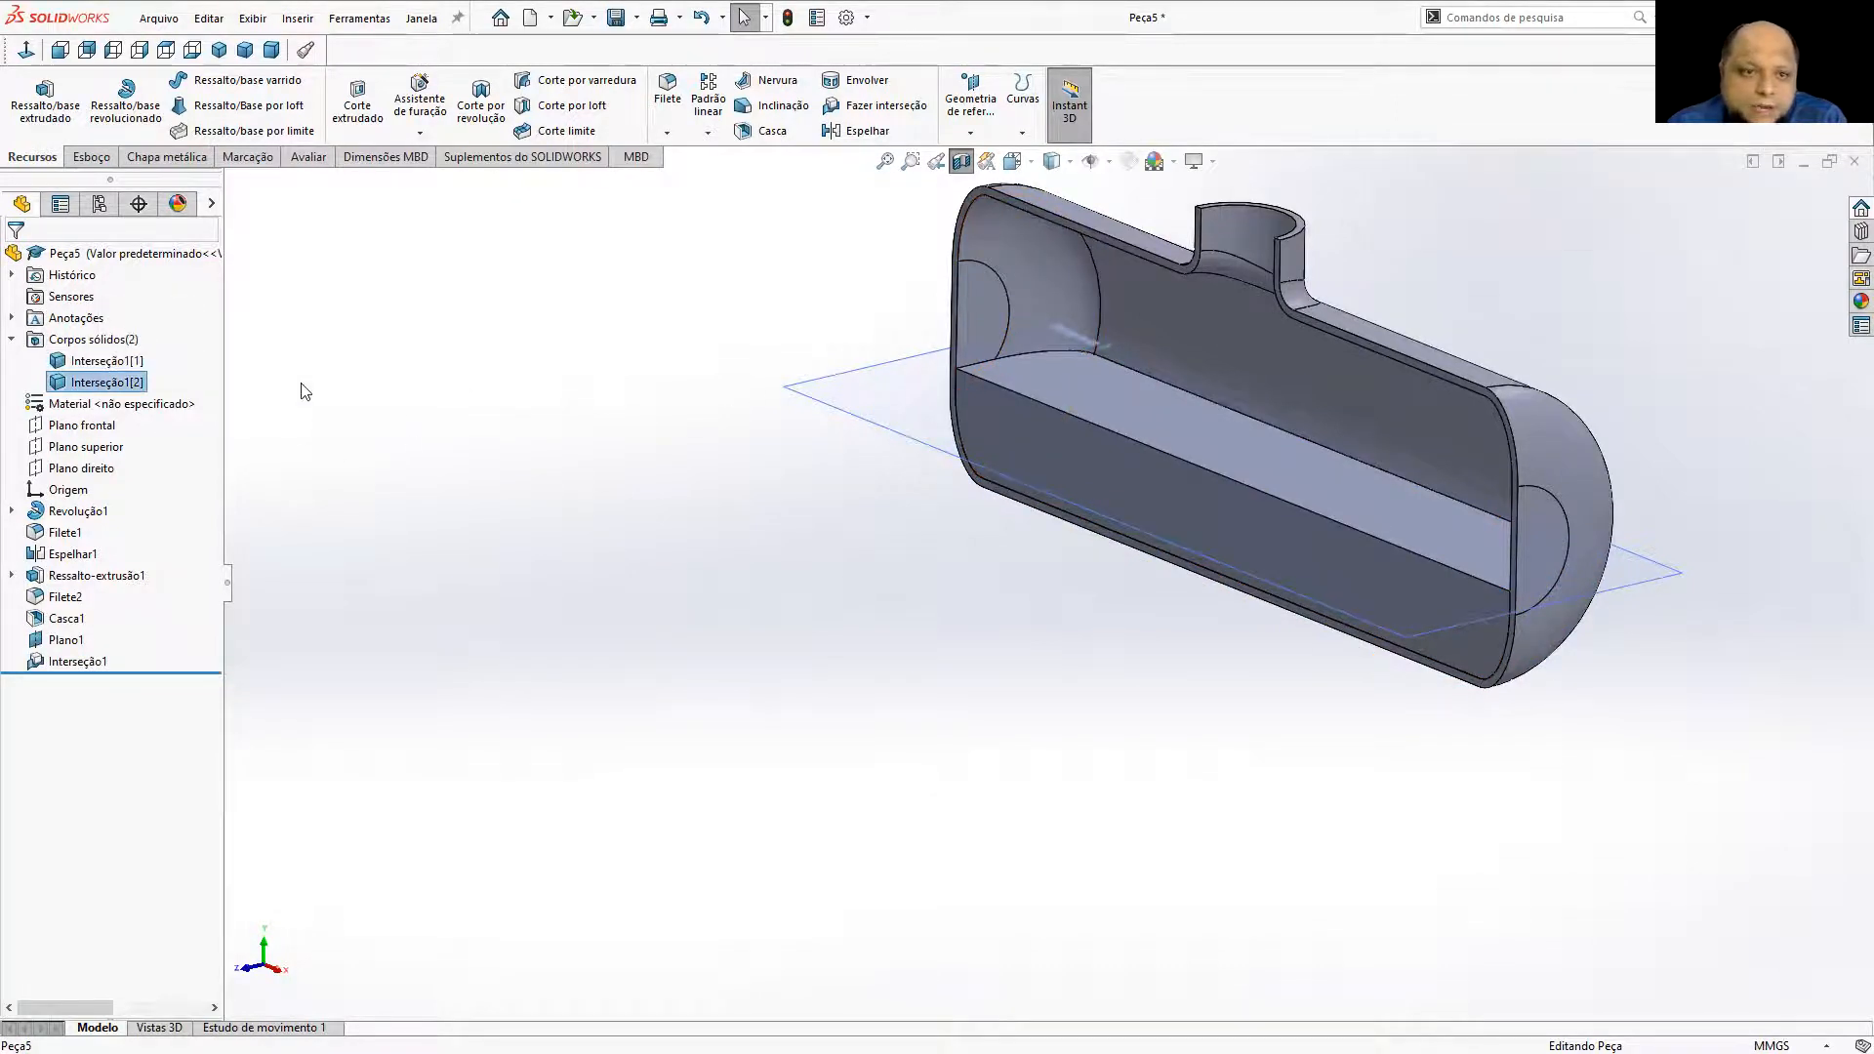
{"action": "left_click", "coordinate": [105, 360]}
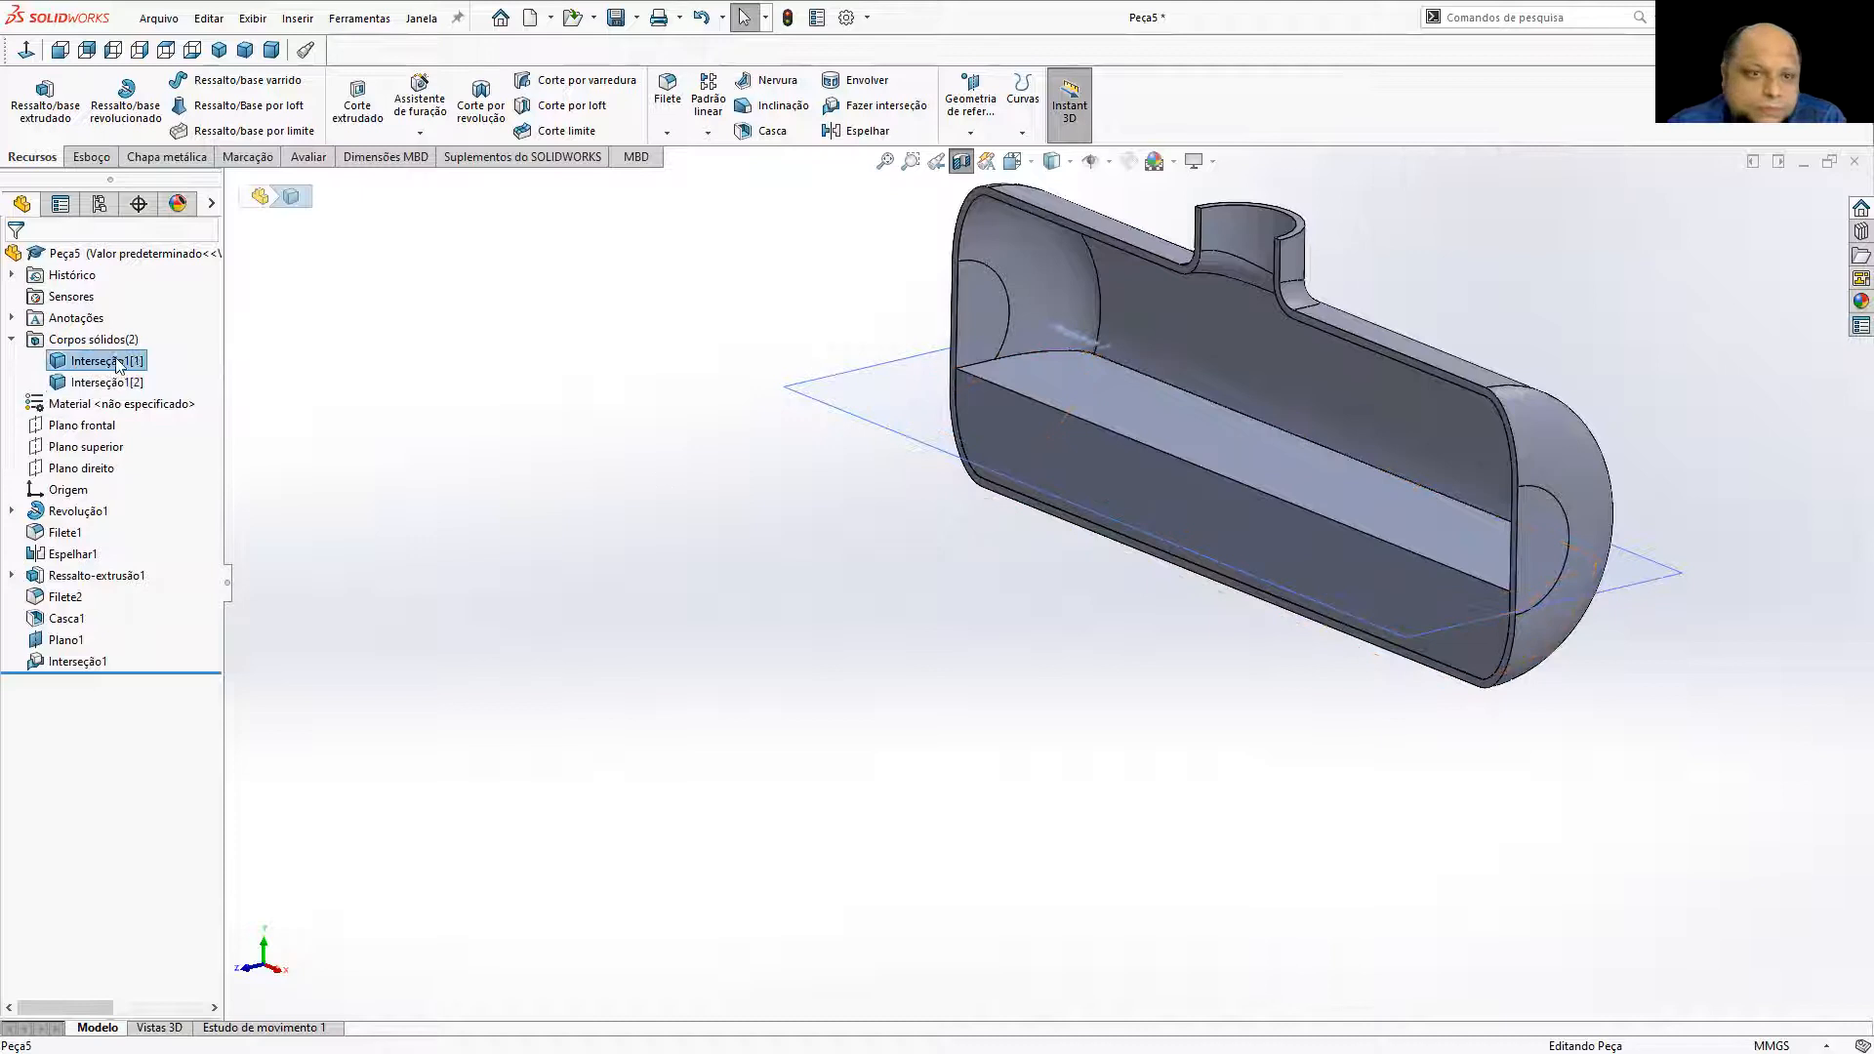
{"action": "right_click", "coordinate": [117, 363]}
{"action": "left_click", "coordinate": [410, 352]}
{"action": "right_click", "coordinate": [84, 383]}
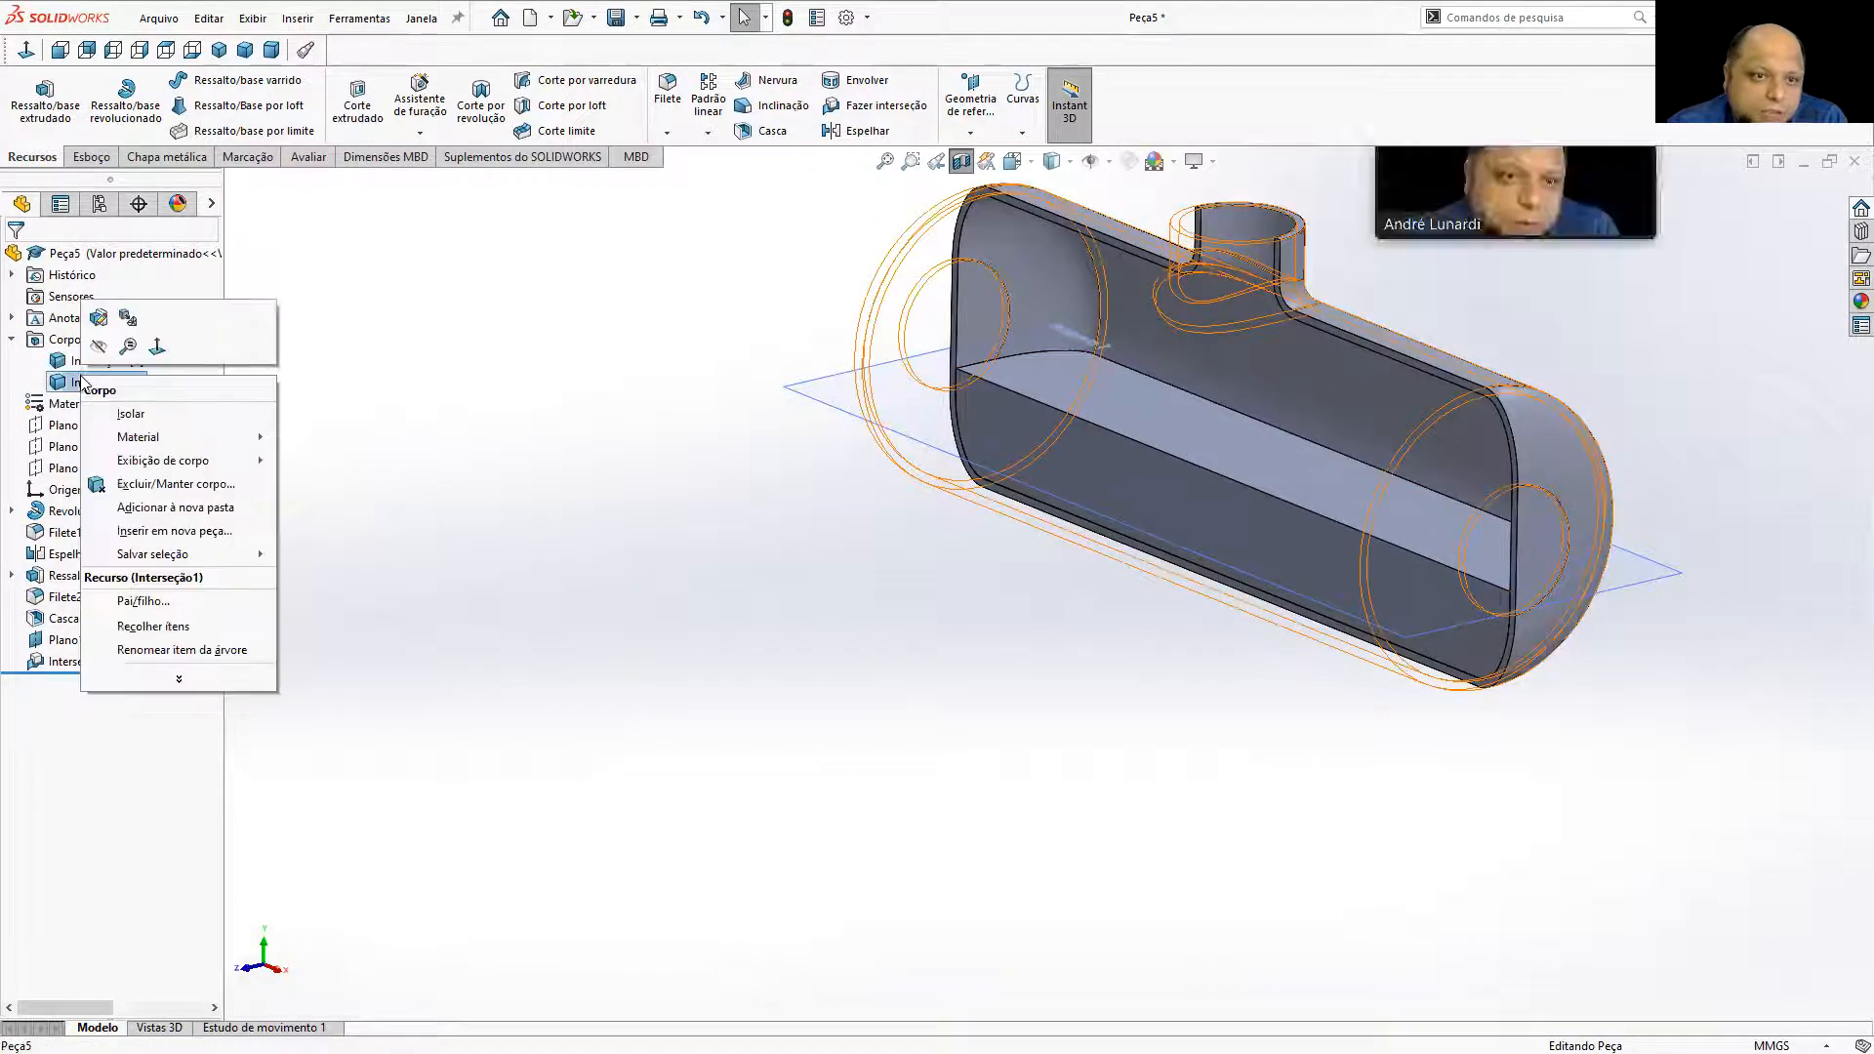
{"action": "left_click", "coordinate": [99, 347]}
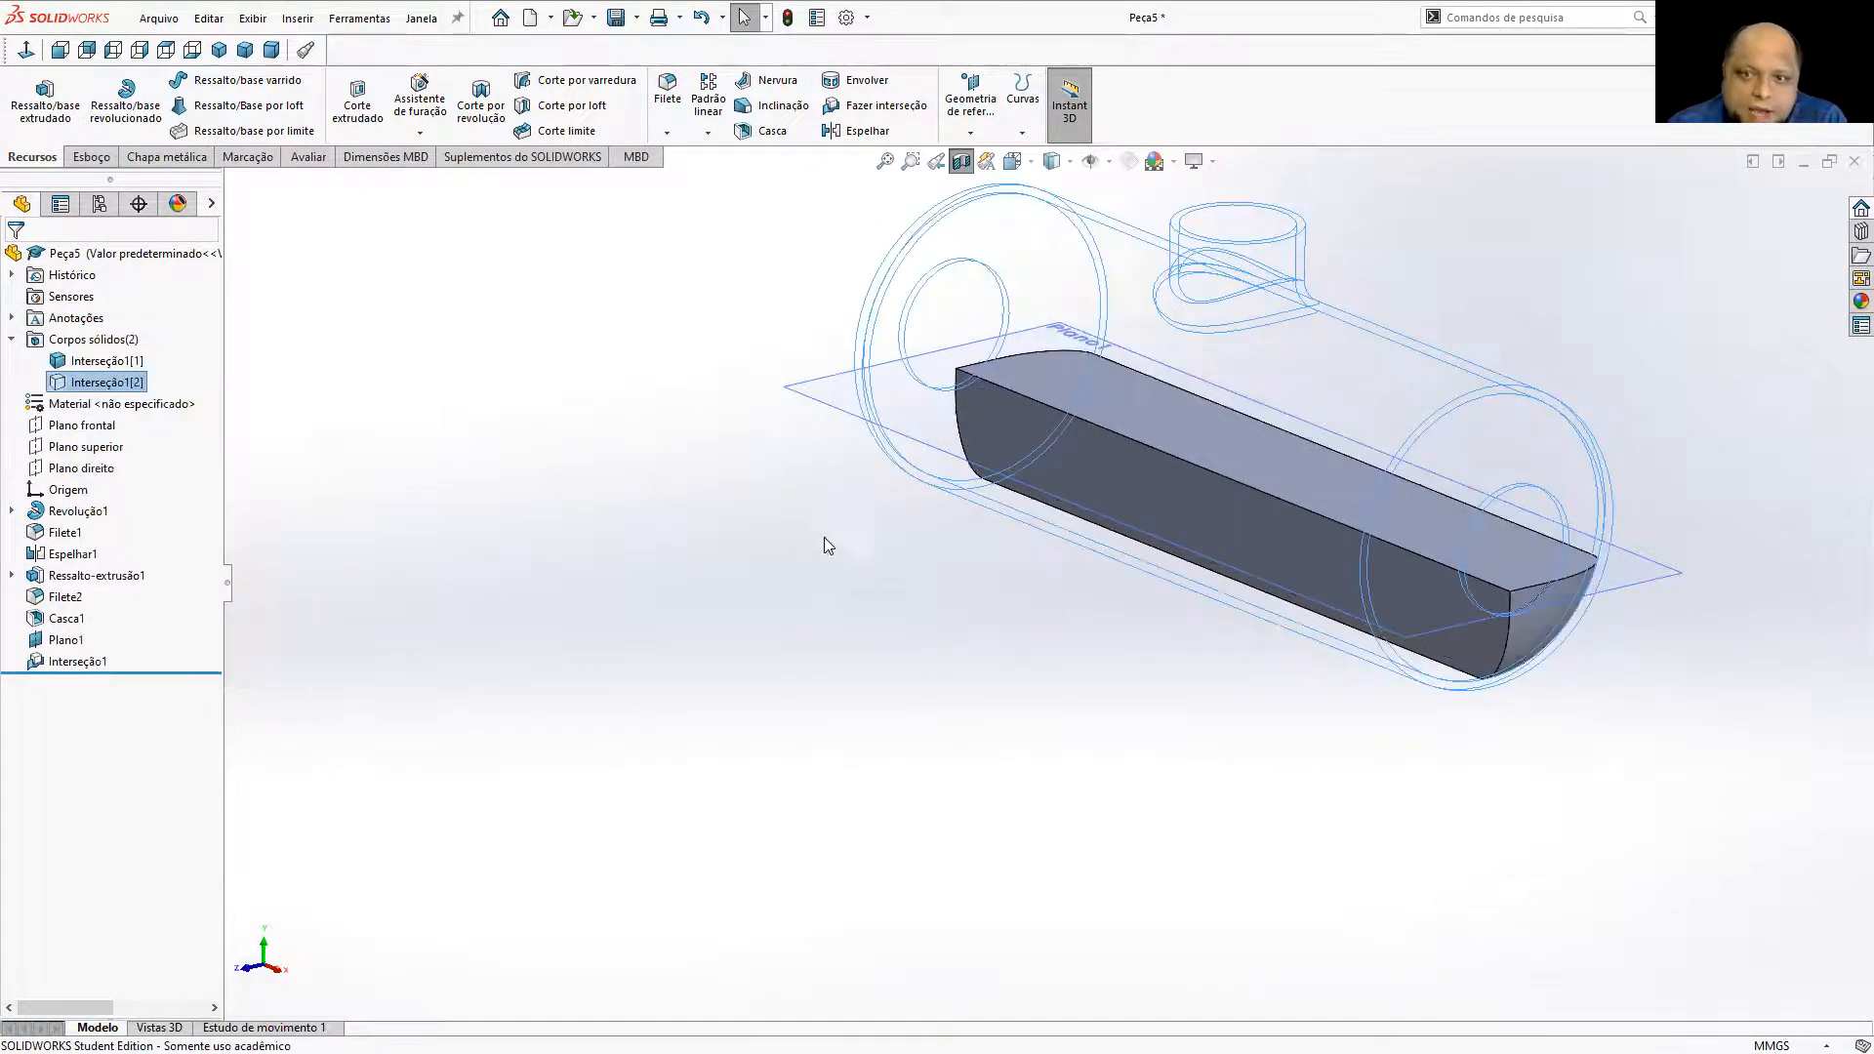
{"action": "left_click", "coordinate": [962, 573]}
{"action": "middle_click_drag", "start_coordinate": [1029, 606], "coordinate": [1064, 586]}
{"action": "middle_click_drag", "start_coordinate": [984, 200], "coordinate": [1295, 488]}
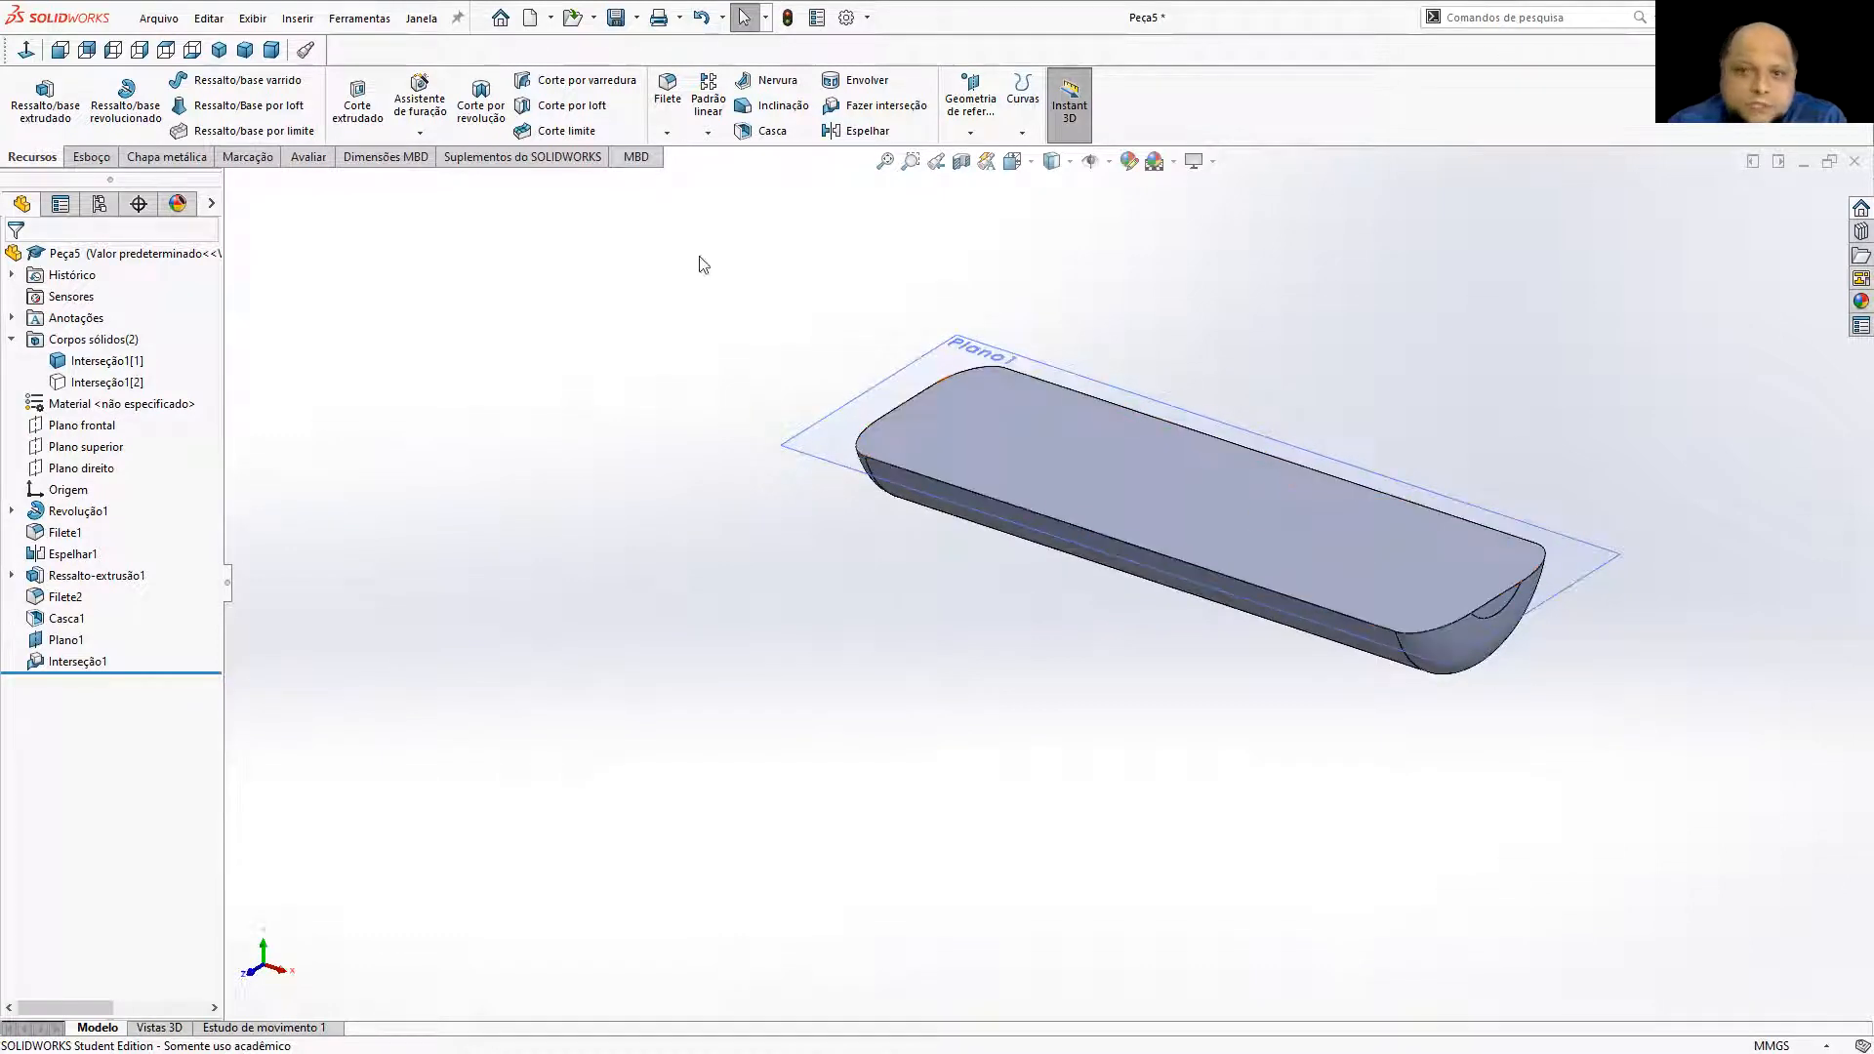
Evaluate the part's mass properties with hidden bodies included and read the volume.
{"action": "left_click", "coordinate": [306, 157]}
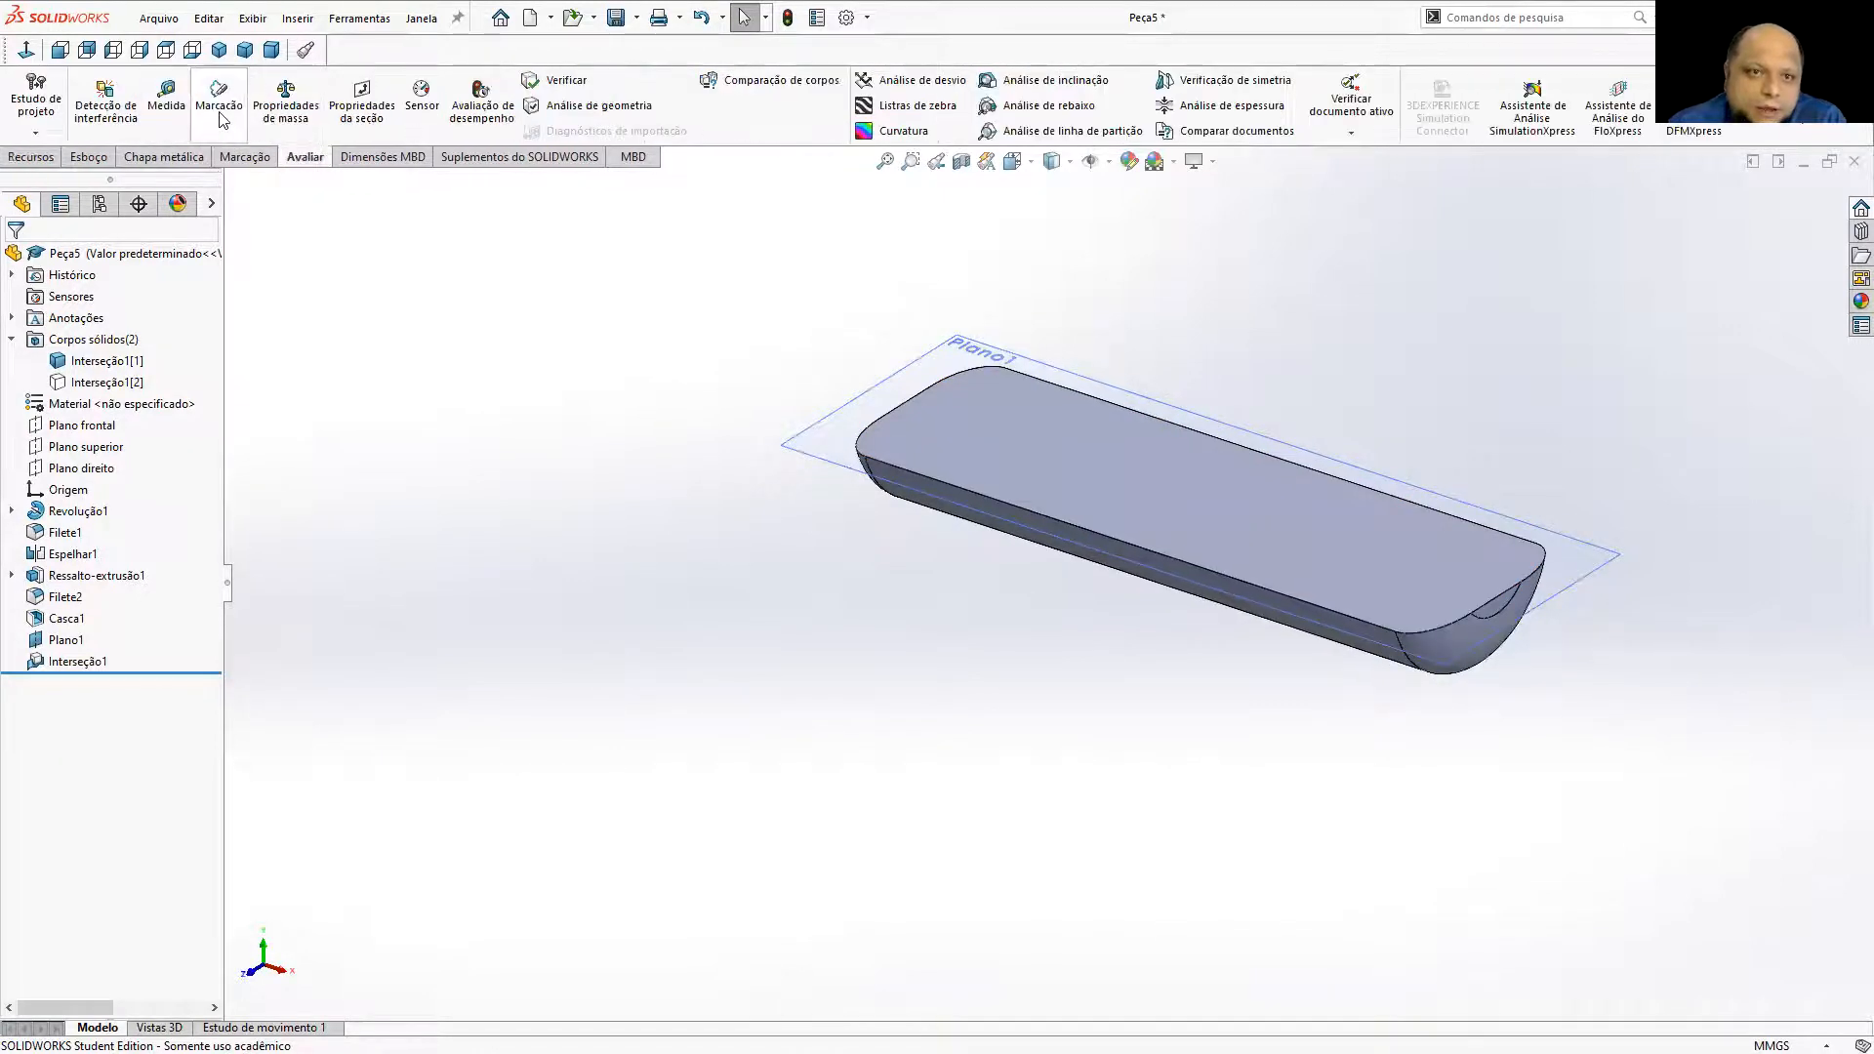
{"action": "left_click", "coordinate": [285, 111]}
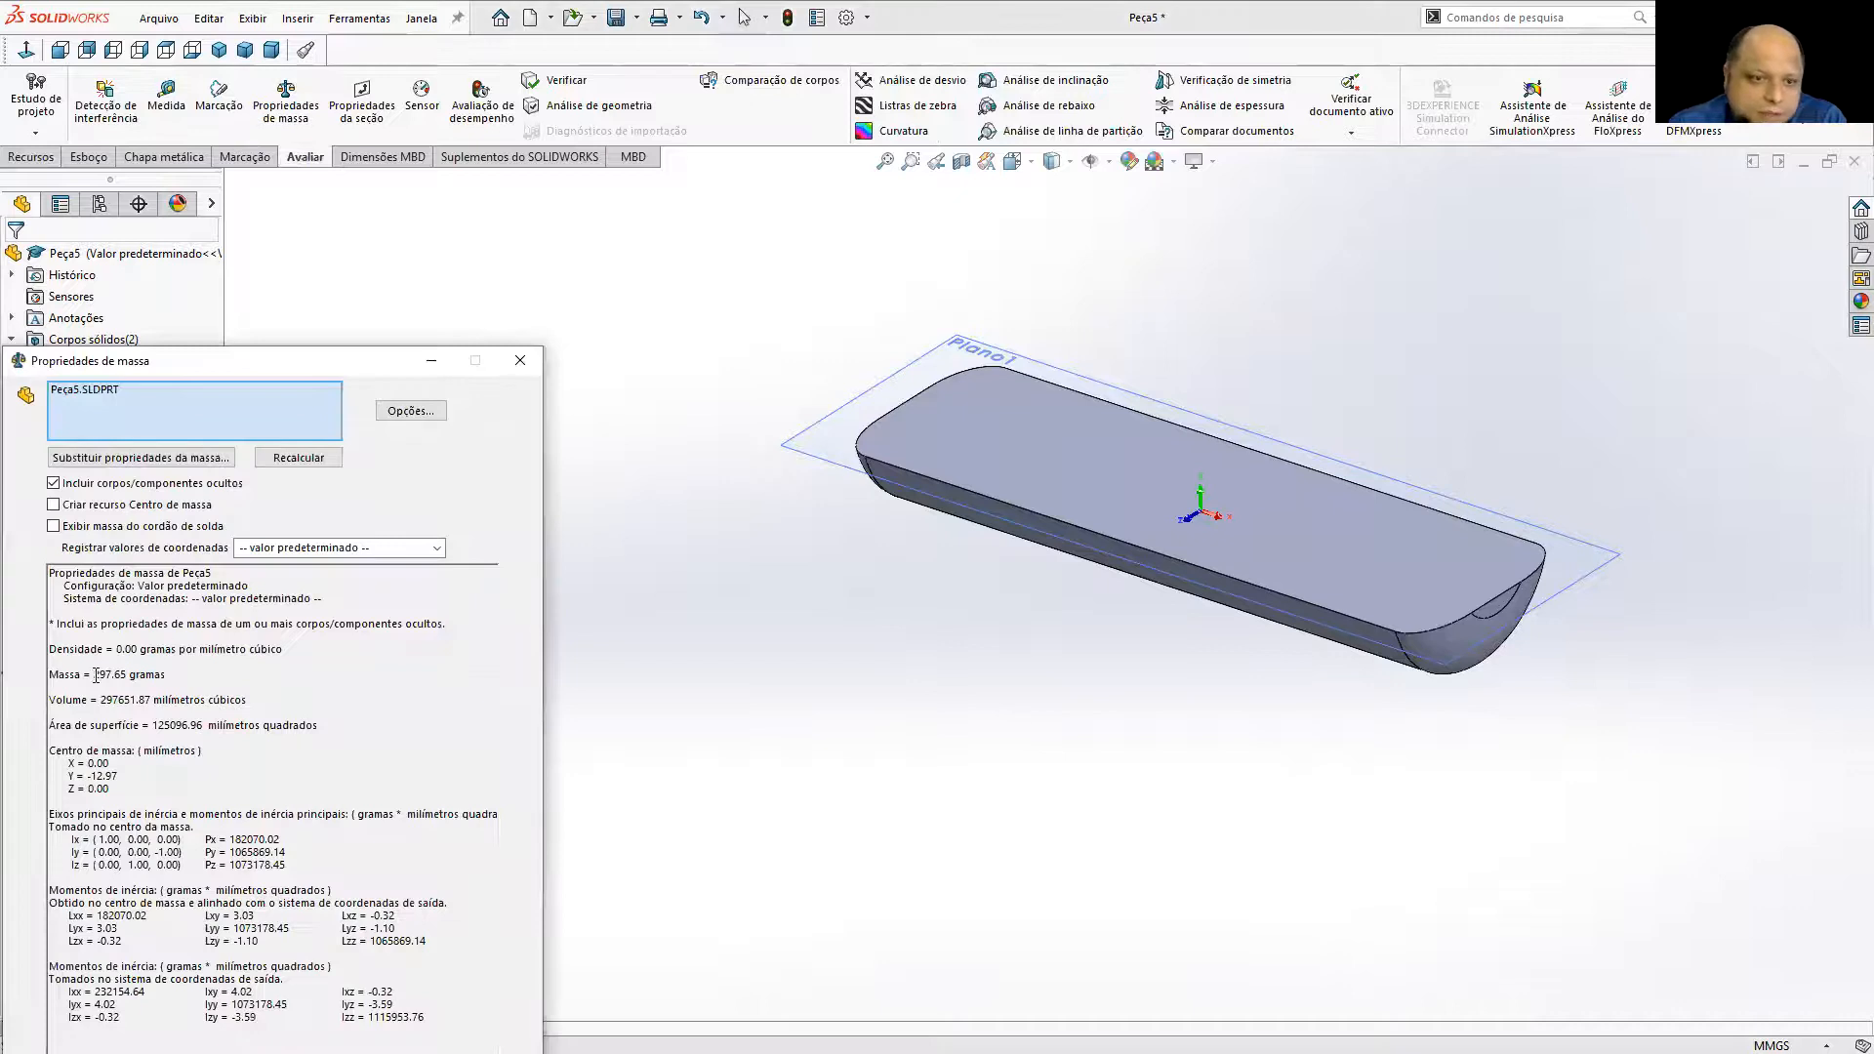
{"action": "left_click_drag", "start_coordinate": [102, 700], "coordinate": [272, 700]}
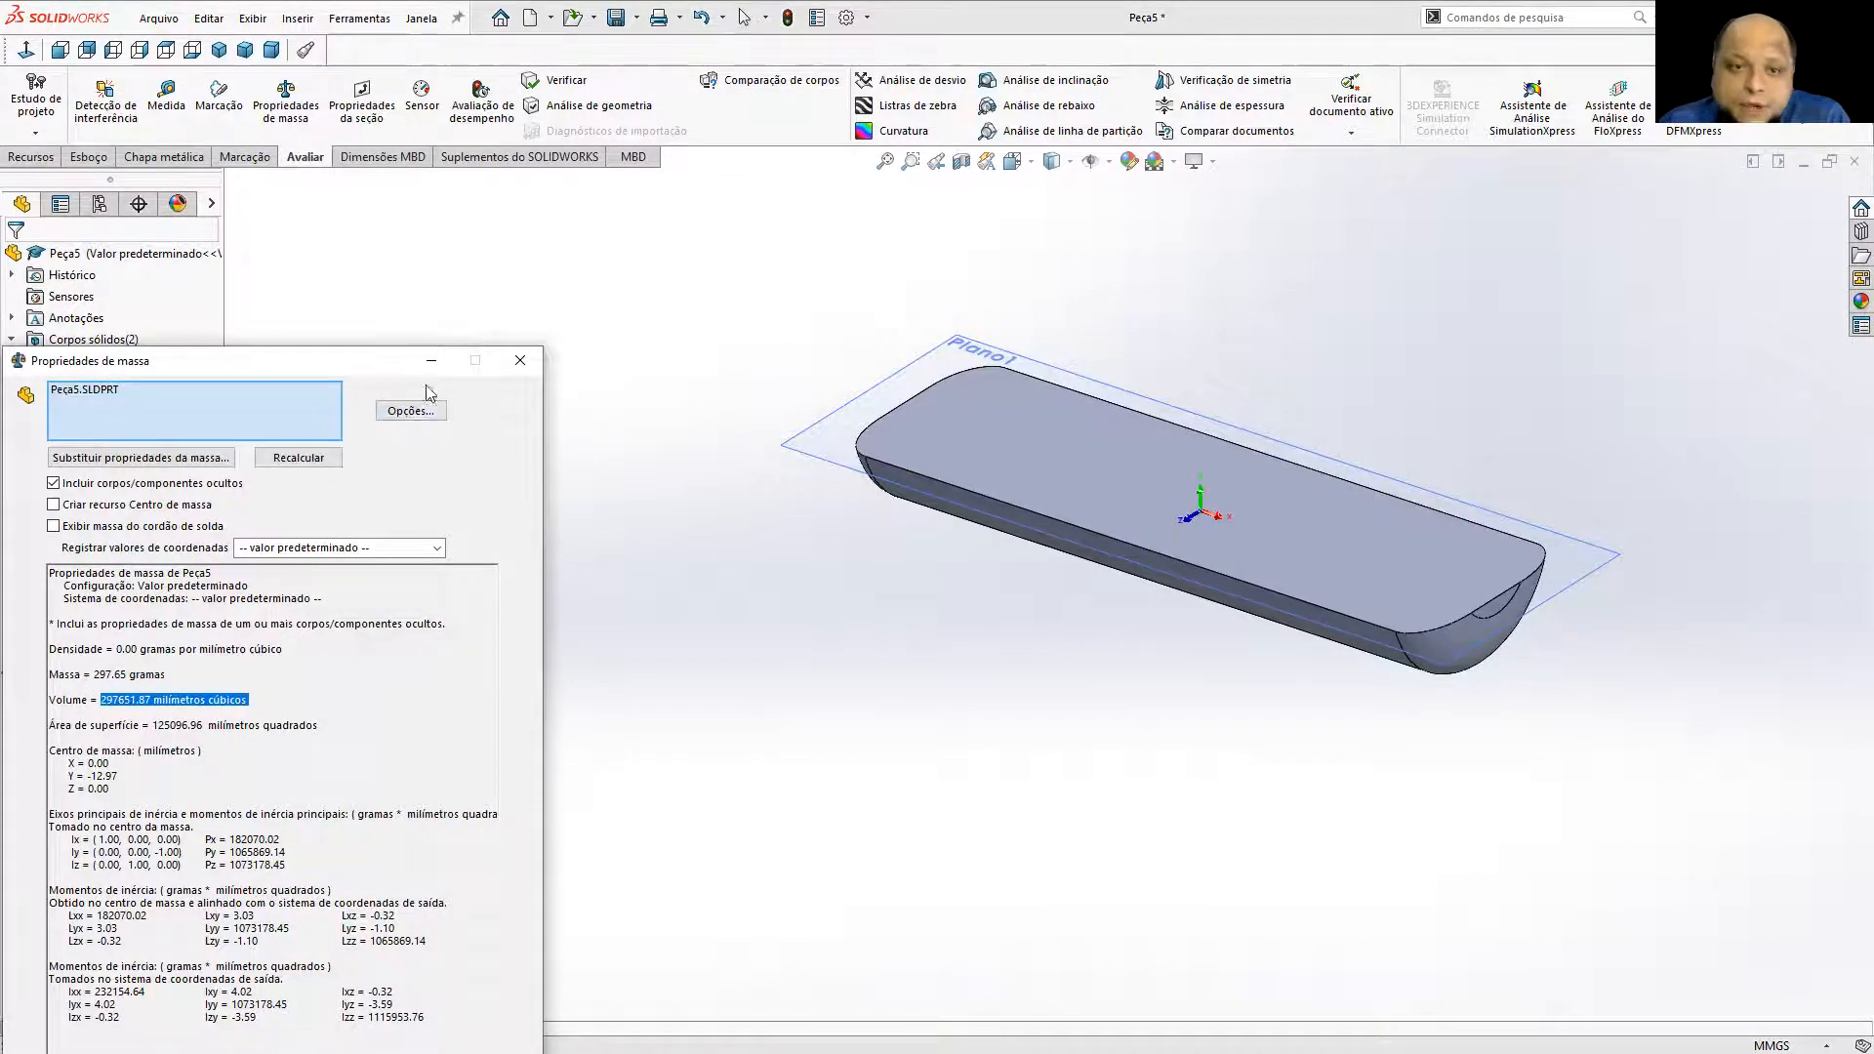
{"action": "left_click", "coordinate": [520, 360]}
Show the hidden outer tank body again.
{"action": "middle_click_drag", "start_coordinate": [744, 582], "coordinate": [705, 498]}
{"action": "right_click", "coordinate": [62, 640]}
{"action": "left_click", "coordinate": [499, 548]}
{"action": "right_click", "coordinate": [114, 381]}
{"action": "left_click", "coordinate": [131, 347]}
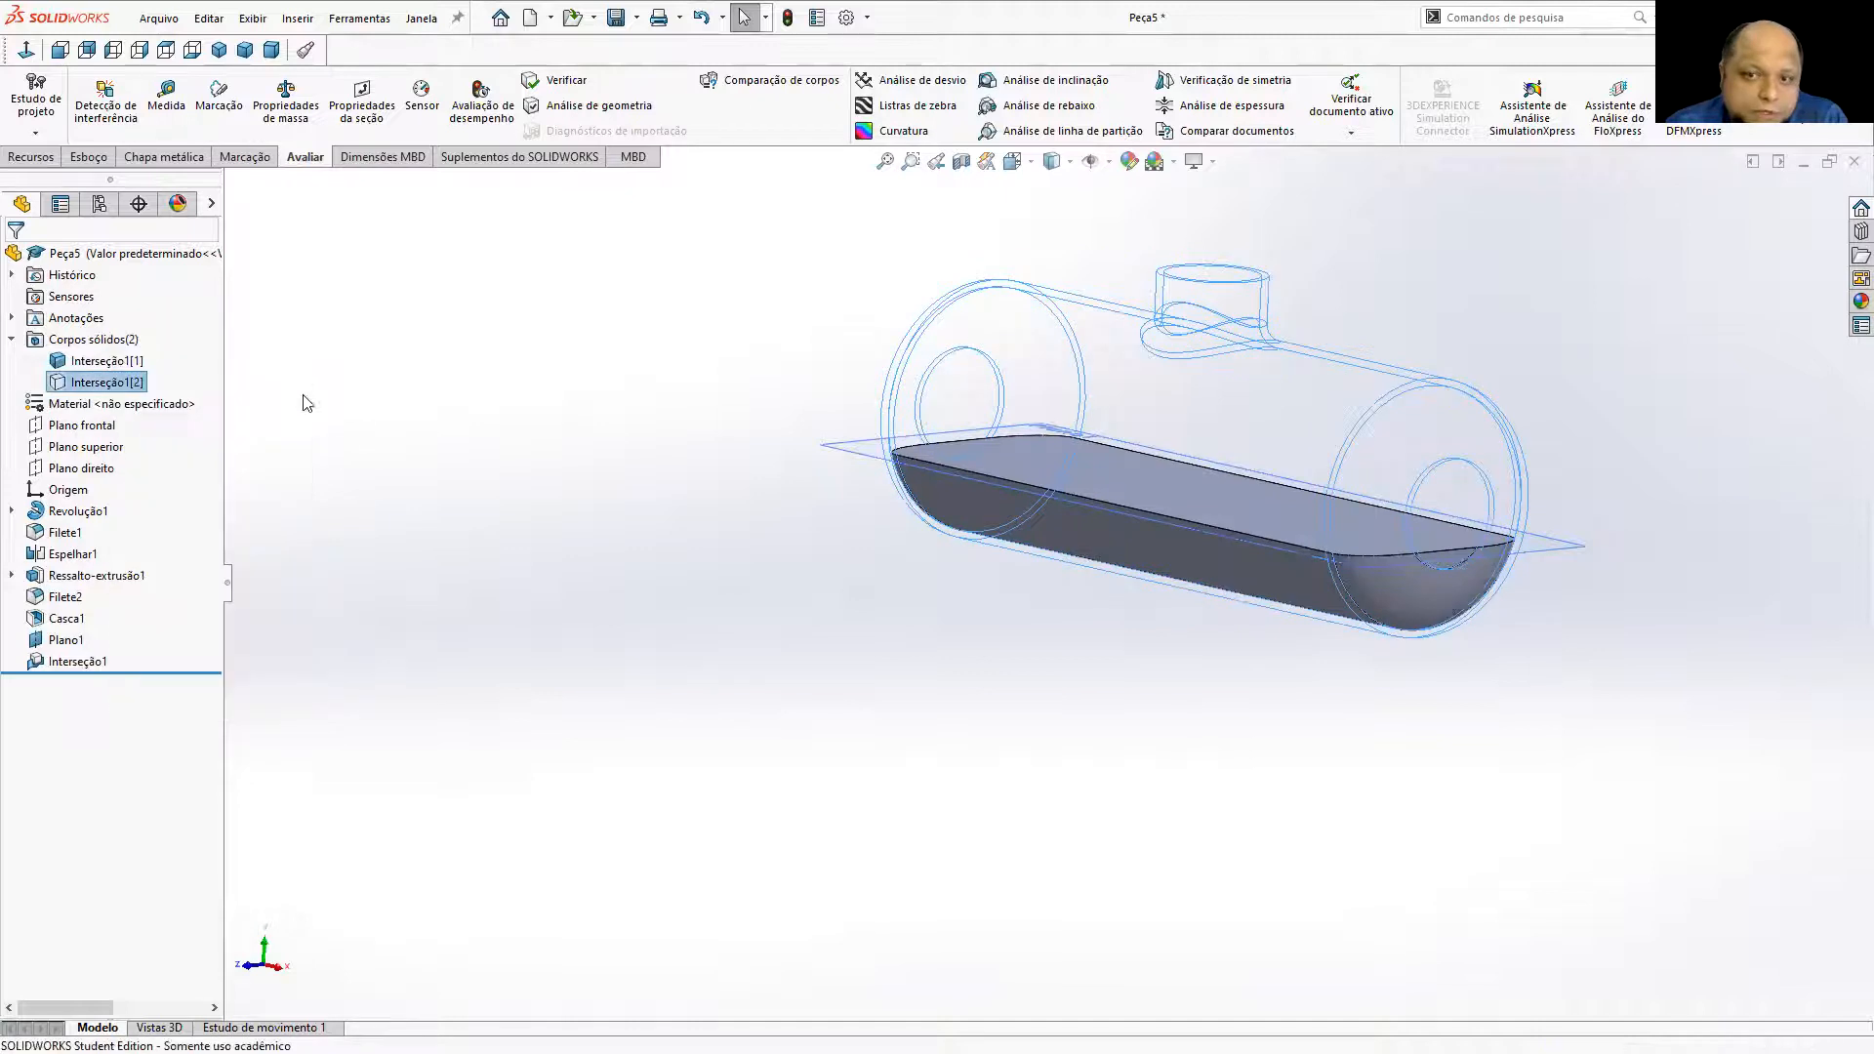
{"action": "left_click", "coordinate": [464, 484]}
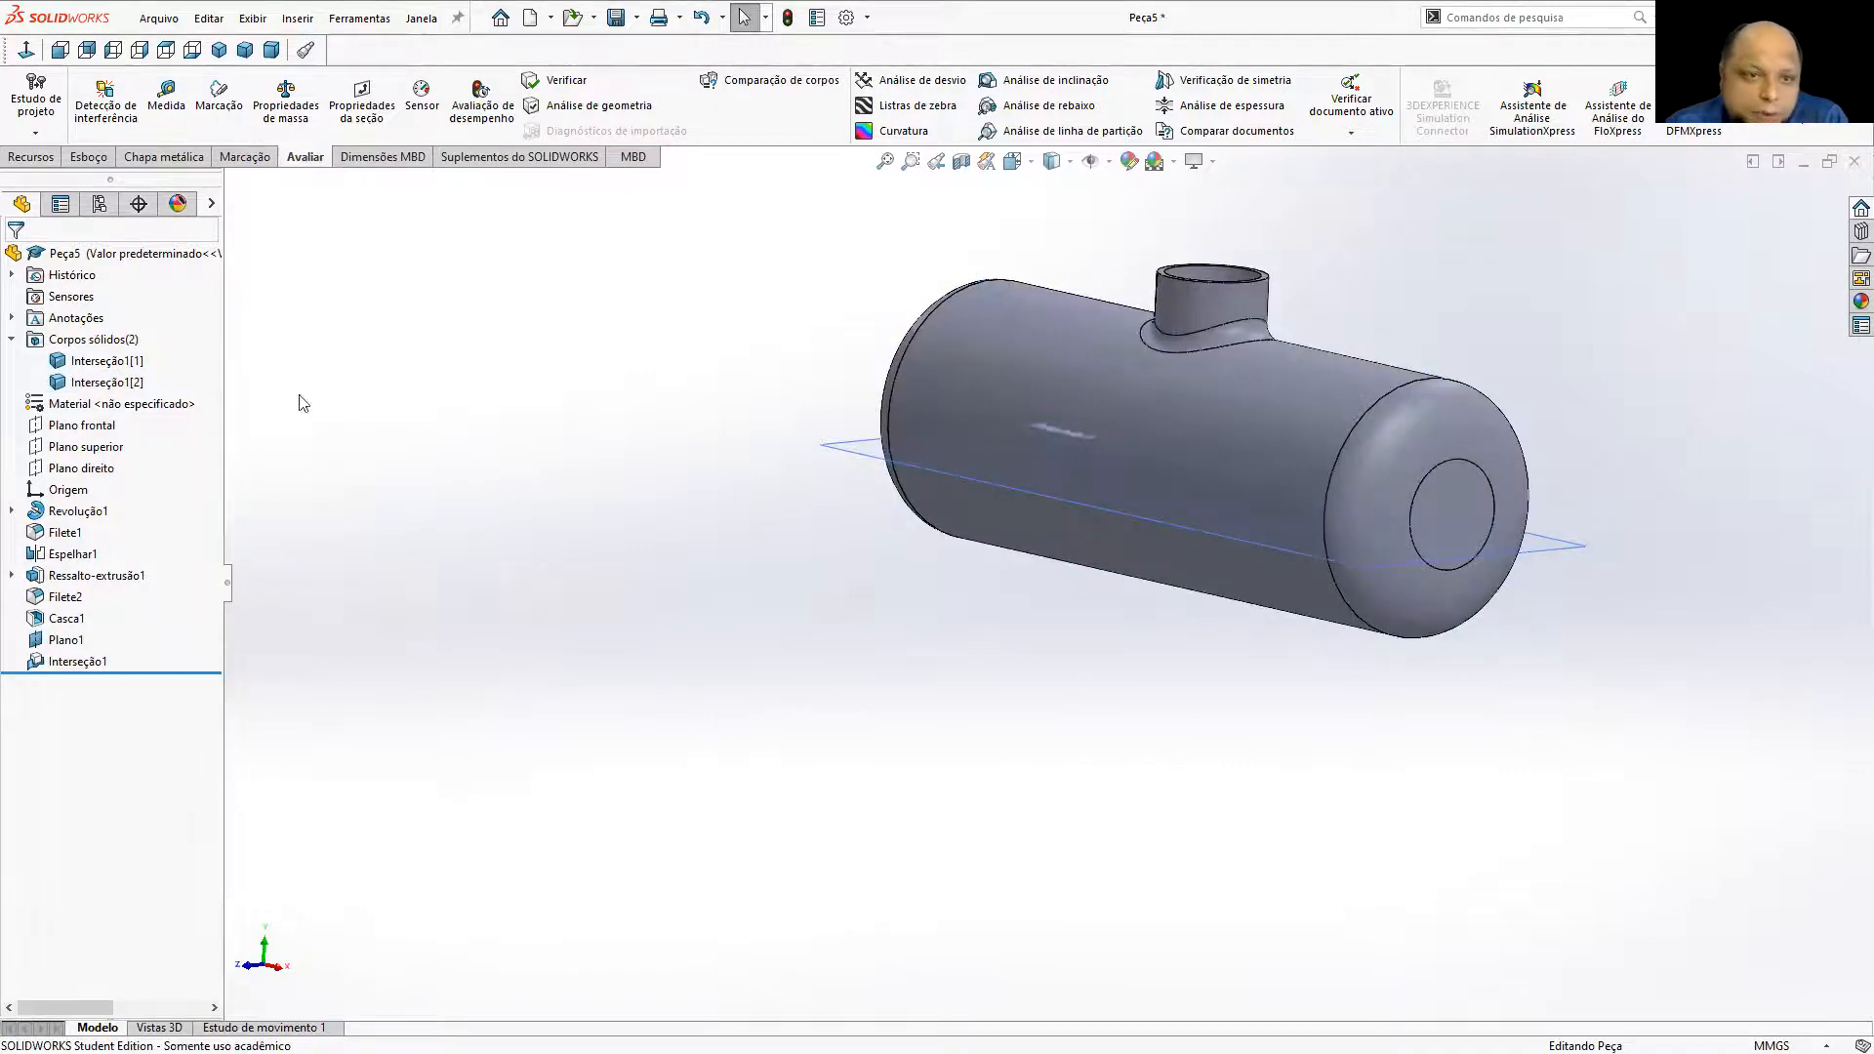
Change the transparency of the revolved tank feature and inspect how much of the inside can be seen.
{"action": "right_click", "coordinate": [98, 381]}
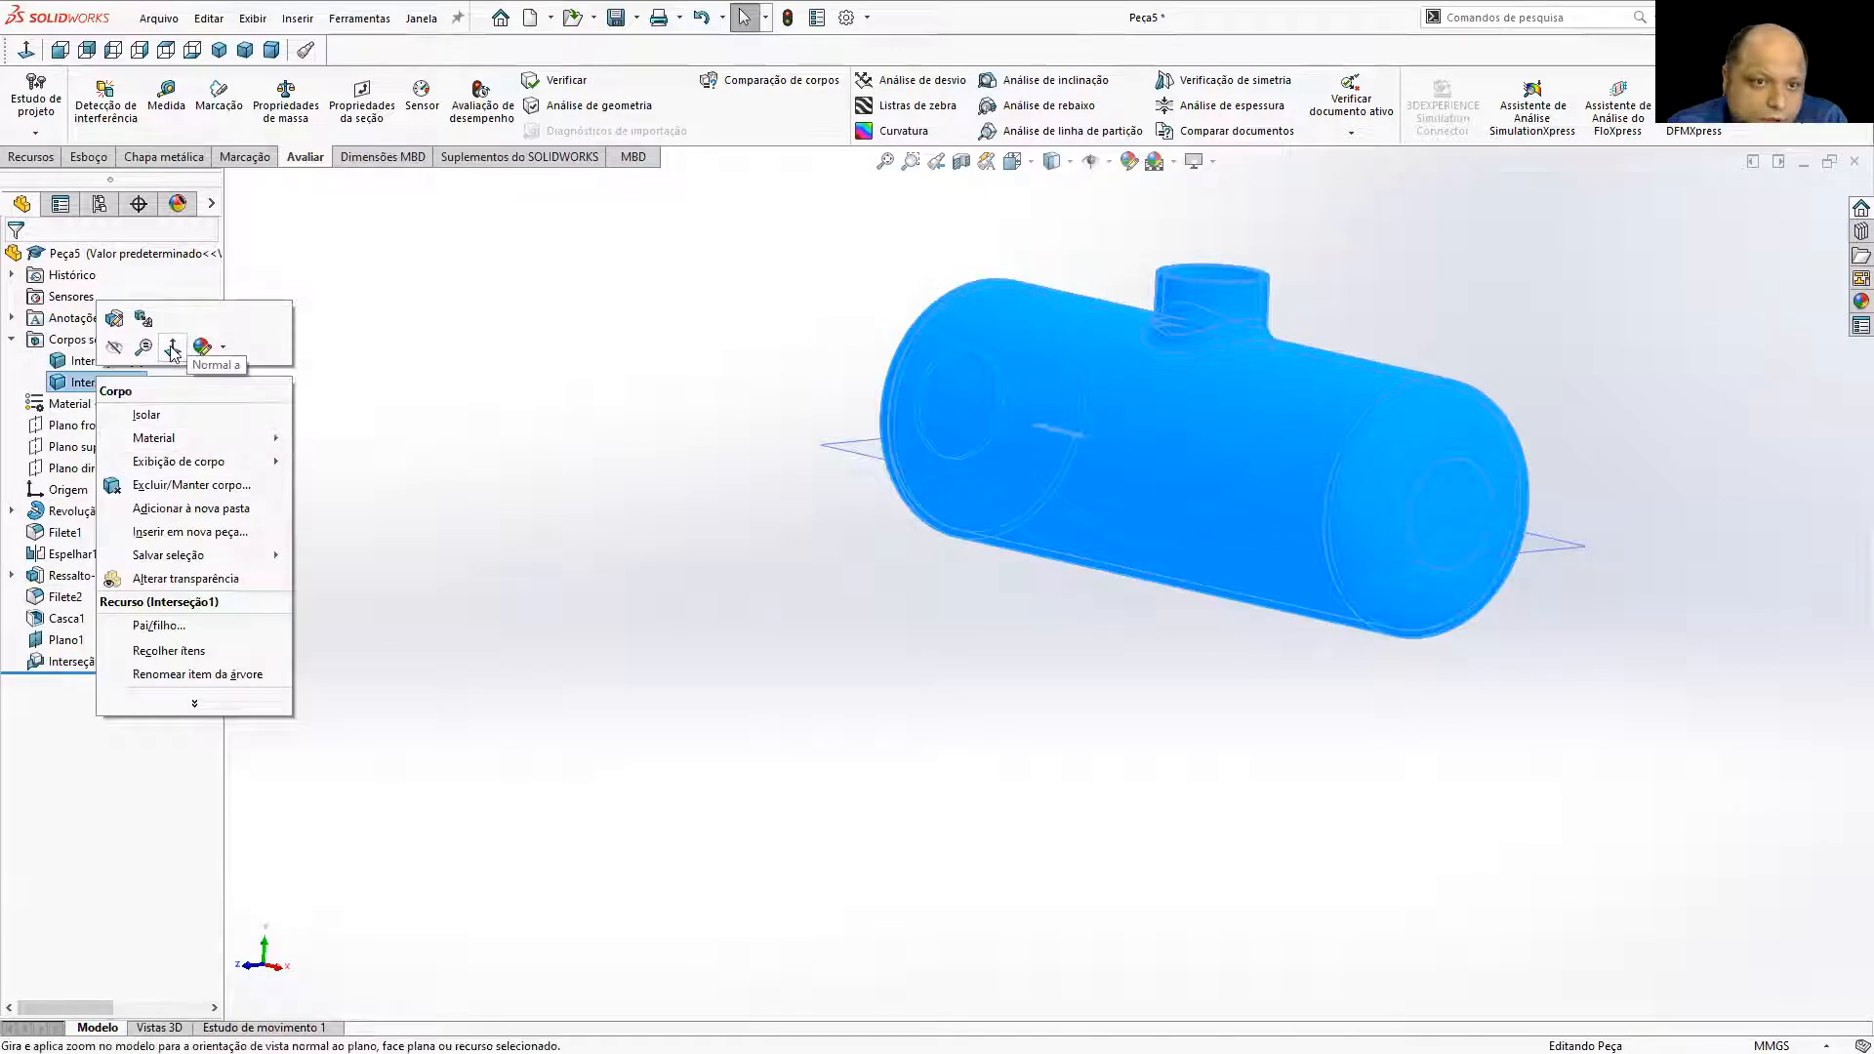
{"action": "left_click", "coordinate": [686, 517]}
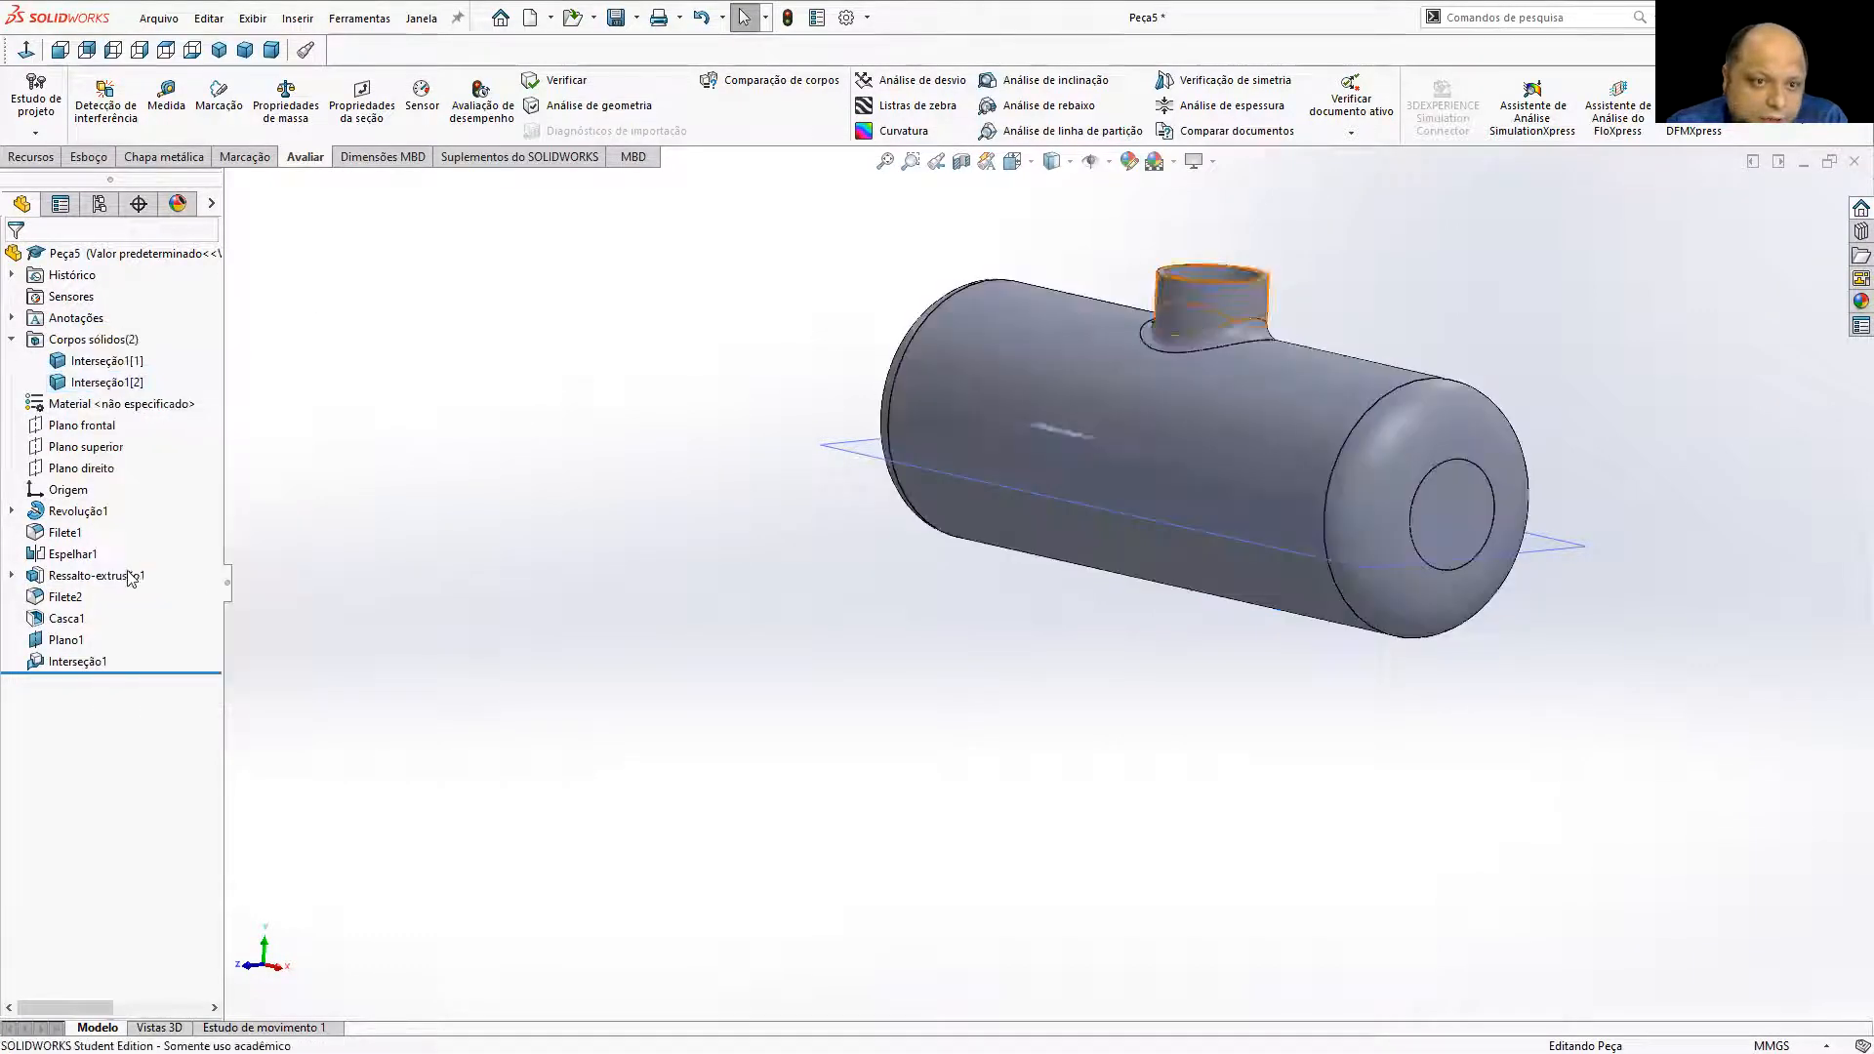
{"action": "right_click", "coordinate": [71, 514]}
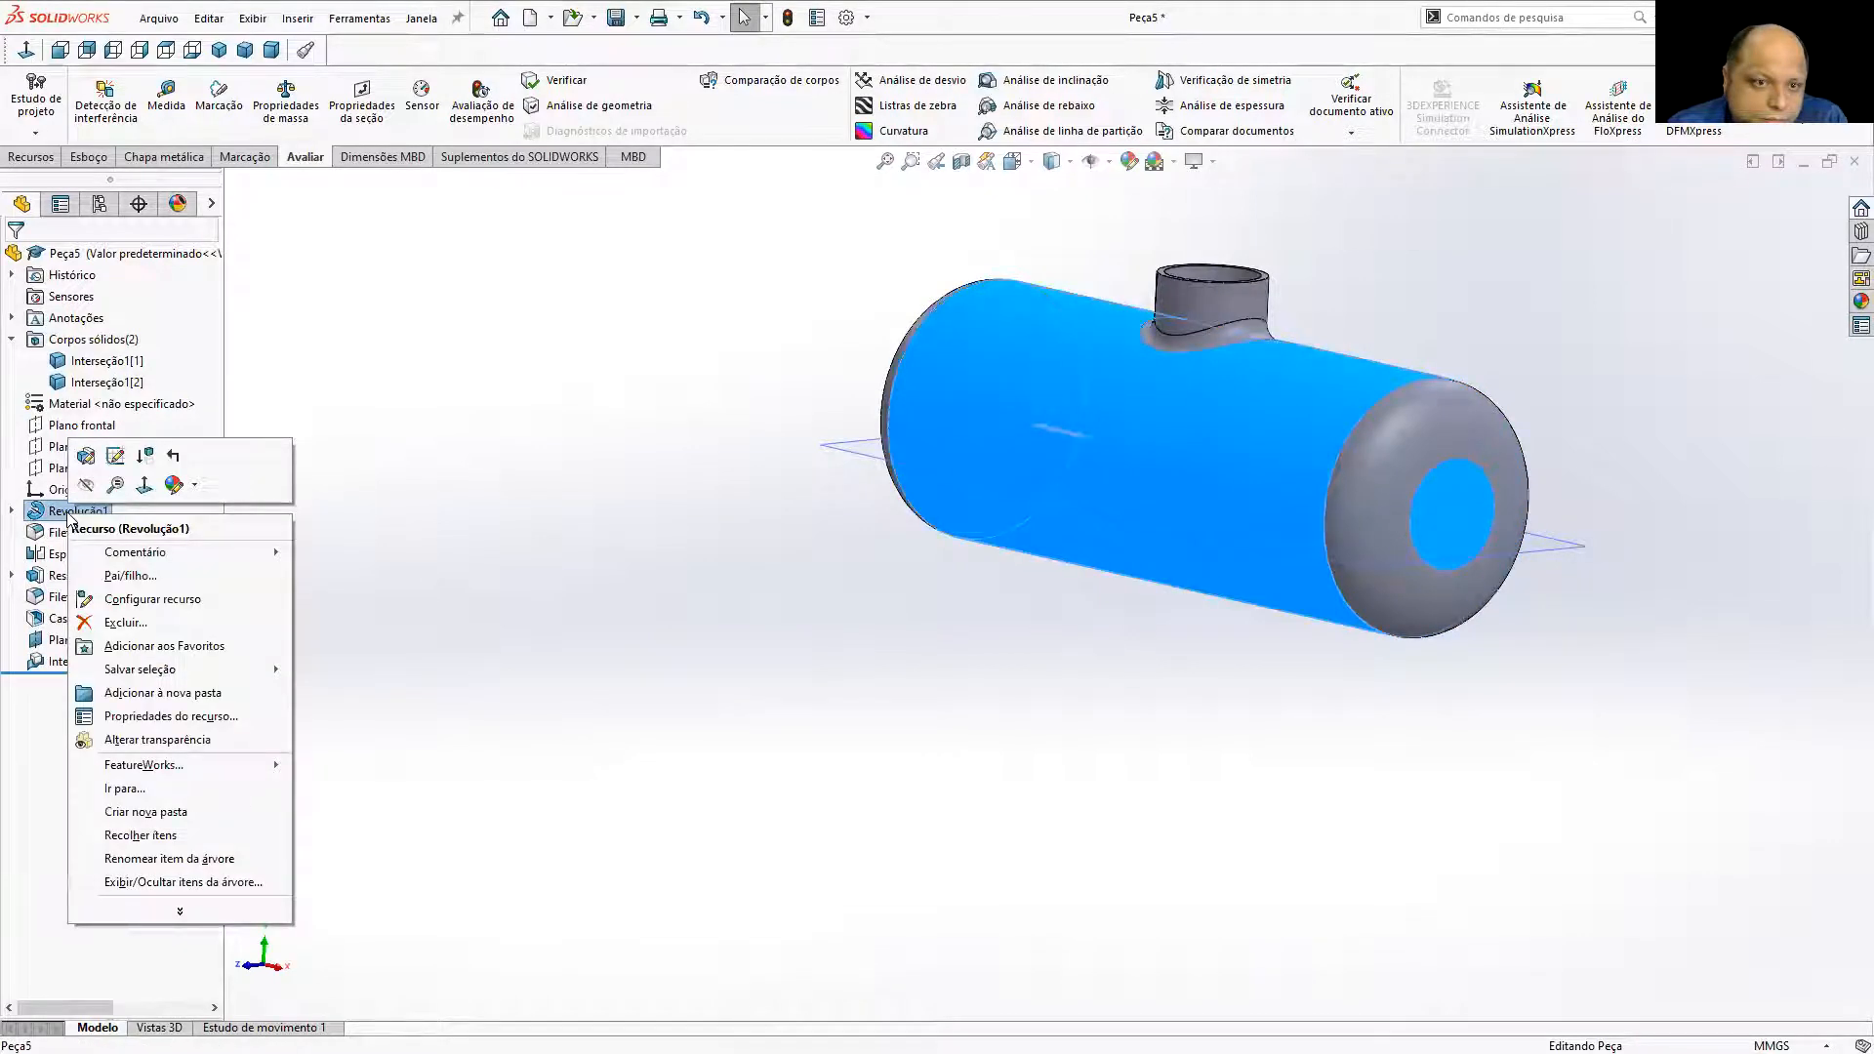
{"action": "left_click", "coordinate": [482, 683]}
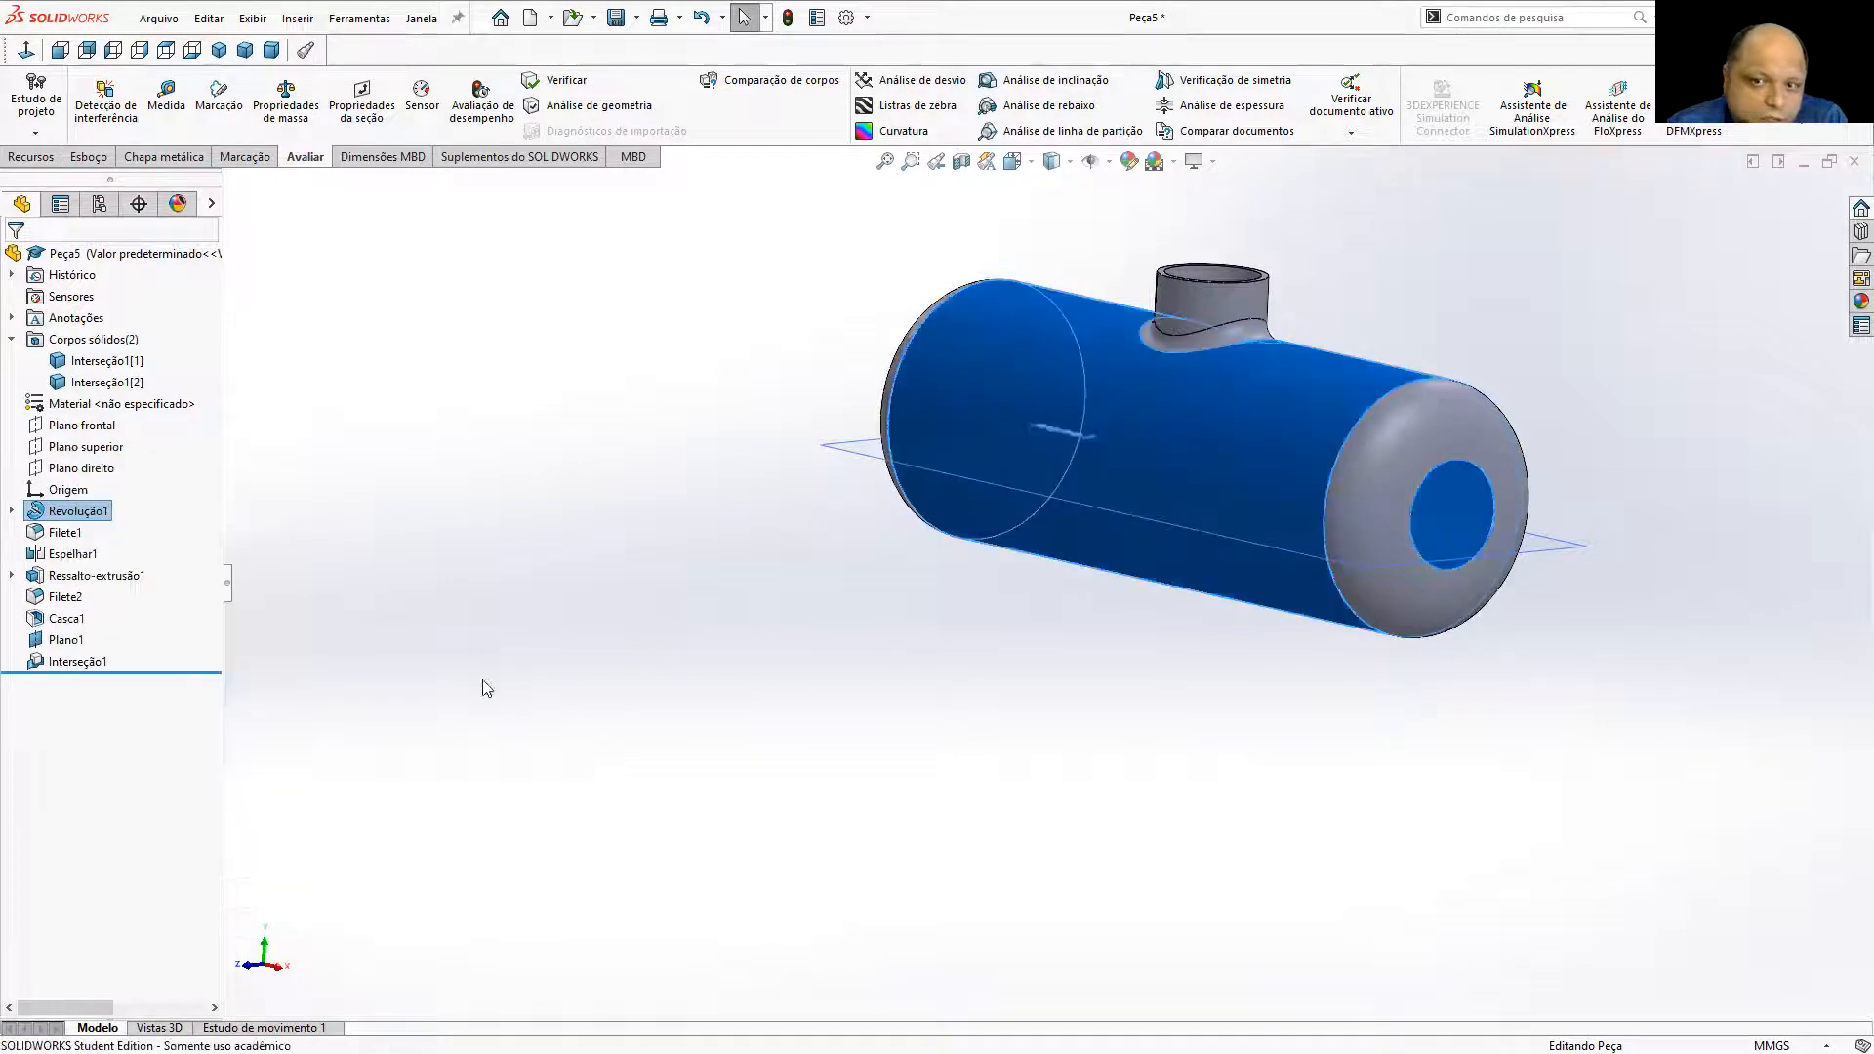
{"action": "left_click", "coordinate": [709, 574]}
{"action": "middle_click_drag", "start_coordinate": [667, 494], "coordinate": [733, 536]}
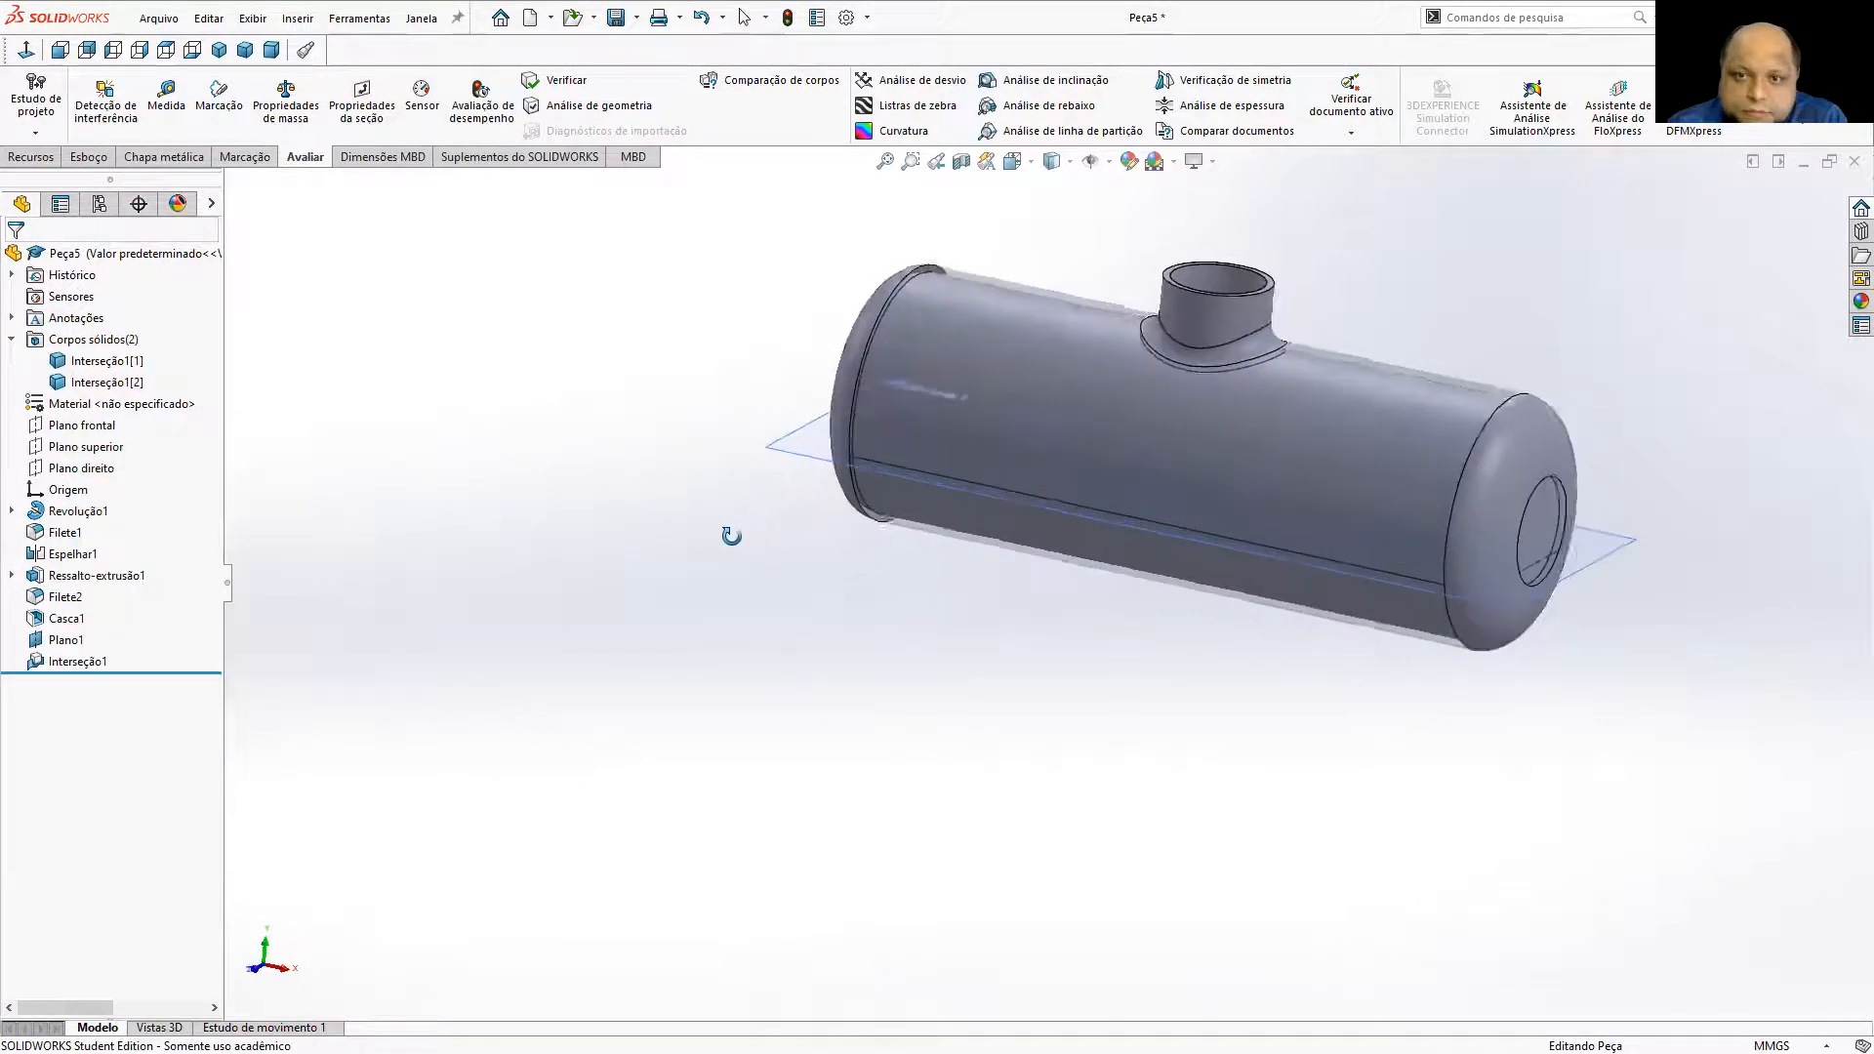
{"action": "middle_click_drag", "start_coordinate": [975, 619], "coordinate": [972, 486]}
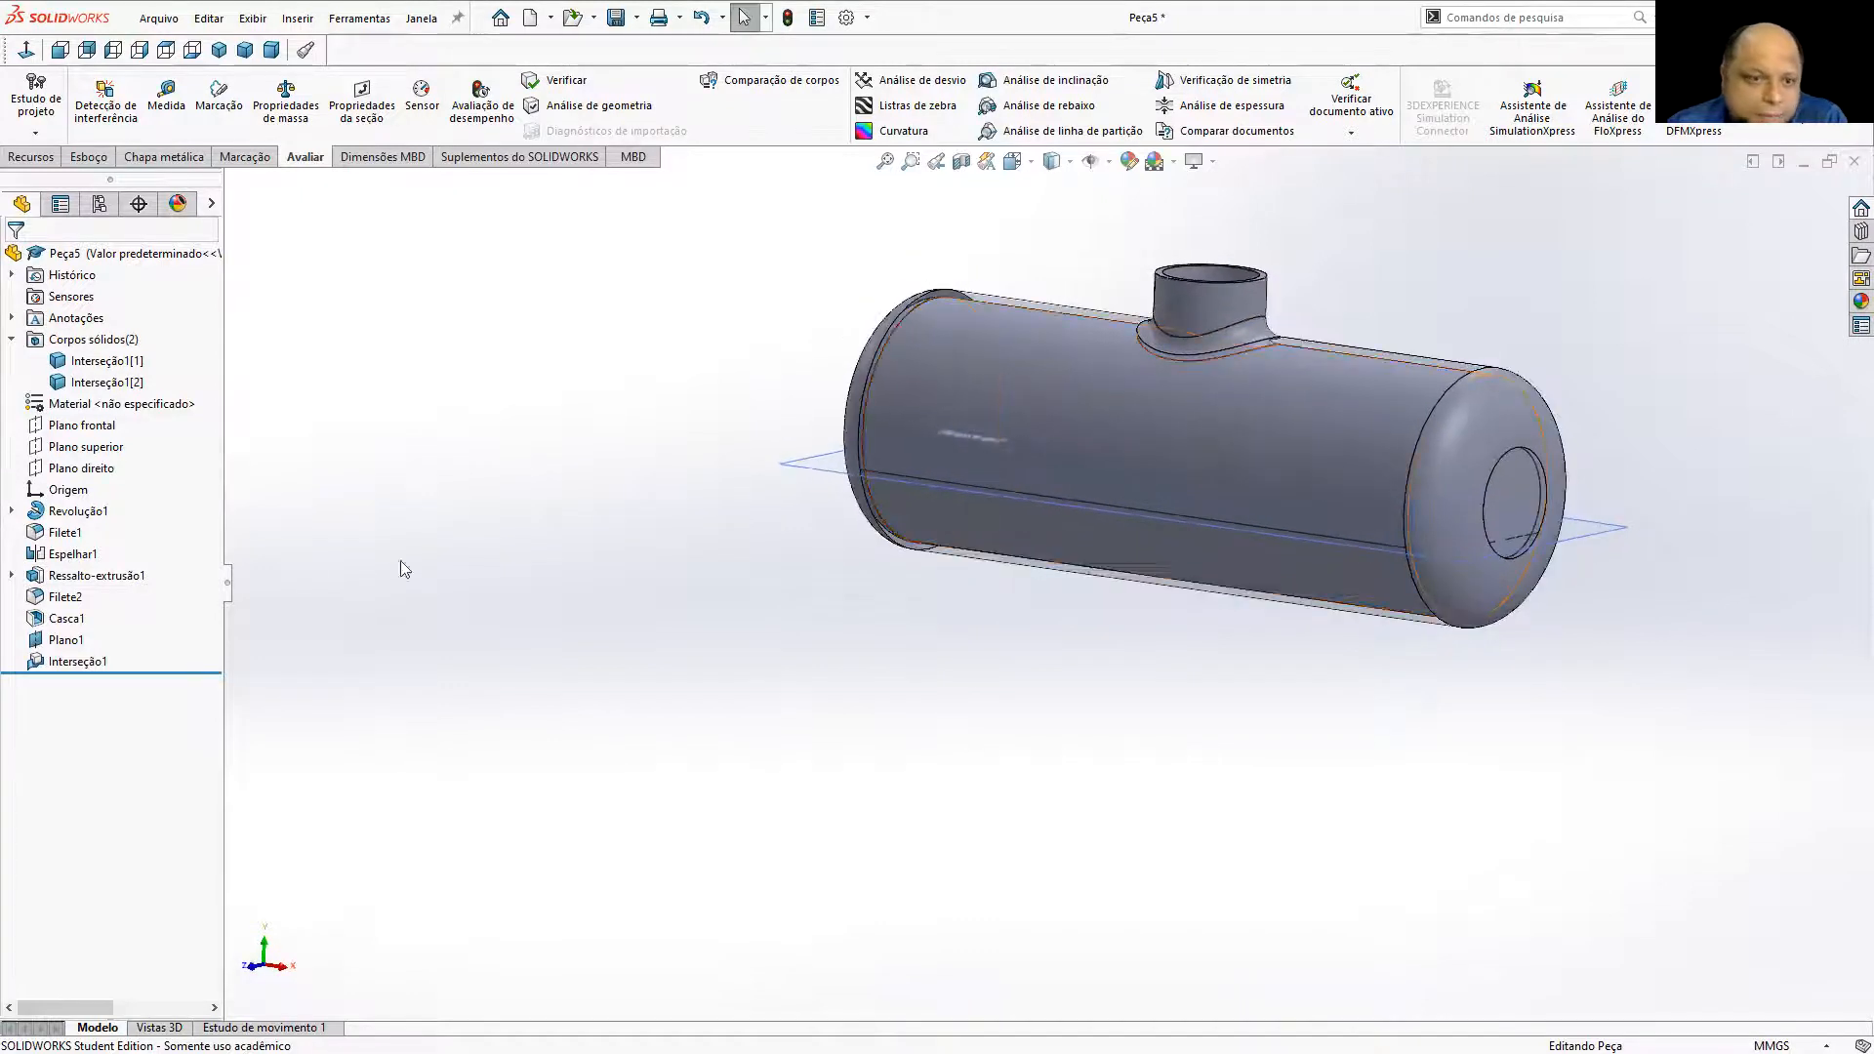
Try to change the transparency of the shell, both fillets, boss extrusion, mirror and revolve features together.
{"action": "left_click", "coordinate": [62, 617]}
{"action": "left_click", "coordinate": [58, 597], "text": "ctrl"}
{"action": "left_click", "coordinate": [59, 575], "text": "ctrl"}
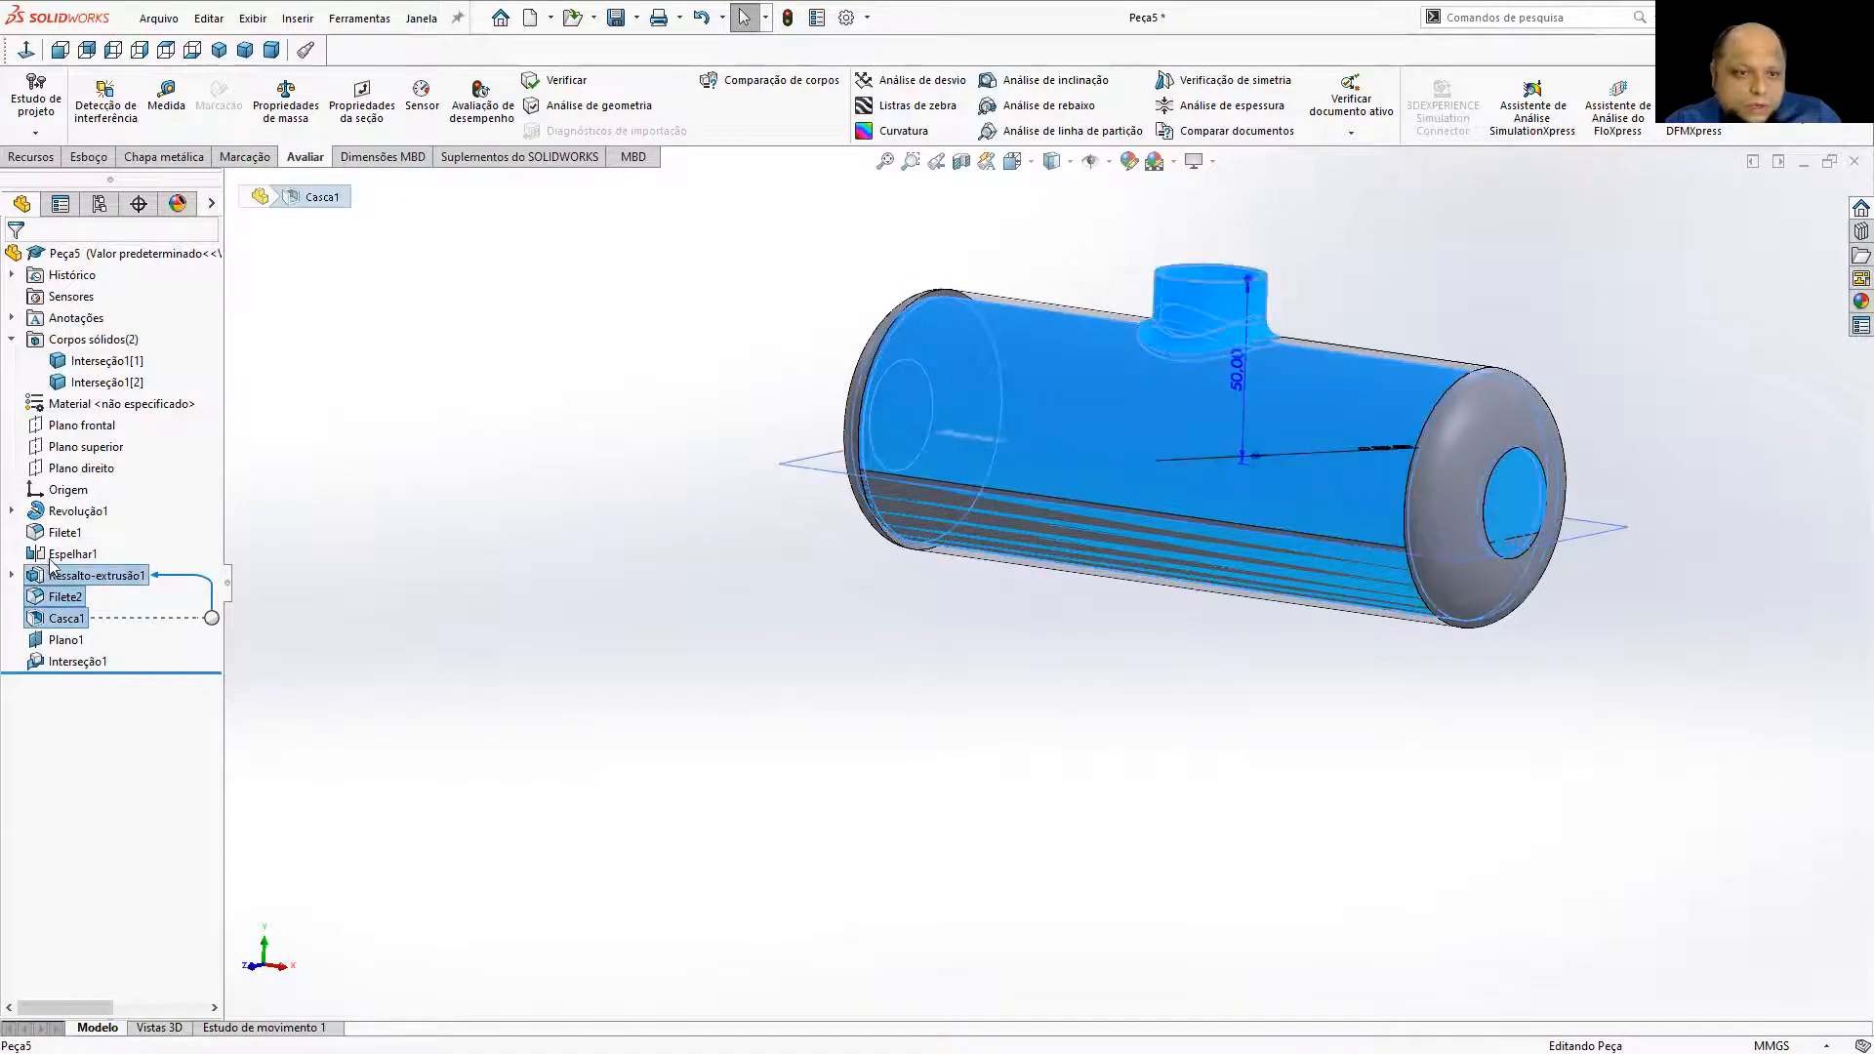
{"action": "left_click", "coordinate": [59, 553], "text": "ctrl"}
{"action": "left_click", "coordinate": [57, 532], "text": "ctrl"}
{"action": "left_click", "coordinate": [73, 511], "text": "ctrl"}
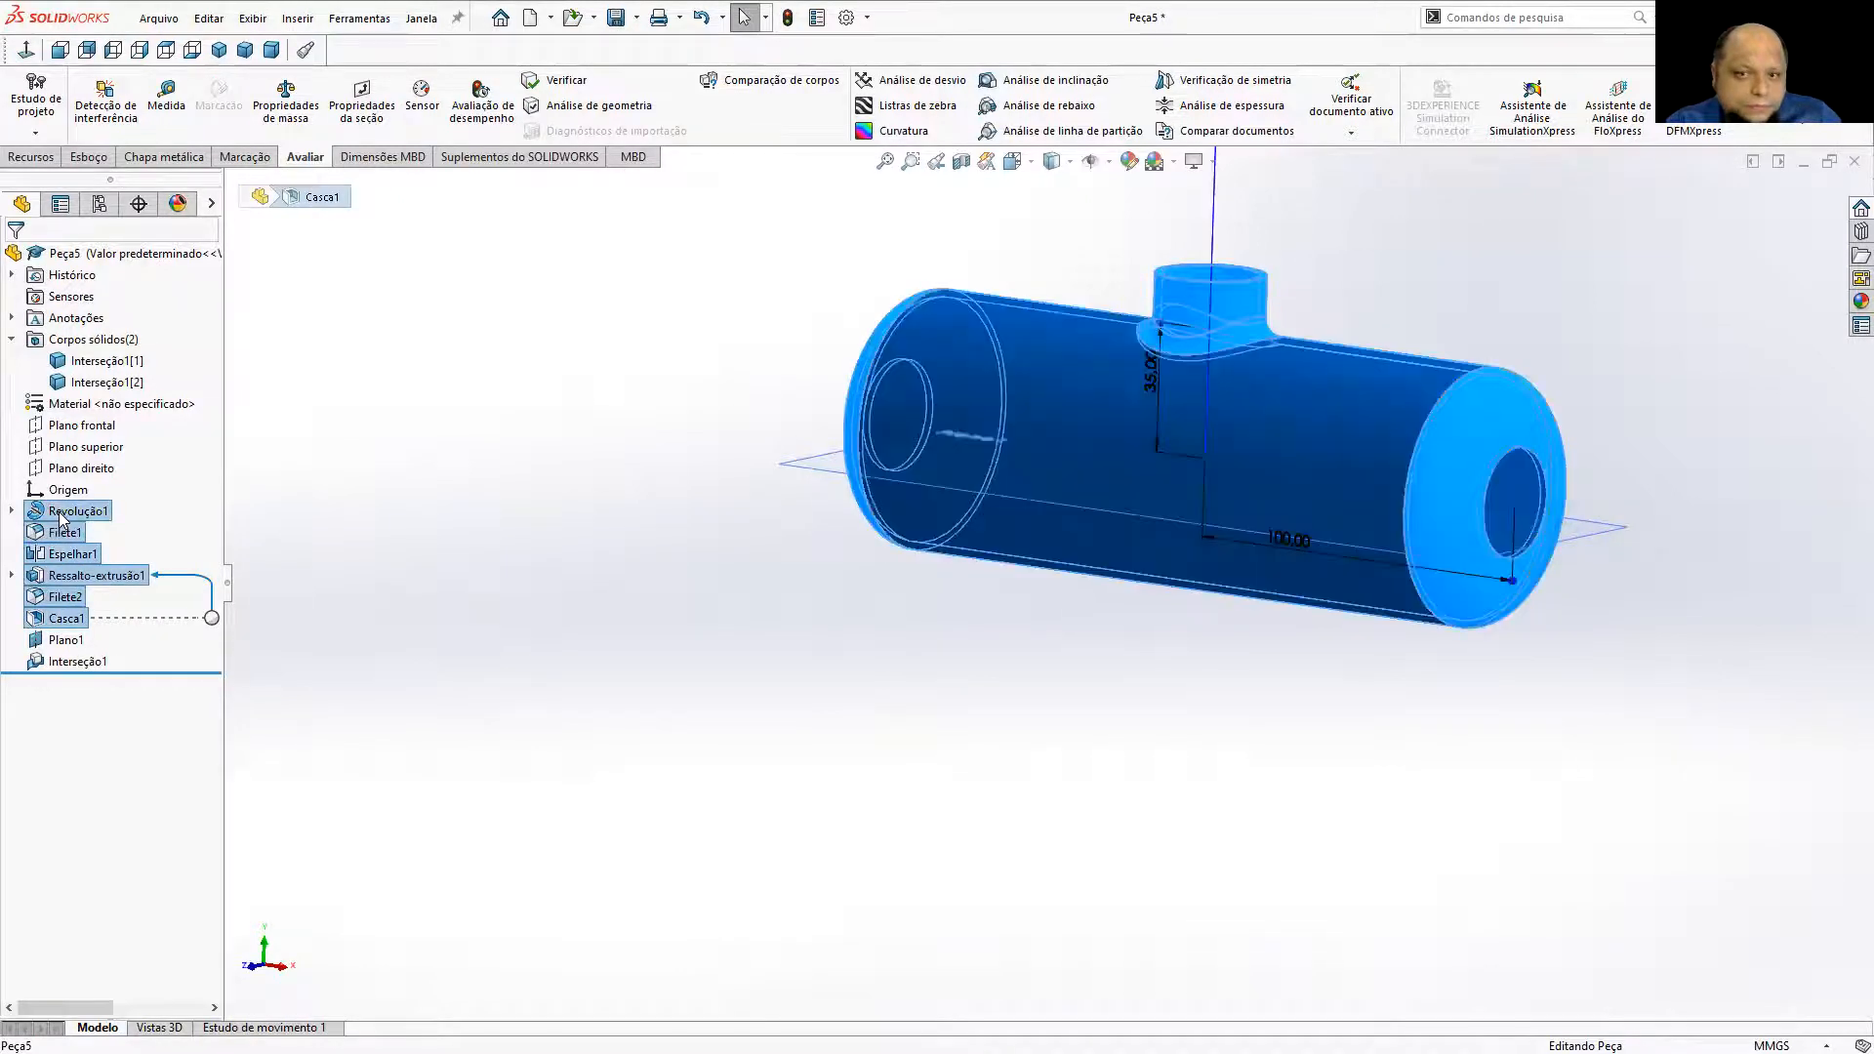
{"action": "right_click", "coordinate": [83, 508]}
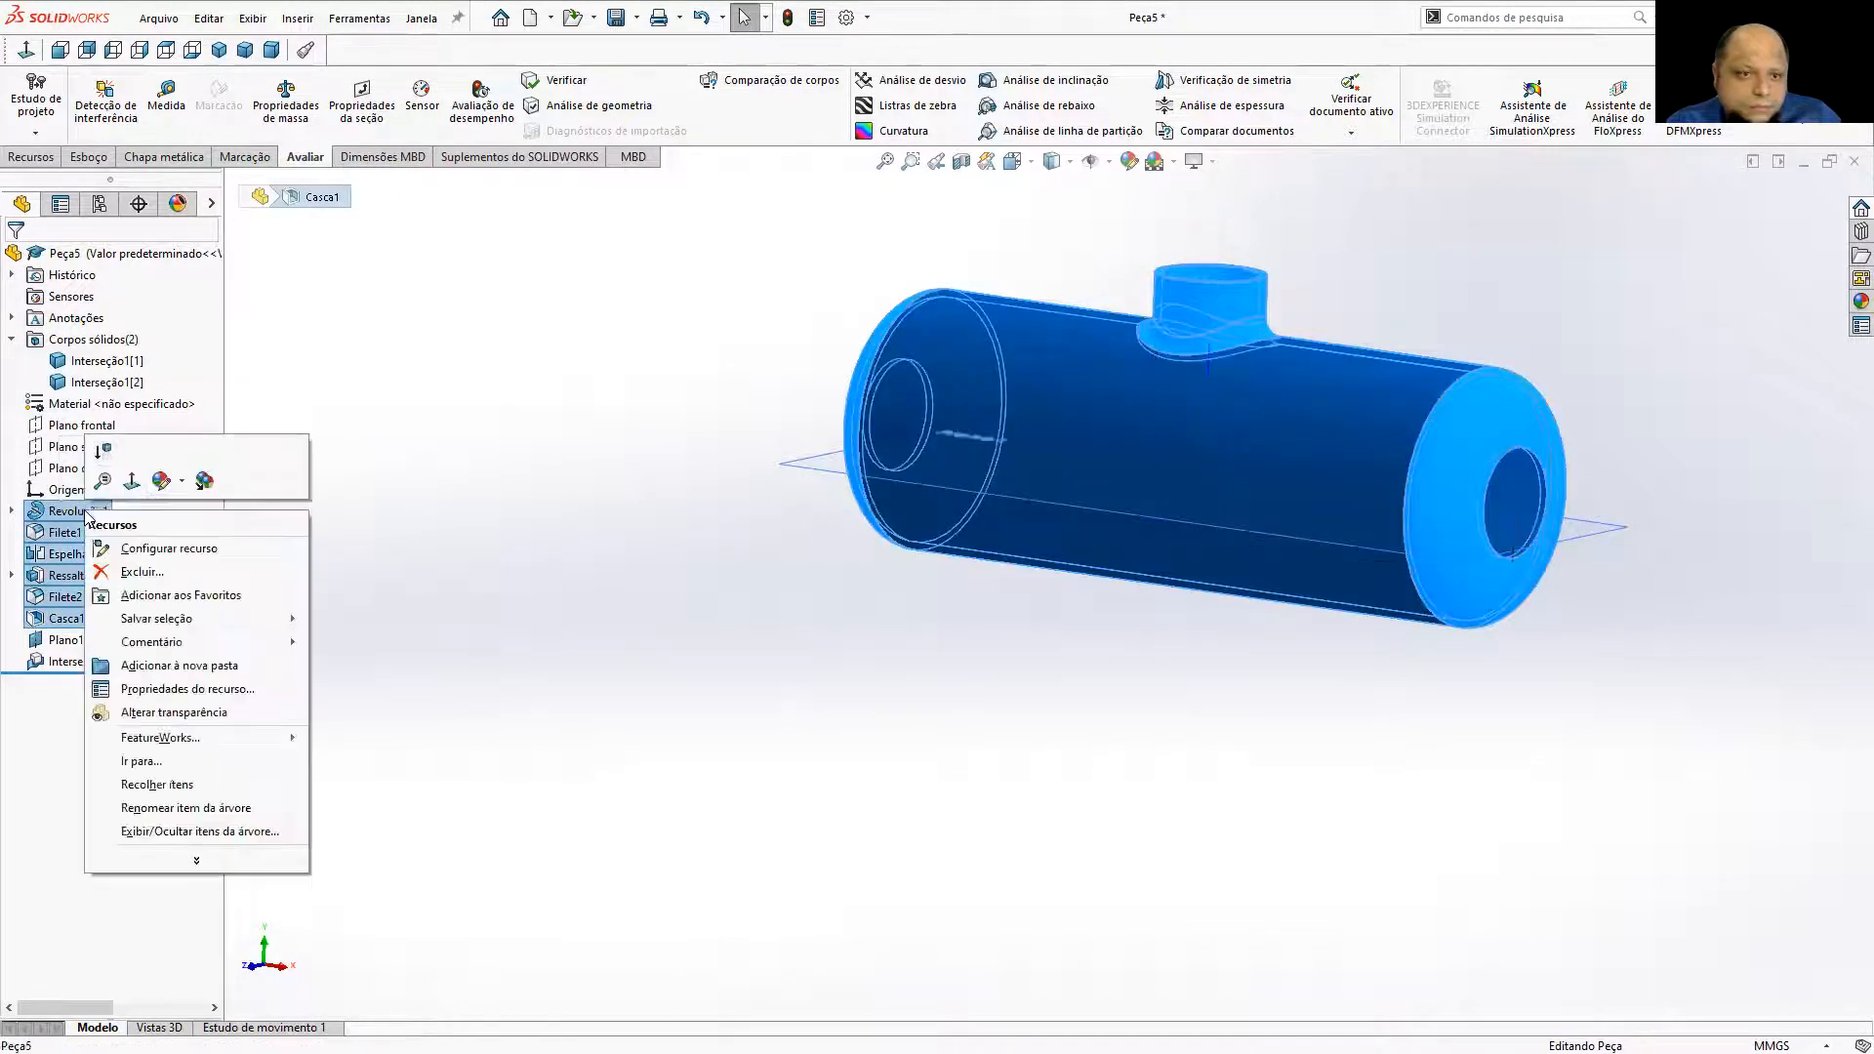
{"action": "left_click", "coordinate": [163, 716]}
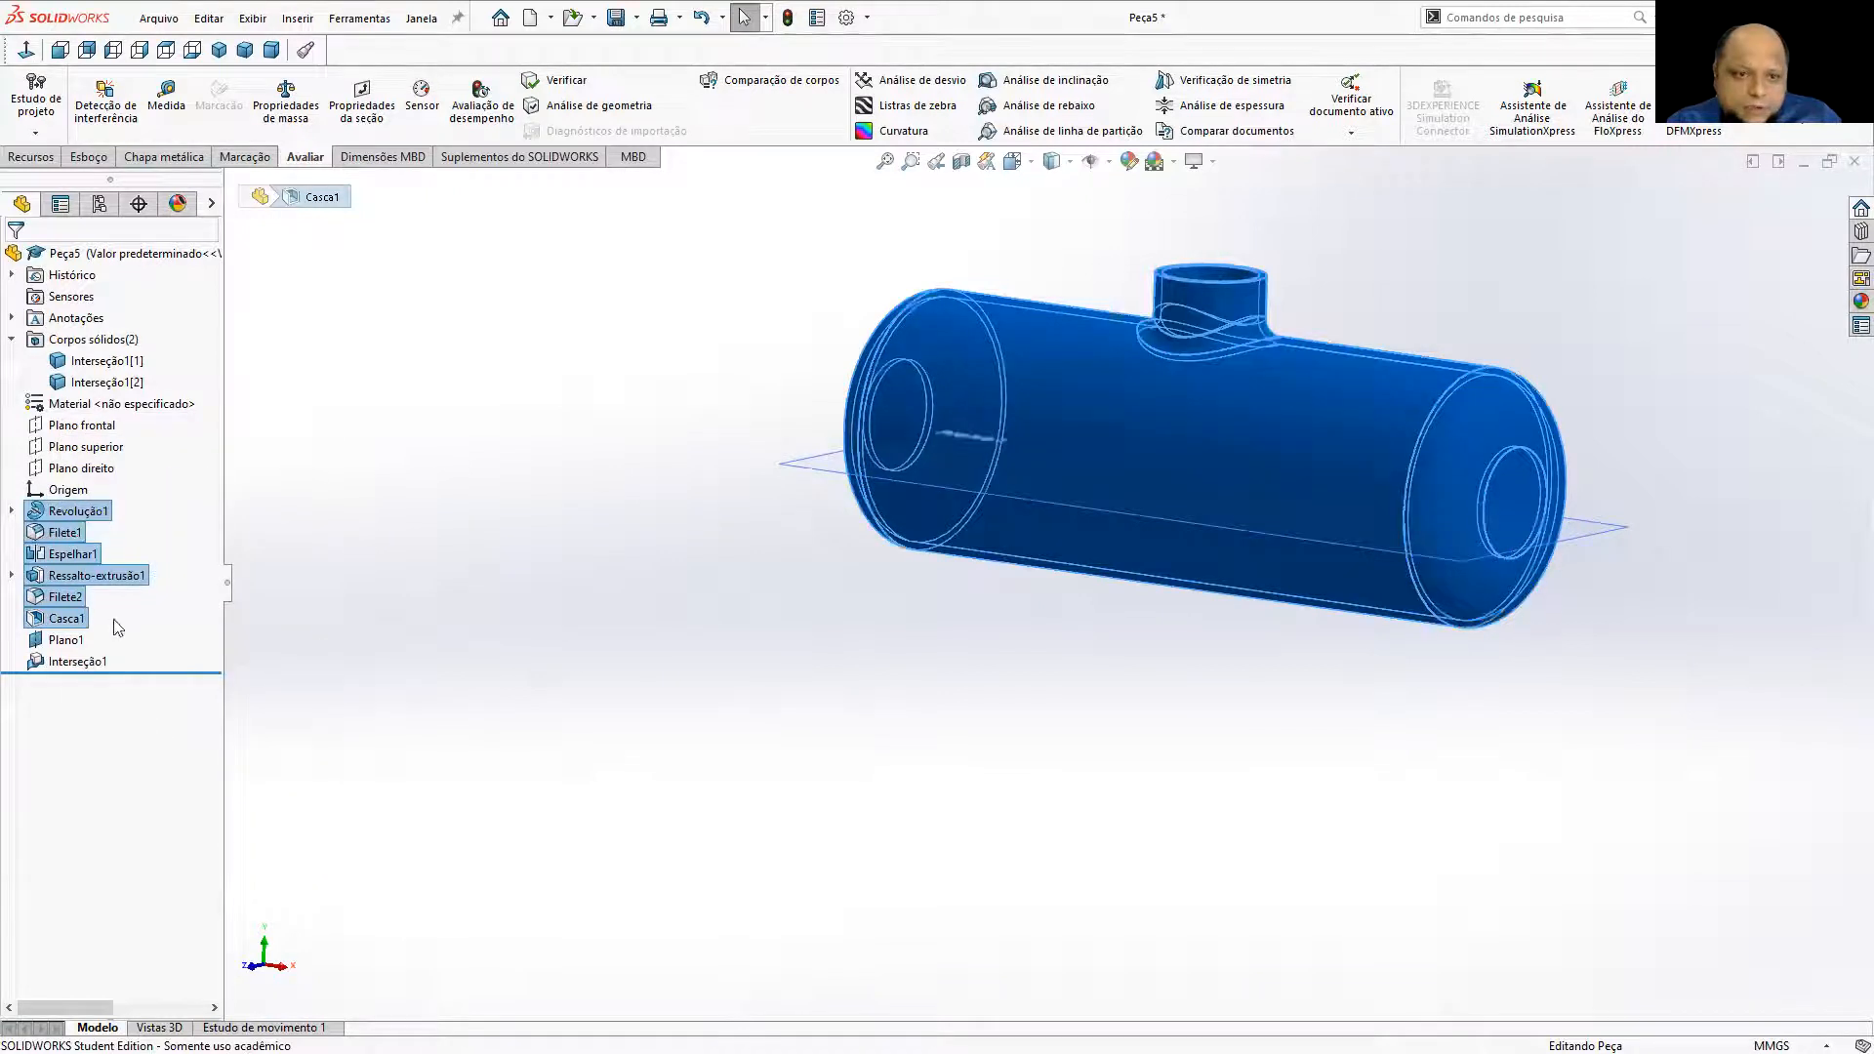
{"action": "right_click", "coordinate": [86, 586]}
{"action": "left_click", "coordinate": [147, 786]}
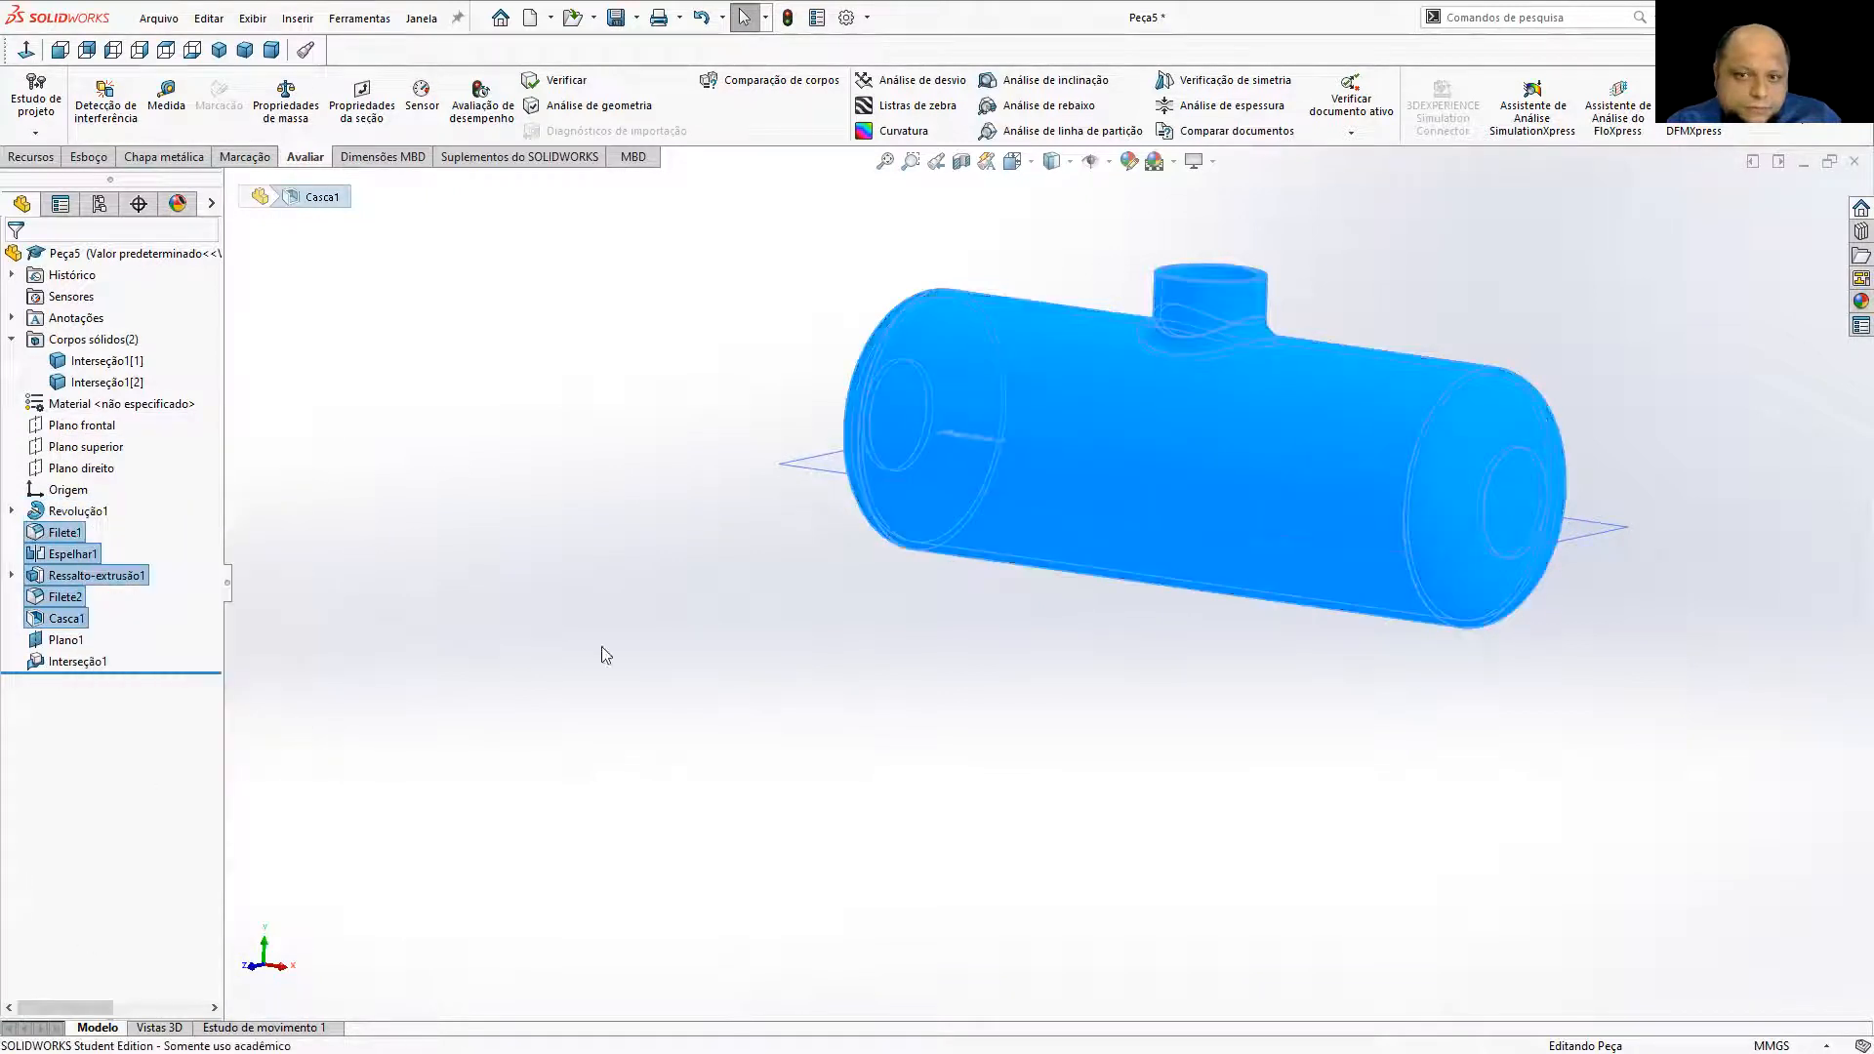
{"action": "left_click", "coordinate": [670, 624]}
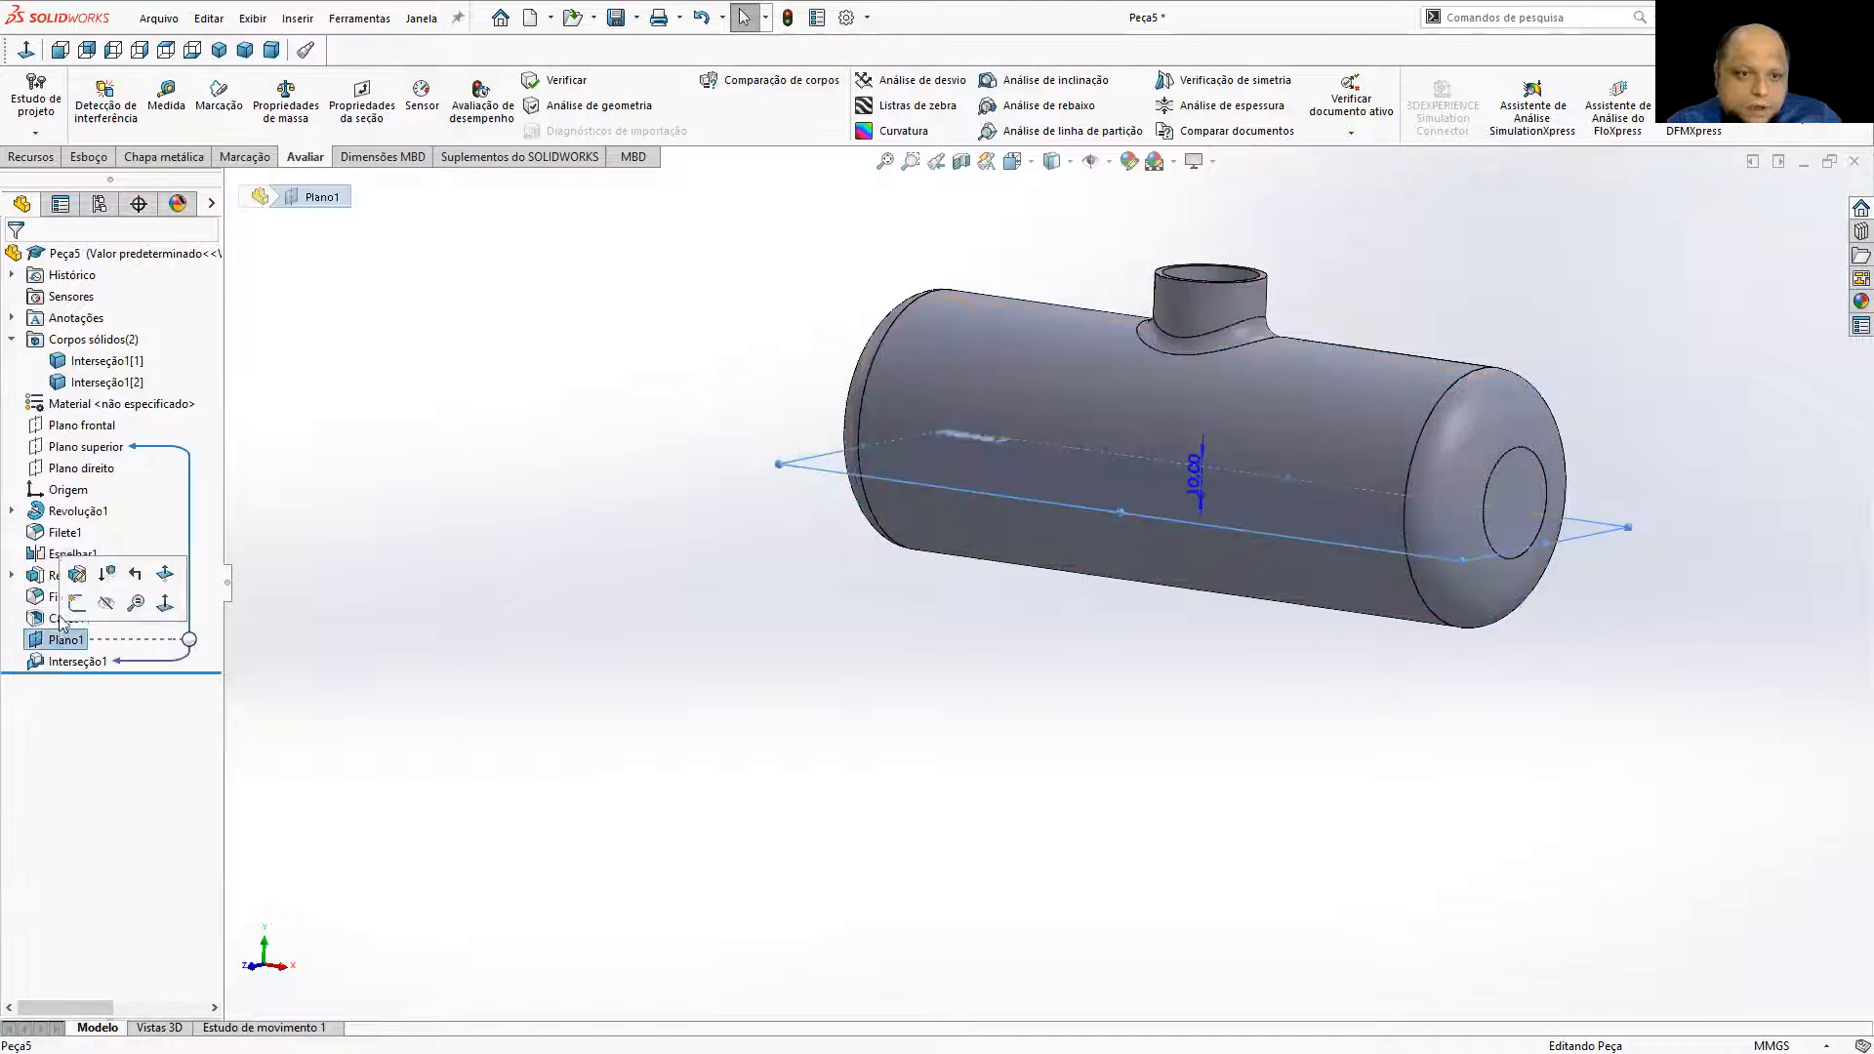
Make the revolve, both fillets, mirror, boss extrusion and shell features transparent together so the inner liquid body shows through.
{"action": "left_click", "coordinate": [69, 619]}
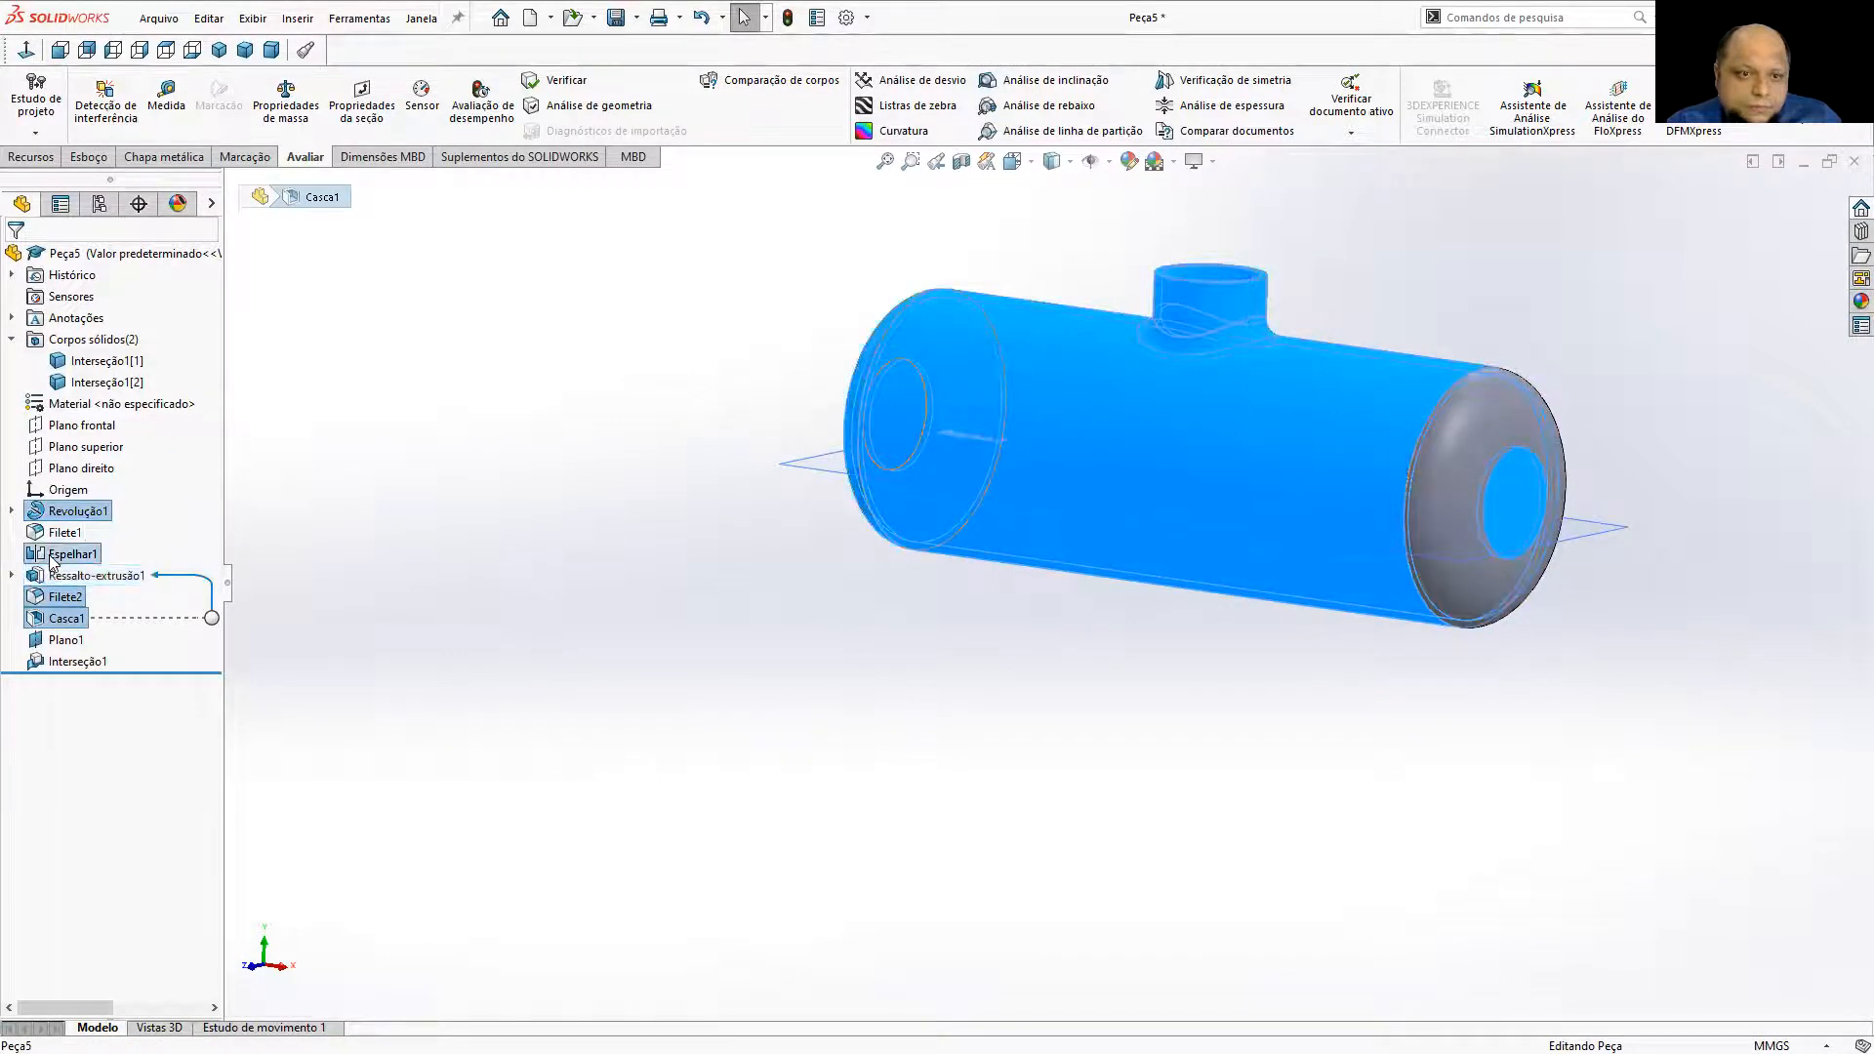
{"action": "right_click", "coordinate": [54, 535]}
{"action": "left_click", "coordinate": [140, 742]}
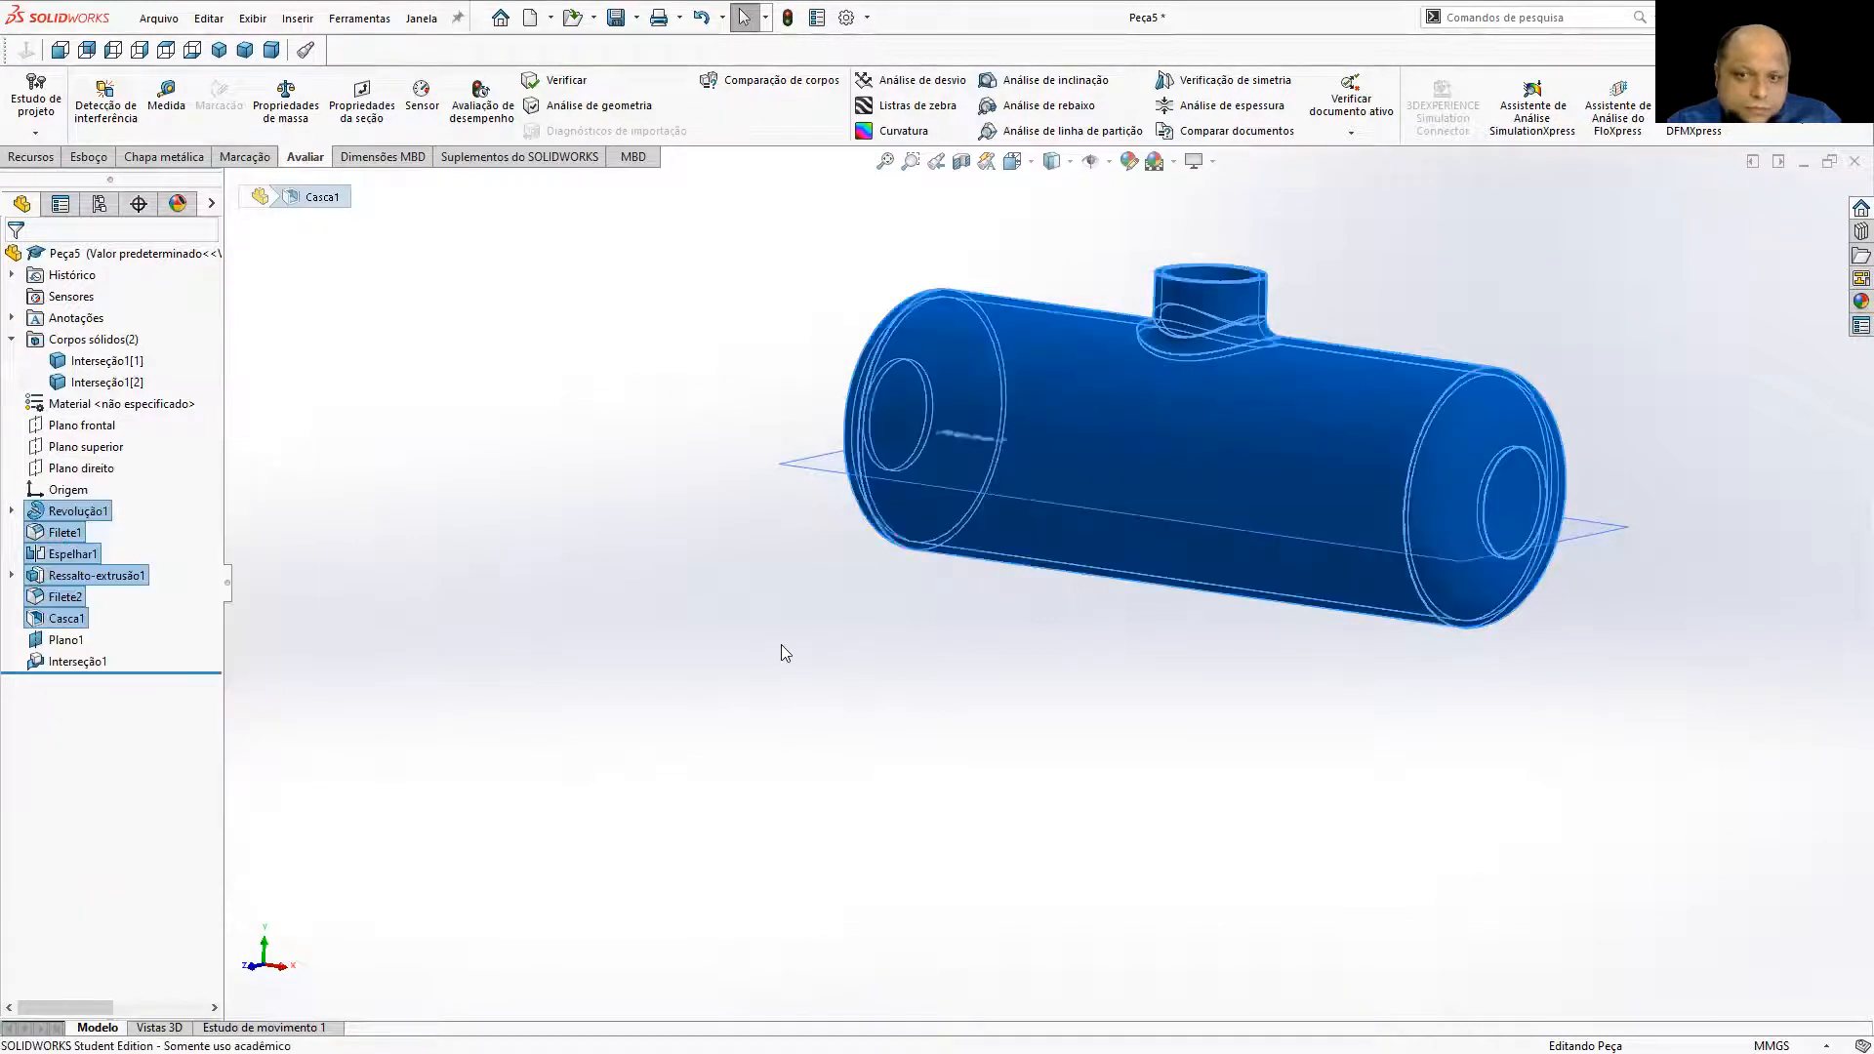
{"action": "middle_click_drag", "start_coordinate": [930, 593], "coordinate": [925, 632]}
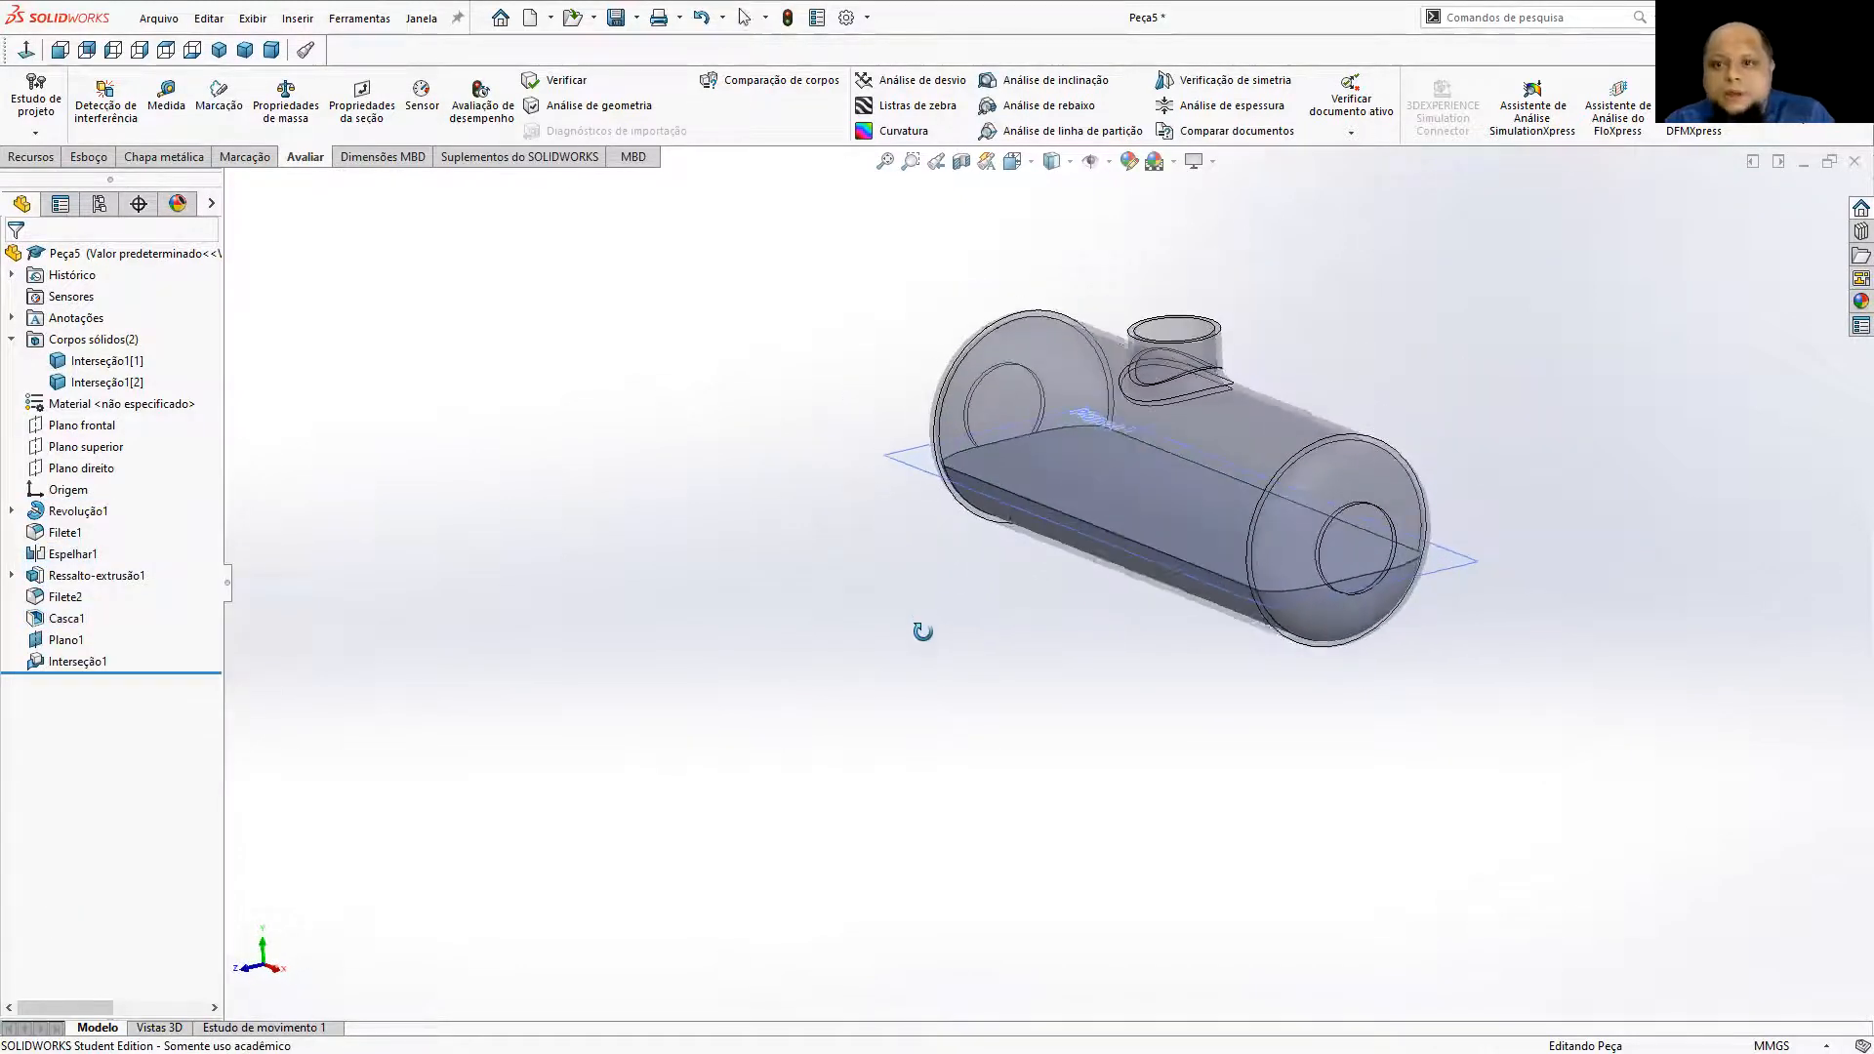
Set the offset distance of the liquid-level plane from the top plane to 11 mm.
{"action": "middle_click_drag", "start_coordinate": [1012, 789], "coordinate": [1021, 718]}
{"action": "right_click", "coordinate": [80, 647]}
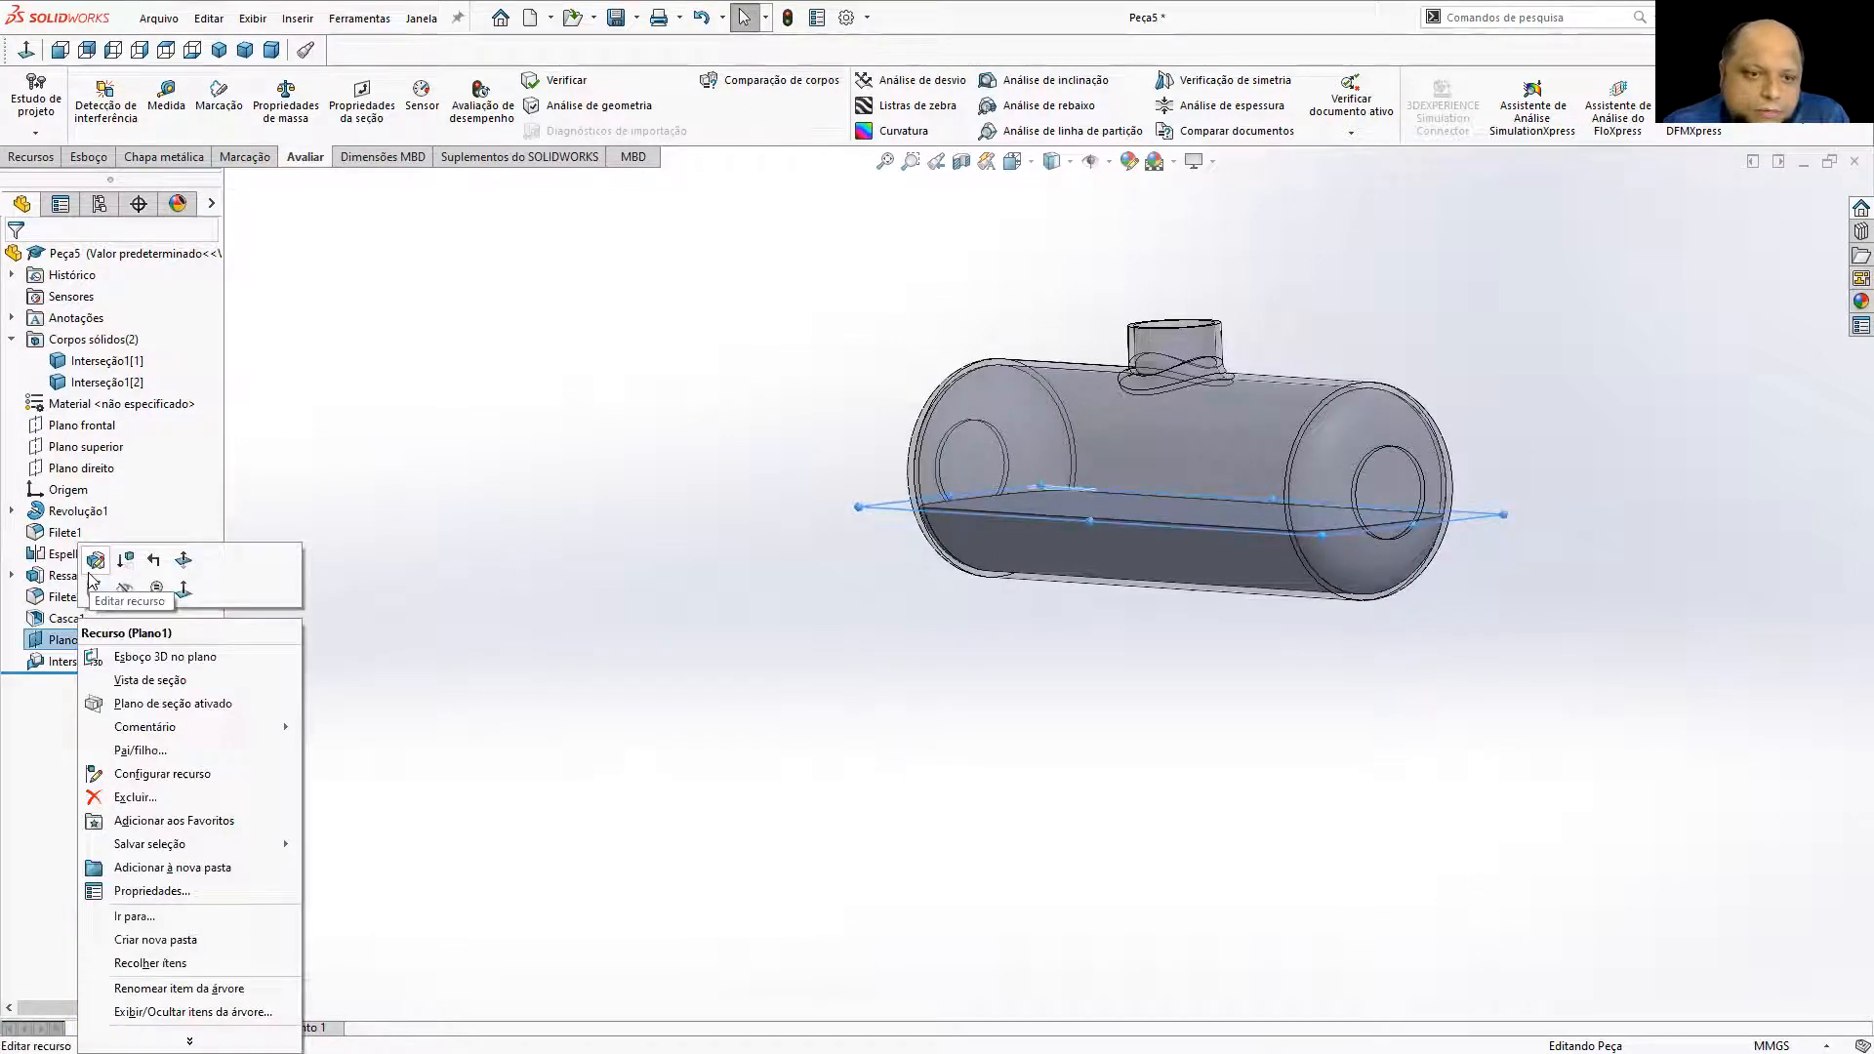
{"action": "left_click", "coordinate": [100, 592]}
{"action": "type", "text": "31"}
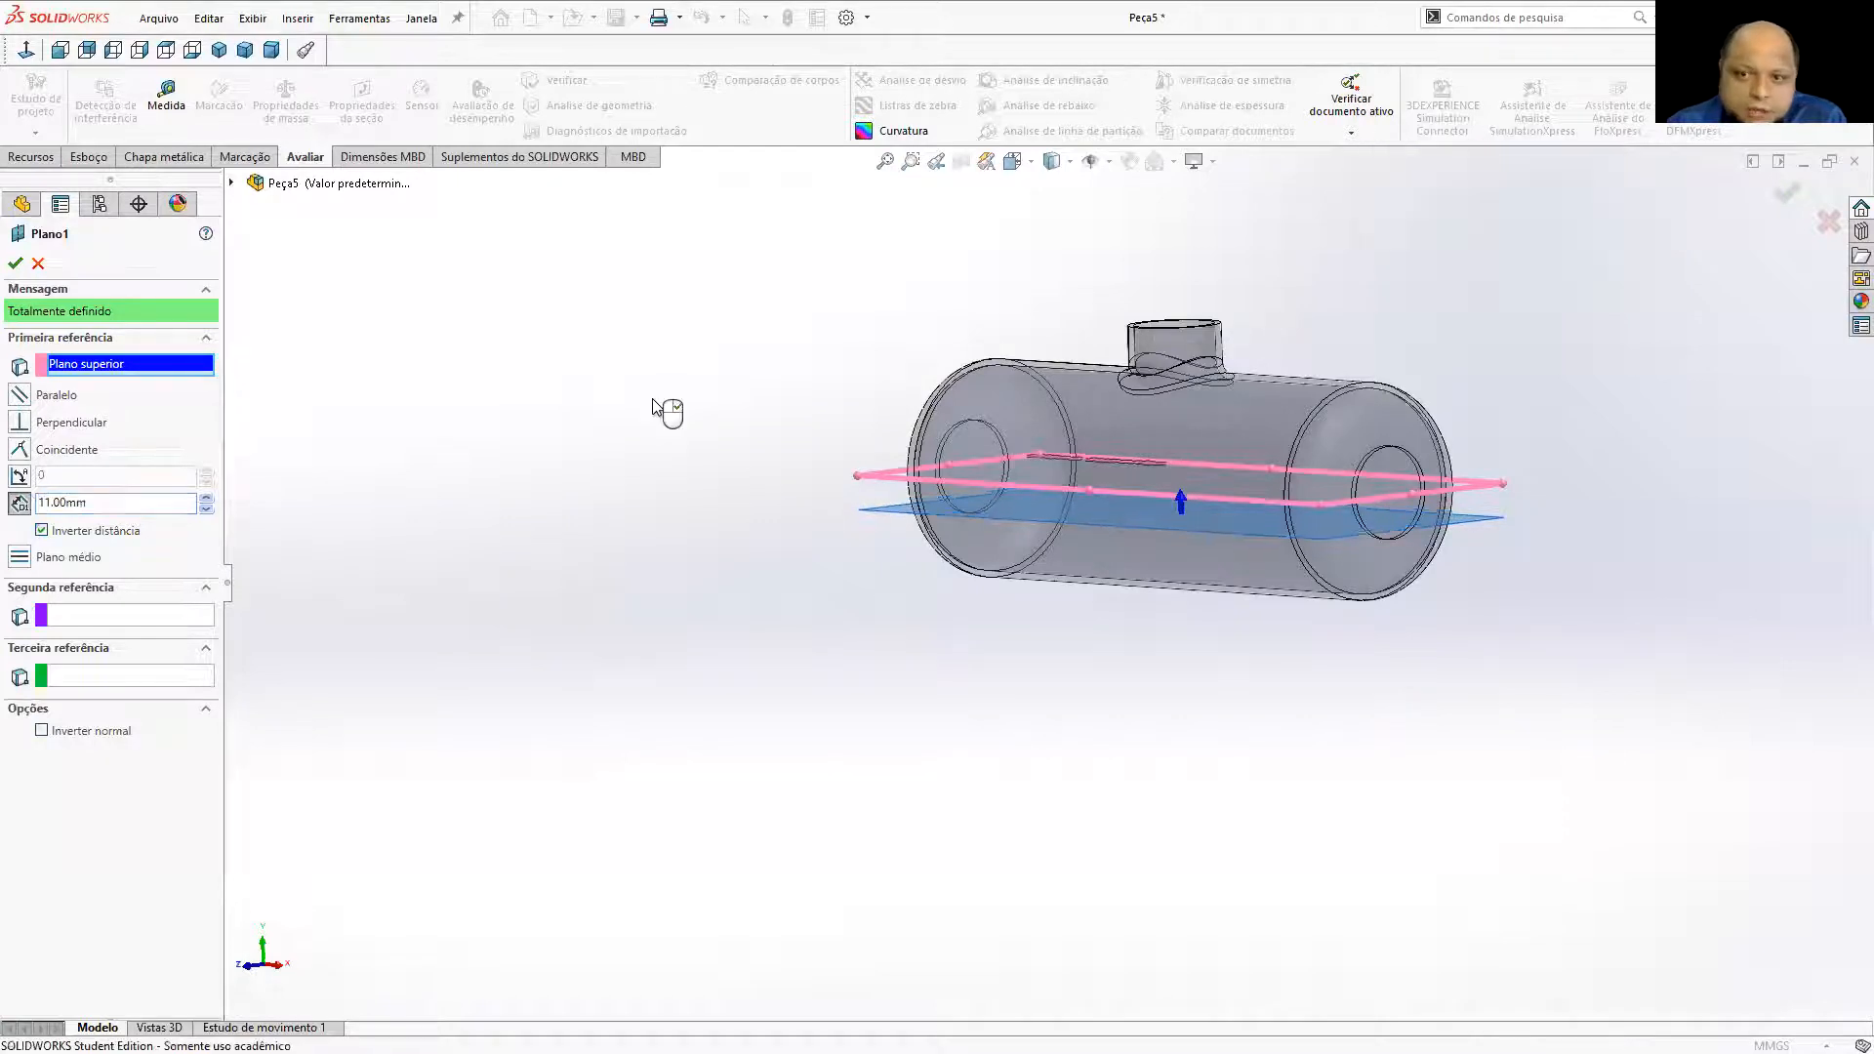
{"action": "left_click", "coordinate": [14, 262]}
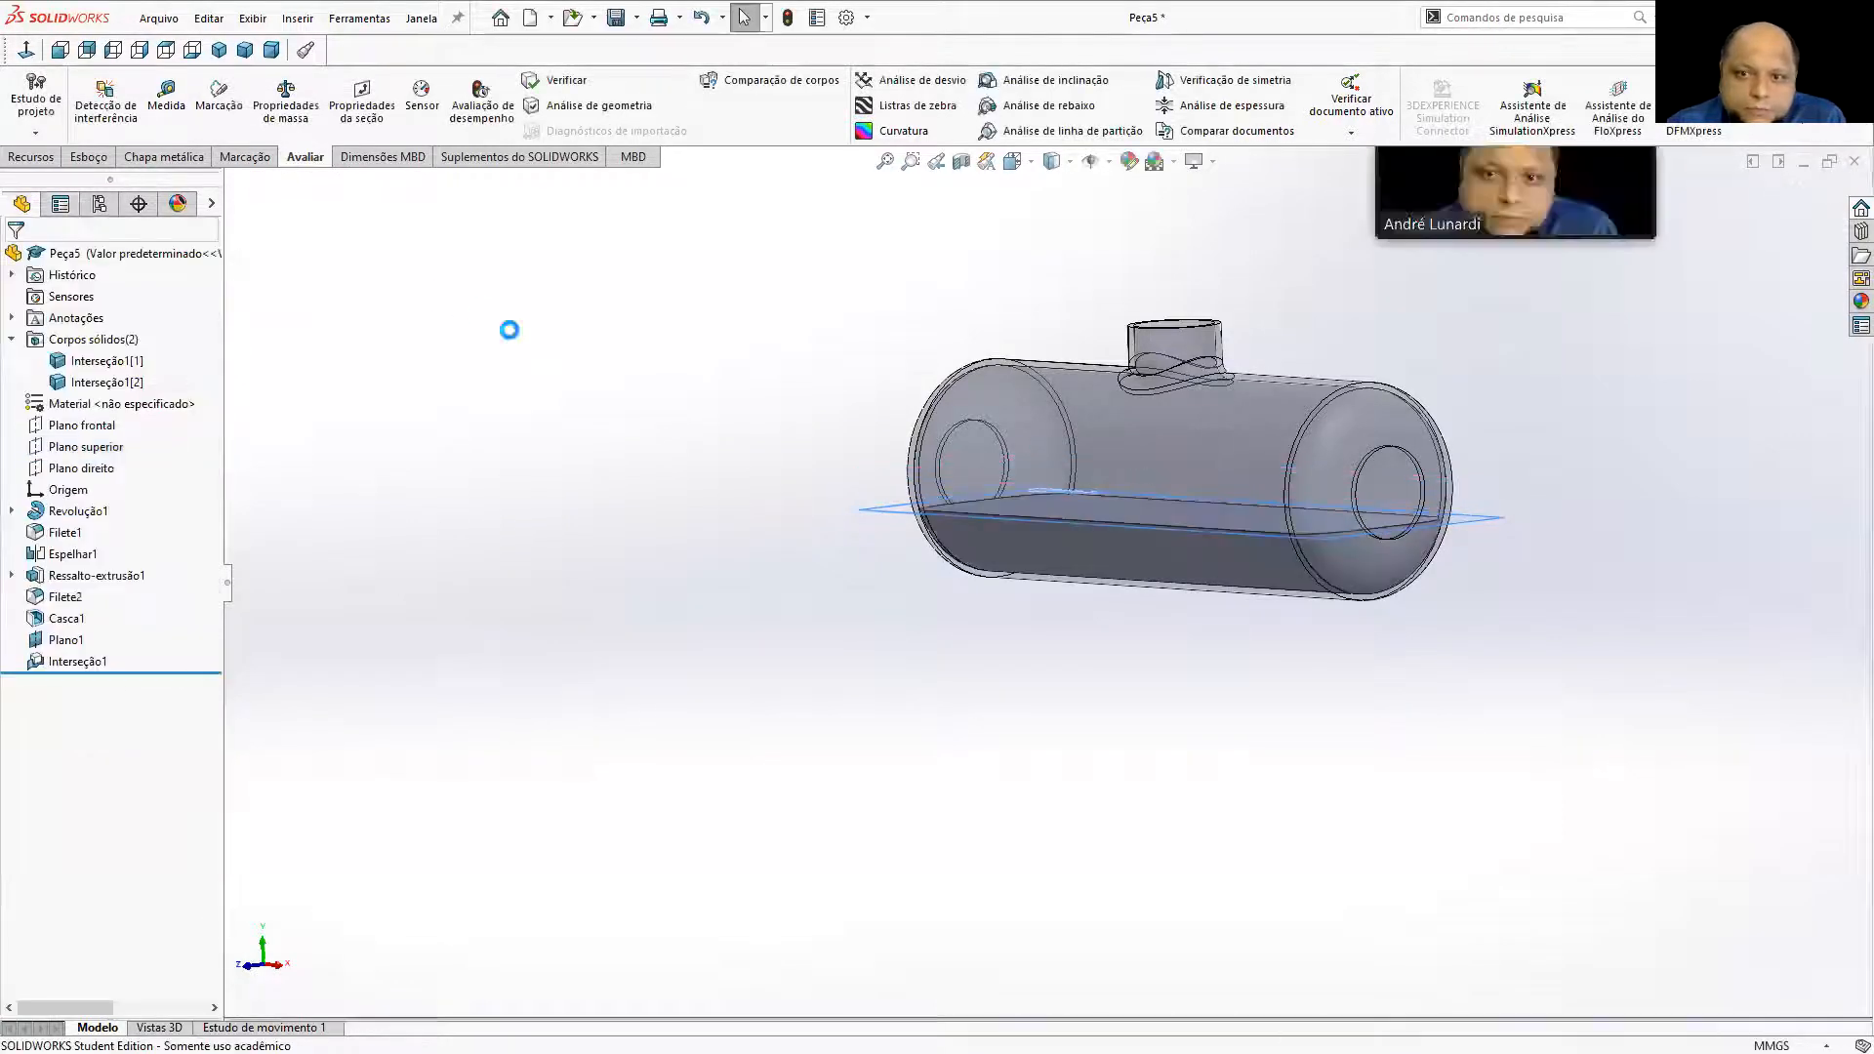
Evaluate the mass properties of the inner liquid body and read its volume.
{"action": "left_click", "coordinate": [103, 361]}
{"action": "left_click", "coordinate": [283, 113]}
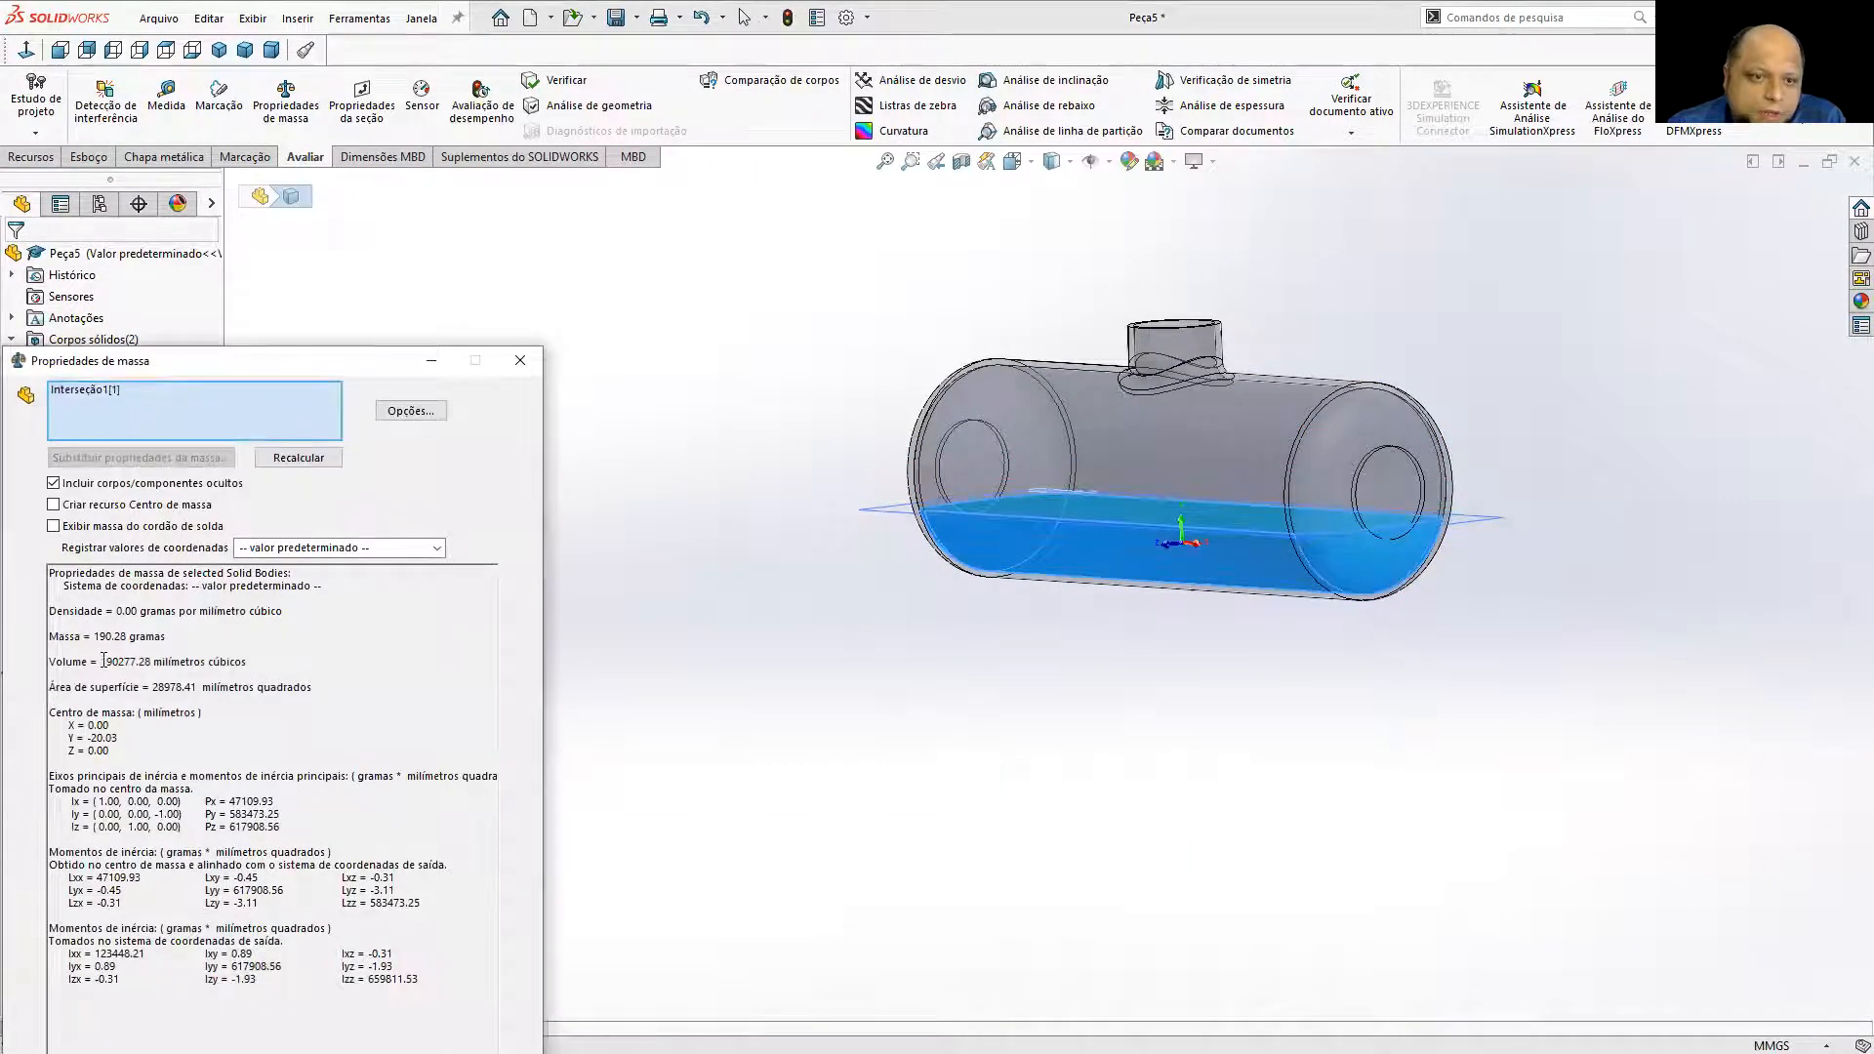
{"action": "left_click_drag", "start_coordinate": [127, 659], "coordinate": [138, 656]}
{"action": "left_click", "coordinate": [520, 361]}
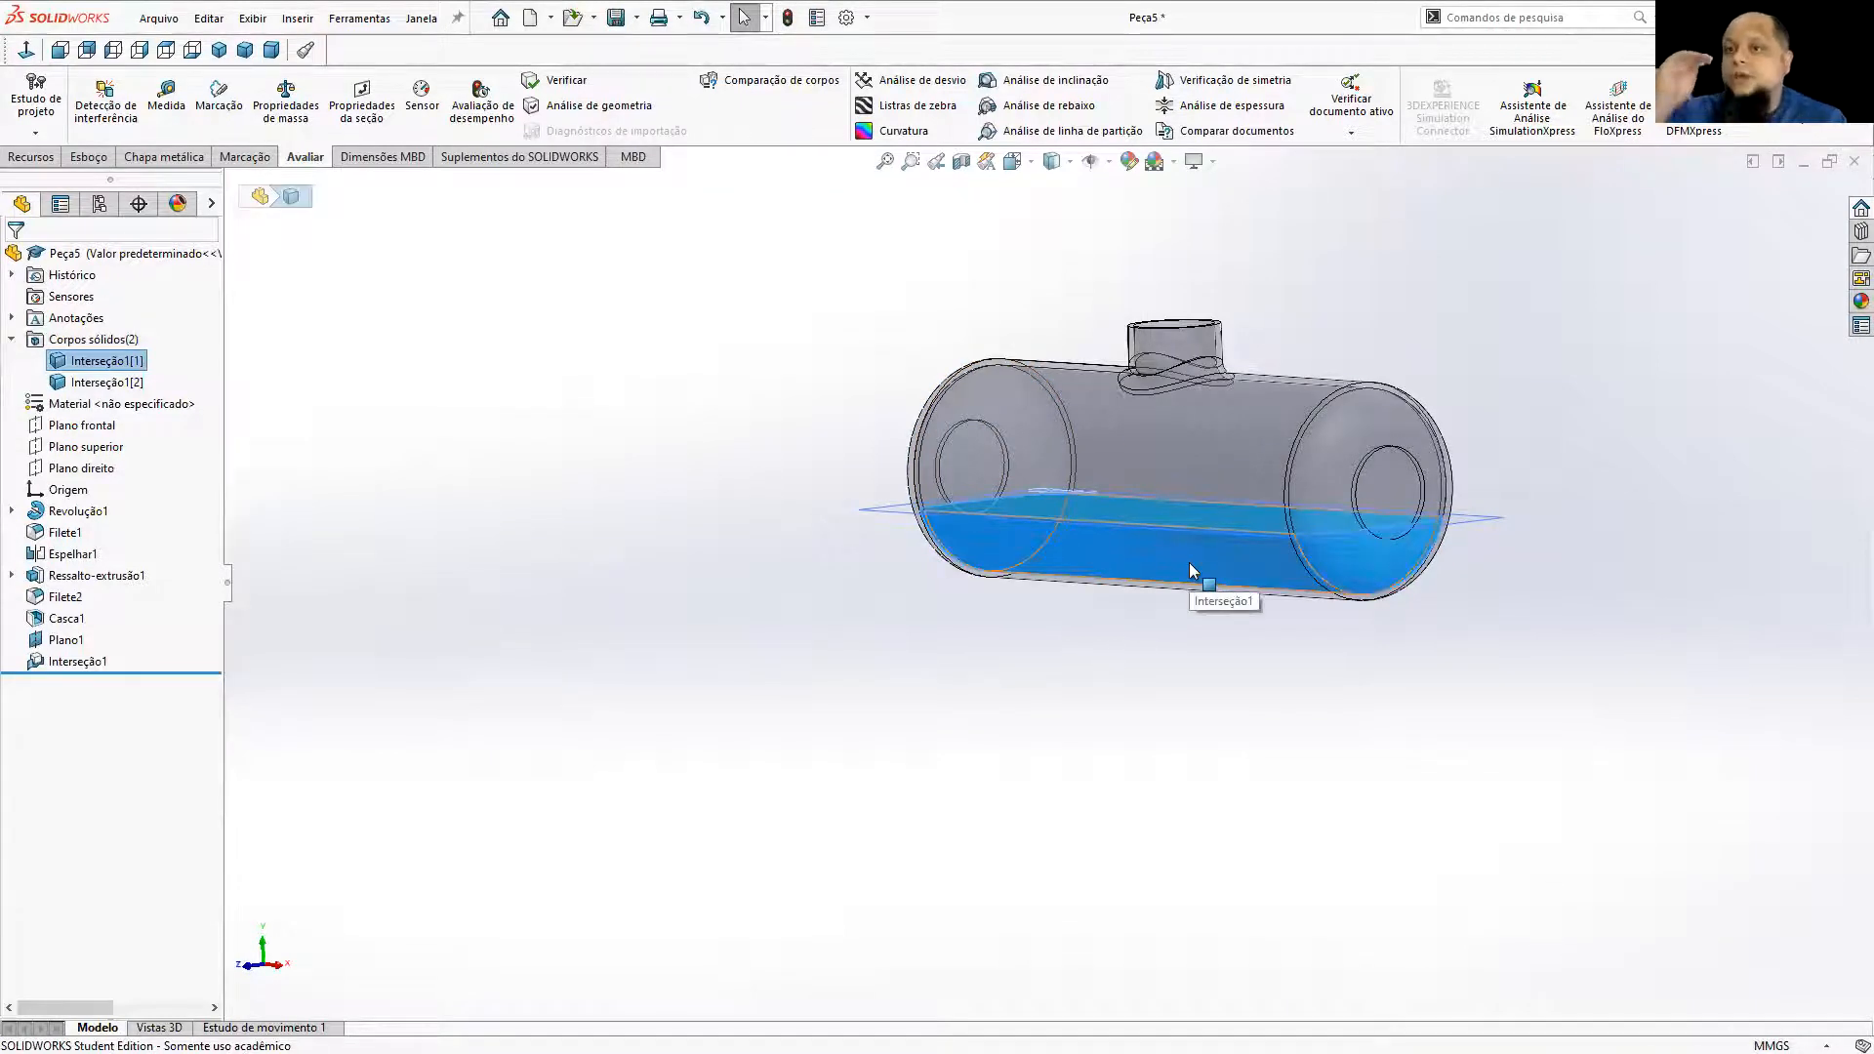
Flip the liquid-level plane's 11 mm offset to the upper side of the top plane by turning off the inverted distance.
{"action": "middle_click_drag", "start_coordinate": [1331, 598], "coordinate": [1455, 375]}
{"action": "scroll", "coordinate": [1484, 510], "scroll_direction": "down", "scroll_amount": 4}
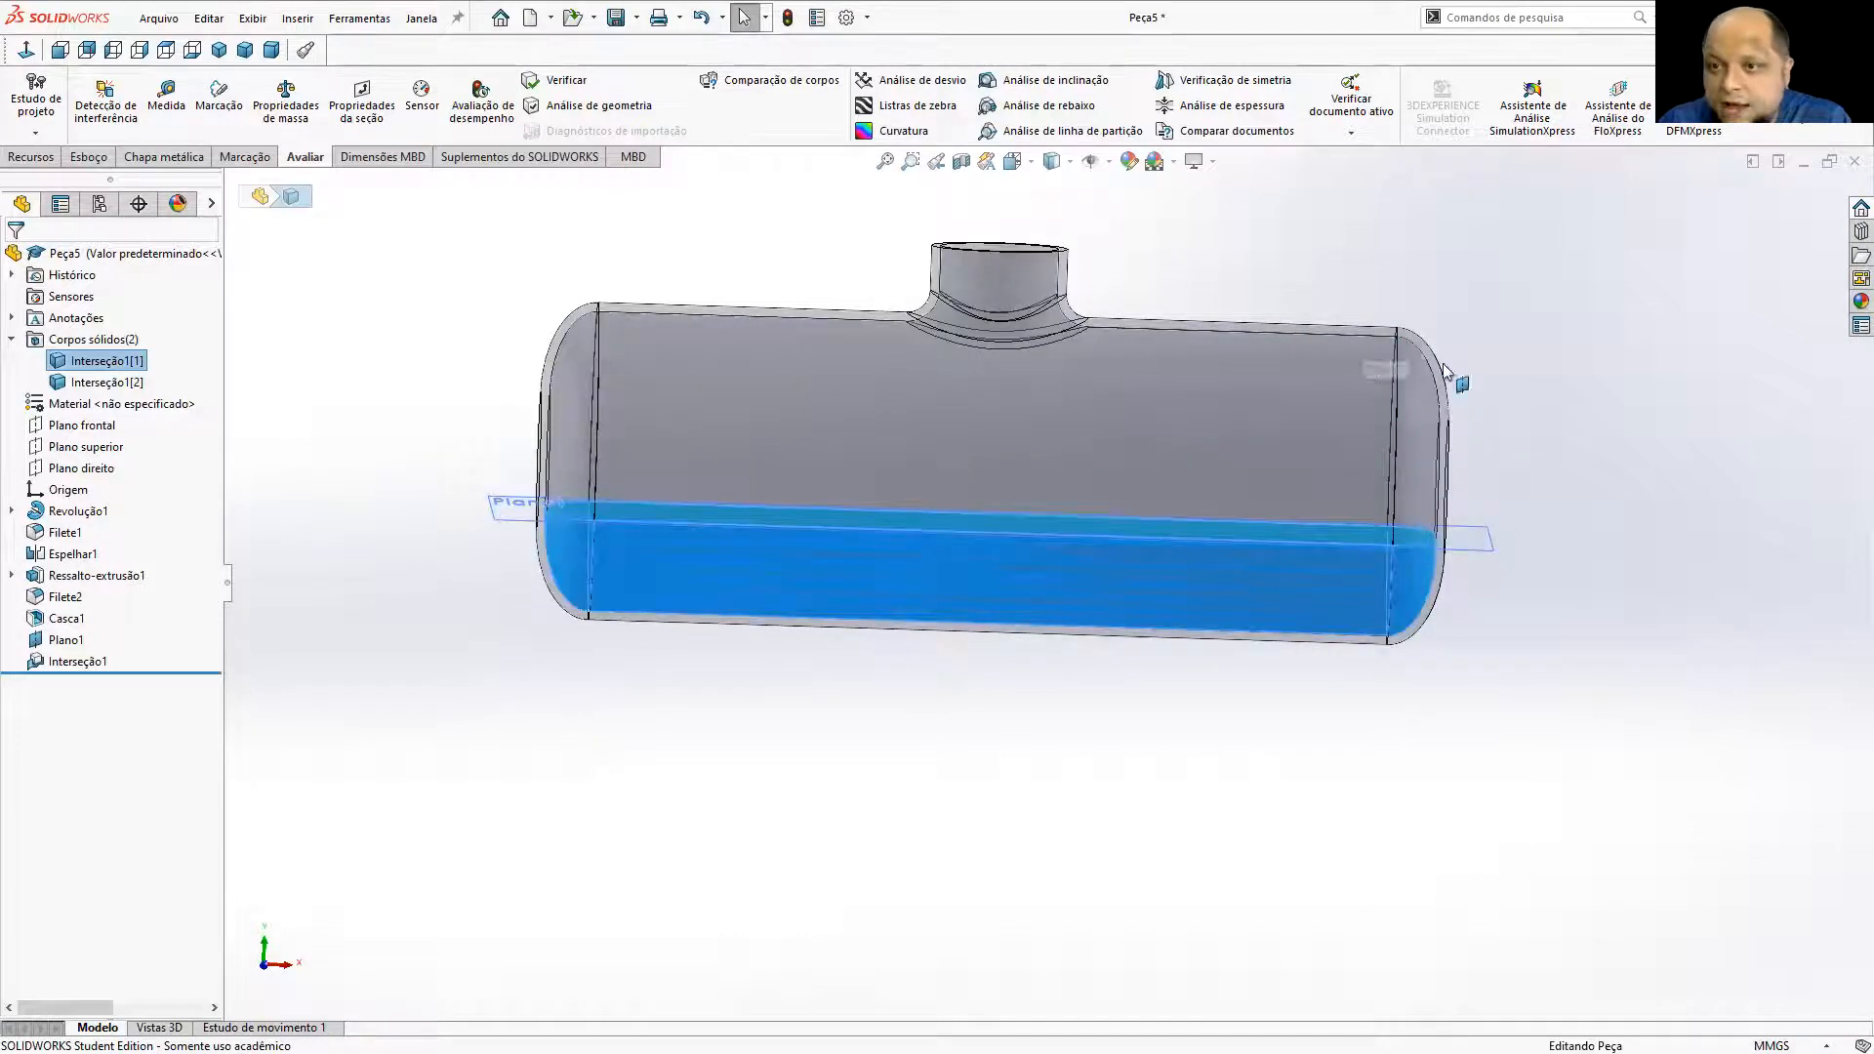
{"action": "middle_click_drag", "start_coordinate": [1391, 381], "coordinate": [1330, 504]}
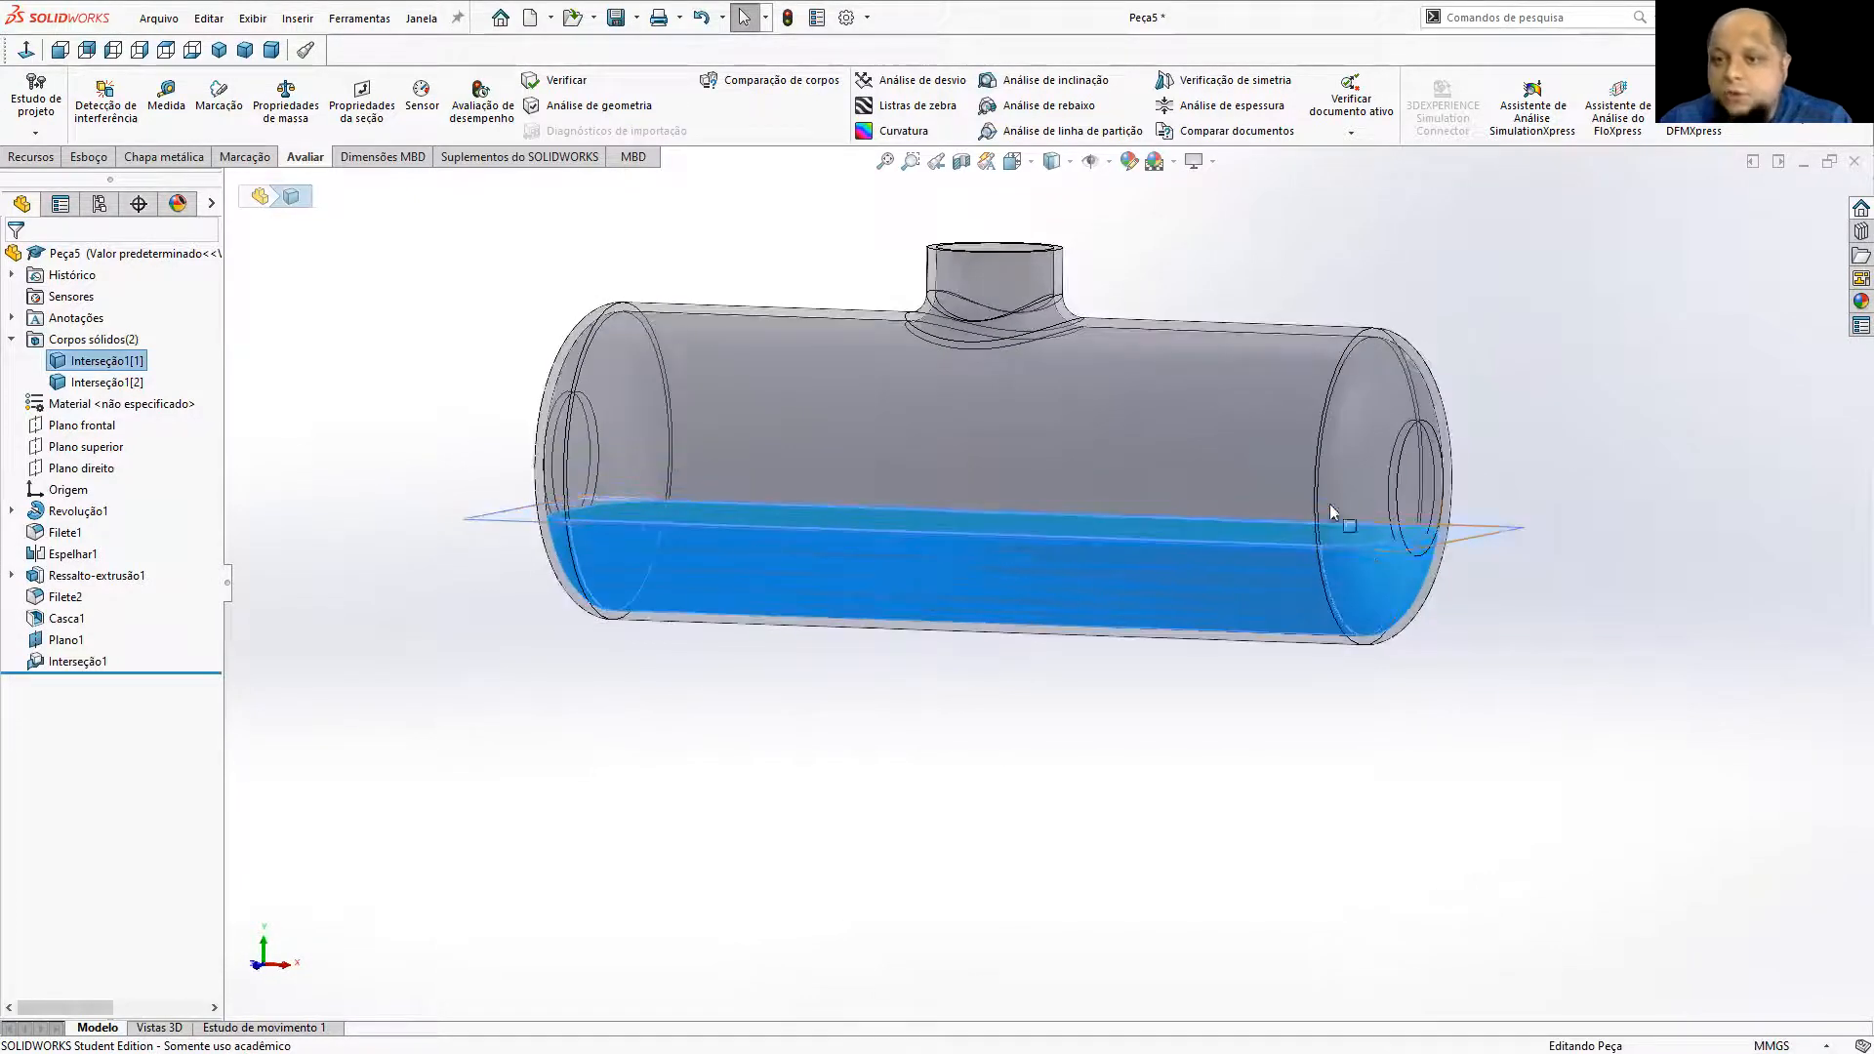
{"action": "middle_click_drag", "start_coordinate": [1363, 621], "coordinate": [1367, 448]}
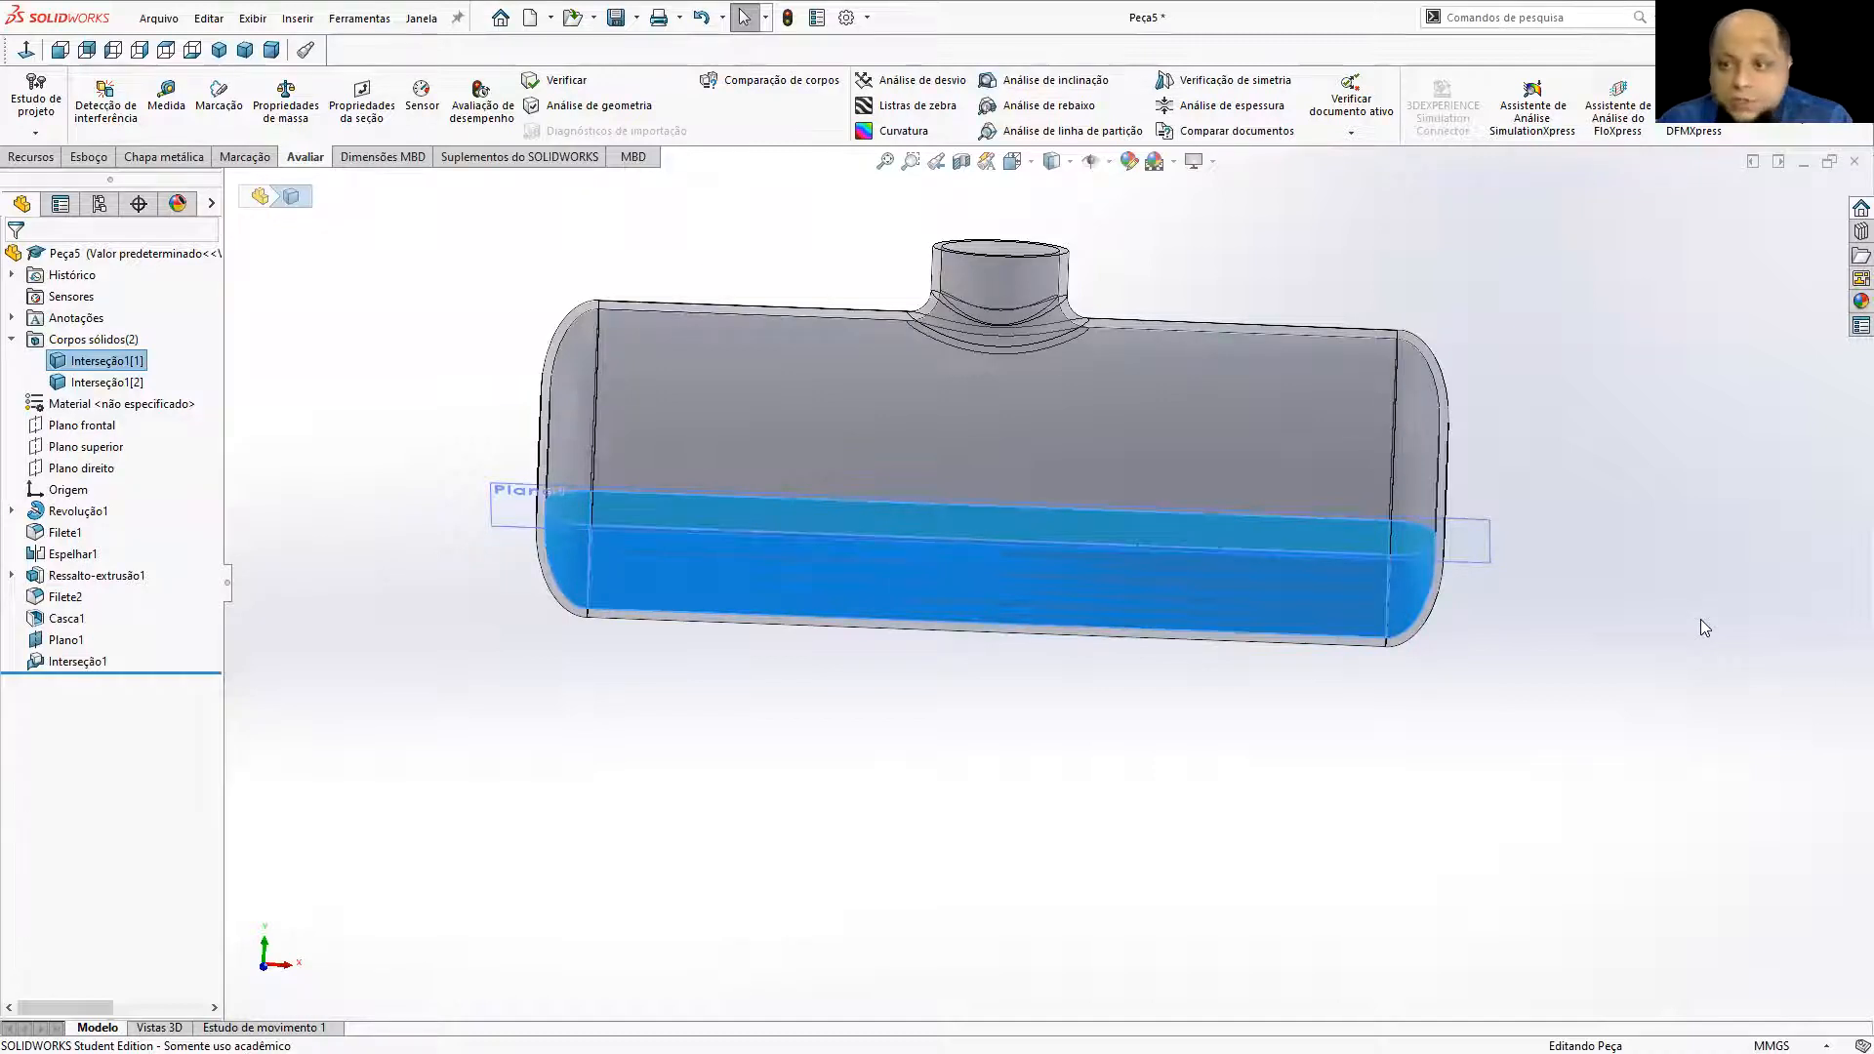
{"action": "middle_click_drag", "start_coordinate": [1328, 592], "coordinate": [1238, 584]}
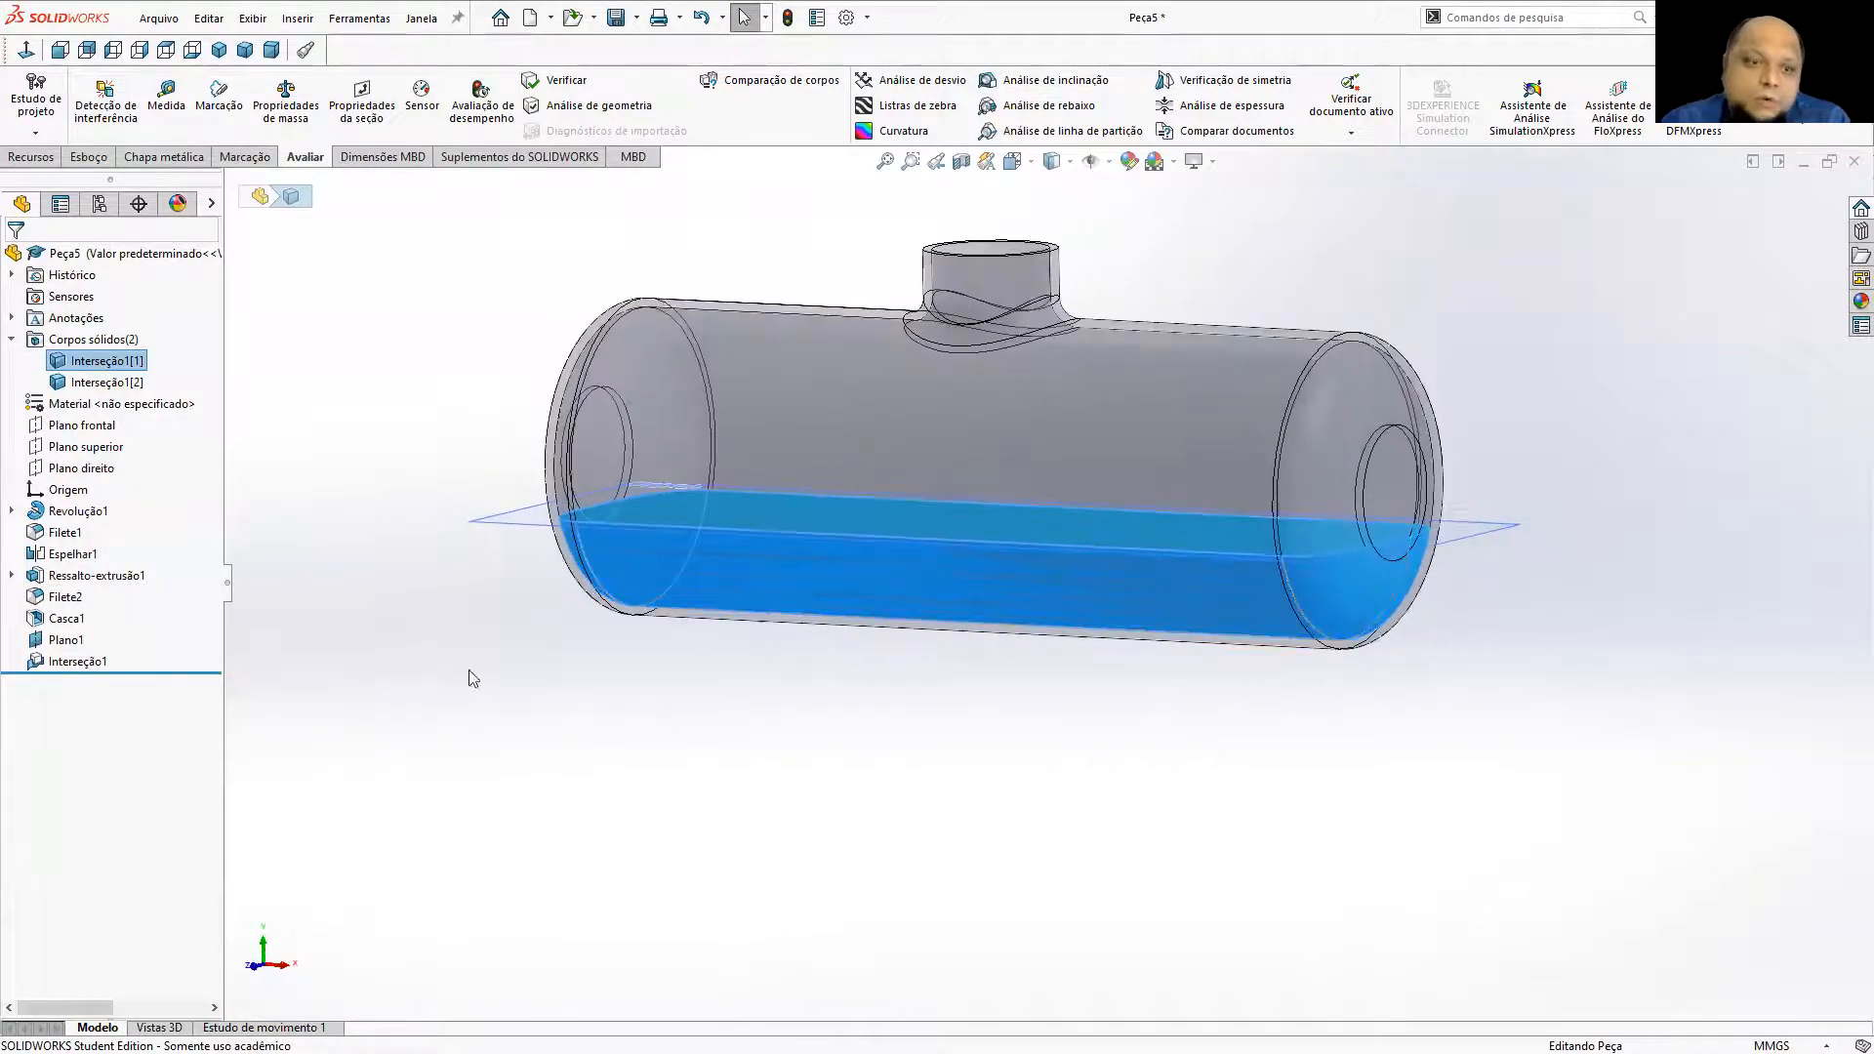
{"action": "right_click", "coordinate": [61, 644]}
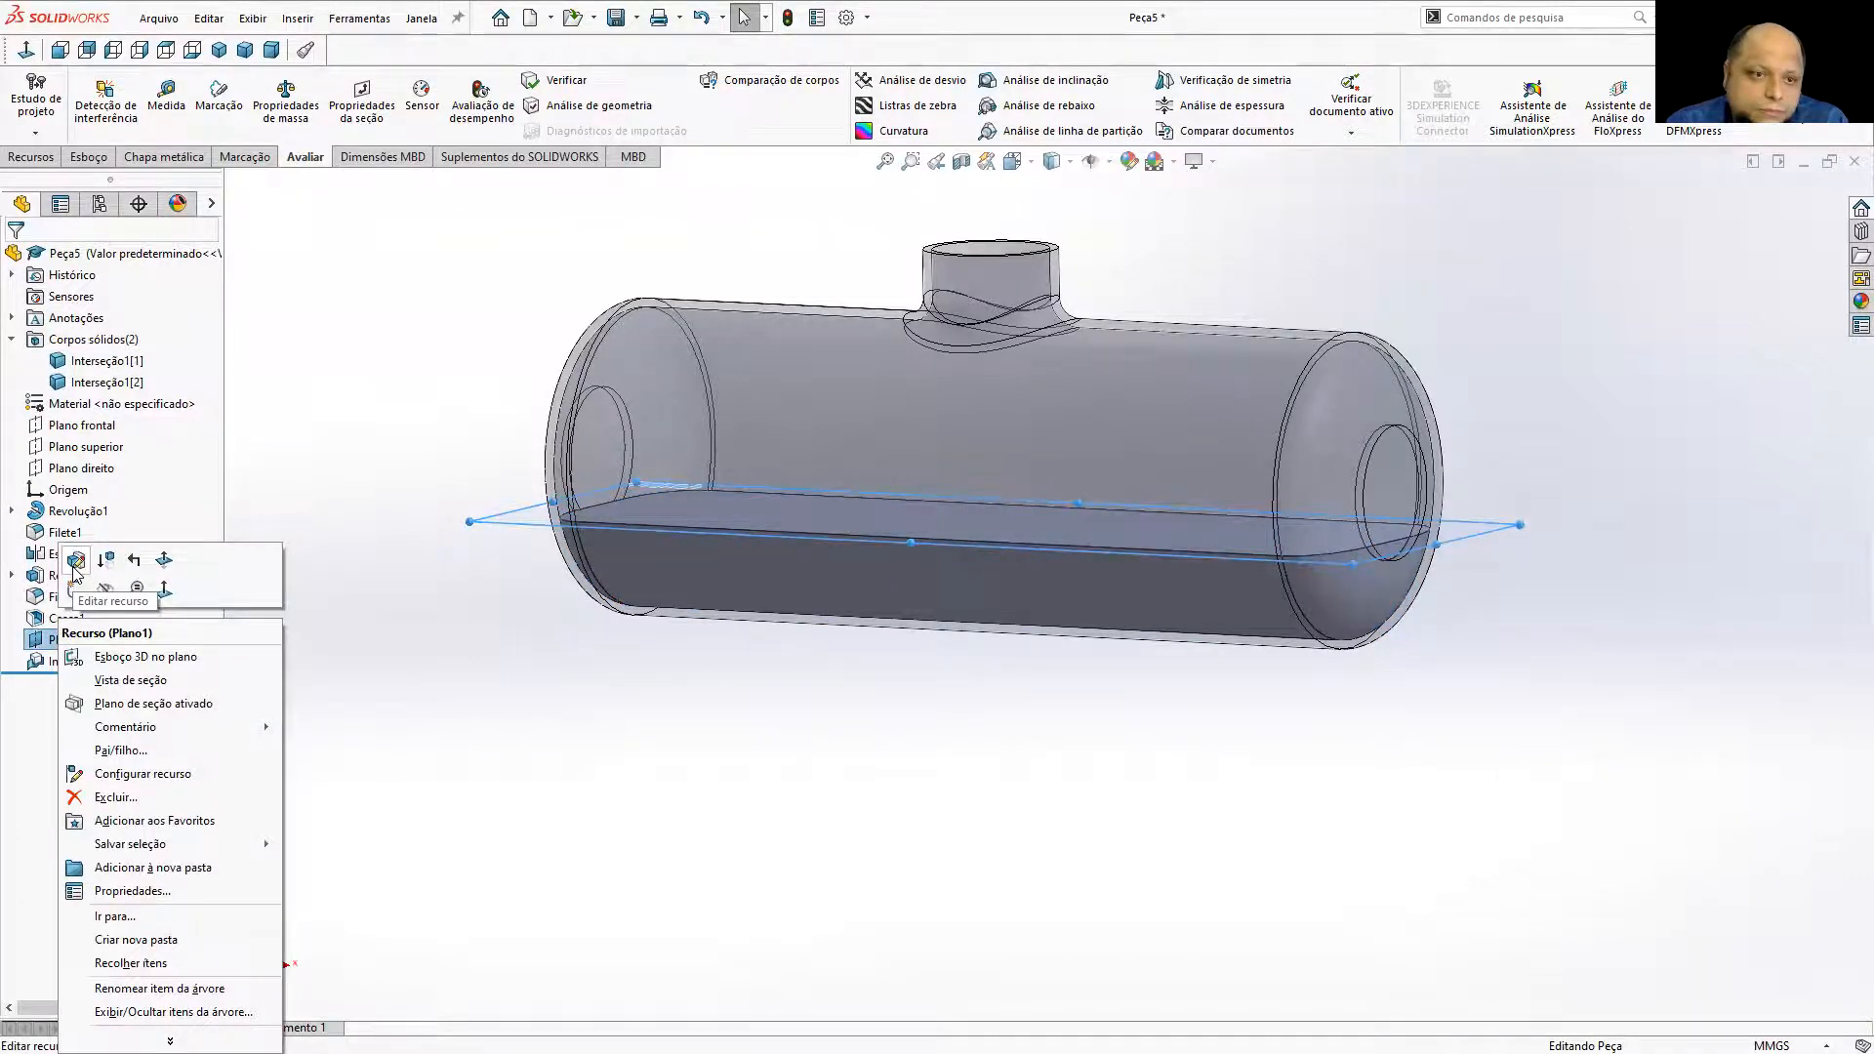
{"action": "left_click", "coordinate": [75, 563]}
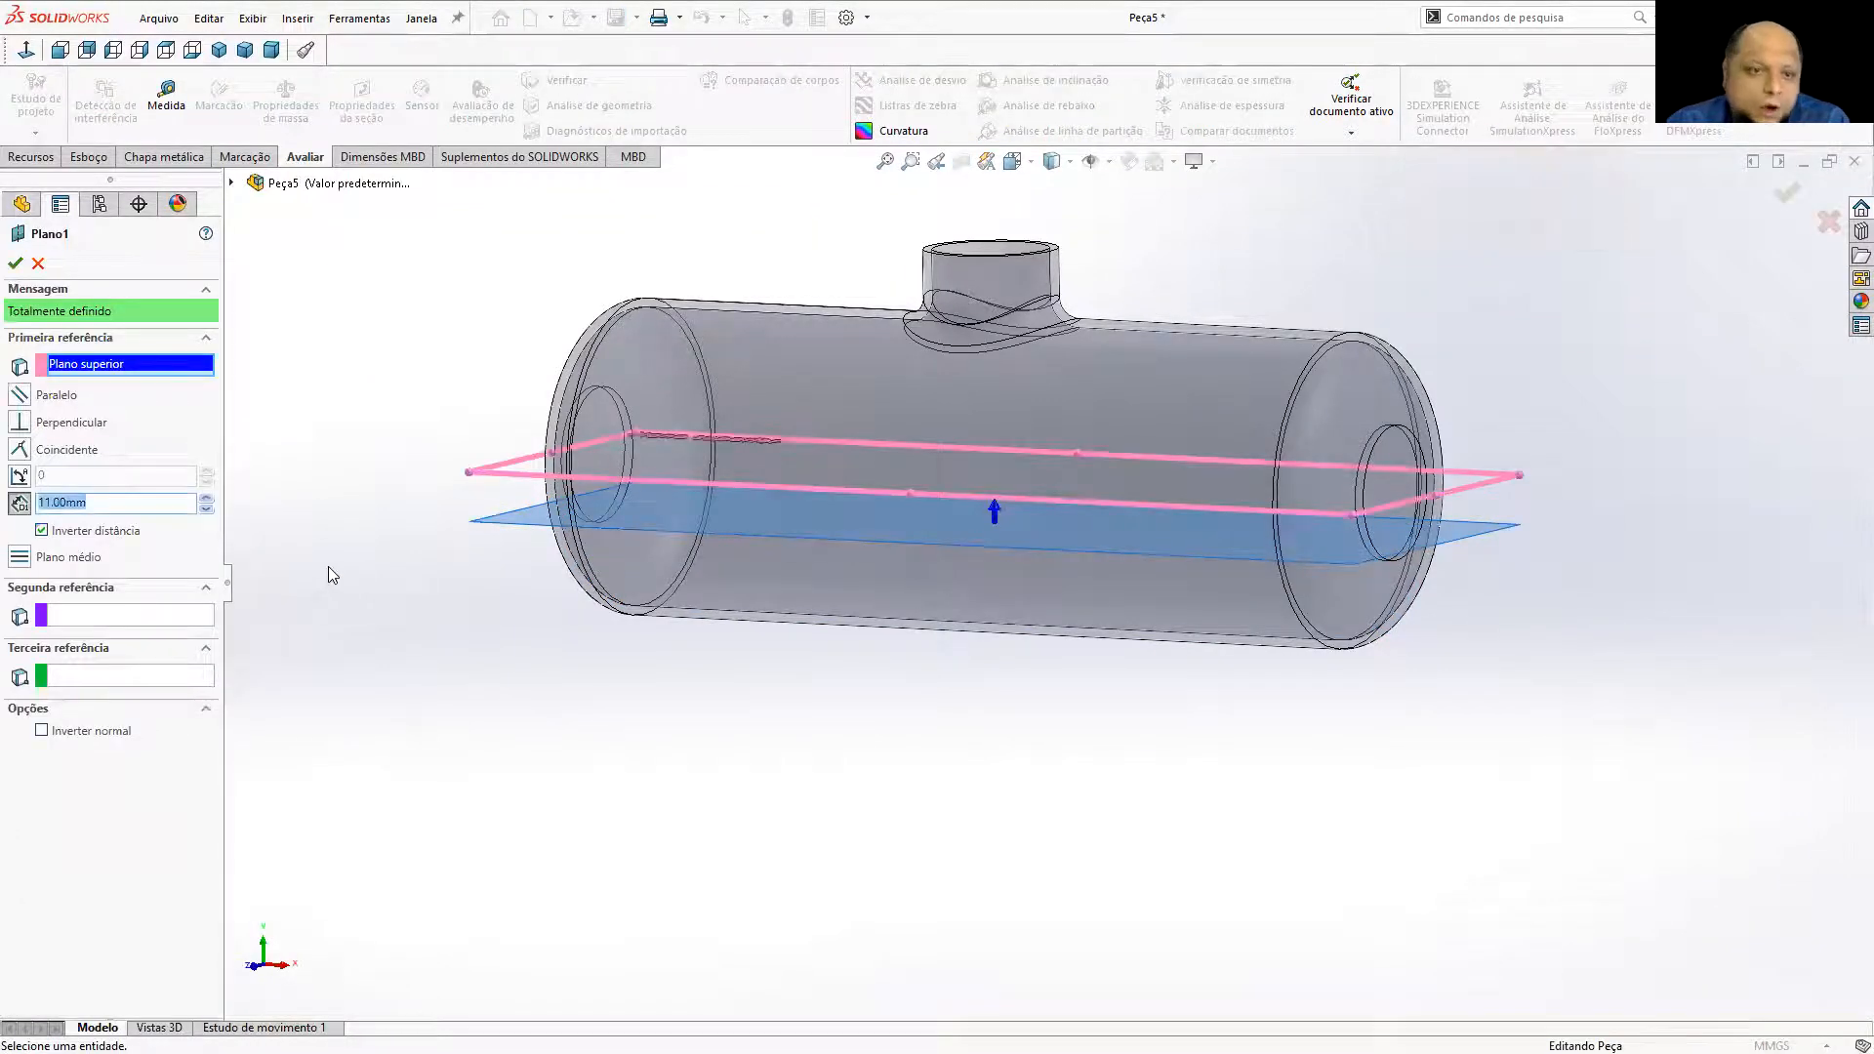
{"action": "left_click", "coordinate": [86, 532]}
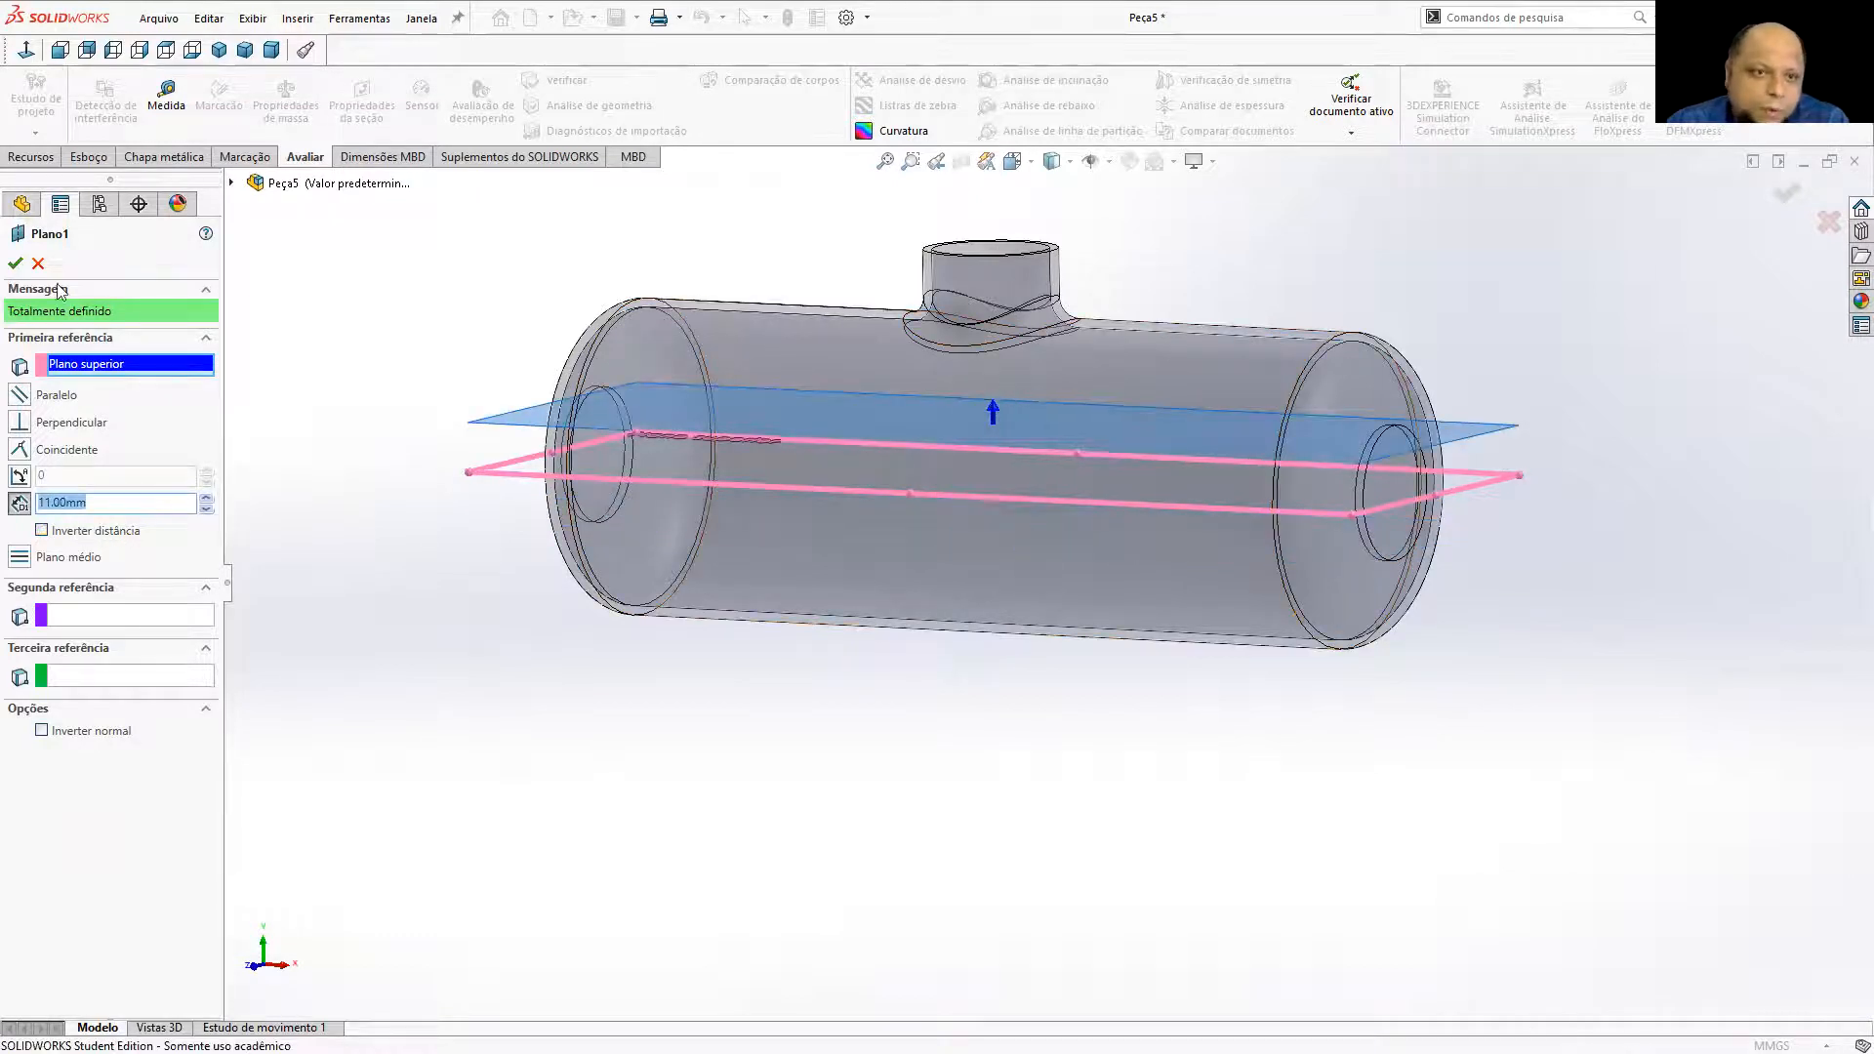
{"action": "left_click", "coordinate": [16, 264]}
Inspect the raised liquid level inside the tank and evaluate the mass properties of the whole part.
{"action": "middle_click_drag", "start_coordinate": [1017, 714], "coordinate": [1093, 725]}
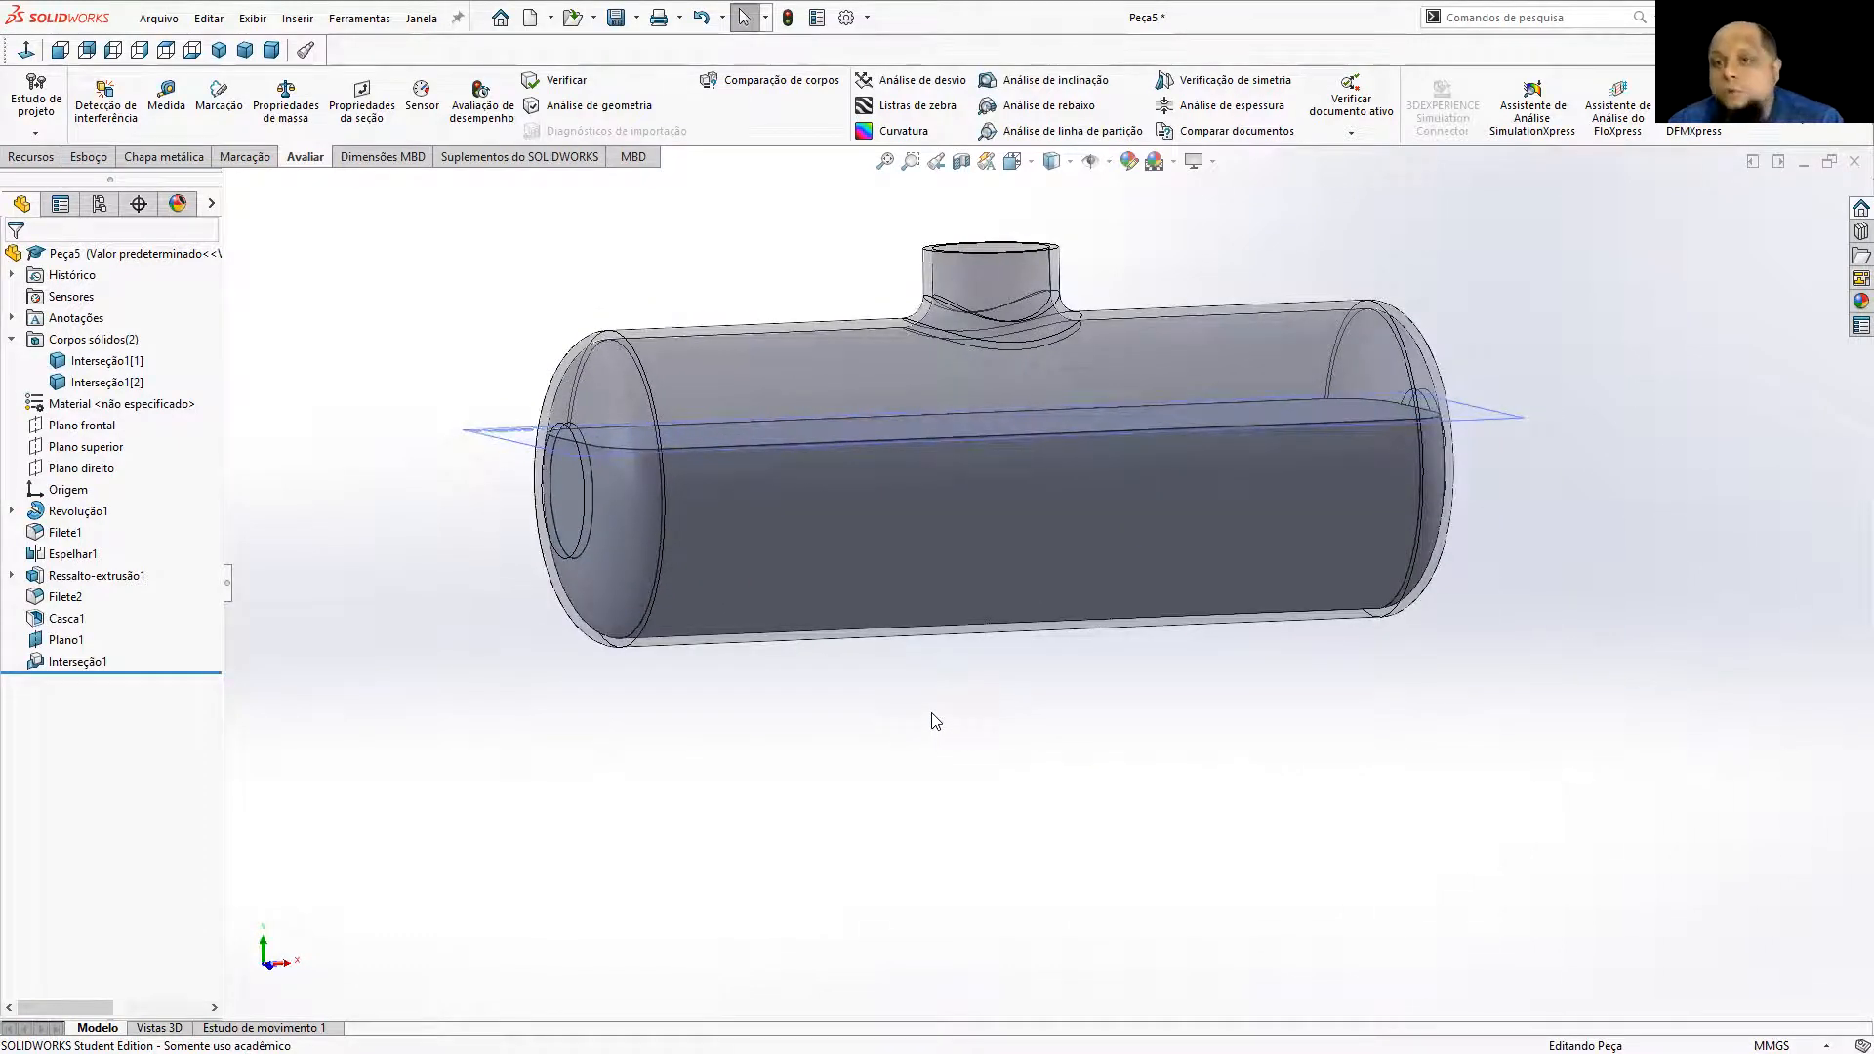
{"action": "middle_click_drag", "start_coordinate": [1269, 484], "coordinate": [1337, 387]}
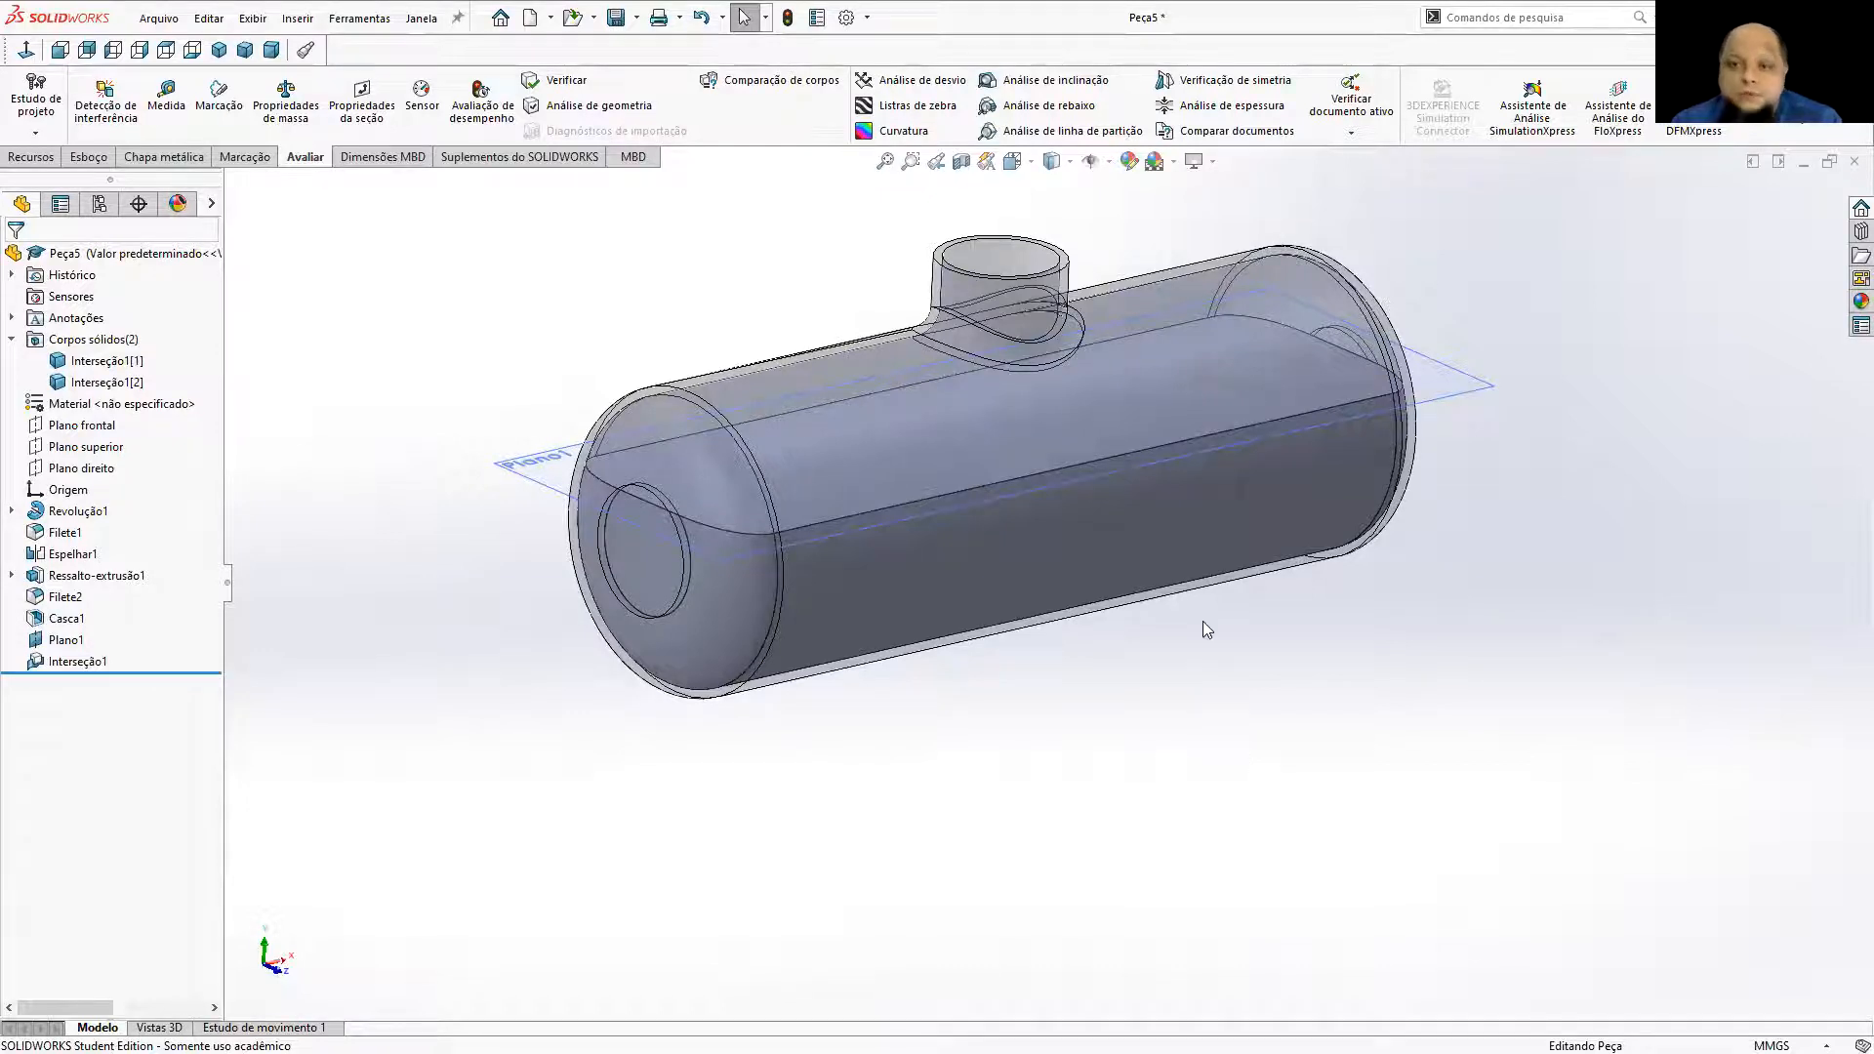
{"action": "left_click", "coordinate": [1027, 545]}
{"action": "middle_click_drag", "start_coordinate": [1122, 677], "coordinate": [1009, 720]}
{"action": "left_click", "coordinate": [1050, 747]}
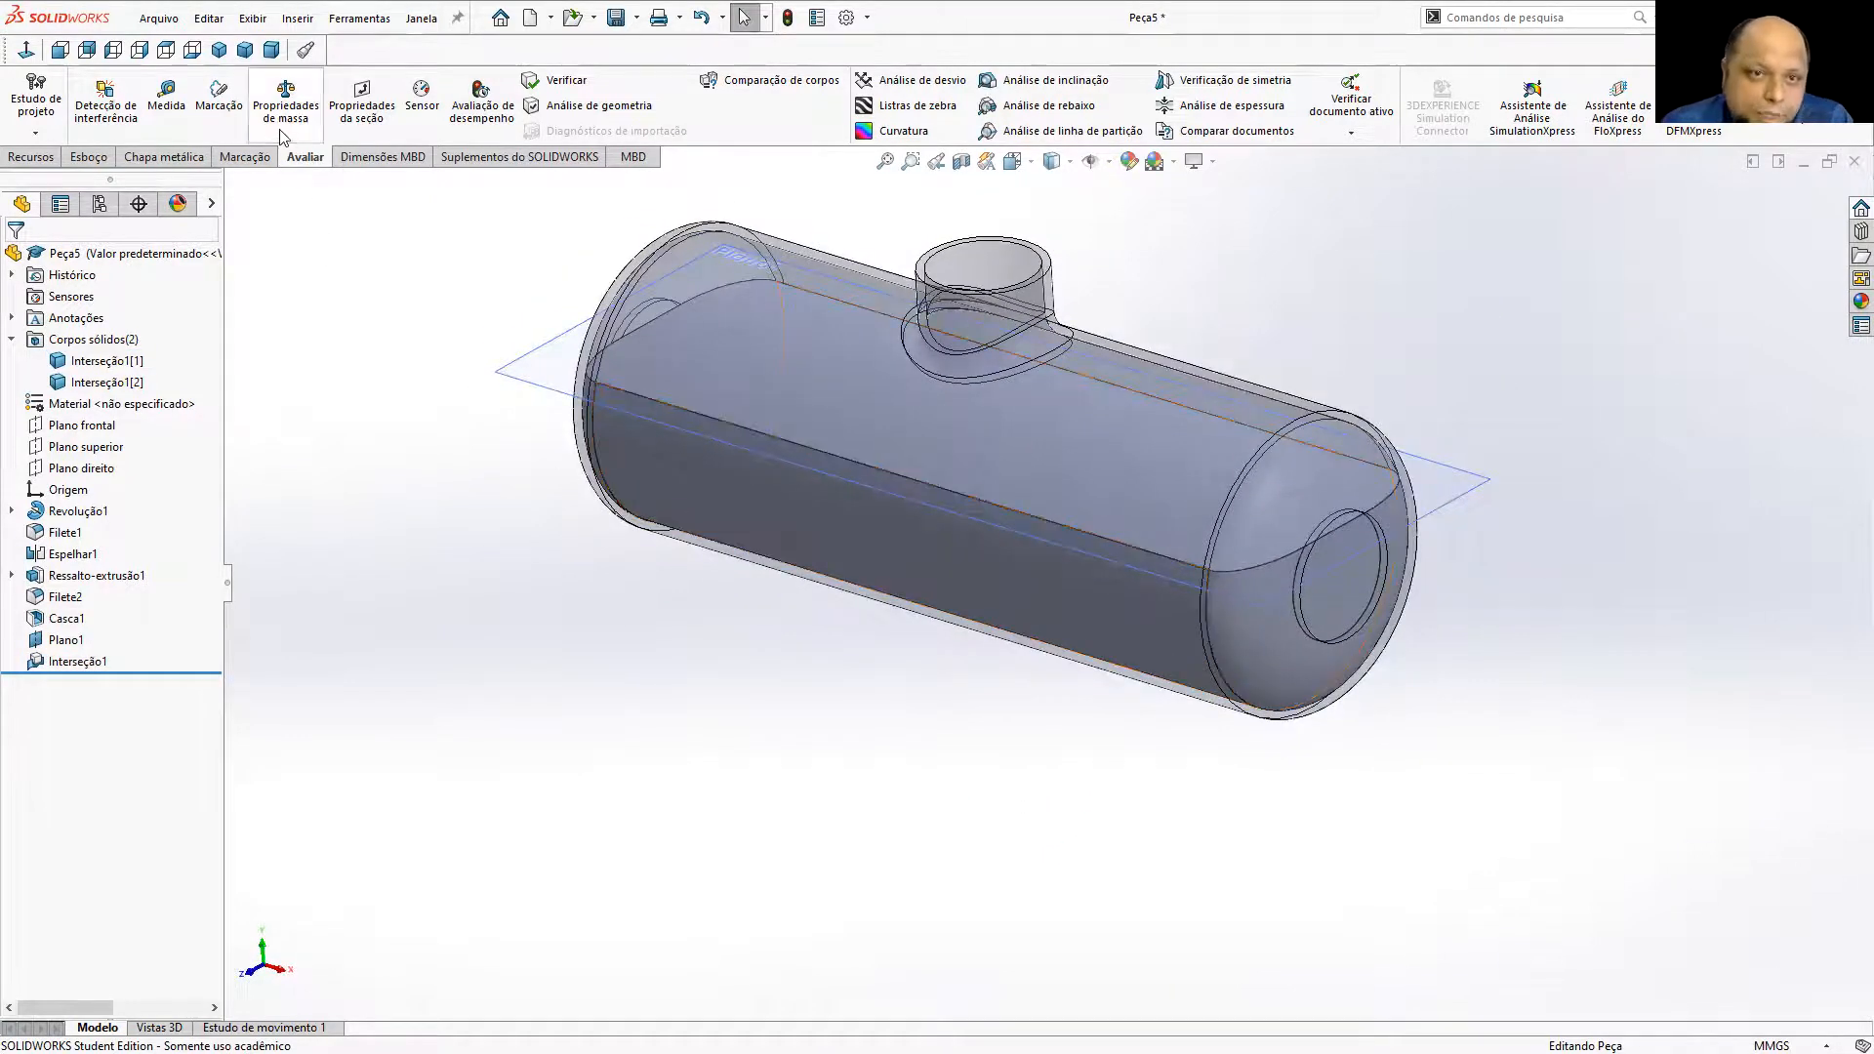
{"action": "left_click", "coordinate": [285, 98]}
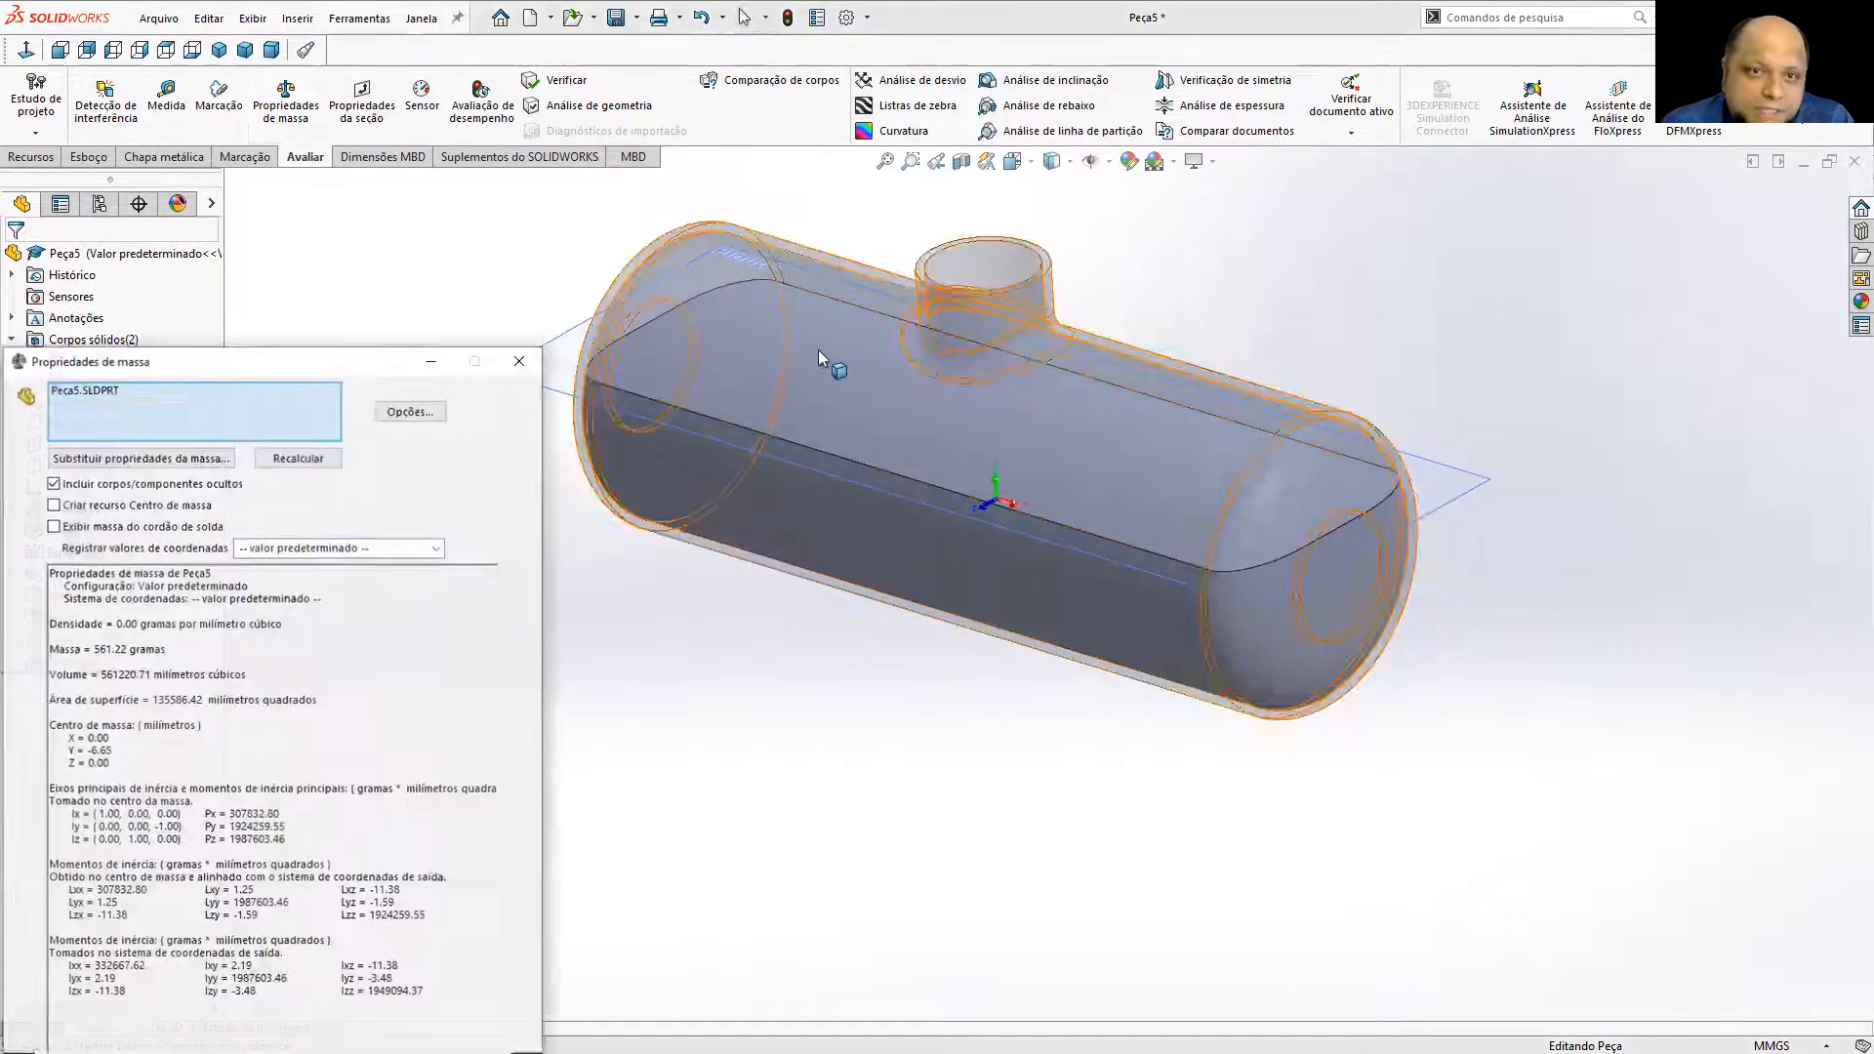
{"action": "left_click", "coordinate": [90, 391]}
{"action": "left_click", "coordinate": [516, 361]}
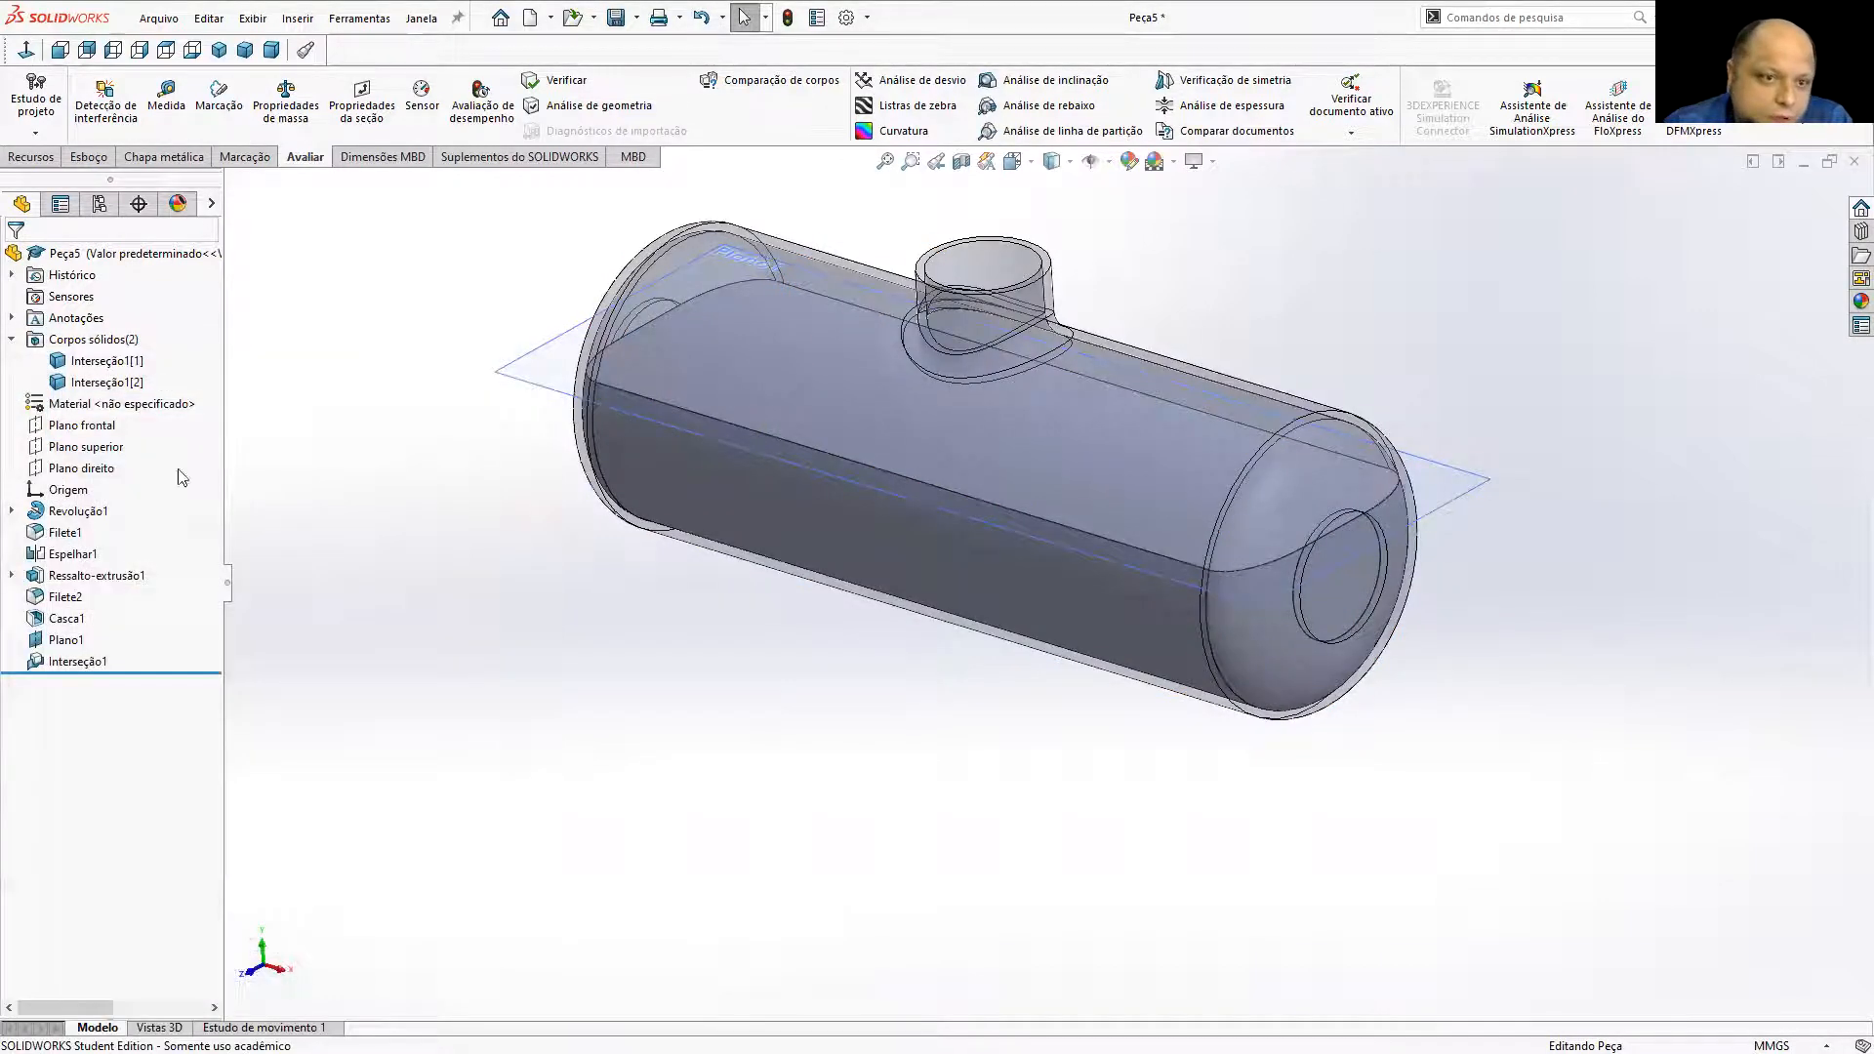
Evaluate the mass properties with the intersection feature selected and read the volume value.
{"action": "left_click", "coordinate": [78, 662]}
{"action": "left_click", "coordinate": [285, 97]}
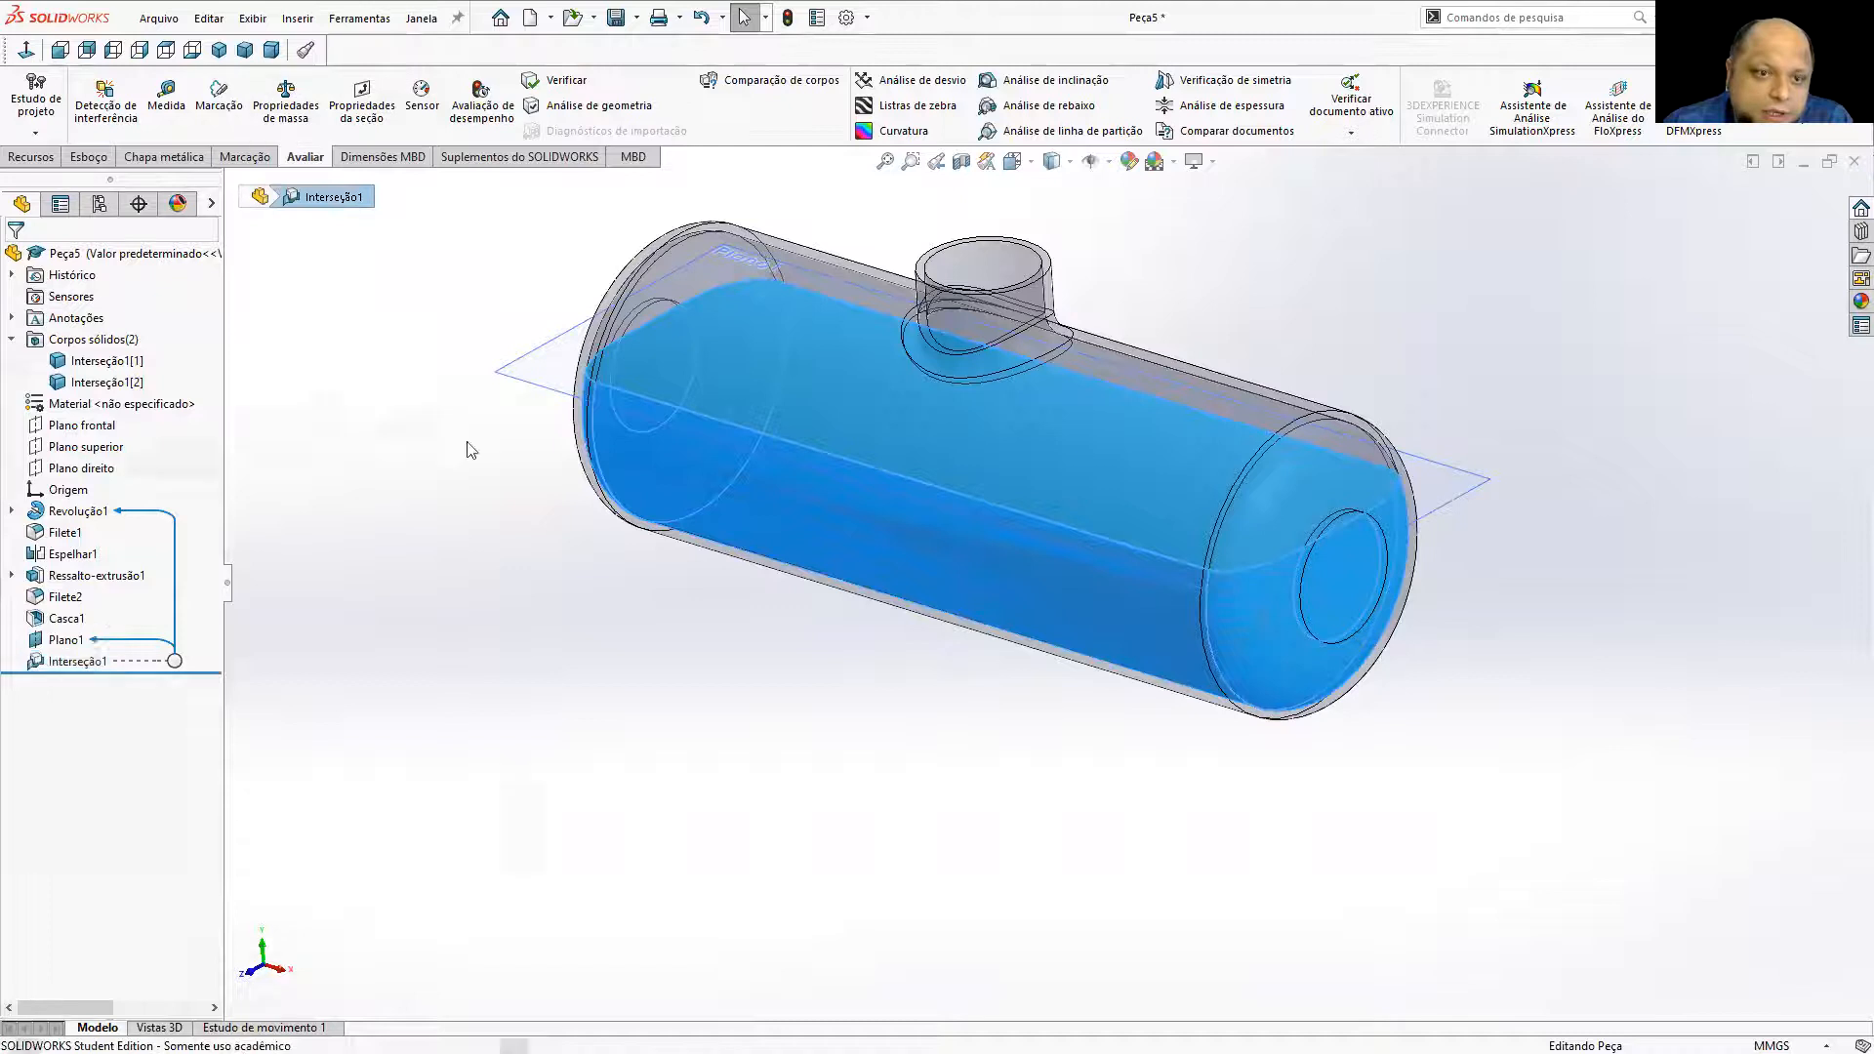
{"action": "left_click_drag", "start_coordinate": [99, 674], "coordinate": [144, 672]}
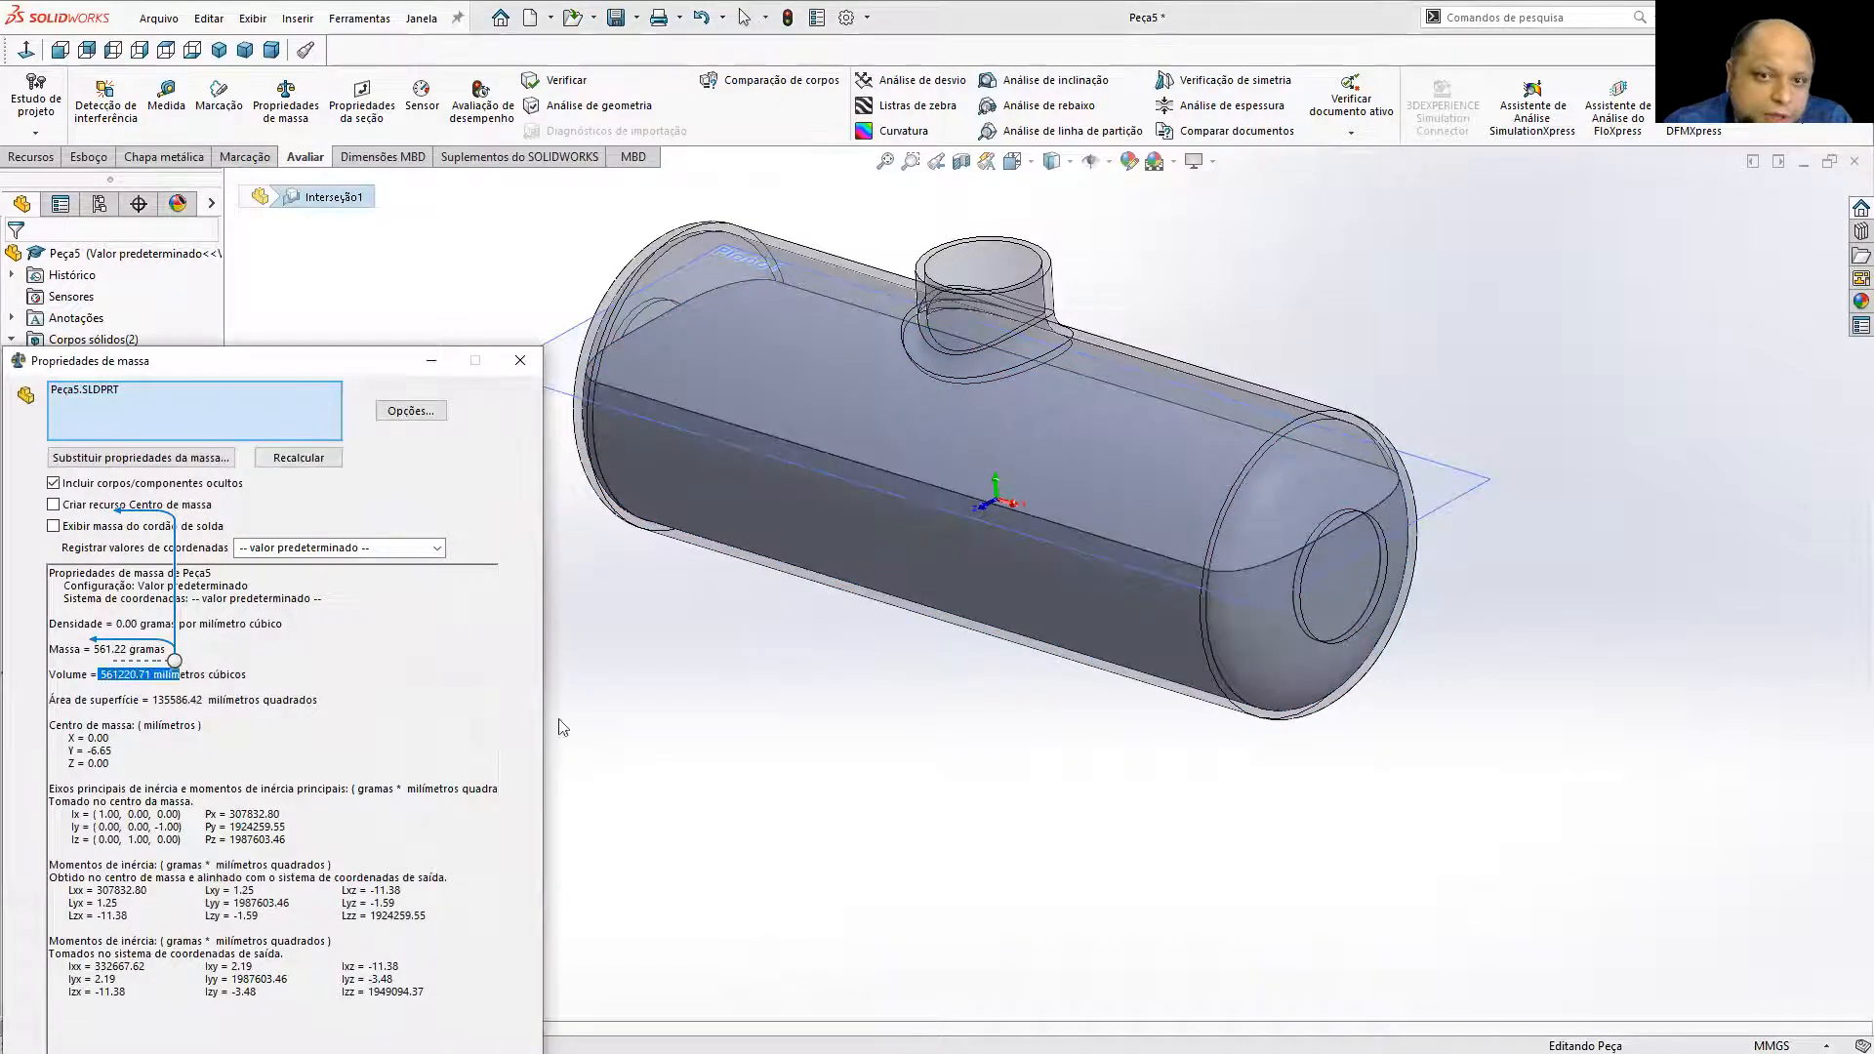
{"action": "left_click", "coordinate": [869, 781]}
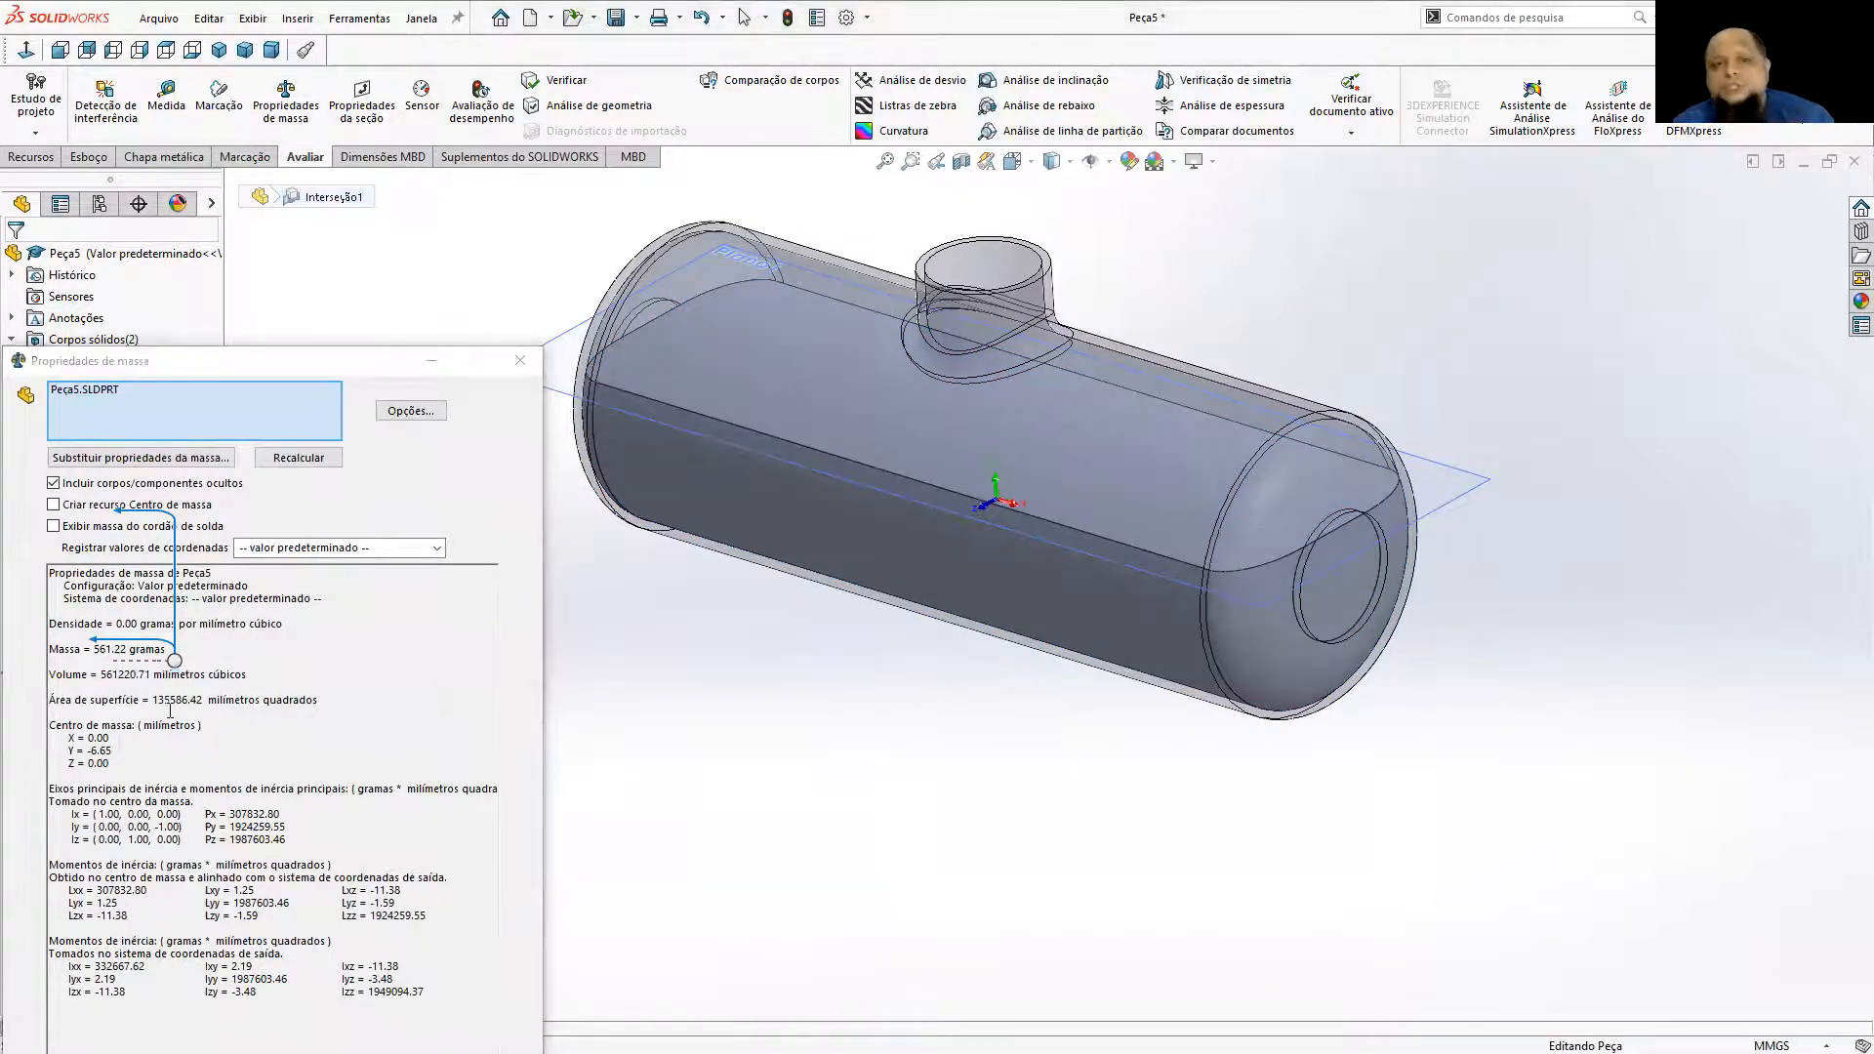
{"action": "key", "text": "ctrl+1"}
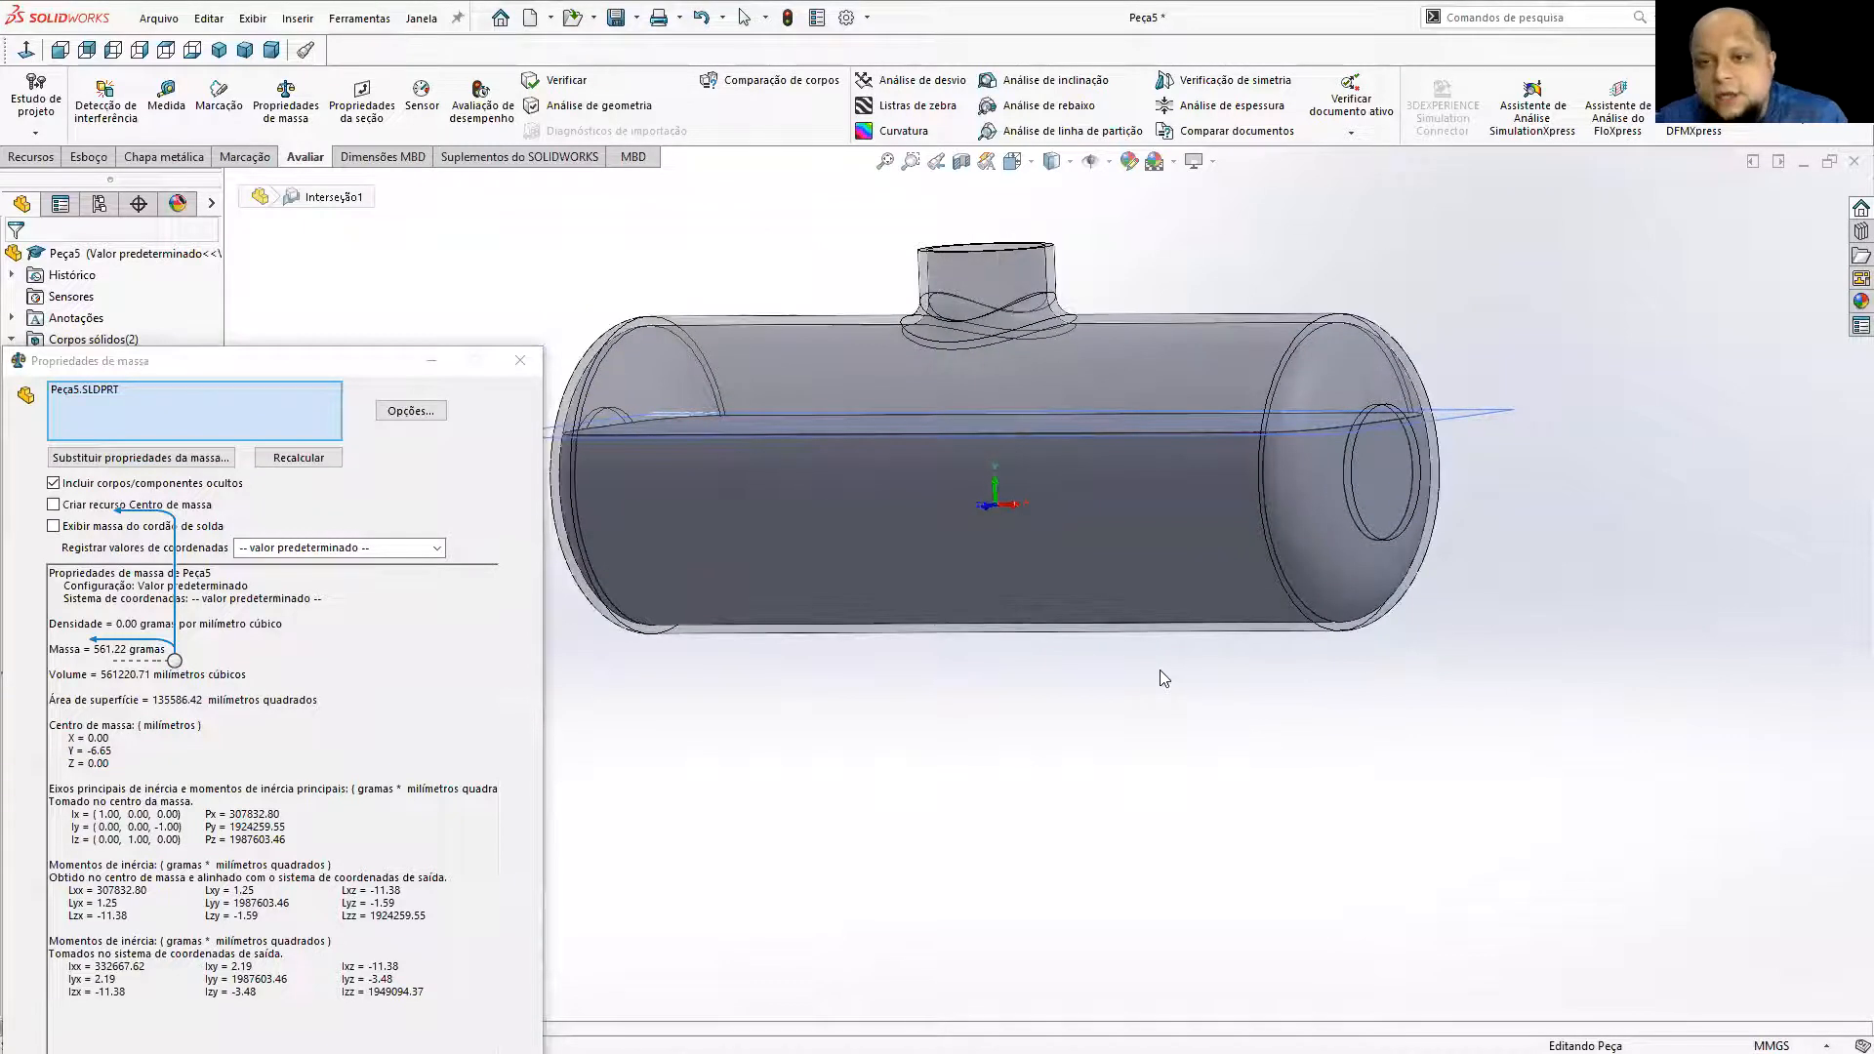
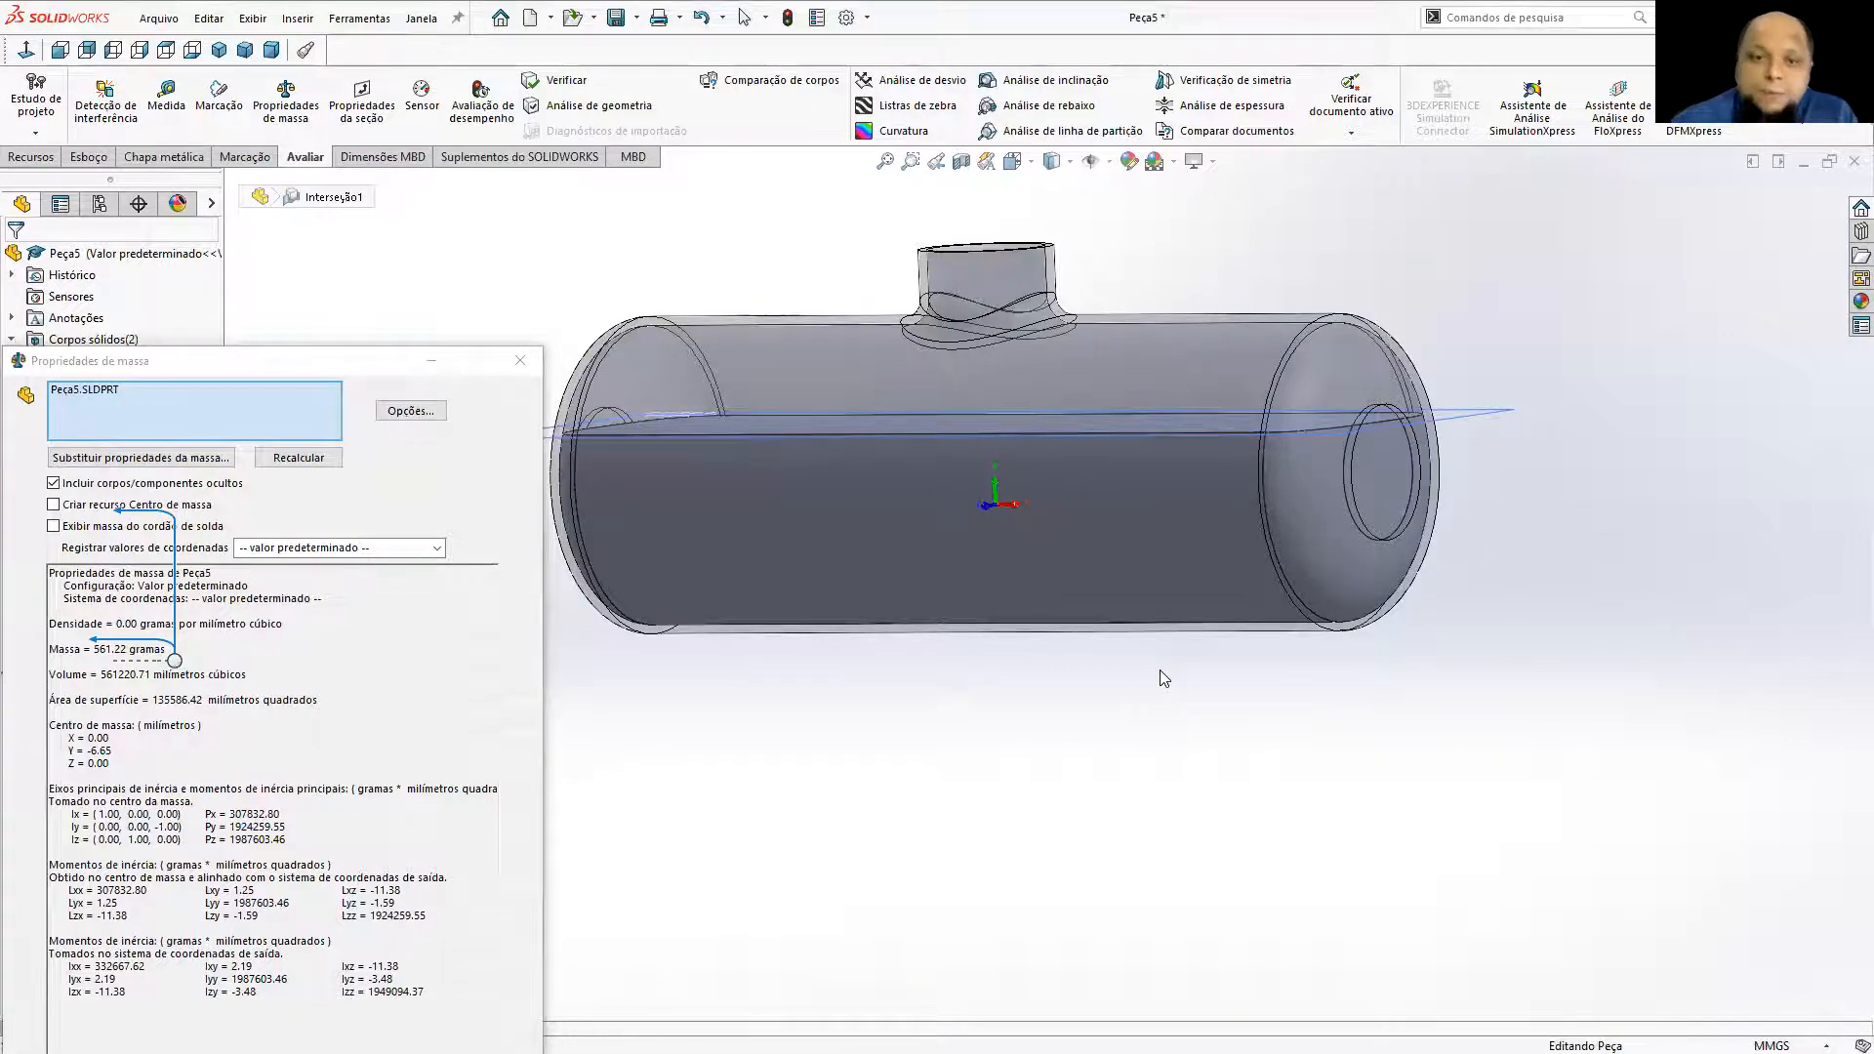
{"action": "left_click", "coordinate": [520, 360]}
{"action": "scroll", "coordinate": [1130, 554], "scroll_direction": "up", "scroll_amount": 3}
{"action": "middle_click_drag", "start_coordinate": [1131, 555], "coordinate": [1100, 644]}
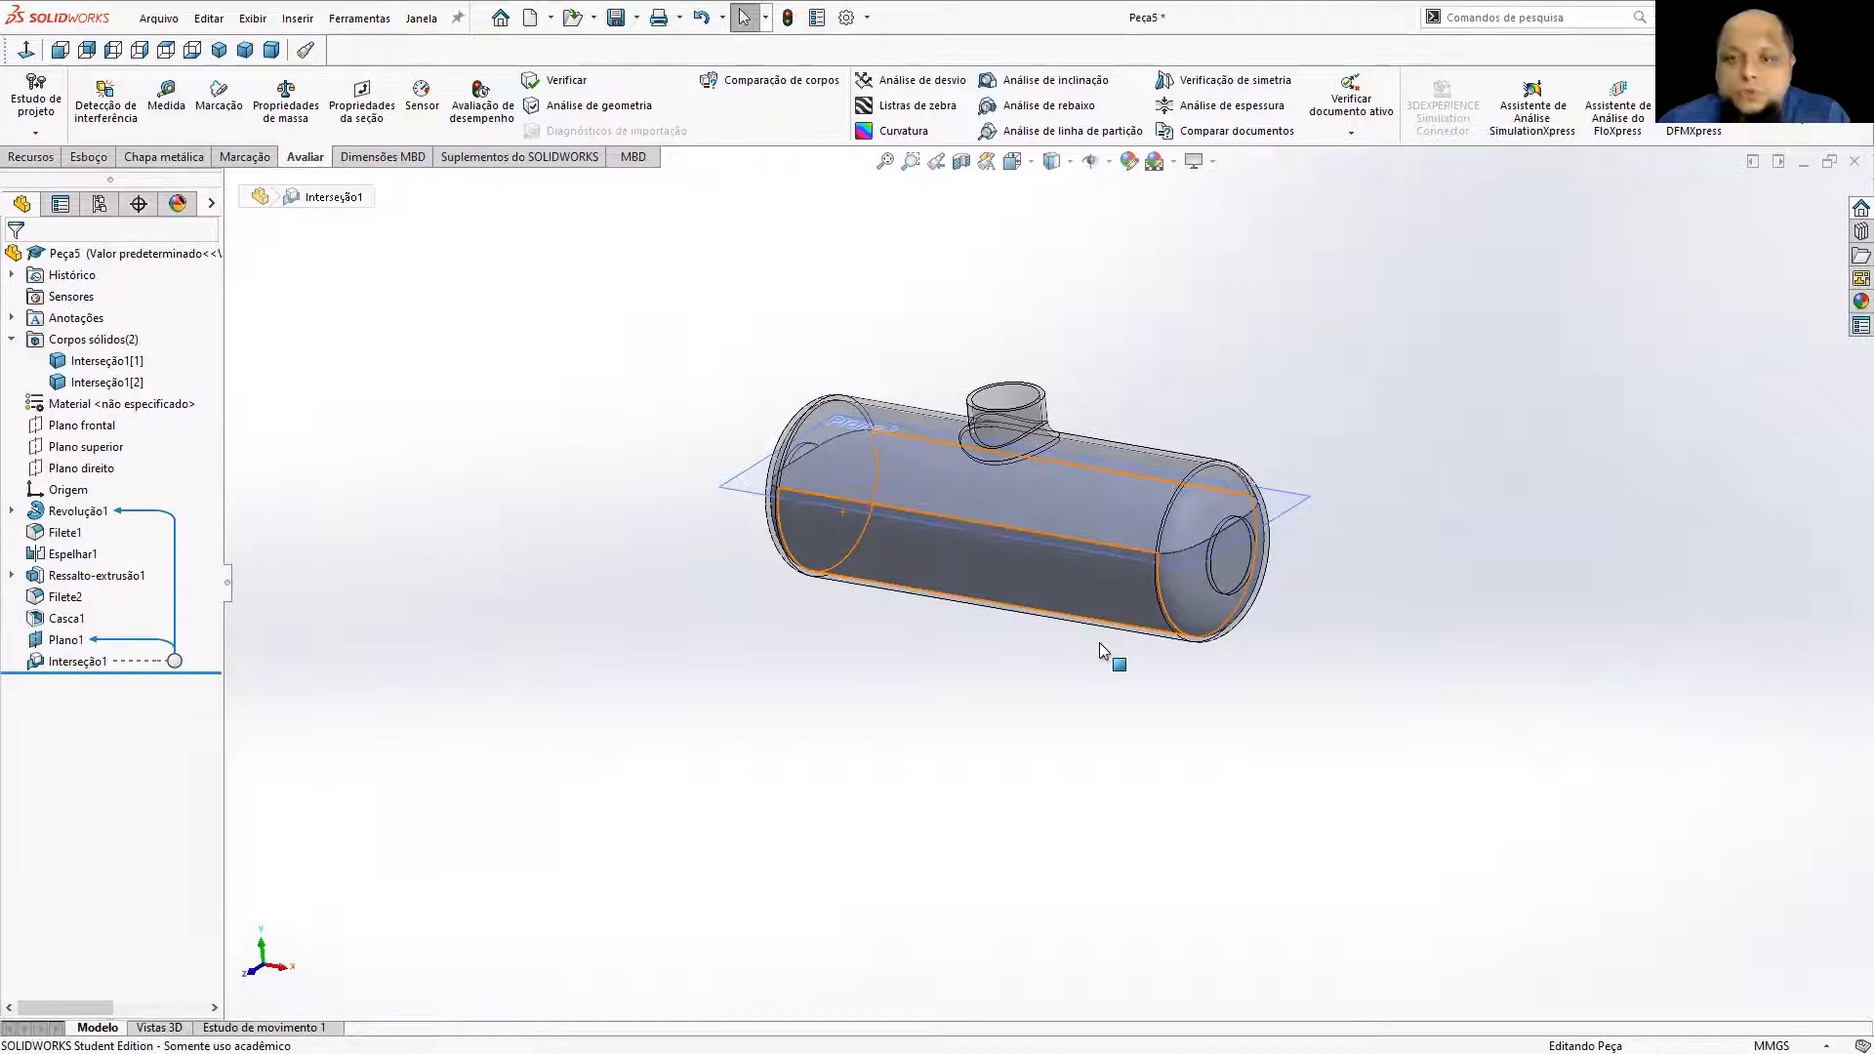
{"action": "mouse_move", "coordinate": [1312, 674]}
{"action": "middle_mouse_down"}
{"action": "mouse_move", "coordinate": [1354, 612]}
{"action": "mouse_move", "coordinate": [1312, 645]}
{"action": "middle_mouse_up"}
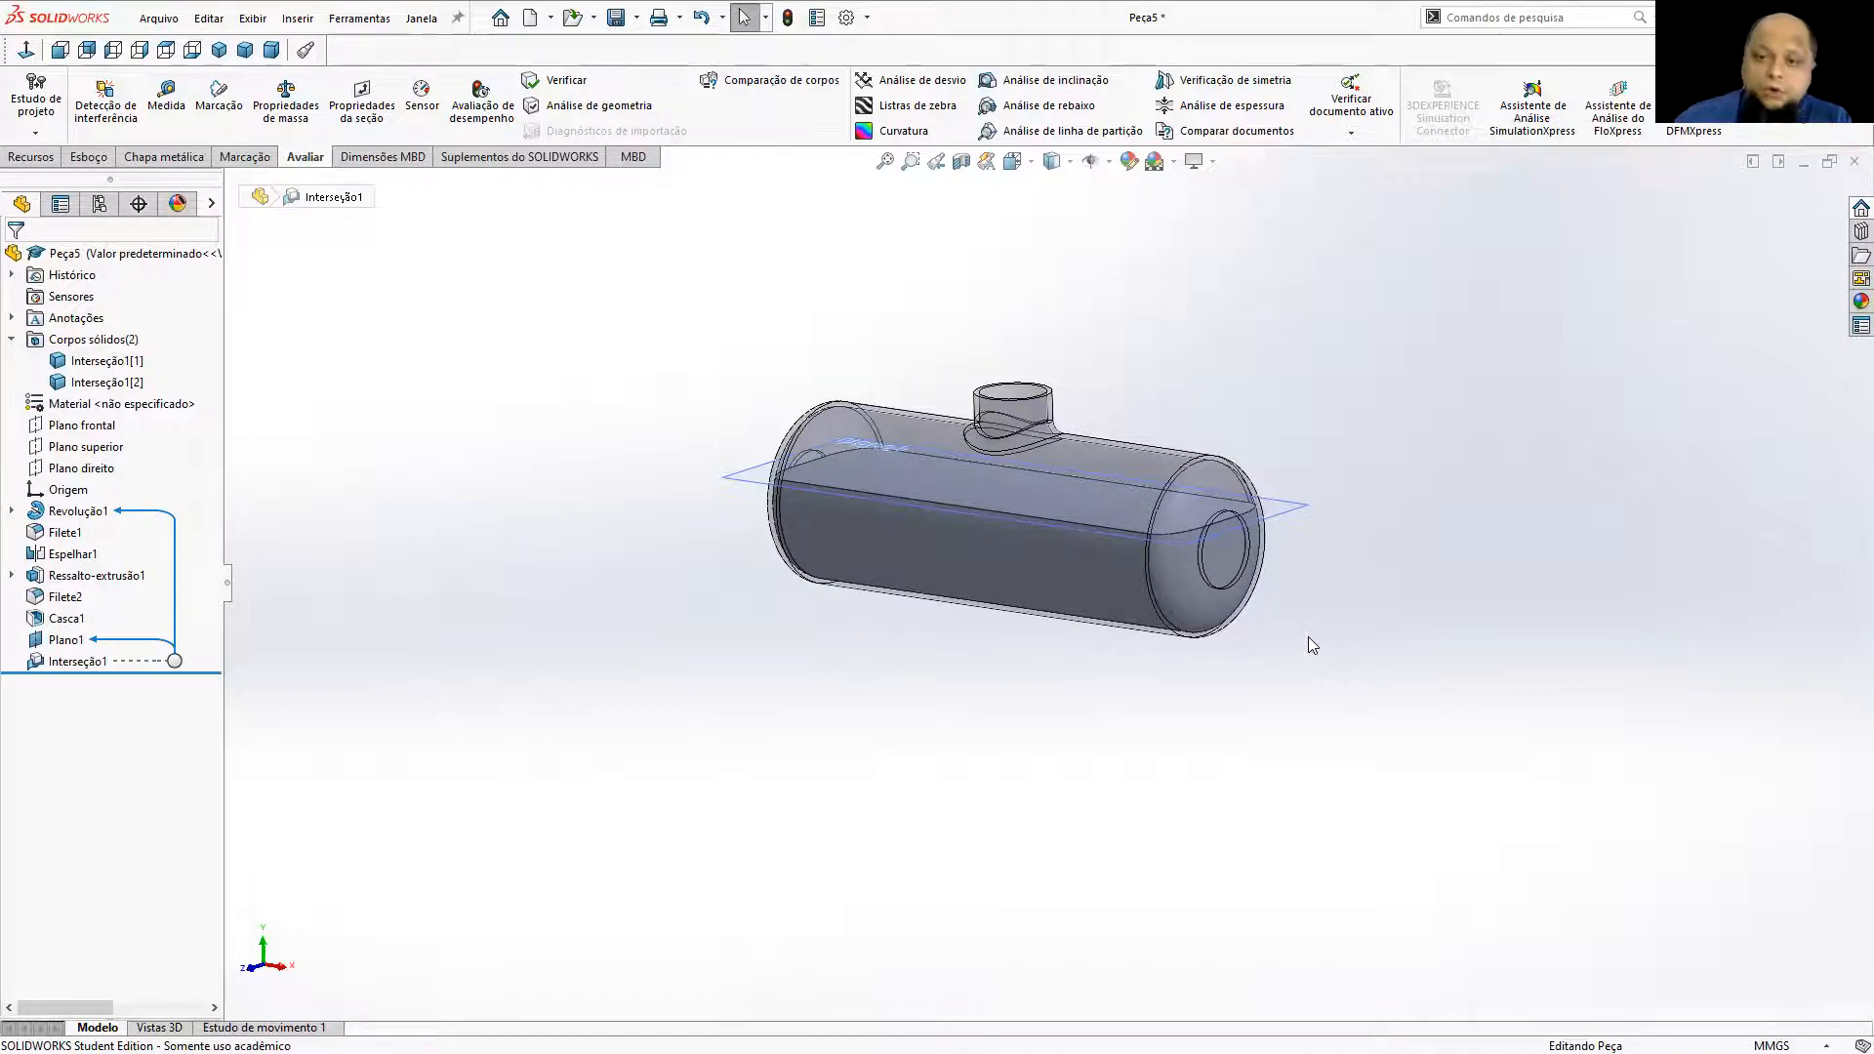
{"action": "middle_click_drag", "start_coordinate": [959, 547], "coordinate": [1172, 454]}
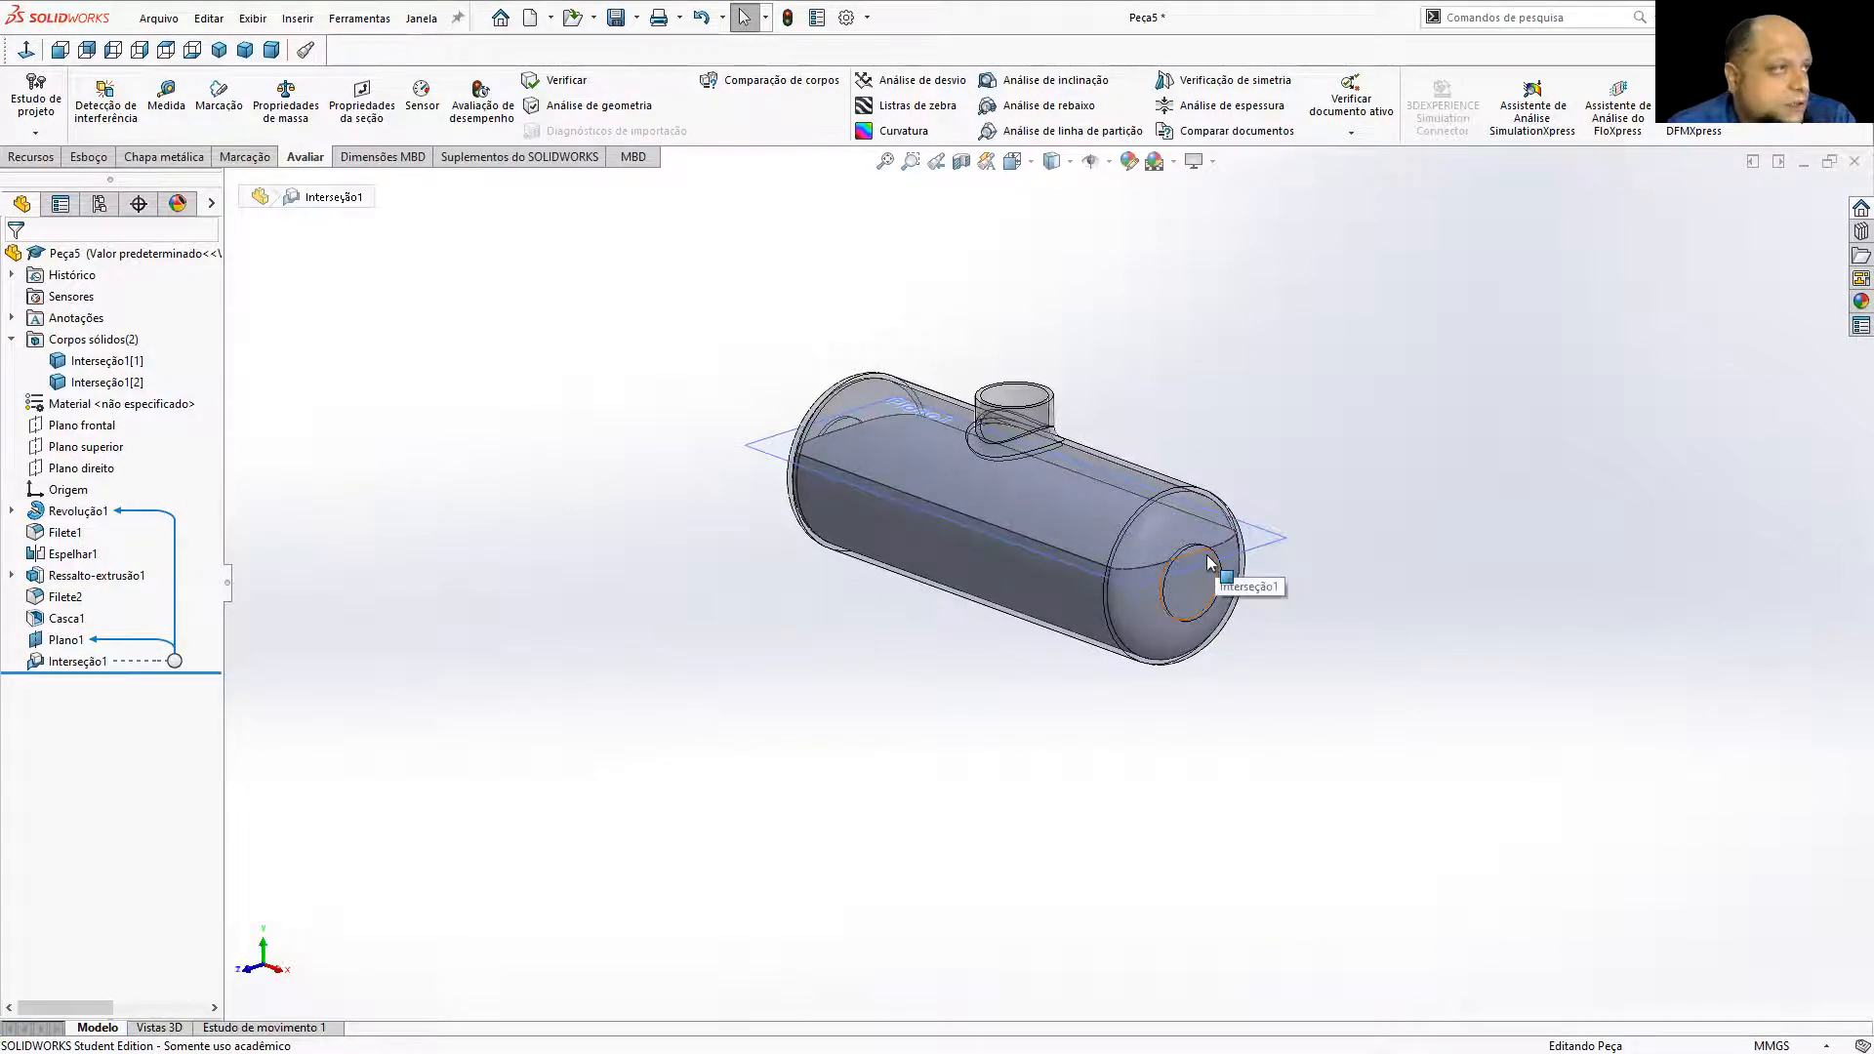
{"action": "scroll", "coordinate": [1221, 549], "scroll_direction": "up", "scroll_amount": 2}
Close the tank part without saving its changes and create a new part document.
{"action": "left_click", "coordinate": [1851, 163]}
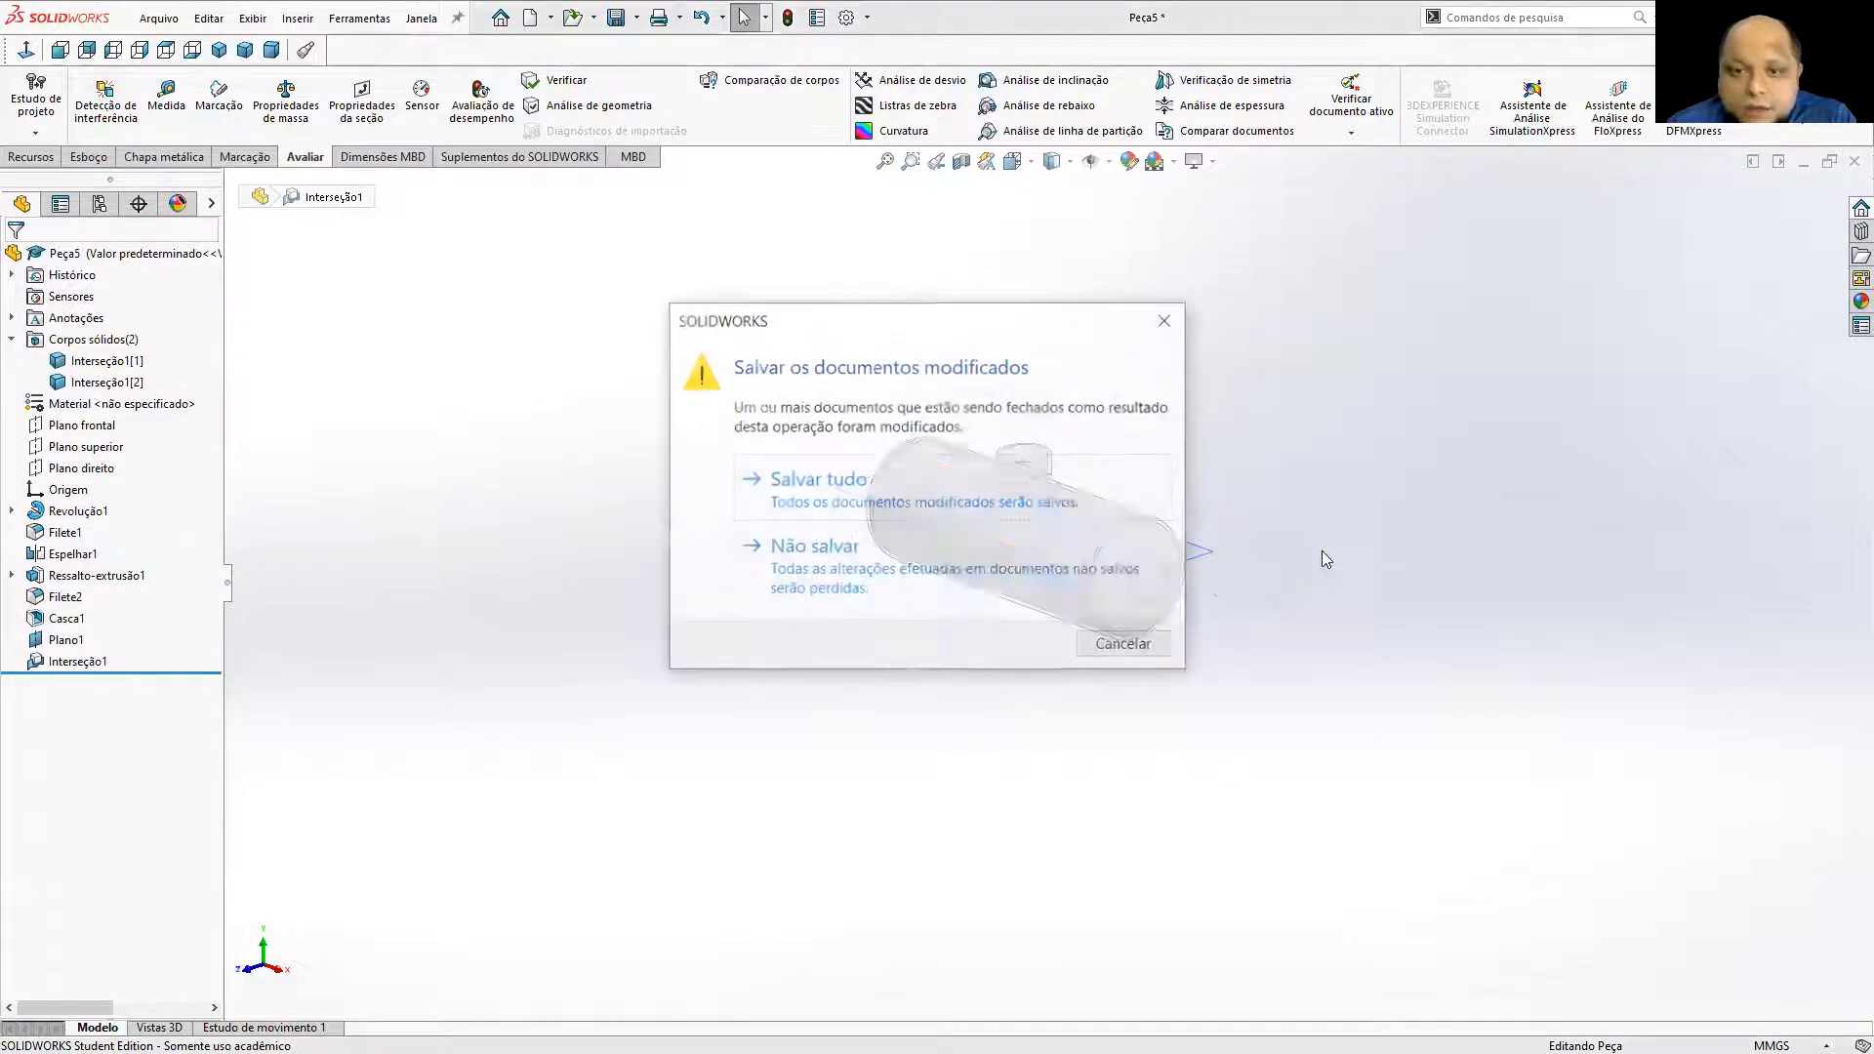
{"action": "left_click", "coordinate": [883, 564]}
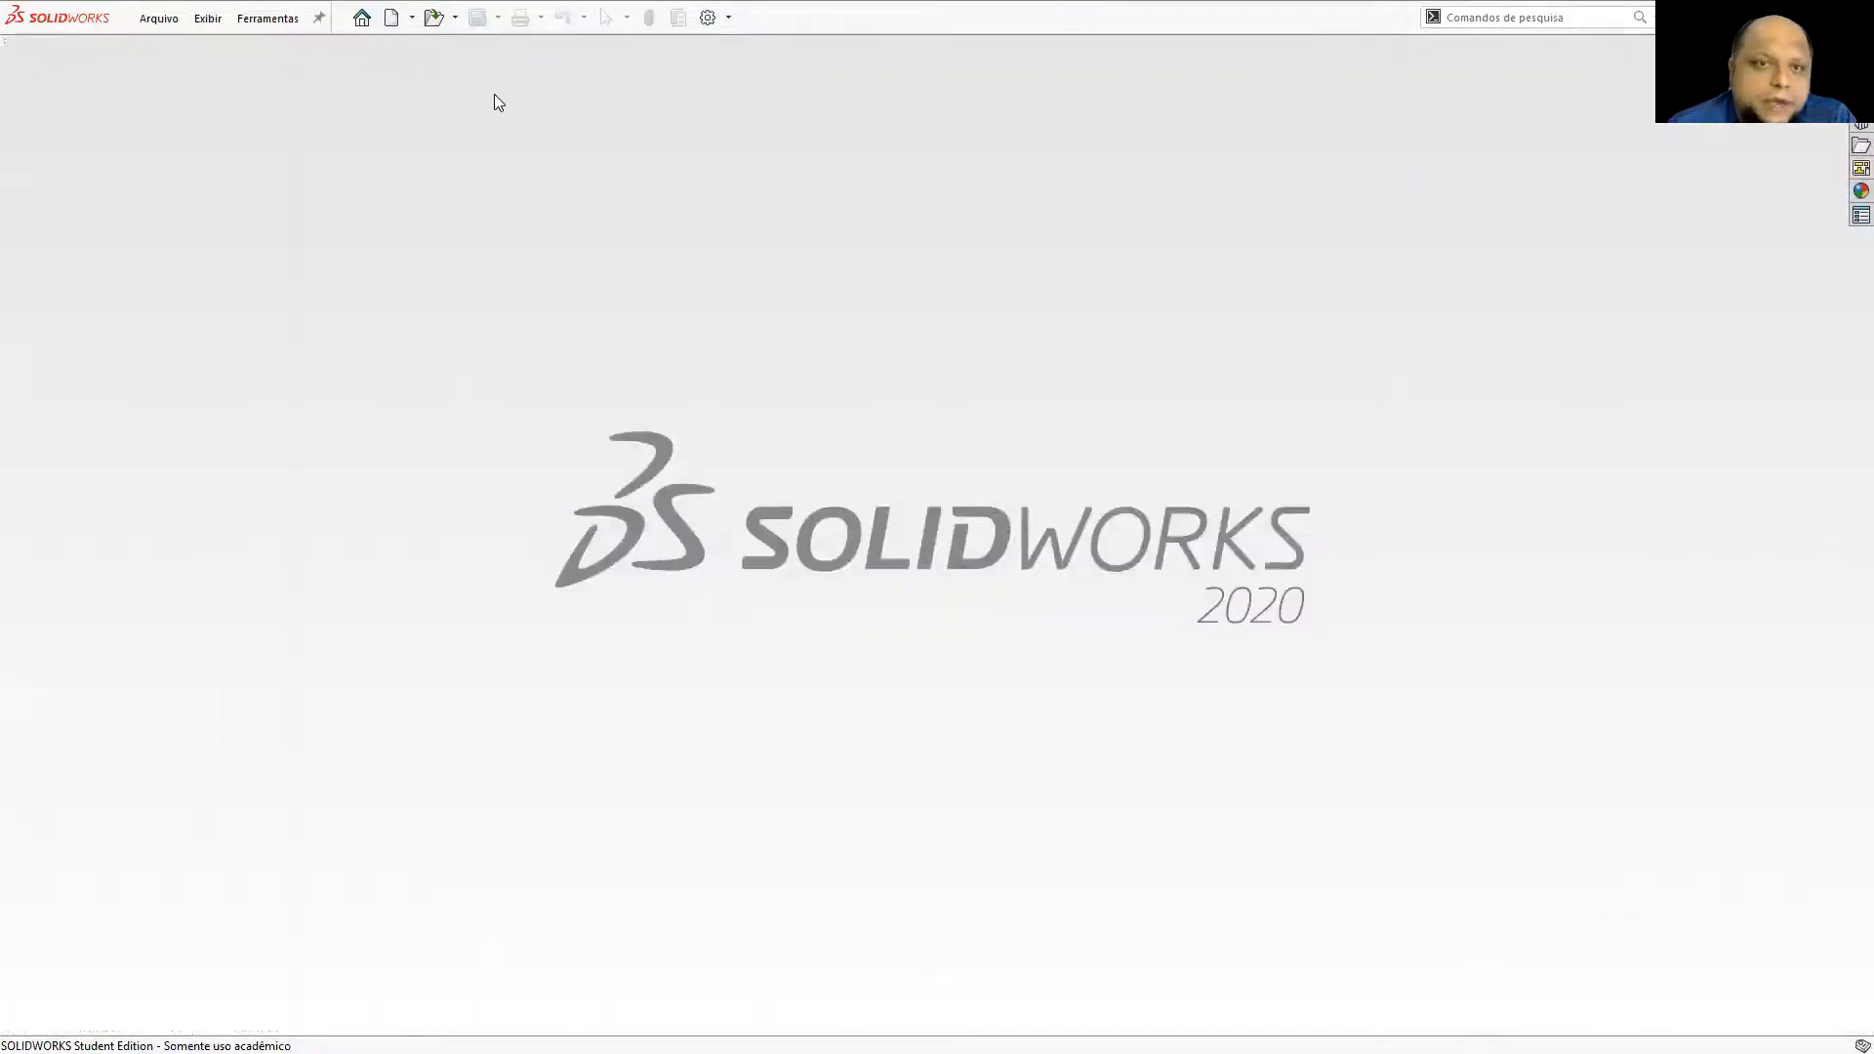
{"action": "left_click", "coordinate": [391, 17]}
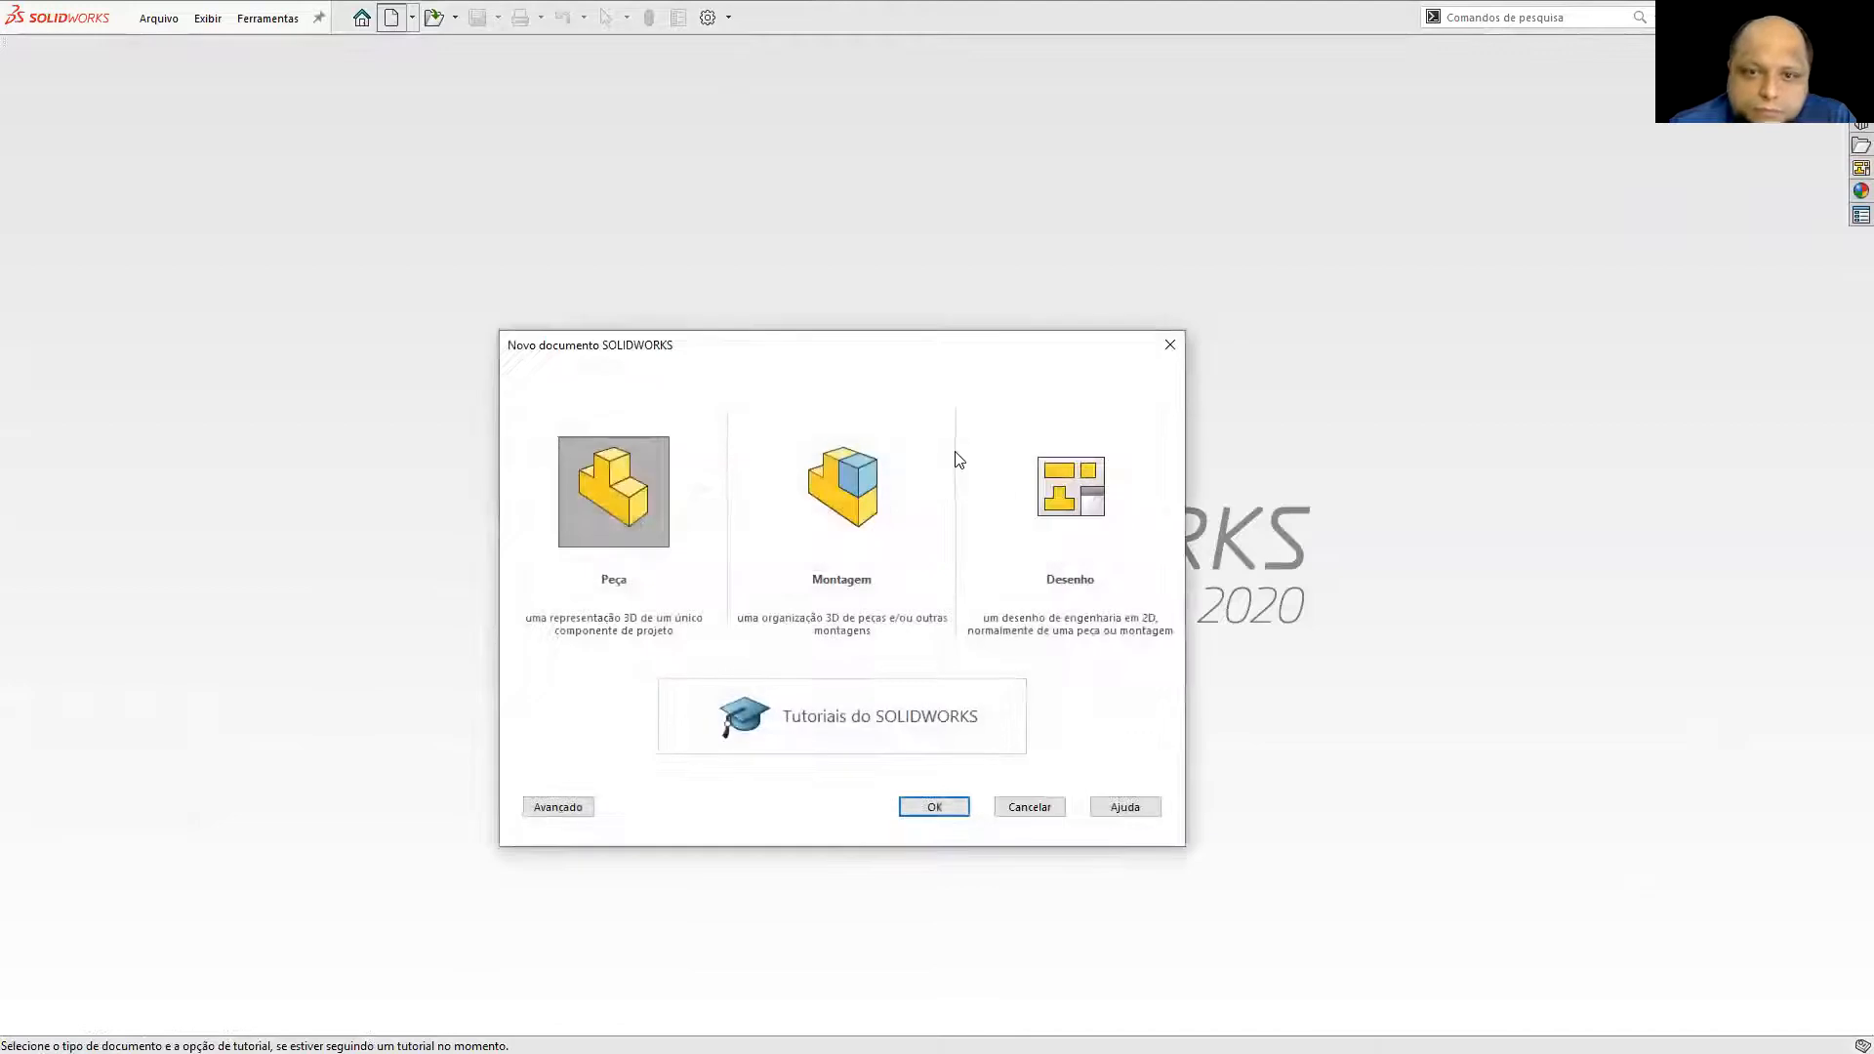
{"action": "left_click", "coordinate": [928, 808]}
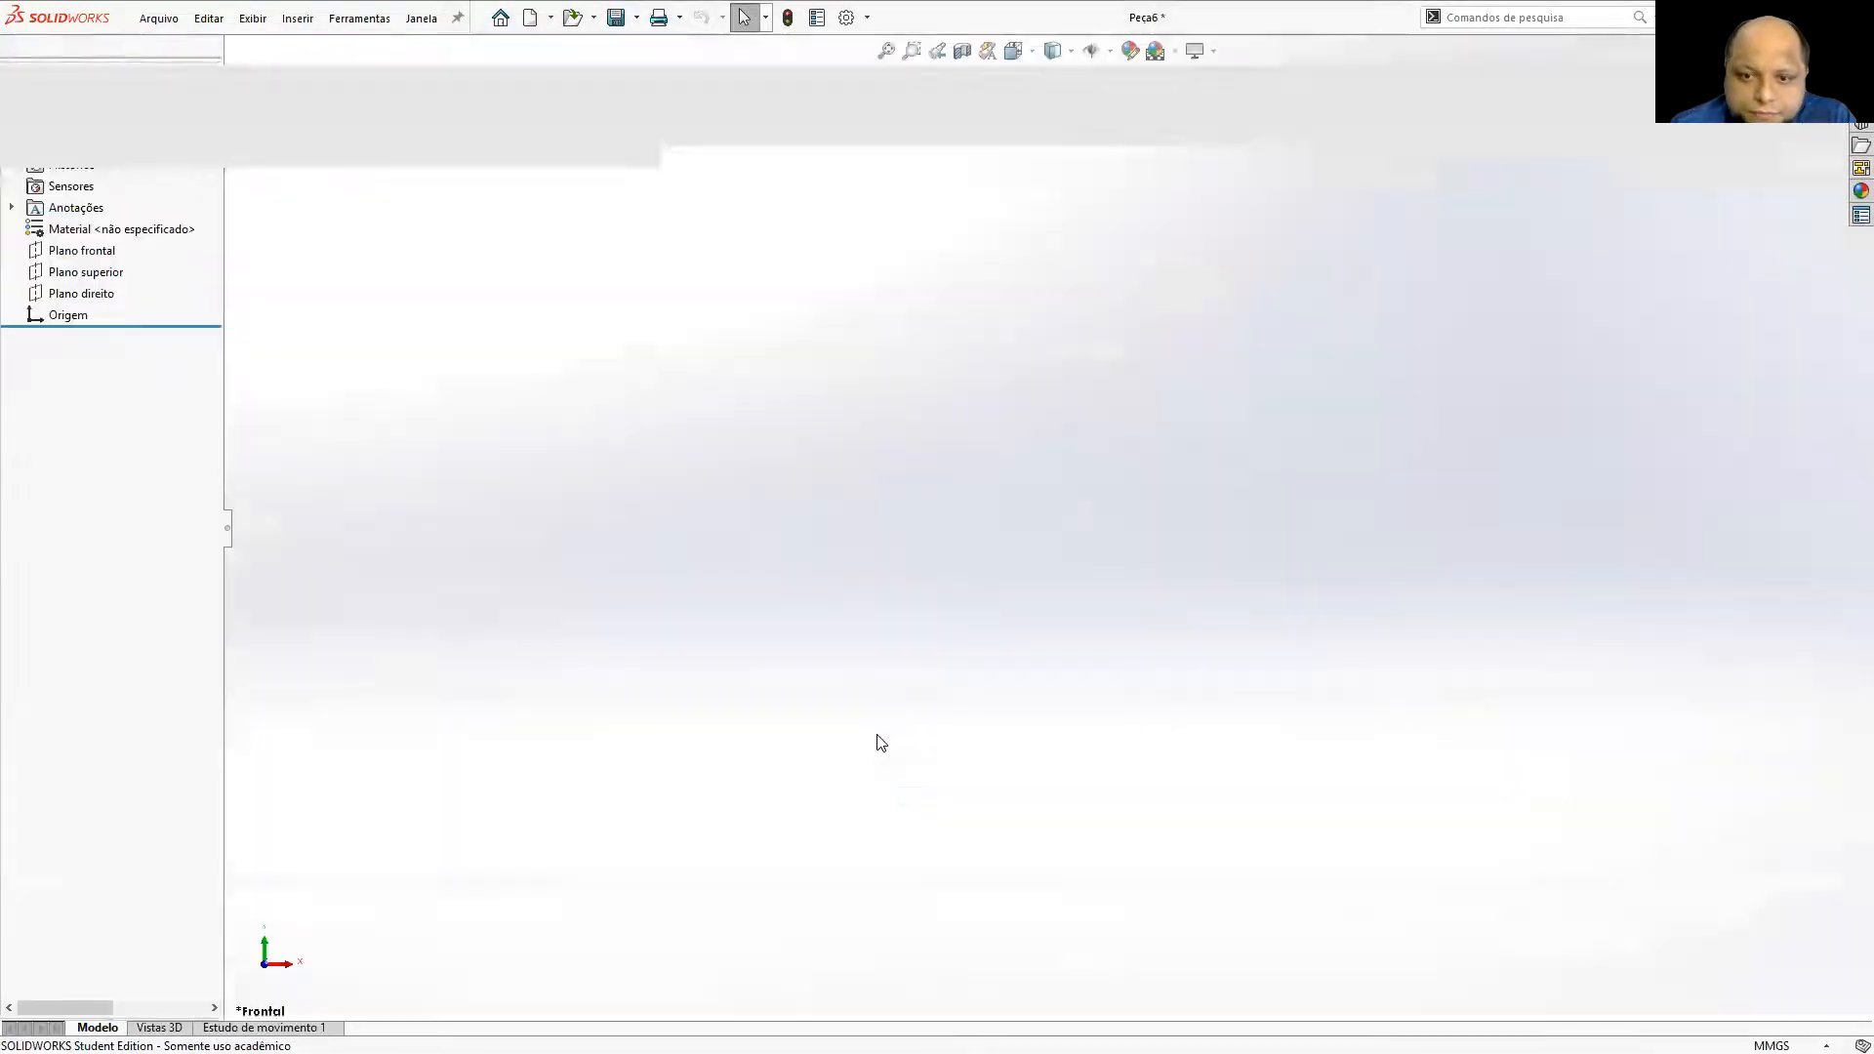
Start an extruded boss/base and open its sketch on the top plane.
{"action": "left_click", "coordinate": [30, 158]}
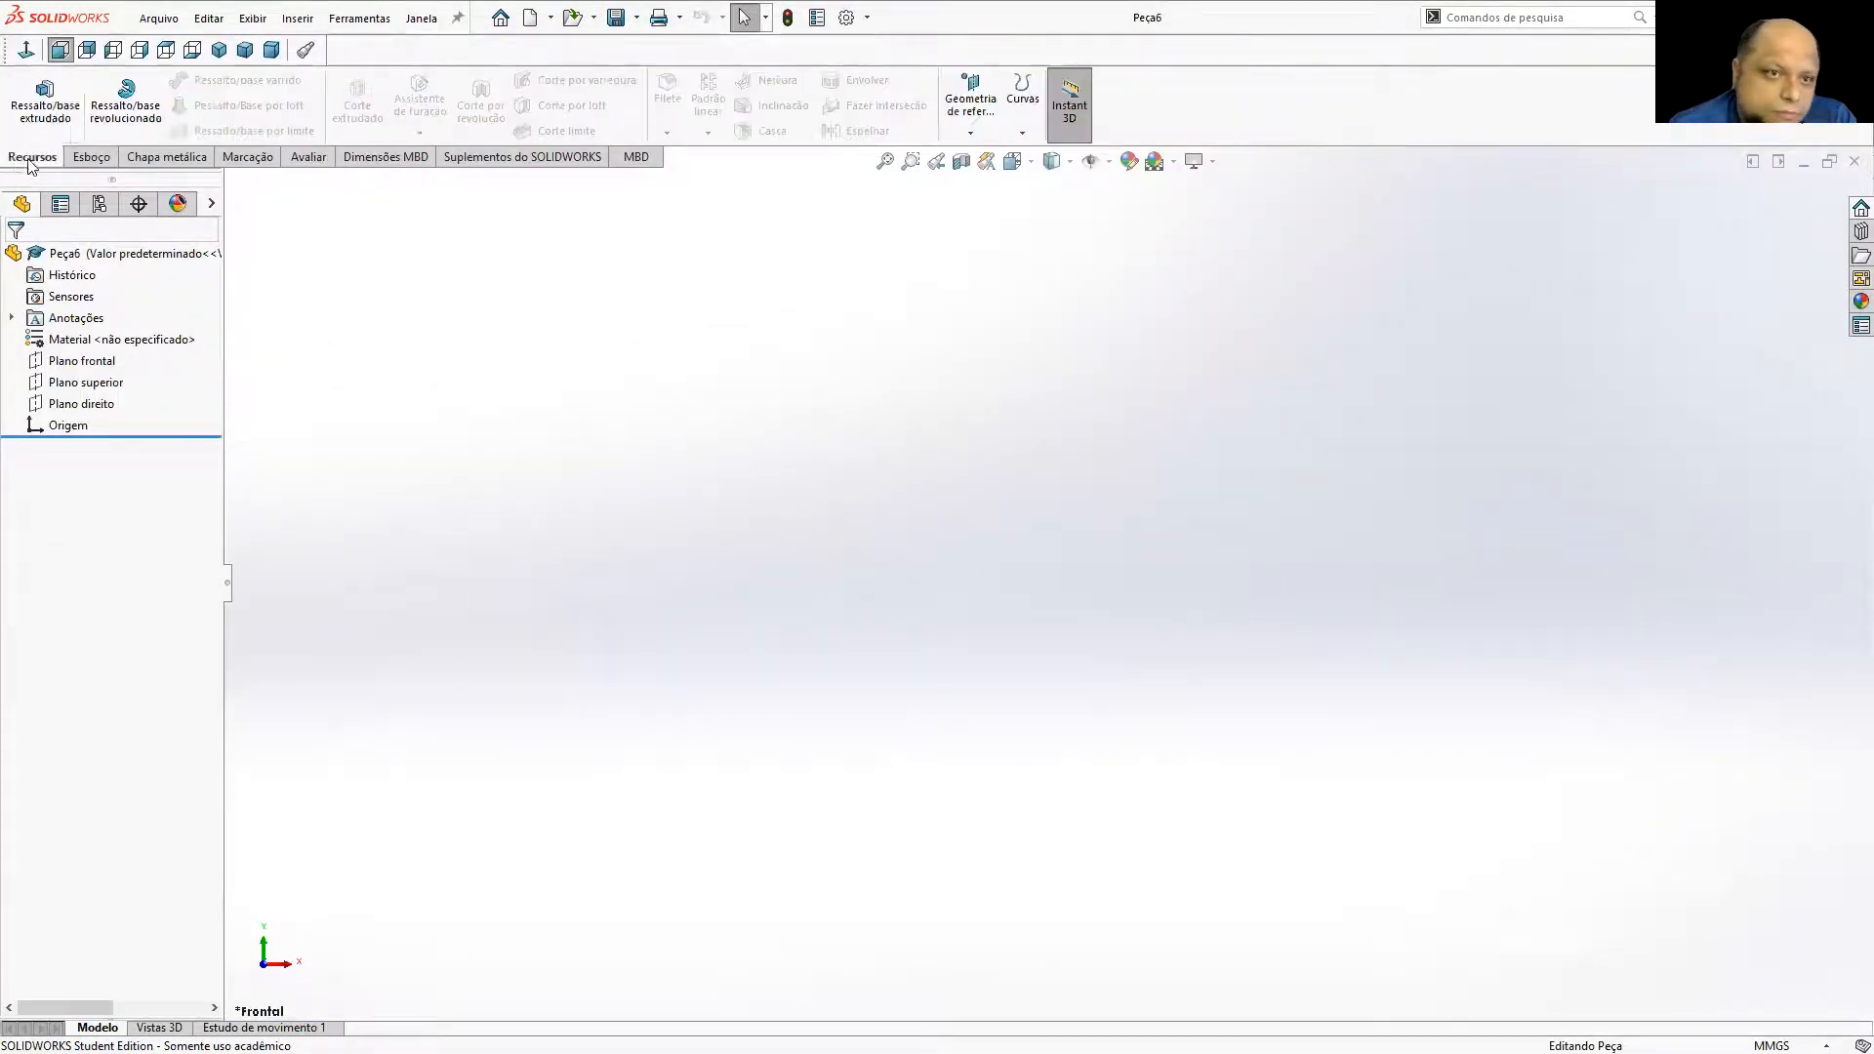
{"action": "left_click", "coordinate": [45, 109]}
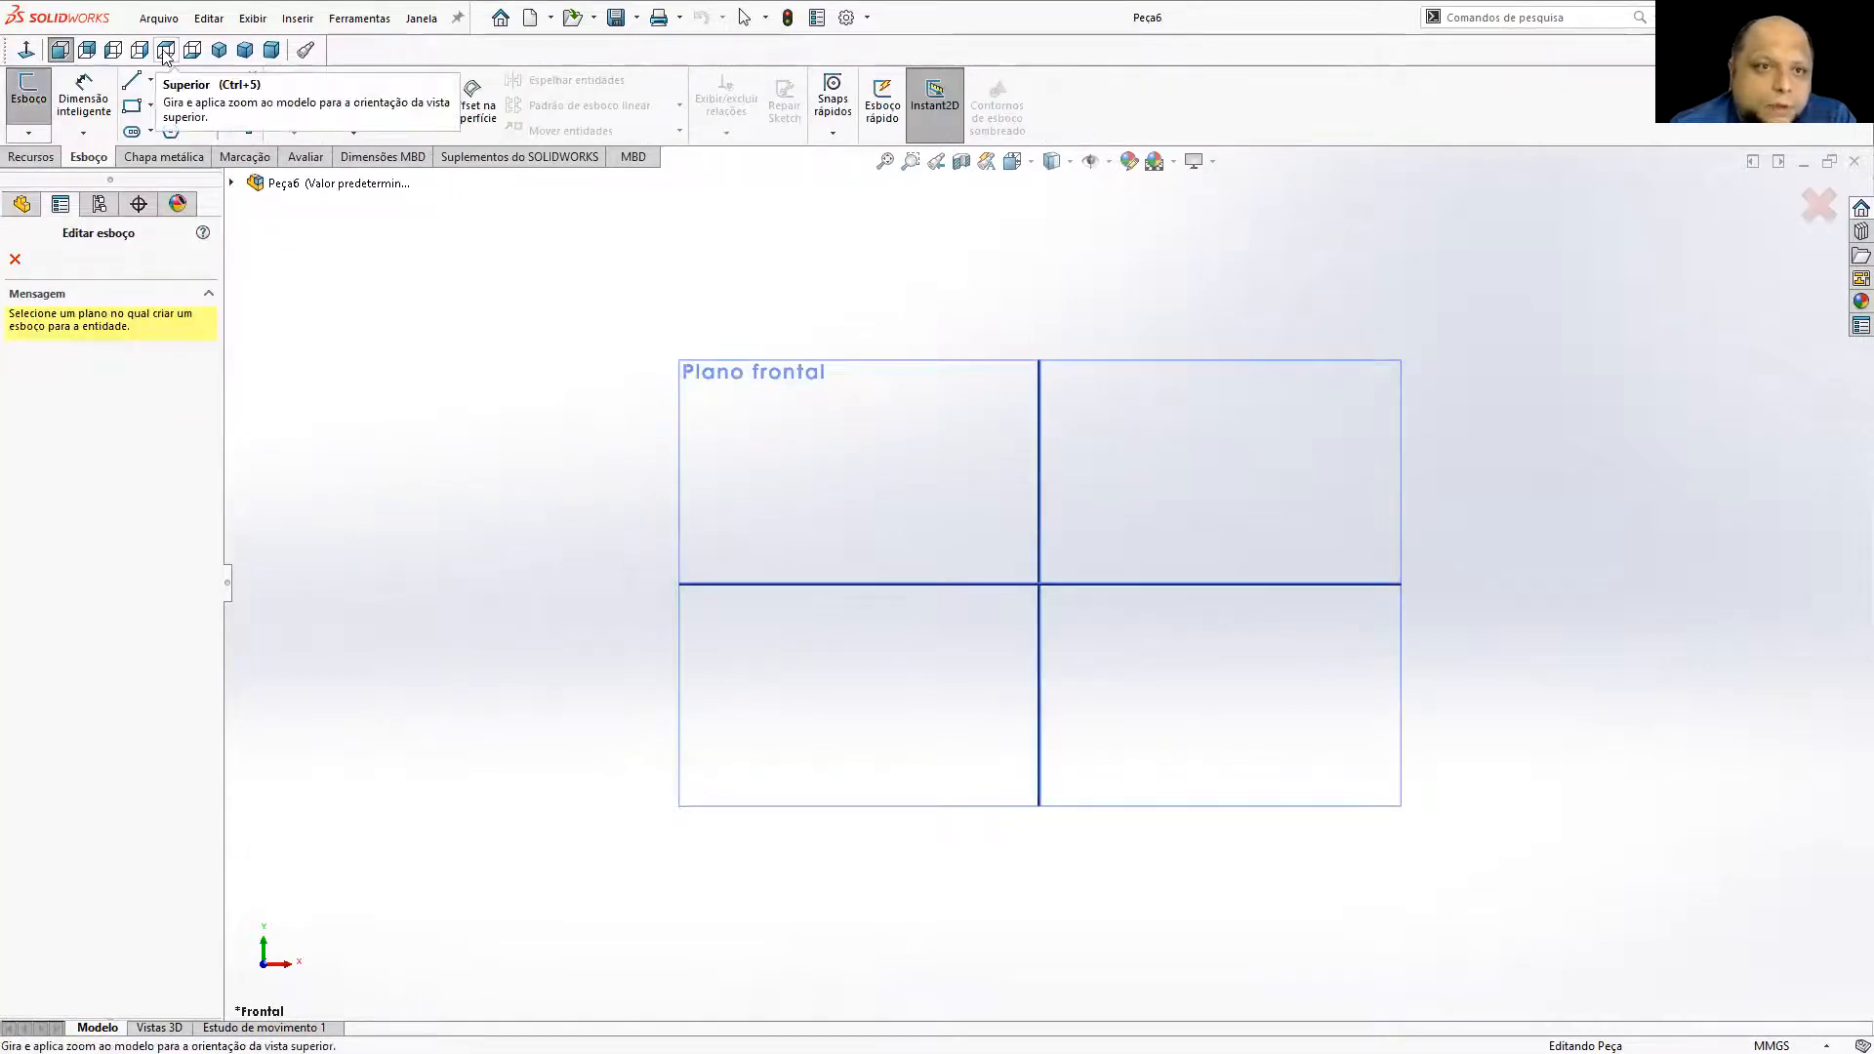
{"action": "left_click", "coordinate": [219, 50]}
{"action": "left_click", "coordinate": [1339, 644]}
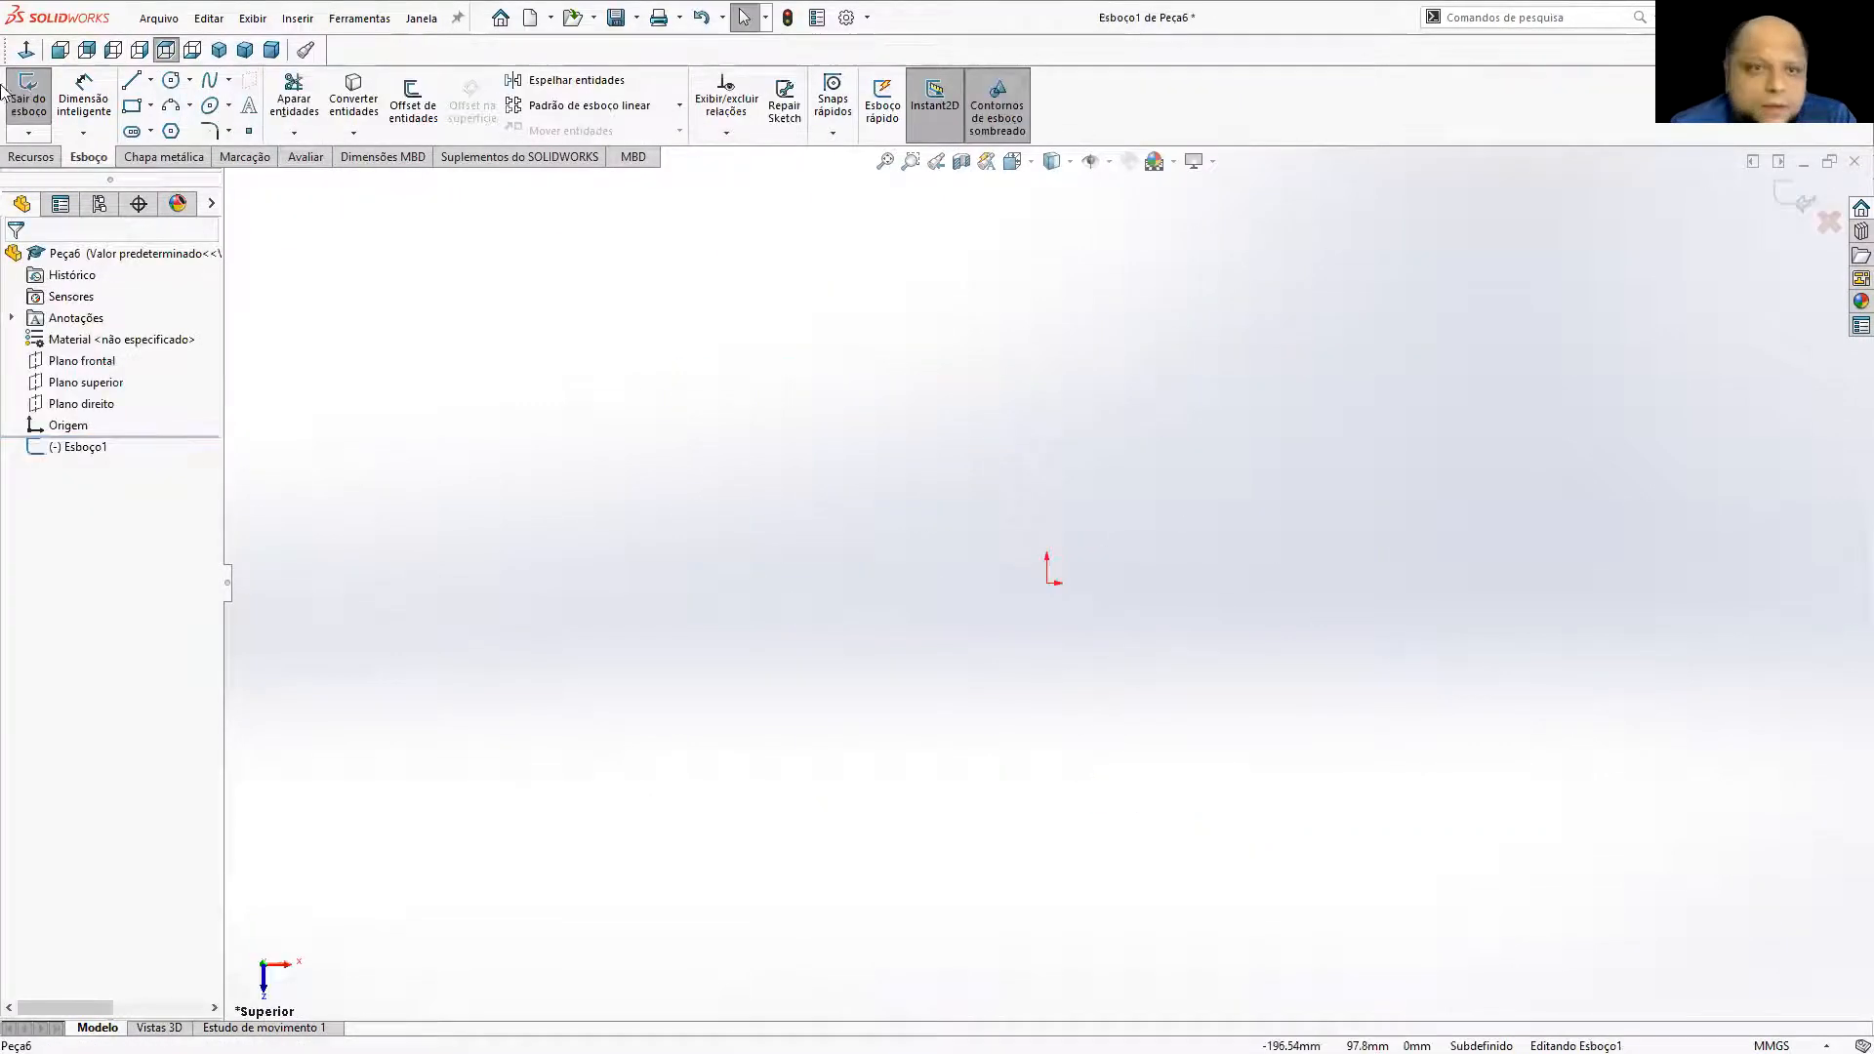
Sketch a center rectangle about 183 mm wide and 146 mm high, centred on the origin.
{"action": "left_click", "coordinate": [151, 107]}
{"action": "left_click", "coordinate": [178, 156]}
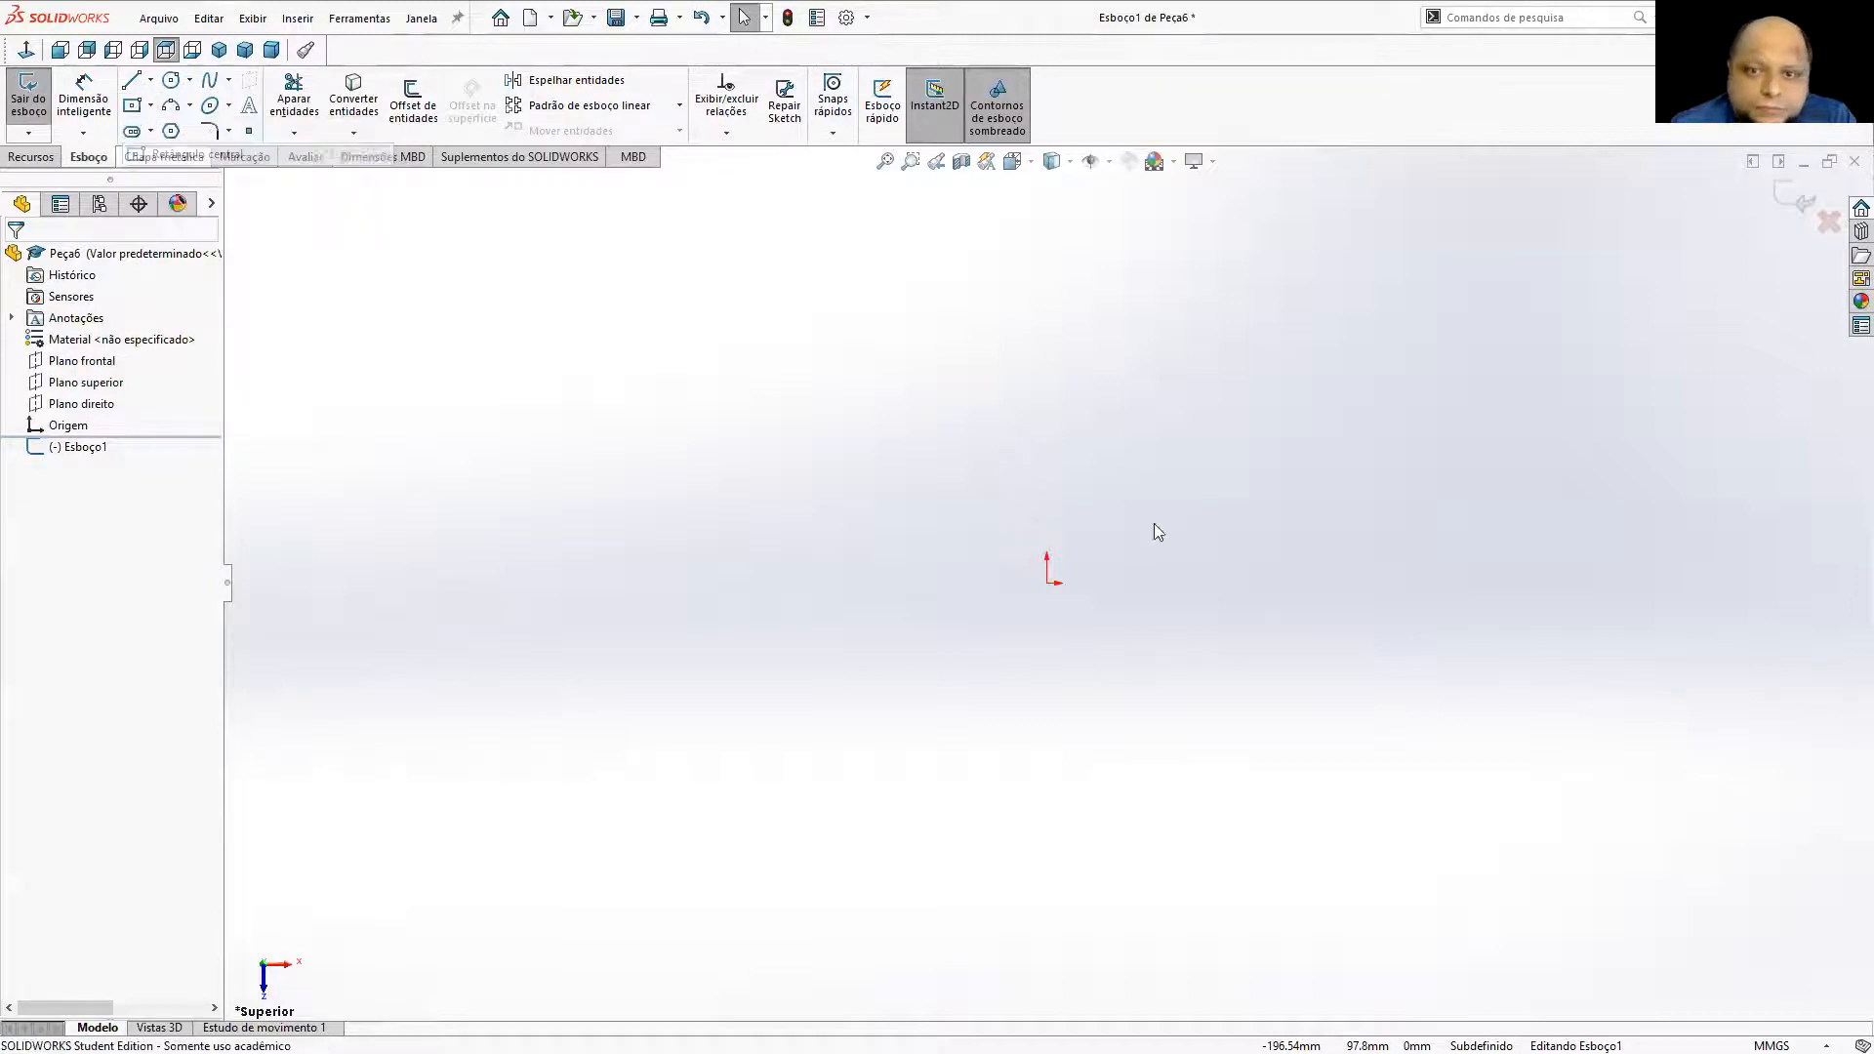
{"action": "left_click", "coordinate": [1046, 583]}
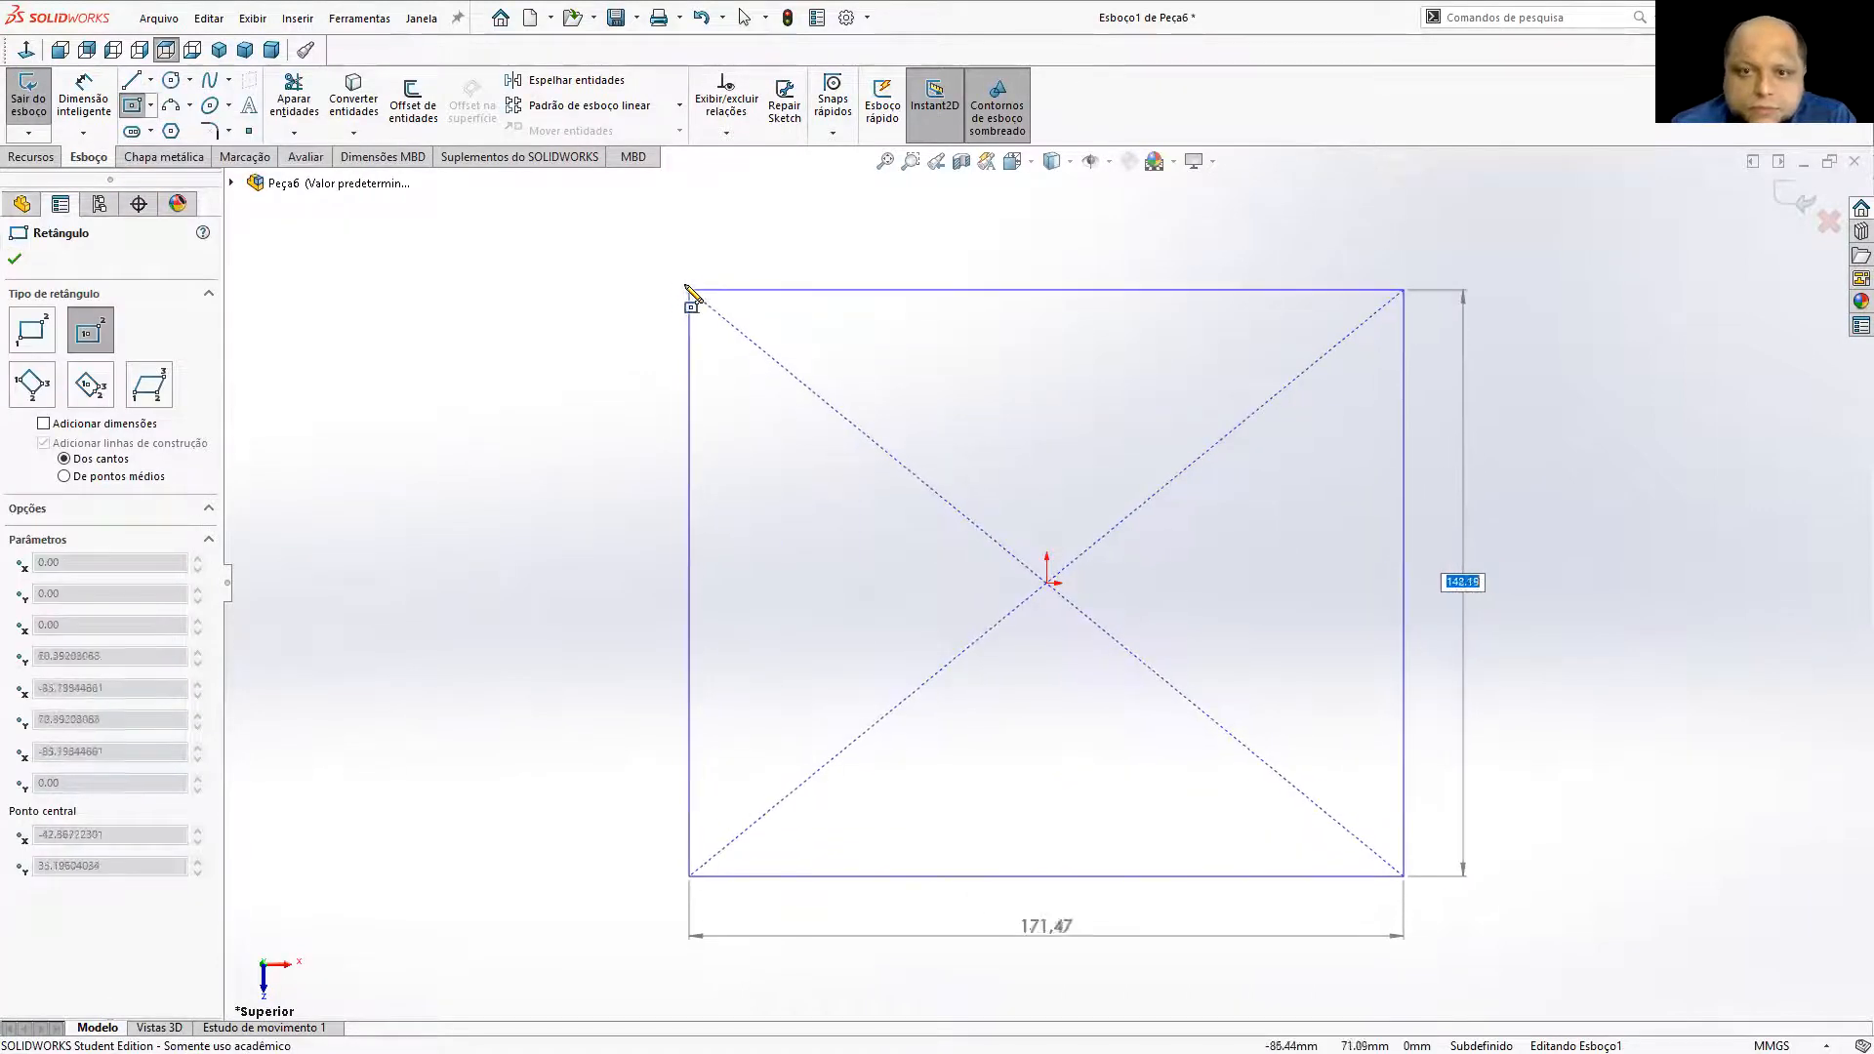
{"action": "left_click", "coordinate": [666, 279]}
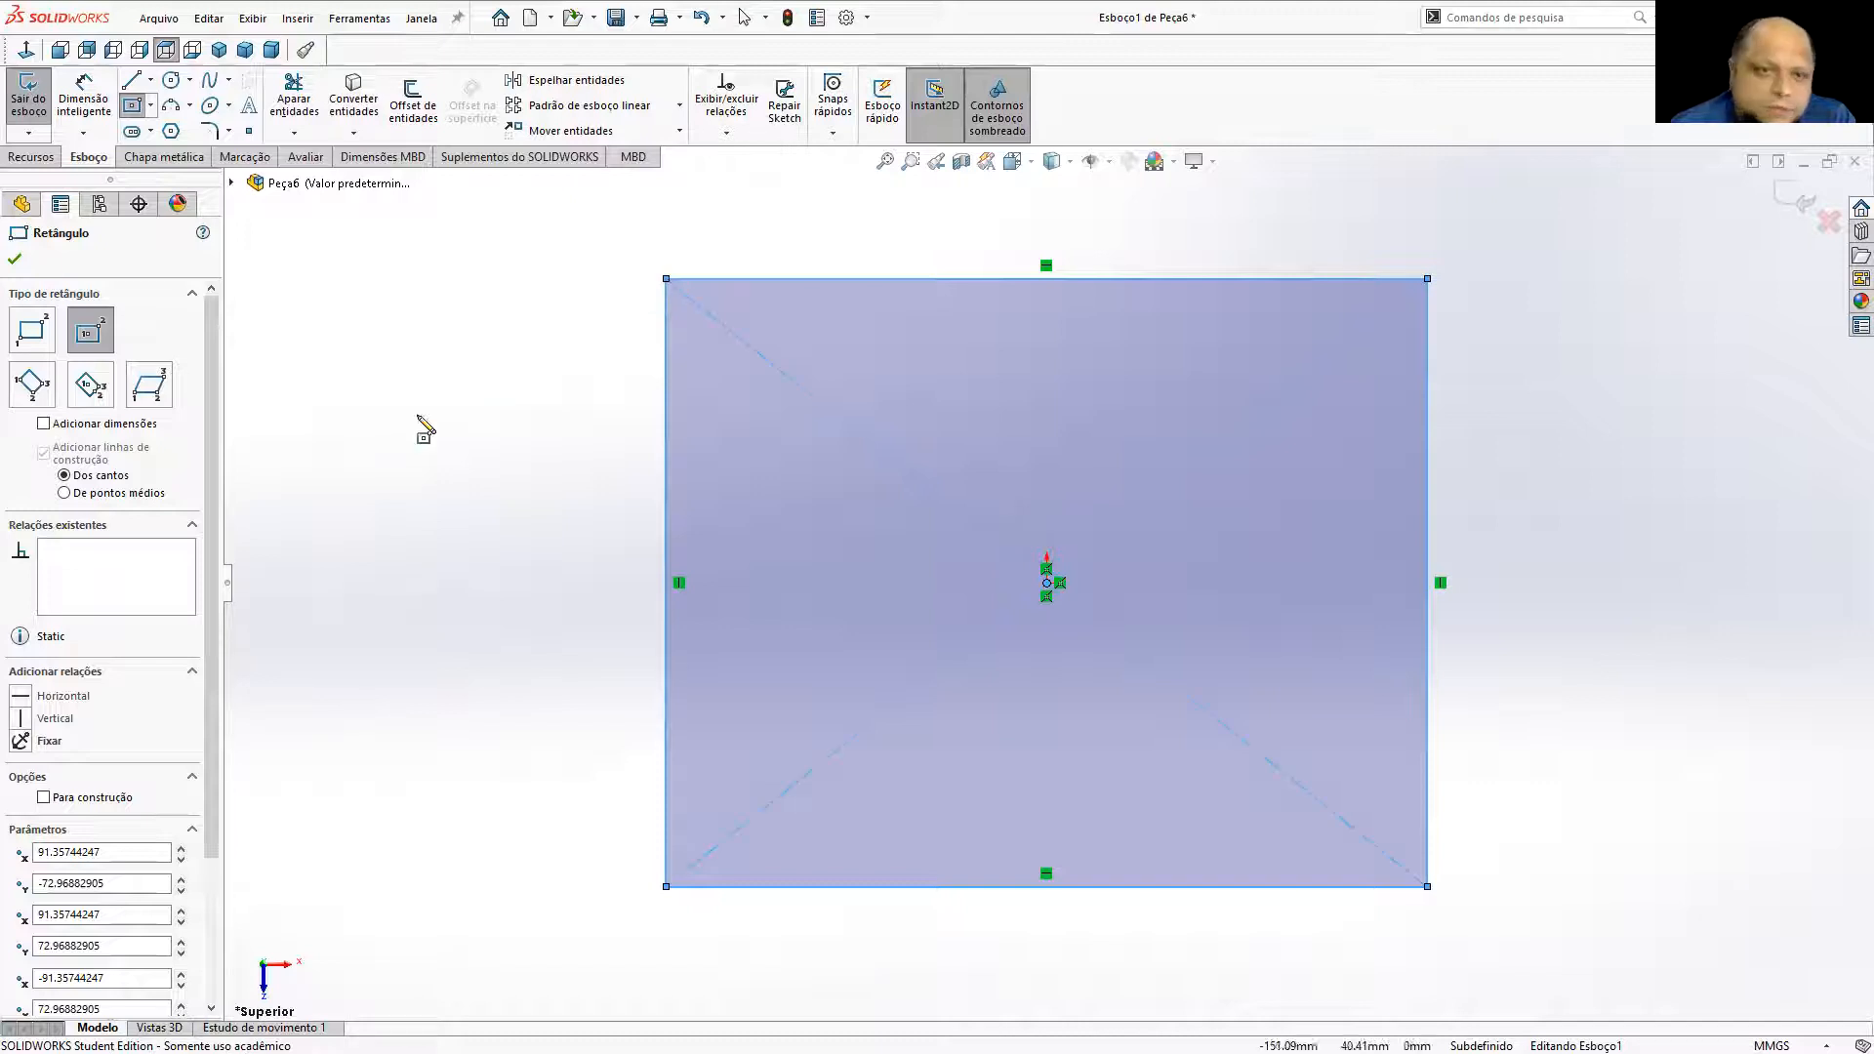
Extrude the rectangular base profile blind to a depth of 2 mm.
{"action": "left_click", "coordinate": [31, 156]}
{"action": "left_click", "coordinate": [45, 97]}
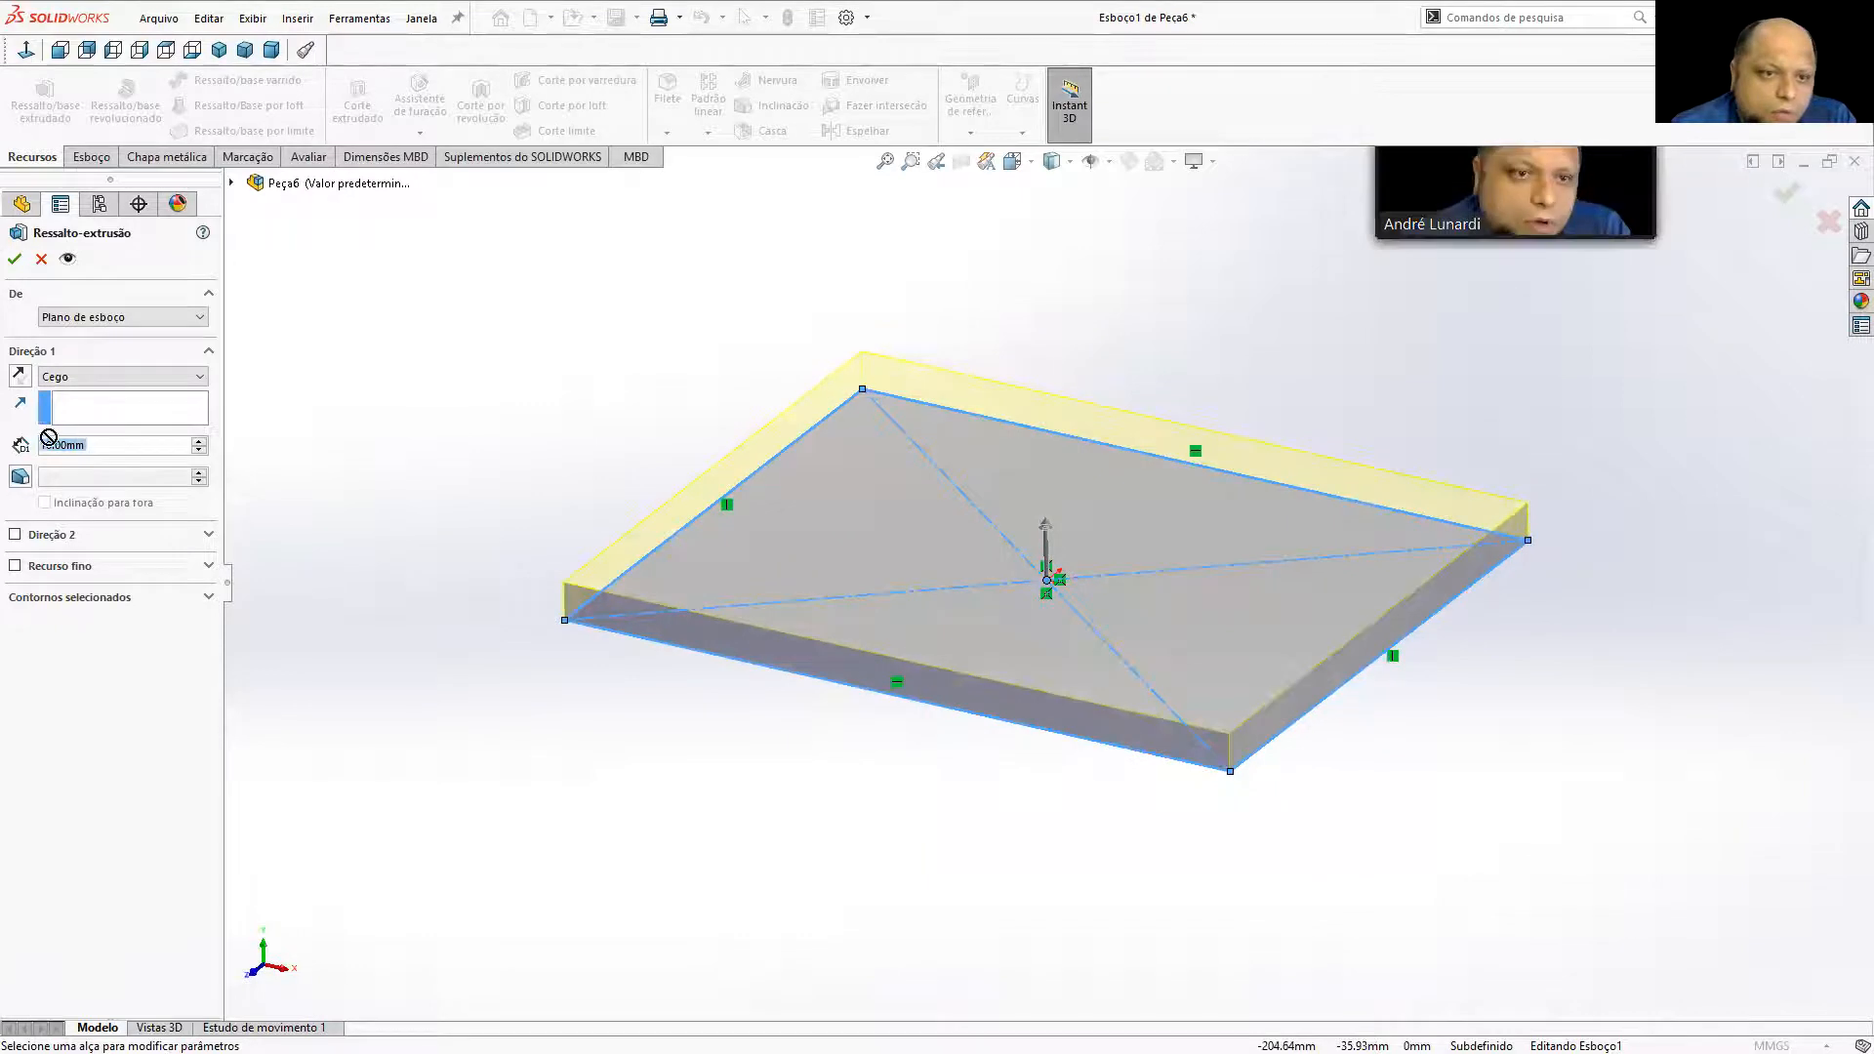
{"action": "type", "text": "2"}
{"action": "key", "text": "Return"}
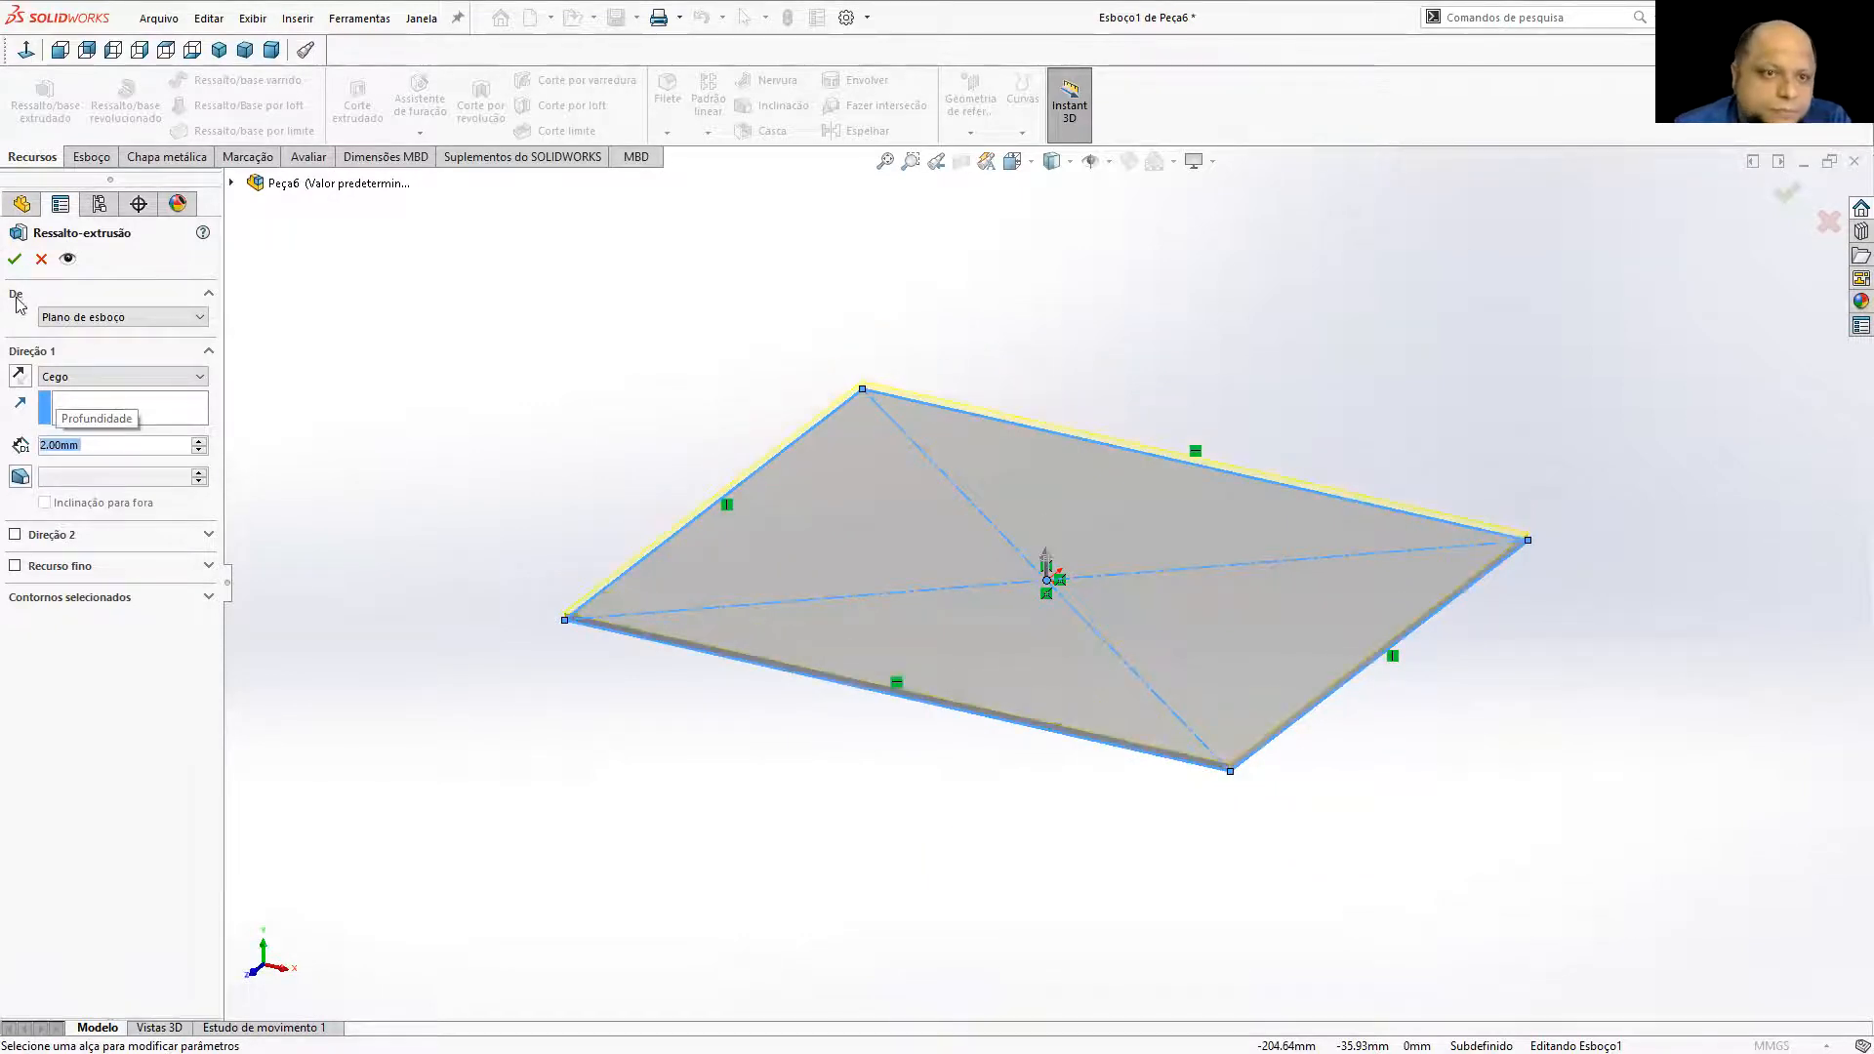
{"action": "left_click", "coordinate": [15, 260]}
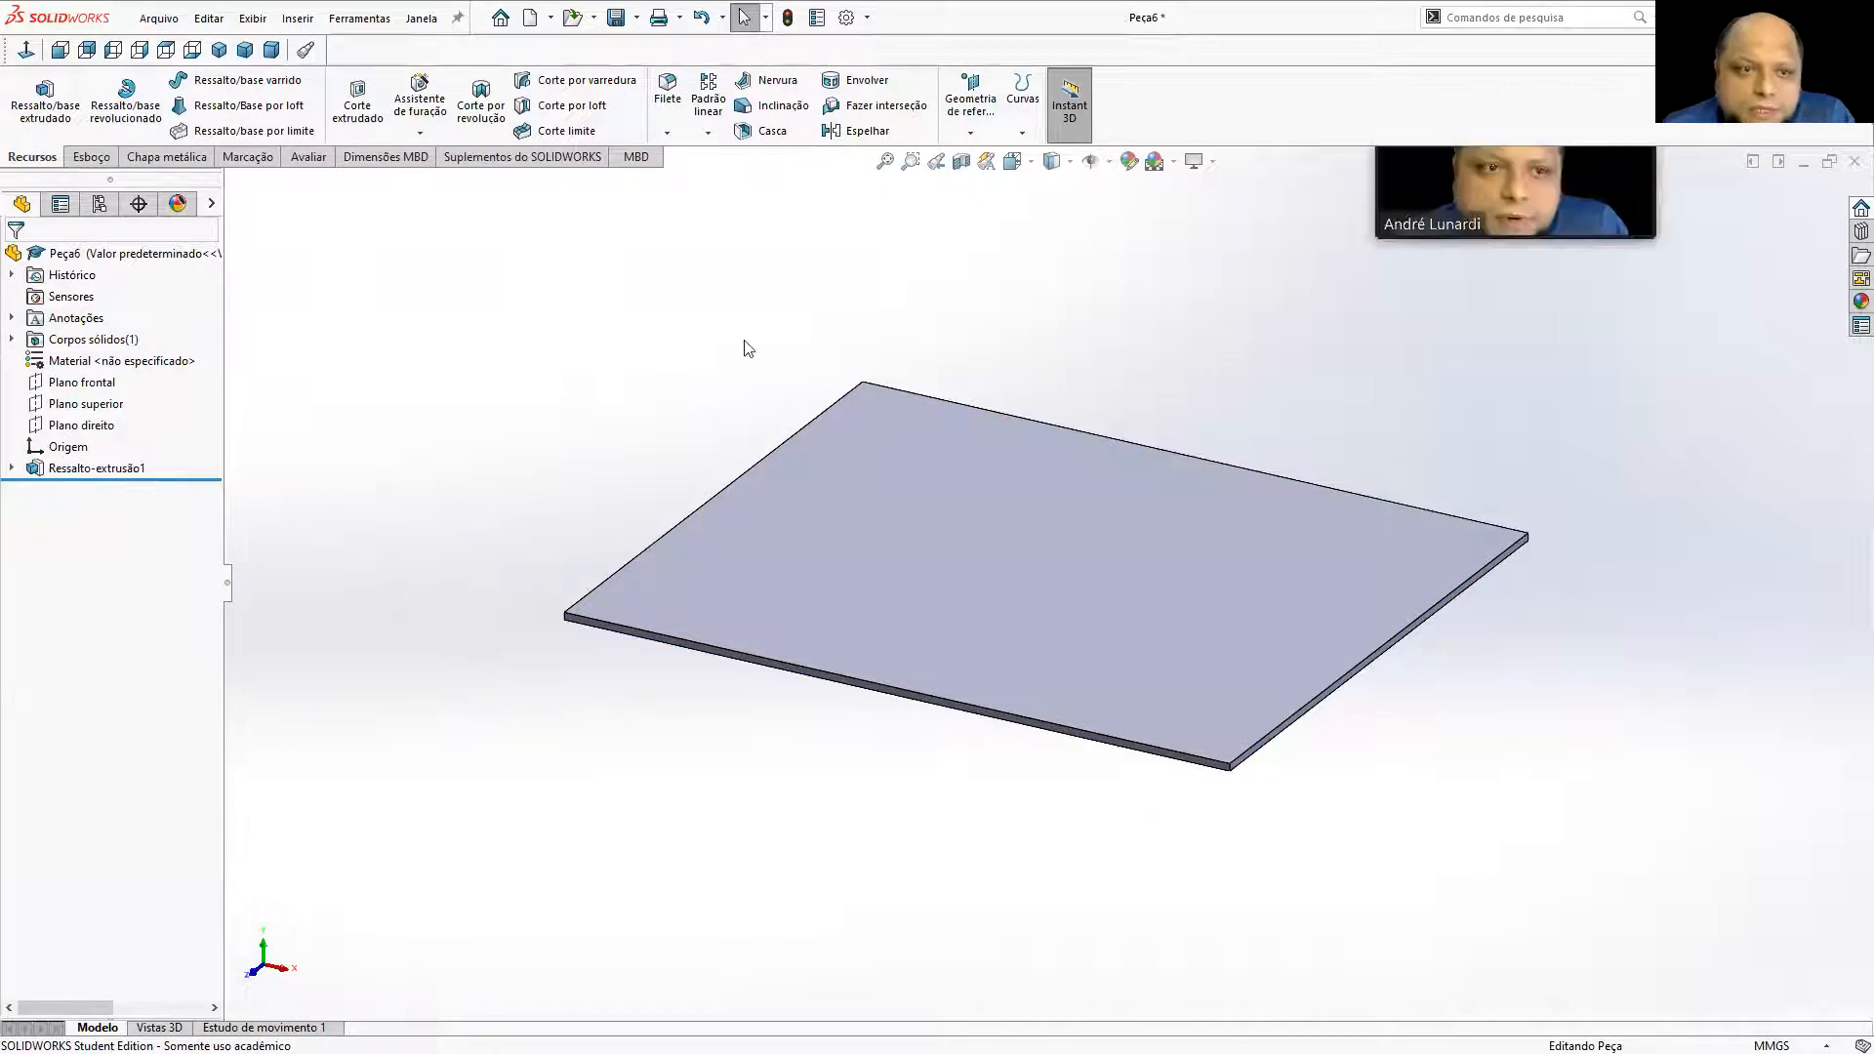
{"action": "left_click", "coordinate": [943, 528]}
{"action": "left_click", "coordinate": [91, 156]}
{"action": "left_click", "coordinate": [29, 98]}
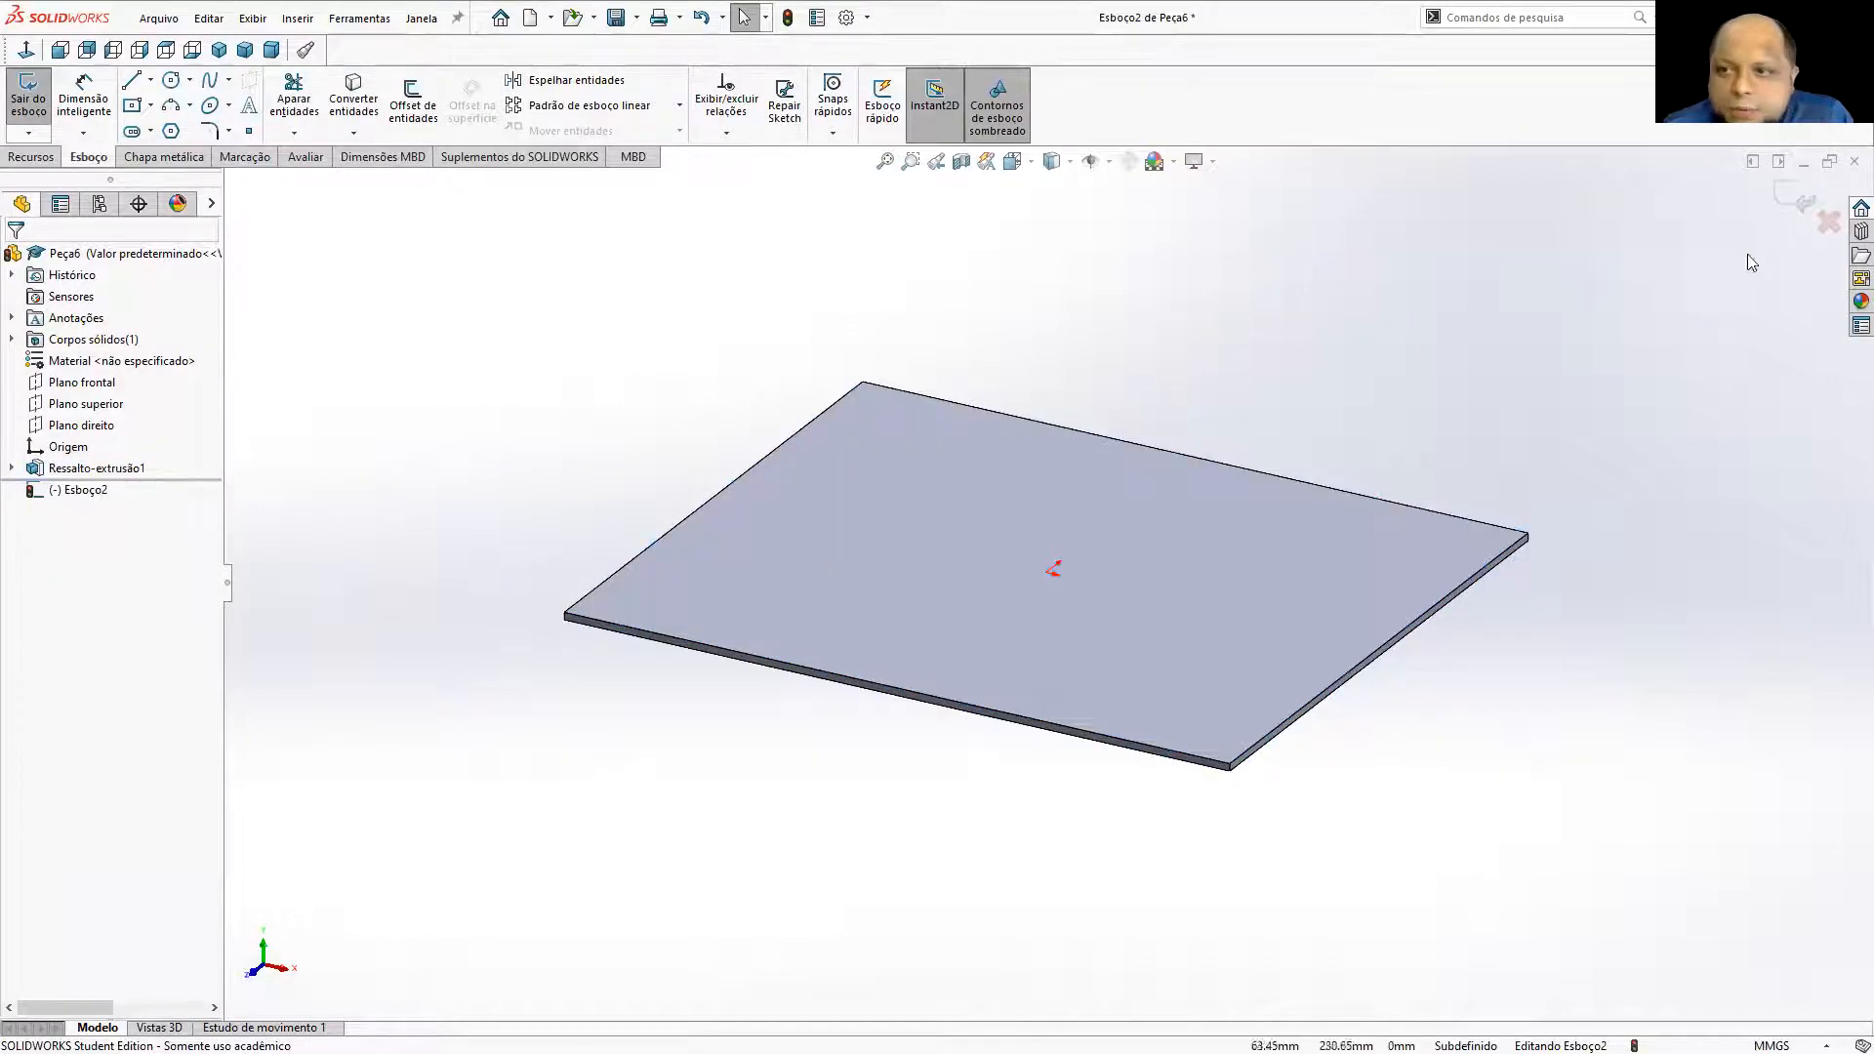
{"action": "left_click", "coordinate": [1829, 221]}
{"action": "left_click", "coordinate": [1069, 566]}
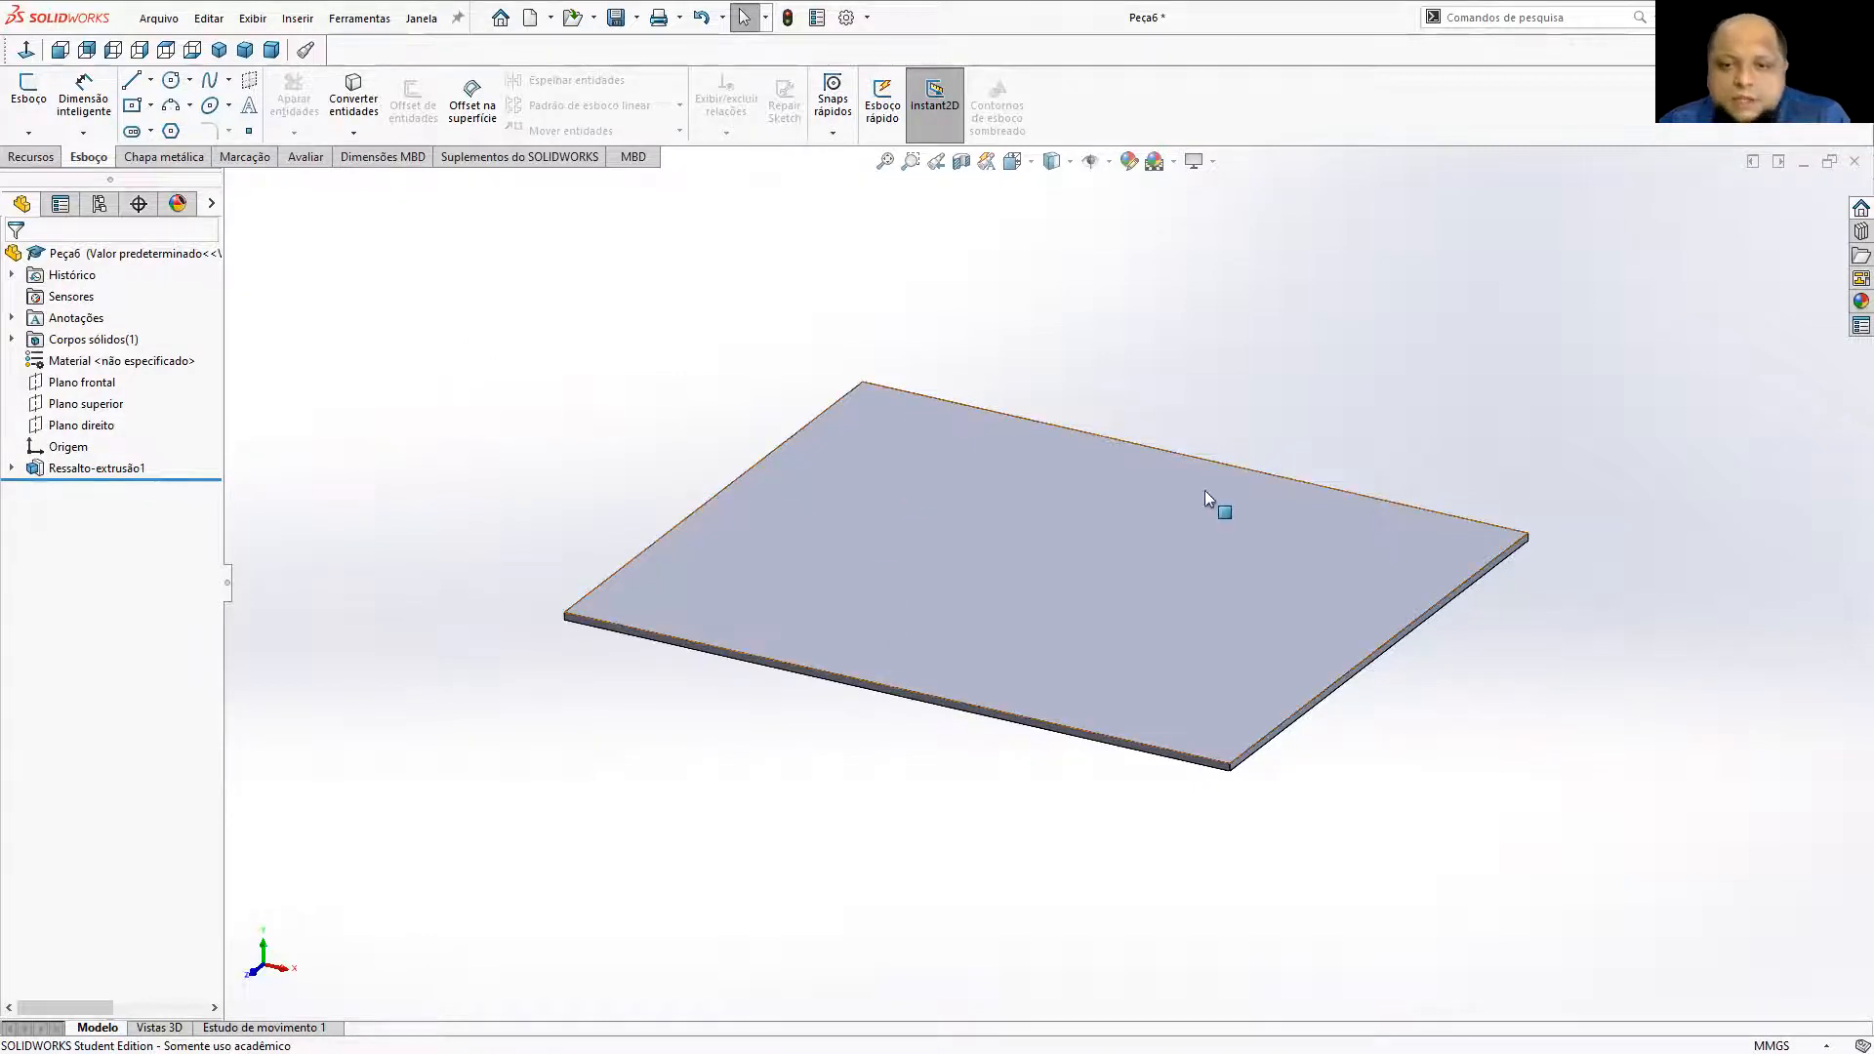
{"action": "middle_click_drag", "start_coordinate": [1084, 562], "coordinate": [1075, 515]}
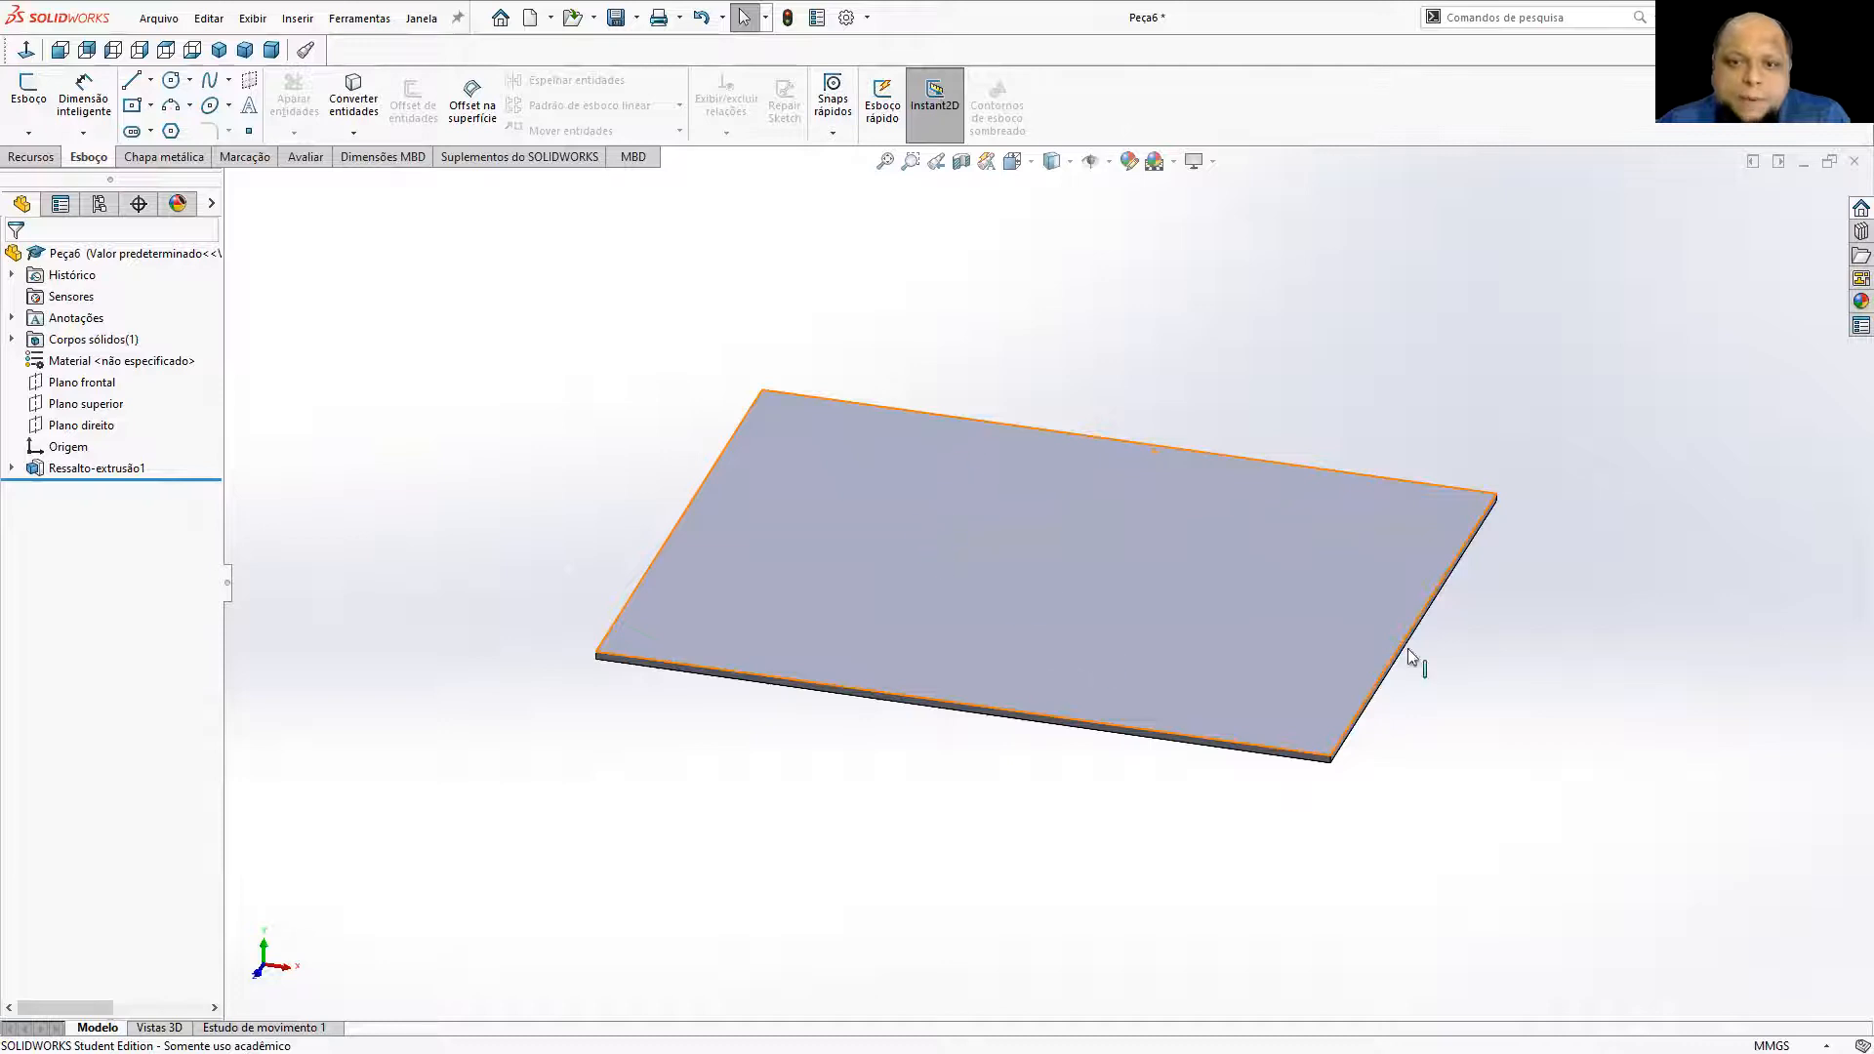
{"action": "middle_click_drag", "start_coordinate": [1041, 580], "coordinate": [1012, 585]}
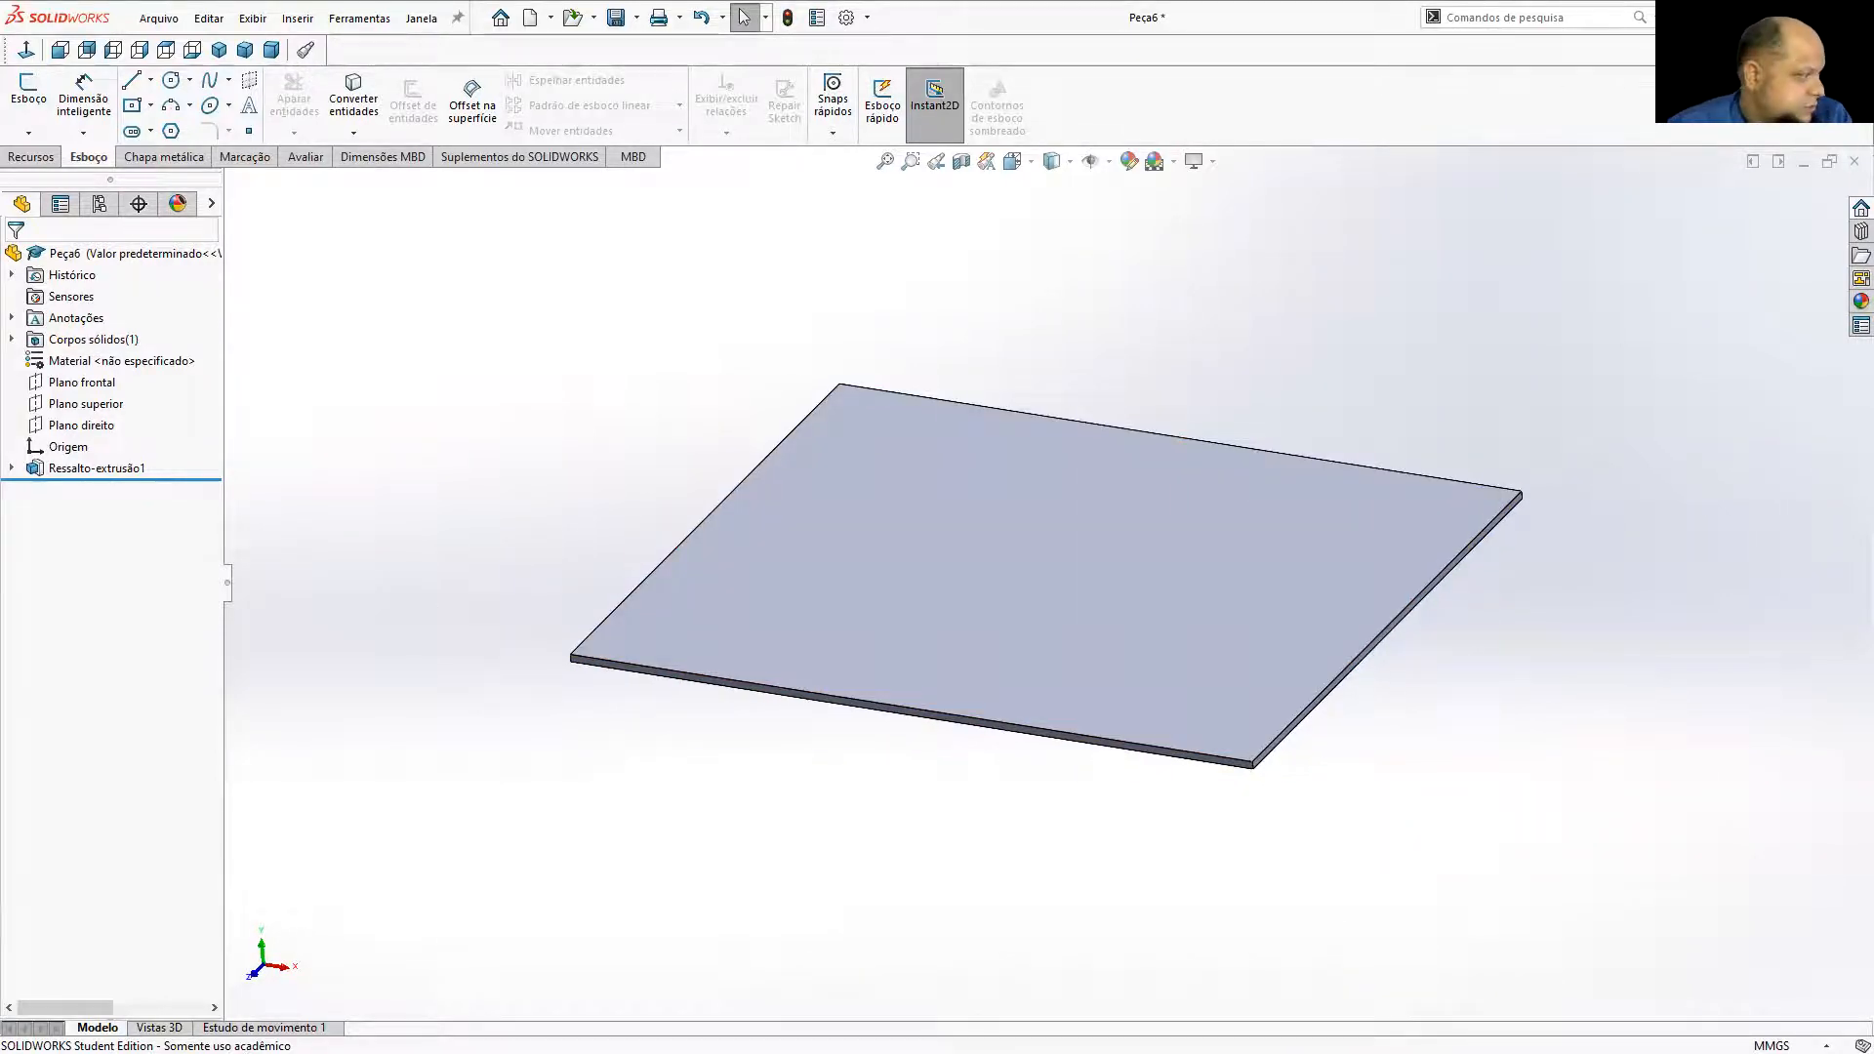
Start a sketch on the plate's upper face and draw a circle centred on the origin, about 37.4 mm in diameter.
{"action": "left_click", "coordinate": [1103, 512]}
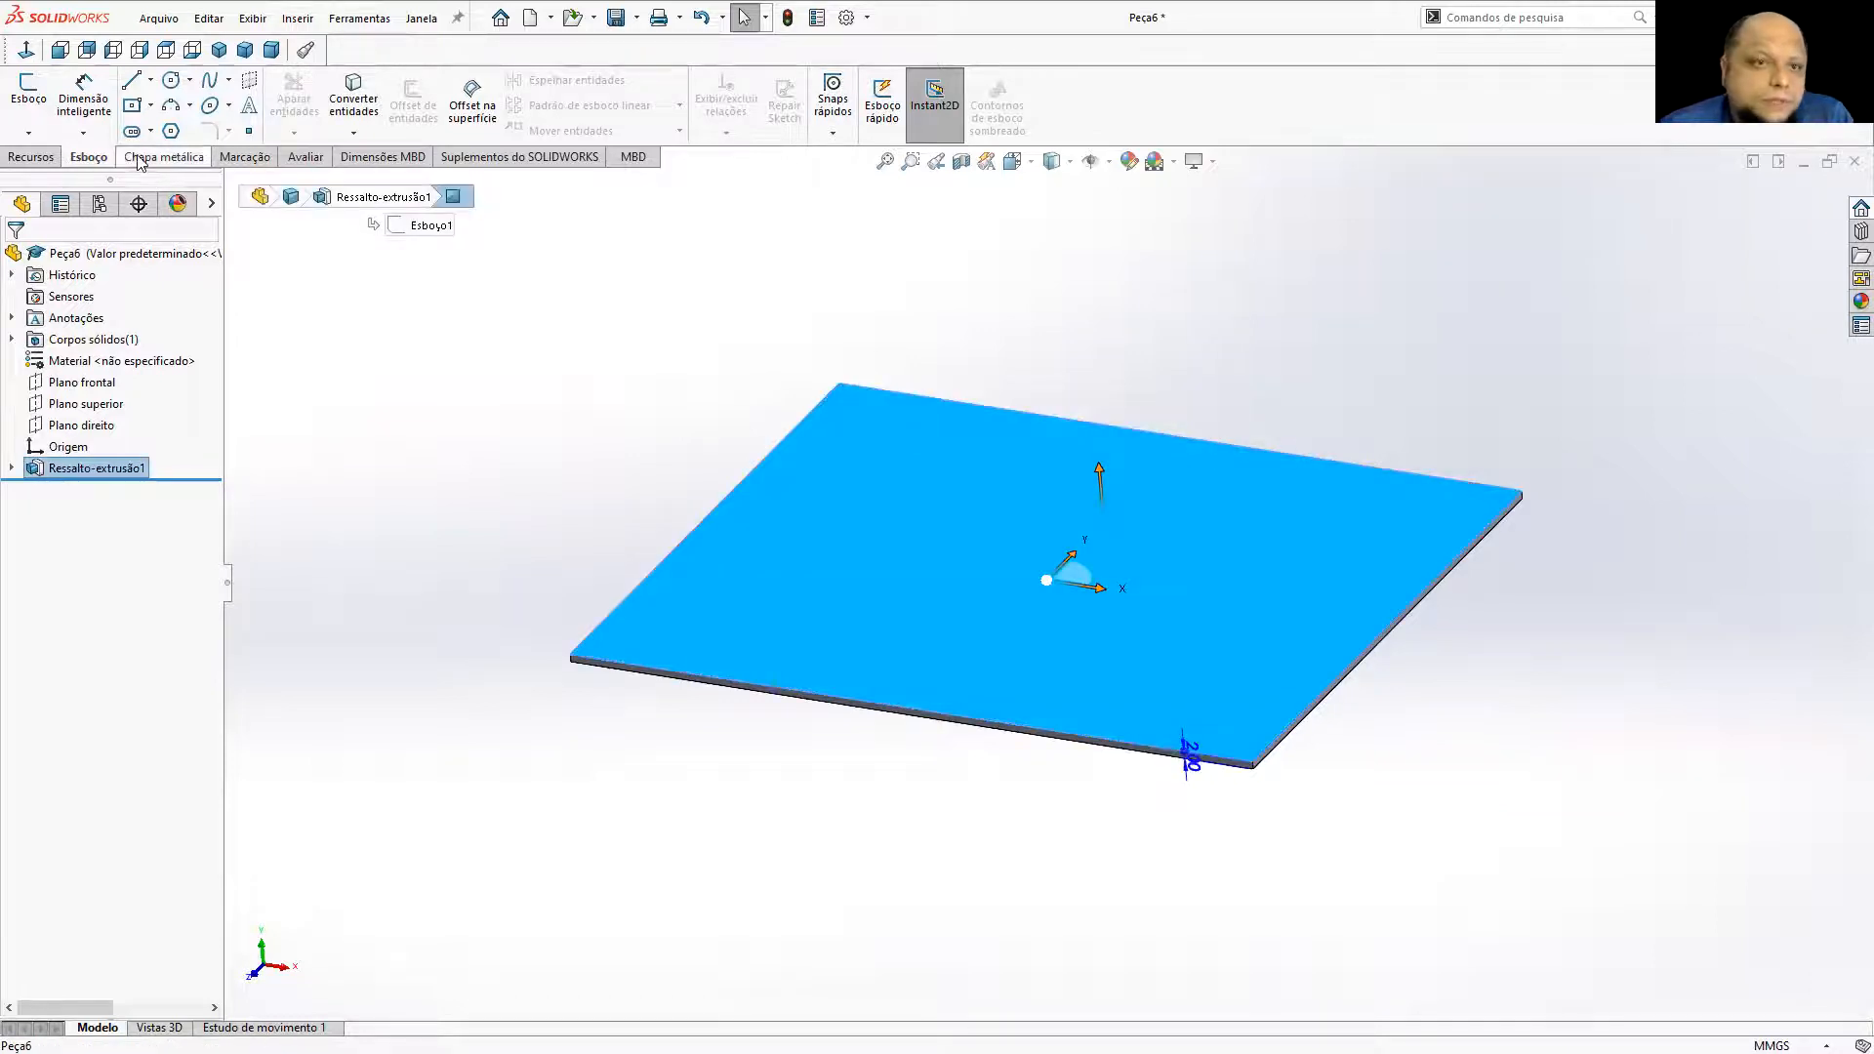
{"action": "left_click", "coordinate": [28, 93]}
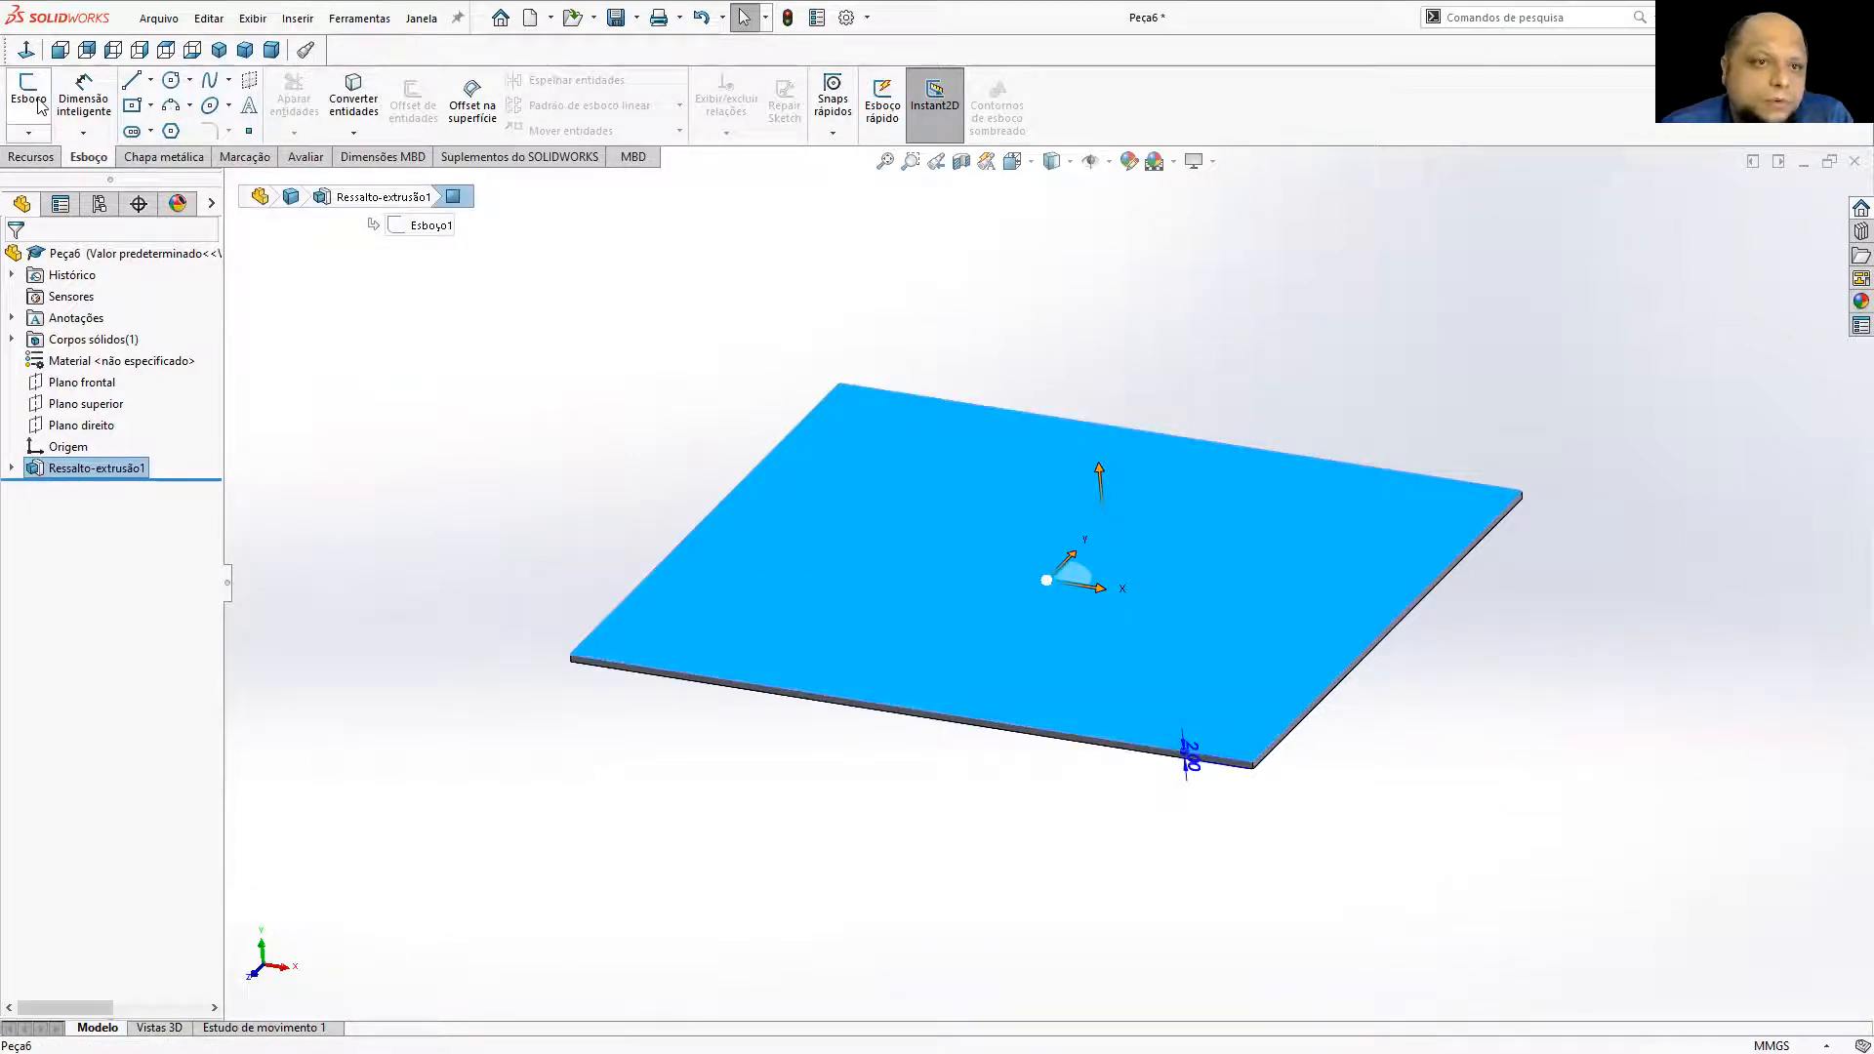
{"action": "left_click", "coordinate": [172, 82]}
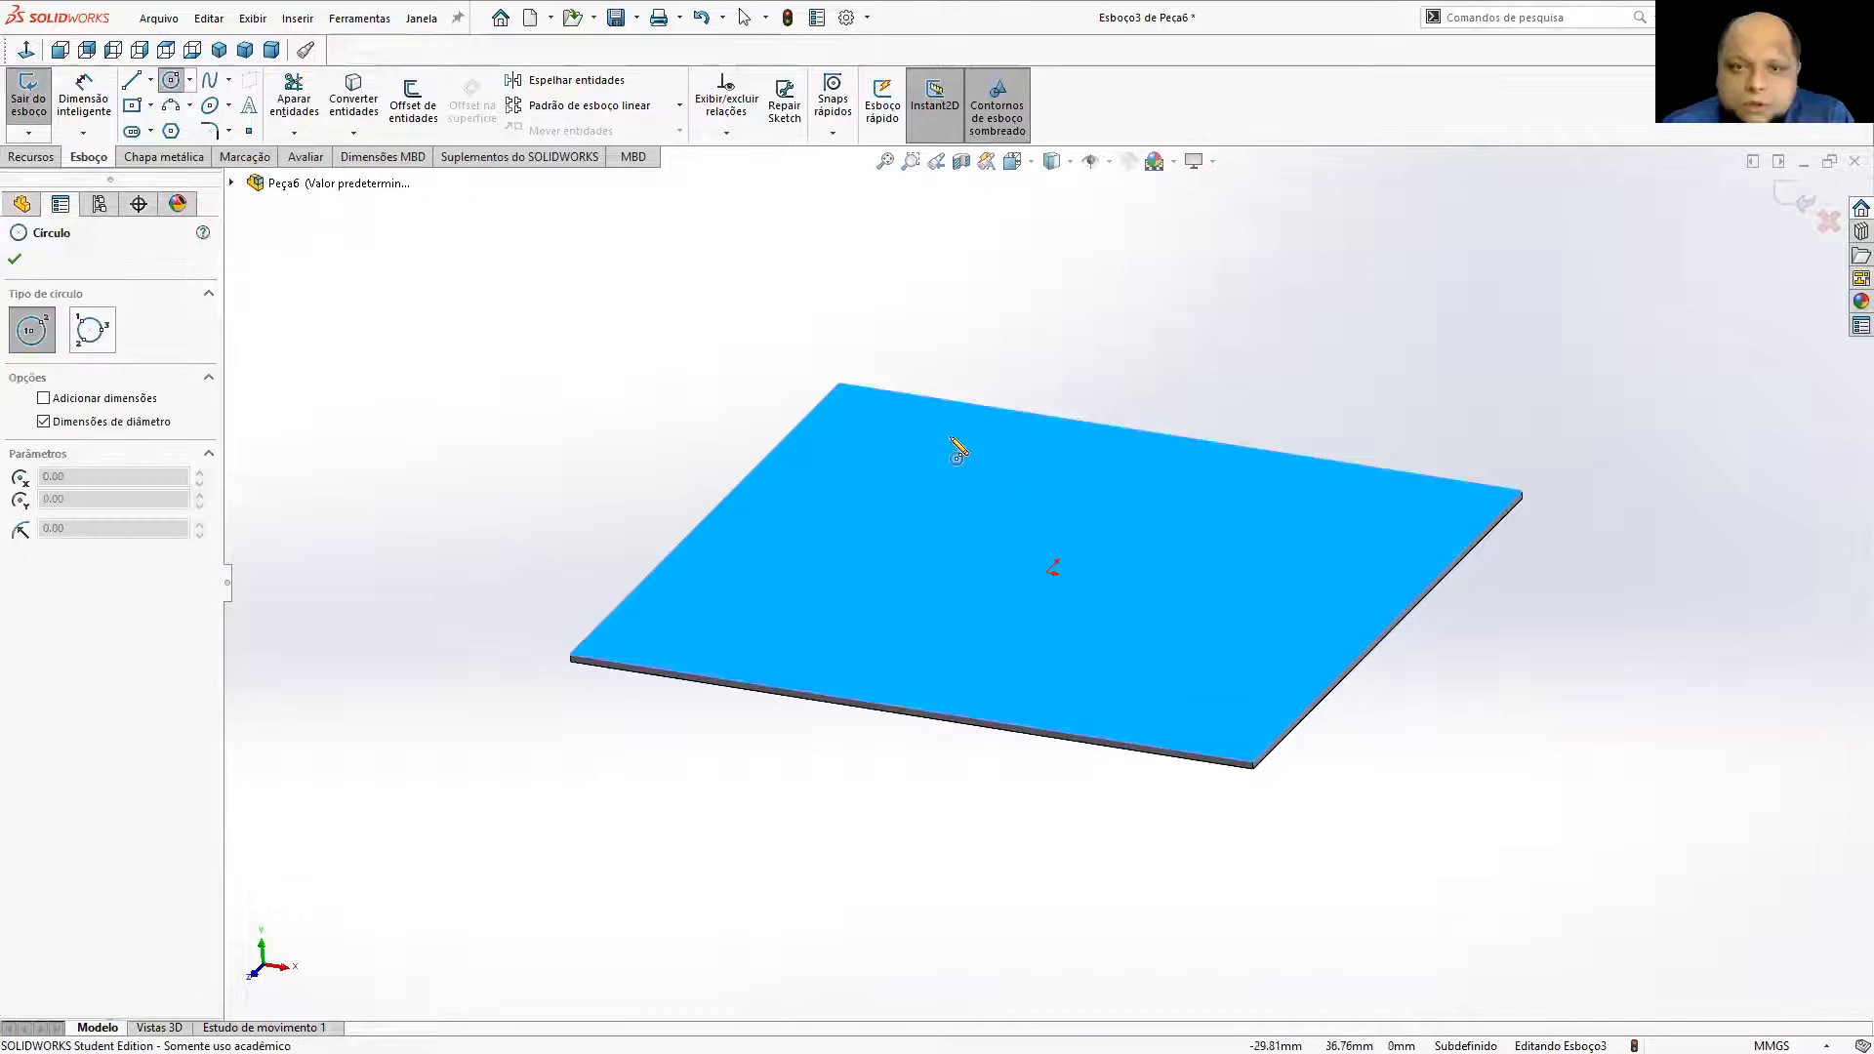
{"action": "left_click", "coordinate": [26, 51]}
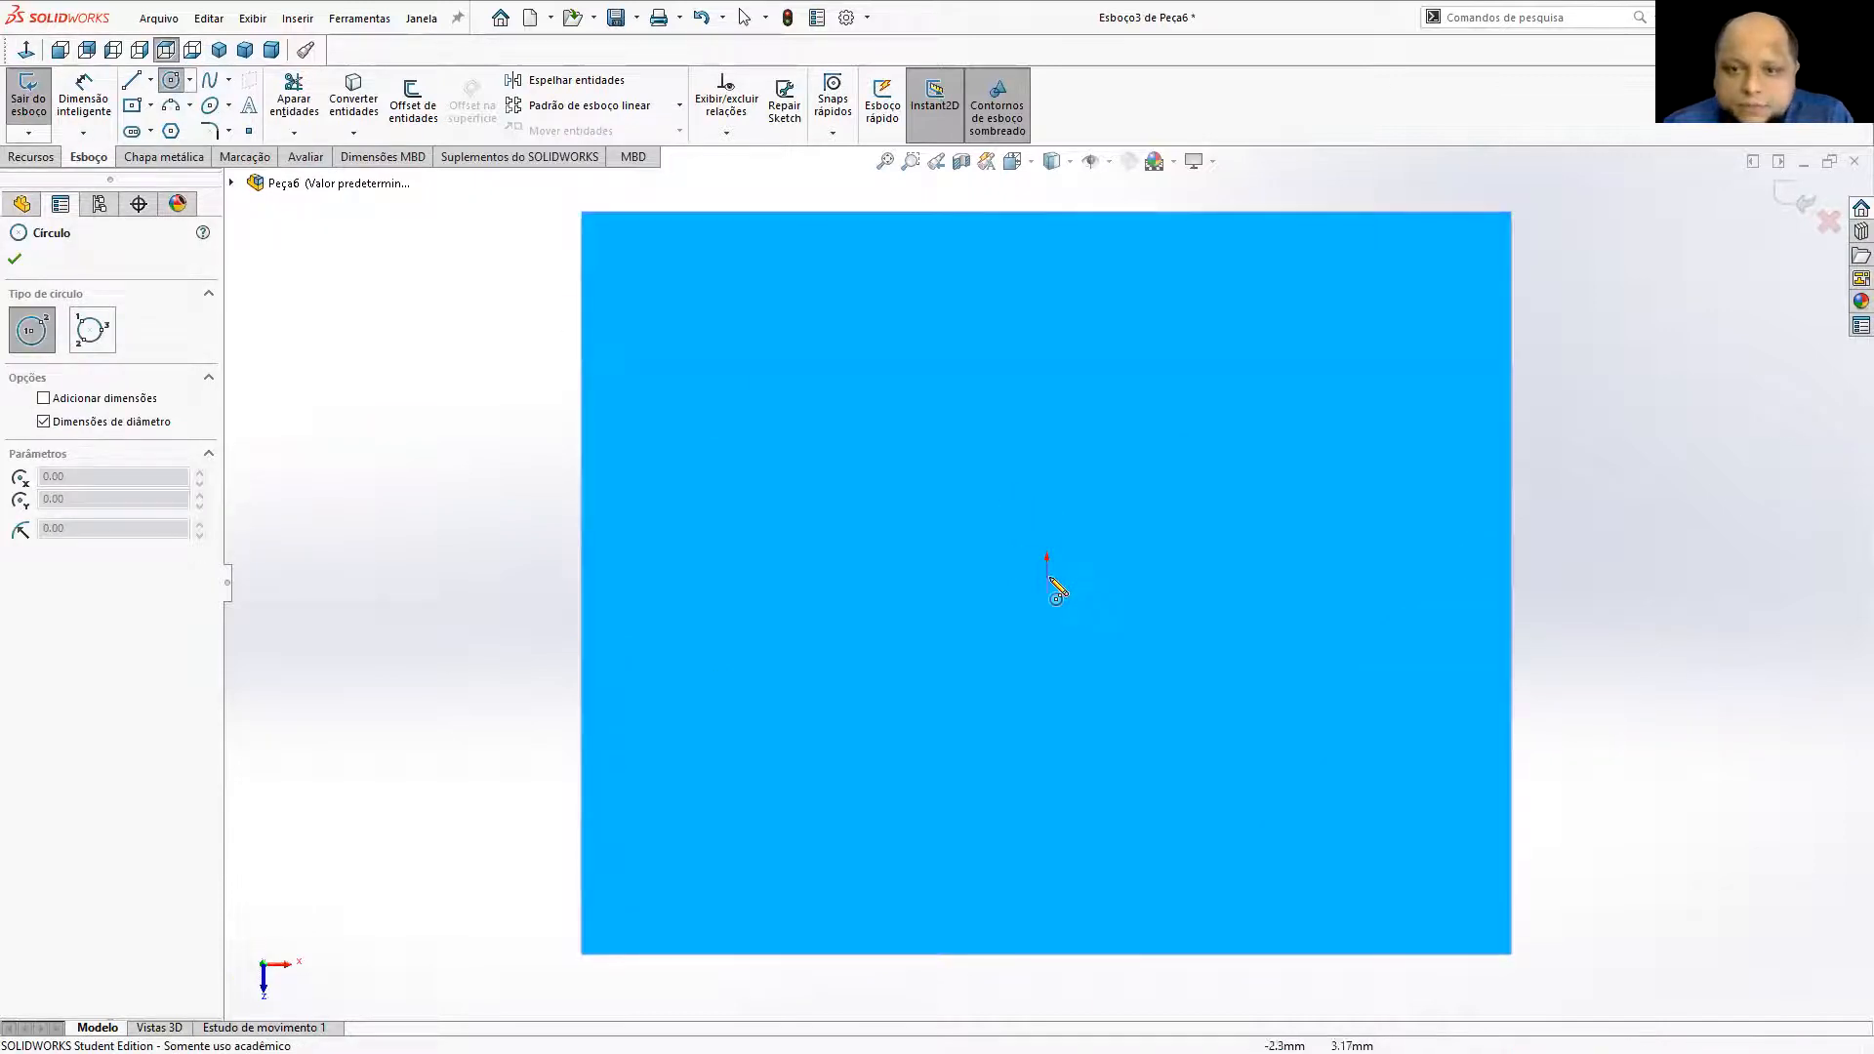
{"action": "left_click", "coordinate": [1048, 574]}
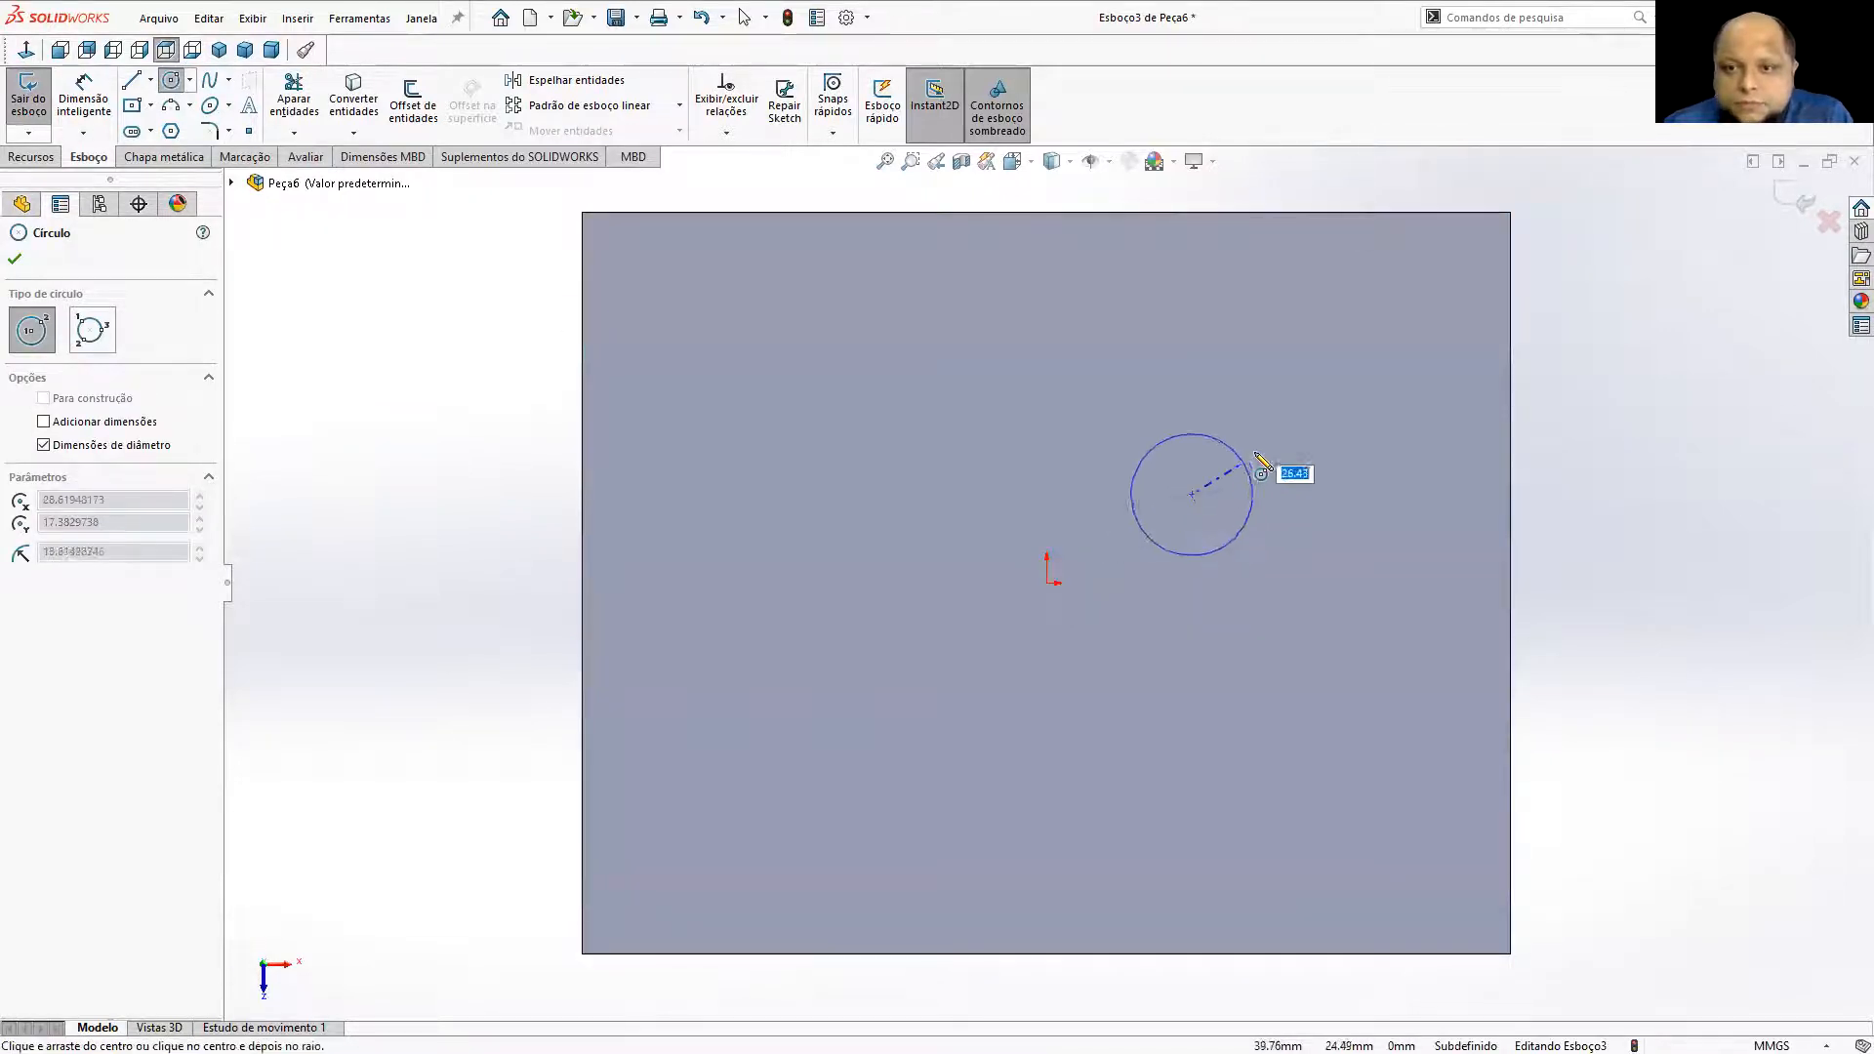
{"action": "left_click", "coordinate": [1270, 442]}
Dimension the circle's diameter to 50 mm.
{"action": "left_click", "coordinate": [83, 99]}
{"action": "left_click", "coordinate": [1080, 494]}
{"action": "left_click", "coordinate": [1113, 419]}
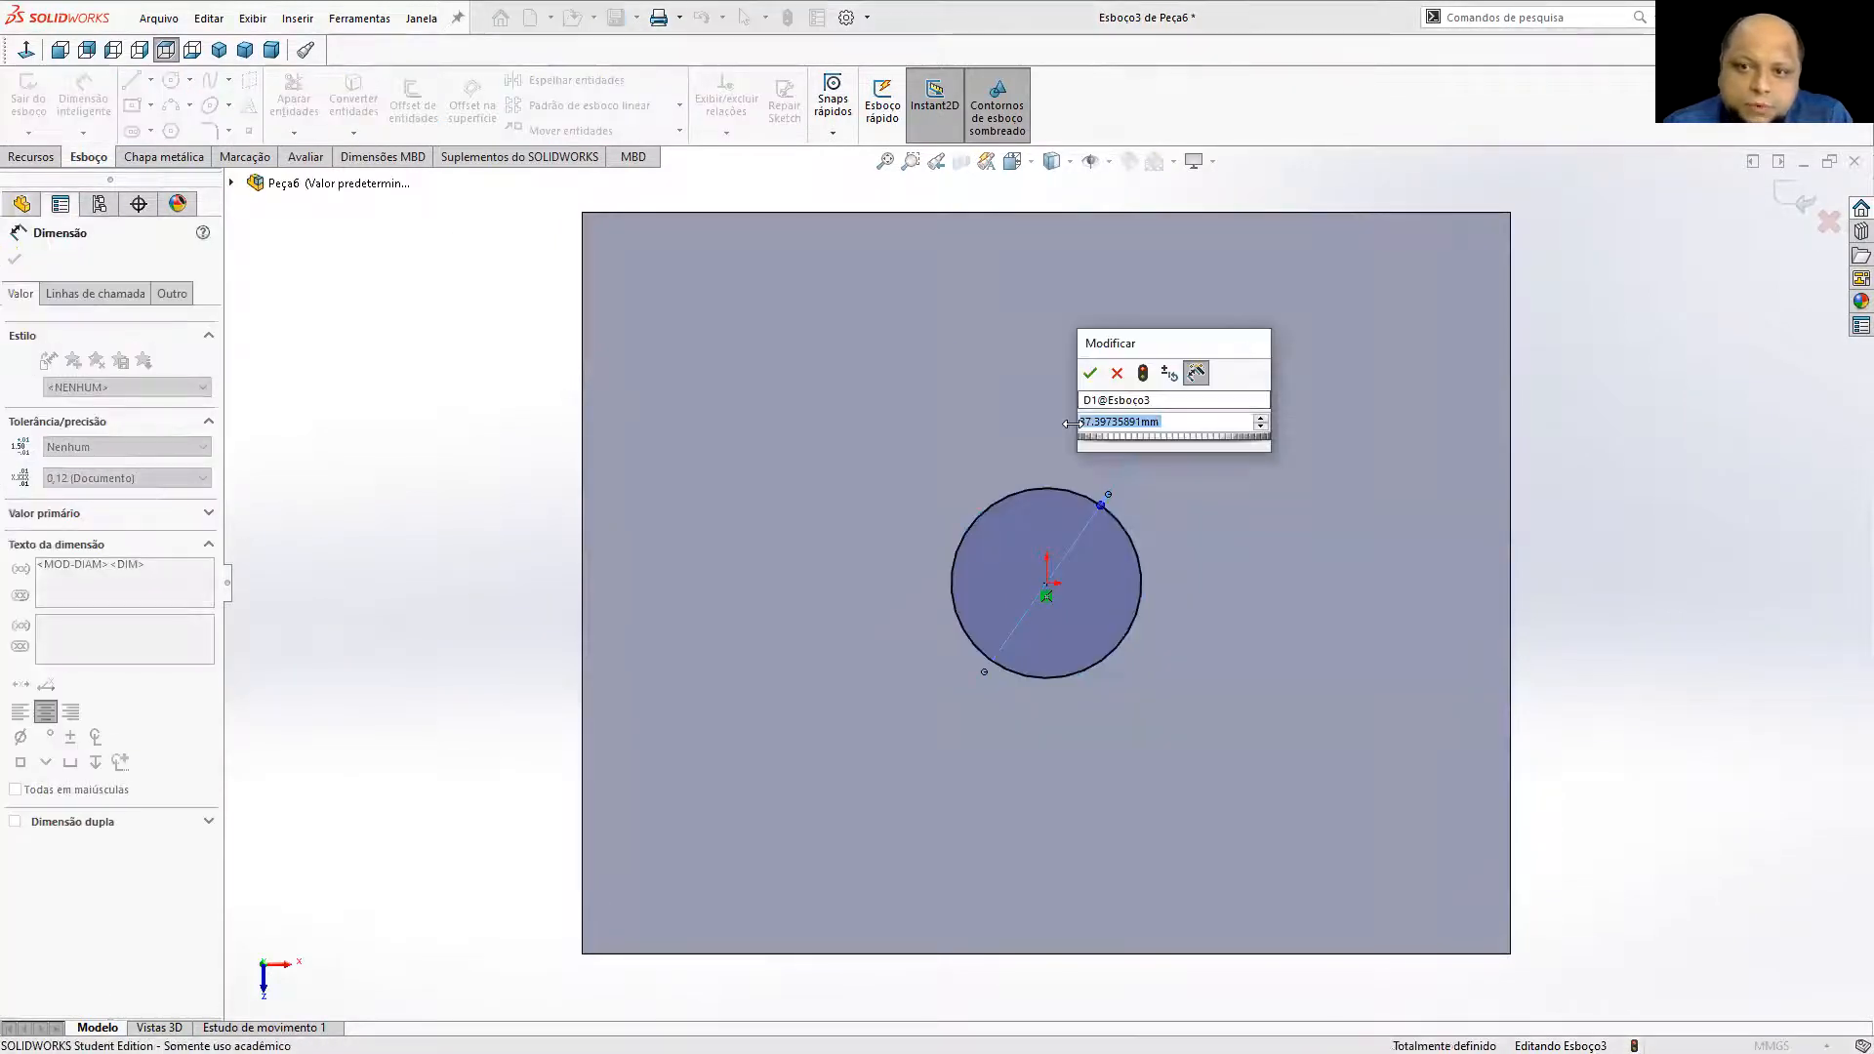
{"action": "type", "text": "50"}
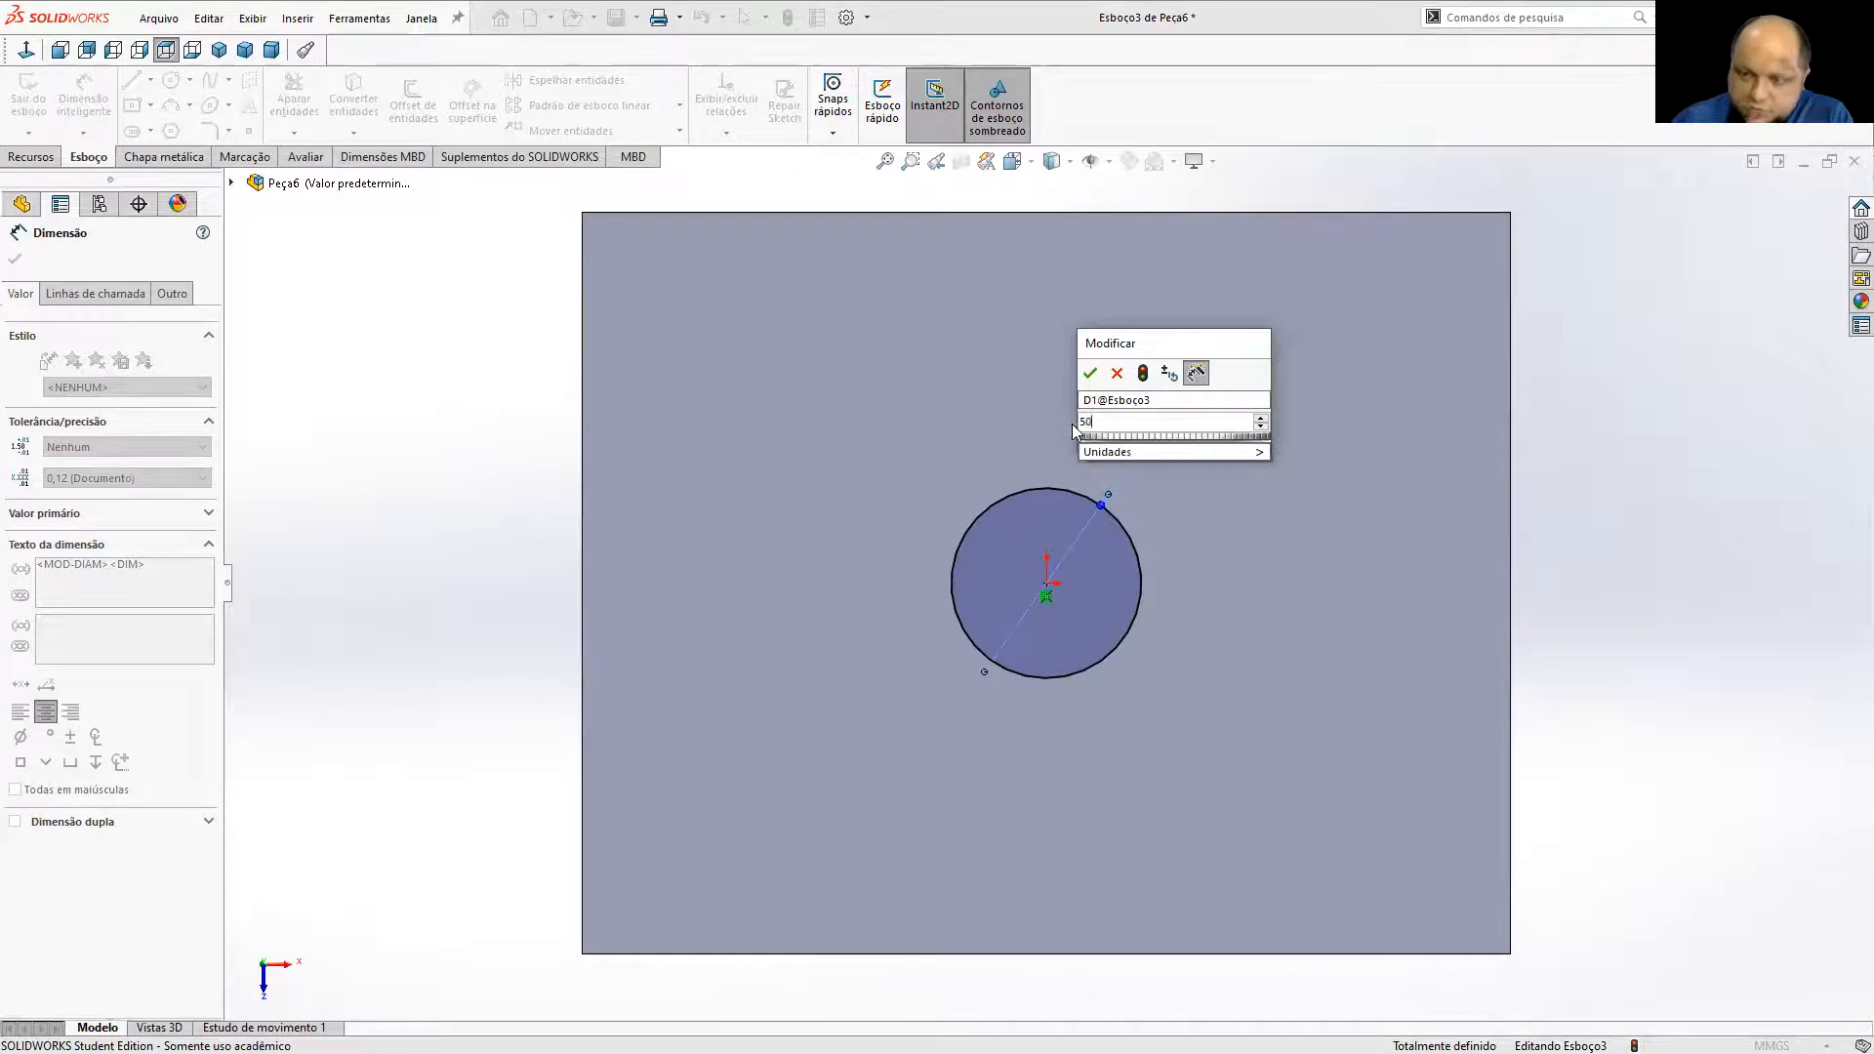
{"action": "key", "text": "Return"}
Extrude the circle upward from the plate as a 50 mm boss.
{"action": "left_click", "coordinate": [26, 159]}
{"action": "left_click", "coordinate": [45, 98]}
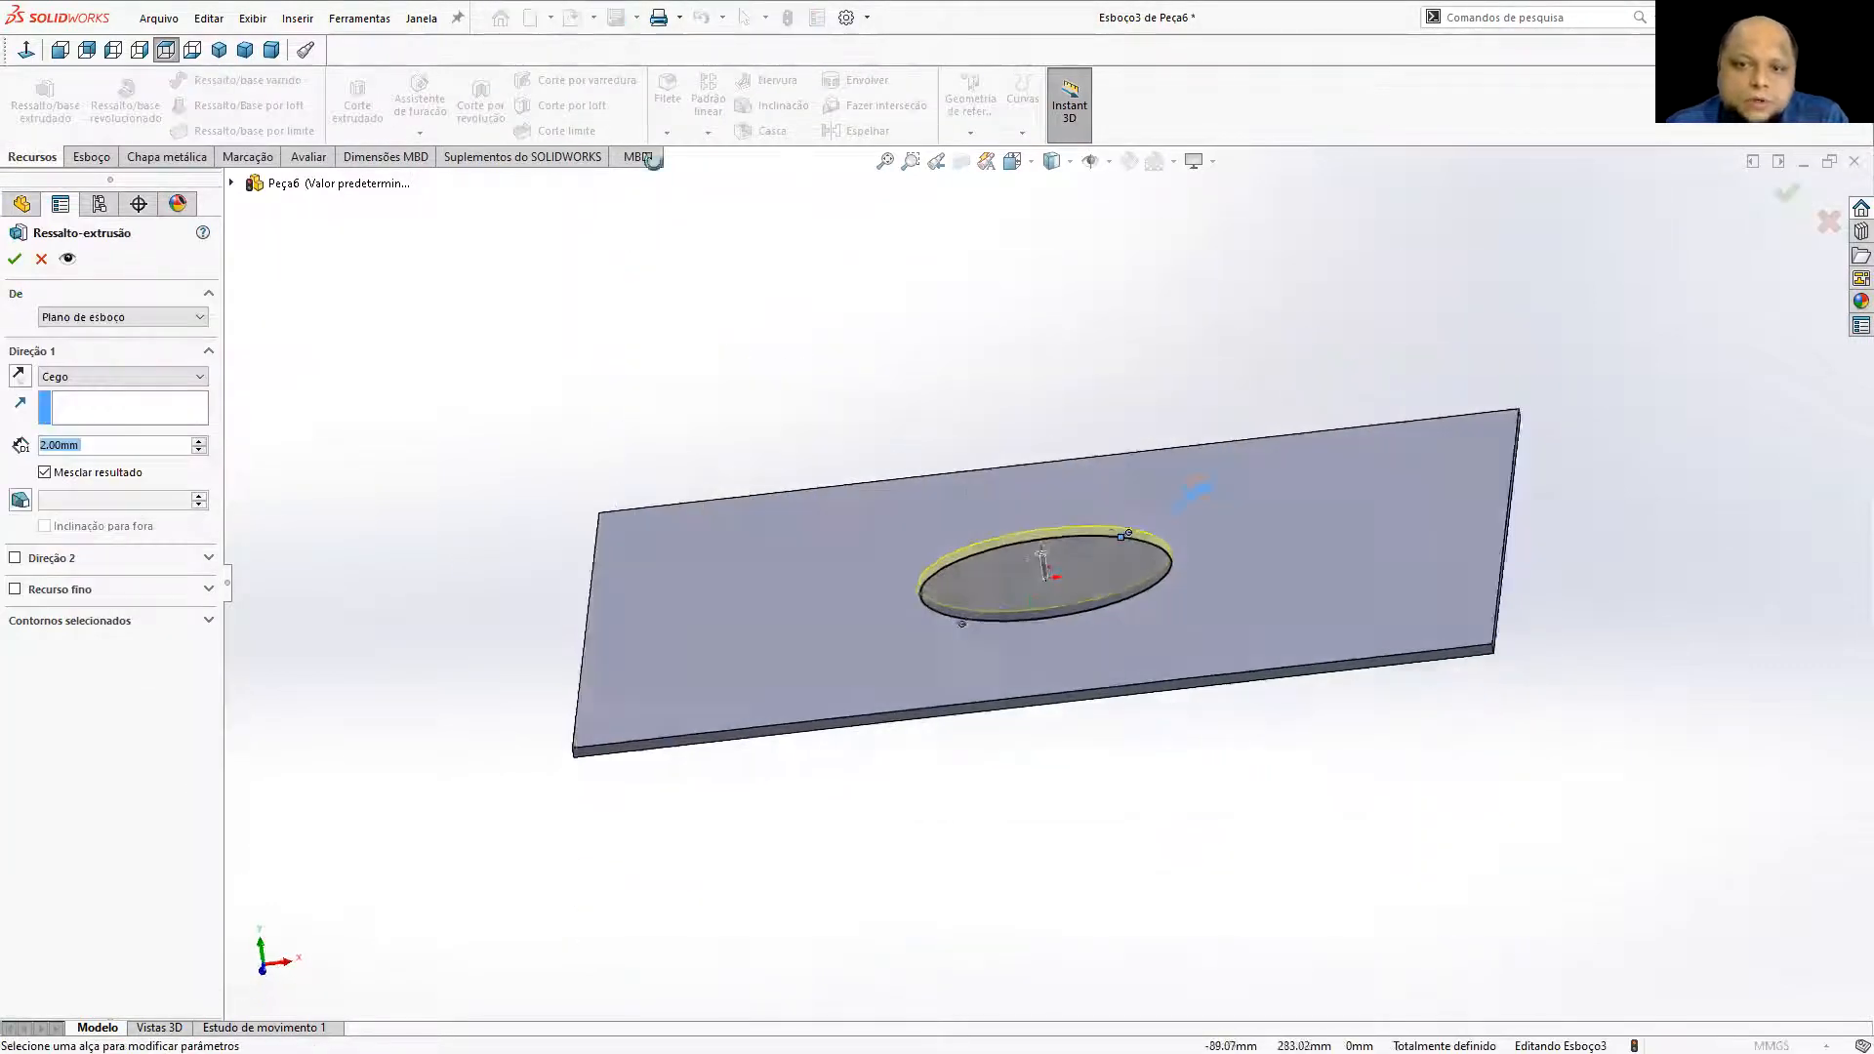
{"action": "double_click", "coordinate": [161, 450]}
{"action": "type", "text": "50"}
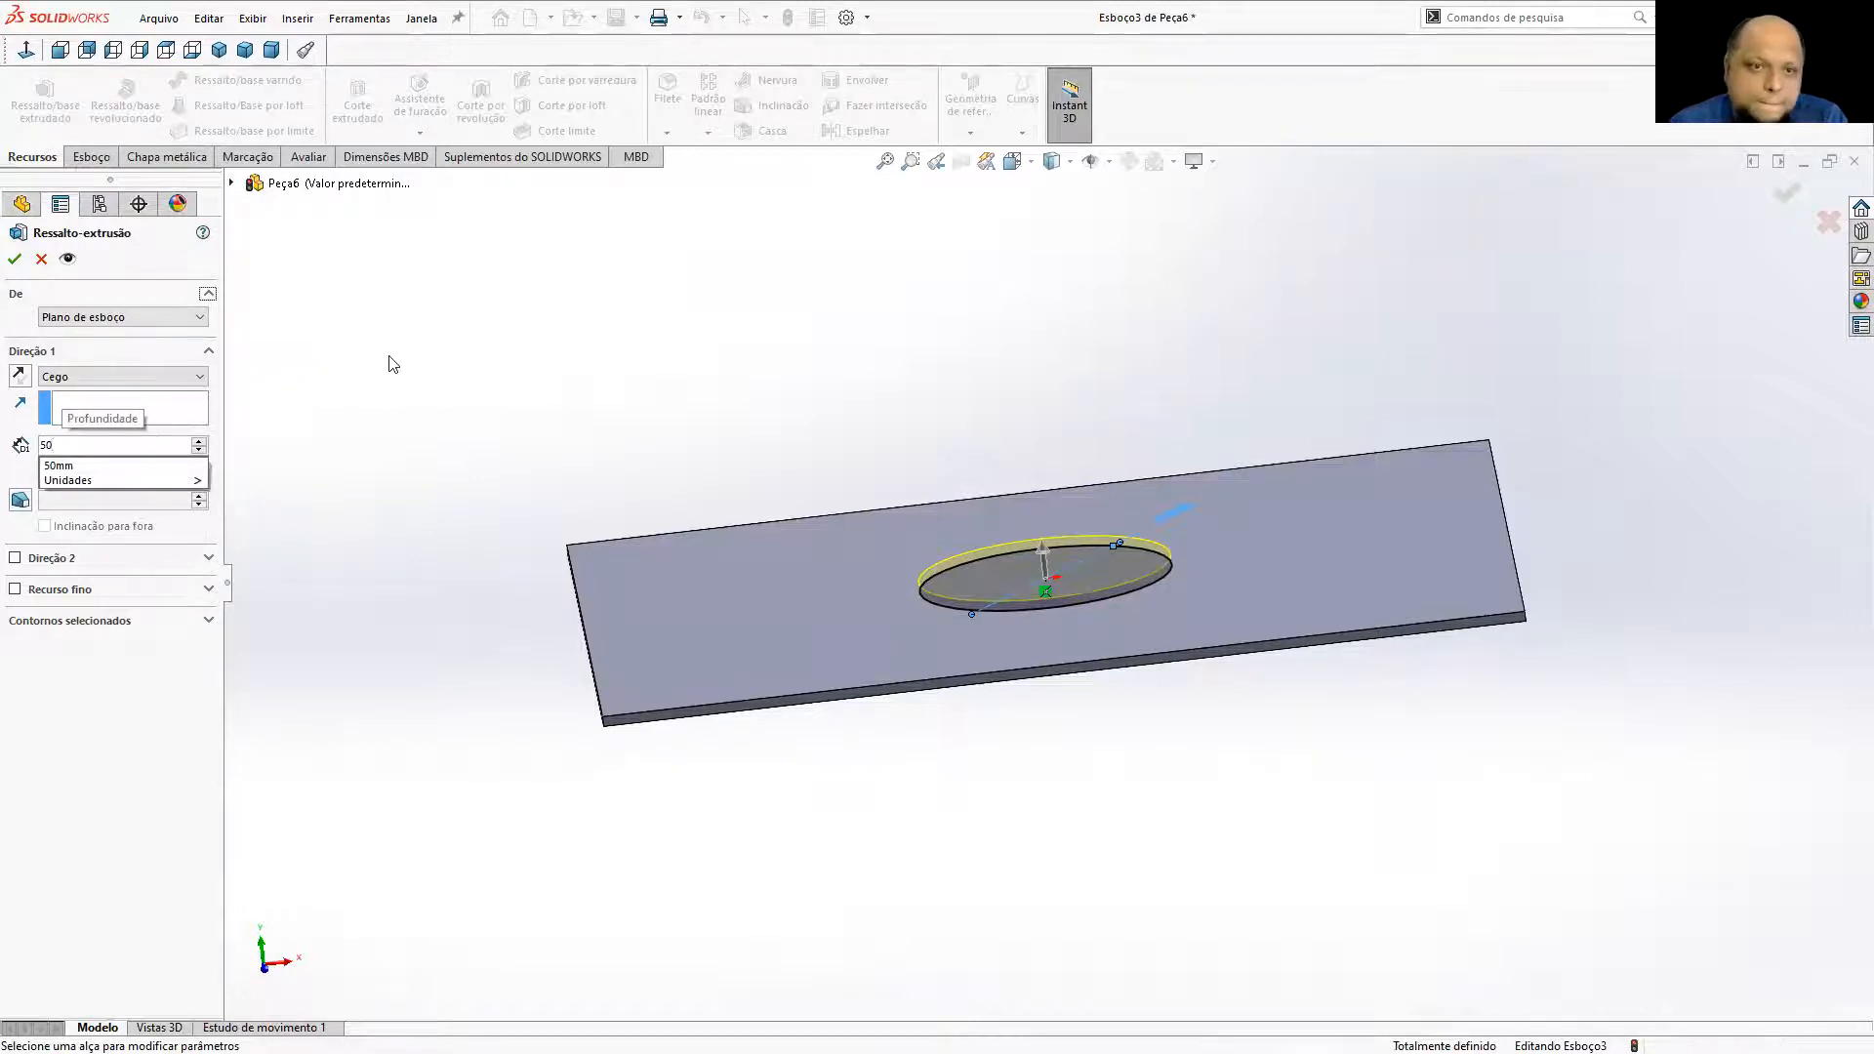
{"action": "key", "text": "Return"}
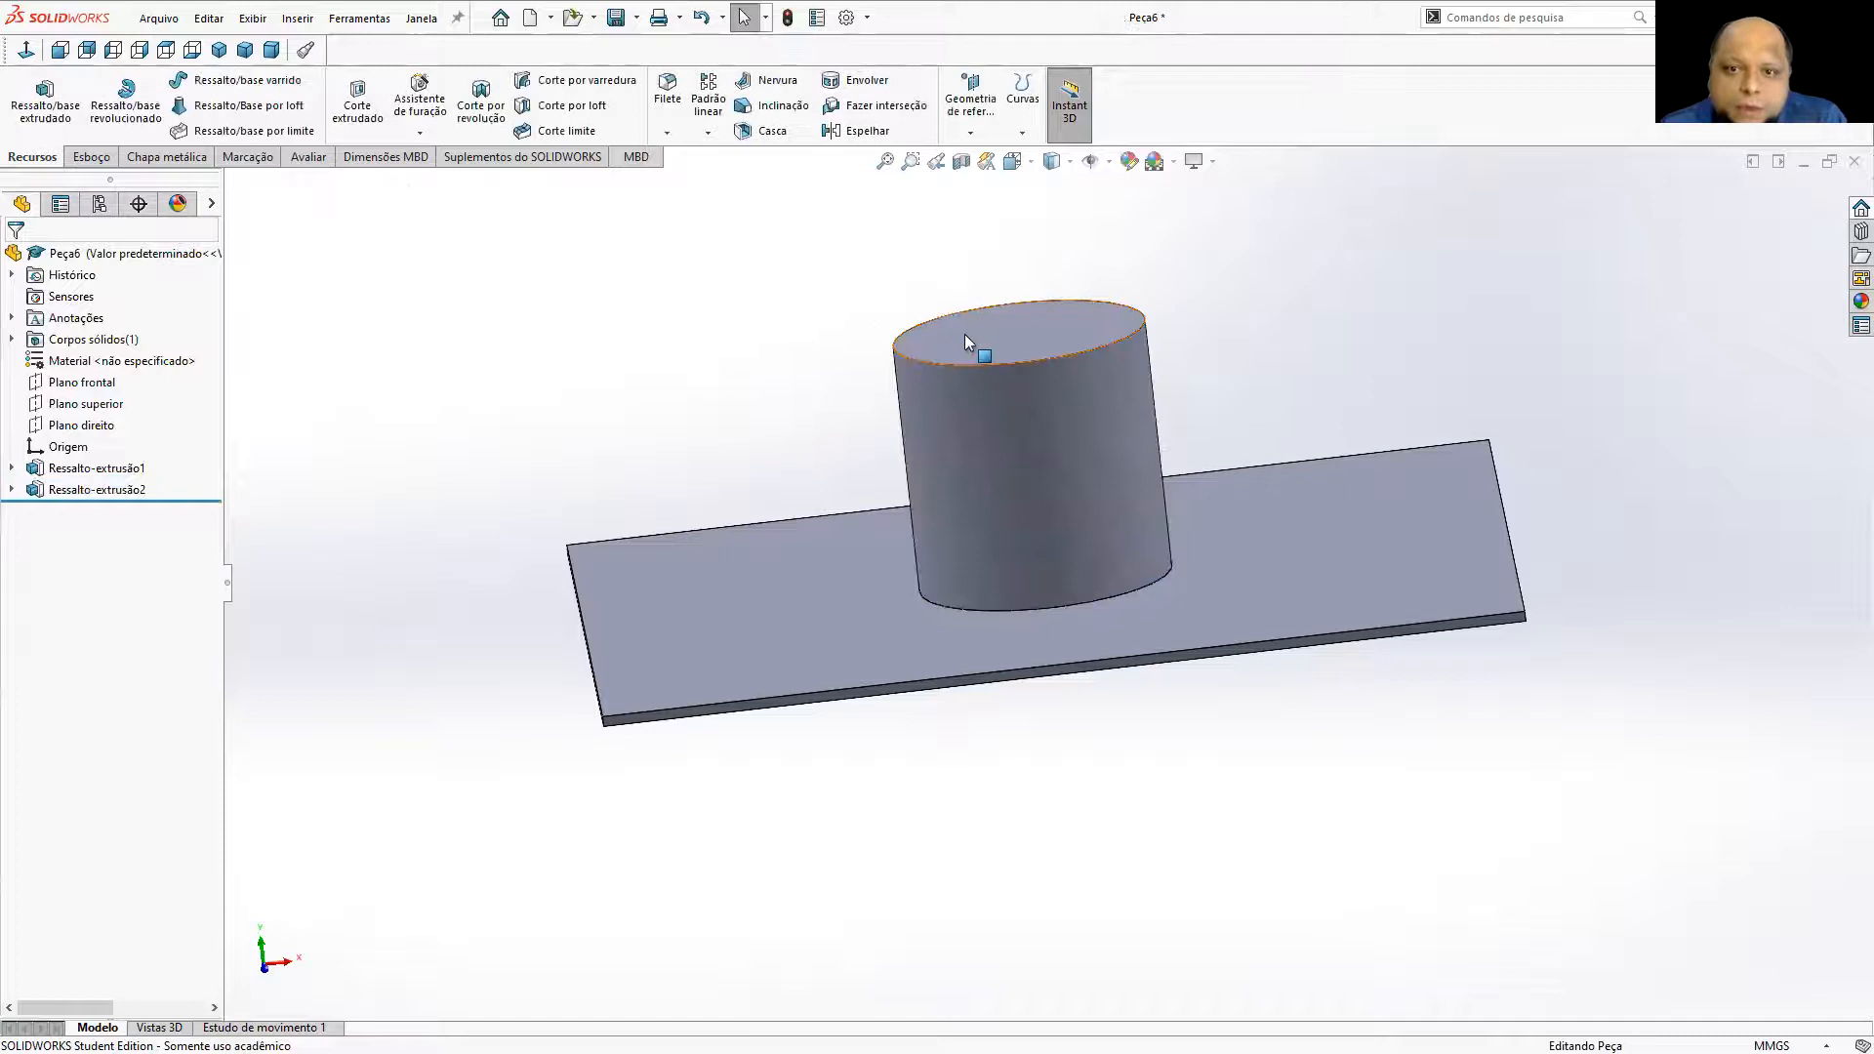
Fillet the cylinder's upper edge with a 10 mm radius.
{"action": "left_click", "coordinate": [668, 93]}
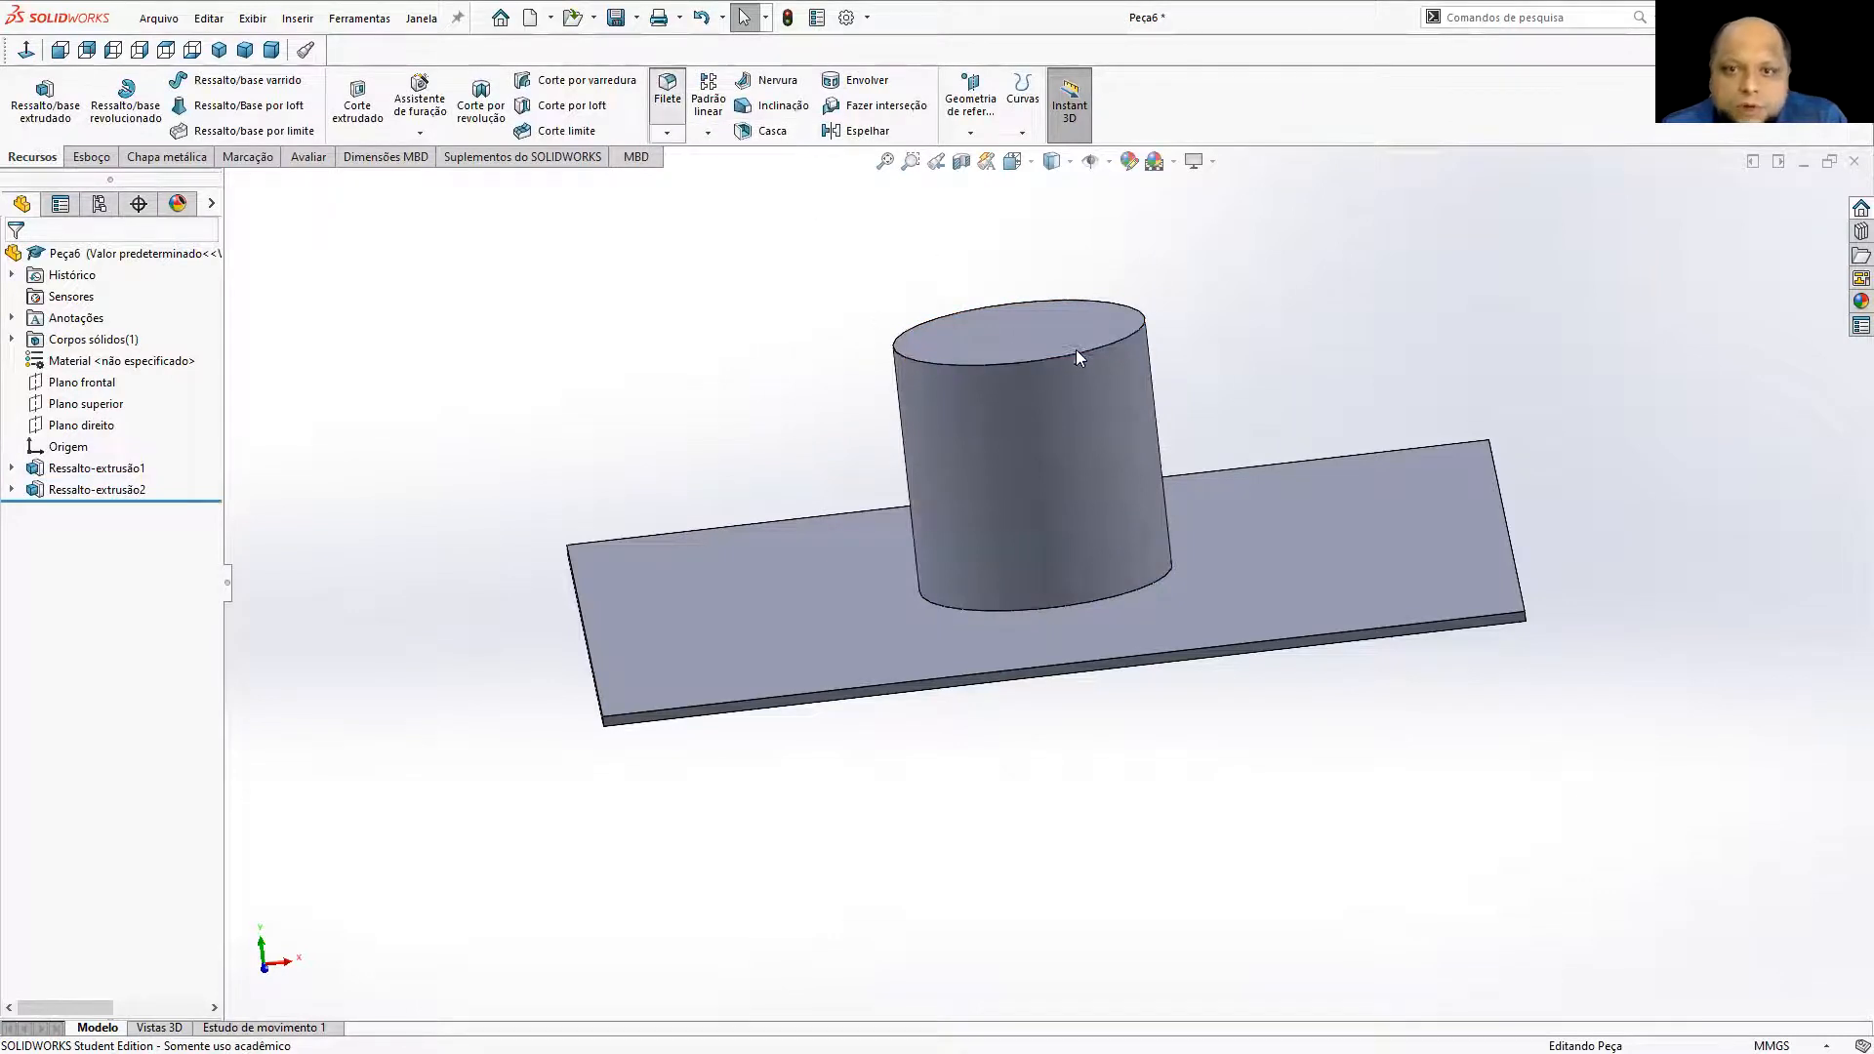
{"action": "left_click", "coordinate": [1066, 355]}
{"action": "left_click", "coordinate": [15, 259]}
{"action": "left_click", "coordinate": [739, 348]}
{"action": "middle_click_drag", "start_coordinate": [853, 353], "coordinate": [805, 314]}
Sketch a circle of about 7.3 mm radius on the front plane, centred on the cylinder's right silhouette edge.
{"action": "left_click", "coordinate": [91, 157]}
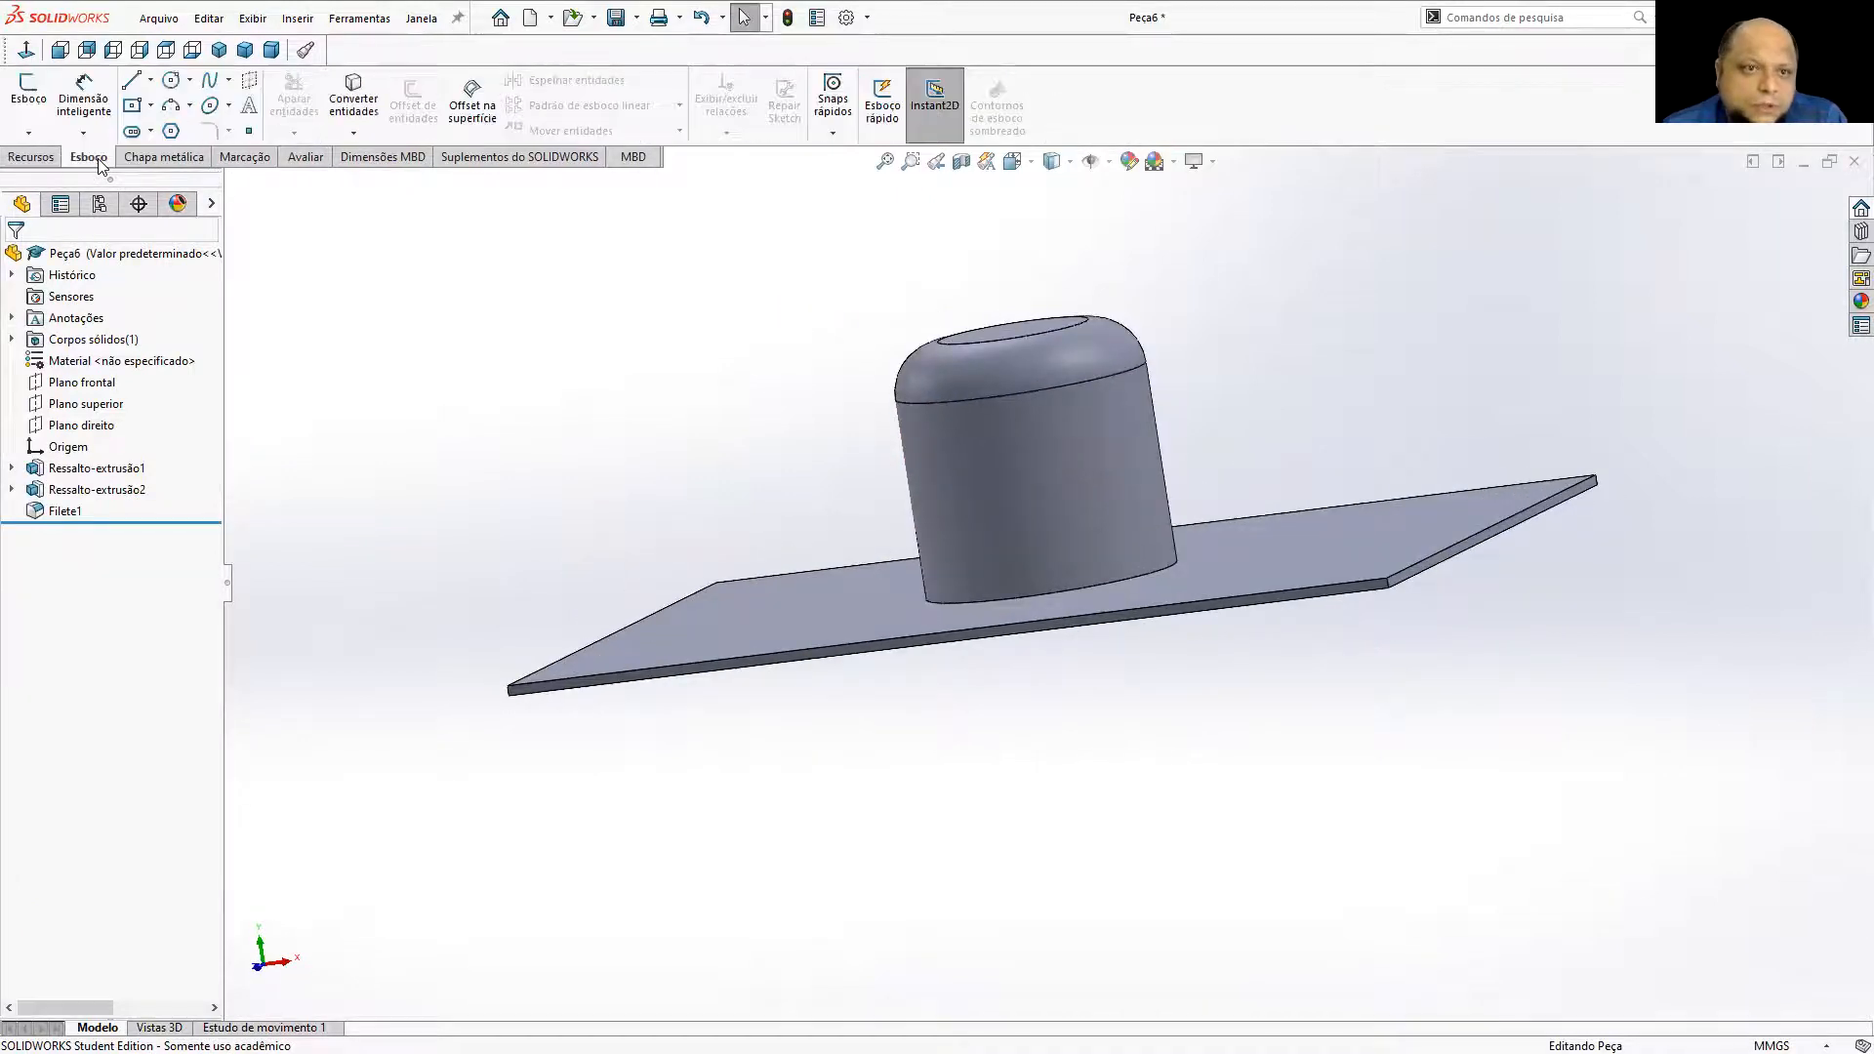
{"action": "left_click", "coordinate": [35, 93]}
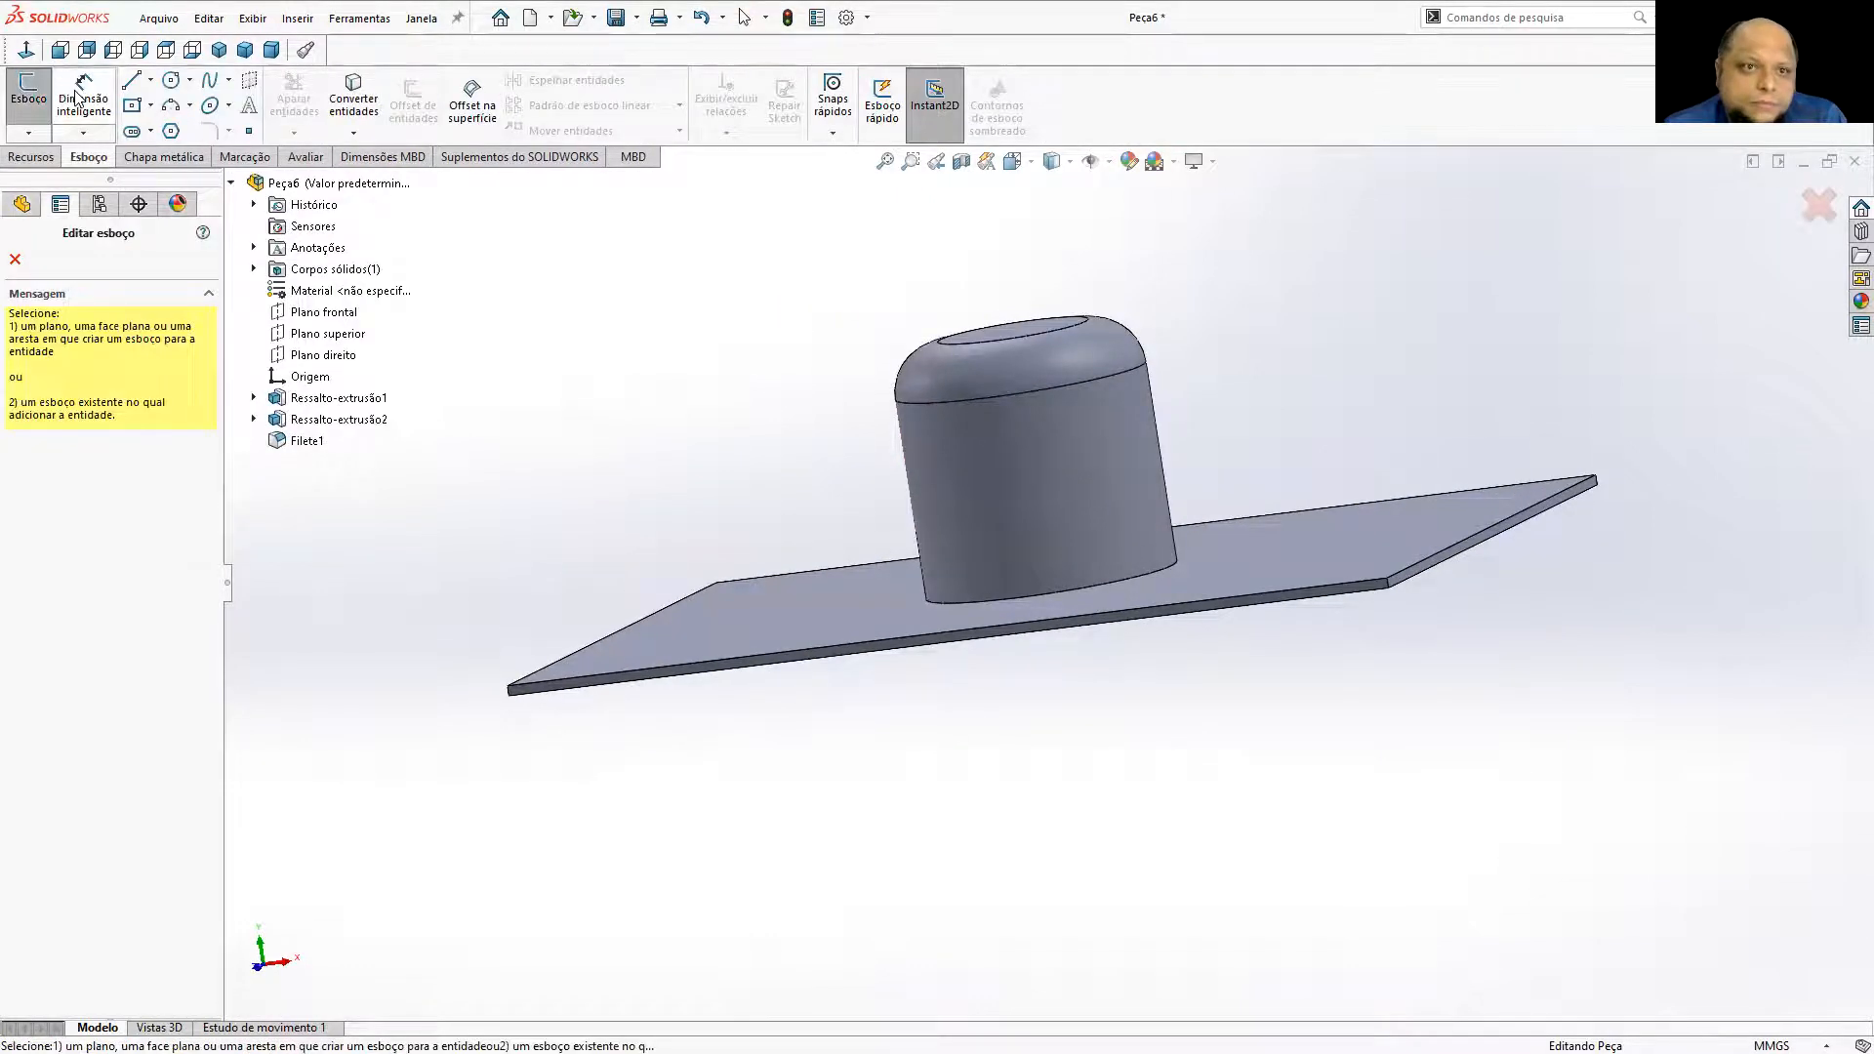
{"action": "left_click", "coordinate": [323, 311]}
{"action": "left_click", "coordinate": [171, 80]}
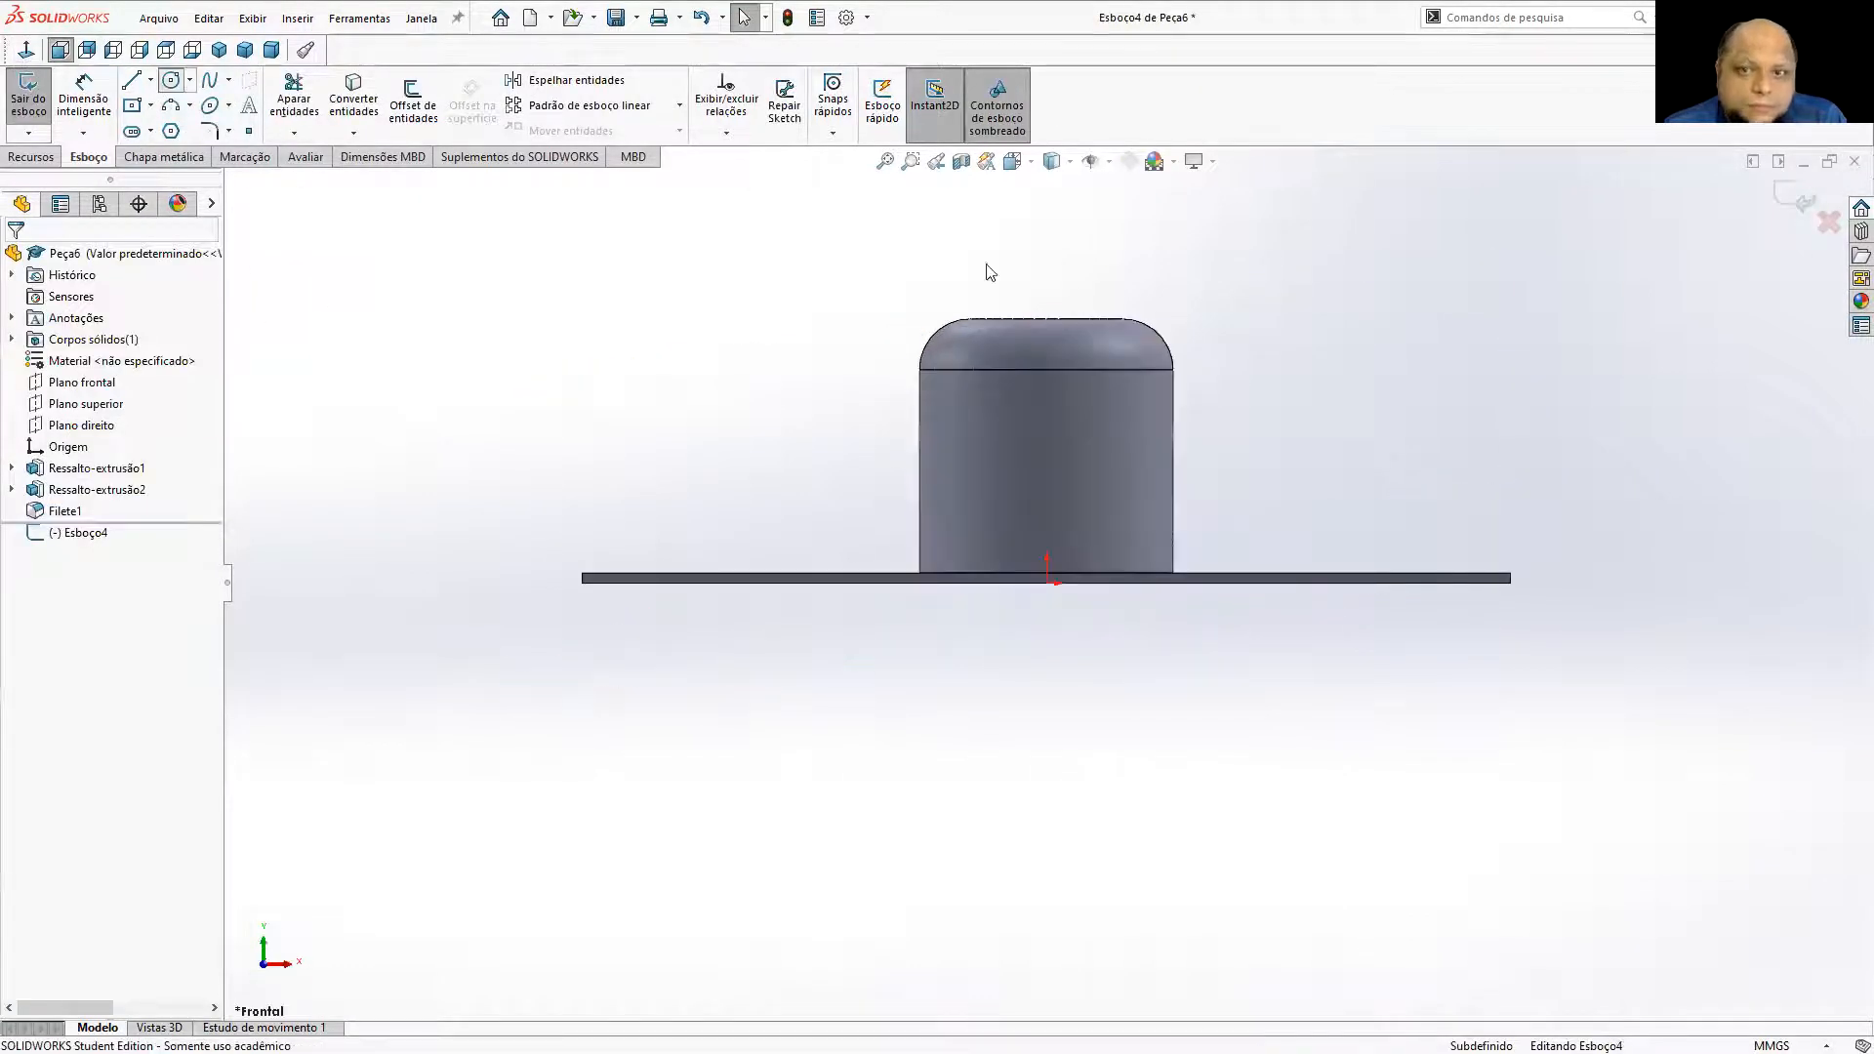
{"action": "left_click", "coordinate": [1173, 462]}
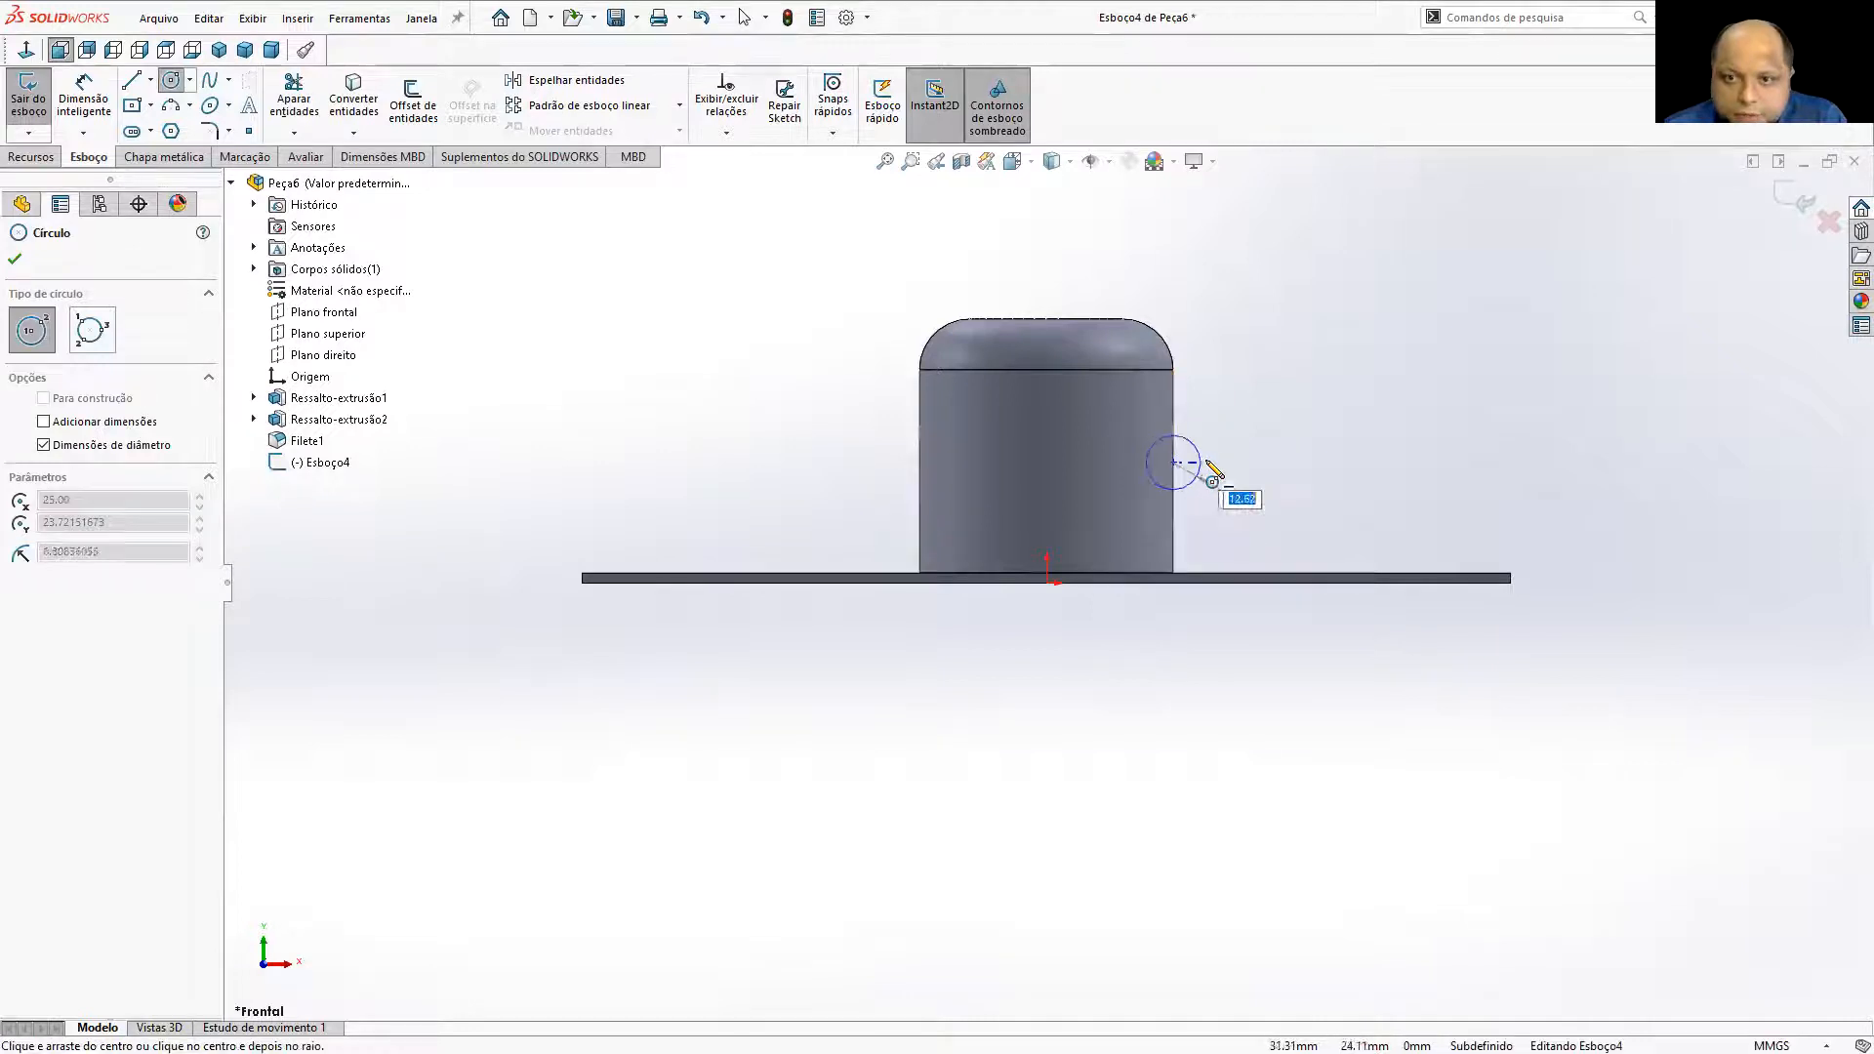
{"action": "left_click", "coordinate": [1209, 469]}
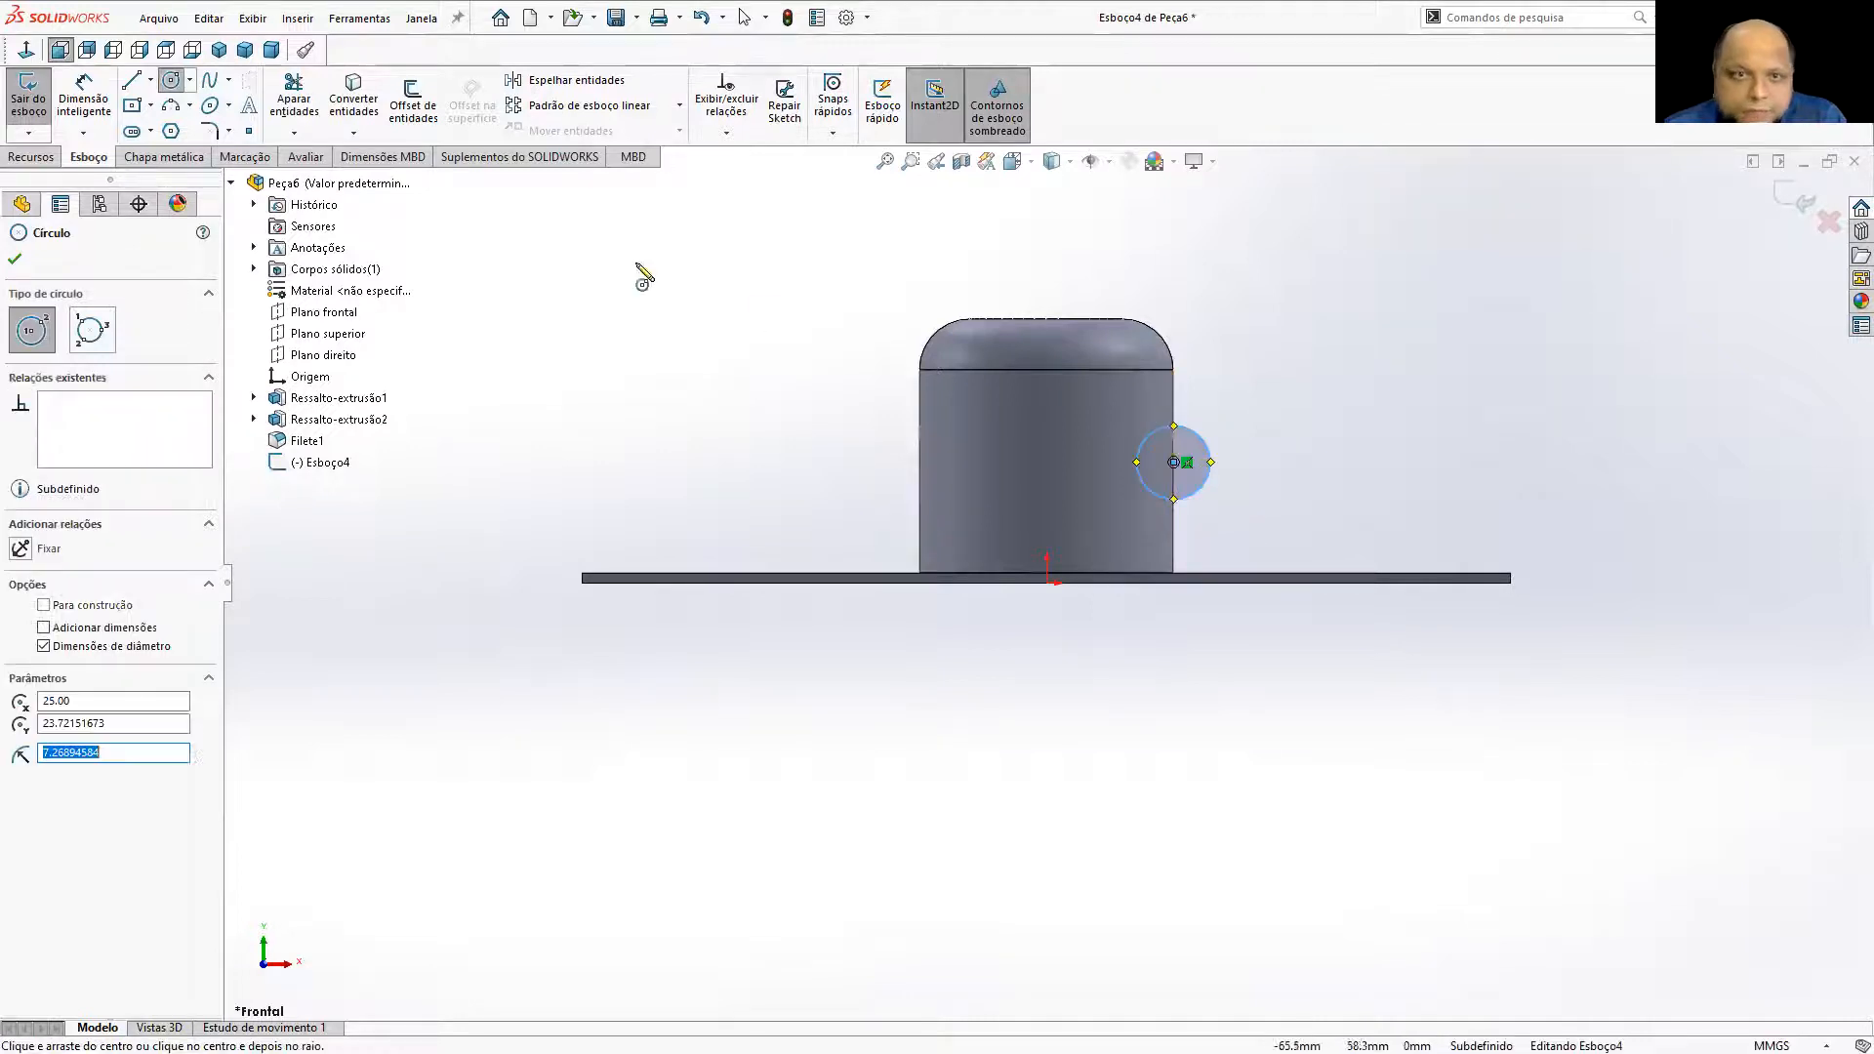
Draw a vertical centerline from the origin up to the top of the cylinder, 52 mm long.
{"action": "left_click", "coordinate": [151, 82]}
{"action": "left_click", "coordinate": [180, 126]}
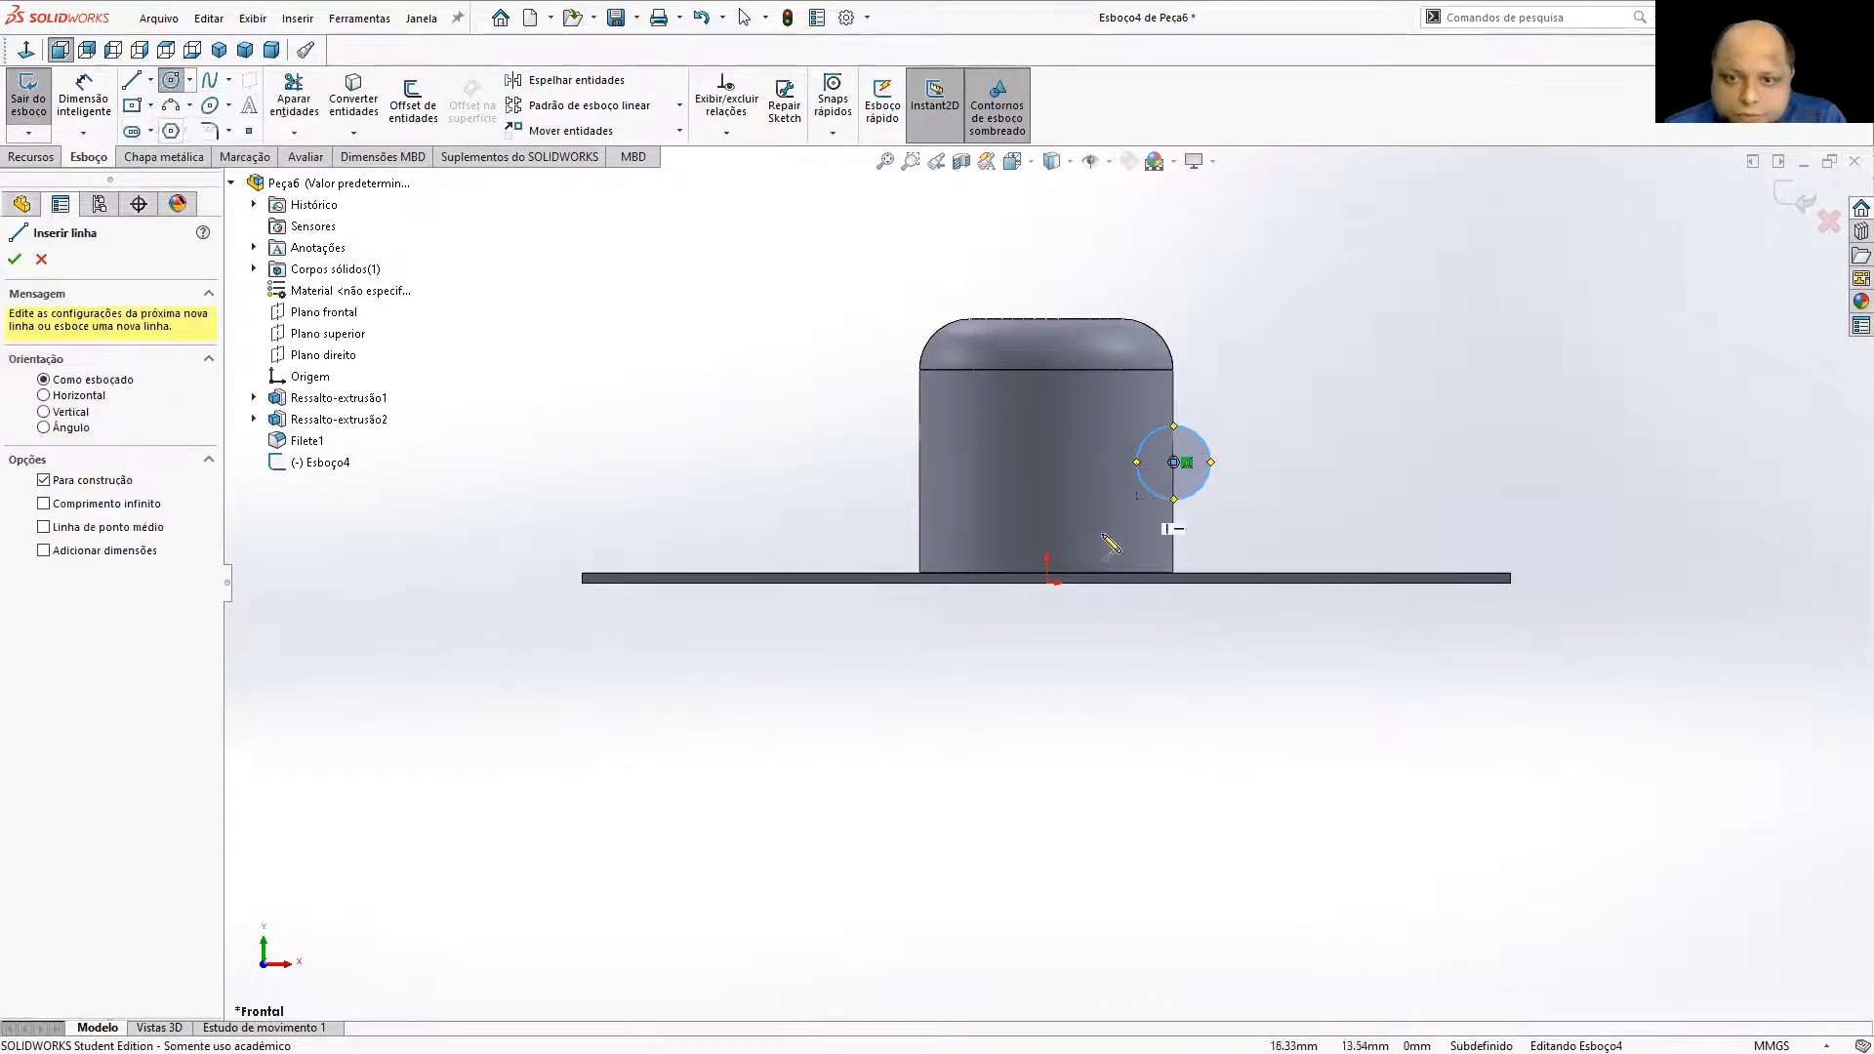
{"action": "left_click", "coordinate": [1048, 577]}
{"action": "left_click", "coordinate": [1046, 318]}
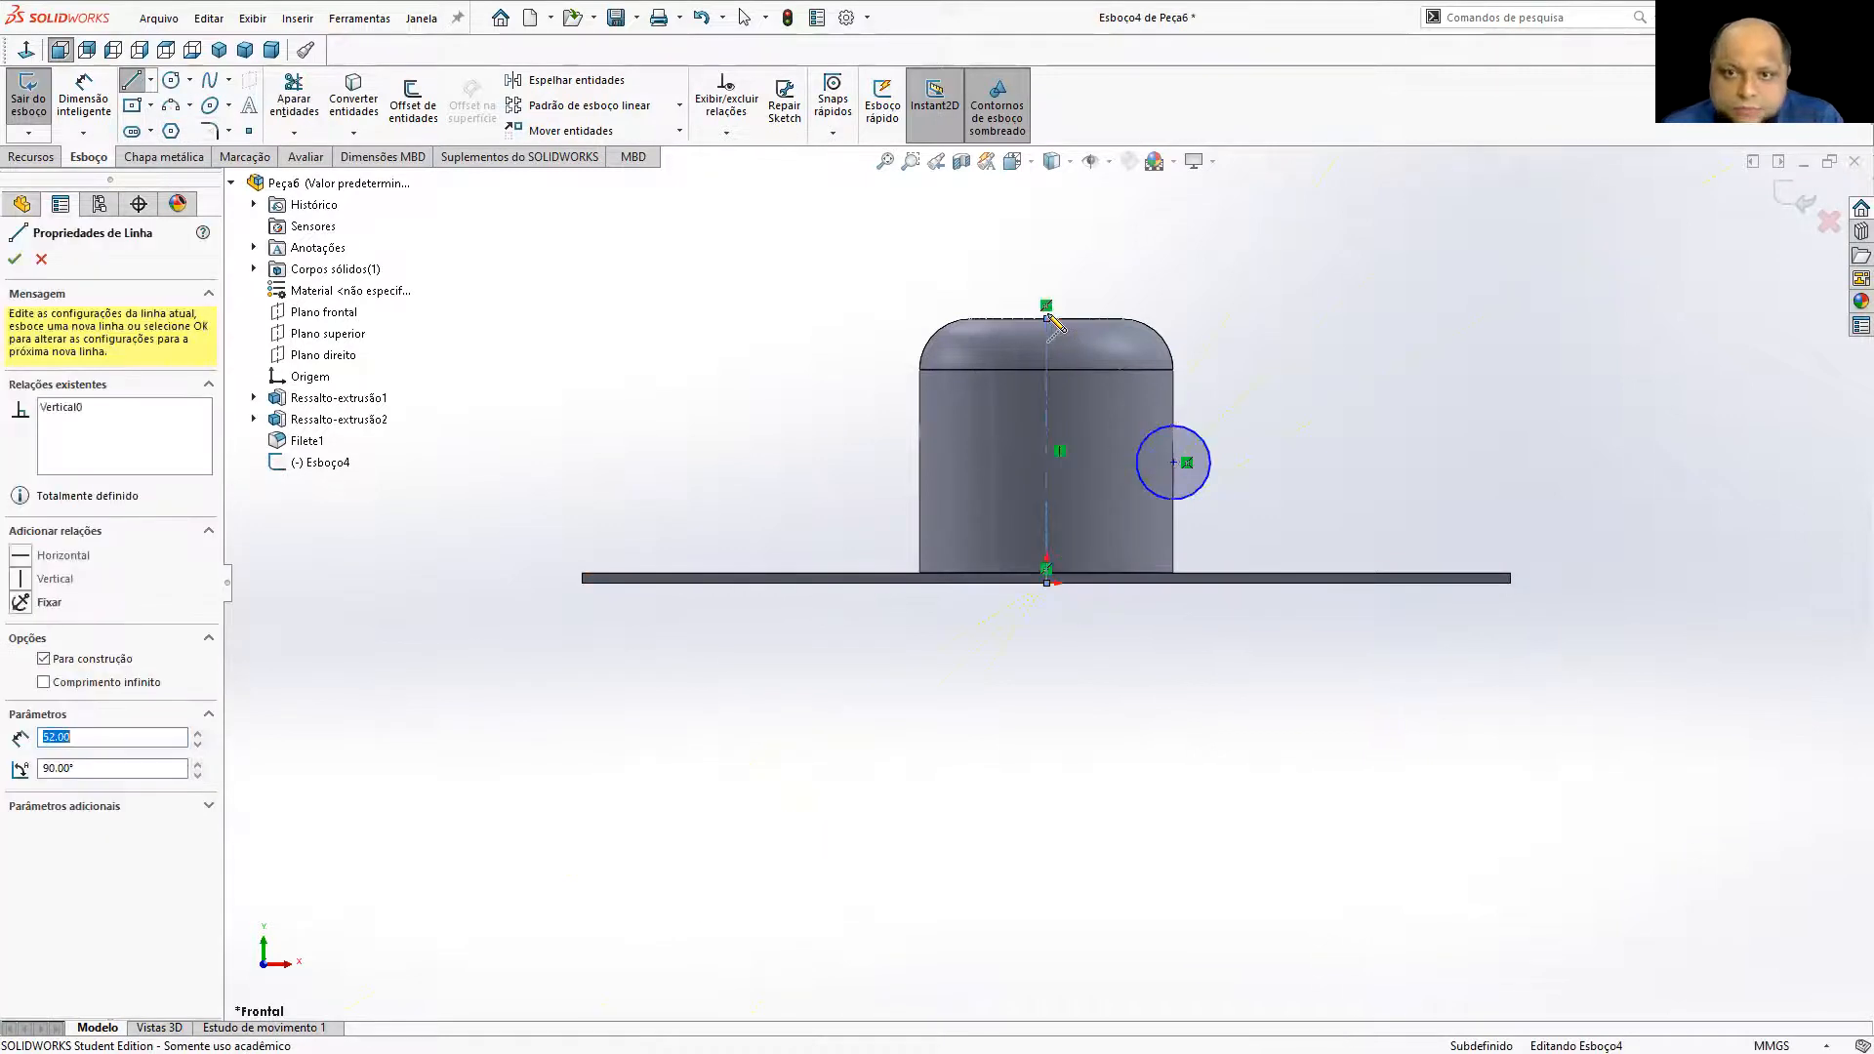
{"action": "key", "text": "Escape"}
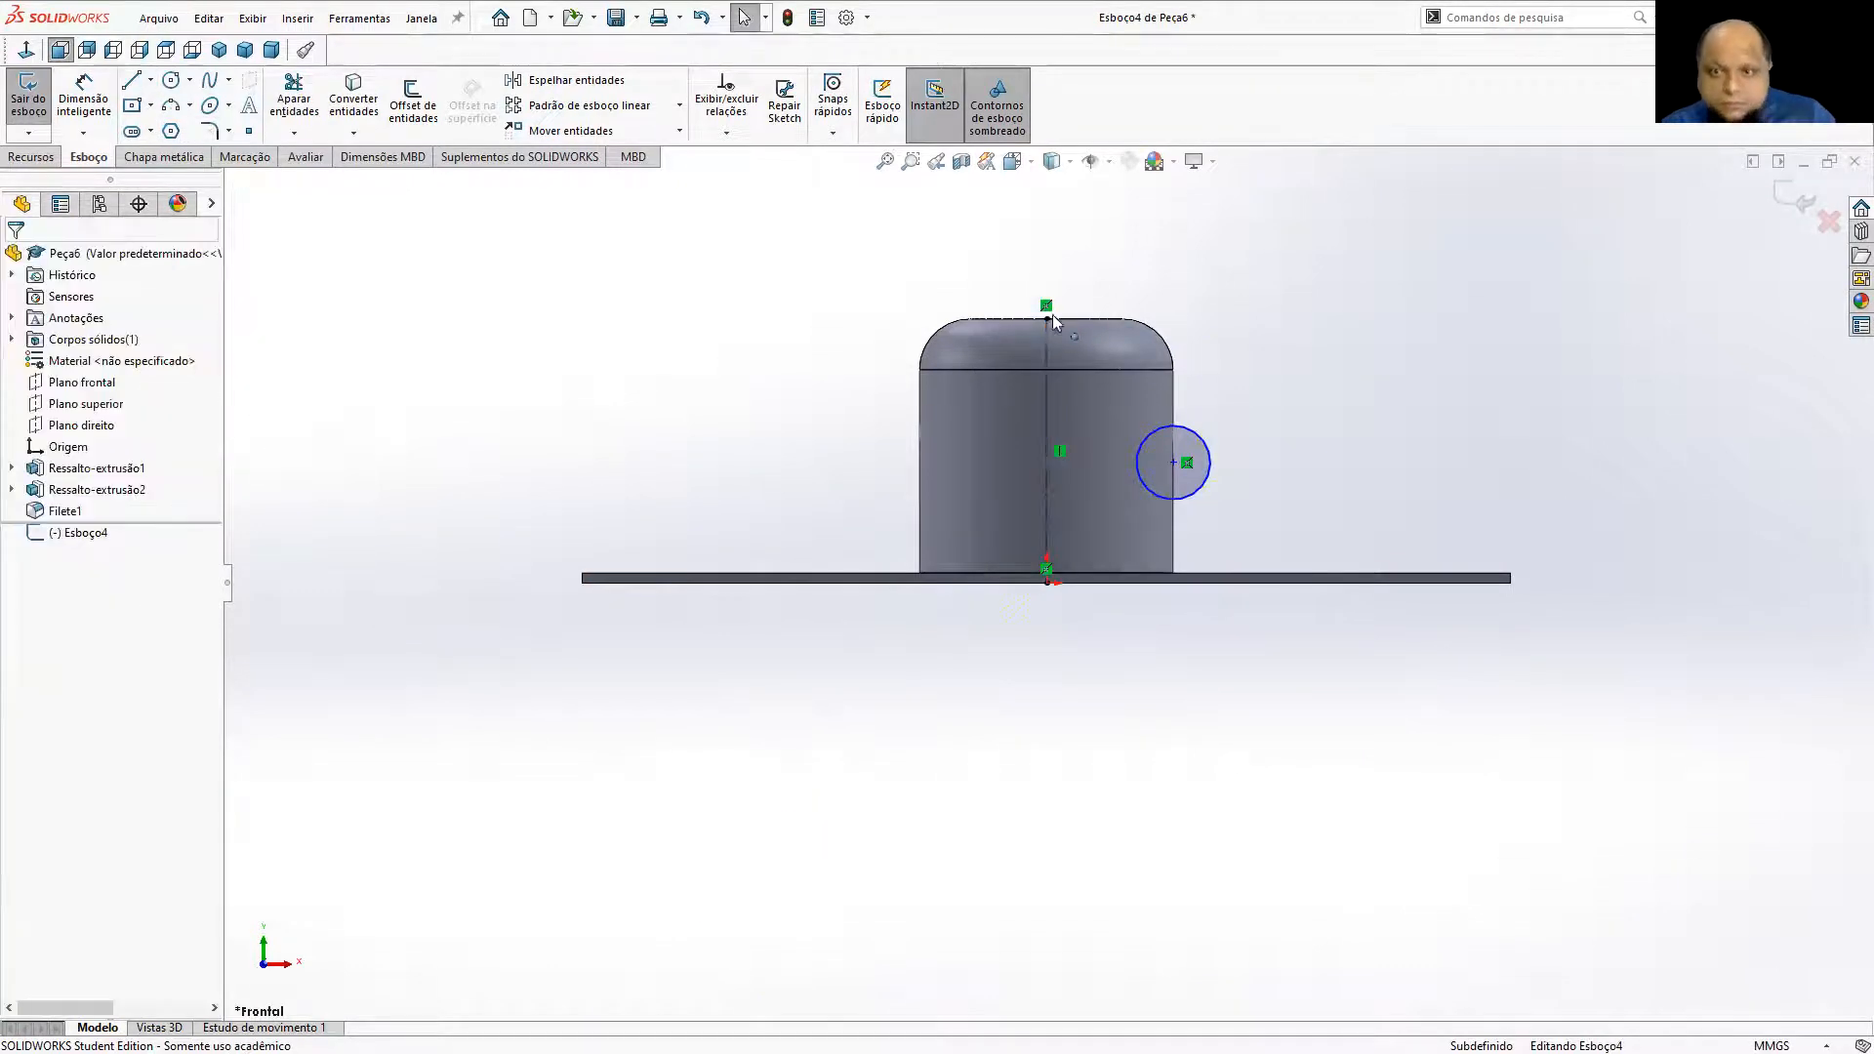
Cut a groove around the cylinder by revolving the circle 360° about the centerline.
{"action": "left_click", "coordinate": [30, 162]}
{"action": "left_click", "coordinate": [481, 103]}
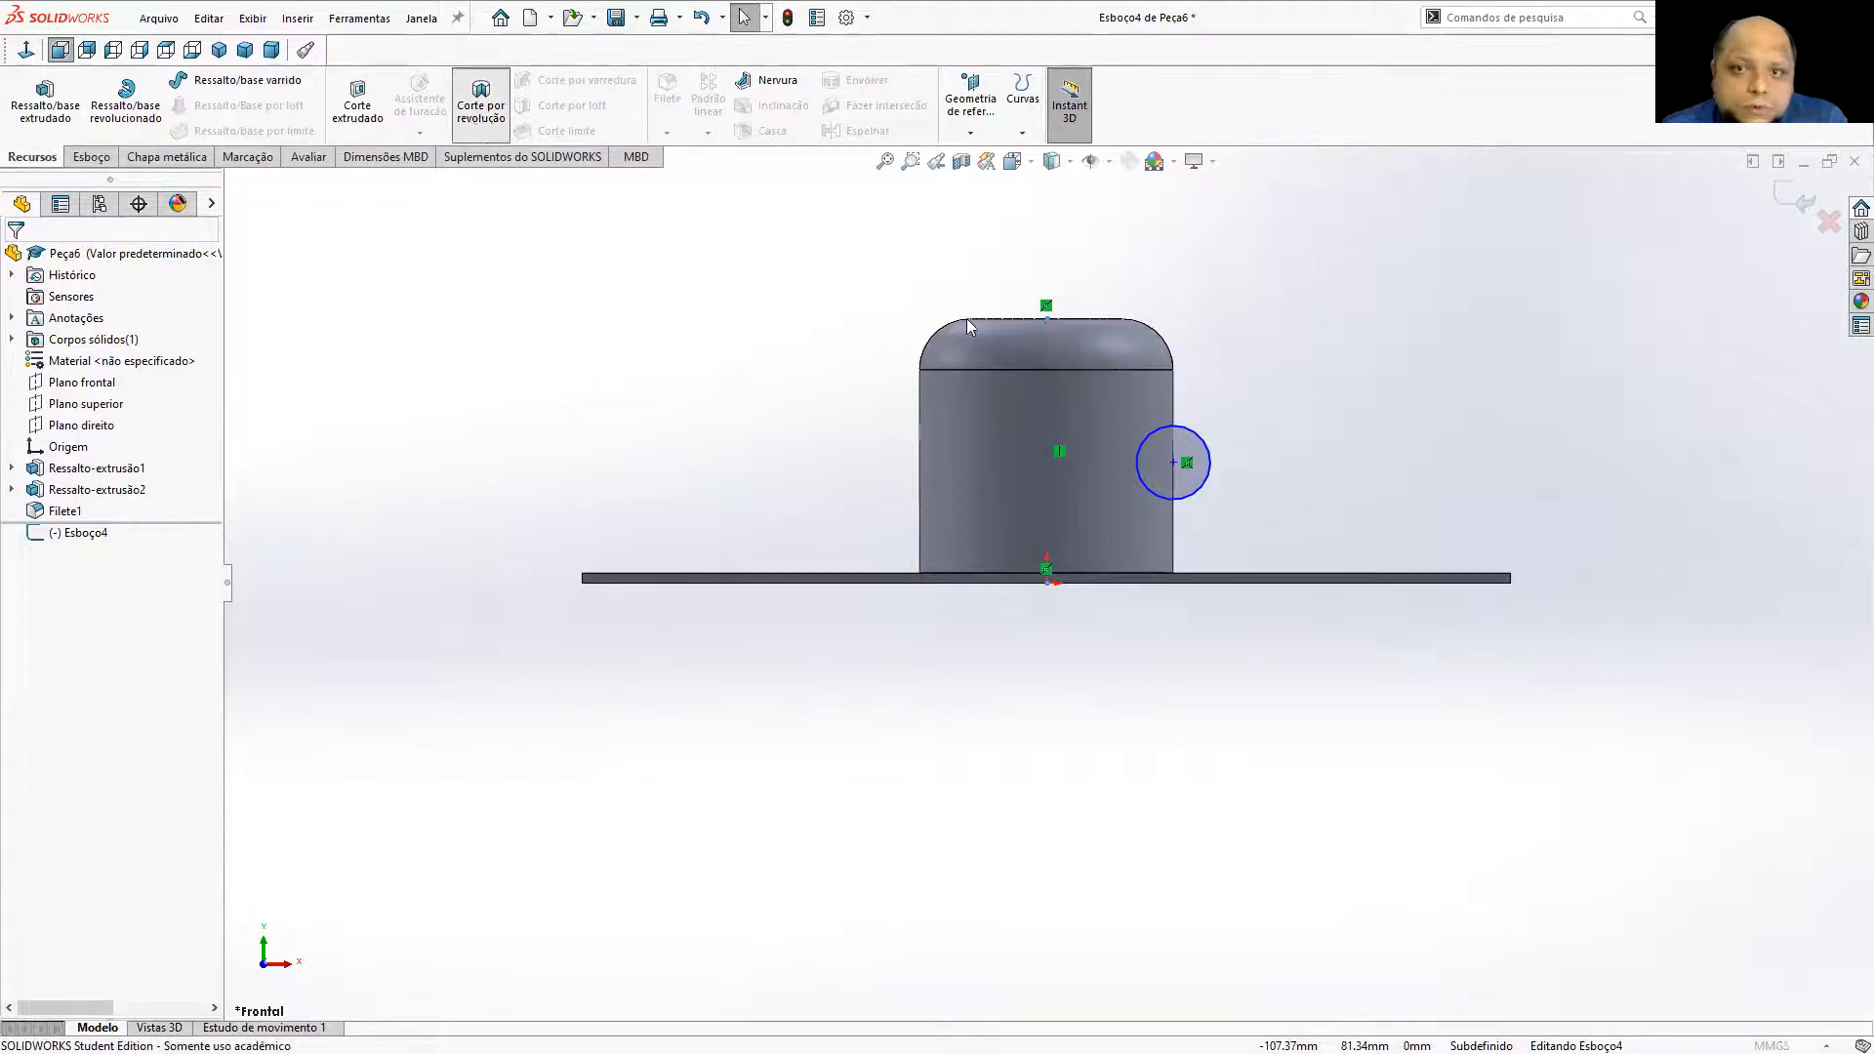
{"action": "left_click", "coordinate": [15, 259]}
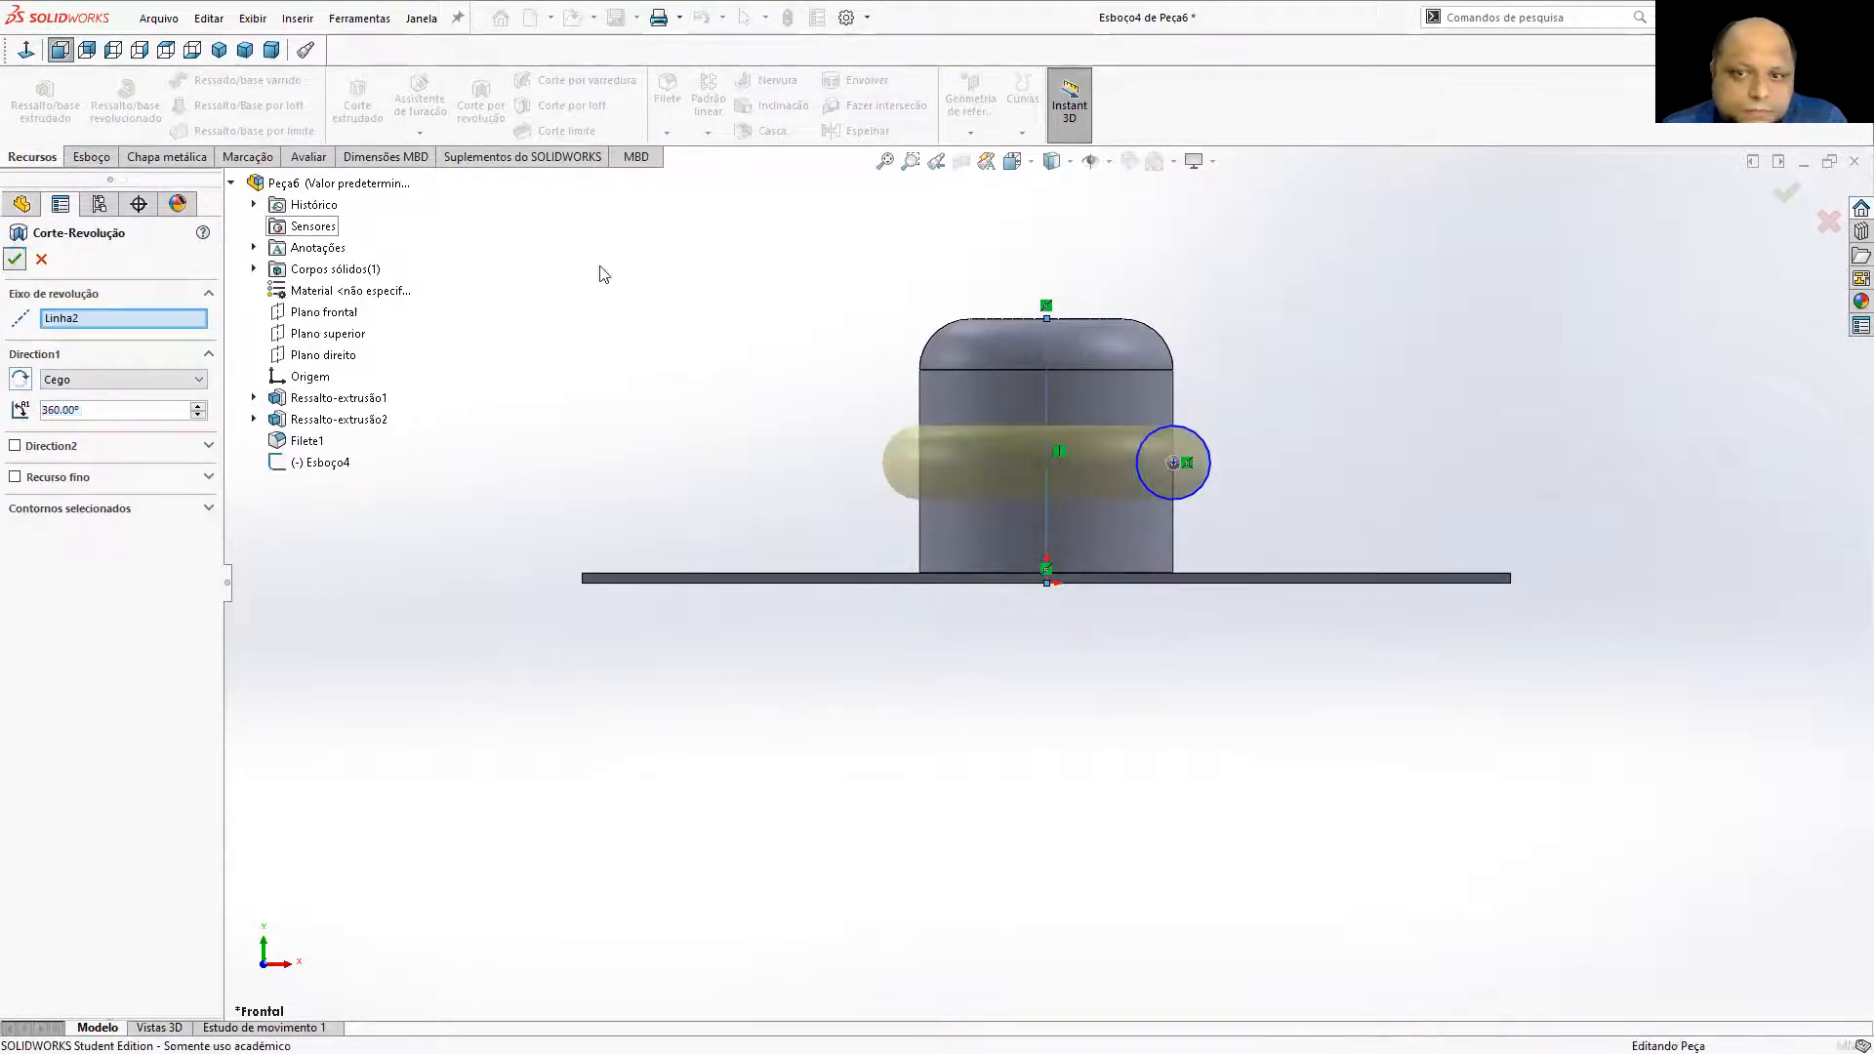
{"action": "middle_click_drag", "start_coordinate": [955, 317], "coordinate": [586, 293]}
Fillet the groove's upper and lower circular edges with a 2 mm radius.
{"action": "left_click", "coordinate": [667, 97]}
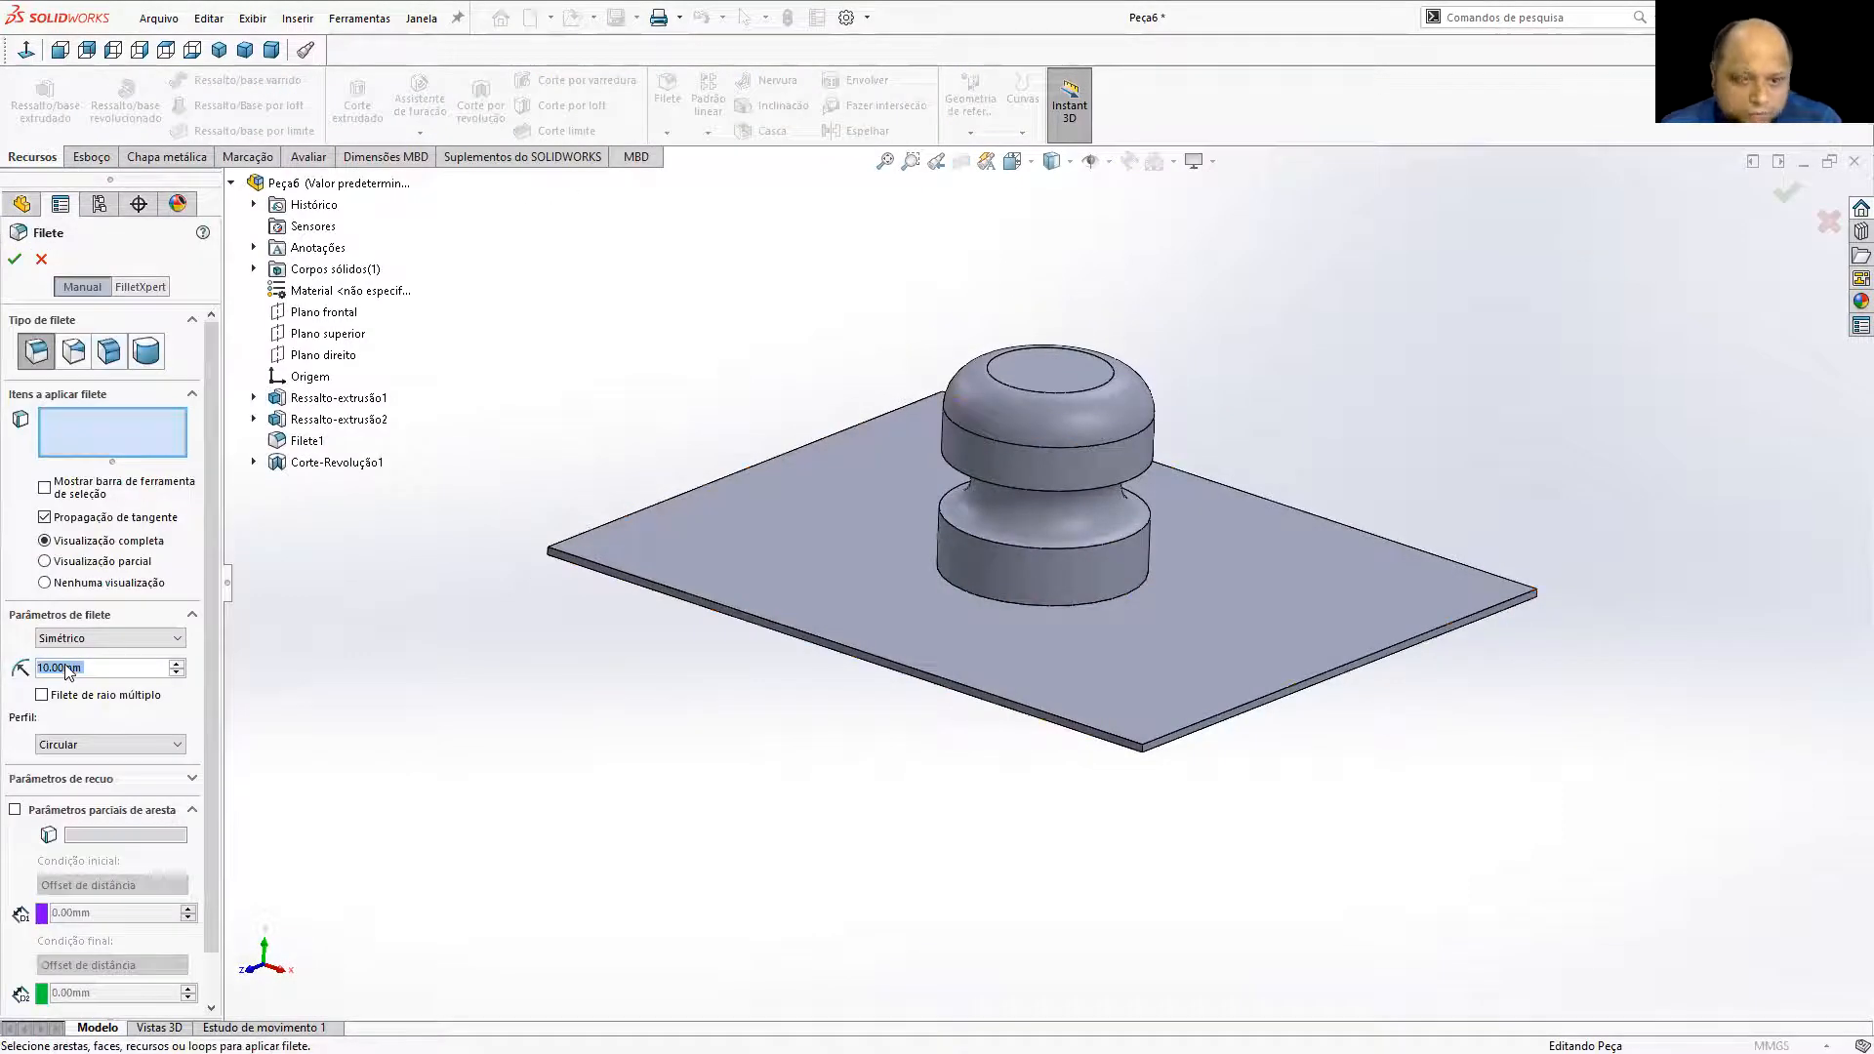
{"action": "type", "text": "2"}
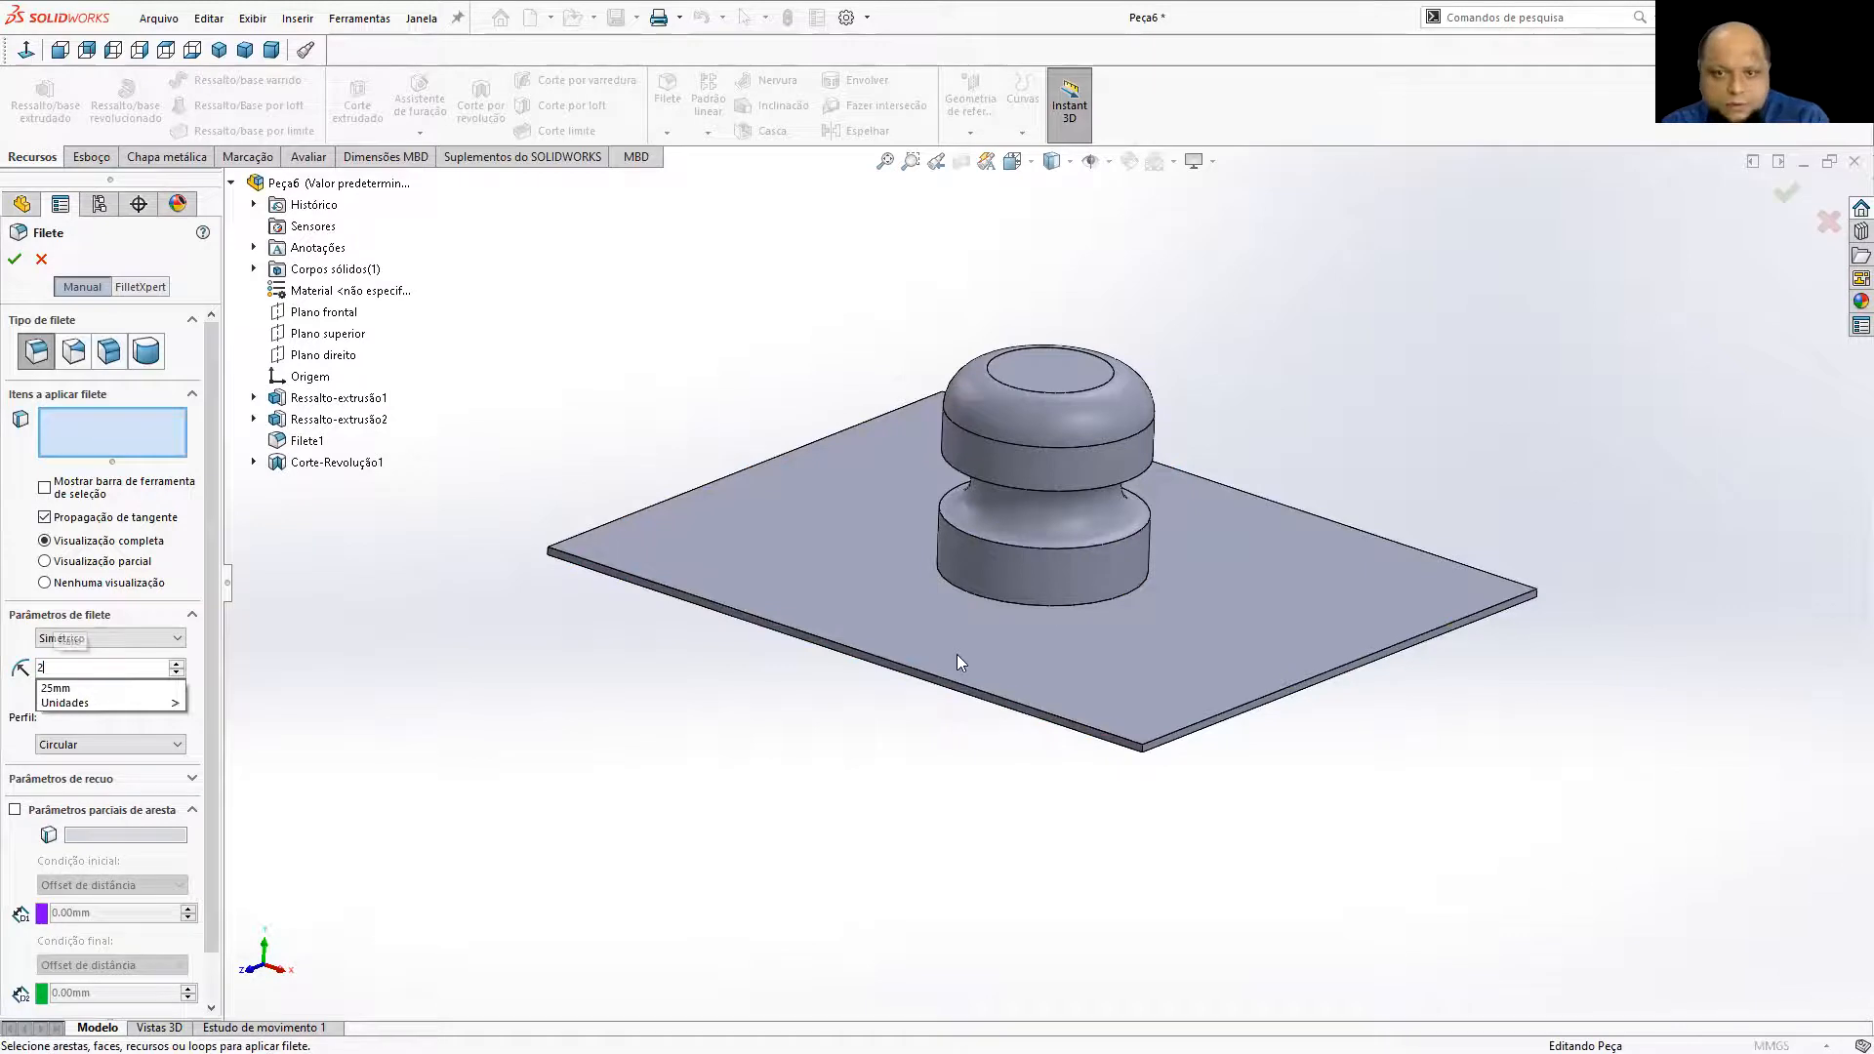
{"action": "left_click", "coordinate": [1093, 550]}
{"action": "left_click", "coordinate": [1139, 474]}
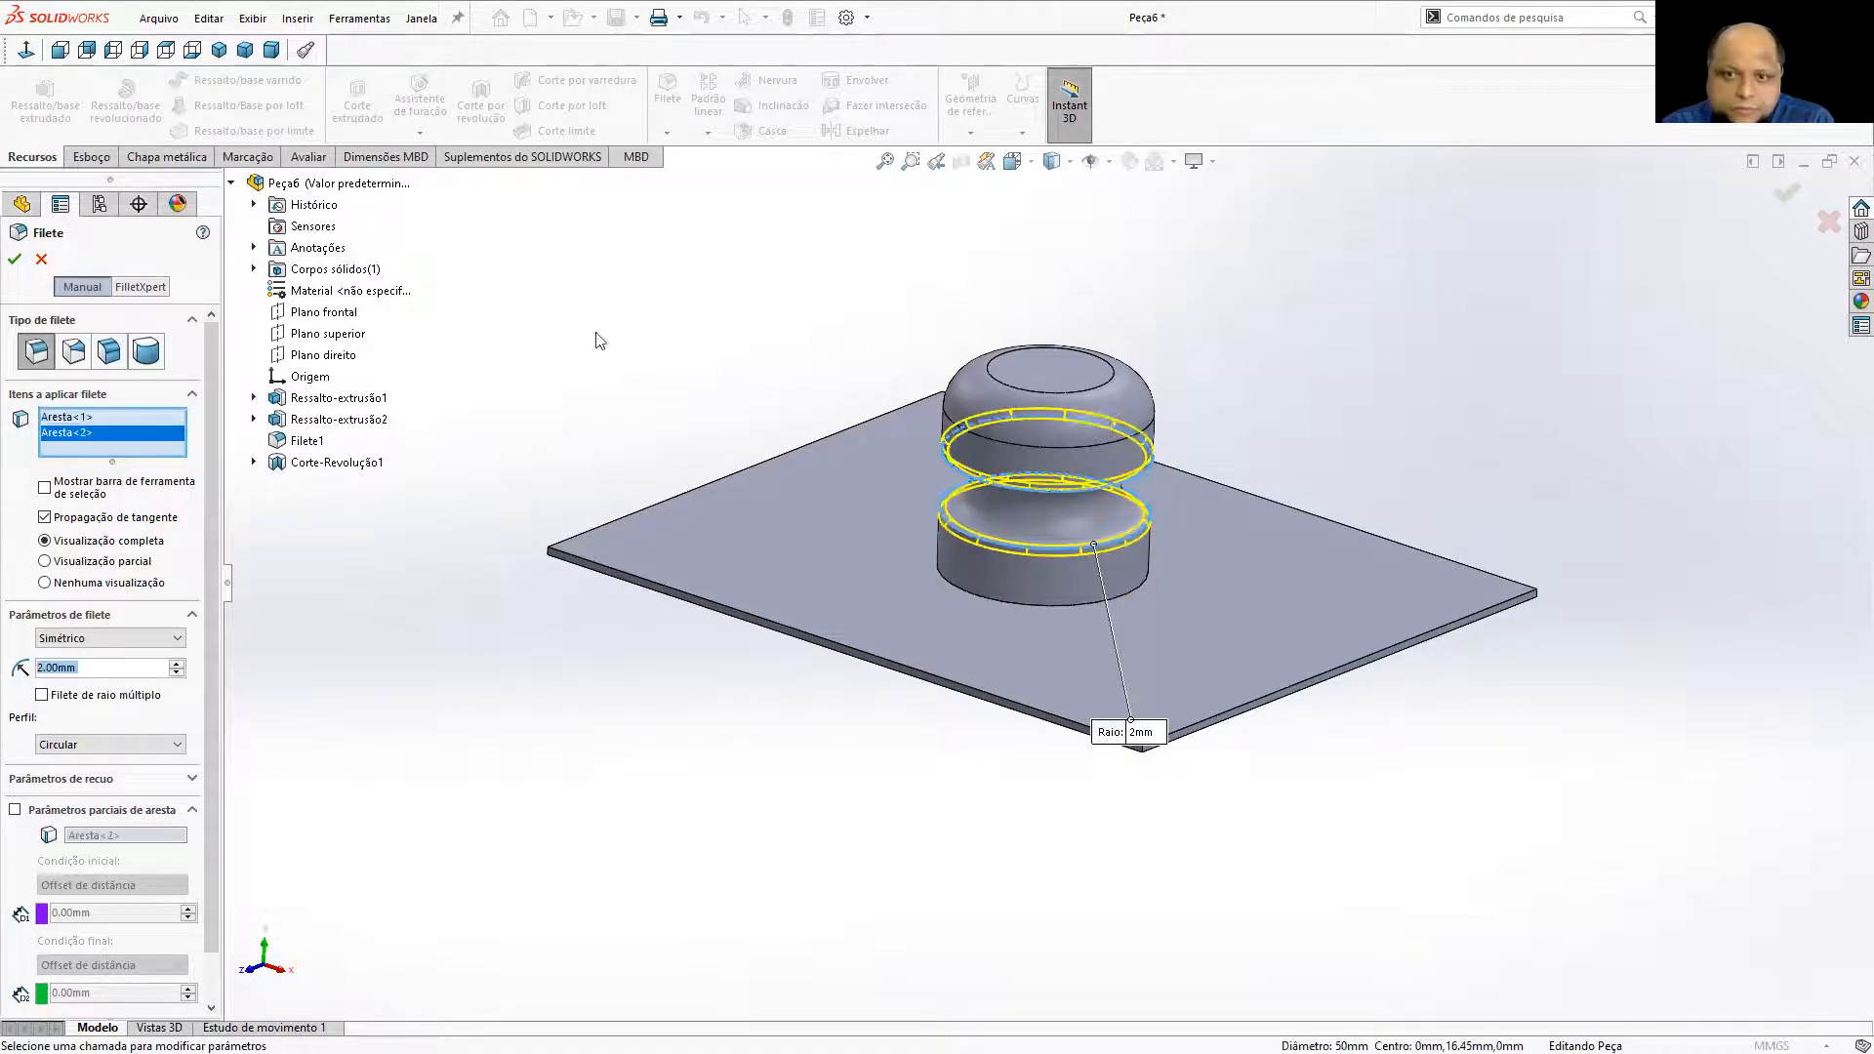
{"action": "left_click", "coordinate": [13, 258]}
{"action": "middle_click_drag", "start_coordinate": [1133, 469], "coordinate": [1133, 395]}
{"action": "middle_click_drag", "start_coordinate": [1263, 430], "coordinate": [1246, 536]}
{"action": "scroll", "coordinate": [1246, 536], "scroll_direction": "up", "scroll_amount": 1}
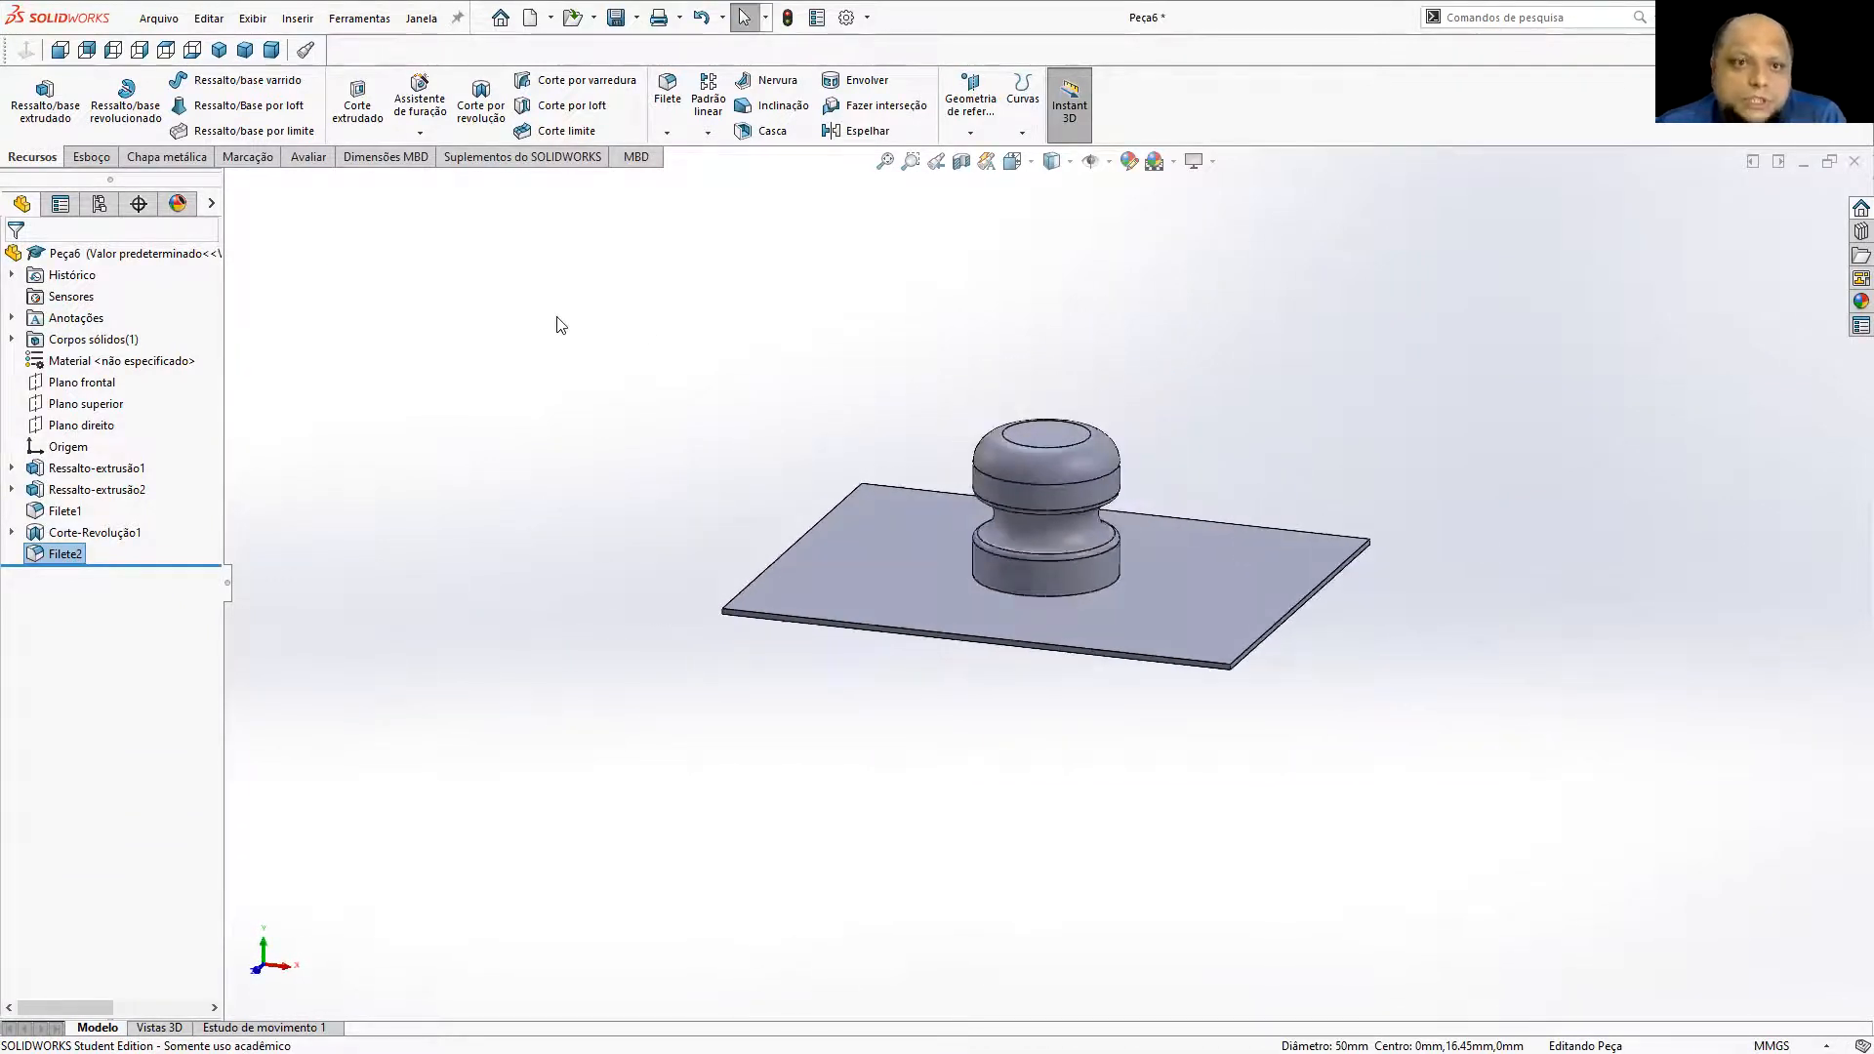
Expand the solid bodies folder and examine the body it contains.
{"action": "left_click", "coordinate": [558, 320]}
{"action": "left_click", "coordinate": [12, 339]}
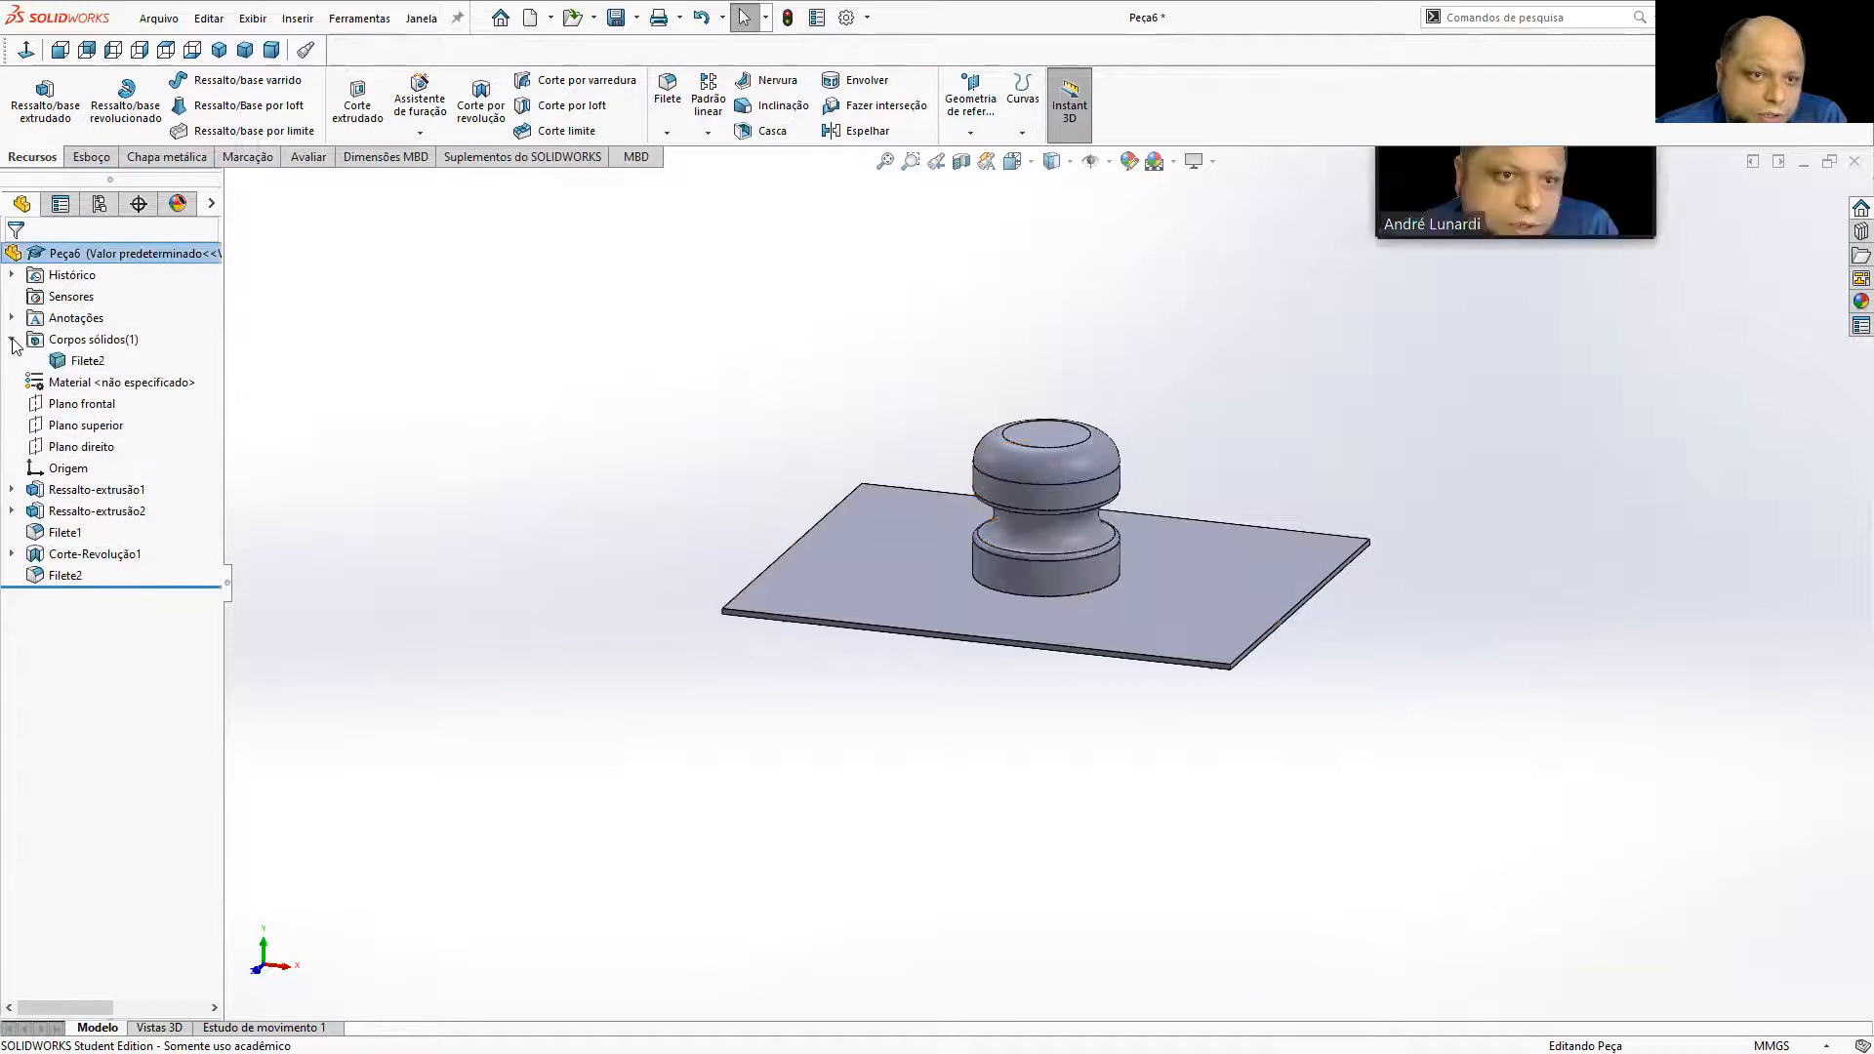
{"action": "left_click", "coordinate": [85, 361]}
{"action": "left_click", "coordinate": [550, 358]}
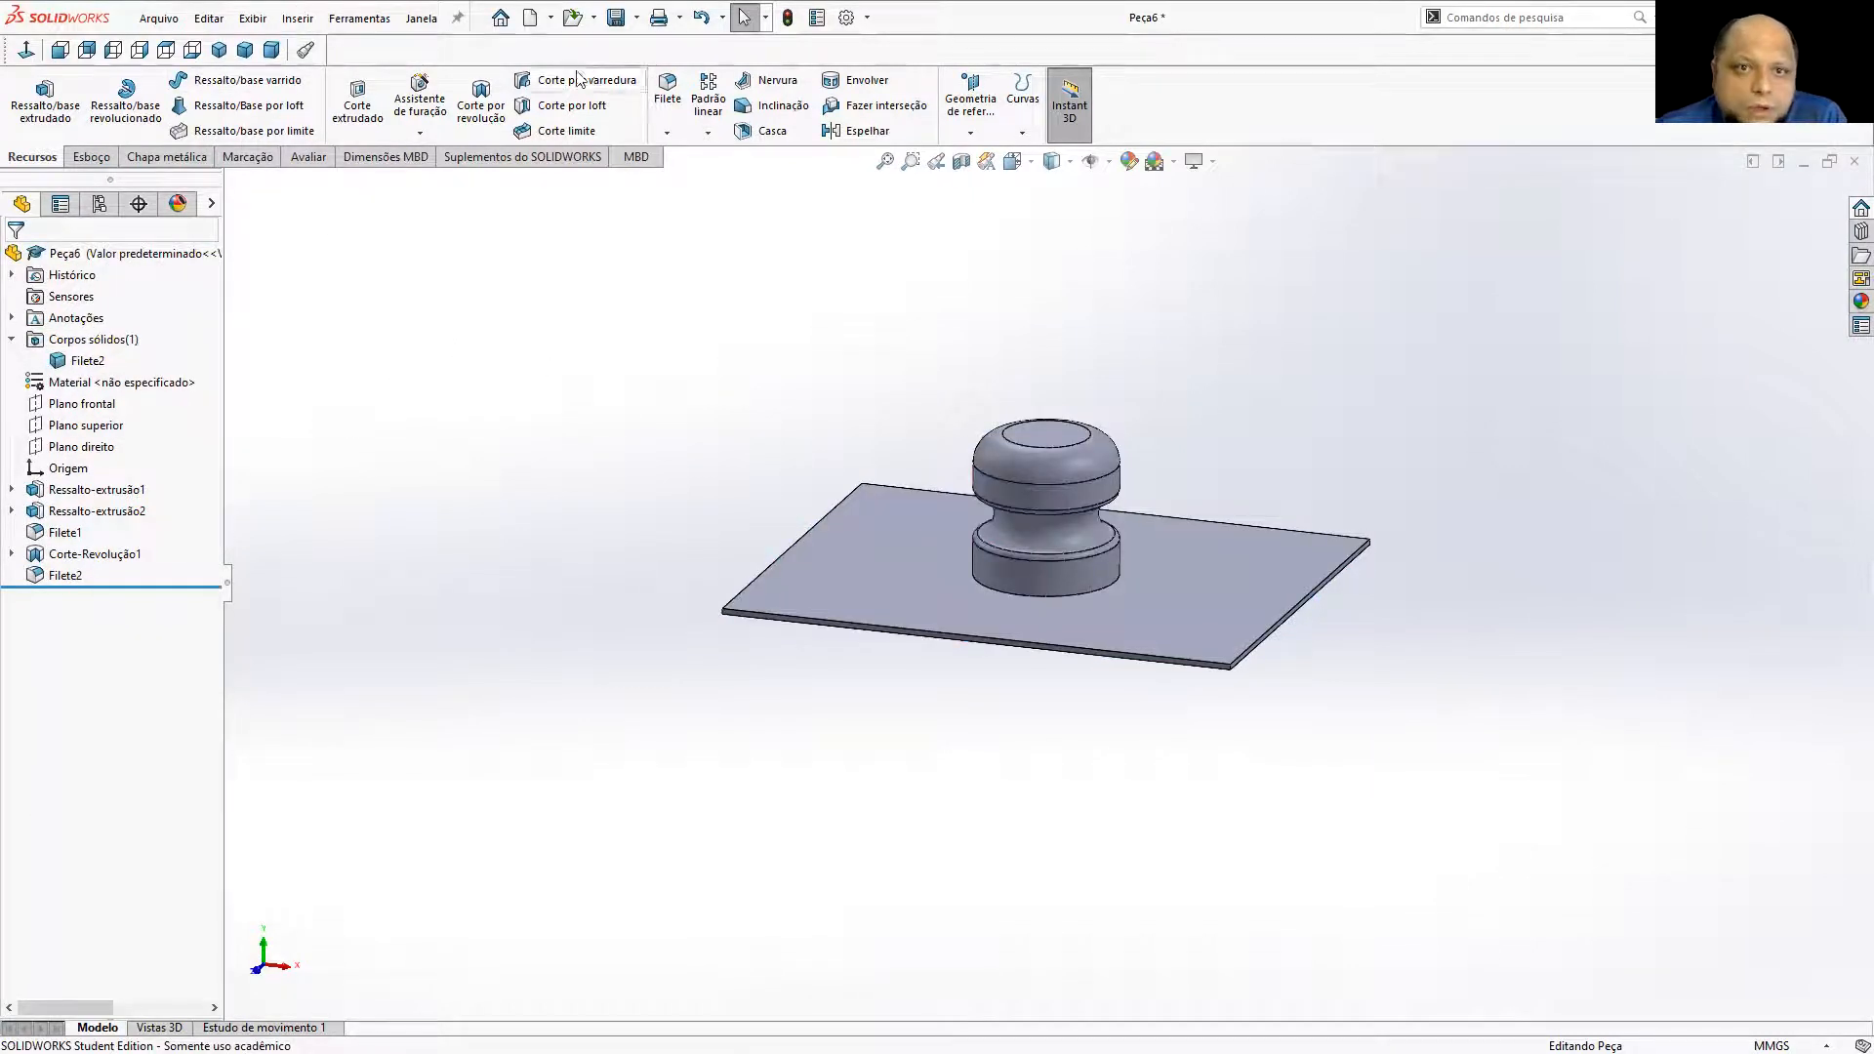
{"action": "left_click", "coordinate": [298, 17]}
{"action": "mouse_move", "coordinate": [346, 100]}
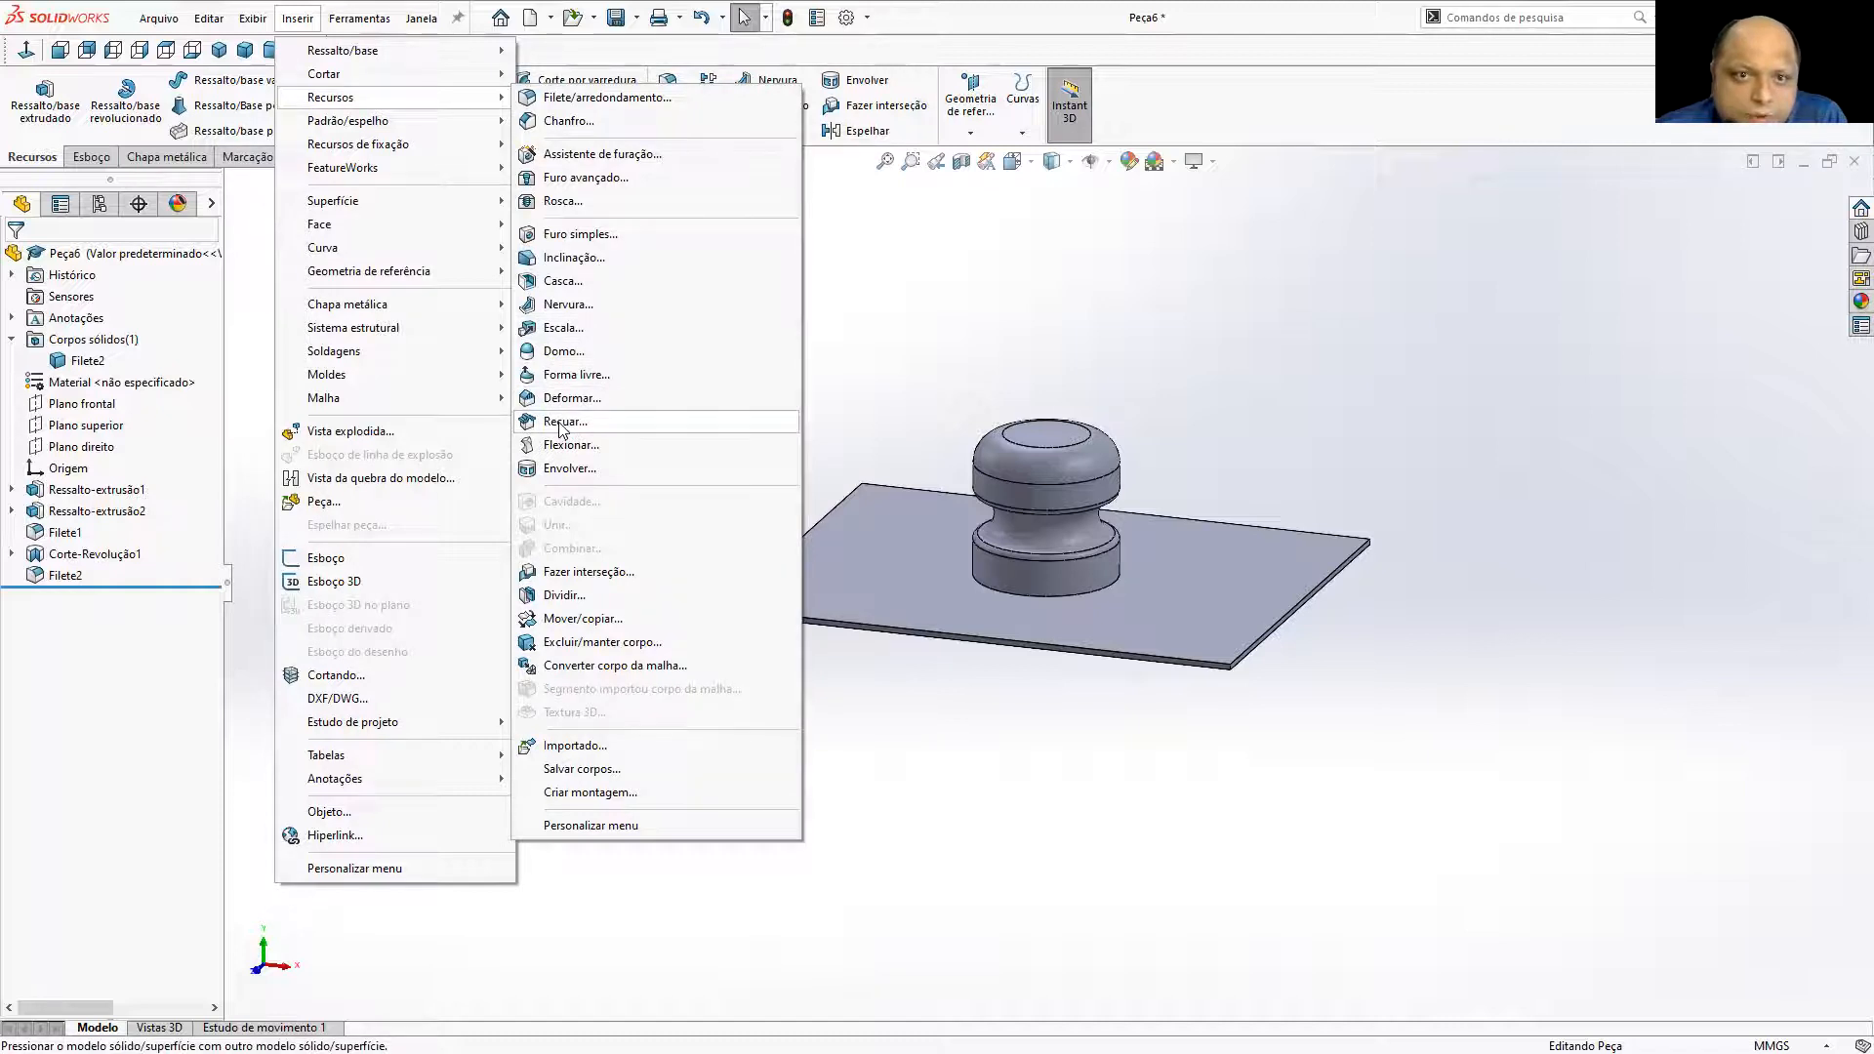
{"action": "left_click", "coordinate": [566, 594]}
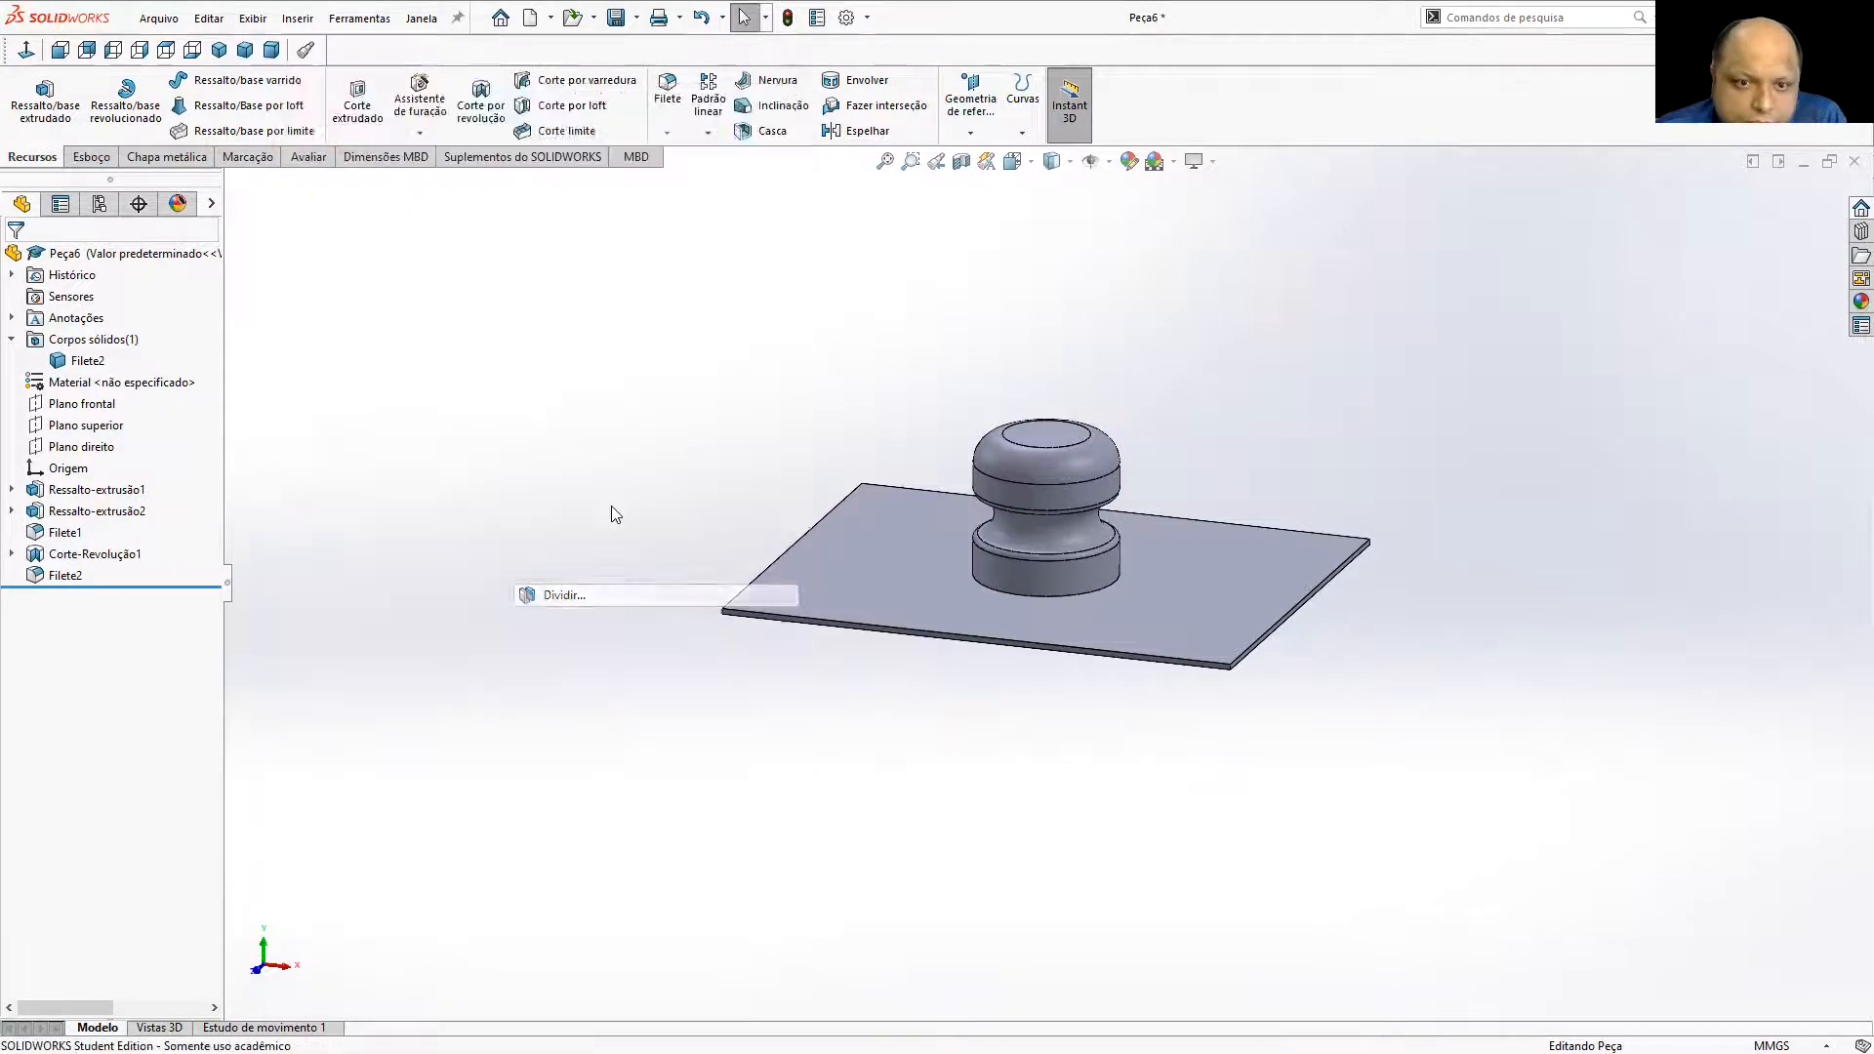
{"action": "left_click_drag", "start_coordinate": [1406, 742], "coordinate": [572, 370]}
{"action": "left_click", "coordinate": [864, 532]}
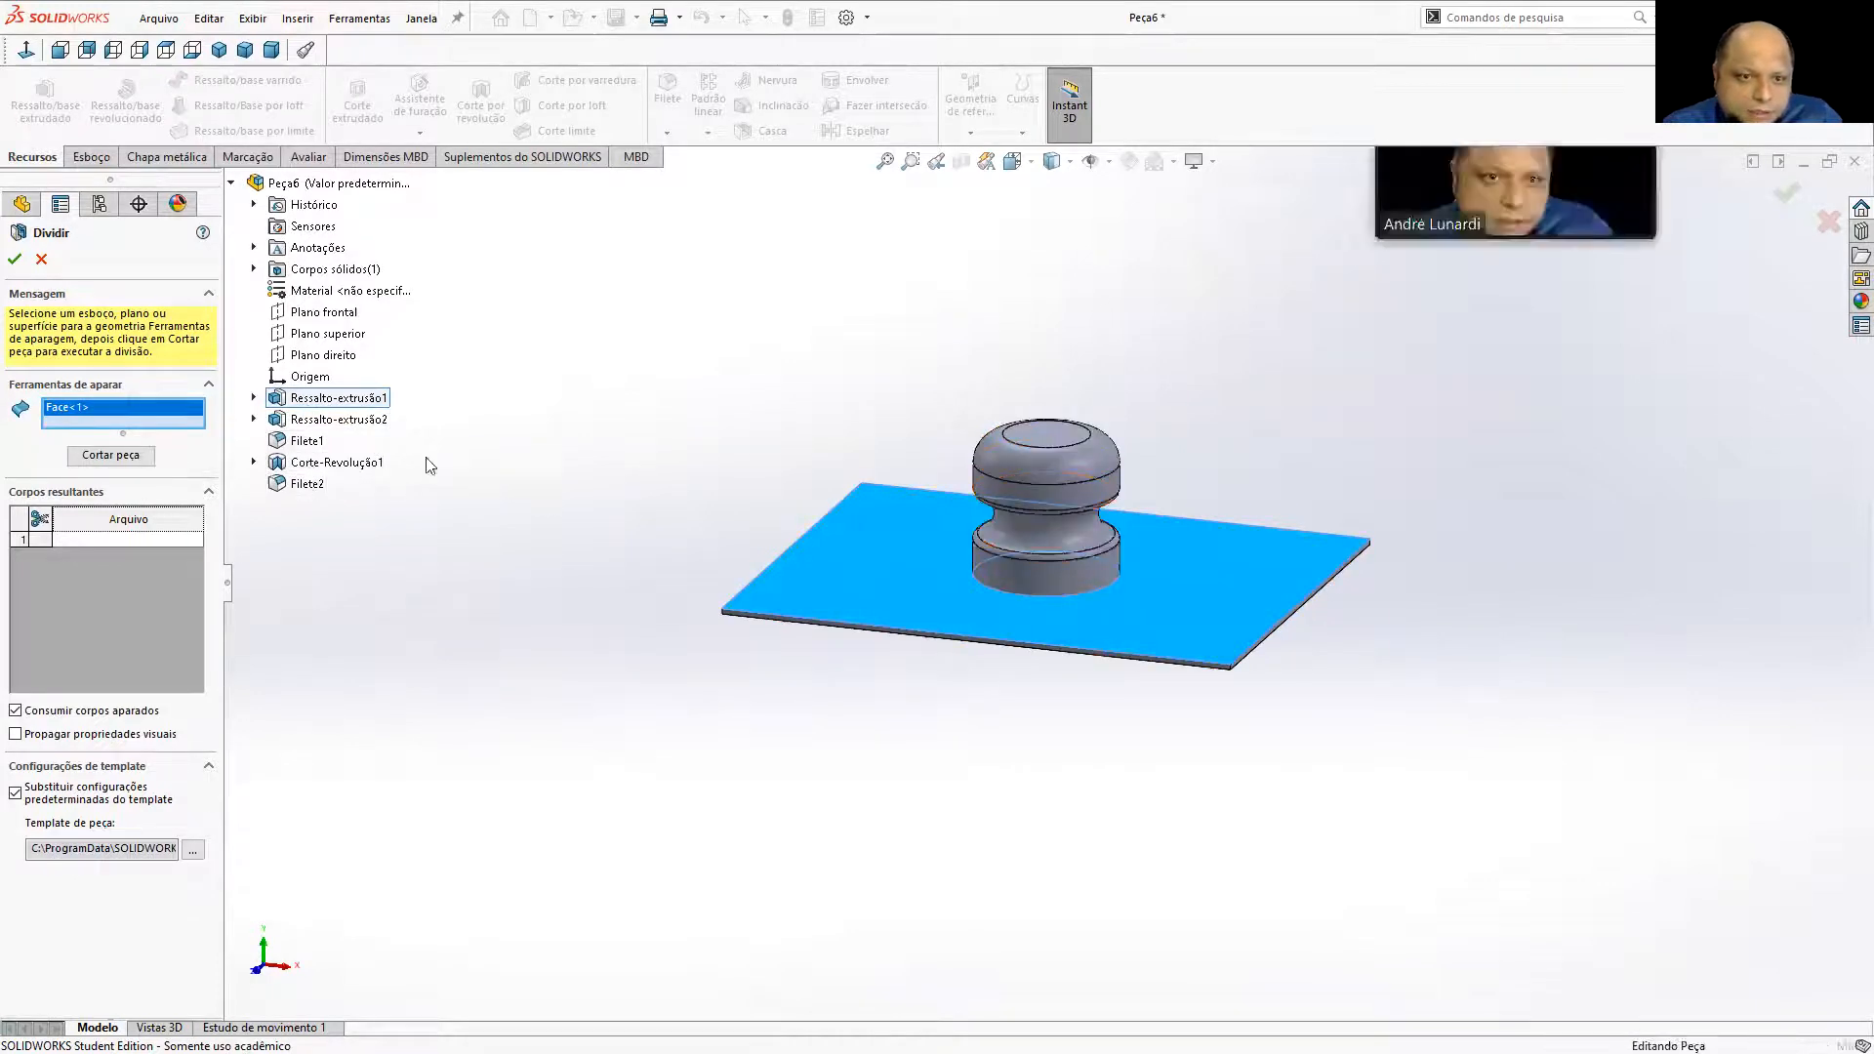
{"action": "left_click", "coordinate": [41, 259]}
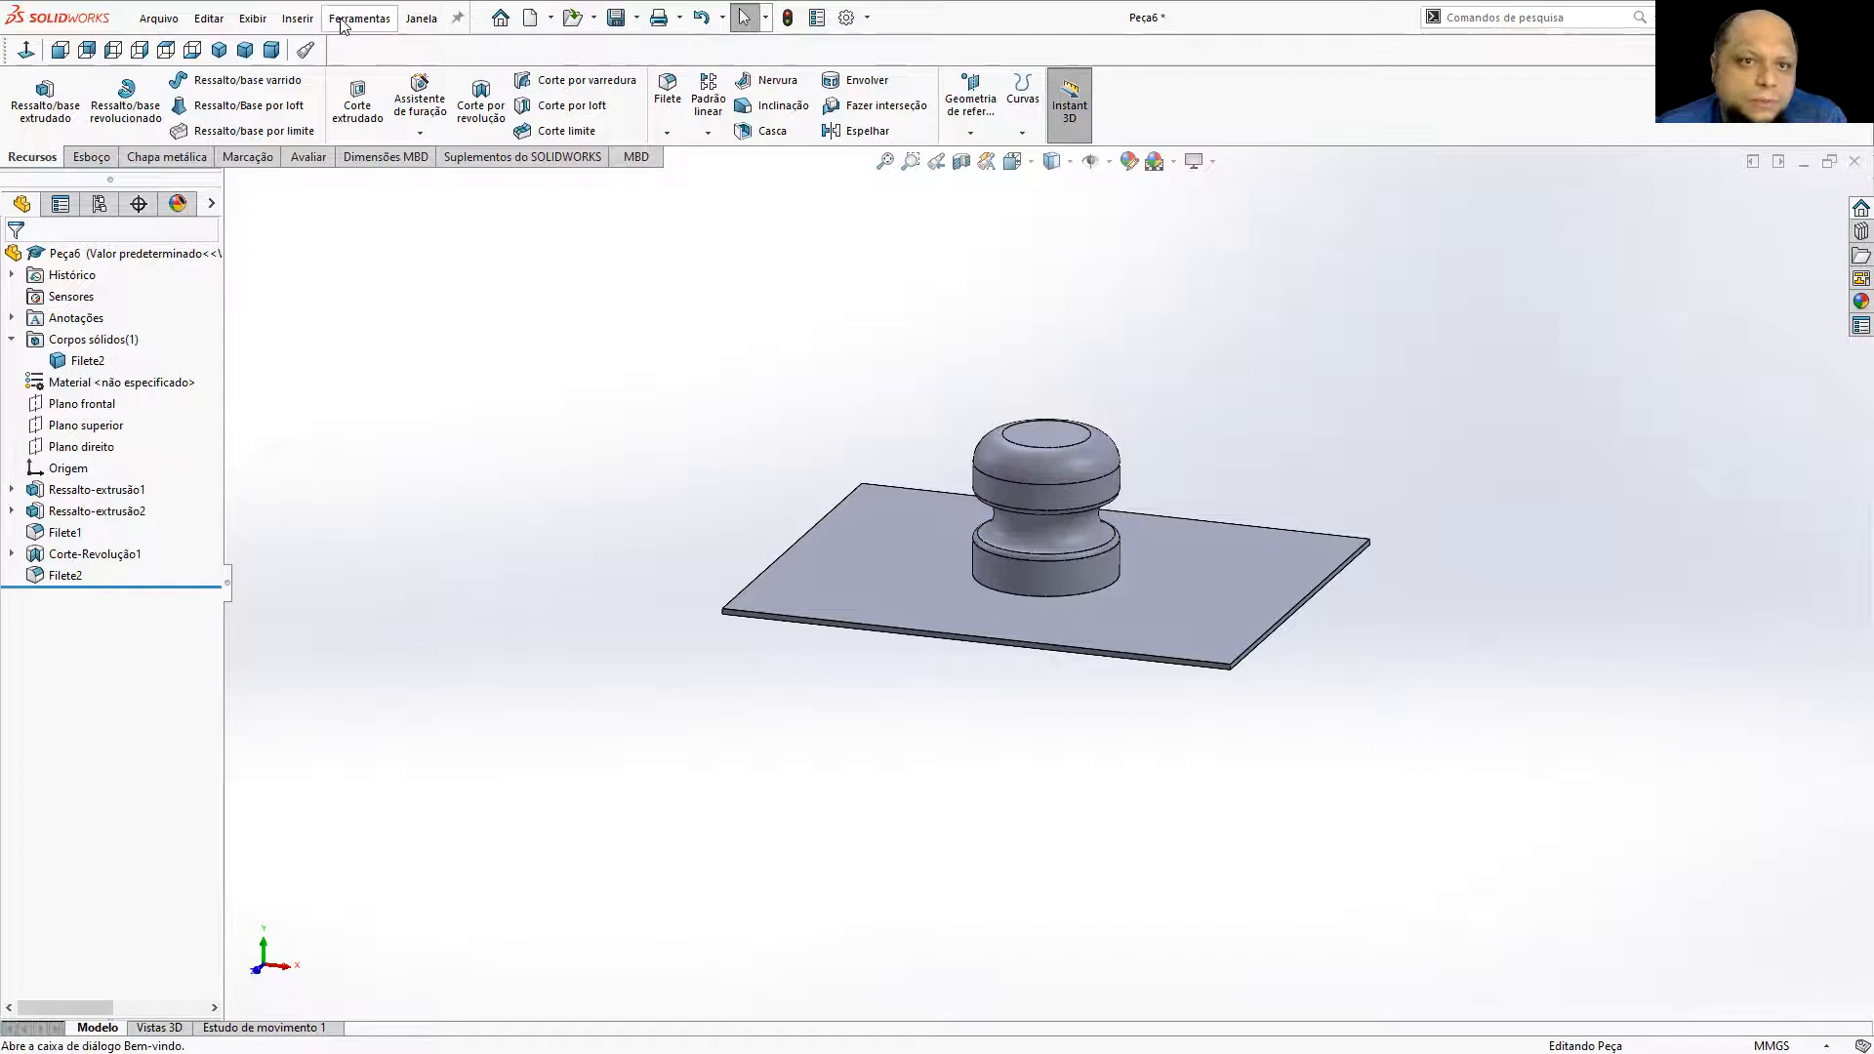
Try to split the body using the plate's upper face as the trim tool, with visual properties propagated.
{"action": "left_click", "coordinate": [260, 23]}
{"action": "mouse_move", "coordinate": [287, 22]}
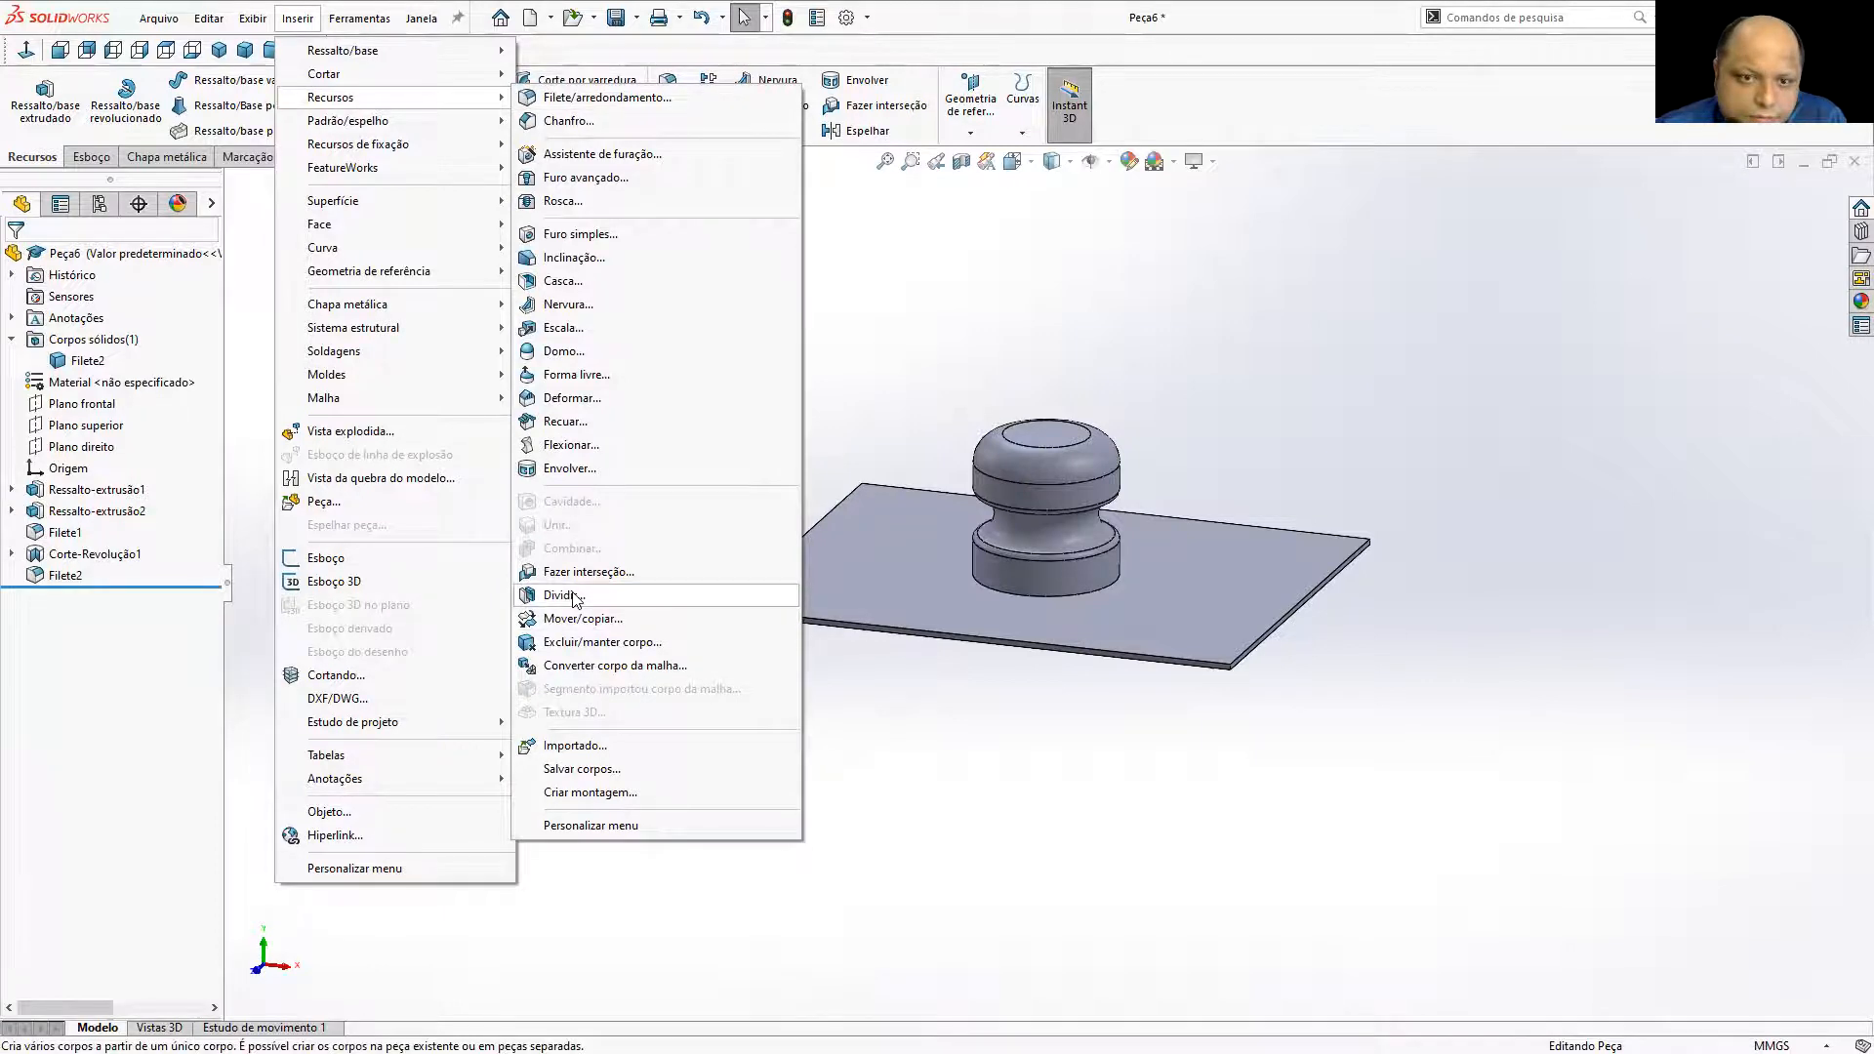
{"action": "left_click", "coordinate": [575, 597]}
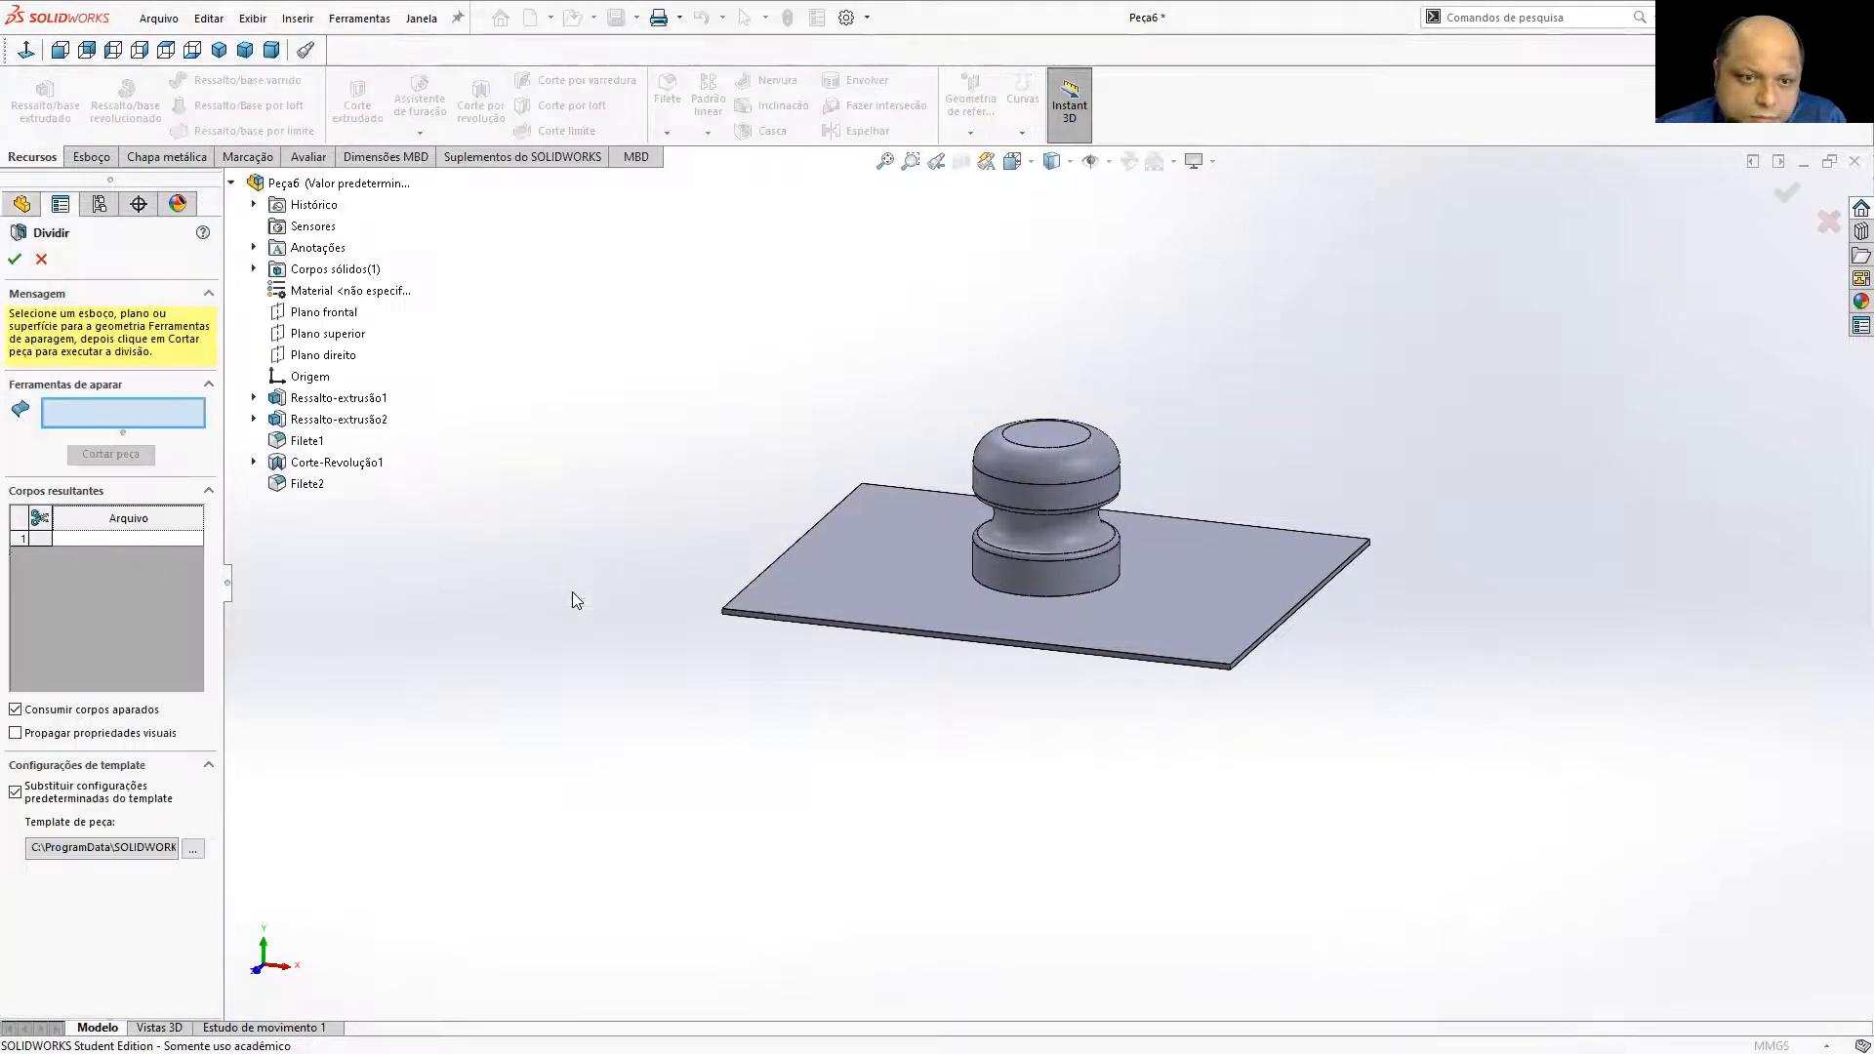
{"action": "left_click", "coordinate": [23, 537]}
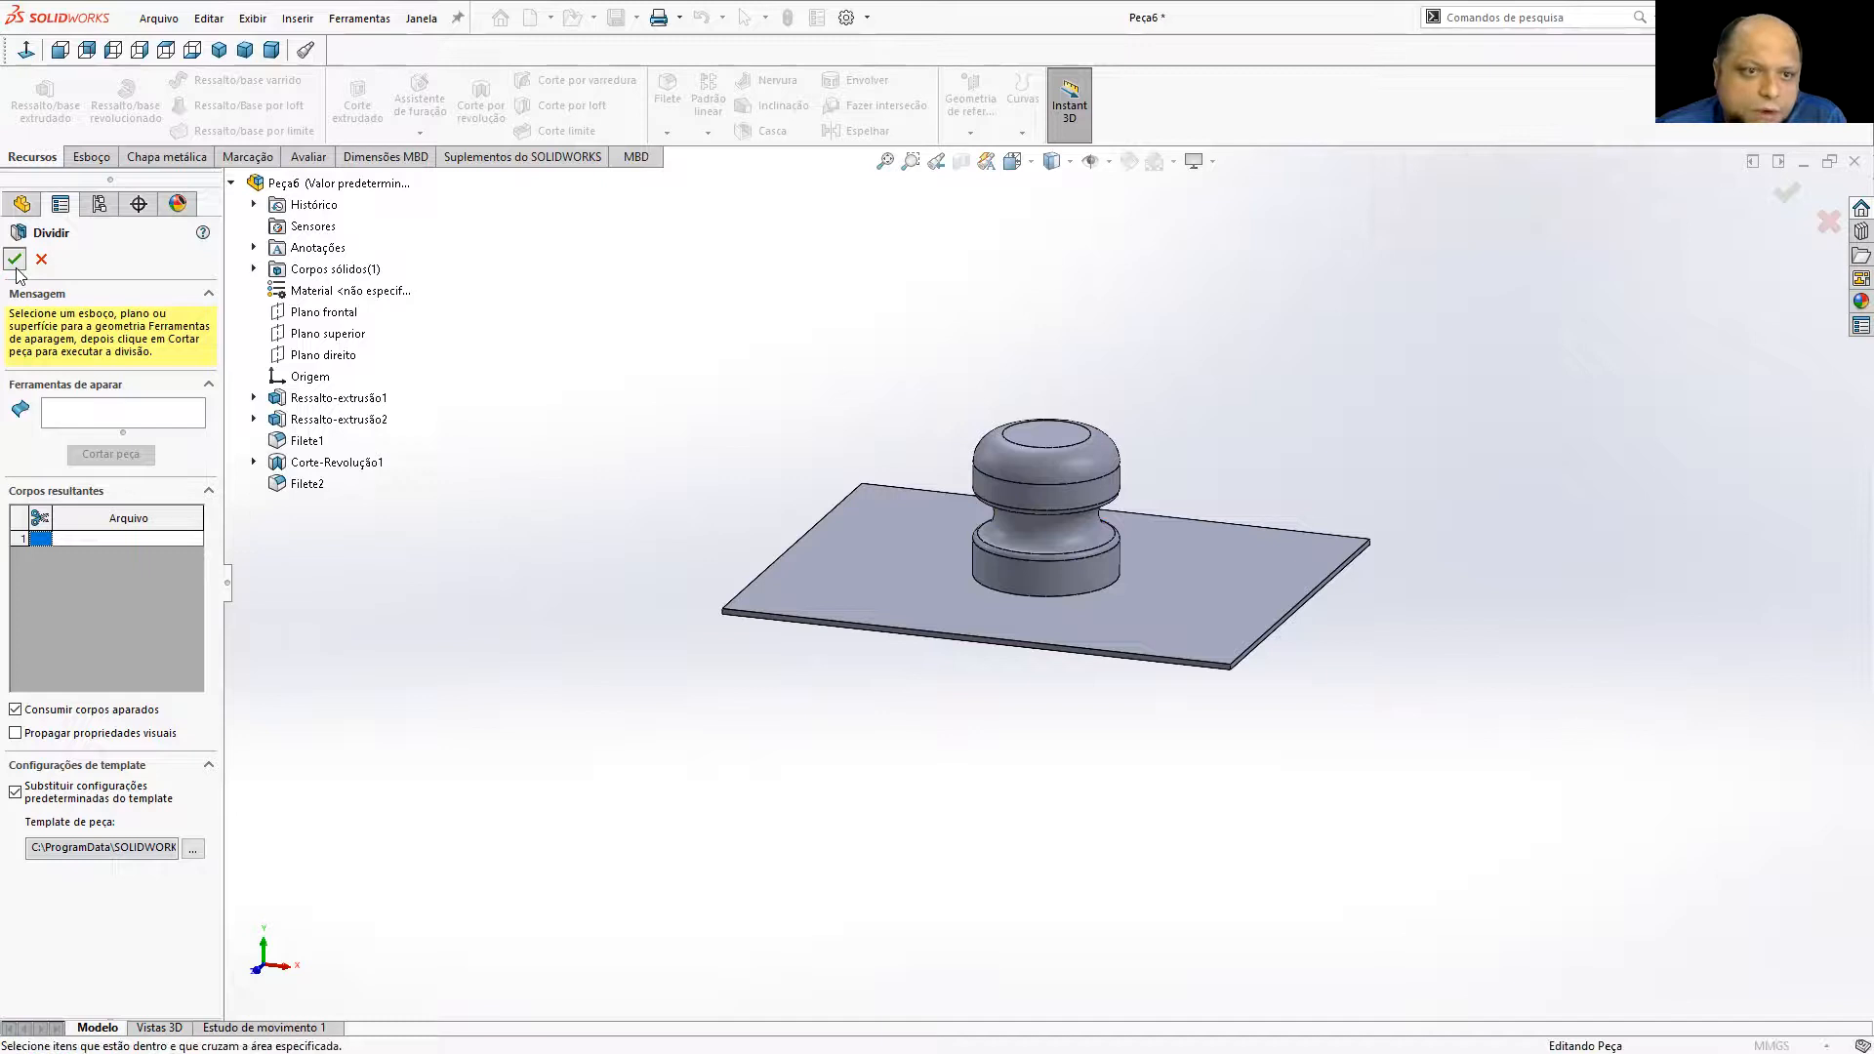
{"action": "left_click", "coordinate": [84, 415]}
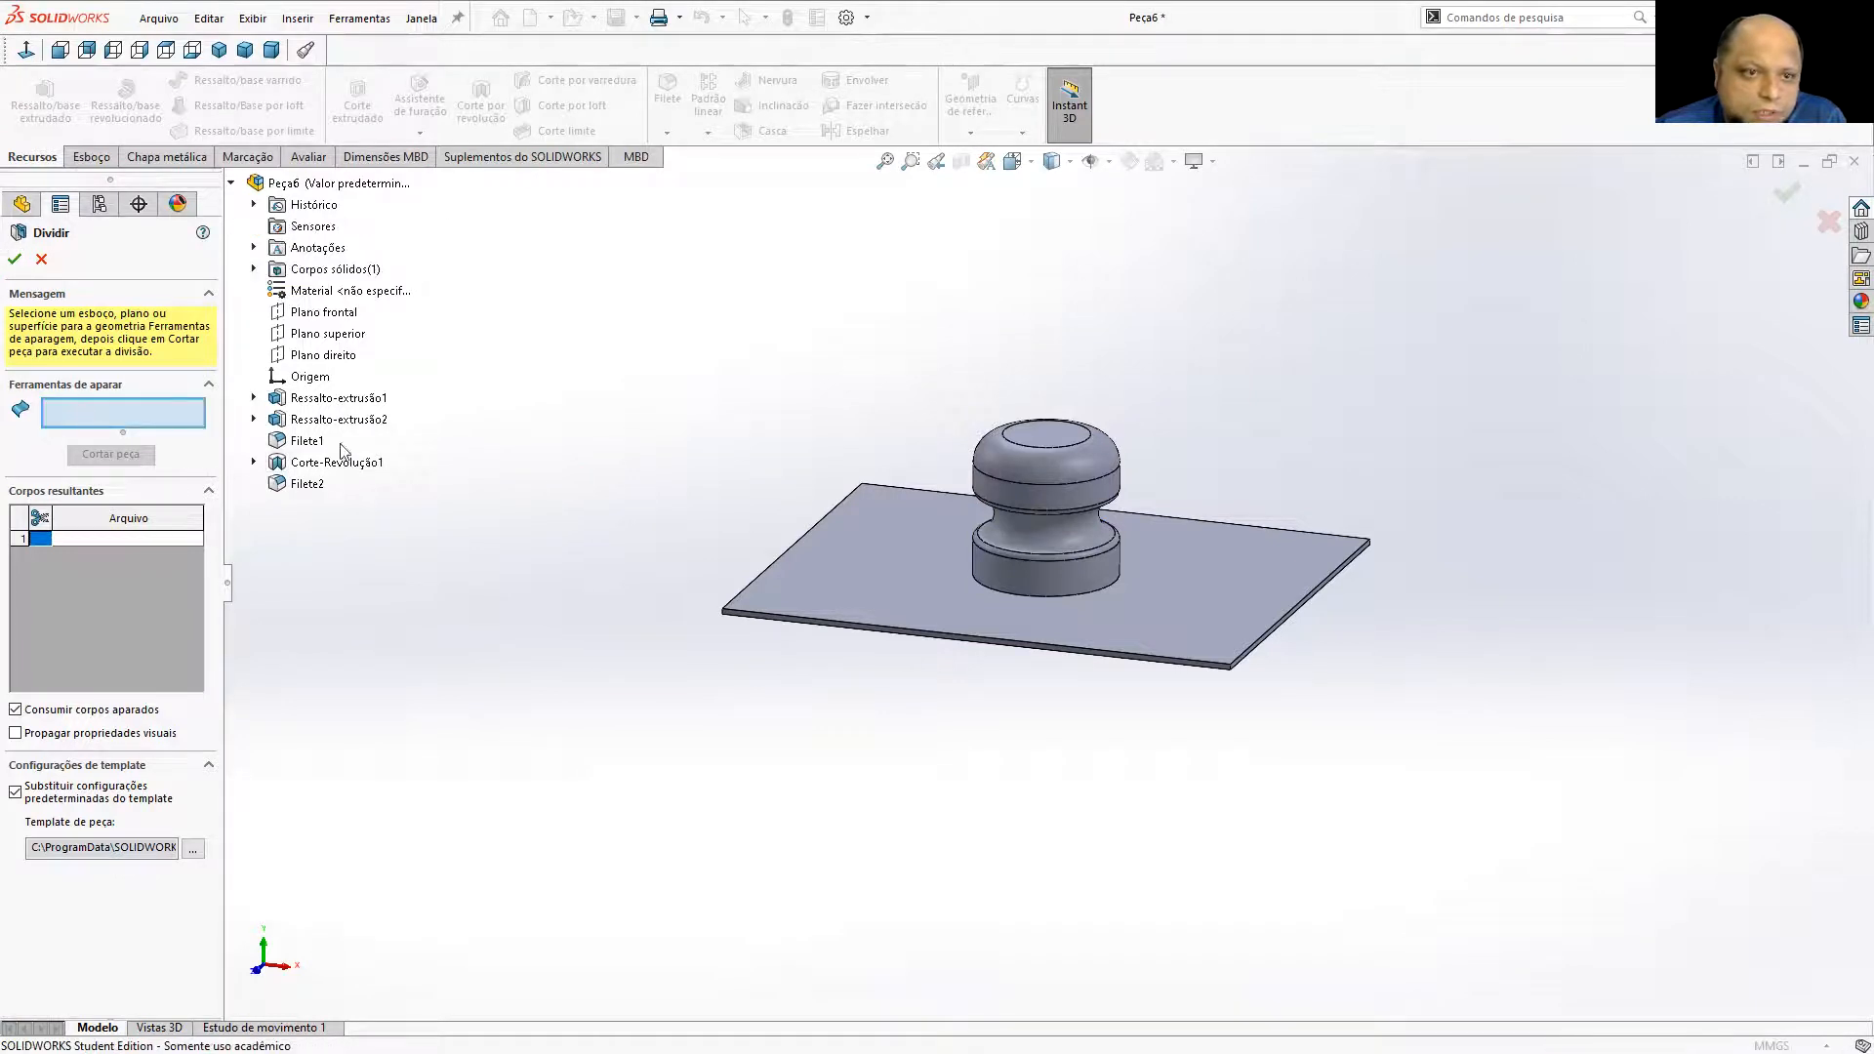
{"action": "left_click", "coordinate": [969, 602]}
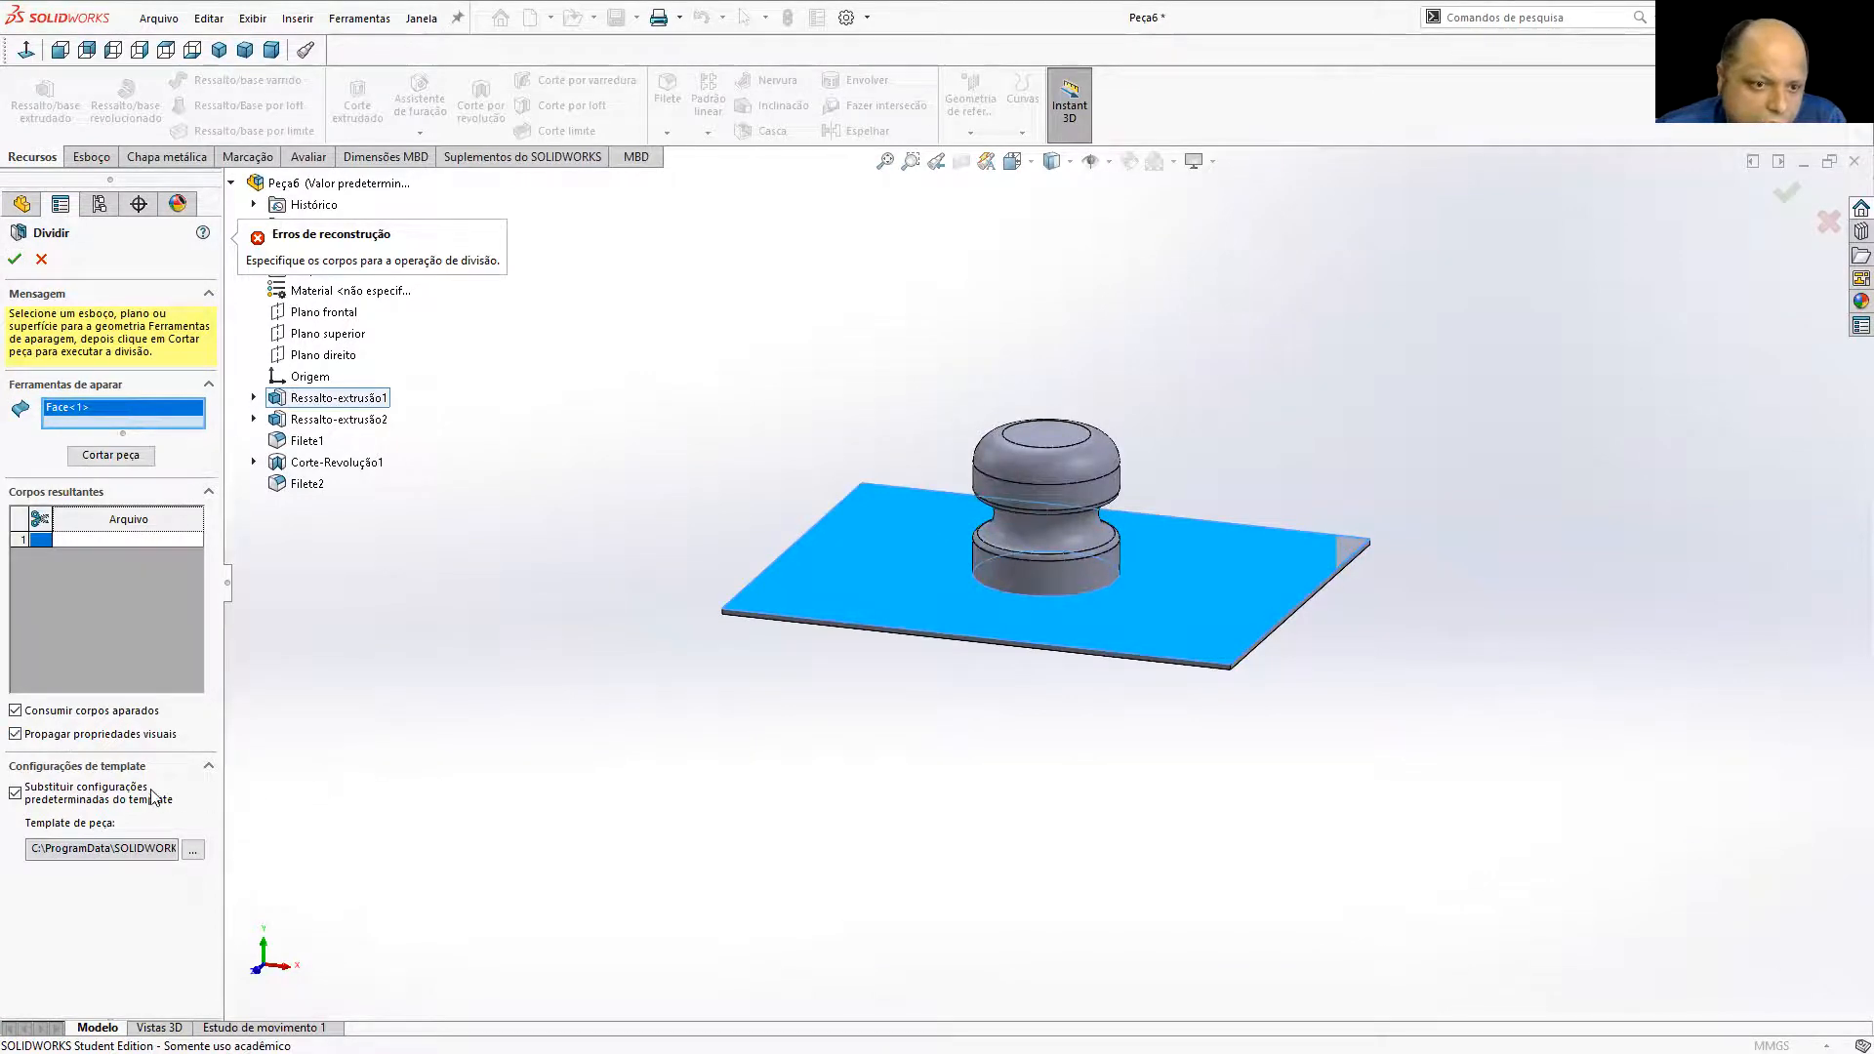
{"action": "left_click", "coordinate": [15, 261]}
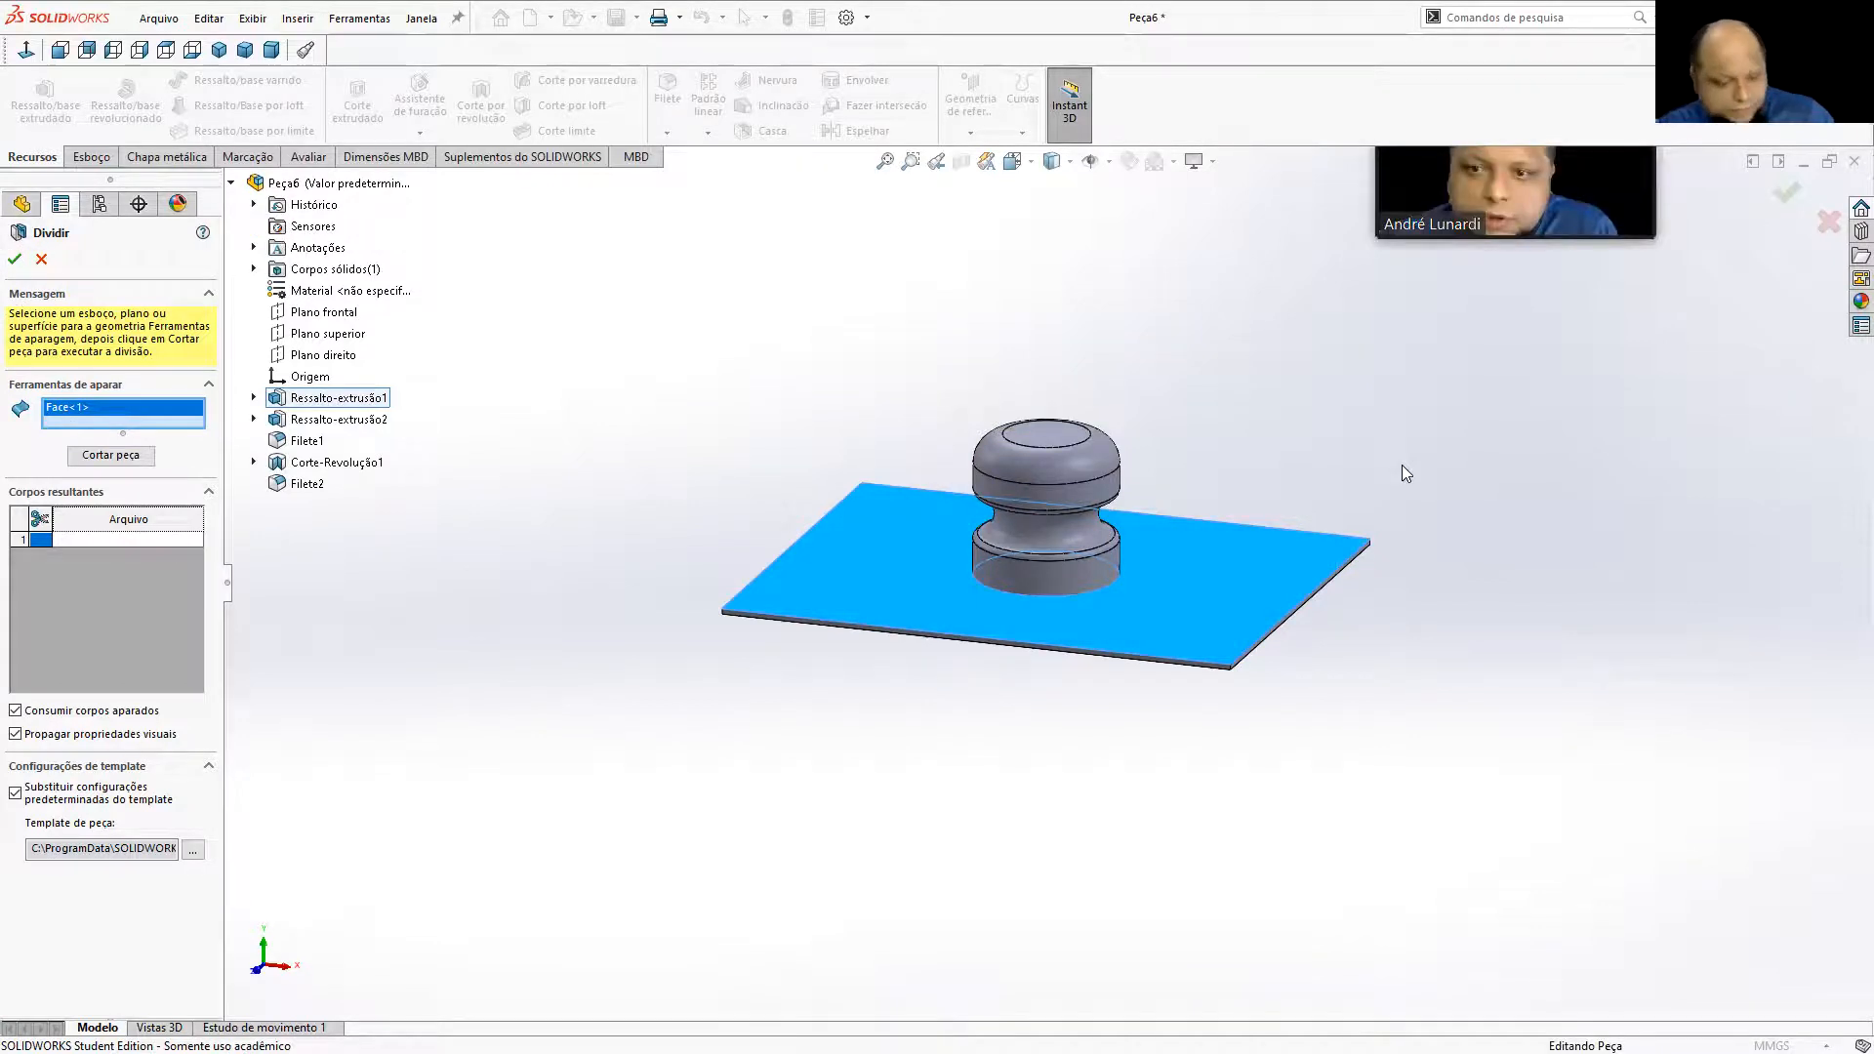
Close the plate-and-cylinder part without saving it.
{"action": "middle_click_drag", "start_coordinate": [1402, 474], "coordinate": [1180, 580]}
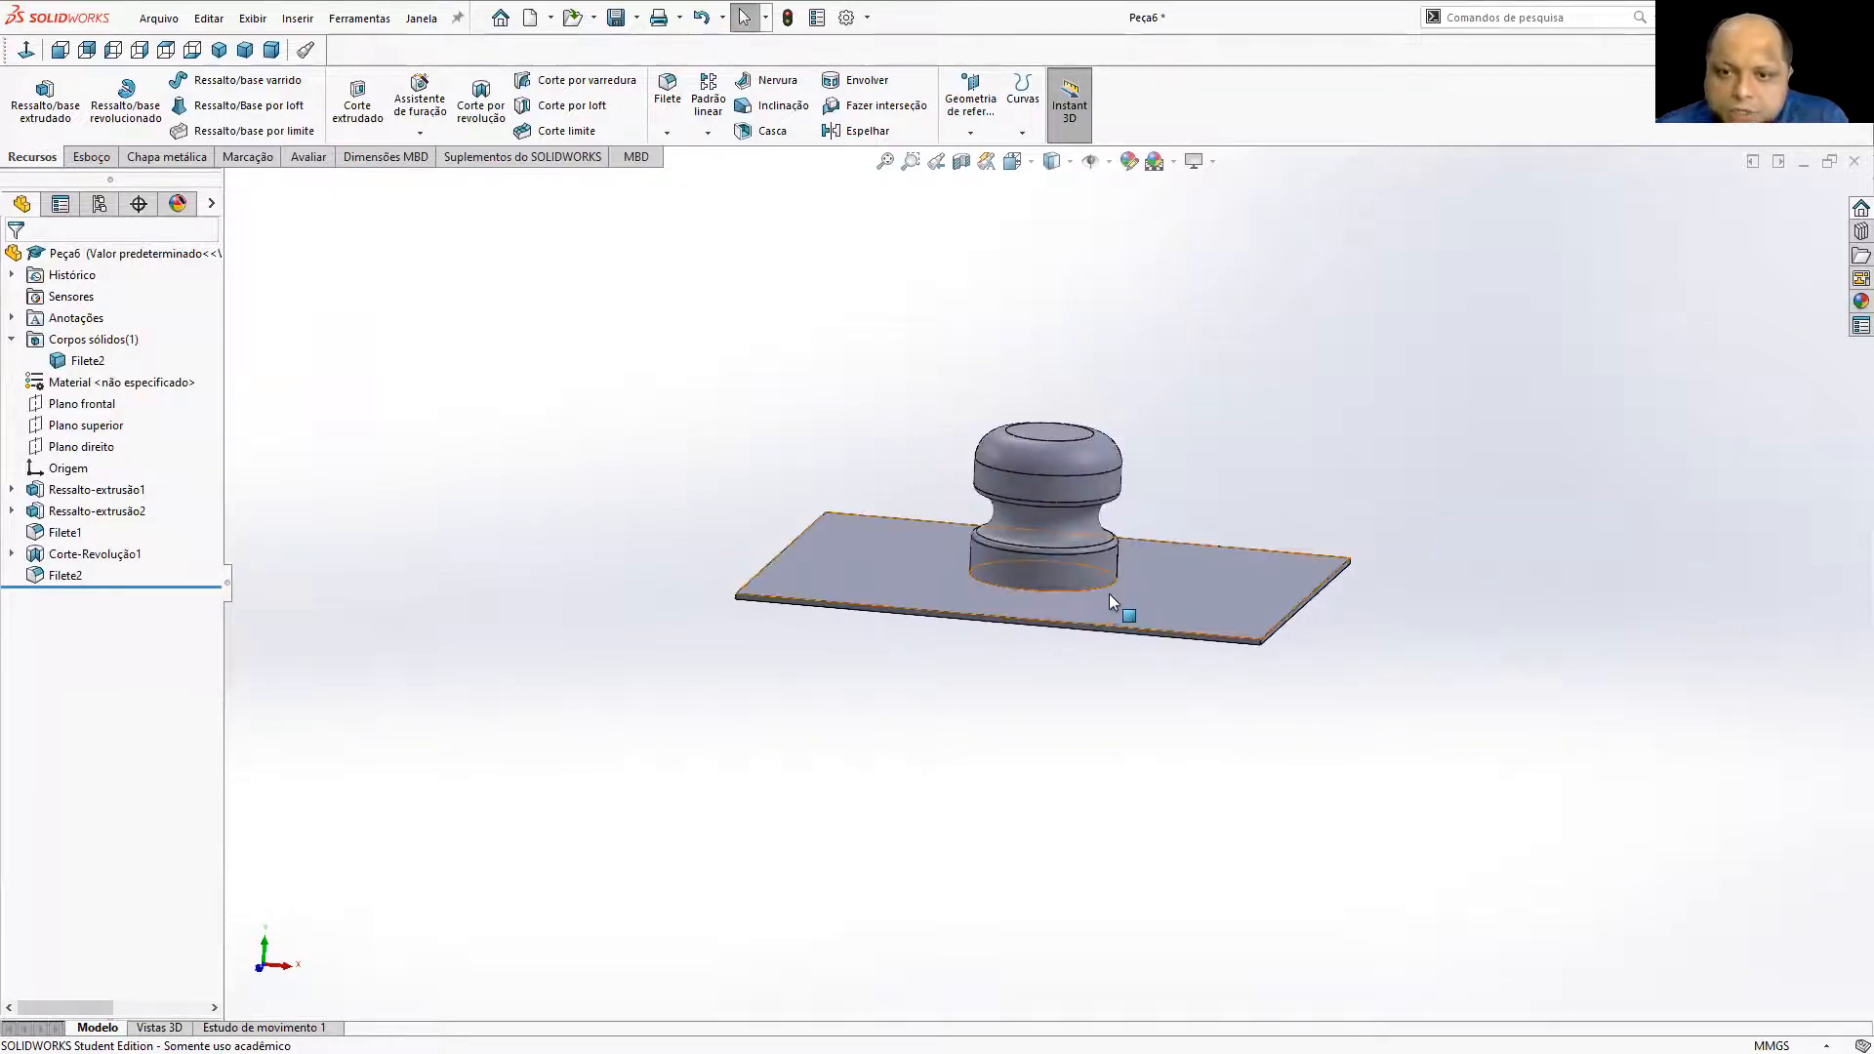
{"action": "middle_click_drag", "start_coordinate": [1101, 466], "coordinate": [1066, 504]}
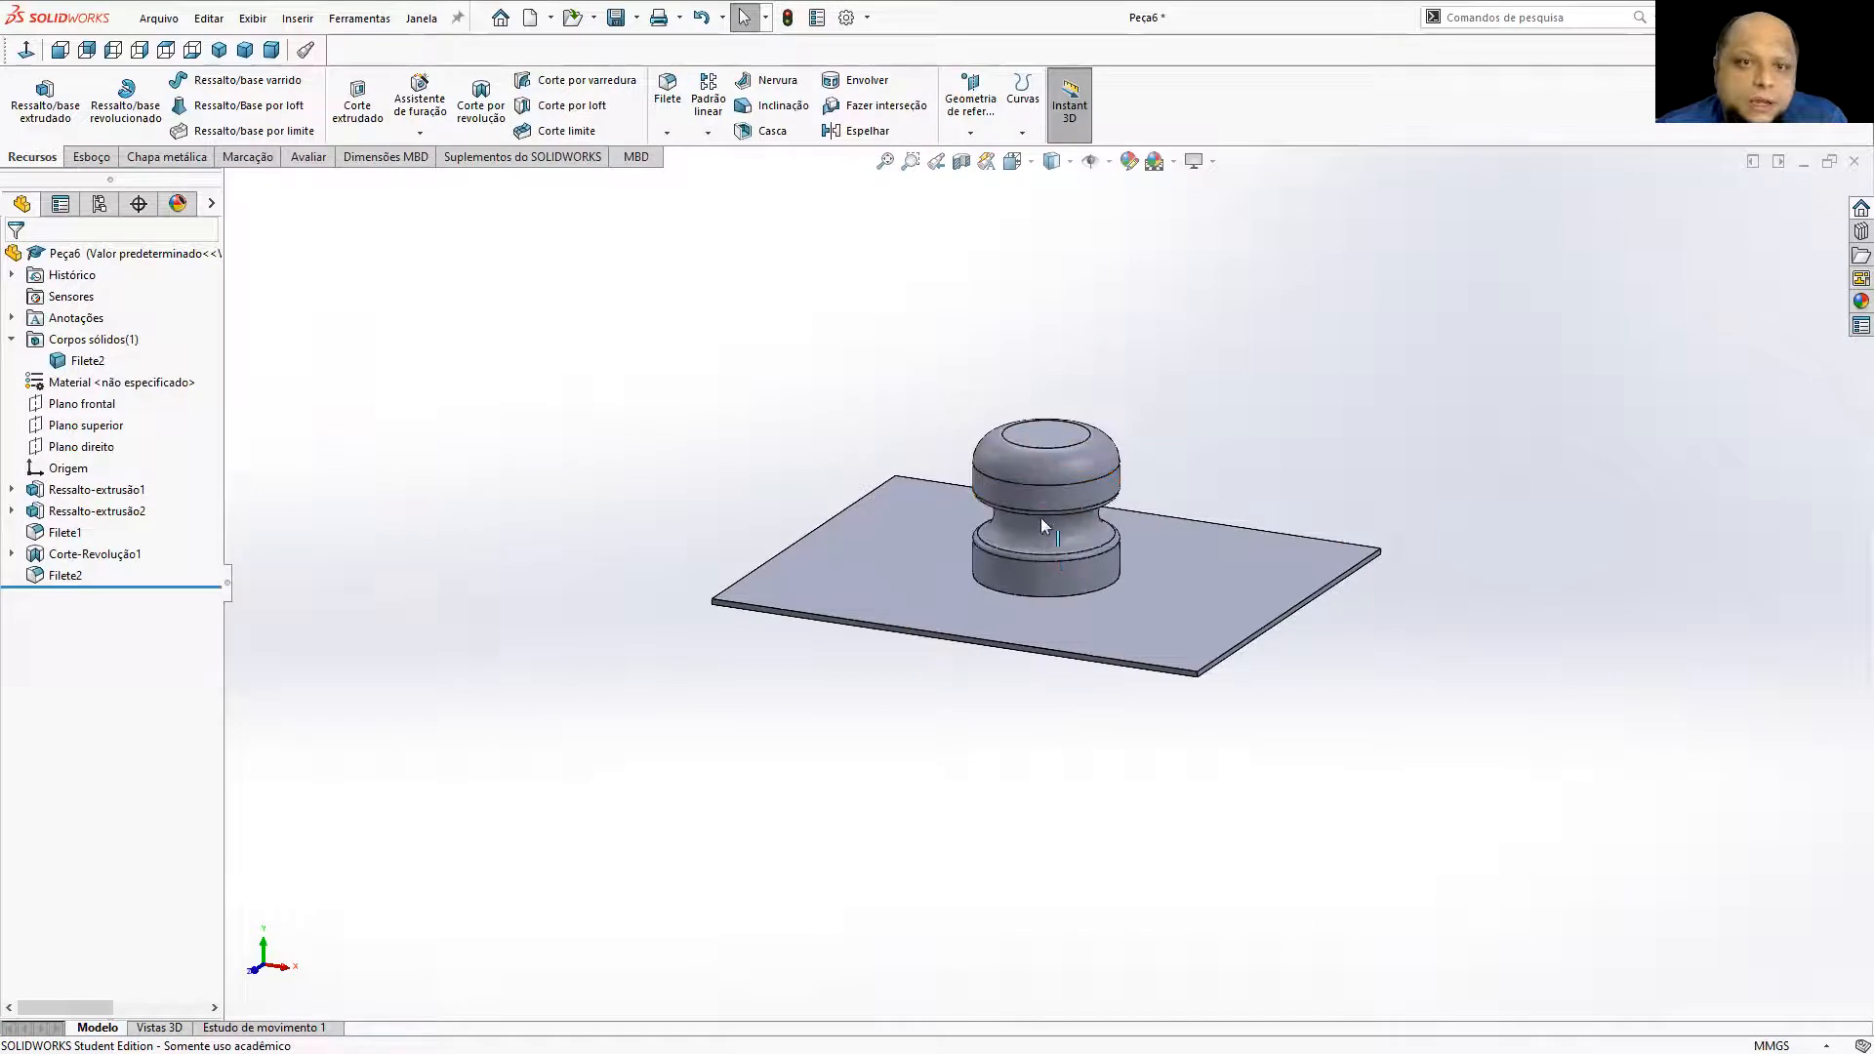
{"action": "scroll", "coordinate": [1181, 415], "scroll_direction": "up", "scroll_amount": 3}
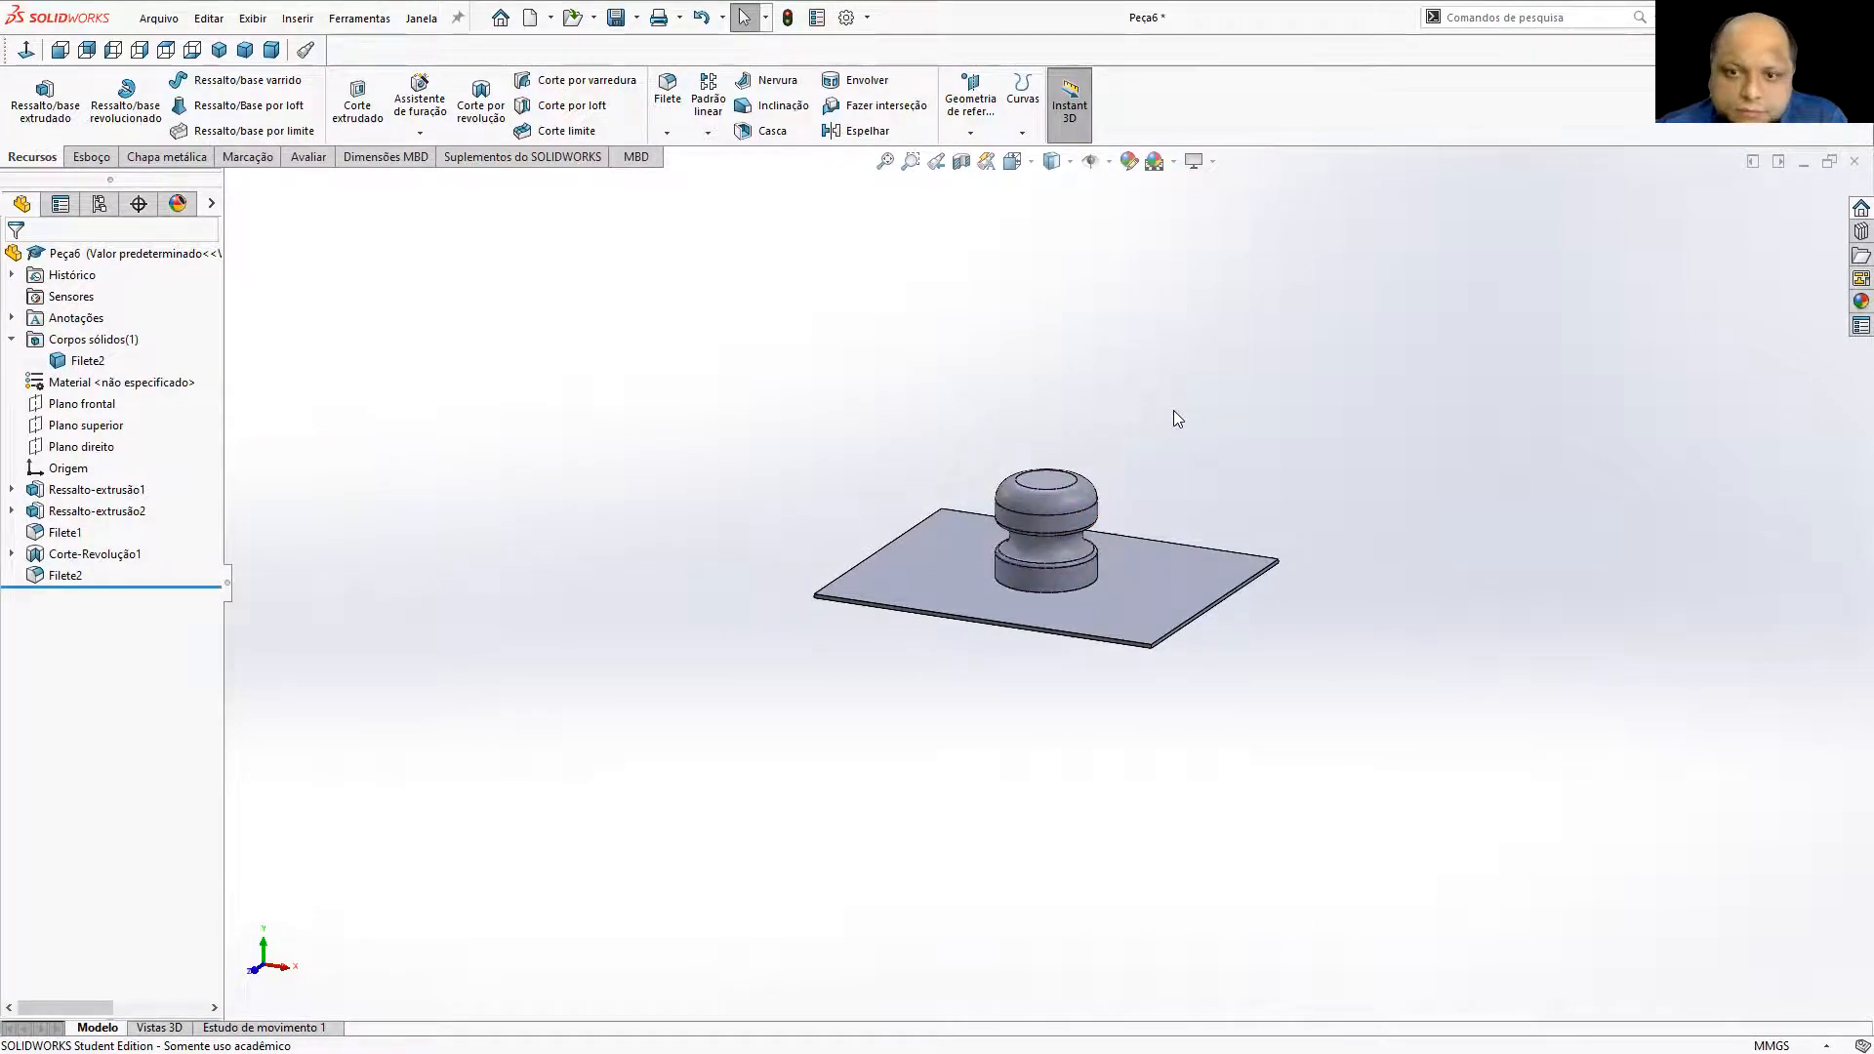
{"action": "left_click", "coordinate": [1853, 162]}
{"action": "left_click", "coordinate": [900, 555]}
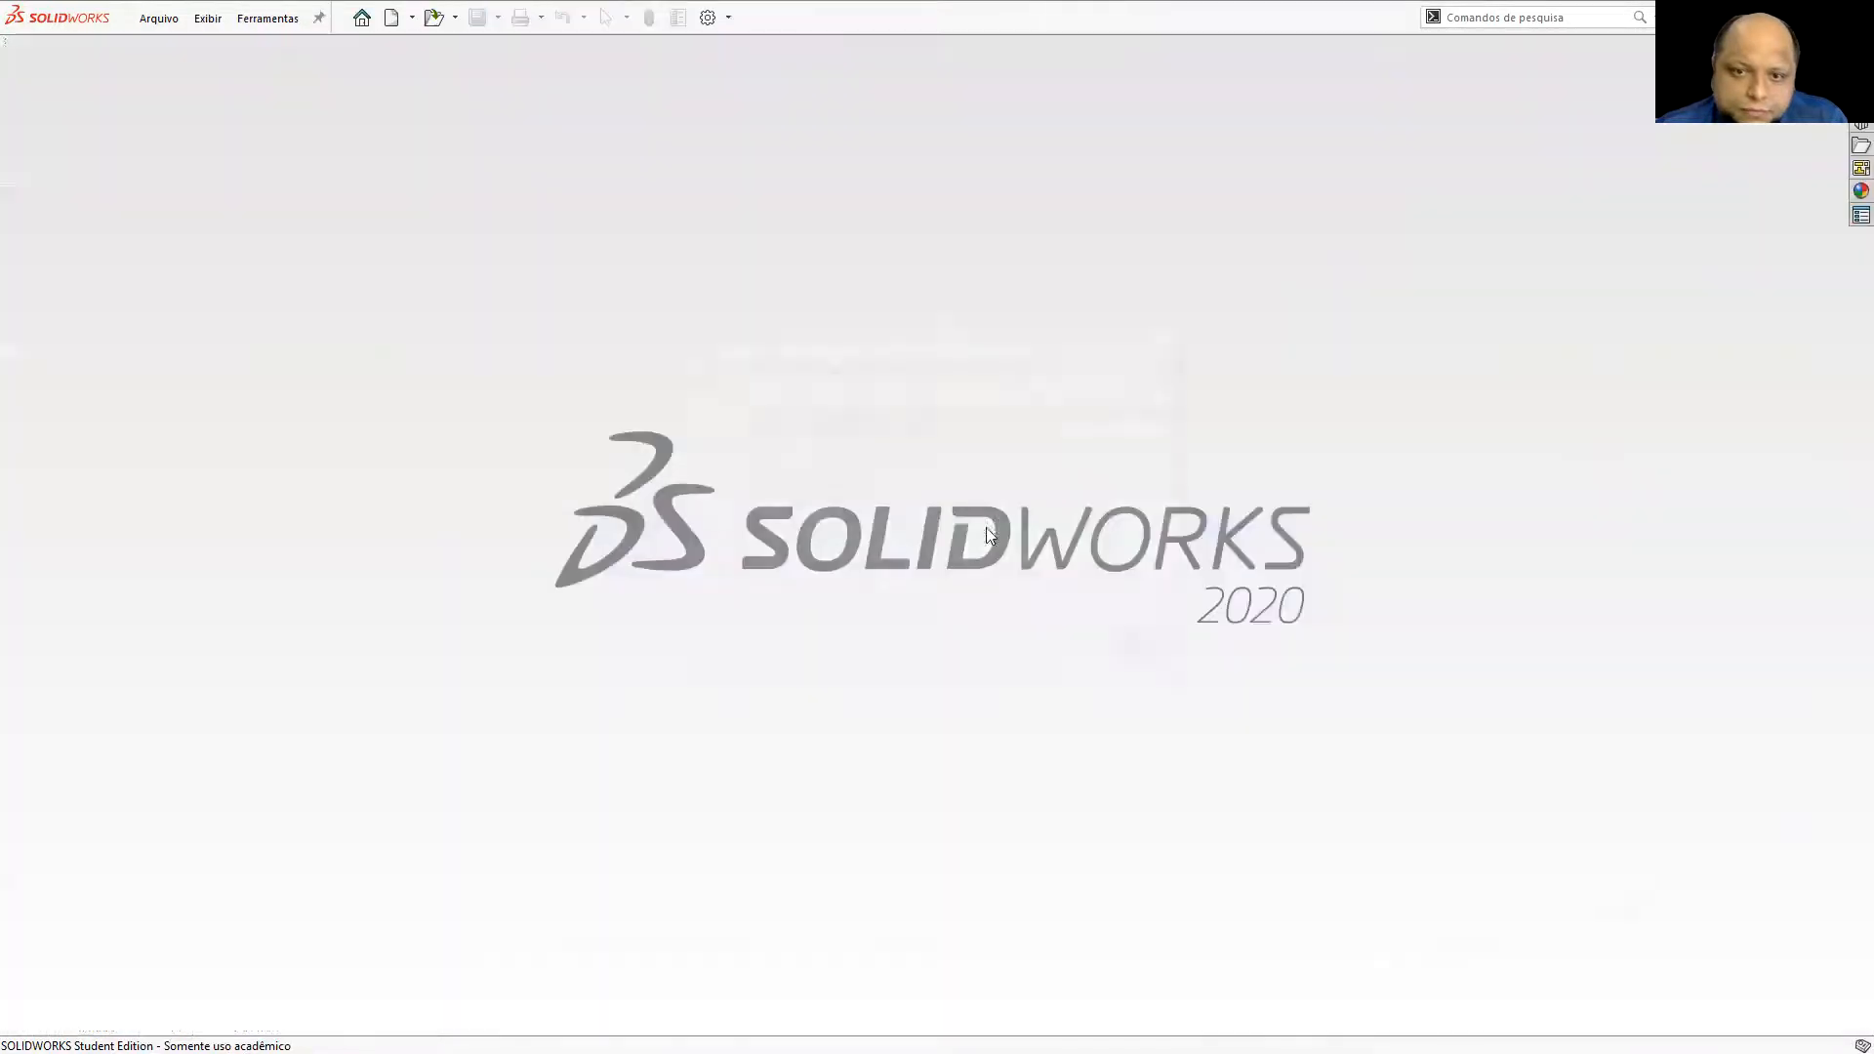
Create a new part document and start a sketch in it.
{"action": "left_click", "coordinate": [396, 18]}
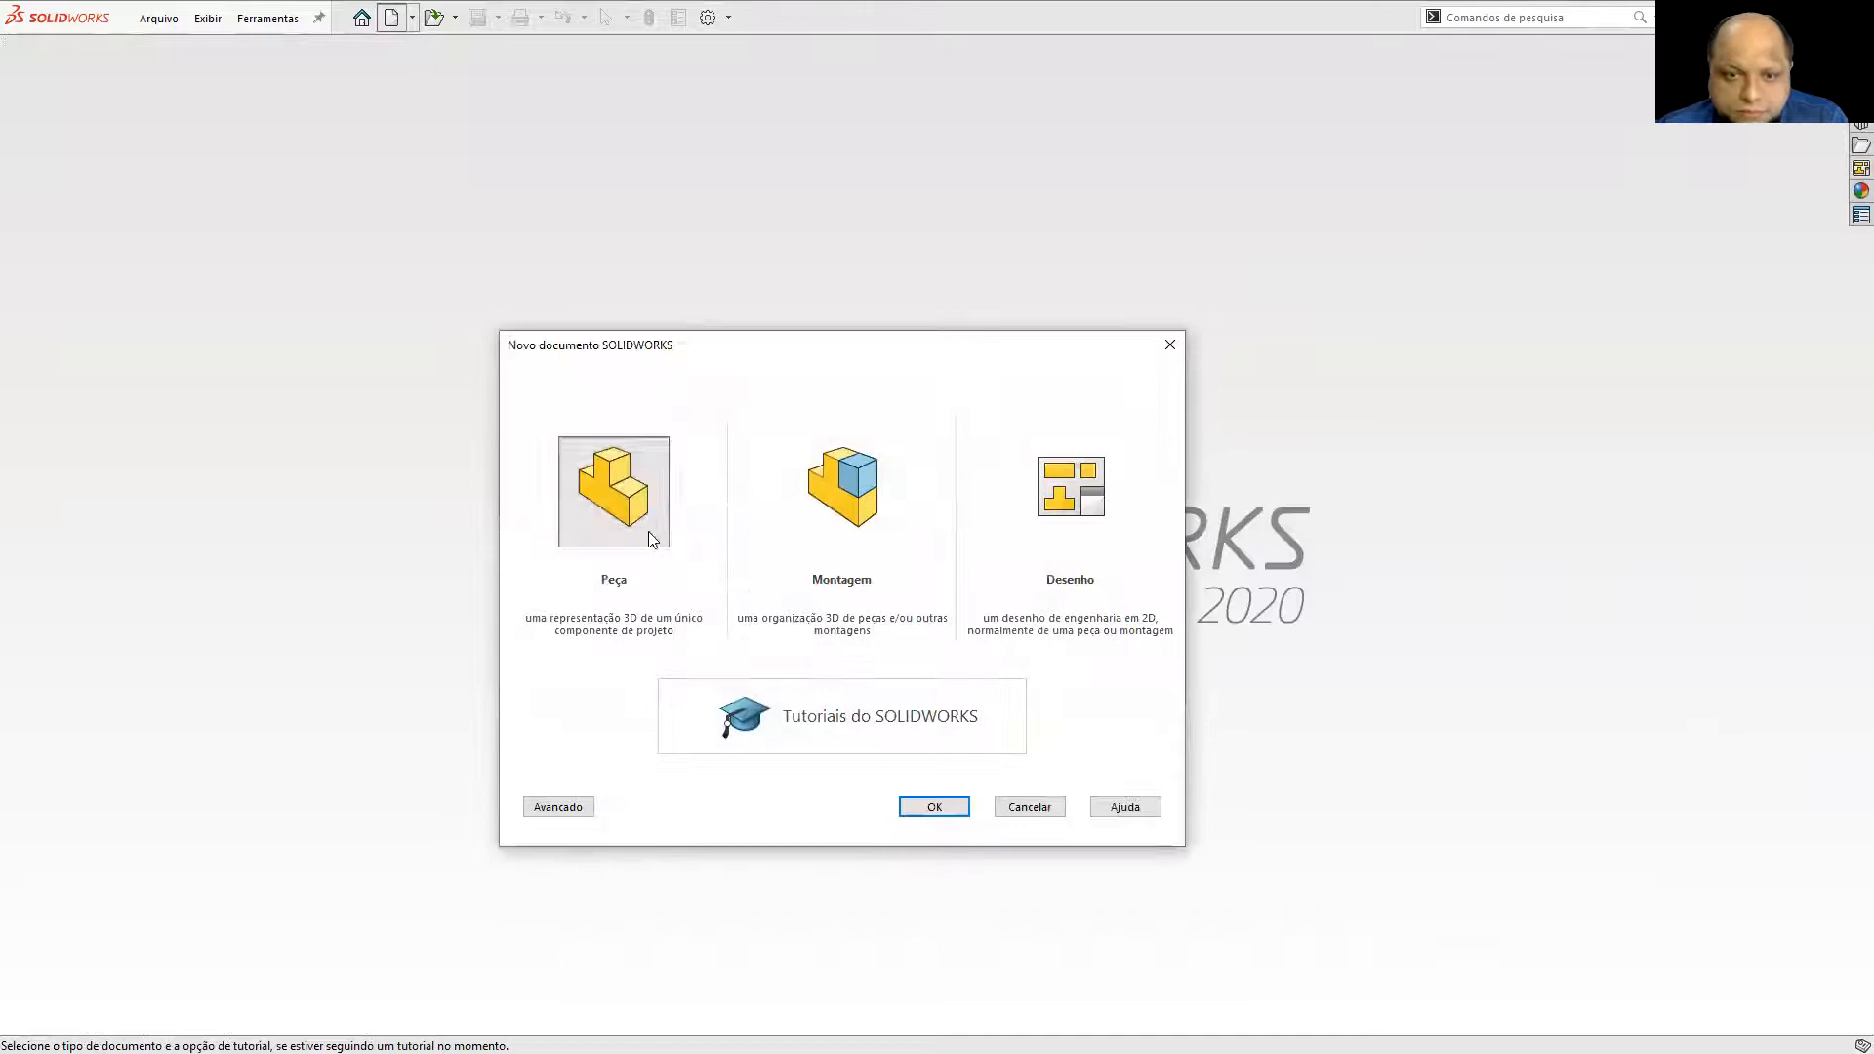
{"action": "left_click", "coordinate": [963, 807]}
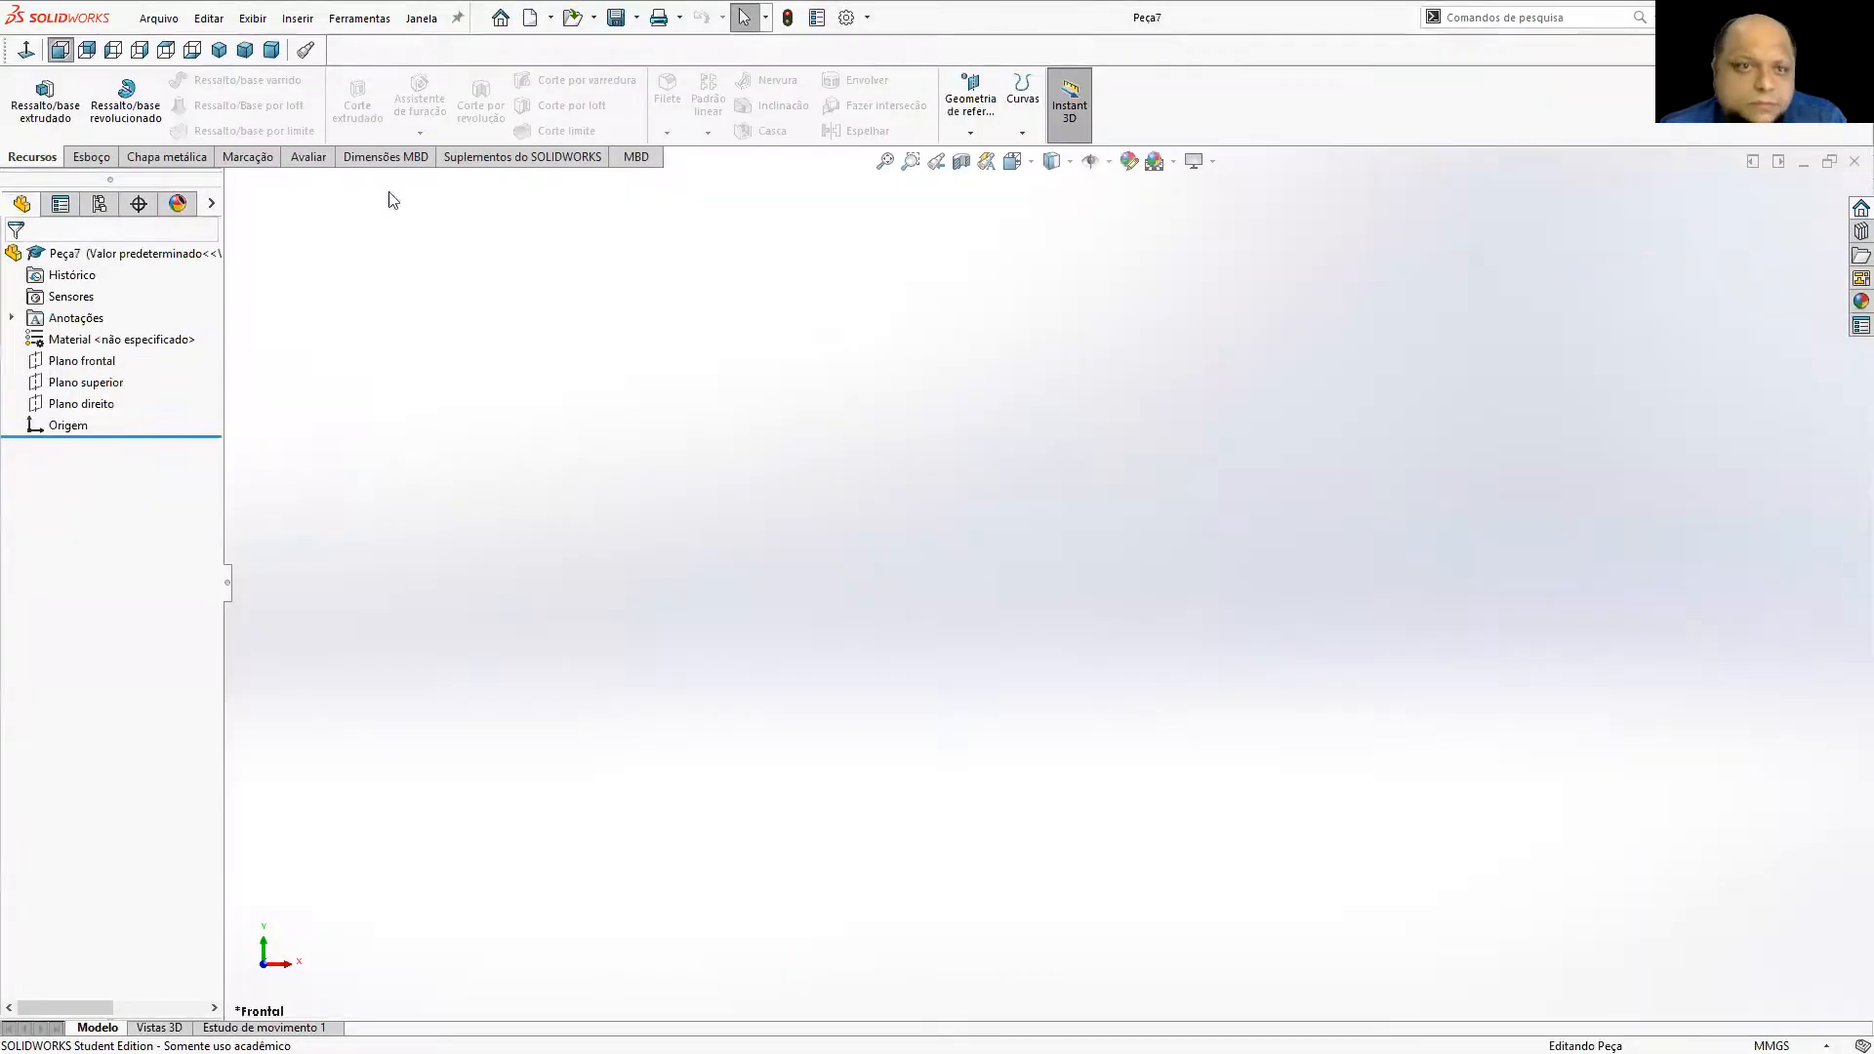
{"action": "left_click", "coordinate": [84, 157]}
{"action": "left_click", "coordinate": [50, 113]}
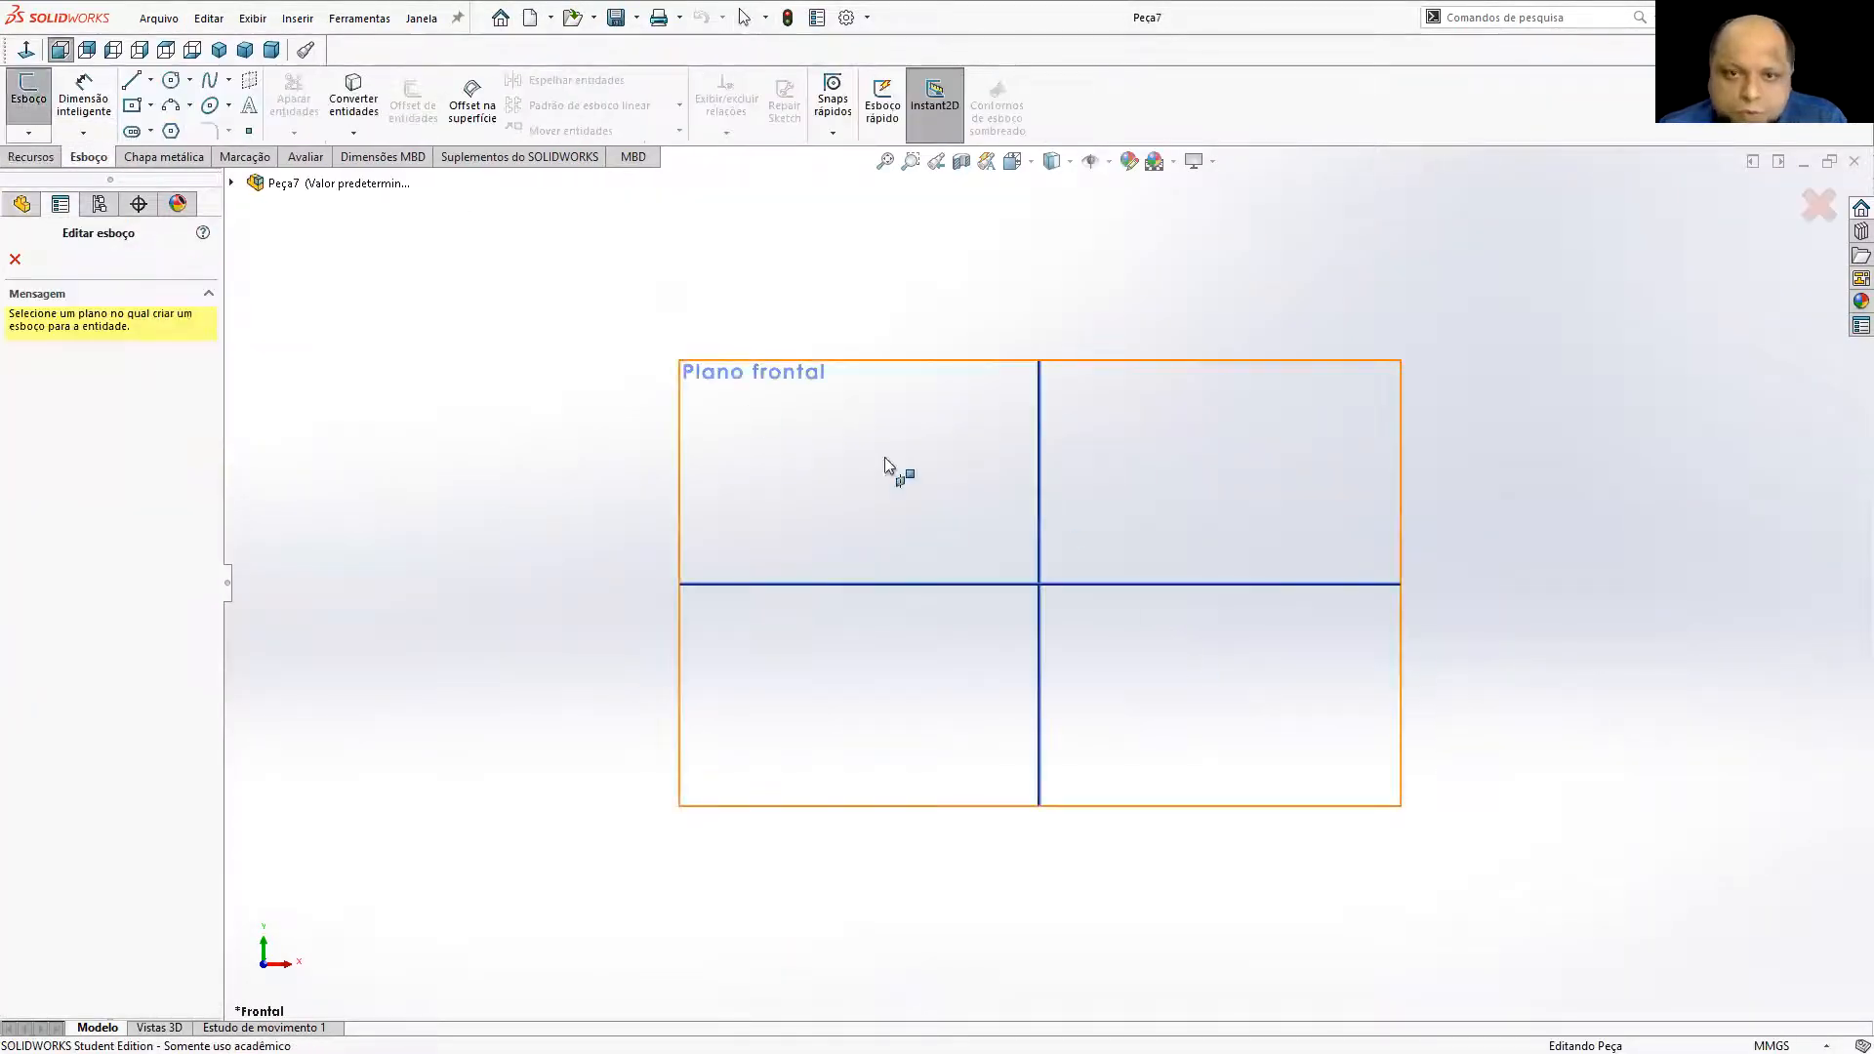
Sketch a centre rectangle about 121 mm square on the top plane, centred on the origin.
{"action": "left_click", "coordinate": [1364, 628]}
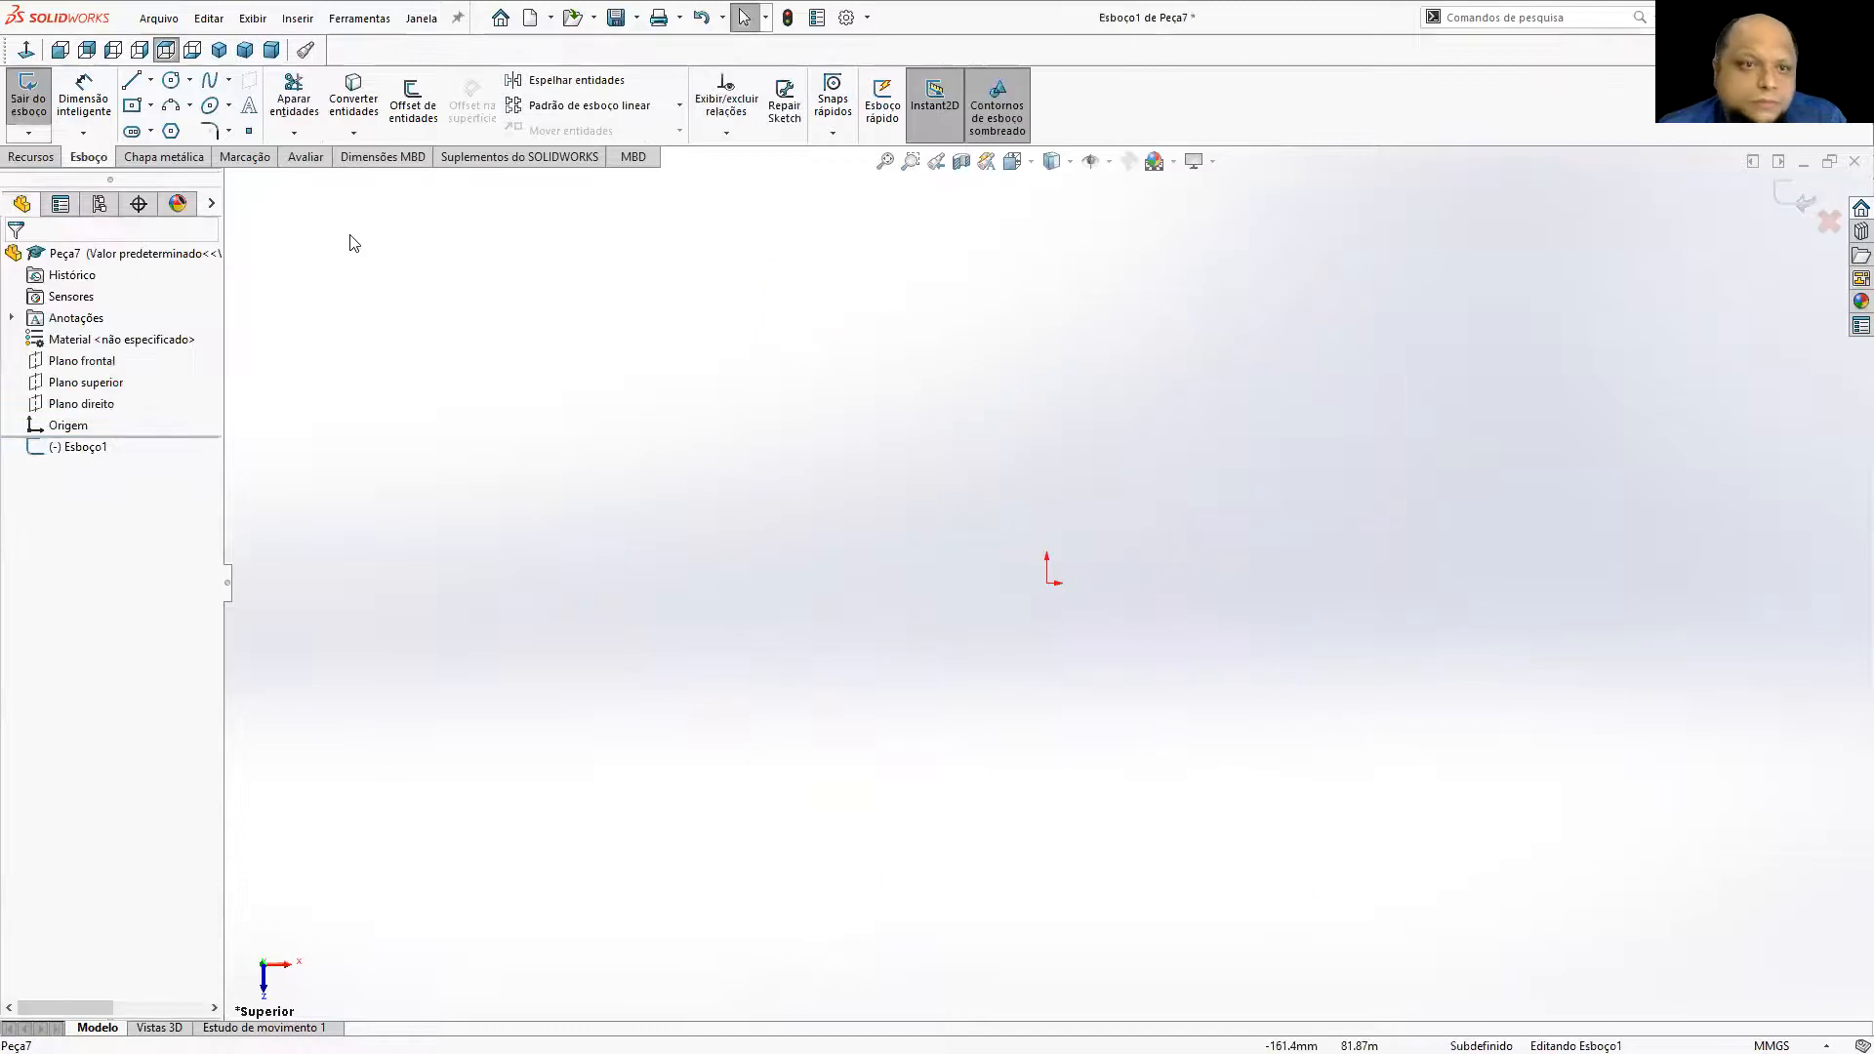
{"action": "left_click", "coordinate": [133, 110]}
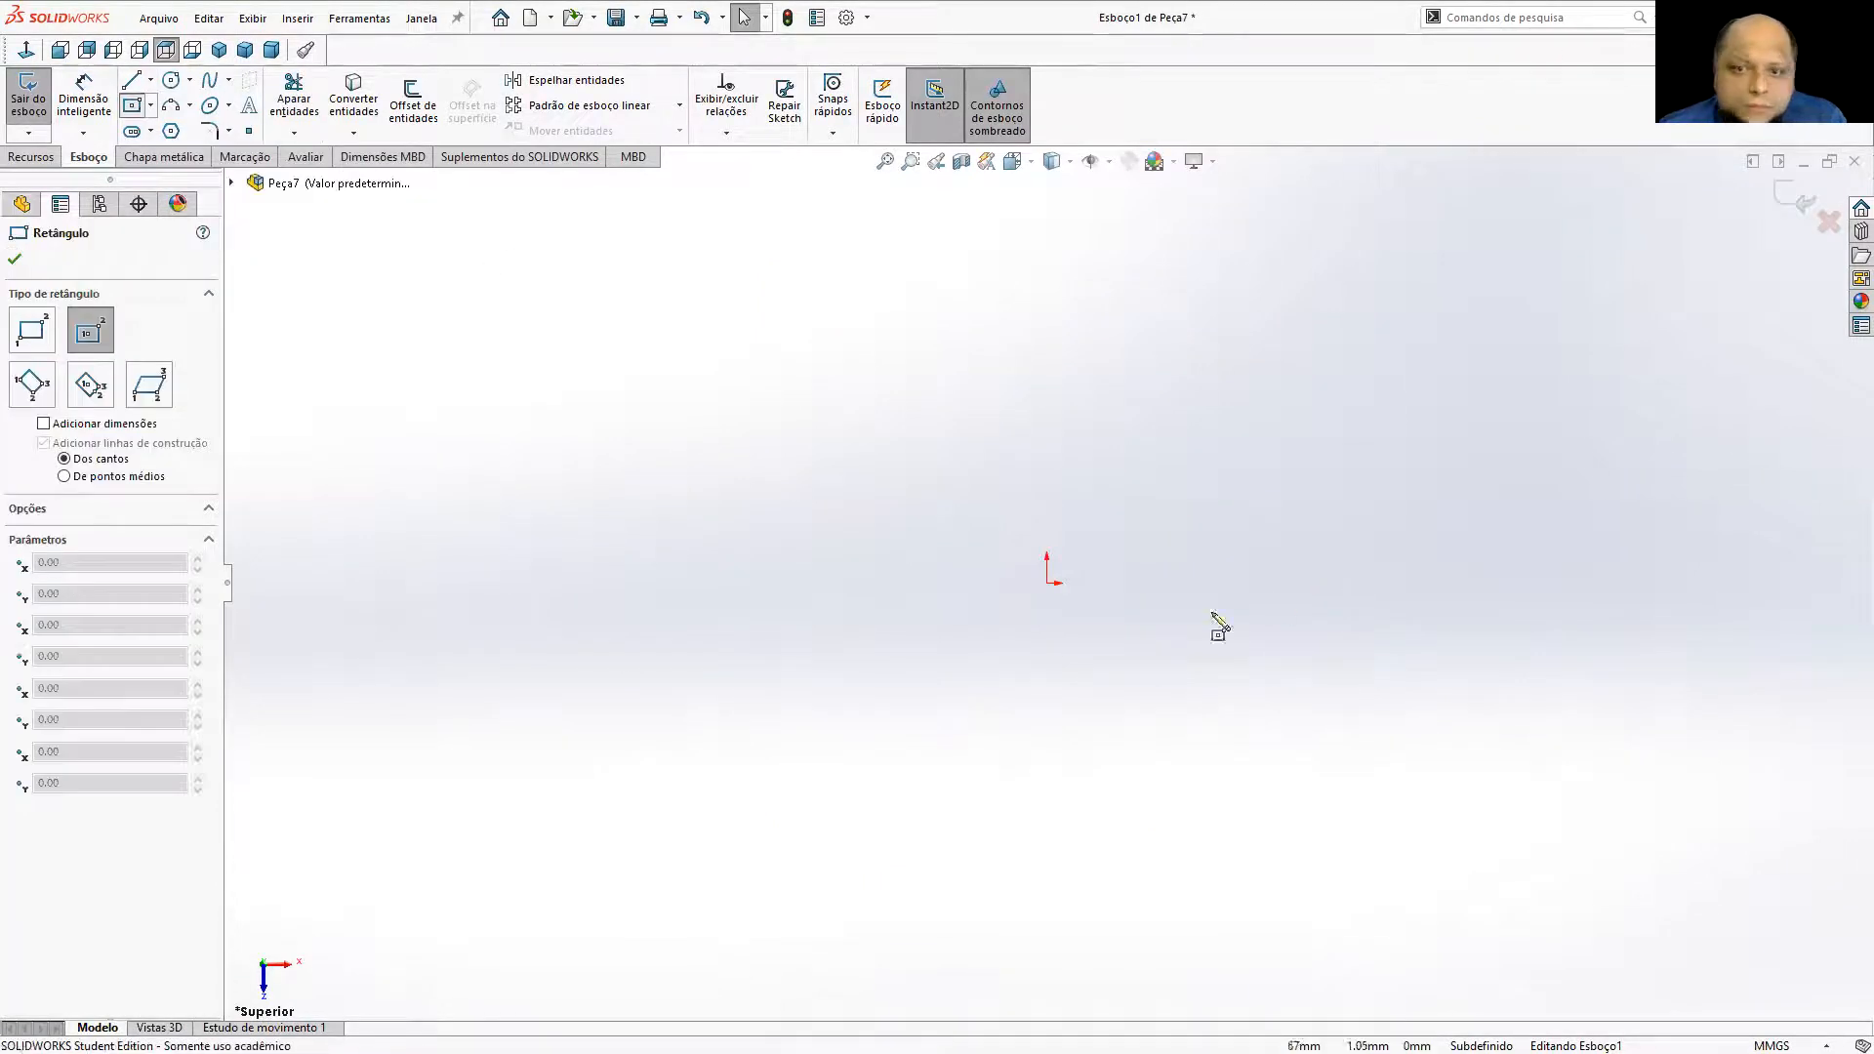
{"action": "left_click", "coordinate": [1047, 584]}
{"action": "left_click", "coordinate": [795, 332]}
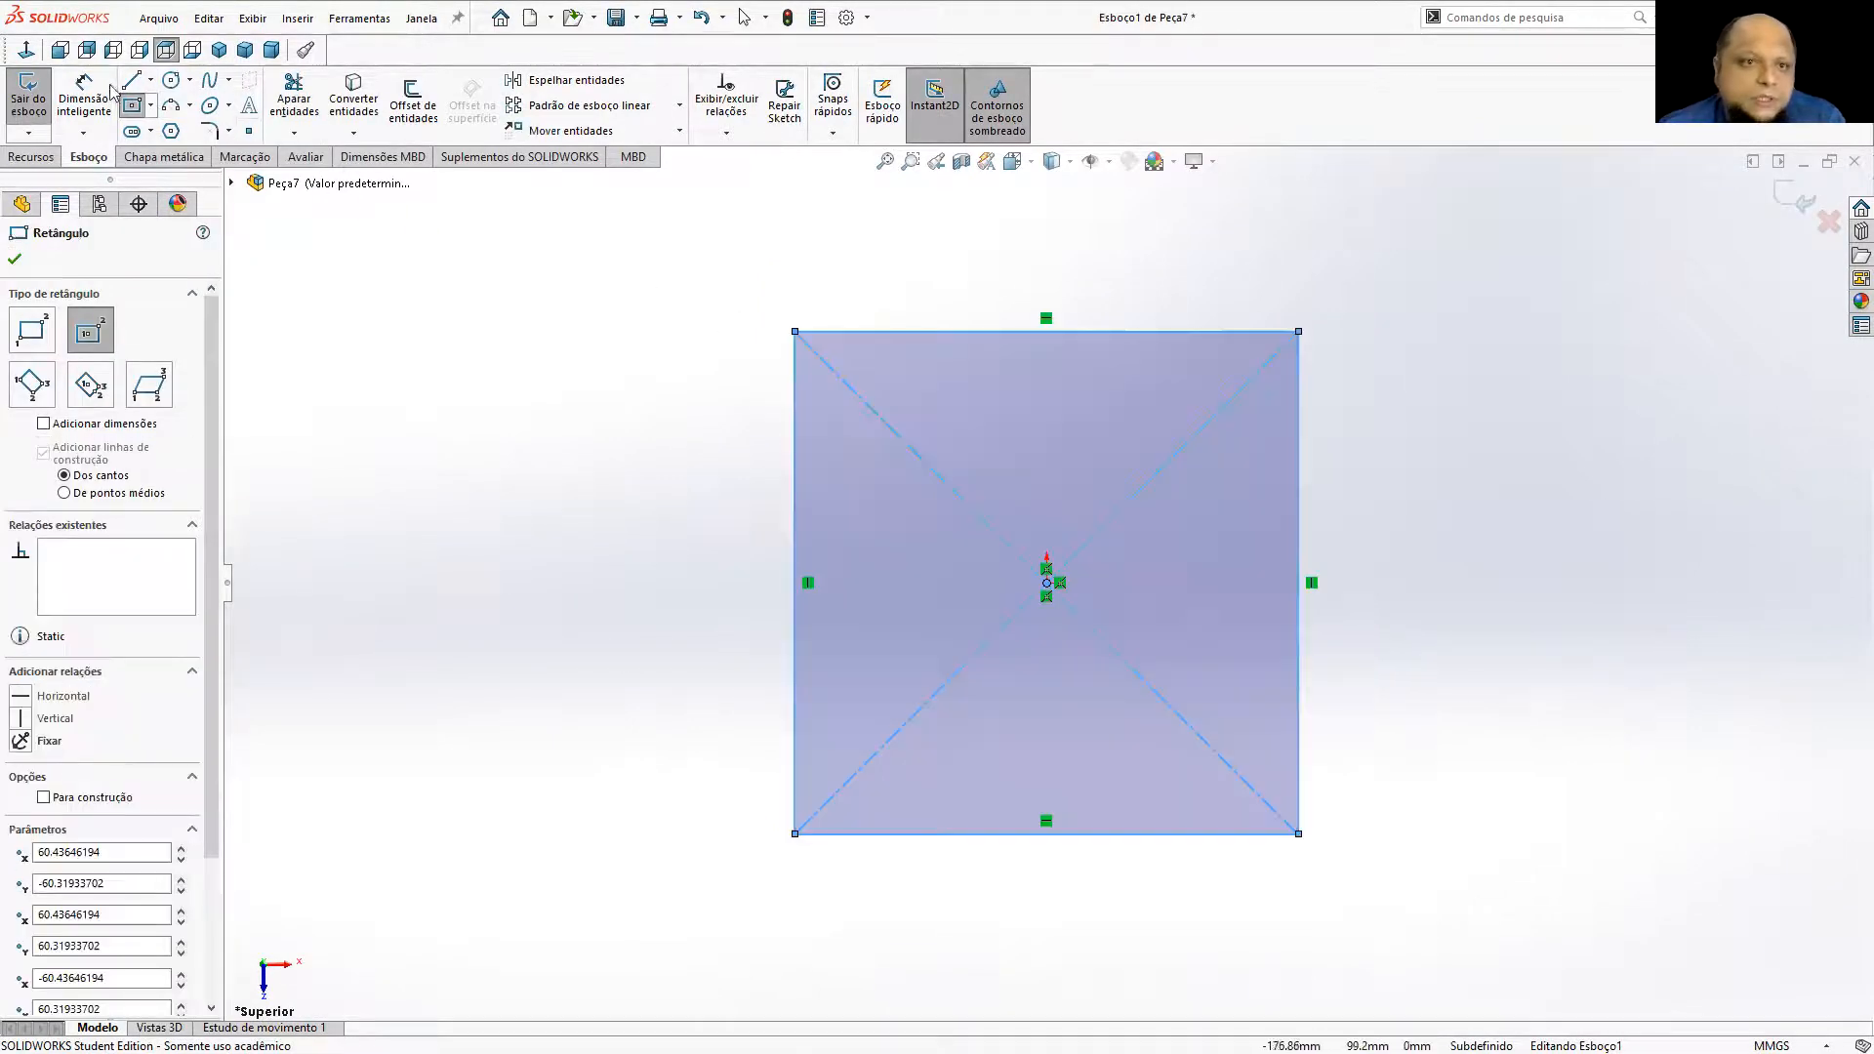
Dimension the rectangle's vertical side as 100 mm.
{"action": "left_click", "coordinate": [84, 103]}
{"action": "left_click", "coordinate": [1303, 517]}
{"action": "left_click", "coordinate": [1425, 532]}
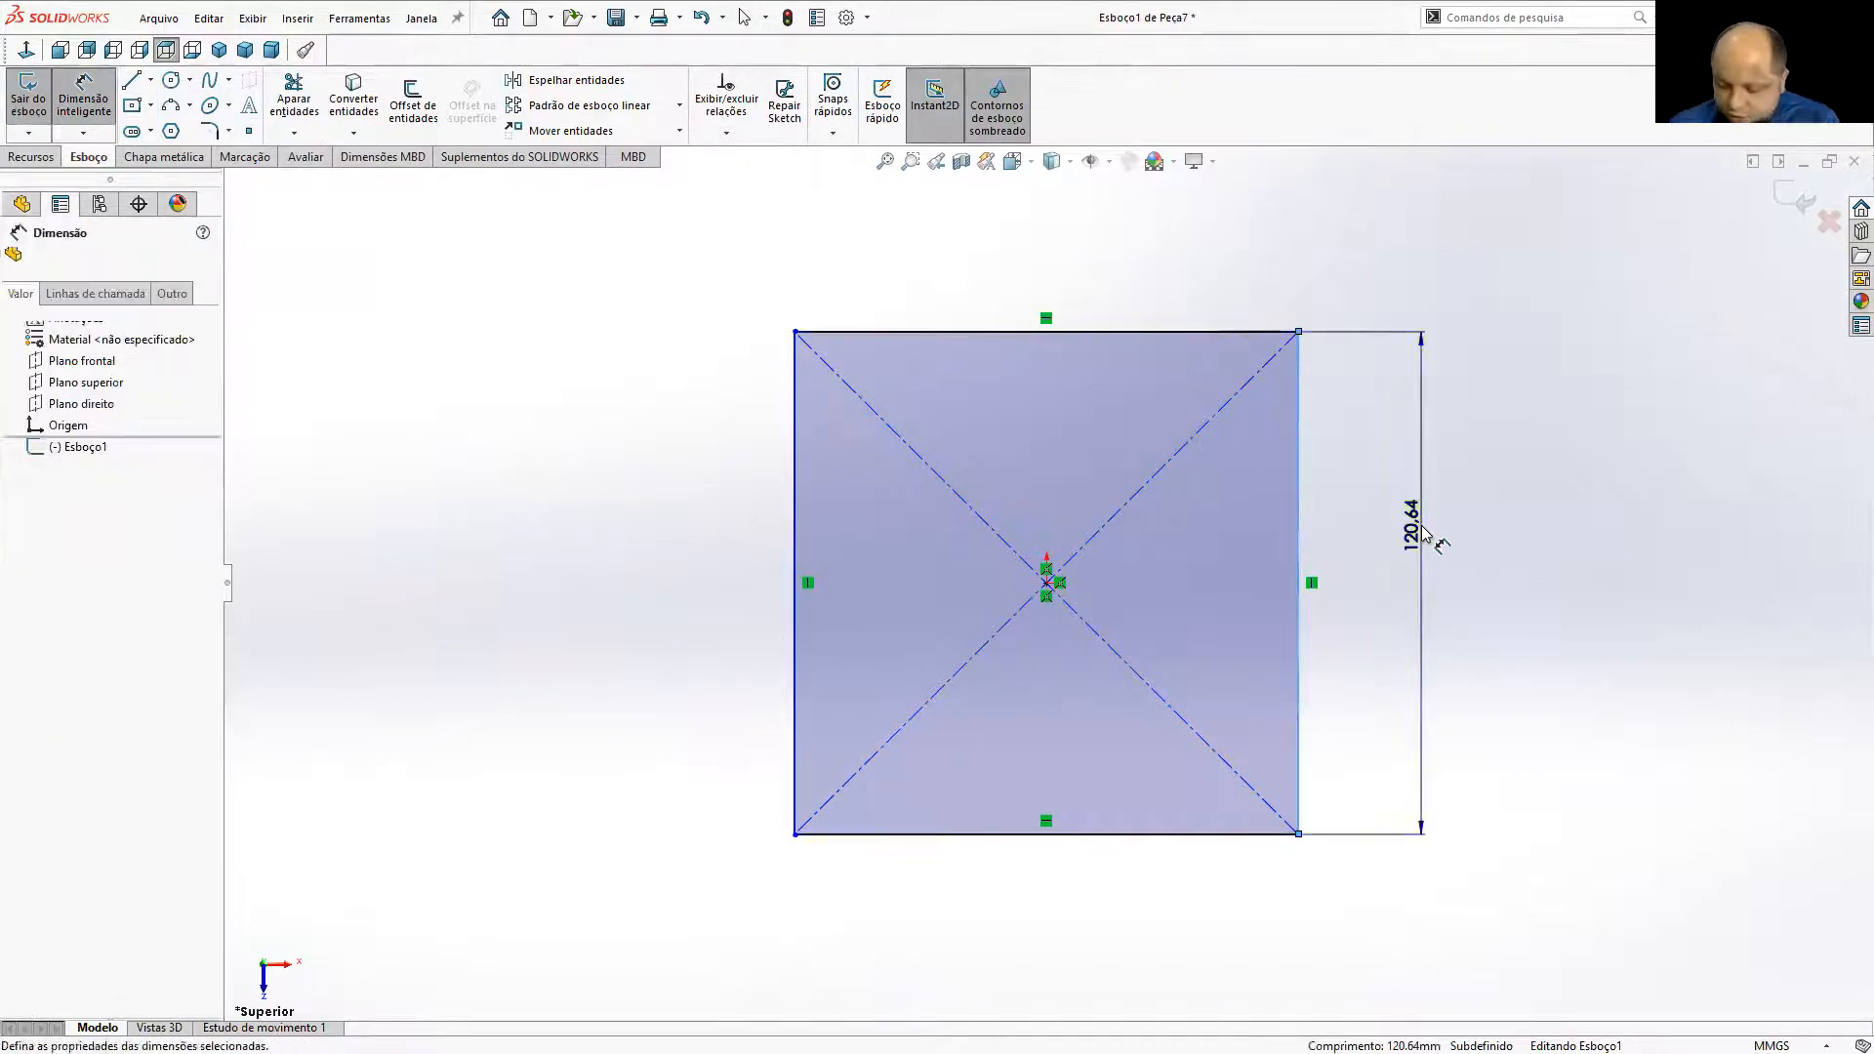
{"action": "type", "text": "100"}
{"action": "key", "text": "Return"}
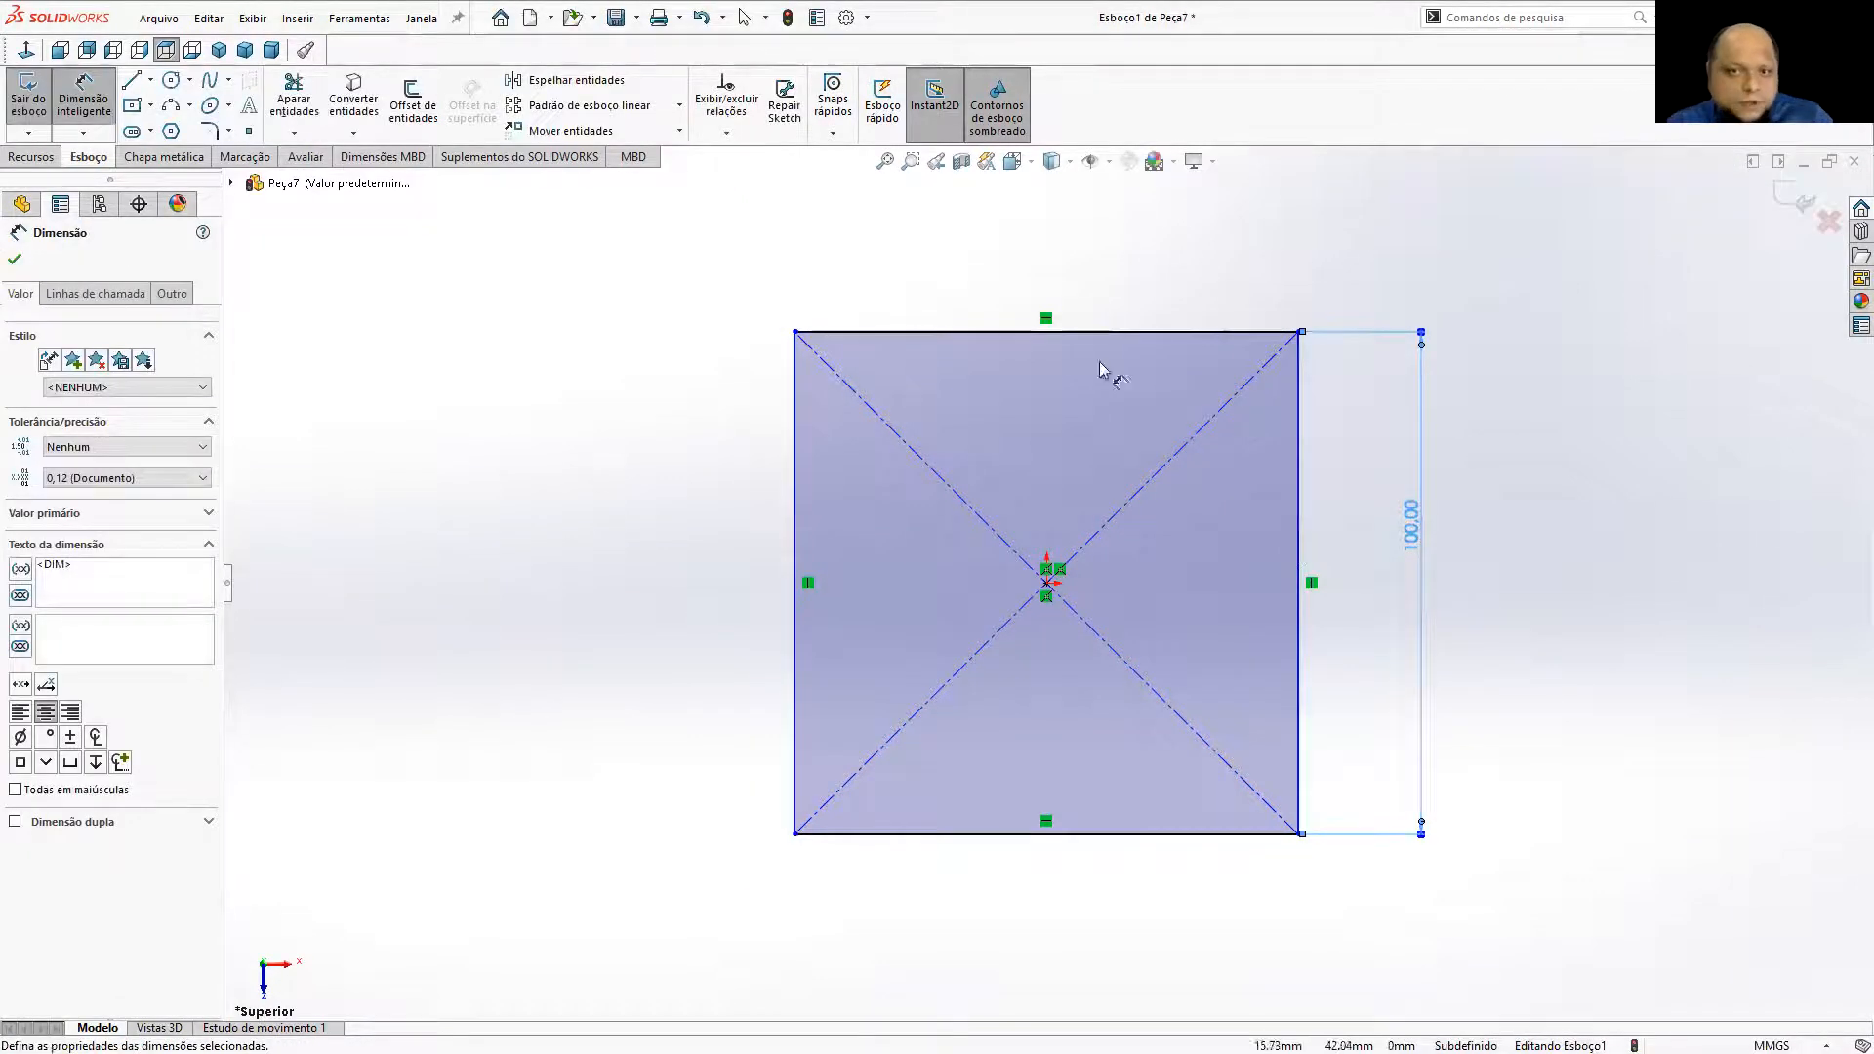
Dimension the rectangle's horizontal side with an equation linking it to the vertical side's dimension, "D1@Esboço1".
{"action": "left_click", "coordinate": [1088, 333]}
{"action": "left_click", "coordinate": [1074, 258]}
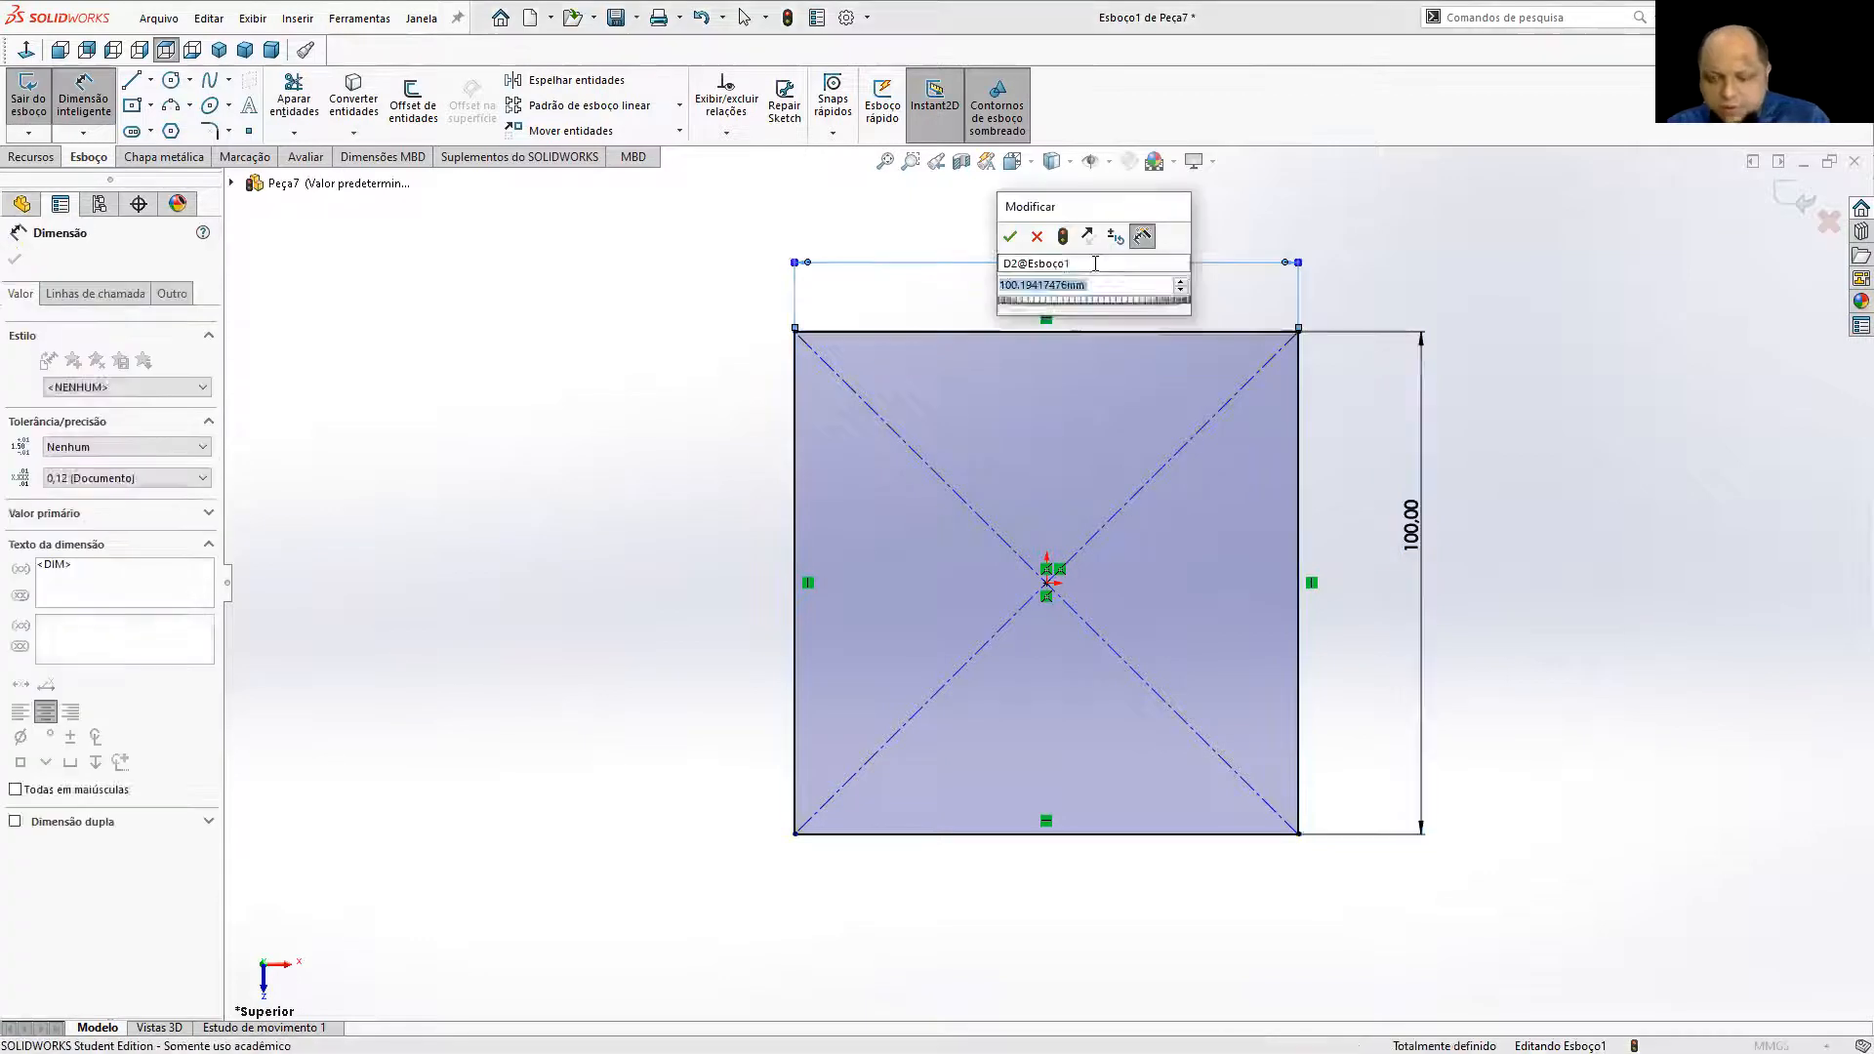
{"action": "type", "text": "="}
{"action": "left_click", "coordinate": [1410, 527]}
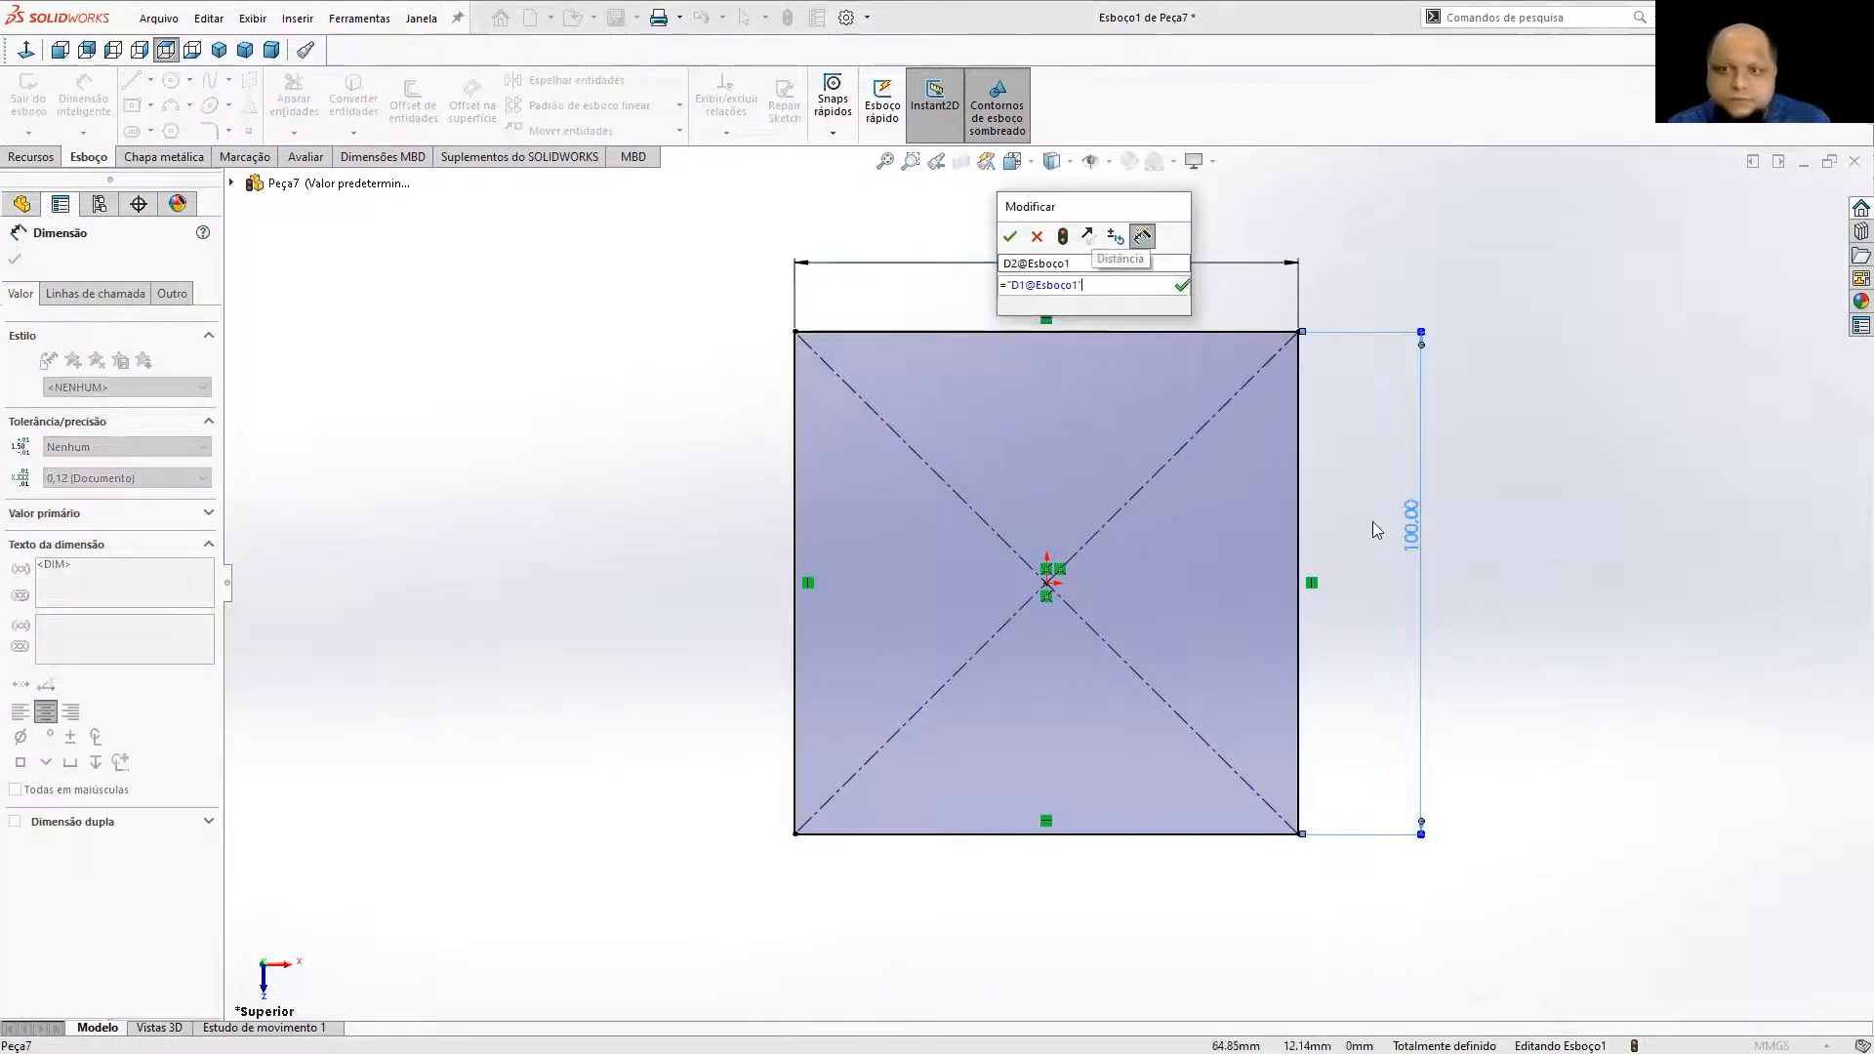
{"action": "left_click", "coordinate": [1012, 238]}
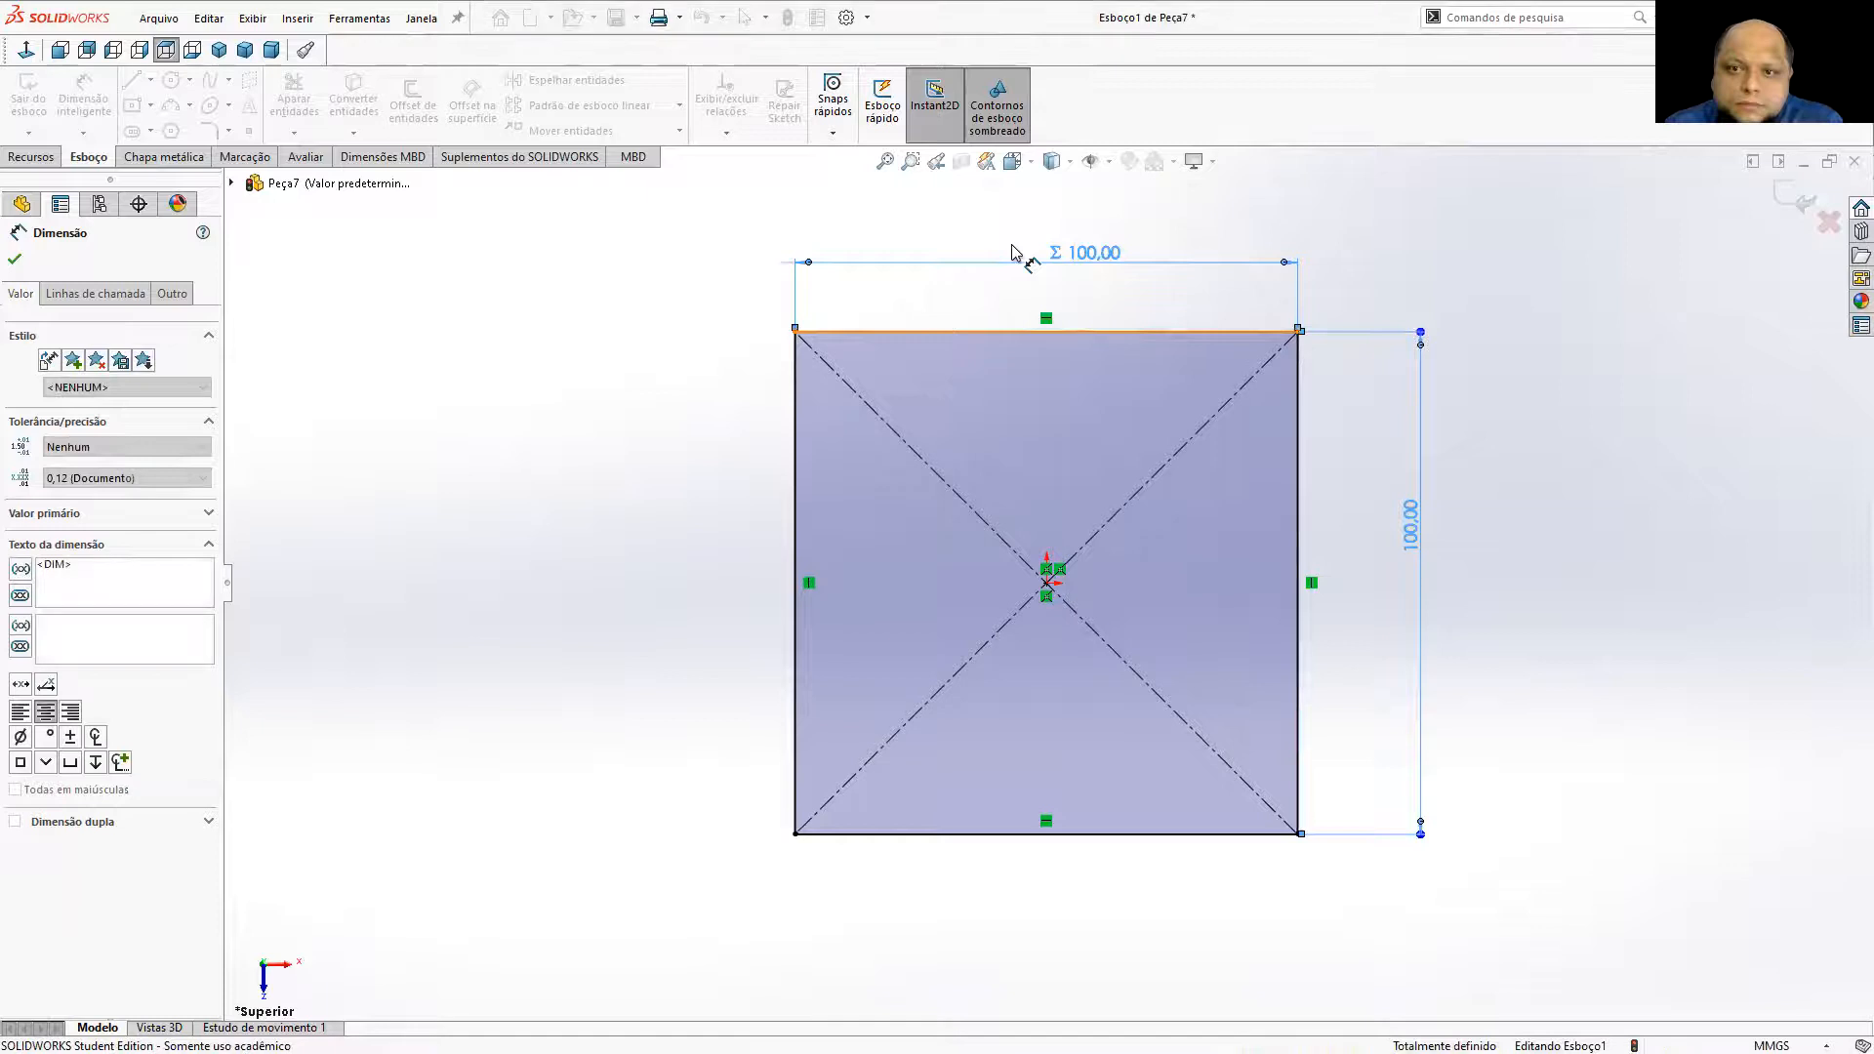
Extrude the square sketch as a blind boss 2 mm deep.
{"action": "left_click", "coordinate": [31, 156]}
{"action": "left_click", "coordinate": [45, 98]}
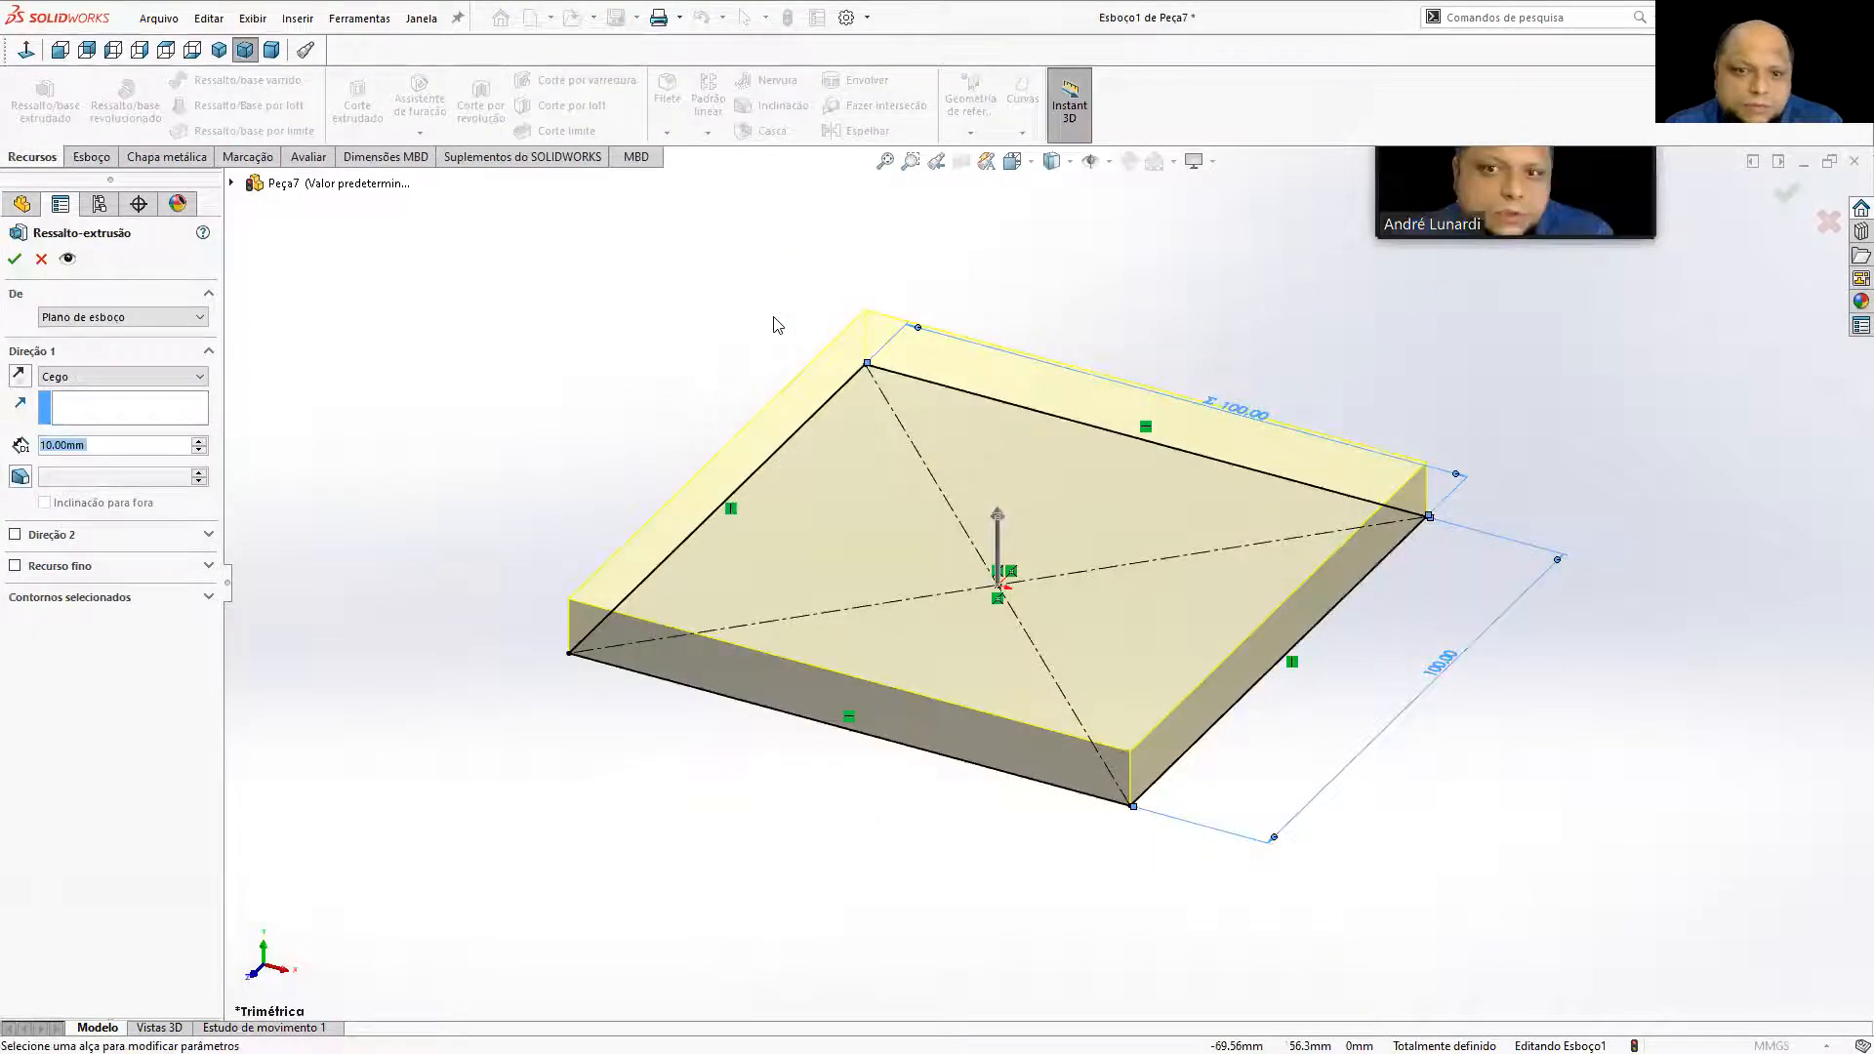
{"action": "type", "text": "2"}
{"action": "key", "text": "Return"}
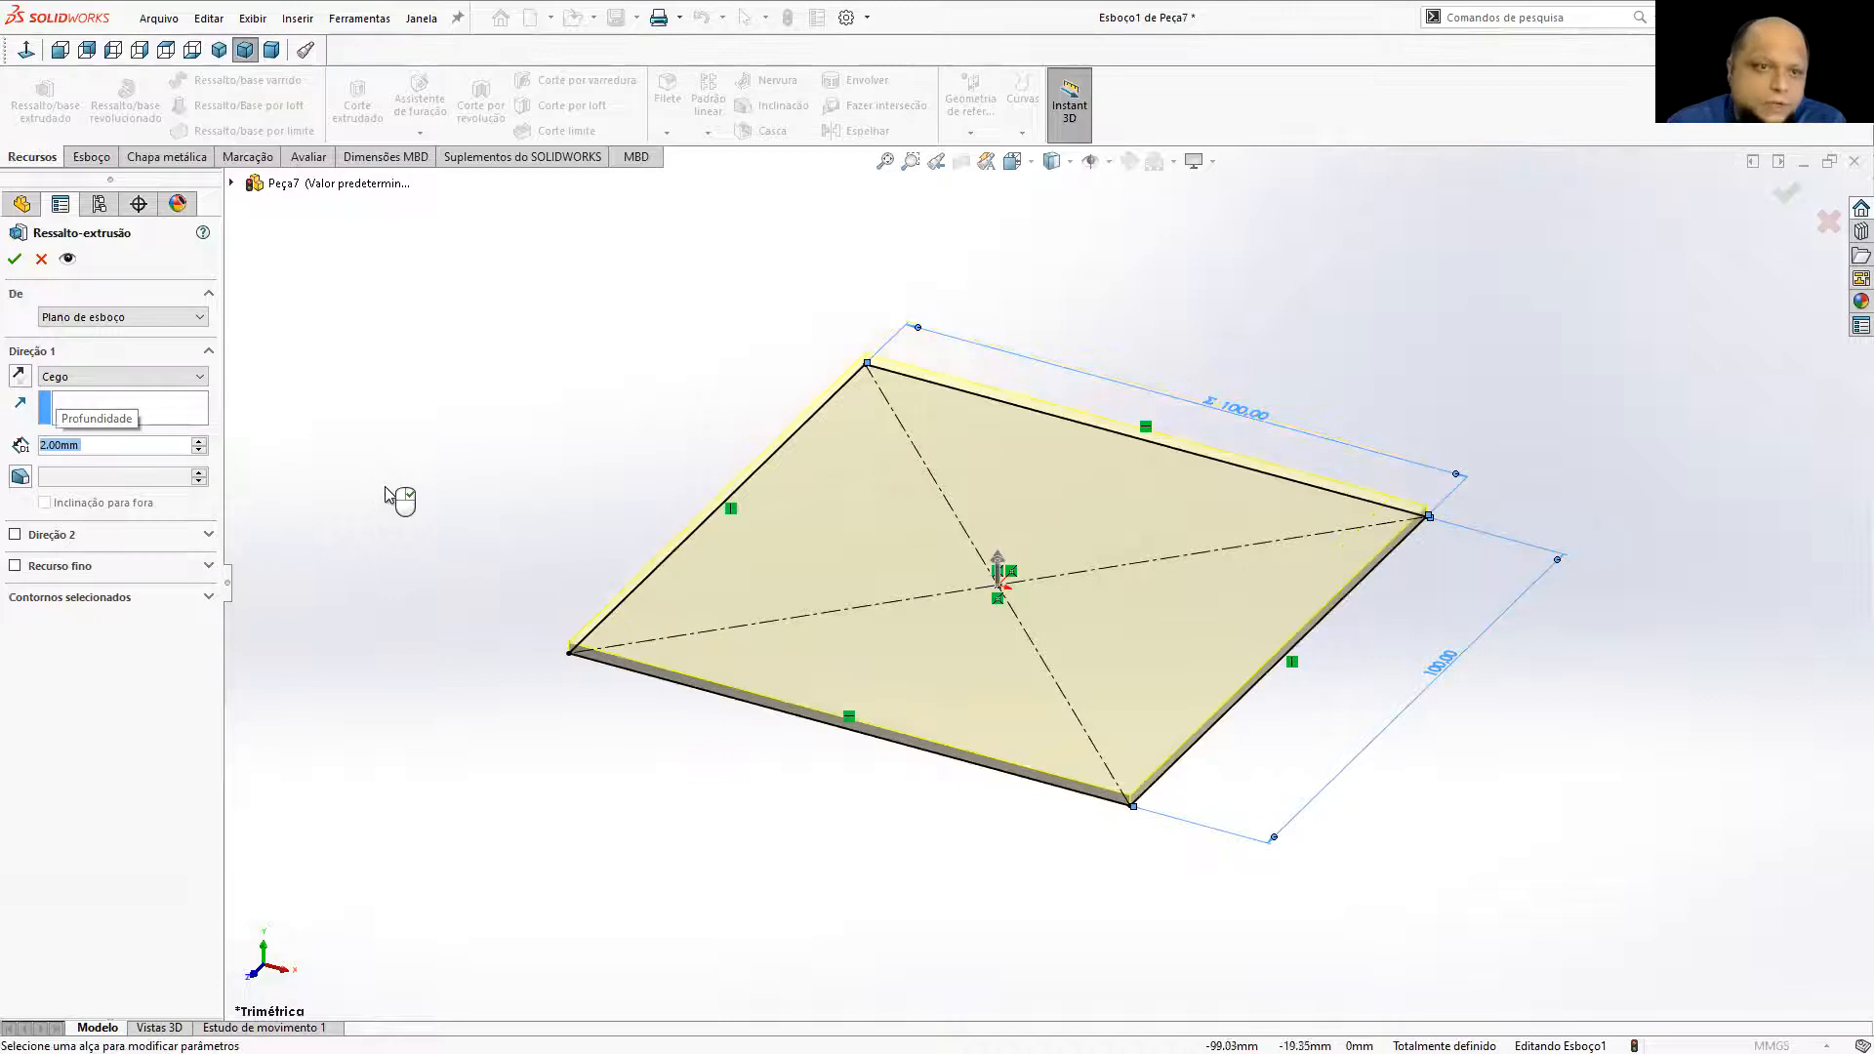
{"action": "left_click", "coordinate": [14, 259]}
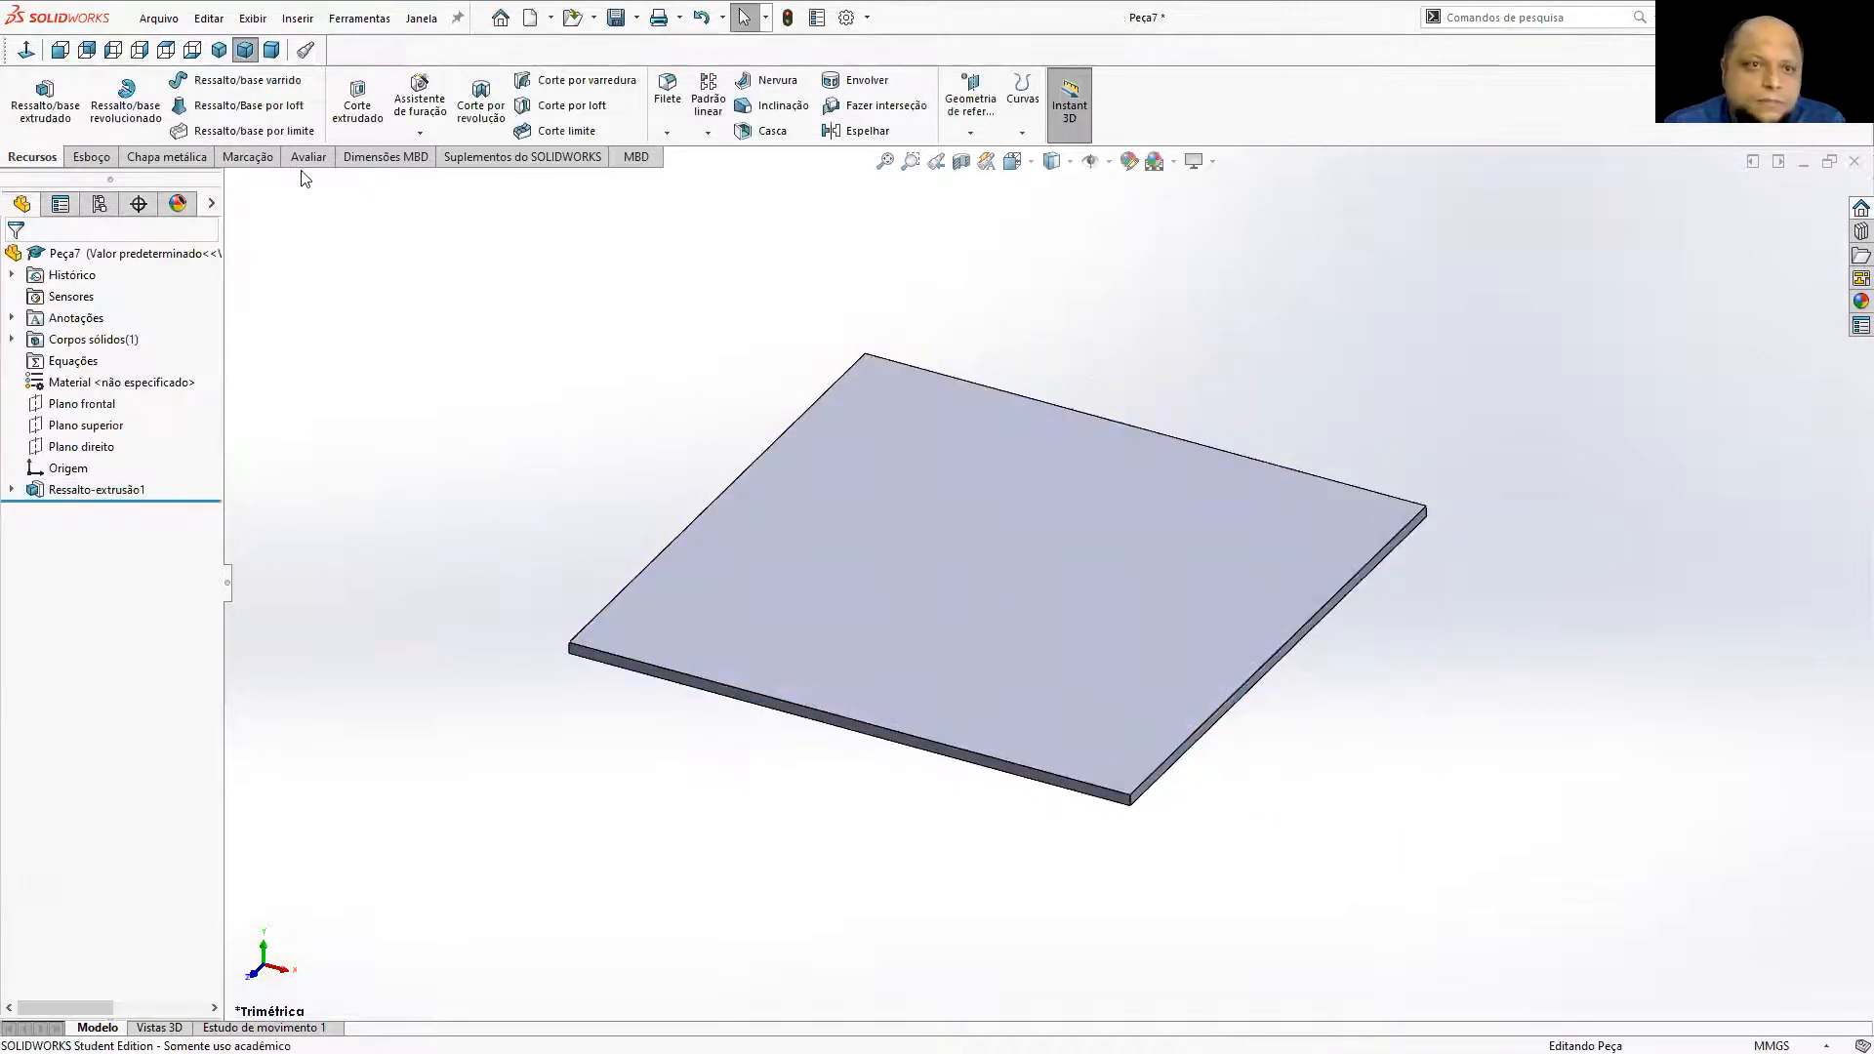
Save the square plate part in the Downloads folder under the name 1.
{"action": "left_click", "coordinate": [91, 157]}
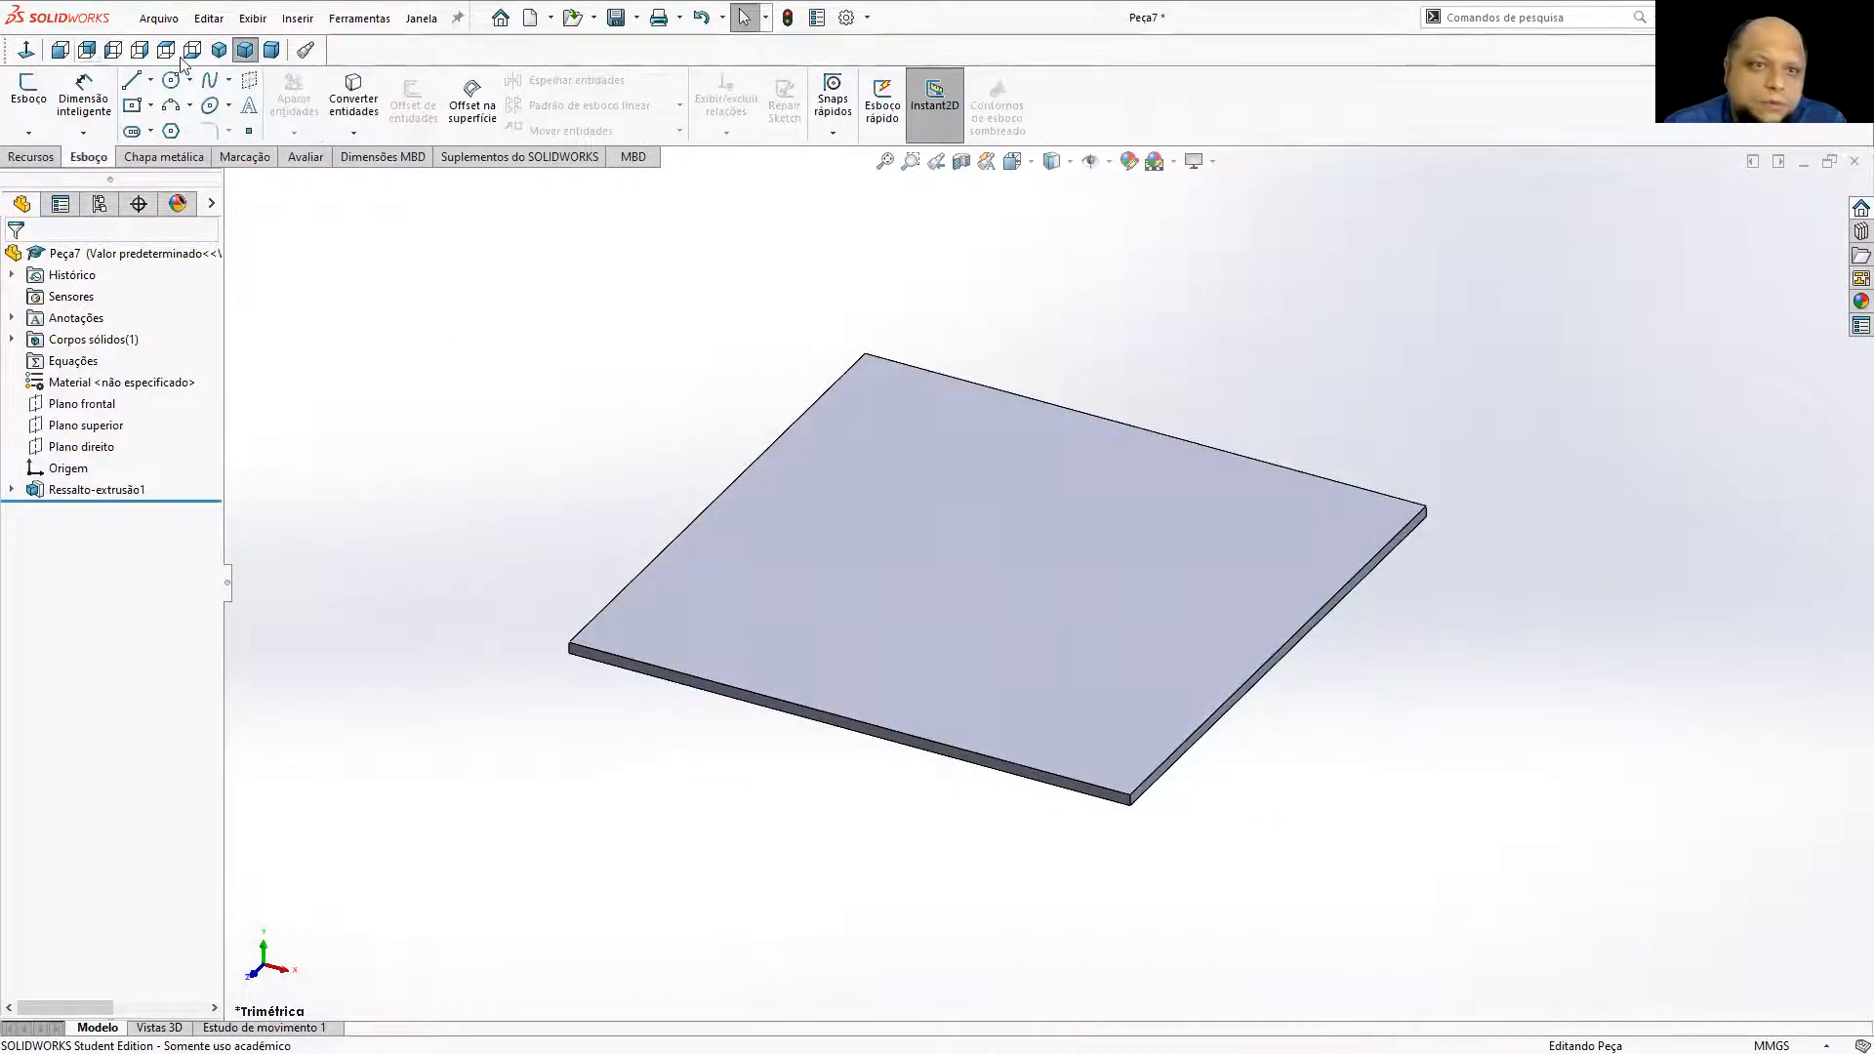
{"action": "left_click", "coordinate": [615, 17]}
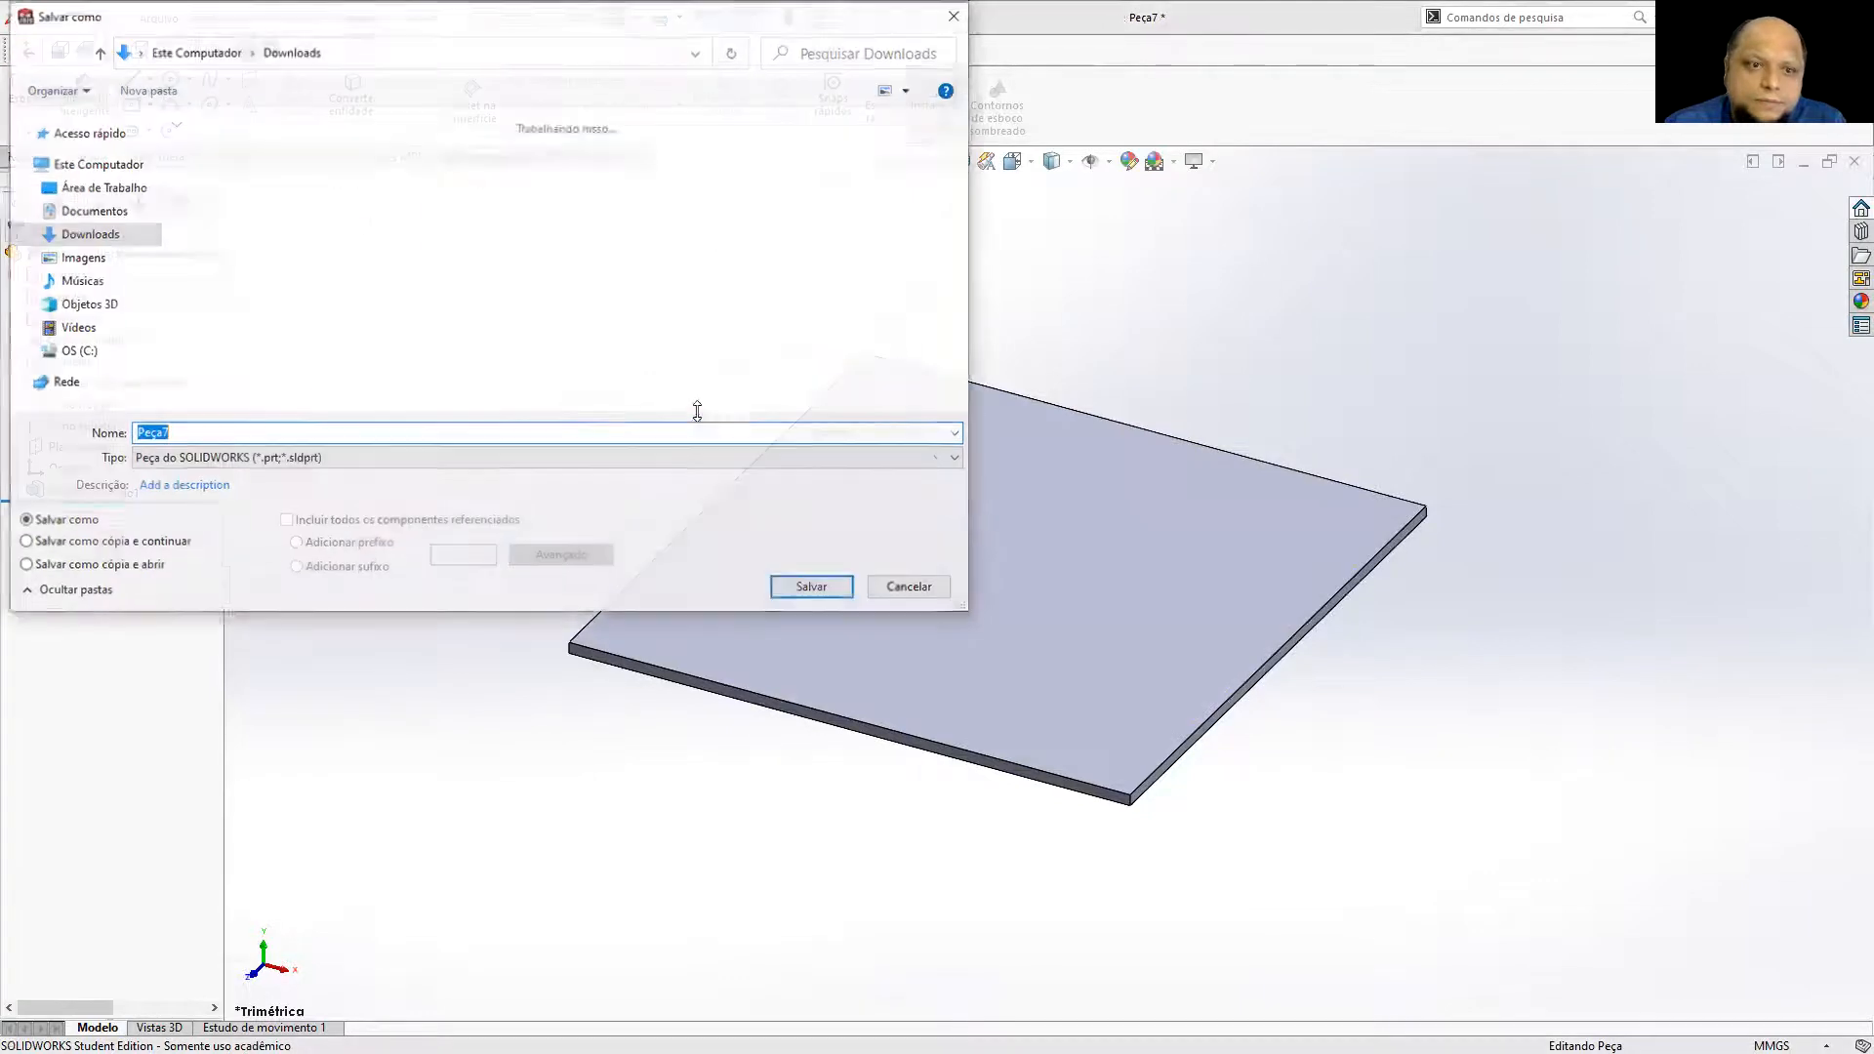
{"action": "type", "text": "1"}
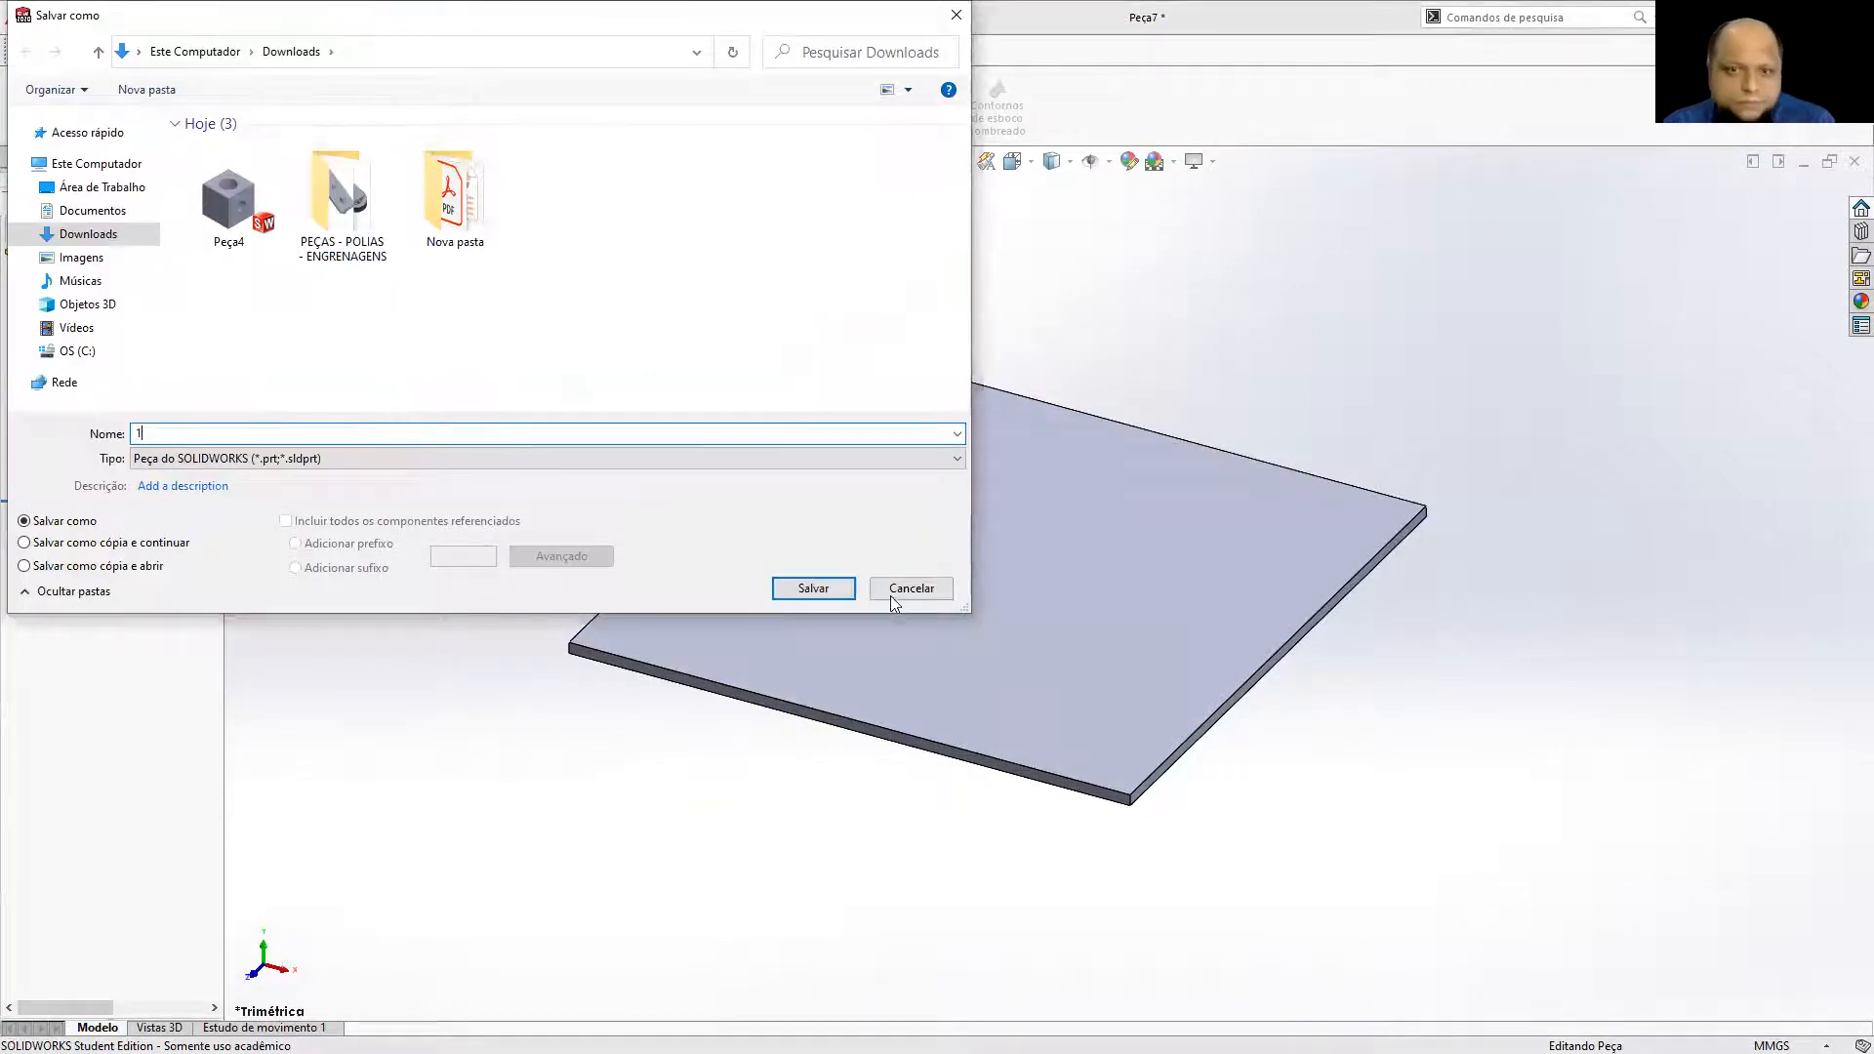
{"action": "key", "text": "Return"}
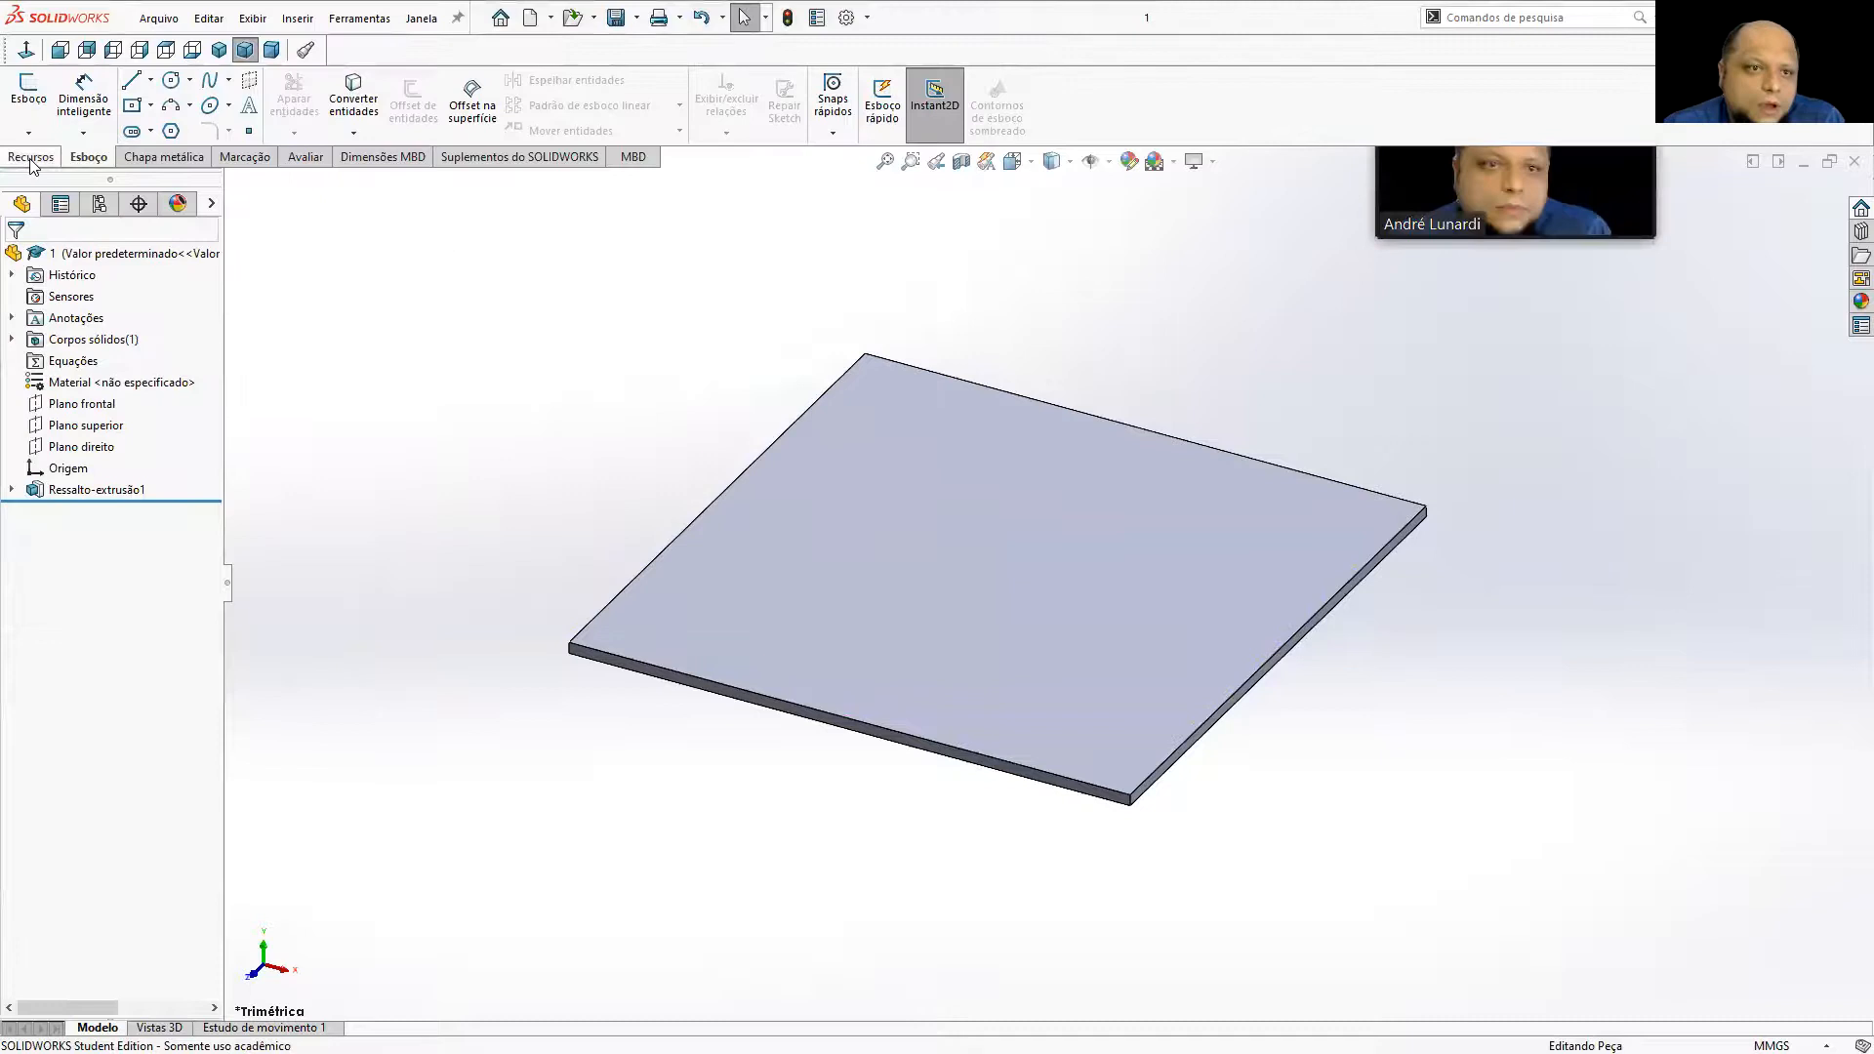
Create a new part document and start a sketch on its front plane.
{"action": "left_click", "coordinate": [528, 18]}
{"action": "left_click", "coordinate": [918, 806]}
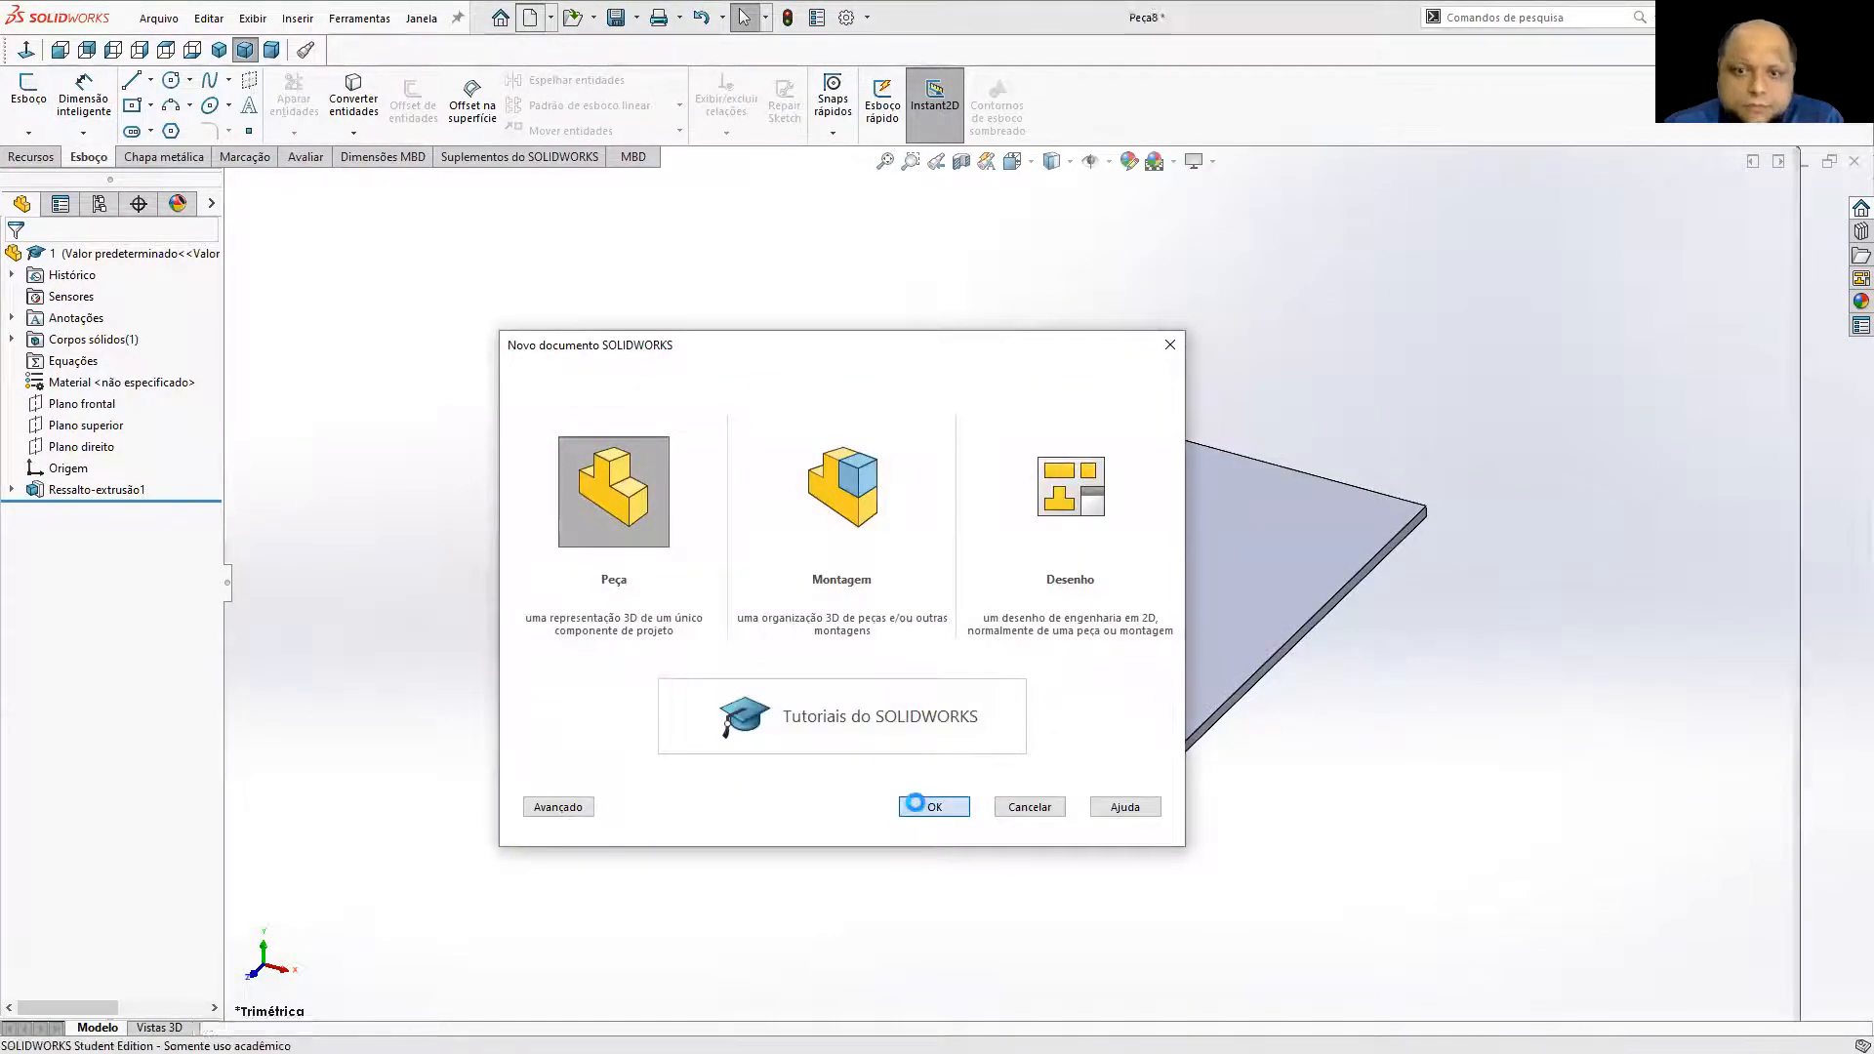
{"action": "left_click", "coordinate": [29, 89]}
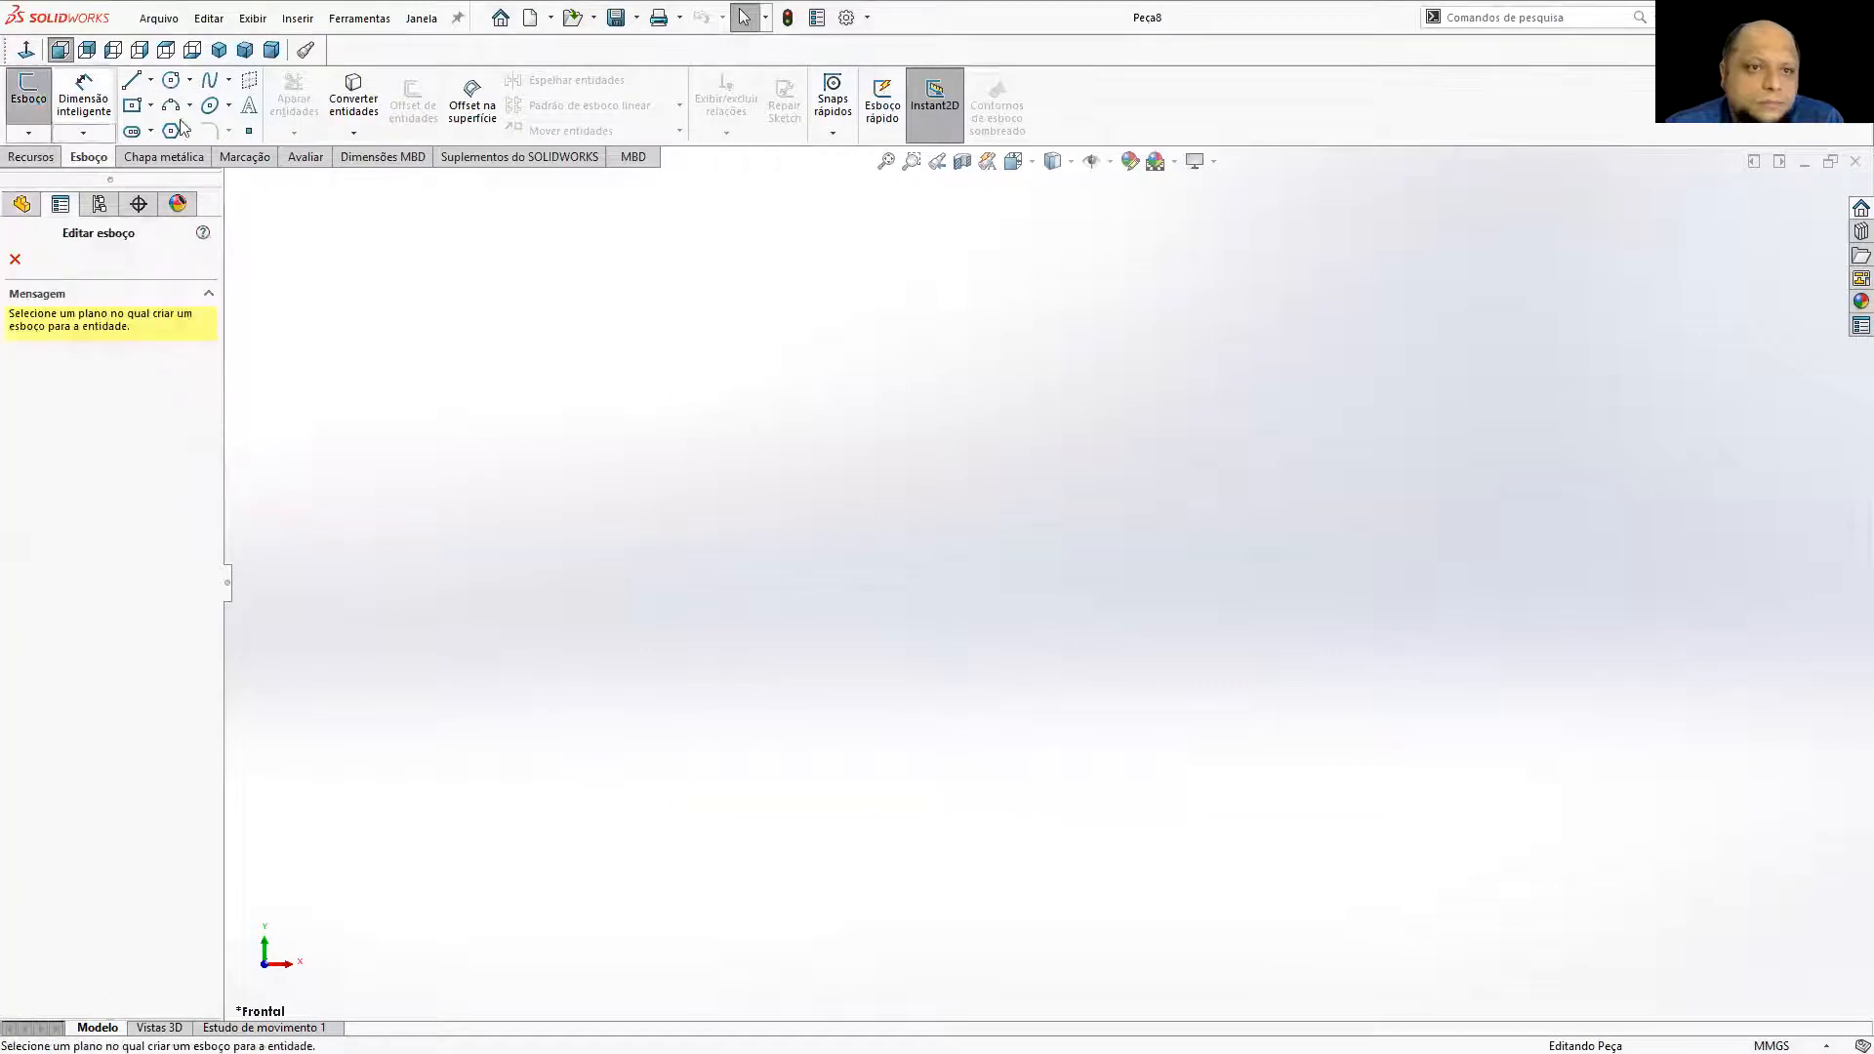
{"action": "left_click", "coordinate": [218, 49]}
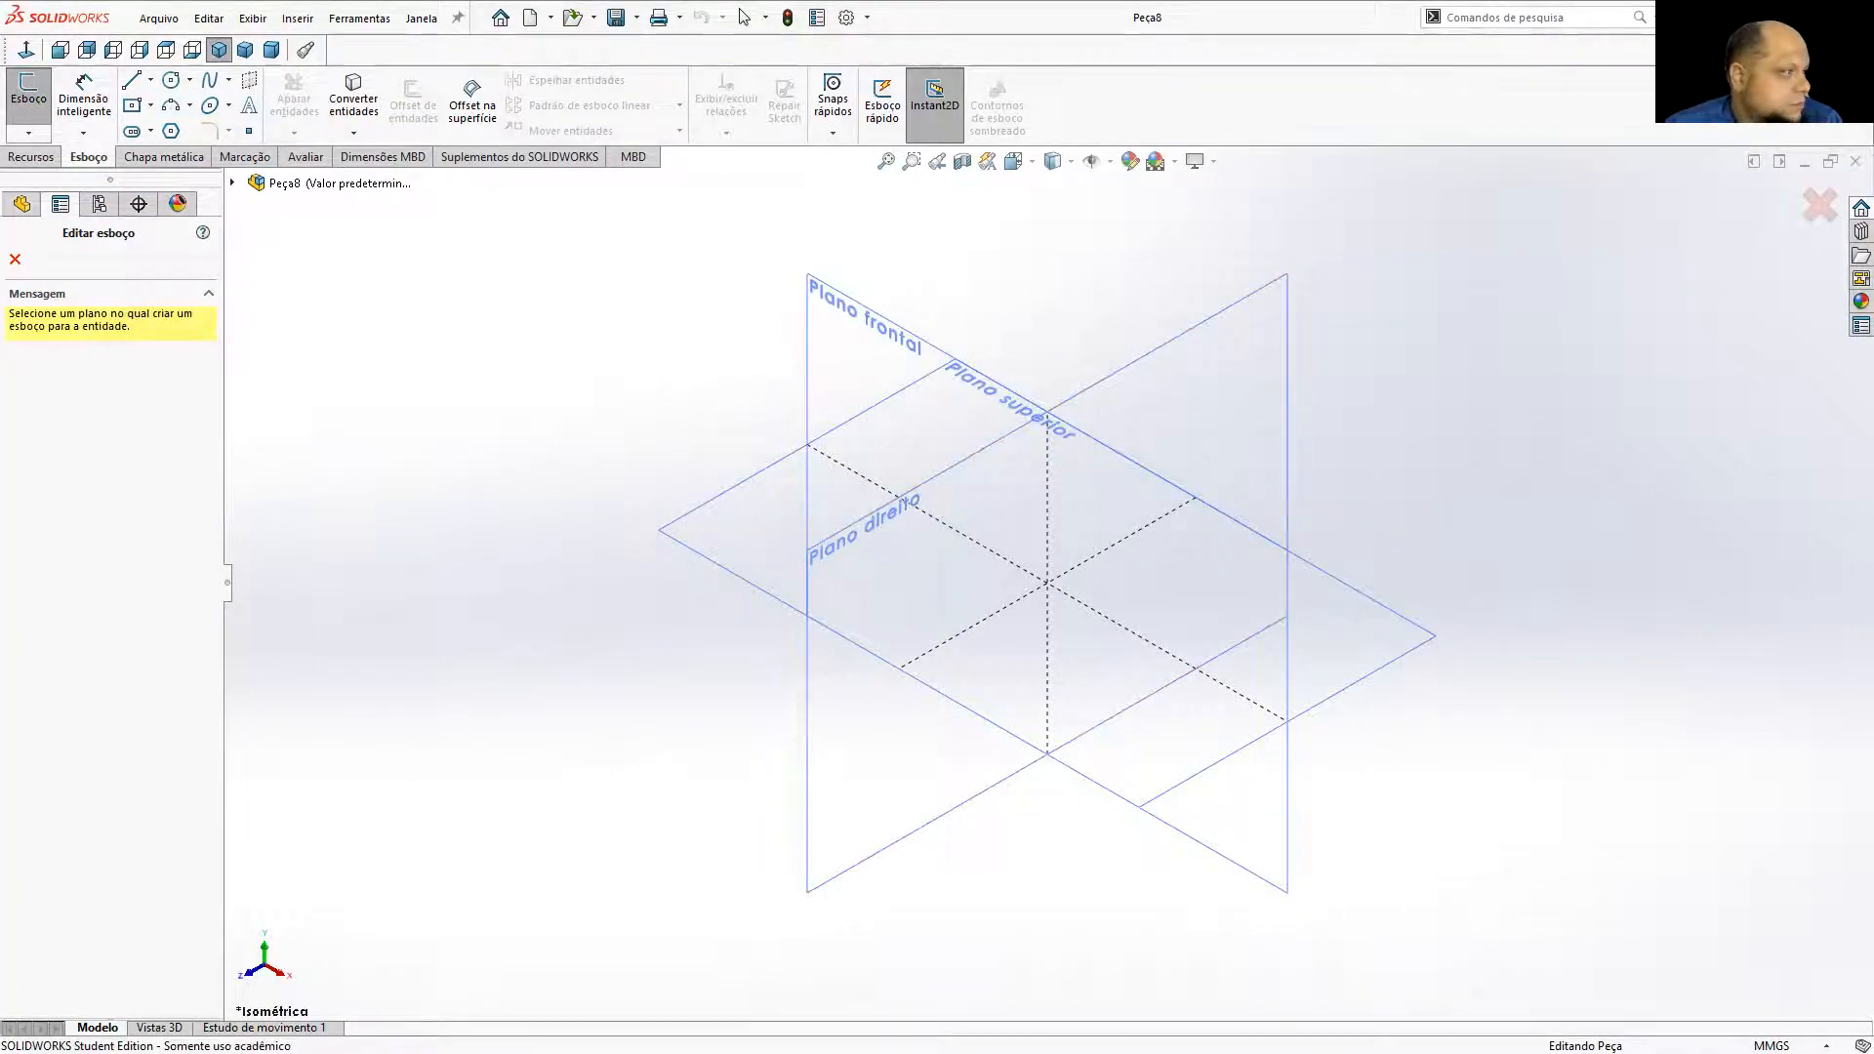
{"action": "left_click", "coordinate": [894, 422]}
Sketch a circle about 116 mm in diameter centred on the origin, with a horizontal line spanning its full diameter.
{"action": "left_click", "coordinate": [172, 82]}
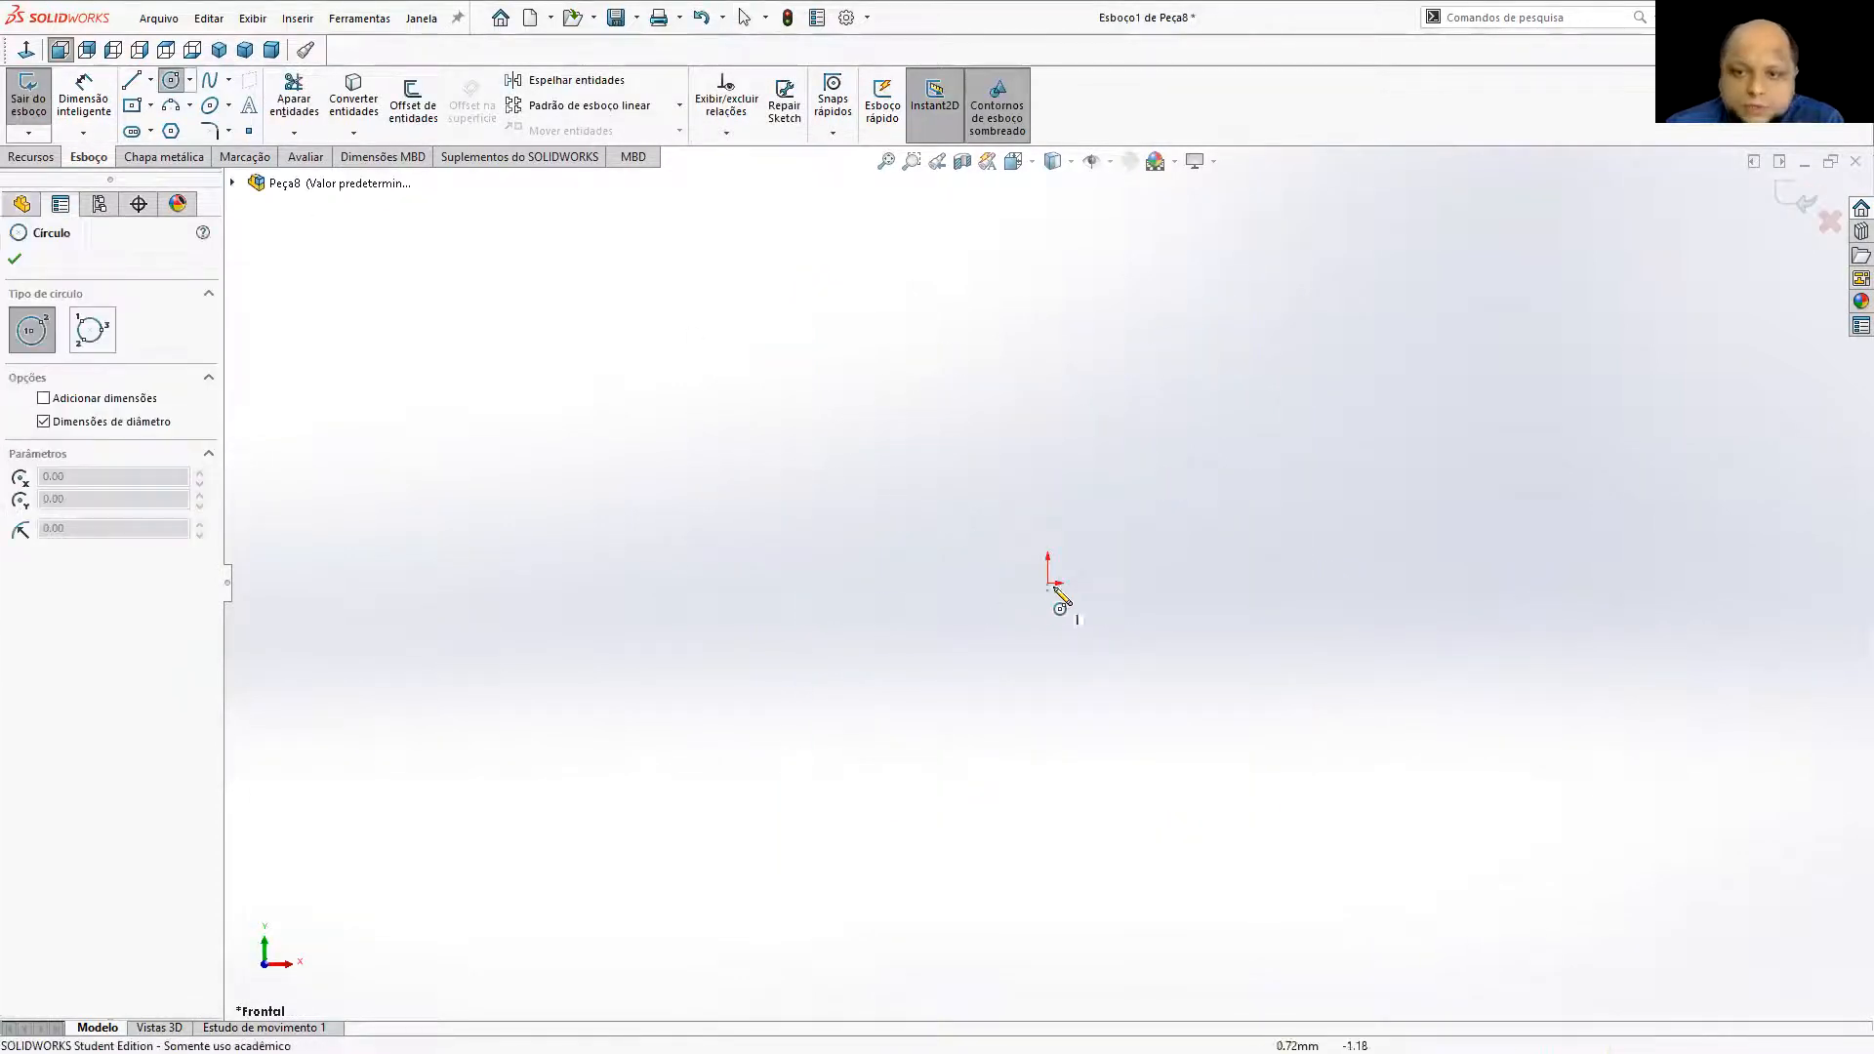
{"action": "left_click", "coordinate": [1052, 583]}
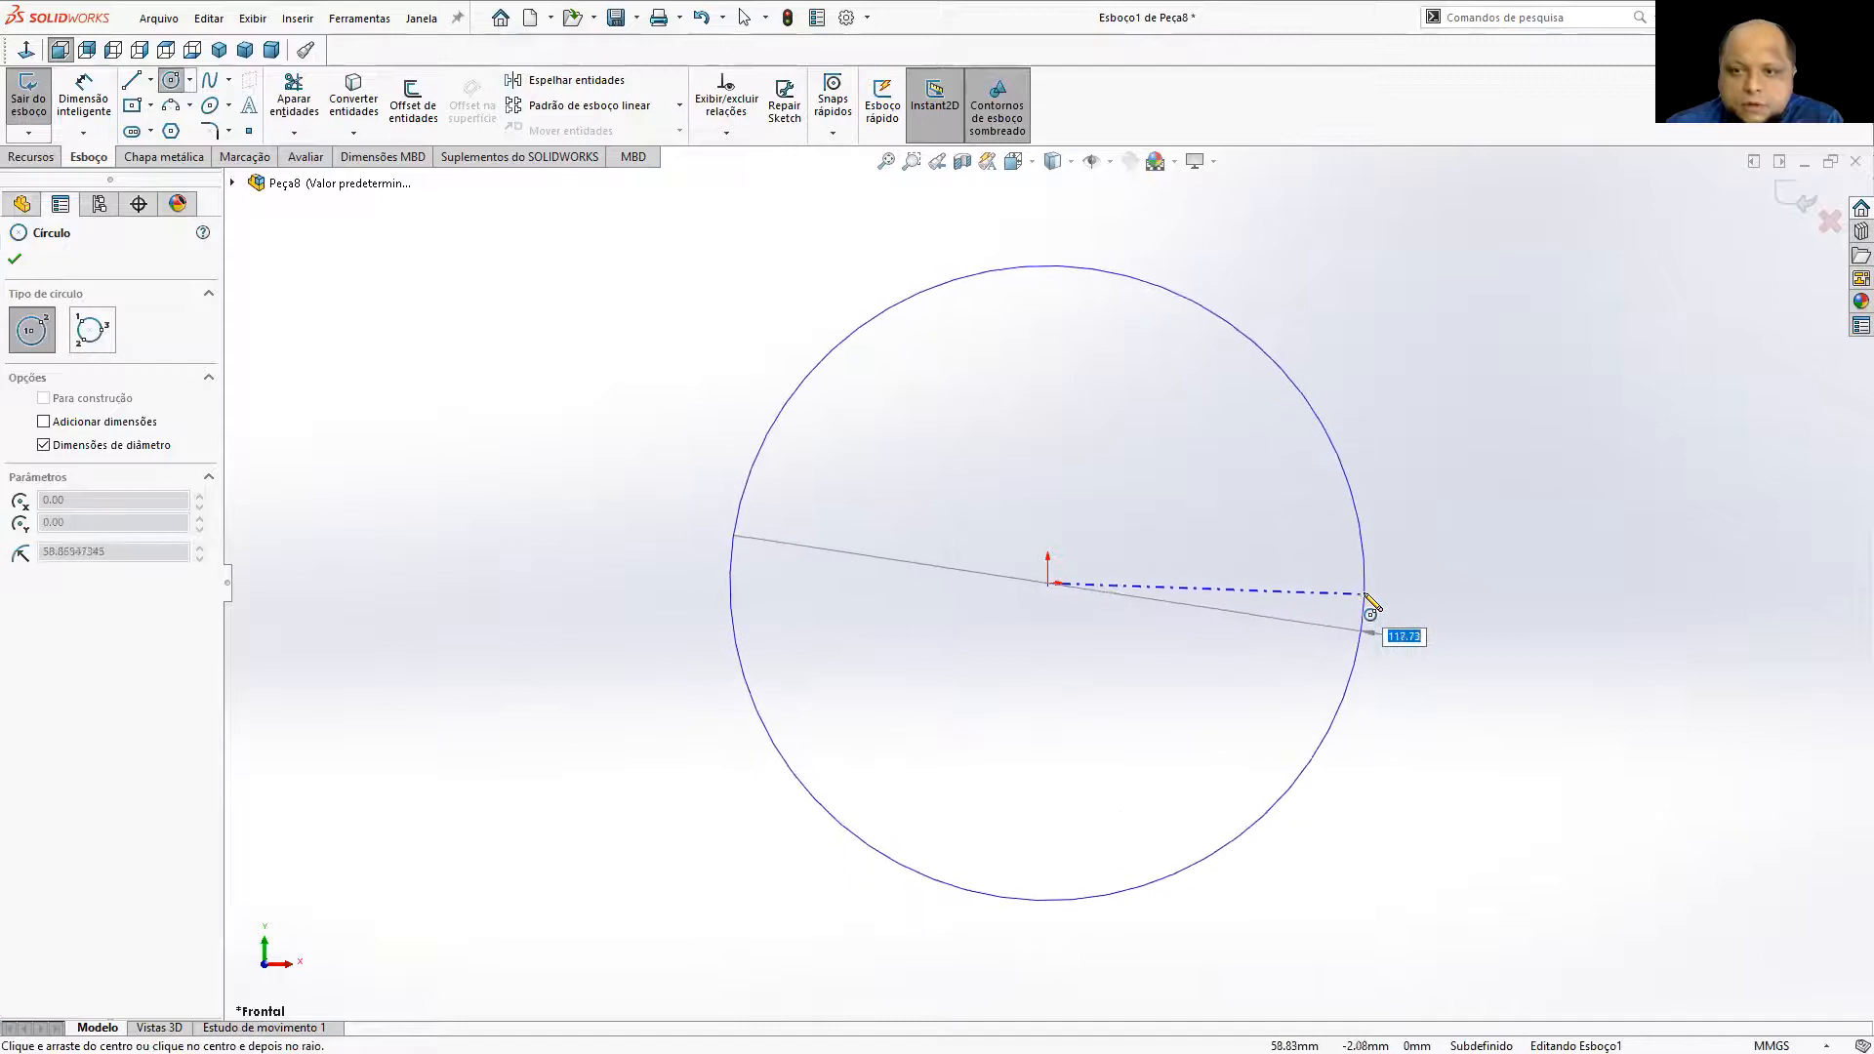
{"action": "left_click", "coordinate": [1362, 592]}
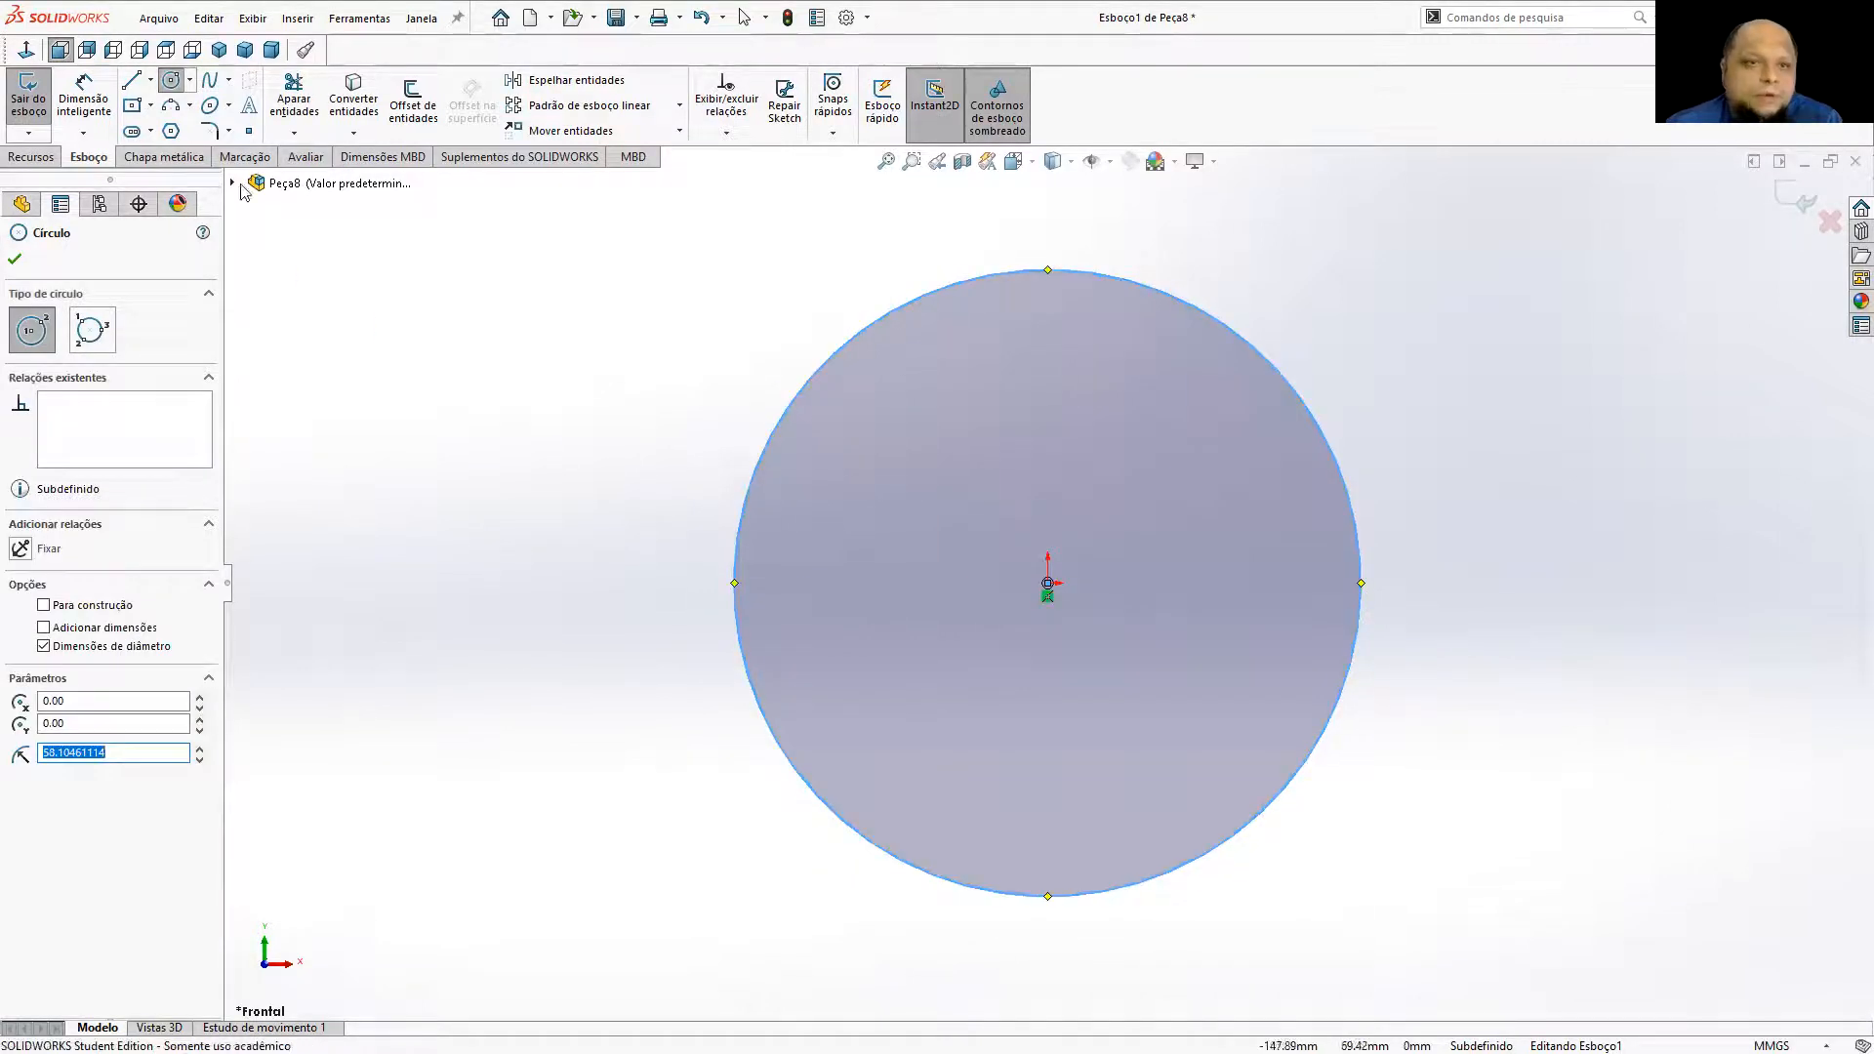
{"action": "left_click", "coordinate": [132, 80]}
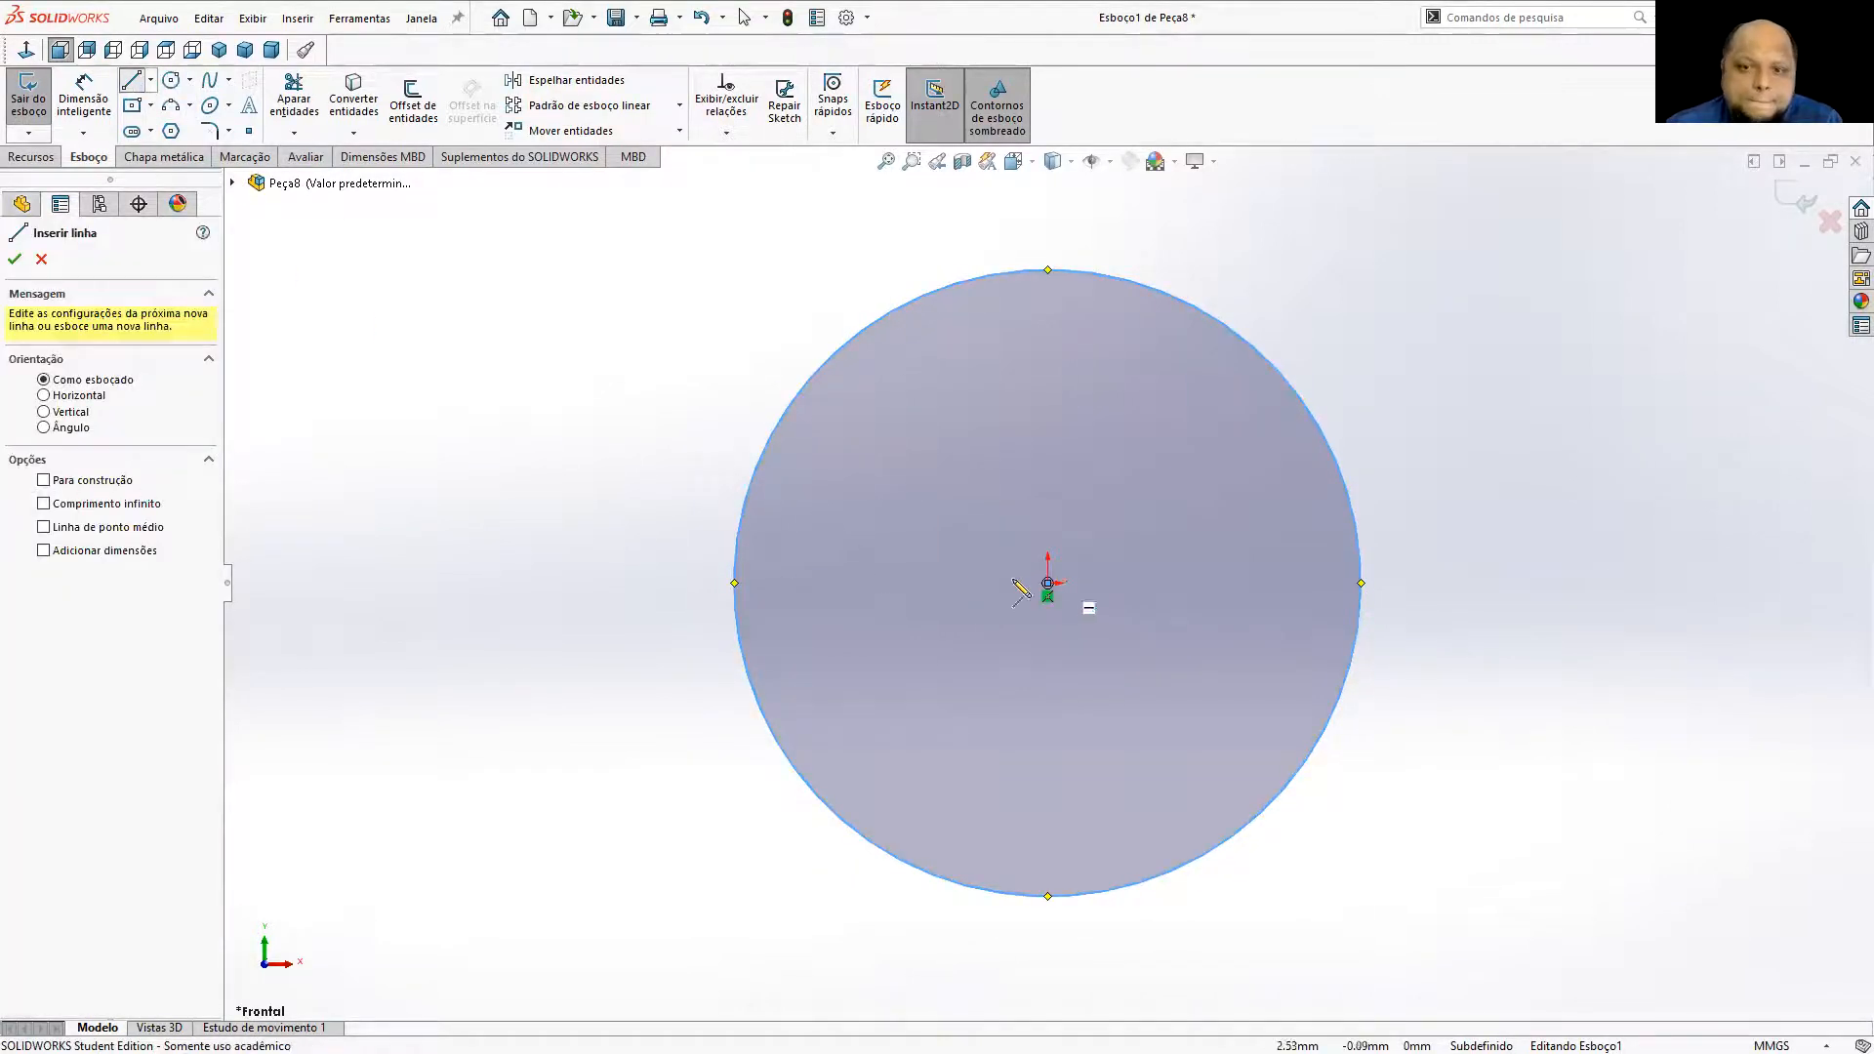
{"action": "left_click", "coordinate": [734, 583]}
{"action": "left_click", "coordinate": [1361, 583]}
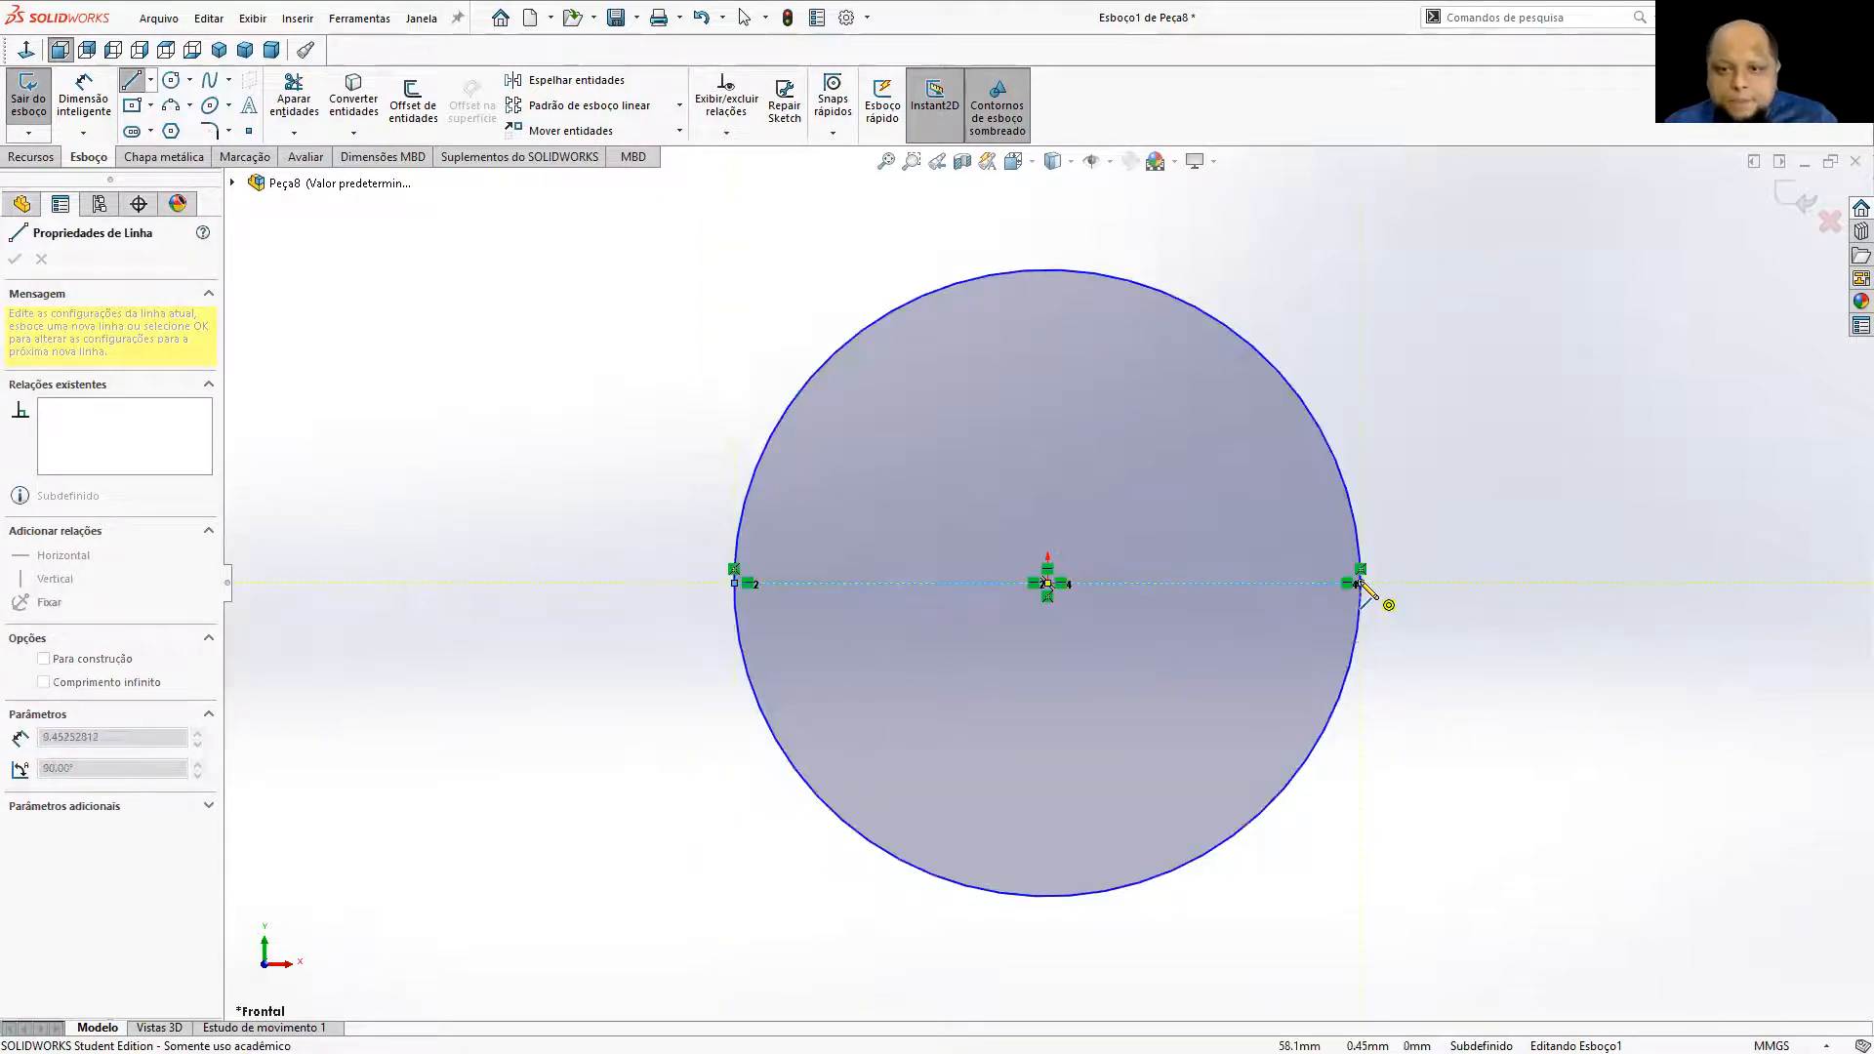
{"action": "key", "text": "Escape"}
{"action": "key", "text": "Escape"}
Dimension the circle's diameter as 25 mm.
{"action": "left_click", "coordinate": [85, 101]}
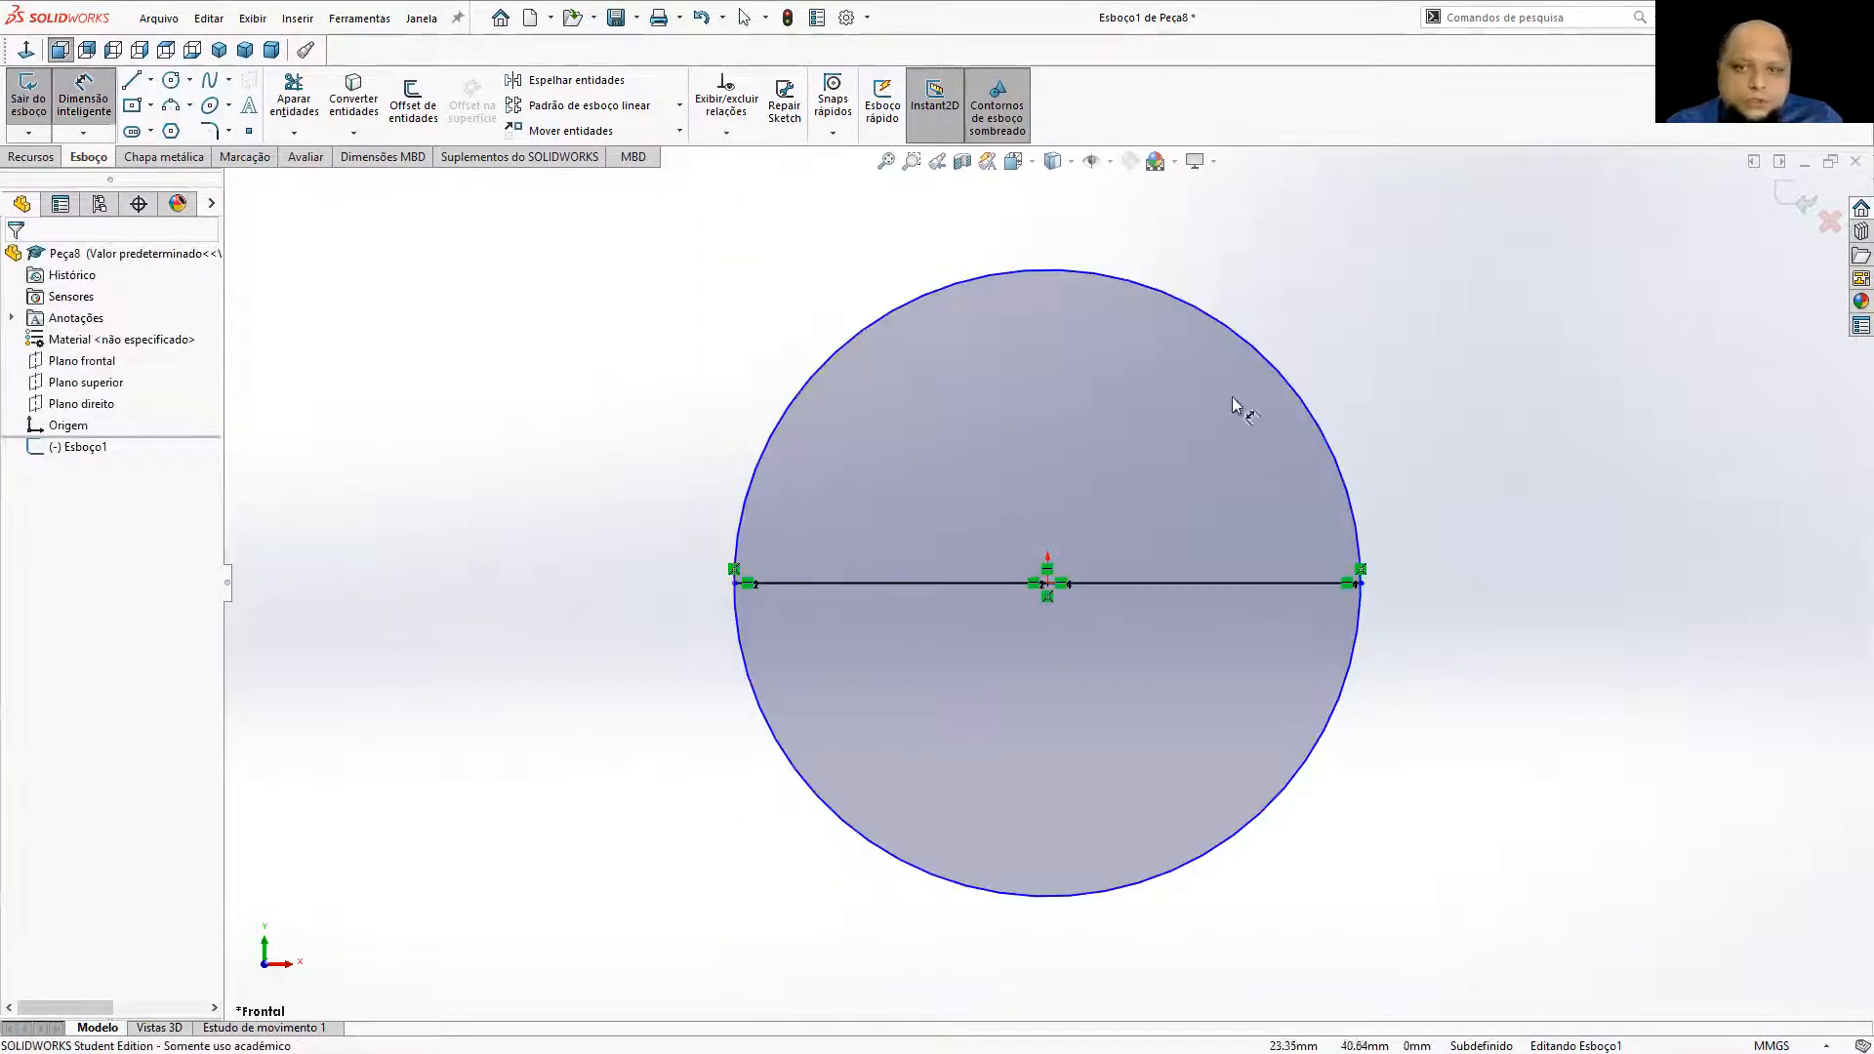
{"action": "left_click", "coordinate": [1269, 372]}
{"action": "left_click", "coordinate": [1394, 344]}
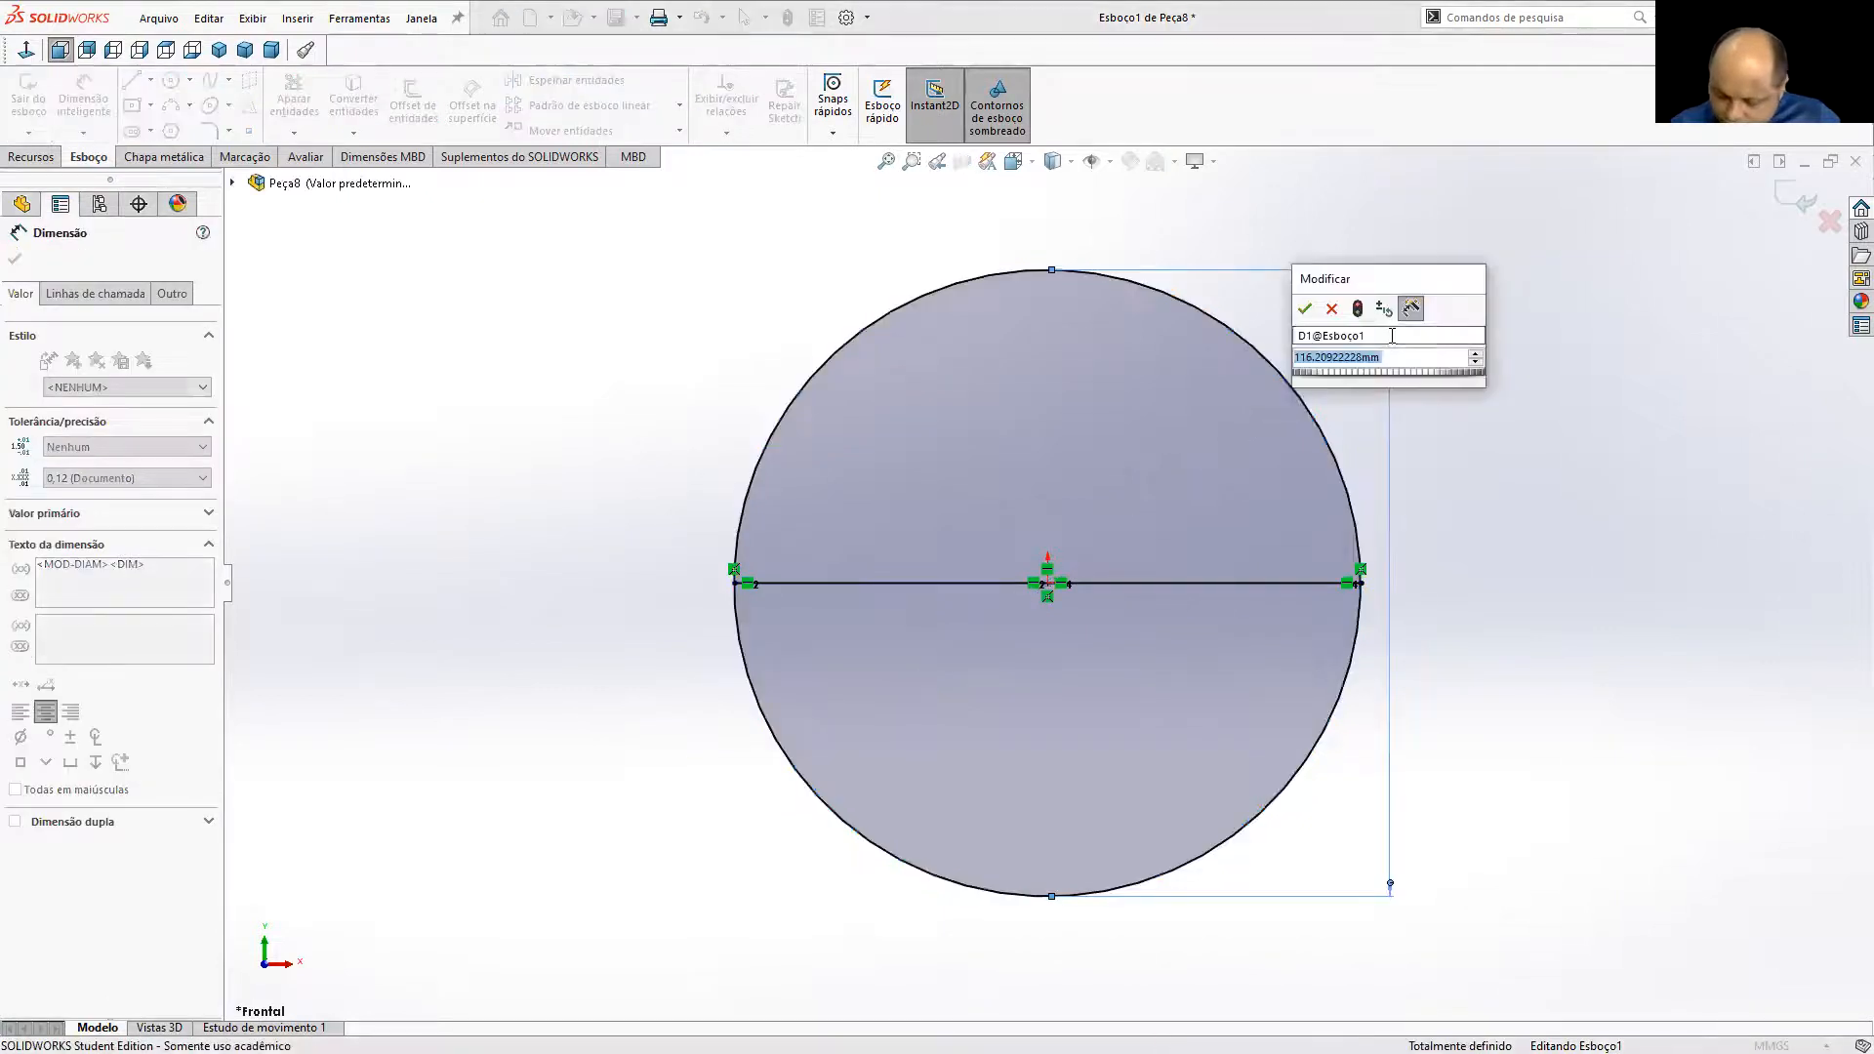
{"action": "type", "text": "25."}
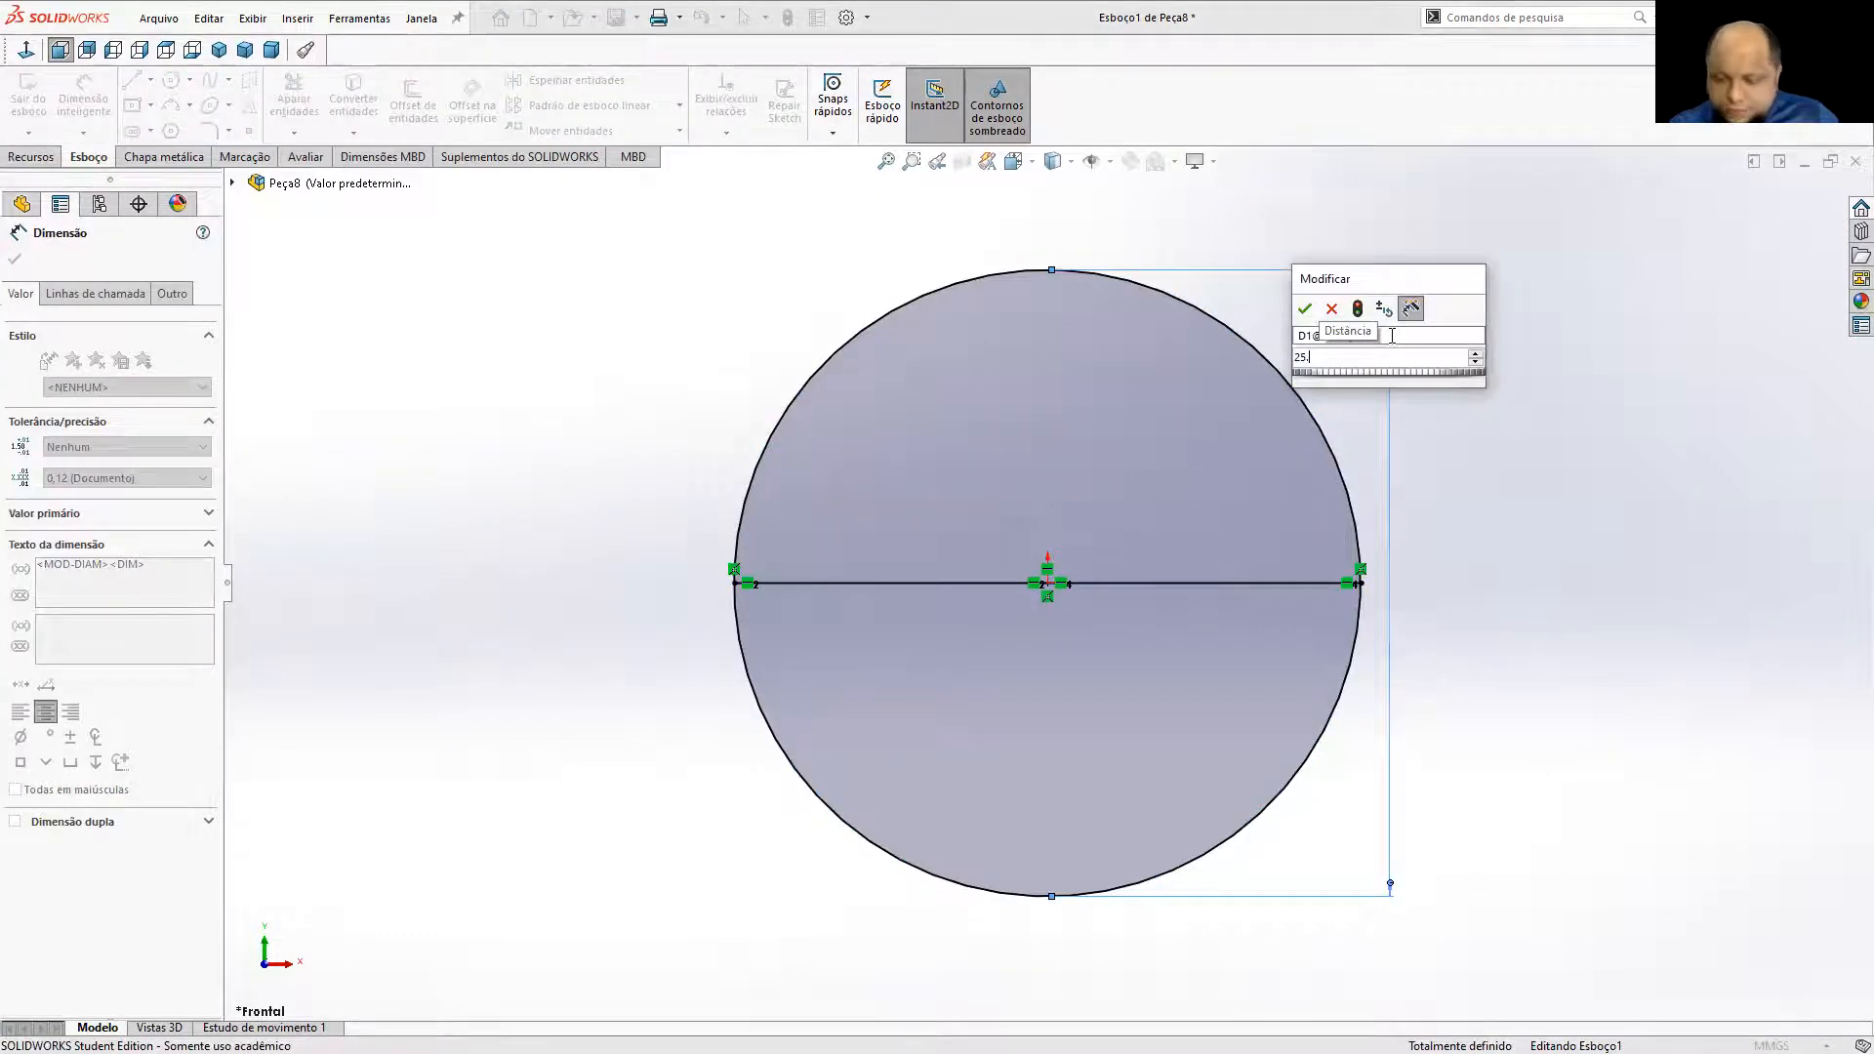
{"action": "key", "text": "Return"}
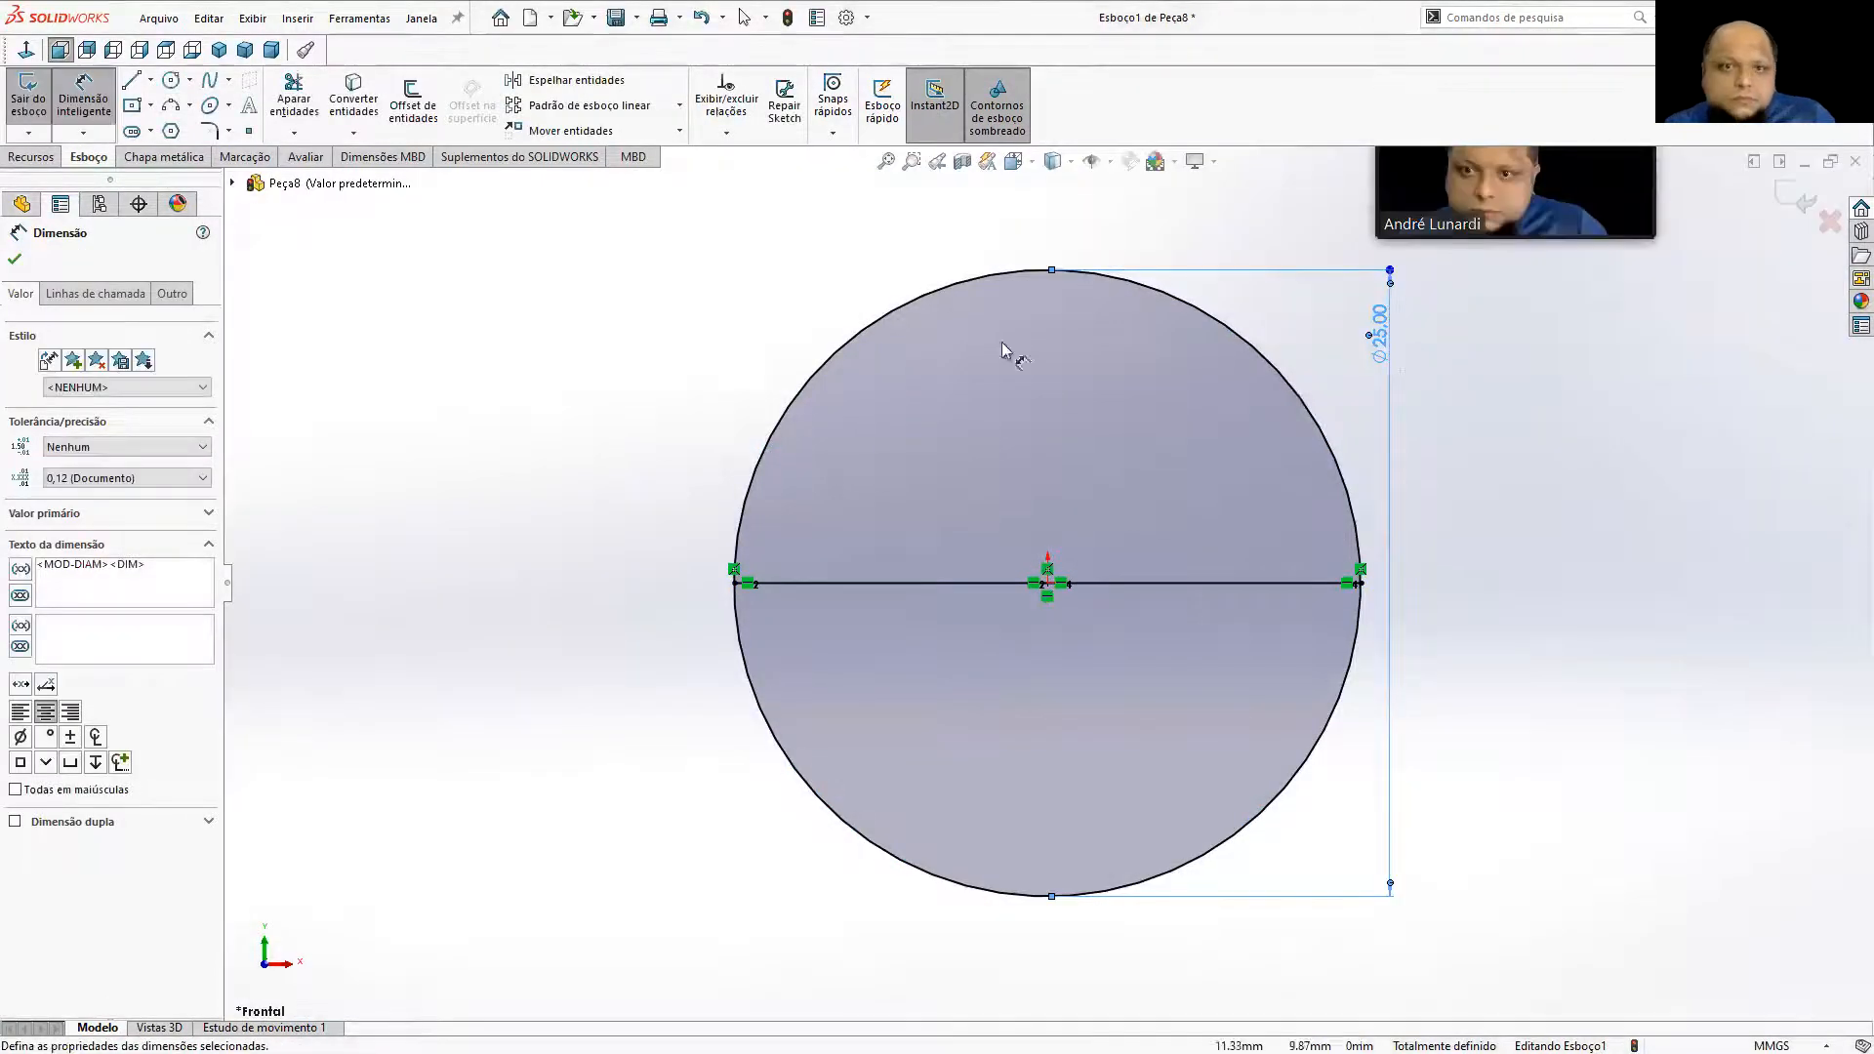
Trim away the lower half of the circle, leaving a semicircle closed by the horizontal line.
{"action": "left_click", "coordinate": [294, 97]}
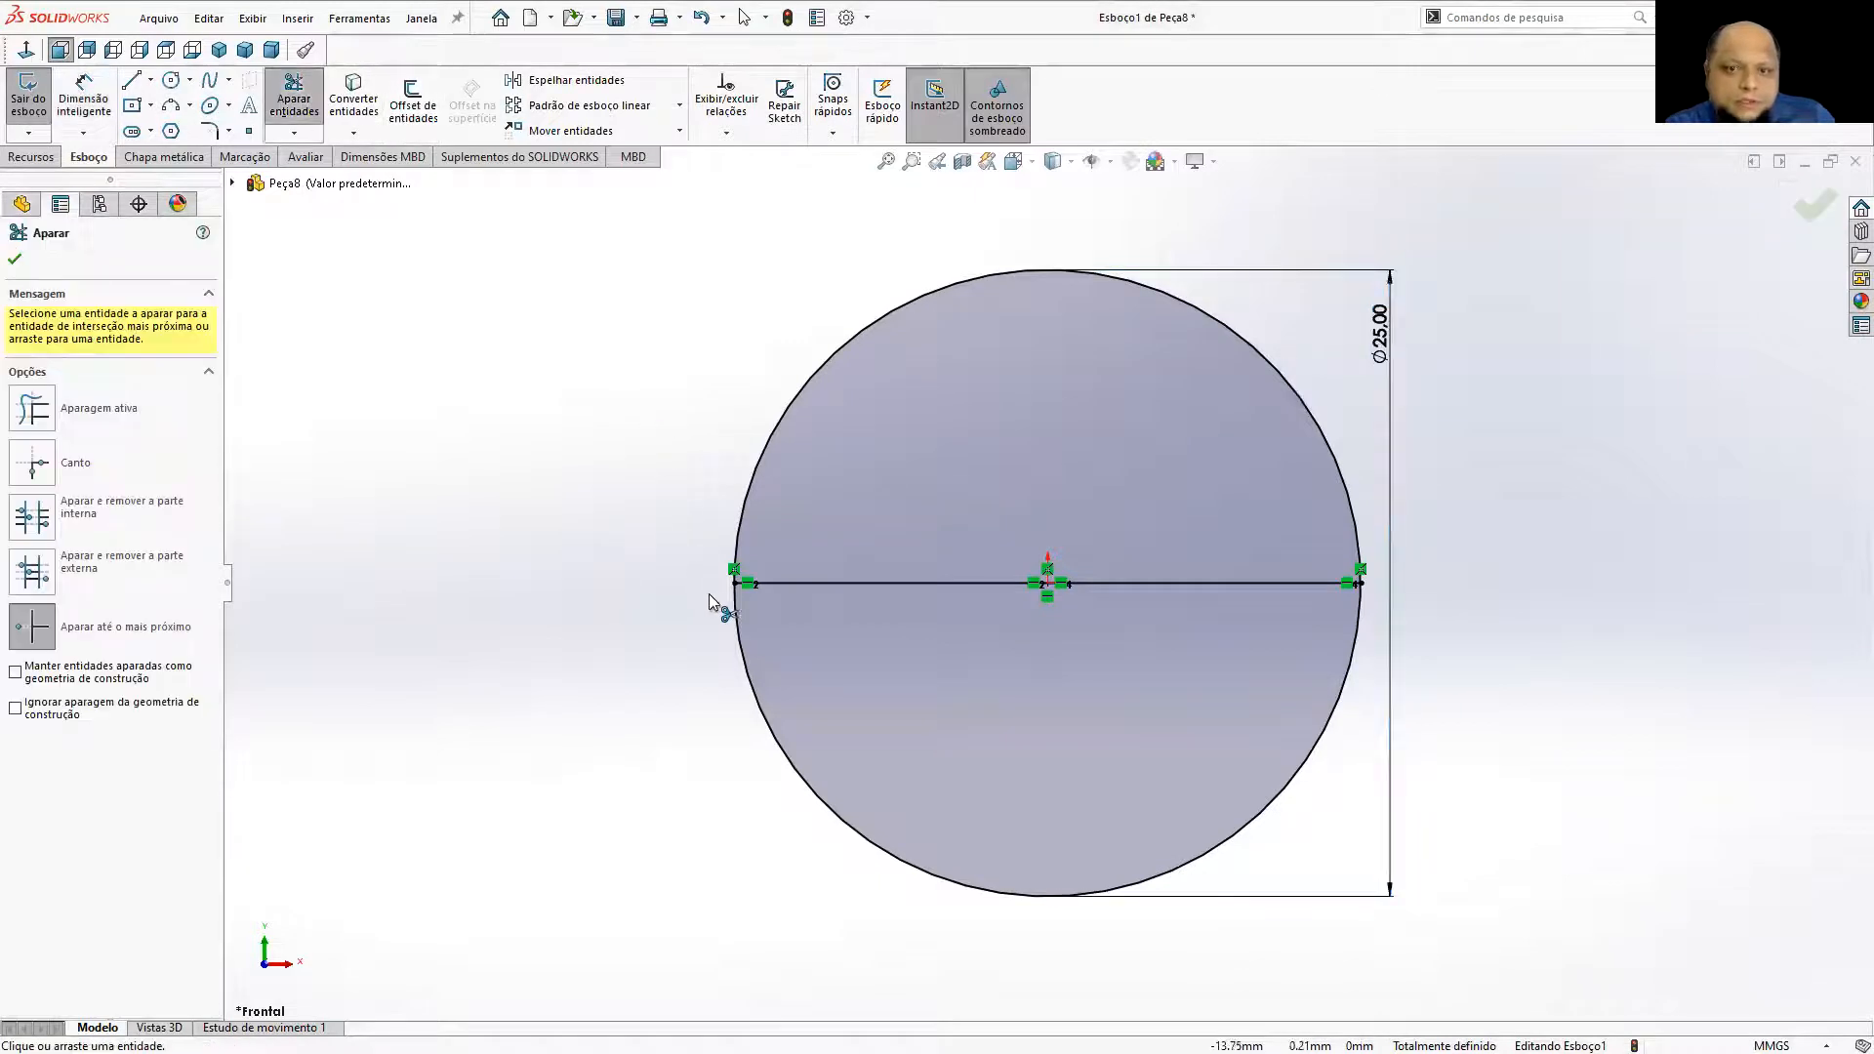
{"action": "left_click", "coordinate": [739, 628]}
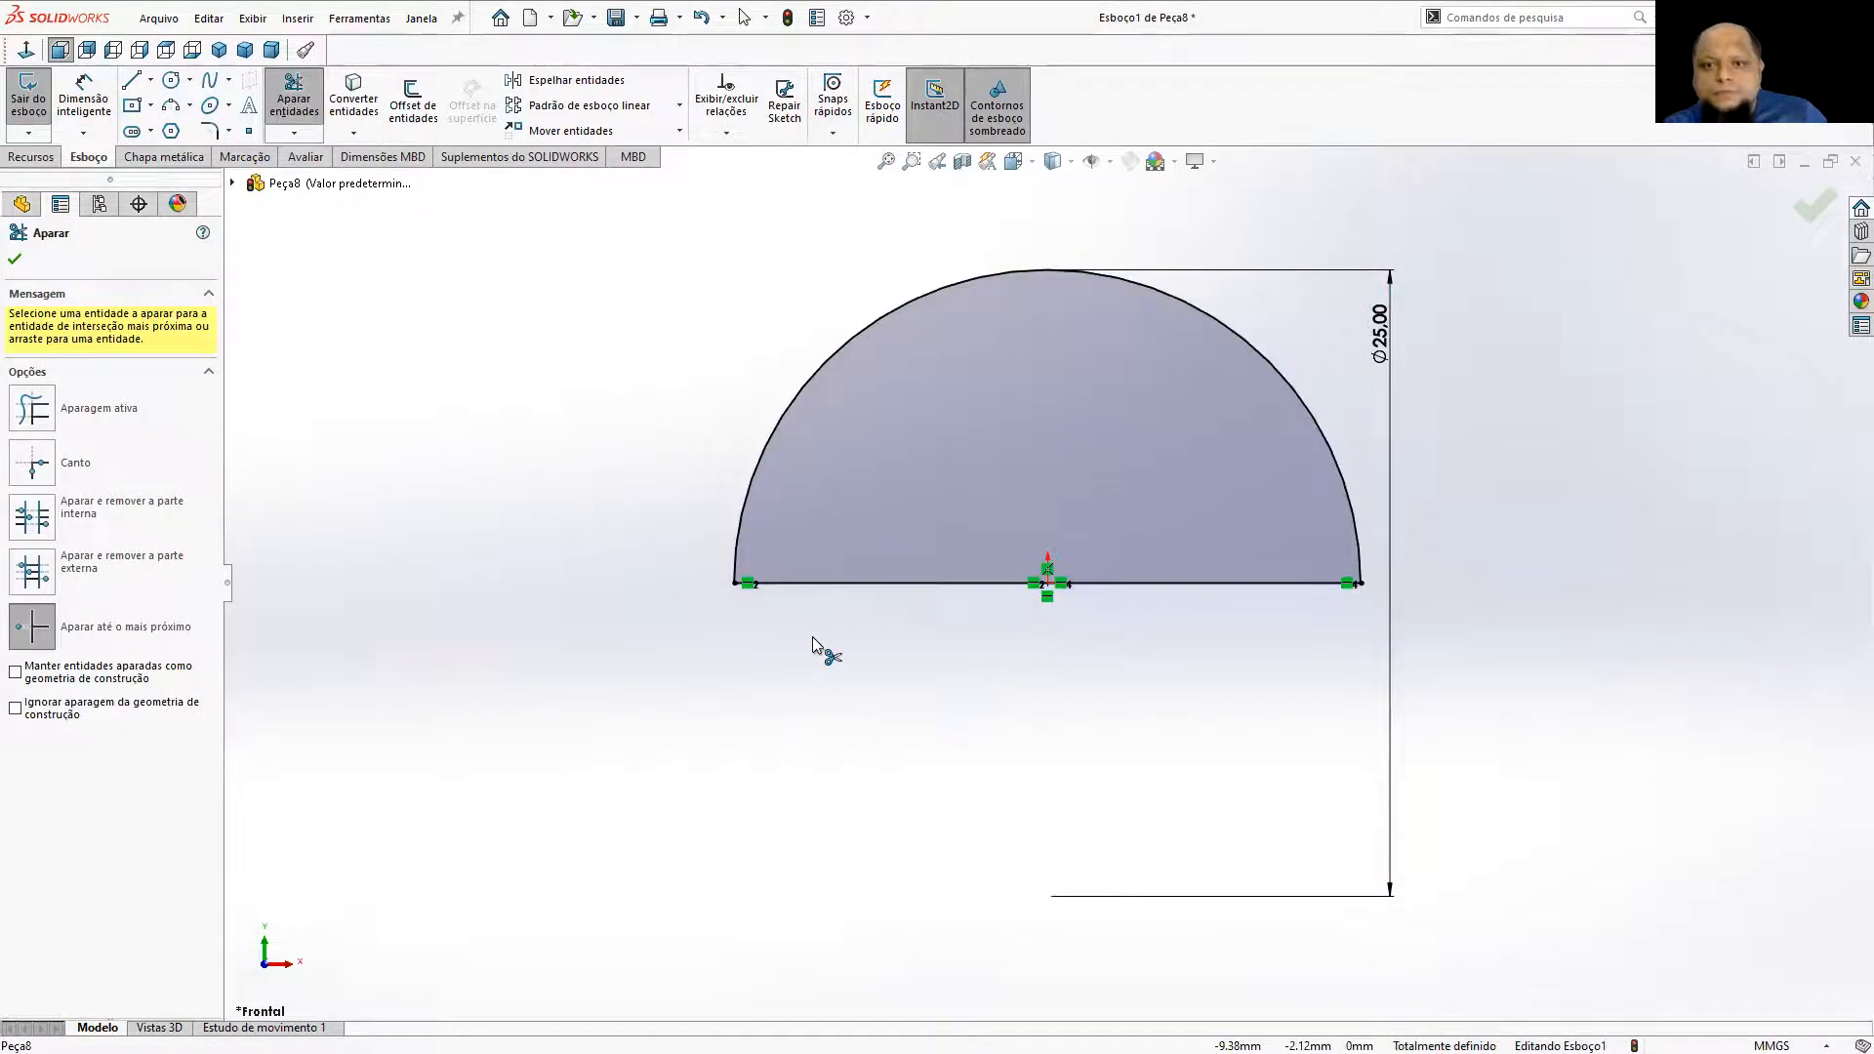
{"action": "key", "text": "Escape"}
{"action": "left_click", "coordinate": [31, 156]}
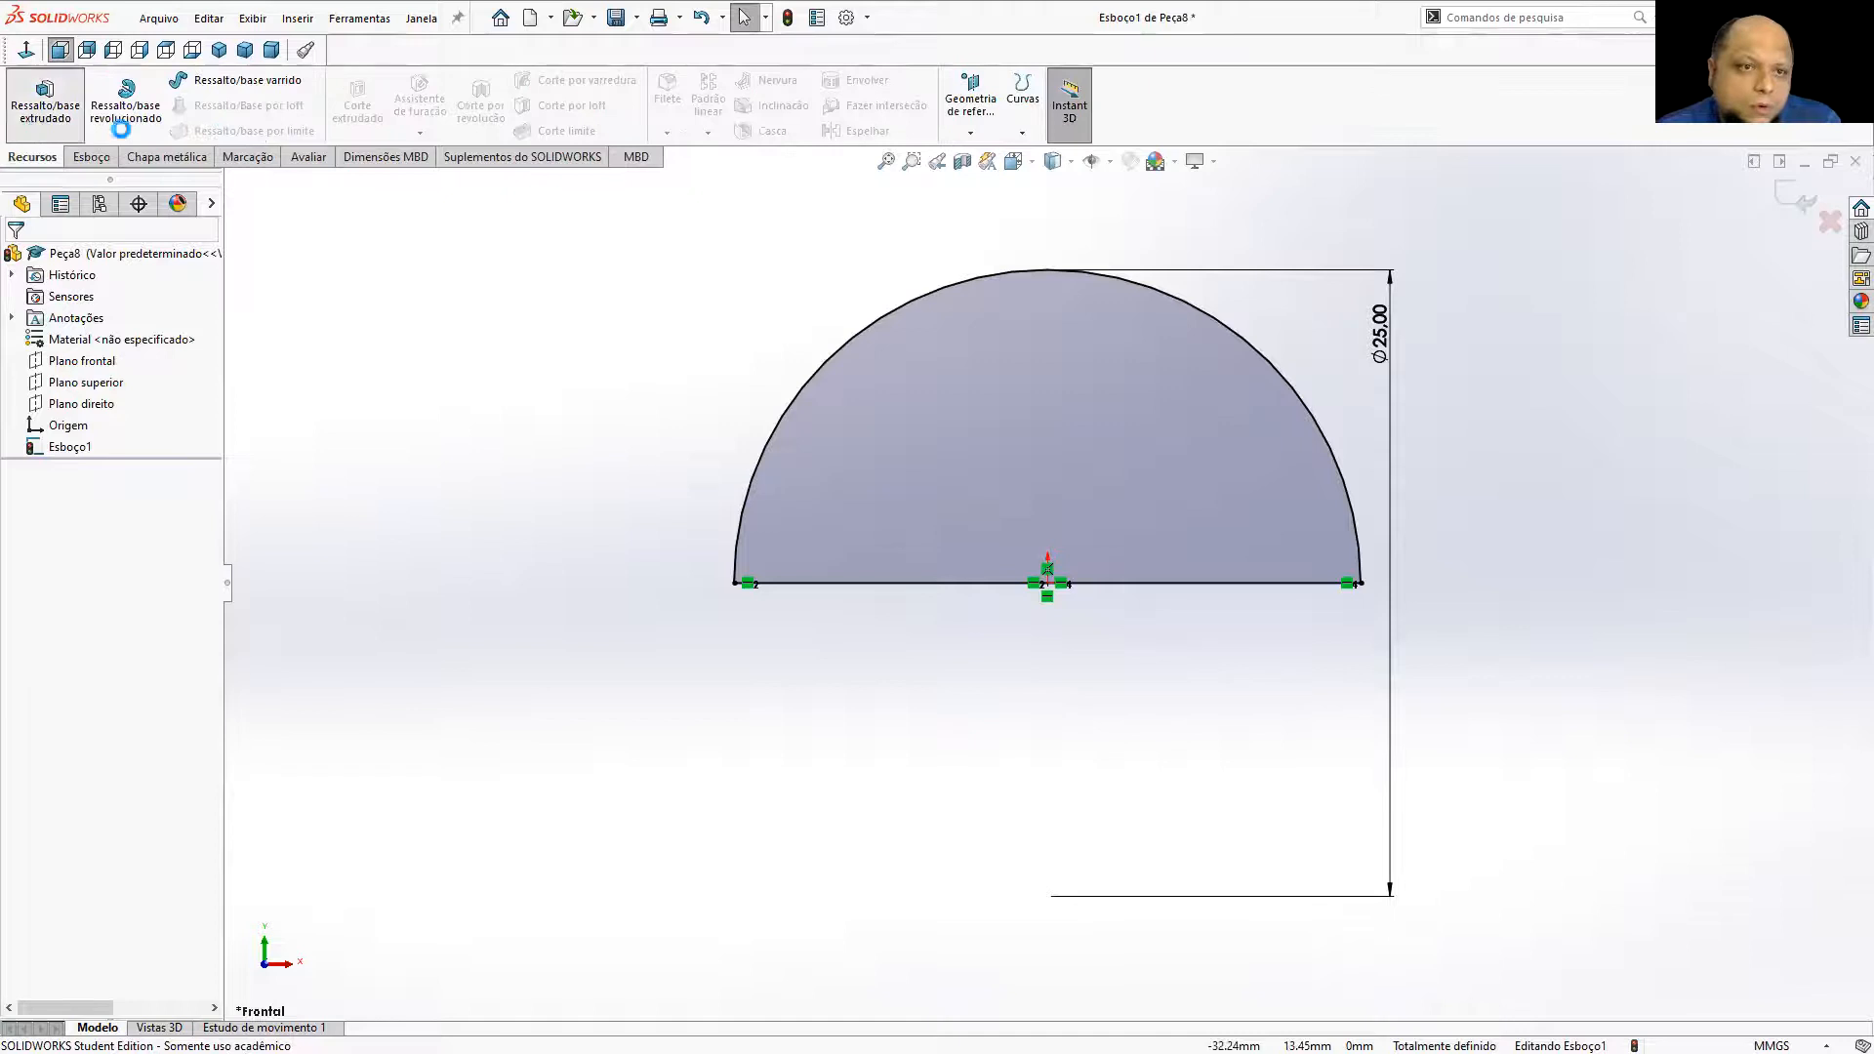
{"action": "left_click", "coordinate": [45, 98]}
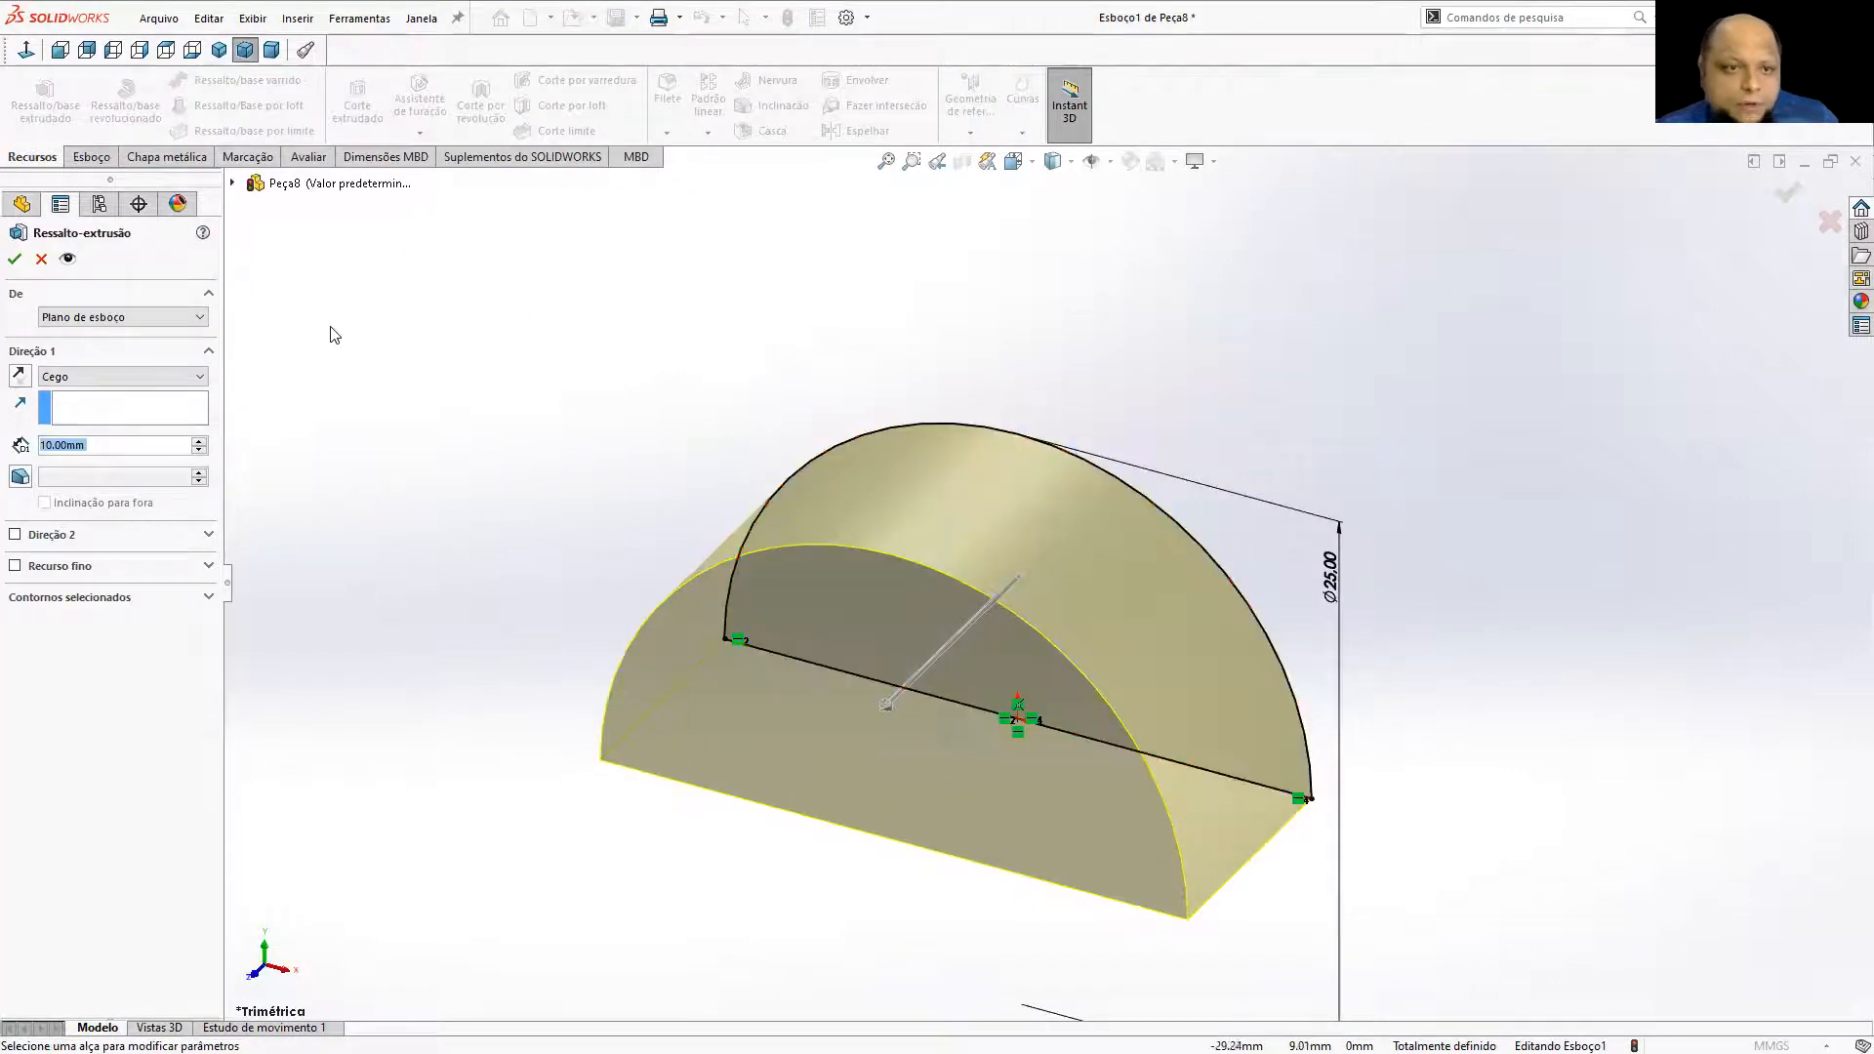
{"action": "key", "text": "Escape"}
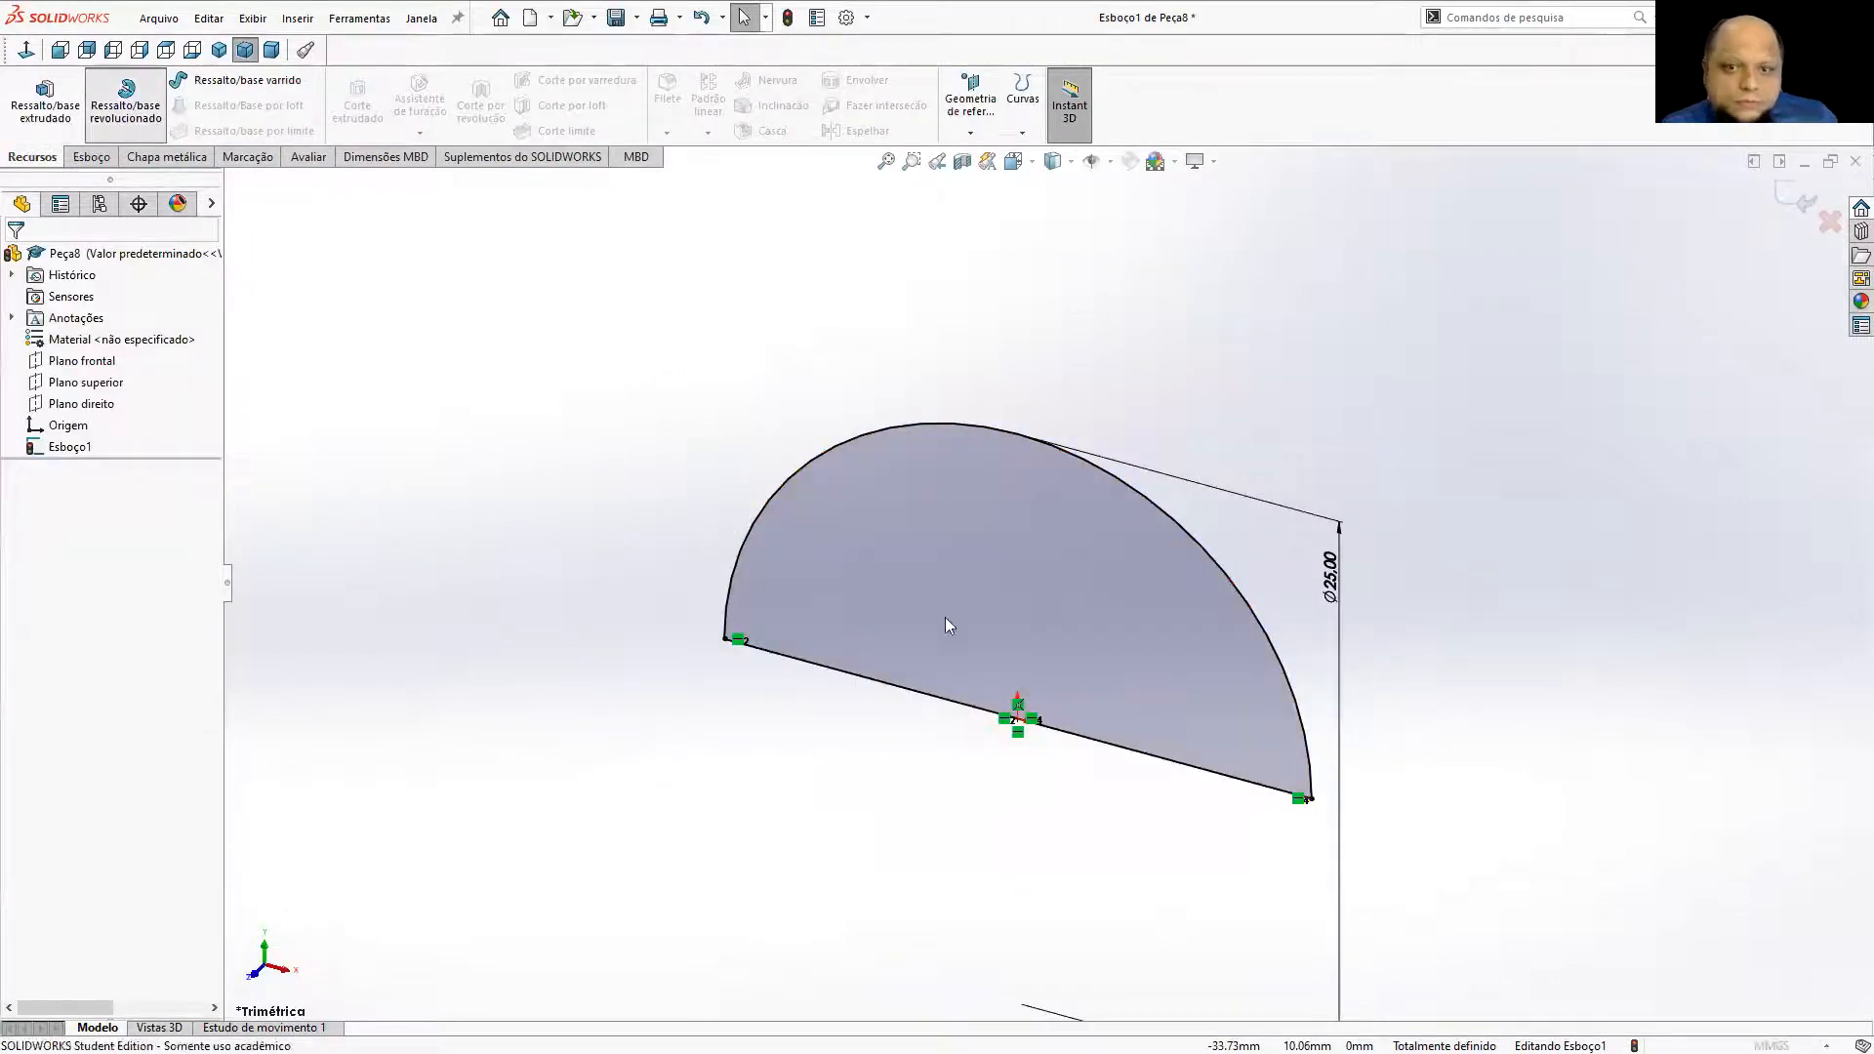
Revolve the semicircle 180° about its straight line to form a solid.
{"action": "left_click", "coordinate": [918, 692]}
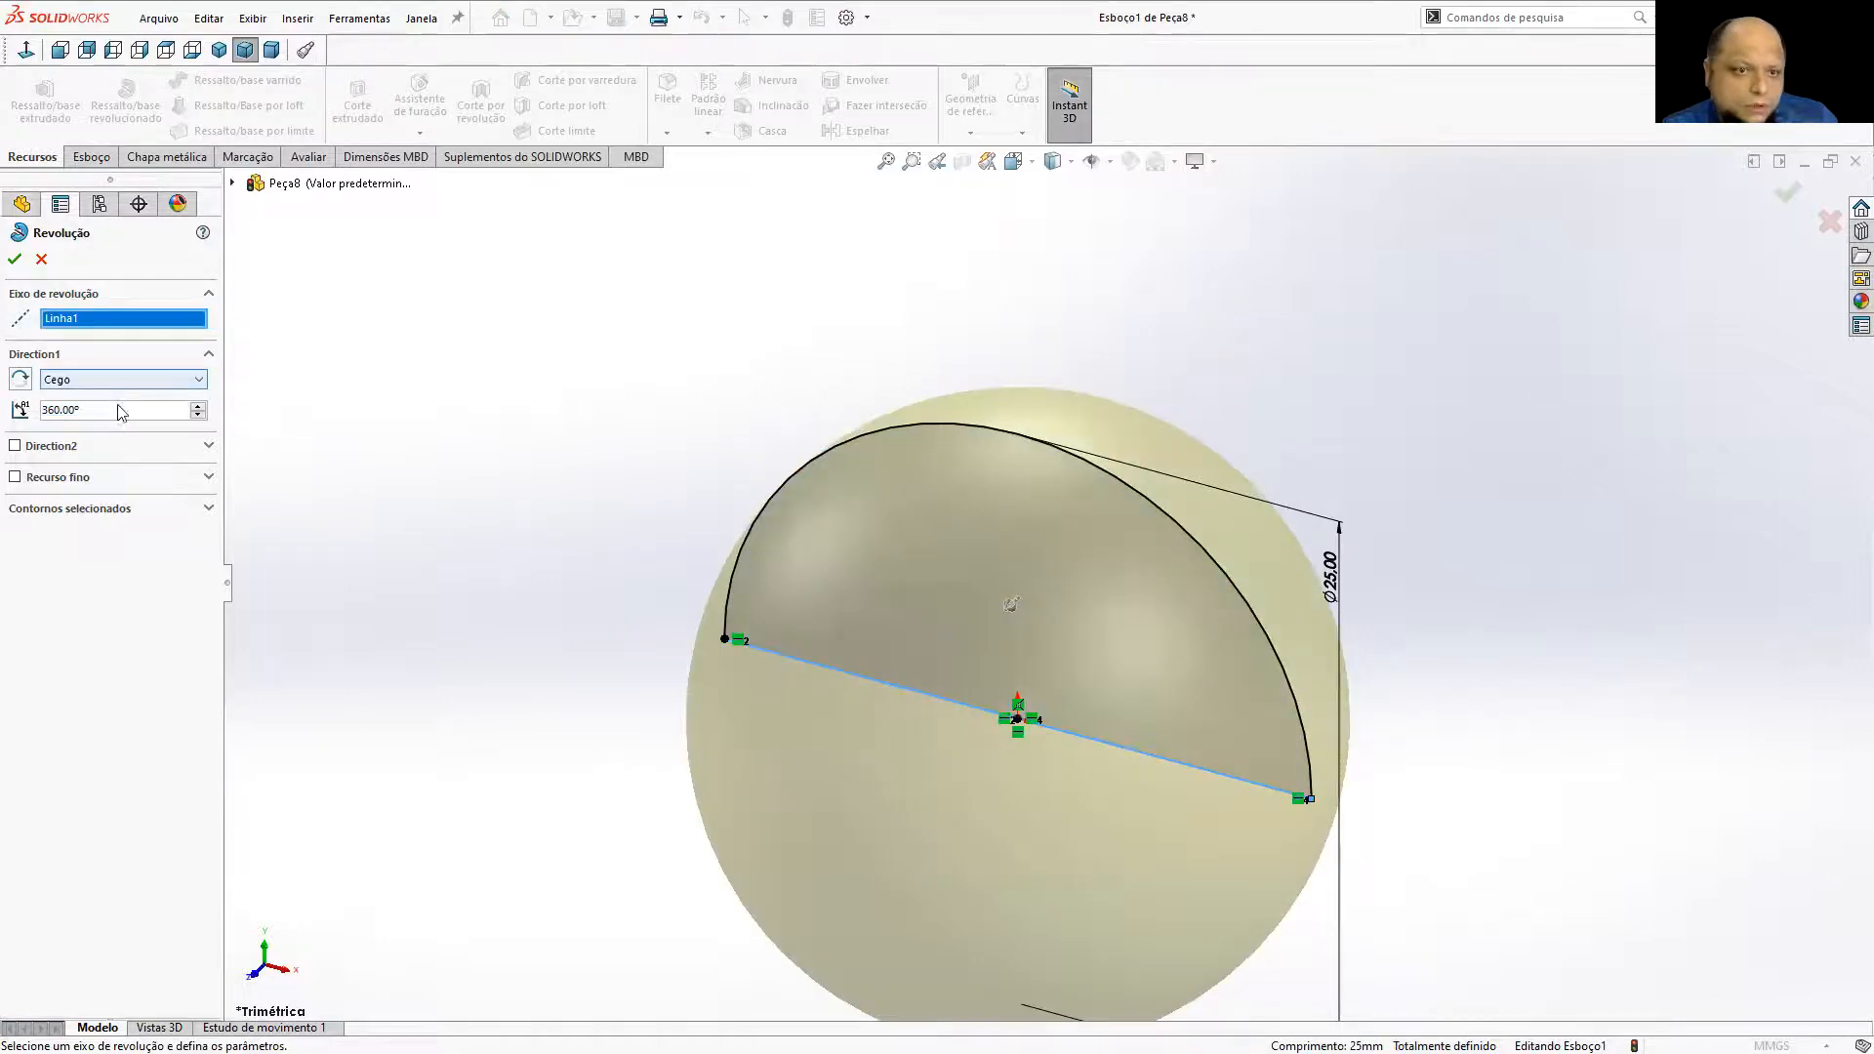
{"action": "left_click_drag", "start_coordinate": [121, 411], "coordinate": [33, 402]}
{"action": "type", "text": "180"}
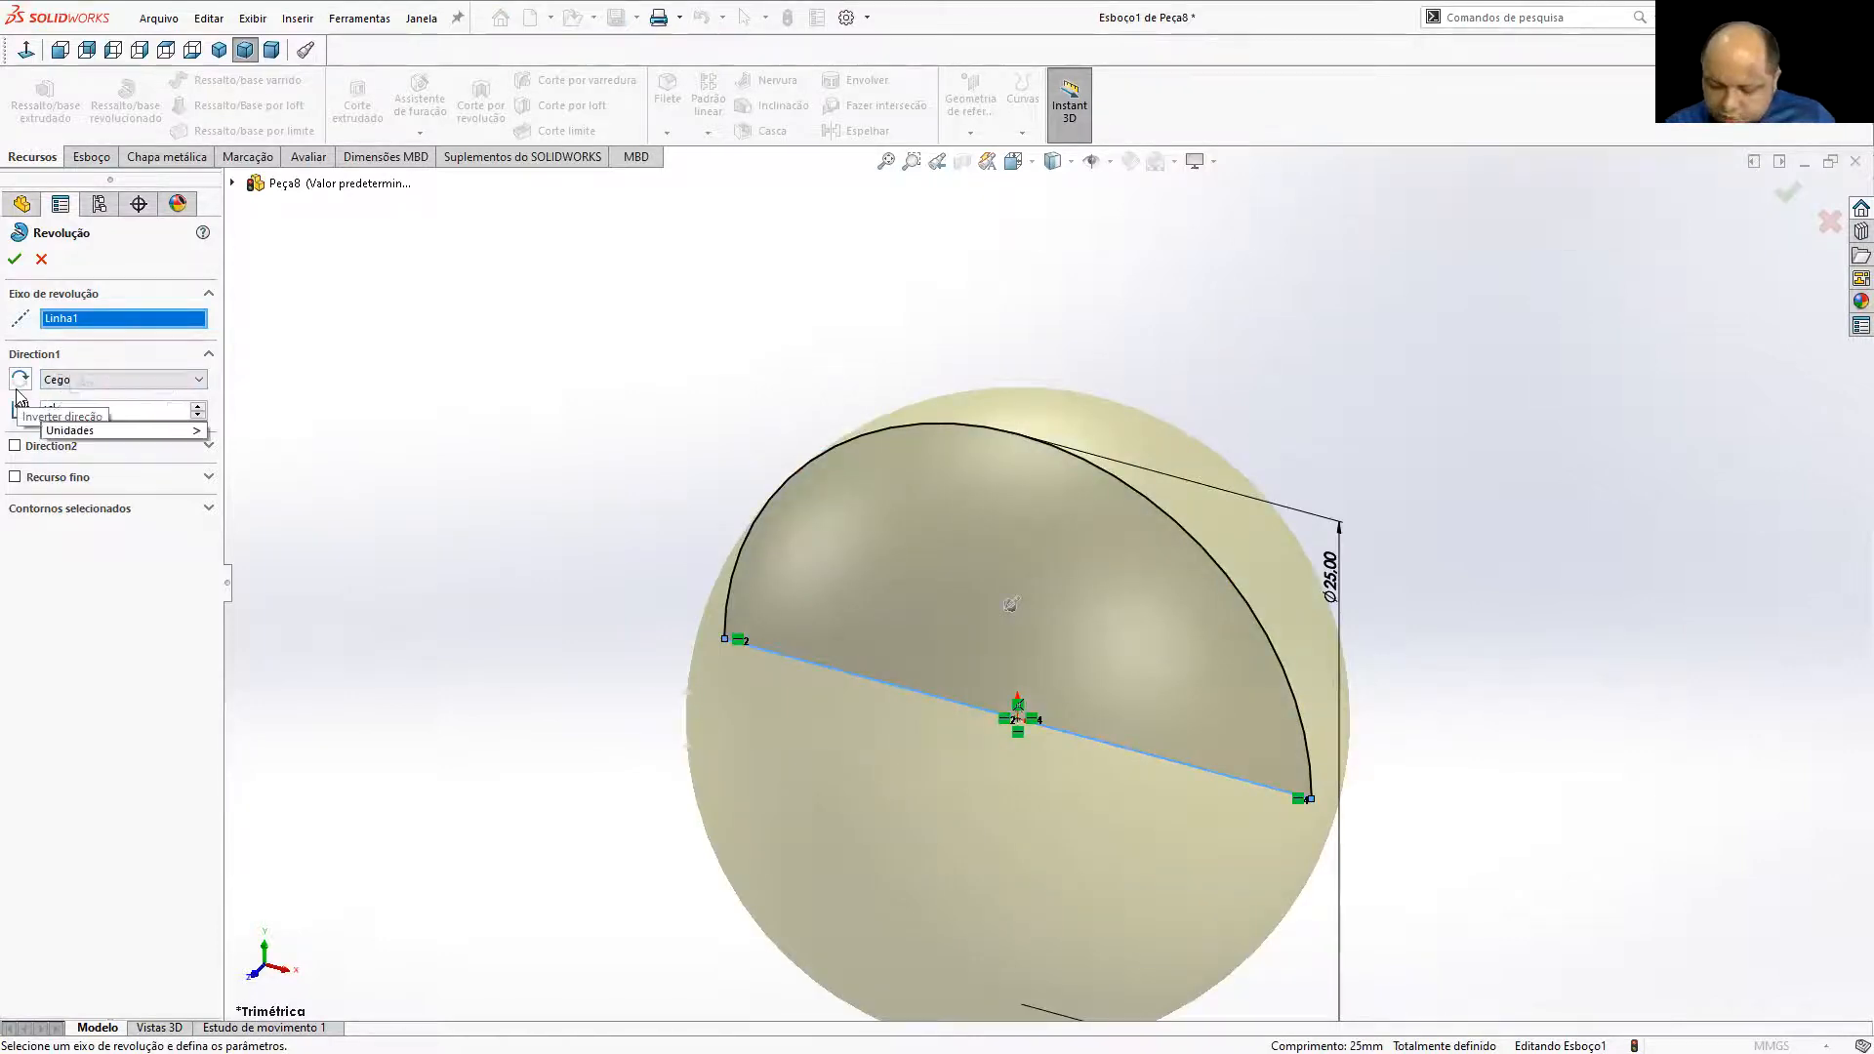
{"action": "left_click", "coordinate": [446, 489]}
{"action": "left_click", "coordinate": [14, 259]}
{"action": "middle_click_drag", "start_coordinate": [994, 582], "coordinate": [1306, 560]}
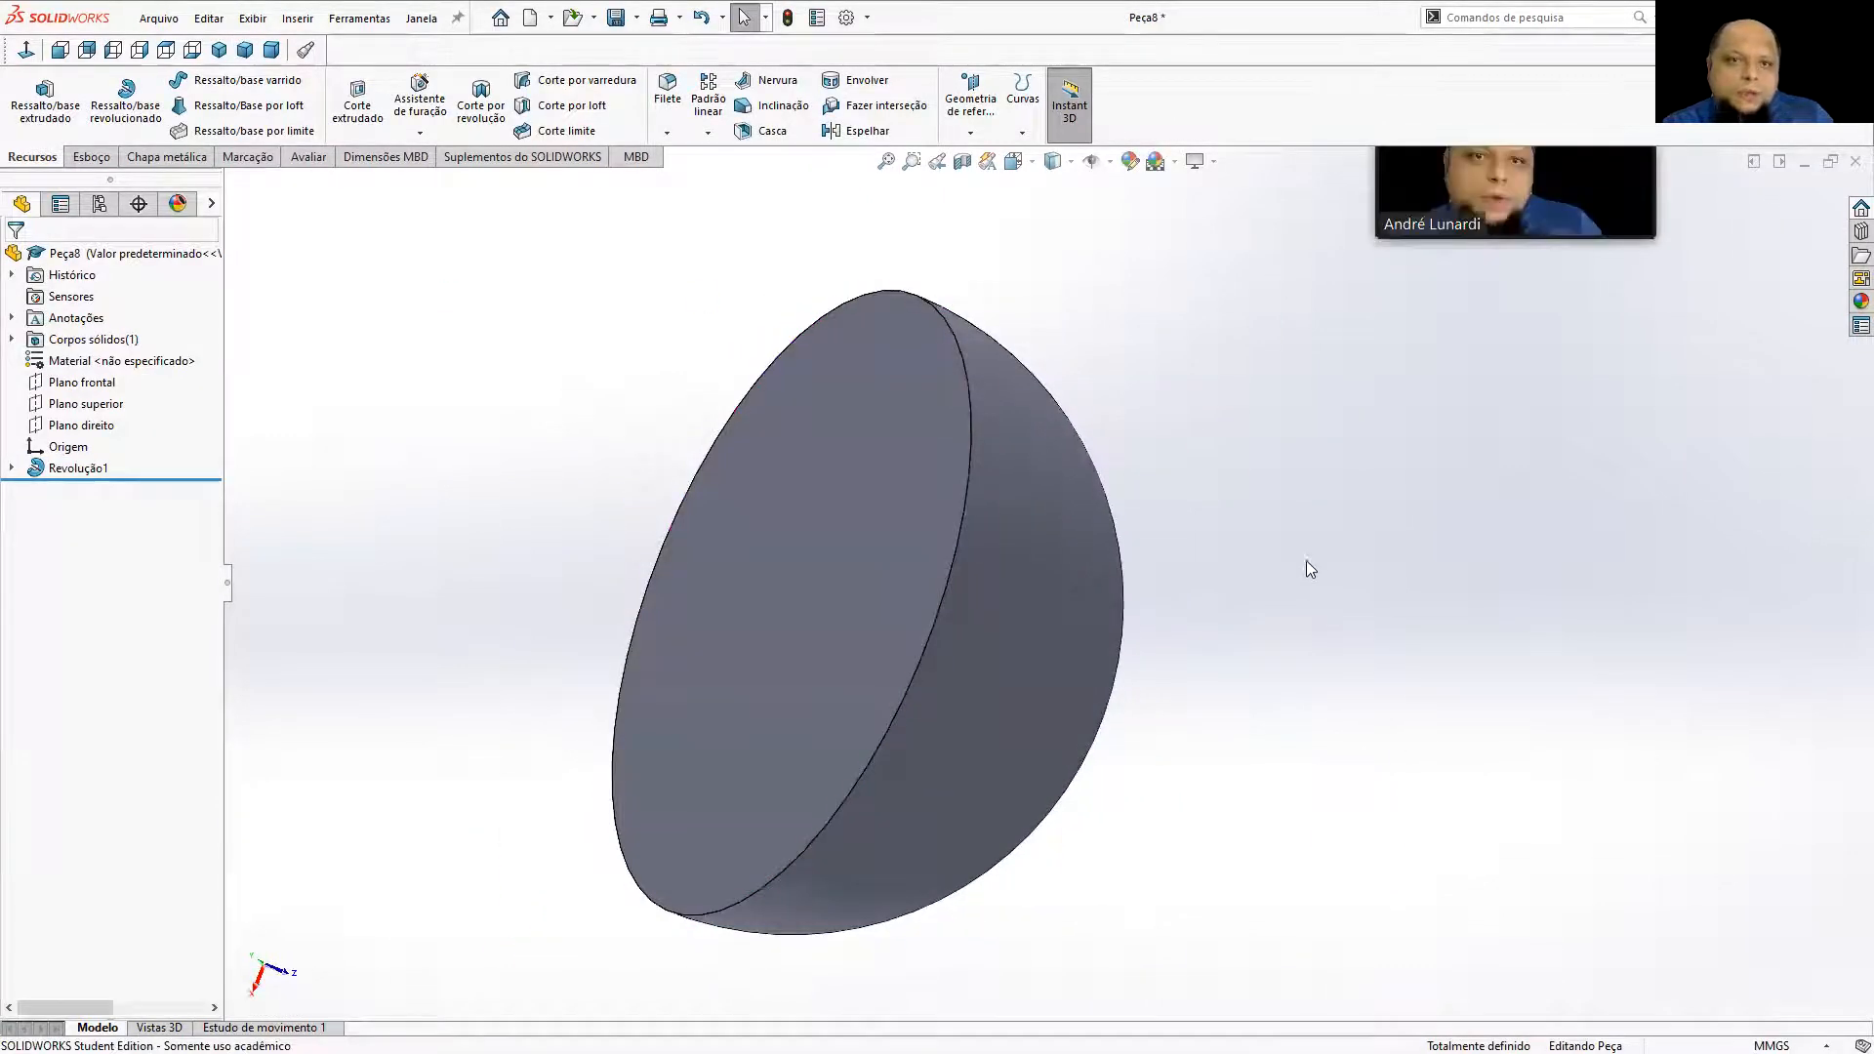
Apply the solid red (Vermelho) appearance from the Sólido category to the half-sphere.
{"action": "left_click", "coordinate": [1861, 302]}
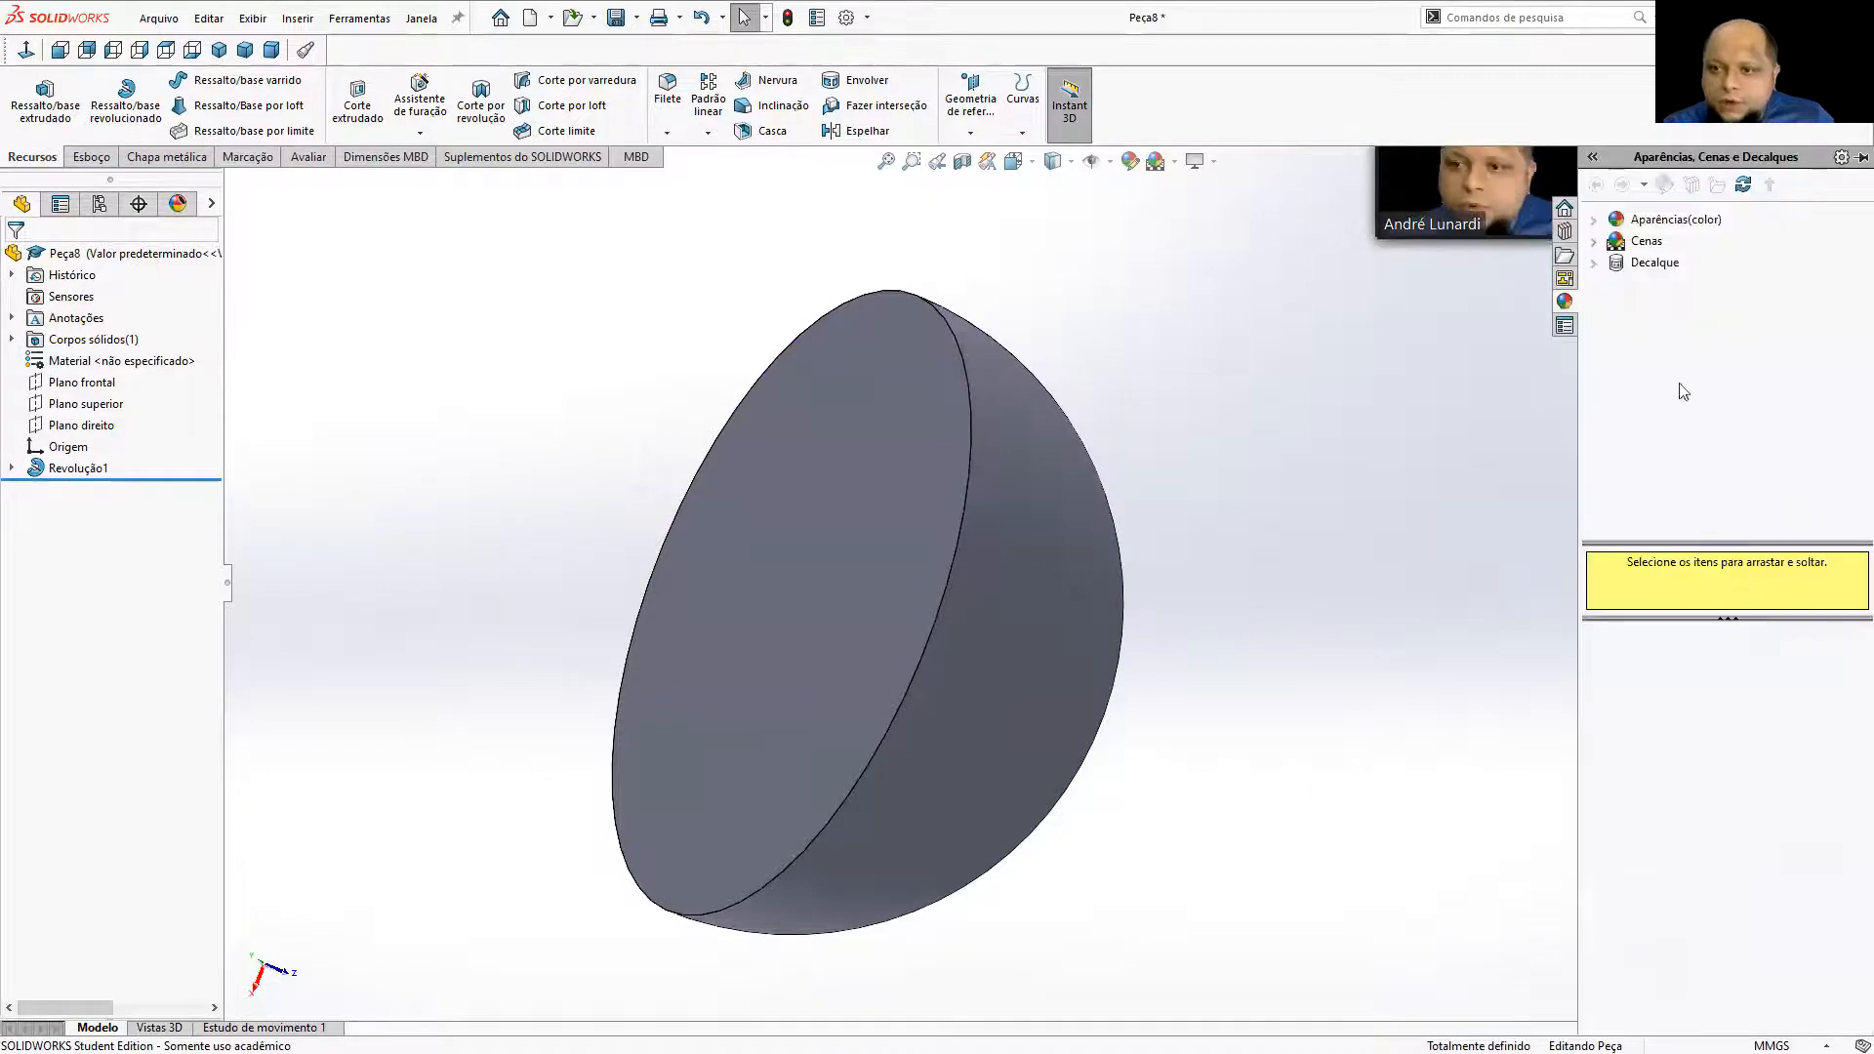
{"action": "left_click", "coordinate": [1674, 220]}
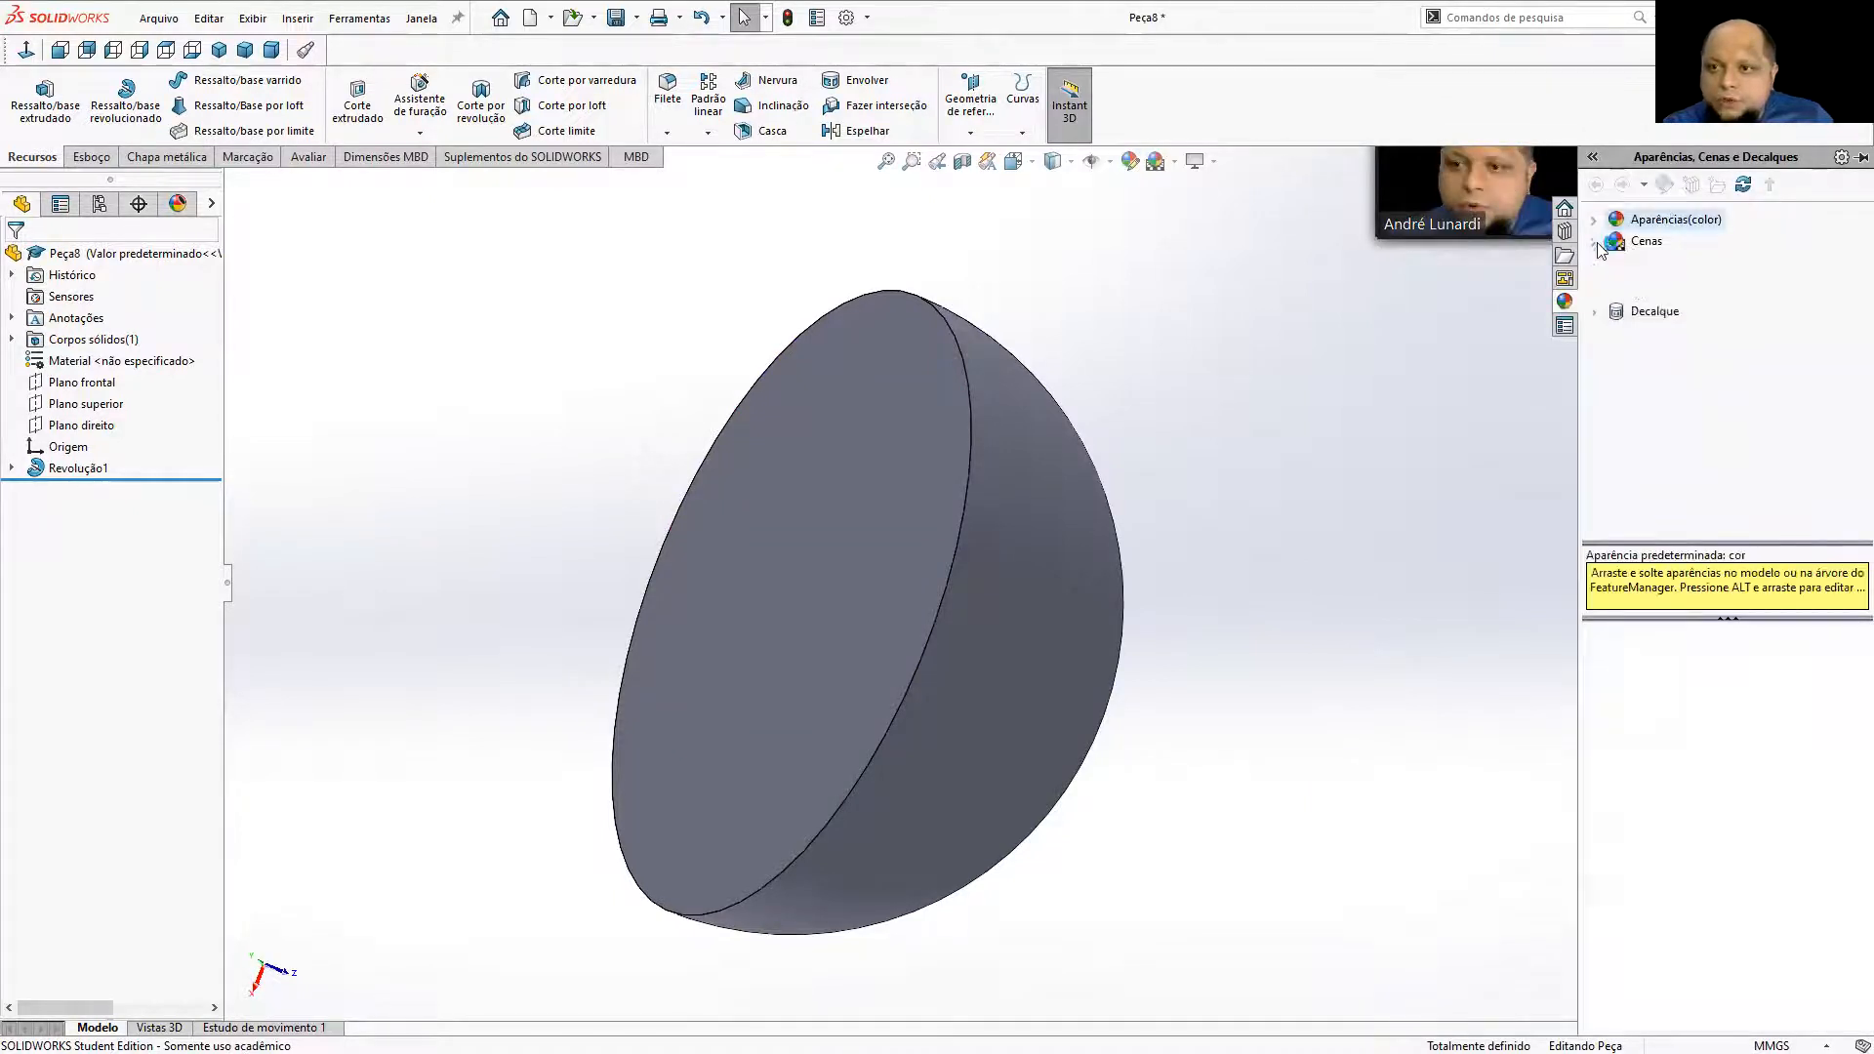
{"action": "left_click", "coordinate": [1595, 241]}
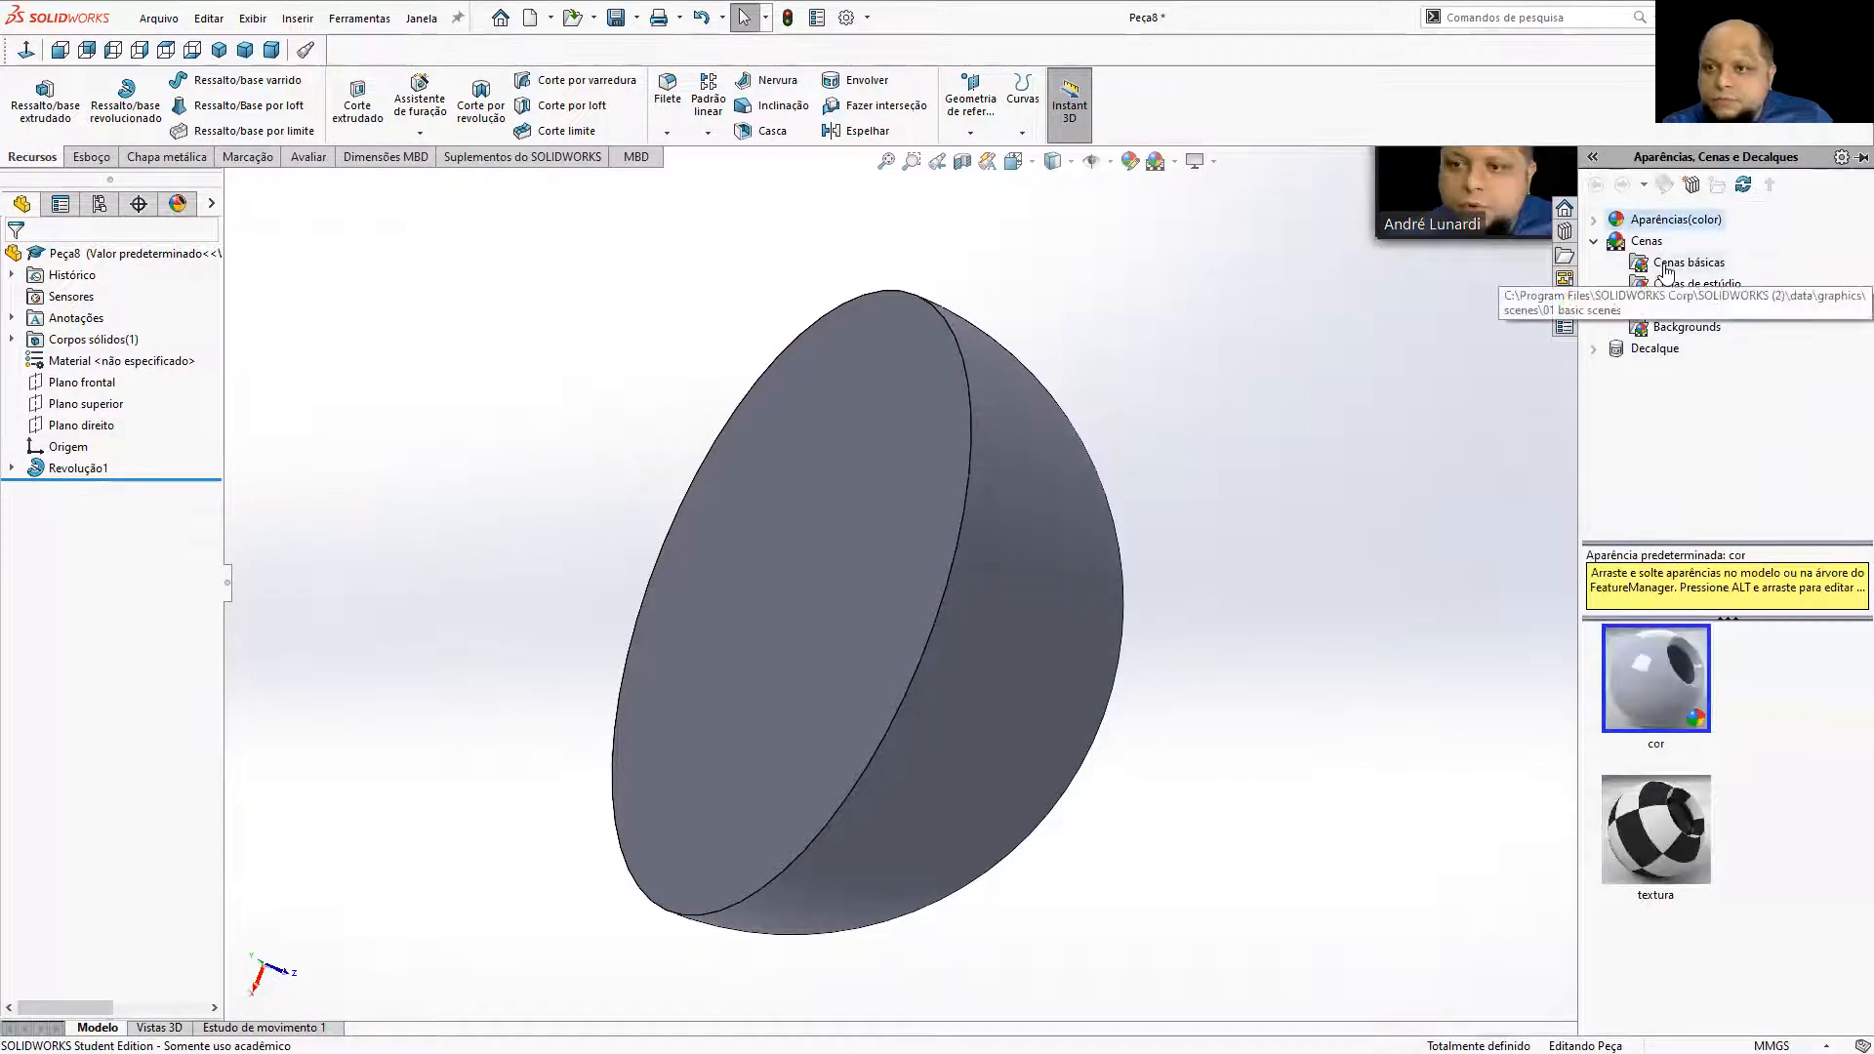
{"action": "left_click", "coordinate": [1595, 220]}
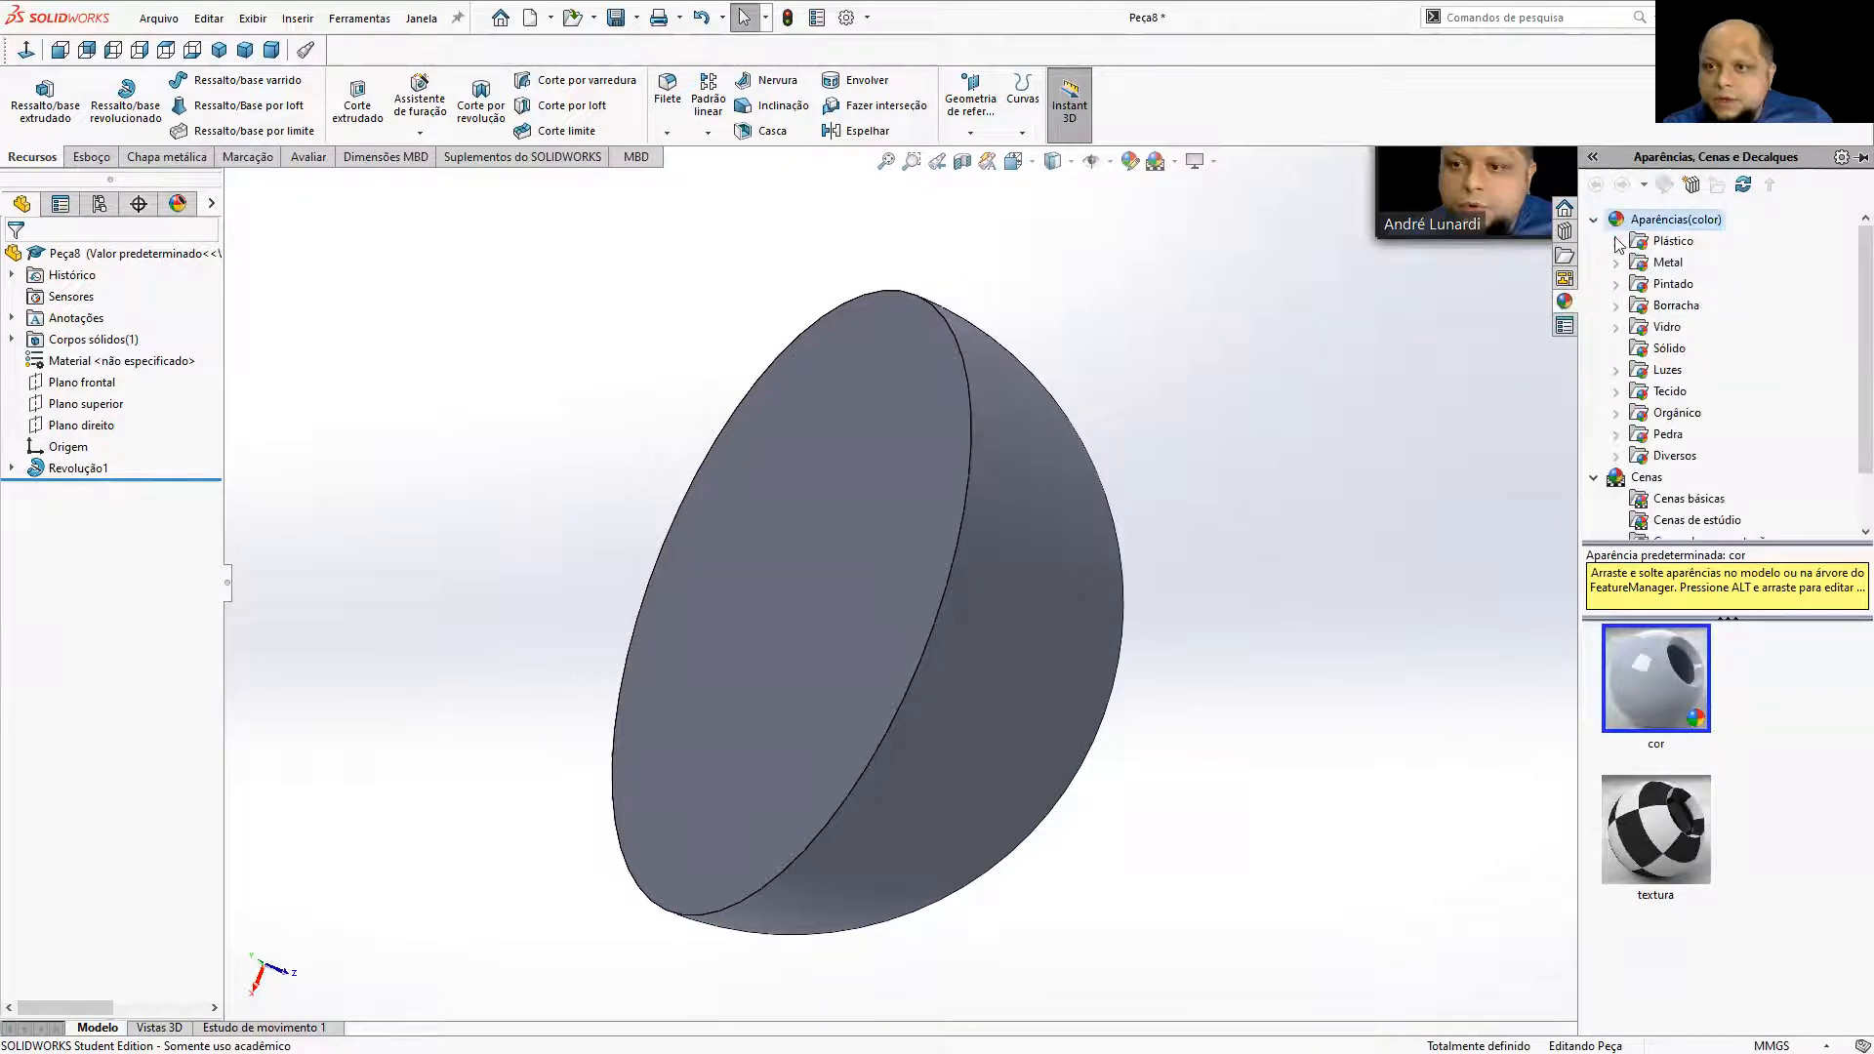
{"action": "left_click", "coordinate": [1657, 351]}
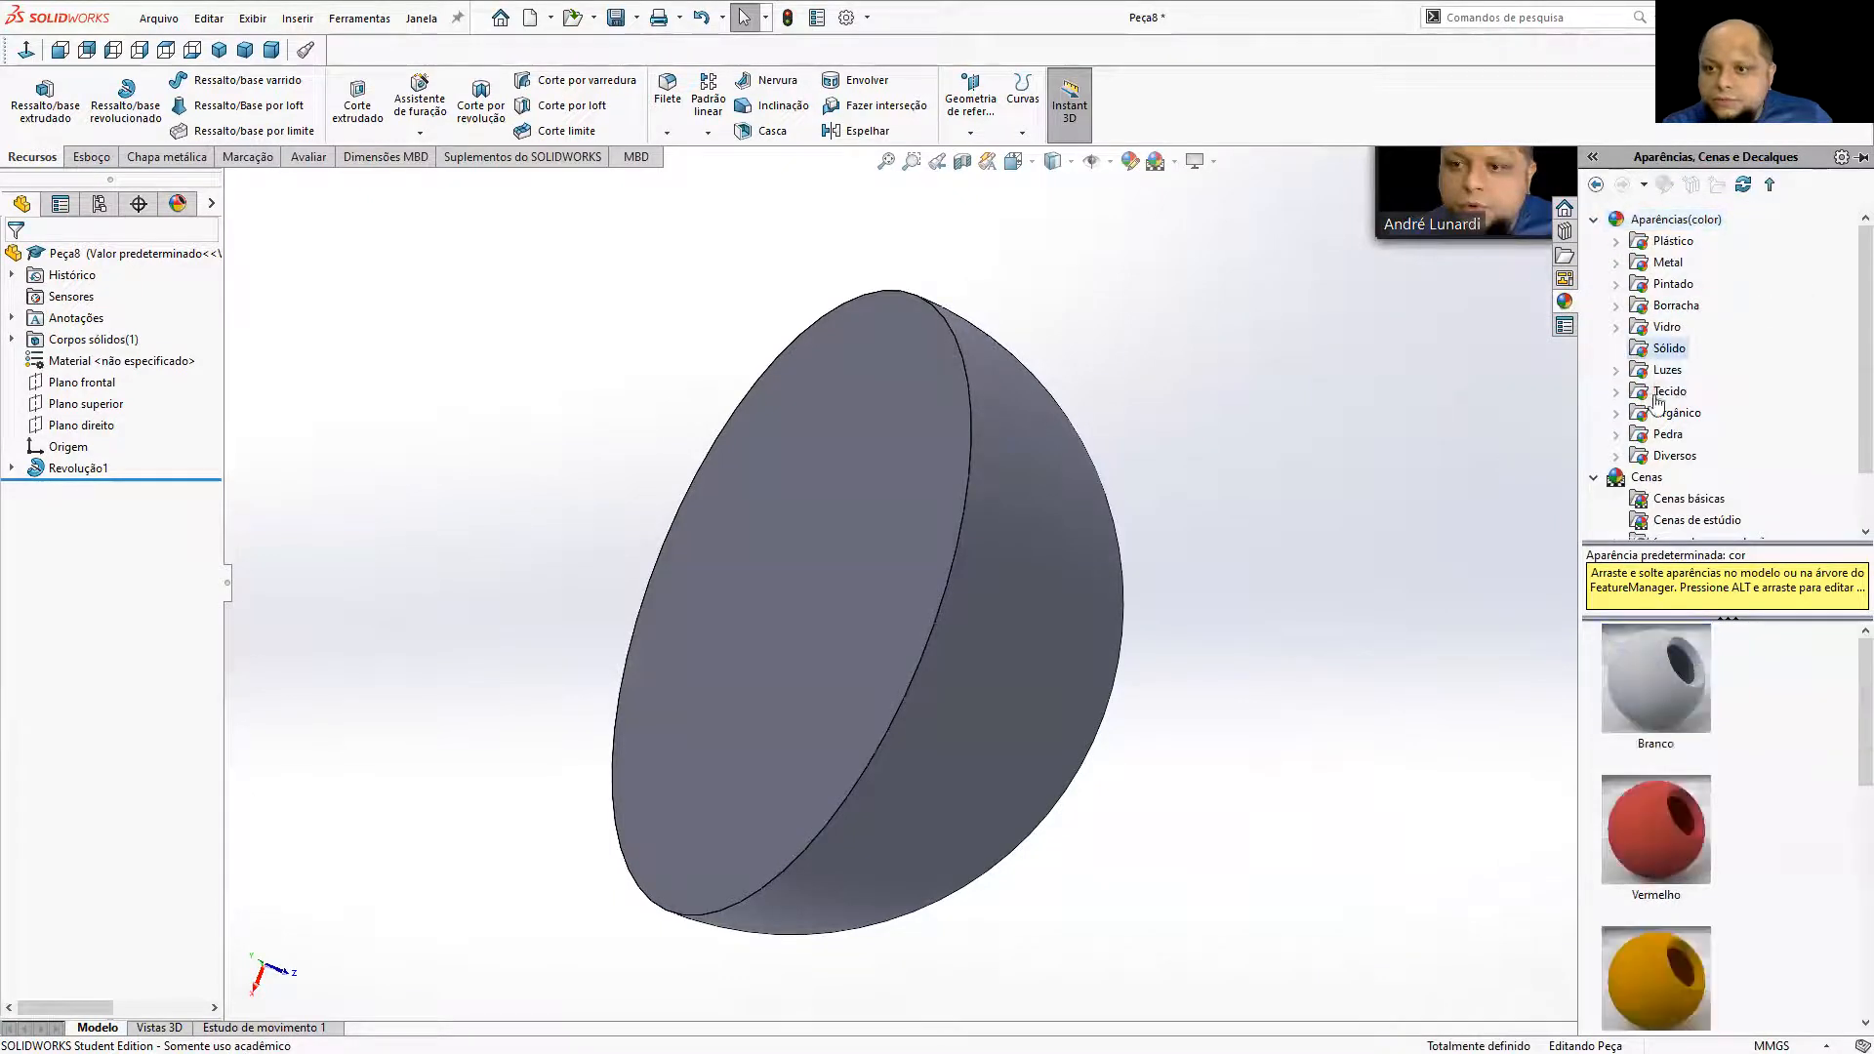
{"action": "double_click", "coordinate": [1656, 829]}
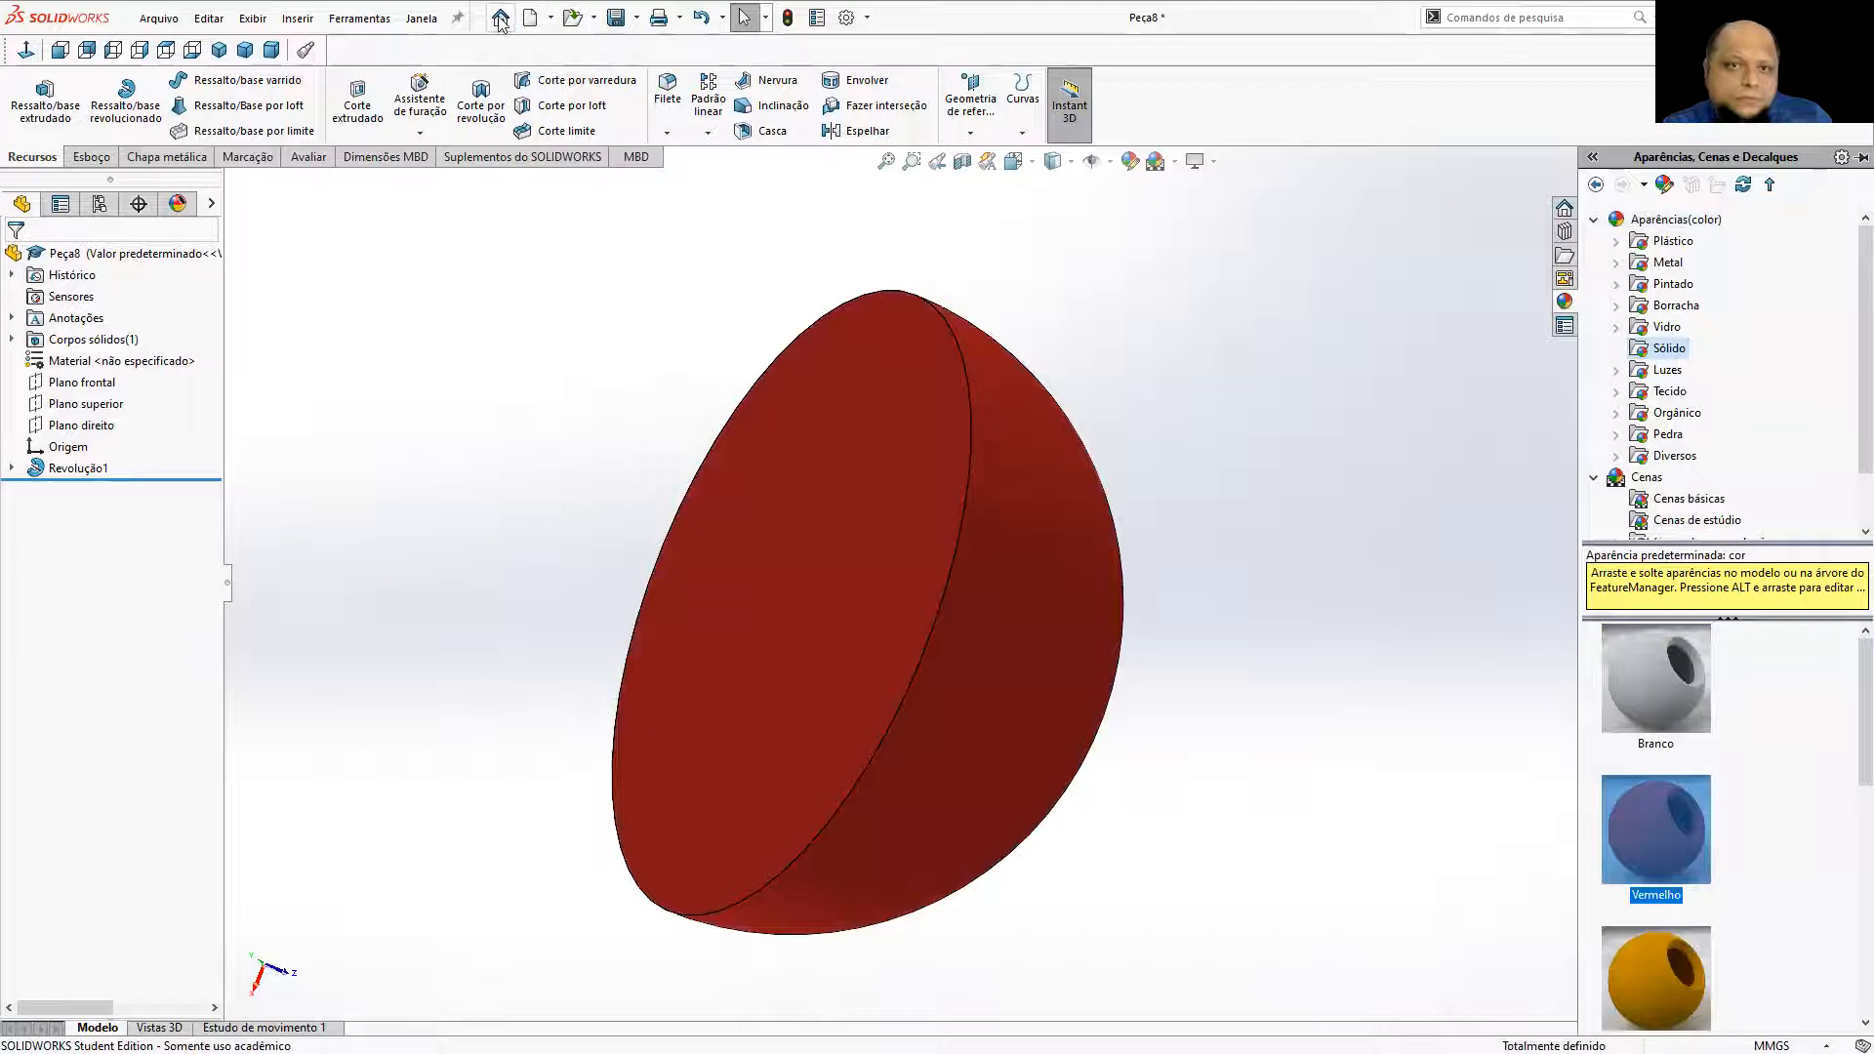
Save the half-sphere part in Downloads under the name 2.
{"action": "left_click", "coordinate": [621, 18]}
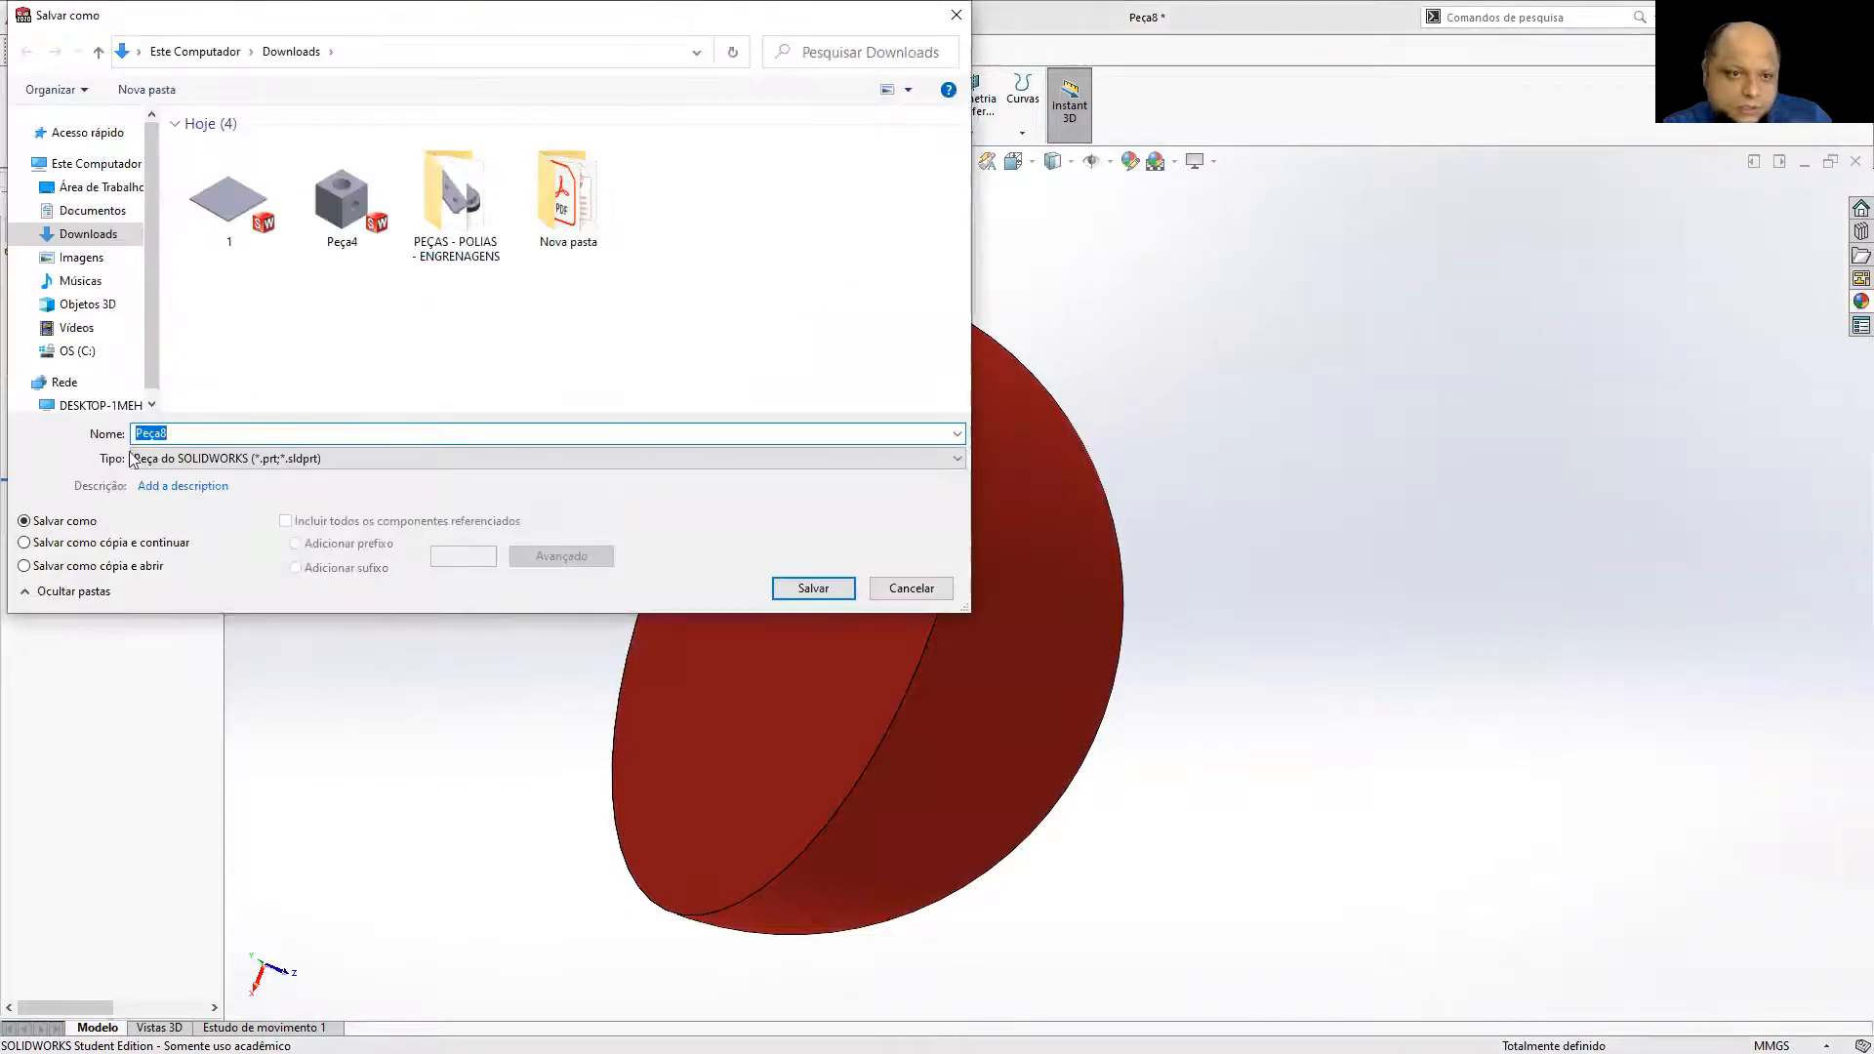
{"action": "type", "text": "2"}
{"action": "left_click", "coordinate": [801, 586]}
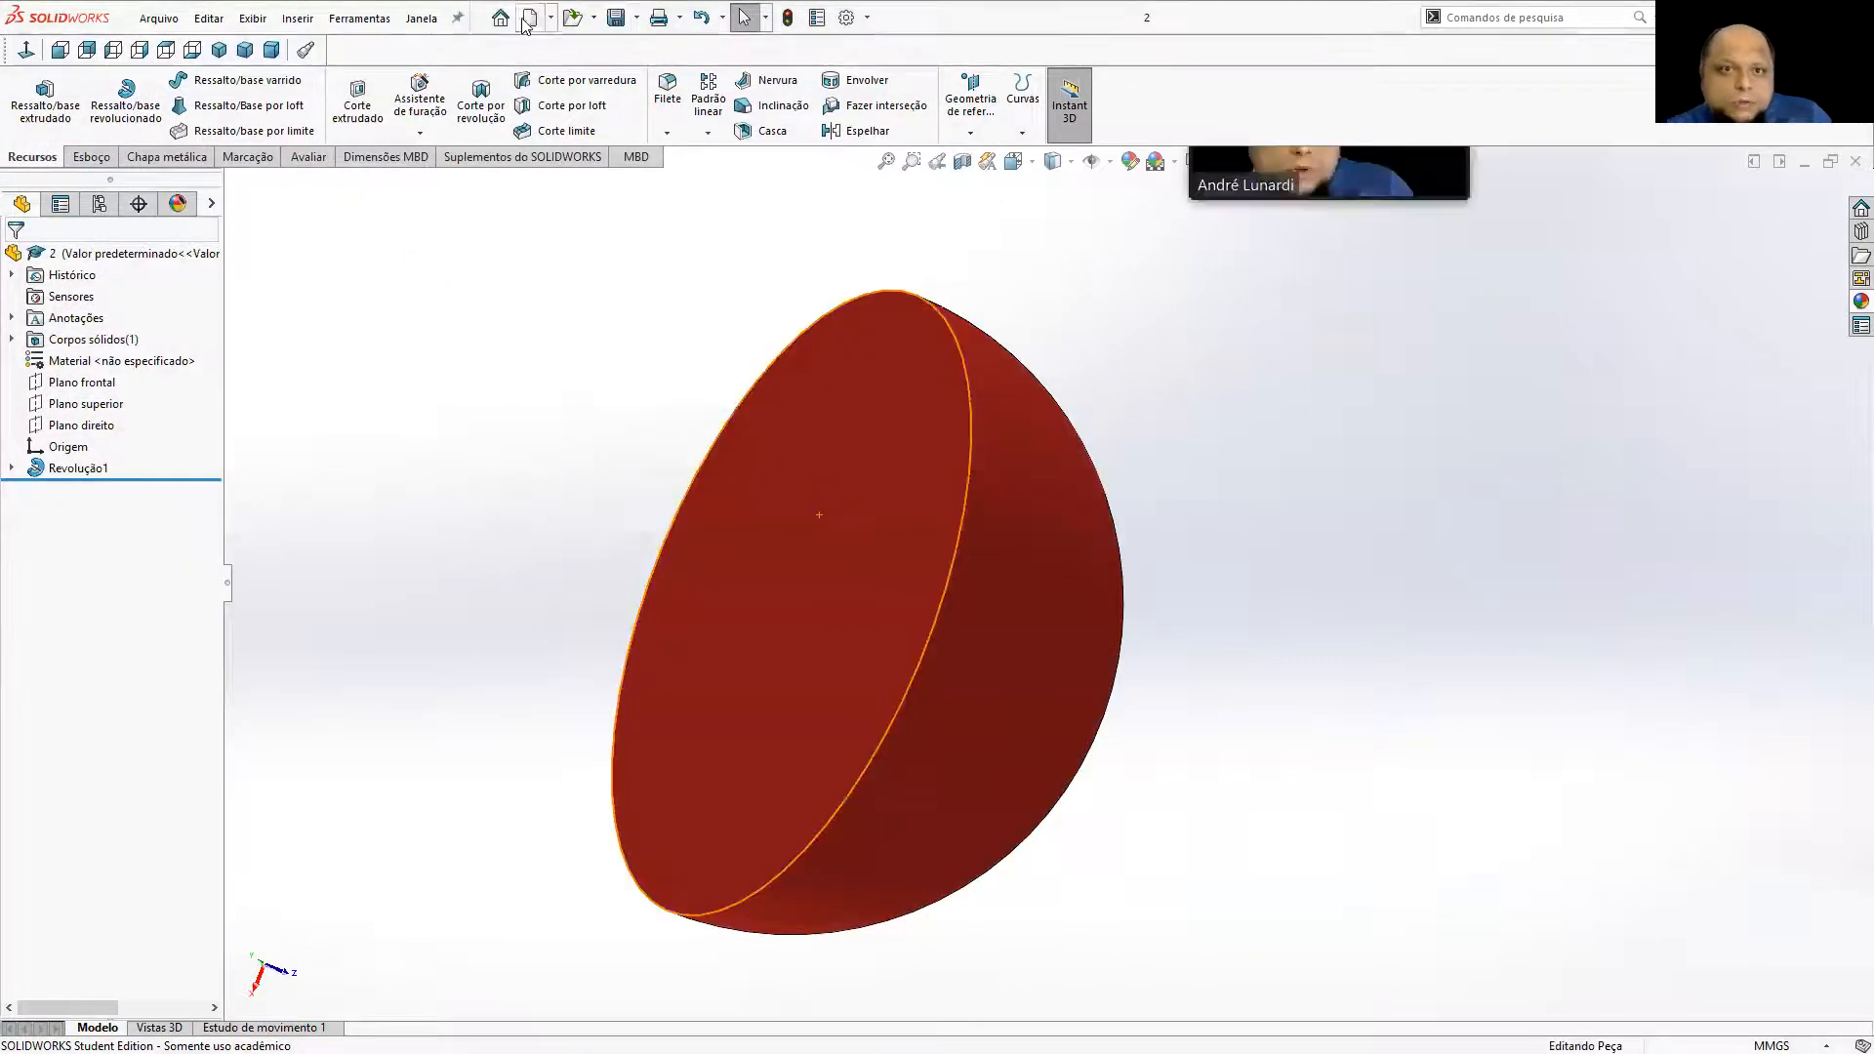
Create a new assembly and place the plate, part 1, in it as the first component.
{"action": "left_click", "coordinate": [526, 22]}
{"action": "left_click", "coordinate": [842, 493]}
{"action": "left_click", "coordinate": [918, 814]}
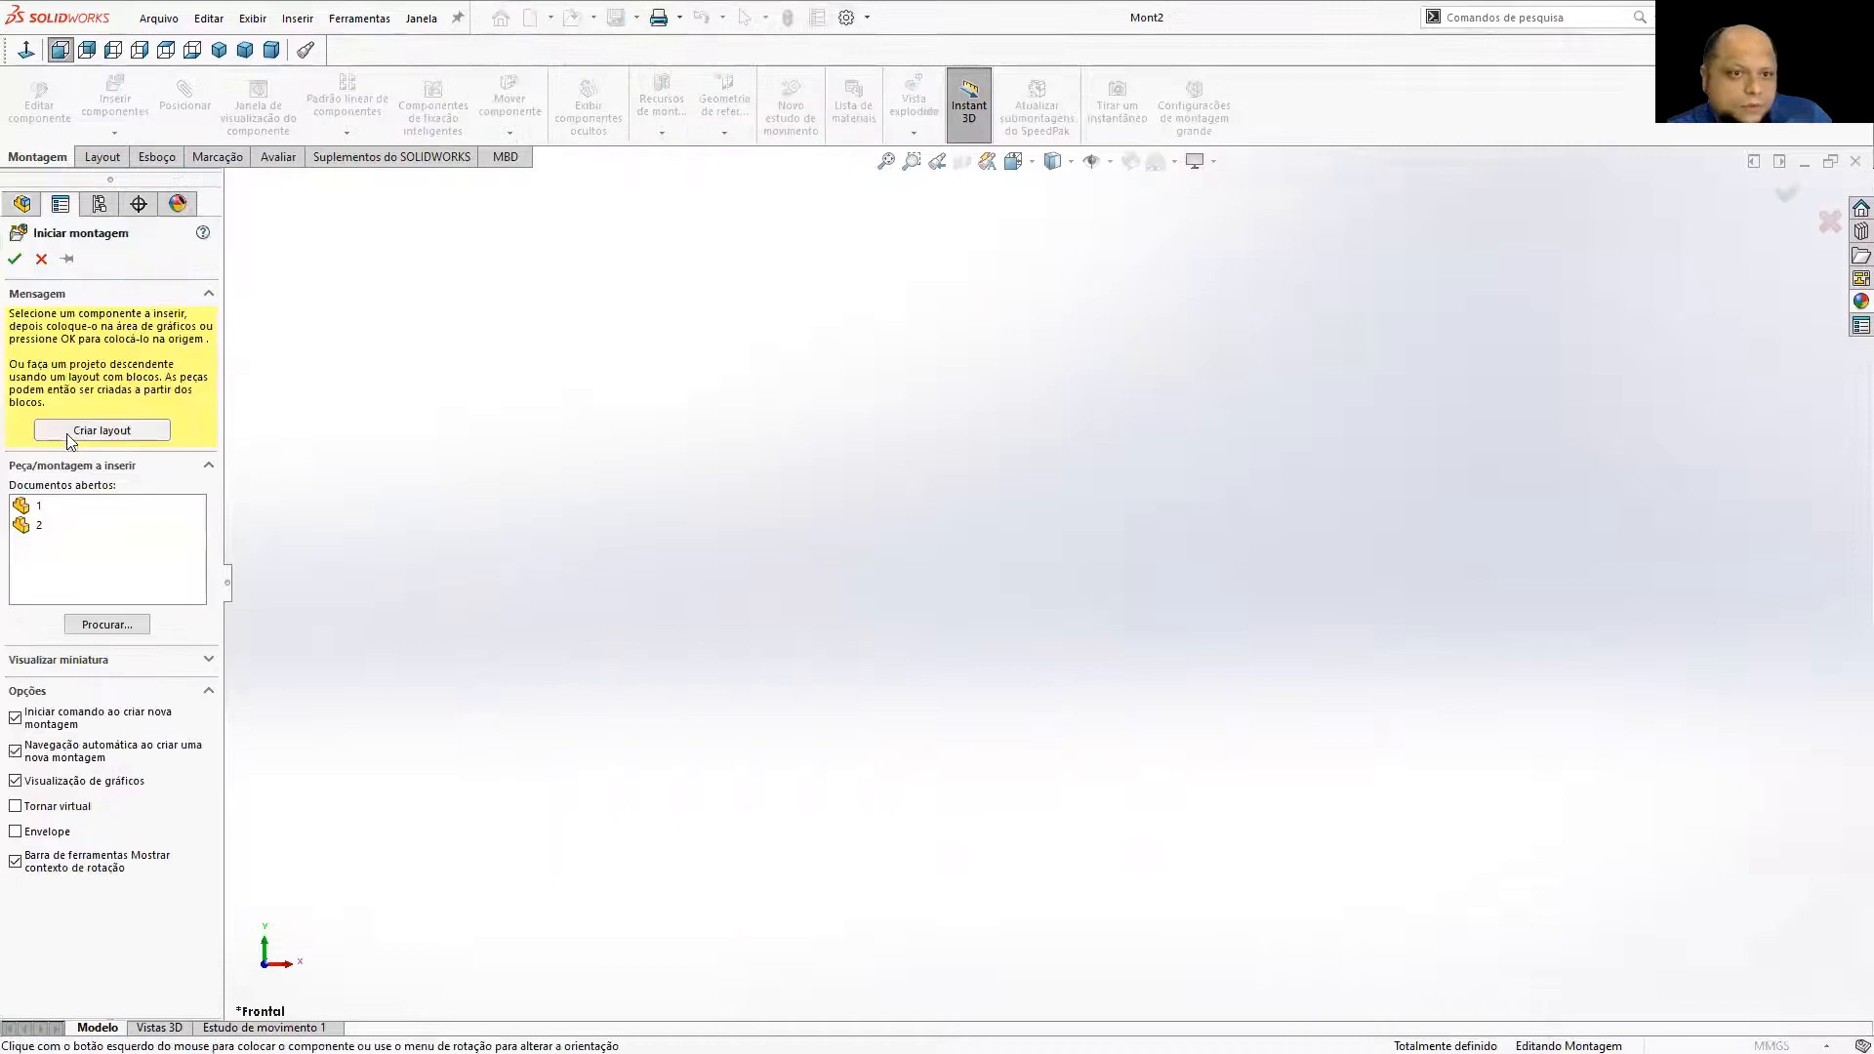
{"action": "left_click", "coordinate": [39, 509]}
{"action": "left_click", "coordinate": [1097, 620]}
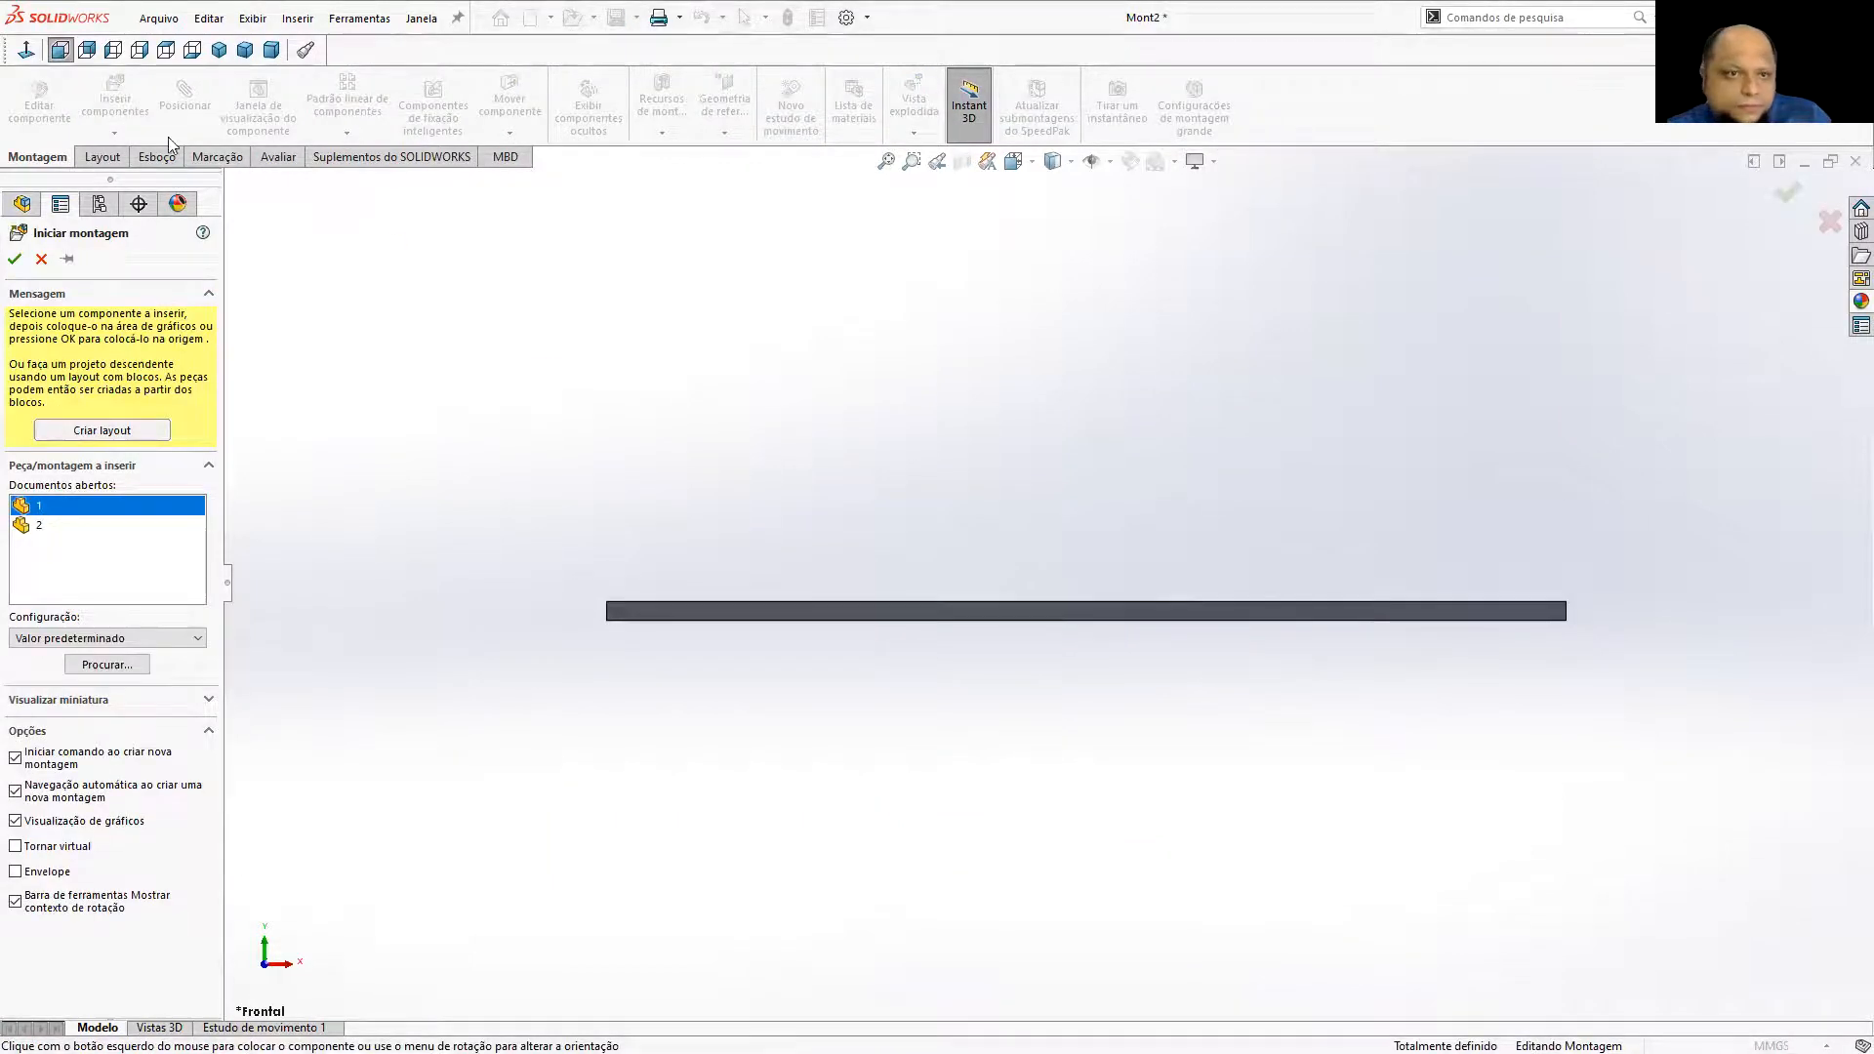
Insert the half-sphere, part 2, into the assembly and place it above the middle of the plate.
{"action": "left_click", "coordinate": [115, 98]}
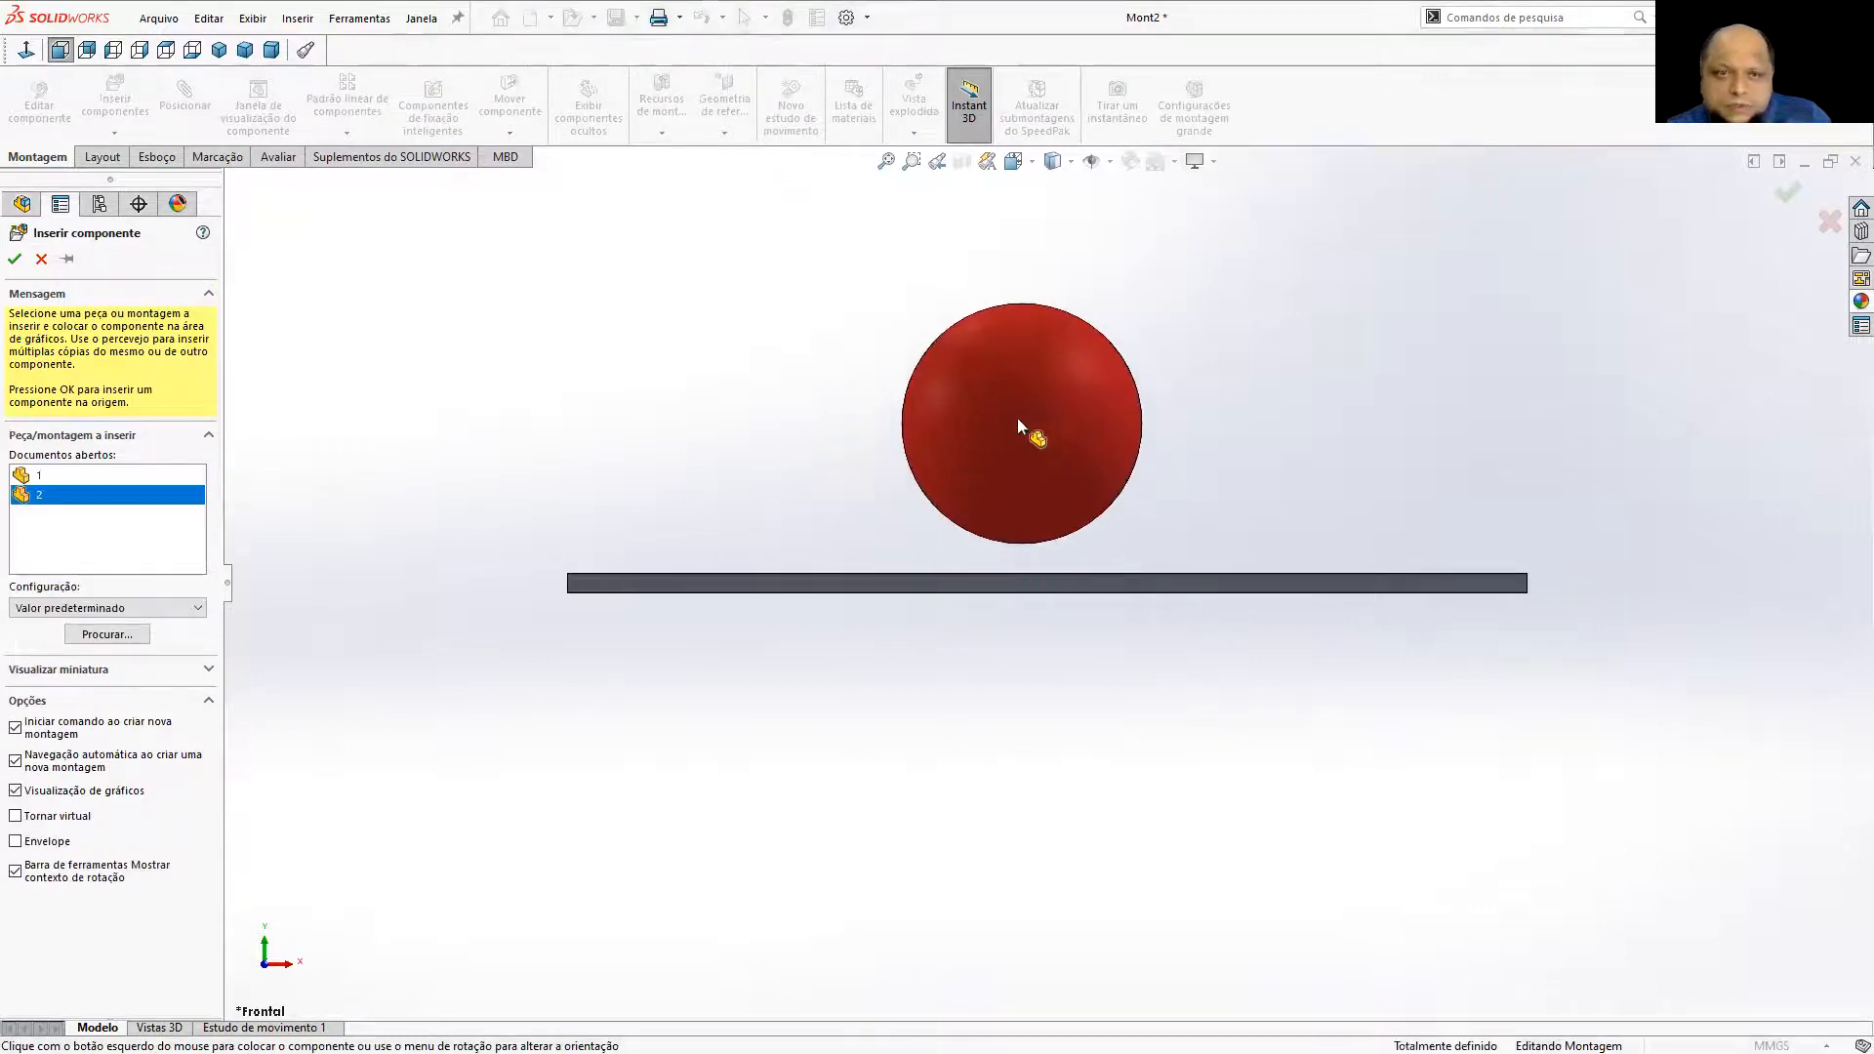
{"action": "left_click", "coordinate": [1027, 432]}
{"action": "middle_click_drag", "start_coordinate": [707, 398], "coordinate": [578, 549]}
{"action": "left_click", "coordinate": [121, 103]}
{"action": "key", "text": "Escape"}
Mate the half-sphere's flat face coincident with the plate's large upper face.
{"action": "left_click", "coordinate": [174, 103]}
{"action": "middle_click_drag", "start_coordinate": [762, 503], "coordinate": [924, 557]}
{"action": "left_click", "coordinate": [924, 556]}
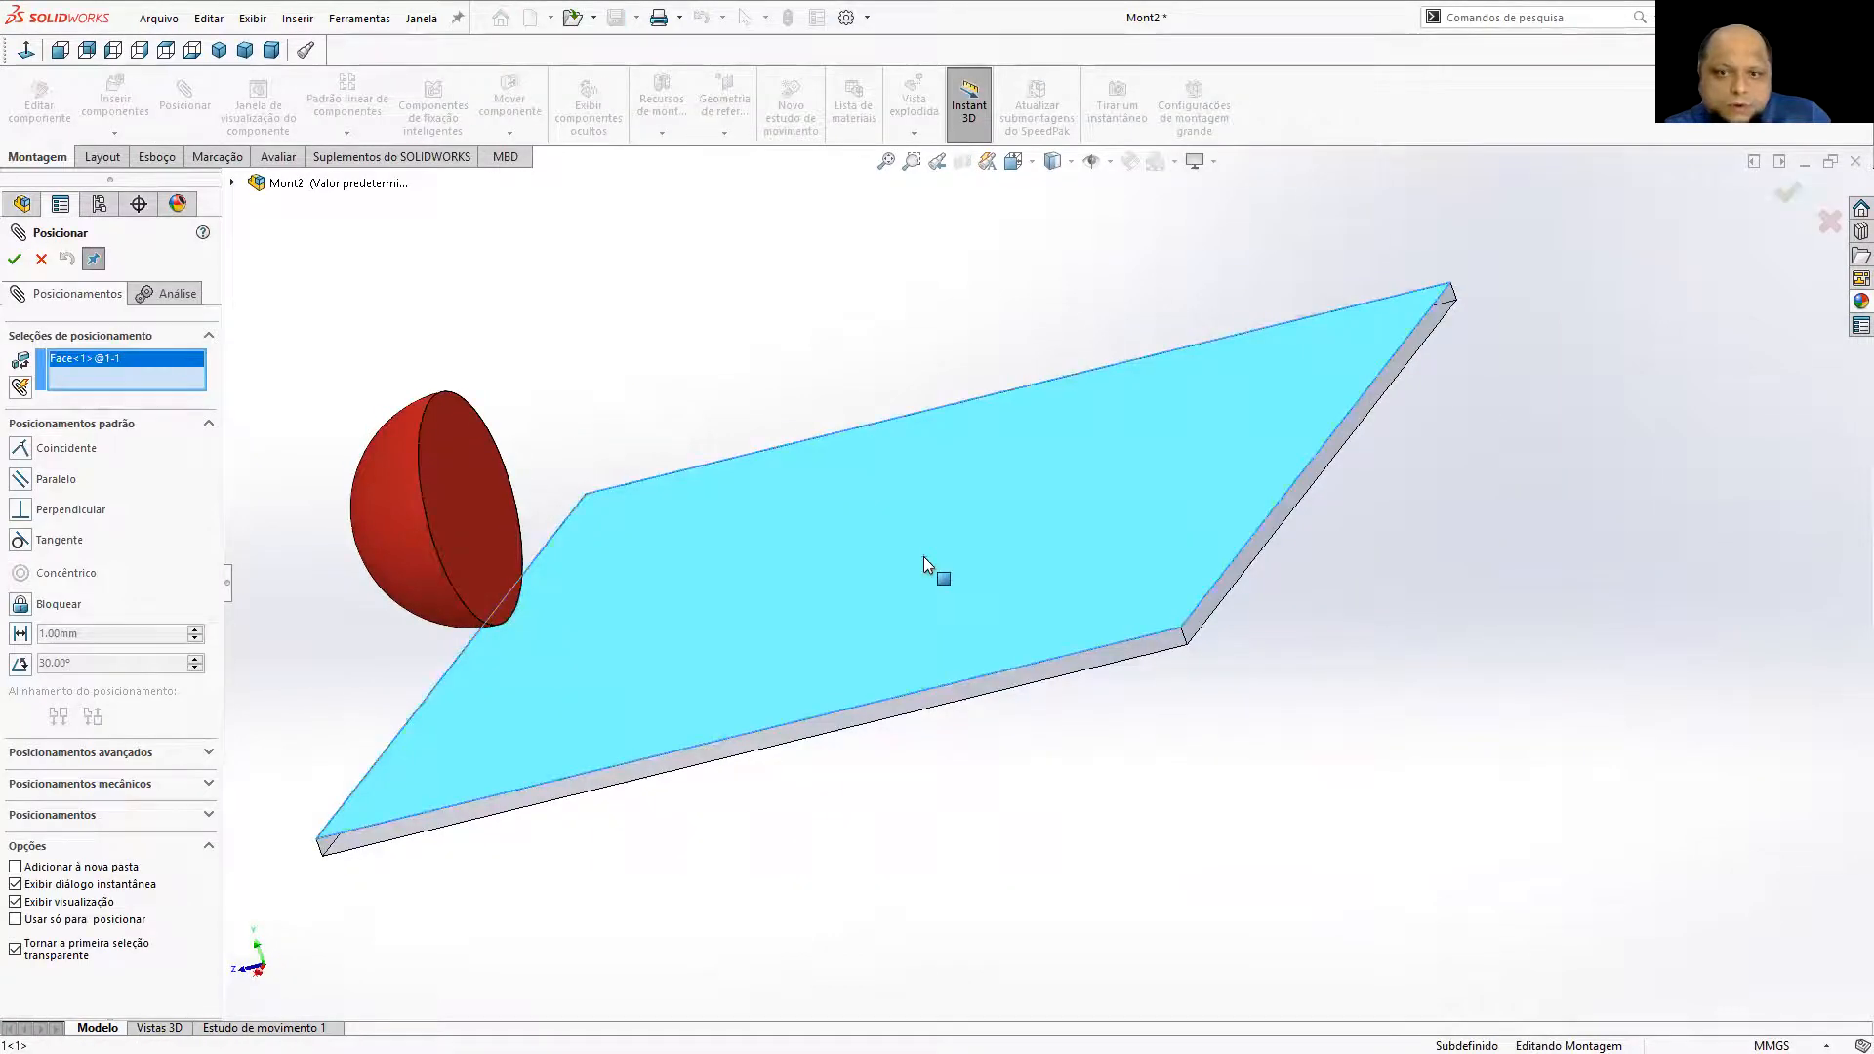
{"action": "left_click", "coordinate": [475, 482]}
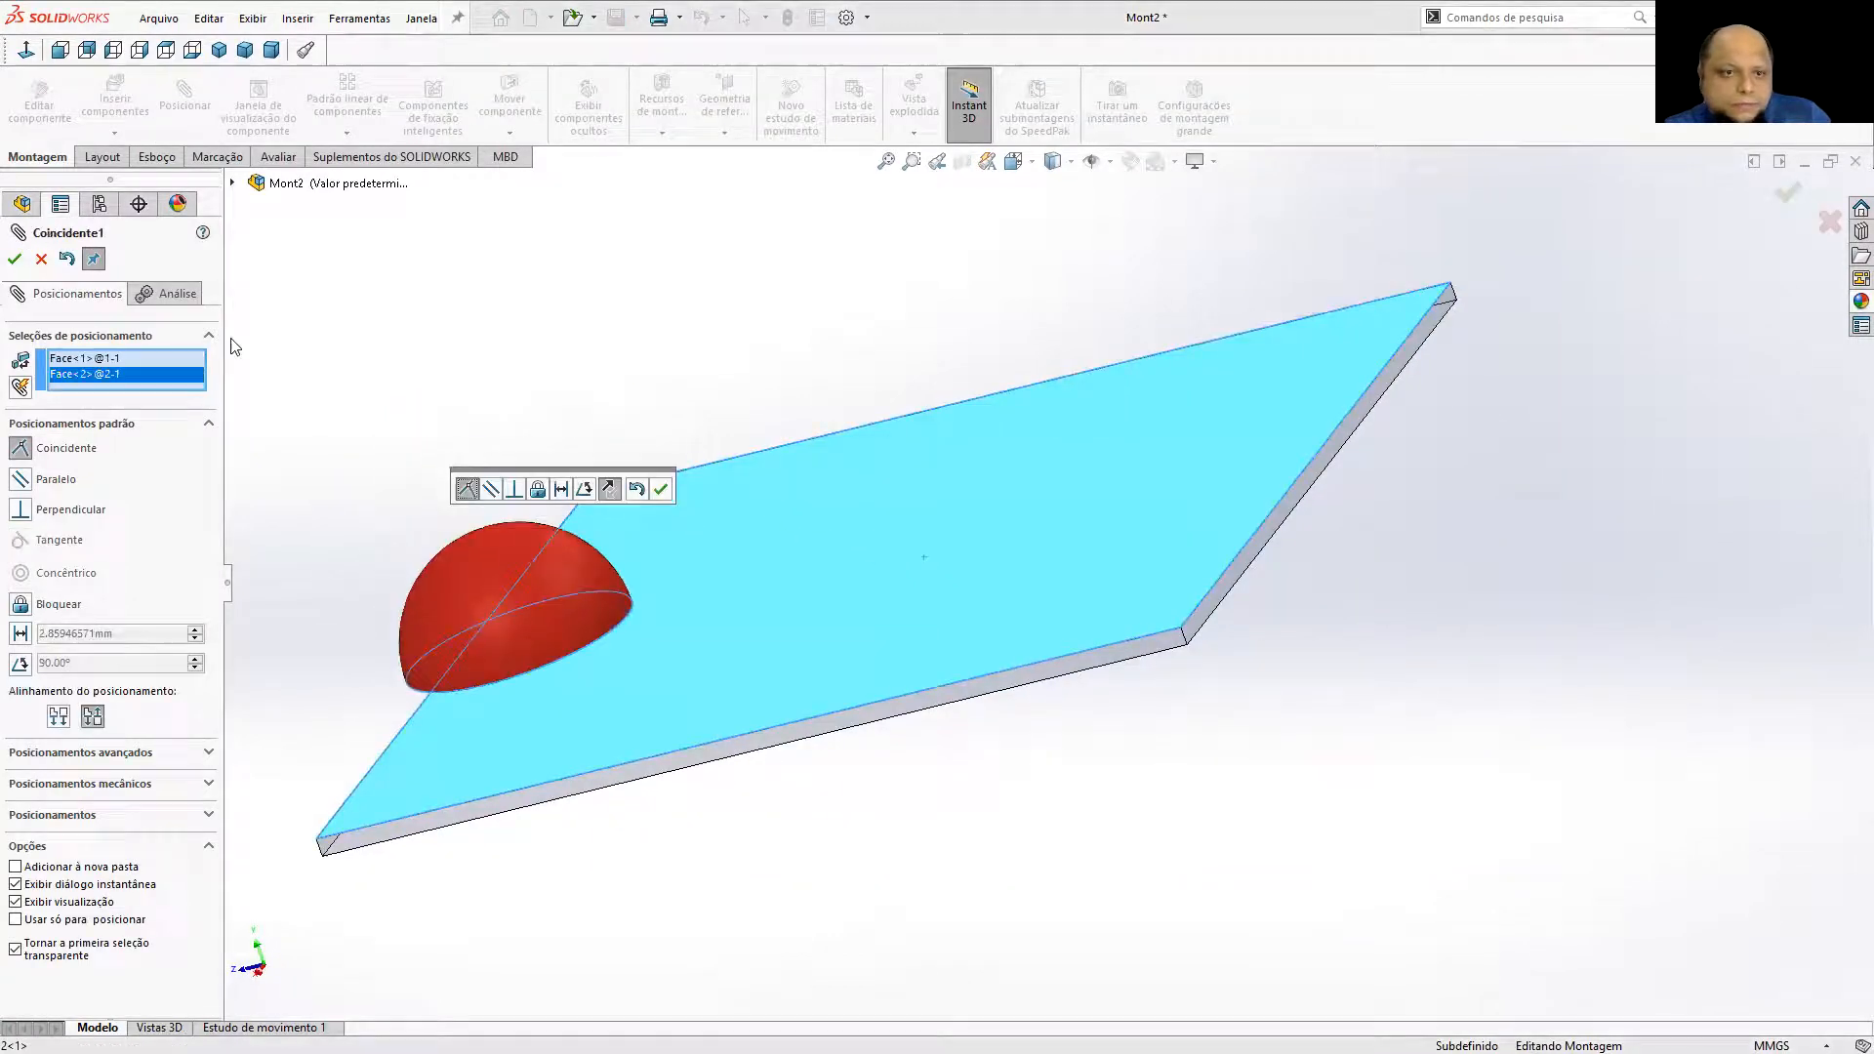
{"action": "left_click", "coordinate": [661, 488]}
Slide the half-sphere along the plate to roughly its centre and finish mating.
{"action": "left_click_drag", "start_coordinate": [557, 561], "coordinate": [850, 510]}
{"action": "middle_click_drag", "start_coordinate": [778, 330], "coordinate": [887, 289]}
{"action": "left_click_drag", "start_coordinate": [818, 554], "coordinate": [871, 508]}
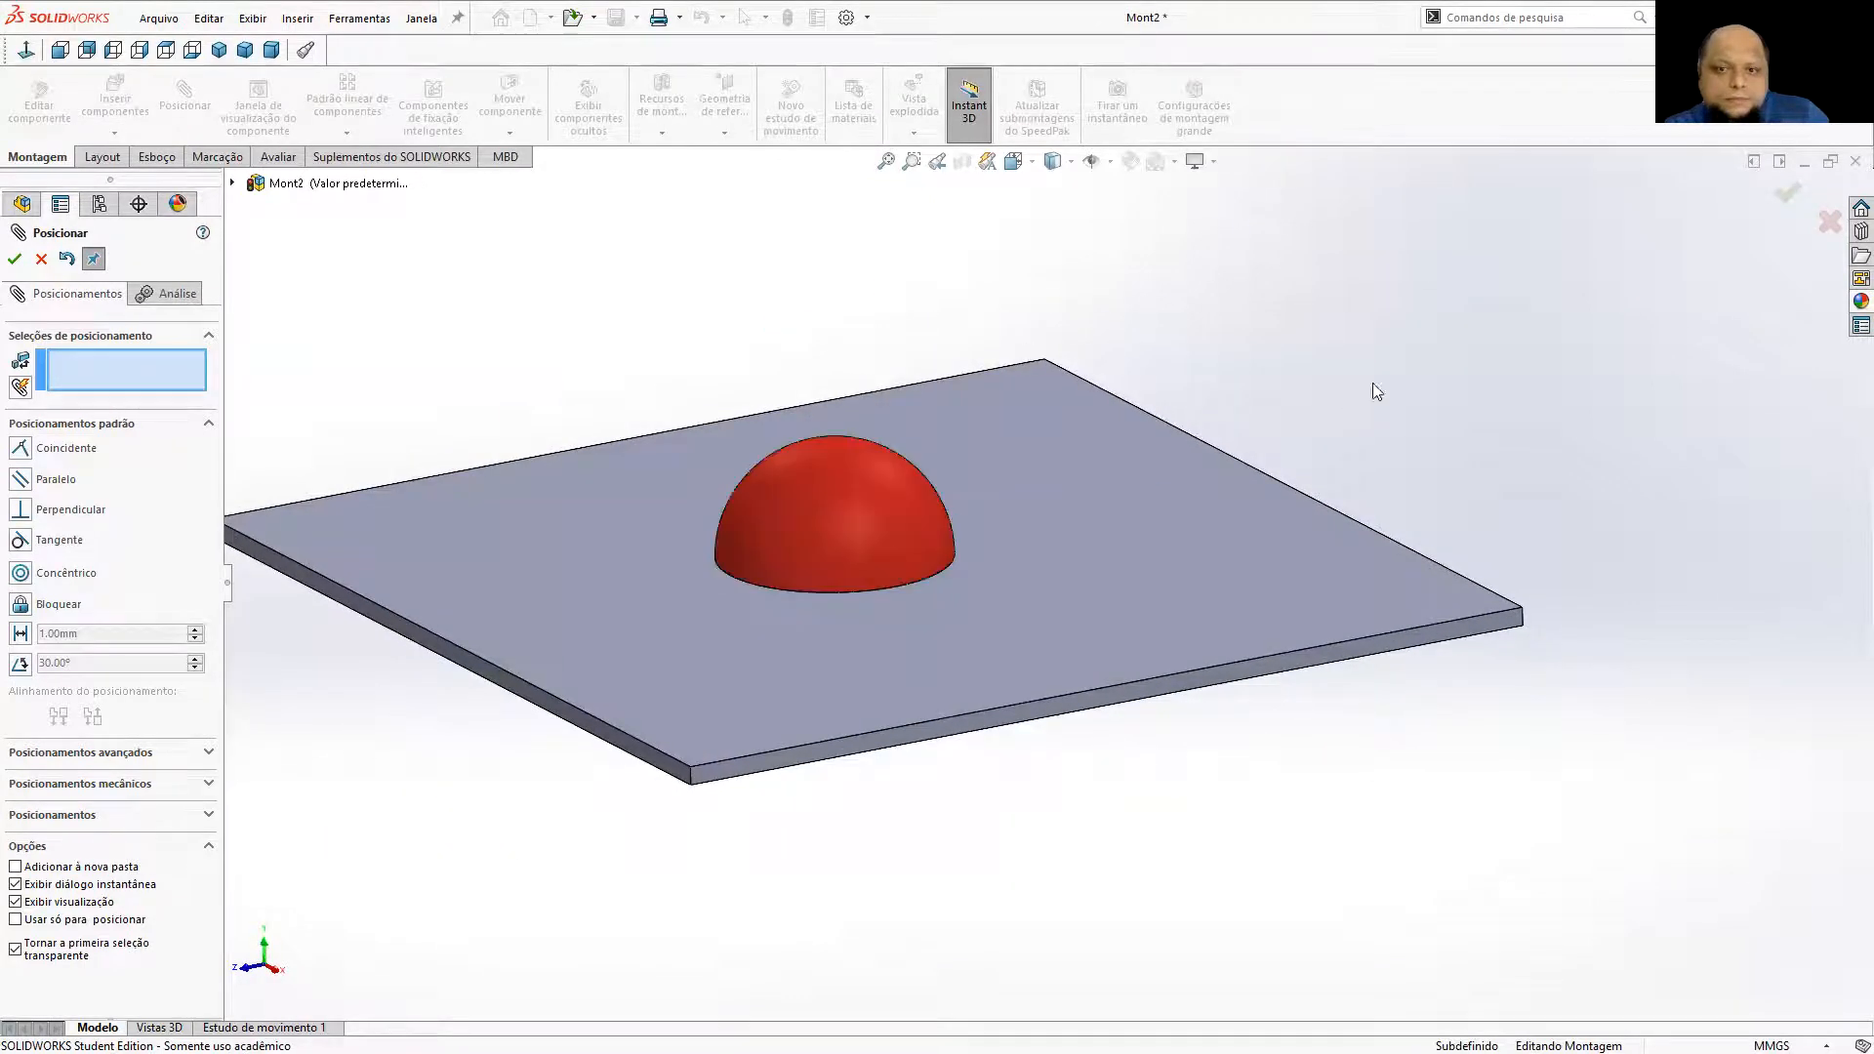
{"action": "left_click", "coordinate": [33, 258]}
{"action": "scroll", "coordinate": [429, 293], "scroll_direction": "up", "scroll_amount": 2}
{"action": "middle_click_drag", "start_coordinate": [461, 305], "coordinate": [478, 353]}
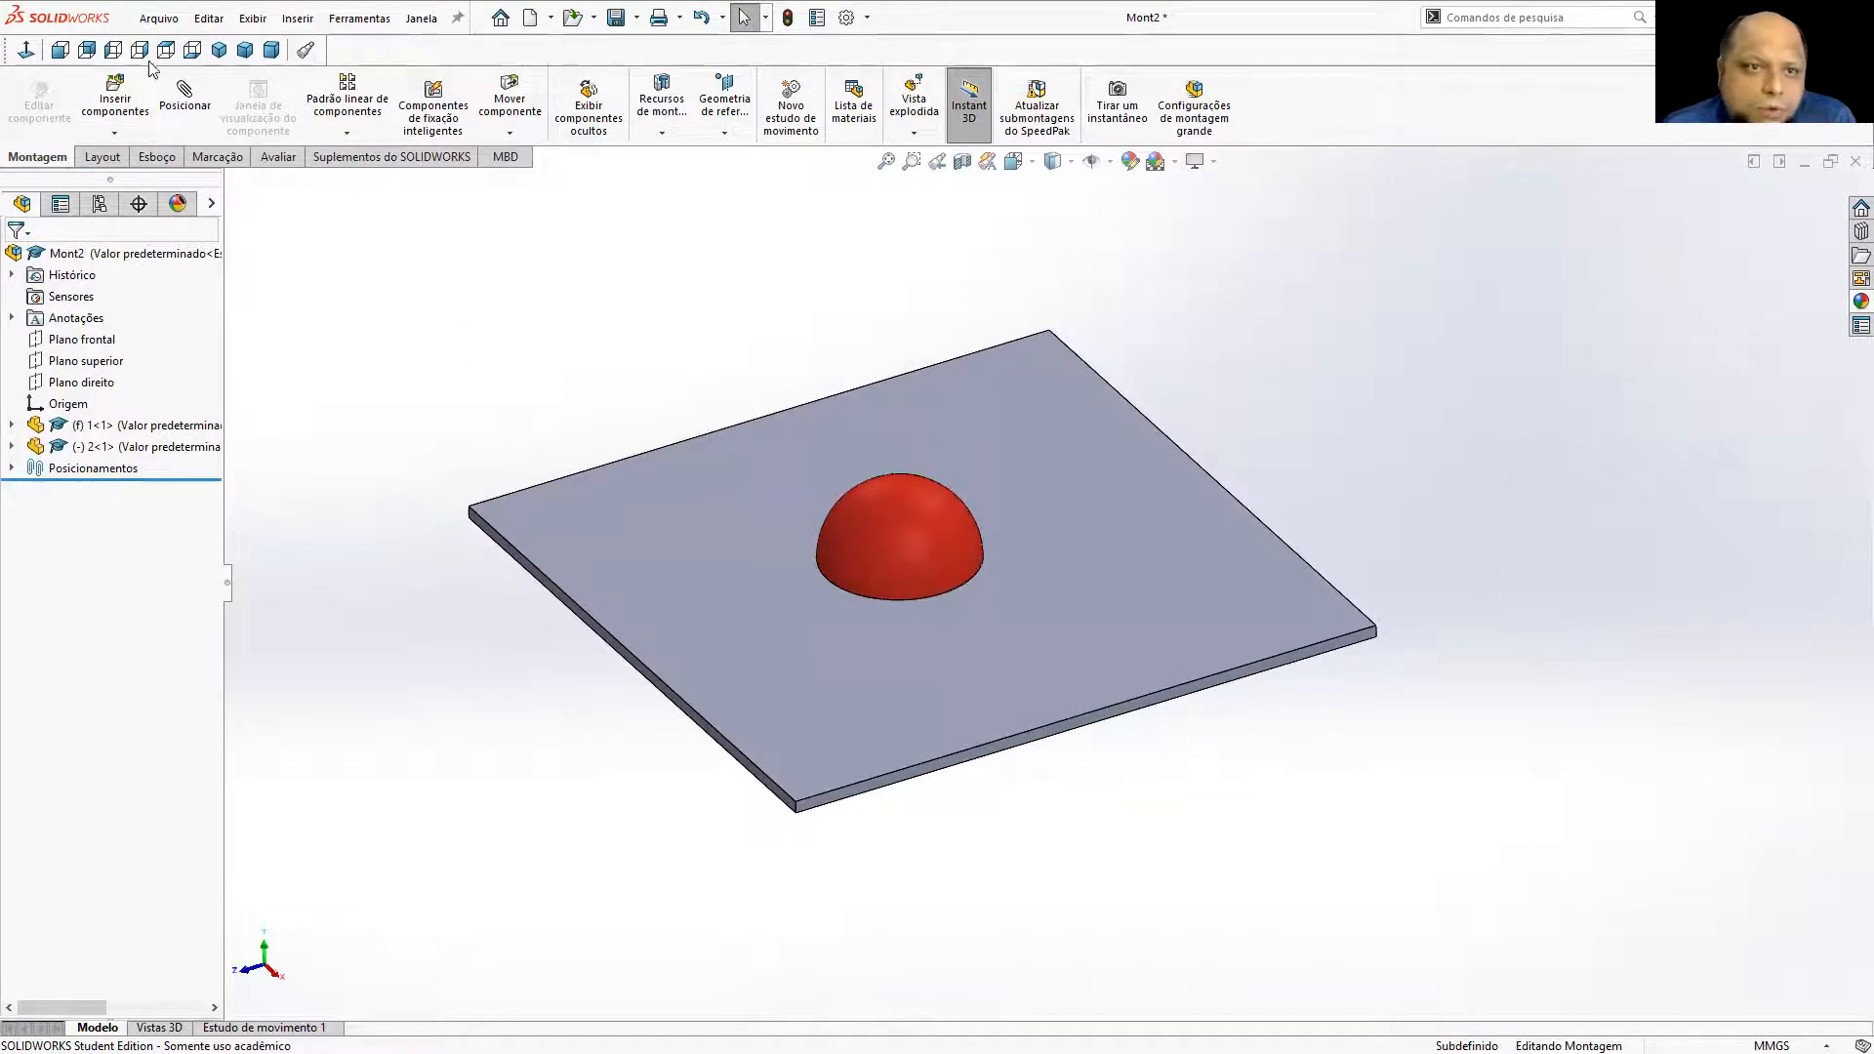
{"action": "left_click", "coordinate": [302, 22]}
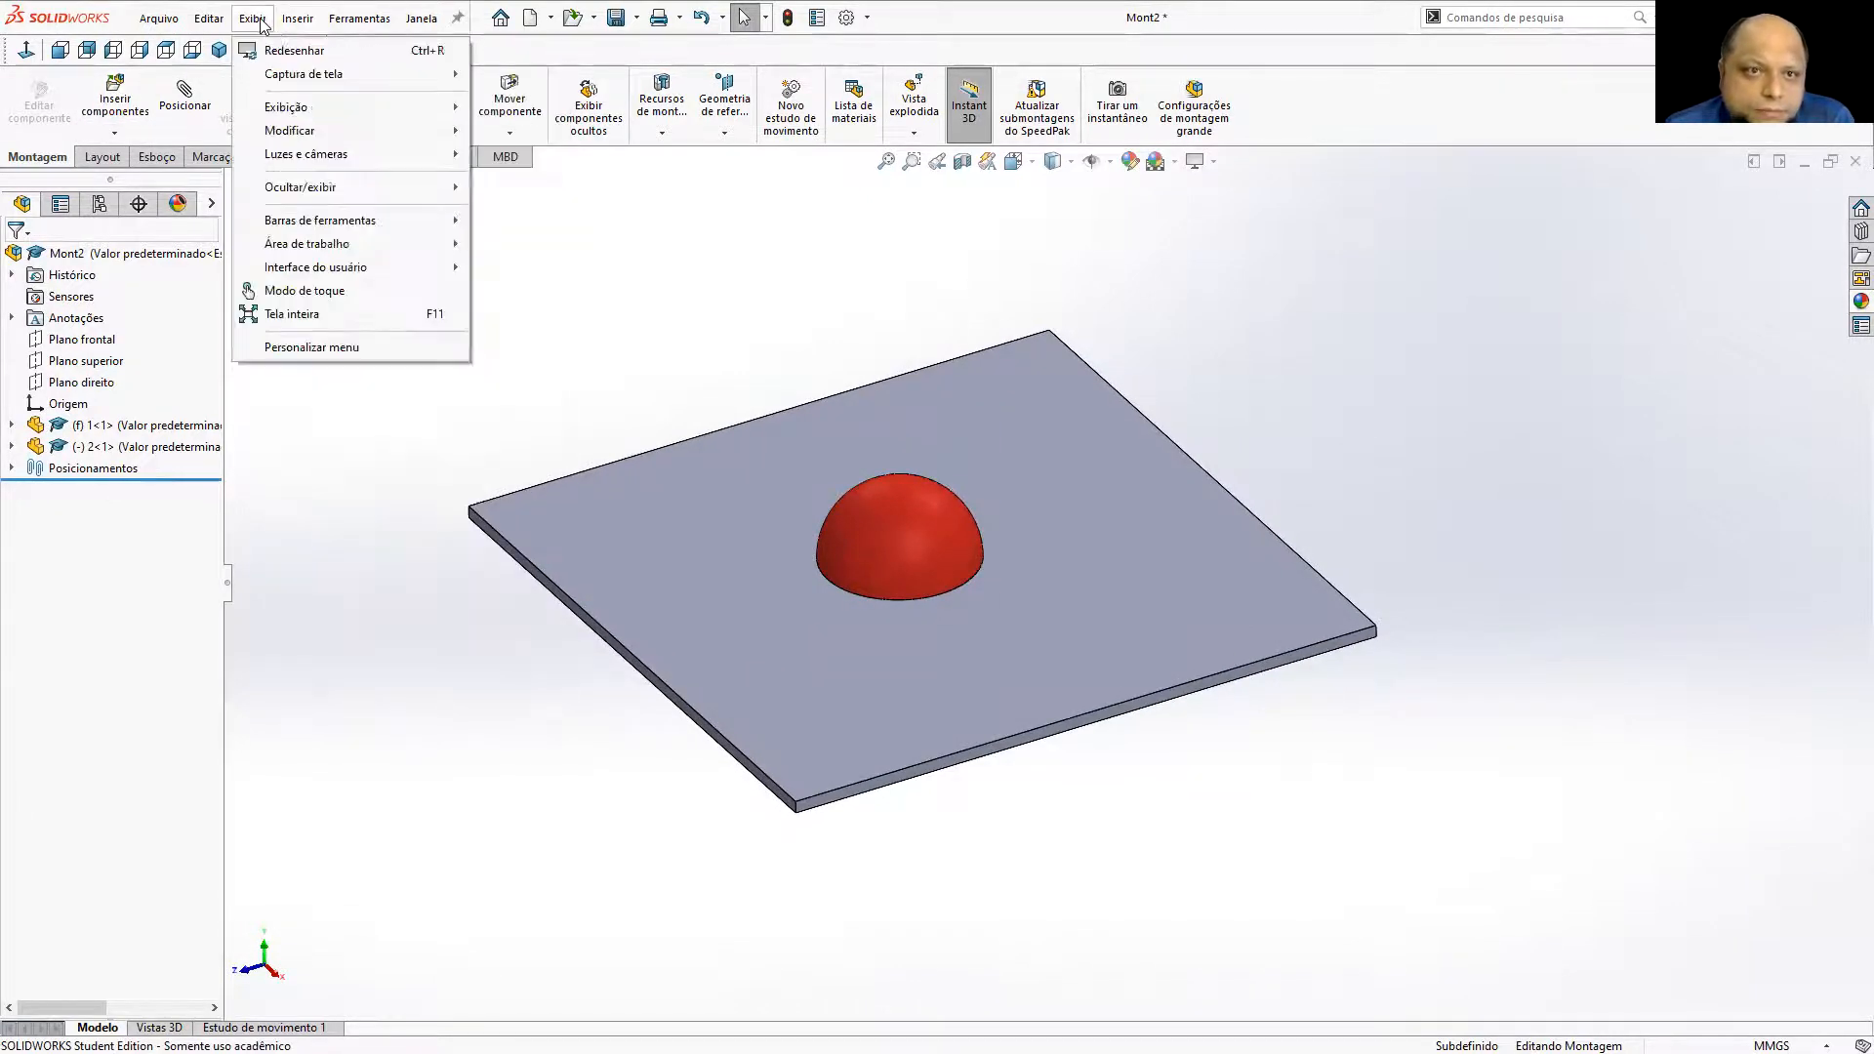
{"action": "mouse_move", "coordinate": [359, 23]}
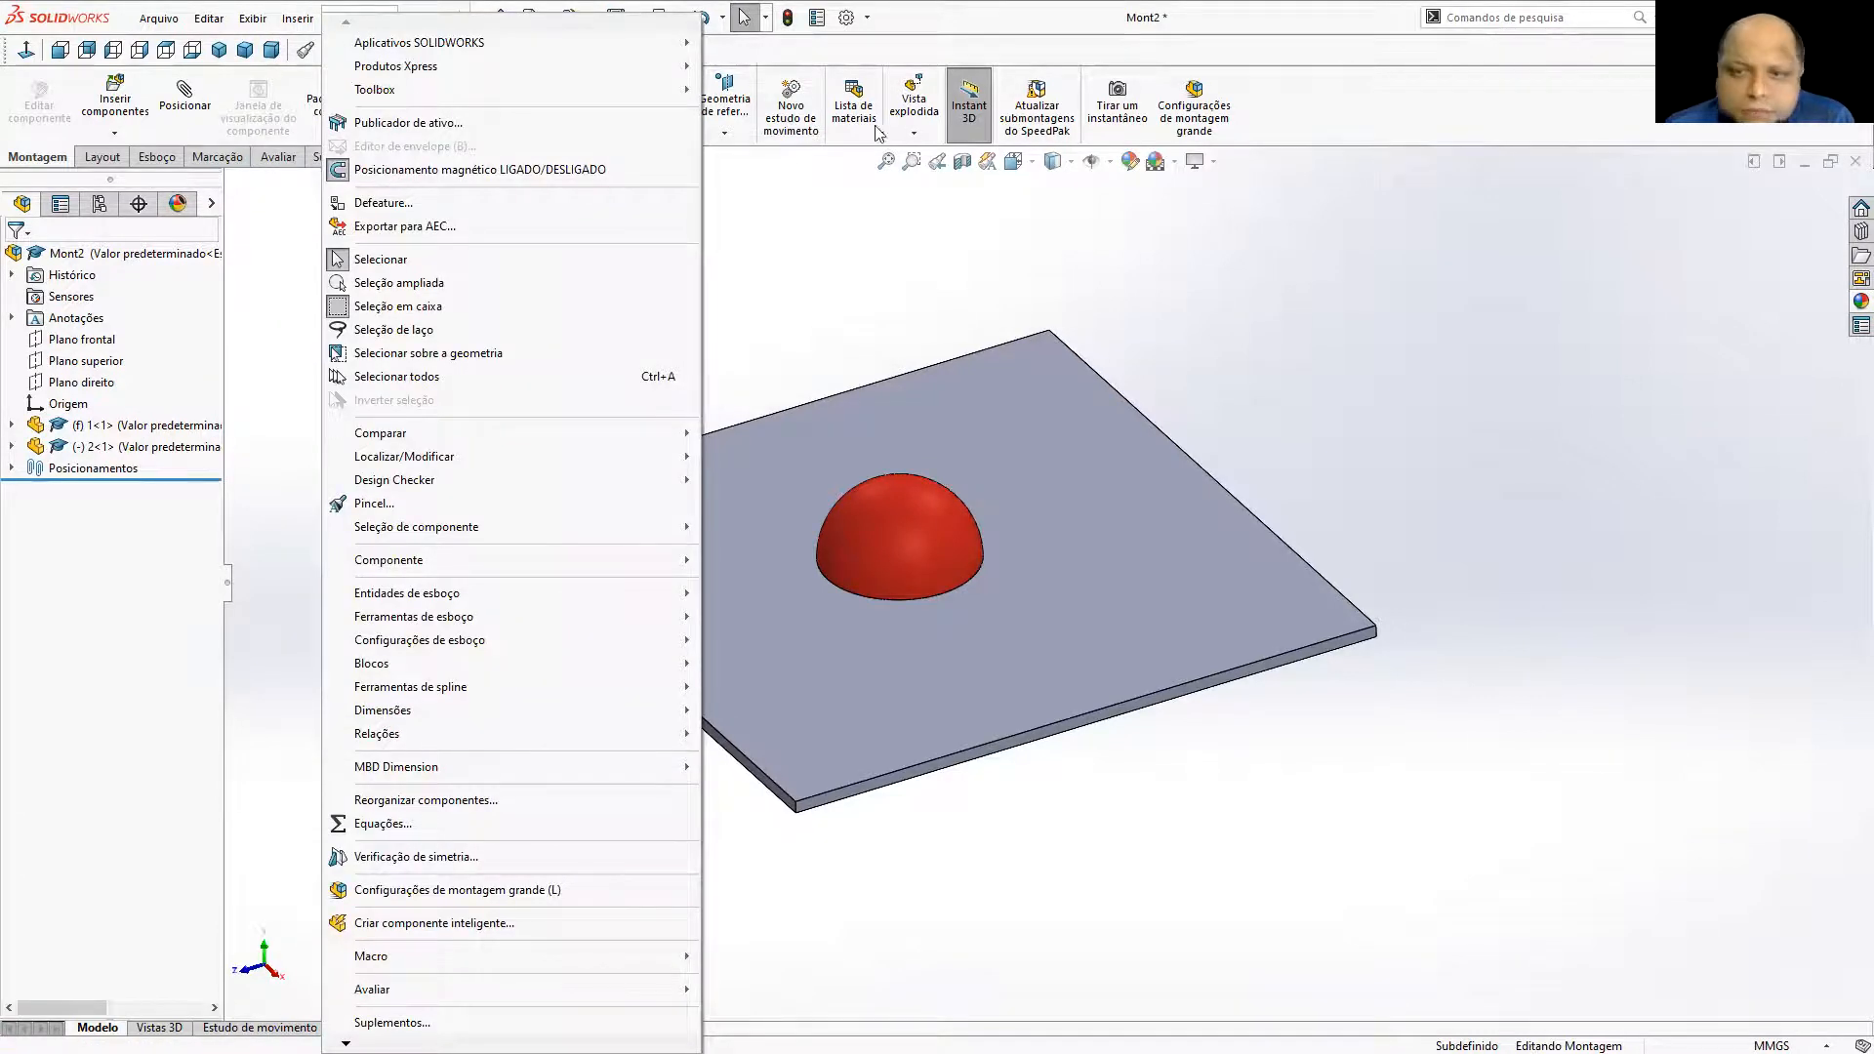
{"action": "left_click", "coordinate": [997, 272]}
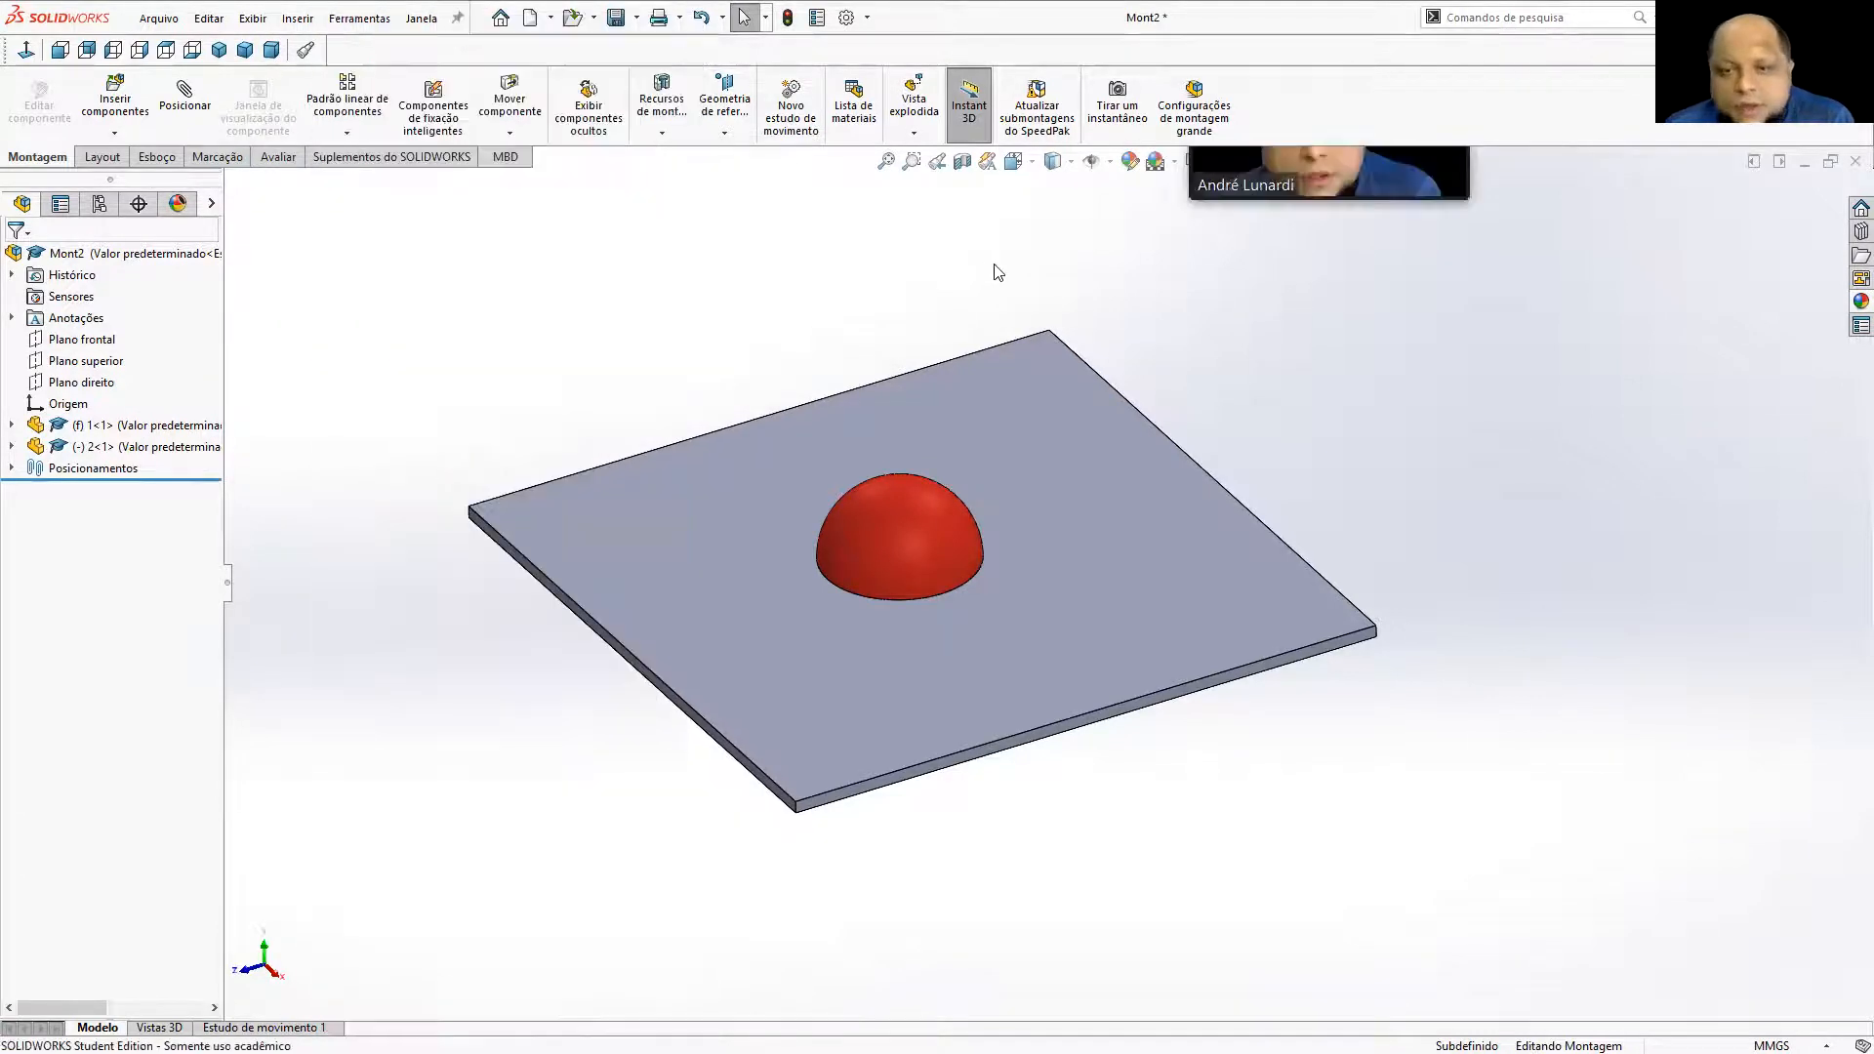
Rebuild the assembly and save it with all components as a SOLIDWORKS Part file named 3.
{"action": "left_click", "coordinate": [637, 18]}
{"action": "left_click", "coordinate": [659, 44]}
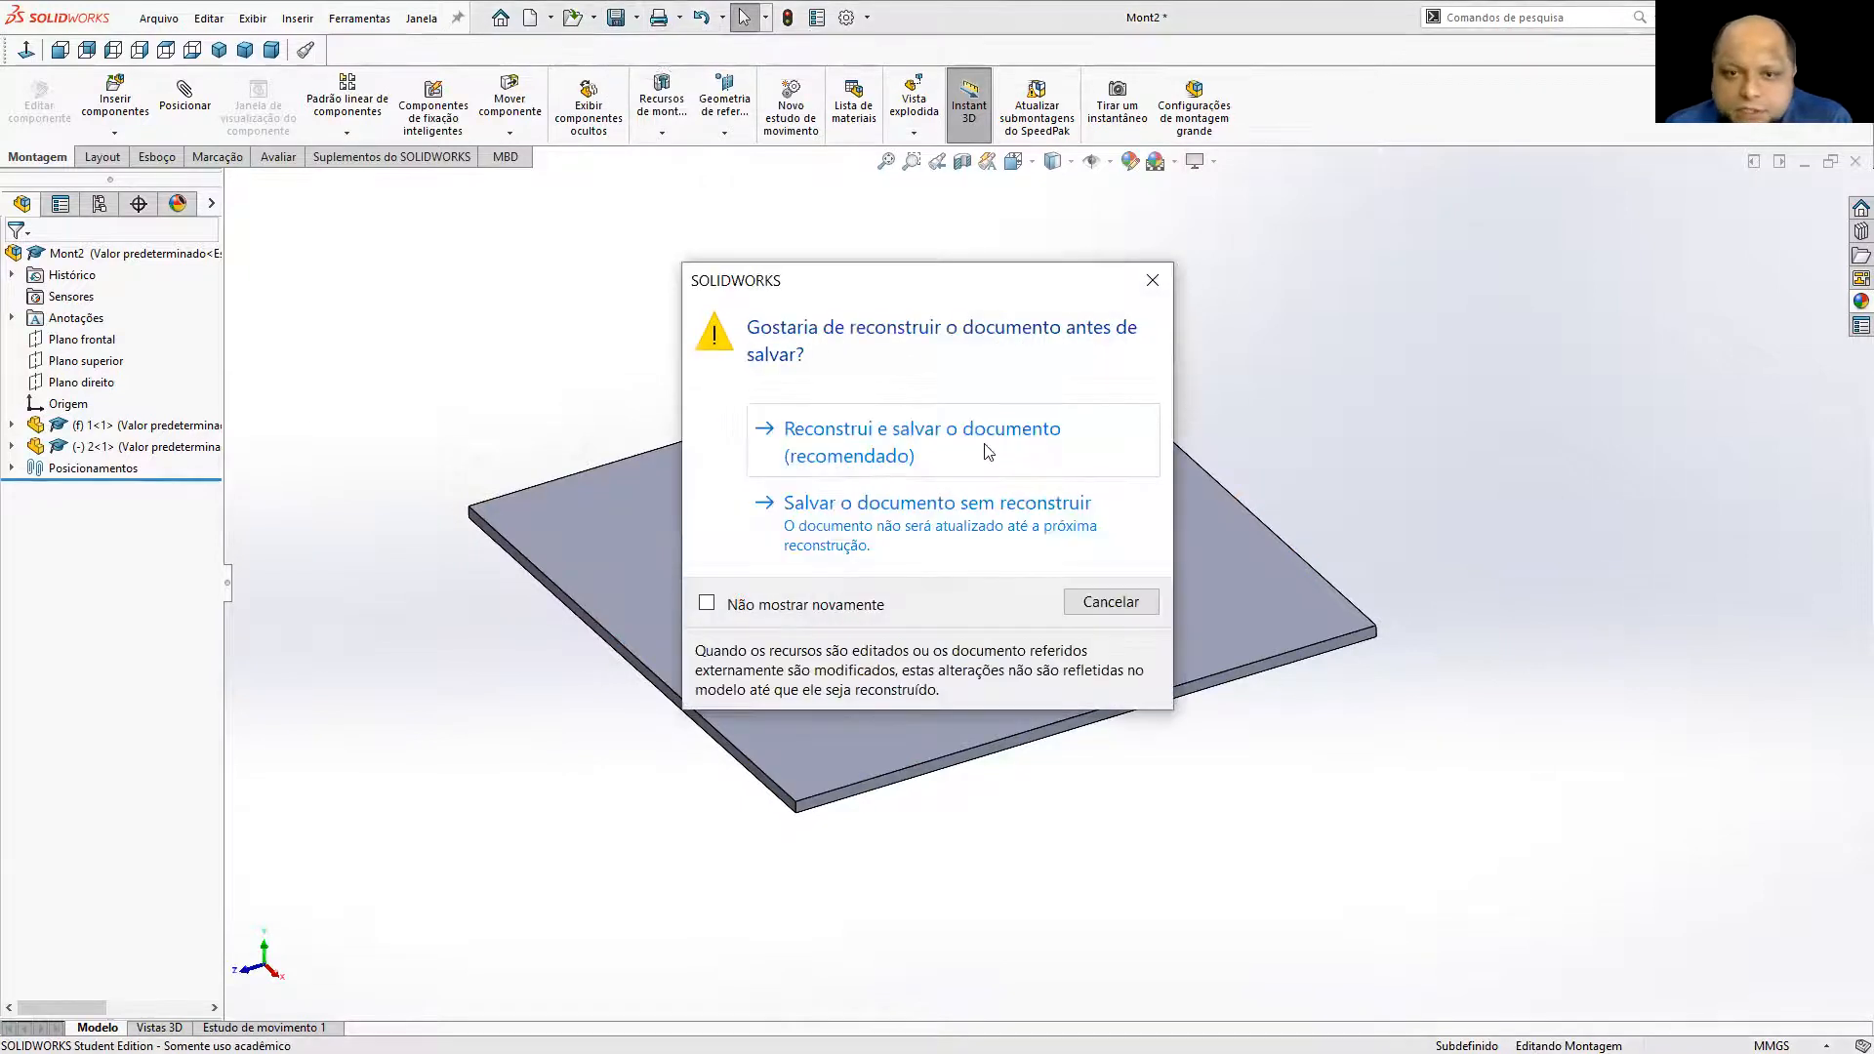
{"action": "left_click", "coordinate": [1117, 460]}
{"action": "left_click", "coordinate": [363, 461]}
{"action": "left_click", "coordinate": [306, 487]}
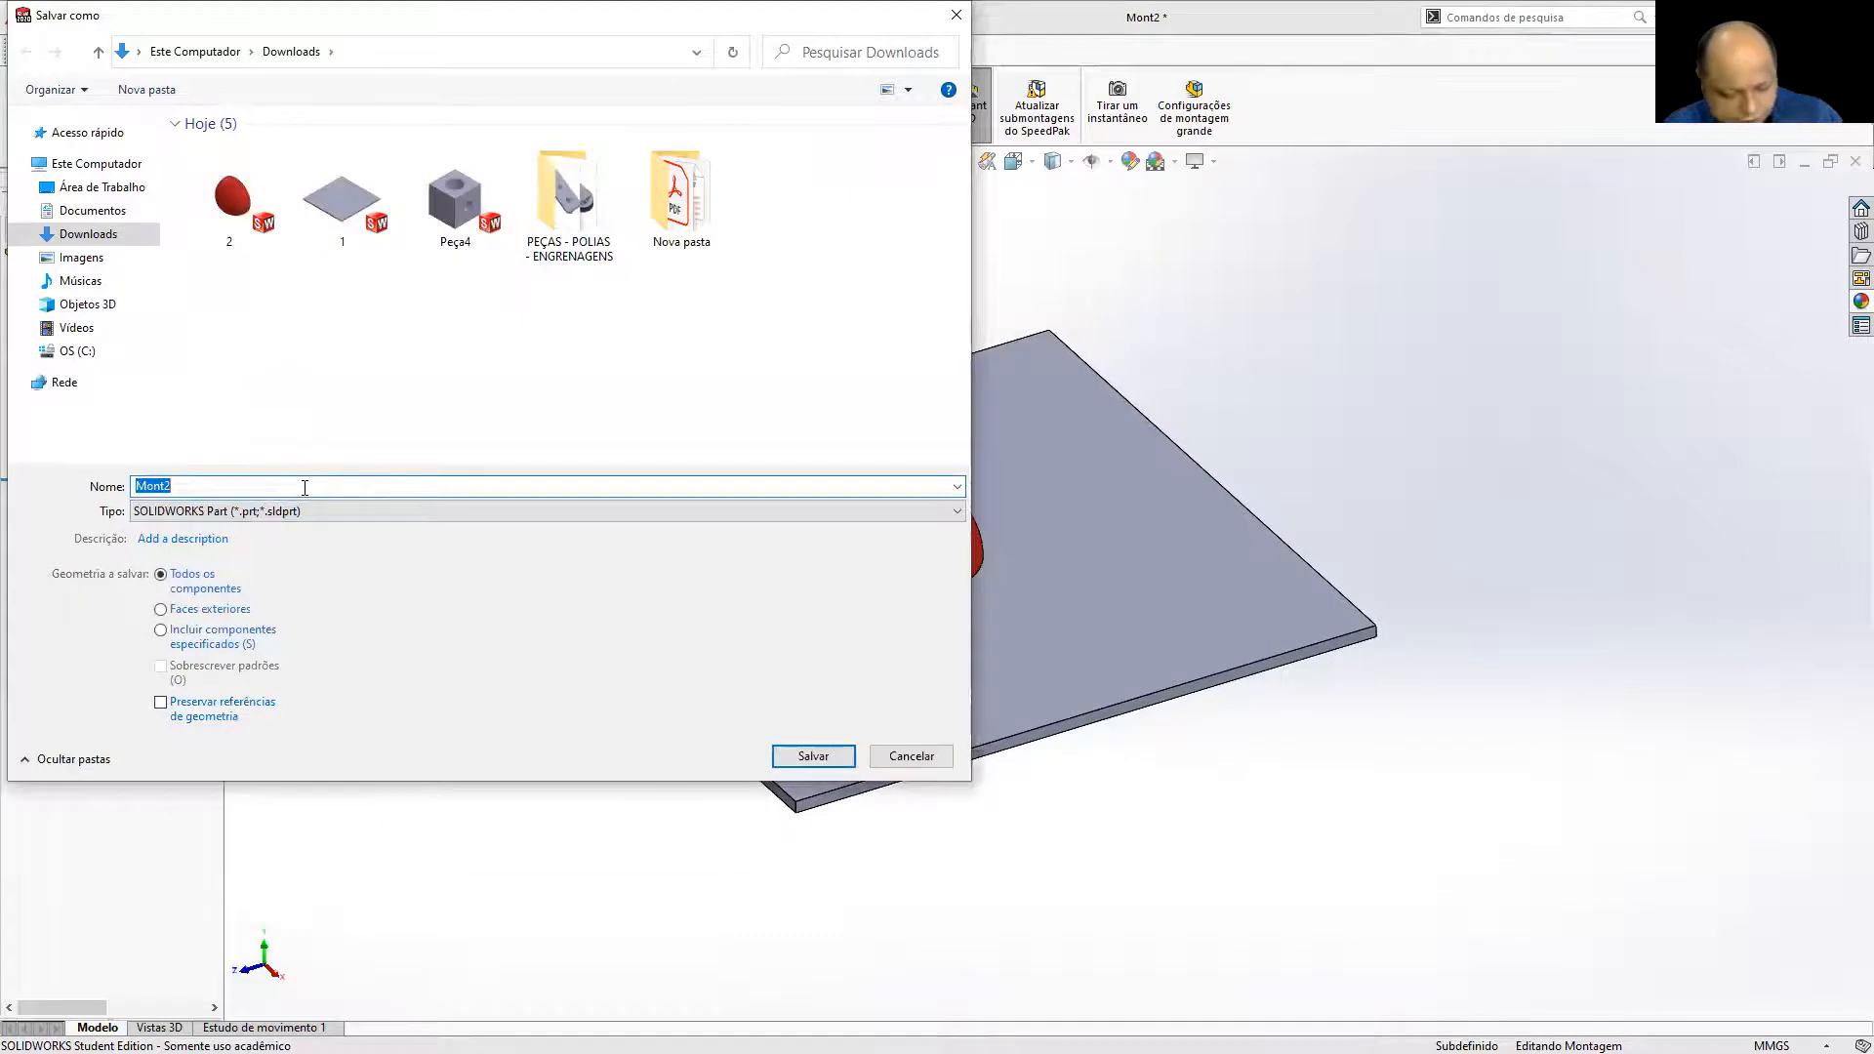
{"action": "left_click", "coordinate": [305, 488]}
{"action": "type", "text": "3"}
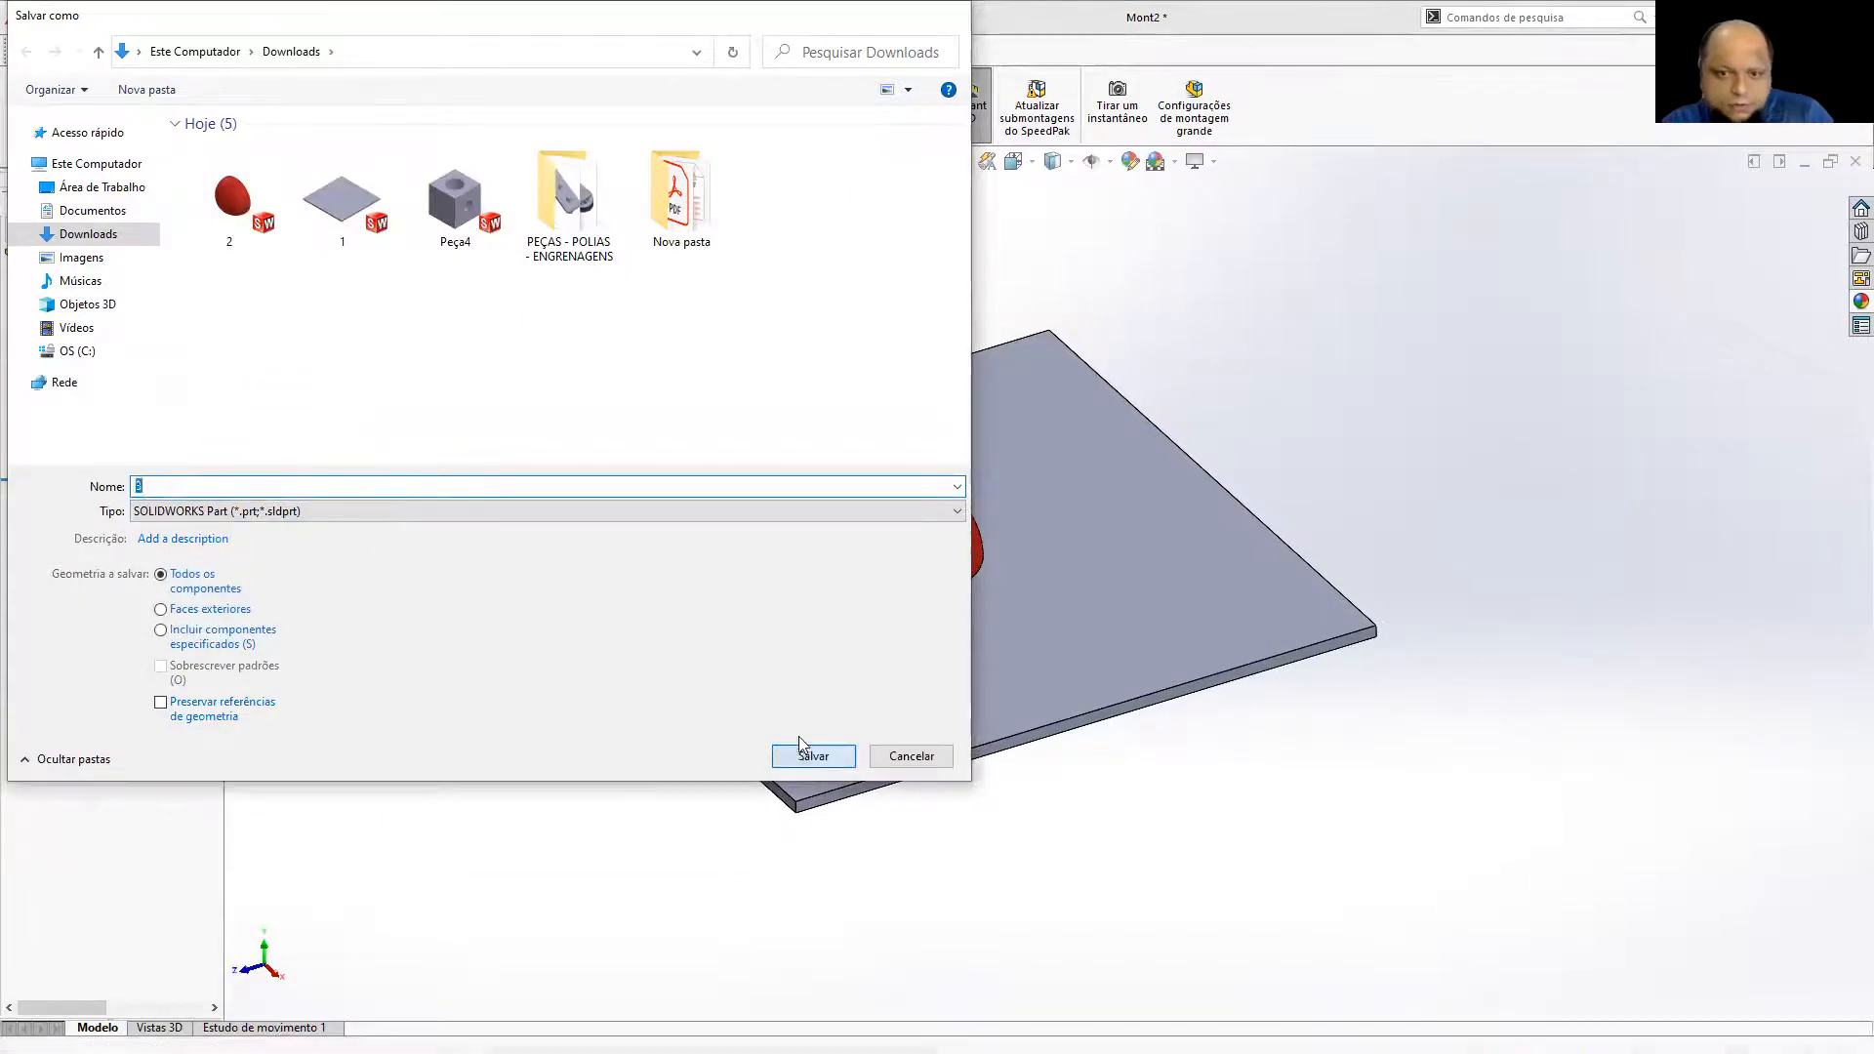
{"action": "left_click", "coordinate": [813, 756]}
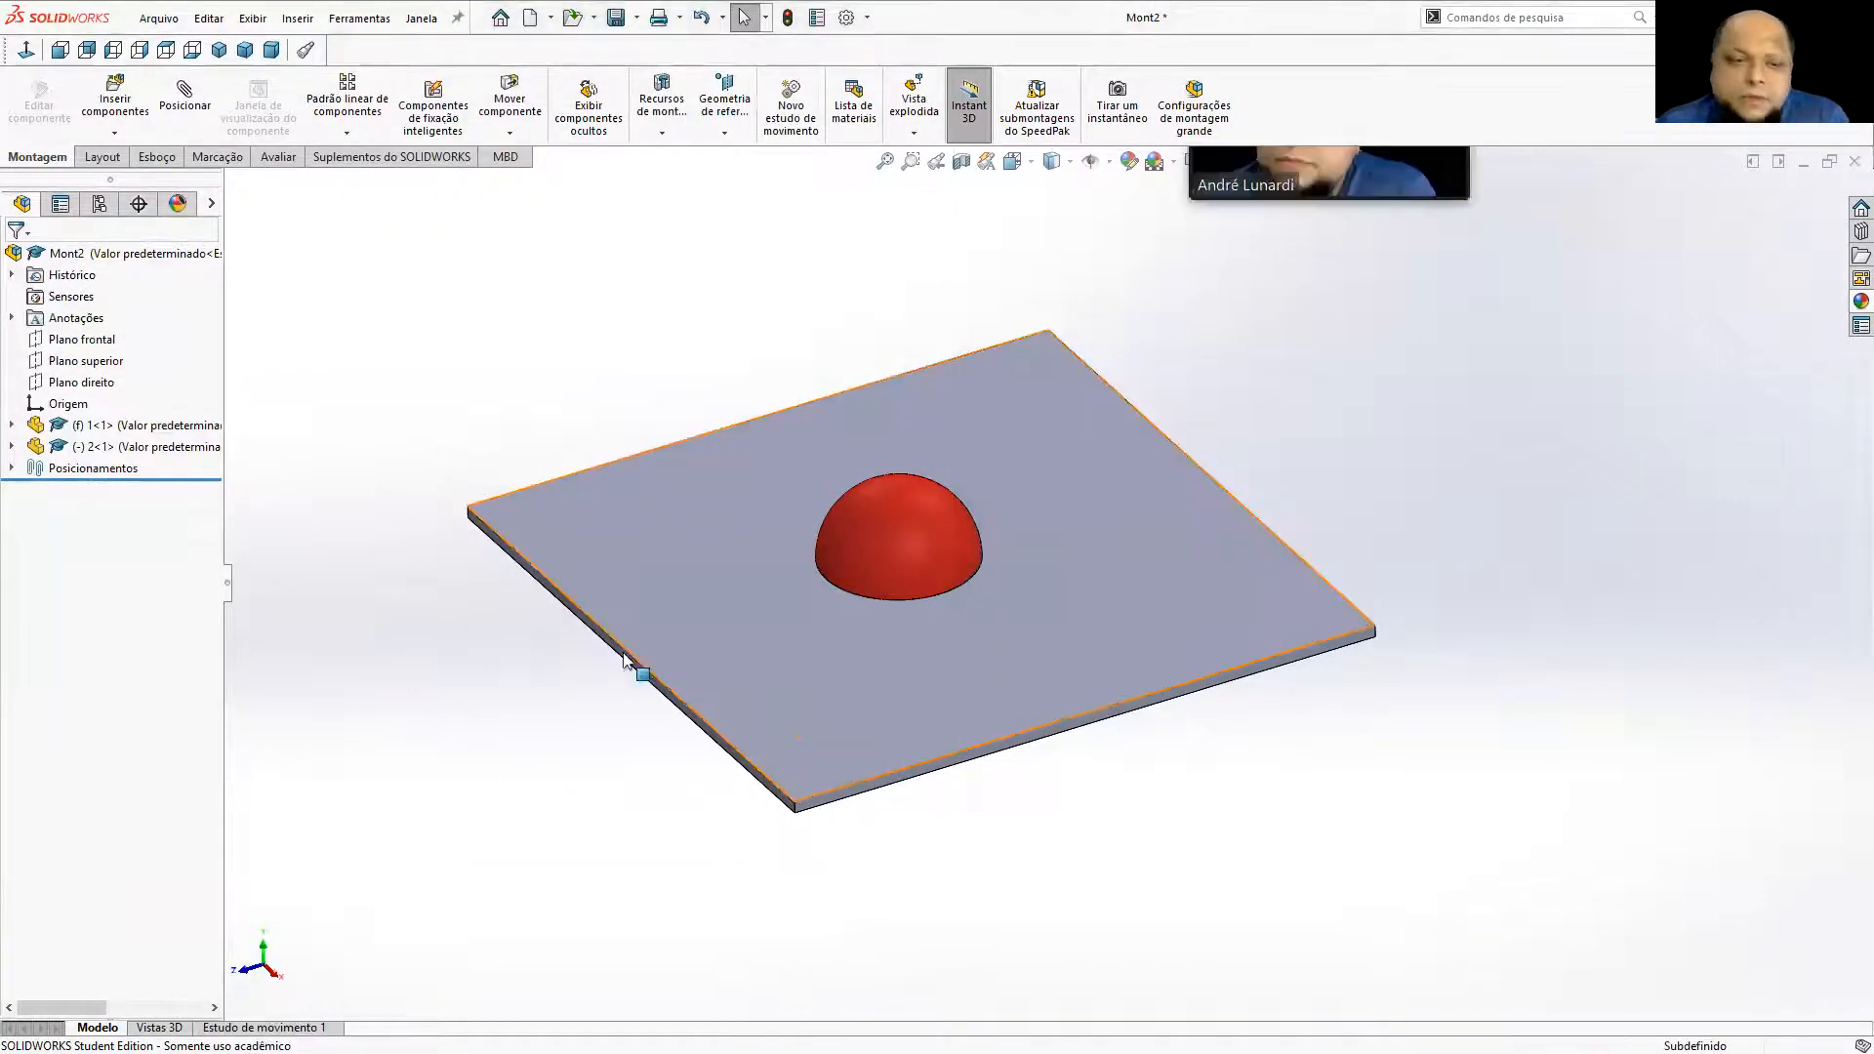
Close the assembly, saving all modified documents and naming the assembly file mont.
{"action": "left_click", "coordinate": [1847, 171]}
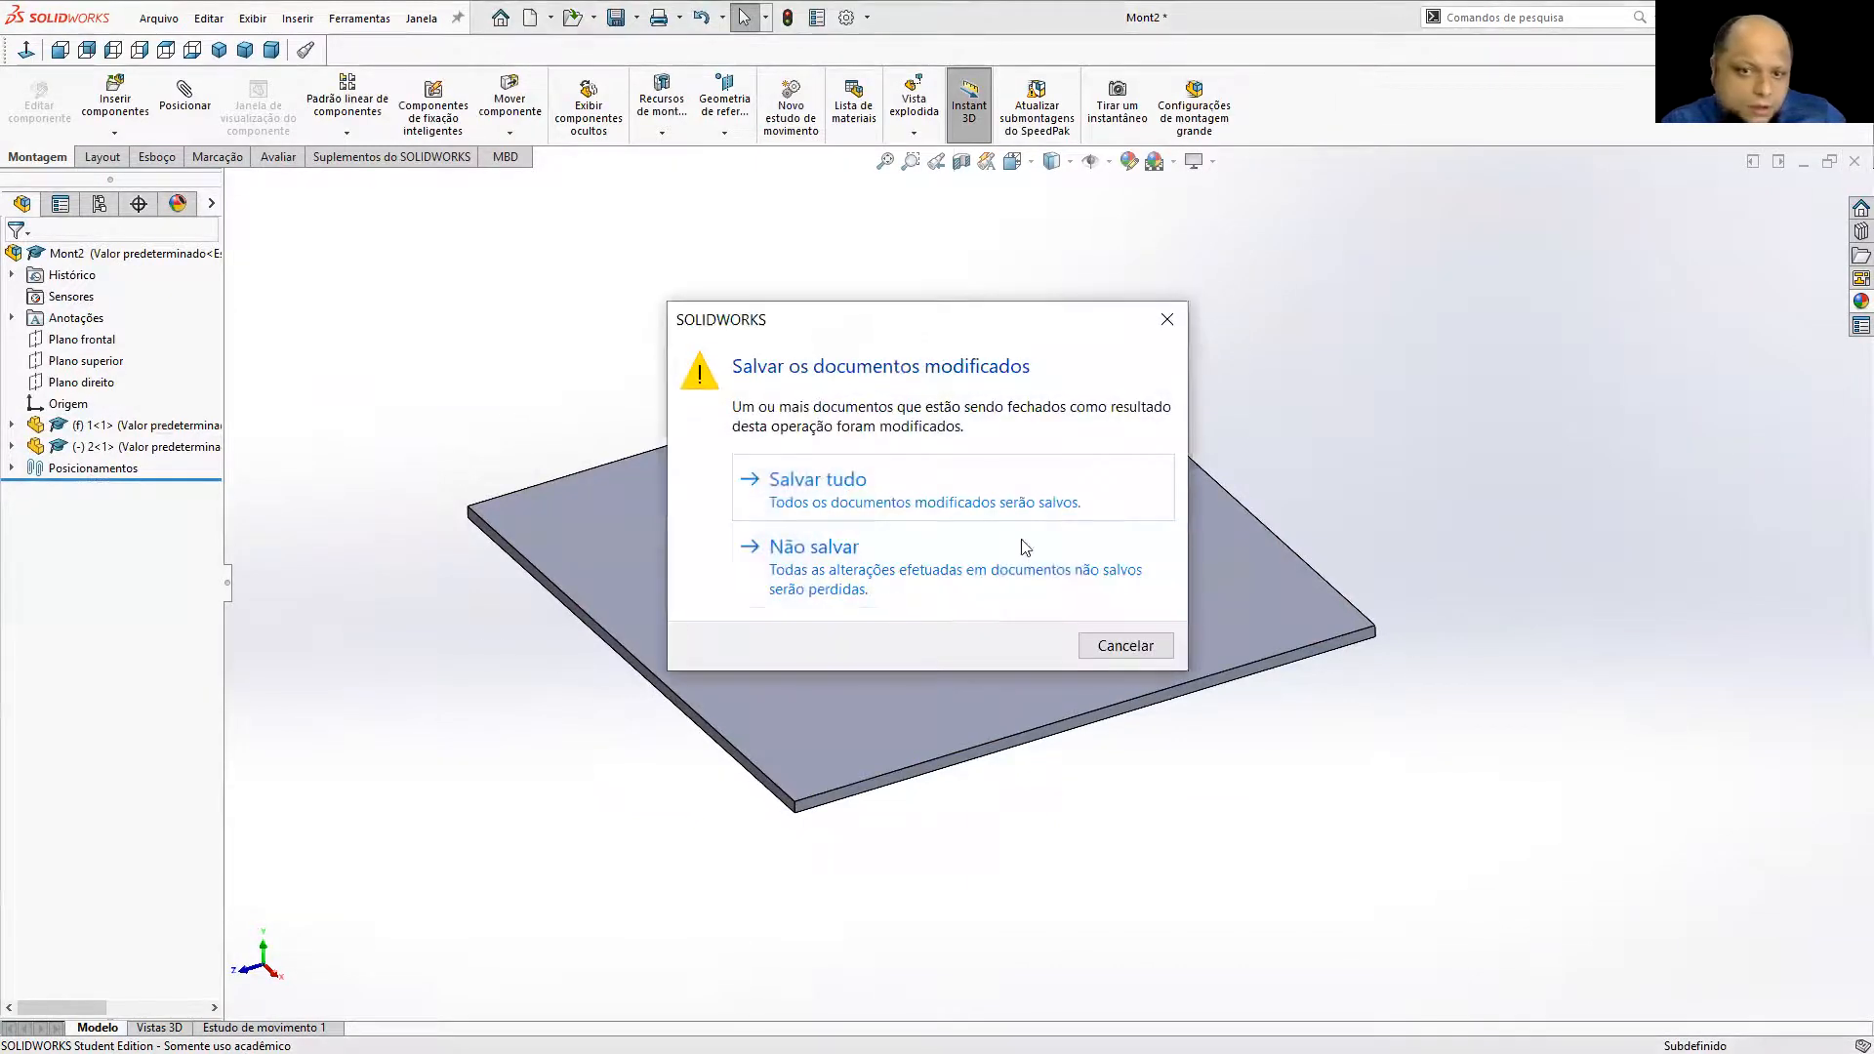
{"action": "left_click", "coordinate": [902, 498]}
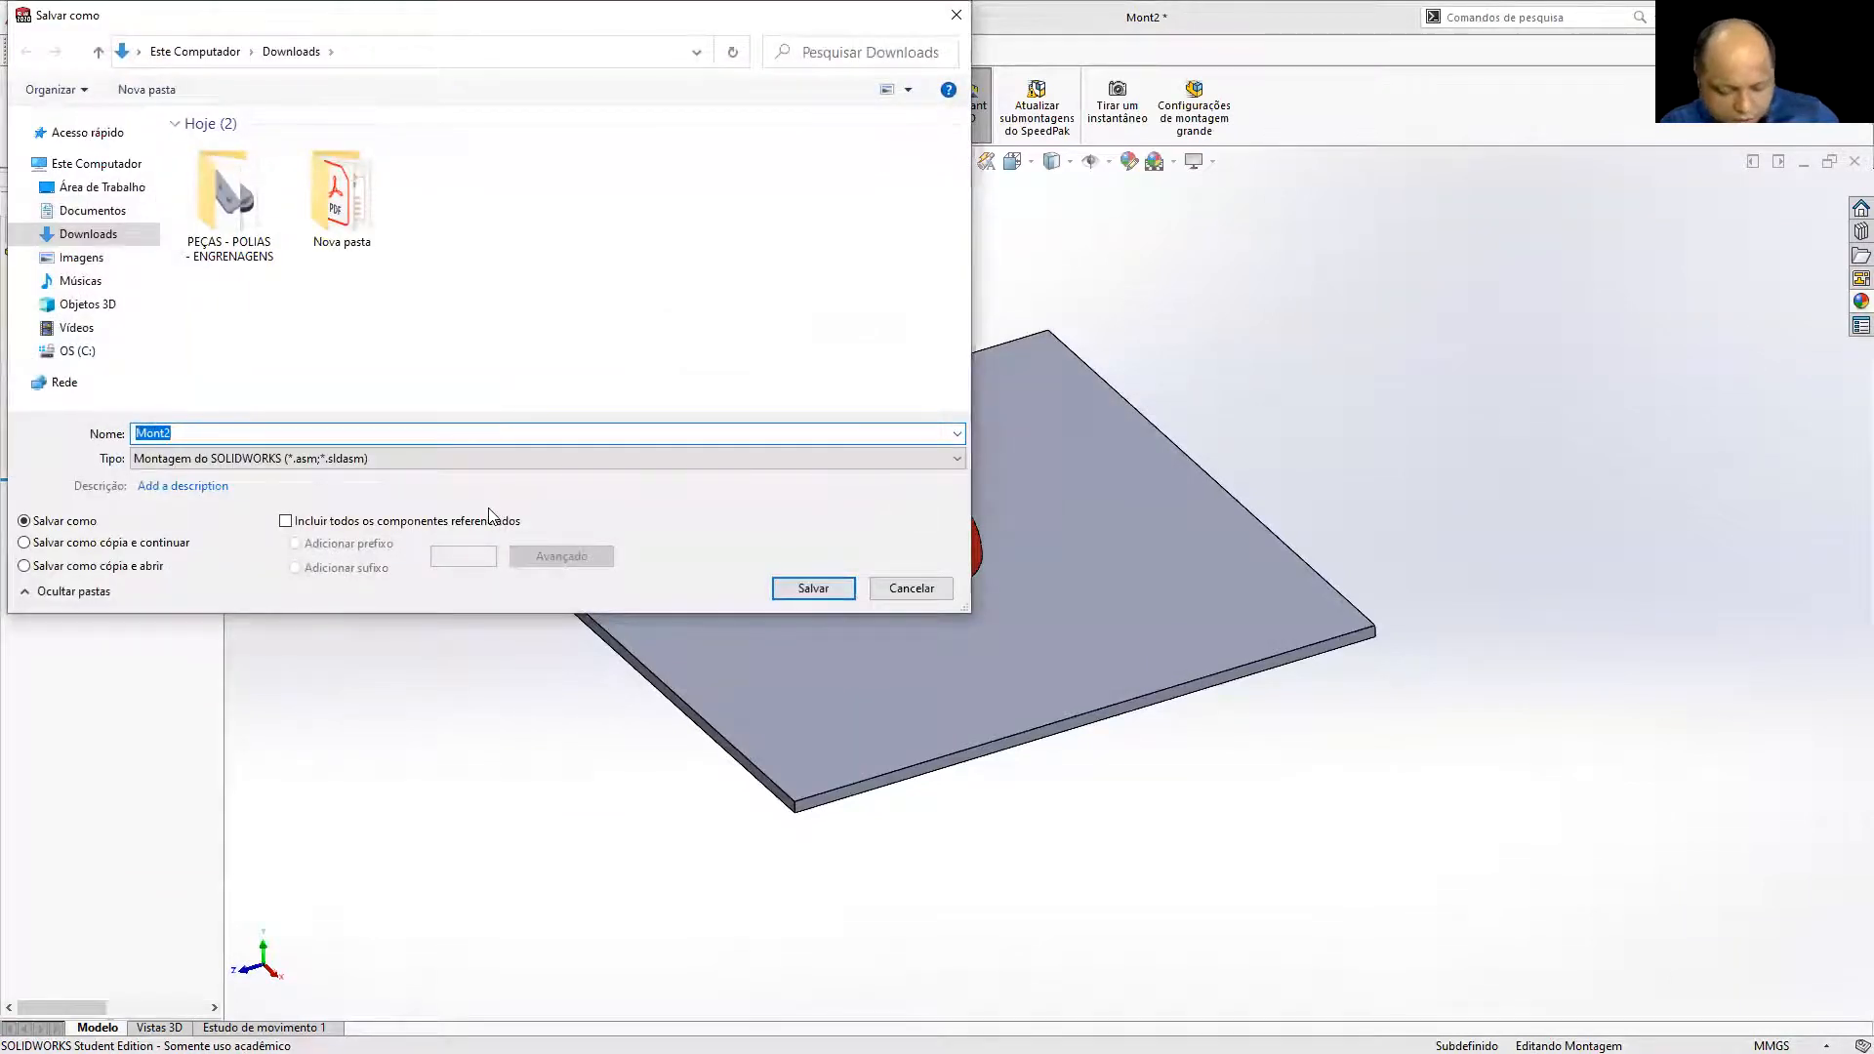
{"action": "left_click", "coordinate": [830, 587]}
Close the remaining open part files, 1 and 2.
{"action": "left_click", "coordinate": [1851, 164]}
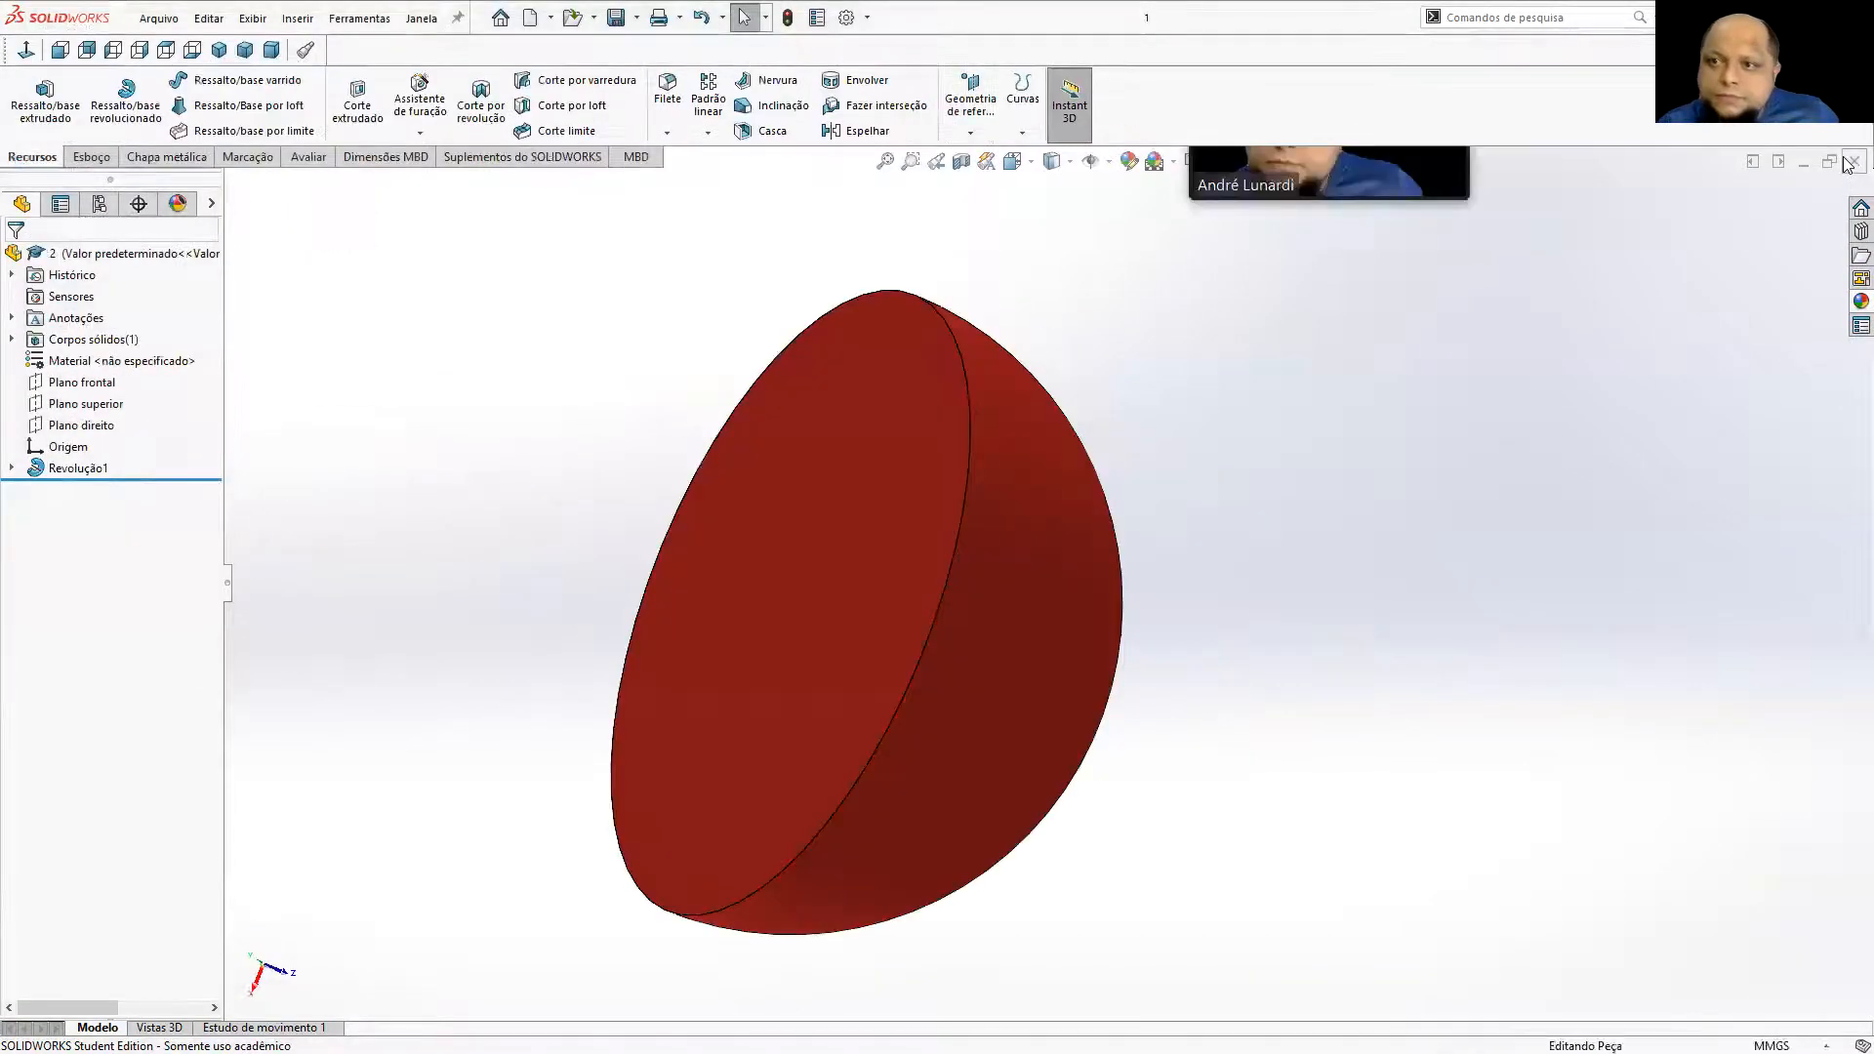
{"action": "left_click", "coordinate": [1852, 163]}
{"action": "left_click", "coordinate": [1852, 163]}
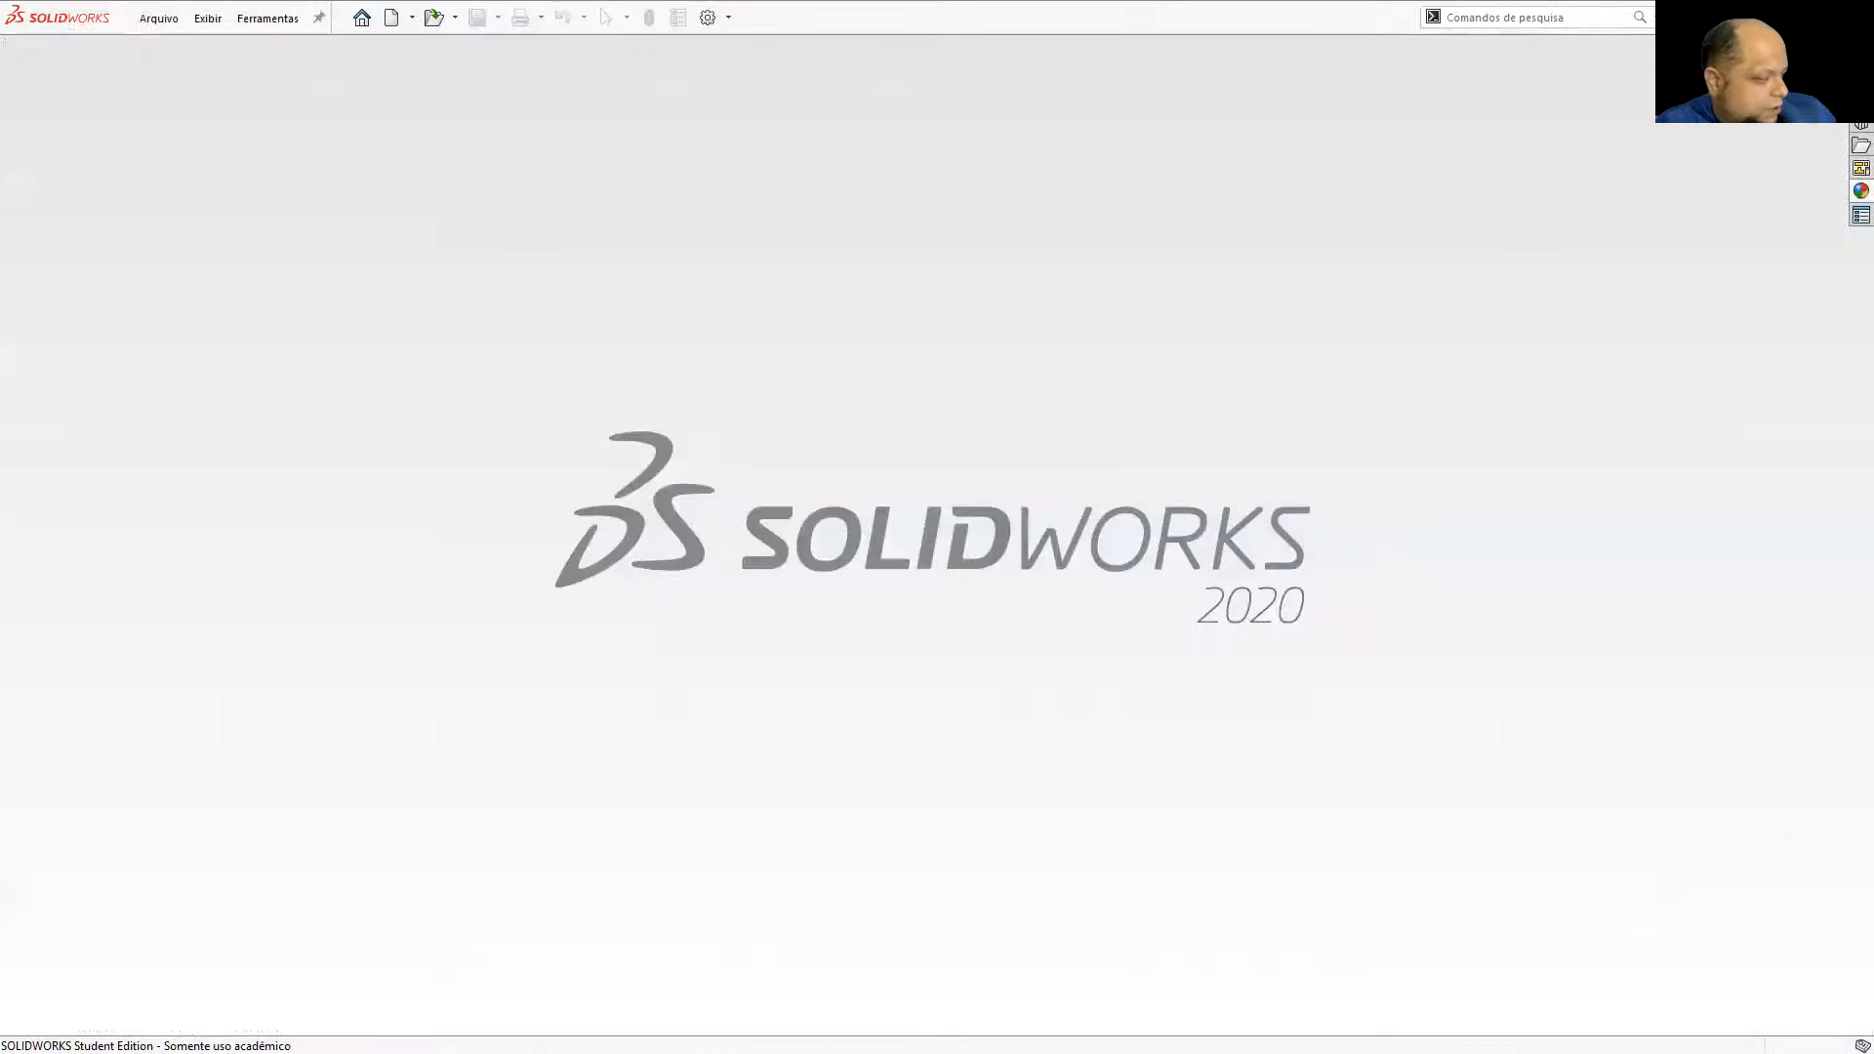
Open part file 3 from Downloads and check its plate and half-sphere entries among the solid bodies.
{"action": "left_click", "coordinate": [433, 17]}
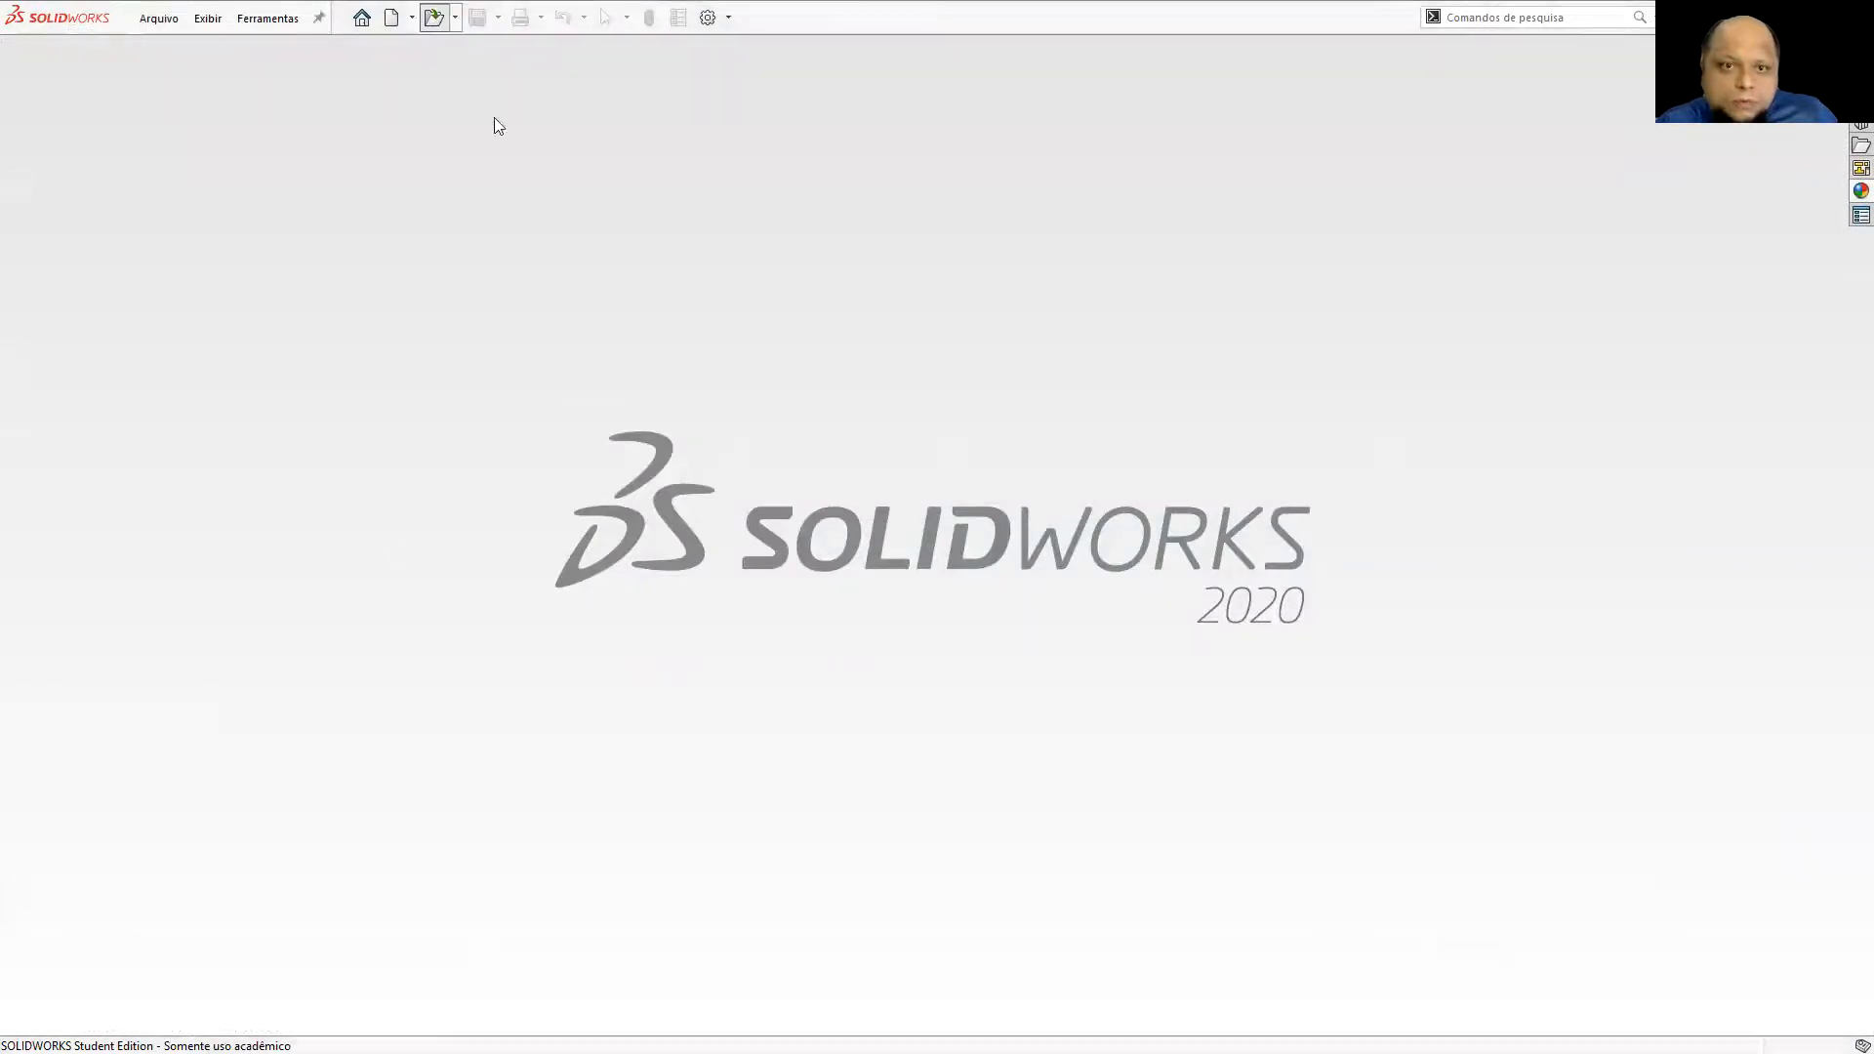
{"action": "left_click", "coordinate": [333, 200]}
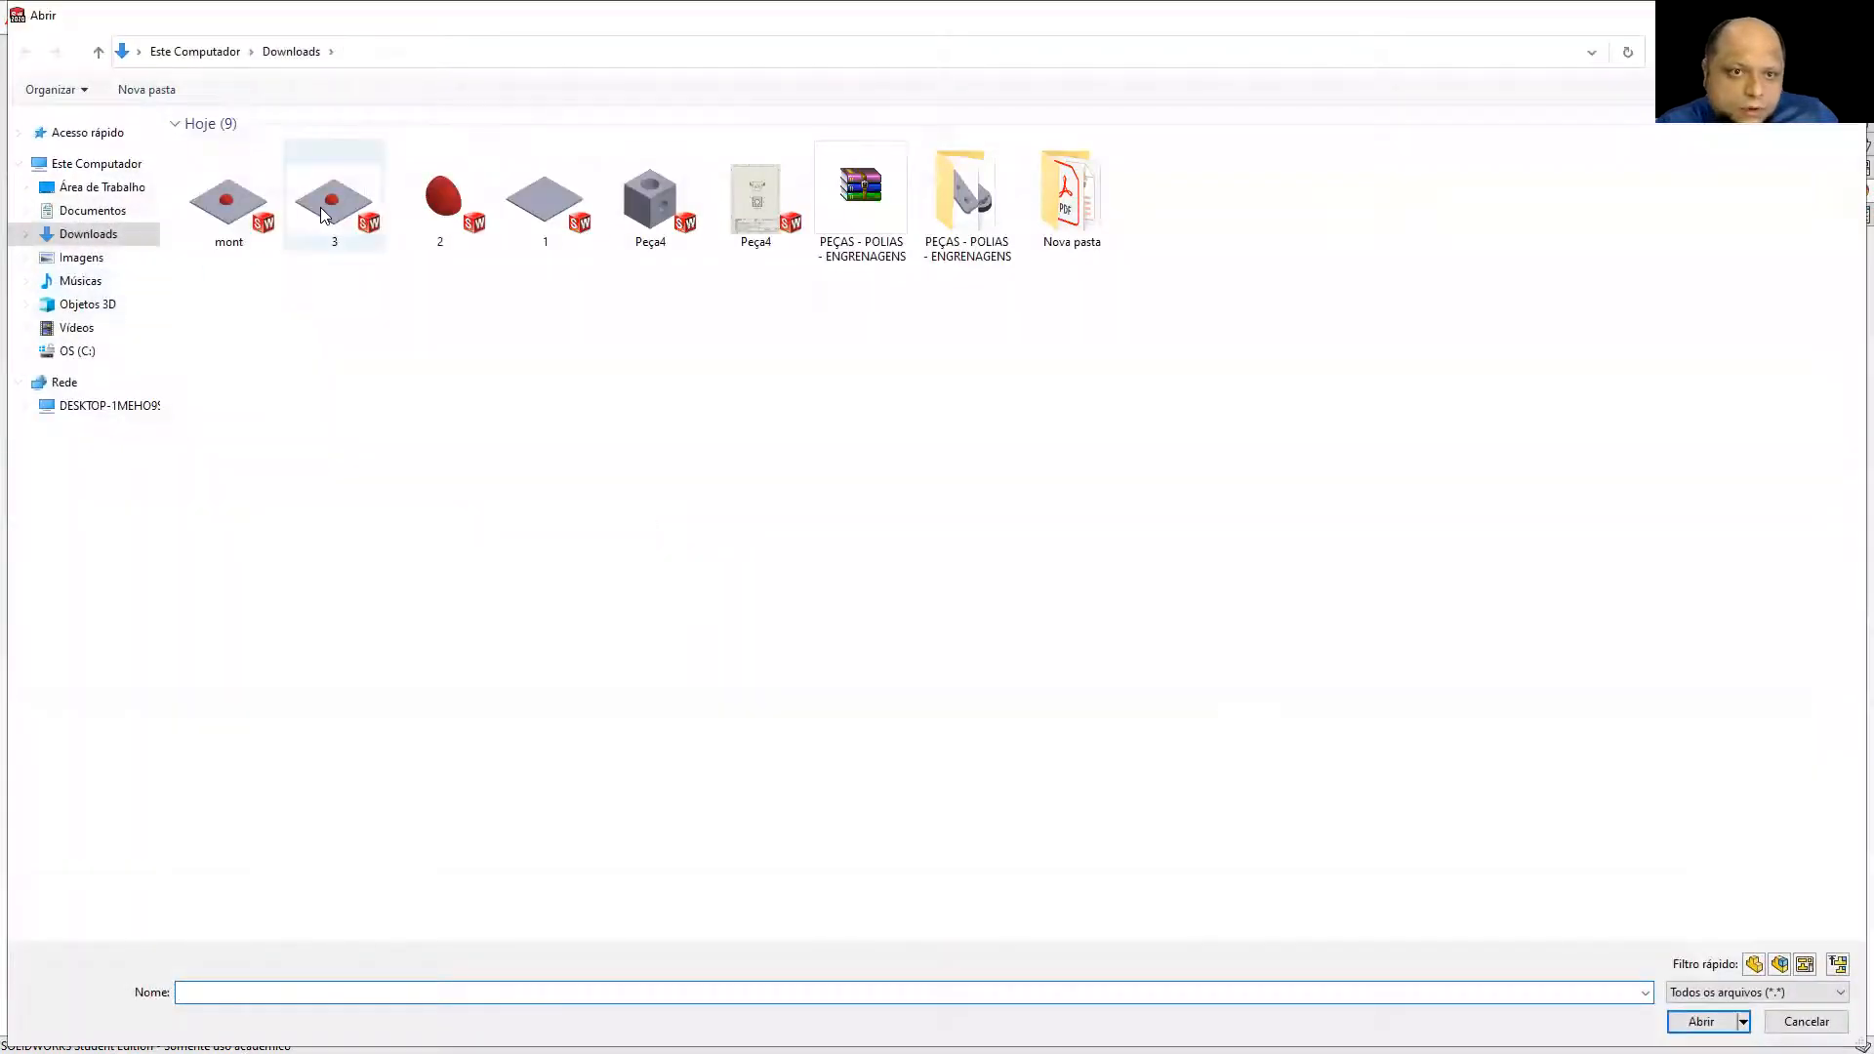
{"action": "key", "text": "Return"}
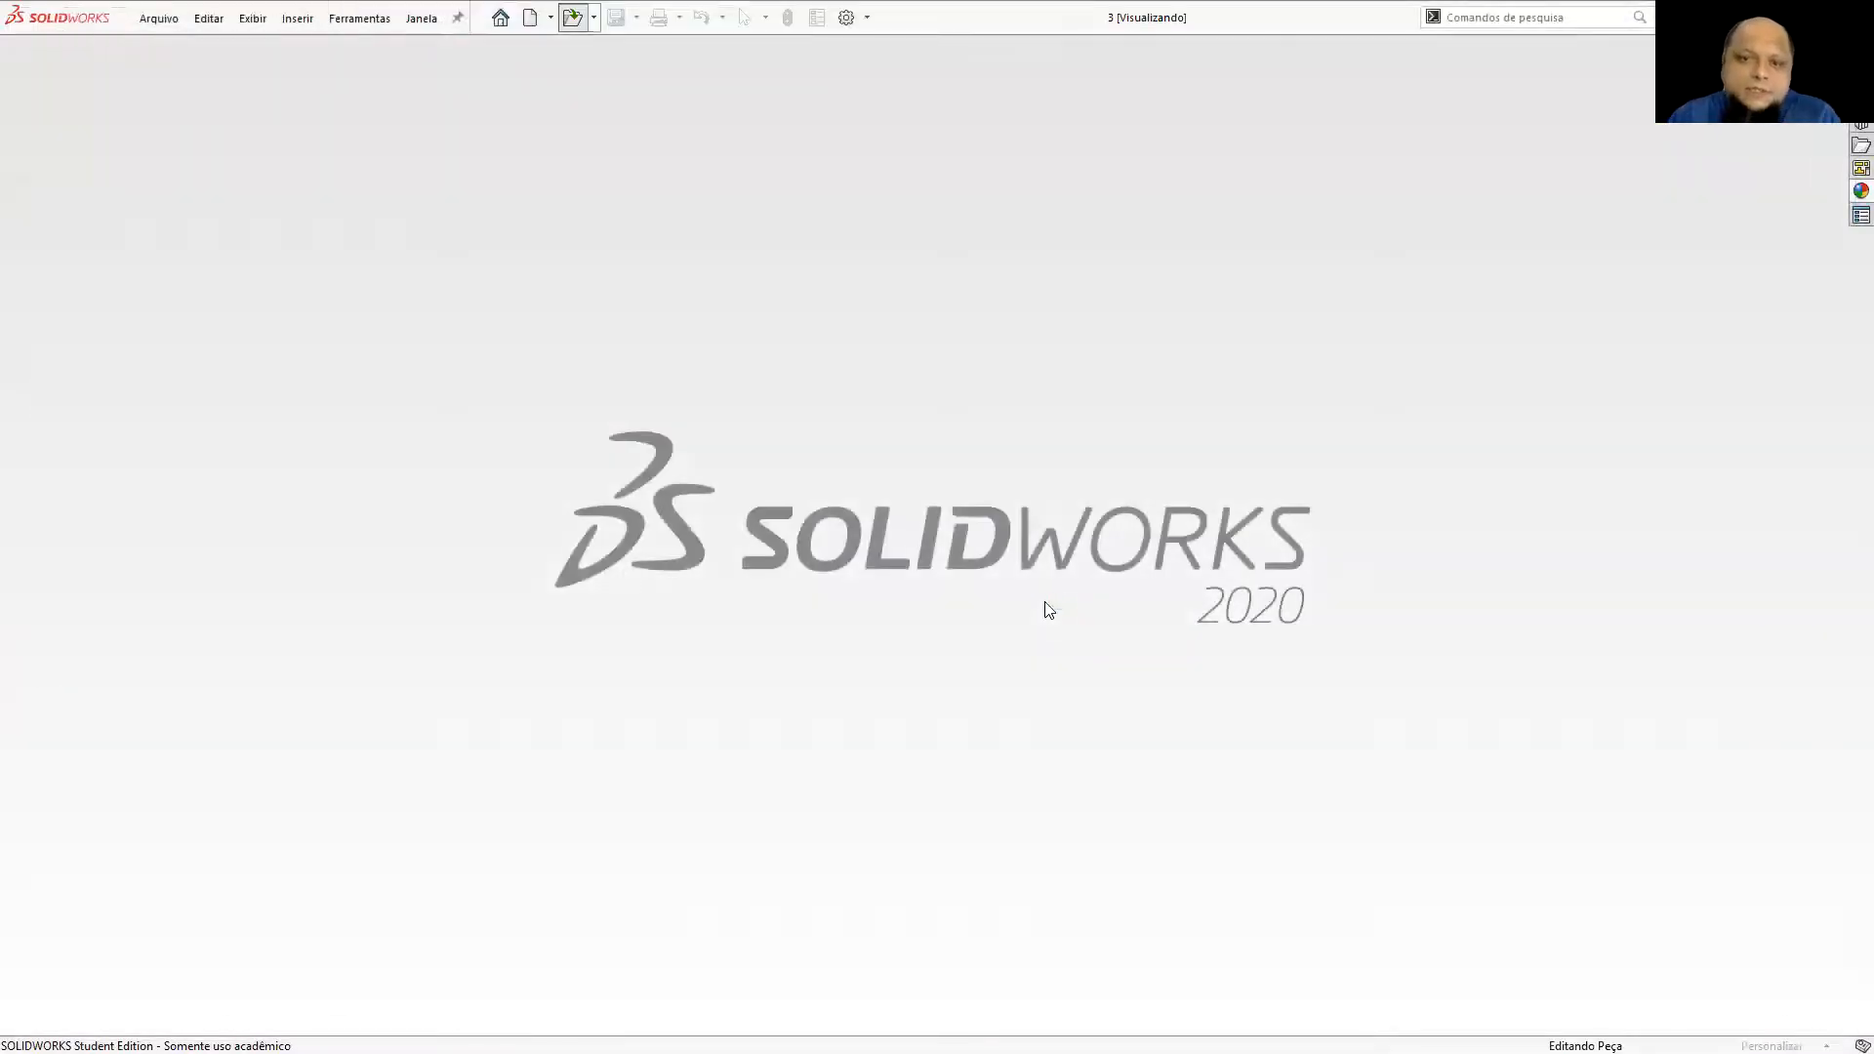
{"action": "left_click", "coordinate": [12, 361]}
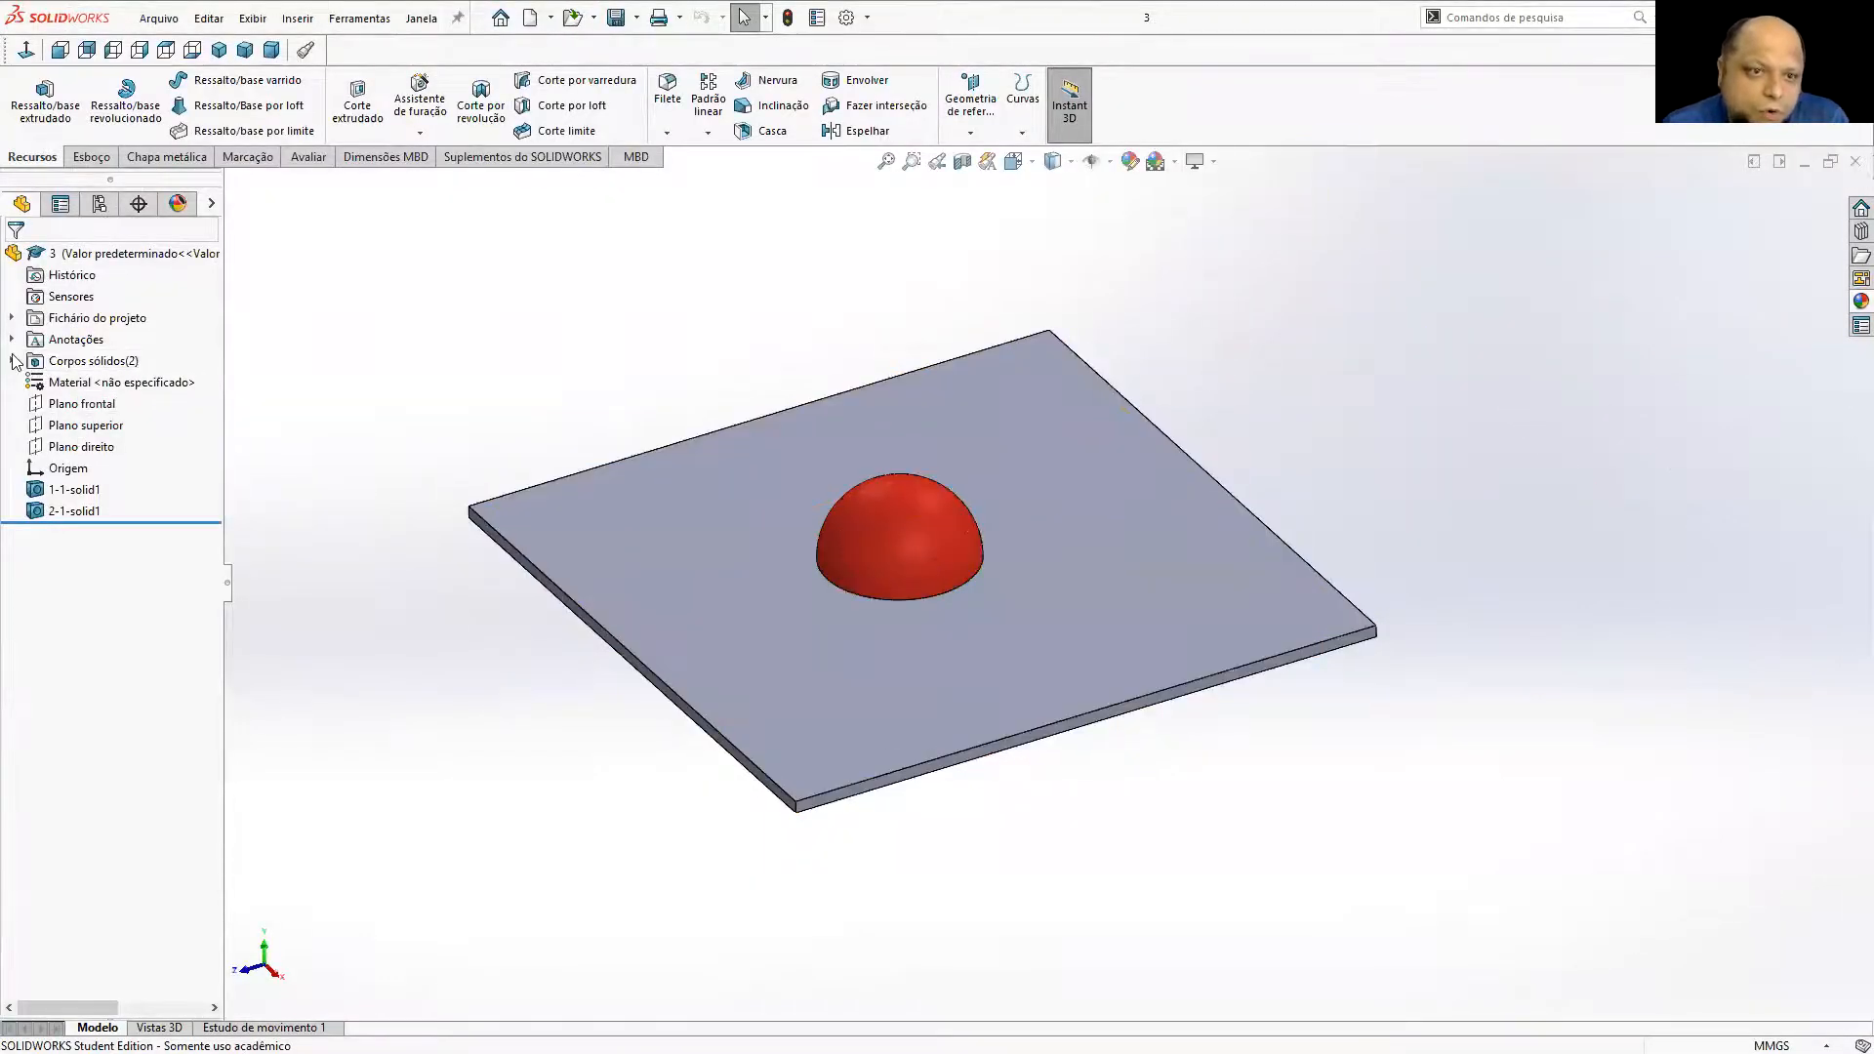
{"action": "left_click", "coordinate": [85, 408]}
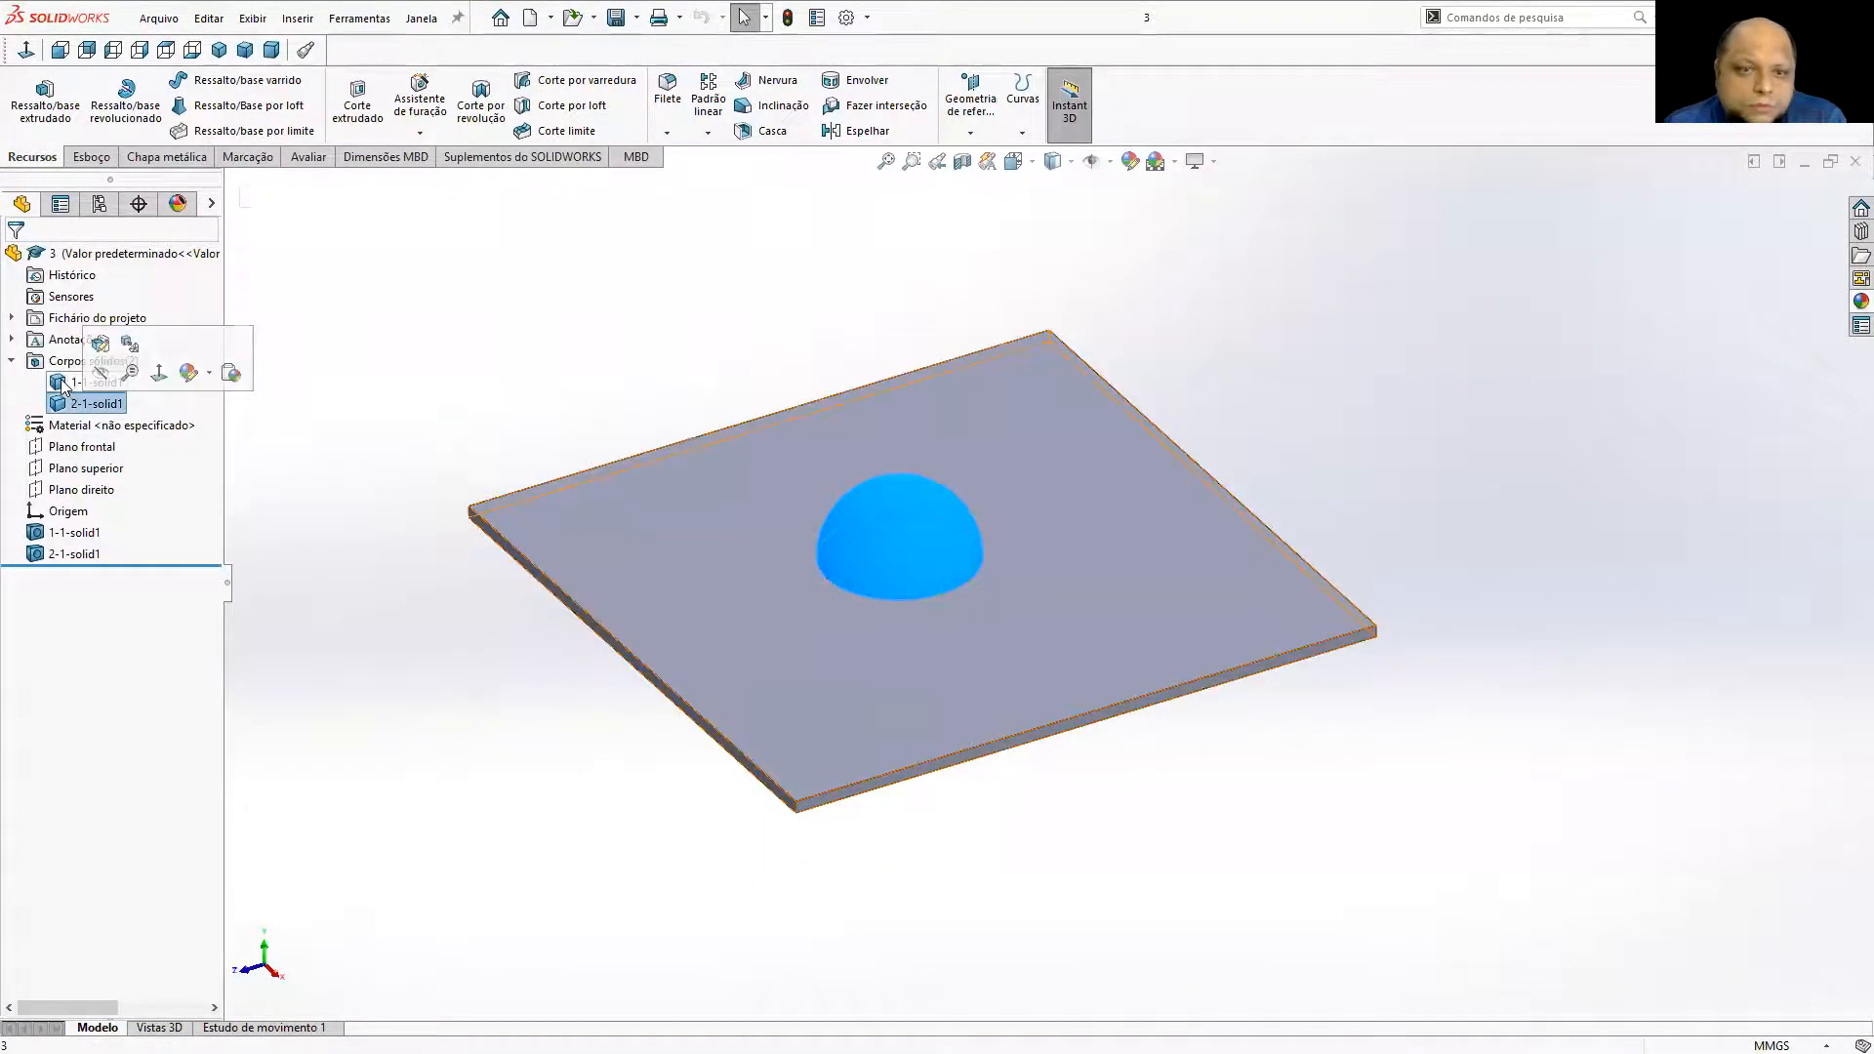
{"action": "left_click", "coordinate": [71, 384]}
{"action": "left_click", "coordinate": [73, 405]}
{"action": "left_click", "coordinate": [419, 343]}
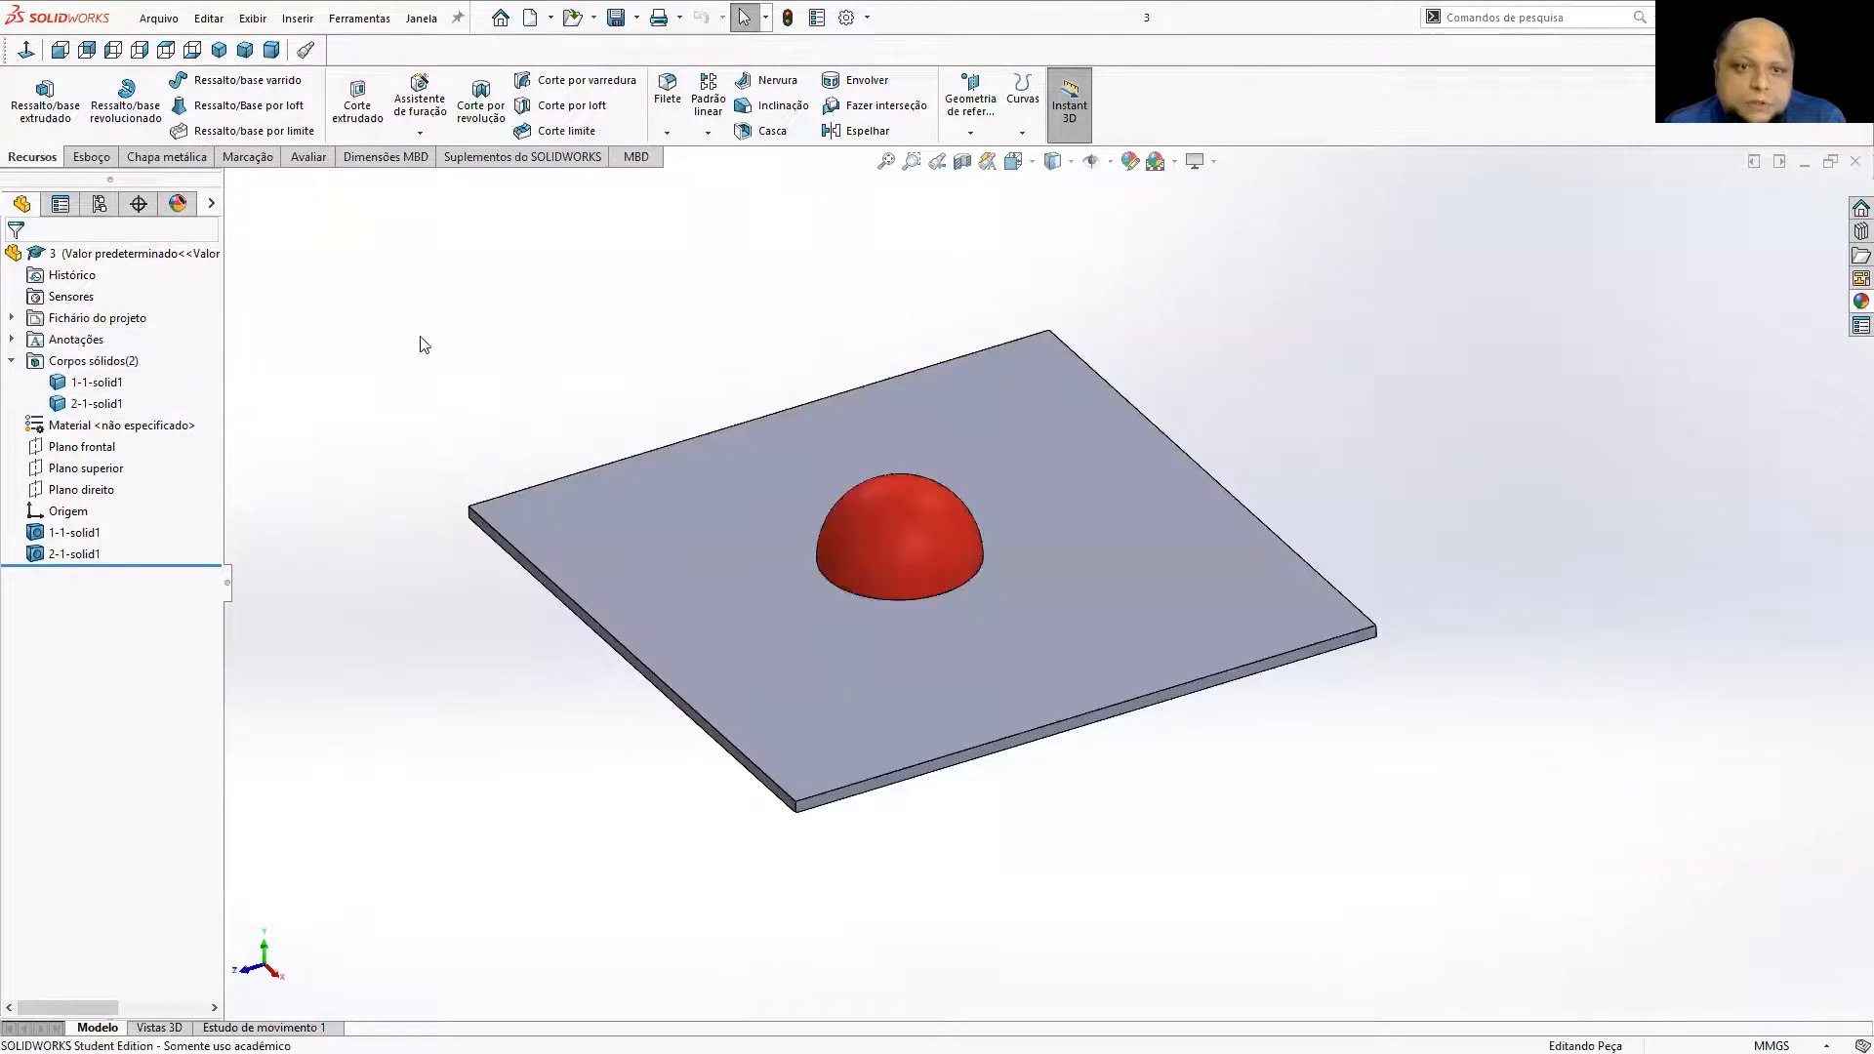
Try to indent the plate with the half-sphere as the tool body region, using a 2 mm thickness.
{"action": "left_click", "coordinate": [295, 18]}
{"action": "mouse_move", "coordinate": [390, 97]}
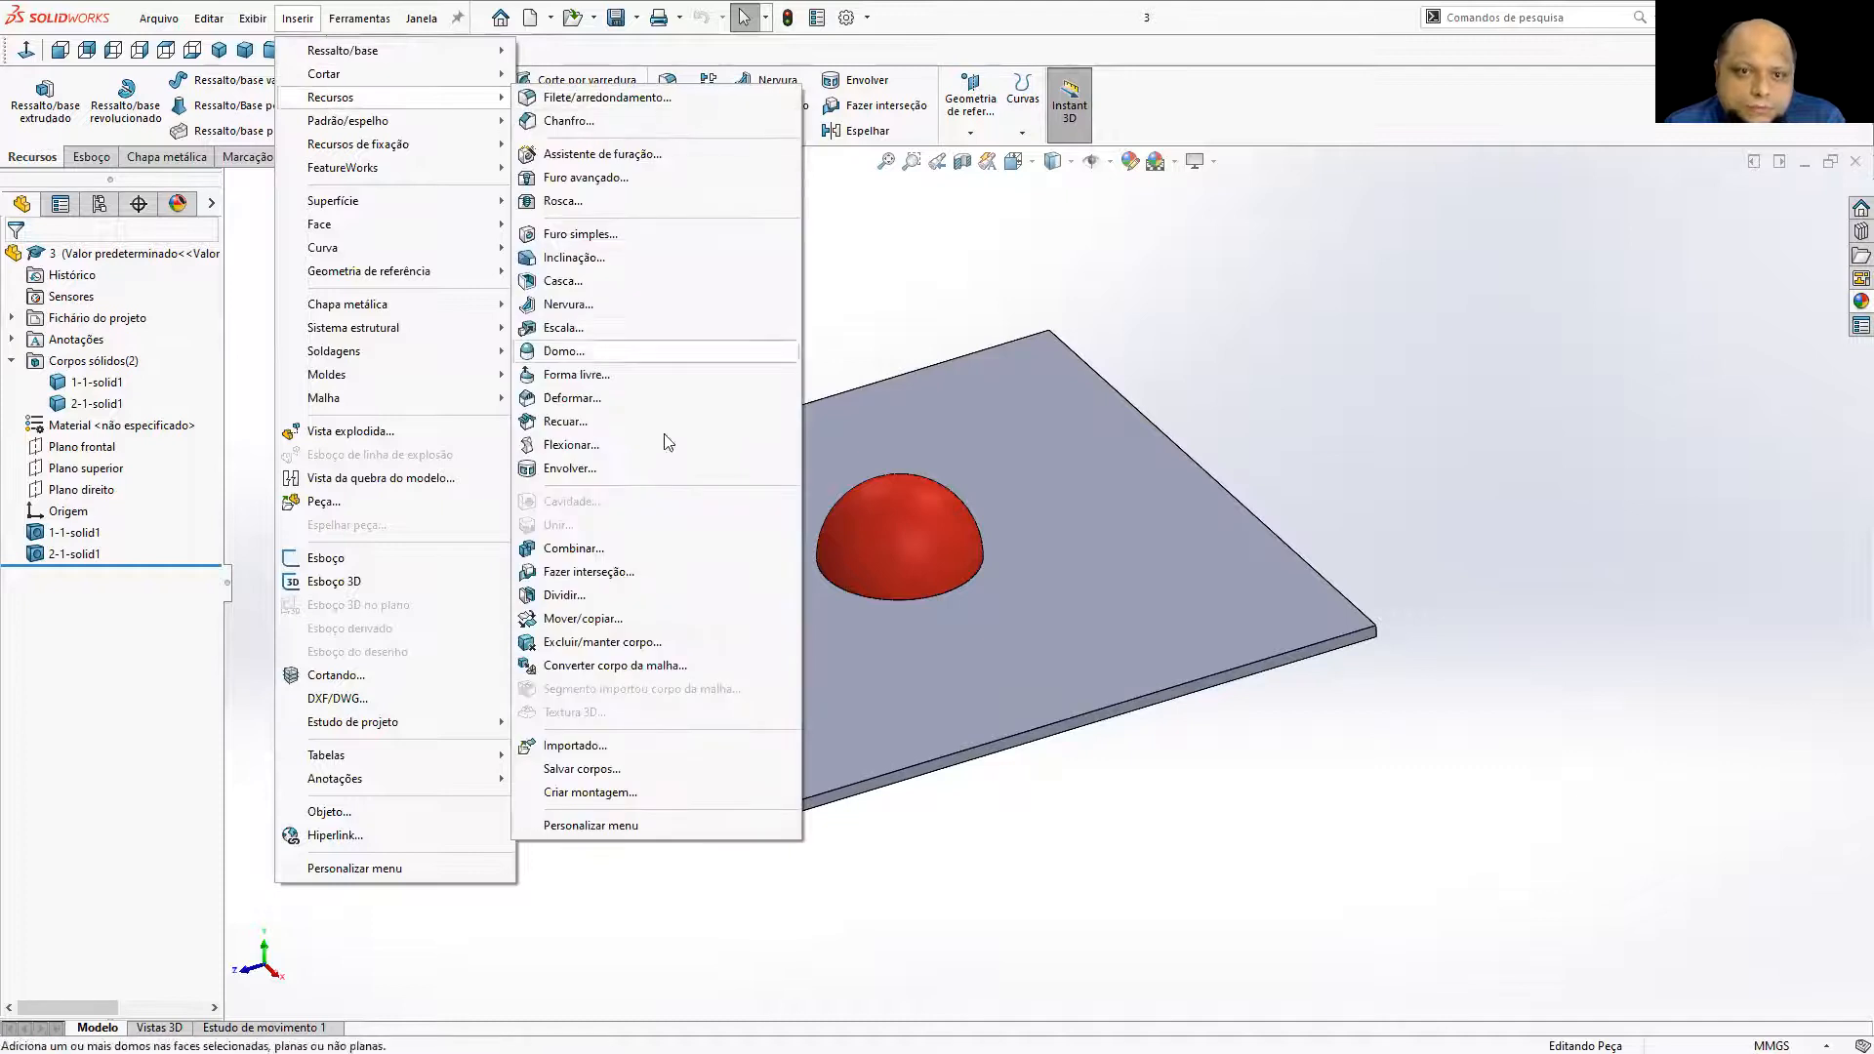
{"action": "left_click", "coordinate": [584, 421]}
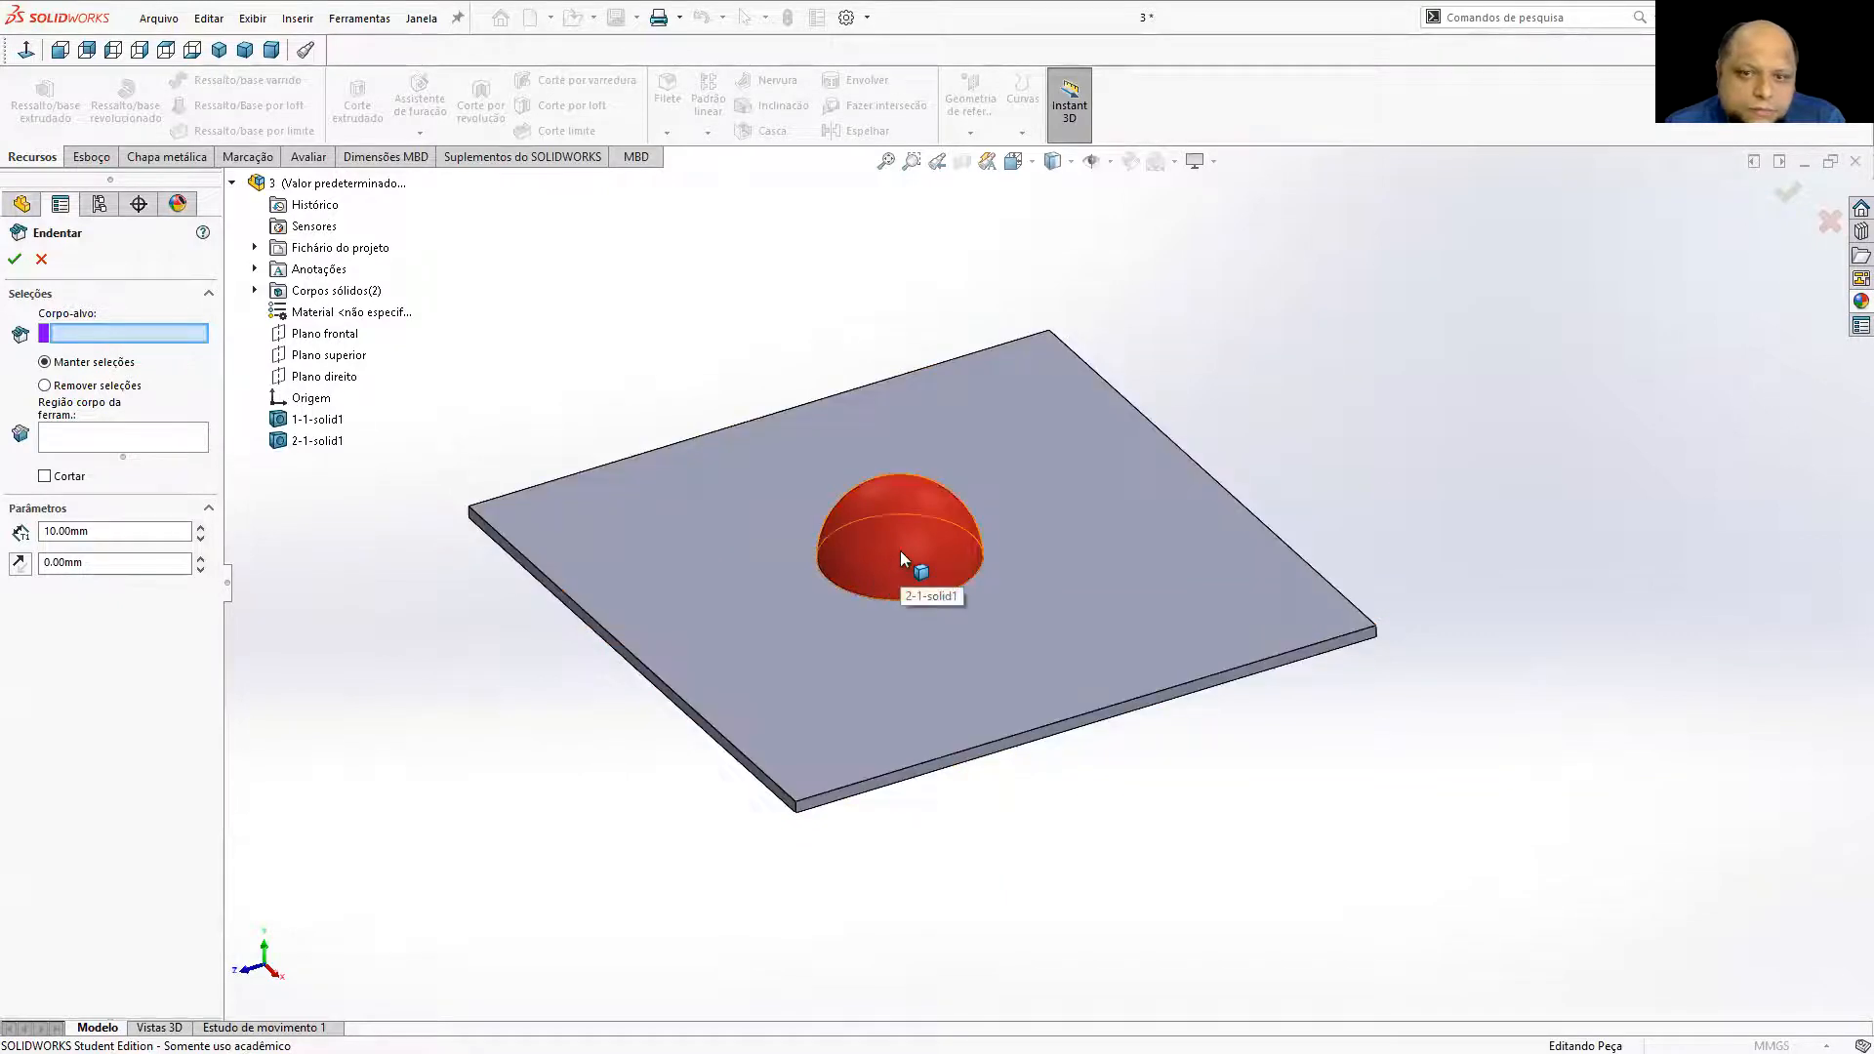
{"action": "left_click", "coordinate": [1185, 585]}
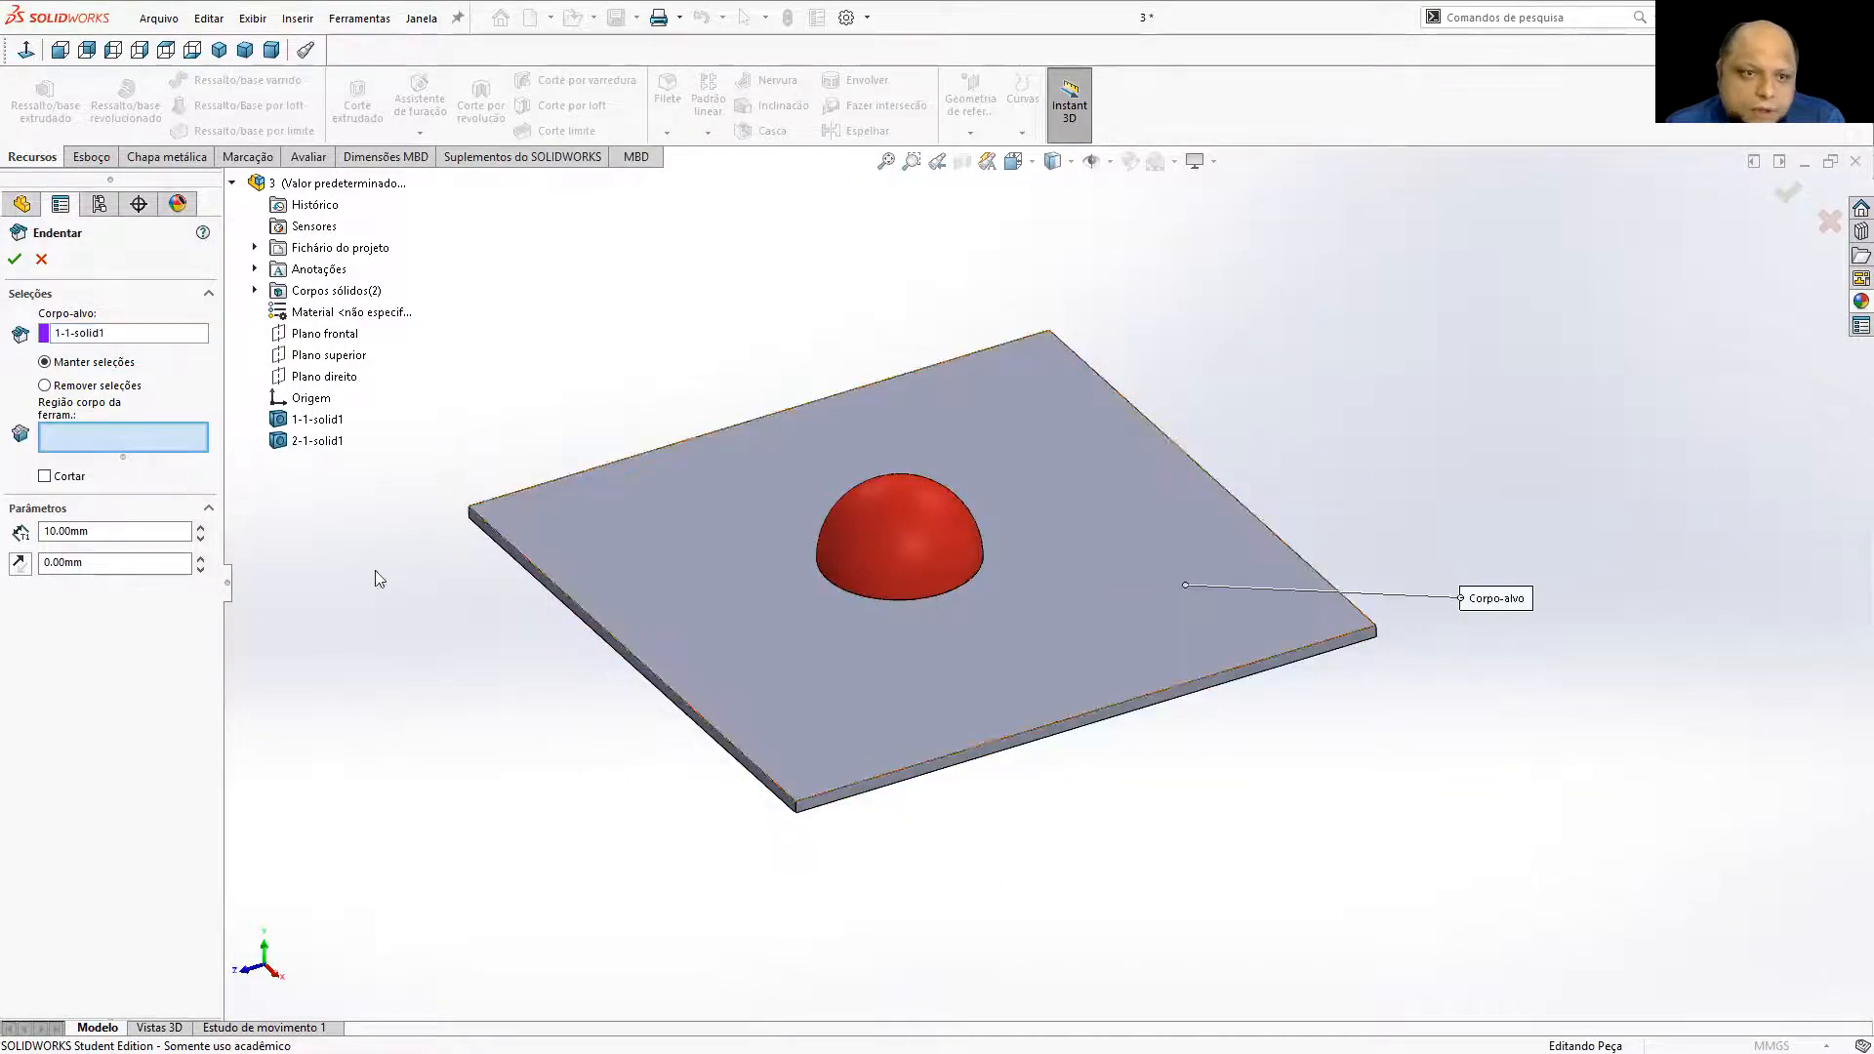
{"action": "left_click", "coordinate": [875, 491]}
{"action": "left_click_drag", "start_coordinate": [102, 532], "coordinate": [37, 532]}
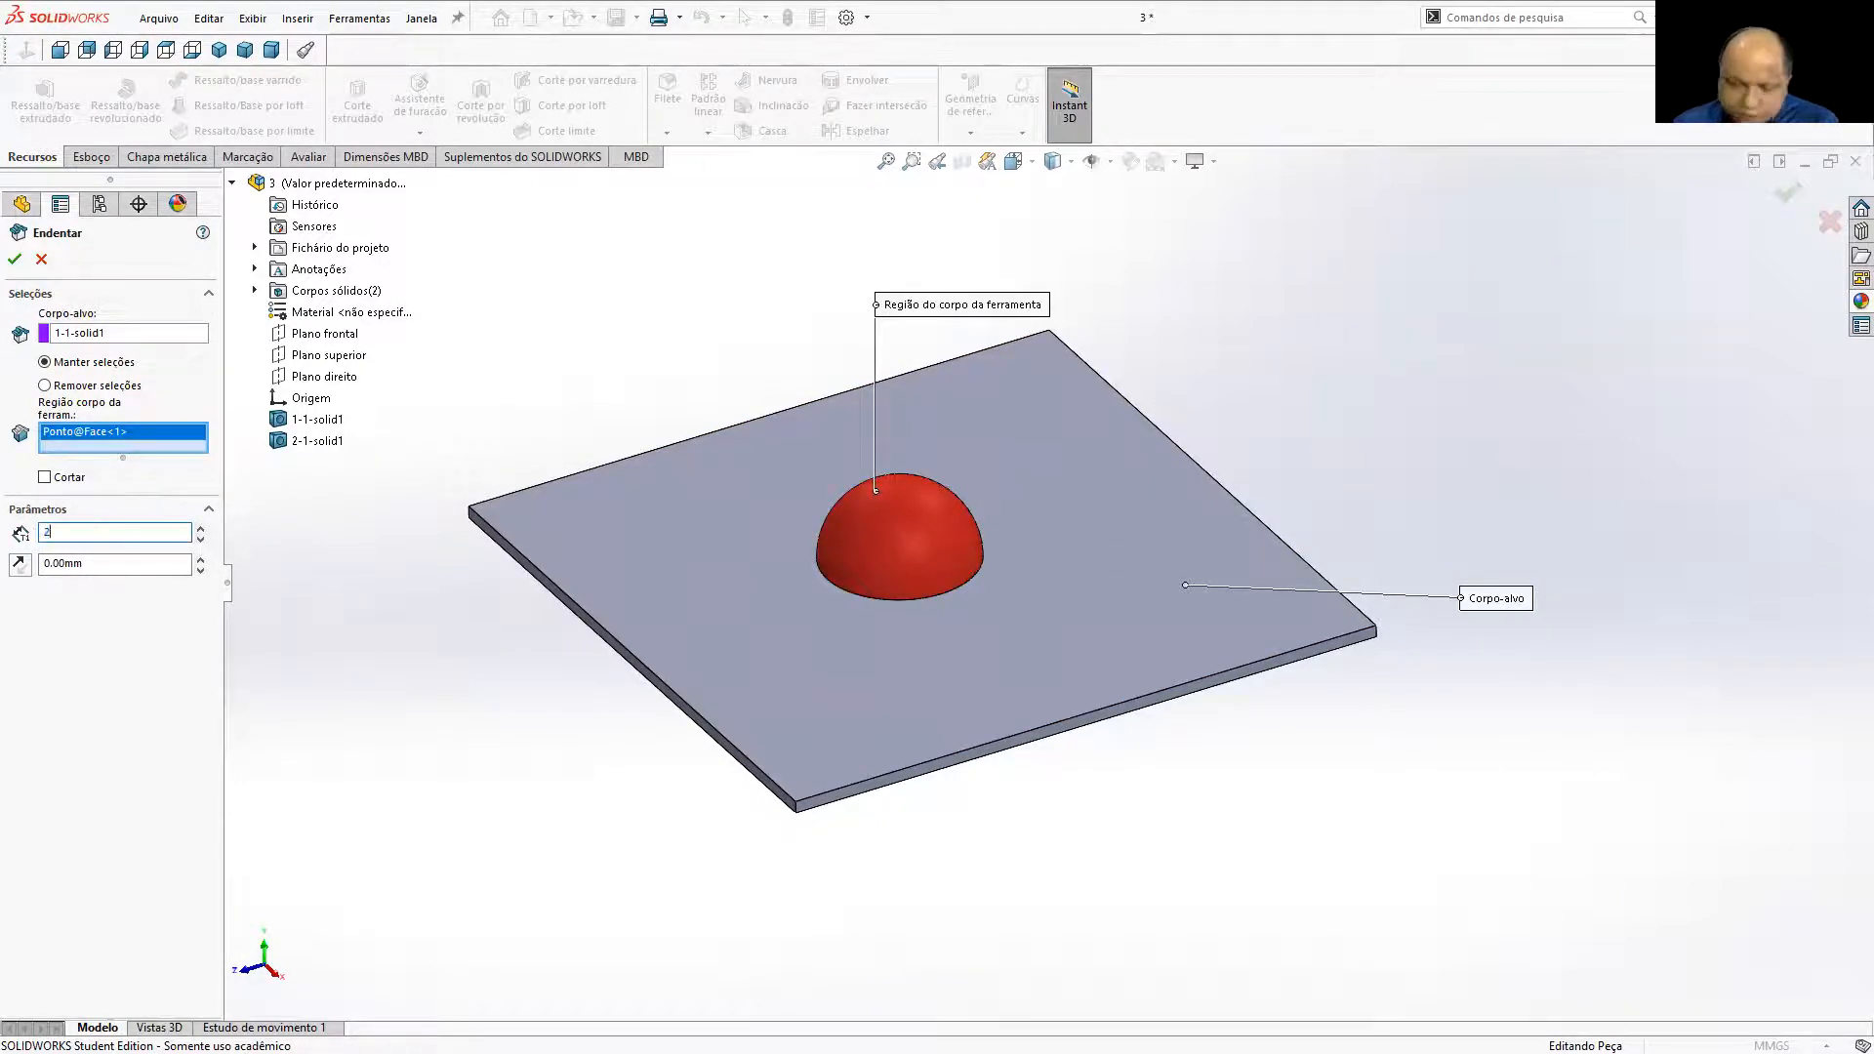
{"action": "left_click", "coordinate": [295, 613]}
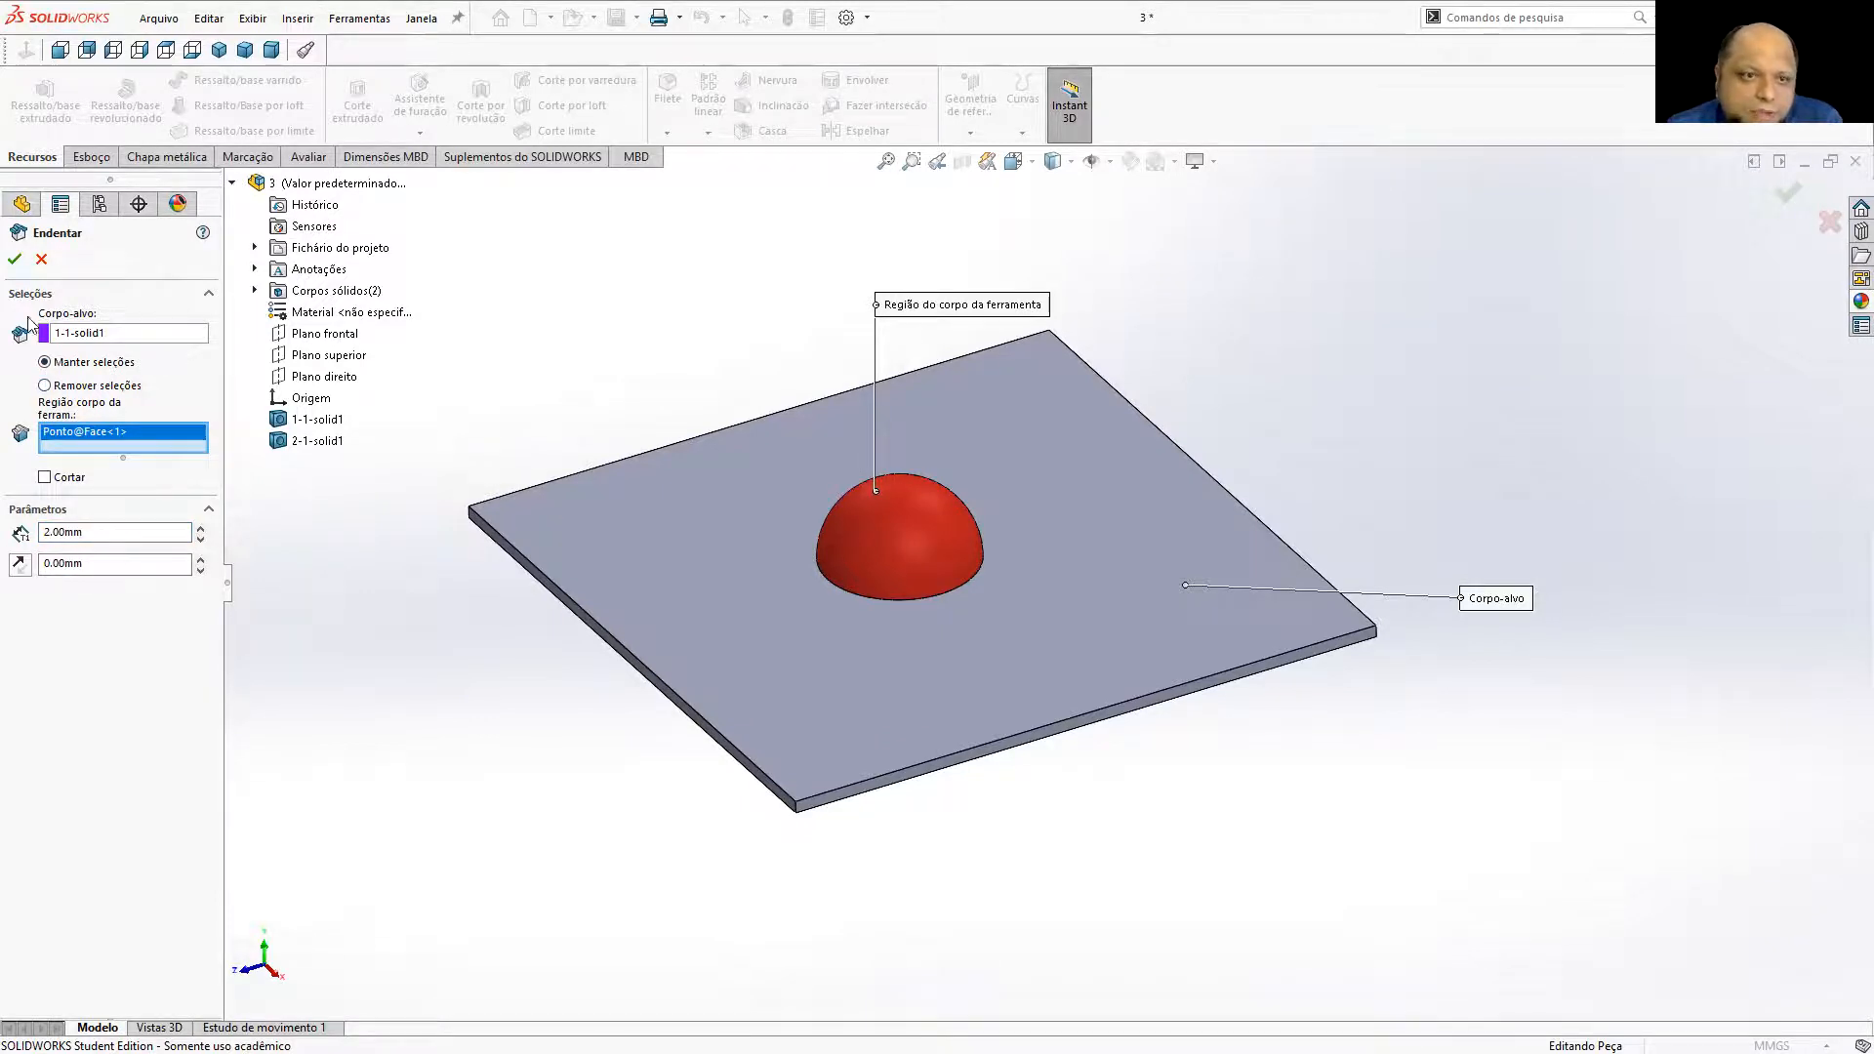
{"action": "left_click", "coordinate": [15, 259]}
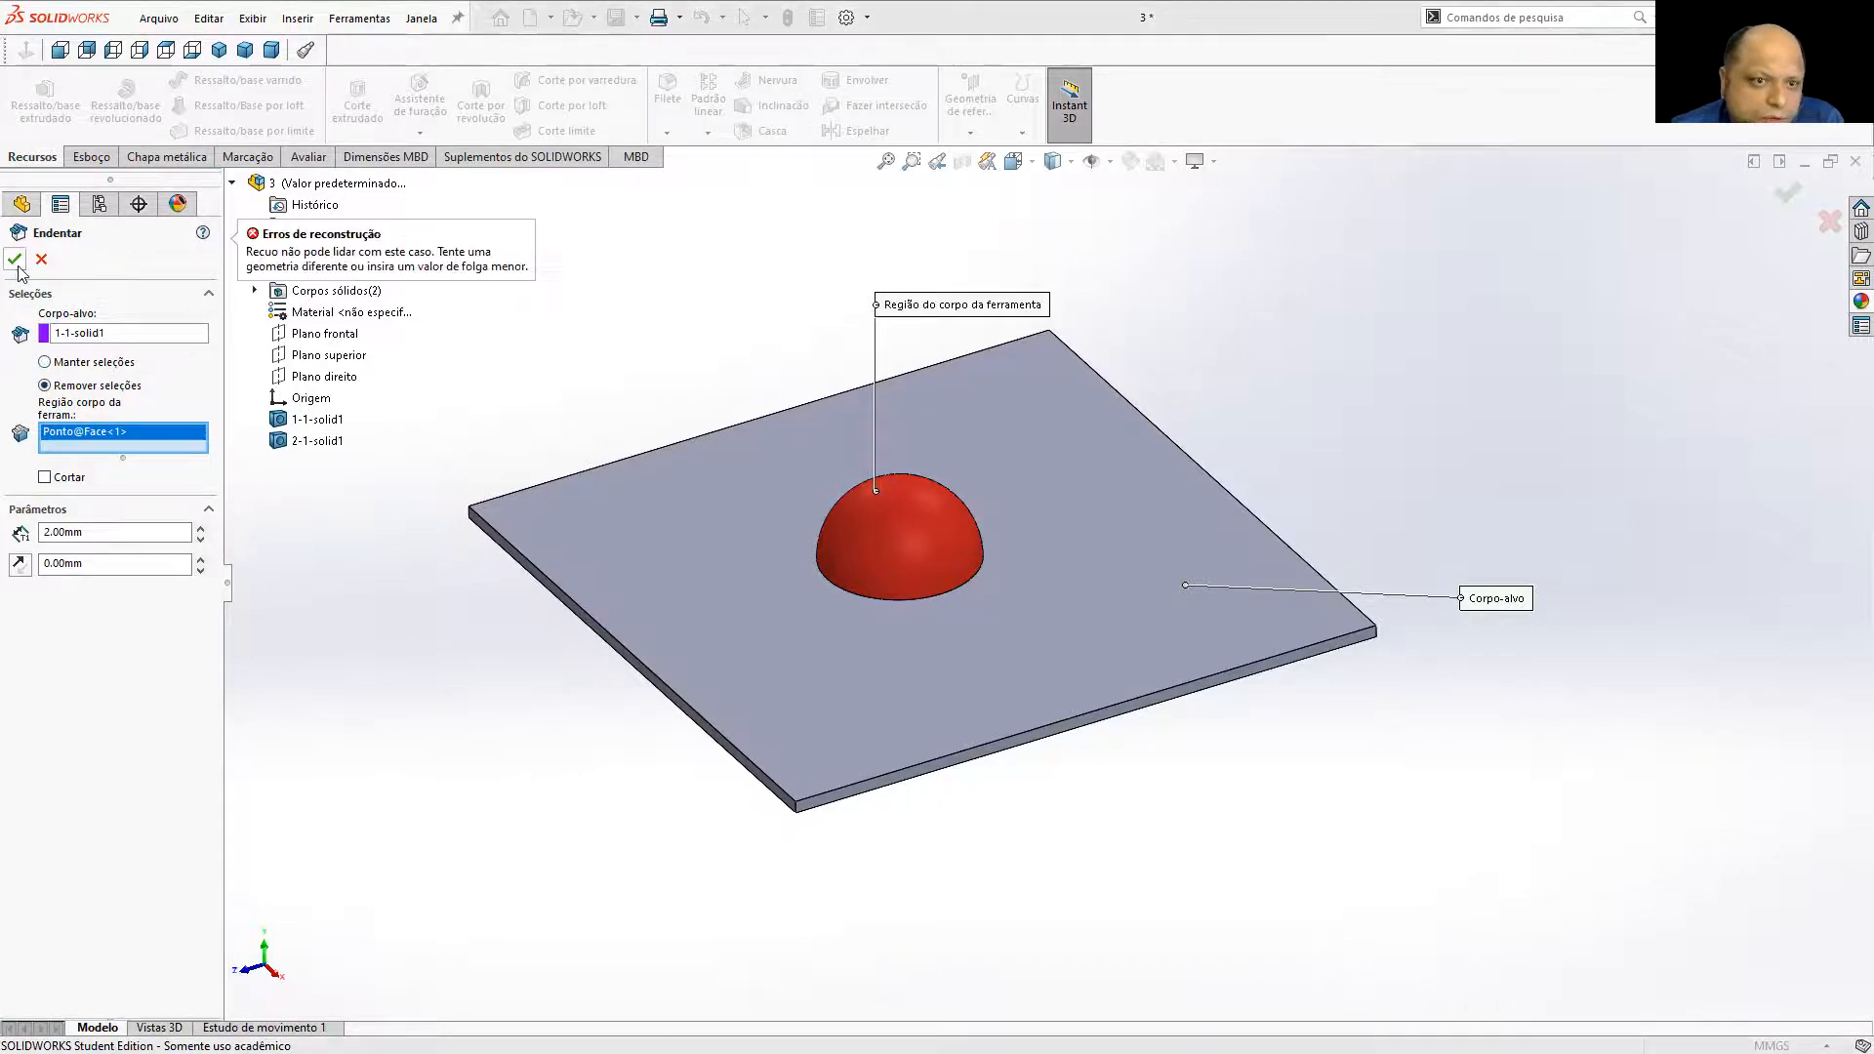
Remove the plate from the Indent target body and the half-sphere face from the tool body region.
{"action": "left_click", "coordinate": [96, 563]}
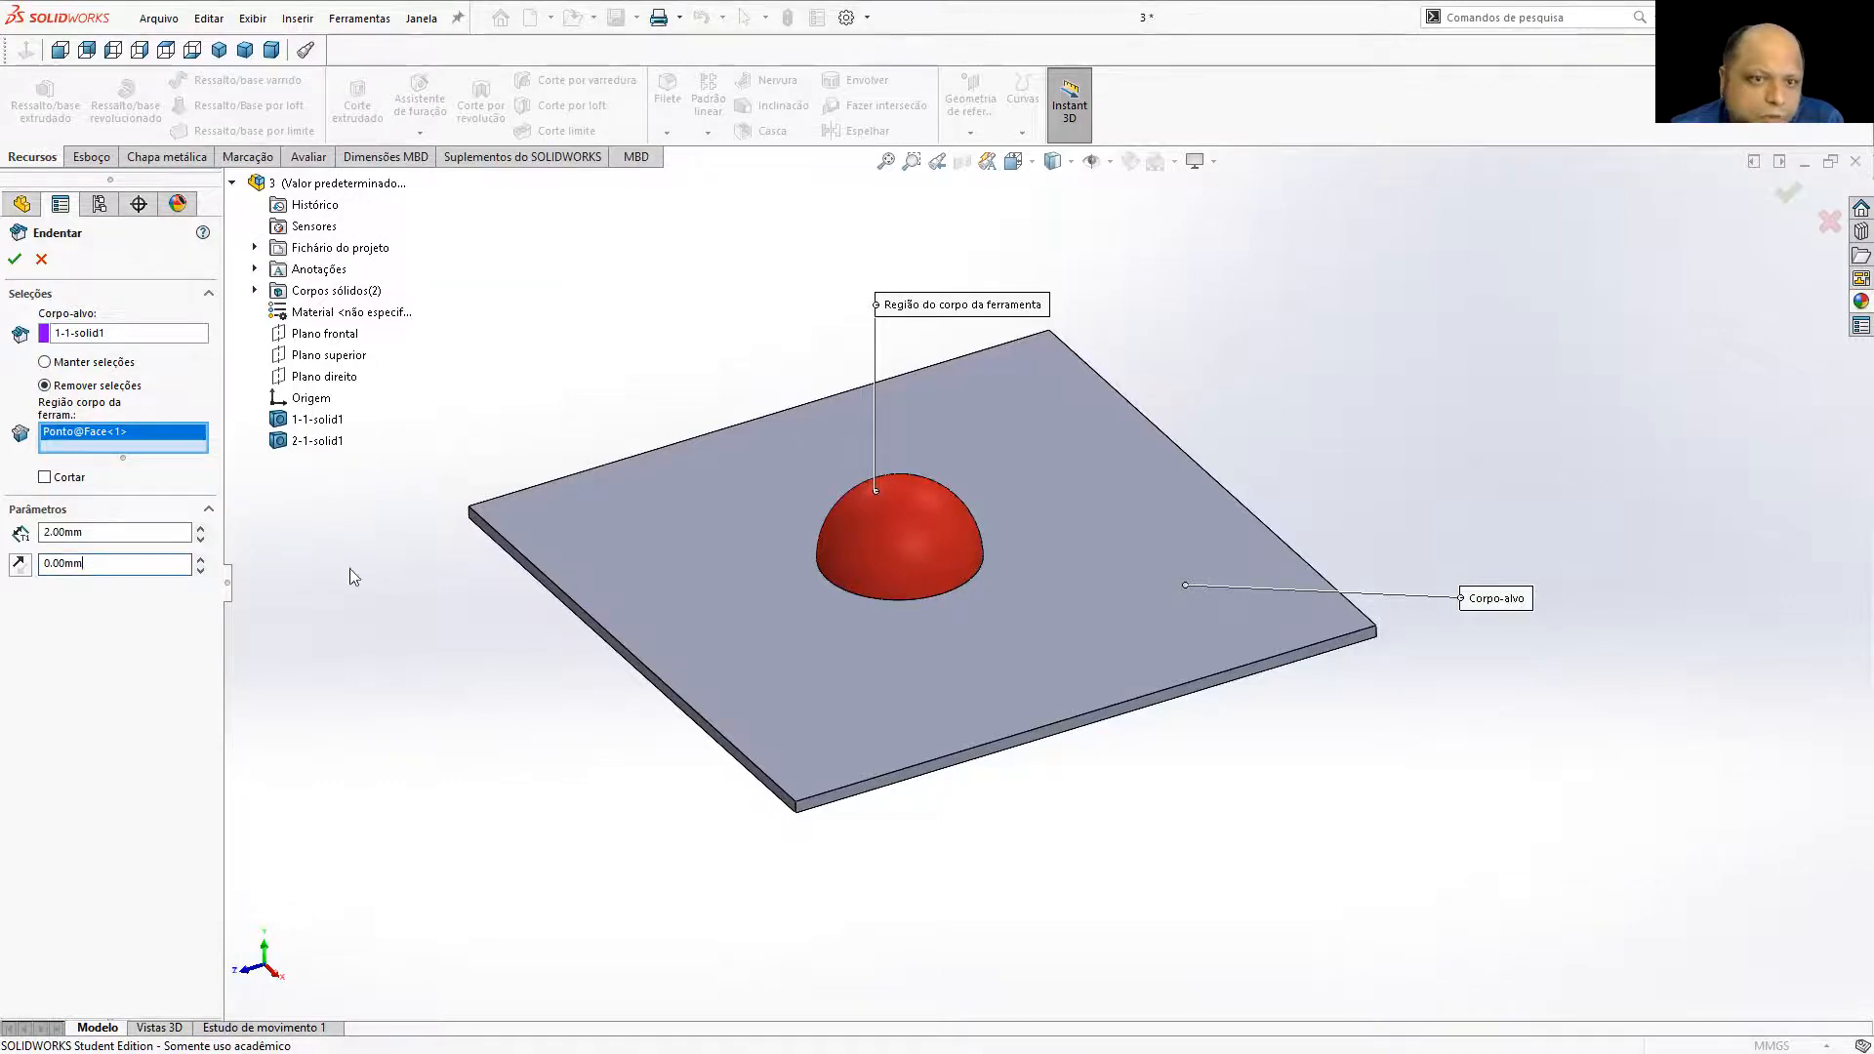
{"action": "right_click", "coordinate": [88, 333]}
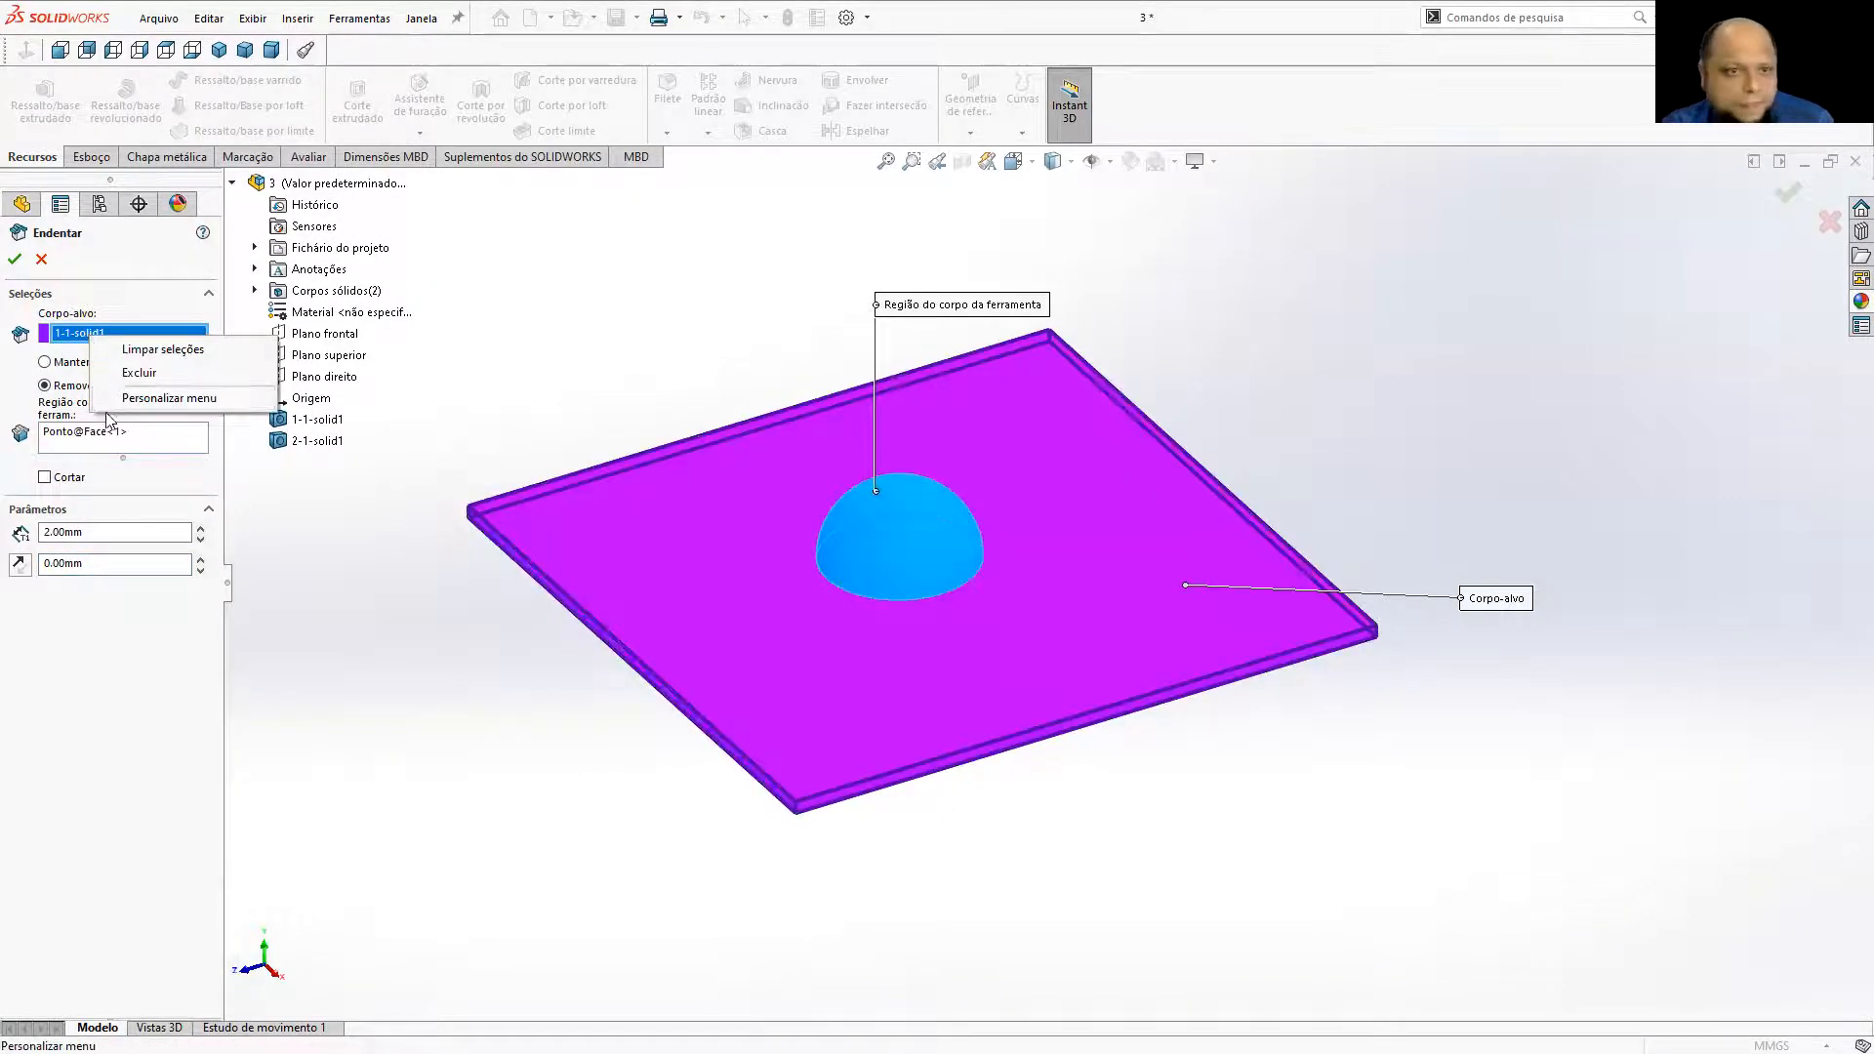
{"action": "left_click", "coordinate": [132, 383]}
{"action": "right_click", "coordinate": [123, 437]}
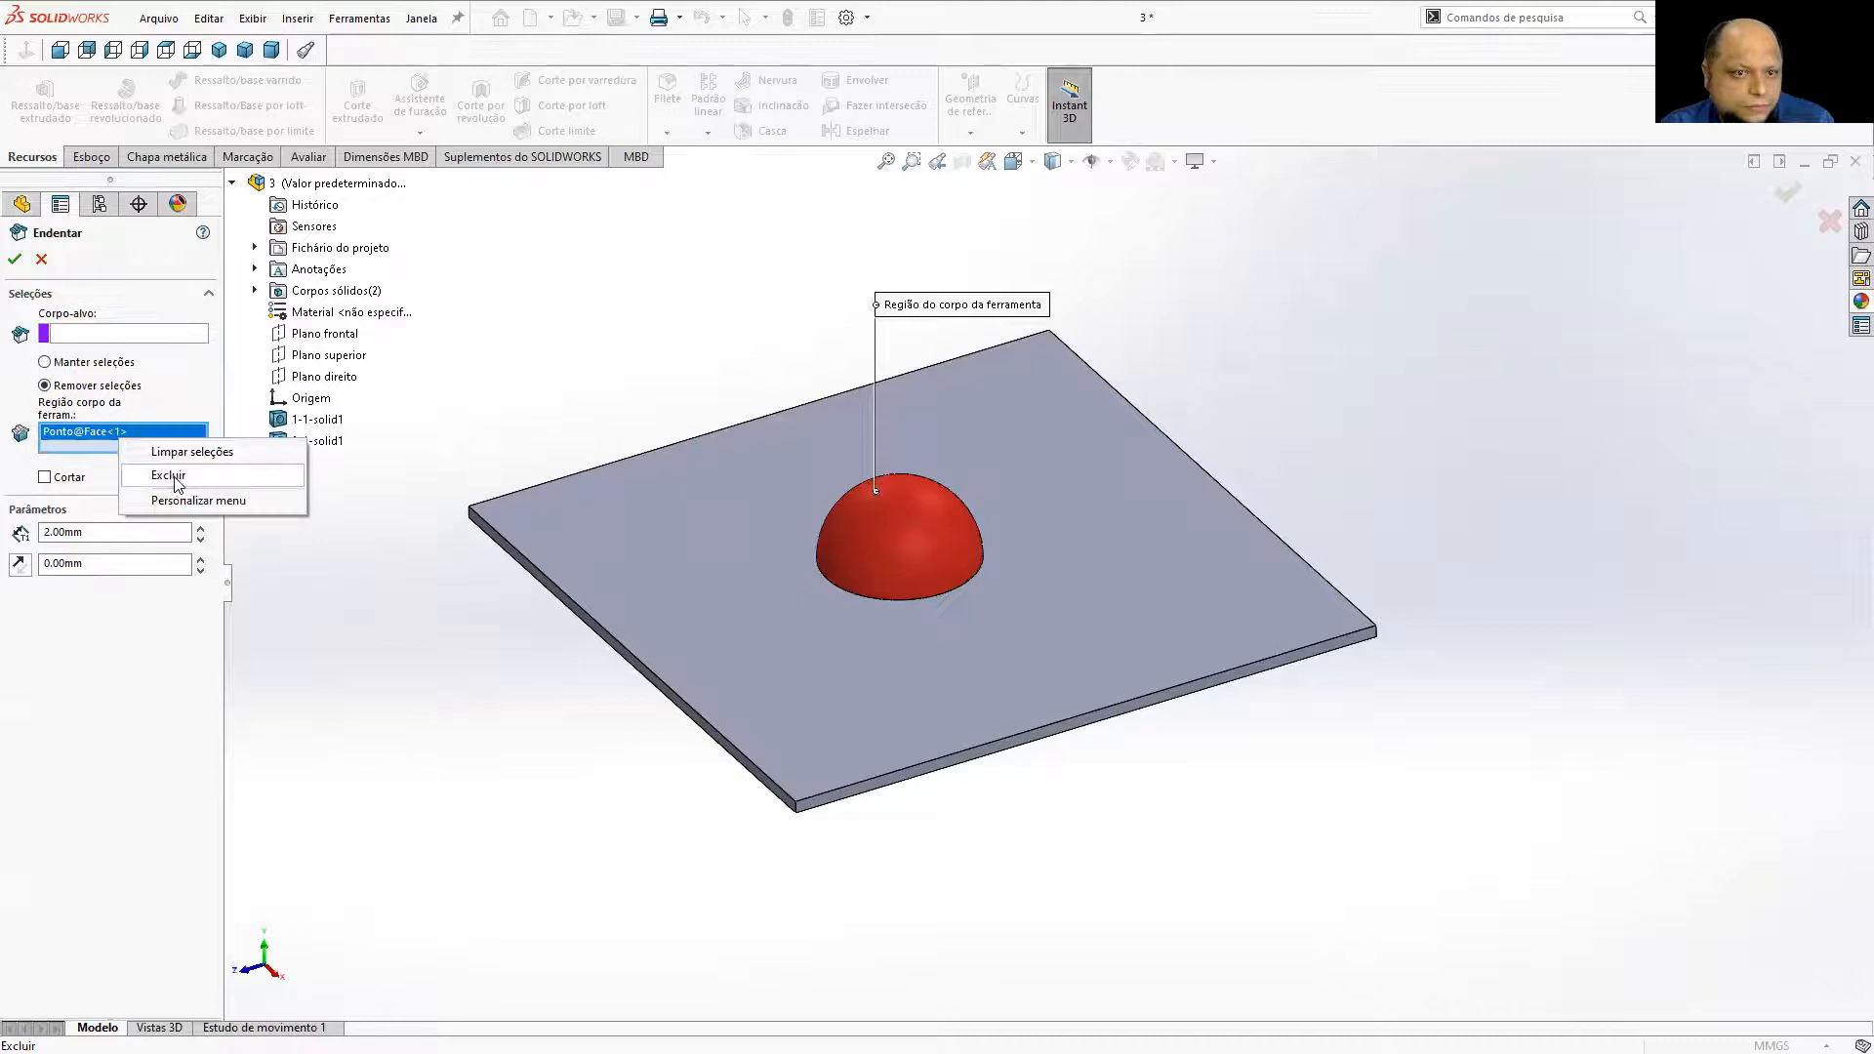
{"action": "left_click", "coordinate": [148, 469]}
Try the indent with the half-sphere as target body and the plate as tool body region, then leave the command.
{"action": "left_click", "coordinate": [90, 336]}
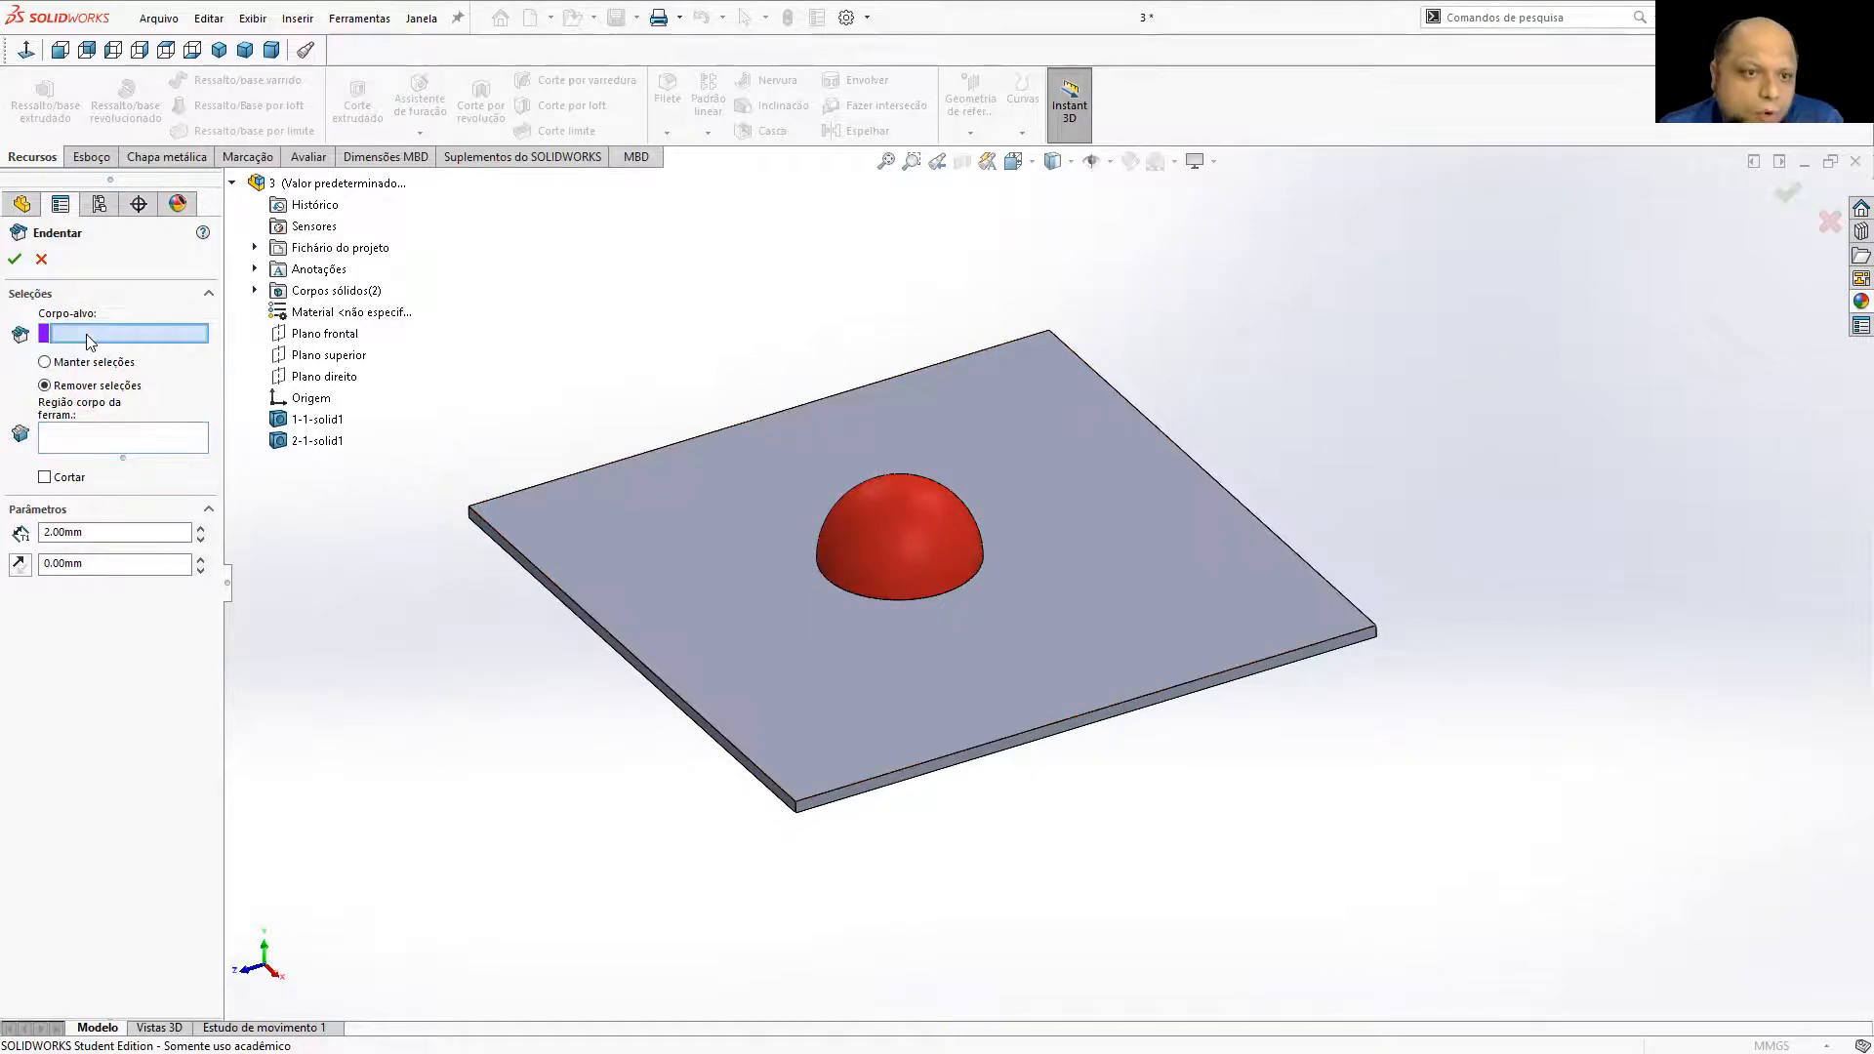
{"action": "left_click", "coordinate": [859, 553]}
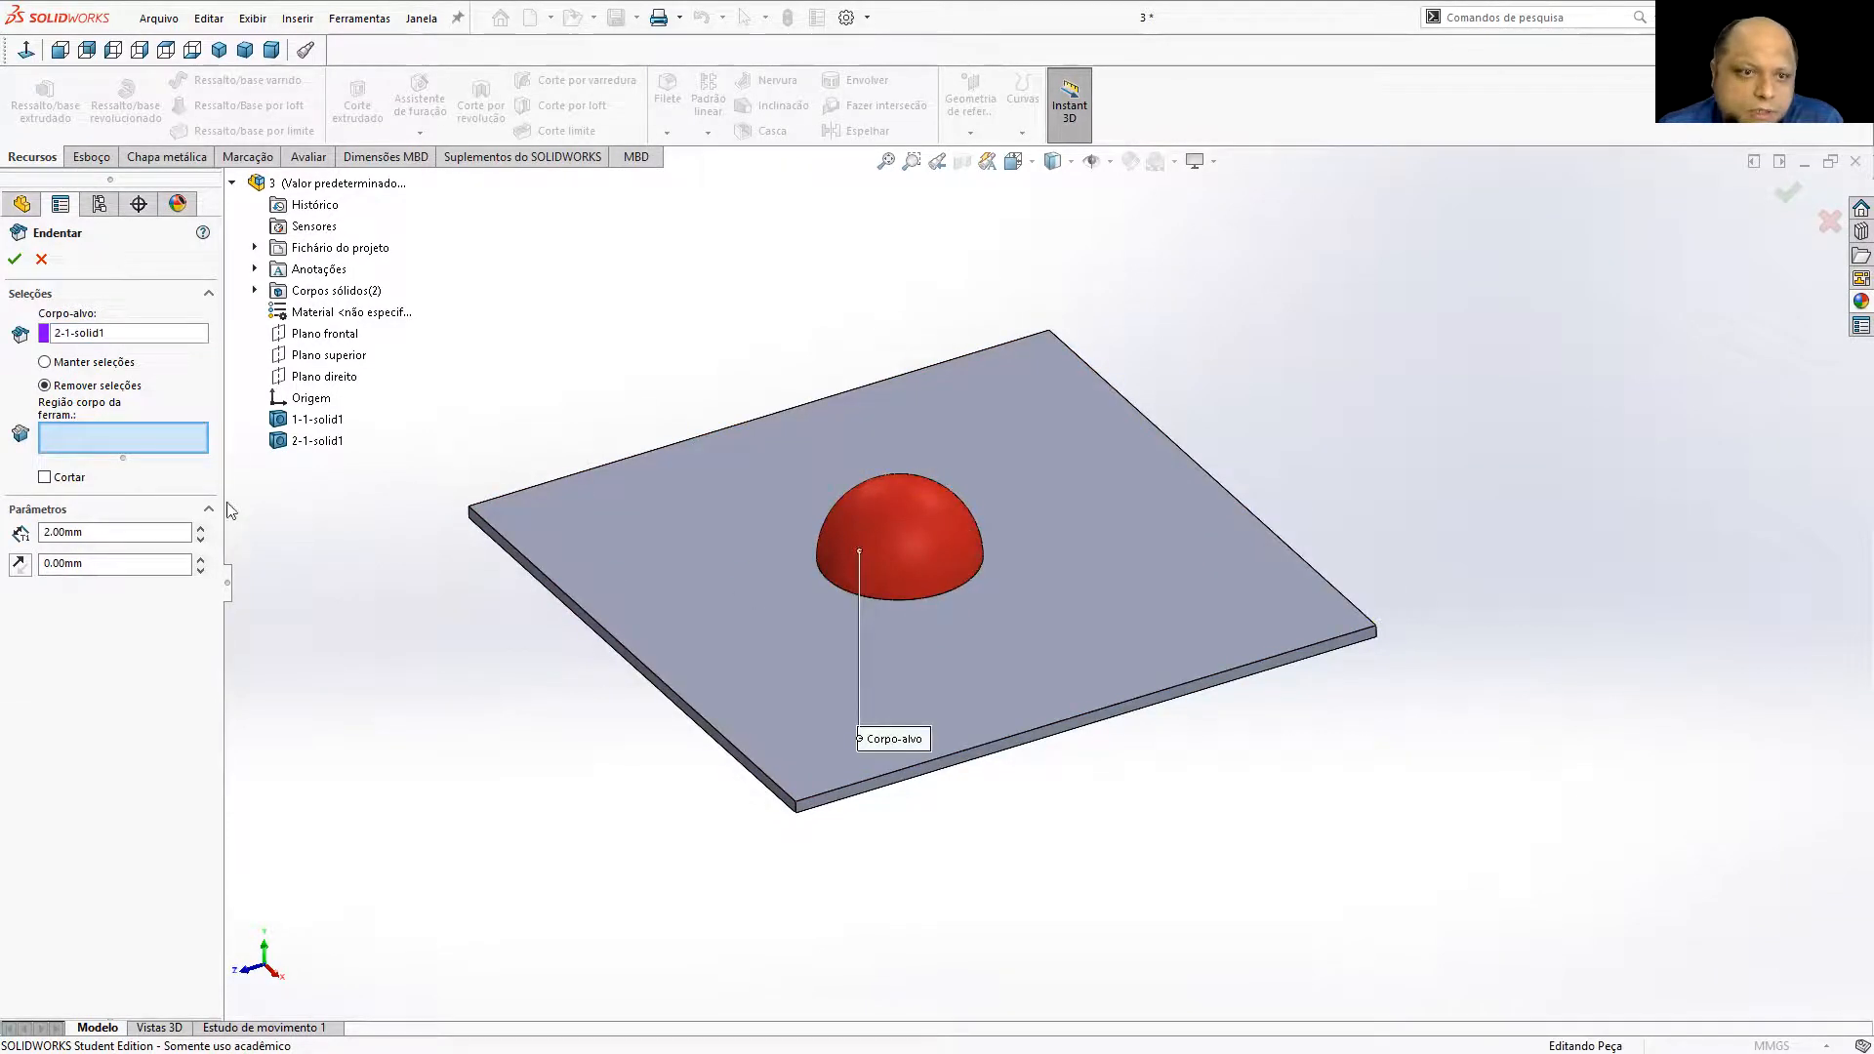
{"action": "left_click", "coordinate": [560, 502]}
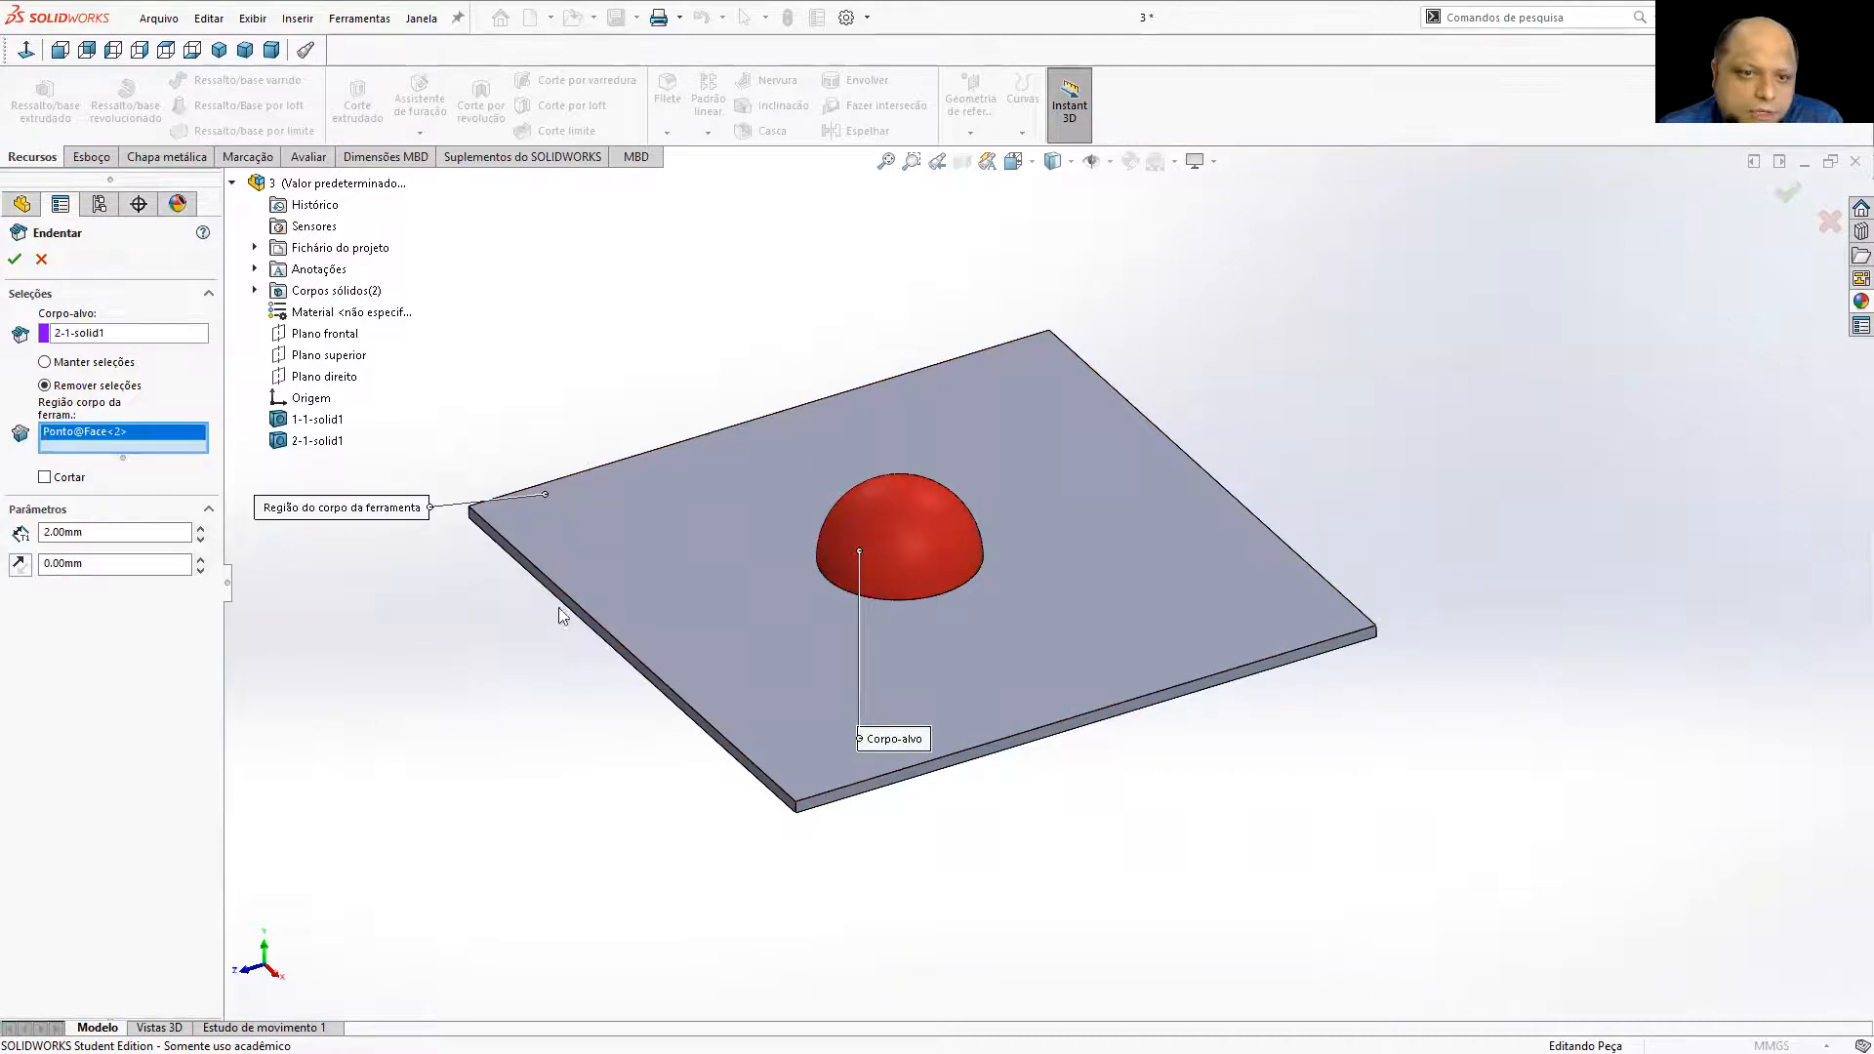
{"action": "left_click", "coordinate": [44, 478]}
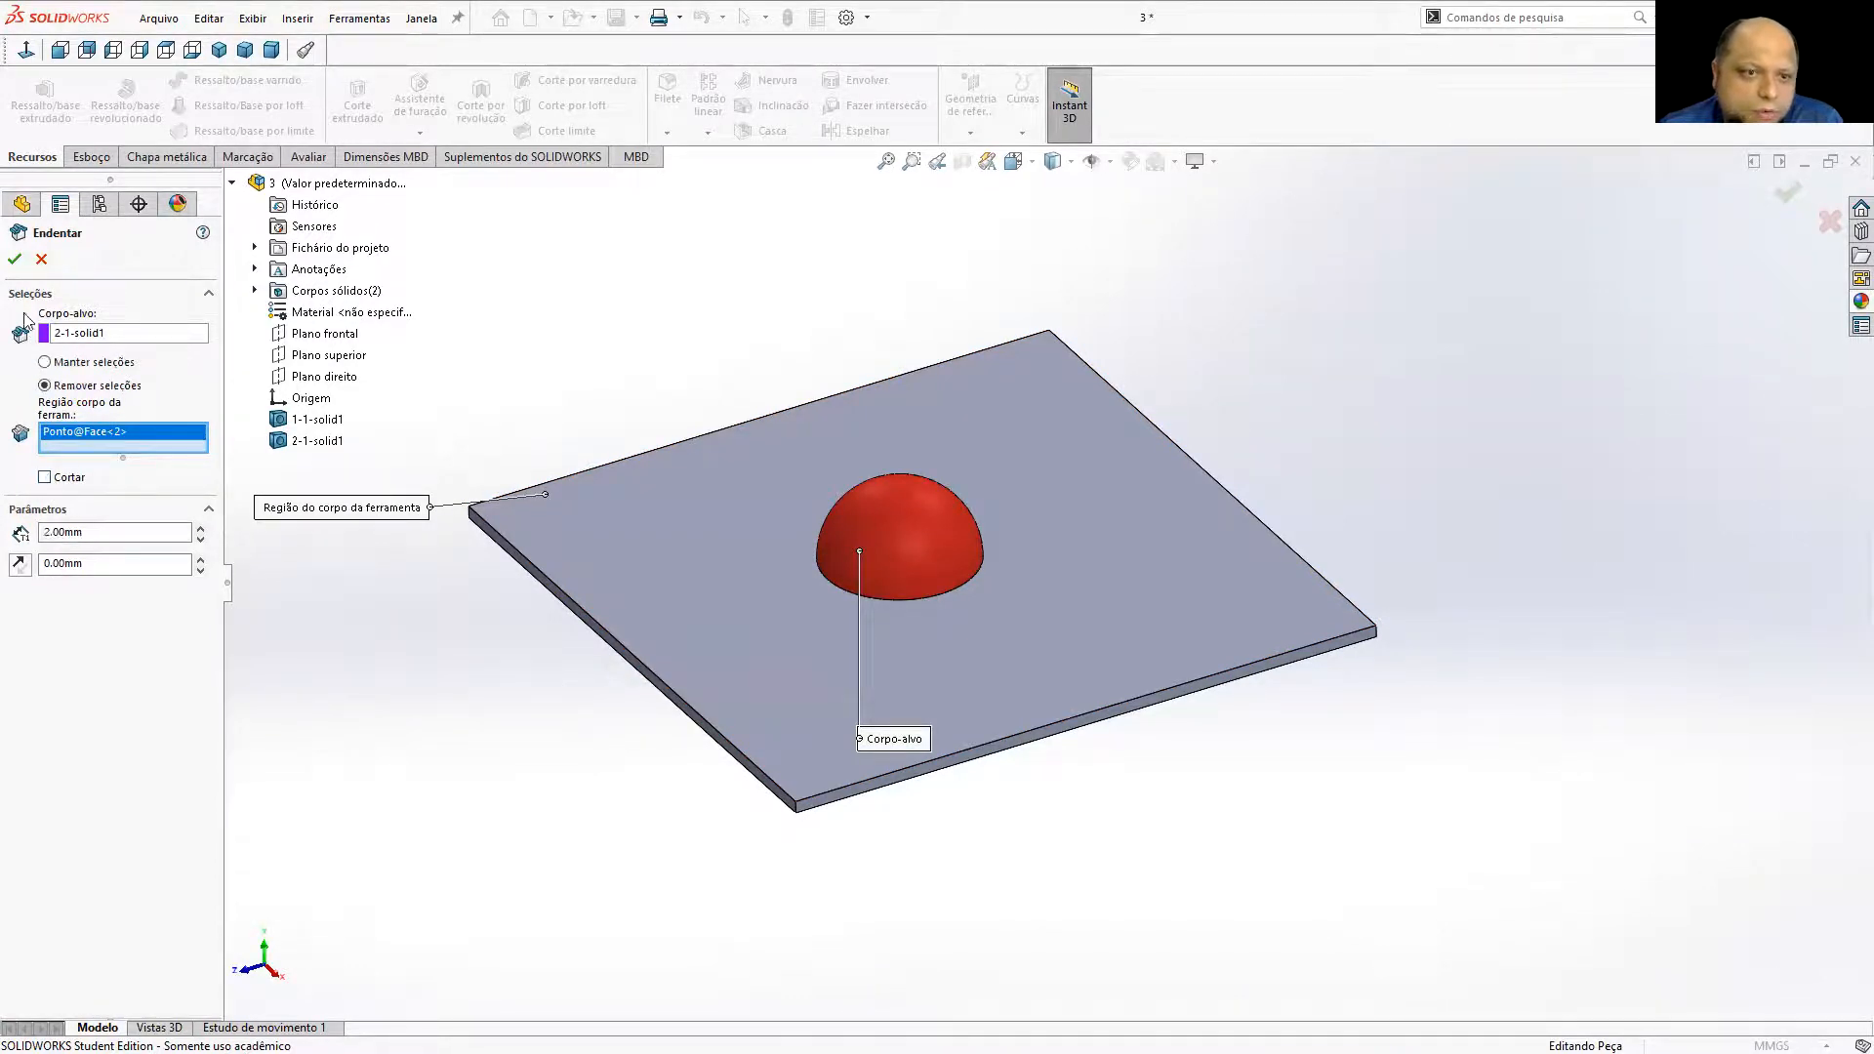
{"action": "left_click", "coordinate": [17, 261]}
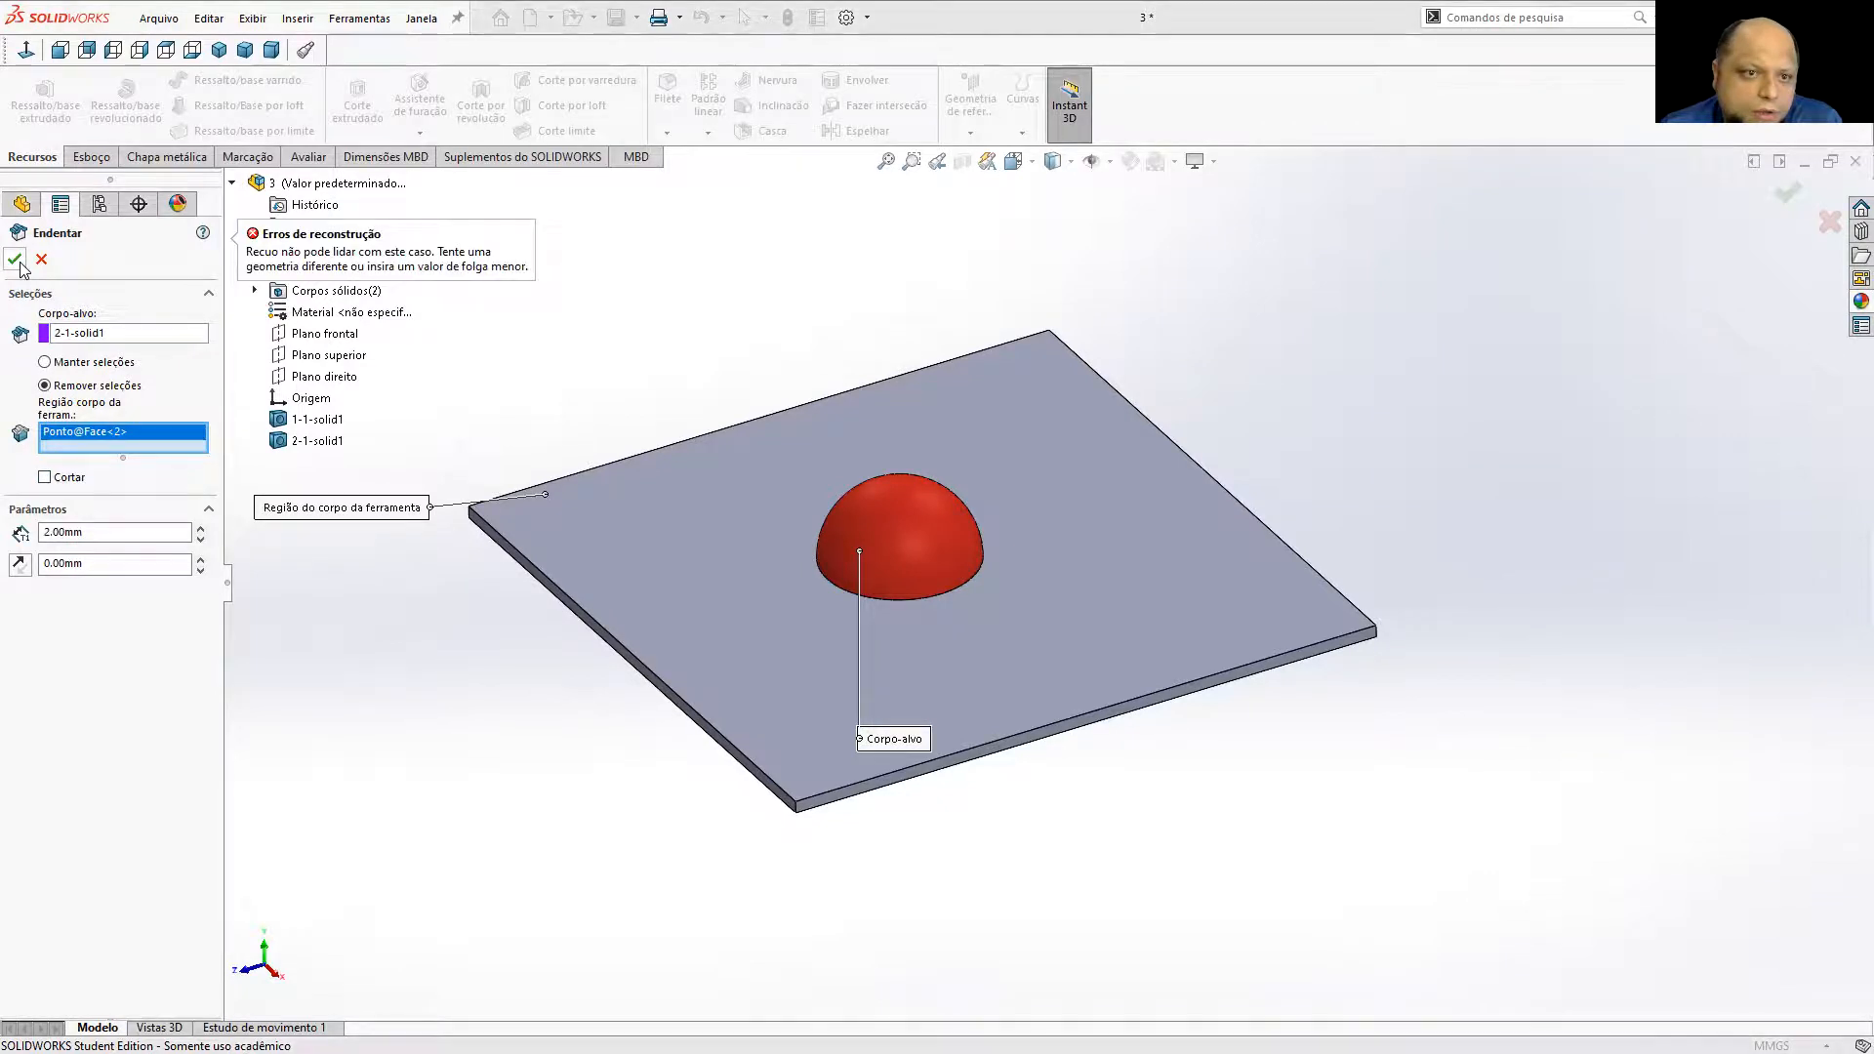
{"action": "middle_click_drag", "start_coordinate": [825, 778], "coordinate": [866, 698]}
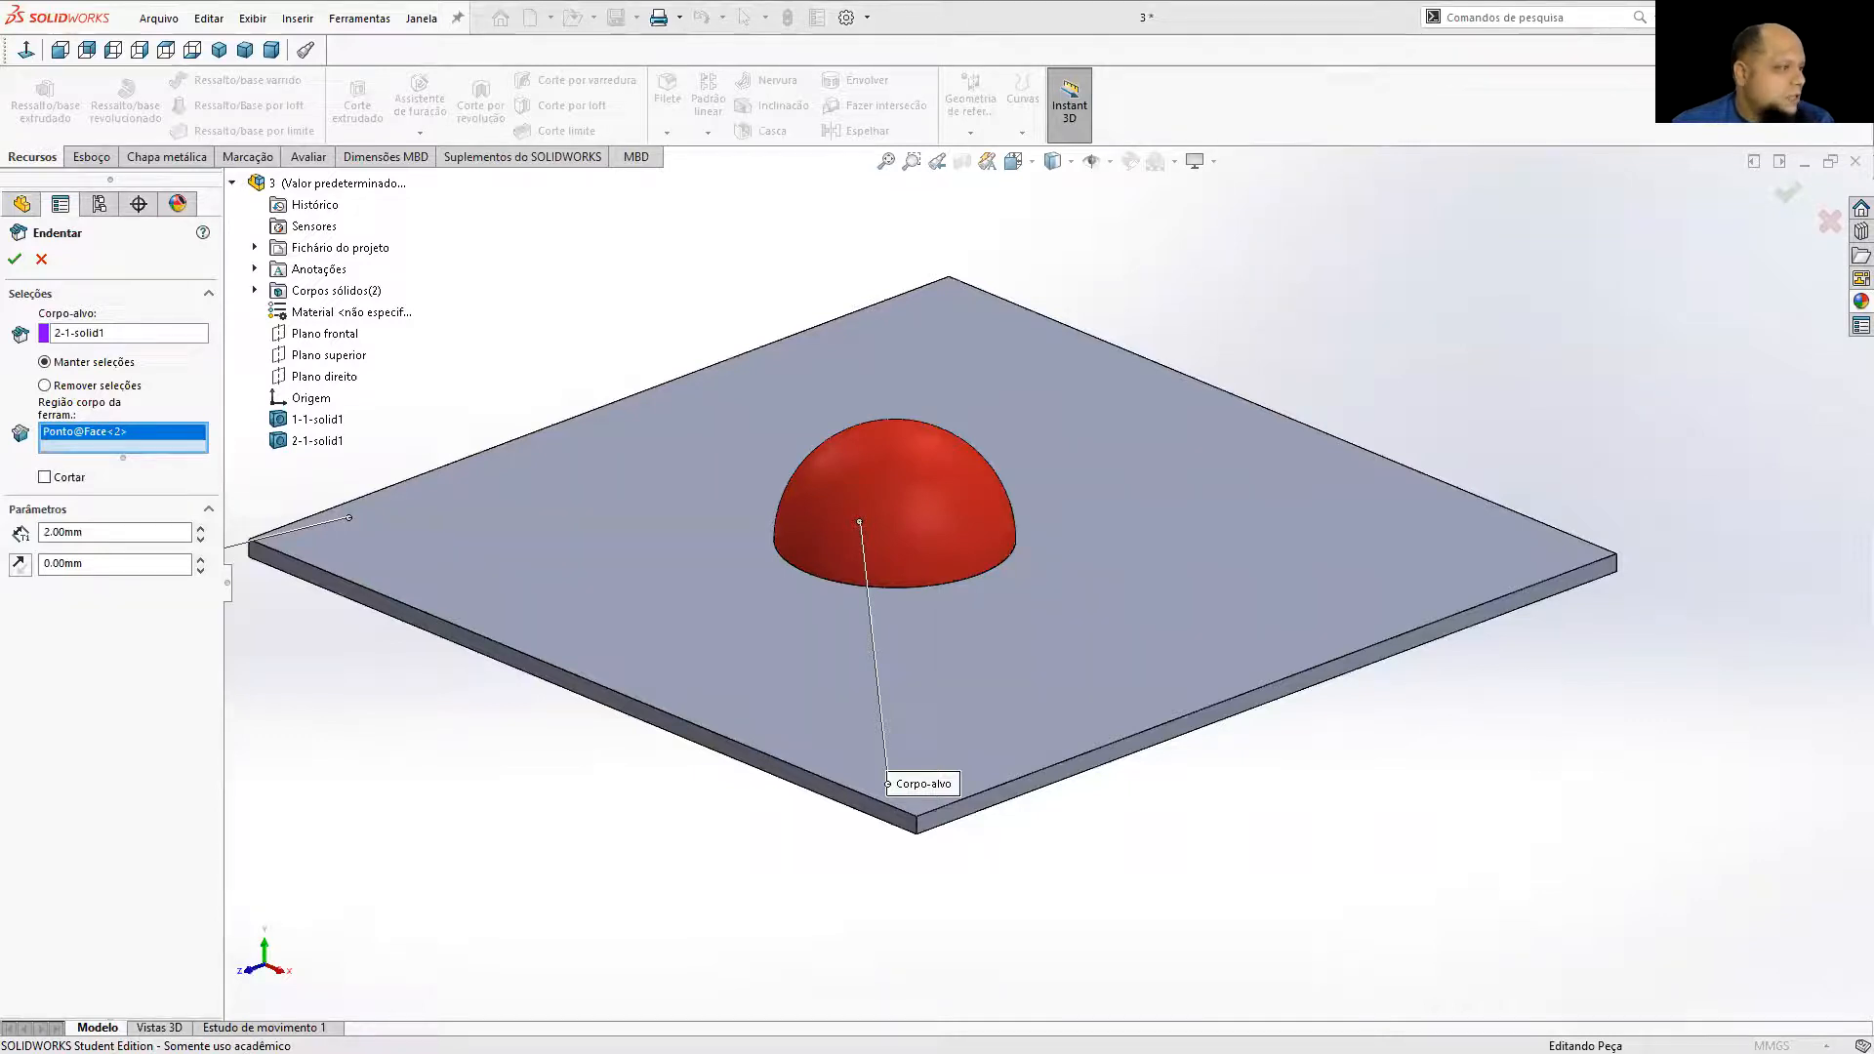
{"action": "middle_click_drag", "start_coordinate": [958, 641], "coordinate": [988, 593]}
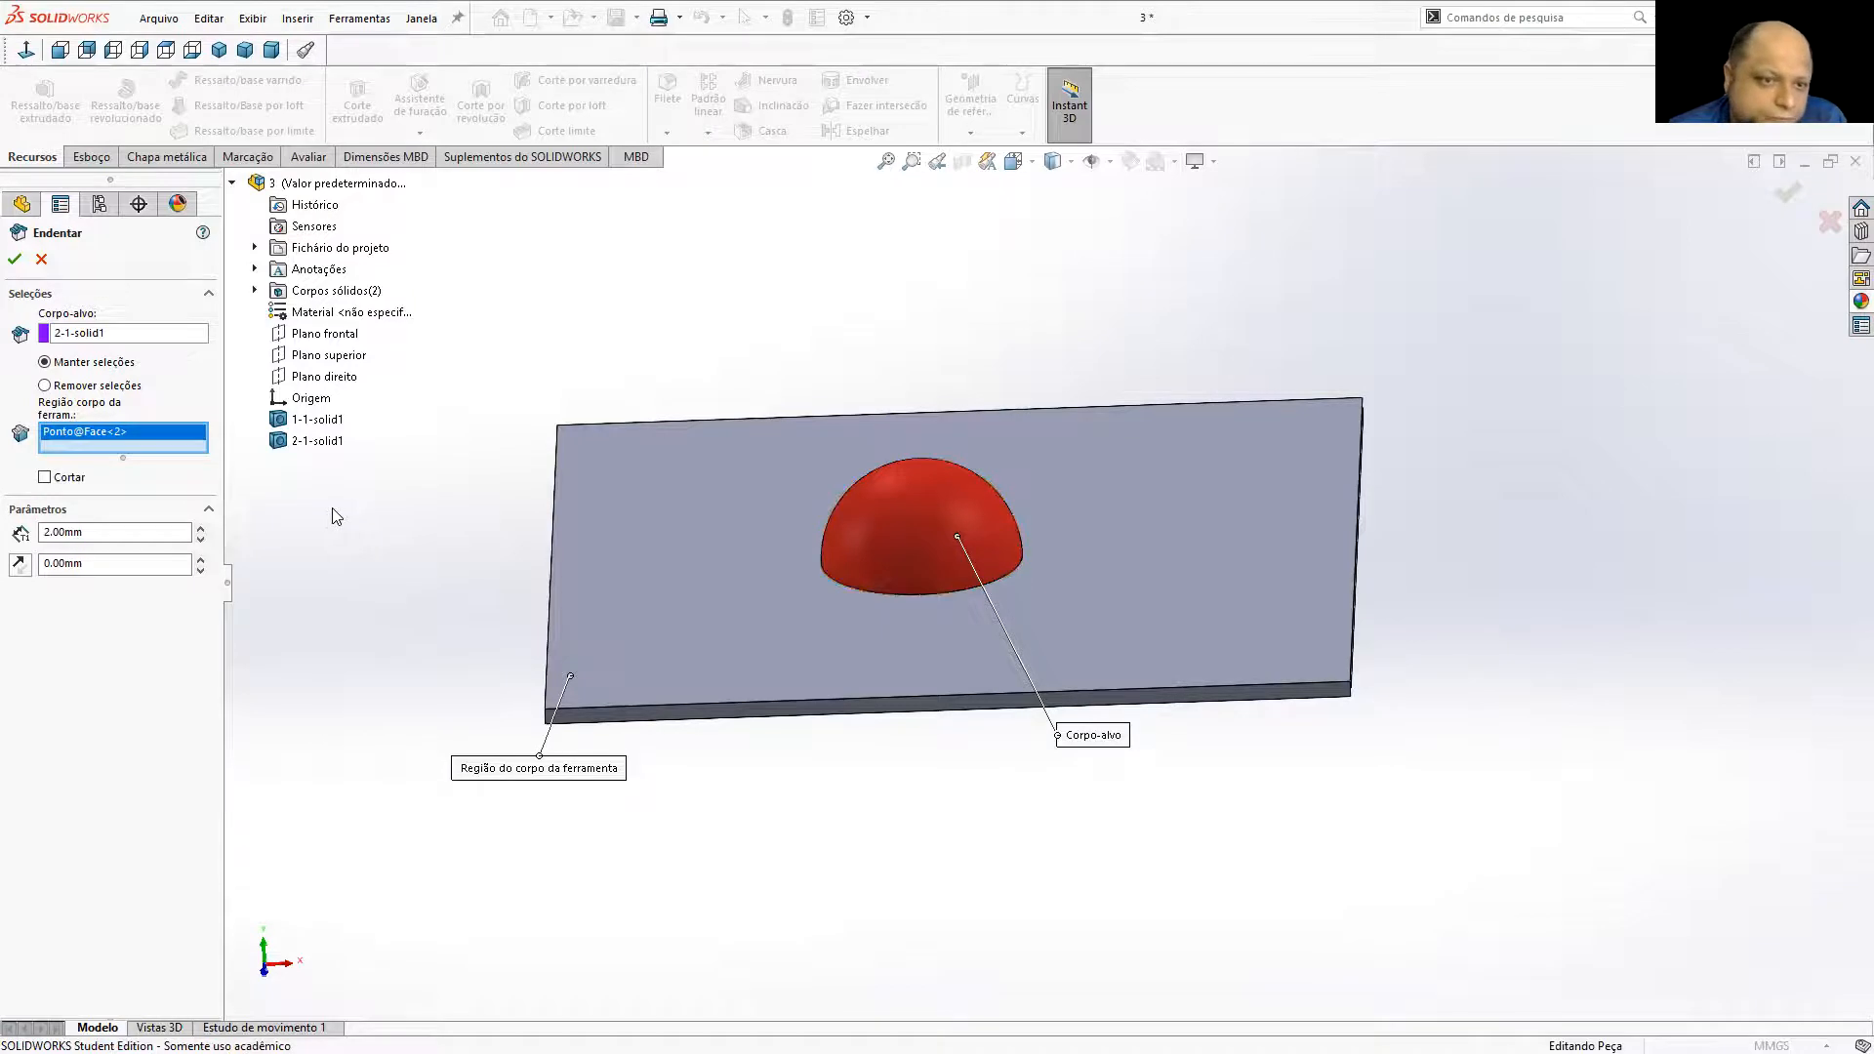
{"action": "left_click", "coordinate": [16, 260]}
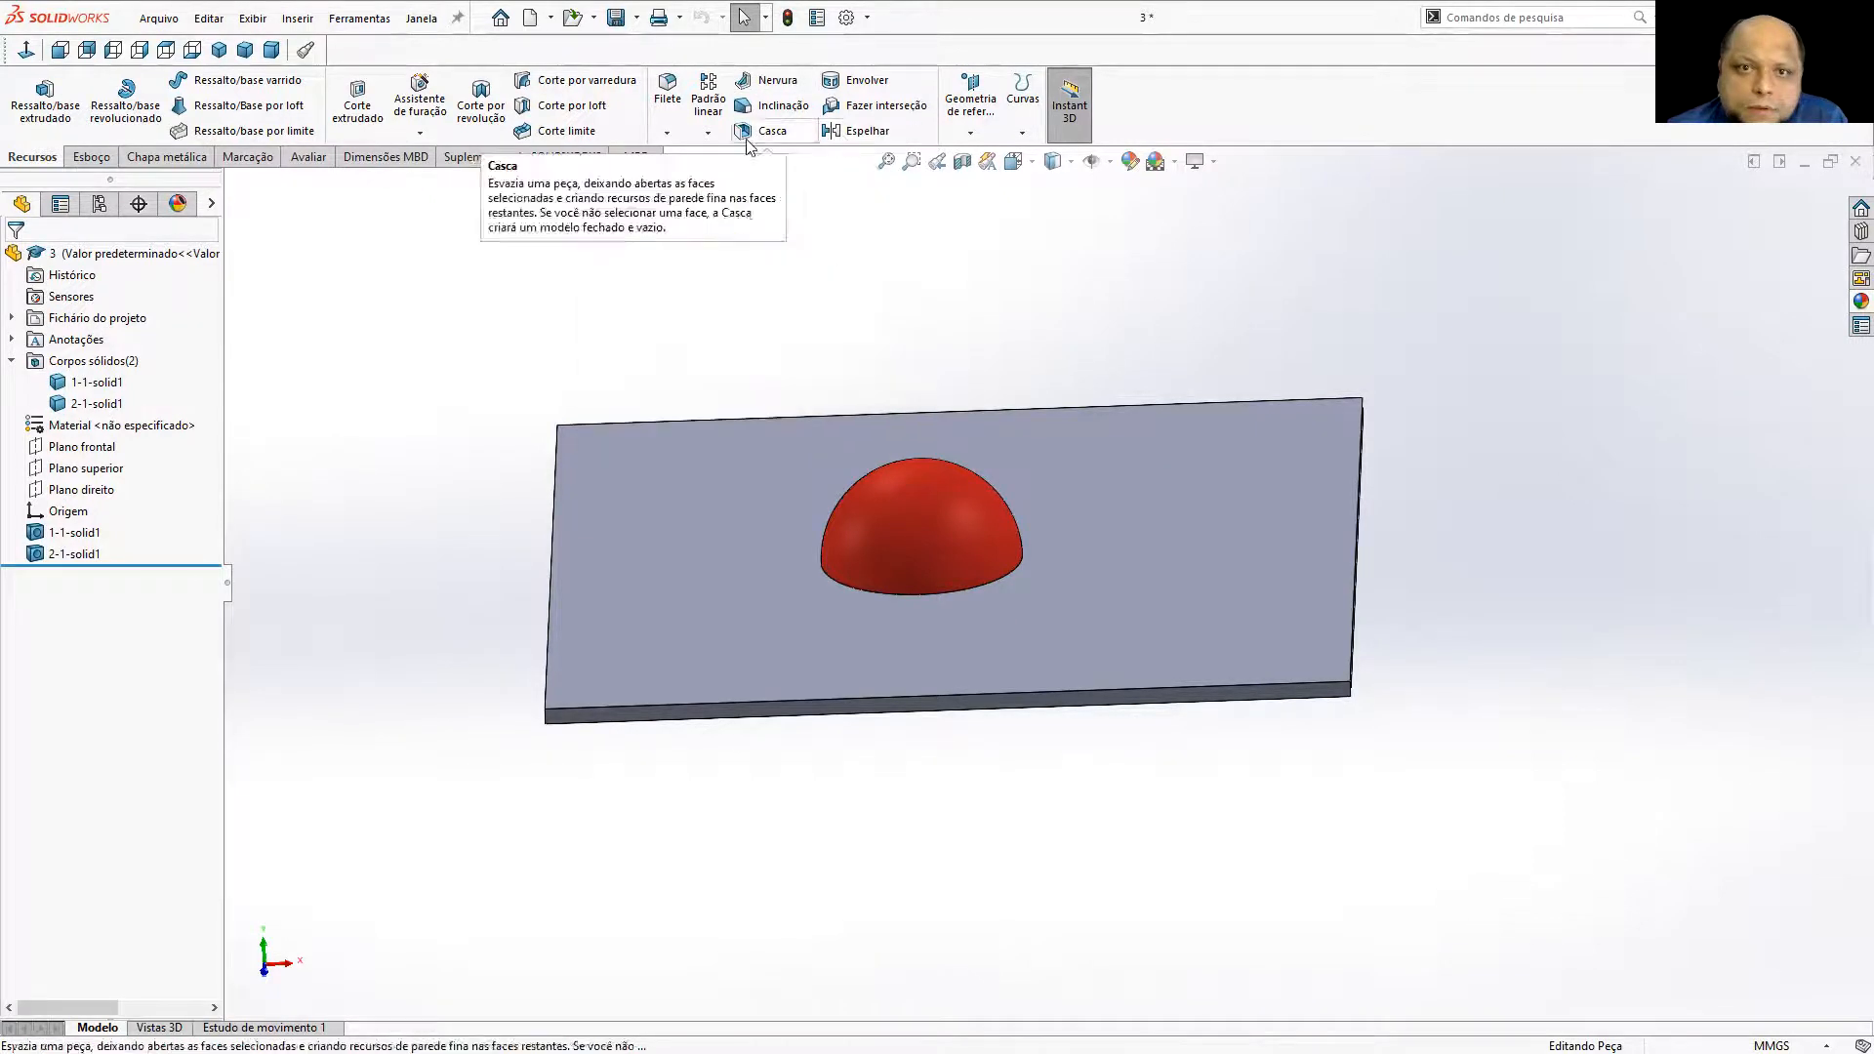
Try to indent the plate with the half-sphere as tool body region, keeping selections and using a 1 mm thickness.
{"action": "left_click", "coordinate": [298, 18]}
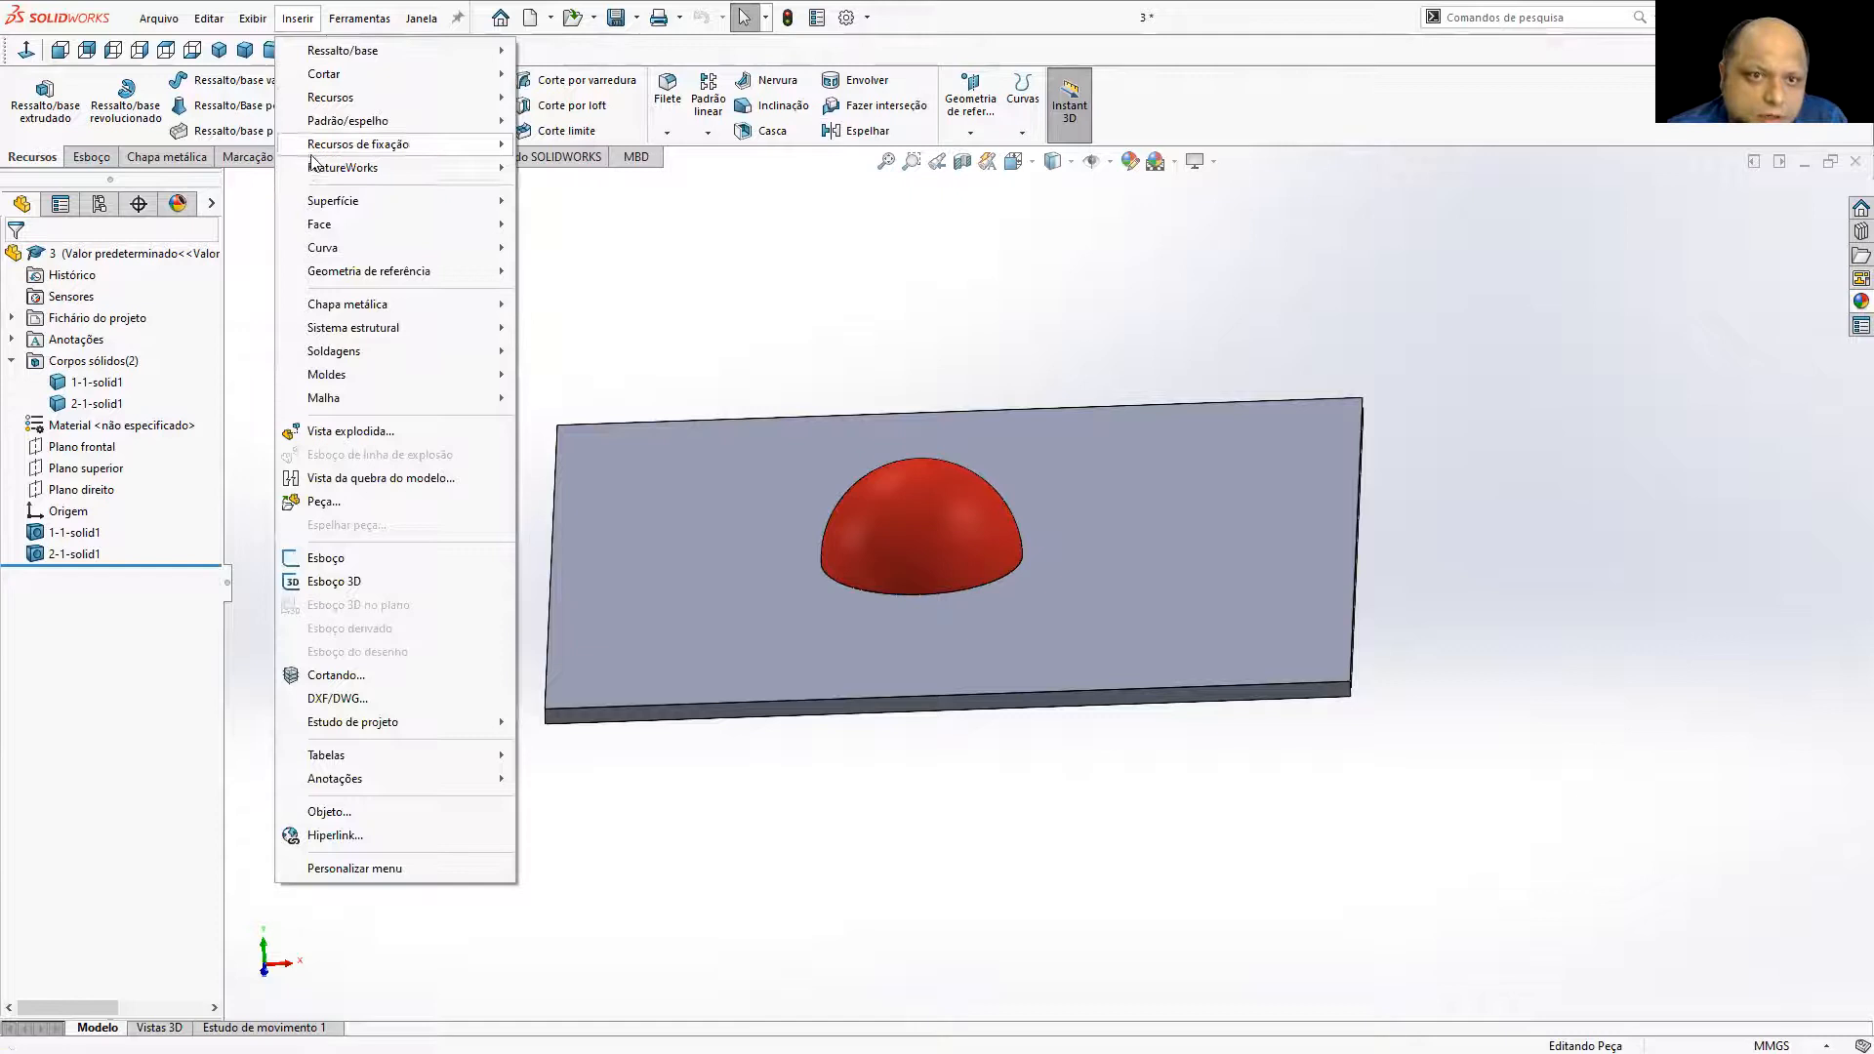
{"action": "mouse_move", "coordinate": [332, 105]}
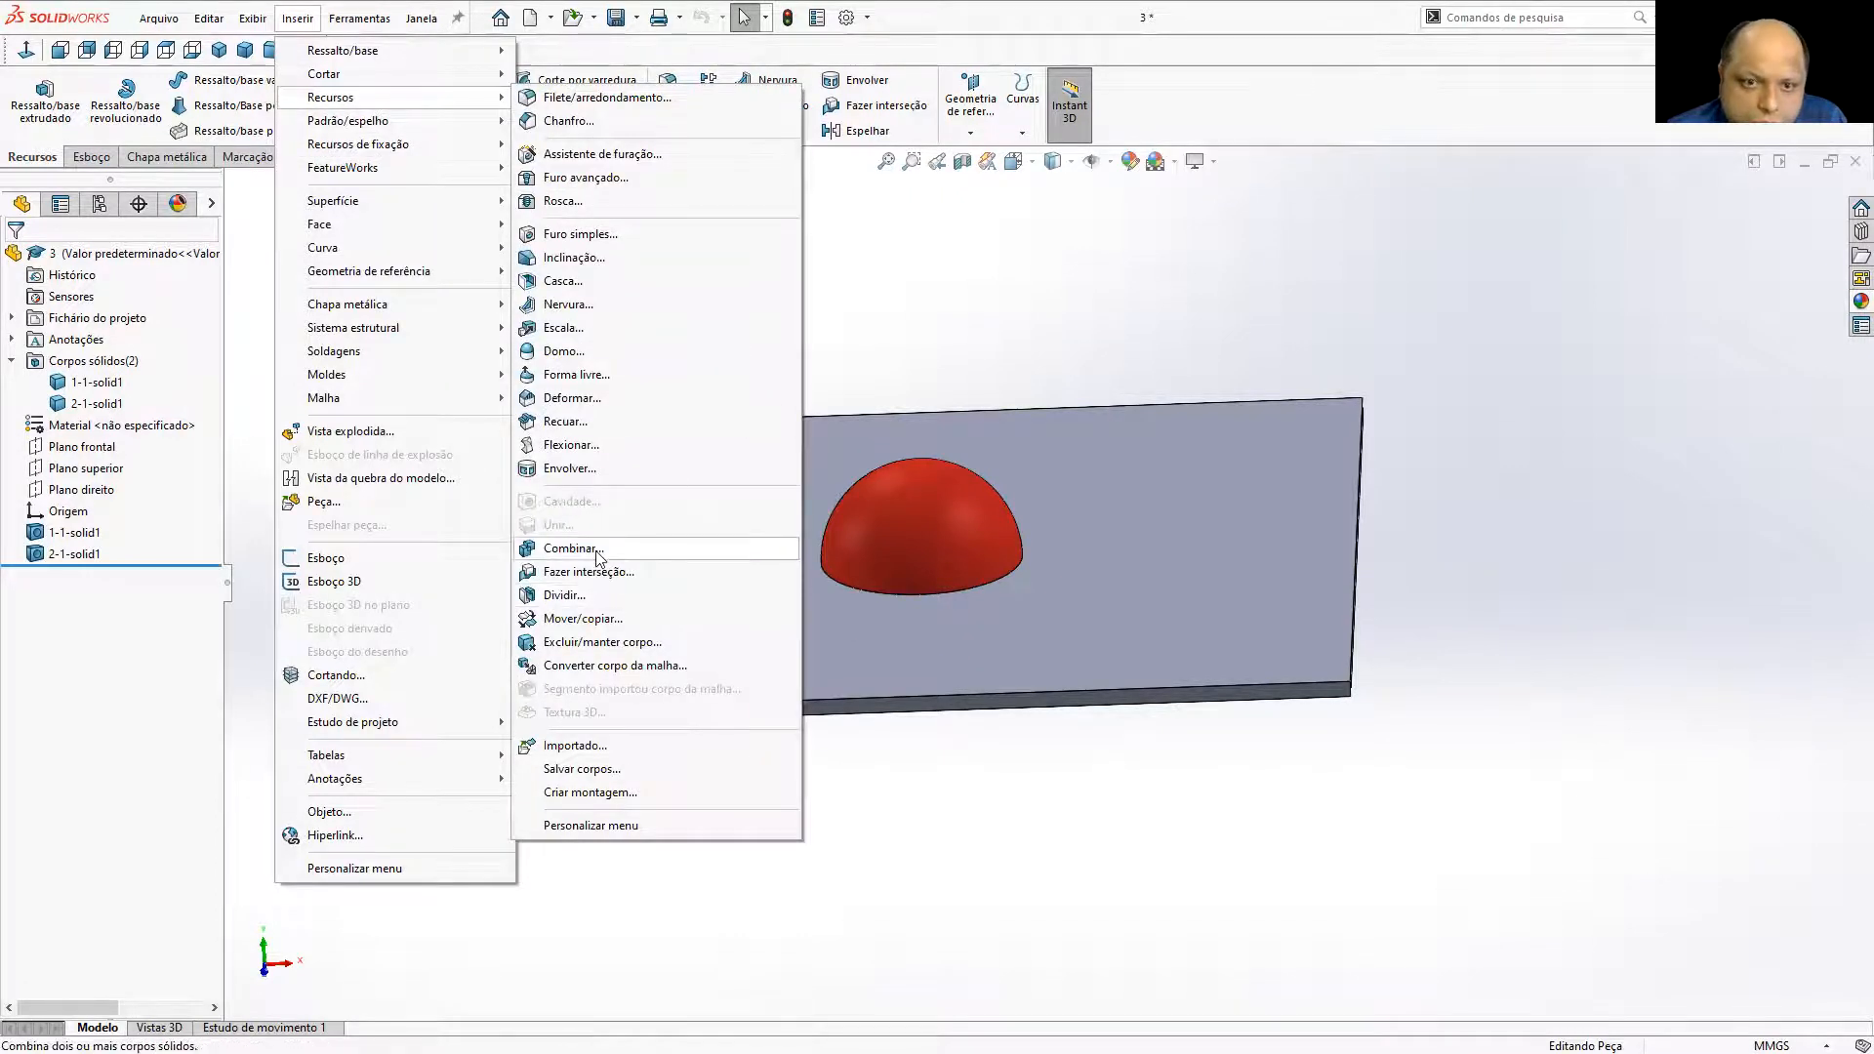
{"action": "left_click", "coordinate": [564, 422]}
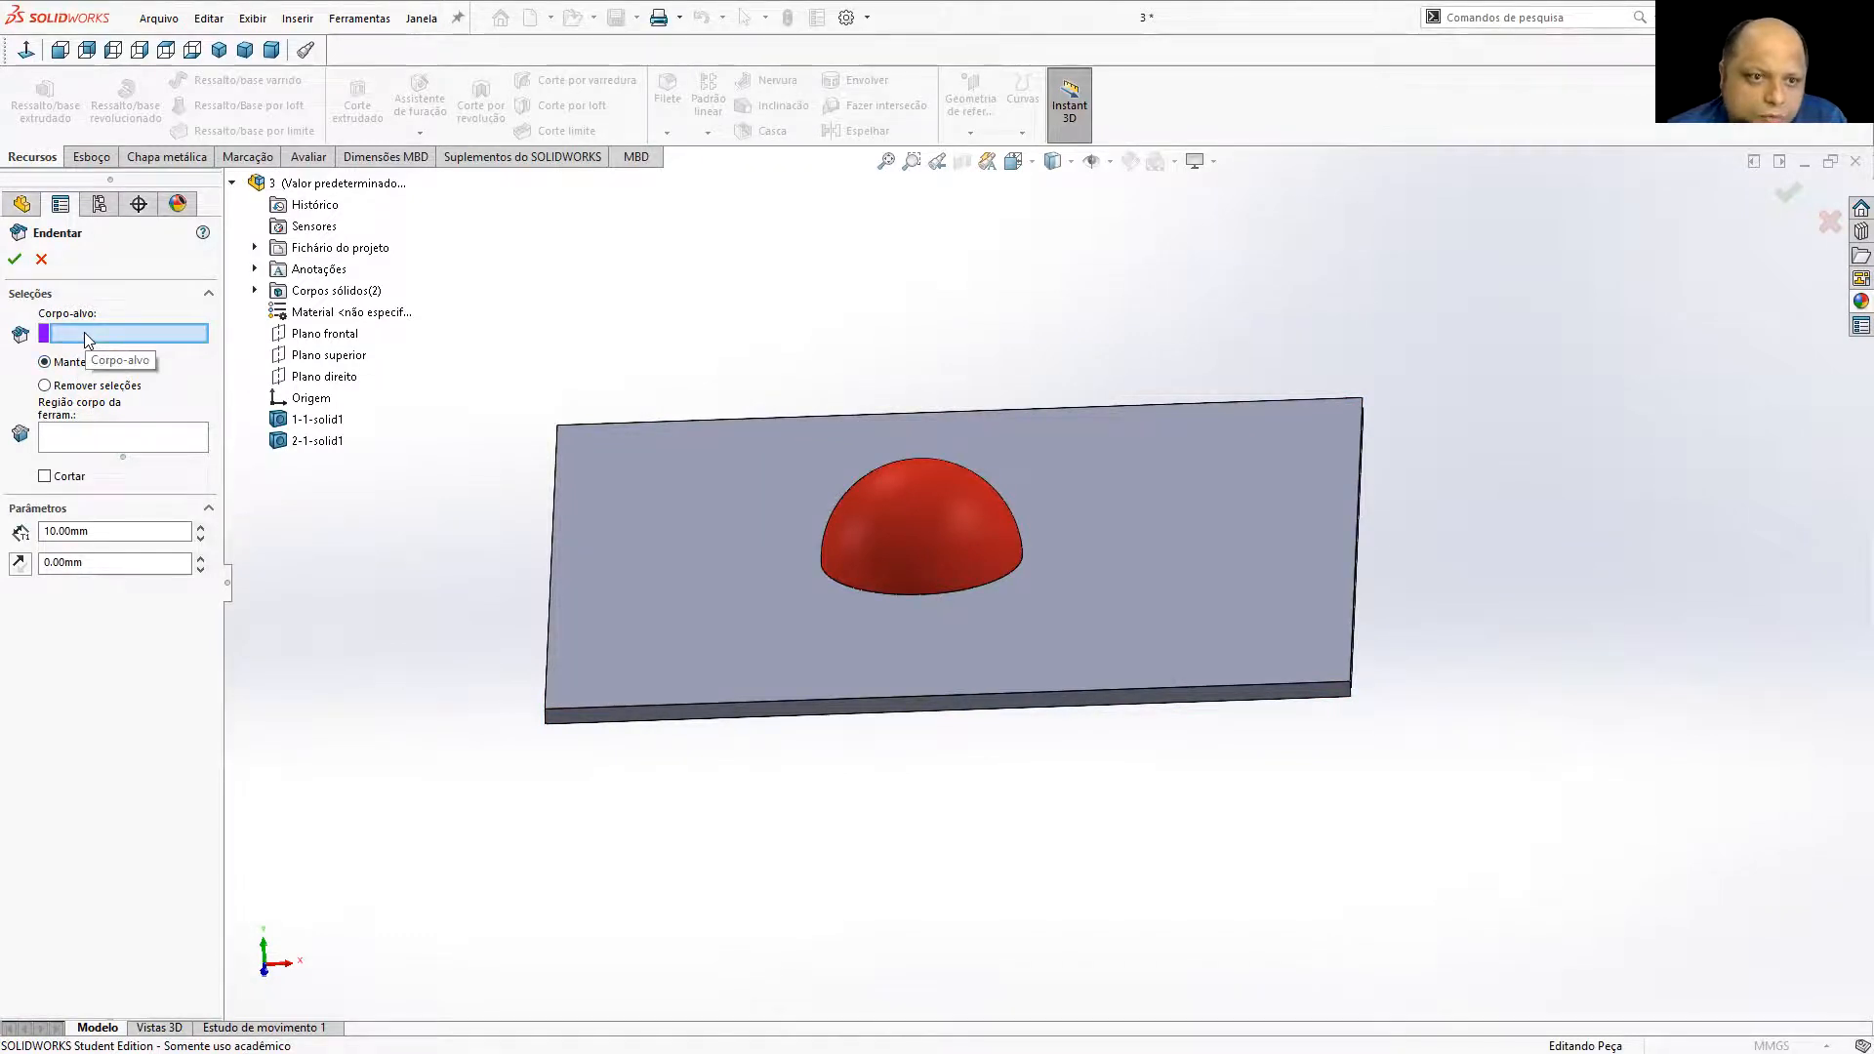
{"action": "left_click", "coordinate": [663, 525]}
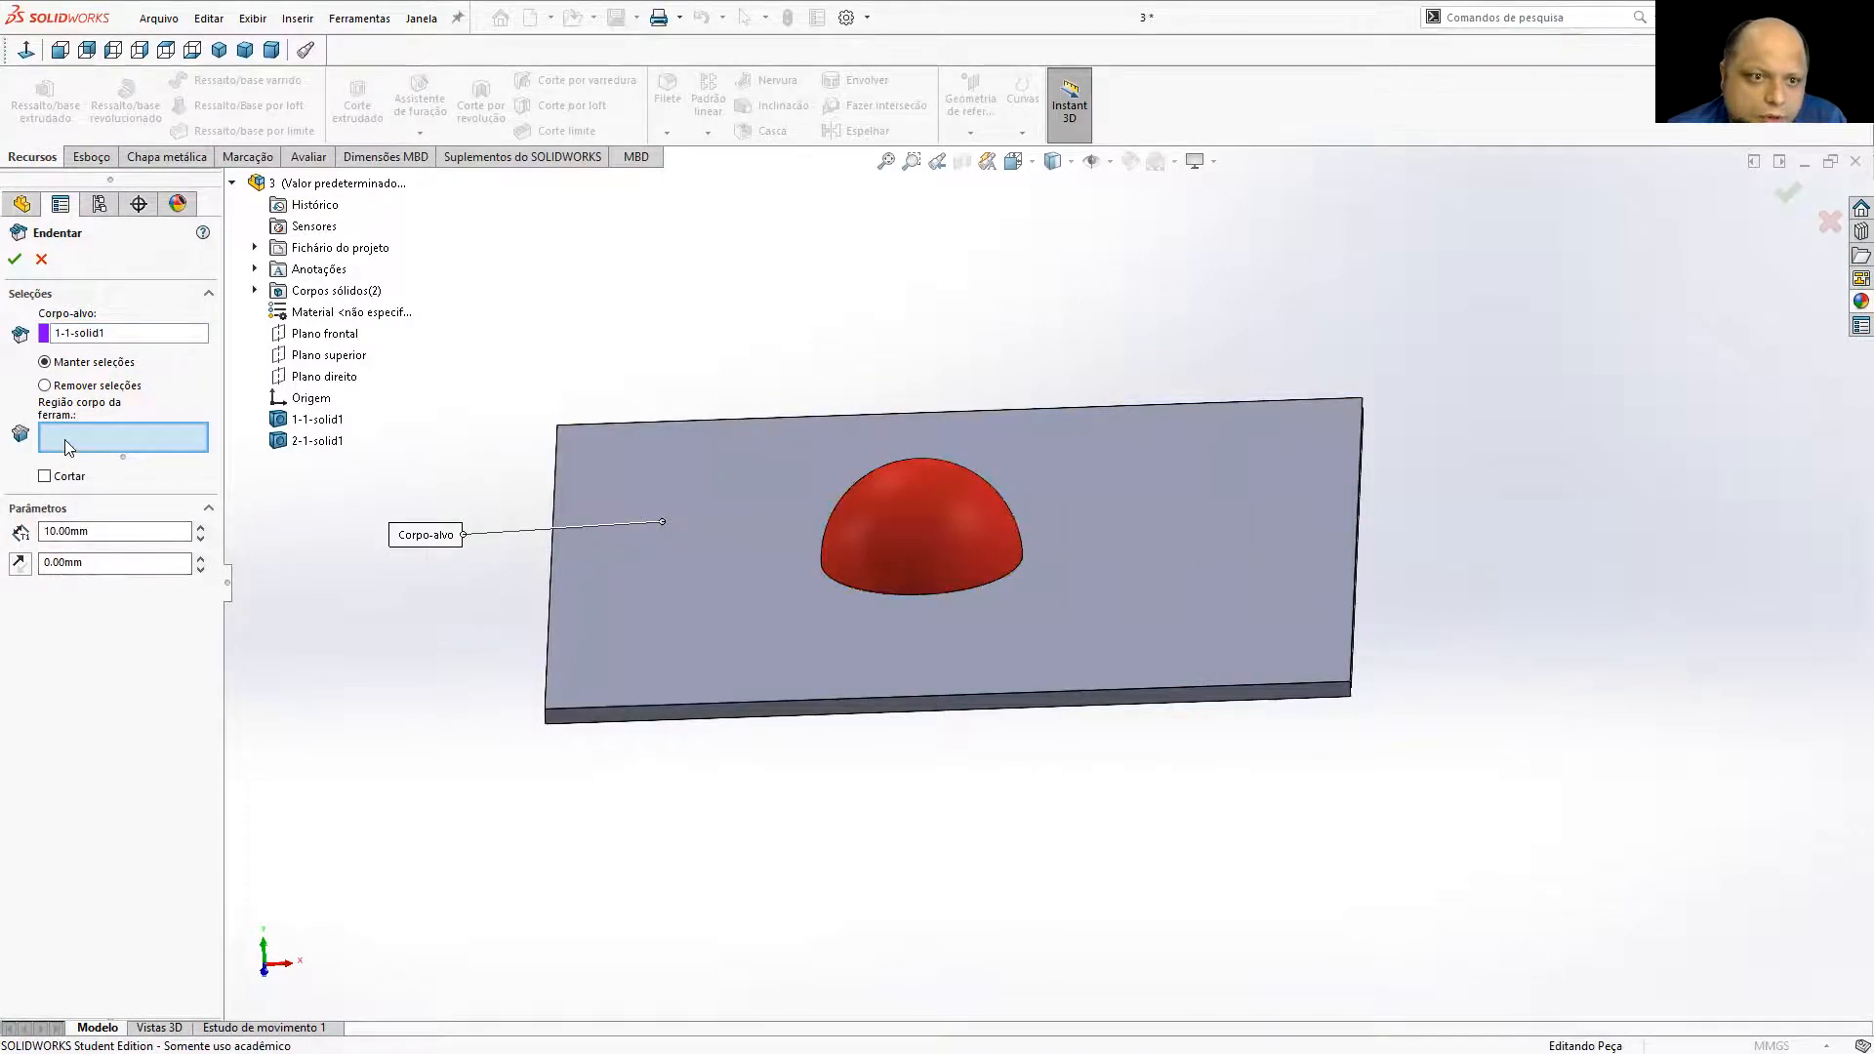
{"action": "left_click", "coordinate": [873, 518]}
{"action": "left_click_drag", "start_coordinate": [118, 532], "coordinate": [4, 532]}
{"action": "type", "text": "2"}
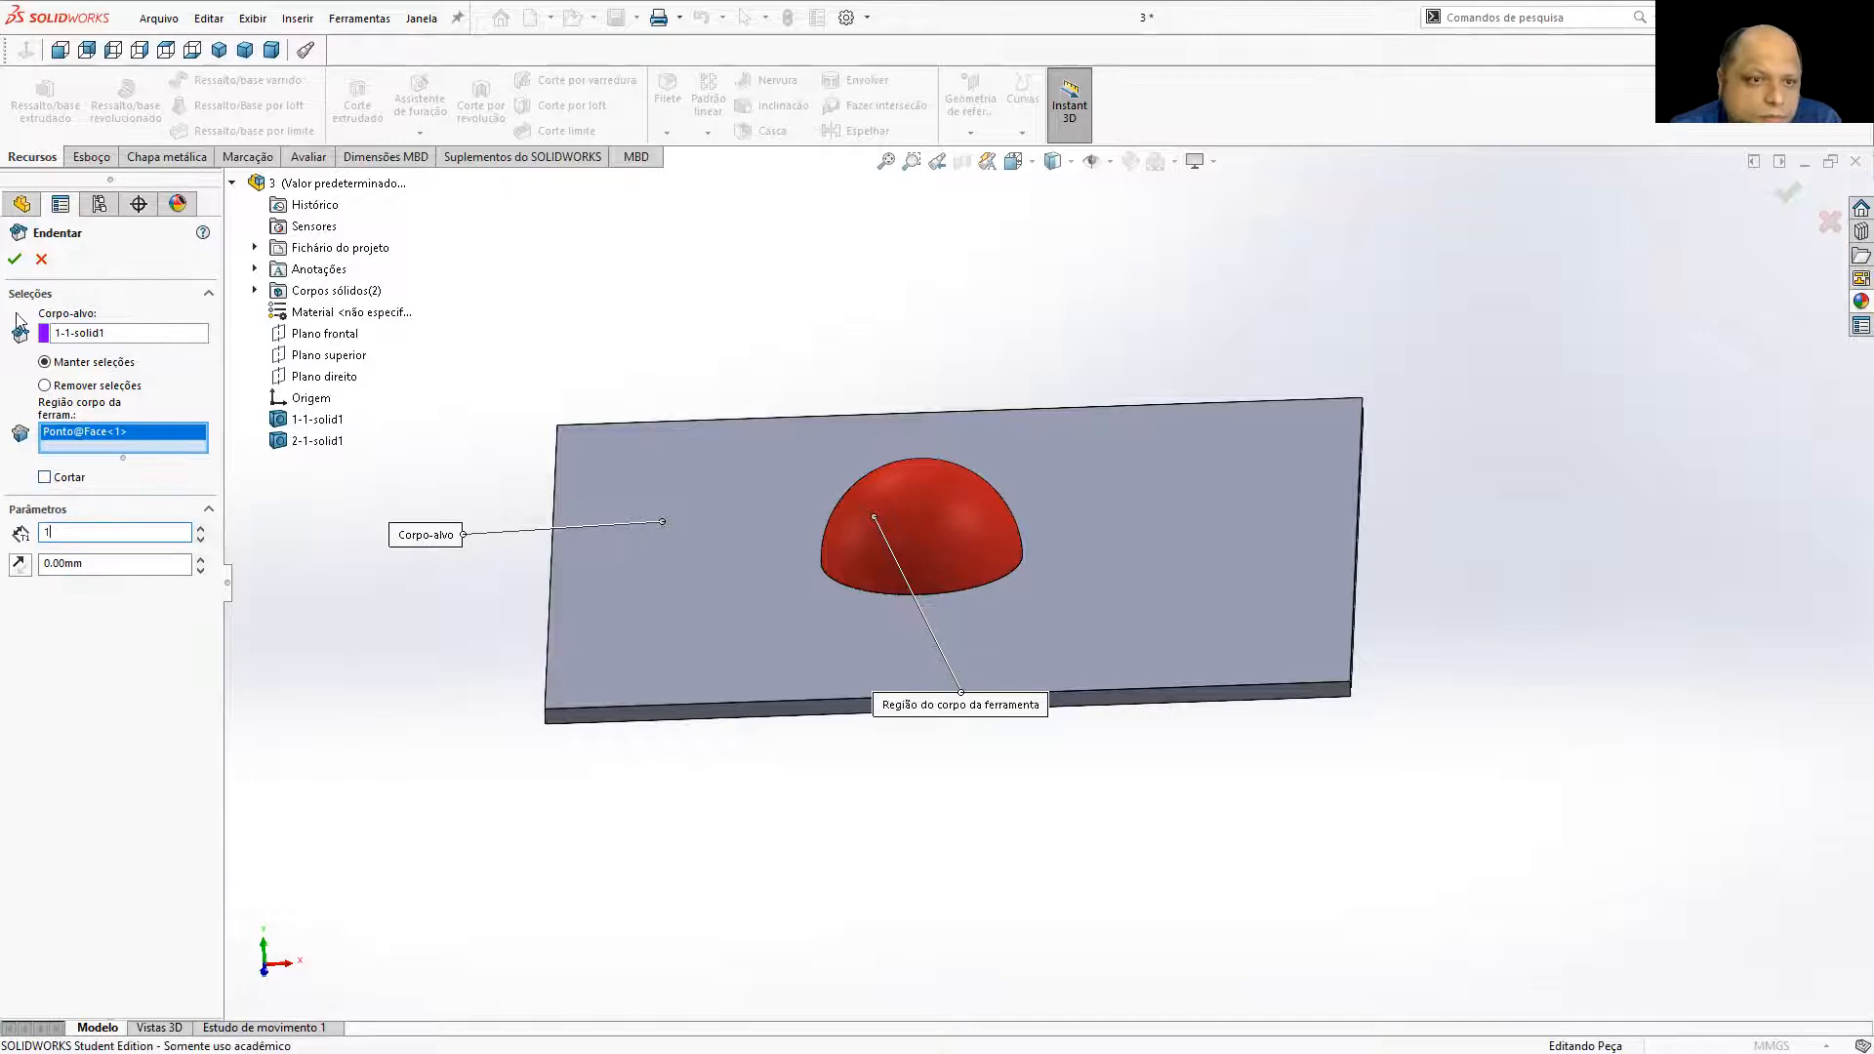
{"action": "left_click", "coordinate": [15, 259]}
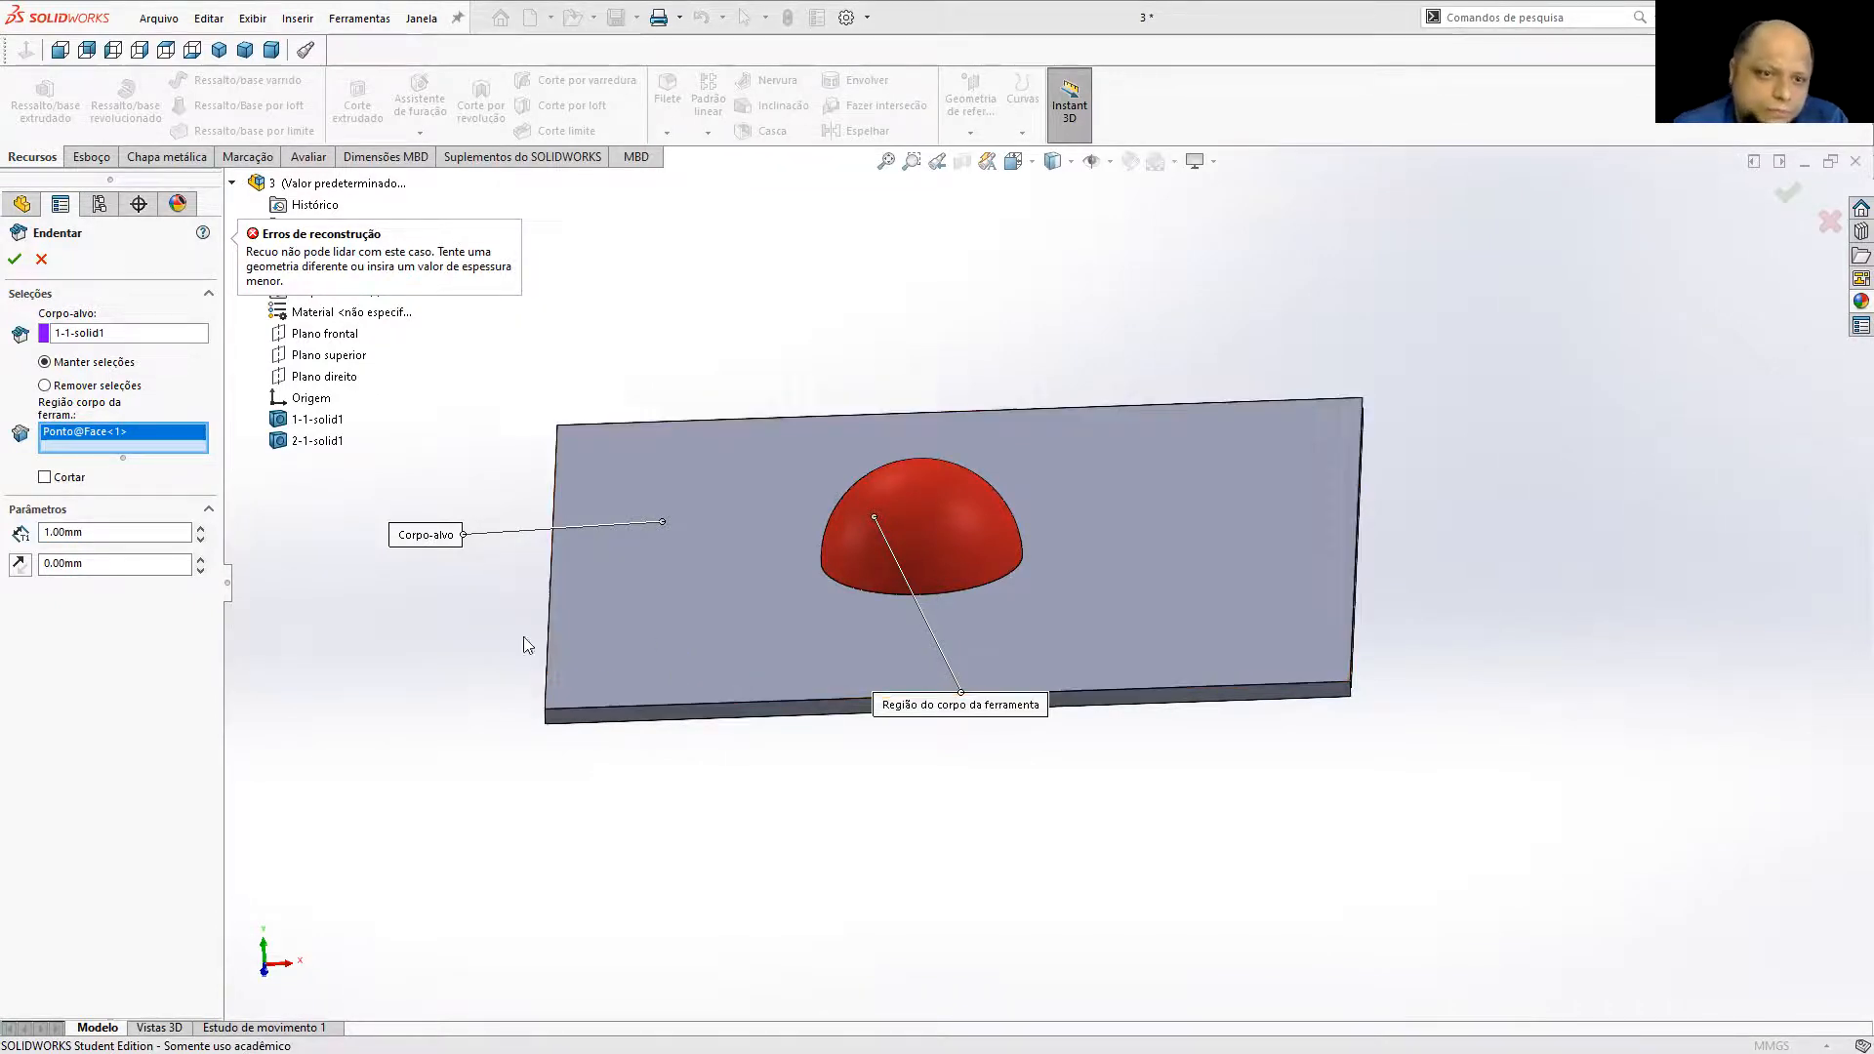
Try the plate indent with a 0.5 mm thickness and leave the command.
{"action": "double_click", "coordinate": [66, 532]}
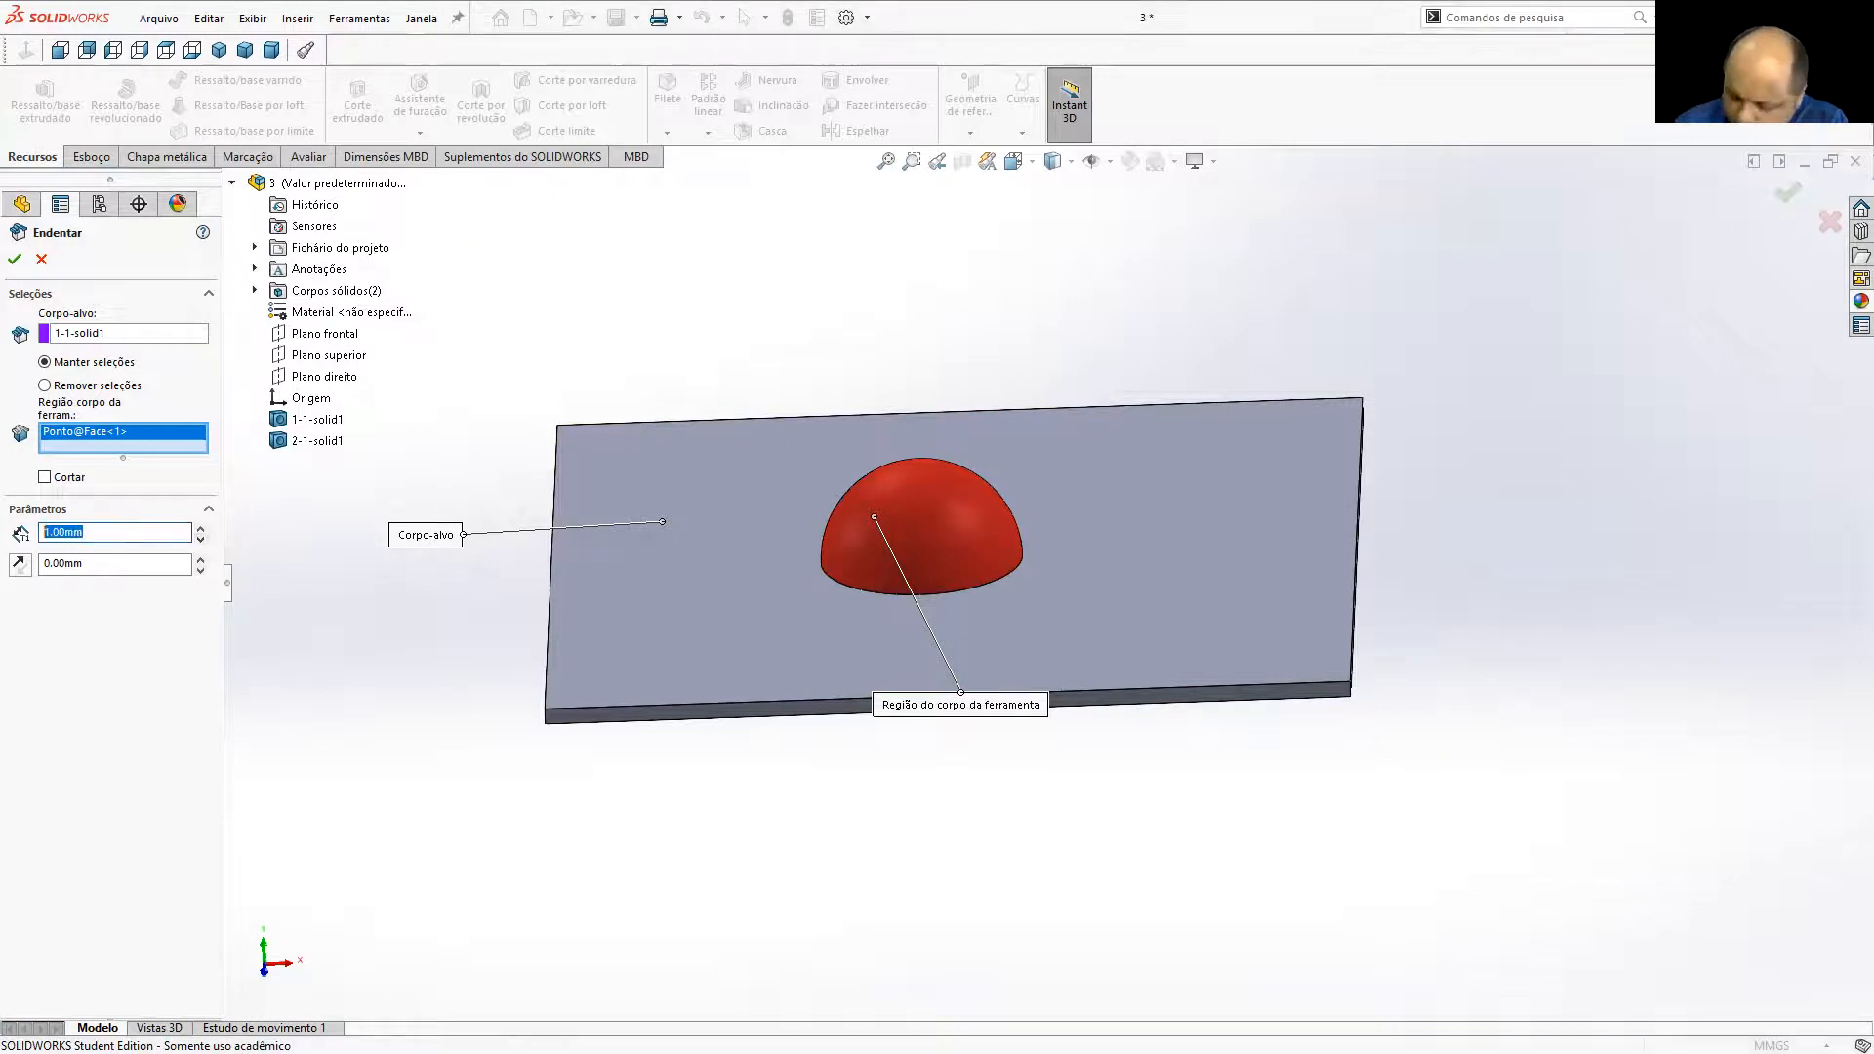
{"action": "type", "text": "0,5"}
{"action": "key", "text": "Return"}
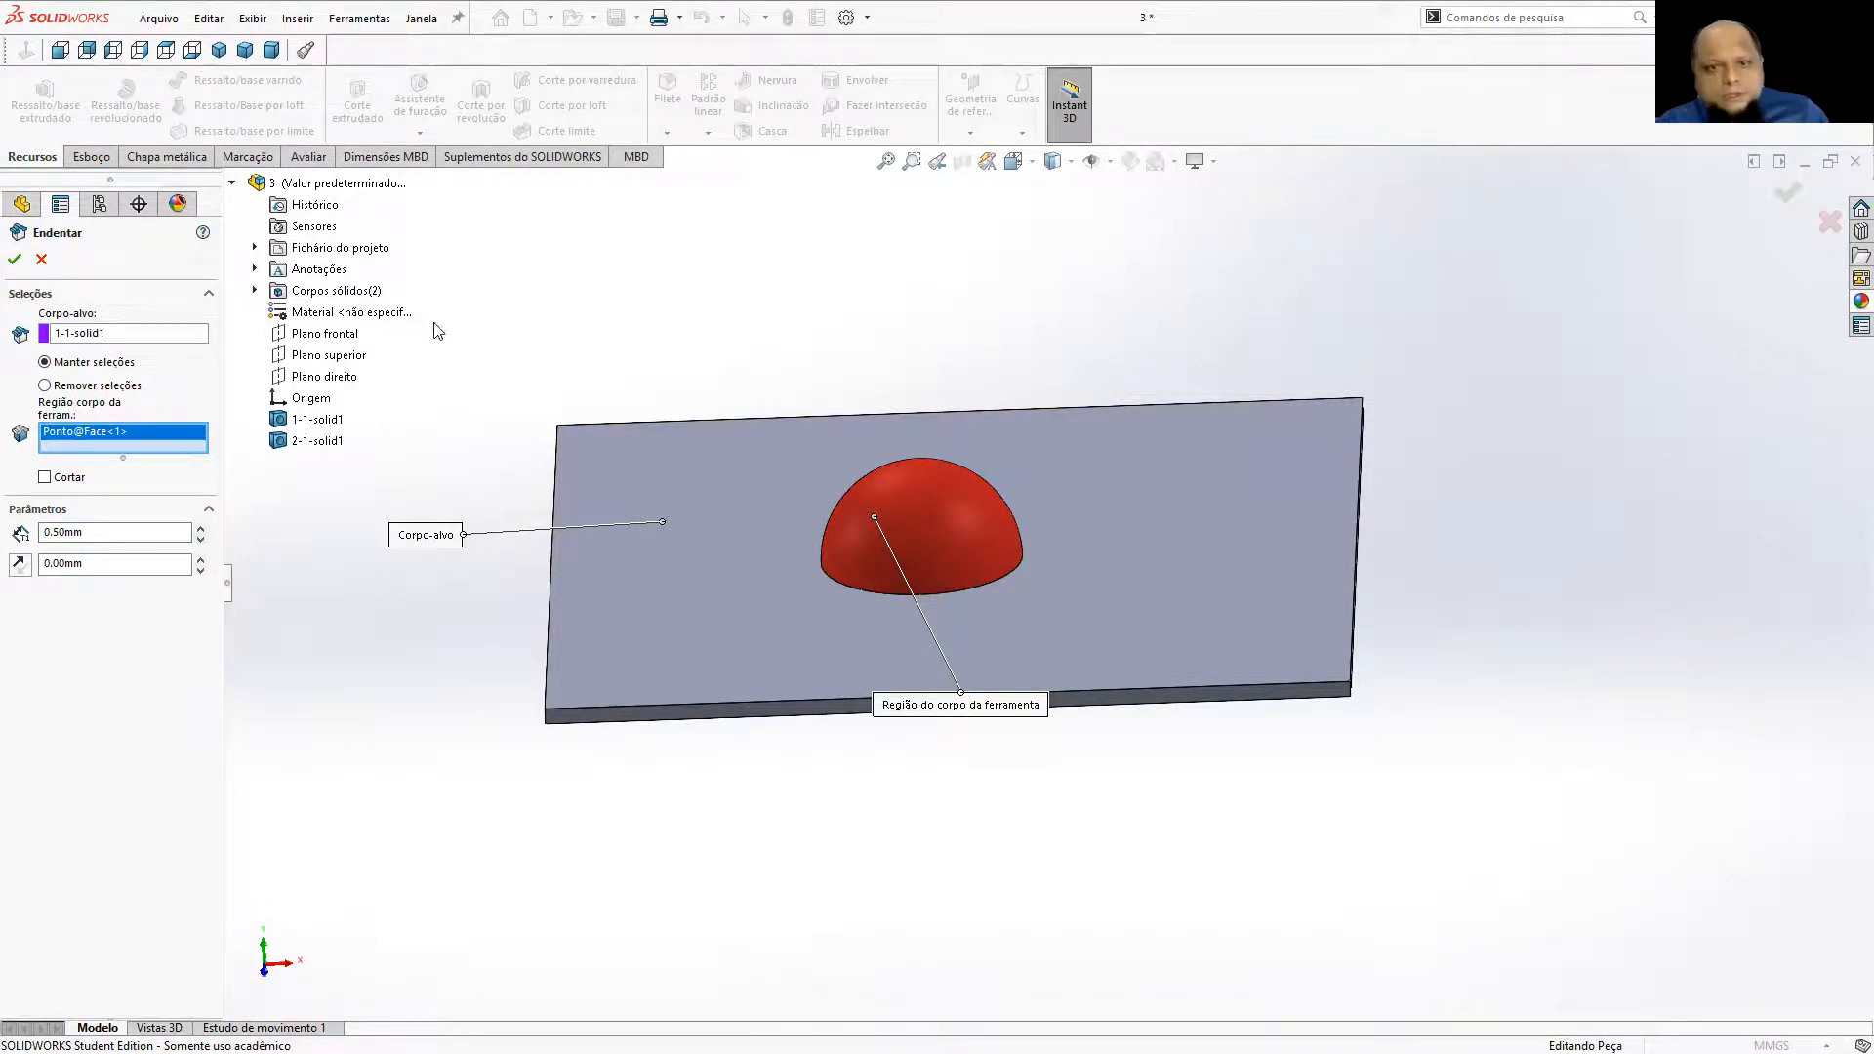
{"action": "key", "text": "Escape"}
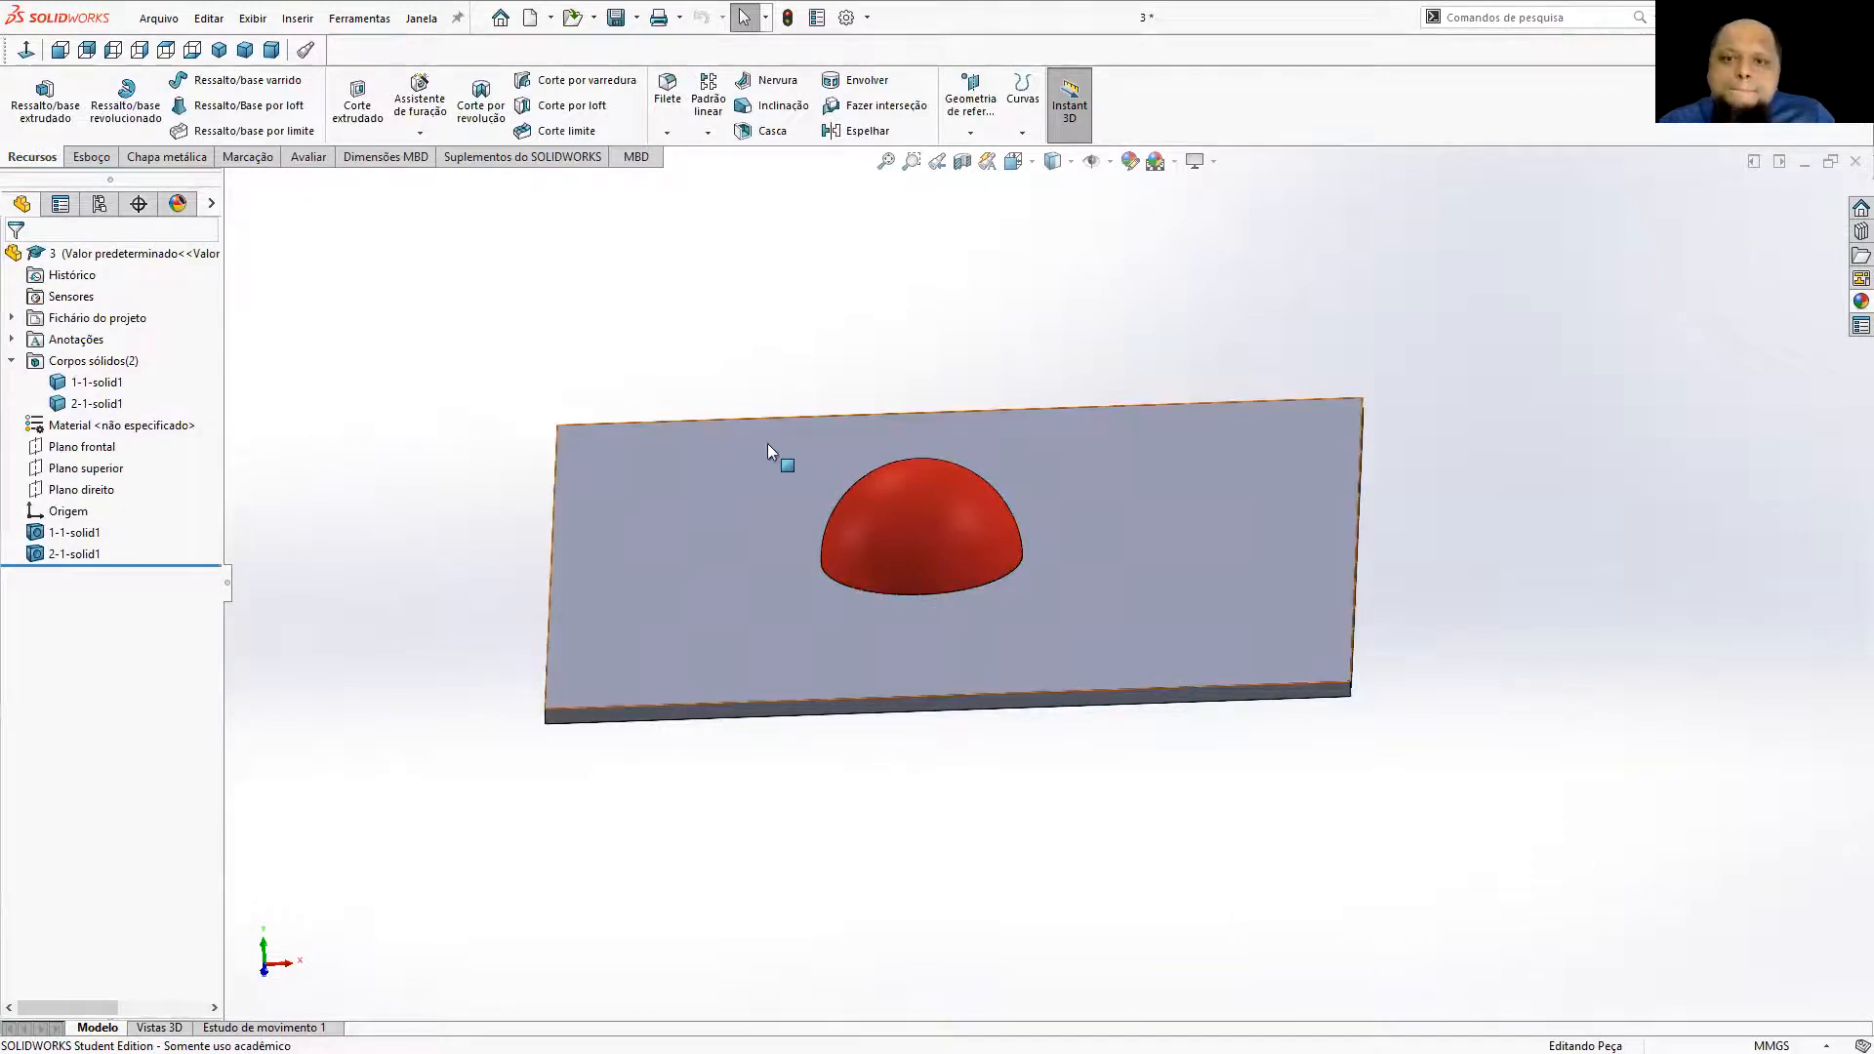
Close part 3 and open the assembly mont from Downloads.
{"action": "left_click", "coordinate": [1856, 162]}
{"action": "left_click", "coordinate": [916, 539]}
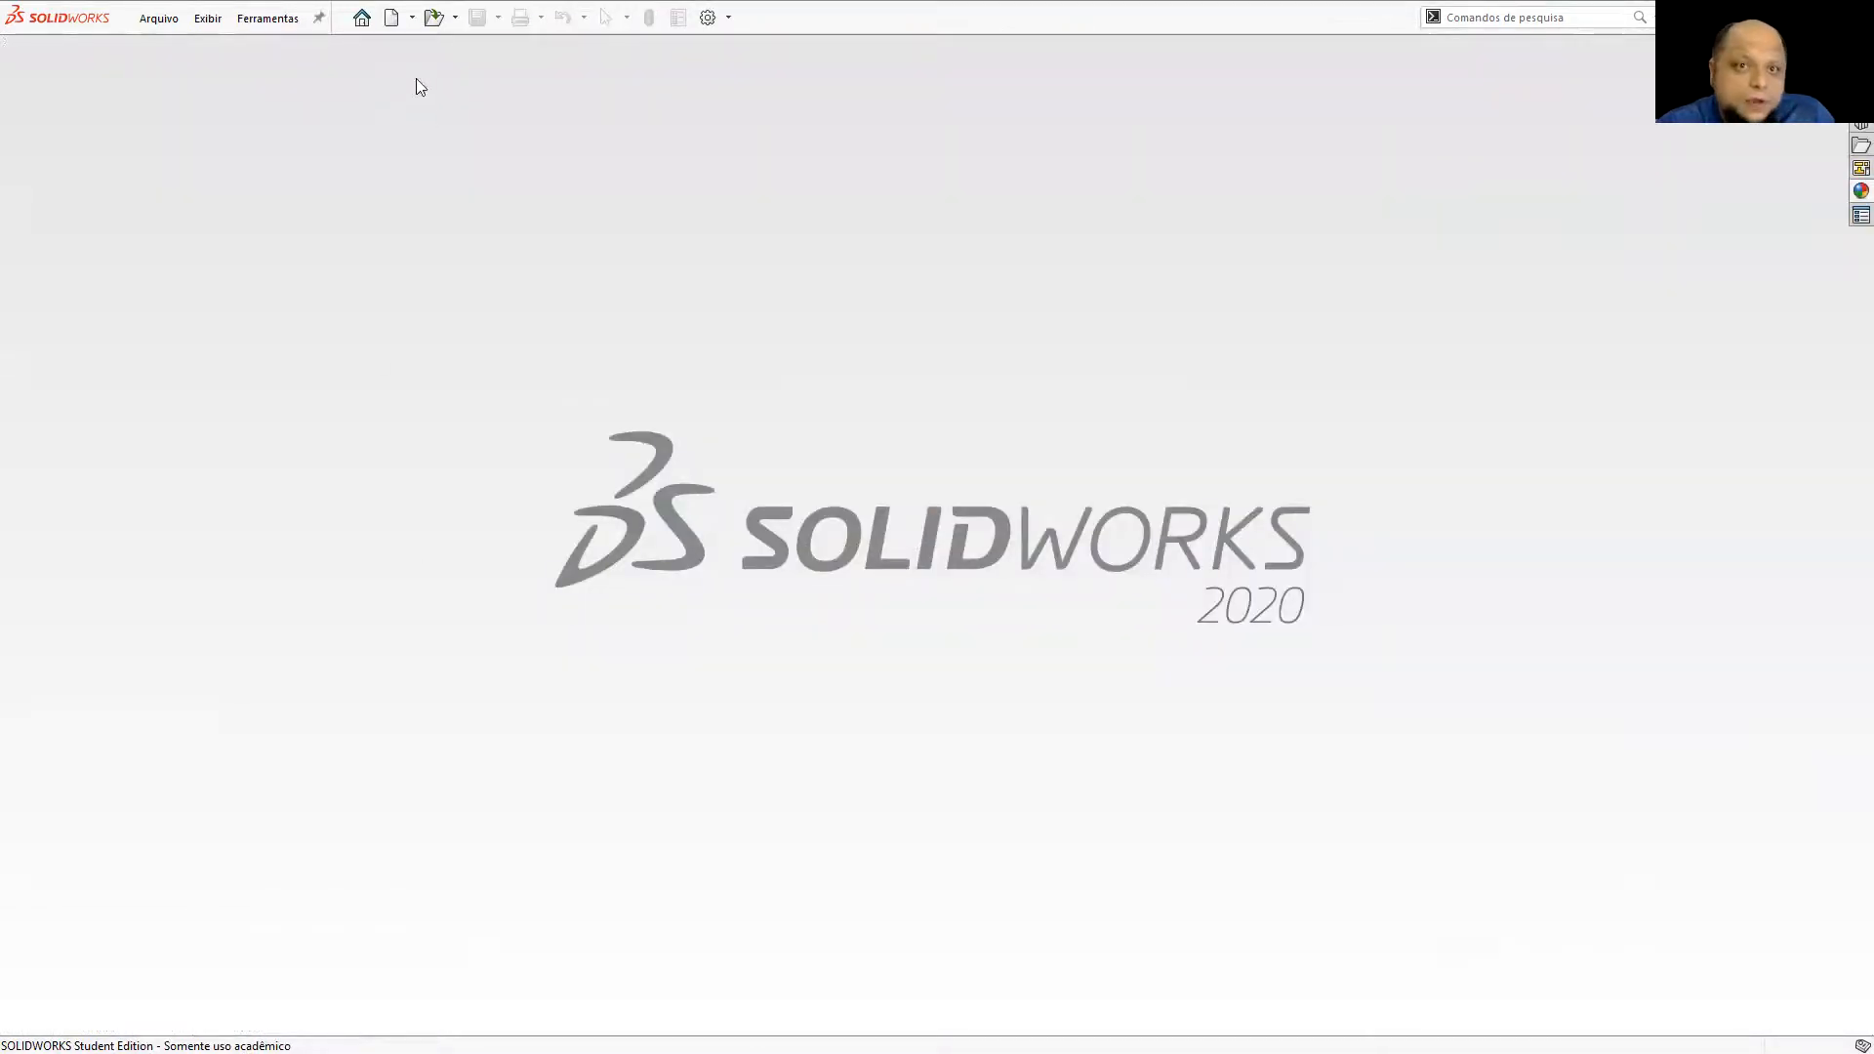
{"action": "left_click", "coordinate": [436, 20]}
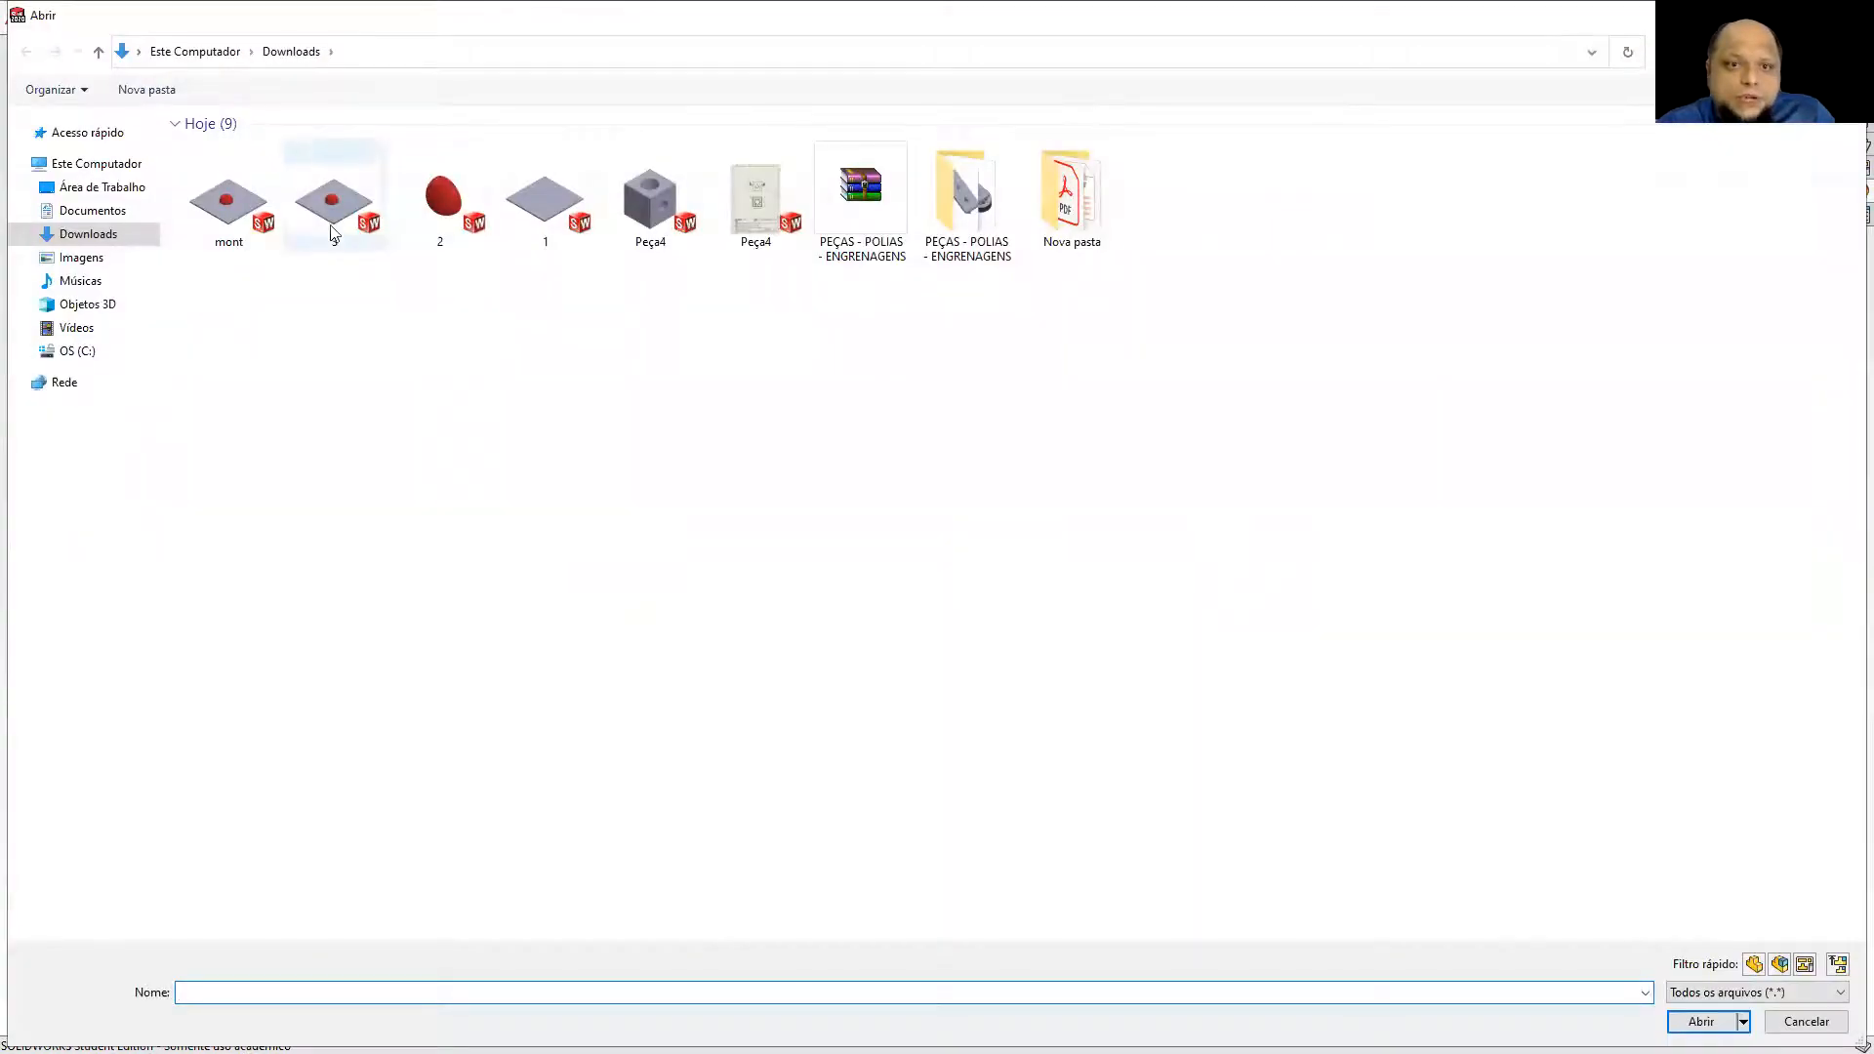
{"action": "left_click", "coordinate": [257, 225]}
{"action": "double_click", "coordinate": [257, 224]}
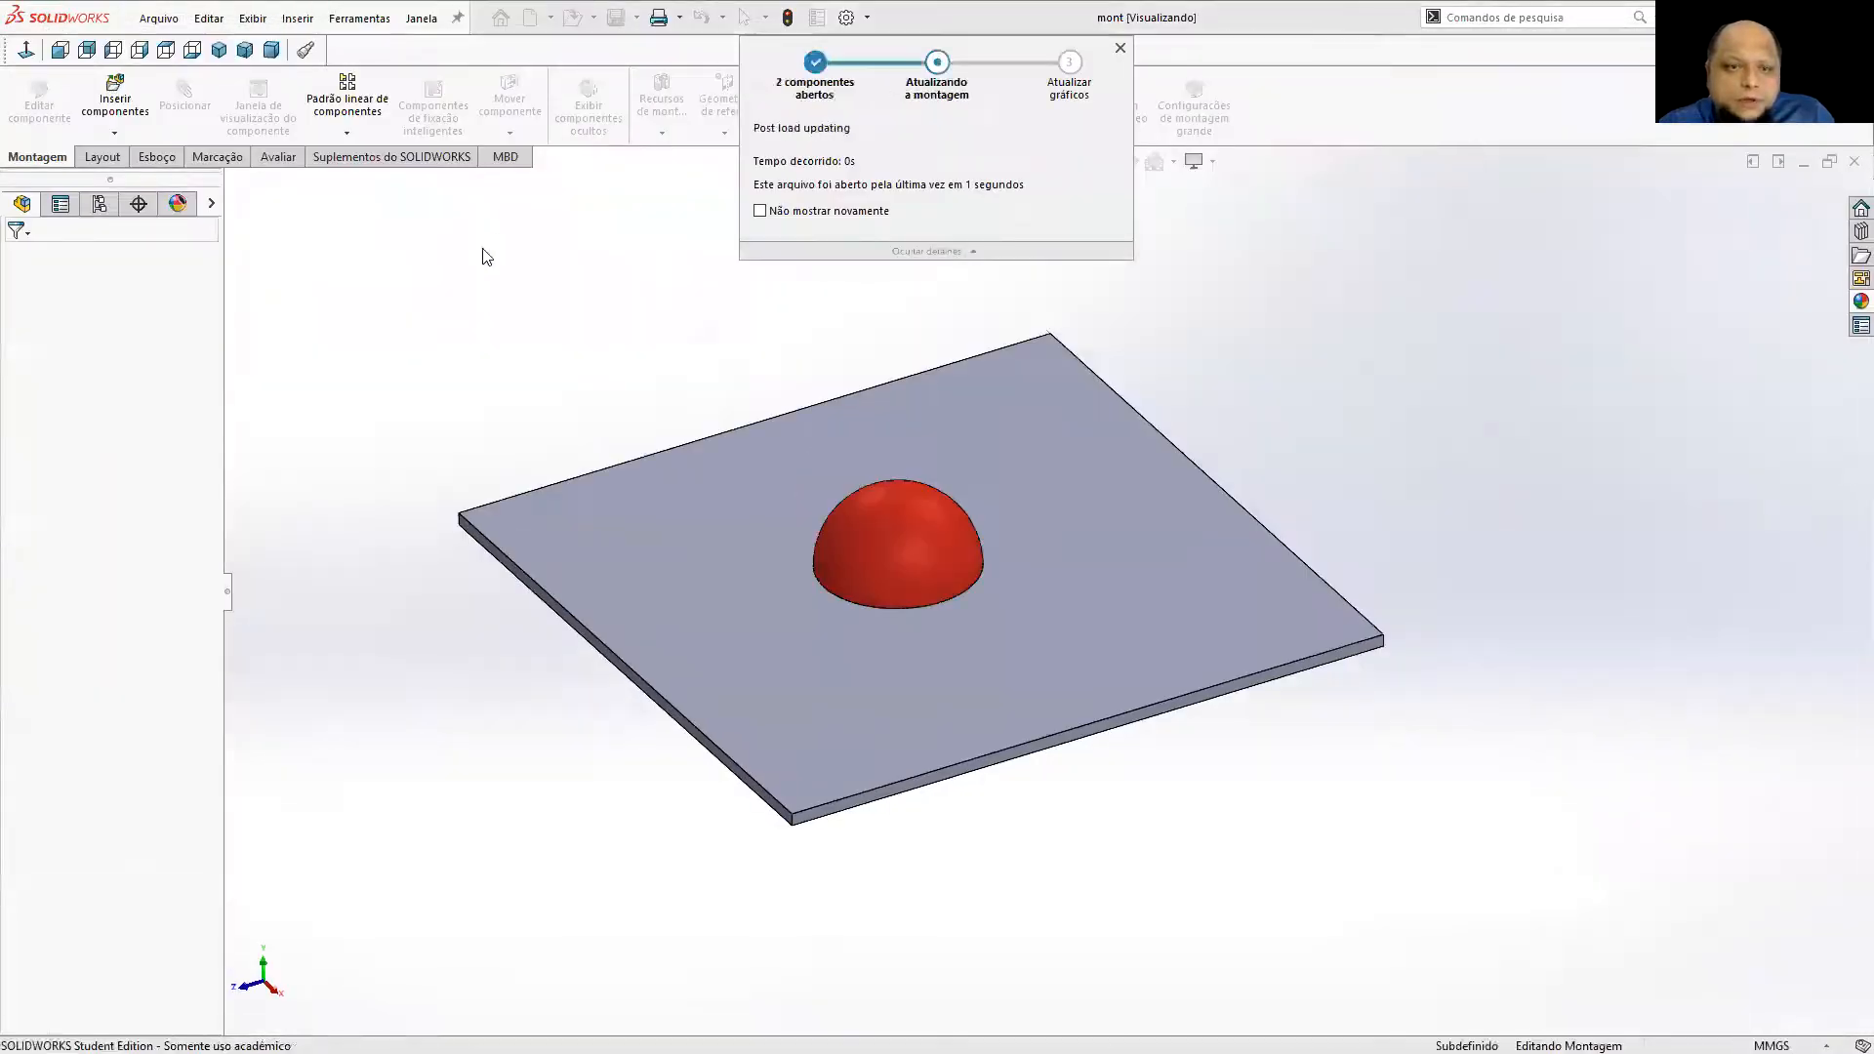
Open the coincident mate between the plate and the half-sphere for editing and remove the plate's top face from its selections.
{"action": "left_click", "coordinate": [12, 467]}
{"action": "right_click", "coordinate": [78, 500]}
{"action": "left_click", "coordinate": [109, 436]}
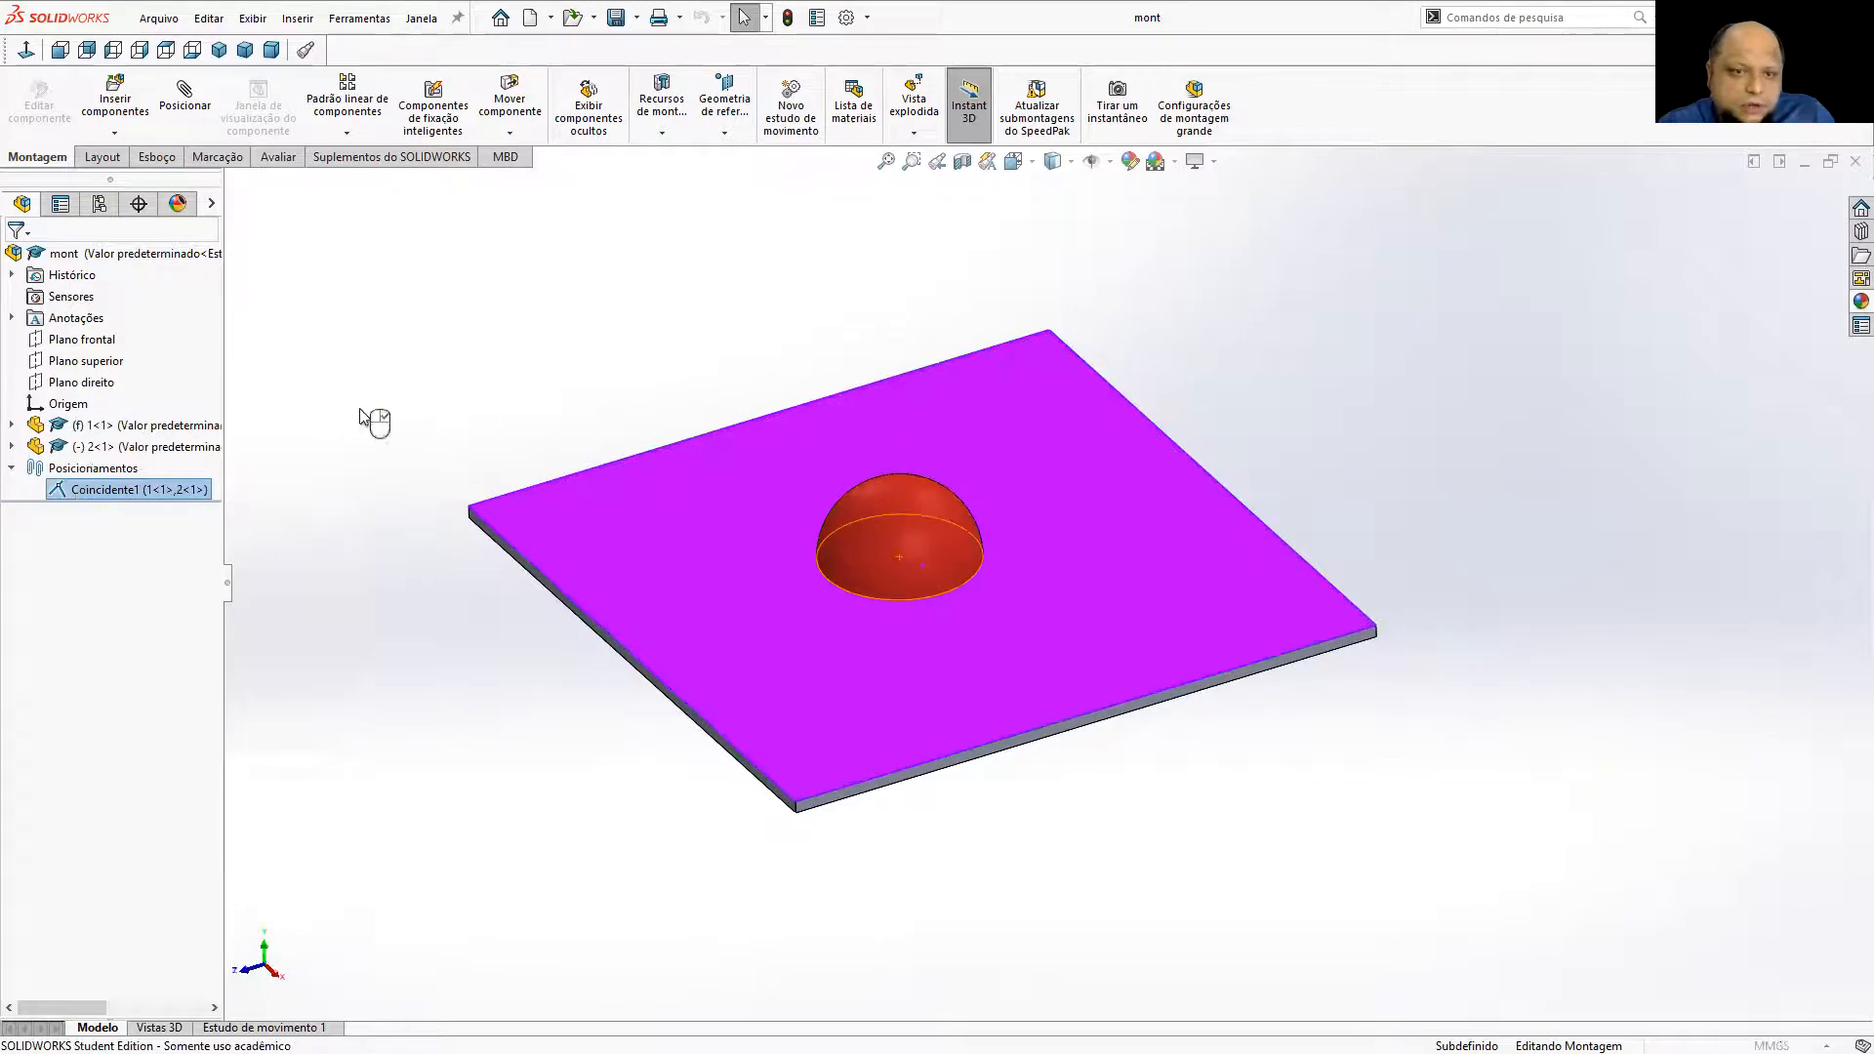
{"action": "left_click", "coordinate": [82, 359]}
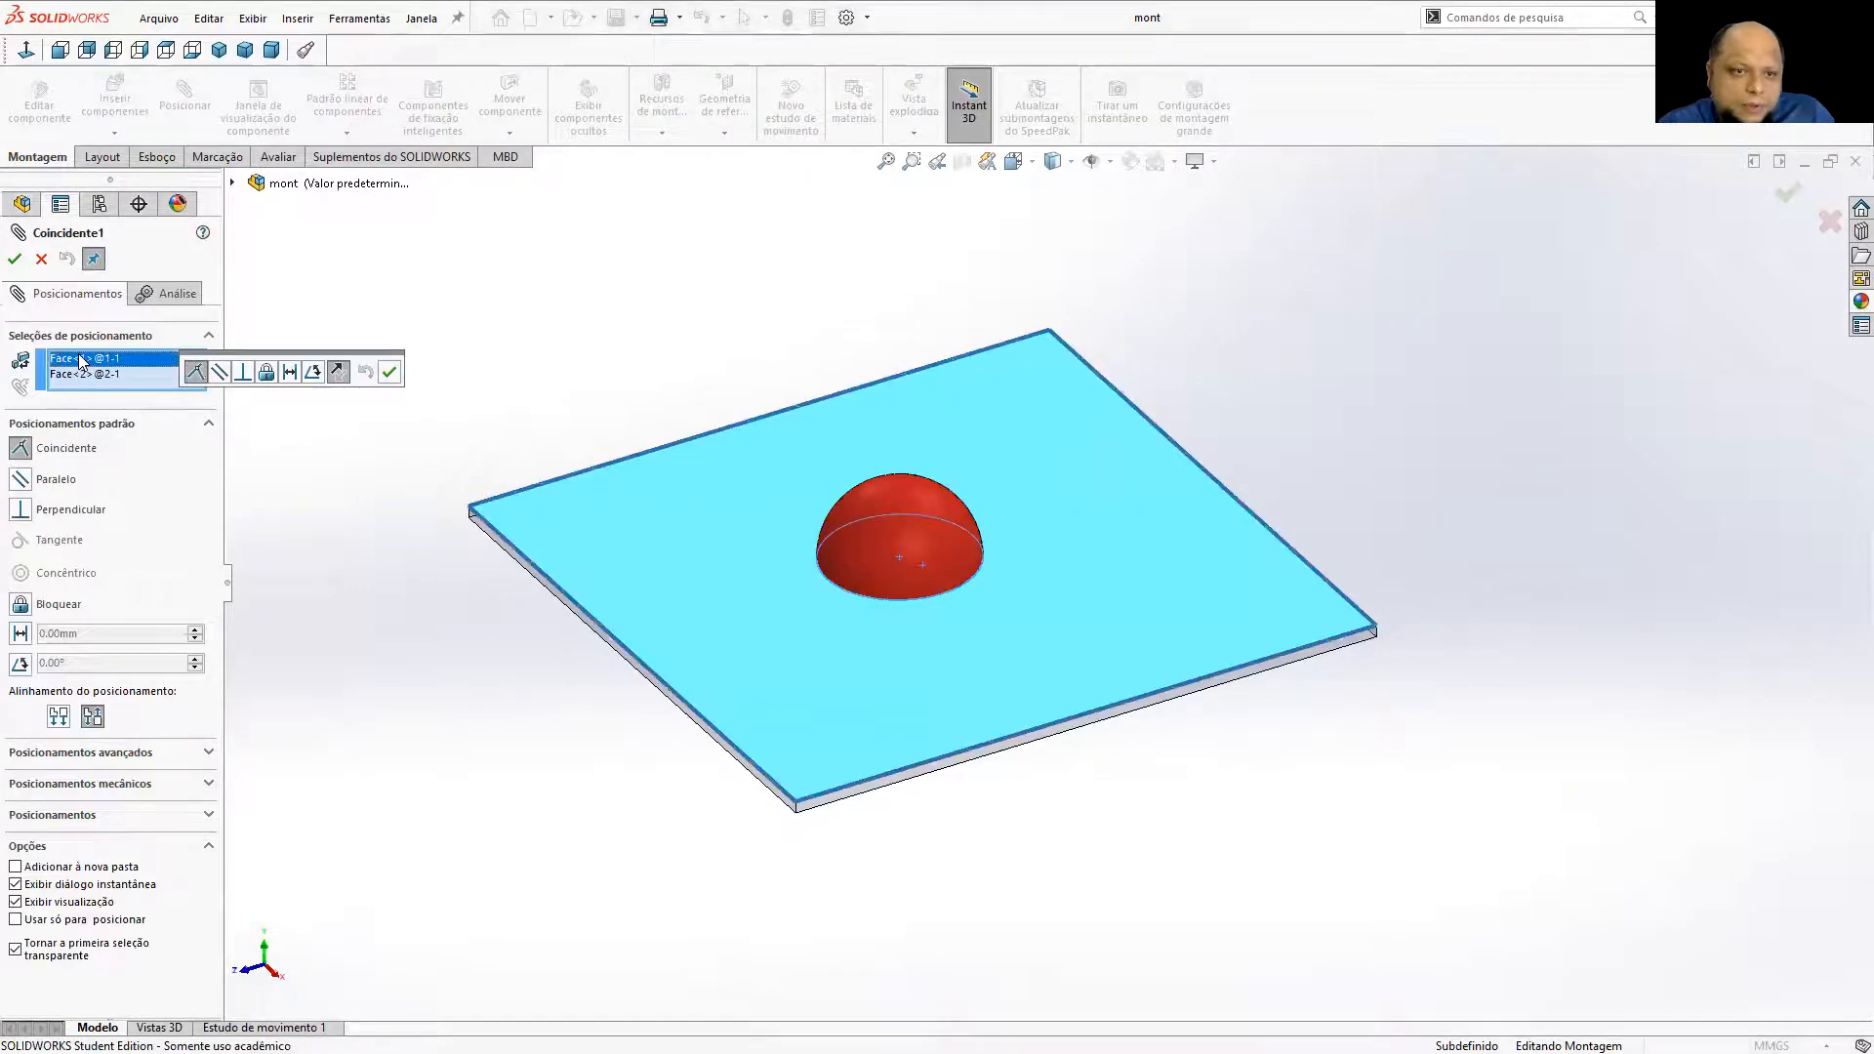
{"action": "right_click", "coordinate": [82, 359]}
{"action": "left_click", "coordinate": [185, 507]}
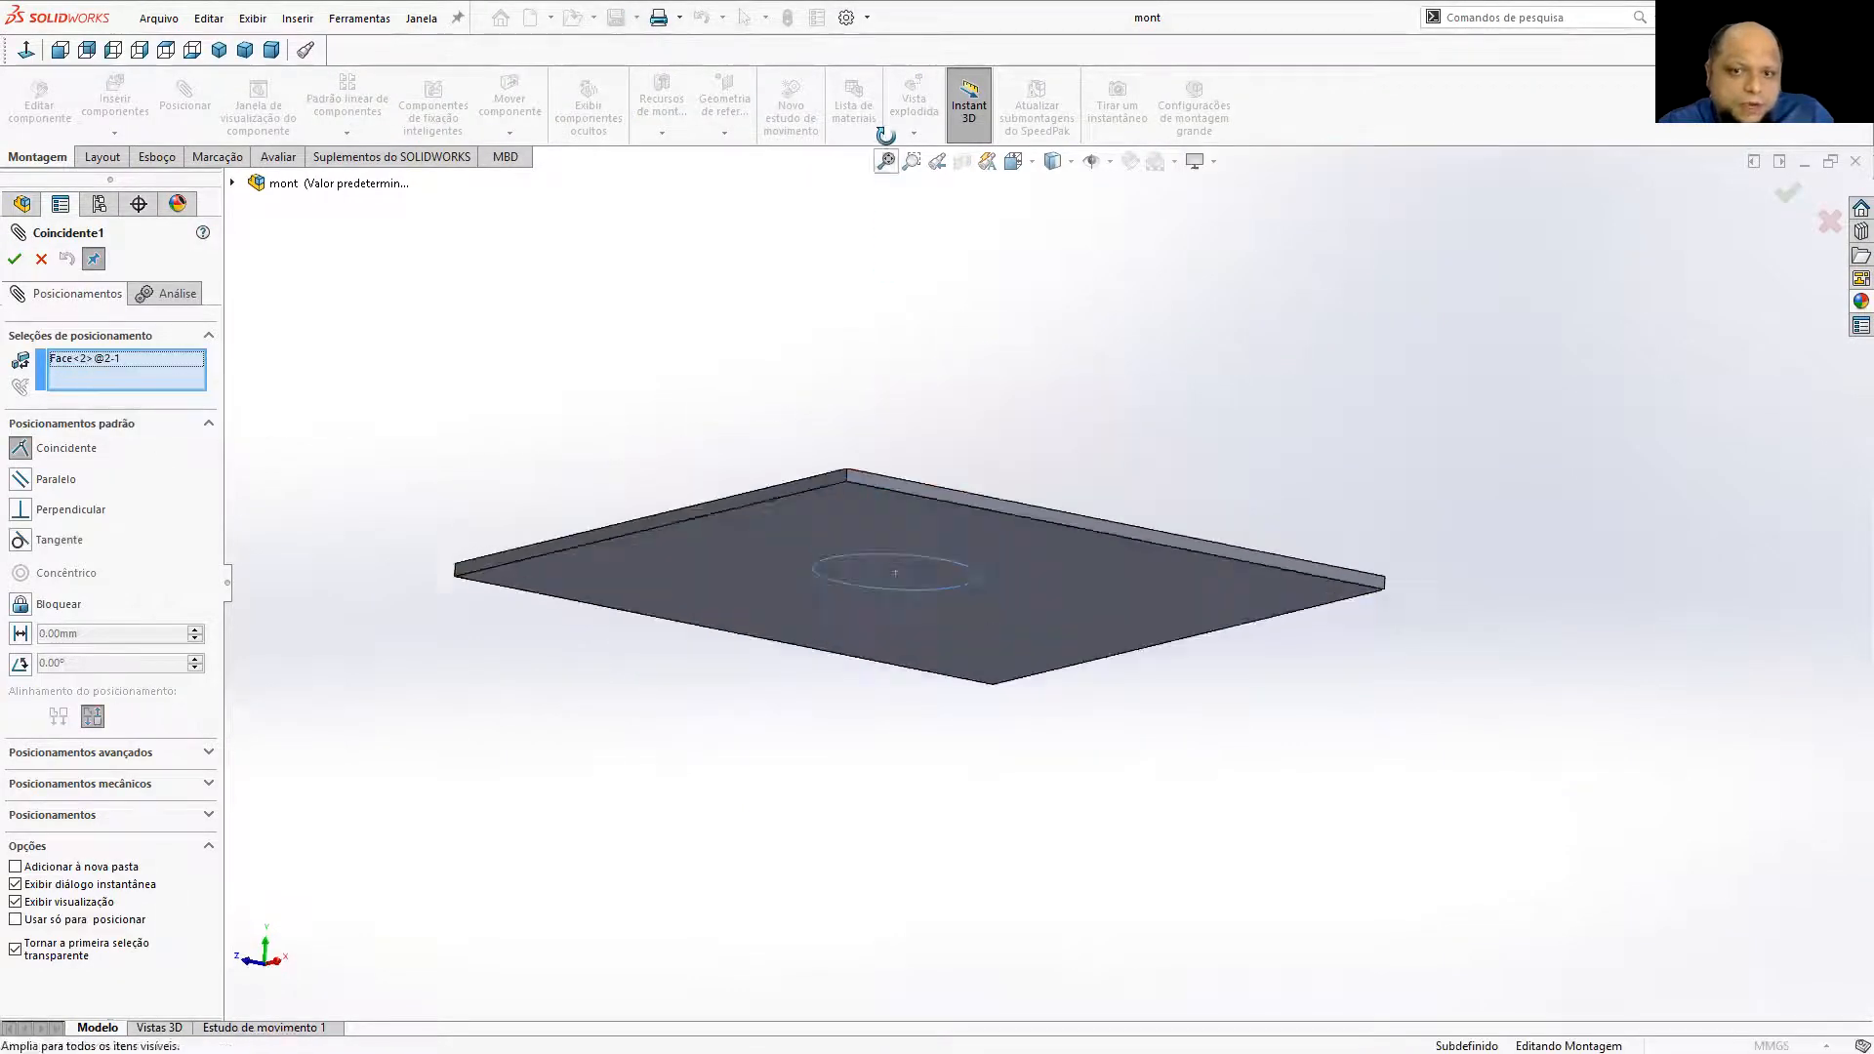
Mate the half-sphere's flat face to the plate's underside with the alignment flipped so the dome passes up through the plate.
{"action": "left_click", "coordinate": [795, 558]}
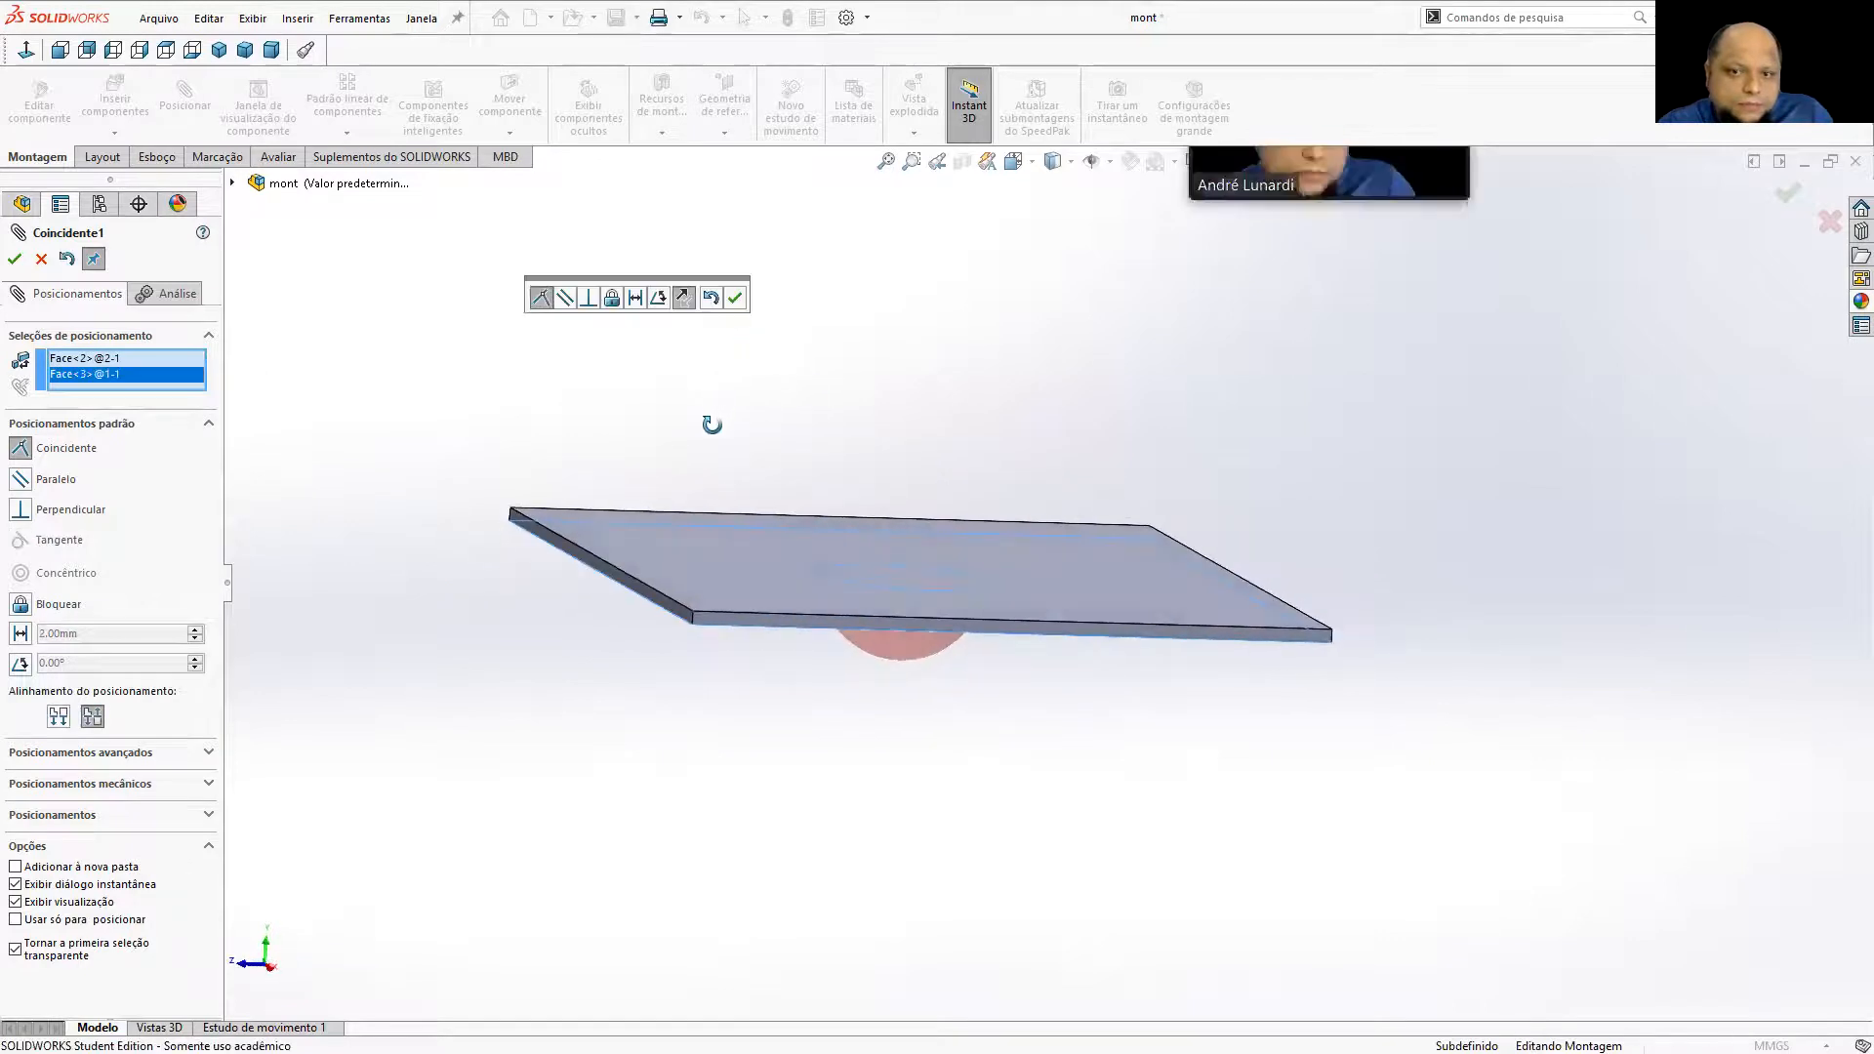
{"action": "left_click", "coordinate": [681, 297]}
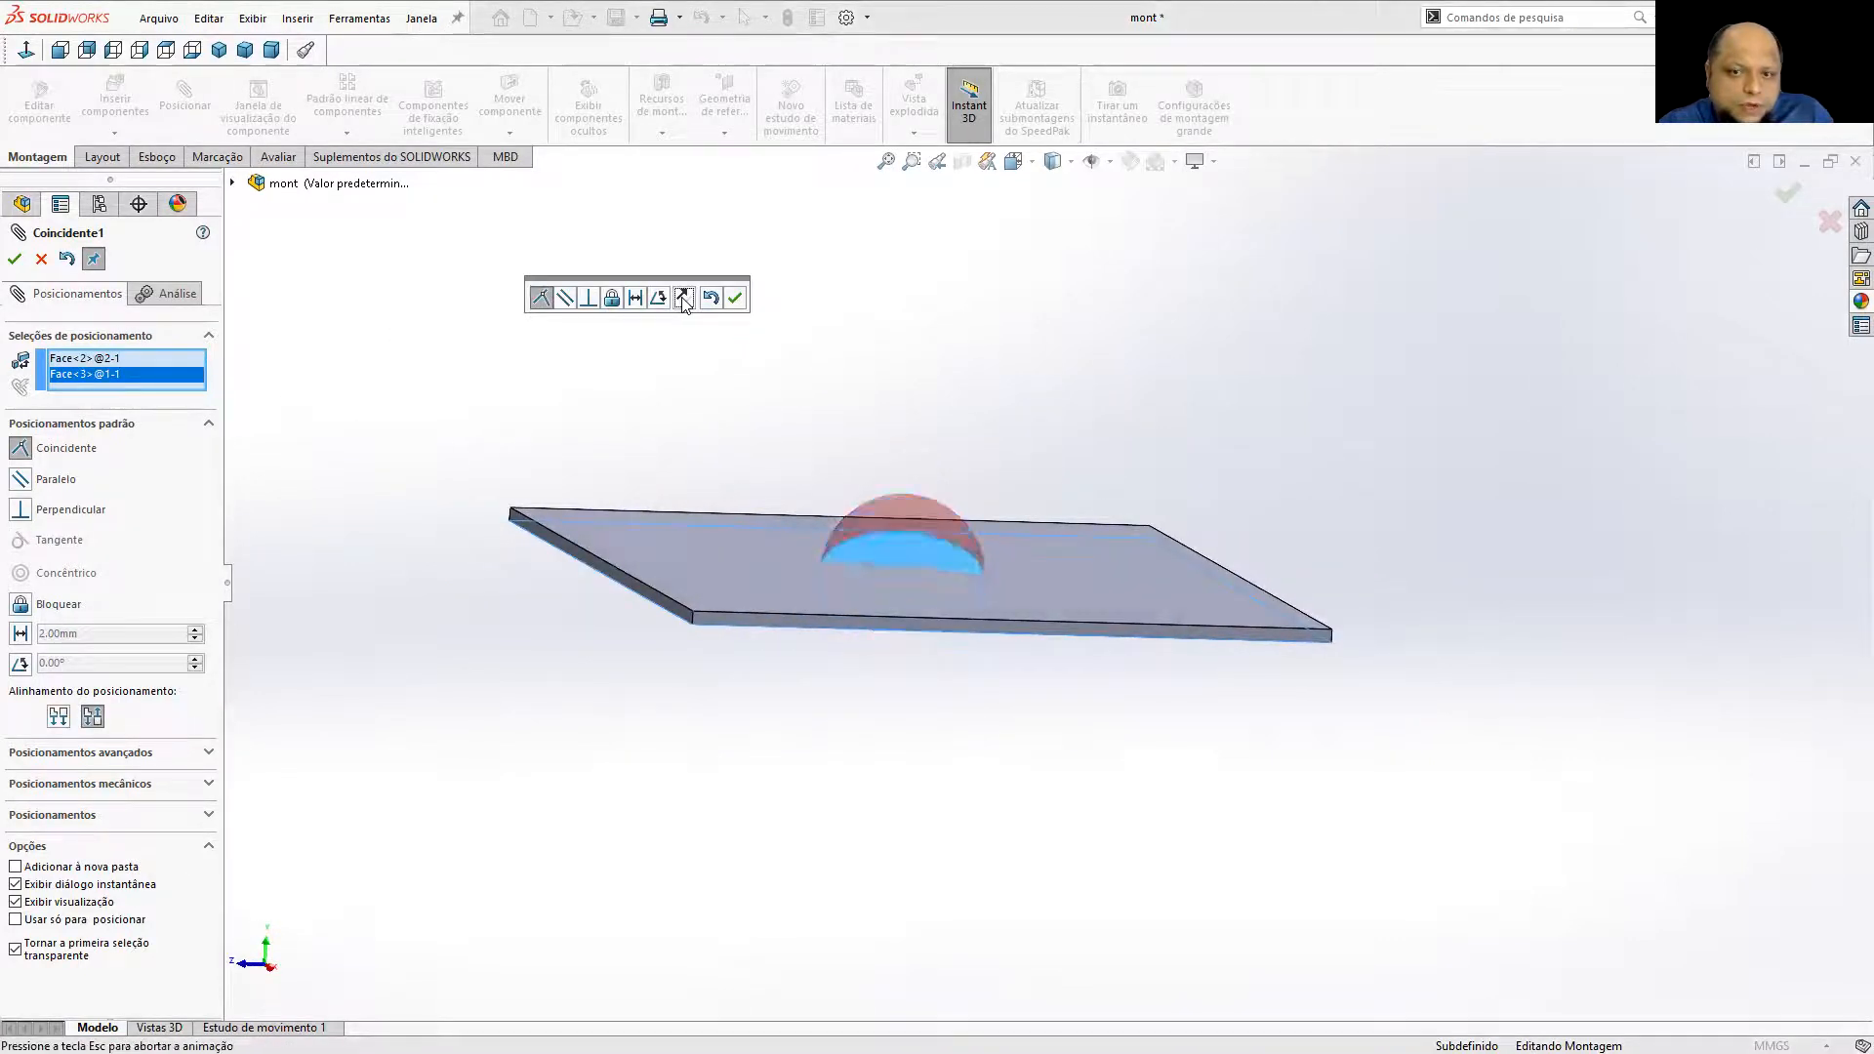
{"action": "middle_click_drag", "start_coordinate": [1141, 278], "coordinate": [1119, 320]}
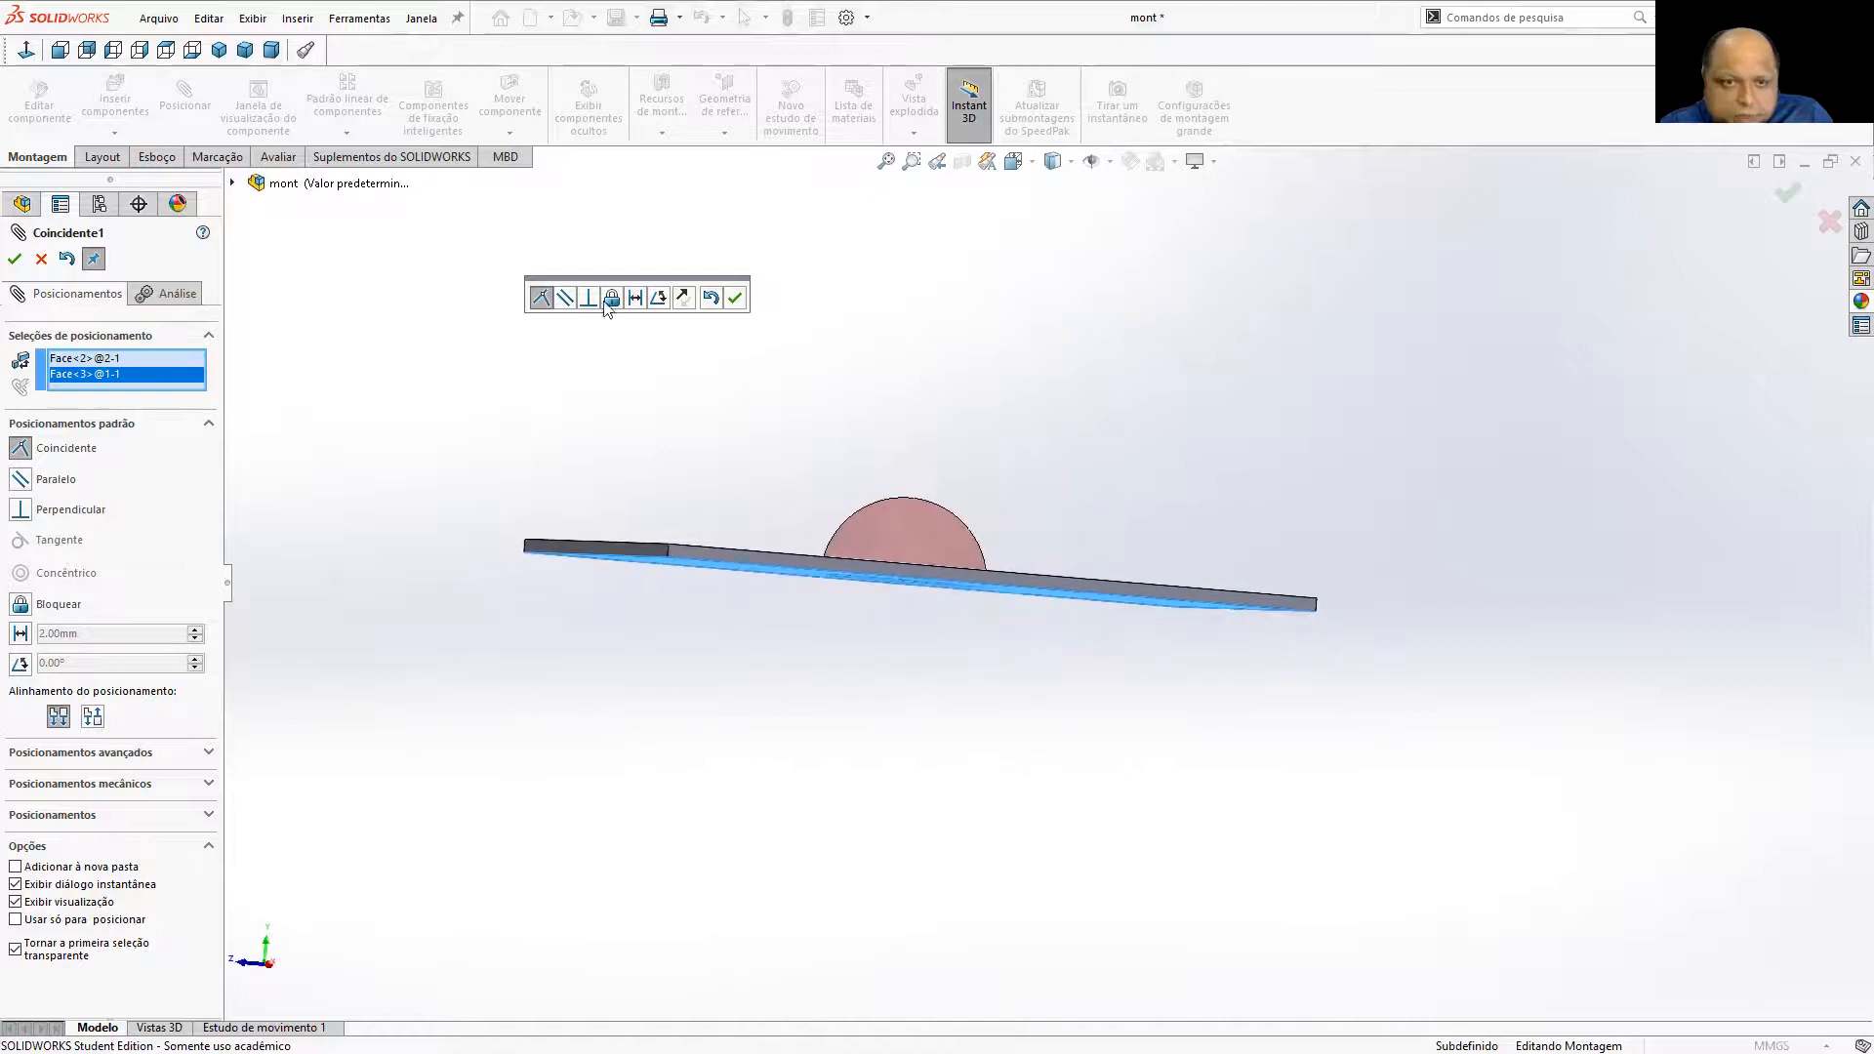
{"action": "left_click", "coordinate": [15, 259]}
{"action": "middle_click_drag", "start_coordinate": [954, 309], "coordinate": [892, 740]}
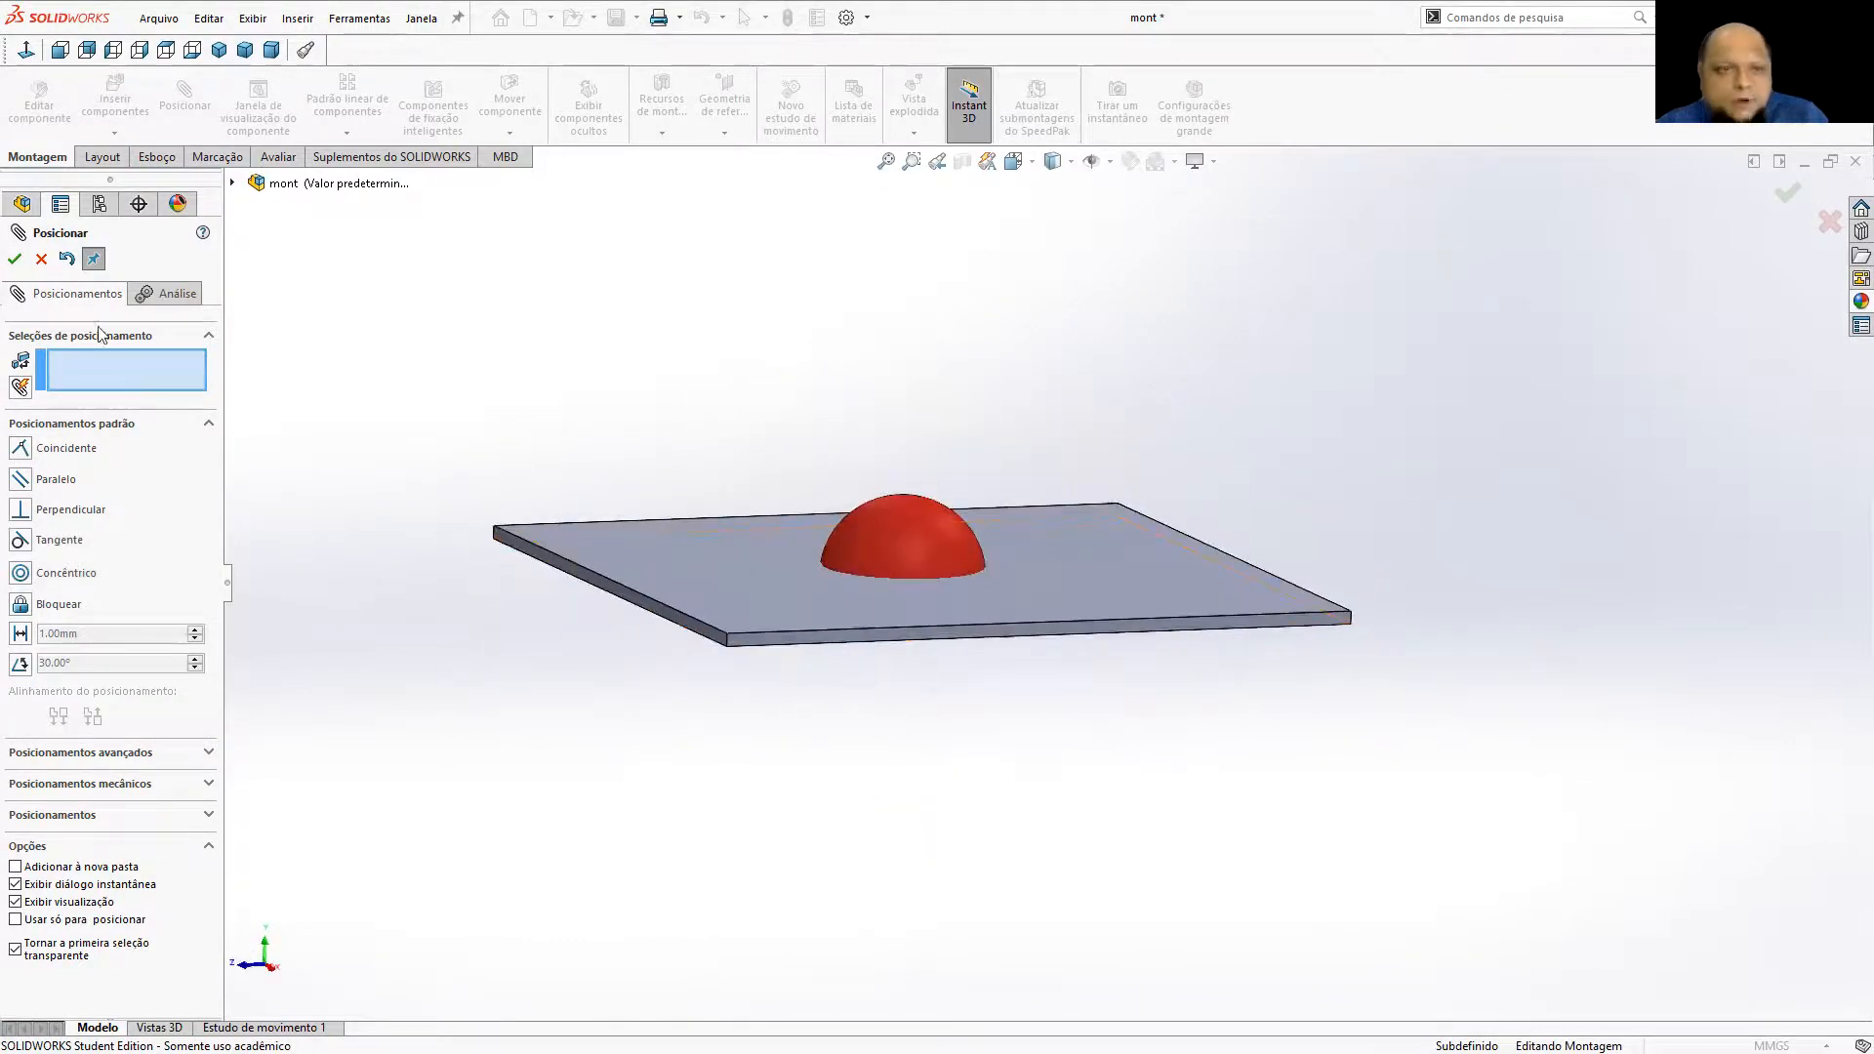
{"action": "left_click", "coordinate": [15, 259]}
Save the assembly as a SOLIDWORKS Part over the existing file 3 with all components included, and close the assembly.
{"action": "left_click", "coordinate": [637, 17]}
{"action": "left_click", "coordinate": [649, 67]}
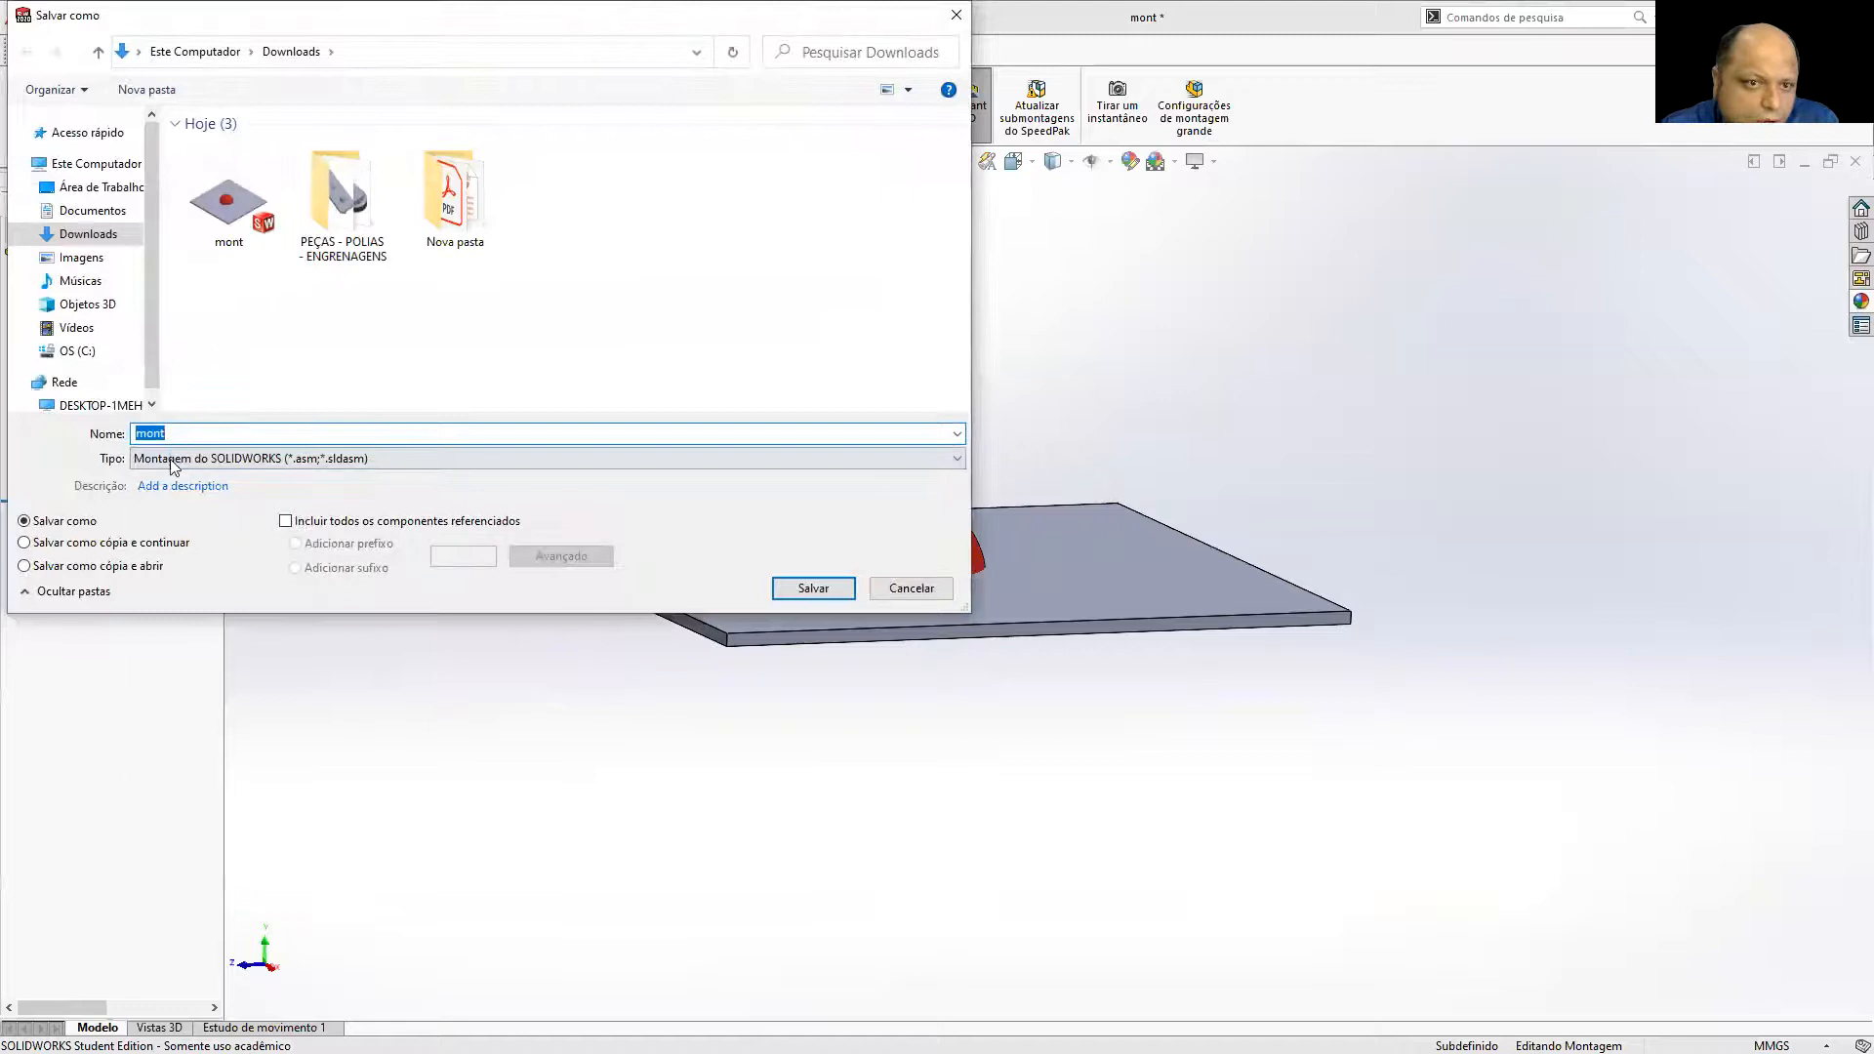
{"action": "left_click", "coordinate": [173, 466]}
{"action": "left_click", "coordinate": [176, 494]}
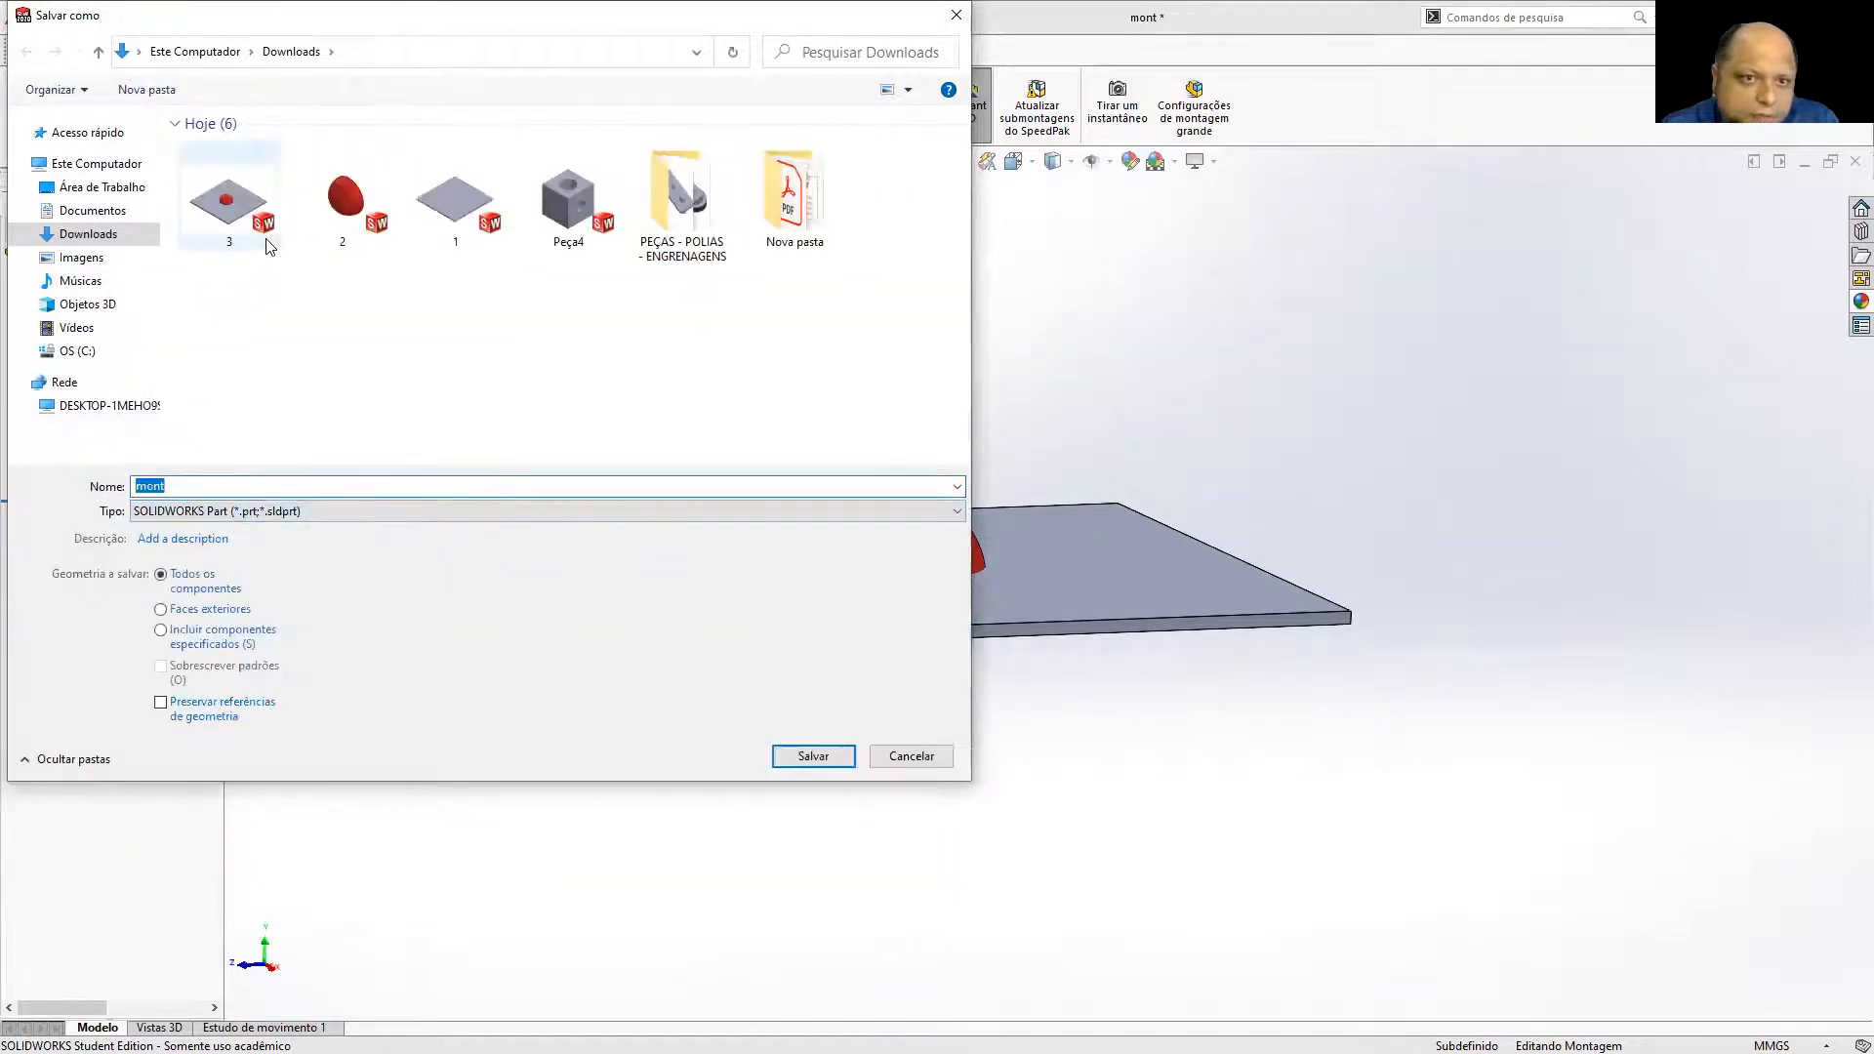
{"action": "left_click", "coordinate": [239, 210]}
{"action": "left_click", "coordinate": [820, 757]}
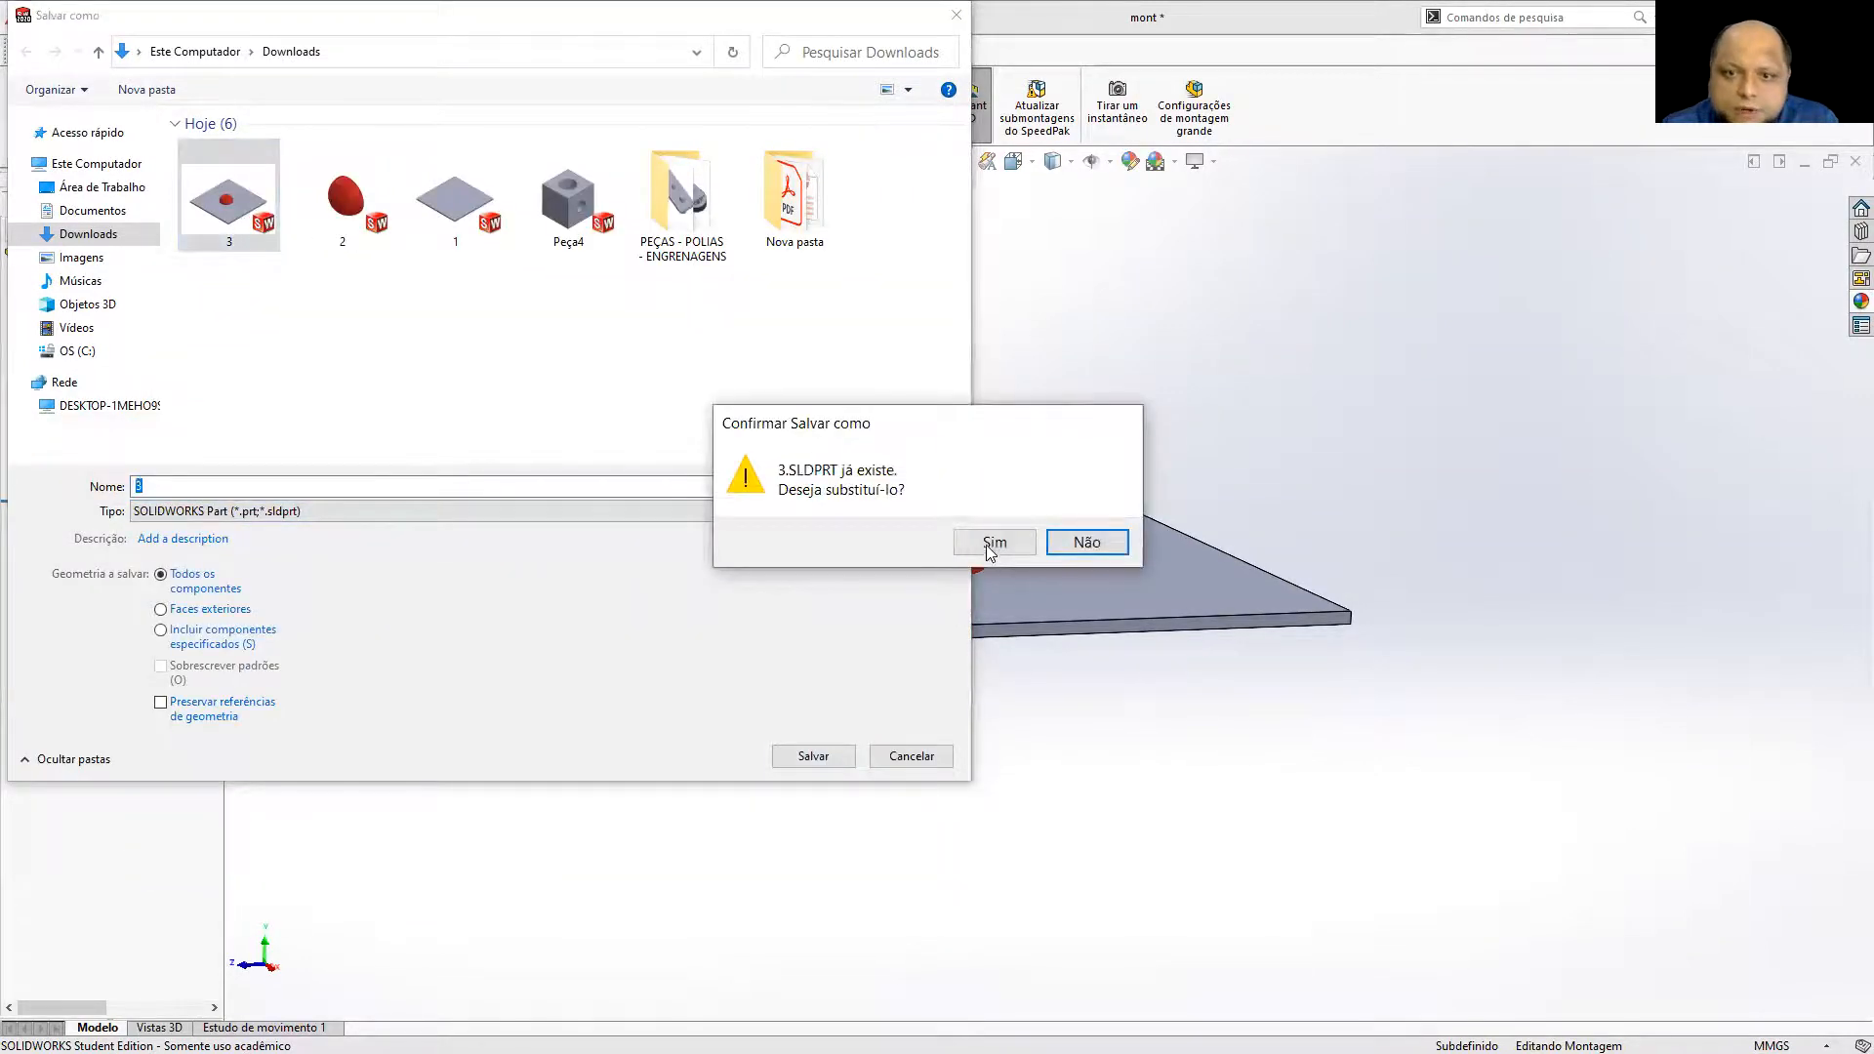
{"action": "left_click", "coordinate": [994, 536]}
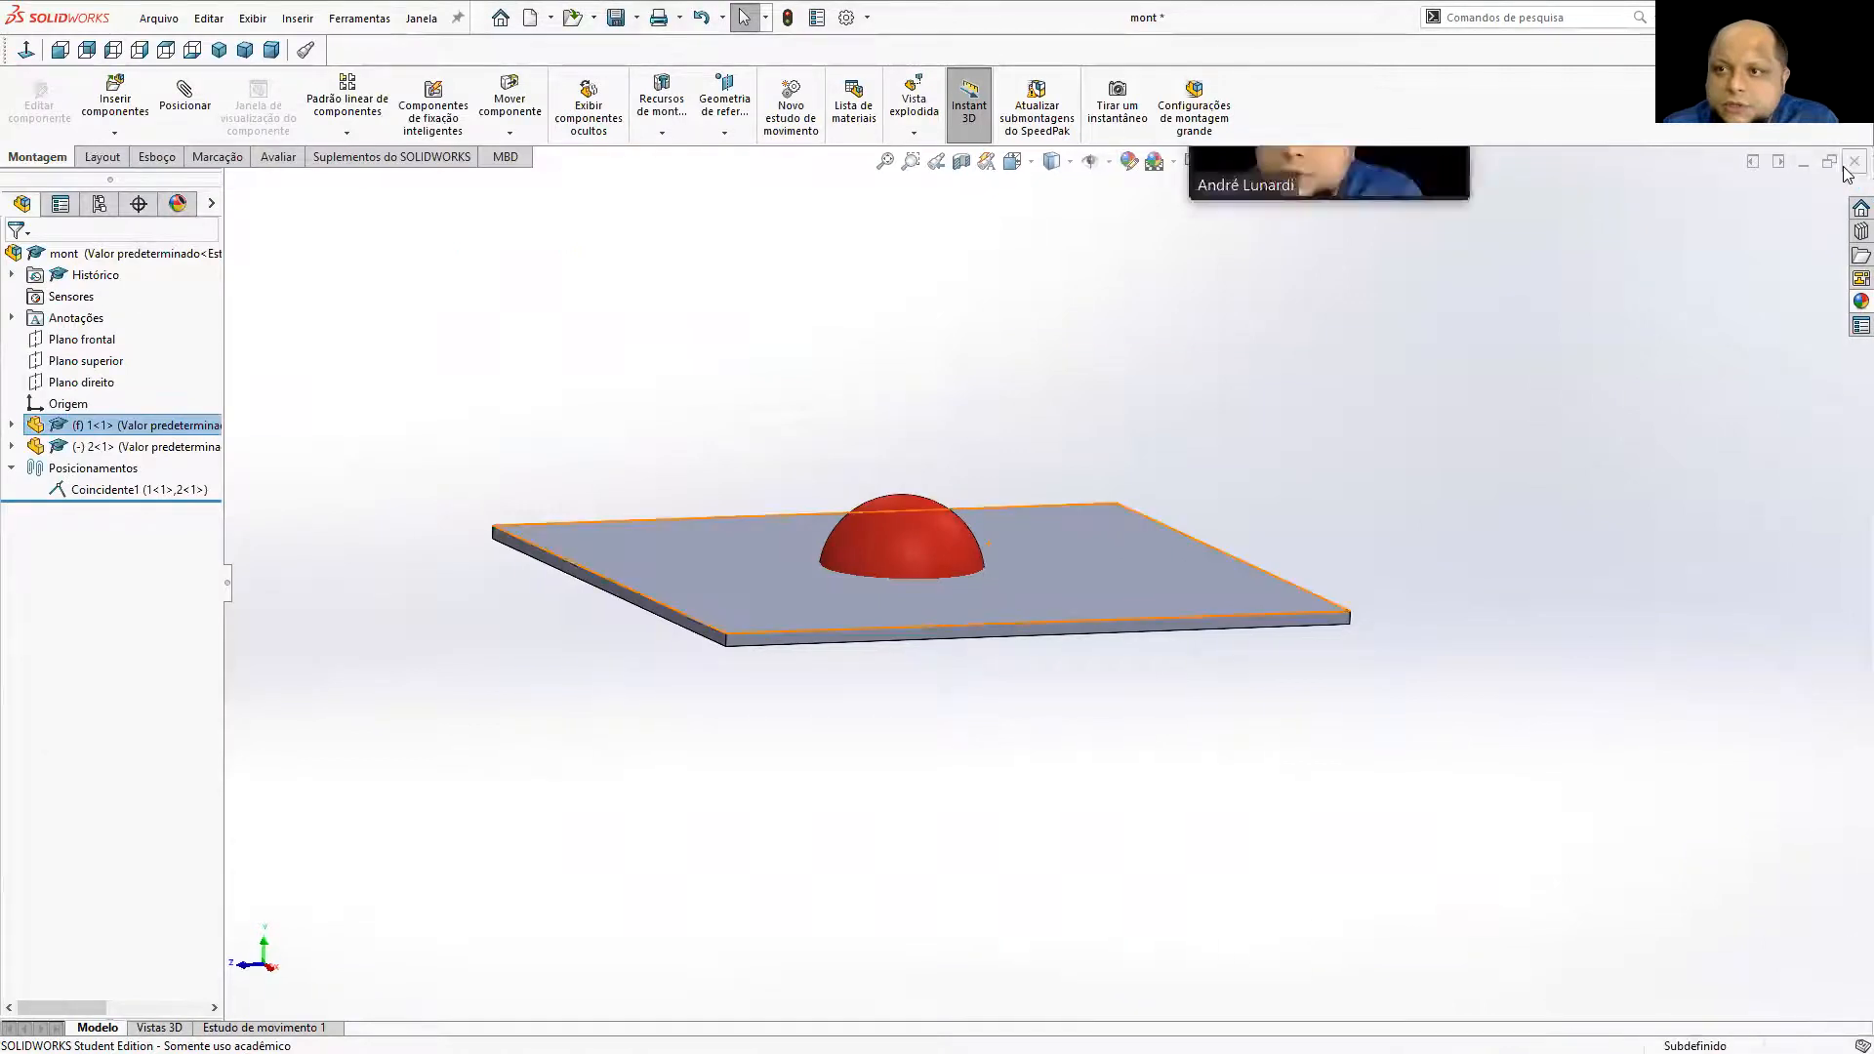
{"action": "left_click", "coordinate": [860, 553]}
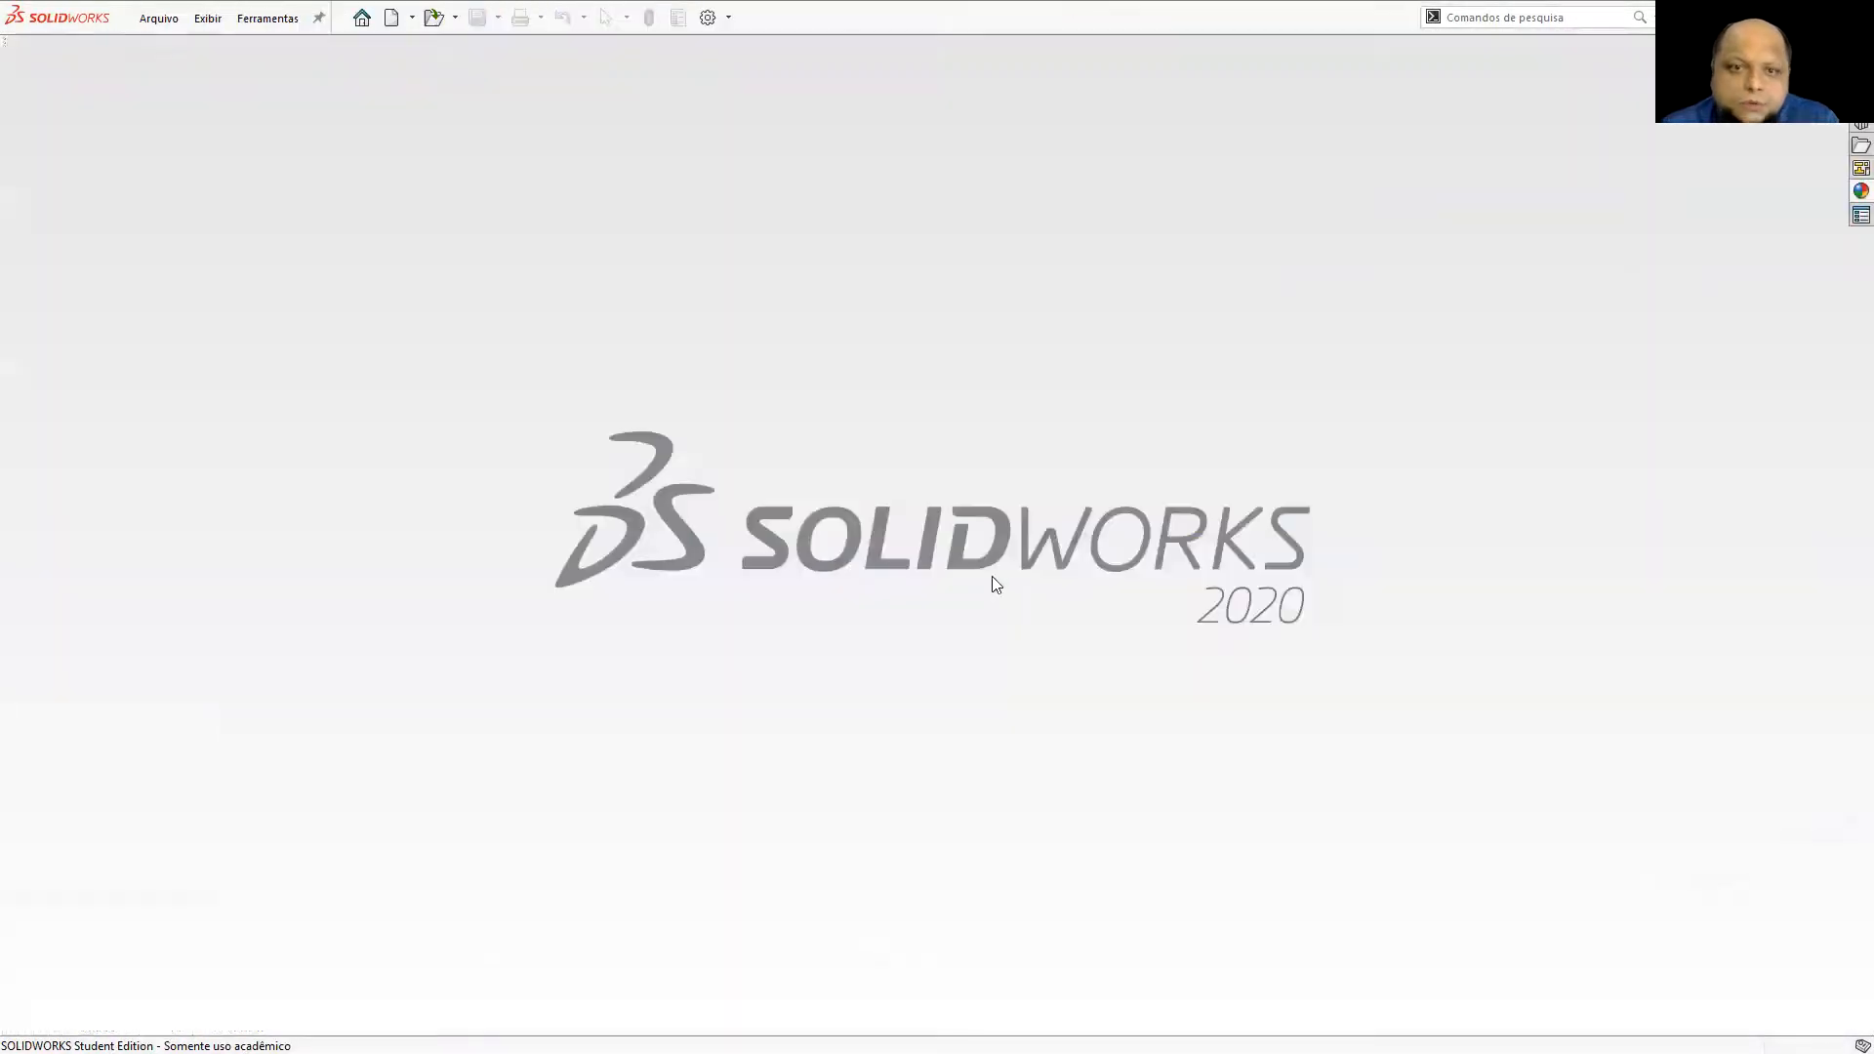
{"action": "left_click", "coordinate": [392, 17]}
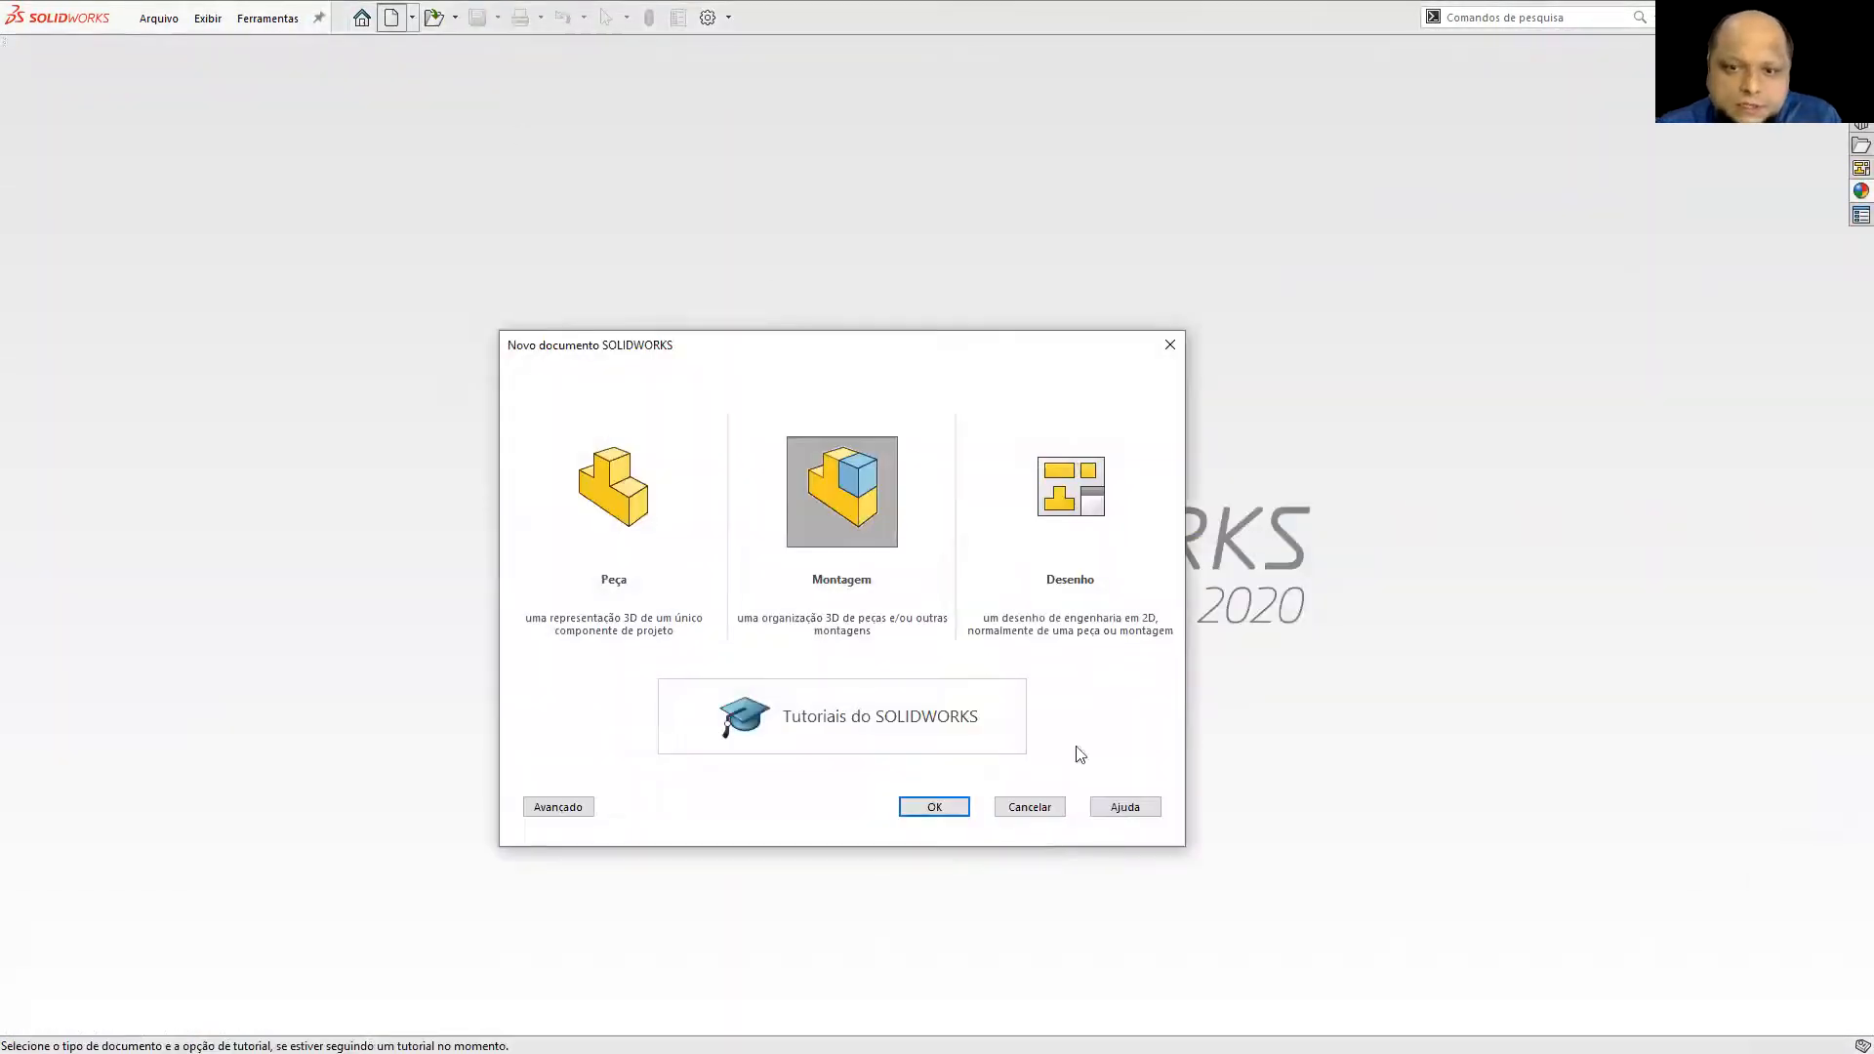
{"action": "left_click", "coordinate": [1030, 807]}
{"action": "left_click", "coordinate": [406, 18]}
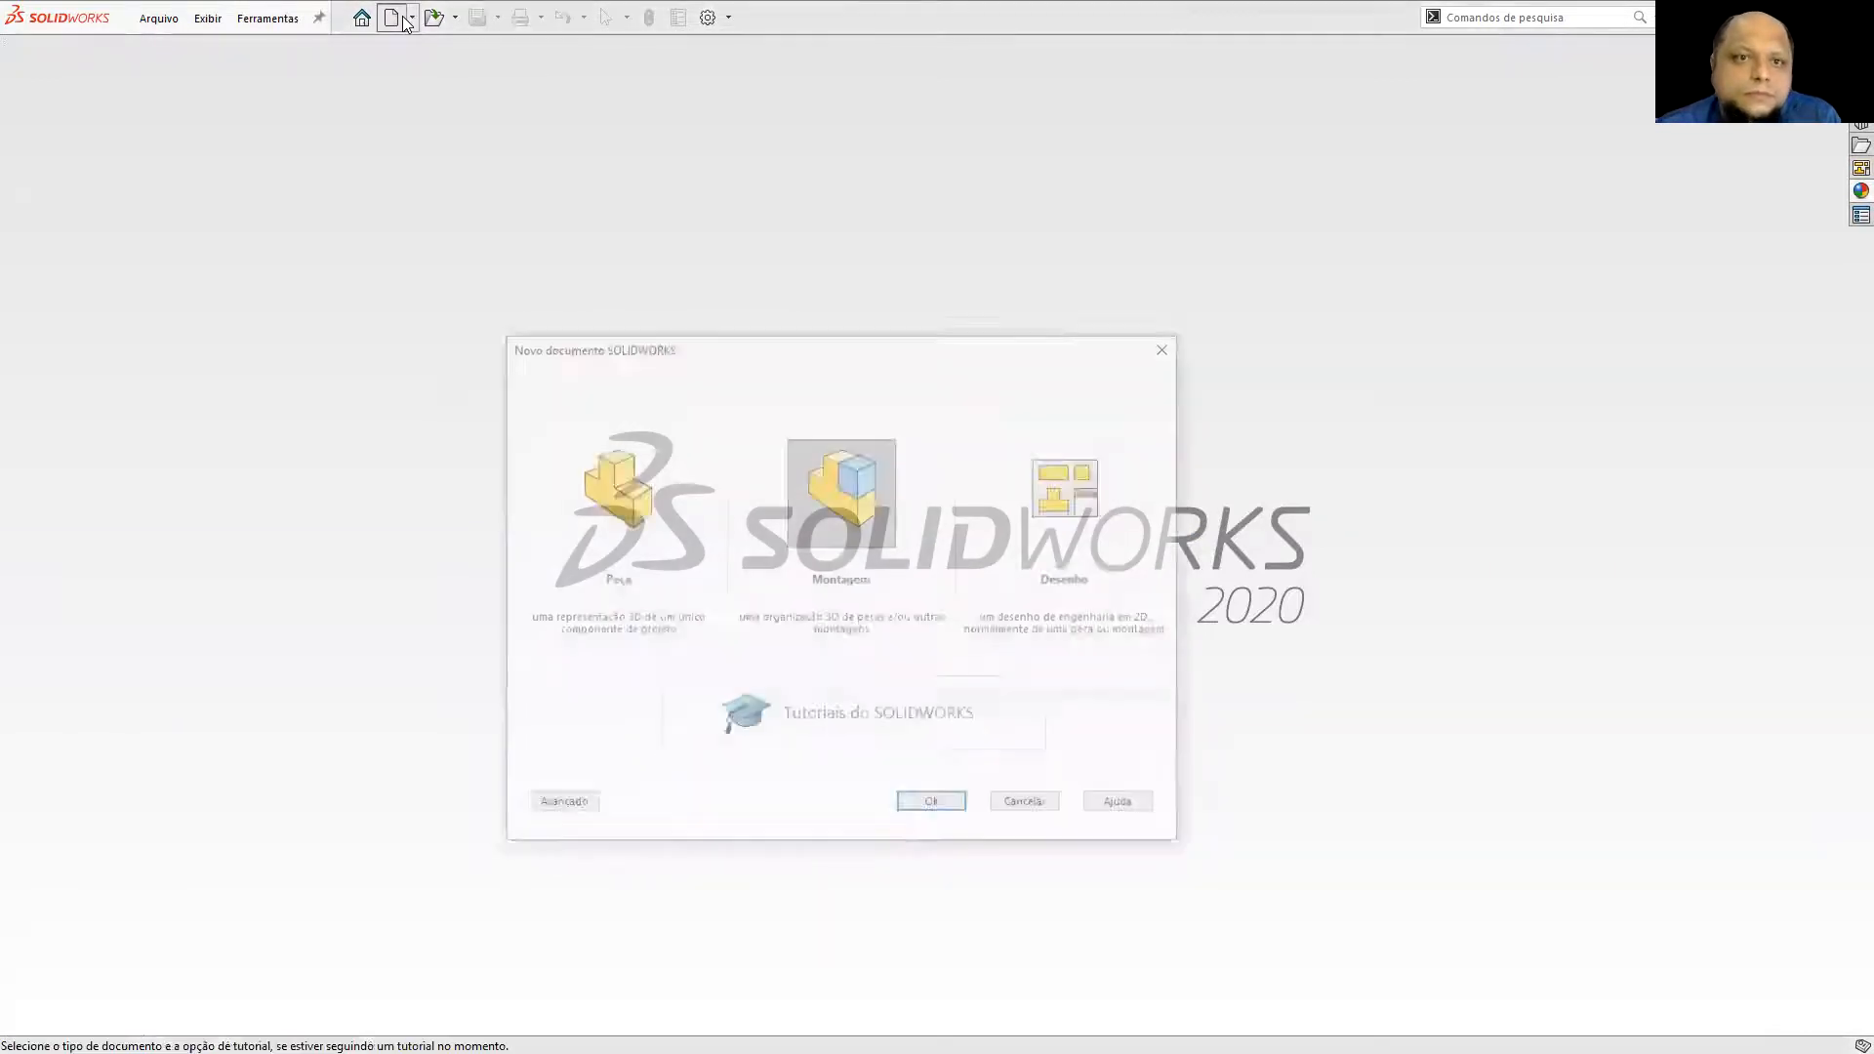
{"action": "left_click", "coordinate": [1168, 347]}
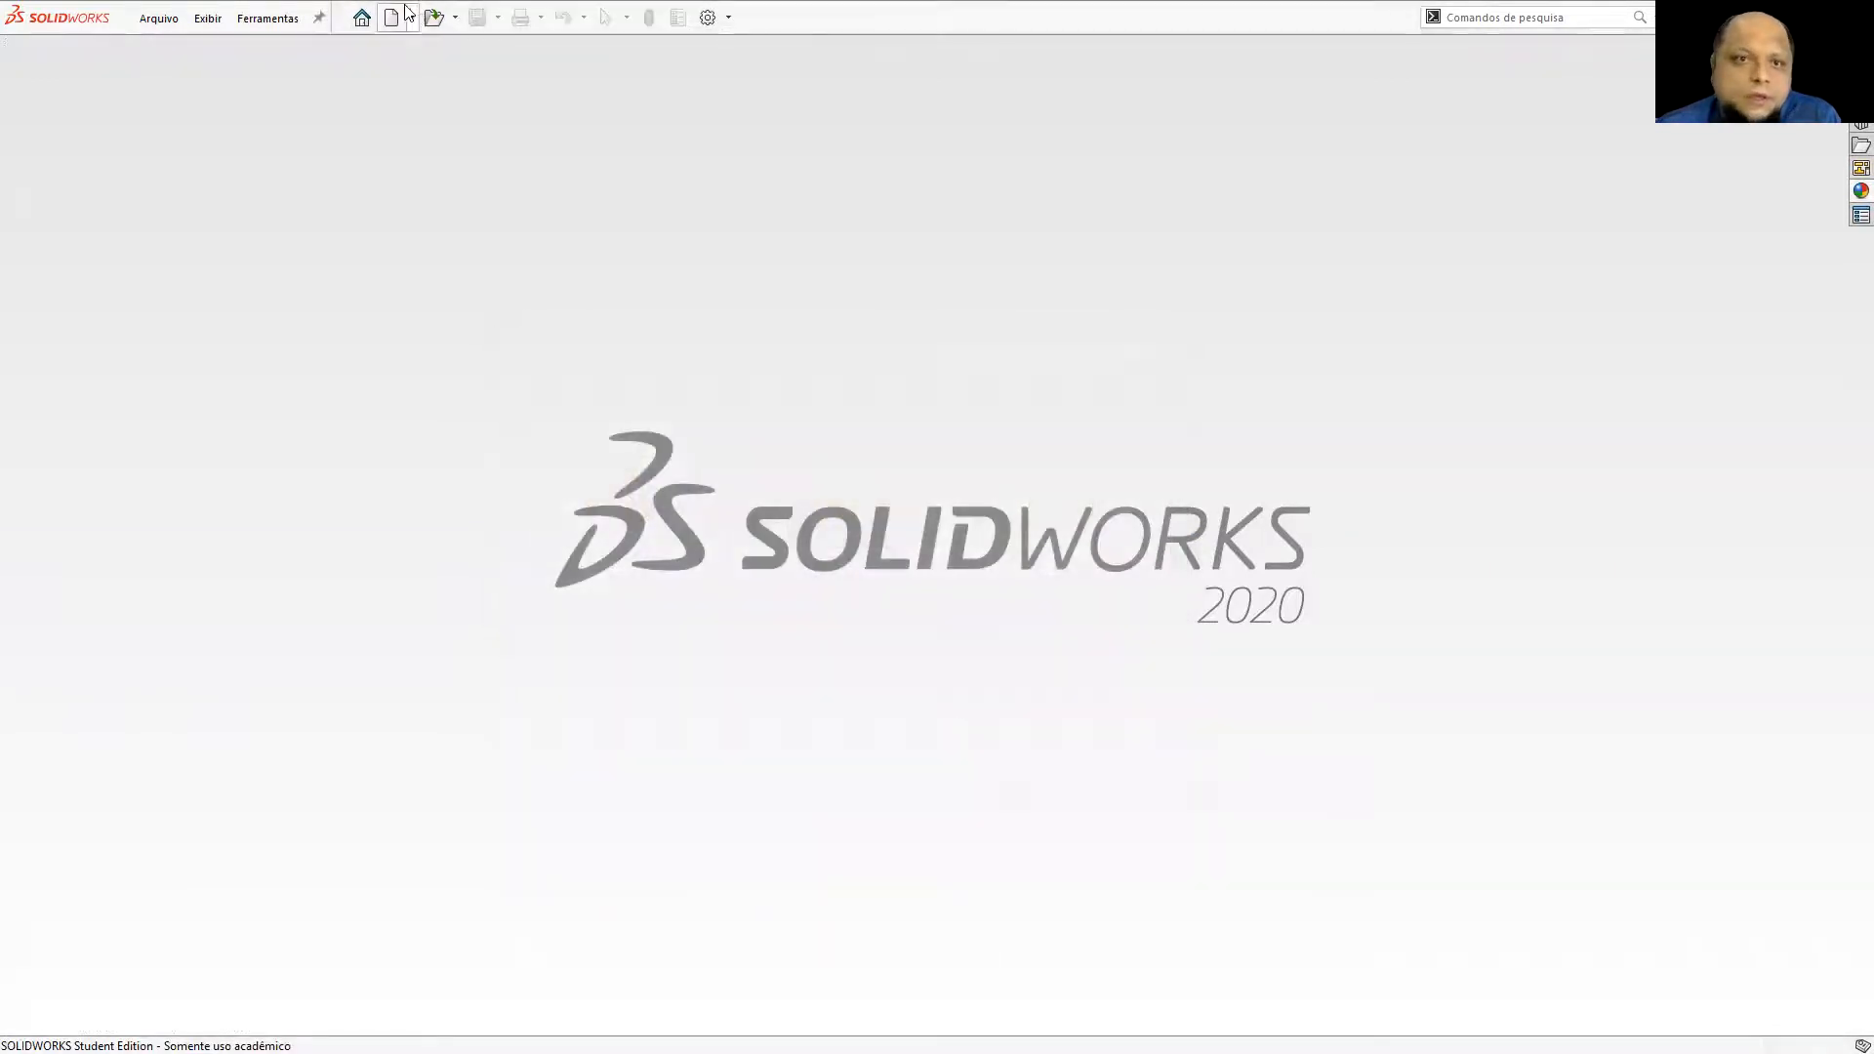
Open part 3 from the Downloads folder.
{"action": "left_click", "coordinate": [434, 16]}
{"action": "left_click", "coordinate": [333, 200]}
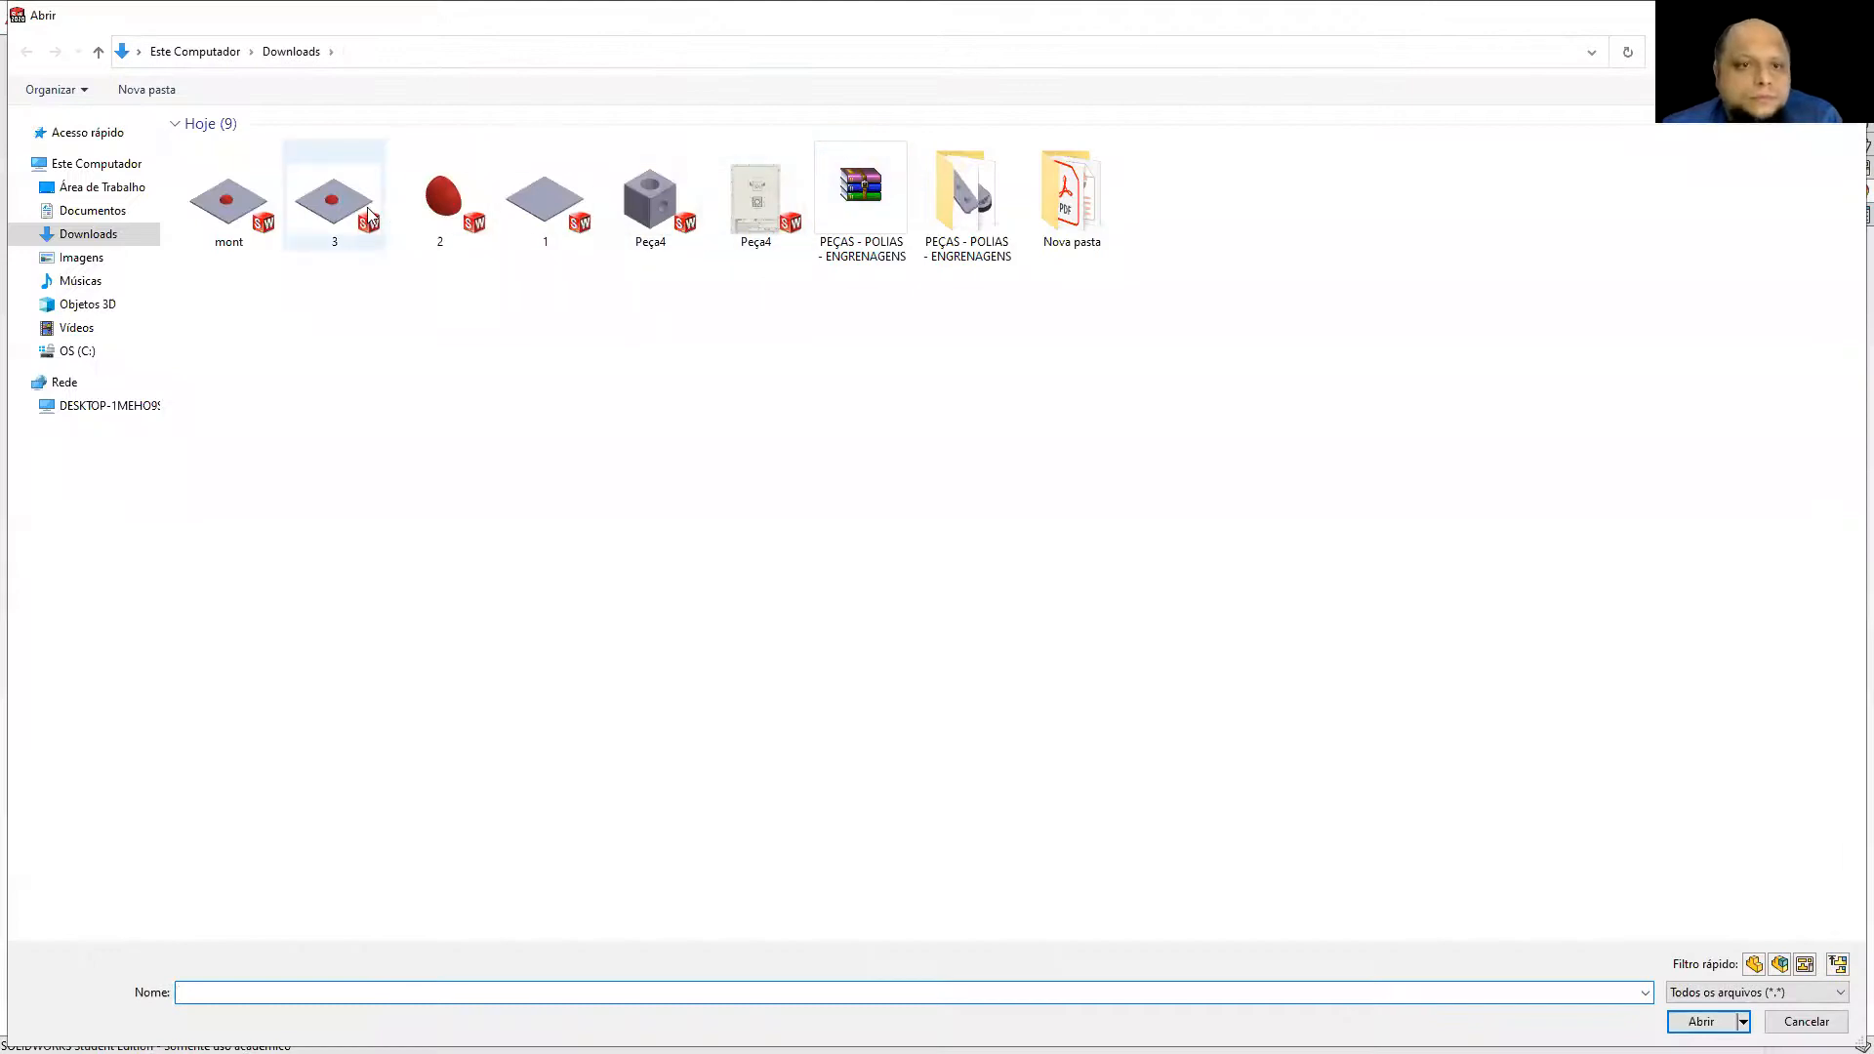
{"action": "left_click", "coordinate": [1702, 1021]}
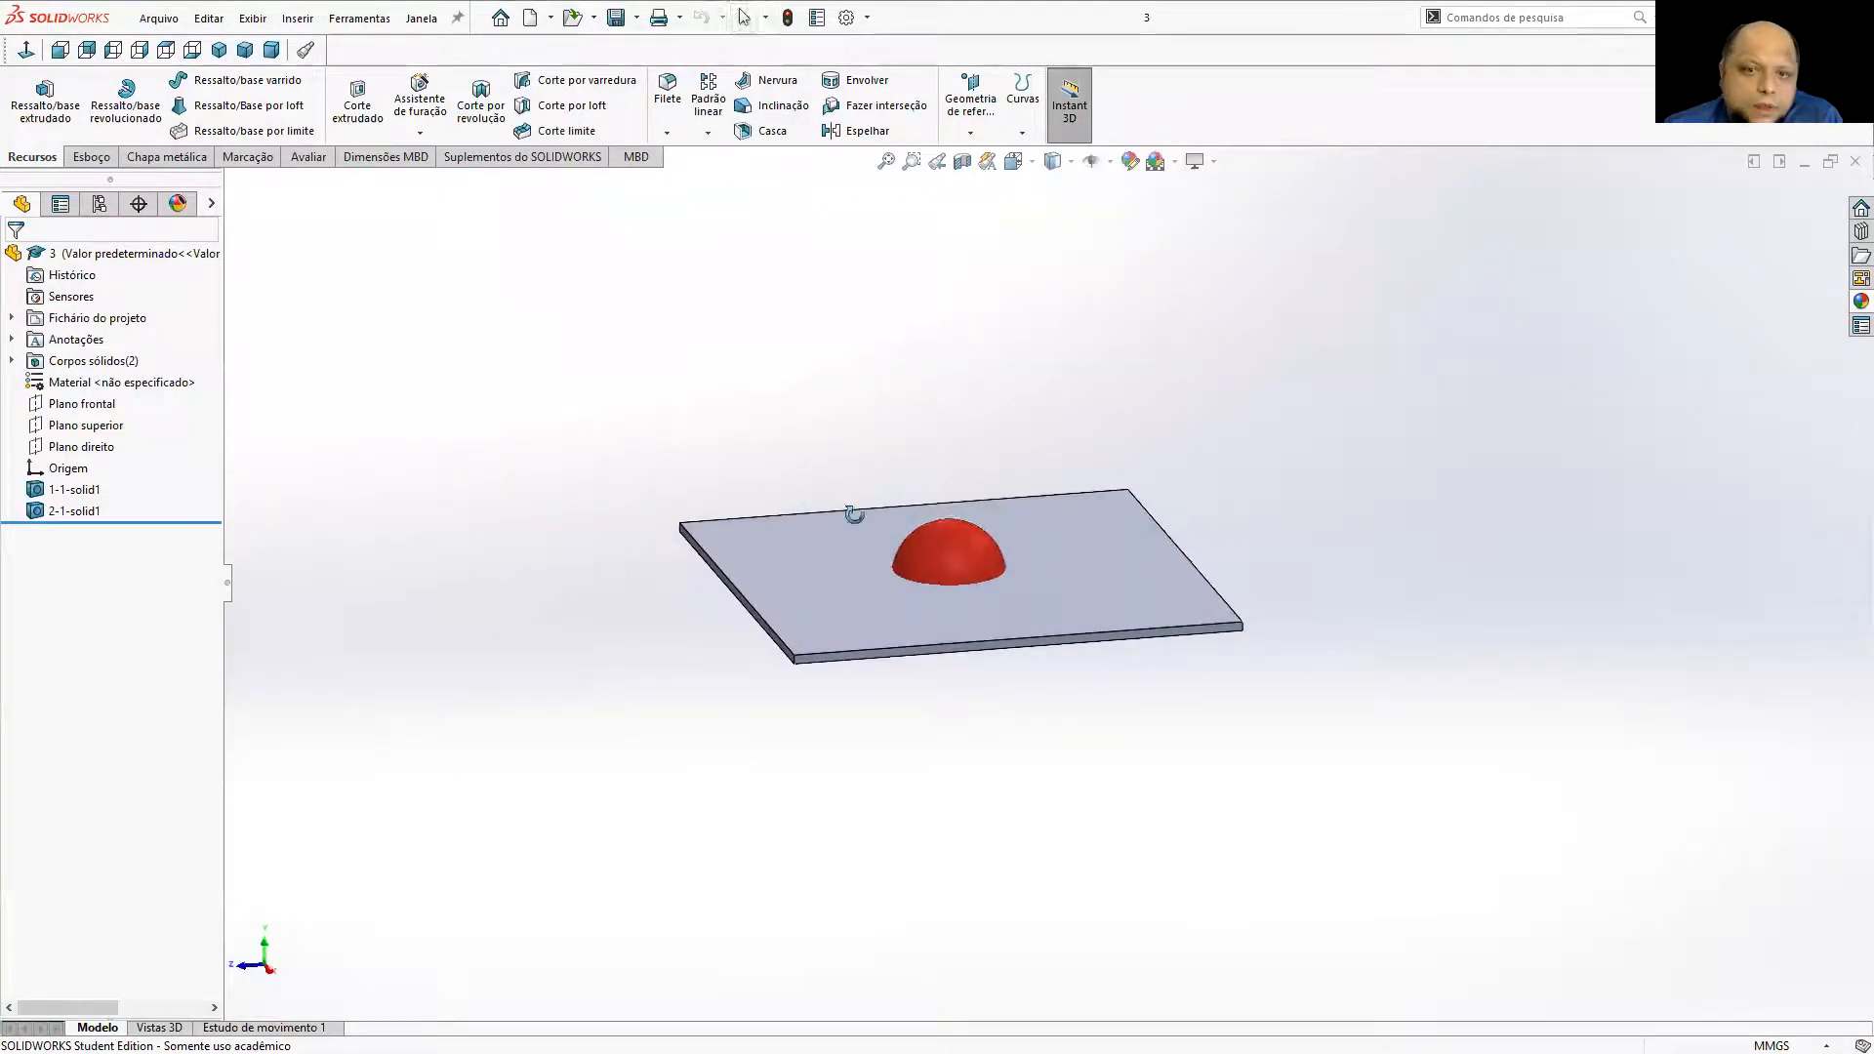
Start an Indent feature with the plate as target body and the half-sphere as tool body region, keeping selections.
{"action": "left_click", "coordinate": [360, 17]}
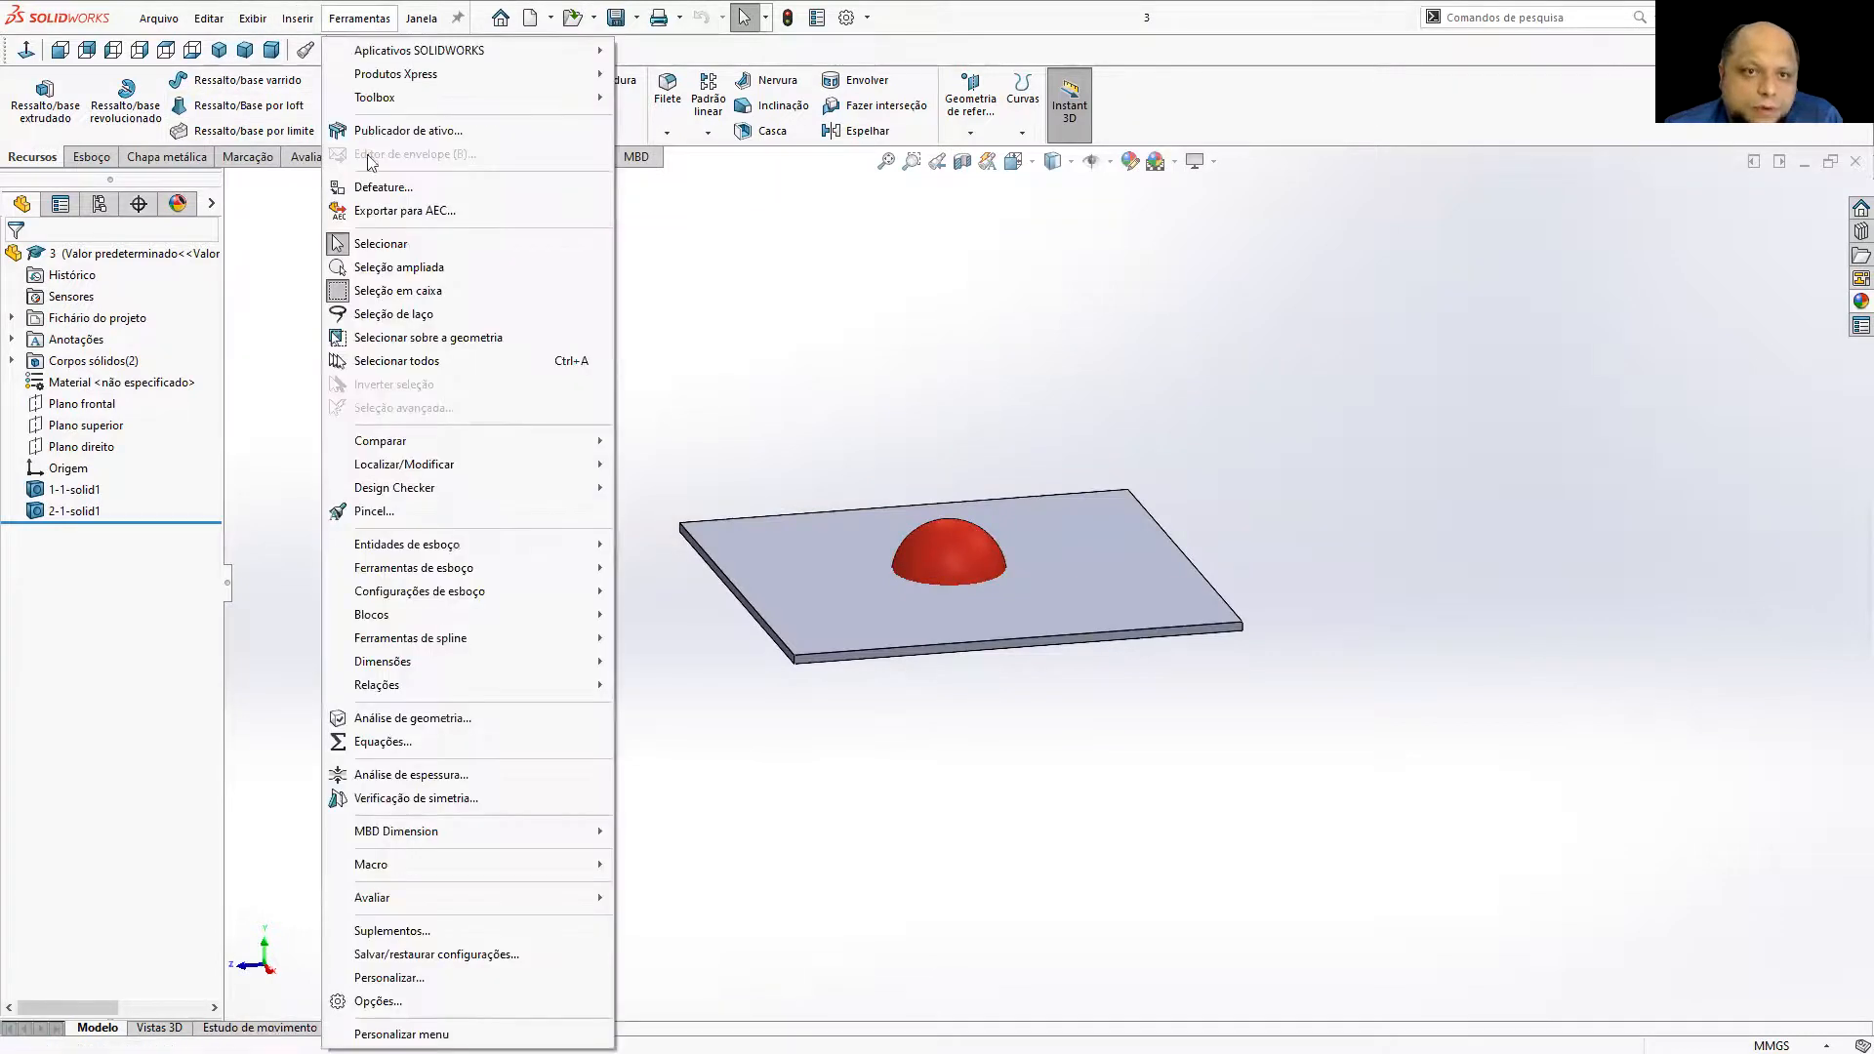
{"action": "mouse_move", "coordinate": [306, 14]}
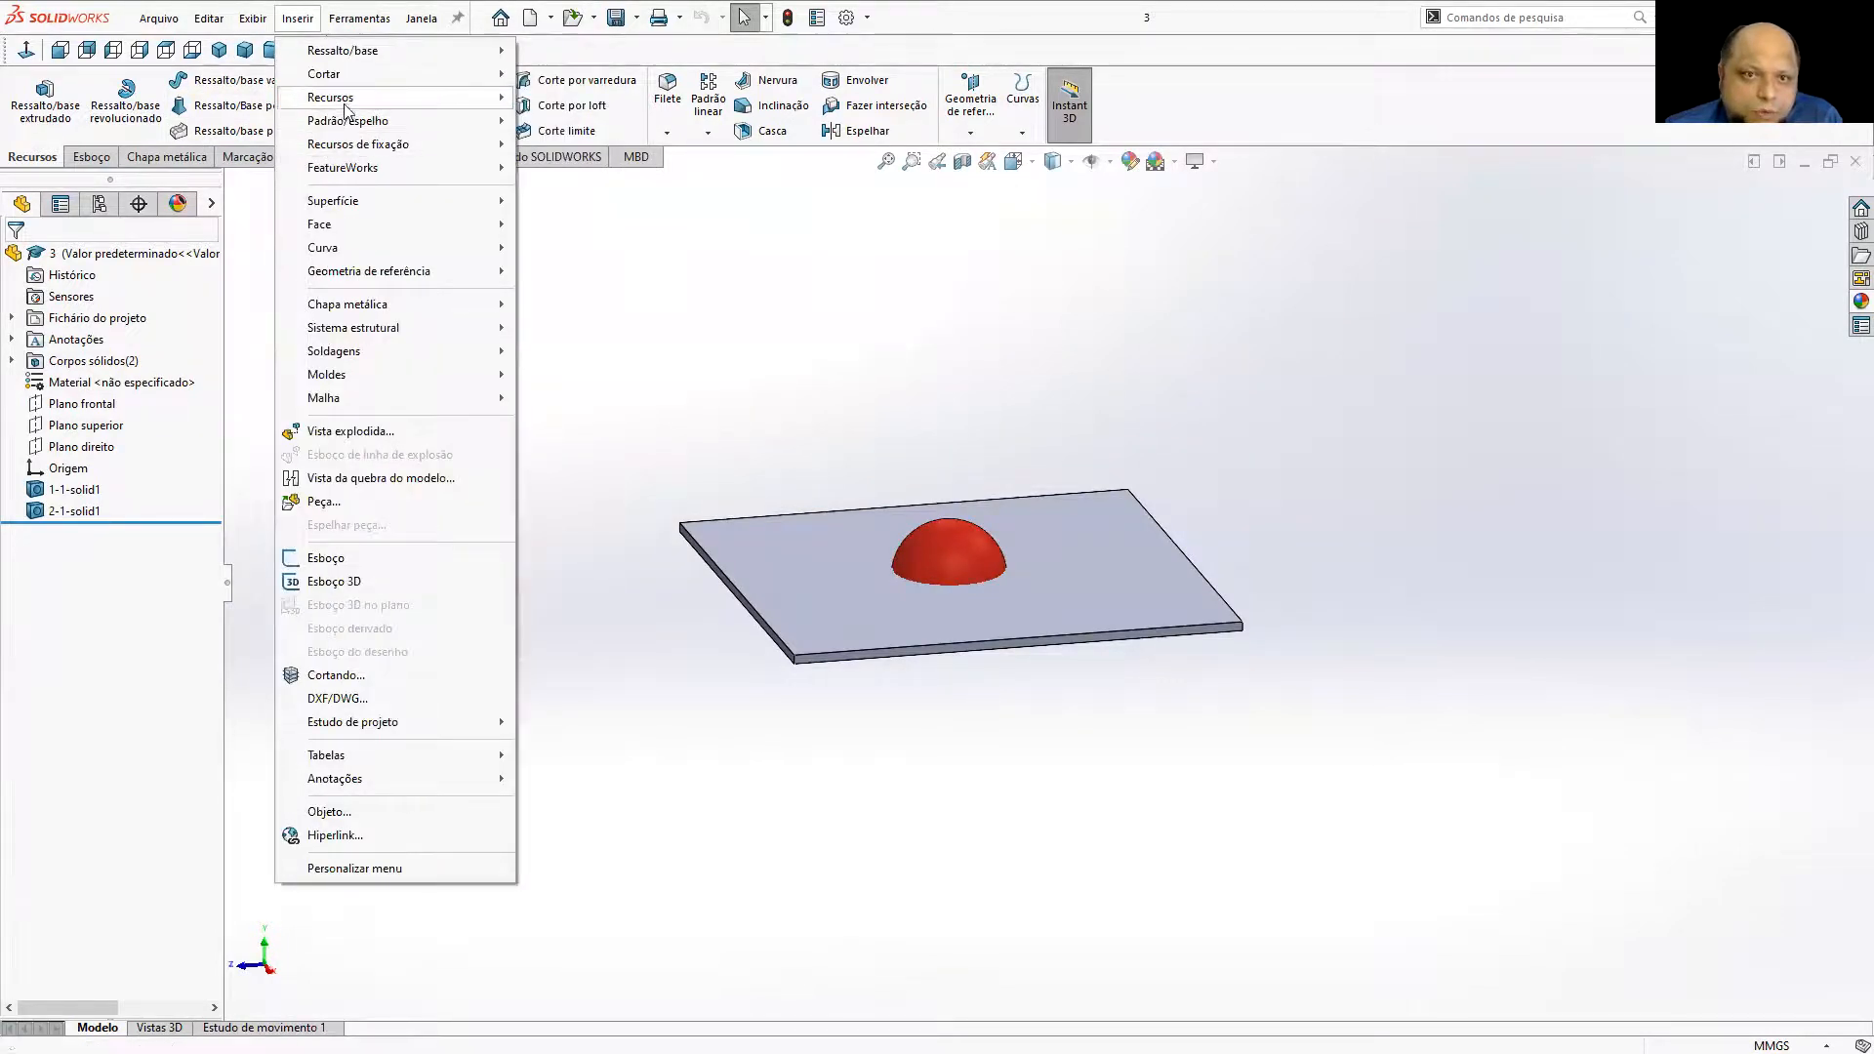
{"action": "mouse_move", "coordinate": [390, 97]}
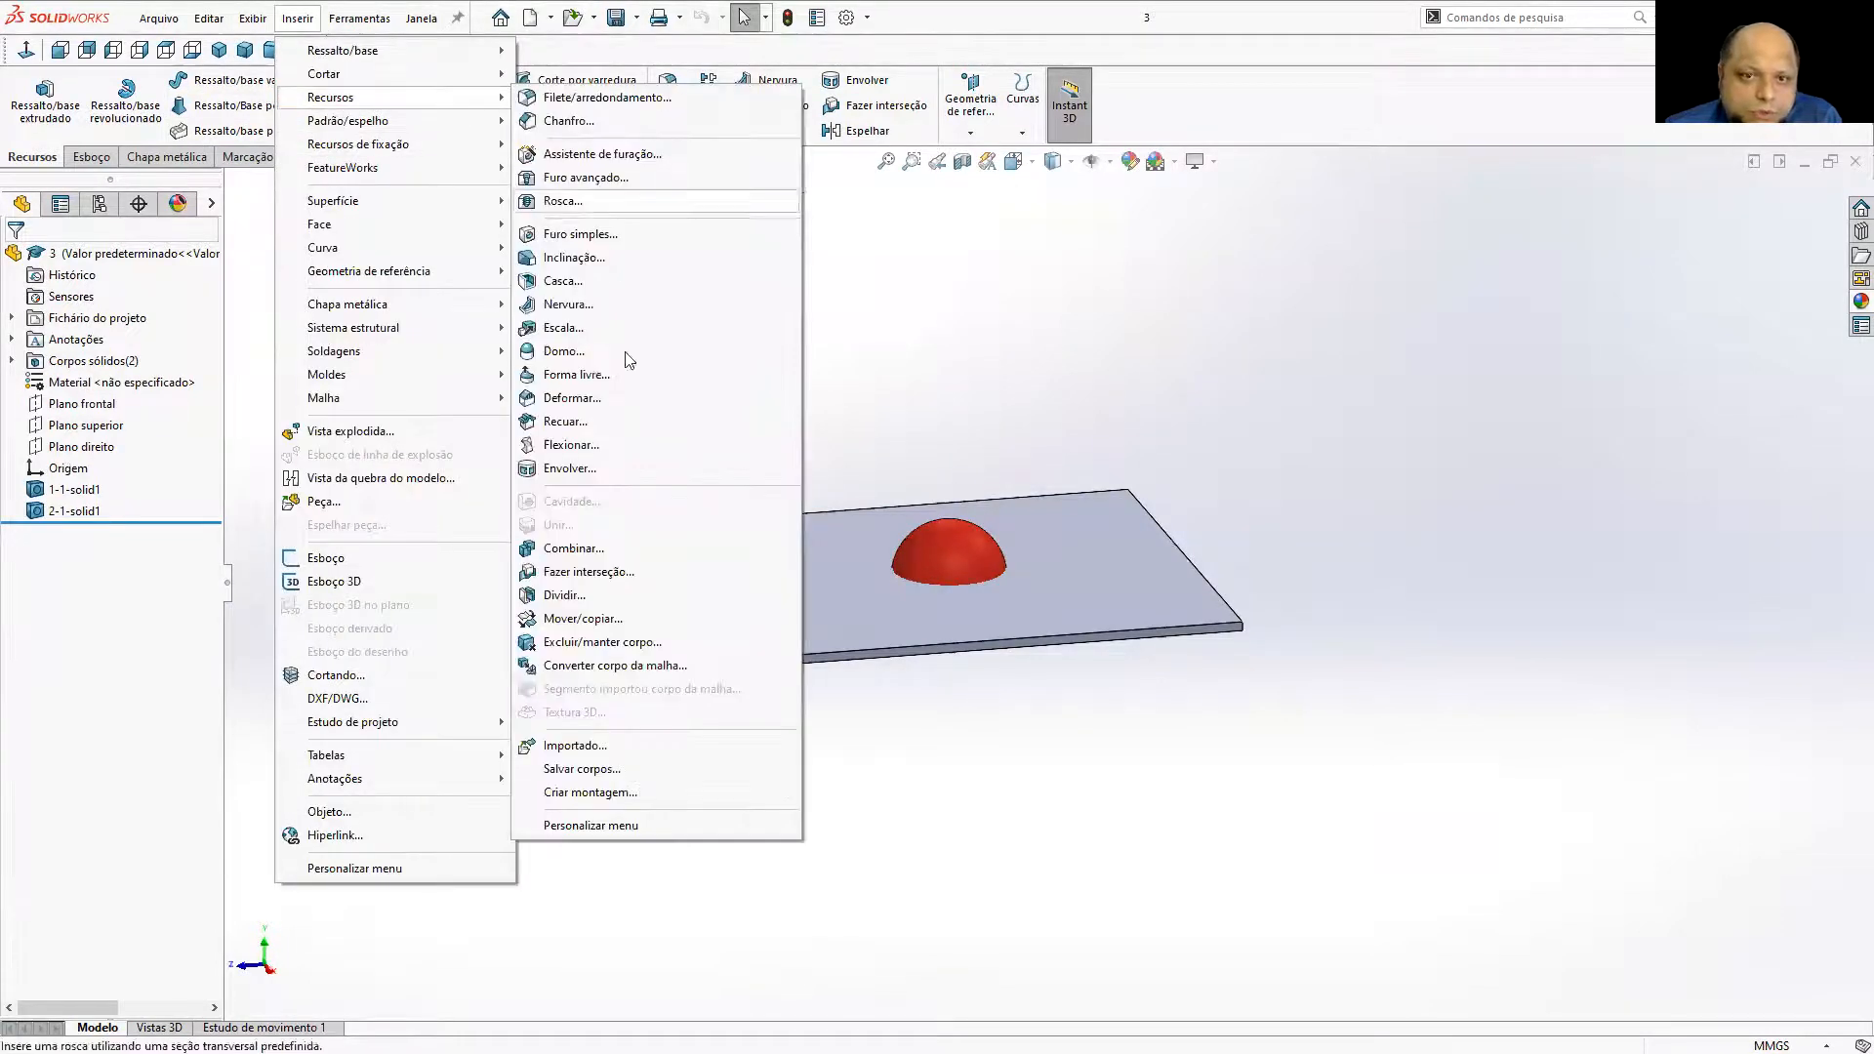
{"action": "left_click", "coordinate": [574, 422]}
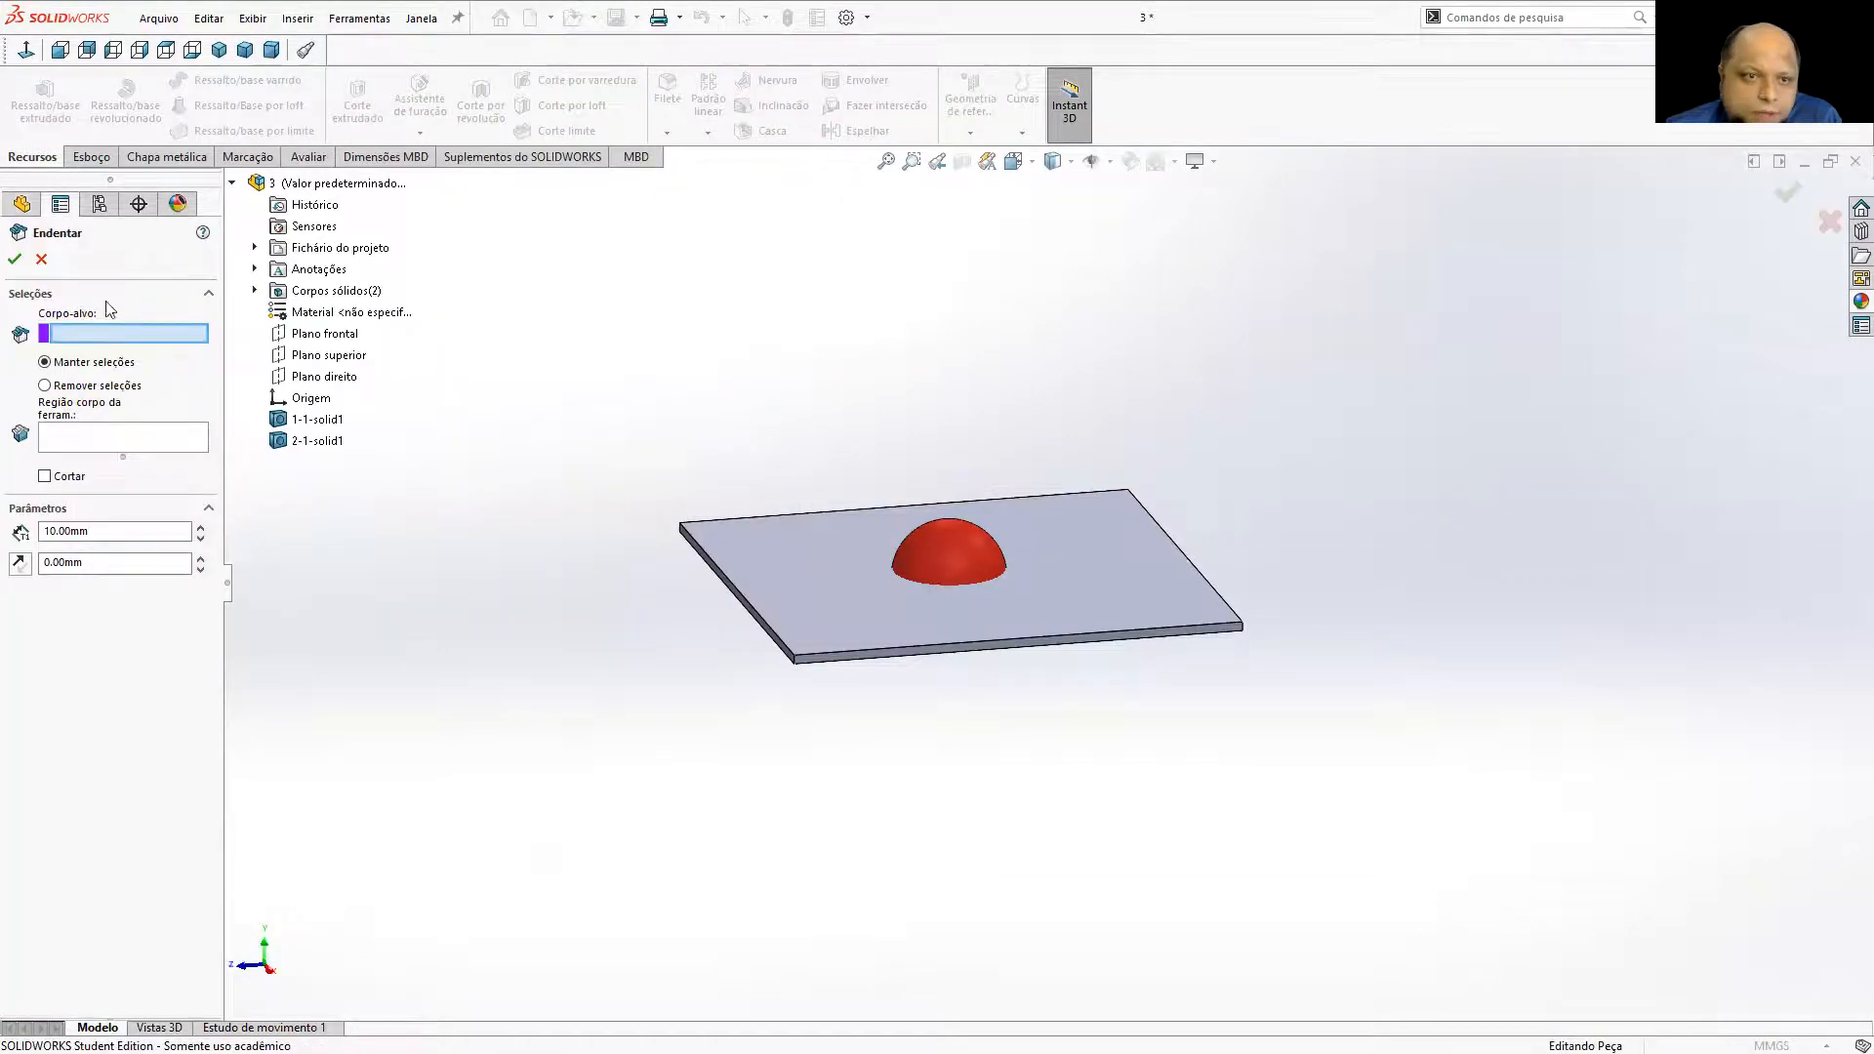
{"action": "left_click", "coordinate": [786, 570]}
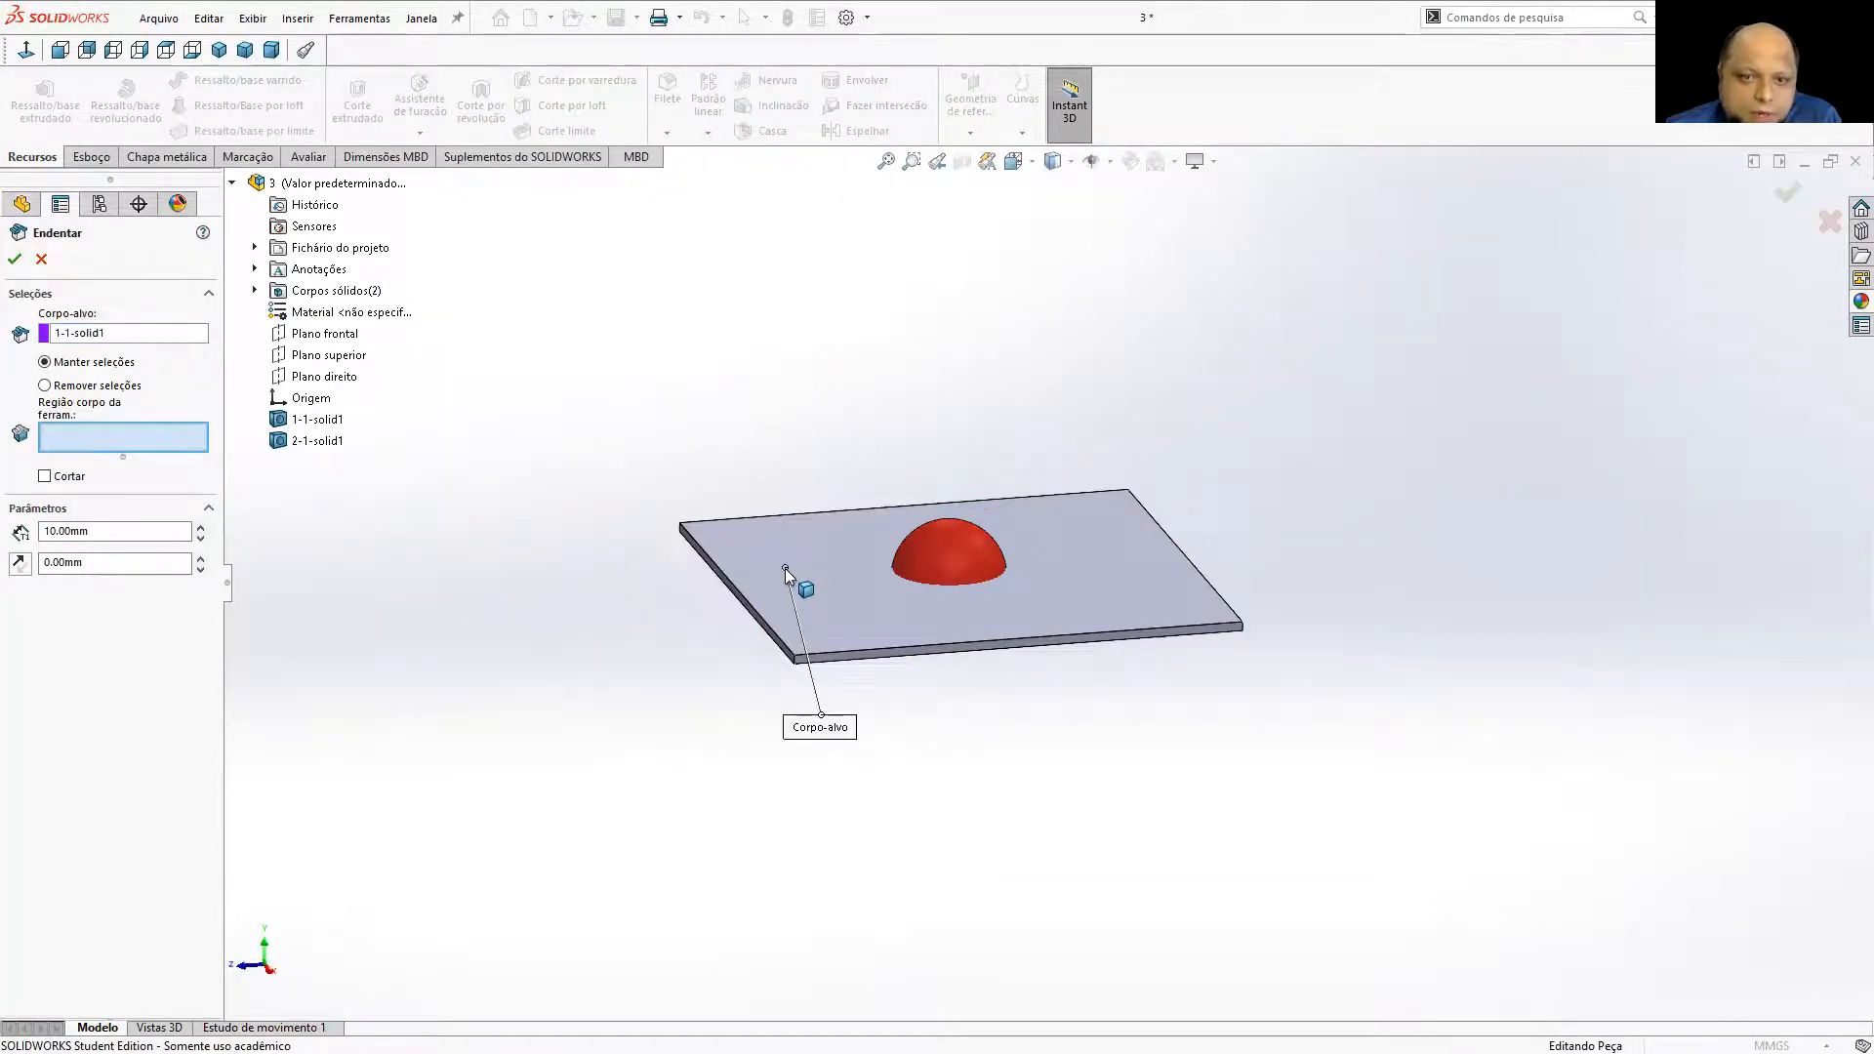
{"action": "left_click", "coordinate": [920, 552]}
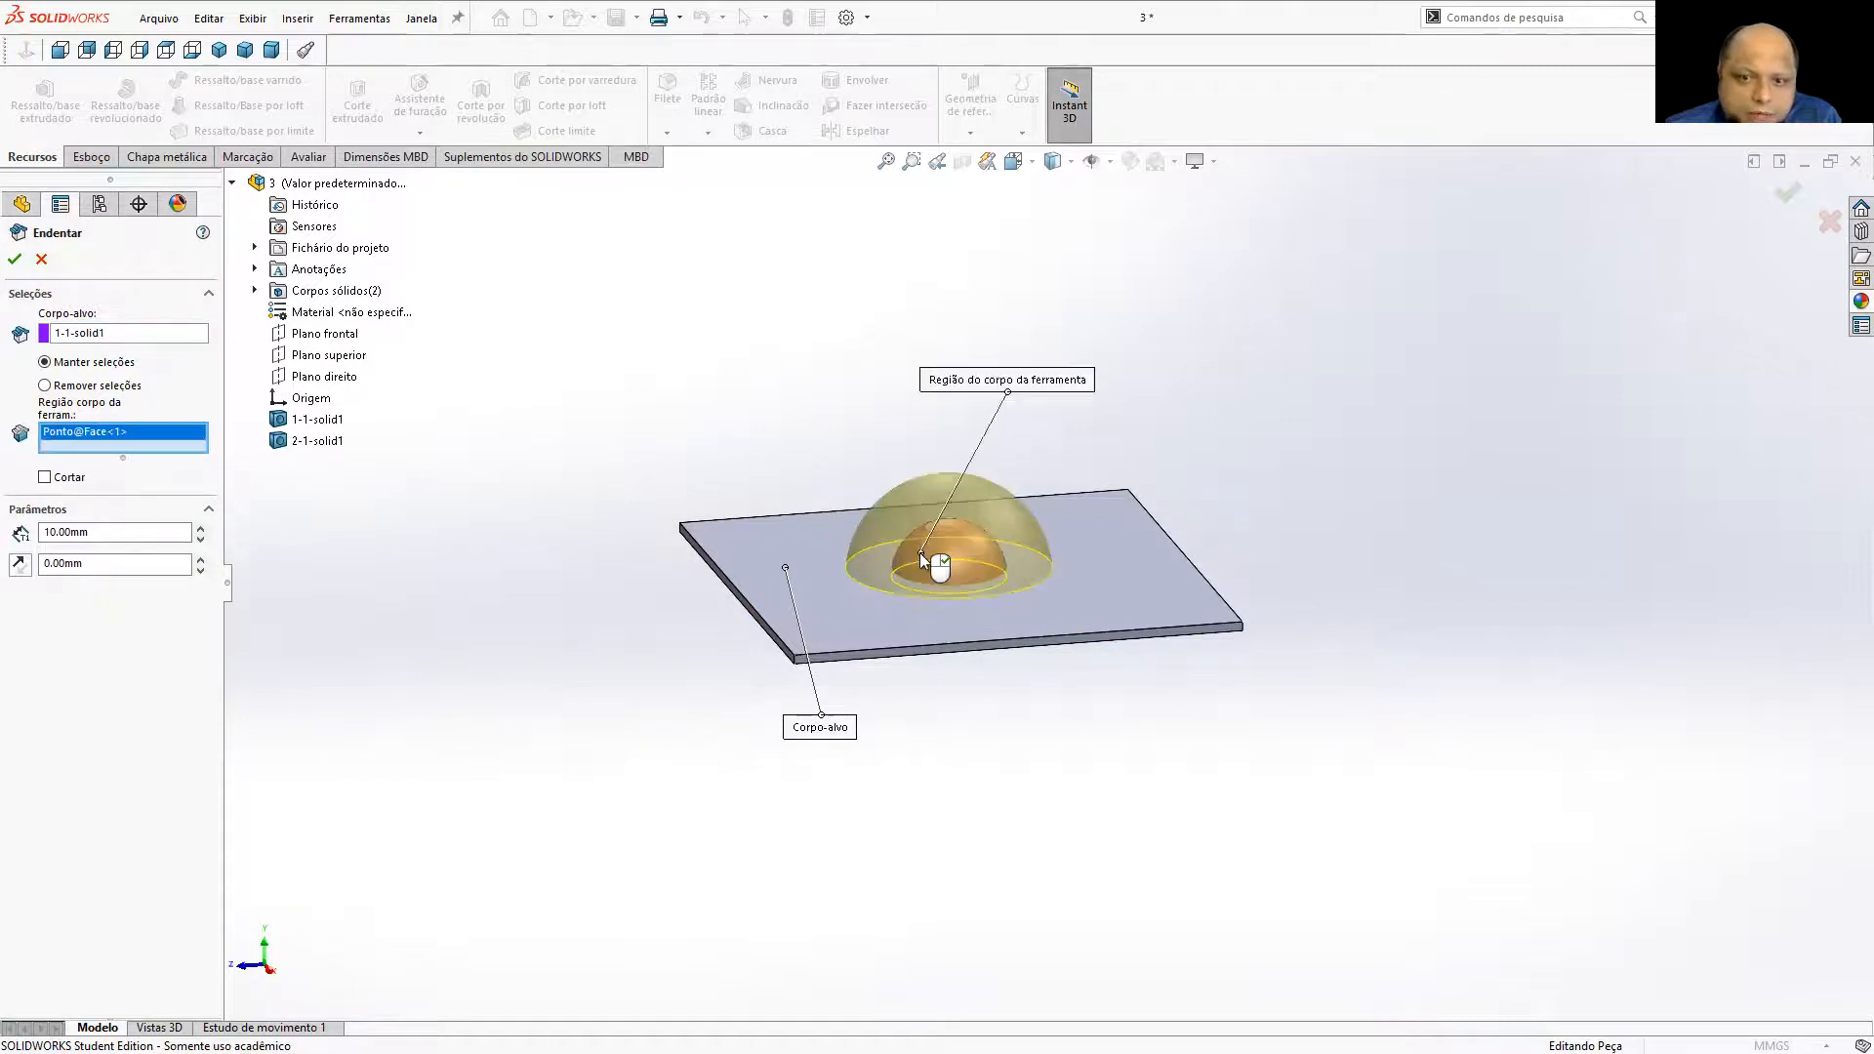
Create the indent with a 2 mm thickness and the Cut option left off.
{"action": "double_click", "coordinate": [175, 536]}
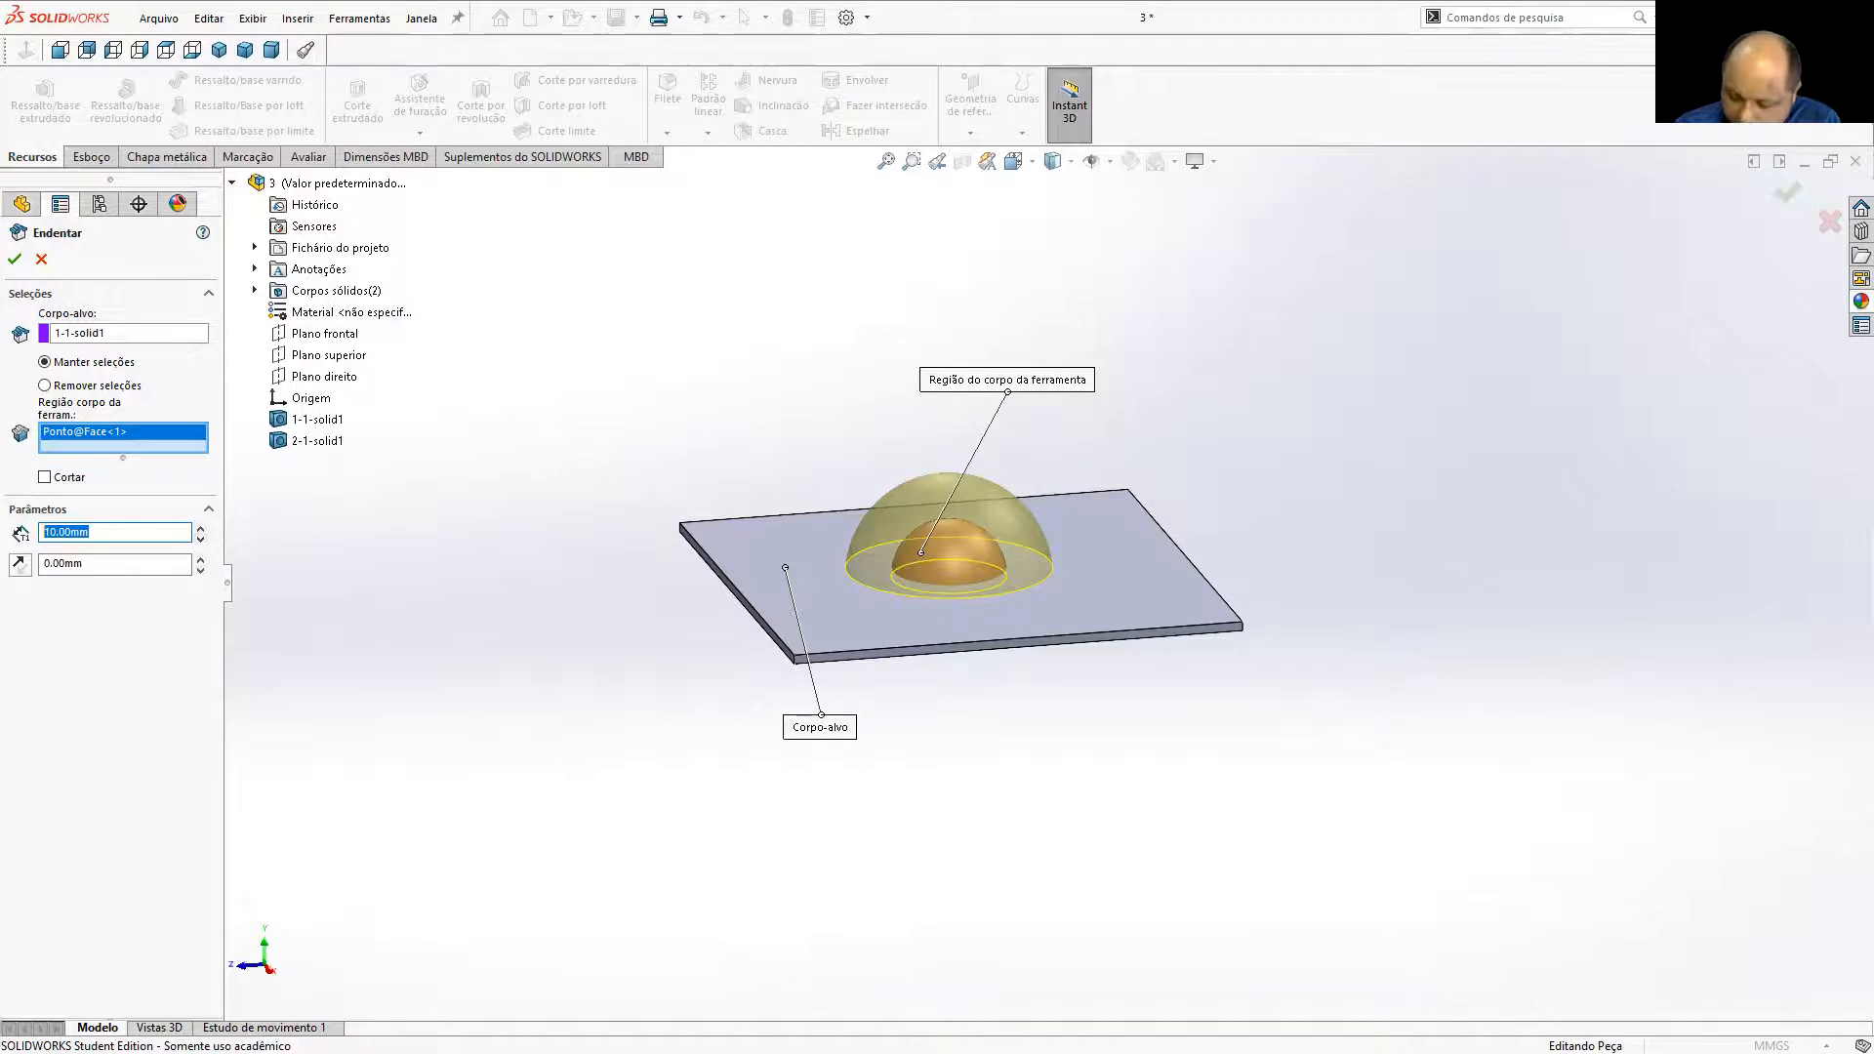
{"action": "key", "text": "Return"}
{"action": "middle_click_drag", "start_coordinate": [607, 624], "coordinate": [701, 567]}
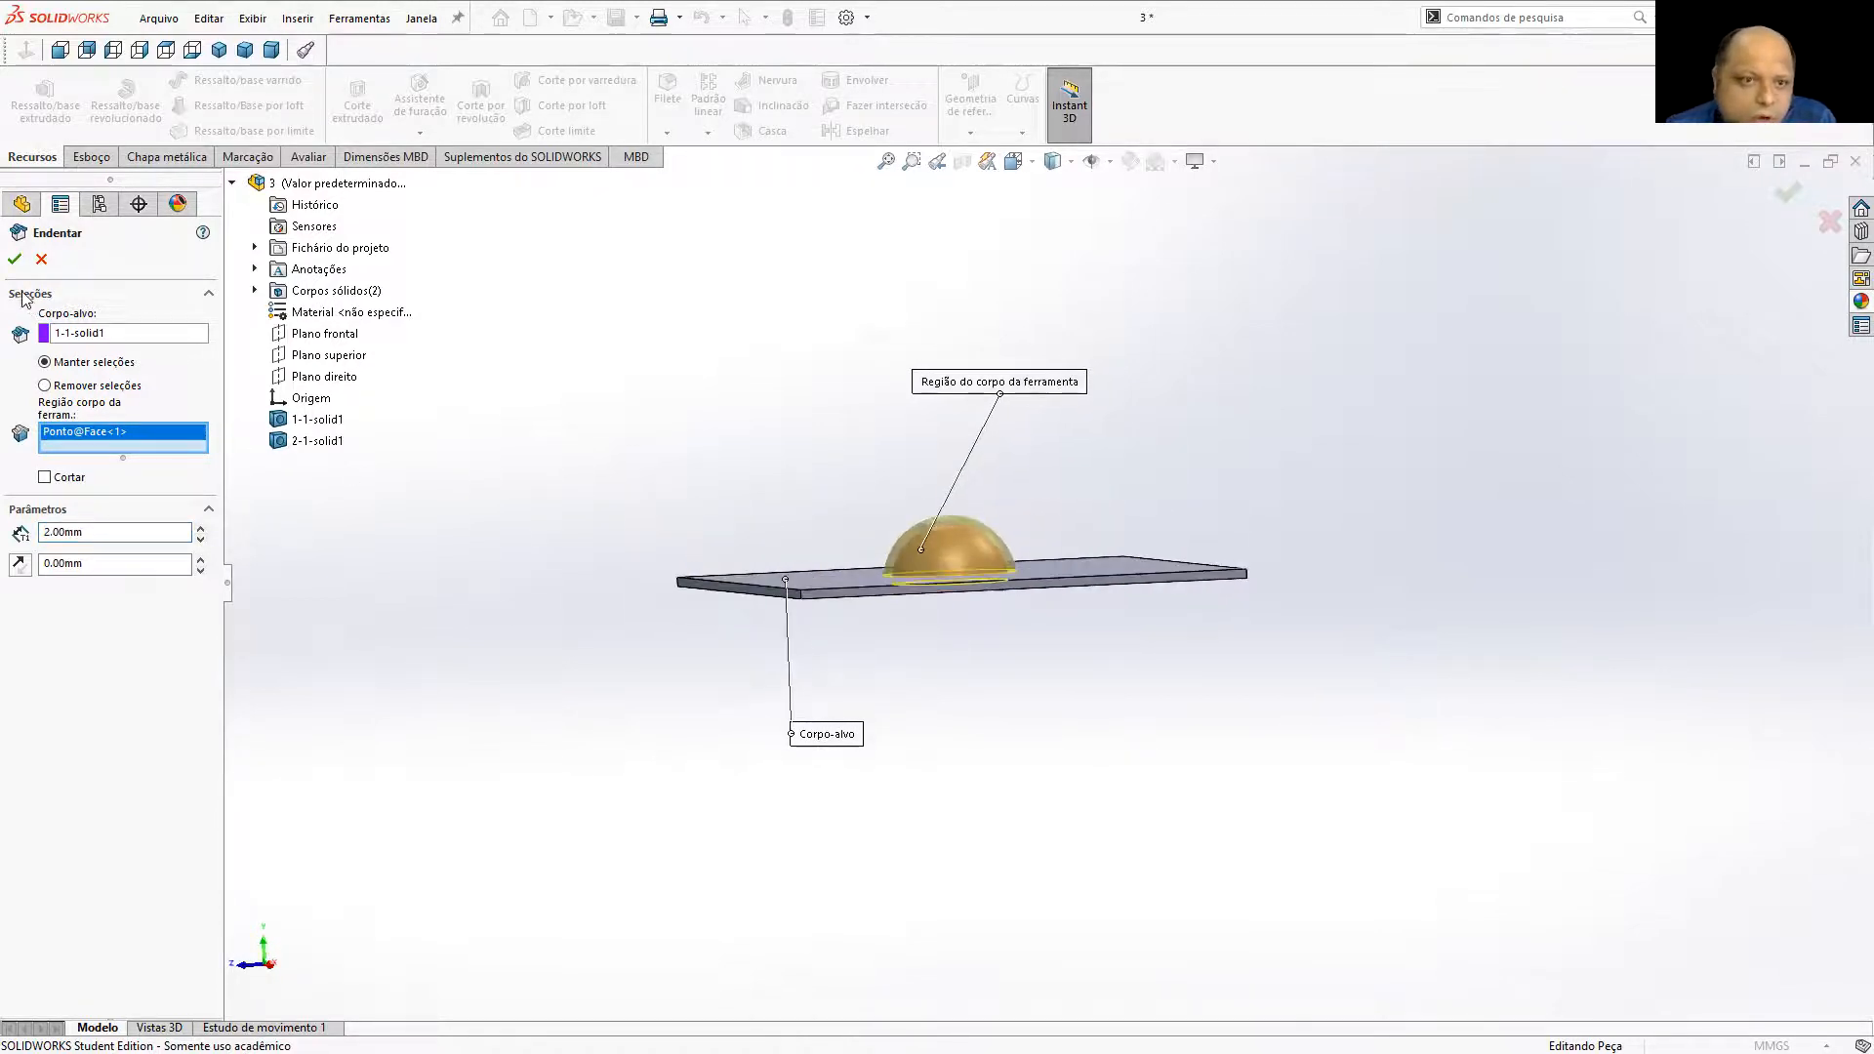
{"action": "middle_click_drag", "start_coordinate": [346, 566], "coordinate": [459, 527]}
{"action": "middle_click_drag", "start_coordinate": [835, 494], "coordinate": [828, 415]}
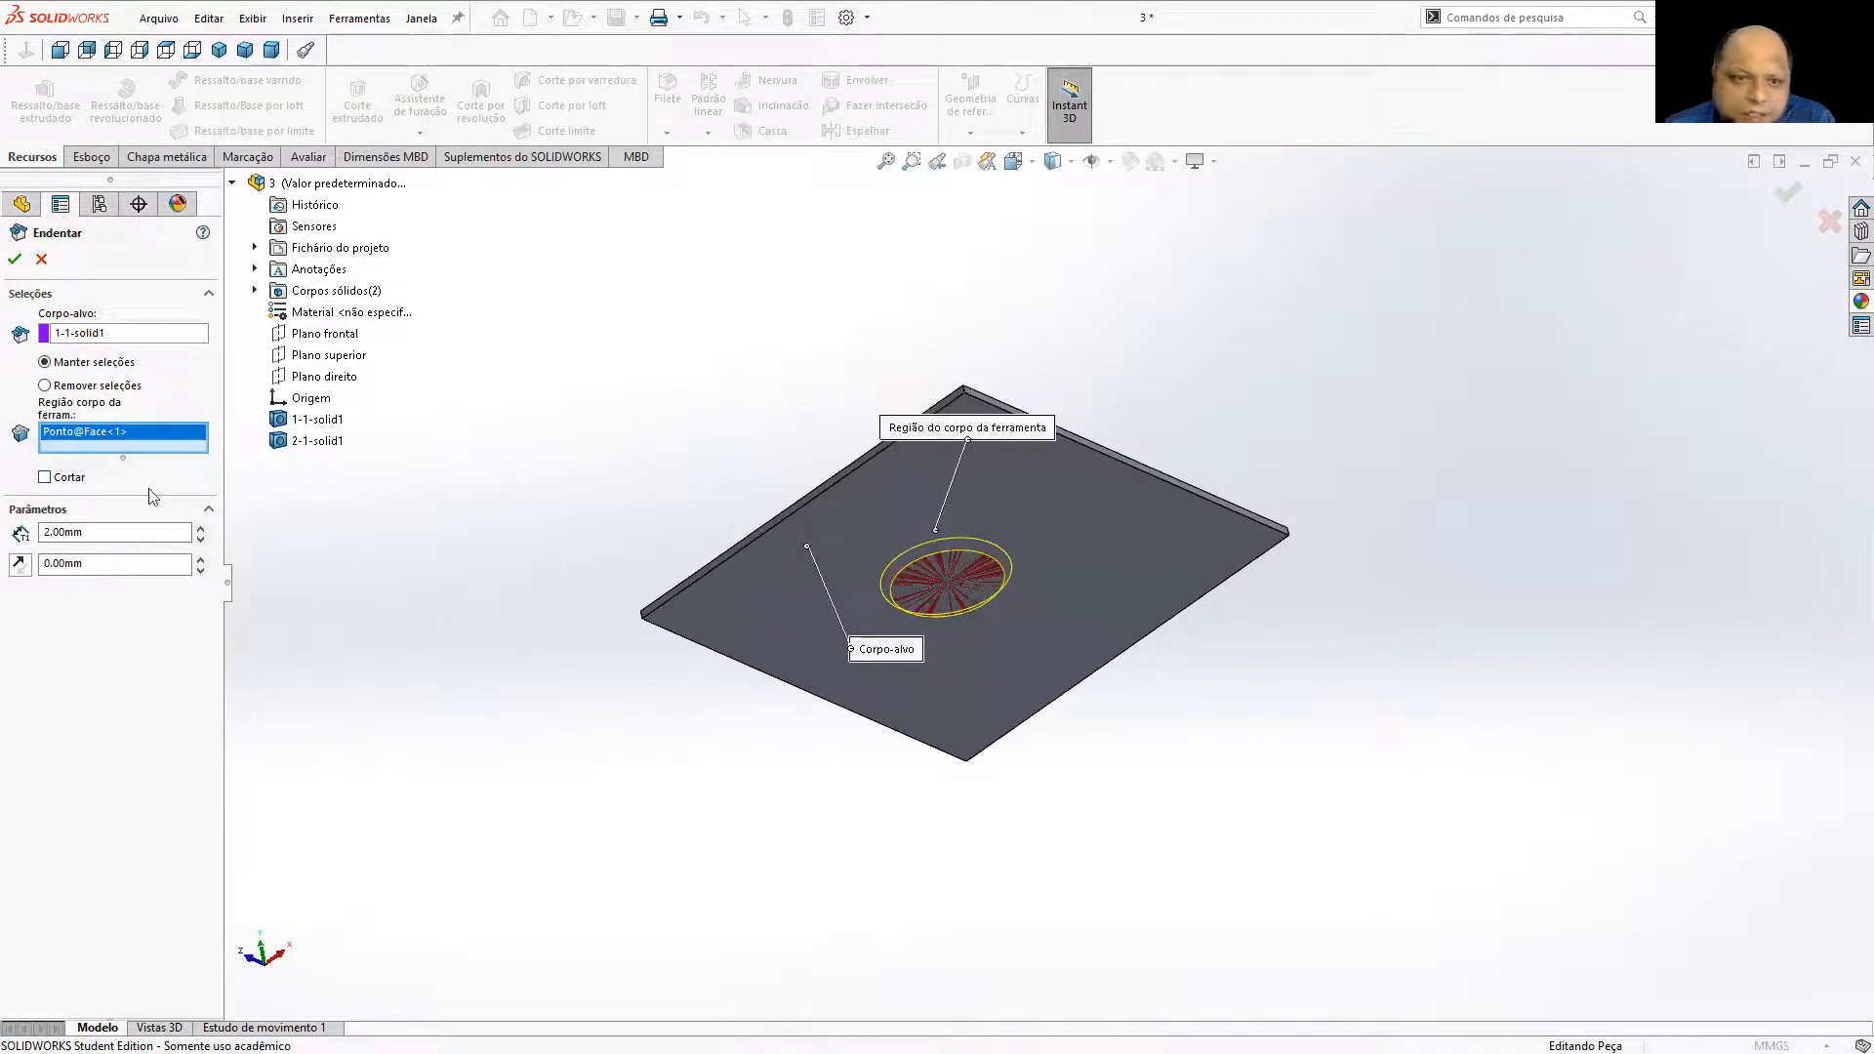
{"action": "left_click", "coordinate": [45, 478]}
{"action": "middle_click_drag", "start_coordinate": [1009, 576], "coordinate": [1002, 742]}
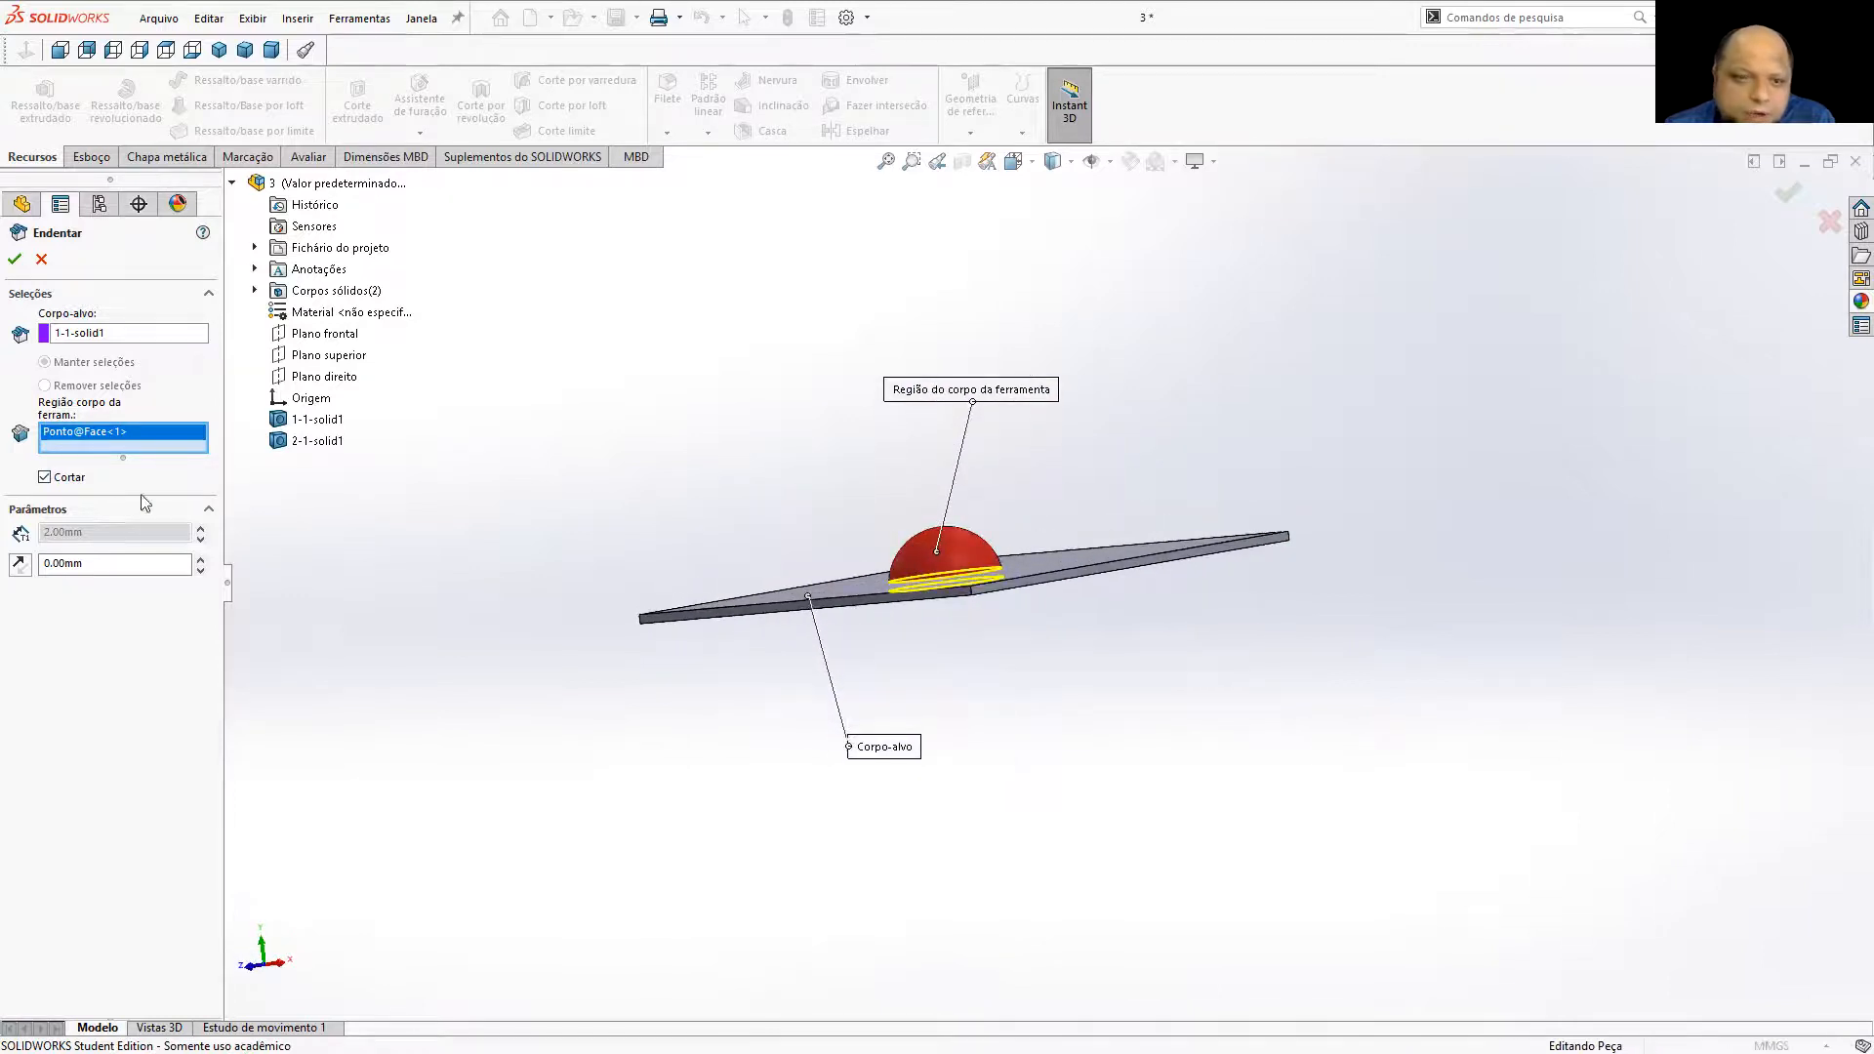
{"action": "left_click", "coordinate": [45, 477]}
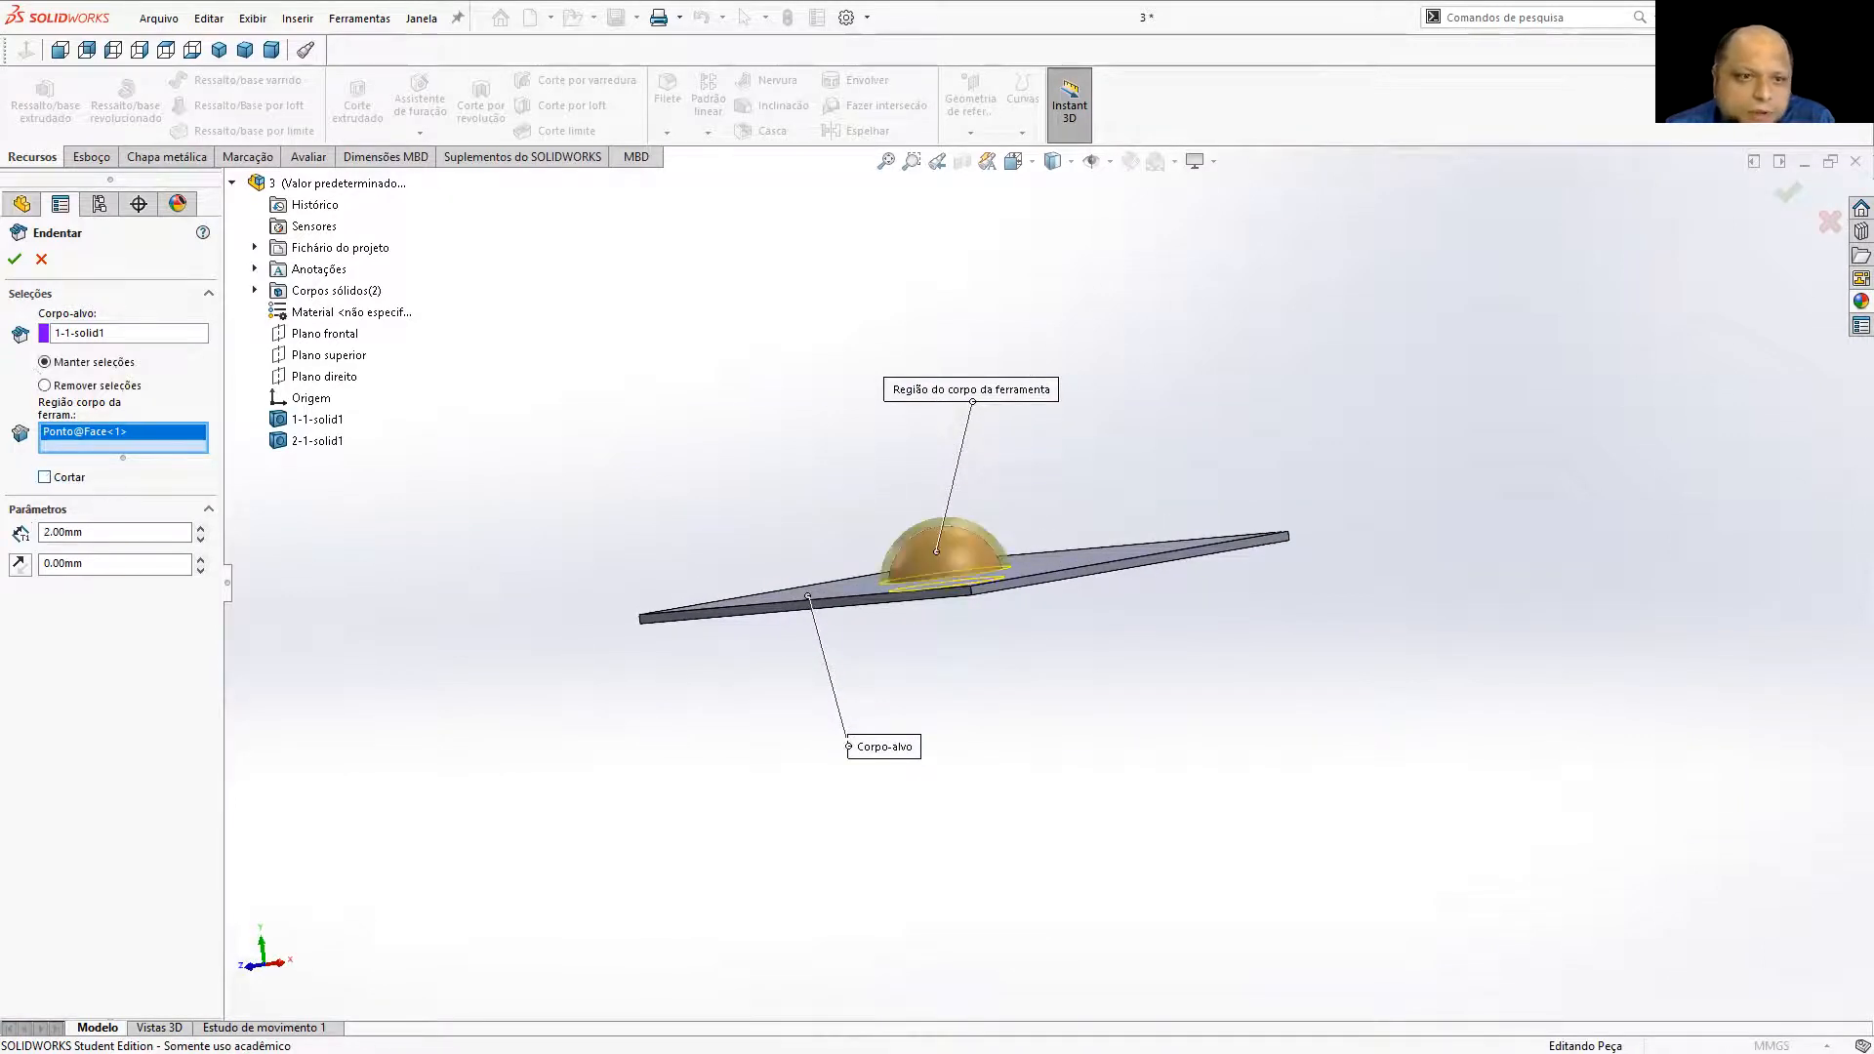
{"action": "left_click", "coordinate": [14, 259]}
Hide the red half-sphere solid body in the part, leaving only the indented plate displayed.
{"action": "middle_click_drag", "start_coordinate": [1111, 735], "coordinate": [1184, 816]}
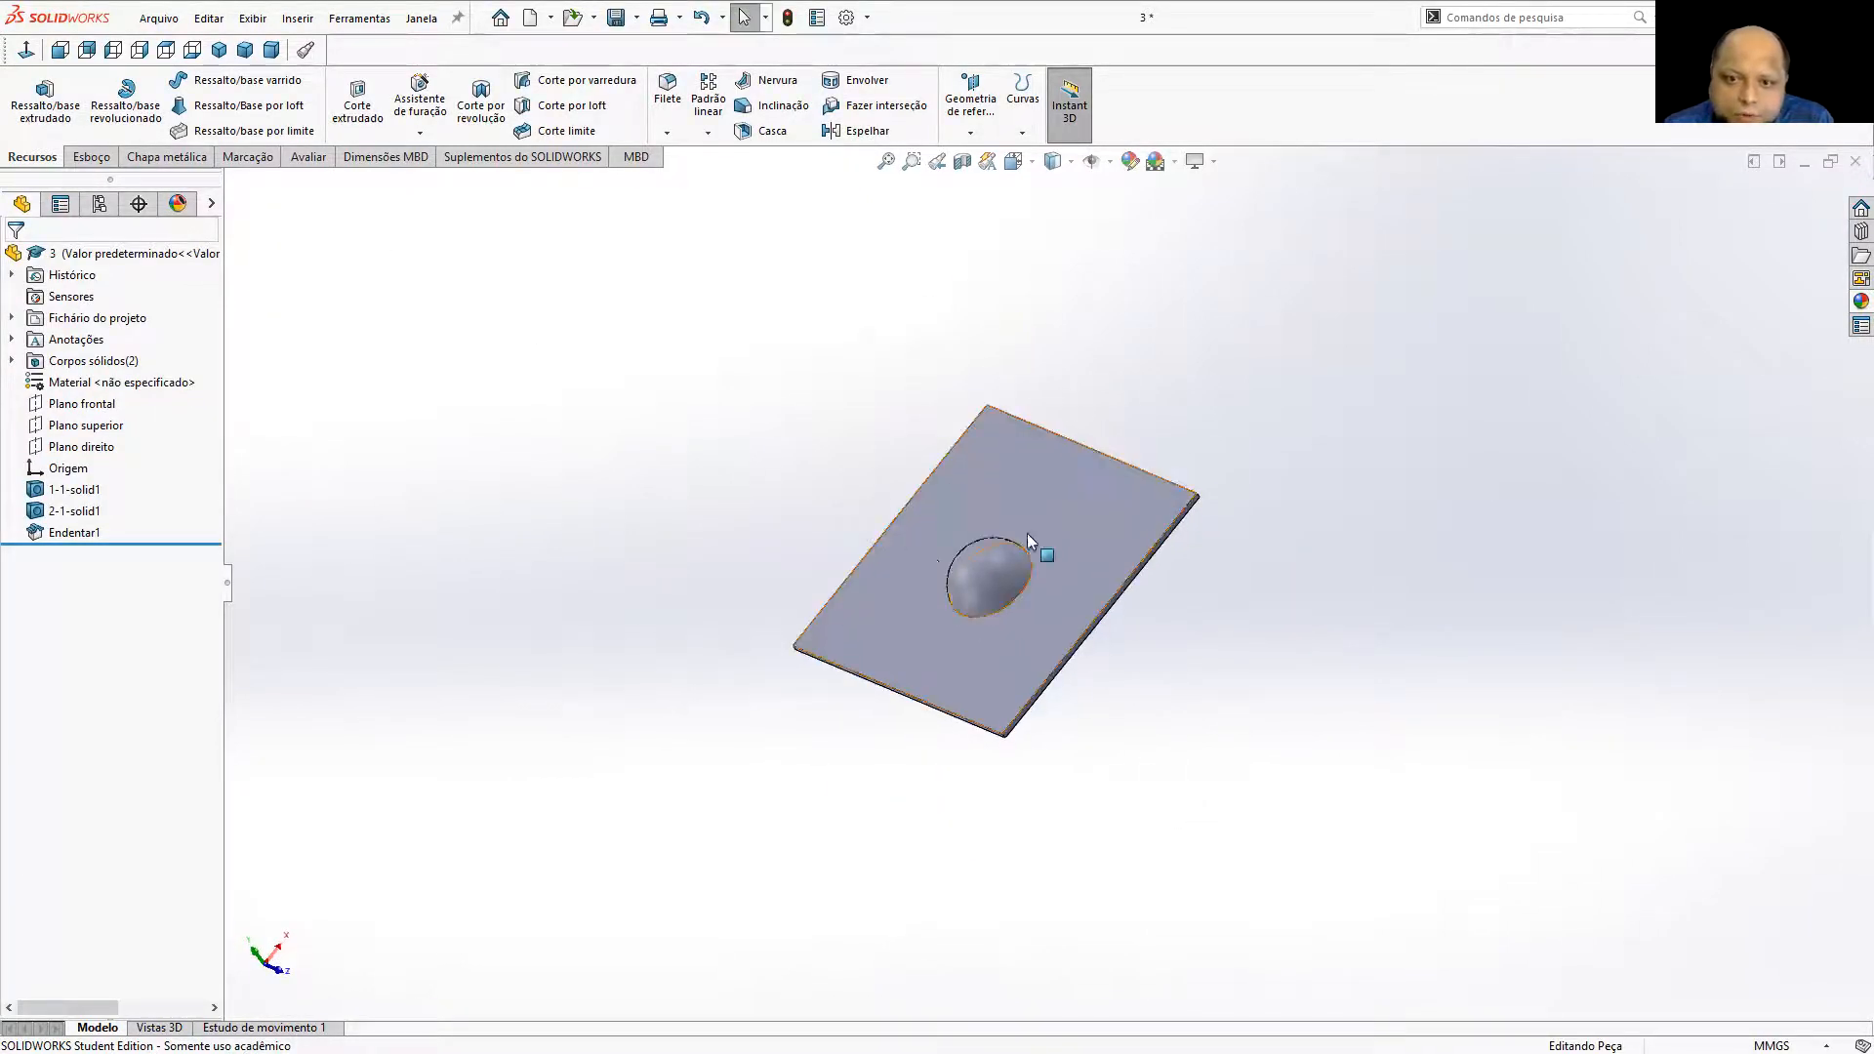
{"action": "middle_click_drag", "start_coordinate": [981, 611], "coordinate": [828, 320]}
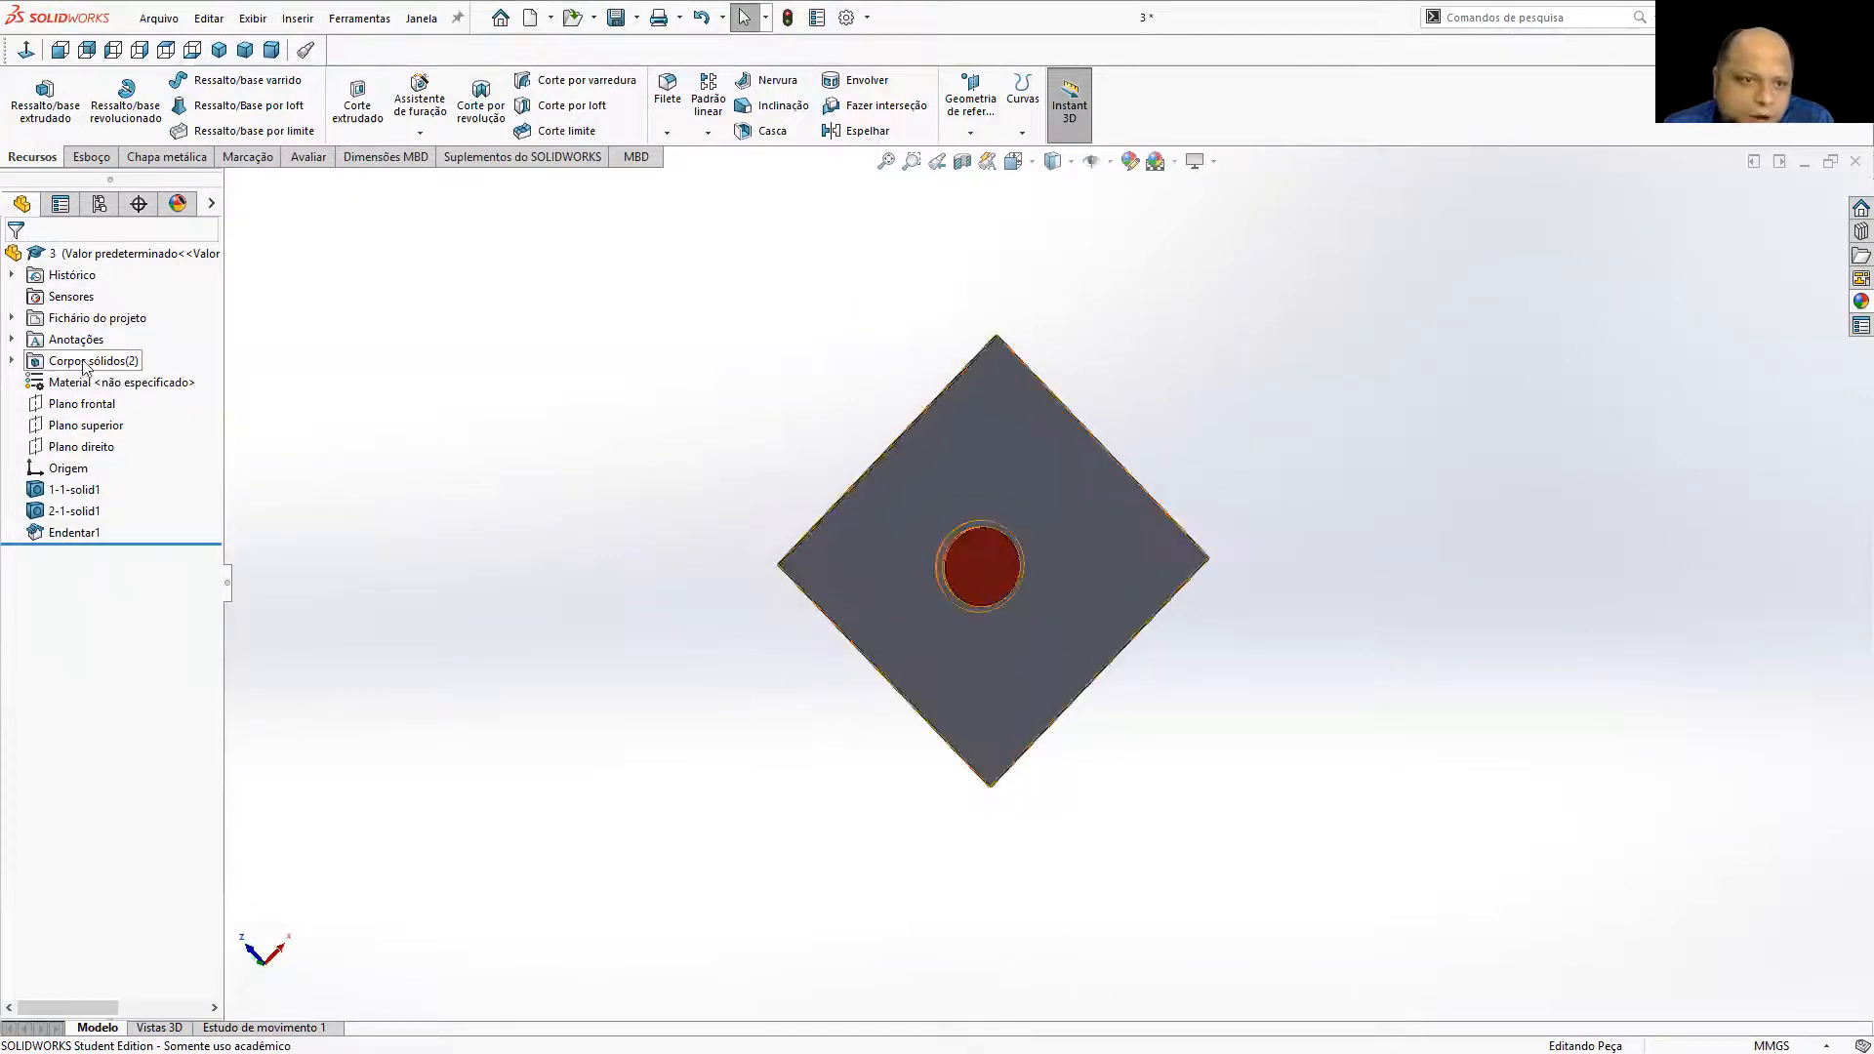
{"action": "left_click", "coordinate": [12, 361]}
{"action": "left_click", "coordinate": [88, 383]}
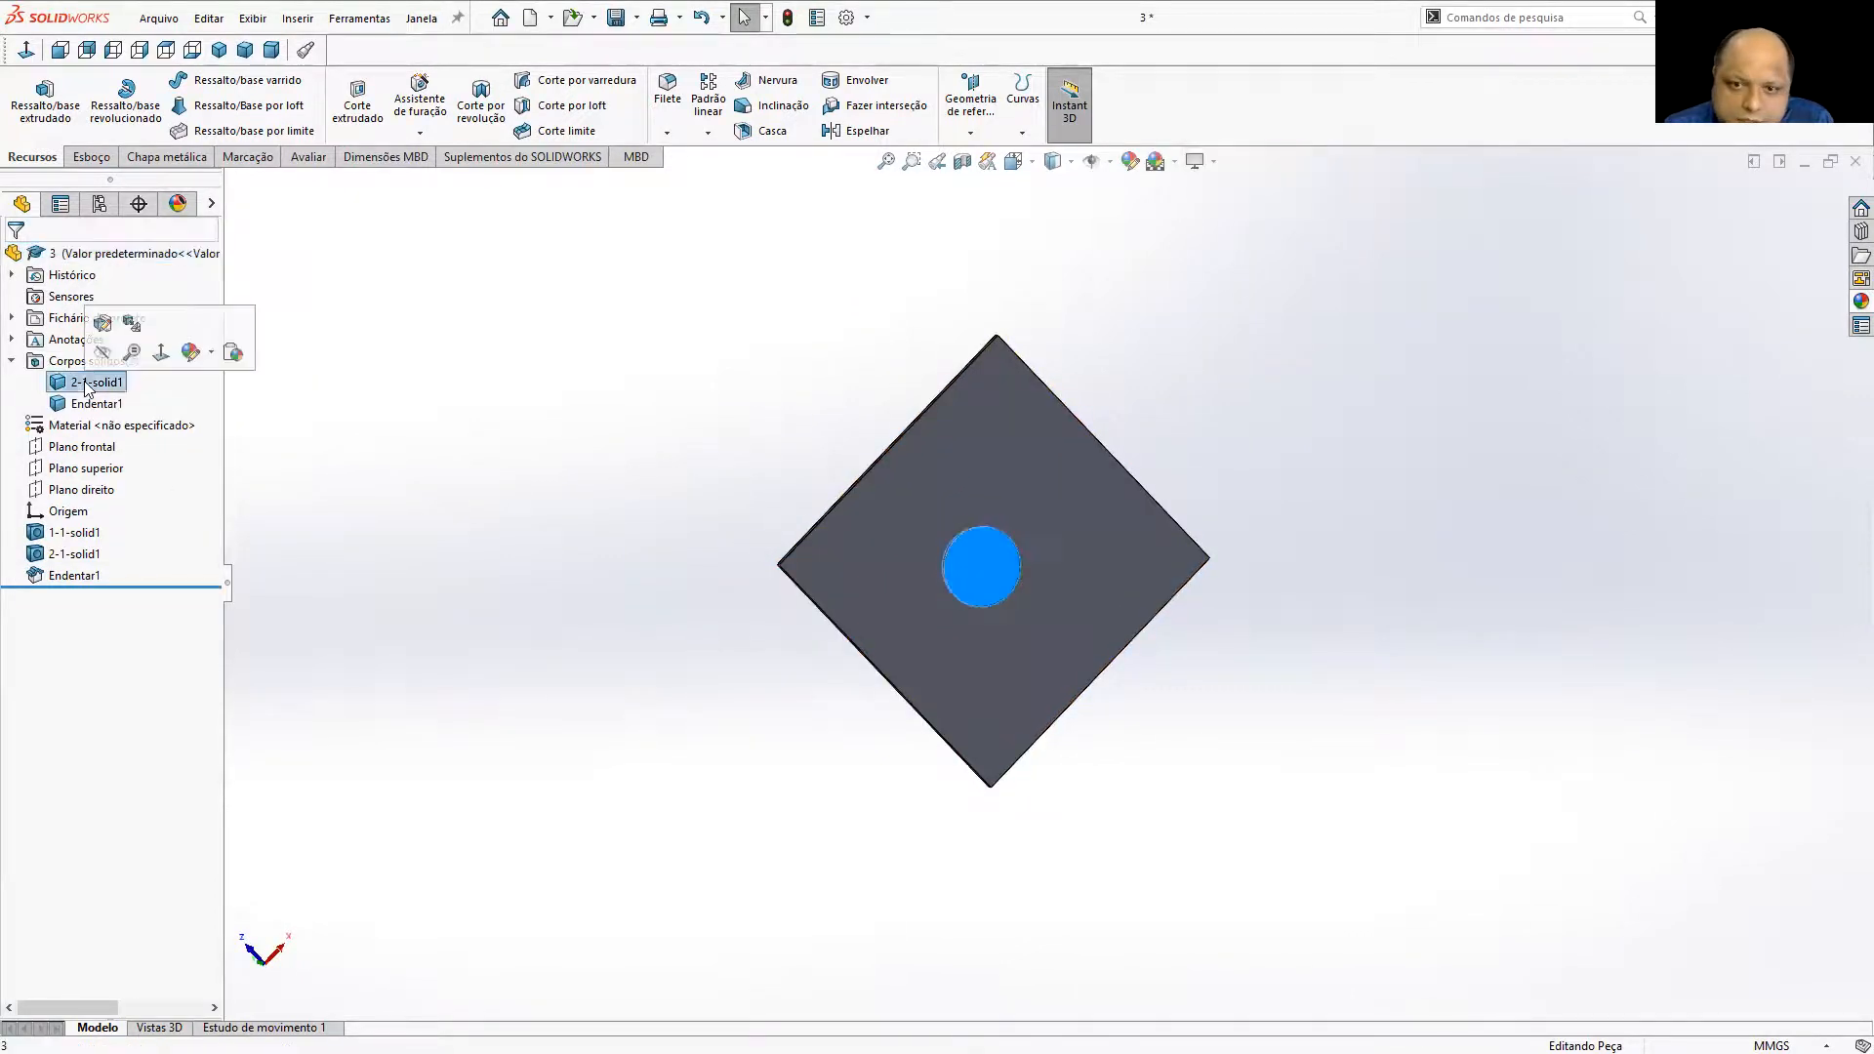
{"action": "middle_click_drag", "start_coordinate": [1155, 673], "coordinate": [1060, 536]}
{"action": "left_click", "coordinate": [1333, 648]}
{"action": "middle_click_drag", "start_coordinate": [1334, 648], "coordinate": [1343, 484]}
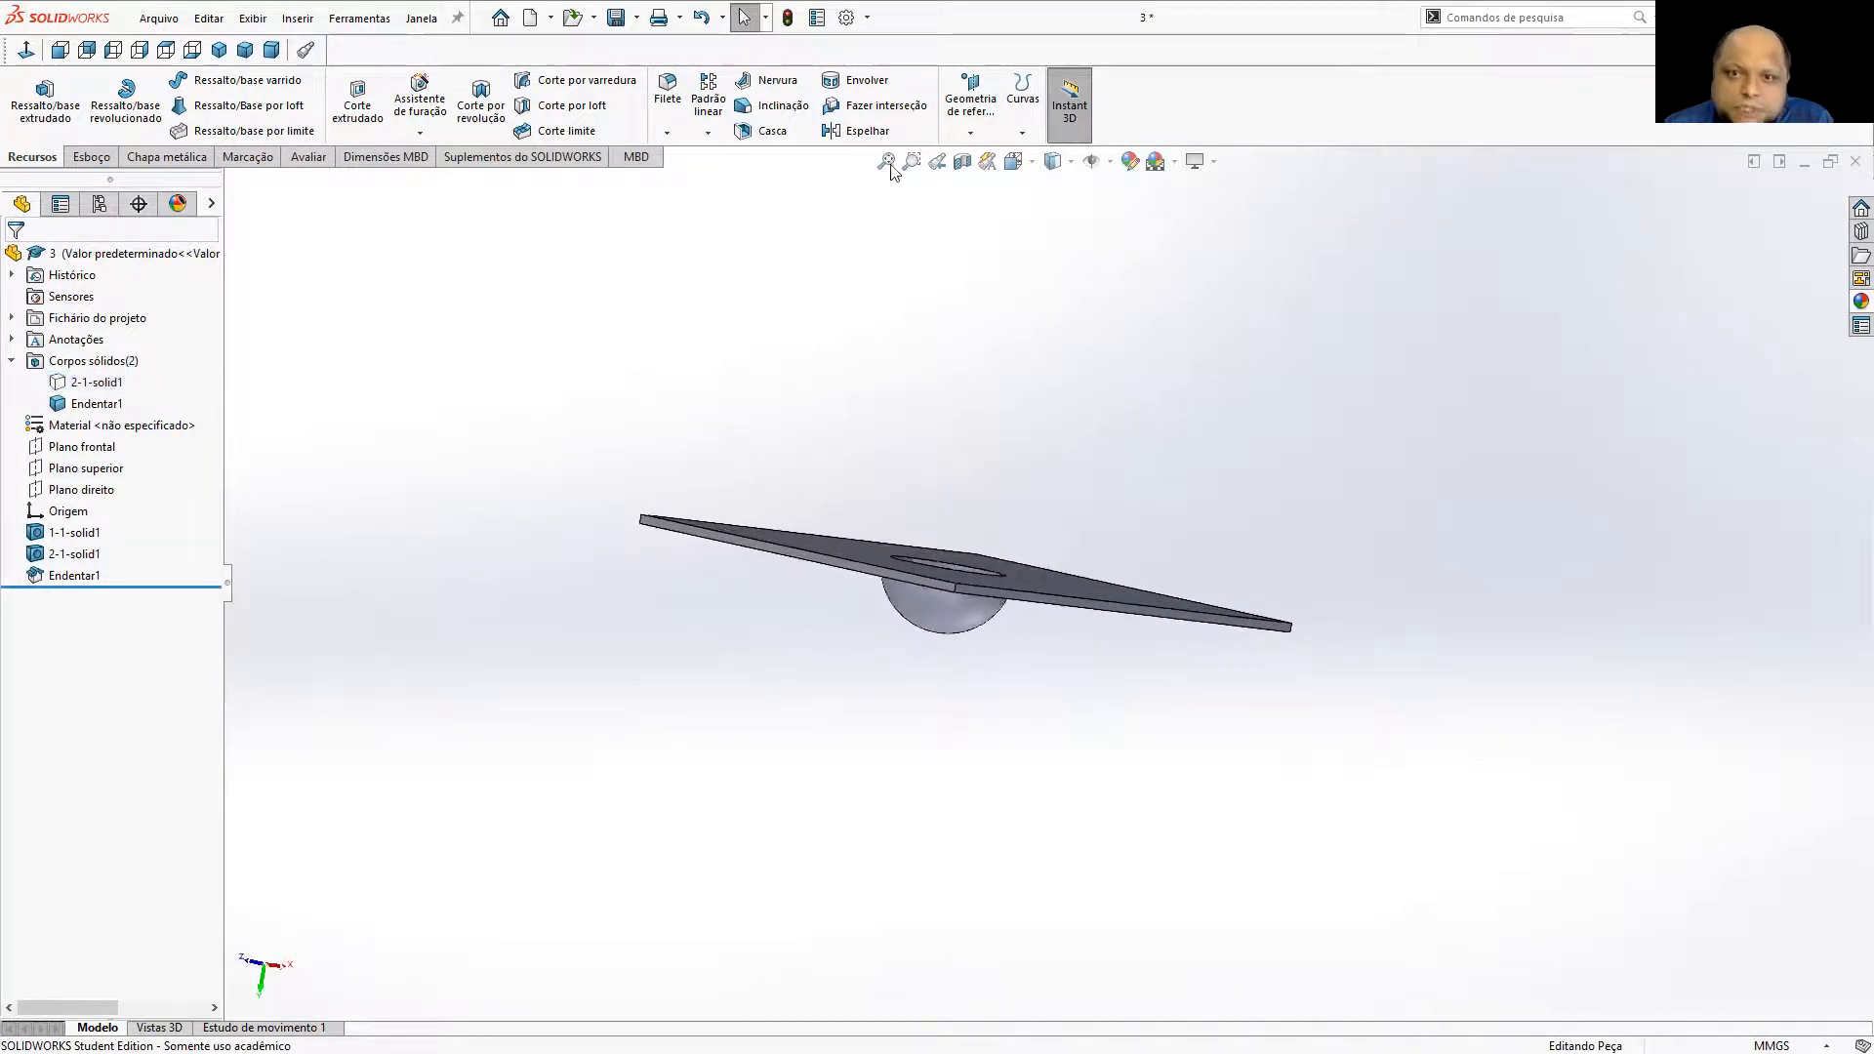
Apply a section view parallel to the front plane, offset about 105 mm, cutting through the dome.
{"action": "left_click", "coordinate": [962, 162]}
{"action": "left_click_drag", "start_coordinate": [1350, 693], "coordinate": [1009, 621]}
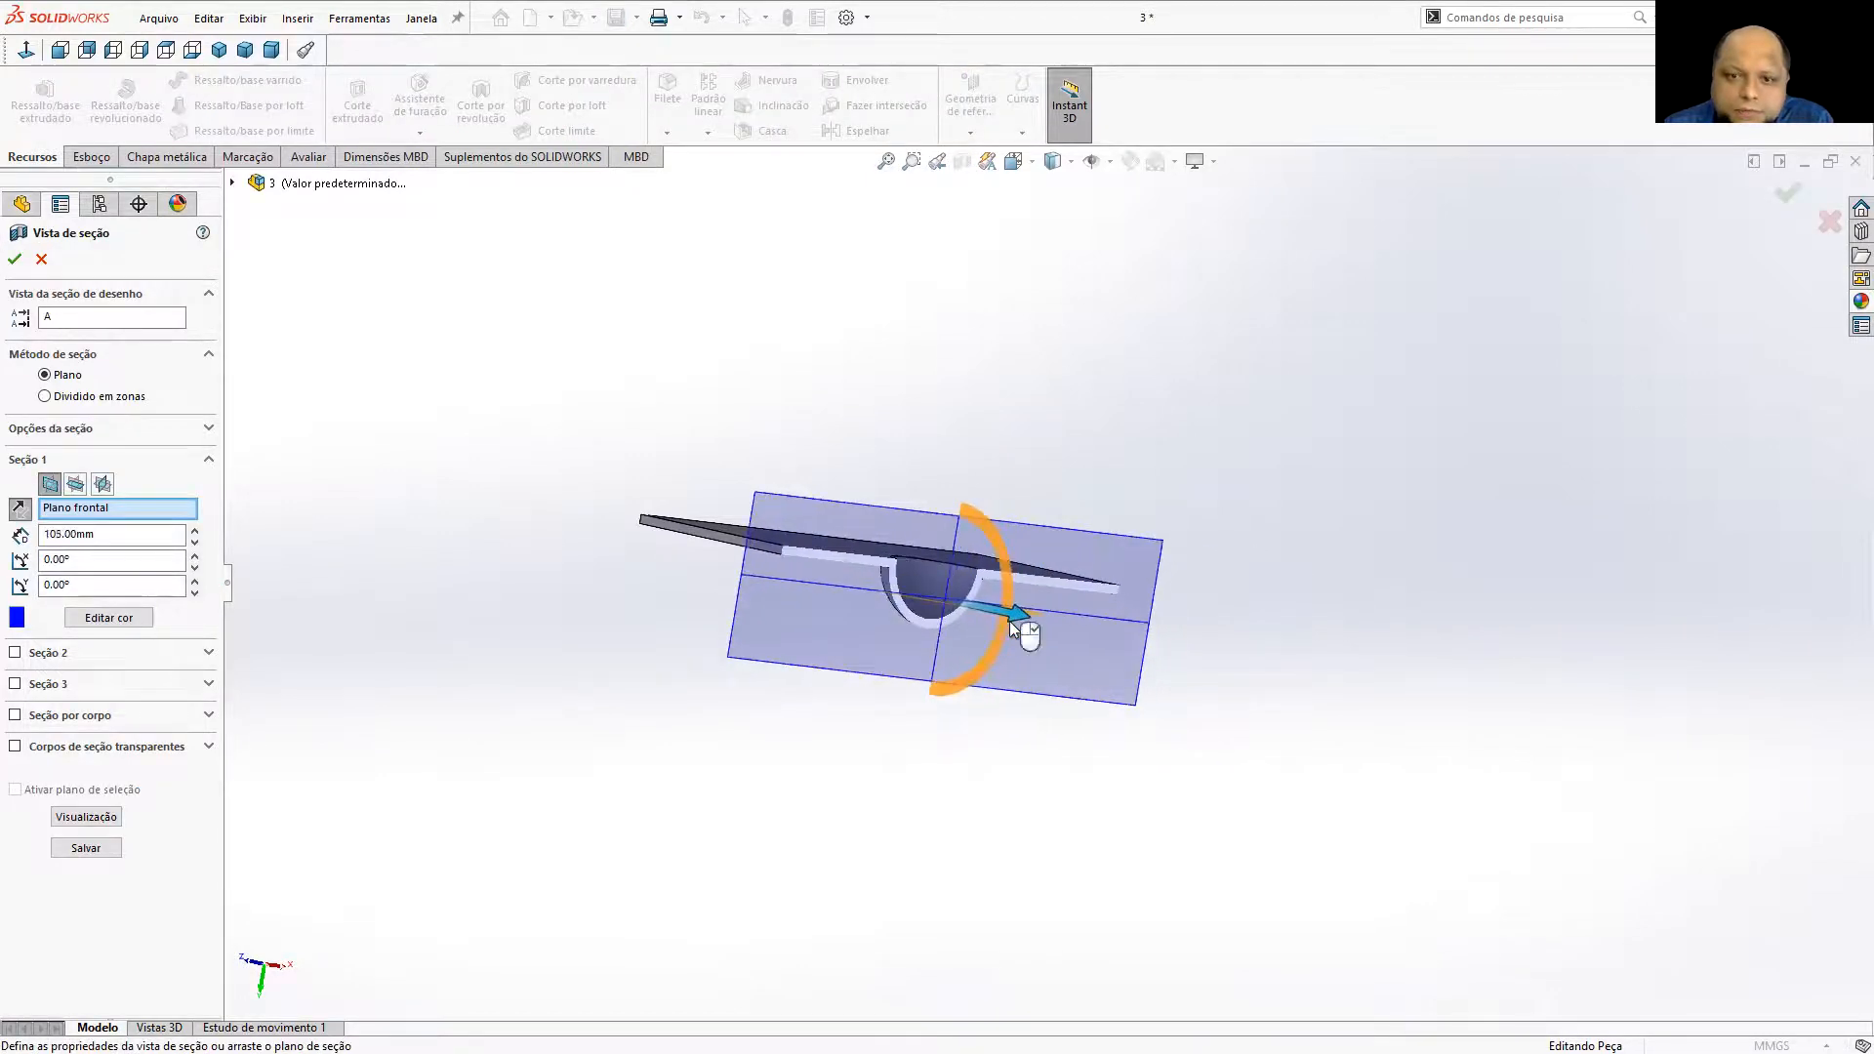
{"action": "left_click", "coordinate": [15, 260]}
Fillet the upper and lower edges where the dome meets the plate with a symmetric 1 mm radius.
{"action": "middle_click_drag", "start_coordinate": [805, 480], "coordinate": [862, 657]}
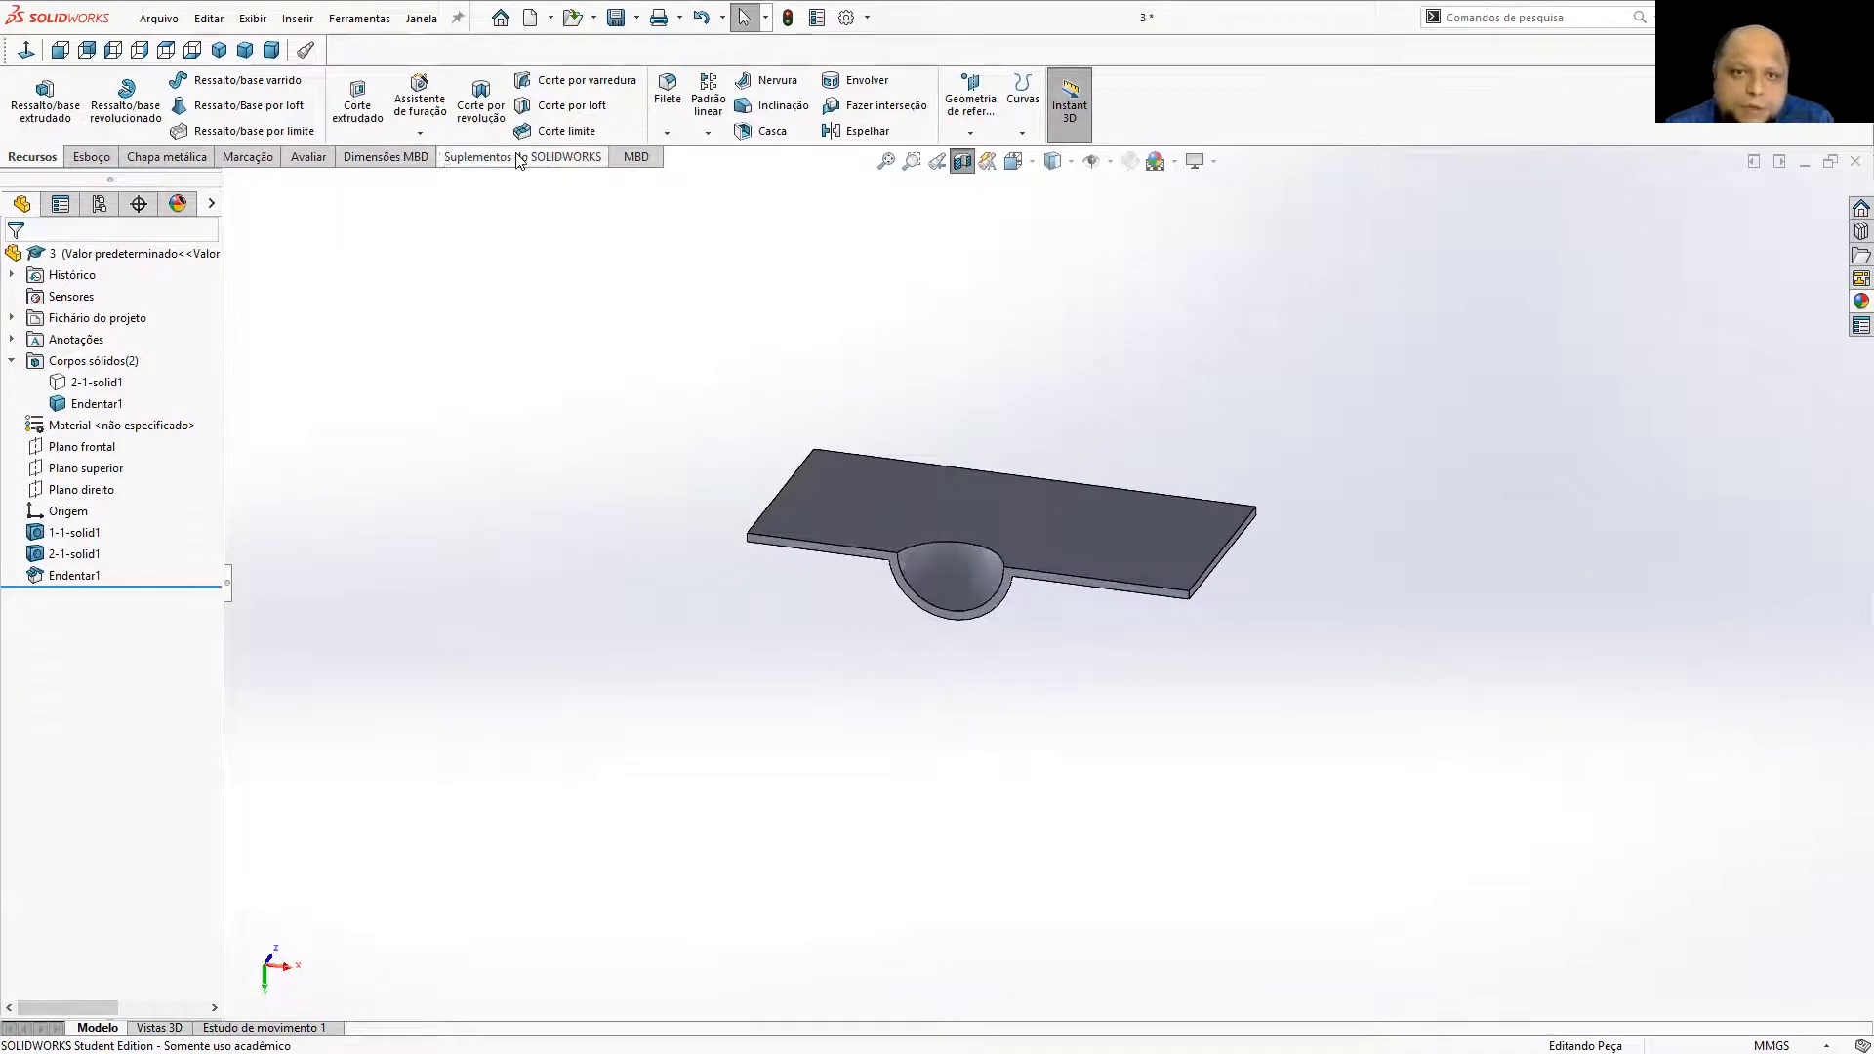
{"action": "left_click", "coordinate": [667, 93]}
{"action": "scroll", "coordinate": [933, 615], "scroll_direction": "down", "scroll_amount": 3}
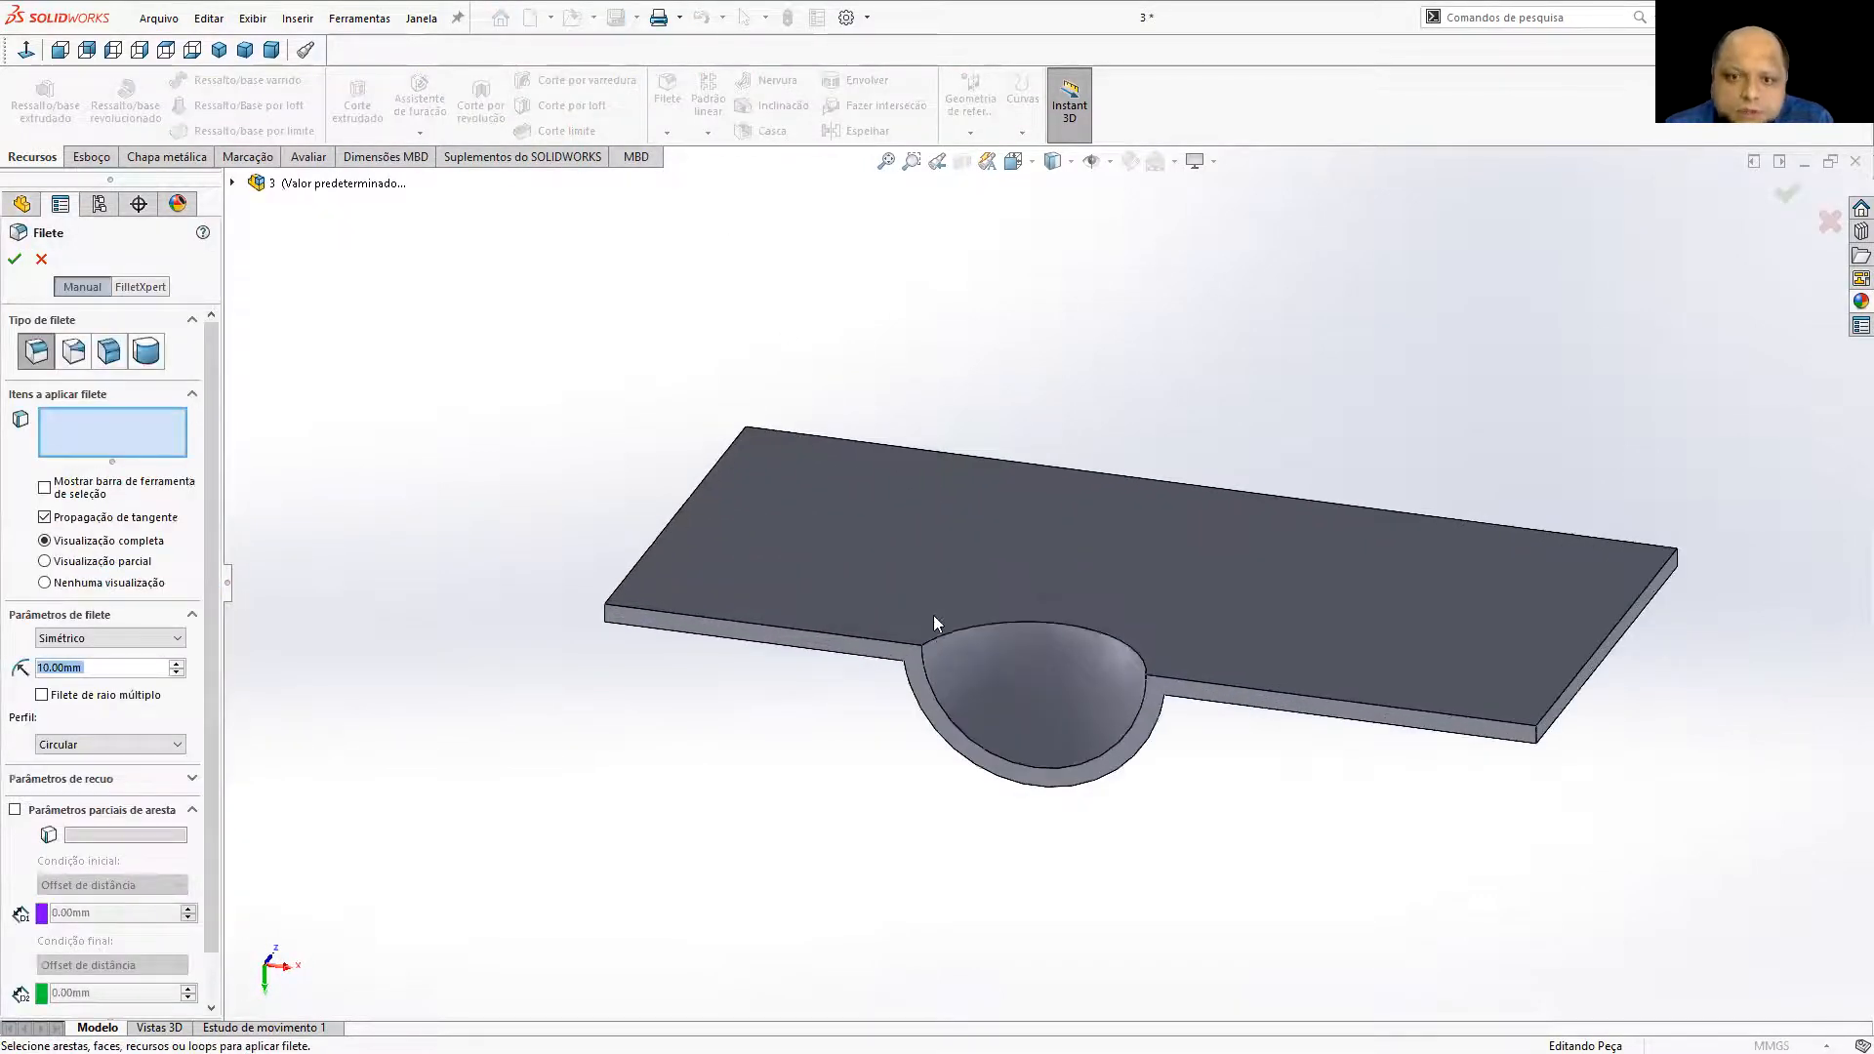
{"action": "left_click", "coordinate": [935, 634]}
{"action": "type", "text": "1"}
{"action": "key", "text": "Return"}
{"action": "middle_click_drag", "start_coordinate": [401, 762], "coordinate": [883, 667]}
{"action": "left_click", "coordinate": [891, 669]}
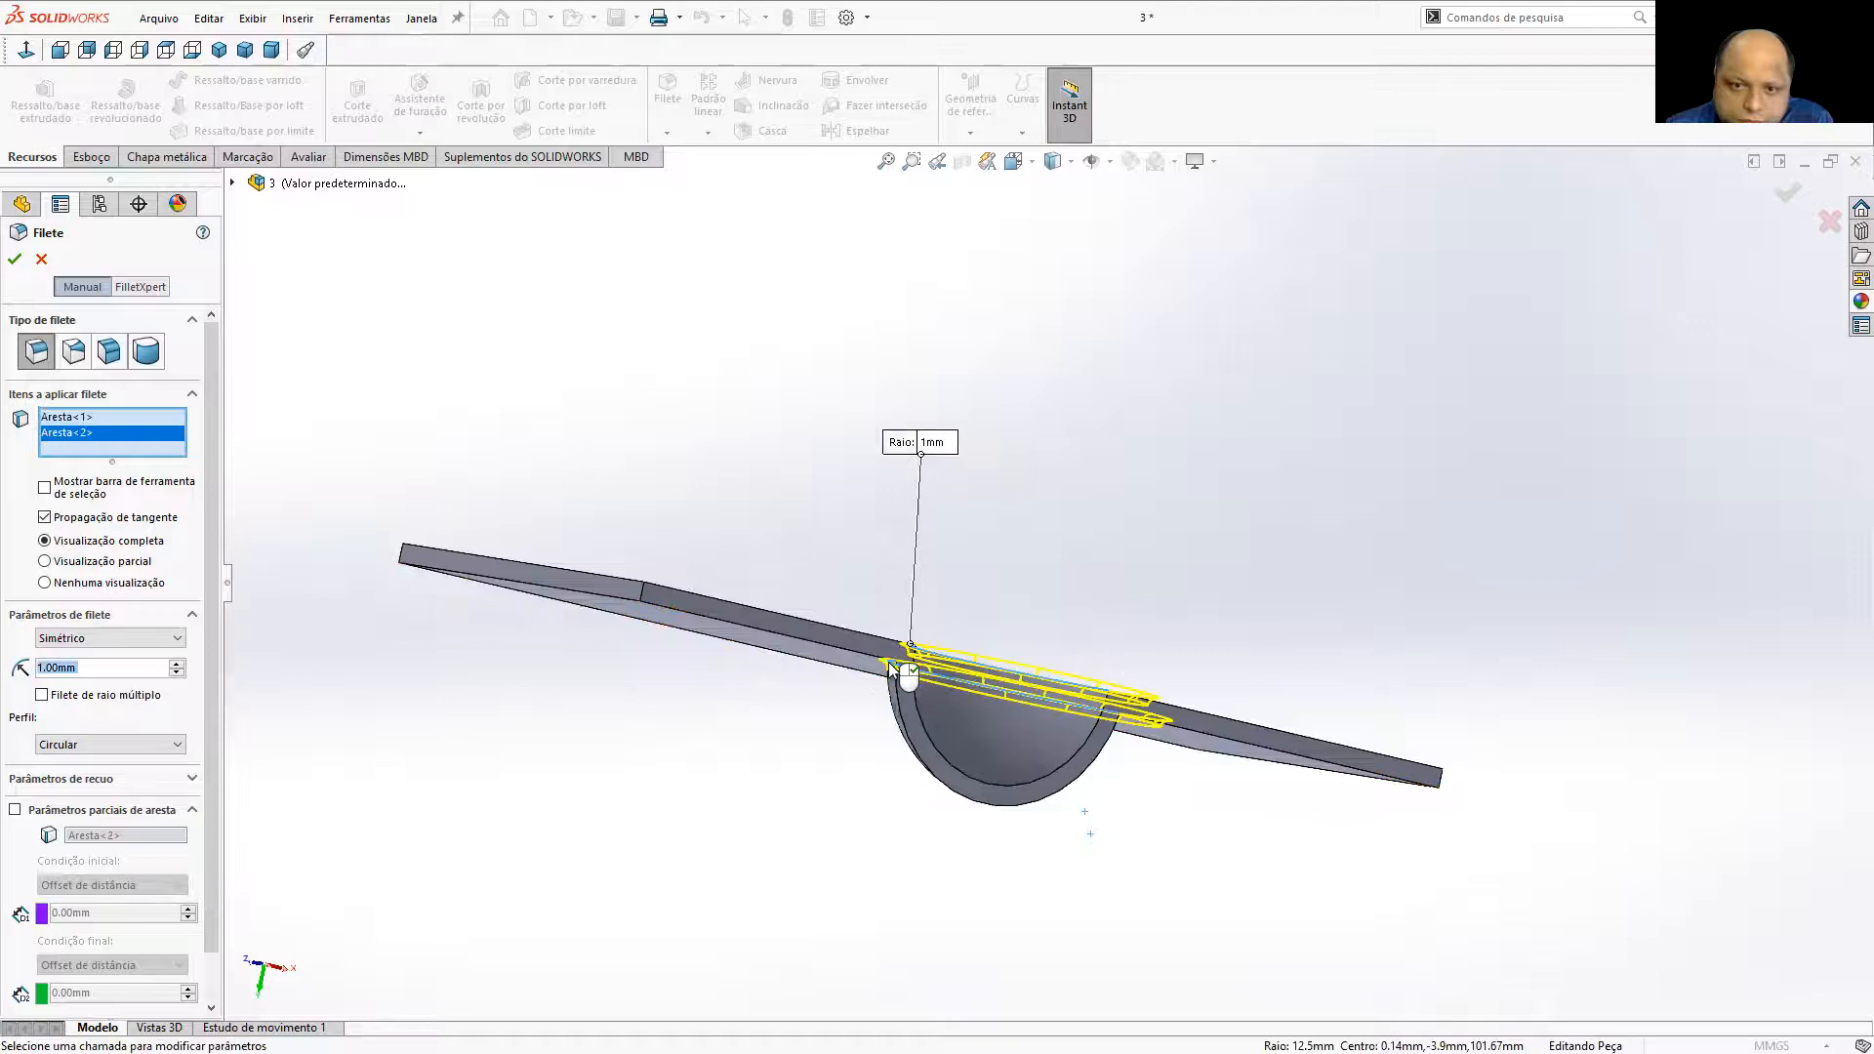
{"action": "left_click", "coordinate": [14, 255]}
{"action": "middle_click_drag", "start_coordinate": [1271, 624], "coordinate": [996, 664]}
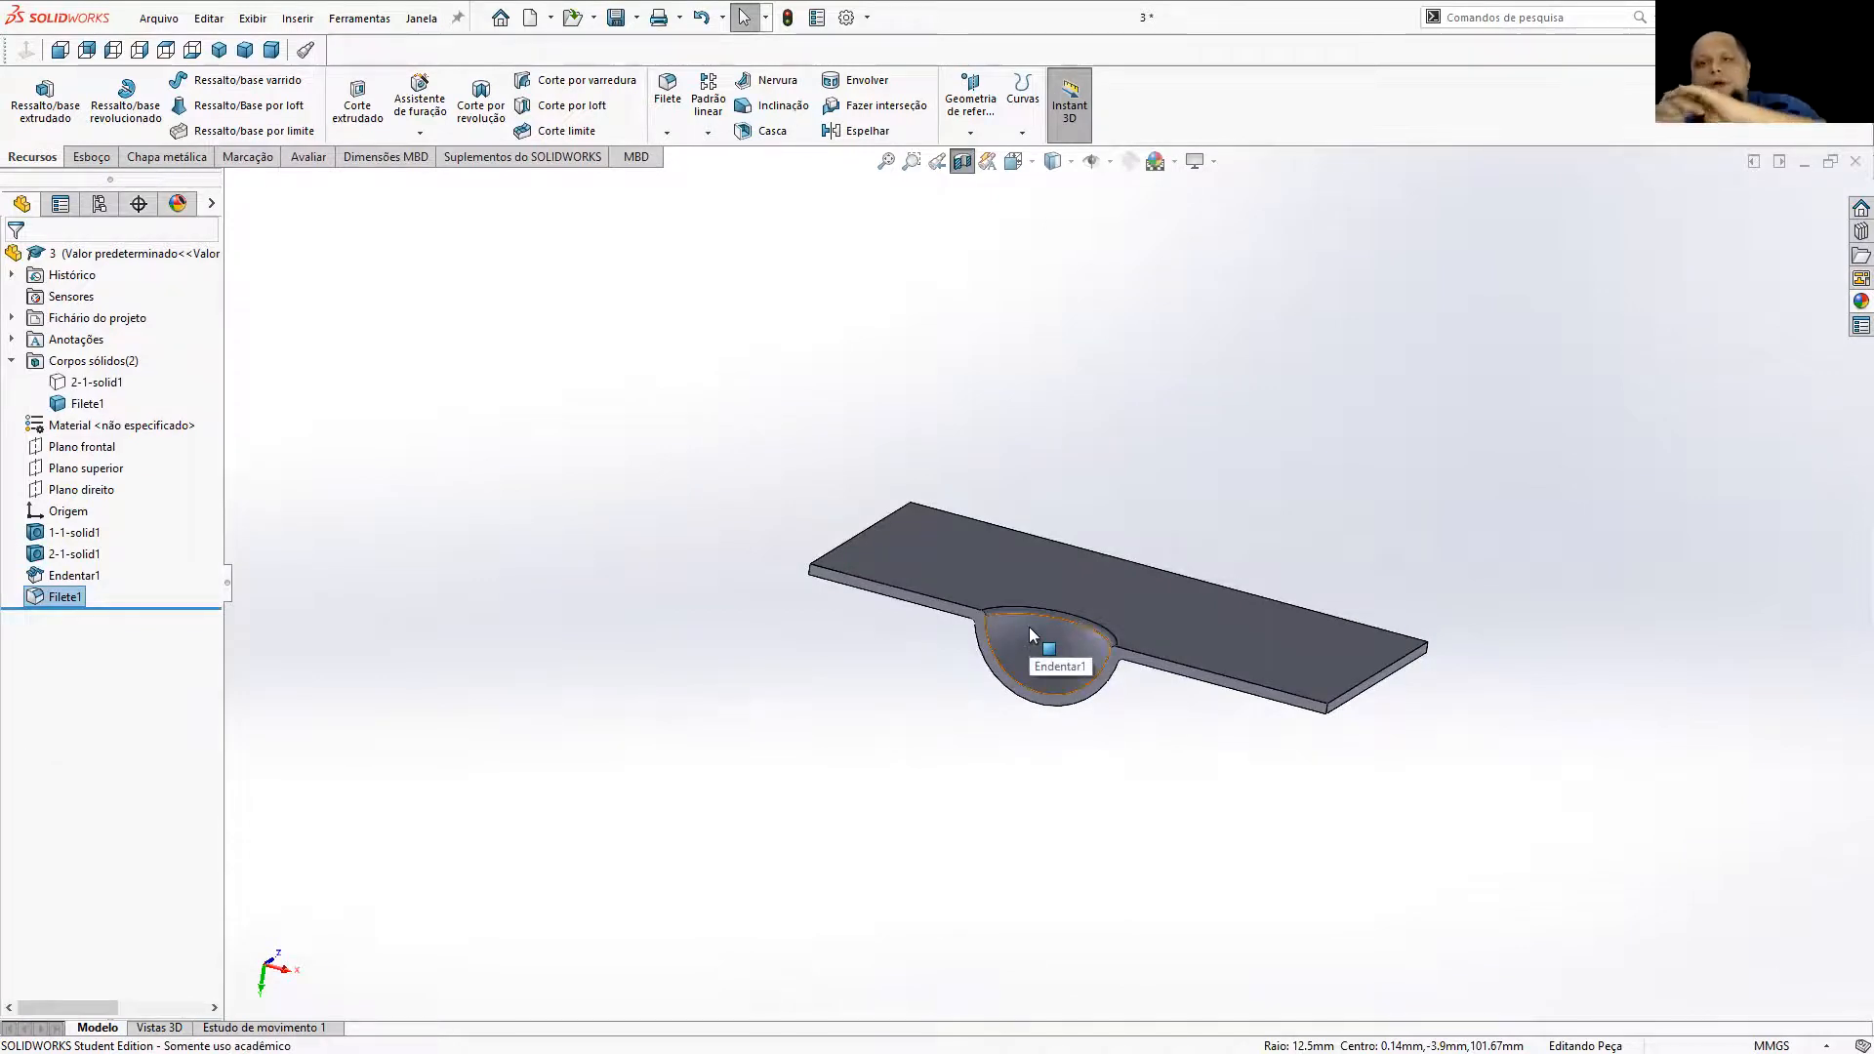
Close part 3.
{"action": "scroll", "coordinate": [1128, 659], "scroll_direction": "up", "scroll_amount": 1}
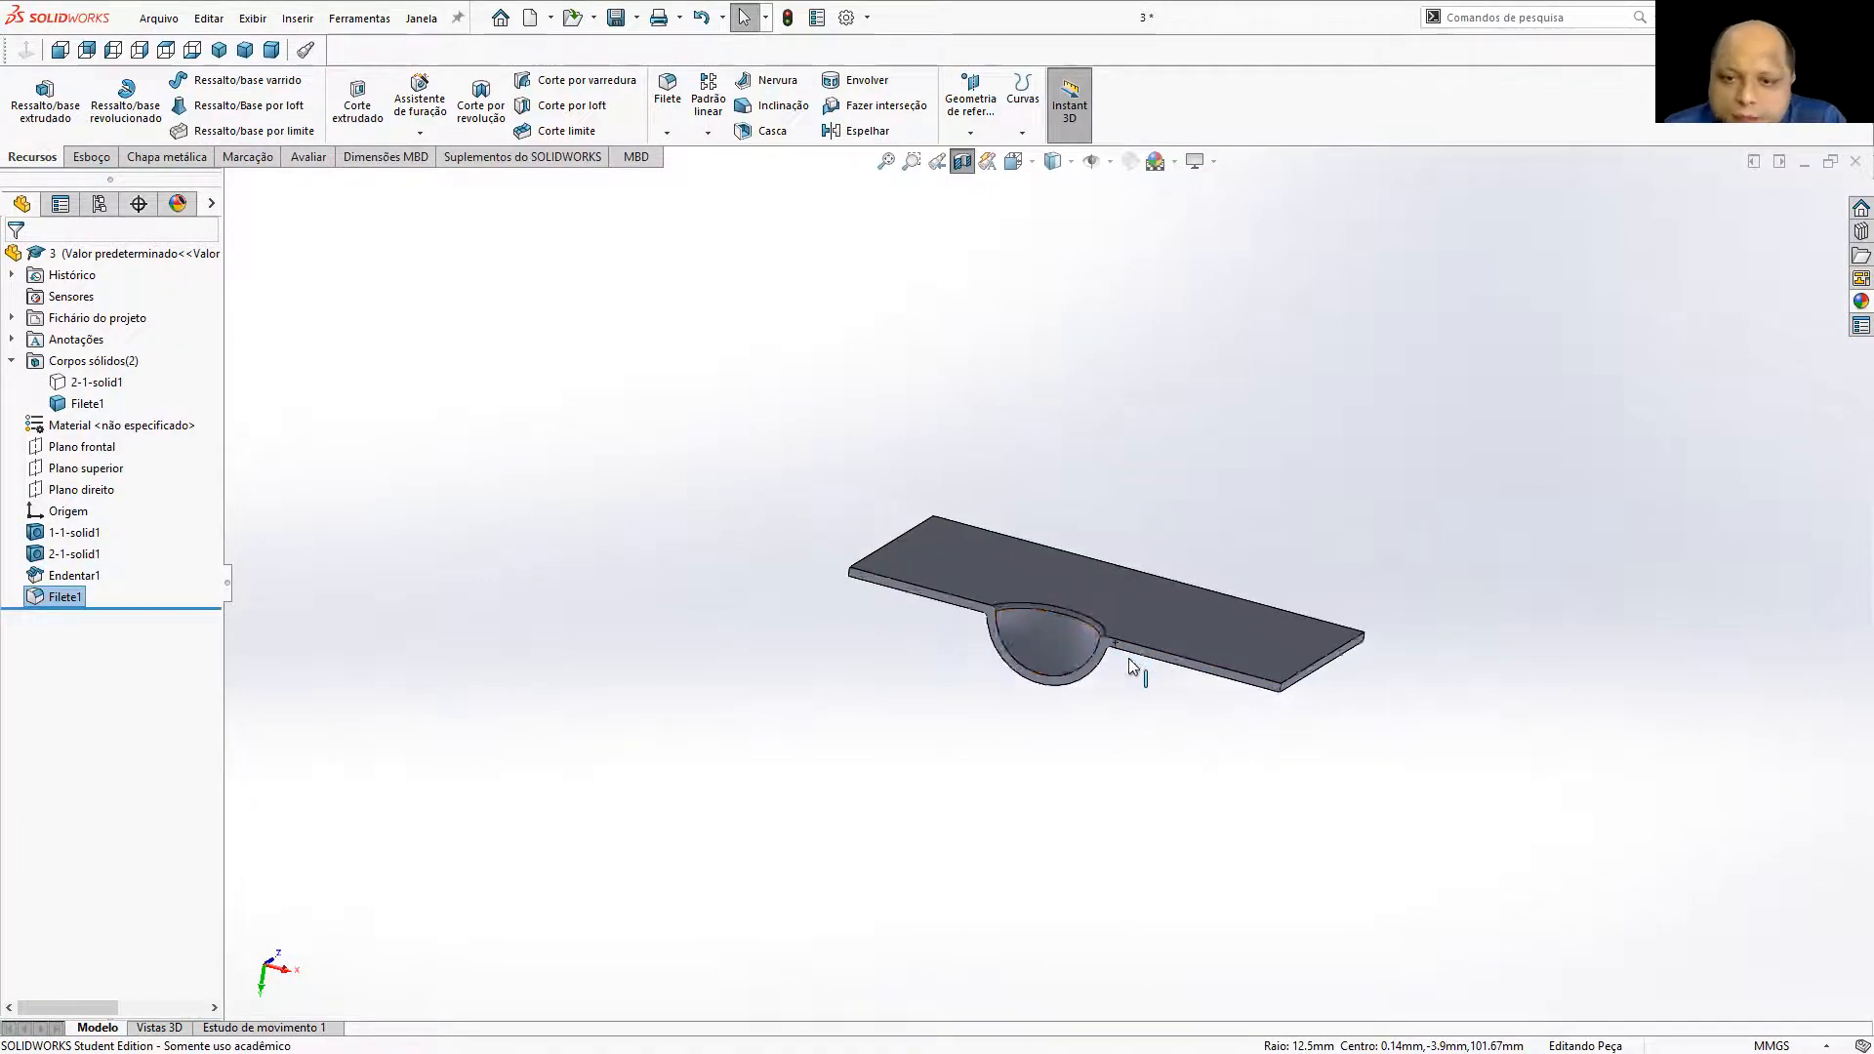
{"action": "scroll", "coordinate": [1132, 645], "scroll_direction": "up", "scroll_amount": 2}
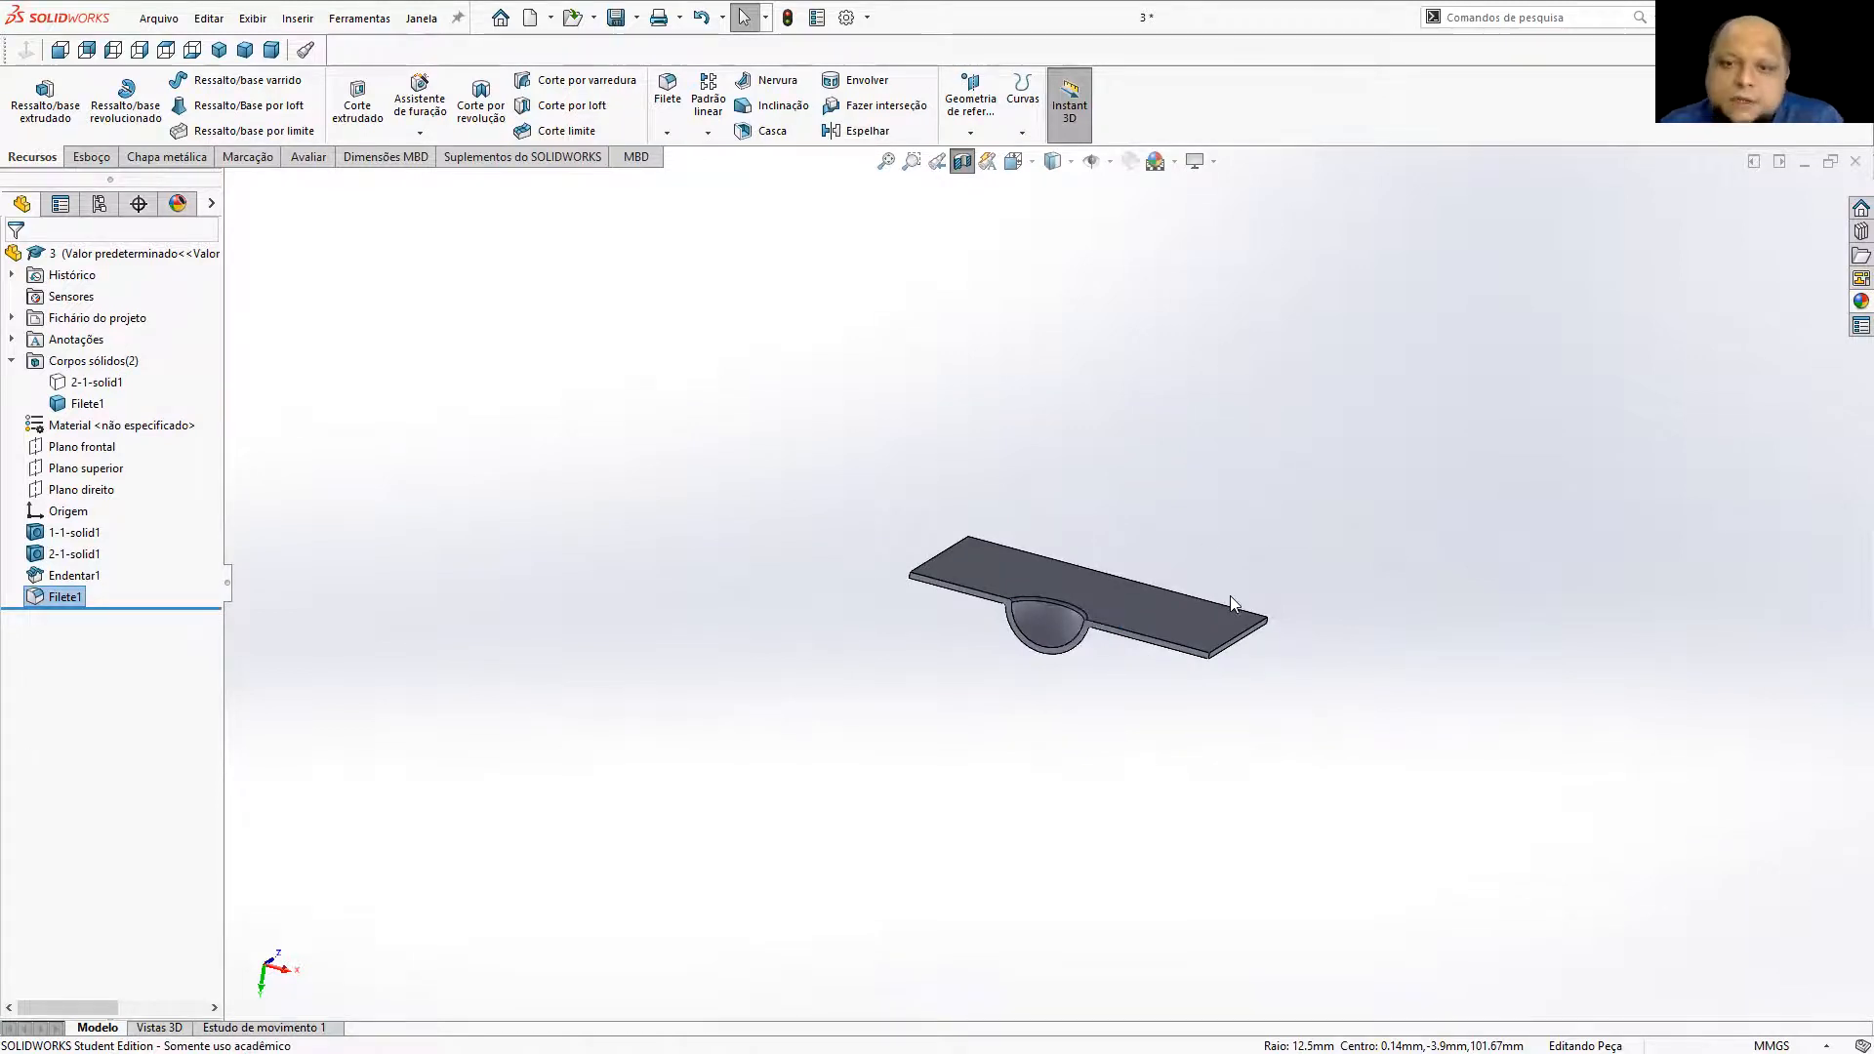
{"action": "left_click", "coordinate": [1117, 547]}
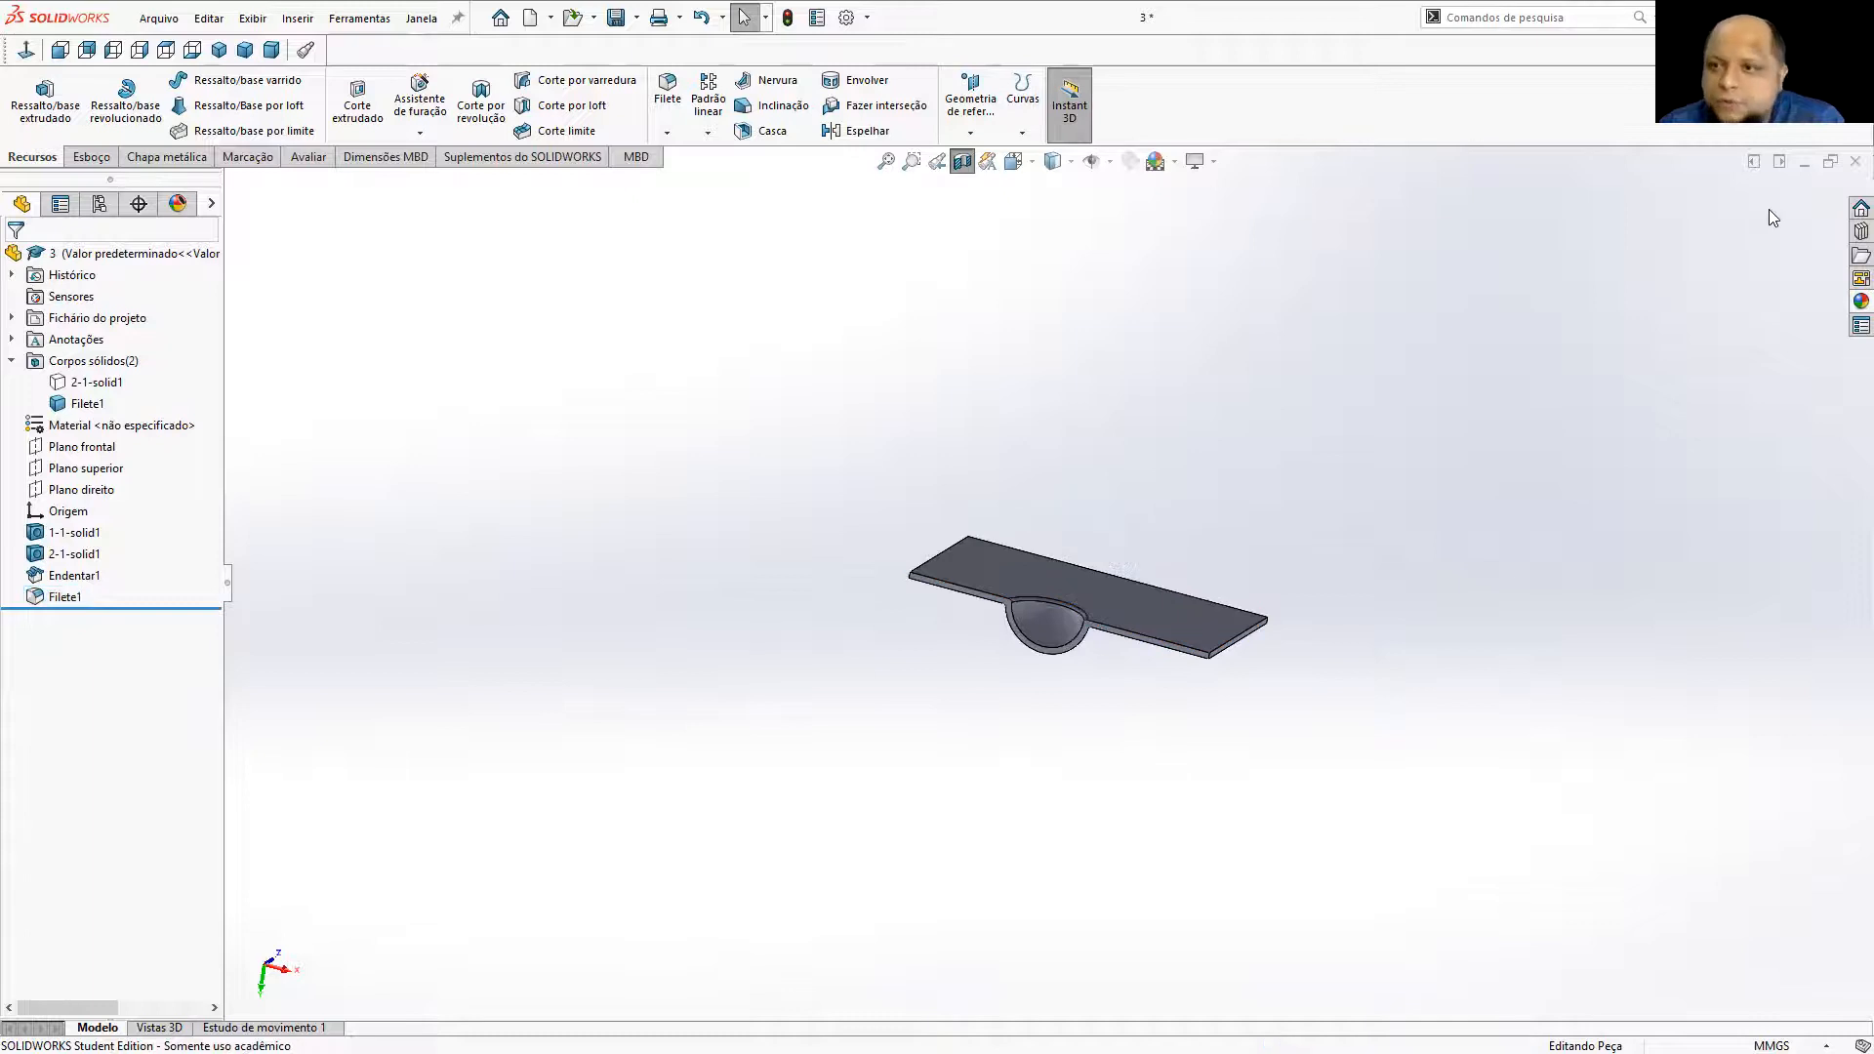
{"action": "left_click", "coordinate": [1850, 166]}
{"action": "left_click", "coordinate": [859, 584]}
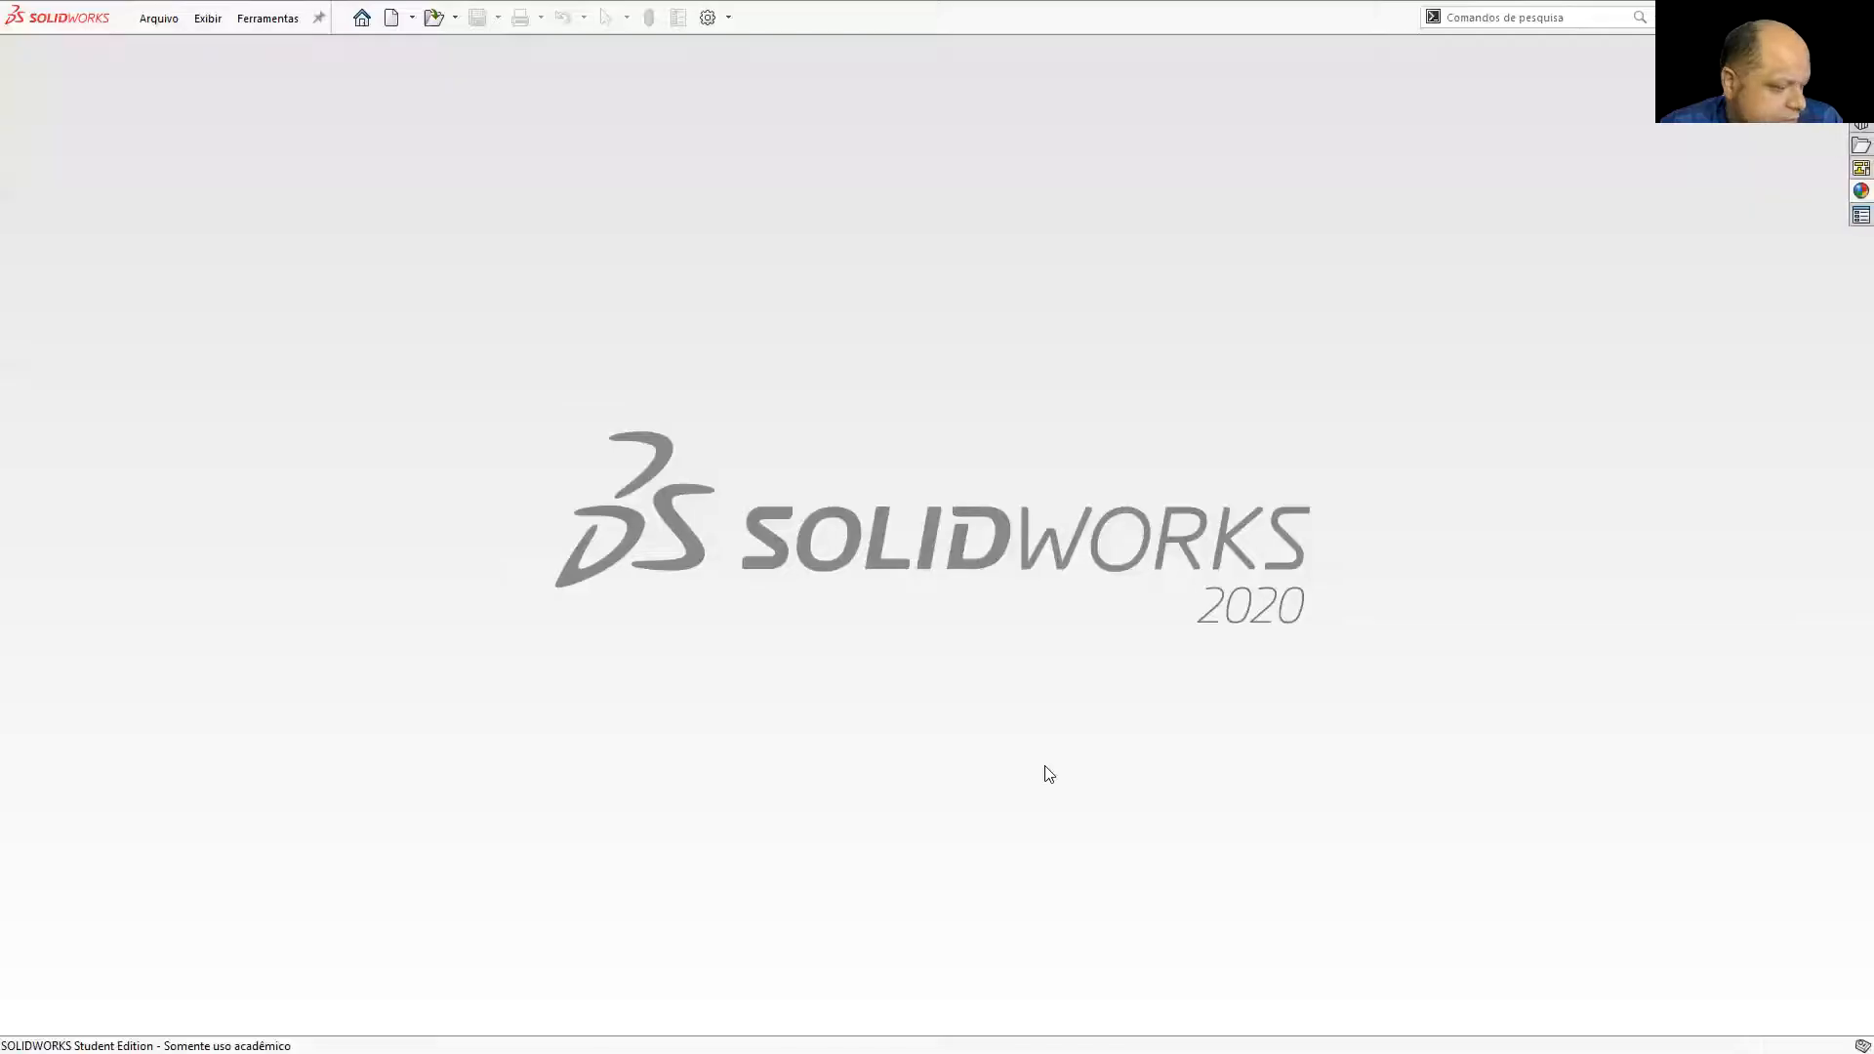
Create a new part document and start a sketch on the top plane.
{"action": "left_click", "coordinate": [394, 17]}
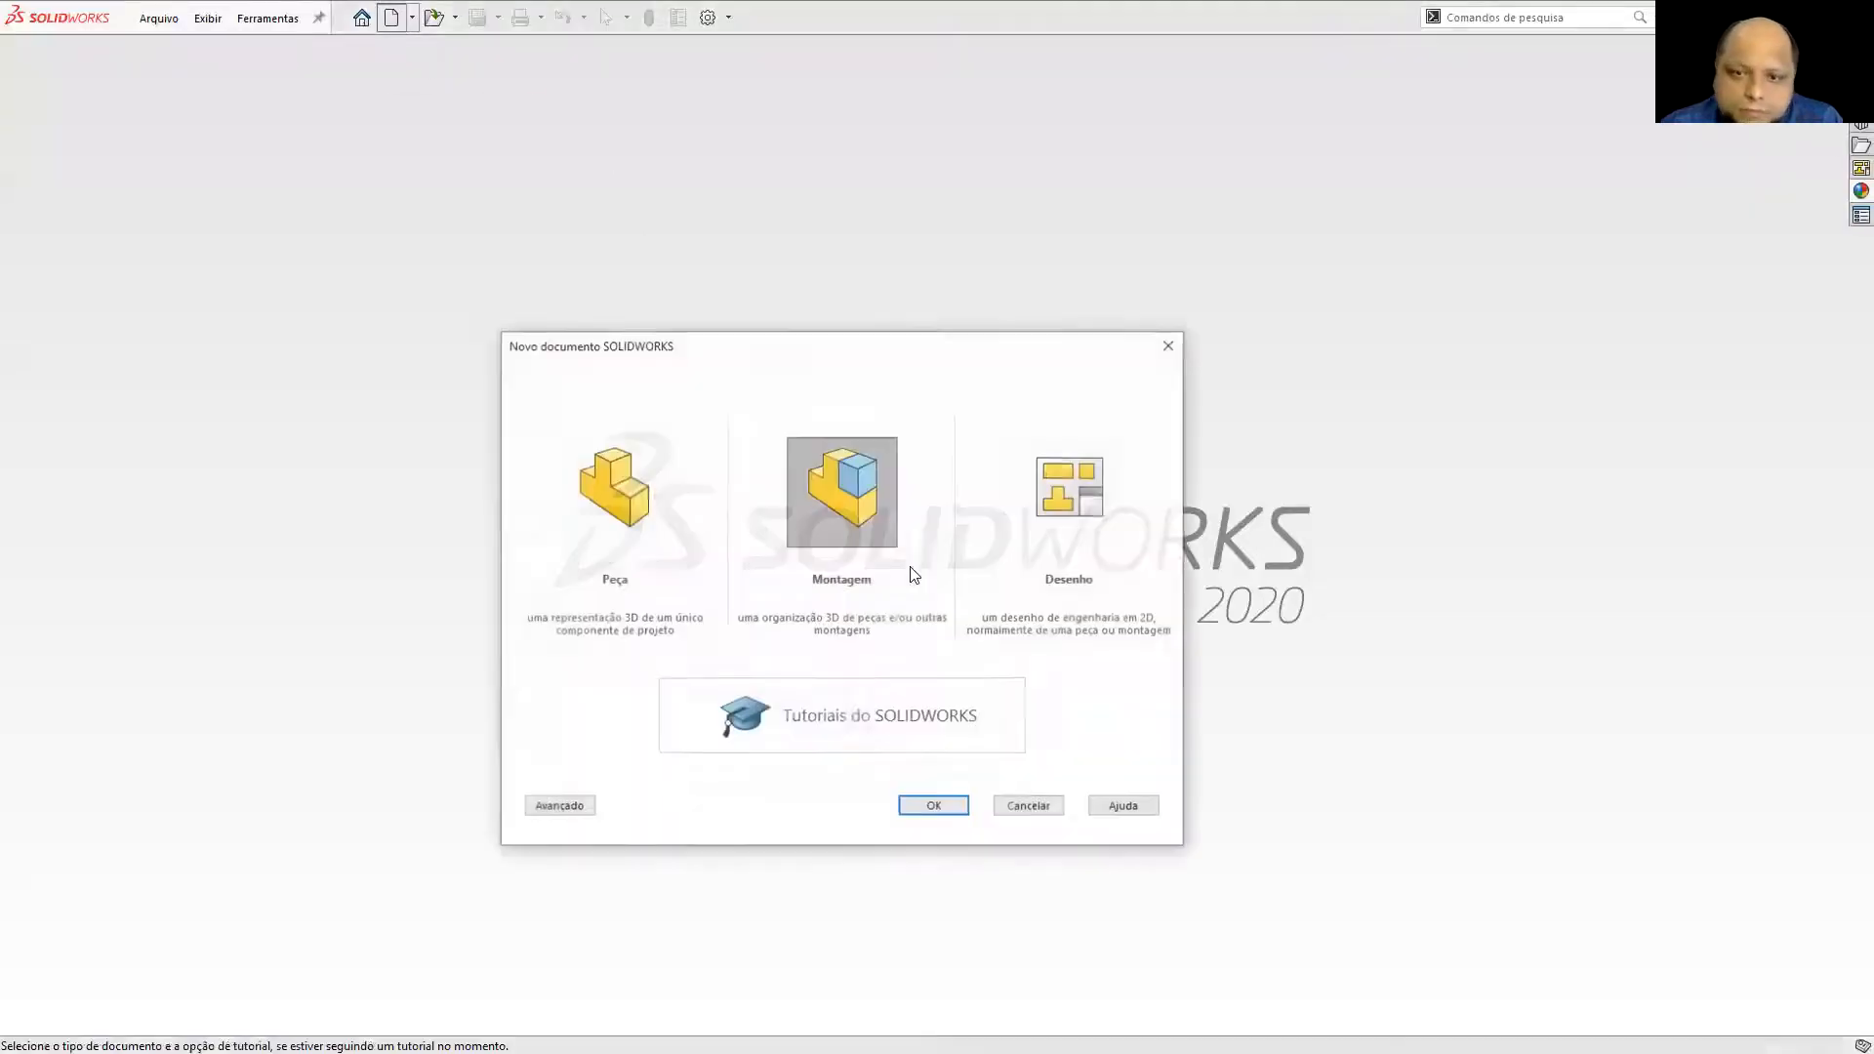
{"action": "left_click", "coordinate": [928, 807]}
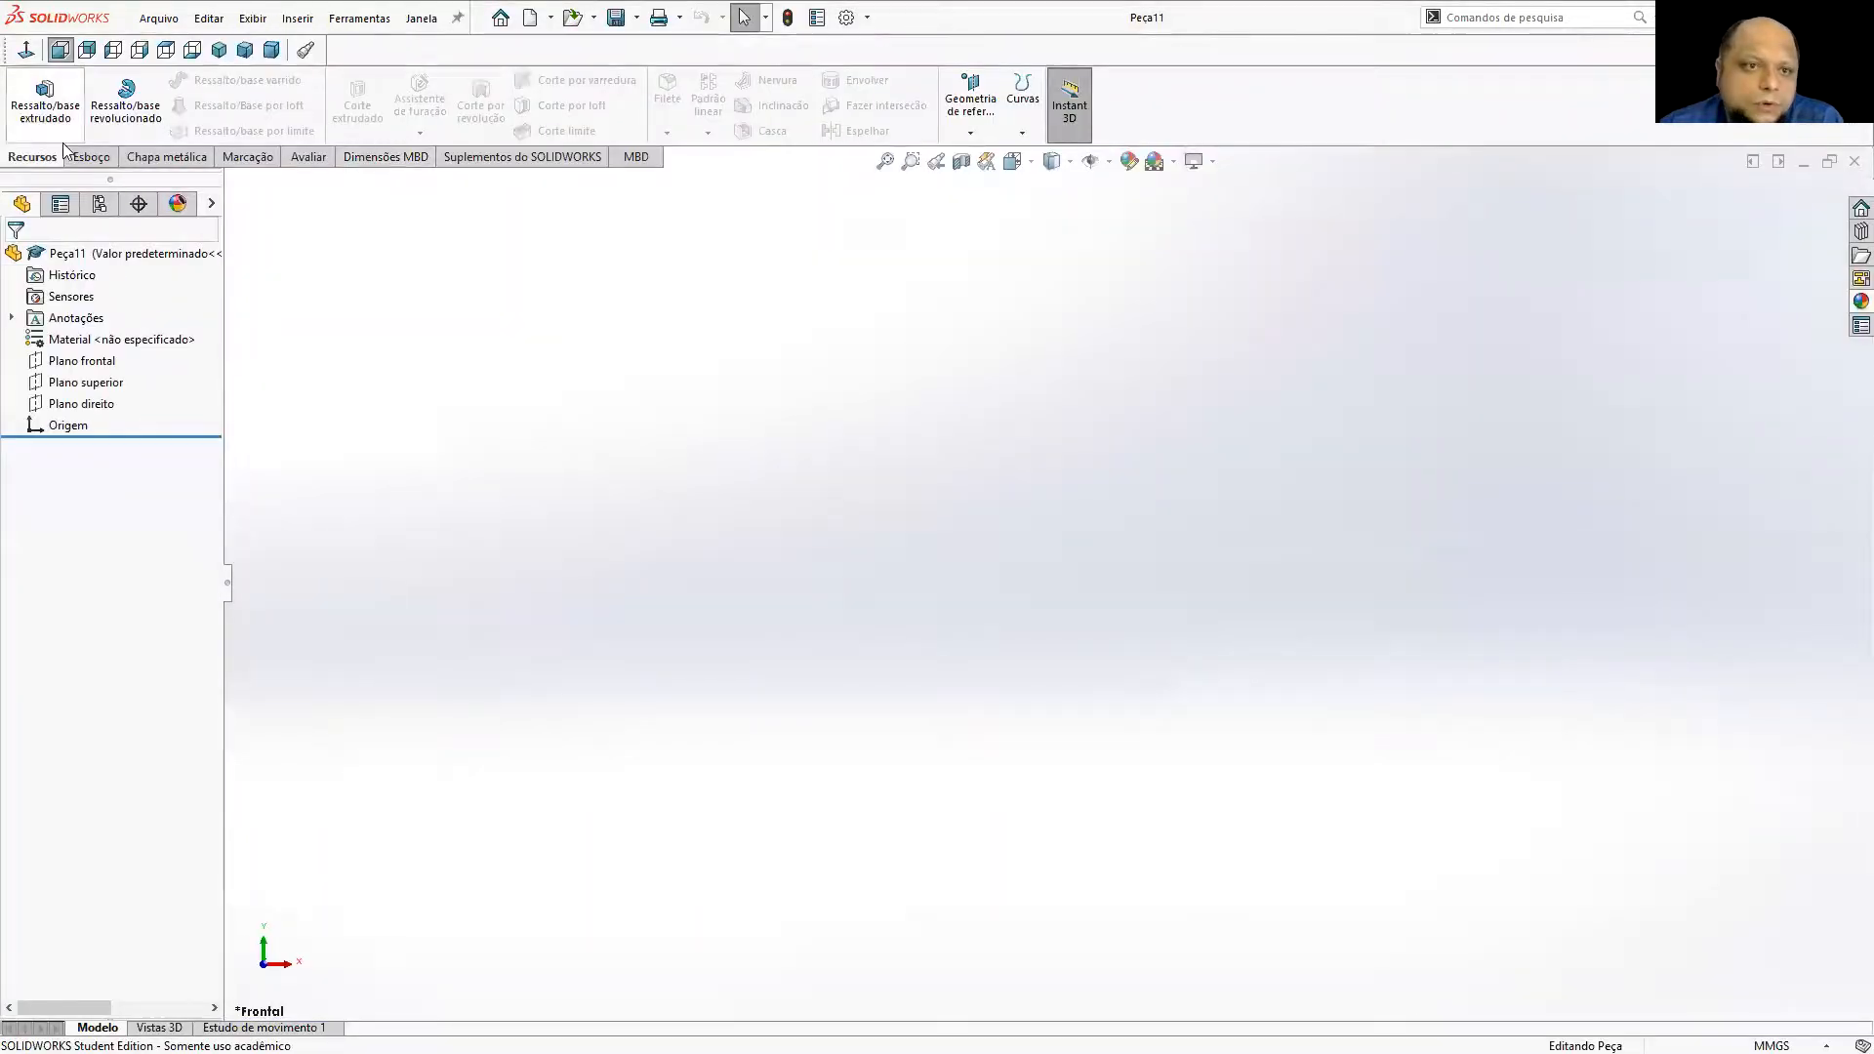
{"action": "left_click", "coordinate": [86, 156]}
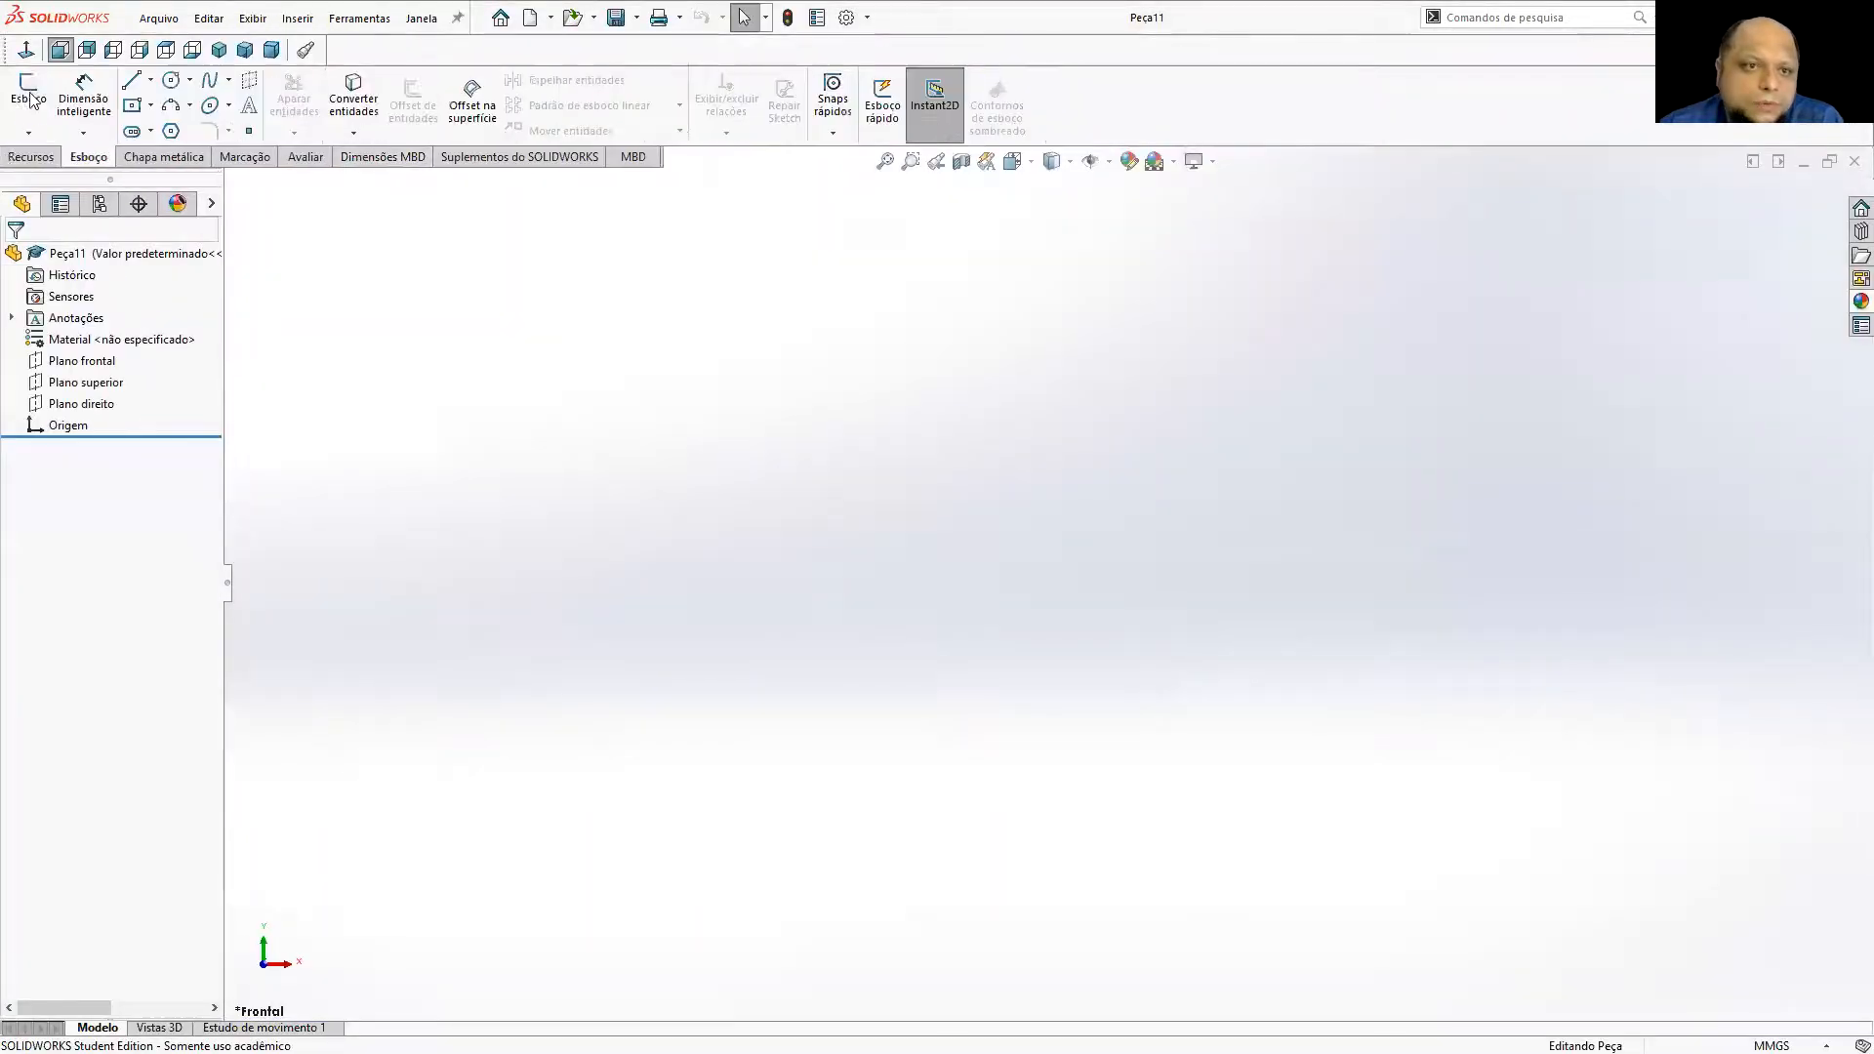
{"action": "left_click", "coordinate": [29, 96]}
{"action": "left_click", "coordinate": [219, 50]}
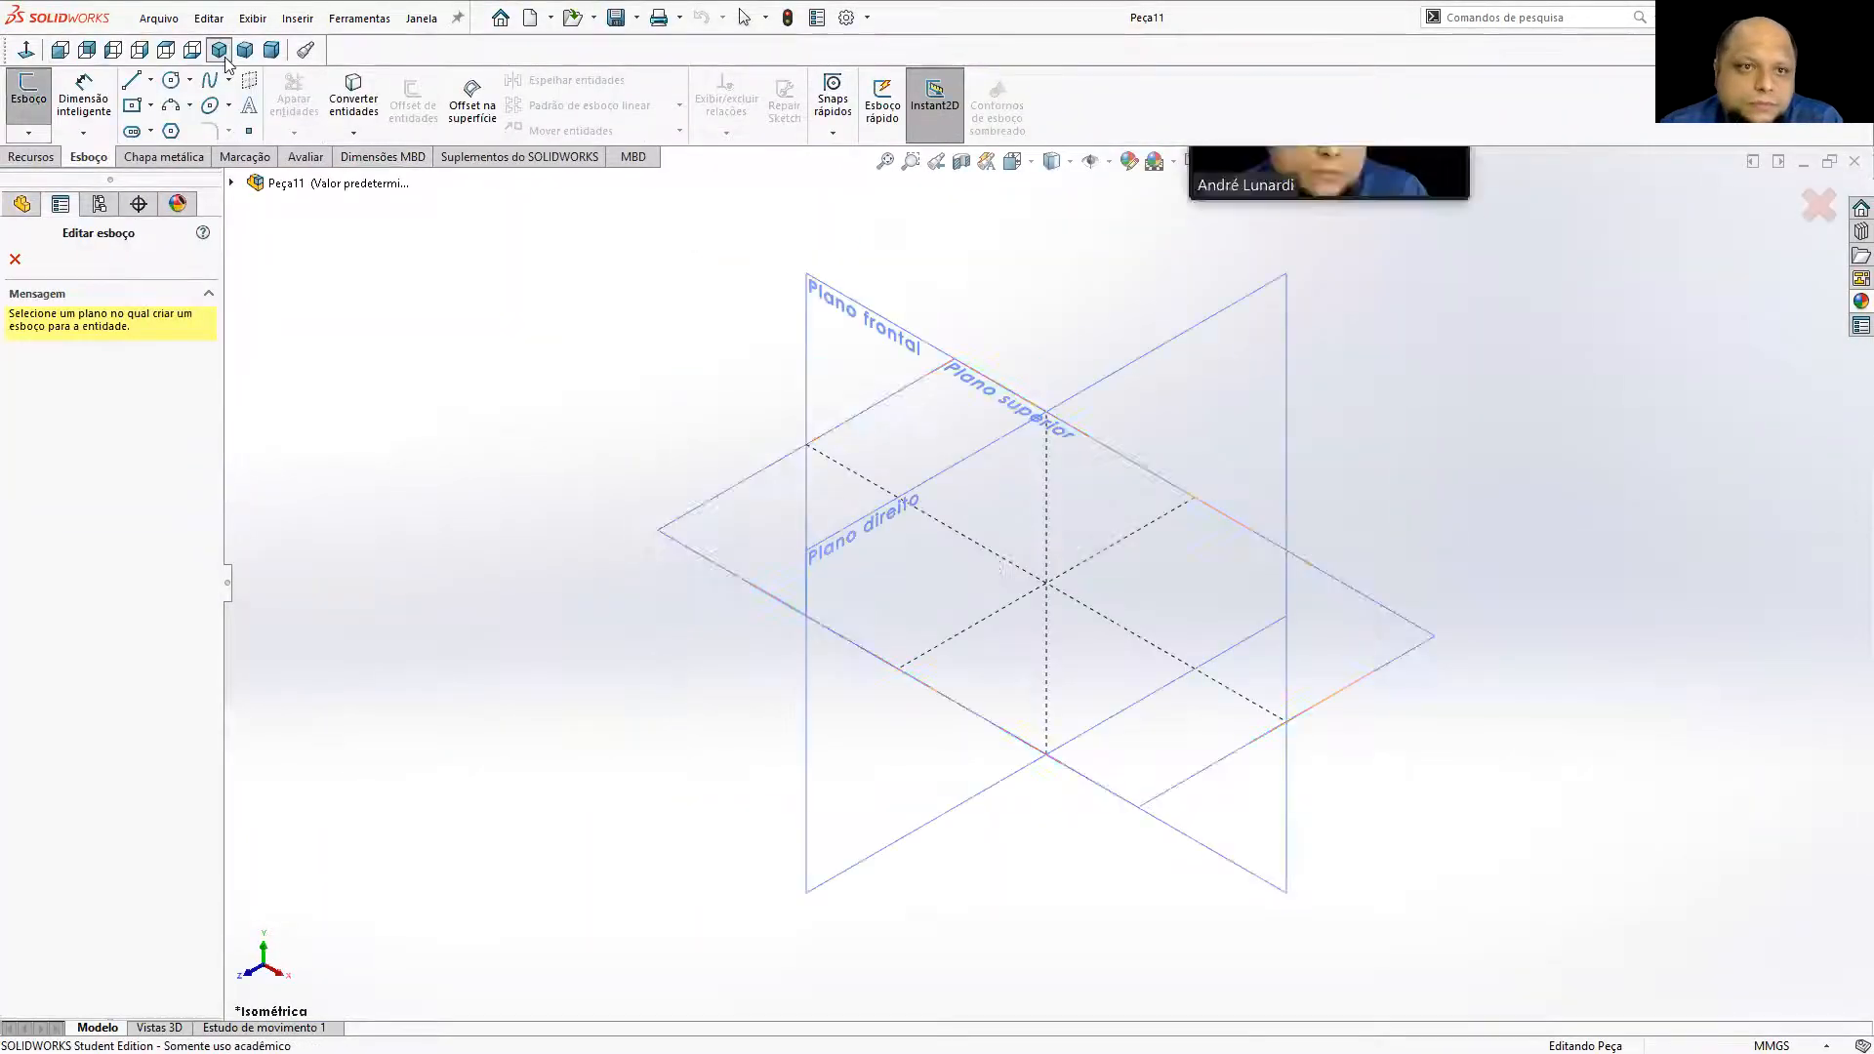
{"action": "left_click", "coordinate": [1209, 578]}
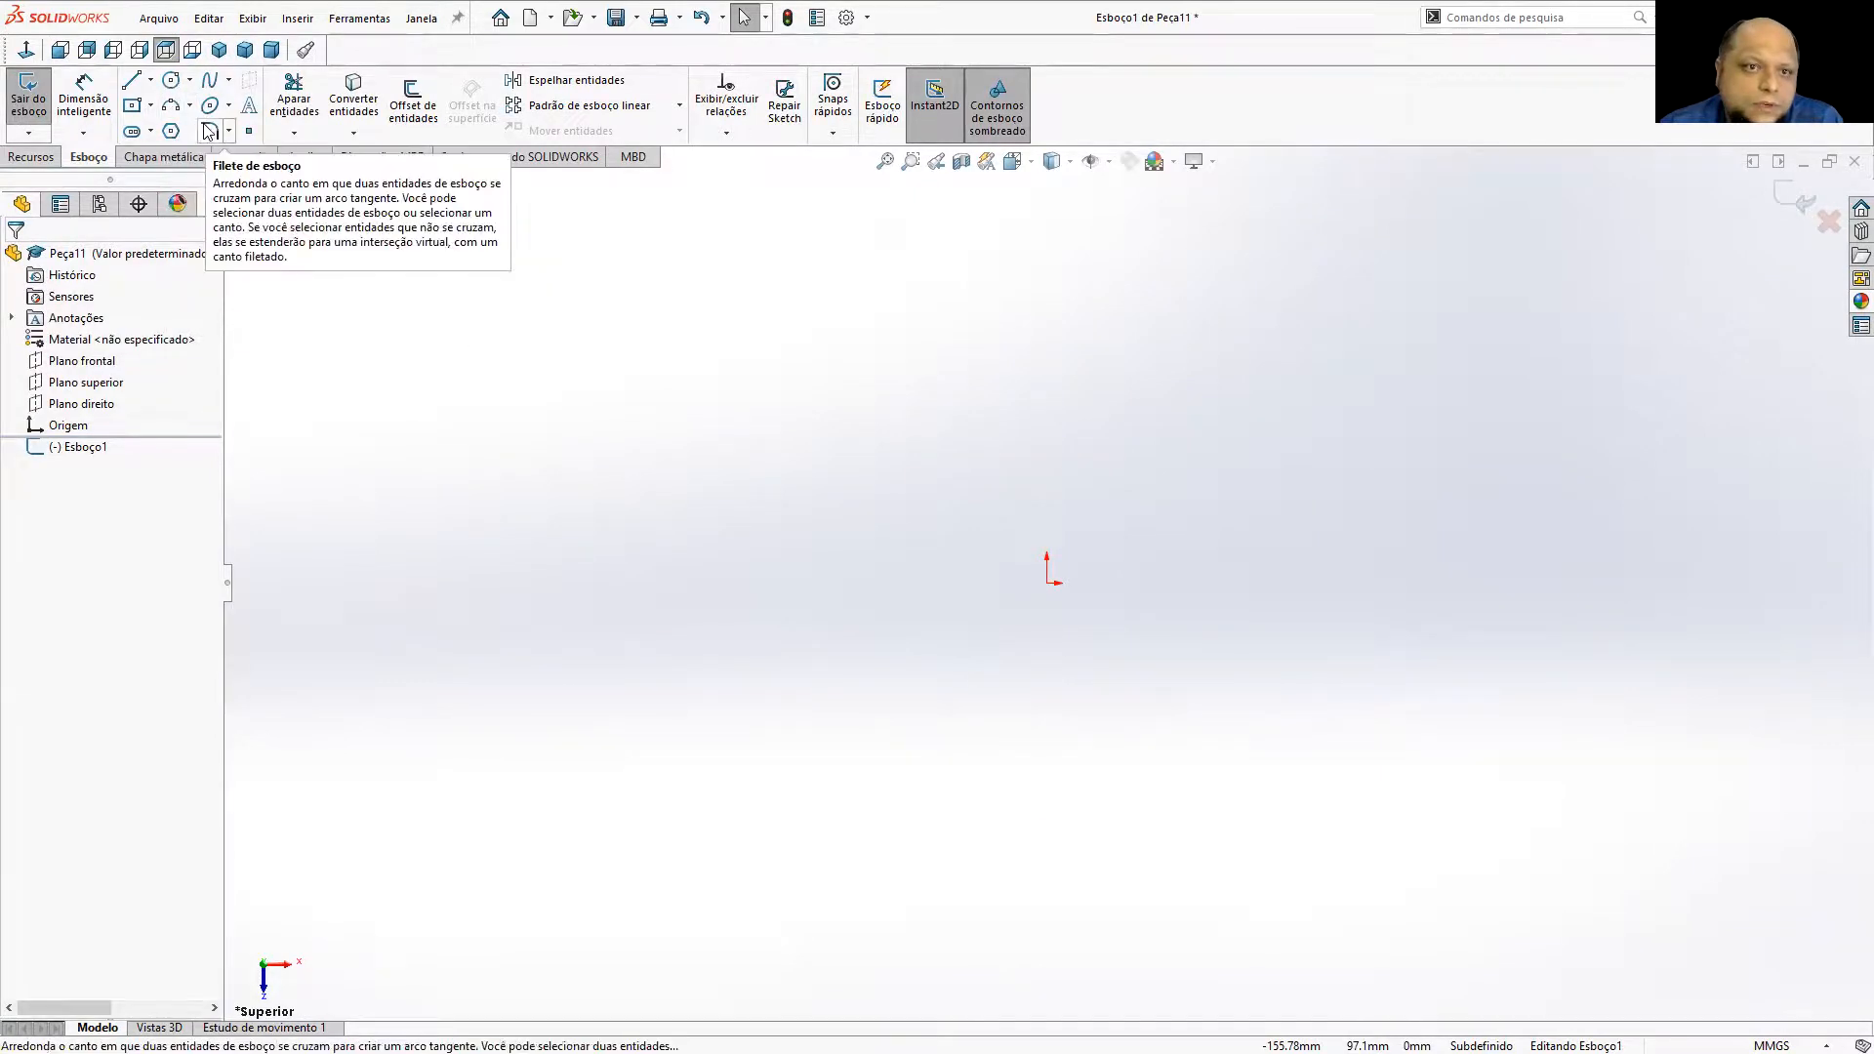
Draw a four-point S-shaped spline from the origin, ending about 102 mm across and 104 mm up.
{"action": "left_click", "coordinate": [151, 86]}
{"action": "left_click", "coordinate": [153, 86]}
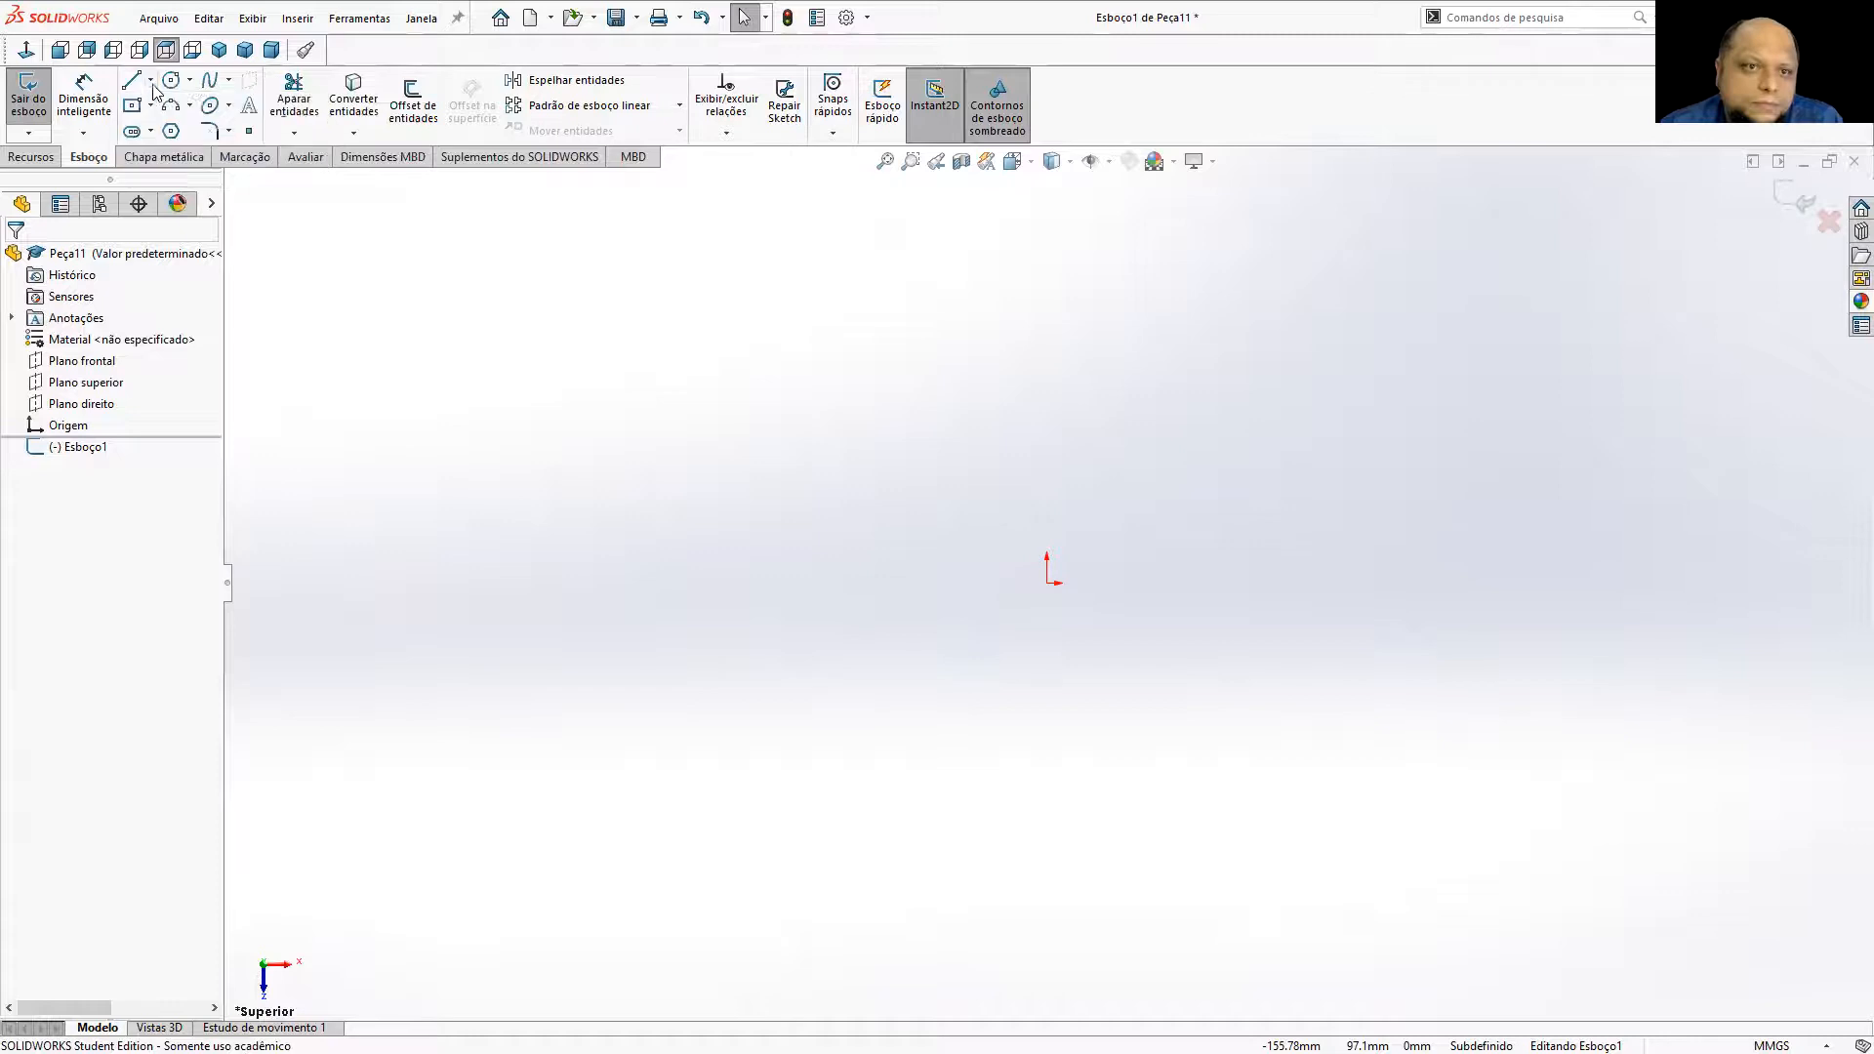
{"action": "left_click", "coordinate": [208, 84]}
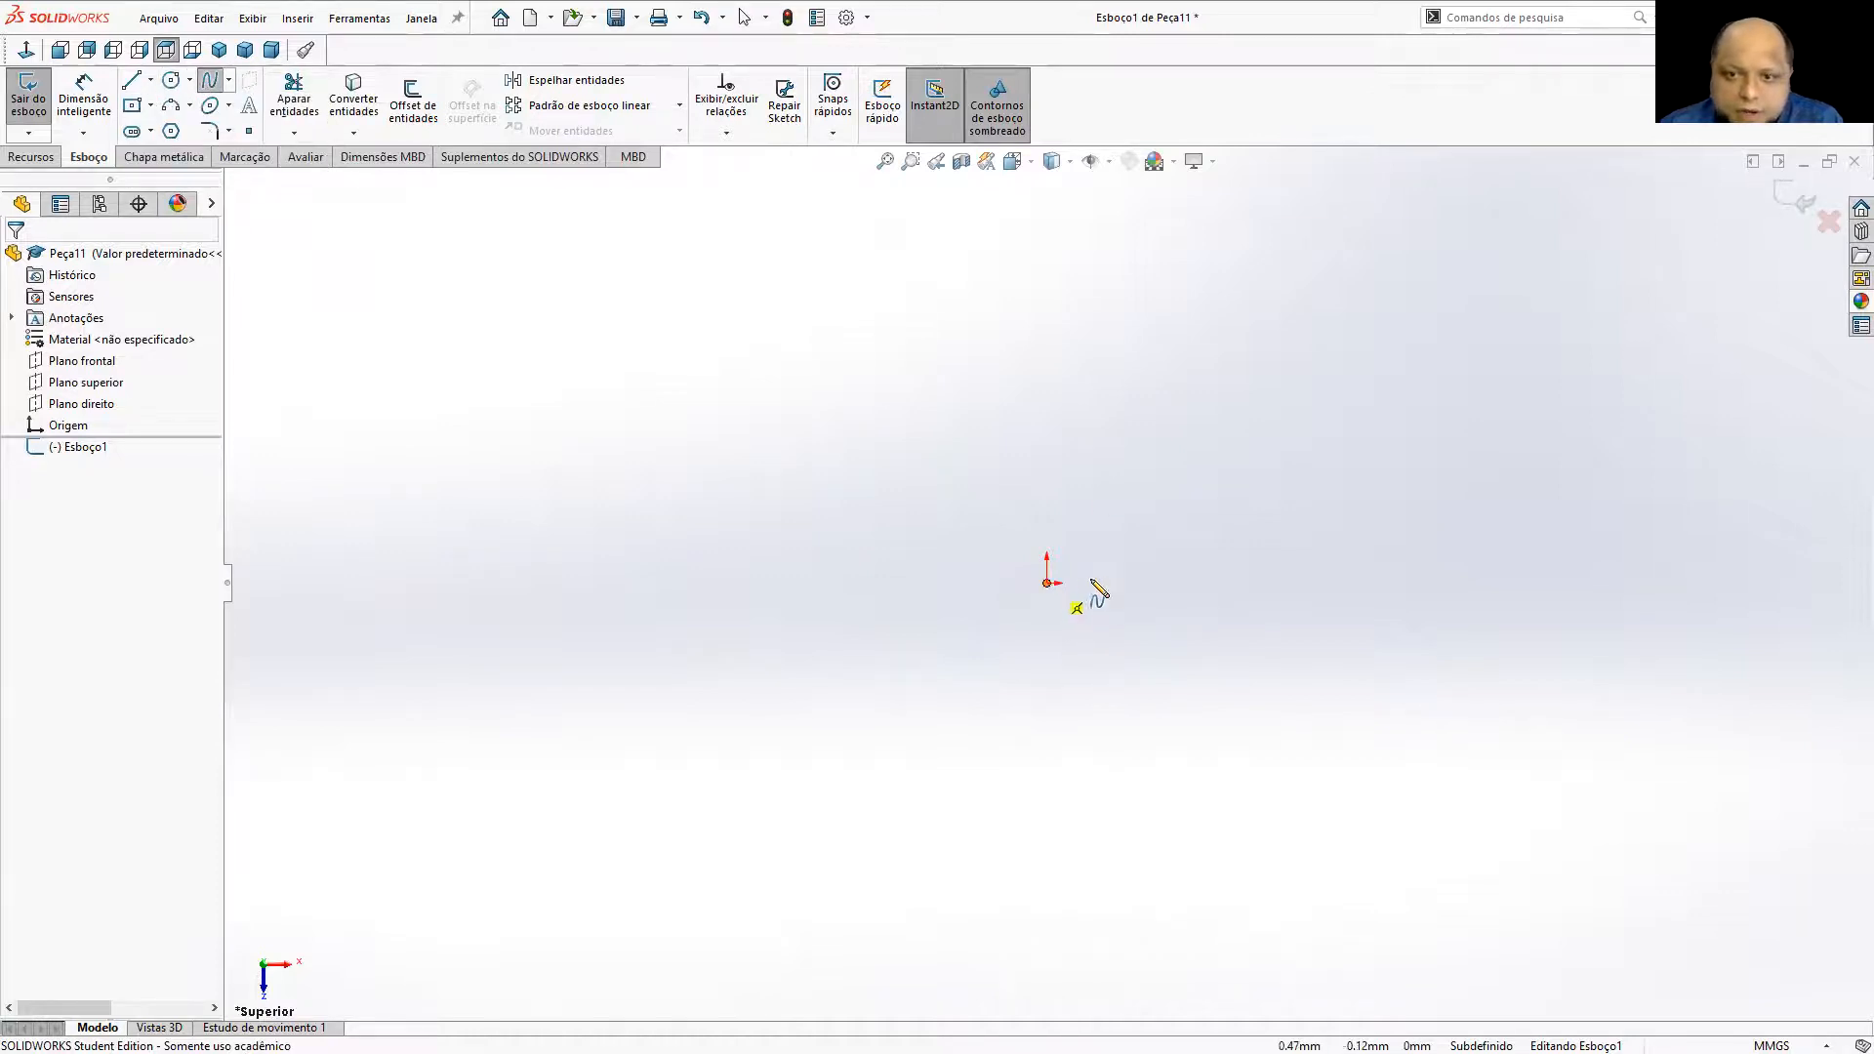
{"action": "left_click", "coordinate": [1047, 582]}
{"action": "left_click", "coordinate": [1180, 551]}
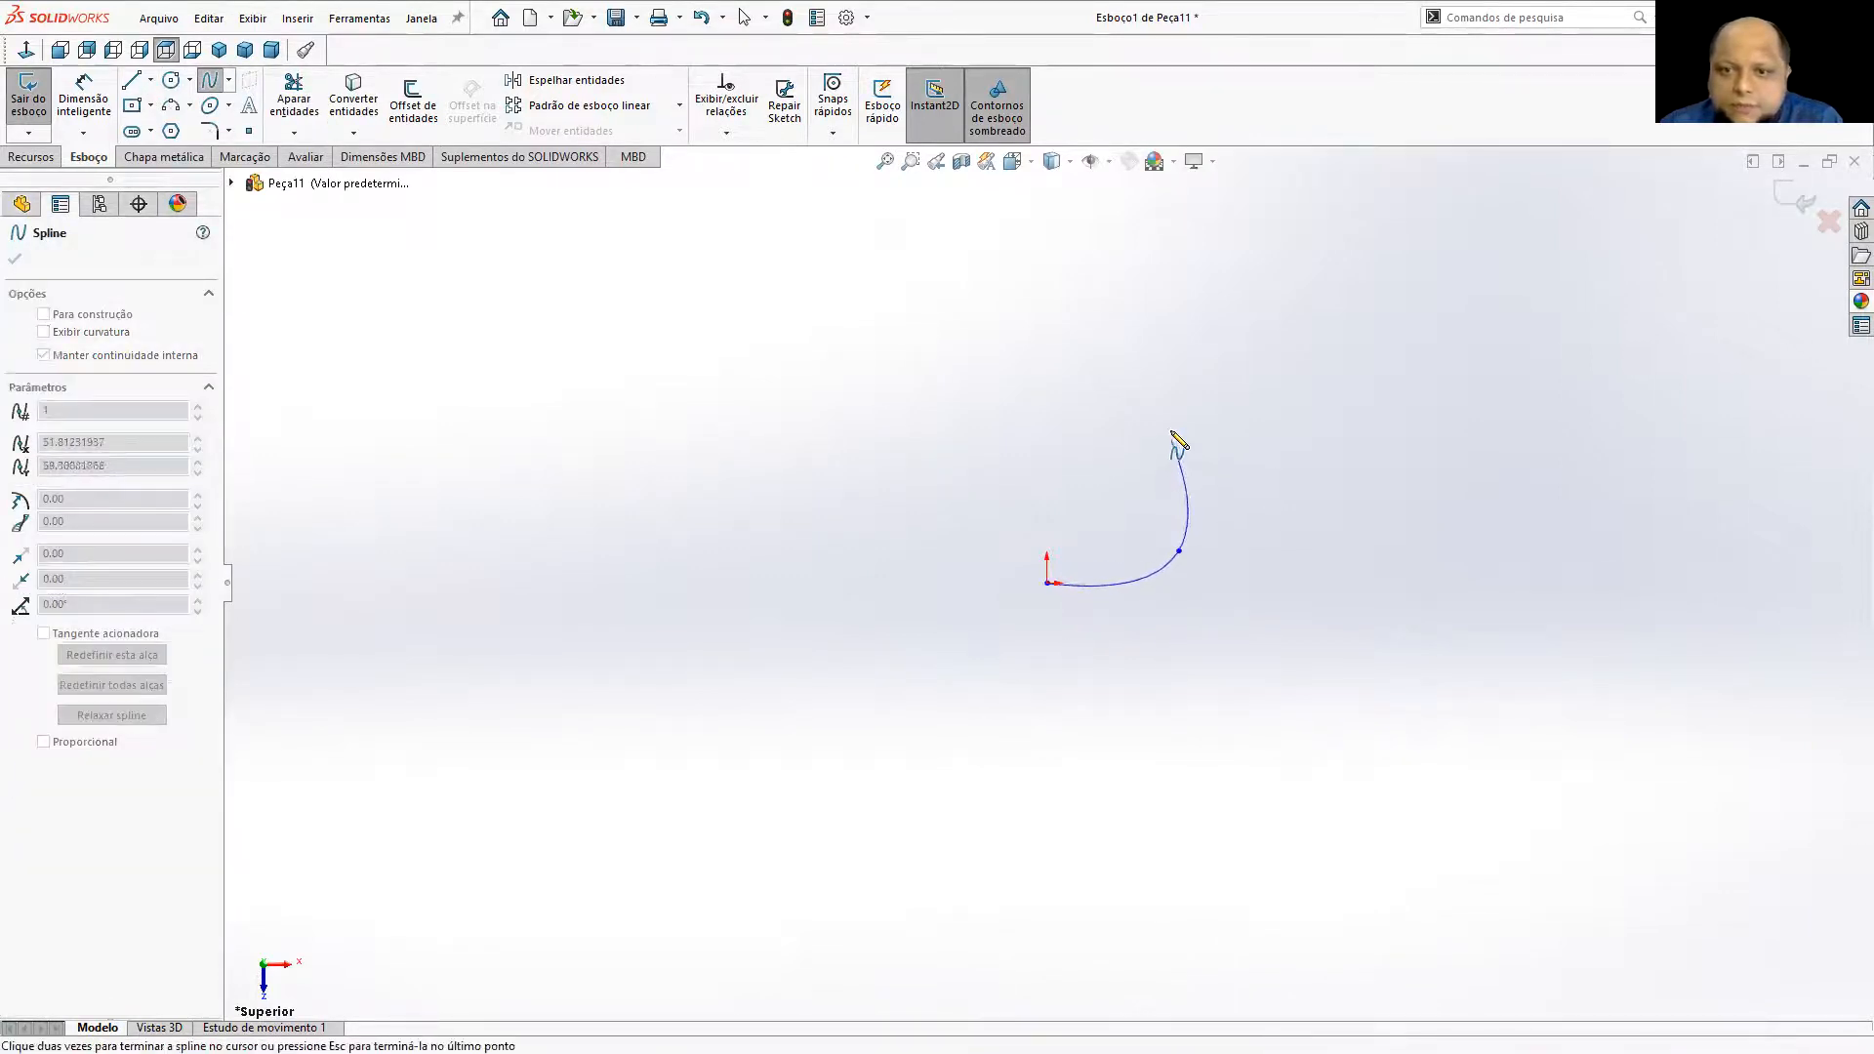
{"action": "left_click", "coordinate": [1189, 413]}
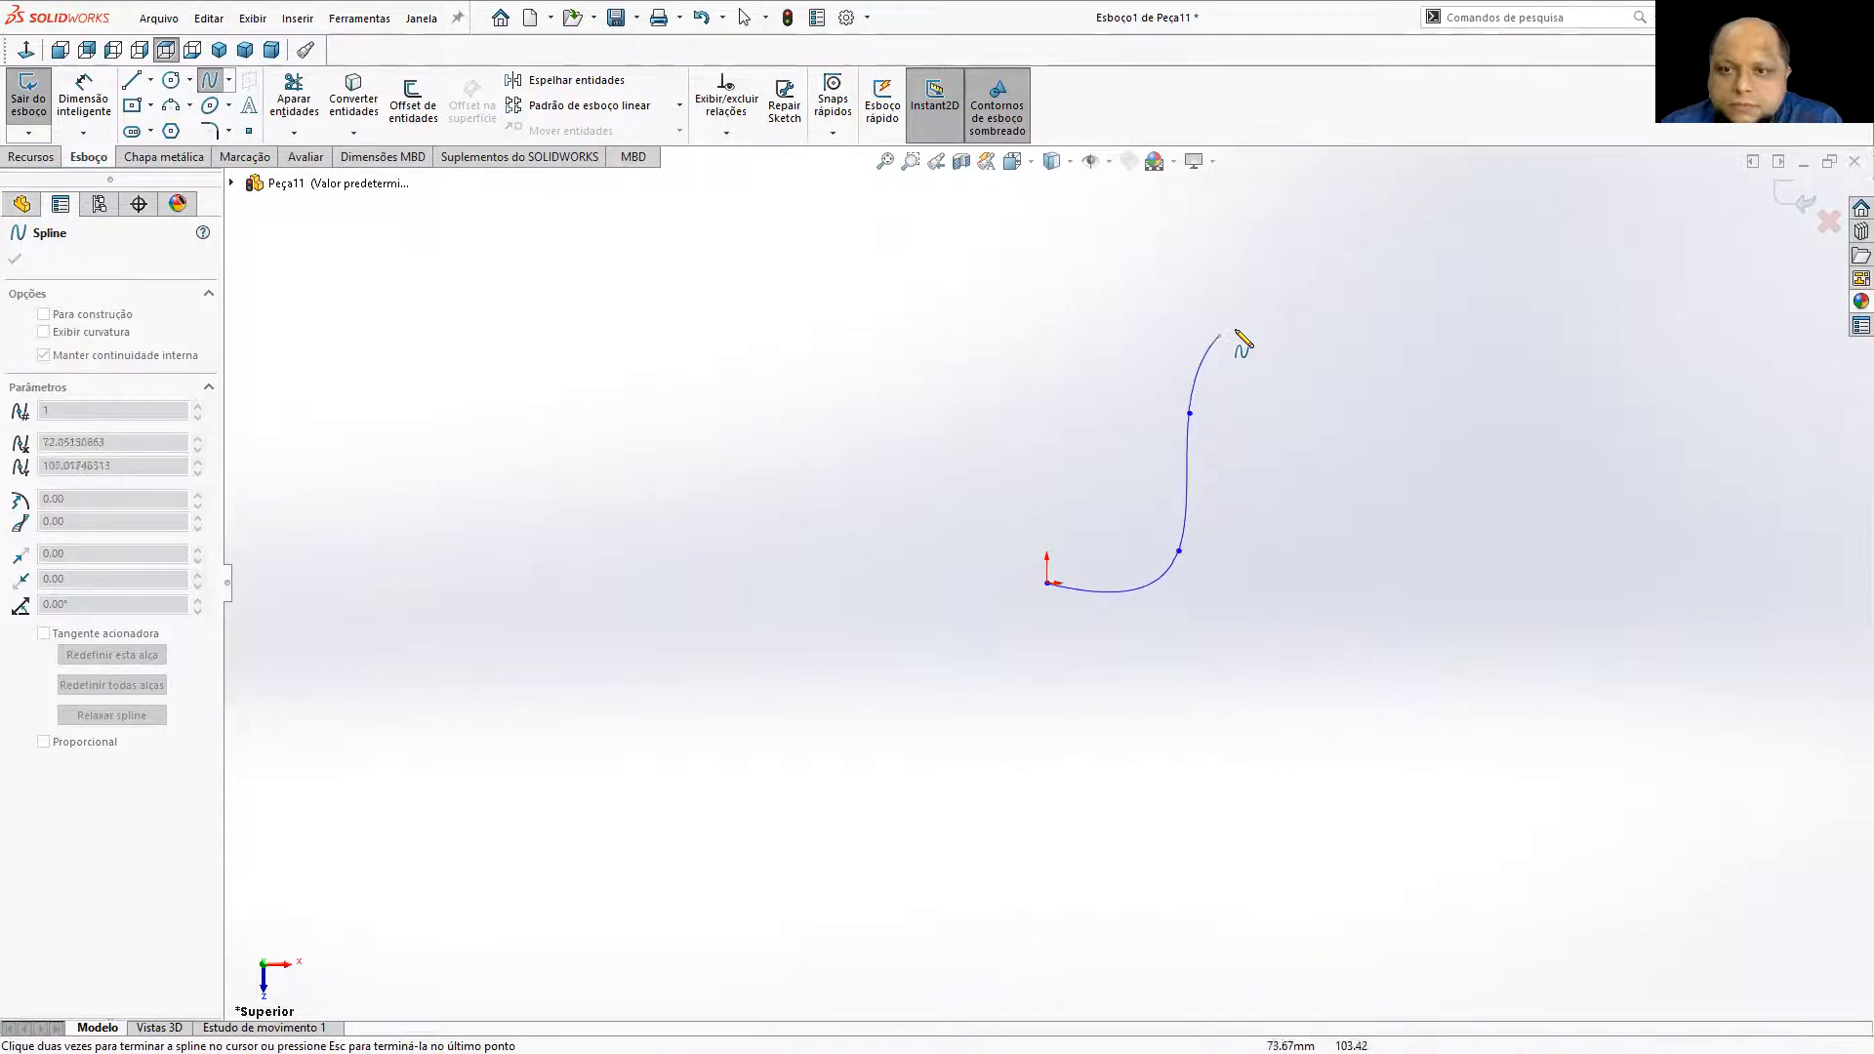
{"action": "double_click", "coordinate": [1295, 332]}
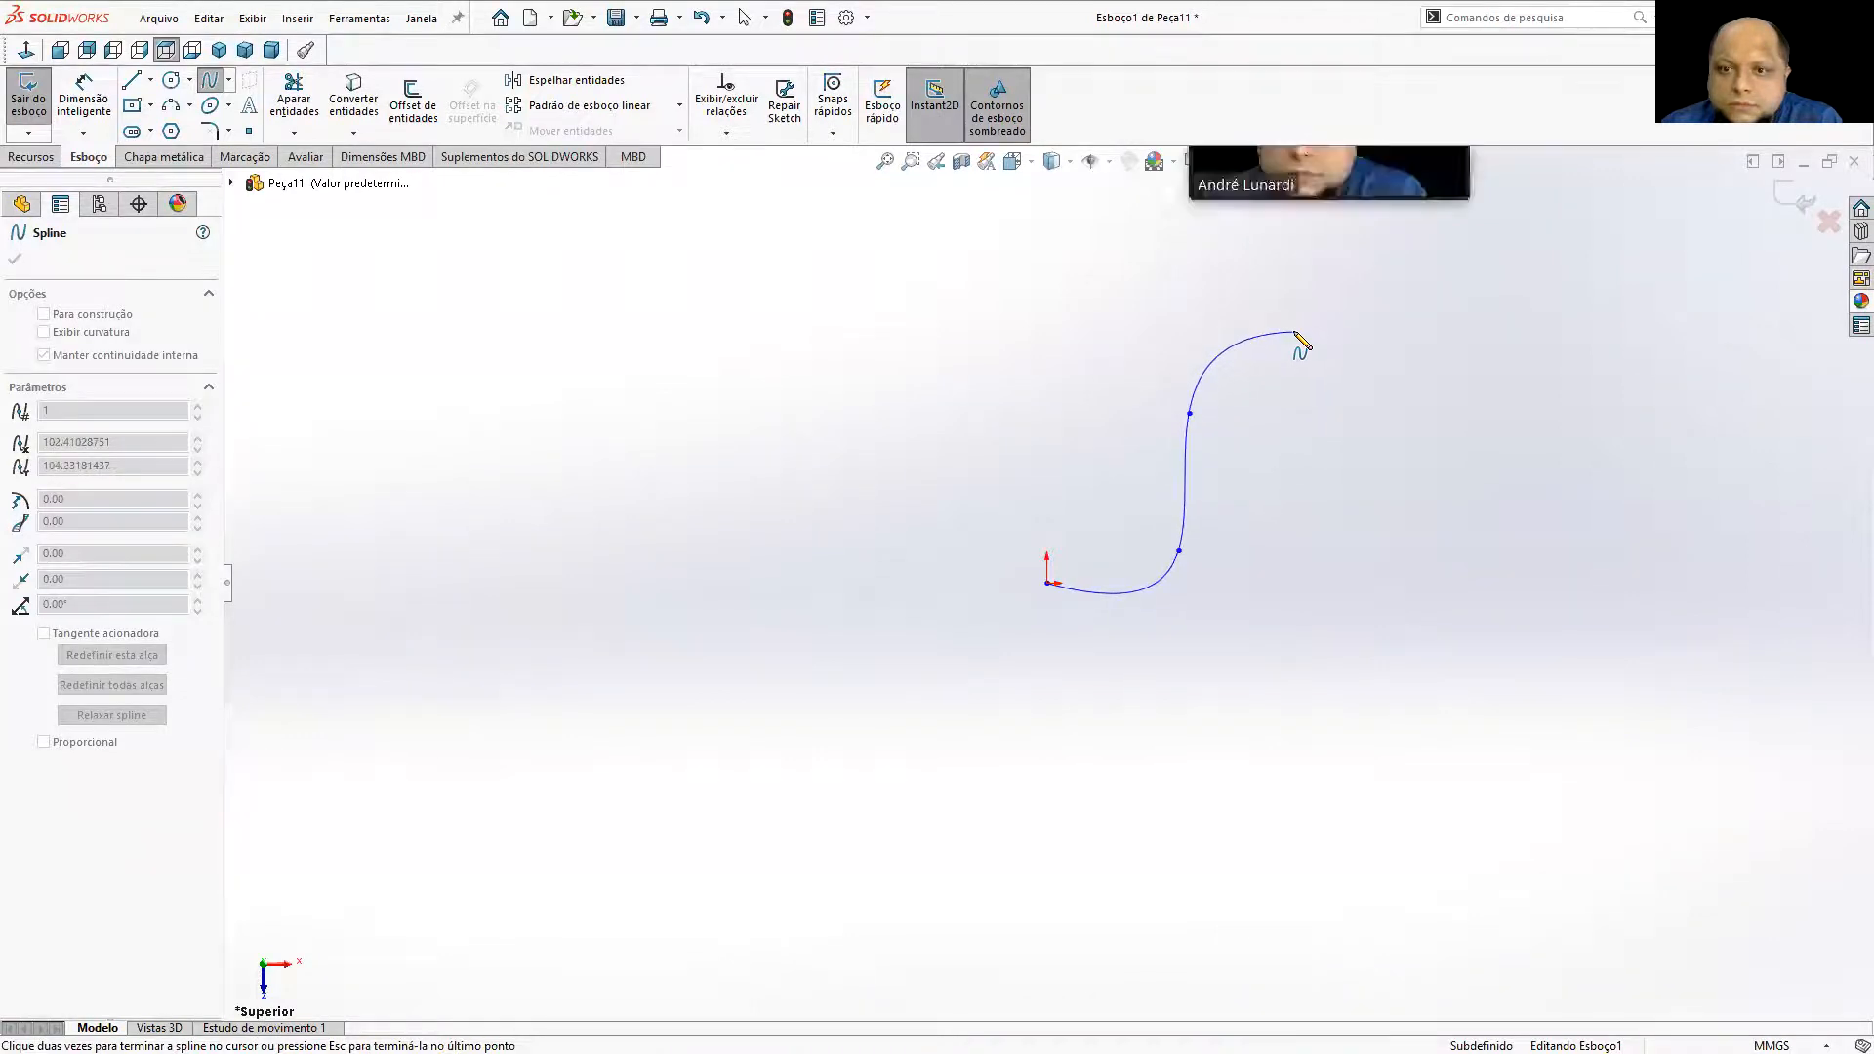
{"action": "key", "text": "Escape"}
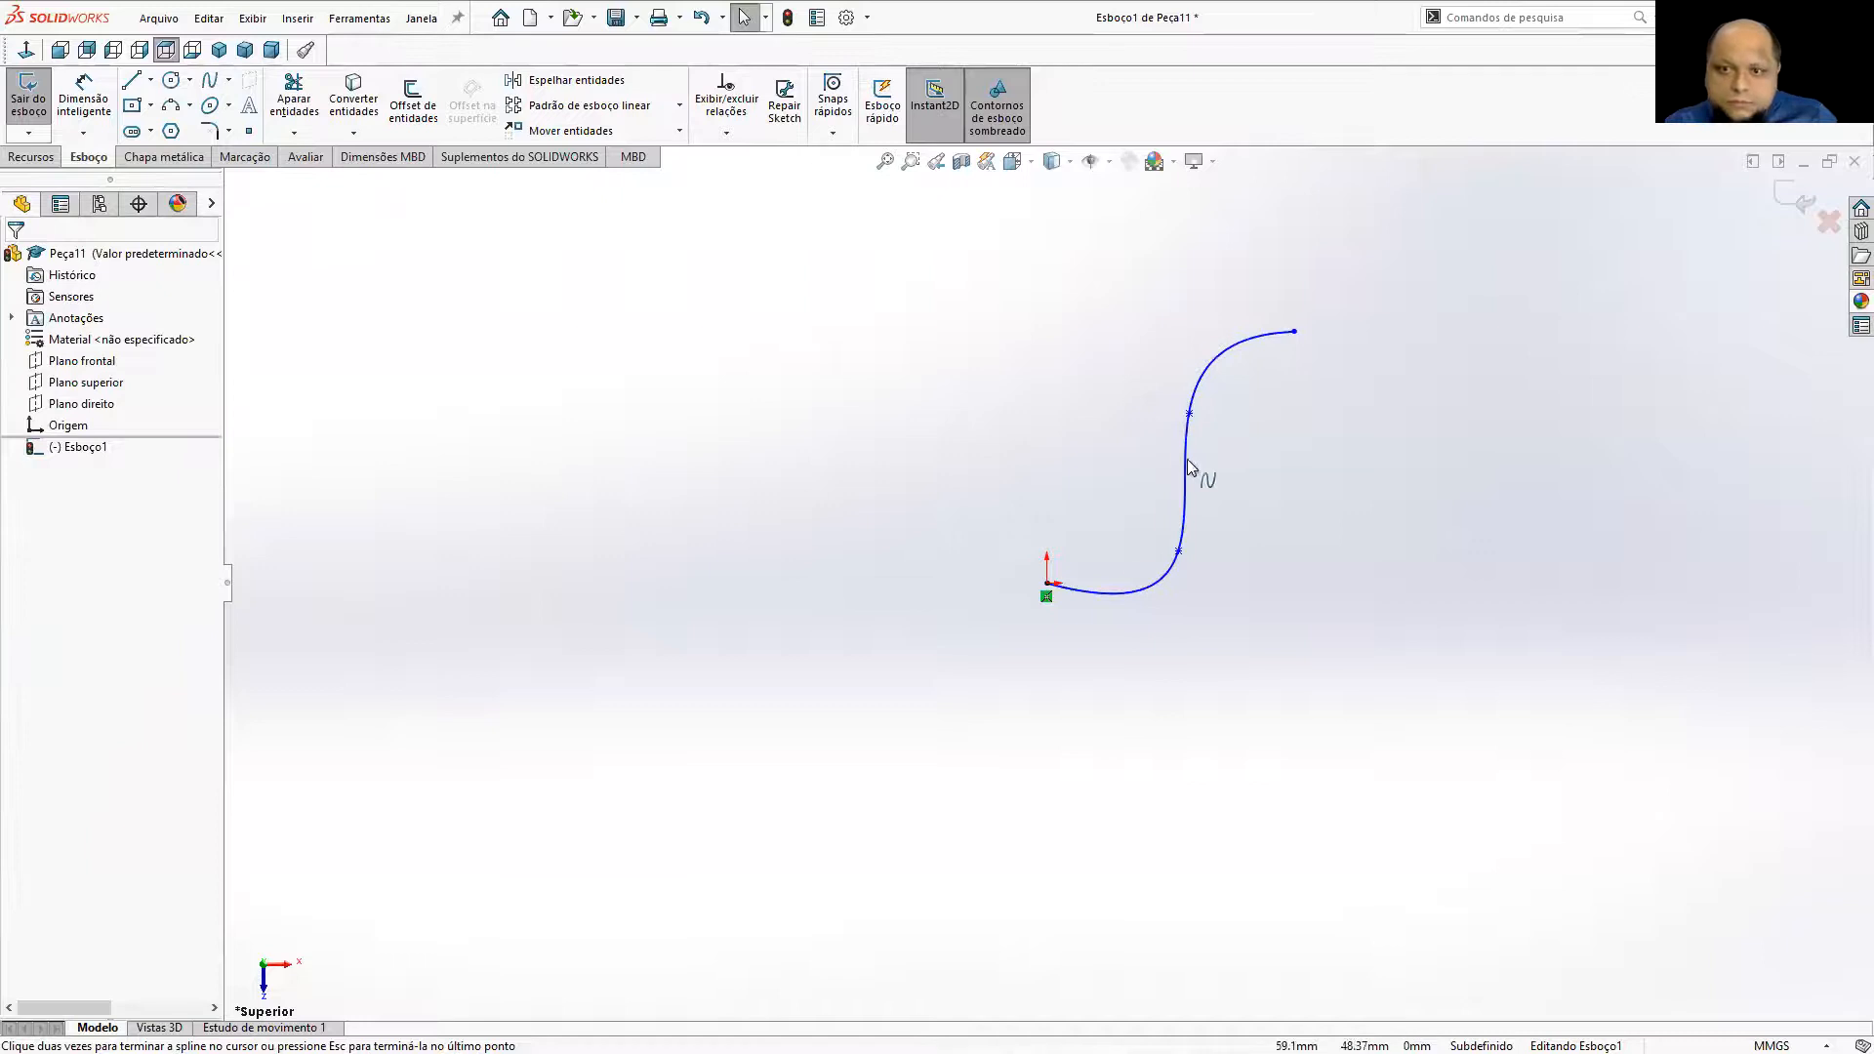
Reshape the spline into a more pronounced S by moving its interior points, free end and lower bend, and exit the sketch.
{"action": "left_click_drag", "start_coordinate": [1187, 413], "coordinate": [1162, 397]}
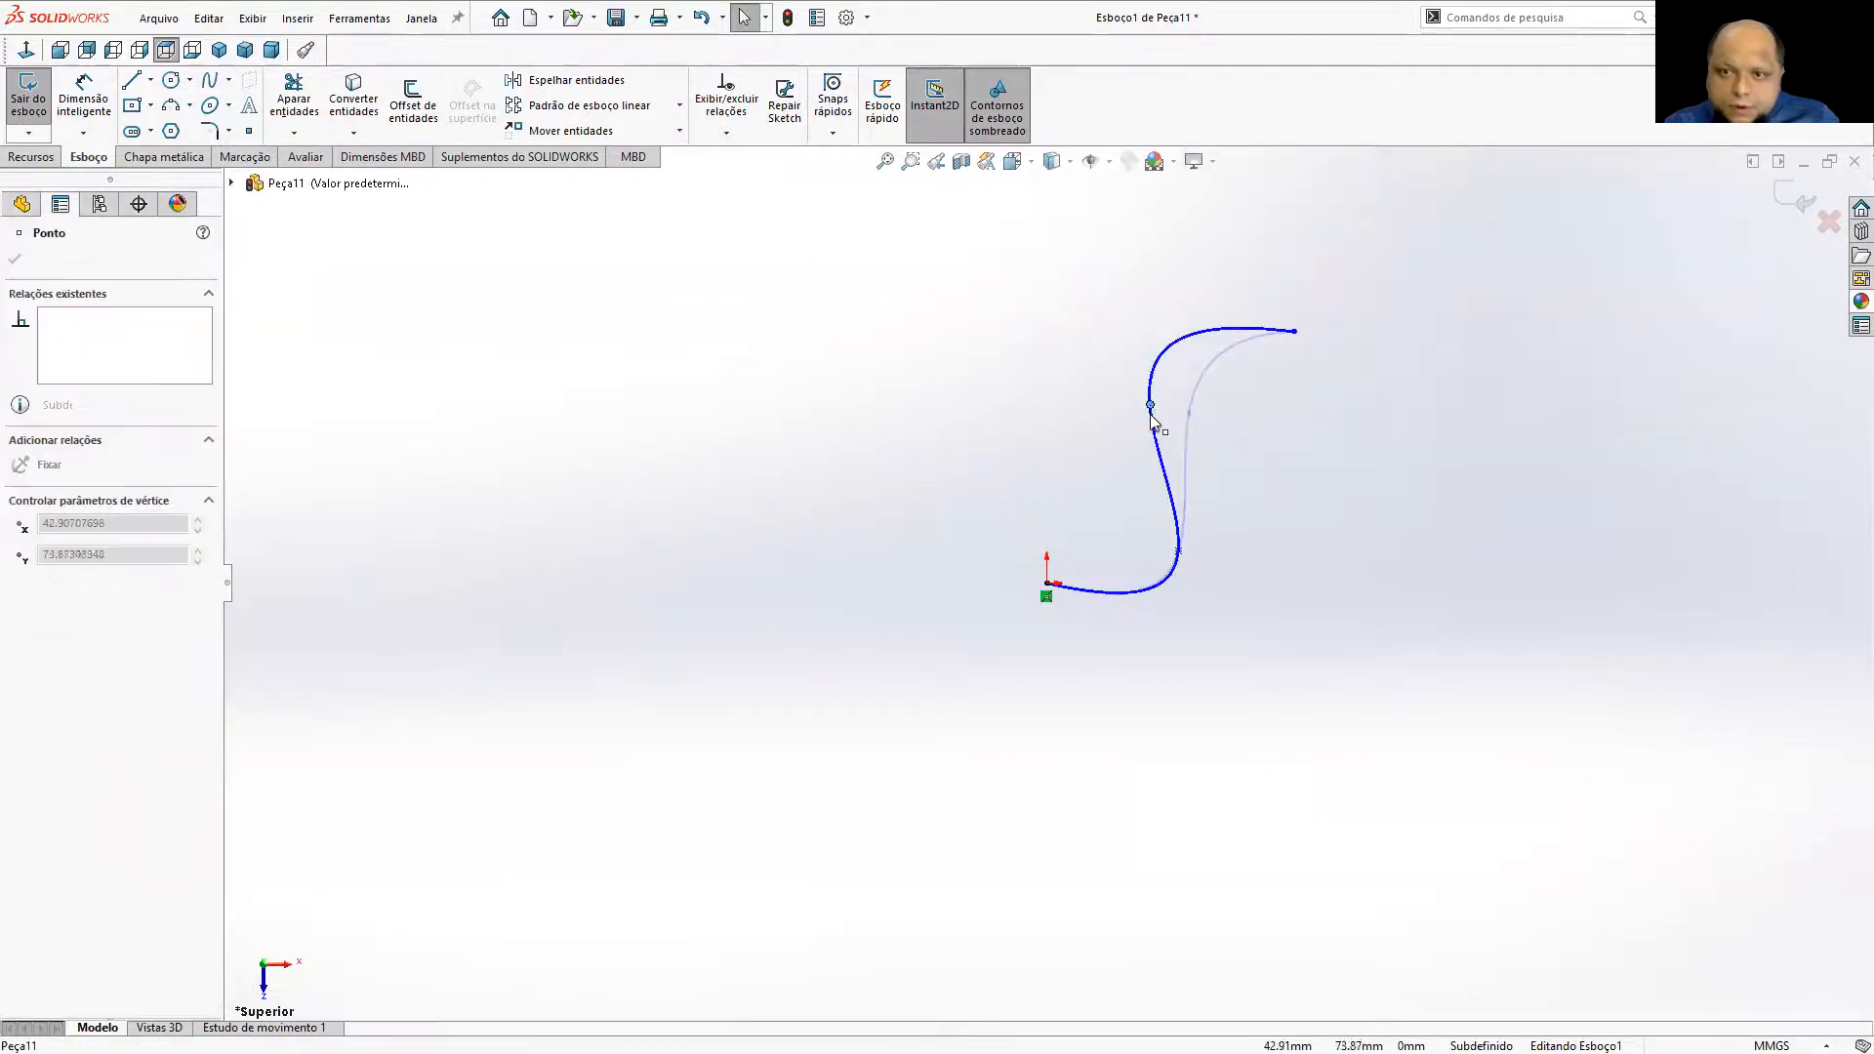
{"action": "left_click_drag", "start_coordinate": [1179, 553], "coordinate": [1266, 536]}
{"action": "mouse_move", "coordinate": [1154, 425]}
{"action": "left_mouse_down"}
{"action": "mouse_move", "coordinate": [1127, 395]}
{"action": "mouse_move", "coordinate": [1121, 420]}
{"action": "left_mouse_up"}
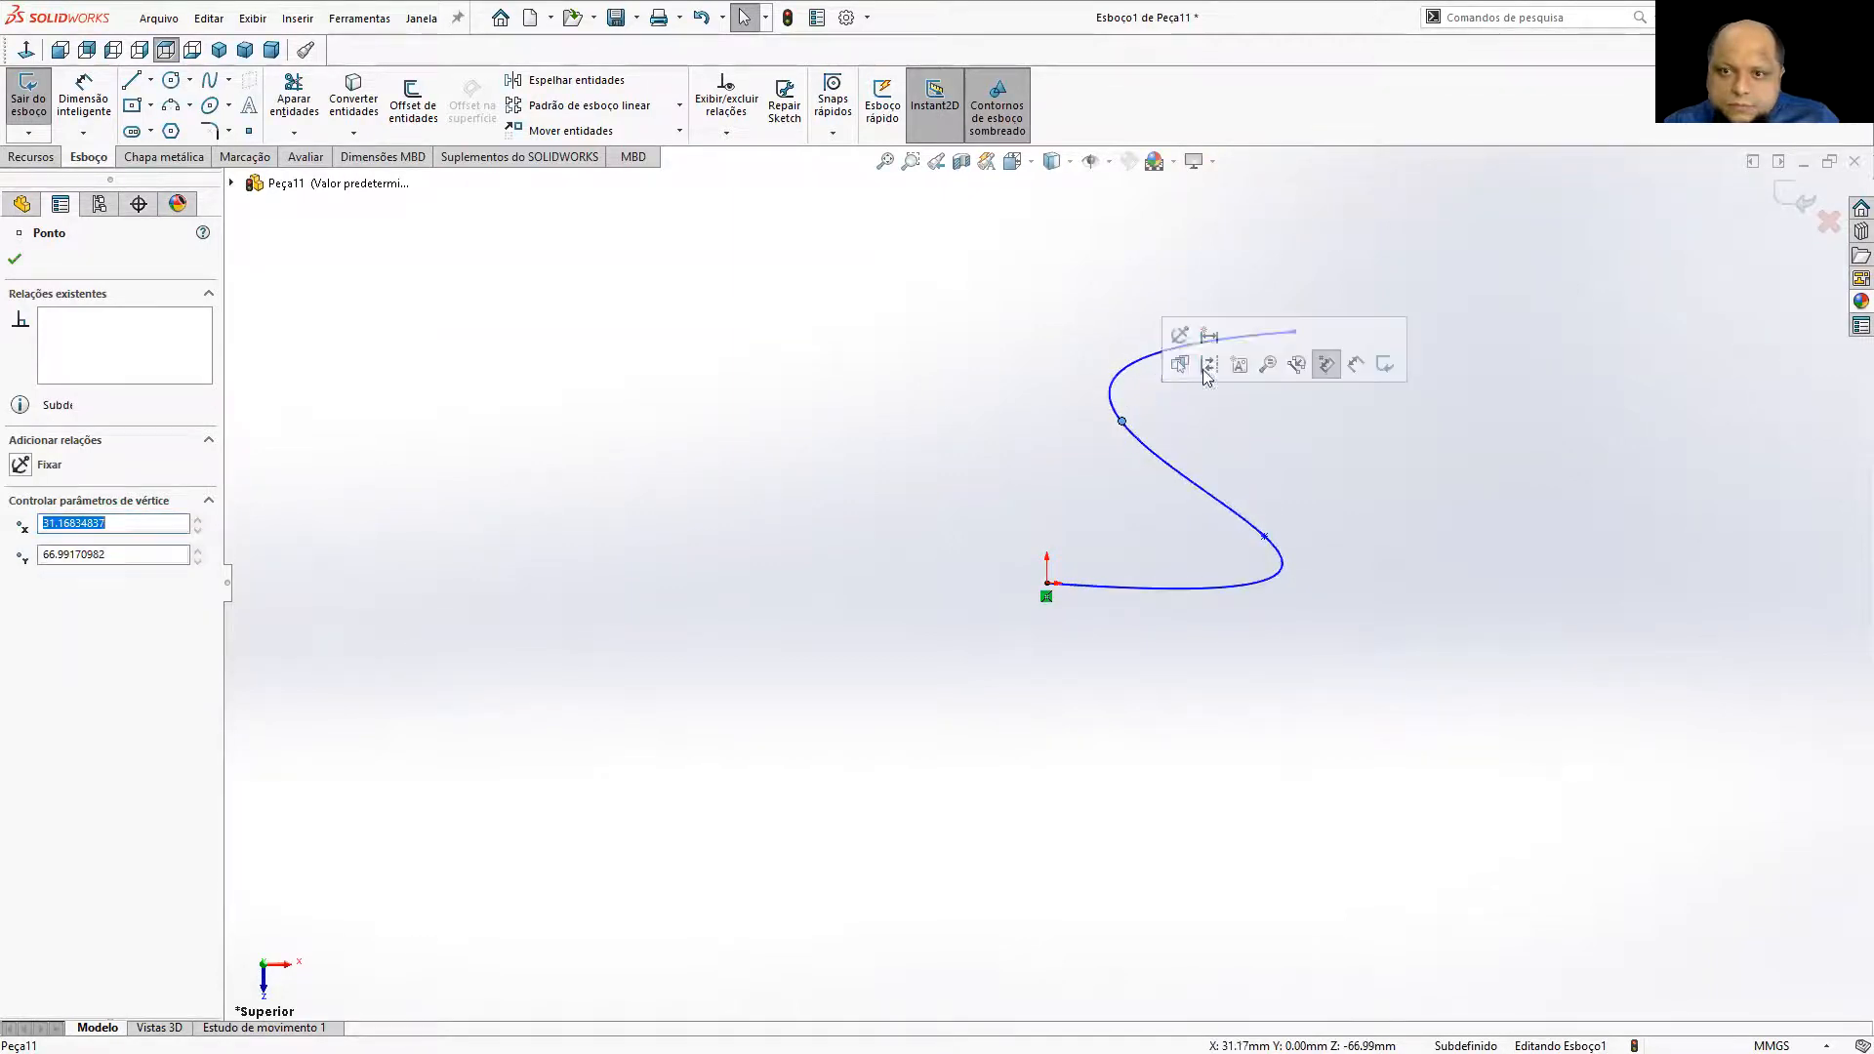
{"action": "left_click", "coordinate": [1255, 284]}
{"action": "left_click_drag", "start_coordinate": [1295, 332], "coordinate": [1298, 297]}
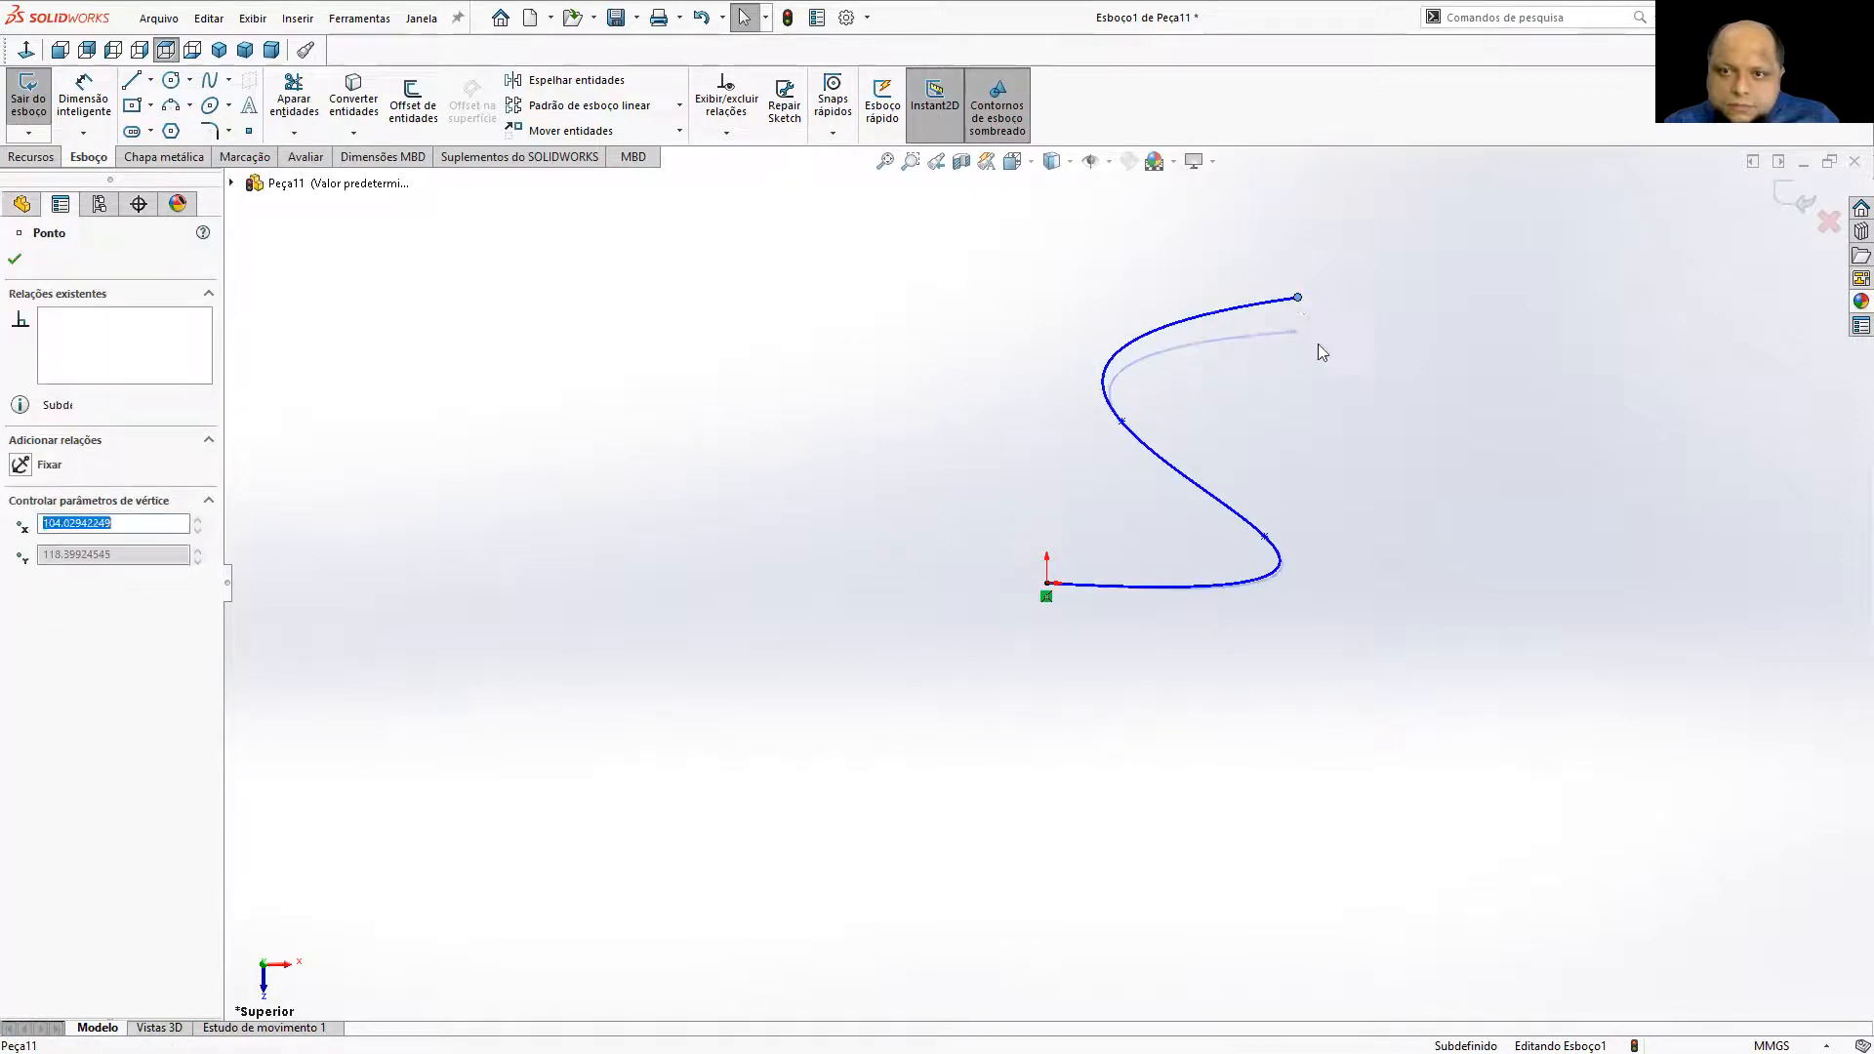
{"action": "left_click", "coordinate": [1351, 451]}
{"action": "left_click_drag", "start_coordinate": [1275, 561], "coordinate": [1238, 536]}
{"action": "left_click", "coordinate": [1315, 543]}
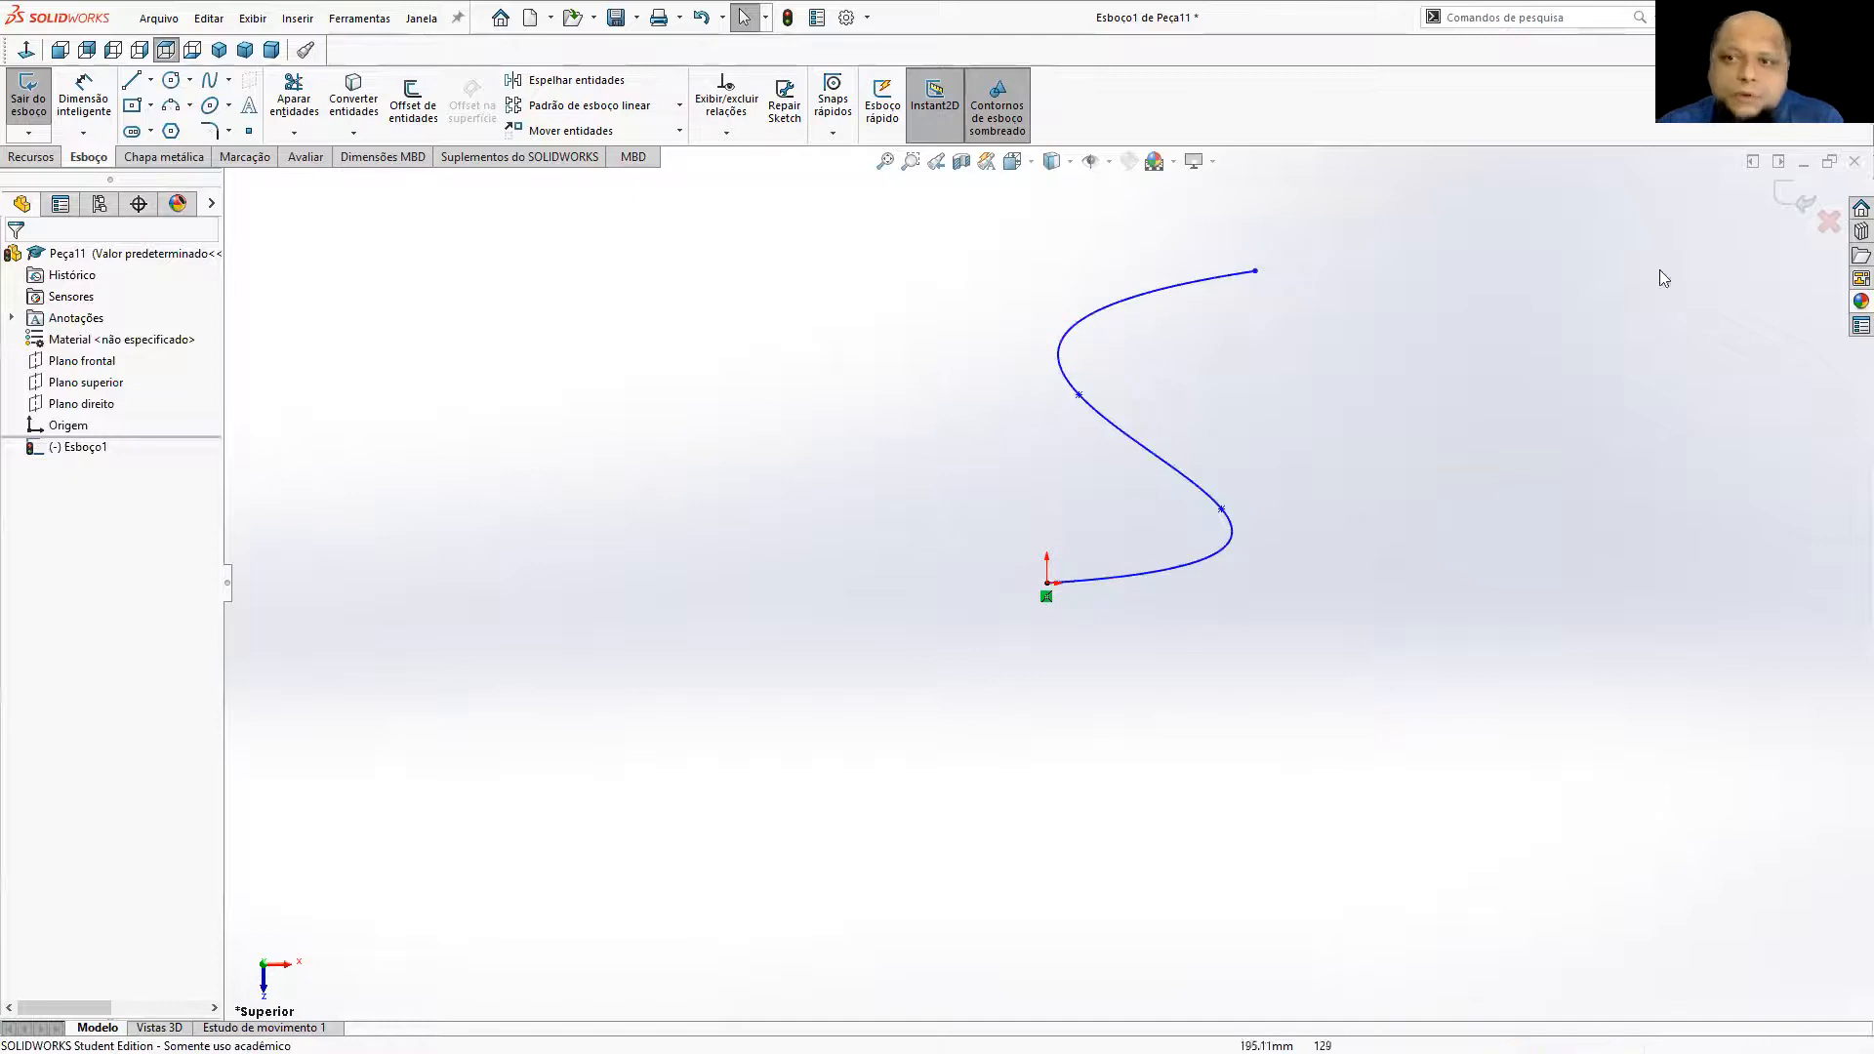
{"action": "left_click", "coordinate": [1804, 200]}
{"action": "middle_click_drag", "start_coordinate": [1493, 471], "coordinate": [987, 364]}
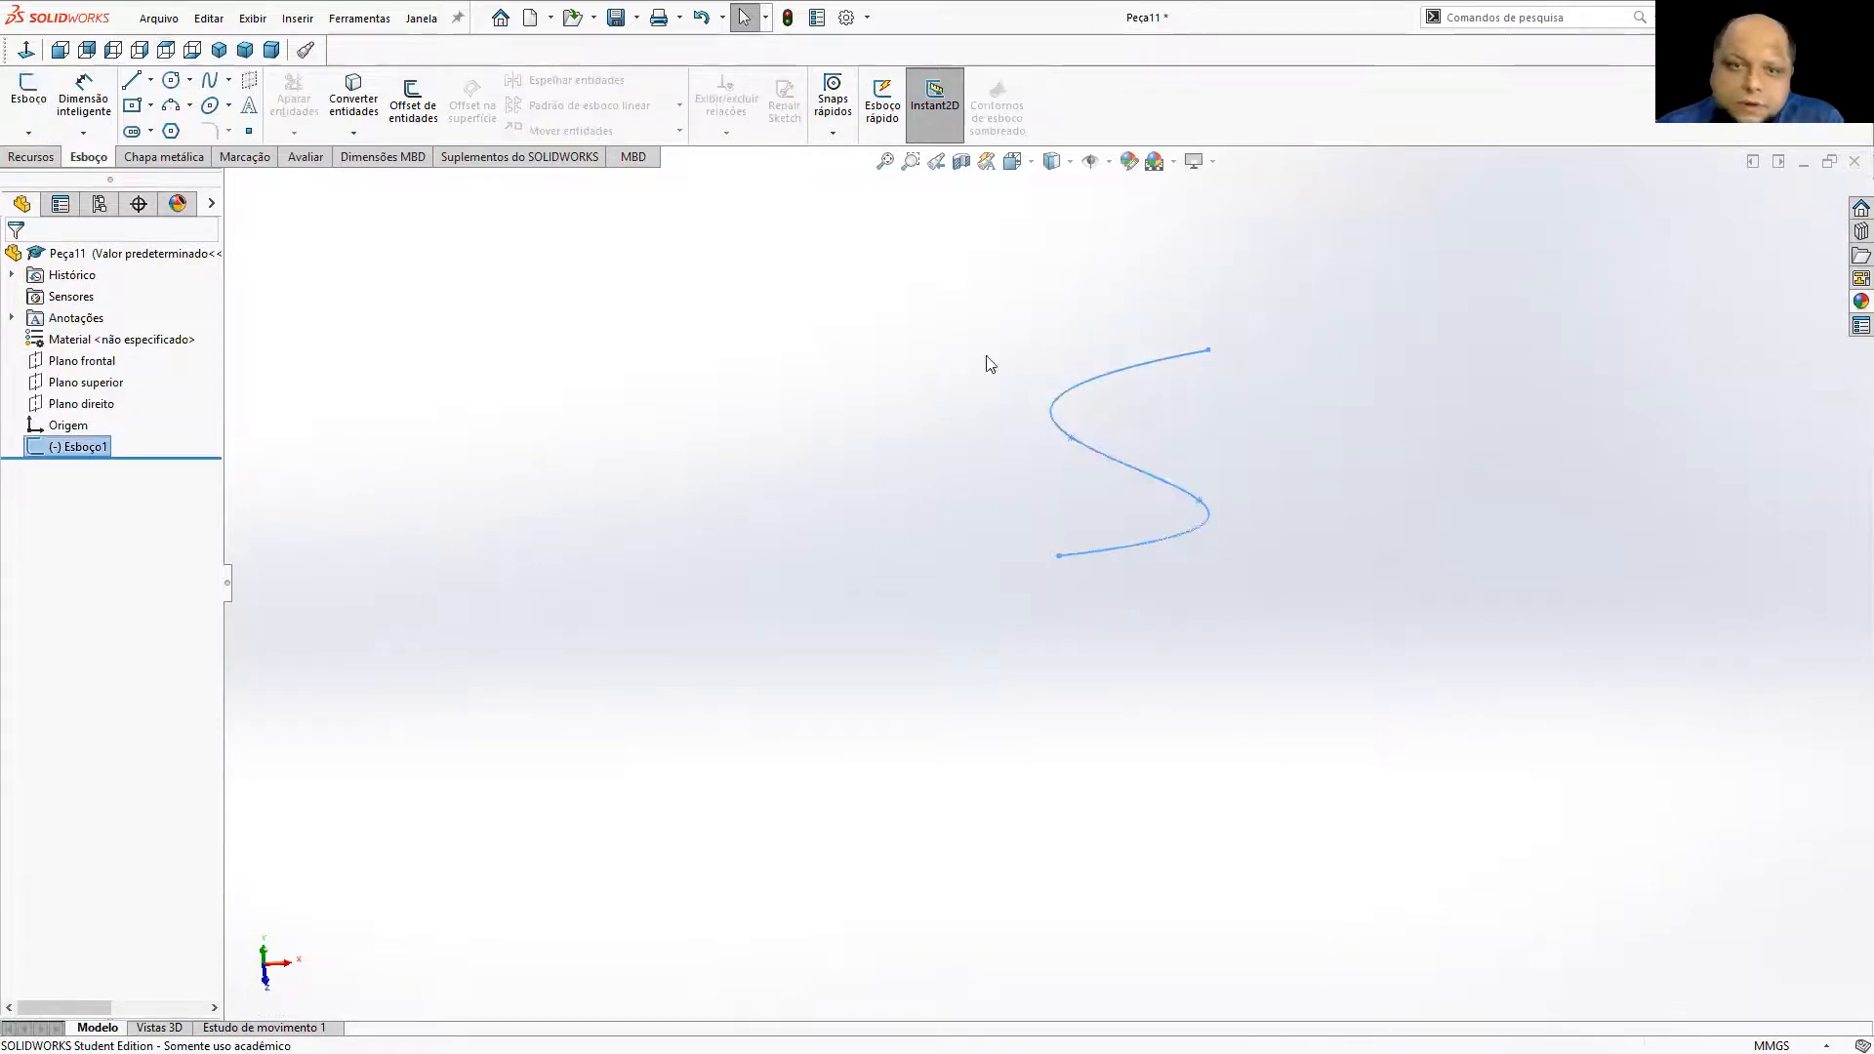
{"action": "left_click", "coordinate": [26, 112]}
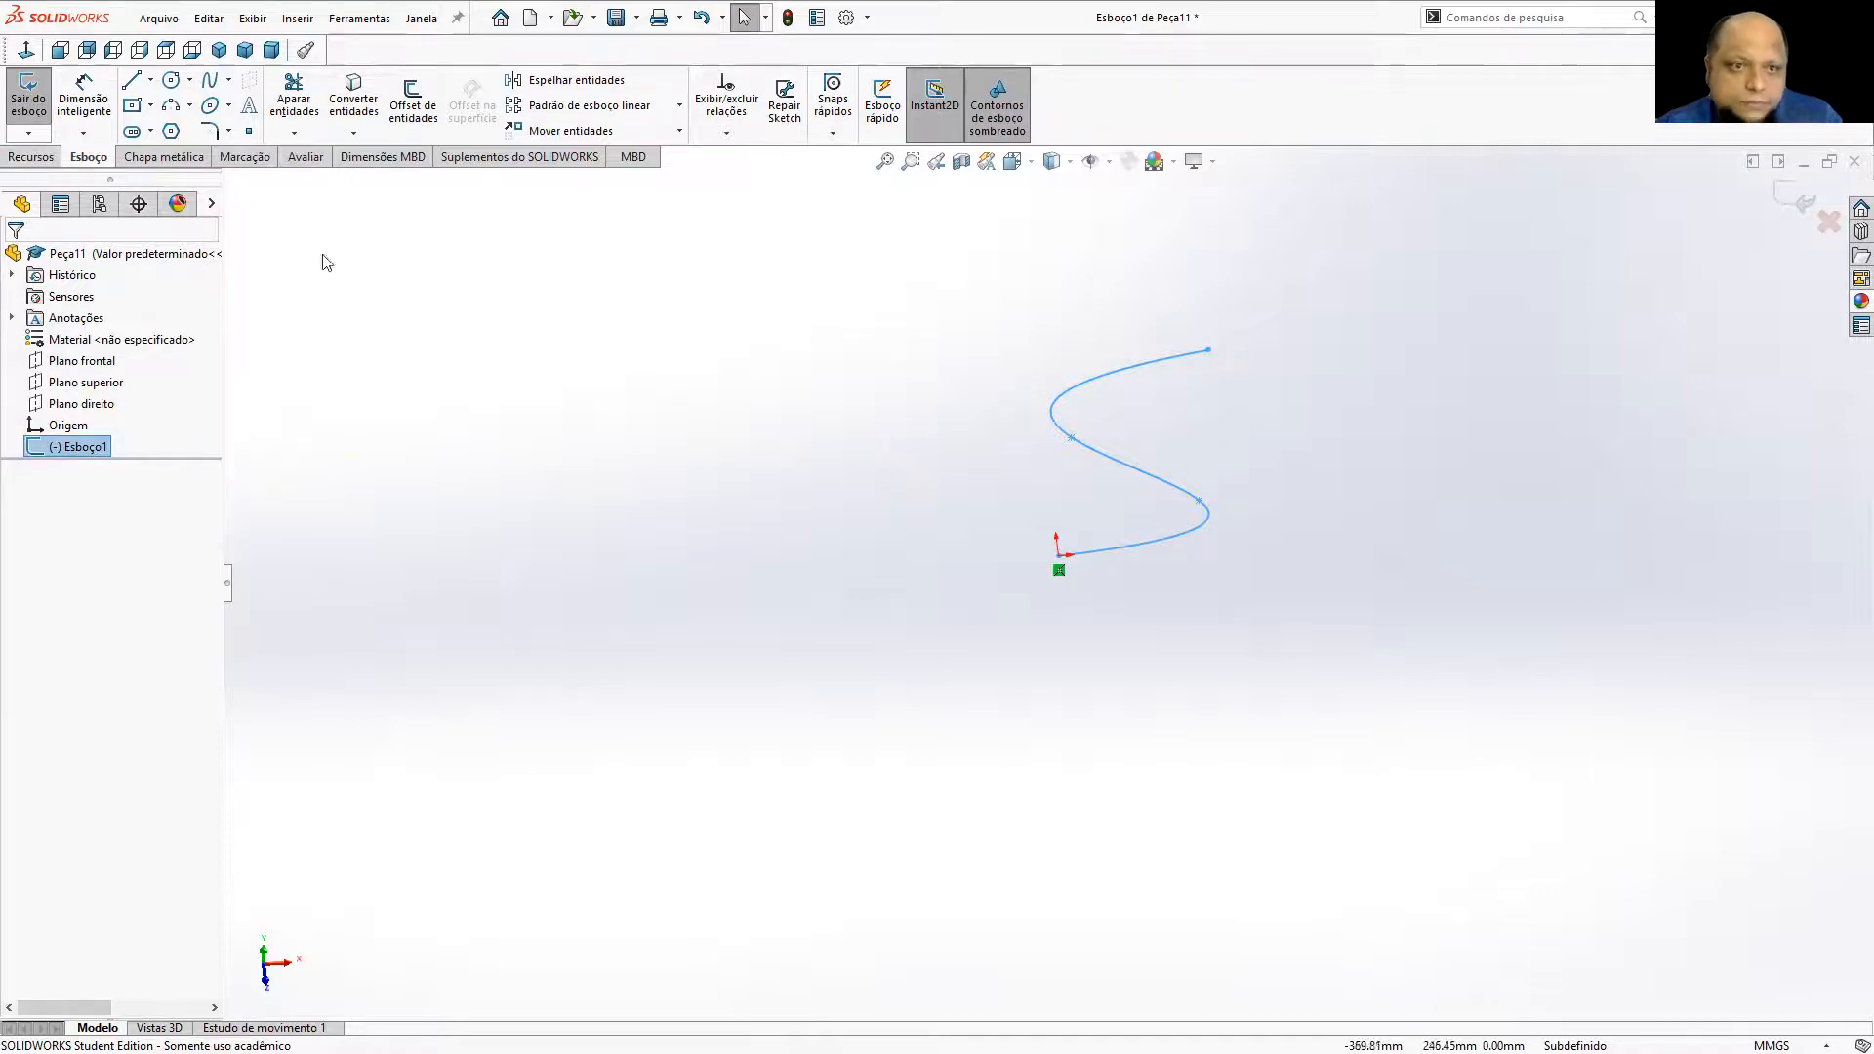
{"action": "left_click", "coordinate": [332, 283]}
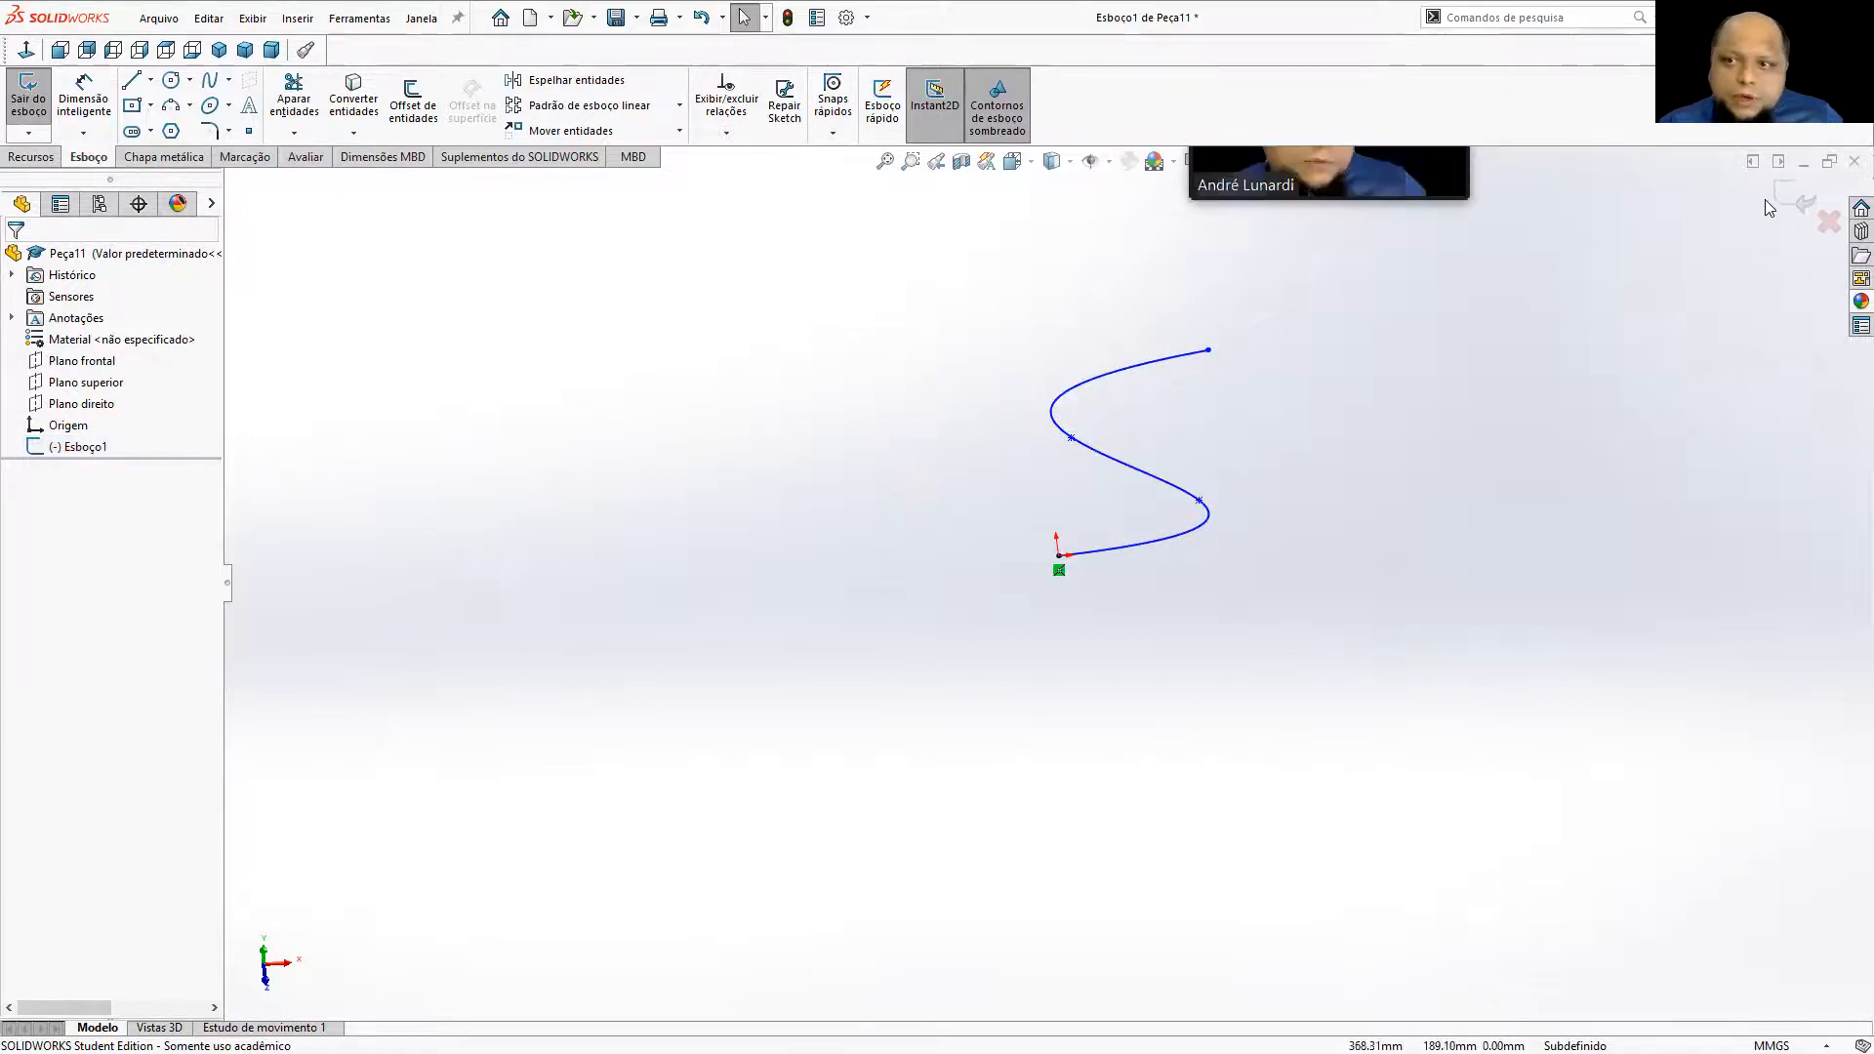
{"action": "left_click", "coordinate": [1800, 200]}
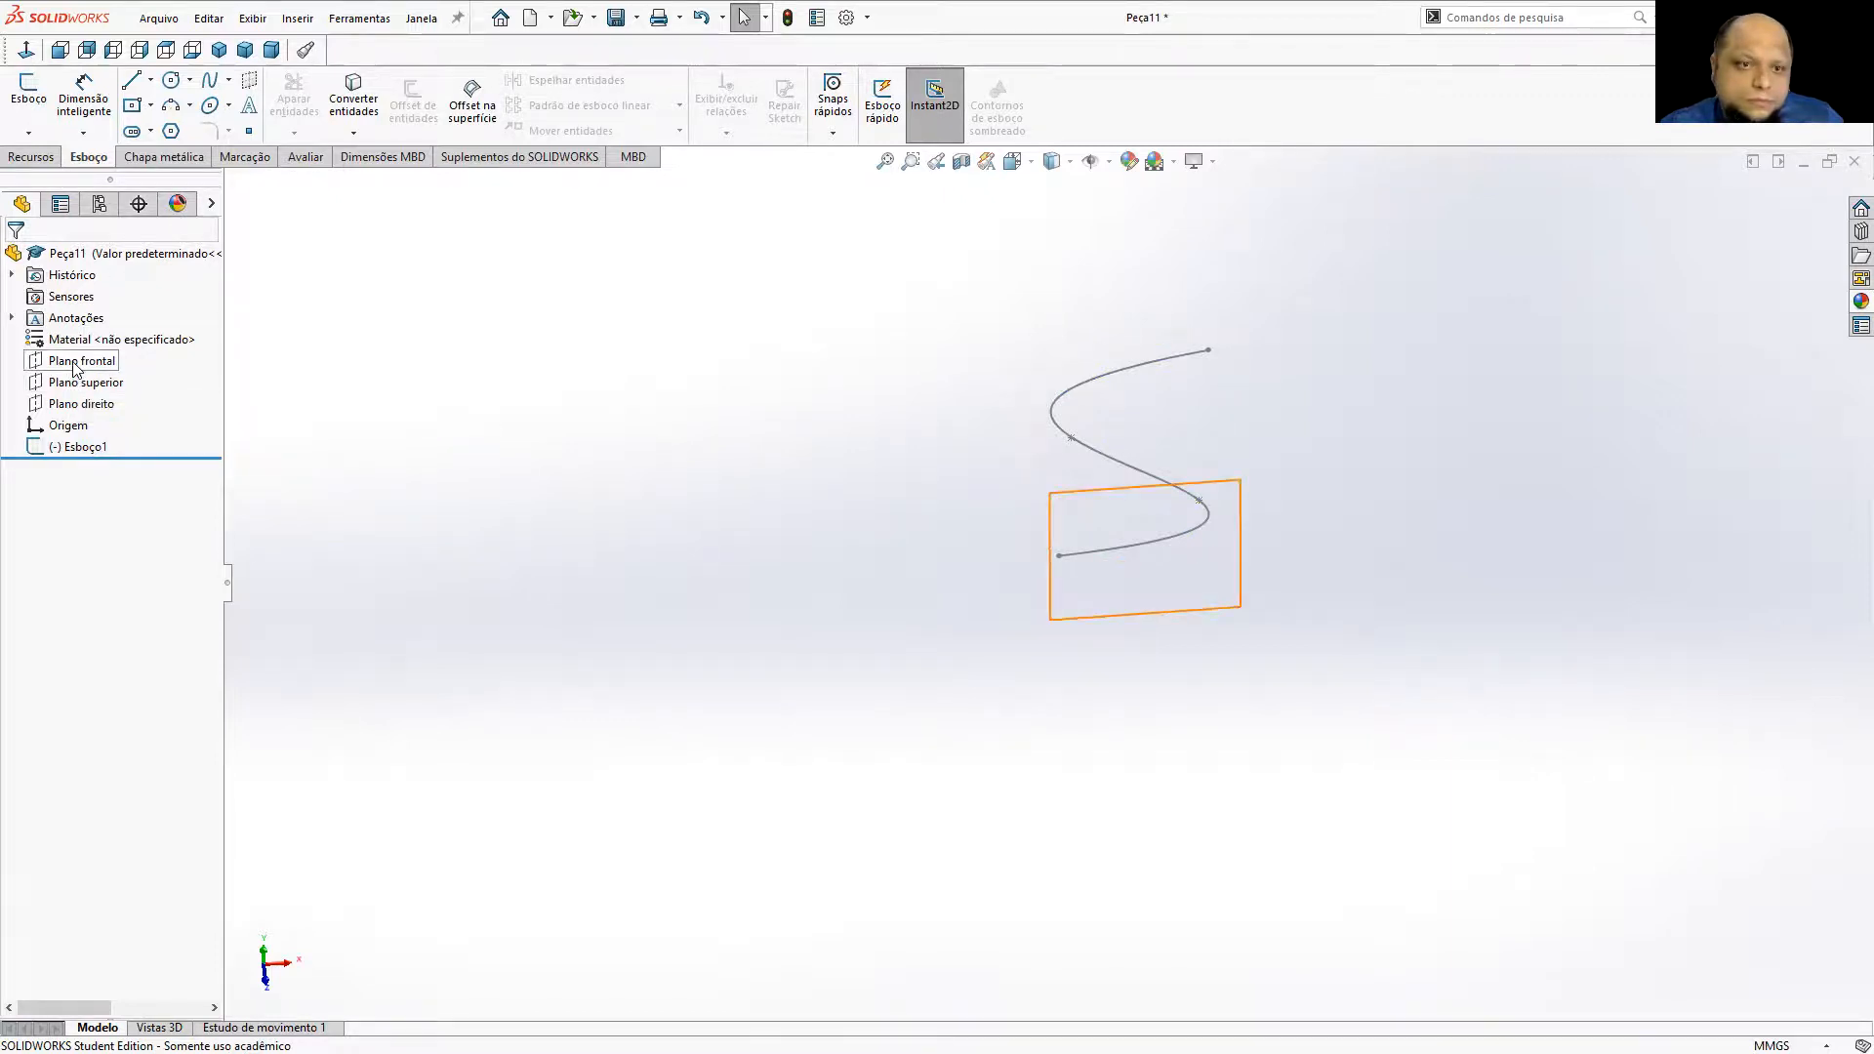
Sketch a circle of about 12.5 mm diameter centred on the origin, on the right plane.
{"action": "left_click", "coordinate": [81, 403]}
{"action": "left_click", "coordinate": [28, 93]}
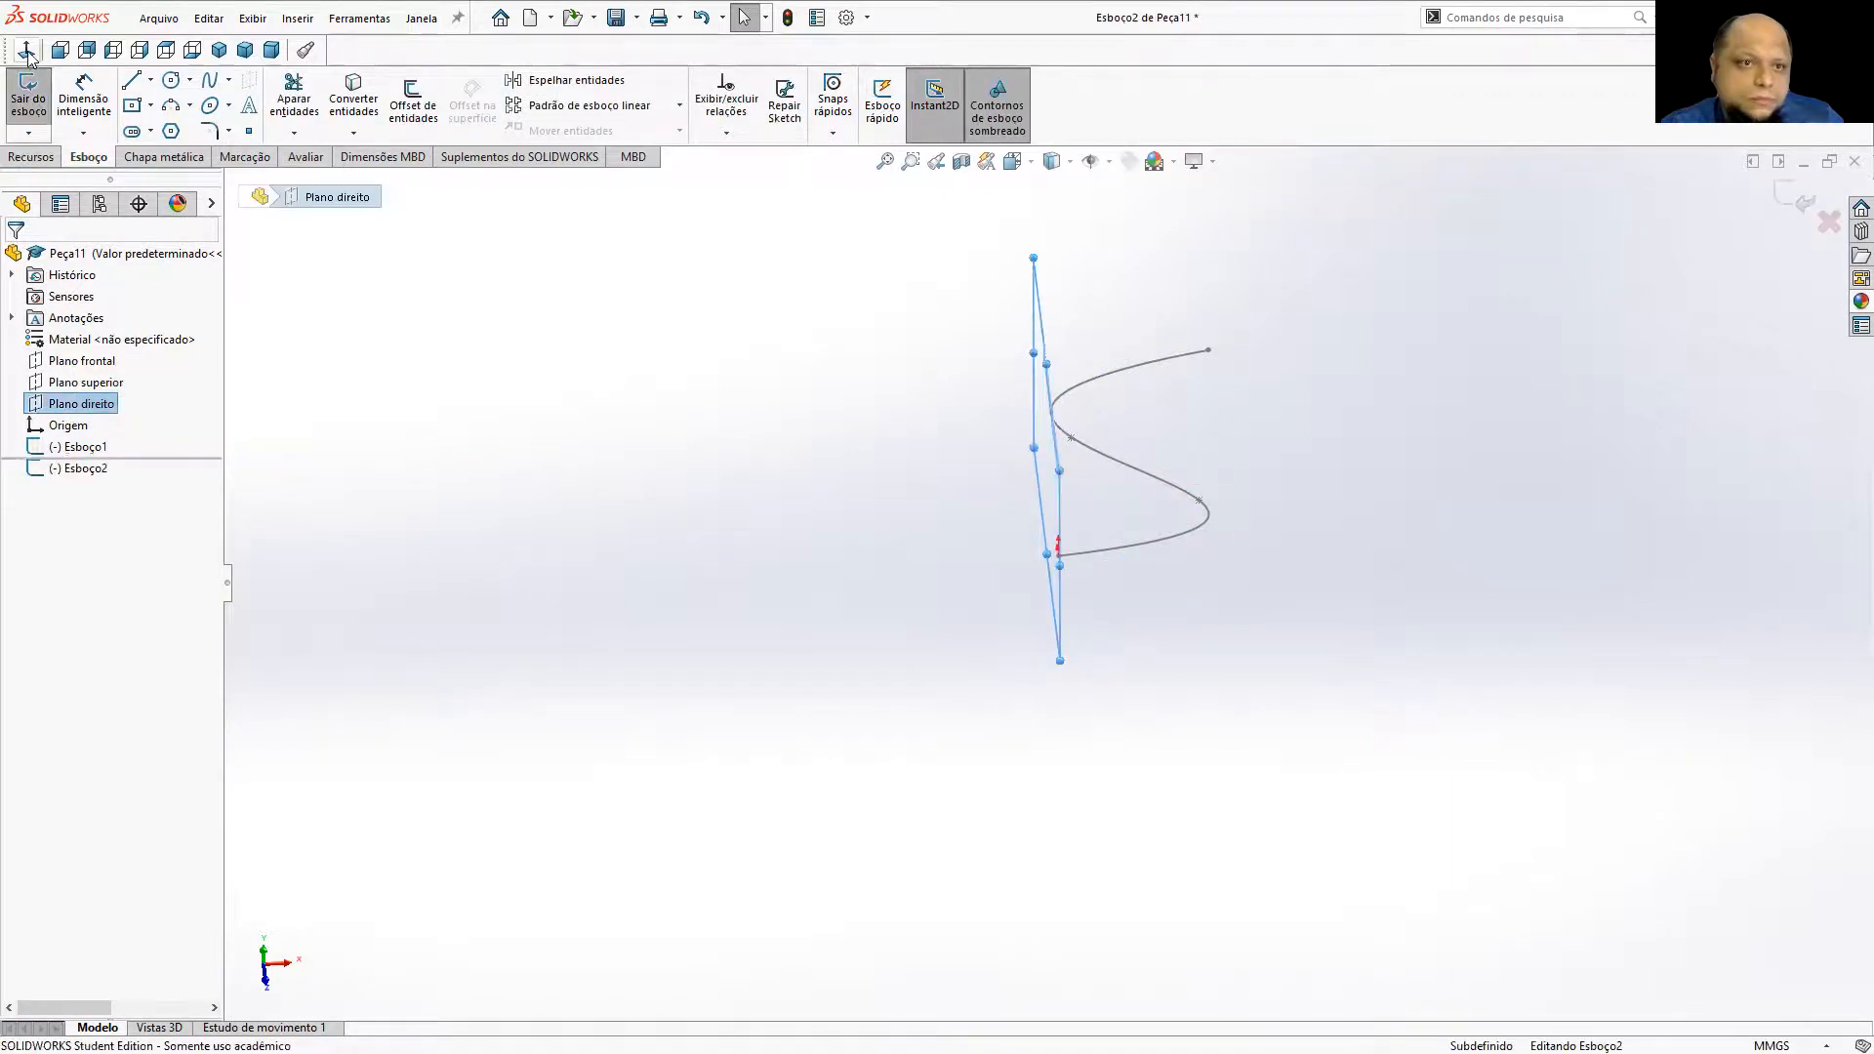
{"action": "left_click", "coordinate": [26, 50]}
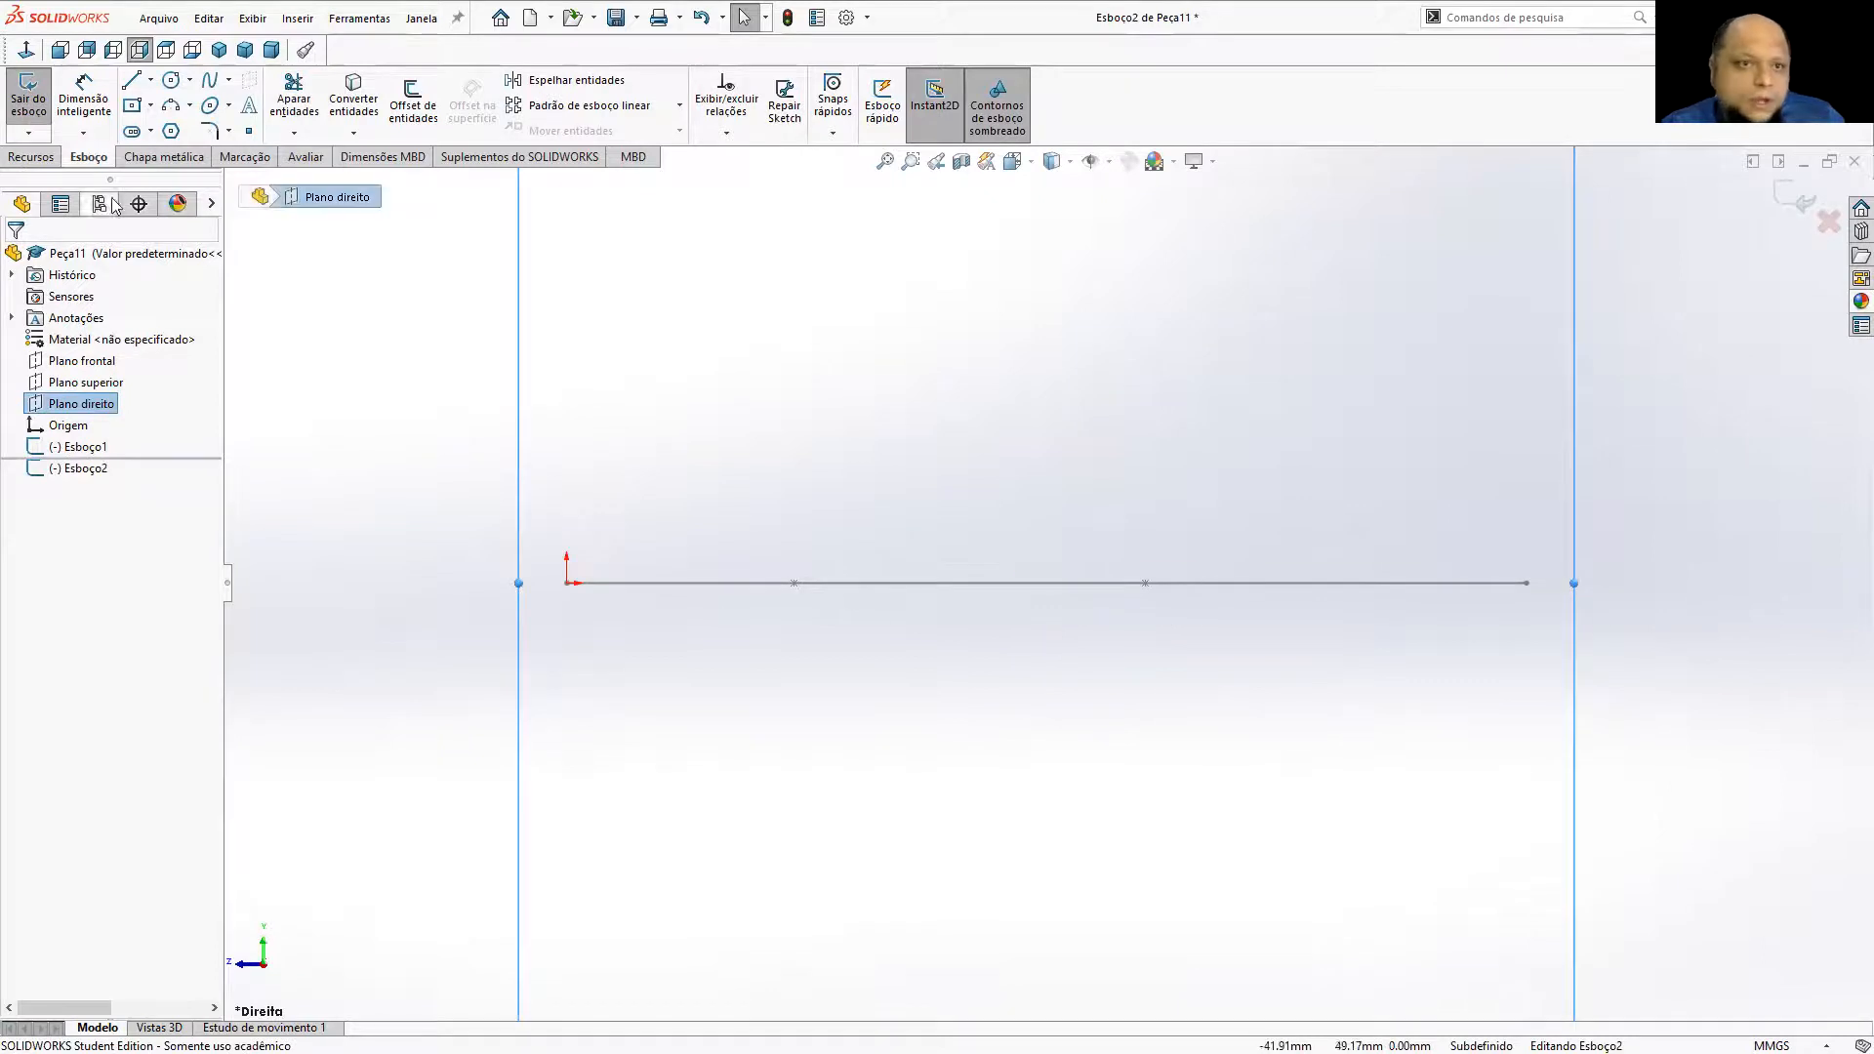
{"action": "left_click", "coordinate": [172, 83]}
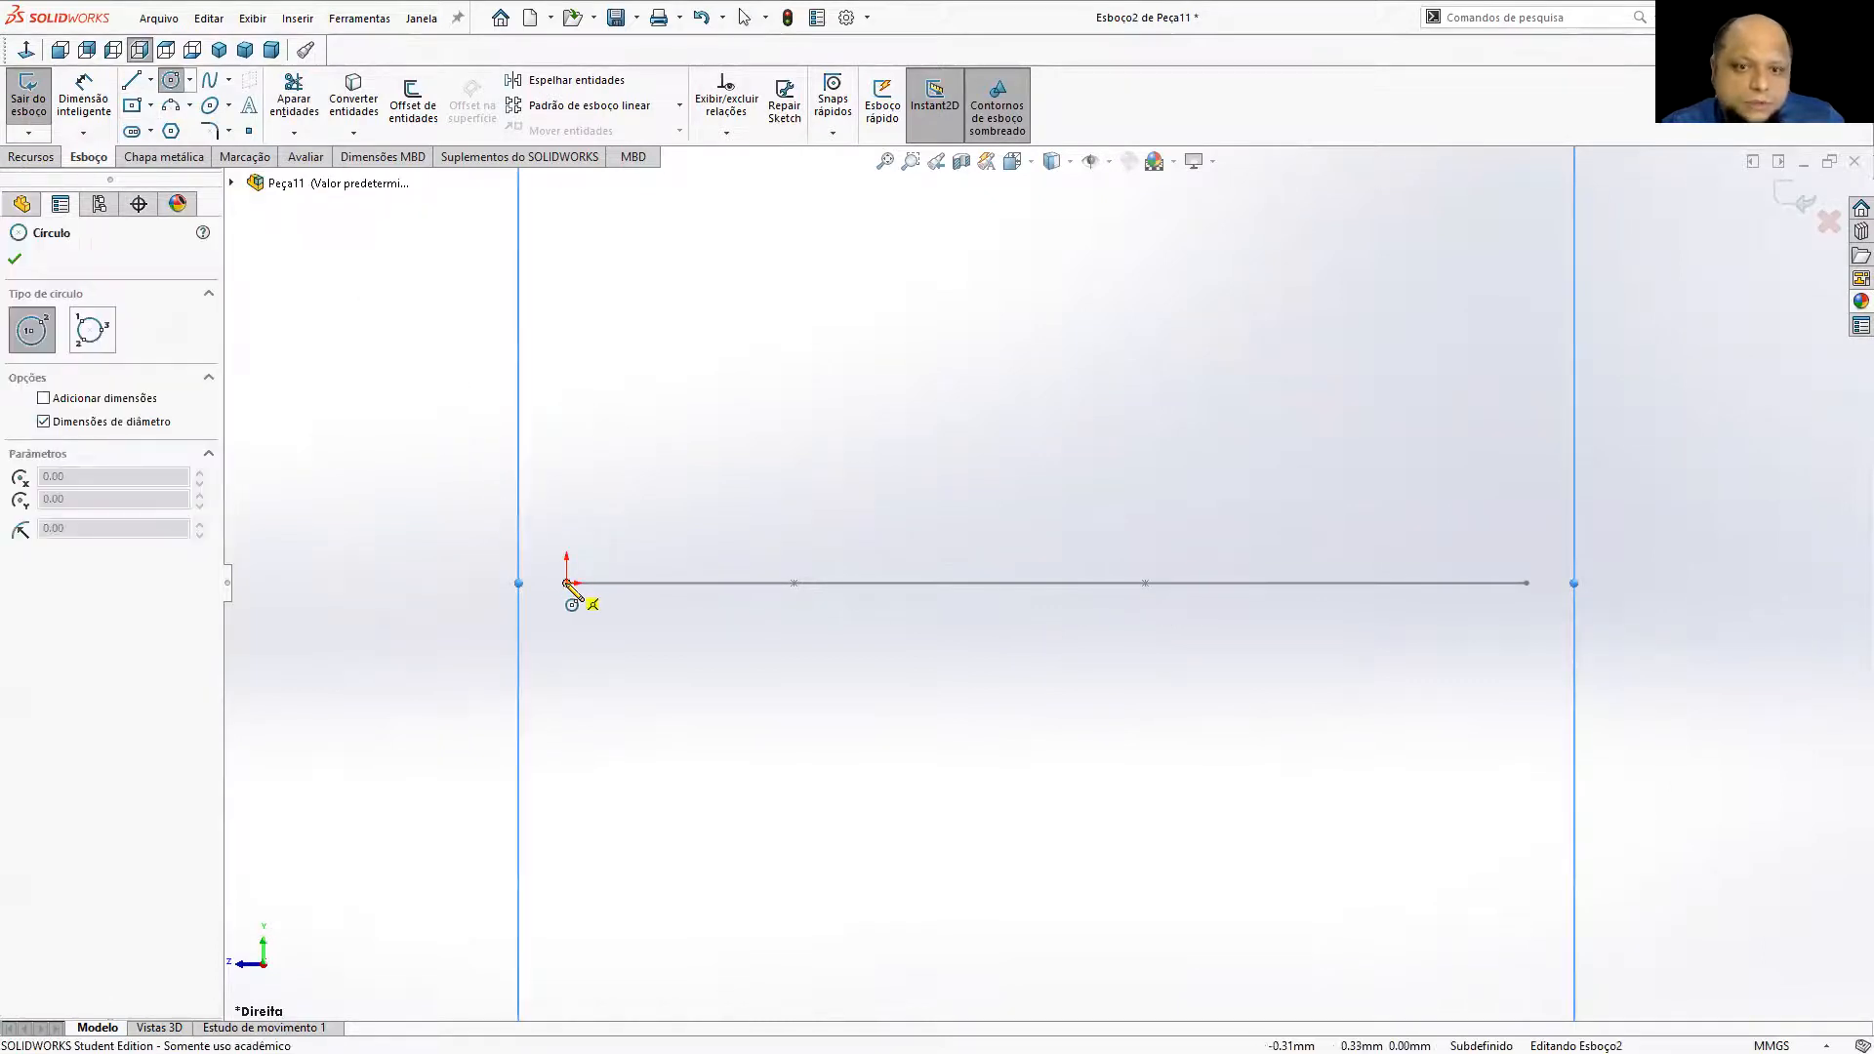
{"action": "left_click", "coordinate": [567, 584]}
{"action": "left_click", "coordinate": [602, 612]}
{"action": "key", "text": "Escape"}
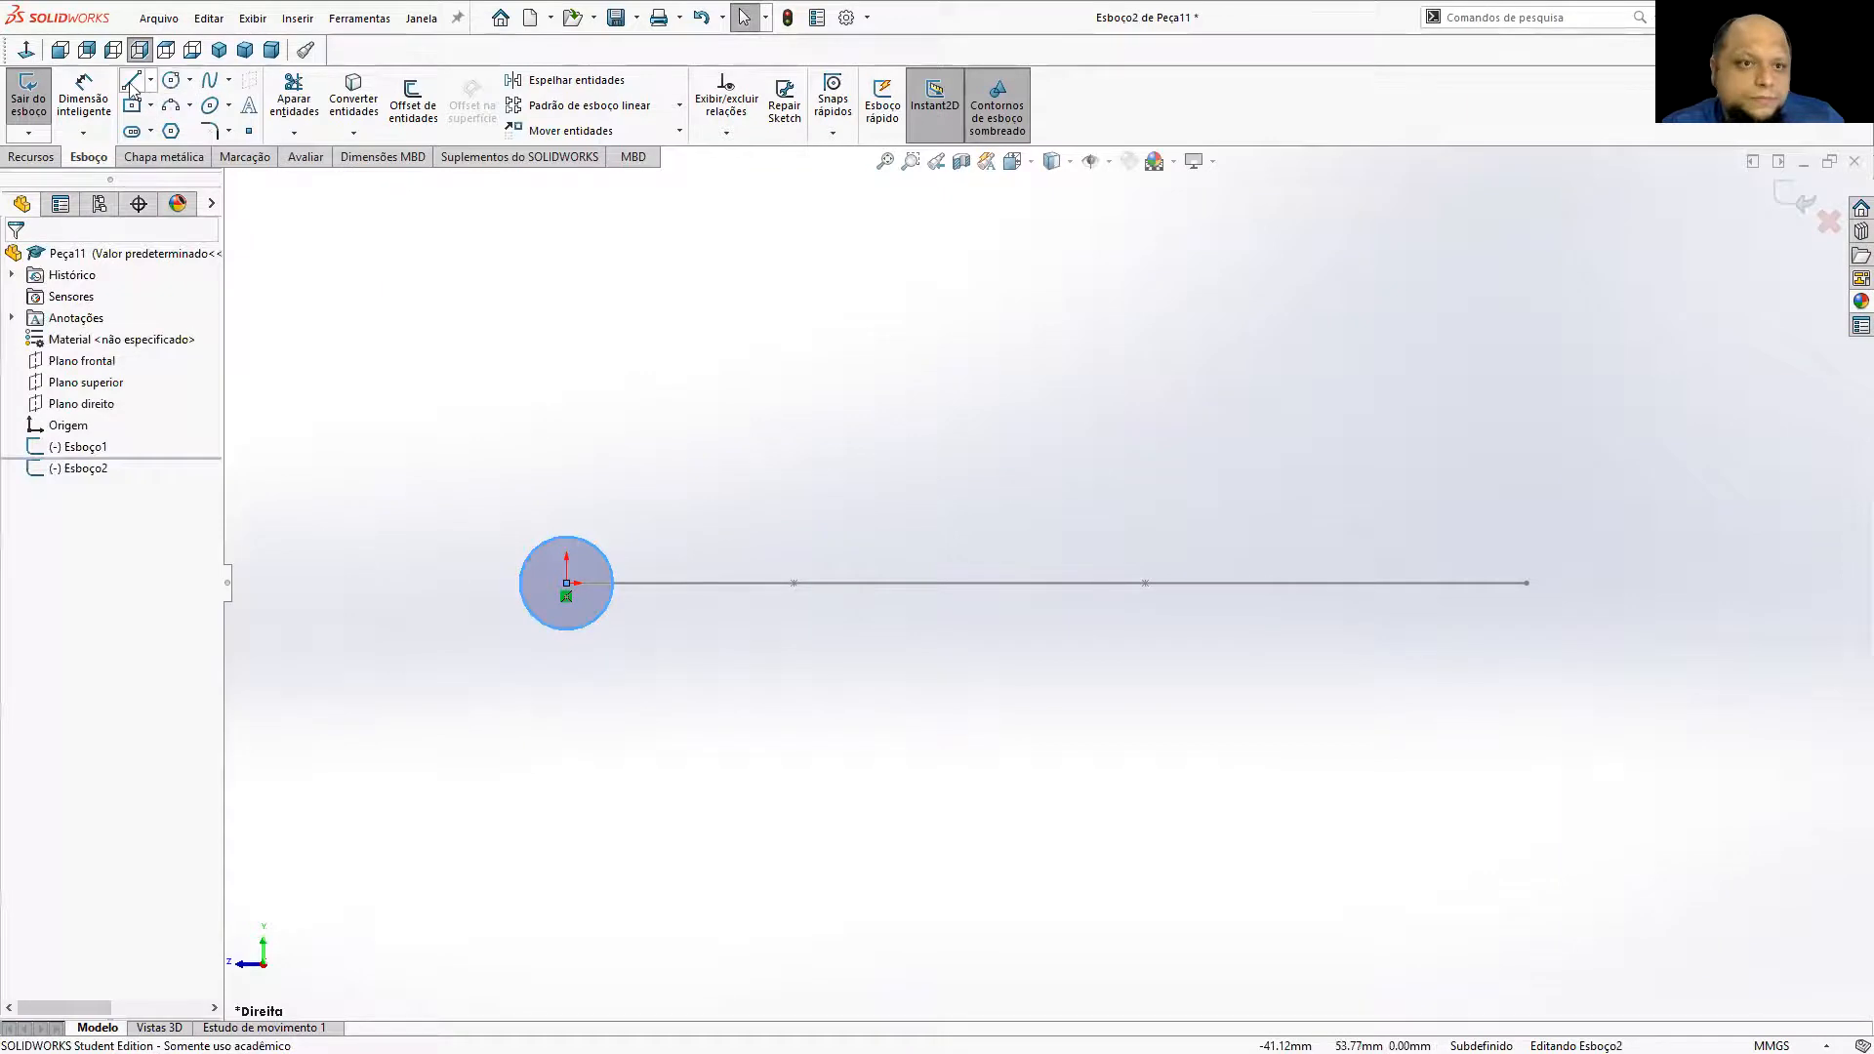
Draw a horizontal diameter line across the circle, trim away its lower half to leave a semicircular profile, and exit the sketch.
{"action": "left_click", "coordinate": [132, 82]}
{"action": "left_click", "coordinate": [518, 583]}
{"action": "left_click", "coordinate": [627, 583]}
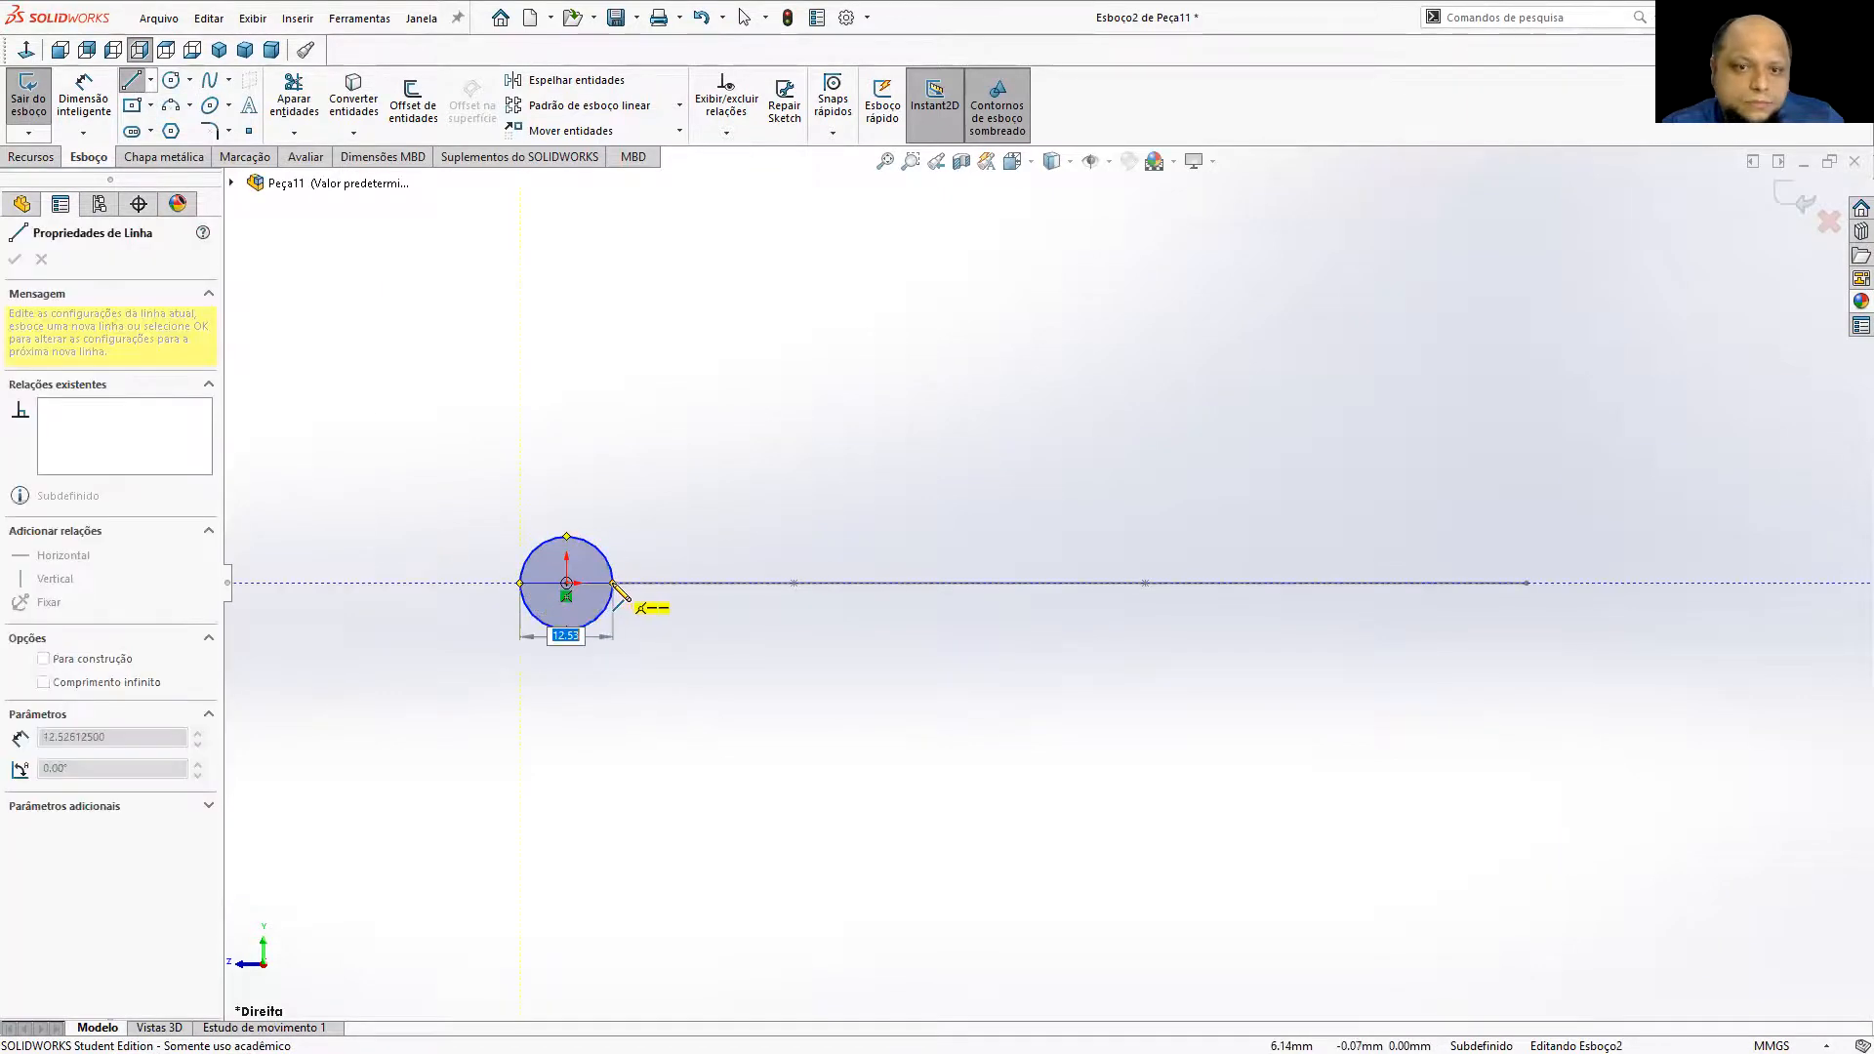
{"action": "key", "text": "Escape"}
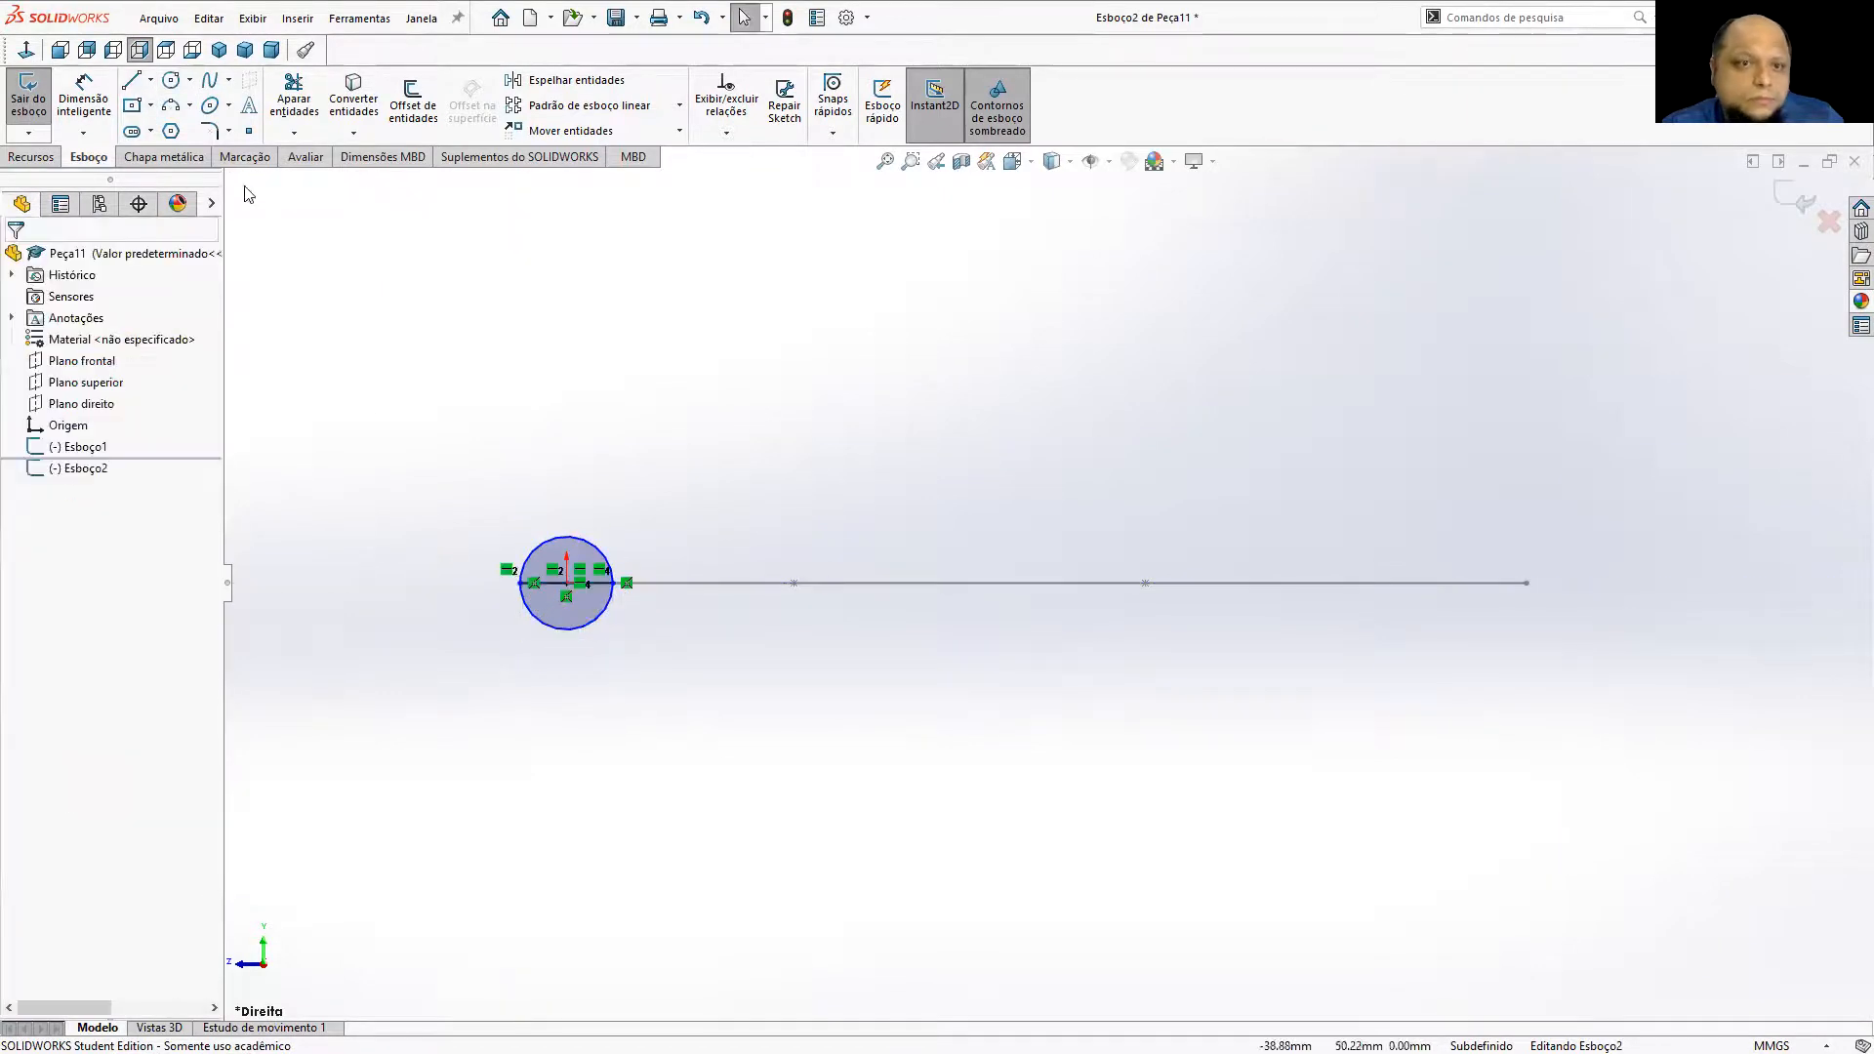
{"action": "left_click", "coordinate": [296, 98]}
{"action": "left_click", "coordinate": [603, 605]}
{"action": "scroll", "coordinate": [1040, 583], "scroll_direction": "up", "scroll_amount": 3}
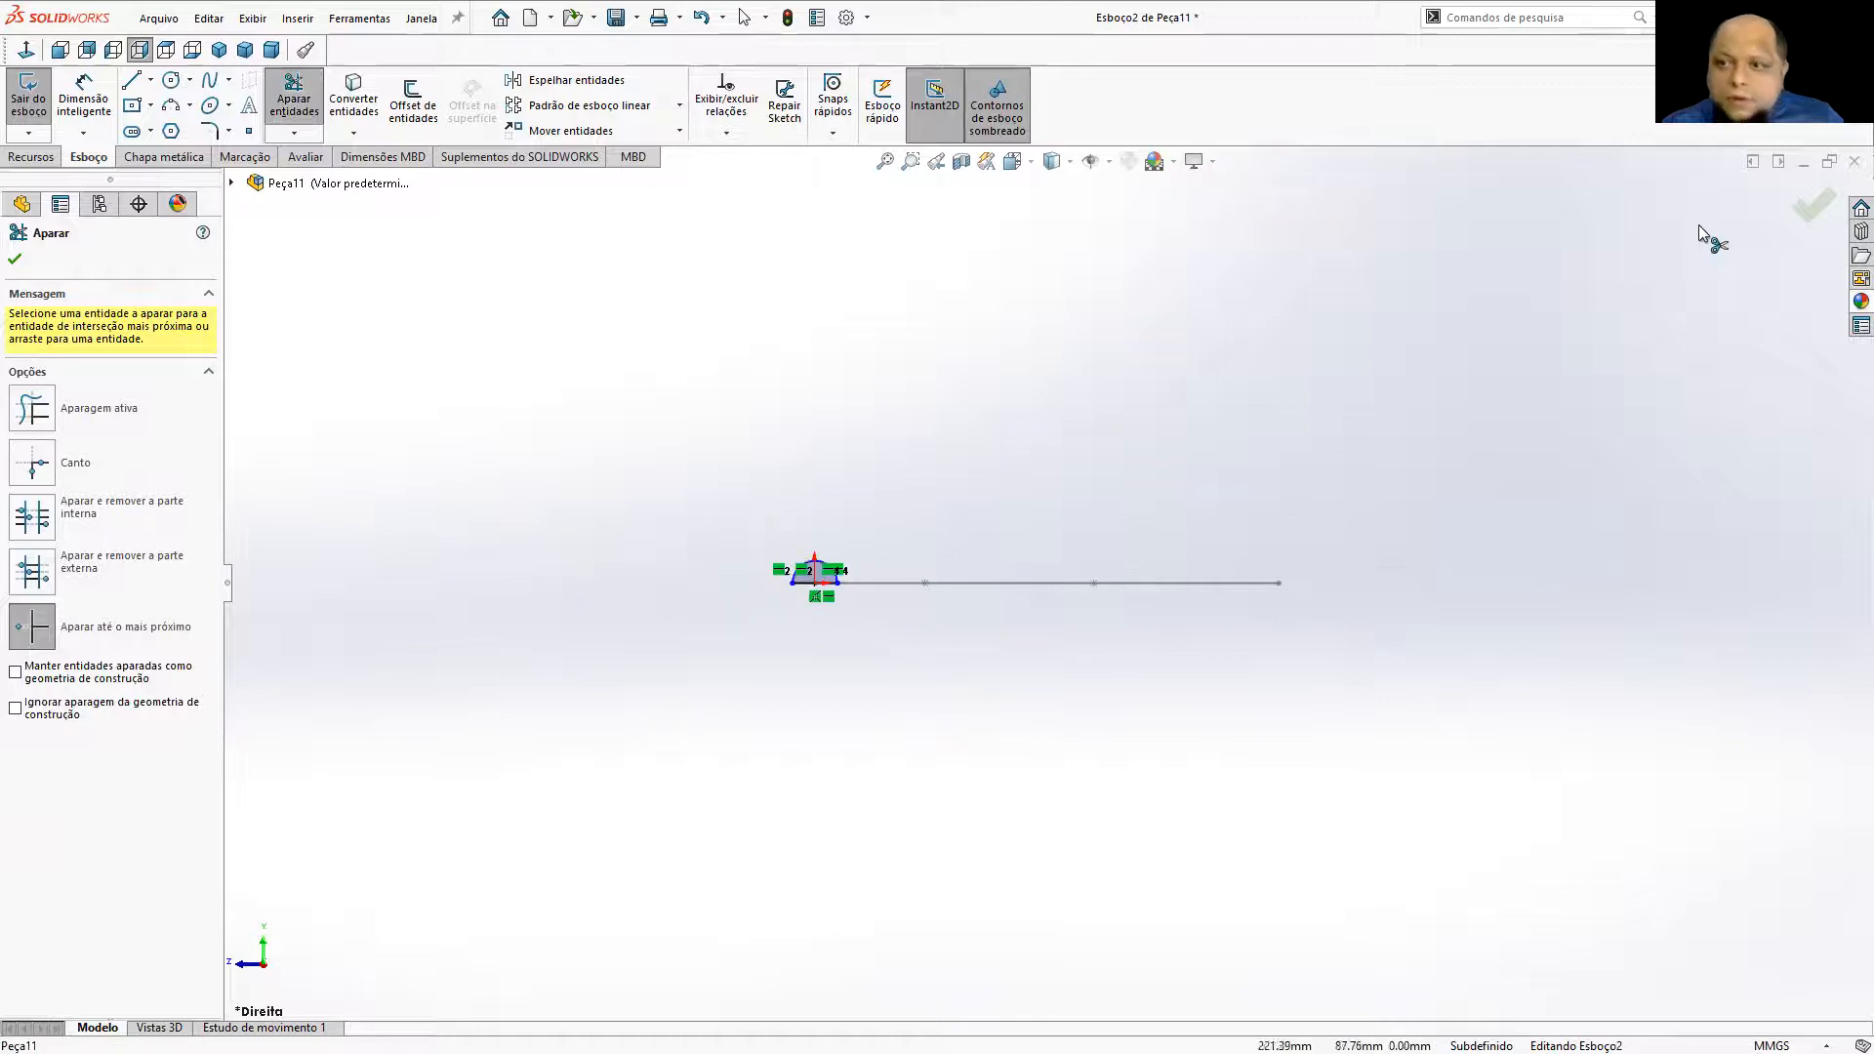
{"action": "left_click", "coordinate": [1805, 222]}
{"action": "left_click", "coordinate": [1802, 207]}
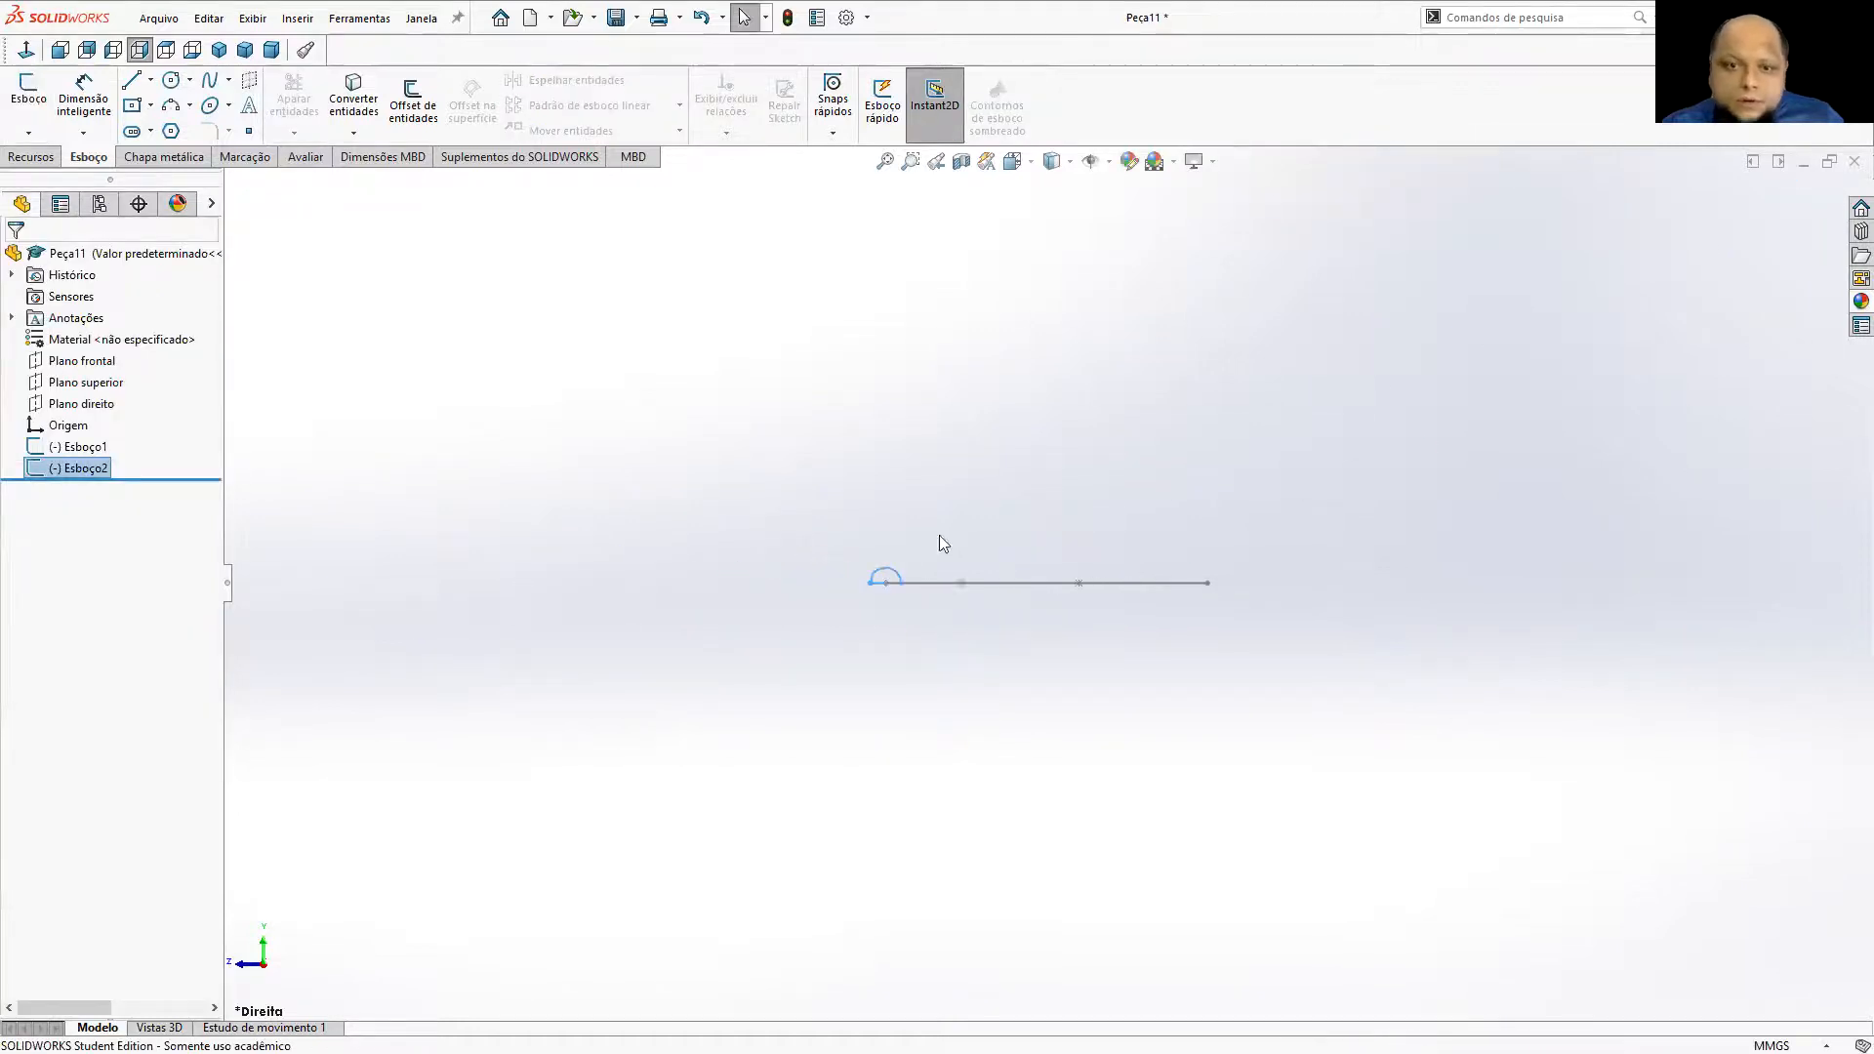
Sweep the semicircular profile along the S-shaped spline path to form a solid bar.
{"action": "left_click", "coordinate": [46, 158]}
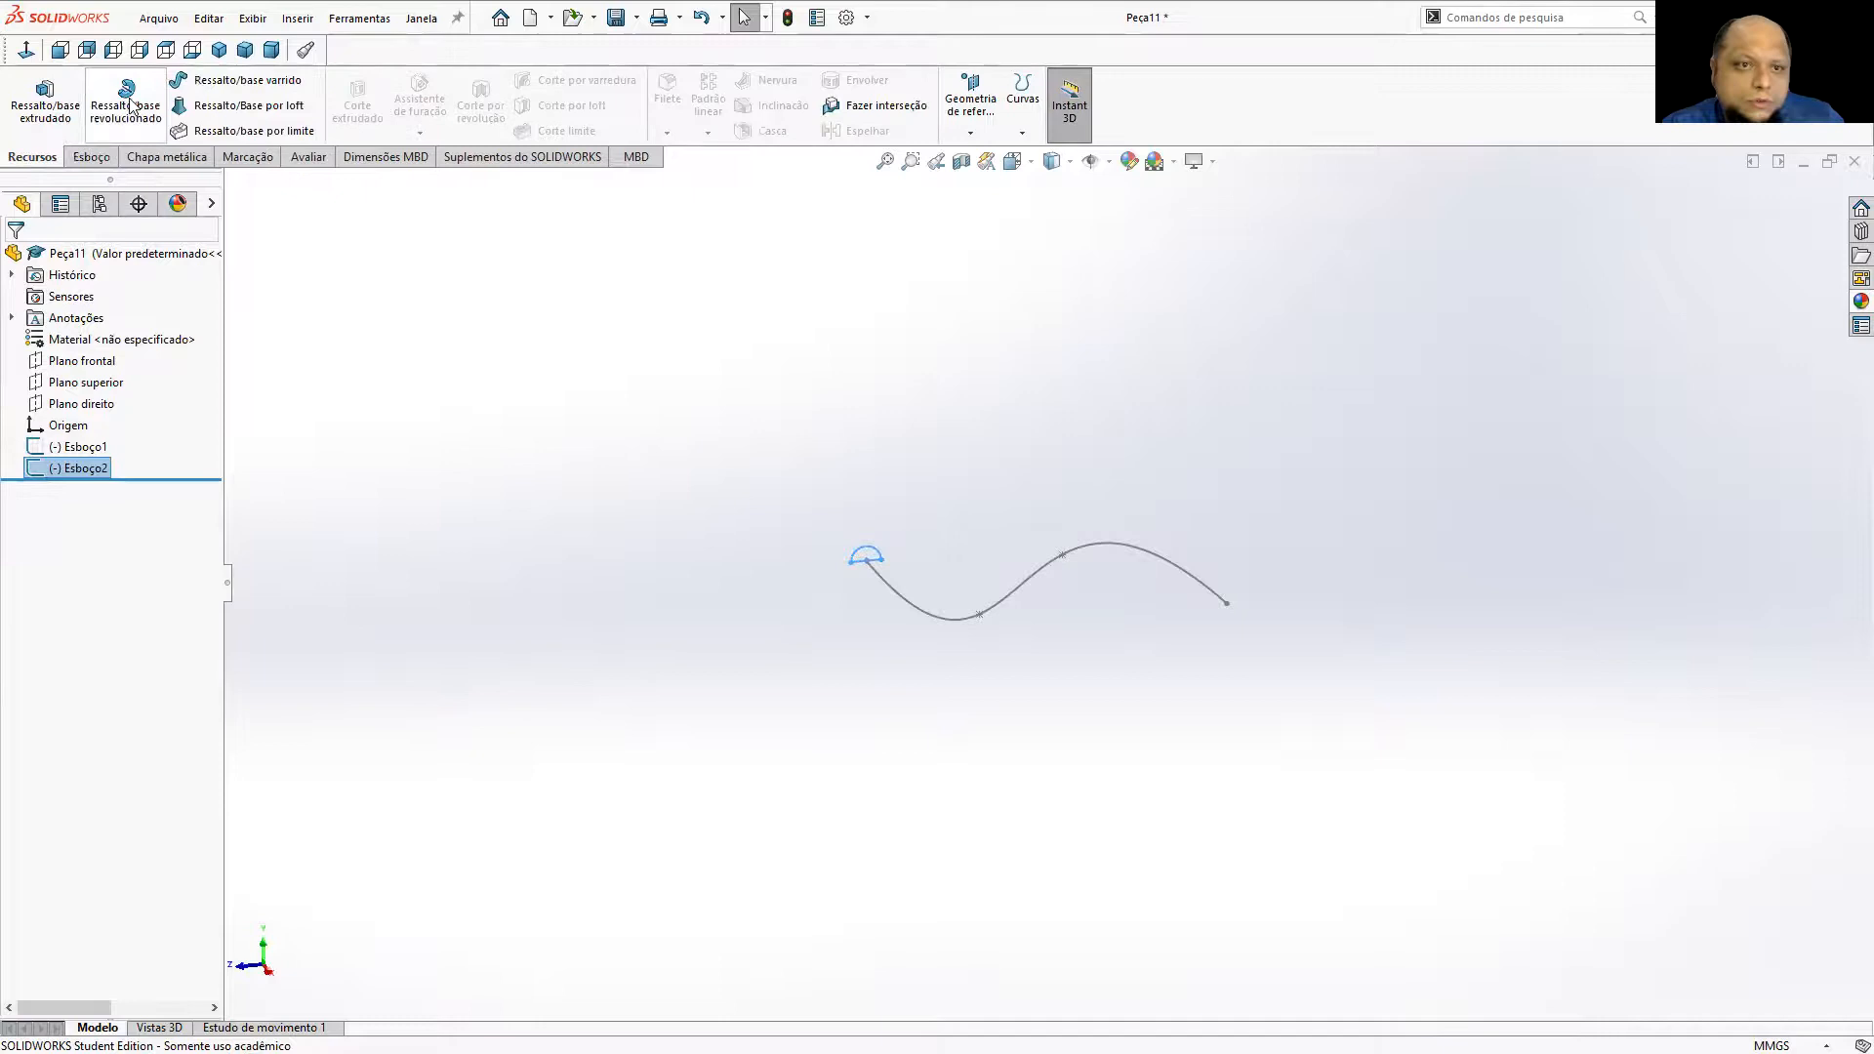
{"action": "left_click", "coordinate": [205, 88]}
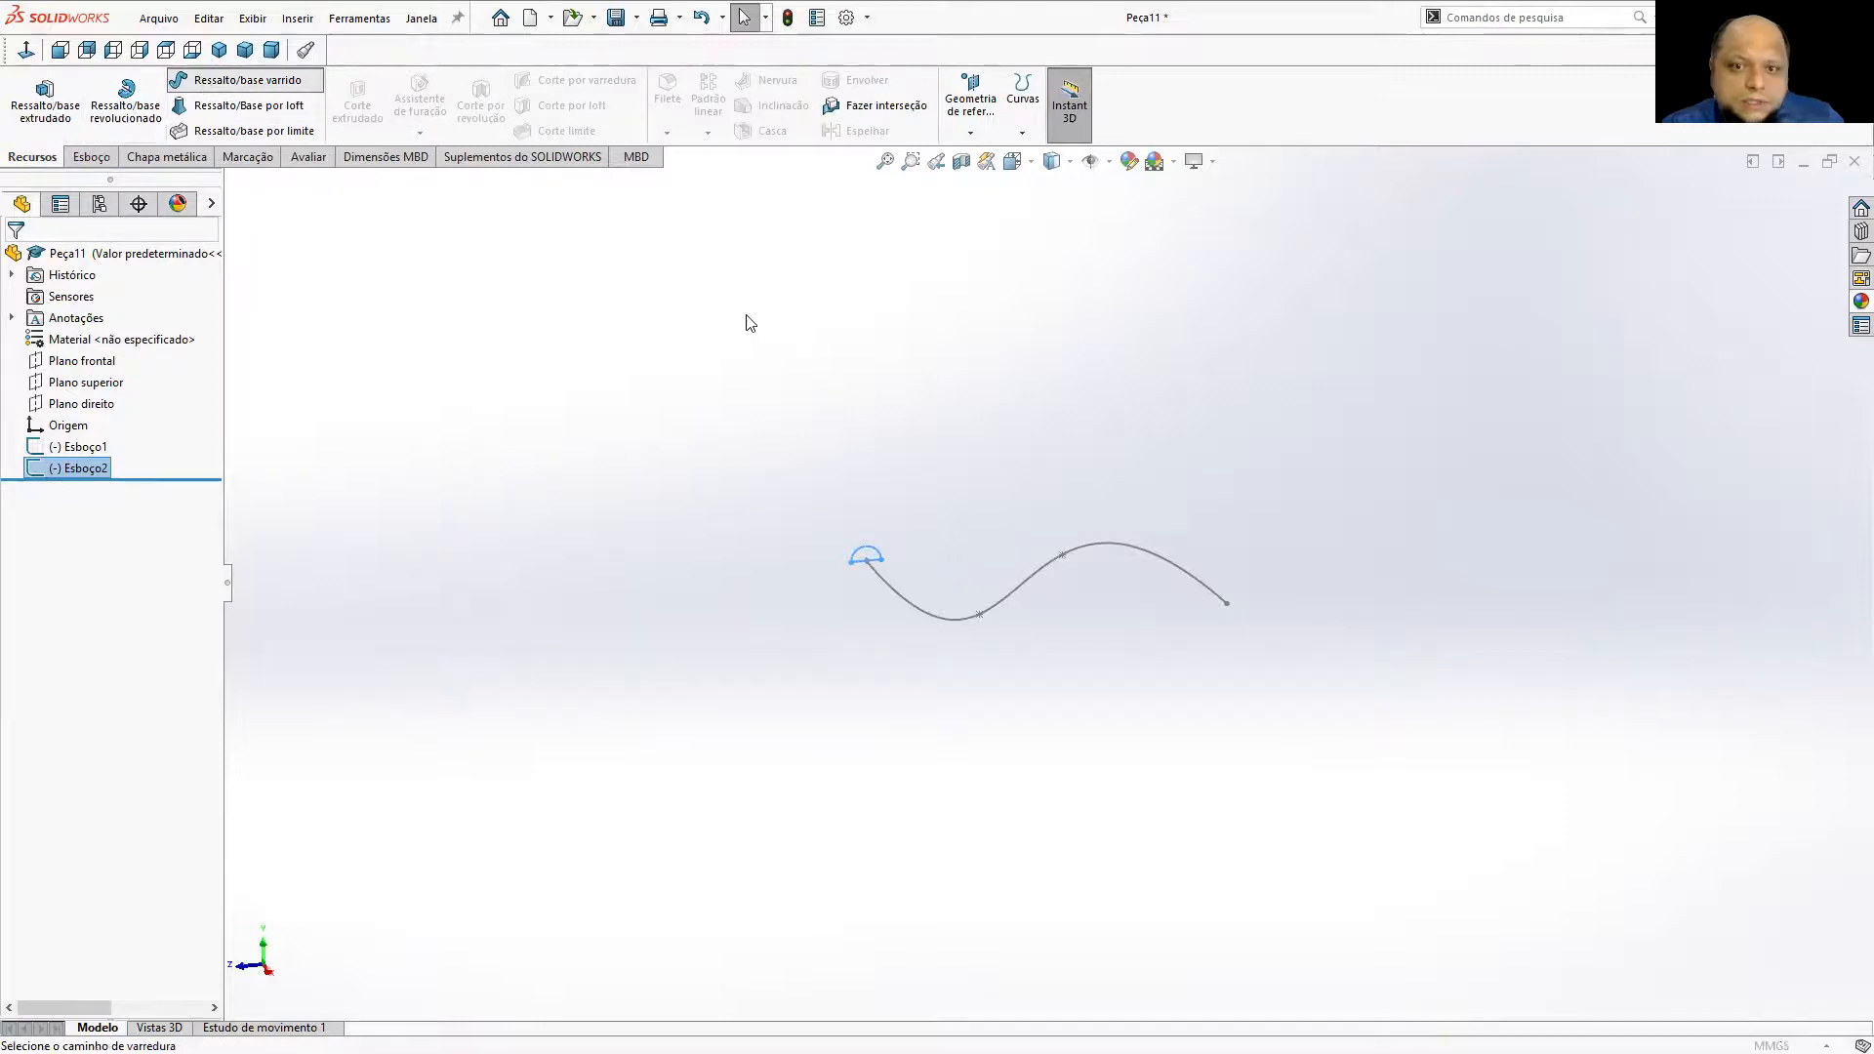
{"action": "left_click", "coordinate": [928, 611]}
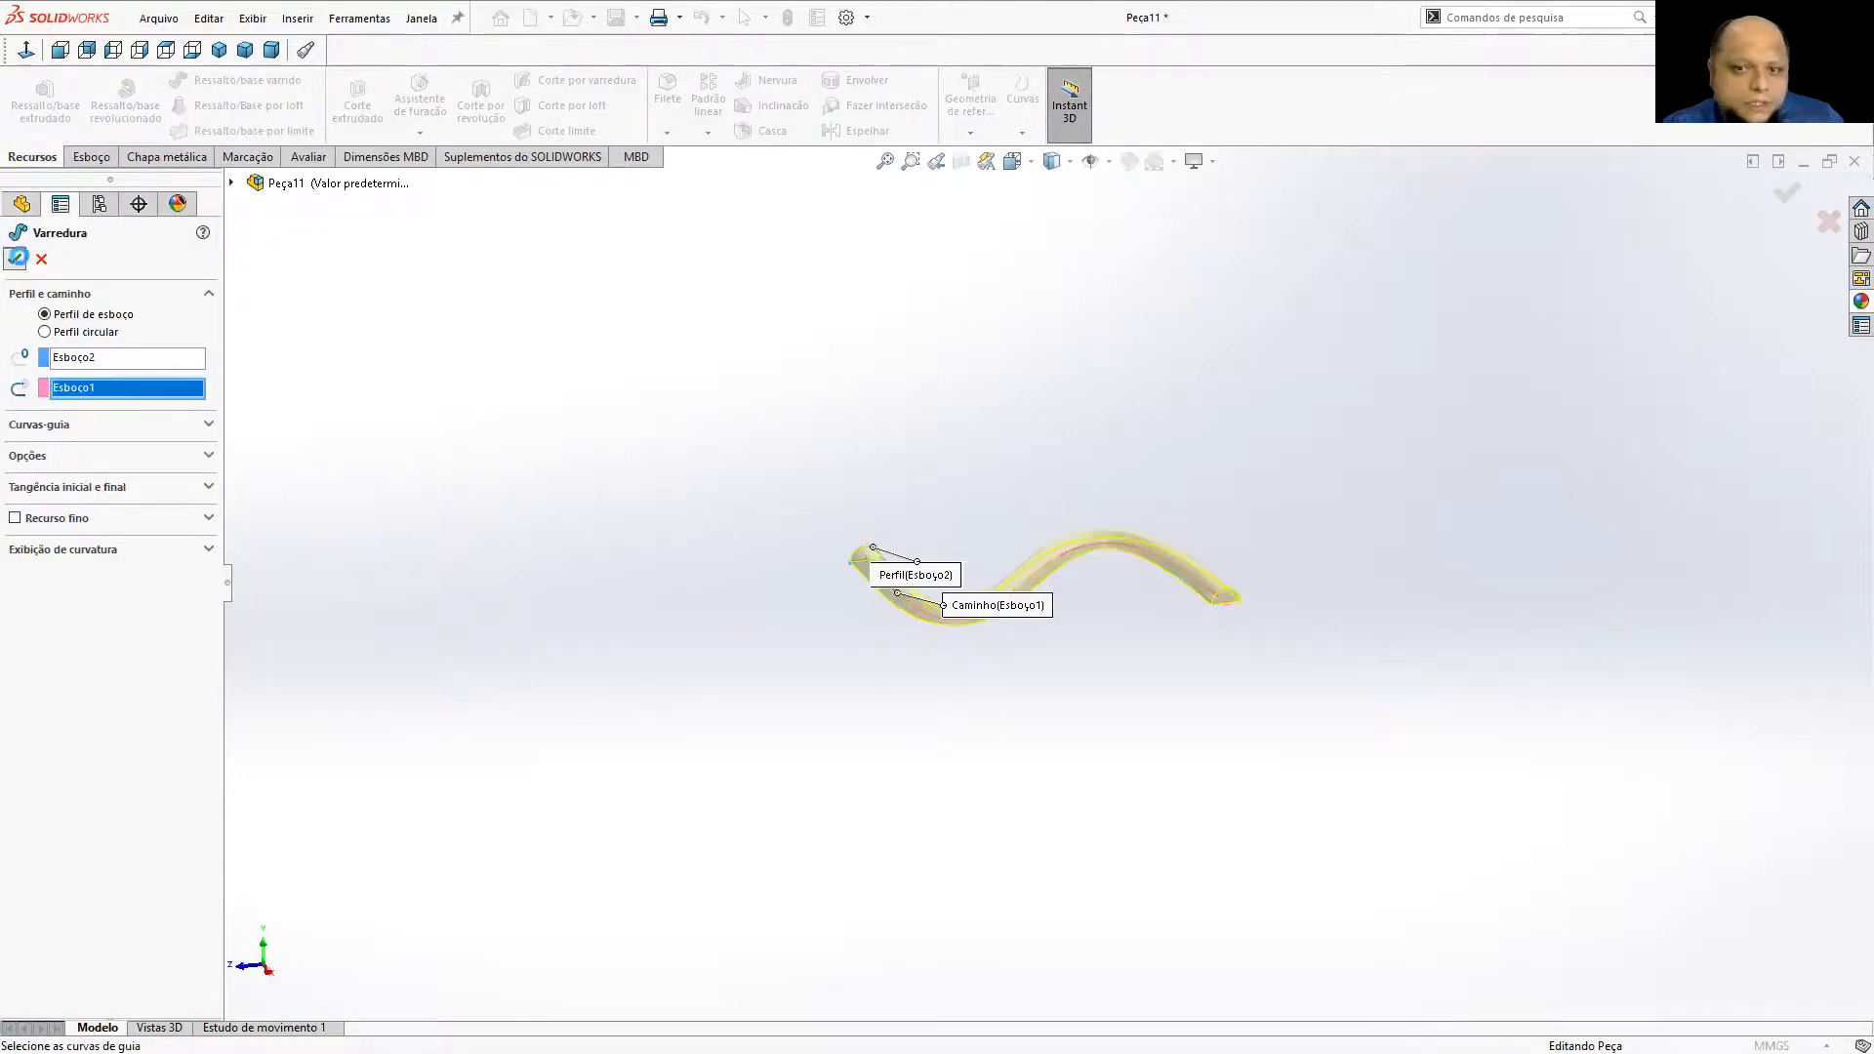
{"action": "left_click", "coordinate": [16, 259]}
{"action": "left_click", "coordinate": [879, 397]}
{"action": "middle_click_drag", "start_coordinate": [1071, 542], "coordinate": [1157, 723]}
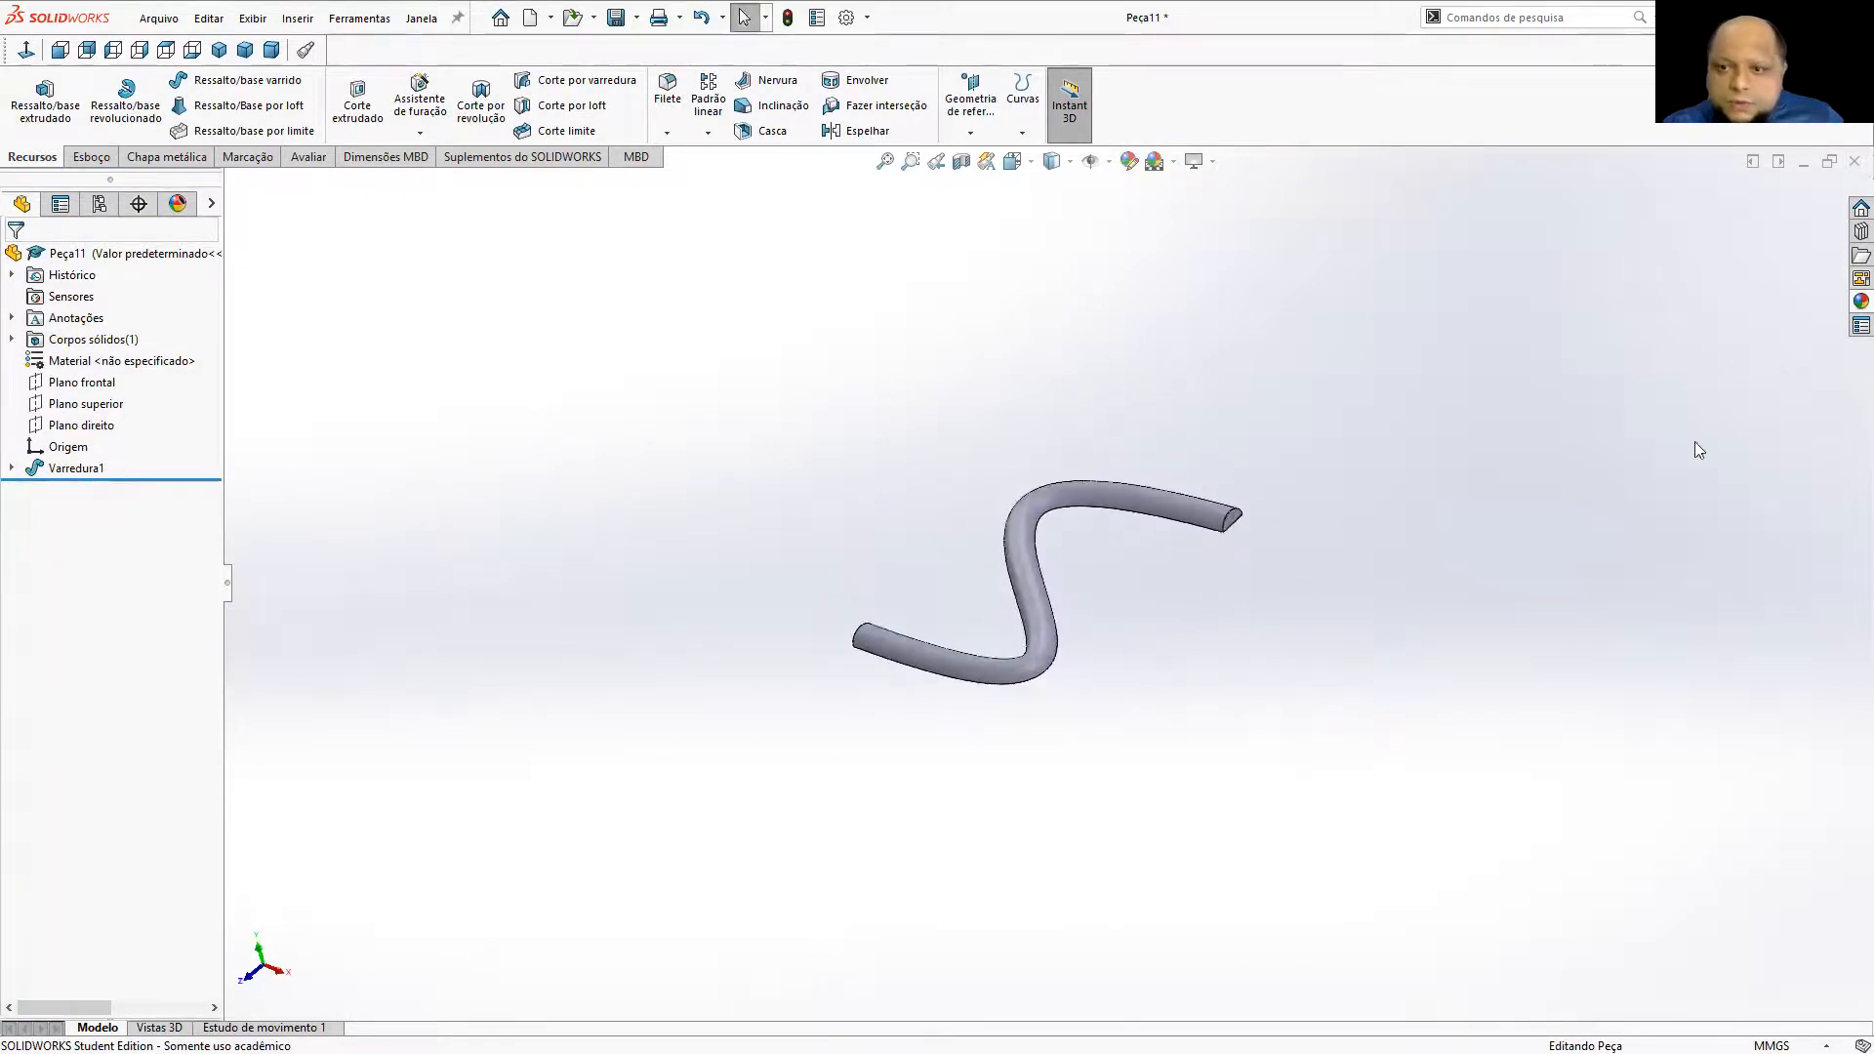
Apply the solid orange (Laranja) appearance to the swept bar and show it in isometric view.
{"action": "left_click", "coordinate": [1861, 300]}
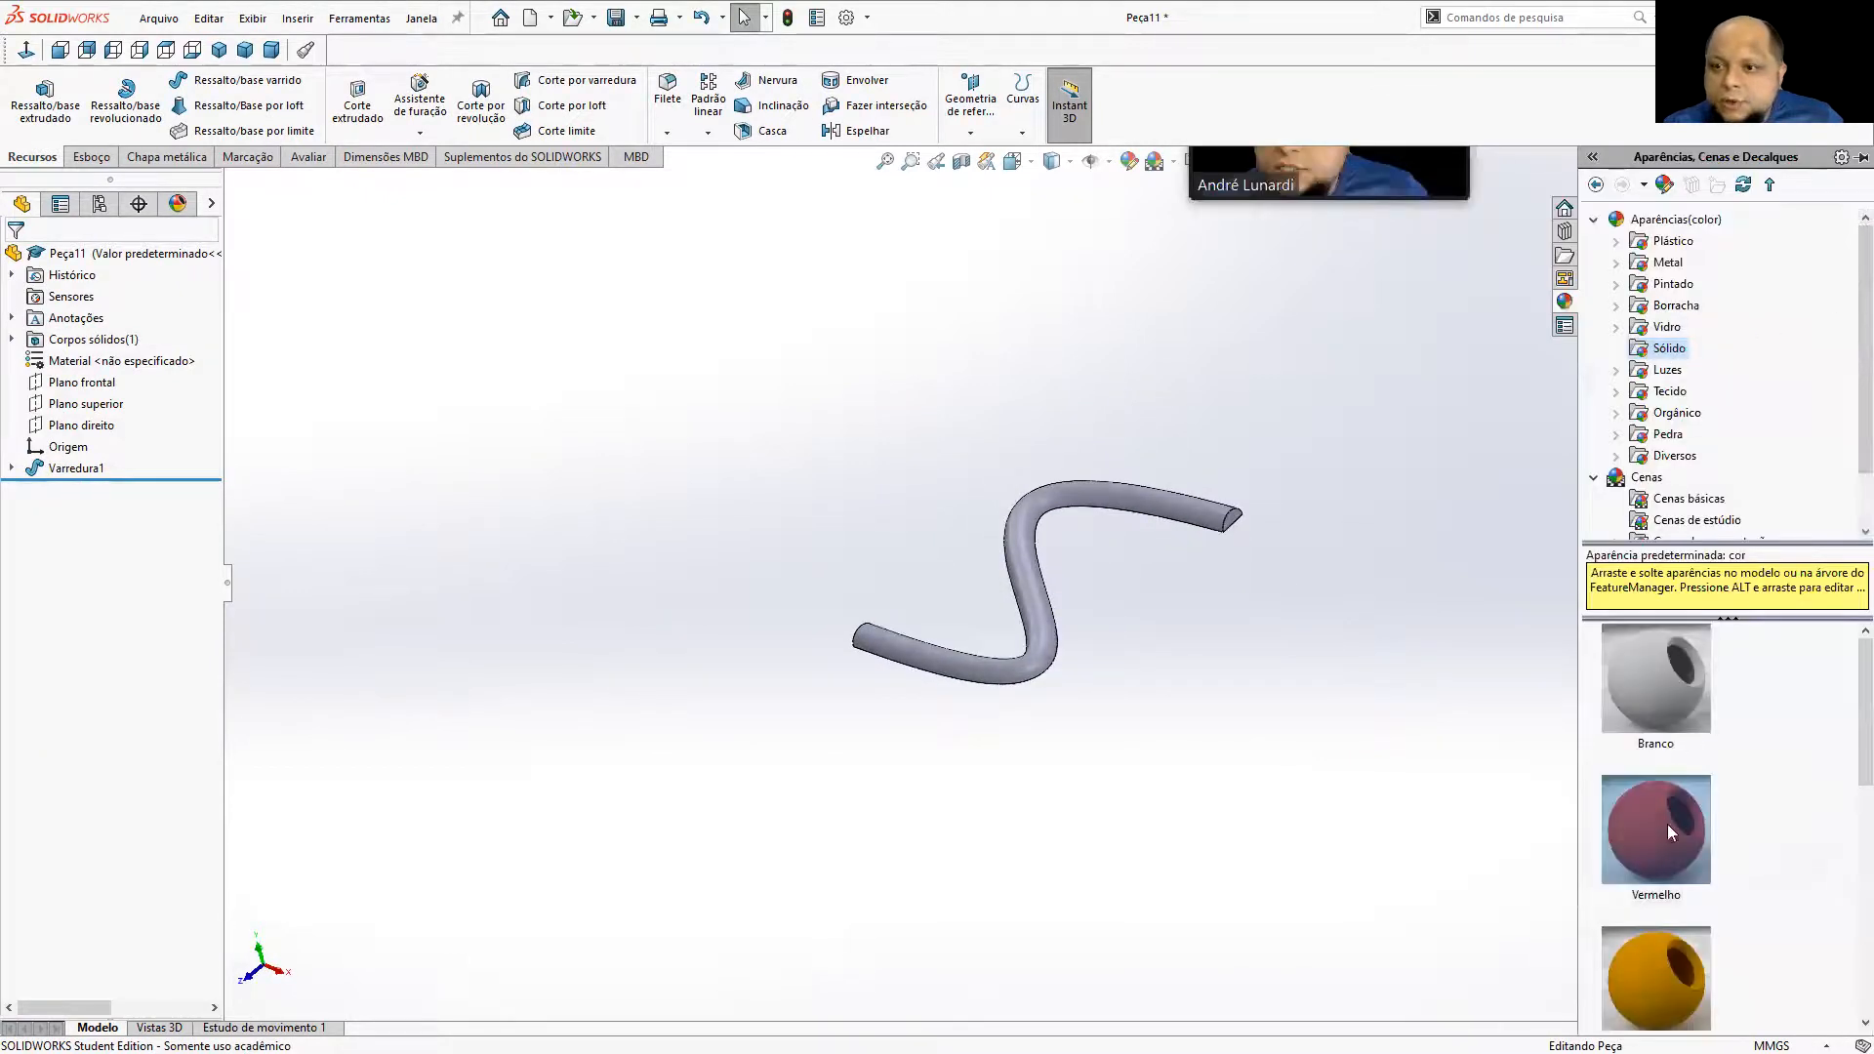
{"action": "left_click_drag", "start_coordinate": [1672, 934], "coordinate": [1058, 535]}
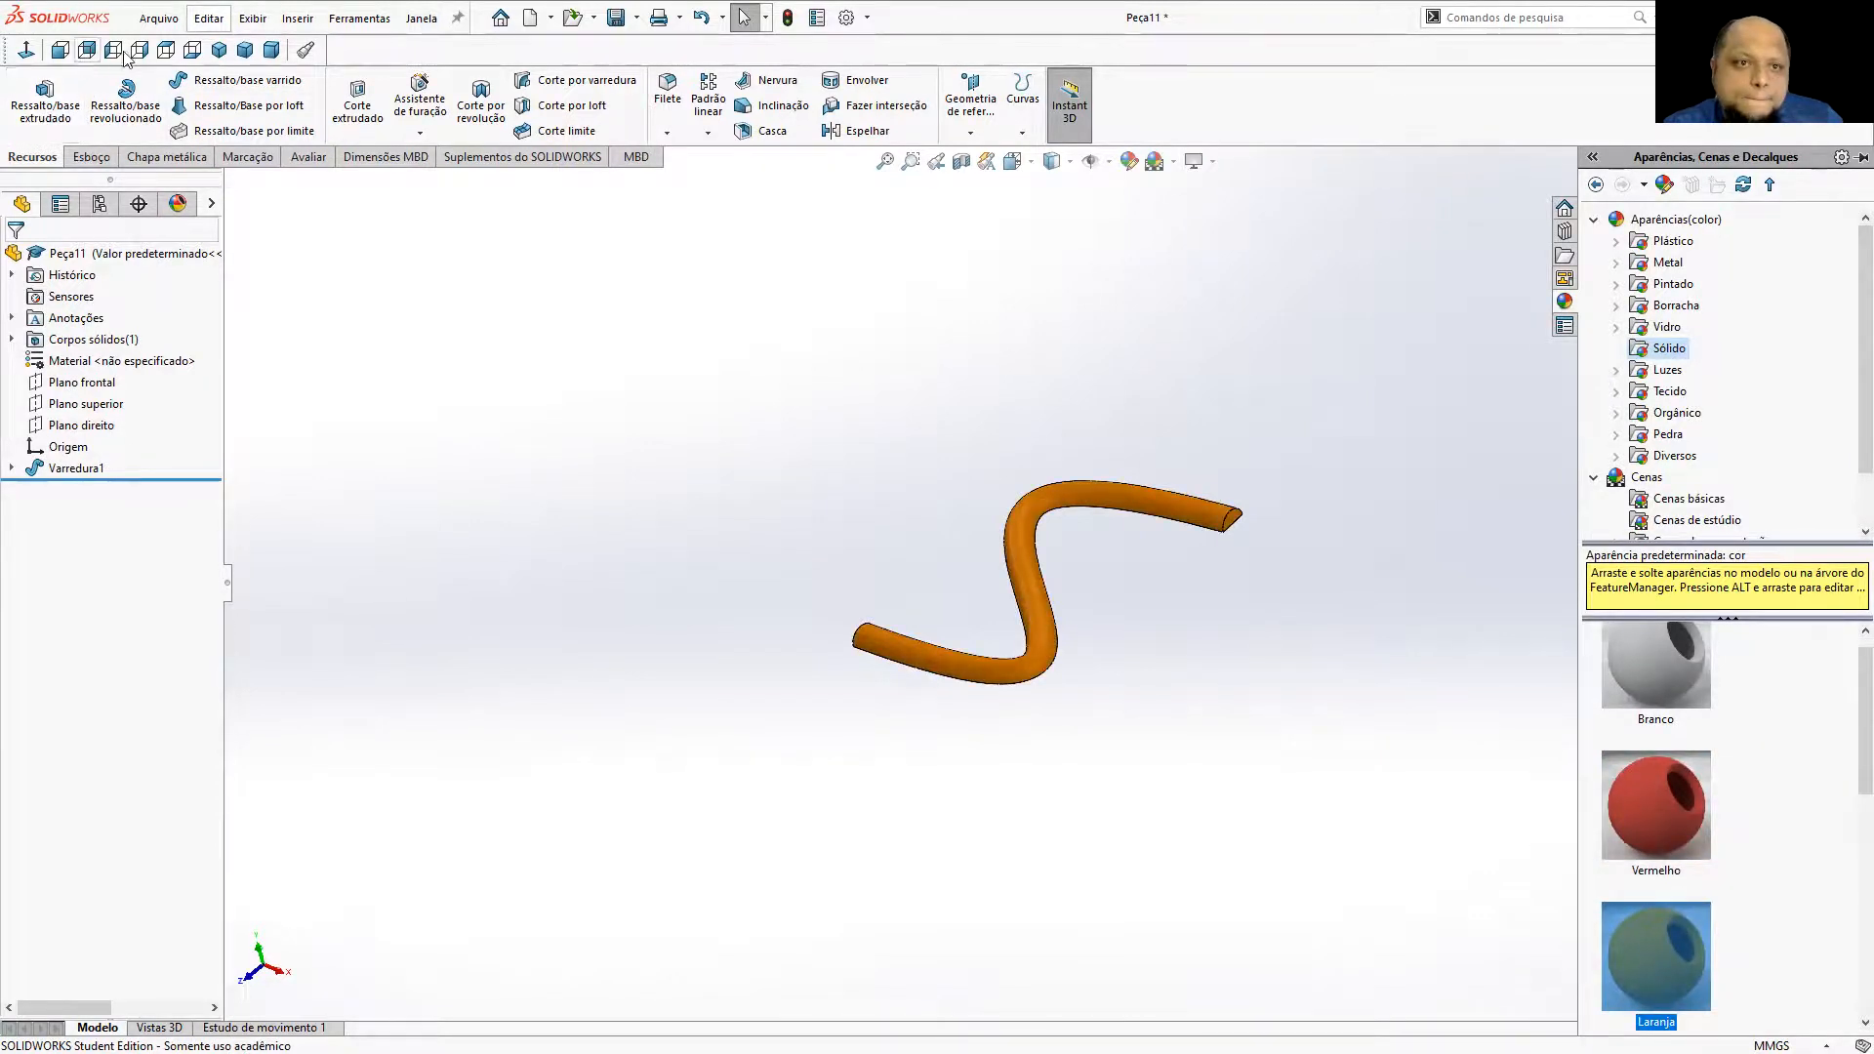
{"action": "left_click", "coordinate": [218, 51]}
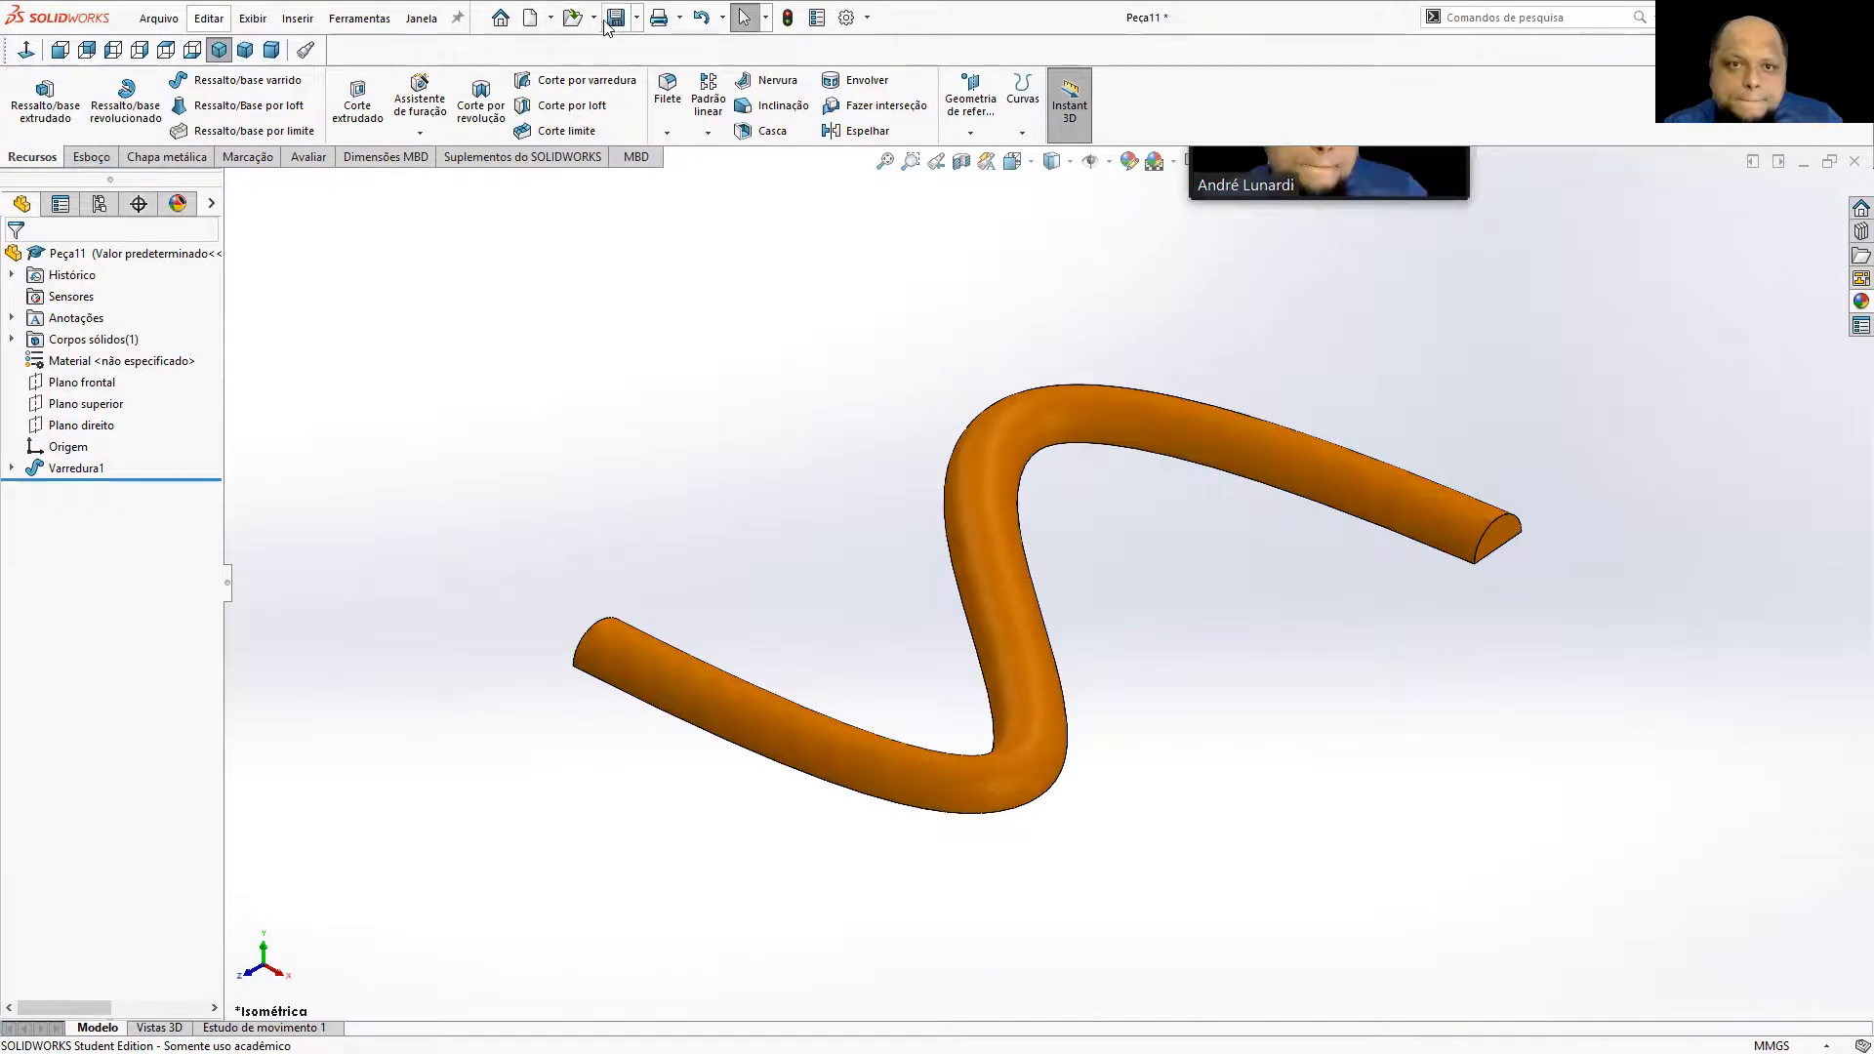
Save the part in the Downloads folder as 4.
{"action": "left_click", "coordinate": [635, 20]}
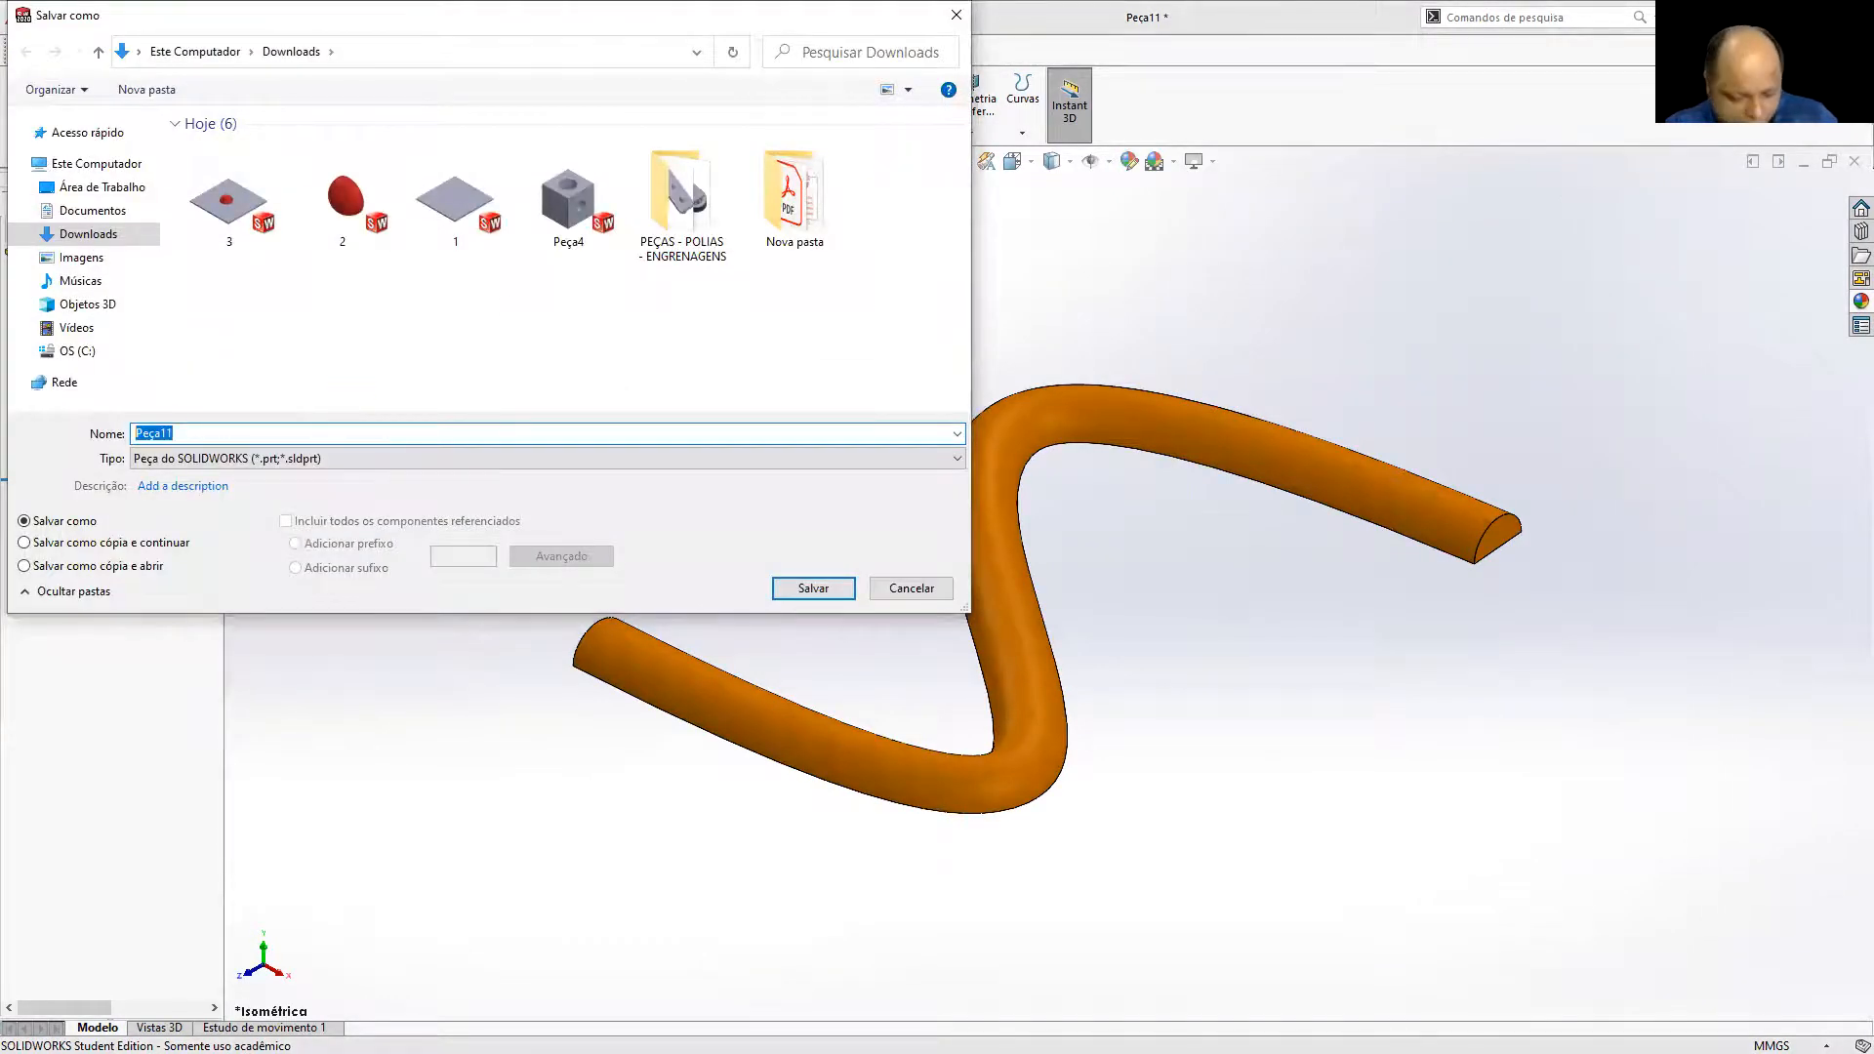
{"action": "type", "text": "4"}
{"action": "key", "text": "Return"}
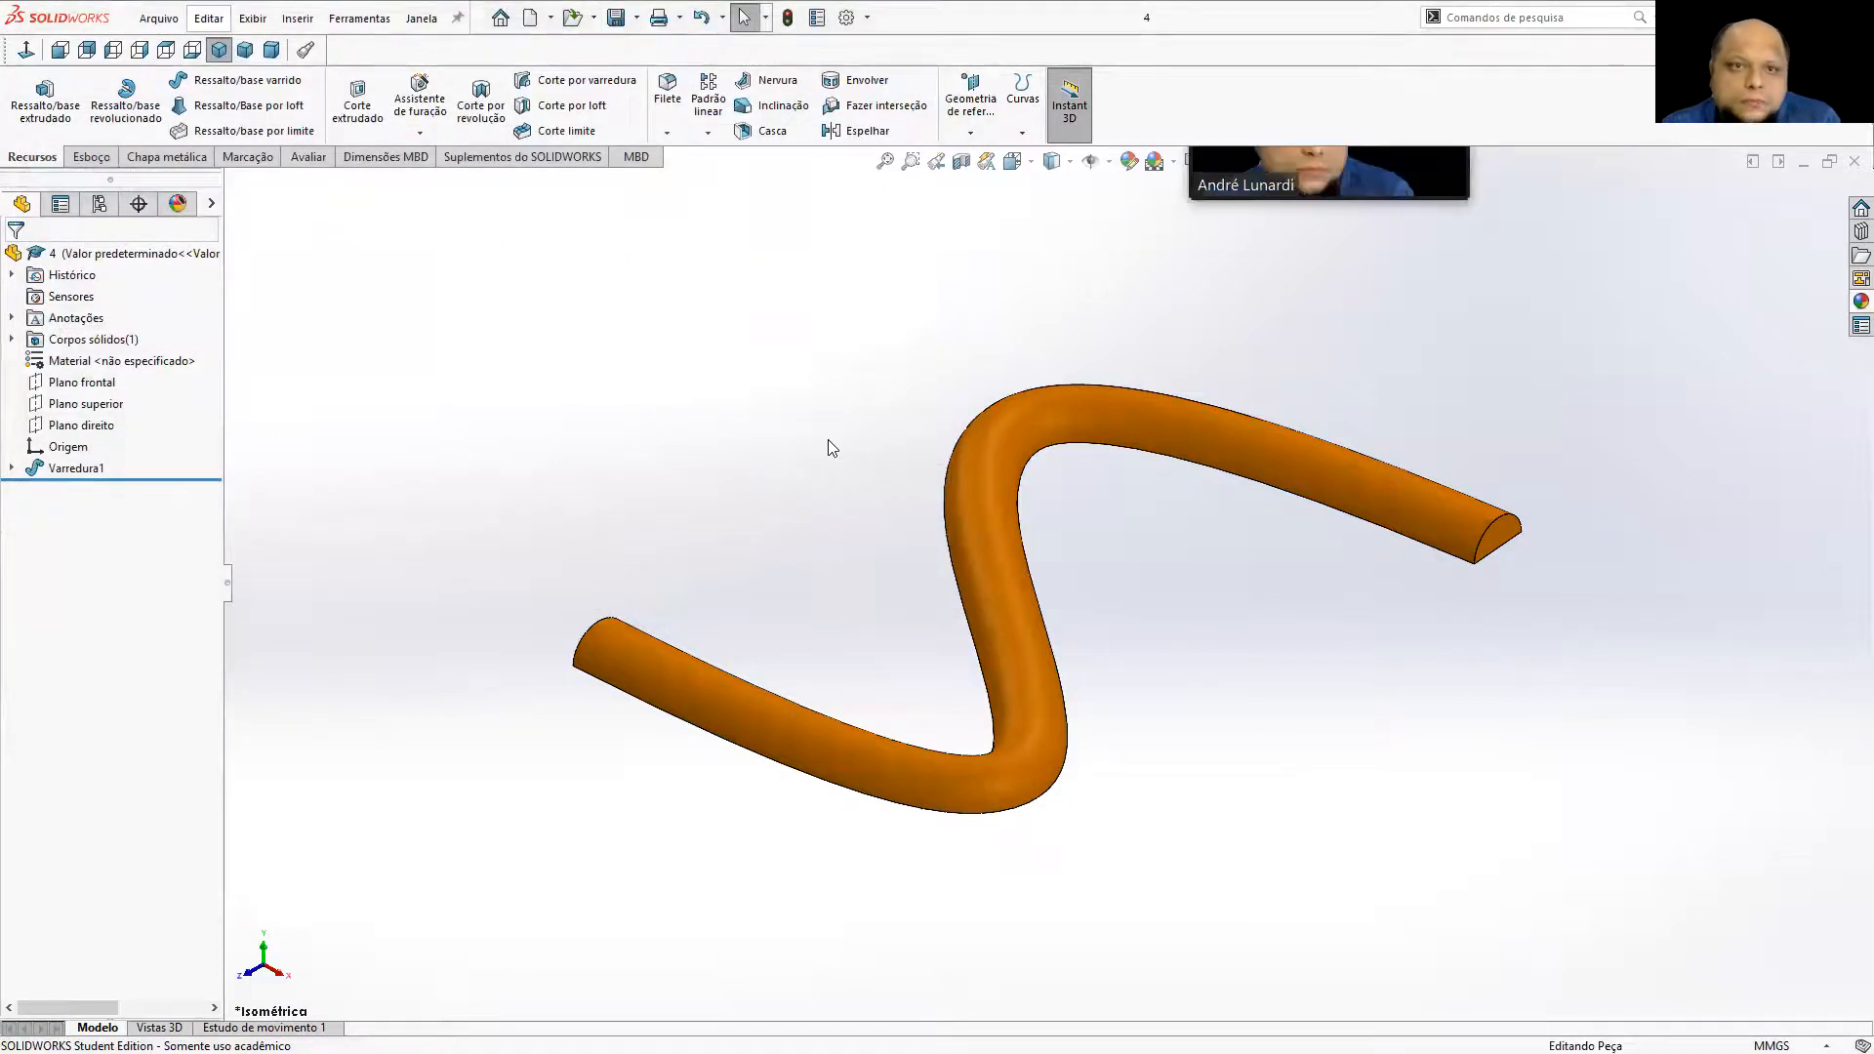
Create a new assembly and place plate part 1 from the Downloads folder as its first component.
{"action": "left_click", "coordinate": [537, 18]}
{"action": "left_click", "coordinate": [878, 577]}
{"action": "double_click", "coordinate": [842, 491]}
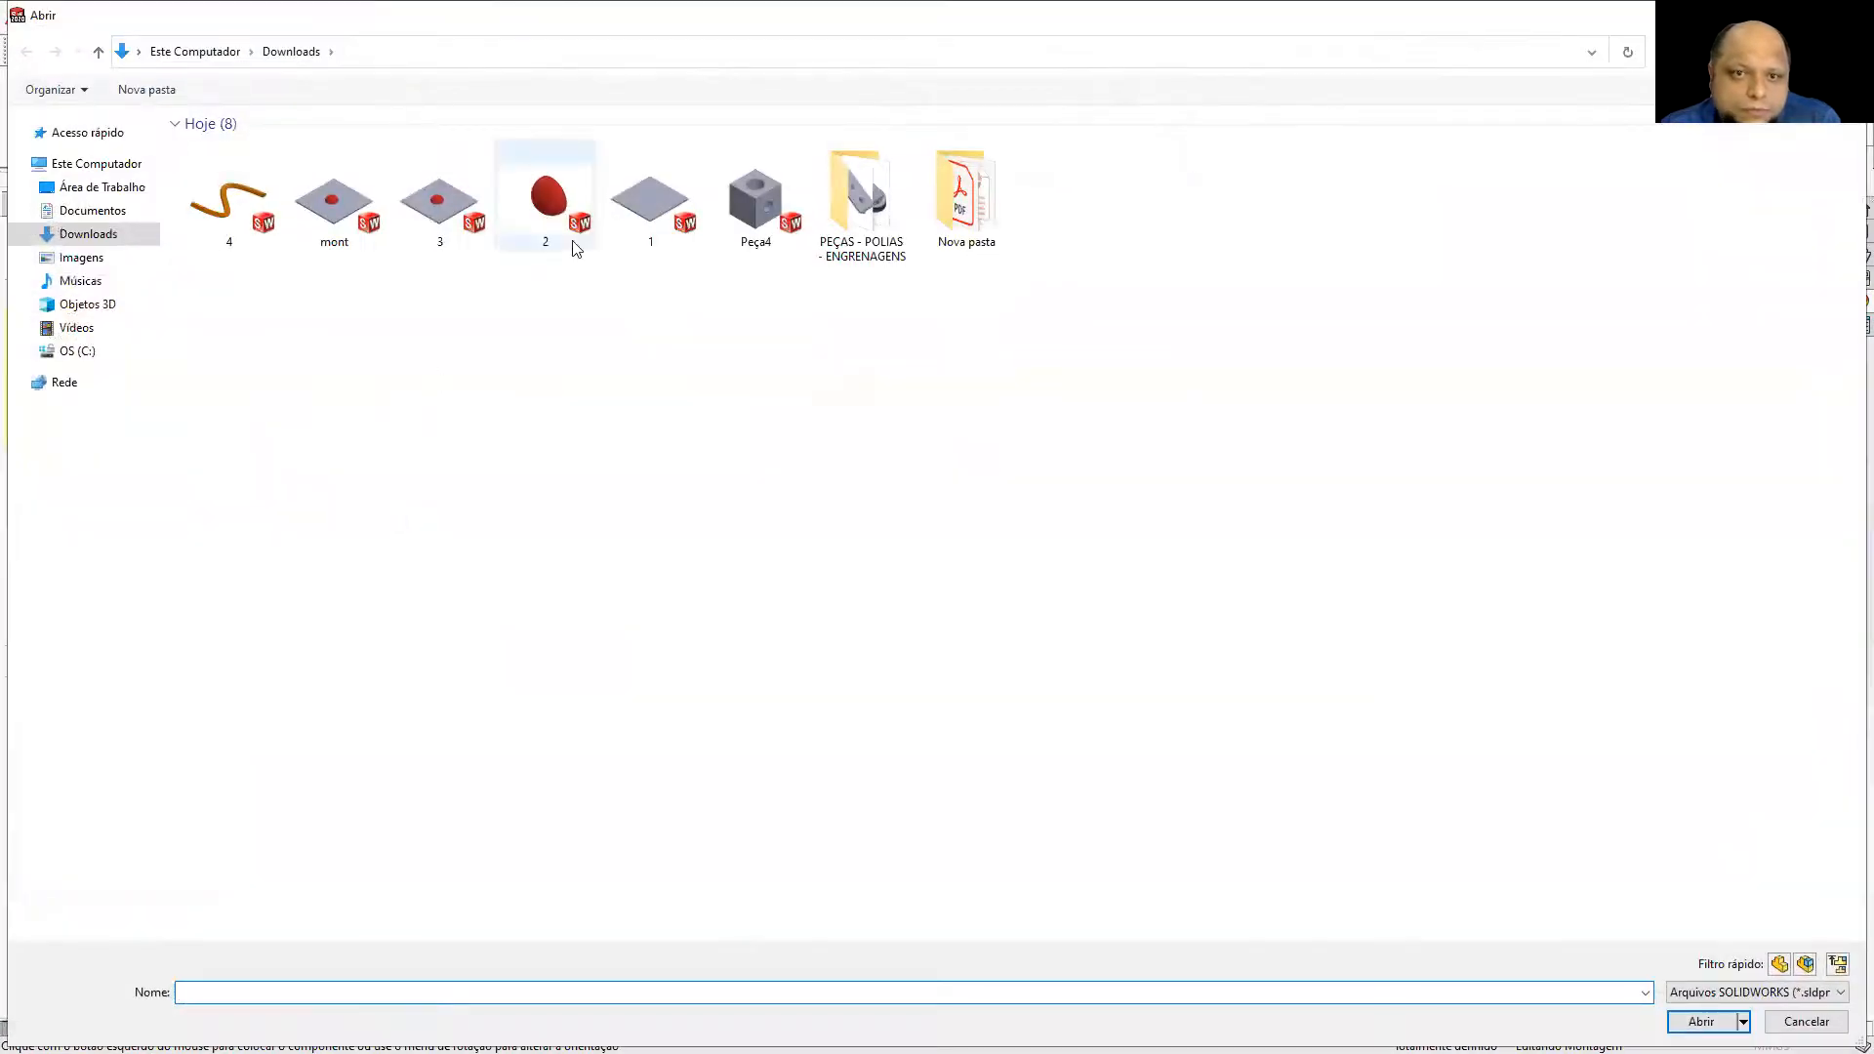
{"action": "left_click", "coordinate": [672, 251]}
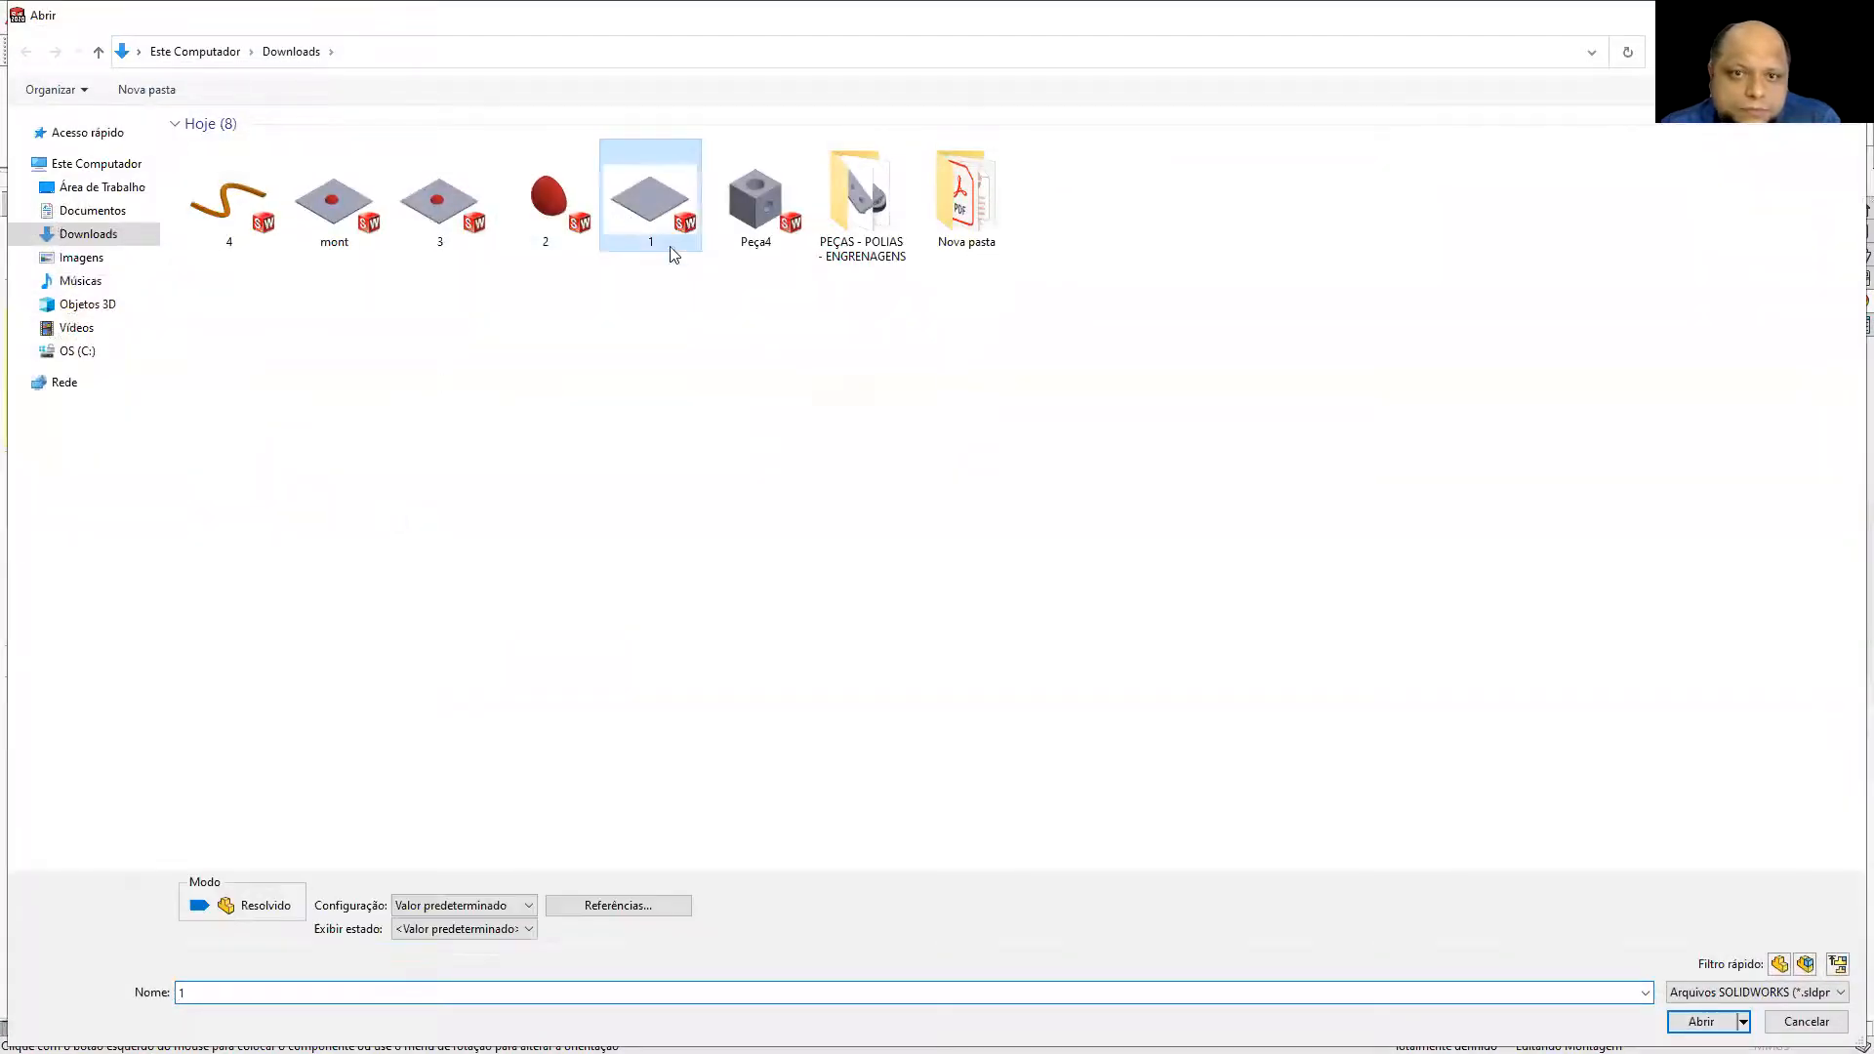
{"action": "left_click", "coordinate": [1702, 1021]}
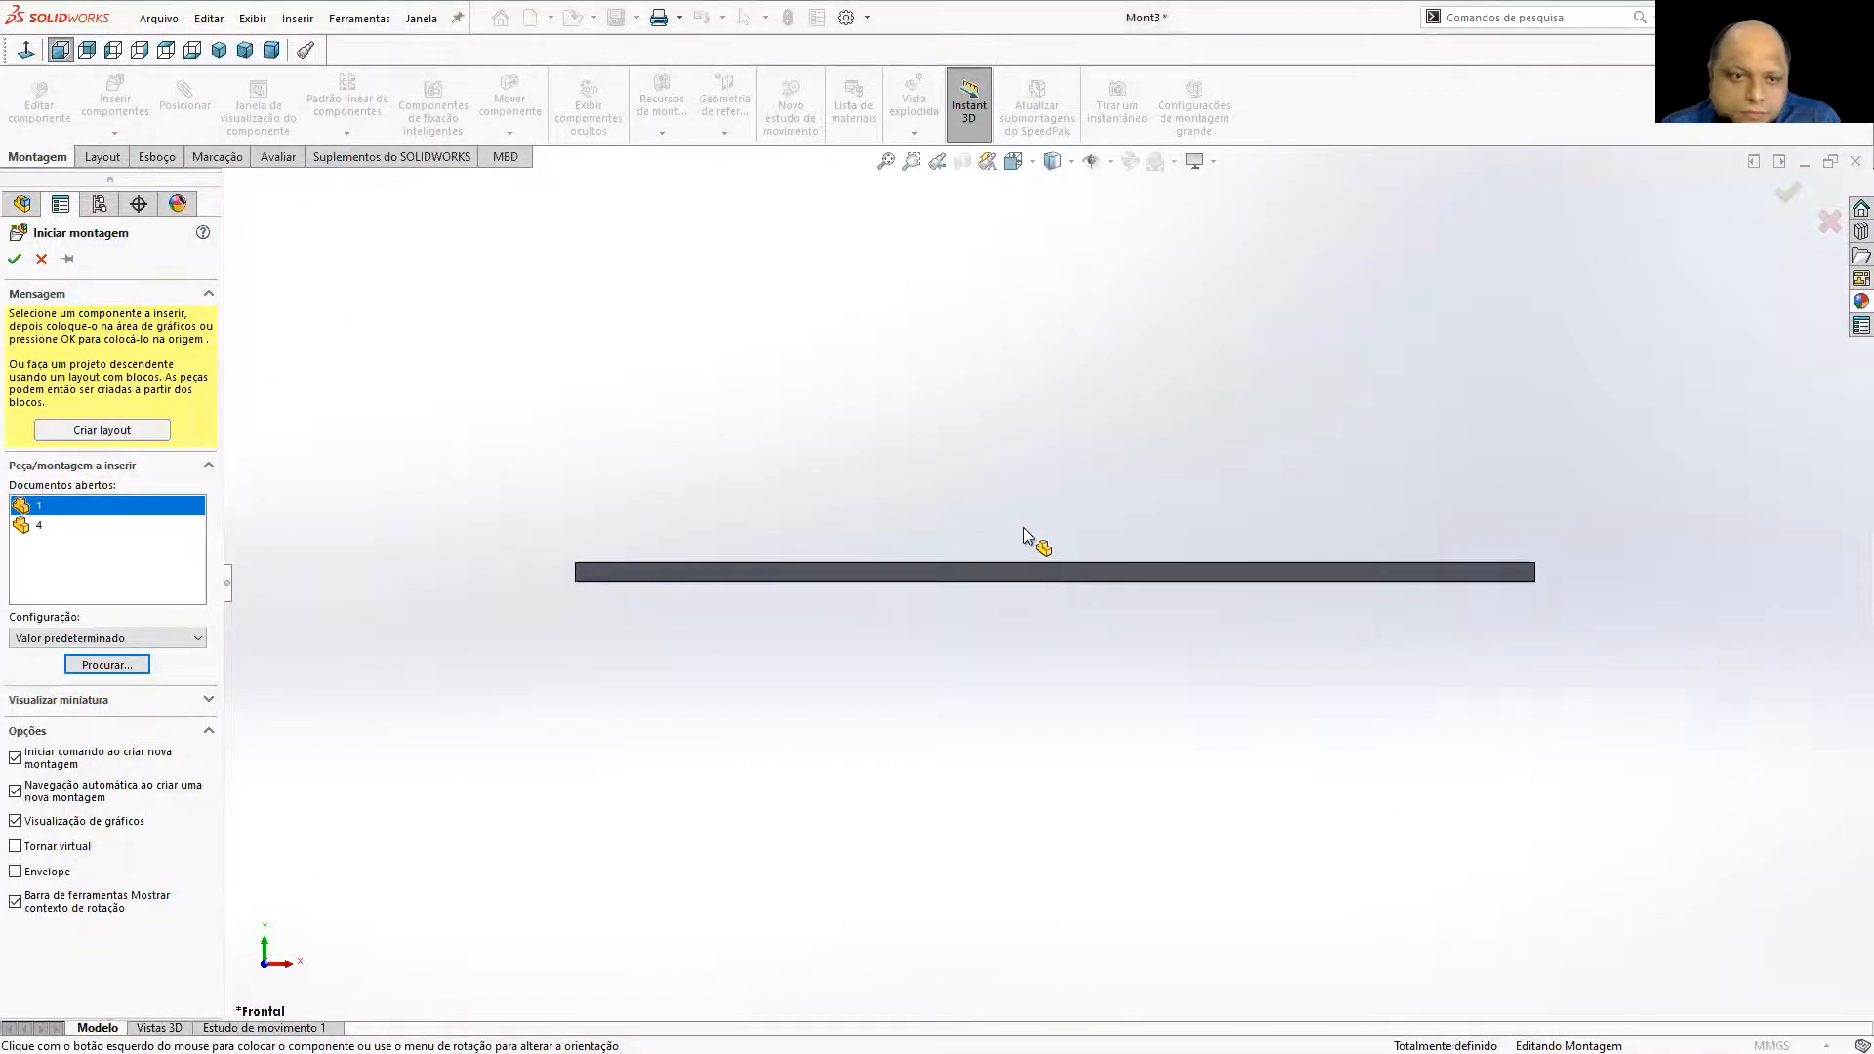
{"action": "left_click", "coordinate": [1031, 535]}
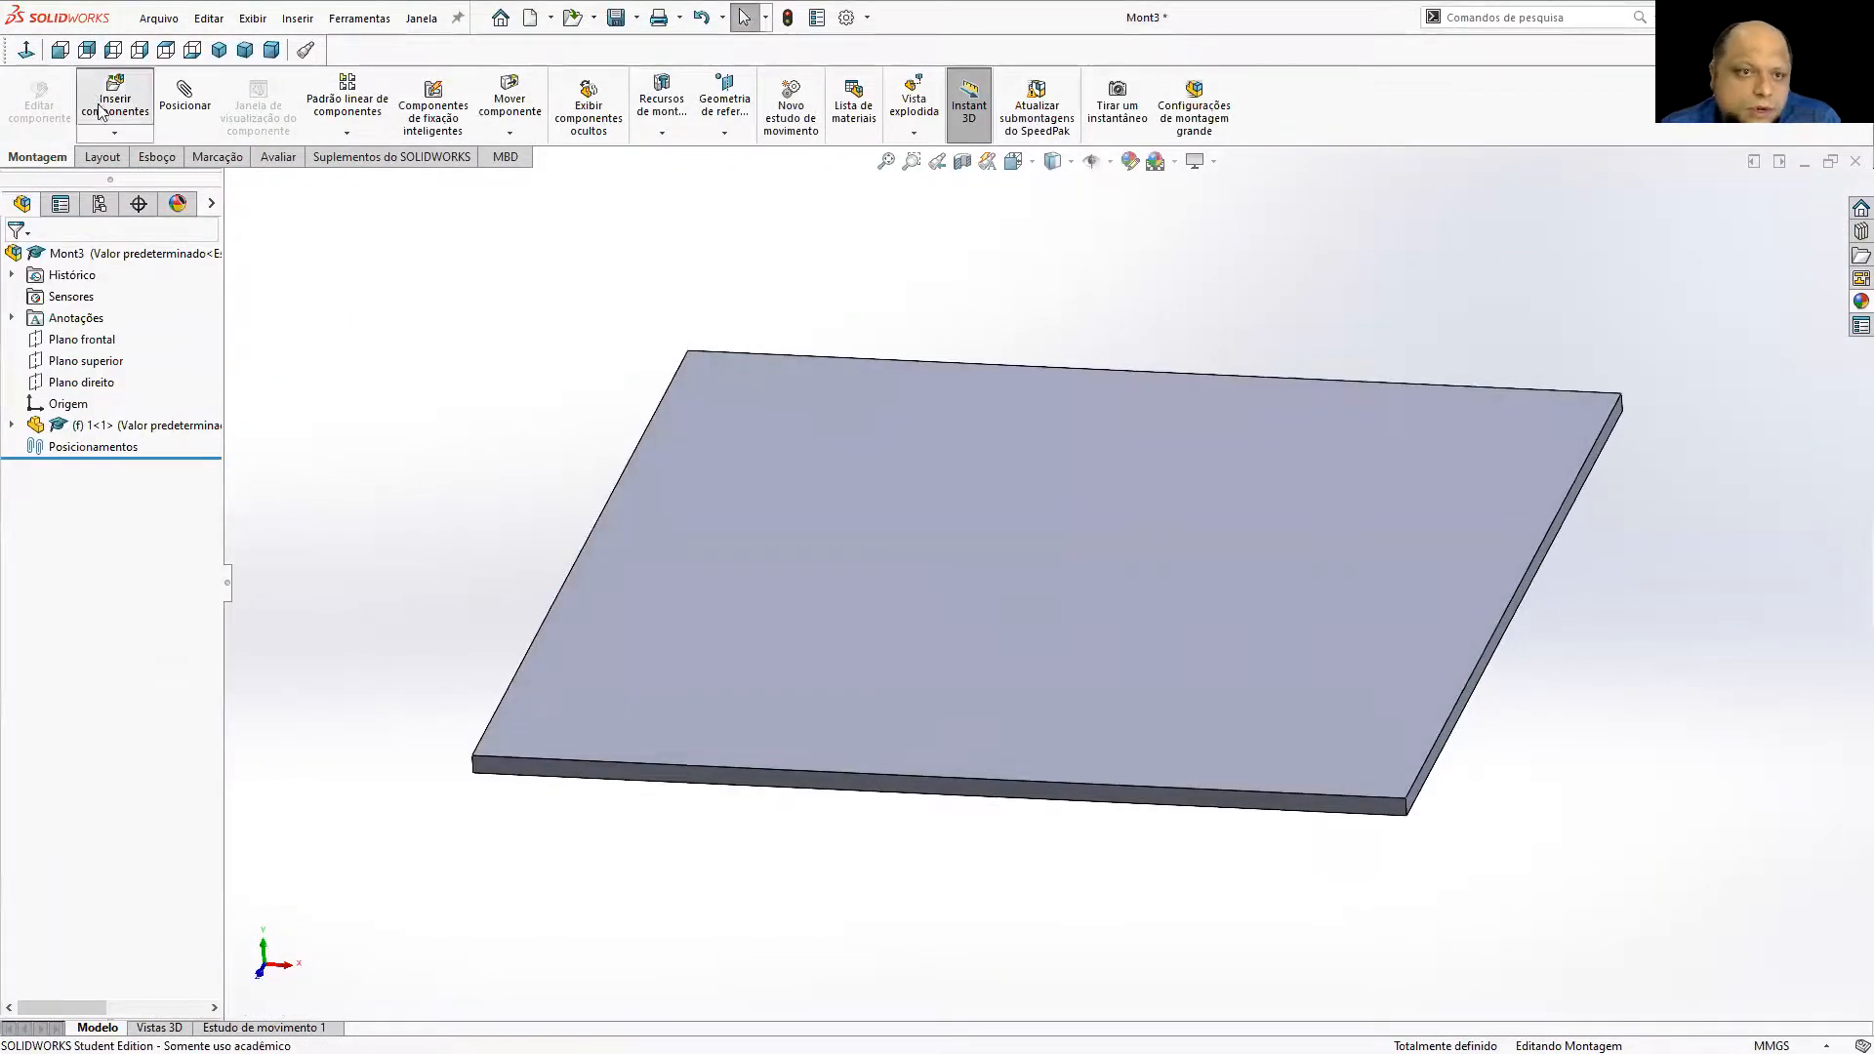
Insert the S-shaped part 4 into the assembly and place it over the plate.
{"action": "left_click", "coordinate": [116, 102]}
{"action": "left_click", "coordinate": [34, 480]}
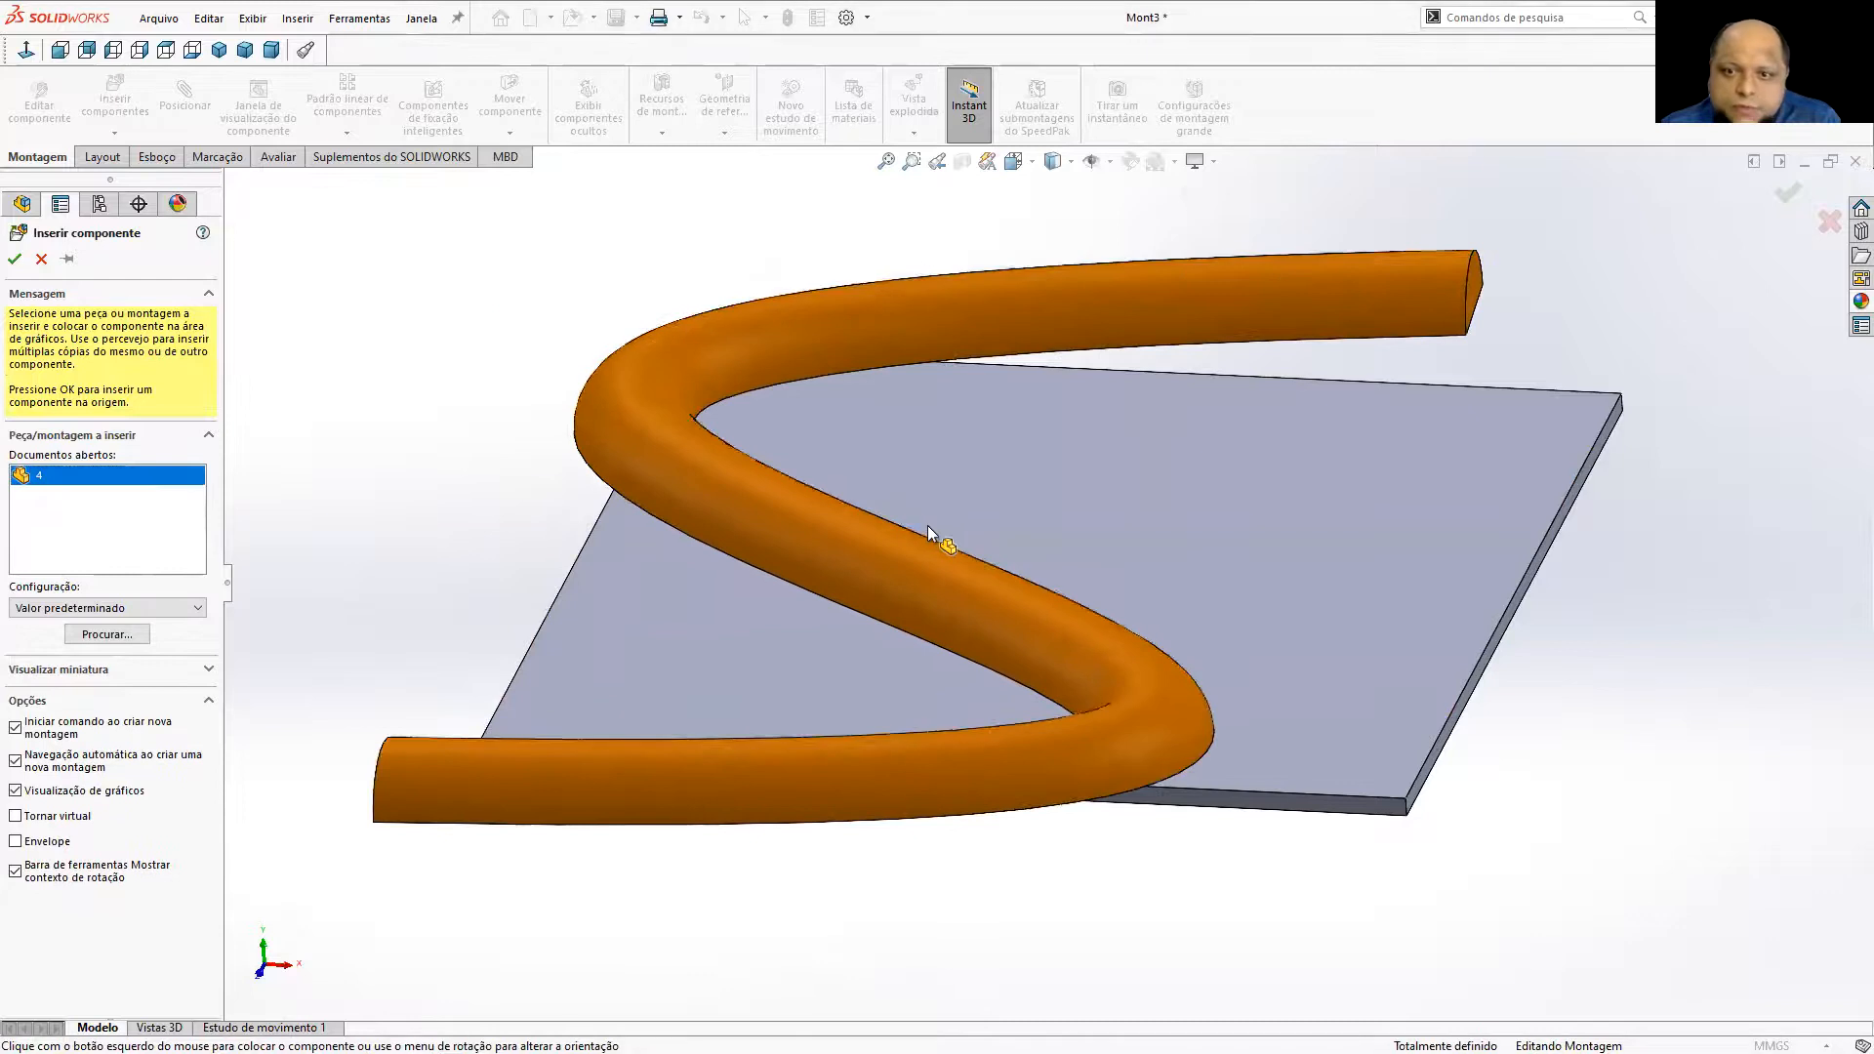
{"action": "left_click", "coordinate": [986, 585]}
{"action": "middle_click_drag", "start_coordinate": [986, 586], "coordinate": [1291, 507]}
Mate the S-shaped bar's flat face coincident with the plate's large face, and shift the bar slightly across the plate.
{"action": "left_click", "coordinate": [196, 102]}
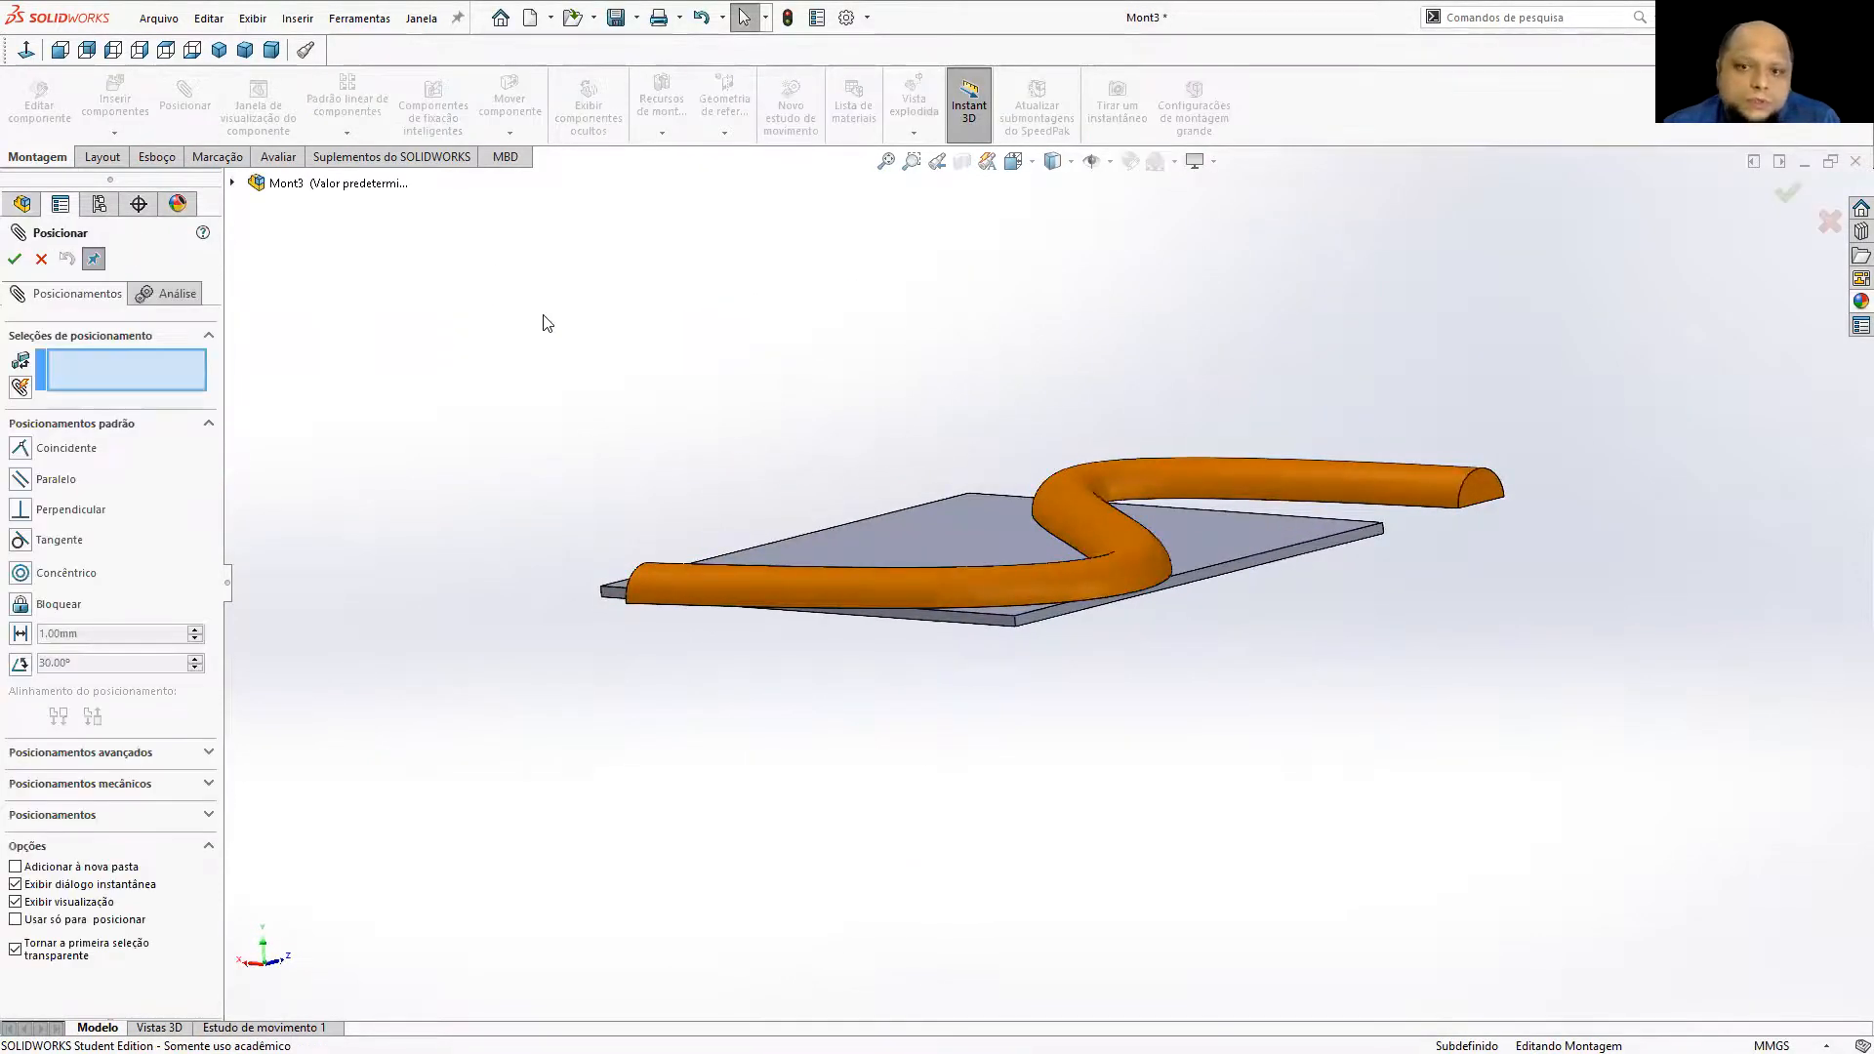
{"action": "middle_click_drag", "start_coordinate": [542, 314], "coordinate": [613, 97]}
{"action": "left_click", "coordinate": [1215, 400]}
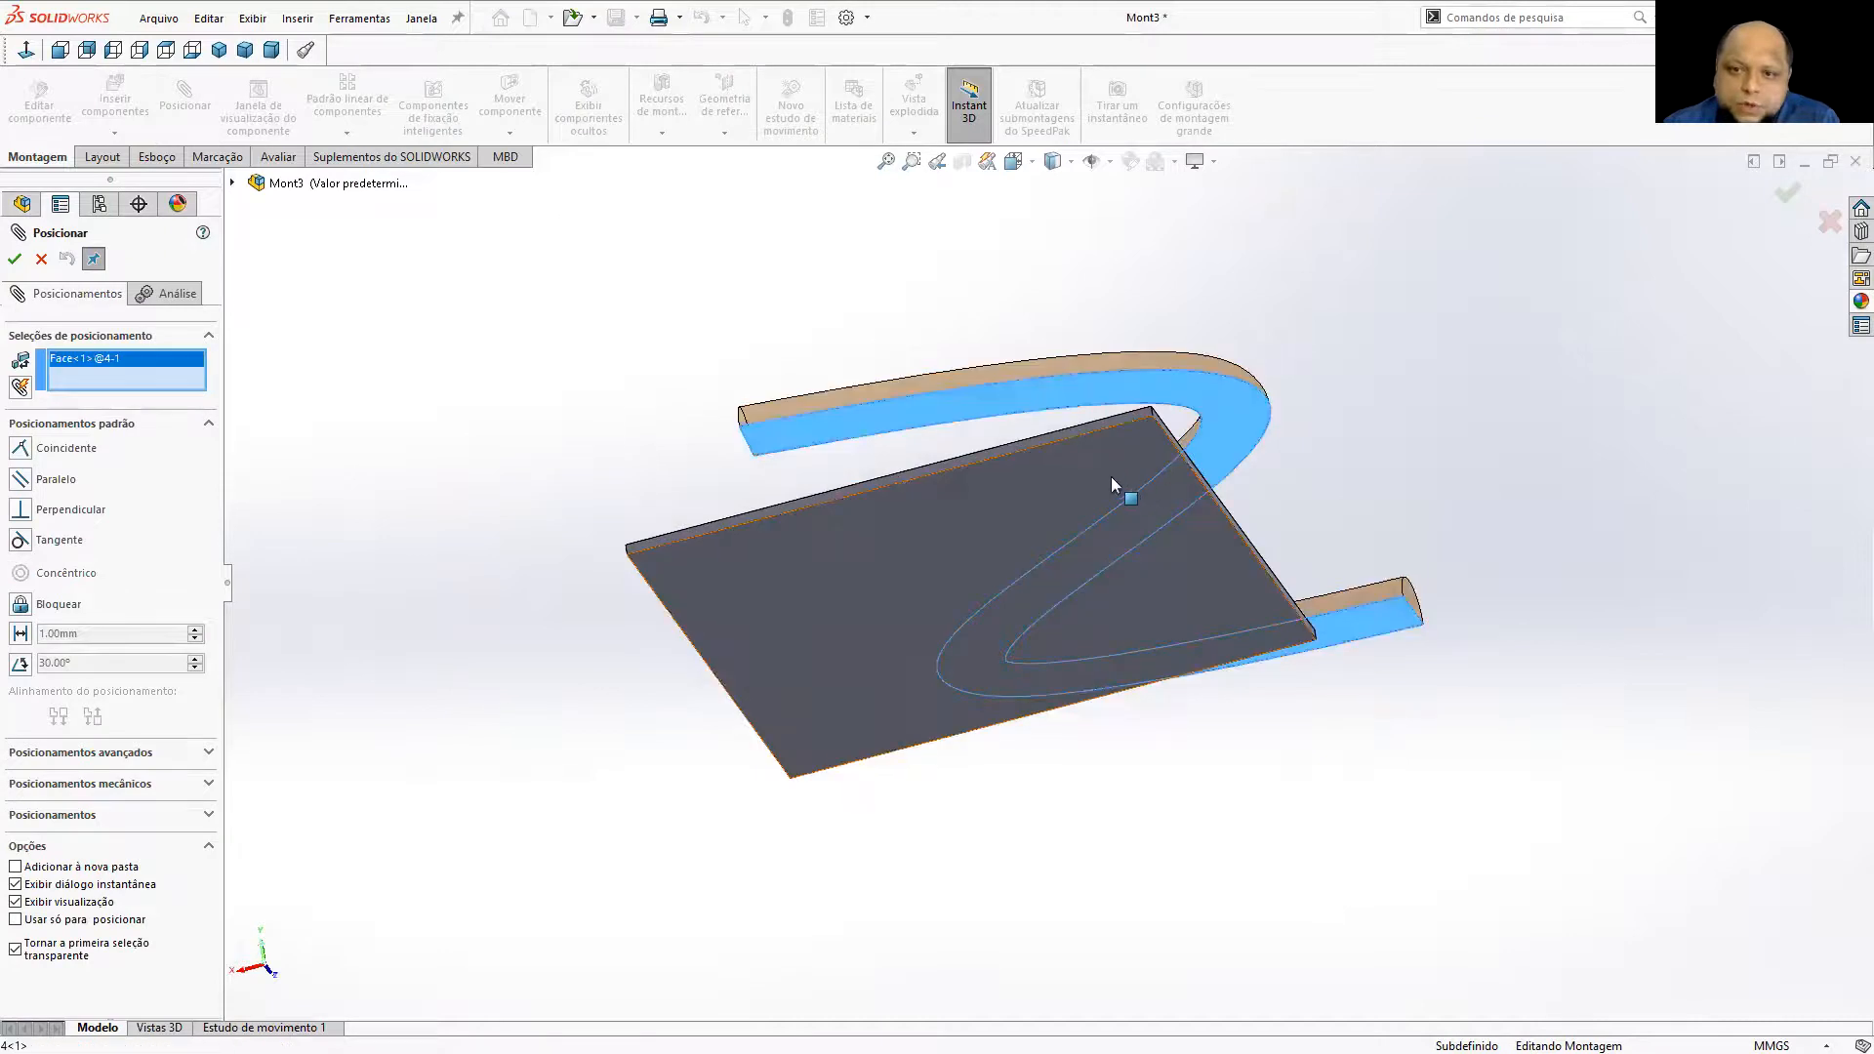
{"action": "left_click", "coordinate": [1111, 484]}
{"action": "left_click", "coordinate": [881, 494]}
{"action": "middle_click_drag", "start_coordinate": [904, 406], "coordinate": [604, 742]}
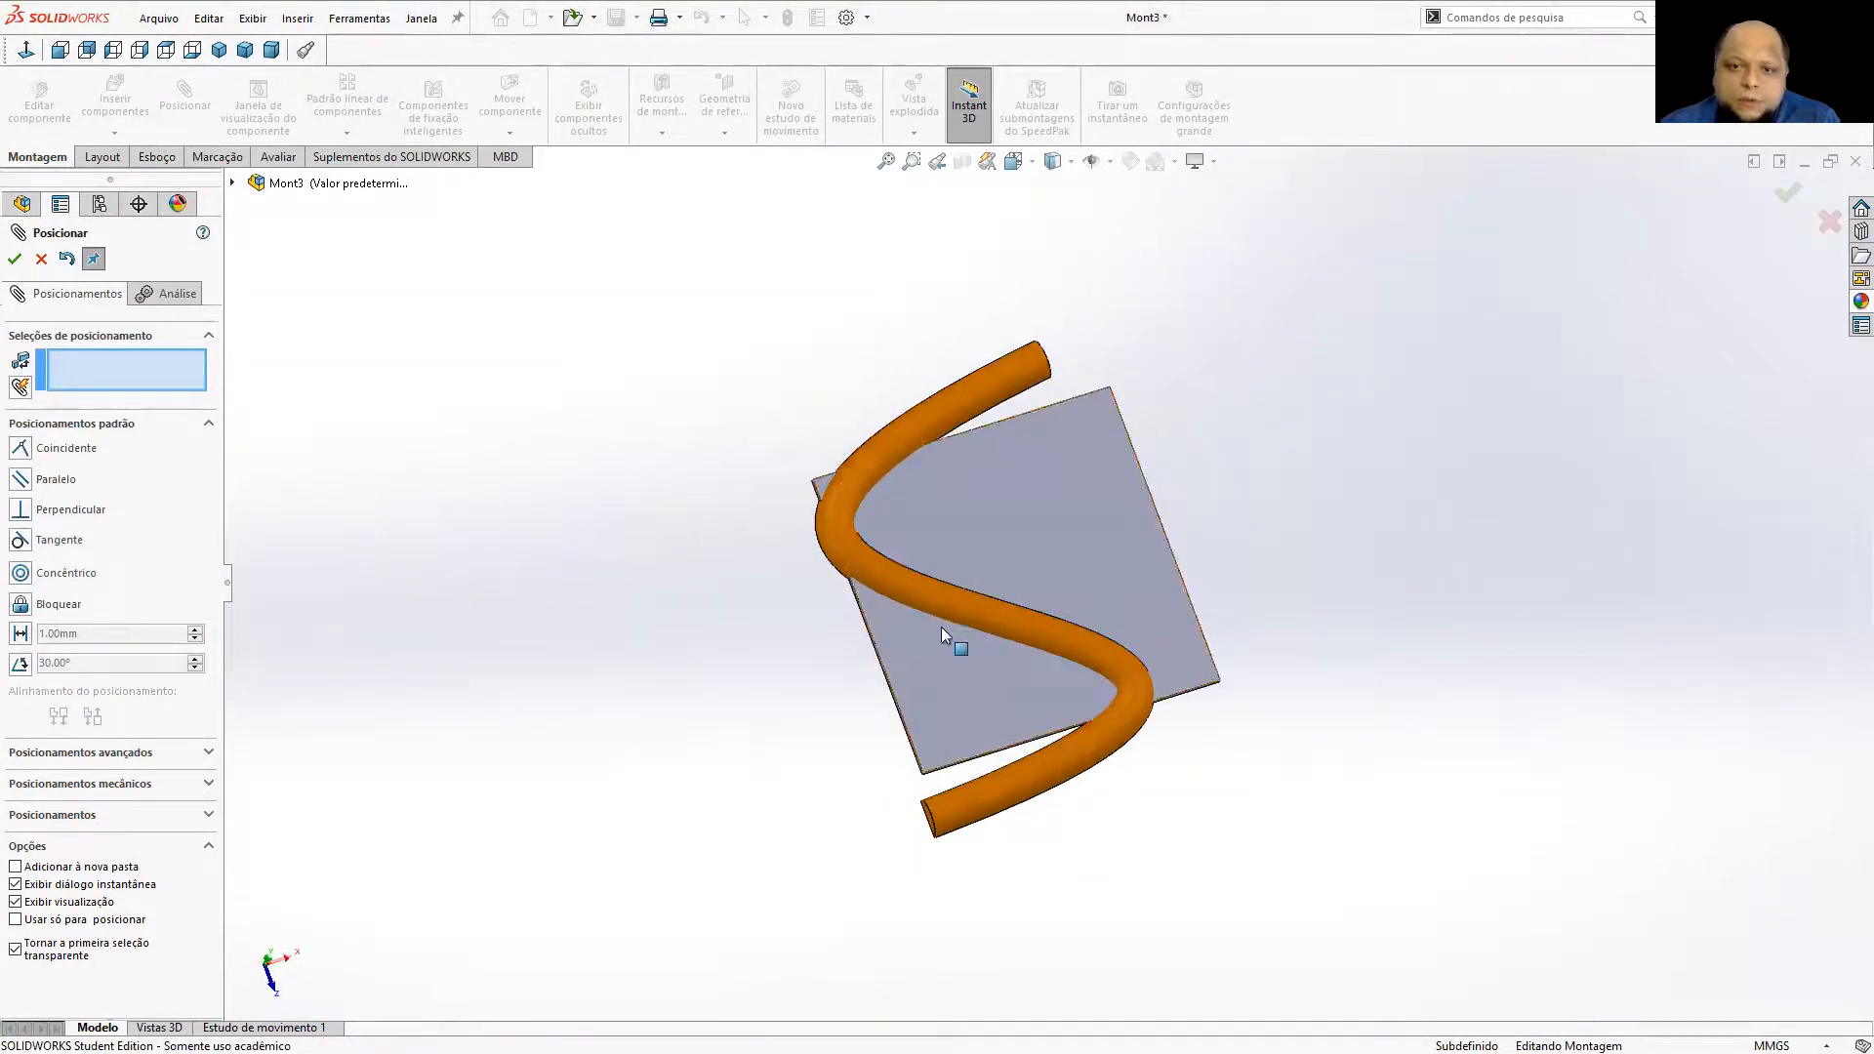
{"action": "left_click_drag", "start_coordinate": [968, 601], "coordinate": [997, 593]}
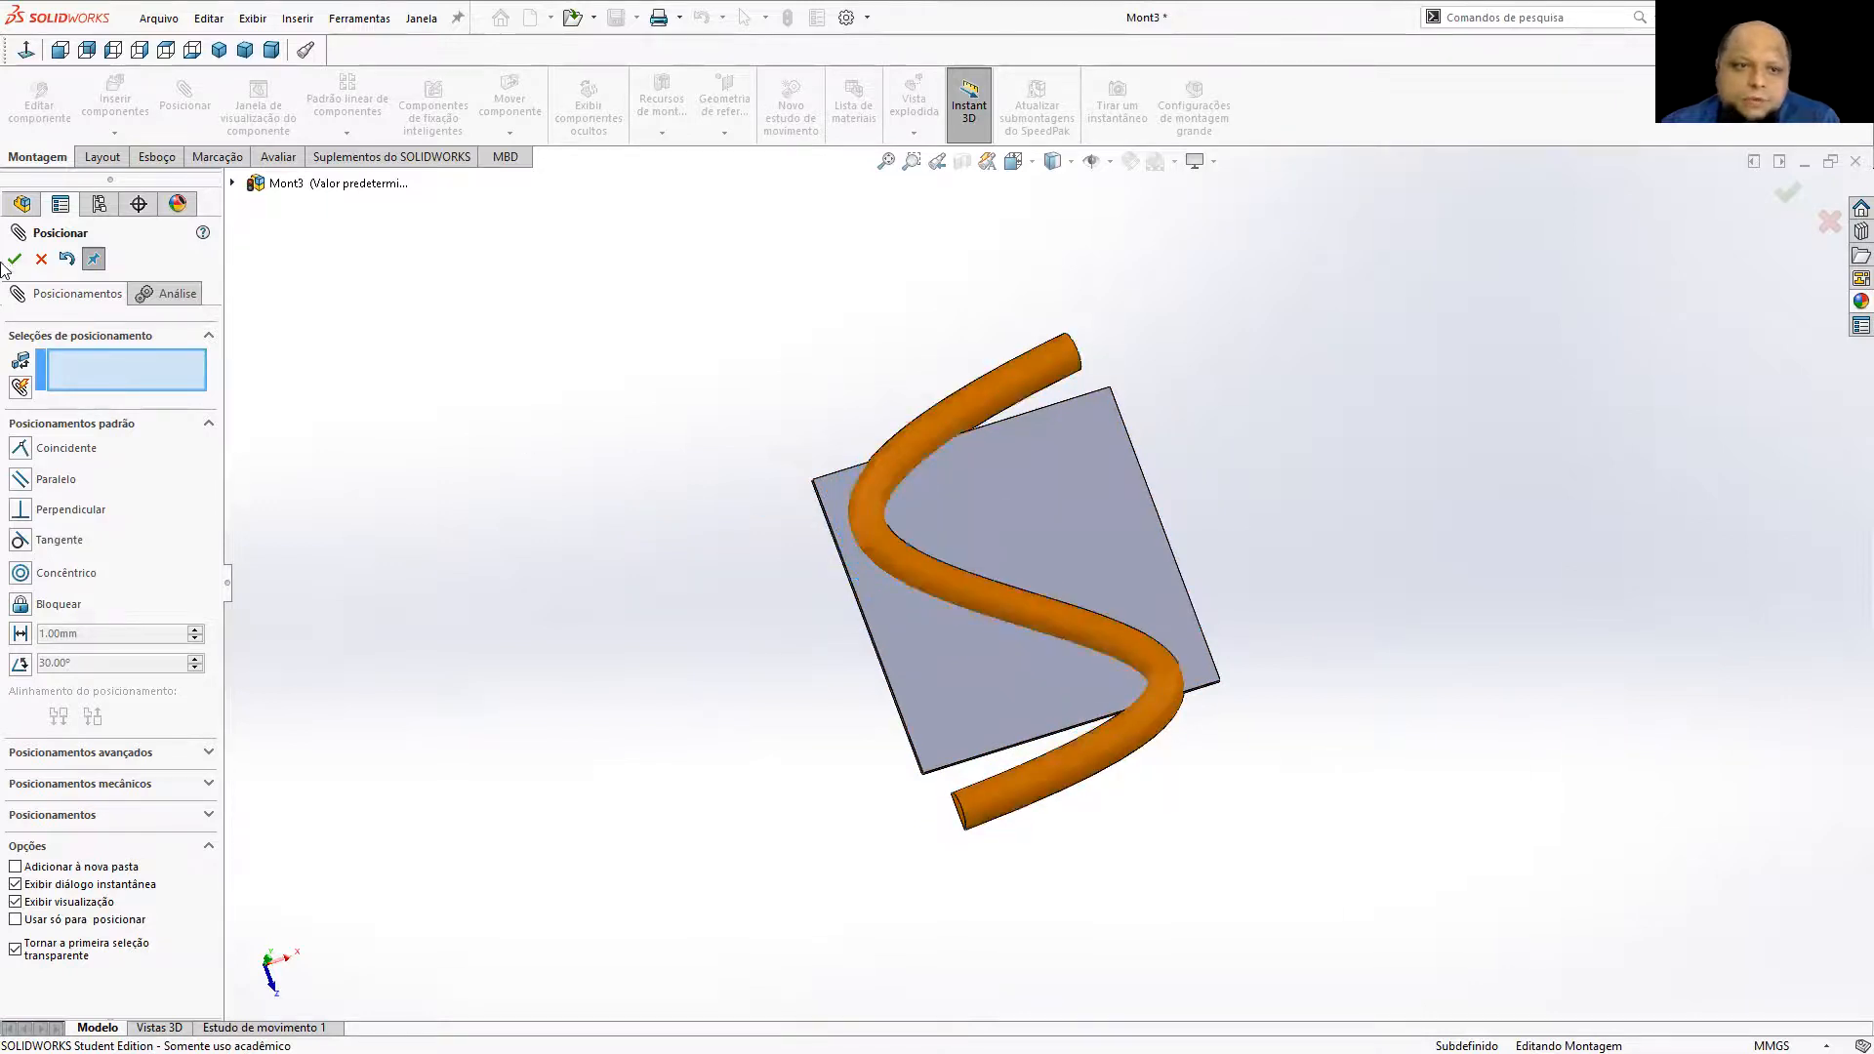
{"action": "left_click", "coordinate": [15, 259]}
Start editing the plate in place, saving the assembly as Mont3 in the Downloads folder.
{"action": "middle_click_drag", "start_coordinate": [896, 456], "coordinate": [810, 613]}
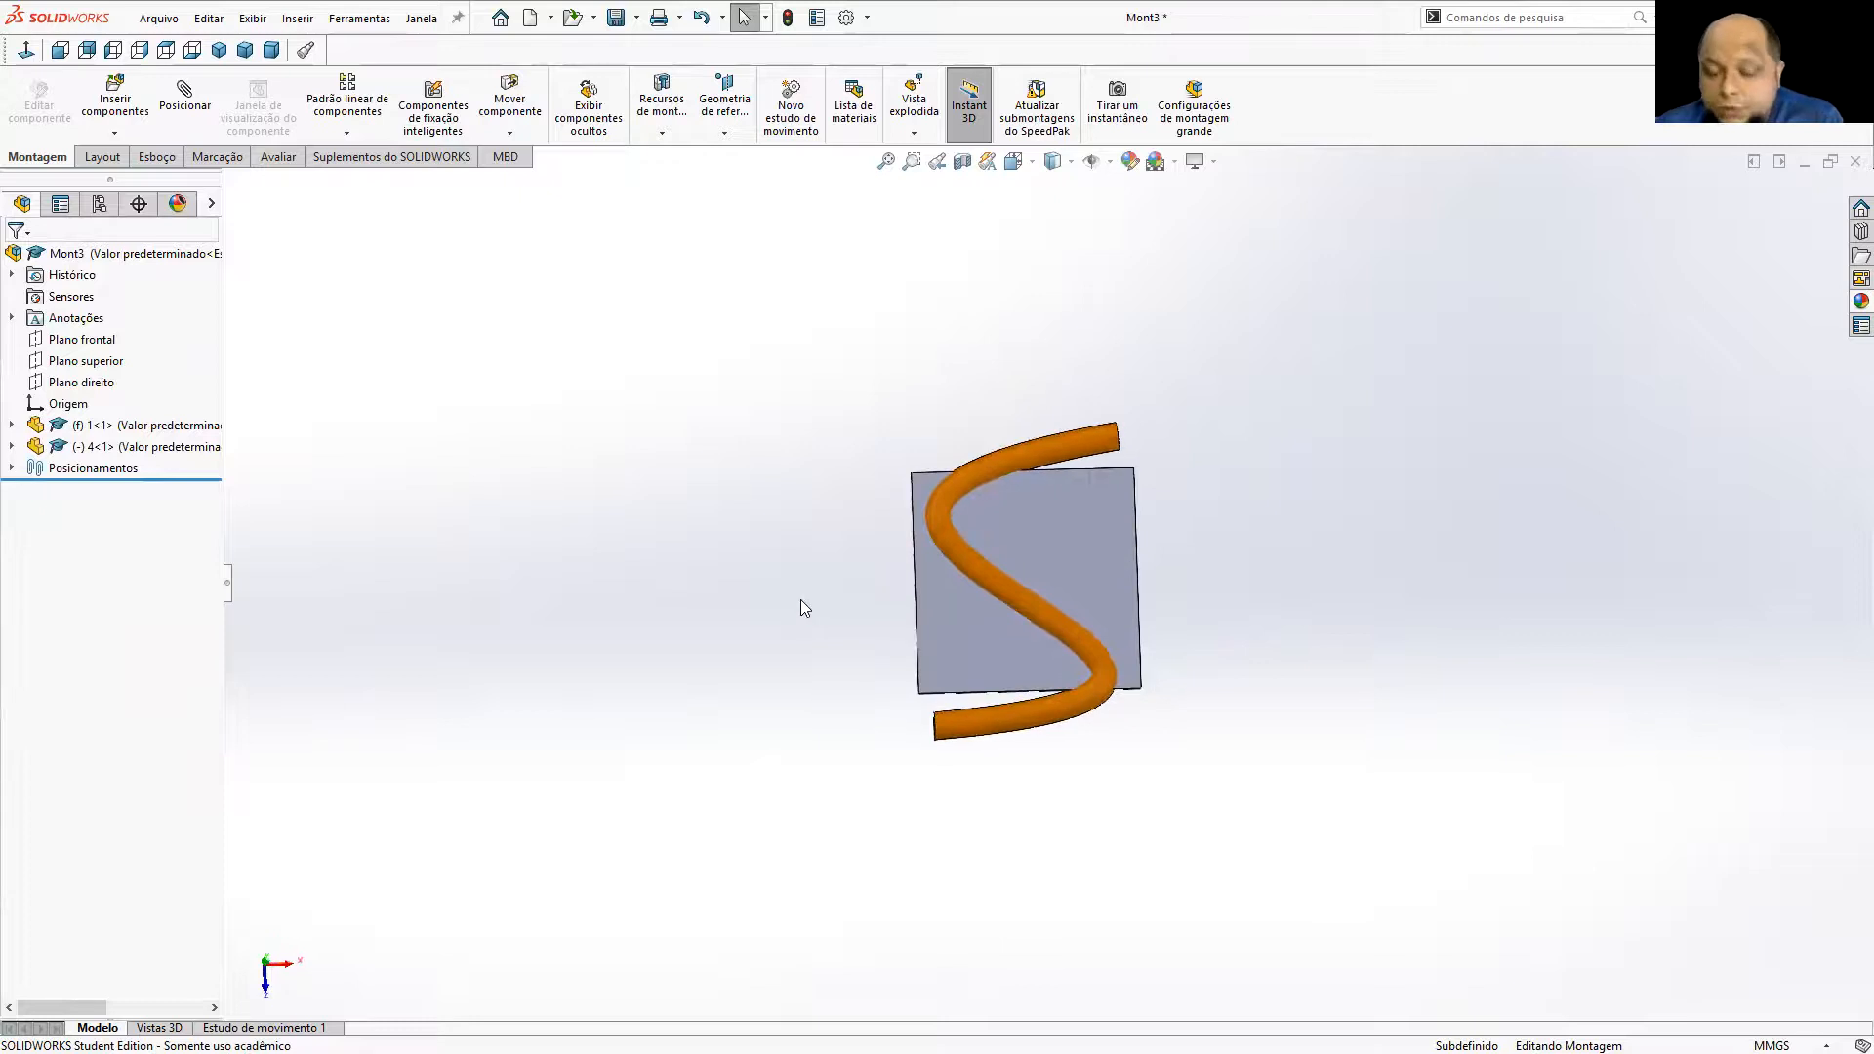
{"action": "left_click", "coordinate": [1113, 499]}
{"action": "right_click", "coordinate": [1100, 523]}
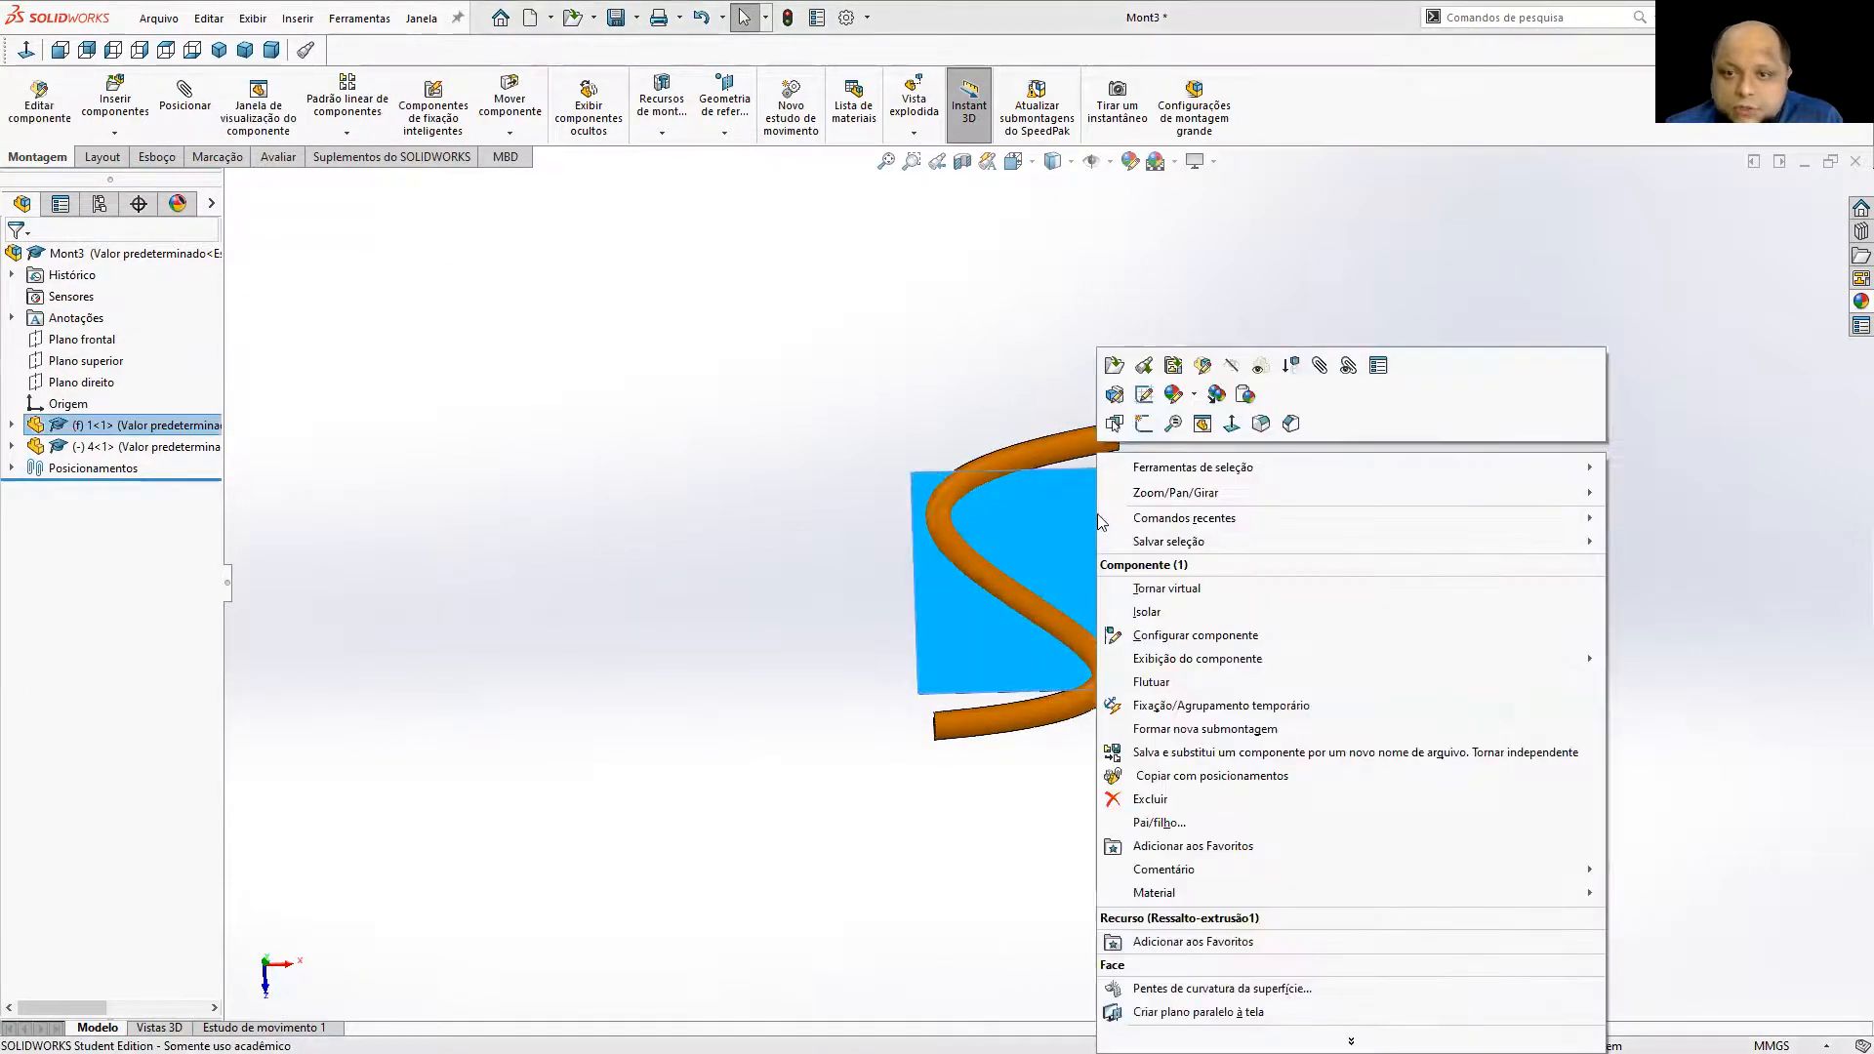
{"action": "left_click", "coordinate": [1204, 368]}
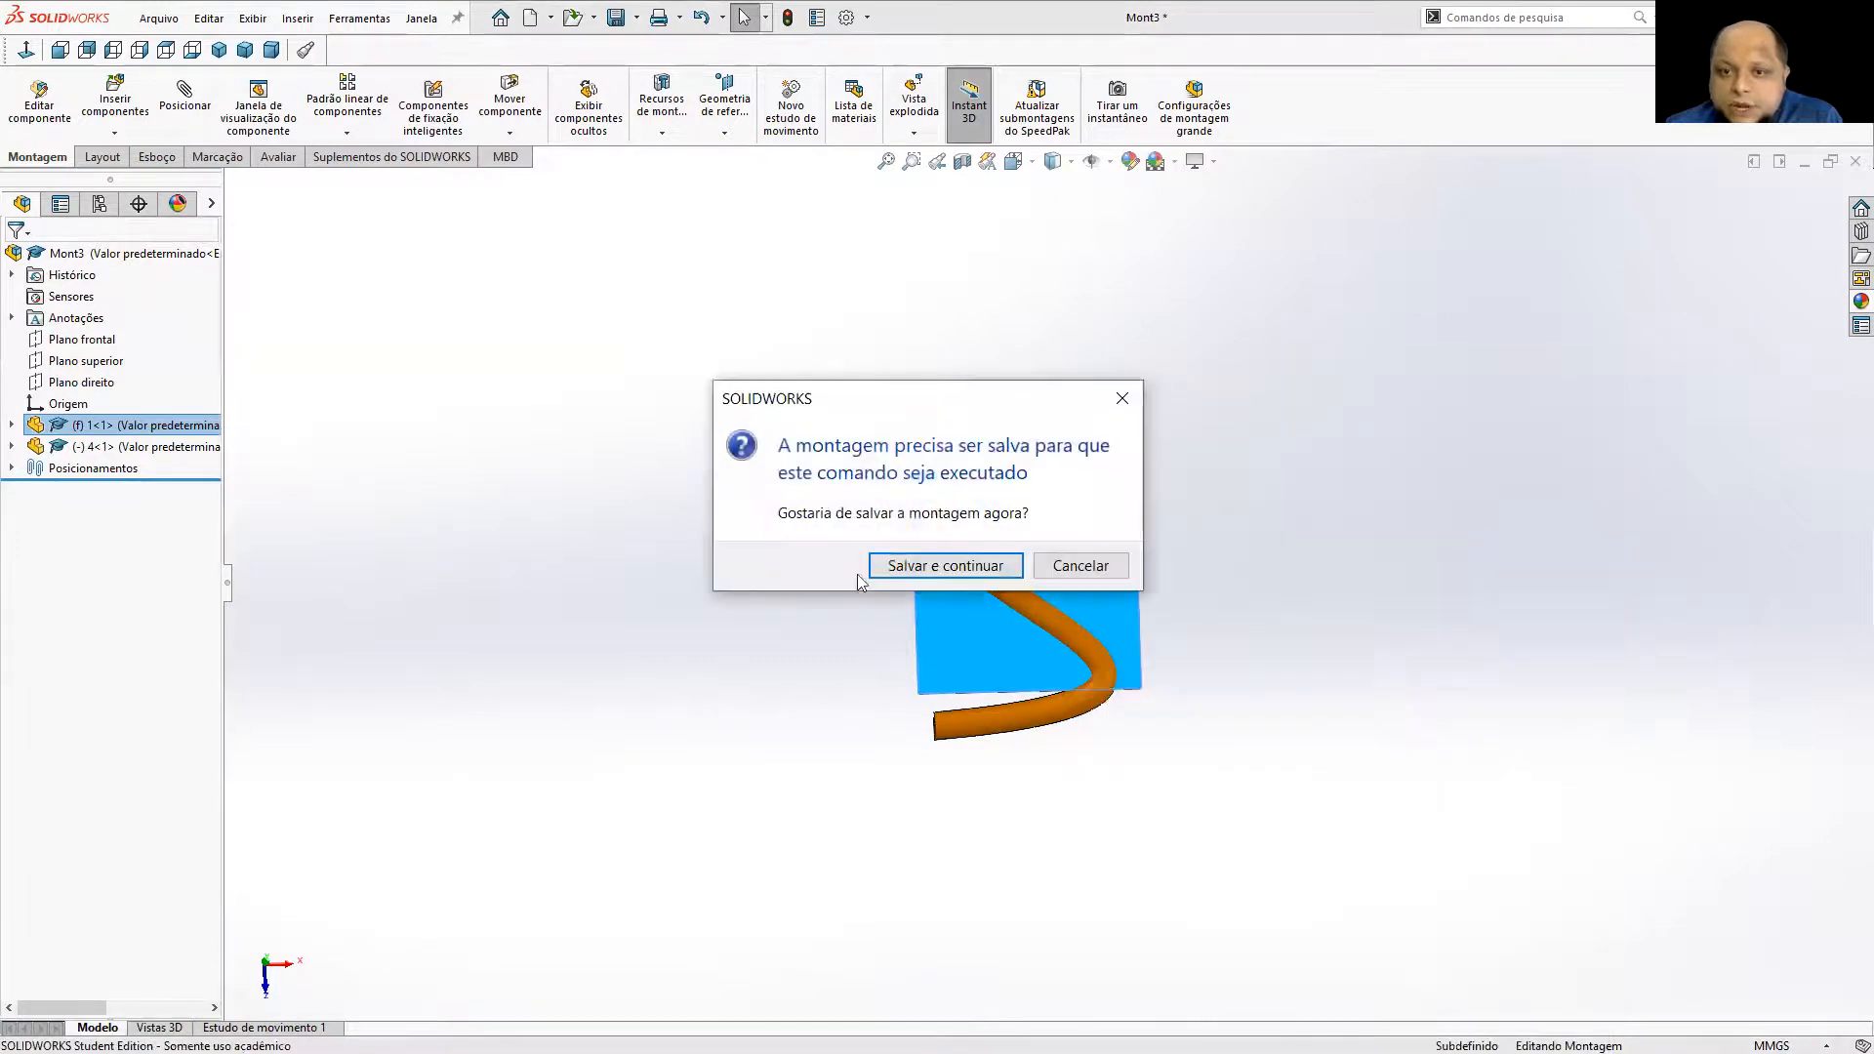
{"action": "left_click", "coordinate": [909, 565]}
{"action": "left_click", "coordinate": [825, 432]}
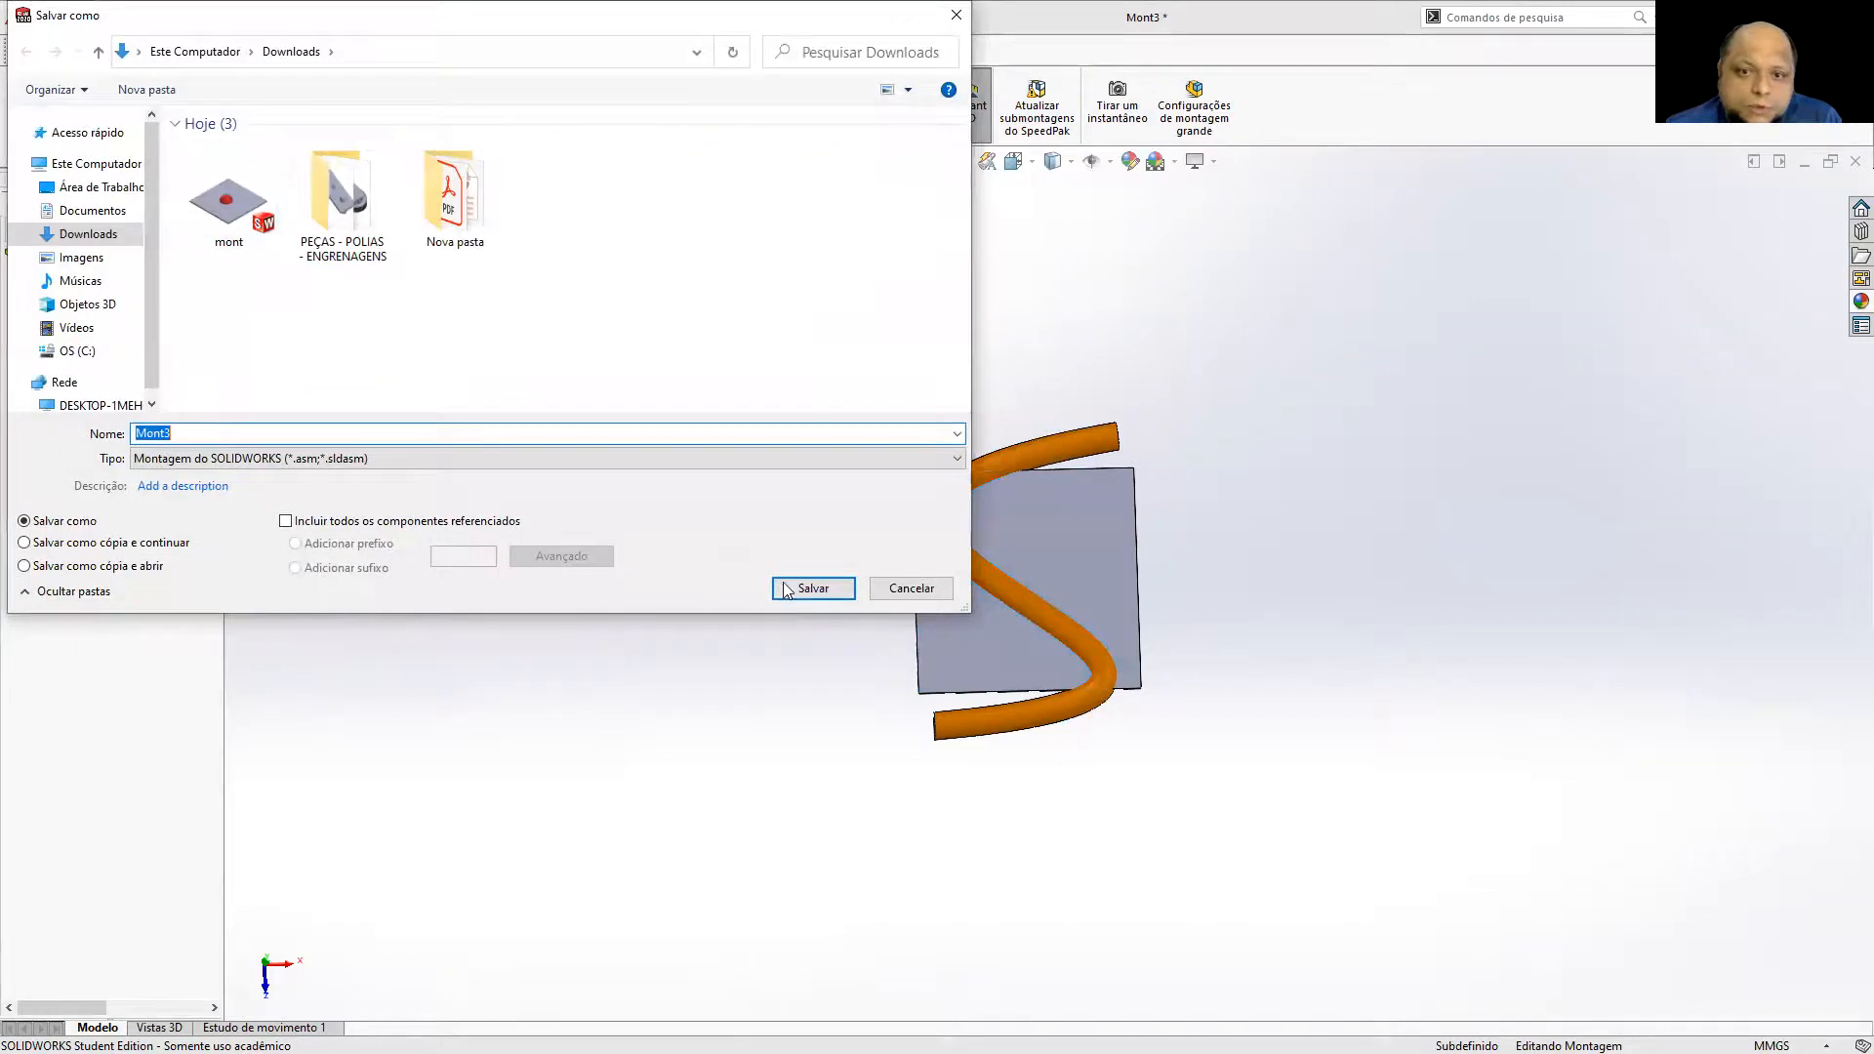
{"action": "left_click", "coordinate": [813, 589]}
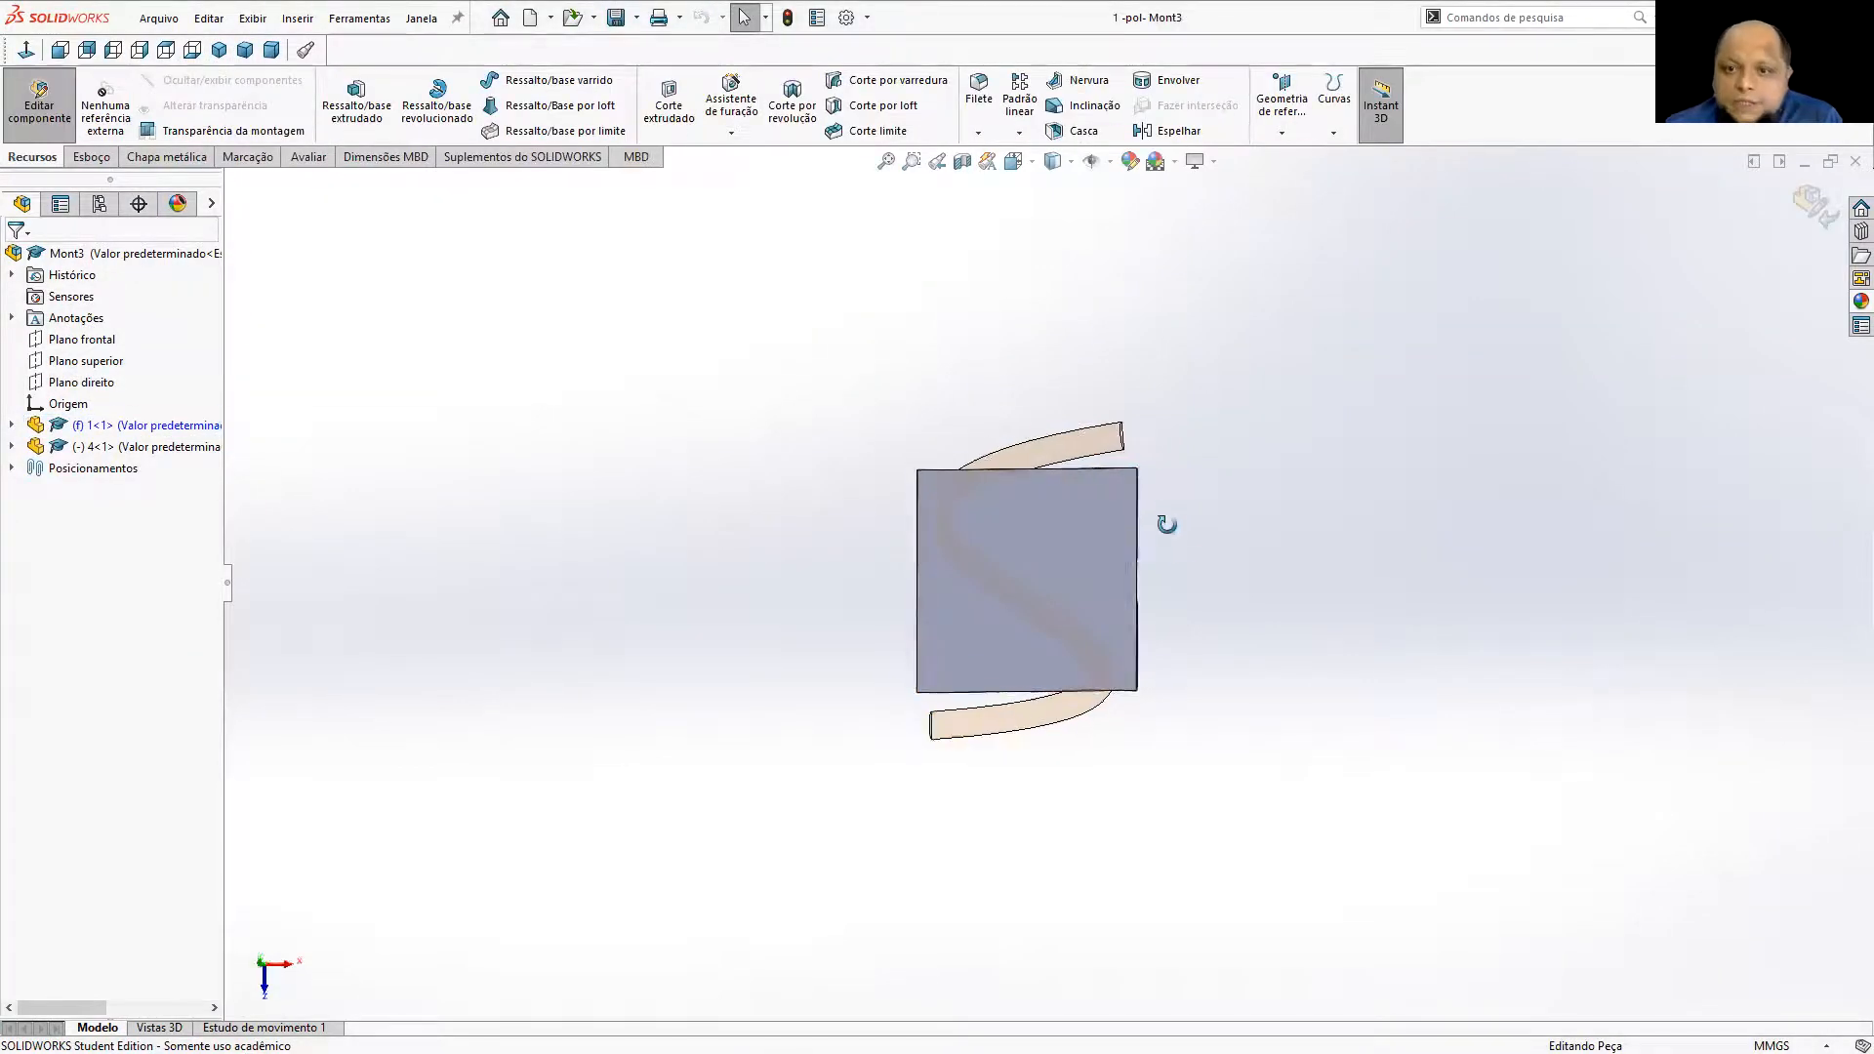
Set the side length in the plate's extrusion sketch to 250 mm and rebuild.
{"action": "left_click", "coordinate": [12, 426]}
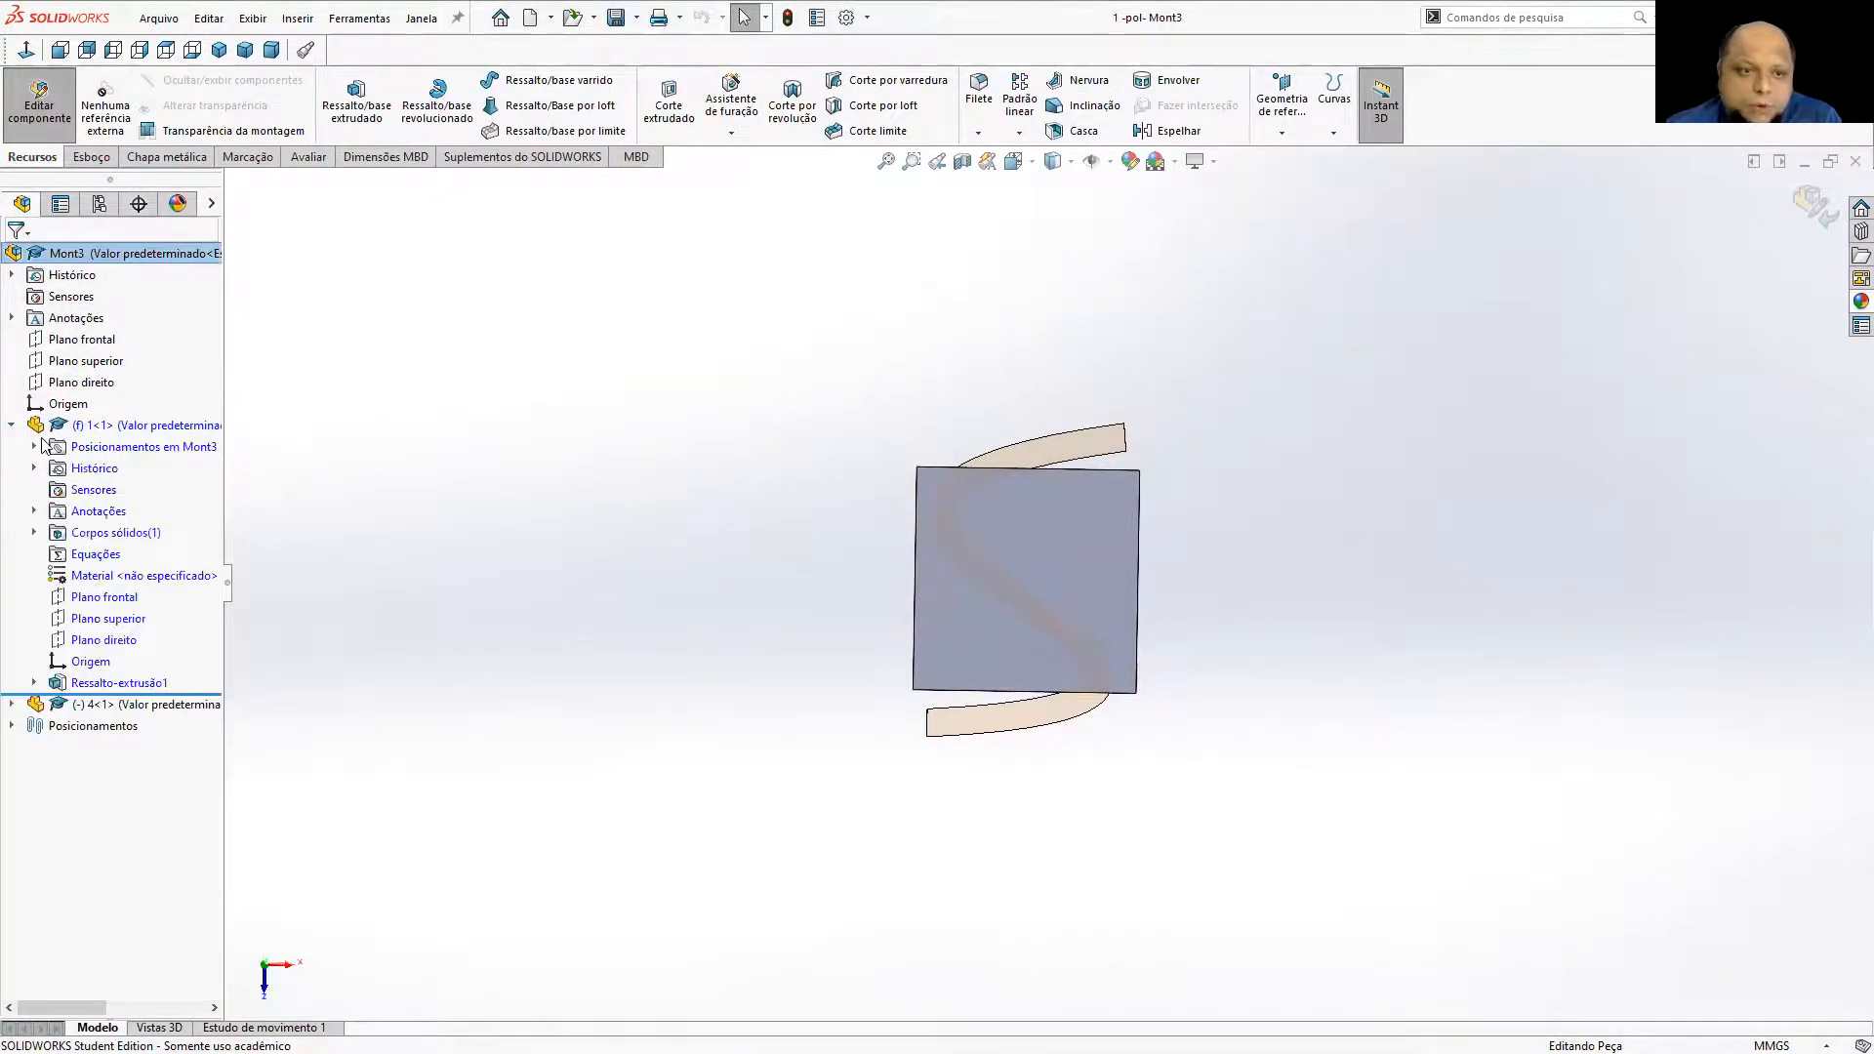
{"action": "left_click", "coordinate": [34, 684]}
{"action": "left_click", "coordinate": [114, 704]}
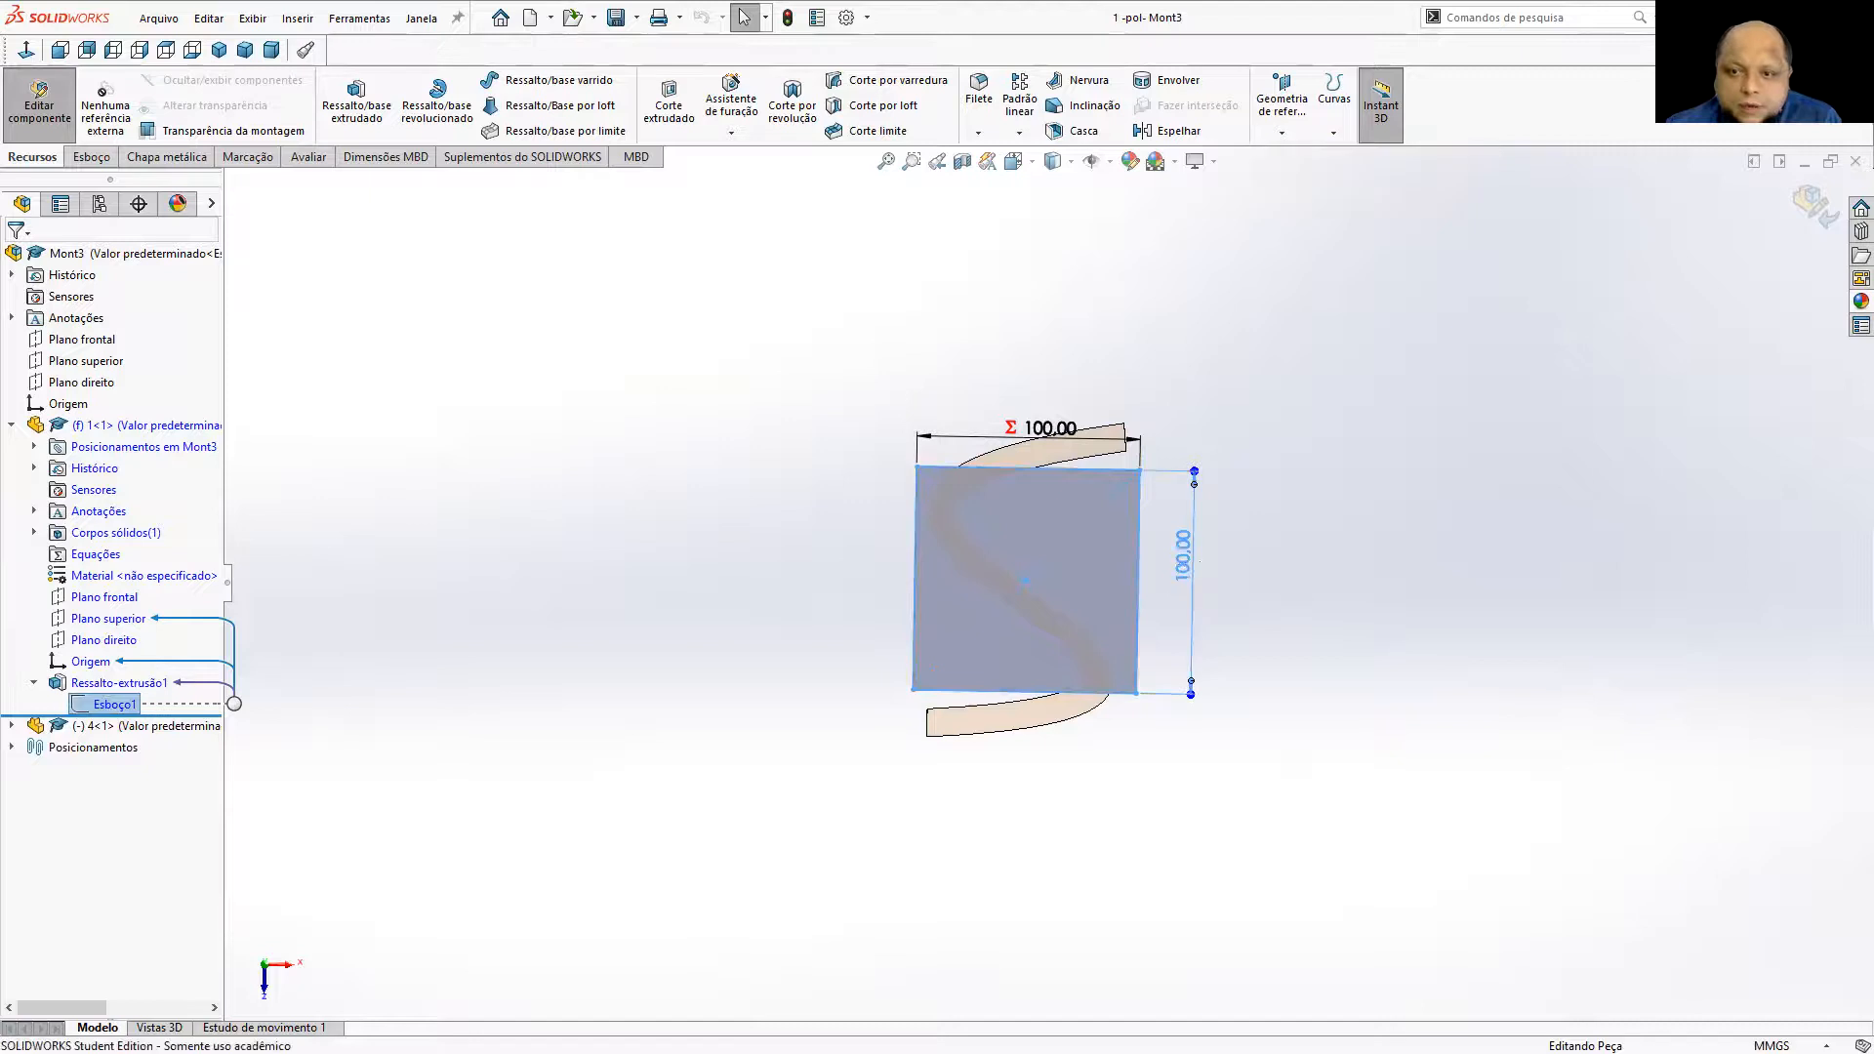
{"action": "double_click", "coordinate": [1182, 554]}
{"action": "type", "text": "250"}
{"action": "key", "text": "Return"}
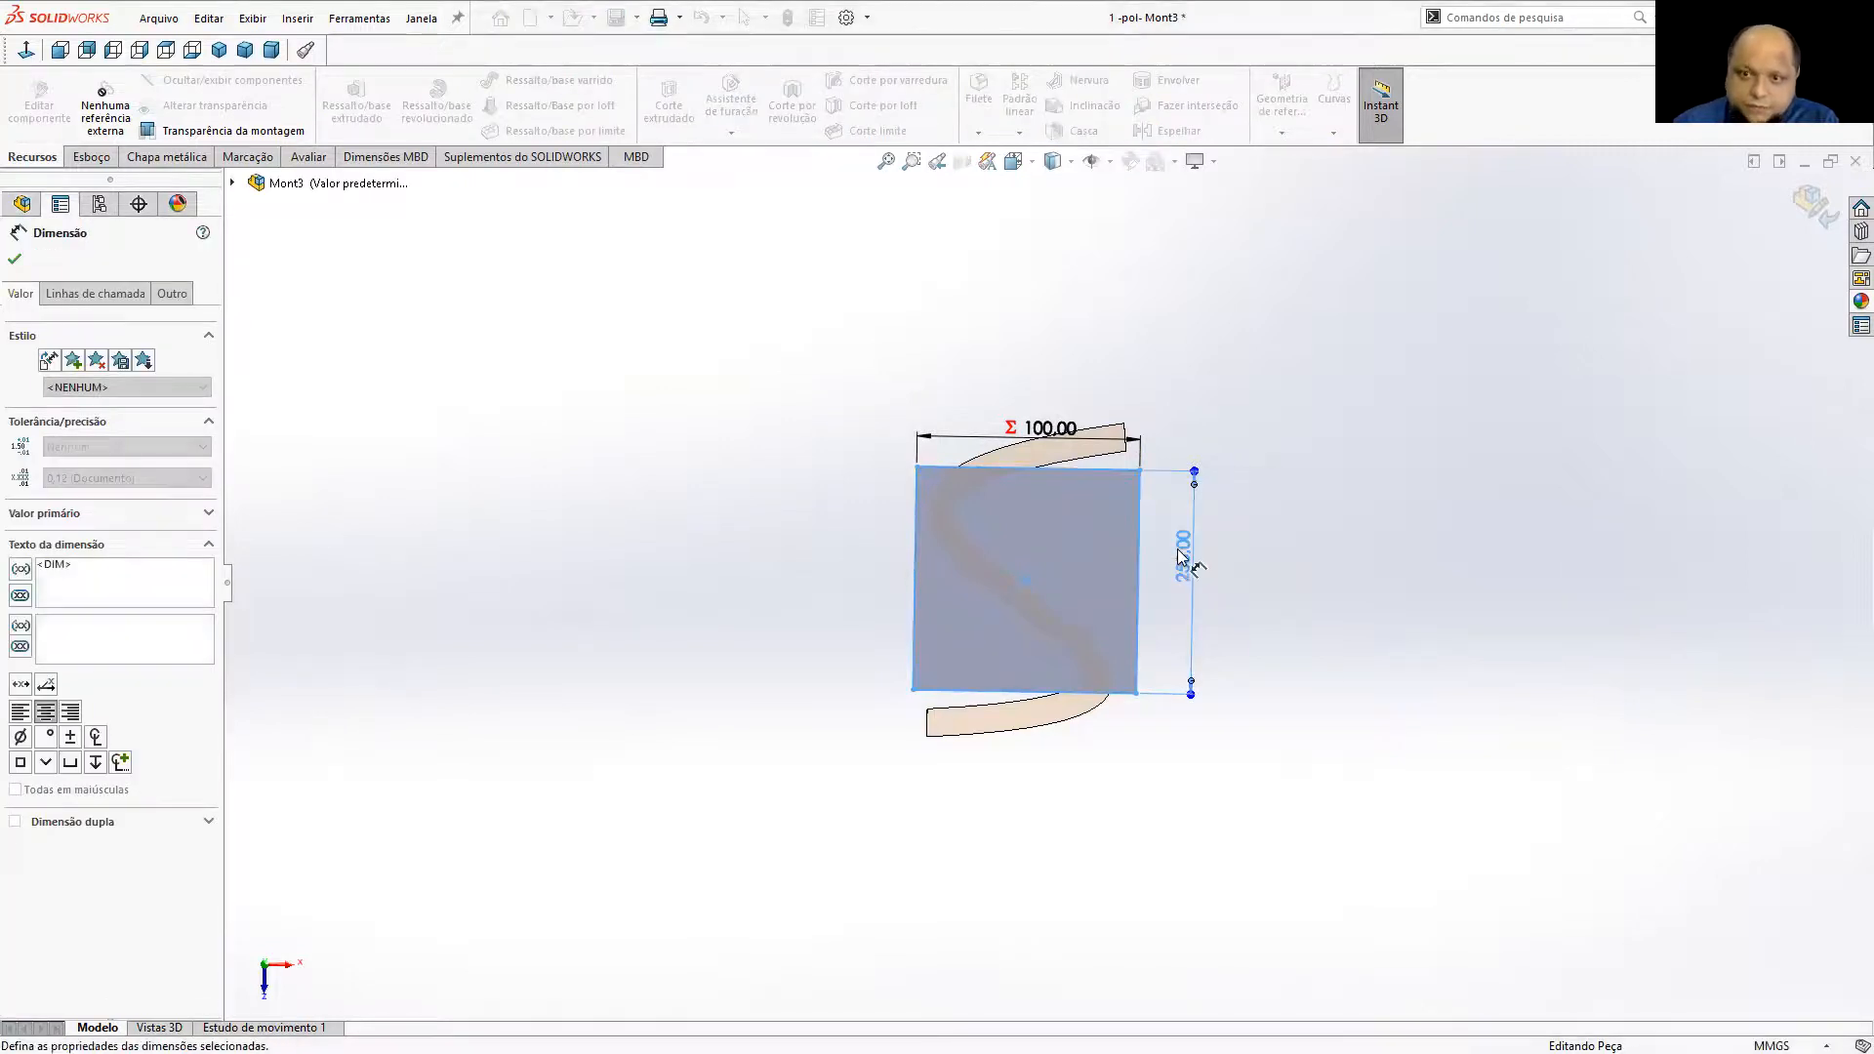
{"action": "left_click", "coordinate": [788, 16]}
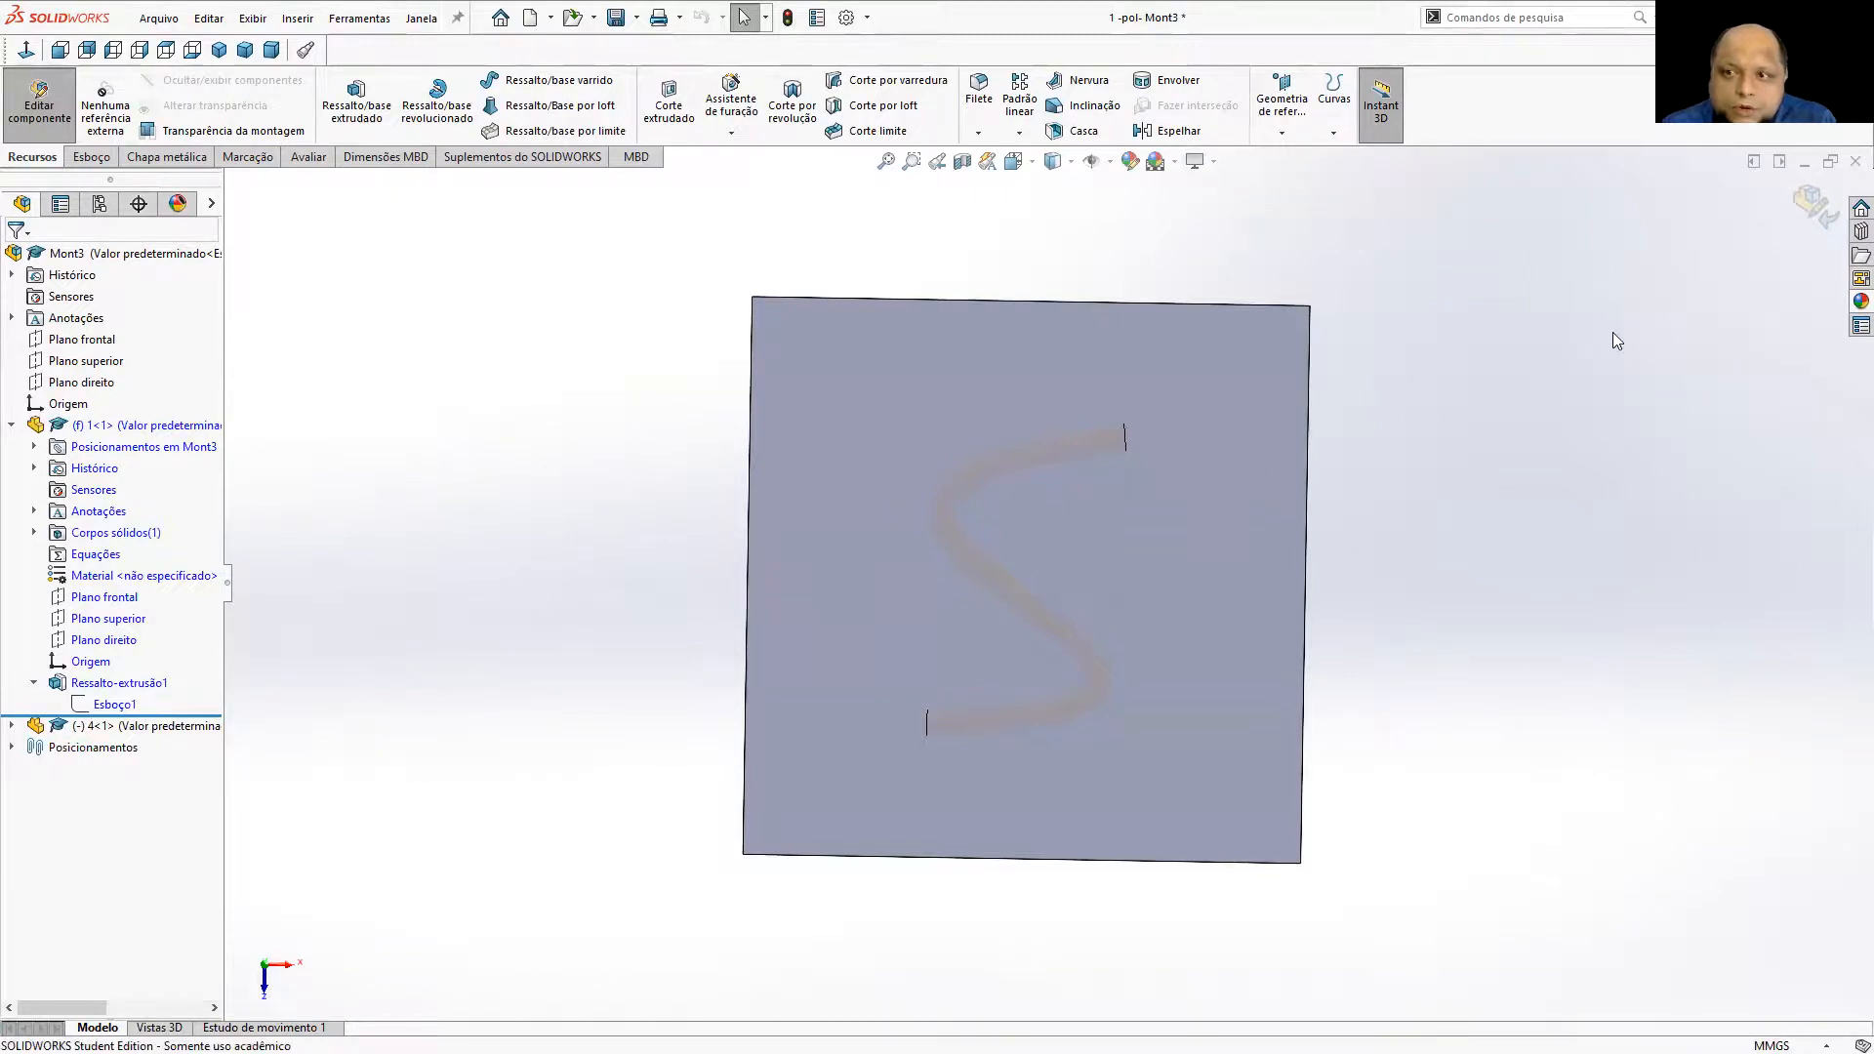
Set the plate sketch's side length to 200 mm, rebuild and return to the assembly.
{"action": "left_click", "coordinate": [117, 699]}
{"action": "left_click", "coordinate": [1358, 525]}
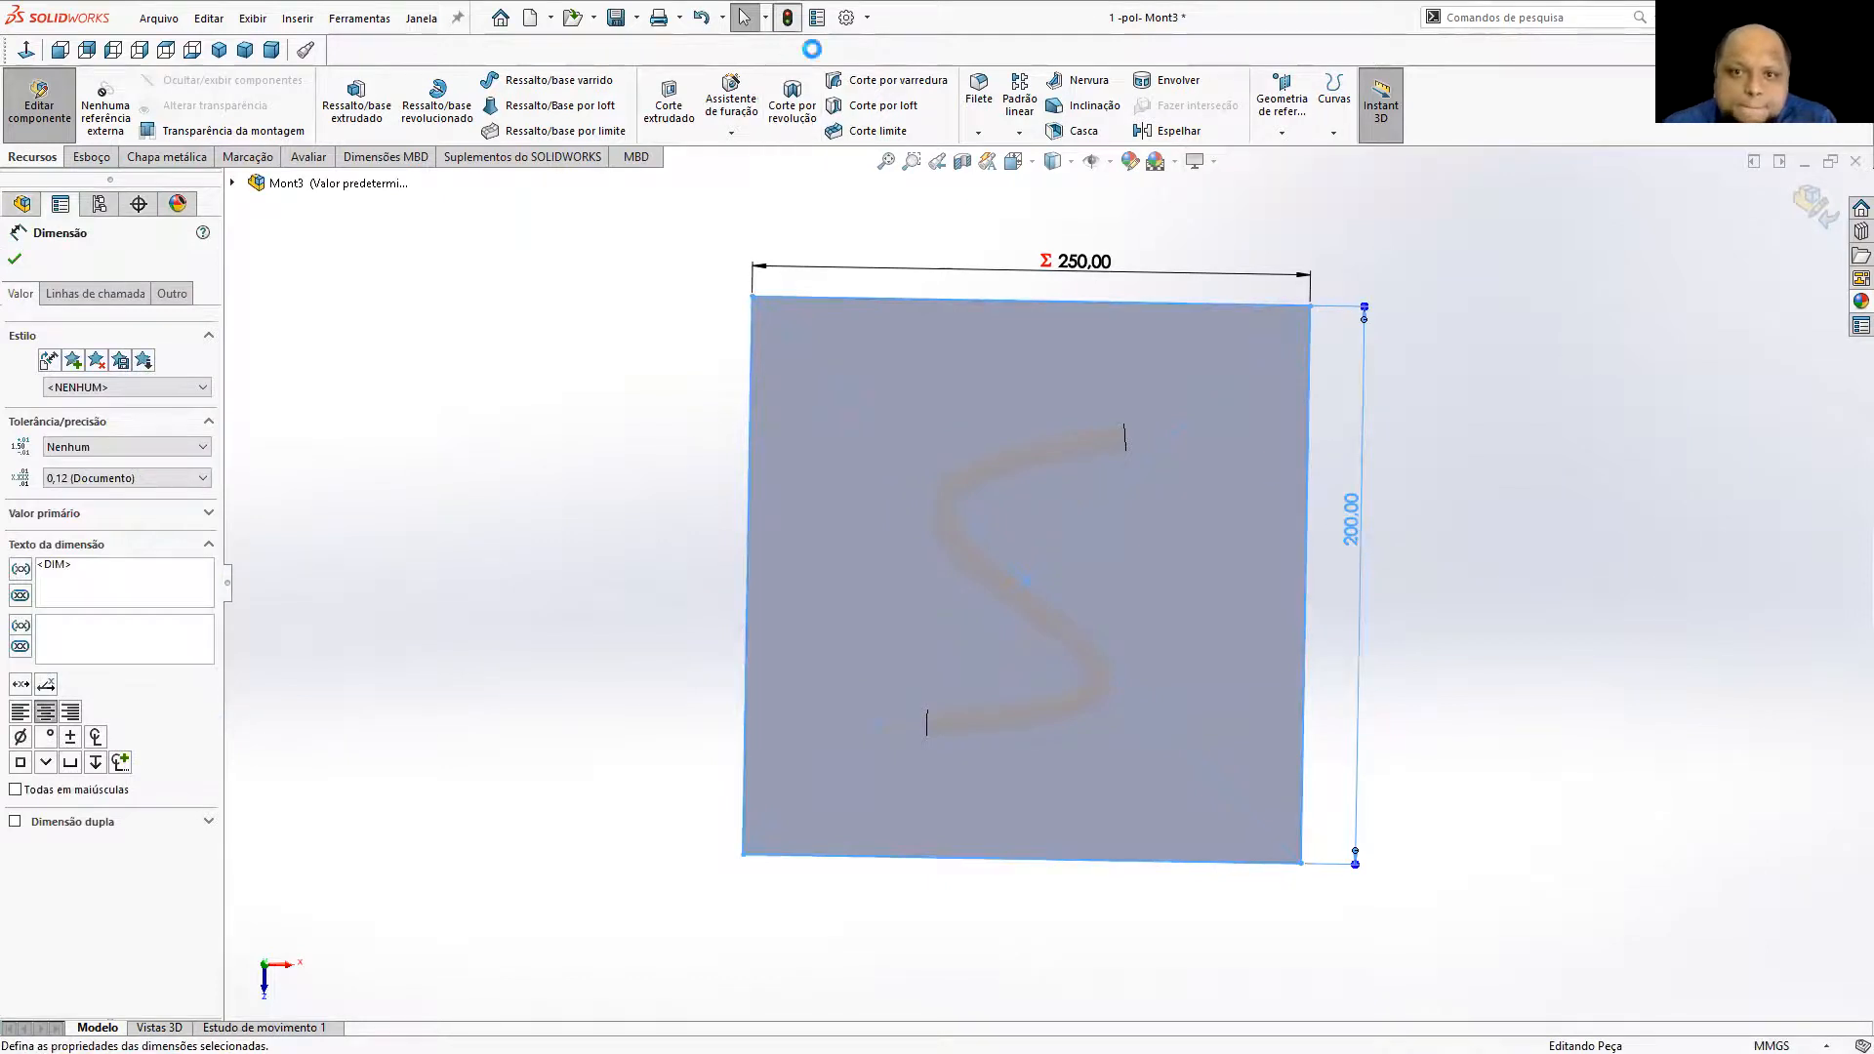
{"action": "left_click", "coordinate": [1818, 210]}
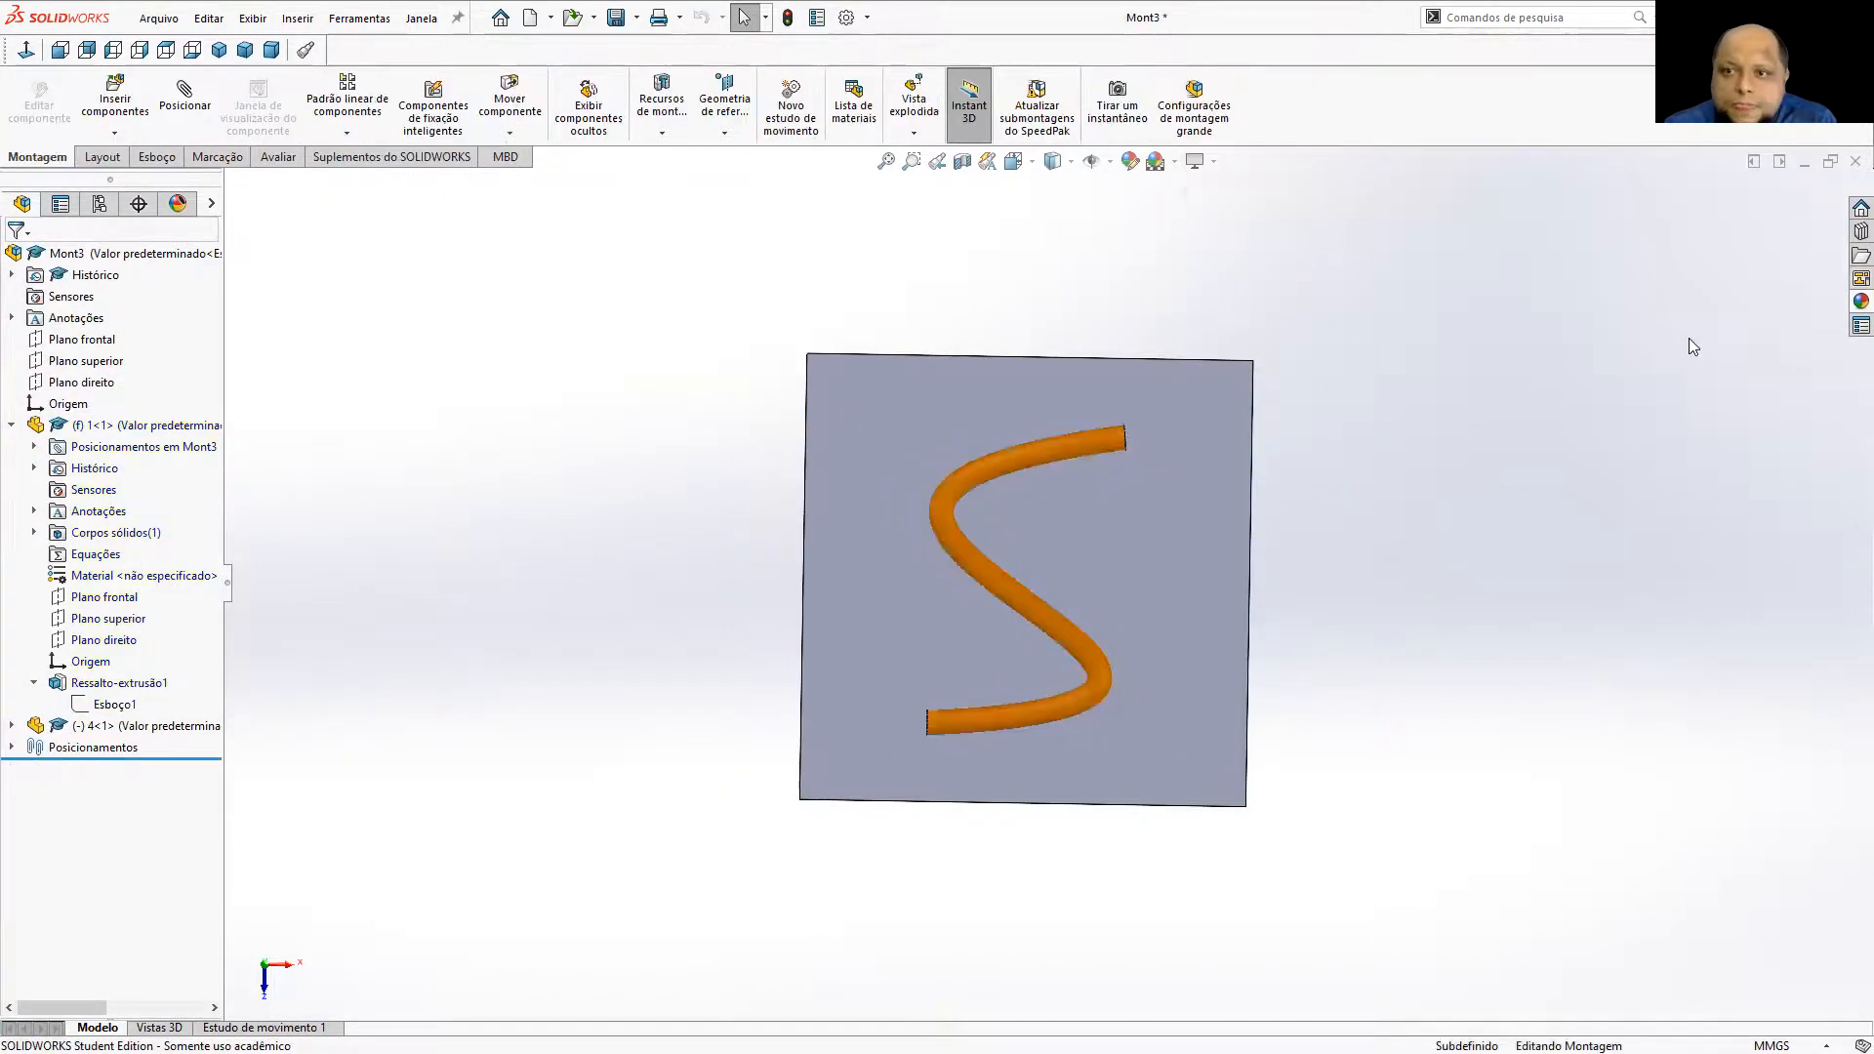
Start editing the S-shaped bar in place and open its sweep's semicircular profile sketch, Esboço2.
{"action": "middle_click_drag", "start_coordinate": [1369, 471], "coordinate": [1037, 635]}
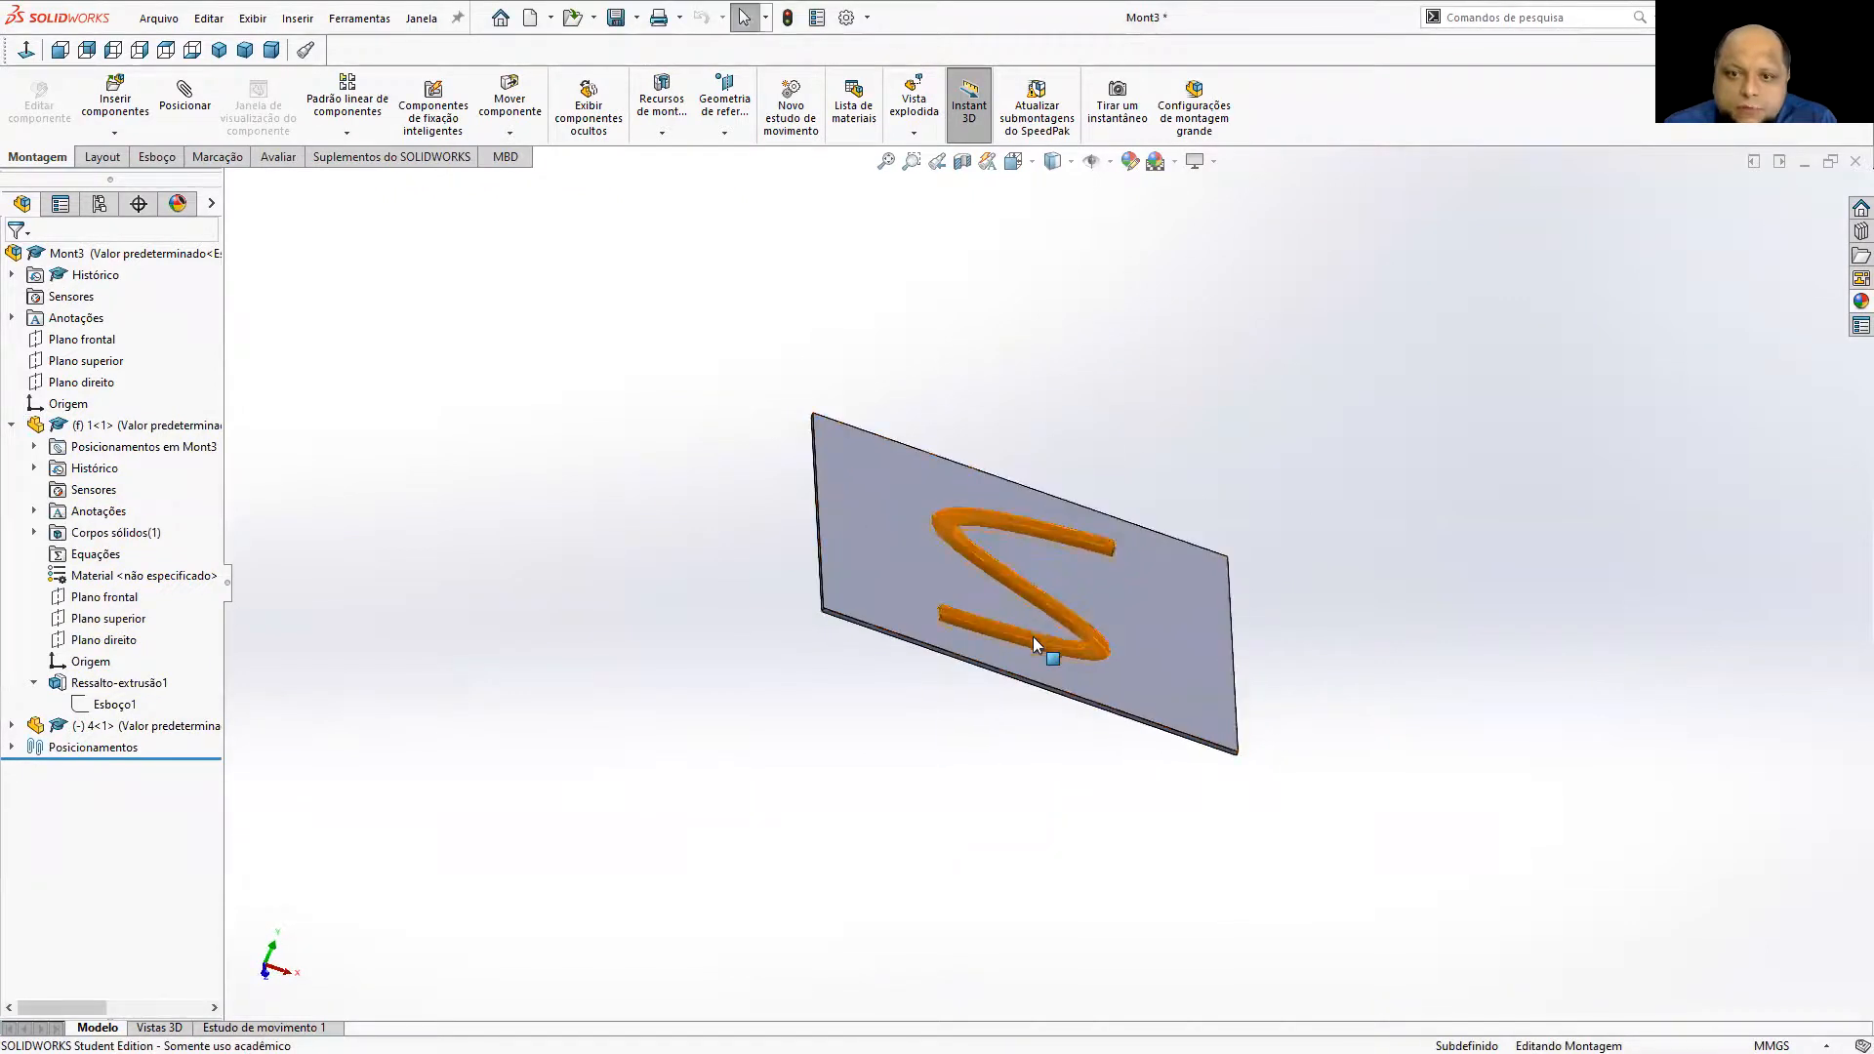
{"action": "left_click", "coordinate": [1033, 634]}
{"action": "left_click", "coordinate": [1167, 528]}
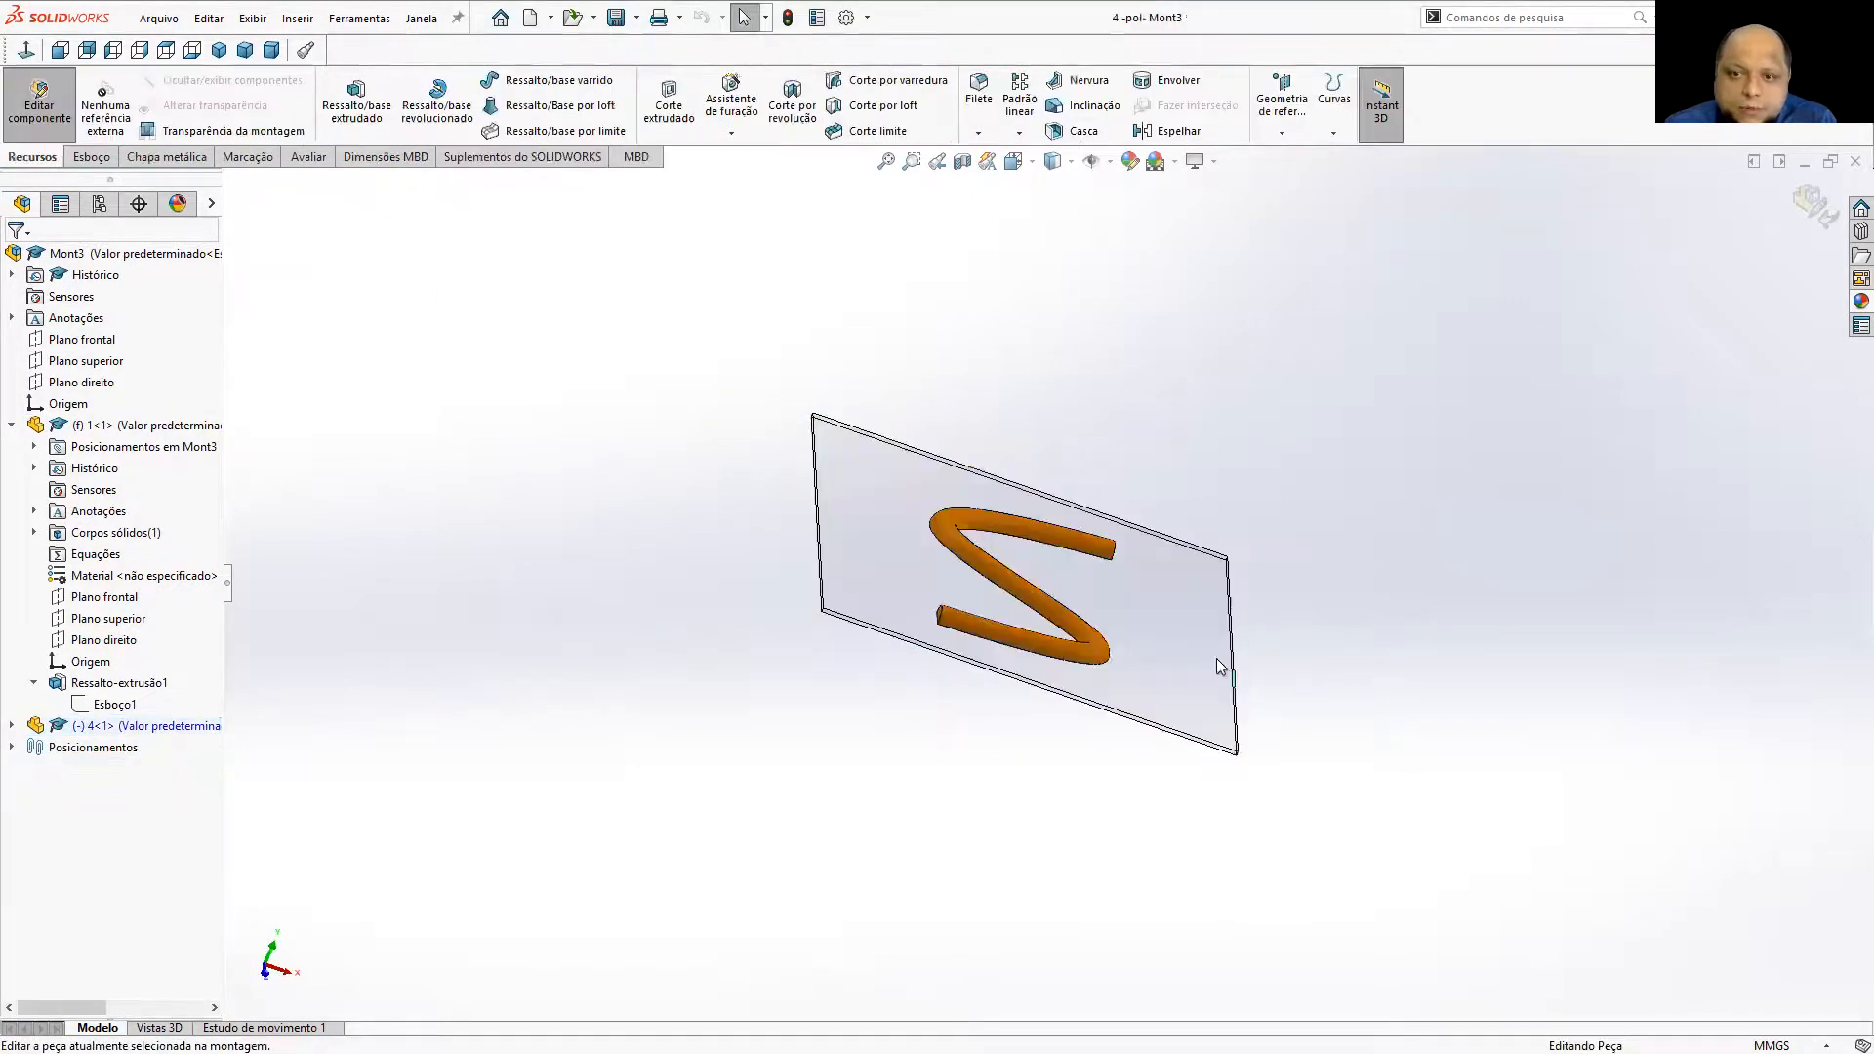
{"action": "middle_click_drag", "start_coordinate": [1063, 654], "coordinate": [1218, 872]}
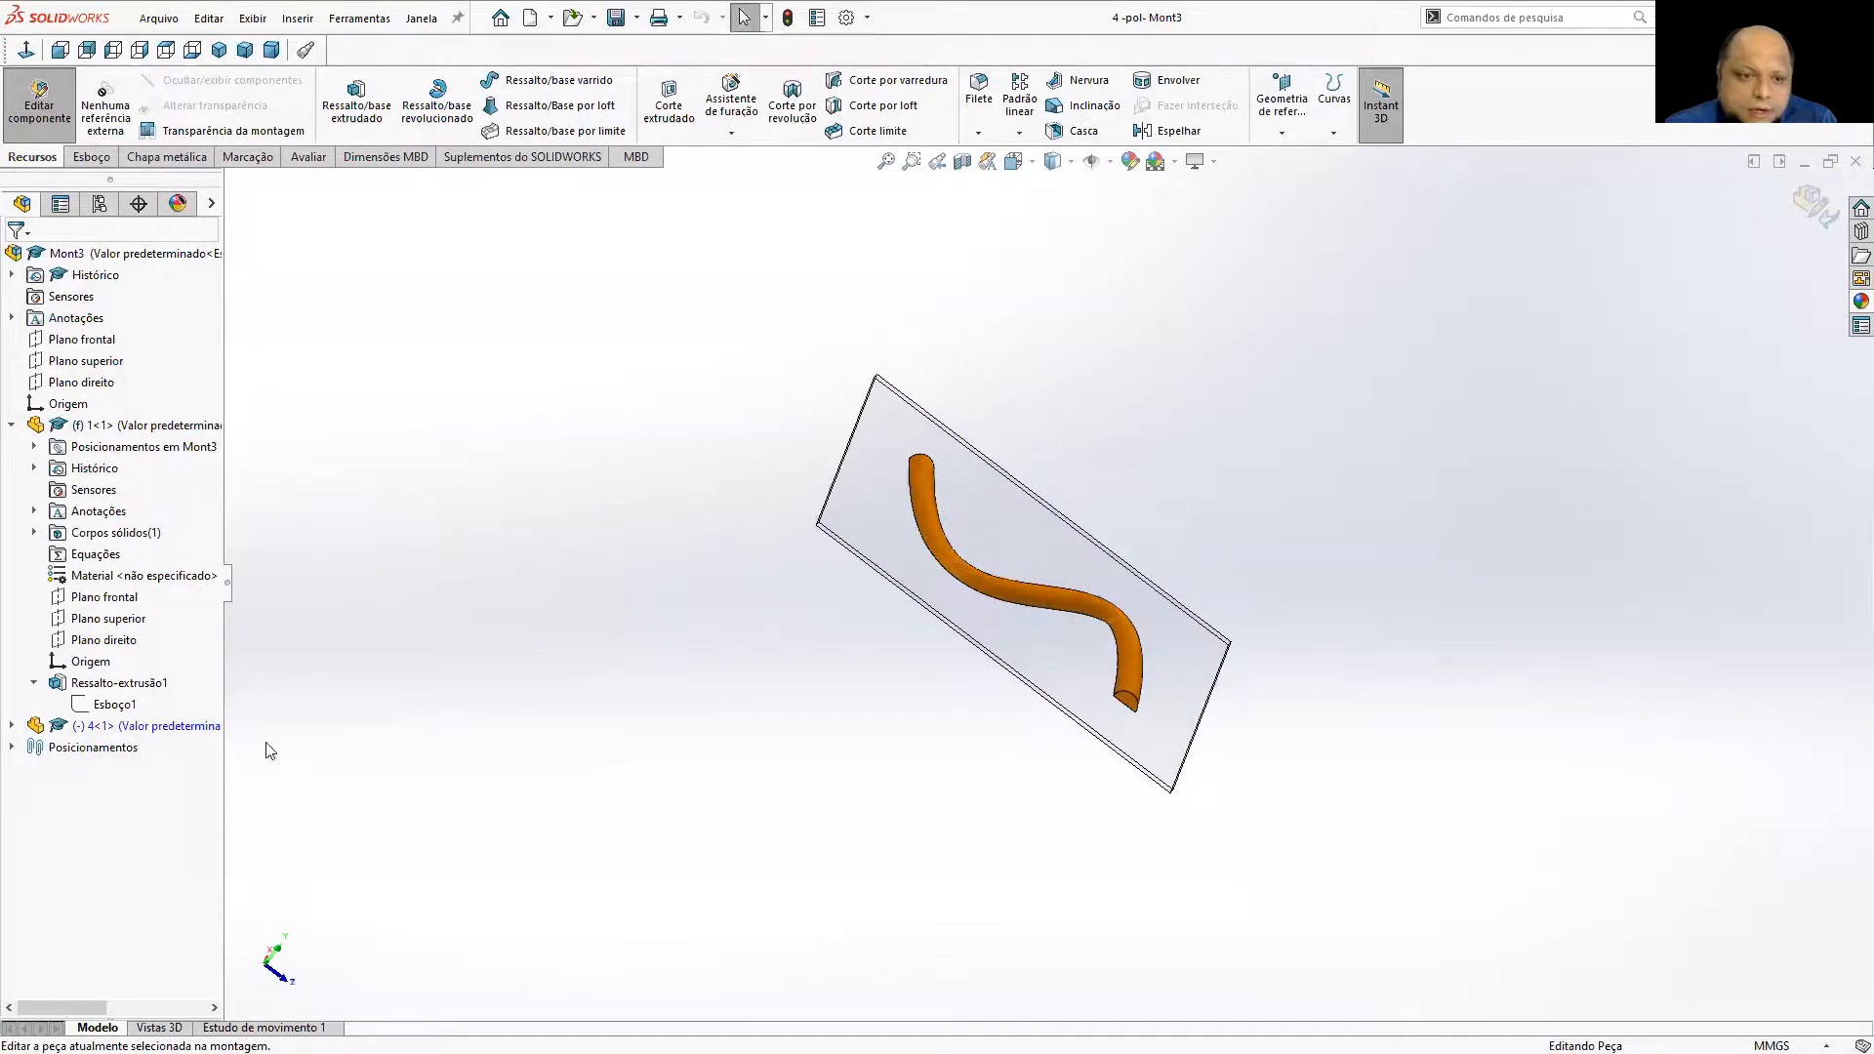
{"action": "left_click", "coordinate": [11, 726]}
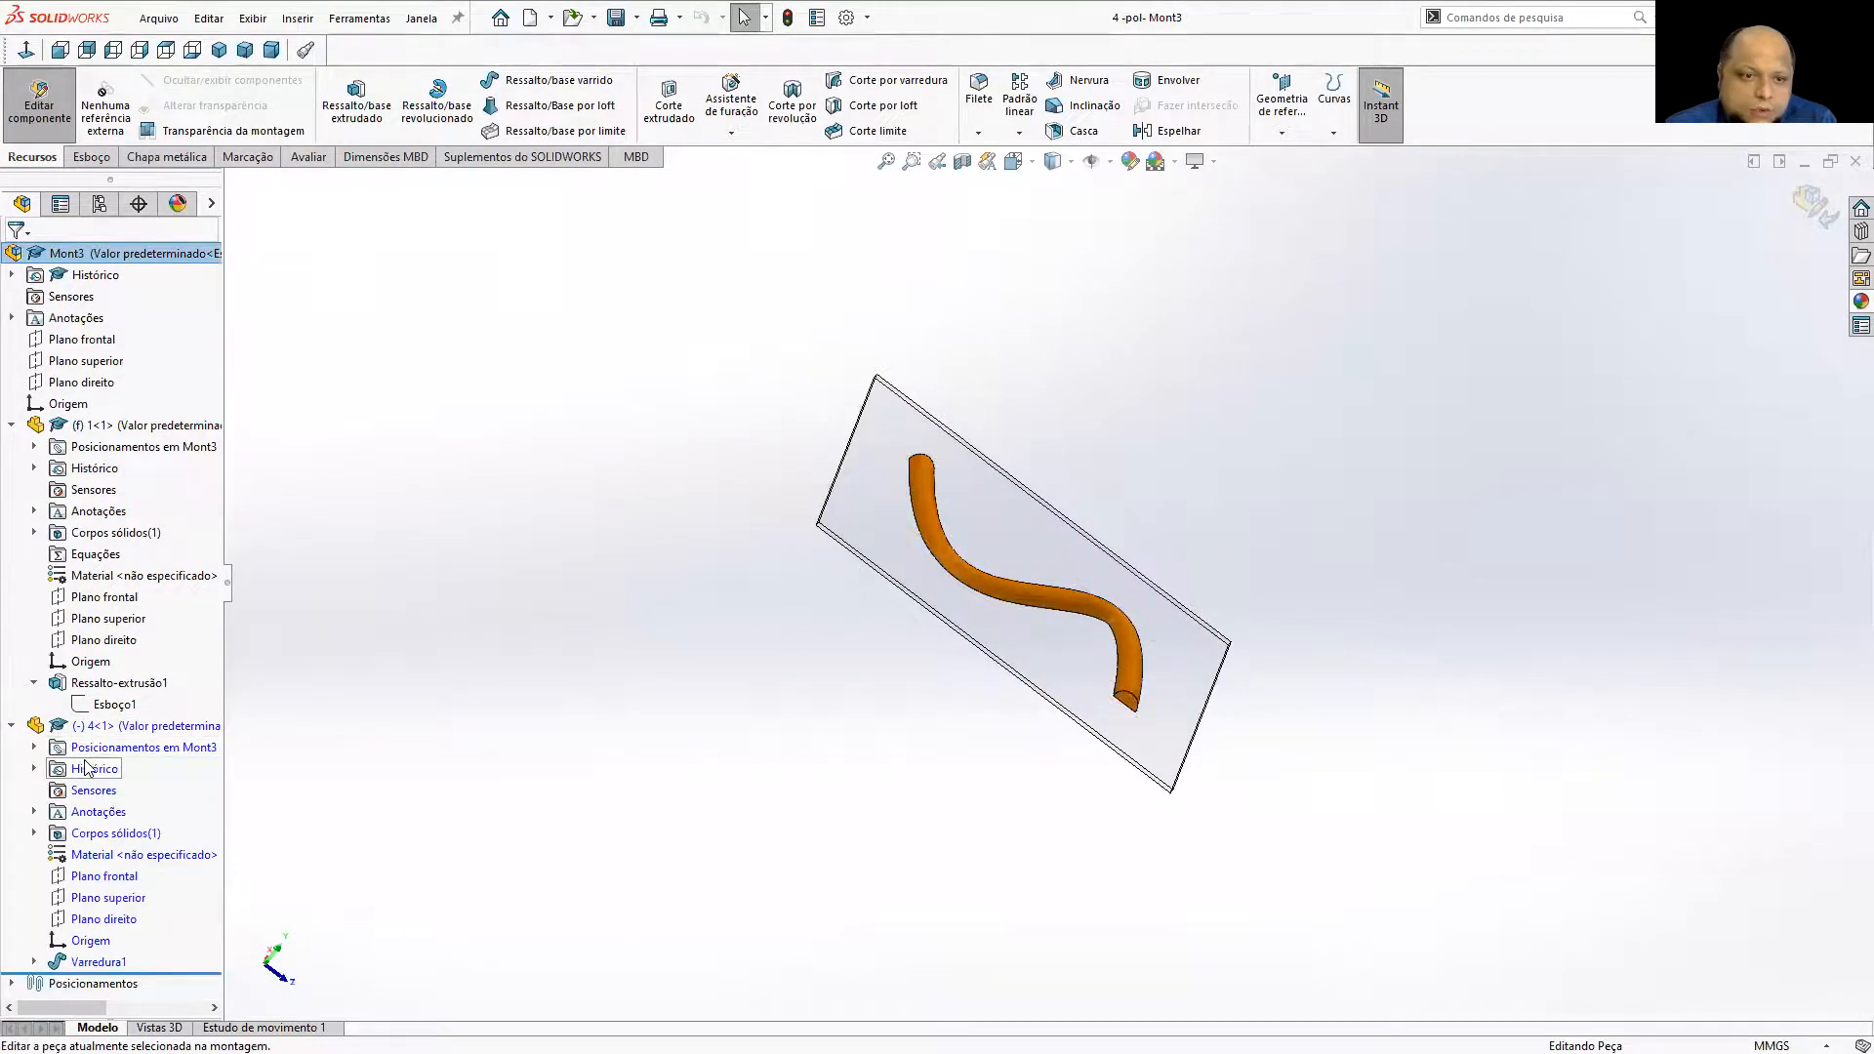
{"action": "left_click", "coordinate": [34, 962]}
{"action": "left_click", "coordinate": [98, 964]}
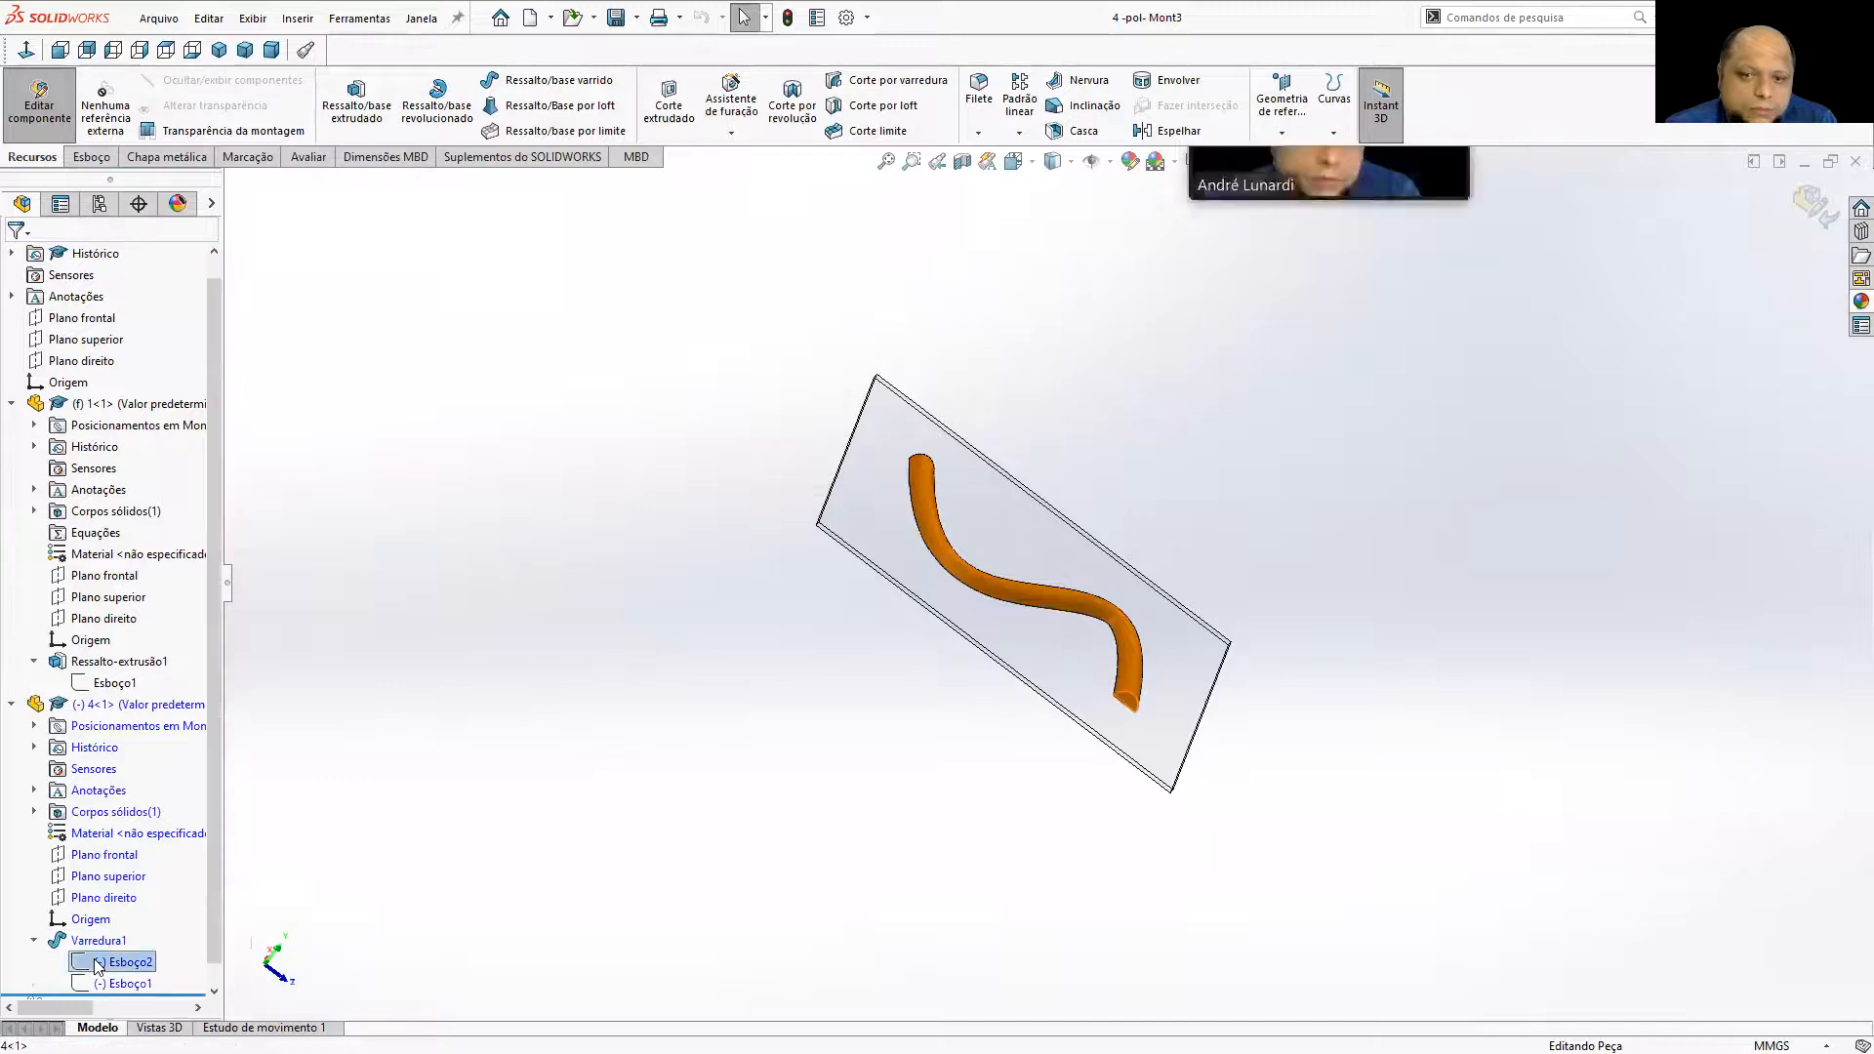
{"action": "left_click", "coordinate": [112, 901]}
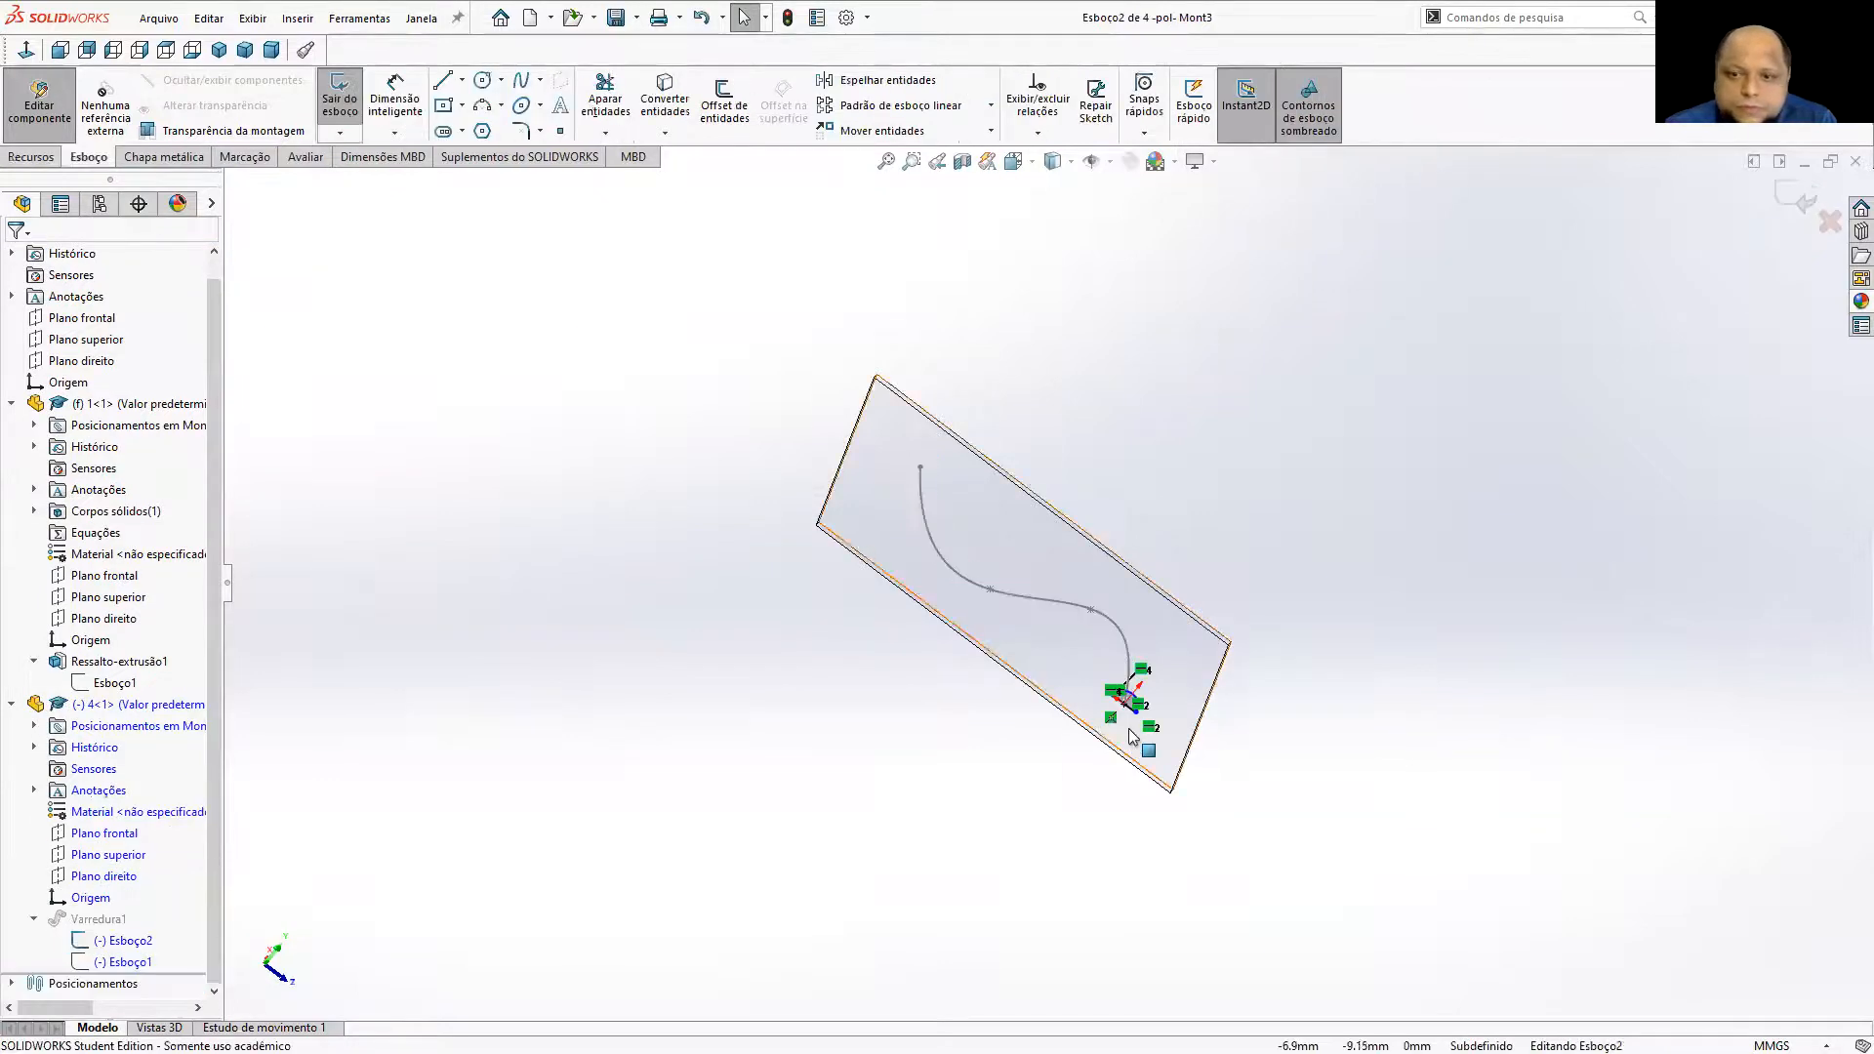
Dimension the semicircular profile's arc with a 12 mm radius and rebuild the sweep.
{"action": "scroll", "coordinate": [1141, 691], "scroll_direction": "down", "scroll_amount": 4}
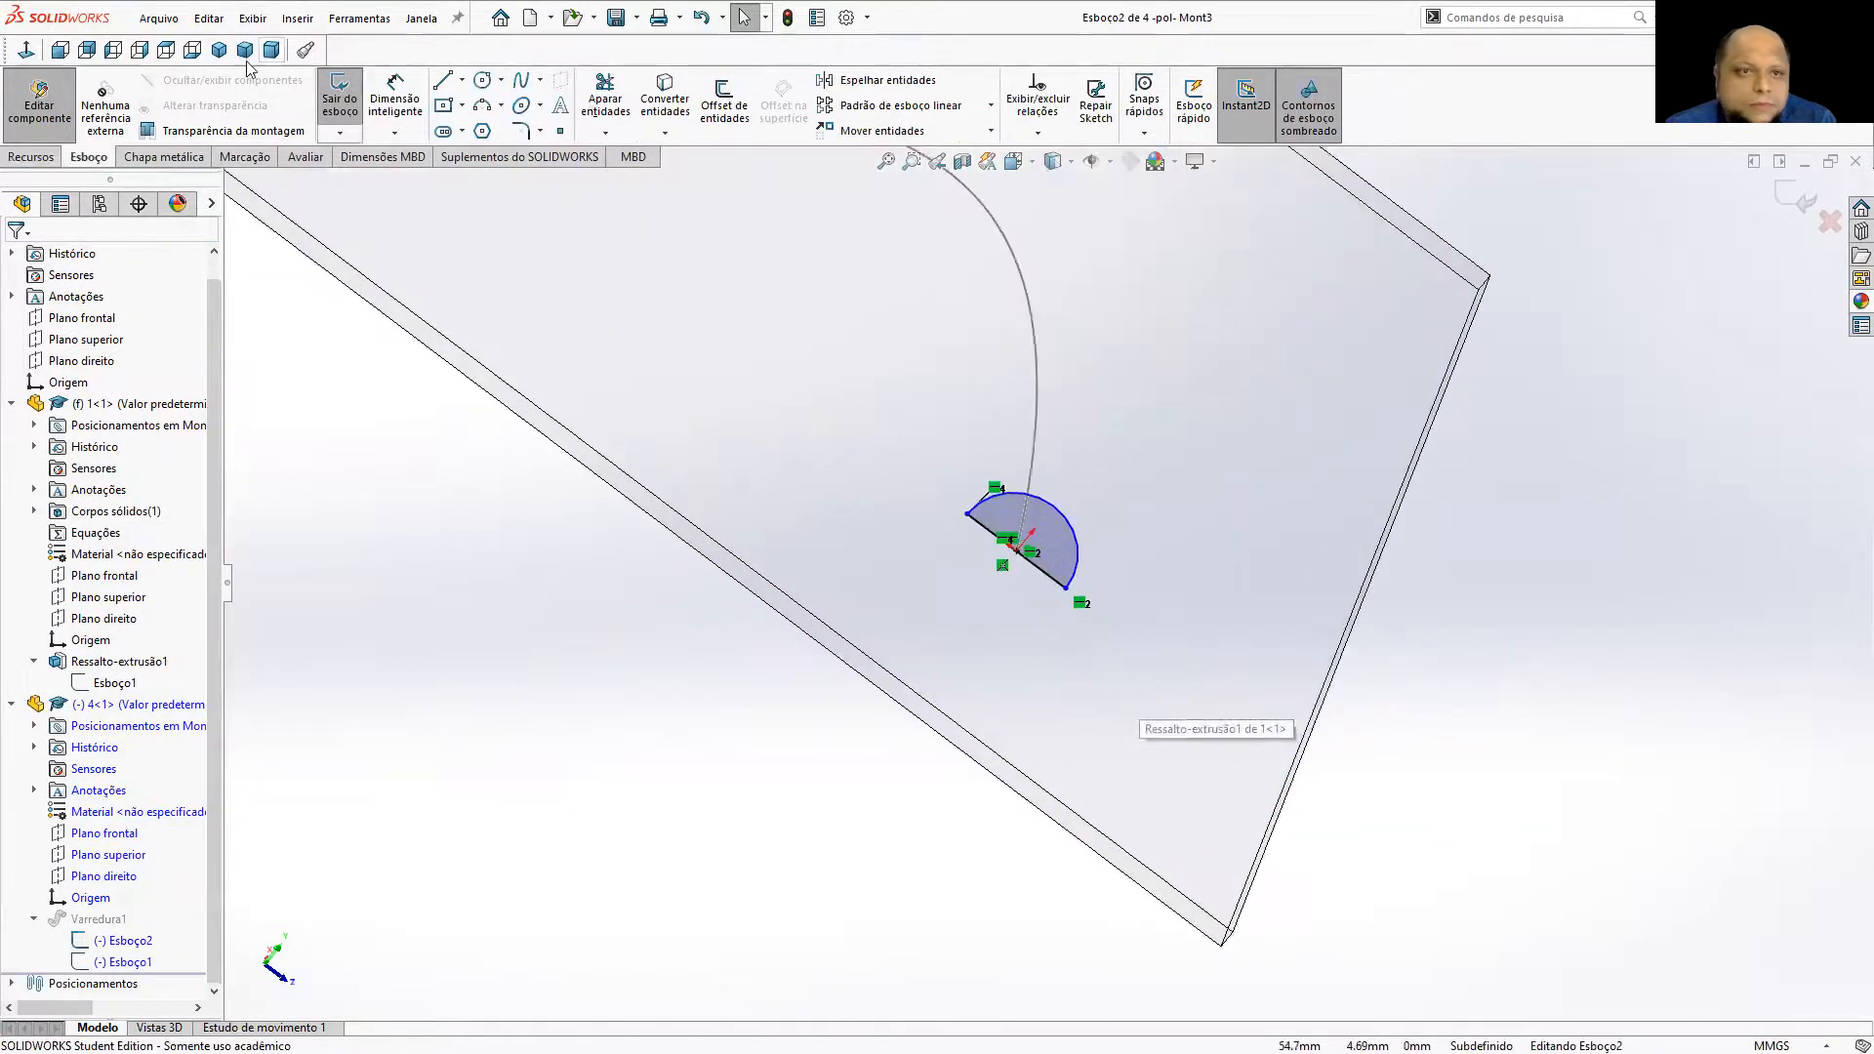
{"action": "left_click", "coordinate": [396, 102]}
{"action": "left_click", "coordinate": [1074, 532]}
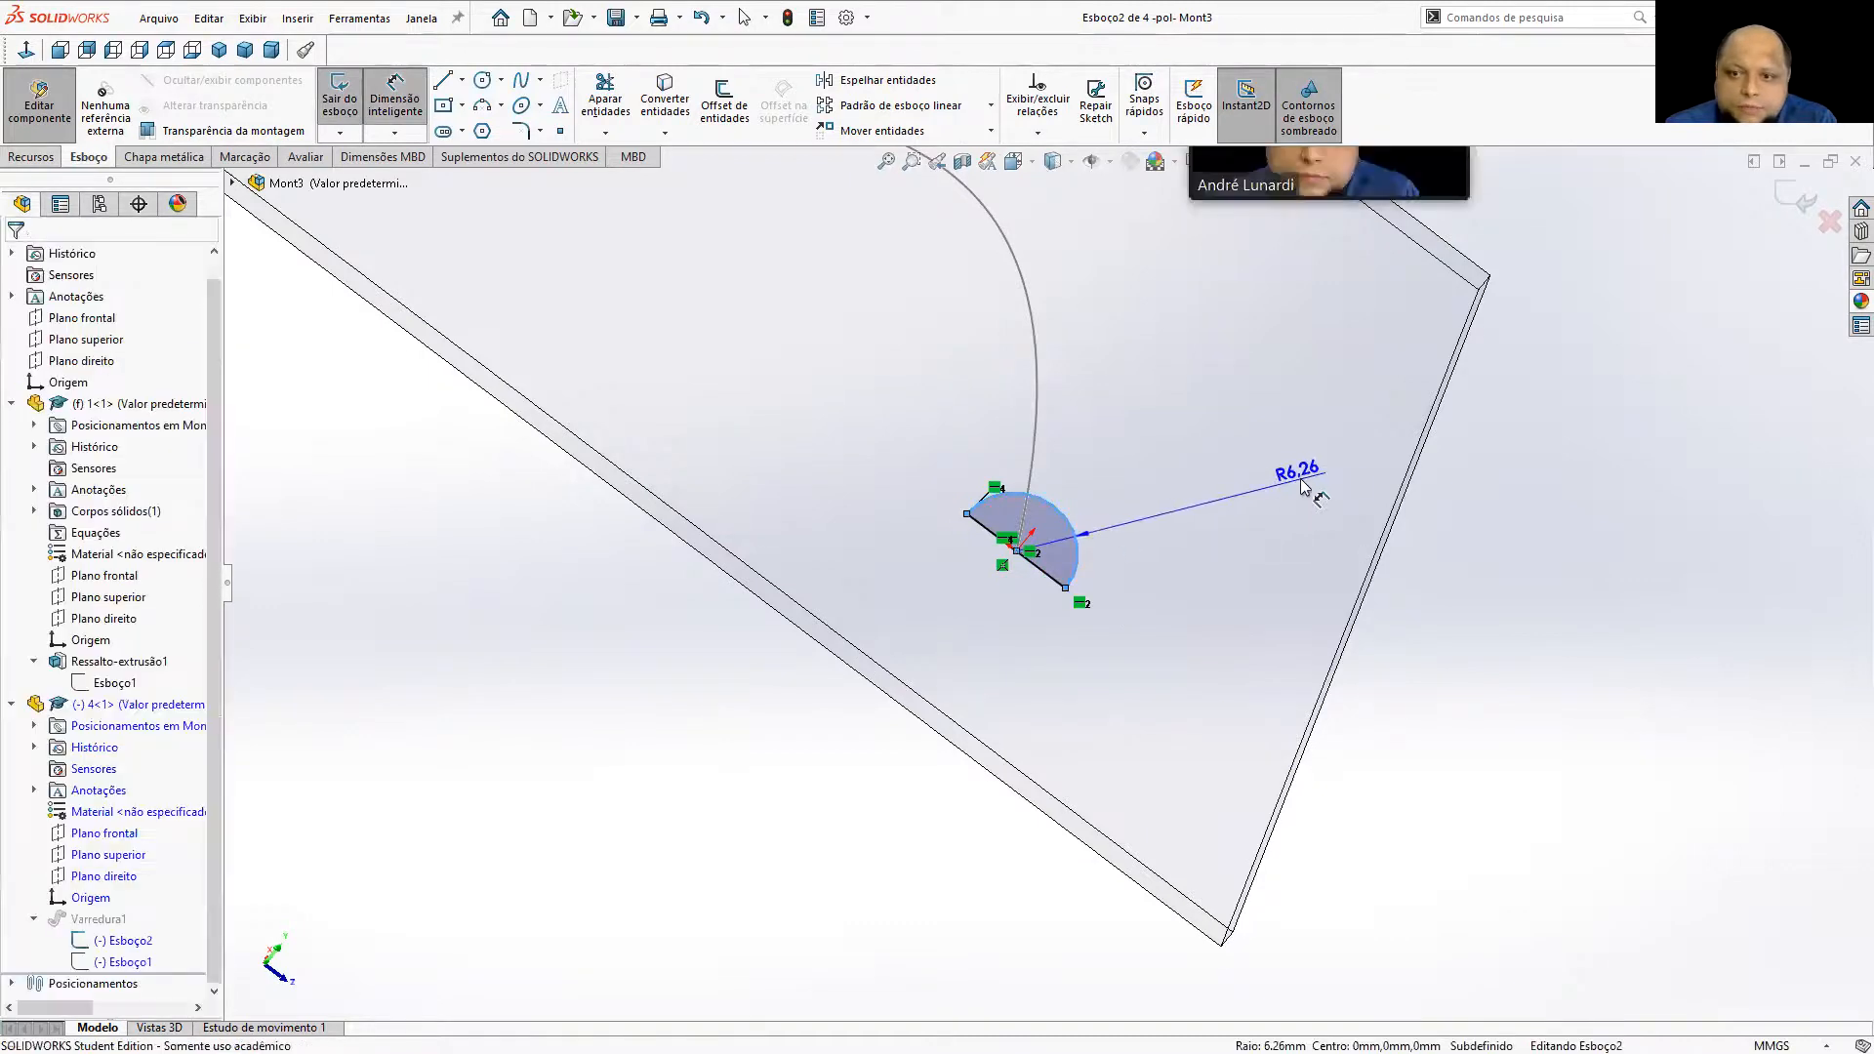
{"action": "left_click", "coordinate": [1279, 547]}
{"action": "type", "text": "12"}
{"action": "key", "text": "Return"}
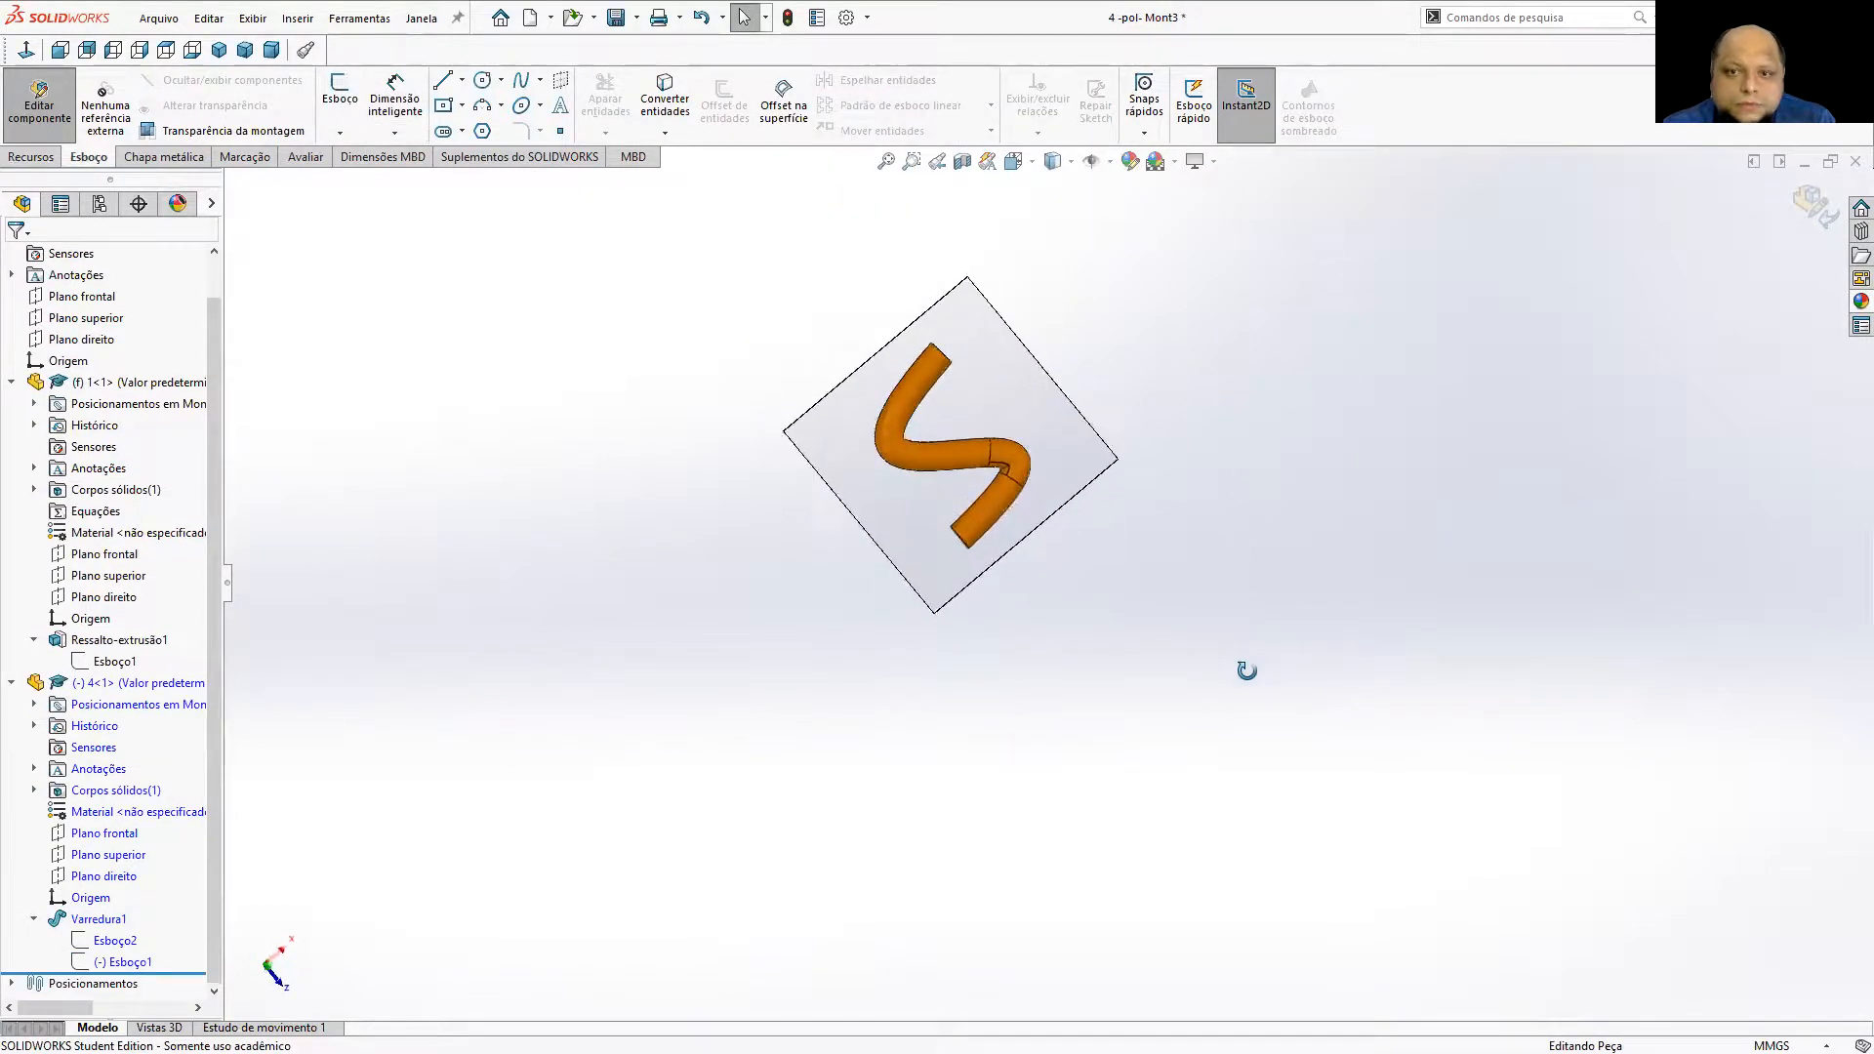
Finish editing the bar, return to the assembly and save Mont3 together with both modified parts.
{"action": "scroll", "coordinate": [1015, 488], "scroll_direction": "down", "scroll_amount": 5}
{"action": "scroll", "coordinate": [1064, 469], "scroll_direction": "up", "scroll_amount": 5}
{"action": "middle_click_drag", "start_coordinate": [1057, 365], "coordinate": [1062, 102]}
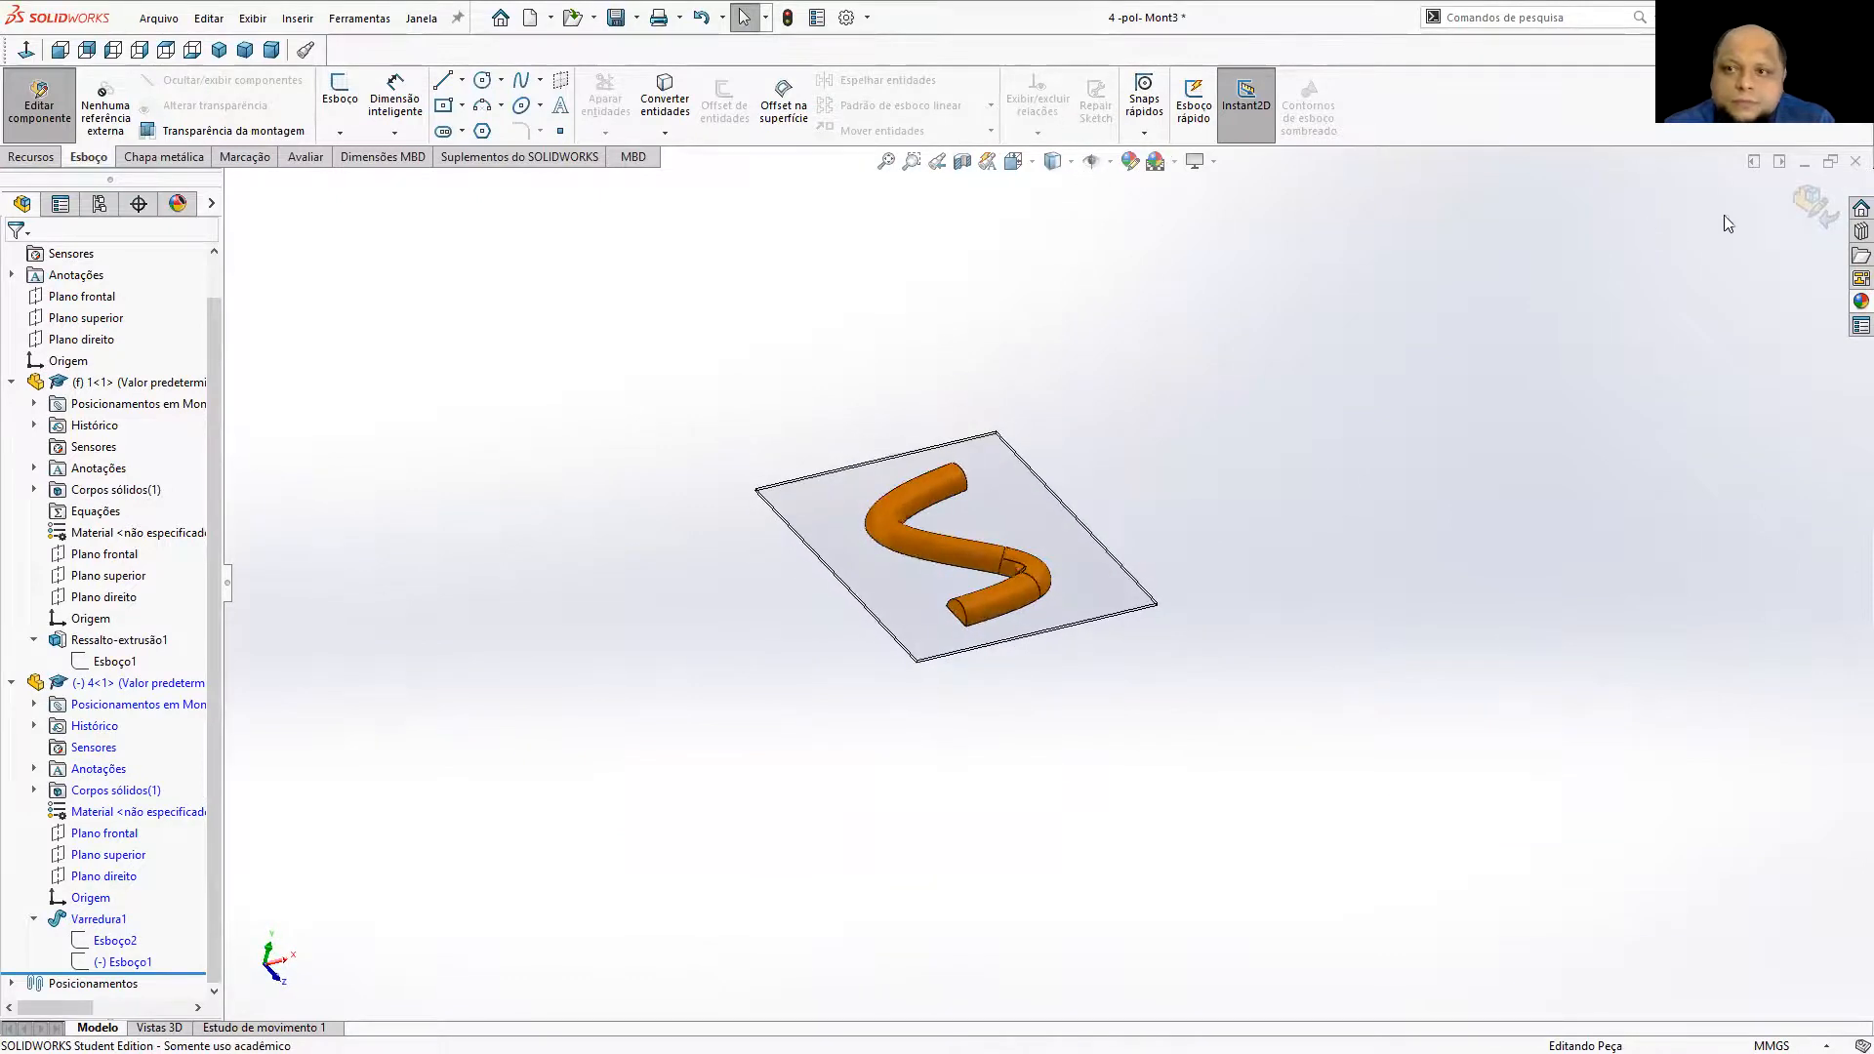
{"action": "left_click", "coordinate": [1811, 202]}
{"action": "middle_click_drag", "start_coordinate": [1386, 460], "coordinate": [1421, 322]}
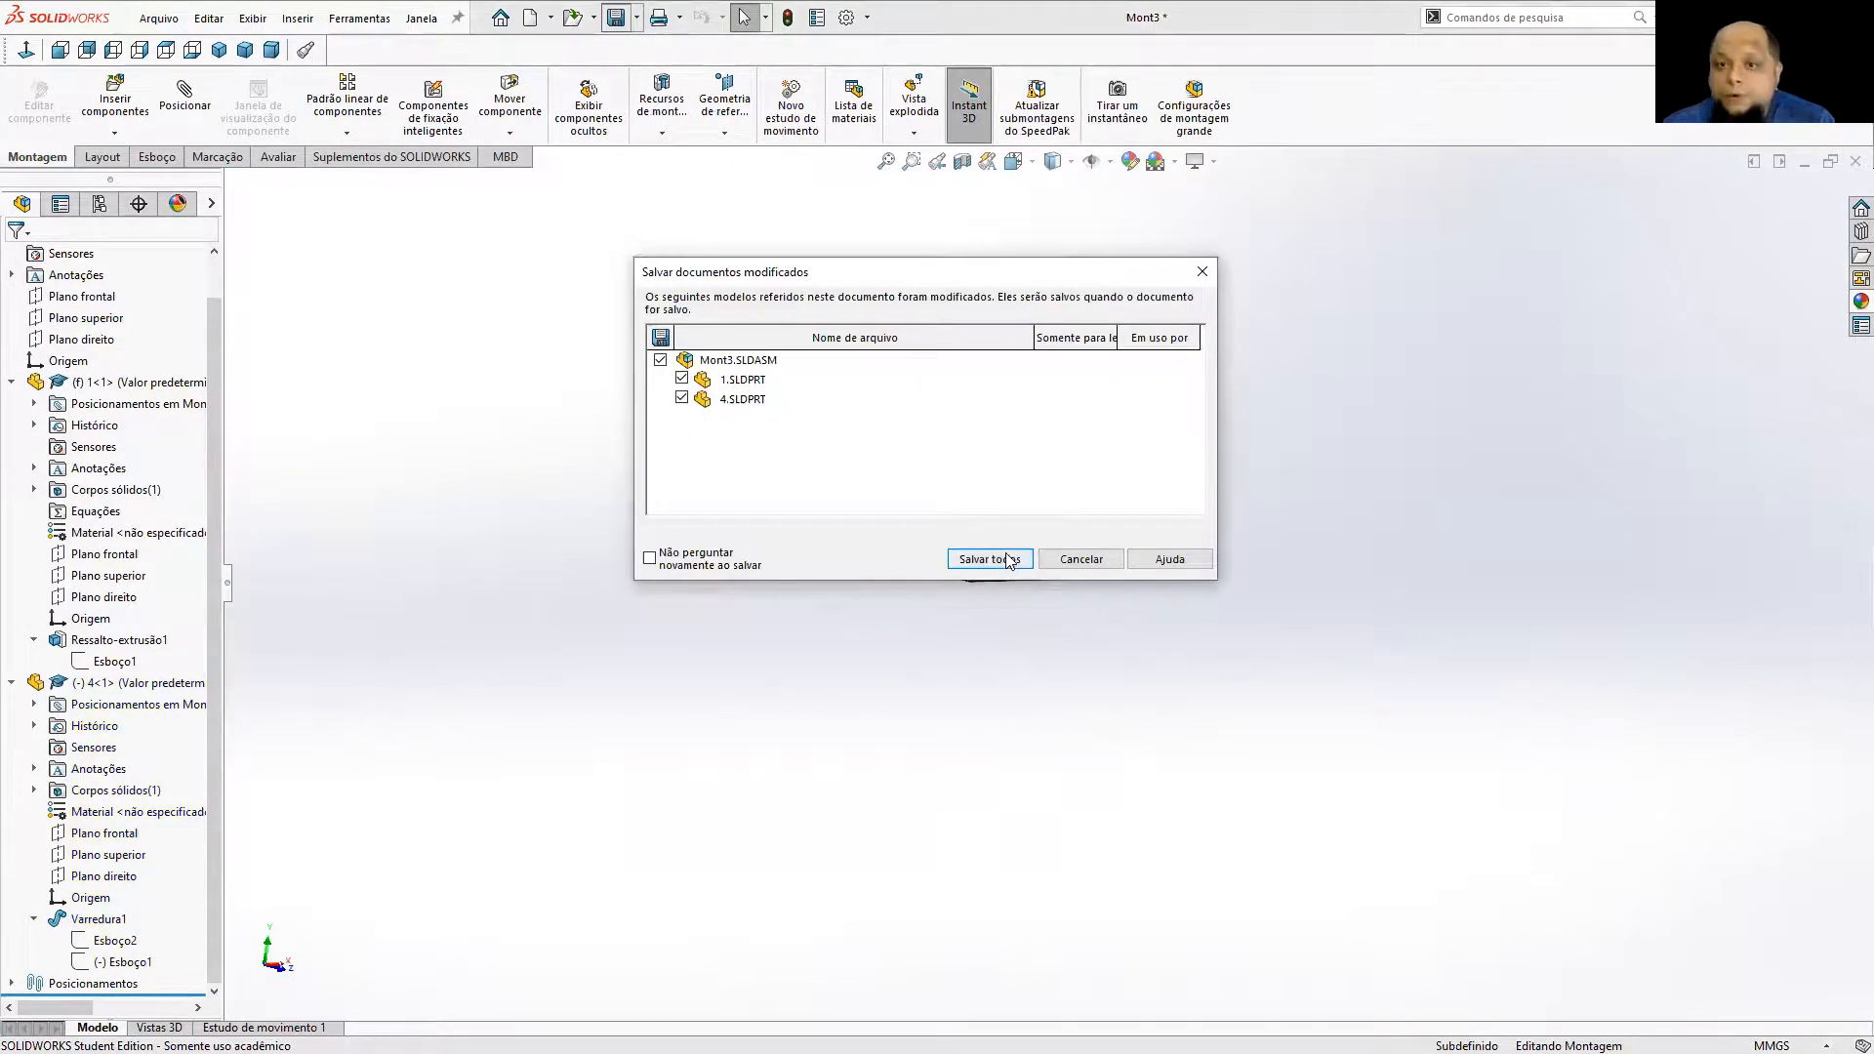
{"action": "left_click", "coordinate": [989, 560]}
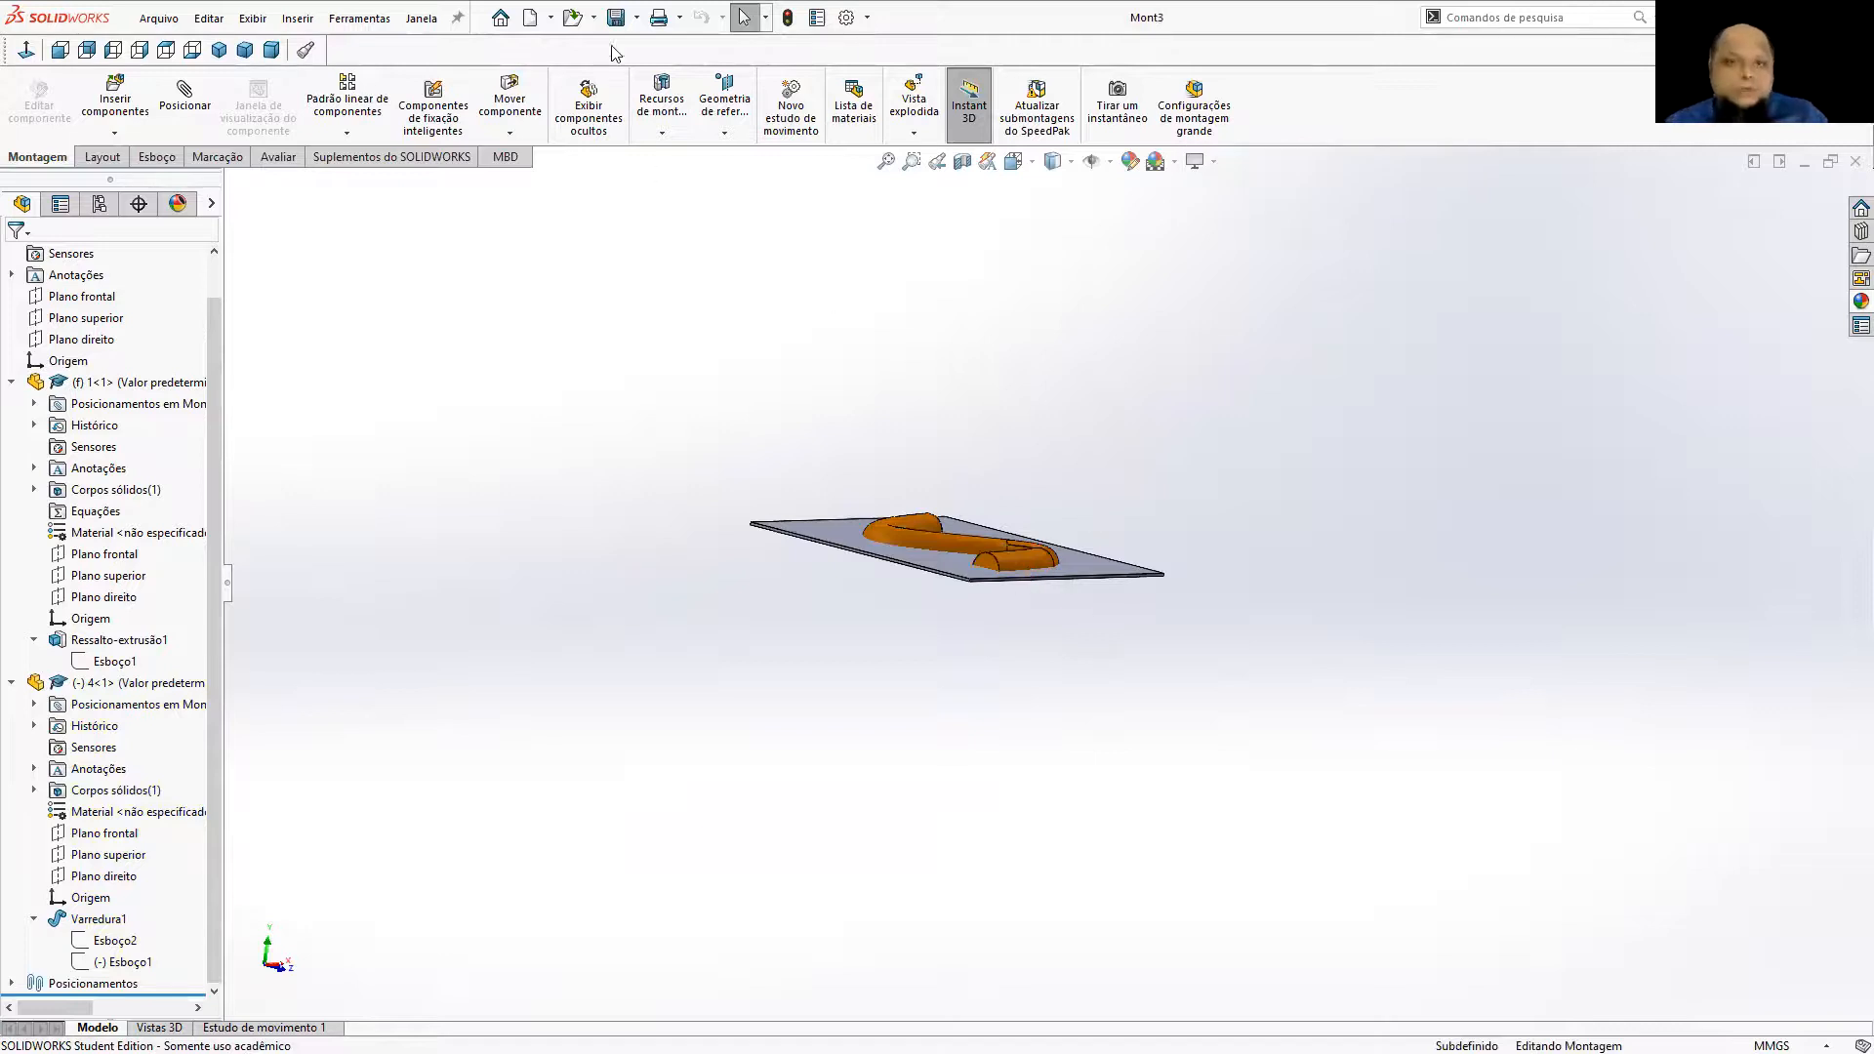
Open part 4 on its own and check the radius in its sweep profile sketch, Esboço2, without changing it.
{"action": "left_click", "coordinate": [576, 22]}
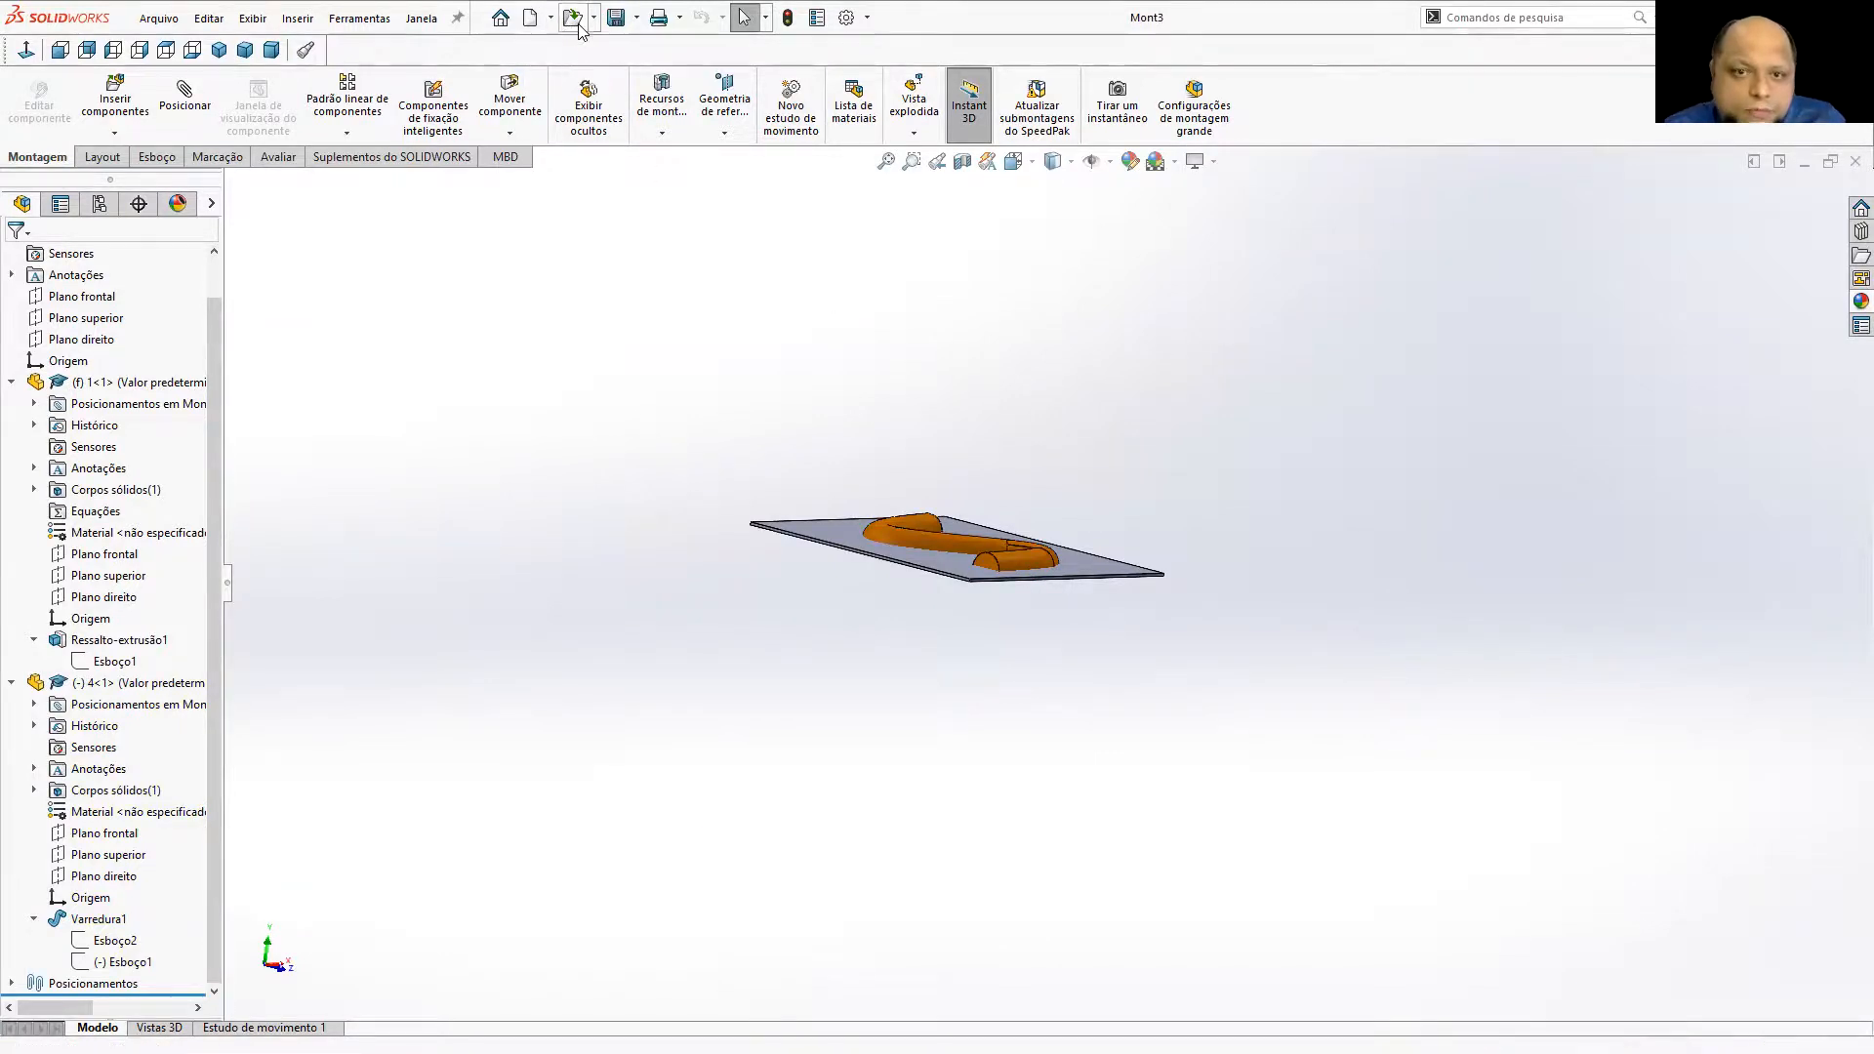
{"action": "left_click", "coordinate": [340, 203]}
{"action": "key", "text": "Return"}
{"action": "middle_click_drag", "start_coordinate": [1043, 691], "coordinate": [1244, 672]}
{"action": "left_click", "coordinate": [12, 468]}
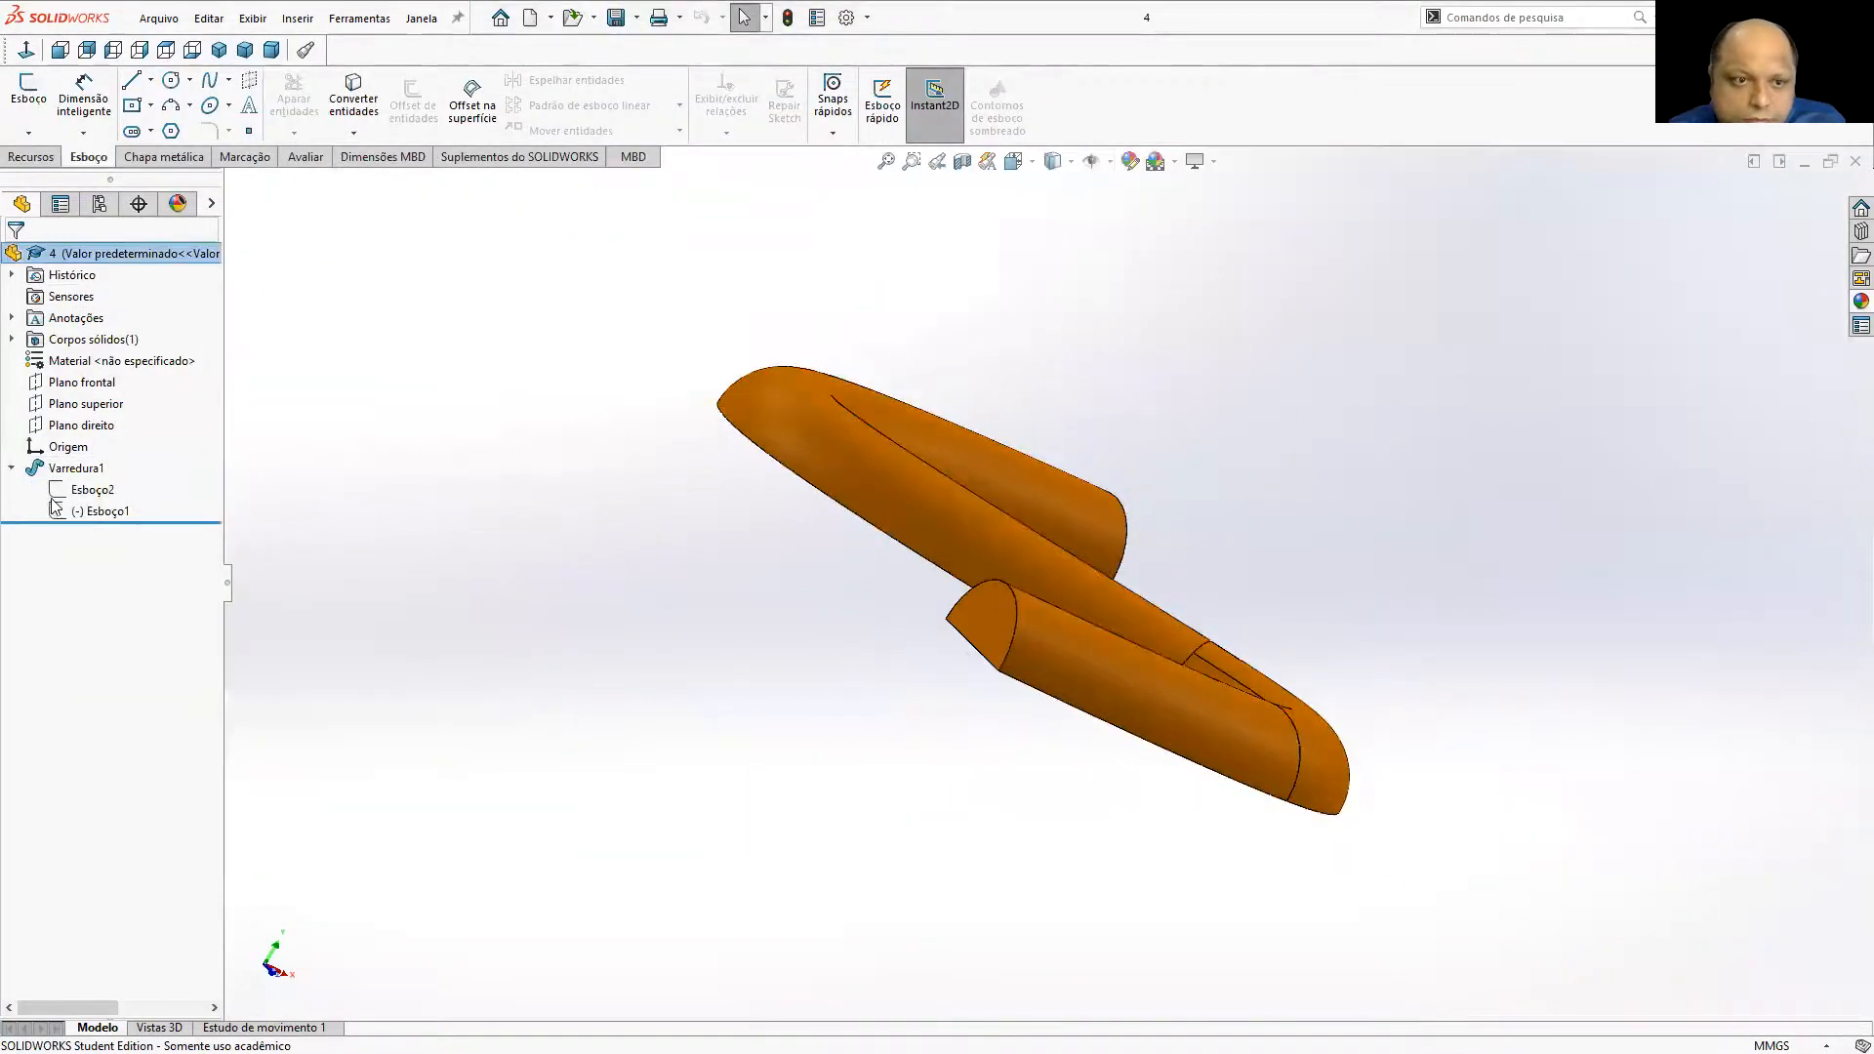
{"action": "right_click", "coordinate": [86, 490]}
{"action": "left_click", "coordinate": [105, 434]}
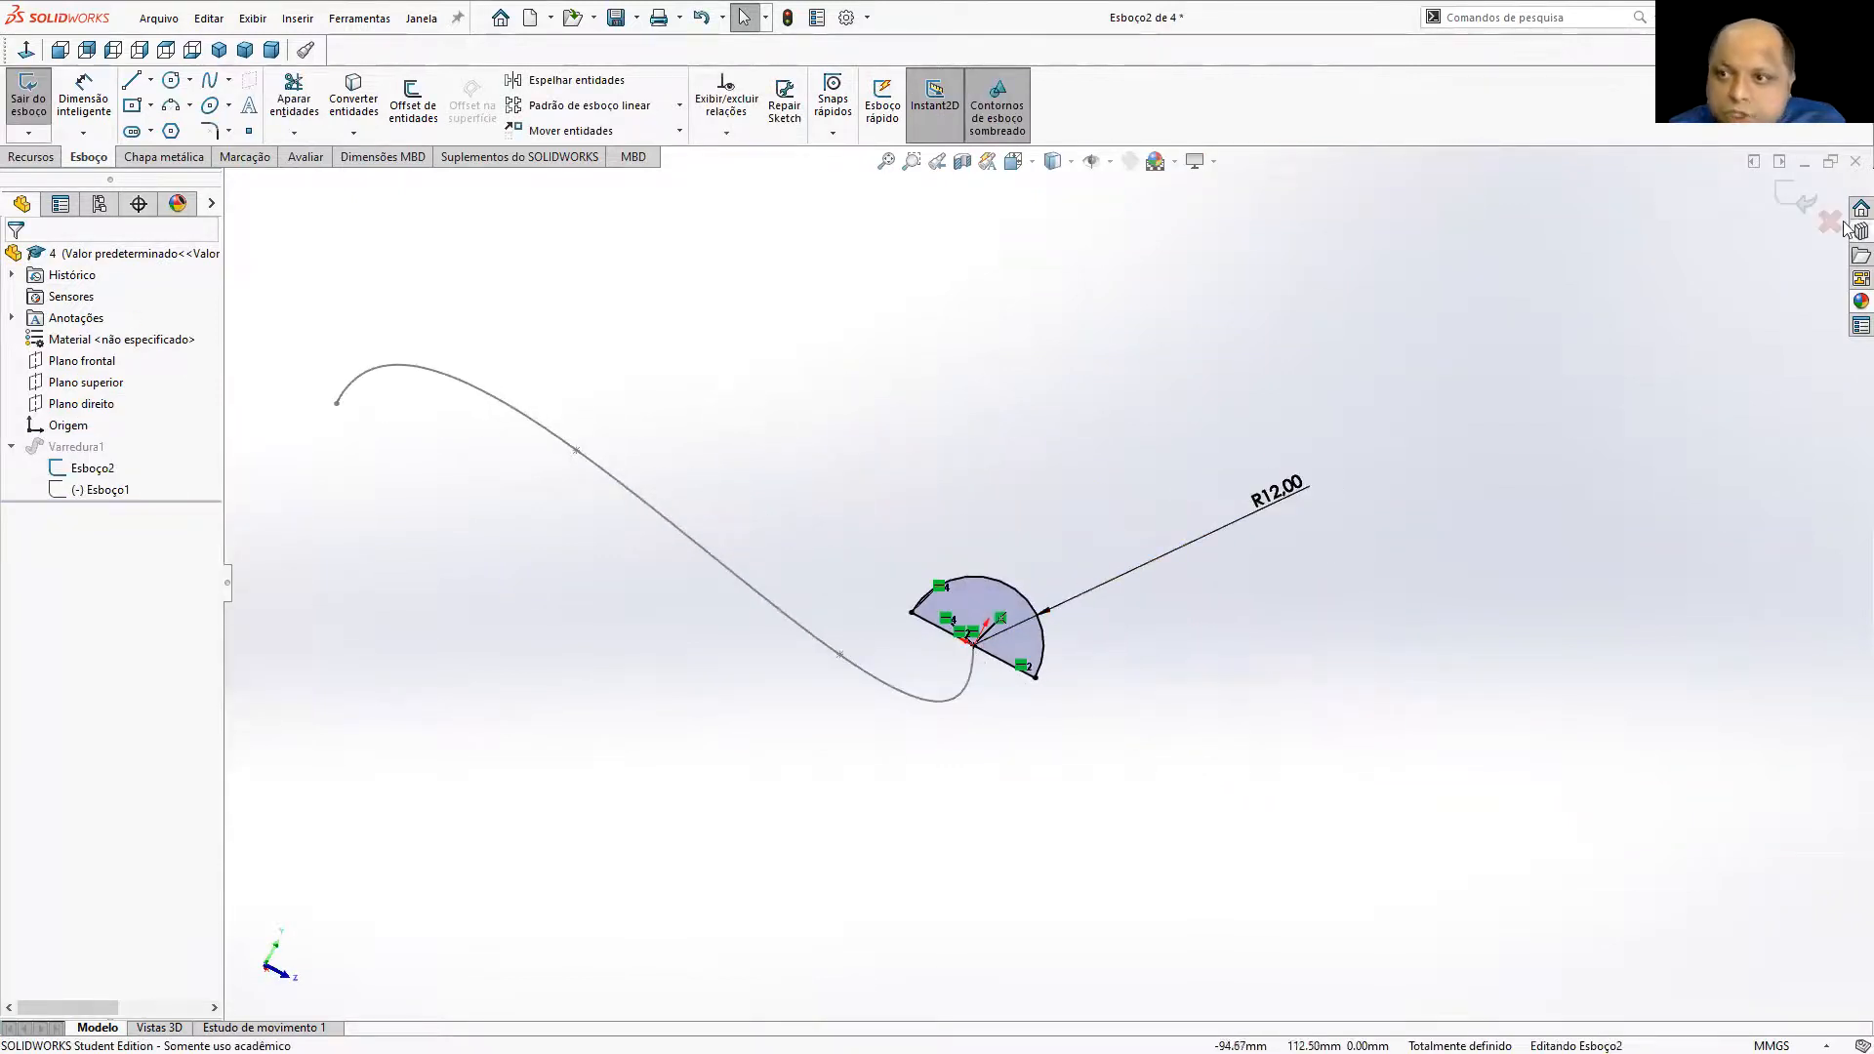
{"action": "left_click", "coordinate": [1802, 186]}
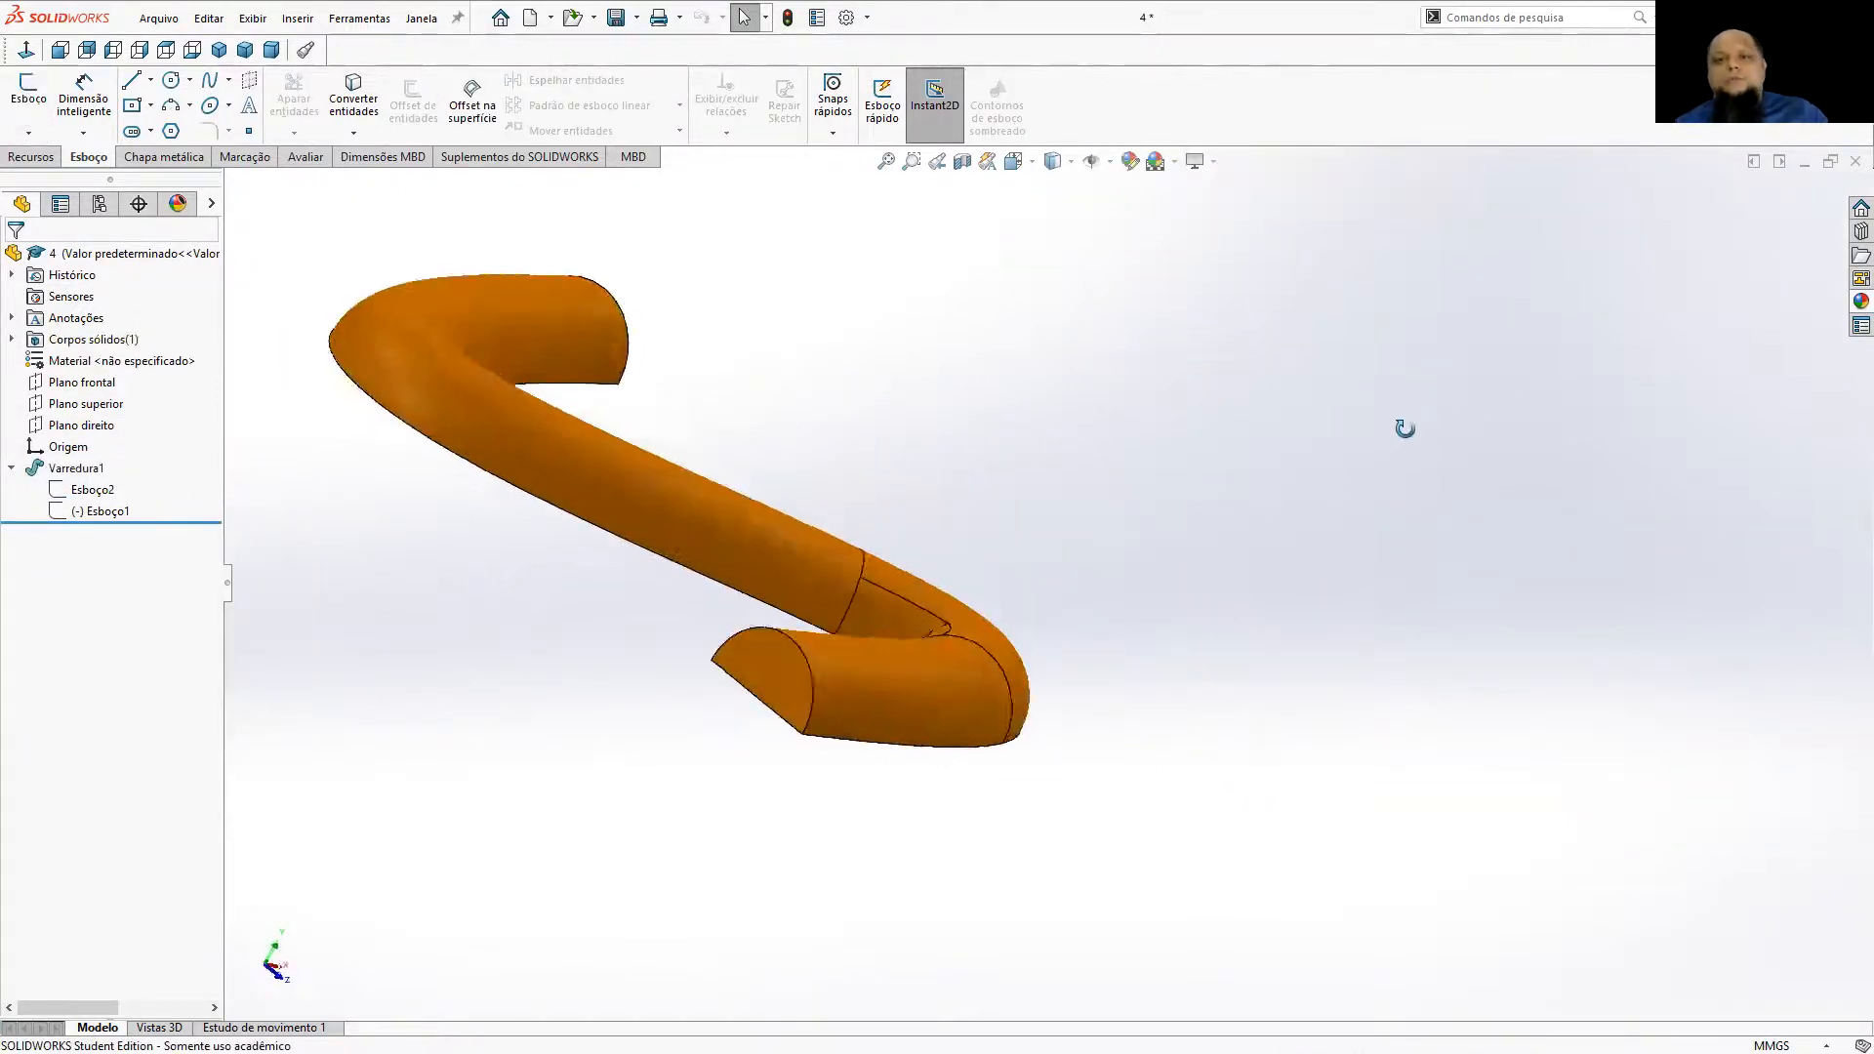
Switch back to the Mont3 assembly document.
{"action": "key", "text": "ctrl+Tab"}
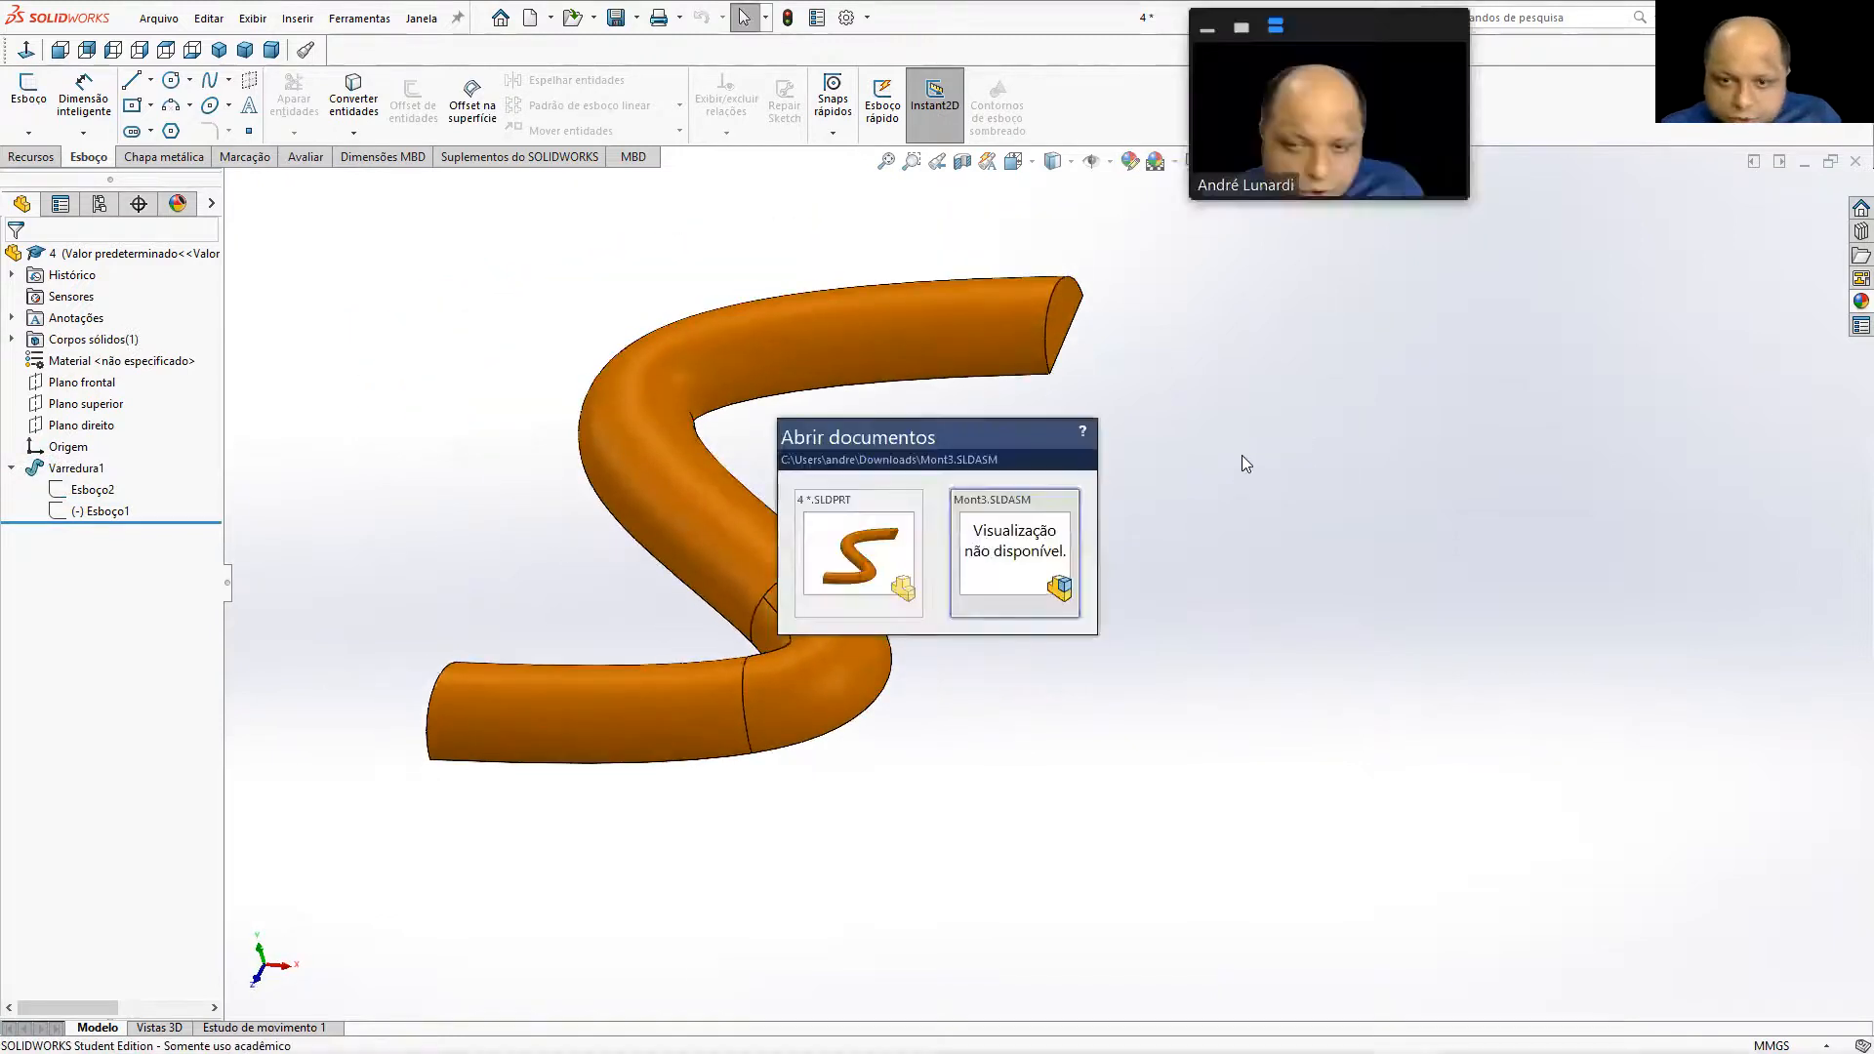
{"action": "middle_click_drag", "start_coordinate": [1196, 478], "coordinate": [1055, 532]}
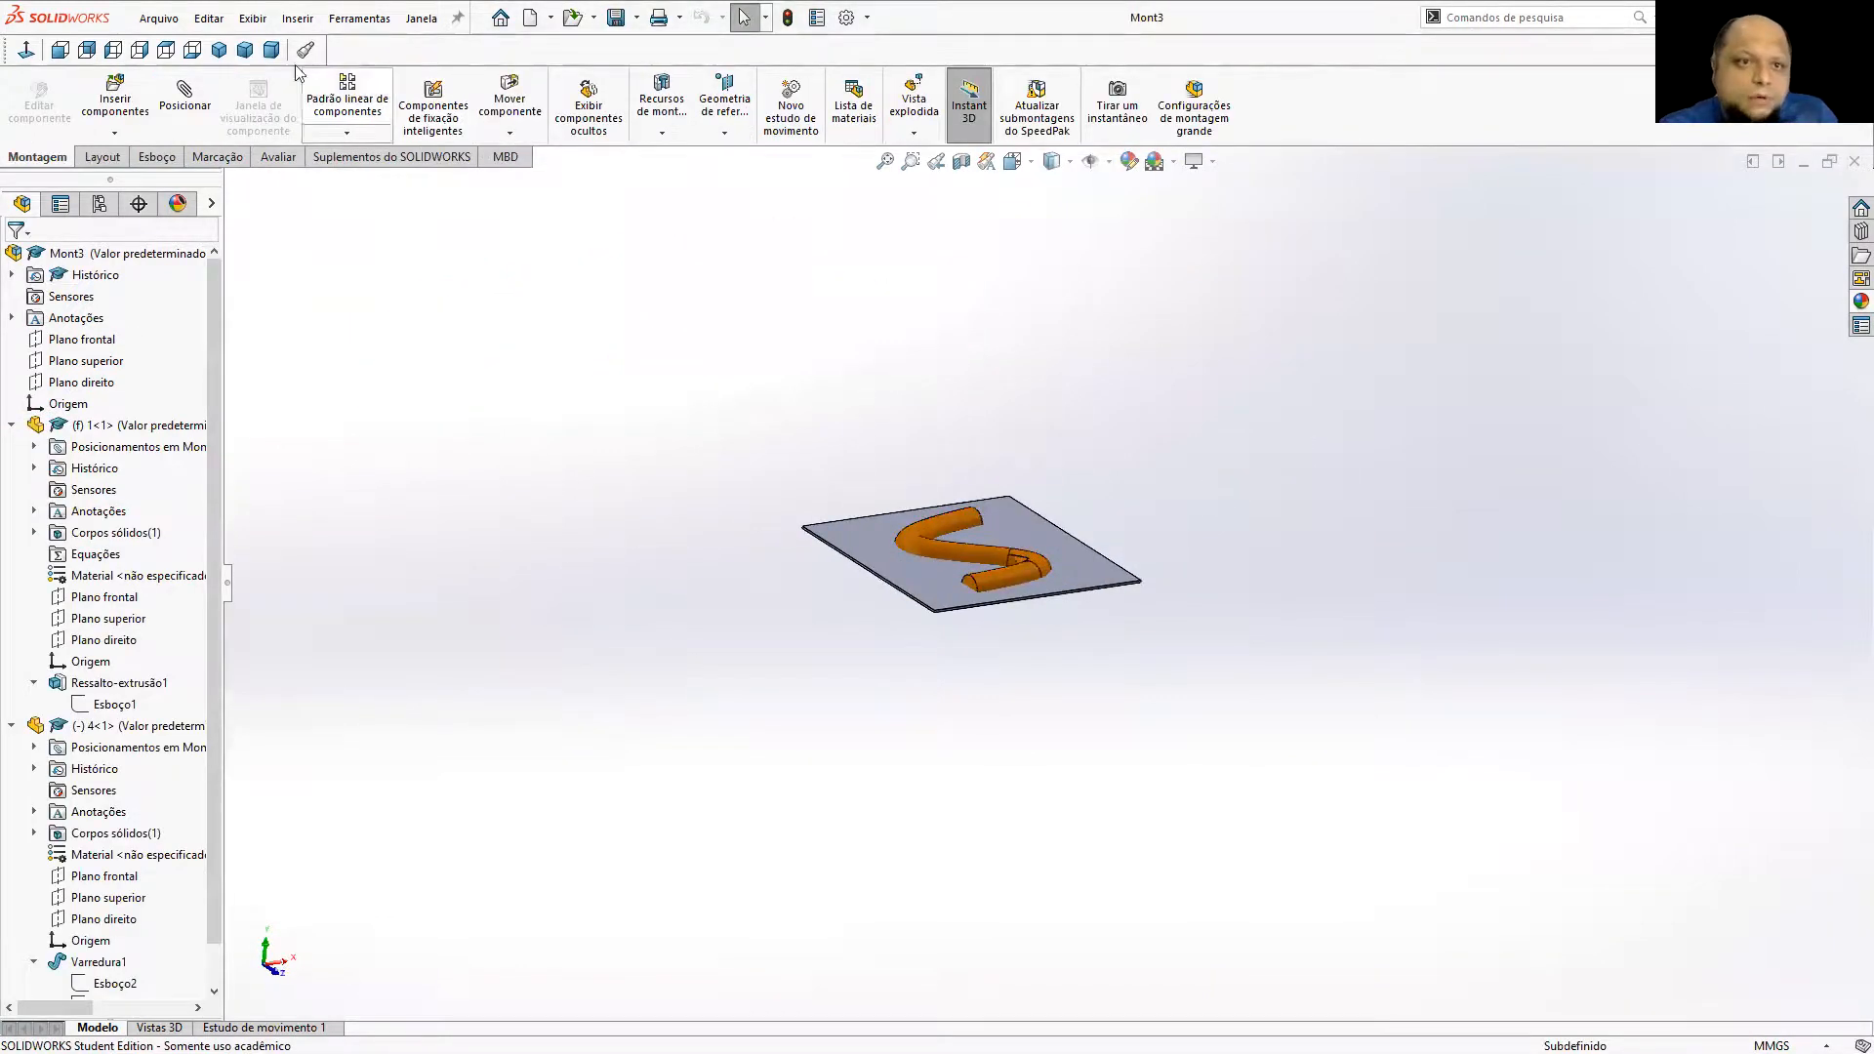
{"action": "left_click", "coordinate": [295, 16]}
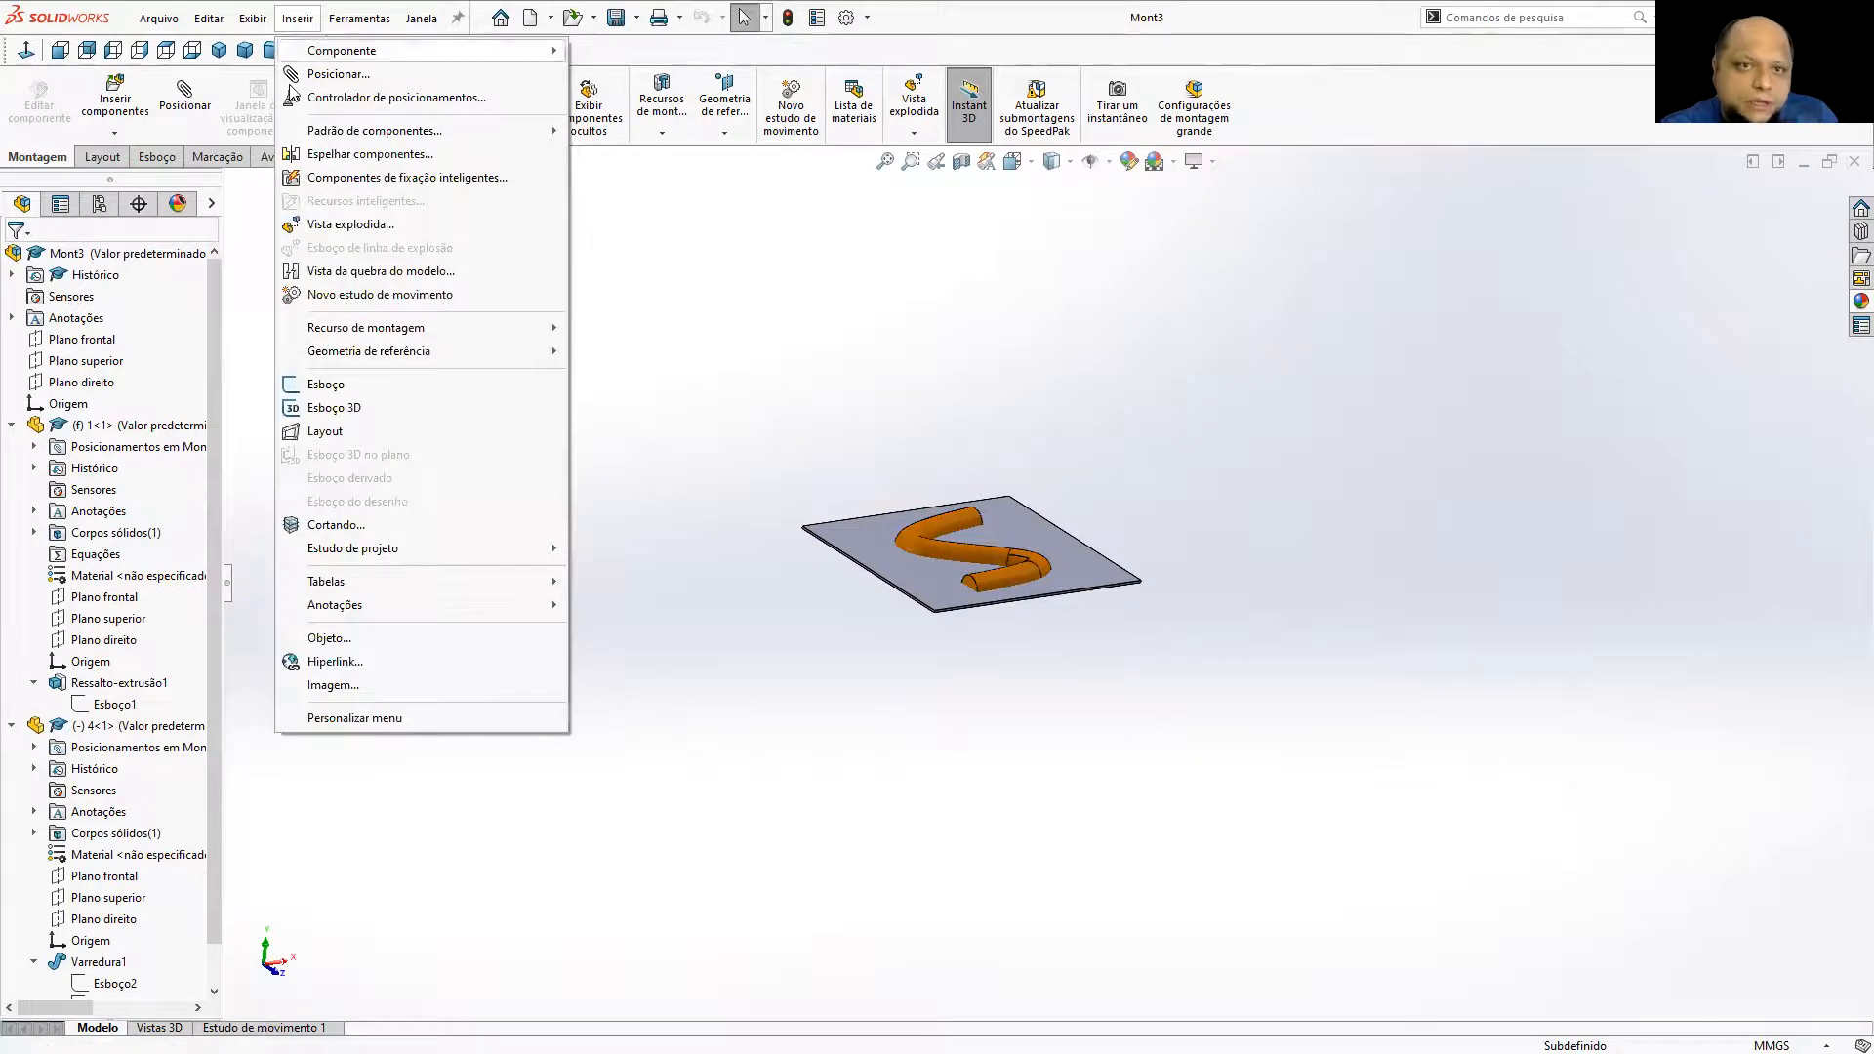
{"action": "left_click", "coordinate": [346, 14]}
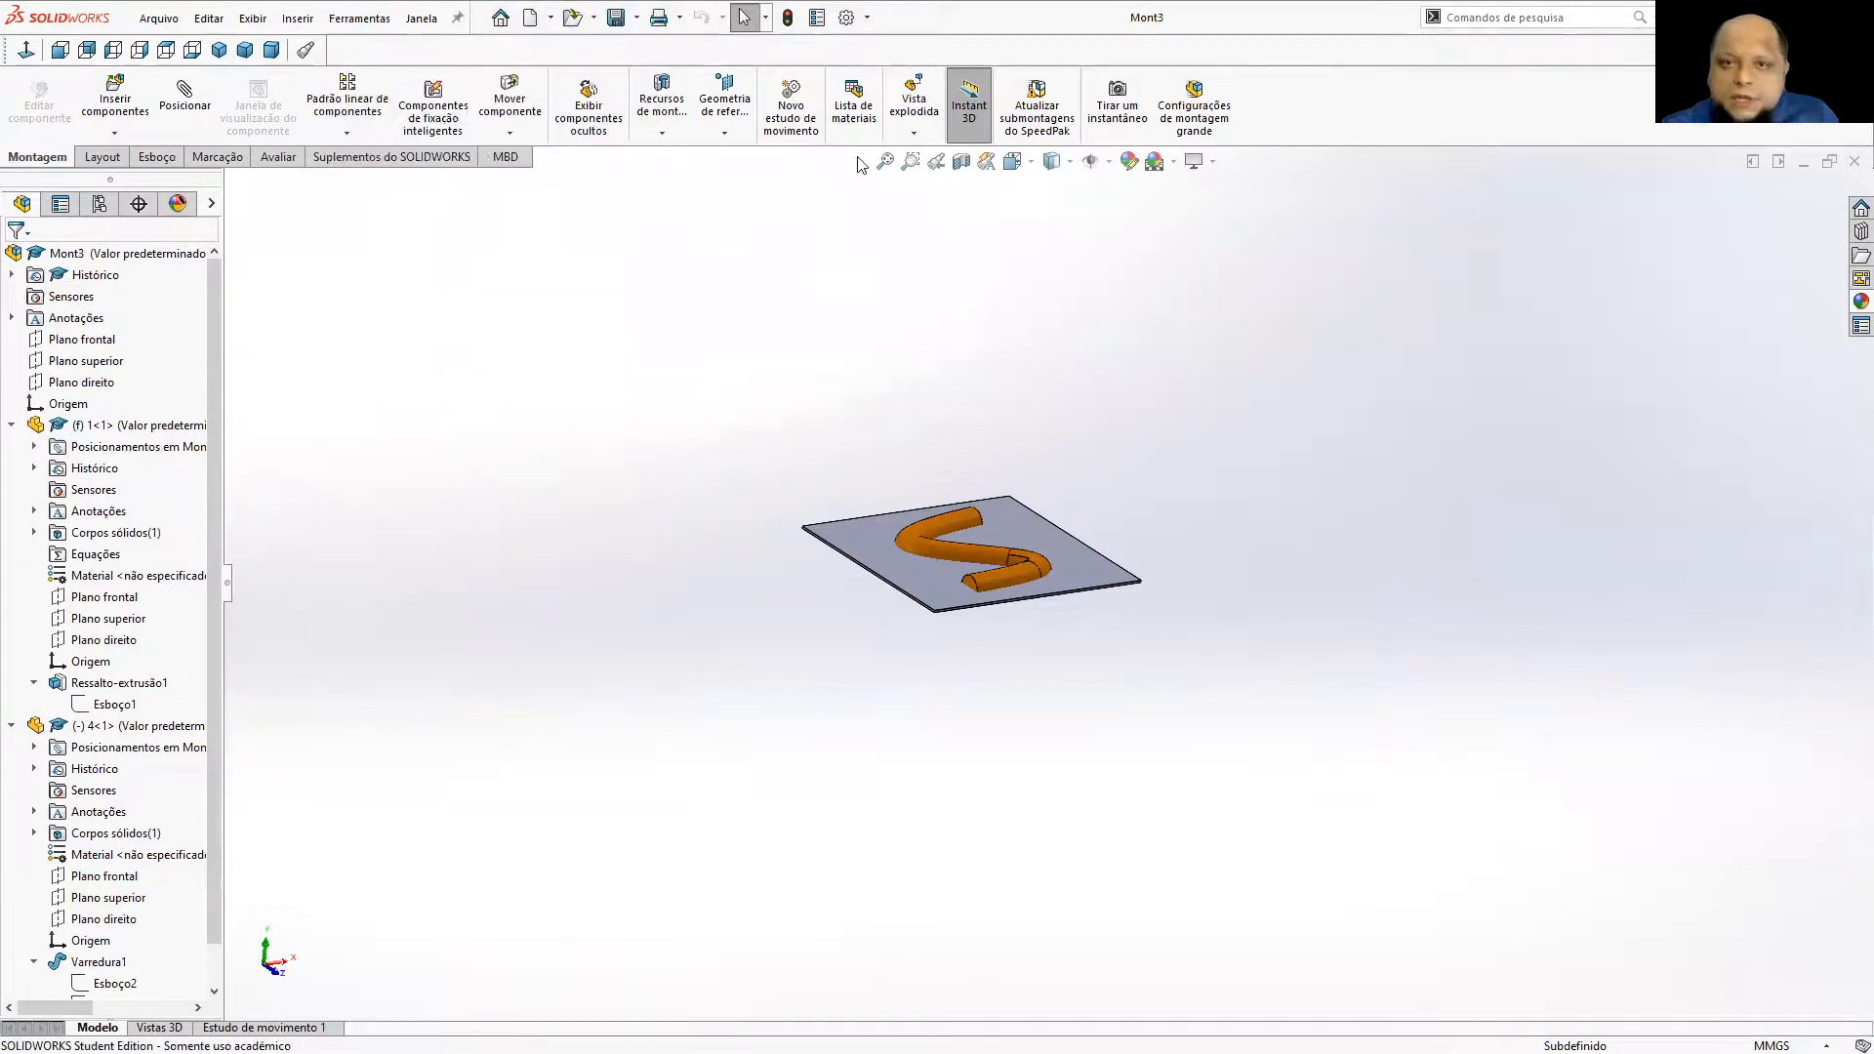
{"action": "left_click", "coordinate": [552, 18]}
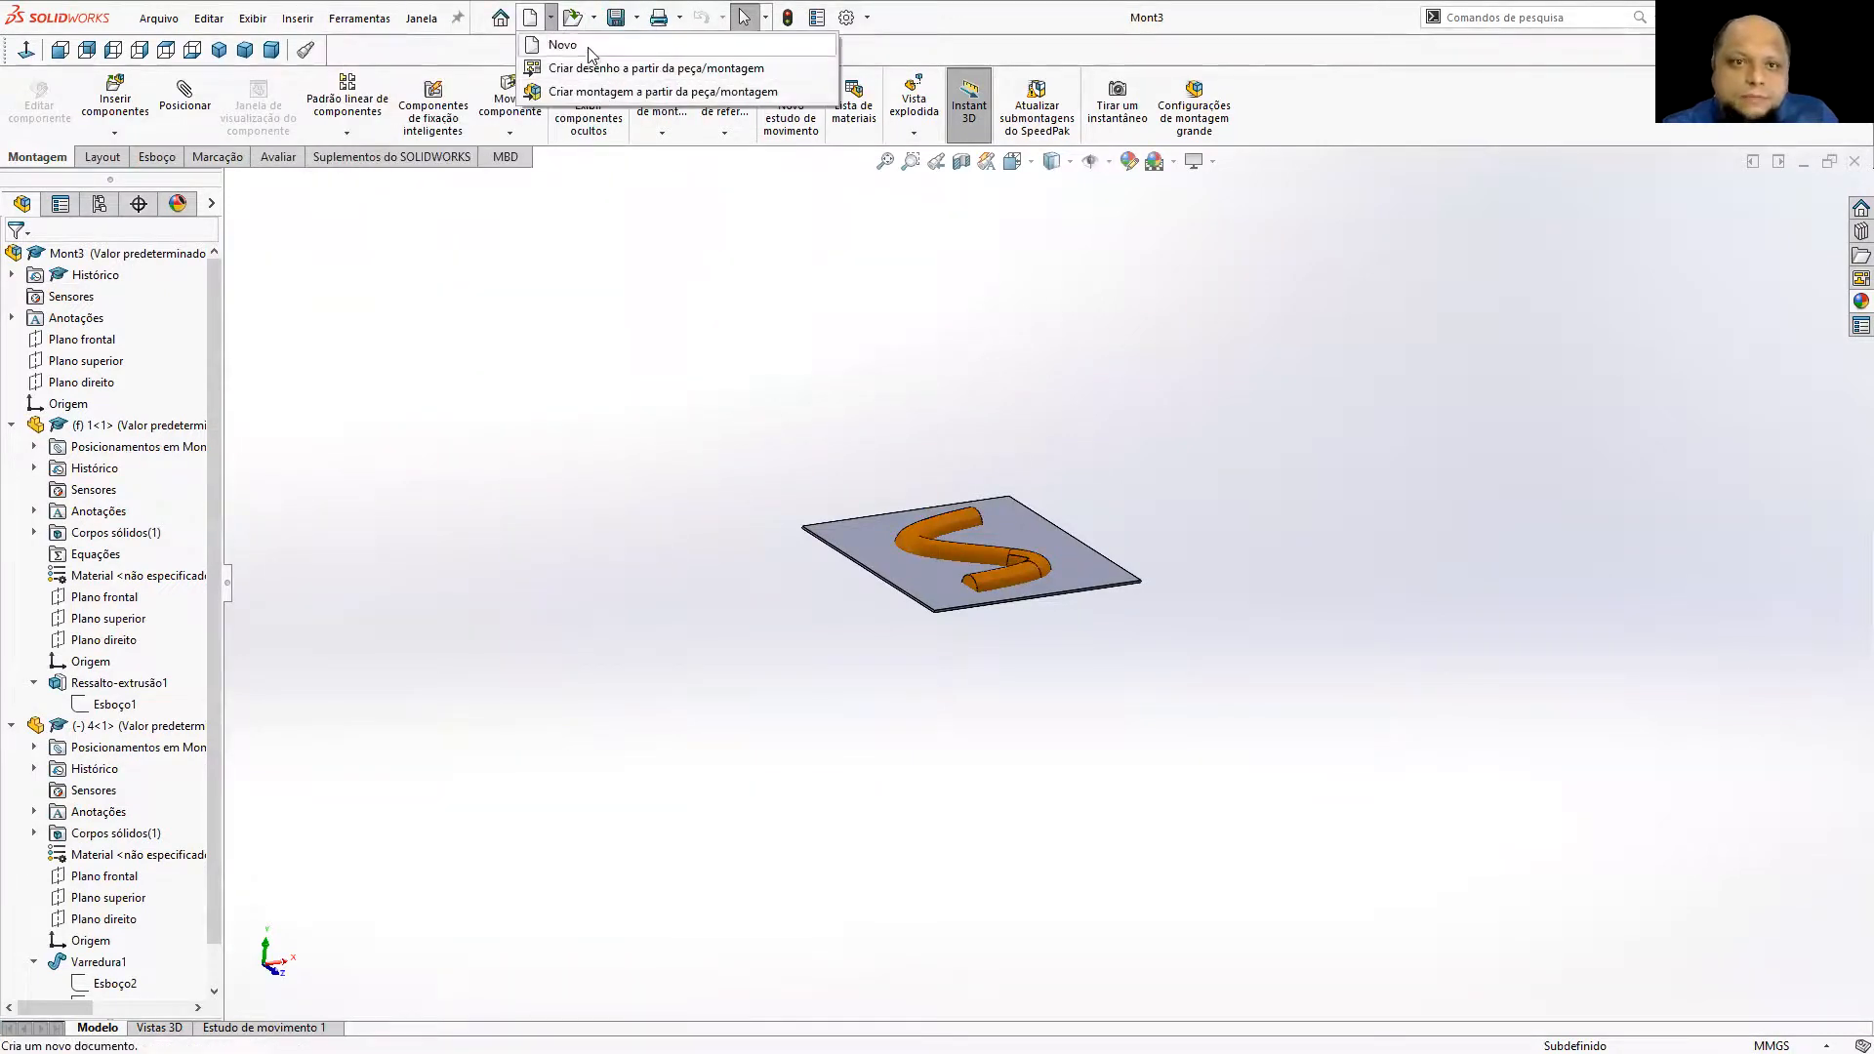
Save the assembly as a SOLIDWORKS part named 5 in Downloads, including all components.
{"action": "mouse_move", "coordinate": [634, 17]}
{"action": "left_click", "coordinate": [633, 69]}
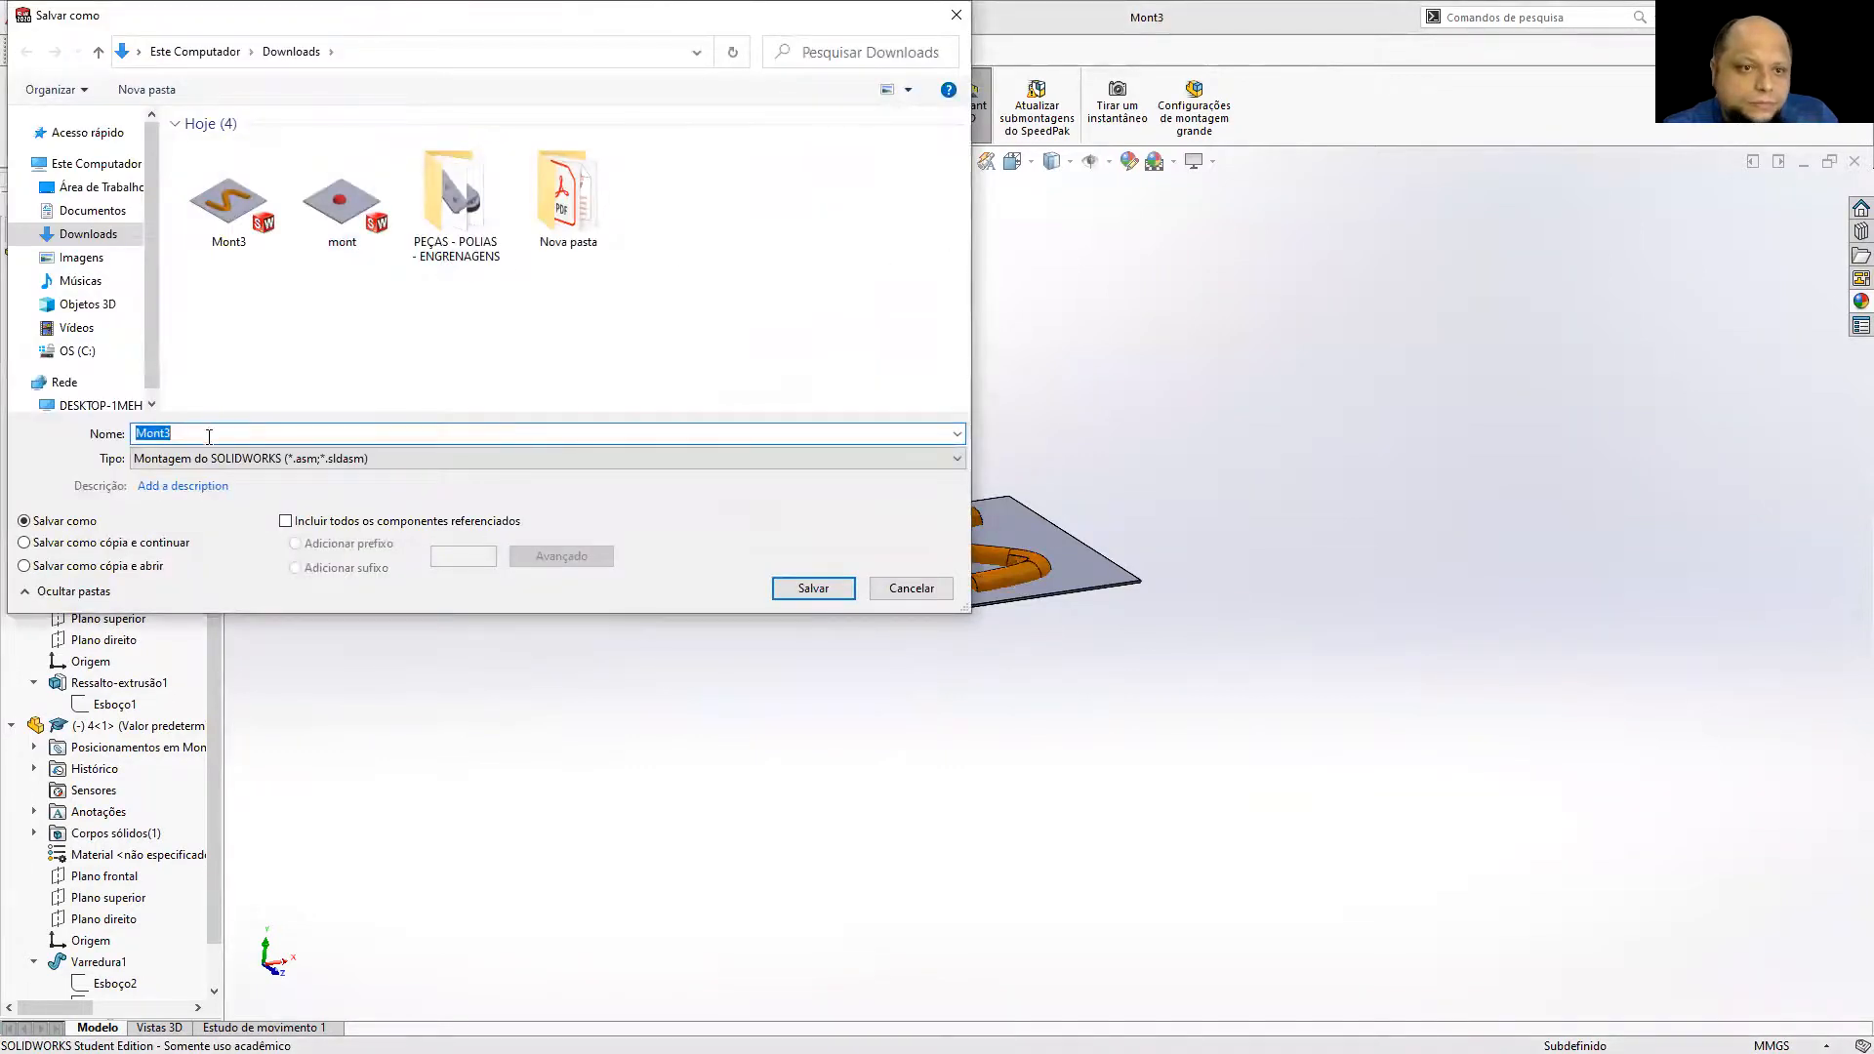
{"action": "left_click", "coordinate": [205, 434]}
{"action": "left_click_drag", "start_coordinate": [205, 434], "coordinate": [134, 435]}
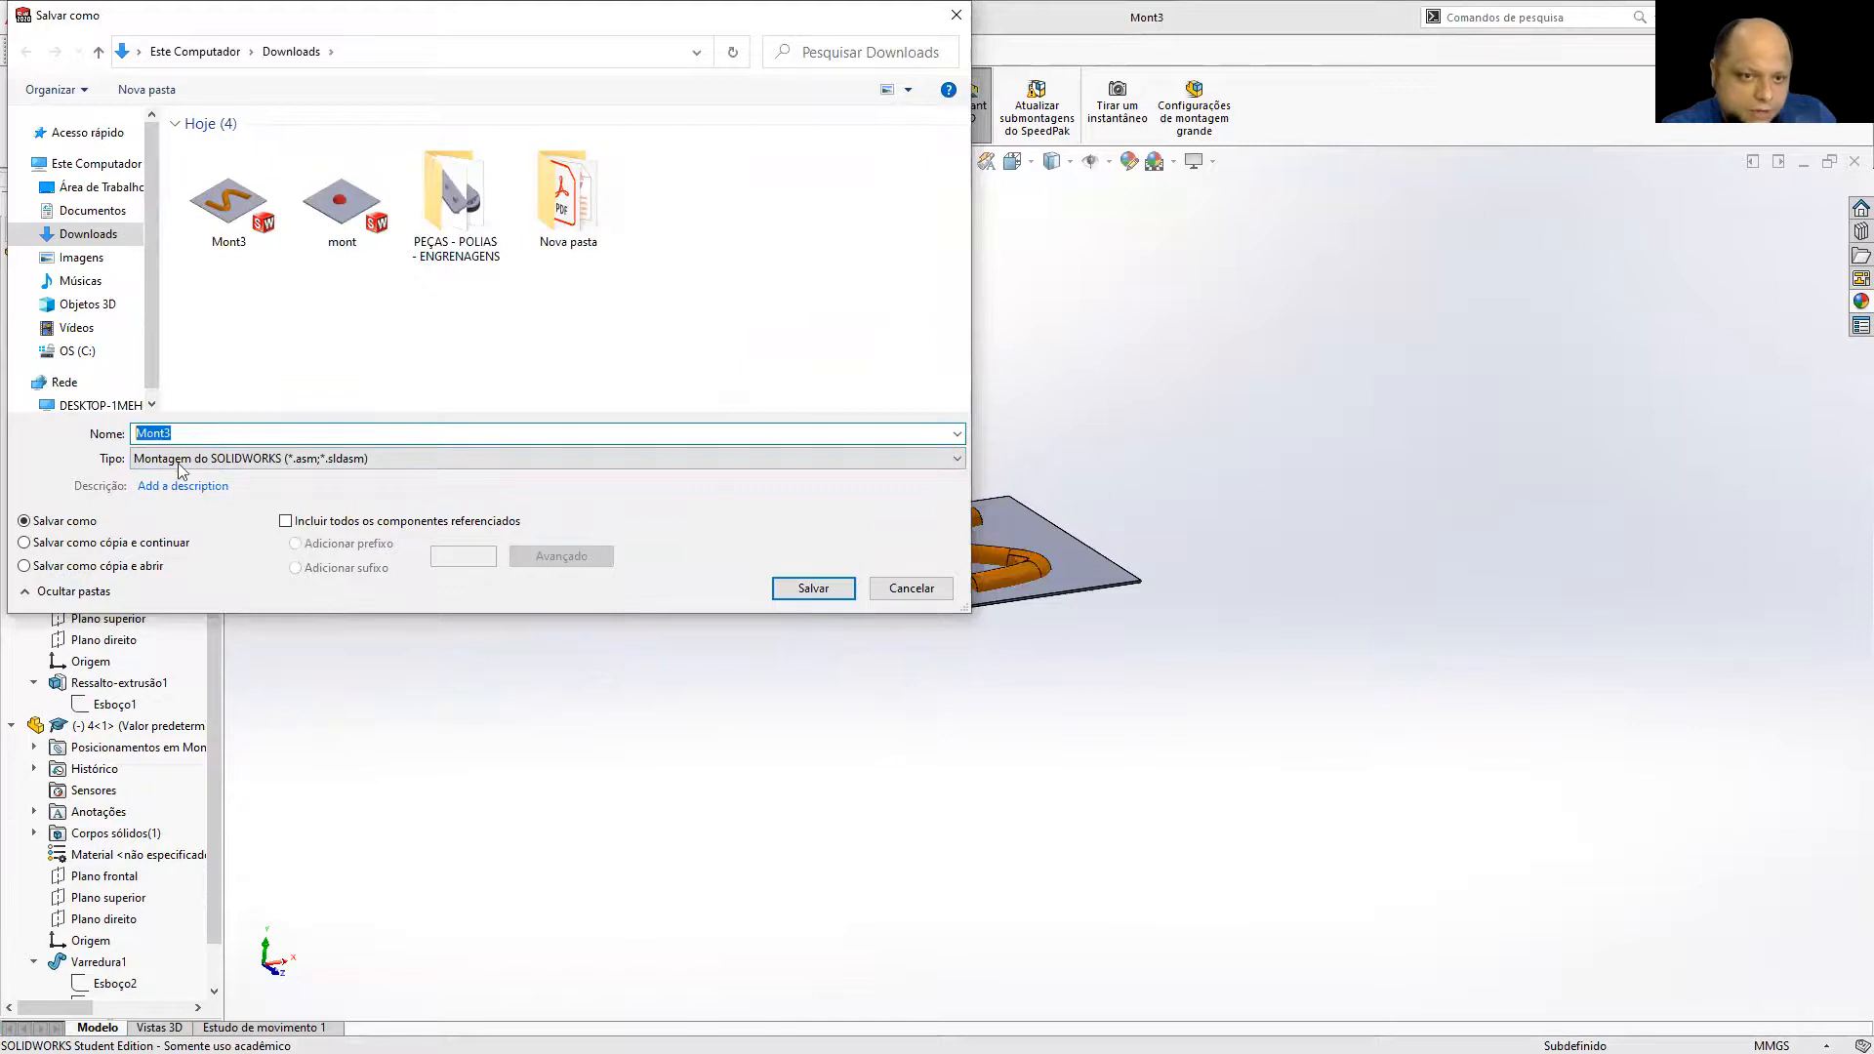
{"action": "left_click", "coordinate": [205, 457]}
{"action": "left_click", "coordinate": [225, 486]}
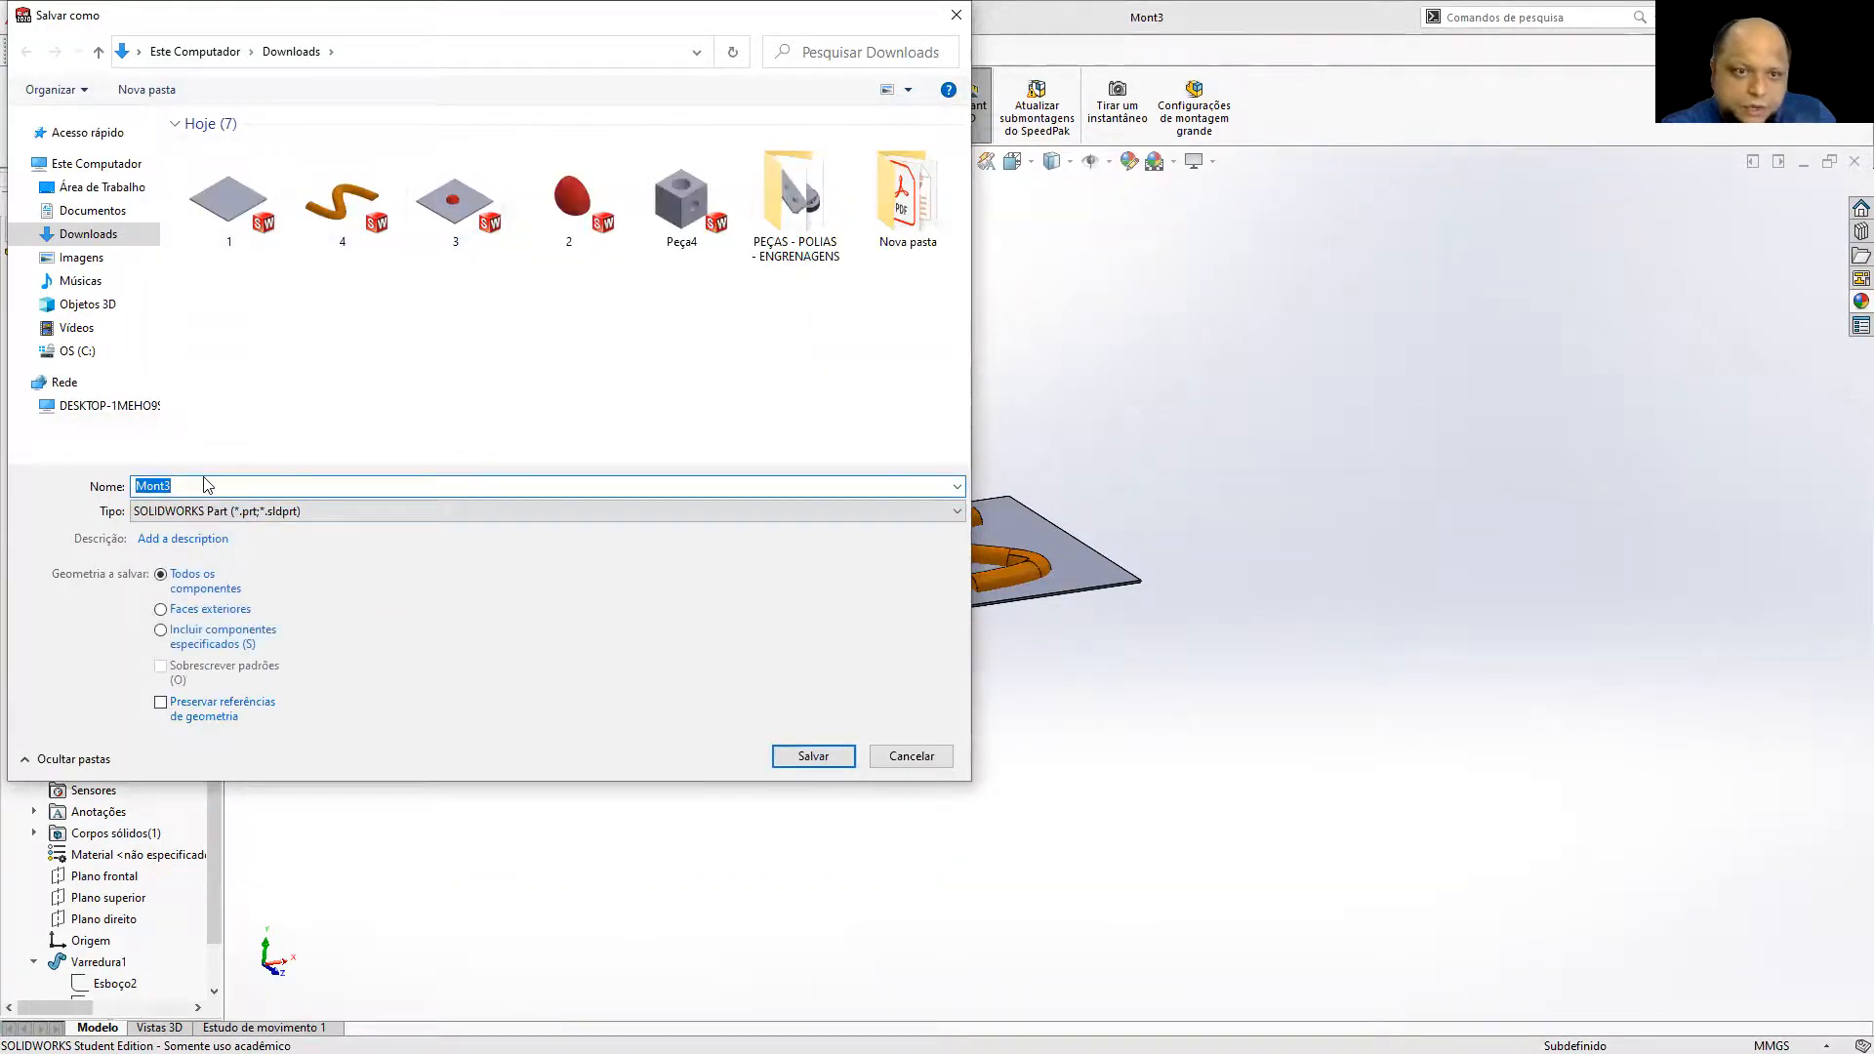
{"action": "type", "text": "5"}
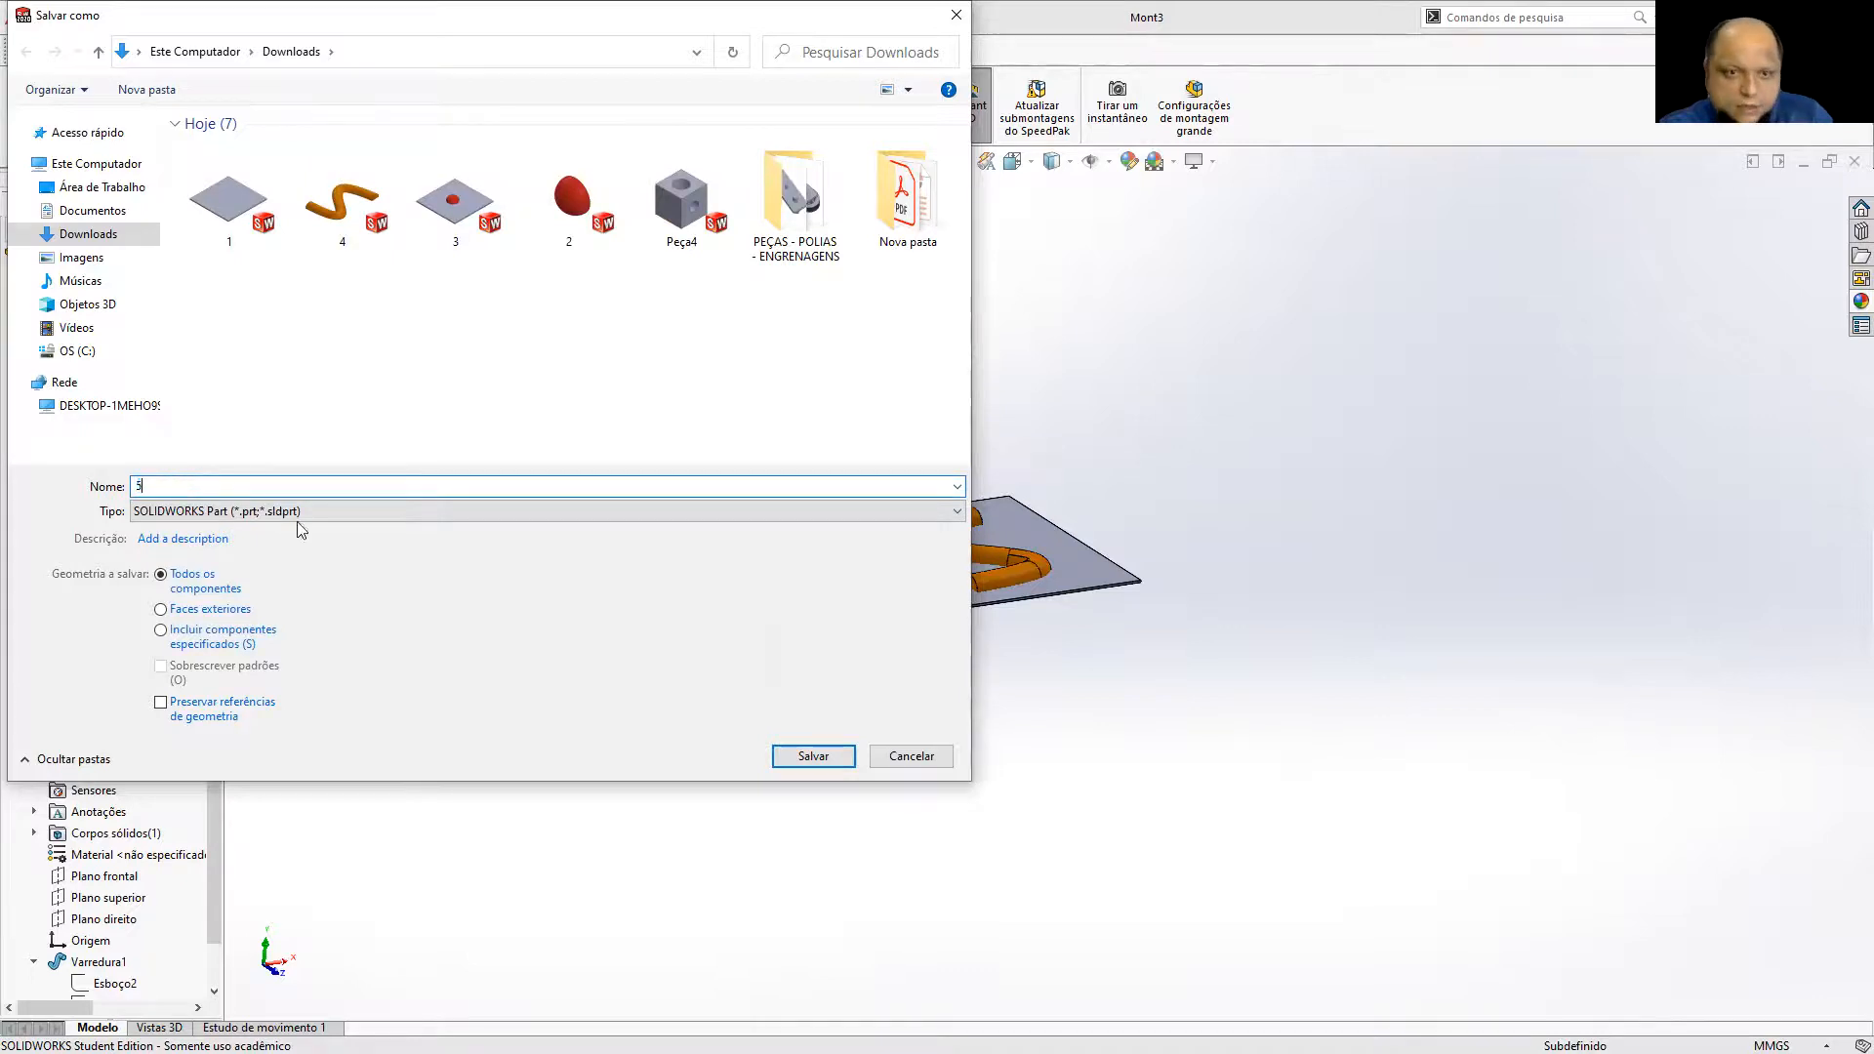
{"action": "left_click", "coordinate": [832, 759]}
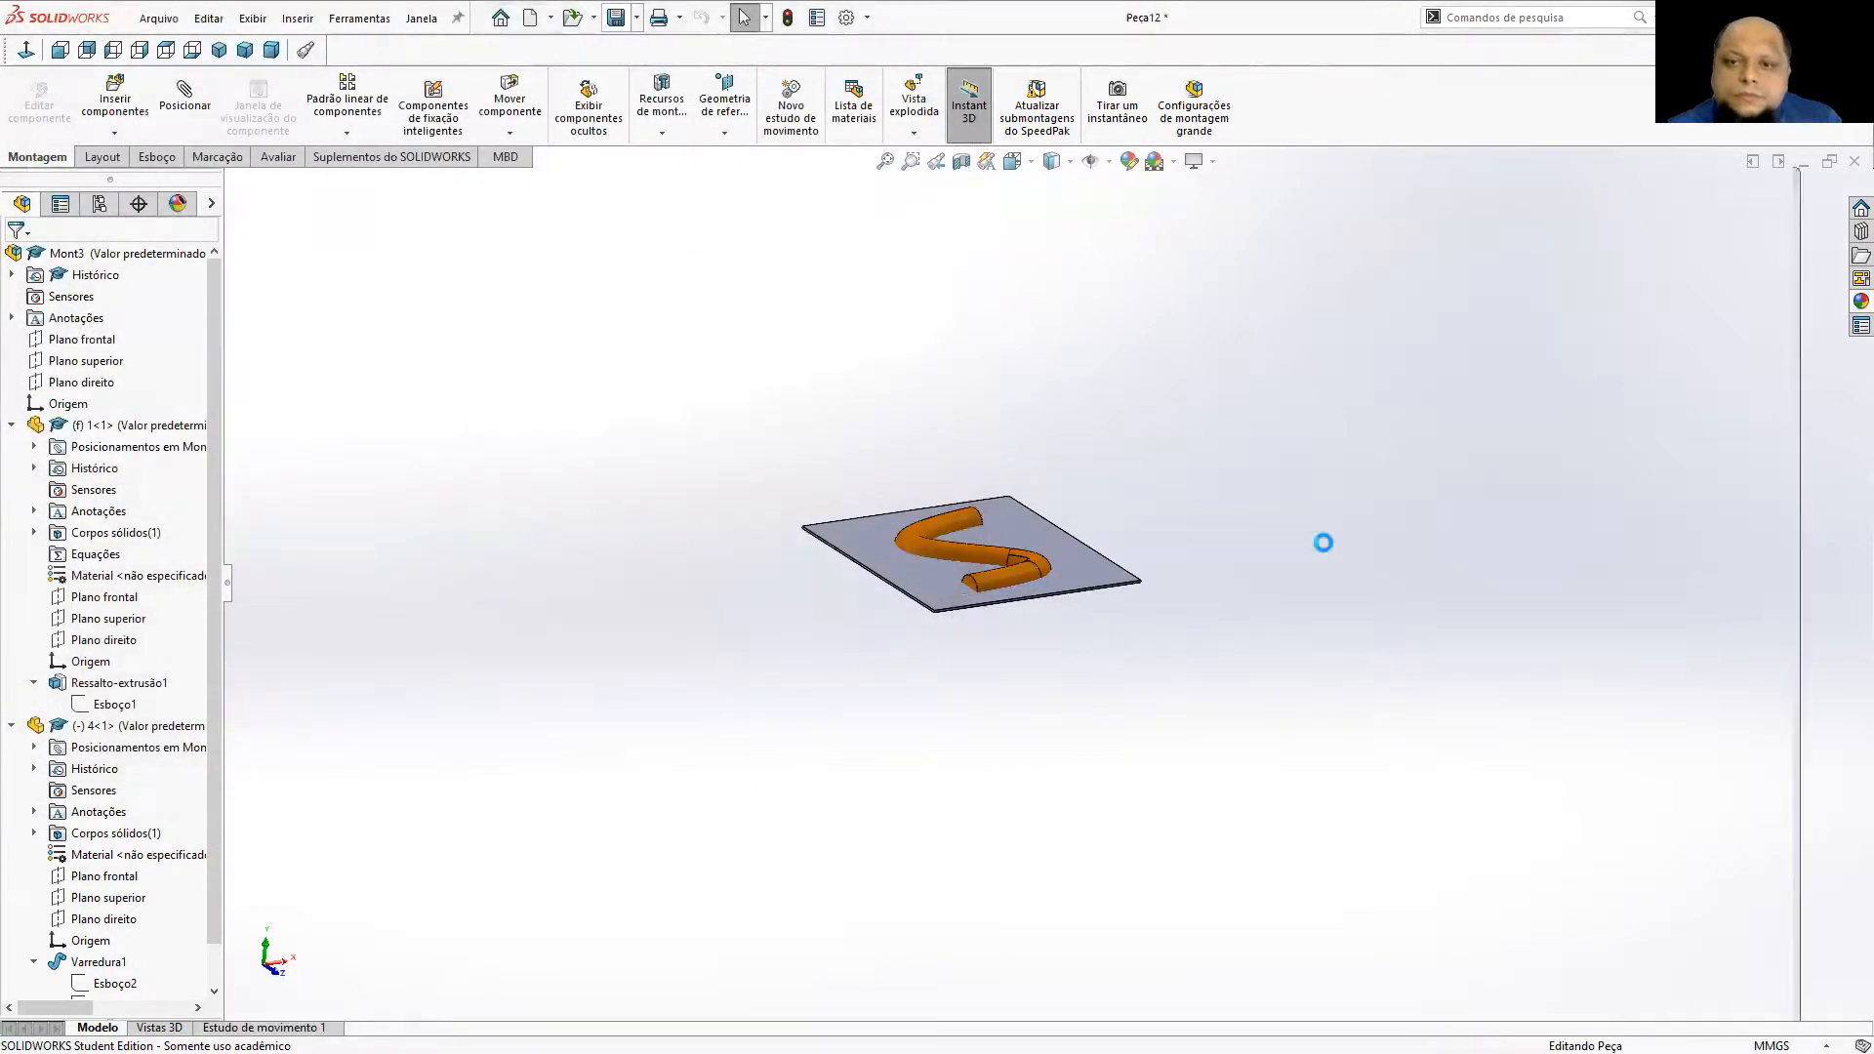
Close the assembly and part 4, saving all changes, and open part 5 from Downloads.
{"action": "left_click", "coordinate": [1855, 161]}
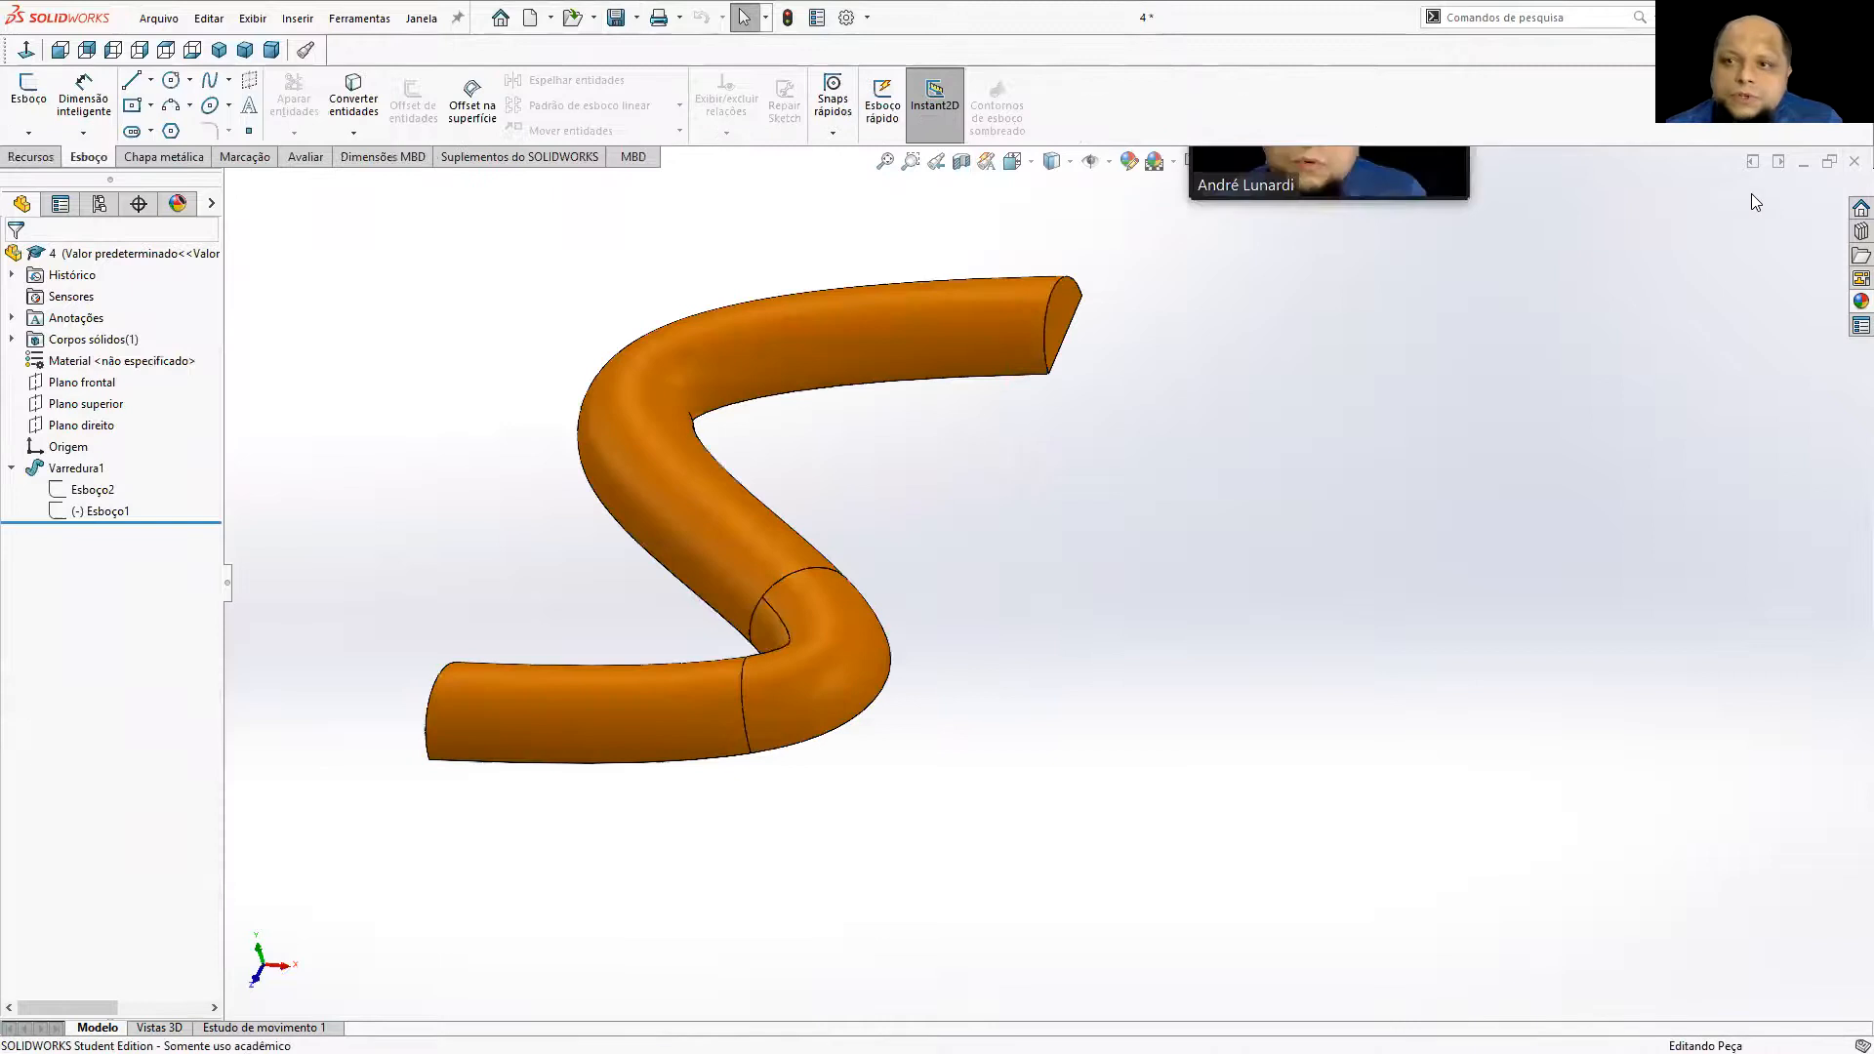
{"action": "left_click", "coordinate": [1855, 162]}
{"action": "left_click", "coordinate": [916, 483]}
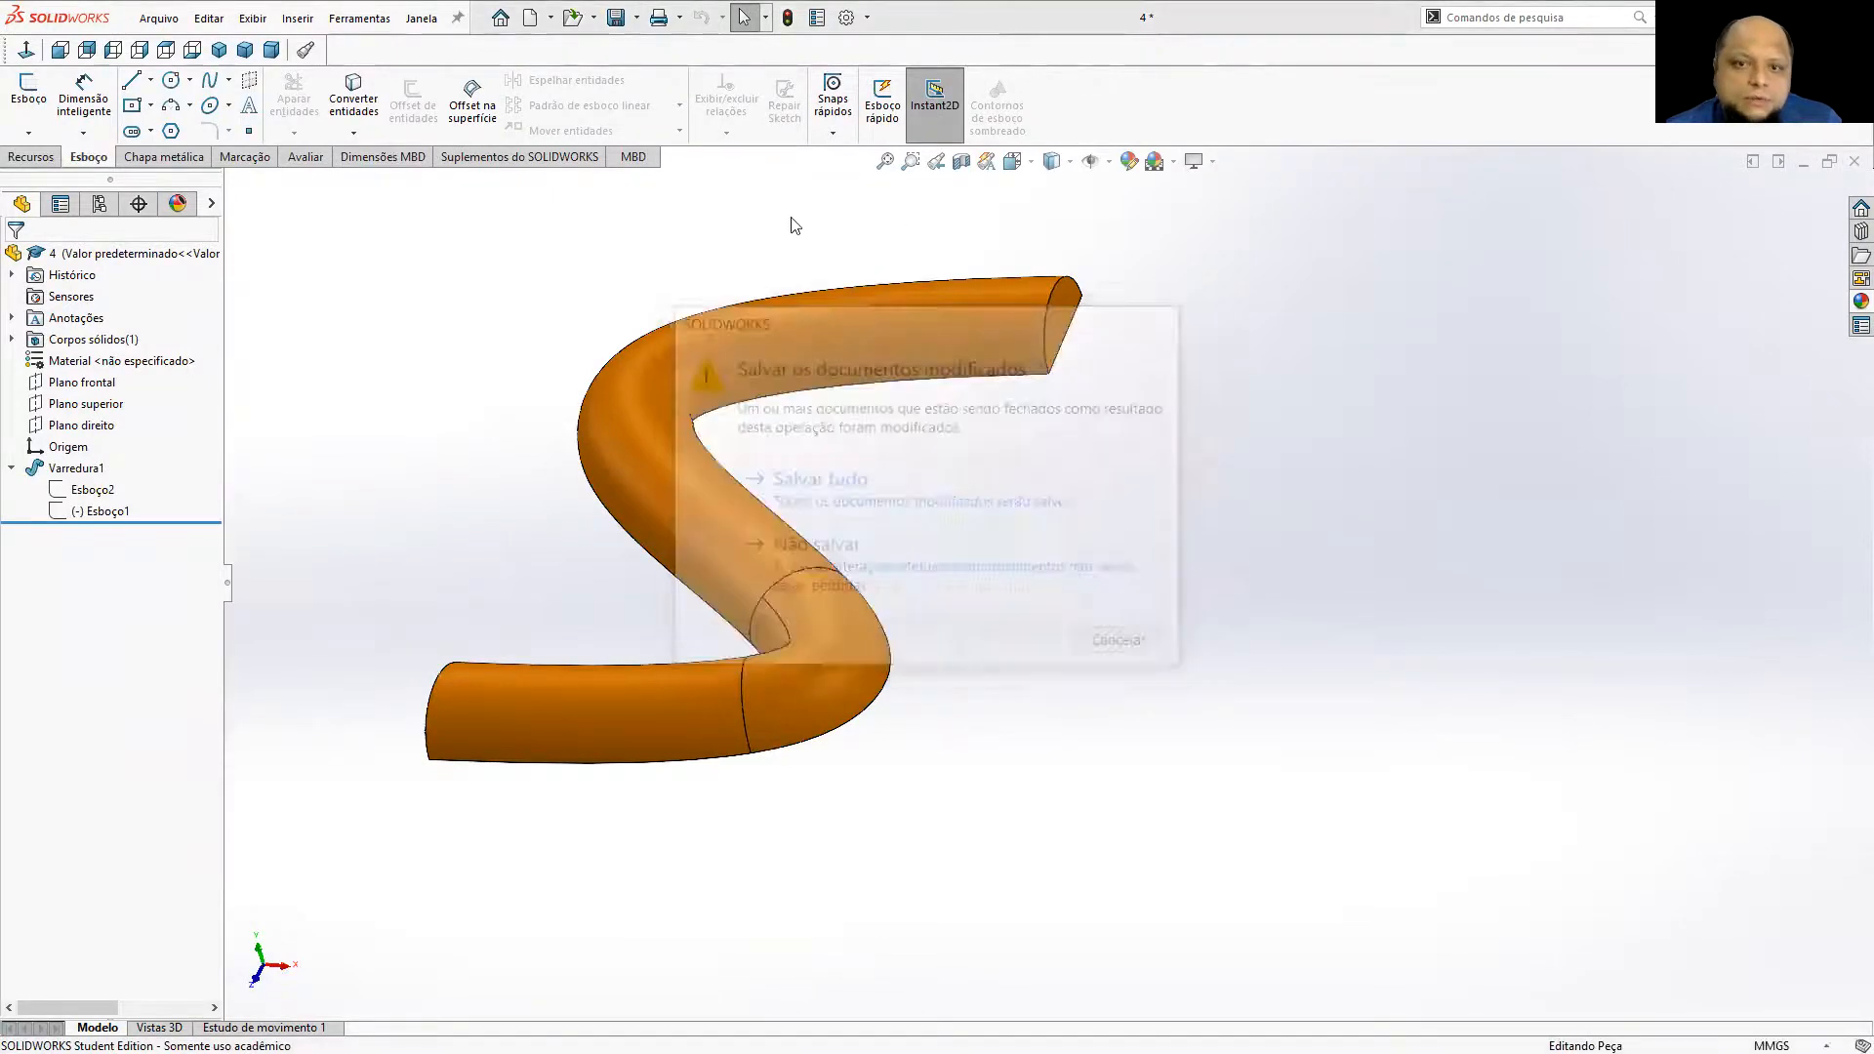
{"action": "left_click", "coordinate": [432, 18]}
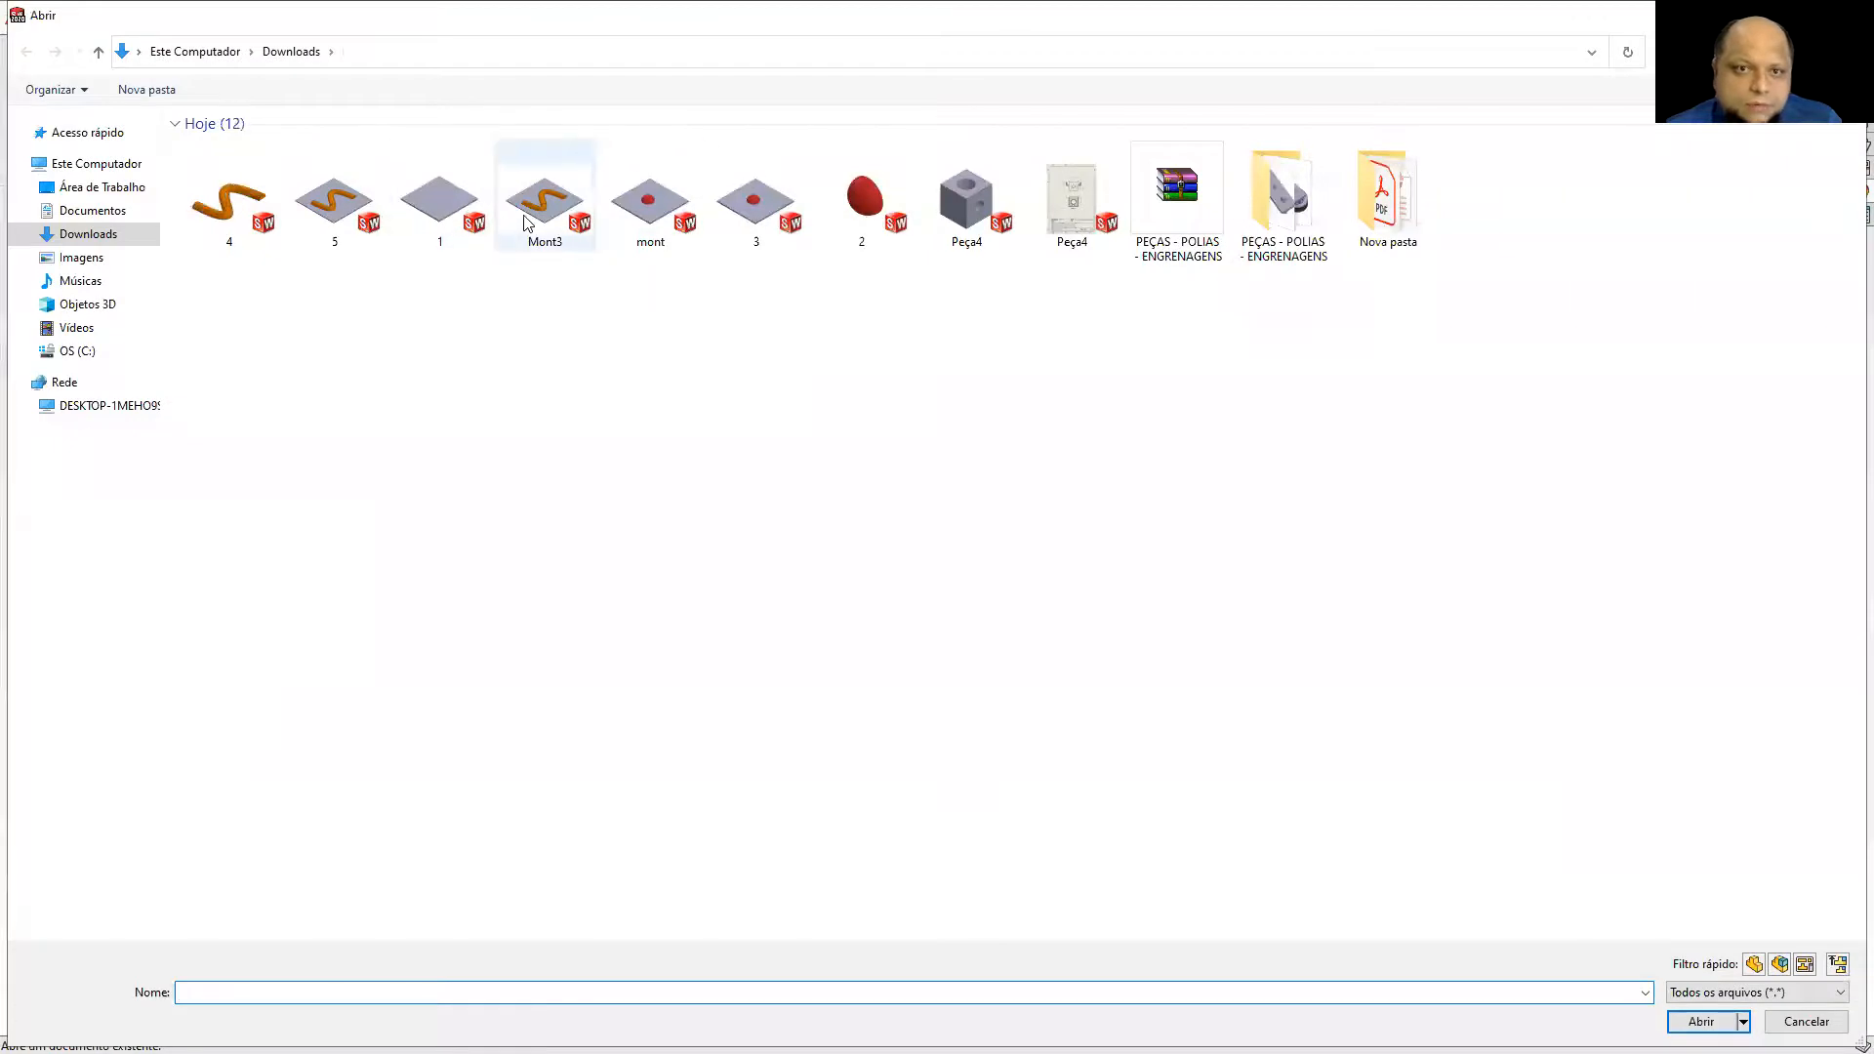
{"action": "double_click", "coordinate": [335, 200]}
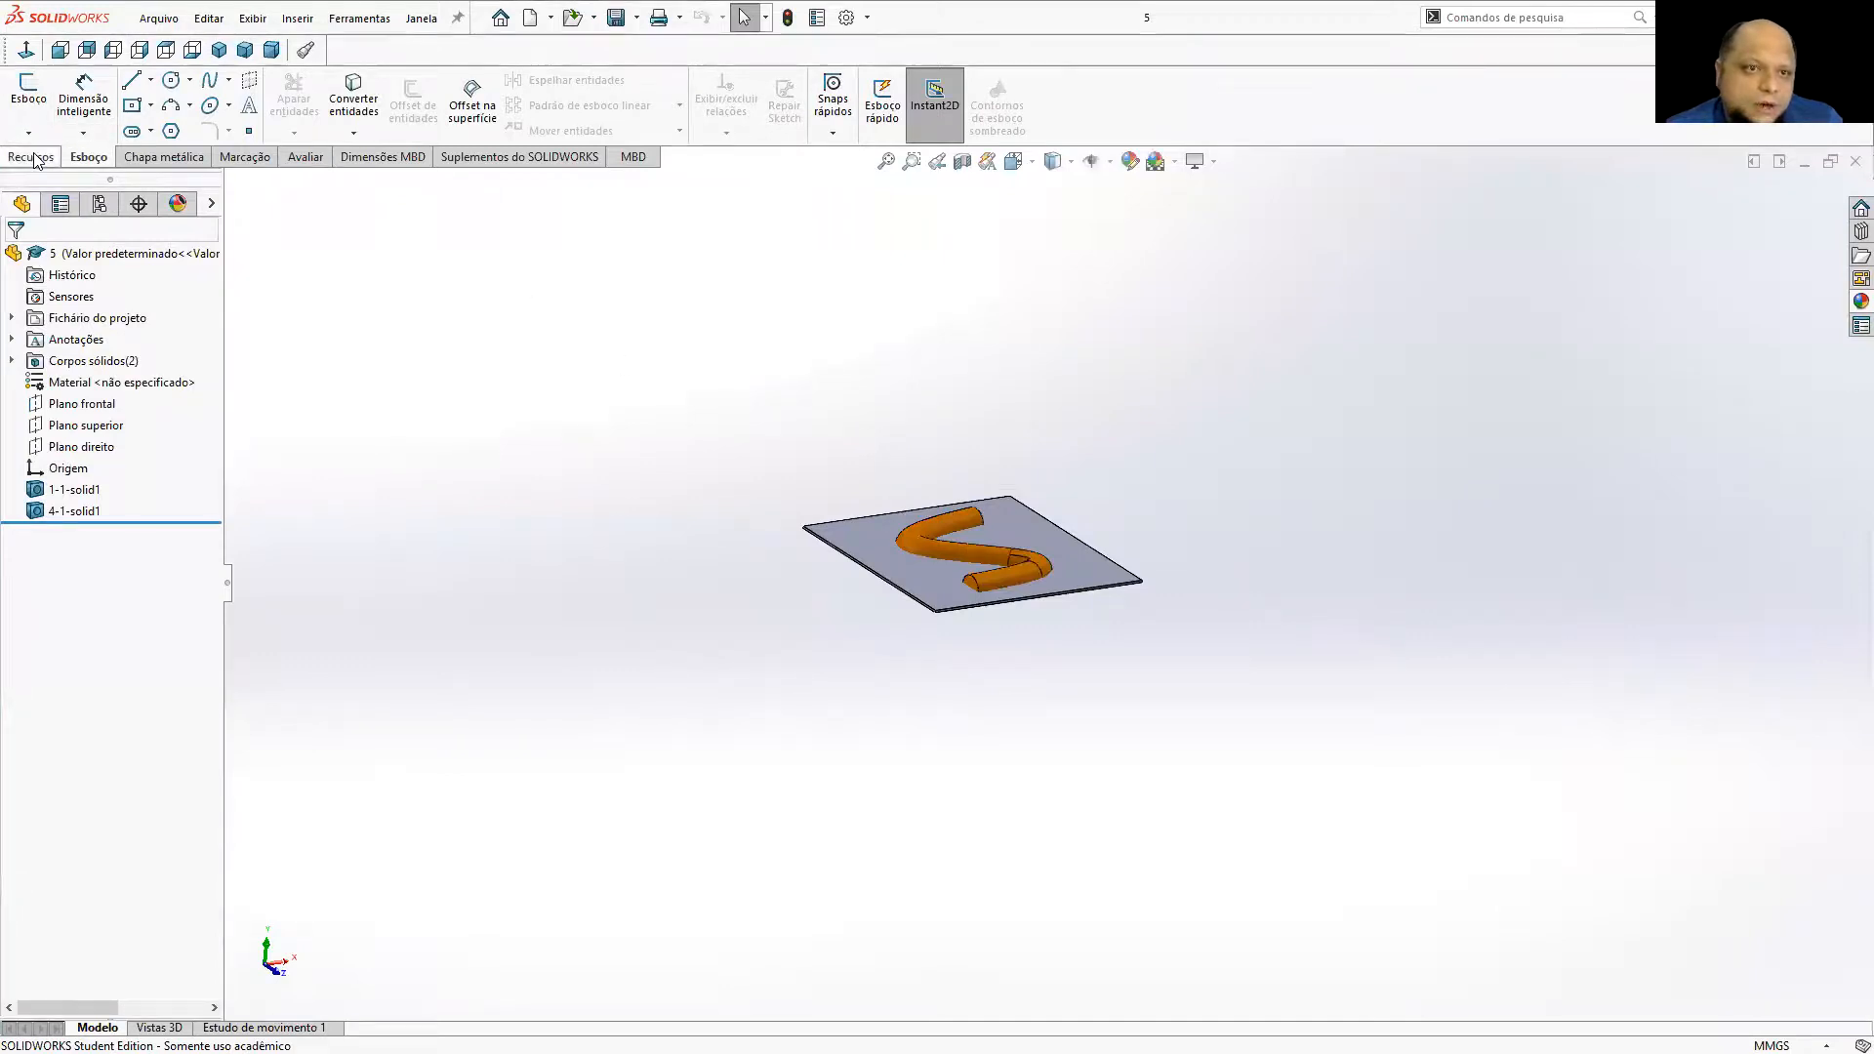
Start an Indent feature with the plate as target body and the S-shaped bar as tool body region.
{"action": "left_click", "coordinate": [297, 19]}
{"action": "mouse_move", "coordinate": [332, 96]}
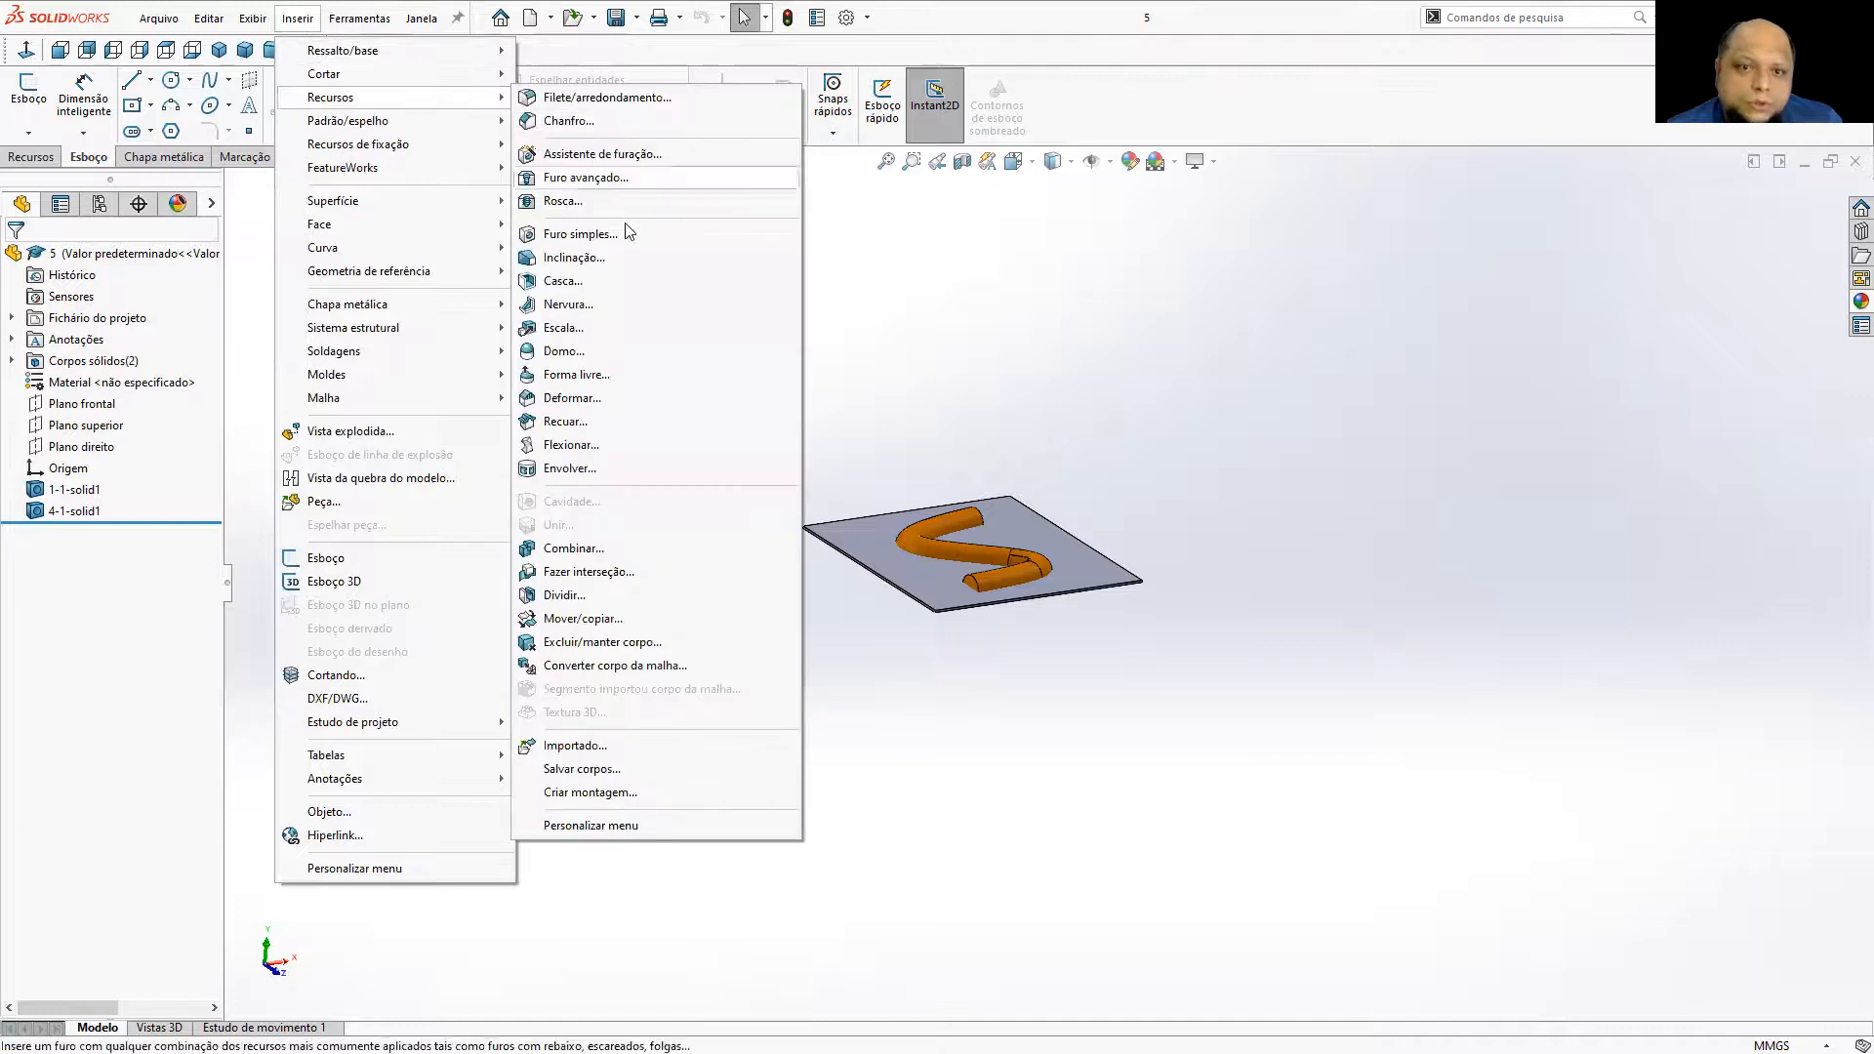
{"action": "left_click", "coordinate": [577, 424]}
{"action": "left_click", "coordinate": [859, 535]}
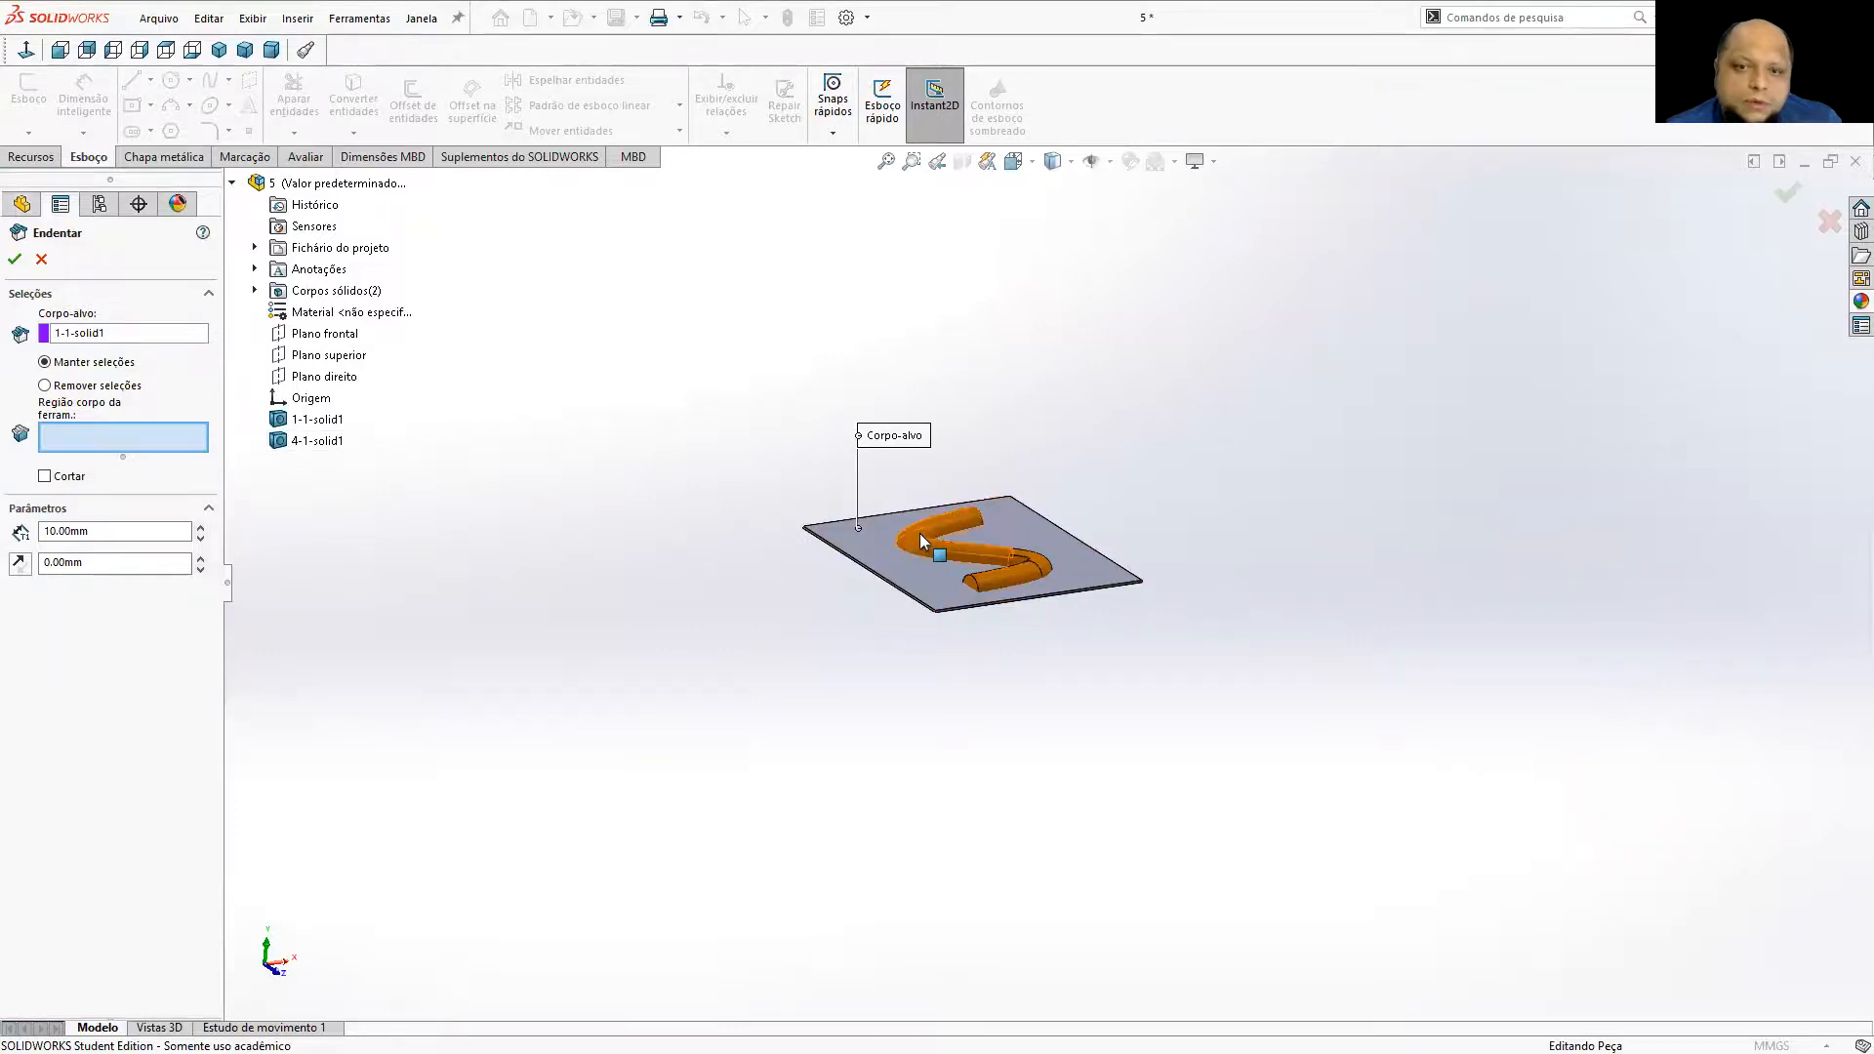
{"action": "left_click", "coordinate": [1093, 573]}
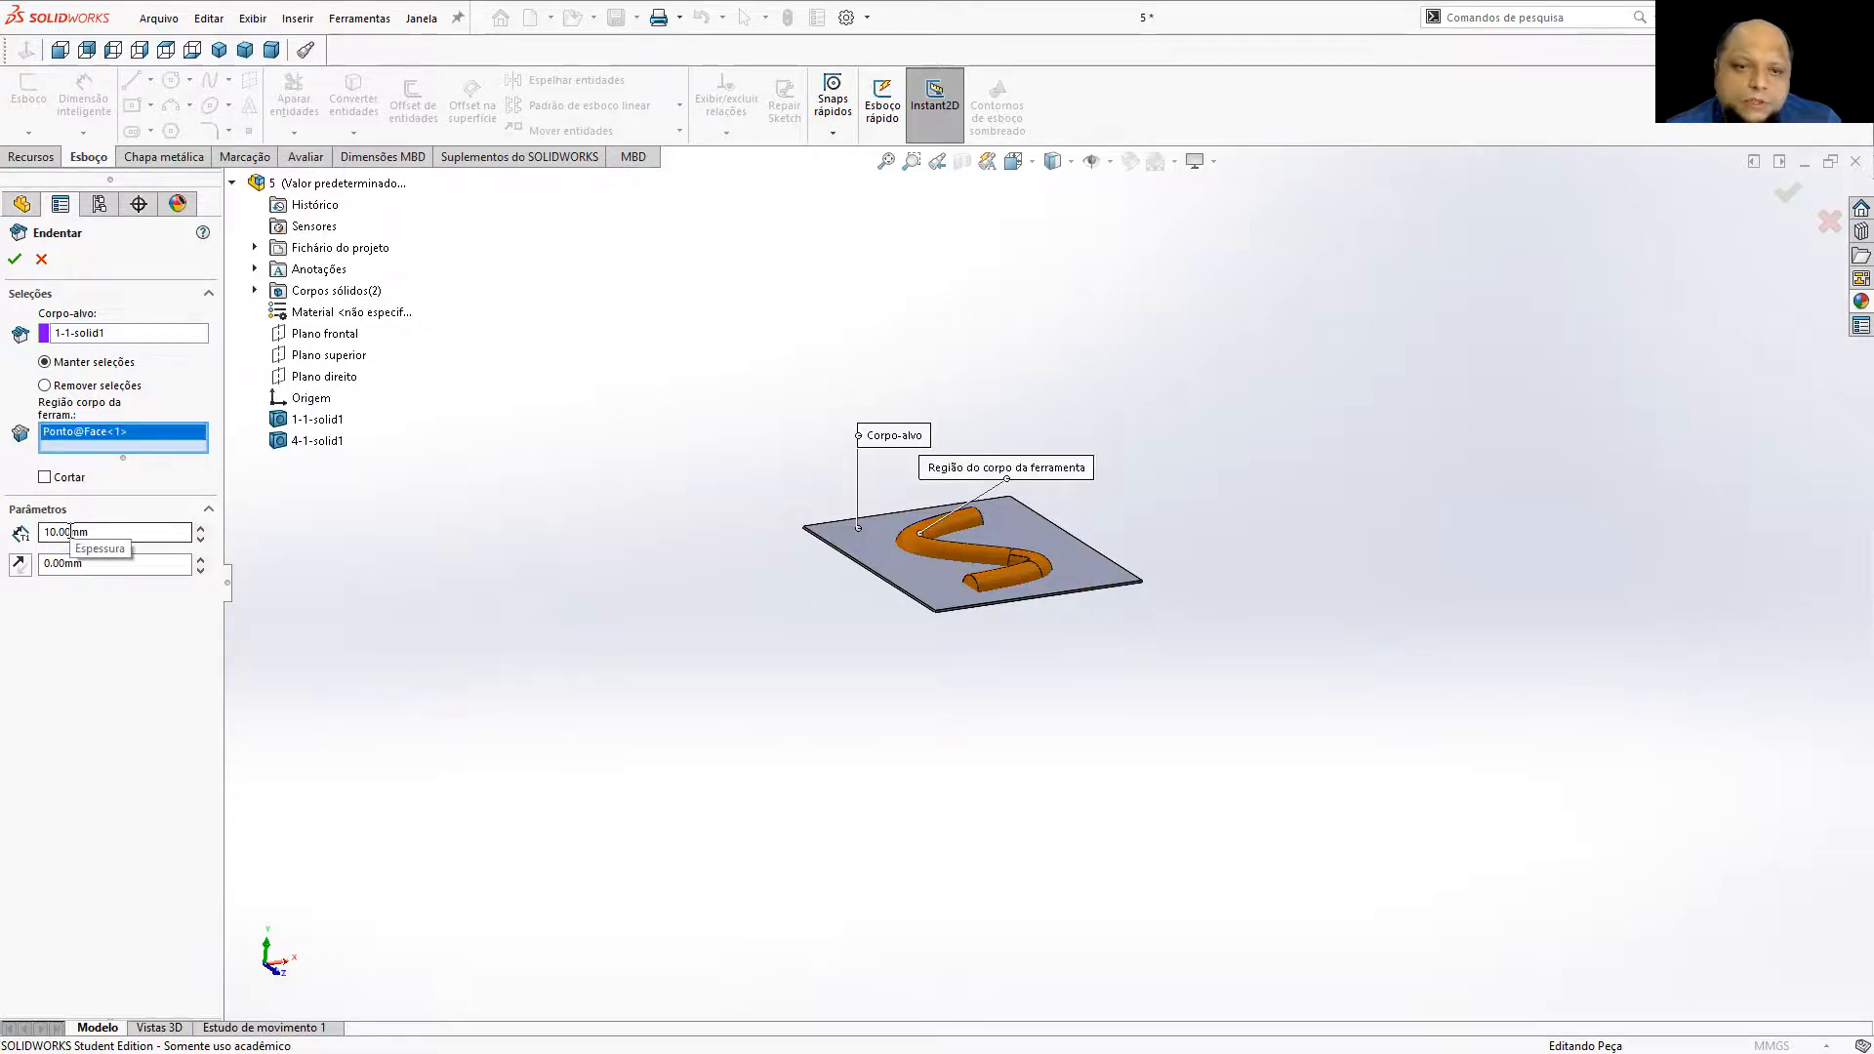
Set the Indent to remove selections, with a thickness of 2 mm.
{"action": "scroll", "coordinate": [732, 527], "scroll_direction": "up", "scroll_amount": 4}
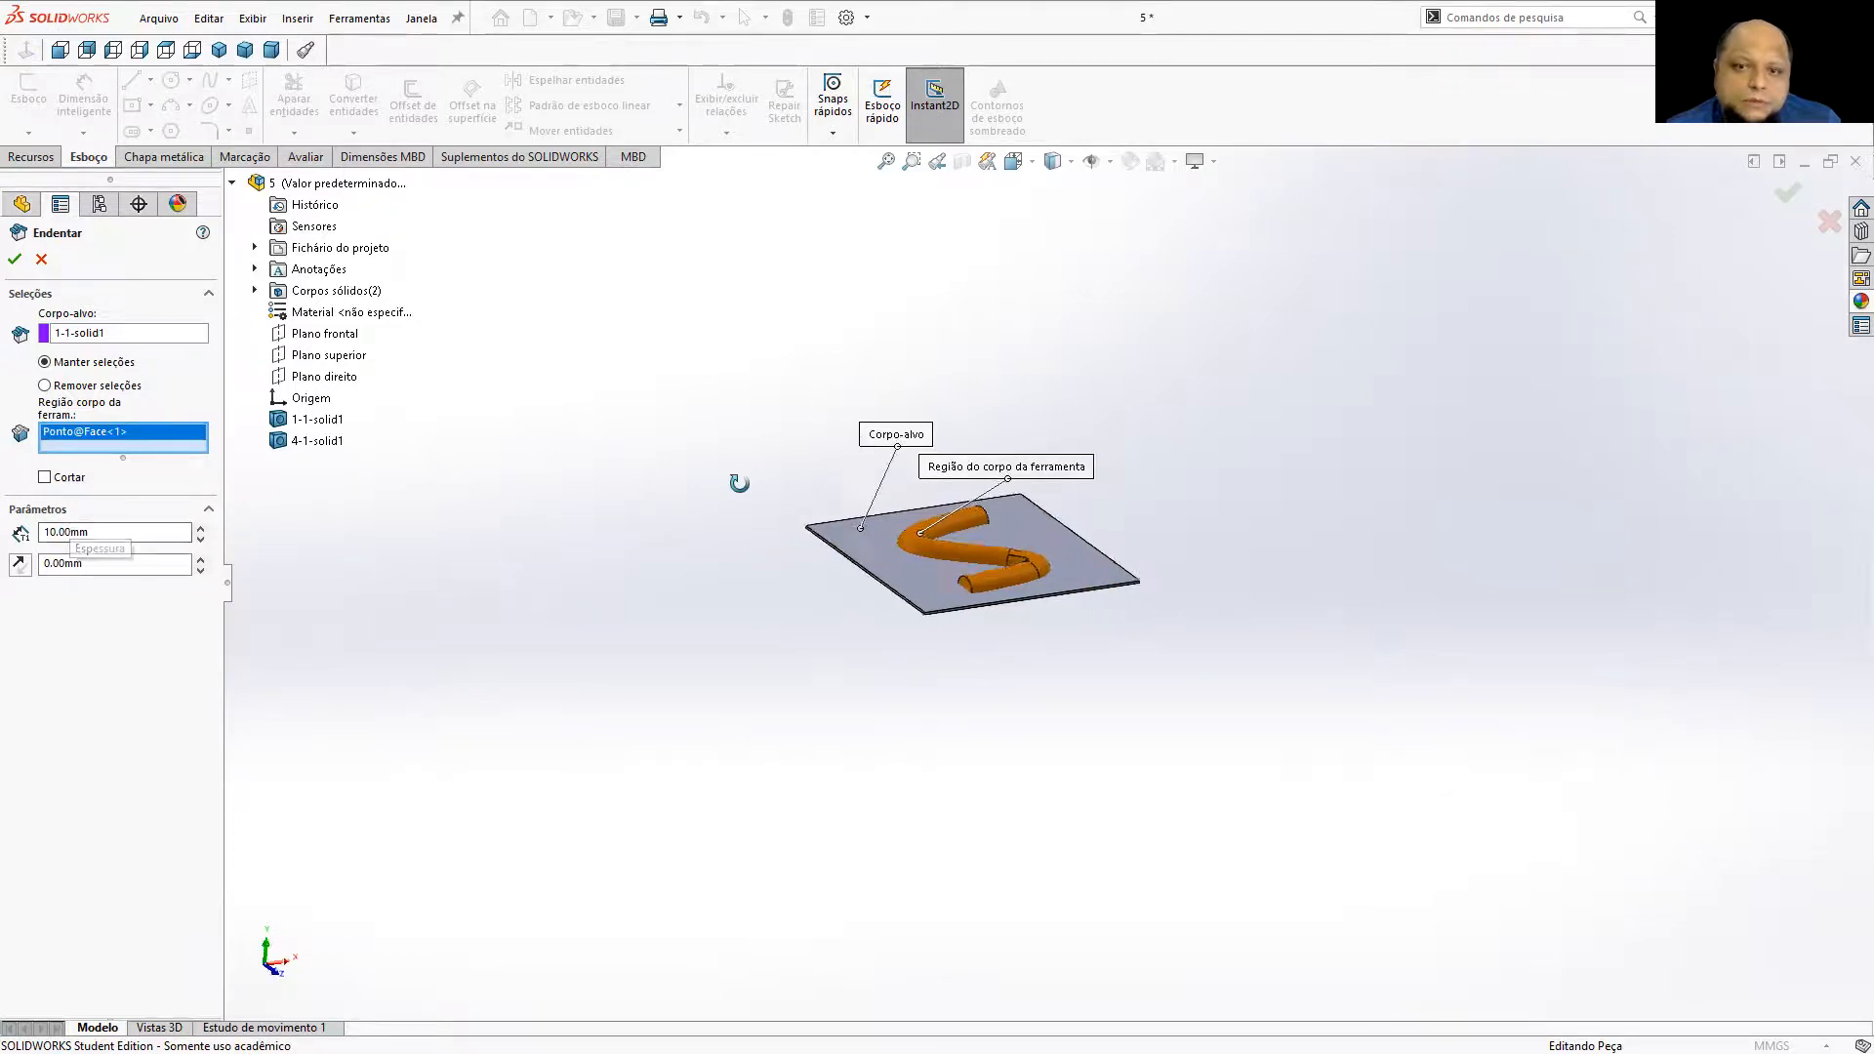
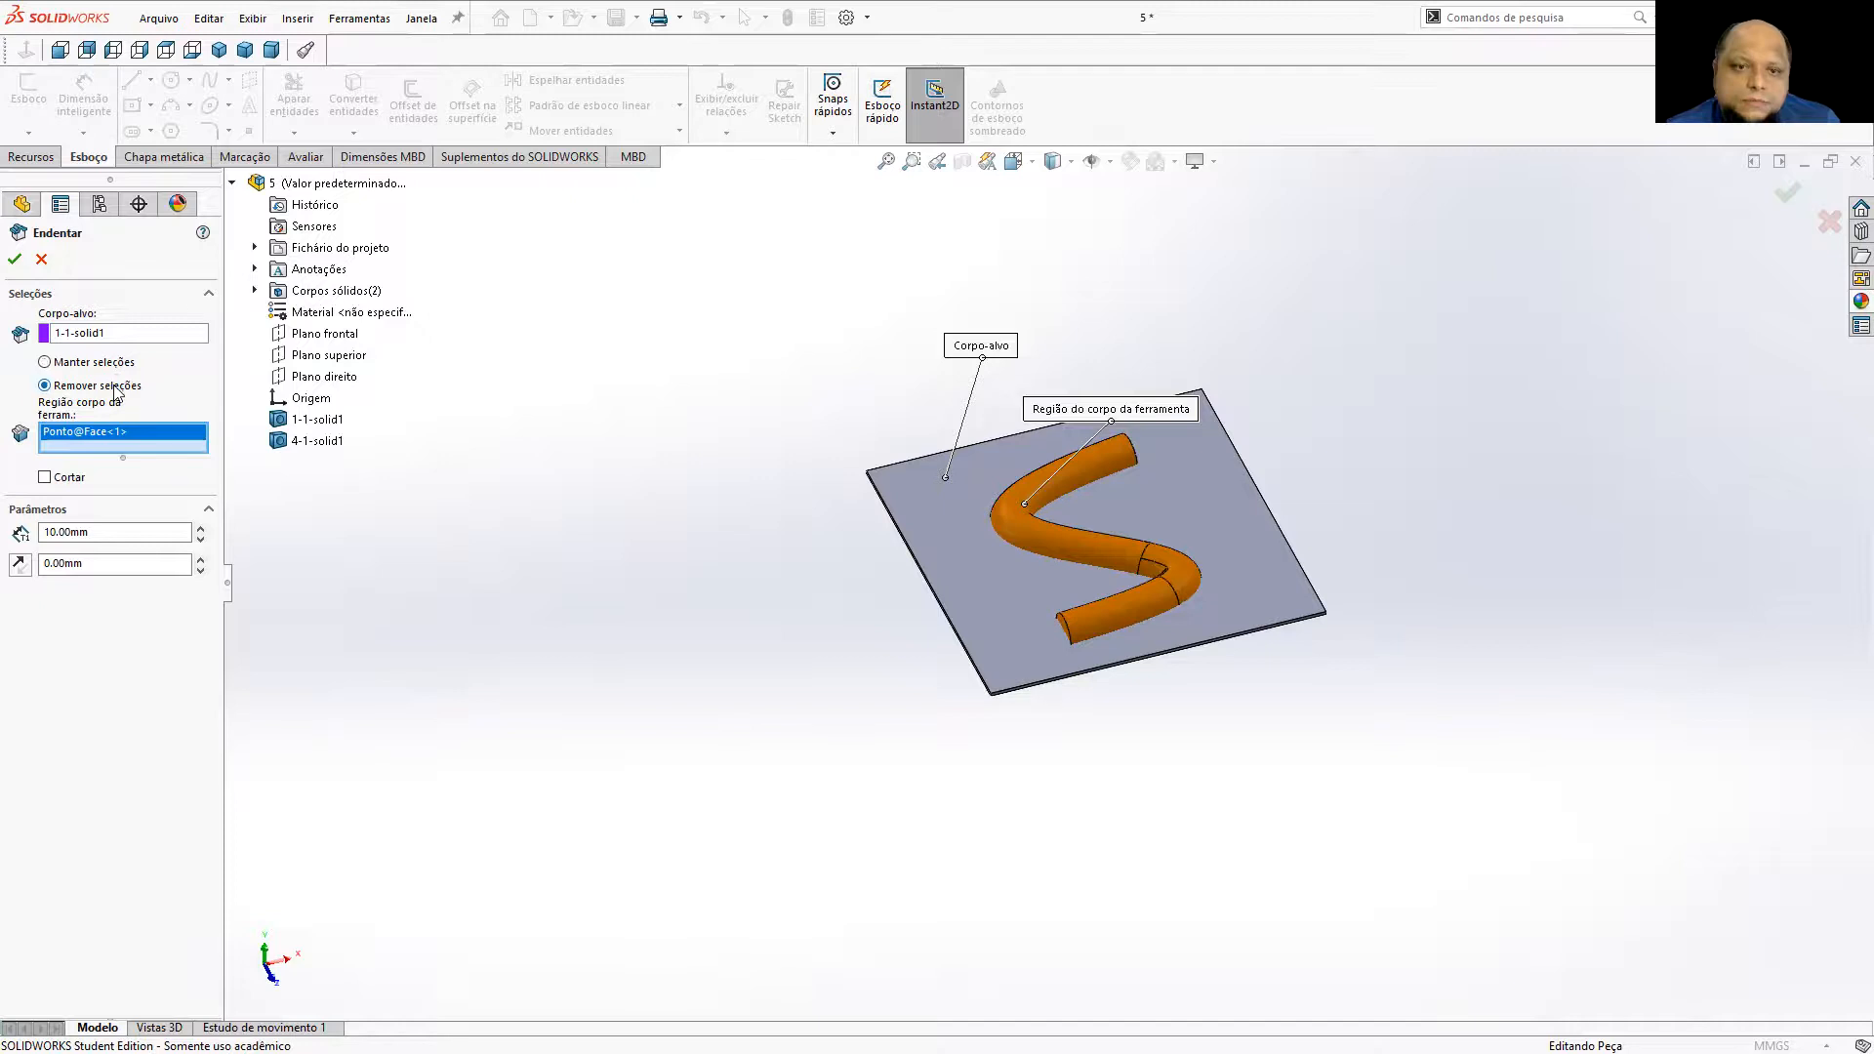
{"action": "middle_click_drag", "start_coordinate": [906, 561], "coordinate": [444, 466]}
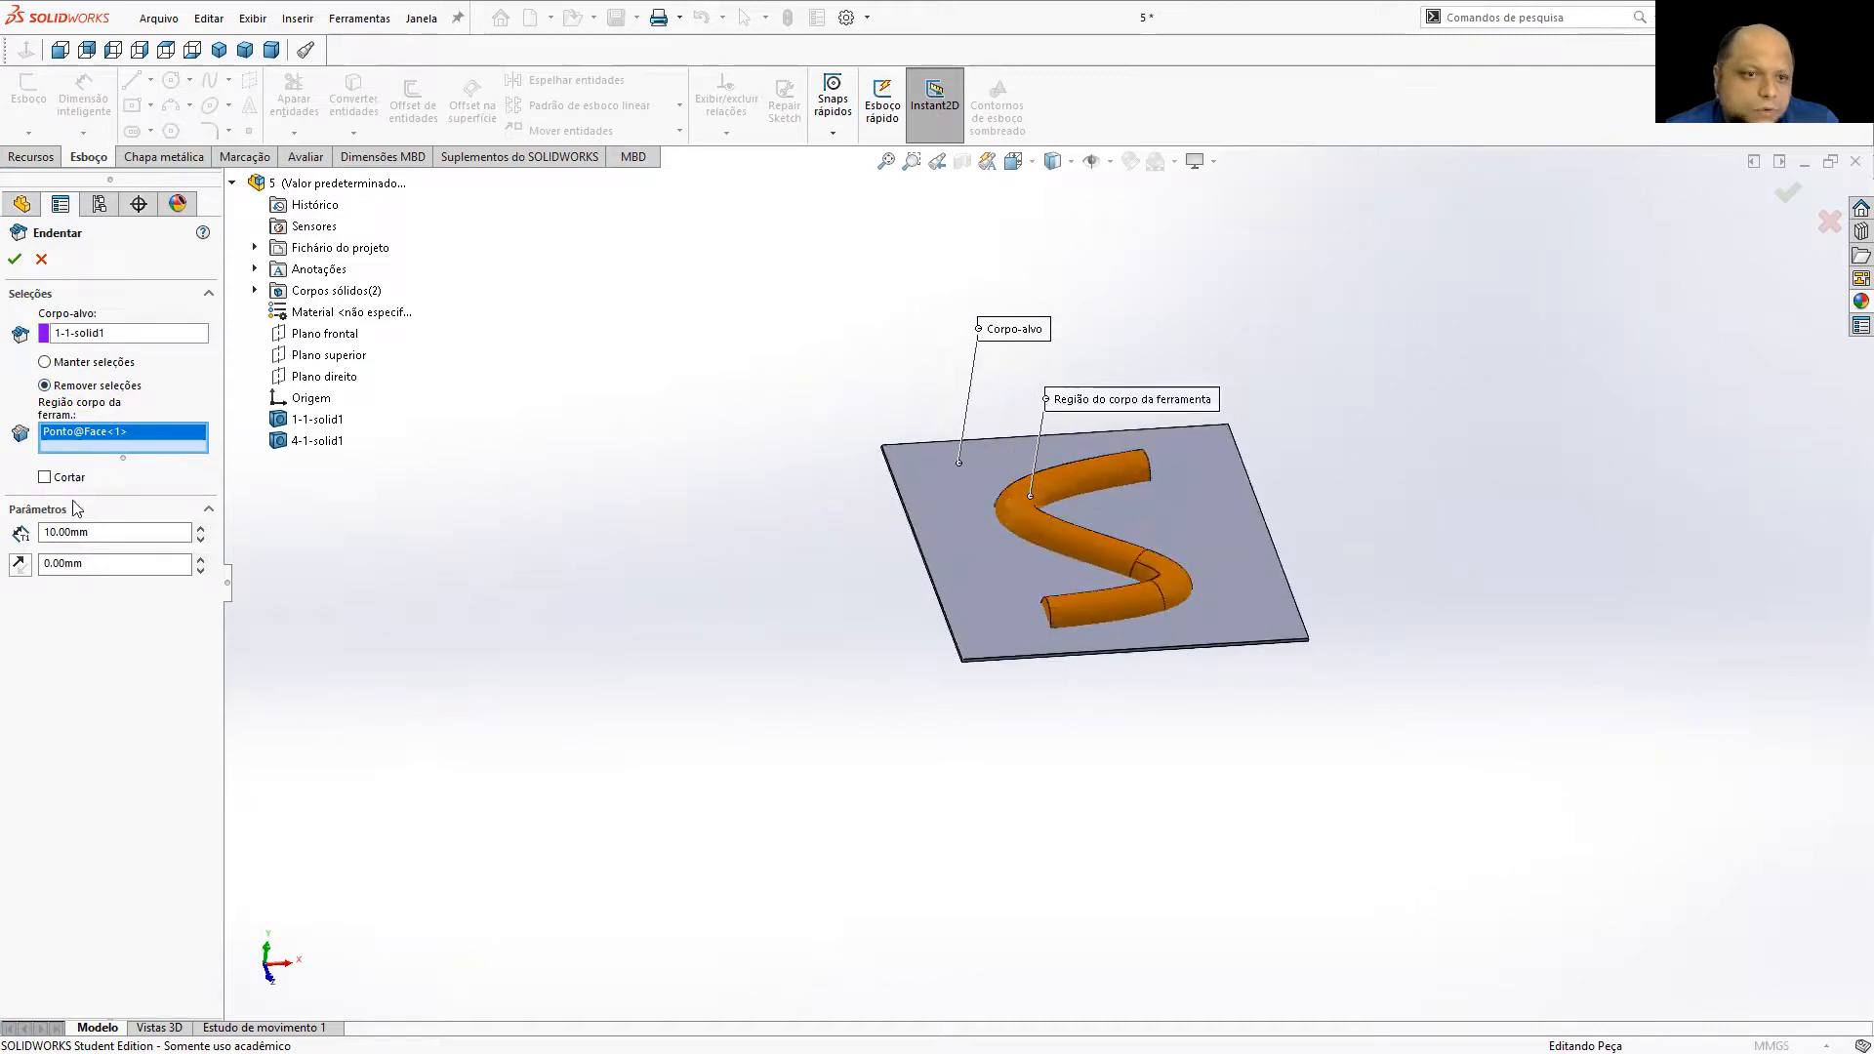
{"action": "double_click", "coordinate": [95, 532]}
{"action": "type", "text": "2"}
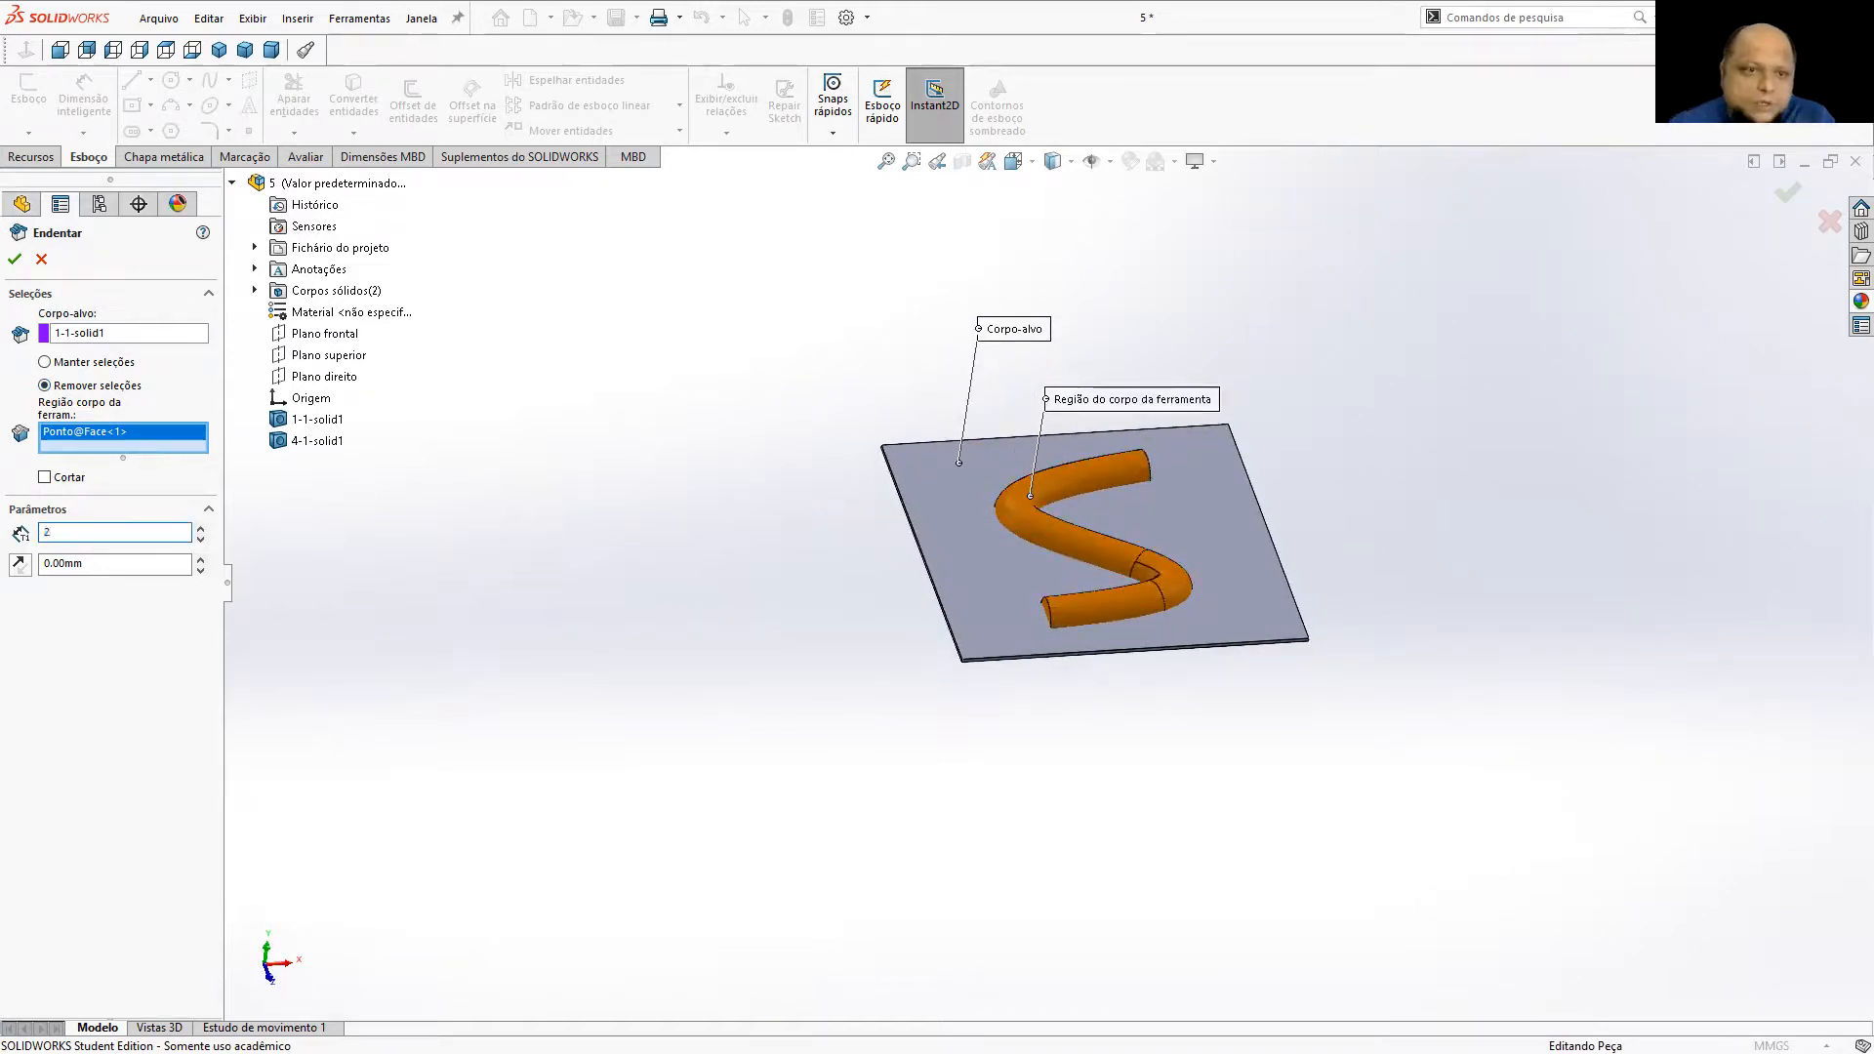
{"action": "key", "text": "Return"}
Switch the Indent back to keeping selections, apply it and inspect the plate's underside.
{"action": "middle_click_drag", "start_coordinate": [779, 625], "coordinate": [864, 470]}
{"action": "scroll", "coordinate": [1121, 582], "scroll_direction": "down", "scroll_amount": 5}
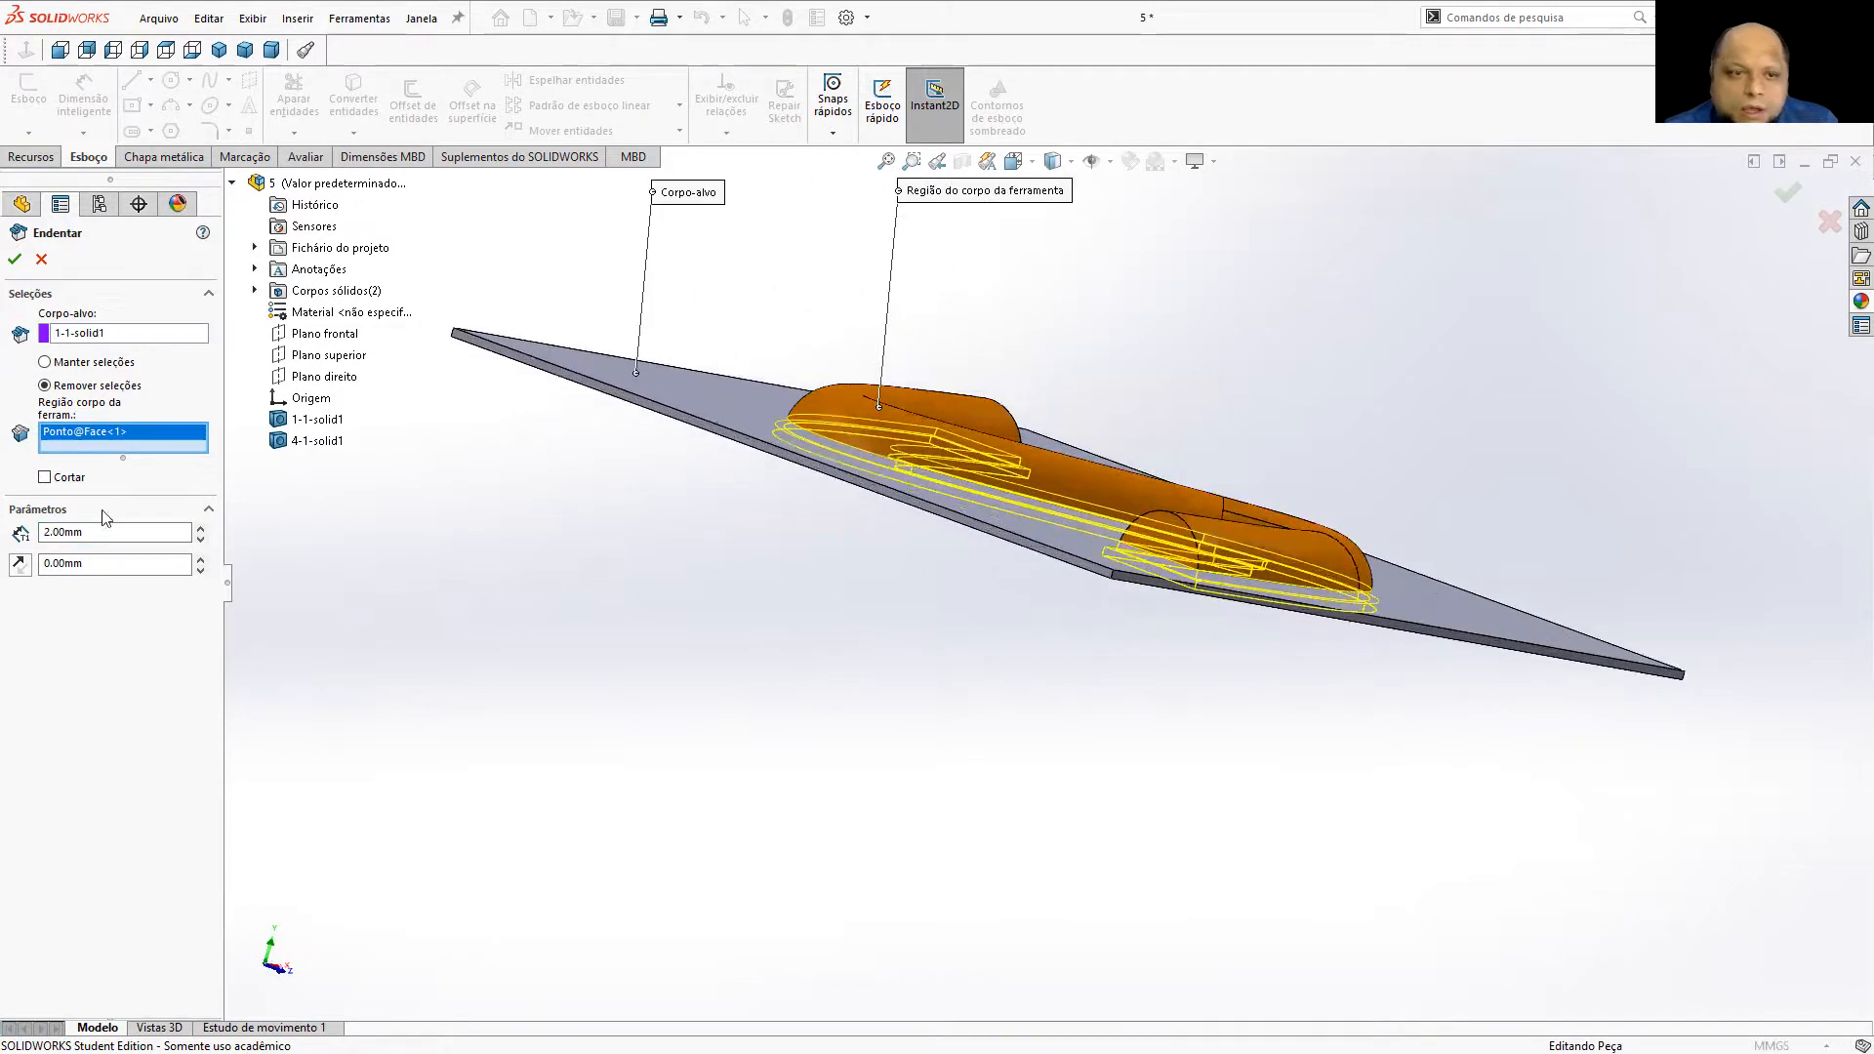
{"action": "middle_click_drag", "start_coordinate": [1013, 625], "coordinate": [1035, 646]}
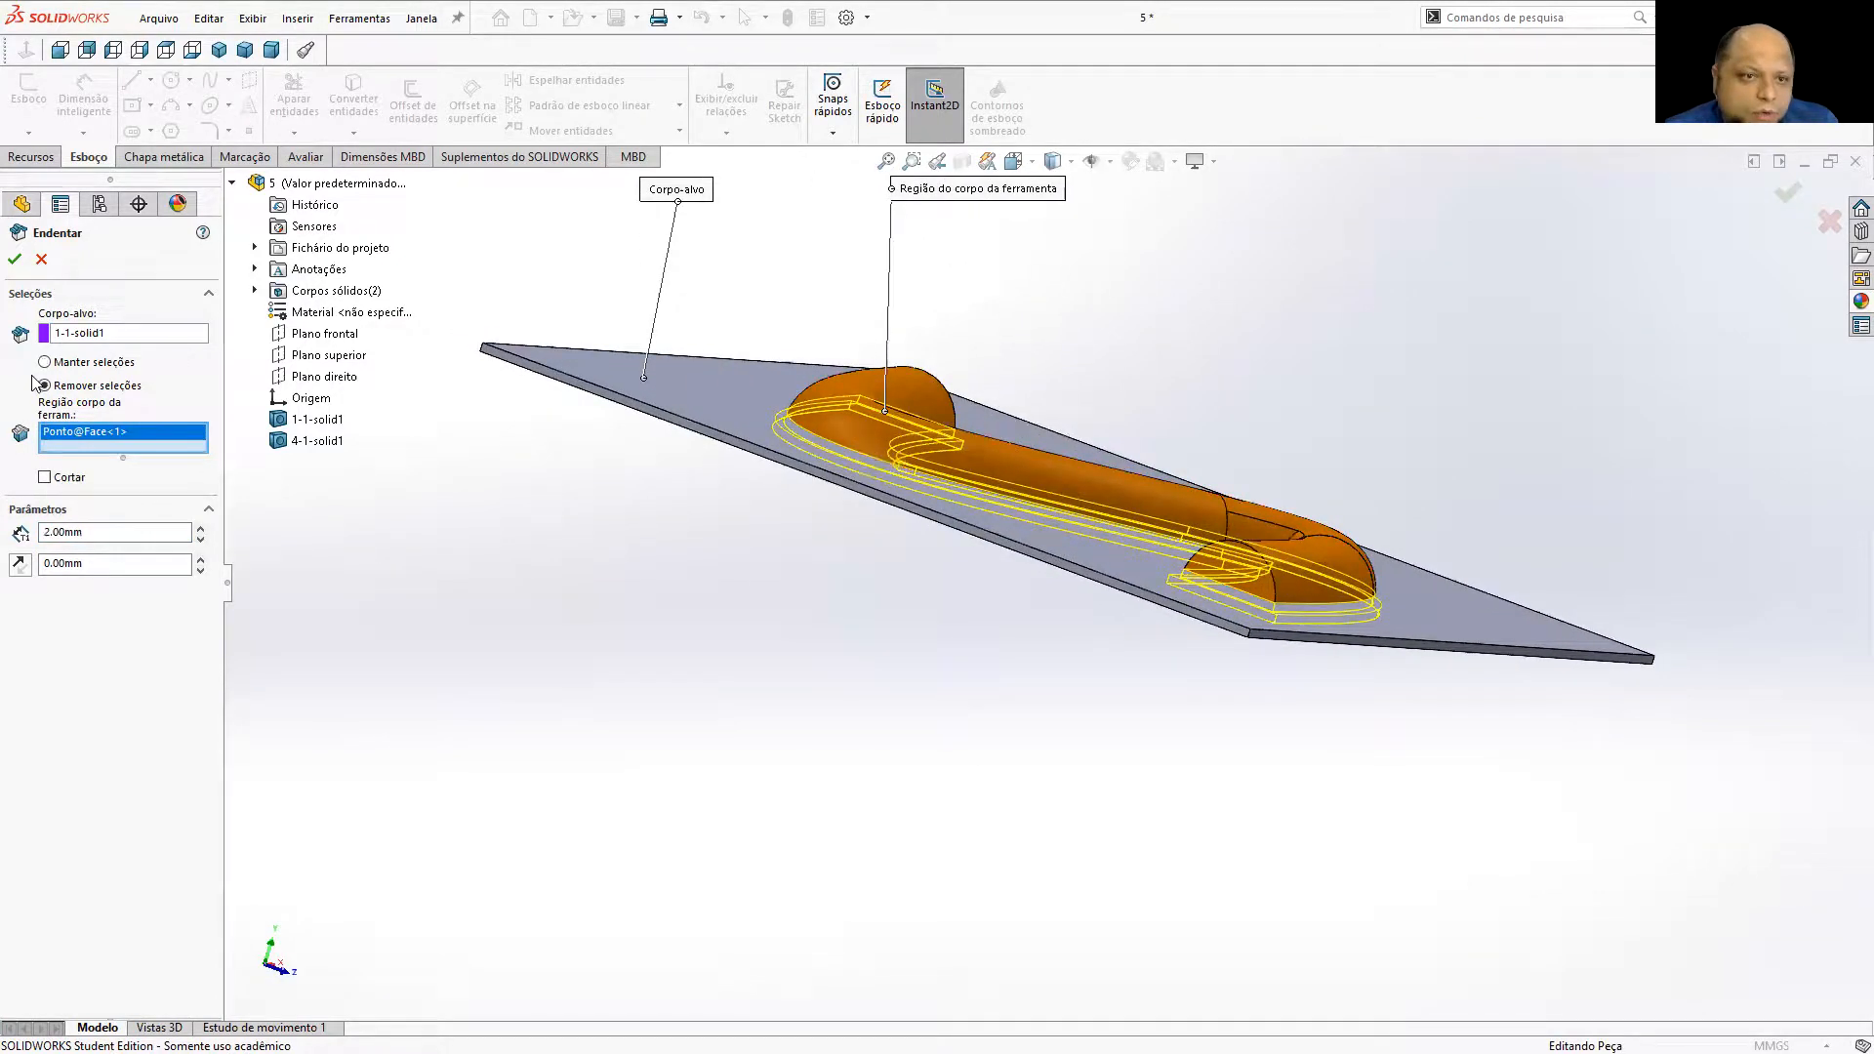
{"action": "middle_click_drag", "start_coordinate": [855, 672], "coordinate": [693, 552]}
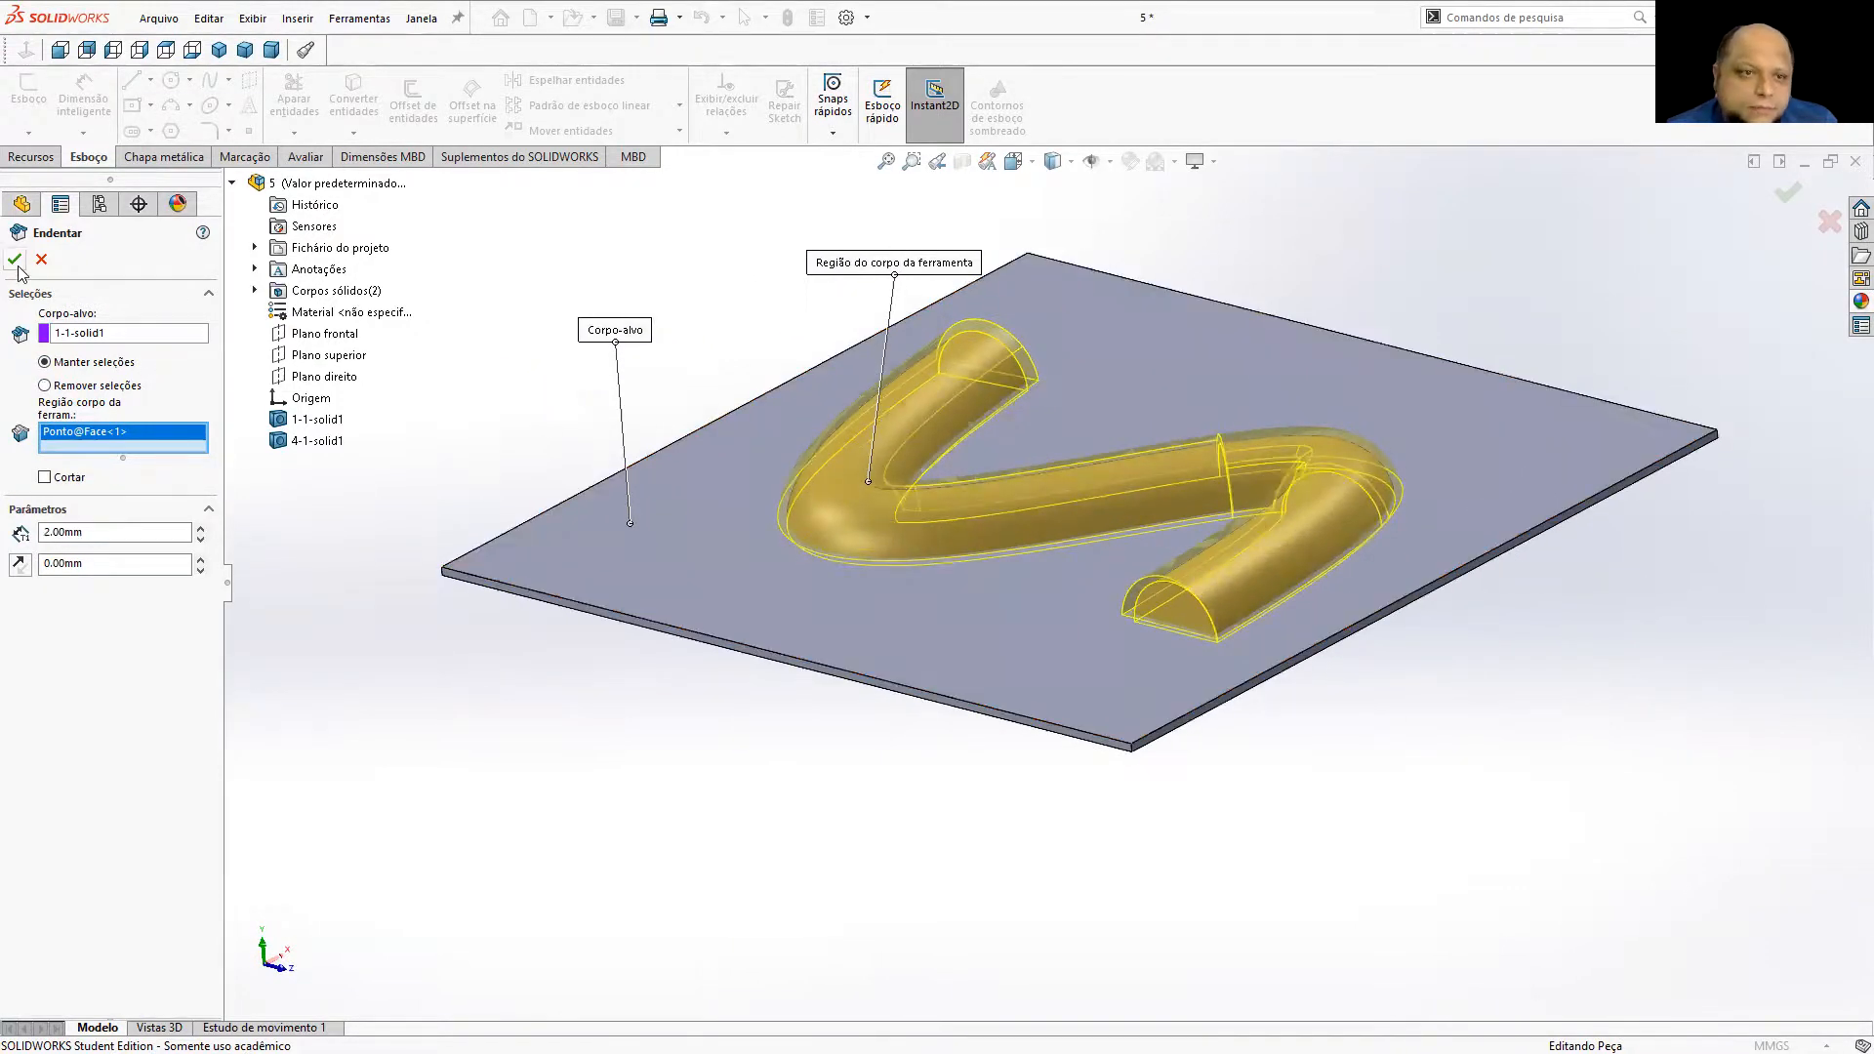
{"action": "key", "text": "Return"}
{"action": "middle_click_drag", "start_coordinate": [928, 795], "coordinate": [996, 410]}
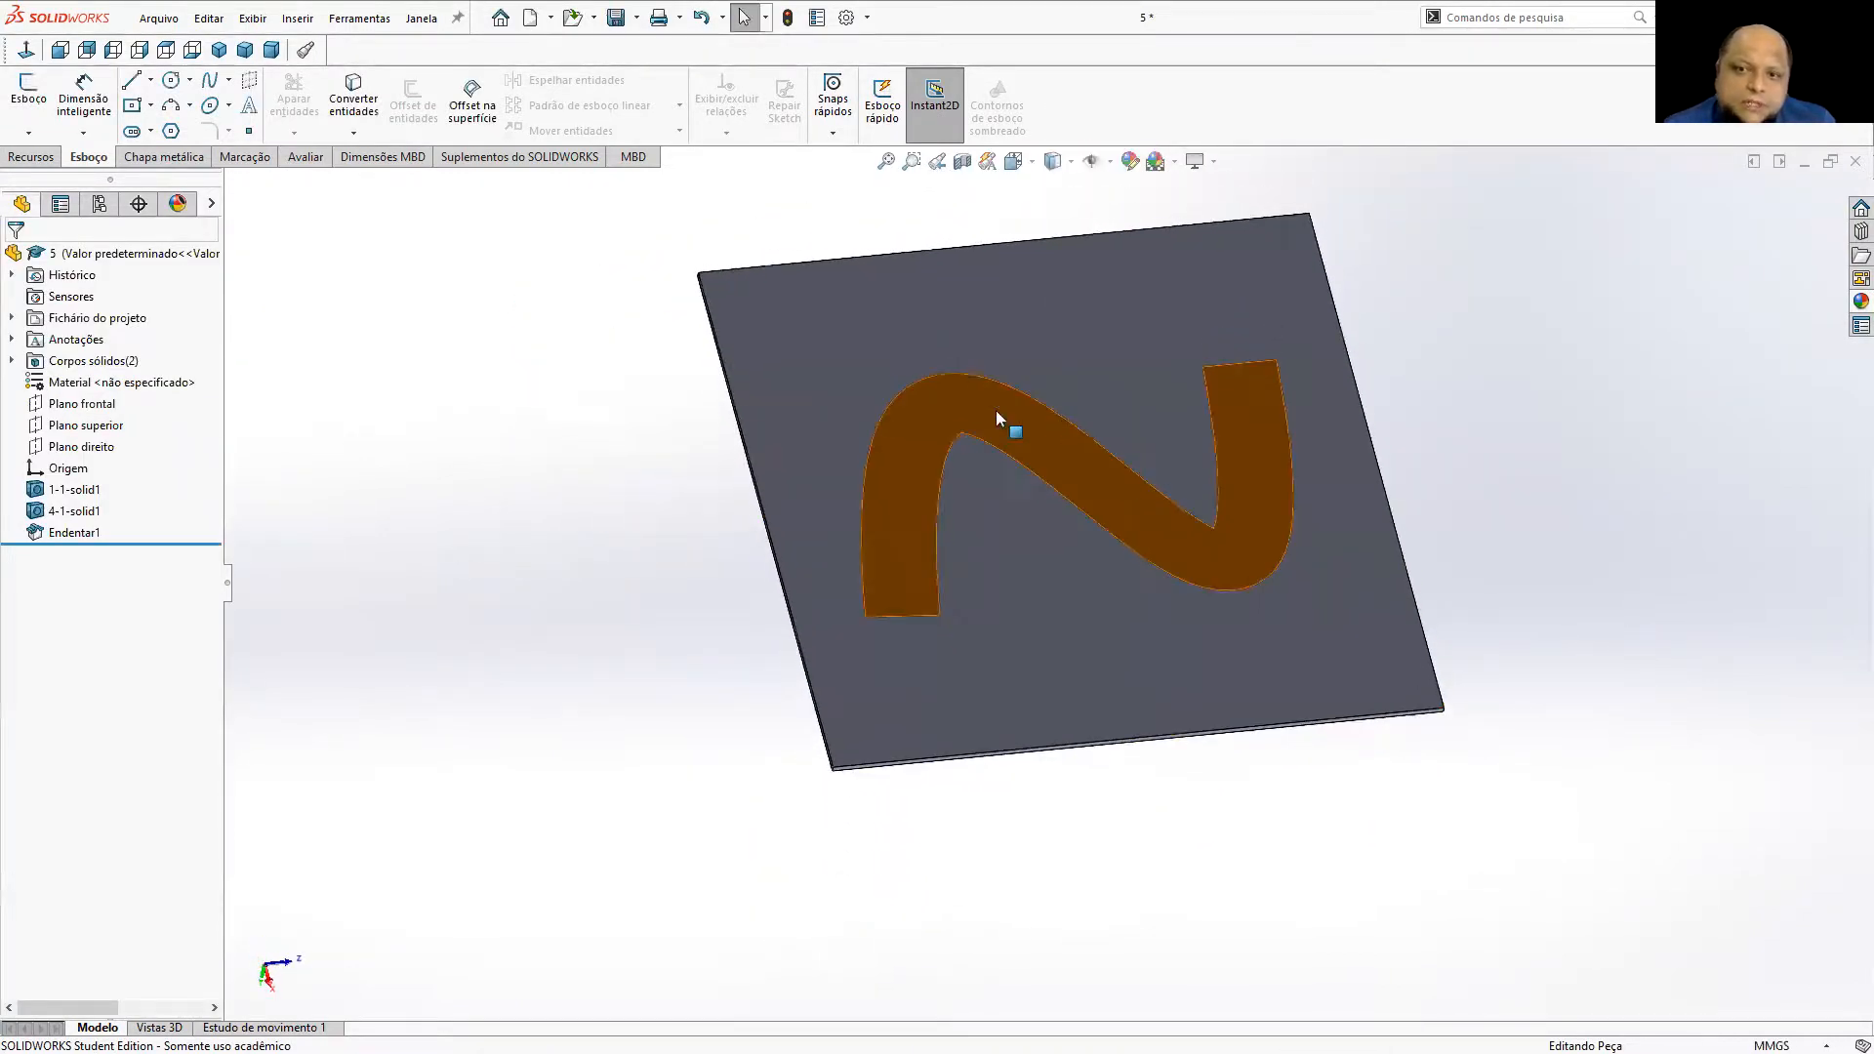
Hide the S-shaped bar body and inspect the indentation left in the plate.
{"action": "left_click", "coordinate": [11, 361]}
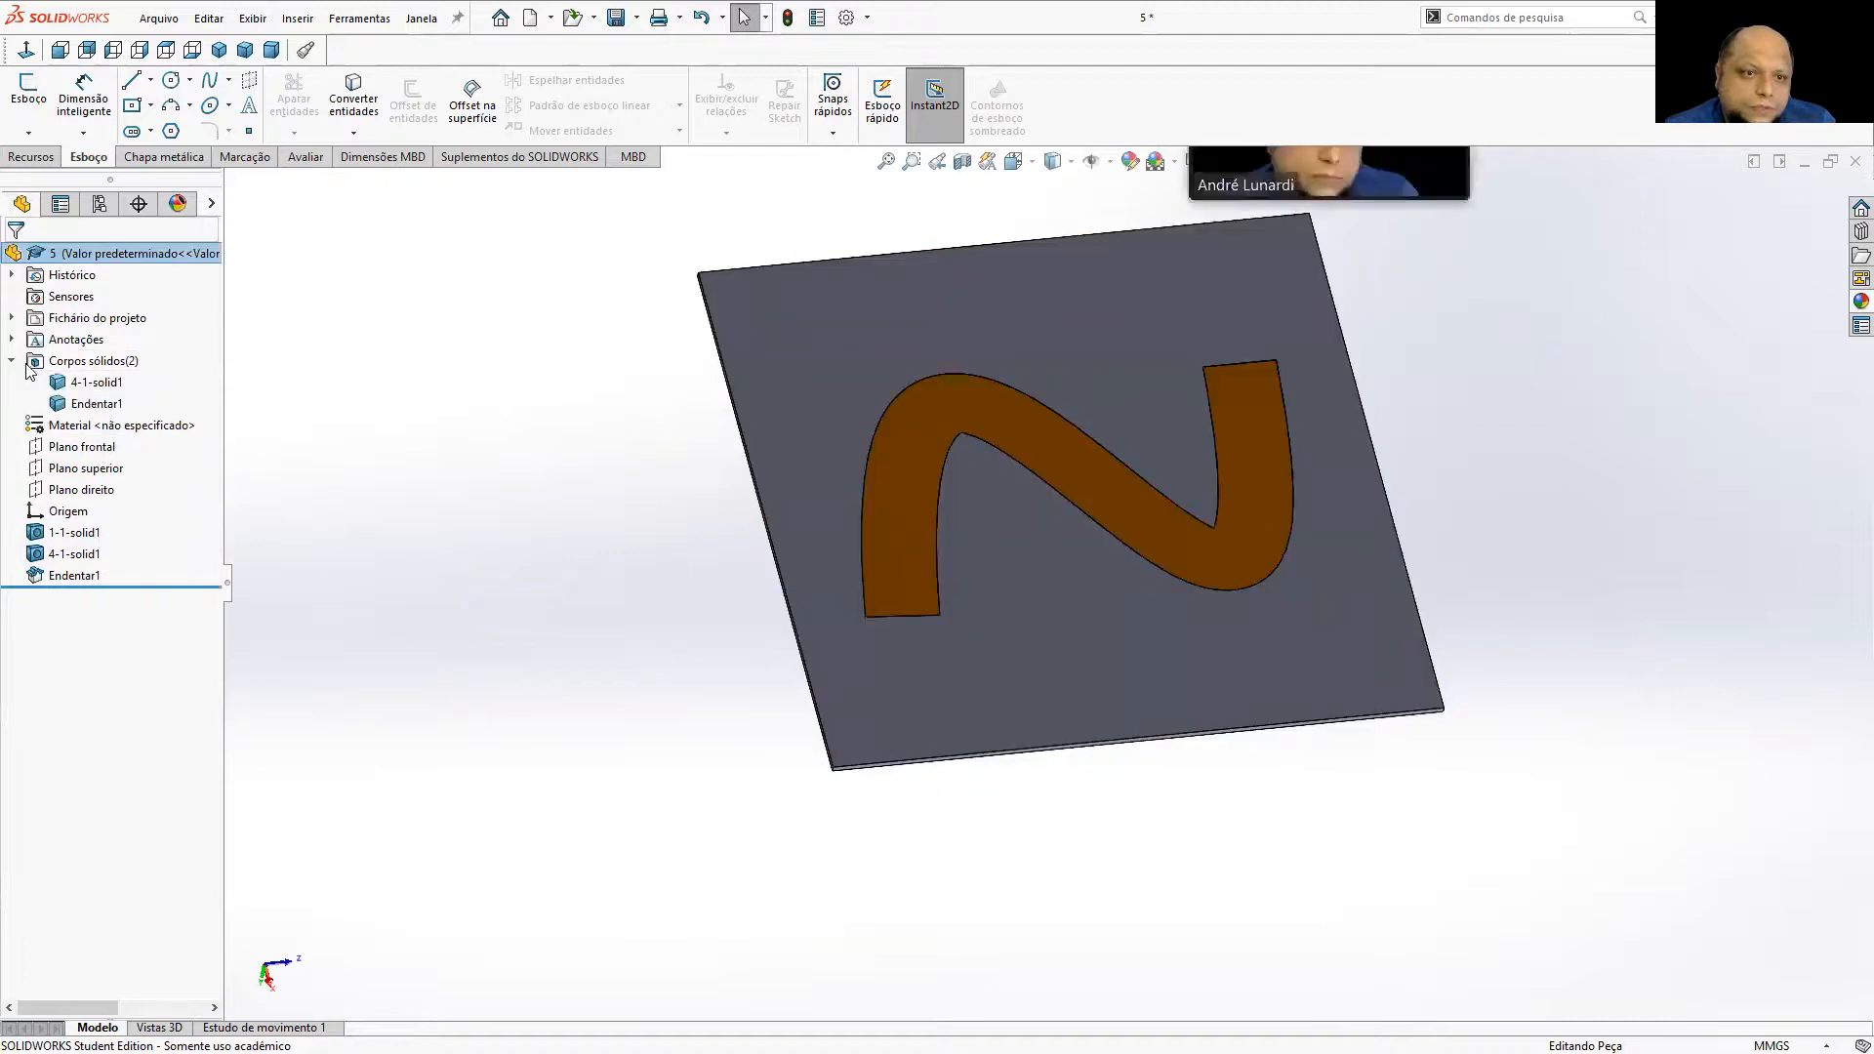
{"action": "right_click", "coordinate": [84, 408]}
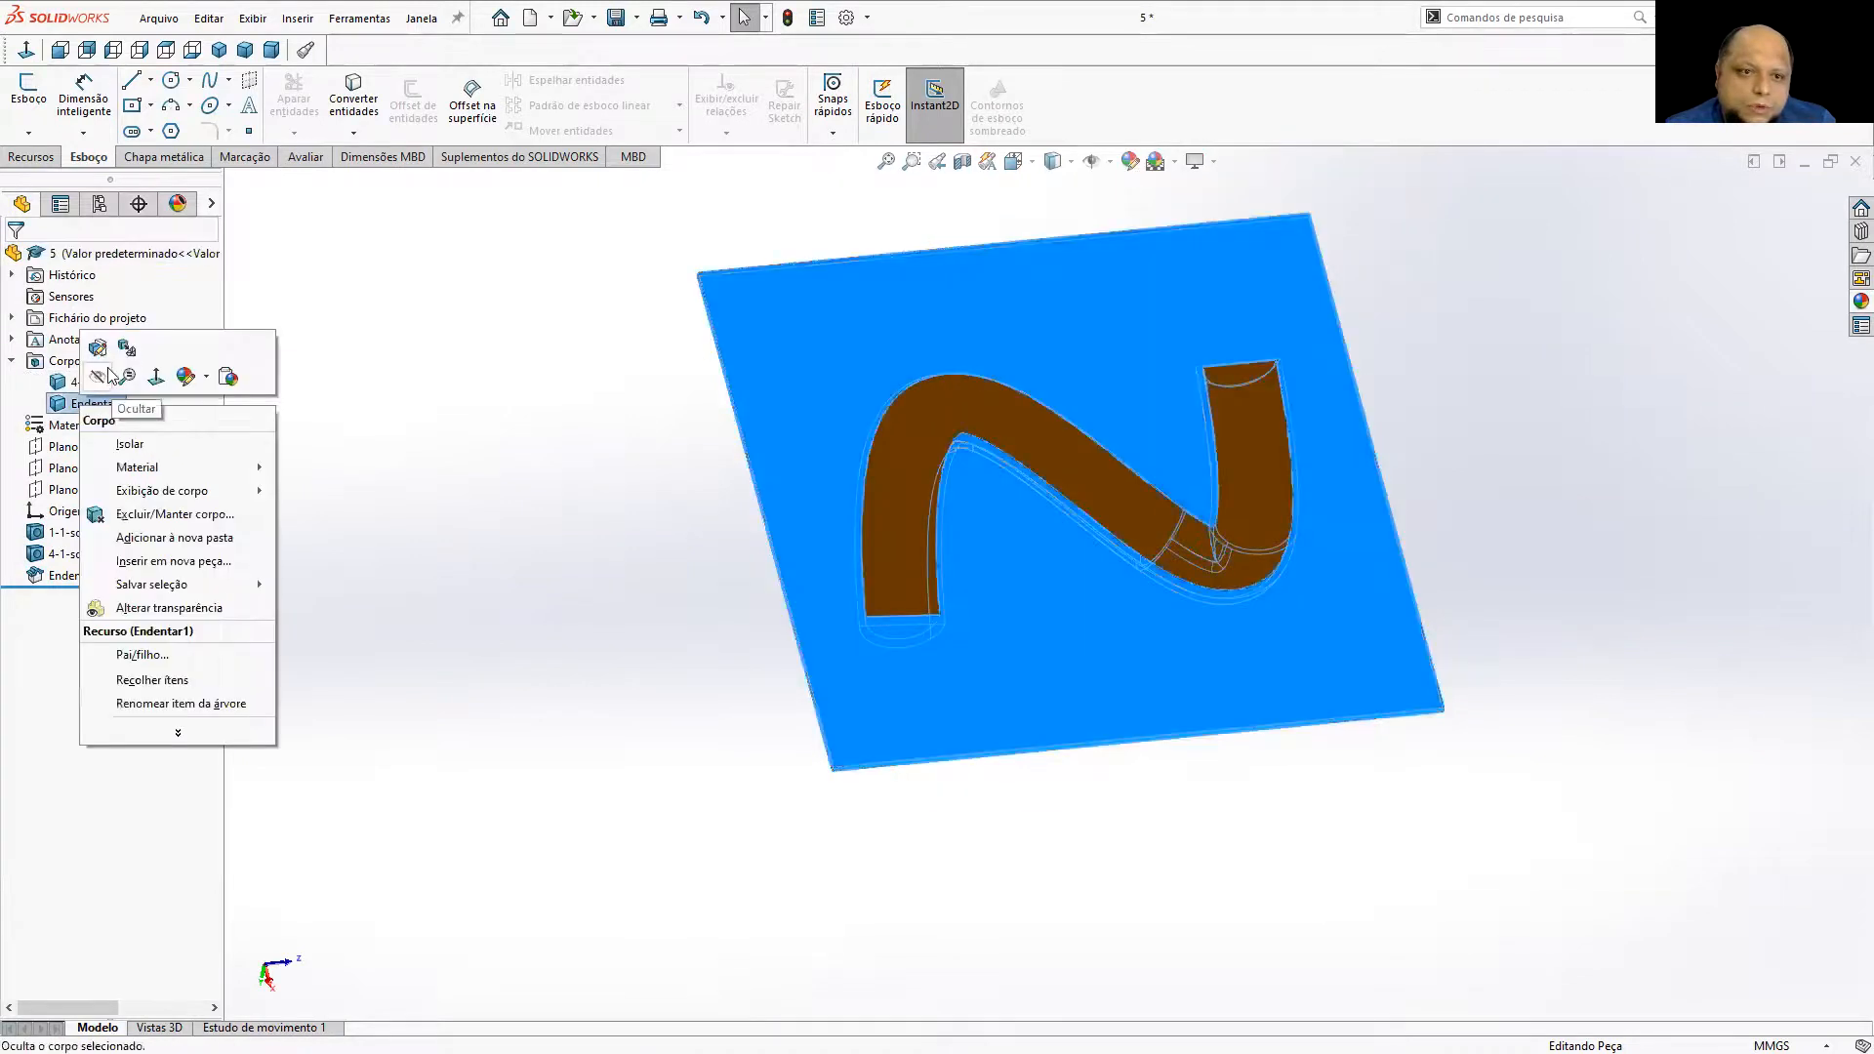
{"action": "left_click", "coordinate": [357, 326]}
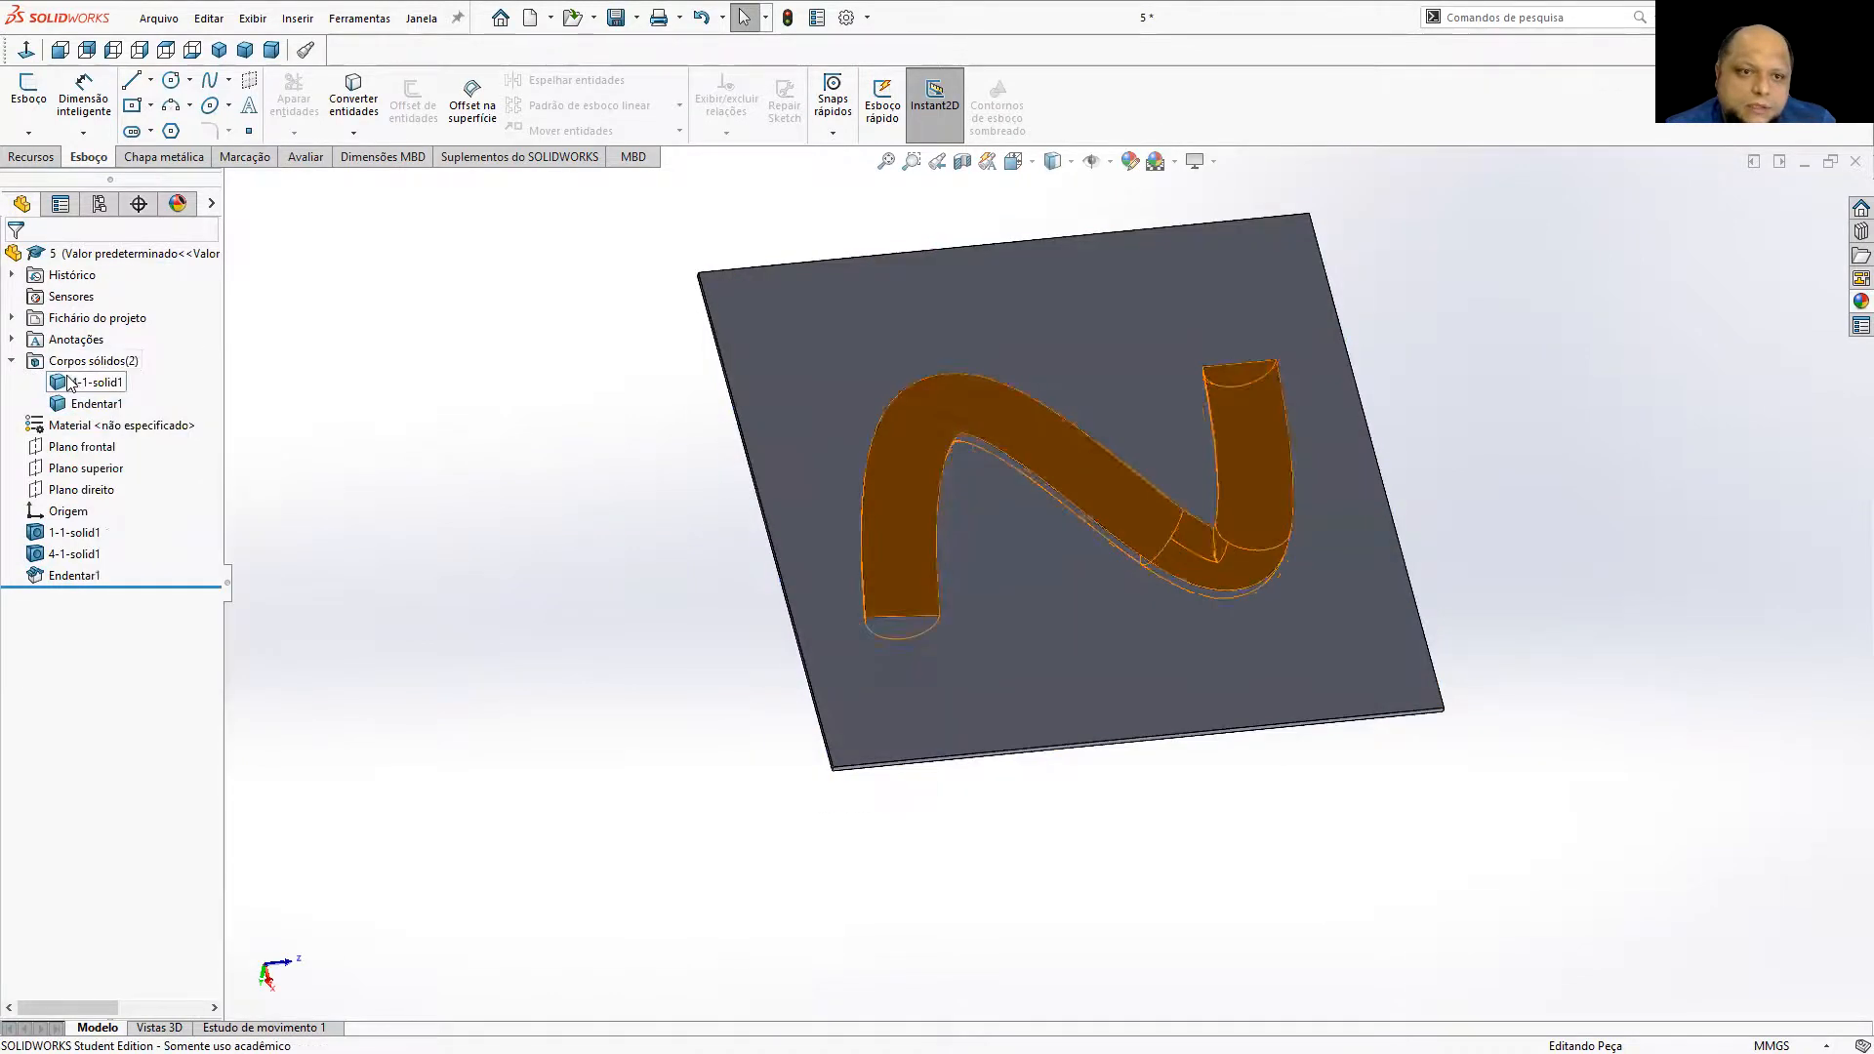
{"action": "right_click", "coordinate": [68, 378]}
{"action": "left_click", "coordinate": [86, 349]}
{"action": "middle_click_drag", "start_coordinate": [636, 523], "coordinate": [1017, 621]}
{"action": "scroll", "coordinate": [1033, 580], "scroll_direction": "down", "scroll_amount": 6}
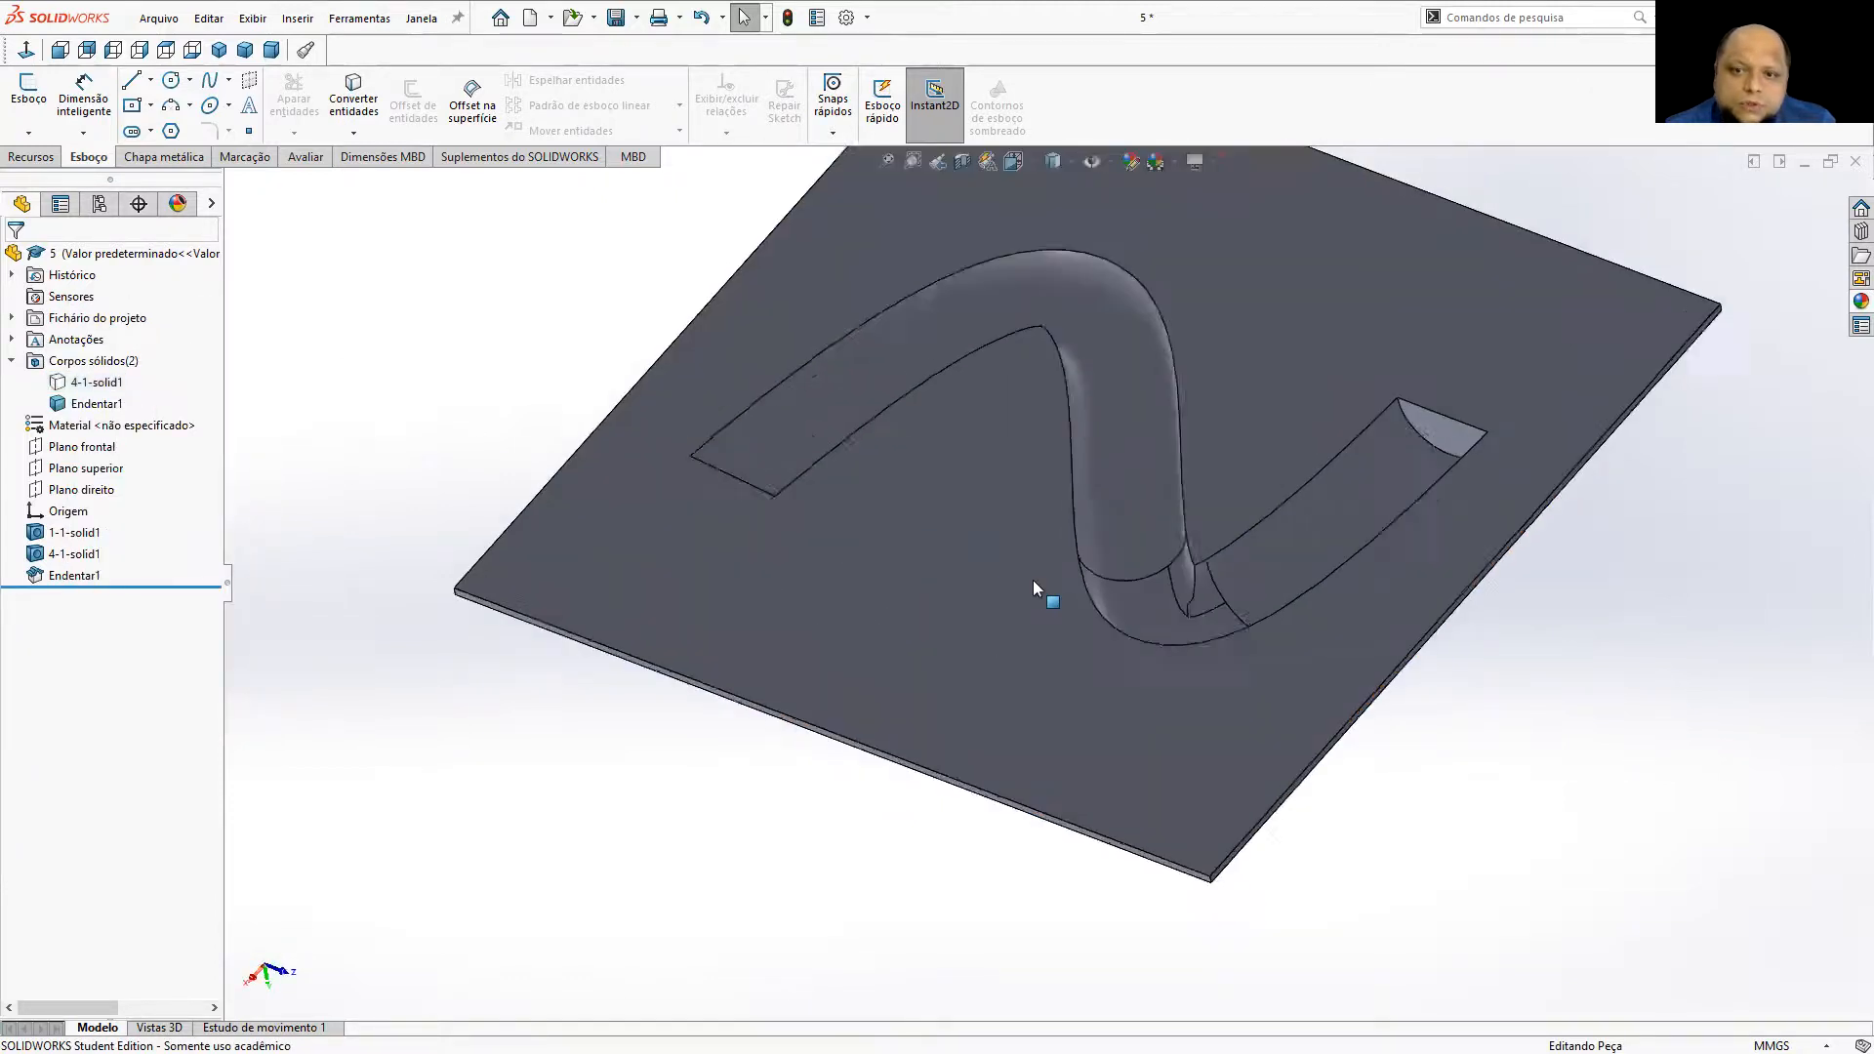
{"action": "scroll", "coordinate": [1053, 456], "scroll_direction": "up", "scroll_amount": 5}
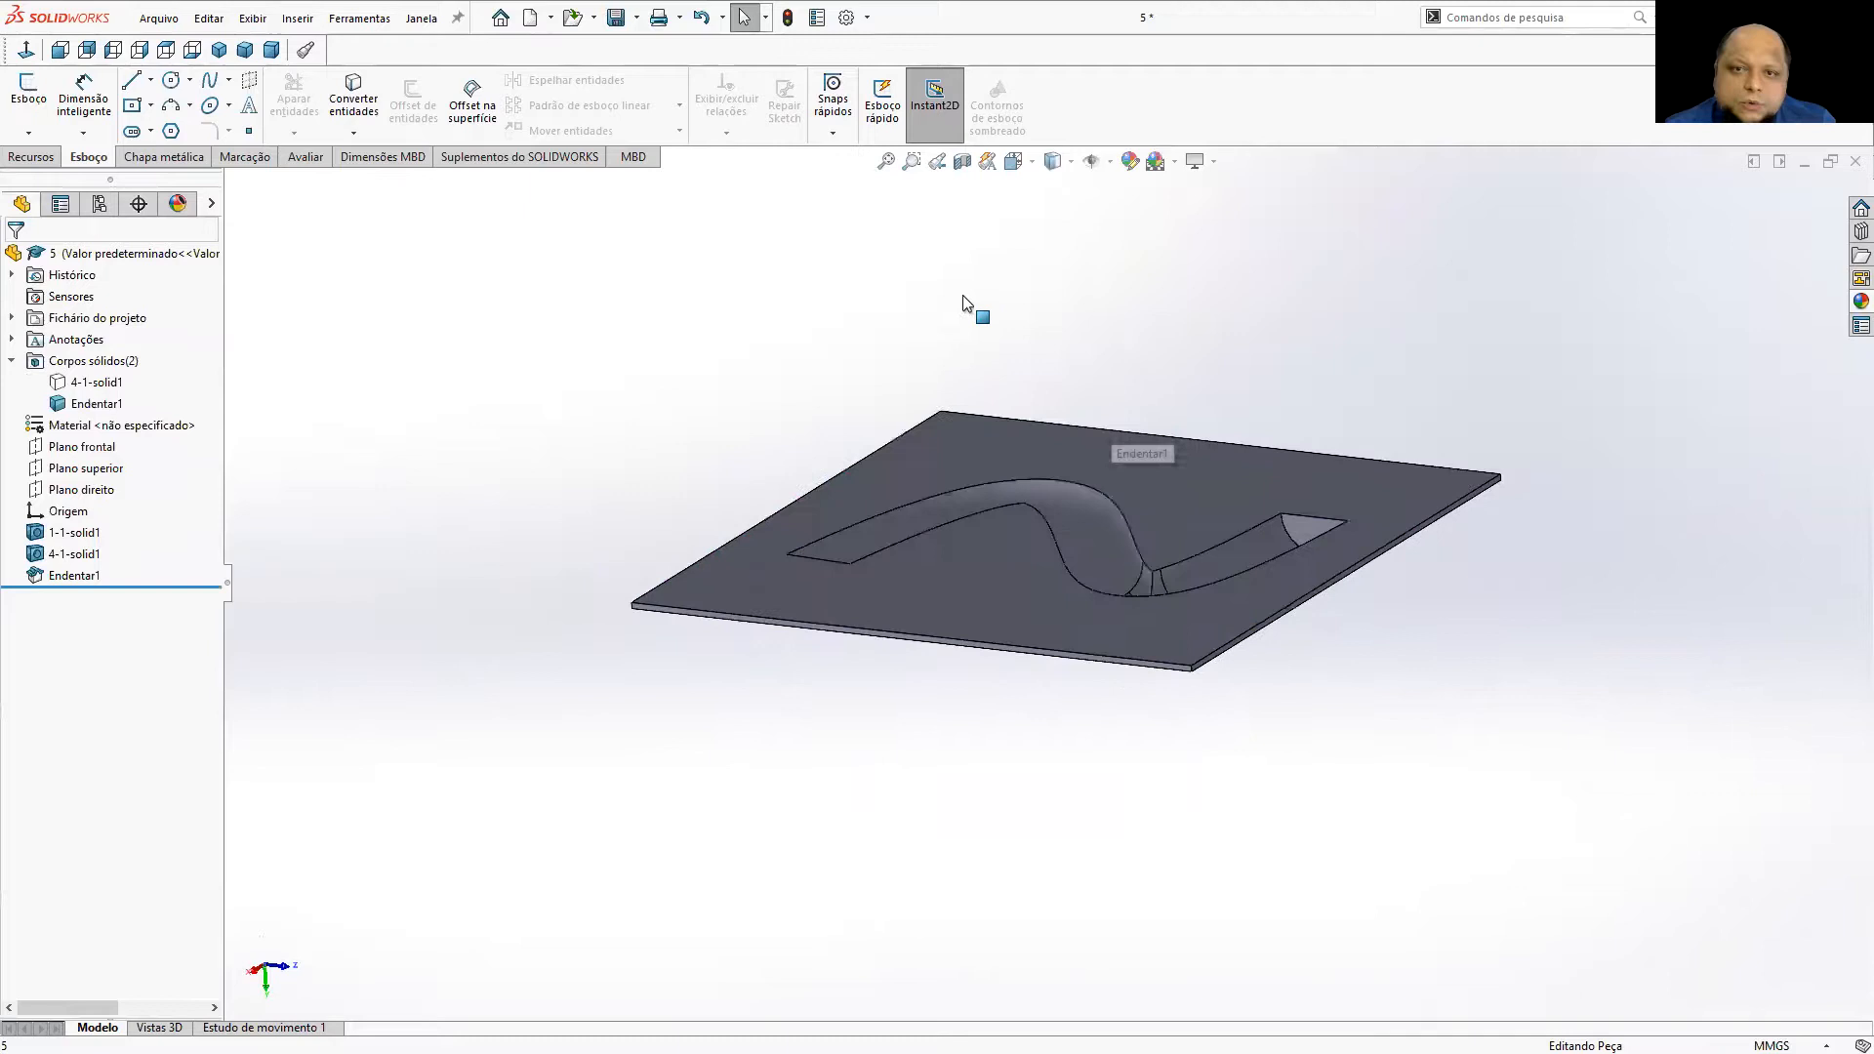
Examine the indented plate's cross-section with a Front Plane section view, offset about 88 mm and rotated about 55°, and discard the section.
{"action": "left_click", "coordinate": [963, 162]}
{"action": "left_click_drag", "start_coordinate": [859, 545], "coordinate": [1170, 619]}
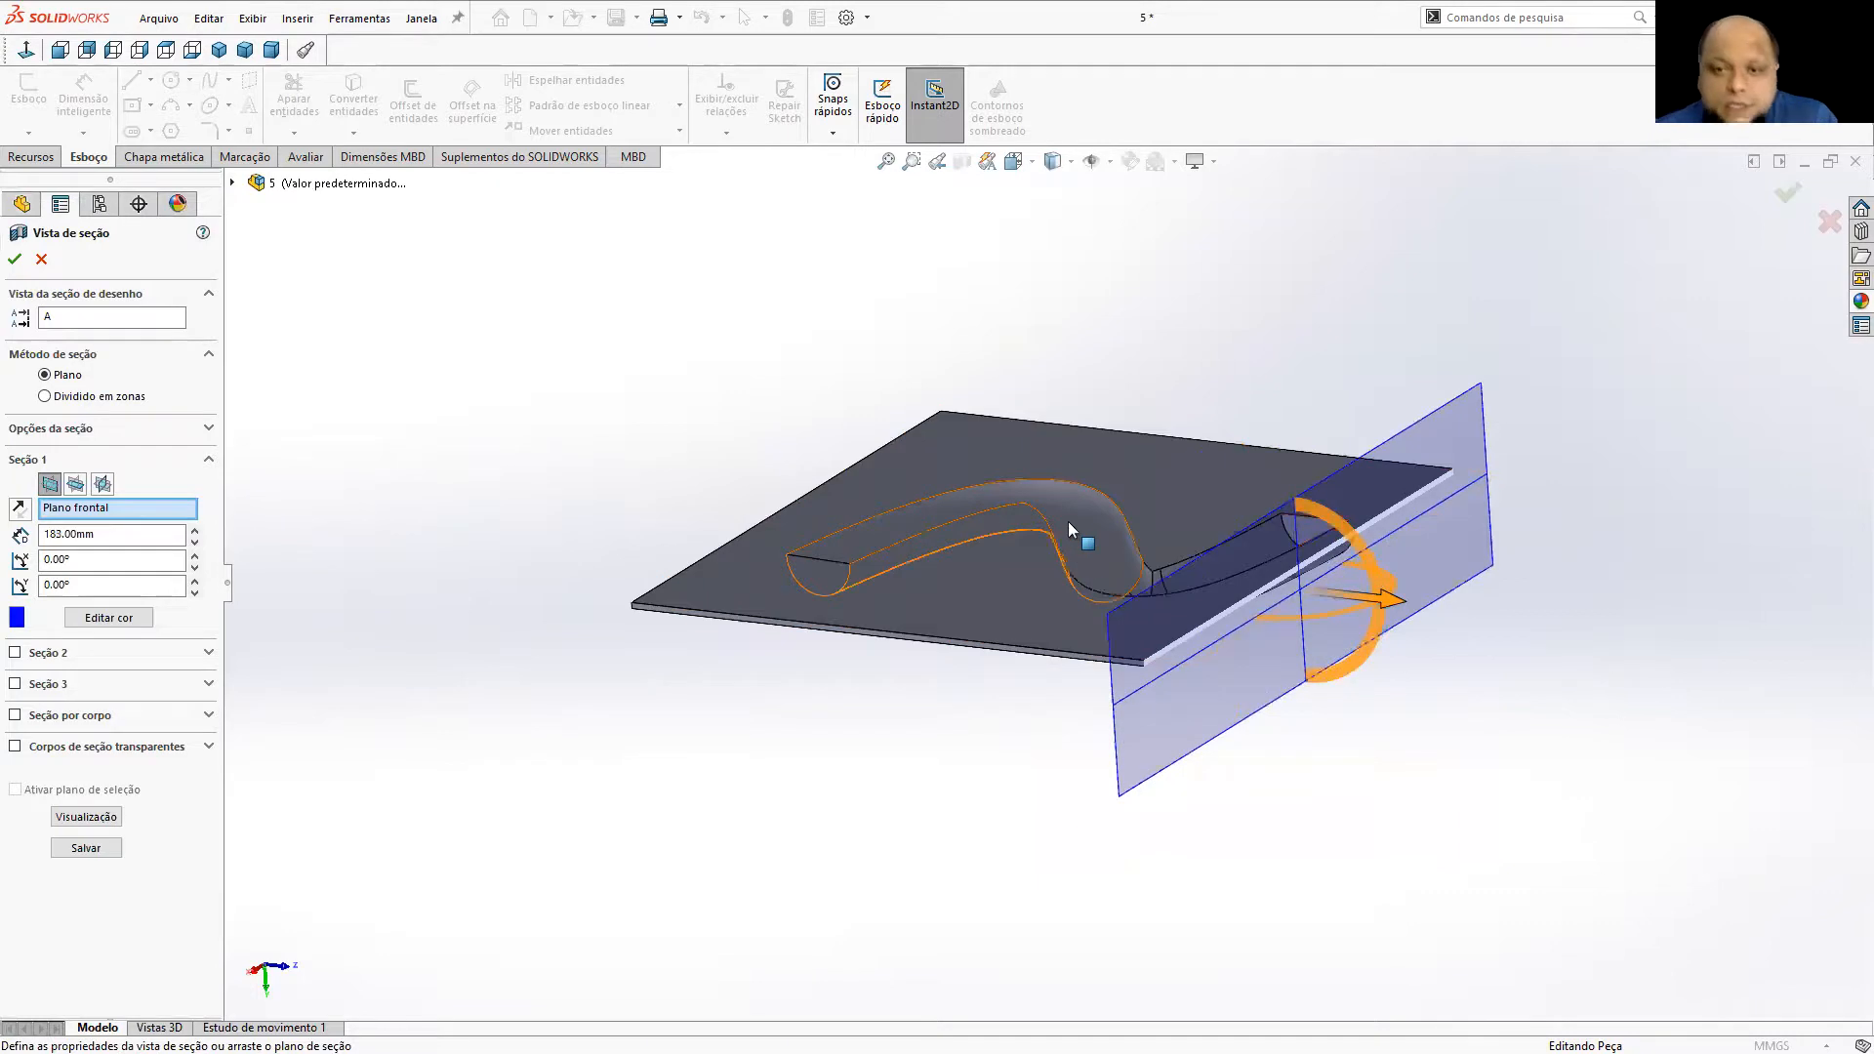
{"action": "middle_click_drag", "start_coordinate": [1111, 513], "coordinate": [1206, 621]}
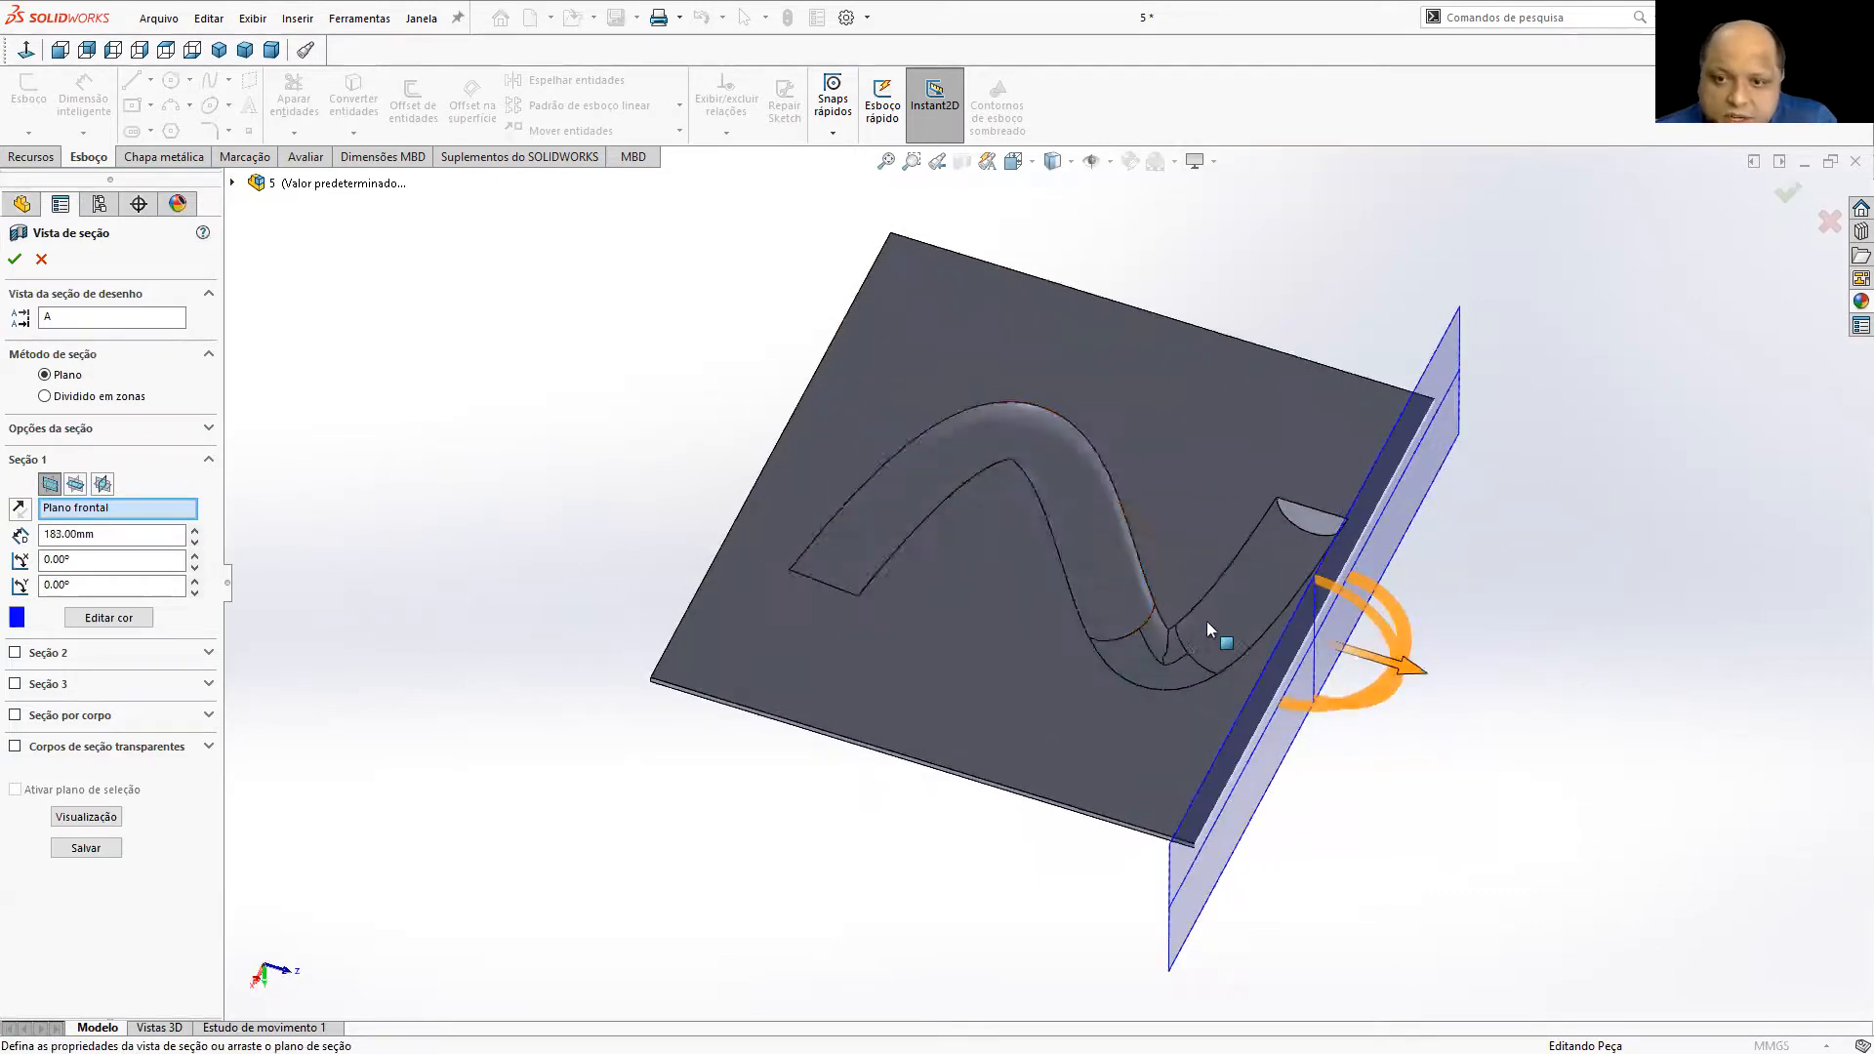
{"action": "left_click_drag", "start_coordinate": [1417, 680], "coordinate": [1168, 638]}
{"action": "middle_click_drag", "start_coordinate": [1205, 661], "coordinate": [845, 748]}
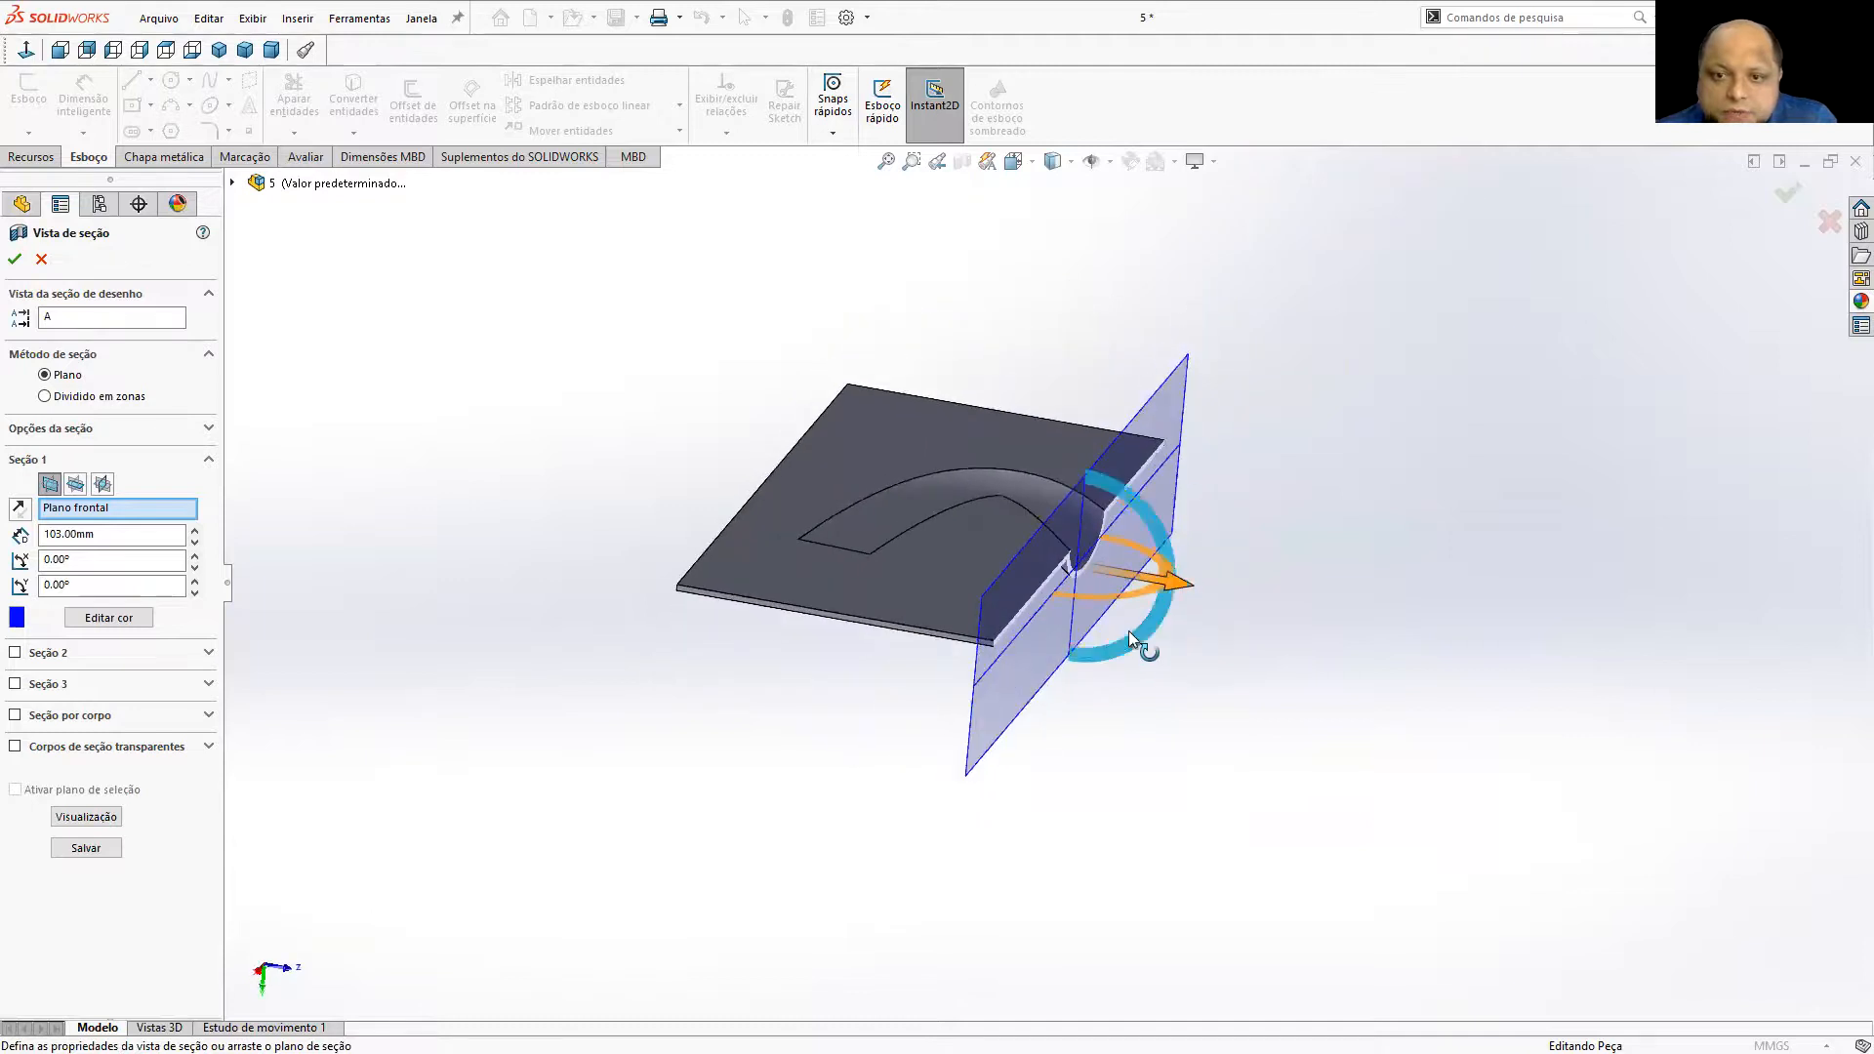
{"action": "left_click_drag", "start_coordinate": [1138, 597], "coordinate": [1099, 595]}
{"action": "left_click_drag", "start_coordinate": [853, 617], "coordinate": [882, 644]}
{"action": "scroll", "coordinate": [1386, 537], "scroll_direction": "up", "scroll_amount": 3}
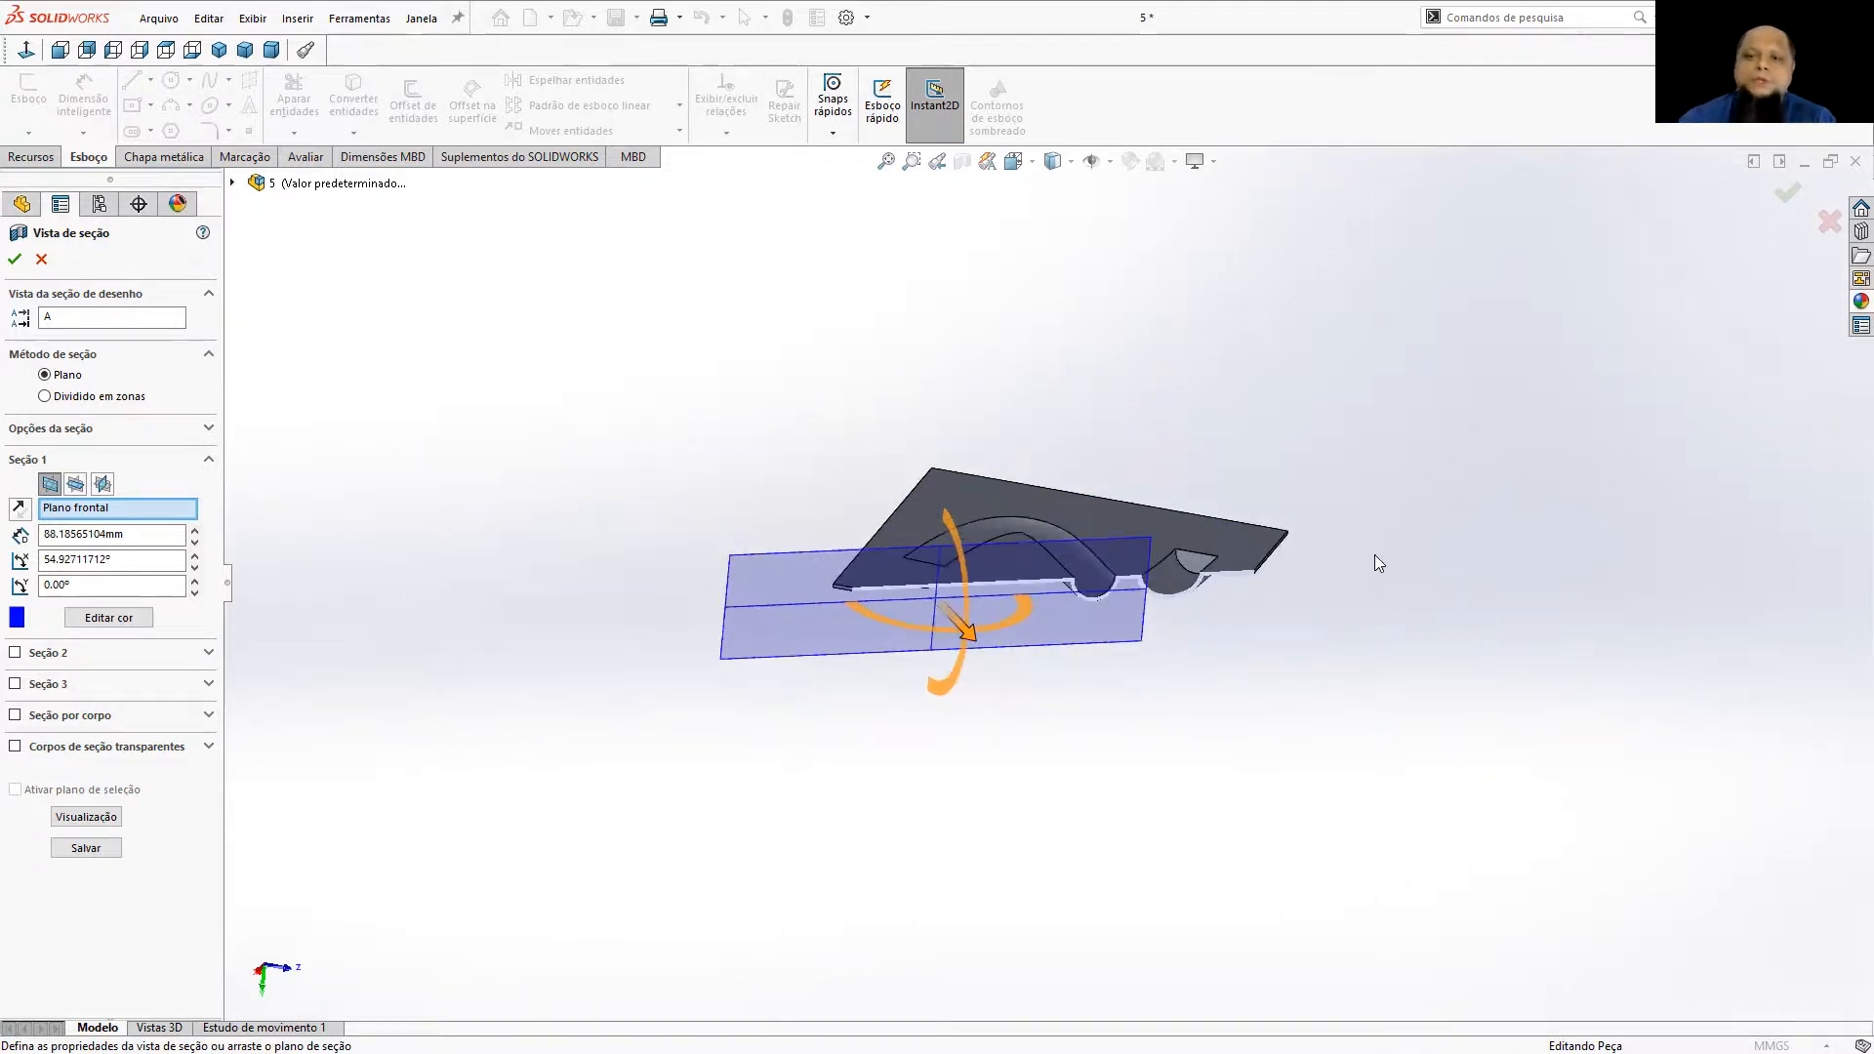
{"action": "left_click", "coordinate": [1831, 222]}
{"action": "middle_click_drag", "start_coordinate": [1326, 522], "coordinate": [1763, 495]}
Close part 5 and create a new part document.
{"action": "left_click", "coordinate": [1856, 161]}
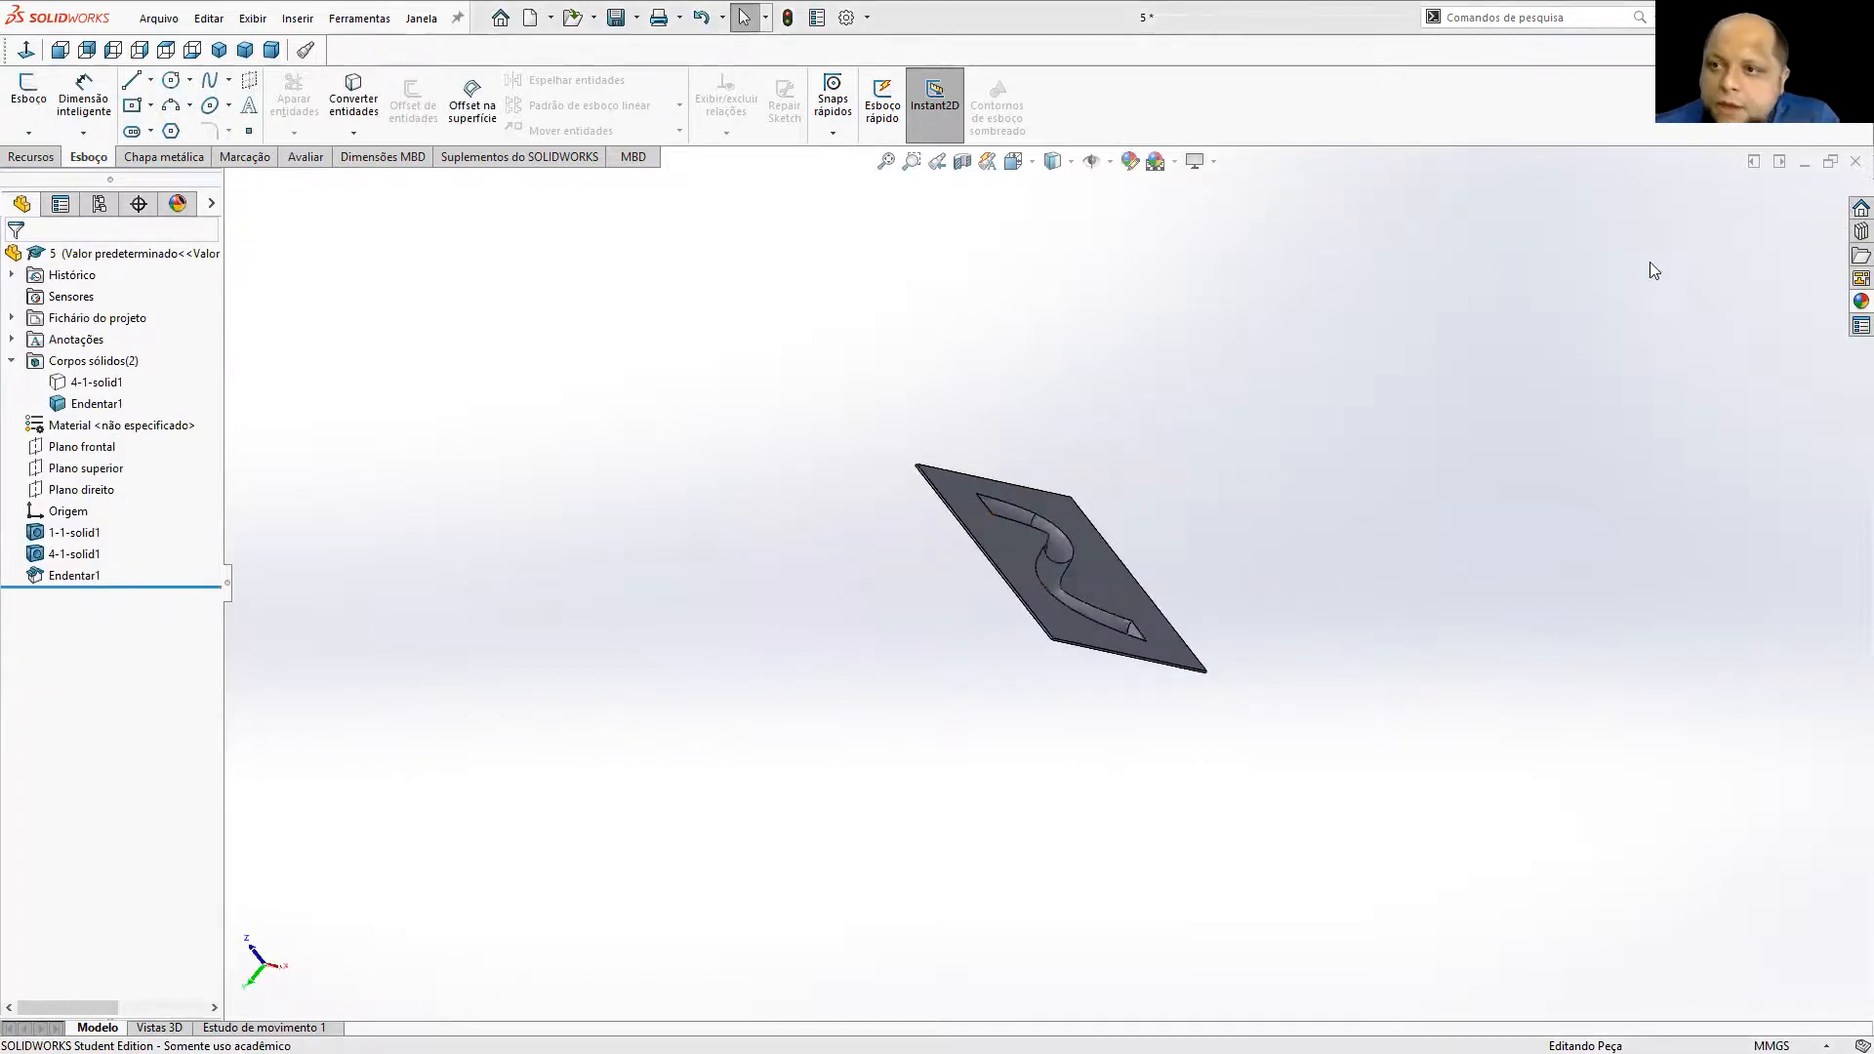
{"action": "left_click", "coordinate": [863, 598]}
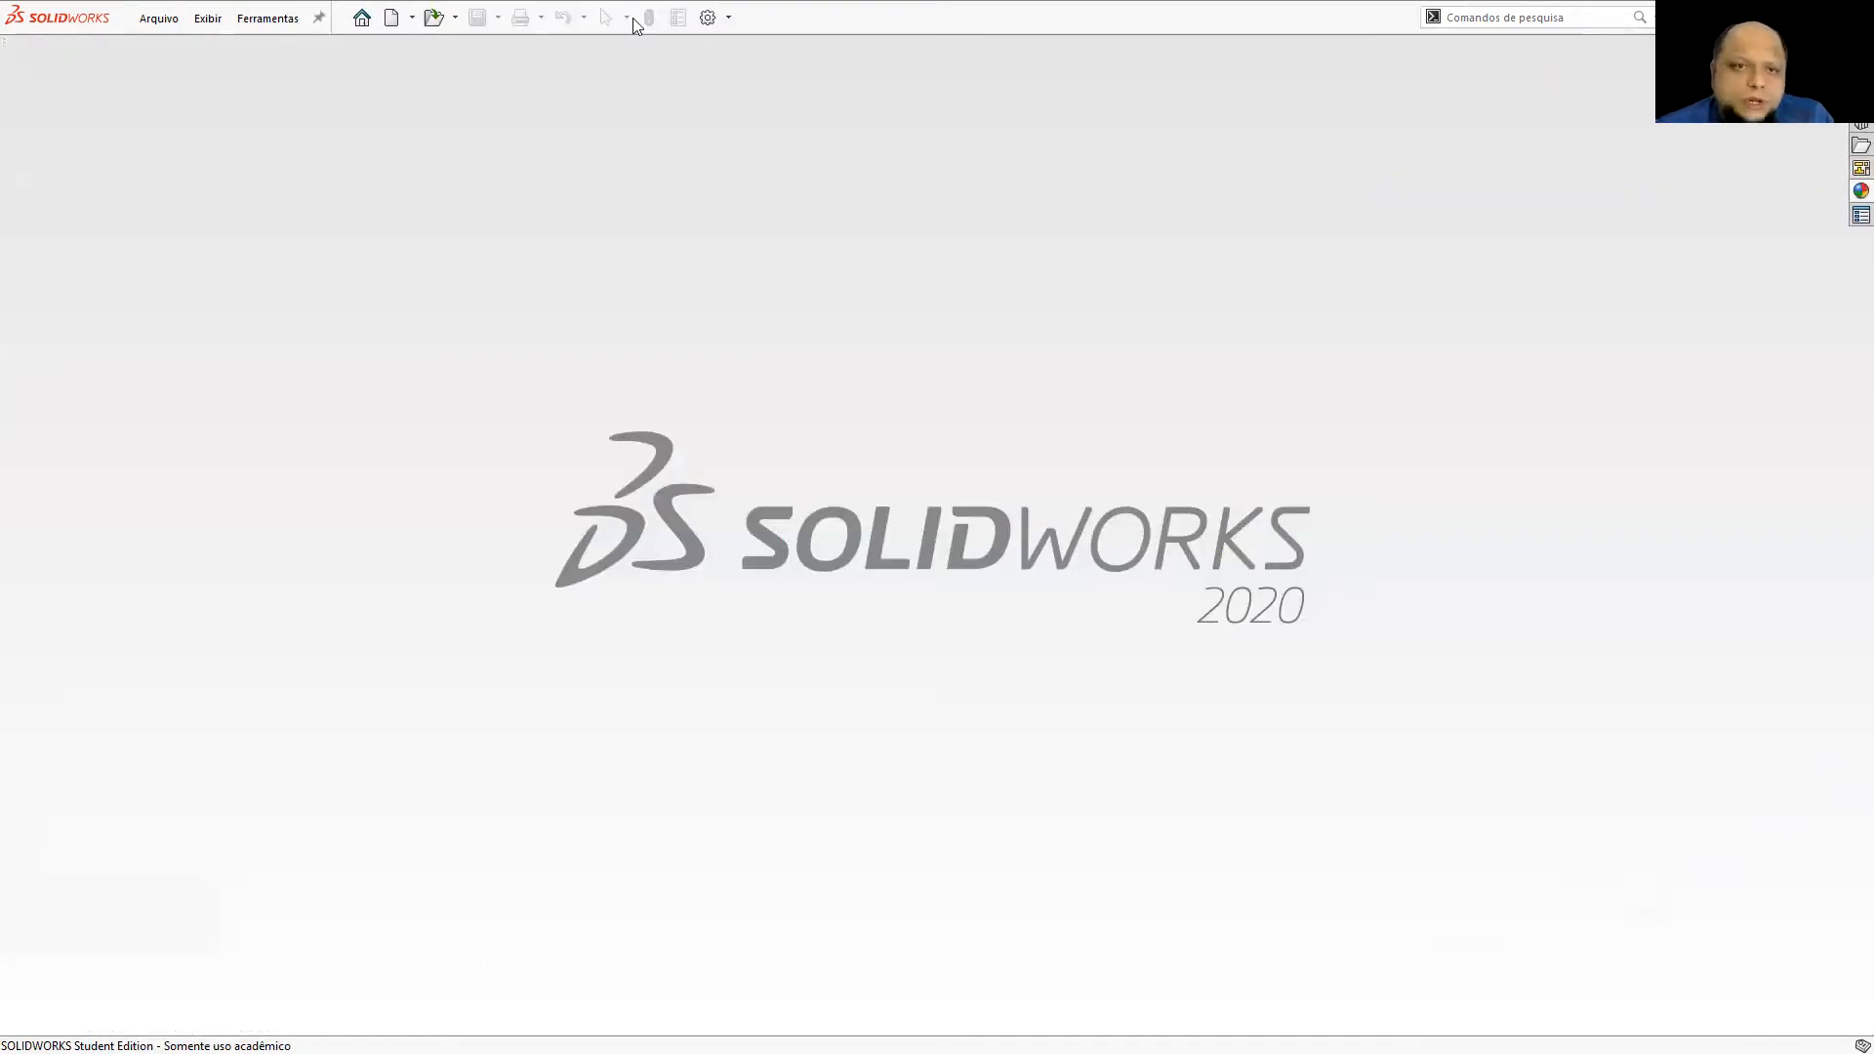
{"action": "left_click", "coordinate": [391, 18]}
{"action": "left_click", "coordinate": [599, 473]}
{"action": "left_click", "coordinate": [931, 808]}
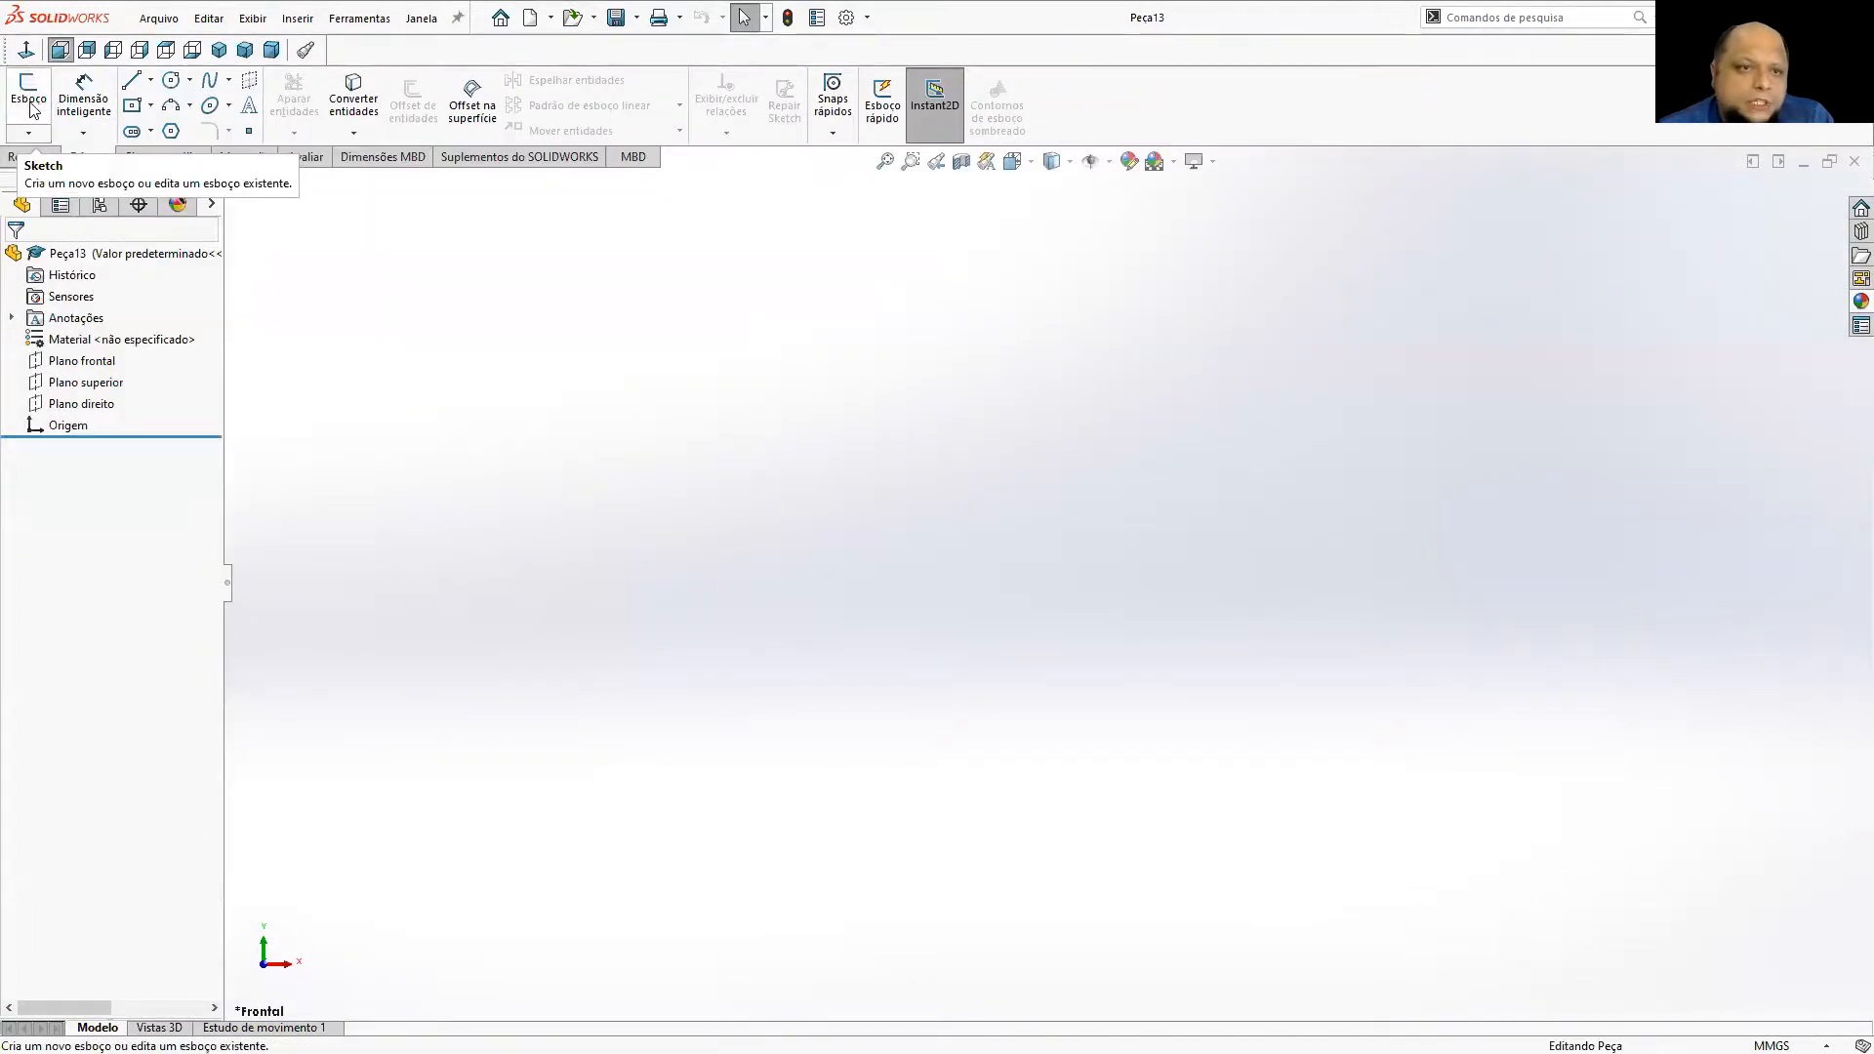
Set the view to isometric and start a 3D sketch in the new part.
{"action": "left_click", "coordinate": [31, 135]}
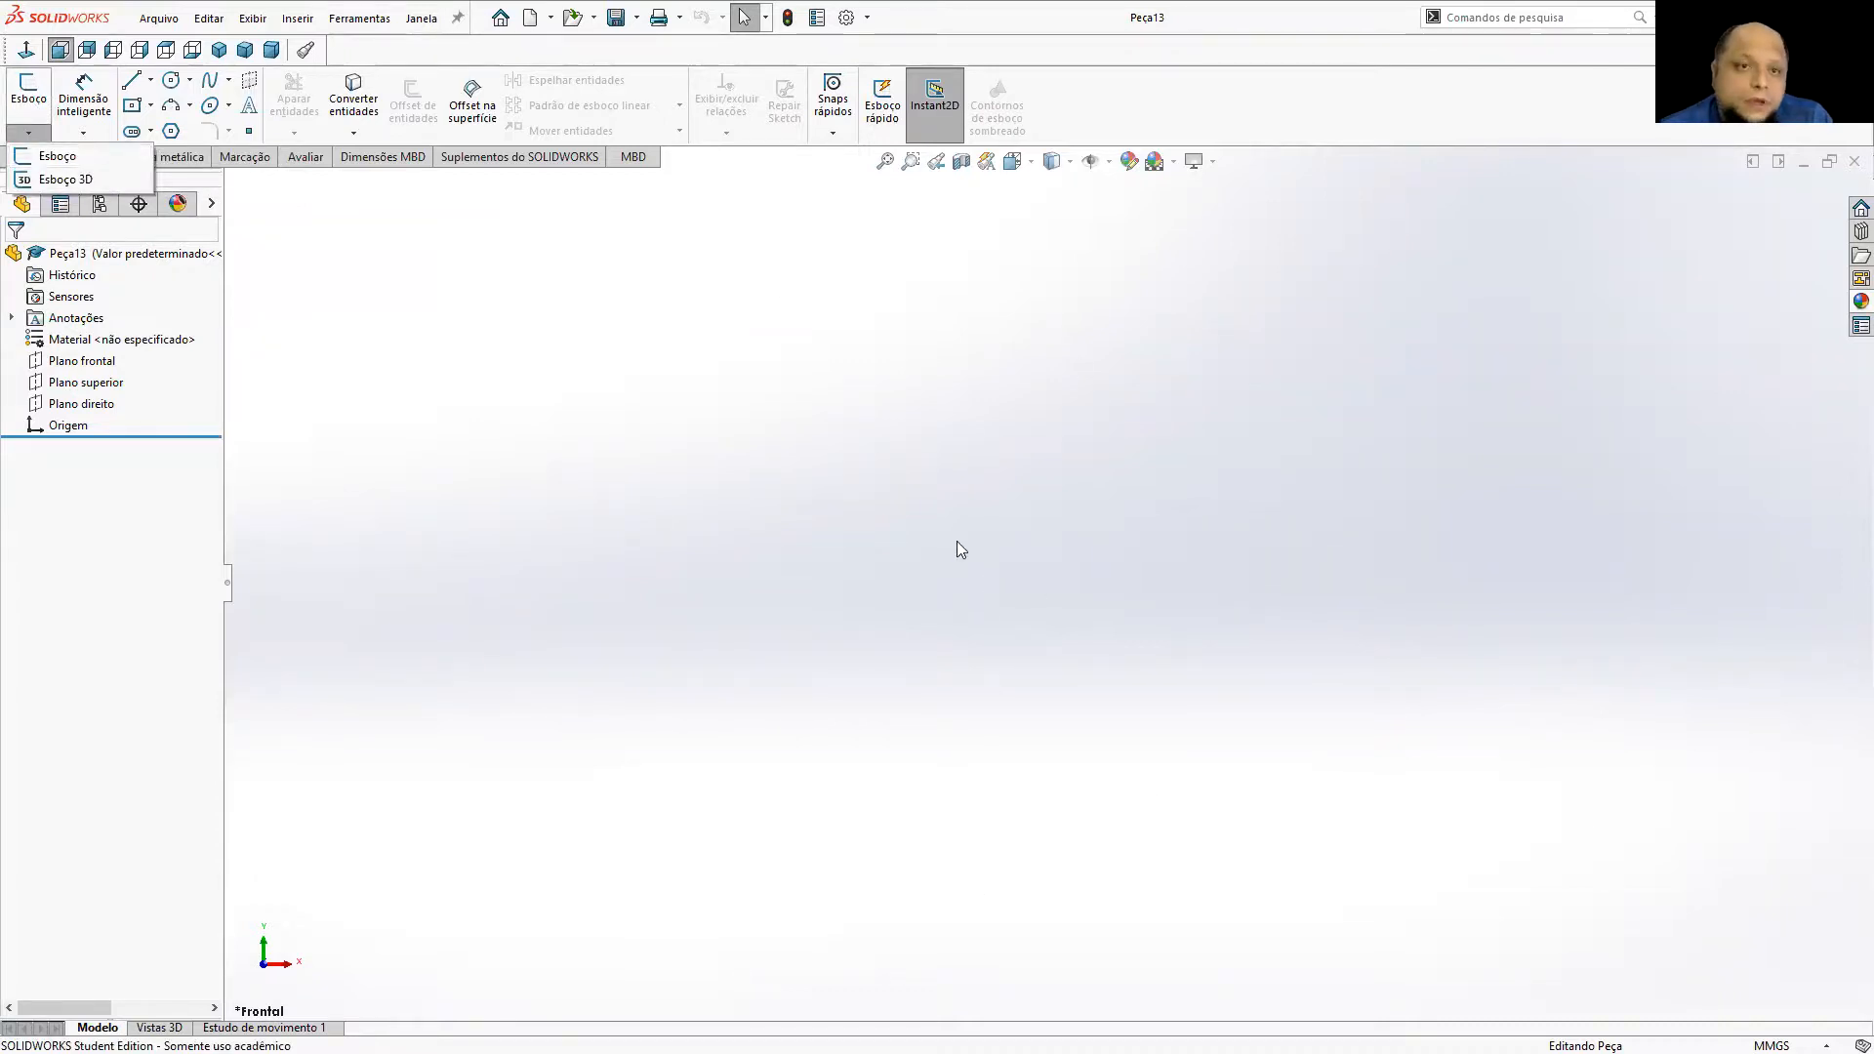
{"action": "left_click", "coordinate": [366, 29]}
{"action": "left_click", "coordinate": [219, 50]}
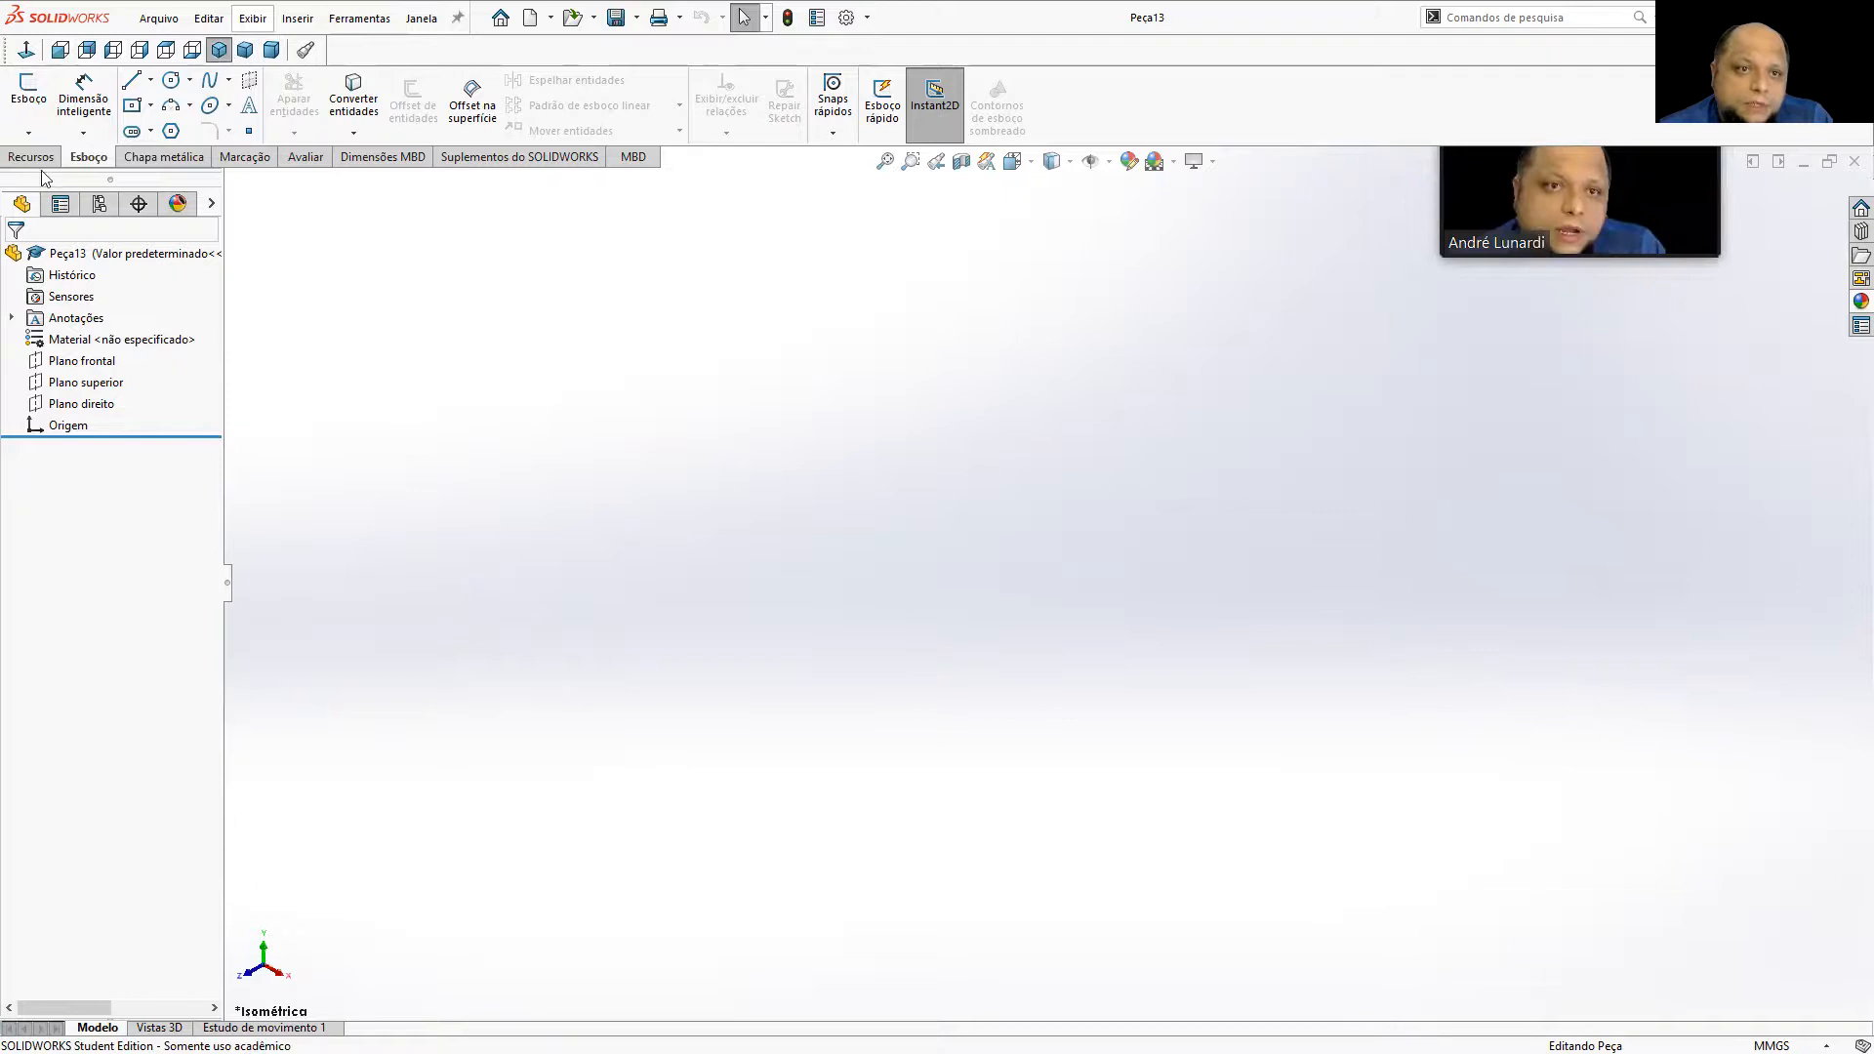
{"action": "left_click", "coordinate": [28, 133]}
{"action": "left_click", "coordinate": [39, 179]}
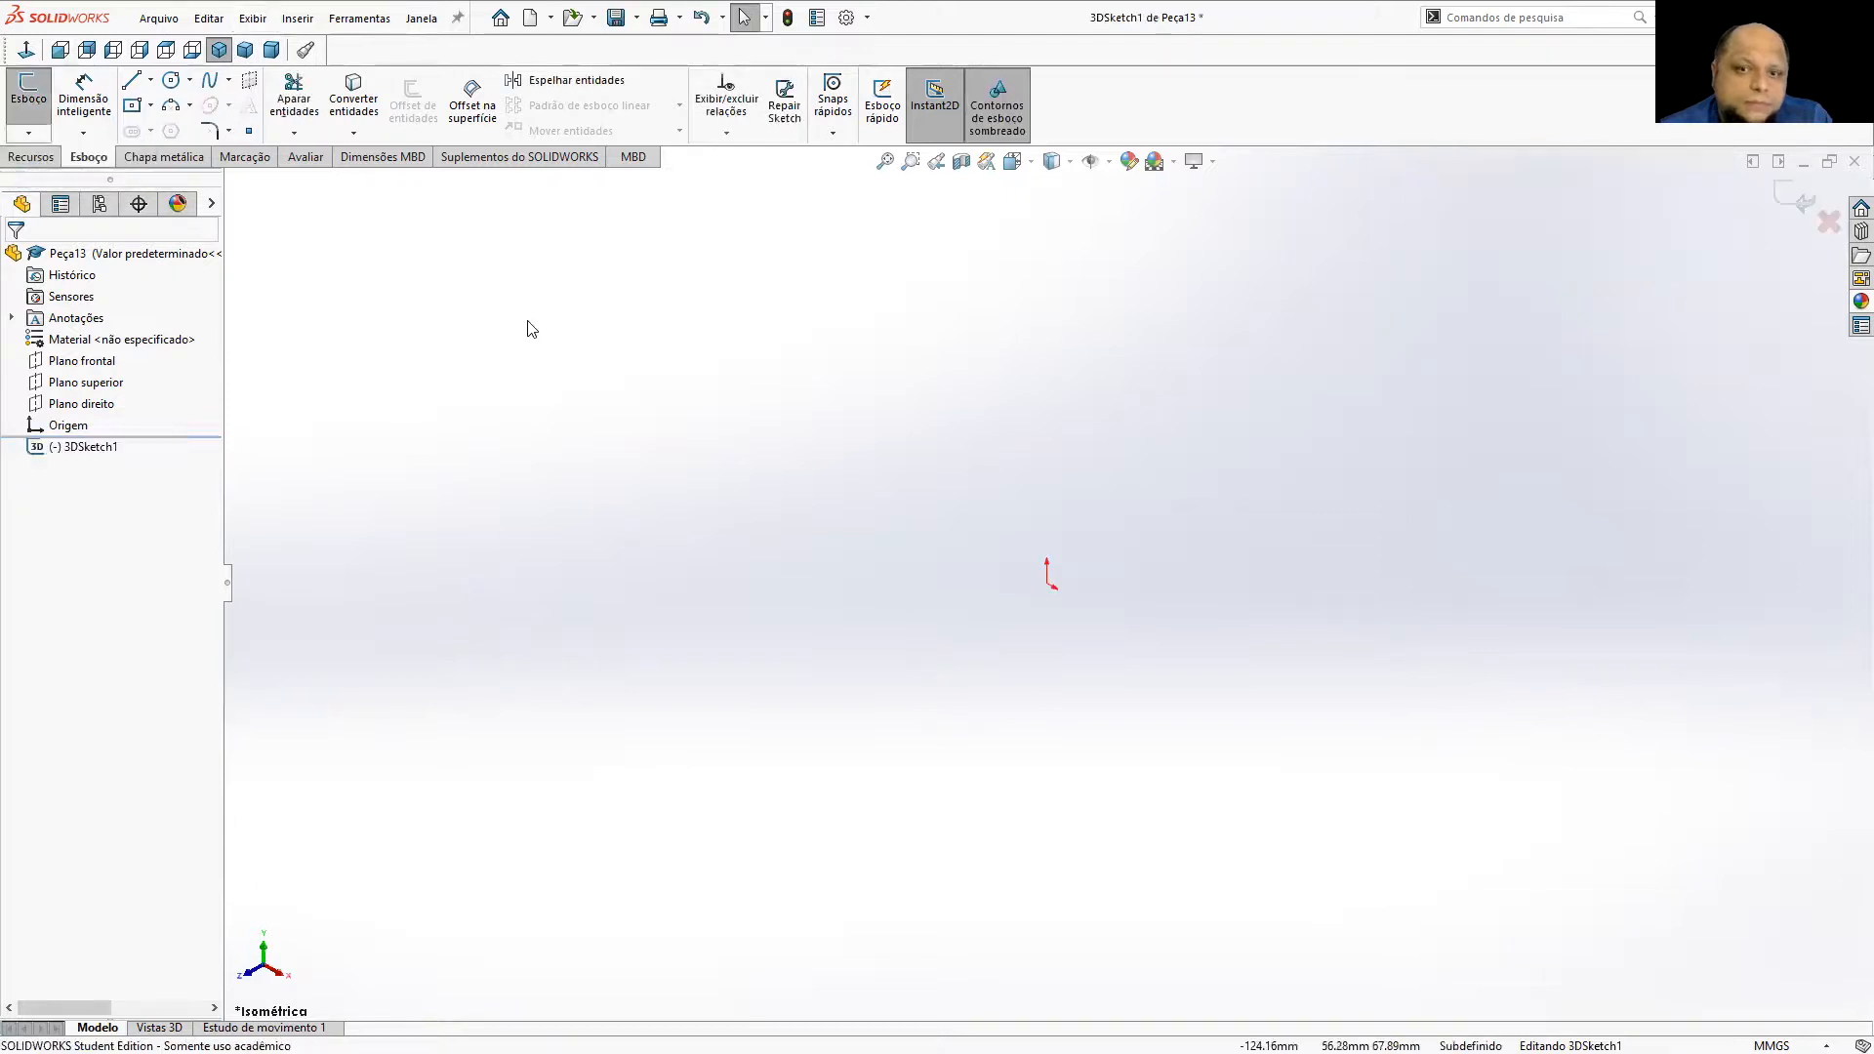
Sketch three connected 3D lines from the origin: one along Z, one about 104 mm along Y and one about 95 mm along X.
{"action": "left_click", "coordinate": [133, 82]}
{"action": "left_click", "coordinate": [1046, 584]}
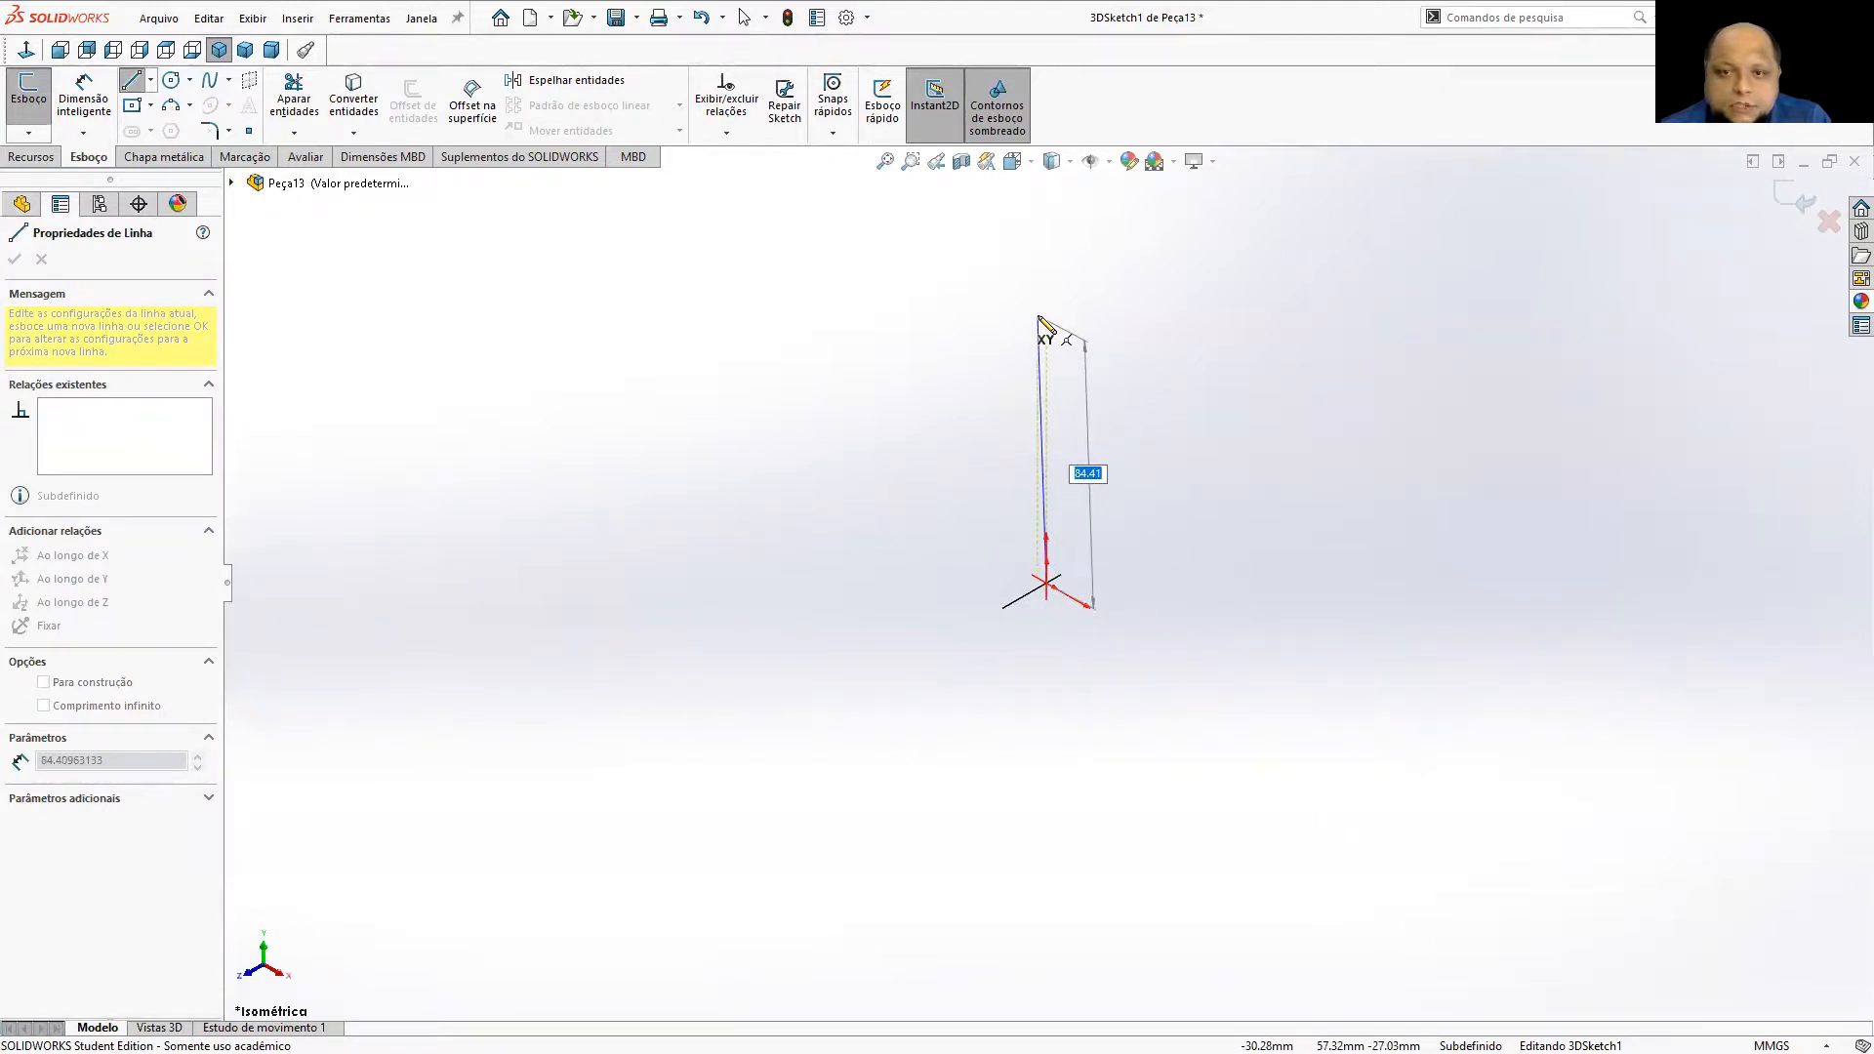
{"action": "mouse_move", "coordinate": [1025, 332]}
{"action": "middle_mouse_down"}
{"action": "mouse_move", "coordinate": [966, 318]}
{"action": "mouse_move", "coordinate": [933, 390]}
{"action": "mouse_move", "coordinate": [1139, 129]}
{"action": "mouse_move", "coordinate": [1161, 208]}
{"action": "middle_mouse_up"}
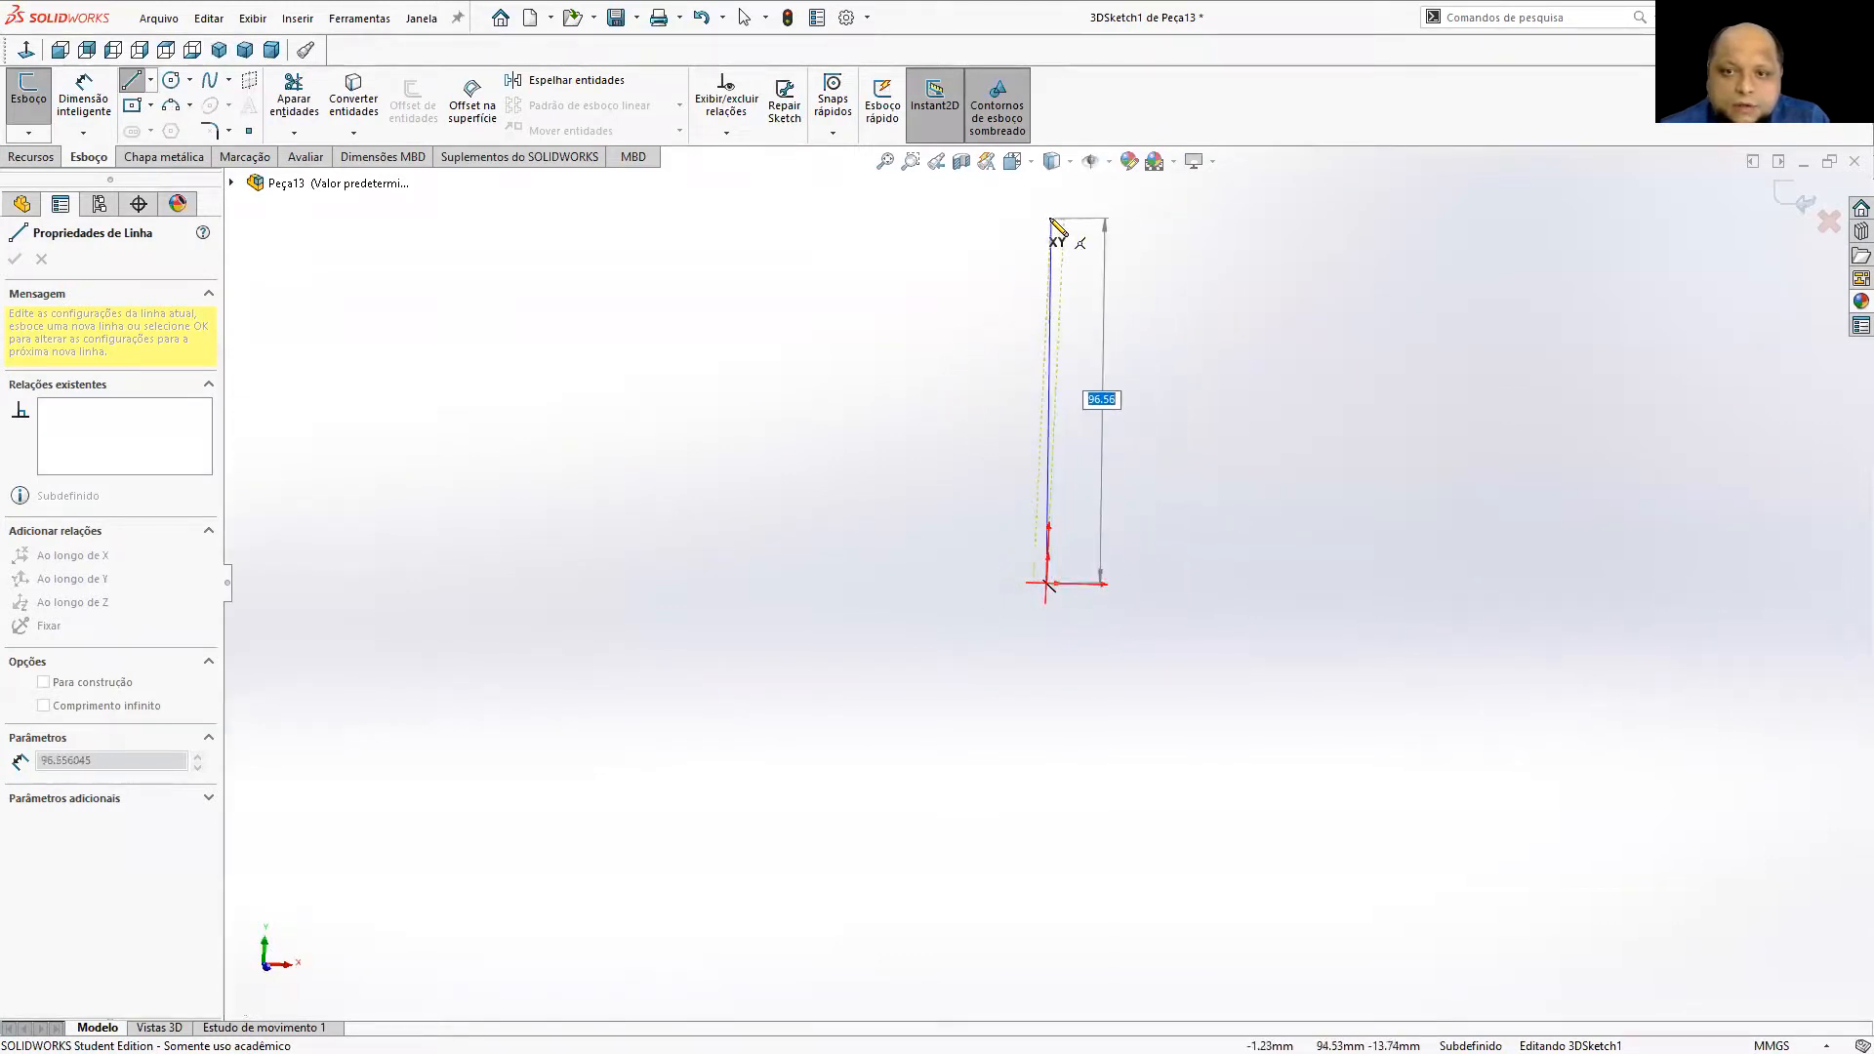
{"action": "mouse_move", "coordinate": [1067, 296]}
{"action": "middle_mouse_down"}
{"action": "mouse_move", "coordinate": [1152, 420]}
{"action": "mouse_move", "coordinate": [1305, 440]}
{"action": "middle_mouse_up"}
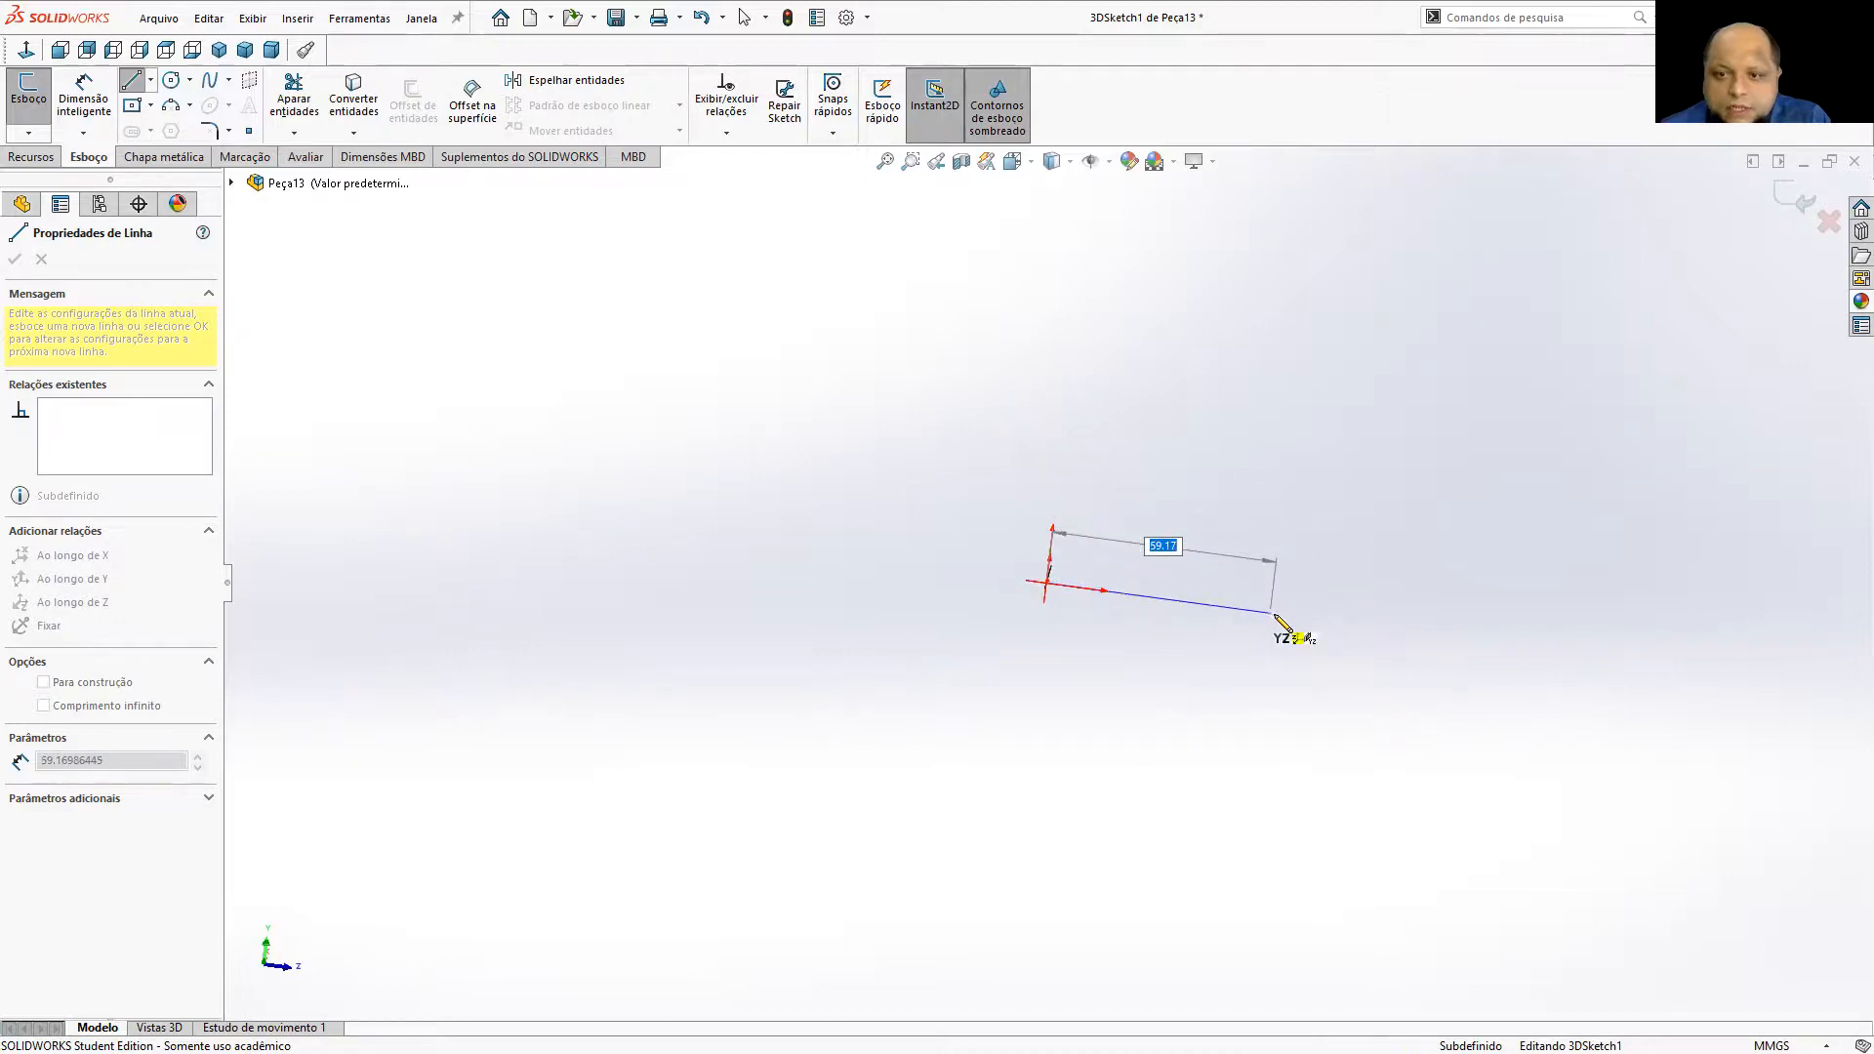
{"action": "left_click", "coordinate": [1315, 619]}
{"action": "middle_click_drag", "start_coordinate": [1320, 625], "coordinate": [1260, 627]}
{"action": "left_click", "coordinate": [995, 337]}
{"action": "middle_click_drag", "start_coordinate": [1213, 313], "coordinate": [1276, 745]}
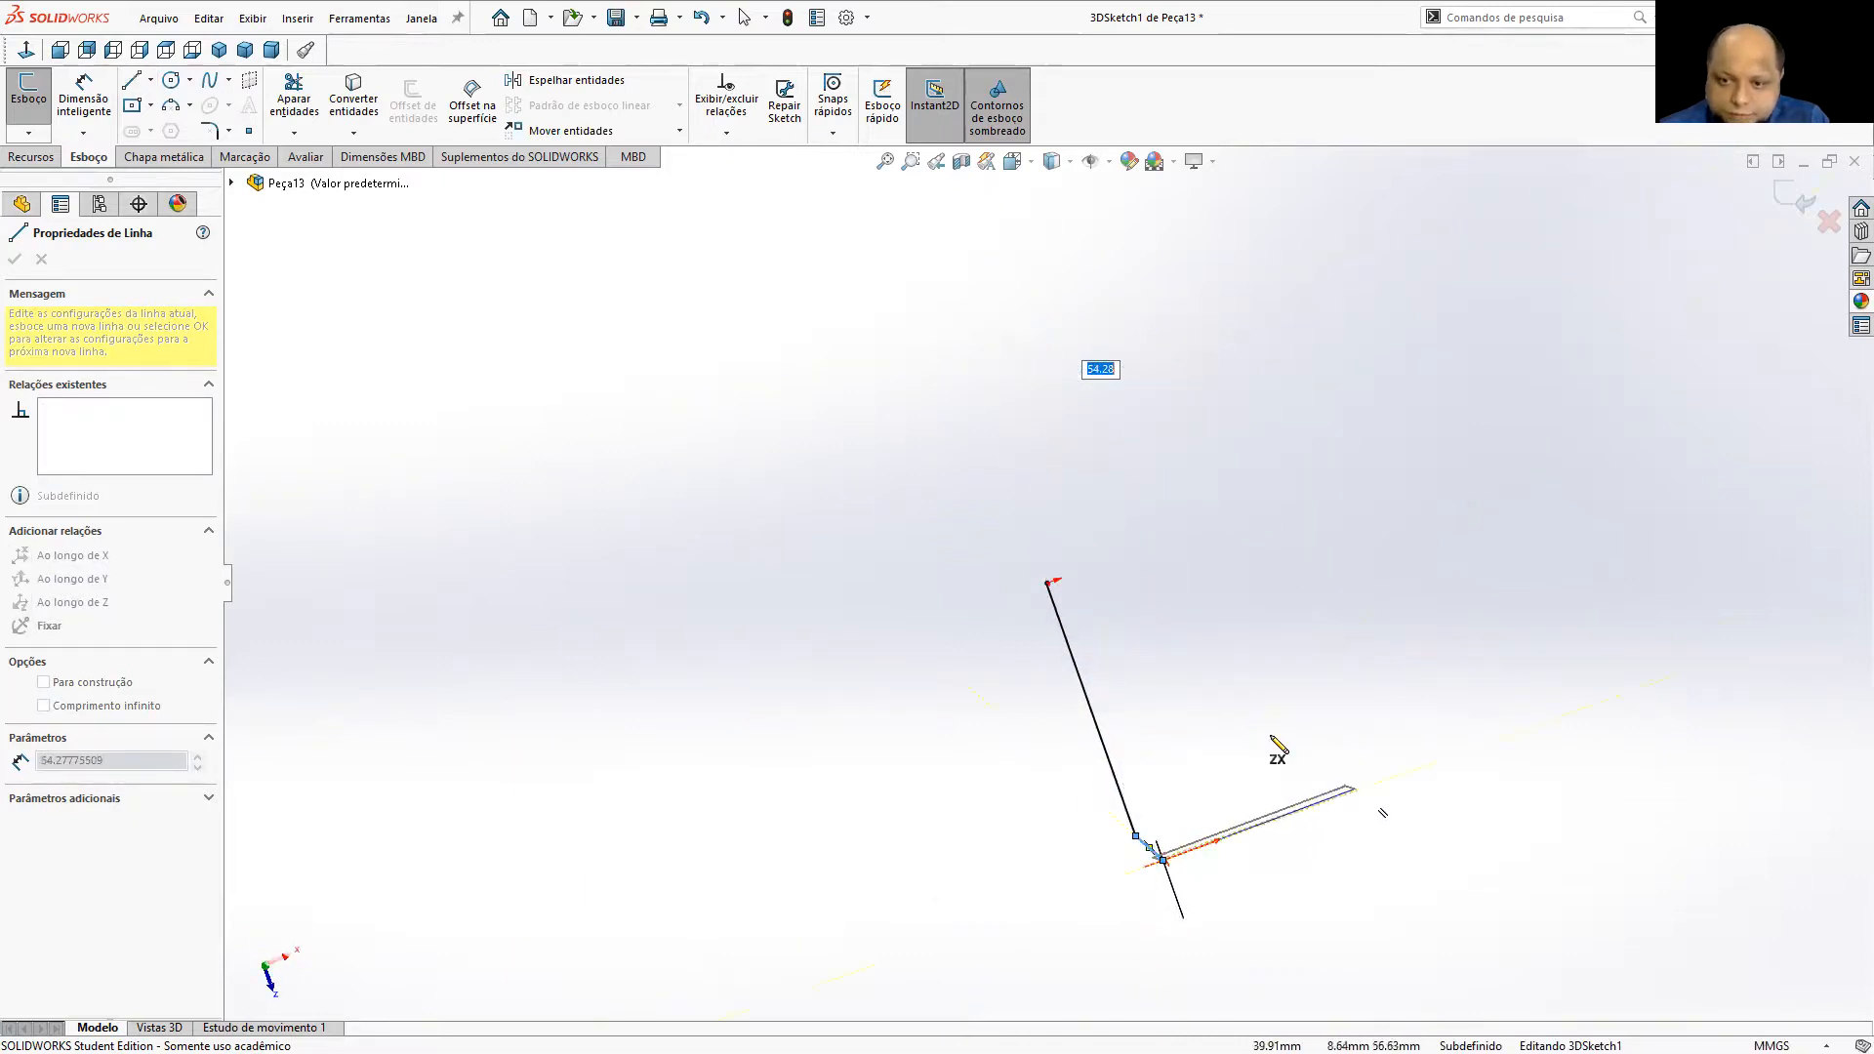
{"action": "left_click", "coordinate": [1404, 774]}
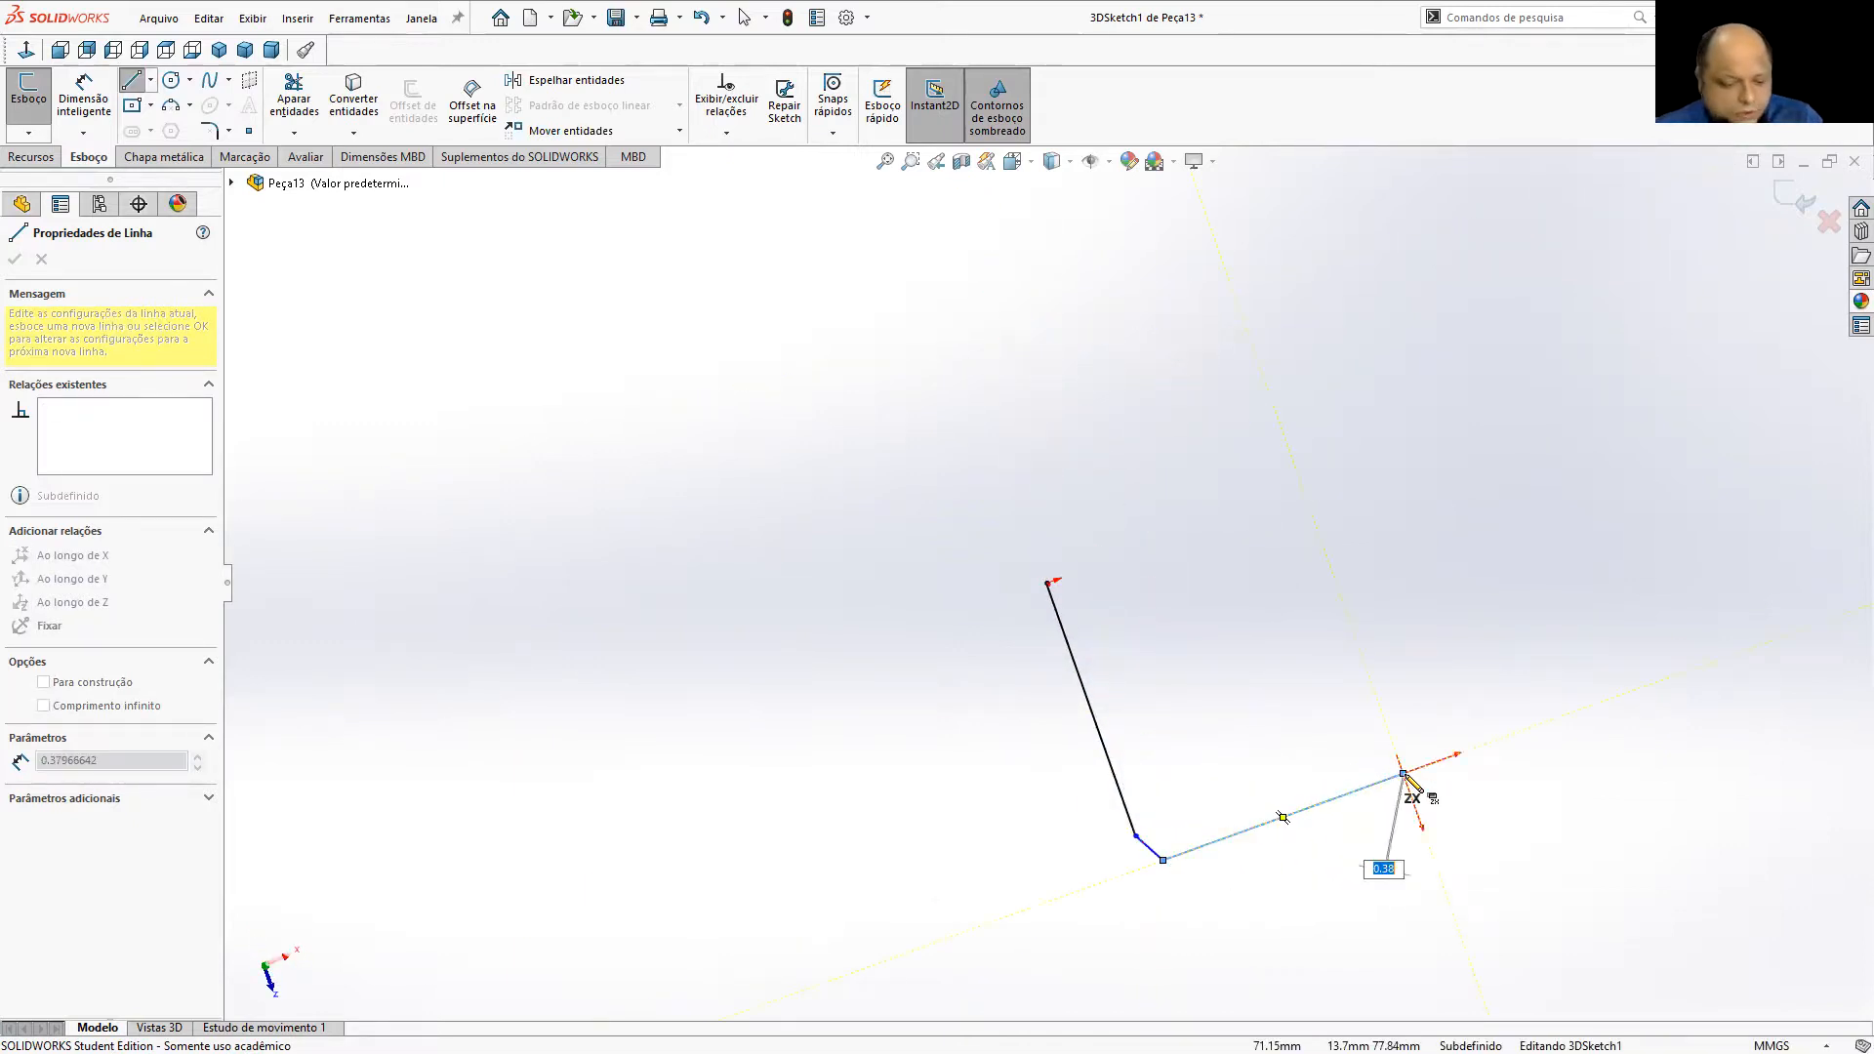
{"action": "key", "text": "Escape"}
{"action": "middle_click_drag", "start_coordinate": [1406, 778], "coordinate": [1310, 516]}
{"action": "mouse_move", "coordinate": [1284, 661]}
{"action": "middle_mouse_down"}
{"action": "mouse_move", "coordinate": [1519, 674]}
{"action": "mouse_move", "coordinate": [1640, 611]}
{"action": "mouse_move", "coordinate": [1491, 511]}
{"action": "mouse_move", "coordinate": [1360, 557]}
{"action": "mouse_move", "coordinate": [1356, 527]}
{"action": "mouse_move", "coordinate": [1445, 439]}
{"action": "middle_mouse_up"}
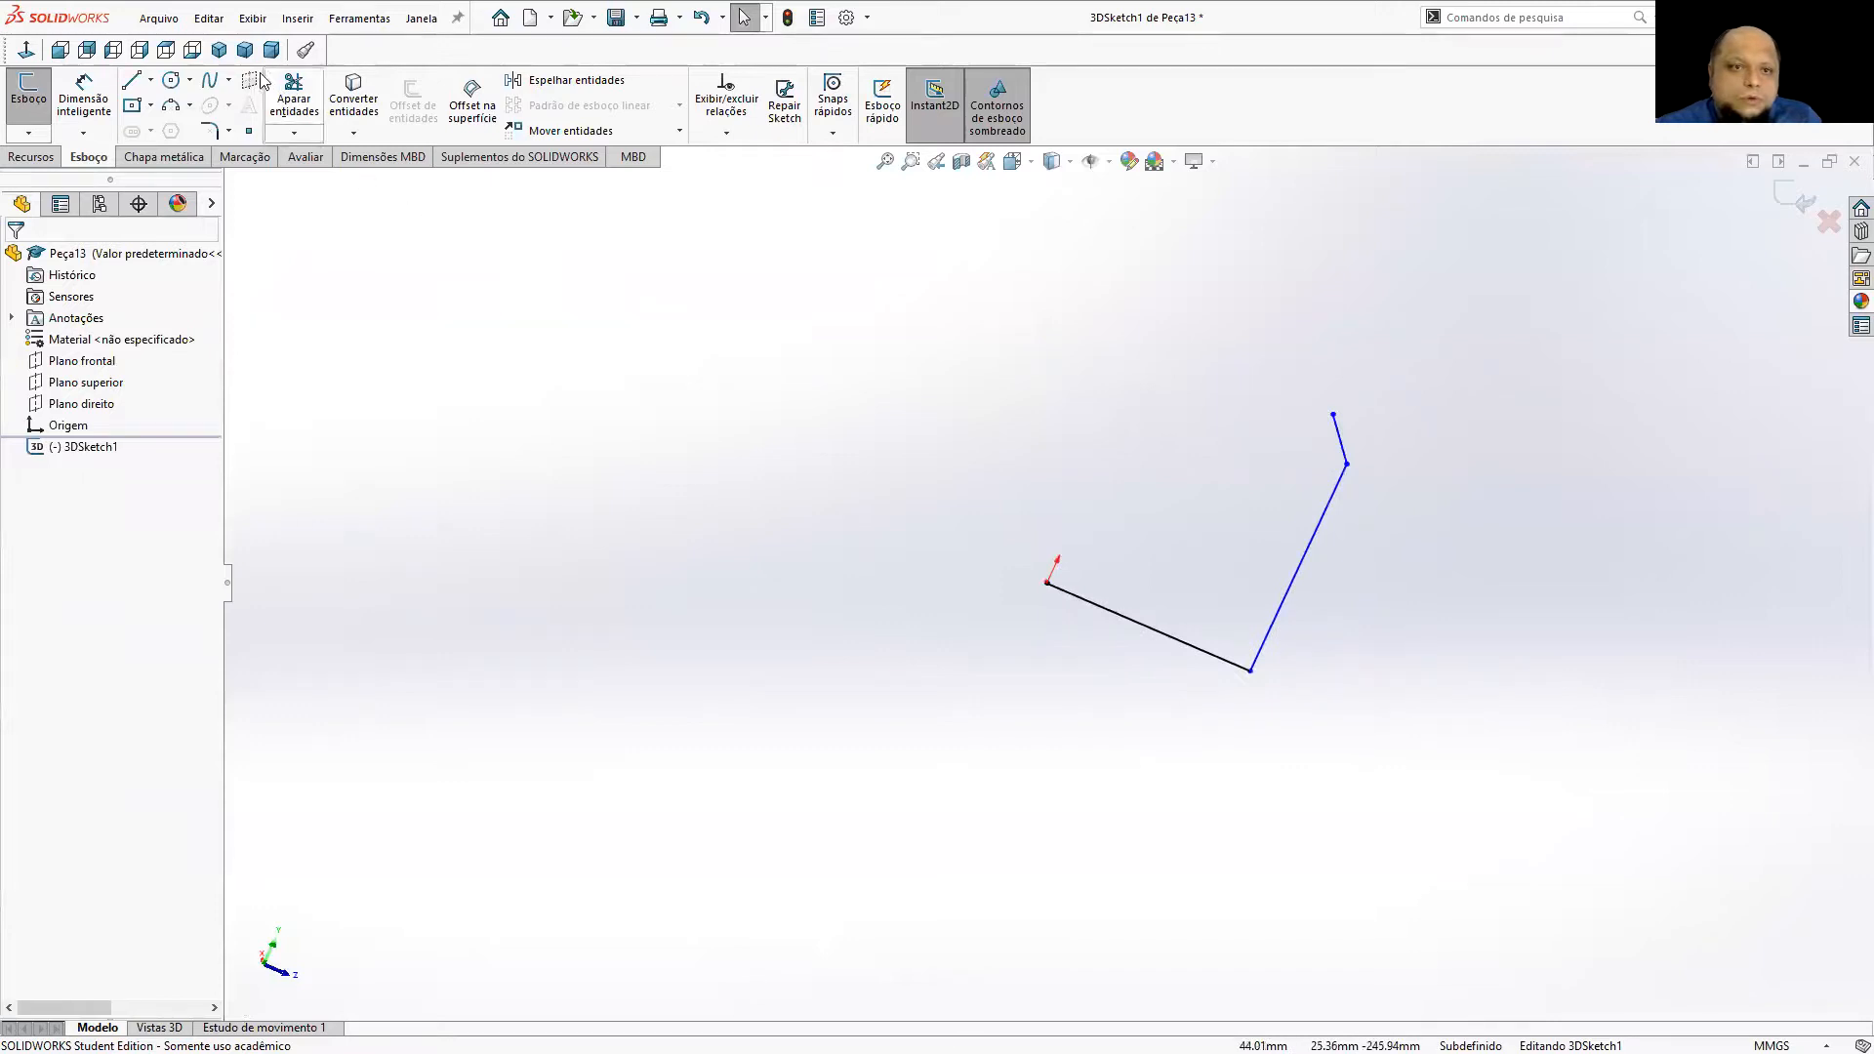
Dimension the first line from the origin along Z to 100 mm.
{"action": "left_click", "coordinate": [86, 92]}
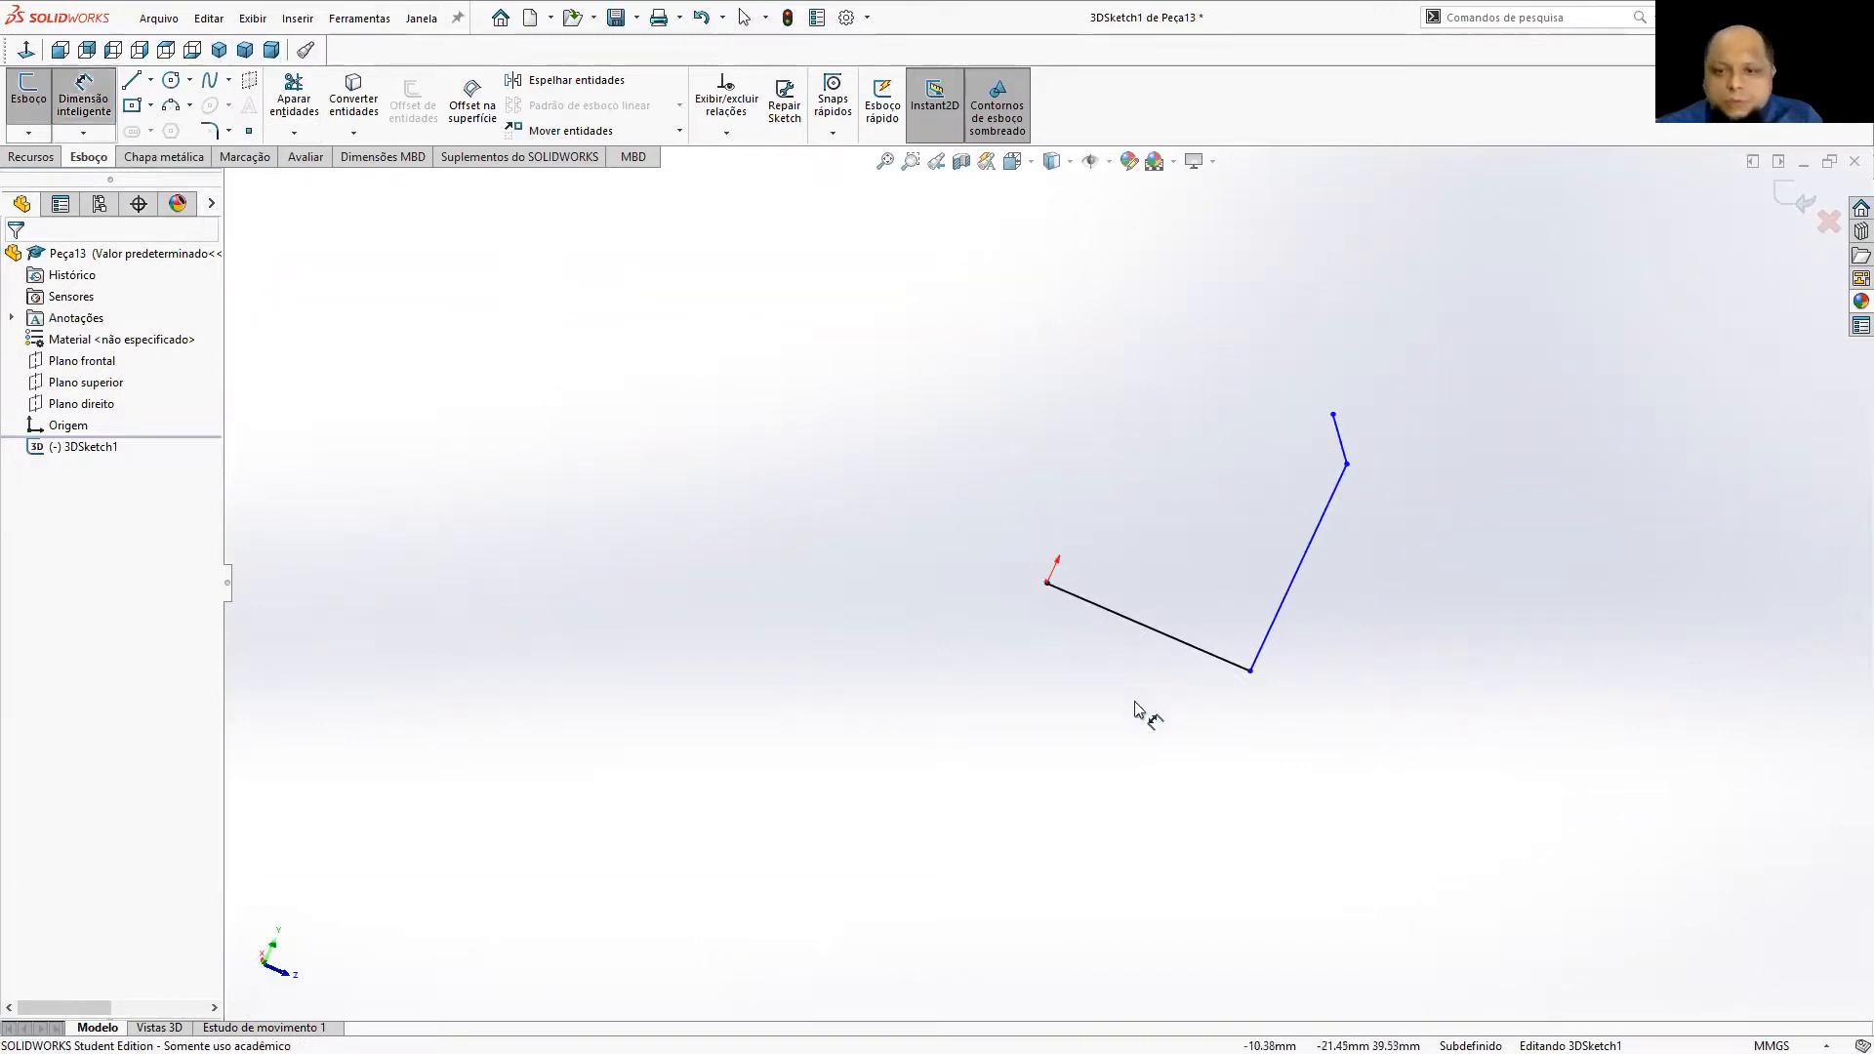
{"action": "left_click", "coordinate": [1164, 639]}
{"action": "left_click", "coordinate": [1092, 703]}
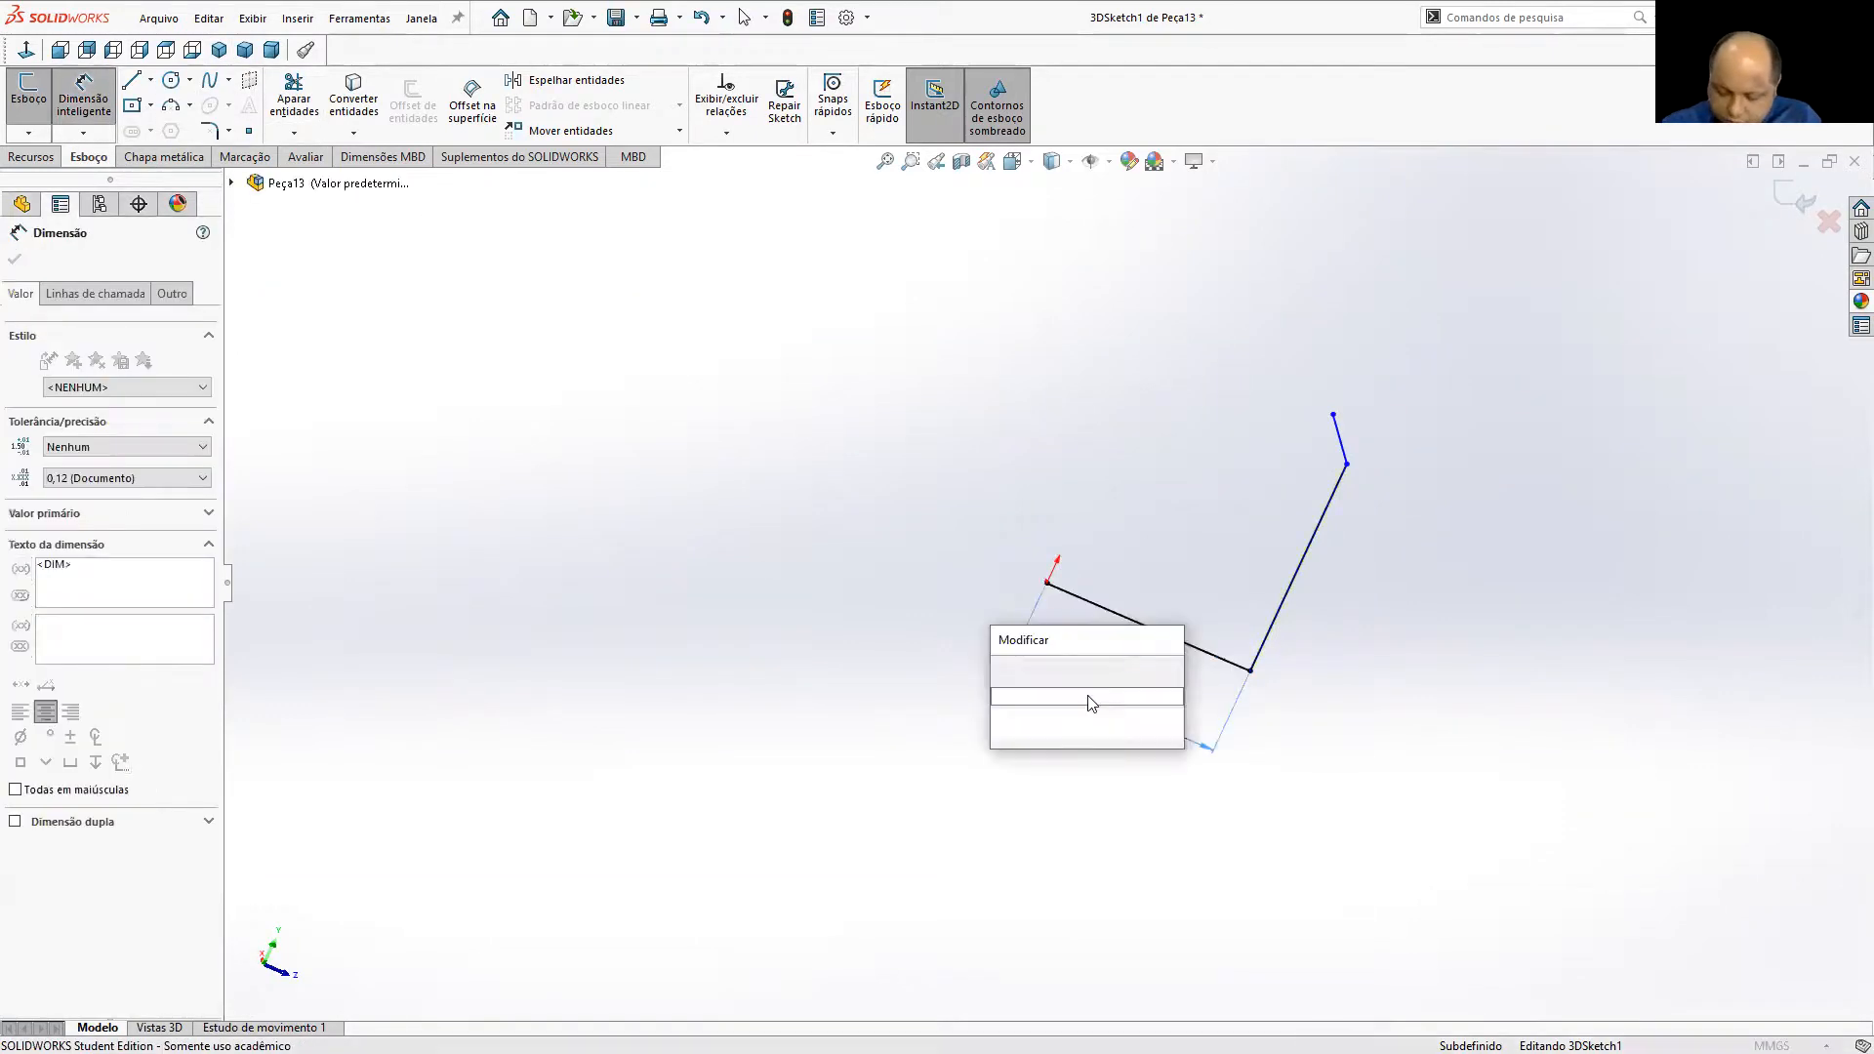
{"action": "type", "text": "100"}
{"action": "key", "text": "Return"}
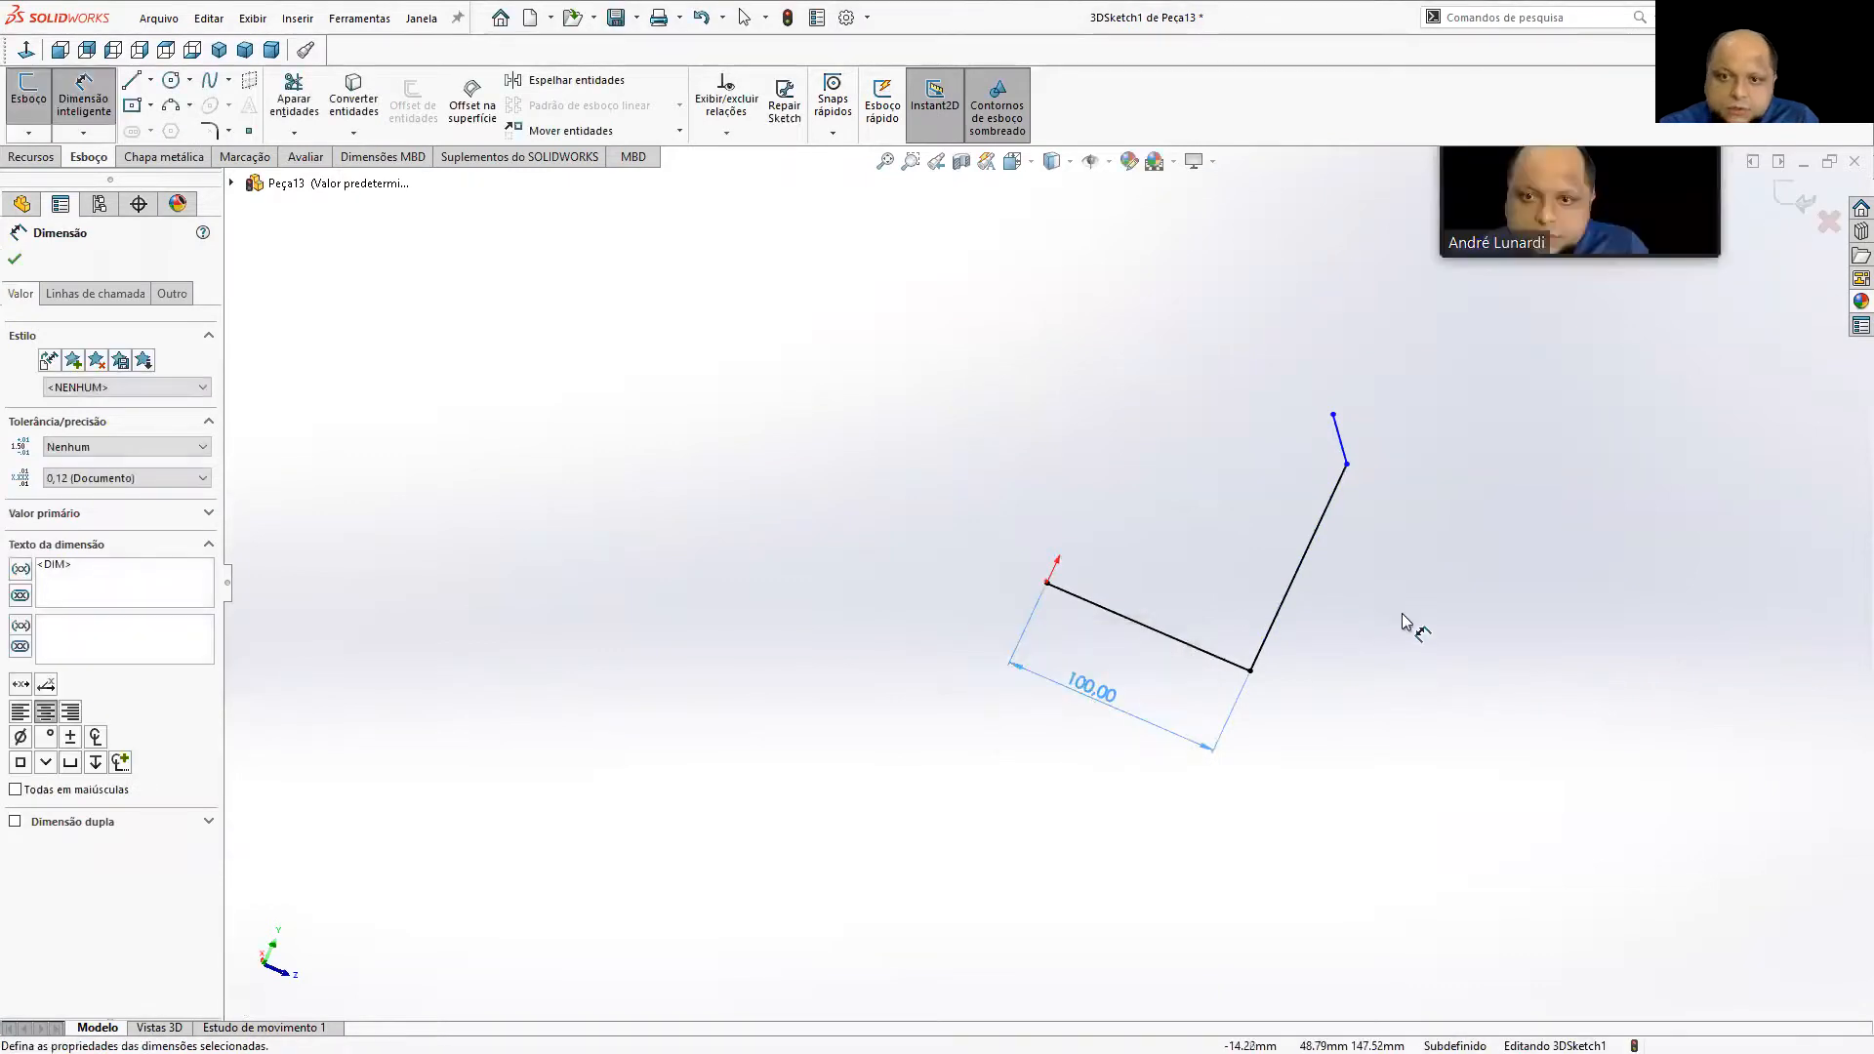
Dimension the line along Y and link its length by equation to the first line's dimension, D1@3DSketch1.
{"action": "left_click", "coordinate": [1290, 585]}
{"action": "left_click", "coordinate": [1364, 606]}
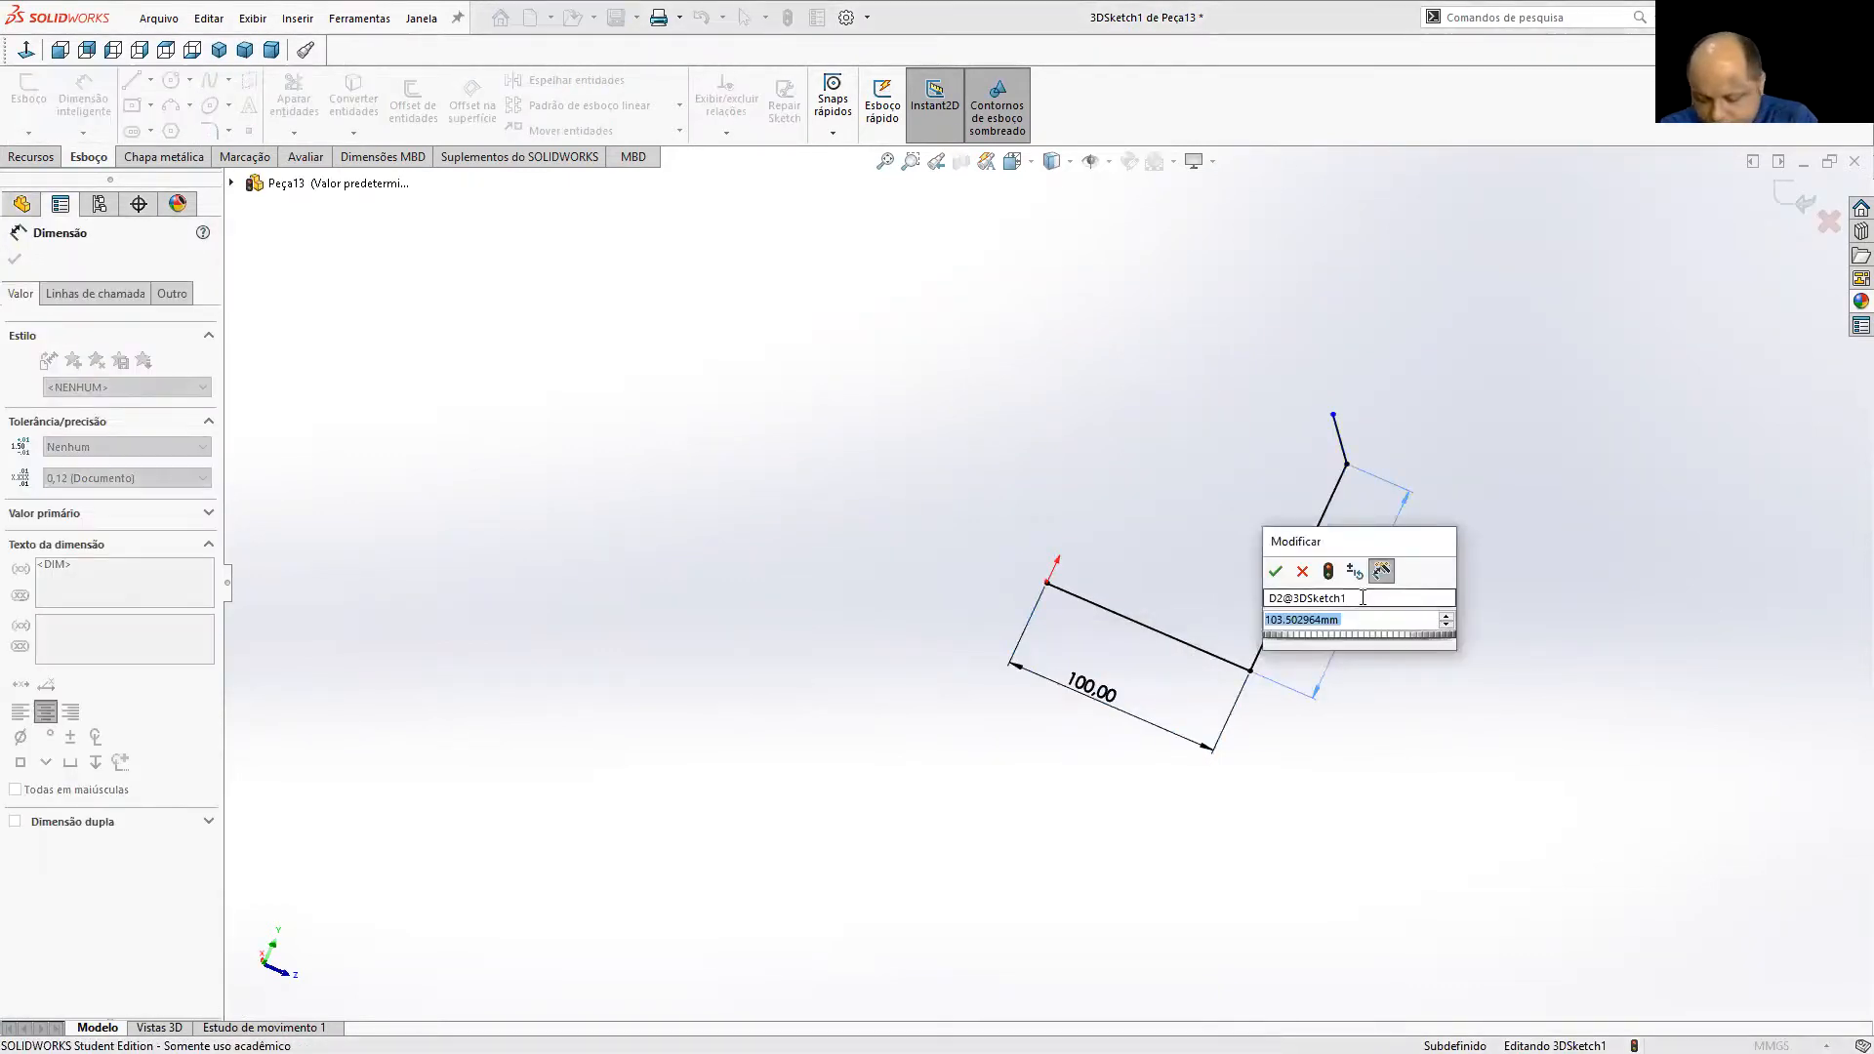
{"action": "type", "text": "="}
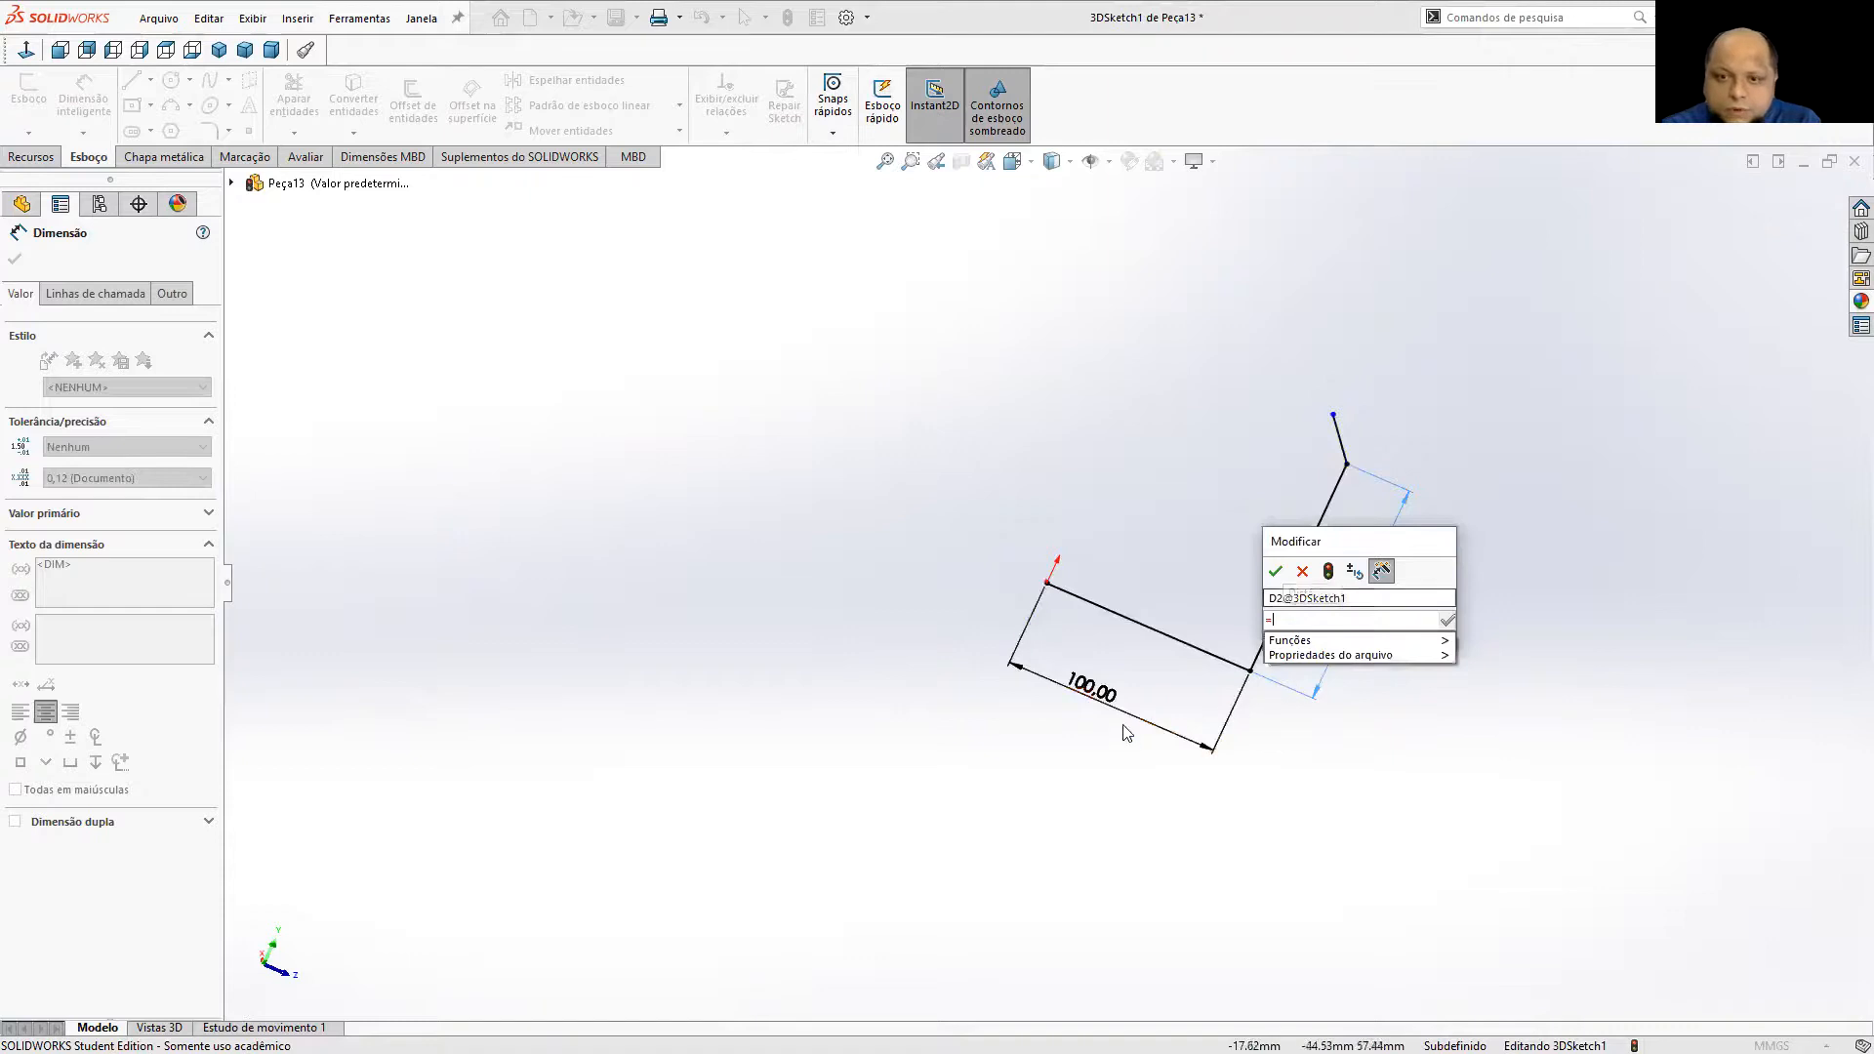
{"action": "left_click", "coordinate": [1116, 711]}
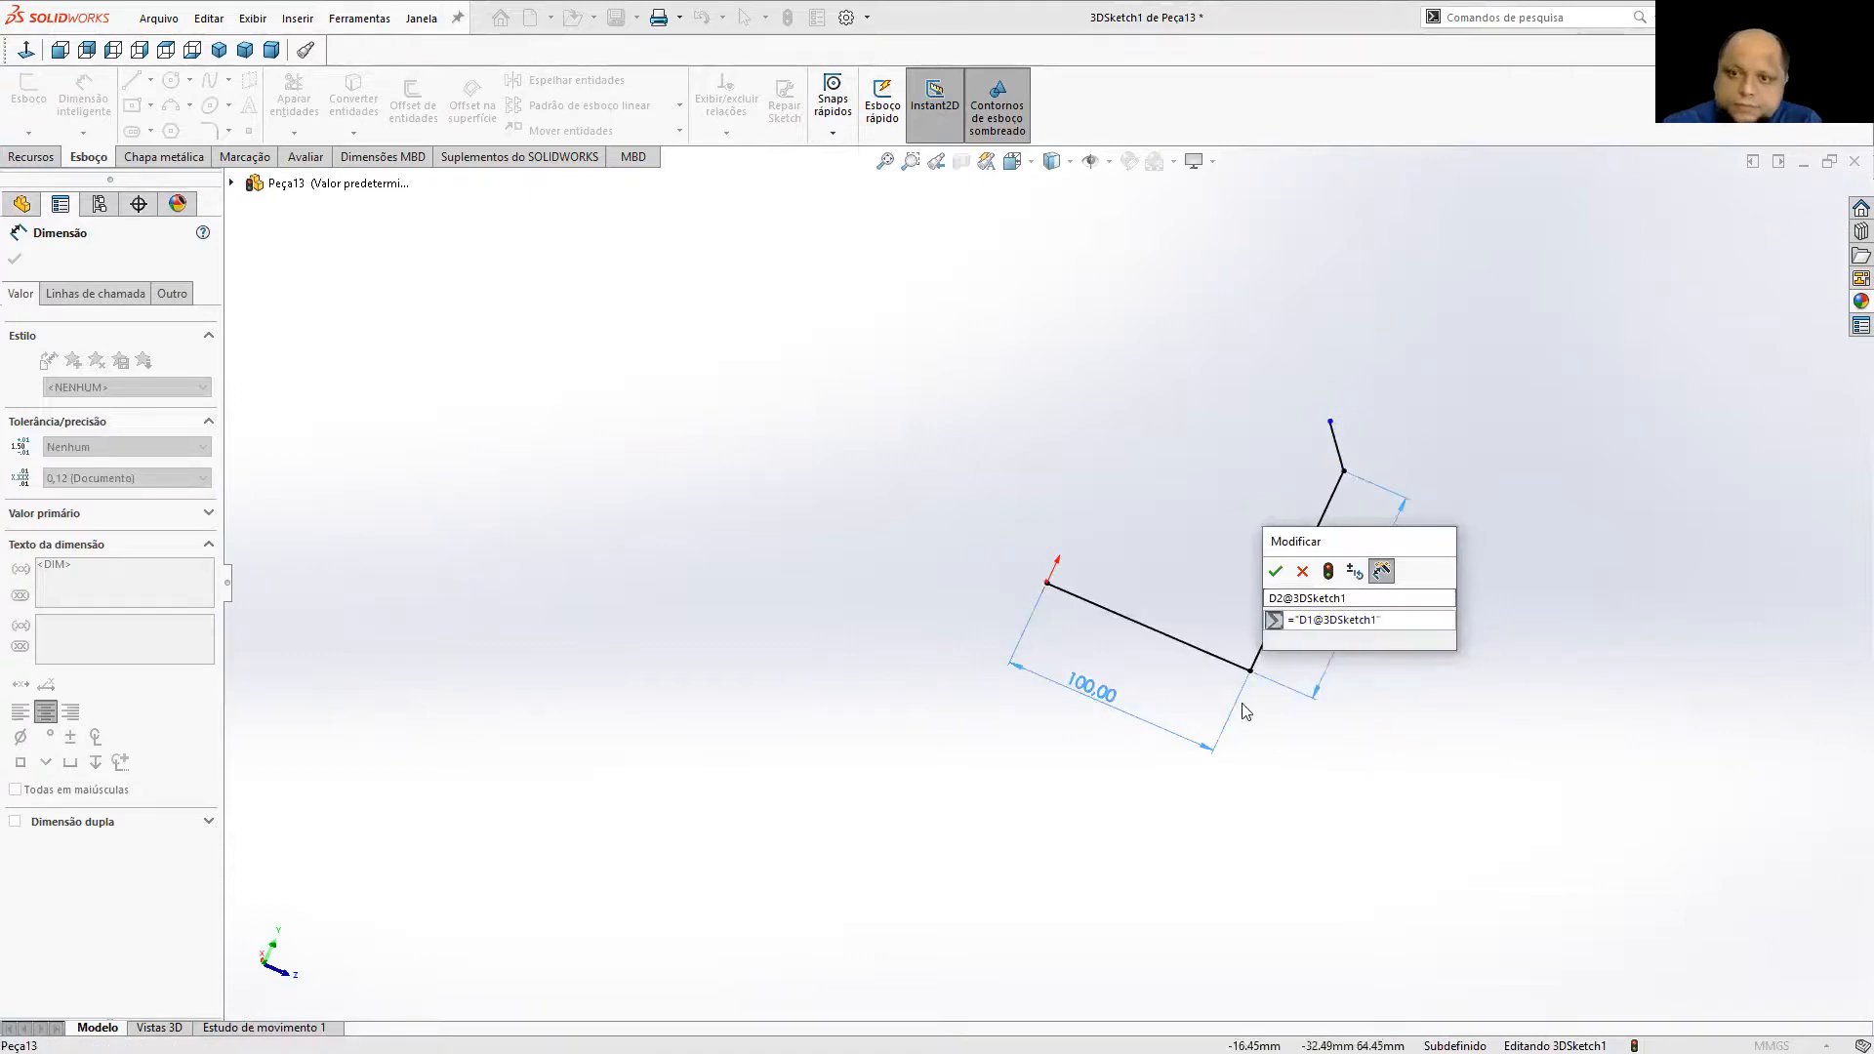
{"action": "left_click", "coordinate": [1276, 571]}
Dimension the line along X and link its length by equation to the Y line's dimension, D2@3DSketch1.
{"action": "left_click", "coordinate": [1336, 444]}
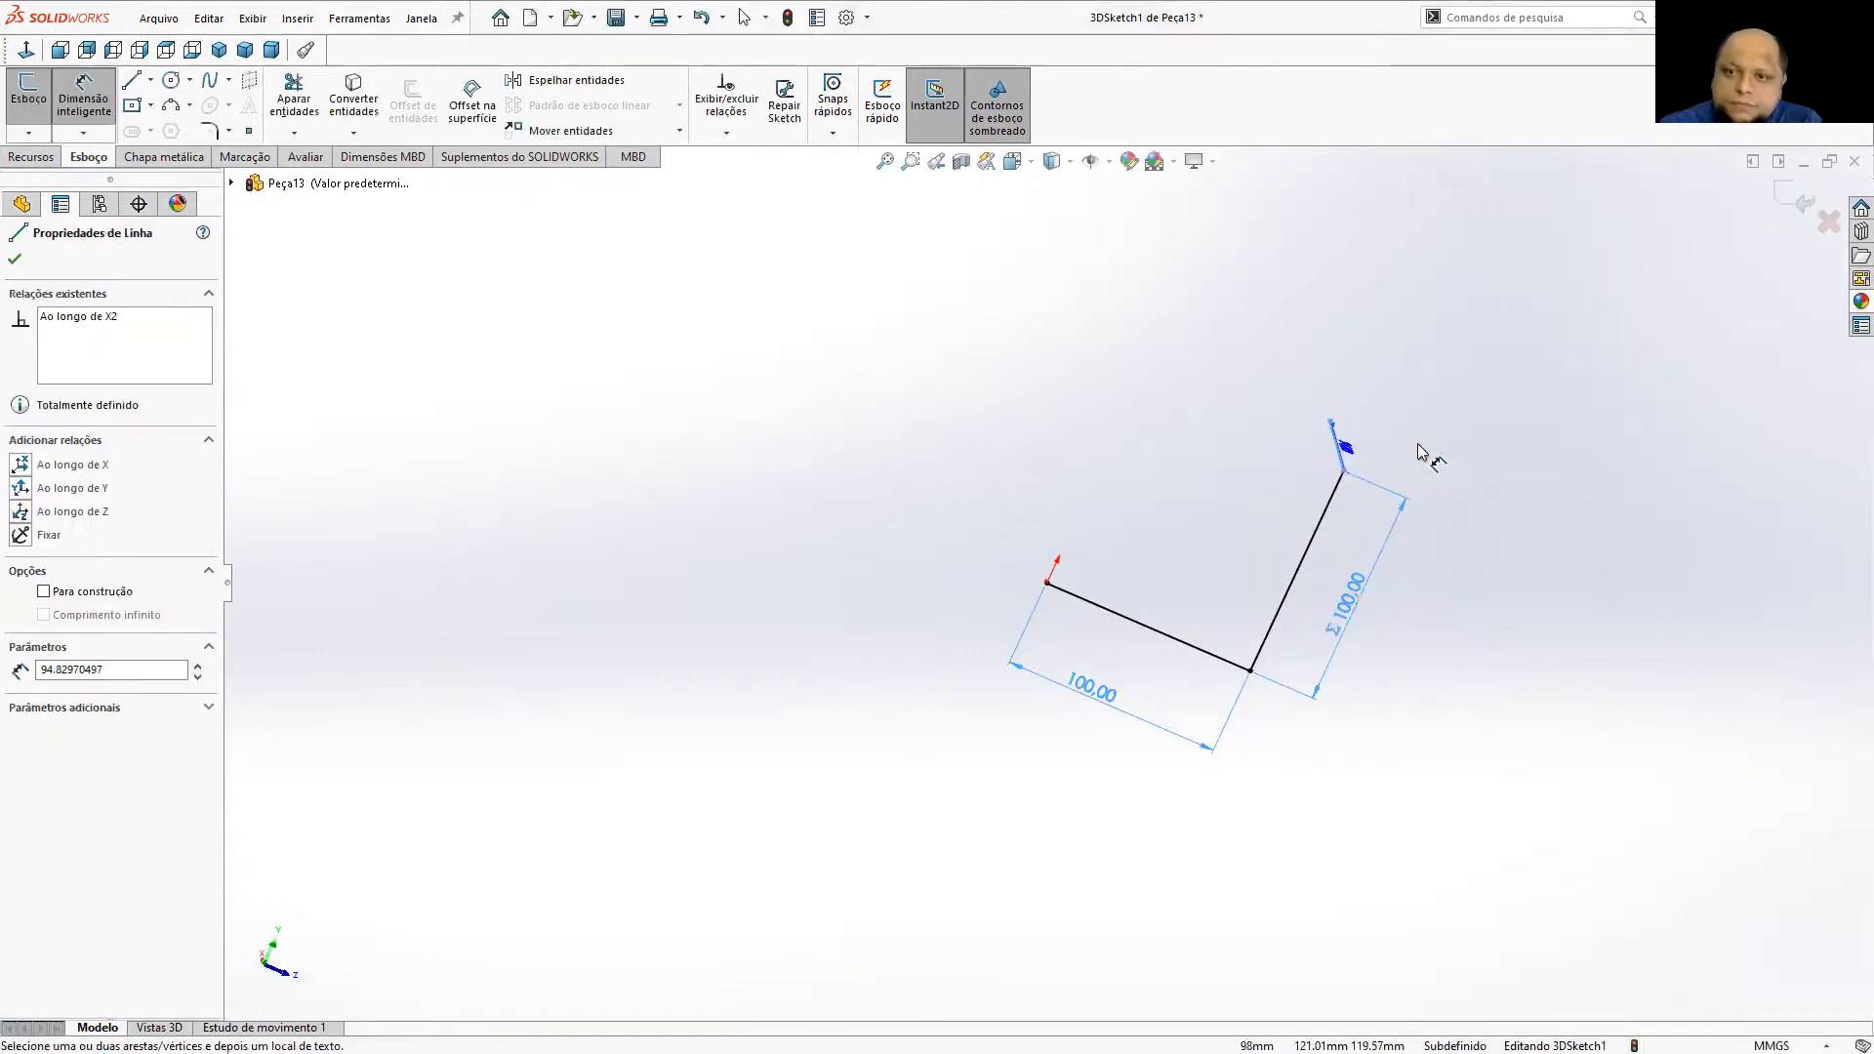
{"action": "left_click", "coordinate": [1420, 445]}
{"action": "type", "text": "="}
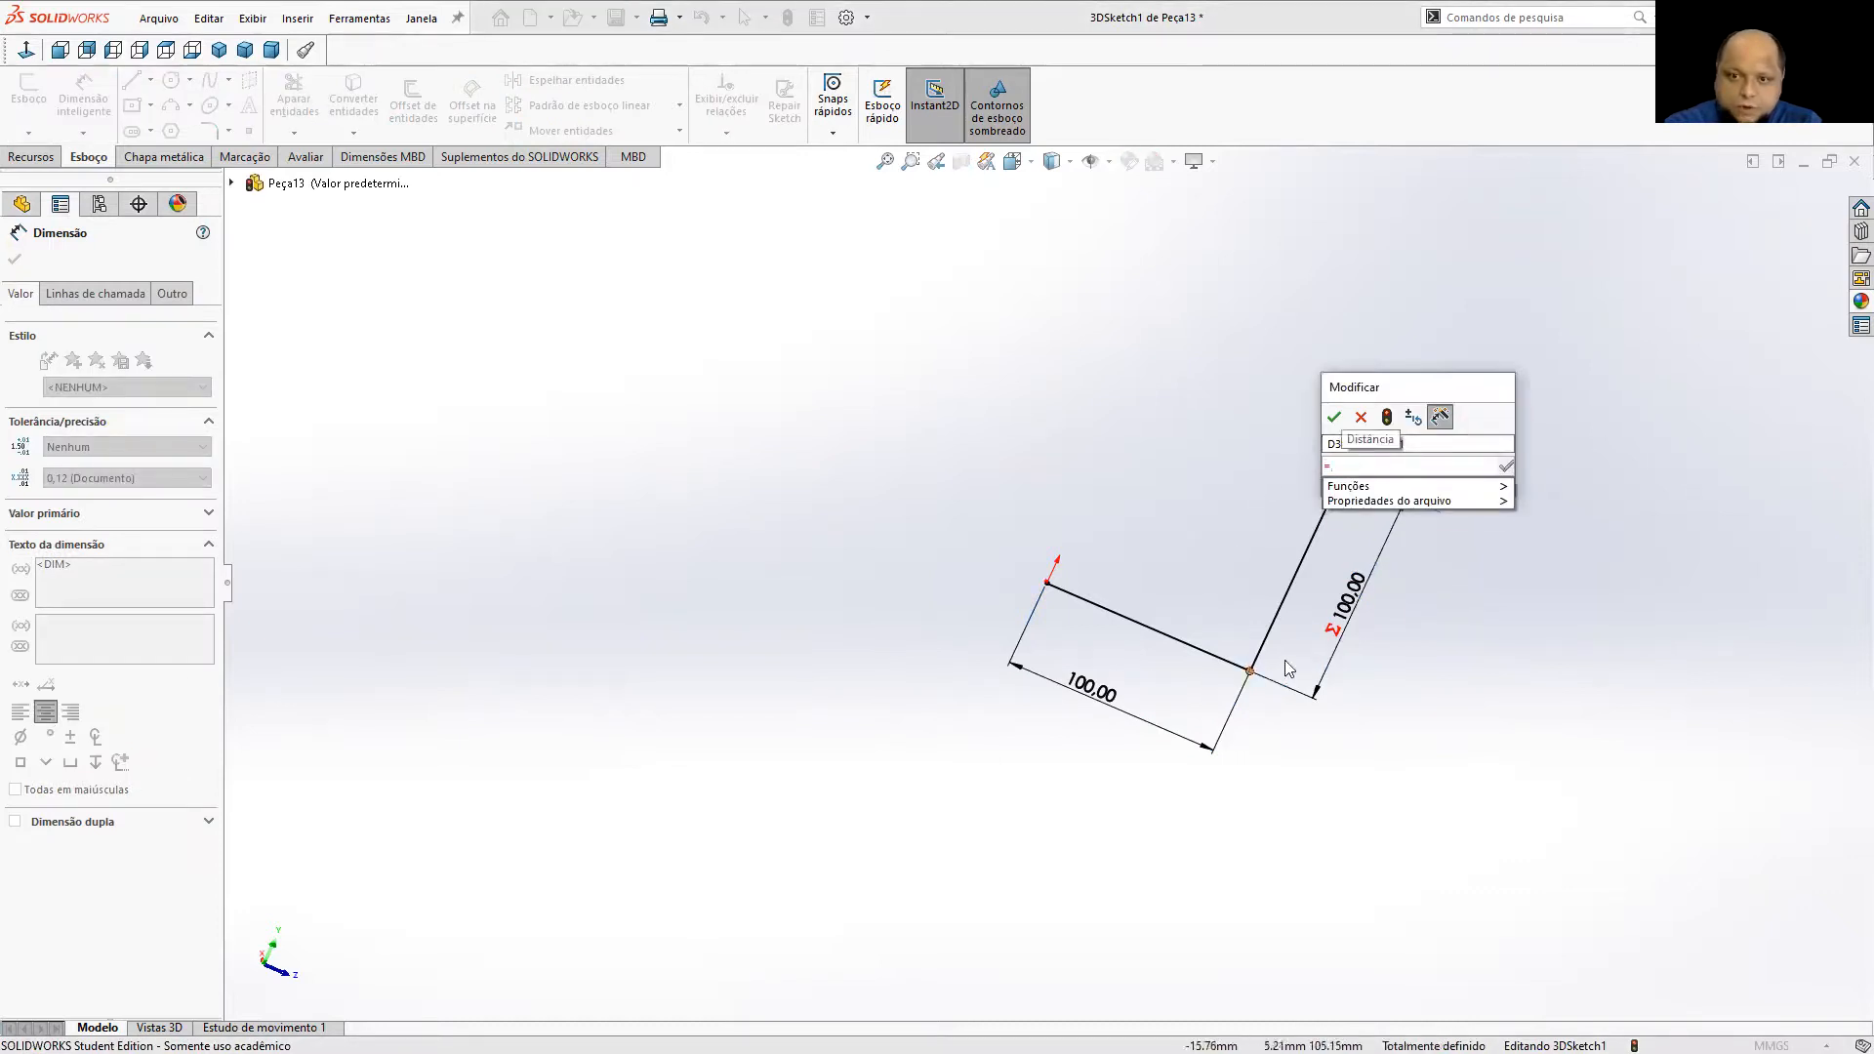
{"action": "left_click", "coordinate": [1353, 615]}
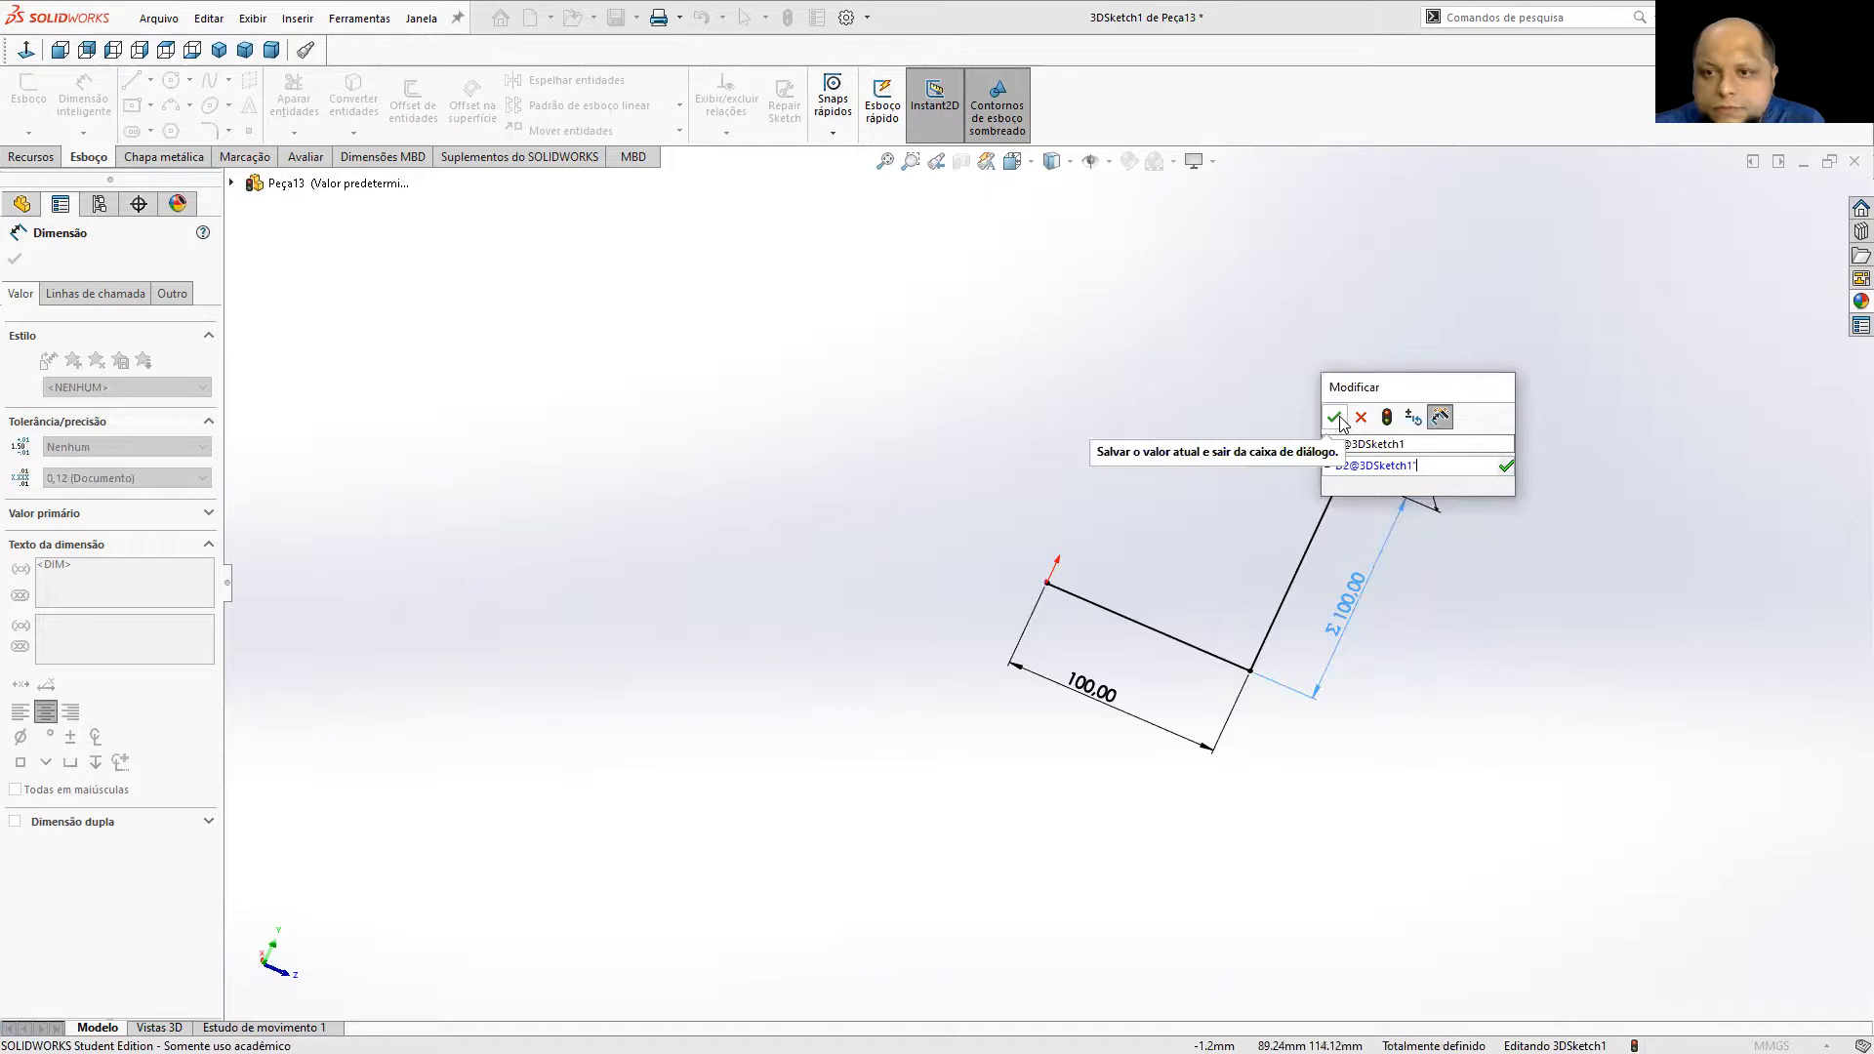
{"action": "key", "text": "Return"}
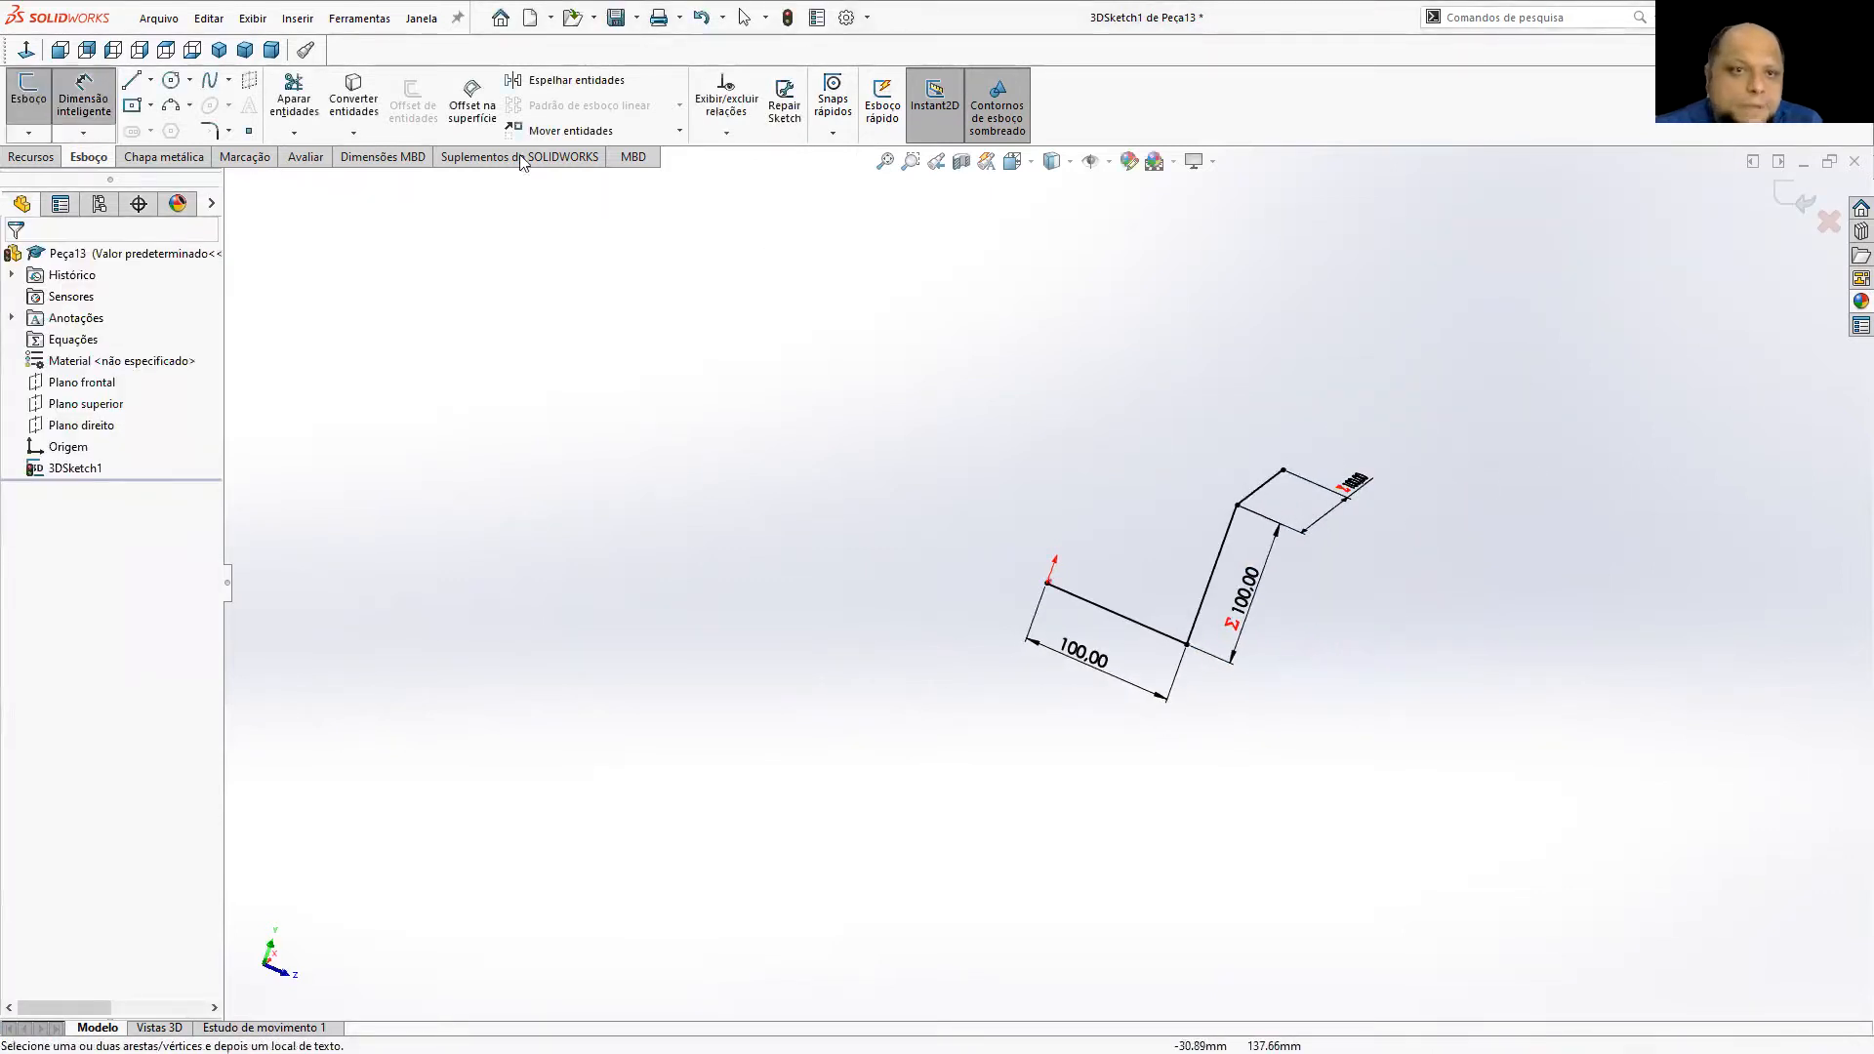
Fillet both corners of the 3D path with a 20 mm radius.
{"action": "left_click", "coordinate": [210, 132]}
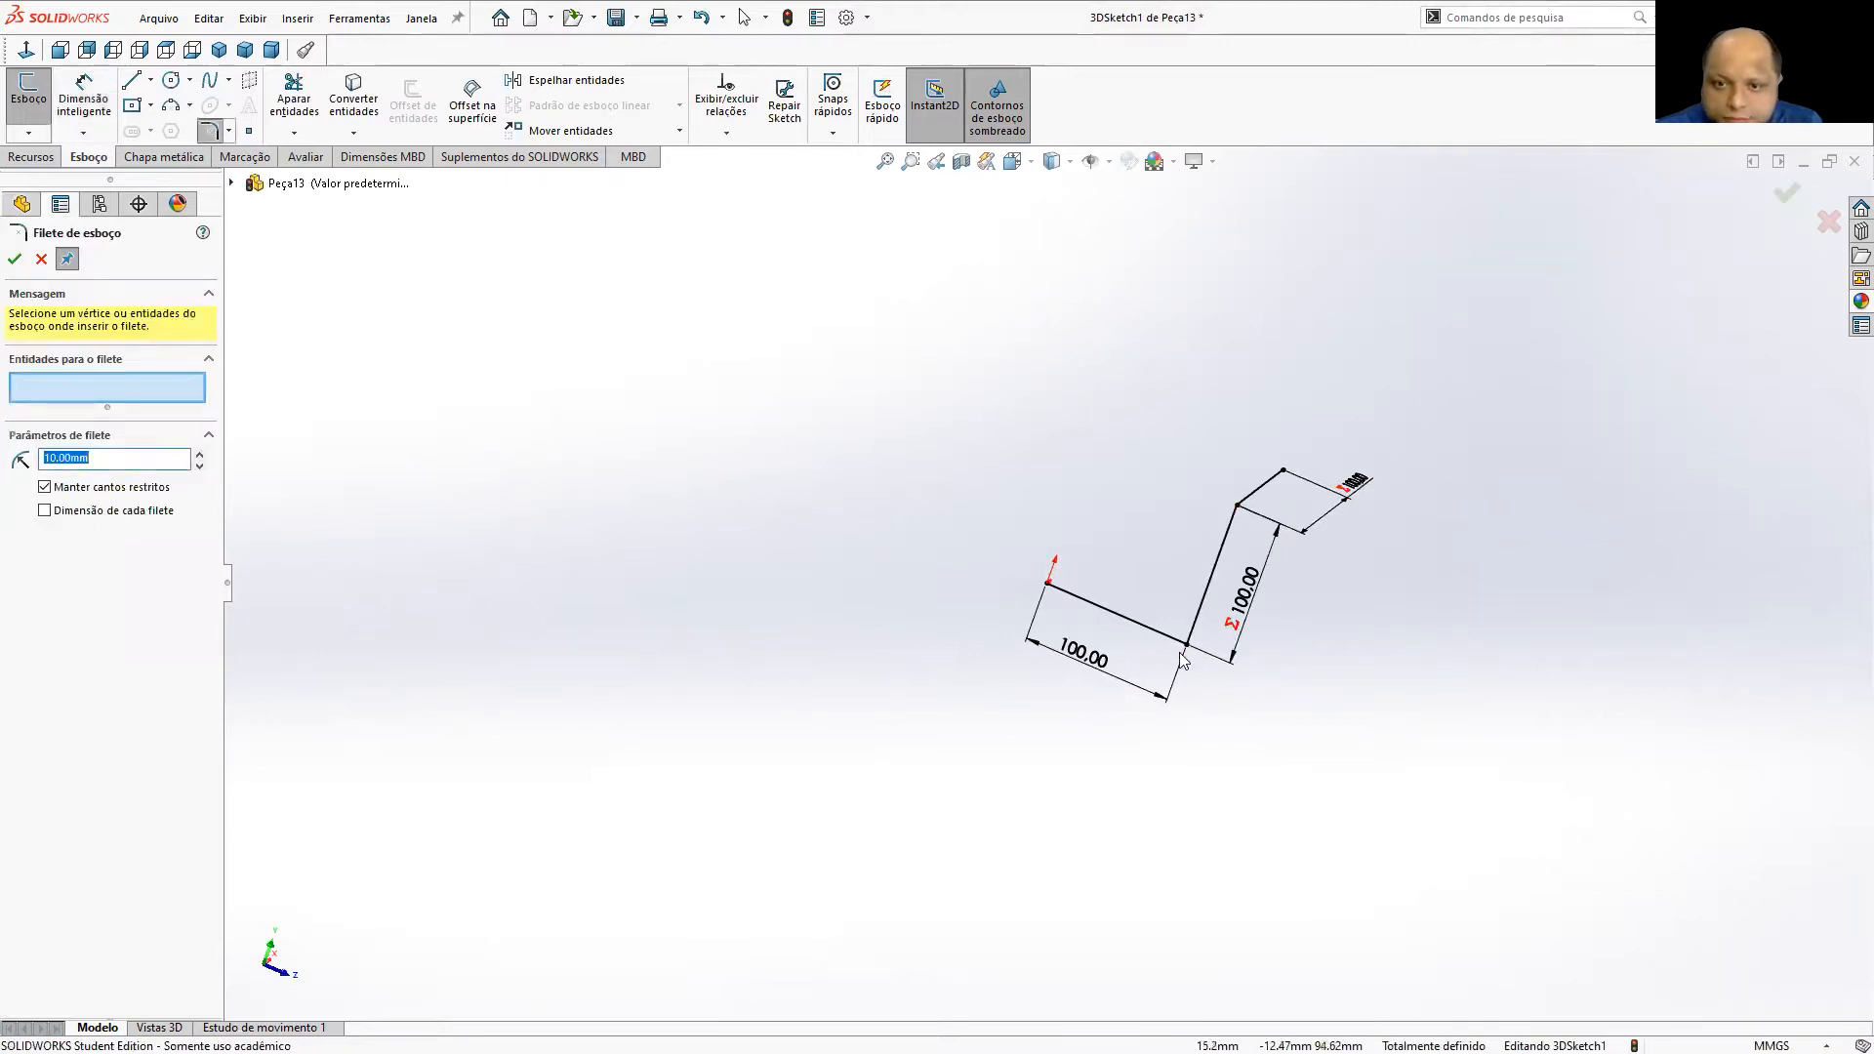
{"action": "left_click", "coordinate": [1187, 645]}
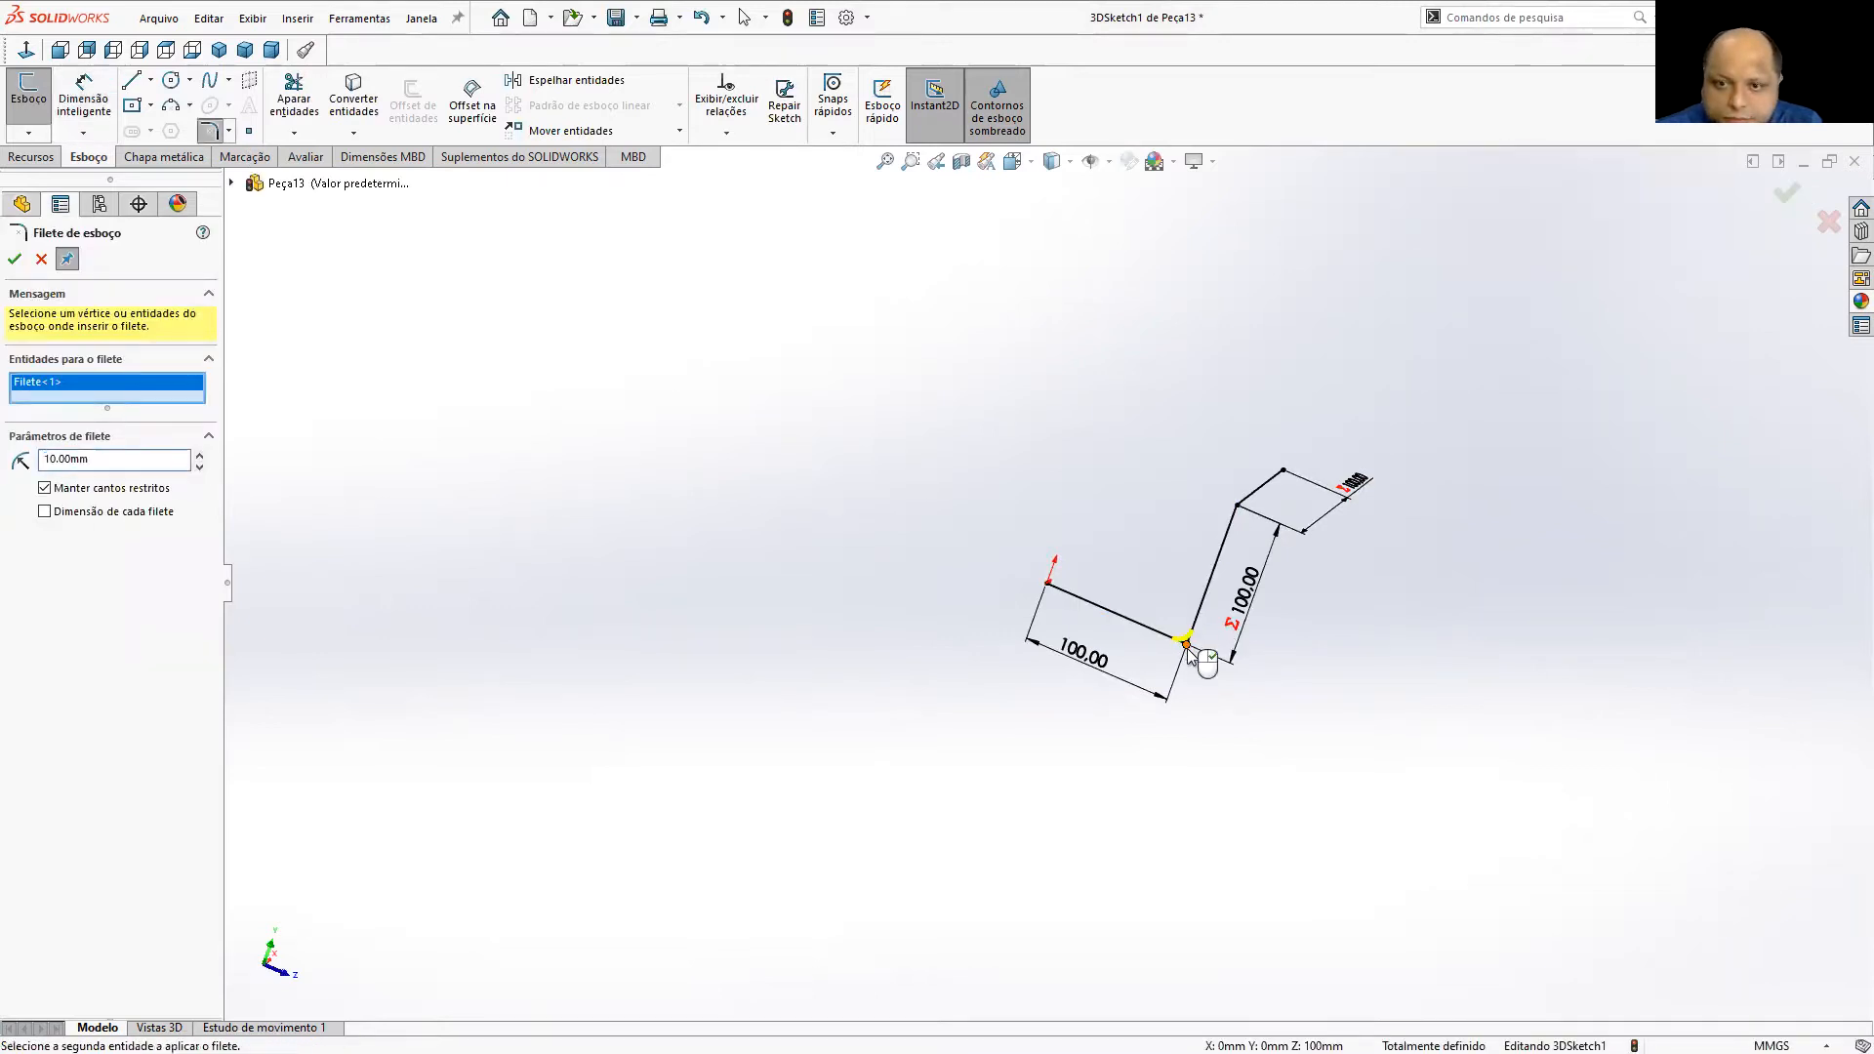
{"action": "left_click", "coordinate": [1237, 506]}
{"action": "left_click", "coordinate": [174, 469]}
{"action": "left_click", "coordinate": [15, 260]}
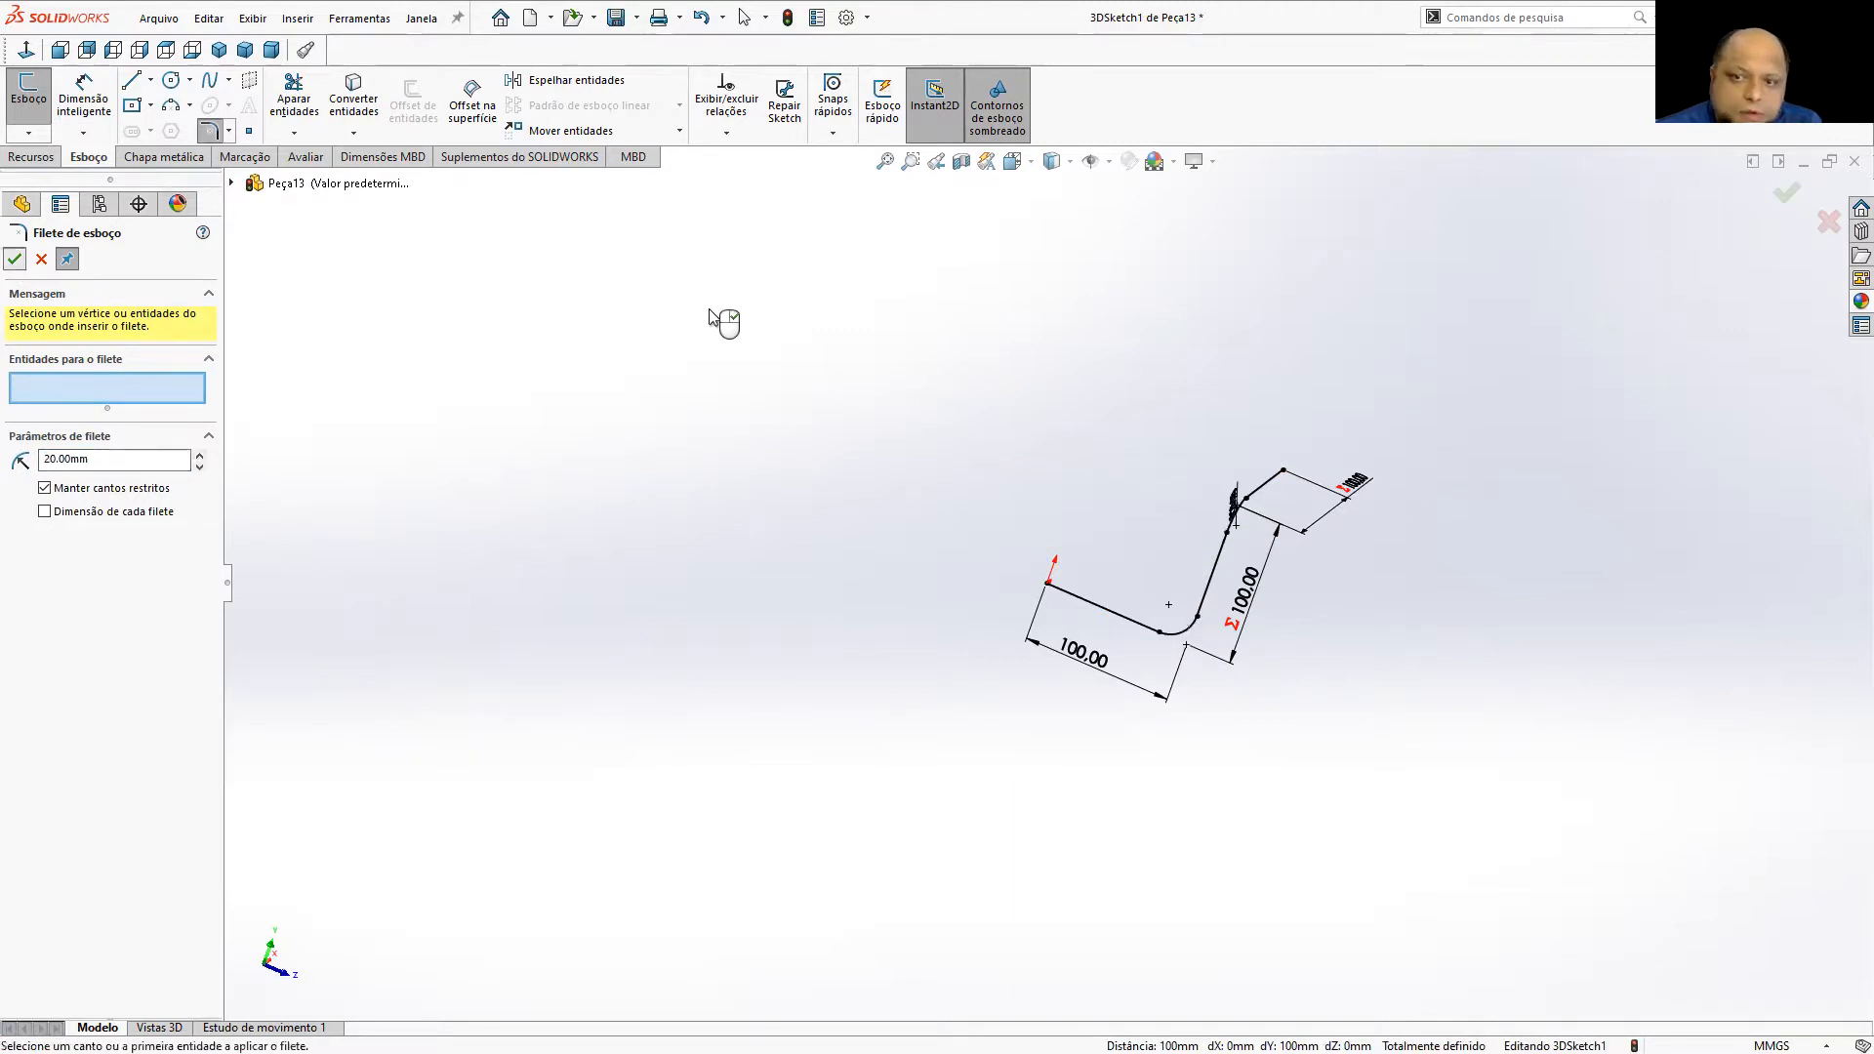
{"action": "scroll", "coordinate": [1196, 656], "scroll_direction": "down", "scroll_amount": 2}
{"action": "middle_click_drag", "start_coordinate": [1259, 460], "coordinate": [1104, 425]}
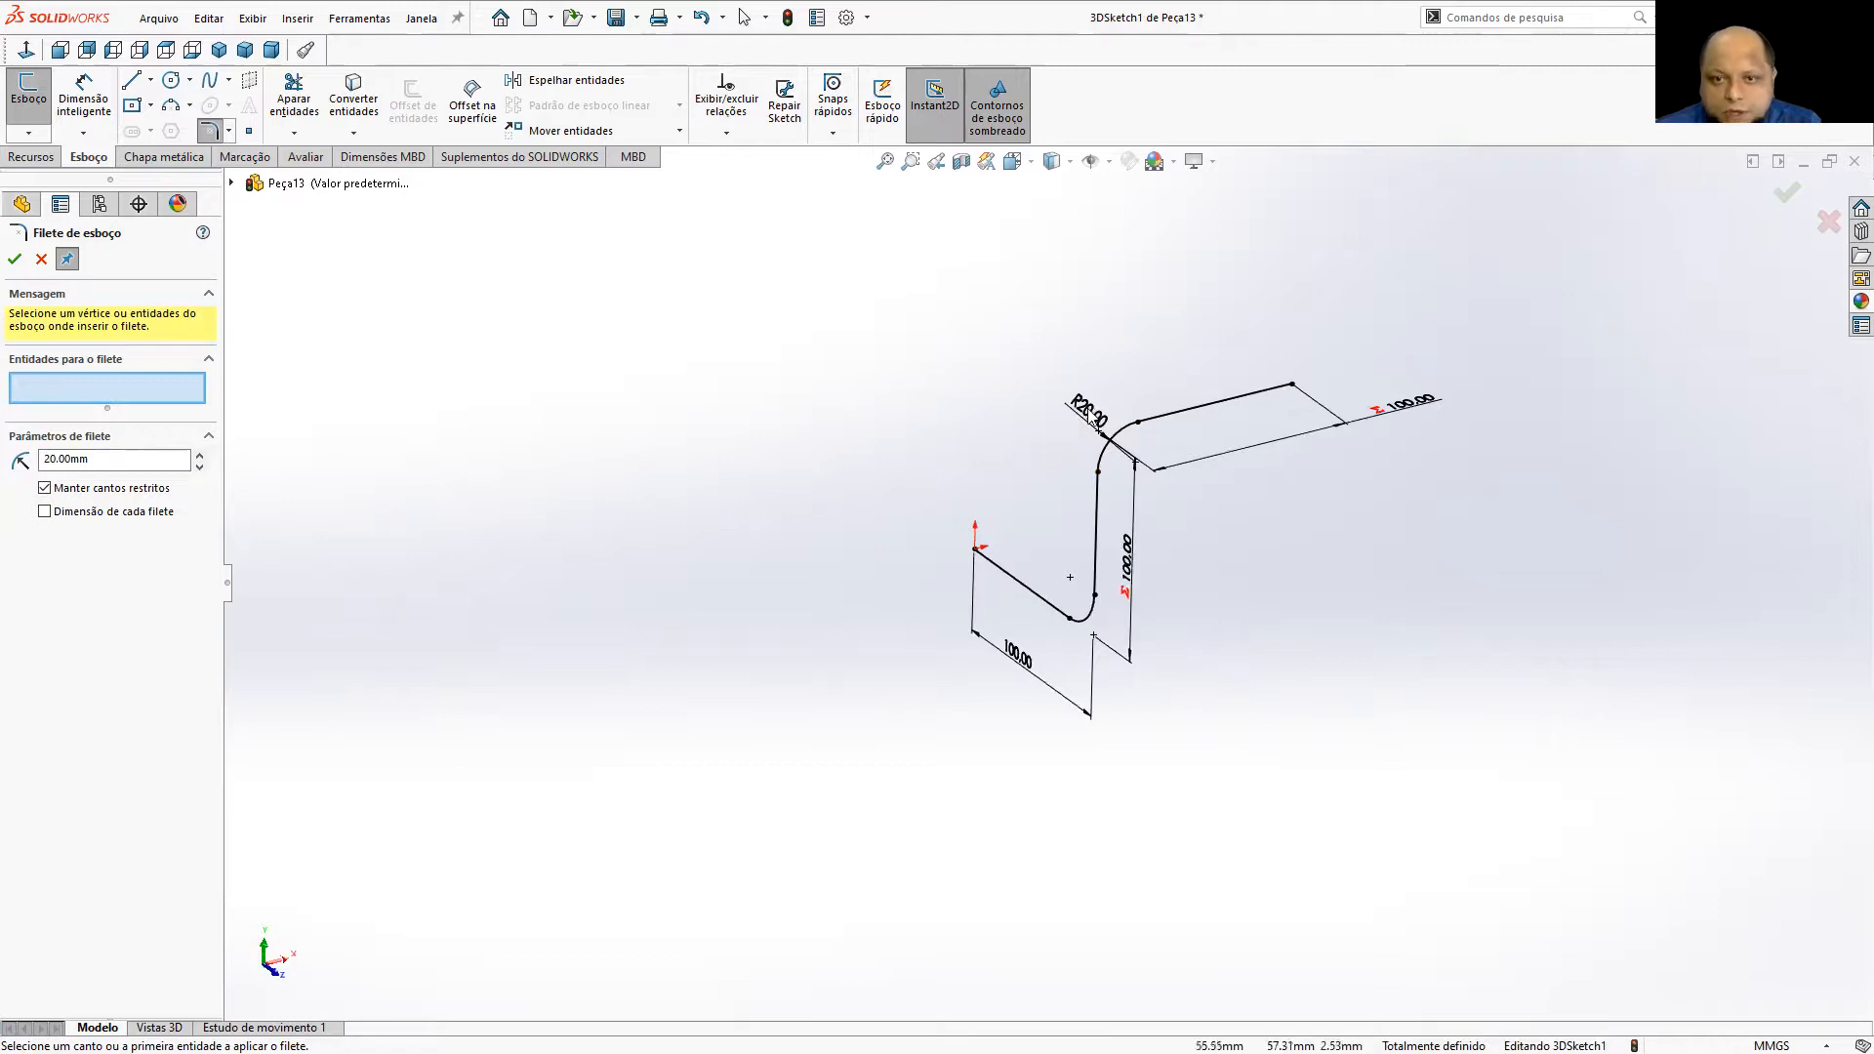
Link the 3D path's fillet radius by equation to a quarter of the X line's dimension, "D3@3DSketch1"/4.
{"action": "left_click", "coordinate": [15, 259]}
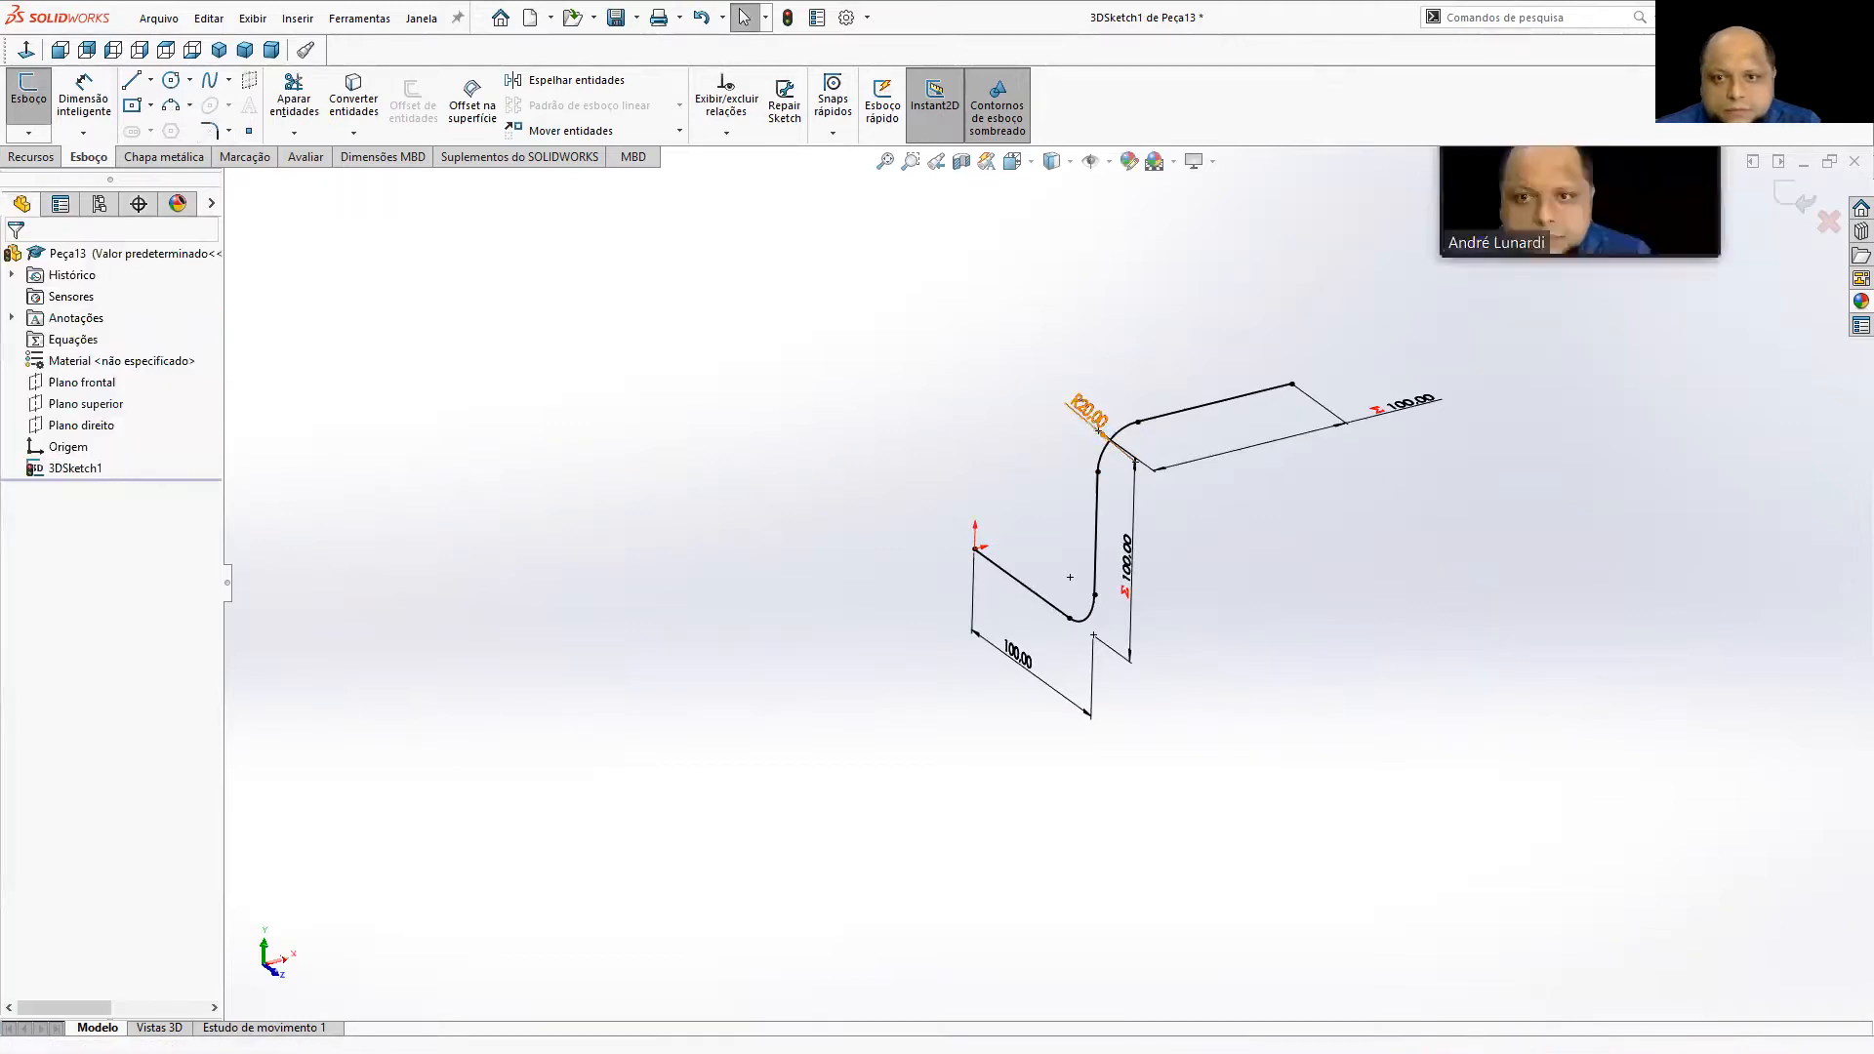
{"action": "double_click", "coordinate": [1090, 418]}
{"action": "type", "text": "="}
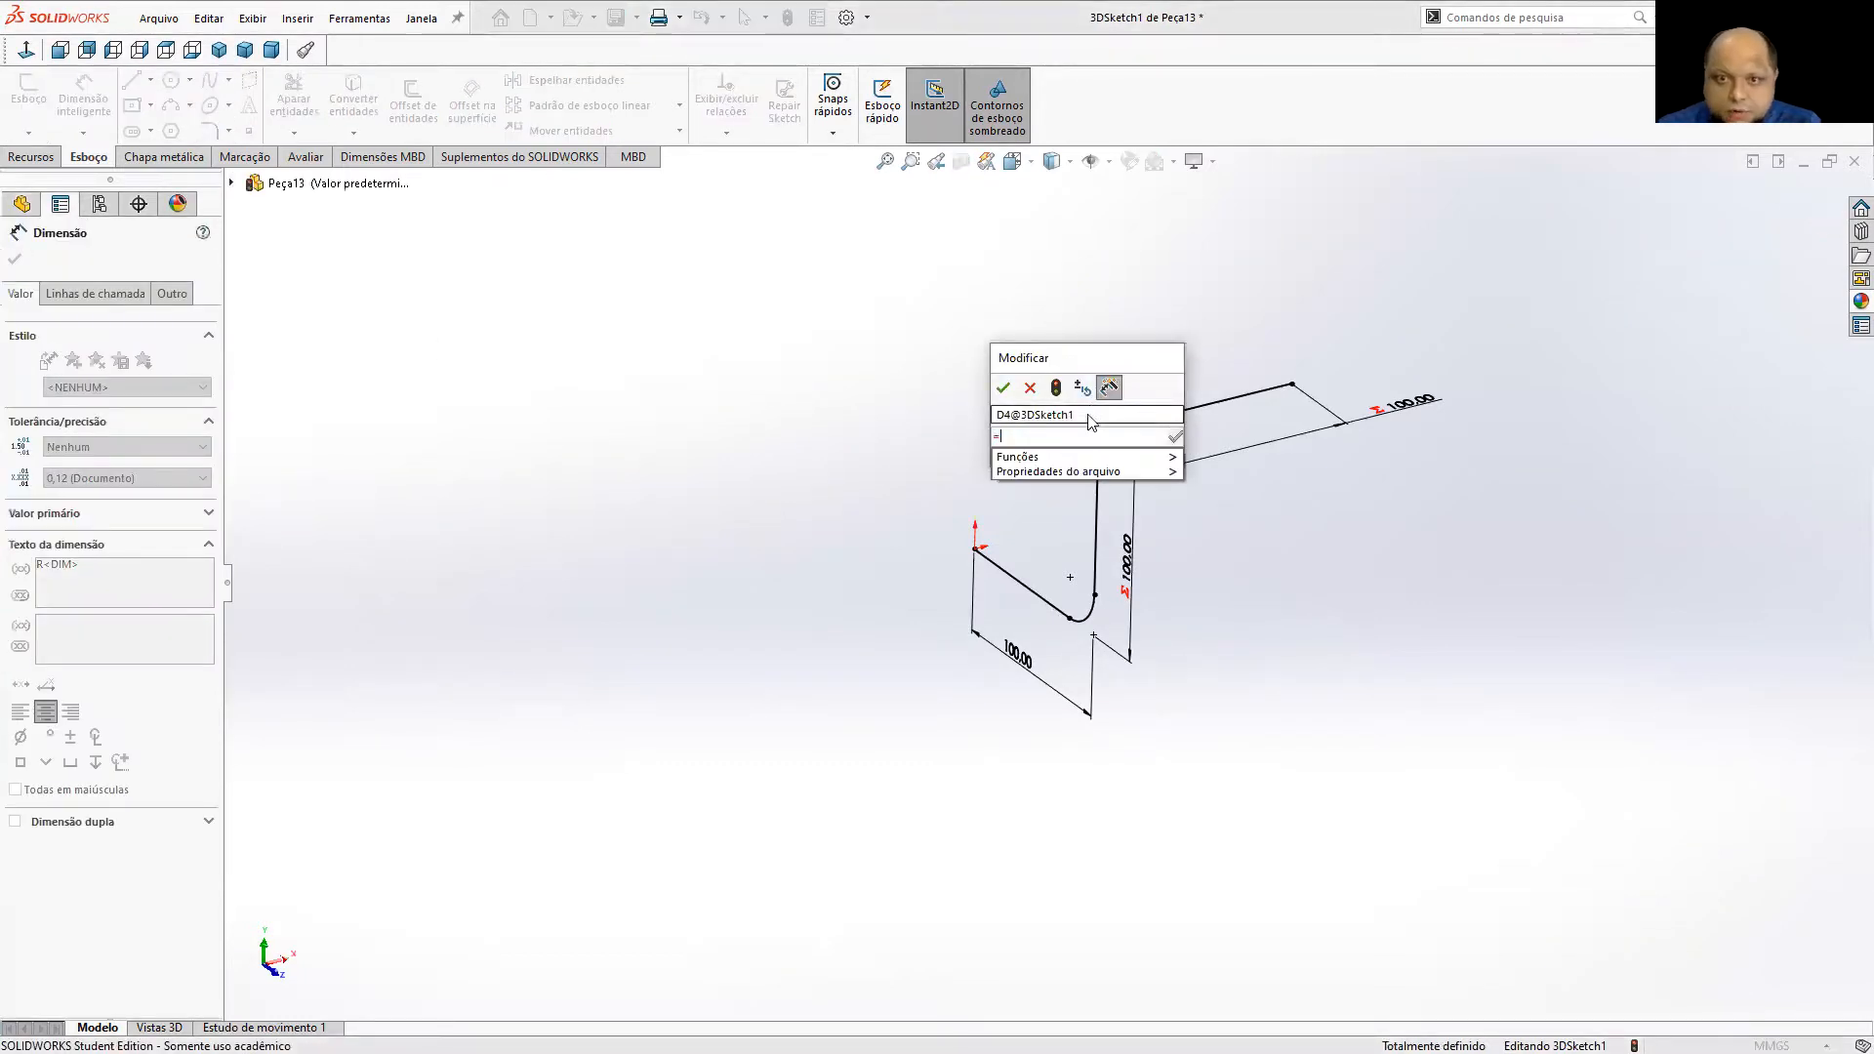
{"action": "left_click", "coordinate": [1427, 406]}
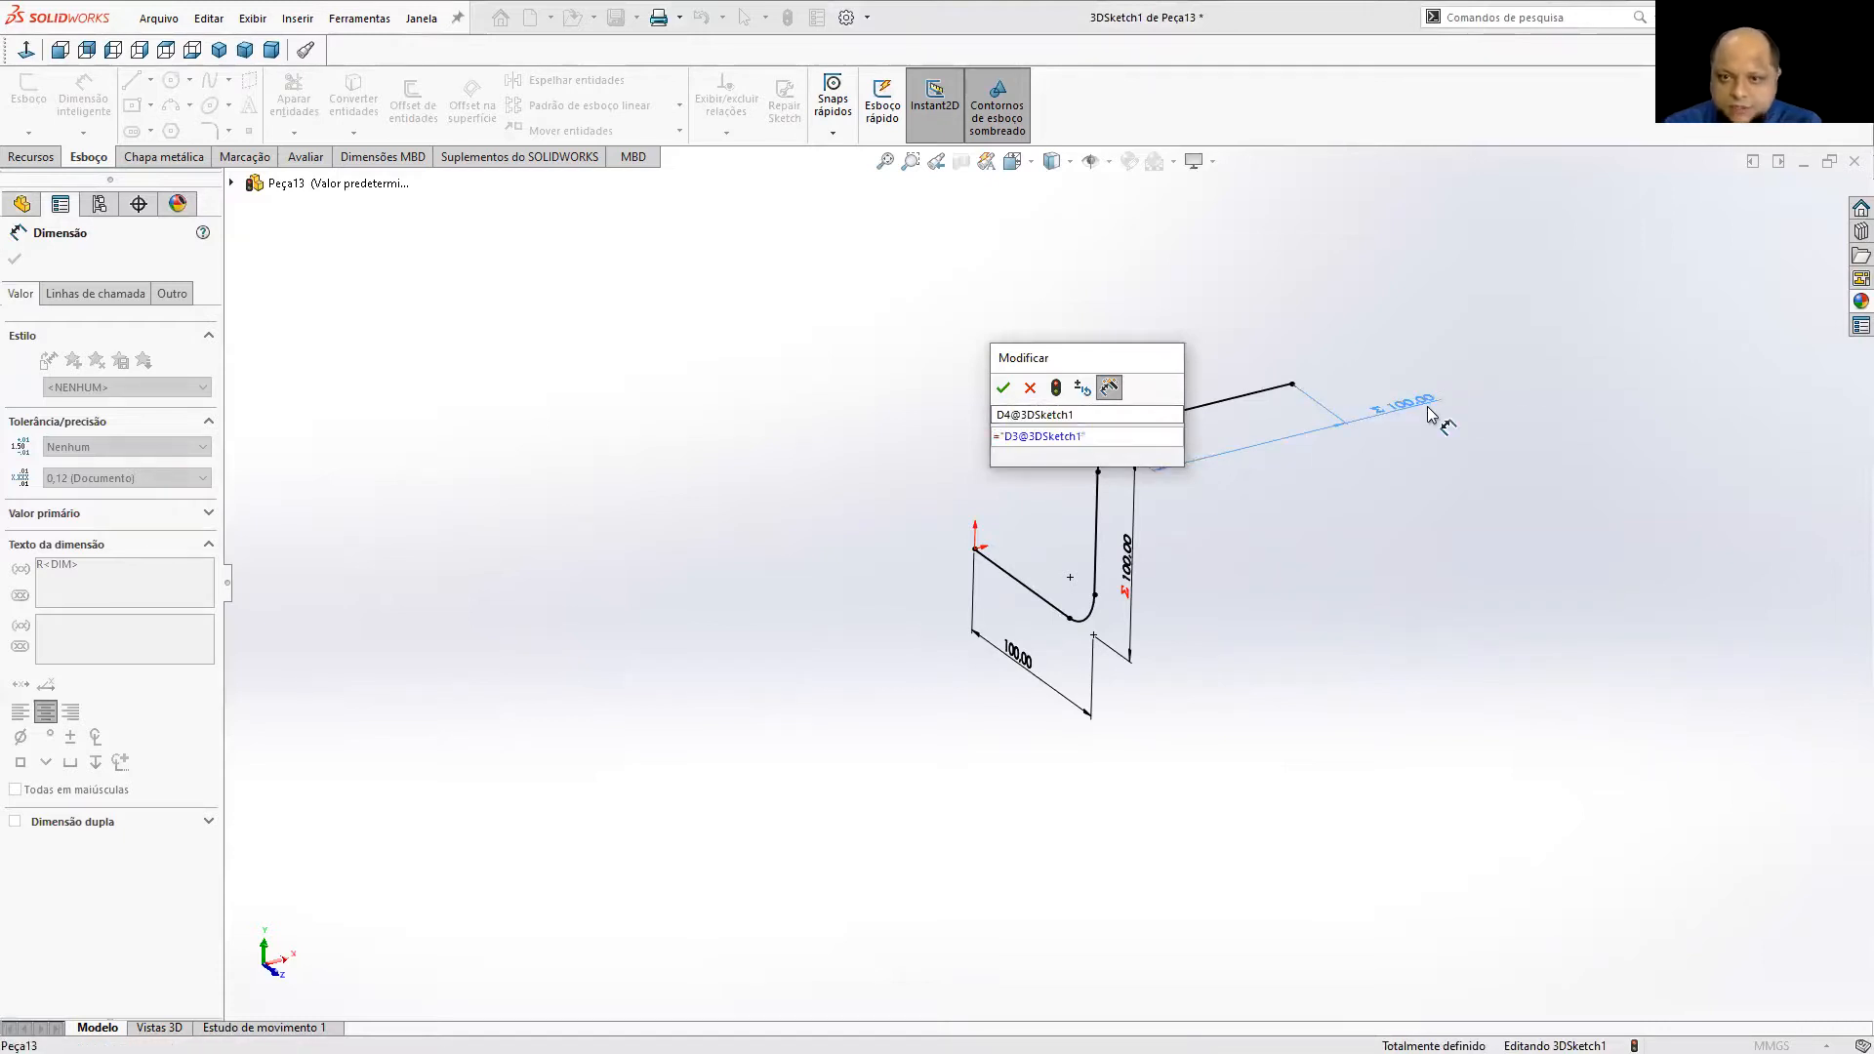
{"action": "type", "text": "/4"}
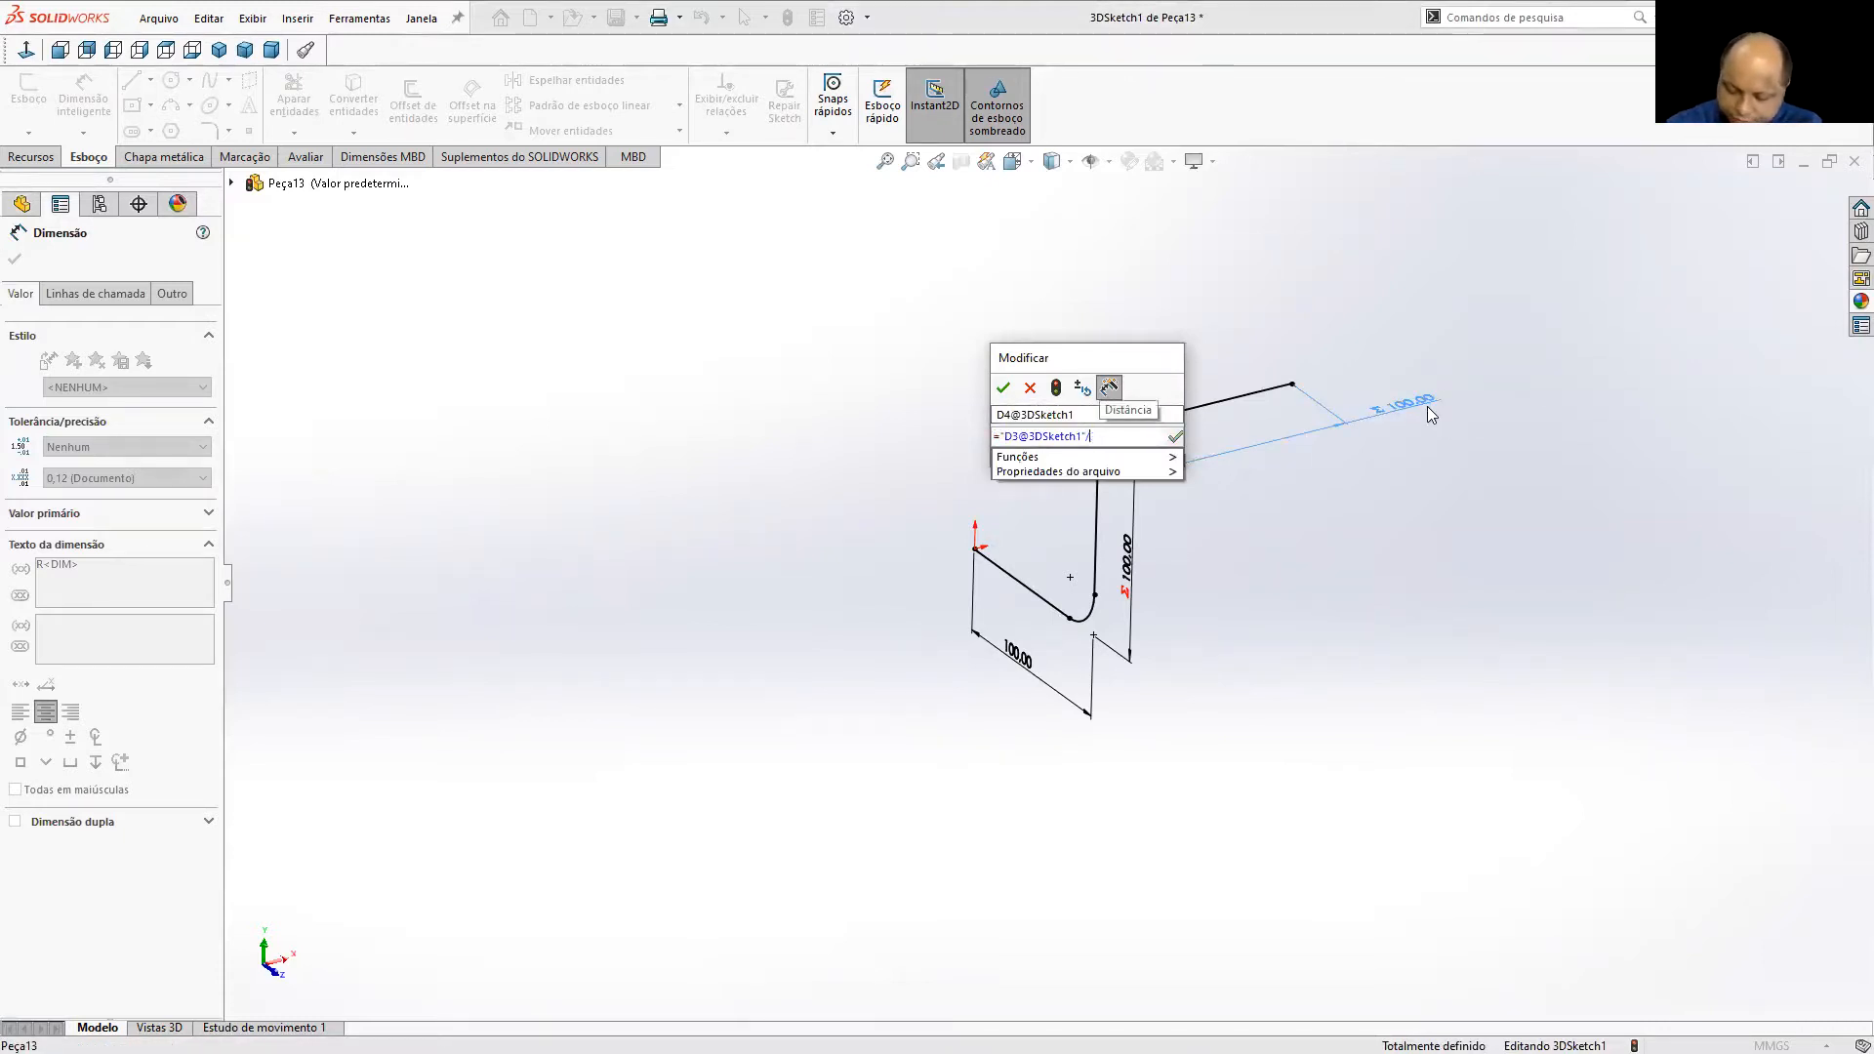
{"action": "left_click", "coordinate": [1003, 388]}
{"action": "left_click", "coordinate": [1392, 494]}
{"action": "middle_click_drag", "start_coordinate": [1392, 494], "coordinate": [1527, 557]}
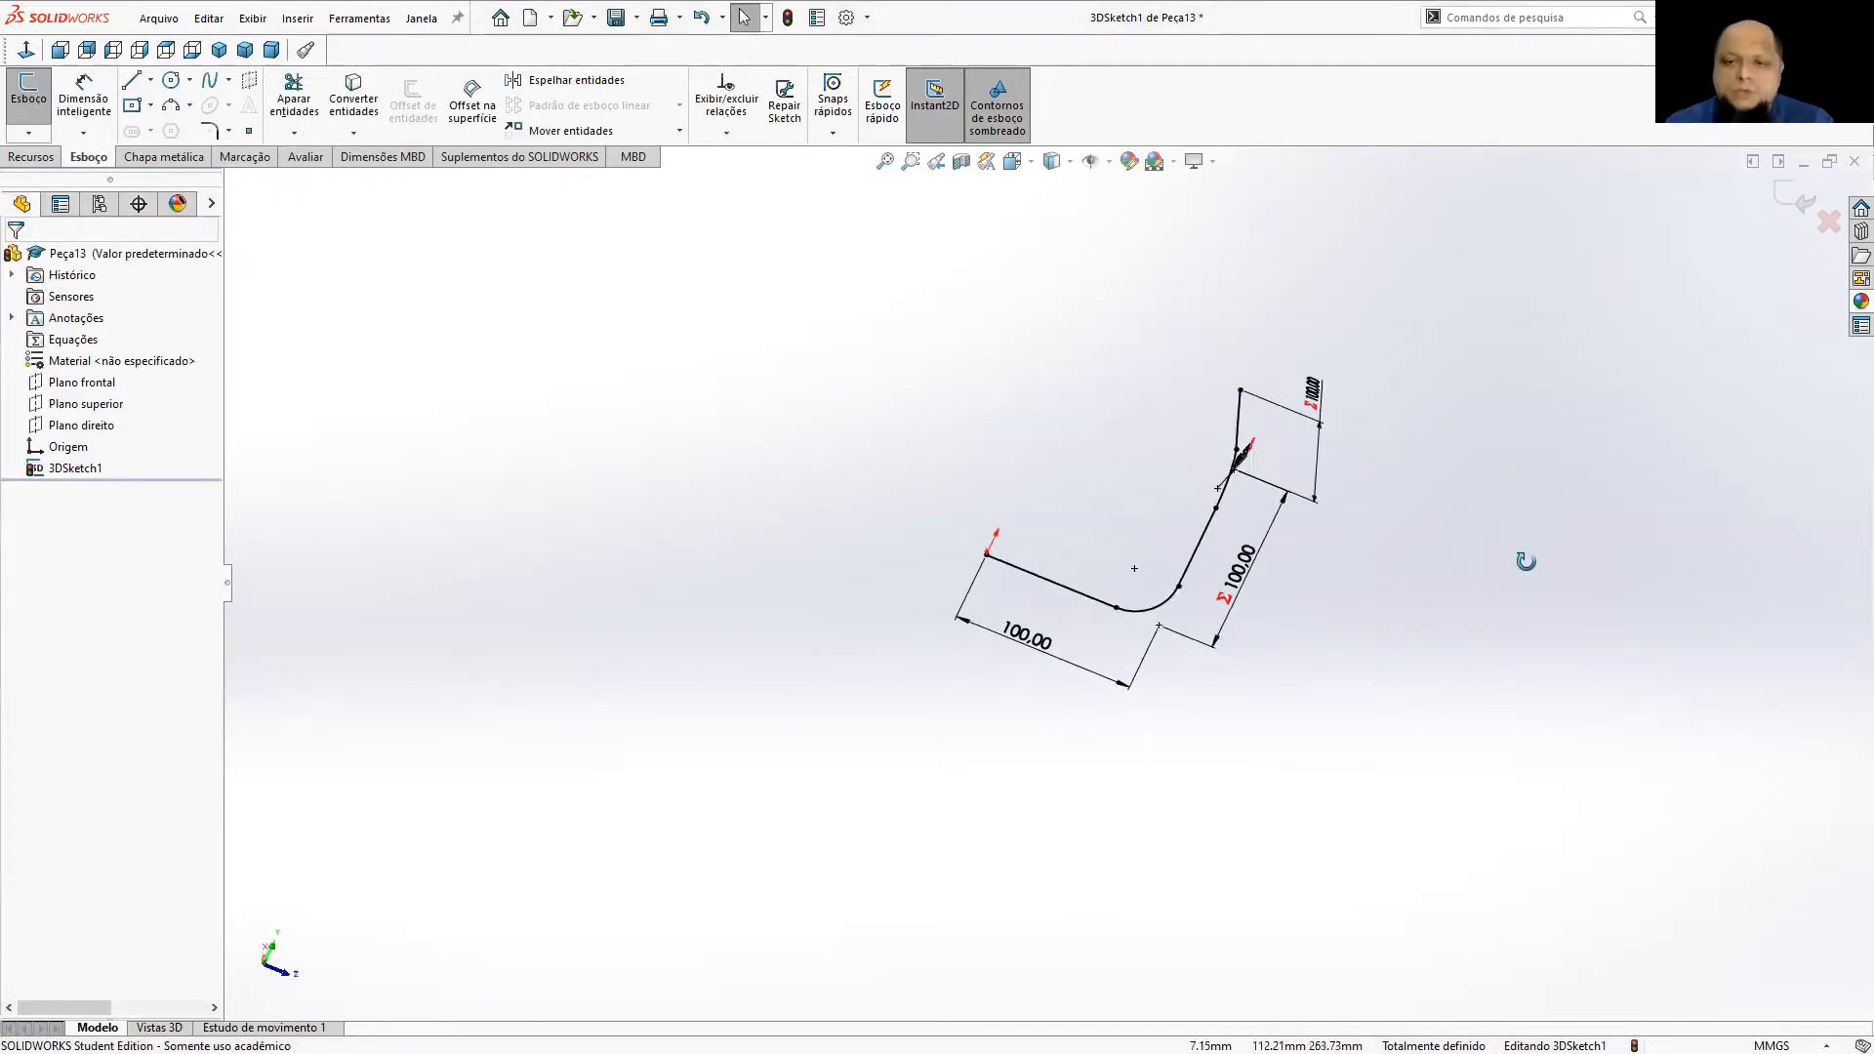
Close the 3D sketch and start a new 2D sketch on the Front plane, viewed from the front.
{"action": "left_click", "coordinate": [1789, 202]}
{"action": "middle_click_drag", "start_coordinate": [1163, 703], "coordinate": [1240, 515]}
{"action": "scroll", "coordinate": [1240, 514], "scroll_direction": "up", "scroll_amount": 1}
{"action": "mouse_move", "coordinate": [1481, 509]}
{"action": "middle_mouse_down"}
{"action": "mouse_move", "coordinate": [1260, 556]}
{"action": "mouse_move", "coordinate": [1477, 599]}
{"action": "mouse_move", "coordinate": [1314, 674]}
{"action": "mouse_move", "coordinate": [1310, 726]}
{"action": "mouse_move", "coordinate": [1356, 595]}
{"action": "mouse_move", "coordinate": [1448, 694]}
{"action": "mouse_move", "coordinate": [1398, 653]}
{"action": "middle_mouse_up"}
{"action": "left_click", "coordinate": [1309, 726]}
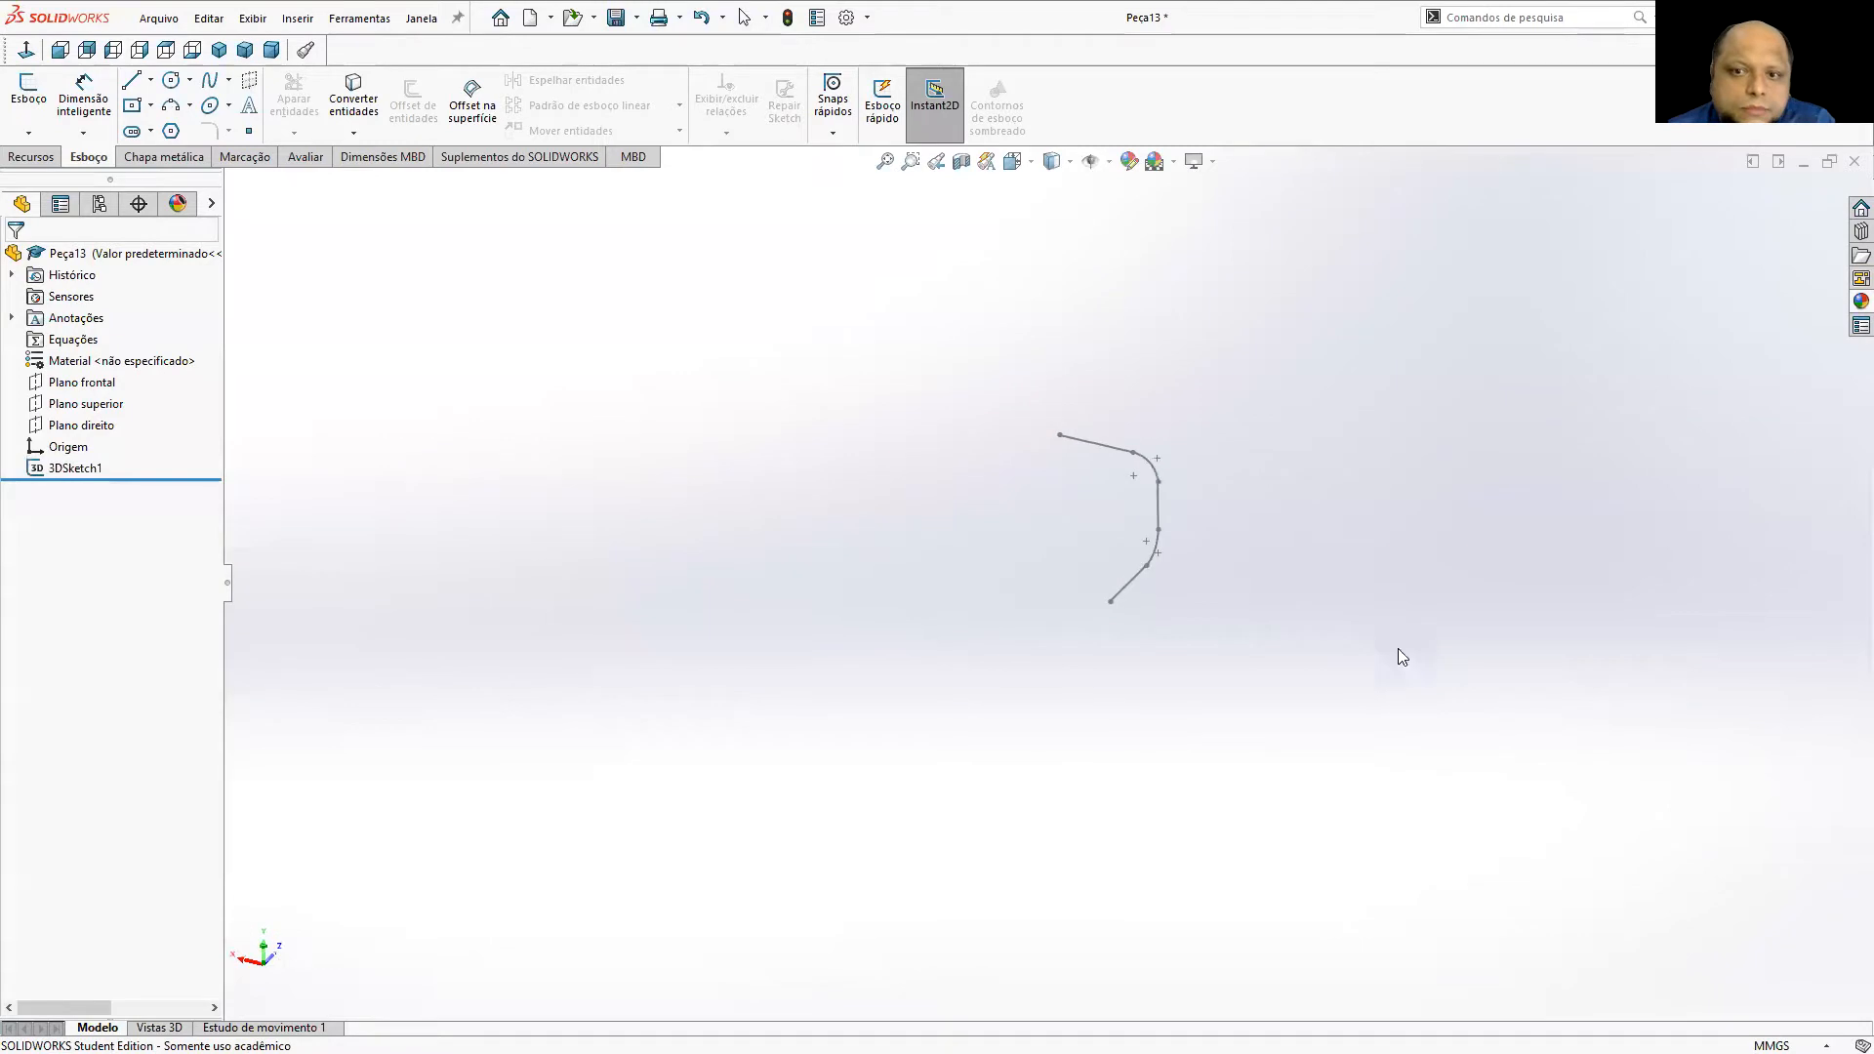
{"action": "left_click", "coordinate": [29, 93]}
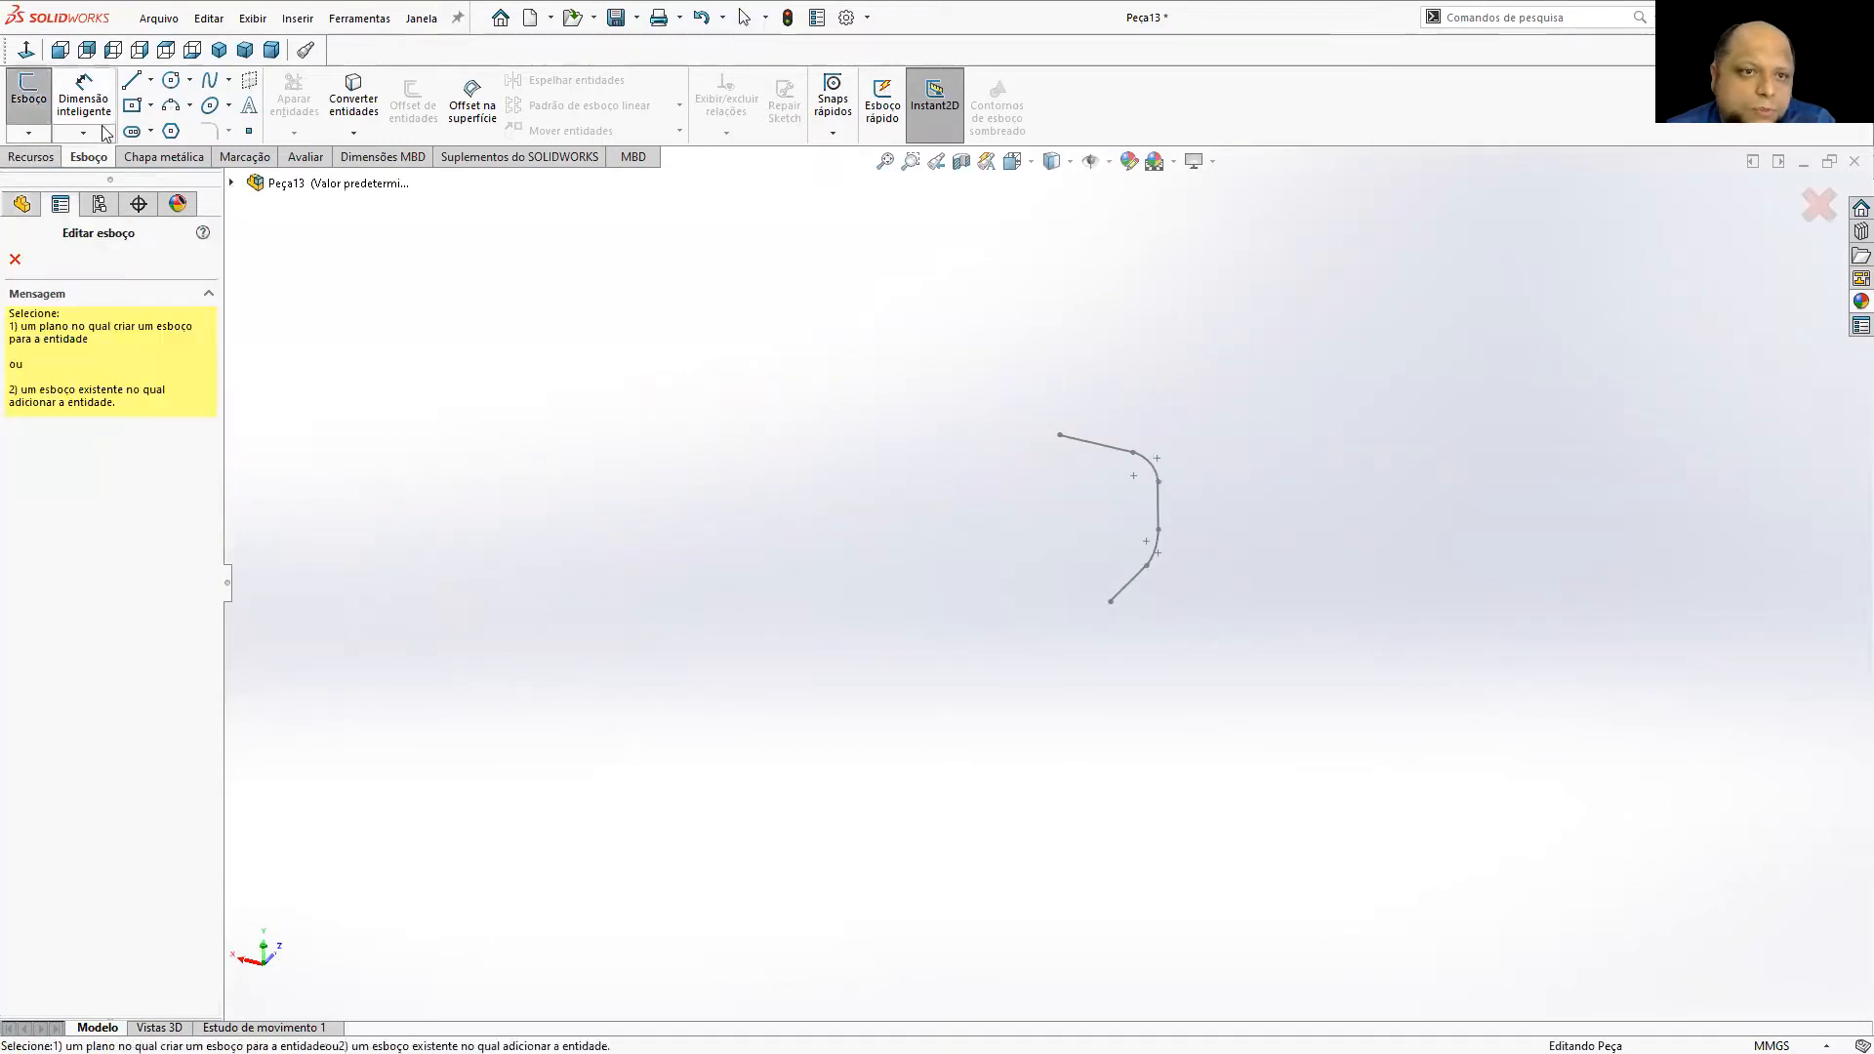
{"action": "left_click", "coordinate": [231, 183]}
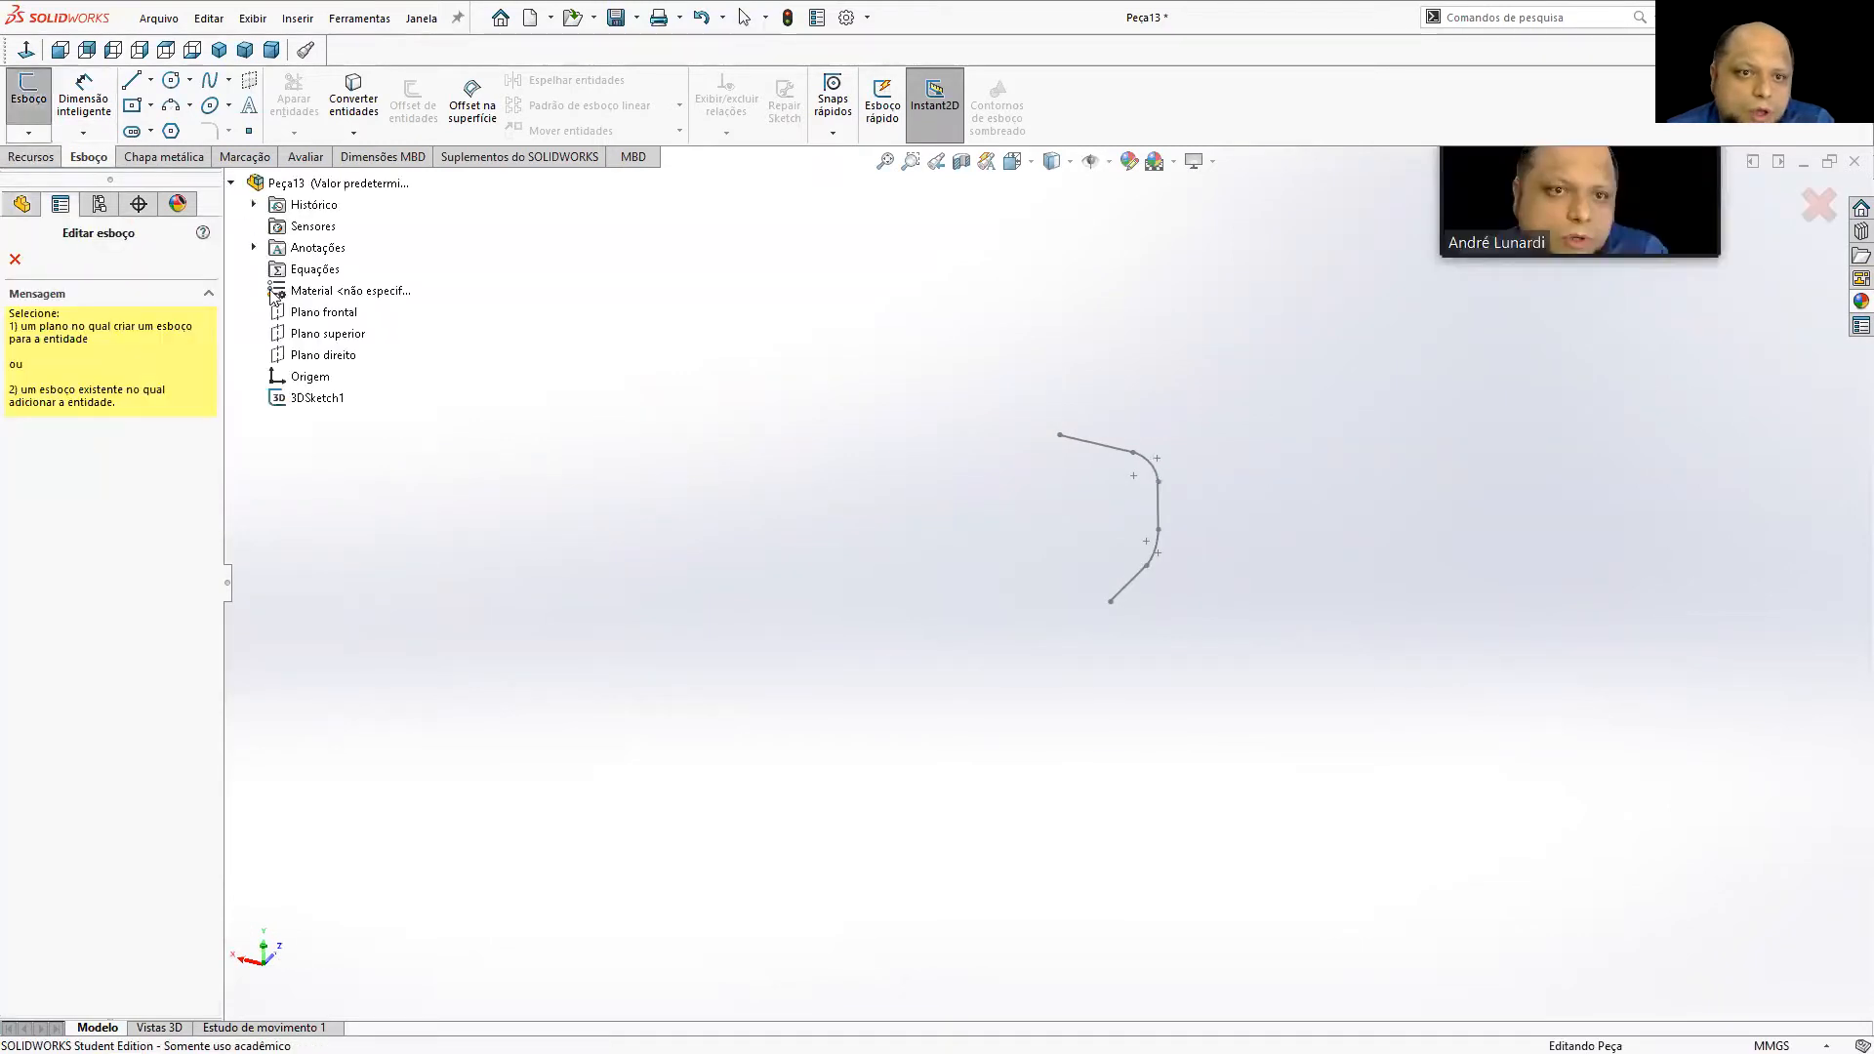
{"action": "left_click", "coordinate": [318, 312]}
{"action": "left_click", "coordinate": [59, 50]}
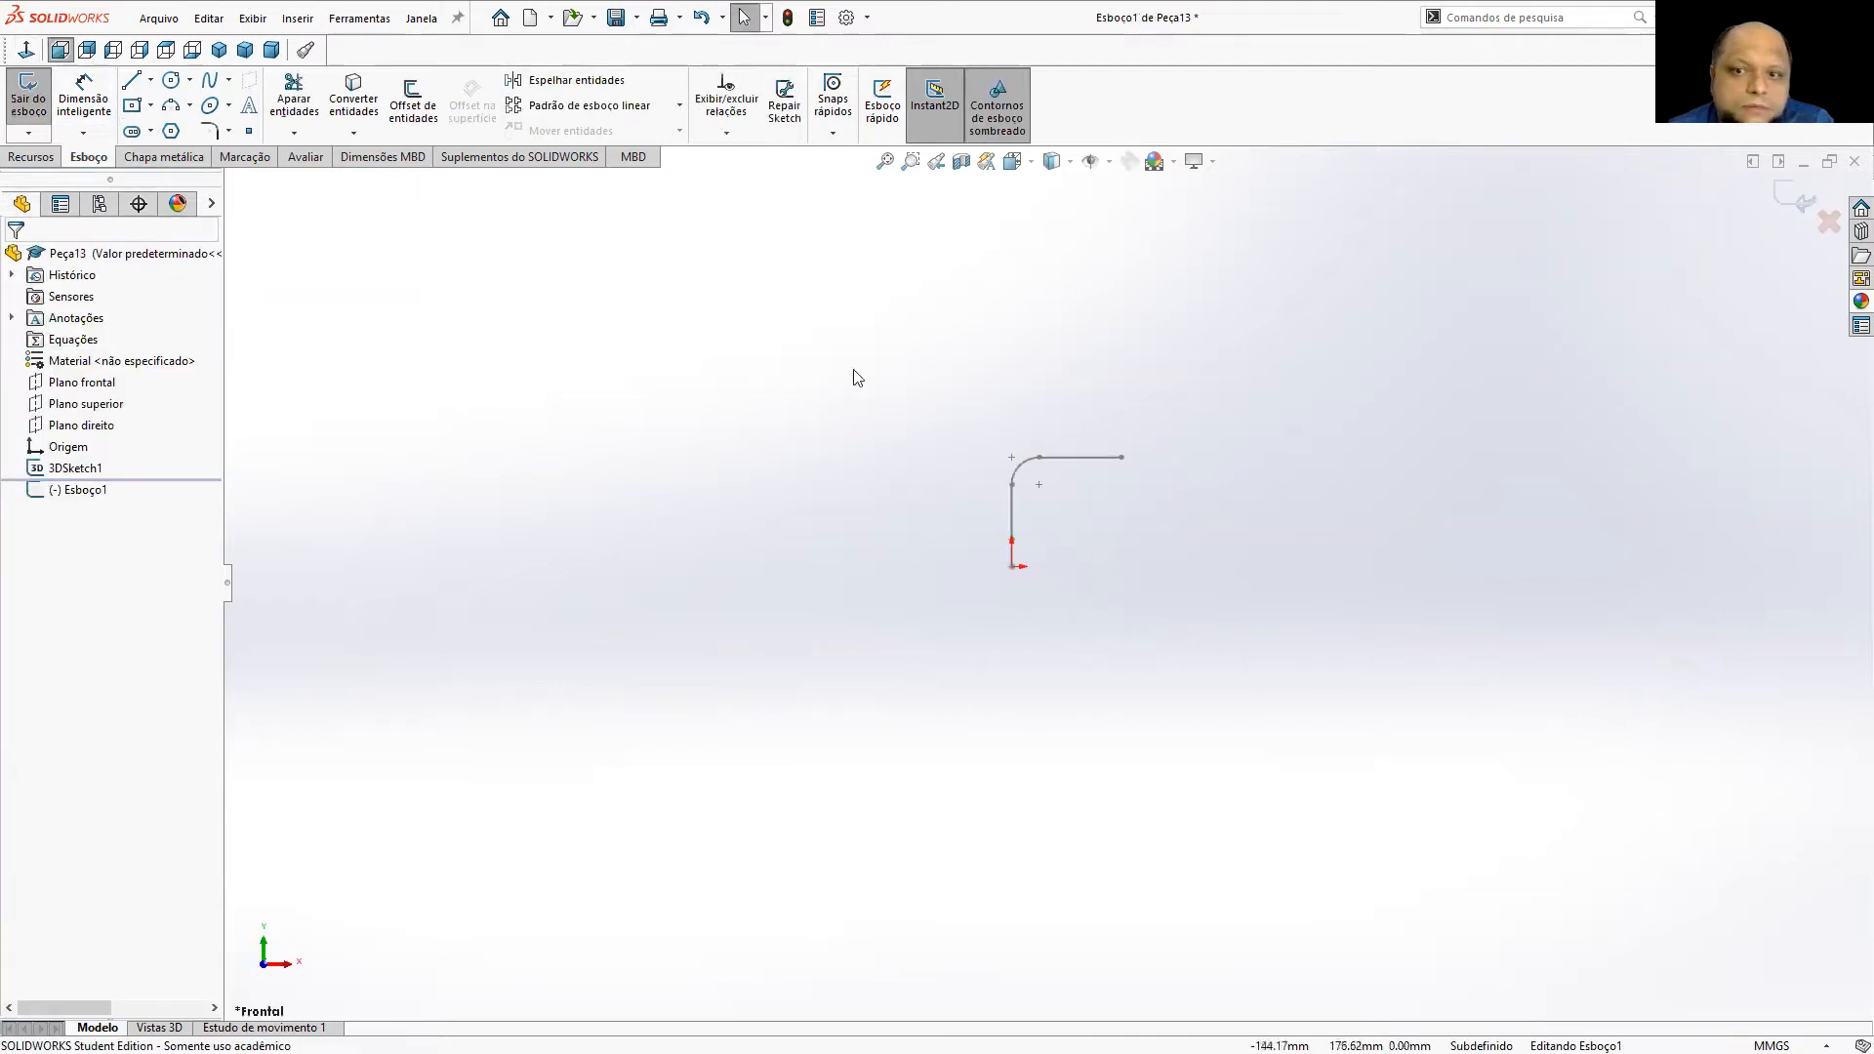
Sketch a horizontal centerpoint slot centred on the origin, about 20 mm long and 8 mm wide.
{"action": "left_click", "coordinate": [132, 130]}
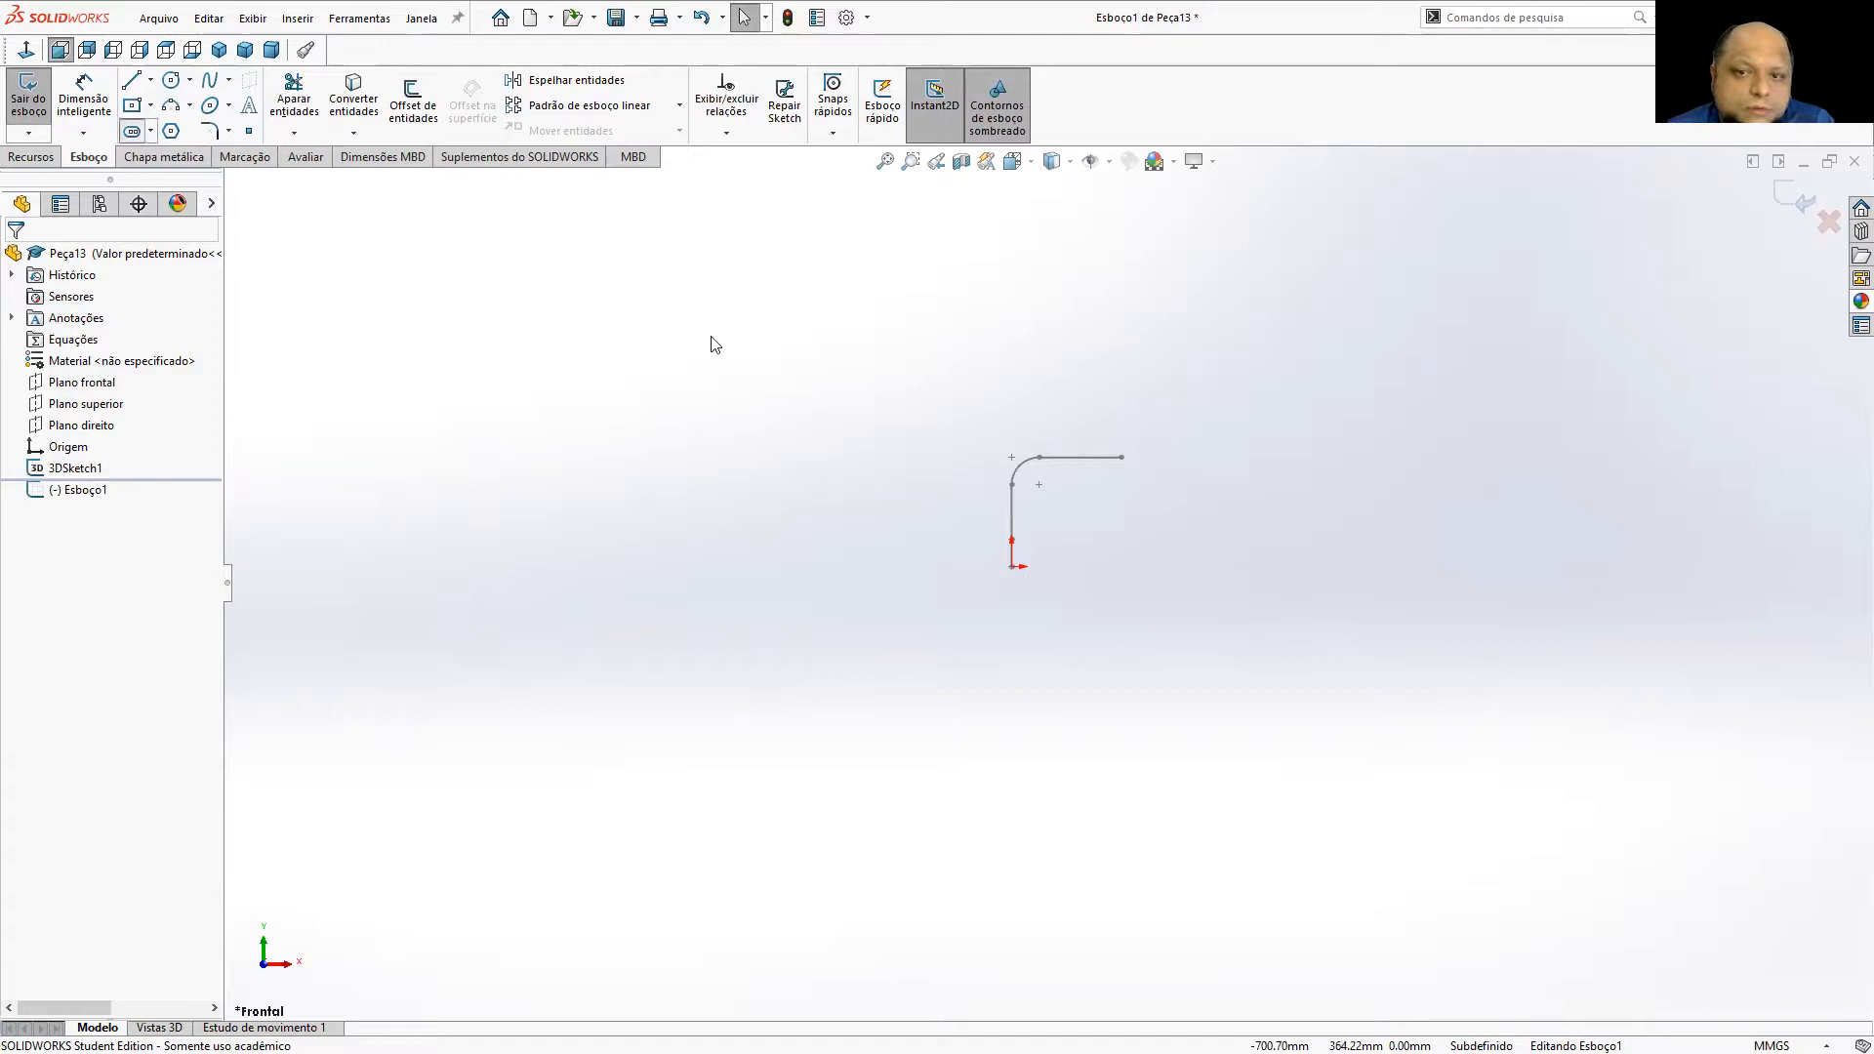
{"action": "scroll", "coordinate": [1055, 632], "scroll_direction": "down", "scroll_amount": 3}
{"action": "left_click", "coordinate": [830, 374]}
{"action": "left_click", "coordinate": [904, 410]}
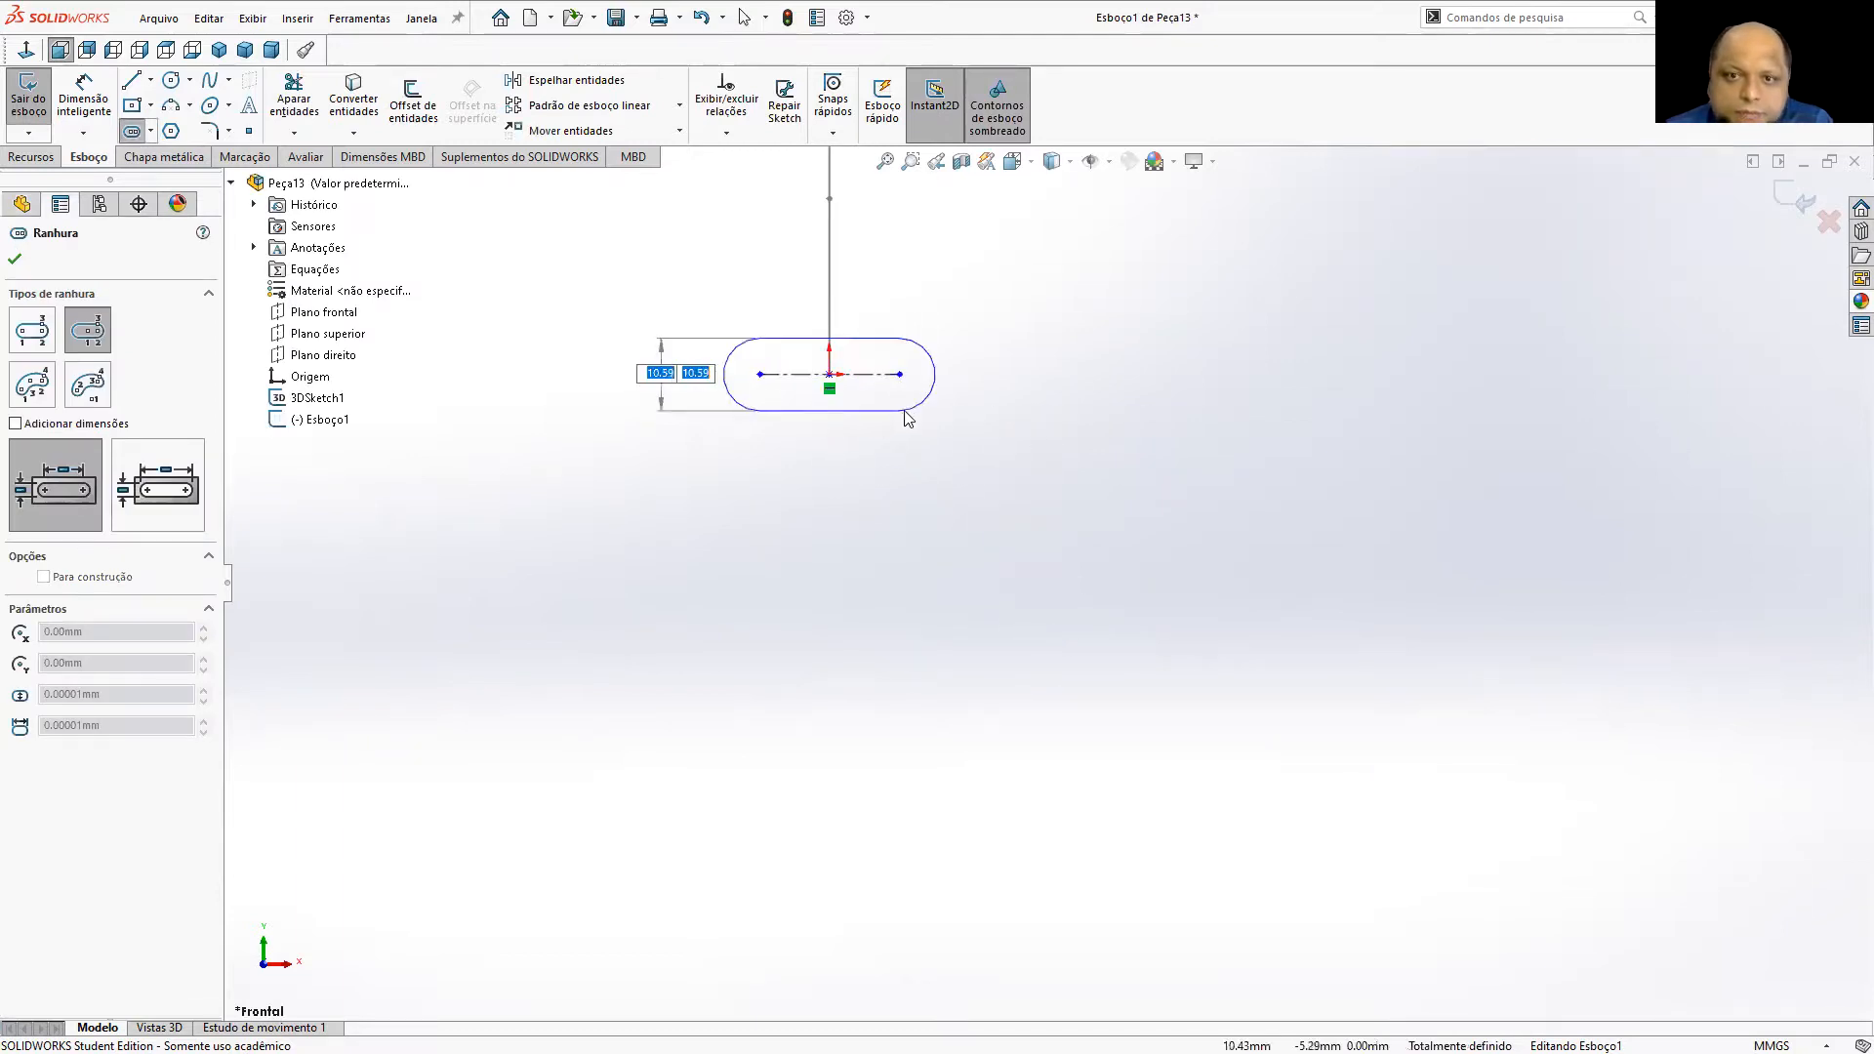
{"action": "left_click", "coordinate": [908, 401]}
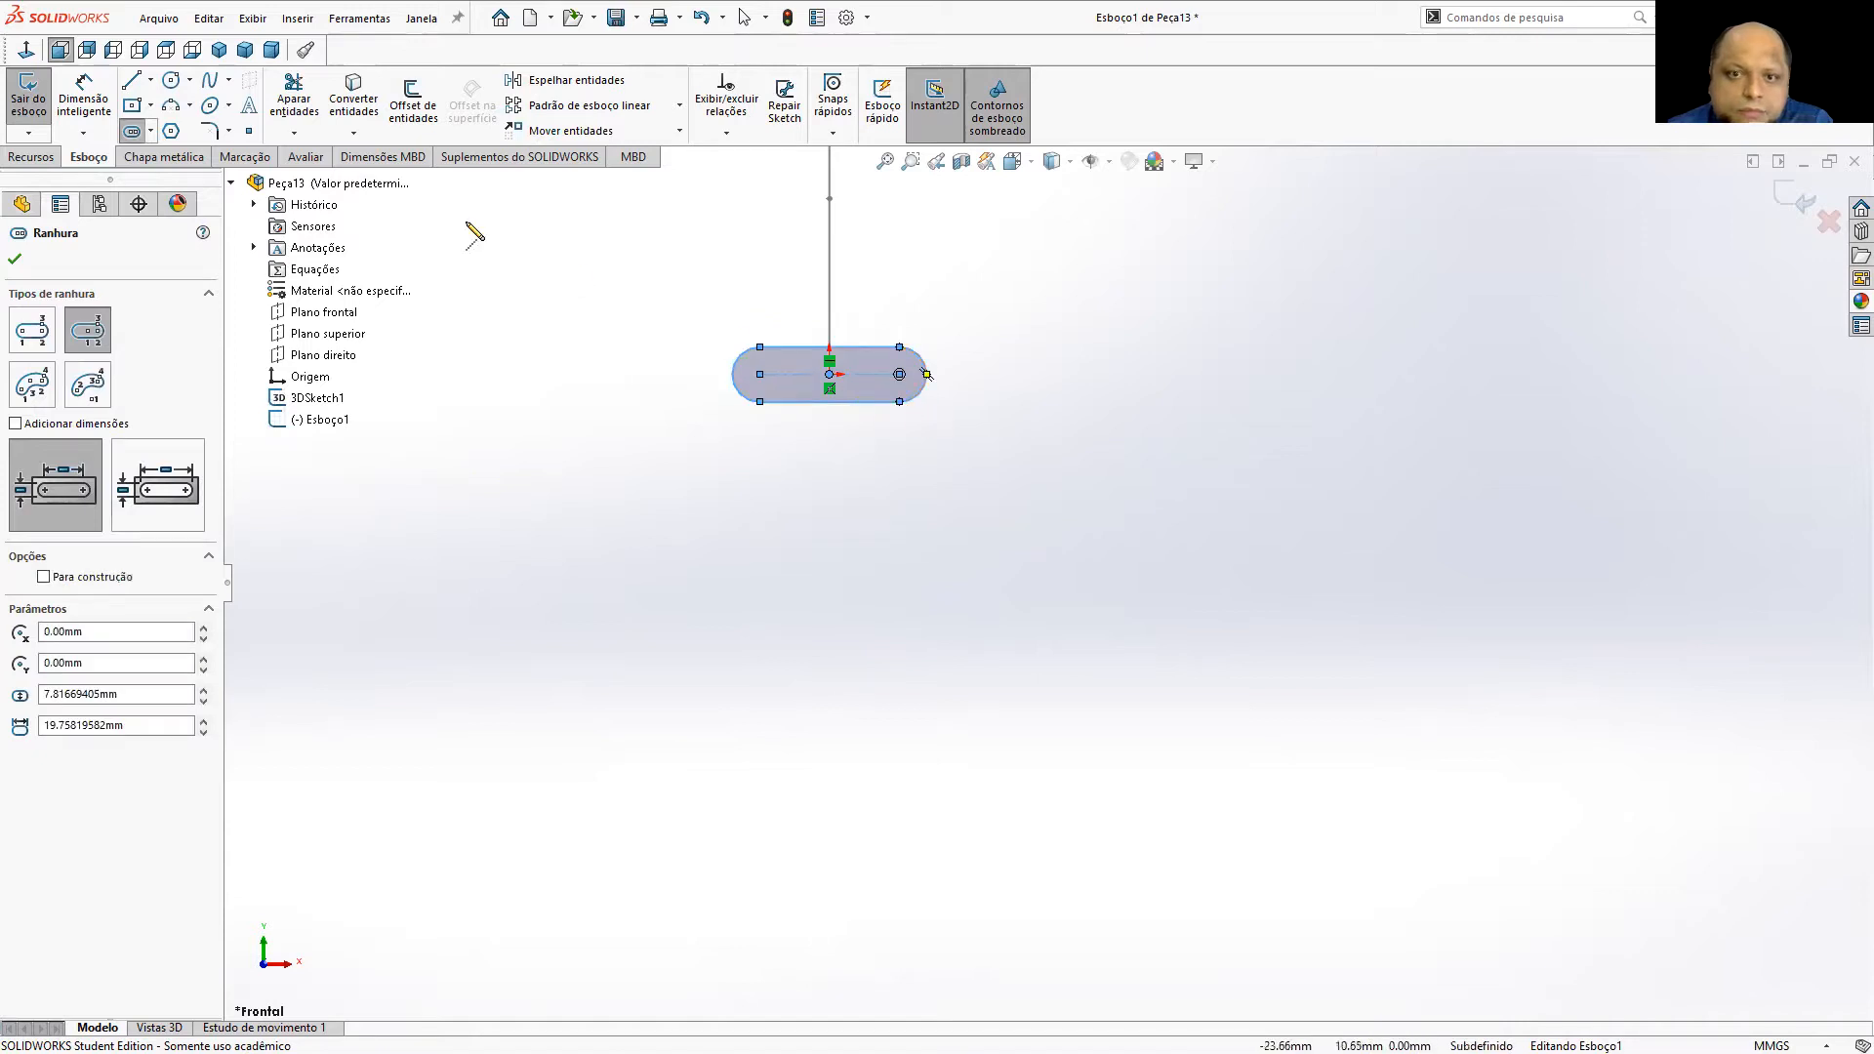
Sweep the slot sketch as the profile along the filleted 3D sketch path to create the solid bar.
{"action": "mouse_move", "coordinate": [977, 469]}
{"action": "middle_mouse_down"}
{"action": "mouse_move", "coordinate": [1188, 585]}
{"action": "mouse_move", "coordinate": [1225, 522]}
{"action": "middle_mouse_up"}
{"action": "left_click", "coordinate": [31, 158]}
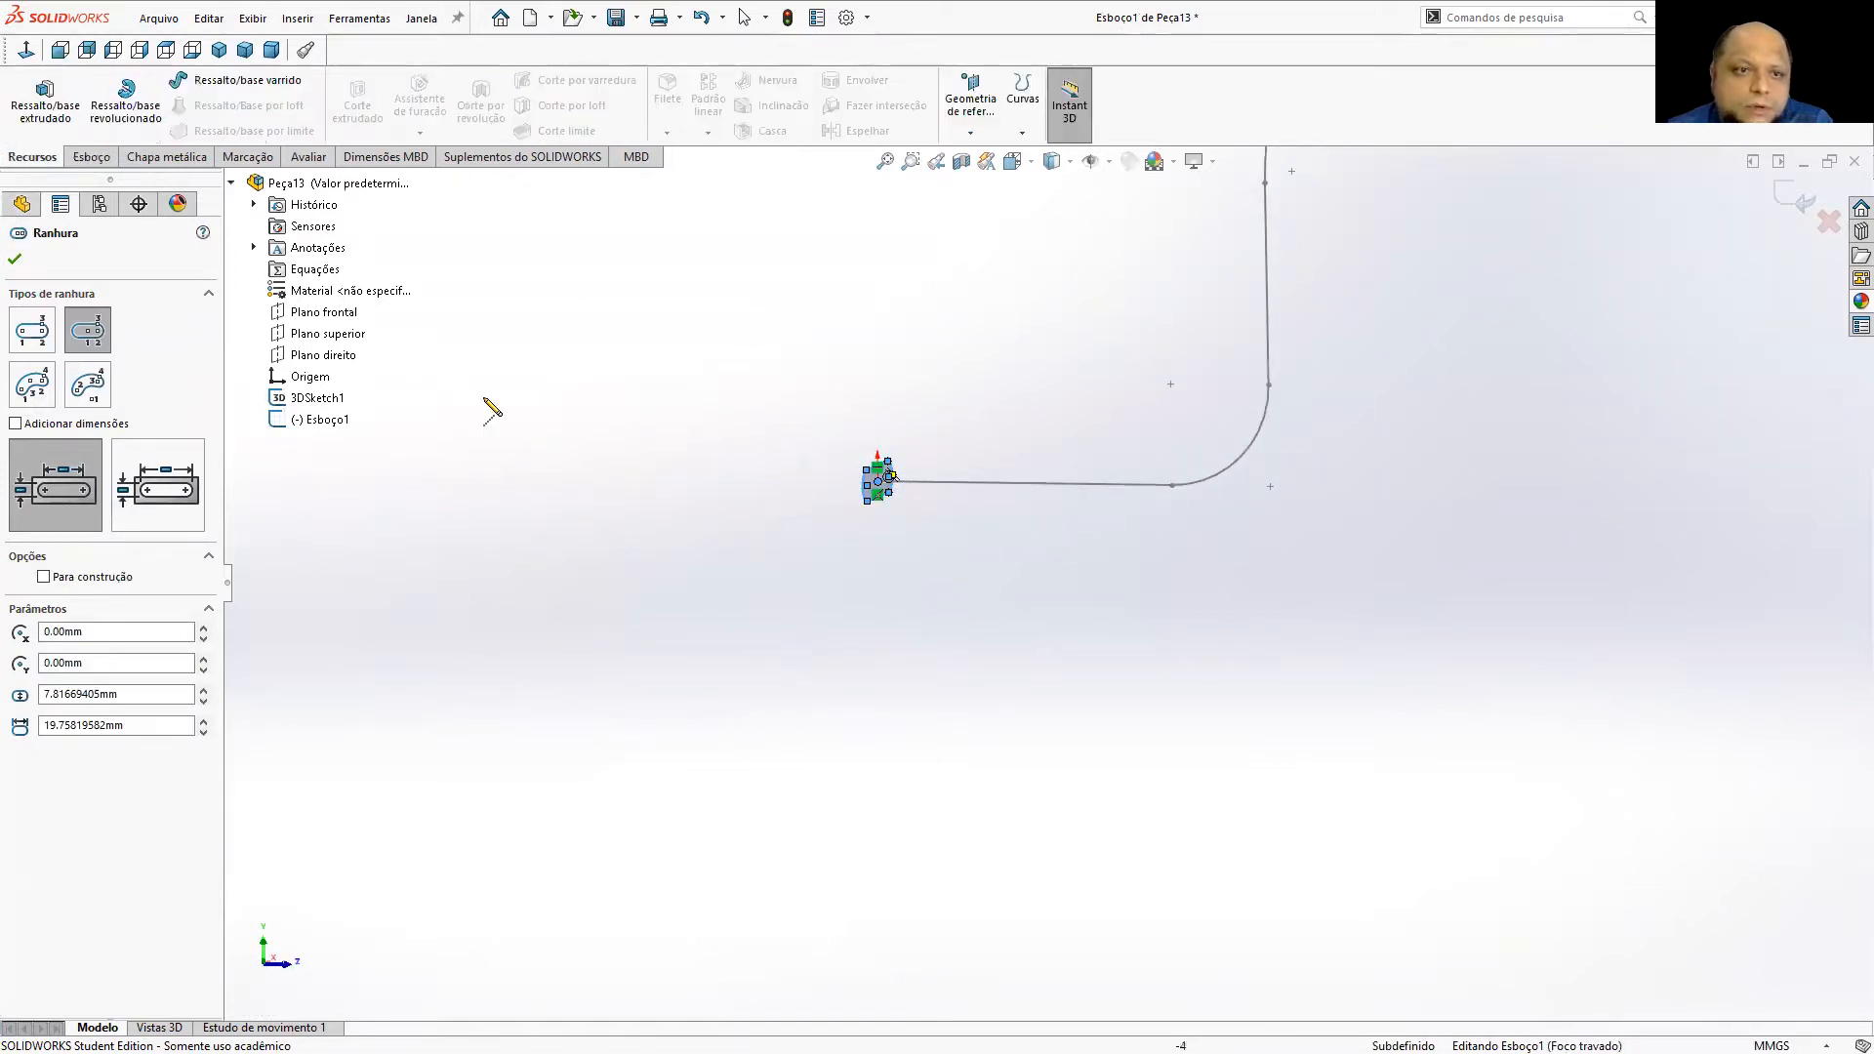
{"action": "scroll", "coordinate": [489, 408], "scroll_direction": "up", "scroll_amount": 4}
{"action": "left_click", "coordinate": [46, 97]}
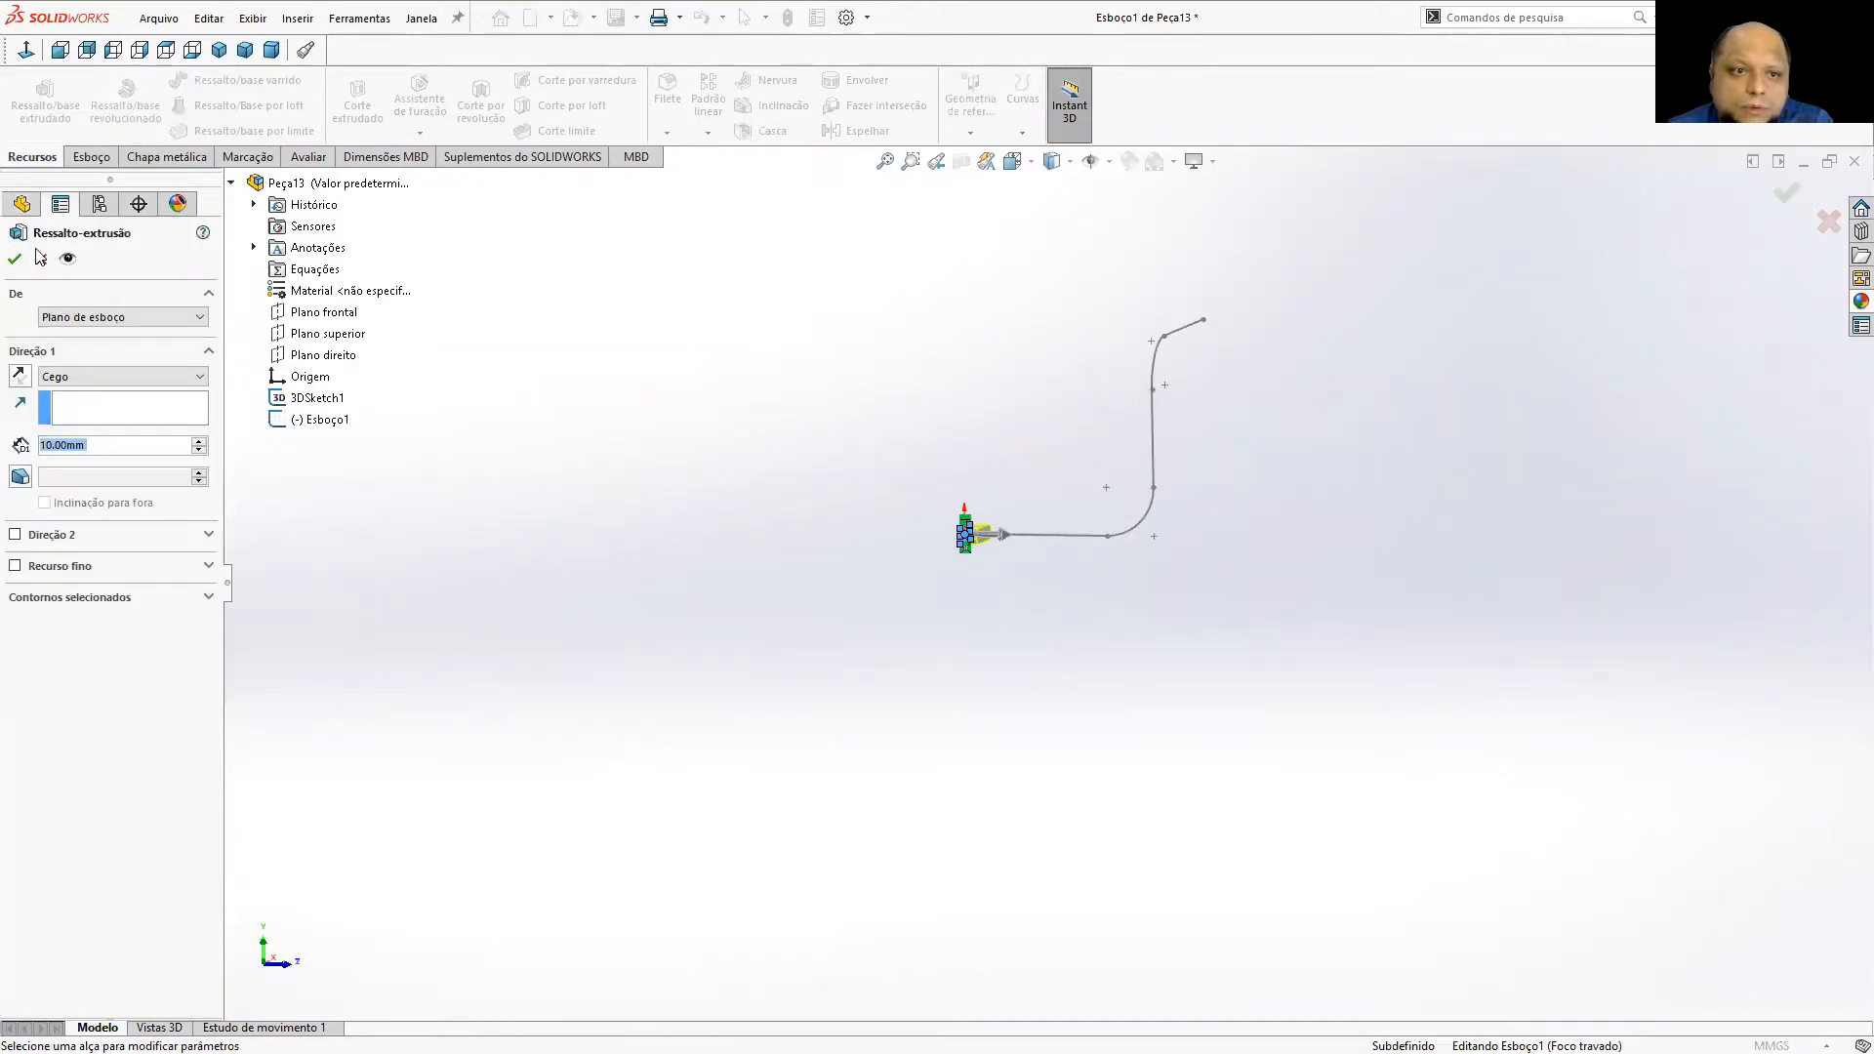
{"action": "left_click", "coordinate": [41, 259]}
{"action": "left_click", "coordinate": [244, 80]}
{"action": "middle_click_drag", "start_coordinate": [1058, 569], "coordinate": [1001, 576]}
{"action": "left_click", "coordinate": [118, 358]}
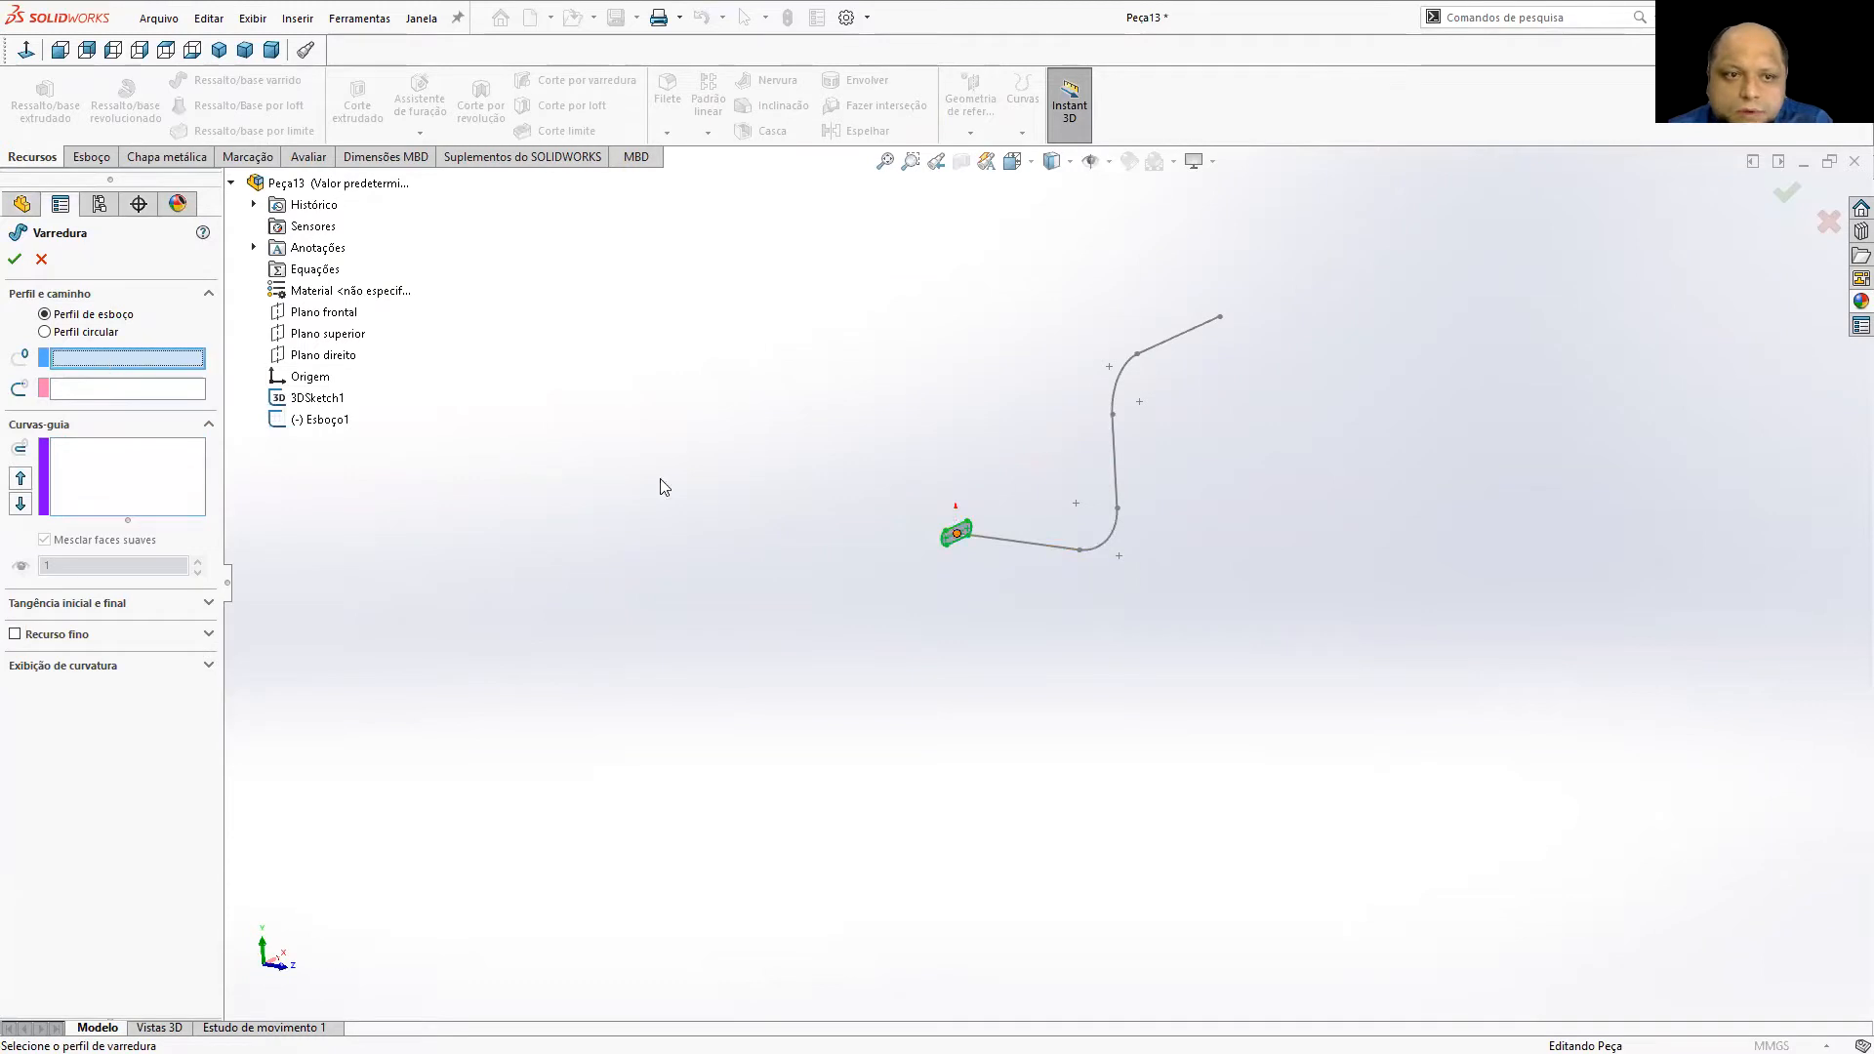
{"action": "scroll", "coordinate": [971, 567], "scroll_direction": "down", "scroll_amount": 3}
{"action": "left_click", "coordinate": [989, 511]}
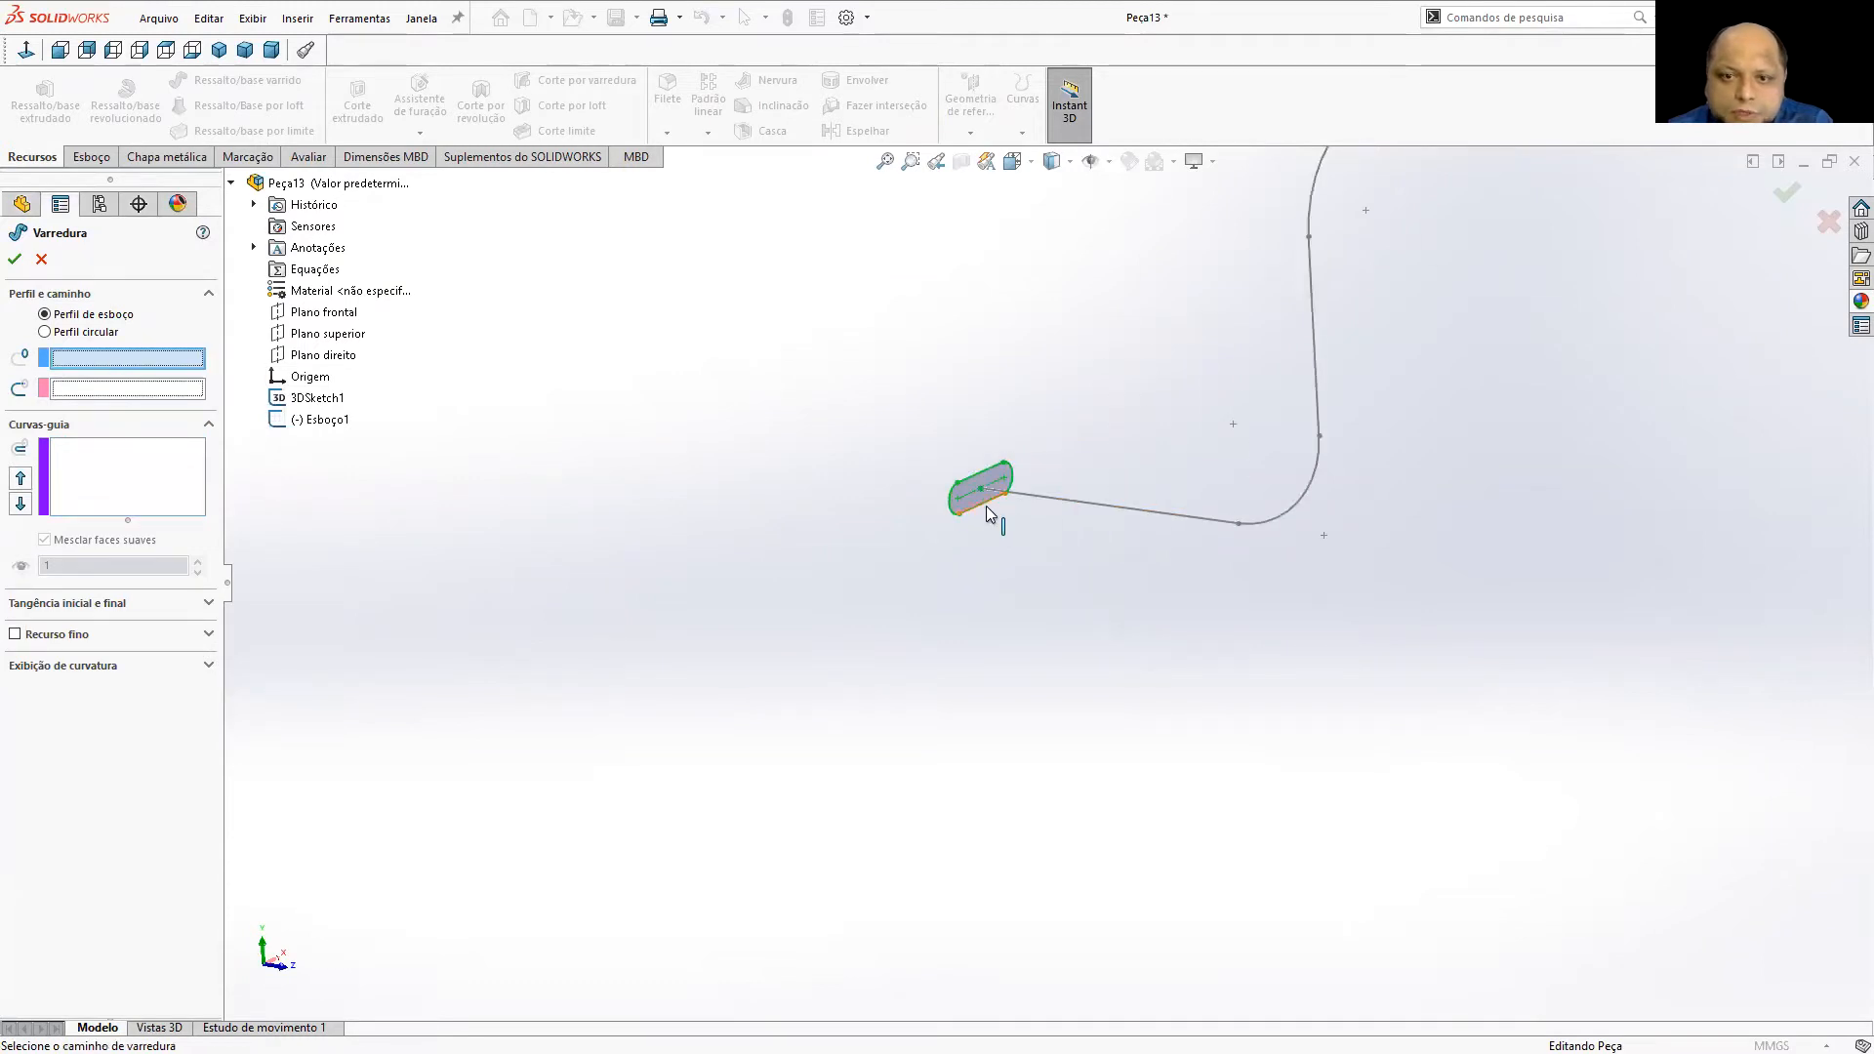
{"action": "left_click", "coordinate": [1148, 513]}
{"action": "scroll", "coordinate": [1220, 586], "scroll_direction": "up", "scroll_amount": 3}
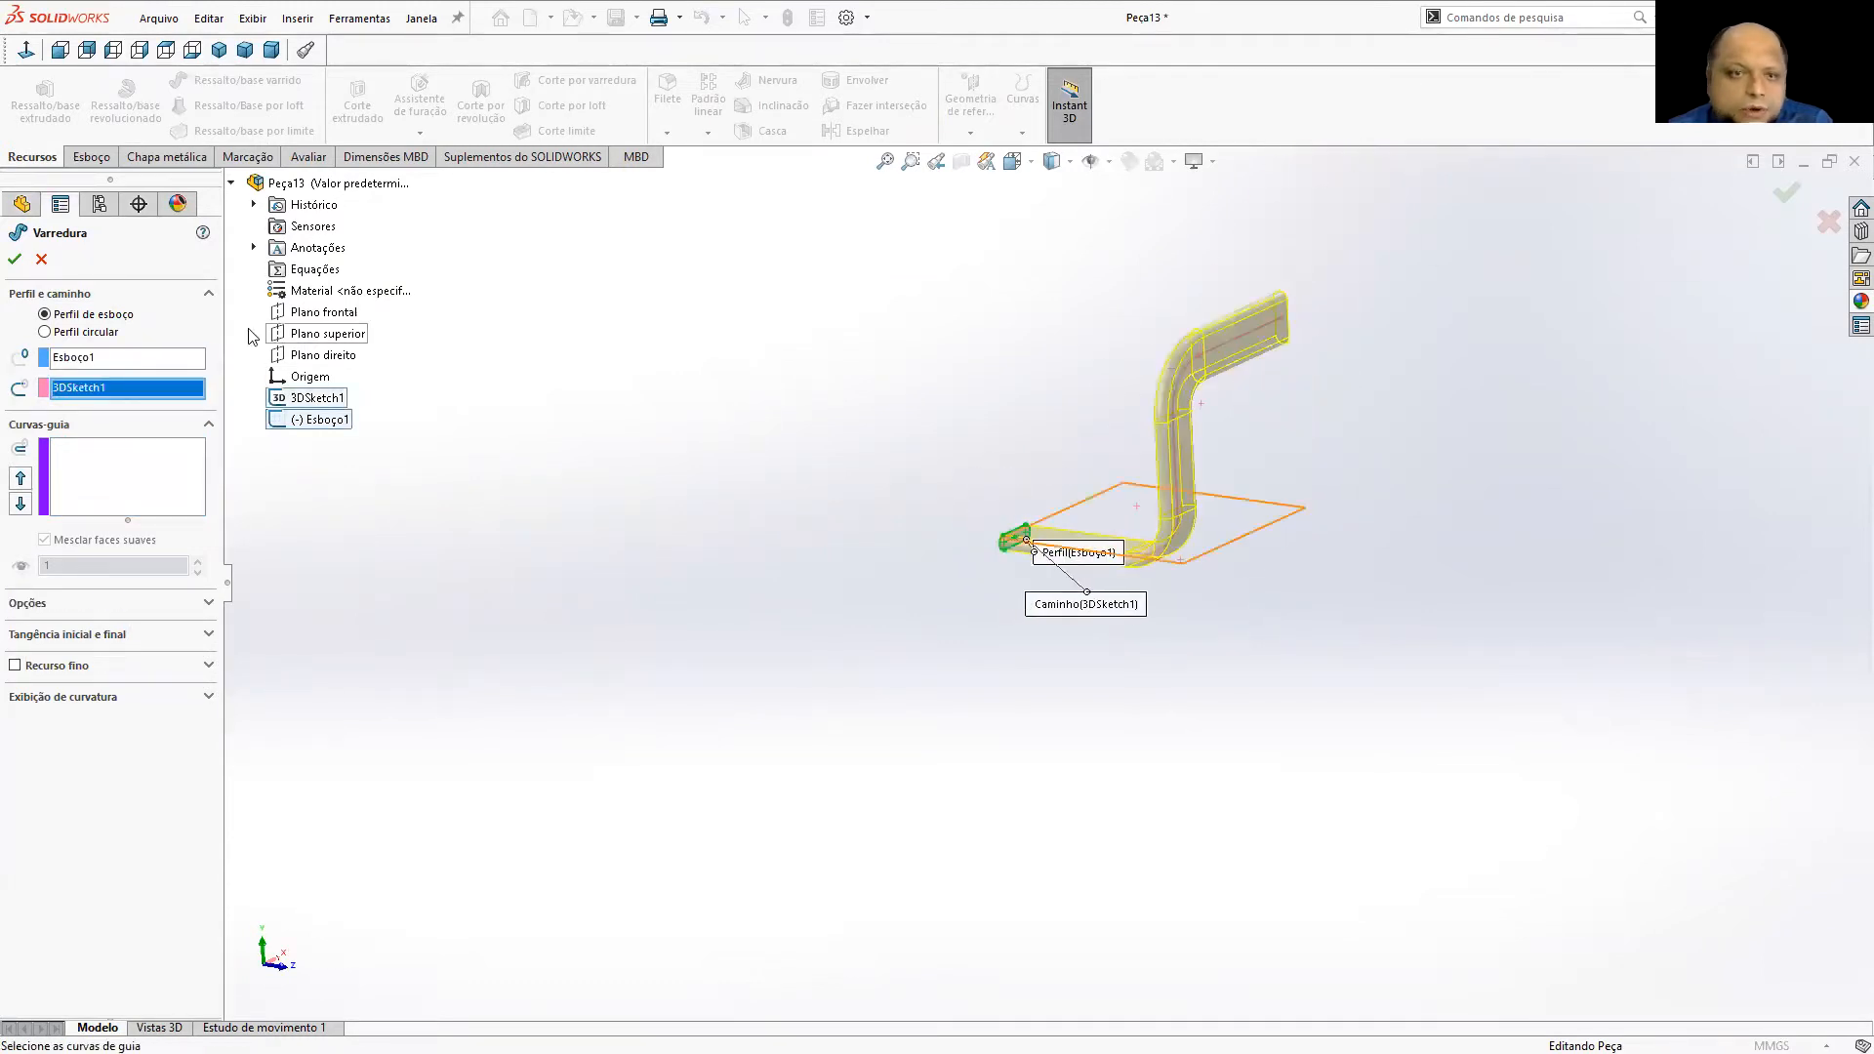
{"action": "left_click", "coordinate": [15, 259]}
{"action": "middle_click_drag", "start_coordinate": [1087, 660], "coordinate": [1594, 613]}
{"action": "middle_click_drag", "start_coordinate": [1246, 351], "coordinate": [970, 327]}
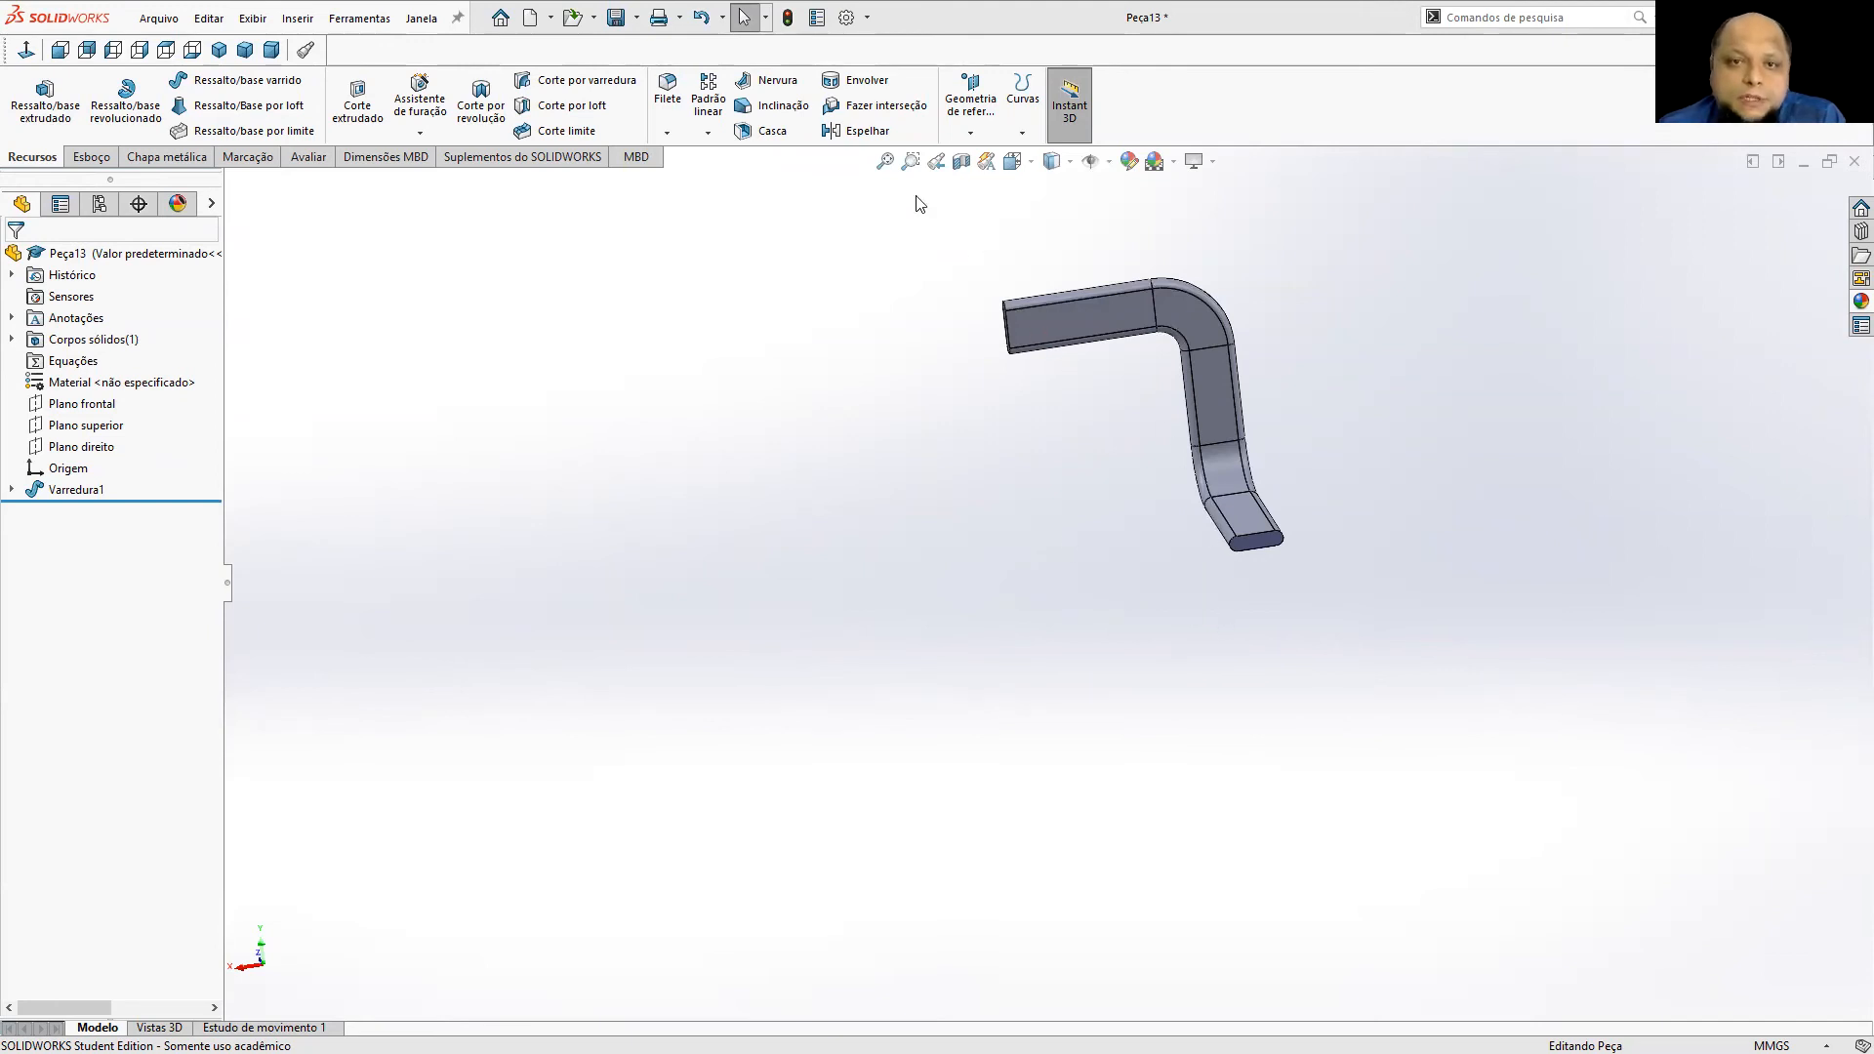
Shell the swept body with a 1 mm wall thickness, removing both end faces to leave an open tube.
{"action": "left_click", "coordinate": [771, 129]}
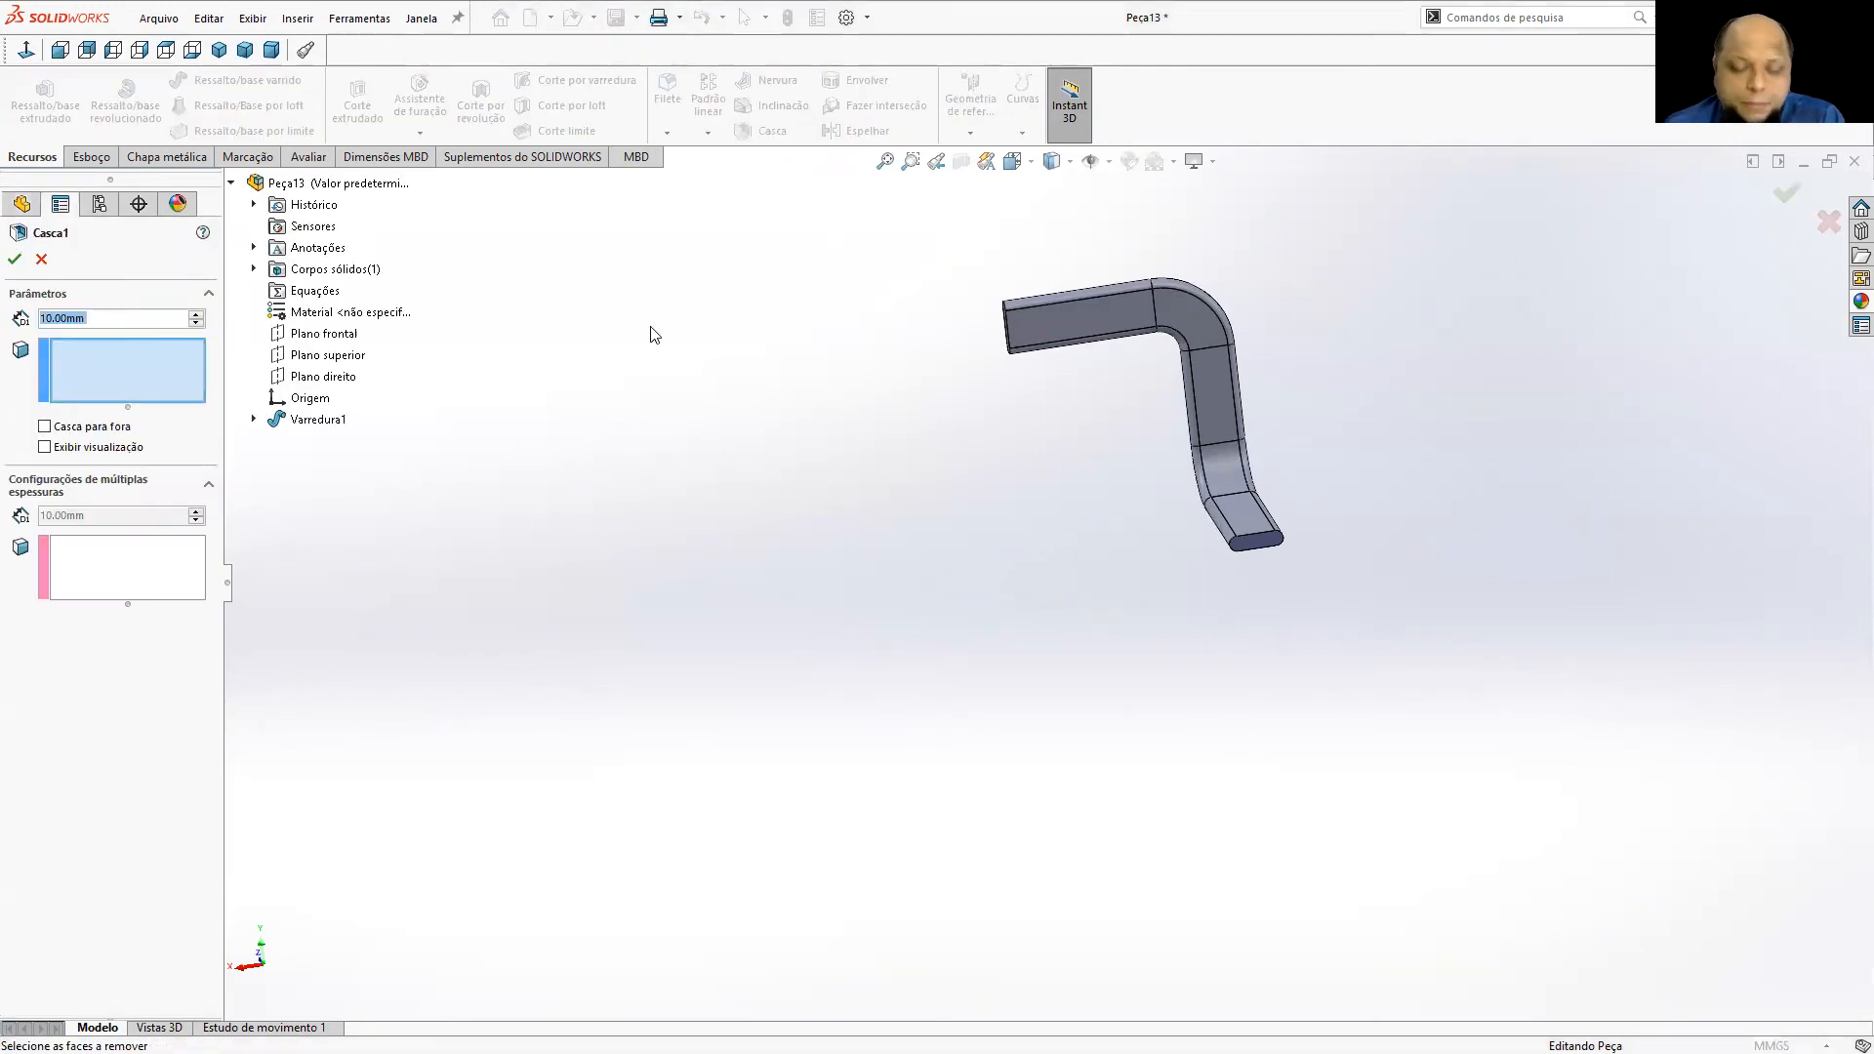
{"action": "type", "text": "1"}
{"action": "key", "text": "Return"}
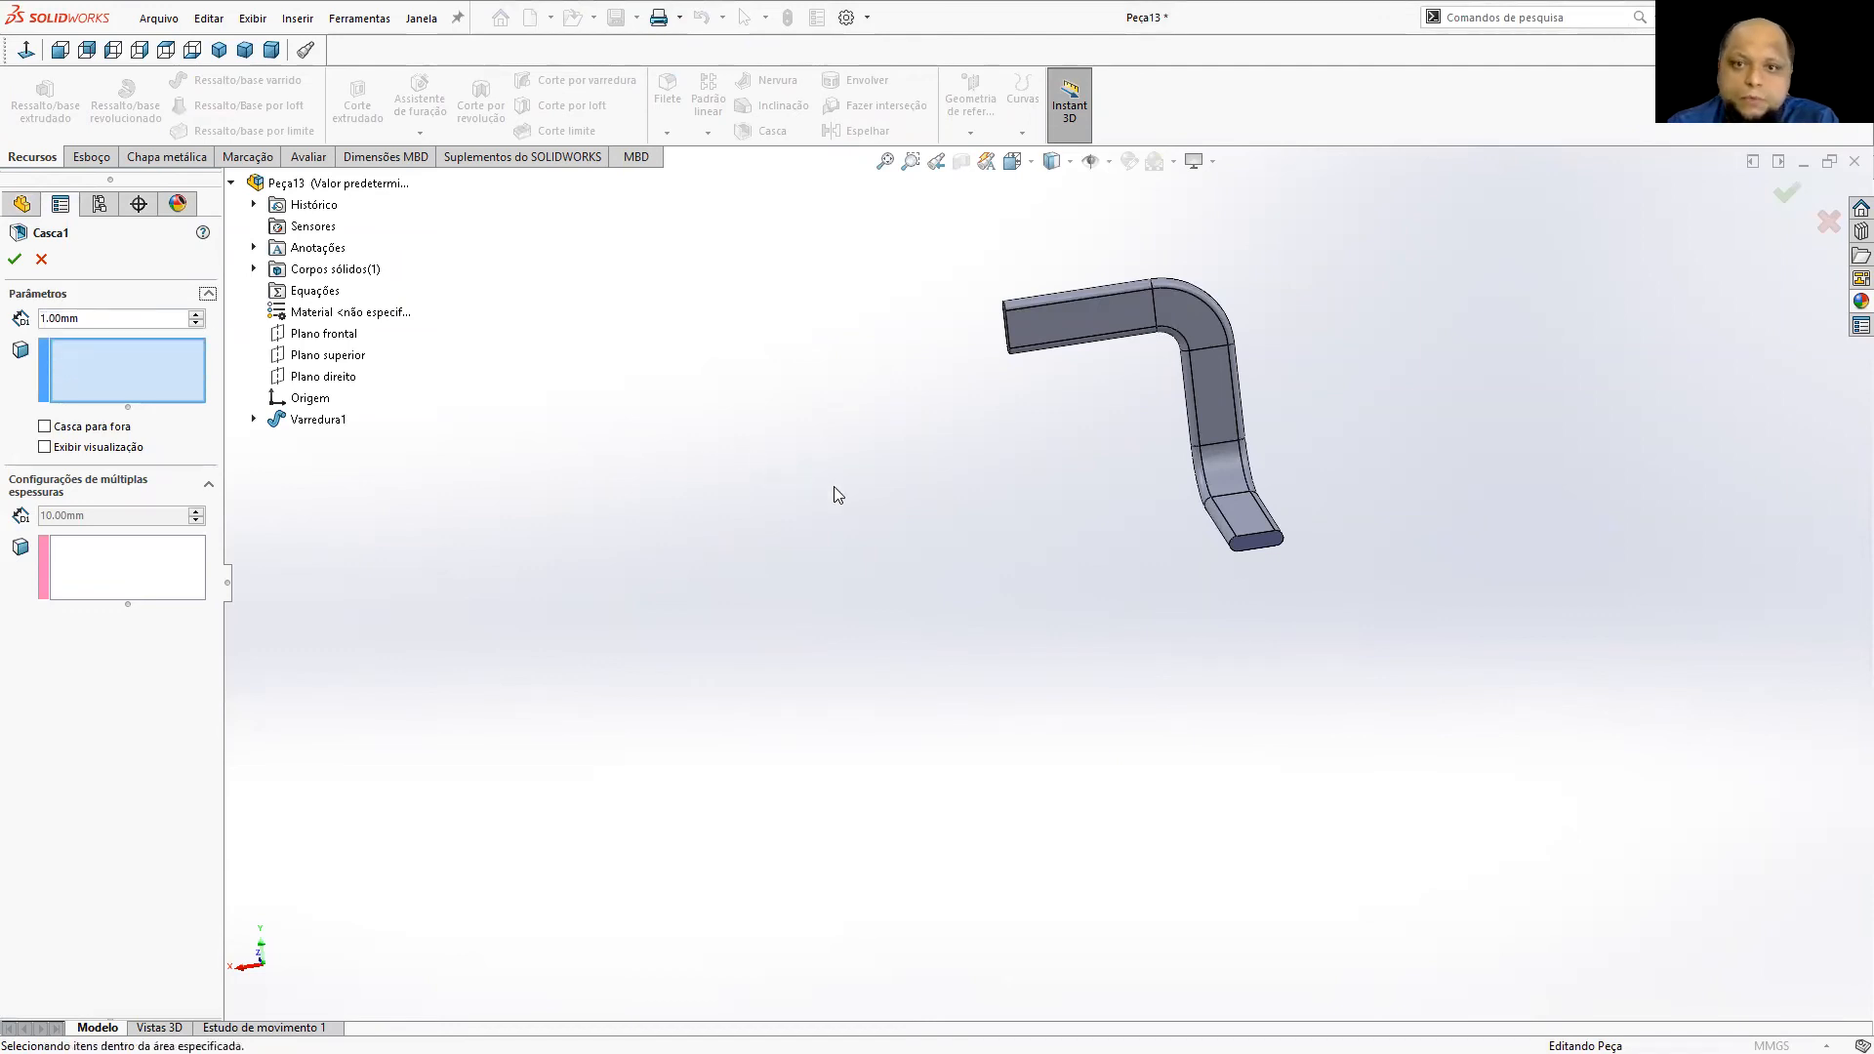
{"action": "scroll", "coordinate": [1297, 553], "scroll_direction": "down", "scroll_amount": 3}
{"action": "left_click", "coordinate": [1308, 547]}
{"action": "scroll", "coordinate": [1308, 547], "scroll_direction": "up", "scroll_amount": 5}
{"action": "scroll", "coordinate": [1047, 418], "scroll_direction": "down", "scroll_amount": 2}
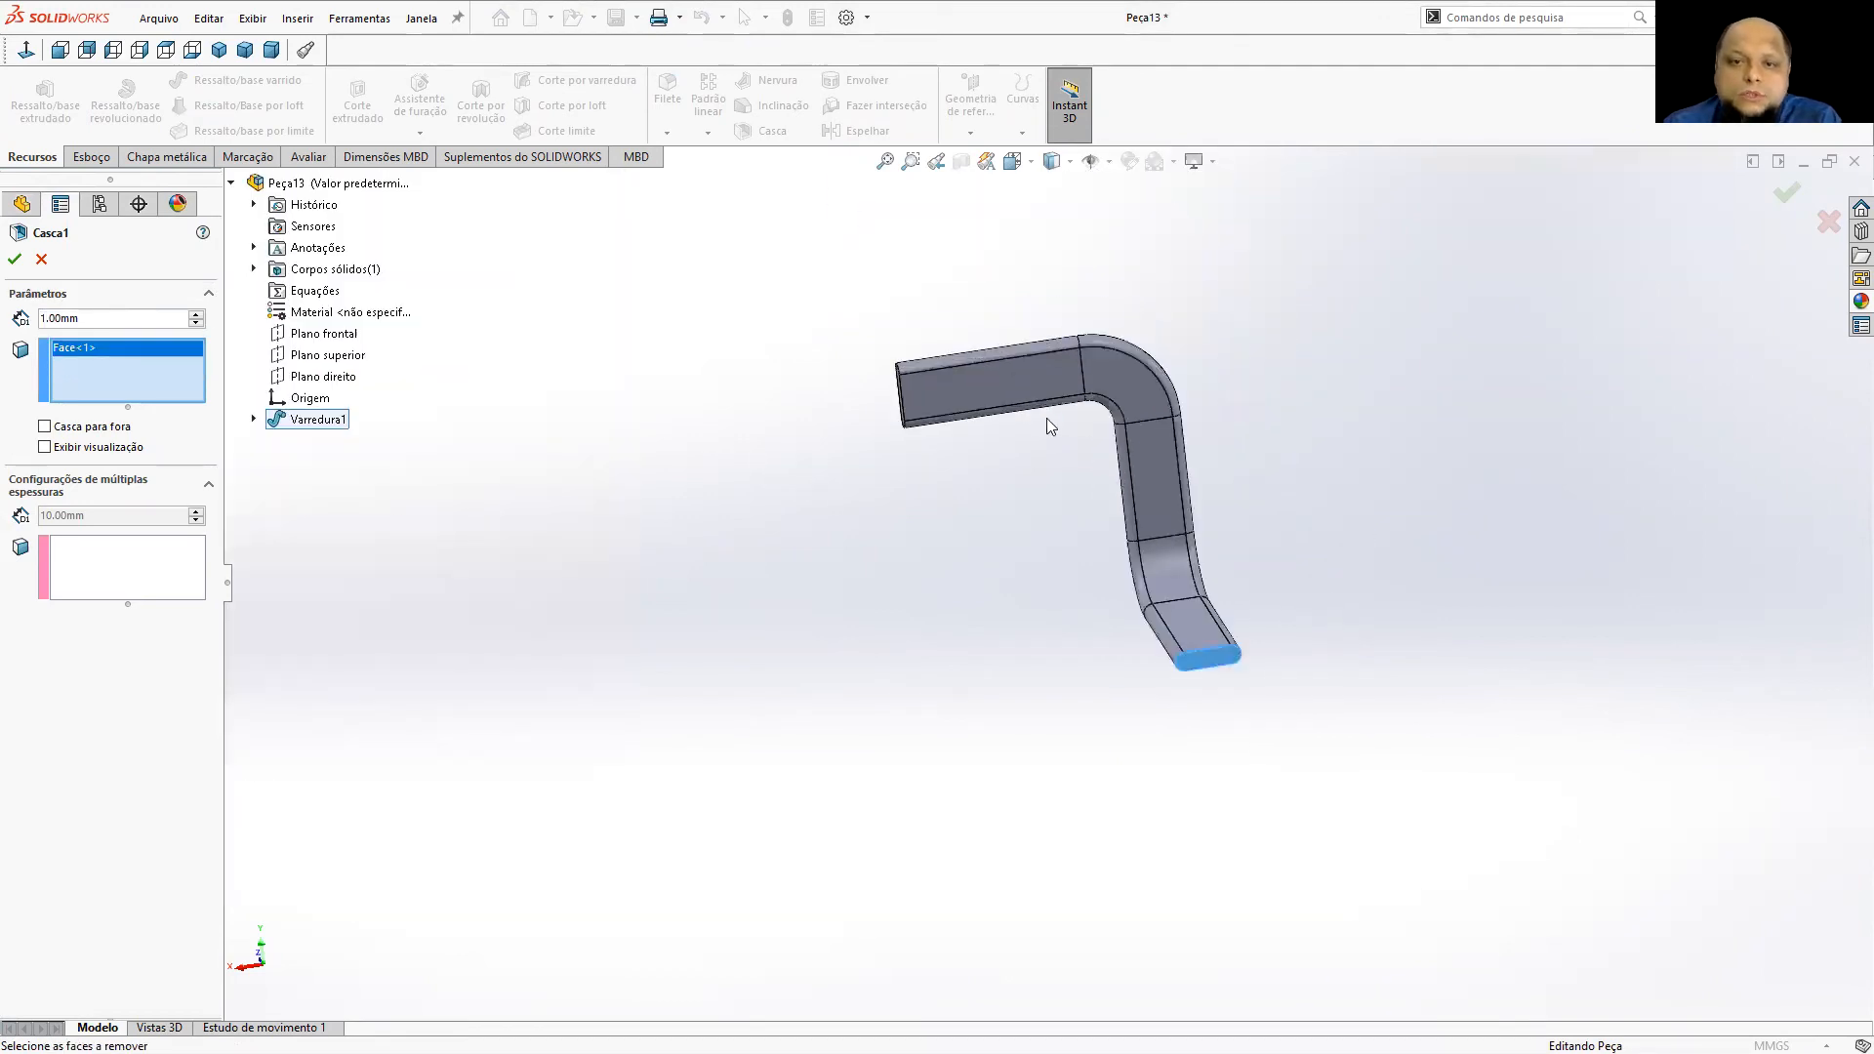
{"action": "middle_click_drag", "start_coordinate": [1047, 418], "coordinate": [1019, 420]}
{"action": "left_click", "coordinate": [911, 397]}
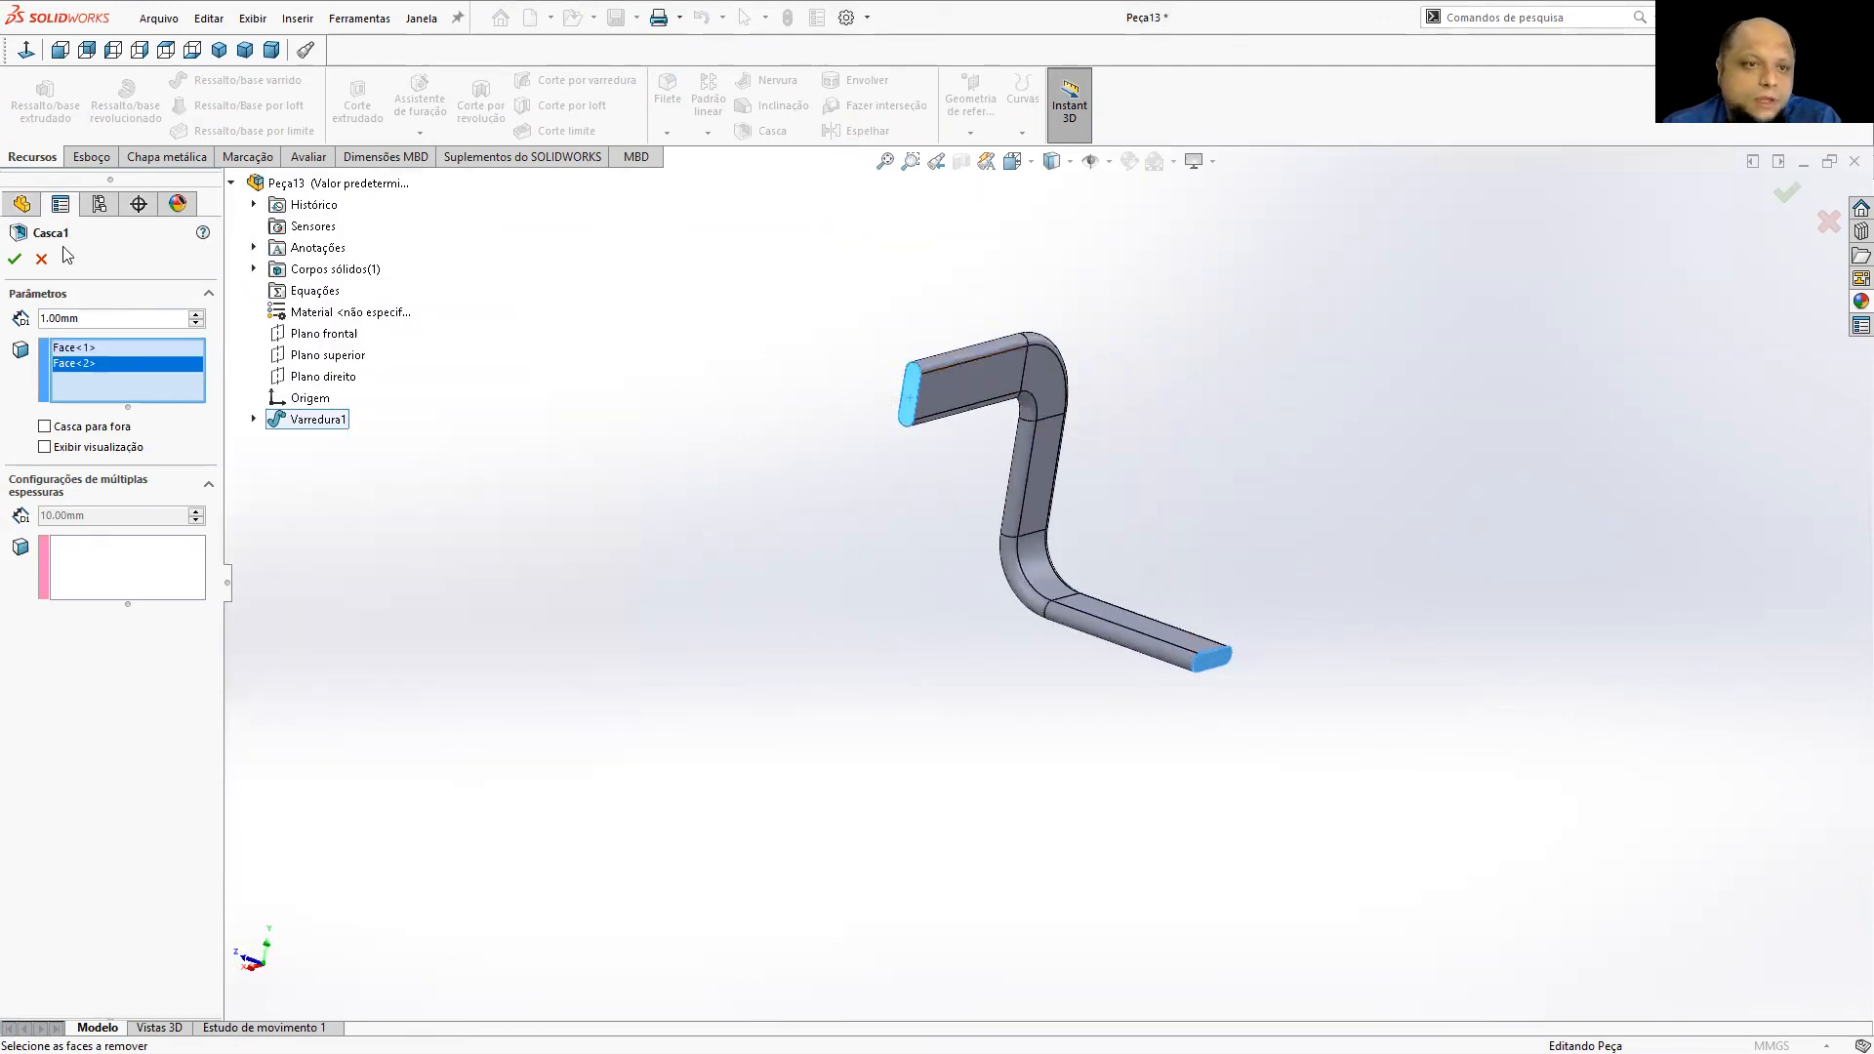
{"action": "left_click", "coordinate": [14, 258]}
{"action": "middle_click_drag", "start_coordinate": [1138, 605], "coordinate": [1060, 580]}
{"action": "left_click", "coordinate": [1021, 535]}
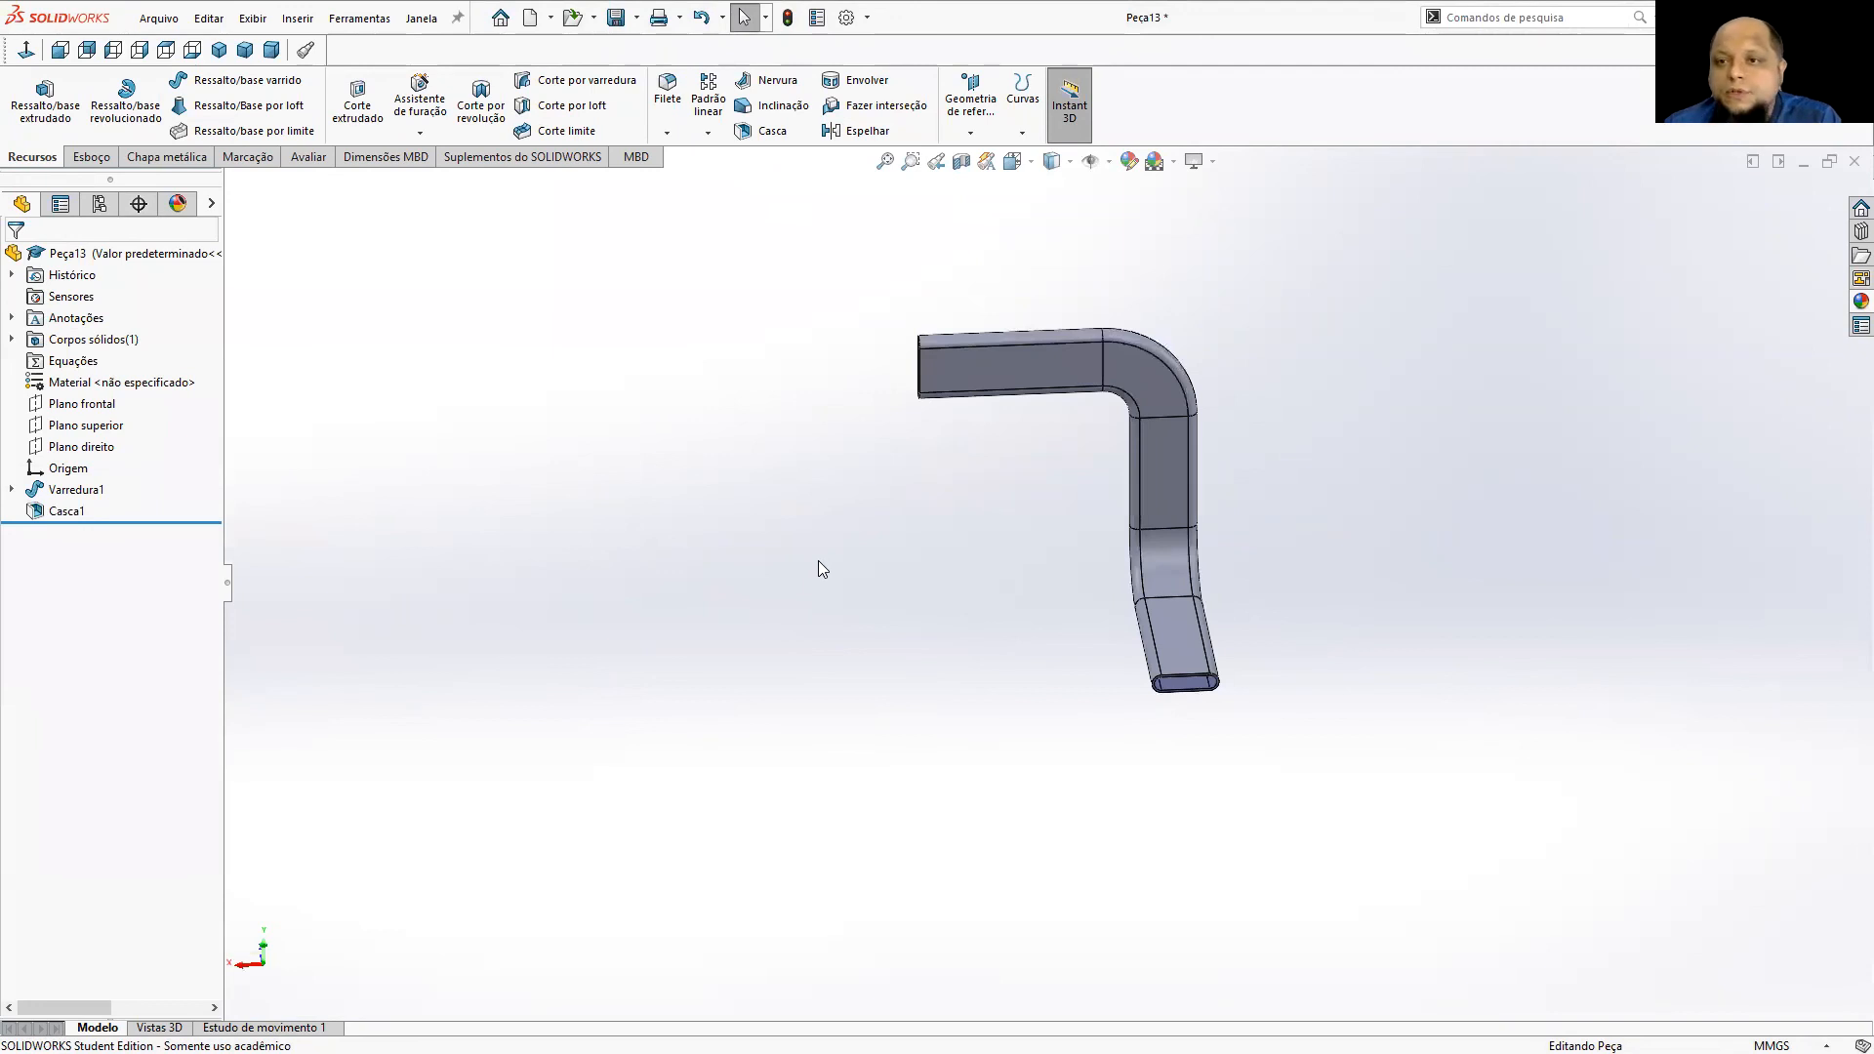